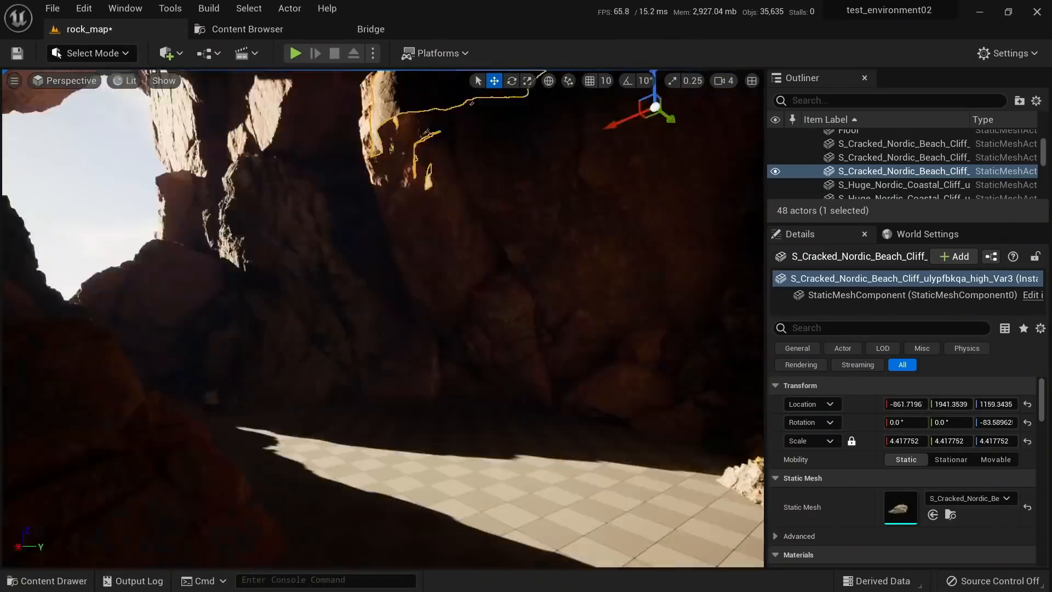
Step: Duplicate the selected cracked beach cliff, then rotate the copy and move it down along the shadowed canyon wall
key("ctrl+d")
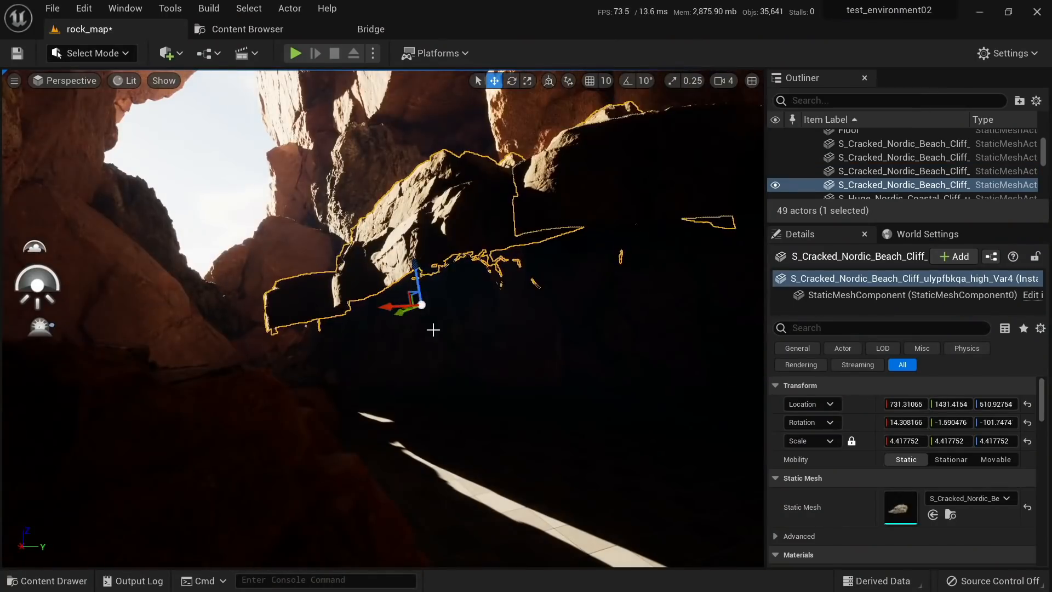
key("e")
left_click_drag(381, 378, 420, 382)
key("w")
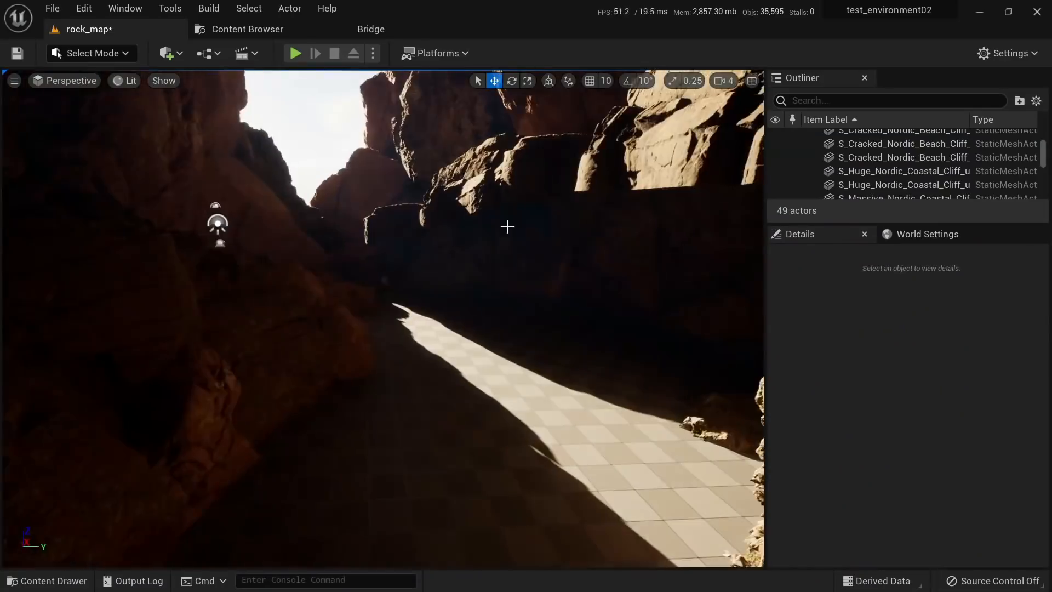
left_click(507, 228)
left_click(582, 180, "ctrl")
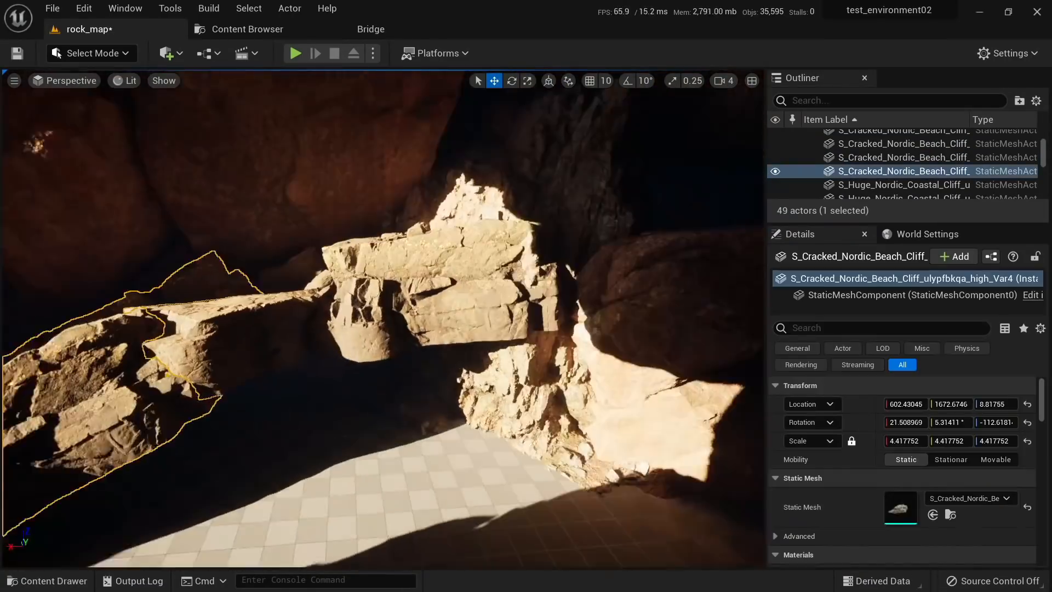
key("e")
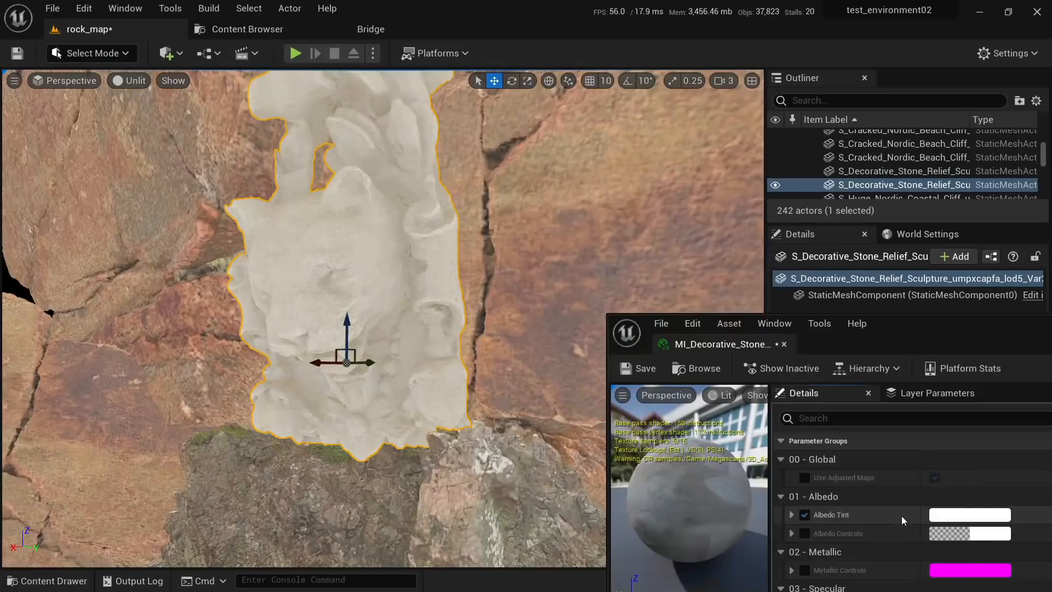
Step: Set the Albedo Tint of the decorative stone relief's material instance to a sandy brown that matches the surrounding rock
left_click(969, 515)
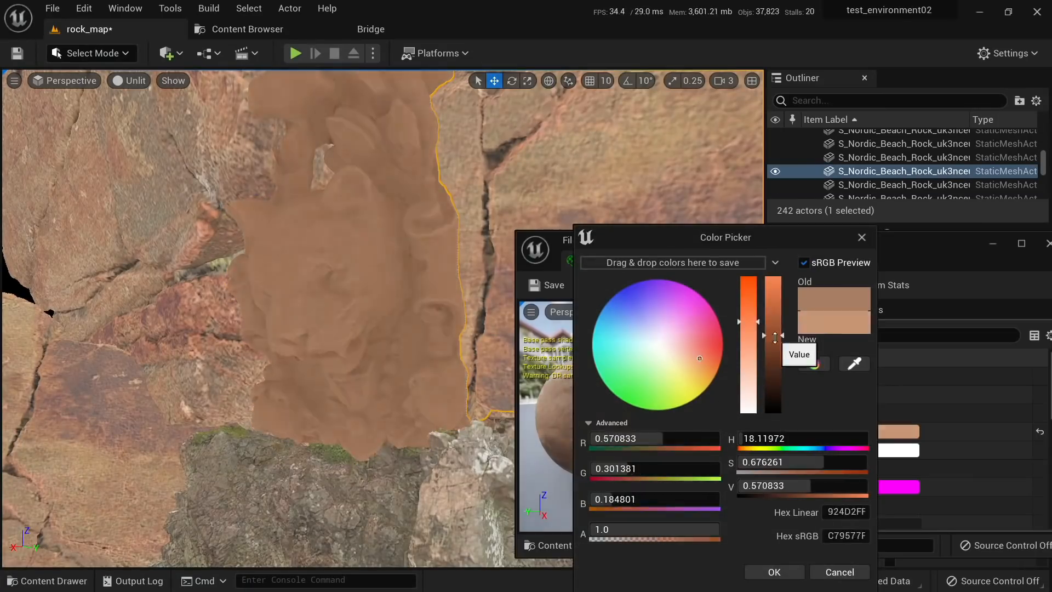
left_click(712, 337)
left_click(770, 570)
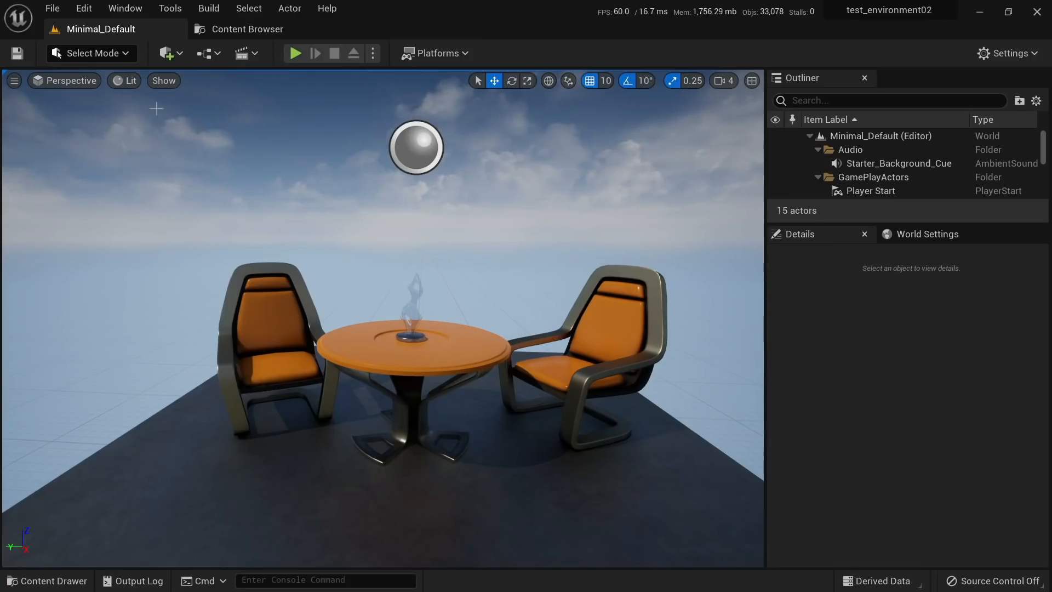
Step: Create a new level from the Basic template
left_click(55, 8)
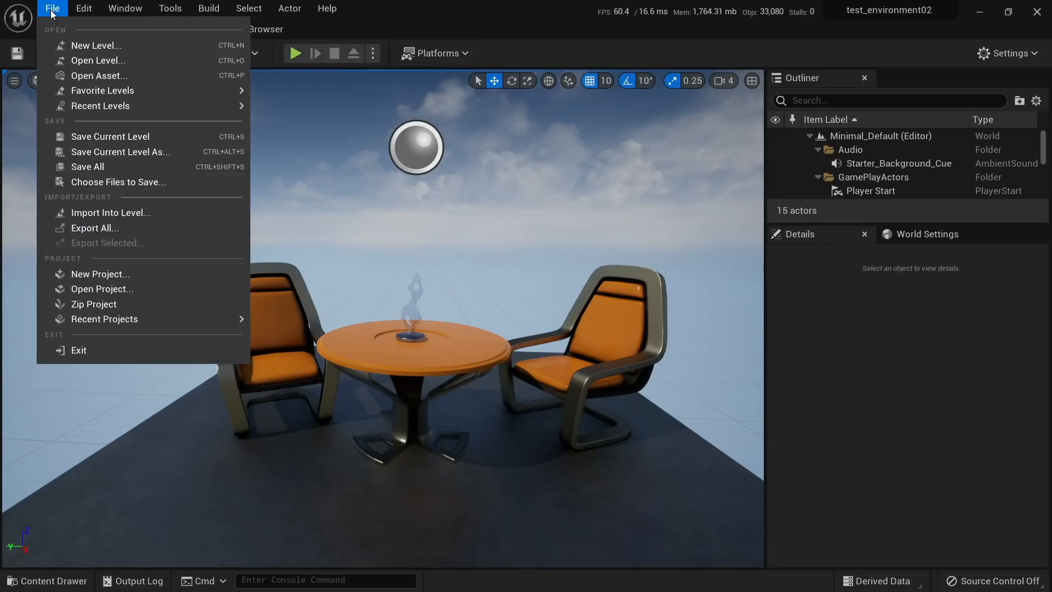
left_click(87, 44)
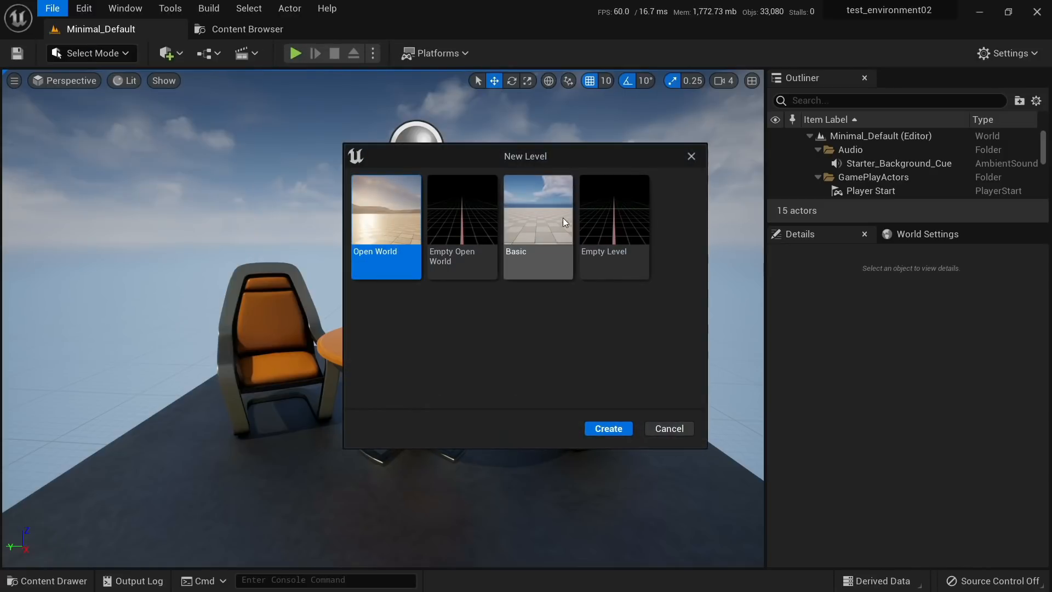
left_click(548, 235)
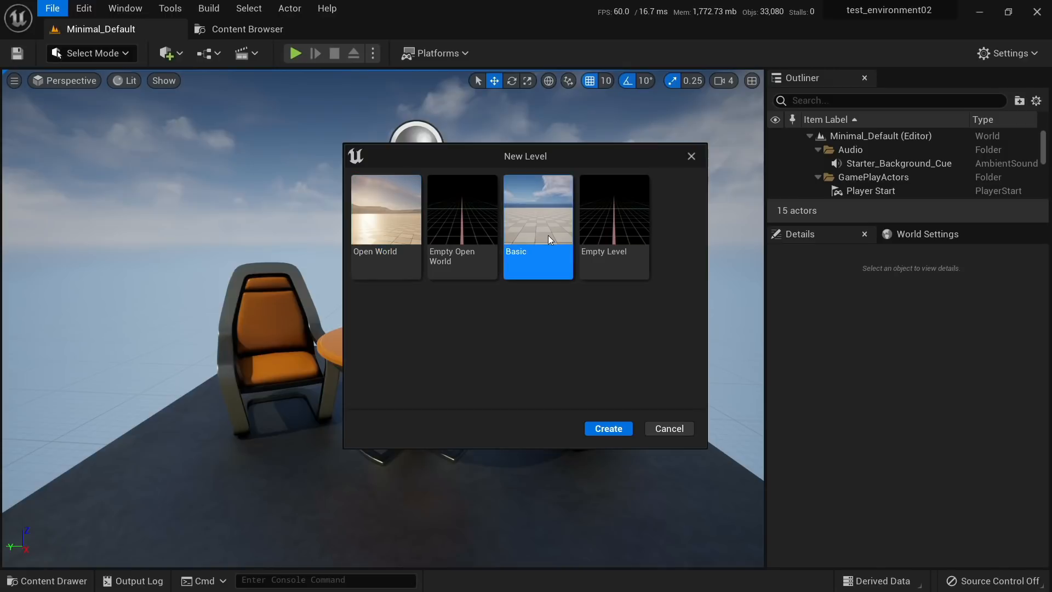
left_click(607, 429)
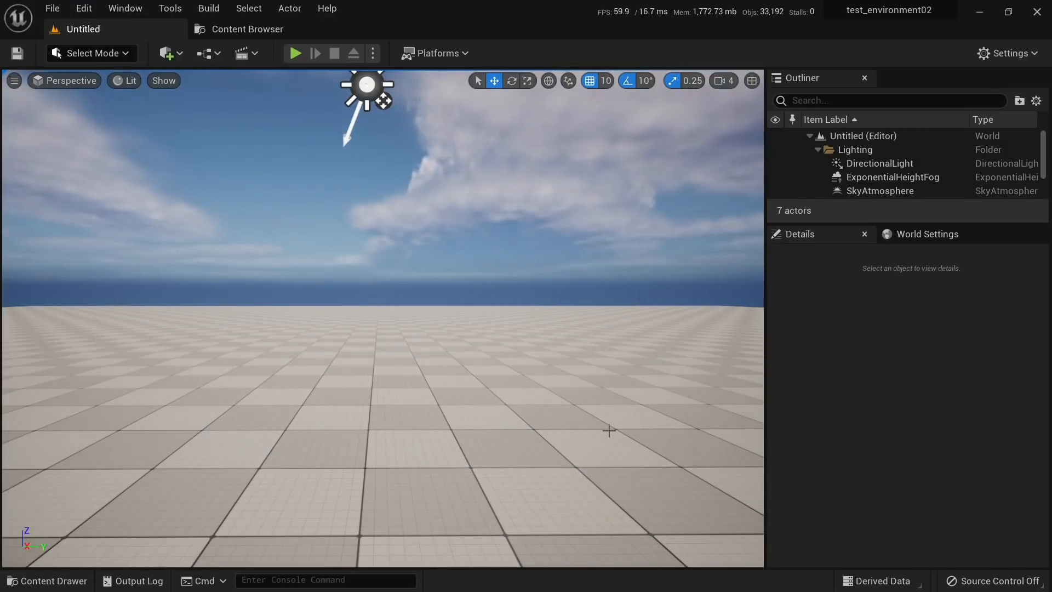
right_click_drag(591, 372, 449, 317)
left_click(579, 330)
key("w")
key("w")
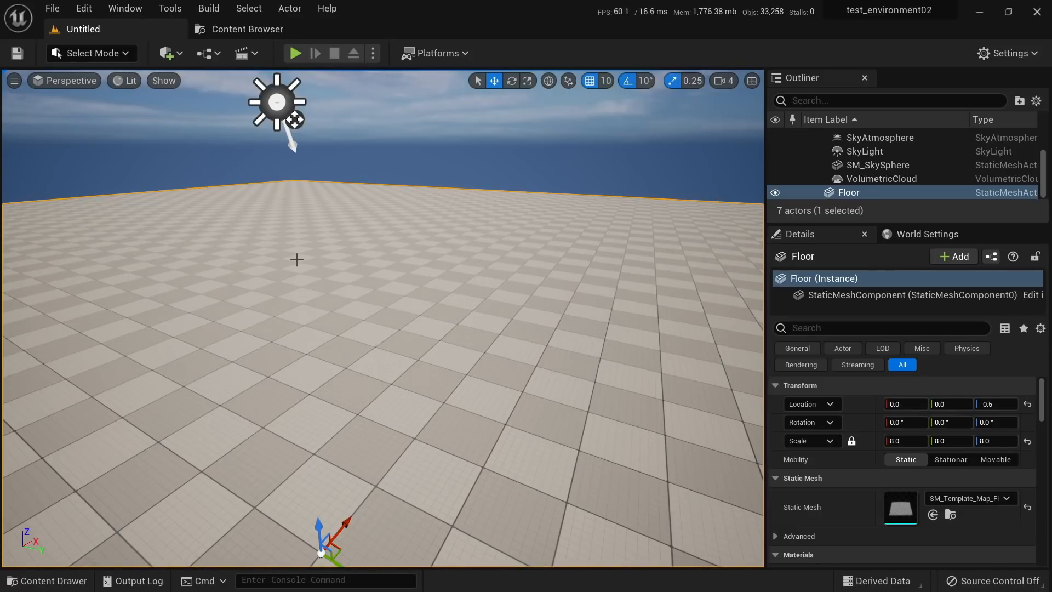
right_click_drag(297, 259, 299, 260)
Step: Open the Quixel Bridge asset library to add Quixel content to the project
key("ctrl+space")
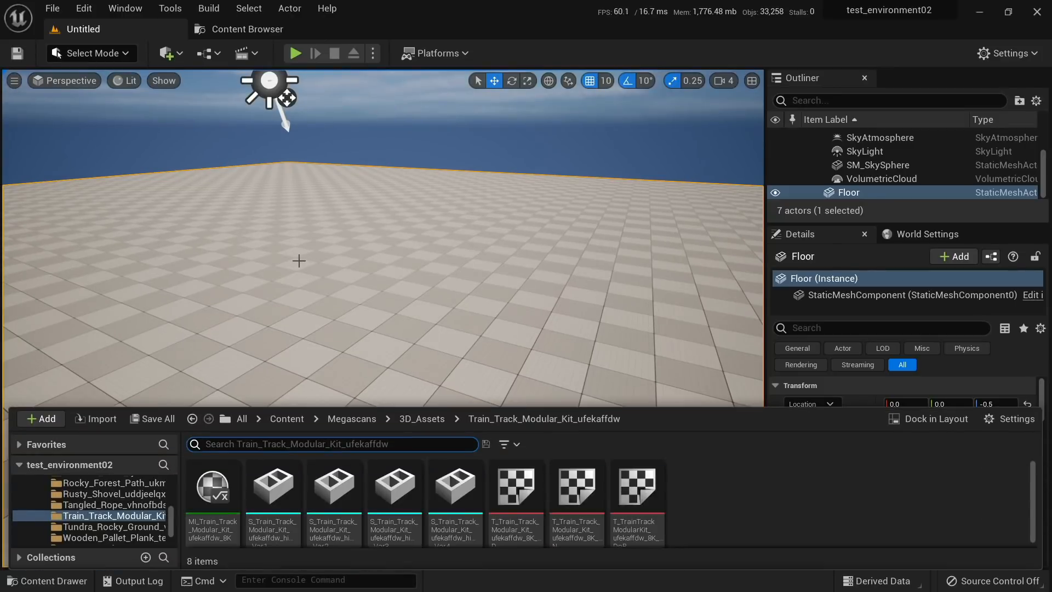
left_click(30, 421)
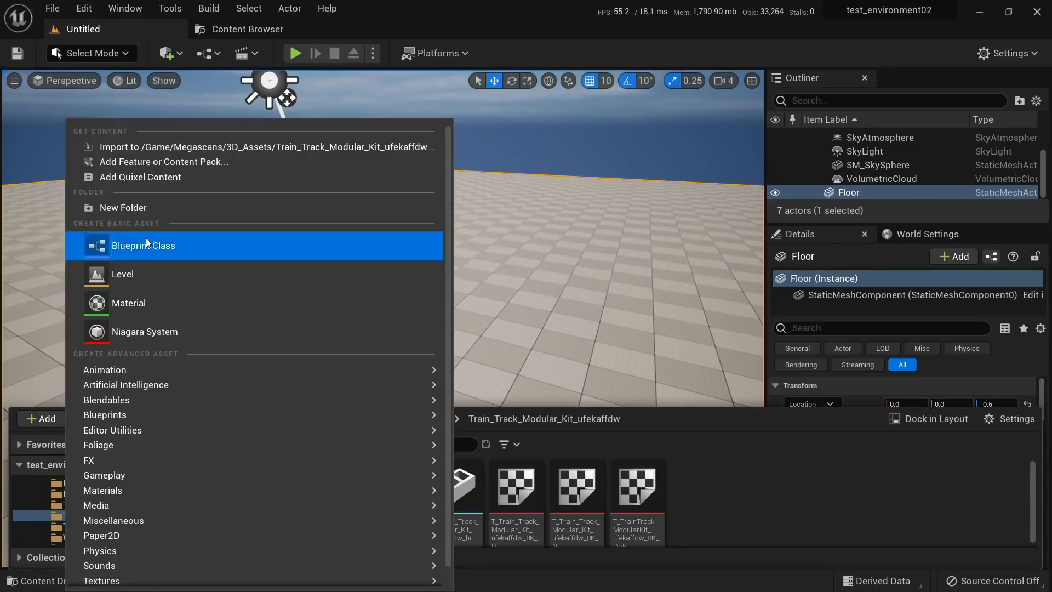
left_click(155, 178)
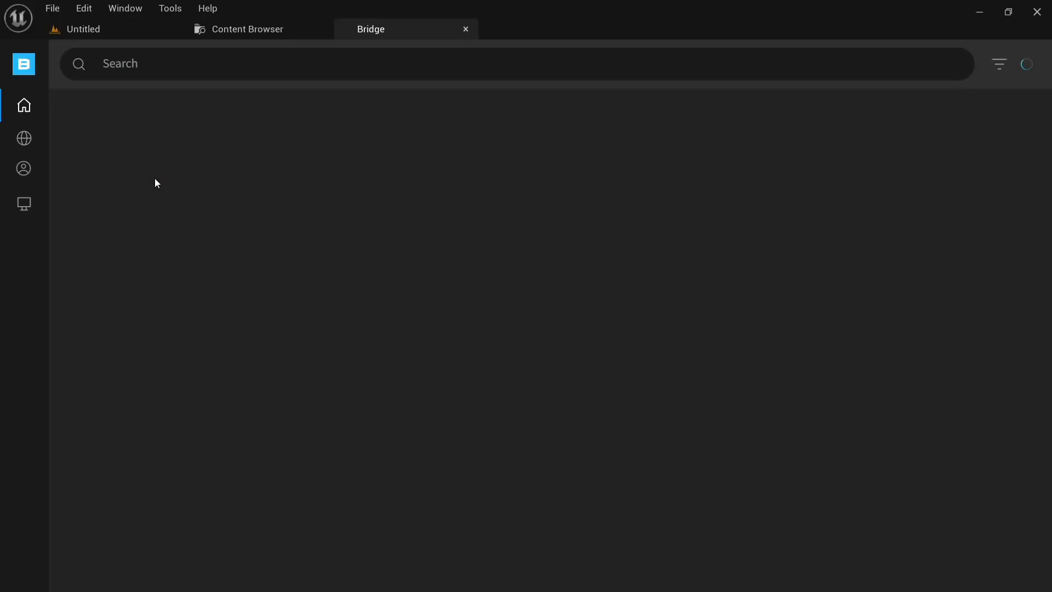
Step: Find the Sandstone Boulder among the new 3D models and show its asset details
scroll(329, 303, "down", 12)
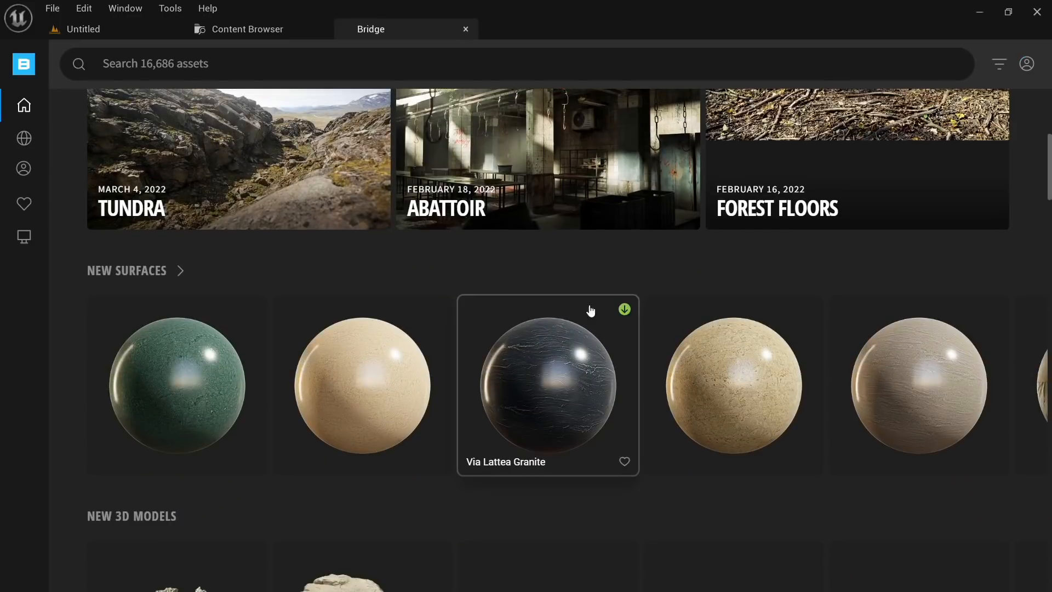
scroll(482, 275, "up", 1)
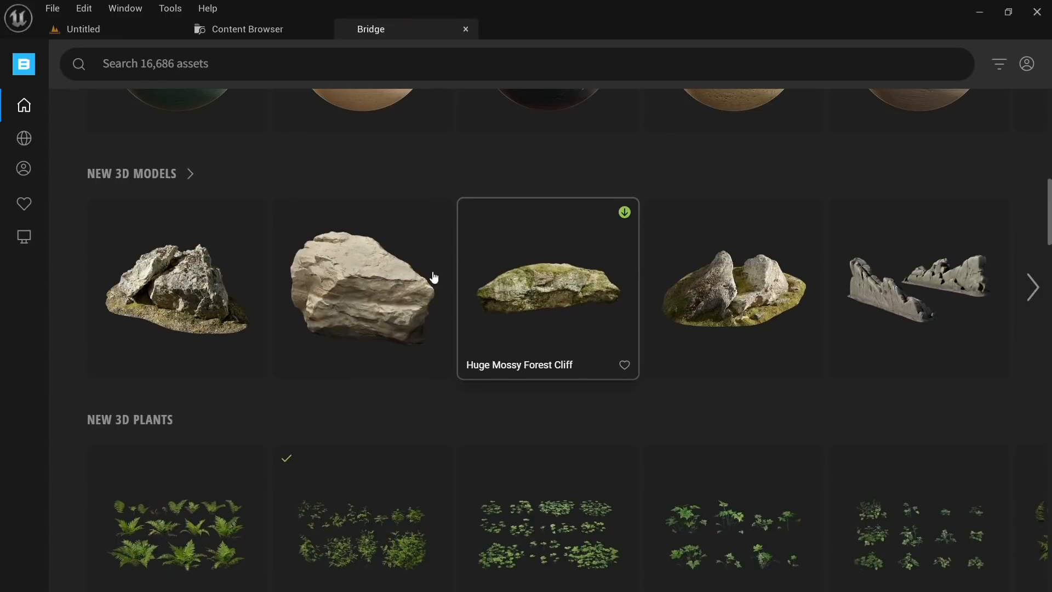
left_click(371, 282)
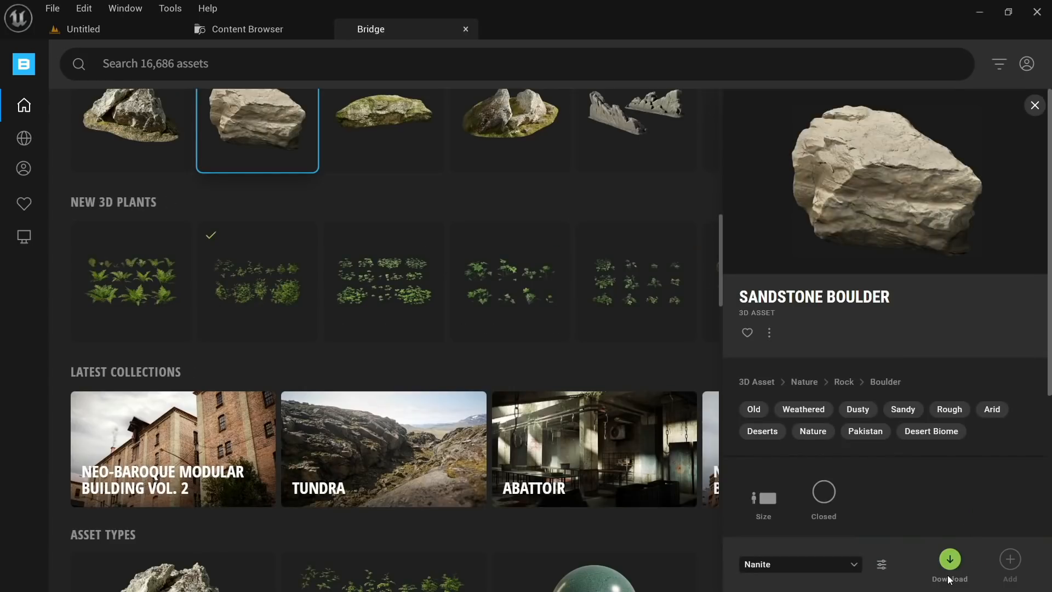
Step: Look over the featured collections and new models on the Bridge home page, and view the locally downloaded assets
scroll(510, 149, "up", 8)
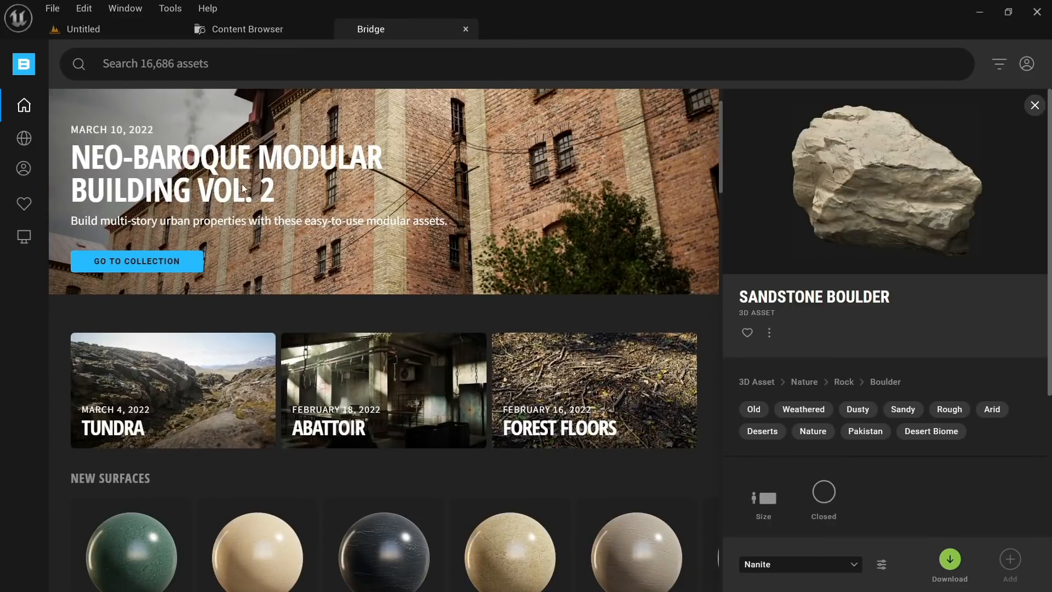
scroll(410, 206, "down", 7)
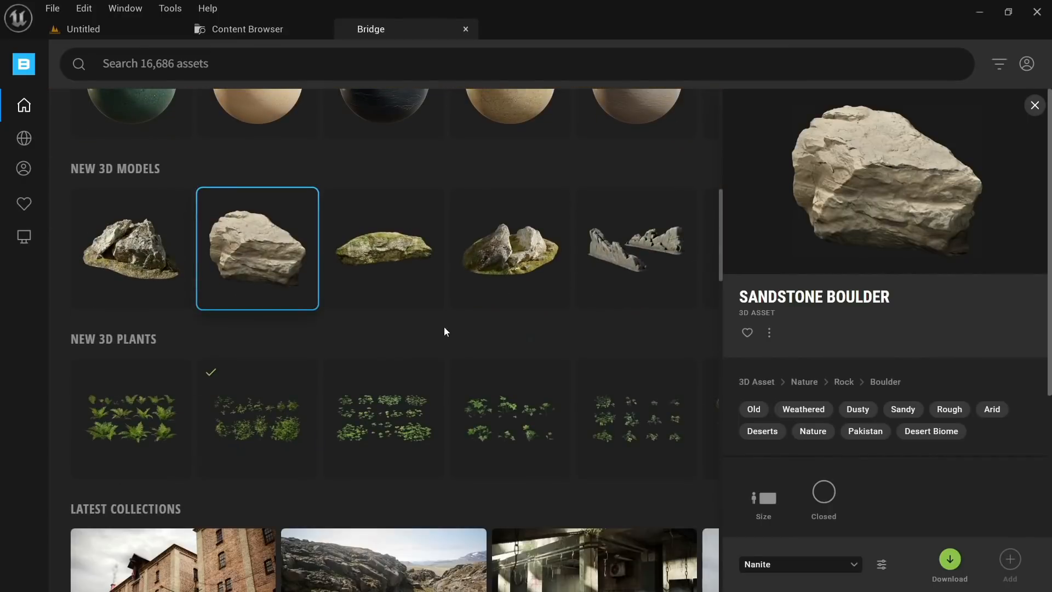
scroll(480, 312, "up", 3)
scroll(480, 311, "up", 5)
mouse_move(17, 256)
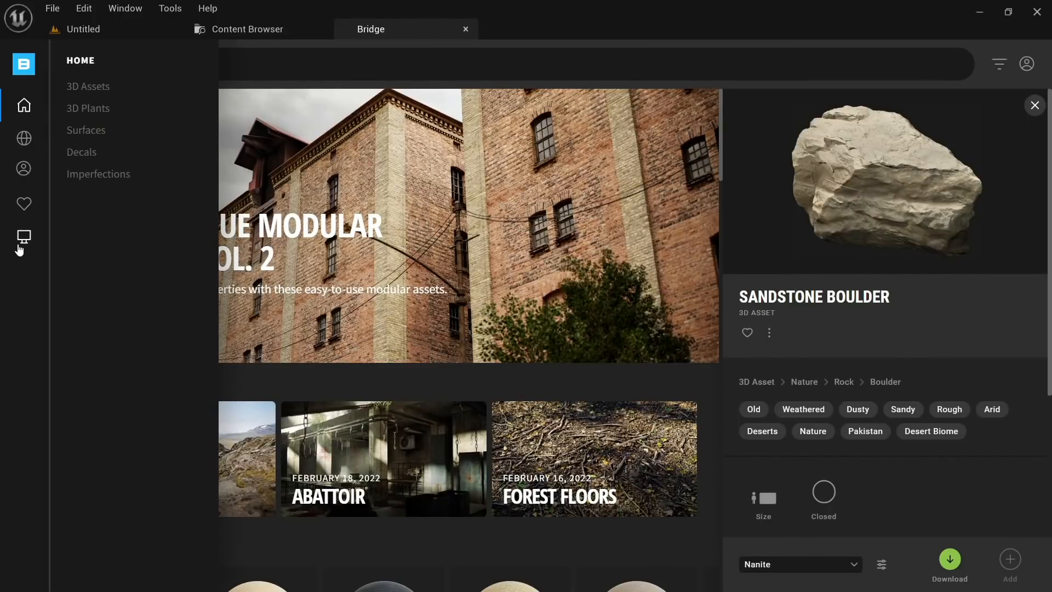
left_click(20, 249)
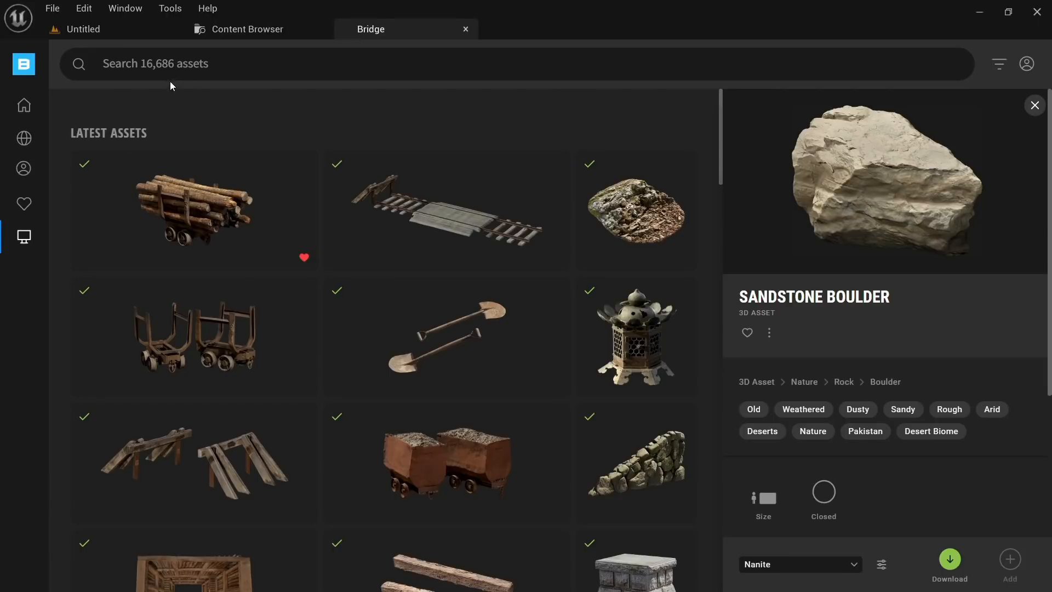
Step: Search the whole Bridge library for "mine" and look through the matching assets
left_click(23, 105)
left_click(236, 63)
type("m")
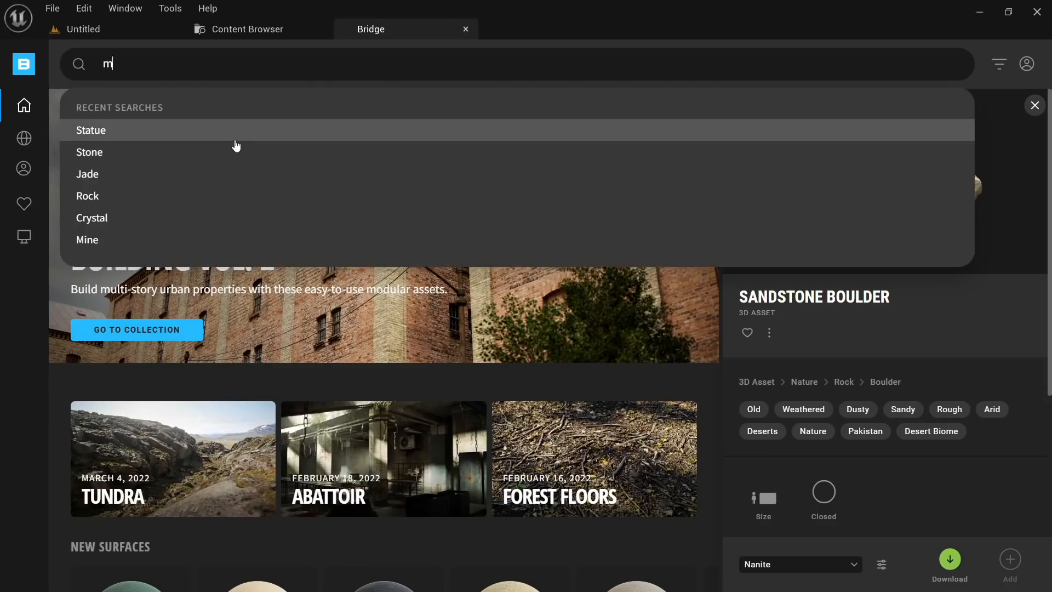
type("ine")
key("Return")
scroll(401, 307, "down", 3)
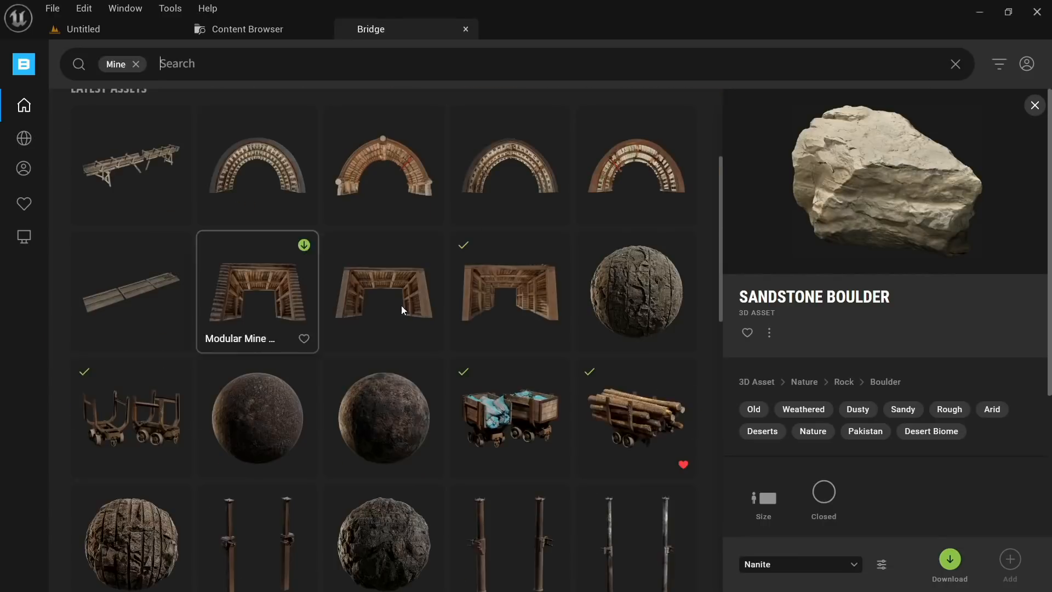
scroll(401, 305, "down", 5)
scroll(440, 261, "up", 5)
scroll(408, 265, "down", 10)
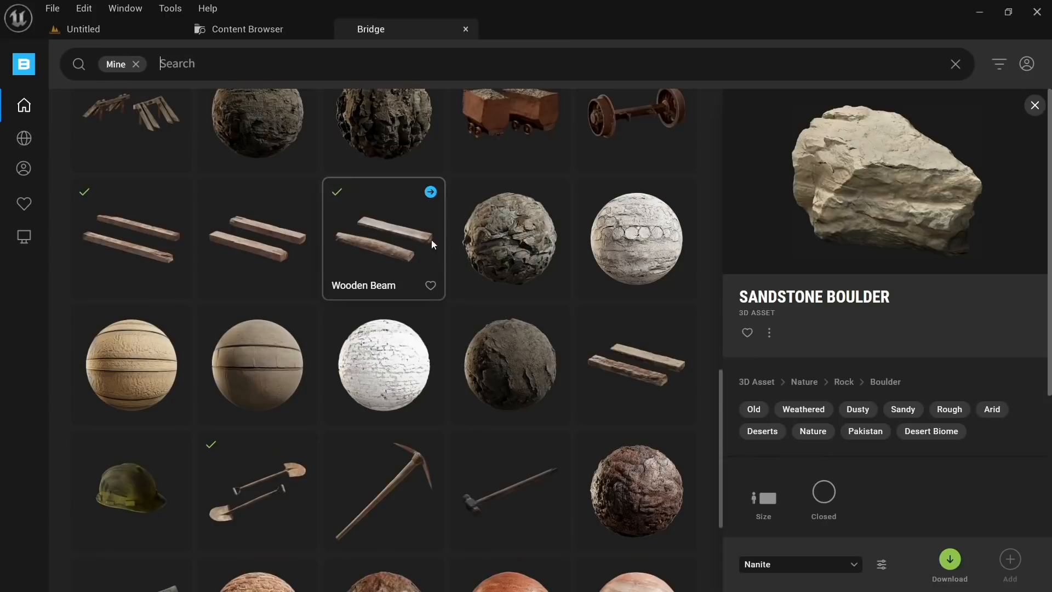
scroll(405, 251, "up", 10)
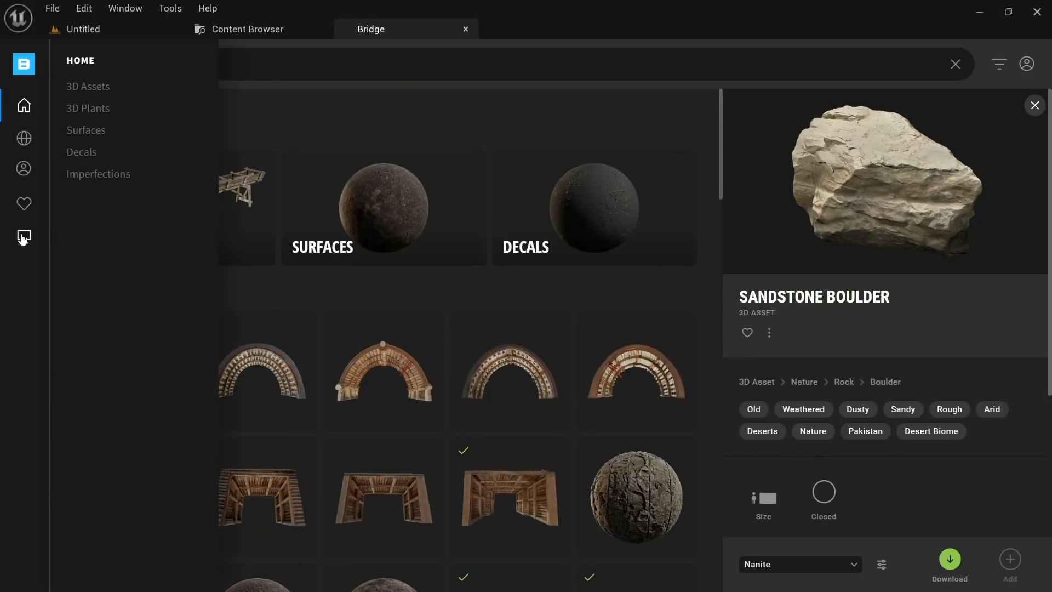
Step: Return to the local Megascans assets and browse the downloaded mine props, beams and rocks
left_click(24, 236)
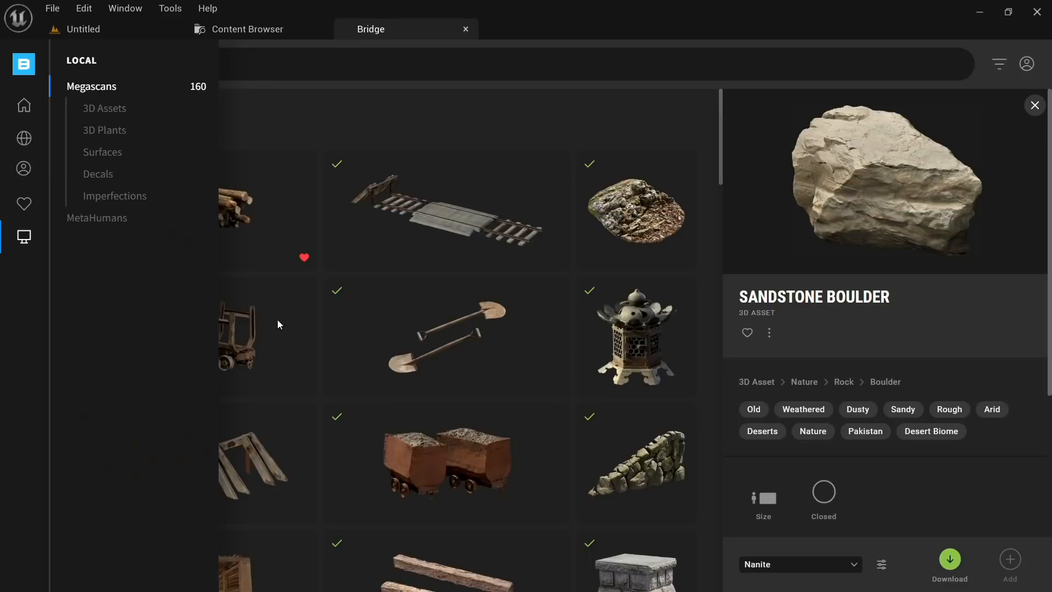
scroll(526, 241, "down", 3)
scroll(496, 240, "down", 2)
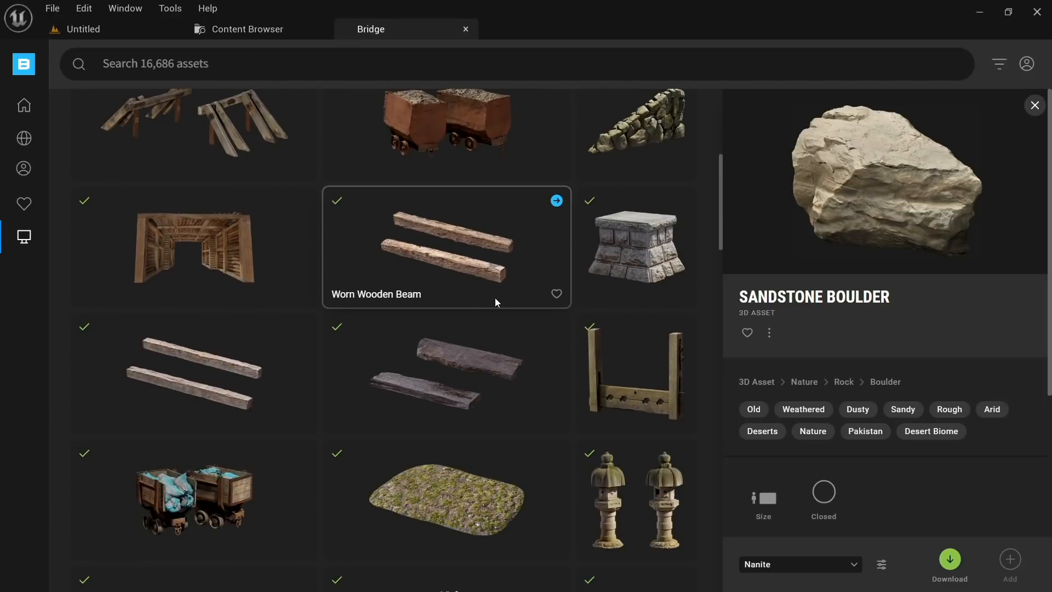
scroll(495, 298, "down", 3)
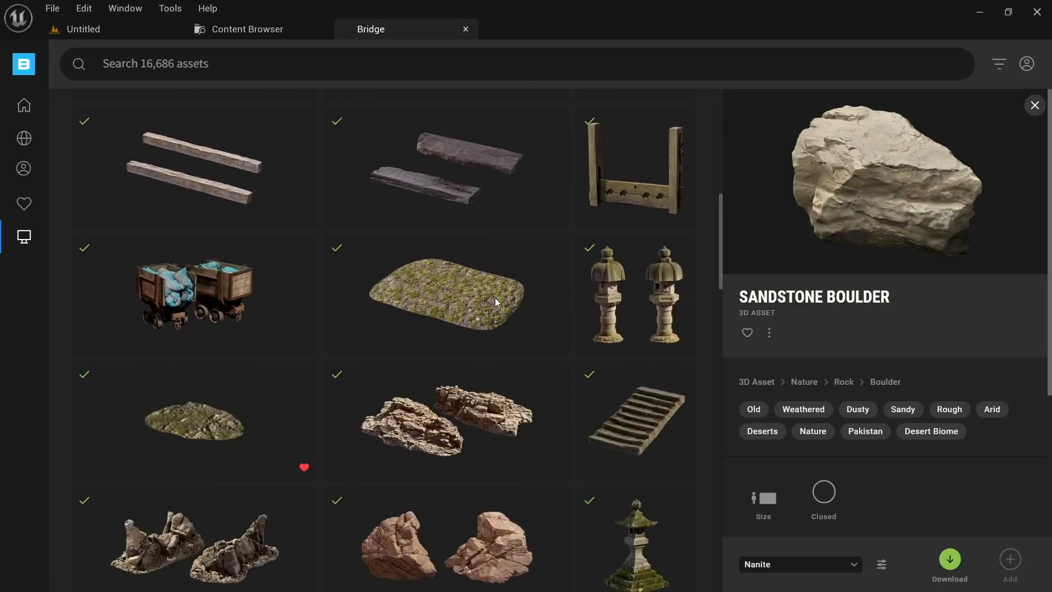
scroll(500, 294, "down", 3)
scroll(501, 294, "down", 2)
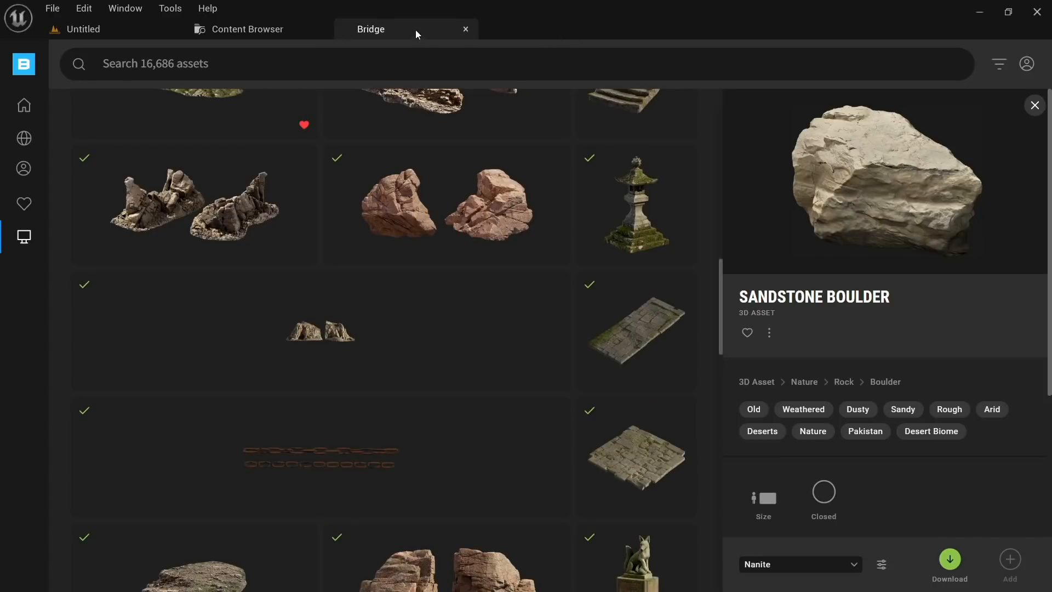
Step: Detach Bridge into a floating window over the Untitled level's viewport and widen it to show more assets
left_click_drag(415, 30, 433, 181)
left_click(113, 29)
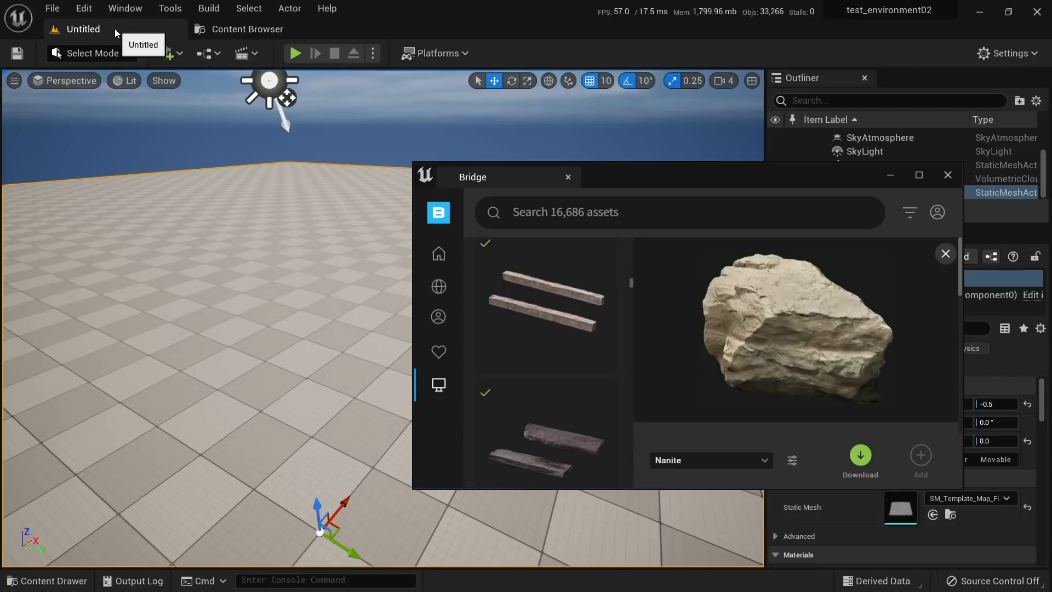
left_click_drag(690, 183, 816, 100)
scroll(741, 244, "up", 5)
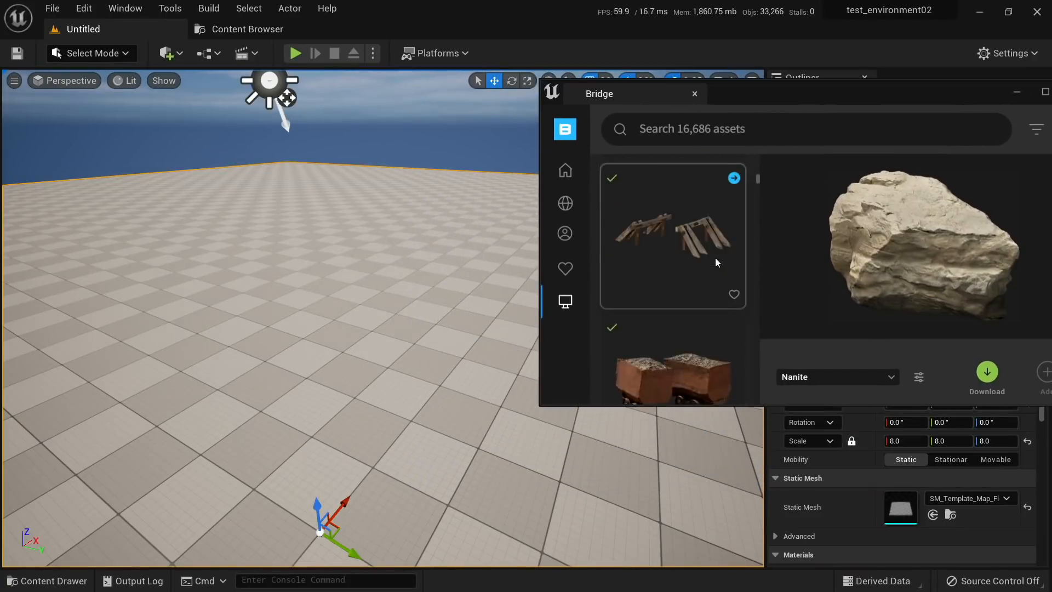
scroll(715, 241, "down", 3)
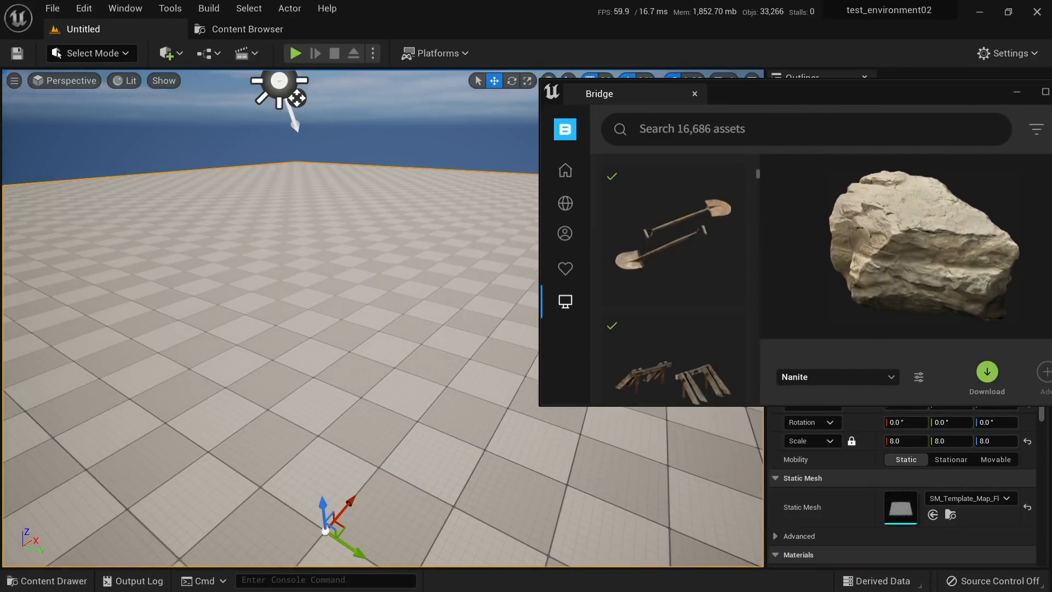
left_click_drag(540, 169, 389, 169)
Step: Place the reddish-brown Nordic coastal cliff rock from the local Megascans assets on the floor at about X 470, Y -640
scroll(712, 241, "up", 5)
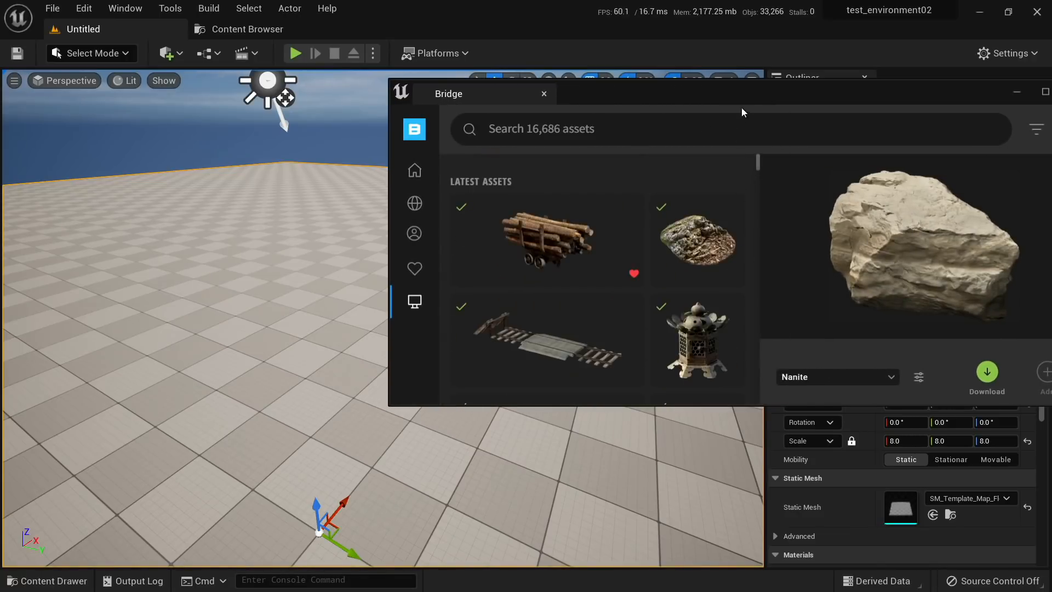
scroll(712, 241, "down", 10)
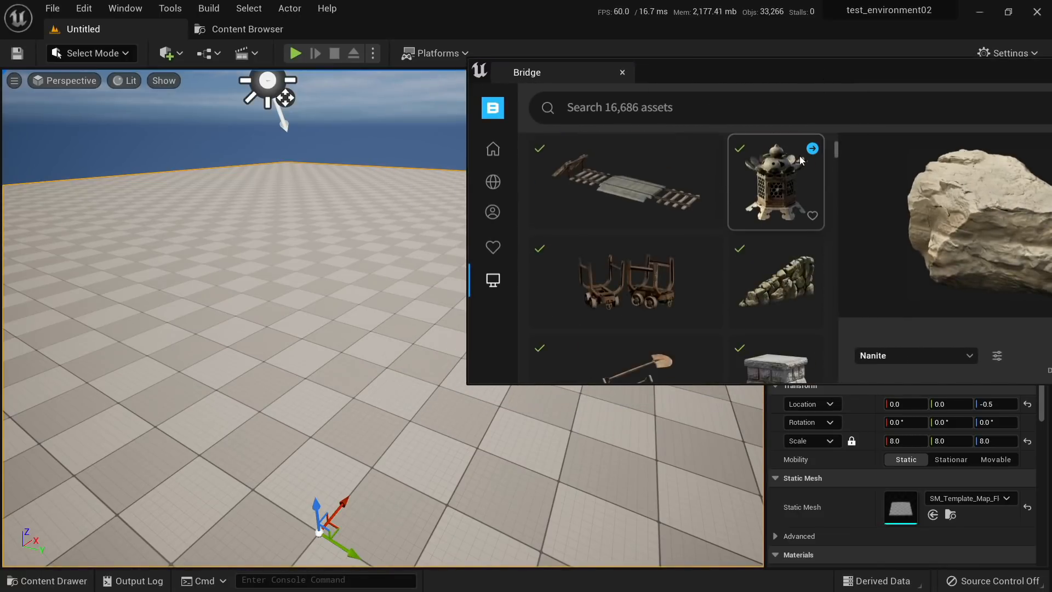
scroll(784, 227, "down", 10)
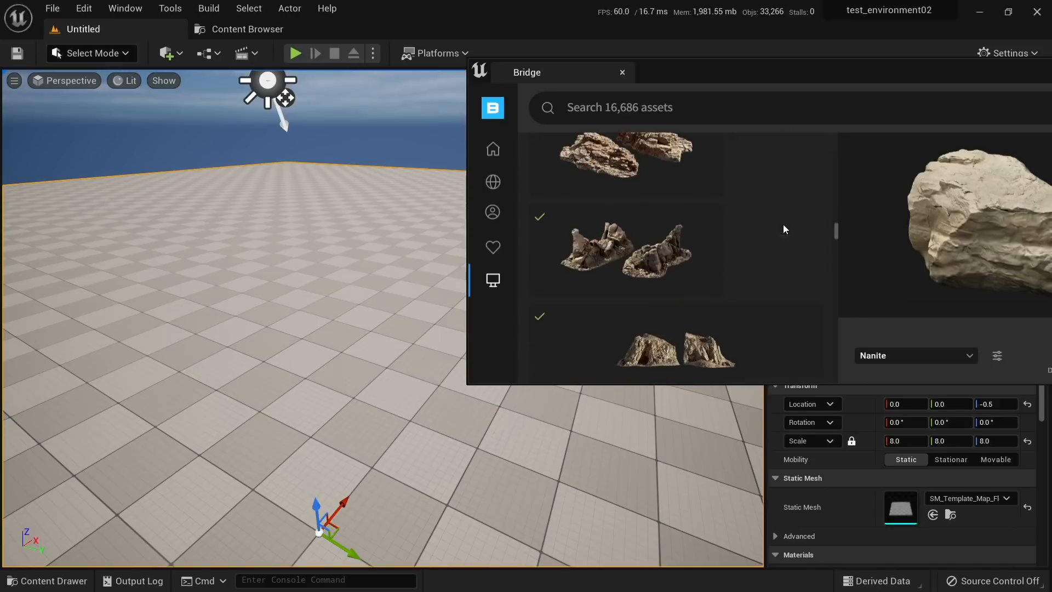
scroll(759, 253, "down", 6)
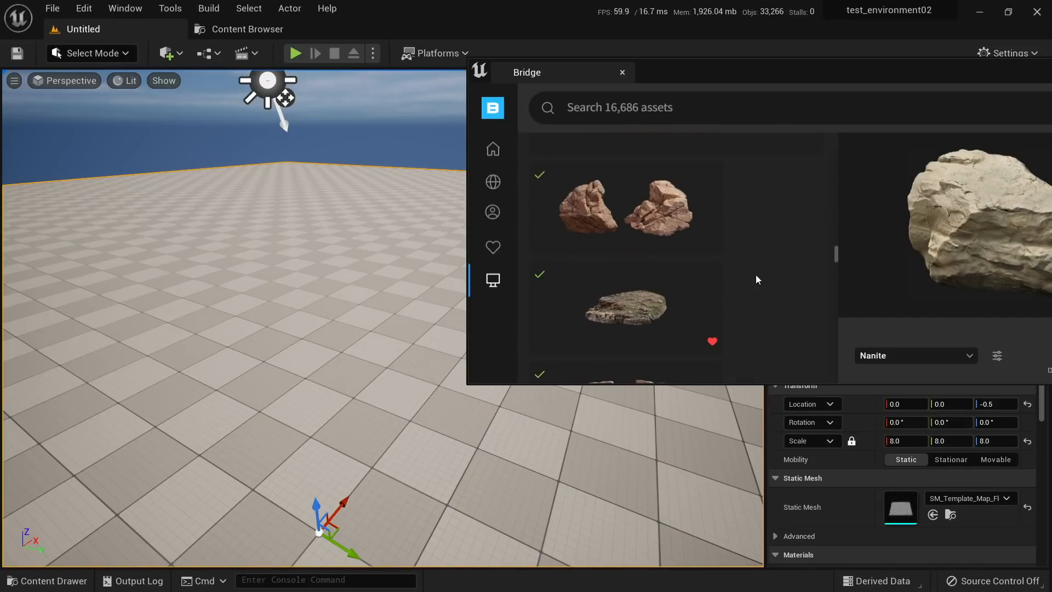
scroll(762, 290, "up", 2)
scroll(764, 285, "down", 3)
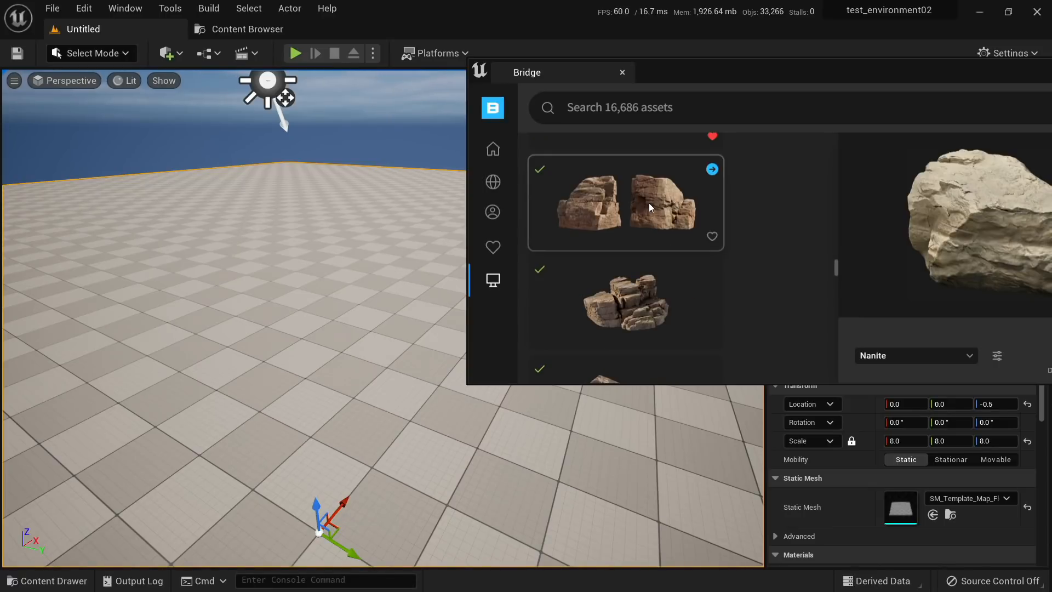
left_click_drag(648, 203, 312, 255)
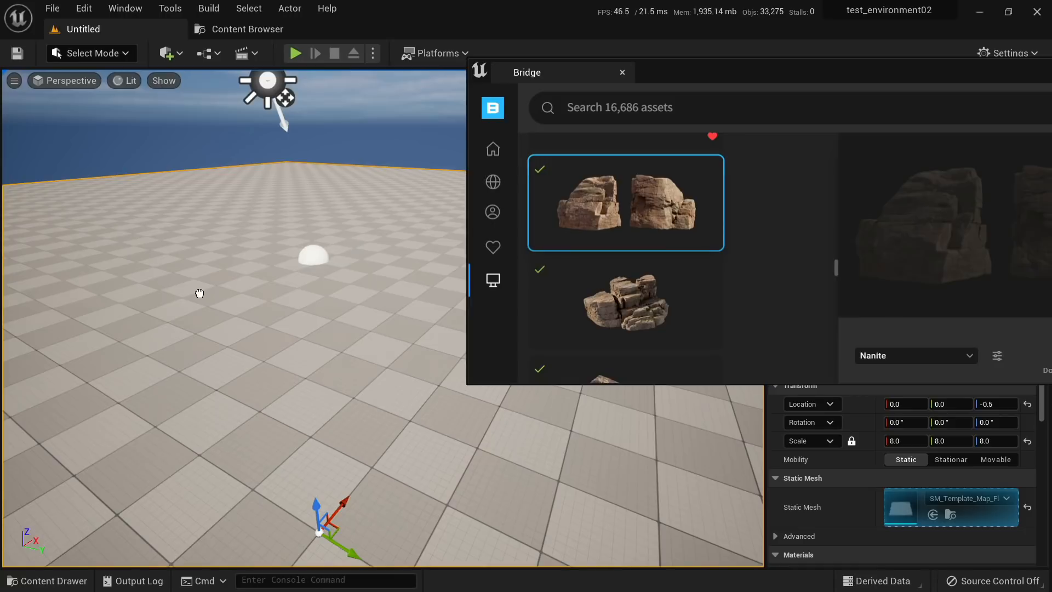
left_click_drag(222, 290, 250, 282)
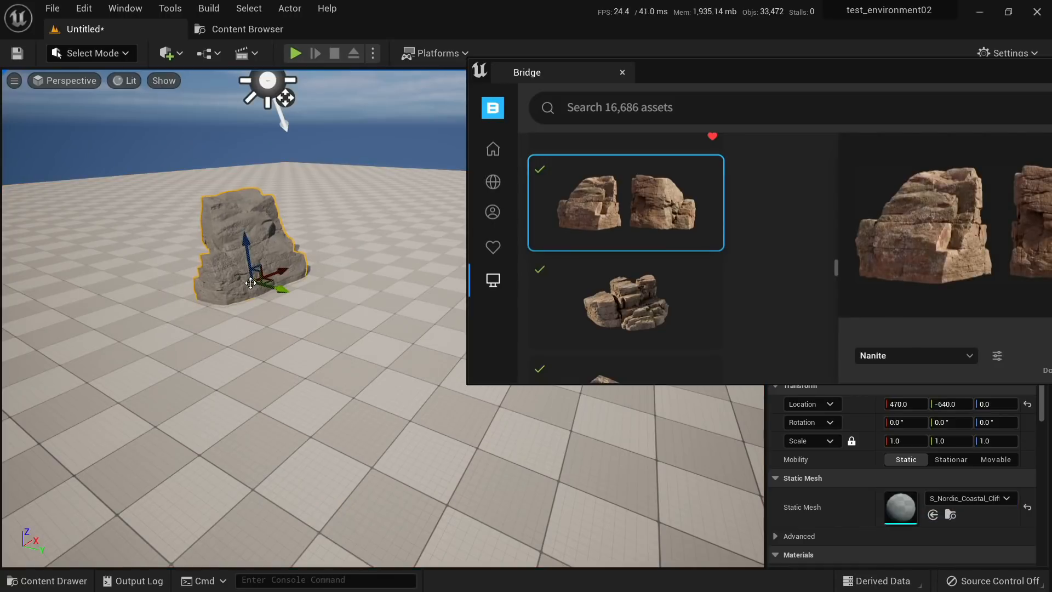
Step: Find the layered Nordic beach rock formation among the local assets and place it beside the coastal cliff rock
mouse_move(251, 282)
right_mouse_down()
mouse_move(210, 262)
mouse_move(244, 271)
right_mouse_up()
key("w")
key("w")
key("s")
scroll(652, 298, "down", 2)
scroll(657, 262, "up", 3)
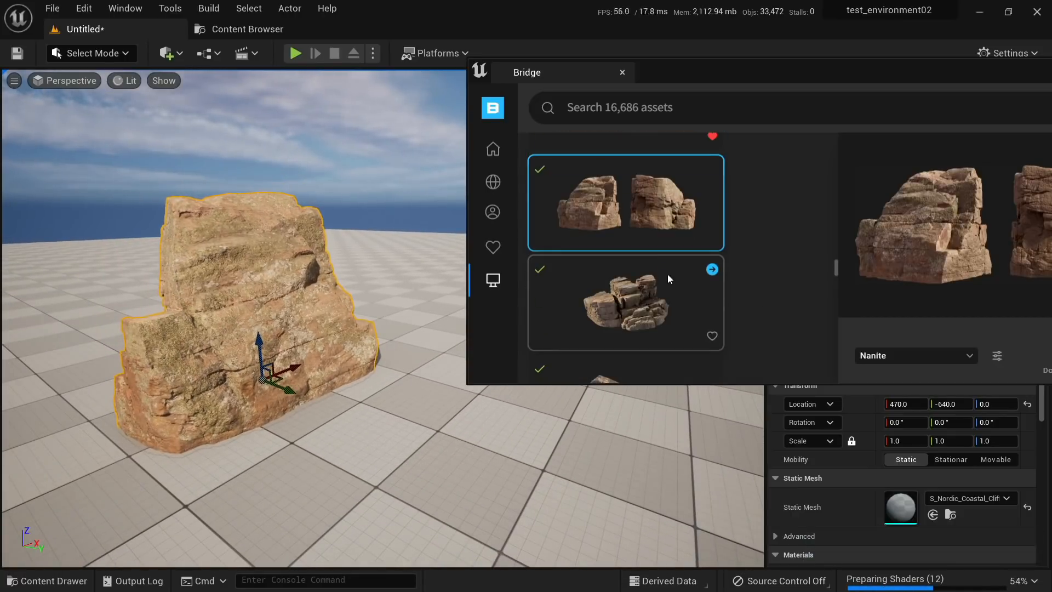
scroll(657, 308, "down", 5)
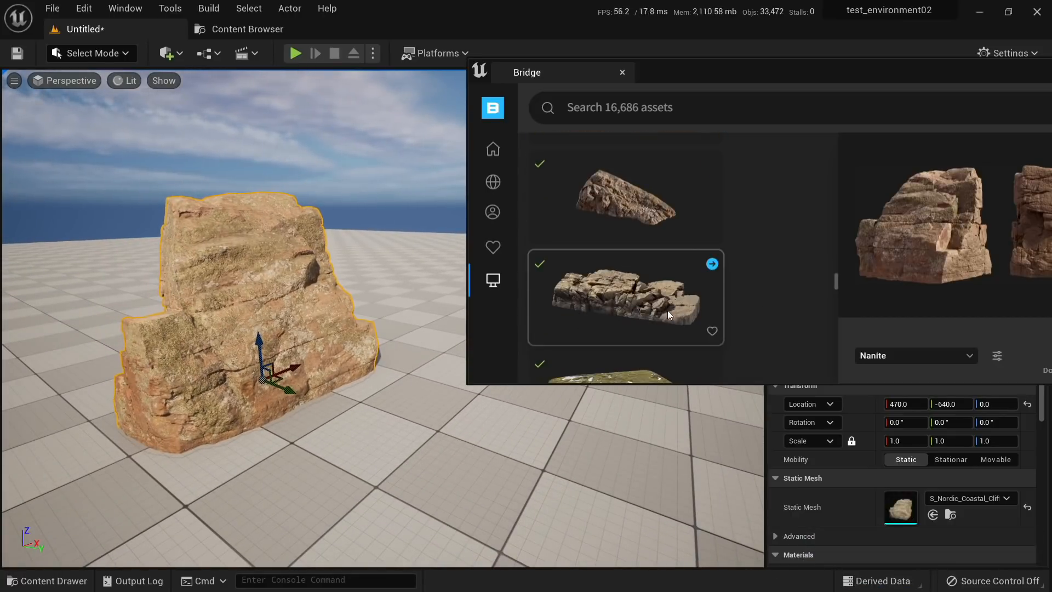
scroll(668, 310, "up", 14)
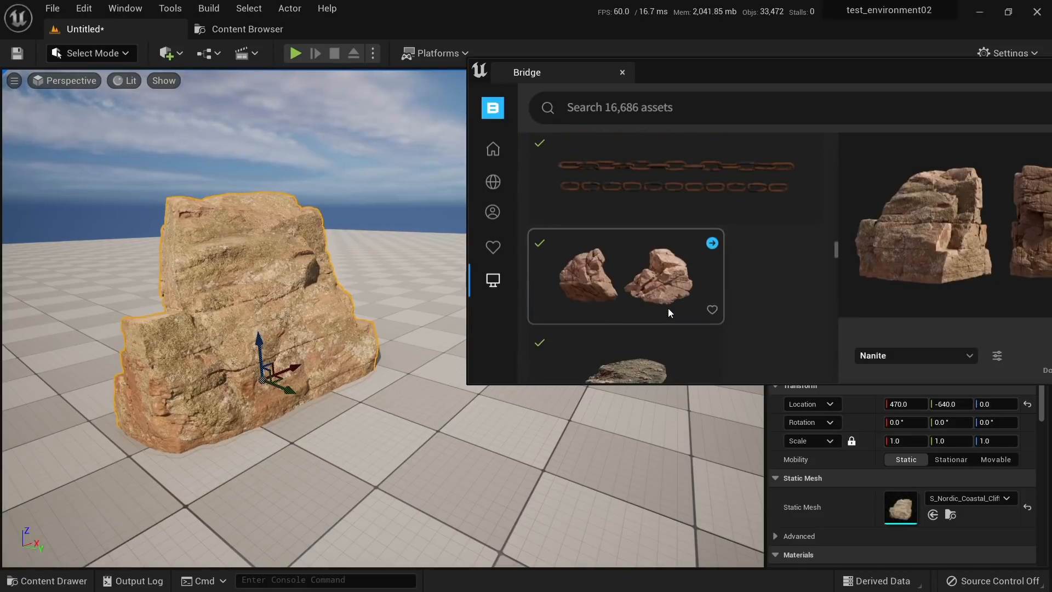
scroll(670, 310, "down", 2)
scroll(685, 274, "down", 1)
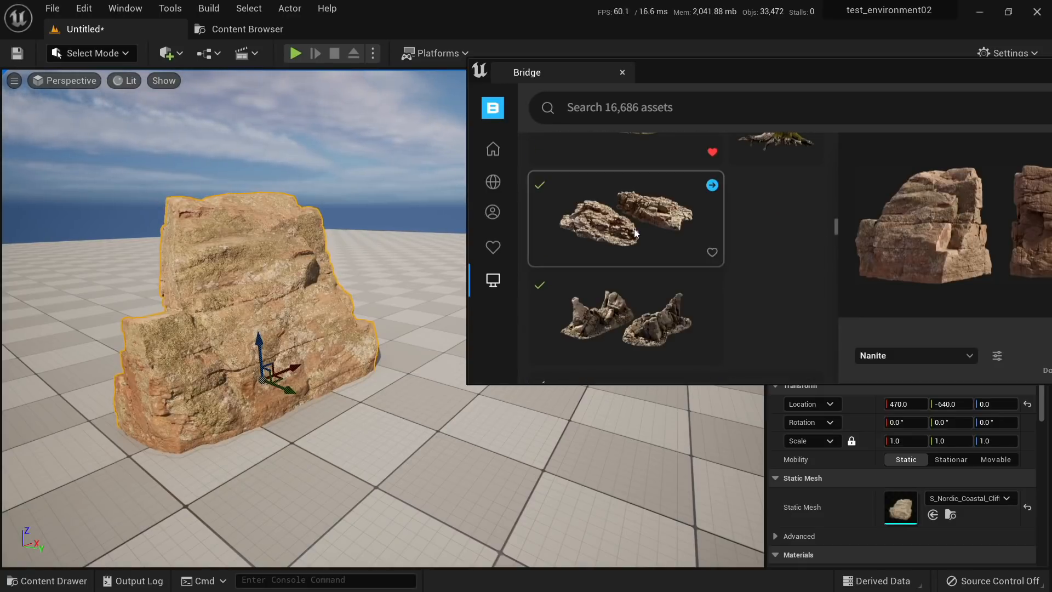
left_click_drag(633, 229, 335, 439)
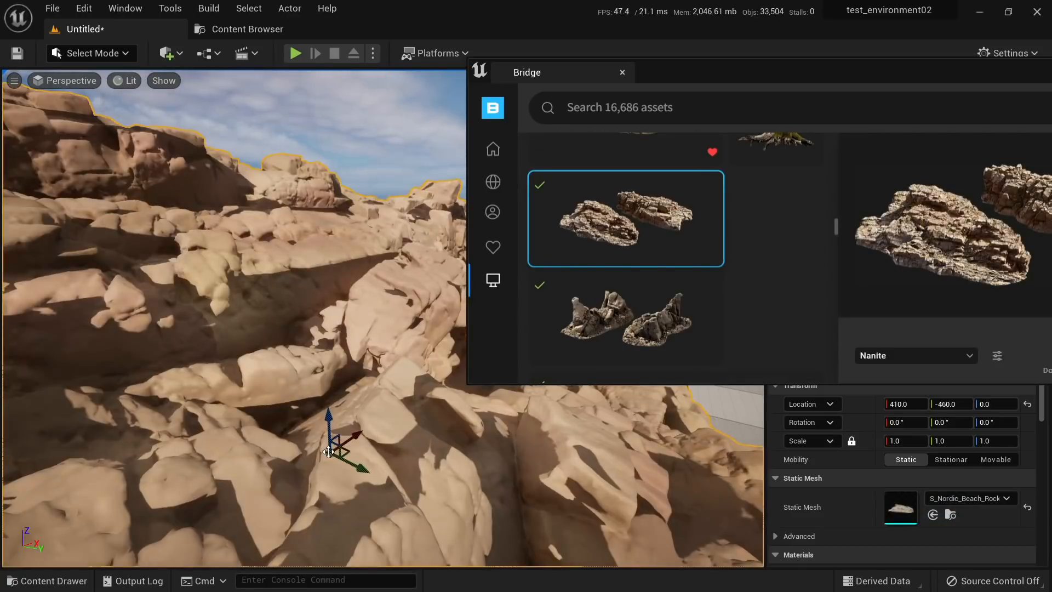
Step: Rotate the beach rock formation 20° about the vertical axis, move it to X 1040, Y -590 and sink it to Z -20
key("s")
mouse_move(336, 439)
right_mouse_down()
mouse_move(350, 446)
mouse_move(335, 466)
mouse_move(350, 452)
right_mouse_up()
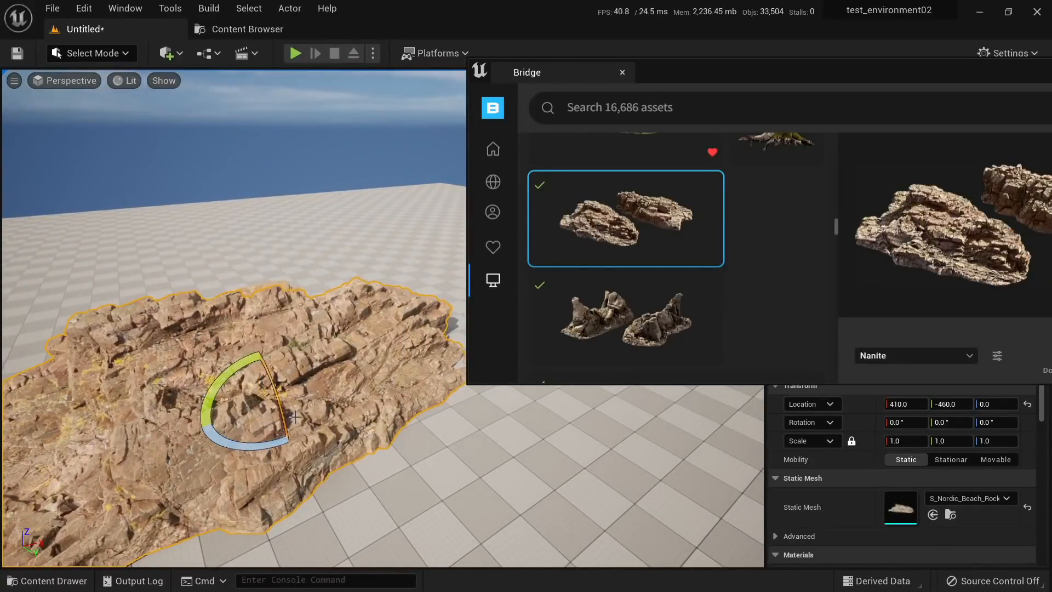
left_click_drag(294, 417, 436, 327)
key("w")
key("a")
right_click_drag(436, 327, 498, 303)
right_click_drag(383, 327, 382, 327)
key("a")
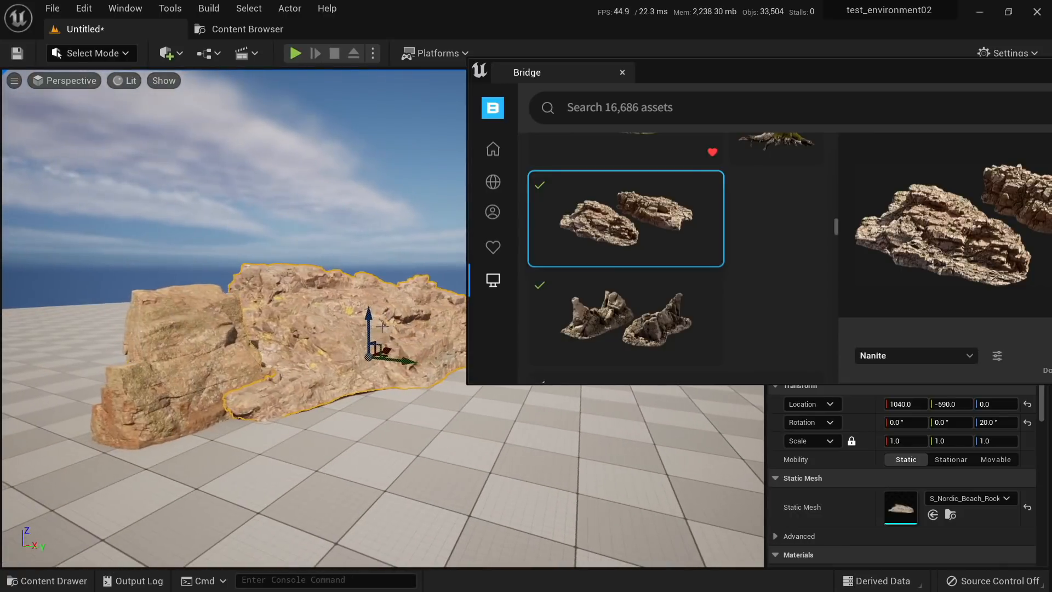
left_click_drag(371, 327, 371, 335)
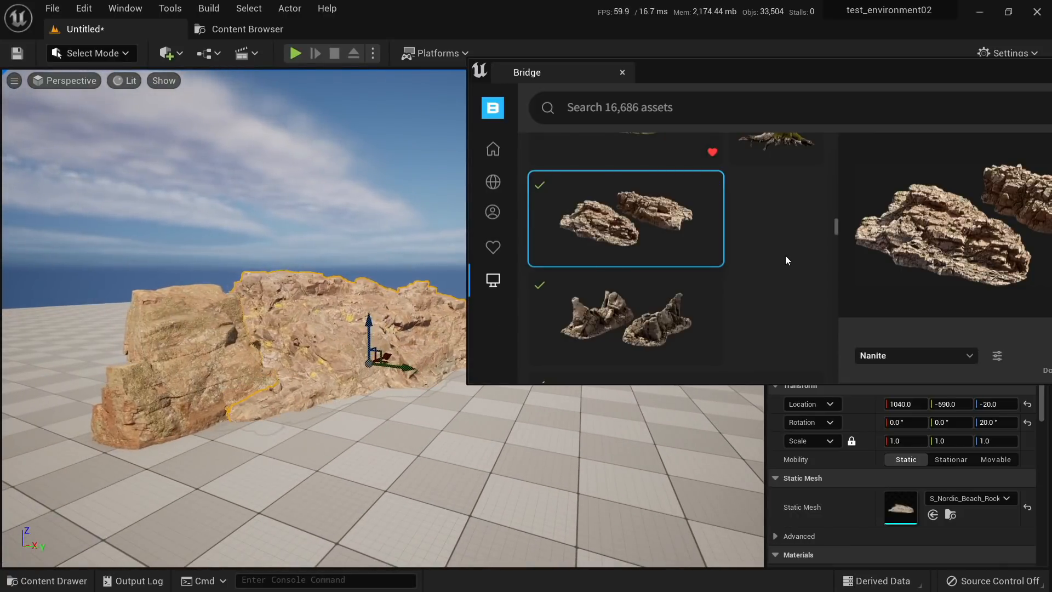
Step: Place the massive Nordic coastal cliff in the level, rotated about 90° around the vertical axis and moved to X 2270, Y -590
scroll(784, 255, "down", 2)
left_click_drag(679, 218, 331, 433)
key("s")
right_click_drag(331, 432, 332, 432)
key("e")
left_click_drag(322, 466, 323, 306)
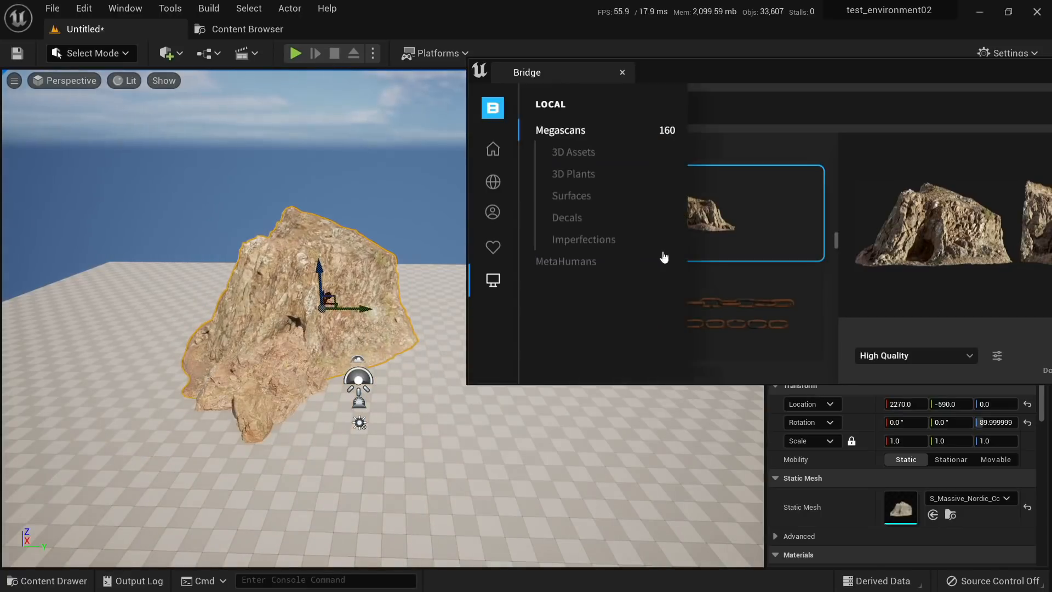
Step: Set the rounded stone pile asset's quality to Nanite and place it on the floor near the massive cliff
scroll(780, 252, "down", 5)
scroll(779, 244, "down", 10)
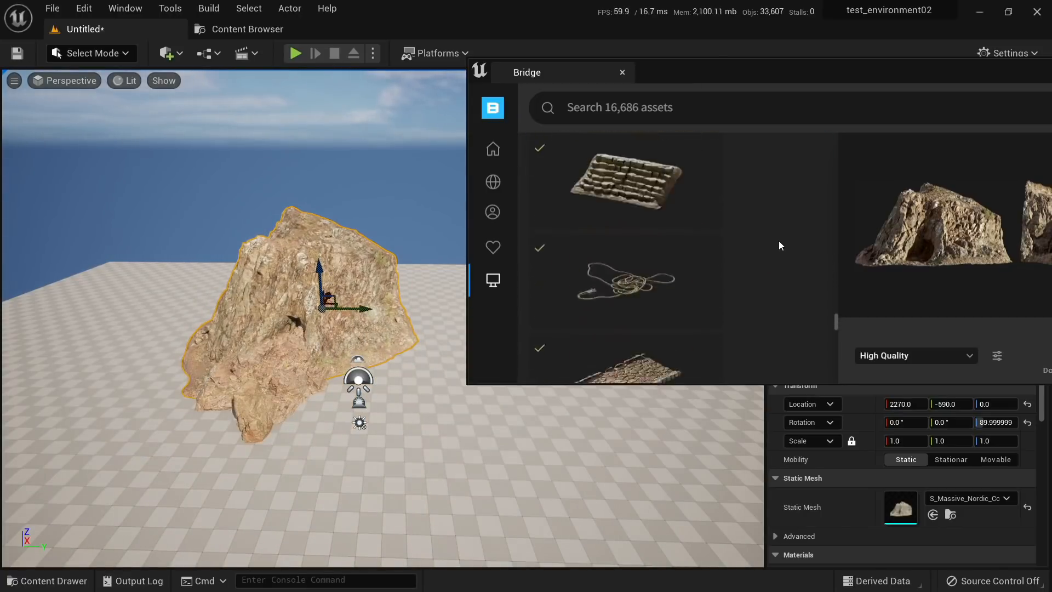
scroll(778, 241, "down", 10)
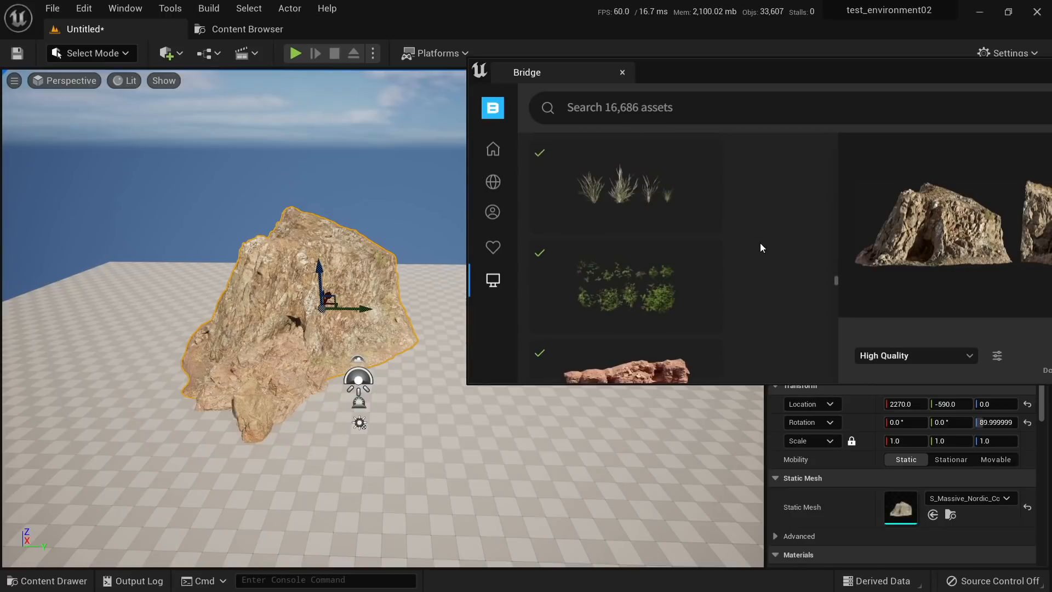
scroll(764, 247, "down", 8)
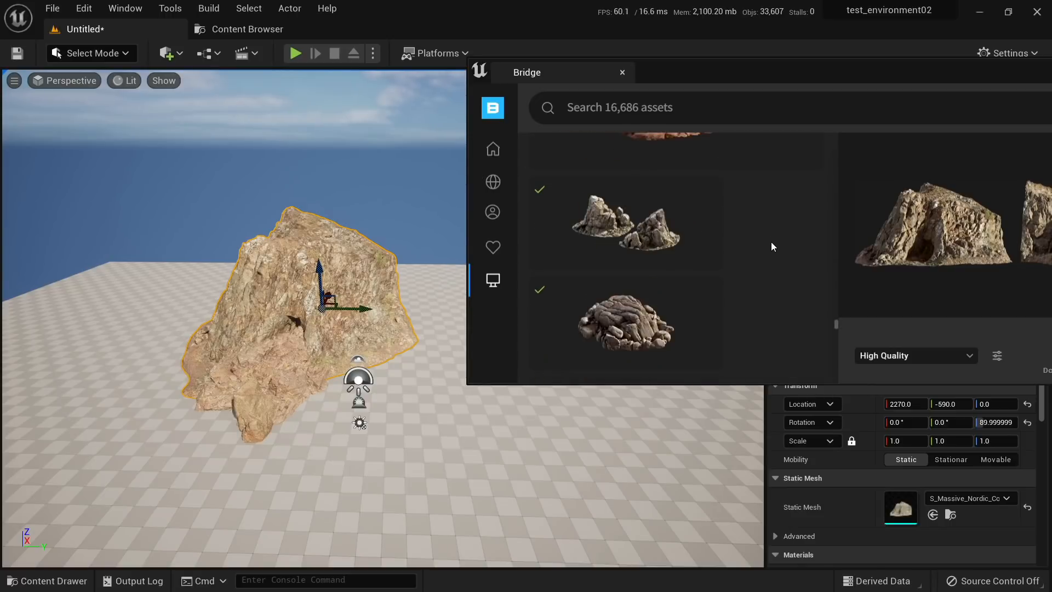
scroll(772, 247, "up", 2)
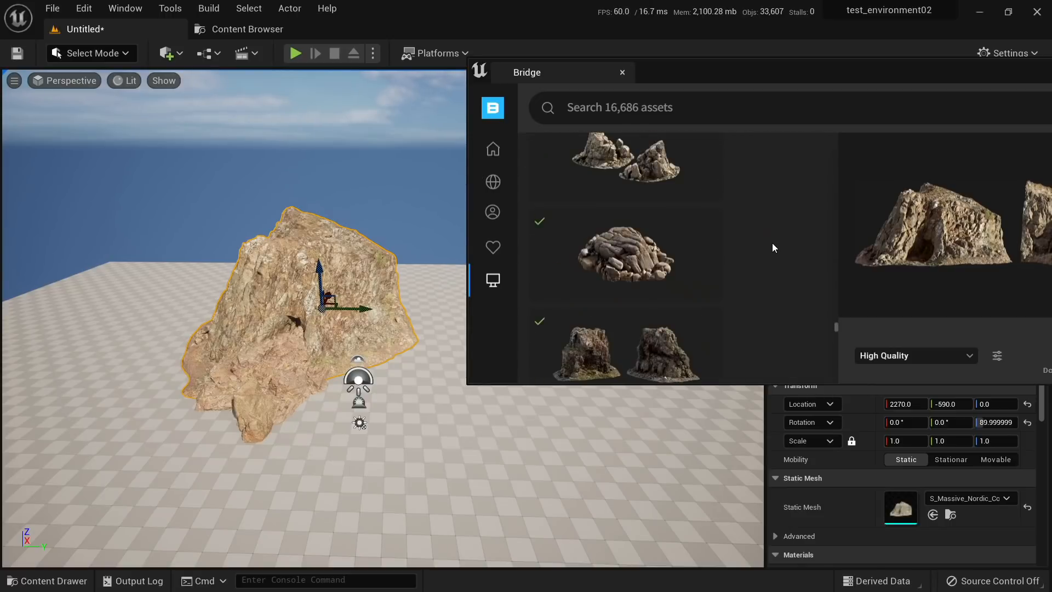
left_click(651, 258)
left_click(970, 355)
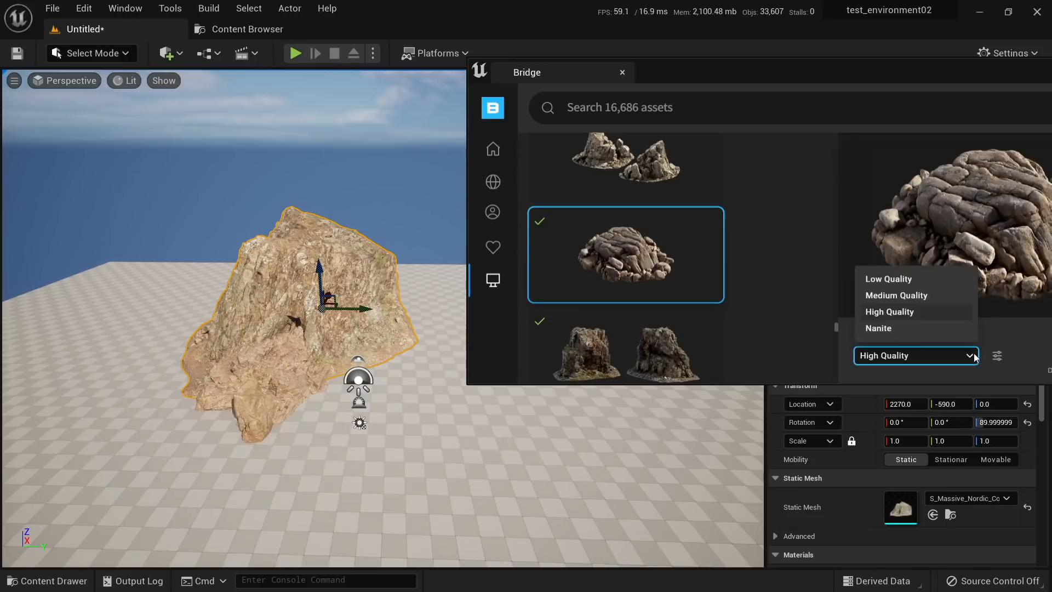
left_click(918, 328)
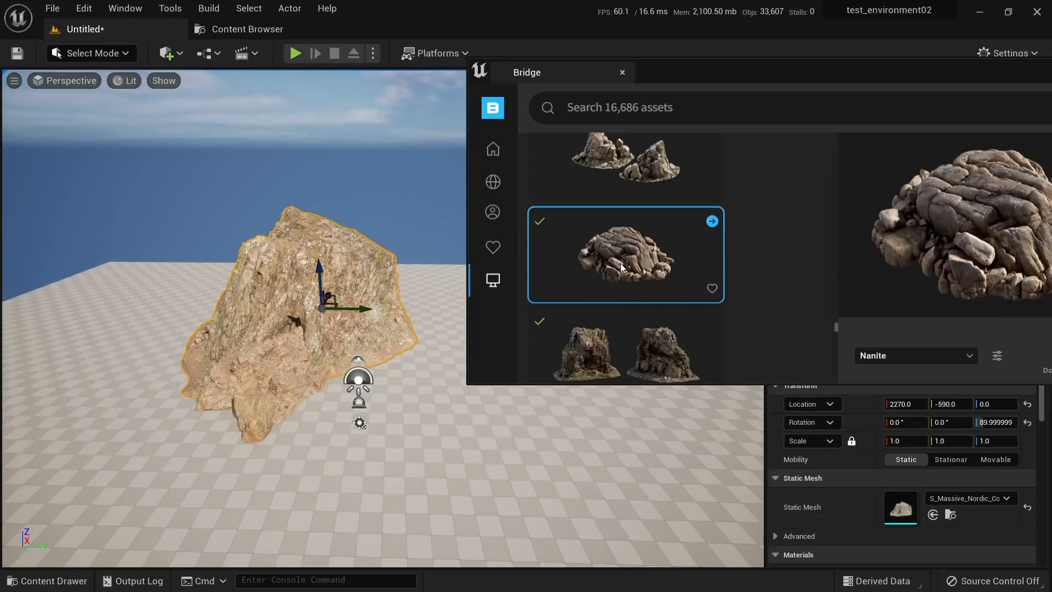
left_click_drag(621, 266, 477, 326)
left_click_drag(425, 365, 425, 365)
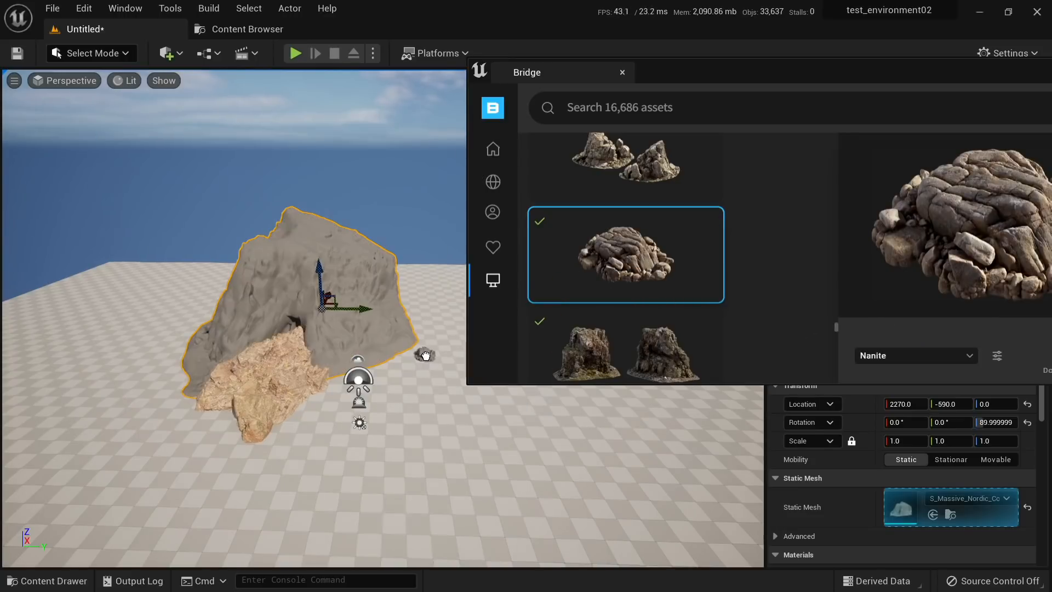
Step: Move the stone pile to about X 1630, Y 410, at the foot of the massive cliff
key("w")
right_click_drag(419, 384, 463, 414)
key("w")
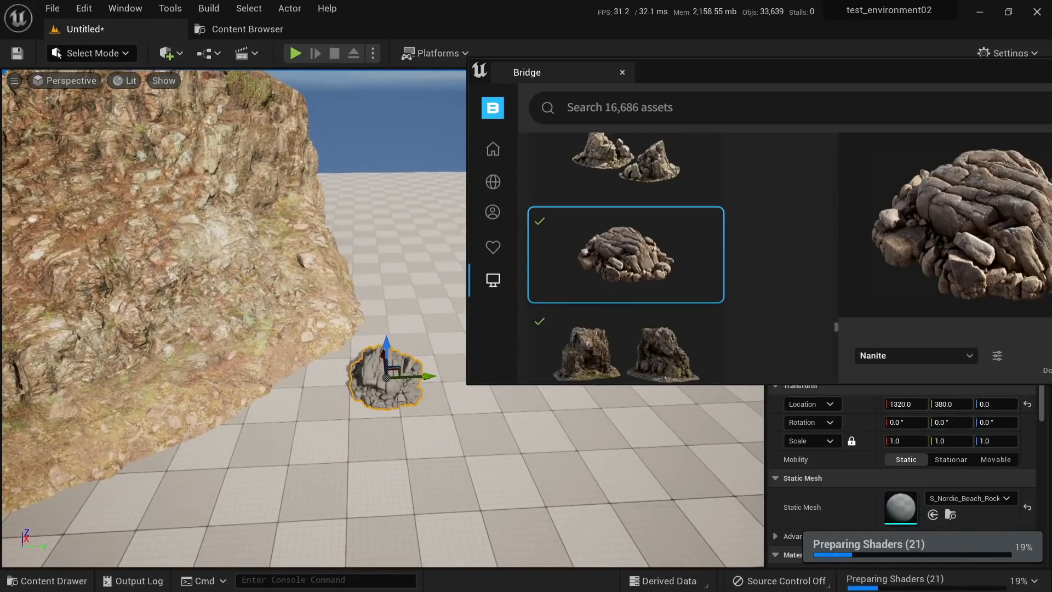
key("d")
right_click_drag(399, 402, 273, 425)
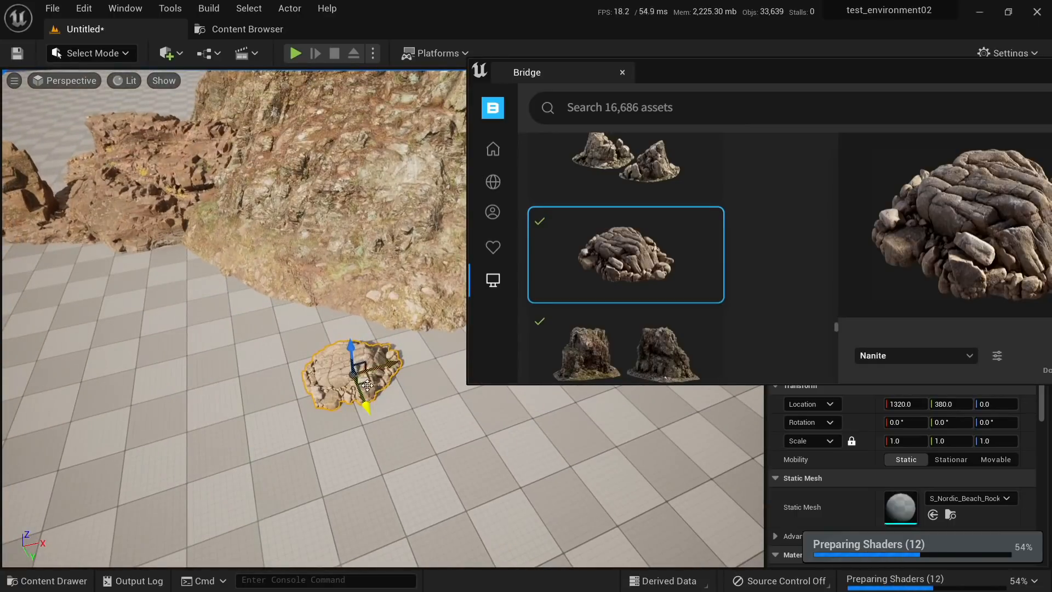
Step: Place the dark mossy massive Nordic coastal cliff in the level at about X -490, Y -930
scroll(668, 317, "down", 1)
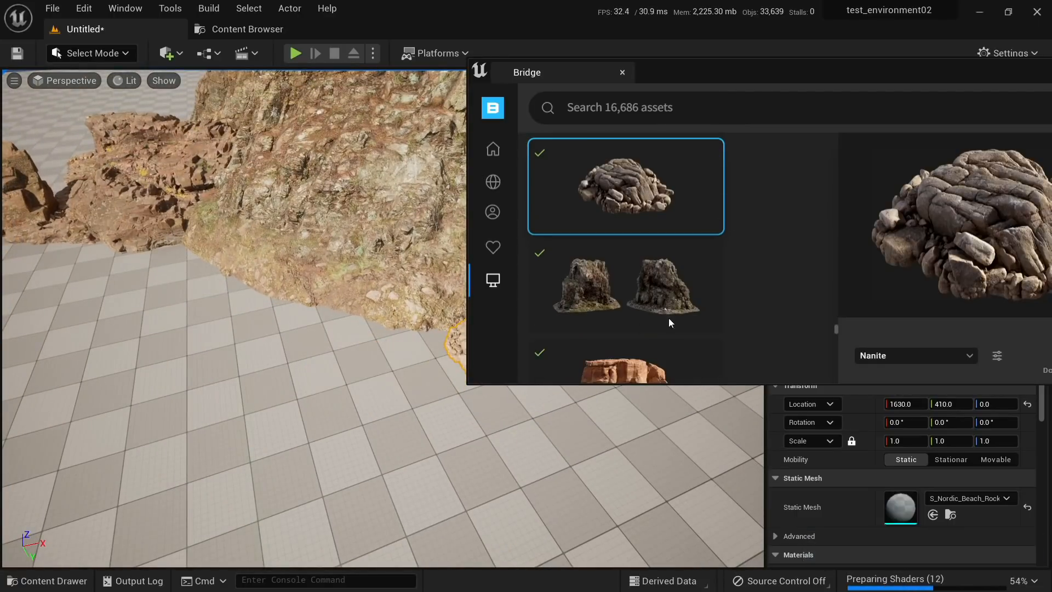
left_click(626, 294)
right_click_drag(249, 310, 307, 313)
key("s")
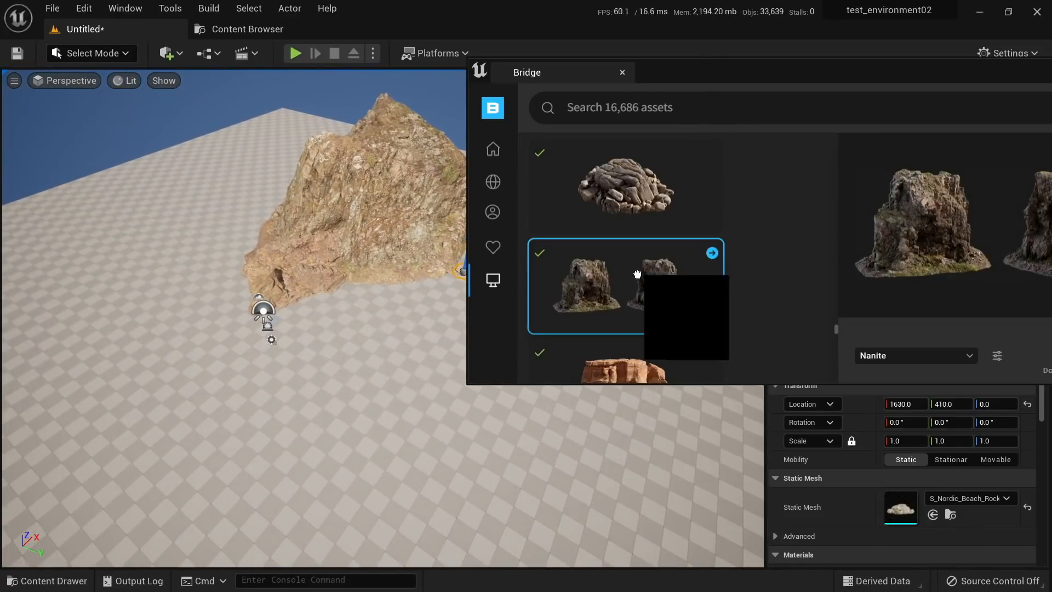
left_click_drag(637, 274, 136, 368)
Step: Move the small coastal cliff rock and the beach rock formation out onto the open floor in front of the massive cliffs
right_click_drag(284, 297, 330, 277)
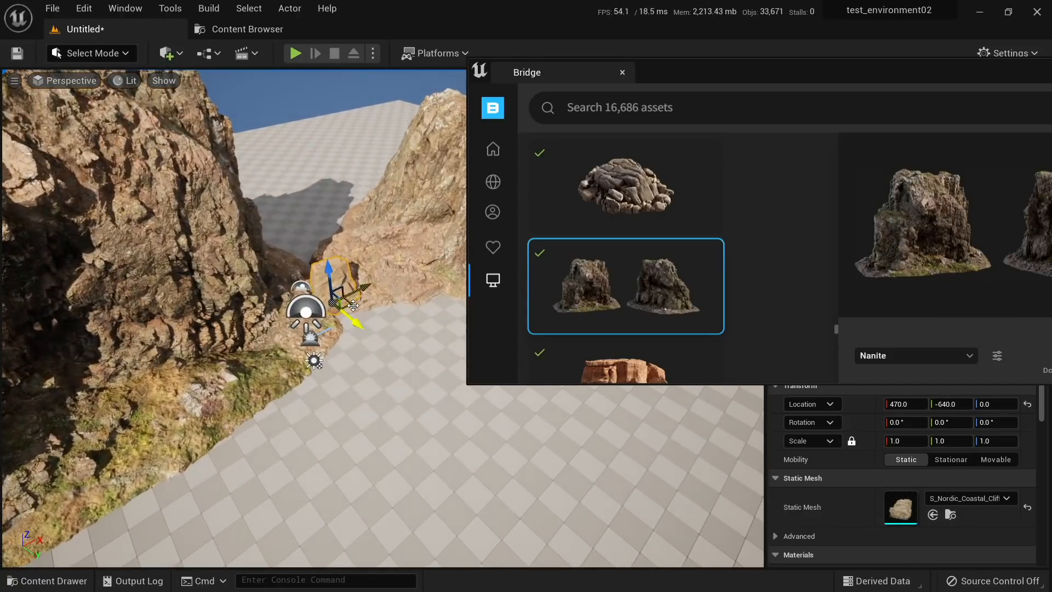
left_click(393, 266)
right_click_drag(394, 266, 450, 279)
left_click_drag(304, 240, 454, 405)
Step: Move the mossy massive cliff toward the other massive cliff to close the gap, and select the small coastal cliff rock
right_click_drag(137, 299, 185, 284)
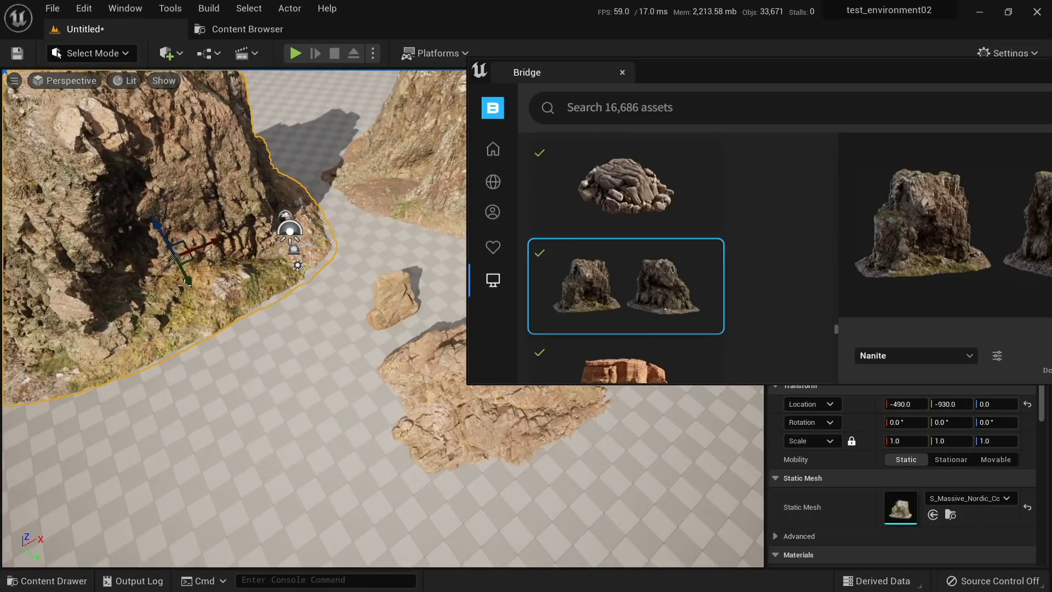
left_click_drag(191, 259, 375, 209)
right_click_drag(375, 209, 403, 149)
left_click(331, 408)
Step: Place a small reddish Nordic beach rock from the local assets at about X 70, Y 270, near the mossy cliff's foot
scroll(685, 278, "down", 5)
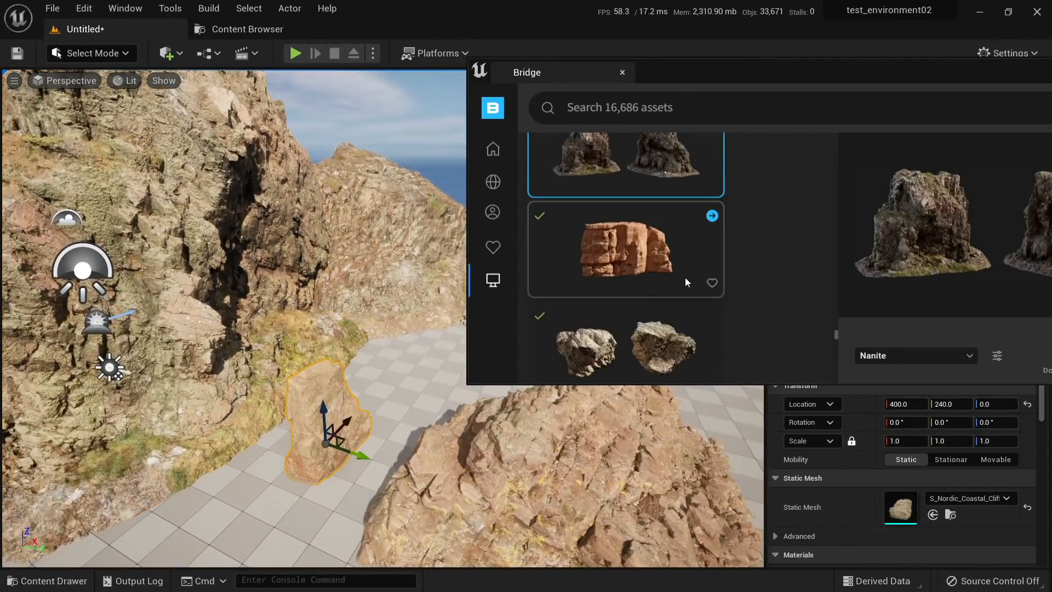
scroll(647, 237, "down", 10)
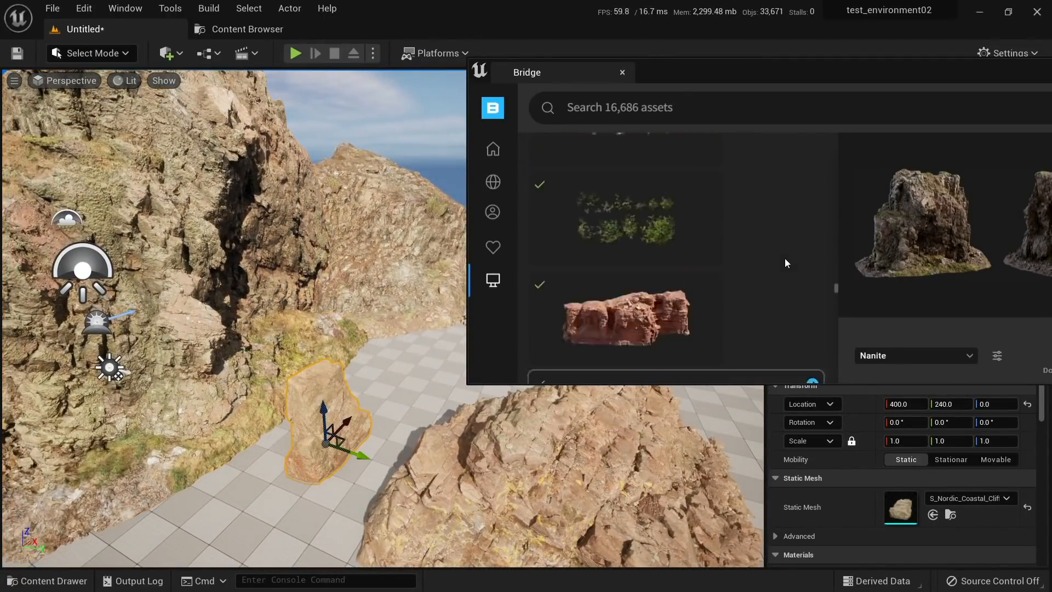
scroll(789, 277, "down", 10)
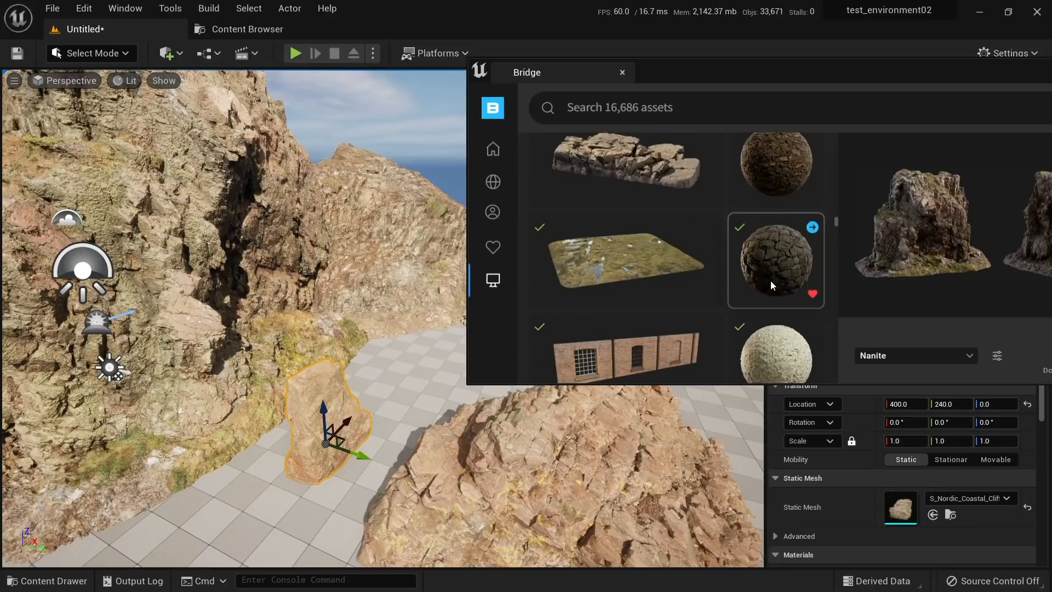
scroll(768, 281, "up", 6)
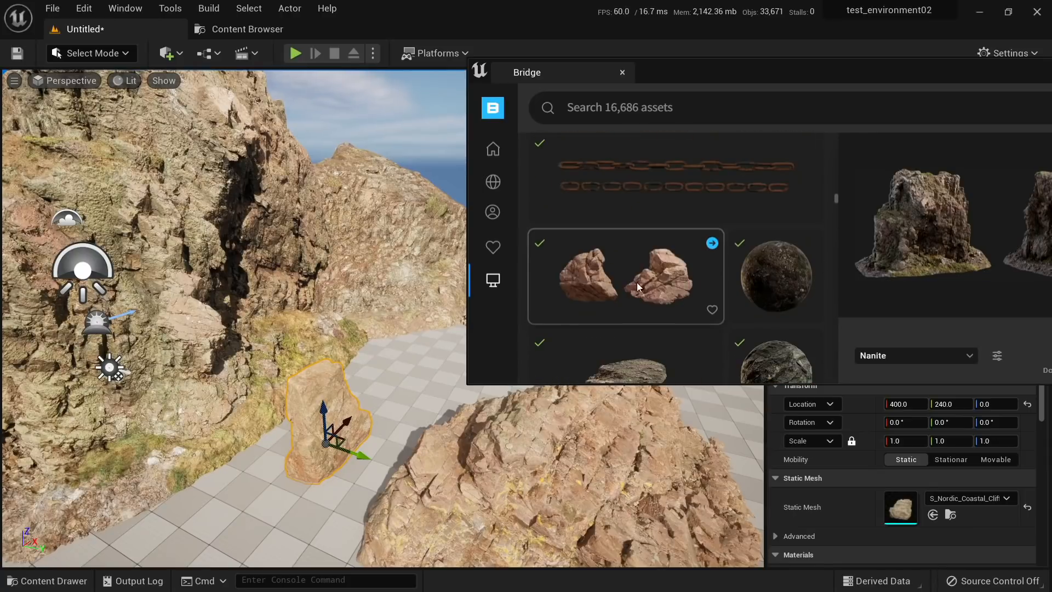
left_click_drag(579, 298, 254, 531)
right_click_drag(254, 531, 254, 531)
Step: Delete the large beach rock formation from the foreground
left_click(482, 430)
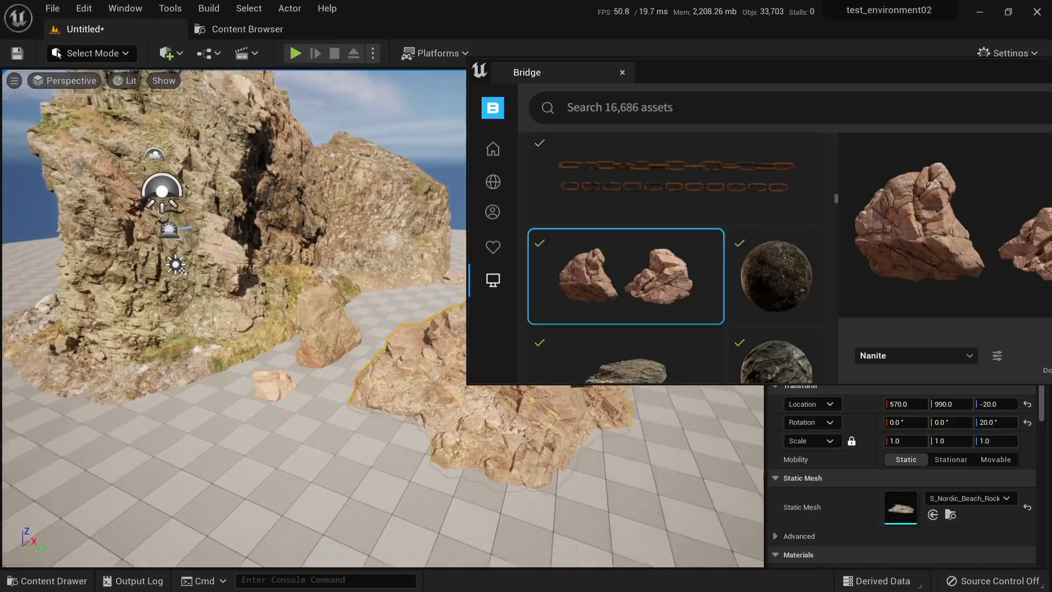
right_click_drag(470, 416, 470, 417)
key("Delete")
Step: Scale the small reddish beach rock to 2.0 and dock the Bridge window as a tab beside the level
left_click(237, 382)
key("r")
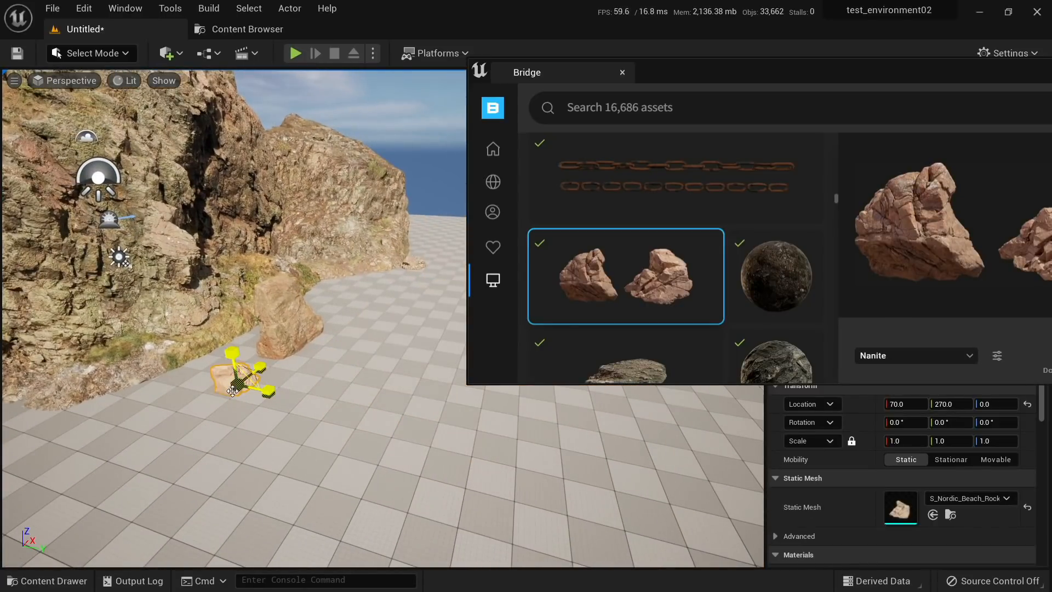
left_click_drag(683, 85, 728, 113)
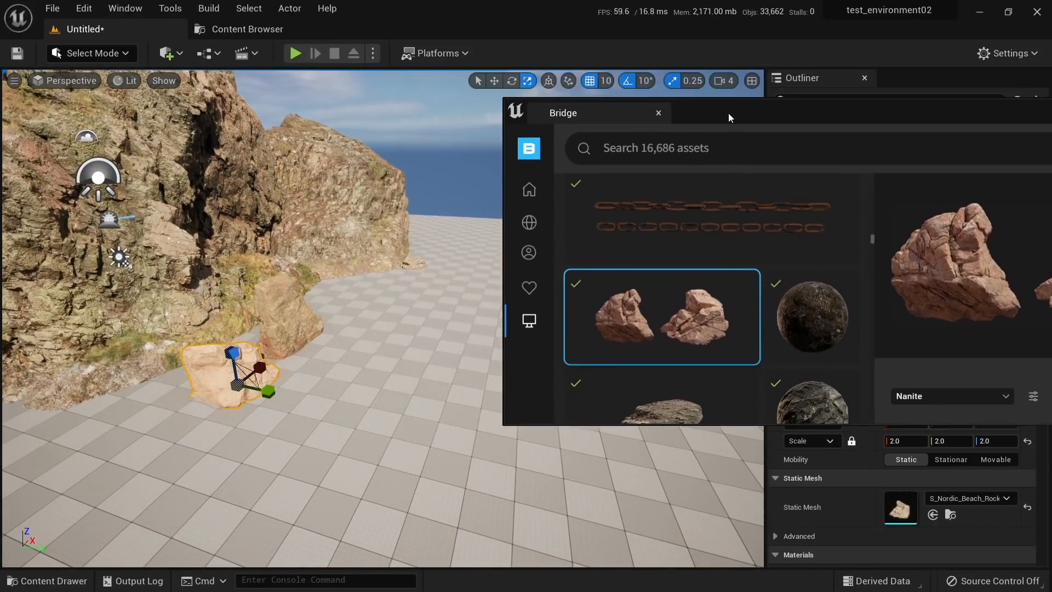
left_click_drag(597, 123, 441, 28)
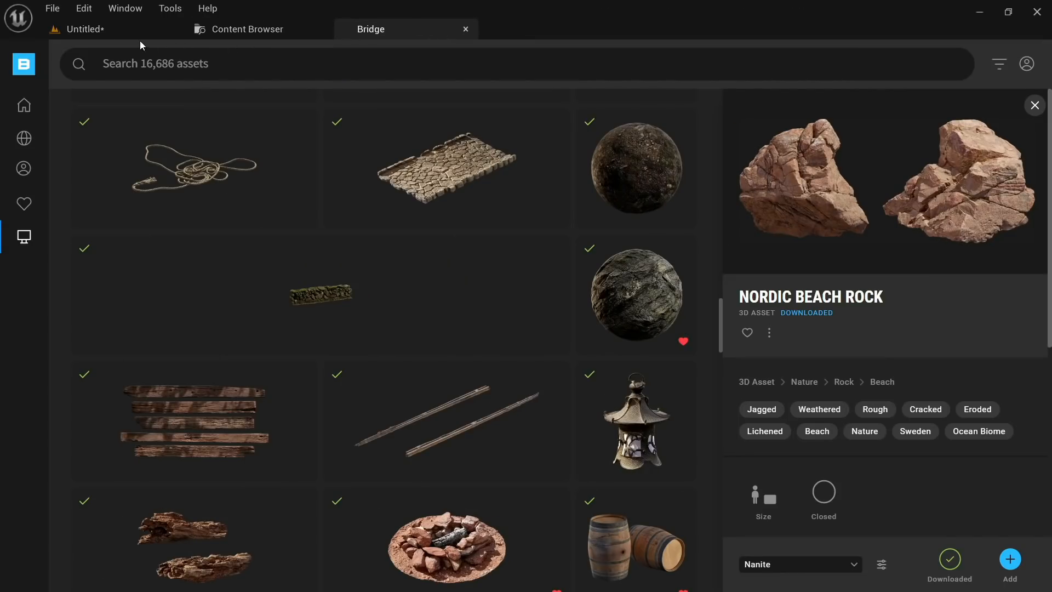
left_click(73, 29)
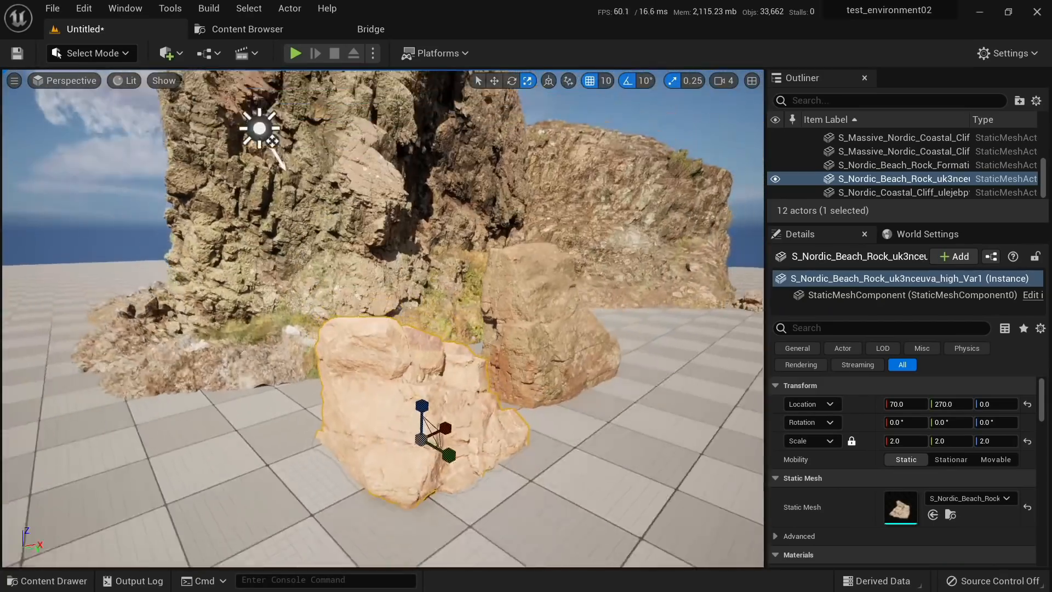
Step: Scale the reddish beach rock up to 7.25 and move it to X -510, Y 30
key("s")
left_click_drag(404, 412, 456, 418)
key("w")
mouse_move(456, 418)
right_mouse_down()
mouse_move(438, 438)
mouse_move(456, 418)
right_mouse_up()
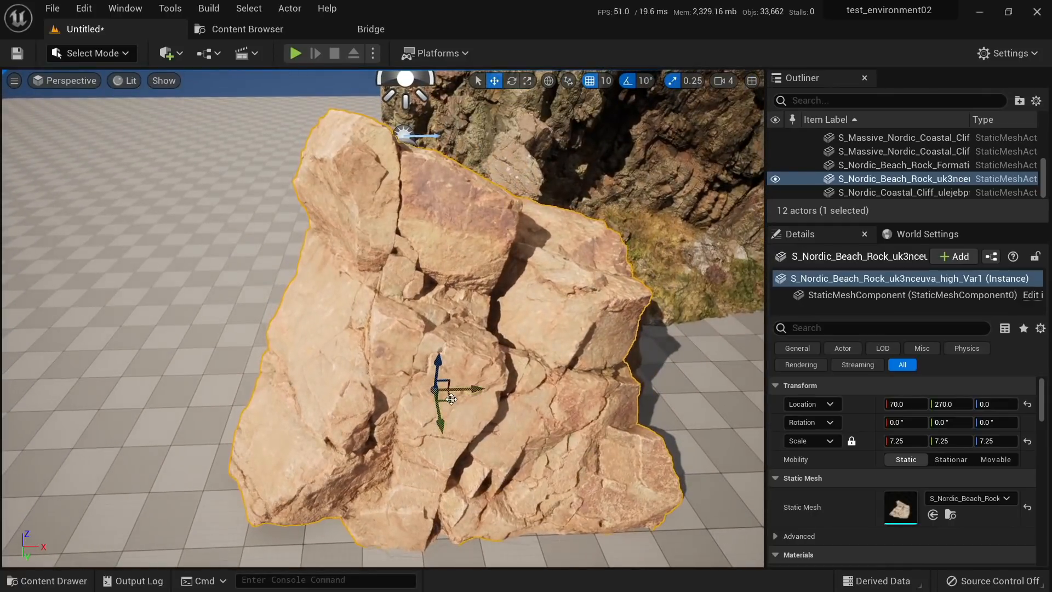
left_click_drag(449, 397, 233, 339)
Step: Scale the small coastal cliff rock to 2.5 and place it against the beach rock at X 10, Y 160, rotated 10° about Z
left_click(555, 373)
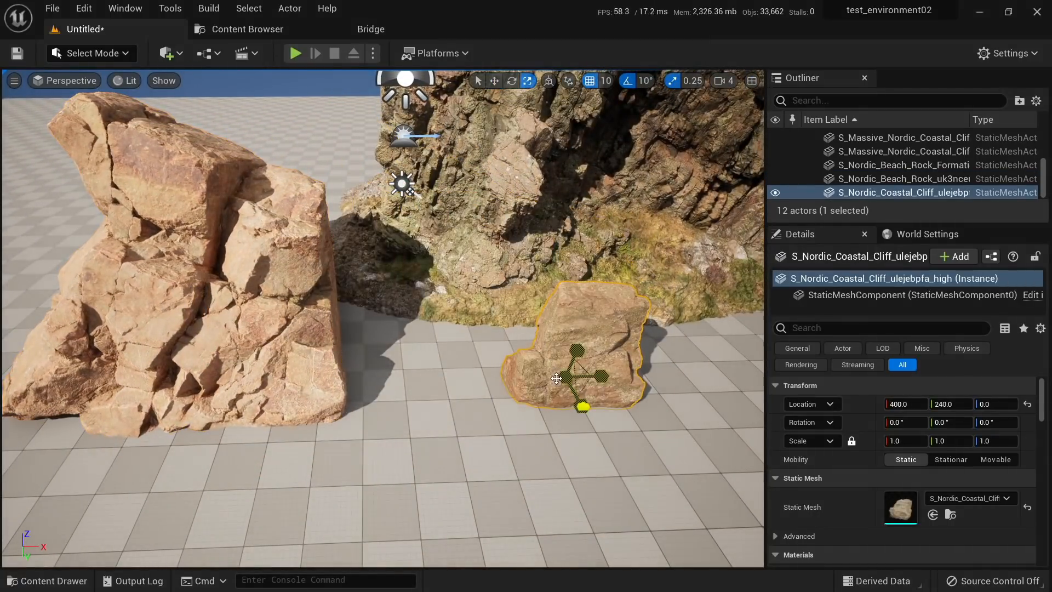
left_click_drag(556, 378, 427, 378)
right_click_drag(427, 378, 380, 467)
key("e")
left_click_drag(363, 459, 341, 466)
right_click_drag(341, 466, 246, 416)
Step: Select the reddish beach rock and turn off grid, rotation and scale snapping
left_click(184, 396)
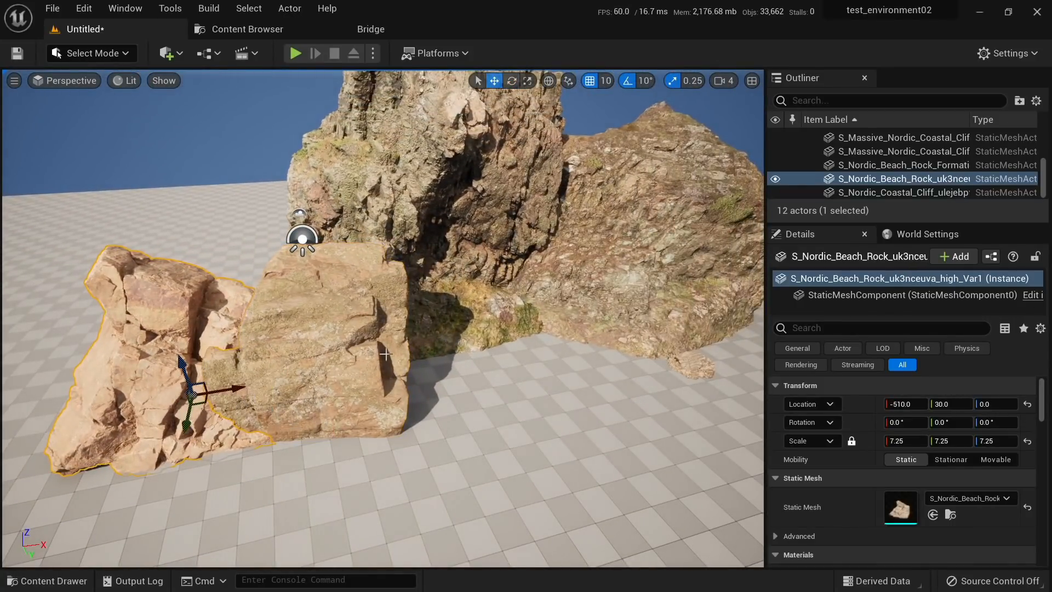
right_click_drag(385, 354, 520, 276)
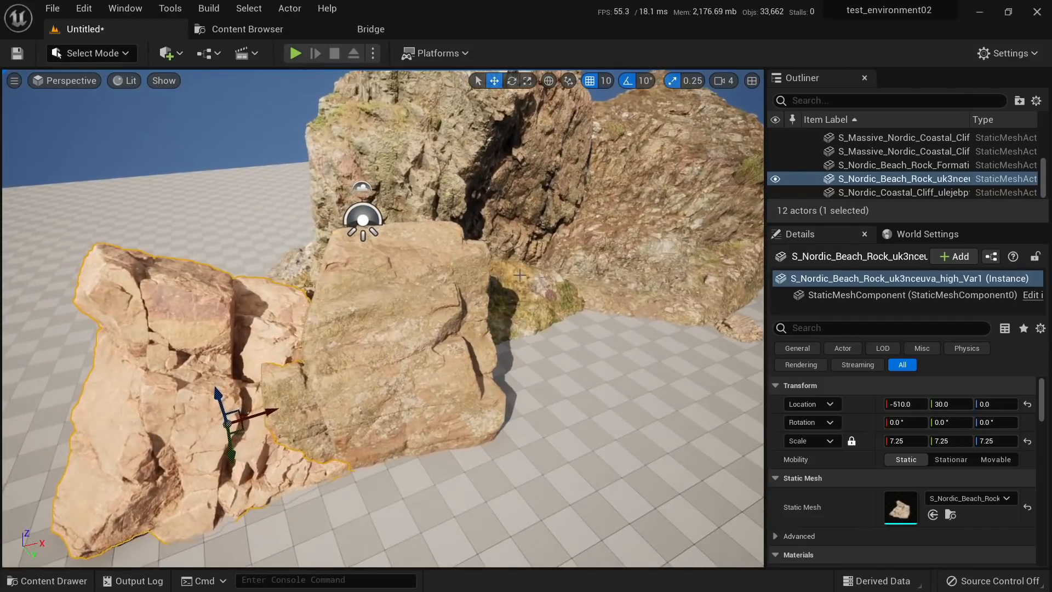
left_click(589, 85)
left_click(629, 85)
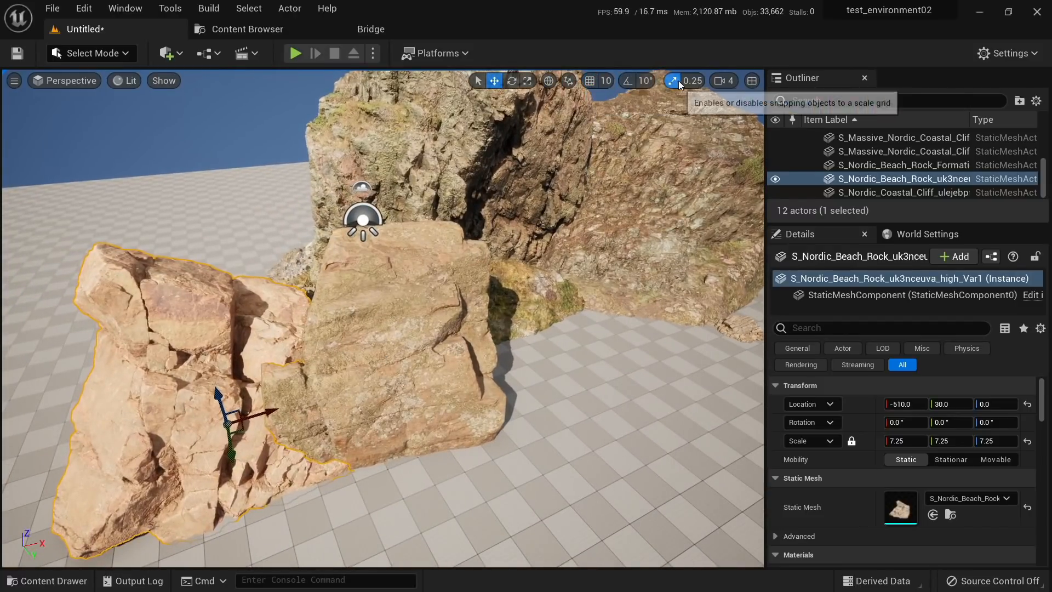
left_click(673, 85)
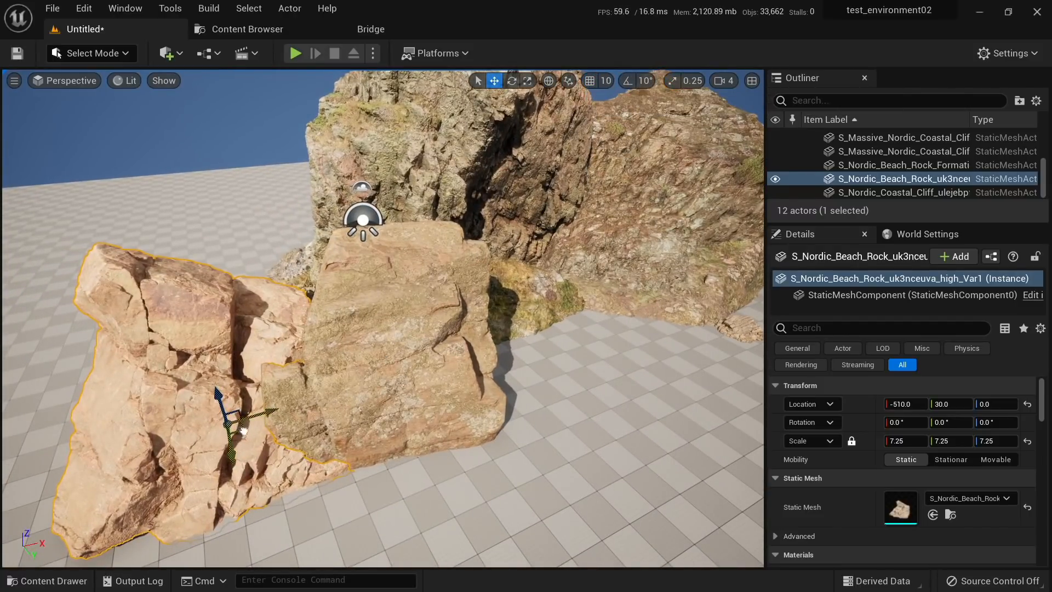
Step: Duplicate the beach rock to about X 620, Y 344, rotate the copy to about -142° about Z and scale it to about 7.33
left_click_drag(244, 431, 567, 380, "alt")
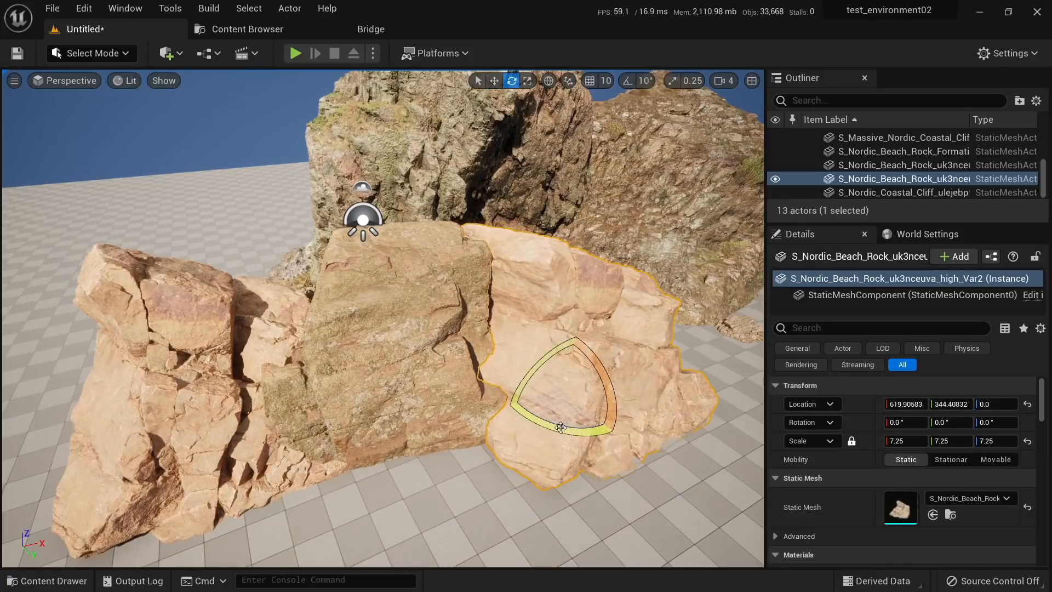
left_click_drag(560, 428, 638, 430)
right_click_drag(560, 427, 647, 430)
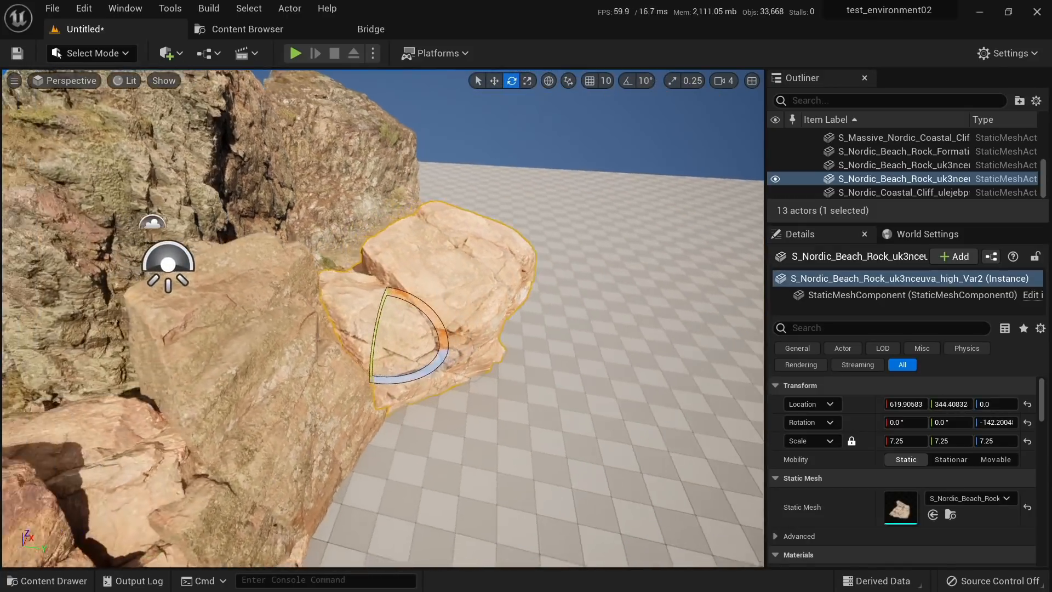
right_click_drag(498, 333, 460, 333)
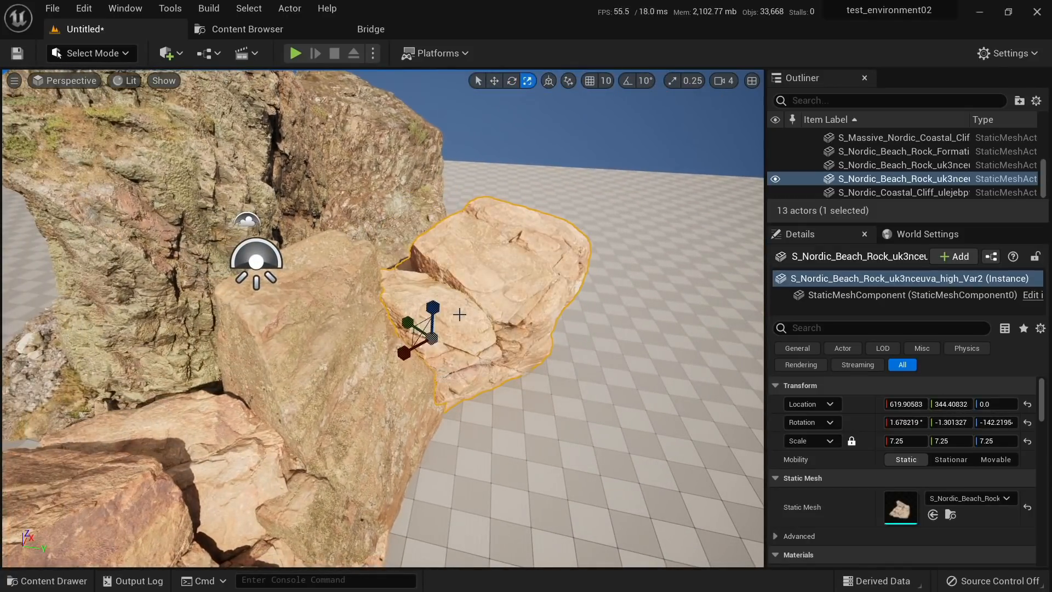
left_click_drag(432, 338, 427, 340)
Step: Inspect the massive cliffs and the row of rocks in front of them from several angles
right_click_drag(427, 341, 362, 257)
key("Escape")
left_click(261, 192)
key("w")
right_click_drag(260, 191, 276, 211)
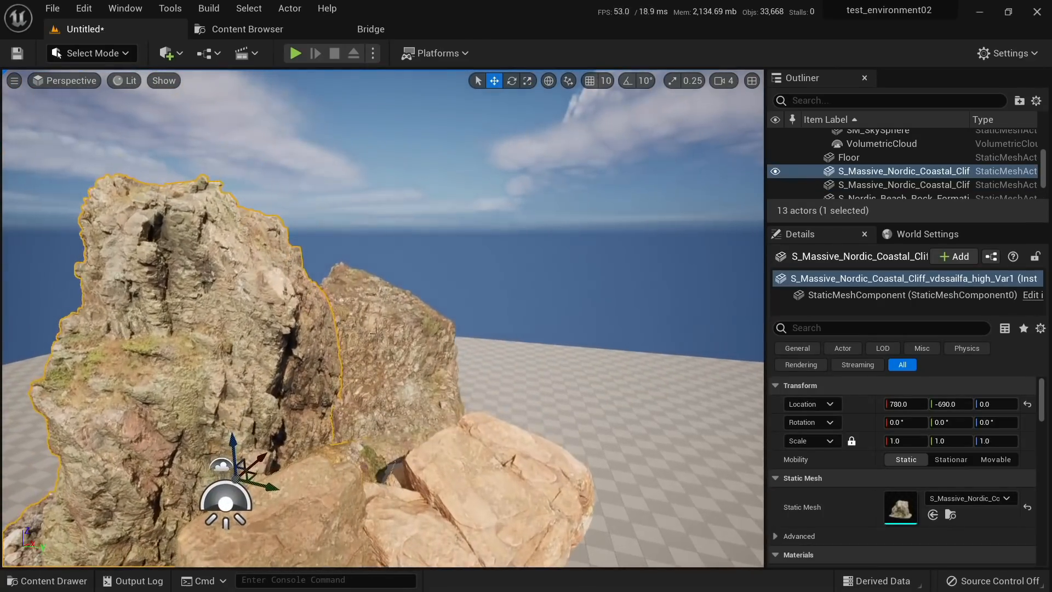
right_click_drag(577, 162, 572, 189)
left_click(477, 367)
right_click_drag(476, 367, 456, 436)
right_click_drag(311, 257, 312, 261)
Step: Duplicate the coastal cliff rock twice across the open floor, turning the second copy to about -196° at about X -88, Y 1948
left_click(310, 258)
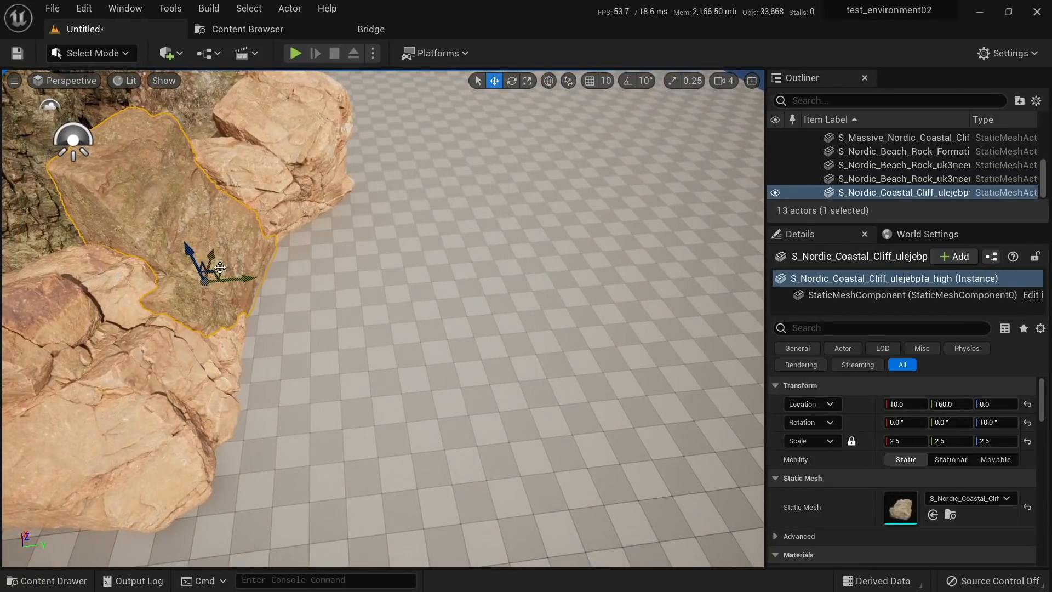
left_click_drag(220, 267, 695, 332, "alt")
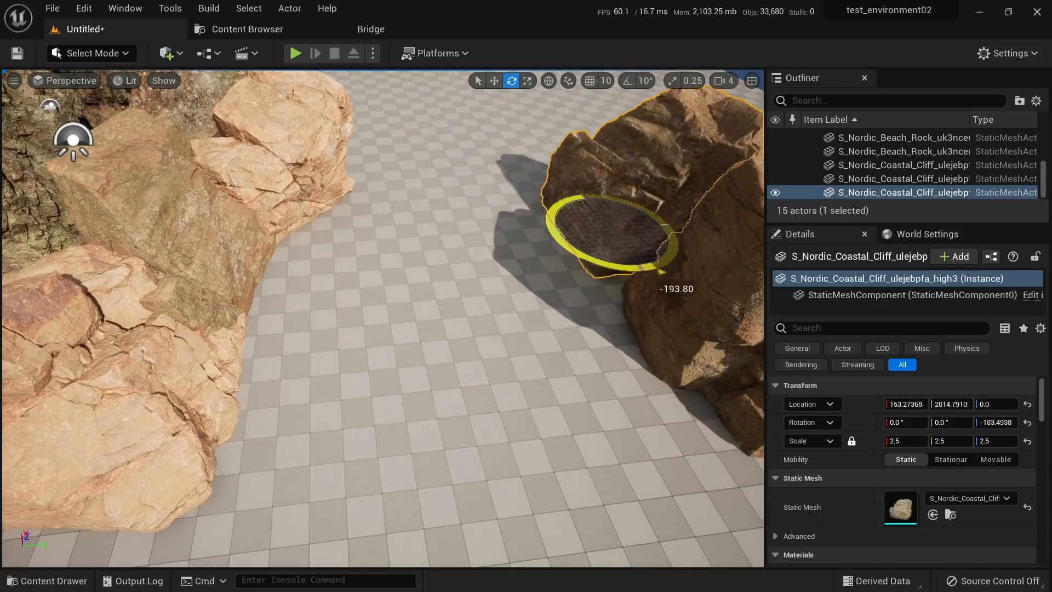
left_click_drag(603, 208, 628, 261, "shift")
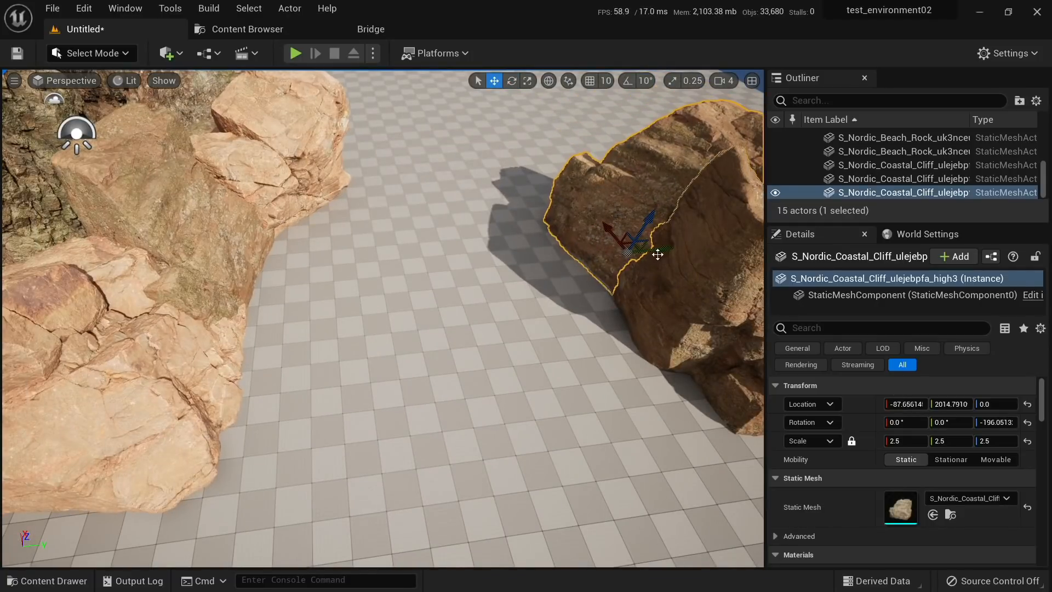
scroll(384, 318, "down", 6)
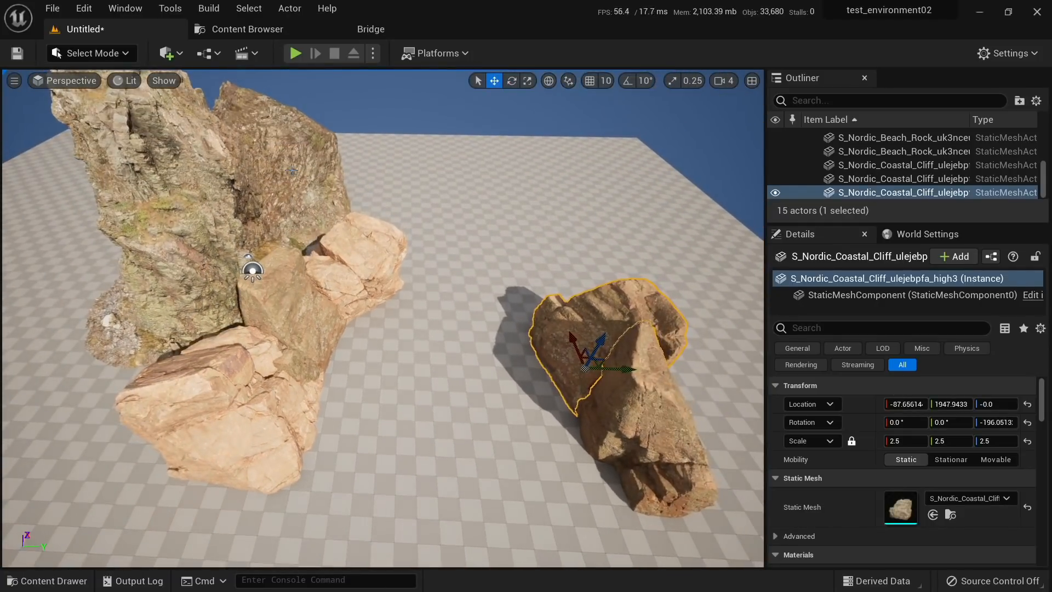
Step: Switch to Bridge and browse the downloaded assets for another large cliff
left_click(348, 153)
left_click(370, 29)
scroll(460, 305, "up", 5)
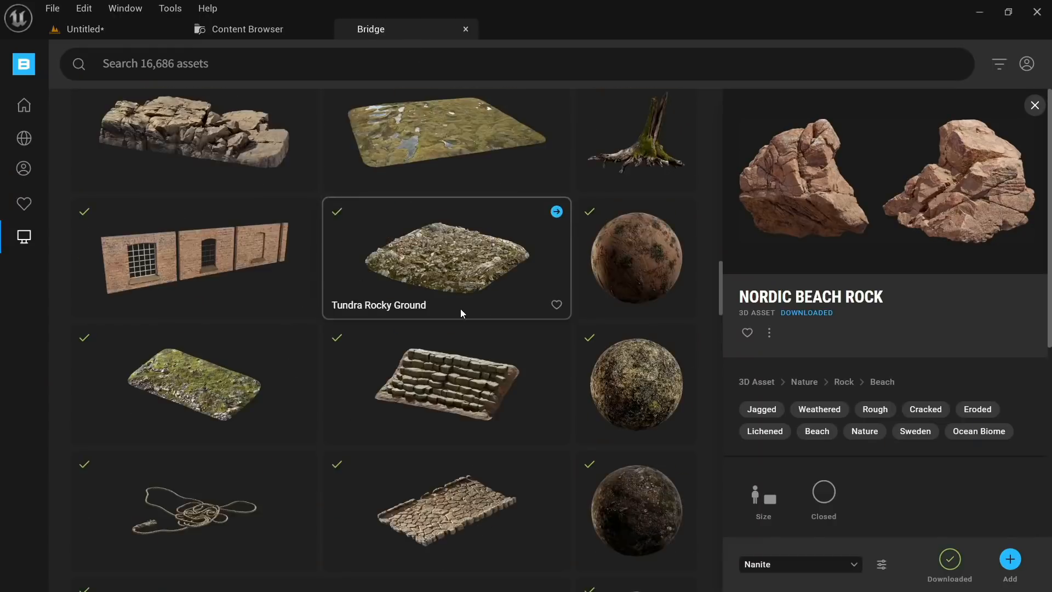
scroll(482, 324, "down", 10)
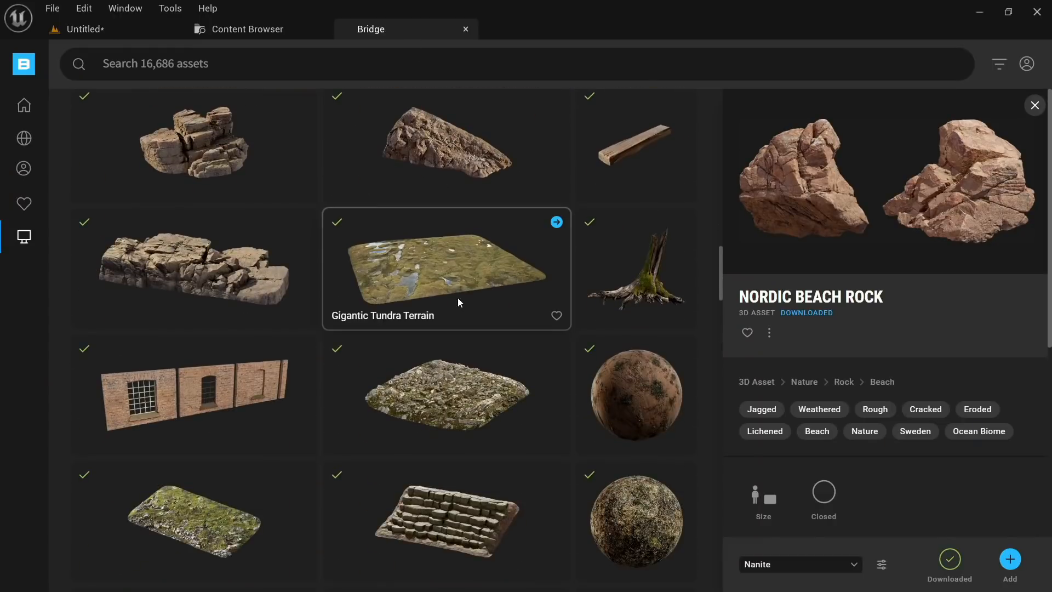
scroll(454, 290, "down", 15)
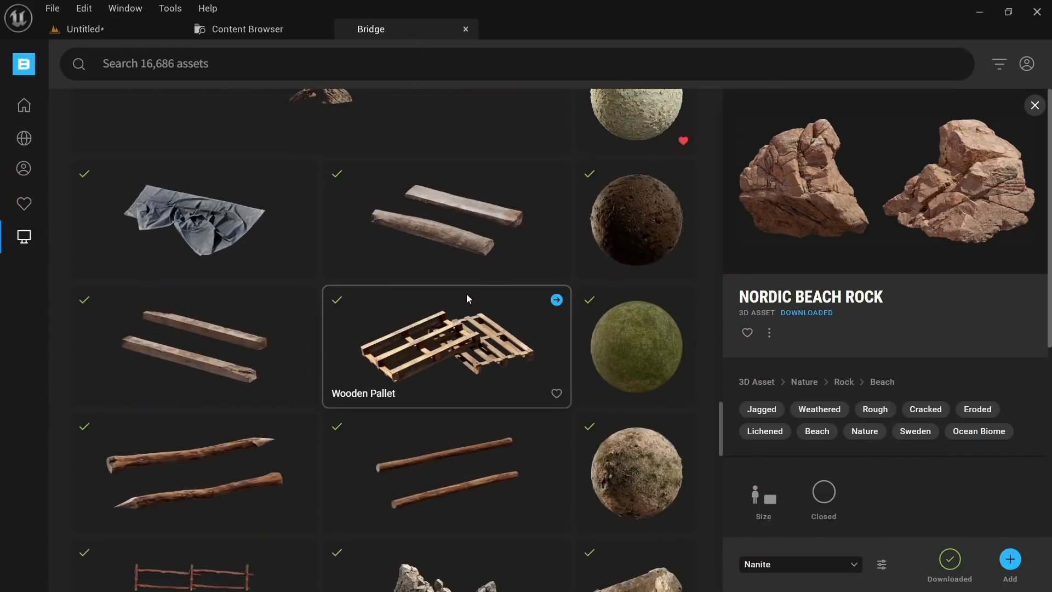
scroll(465, 297, "up", 4)
scroll(493, 329, "up", 15)
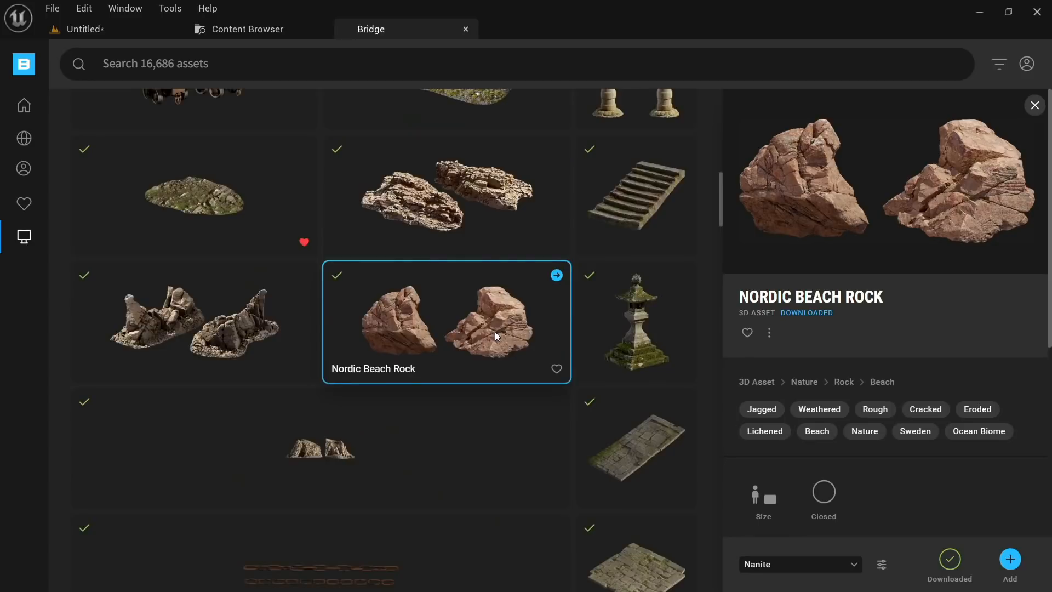
scroll(455, 336, "up", 8)
scroll(463, 335, "down", 7)
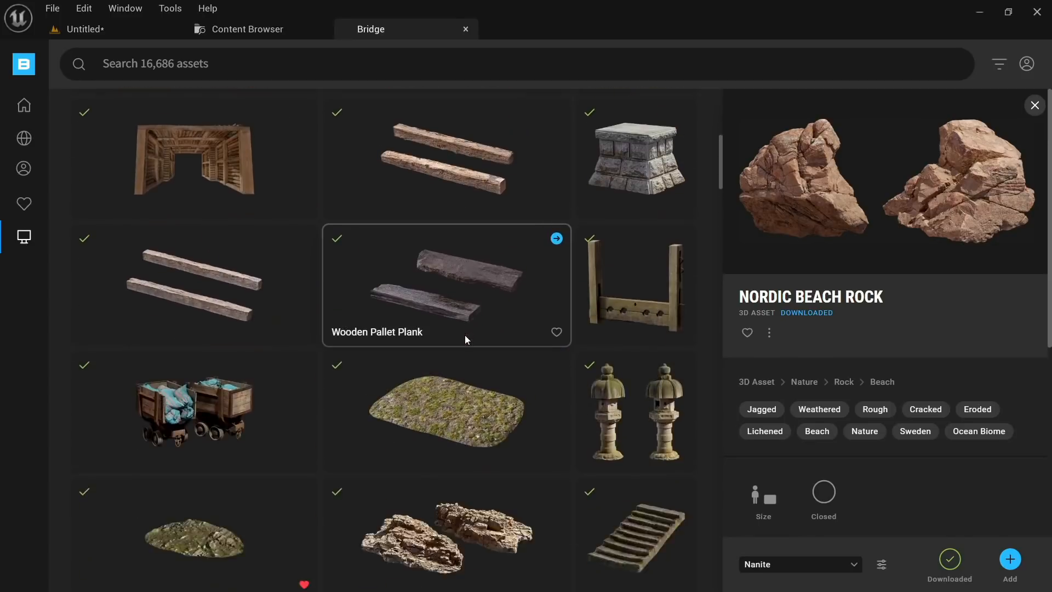
scroll(449, 392, "down", 5)
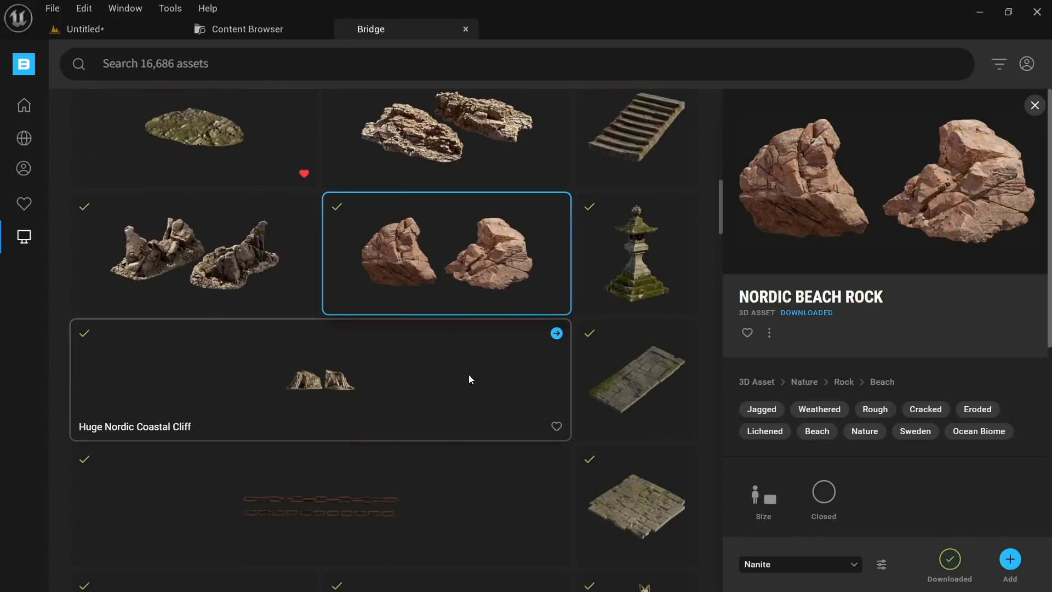
Step: Try placing the Huge Nordic Coastal Cliff in the level beside the duplicated beach rock
left_click(310, 401)
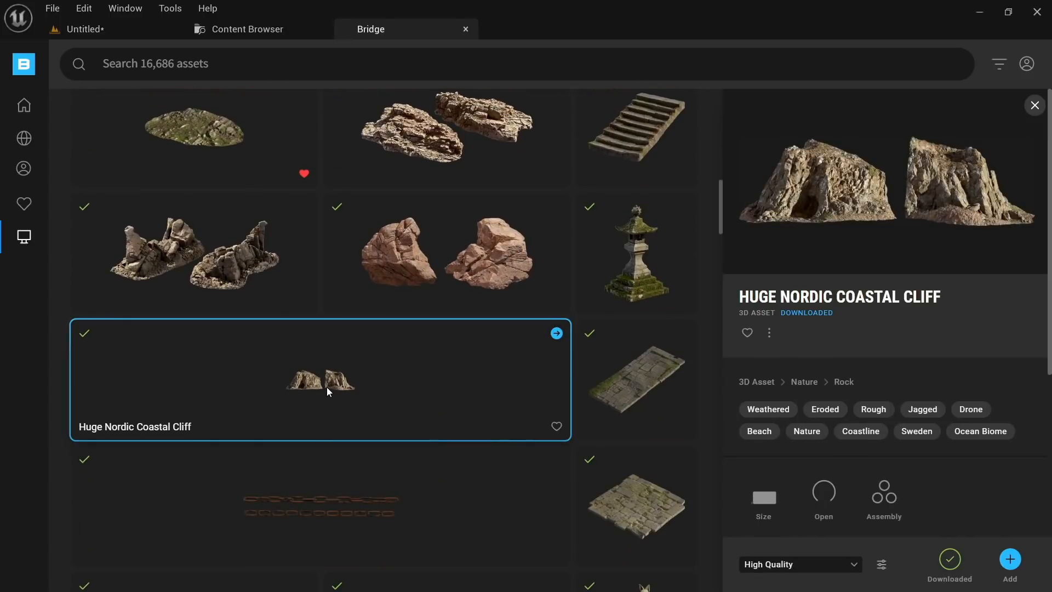
left_click_drag(327, 387, 272, 344)
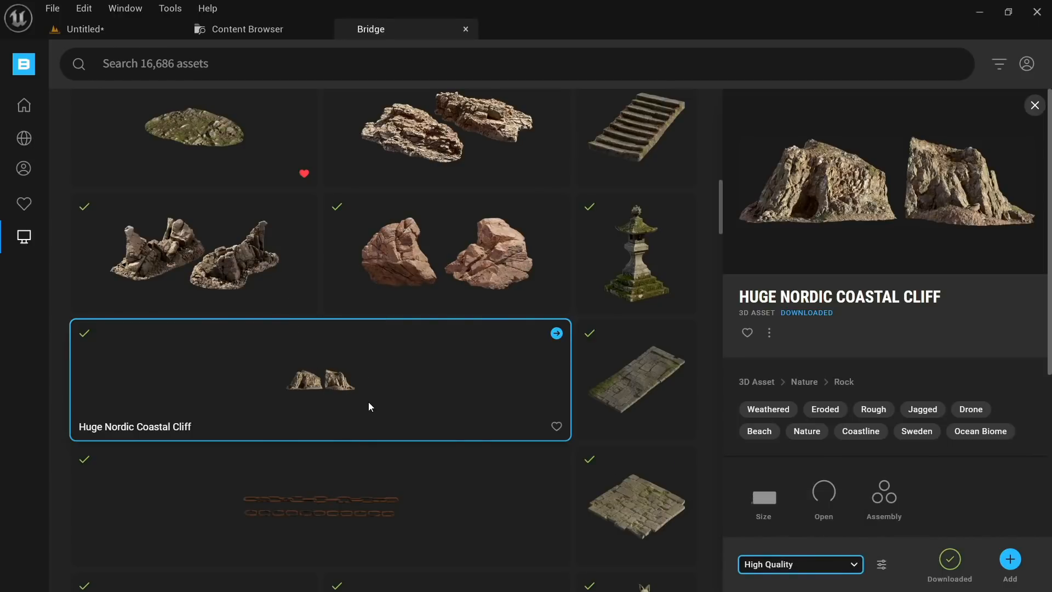
scroll(408, 371, "up", 1)
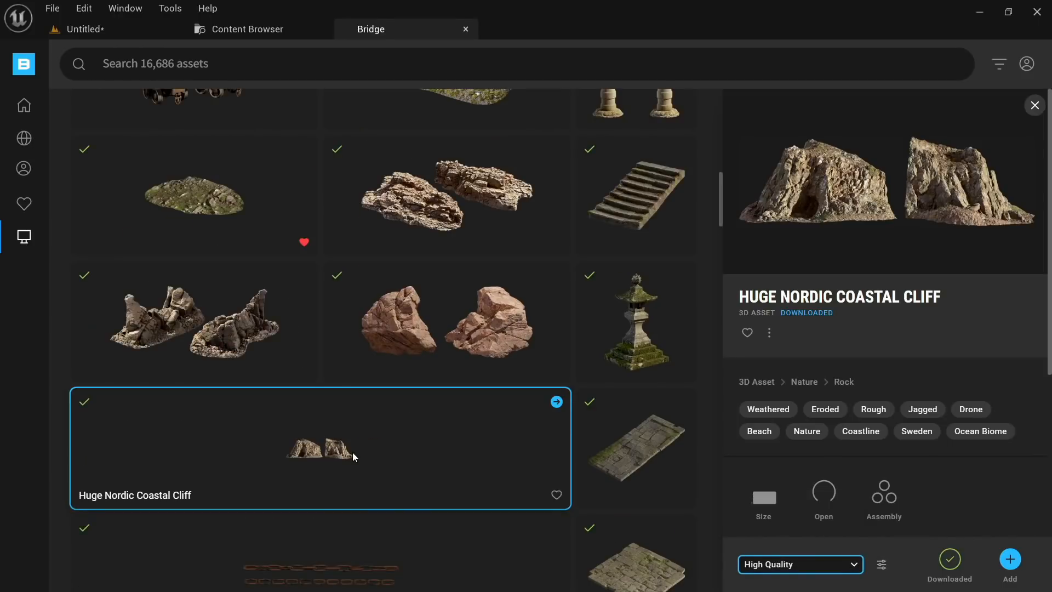
left_click_drag(118, 31, 395, 400)
left_click_drag(369, 462, 409, 215)
key("w")
key("Escape")
key("w")
right_click_drag(409, 216, 411, 137)
right_click_drag(391, 283, 370, 259)
Step: Delete the newly placed cliff that overlaps the duplicated beach rock
left_click(391, 283)
key("w")
left_click(342, 308)
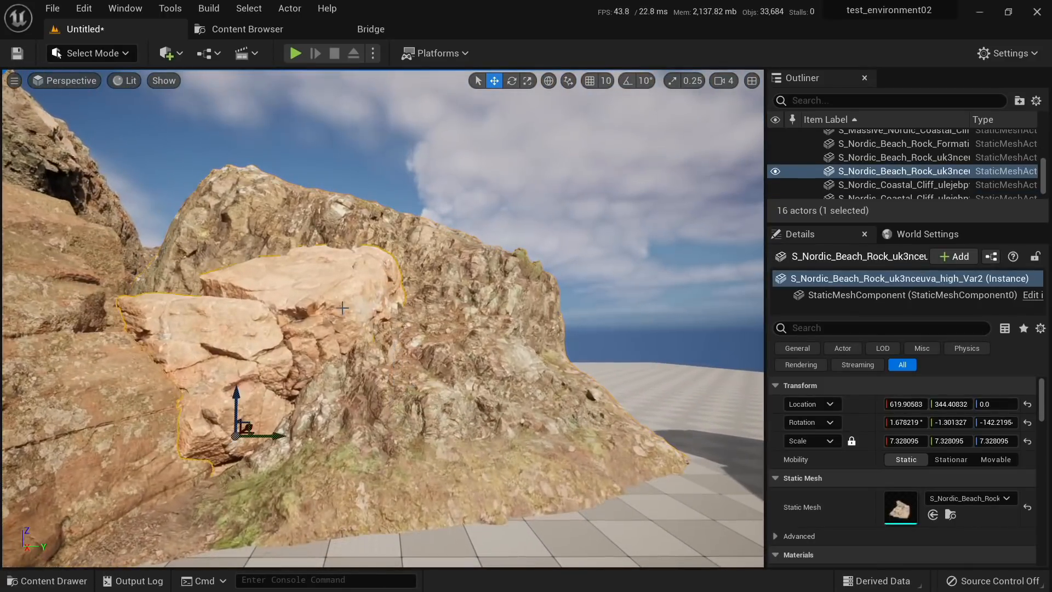
left_click(398, 335)
left_click(358, 315)
left_click(398, 339)
key("Delete")
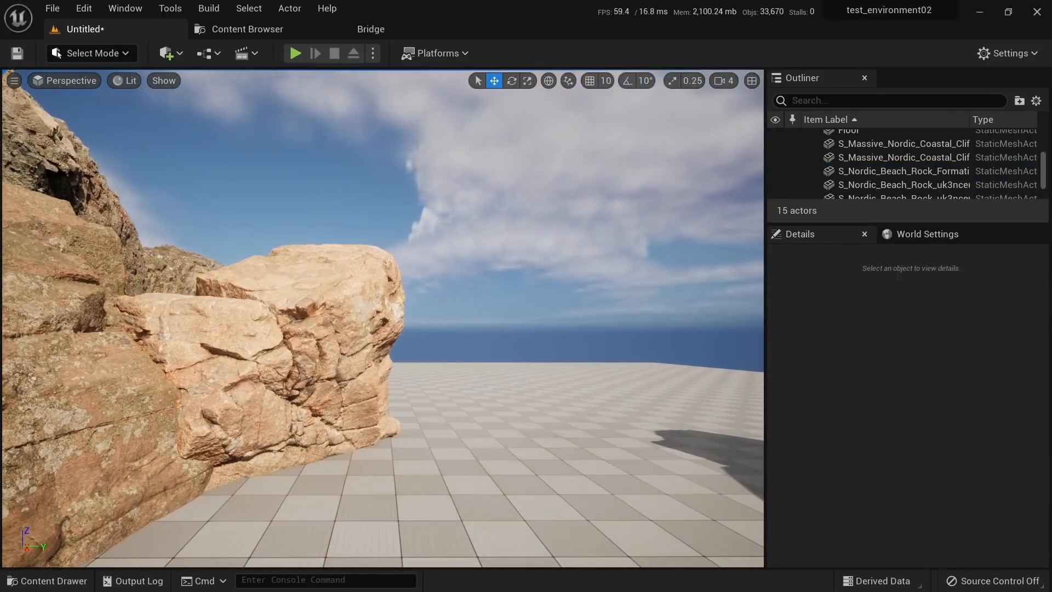
Step: Duplicate the end beach rock to about X 1036, Y 969 and rotate the copy to about -24° about Z
left_click(381, 350)
right_click_drag(381, 351, 336, 337)
key("s")
key("d")
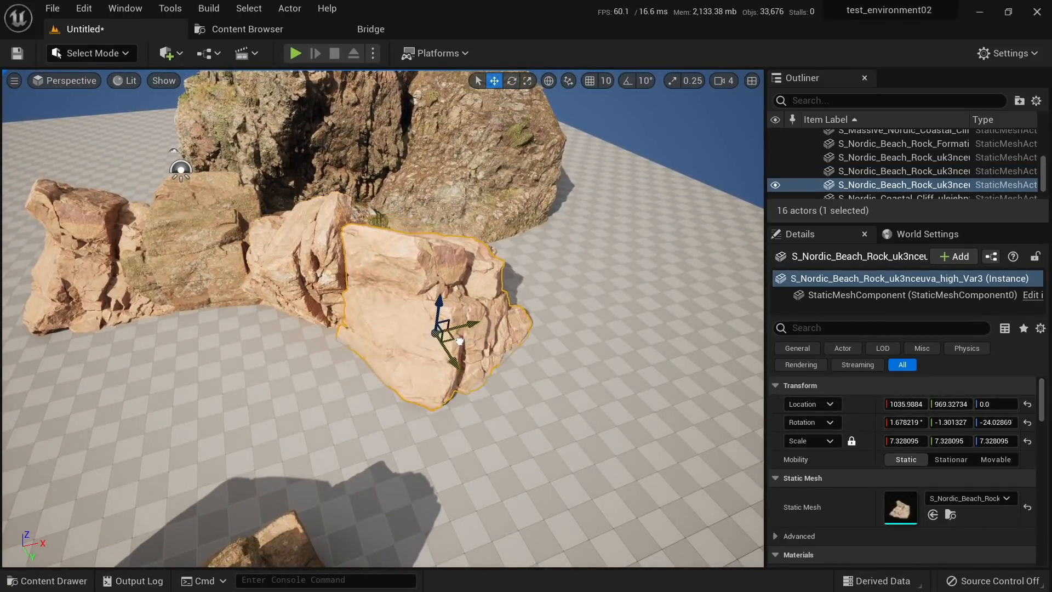
Step: Move the newest beach rock copy against its neighbour at about X 1016, Y 901 and stretch it vertically
key("Escape")
key("a")
right_click_drag(430, 277, 441, 254)
left_click(430, 278)
key("s")
key("w")
key("w")
key("e")
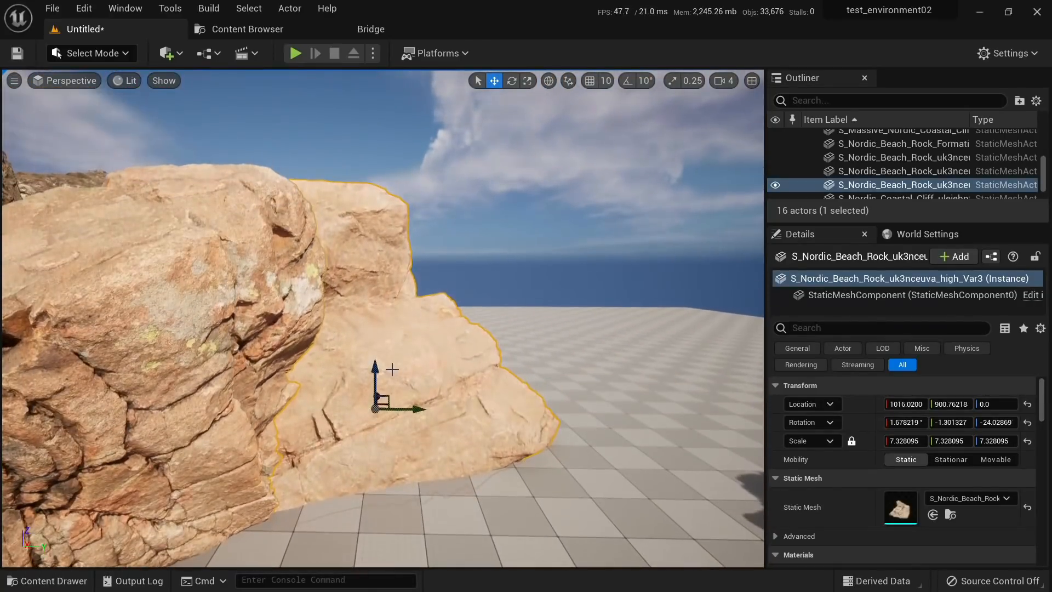
key("r")
left_click_drag(377, 367, 377, 335)
Step: Duplicate the middle beach rock to the end of the row at about X 926, Y 1050 and rotate the copy about Z
key("s")
right_click_drag(376, 335, 369, 304)
left_click(369, 304)
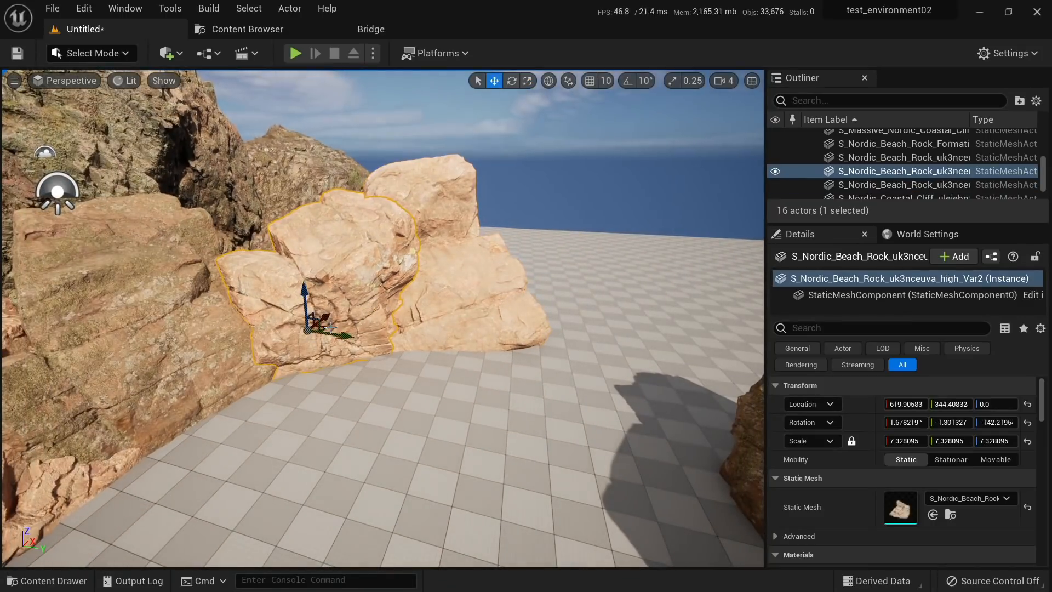
left_click_drag(320, 323, 509, 325, "alt")
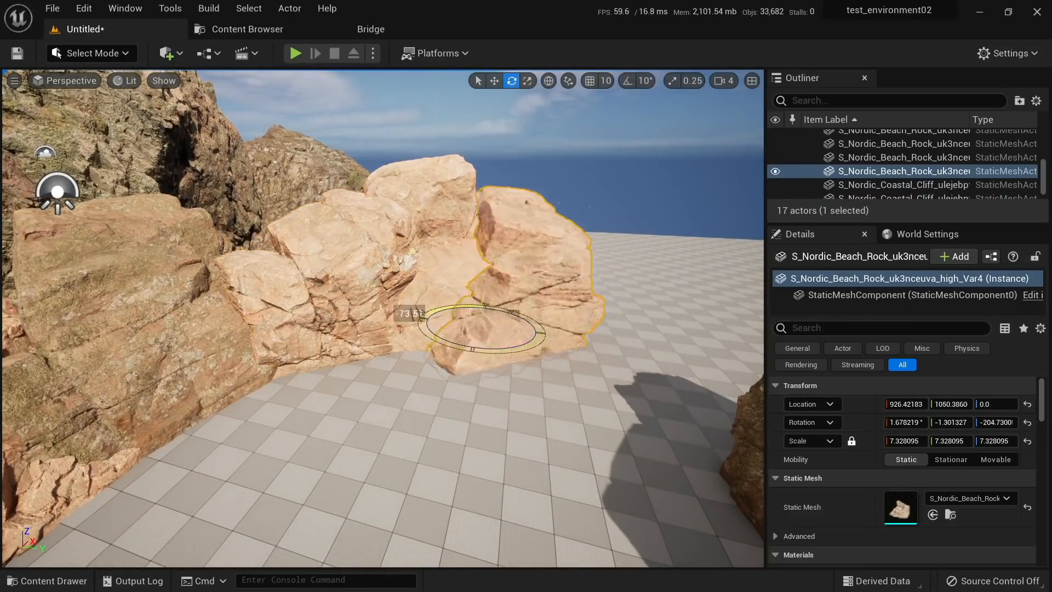
key("d")
right_click_drag(502, 327, 509, 433)
mouse_move(475, 382)
left_mouse_down()
mouse_move(504, 401)
mouse_move(496, 387)
mouse_move(477, 388)
left_mouse_up()
key("Escape")
Step: Start a game preview from the open floor between the rocks and move forward through the scene
right_click_drag(477, 388, 570, 329)
key("a")
key("s")
mouse_move(435, 477)
right_mouse_down()
mouse_move(443, 433)
mouse_move(436, 477)
right_mouse_up()
key("e")
right_click(445, 487)
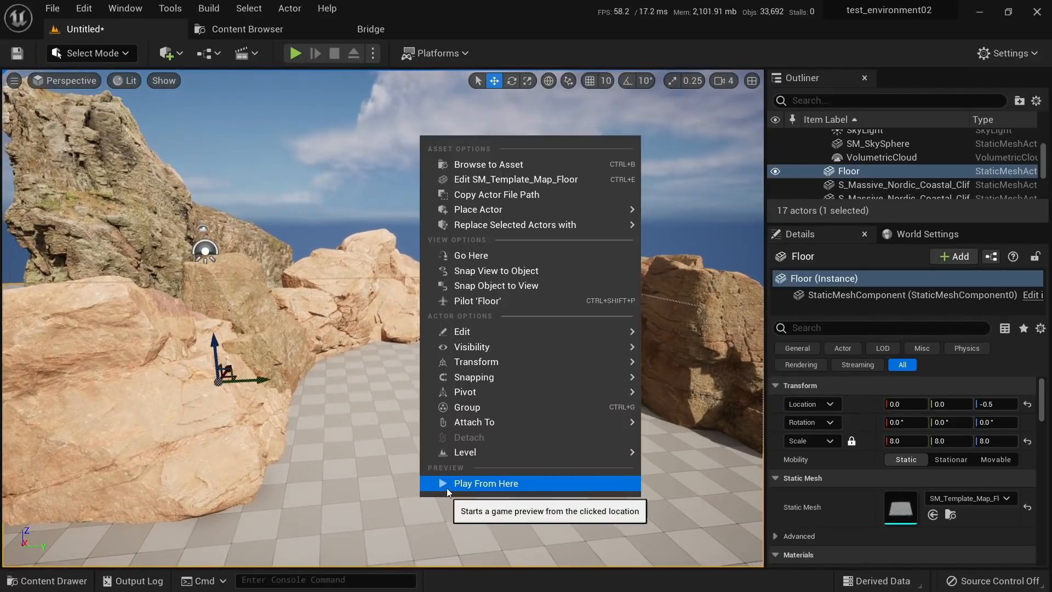
left_click(446, 487)
key("w")
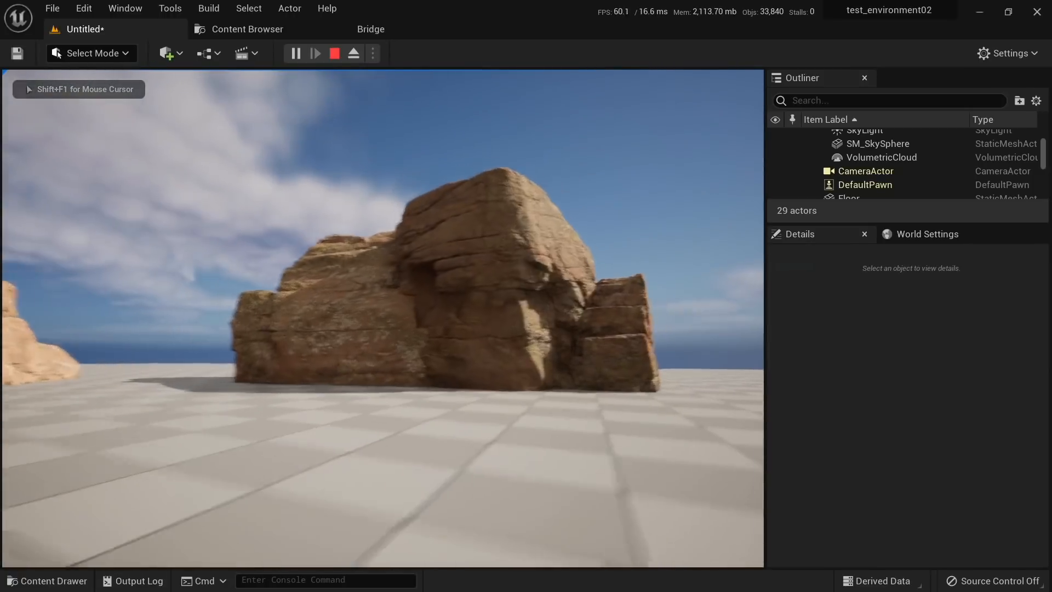
Step: Move around the rocks in the running game preview, view it full screen and end the preview
key("w")
key("w")
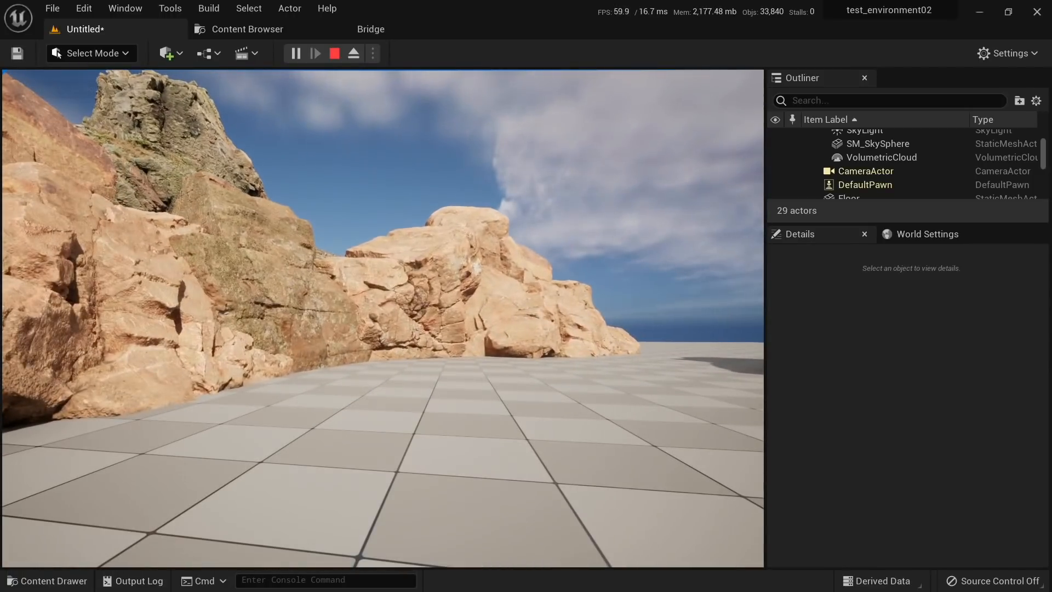
key("F11")
key("Escape")
Step: Delete the tall mossy cliffs standing behind the row of beach rocks
key("s")
right_click_drag(488, 399, 489, 446)
key("w")
right_click_drag(336, 218, 327, 251)
key("e")
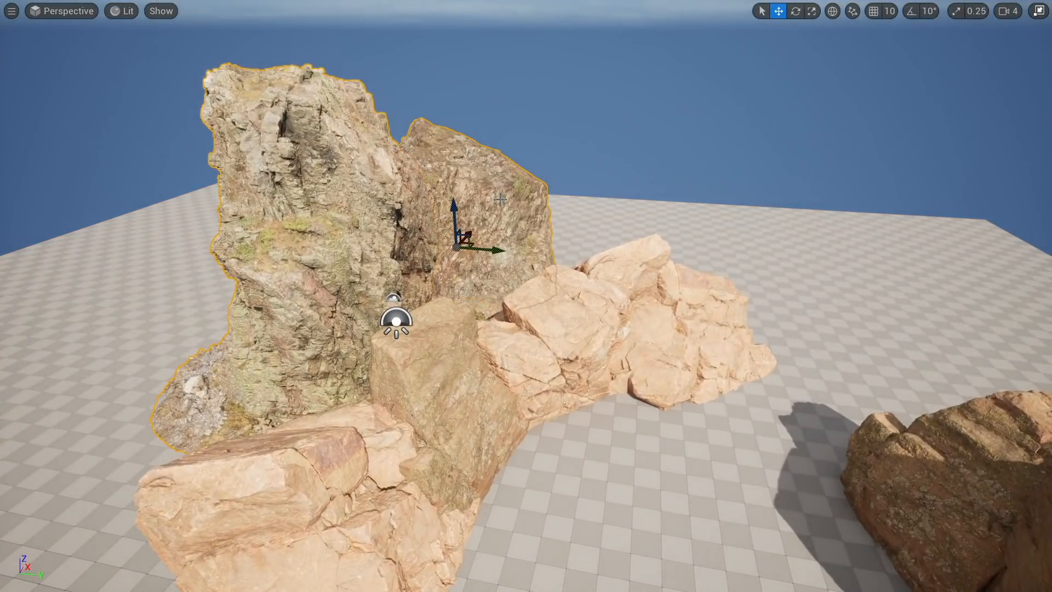
key("Delete")
right_click_drag(535, 223, 553, 219)
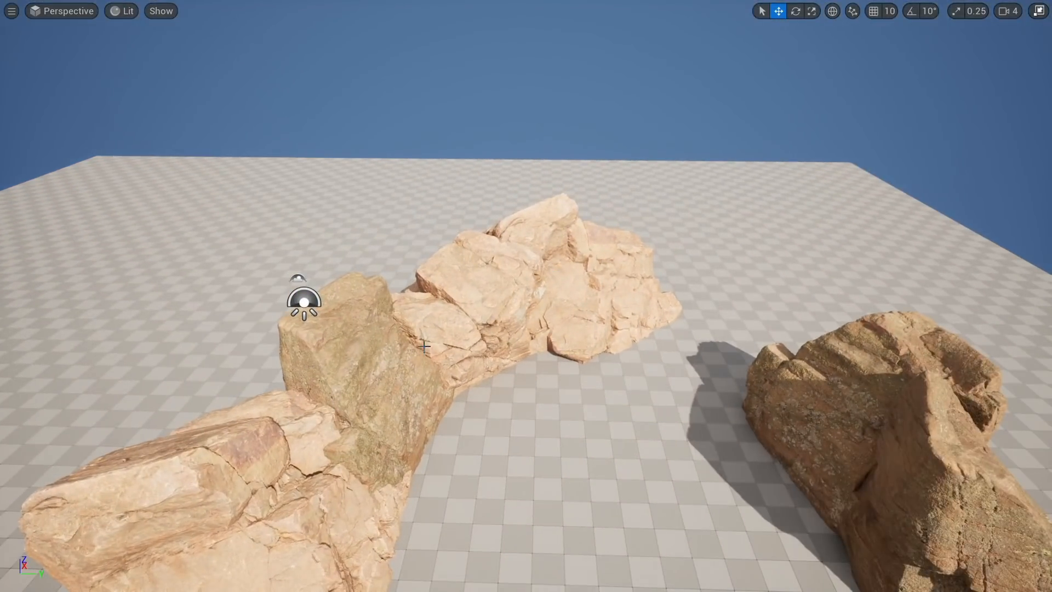
scroll(424, 346, "down", 2)
Step: Add the Third Person blueprint content pack to the project
key("F11")
left_click(247, 31)
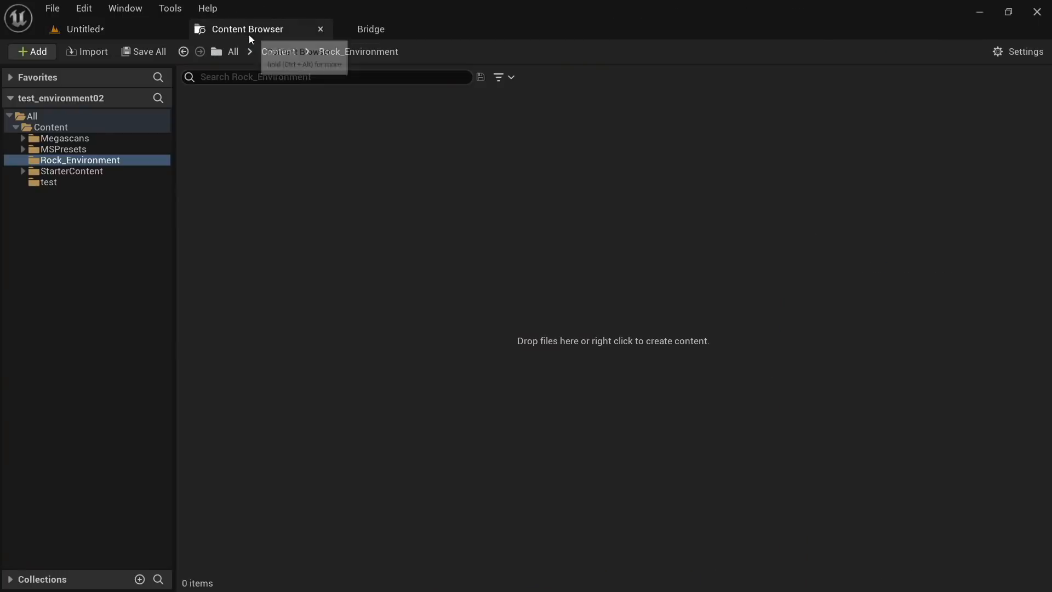
left_click(44, 54)
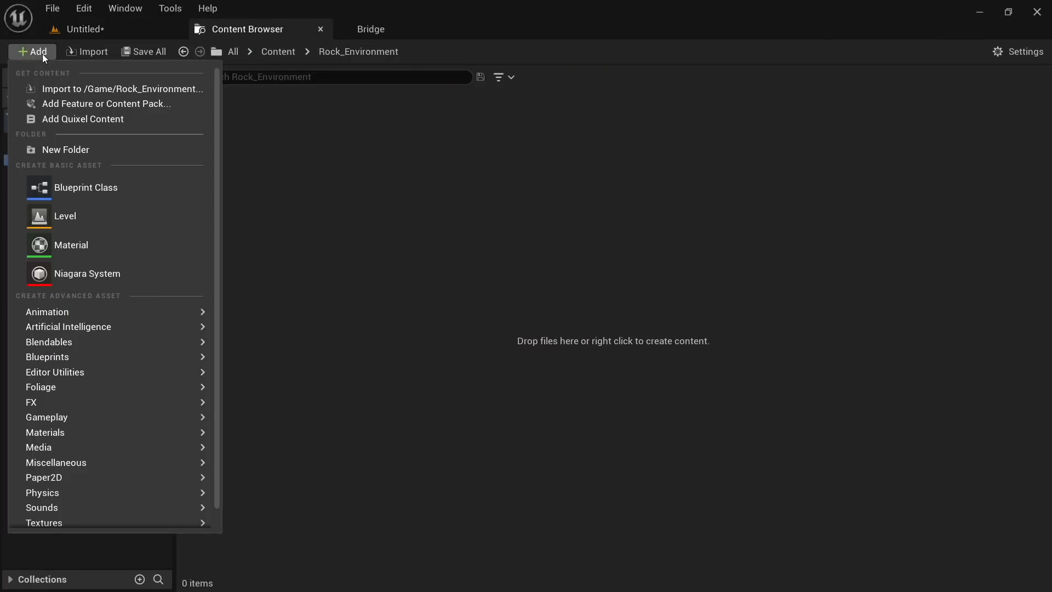
left_click(90, 103)
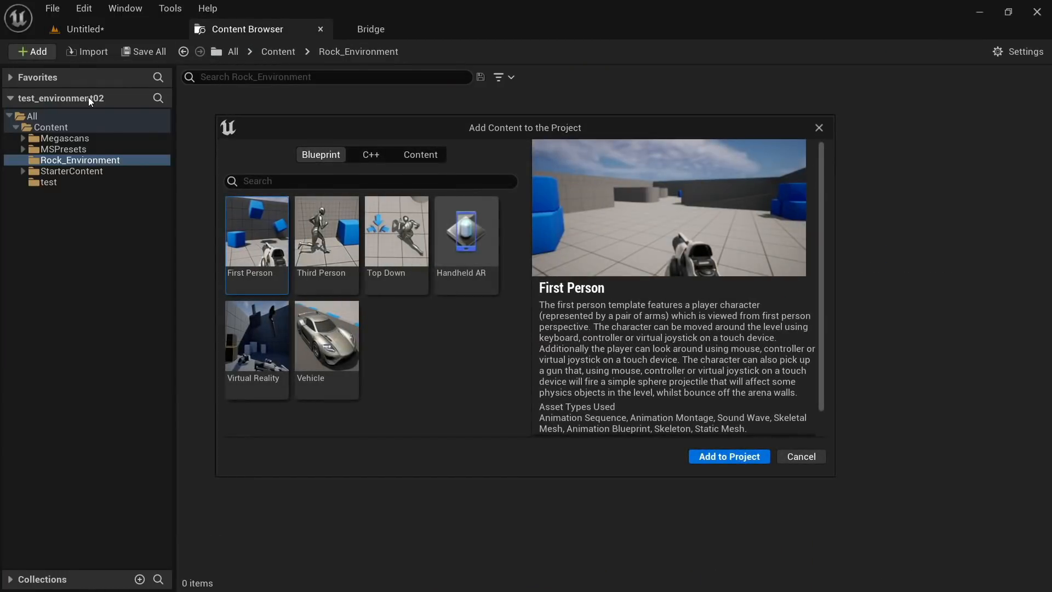
left_click(315, 241)
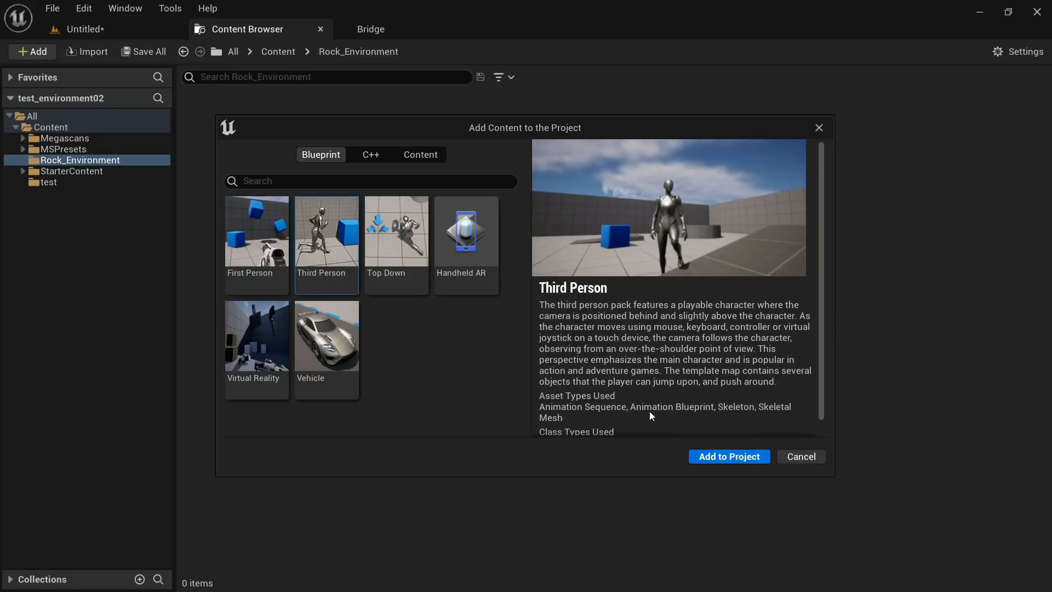
left_click(718, 457)
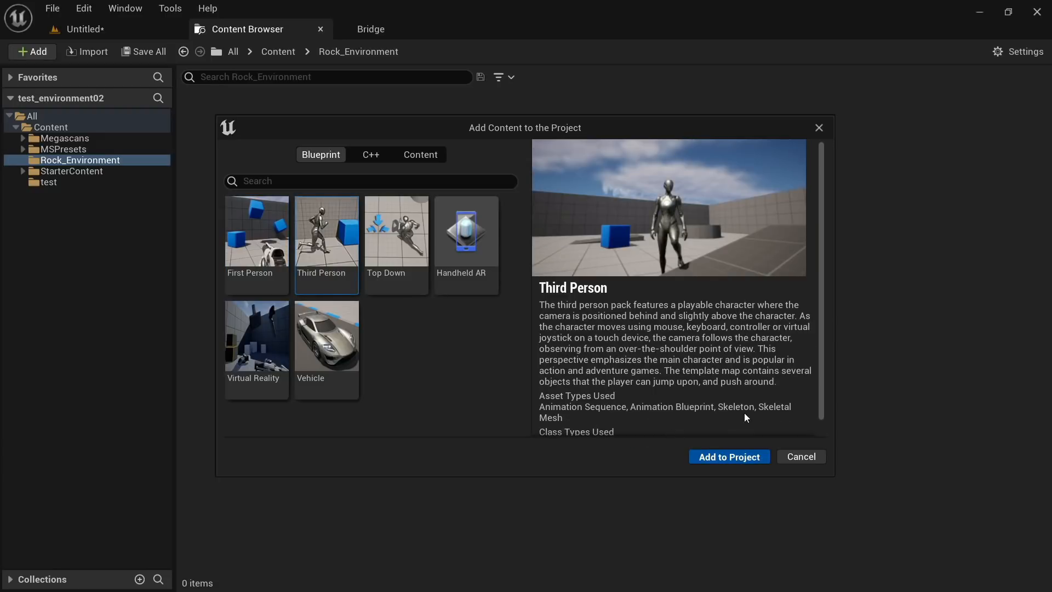
left_click(801, 460)
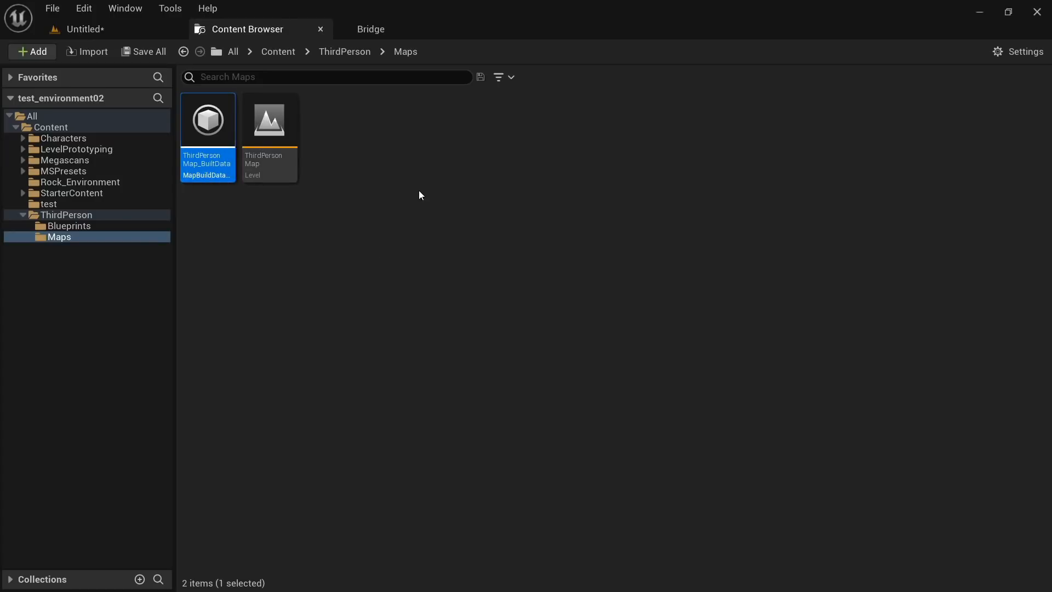
Step: Save the current level as rock_map in the Rock_Environment folder
left_click(90, 30)
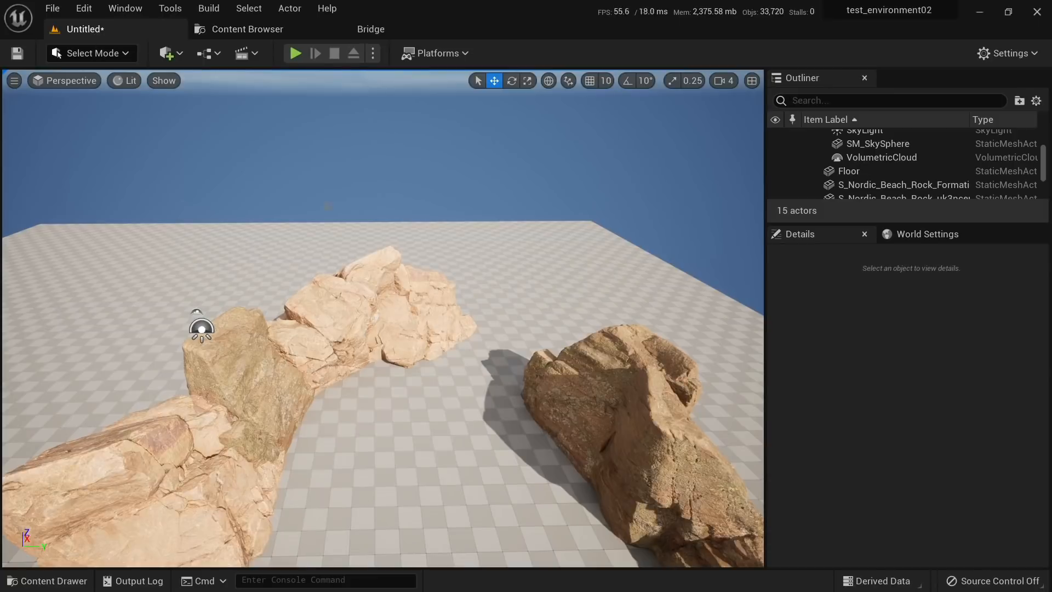
key("ctrl+s")
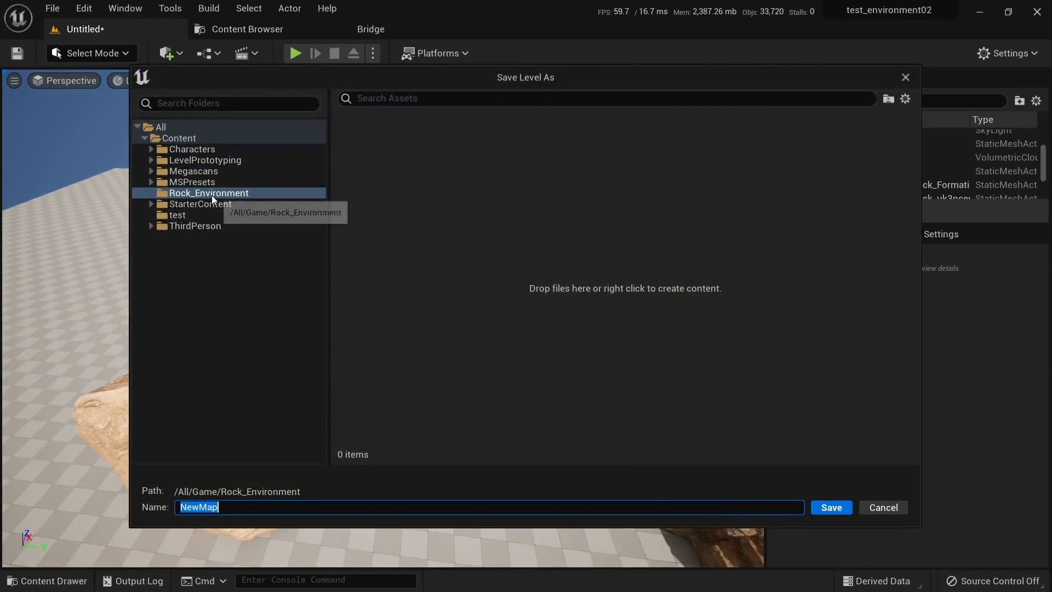
type("rock_map")
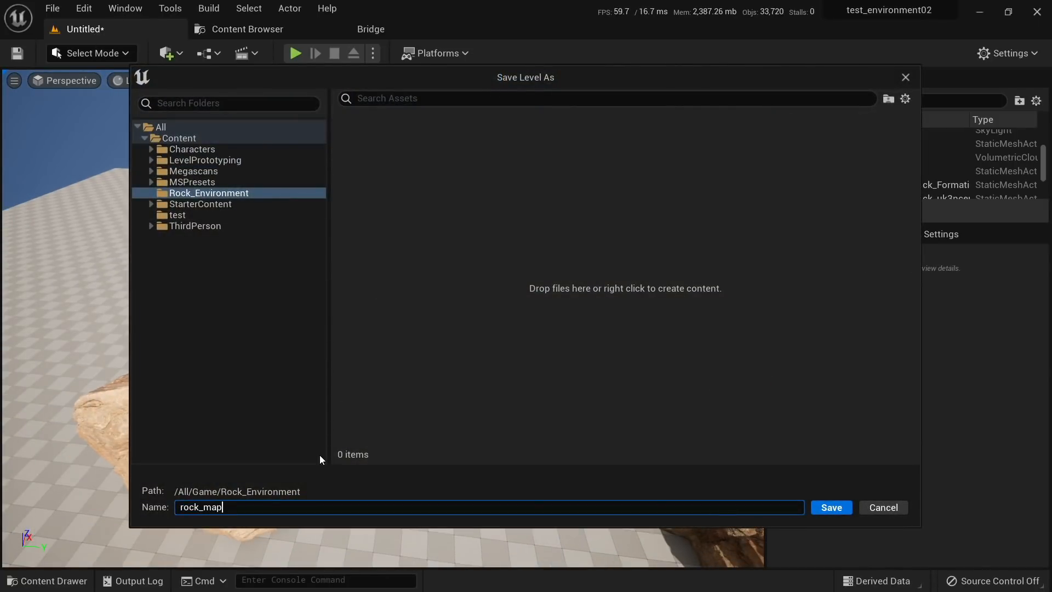
key("Return")
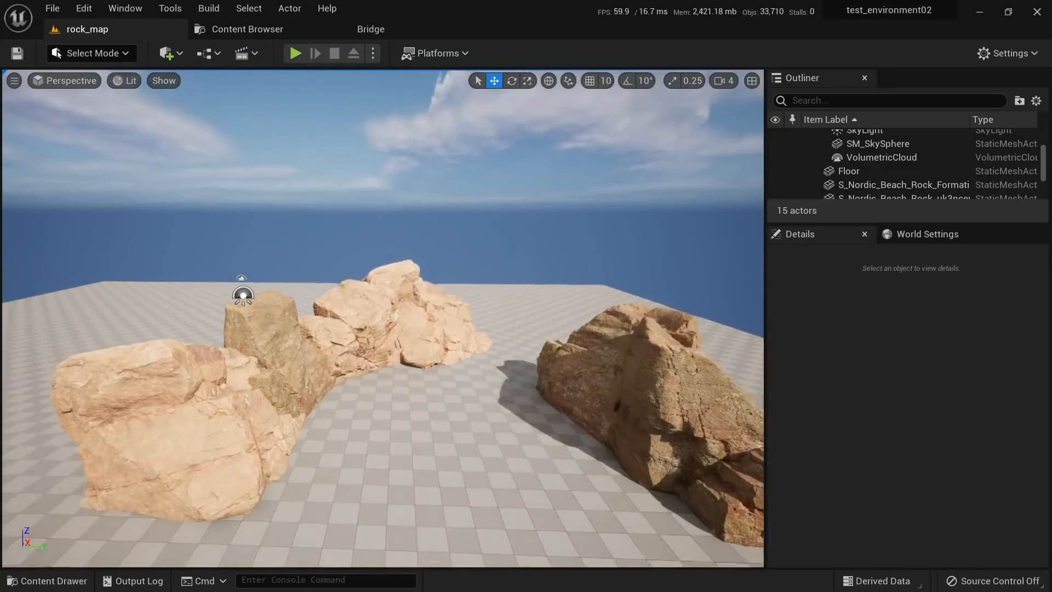
Step: Set the level's GameMode Override to BP_ThirdPersonGameMode
left_click(920, 235)
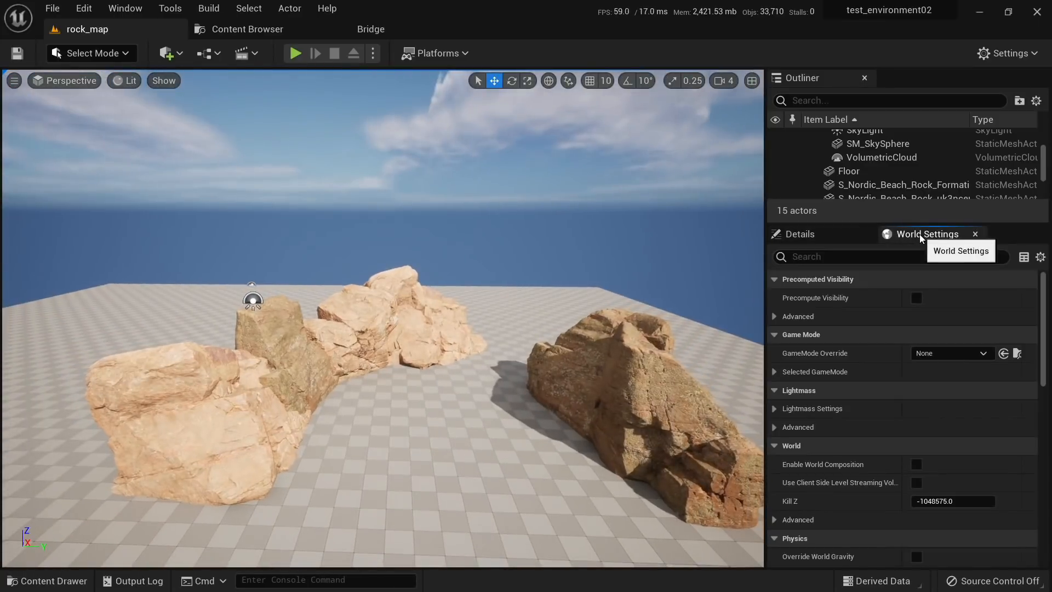
left_click(947, 355)
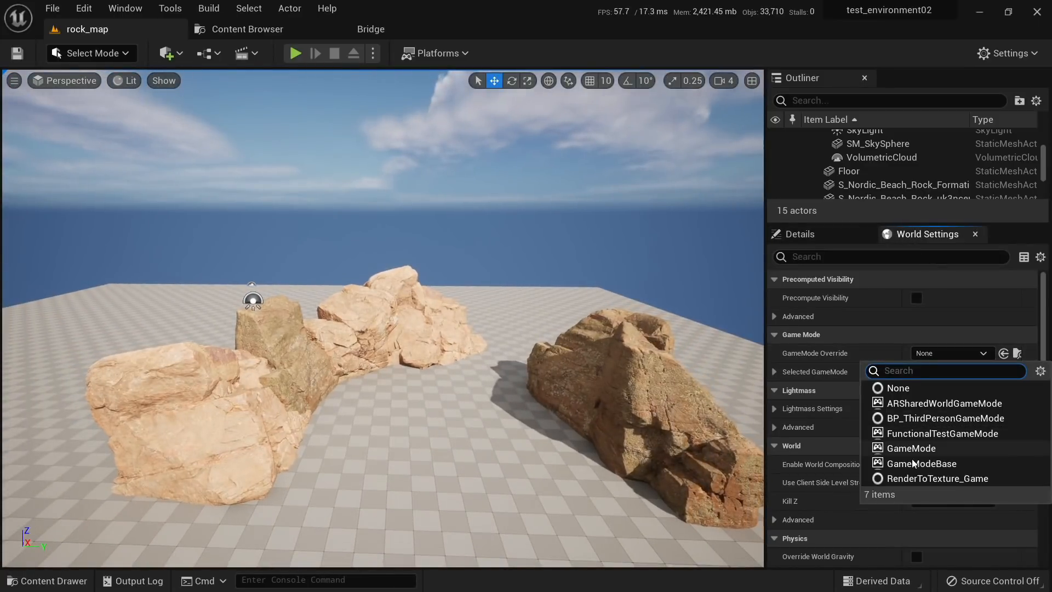
left_click(931, 418)
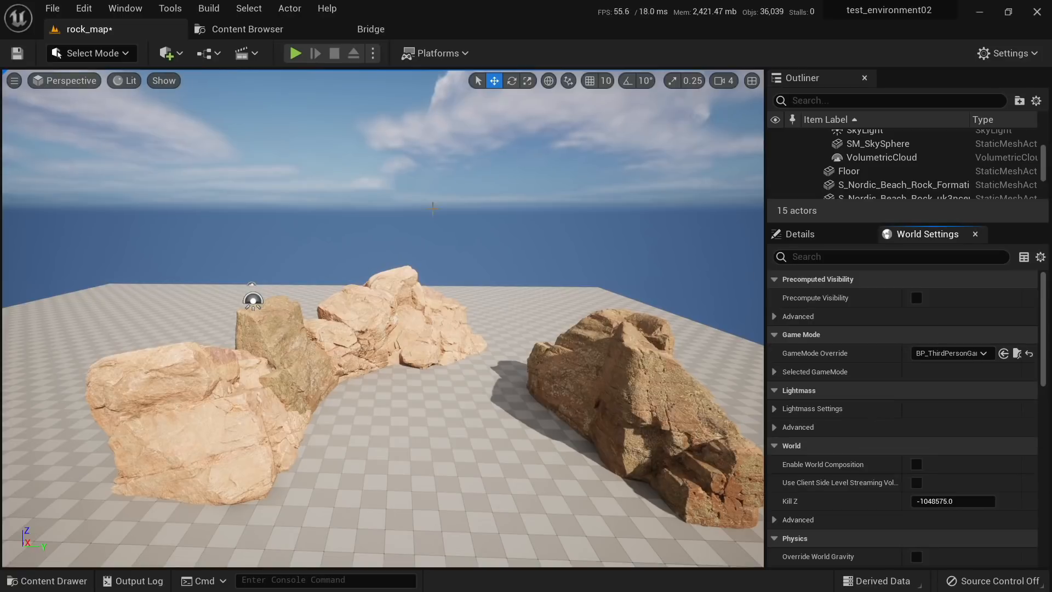
Step: Start a game preview from the floor, look at the rocks with the third-person character full screen and end it
right_click(372, 143)
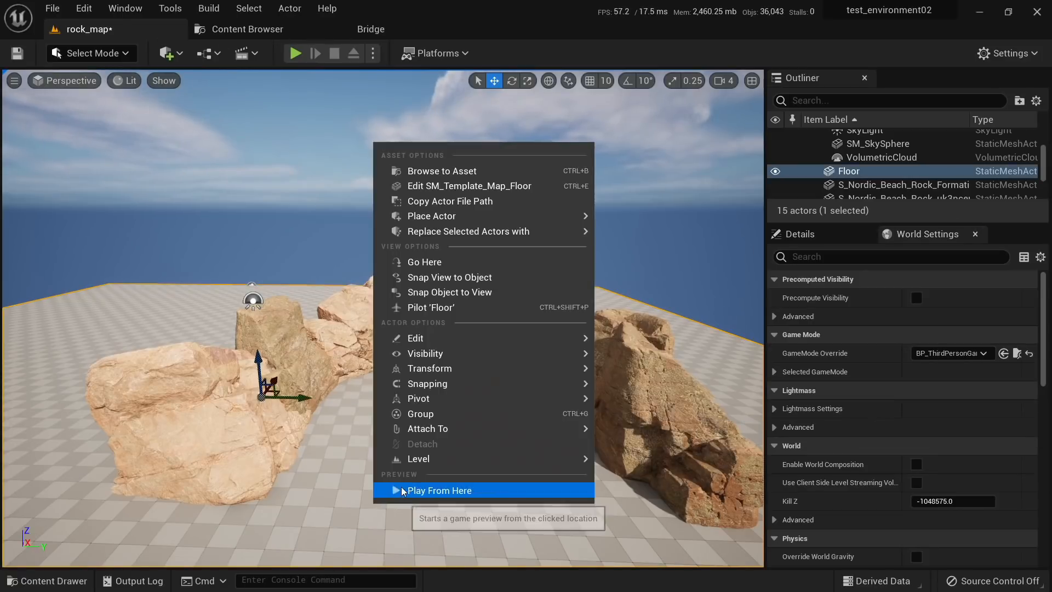
left_click(438, 488)
key("w")
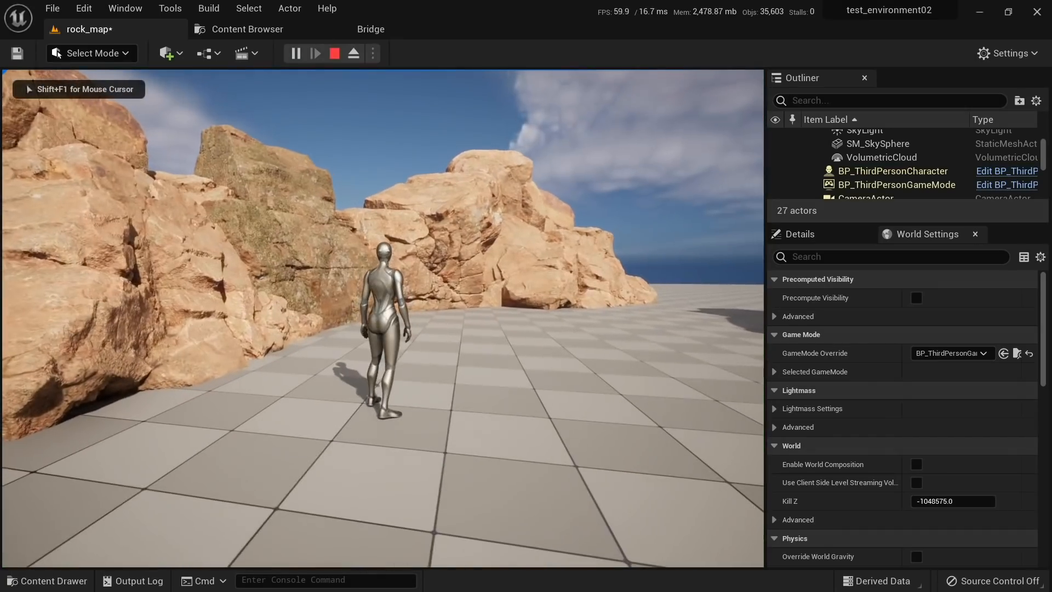
key("F11")
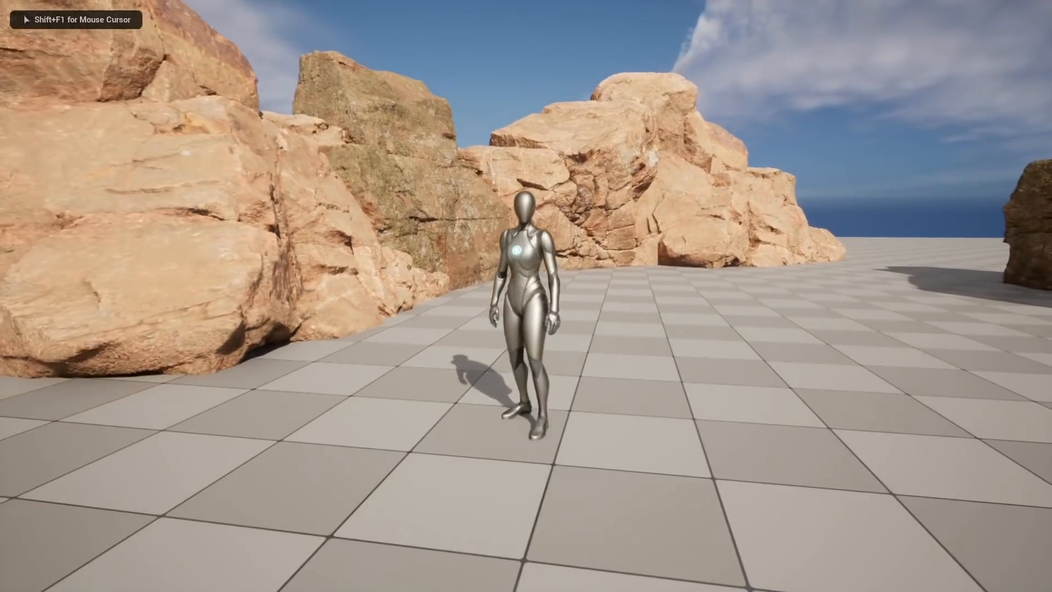
key("Escape")
Step: Try to scale the whole row of beach rocks as one selection
mouse_move(465, 261)
right_mouse_down()
mouse_move(465, 328)
mouse_move(465, 261)
right_mouse_up()
left_click(429, 278)
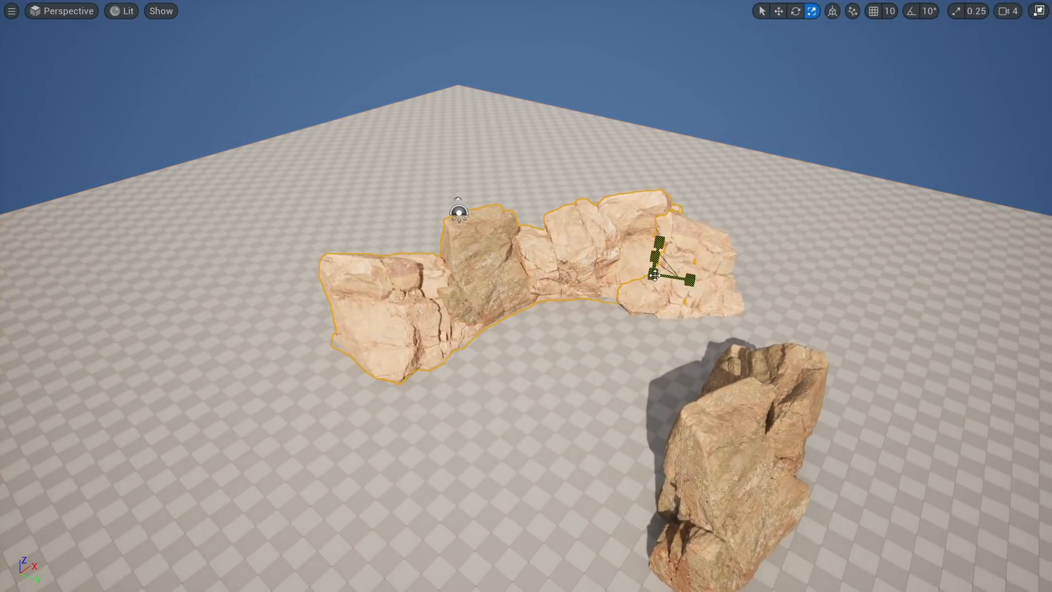
left_click_drag(654, 275, 630, 290)
key("ctrl+z")
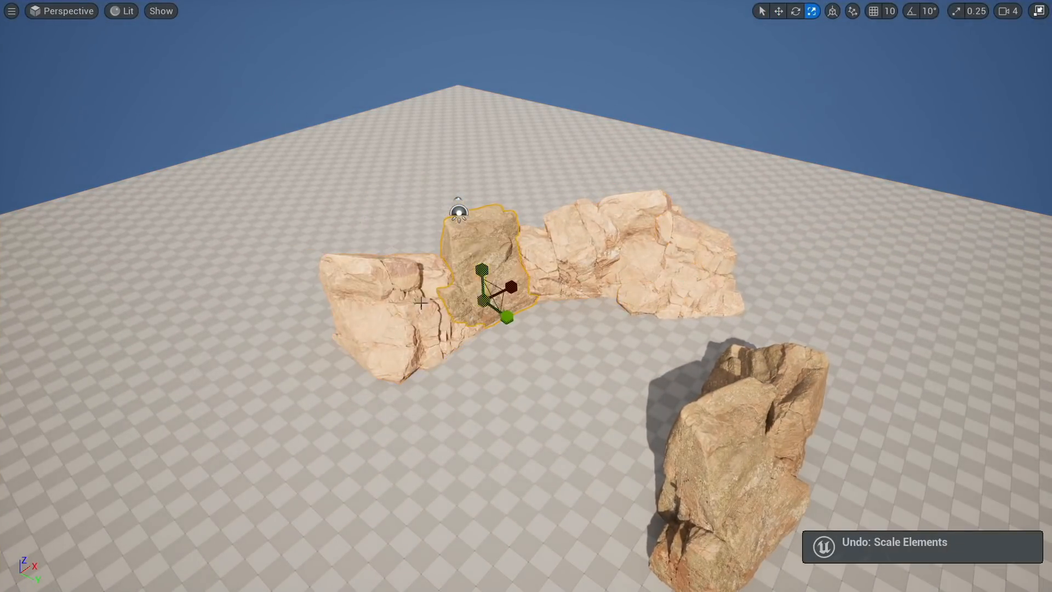
Step: Enlarge the rocks of the row individually and shift them apart so they form a taller continuous wall
key("ctrl+y")
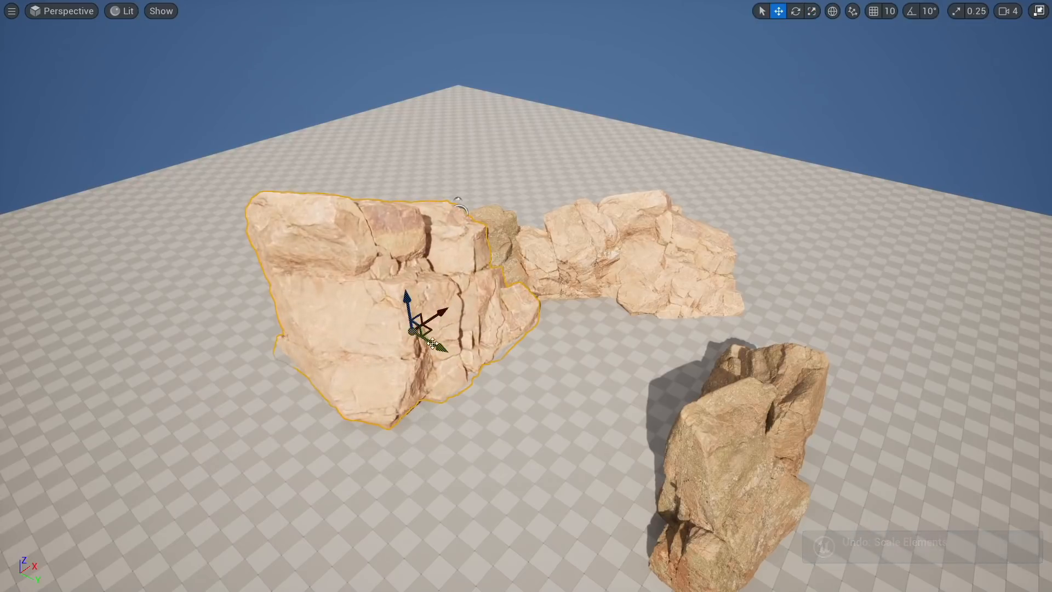
left_click_drag(432, 343, 378, 342)
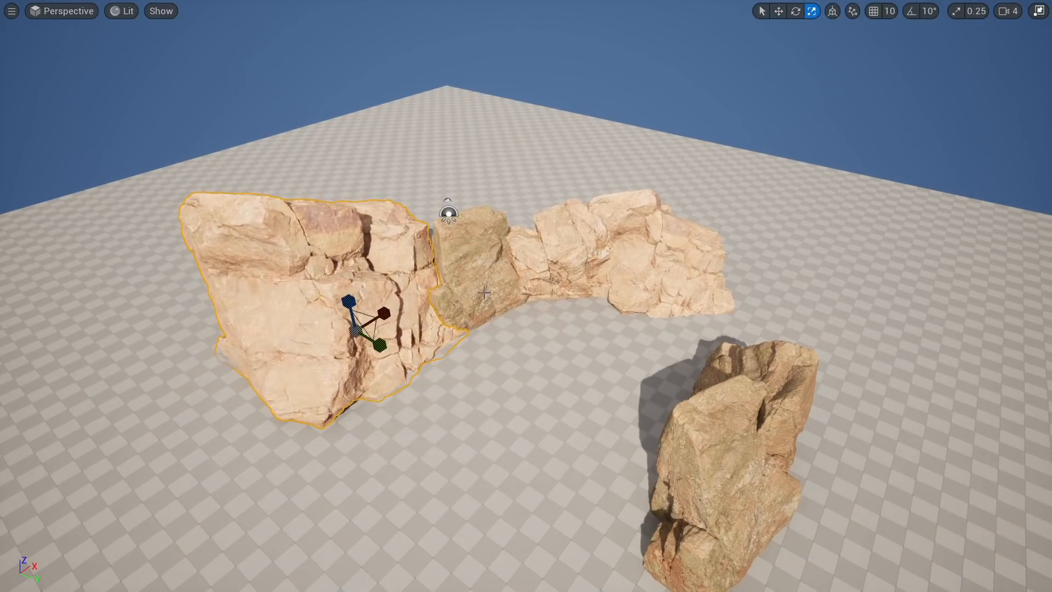
mouse_move(474, 307)
left_mouse_down()
mouse_move(496, 290)
mouse_move(487, 296)
left_mouse_up()
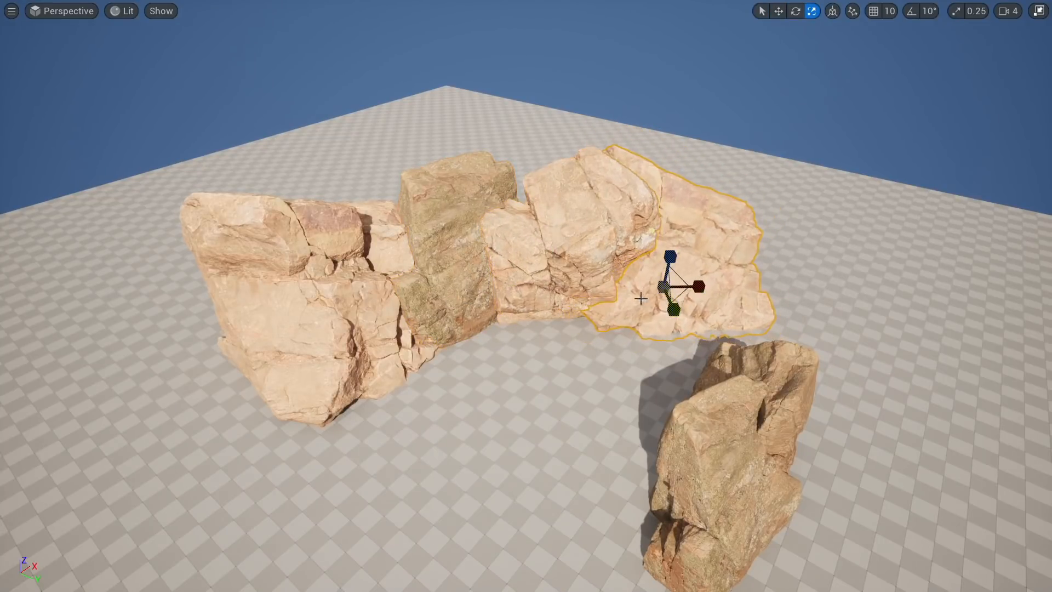
Step: Replace the greenish rock in the middle of the row with a rotated copy of a sand-coloured beach rock
right_click_drag(641, 299, 747, 274)
left_click(904, 329)
right_click_drag(903, 329, 931, 378)
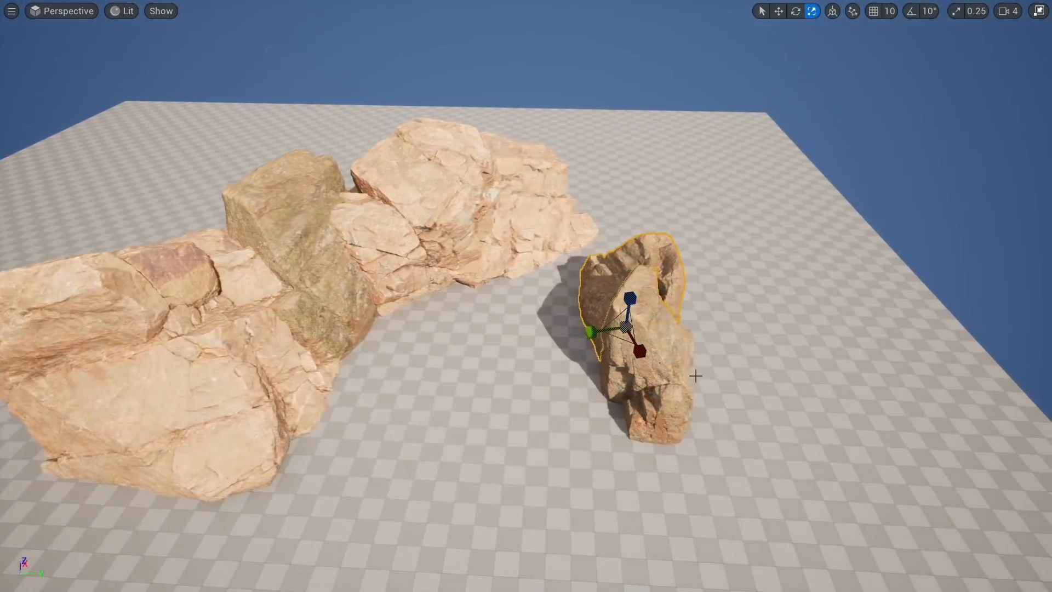
right_click_drag(696, 376, 619, 340)
left_click(595, 282)
right_click_drag(594, 282, 623, 299)
key("alt+3")
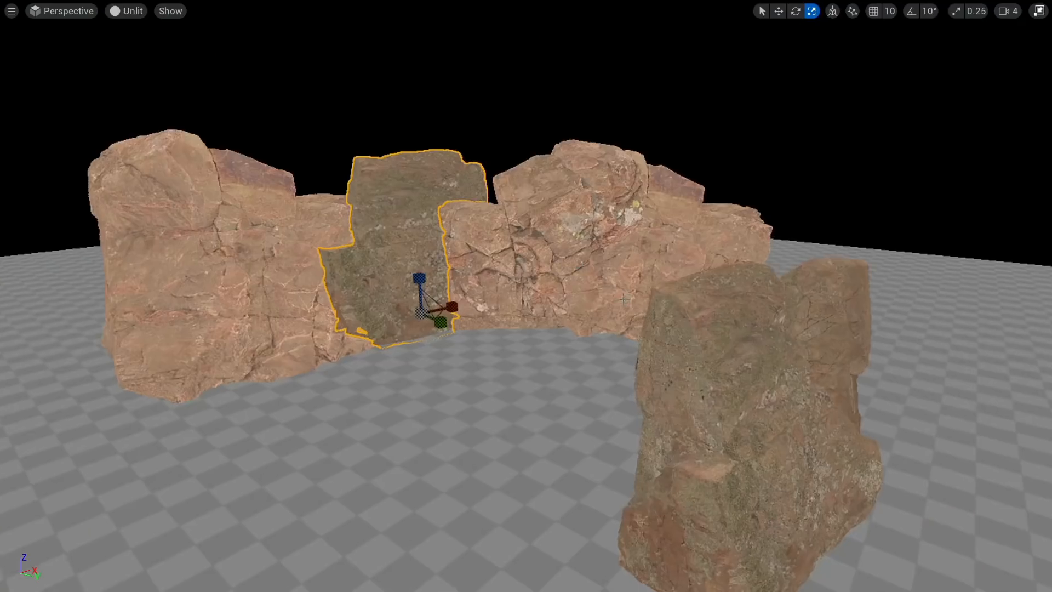
key("f")
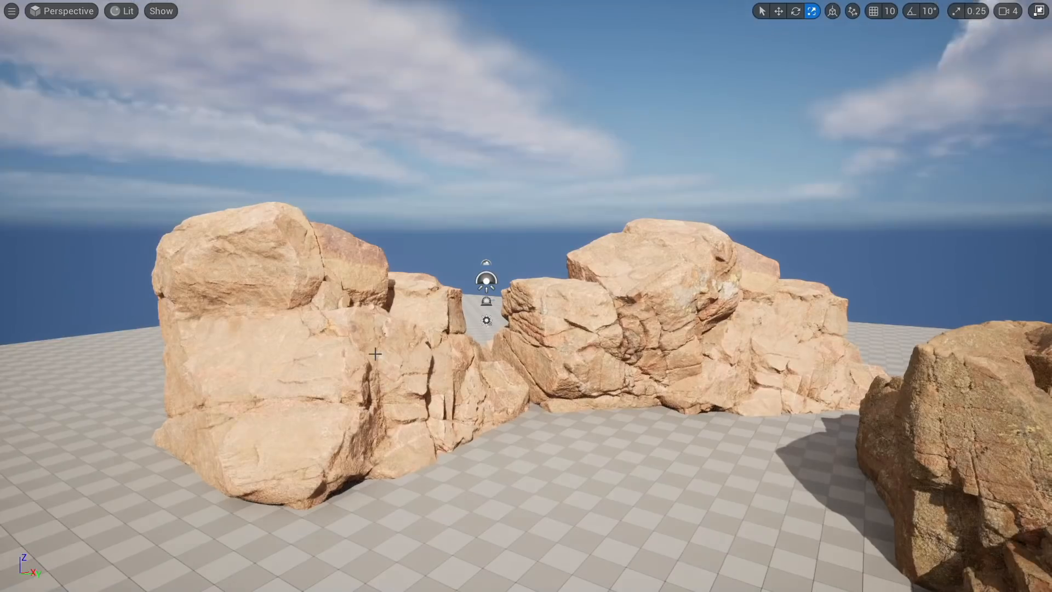
key("e")
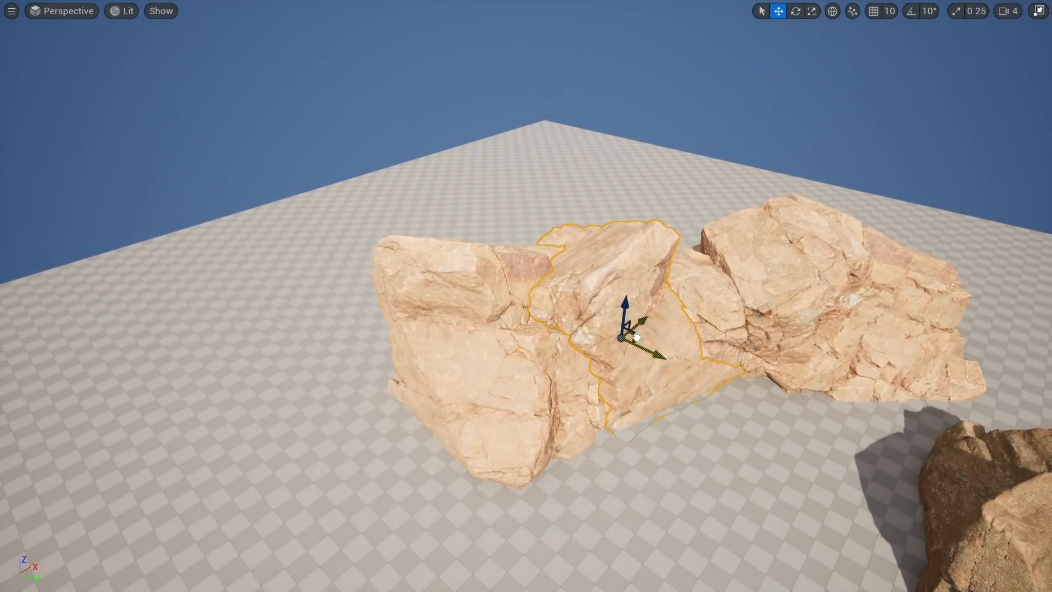
Step: Start another game preview from the floor, walk the character along the enlarged rock wall and end the preview
right_click_drag(639, 338, 484, 574)
left_click(551, 561)
key("d")
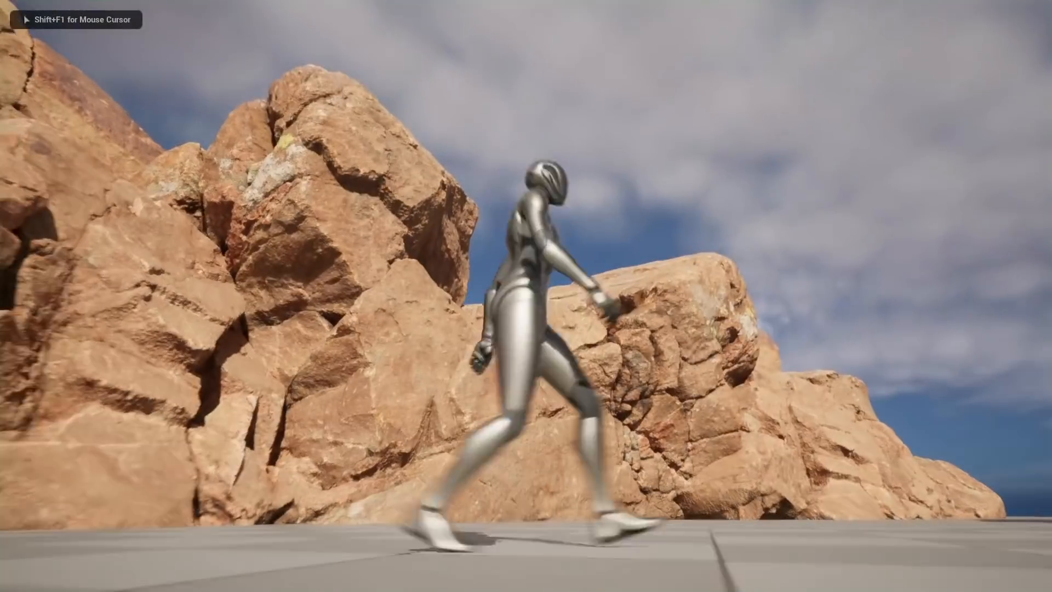
key("Escape")
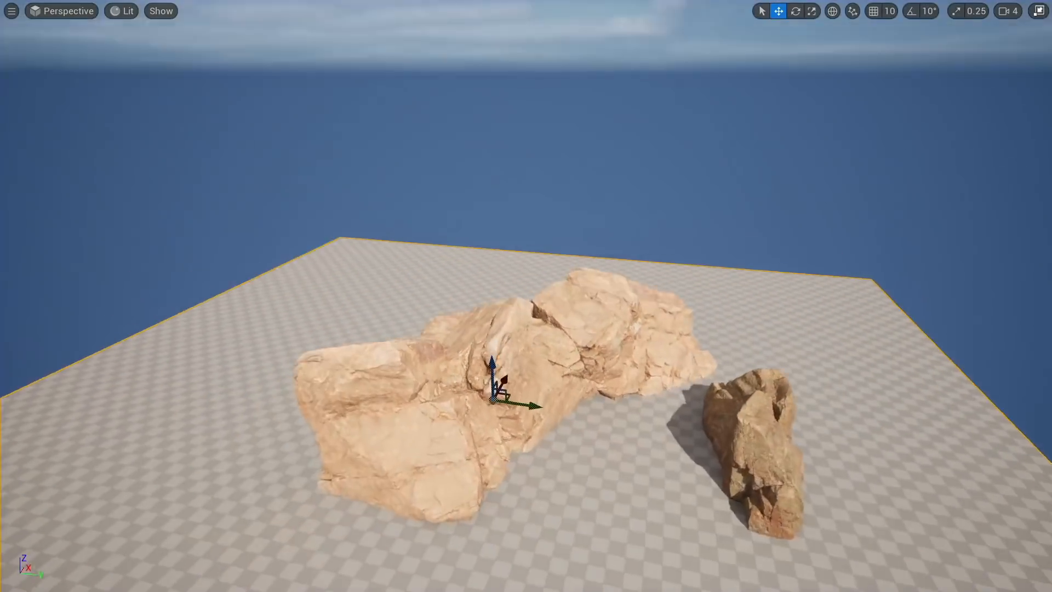
Step: Delete the separate group of darker brown rocks opposite the beach rock wall
right_click_drag(691, 363, 756, 344)
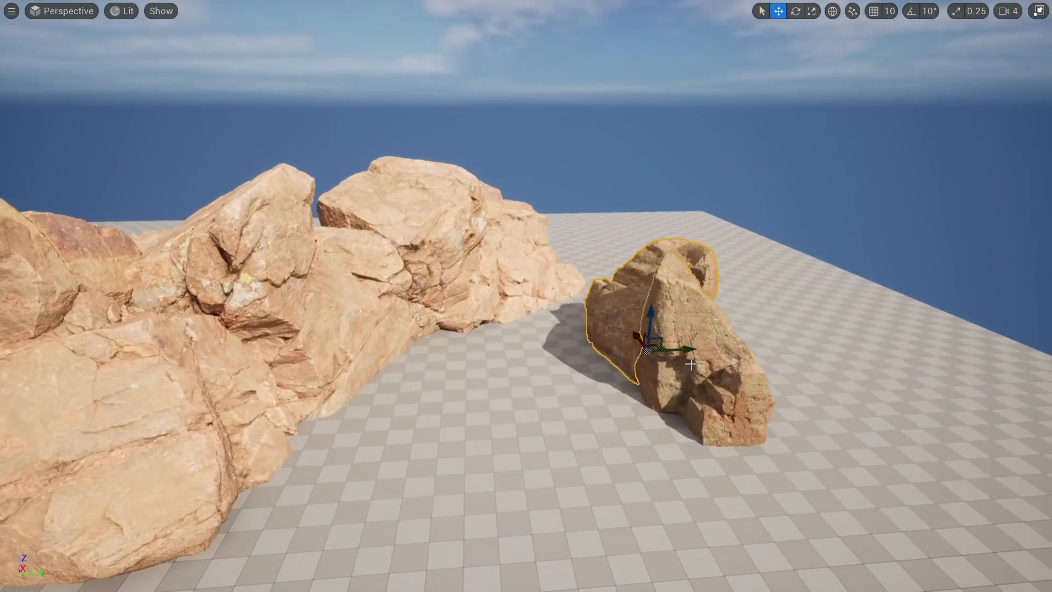
key("Delete")
right_click_drag(690, 358, 606, 361)
Step: Duplicate the large beach rock at the near end of the wall upward and rotate the copy upright
key("q")
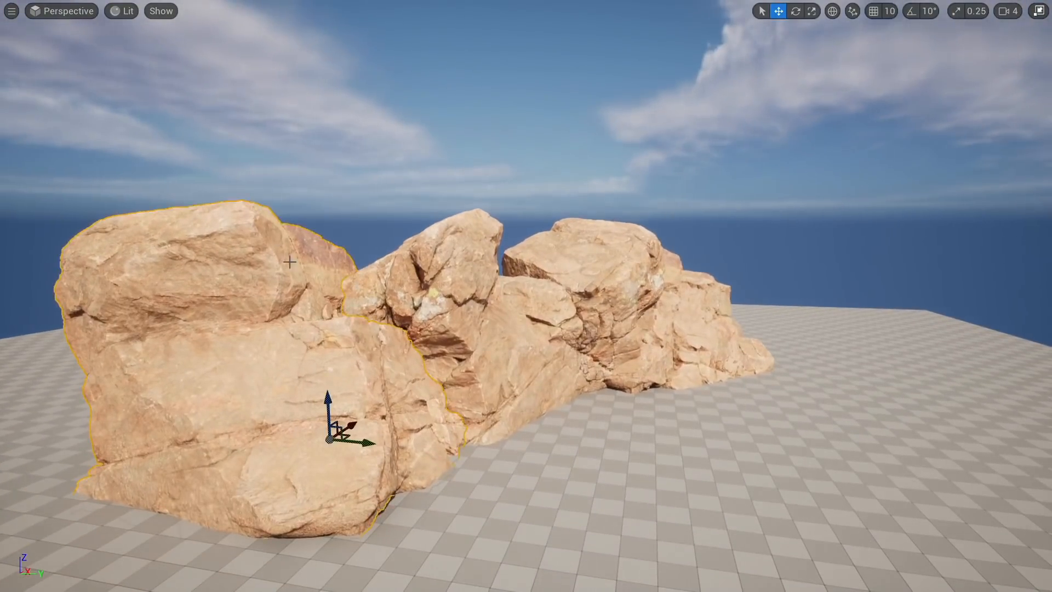
left_click_drag(339, 393, 384, 174)
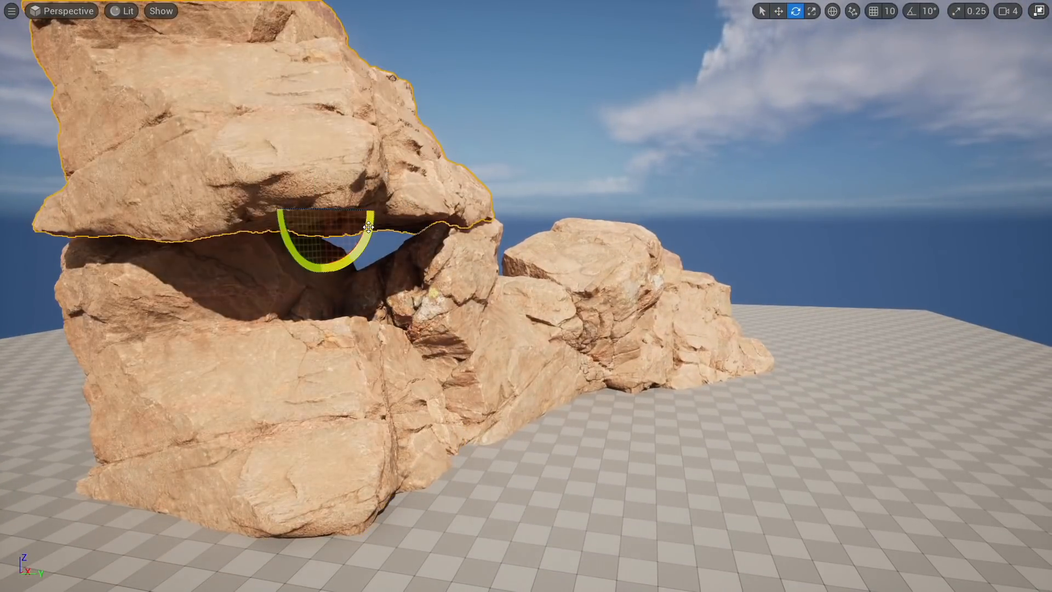
left_click_drag(368, 227, 377, 205)
key("w")
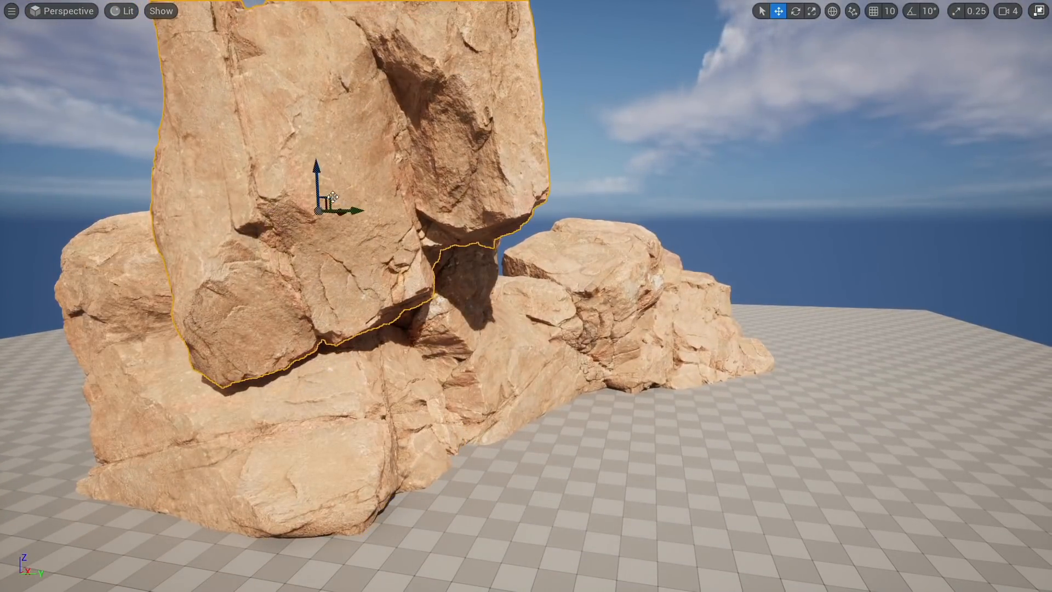
Step: Position the raised rock copy on top of the near end rock so it overhangs the wall
right_click_drag(328, 195, 373, 184)
key("a")
left_click_drag(511, 224, 349, 157)
key("s")
key("d")
right_click_drag(349, 157, 296, 178)
Step: Duplicate the low rock at the far end of the beach rock wall onto the open floor in front of it
left_click(433, 264)
right_click_drag(433, 264, 466, 356)
key("a")
right_click_drag(512, 228, 510, 265)
key("s")
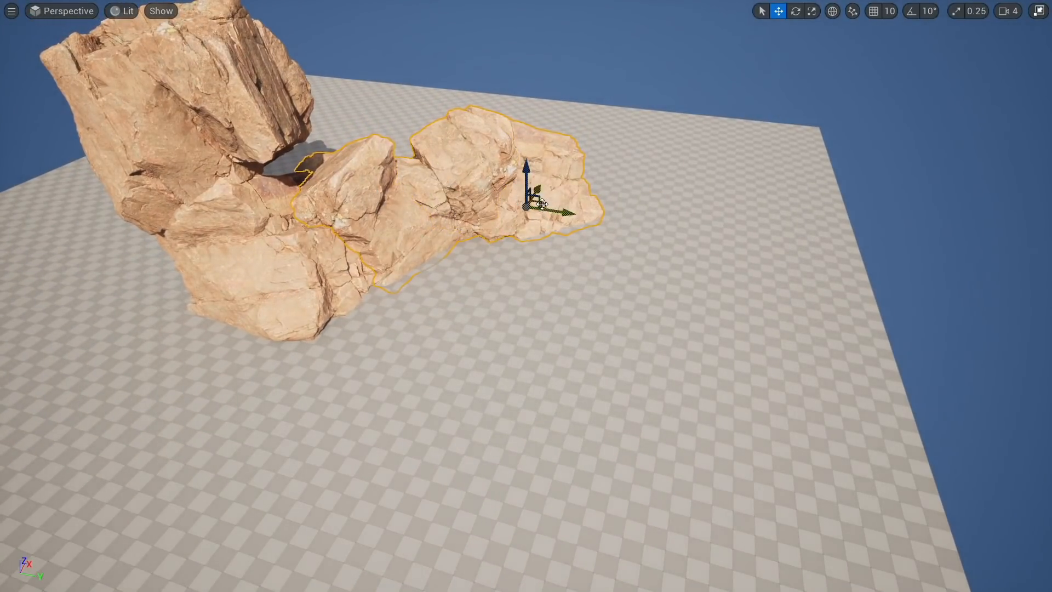
left_click_drag(542, 204, 492, 367, "alt")
Step: Rotate the copied rock formation and position it opposite the wall to form the canyon's other side
key("e")
left_click_drag(497, 408, 514, 420)
left_click_drag(478, 365, 708, 325)
key("e")
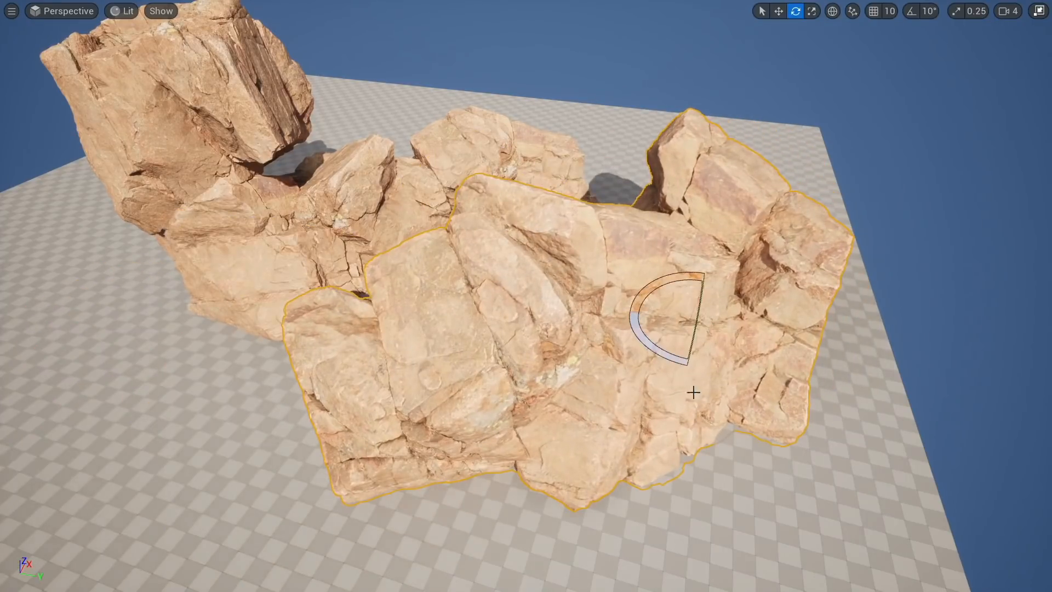
left_click_drag(676, 362, 731, 370)
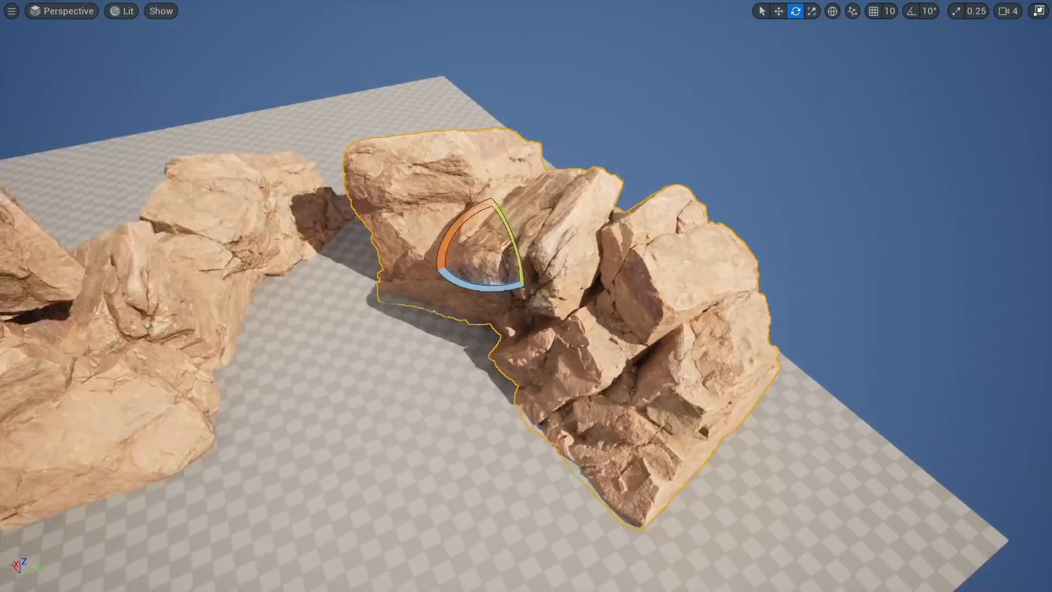
key("w")
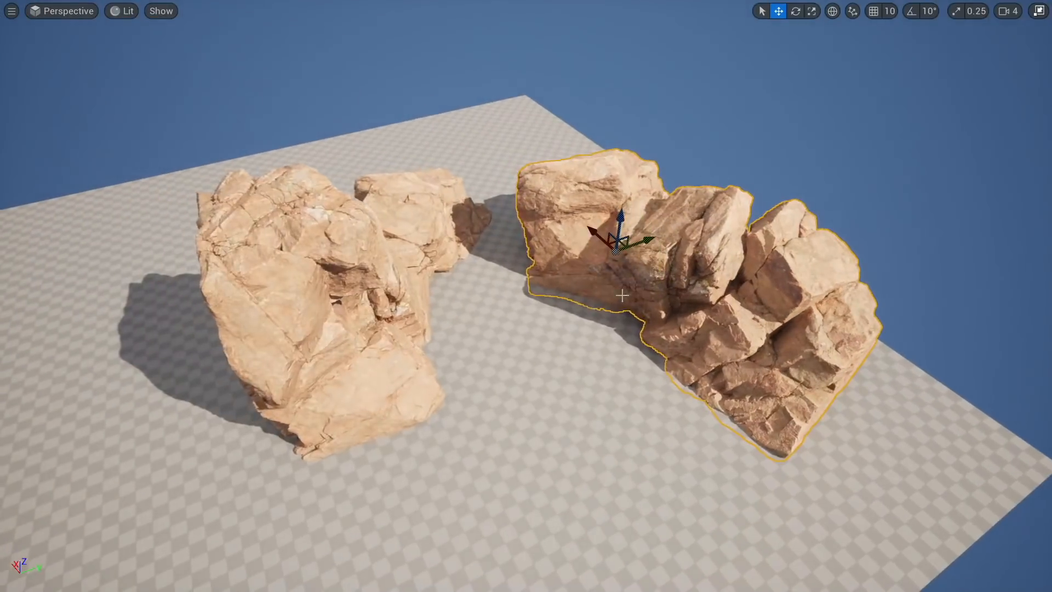
left_click_drag(600, 240, 631, 212)
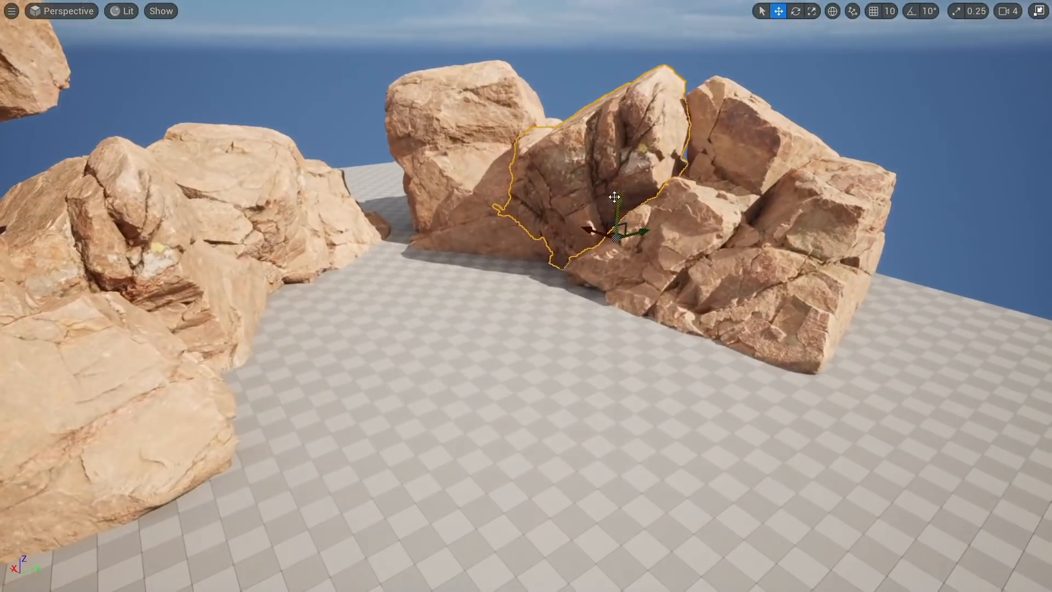
Step: Settle the added rock copies of the opposite group into the floor and against each other
left_click_drag(617, 212, 617, 218)
left_click_drag(616, 218, 616, 221)
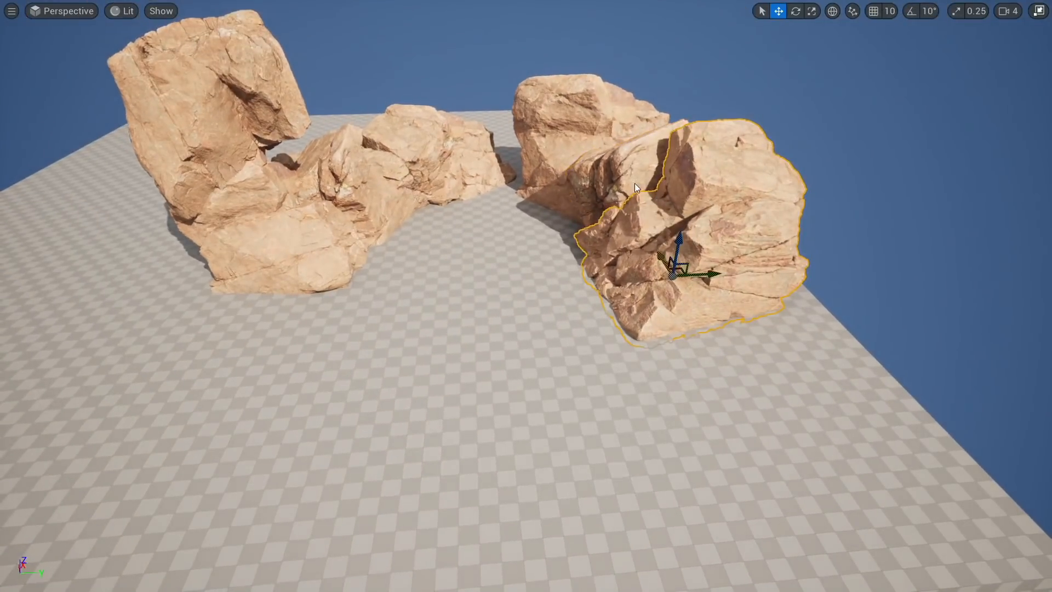
left_click_drag(602, 211, 572, 197)
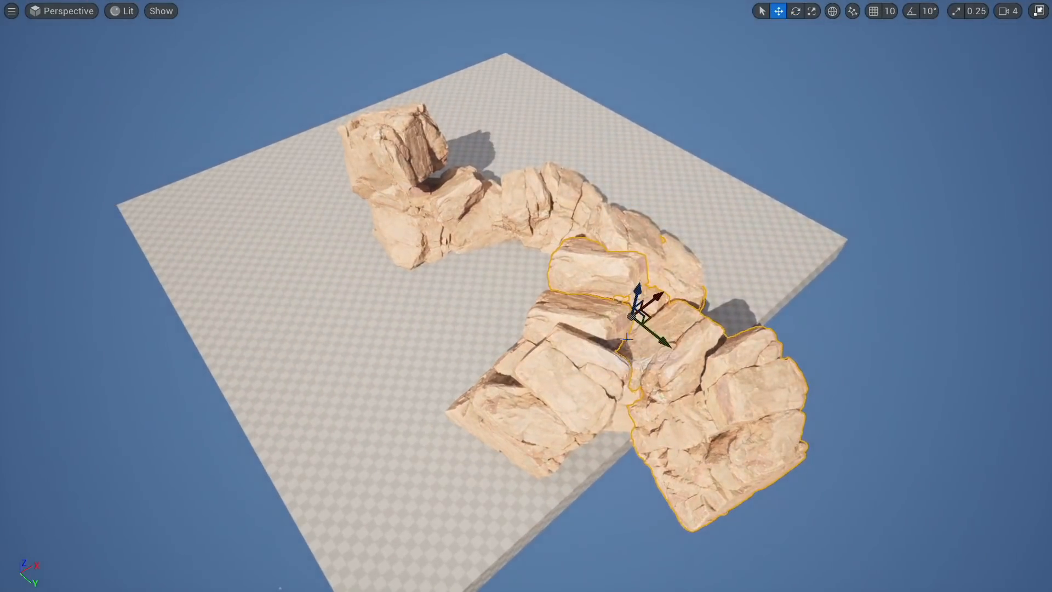
Step: Move the outlying rock copy across the floor to the canyon's near end, beside the wall with the upright rock
left_click_drag(652, 313, 567, 309)
left_click_drag(374, 289, 392, 300)
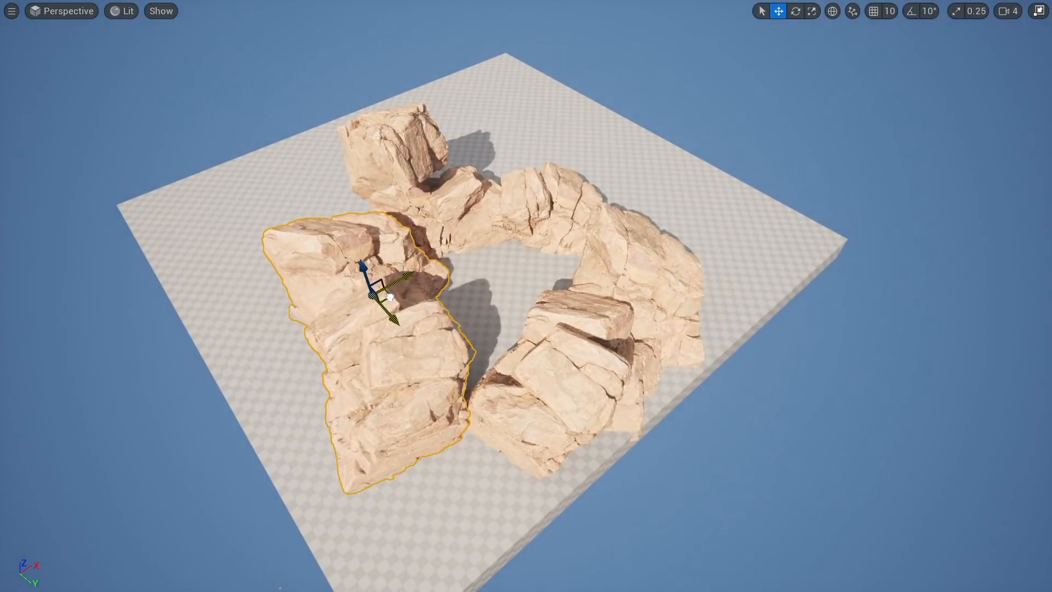
right_click_drag(392, 300, 477, 241)
key("q")
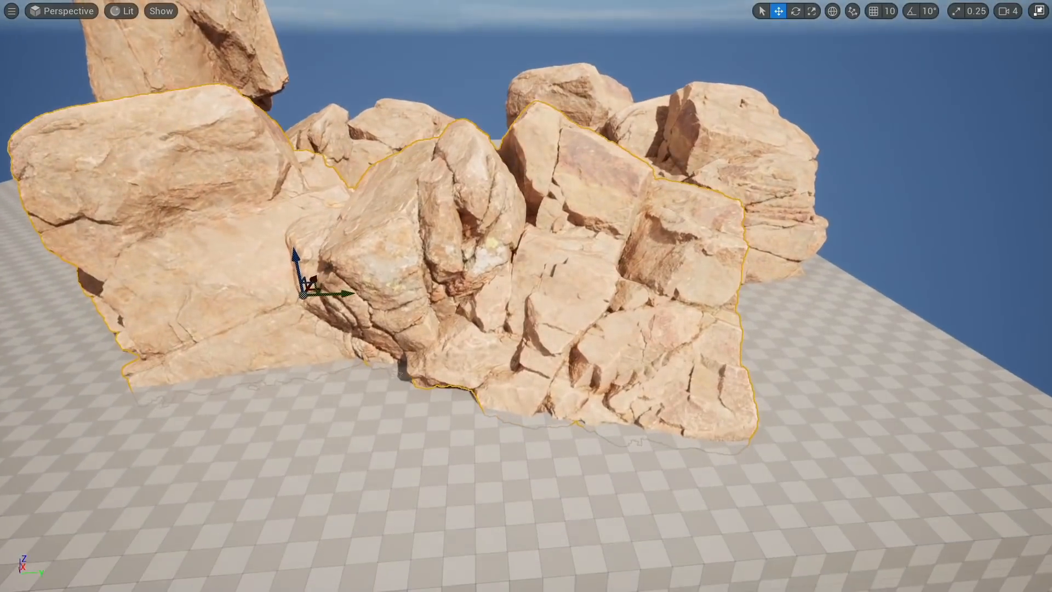
left_click_drag(515, 311, 337, 327)
Step: Place the front rock copy at the near end of the wall and rotate it to vary its visible face
mouse_move(397, 340)
right_mouse_down()
mouse_move(323, 356)
mouse_move(307, 340)
mouse_move(396, 354)
right_mouse_up()
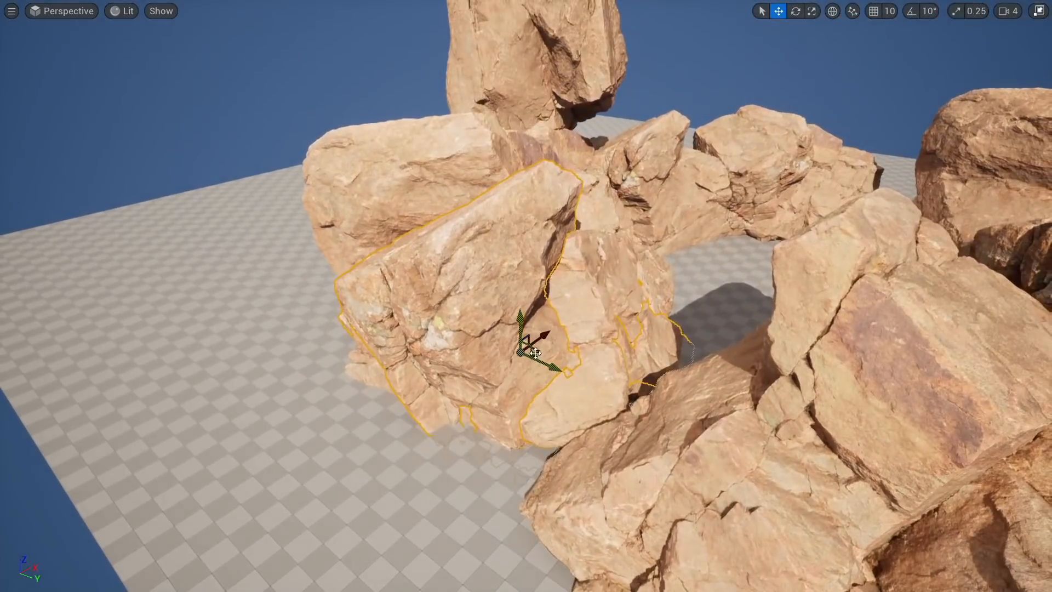
left_click_drag(535, 349, 495, 373)
right_click_drag(538, 375, 523, 329)
left_click(539, 375)
key("e")
left_click_drag(706, 293, 669, 294)
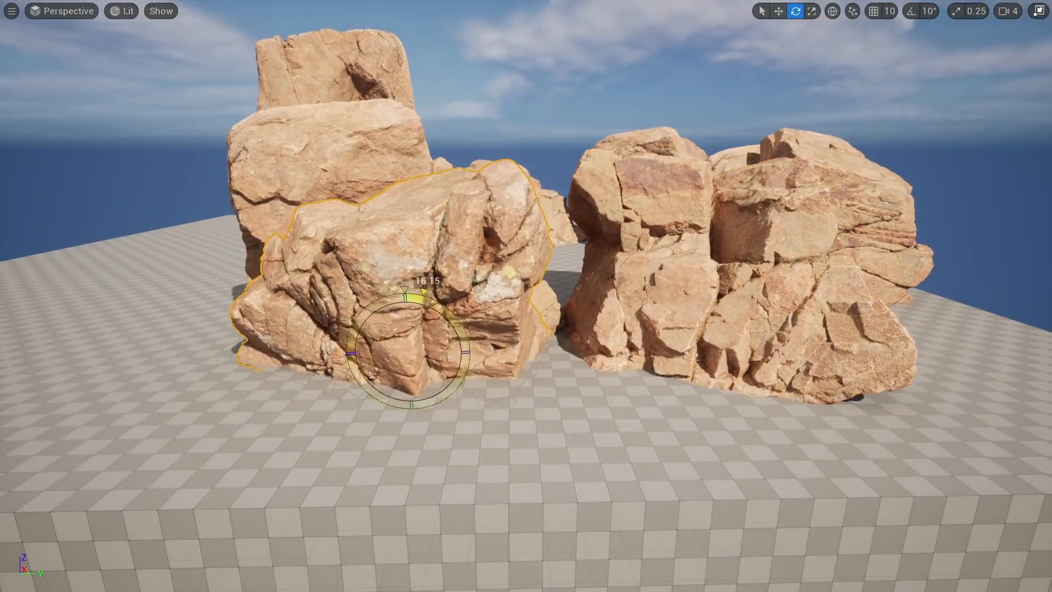
left_click_drag(445, 355, 433, 355)
Step: Shift the rock behind the front copy slightly away from the opposite group
right_click_drag(433, 356, 403, 397)
left_click(640, 405)
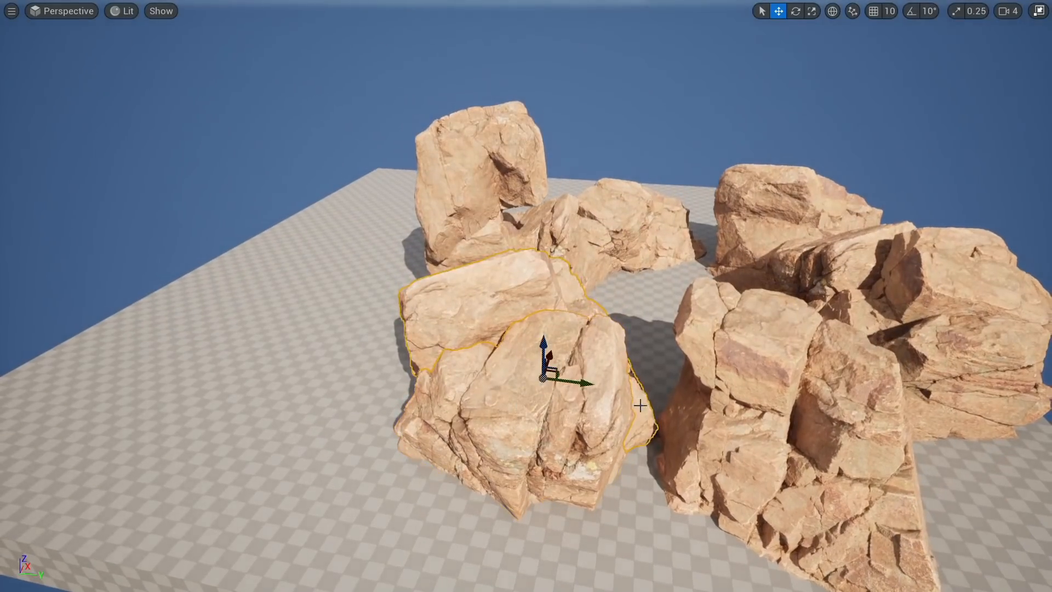
left_click_drag(570, 432, 554, 430)
Step: Start a game preview from the floor at the canyon entrance, run the character through the gap and end the preview
right_click_drag(554, 429, 480, 415)
right_click(478, 410)
left_click(542, 397)
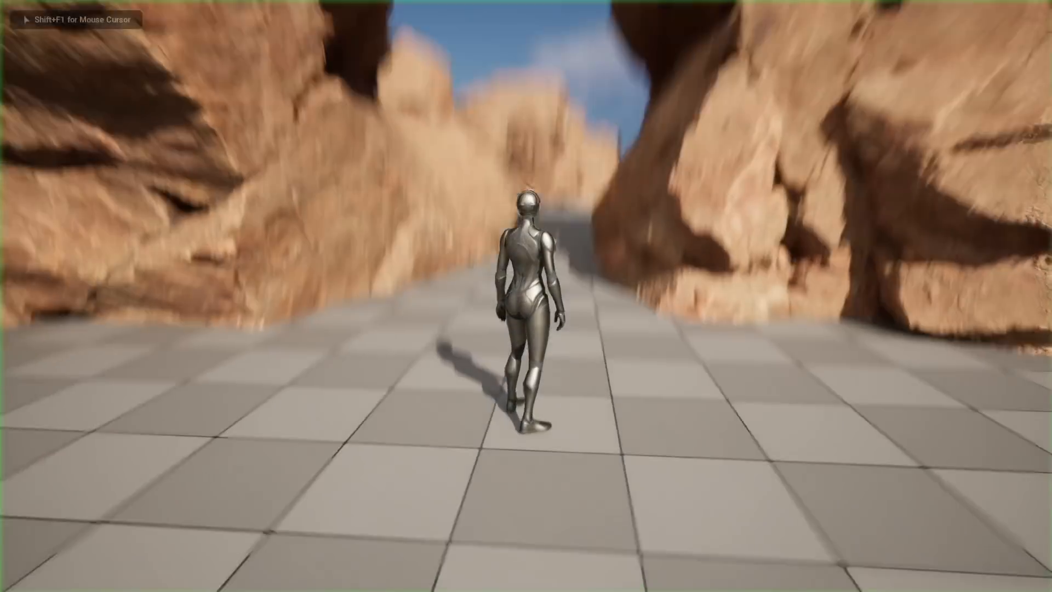
key("w")
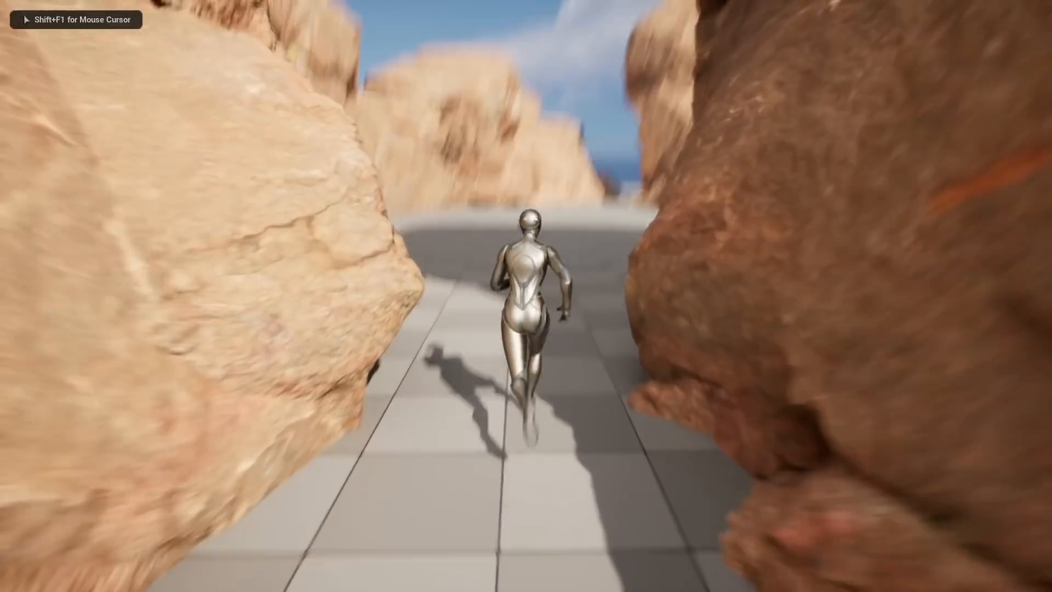
key("shift+F1")
key("Escape")
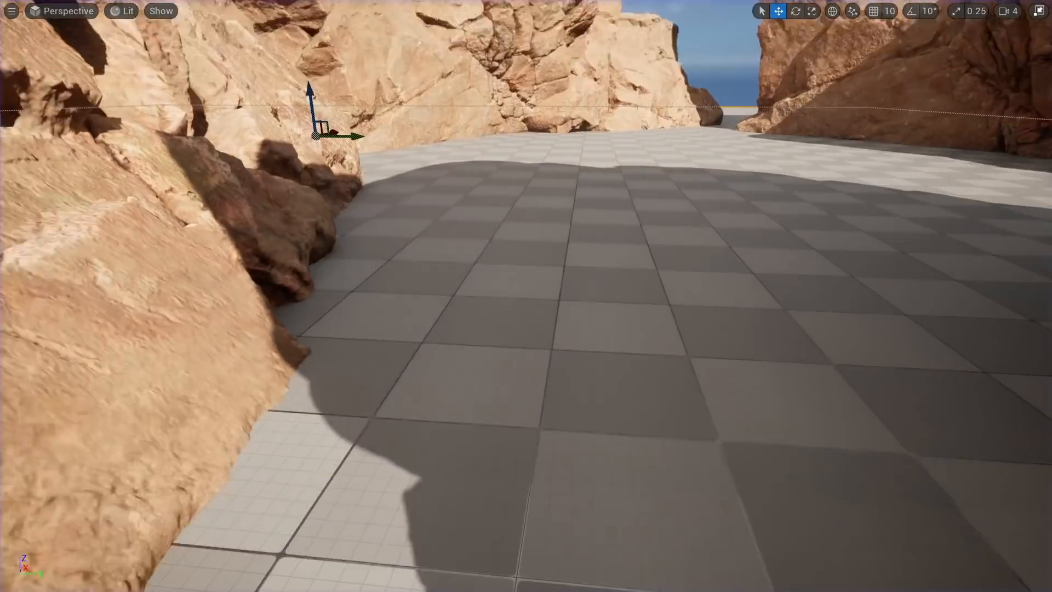
Step: Move the wall section with the upright rock outward and shift the front rock after it to widen the canyon
right_click_drag(518, 330, 518, 438)
right_click_drag(447, 441, 644, 300)
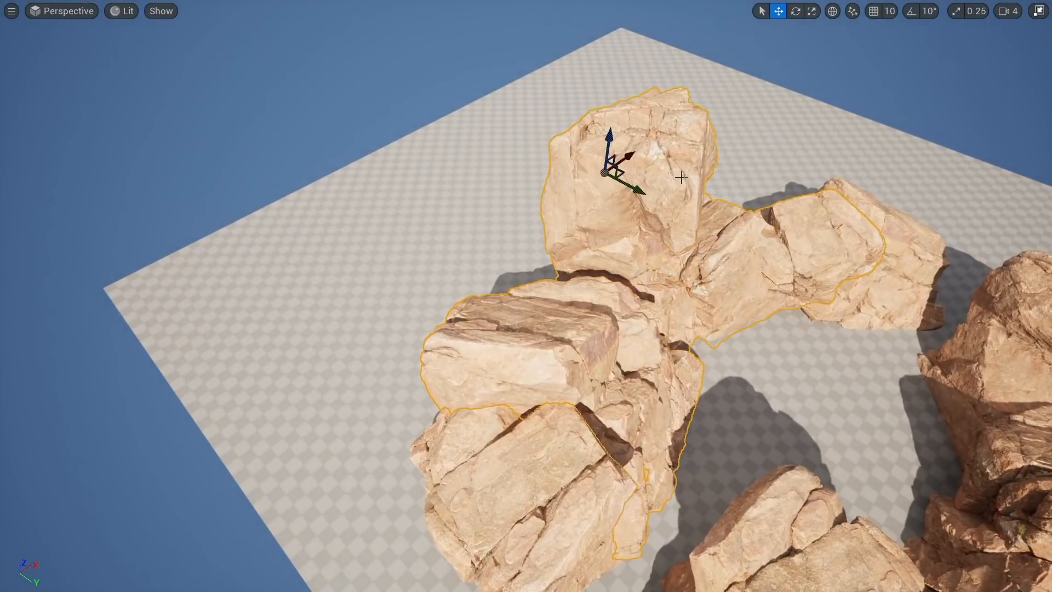
right_click_drag(680, 177, 574, 167)
left_click_drag(560, 205, 454, 168)
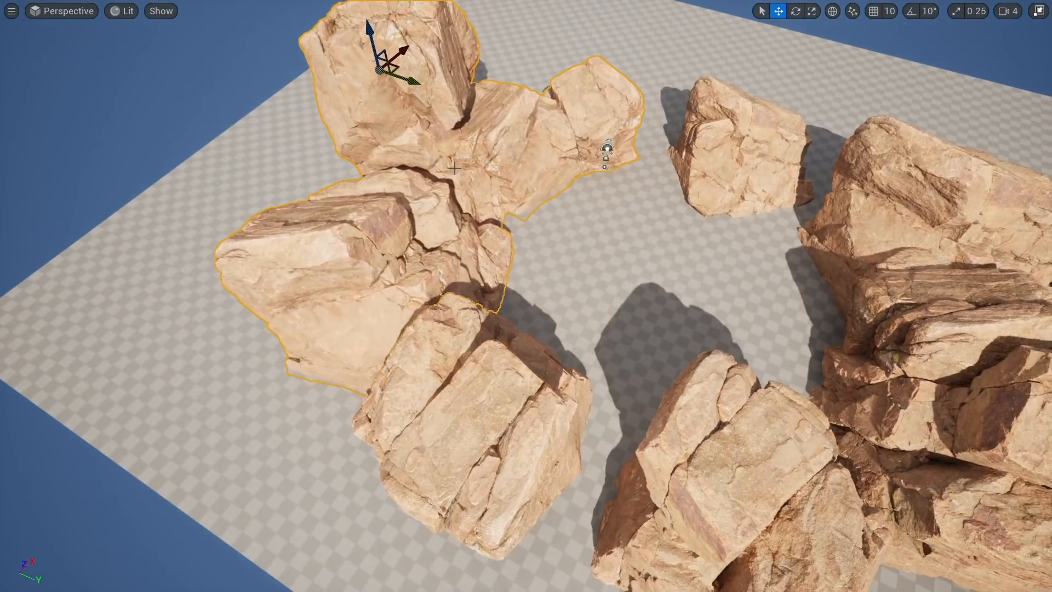
left_click_drag(525, 426, 479, 416)
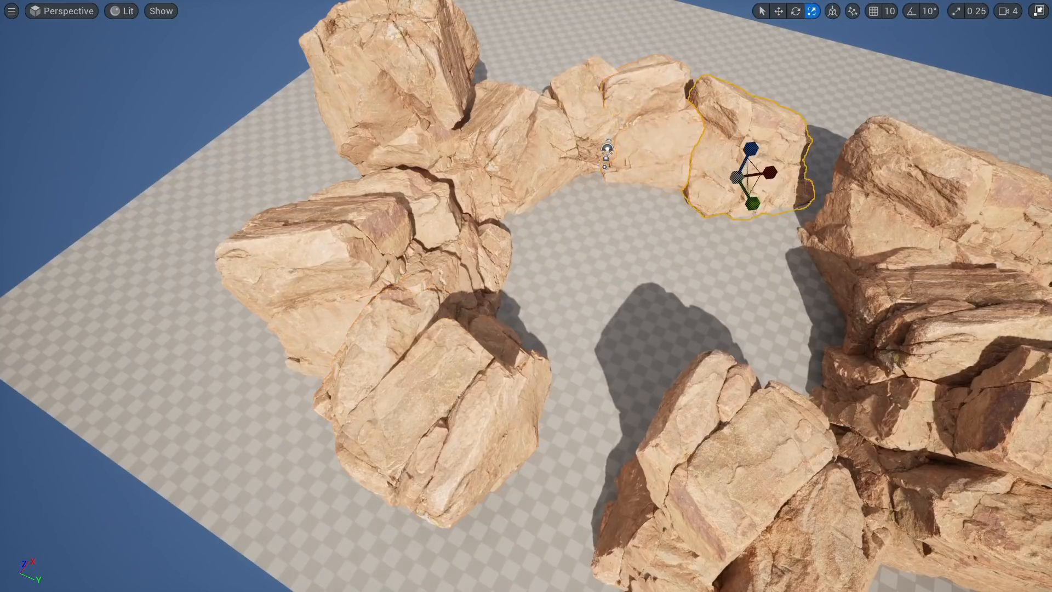
Step: Enlarge the middle rock of the far wall and move the opposite side's rocks outward toward the floor's edge
right_click_drag(732, 215, 783, 173)
left_click_drag(544, 304, 567, 288)
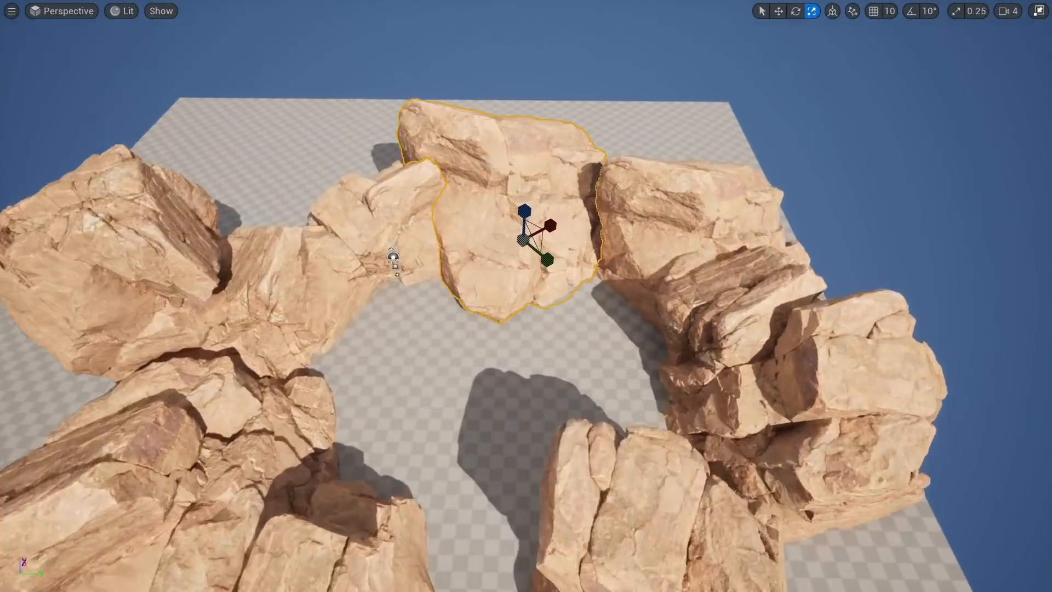
right_click_drag(622, 265, 500, 295)
left_click(620, 265)
left_click_drag(675, 282, 723, 223)
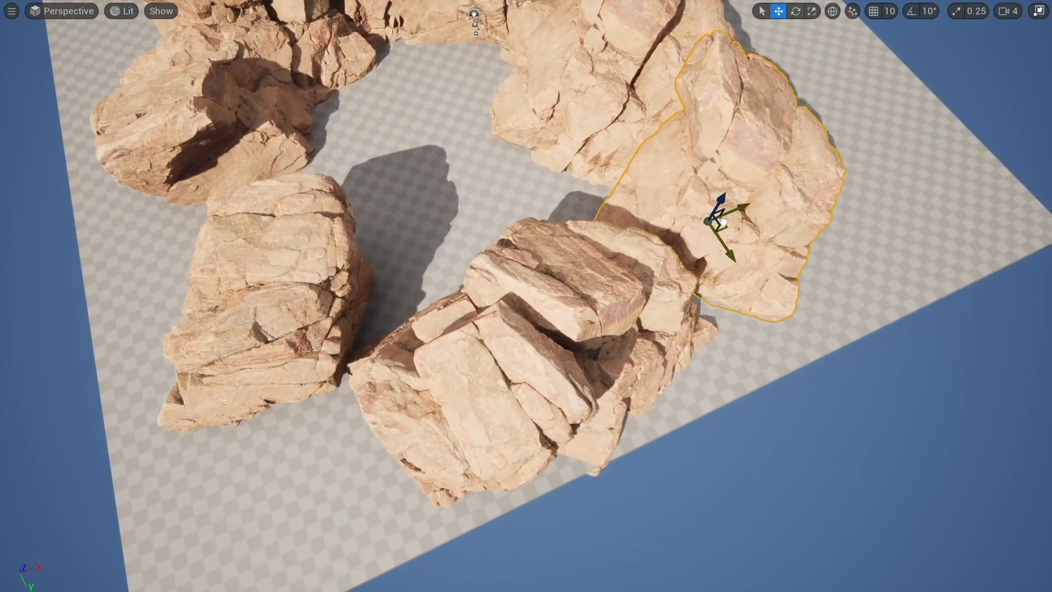
left_click_drag(628, 364, 692, 335)
Step: Copy the opposite side's front rock and fit the enlarged, rotated copy behind that side at the floor's edge
left_click_drag(481, 389, 361, 384)
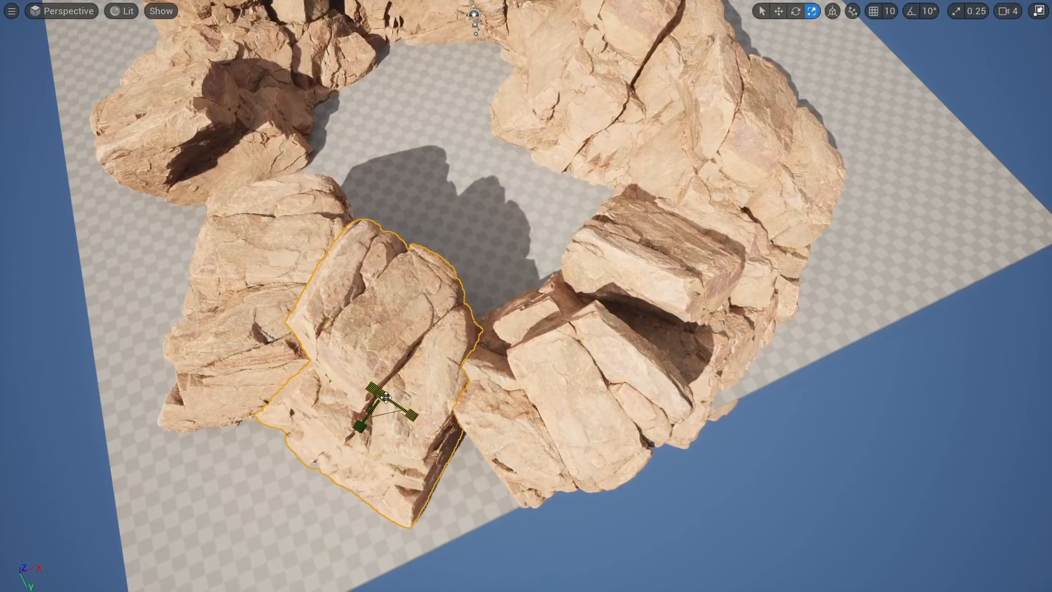
left_click_drag(378, 393, 498, 310)
right_click_drag(498, 310, 351, 310)
key("w")
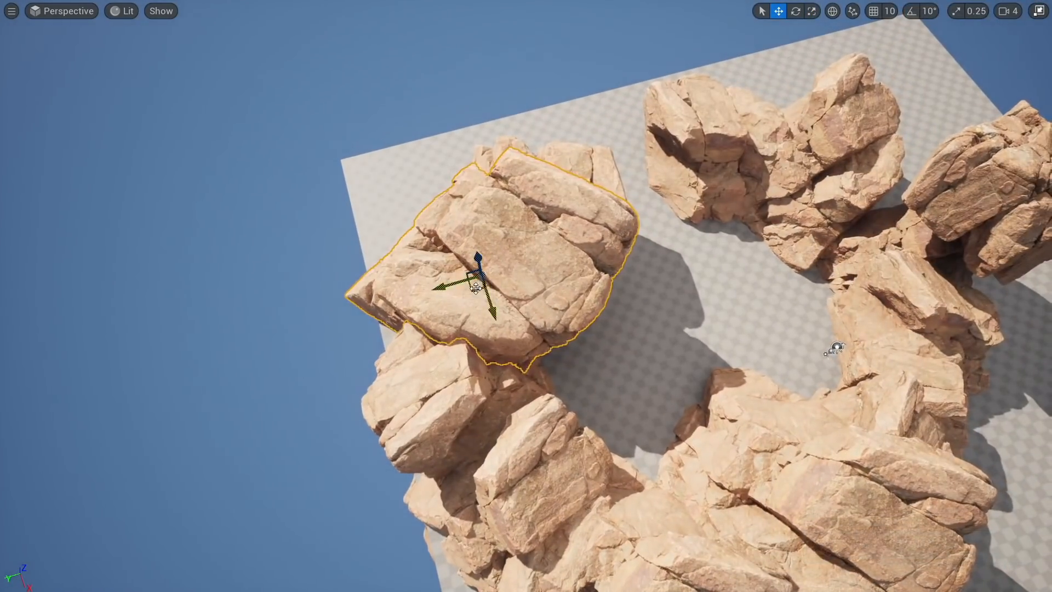
left_click_drag(476, 288, 414, 285)
right_click_drag(414, 285, 426, 111)
key("e")
mouse_move(390, 400)
left_mouse_down()
mouse_move(449, 402)
mouse_move(386, 403)
left_mouse_up()
Step: Start a game preview from the floor before the canyon entrance, run the character inside and end the preview
right_click_drag(583, 356, 373, 400)
right_click_drag(598, 340, 614, 417)
right_click(458, 360)
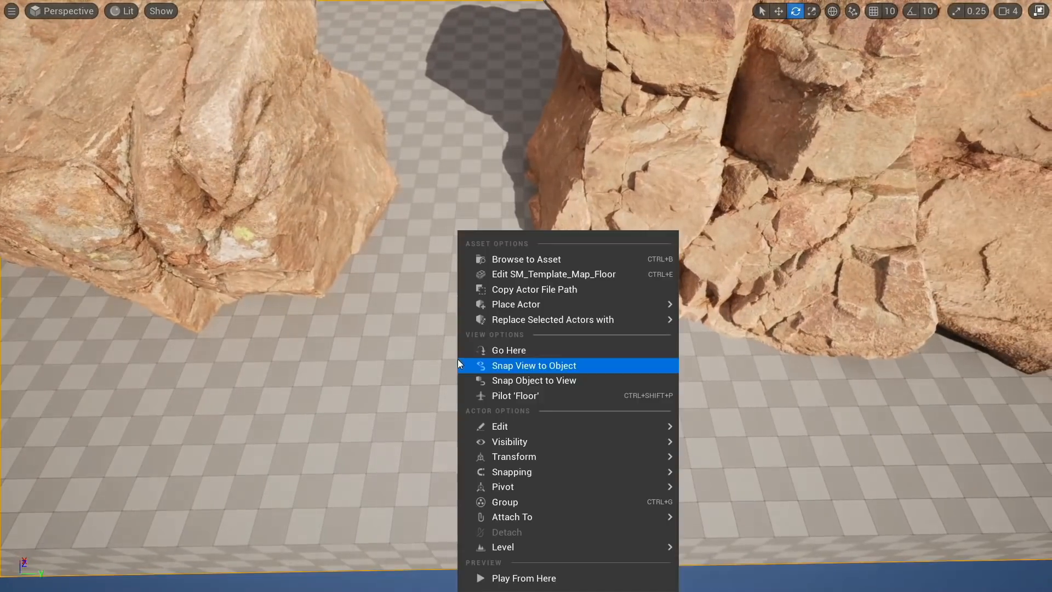
left_click(524, 577)
key("w")
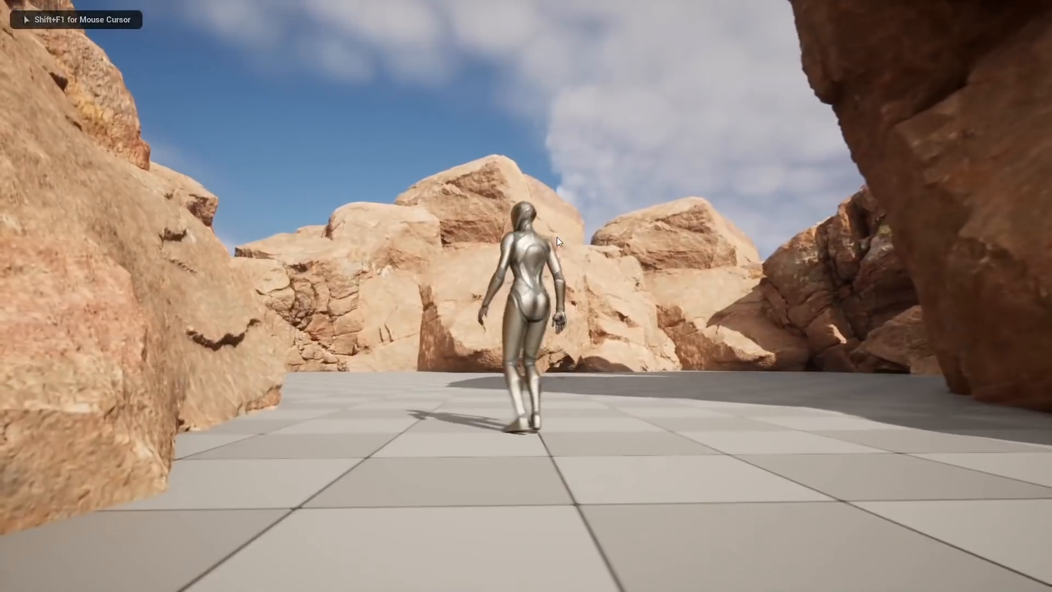
key("Escape")
Step: Examine the canyon's overall rock layout and the upright rock from inside and above
key("s")
right_click_drag(526, 295, 575, 351)
right_click_drag(458, 282, 427, 283)
key("a")
left_click(329, 277)
key("a")
right_click_drag(329, 277, 290, 222)
key("s")
key("q")
key("a")
key("d")
key("s")
right_click_drag(589, 319, 432, 366)
key("d")
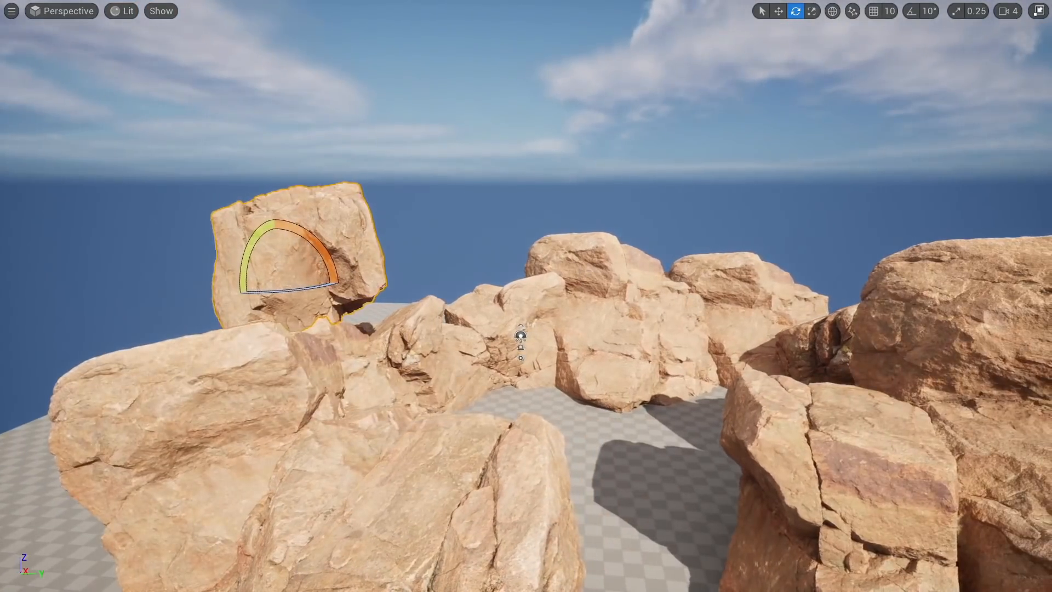
Step: Greatly enlarge the rock at the foot of the upright rock and move it above the far wall
key("a")
right_click_drag(400, 277, 431, 281)
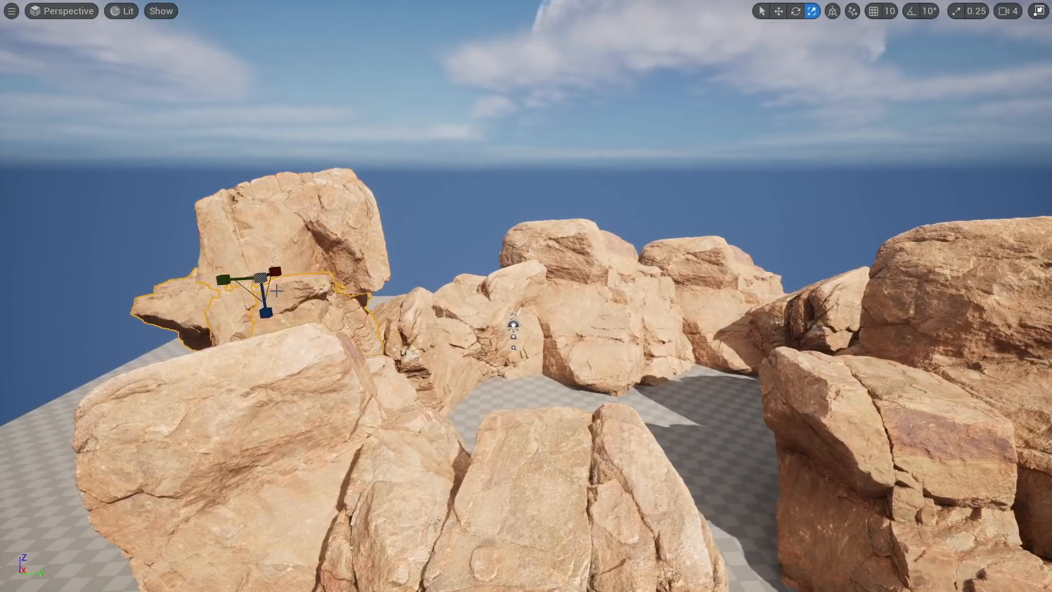
left_click_drag(260, 278, 386, 20)
left_click_drag(362, 64, 563, 65)
Step: Rotate the giant rock and position it over the wall with the upright rock as a massive overhang
key("e")
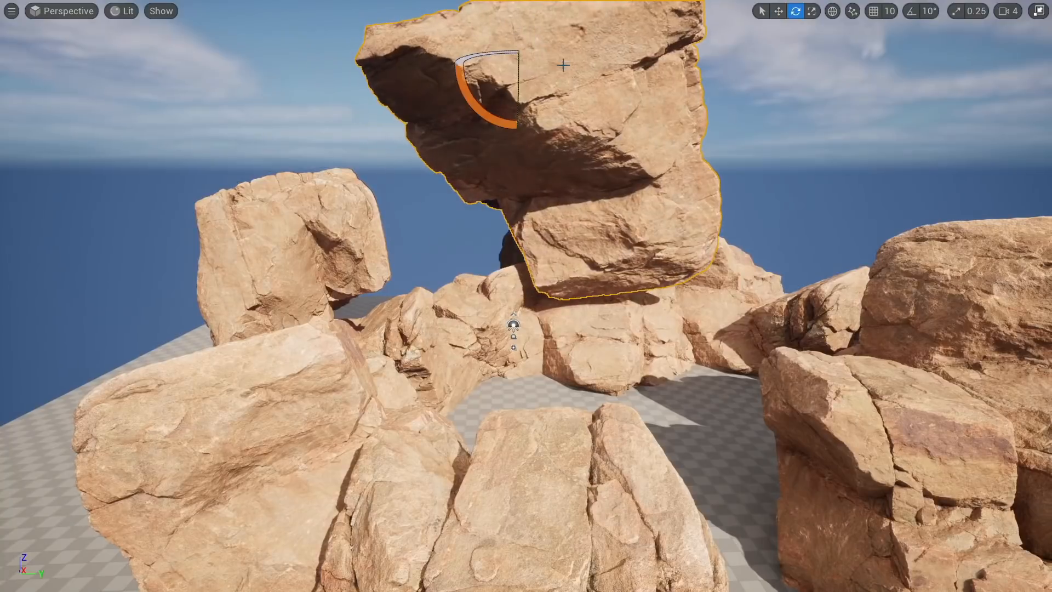
left_click_drag(473, 94, 447, 15)
mouse_move(533, 51)
right_mouse_down()
mouse_move(479, 51)
mouse_move(537, 51)
right_mouse_up()
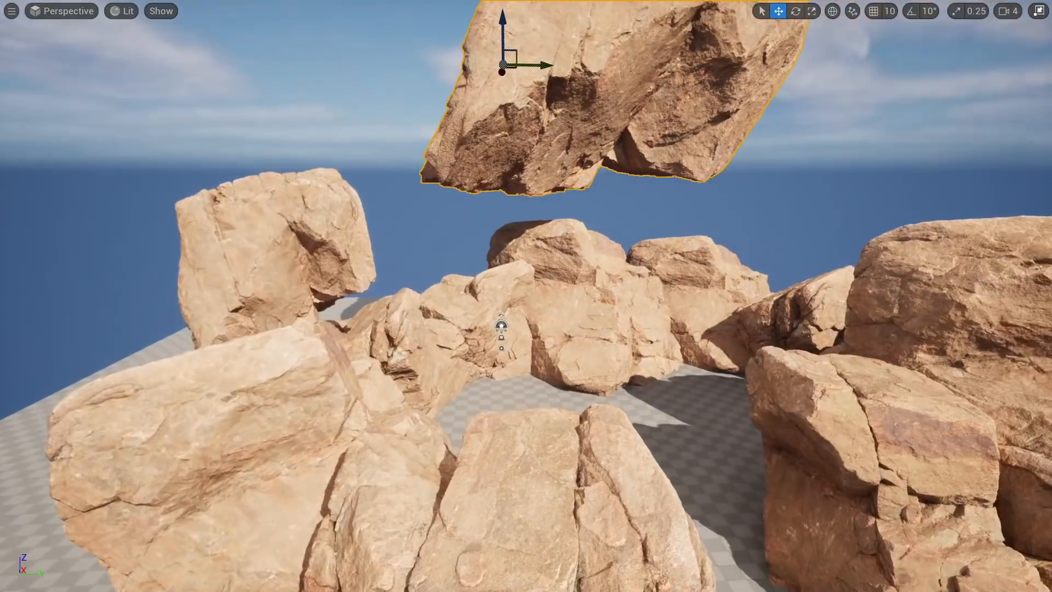
left_click_drag(515, 49, 346, 104)
left_click_drag(597, 42, 430, 102, "alt")
left_click_drag(678, 143, 679, 222)
Step: Duplicate the giant overhanging rock toward the canyon's near end and place the rotated copy low beside the wall
left_click_drag(448, 219, 399, 360, "alt")
key("e")
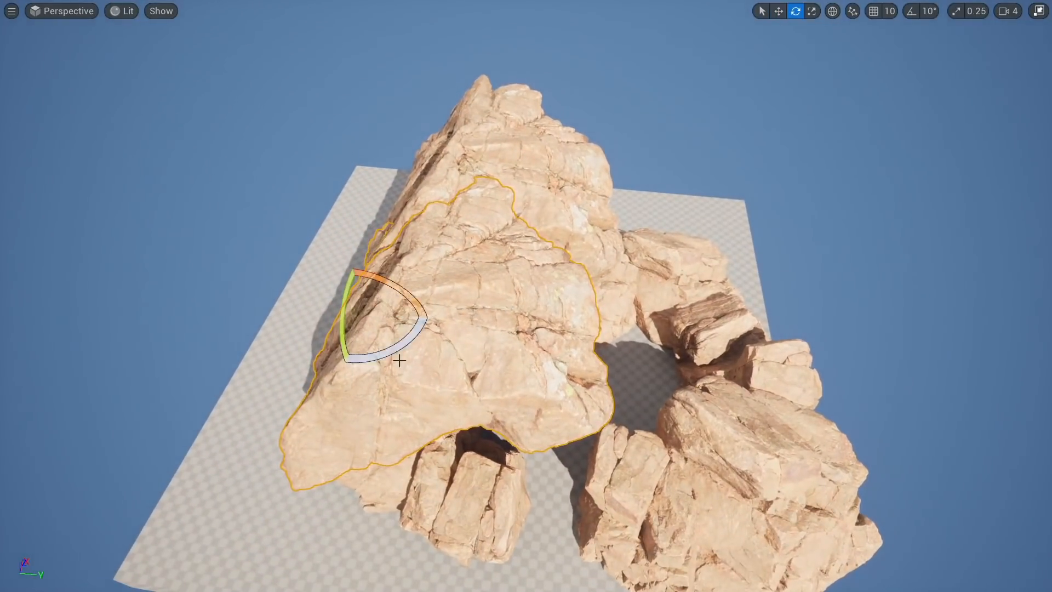
left_click_drag(386, 268, 504, 255)
key("w")
right_click_drag(527, 249, 501, 141)
left_click_drag(456, 320, 427, 351)
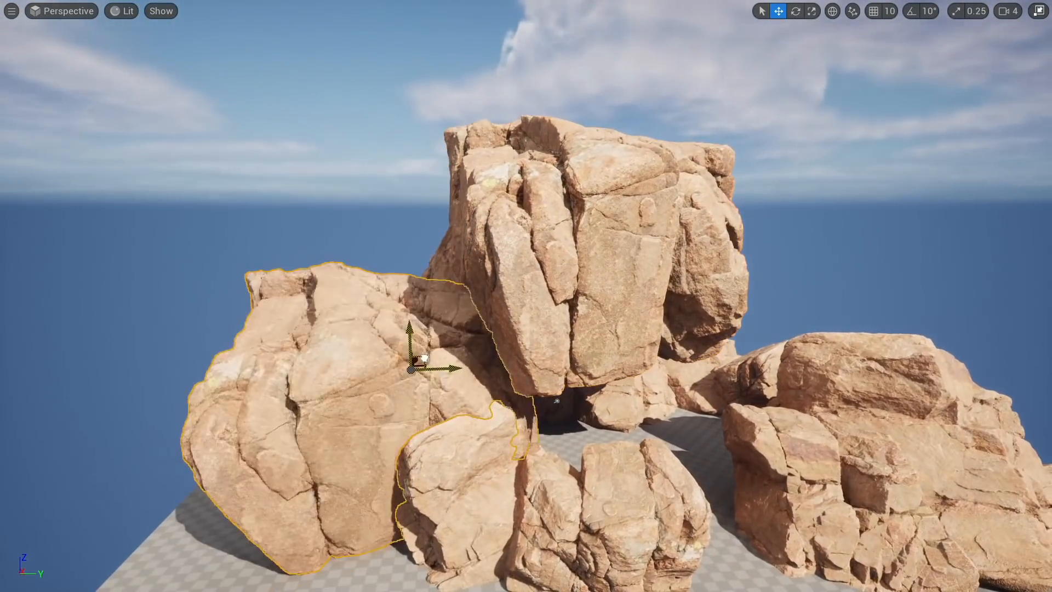
Step: Rotate the giant copy beside the overhang to give it a different orientation and exposed face
key("e")
right_click_drag(428, 351, 531, 406)
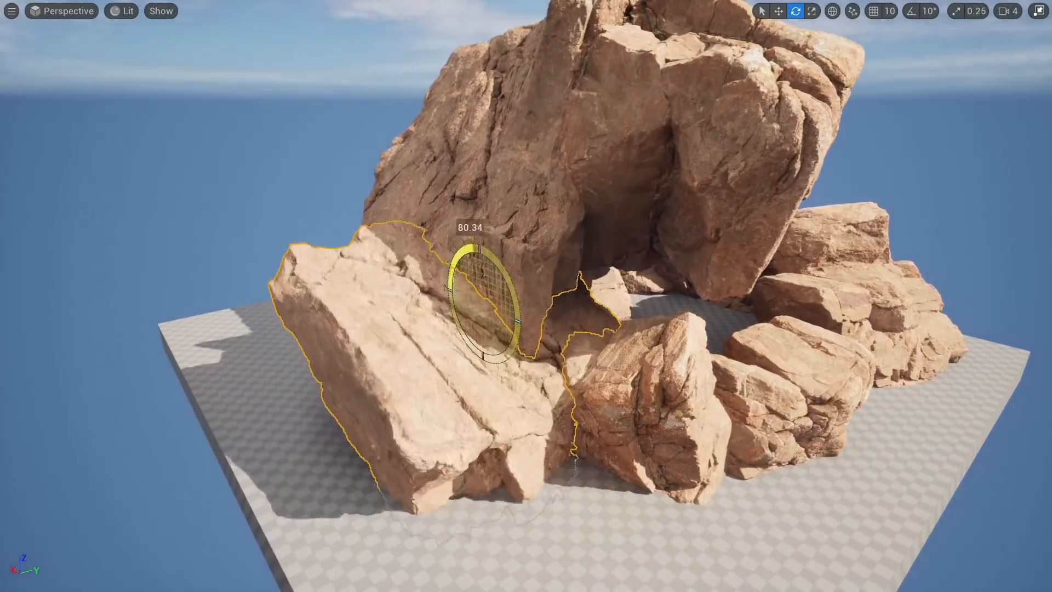
left_click_drag(513, 290, 466, 309)
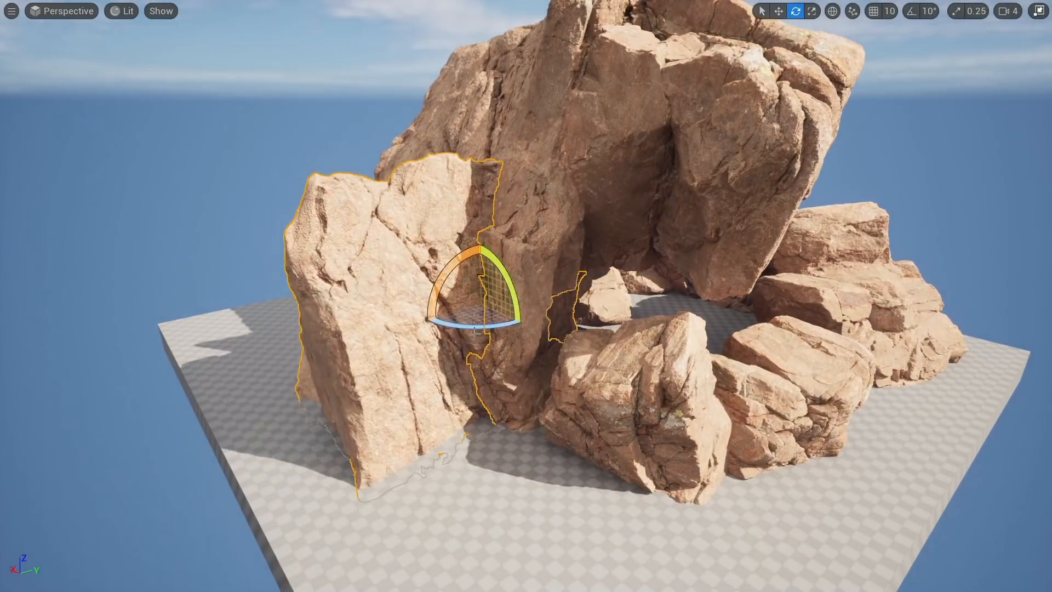
right_click_drag(474, 332, 507, 324)
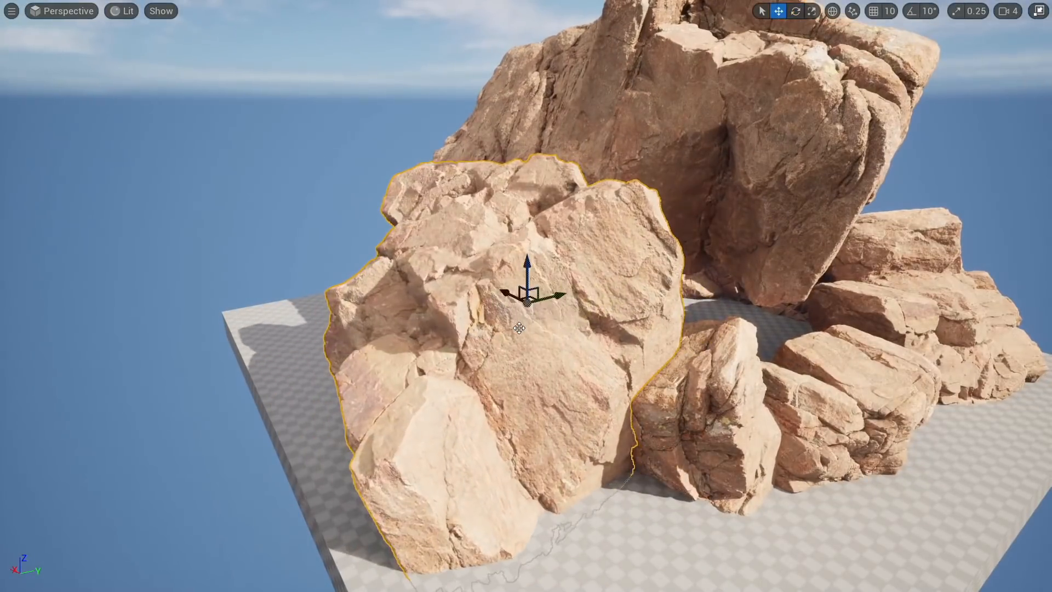
Step: Push the rotated giant copy in against the outer side of the overhang so it merges with the wall
left_click_drag(516, 303, 575, 327)
right_click_drag(576, 327, 458, 390)
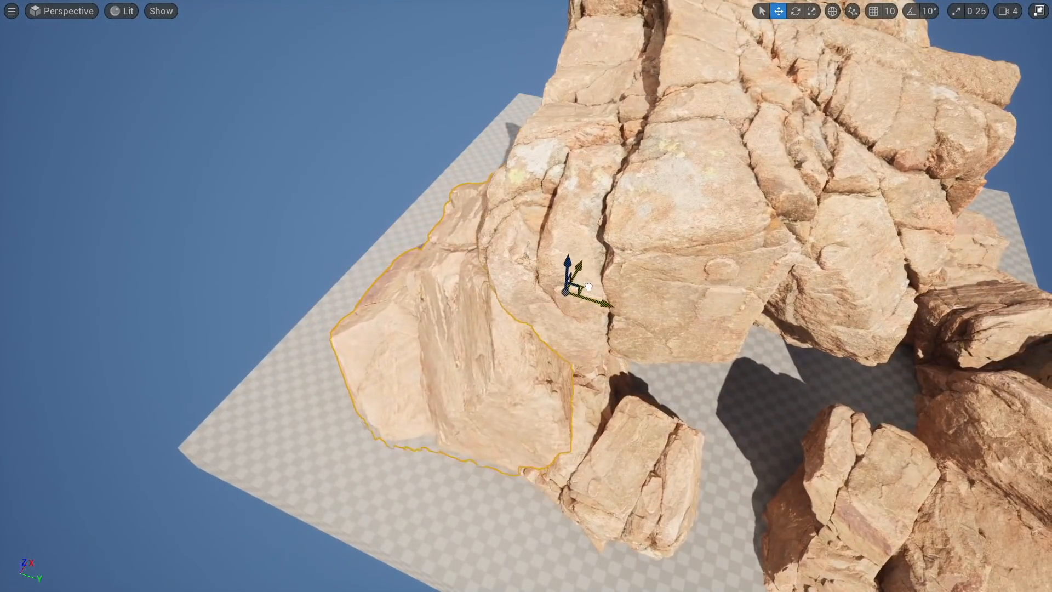
left_click_drag(588, 287, 595, 274)
right_click_drag(595, 274, 421, 241)
left_click(594, 273)
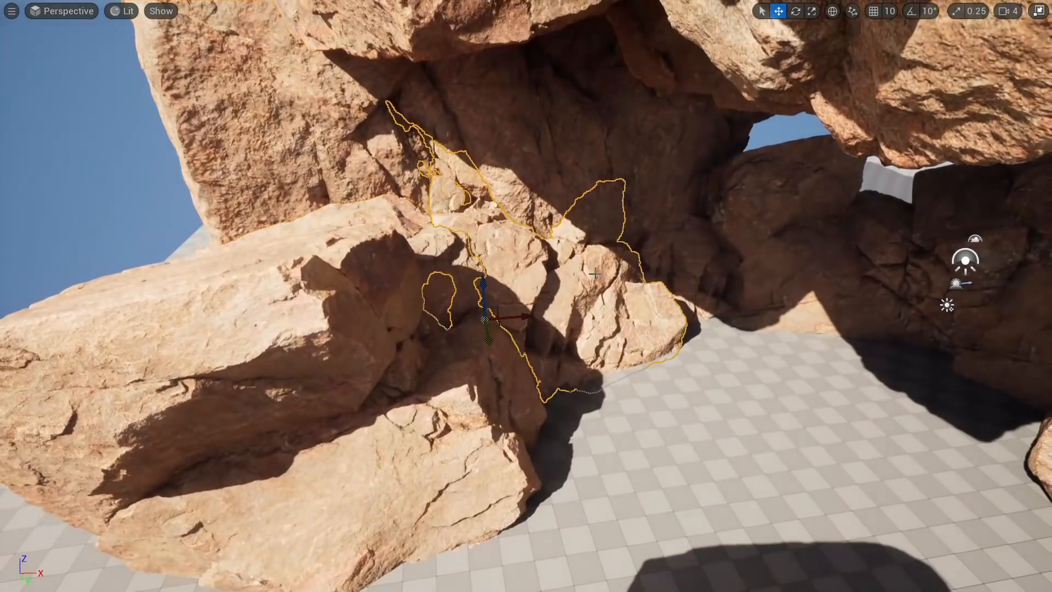
Step: Shift the rock at the foot of the shaded wall farther out onto the canyon floor
left_click_drag(539, 349, 536, 354)
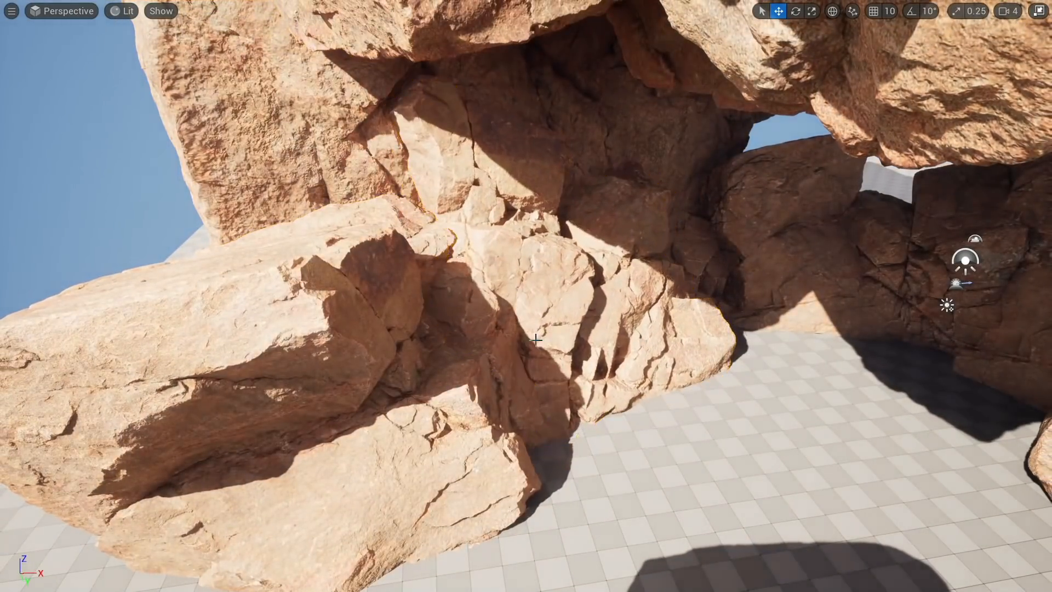
right_click_drag(537, 354, 685, 345)
Step: Duplicate the giant overhanging rock across the gap and set the rotated copy on top of the opposite wall
left_click(603, 142)
right_click_drag(603, 142, 712, 99)
scroll(431, 230, "down", 3)
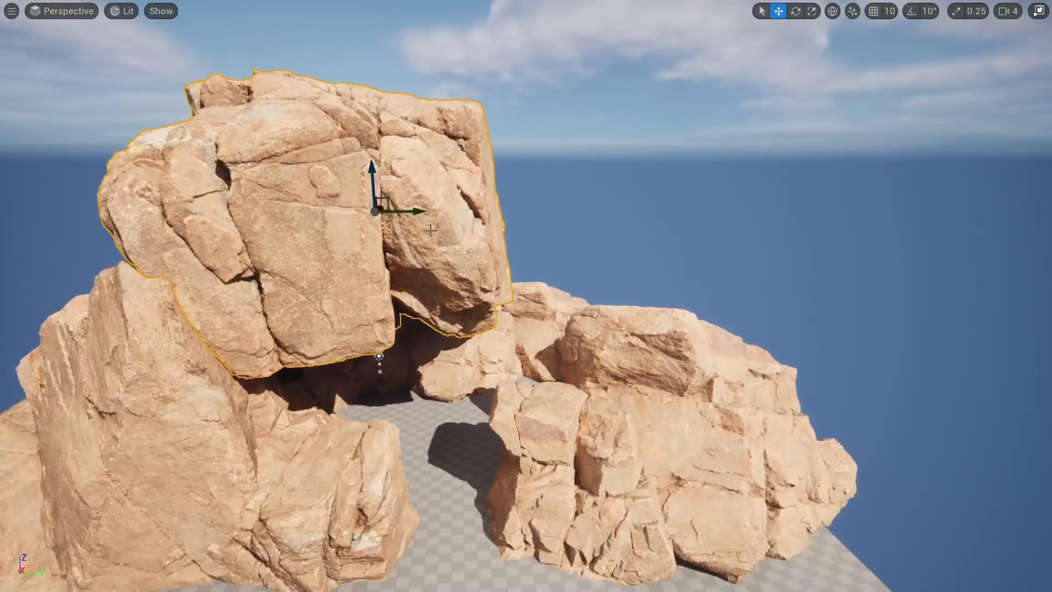
left_click_drag(409, 214, 644, 207, "alt")
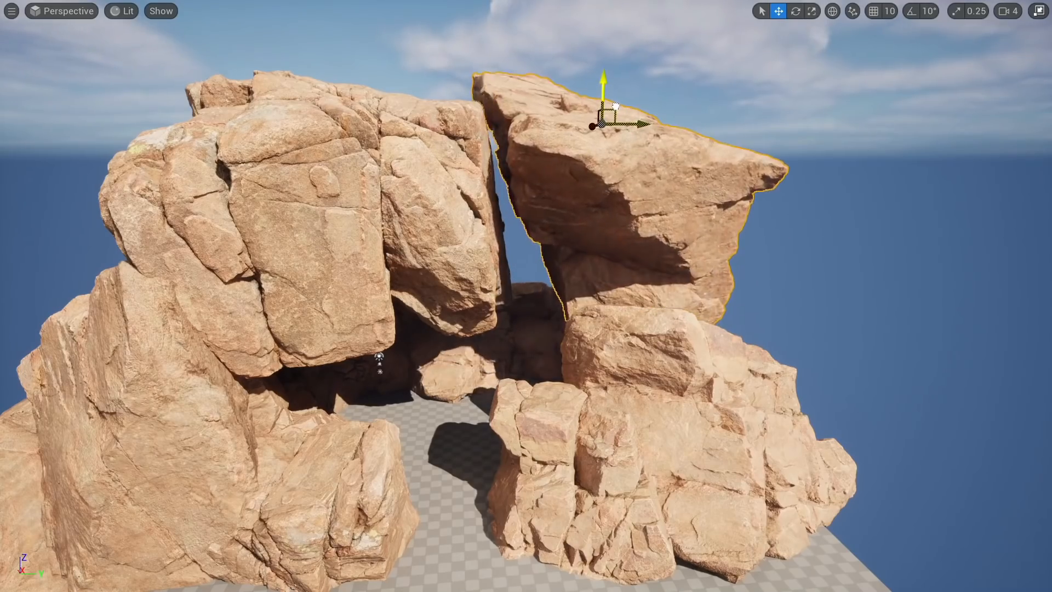
Step: Play from the floor at the canyon entrance and walk the character beneath the two giant rocks to preview them
key("w")
right_click_drag(599, 153, 575, 120)
key("s")
right_click_drag(498, 387, 497, 387)
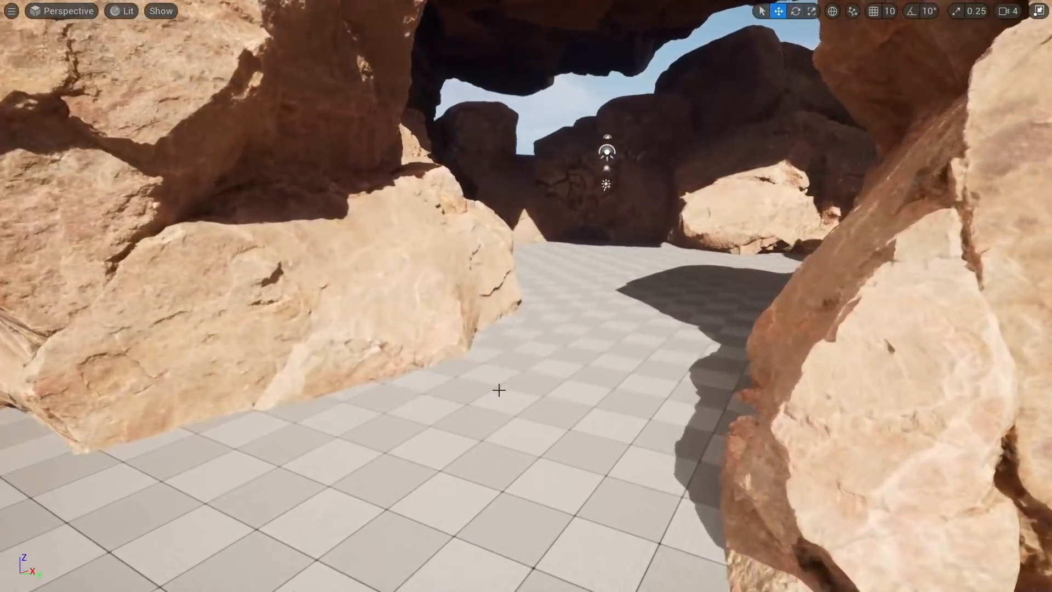
right_click(497, 388)
left_click(529, 425)
key("w")
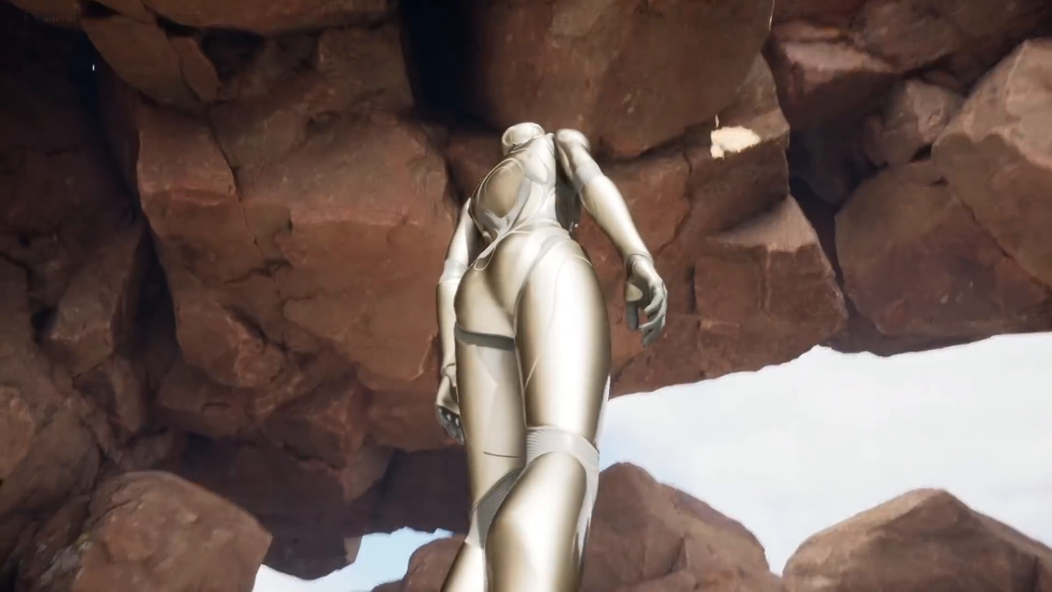
key("Escape")
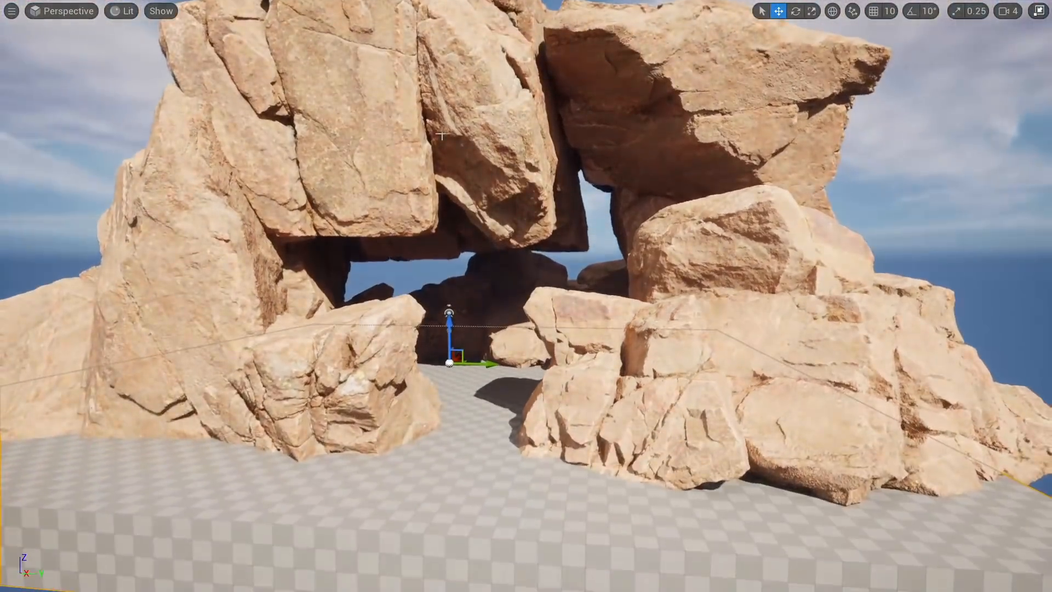
Step: Tilt the original giant overhang rock and raise it so it balances on the tall upright rock
left_click(441, 135)
right_click_drag(441, 135, 510, 362)
key("w")
key("s")
key("e")
left_click_drag(512, 375, 427, 299)
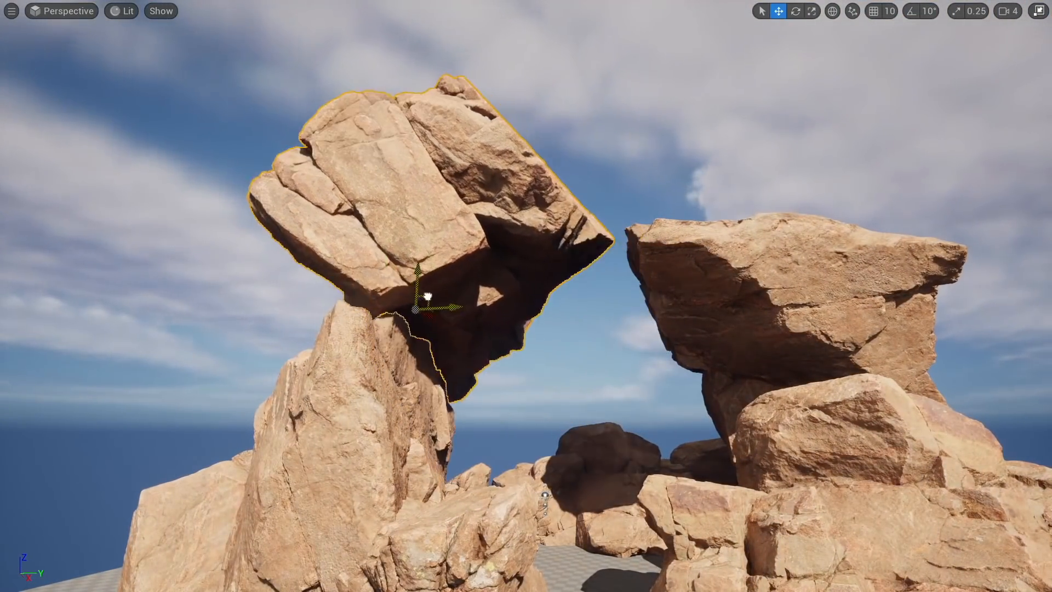
Step: Play from the floor beside the low front rocks to check the tilted overhang from the character's view
key("w")
right_click_drag(423, 323, 417, 373)
key("q")
key("s")
right_click(684, 526)
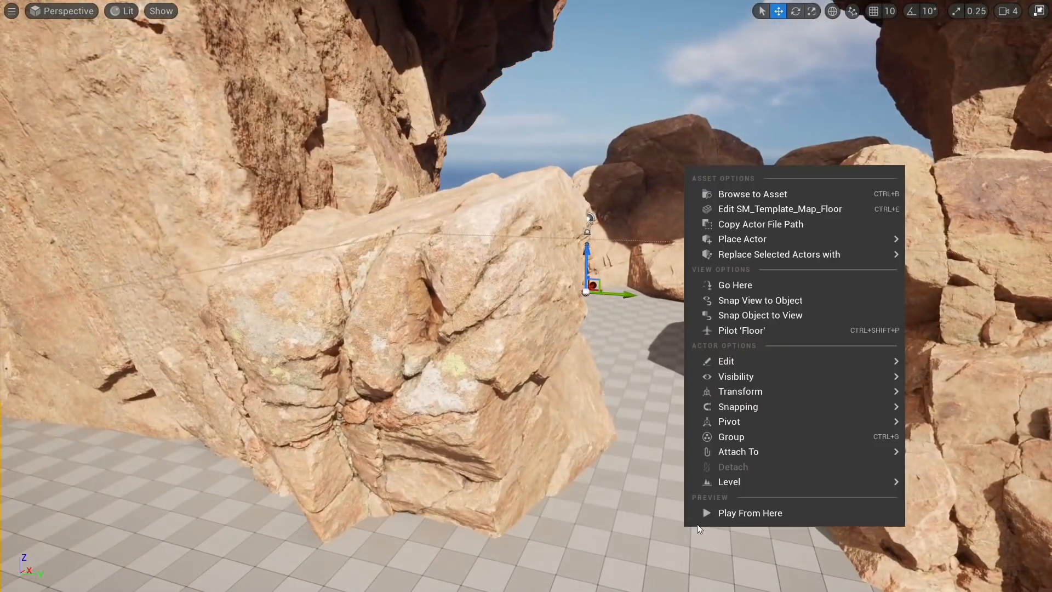
left_click(710, 515)
key("w")
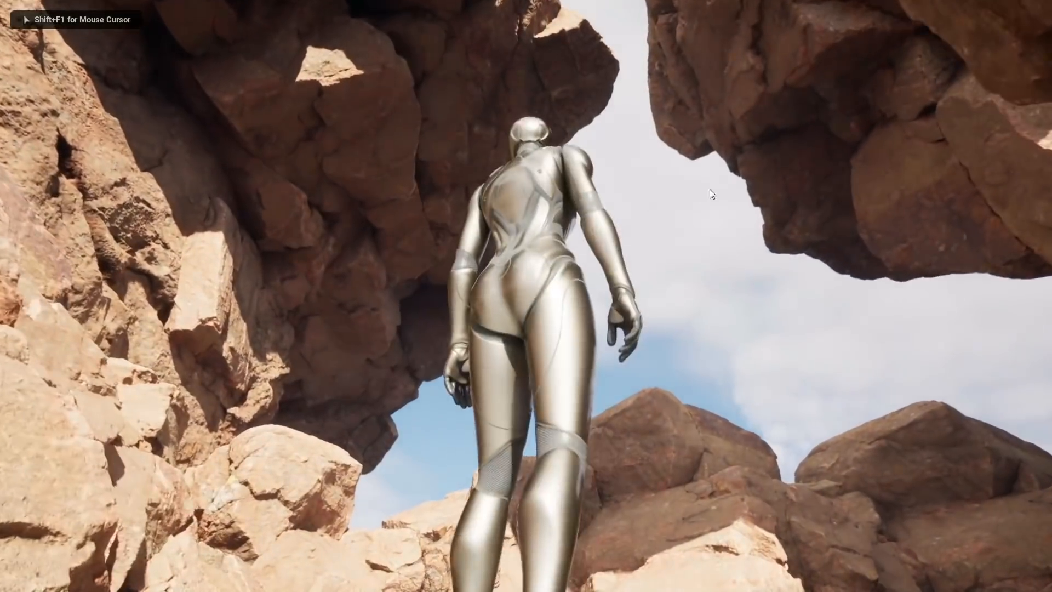
key("Escape")
Step: Move the giant rock on the opposite wall outward, away from the tilted overhang, and rotate it slightly
key("s")
key("e")
right_click_drag(610, 240, 610, 240)
left_click(610, 240)
key("e")
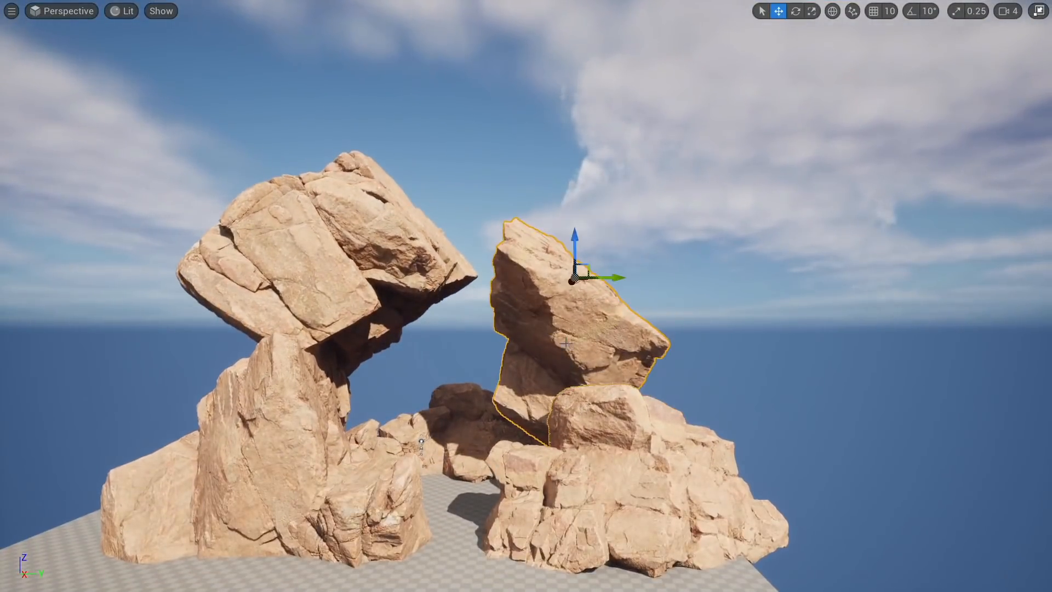
right_click_drag(568, 264, 568, 263)
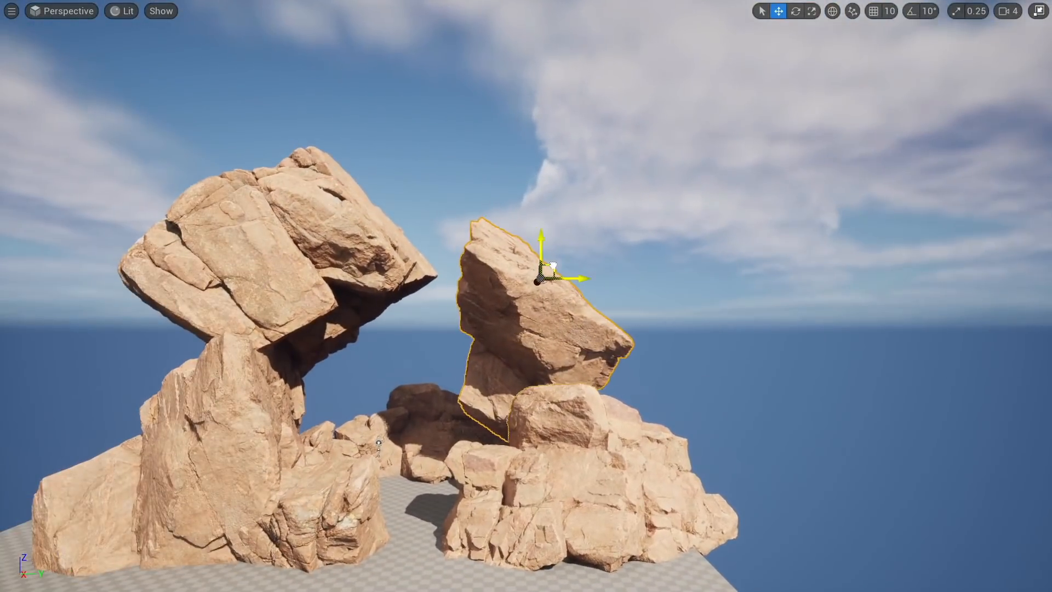
left_click_drag(553, 267, 599, 262)
key("e")
left_click_drag(531, 329, 538, 335)
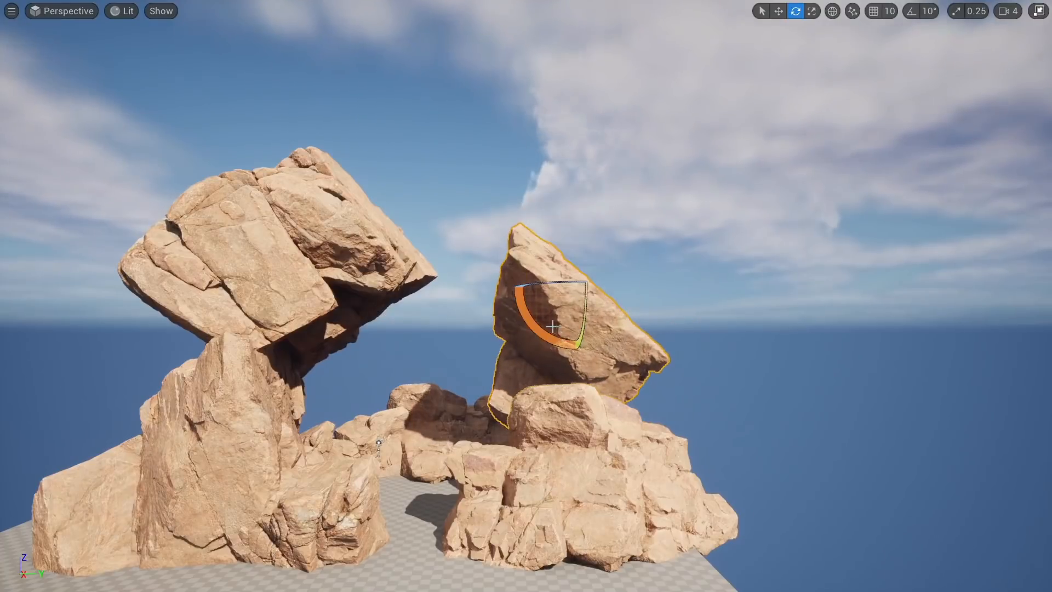
Step: Exit the full-screen viewport, unlock the giant rock's scale proportions and multiply its X scale by -1 to mirror it
key("F11")
right_click_drag(487, 352, 486, 352)
key("w")
left_click(799, 234)
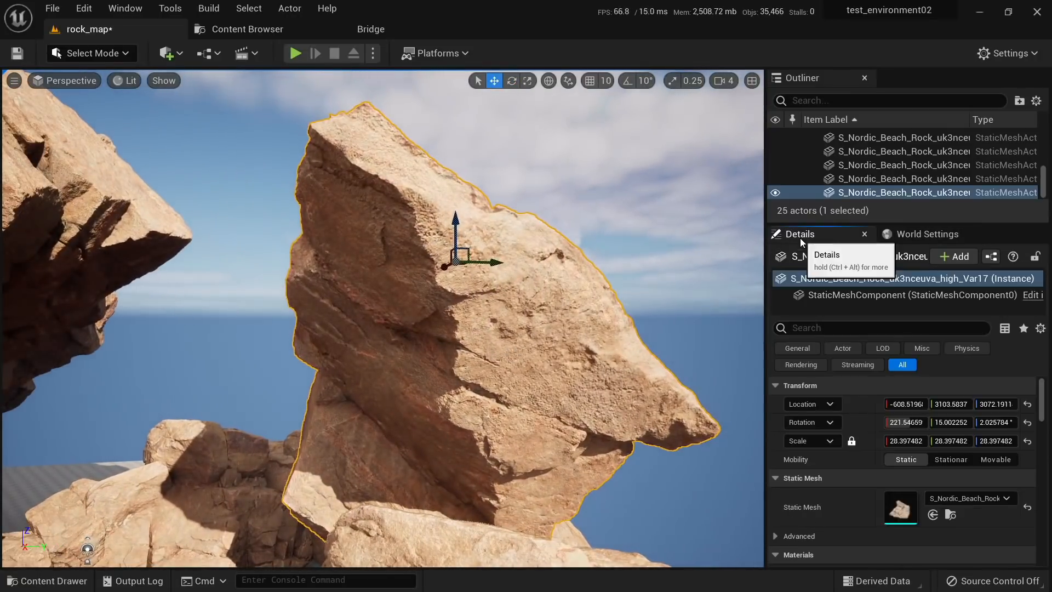
left_click(851, 441)
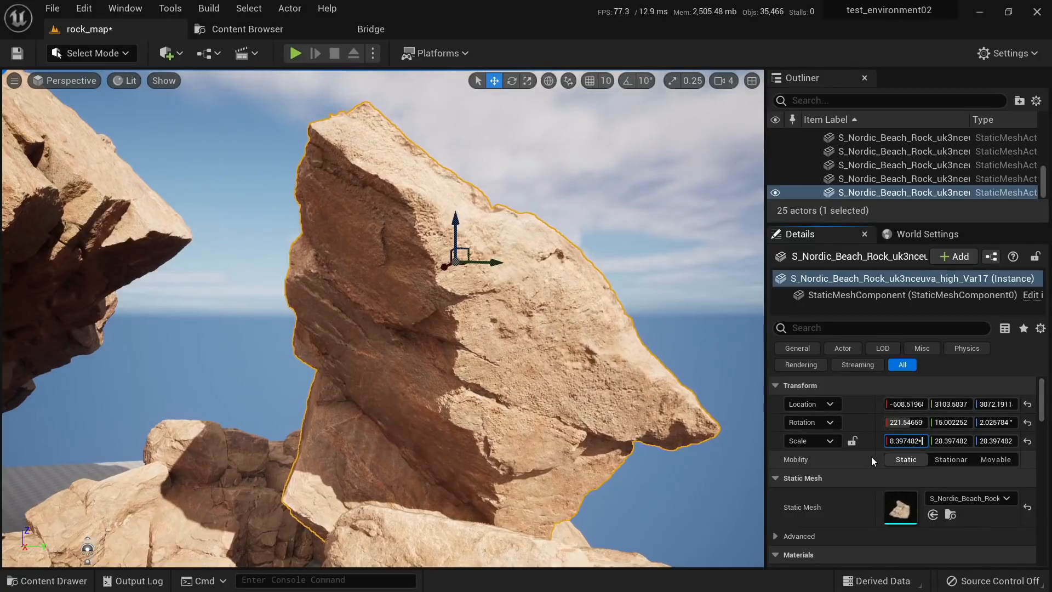
type("-")
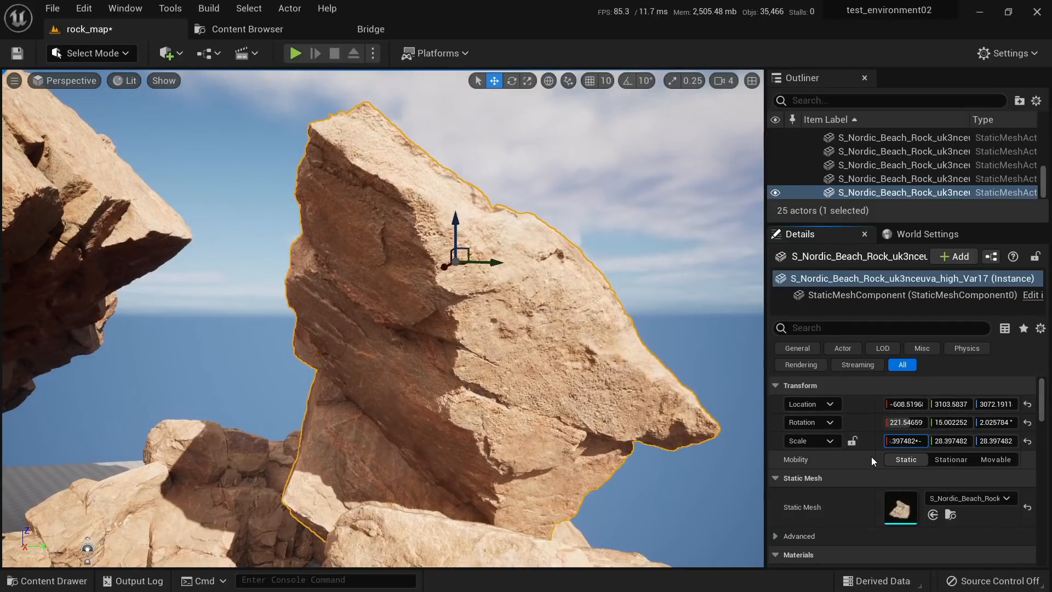
type("1")
key("Return")
Step: Rotate the mirrored giant rock, enlarge it to a scale of about 38.46 and move it down and outward into the wall
key("s")
right_click_drag(519, 408, 501, 378)
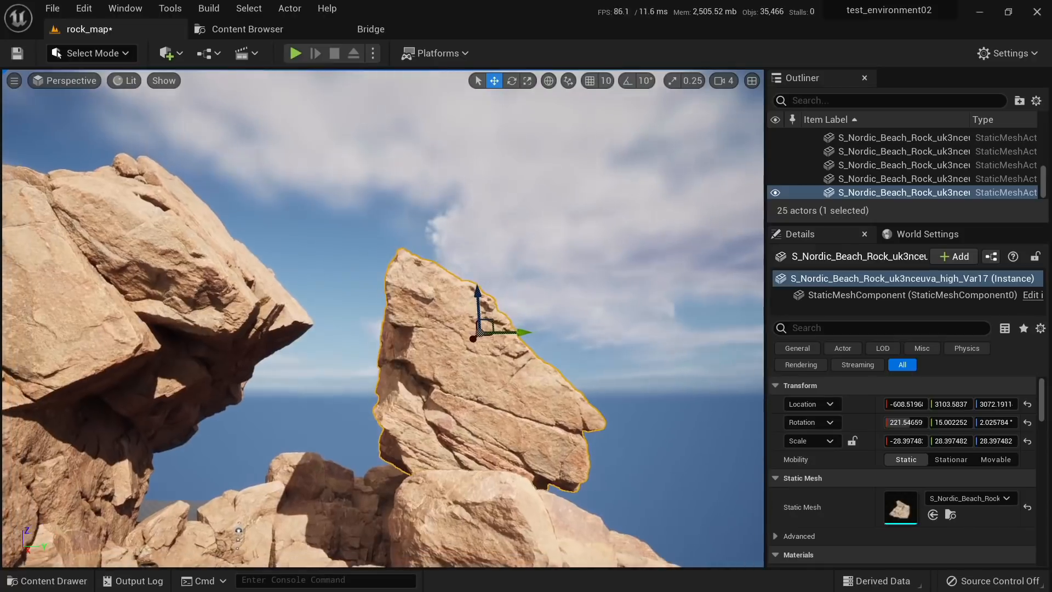
key("q")
key("e")
mouse_move(440, 349)
left_mouse_down()
mouse_move(456, 363)
mouse_move(142, 82)
mouse_move(442, 351)
mouse_move(429, 338)
left_mouse_up()
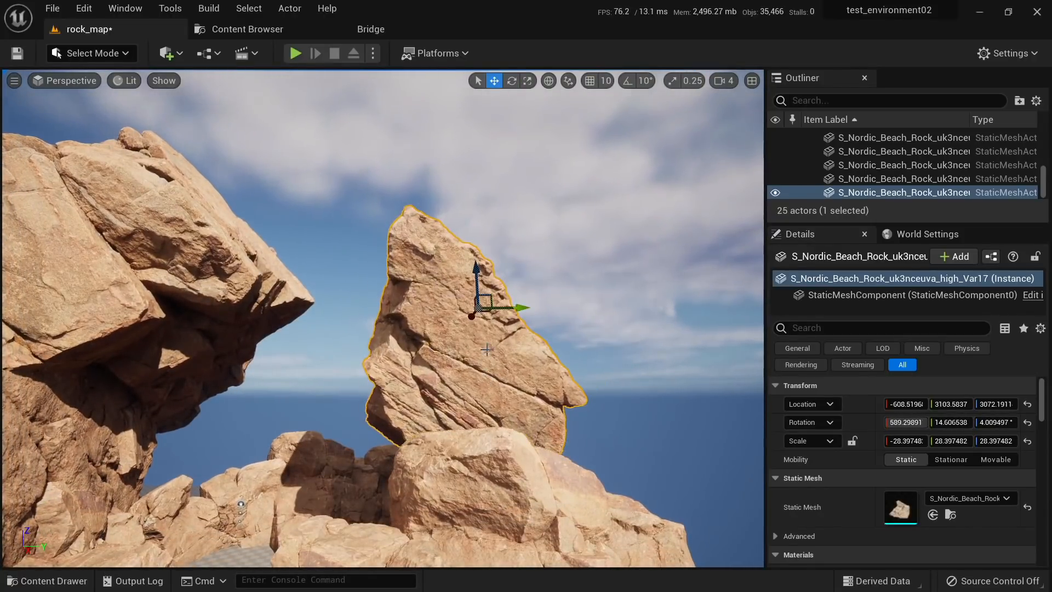
left_click_drag(485, 292, 544, 344)
key("r")
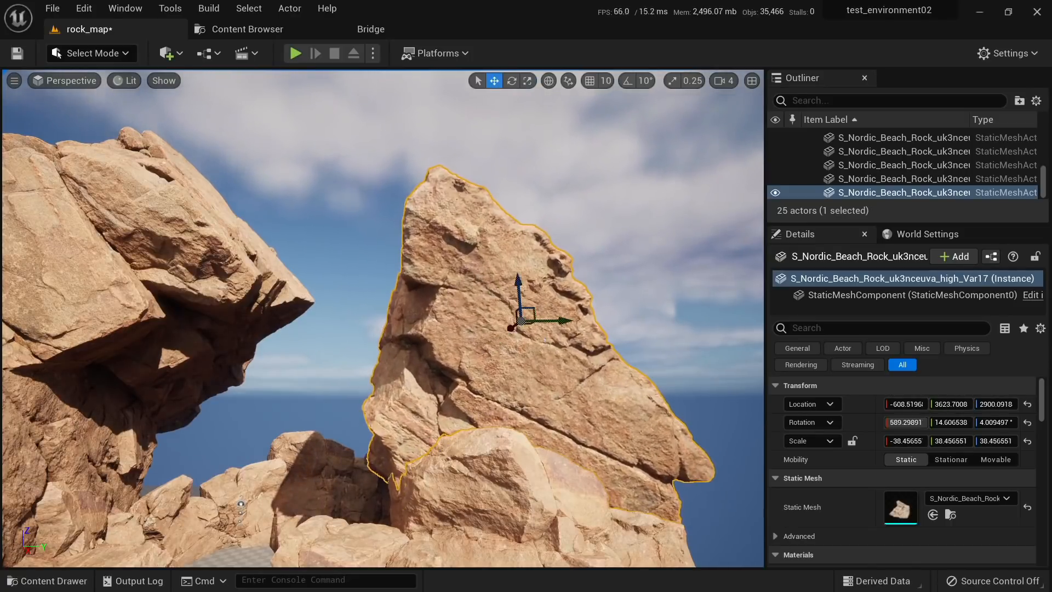
Step: Duplicate the mirrored giant rock and place the rotated copy behind it, reaching toward the tilted overhang
mouse_move(375, 388)
right_mouse_down()
mouse_move(419, 403)
mouse_move(438, 391)
mouse_move(375, 388)
right_mouse_up()
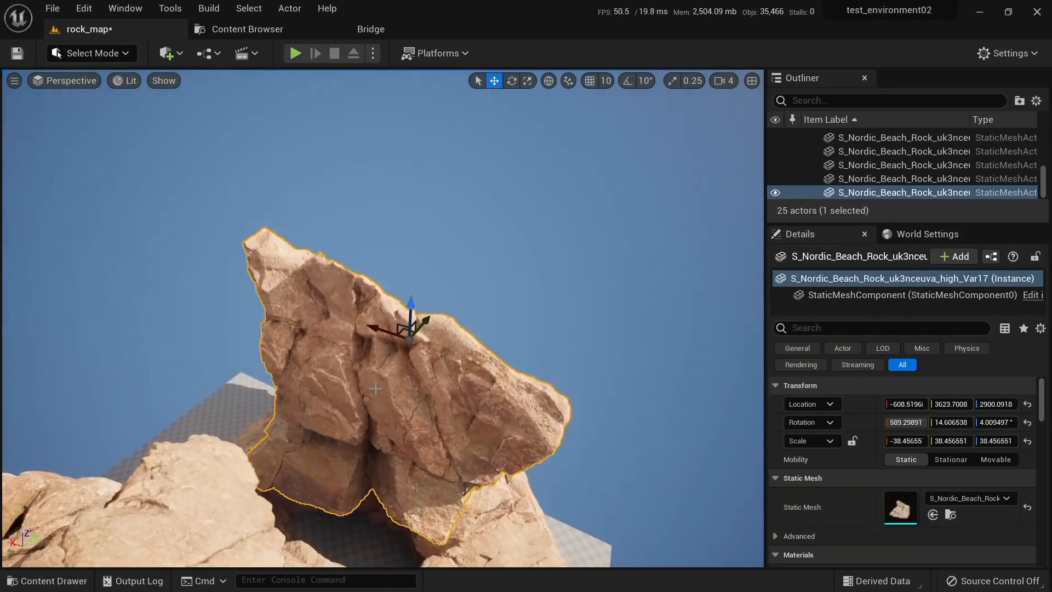
left_click_drag(378, 330, 316, 304)
right_click_drag(317, 304, 211, 277)
key("e")
mouse_move(487, 313)
right_mouse_down()
mouse_move(496, 318)
mouse_move(487, 313)
right_mouse_up()
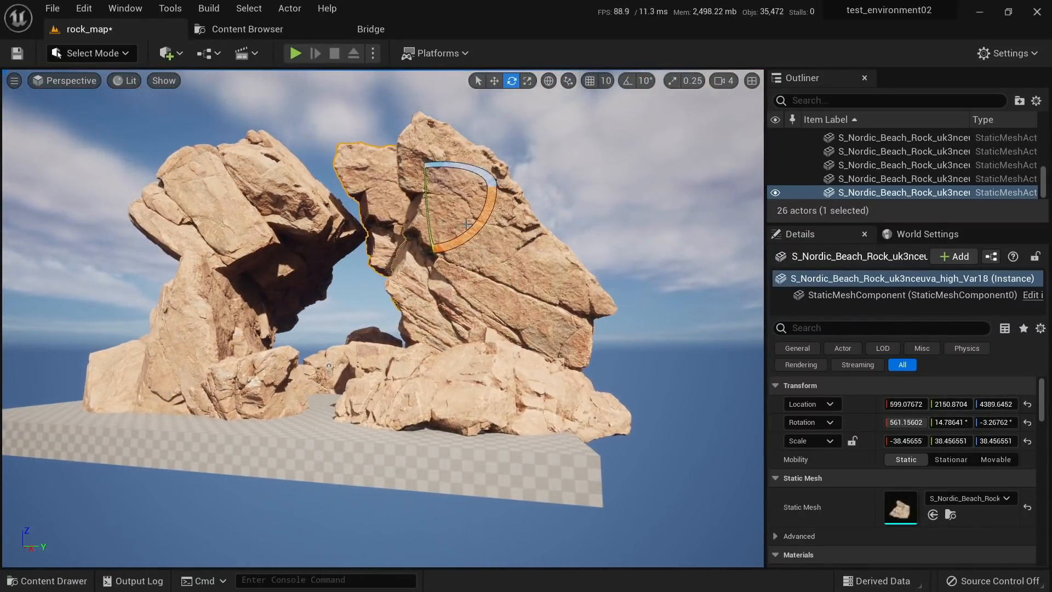
Step: Rotate the new copy further and slide it against the tilted overhang to bridge the gap as a rock arch
right_click_drag(467, 224, 485, 224)
left_click_drag(378, 241, 387, 244)
right_click_drag(386, 243, 488, 199)
key("w")
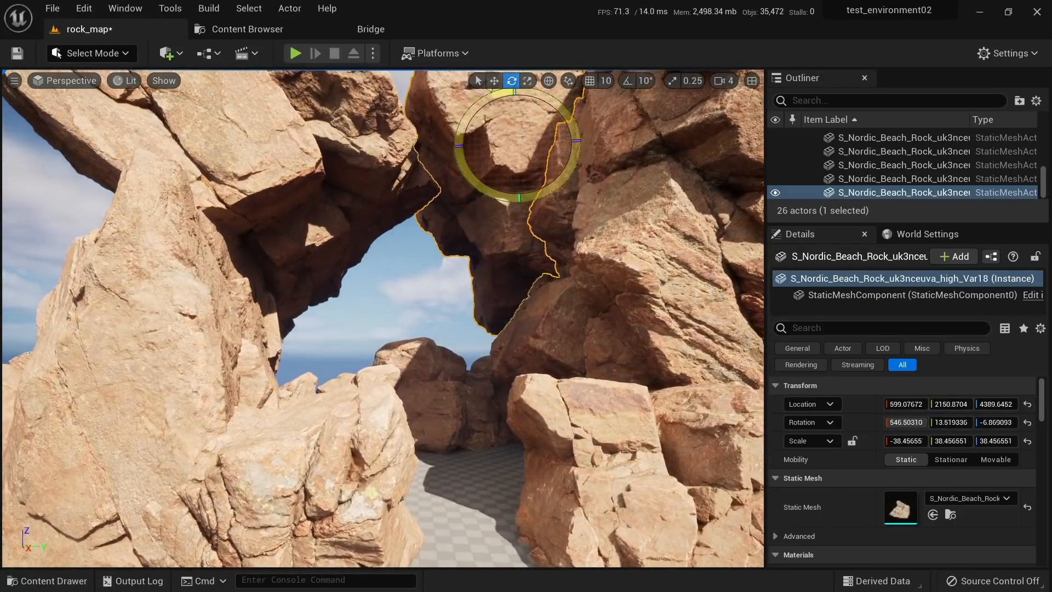
left_click_drag(542, 261, 544, 263)
right_click_drag(543, 263, 529, 230)
key("w")
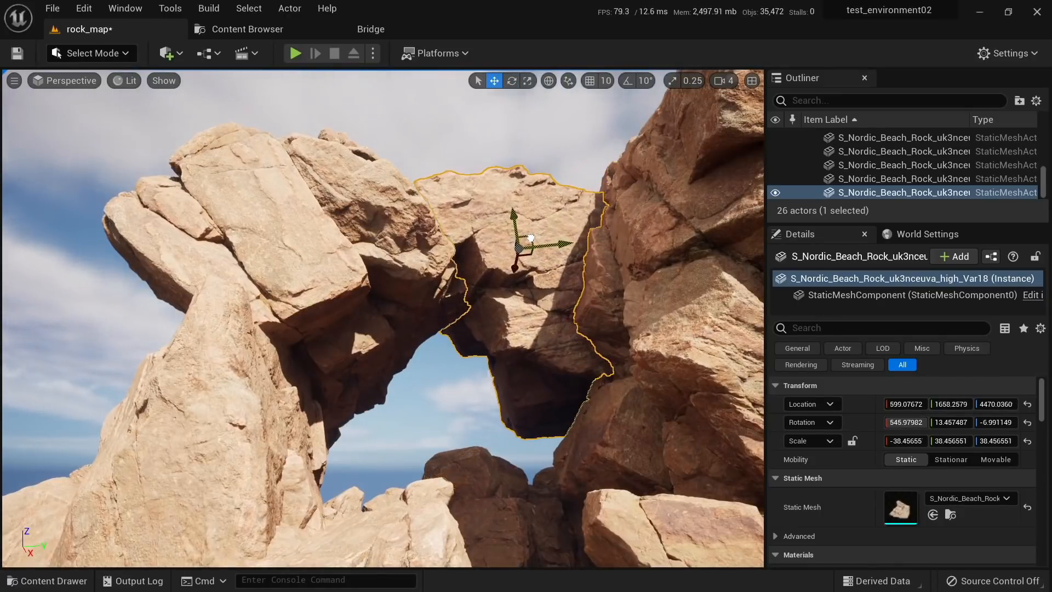
Step: Play from the floor in front of the arch and run the character through the canyon to preview it
right_click_drag(529, 261, 444, 413)
right_click(442, 398)
left_click(478, 384)
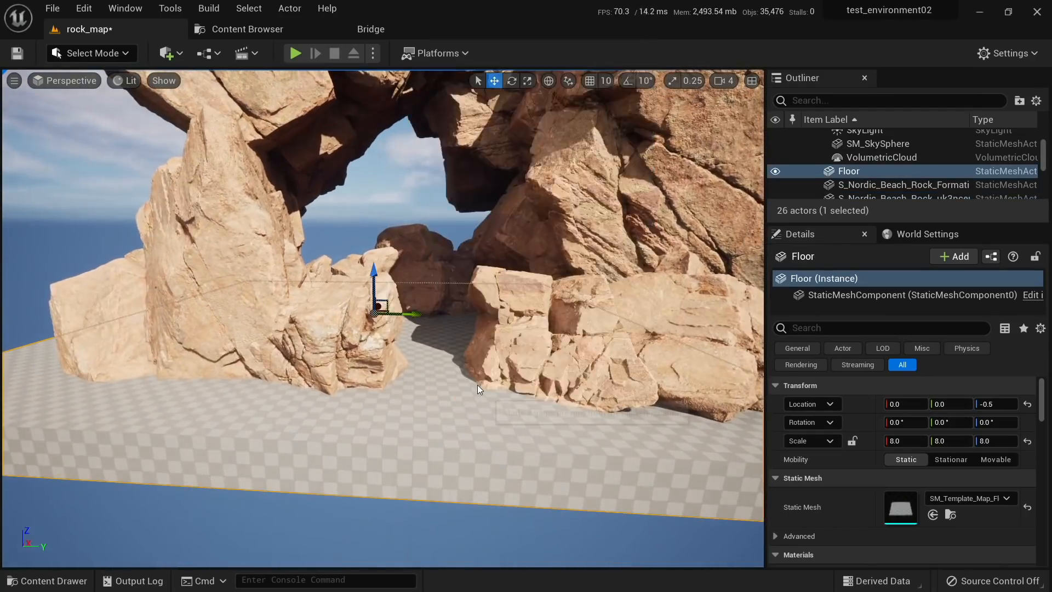
key("w")
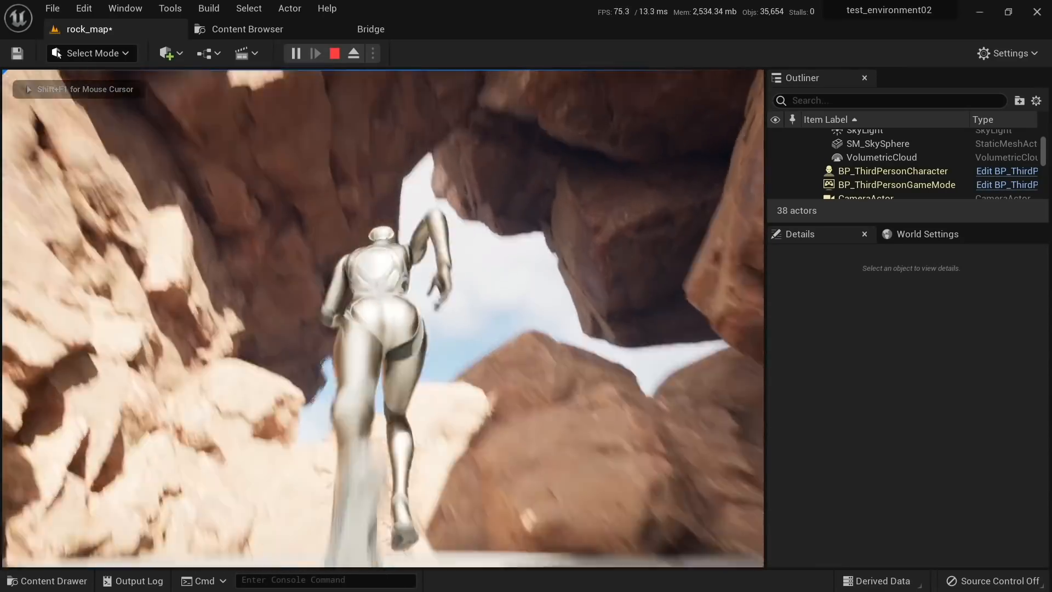
key("Escape")
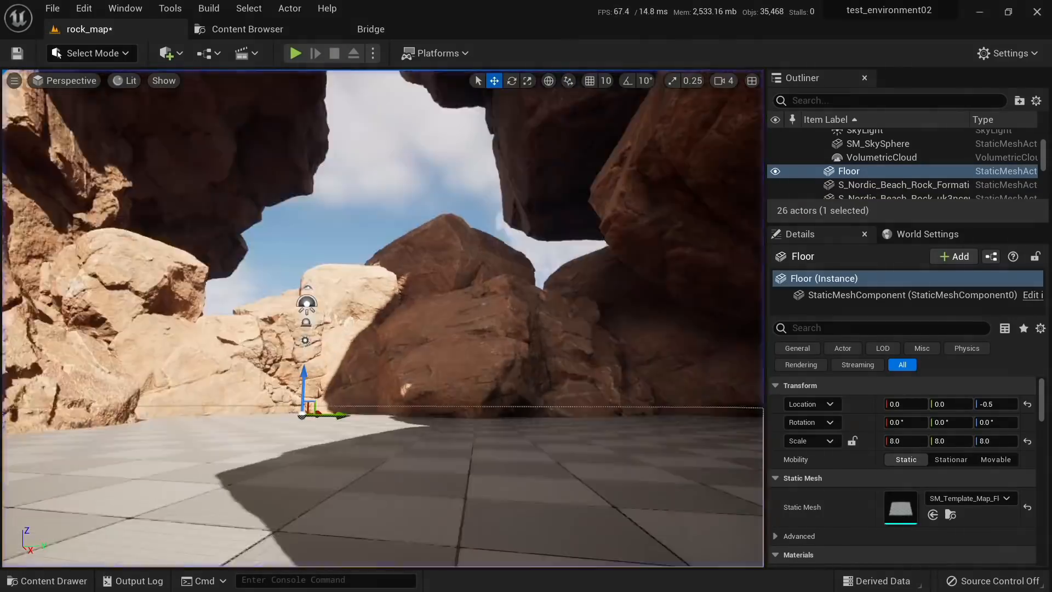
Step: Push the large shaded rock at the far end of the canyon back to open up more floor
right_click_drag(289, 247, 181, 263)
left_click(289, 246)
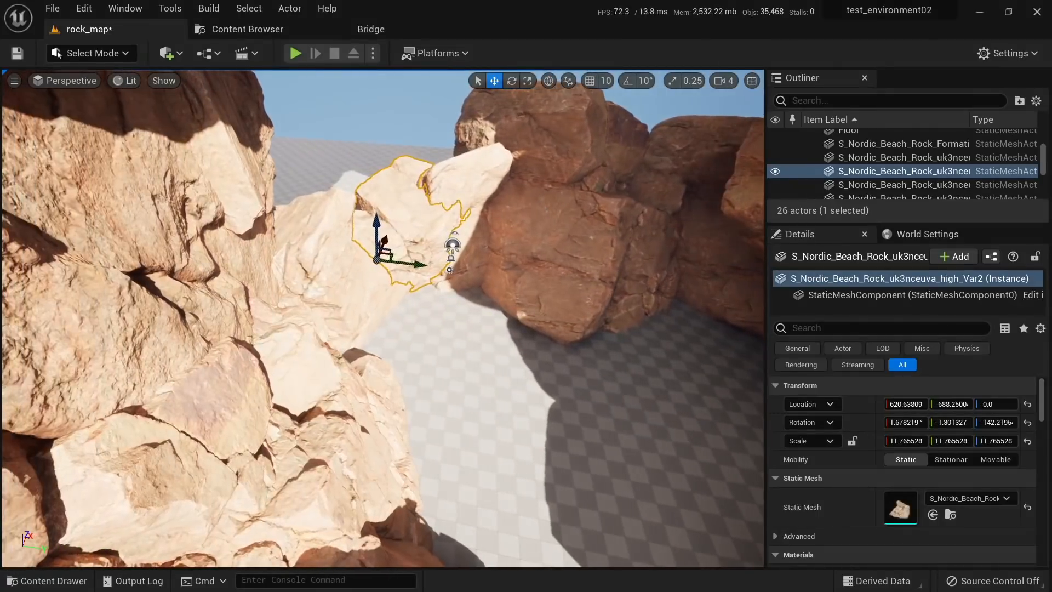
left_click(498, 258)
right_click_drag(498, 258, 542, 142)
right_click_drag(506, 349, 512, 383)
key("s")
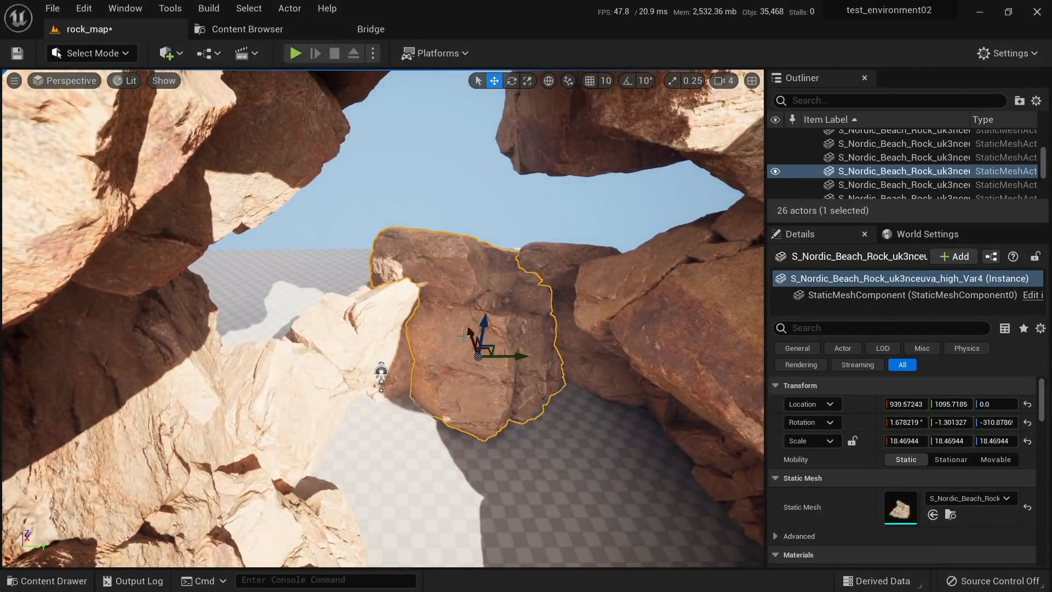
left_click_drag(463, 337, 450, 280)
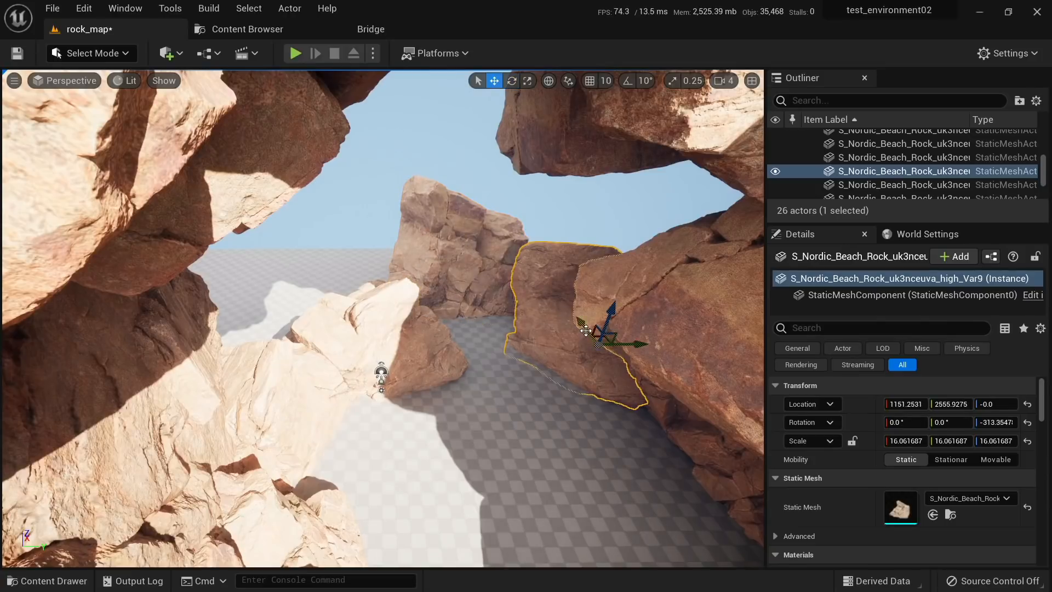
Step: Enlarge the rock behind the pale sunlit boulder so it rises at the back of the canyon
left_click(412, 413)
right_click_drag(413, 414, 438, 436)
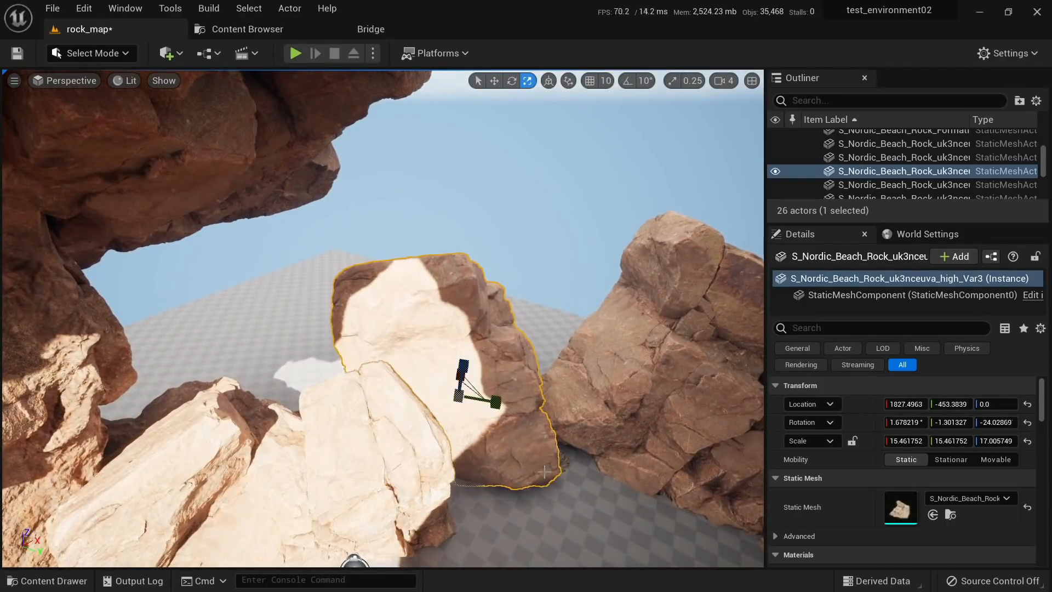
right_click_drag(544, 471, 592, 493)
Step: Delete the small rock formation lying on the floor between the two large rocks
left_click(446, 479)
mouse_move(446, 479)
right_mouse_down()
mouse_move(452, 471)
mouse_move(447, 479)
right_mouse_up()
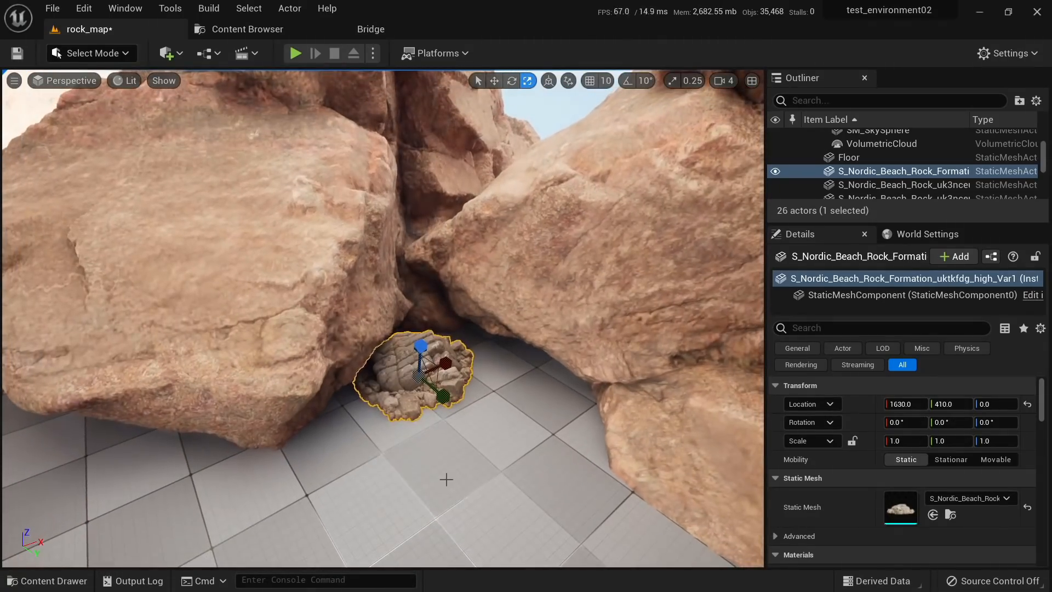
key("Delete")
Step: Enlarge the pale sunlit boulder beside the wall so it fills more of the canyon's far end
mouse_move(396, 435)
right_mouse_down()
mouse_move(295, 422)
mouse_move(392, 457)
mouse_move(396, 446)
right_mouse_up()
left_click(396, 435)
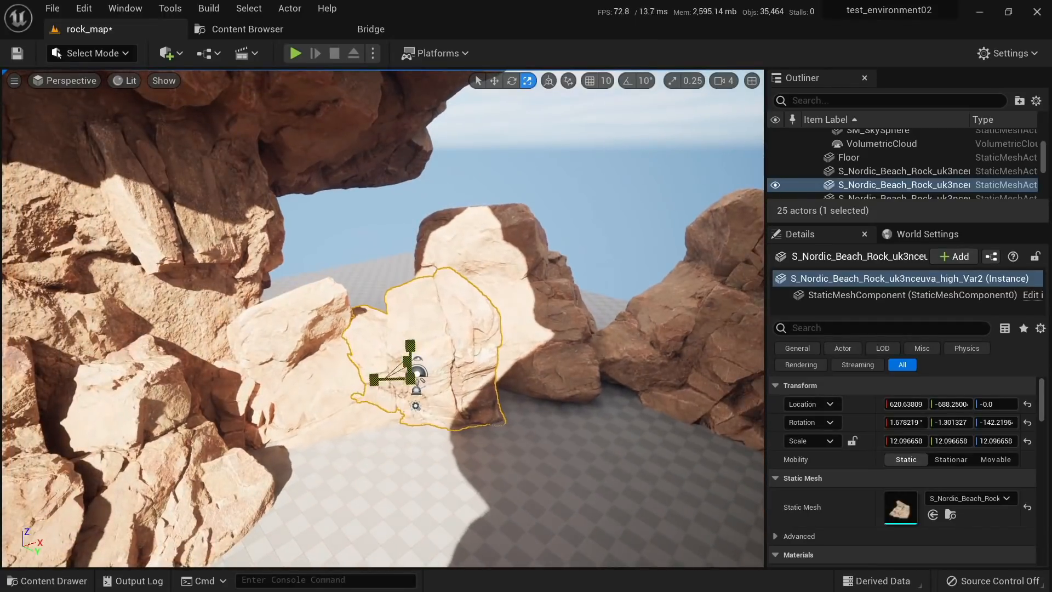
left_click_drag(416, 374, 471, 403)
Step: Delete the two smaller rocks between the wall and the enlarged pale boulder
left_click(270, 352)
right_click_drag(274, 353, 315, 366)
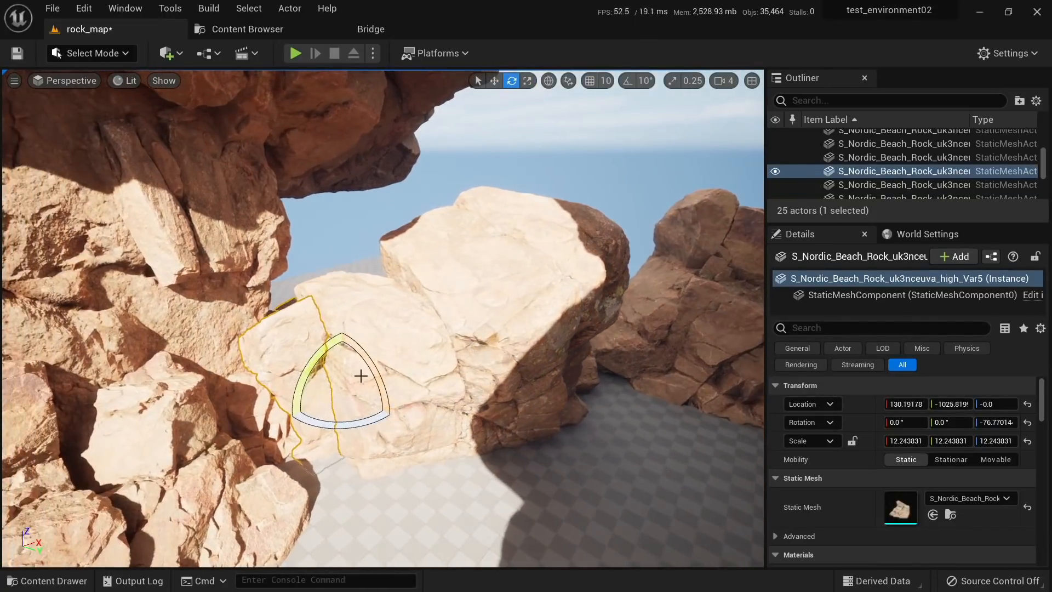
key("Delete")
left_click(417, 357)
key("Delete")
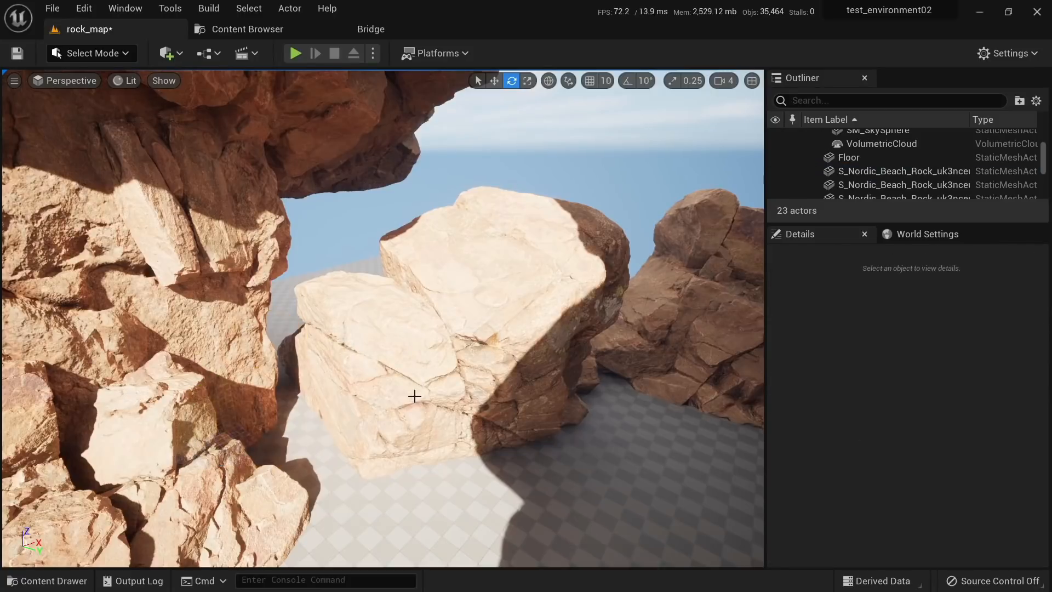
Step: Move the enlarged pale boulder into the cleared space against the wall beneath the overhang
left_click(442, 406)
left_click_drag(433, 381, 282, 335)
right_click_drag(361, 324, 438, 326)
Step: Rotate the half-shaded rock at the back of the canyon about its vertical axis to expose a different face
left_click(496, 302)
key("e")
left_click_drag(527, 384, 487, 386)
Step: Lock the scale proportions of the half-shaded rock at the canyon's back and multiply its scale by 1.5
key("r")
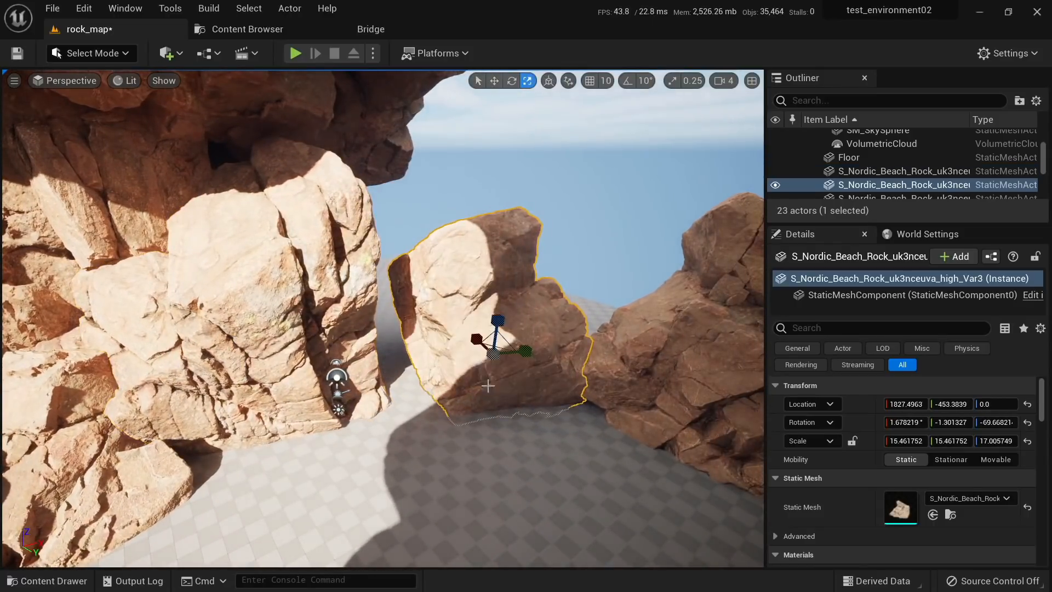
left_click(852, 441)
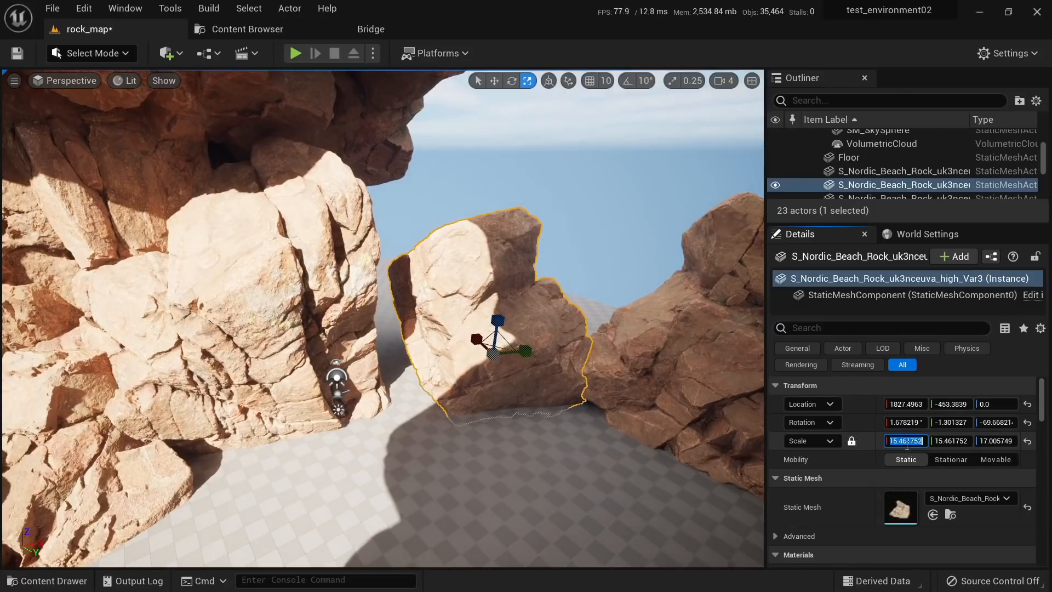
key("End")
type("*1.5")
key("Return")
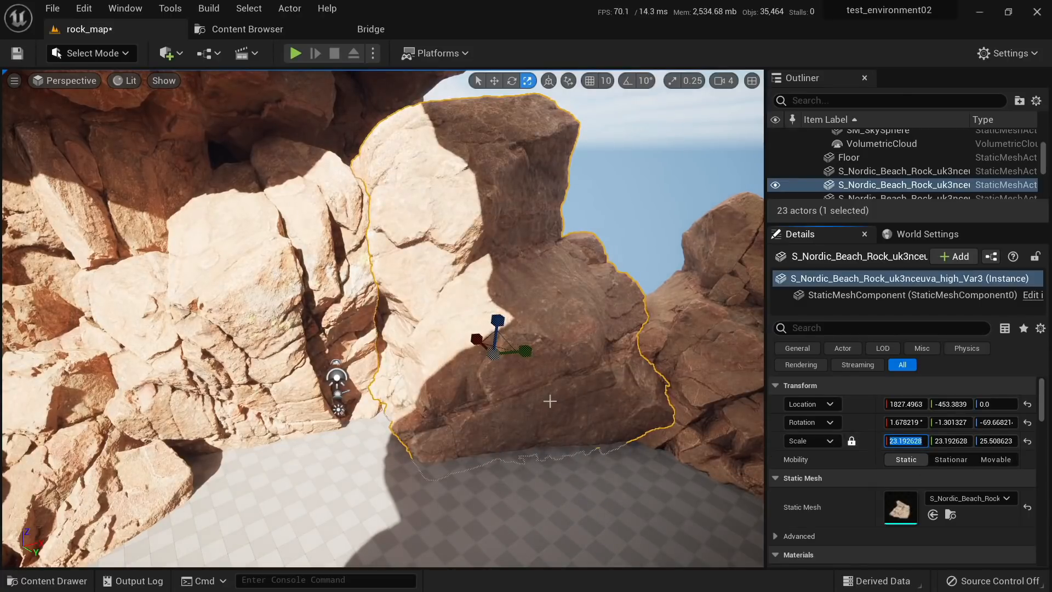
Step: Duplicate the enlarged back rock upward above the sunlit wall and flip the copy upside down
key("s")
right_click_drag(550, 401, 547, 379)
key("w")
left_click_drag(454, 401, 410, 192)
key("e")
key("e")
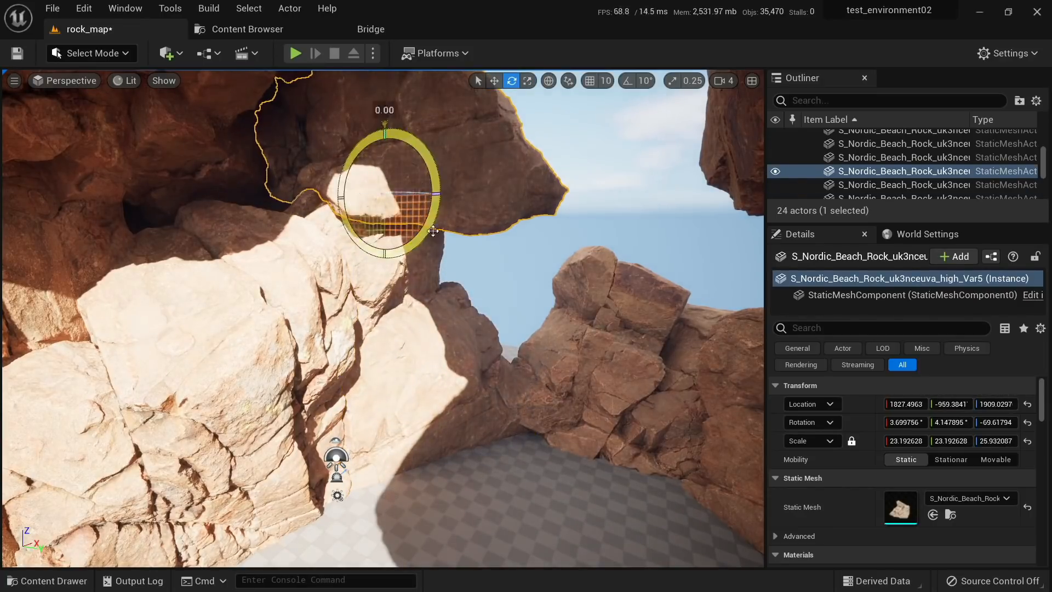
left_click_drag(432, 231, 435, 188)
Step: Raise and tilt the flipped copy, and fit it between the sunlit wall and the overhang
key("w")
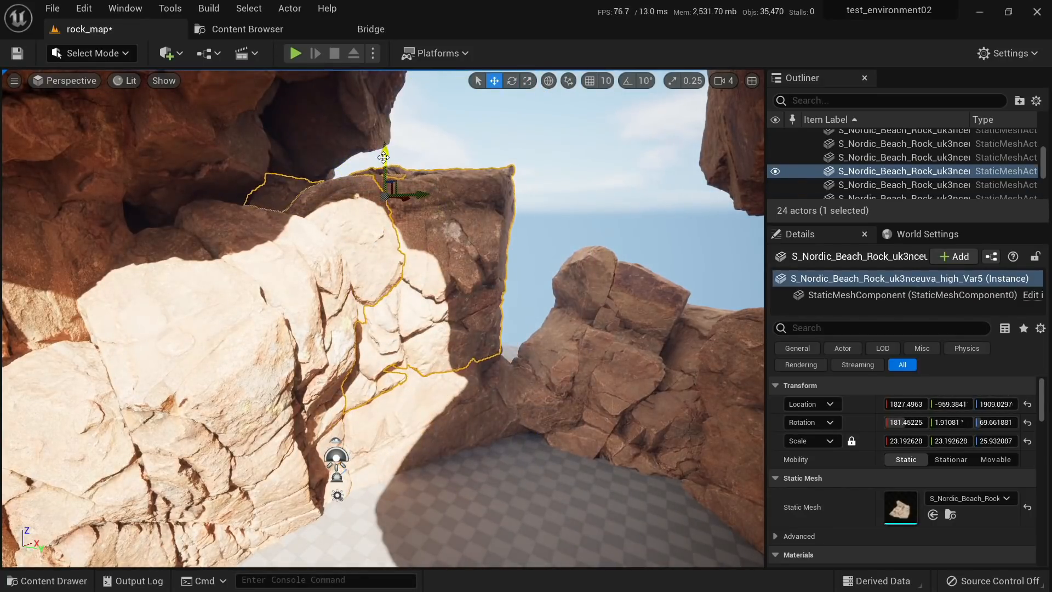
left_click_drag(383, 157, 384, 55)
right_click_drag(383, 219, 464, 150)
key("e")
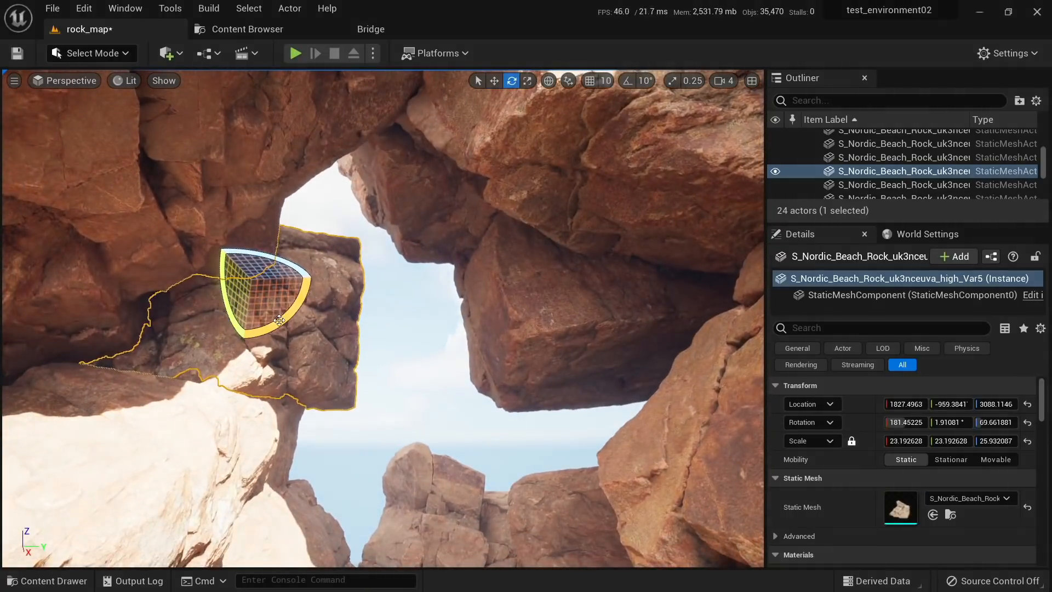
left_click_drag(279, 320, 244, 329)
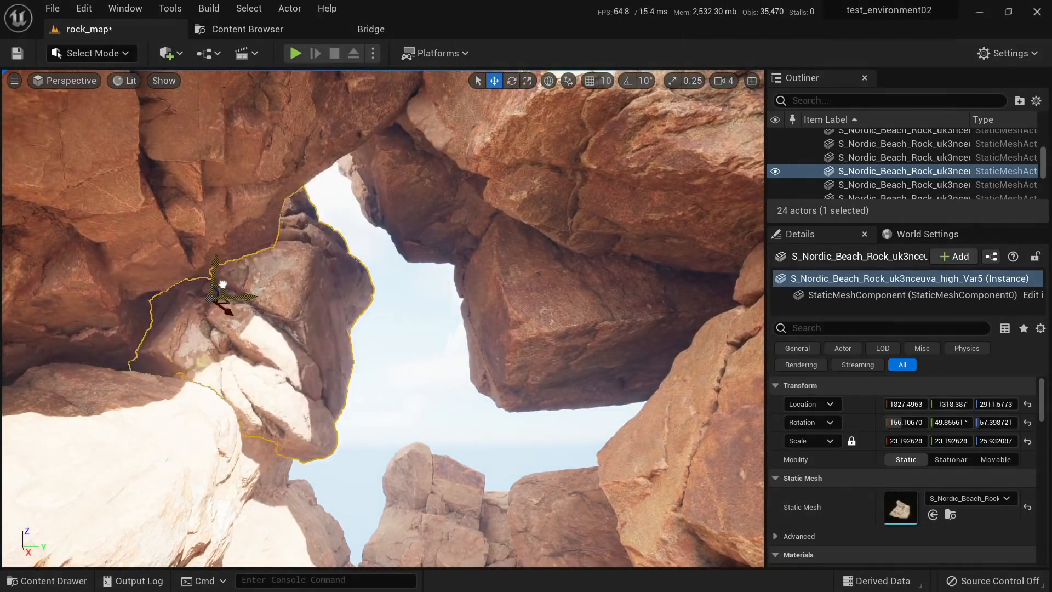
left_click_drag(195, 265, 221, 278)
key("Escape")
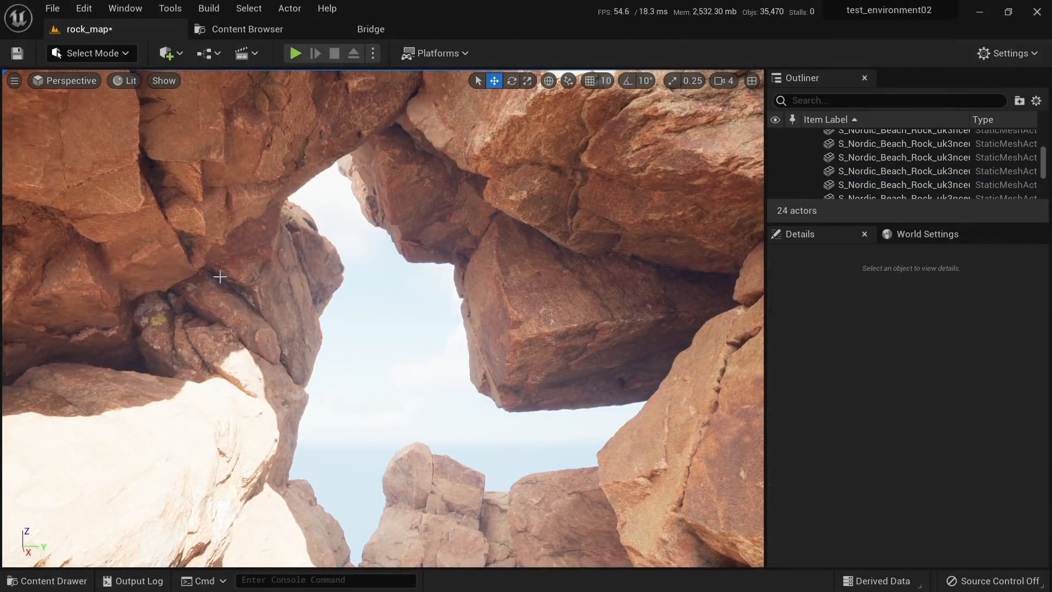
Step: Select two neighbouring rocks at the canyon's far end together, rotate them about the vertical axis and shift them along the floor
right_click_drag(220, 278, 210, 345)
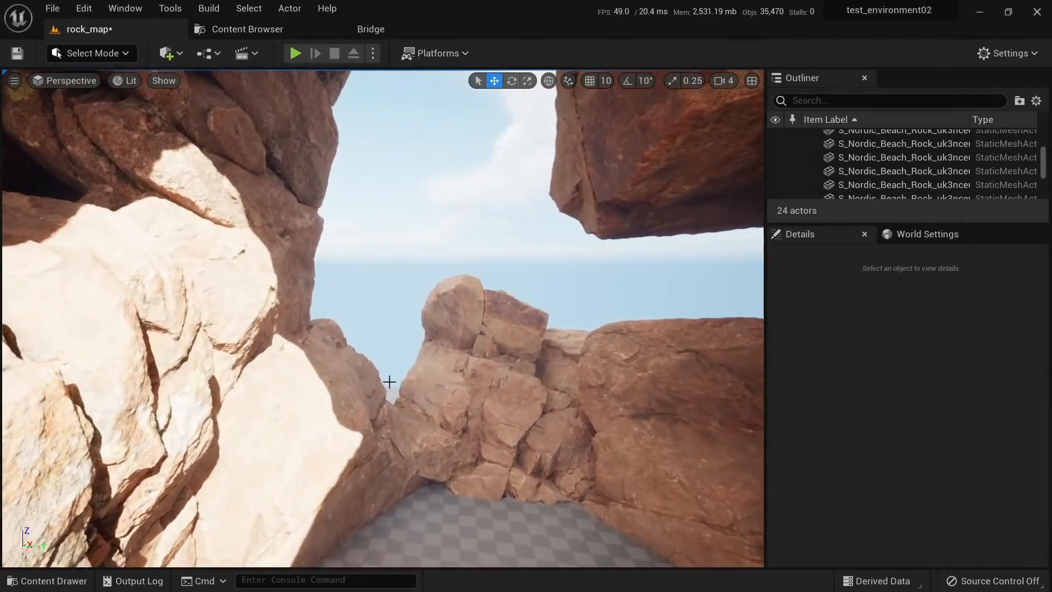
left_click(401, 379)
right_click_drag(400, 379, 466, 465)
left_click(350, 293, "shift")
right_click_drag(361, 336, 432, 339)
key("e")
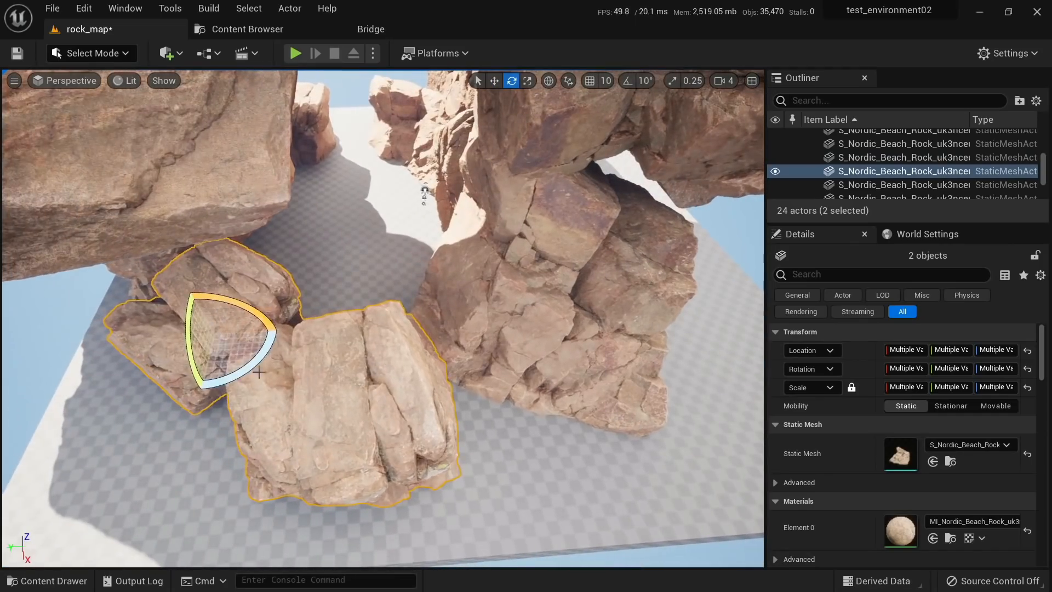
left_click_drag(168, 389, 164, 387)
right_click_drag(164, 387, 436, 391)
key("w")
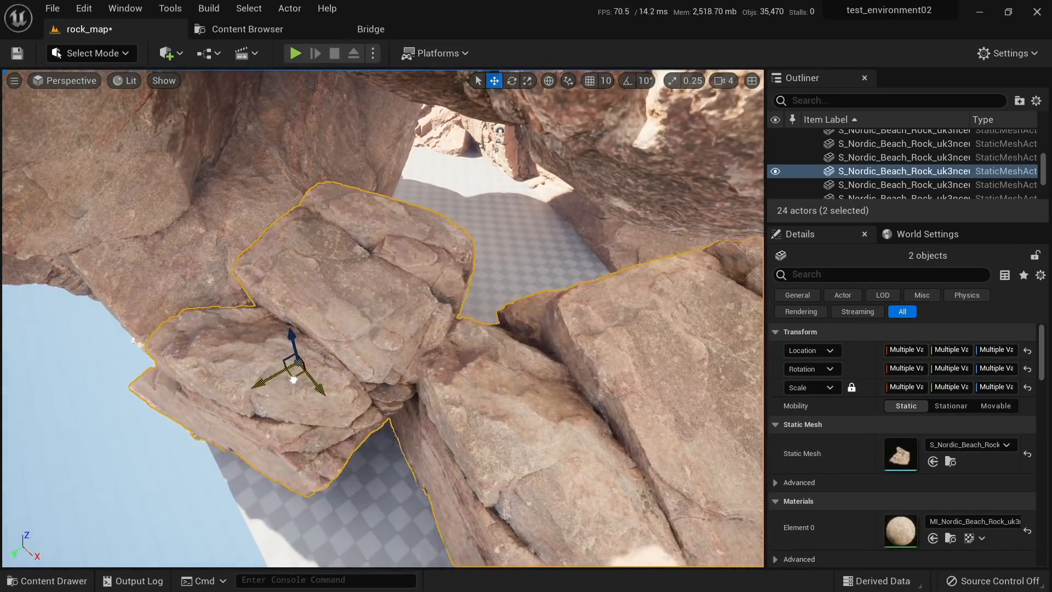
left_click_drag(293, 379, 266, 379)
Step: Rotate only the larger of the two far-end rocks about its vertical axis to turn a different face inward
right_click_drag(266, 379, 164, 335)
left_click(295, 433)
key("e")
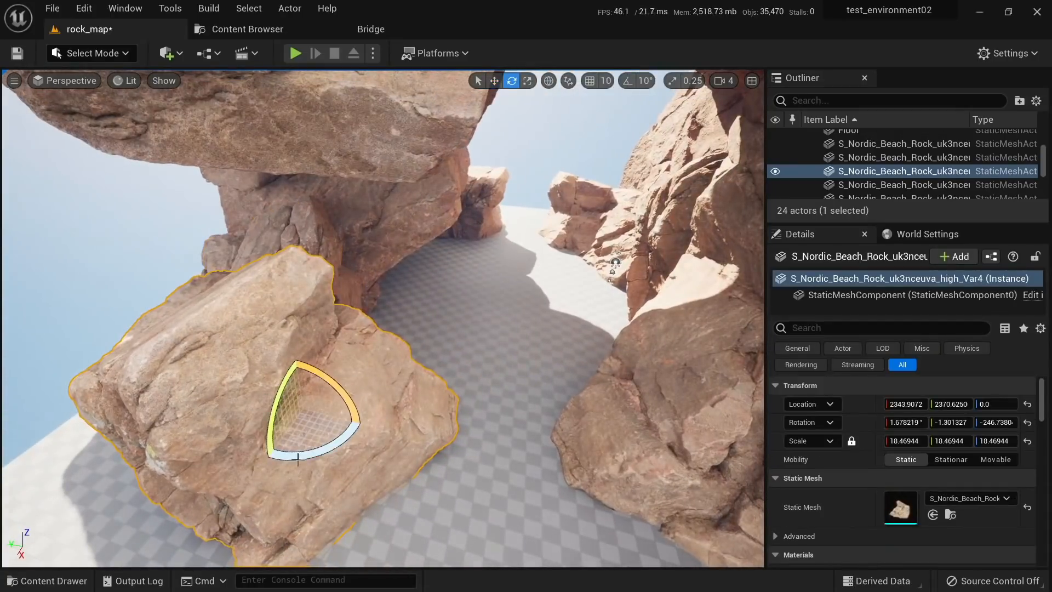
left_click_drag(297, 459, 233, 446)
Step: Move the rotated rock beneath the shaded overhang and enlarge it uniformly to fill the gap at its base
key("w")
right_click_drag(233, 447, 154, 455)
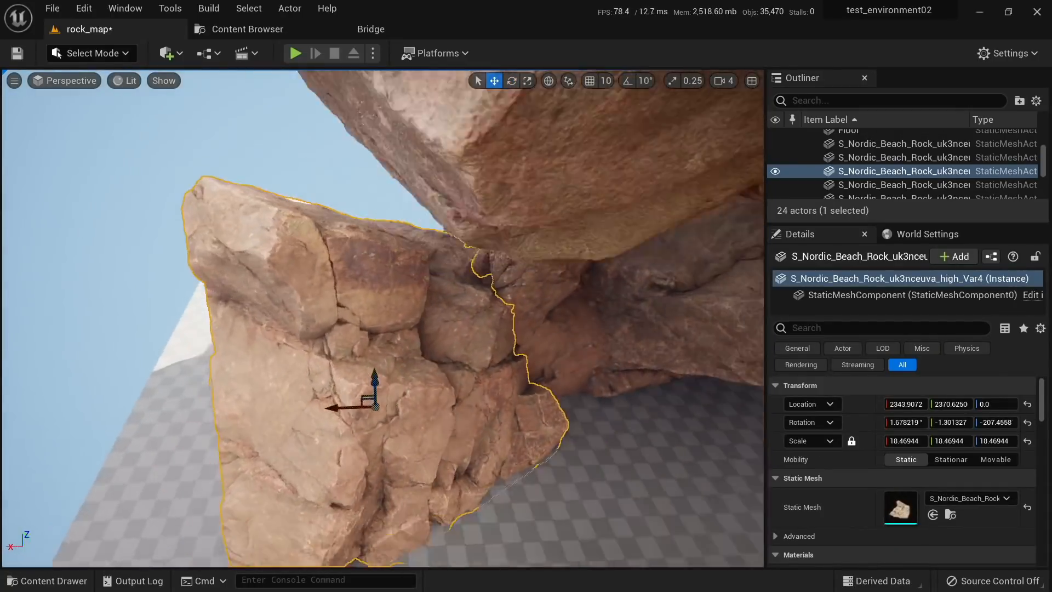
right_click_drag(455, 263, 503, 311)
left_click_drag(523, 318, 489, 291)
right_click_drag(489, 292, 530, 390)
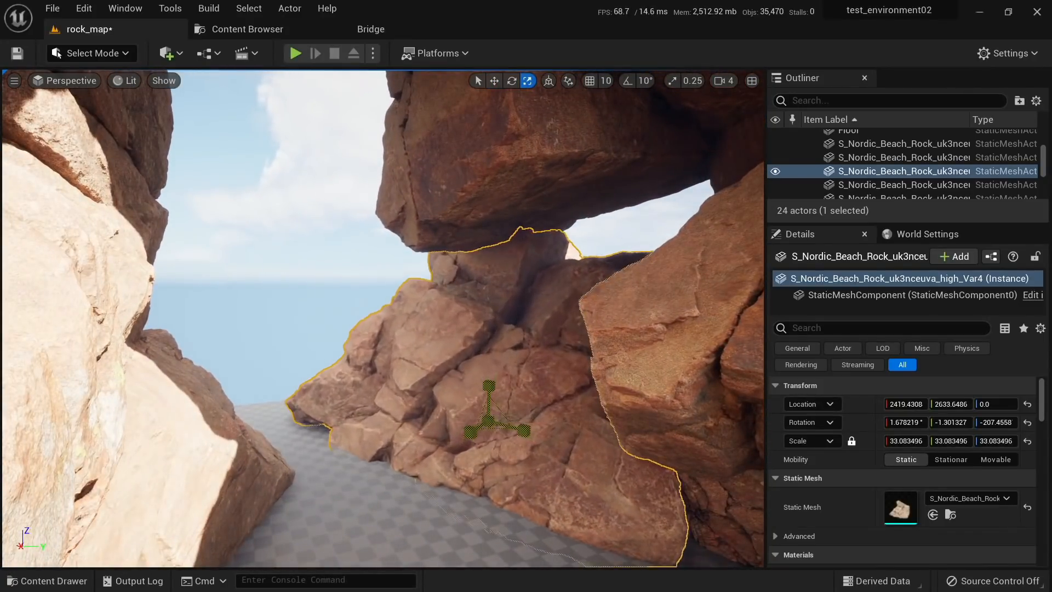
left_click_drag(488, 421, 500, 410)
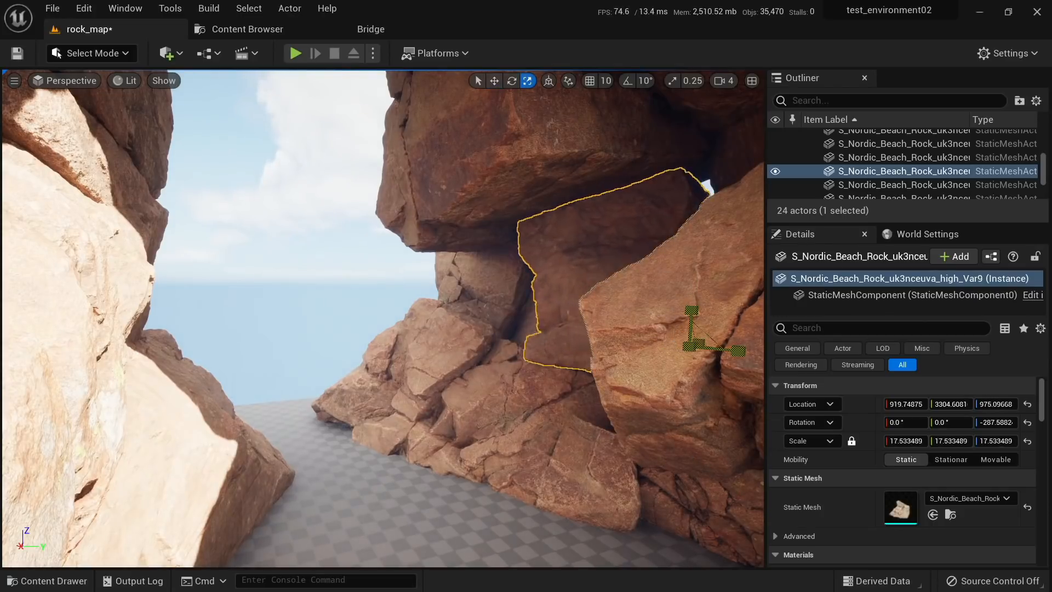
Step: Enlarge the recessed rock under the shaded overhang to scale about 29.36 and move it lower and deeper into the wall
right_click_drag(717, 365, 740, 365)
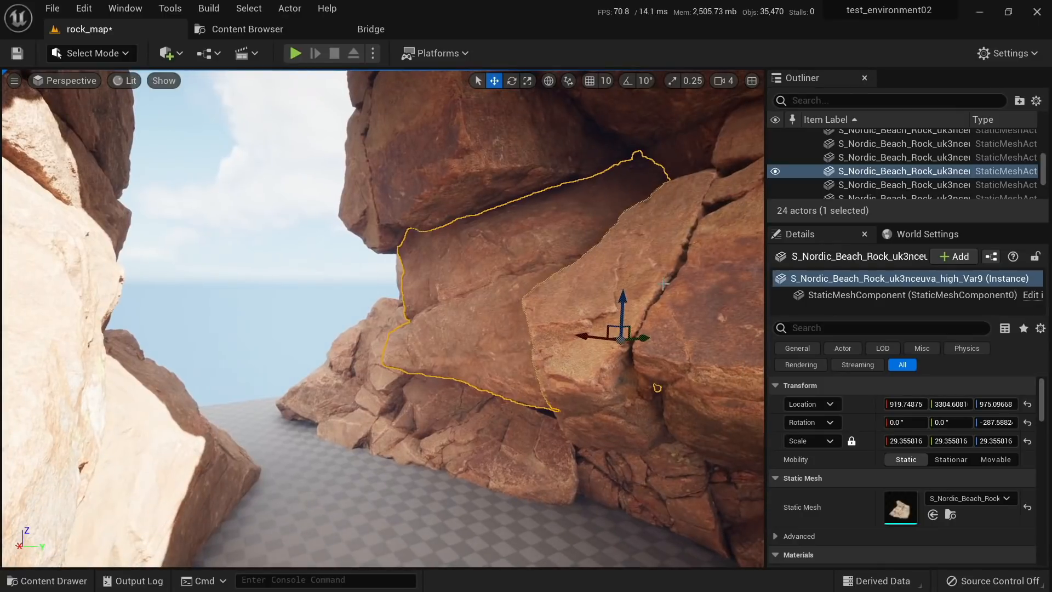
left_click_drag(618, 311, 617, 342)
left_click_drag(651, 373, 691, 370)
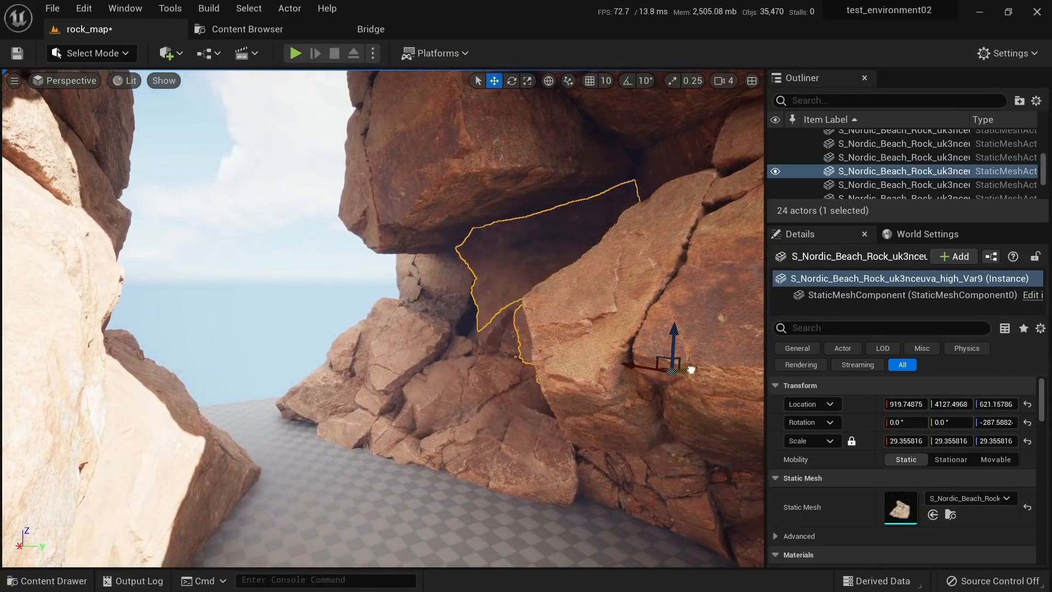
key("Escape")
Step: Start a play preview from the canyon floor, run the third-person character toward the arch and stop the preview
right_click_drag(686, 369, 663, 416)
key("s")
key("w")
key("s")
right_click(397, 491)
left_click(422, 479)
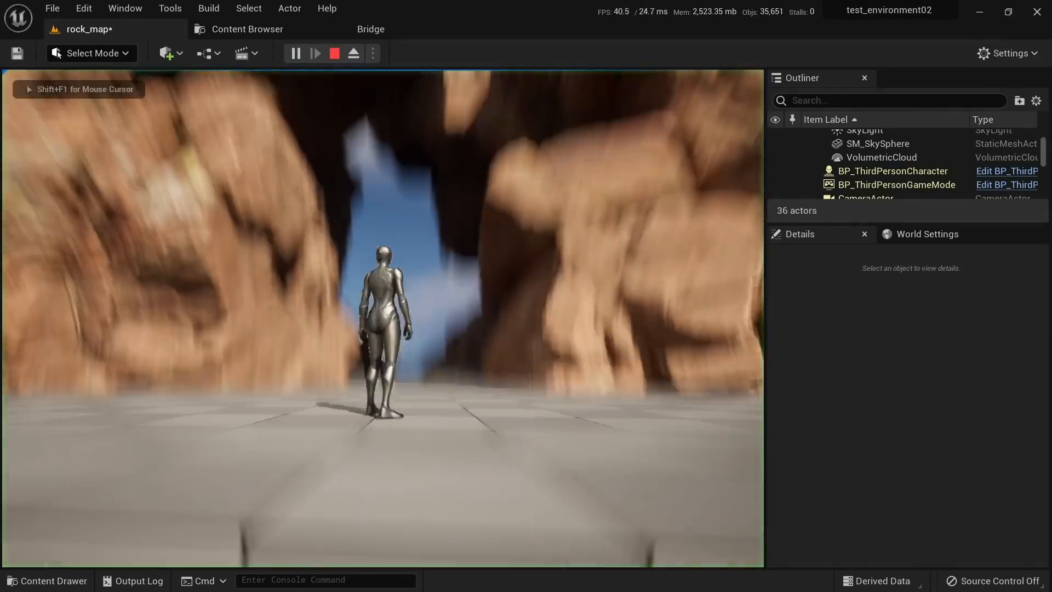
key("w")
key("w")
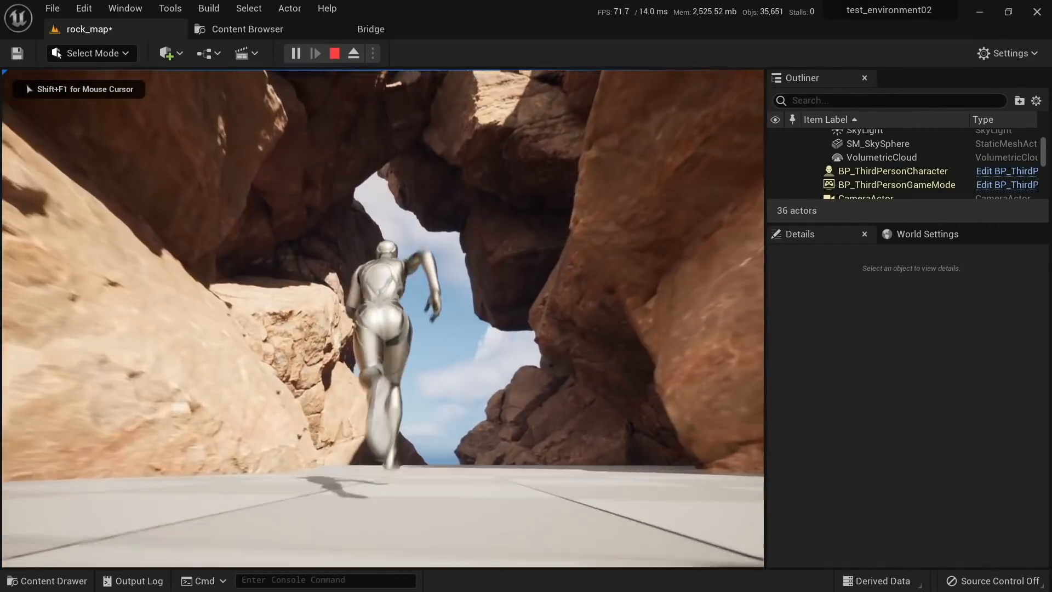
key("Escape")
Step: Duplicate the large rock at the base of the shaded wall and place the copy across the canyon's far opening
key("s")
right_click_drag(417, 322, 515, 321)
key("w")
left_click_drag(600, 347, 634, 356, "alt")
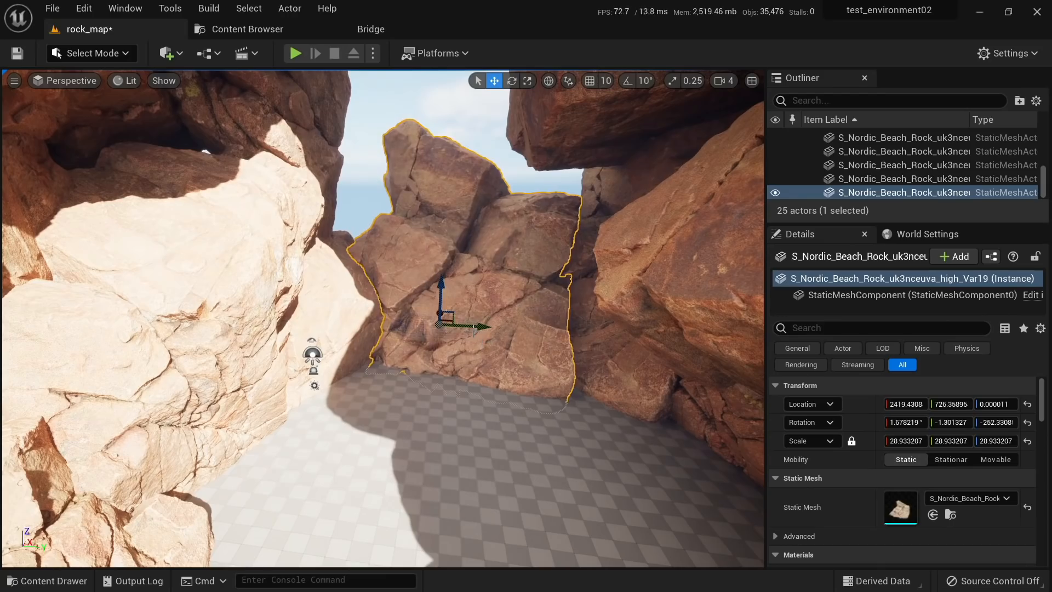
left_click_drag(466, 324, 396, 311, "shift")
mouse_move(517, 299)
right_mouse_down()
mouse_move(517, 247)
mouse_move(522, 329)
mouse_move(522, 311)
right_mouse_up()
Step: Duplicate a large overhang rock, turn the copy about its vertical axis and move it out behind the arch
left_click(522, 311)
key("e")
scroll(421, 239, "up", 2)
left_click_drag(348, 218, 432, 213, "alt")
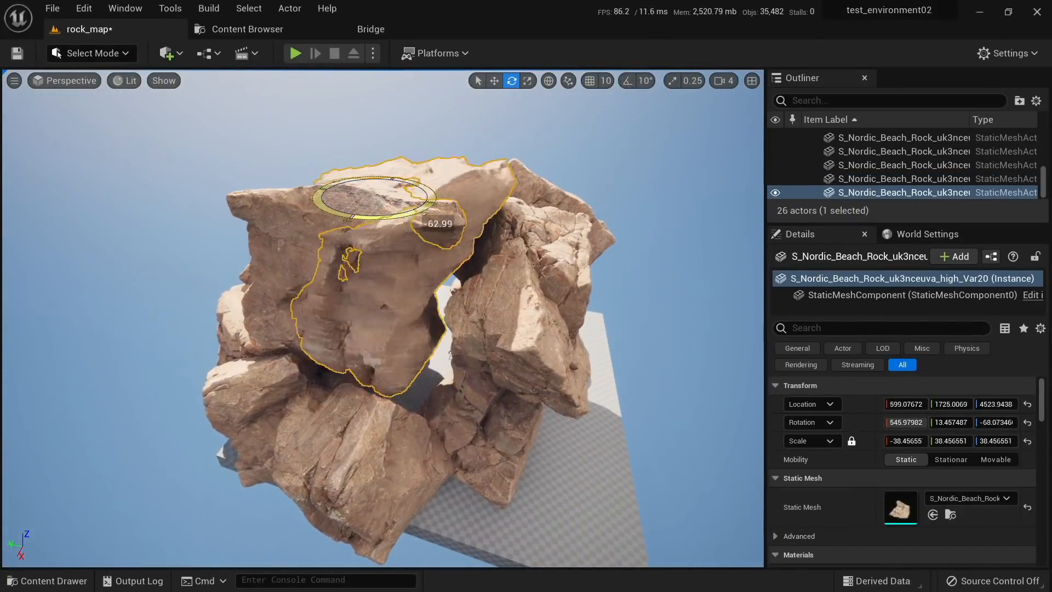
left_click_drag(359, 198, 315, 265)
key("e")
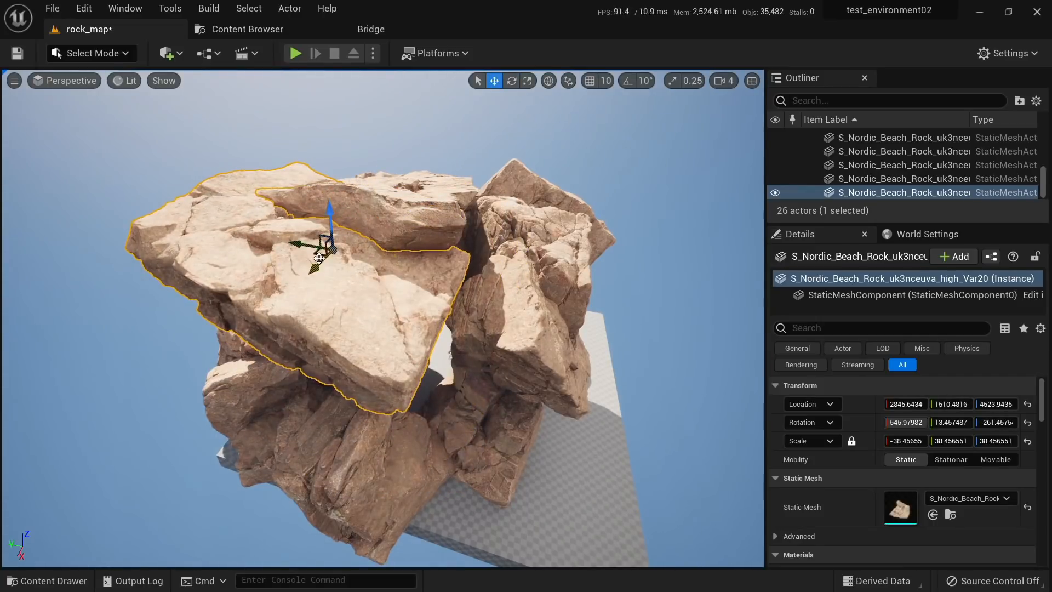
left_click_drag(318, 258, 265, 242)
Step: Fit the overhang copy behind the shaded wall at height about 4018 and stretch its vertical scale to about 46.08
right_click_drag(193, 179, 355, 261)
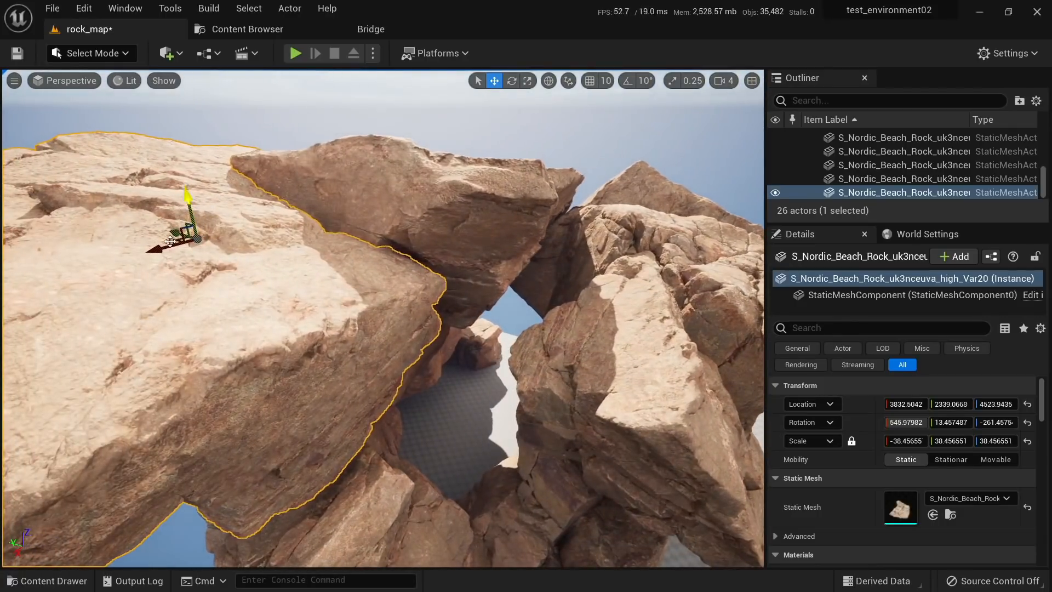
left_click_drag(170, 241, 173, 223)
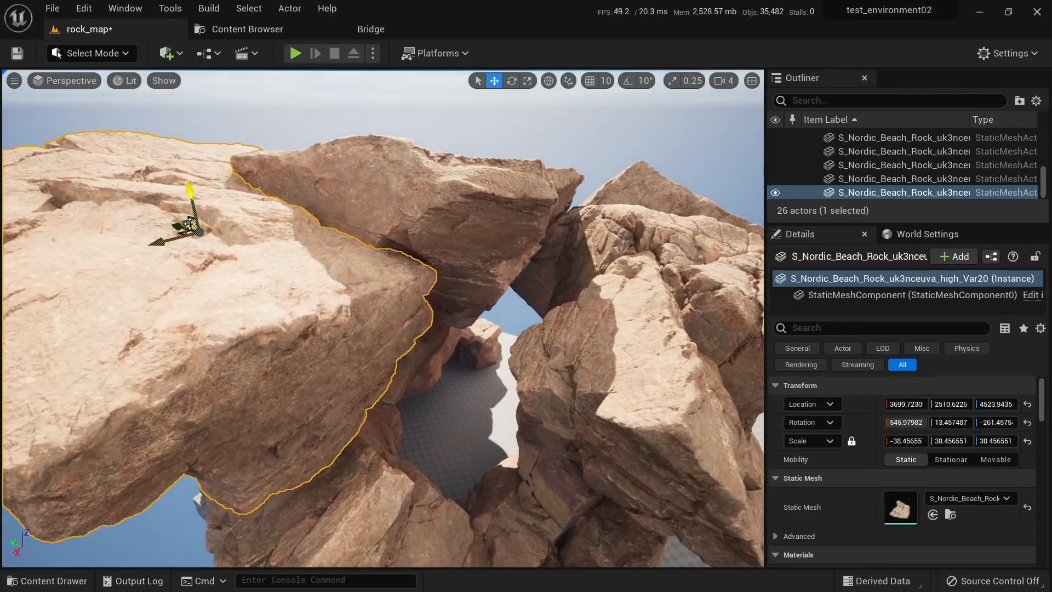
right_click_drag(191, 190, 34, 162)
left_click_drag(528, 163, 535, 223)
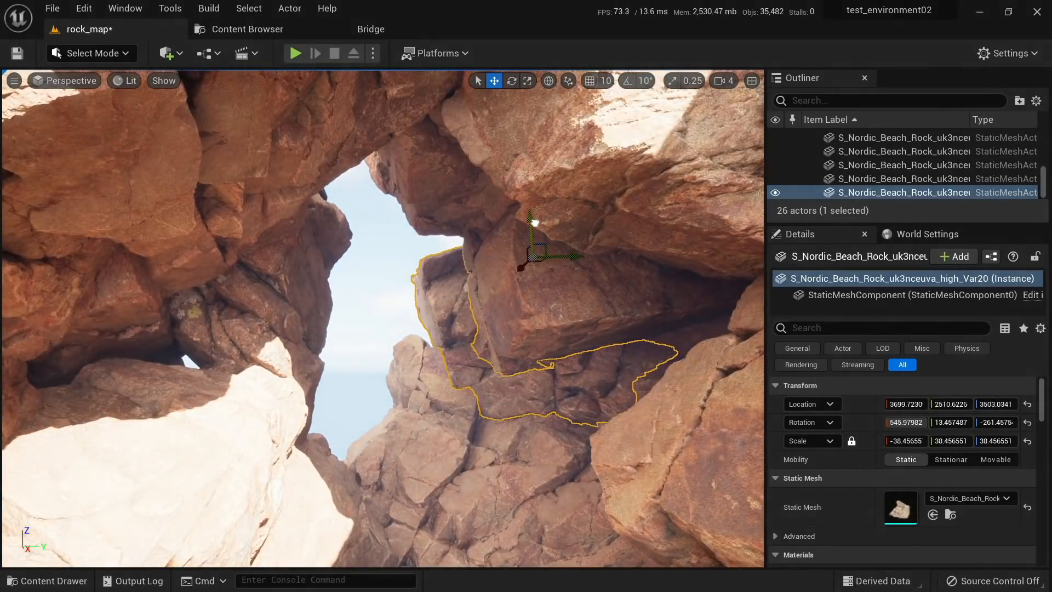
left_click_drag(543, 297, 536, 268)
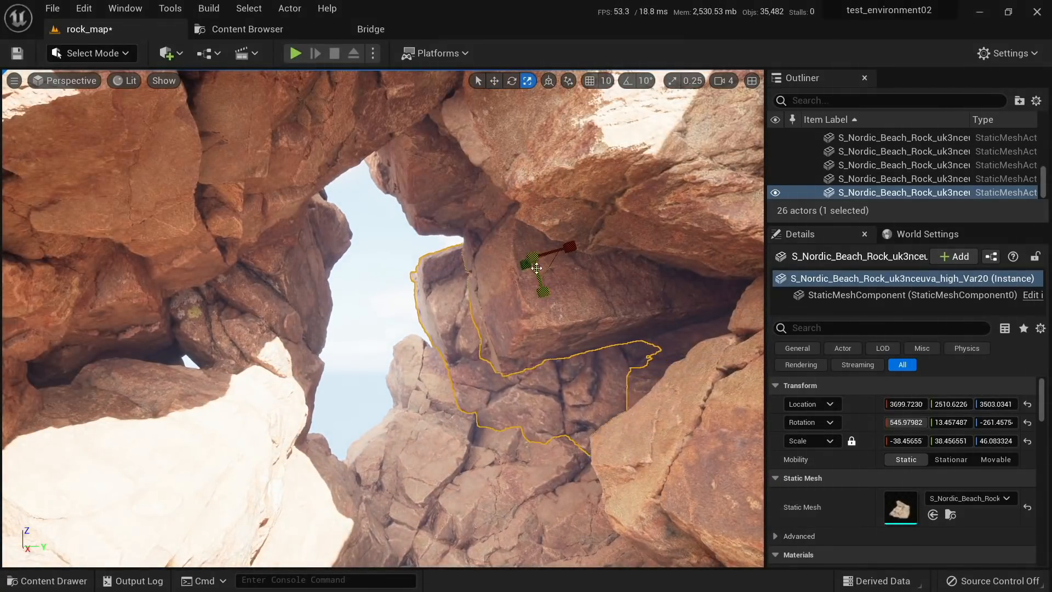
left_click_drag(530, 233, 524, 193)
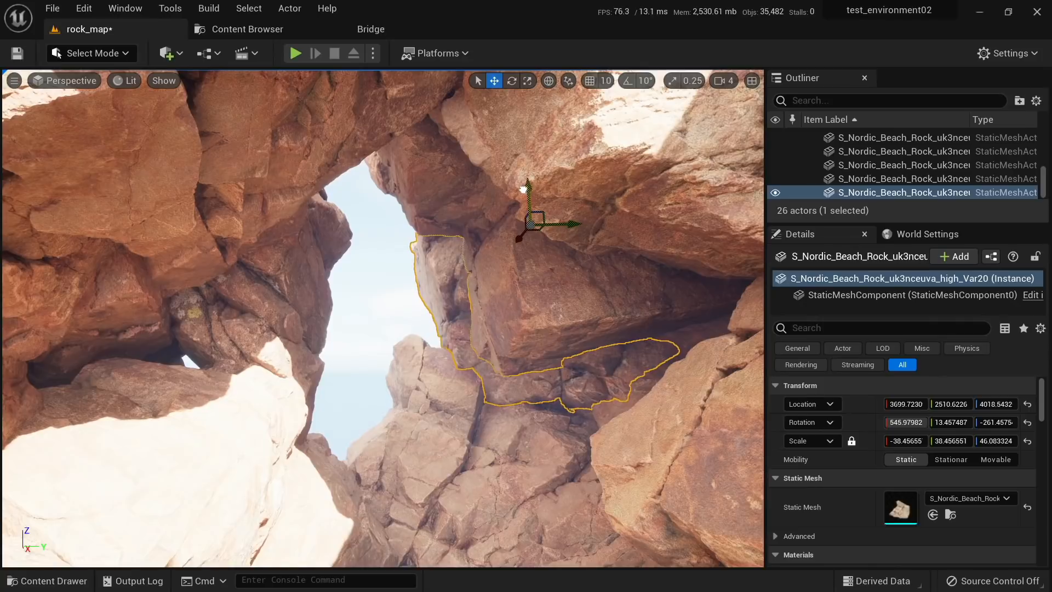
Step: Duplicate the stretched rock across the sky gap, tilt the copy and enlarge it to scale about 50.50 beneath the arch
left_click_drag(567, 221, 263, 228, "alt")
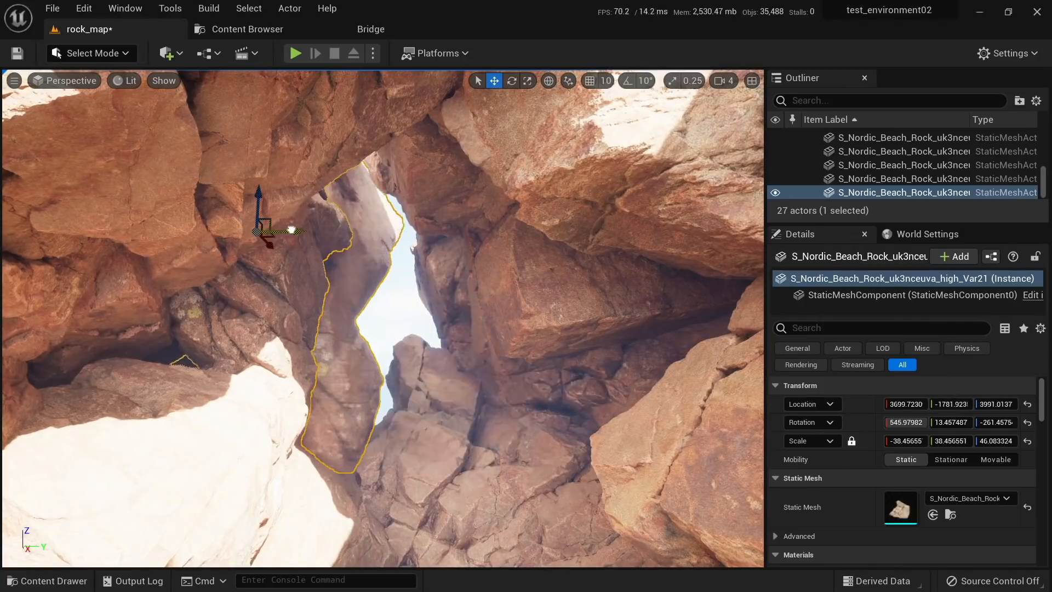
key("e")
left_click_drag(300, 272, 303, 250)
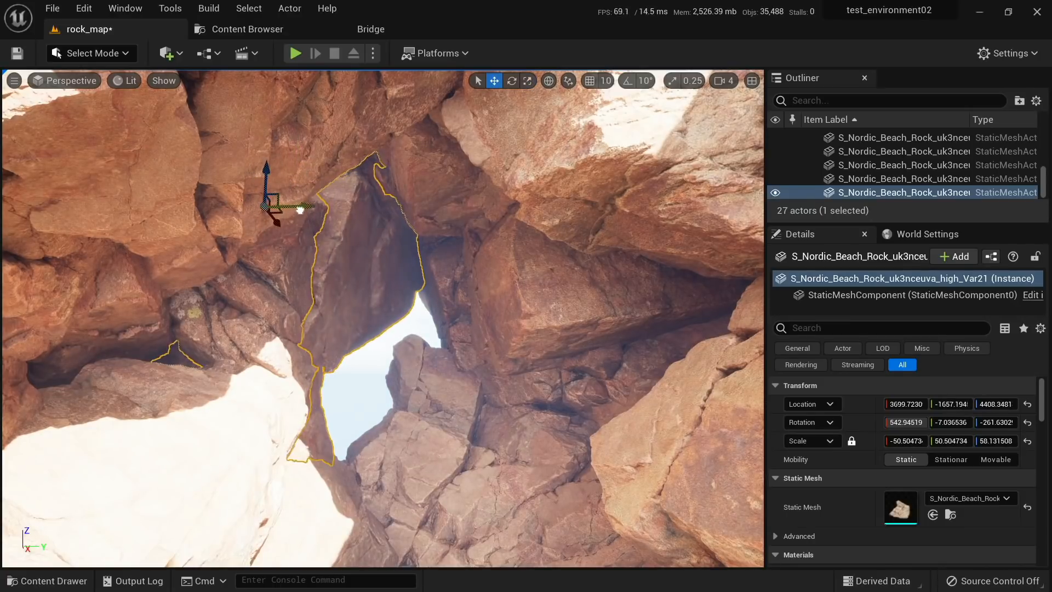
Step: Try a further rotation of the new copy beneath the arch and undo it
left_click_drag(322, 253, 204, 169)
key("ctrl+z")
key("Escape")
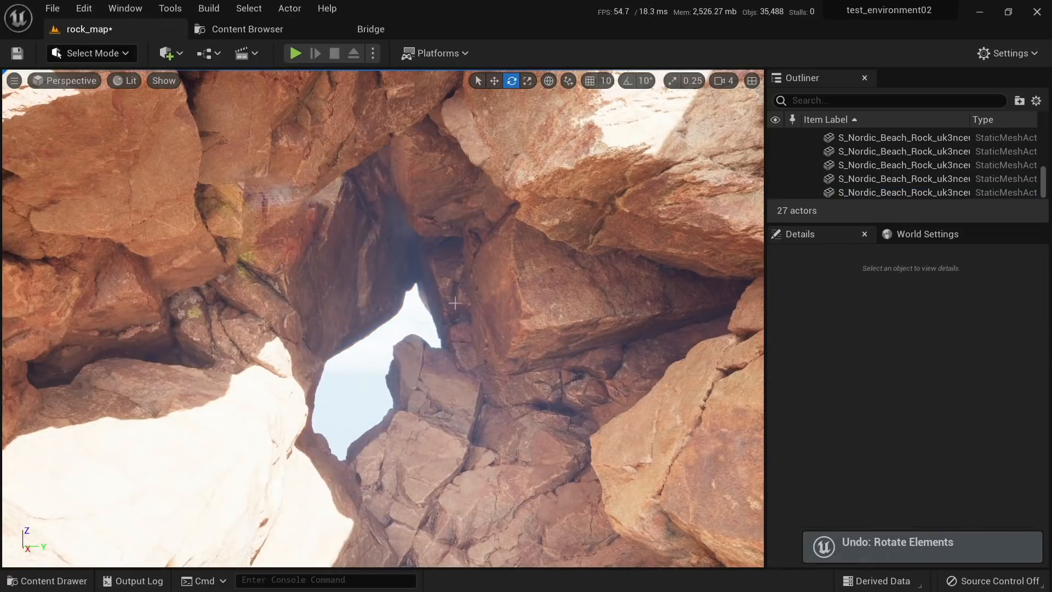
Step: Examine the canyon's far end and the shape of the sky opening from several distances along the floor
key("s")
mouse_move(447, 292)
right_mouse_down()
mouse_move(445, 334)
mouse_move(449, 301)
mouse_move(465, 312)
mouse_move(463, 320)
mouse_move(465, 301)
mouse_move(449, 290)
right_mouse_up()
left_click(447, 306)
key("w")
key("d")
key("s")
key("a")
right_click_drag(463, 211, 463, 222)
key("s")
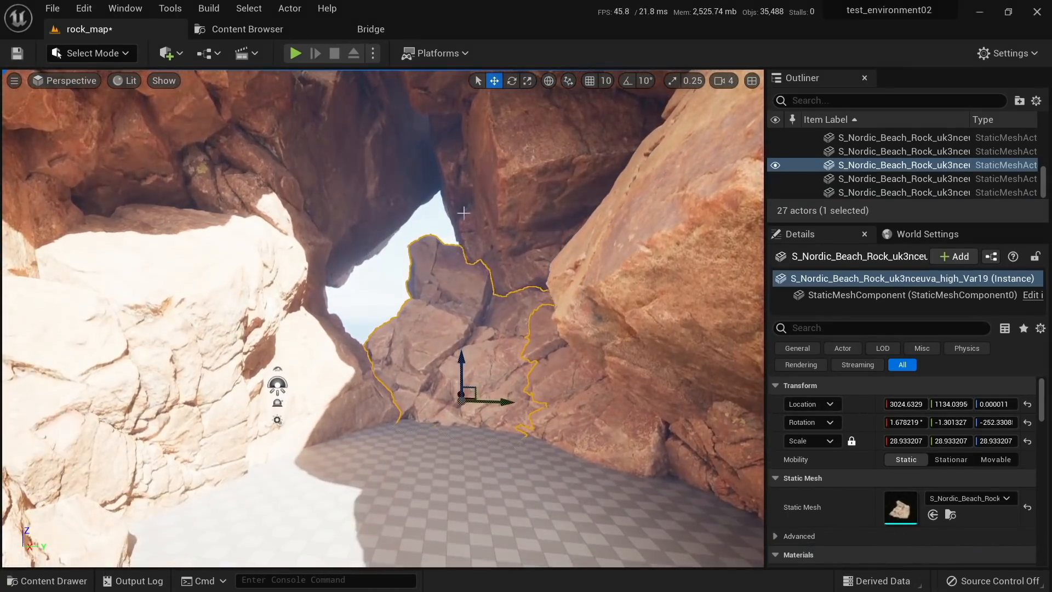
mouse_move(492, 286)
right_mouse_down()
mouse_move(501, 282)
mouse_move(487, 302)
right_mouse_up()
key("Escape")
key("w")
key("w")
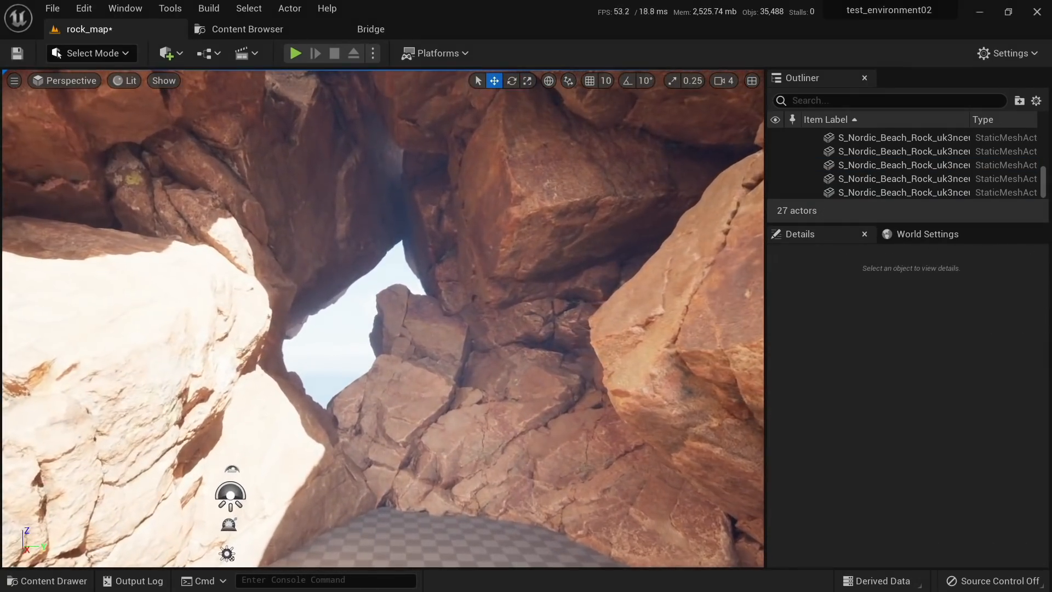
key("s")
mouse_move(249, 278)
right_mouse_down()
mouse_move(235, 296)
mouse_move(250, 277)
right_mouse_up()
key("w")
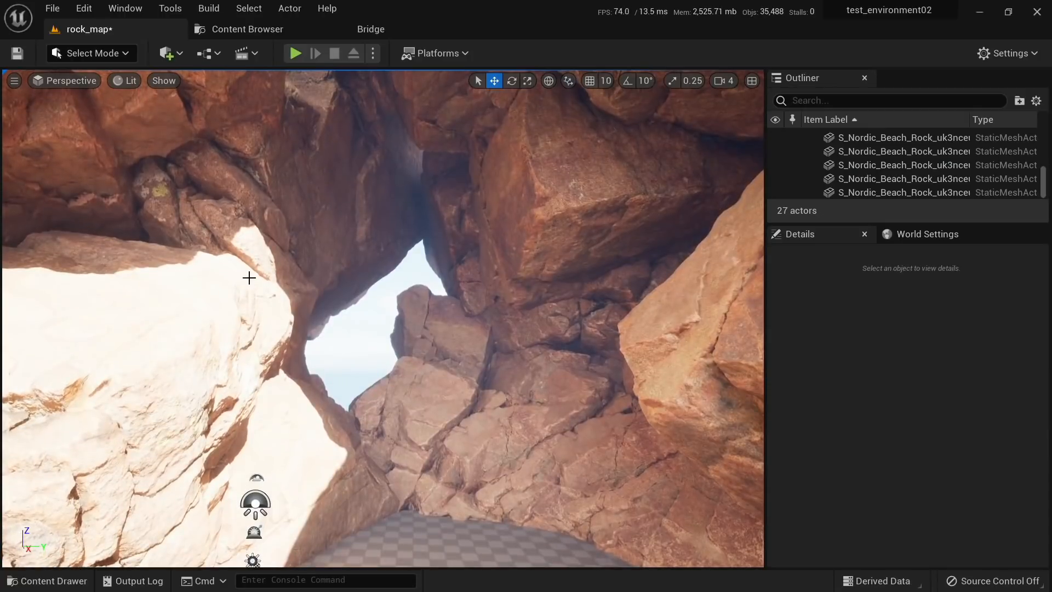
Step: Outline the sky opening in red on a screen capture of the canyon's far end and discard the capture
key("Print")
left_click_drag(72, 124, 756, 565)
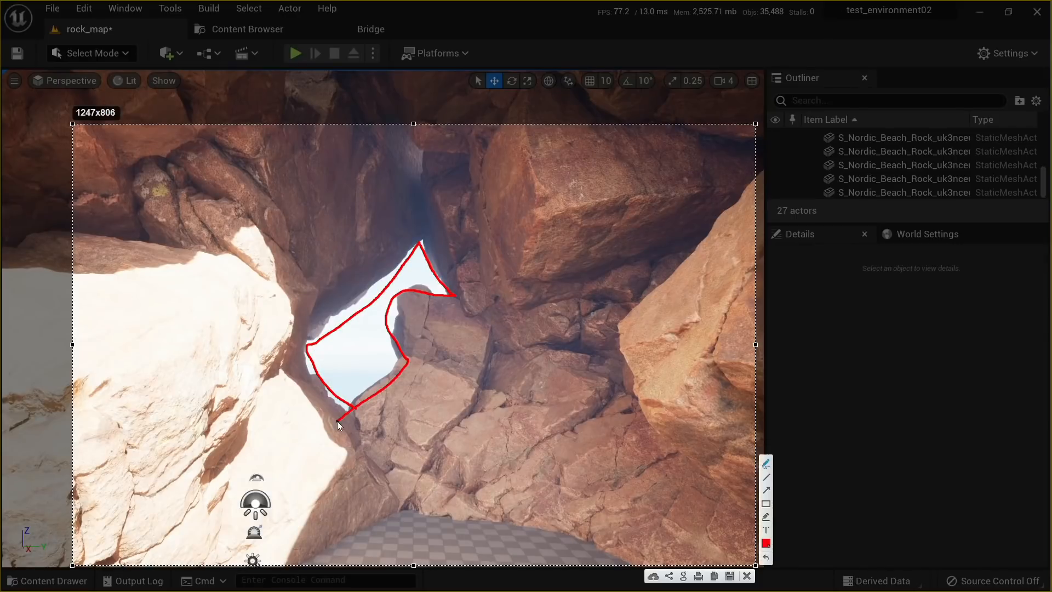
left_click(745, 578)
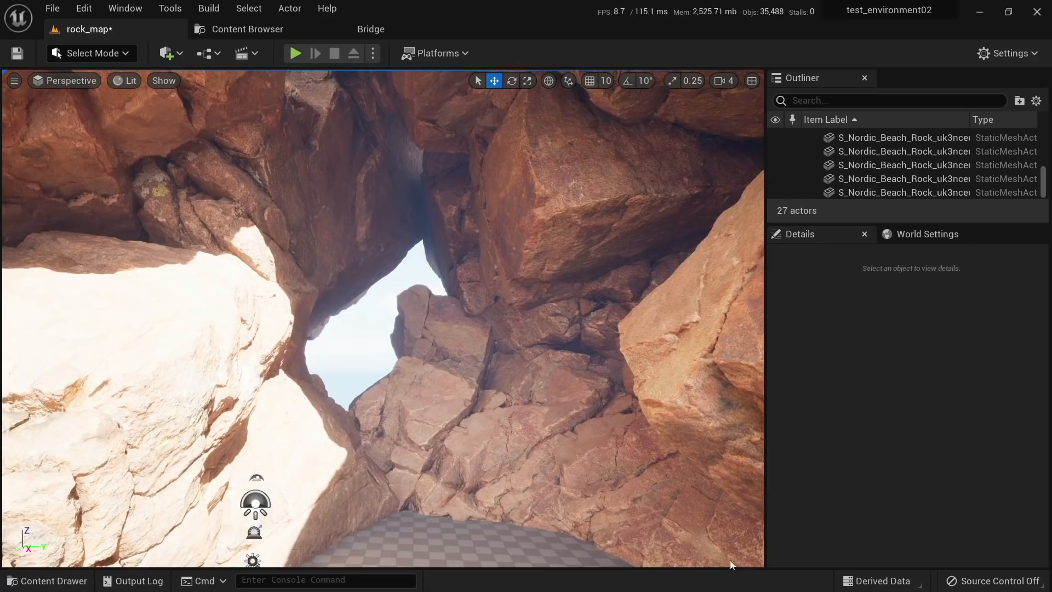
Step: Adjust the placement of the rock that borders the sky opening's lower edge at the canyon's far end
key("s")
mouse_move(405, 329)
right_mouse_down()
mouse_move(391, 332)
mouse_move(419, 329)
mouse_move(421, 342)
mouse_move(405, 337)
mouse_move(403, 347)
mouse_move(406, 329)
mouse_move(406, 351)
mouse_move(413, 329)
right_mouse_up()
key("w")
key("s")
key("w")
key("w")
left_click(415, 323)
key("e")
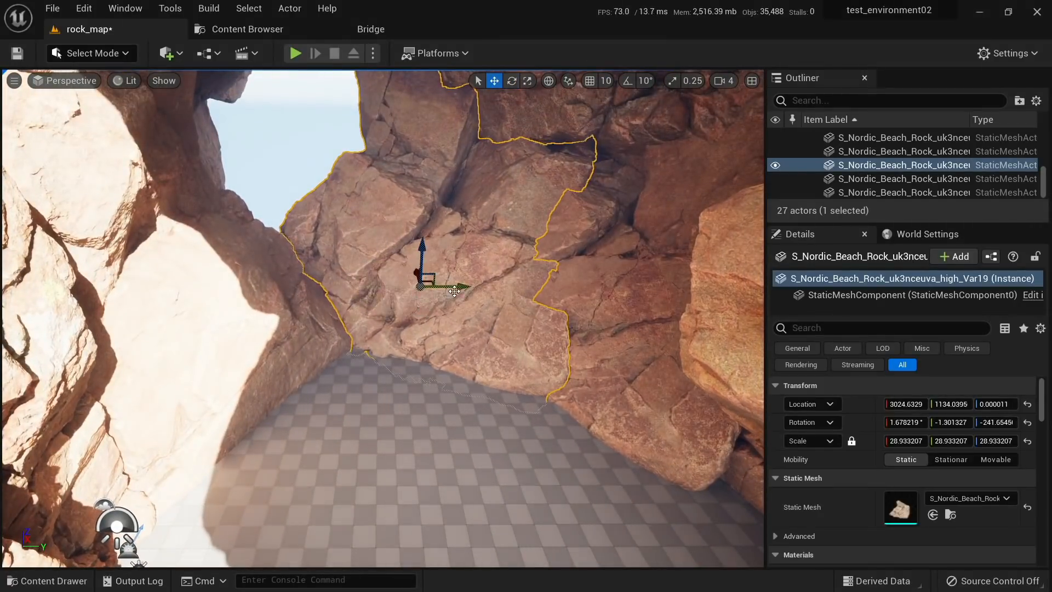
left_click_drag(454, 291, 486, 280)
Step: Duplicate the large outer side rock, turn the copy to X rotation about 554° and place it above the canyon's open entrance
right_click_drag(465, 325, 624, 329)
left_click(463, 326)
key("w")
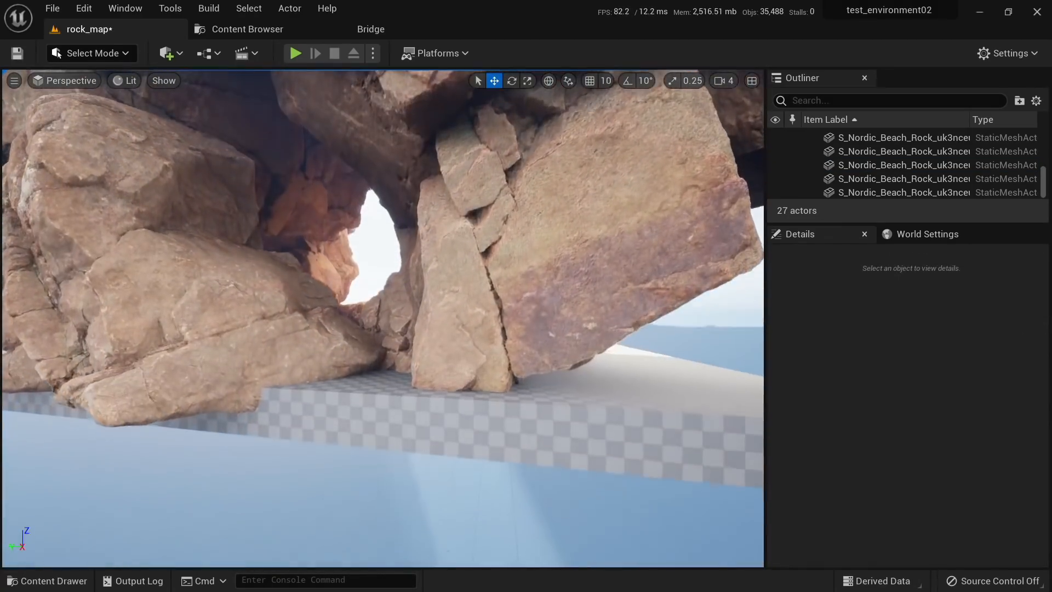
key("w")
mouse_move(370, 371)
right_mouse_down()
mouse_move(351, 361)
mouse_move(416, 378)
mouse_move(369, 372)
mouse_move(378, 375)
right_mouse_up()
key("s")
left_click(510, 241)
right_click_drag(509, 241, 427, 280)
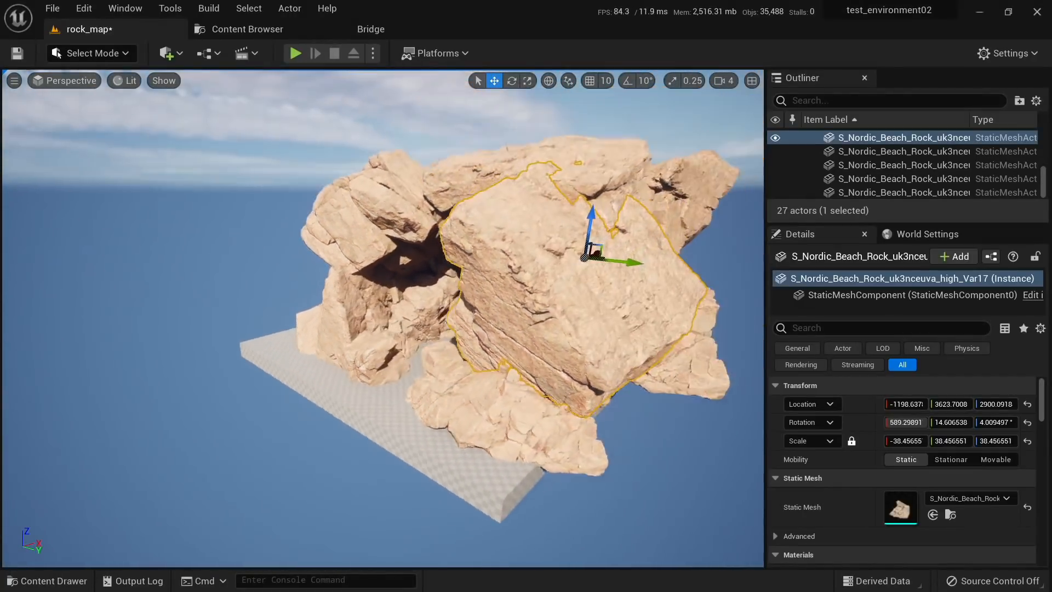
left_click_drag(580, 275, 543, 252, "alt")
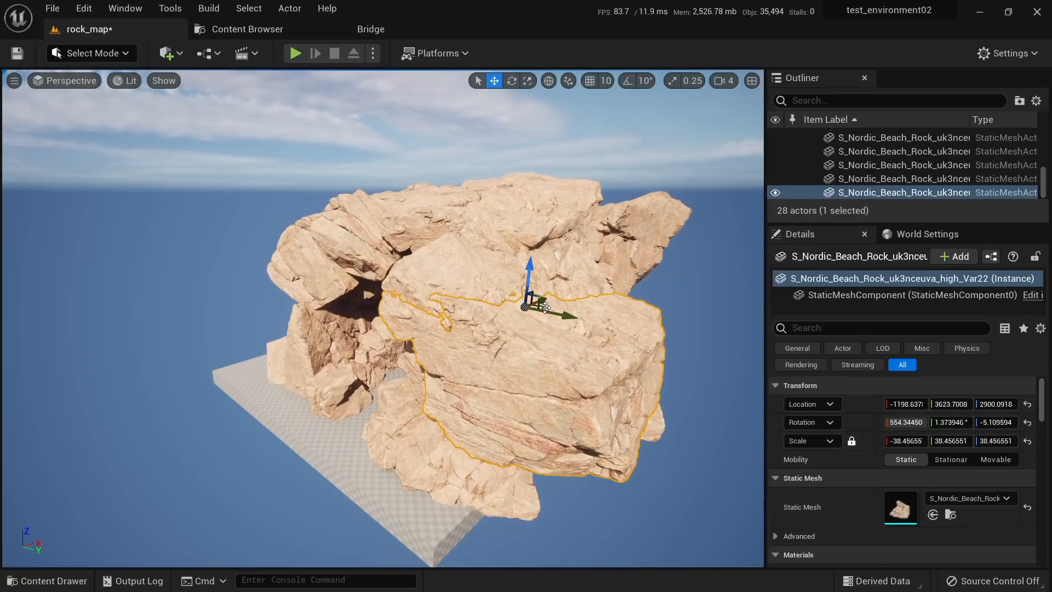
left_click_drag(545, 308, 304, 209)
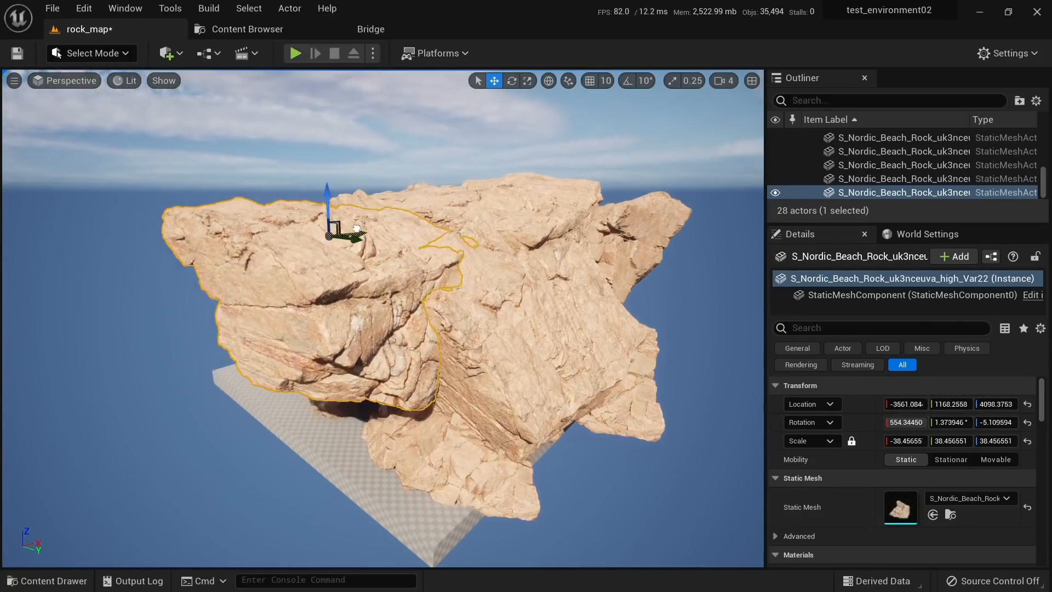
Step: Stretch the entrance copy to Y scale about 44.36 and tilt it into an overhang at a height of about 4317
right_click_drag(385, 220, 378, 167)
key("w")
key("r")
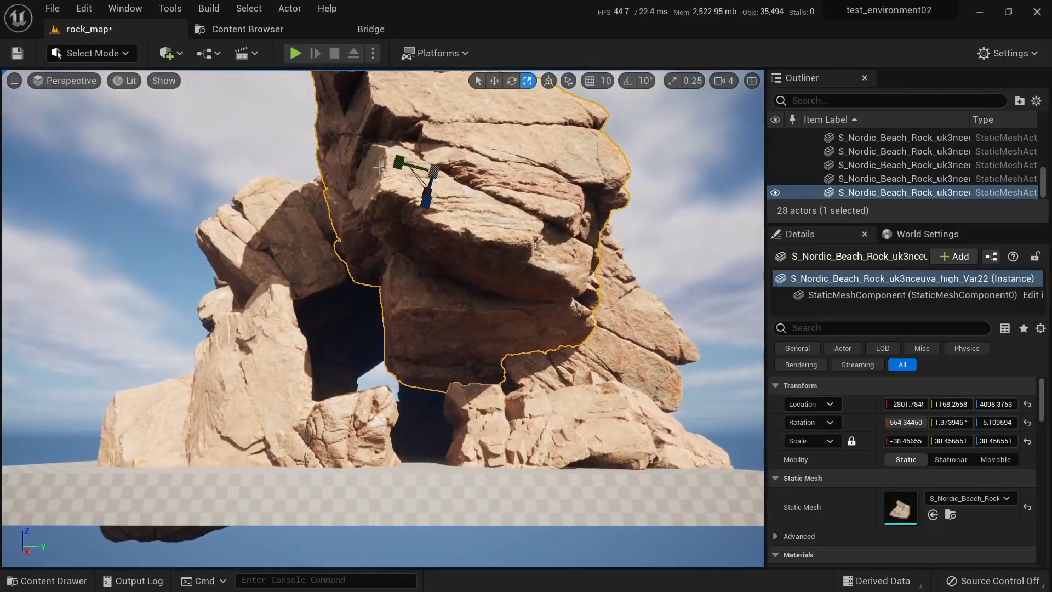
left_click_drag(418, 210, 426, 189)
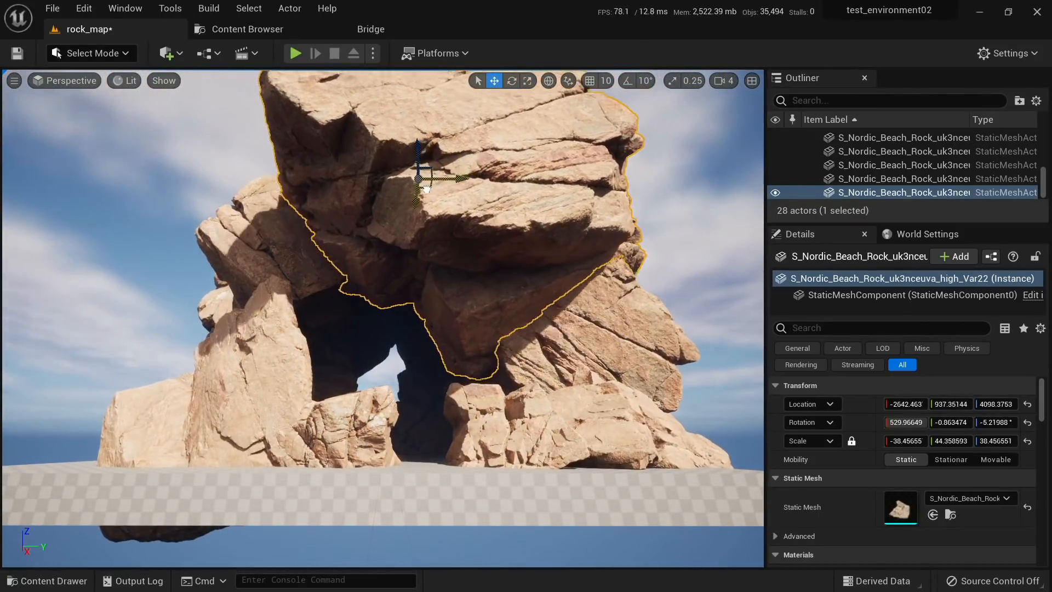
key("ctrl+z")
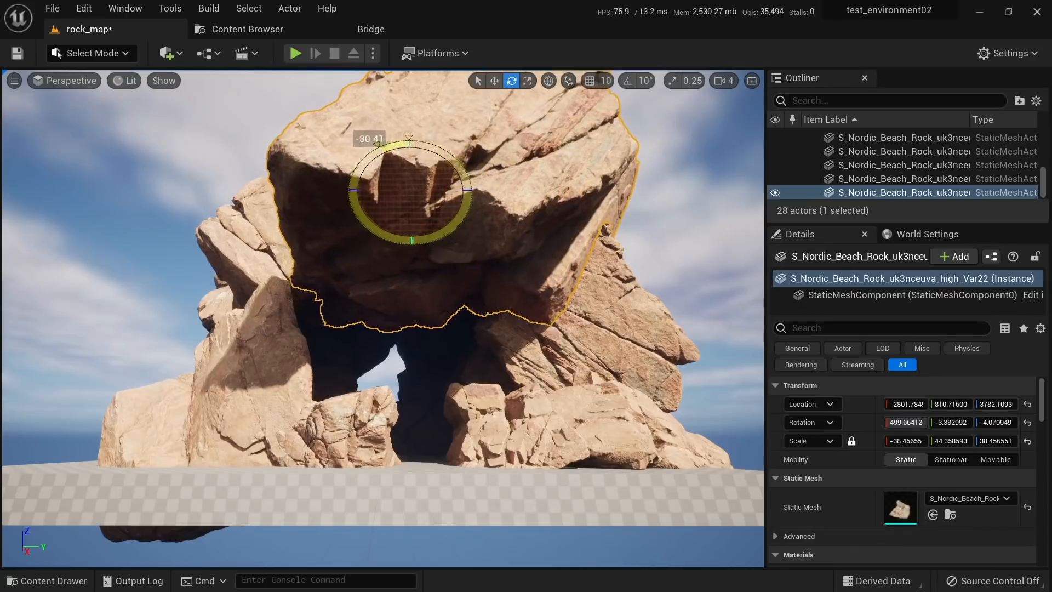
left_click_drag(416, 181, 404, 94)
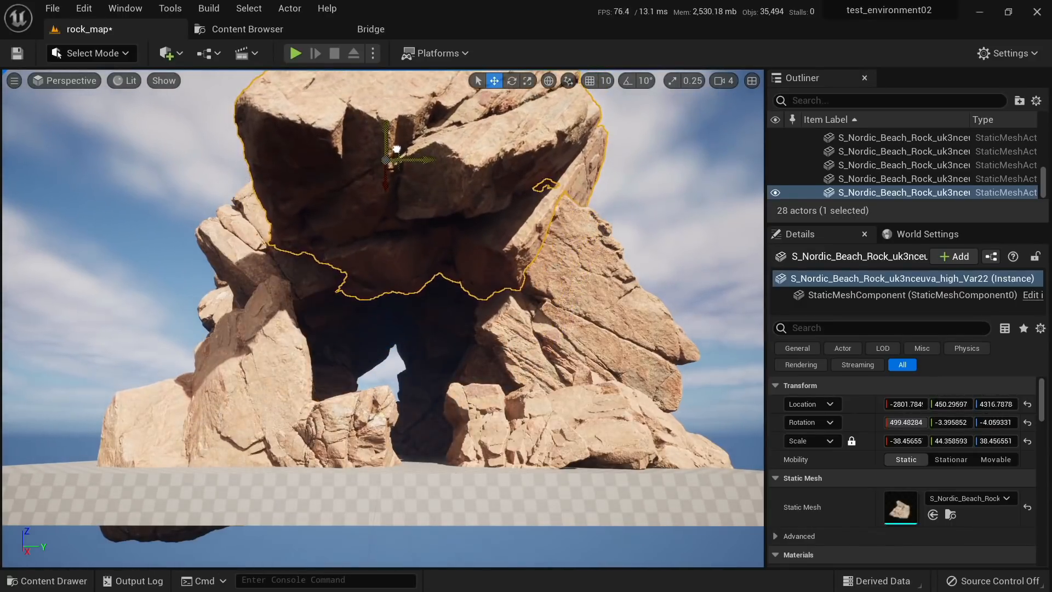
Step: Hide the overhang rock to inspect the entrance behind it and show it again
scroll(383, 317, "up", 3)
key("w")
right_click_drag(383, 318, 312, 279)
key("s")
key("h")
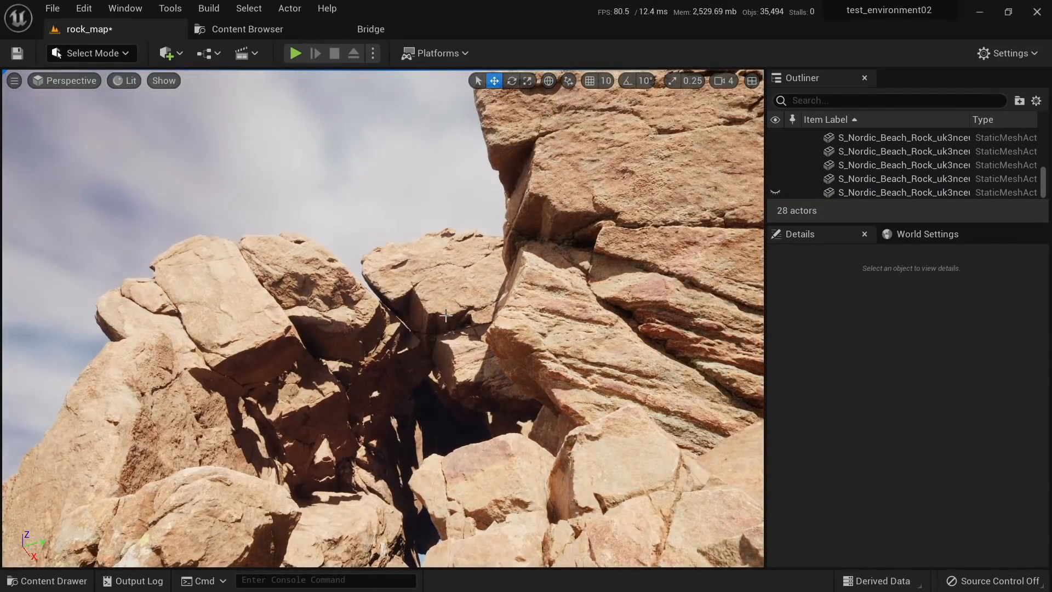
key("ctrl+h")
key("s")
right_click_drag(444, 314, 408, 337)
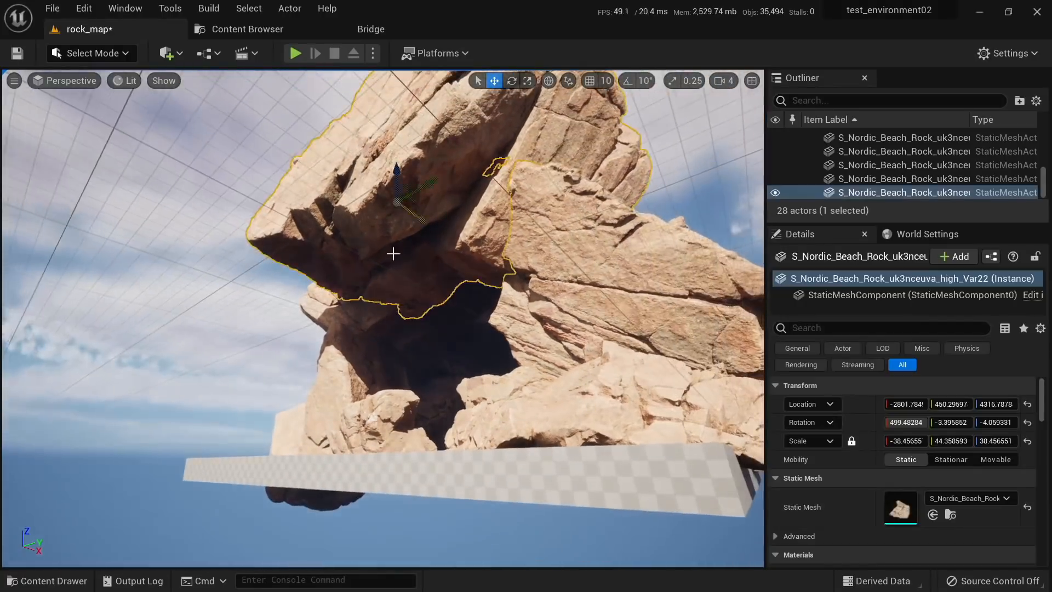
Step: Duplicate the overhang rock, turn the copy to Y rotation about 74.7° and lower it outside to close the canyon entrance
right_click_drag(392, 251, 369, 247)
key("e")
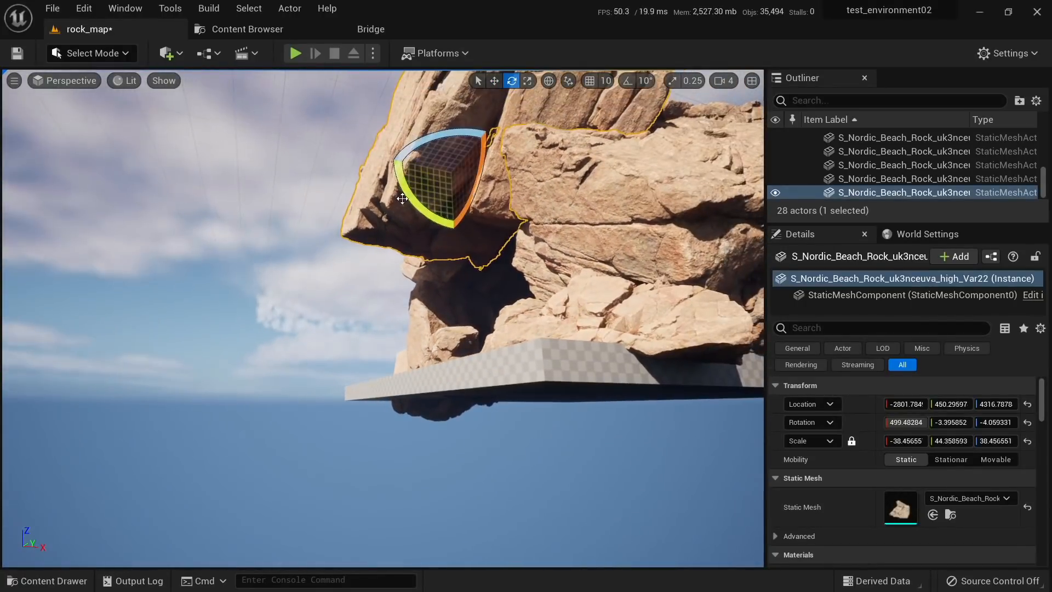
left_click_drag(489, 148, 473, 134)
key("w")
key("d")
right_click_drag(506, 183, 464, 178)
left_click_drag(492, 183, 387, 210)
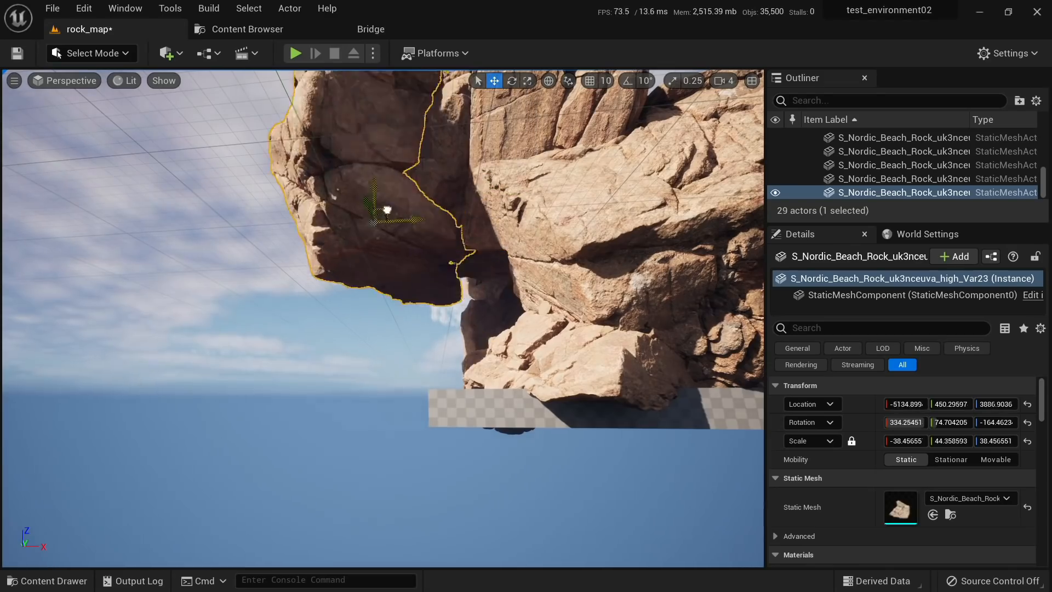
key("w")
right_click_drag(416, 322, 299, 424)
key("Escape")
Step: Duplicate the large stretched rock beside the ceiling hole and raise the copy to about 7248 to cover the hole
key("w")
right_click_drag(540, 225, 750, 219)
key("s")
key("s")
right_click_drag(490, 254, 489, 165)
key("w")
right_click_drag(490, 254, 489, 257)
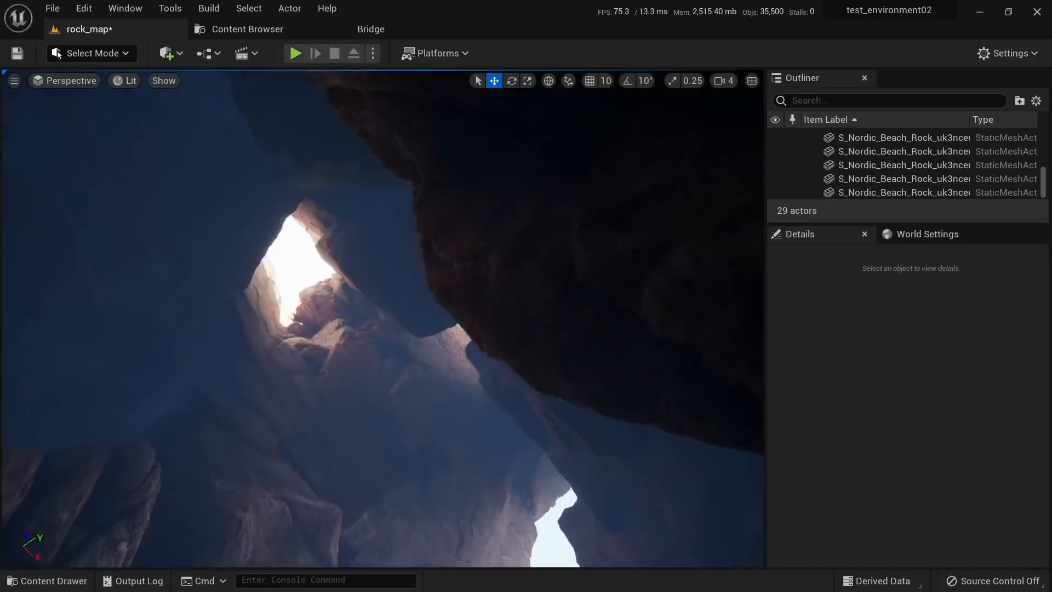
left_click(324, 278)
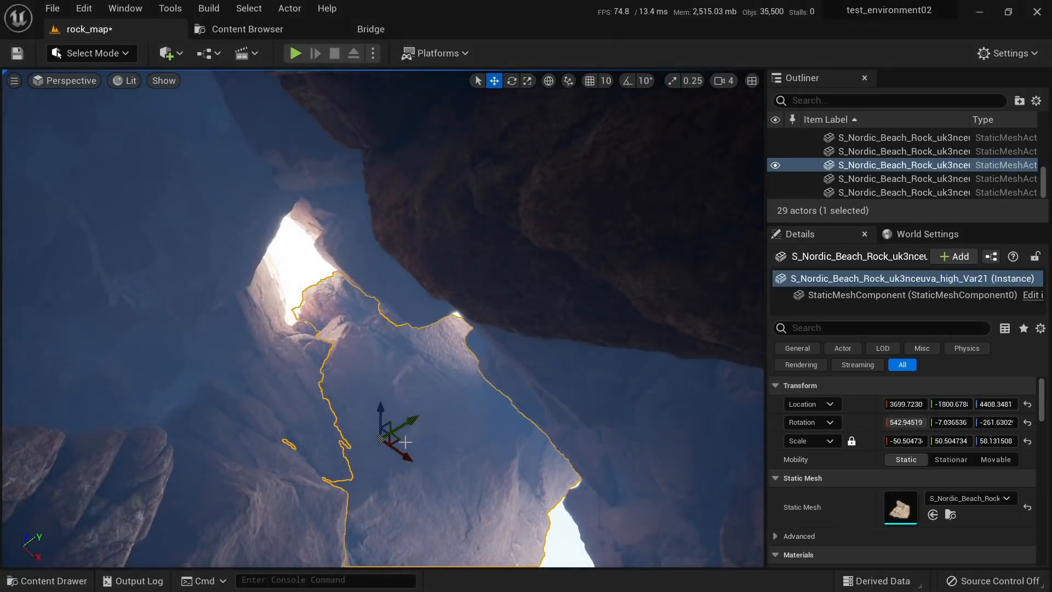
left_click_drag(391, 426, 378, 406, "alt")
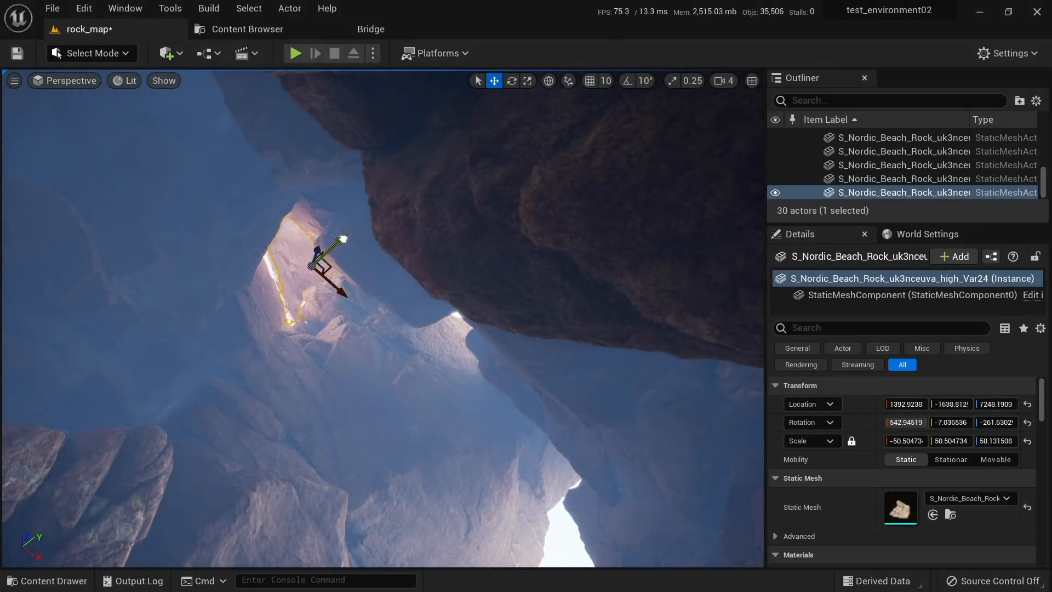
key("Escape")
Step: Duplicate the rock beside the small gap above the sky opening and raise the copy to about 5767 to fill the gap
key("s")
right_click_drag(380, 350, 438, 343)
left_click(380, 350)
key("s")
right_click_drag(444, 281, 444, 281)
left_click(455, 278)
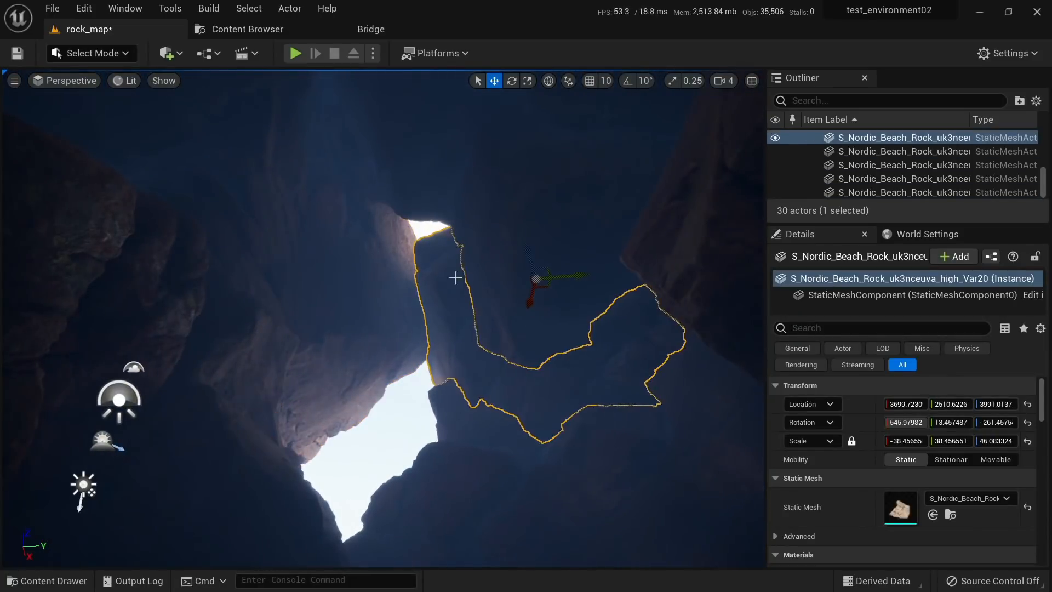
left_click_drag(530, 307, 485, 300, "alt")
middle_click_drag(494, 268, 522, 269)
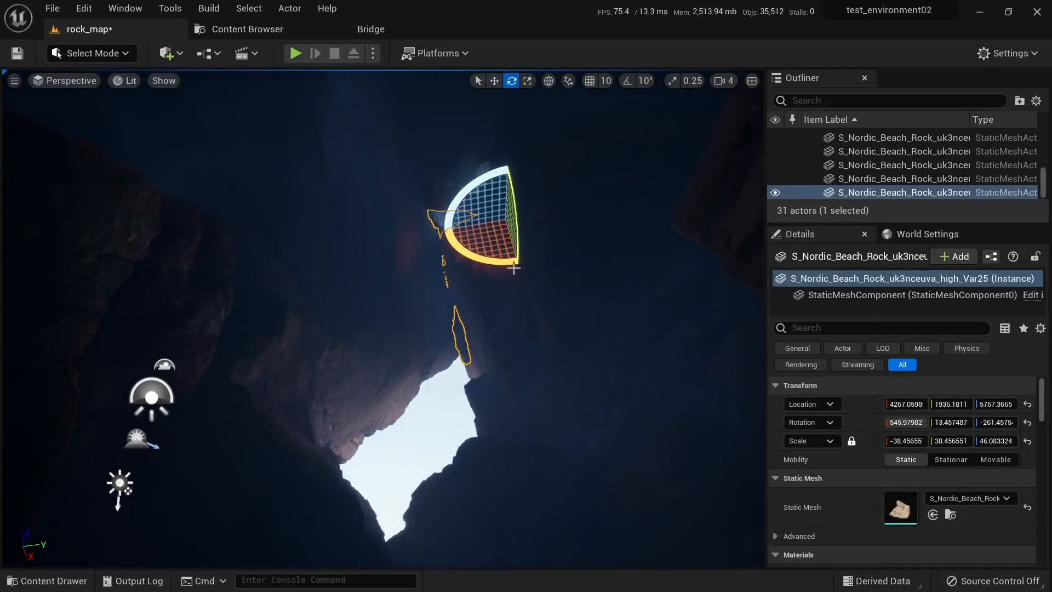
key("Escape")
Step: Duplicate the entrance-closing rock, turn the copy to Z rotation about -130° and raise it to about 2483 over the bright side gap
right_click_drag(498, 333, 274, 306)
right_click_drag(498, 268, 462, 298)
left_click(419, 262)
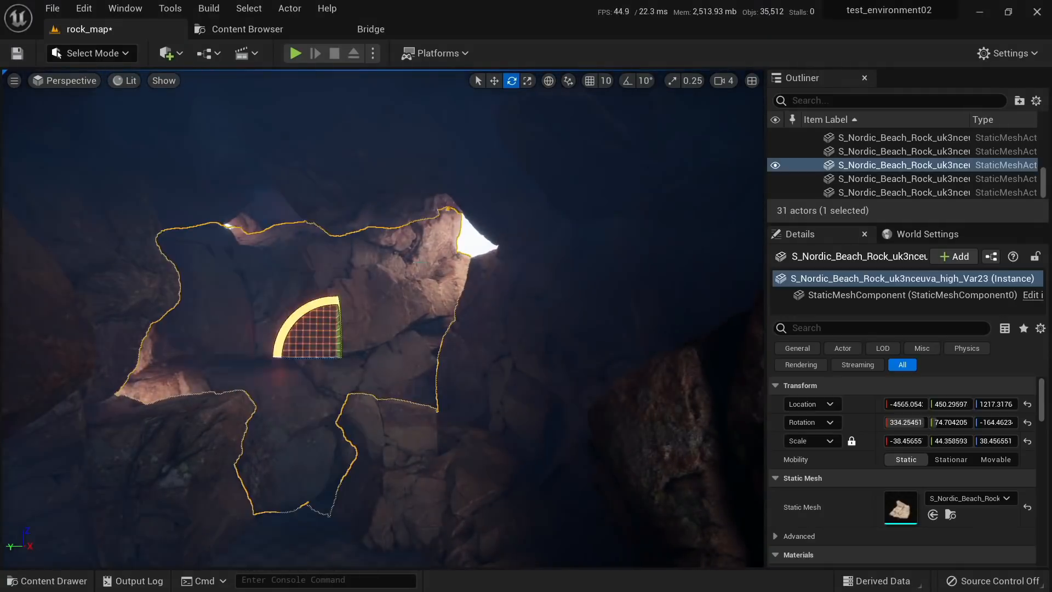
mouse_move(323, 354)
right_mouse_down()
mouse_move(301, 357)
mouse_move(339, 349)
right_mouse_up()
left_click_drag(365, 360, 463, 359, "alt")
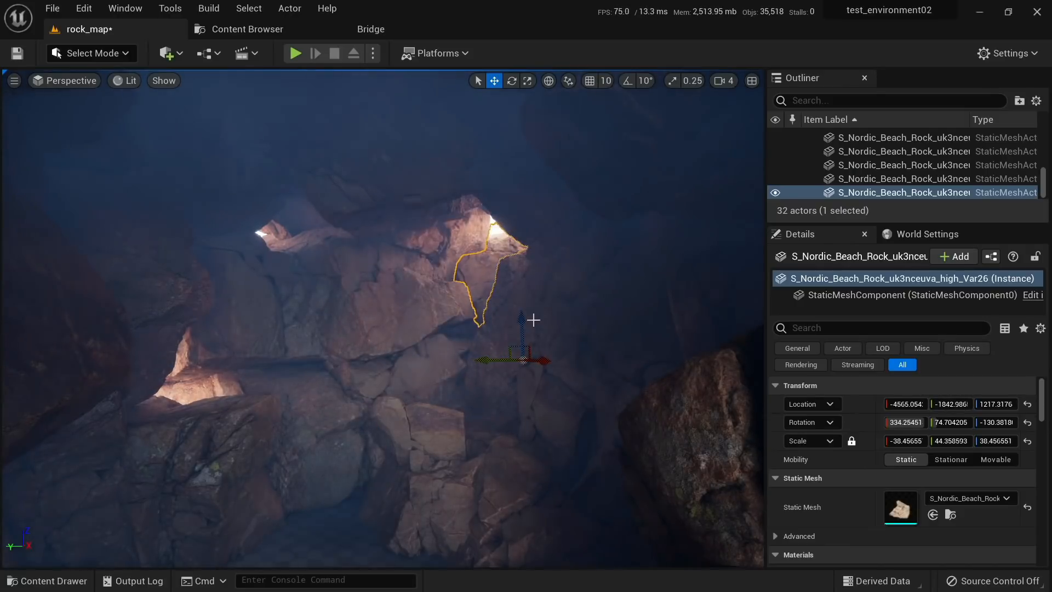
right_click_drag(533, 319, 544, 331)
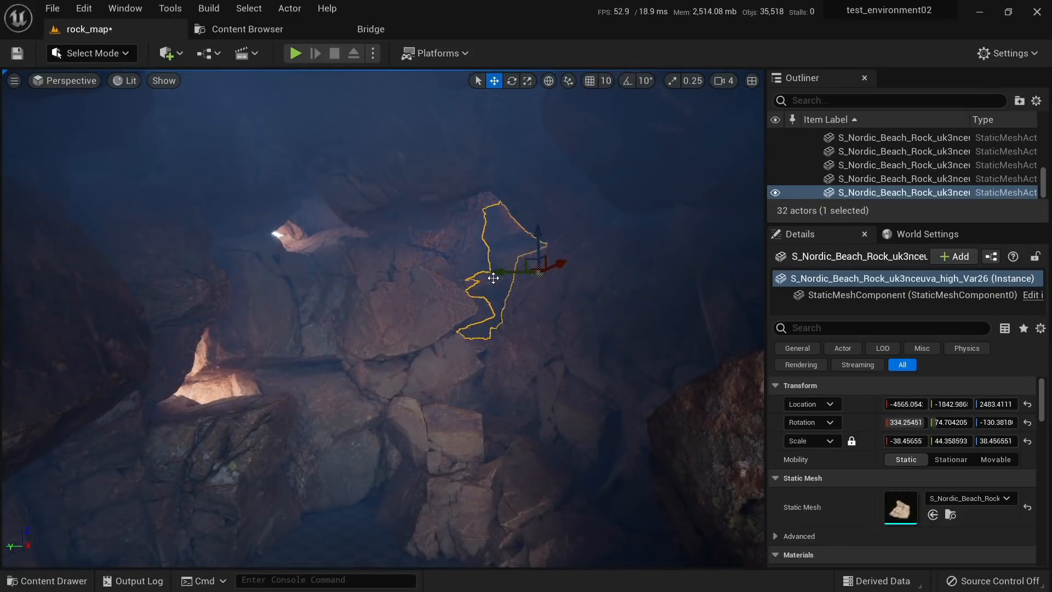
scroll(449, 274, "up", 5)
Step: Turn the original entrance-closing rock to Z rotation about -197° and shift it sideways to Y about 2013
right_click_drag(283, 276, 257, 252)
left_click(283, 276)
key("e")
left_click_drag(465, 362, 359, 339)
key("w")
key("alt+3")
right_click_drag(359, 339, 444, 375)
key("d")
key("alt+4")
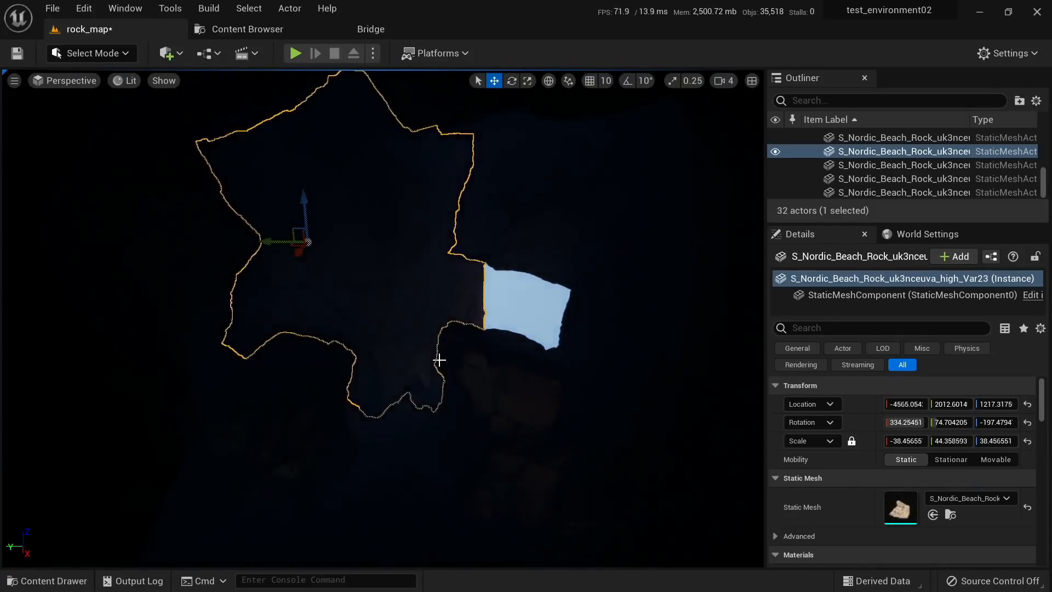
Step: In Unlit view, duplicate the entrance rock, rotate the copy to Z about -315° over the remaining hole, and return to Lit view
key("alt+3")
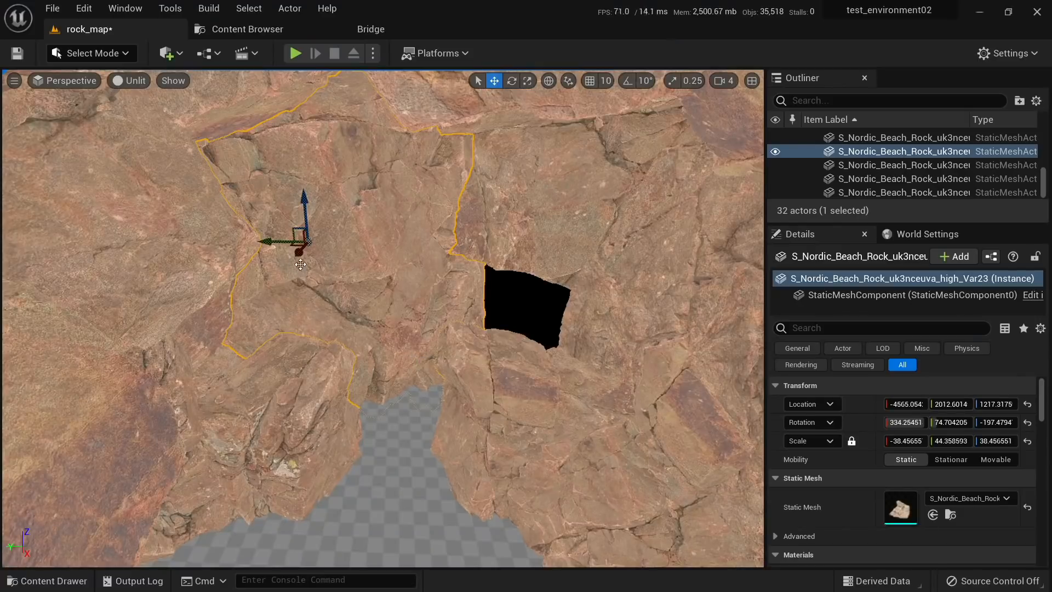
right_click_drag(383, 317, 379, 345)
left_click_drag(344, 209, 373, 197, "alt")
left_click_drag(275, 199, 390, 276)
left_click_drag(369, 313, 410, 300)
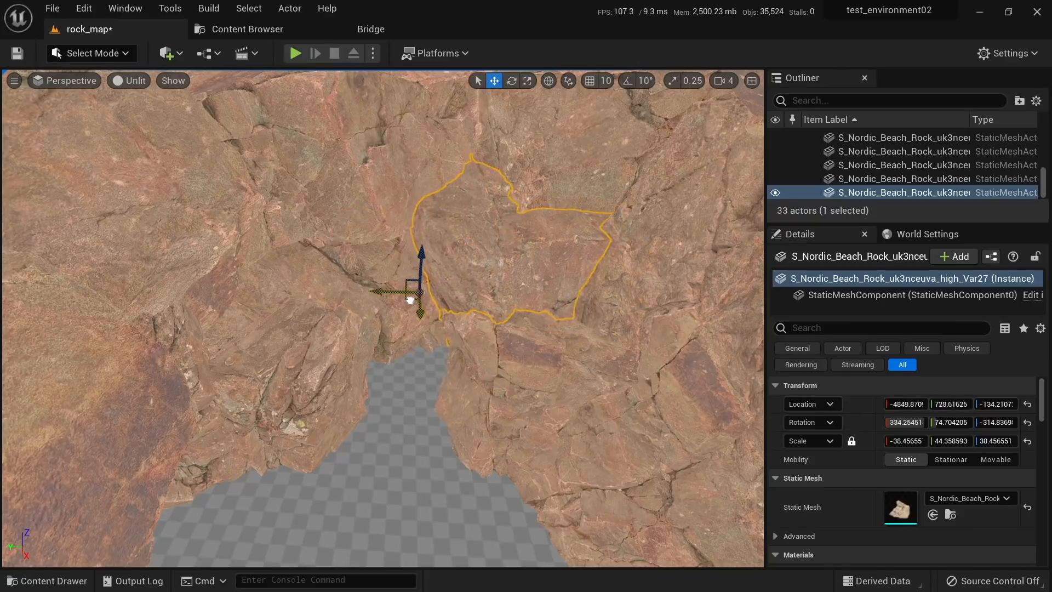
key("alt+4")
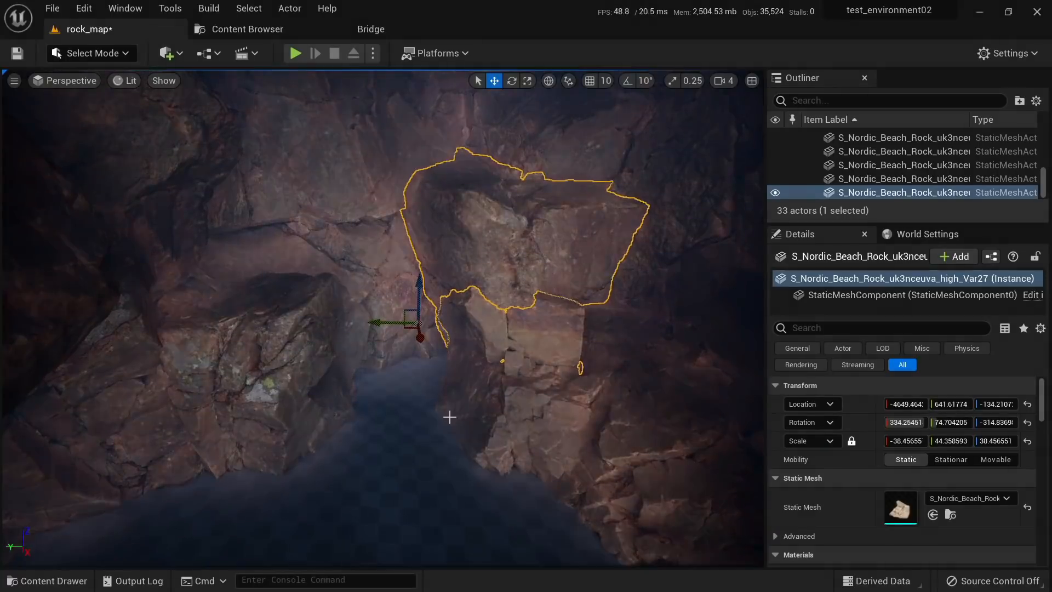
Step: Play the level from the canyon floor, run the character toward the sky opening to check the enclosed space, and stop playing
right_click(412, 448)
left_click(424, 438)
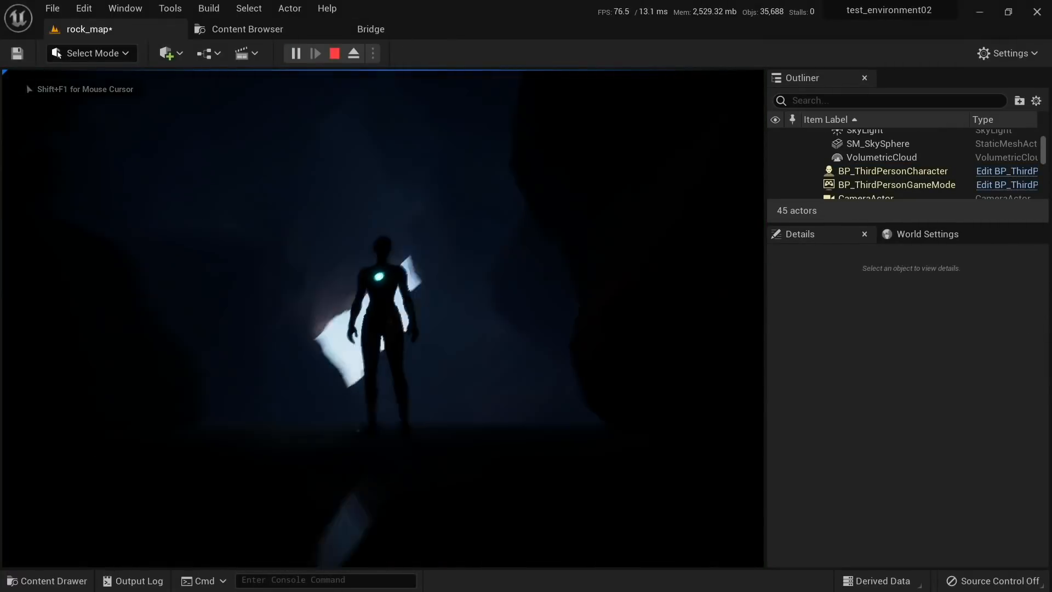
key("w")
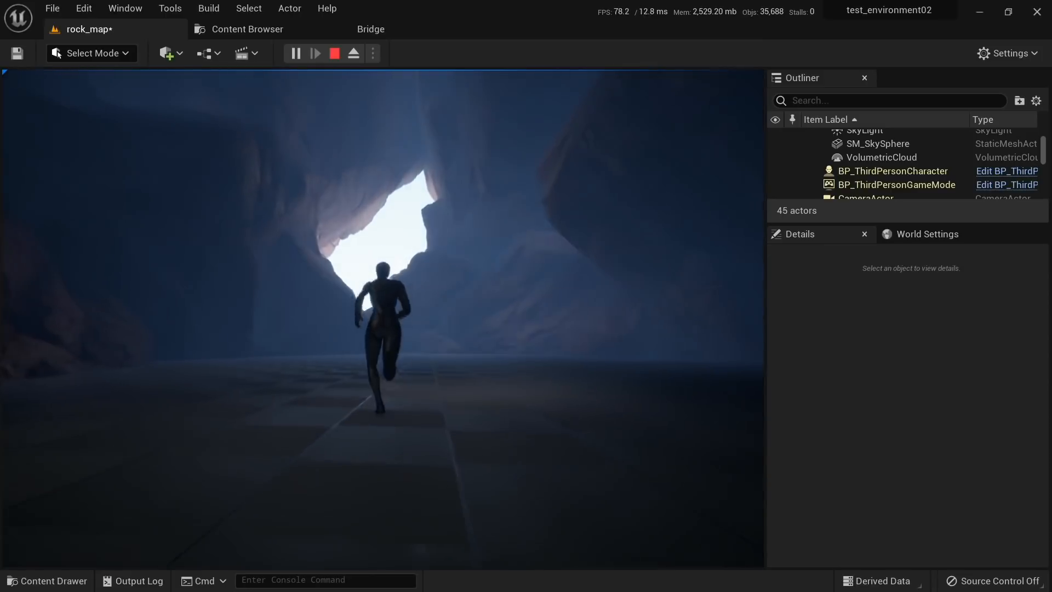
key("w")
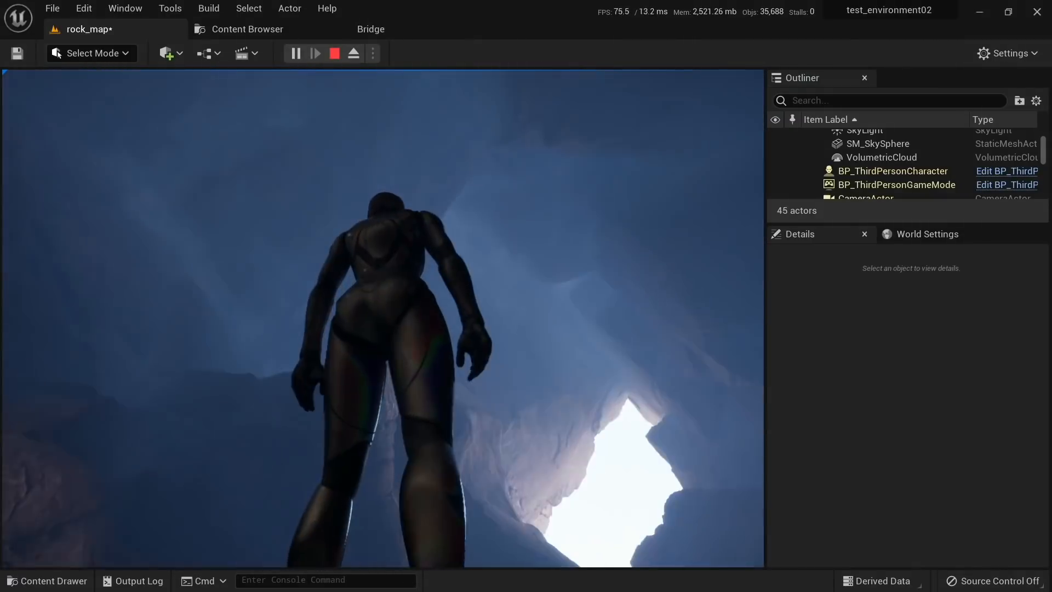
key("w")
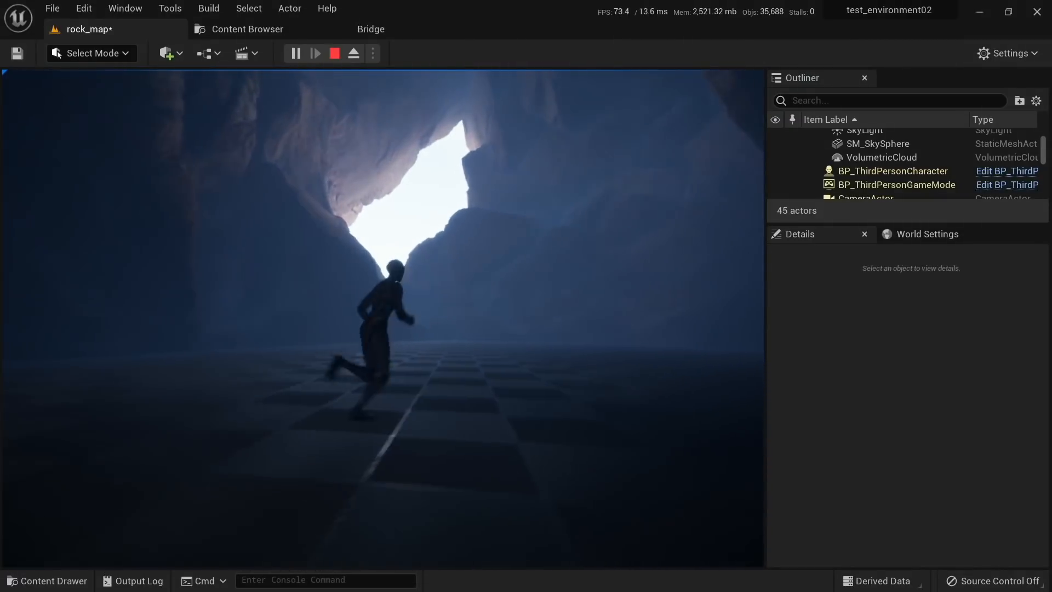
key("Escape")
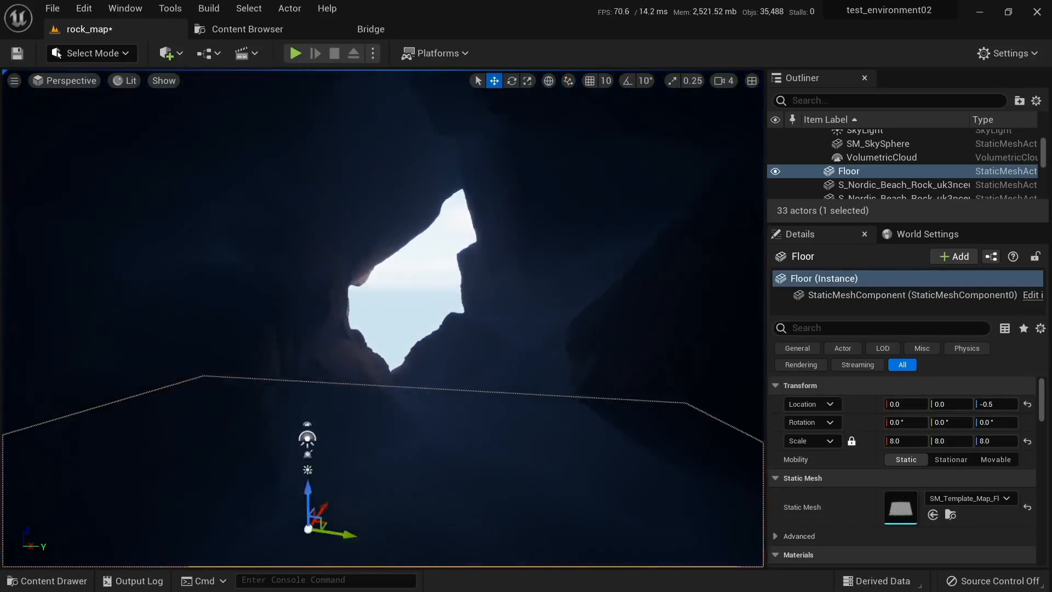
Step: Find the DirectionalLight by searching the Outliner for "direc" and aim the sun through the sky opening, at about -23° Y and 170° Z rotation
right_click_drag(384, 317, 497, 352)
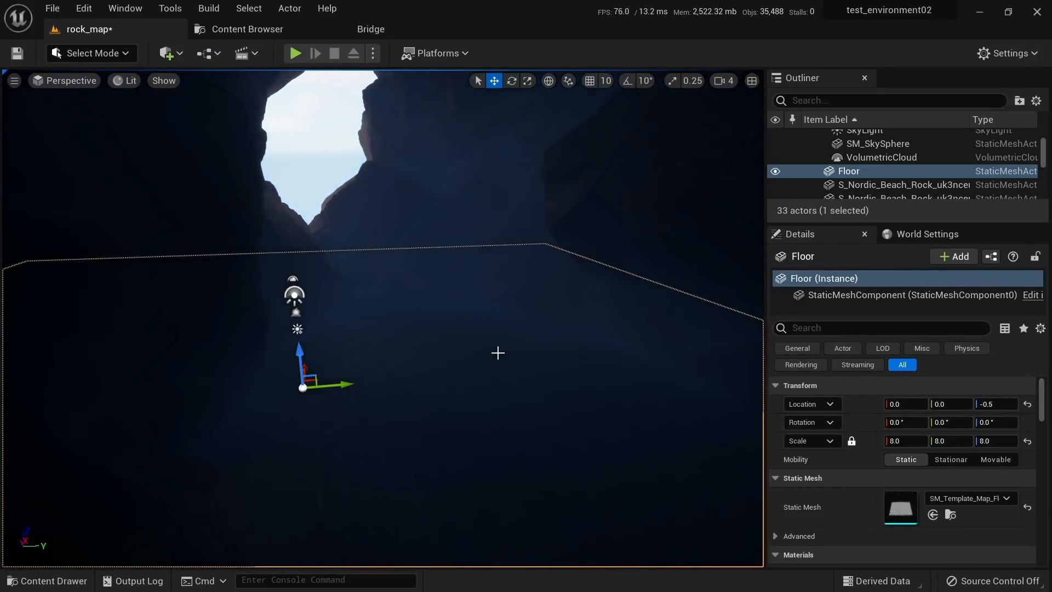
right_click_drag(419, 295, 388, 219)
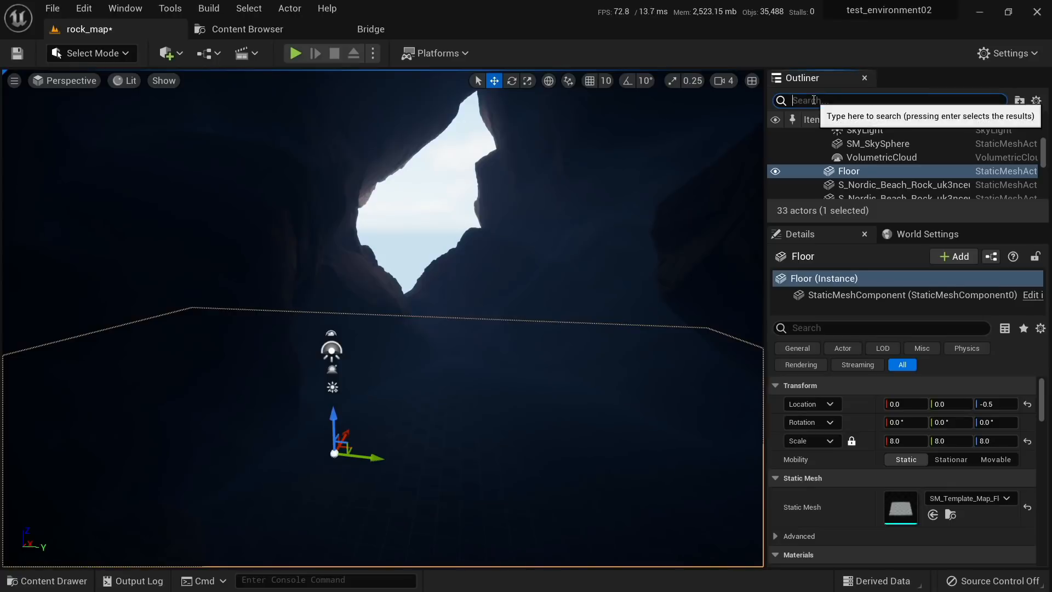
type("di")
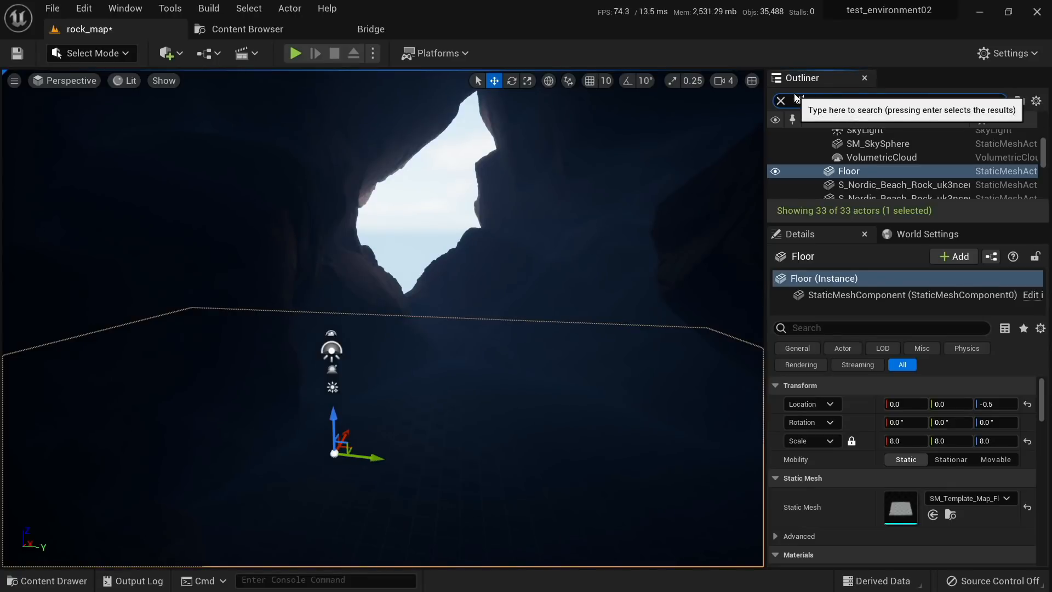
type("rec")
left_click(867, 160)
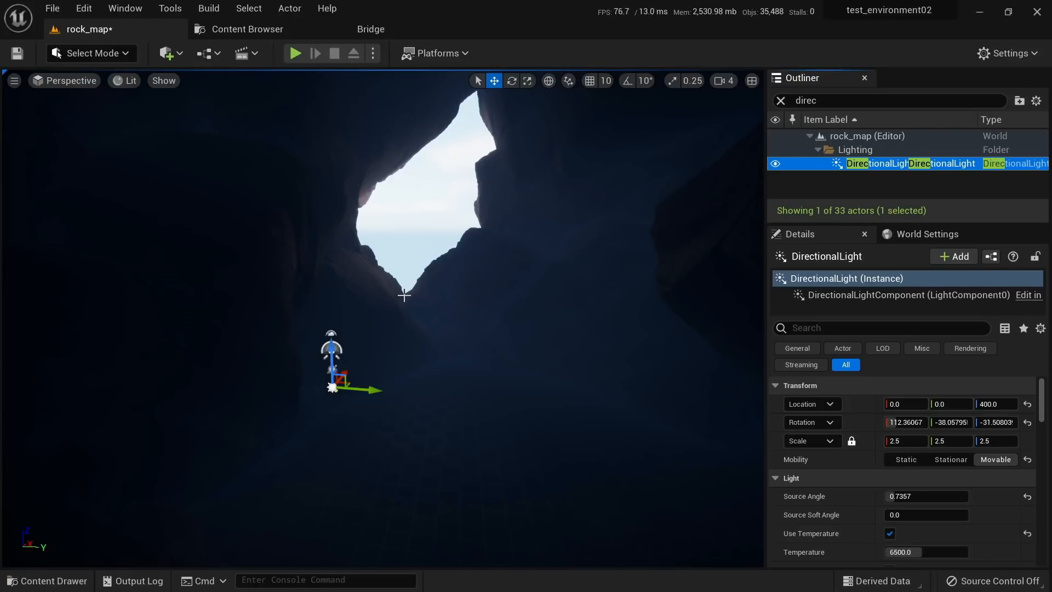
right_click_drag(390, 284, 395, 277)
key("ctrl+l")
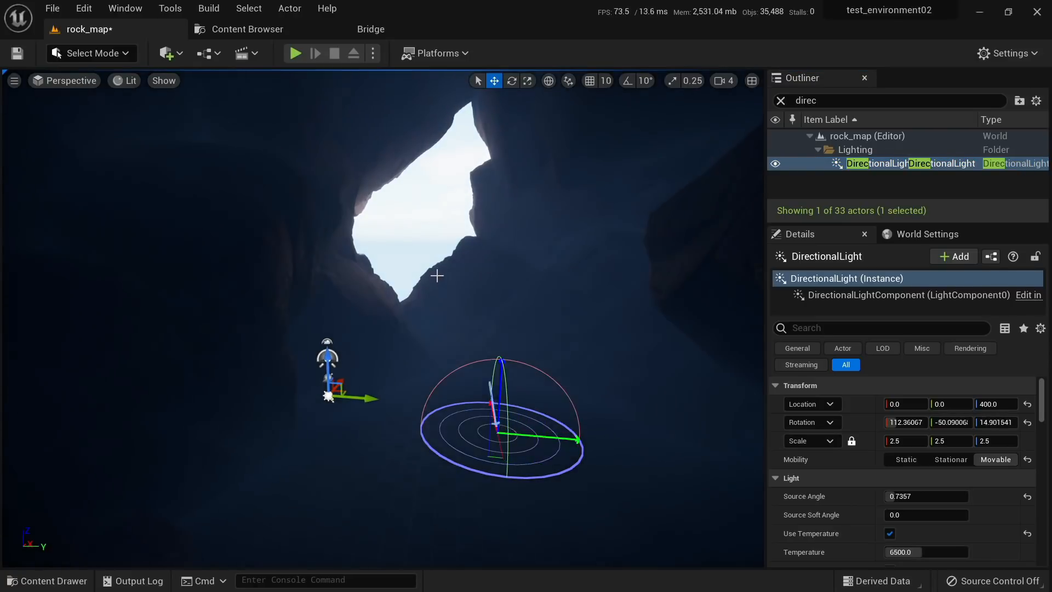
key("ctrl+l")
key("ctrl+l")
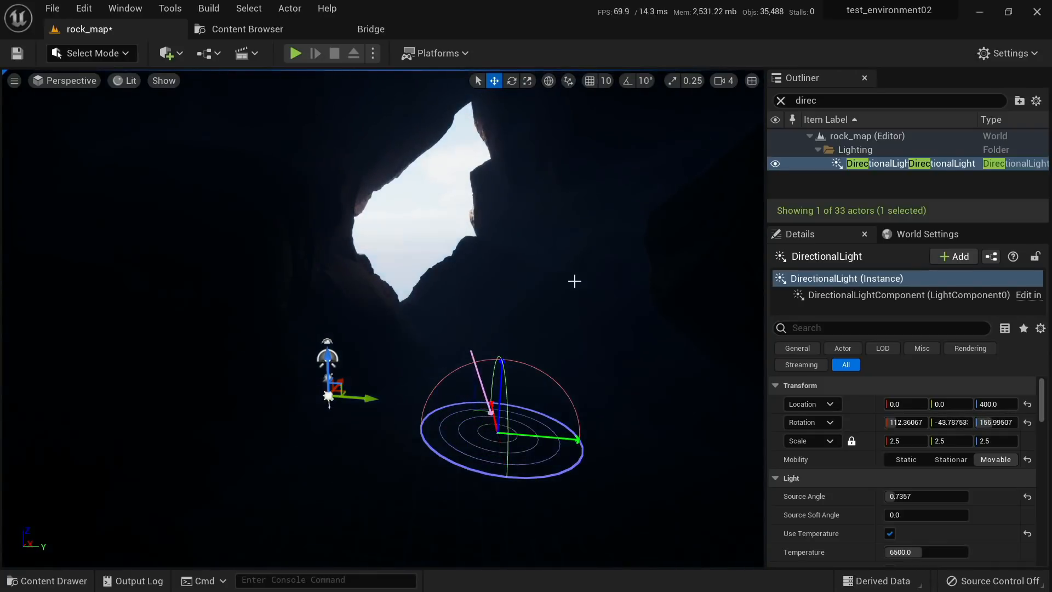
key("ctrl+l")
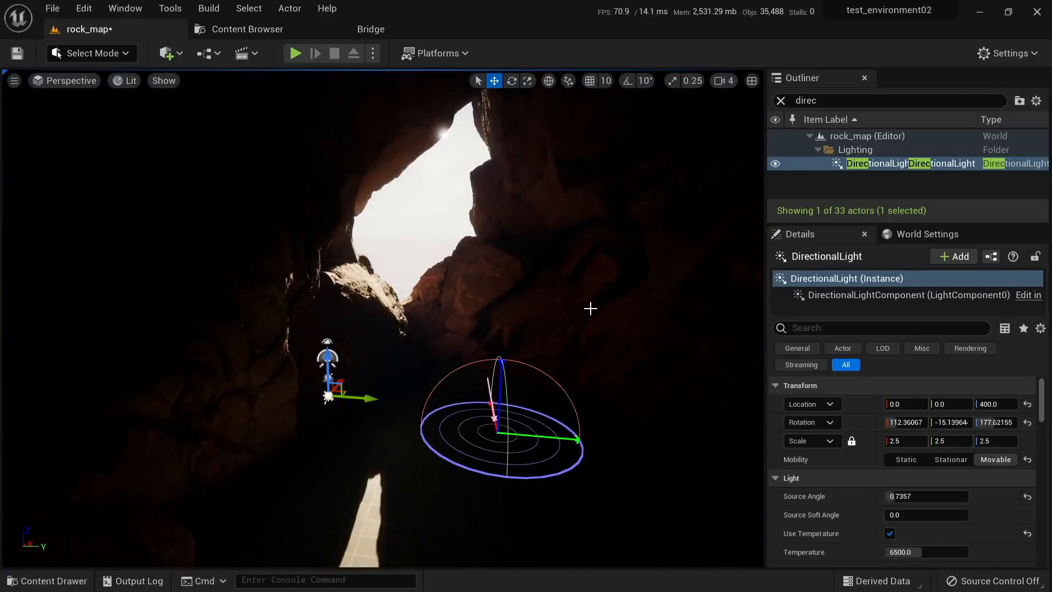
key("ctrl+l")
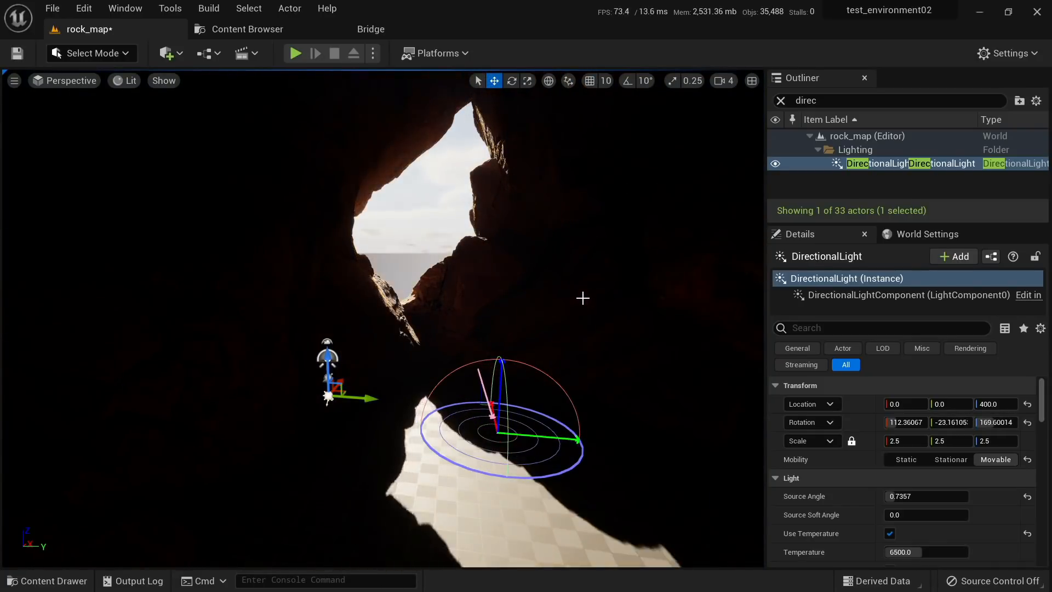
Step: Raise the rock hanging over the upper edge of the sky opening to a Z location of about 5375
right_click_drag(582, 300, 539, 278)
left_click(391, 224)
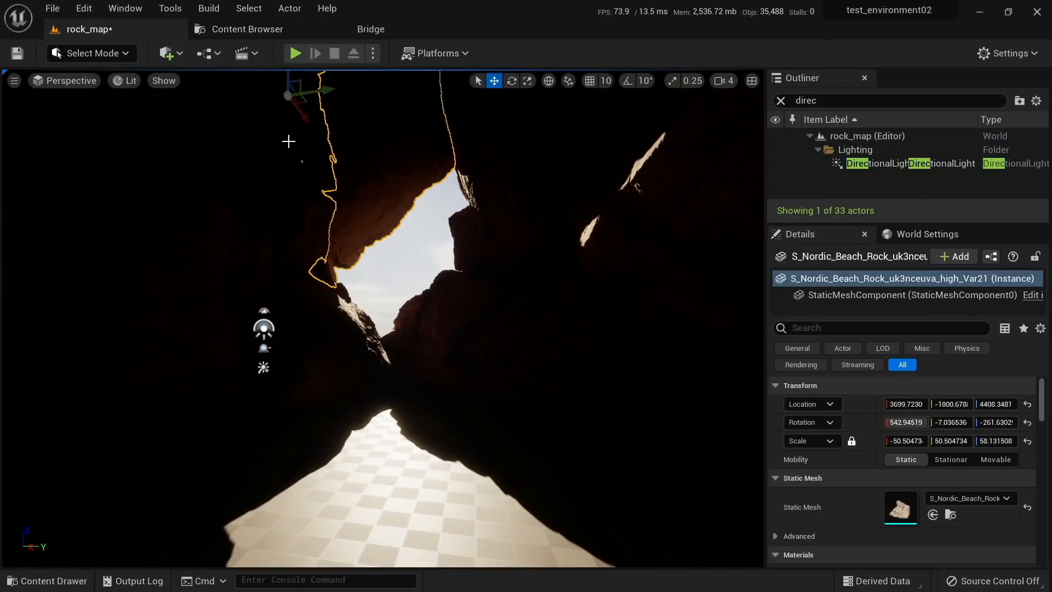
right_click_drag(293, 131, 296, 112)
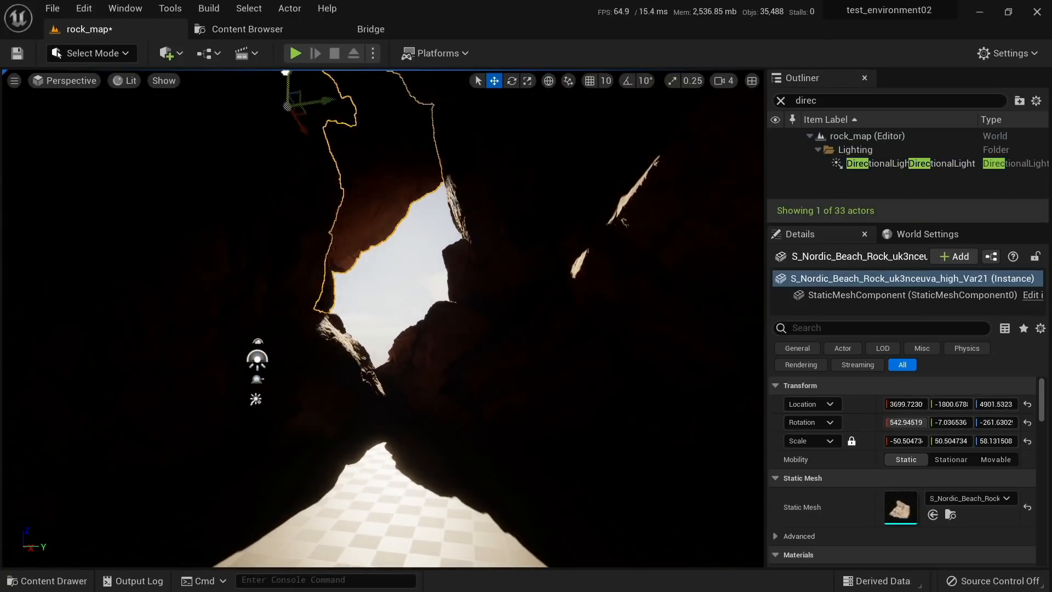
left_click_drag(286, 75, 288, 52)
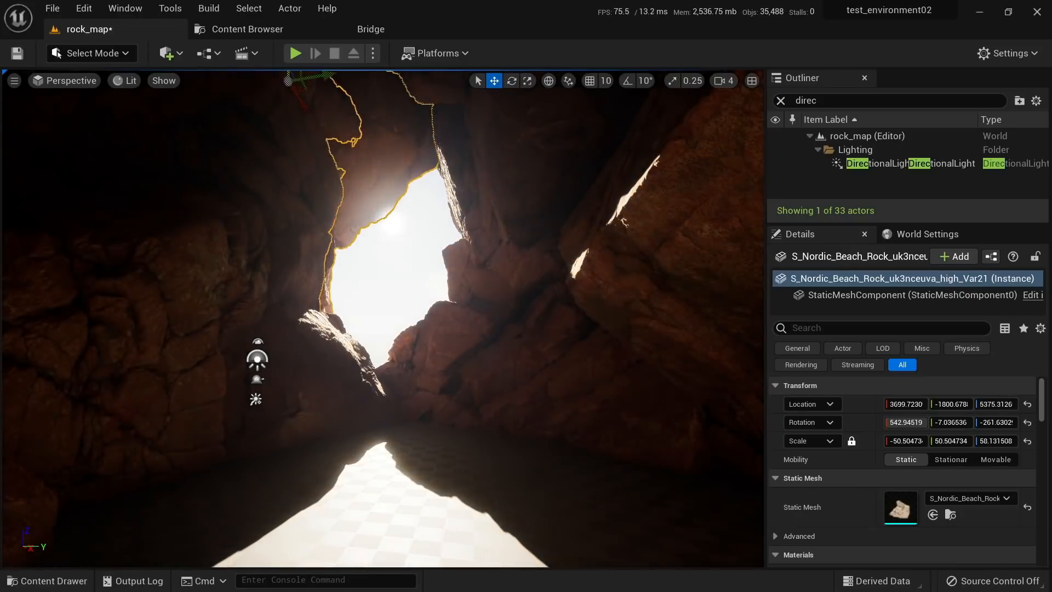
Step: Rotate the large side-wall rock with the bright slits slightly to close those light gaps, and deselect it
right_click_drag(350, 219, 527, 260)
left_click(689, 257)
right_click_drag(689, 257, 762, 255)
key("e")
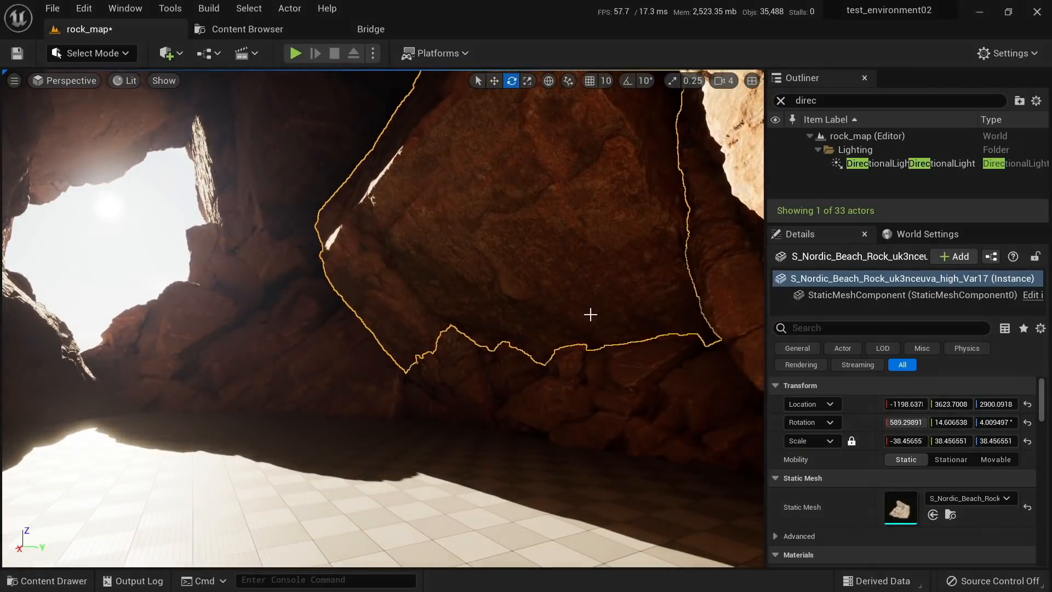
right_click_drag(589, 315, 581, 257)
left_click_drag(650, 157, 674, 166)
key("w")
key("Escape")
Step: Play the level from the canyon floor, run the character around the sunlit area to check the lighting, and stop playing
right_click_drag(471, 307, 378, 438)
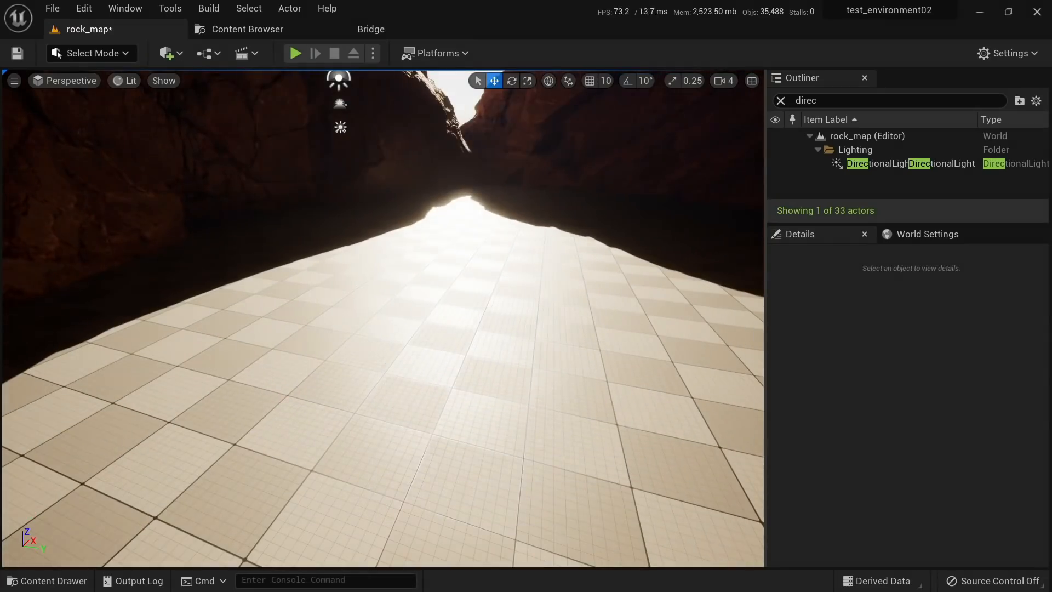
right_click(375, 485)
left_click(454, 475)
key("w")
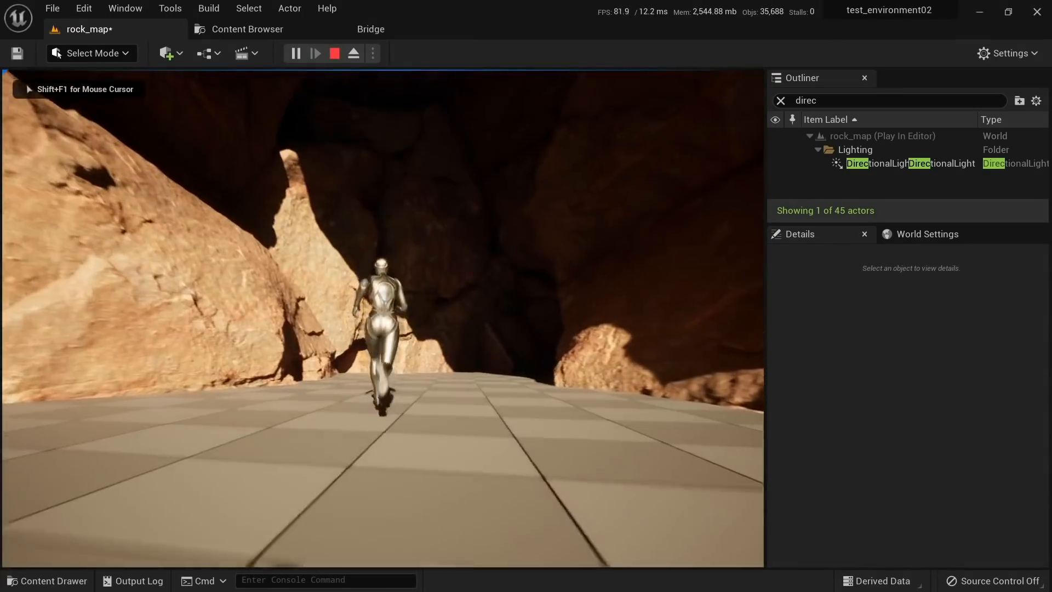
key("w")
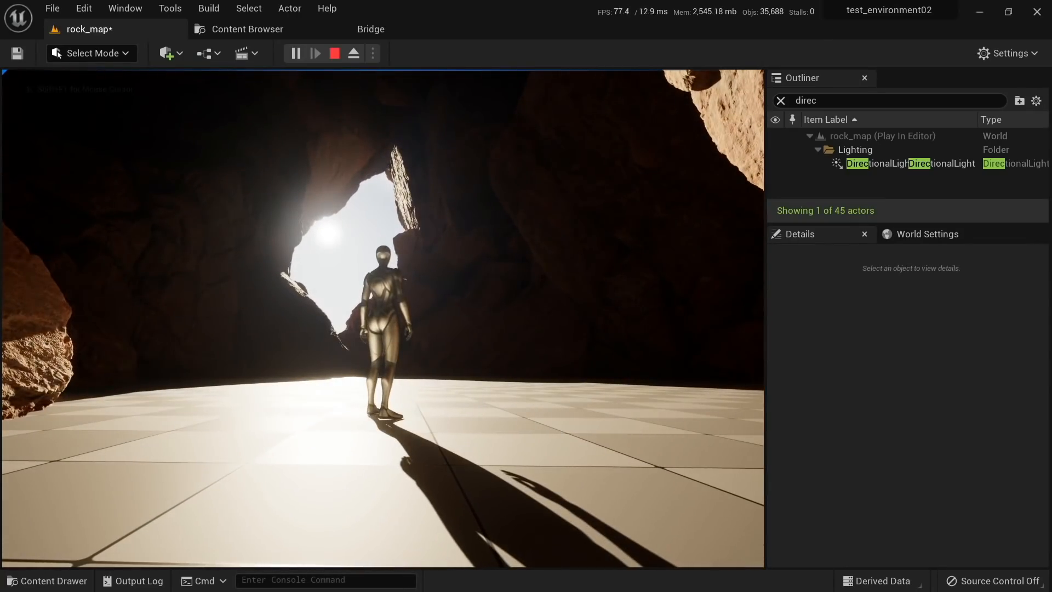
key("w")
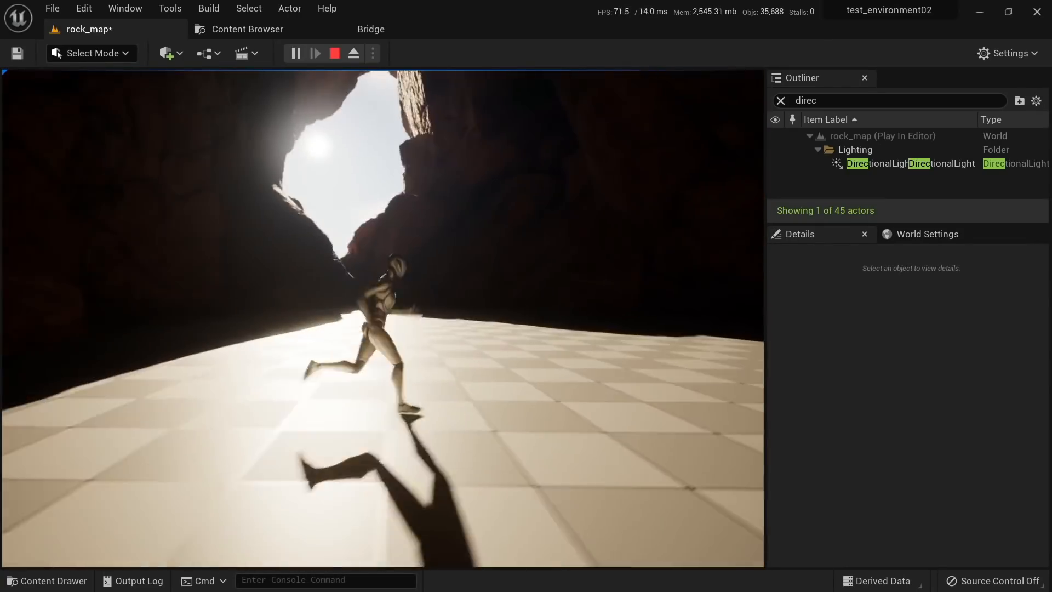
key("s")
key("a")
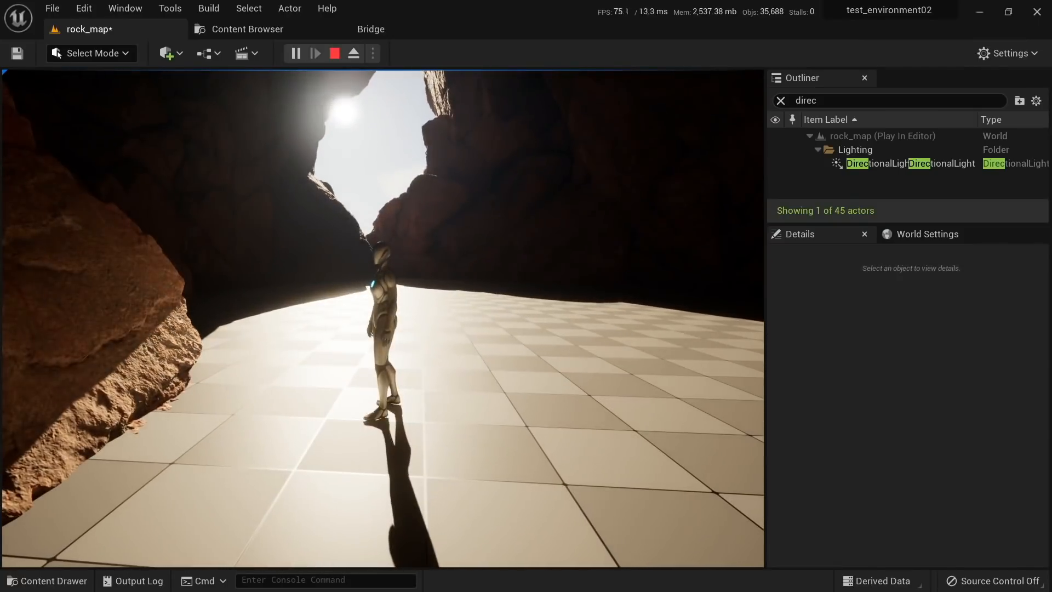
key("w")
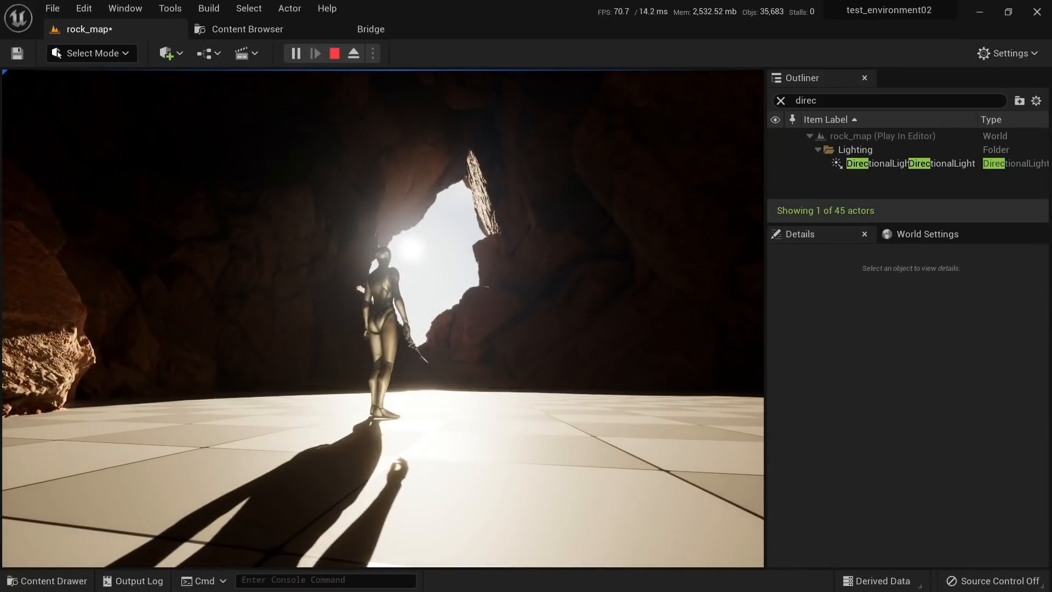
key("Escape")
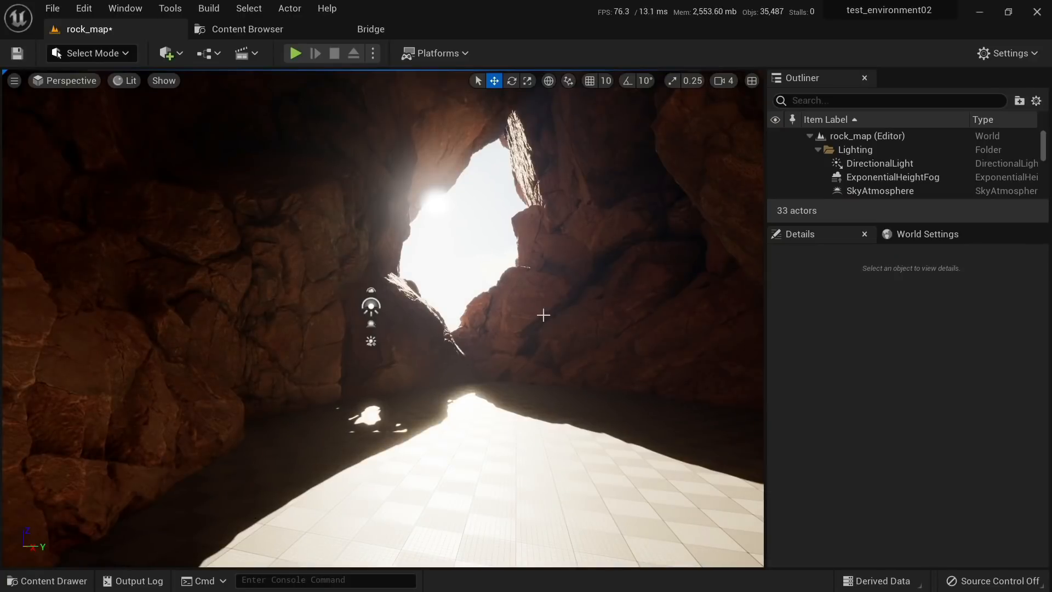
Step: Capture the viewport area as a screenshot, trace the sky opening's outline on it in red, and discard the capture
right_click_drag(543, 315, 543, 315)
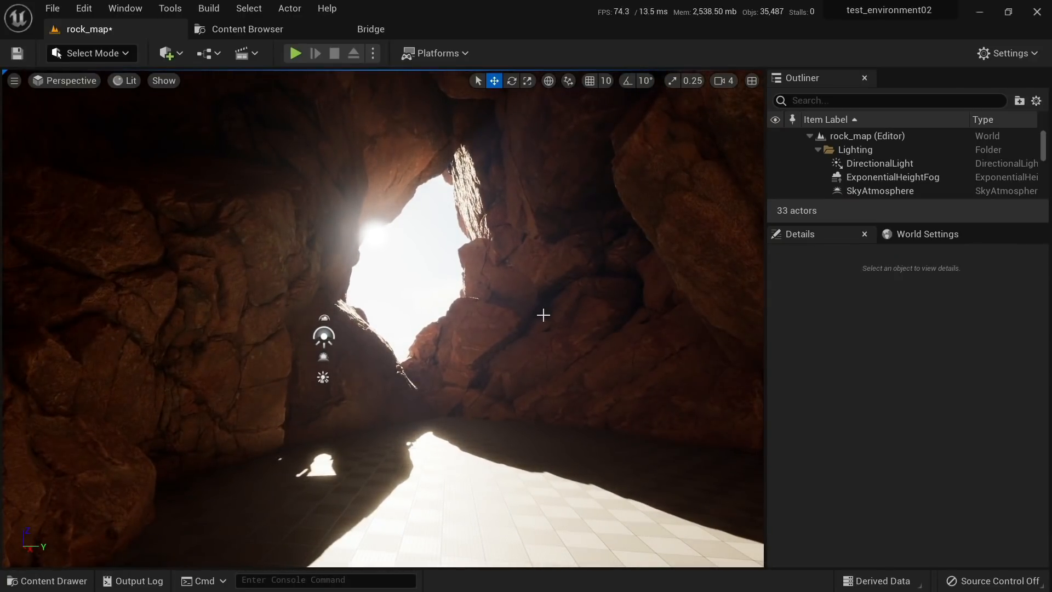
right_click_drag(404, 217, 403, 217)
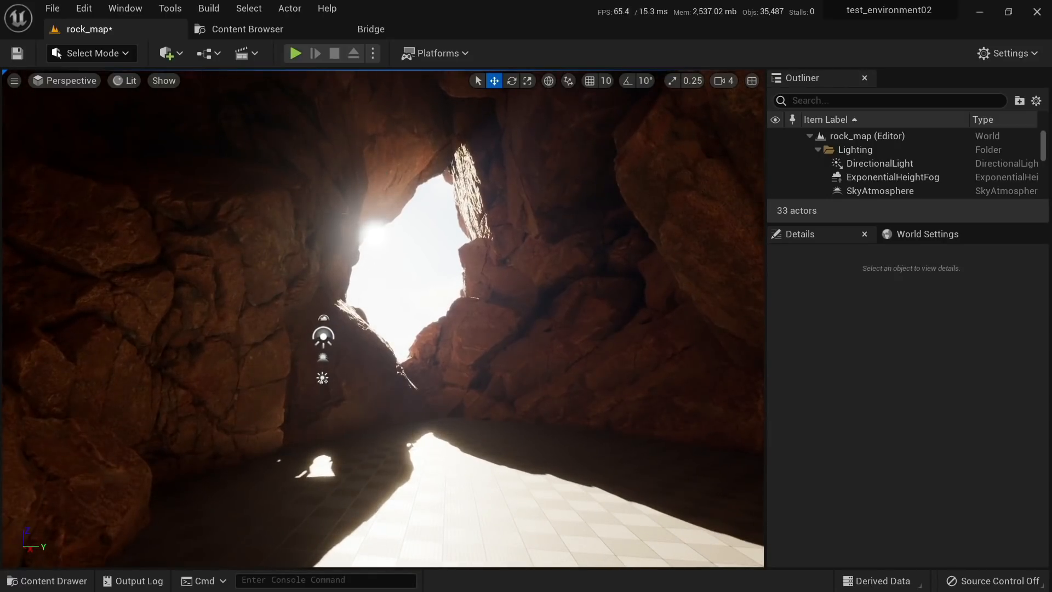
right_click_drag(425, 308, 425, 307)
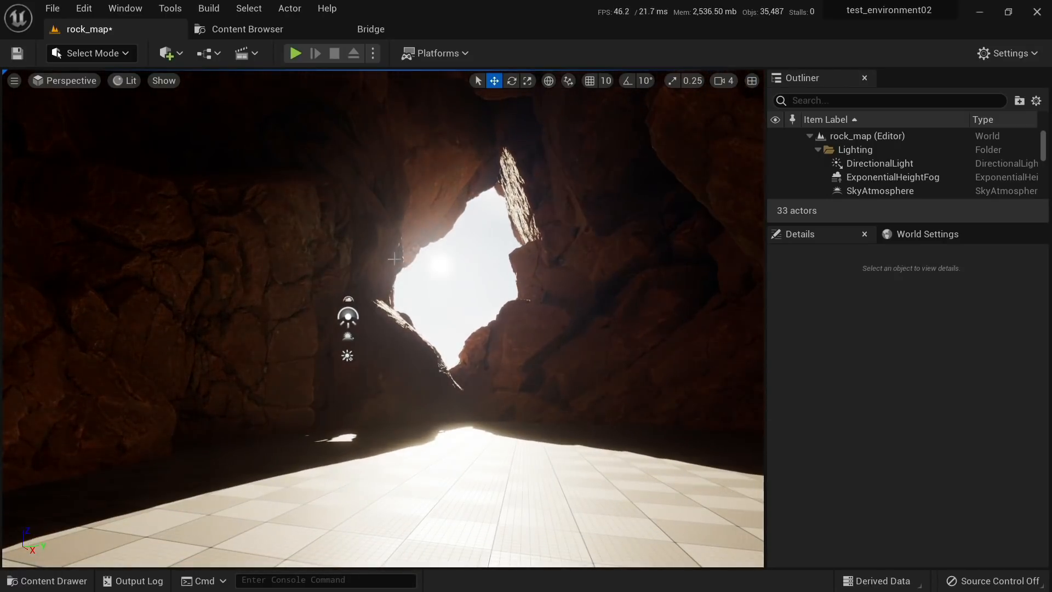
key("Print")
left_click_drag(11, 47, 807, 546)
mouse_move(442, 362)
left_mouse_down()
mouse_move(472, 332)
mouse_move(442, 361)
left_mouse_up()
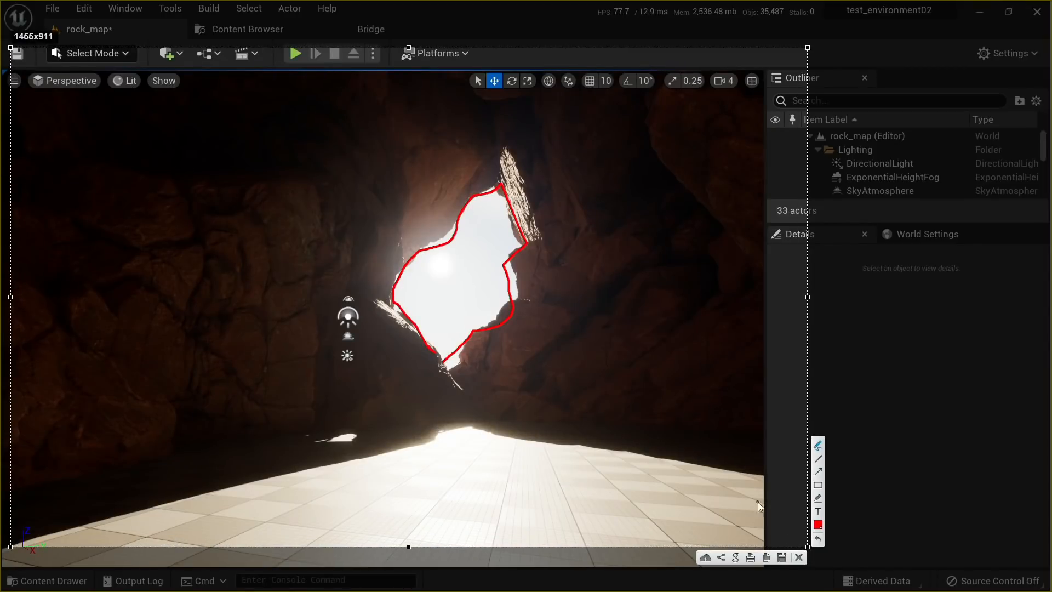
left_click(799, 557)
Step: Re-aim the sun so its light enters the opening at an angle, casting a diagonal beam across the floor and lighting the rock edges
mouse_move(482, 210)
right_mouse_down()
mouse_move(515, 225)
mouse_move(482, 210)
right_mouse_up()
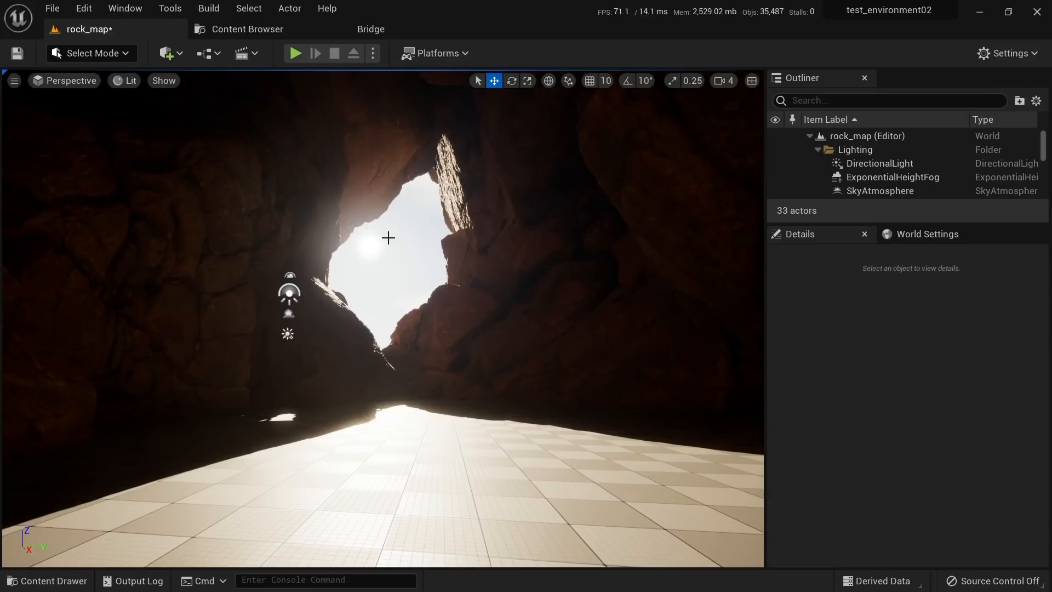
key("ctrl+l")
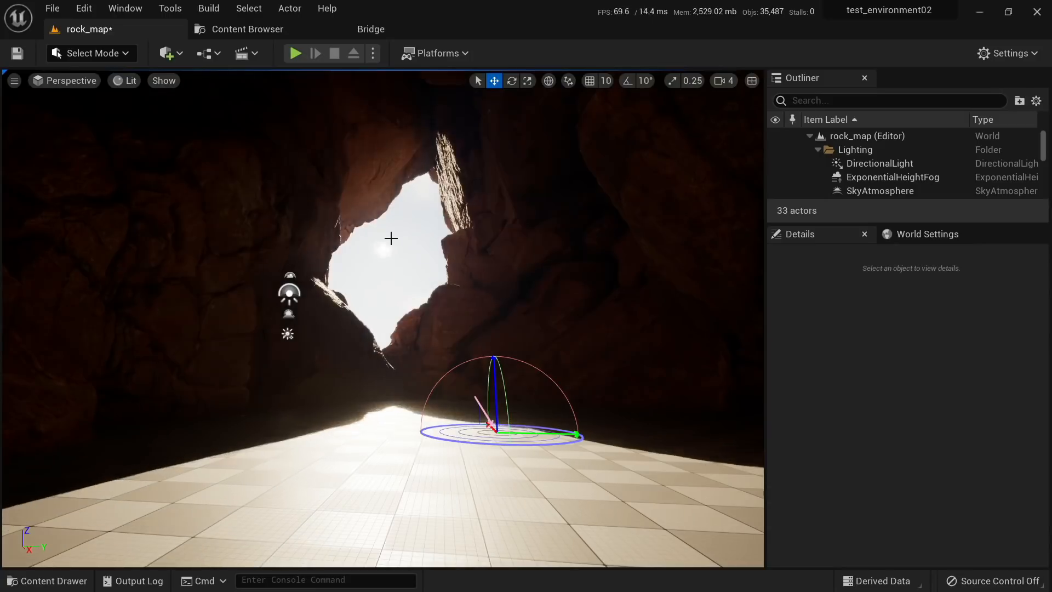
key("ctrl+l")
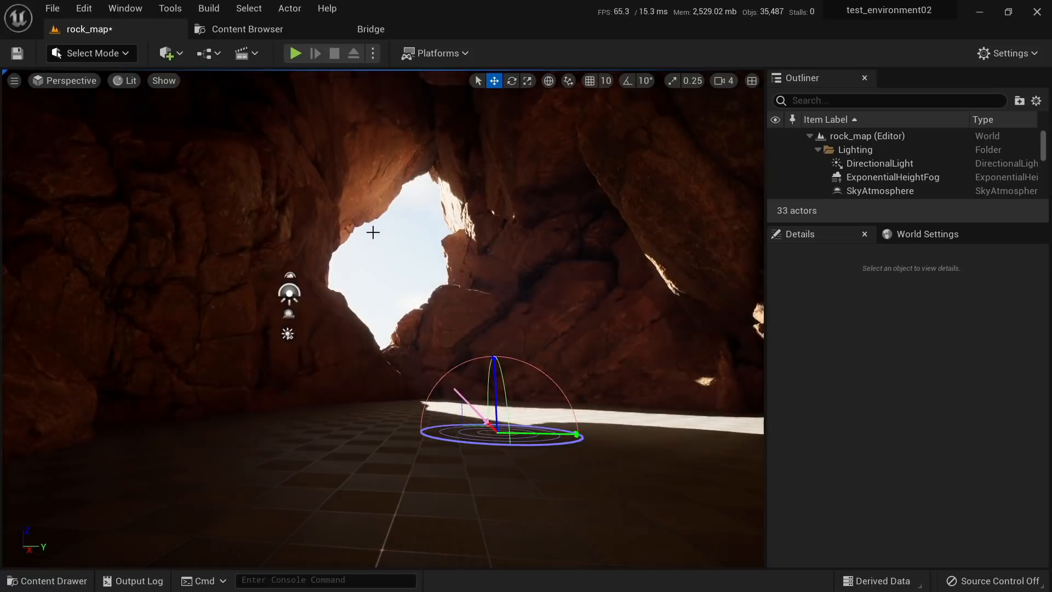
key("ctrl+l")
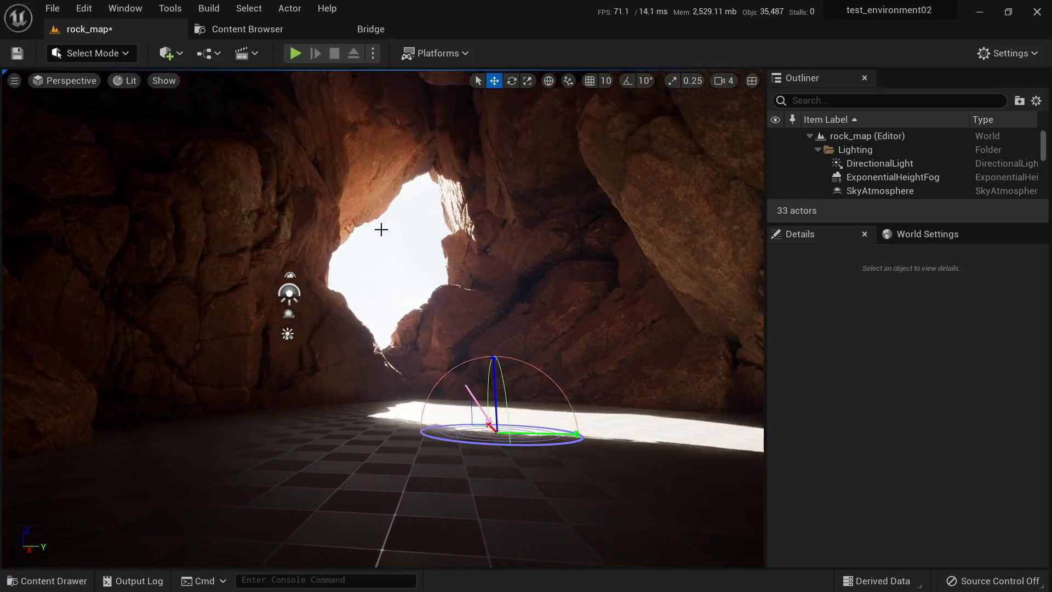
key("ctrl+l")
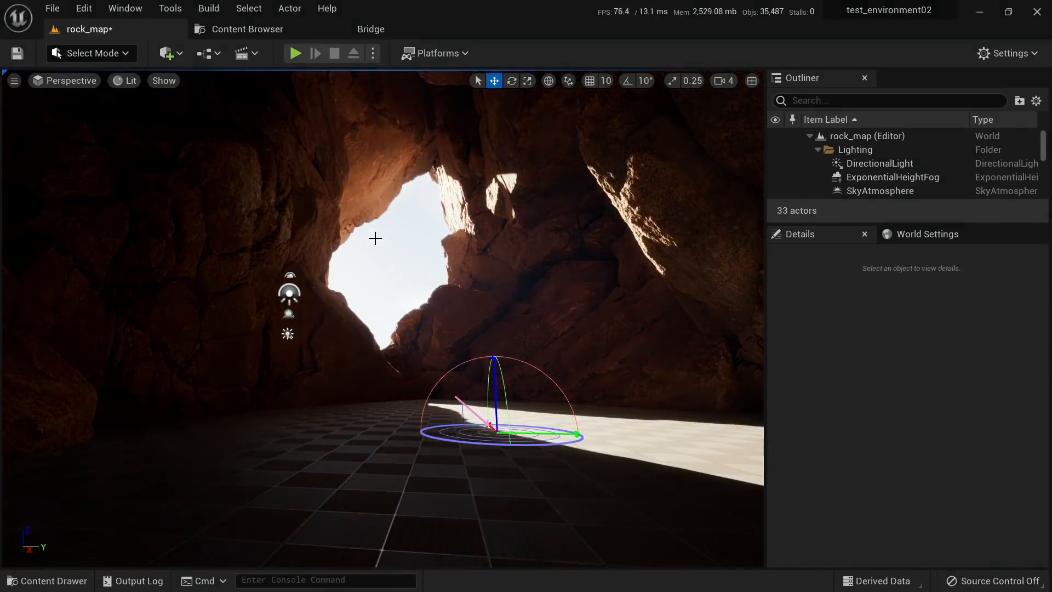
key("ctrl+l")
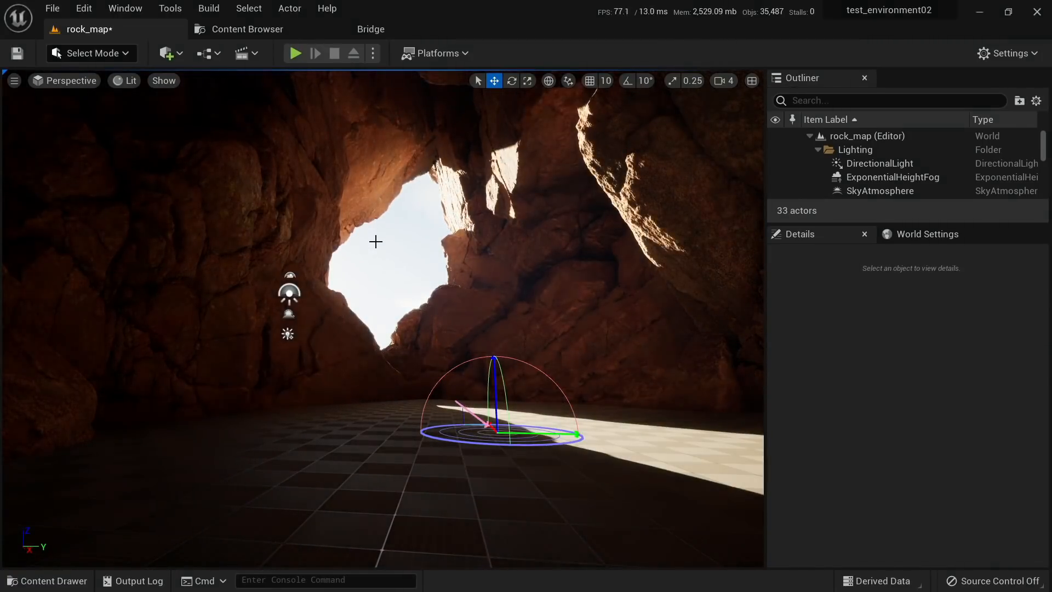
mouse_move(375, 242)
right_mouse_down()
mouse_move(432, 192)
mouse_move(432, 345)
mouse_move(257, 317)
mouse_move(334, 258)
mouse_move(375, 242)
right_mouse_up()
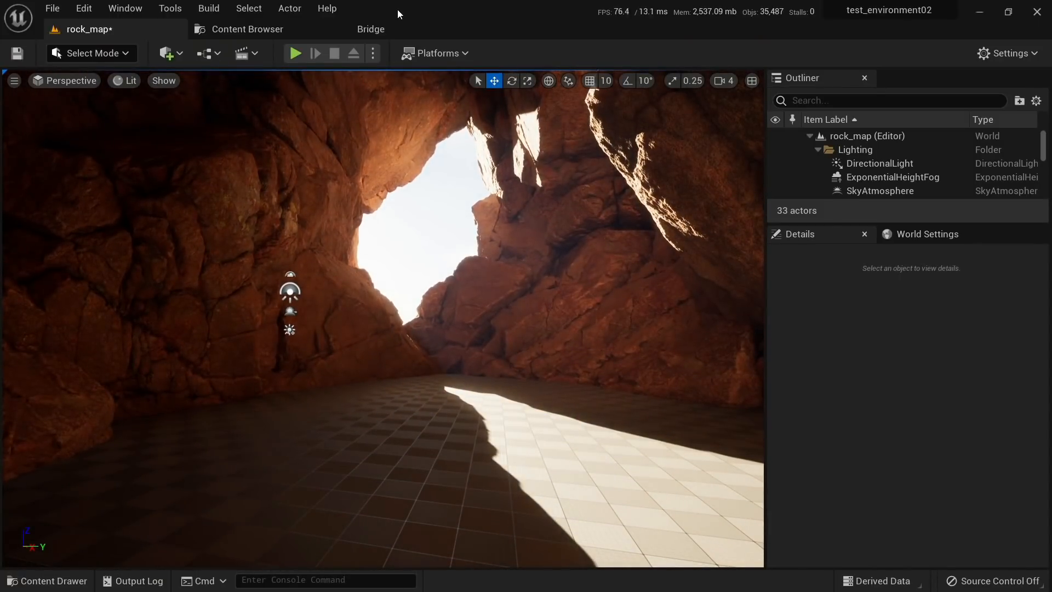
Step: Browse the downloaded Megascans rocks in Bridge and open the details of Large Nordic Coastal Cliff
left_click(371, 29)
scroll(465, 301, "up", 5)
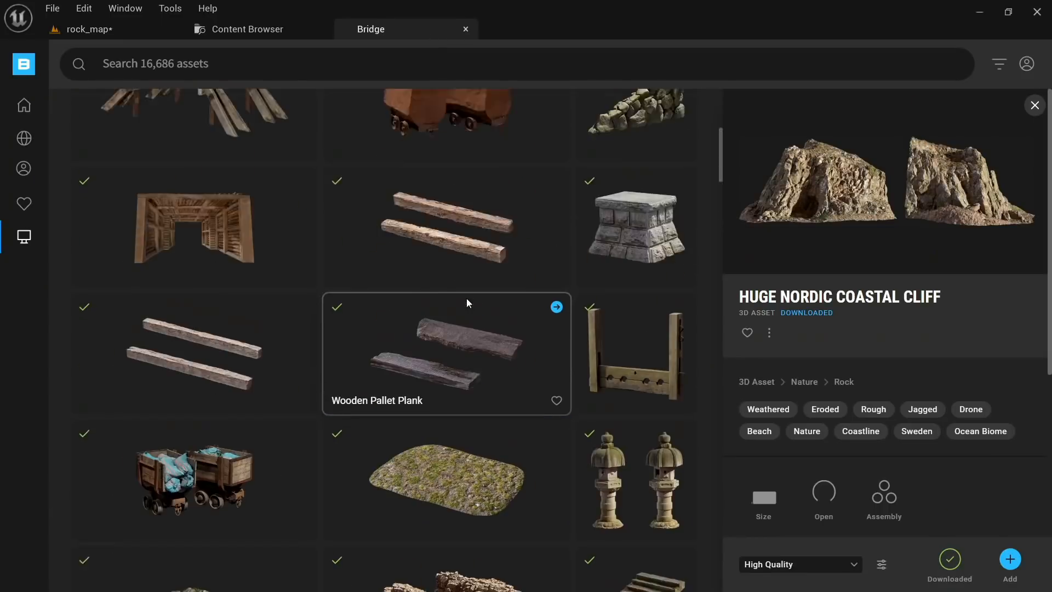
scroll(465, 298, "up", 3)
scroll(465, 298, "down", 6)
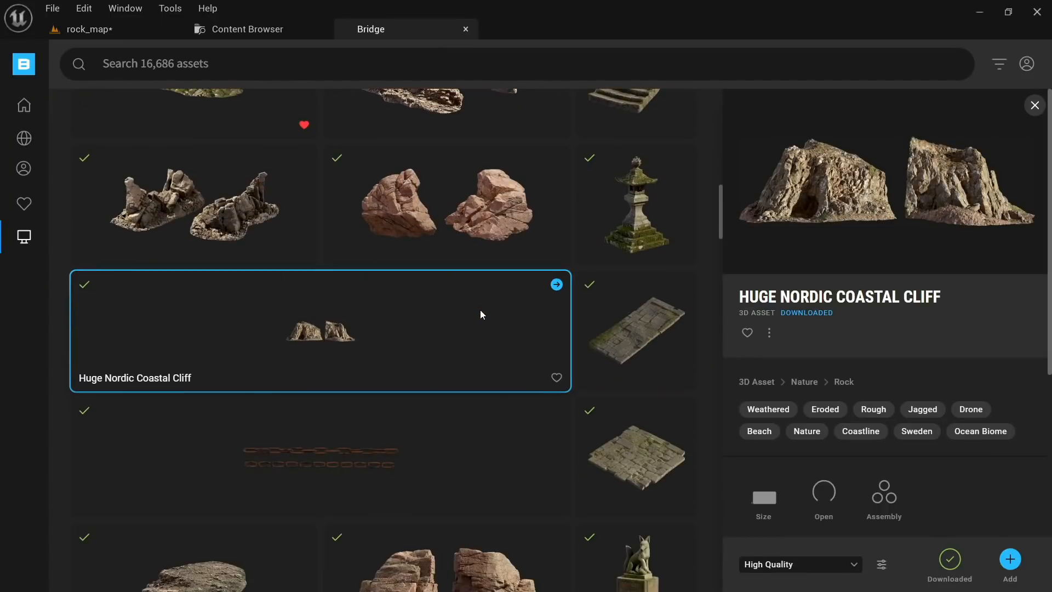
scroll(482, 316, "down", 5)
scroll(243, 344, "down", 1)
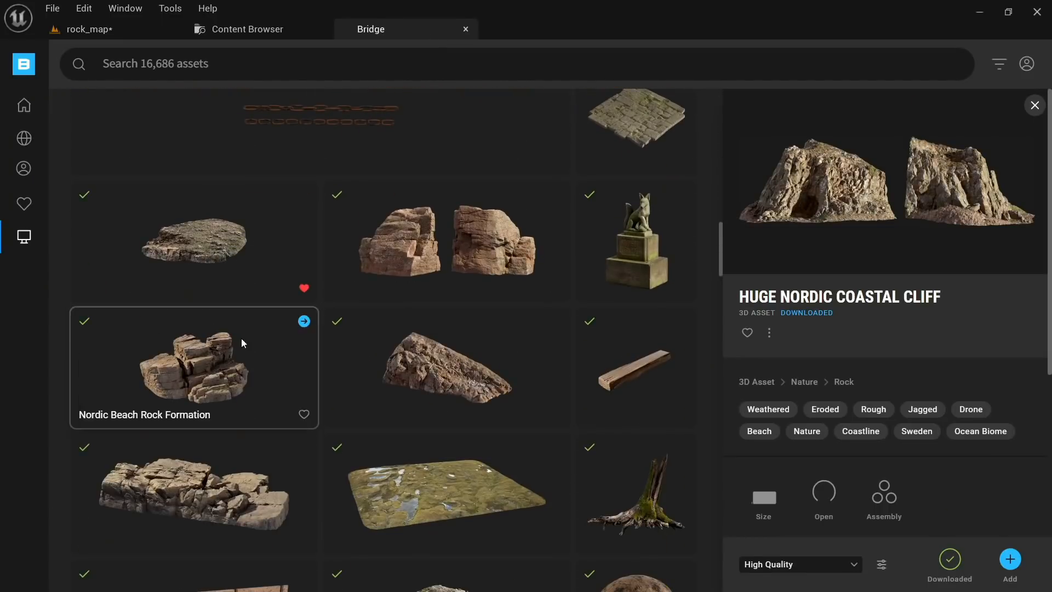
scroll(420, 370, "down", 1)
left_click(419, 370)
left_click(442, 300)
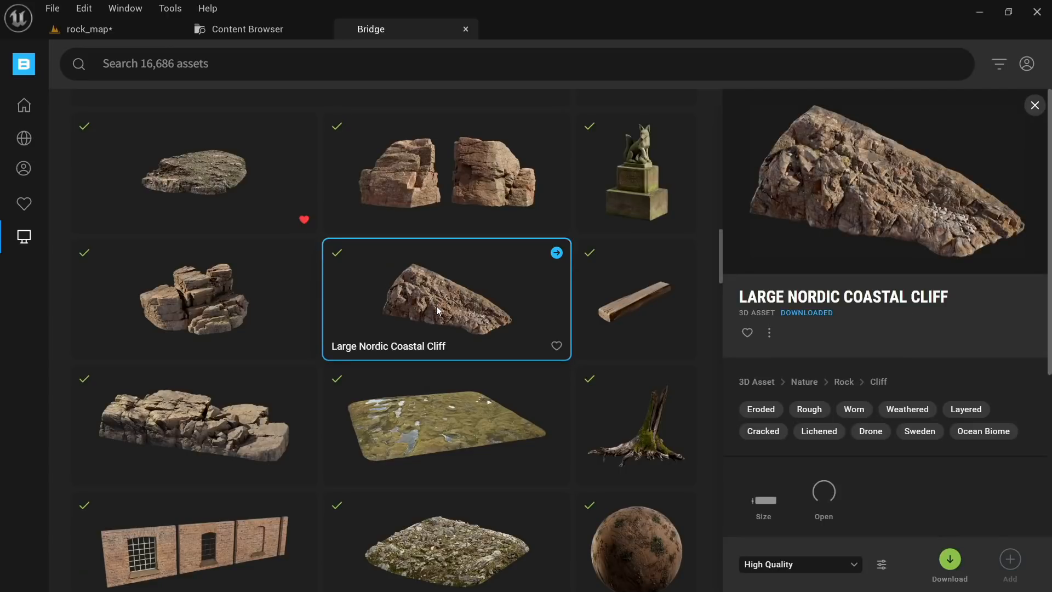
Step: Place the Large Nordic Coastal Cliff on the canyon floor, rotate it to about 148°, and inspect its mesh in wireframe
left_click(169, 439)
left_click_drag(465, 292, 326, 466)
key("e")
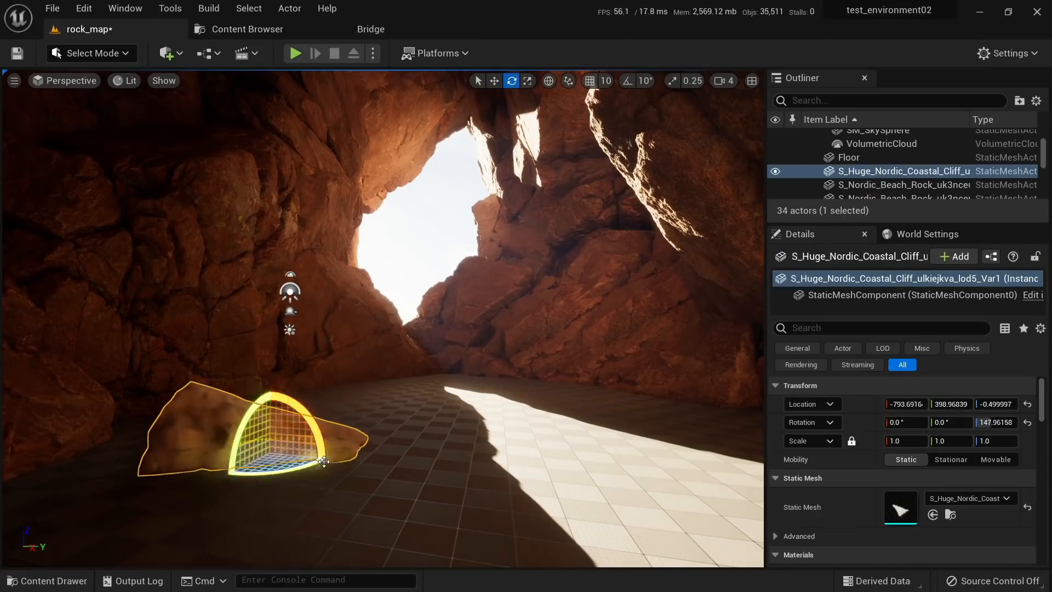
right_click_drag(325, 465, 252, 510)
right_click_drag(526, 438, 531, 465)
key("w")
key("alt+2")
key("w")
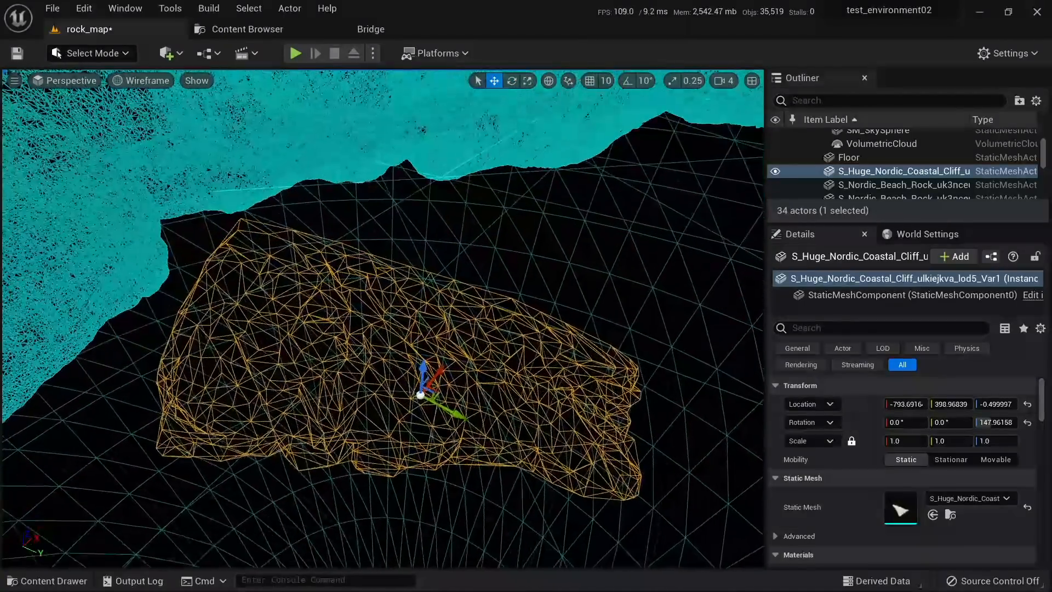
key("alt+4")
Step: Choose Nanite quality for the Large Nordic Coastal Cliff in Bridge and delete the low-detail cliff from the level
left_click(284, 29)
left_click(371, 30)
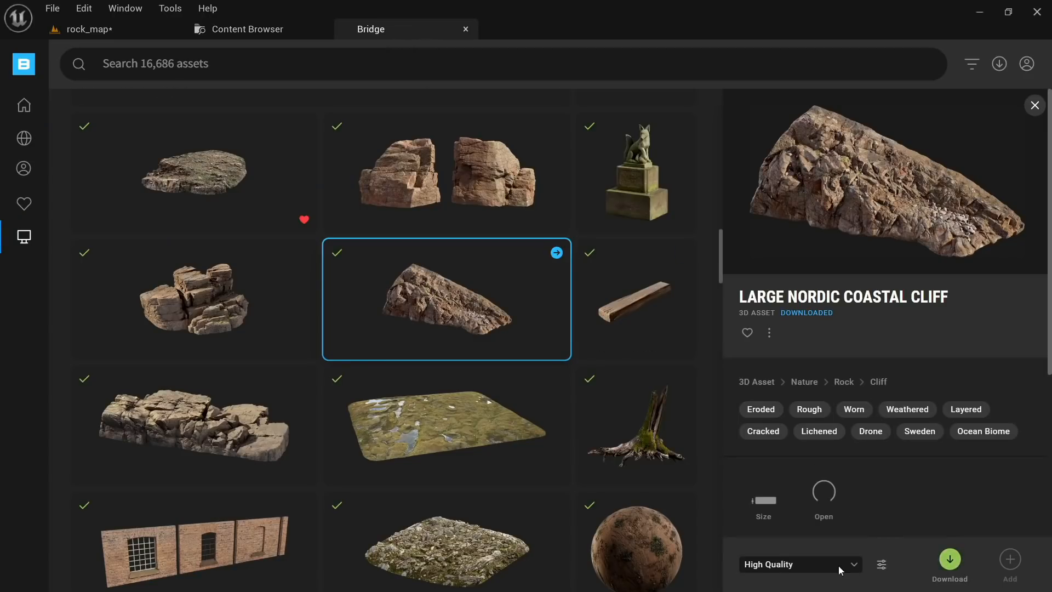
left_click(858, 564)
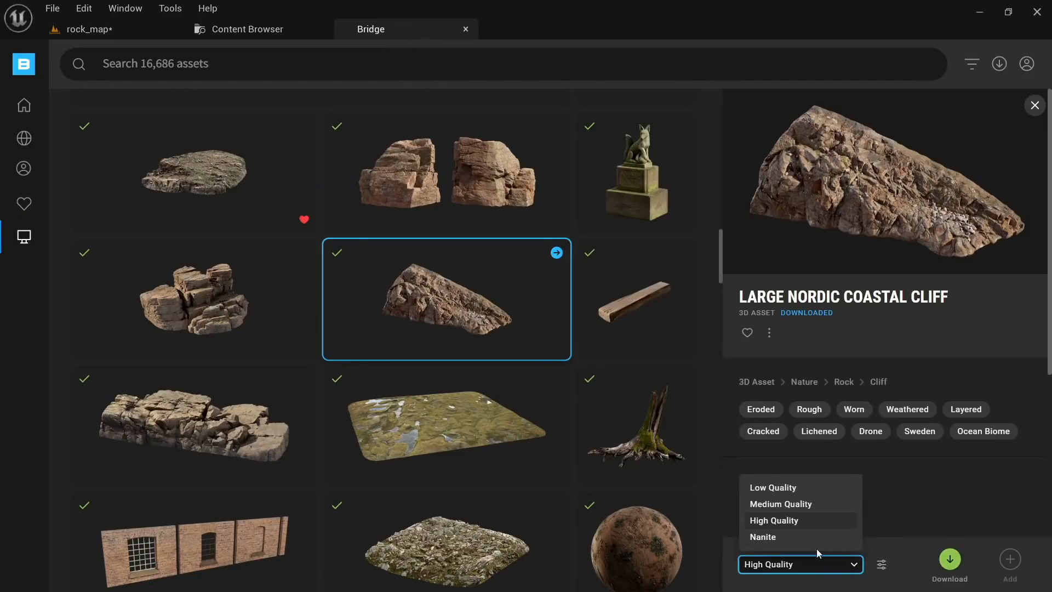
left_click(809, 538)
left_click(144, 29)
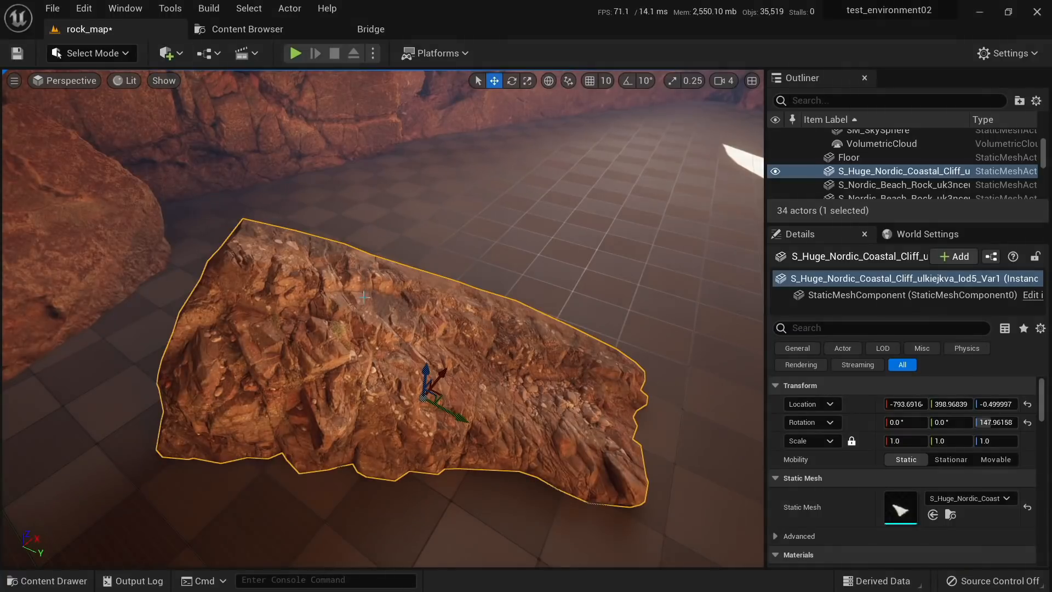
key("Delete")
Step: Place the Nanite coastal cliff beside the canyon wall, rotated to about 110°, and check its mesh density in wireframe
left_click(293, 33)
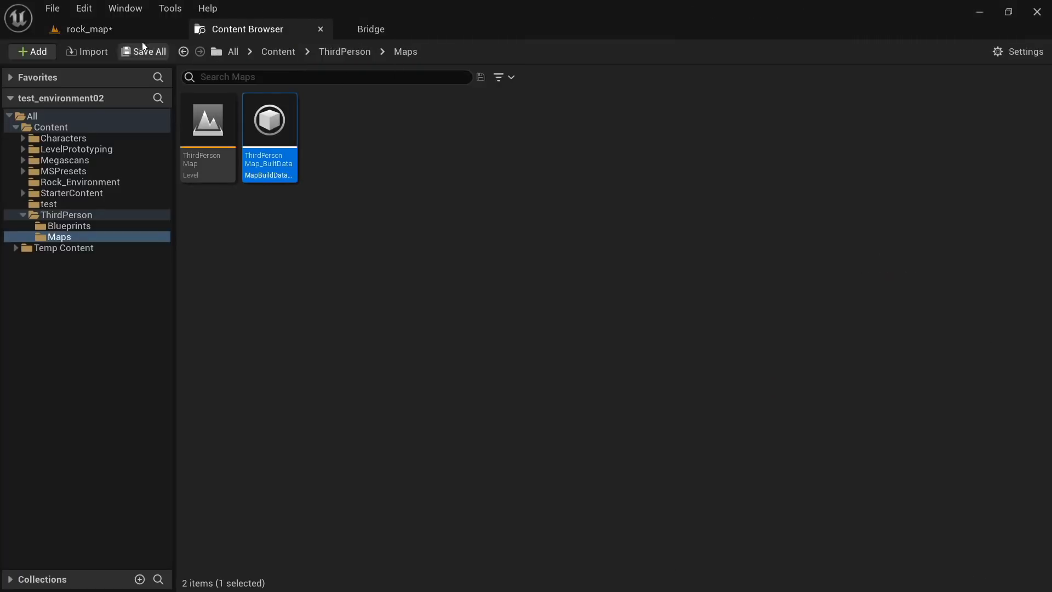
left_click(371, 29)
left_click_drag(417, 305, 231, 366)
key("e")
right_click_drag(301, 364, 219, 364)
key("alt+2")
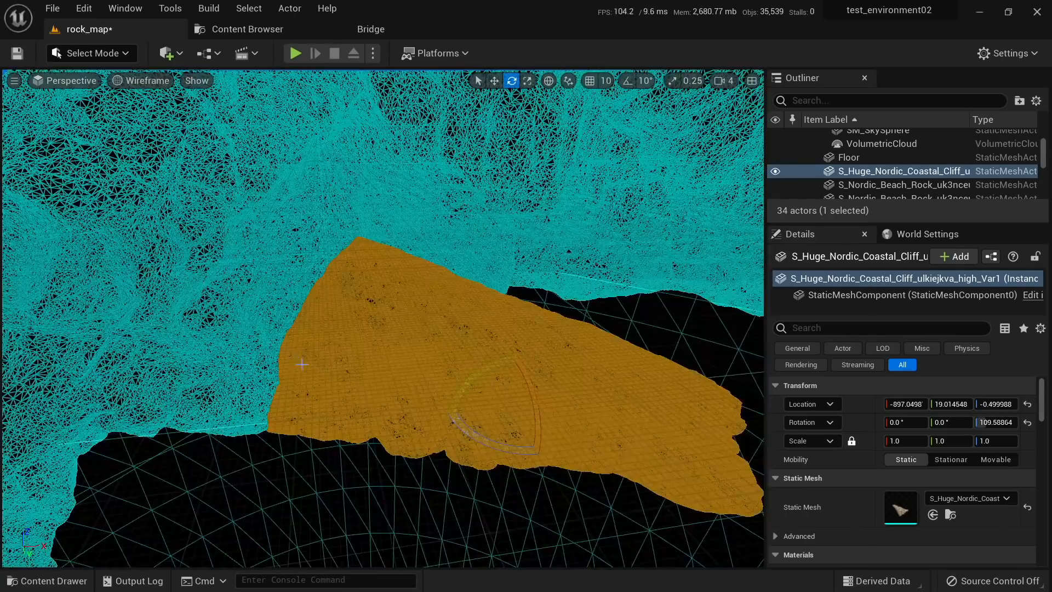
key("w")
right_click_drag(418, 384, 435, 403)
key("s")
key("alt+4")
Step: Scale the coastal cliff uniformly to about 2.03 and move it against the wall at about X -968, Y 5
key("e")
key("r")
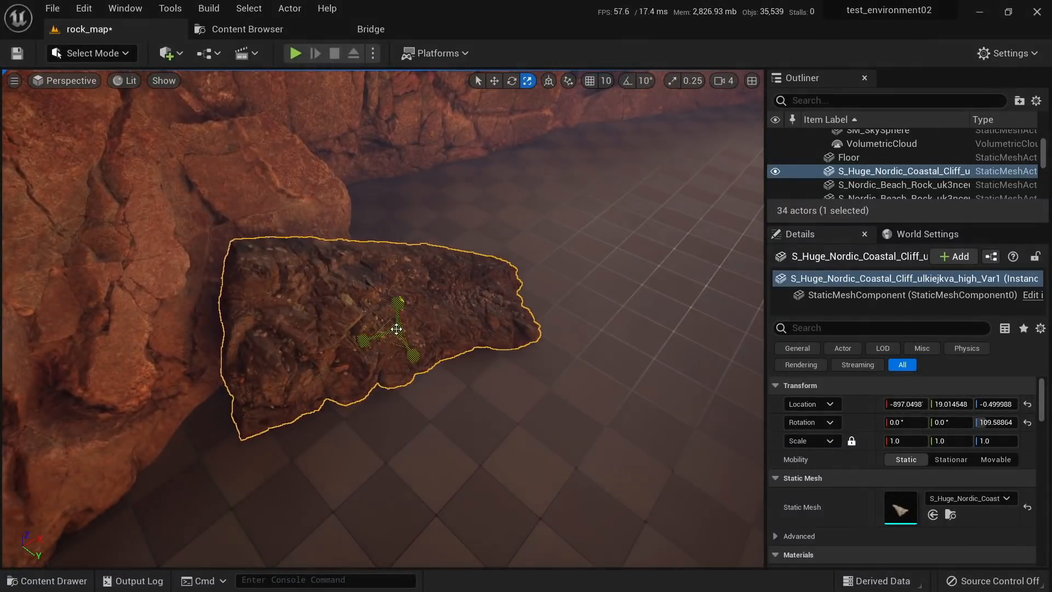
left_click_drag(397, 329, 421, 308)
right_click_drag(397, 328, 398, 294)
key("s")
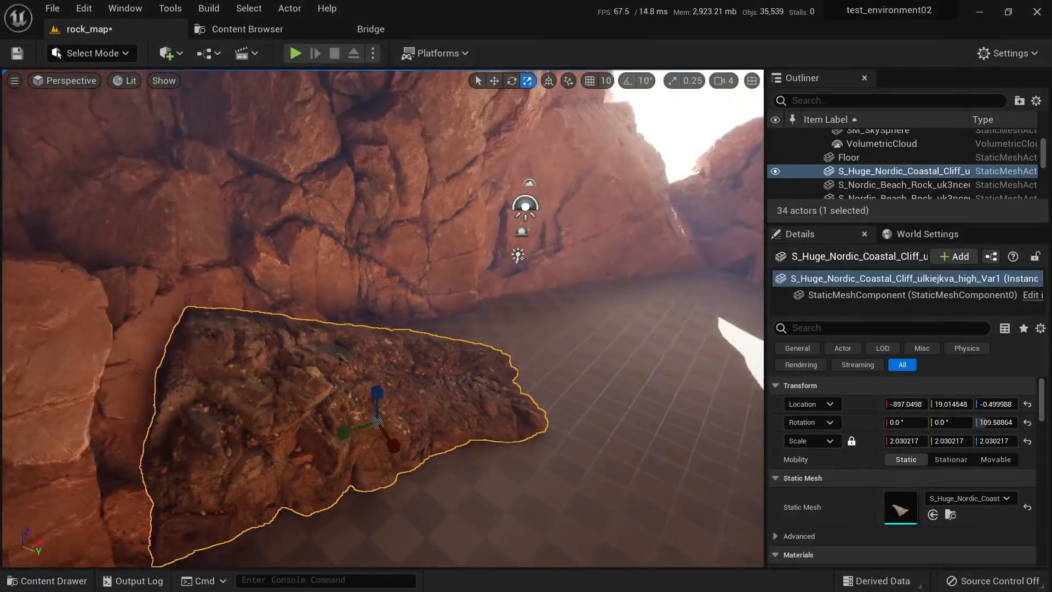
right_click_drag(452, 348, 465, 348)
key("w")
left_click_drag(384, 360, 371, 368)
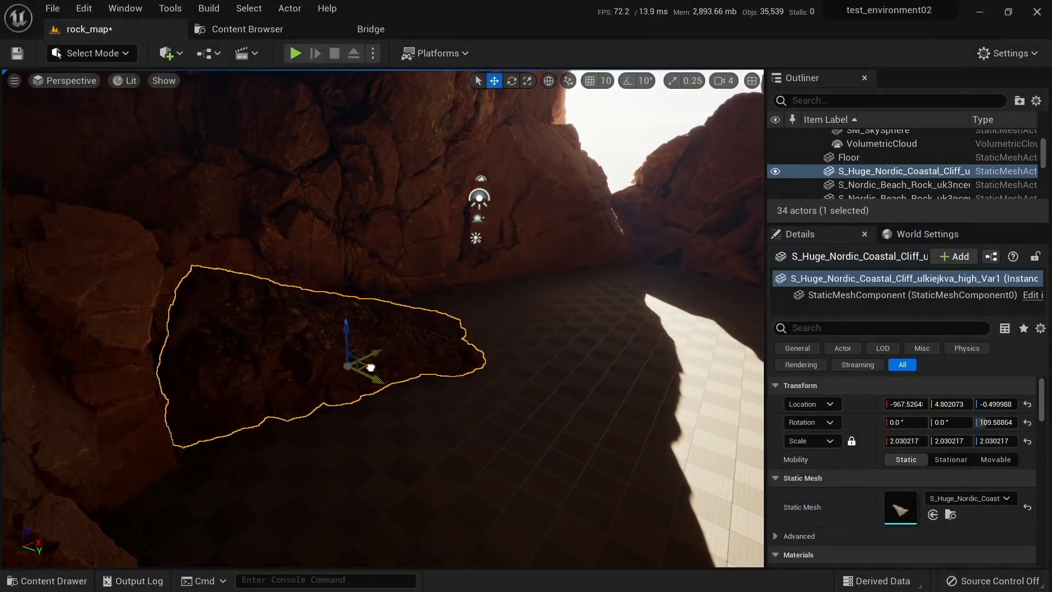
Step: Capture the viewport area, sketch the floor levels and wall ledges on it in red, and discard the capture
right_click_drag(370, 368, 458, 376)
key("Print")
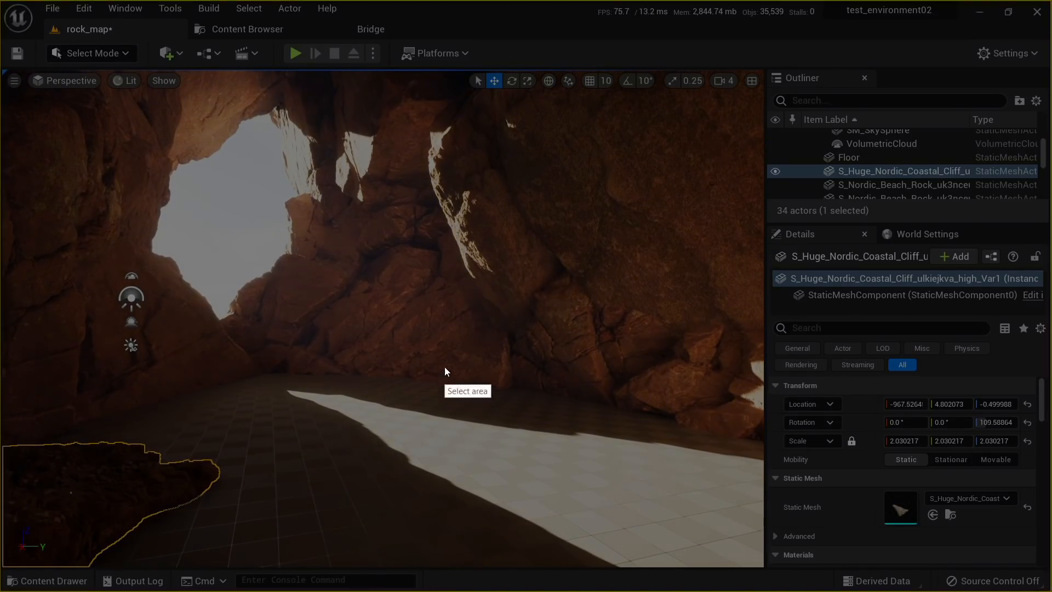
left_click_drag(3, 61, 789, 565)
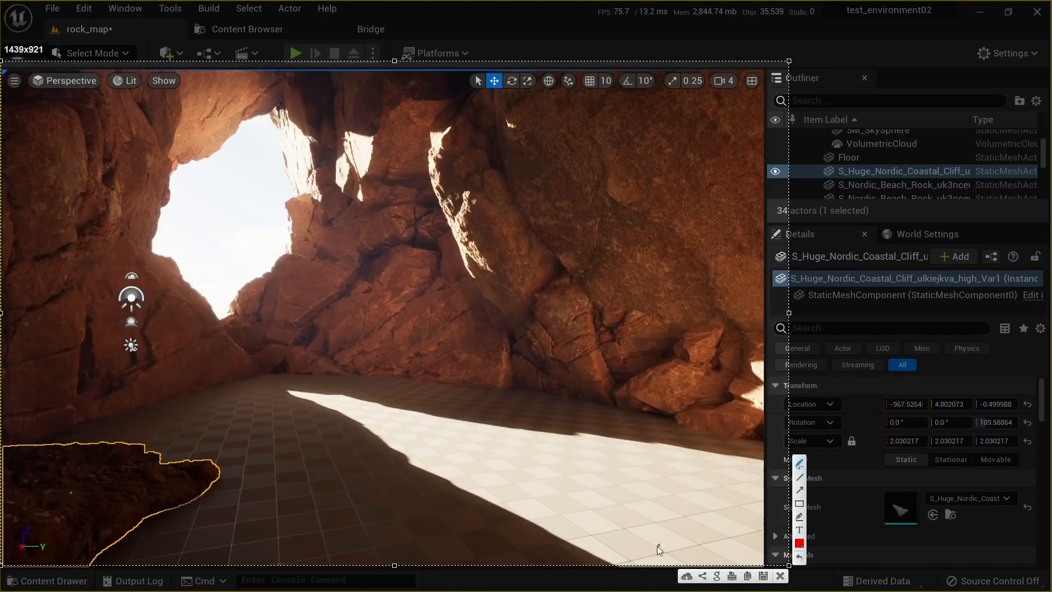
left_click_drag(400, 545, 791, 445)
left_click_drag(192, 535, 663, 440)
left_click_drag(115, 456, 579, 384)
mouse_move(175, 419)
left_mouse_down()
mouse_move(552, 374)
mouse_move(352, 416)
left_mouse_up()
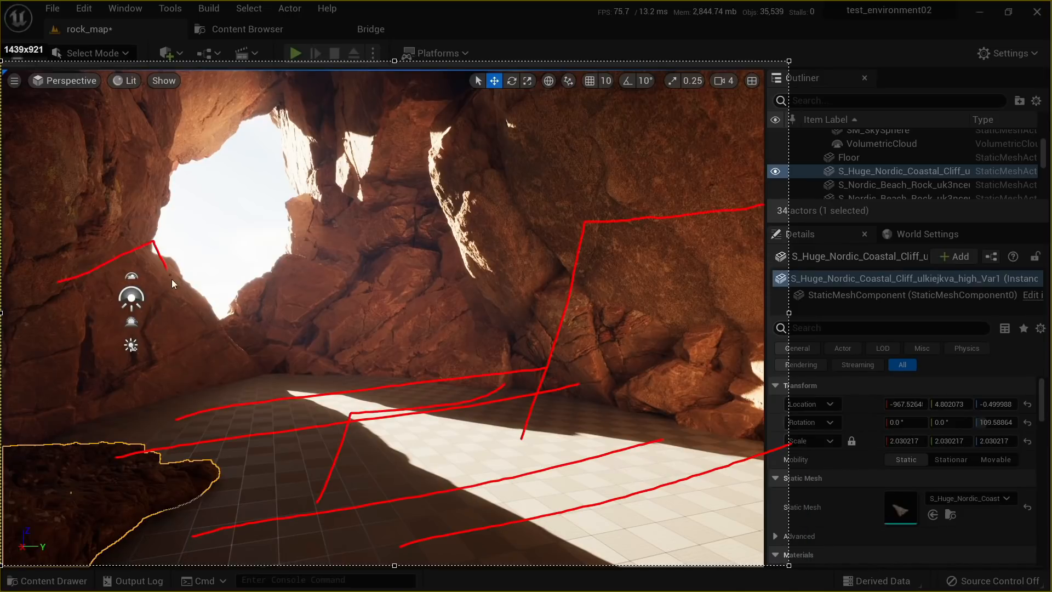
left_click_drag(125, 241, 182, 239)
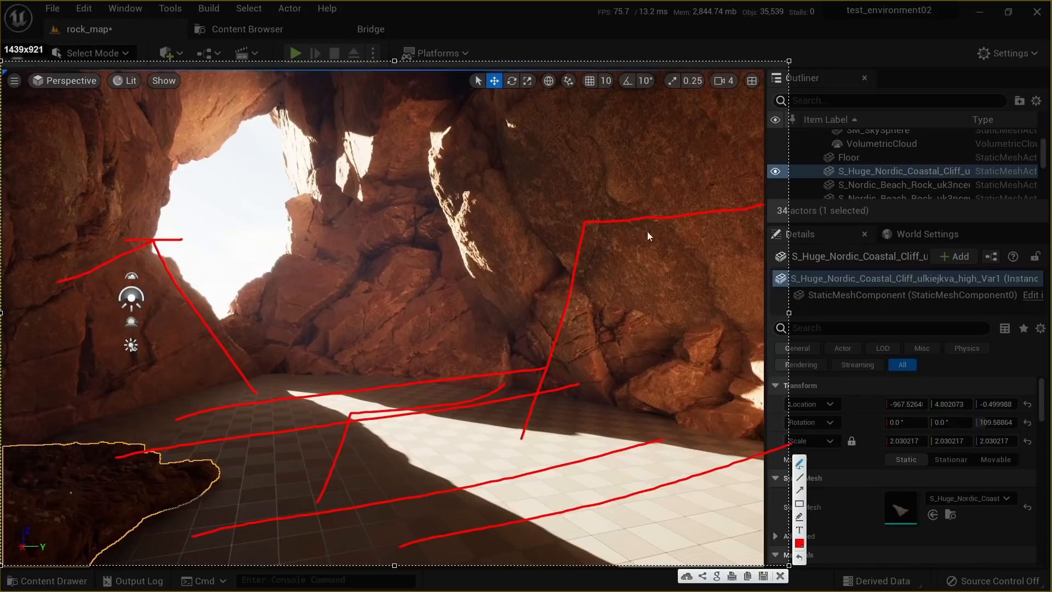
left_click_drag(516, 233, 671, 215)
left_click_drag(240, 378, 501, 349)
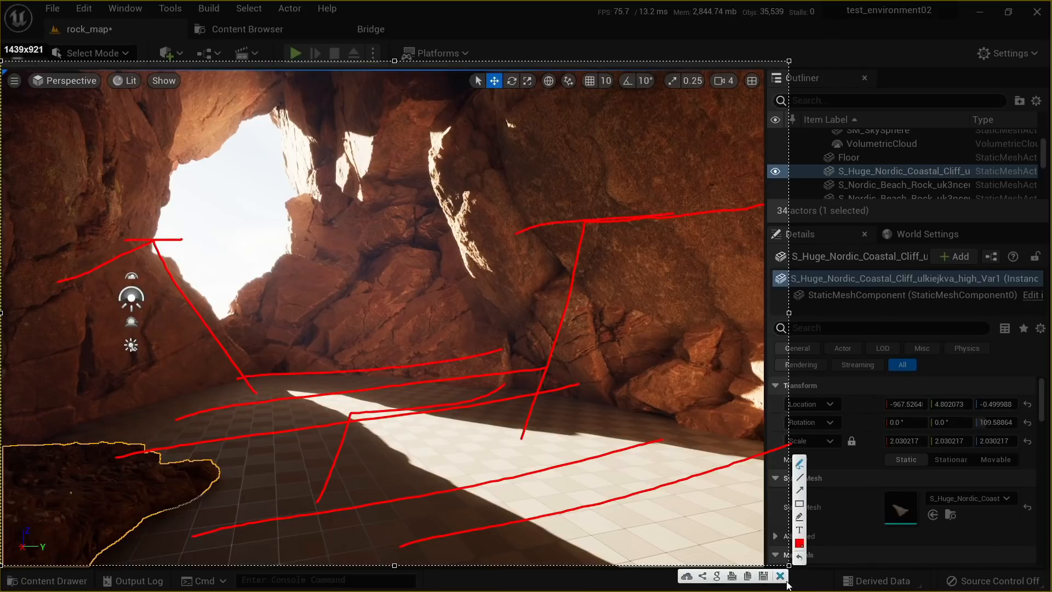
left_click(784, 579)
Step: Move the coastal cliff along the wall to about X -524, Y 166 and show the scene unlit
mouse_move(496, 395)
right_mouse_down()
mouse_move(394, 395)
mouse_move(378, 405)
mouse_move(417, 438)
mouse_move(378, 450)
mouse_move(405, 421)
right_mouse_up()
left_click_drag(416, 418, 521, 389)
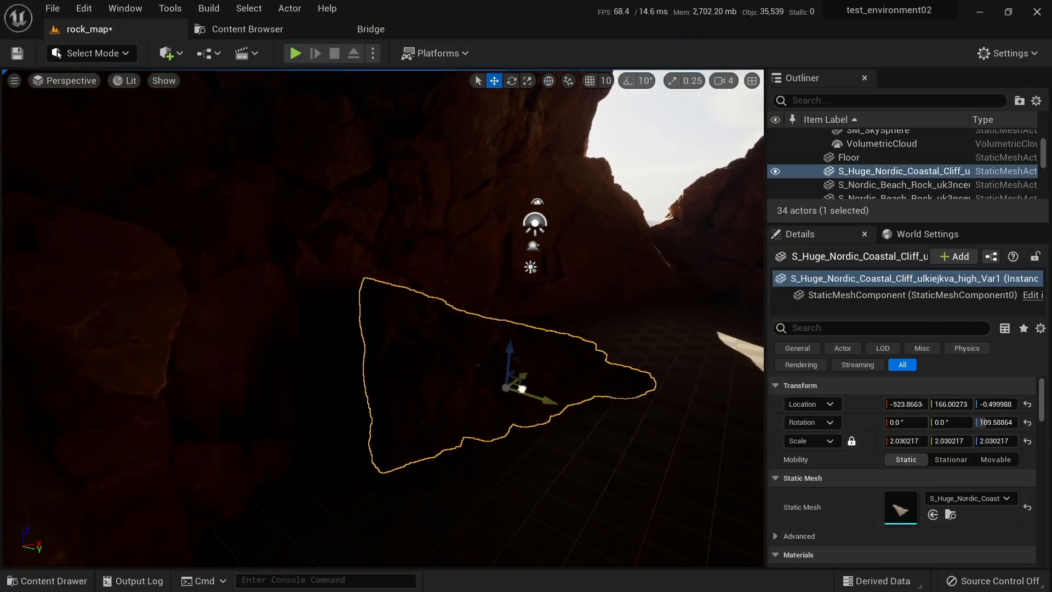
key("alt+3")
Step: Place the Cracked Nordic Beach Cliff from Bridge beside the coastal cliff's wide end and rotate it to about 117°
left_click(273, 27)
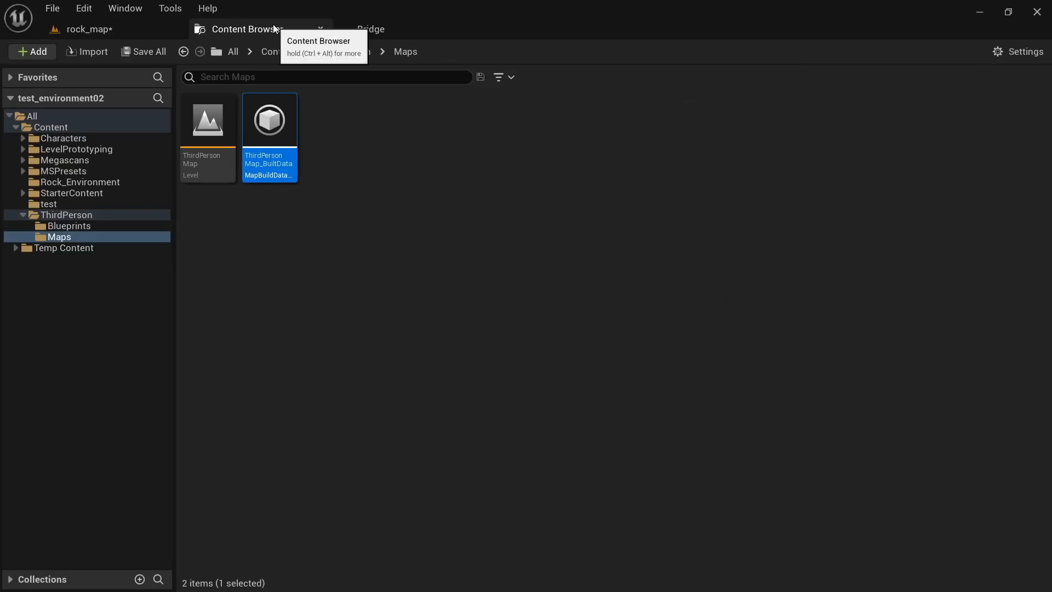
left_click(341, 27)
left_click_drag(194, 416, 292, 476)
key("e")
left_click_drag(297, 514, 191, 509)
key("w")
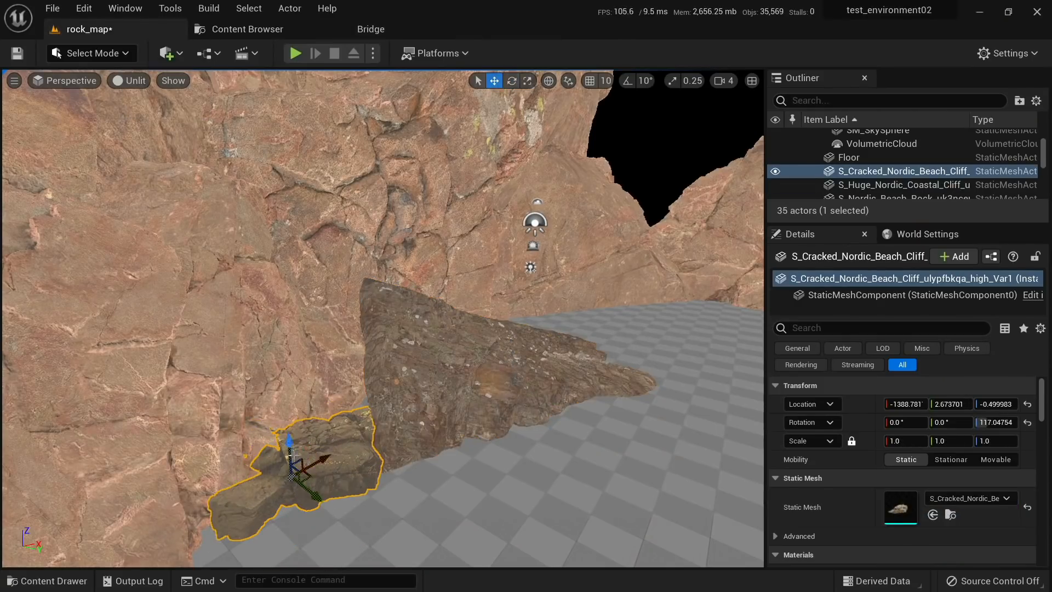
Step: Raise the cracked beach cliff to about Z 369, tilt it slightly, and scale it uniformly to about 2.5
left_click_drag(292, 452, 294, 301)
key("d")
right_click_drag(293, 300, 123, 258)
key("e")
key("r")
left_click_drag(54, 247, 159, 230)
left_click_drag(108, 255, 112, 253)
Step: Restore lit shading and move the cracked beach cliff into the wall at about X -1439, Y -303, Z 503
key("w")
key("s")
mouse_move(261, 291)
right_mouse_down()
mouse_move(264, 323)
mouse_move(261, 290)
right_mouse_up()
key("alt+4")
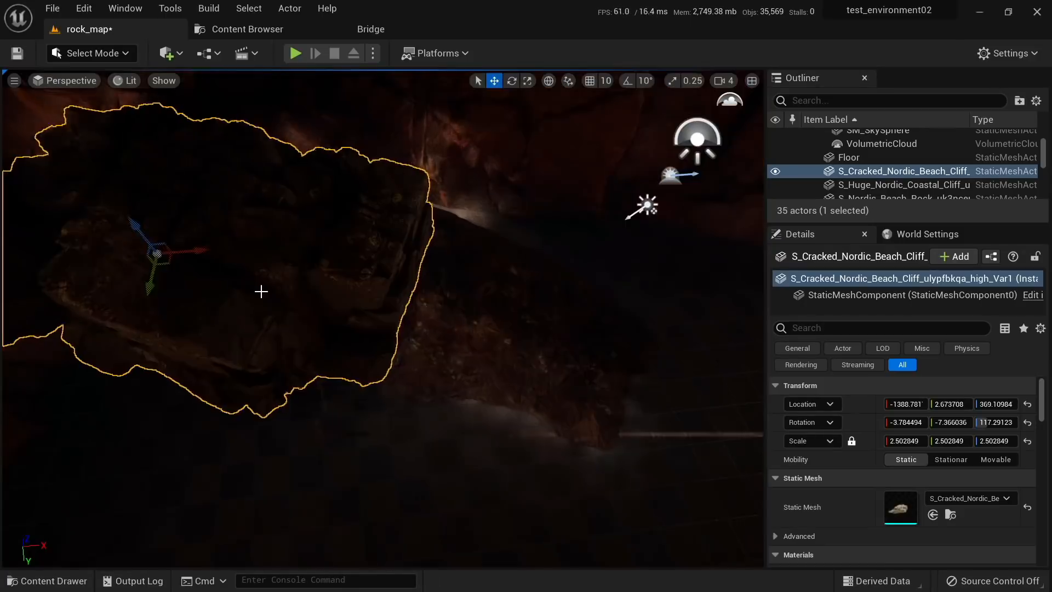
left_click_drag(177, 262, 168, 188)
right_click_drag(168, 189, 230, 178)
Step: Raise the coastal cliff to about Z 277 and tilt it about -6° and 2° to form a sloping ledge
key("s")
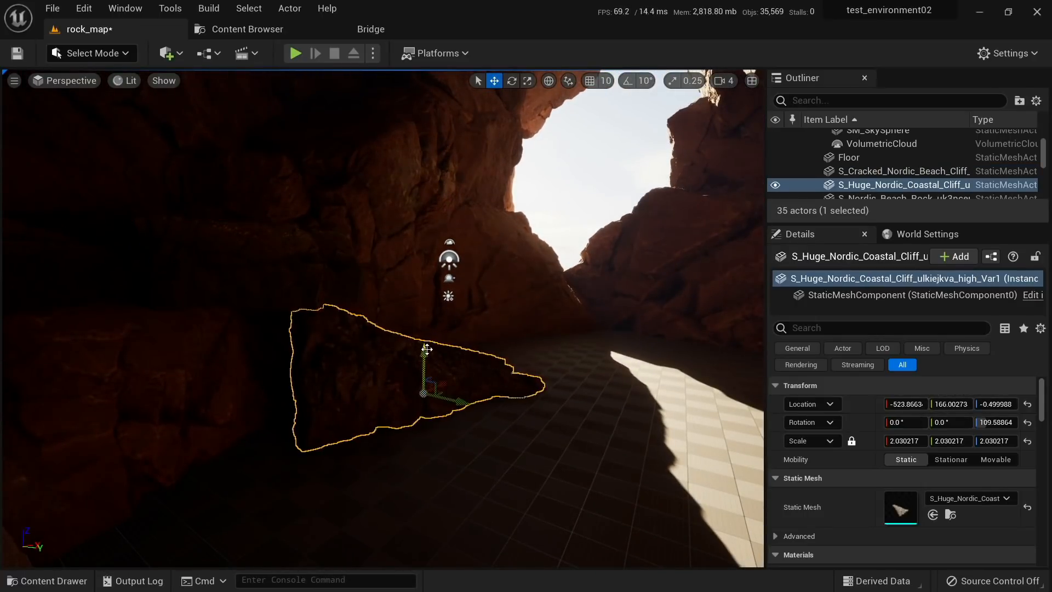
right_click_drag(444, 294, 444, 295)
key("e")
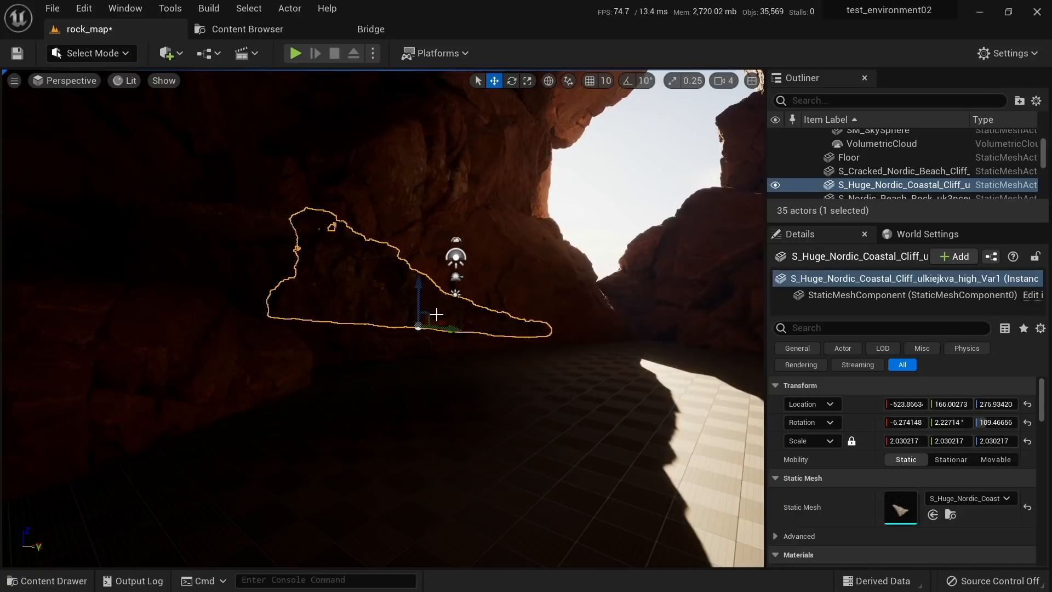
scroll(437, 314, "up", 3)
Step: Try a duplicate of the coastal cliff farther along the wall, lowered into the floor, and delete the copy
left_click_drag(403, 366, 598, 399, "alt")
right_click_drag(598, 399, 599, 400)
left_click_drag(622, 420, 510, 425)
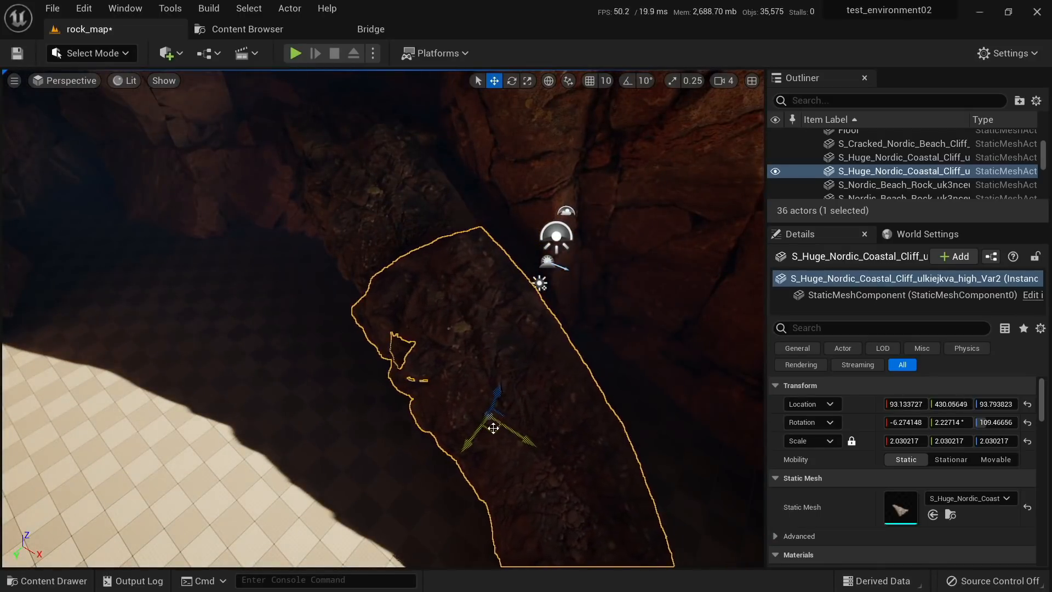
key("Escape")
right_click_drag(493, 427, 493, 428)
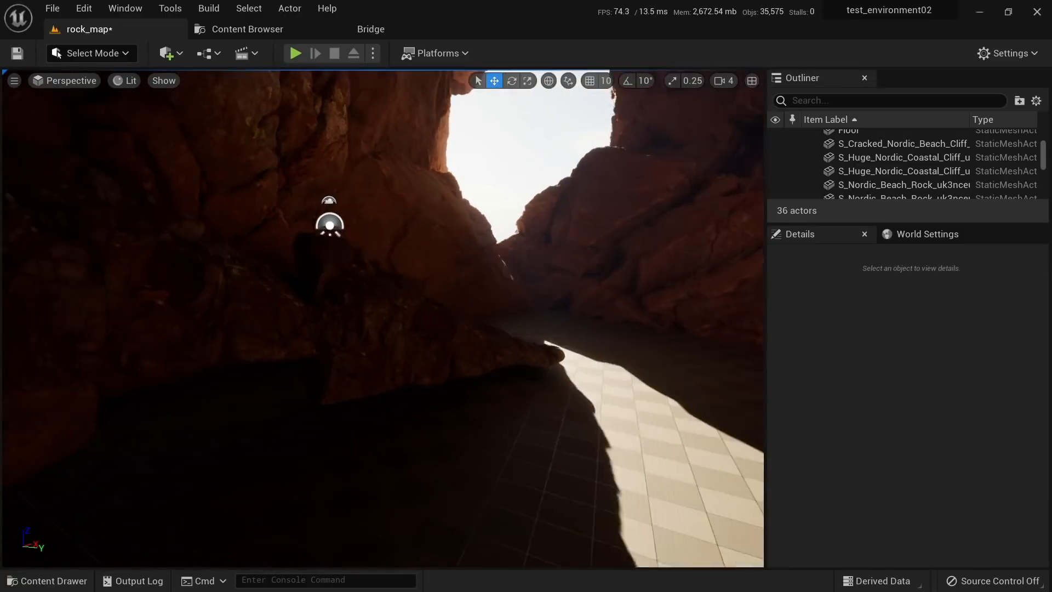
left_click(440, 335)
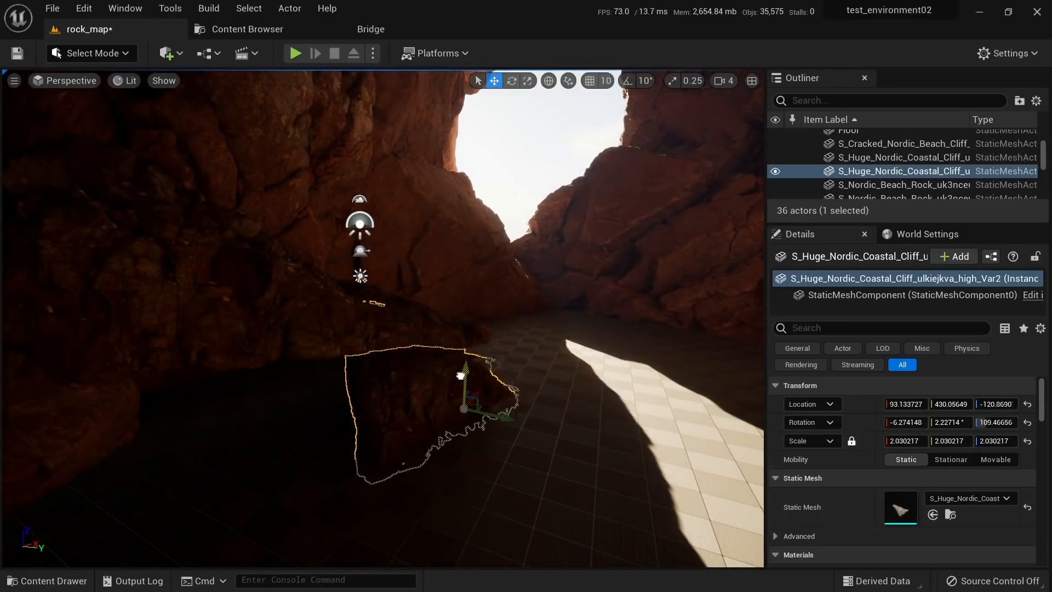
key("Escape")
left_click(458, 383)
key("Delete")
Step: Duplicate the cracked beach cliff past the coastal cliff's narrow end, to about X 441, Y 330
right_click_drag(458, 383, 458, 383)
left_click(280, 366)
right_click_drag(279, 366, 279, 366)
right_click_drag(339, 294, 339, 295)
left_click(339, 294)
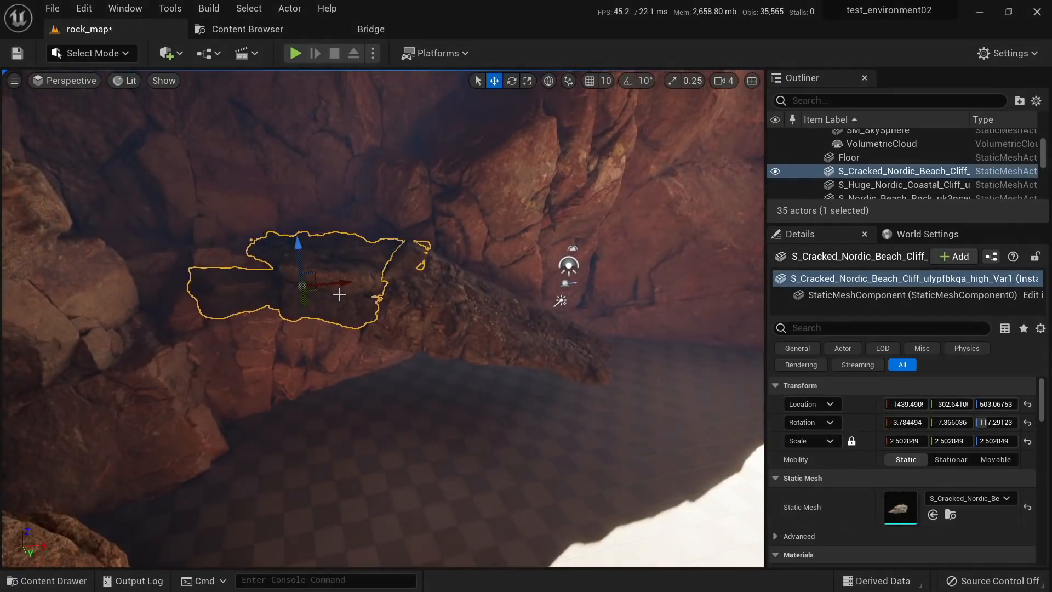
left_click_drag(314, 292, 709, 302, "alt")
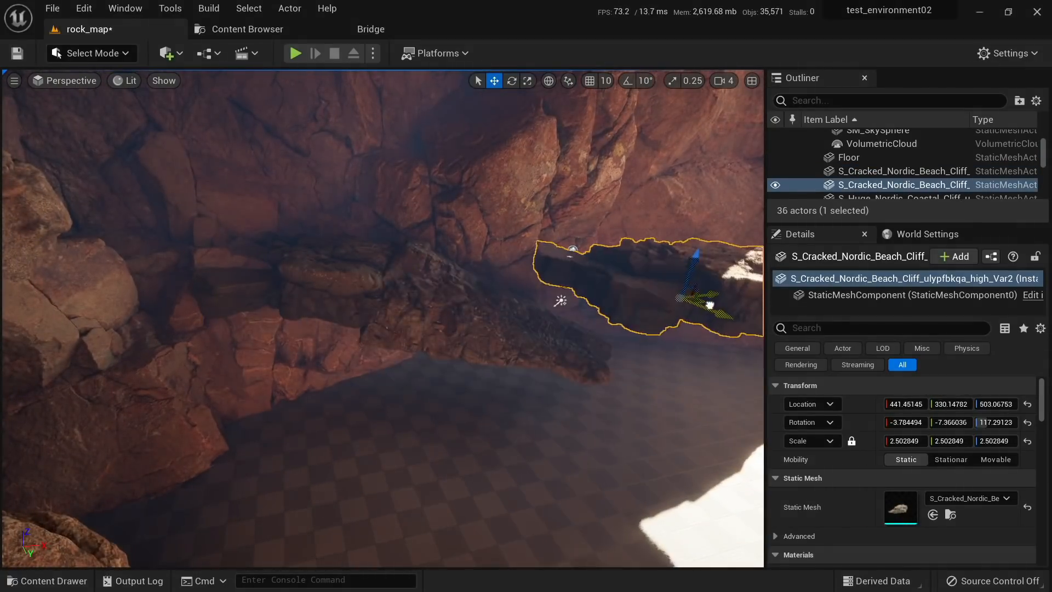
Step: In unlit view, lower the beach cliff copy, rotate it to about 51°, and fit it against the ledge at about X 226, Y 154
right_click_drag(635, 300, 635, 300)
key("alt+3")
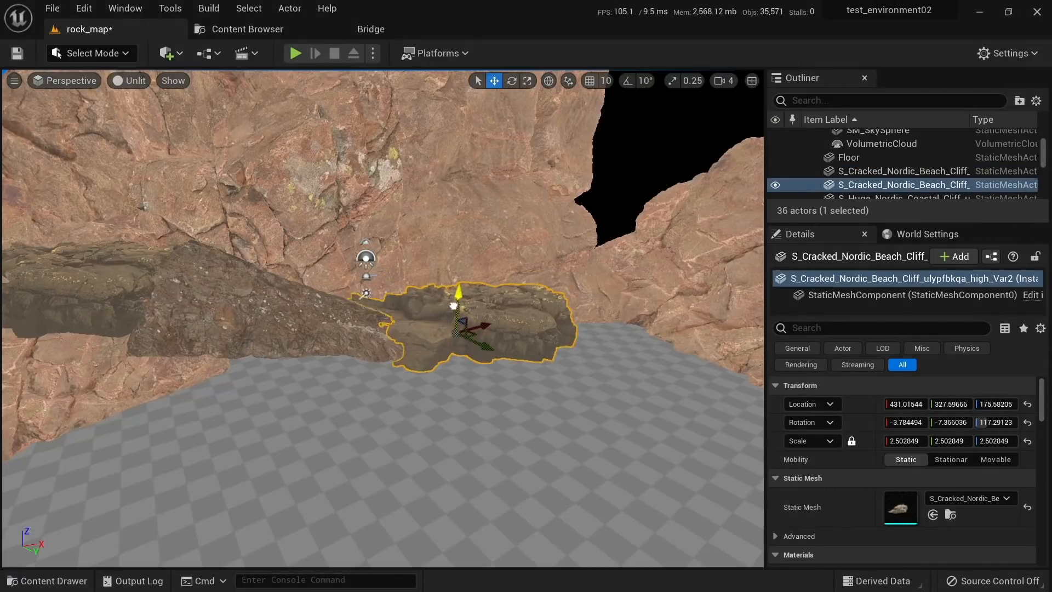
right_click_drag(477, 345, 477, 345)
left_click_drag(488, 323, 454, 338)
right_click_drag(454, 338, 454, 338)
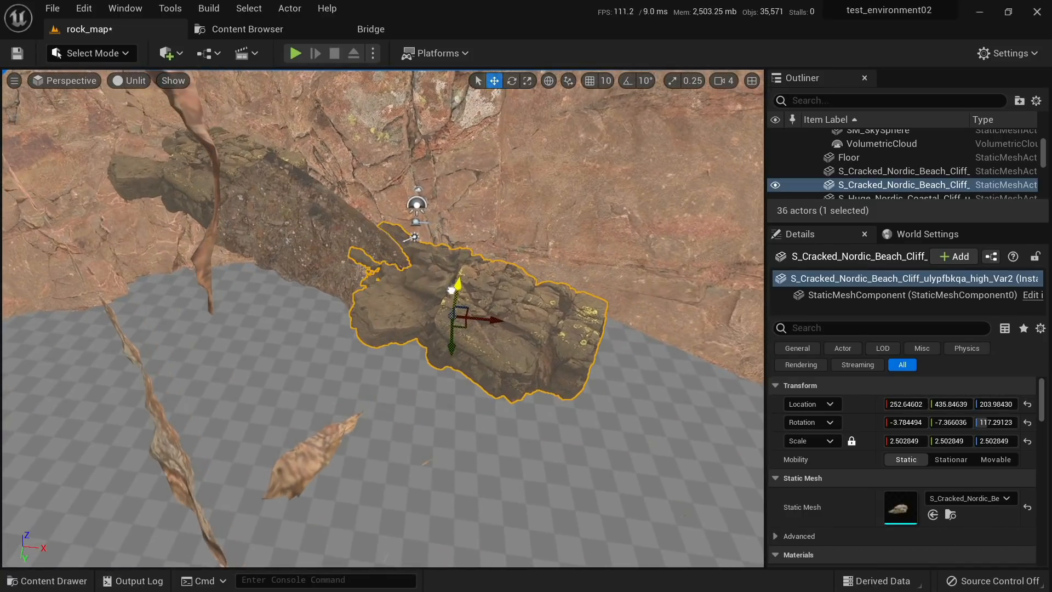
left_click_drag(460, 345, 442, 343)
key("w")
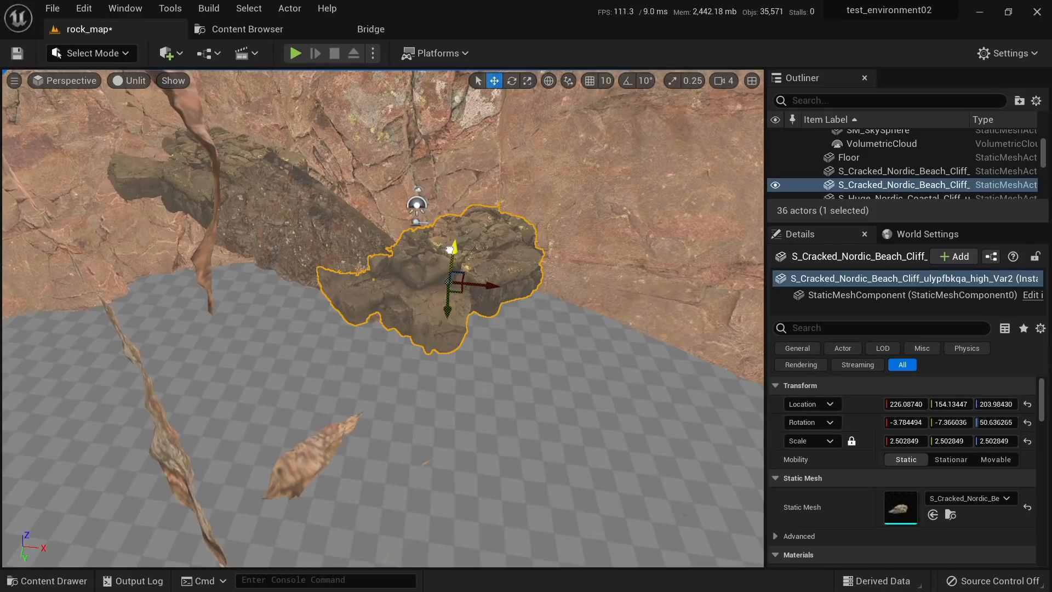
Step: Duplicate the coastal cliff beyond the second beach cliff, and rotate and lower the copy so the slope continues to the floor
left_click(262, 181)
left_click(314, 253)
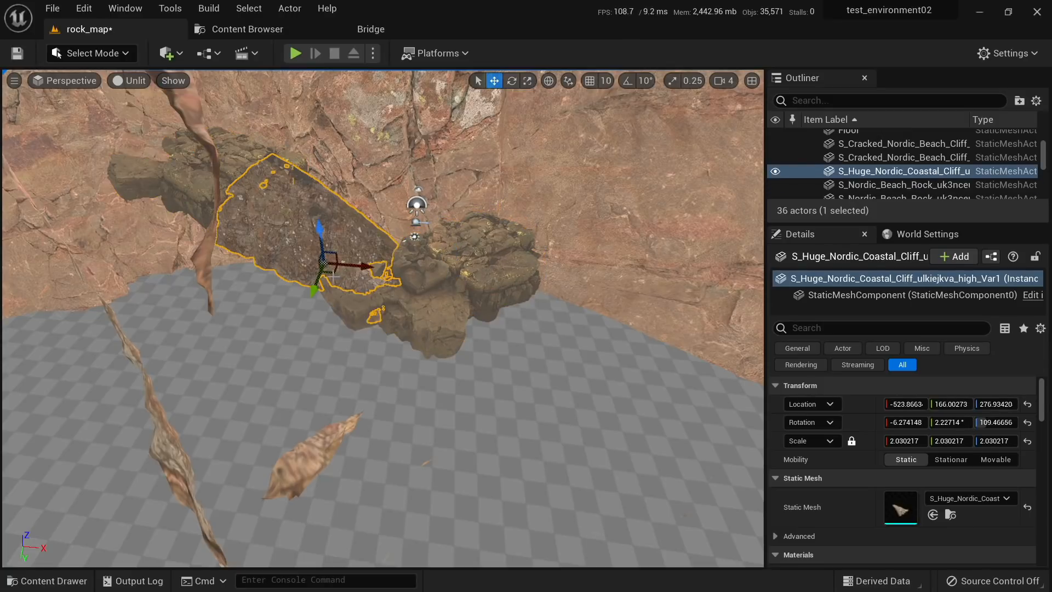
left_click_drag(333, 277, 558, 315, "alt")
left_click_drag(510, 266, 563, 366)
key("w")
left_click_drag(574, 310, 562, 335)
Step: Fine-tune the second beach cliff's height between the two coastal cliffs and deselect it
left_click(472, 281)
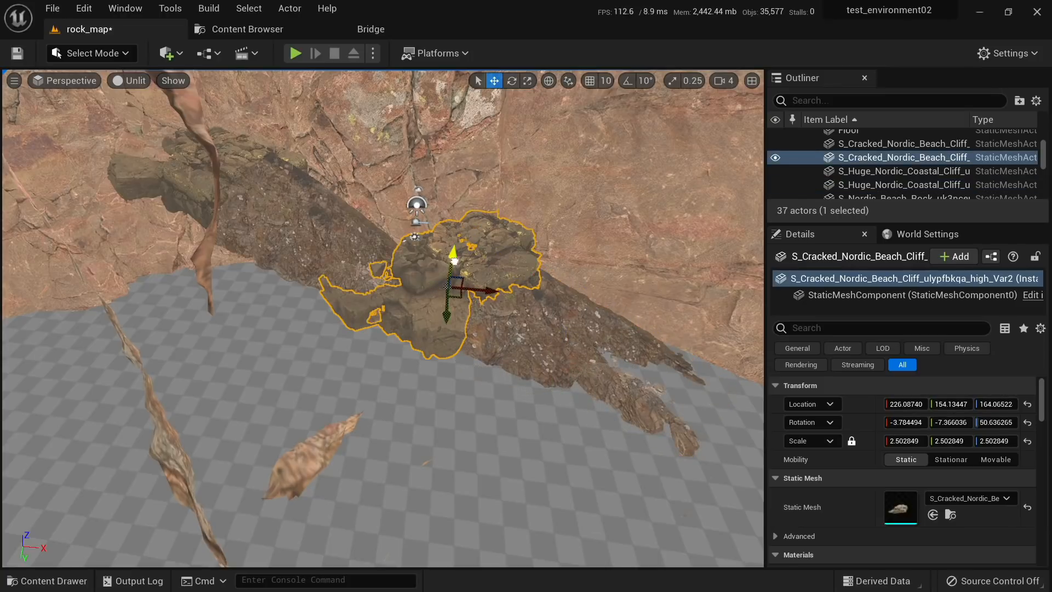
left_click_drag(454, 260, 454, 257)
key("Escape")
right_click_drag(455, 257, 421, 269)
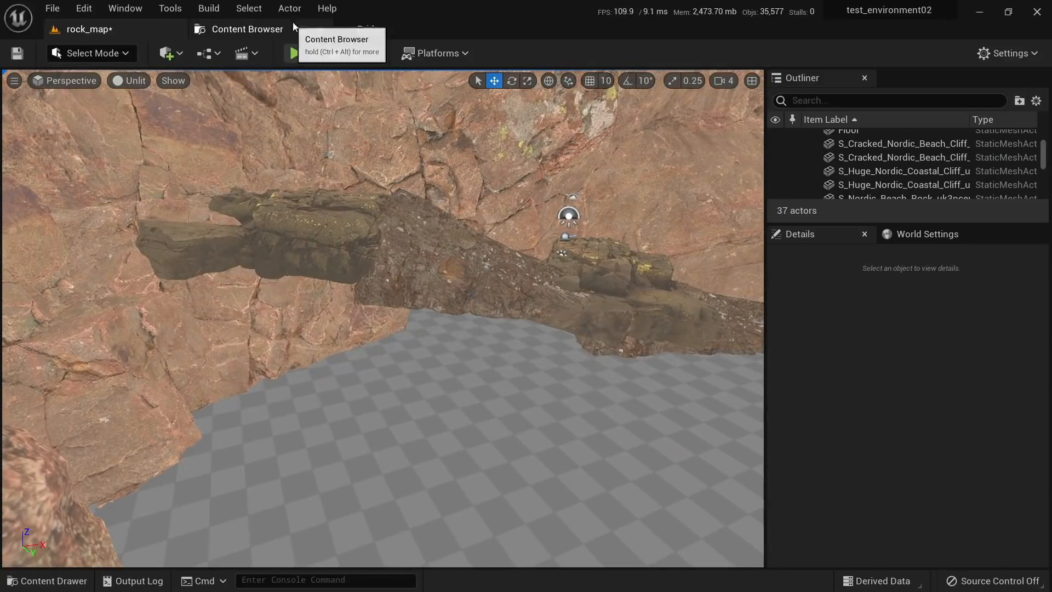
Step: Browse the downloaded Megascans assets in Bridge for another rock to add
left_click(369, 29)
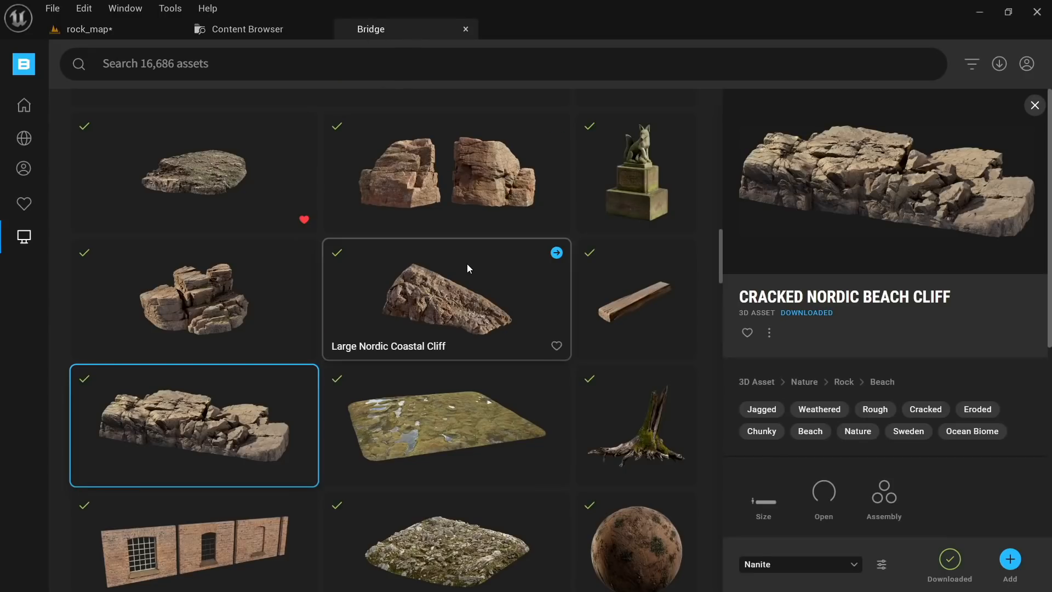
scroll(381, 300, "up", 20)
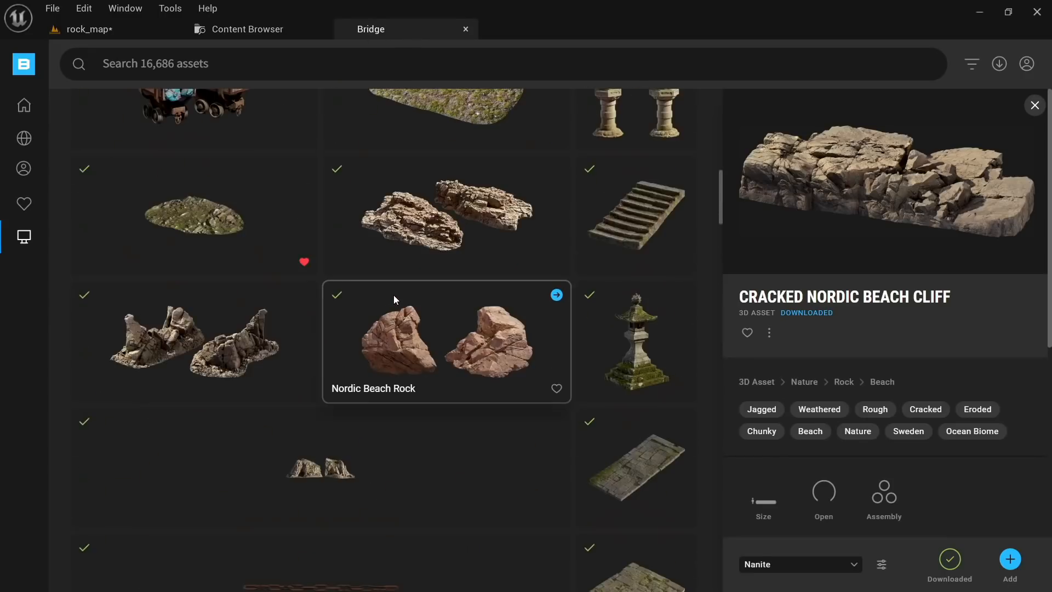
Step: Look through the downloaded rock assets in the Bridge library and pick the Nordic Coastal Cliff
scroll(433, 296, "up", 2)
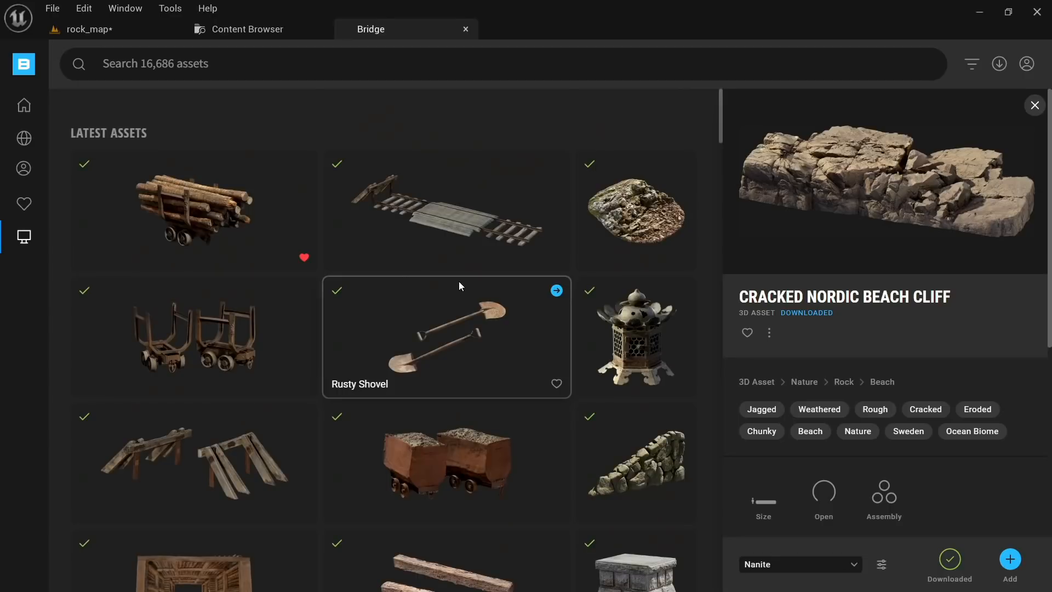
scroll(471, 298, "down", 10)
scroll(472, 296, "up", 1)
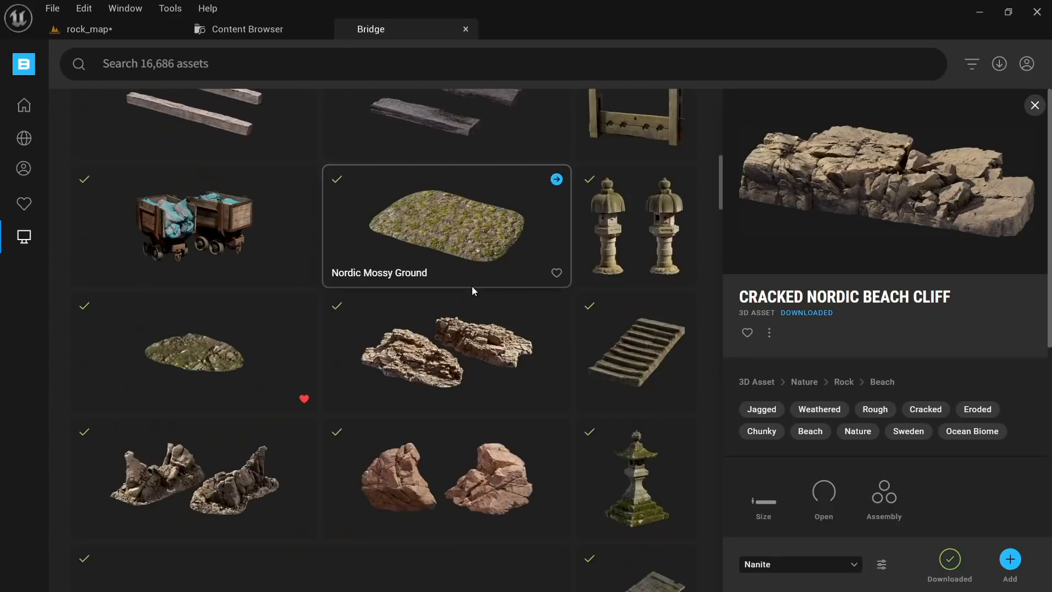
scroll(474, 334, "down", 2)
left_click(473, 337)
scroll(475, 337, "down", 6)
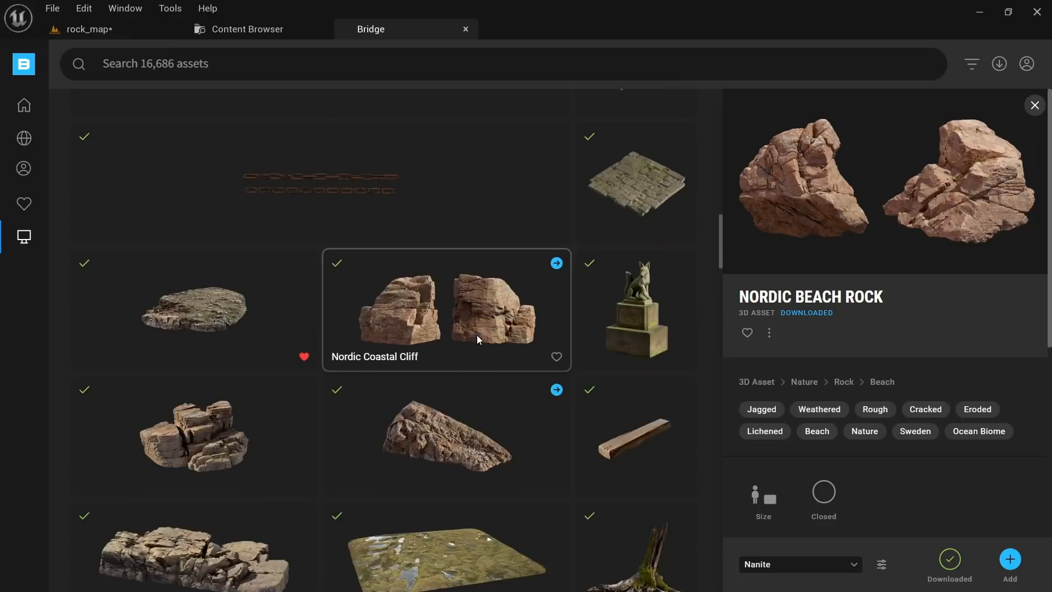
left_click(477, 334)
scroll(465, 327, "down", 1)
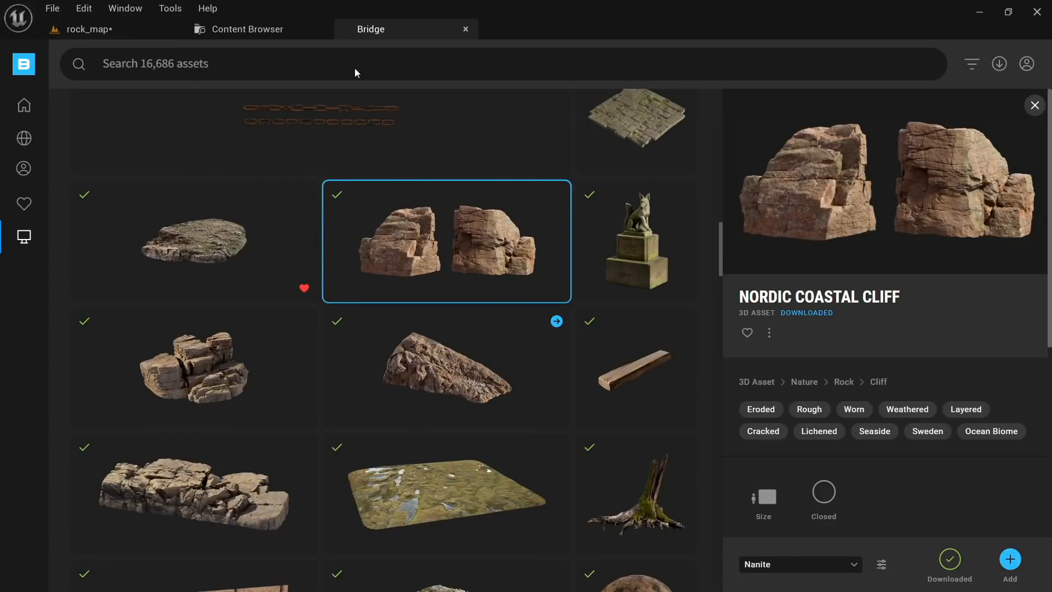
Step: Place the Nordic Coastal Cliff on the floor in front of the rock wall, scaled to about 2.86
left_click_drag(416, 247, 397, 370)
key("r")
key("e")
mouse_move(354, 428)
right_mouse_down()
mouse_move(296, 428)
mouse_move(353, 427)
right_mouse_up()
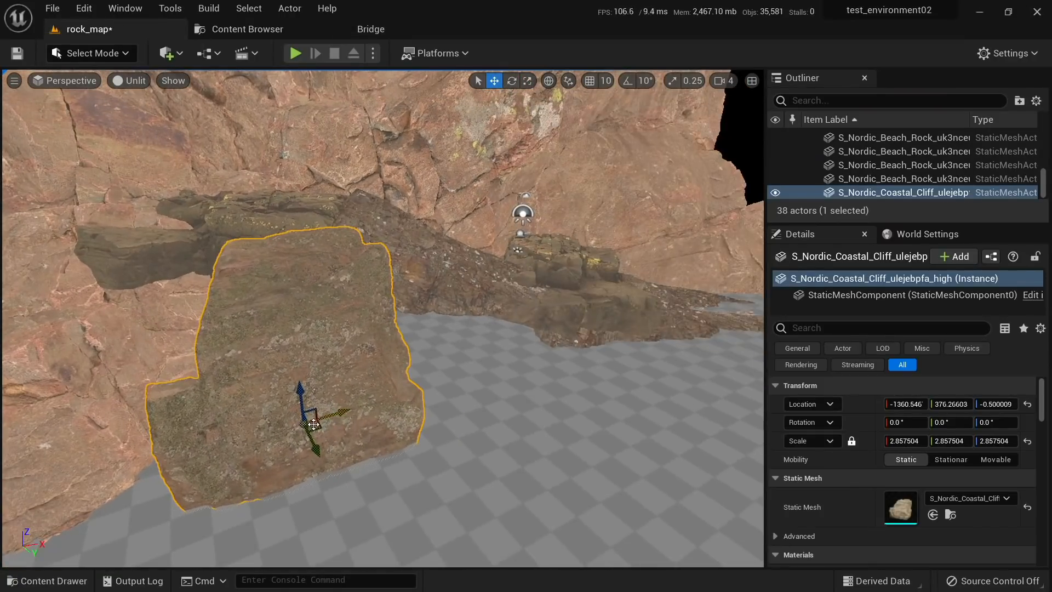
Step: Move the cliff back against the rock wall and add a copy beside it, turned to about -169°
left_click_drag(325, 426, 417, 430)
right_click_drag(340, 430, 241, 430)
key("w")
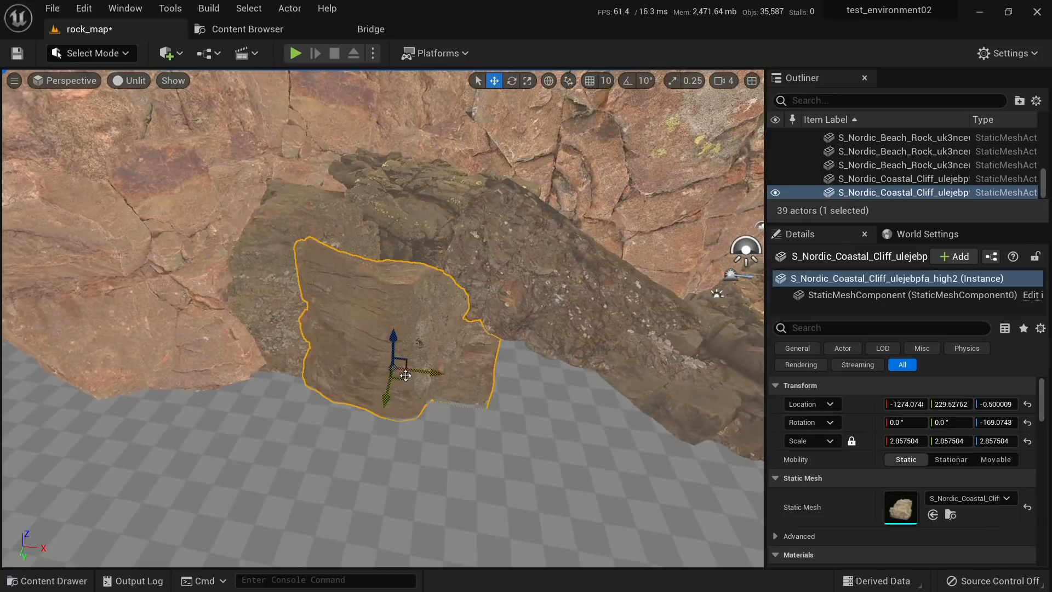
Step: Fit the second cliff next to the first and place another rotated copy farther along the wall
left_click_drag(401, 371, 192, 438)
key("e")
key("w")
key("e")
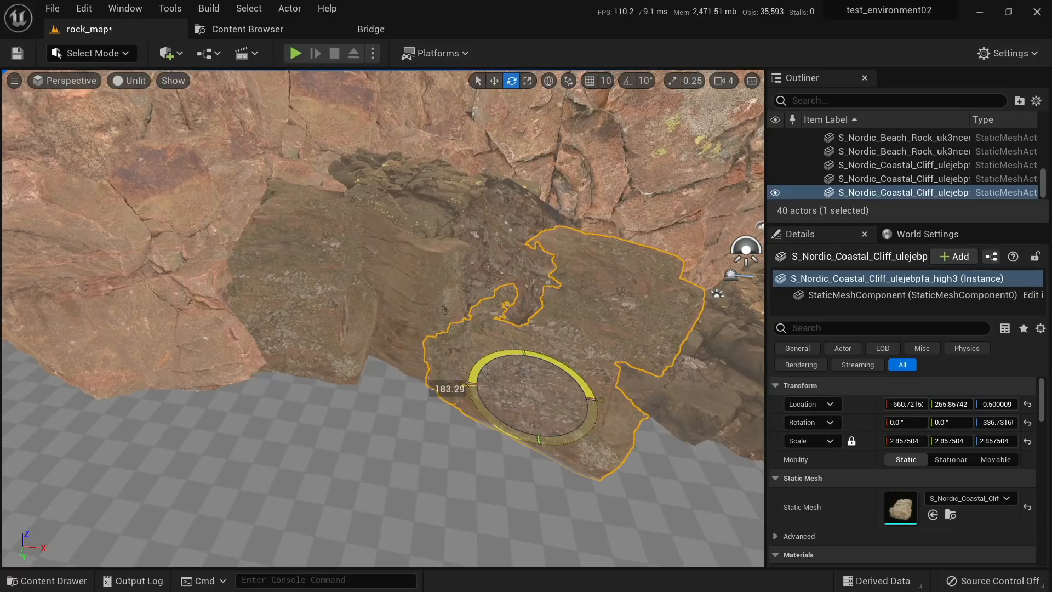
Step: Move the third cliff closer to the second, turn it to about -342°, and mirror it with an X scale of -2.857504
key("w")
left_click_drag(546, 401, 471, 443)
key("e")
left_click(851, 441)
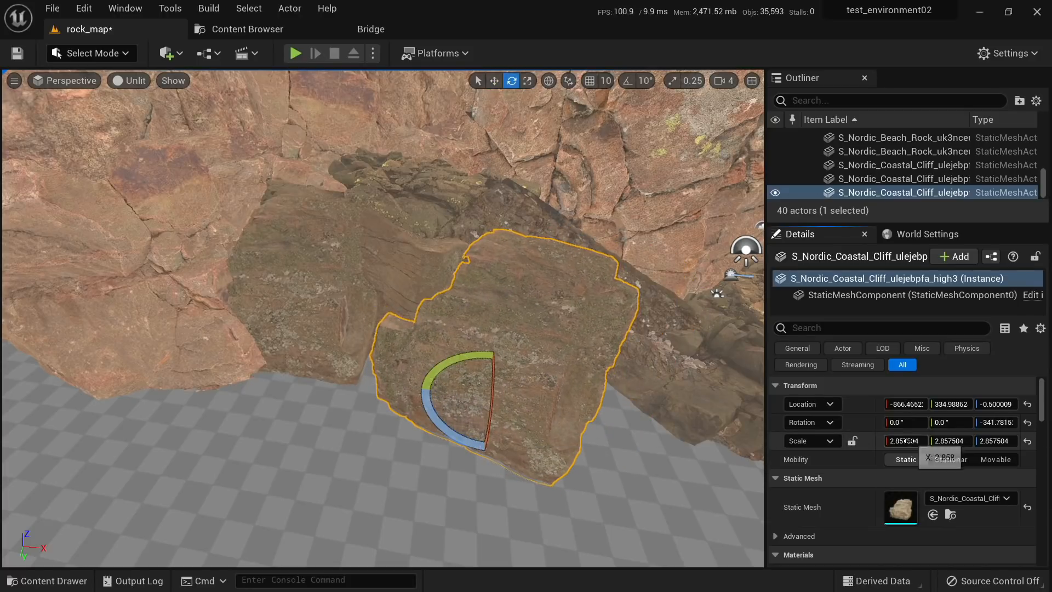
key("Home")
type("-")
key("Return")
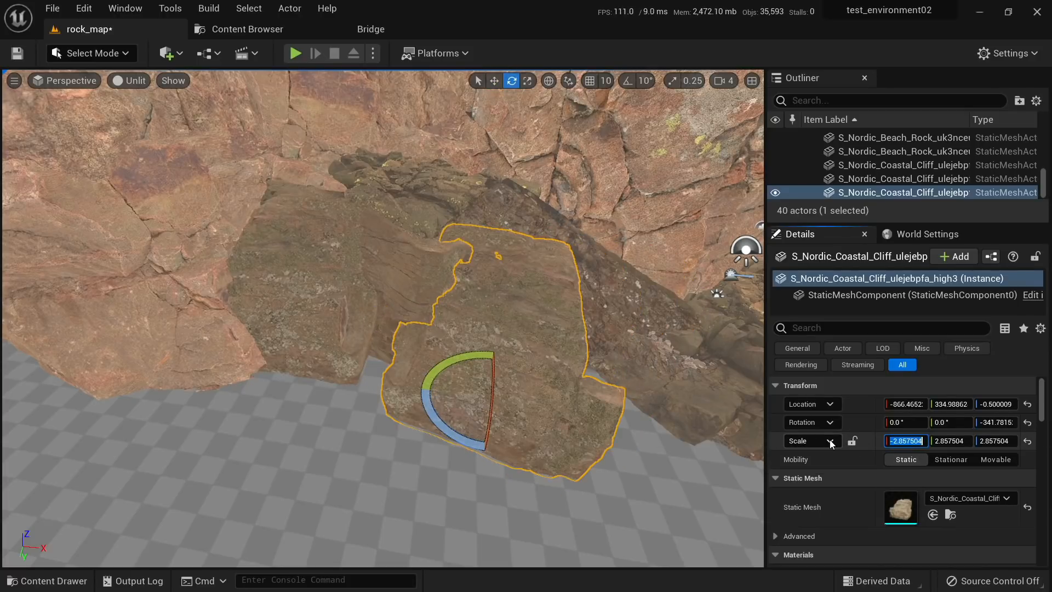
Step: Sink the mirrored cliff into the floor to about -102 in Z and turn it to about -331°
right_click_drag(445, 368, 470, 363)
key("w")
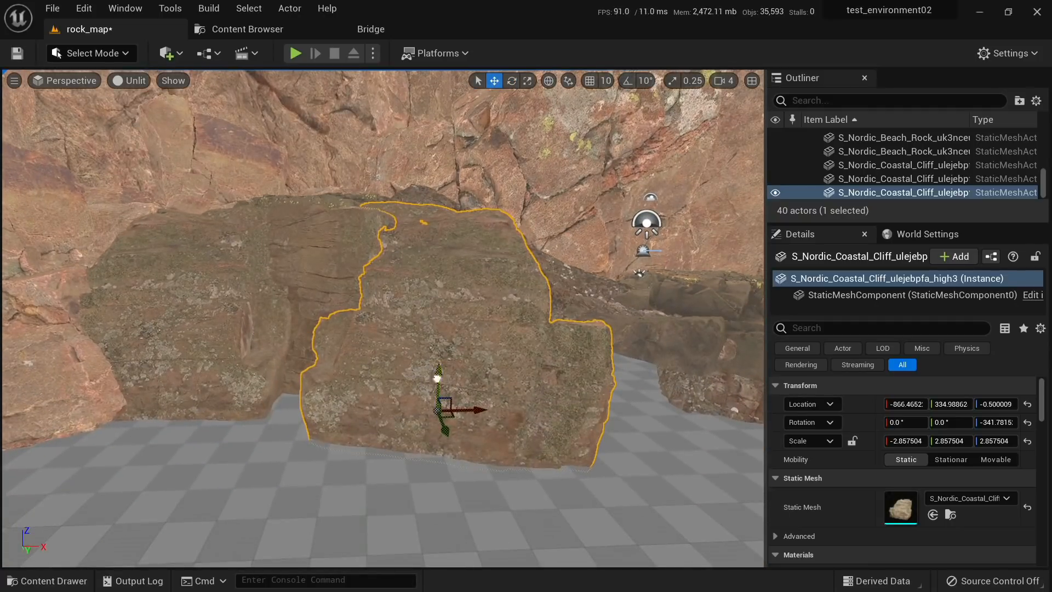
left_click_drag(436, 378, 434, 408)
left_click_drag(420, 472, 467, 469)
left_click(329, 293)
right_click_drag(330, 293, 379, 316)
key("w")
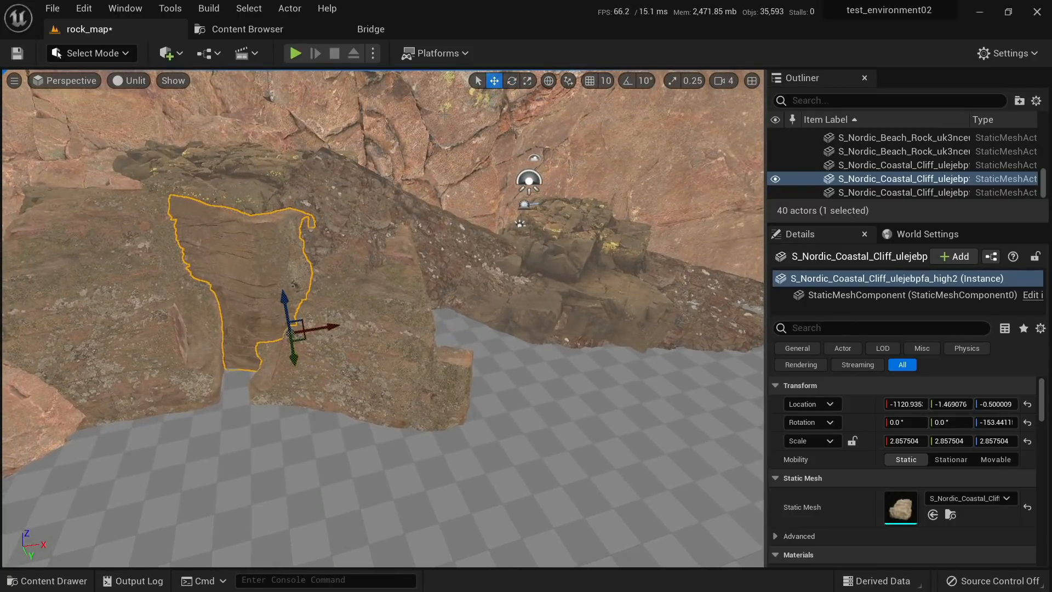
Step: Pick the Nordic Beach Rock from the Bridge library and place it beside the cliffs, scaled to about 5.89
left_click(371, 29)
scroll(238, 385, "down", 3)
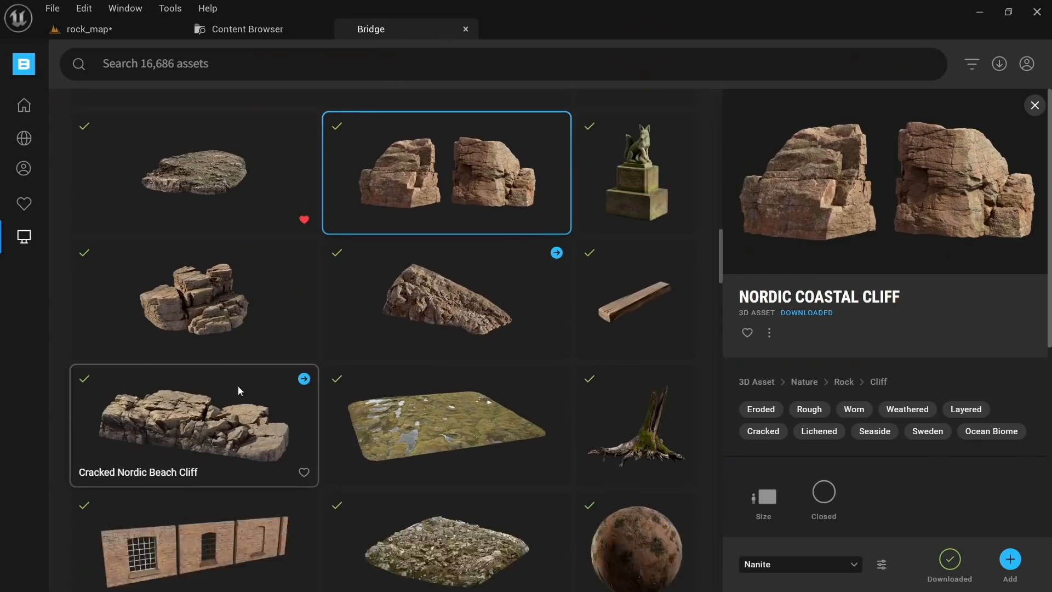
scroll(286, 370, "up", 10)
scroll(471, 351, "up", 4)
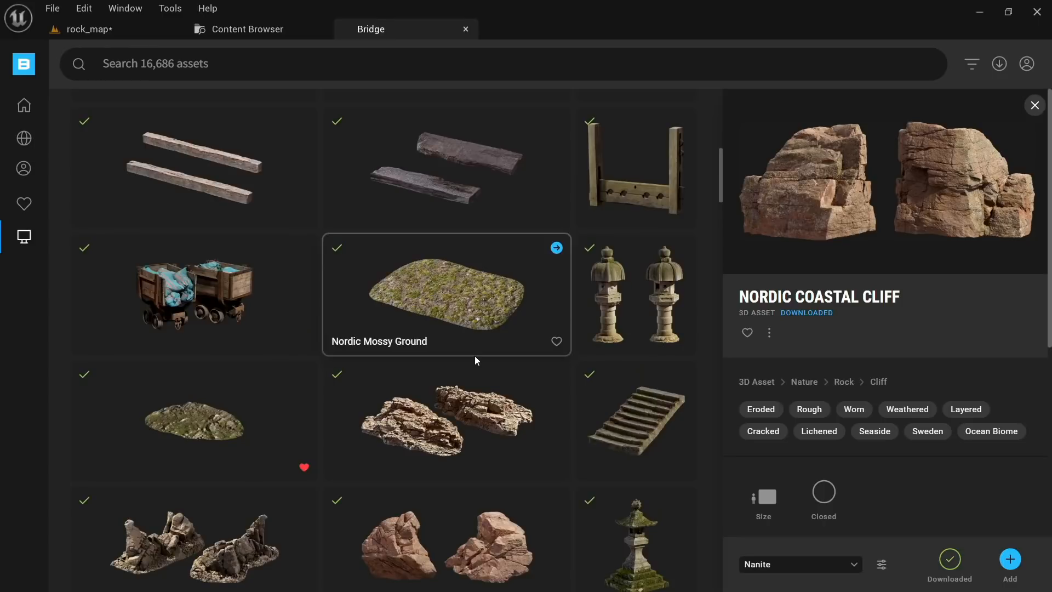
scroll(461, 422, "down", 1)
left_click(446, 454)
left_click_drag(458, 477, 572, 397)
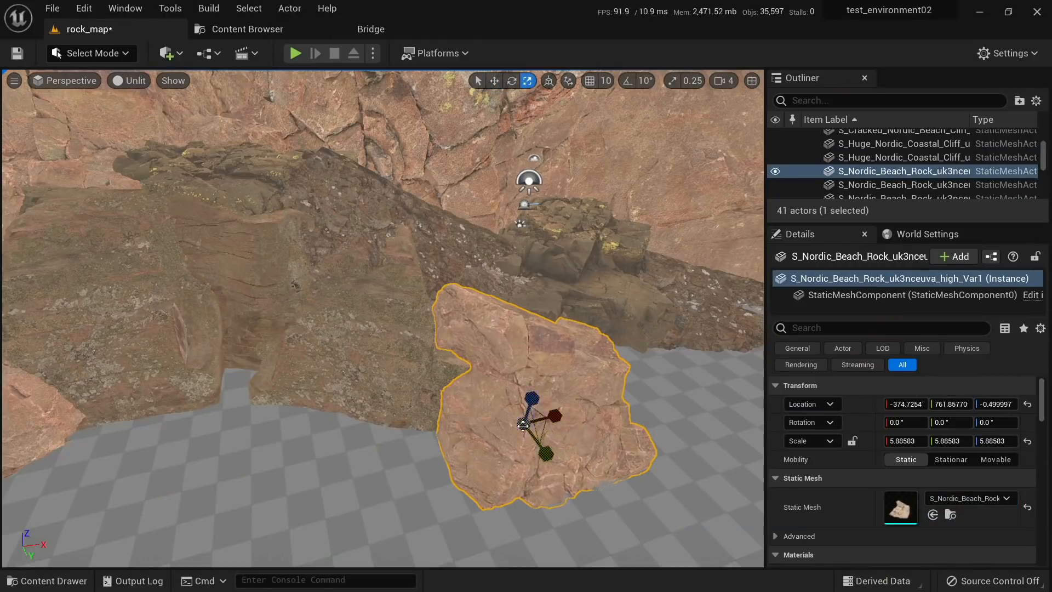
Step: Move the beach rock back against the wall at the end of the row of cliffs
key("w")
right_click_drag(520, 430, 548, 450)
left_click_drag(470, 383, 457, 345)
Step: Duplicate the first coastal cliff to the far side of the beach rock and sink it to about -419 in Z
left_click(291, 234)
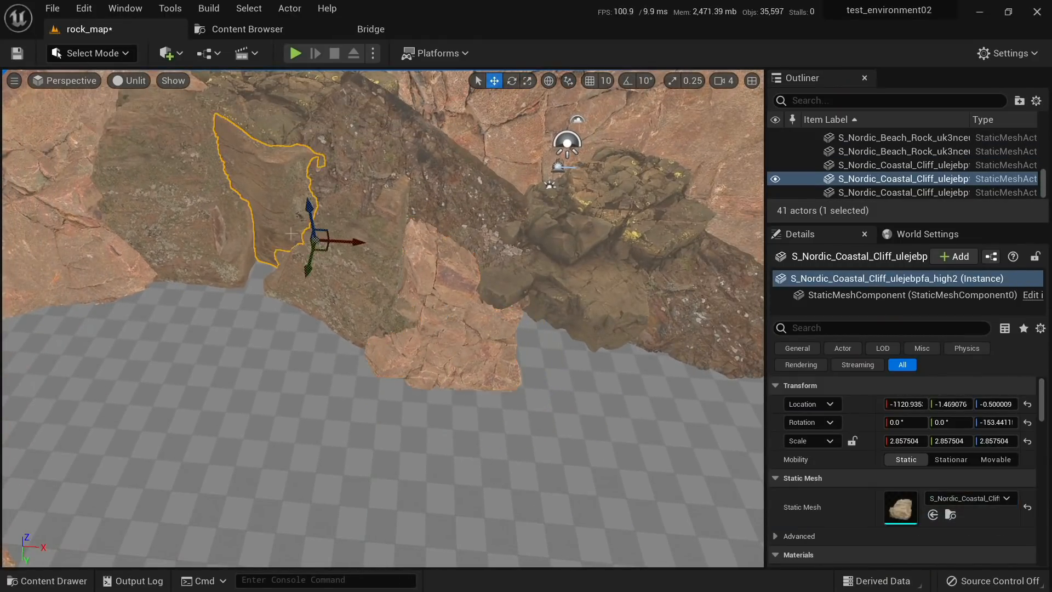
left_click(230, 227)
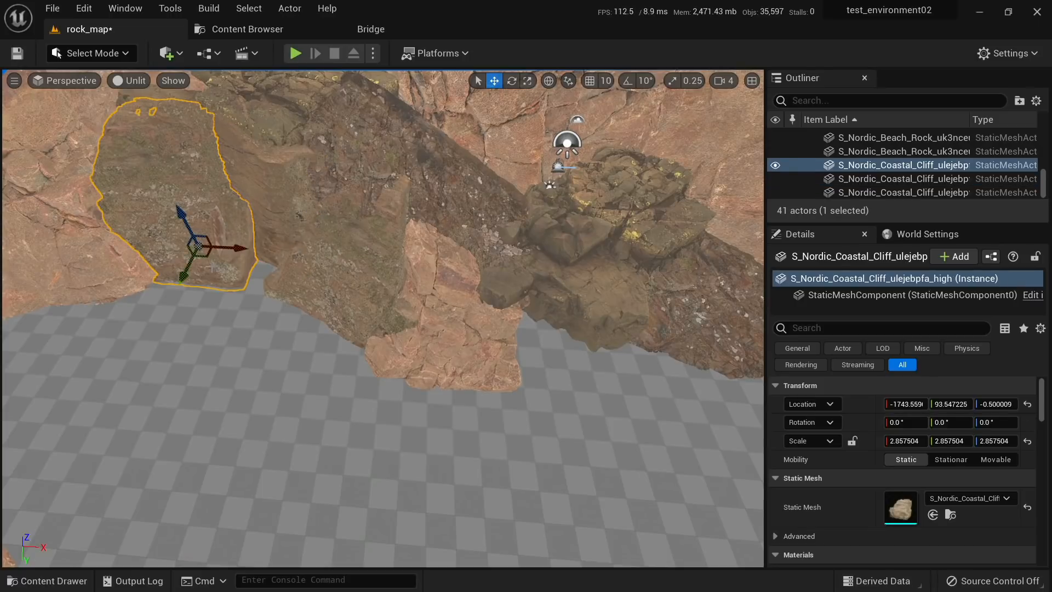
left_click_drag(209, 253, 564, 345, "alt")
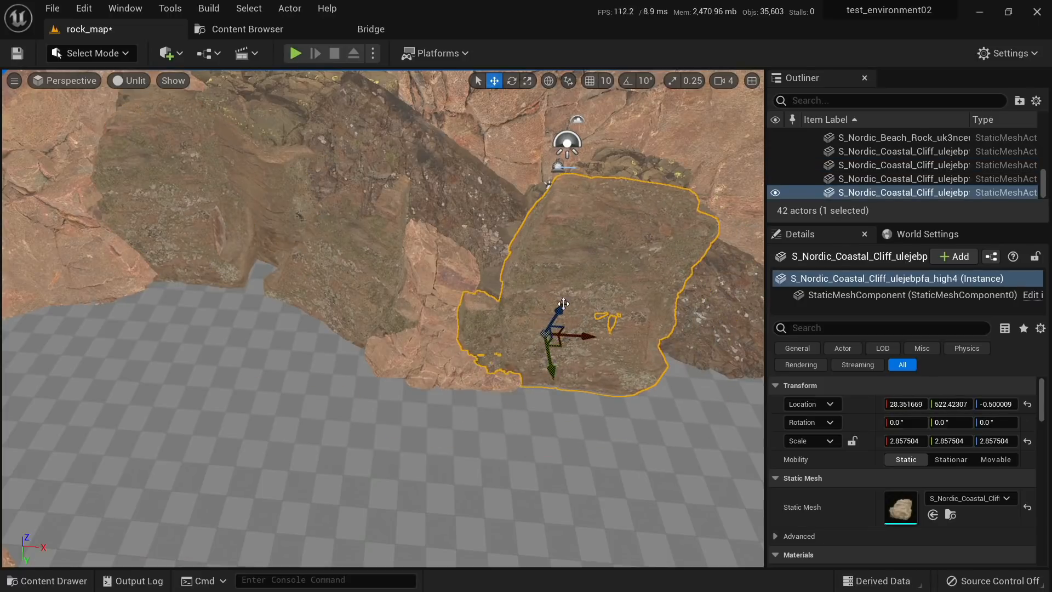
left_click_drag(563, 303, 542, 390)
left_click(615, 246)
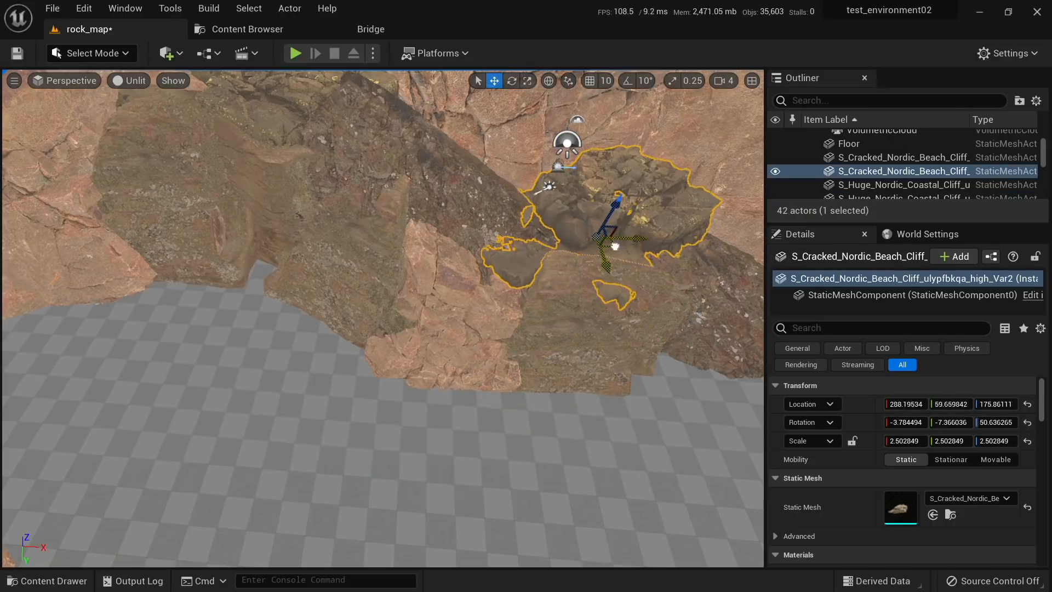
key("Escape")
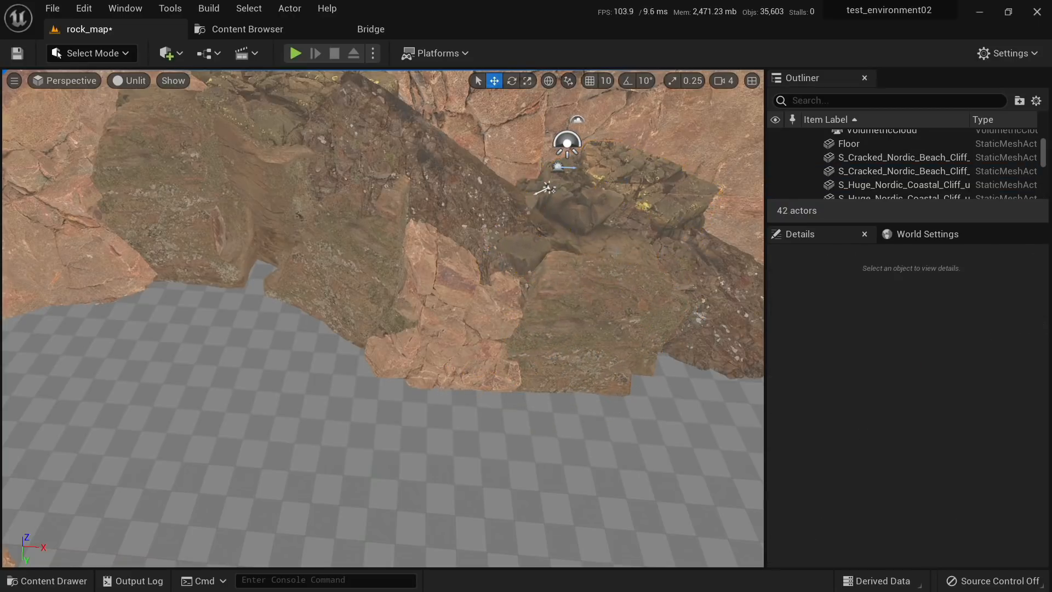
right_click_drag(616, 250, 671, 246)
left_click(531, 310)
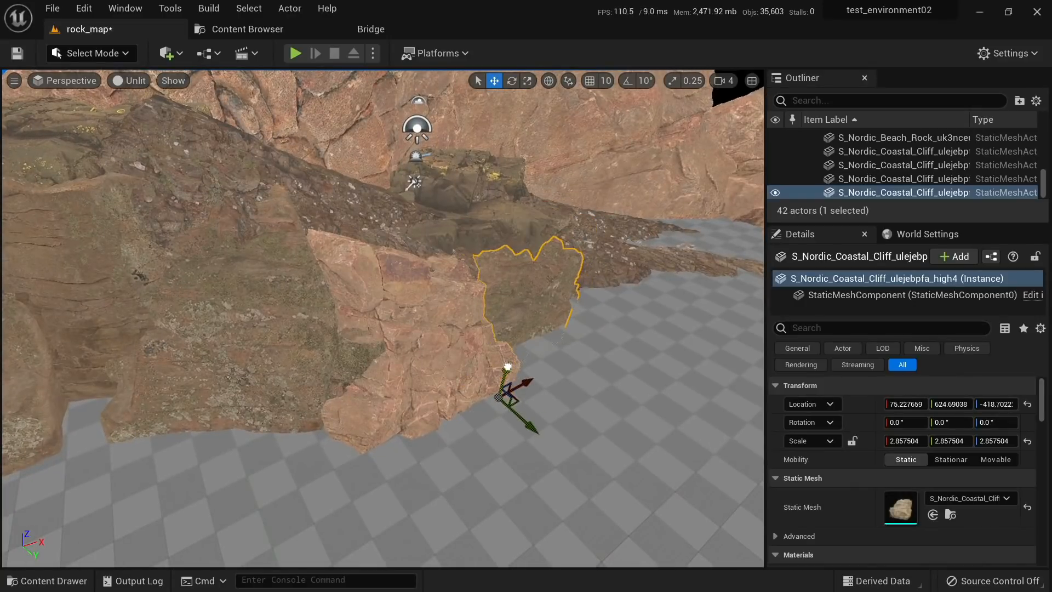
key("Escape")
Step: Duplicate the beach rock to the far end of the row, scaled to about 4.69 and turned to about -168°
right_click_drag(505, 361, 507, 329)
left_click(433, 340)
right_click_drag(433, 340, 476, 306)
left_click_drag(335, 367, 535, 333, "alt")
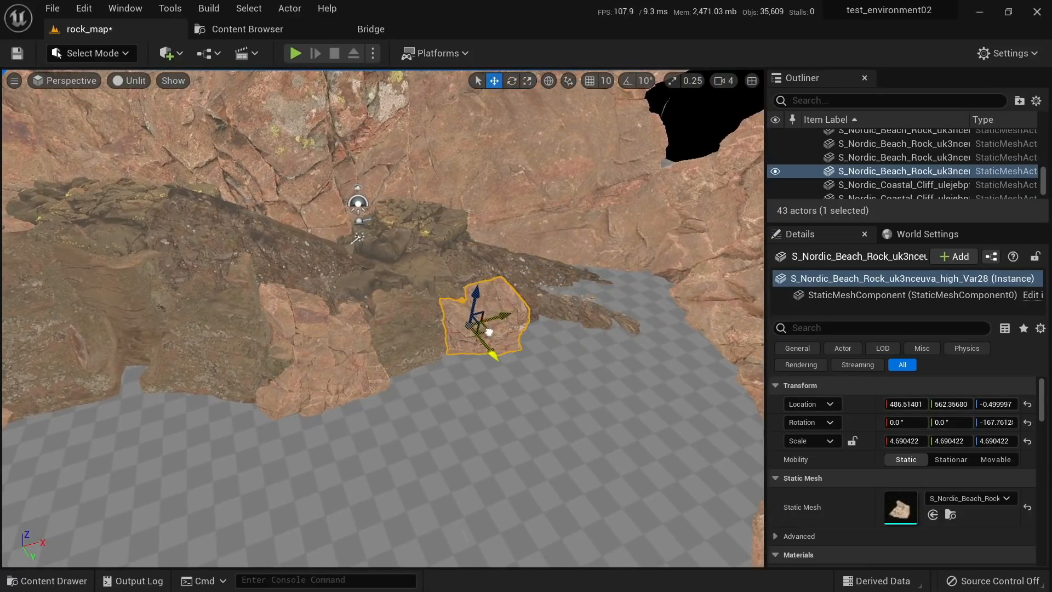
key("Escape")
Step: Tilt the far beach rock copy to about -65° in X and turn it to sit against the base of the cliff
mouse_move(489, 332)
right_mouse_down()
mouse_move(526, 307)
mouse_move(523, 329)
mouse_move(493, 328)
right_mouse_up()
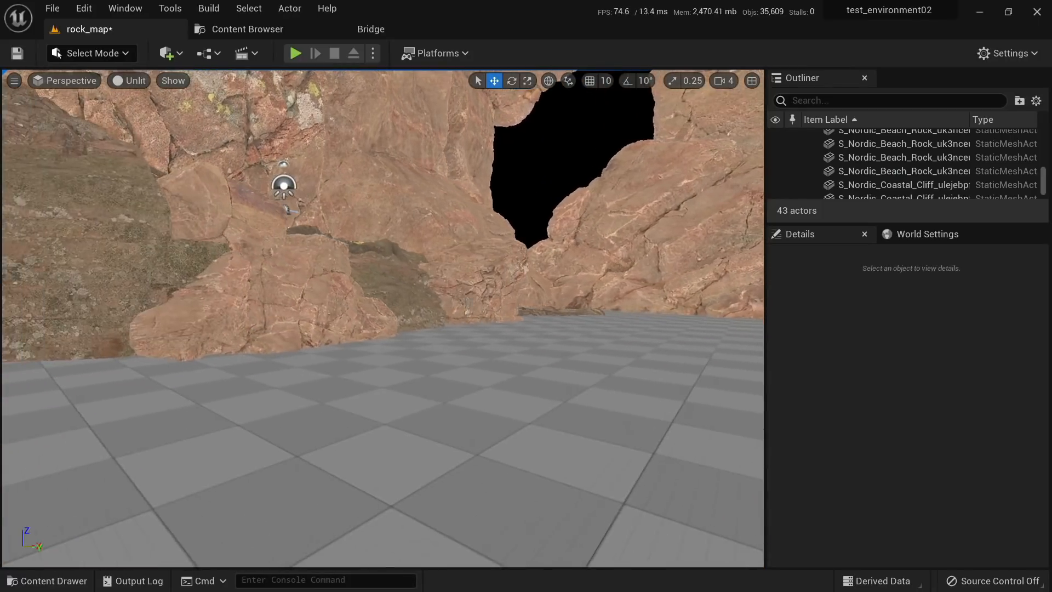
left_click(495, 289)
key("e")
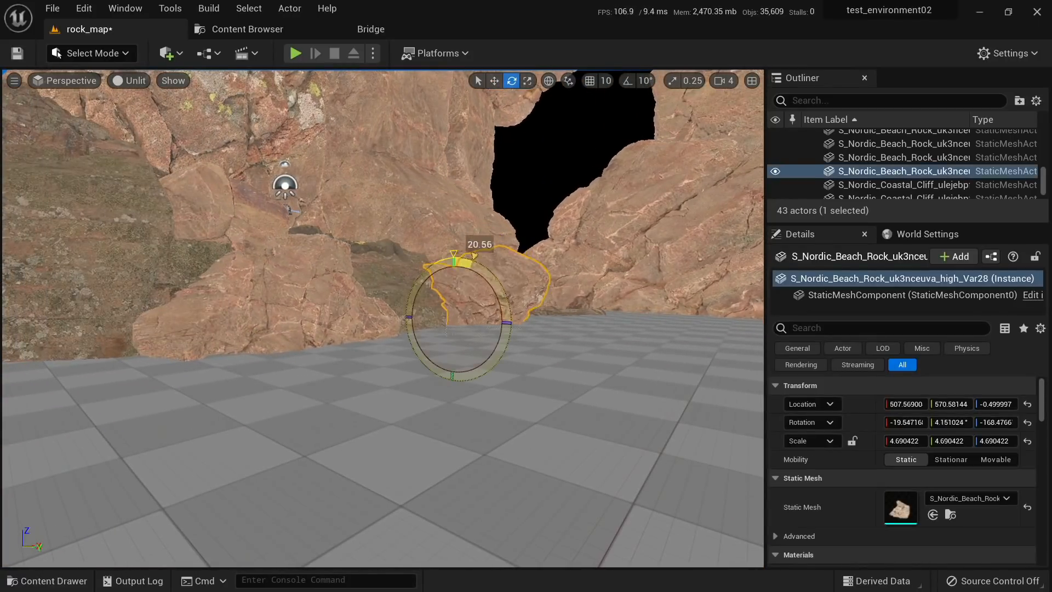
key("Escape")
left_click(469, 301)
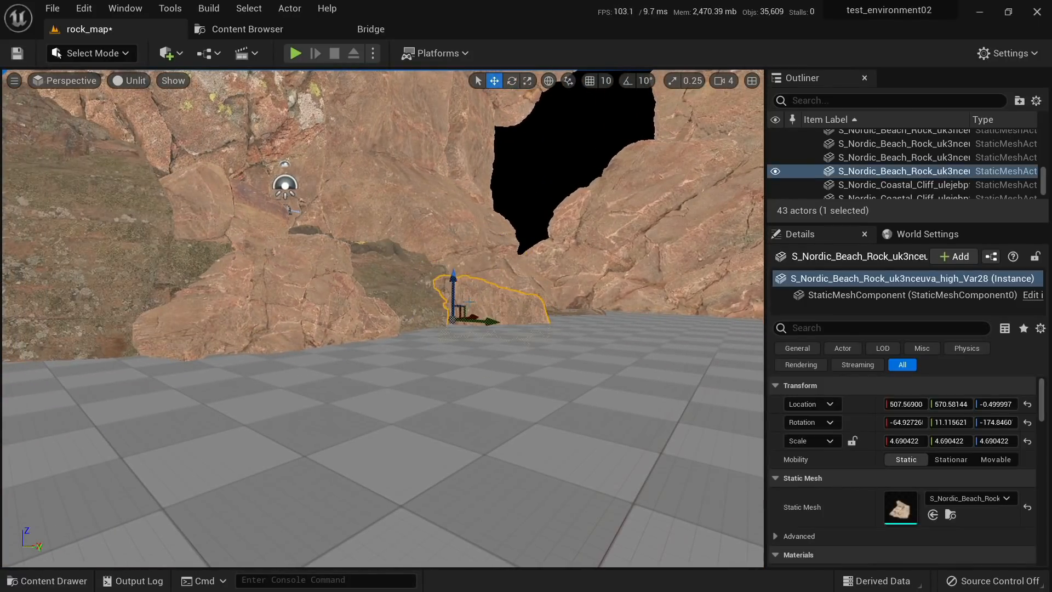
right_click_drag(454, 284, 452, 269)
key("e")
key("Escape")
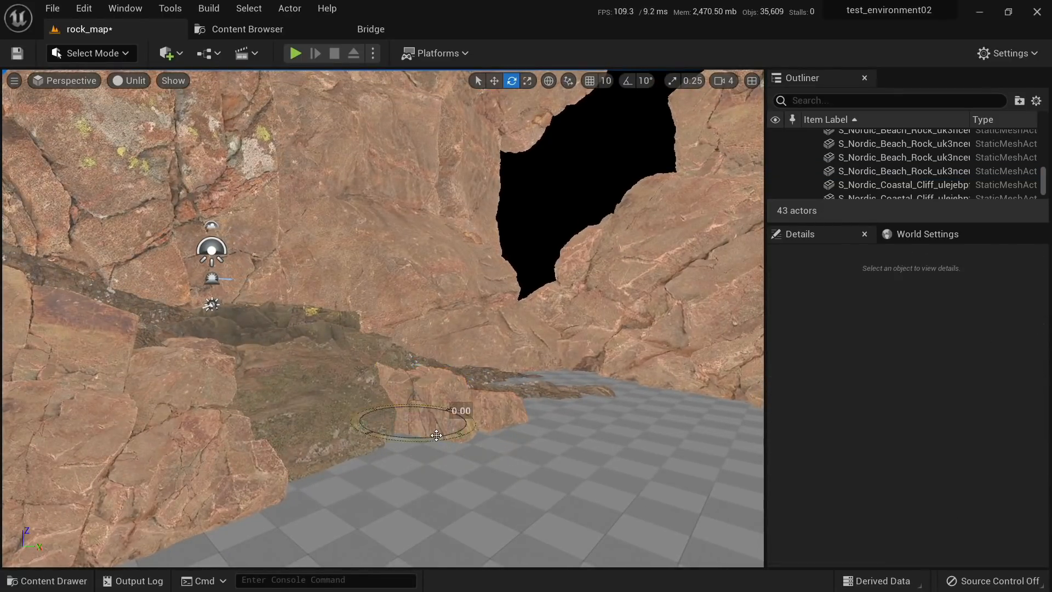
right_click_drag(438, 422, 429, 453)
Step: Show the viewport in Lit shading and duplicate the large beach rock into the gap between the coastal cliffs
key("alt+4")
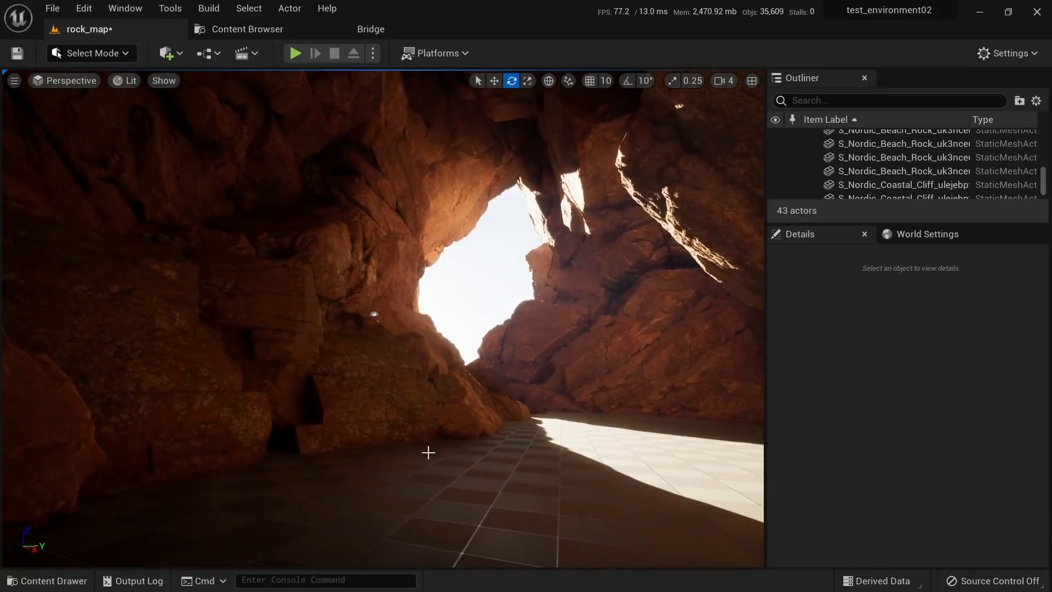
left_click(298, 398)
right_click_drag(277, 431, 547, 280)
left_click(427, 351)
left_click(645, 282)
right_click_drag(636, 309, 548, 329)
left_click_drag(629, 338, 426, 308, "alt")
key("Escape")
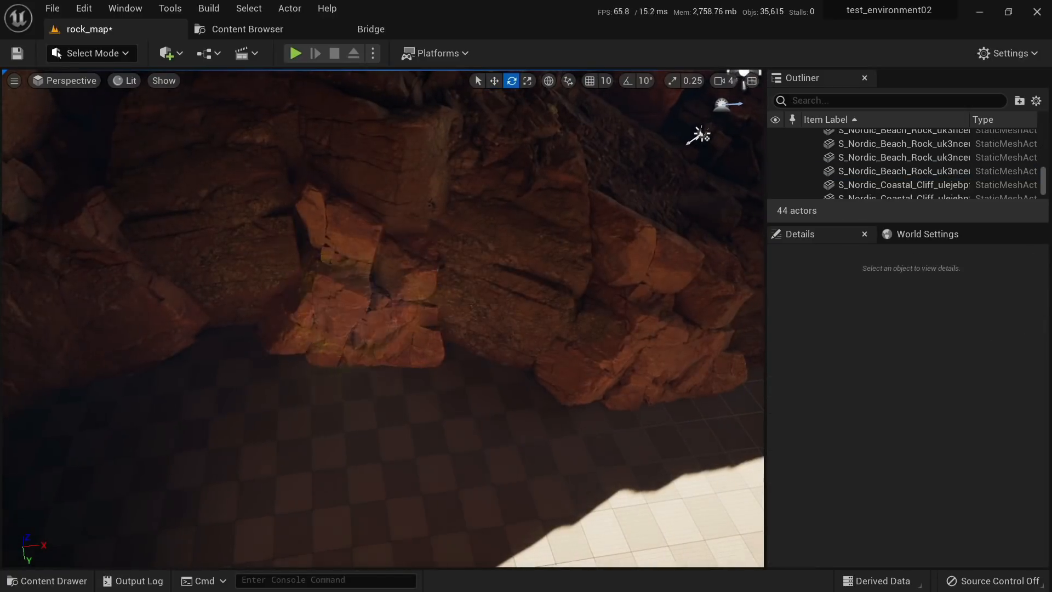
Step: Sink the new beach rock to about -196 in Z and rotate it to about 27.5°, -7.7° and -165.7°
right_click_drag(426, 307, 641, 250)
left_click(275, 385)
right_click_drag(259, 401, 211, 436)
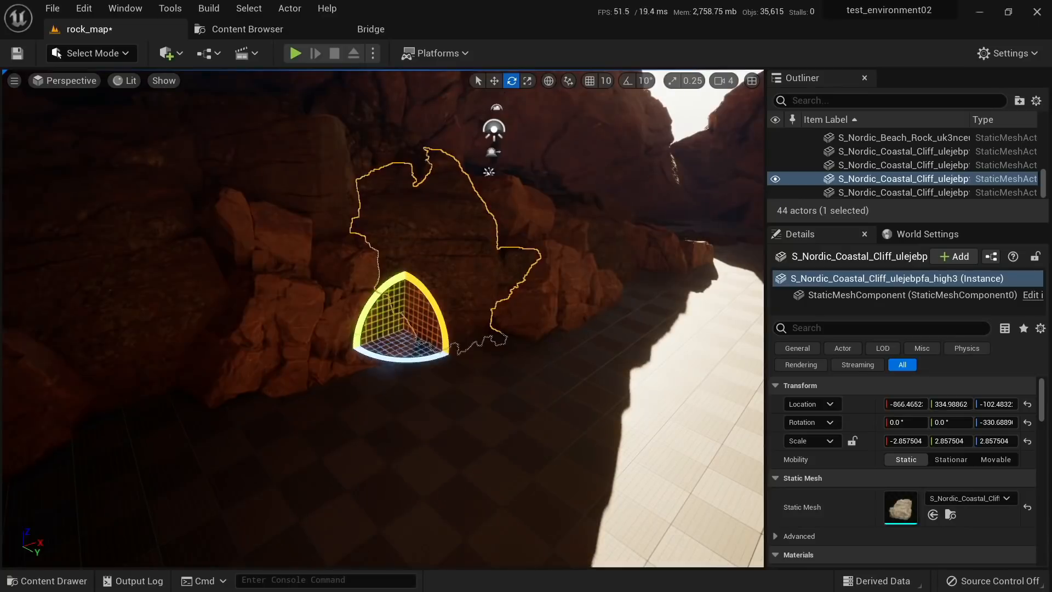
left_click(301, 366)
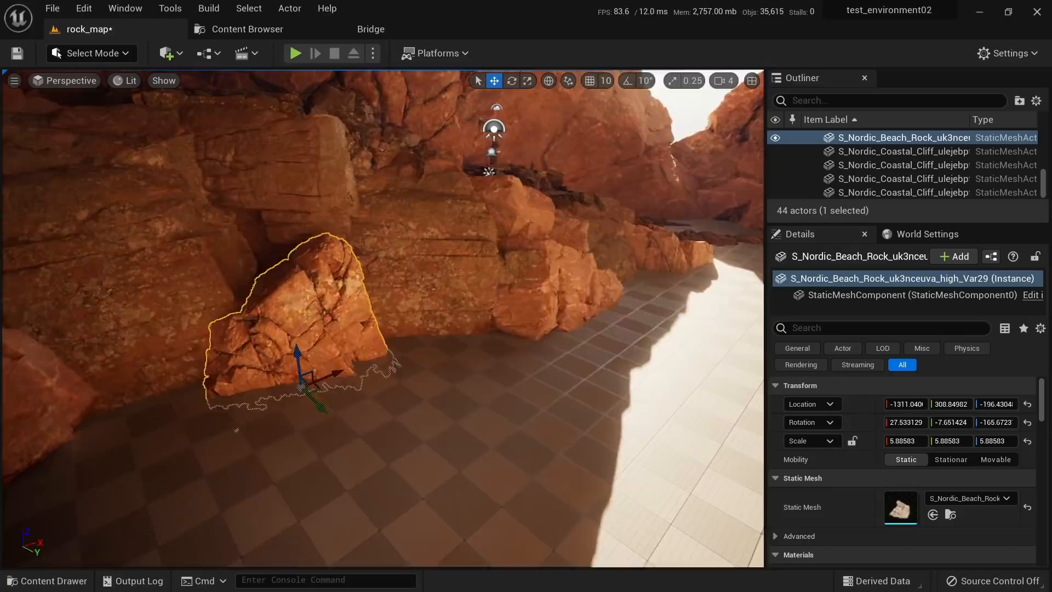
left_click_drag(312, 344, 330, 417, "alt")
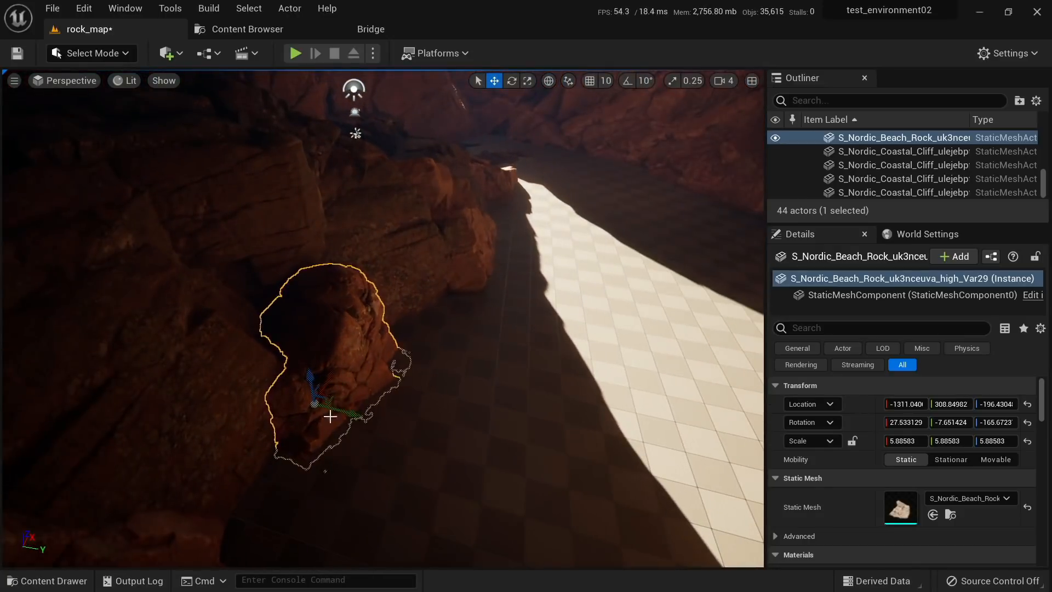
key("Escape")
Step: Inspect the rock arrangement toward the cave opening in Unlit and Detail Lighting, and return to Lit shading
right_click_drag(388, 366, 378, 263)
key("alt+3")
key("alt+5")
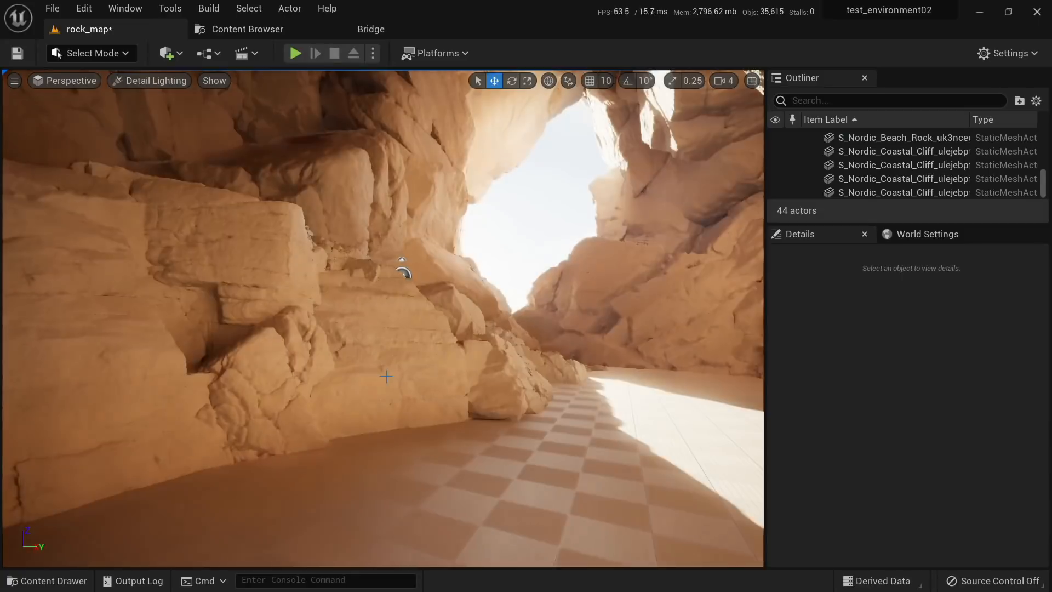
key("w")
right_click_drag(383, 385, 468, 342)
key("alt+4")
Step: Find the Massive Nordic Coastal Cliff among the downloaded Bridge assets and place it on the sunlit cave floor
left_click(336, 32)
scroll(463, 373, "down", 5)
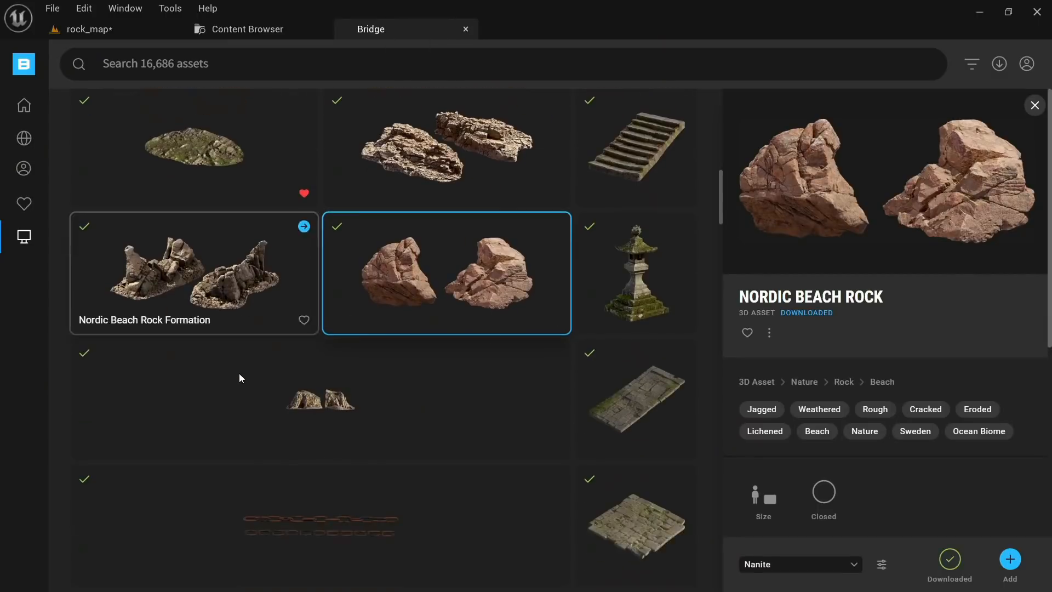
scroll(350, 378, "down", 5)
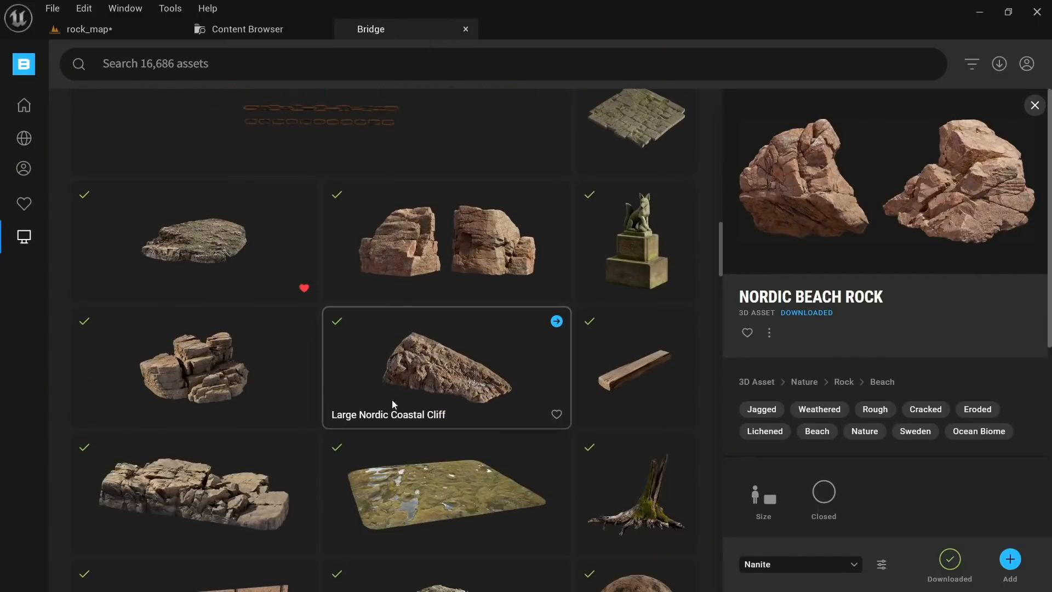
scroll(198, 463, "down", 2)
scroll(490, 290, "down", 15)
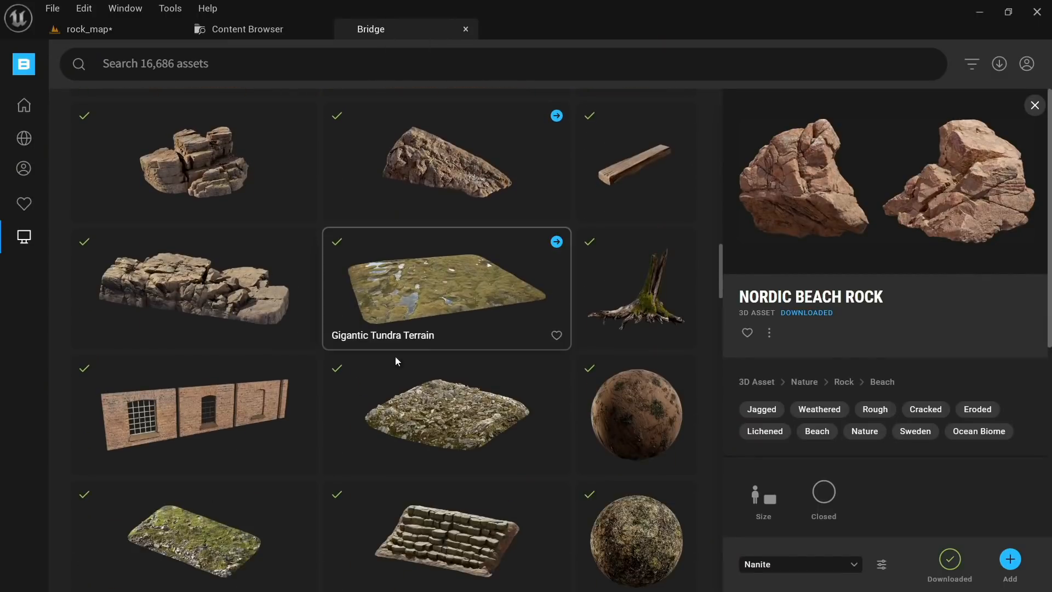
scroll(437, 355, "down", 12)
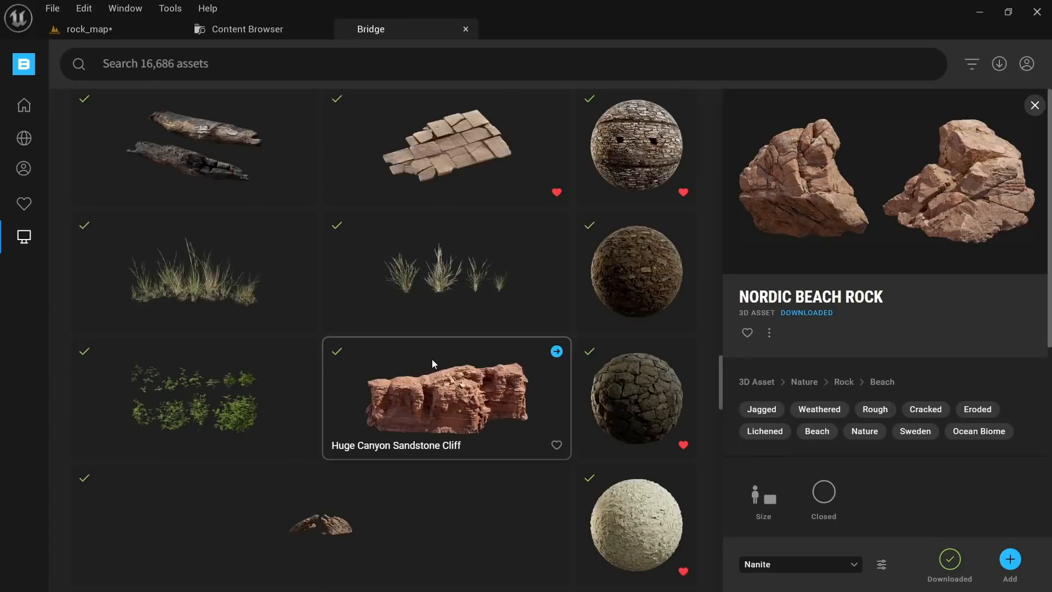
scroll(434, 361, "down", 2)
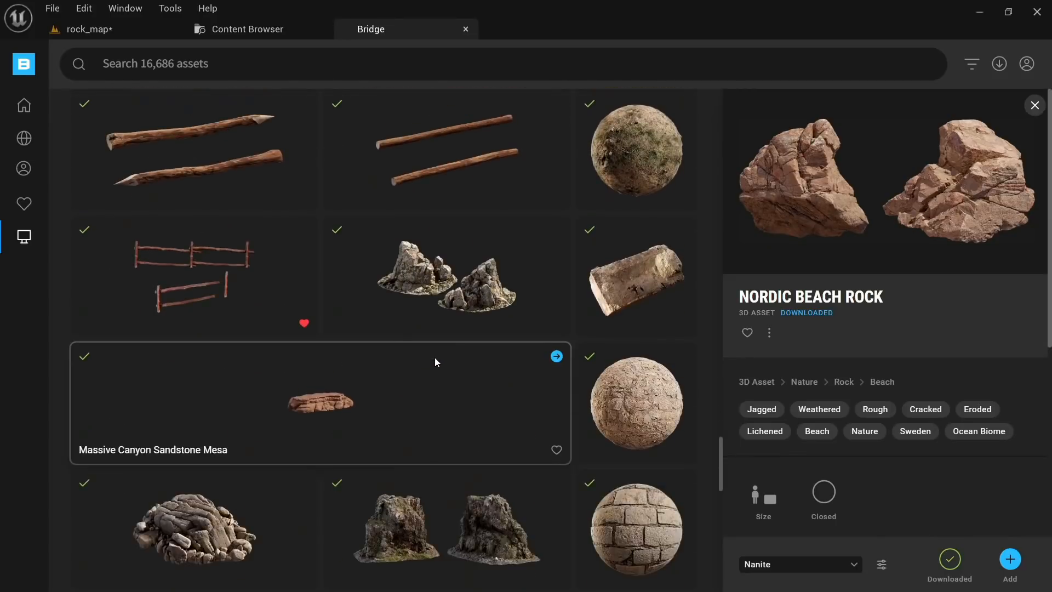
scroll(449, 301, "up", 8)
scroll(465, 274, "down", 6)
scroll(465, 340, "down", 1)
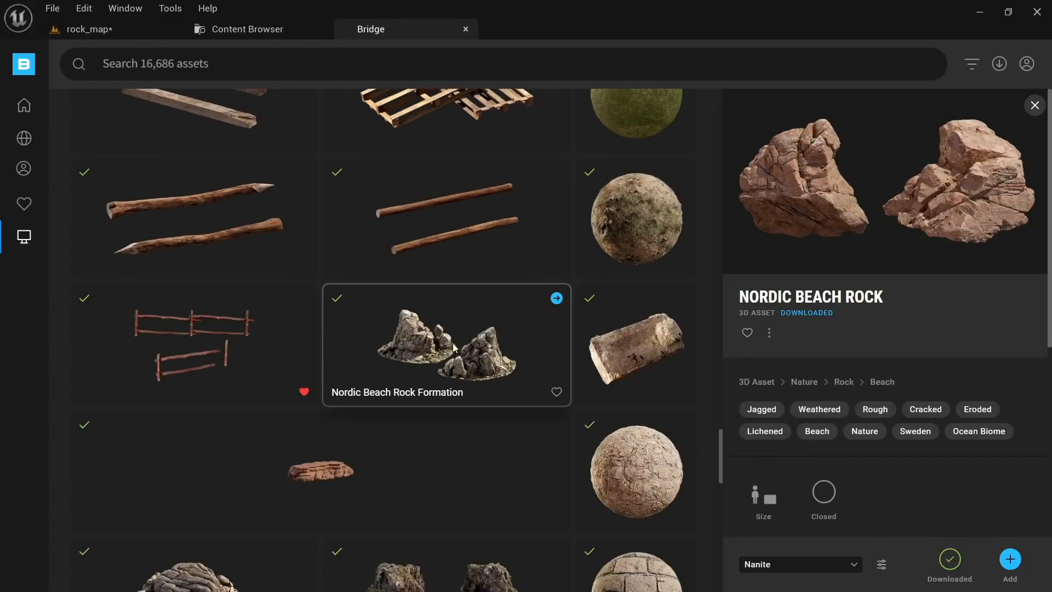
scroll(459, 350, "down", 2)
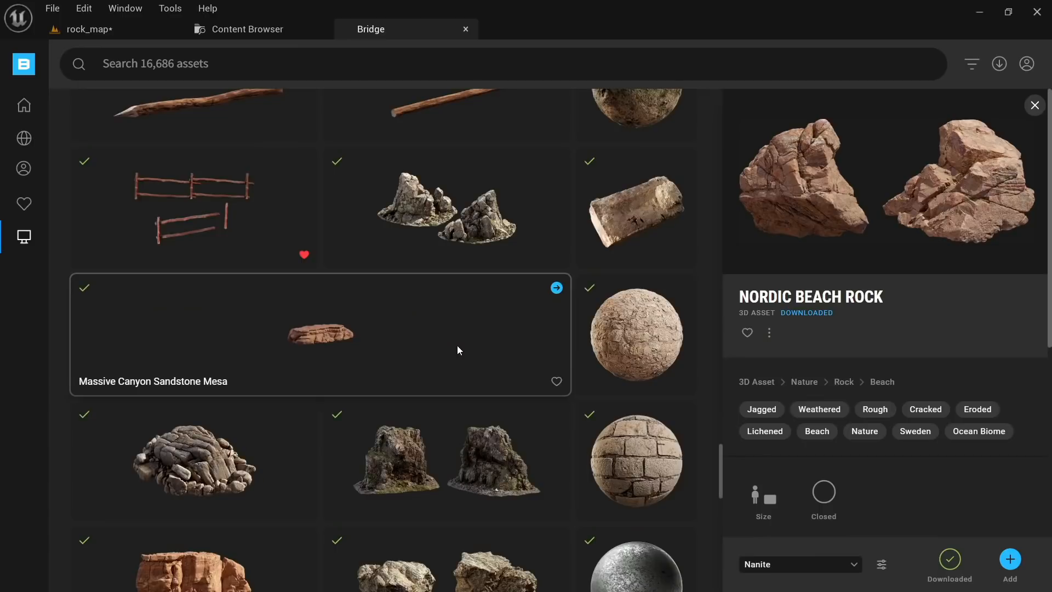
left_click(428, 438)
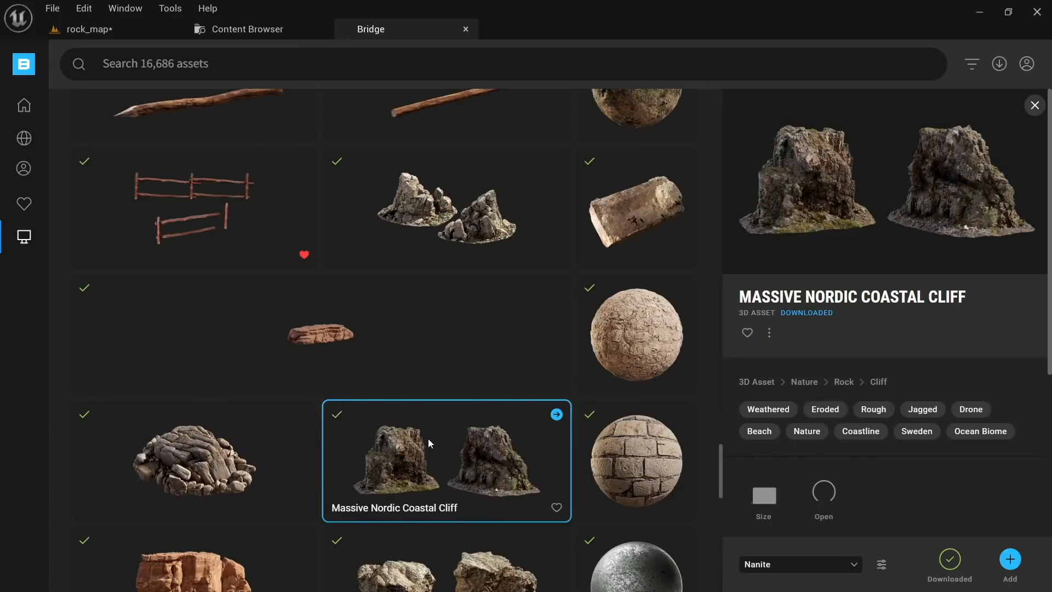
left_click_drag(444, 475, 488, 344)
Step: Turn the massive cliff to about 32.8° in Z and move it to about X 1293, Y 757, Z -56
key("e")
left_click_drag(374, 286, 426, 292)
key("w")
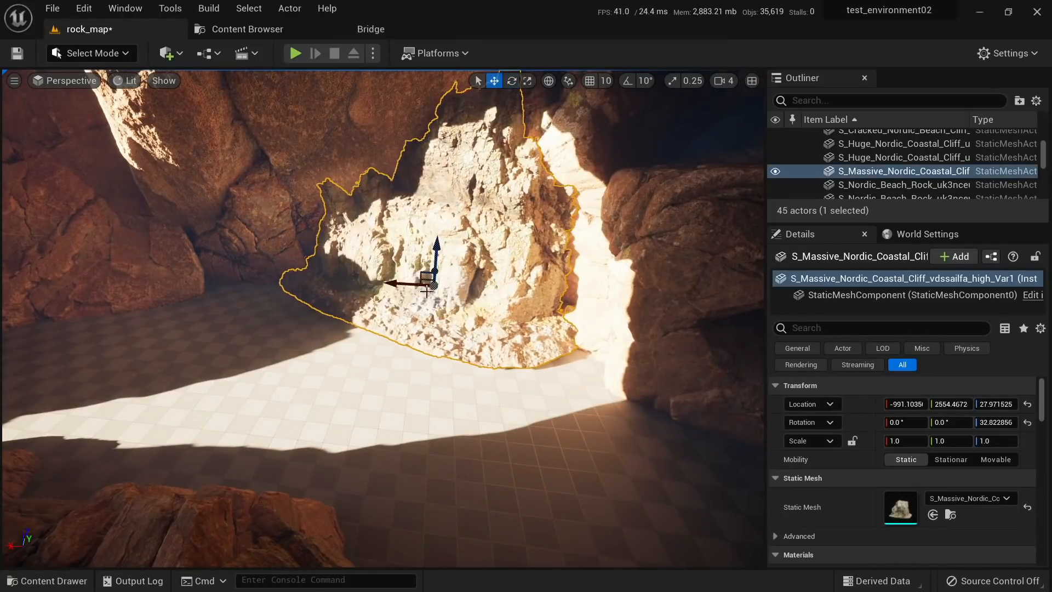
left_click_drag(438, 247, 439, 261)
right_click_drag(438, 261, 365, 277)
left_click_drag(594, 335, 388, 216)
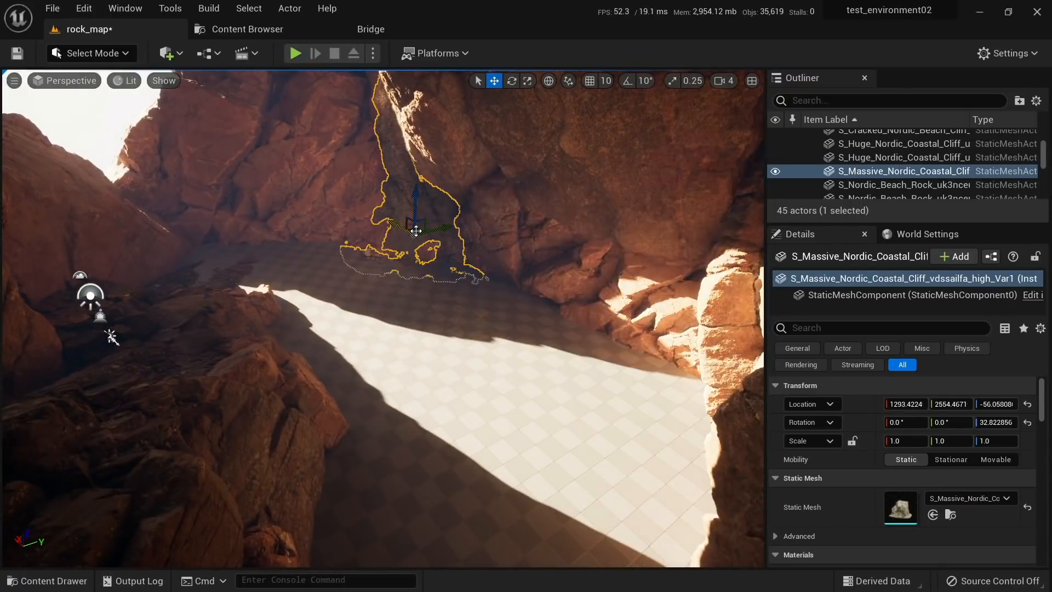
left_click_drag(455, 218, 277, 242)
right_click_drag(277, 242, 219, 211)
Step: Tilt the massive cliff to about 17.9°, 1.3° and -4° and move it to about X 2013, Y 1226, Z -220
key("e")
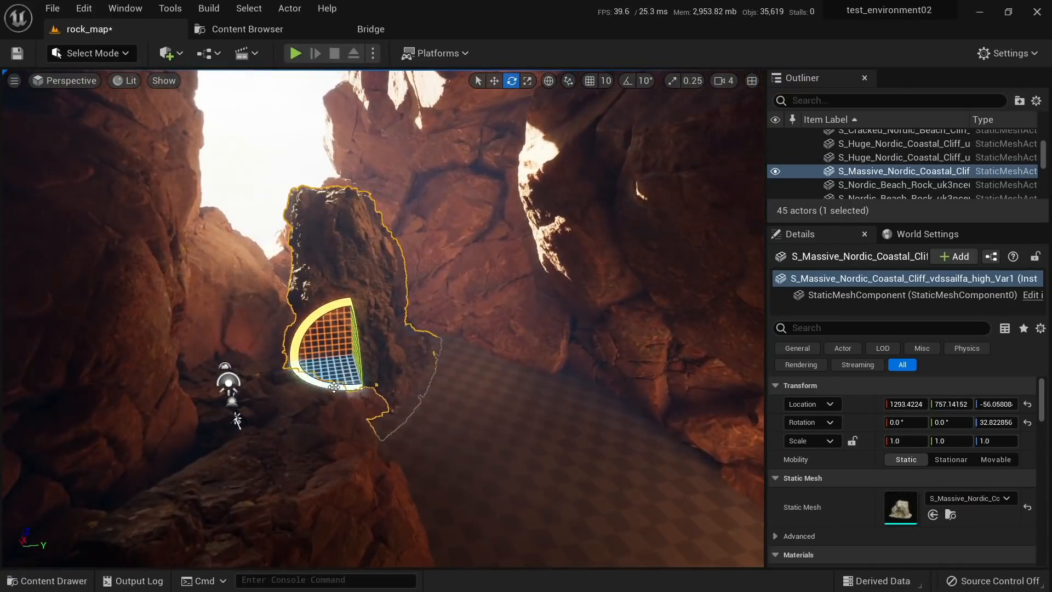
left_click_drag(318, 383, 346, 375)
key("w")
left_click_drag(347, 307, 374, 295)
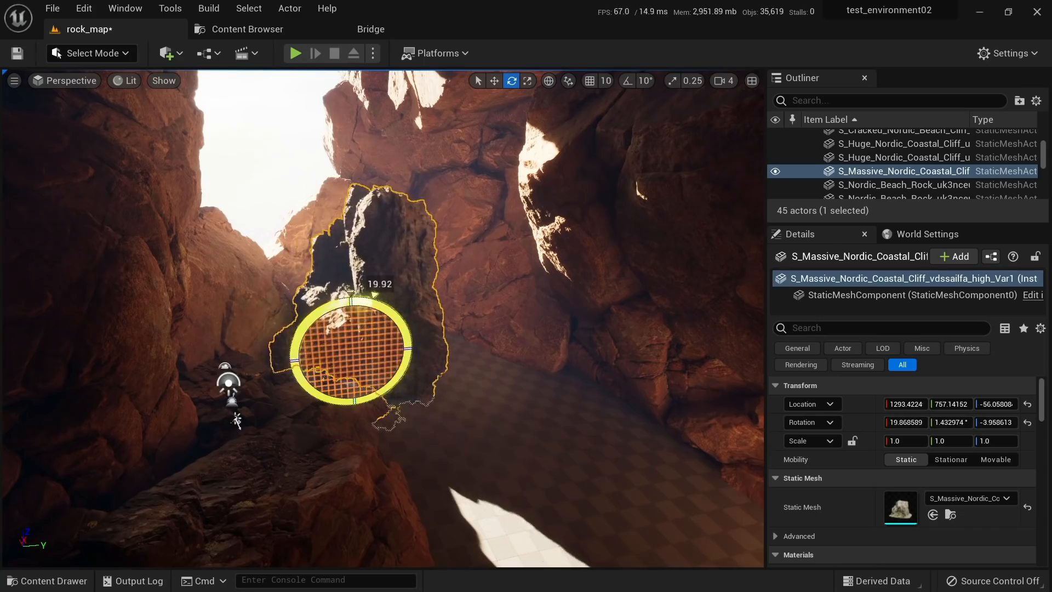
mouse_move(358, 358)
right_mouse_down()
mouse_move(383, 367)
mouse_move(362, 364)
mouse_move(351, 383)
mouse_move(328, 389)
mouse_move(356, 378)
right_mouse_up()
left_click_drag(375, 374, 216, 402)
right_click_drag(216, 403, 186, 373)
mouse_move(329, 384)
right_mouse_down()
mouse_move(307, 364)
mouse_move(328, 368)
right_mouse_up()
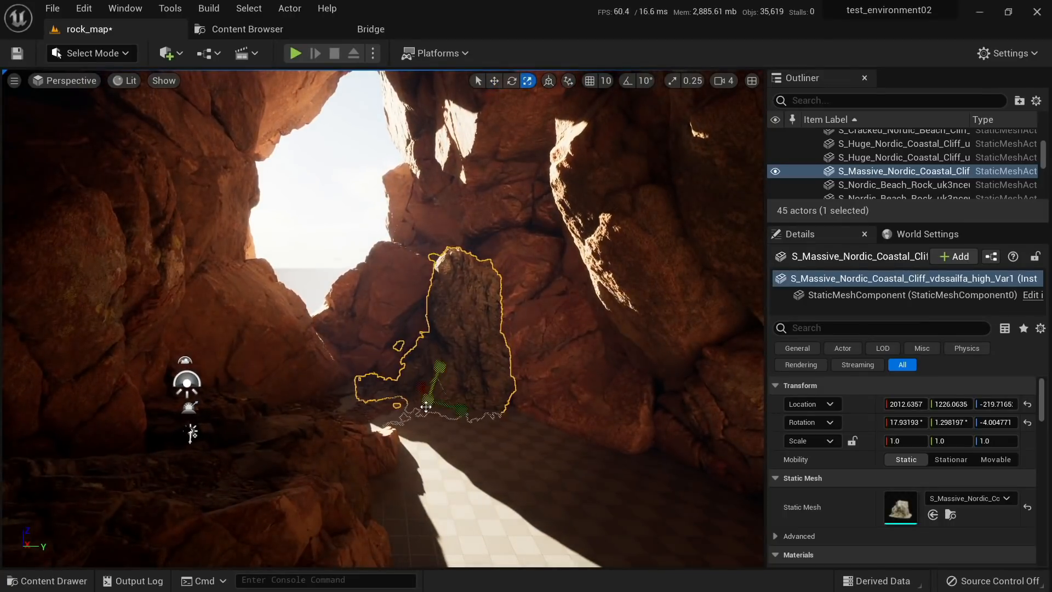
Step: Scale the massive cliff uniformly to about 1.385 and rotate it to about -89.8° in Z against the cave wall
left_click_drag(430, 397, 486, 393)
key("Escape")
mouse_move(564, 364)
right_mouse_down()
mouse_move(547, 334)
mouse_move(556, 383)
mouse_move(566, 364)
right_mouse_up()
left_click(536, 393)
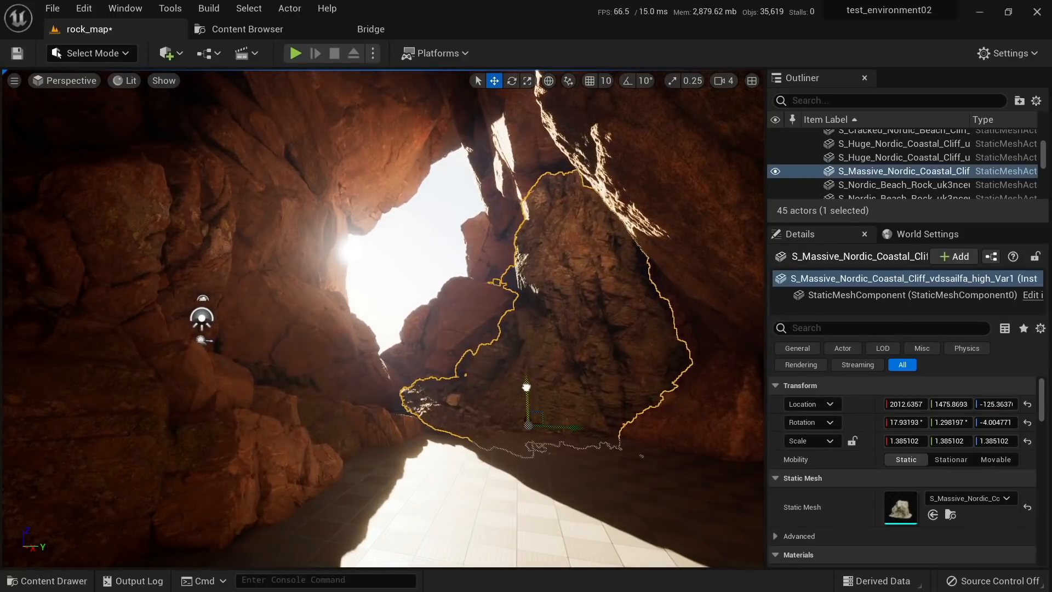
key("Escape")
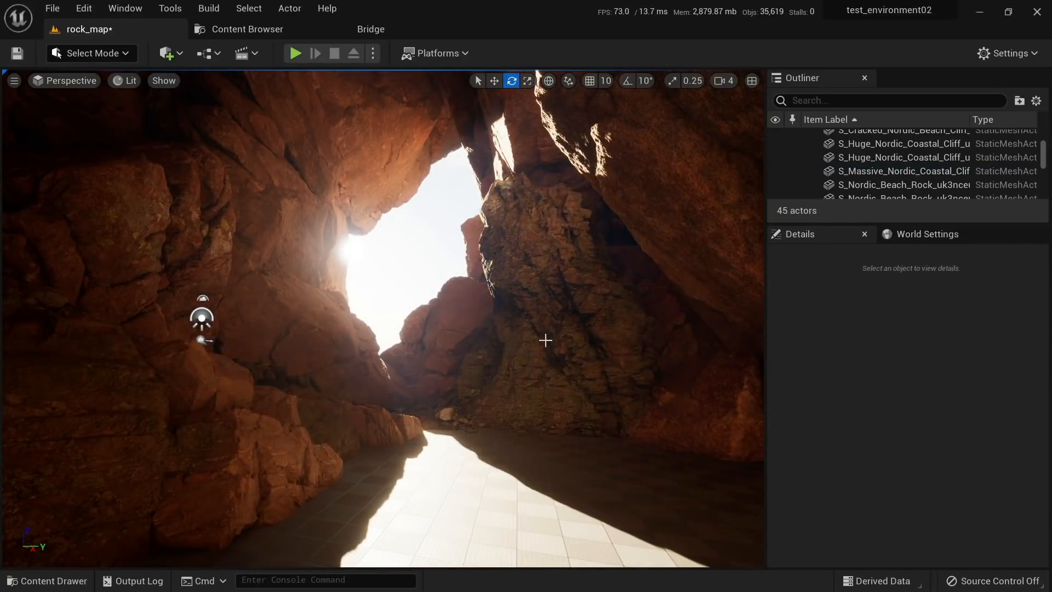
Step: Duplicate the massive cliff and shift the copy toward the cave opening, to about X 3645
left_click(544, 341)
right_click_drag(545, 341, 541, 298)
left_click_drag(509, 467, 477, 467, "alt")
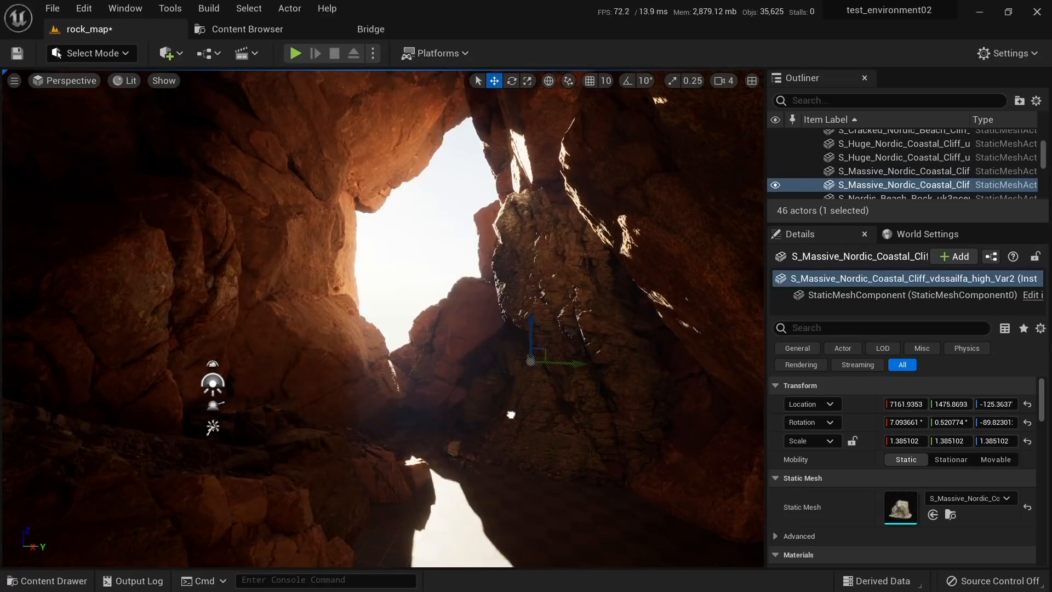
left_click_drag(520, 430, 531, 450)
key("ctrl+z")
right_click_drag(512, 432, 482, 386)
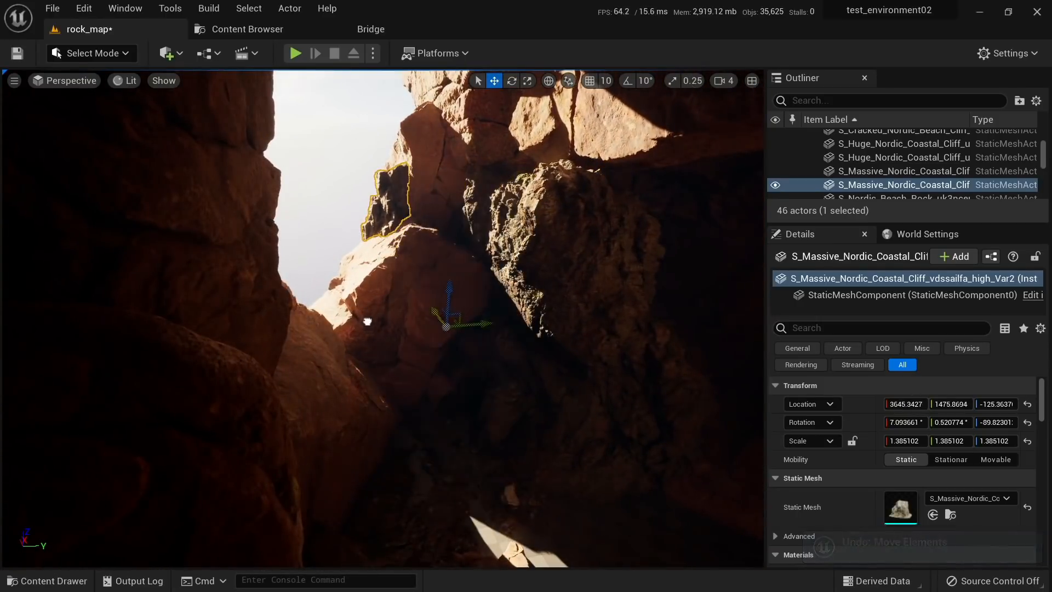
Step: Move the cliff copy to the opposite wall beside the opening, at about X 1989, Y -639, Z 148
left_click_drag(483, 325, 278, 347)
right_click_drag(279, 348, 203, 337)
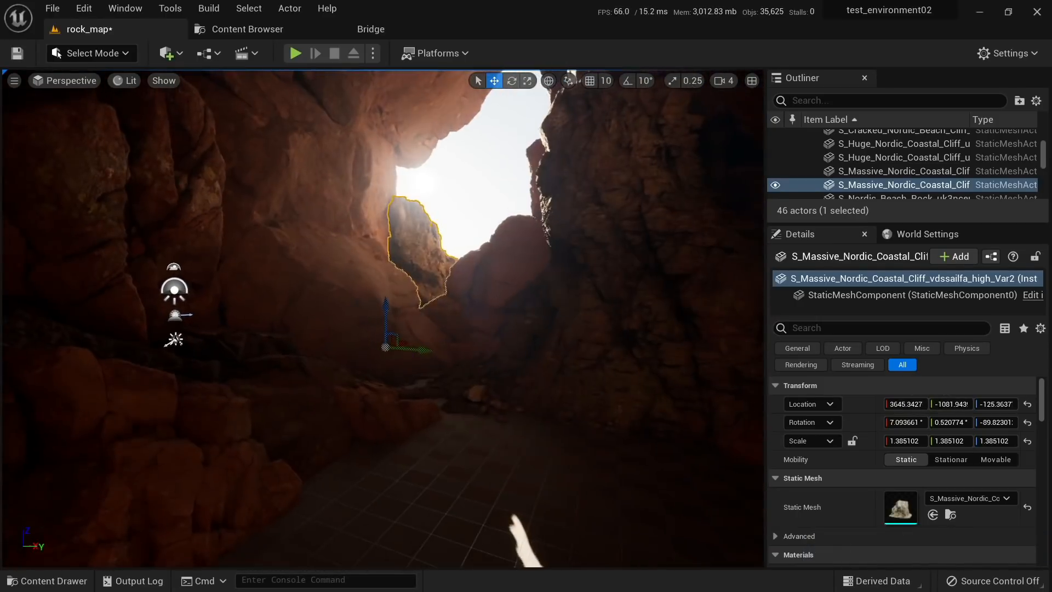
left_click_drag(385, 318, 406, 307)
right_click_drag(406, 307, 447, 331)
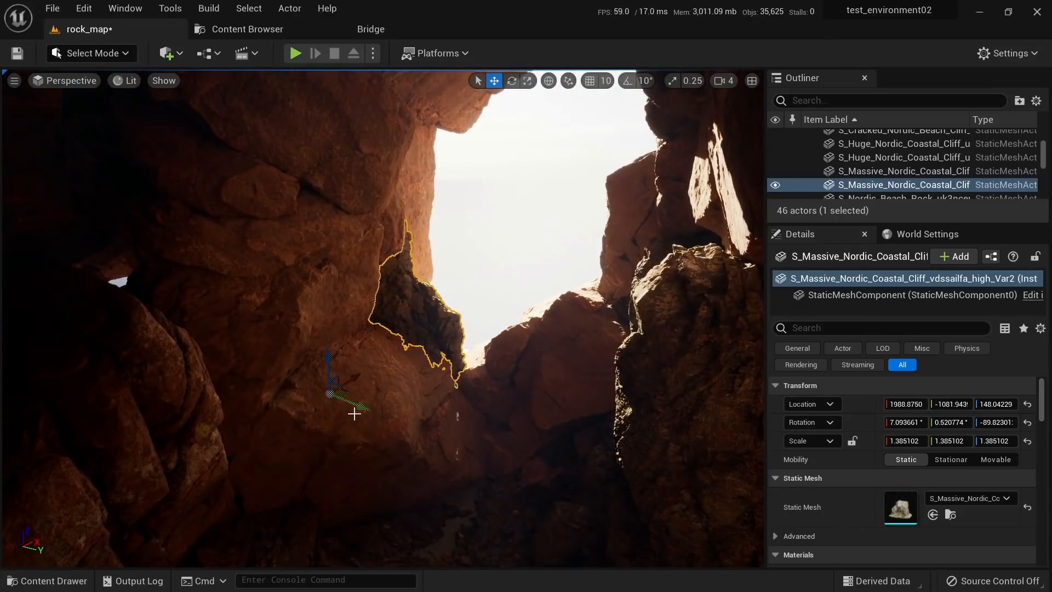
right_click_drag(398, 433, 329, 360)
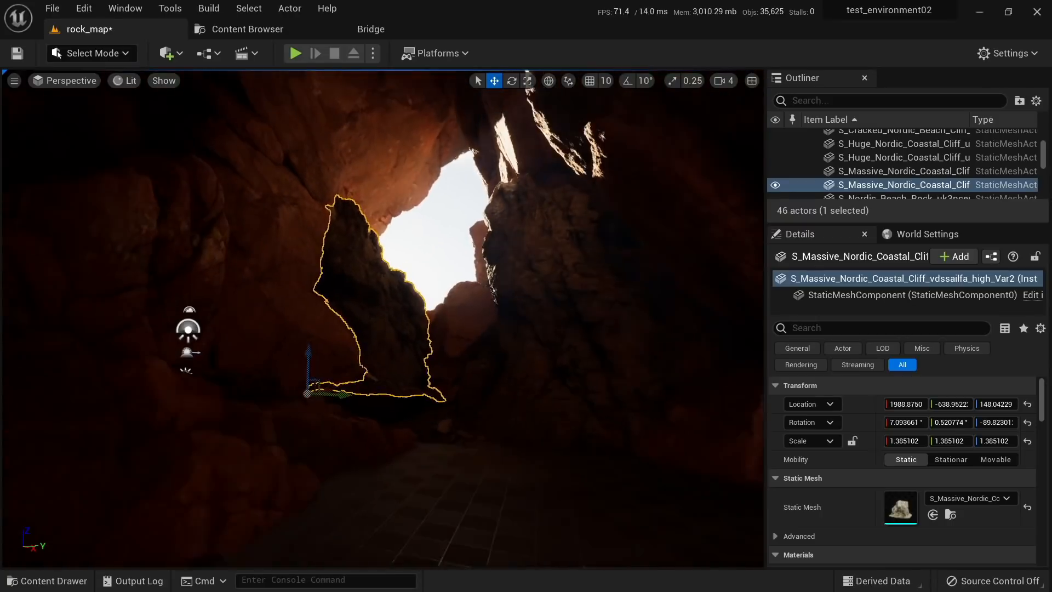
Step: Sink the cliff copy beside the opening to about -529 in Z and redirect the sunlight onto the cave floor
key("Escape")
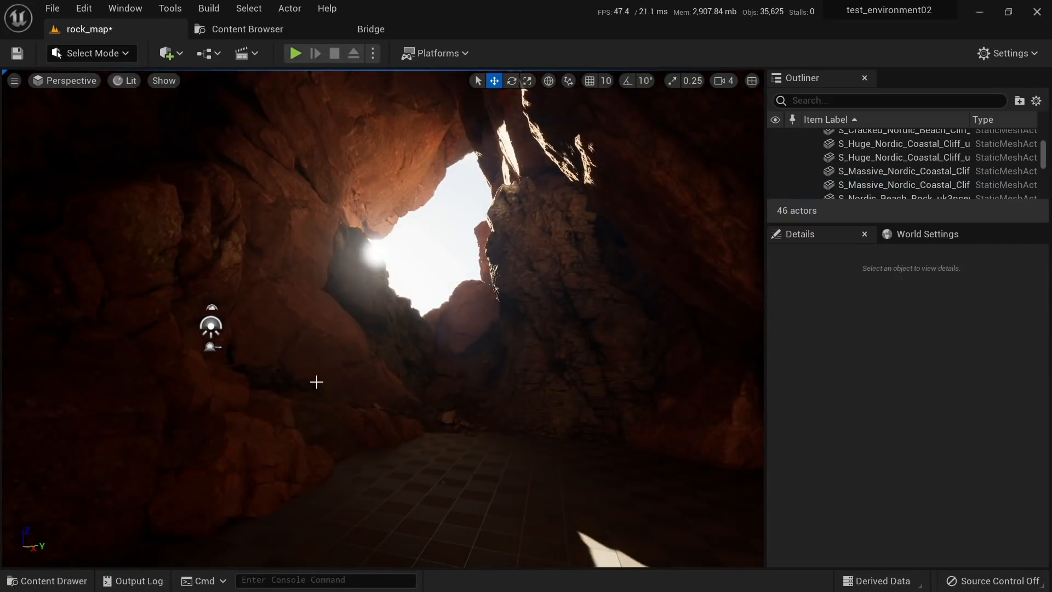
left_click(359, 336)
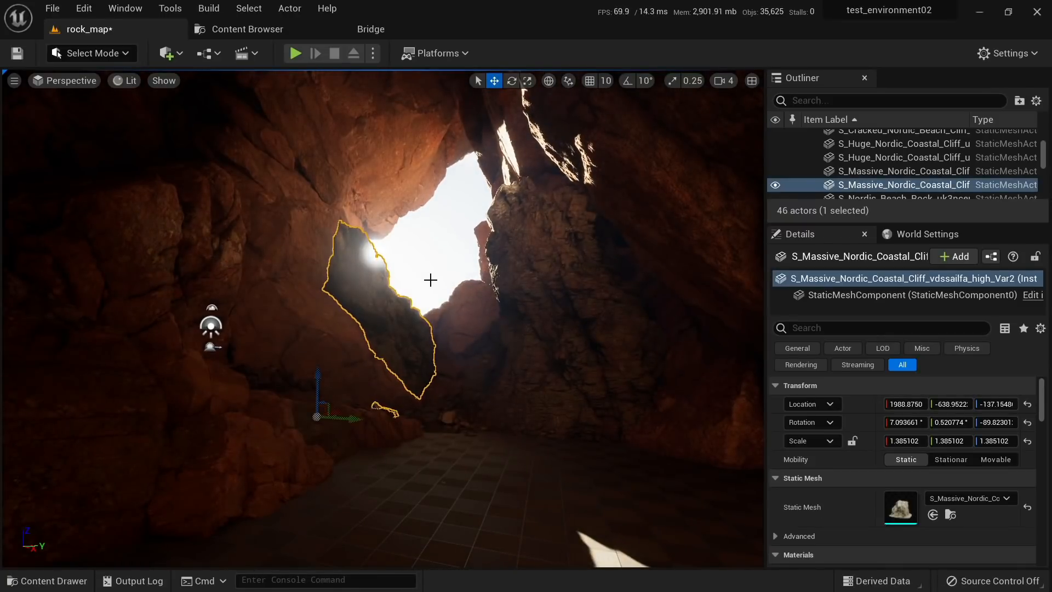
key("ctrl+l")
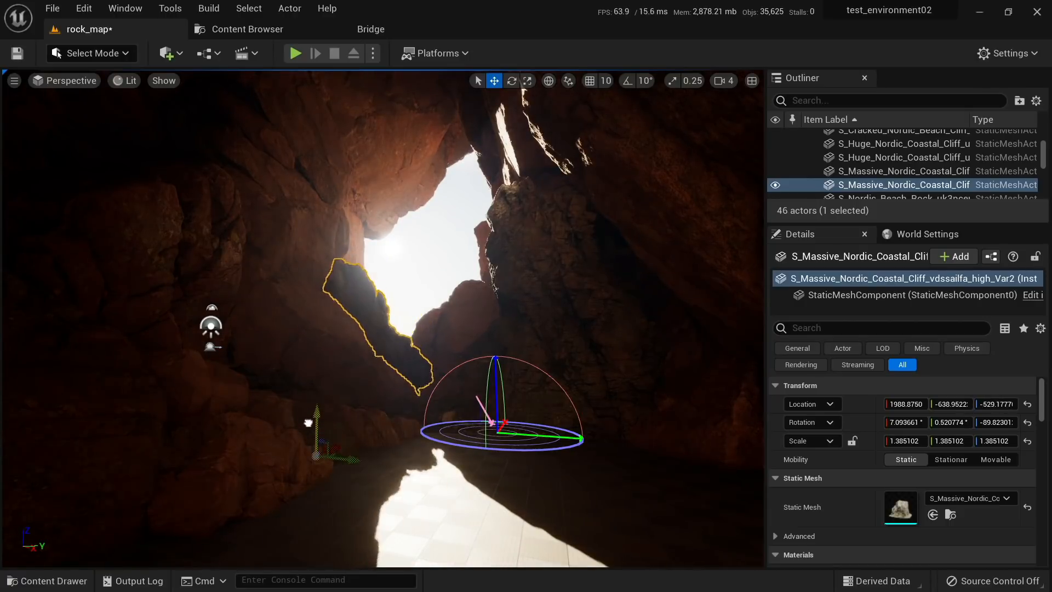
key("Escape")
Step: Duplicate the first massive cliff to about X -1266 and turn the new copy to about -114.5° in Z
right_click_drag(319, 345, 471, 383)
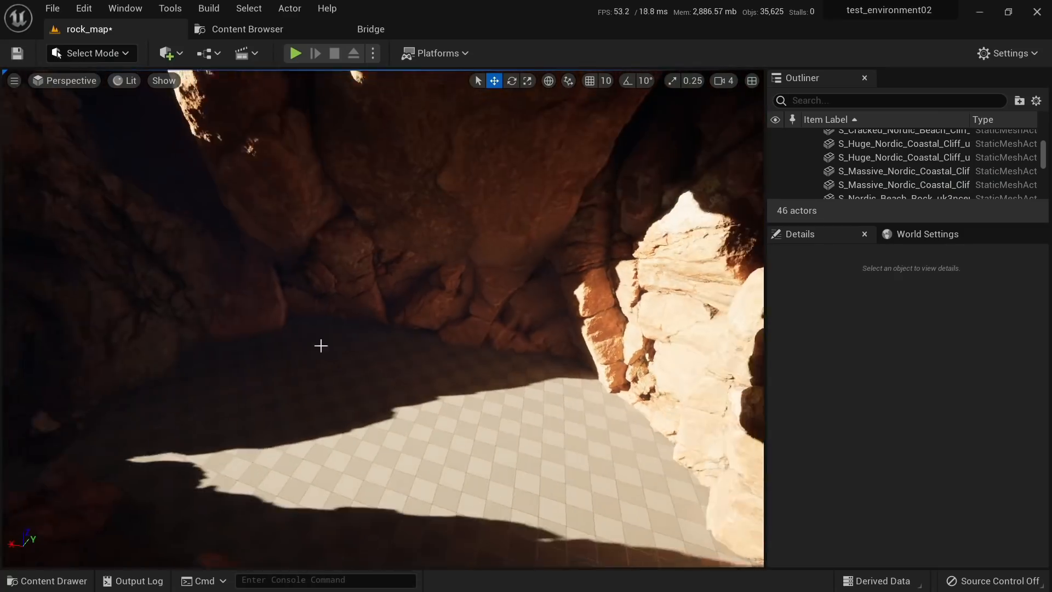
left_click(137, 272)
right_click_drag(300, 343, 268, 343)
left_click_drag(202, 308, 606, 395, "alt")
right_click_drag(606, 395, 646, 405)
key("e")
left_click_drag(439, 422, 409, 301)
key("w")
key("ctrl+z")
Step: Move the newest massive cliff to about X -1579, Y 2456 and scale it to about 1.17 with proportions locked
mouse_move(408, 432)
right_mouse_down()
mouse_move(408, 413)
mouse_move(408, 438)
right_mouse_up()
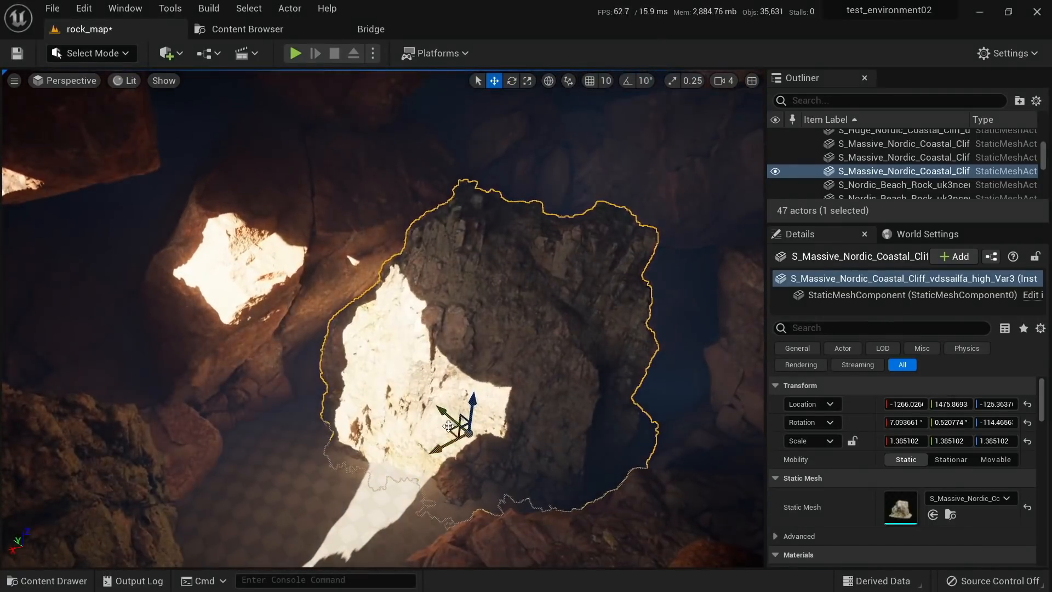
left_click_drag(453, 426, 413, 364)
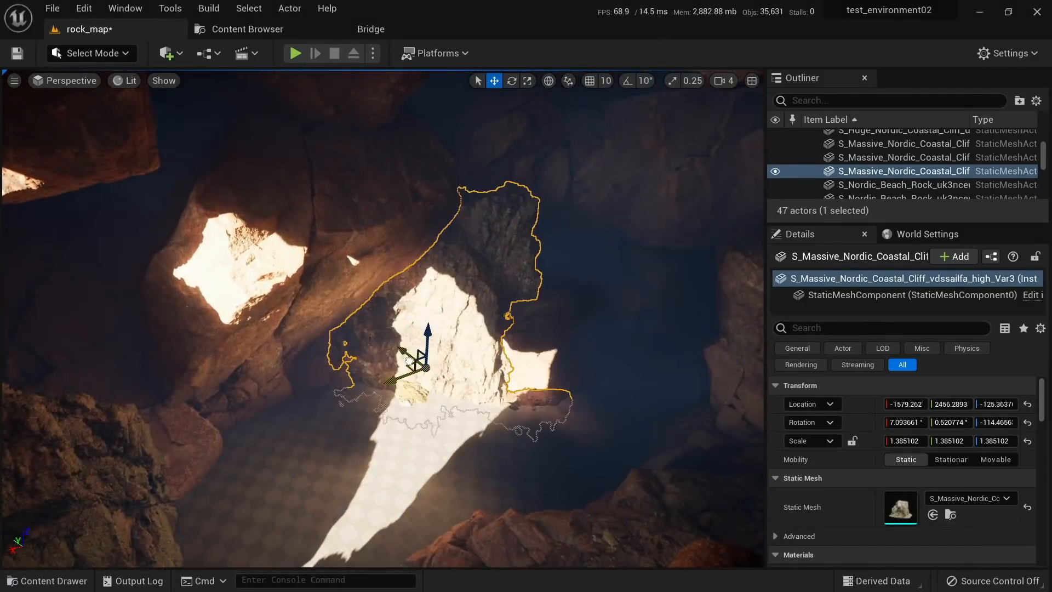
left_click(852, 440)
key("r")
left_click_drag(422, 364, 412, 373)
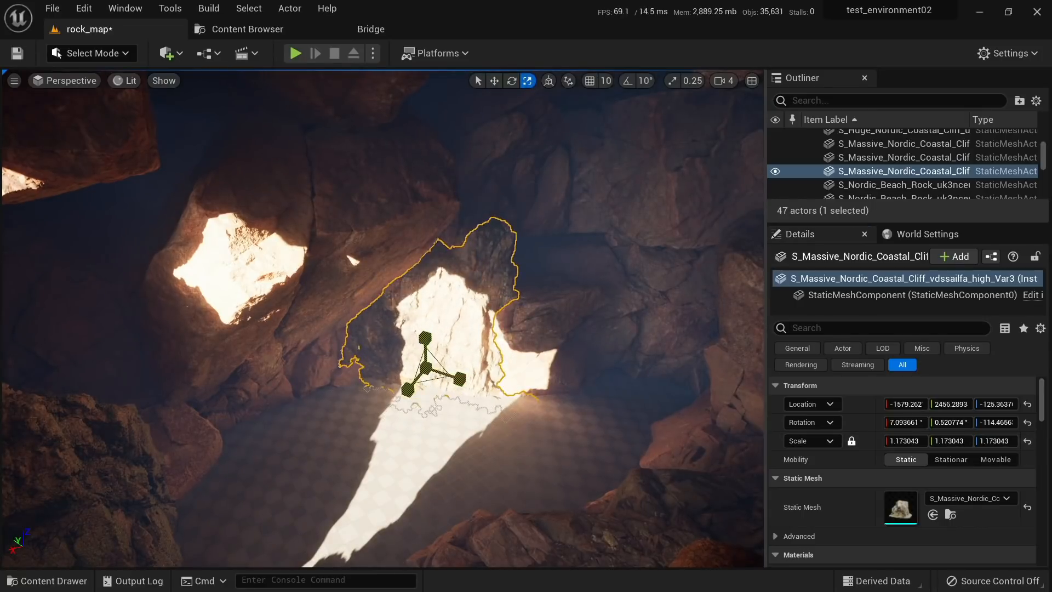
key("w")
right_click_drag(412, 374, 378, 364)
mouse_move(465, 285)
left_mouse_down()
mouse_move(459, 302)
mouse_move(453, 271)
left_mouse_up()
key("Escape")
mouse_move(454, 272)
right_mouse_down()
mouse_move(447, 261)
mouse_move(383, 266)
mouse_move(459, 257)
right_mouse_up()
Step: Find the Cracked Nordic Beach Cliff among the downloaded Bridge assets and place it on the cave floor
key("ctrl+space")
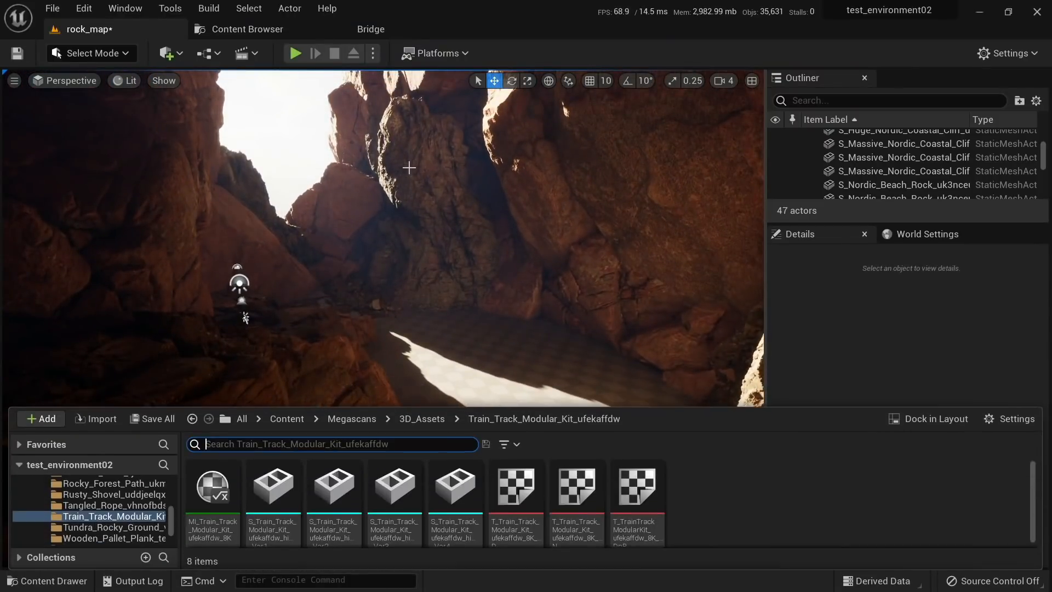
left_click(359, 30)
scroll(402, 352, "down", 2)
scroll(402, 353, "up", 10)
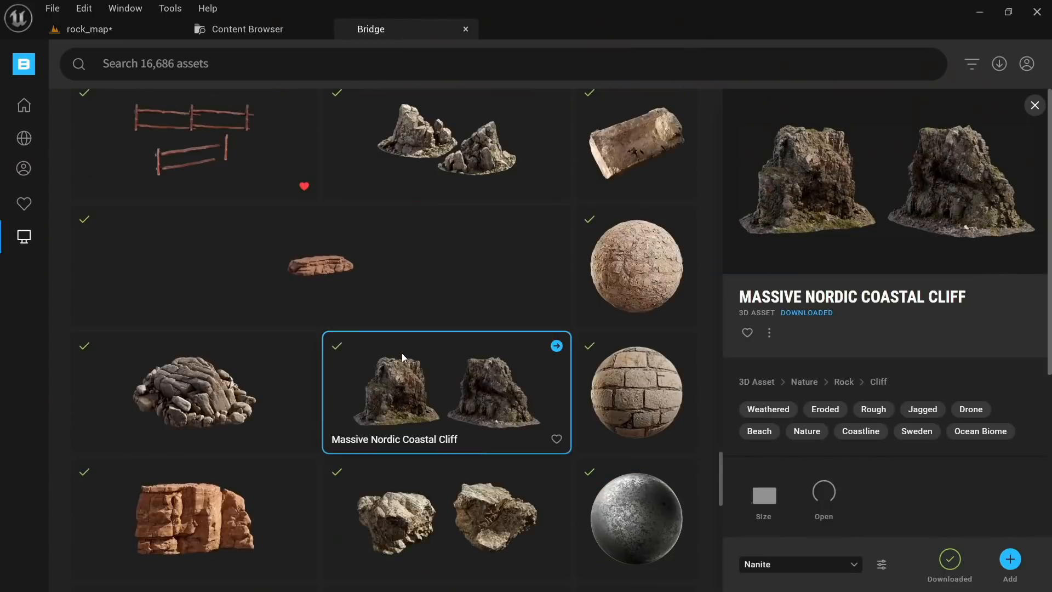
scroll(472, 374, "up", 15)
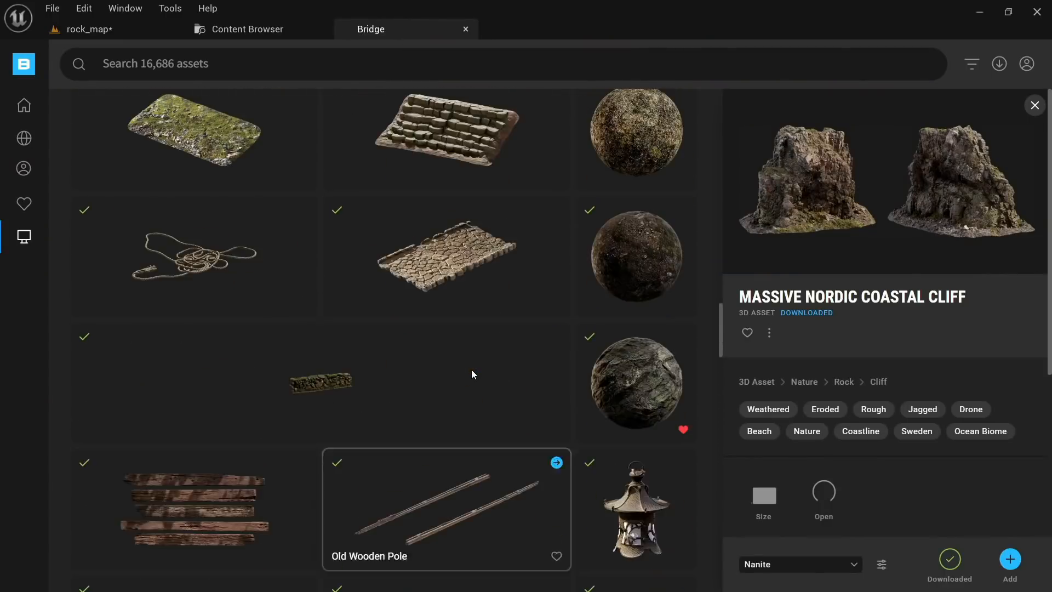
scroll(470, 378, "up", 2)
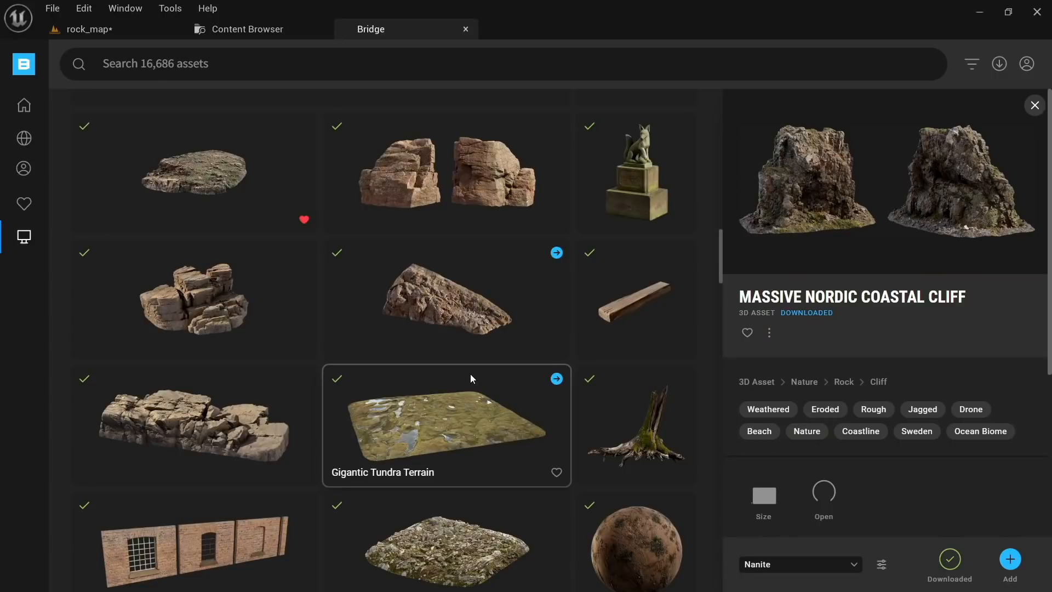
left_click(182, 436)
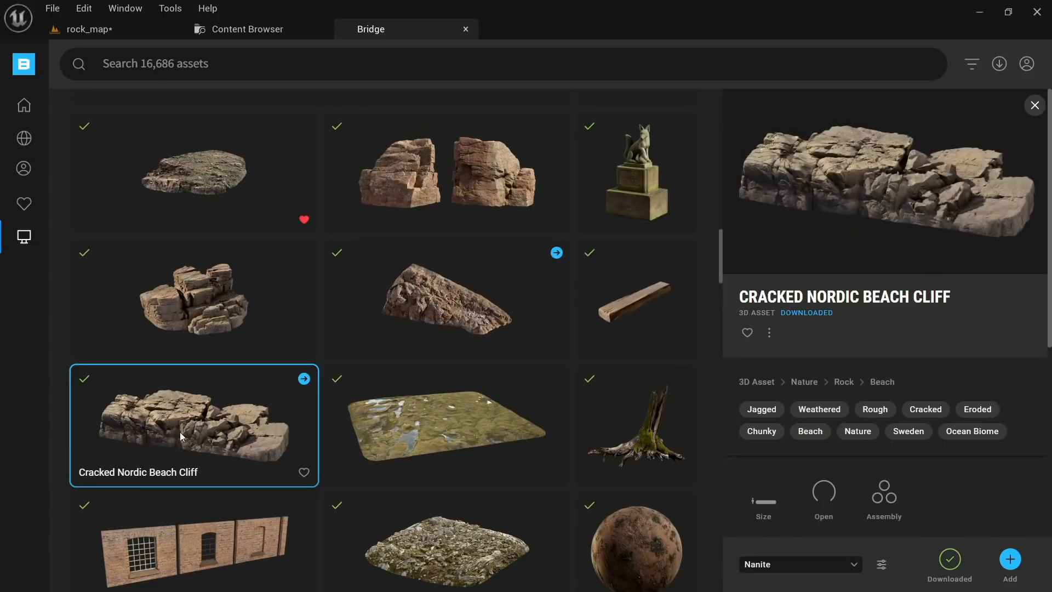
left_click(191, 179)
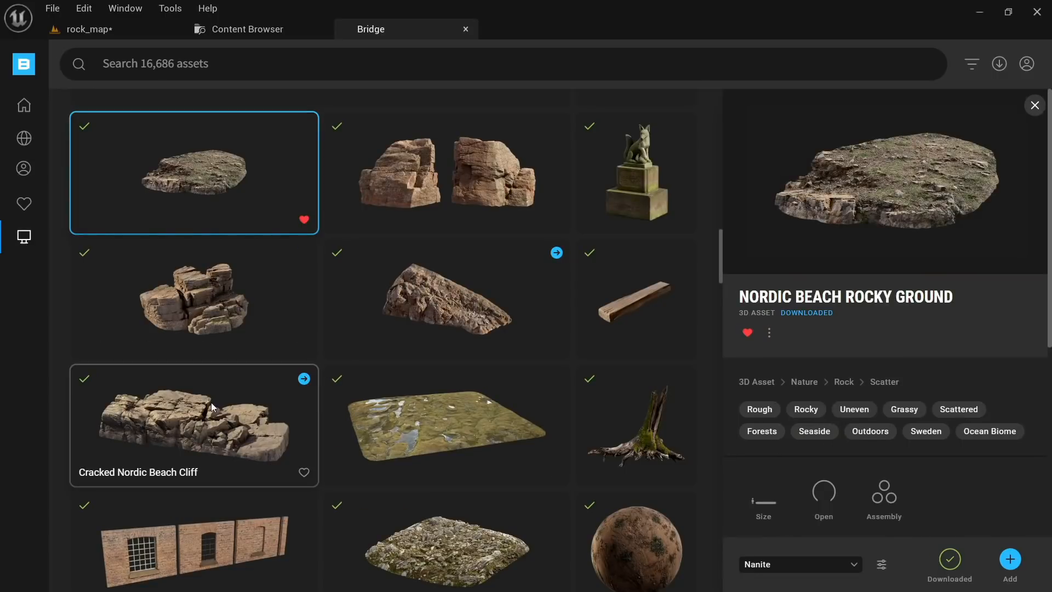
left_click_drag(212, 402, 652, 391)
Step: Turn the new cracked cliff to about -83.6° in Z and raise it to about X -862, Y 1941, Z 764 on the wall
key("r")
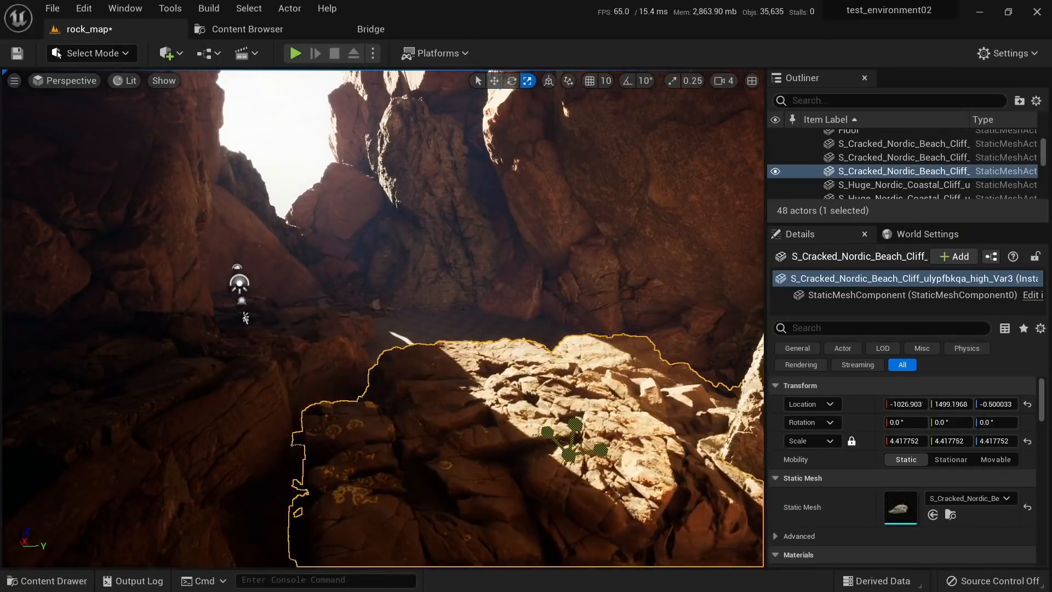
right_click_drag(608, 485, 723, 504)
key("e")
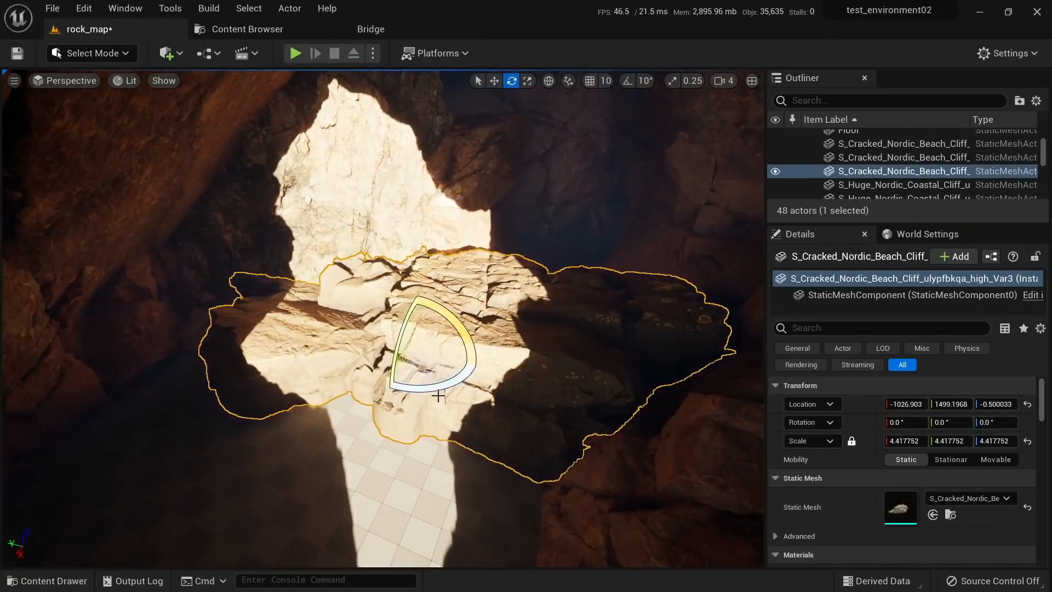
left_click_drag(438, 395, 445, 374)
key("w")
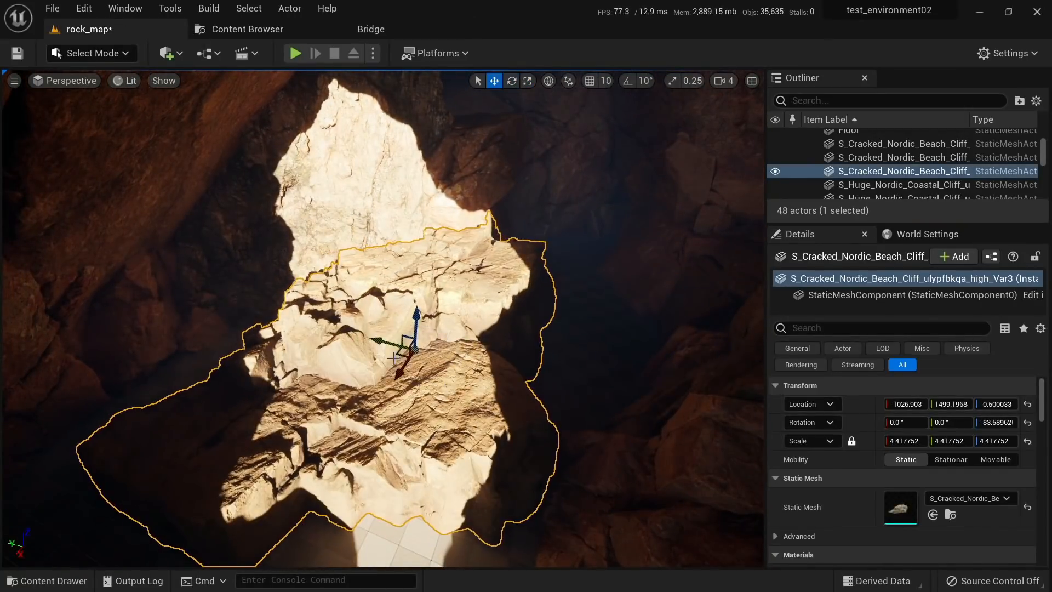
left_click_drag(420, 324, 306, 284)
right_click_drag(306, 284, 460, 260)
left_click_drag(525, 219, 544, 283)
Step: Duplicate the cracked cliff along the wall to about X 731, Y 1431, Z 511, tilted about 14.3° in X and turned about -101.7° in Z
left_click_drag(558, 342, 390, 306, "alt")
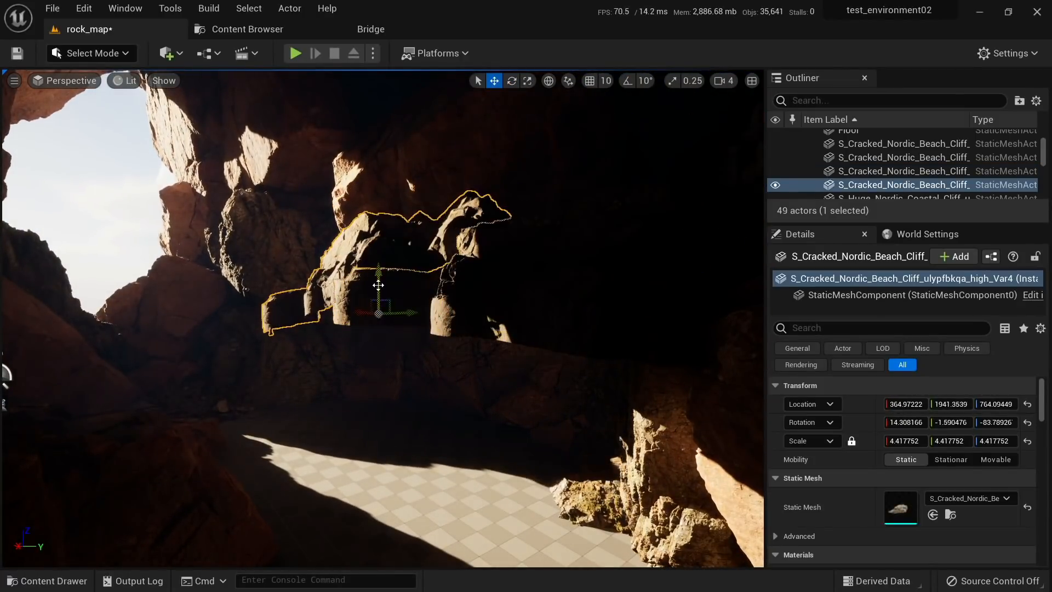
right_click_drag(369, 322, 446, 361)
key("e")
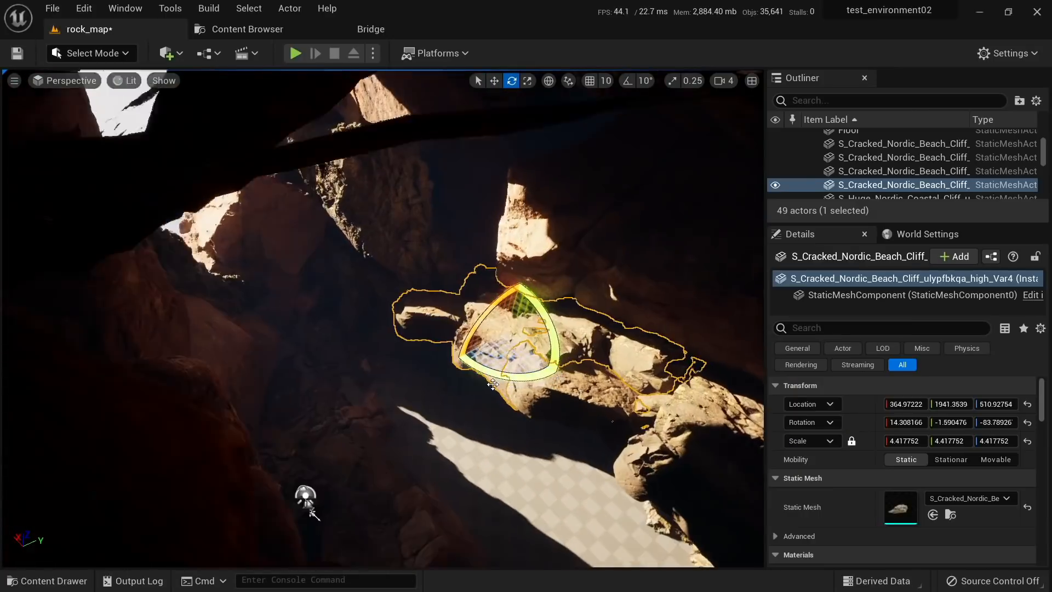
left_click_drag(508, 376, 542, 379)
left_click_drag(481, 317, 454, 304)
right_click_drag(455, 305, 436, 274)
key("e")
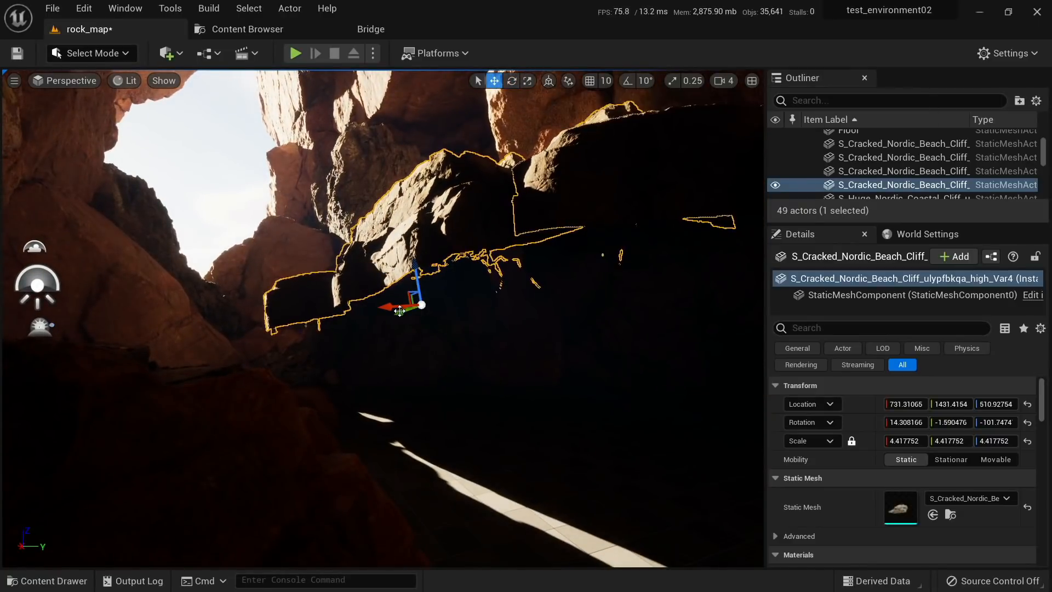
left_click_drag(399, 313, 334, 334, "alt")
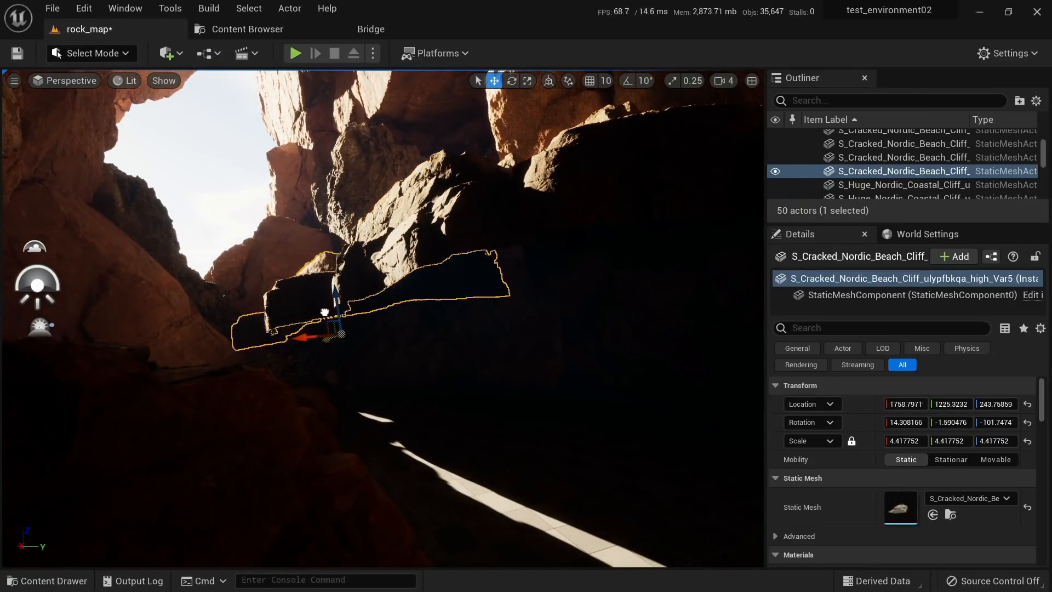
key("Escape")
right_click_drag(411, 320, 433, 328)
left_click(269, 386)
key("Delete")
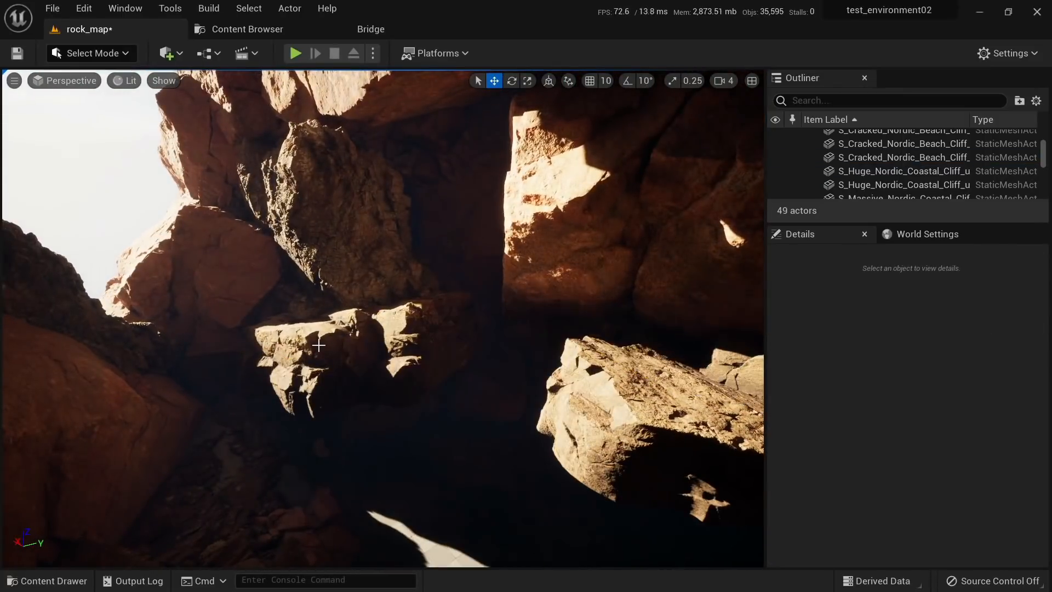
left_click(346, 357)
key("ctrl+z")
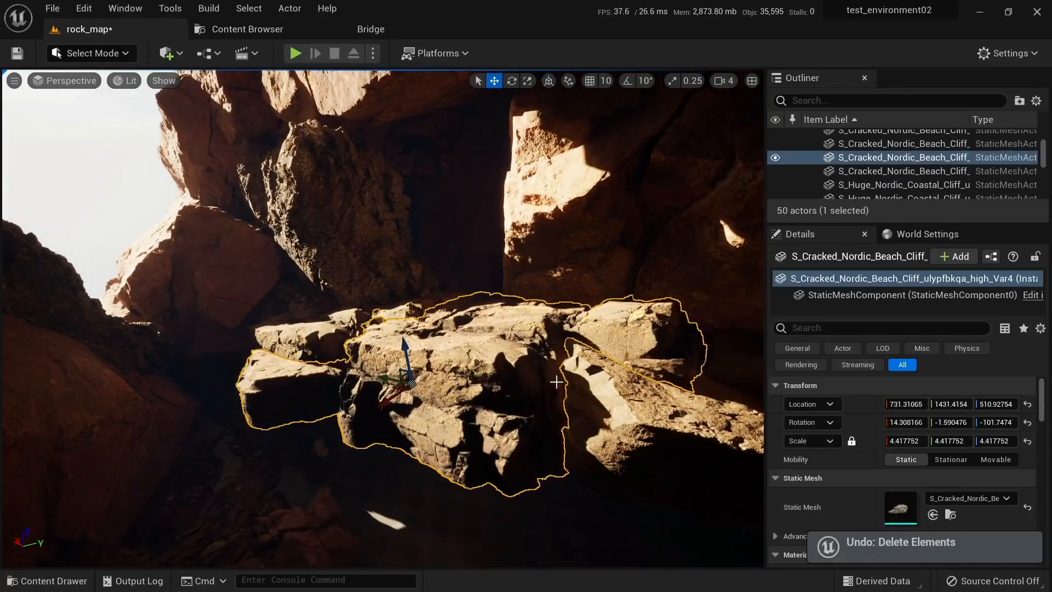
key("ctrl+z")
key("ctrl+z")
Step: Turn the cracked cliff copy to about -113° in Z and shift it along the wall to follow its curve
left_click(395, 378)
right_click_drag(396, 378, 397, 470)
key("e")
left_click_drag(380, 404, 360, 422)
key("w")
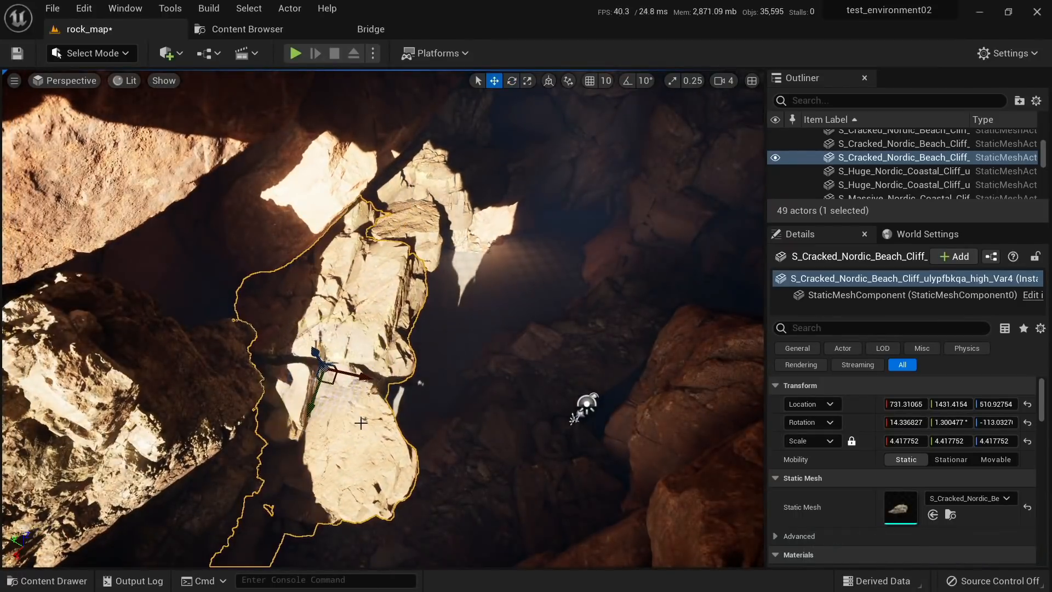
left_click_drag(335, 385, 280, 370)
left_click(407, 246)
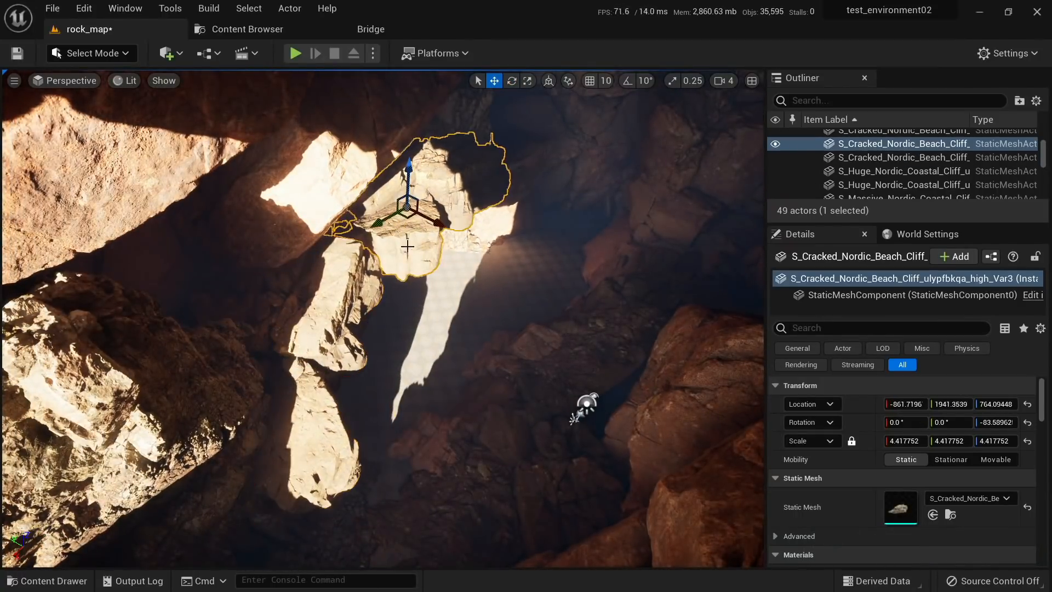
right_click_drag(407, 246, 170, 125)
key("Escape")
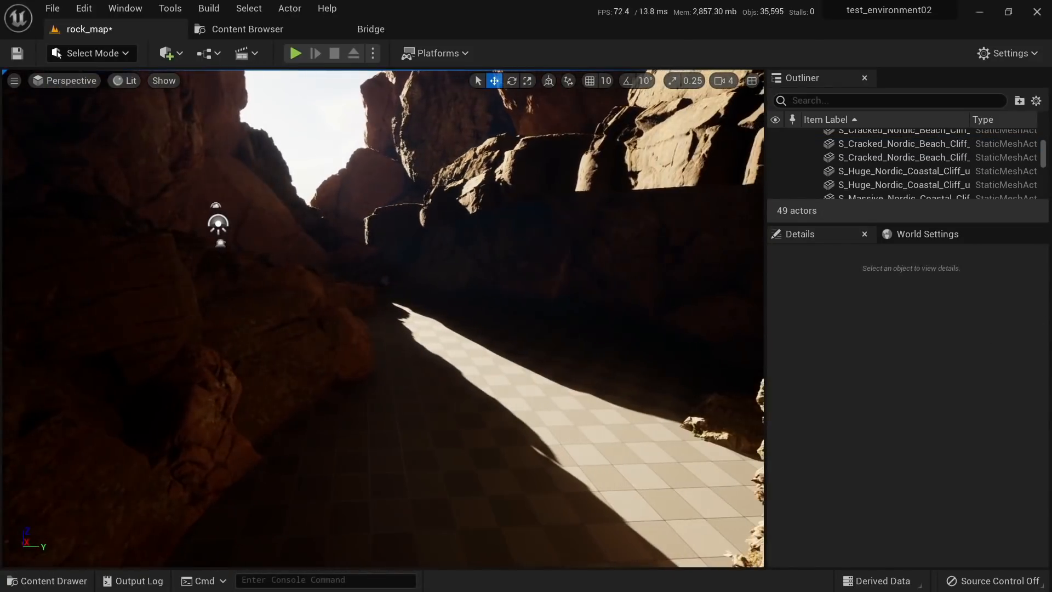
Step: Select both cracked cliffs on the wall, tilt them together and lower the pair toward the cave floor
left_click(507, 203)
key("f")
left_click(481, 231, "ctrl")
key("e")
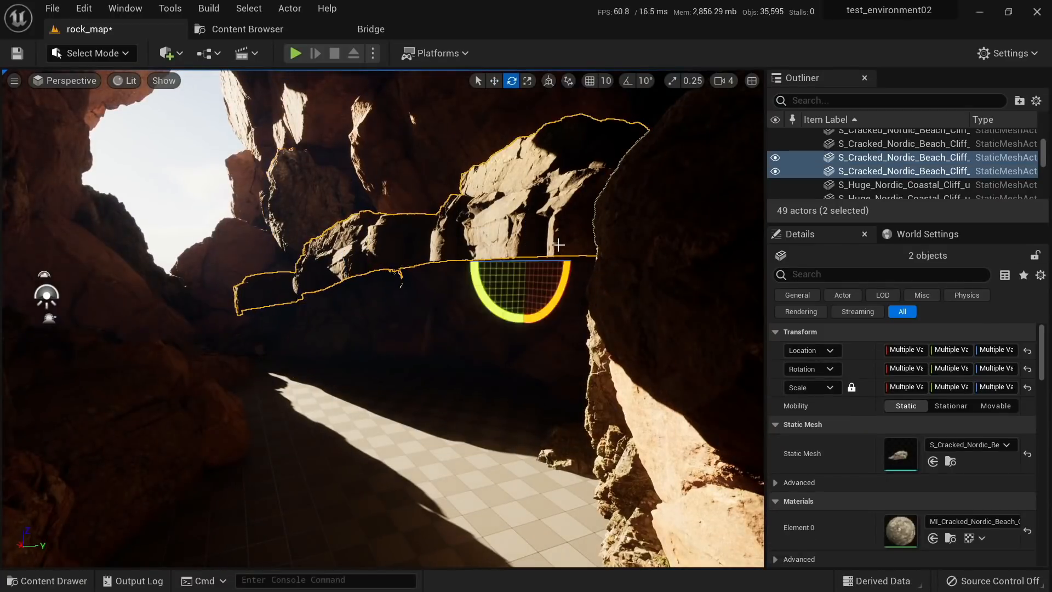
left_click_drag(562, 292, 520, 268)
key("w")
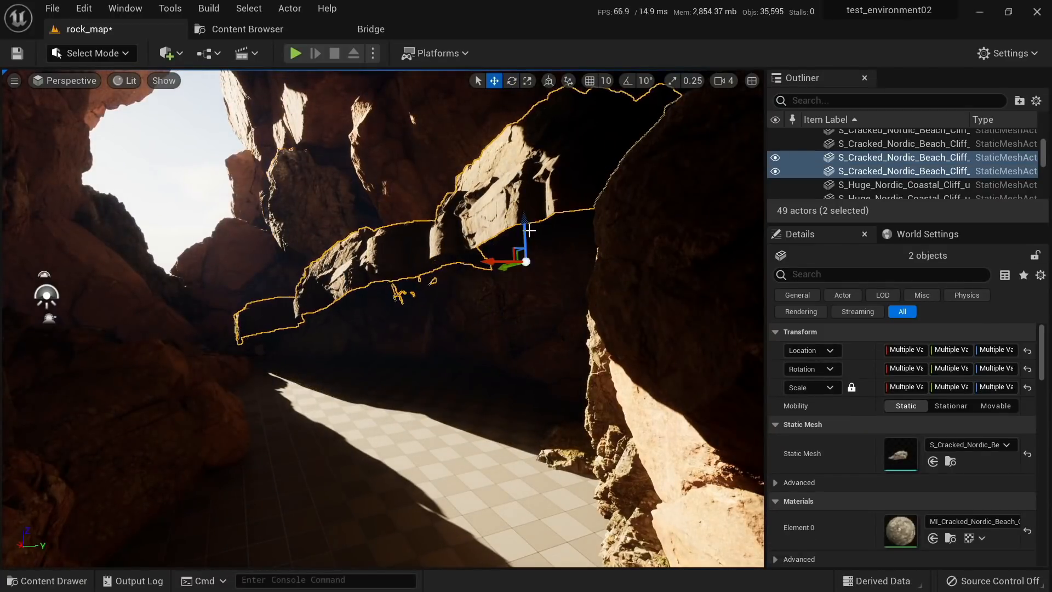
left_click_drag(529, 230, 515, 329)
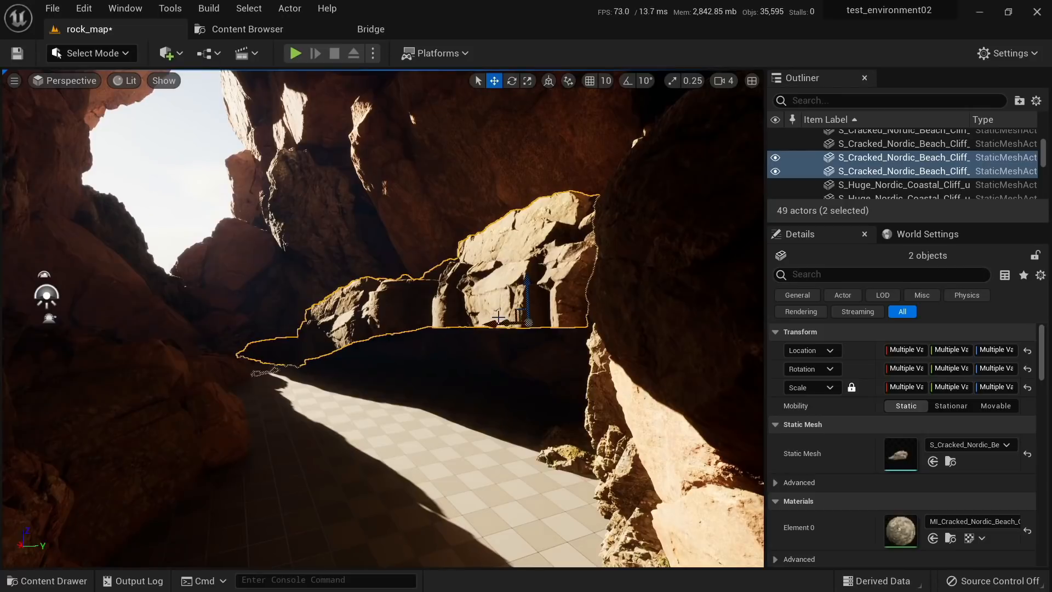
Step: Rotate the pair of cracked cliffs again, bringing the copy's tilt to about 21.5° in X and 5.3° in Y
key("e")
right_click_drag(498, 317, 465, 434)
left_click_drag(468, 419, 489, 427)
key("Escape")
key("q")
right_click_drag(488, 426, 438, 383)
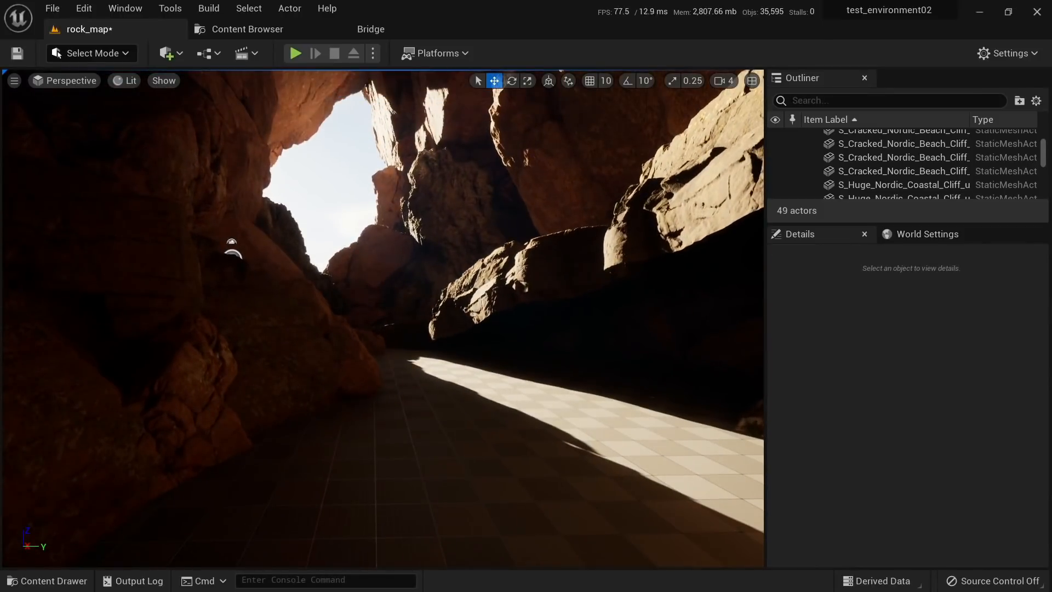
right_click_drag(400, 302, 447, 334)
left_click(400, 302)
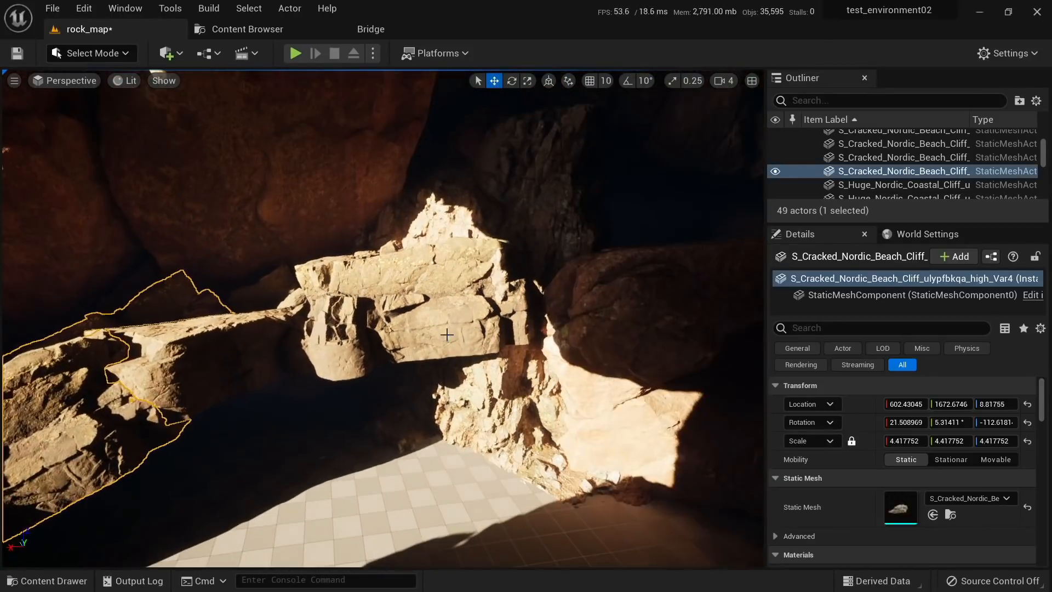
Step: Duplicate the Nordic Coastal Cliff under the cracked ledge to about X -1287, Y 1798 and stretch its Z scale to about 3.25
right_click_drag(493, 363, 525, 378)
left_click(493, 363)
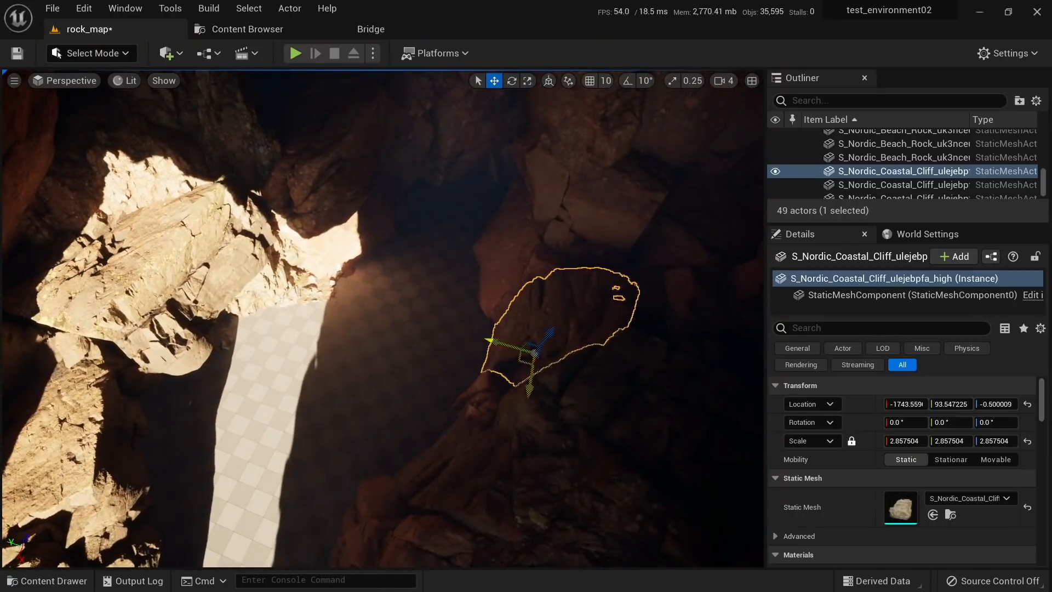
left_click_drag(515, 362, 230, 348, "alt")
right_click_drag(230, 348, 269, 294)
key("r")
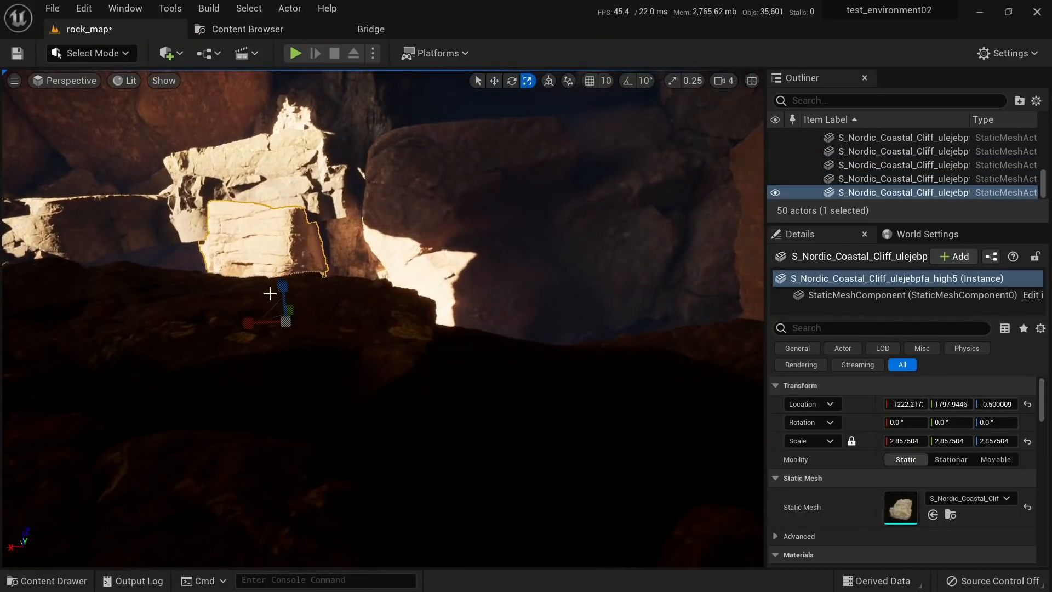
left_click_drag(282, 286, 282, 280)
right_click_drag(282, 281, 260, 236)
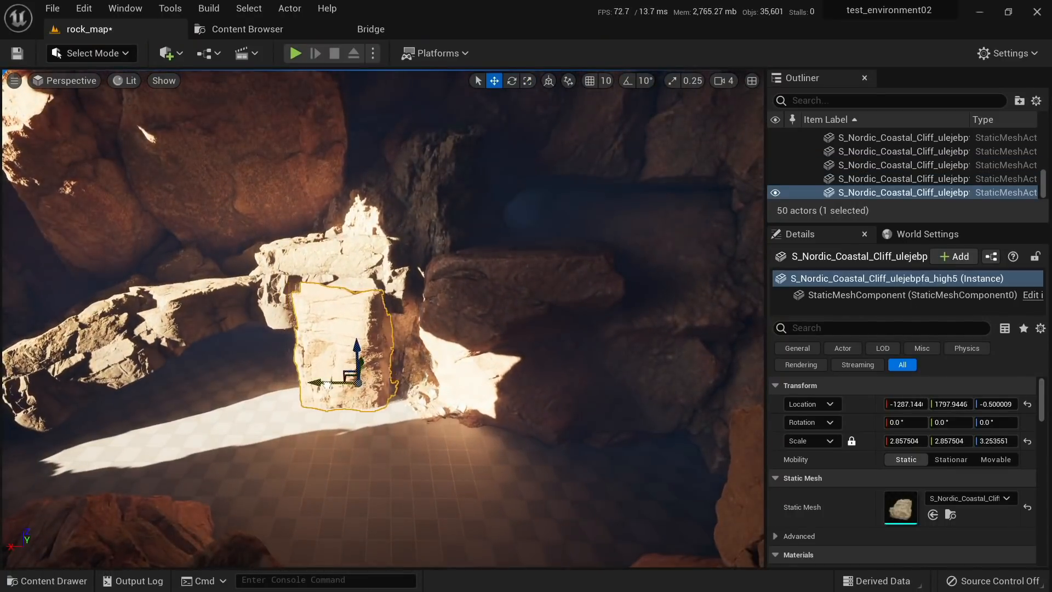
Step: Try a massive cliff copy under the cracked ledge at about X -569, Y 1608, turned about -332° in Z and scaled to about 0.936
left_click(468, 179)
right_click_drag(468, 179, 447, 205)
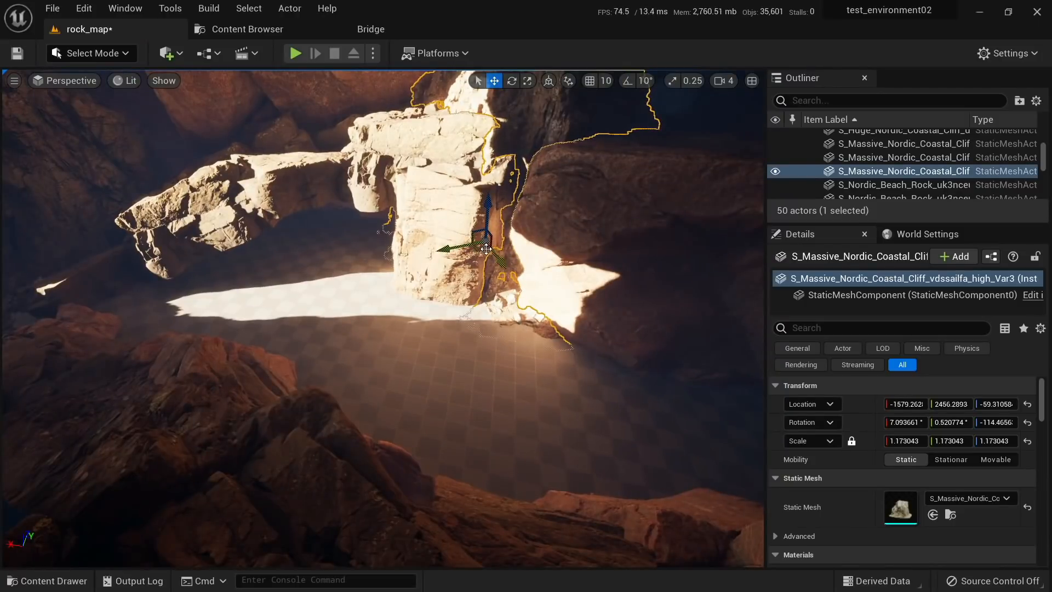
left_click_drag(486, 249, 427, 296, "alt")
key("e")
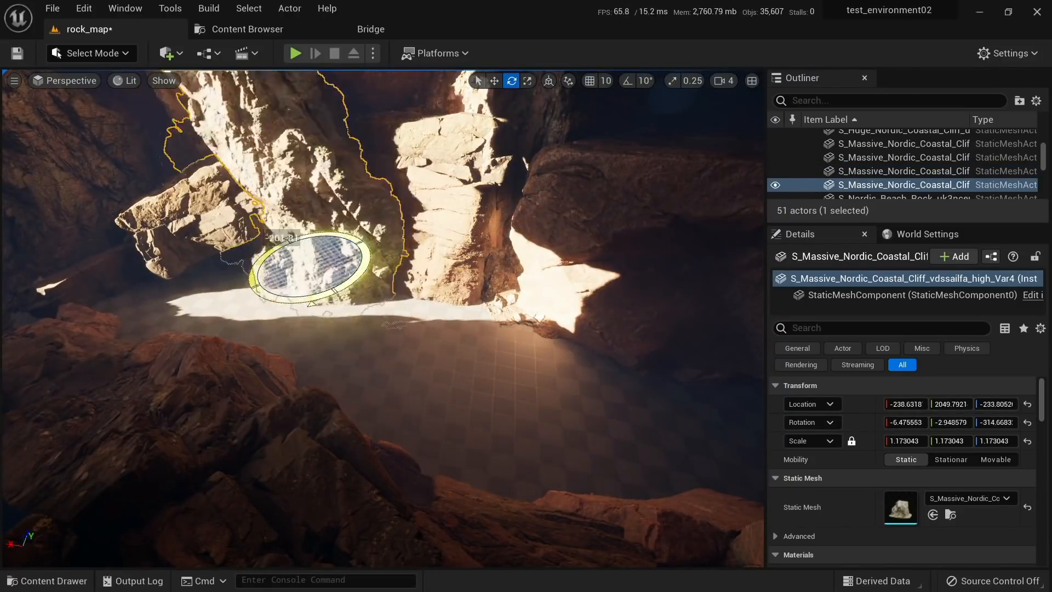
left_click_drag(310, 263, 300, 269)
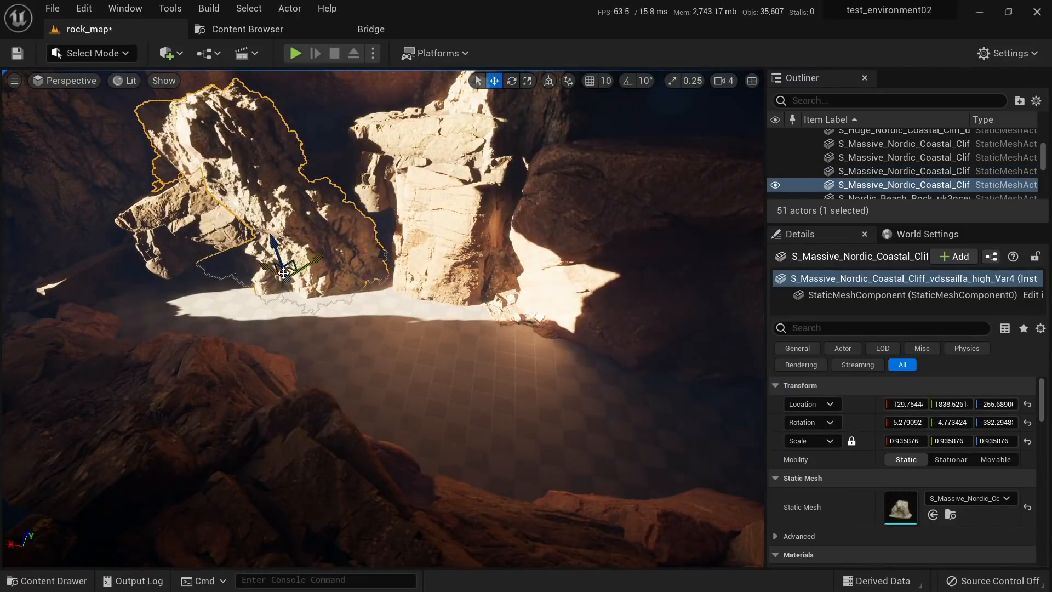
right_click_drag(283, 273, 236, 272)
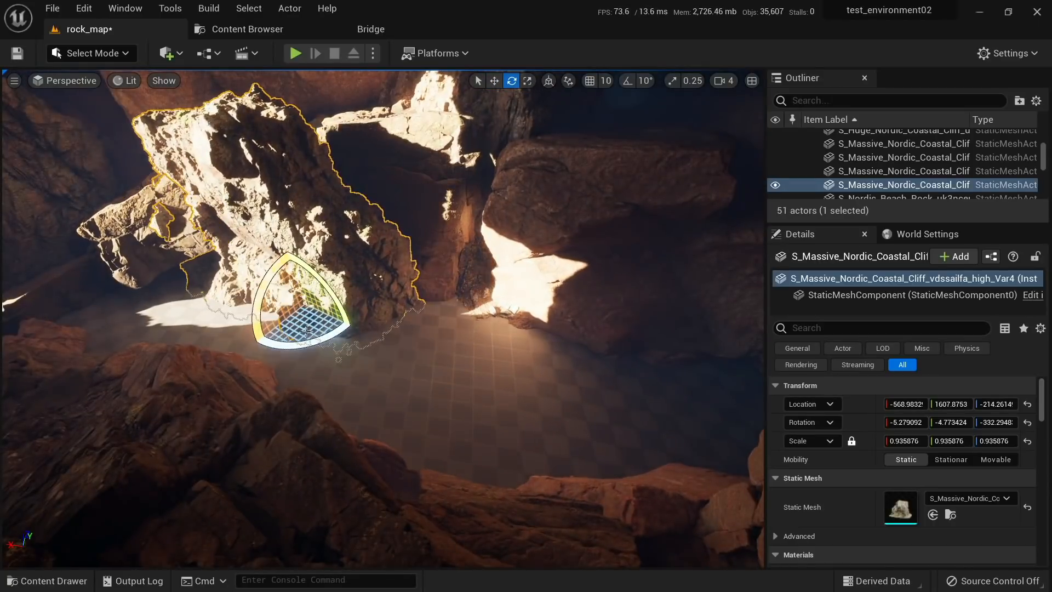
Step: Turn the massive cliff copy to about -532° in Z and sink it to about X -730, Y 1755, Z -625
left_click_drag(307, 329, 386, 311)
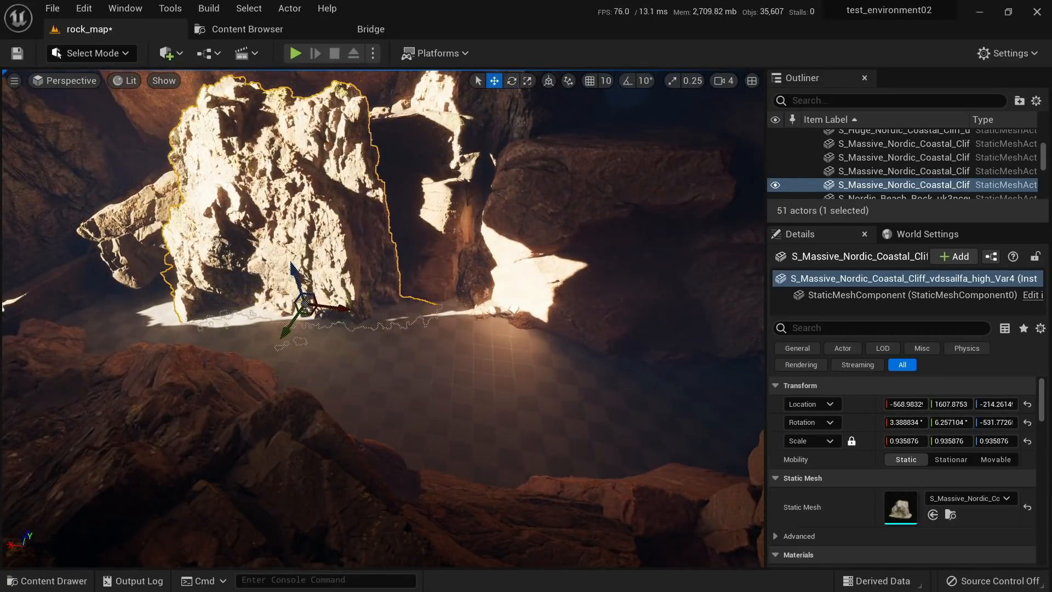
right_click_drag(266, 255, 266, 255)
left_click_drag(246, 268, 263, 307)
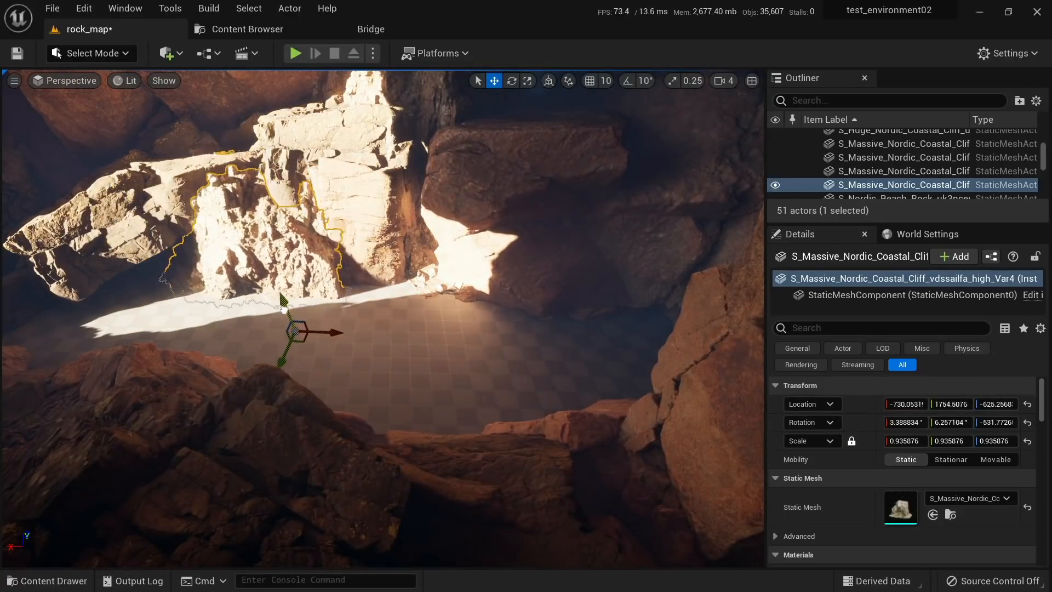
Step: Delete the massive cliff copy from under the cracked ledge
key("Escape")
right_click_drag(285, 313, 285, 312)
key("w")
left_click(344, 308)
key("Delete")
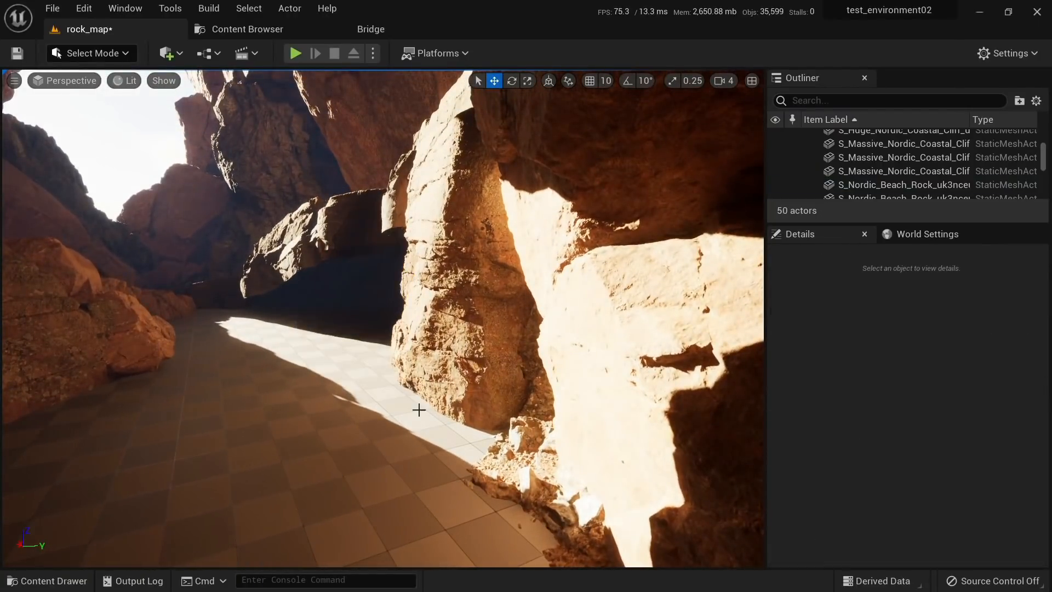
Step: Duplicate the stretched coastal cliff to about X -819, Y 1583, Z -60 and turn the copy to about -186.5° in Z
left_click(445, 363)
right_click_drag(446, 364, 446, 364)
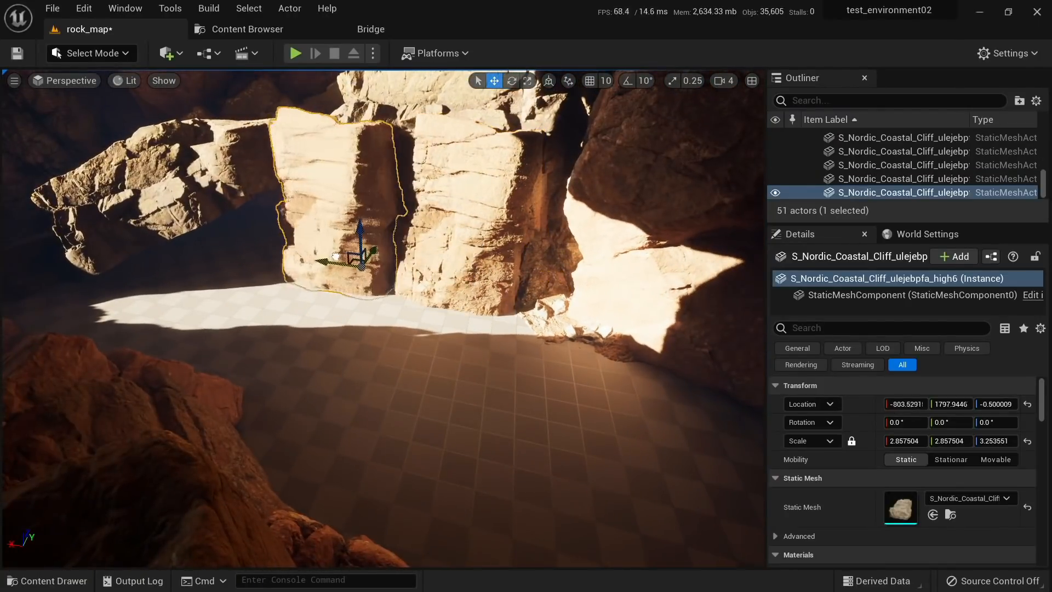
right_click_drag(358, 278, 359, 277)
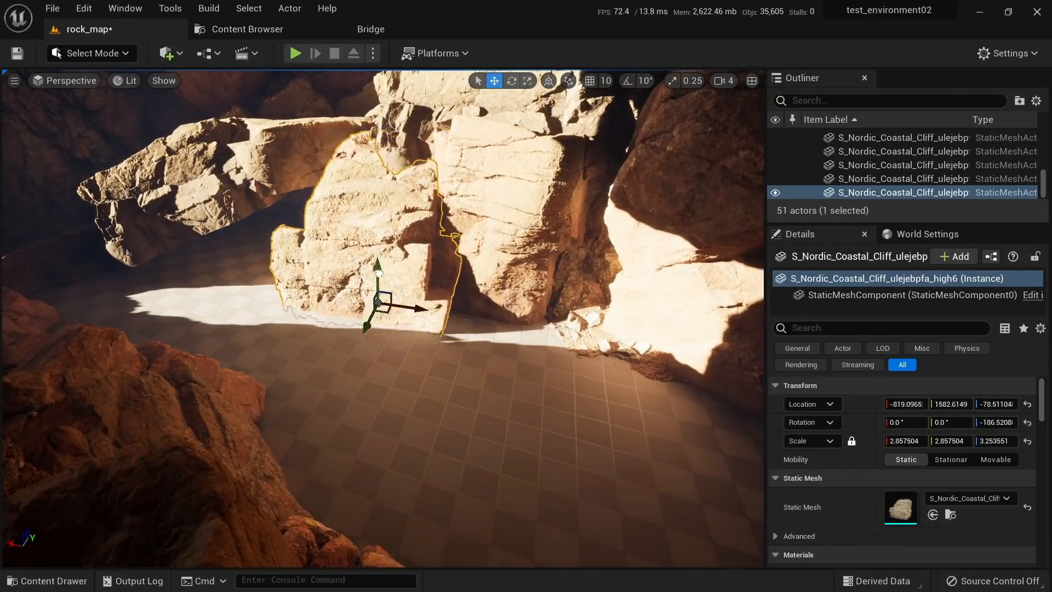
right_click_drag(379, 267, 380, 267)
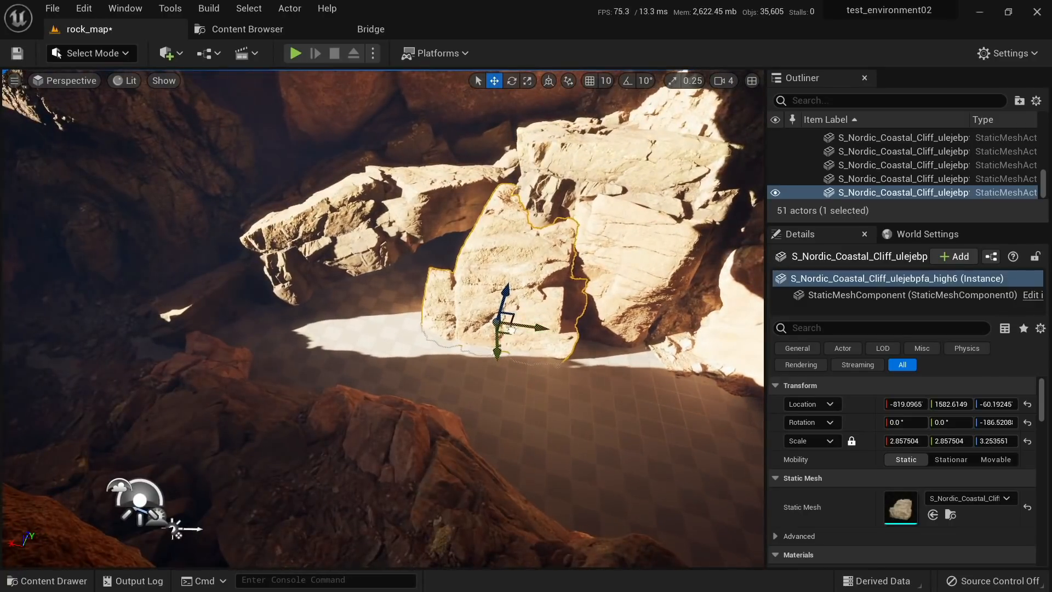
Step: Switch the viewport to unlit shading and add another coastal cliff copy along the wall, tilted about 32.4° in X and turned about -372.7° in Z
key("alt+3")
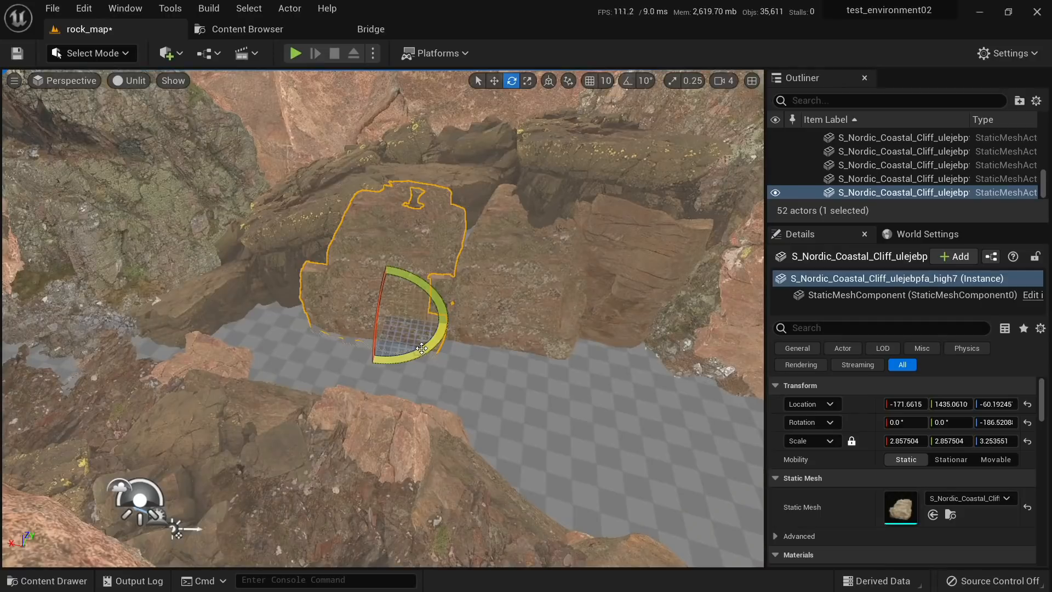
right_click_drag(387, 310, 378, 336)
left_click_drag(376, 274, 377, 285)
right_click_drag(377, 296, 290, 274)
key("w")
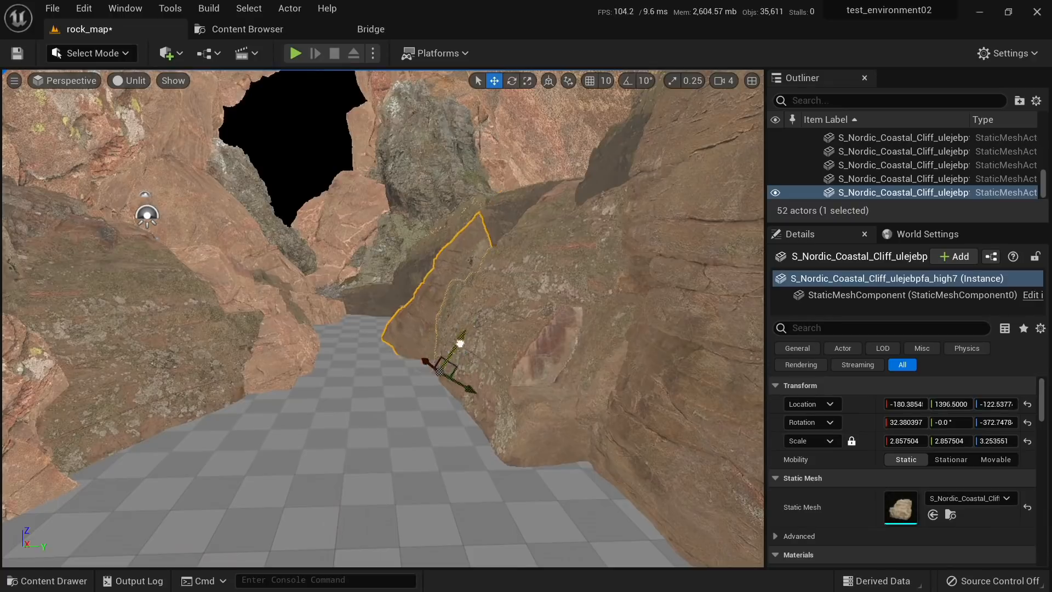
Step: Sink the tilted coastal cliff copy into the floor against its neighbour at about X -255, Y 1363, Z -200
left_click(449, 360)
key("e")
left_click_drag(520, 359, 542, 390)
key("w")
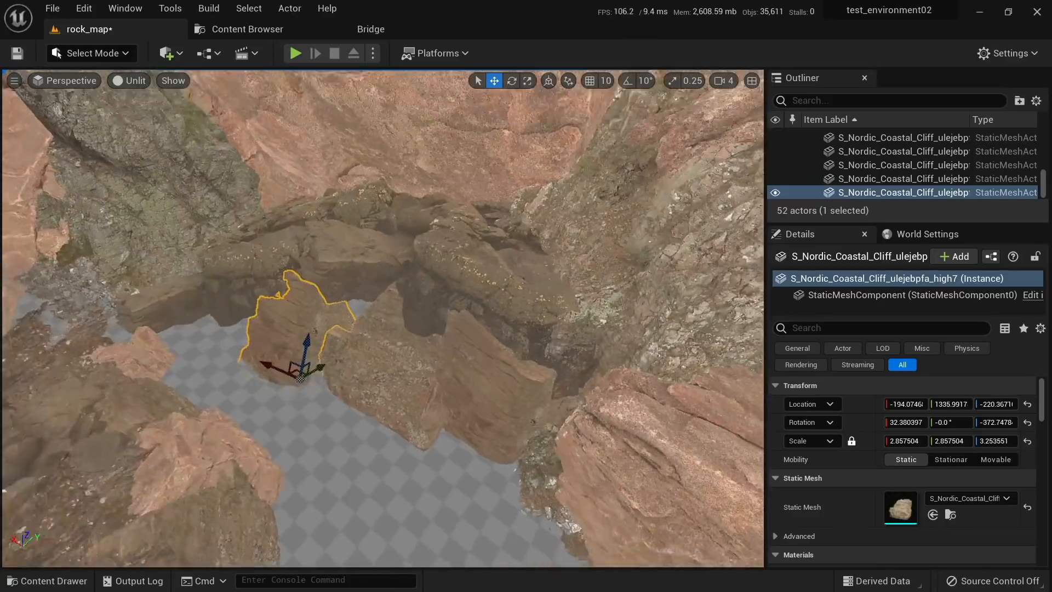
right_click_drag(405, 351, 367, 350)
left_click_drag(390, 370, 404, 380)
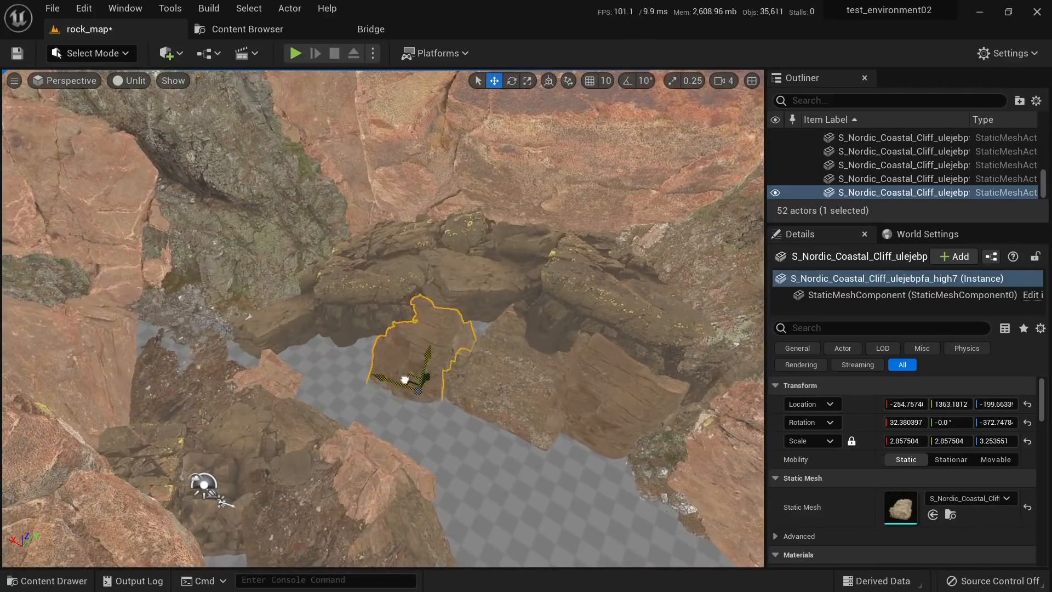
Step: Move the coastal cliff at X -1380 out from the wall to about Y 1586, Z 66 and adjust its seating on the floor
left_click(509, 384)
left_click(597, 429)
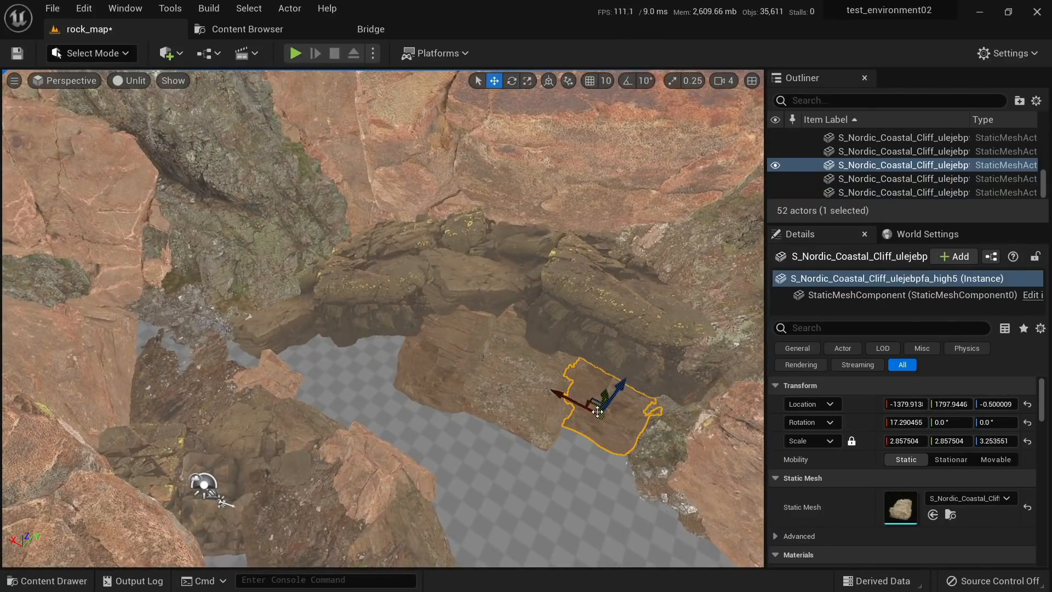
mouse_move(599, 414)
right_mouse_down()
mouse_move(608, 383)
mouse_move(599, 414)
right_mouse_up()
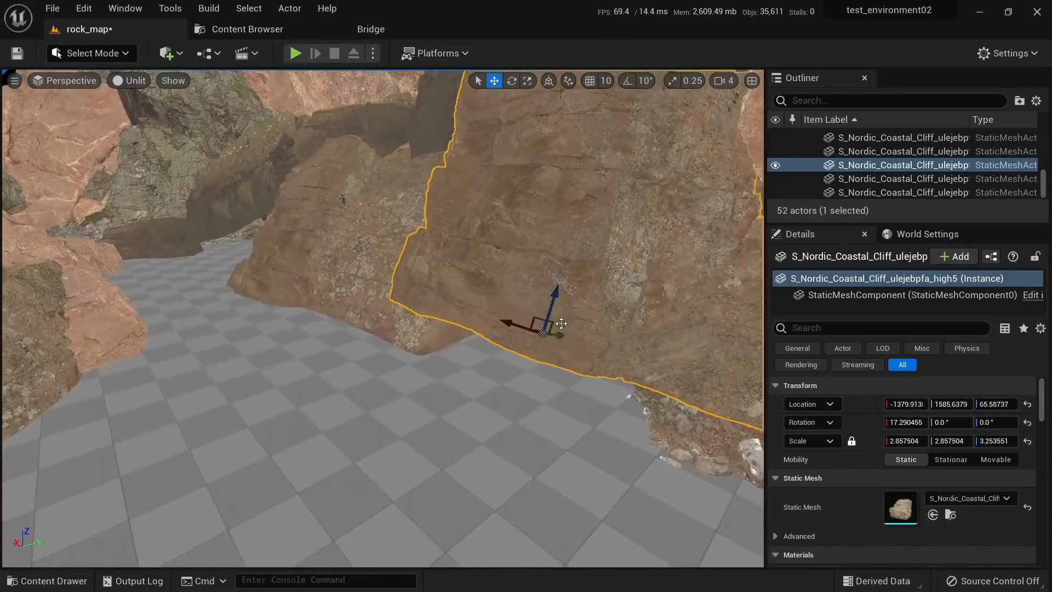
left_click_drag(556, 322, 556, 372)
right_click_drag(556, 372, 559, 334)
left_click_drag(556, 478, 560, 433)
key("r")
Step: Duplicate the neighbouring coastal cliff farther along the wall, placing the copy at about X -13, Y 1380, Z -94
left_click(412, 354)
right_click_drag(412, 353, 351, 359)
key("w")
mouse_move(532, 356)
right_mouse_down()
mouse_move(556, 364)
mouse_move(551, 356)
right_mouse_up()
left_click_drag(656, 351, 445, 323, "alt")
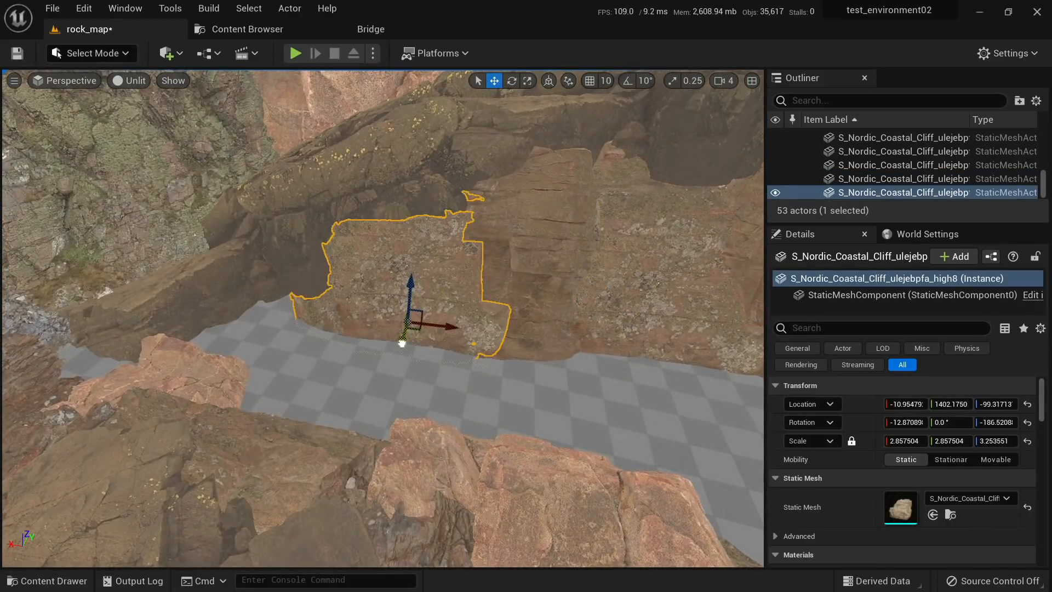
key("Escape")
right_click_drag(400, 346, 351, 356)
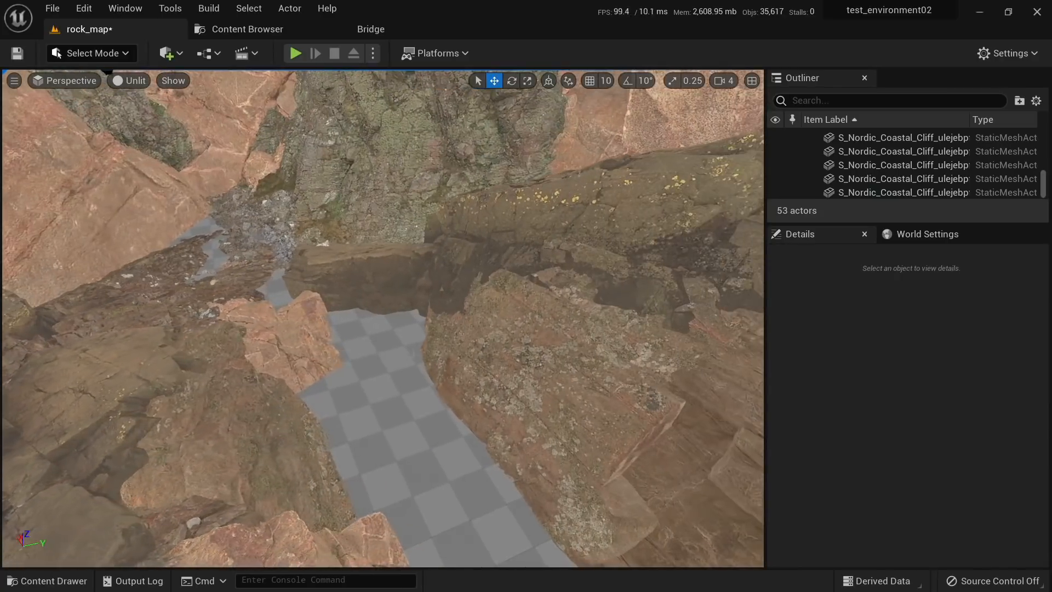
Step: Duplicate the new coastal cliff, tilt the copy to about -31.2° in X and sink it at about X 547, Y 841, Z -372
left_click(471, 339)
right_click_drag(471, 340, 449, 334)
key("e")
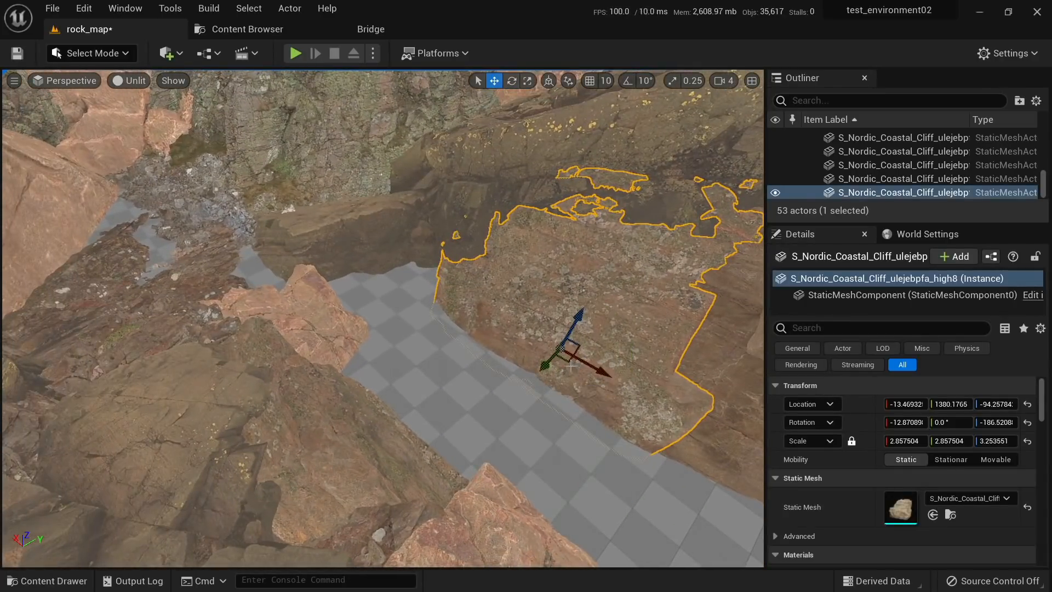
left_click_drag(571, 366, 364, 306, "alt")
left_click_drag(334, 269, 371, 366)
key("w")
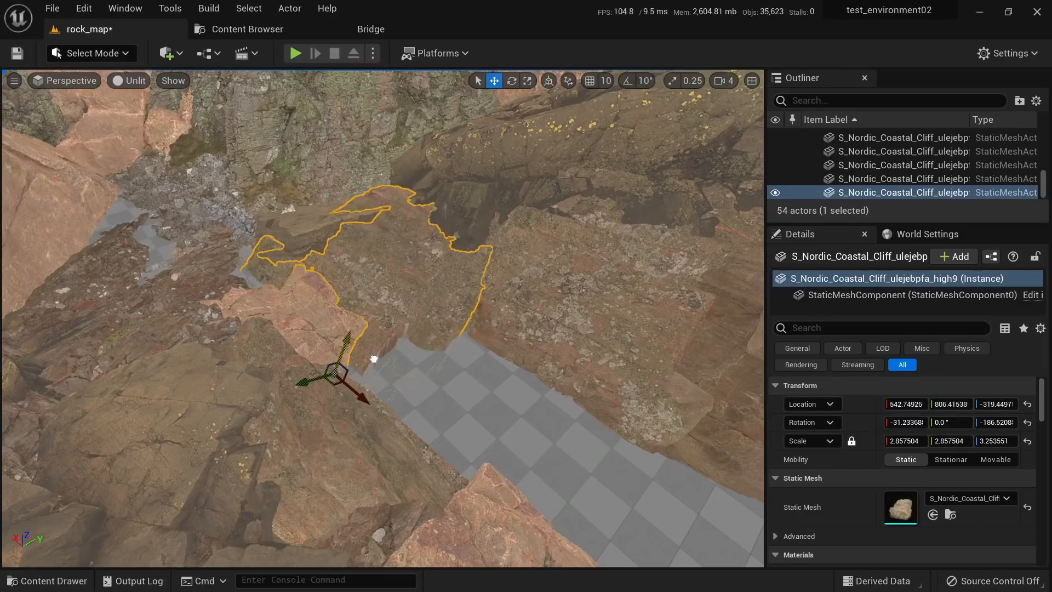
left_click_drag(311, 387, 325, 382)
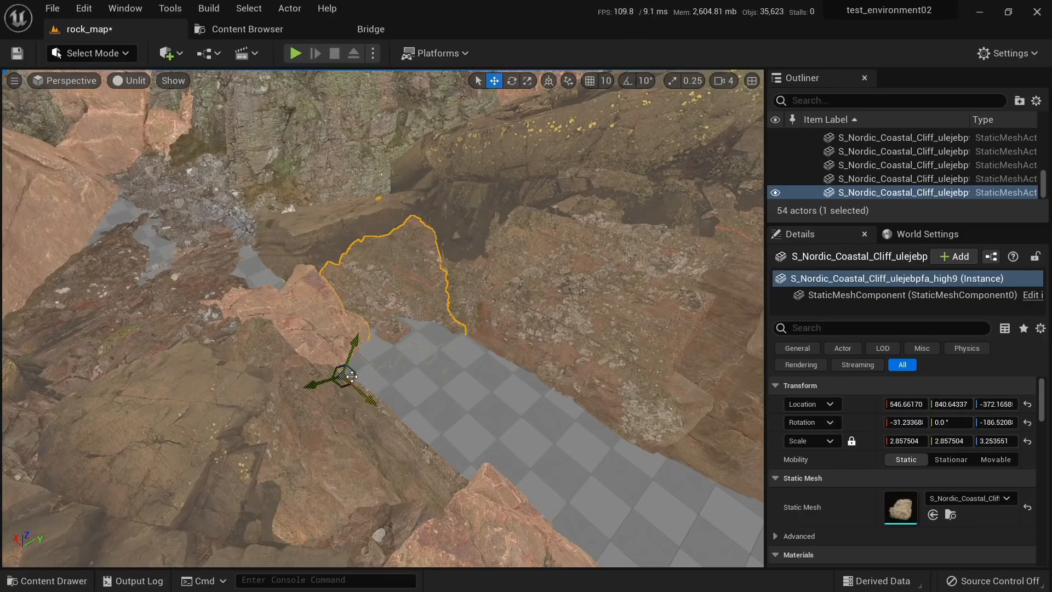
Step: Switch the viewport back to lit shading and clear the selection
key("alt+4")
right_click_drag(352, 376, 372, 383)
key("Escape")
Step: Select the eleven beach rocks, cracked cliffs and coastal cliffs that form the ledge along the shaded cave wall
left_click(466, 378)
right_click_drag(466, 378, 526, 406)
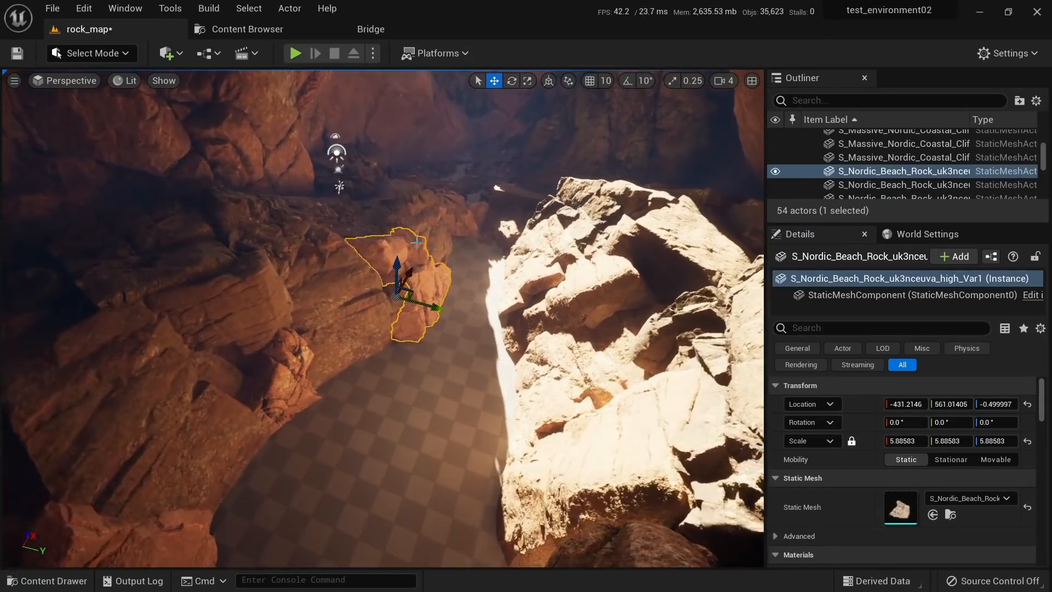
right_click_drag(416, 242, 383, 175)
left_click(368, 361, "ctrl")
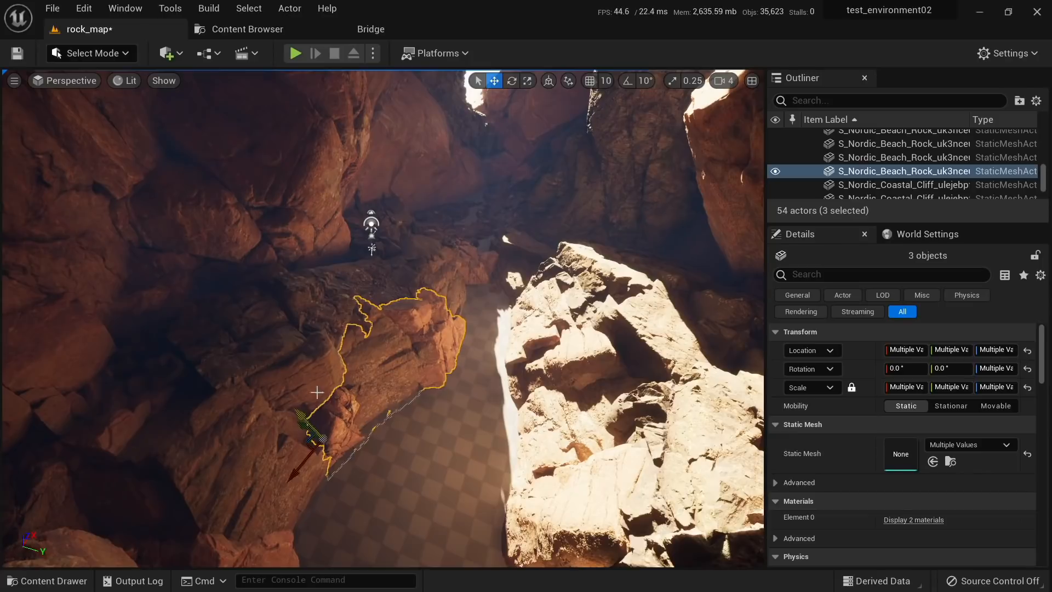
left_click(316, 392, "ctrl")
left_click(228, 451, "ctrl")
left_click(258, 348, "ctrl")
left_click(411, 280, "ctrl")
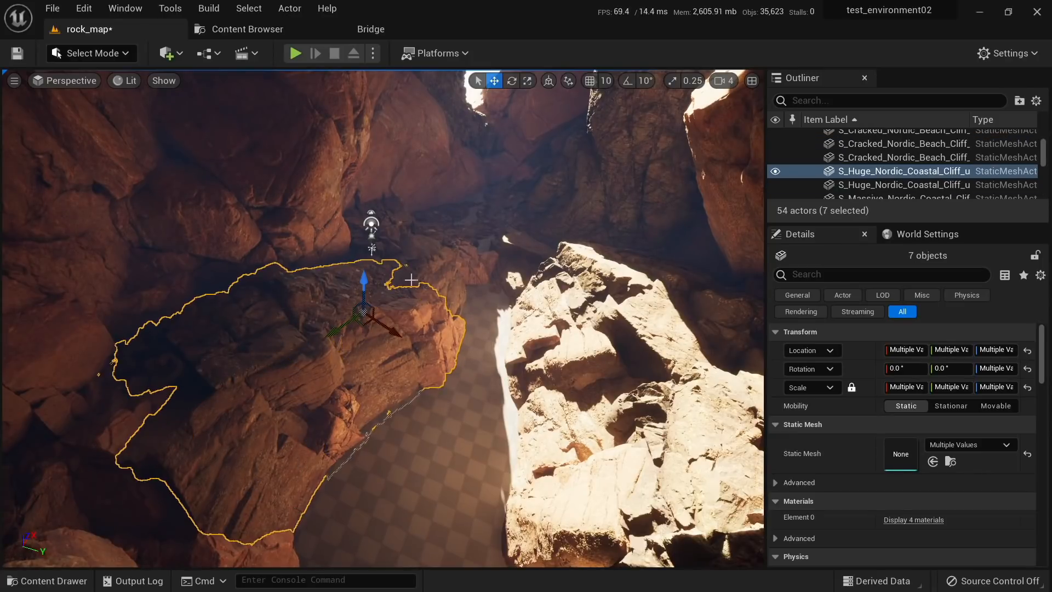
left_click(439, 270, "ctrl")
left_click(412, 256, "ctrl")
right_click_drag(412, 256, 356, 228)
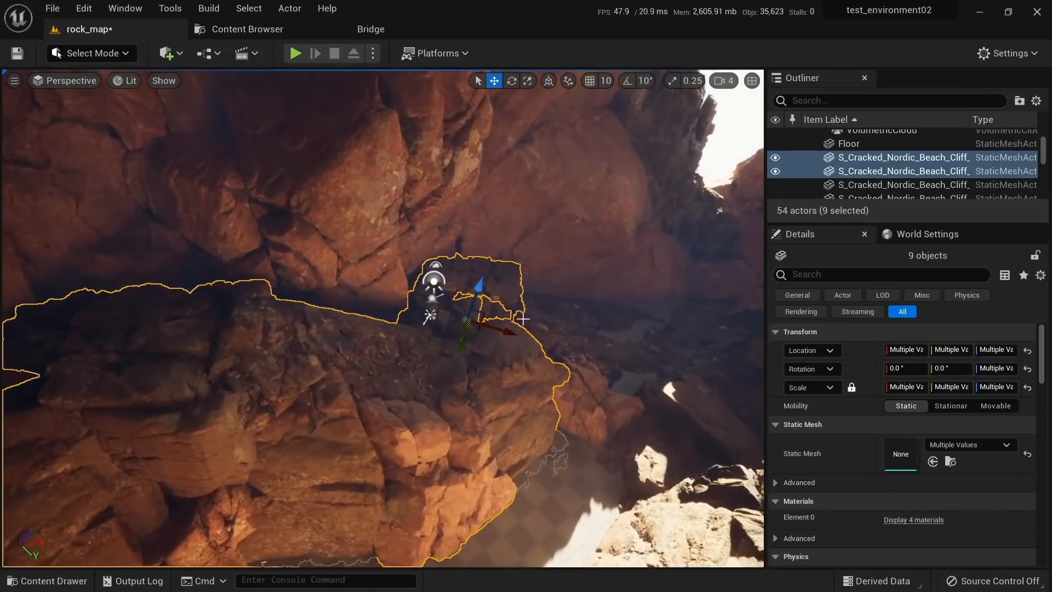
left_click(548, 345, "ctrl")
left_click(597, 408, "ctrl")
right_click_drag(596, 409, 551, 423)
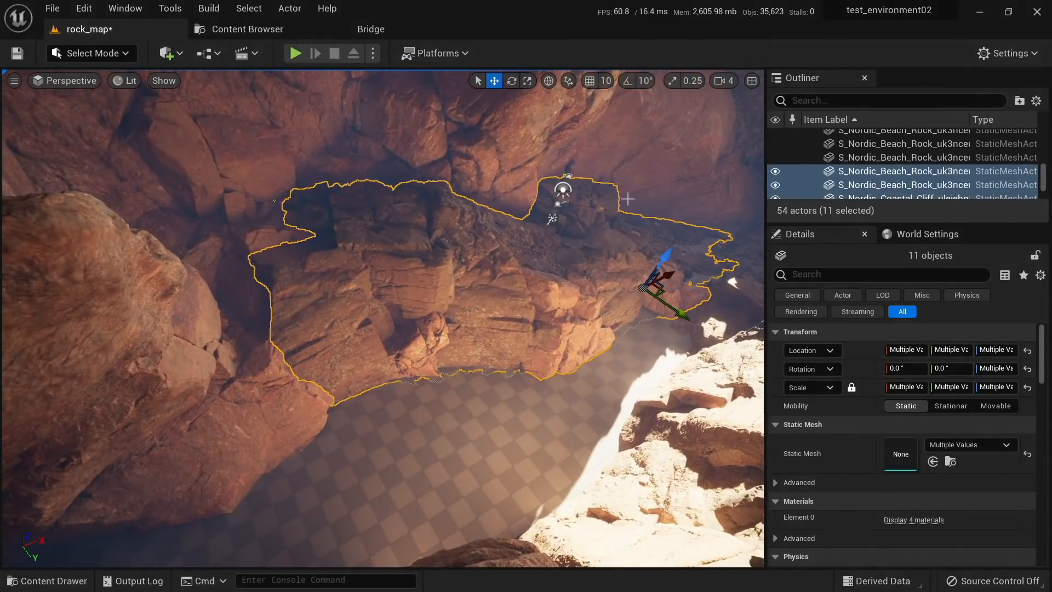
Step: Try to rotate the selected ledge rocks together by about 11.7° around the vertical axis
mouse_move(664, 295)
left_mouse_down()
mouse_move(413, 290)
mouse_move(578, 216)
mouse_move(667, 284)
left_mouse_up()
key("ctrl+z")
left_click(285, 235, "ctrl")
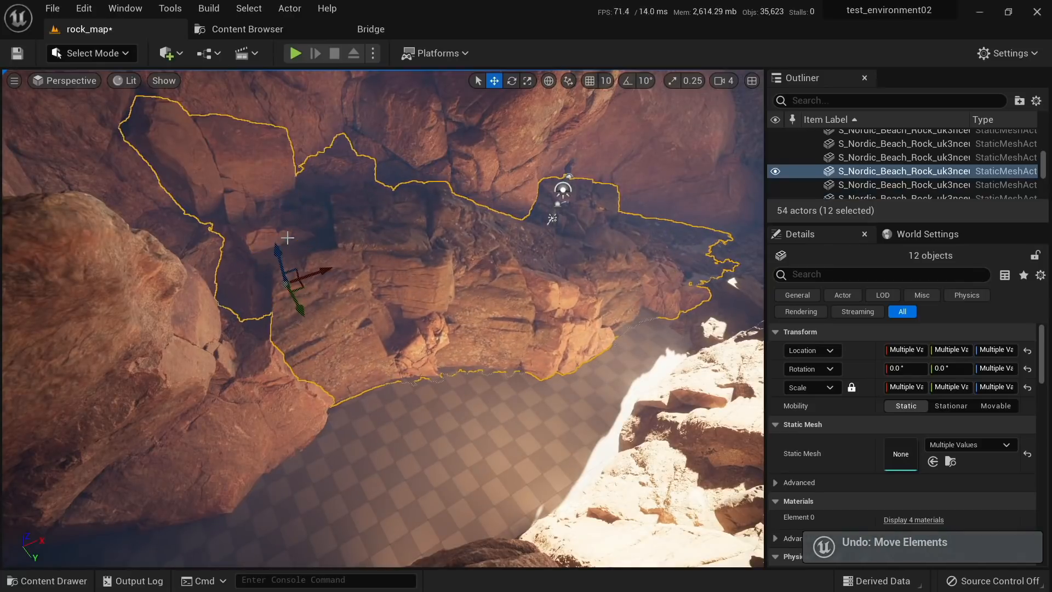
left_click(275, 232, "ctrl")
right_click_drag(509, 299, 448, 347)
key("e")
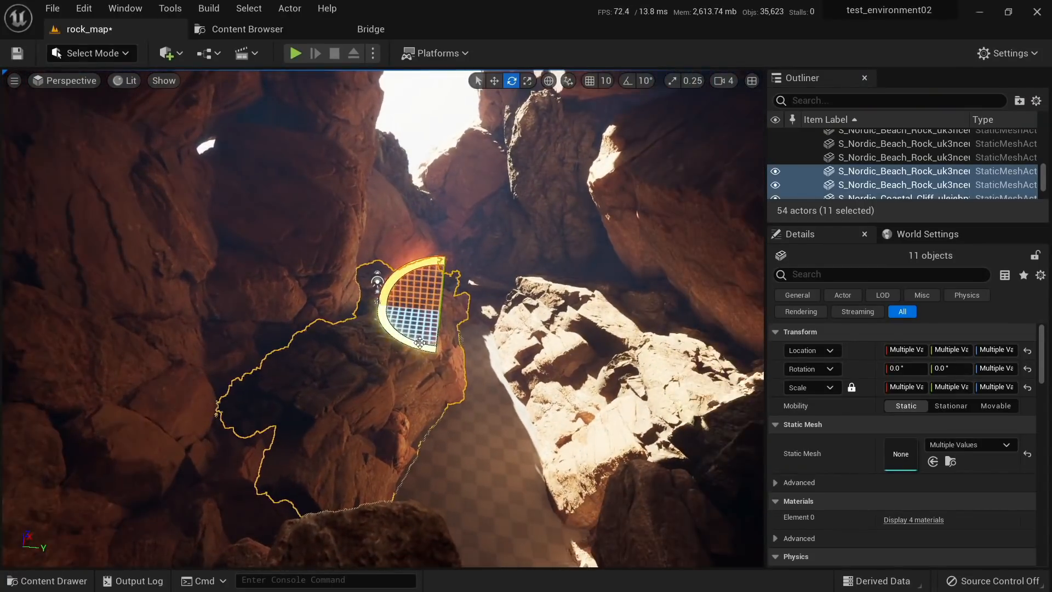
left_click_drag(420, 342, 438, 350)
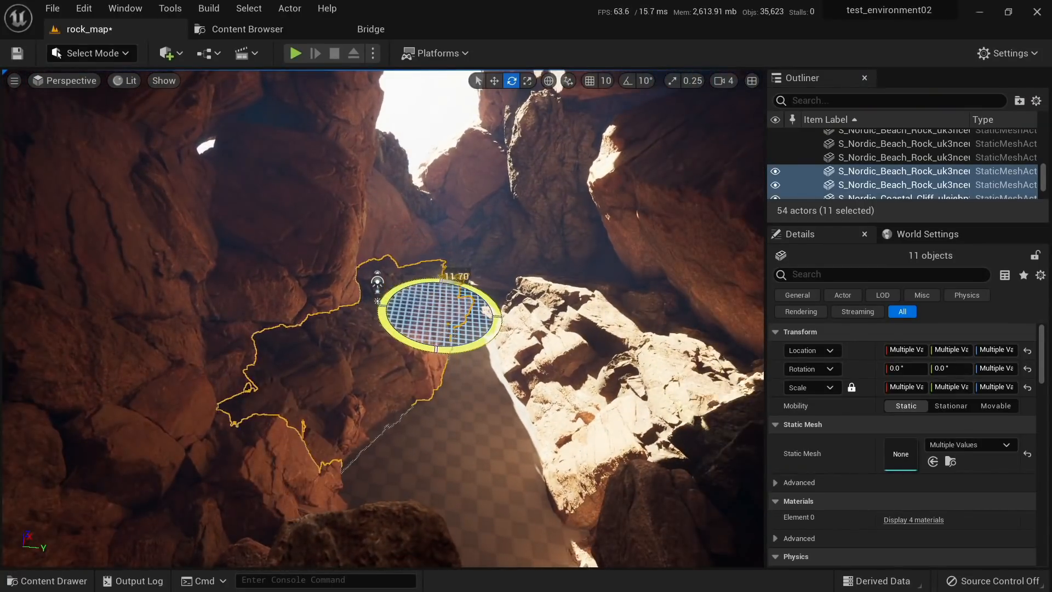
key("Escape")
right_click_drag(472, 307, 329, 361)
key("ctrl+z")
key("ctrl+z")
Step: Group the eleven selected ledge rocks and move the group along the cave wall
key("ctrl+g")
right_click_drag(494, 376, 494, 372)
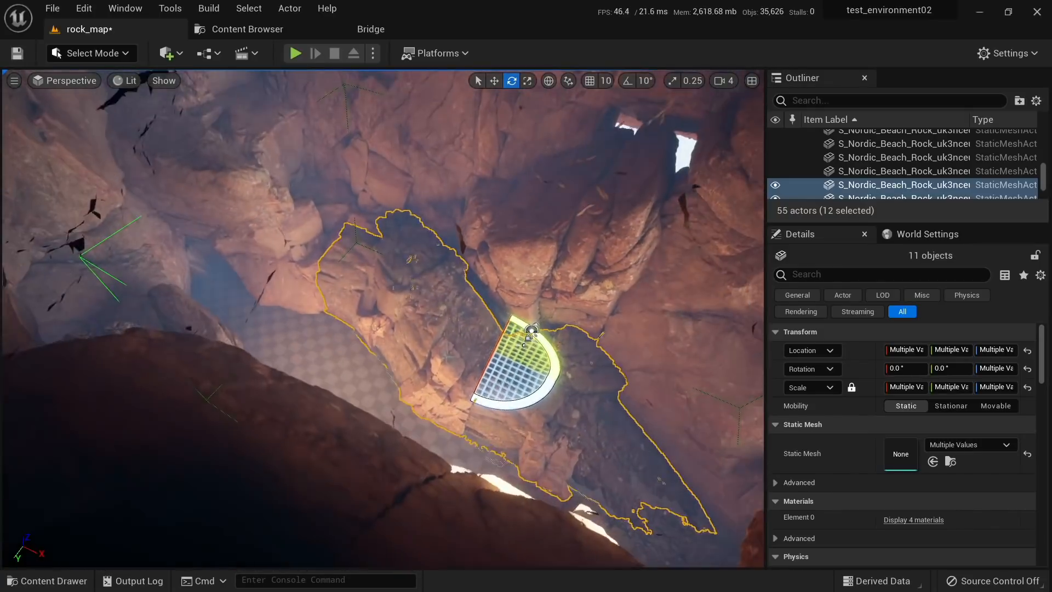
key("w")
left_click_drag(502, 366, 360, 355)
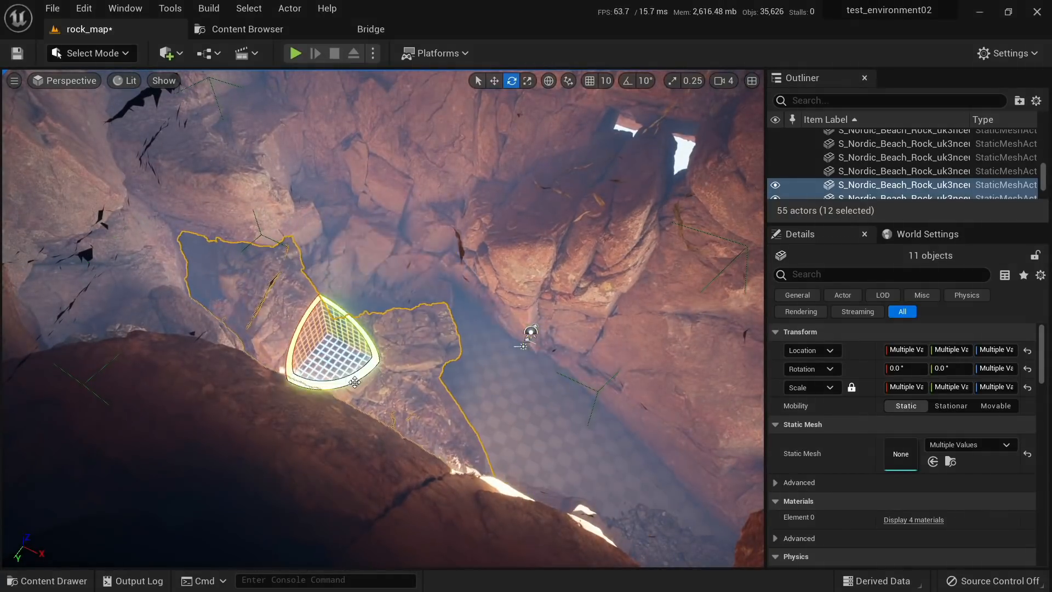
mouse_move(301, 361)
right_mouse_down()
mouse_move(351, 335)
mouse_move(301, 361)
right_mouse_up()
left_click_drag(436, 283, 432, 278)
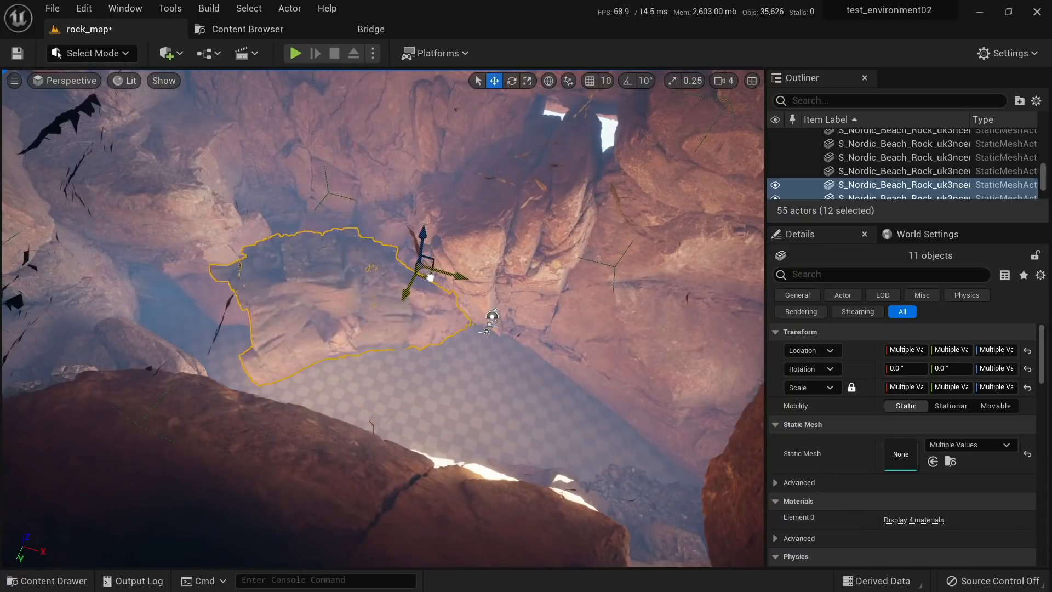
right_click_drag(432, 278, 586, 263)
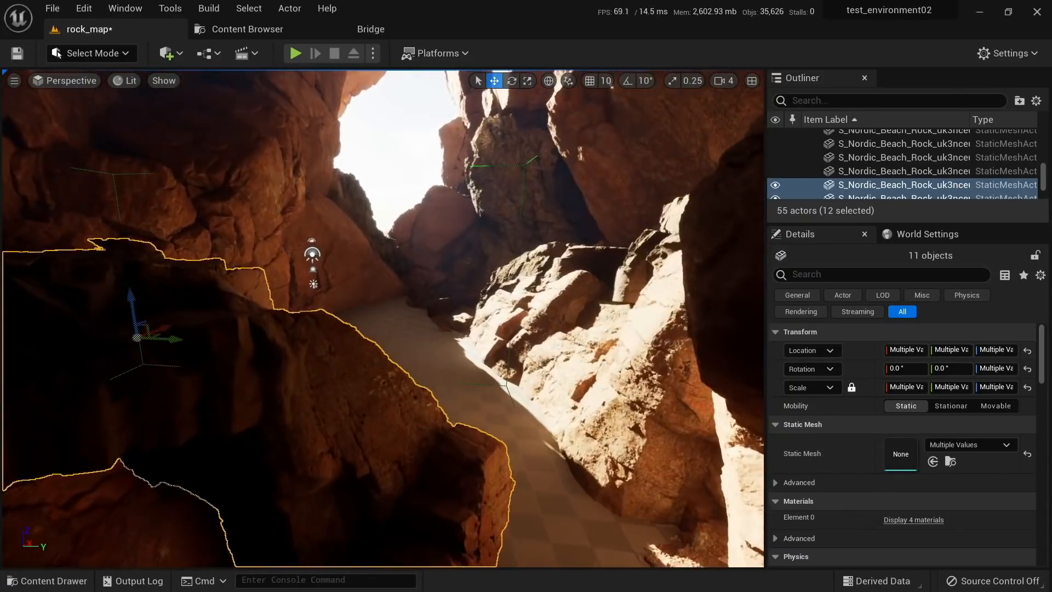
Step: Rotate the ledge group about 53.6° around the vertical axis and shift it against the shaded wall beside the floor path
key("e")
left_click_drag(148, 352, 219, 346)
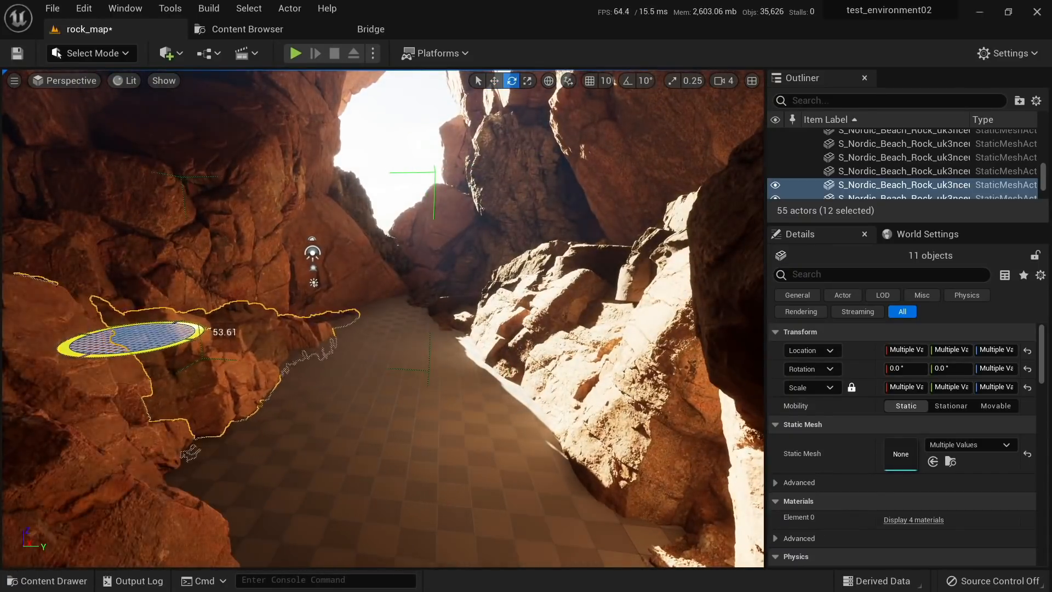
right_click_drag(260, 377, 219, 396)
key("w")
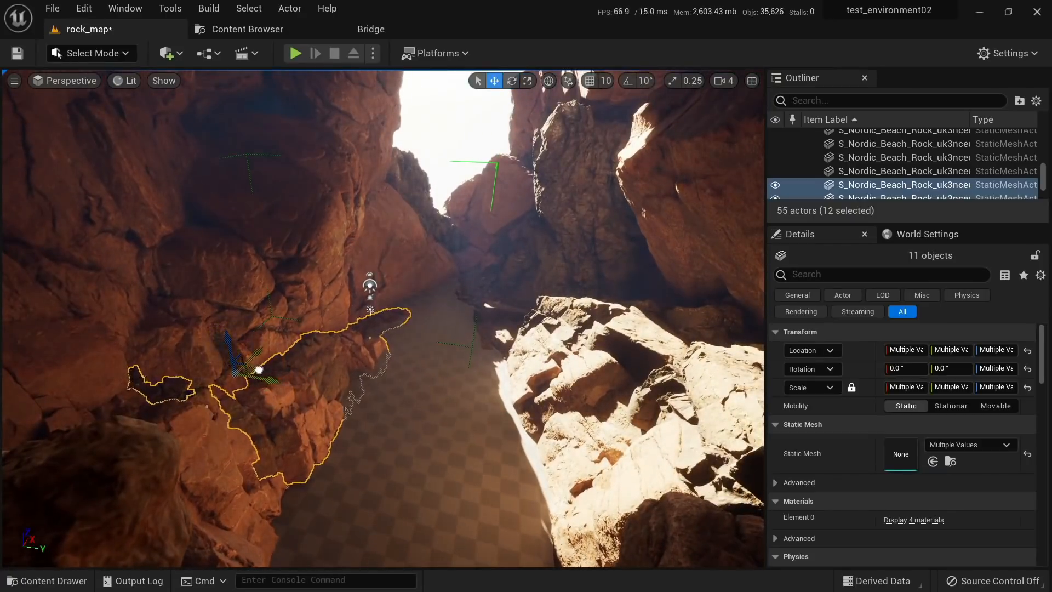
left_click_drag(258, 369, 287, 366)
key("Escape")
right_click_drag(286, 365, 307, 325)
key("e")
right_click_drag(338, 375, 338, 376)
key("e")
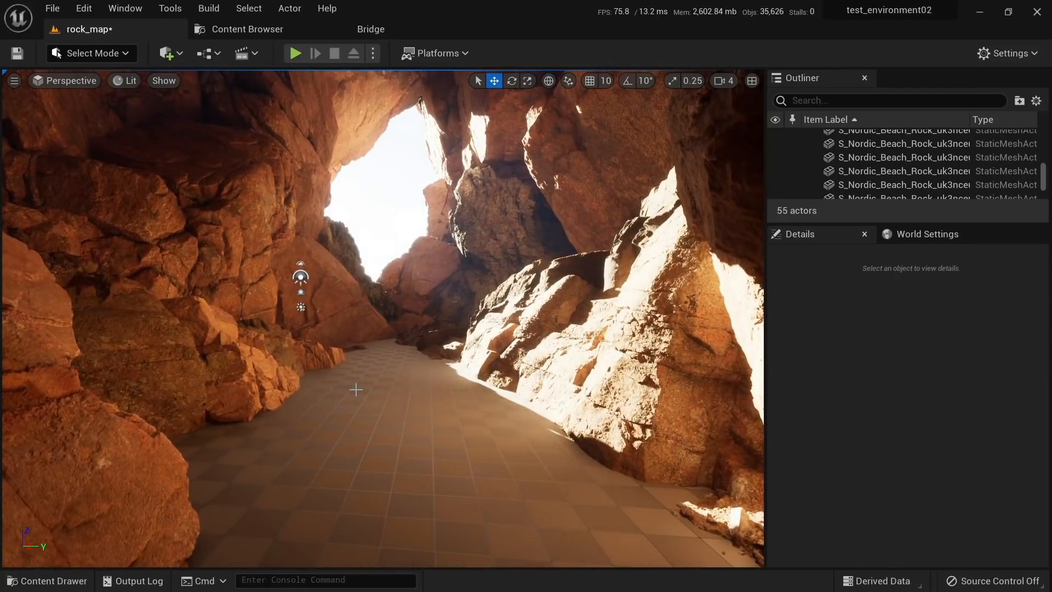
right_click_drag(355, 390, 356, 390)
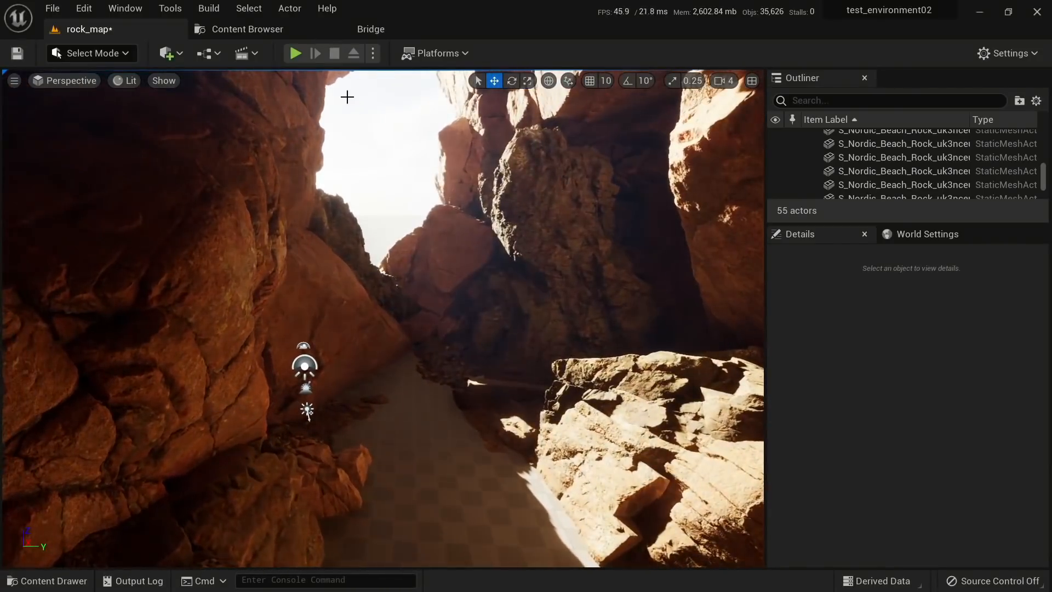
Step: Add the Cracked Nordic Beach Cliff from Bridge, scale it to about 5.58 and place it at about X 2050, Y 1556, Z 241
left_click(255, 29)
left_click(371, 29)
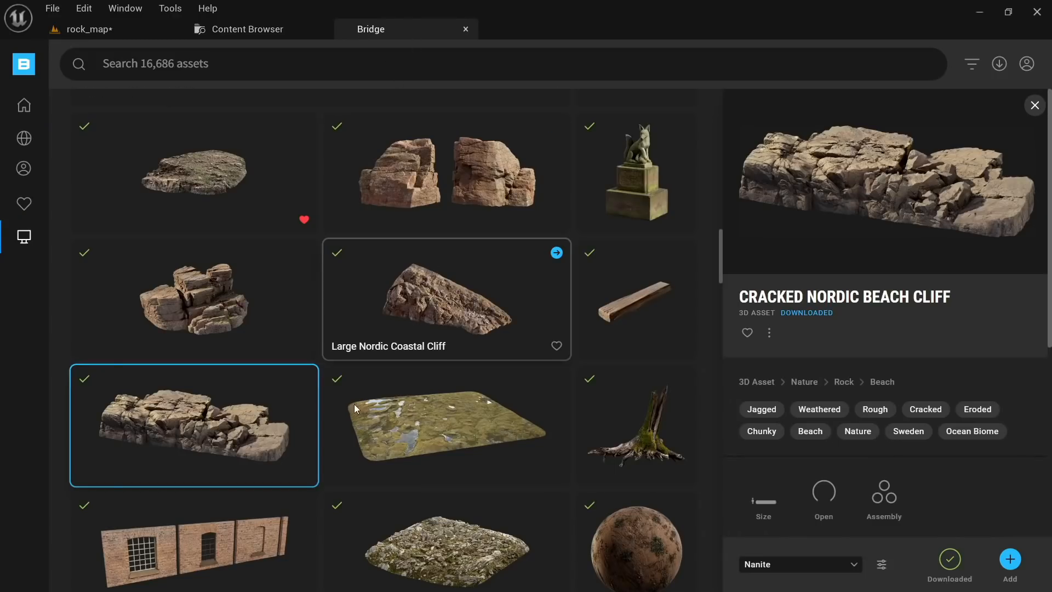
left_click_drag(239, 422, 467, 308)
key("r")
key("w")
right_click_drag(468, 340, 477, 335)
left_click_drag(529, 325, 600, 311)
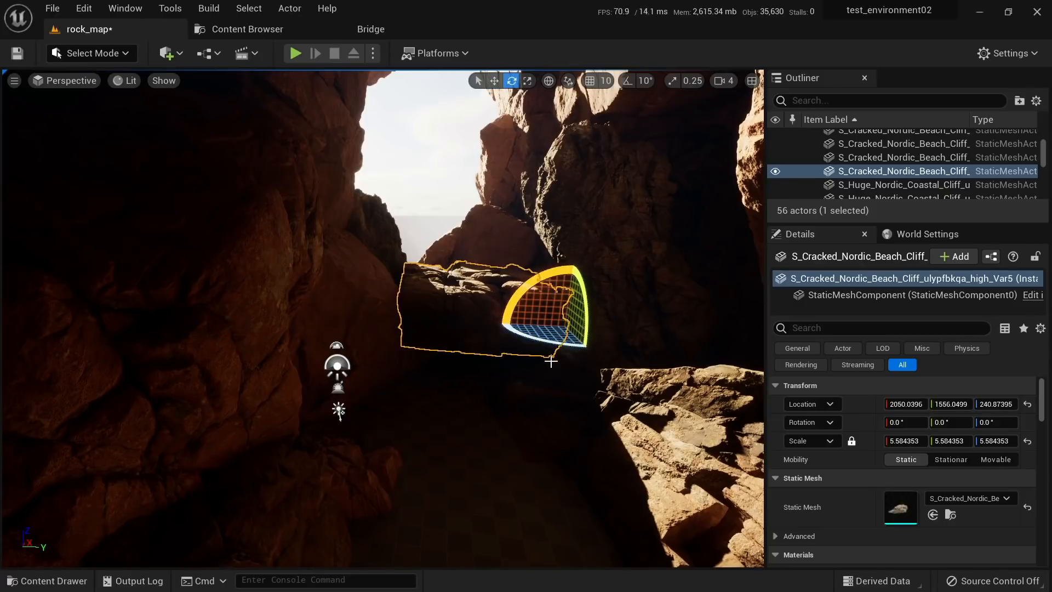
Step: Duplicate the cracked beach cliff in place and rotate the copy to about -31.8° in X, 8.1° in Y and -77.2° in Z
left_click_drag(550, 361, 482, 367, "alt")
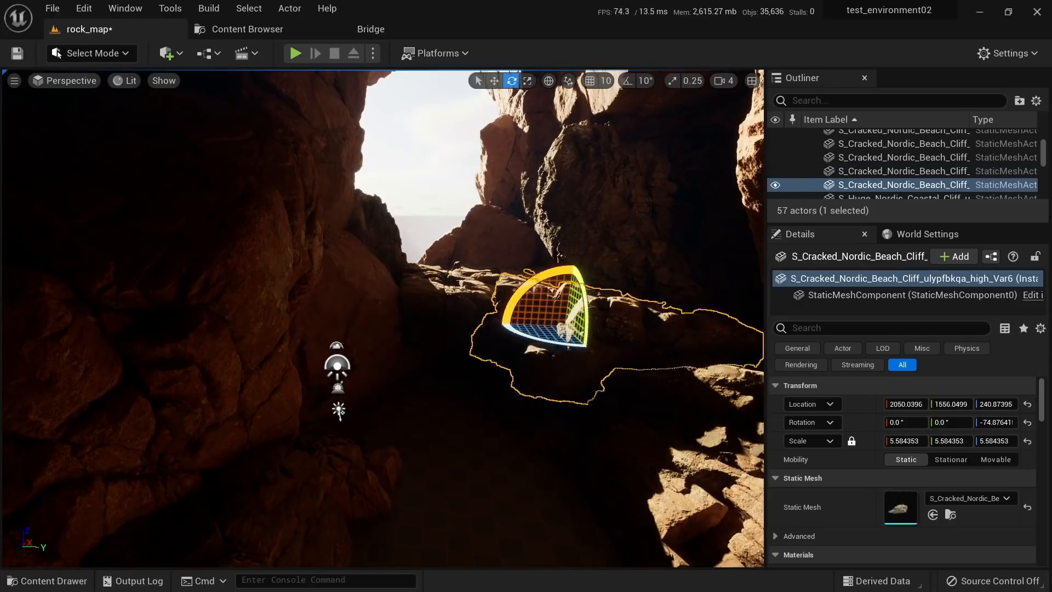
right_click_drag(477, 335, 460, 345)
left_click_drag(525, 285, 595, 290)
key("w")
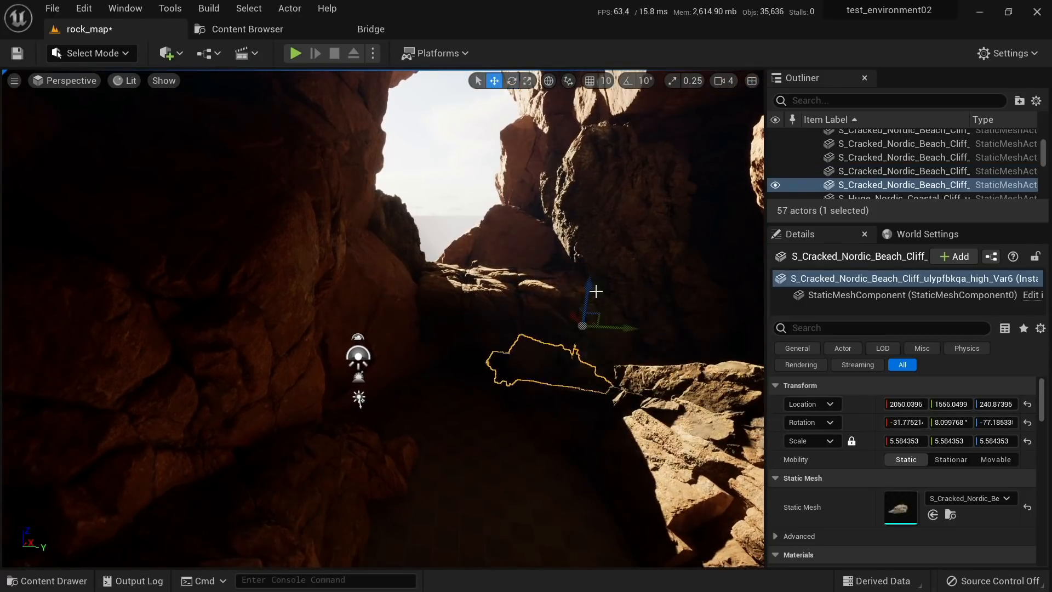
right_click_drag(595, 291, 575, 298)
Step: Move the rotated cracked cliff copy toward the end of the floor path at about X 1211, Y 630, Z -39
key("F3")
left_click_drag(488, 297, 422, 366)
key("F4")
right_click_drag(421, 365, 438, 345)
Step: Try to raise the unrotated cracked beach cliff below the cave opening to about Z 386
key("ctrl+z")
key("ctrl+z")
key("ctrl+z")
key("ctrl+z")
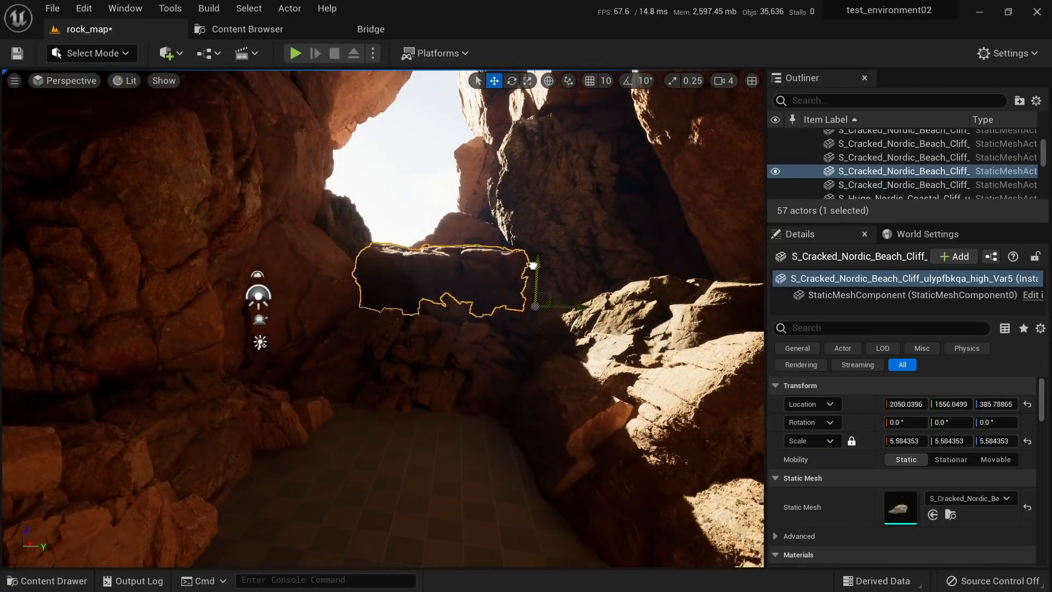
key("ctrl+z")
right_click_drag(549, 258, 528, 392)
Step: Delete the unrotated cracked beach cliff behind the rotated copy, keeping the rest of the rocks shown
left_click(484, 357)
key("h")
left_click(421, 404)
right_click_drag(420, 403, 389, 357)
right_click(416, 411)
key("ctrl+h")
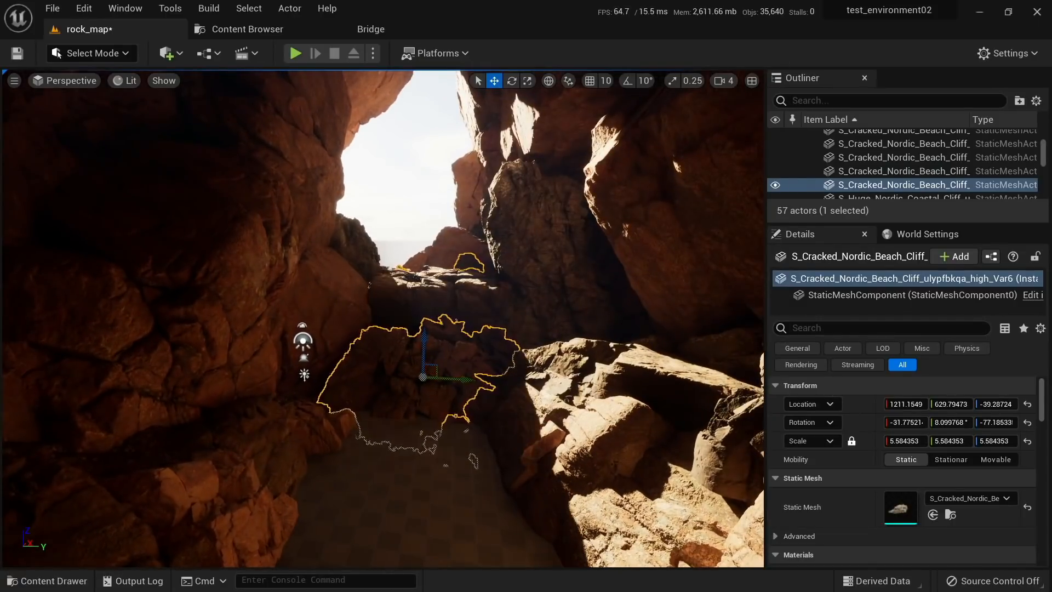
left_click(442, 296)
key("Delete")
Step: Shrink the rotated cracked cliff to scale about 4.22, tilt it to about -27.1° in X and raise it to about Z 236
left_click(441, 291)
right_click_drag(442, 280, 411, 321)
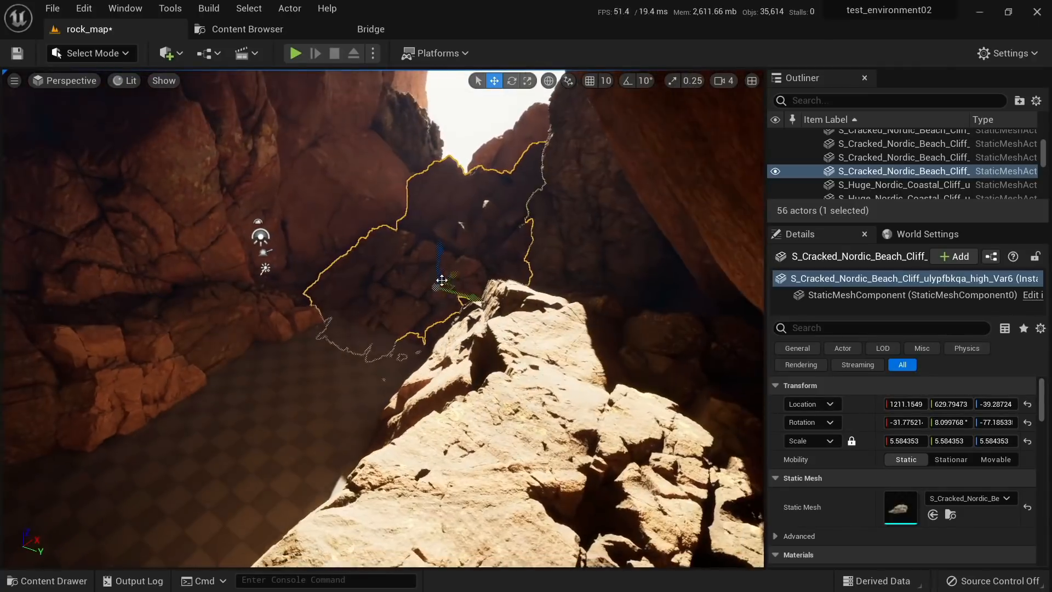
mouse_move(442, 280)
left_mouse_down()
mouse_move(436, 214)
mouse_move(430, 269)
left_mouse_up()
key("r")
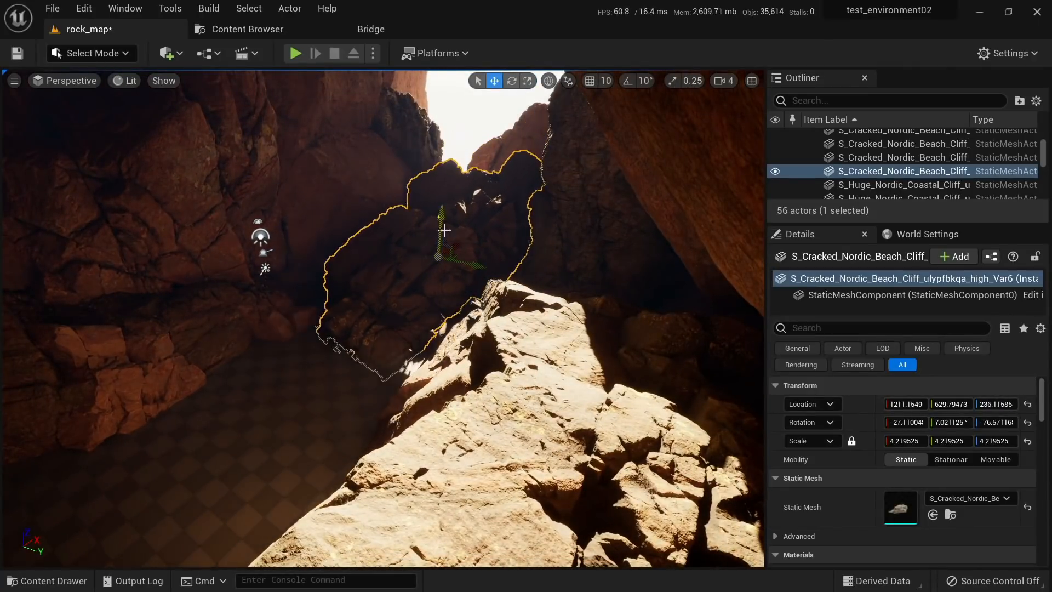
left_click_drag(443, 230, 446, 243)
key("Escape")
Step: Adjust the rocks below the cave opening and shift the large beach rock in the opening to about Y 1193
mouse_move(446, 242)
right_mouse_down()
mouse_move(553, 189)
mouse_move(432, 246)
right_mouse_up()
left_click(404, 297)
left_click_drag(416, 318, 437, 318)
left_click(413, 204)
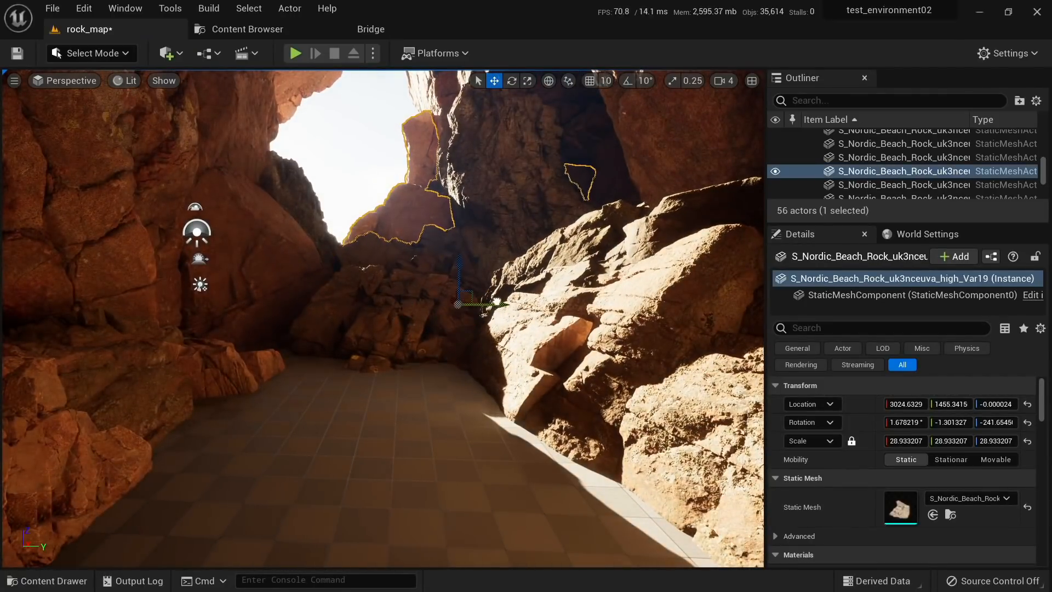
left_click_drag(453, 277, 502, 285)
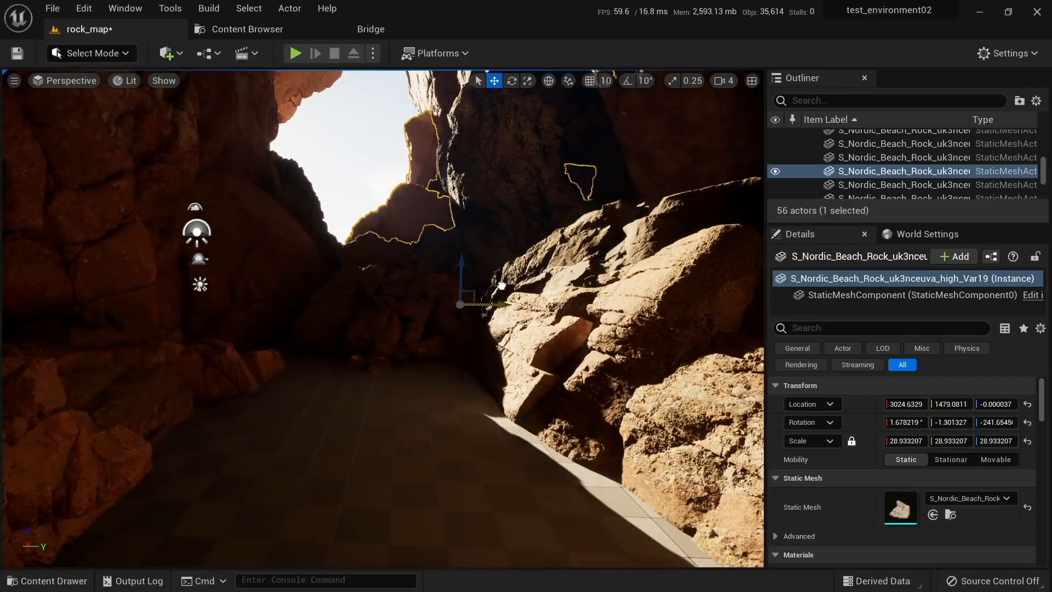
right_click_drag(476, 280, 442, 248)
Step: Swing the sun's direction so light falls across the large rock wall and the adjoining cave floor, and deselect the beach rock
key("ctrl+l")
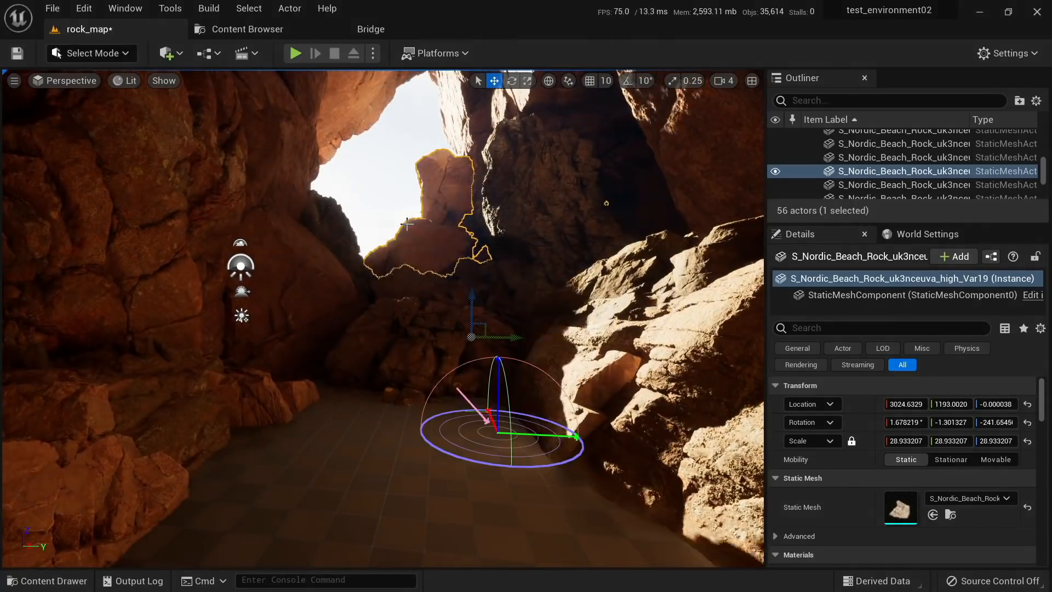
key("ctrl+l")
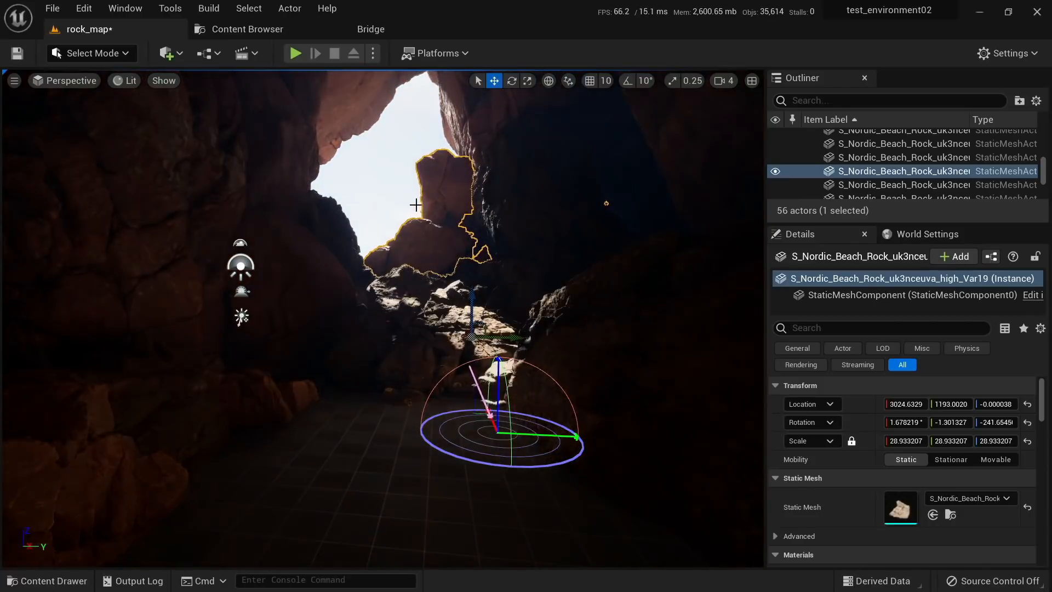
key("ctrl+l")
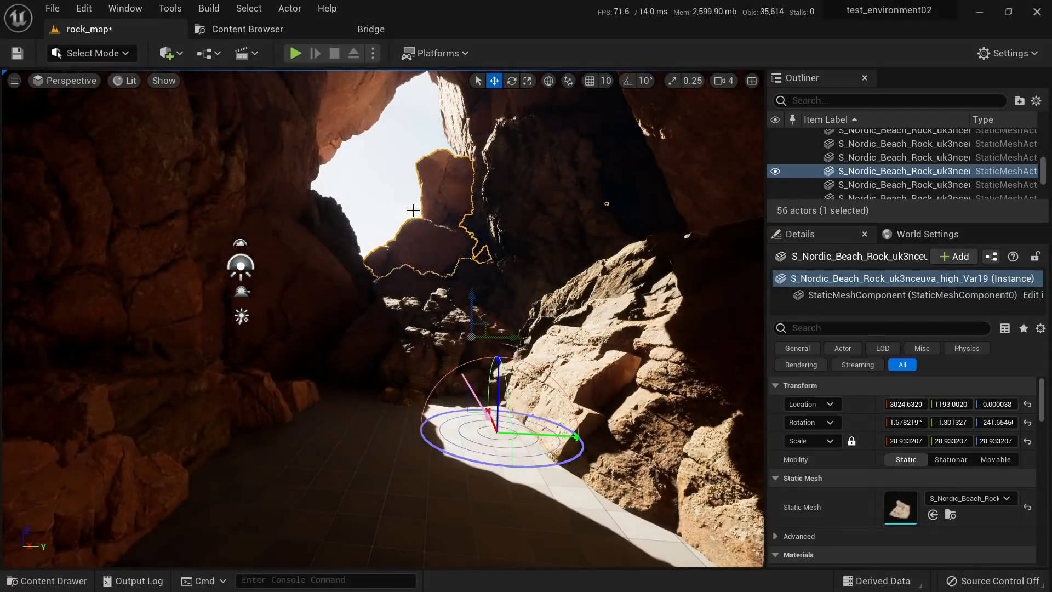
right_click_drag(412, 210, 425, 239)
key("Escape")
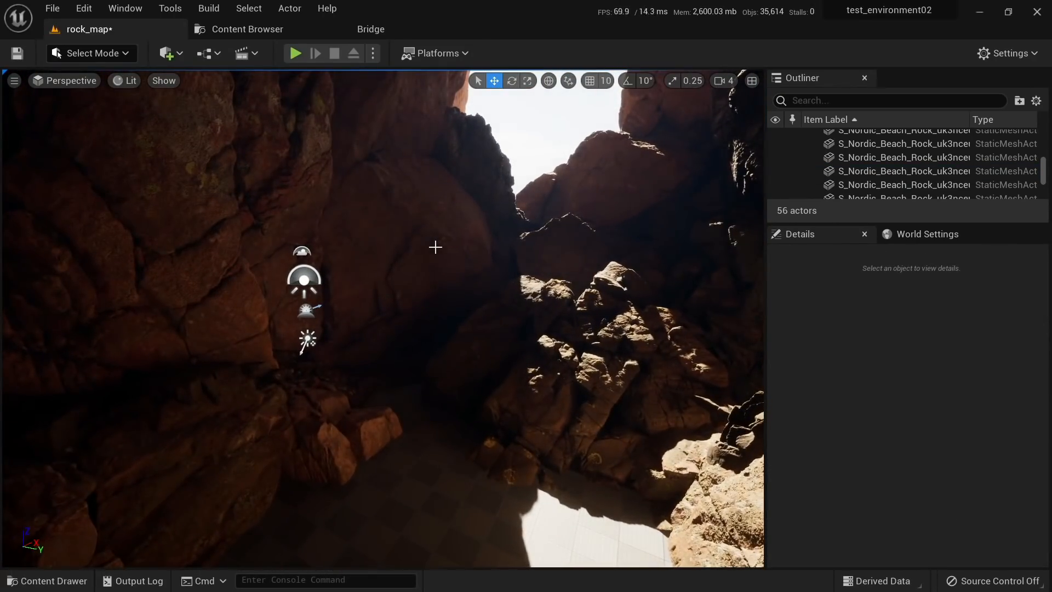
mouse_move(456, 347)
right_mouse_down()
mouse_move(471, 351)
mouse_move(481, 378)
mouse_move(466, 334)
mouse_move(457, 347)
right_mouse_up()
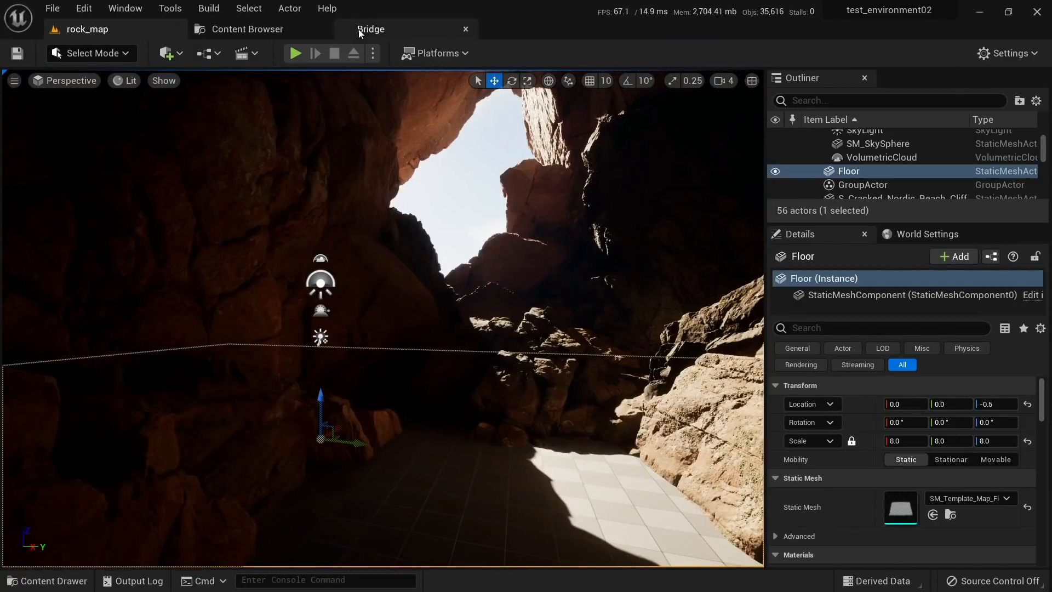
Step: Place the Nordic Mossy Ground asset from Bridge on the cave floor and scale it uniformly to about 1.76
left_click(358, 32)
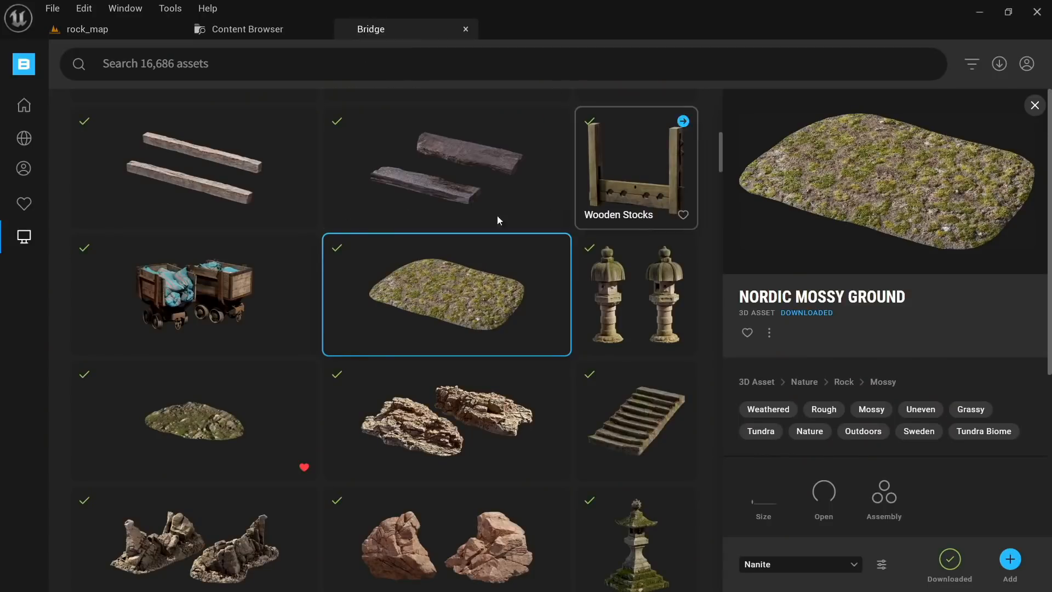
left_click(229, 425)
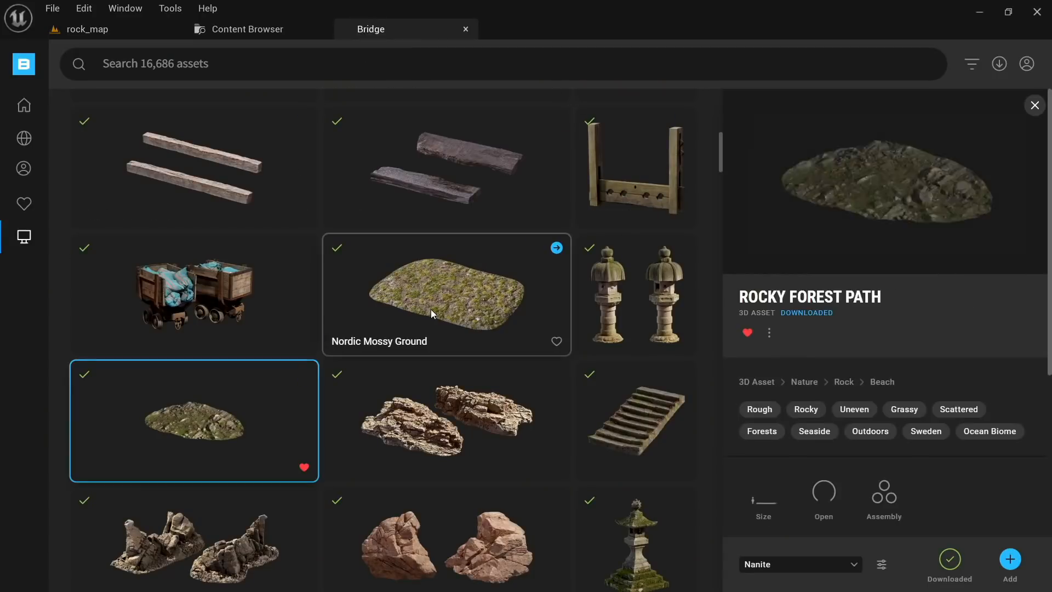
left_click(471, 300)
left_click_drag(471, 300, 429, 480)
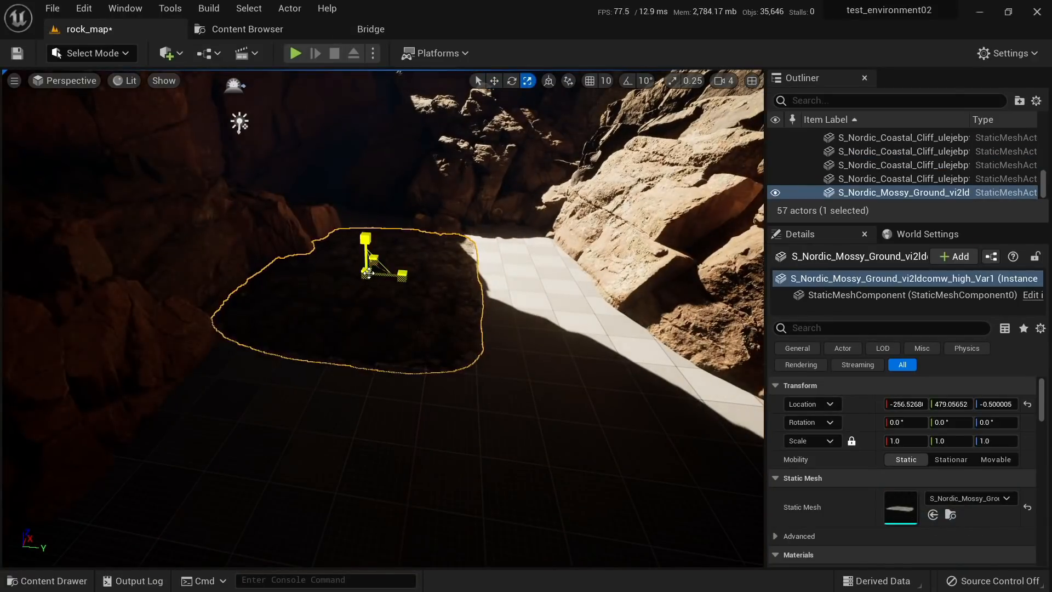
left_click_drag(367, 272, 665, 288)
Step: Duplicate the mossy ground patches along the cave in unlit view so they cover the floor between the rock walls
right_click_drag(564, 360, 526, 354)
key("alt+3")
key("s")
left_click(408, 370, "ctrl")
left_click_drag(394, 419, 516, 286, "alt")
left_click_drag(407, 263, 457, 201, "alt")
key("Escape")
Step: Rotate two mossy ground patches at the far end to about 183.1° in Z, undoing the extra move
left_click(412, 283)
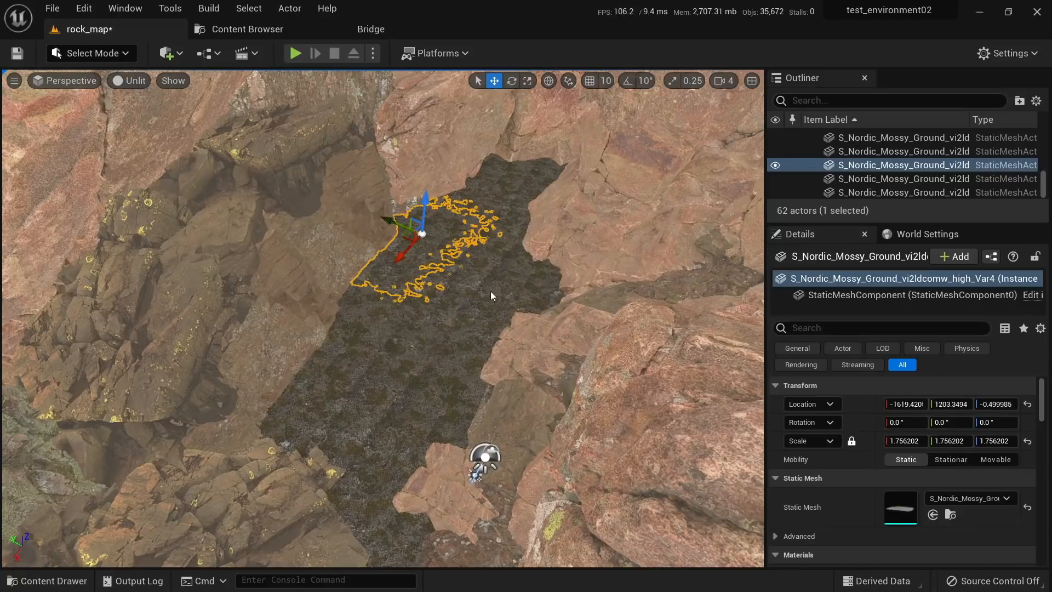
left_click(490, 293, "ctrl")
key("e")
left_click_drag(516, 316, 418, 307)
key("w")
left_click_drag(498, 277, 421, 259)
key("ctrl+z")
right_click_drag(461, 288, 464, 208)
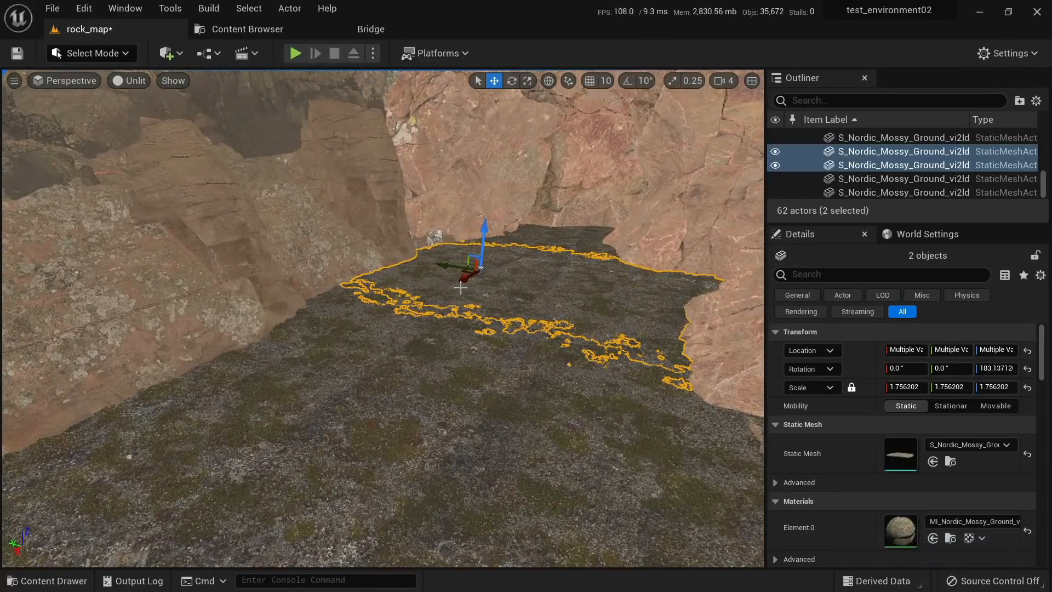
Step: Find the Tundra Rocky Ground asset among the downloaded Bridge assets and place it on the mossy cave floor
left_click(268, 31)
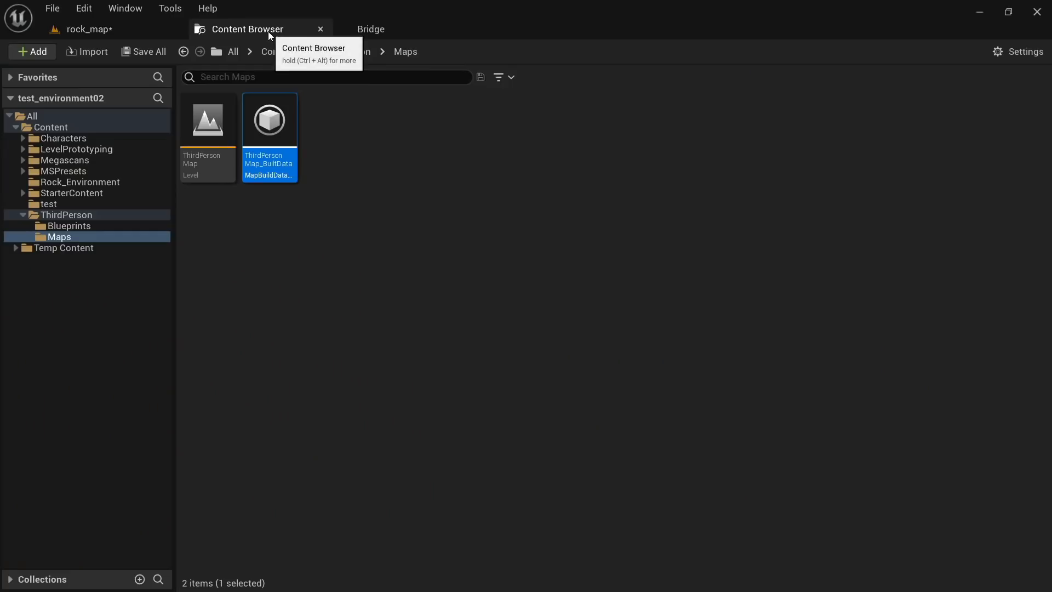
left_click(368, 27)
left_click(232, 429)
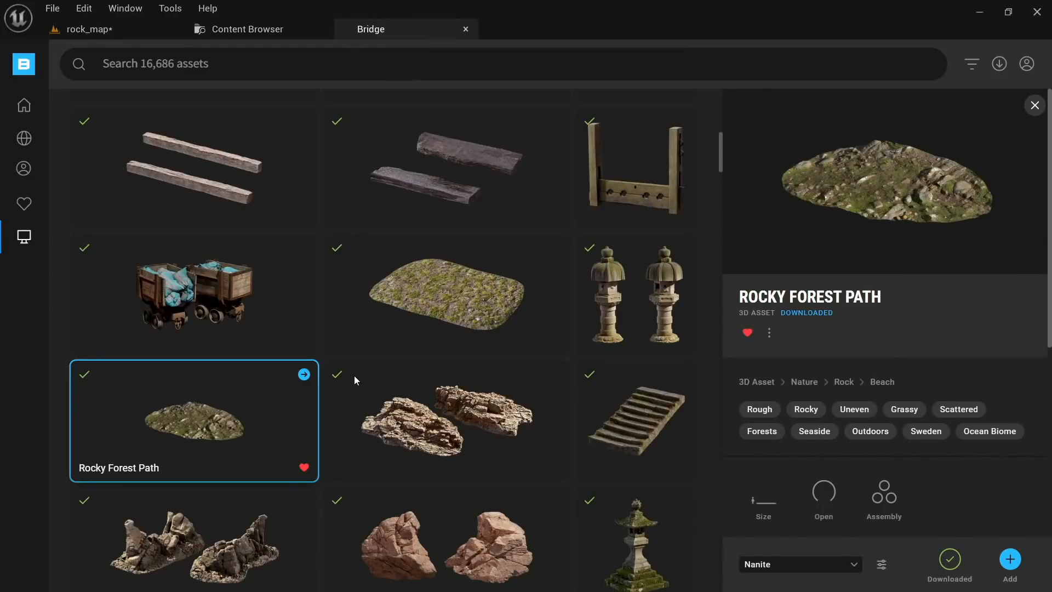
scroll(370, 376, "down", 5)
scroll(427, 354, "down", 8)
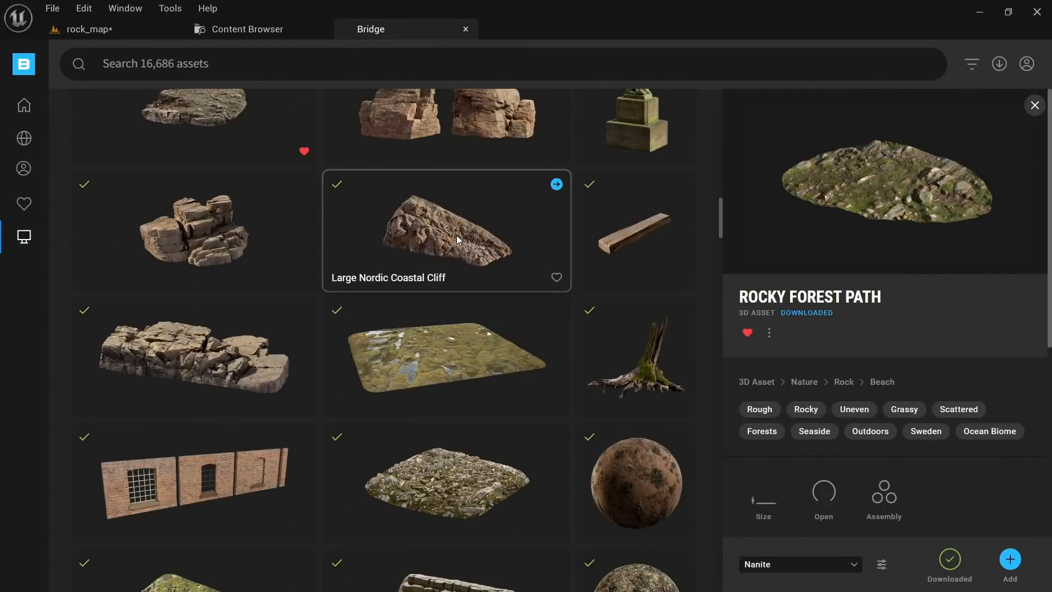
scroll(463, 312, "down", 4)
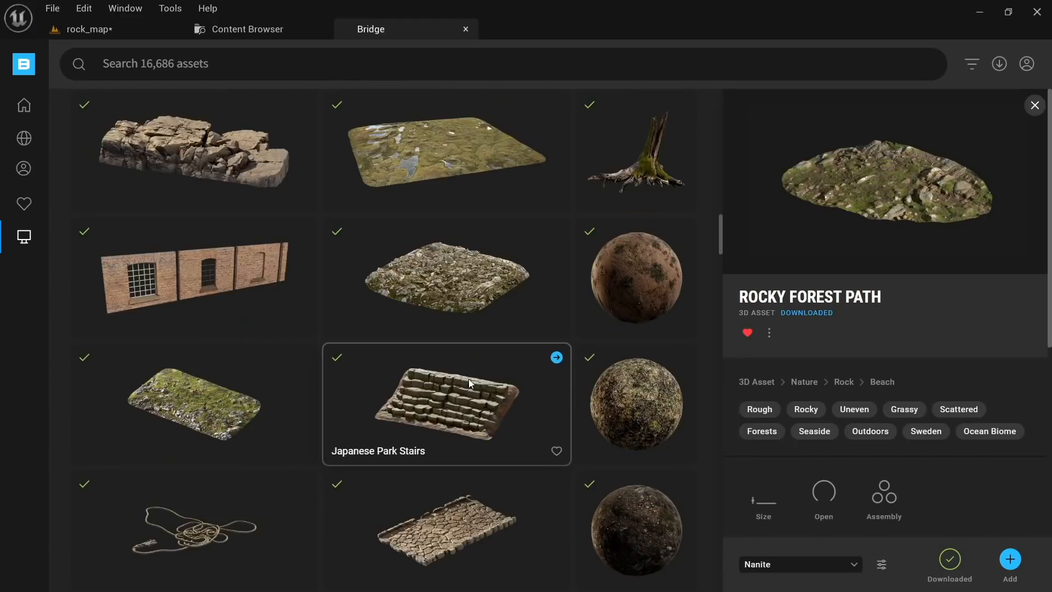
left_click(231, 395)
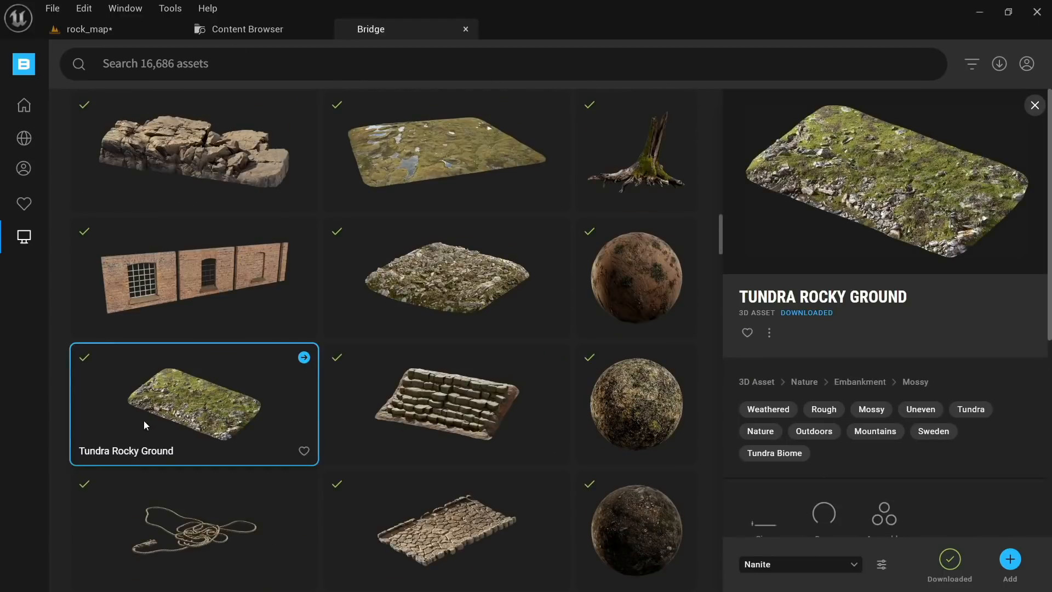
left_click_drag(144, 421, 182, 418)
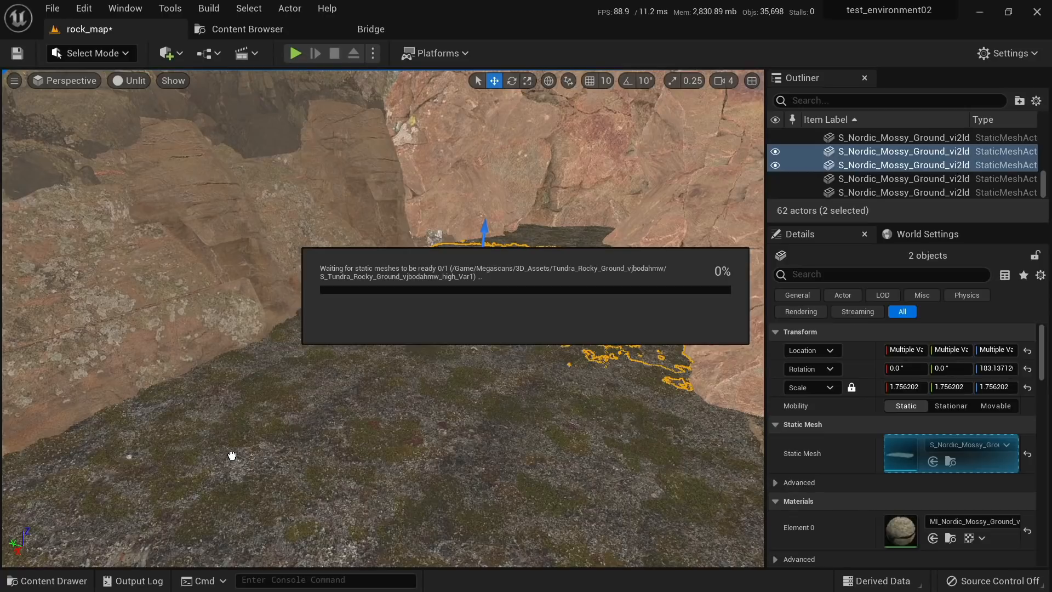
Step: Mark the seams between the walls and floor with red strokes on a screen capture, and discard the capture
key("Print")
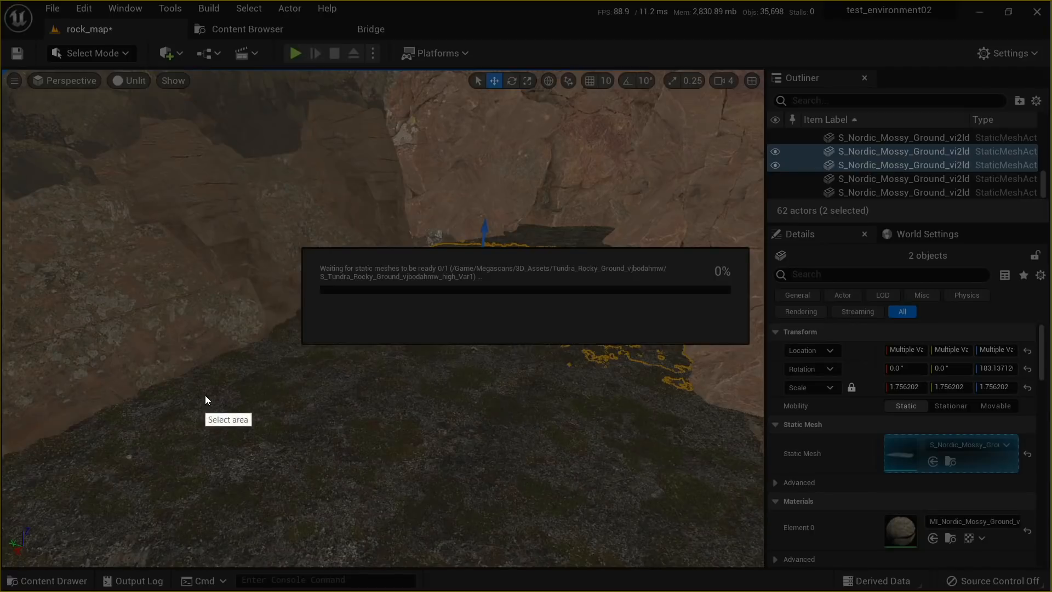
left_click_drag(2, 40, 805, 563)
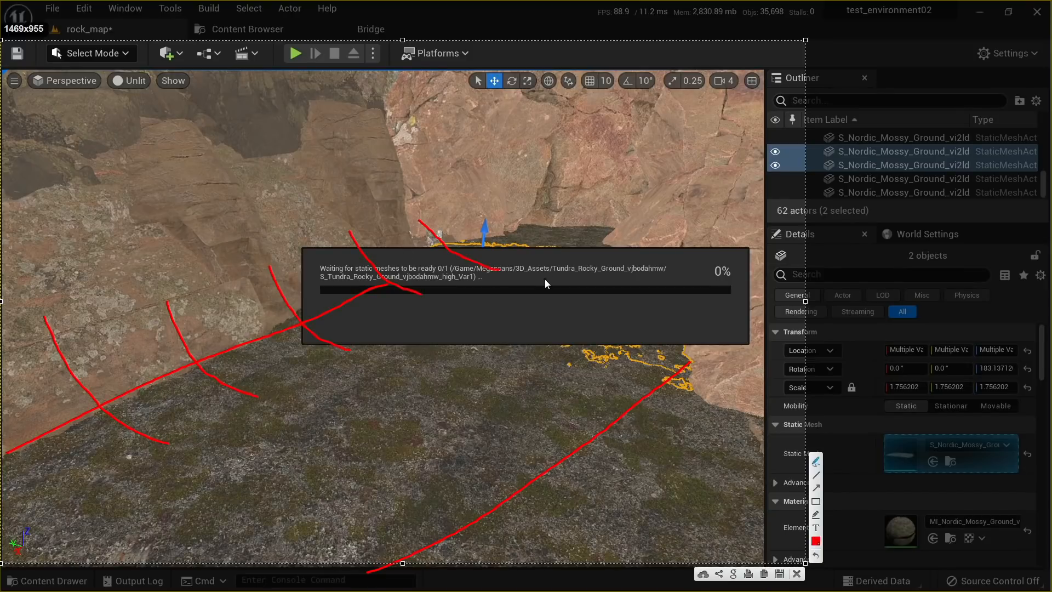
left_click(796, 575)
Step: Switch to PureRef and examine how walls meet the ground in the mine tunnel and underground worker references
key("alt+Tab")
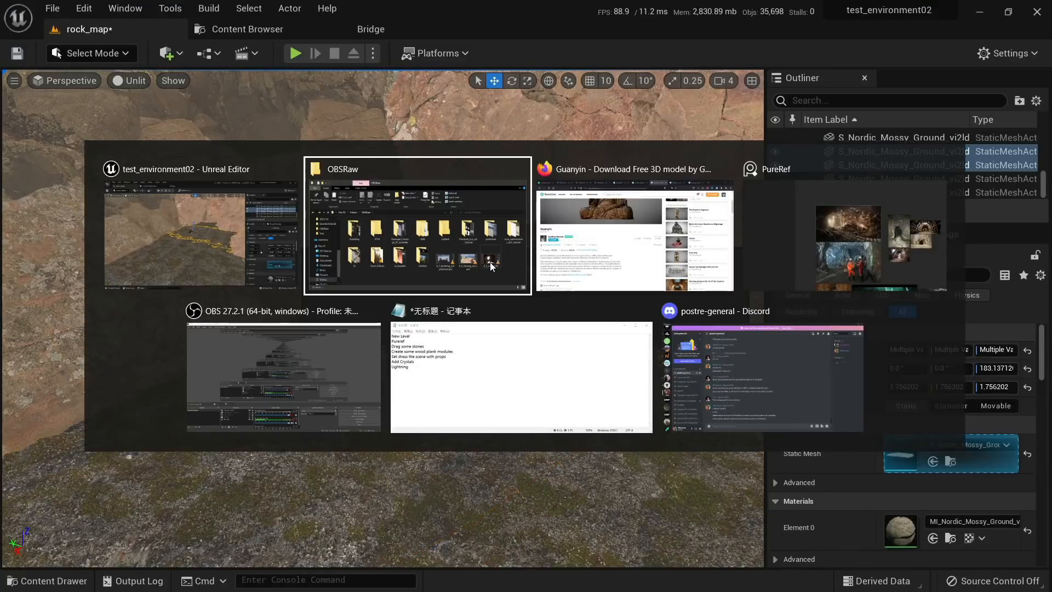
left_click(809, 208)
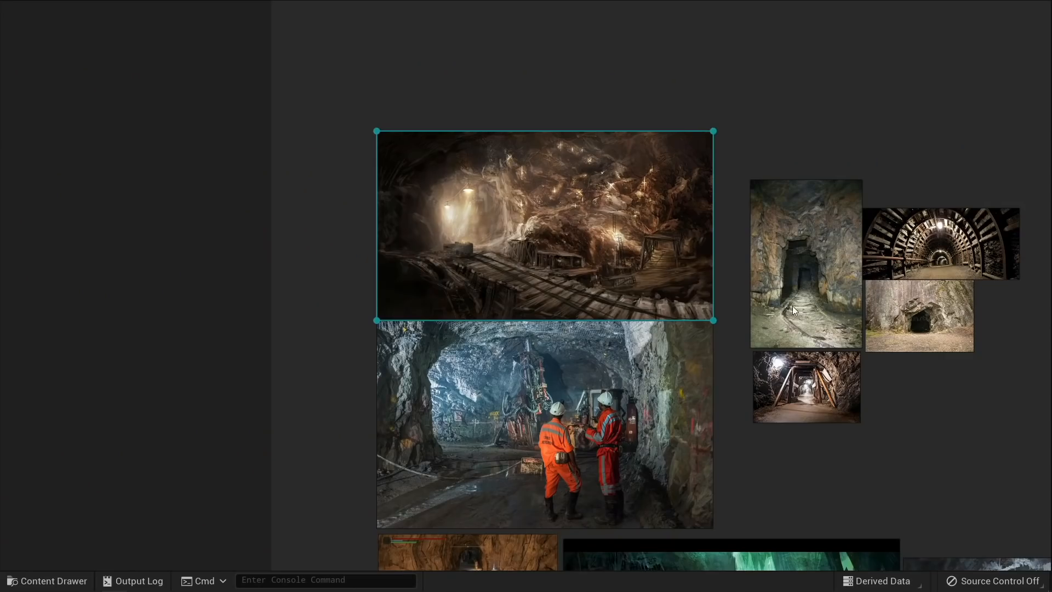
scroll(792, 305, "up", 6)
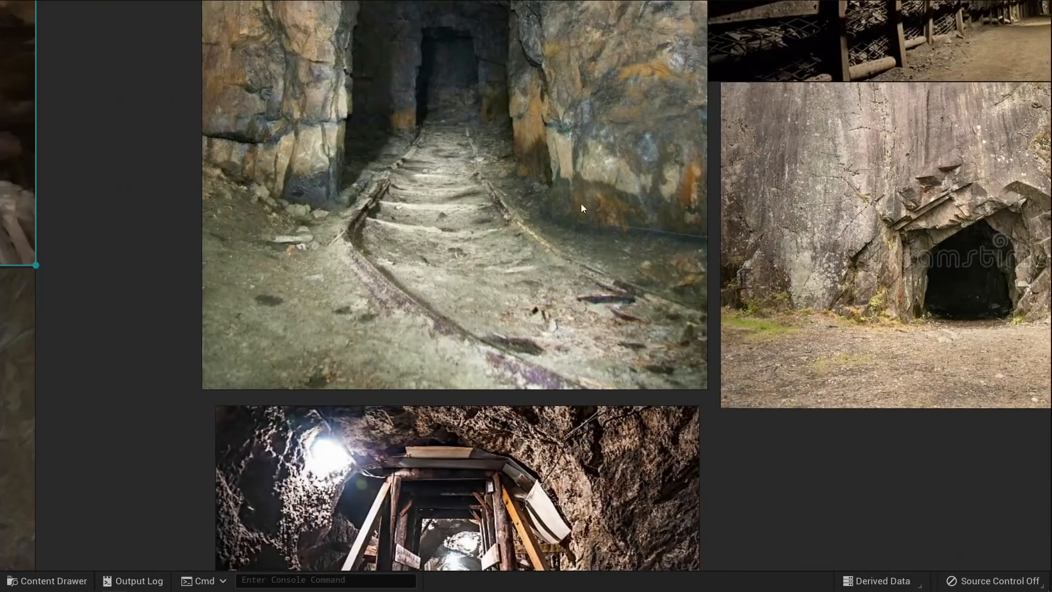
scroll(582, 207, "down", 5)
scroll(533, 376, "up", 5)
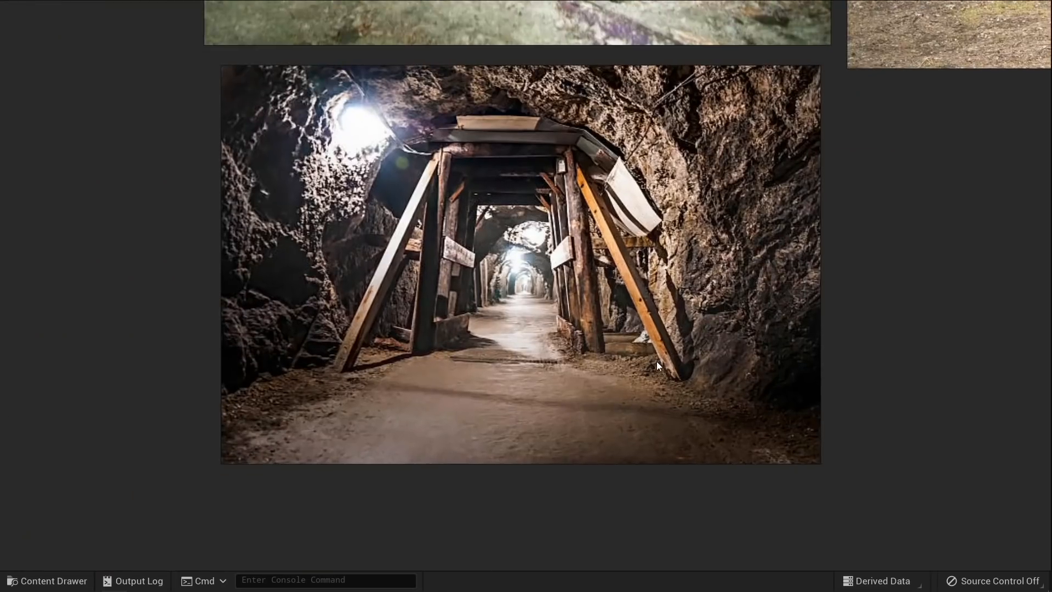
scroll(656, 360, "up", 2)
scroll(679, 356, "down", 6)
middle_click_drag(472, 412, 743, 306)
scroll(591, 423, "up", 1)
middle_click_drag(591, 423, 721, 351)
scroll(613, 413, "down", 1)
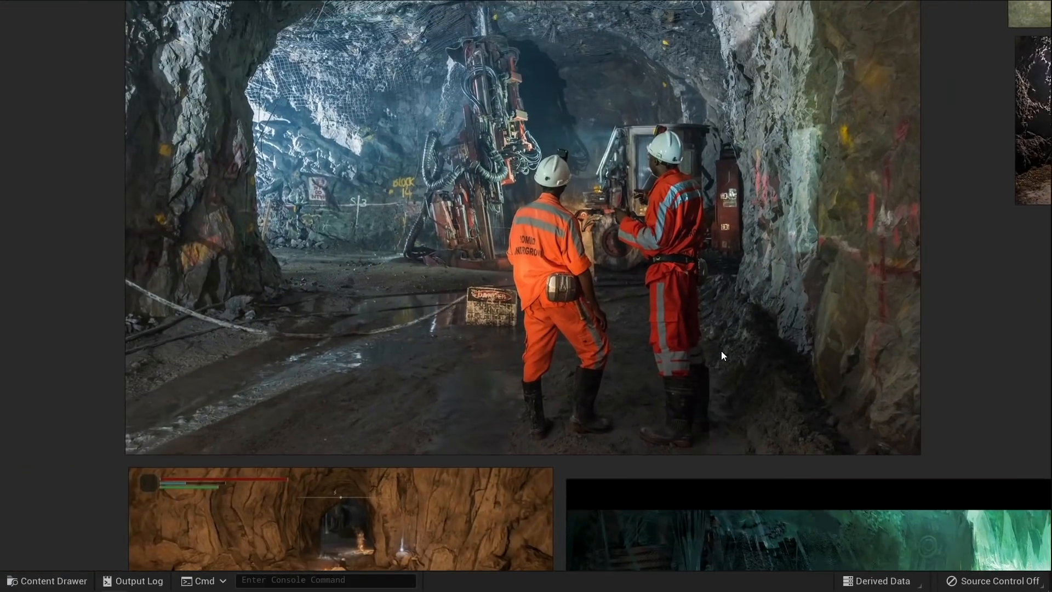
Step: Mark the sloped debris along the cave wall in the worker reference, discard the capture and return to Unreal Editor
key("ctrl+Print")
left_click_drag(72, 11, 924, 454)
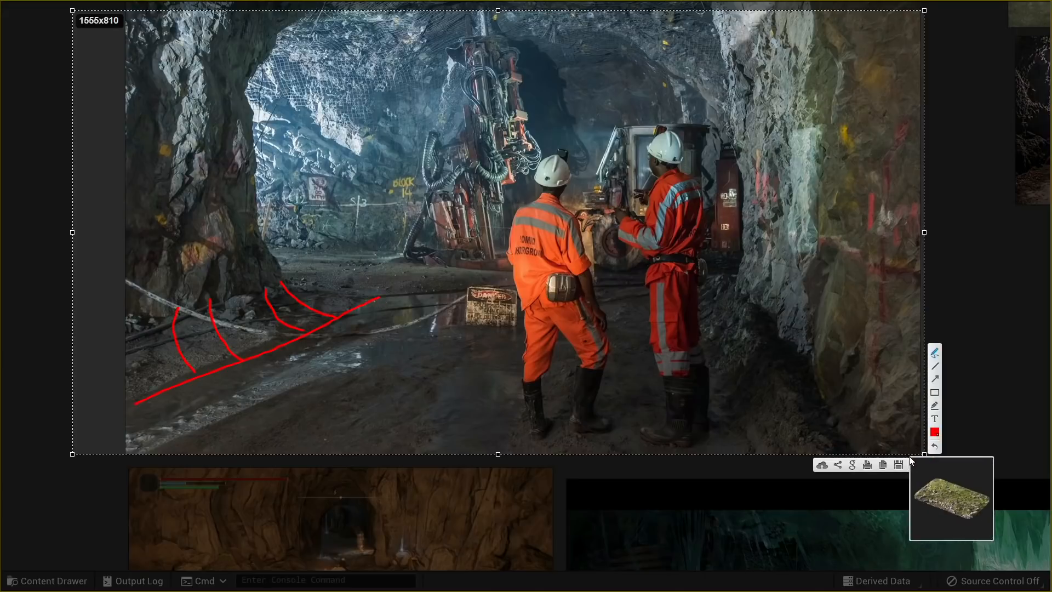
left_click(916, 465)
key("alt+Tab")
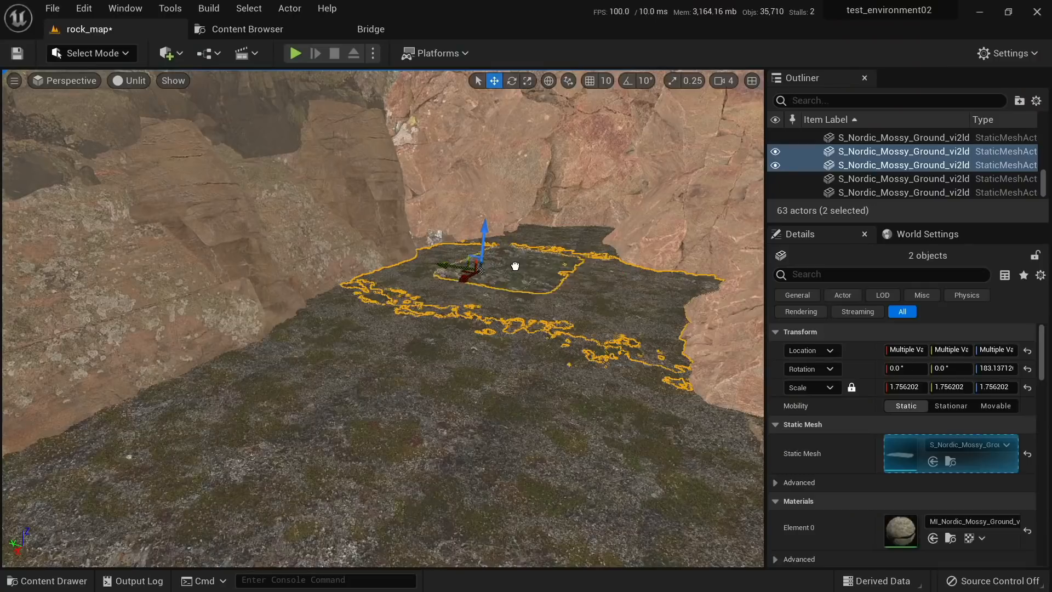
Step: Tilt the tundra rocky ground to about -9.6° in X and move it against the wall base at about Y 1059, Z 32
left_click(258, 391)
key("f")
key("e")
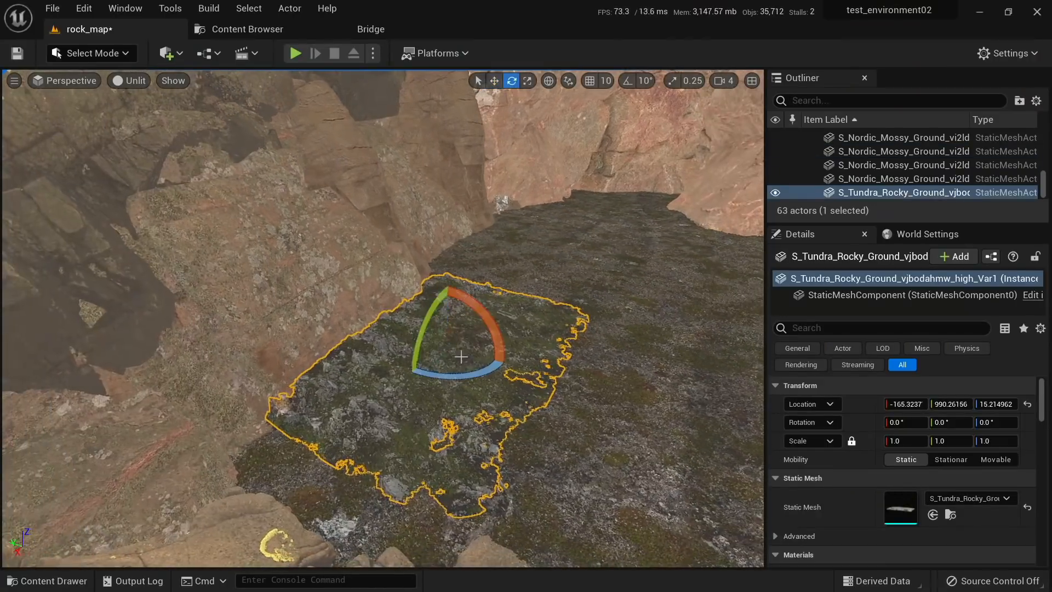
left_click_drag(473, 304, 485, 312)
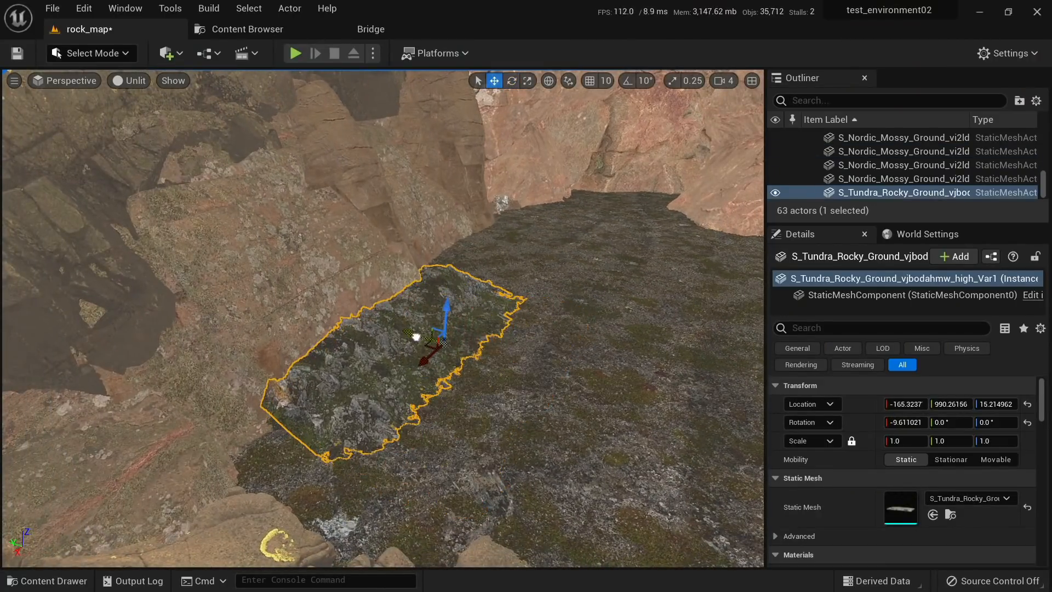
left_click_drag(416, 336, 402, 327)
Step: Duplicate the tilted tundra ground along the foot of the wall, with one copy turned to about -11.5° in Z
key("alt+4")
key("d")
right_click_drag(404, 327, 356, 327)
left_click_drag(506, 336, 362, 344)
key("Escape")
left_click(501, 359)
right_click_drag(501, 358, 569, 378)
key("alt+3")
left_click_drag(139, 360, 339, 356, "alt")
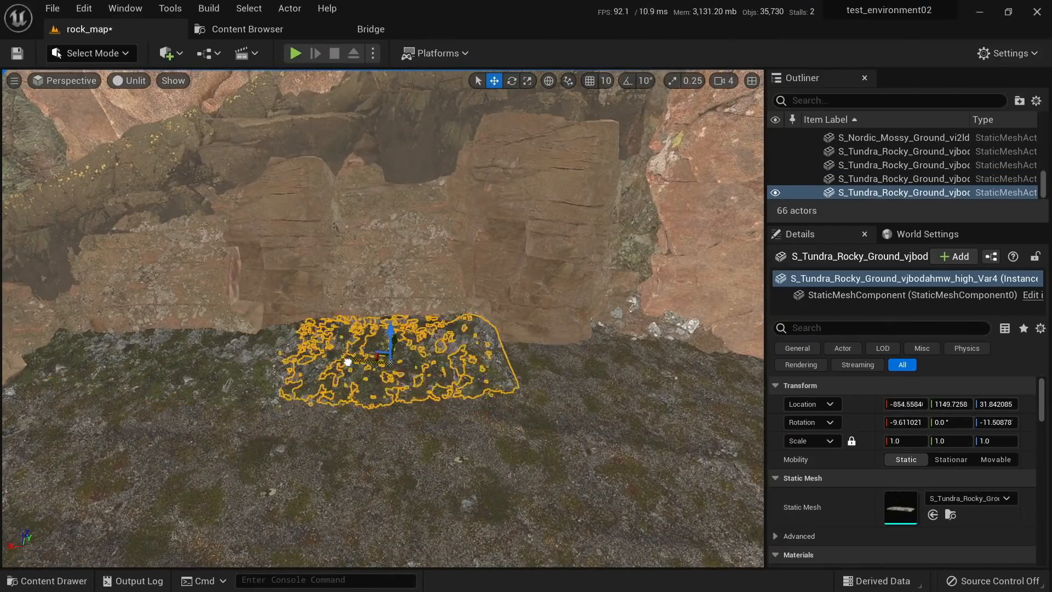
Step: Add another tundra ground copy farther along the wall at about X -1926, Y 1264, turned to about 19.9° in Z
left_click_drag(539, 327, 538, 335)
right_click_drag(538, 335, 619, 341)
key("e")
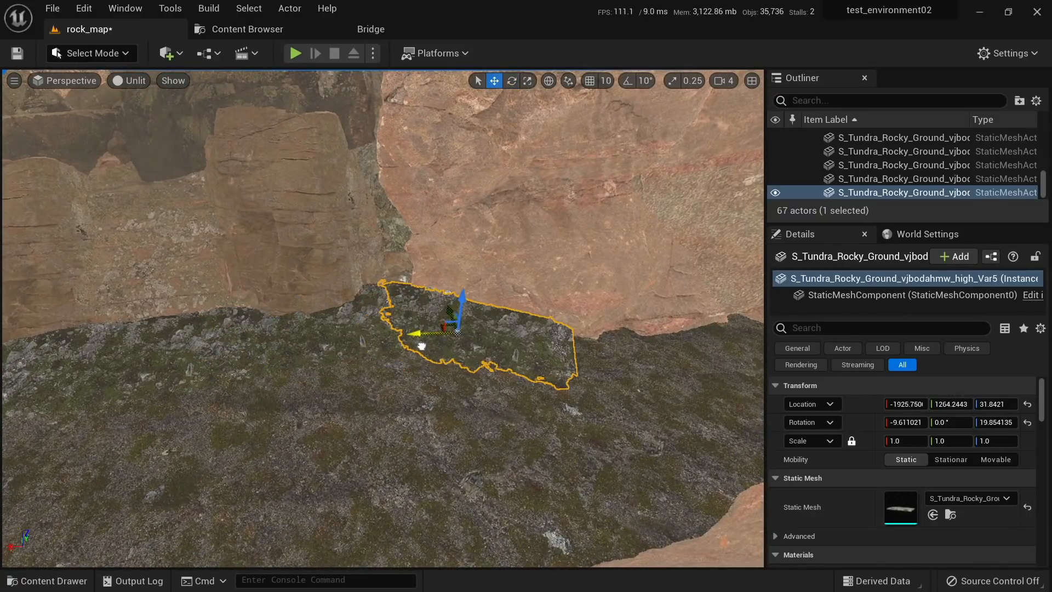
Step: Compare the lit wall base with two tundra ground patches hidden and shown again, and adjust the sun's direction
key("alt+4")
right_click_drag(460, 356, 325, 359)
left_click(570, 333)
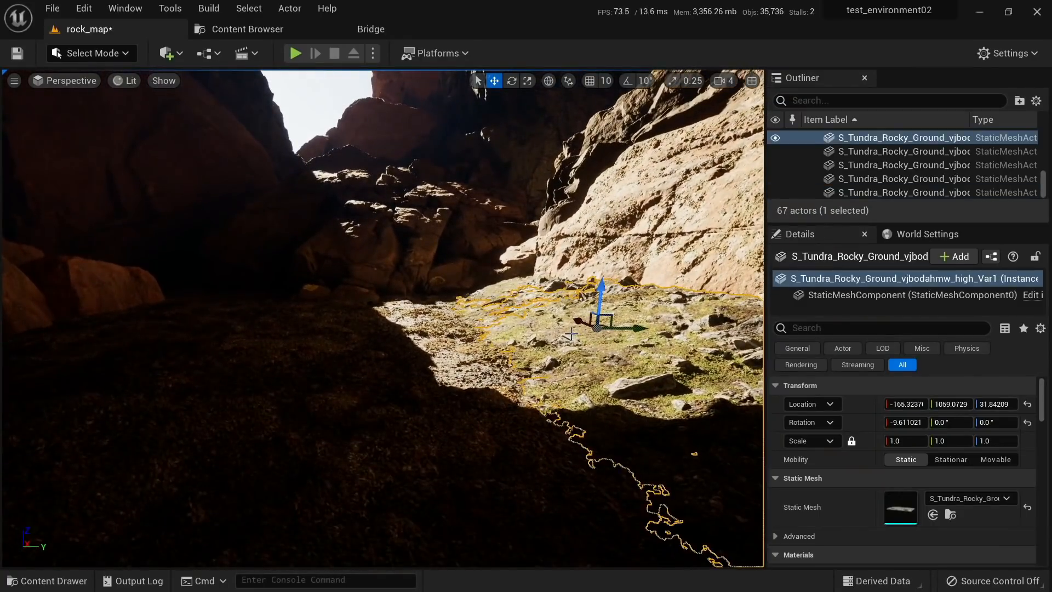
key("h")
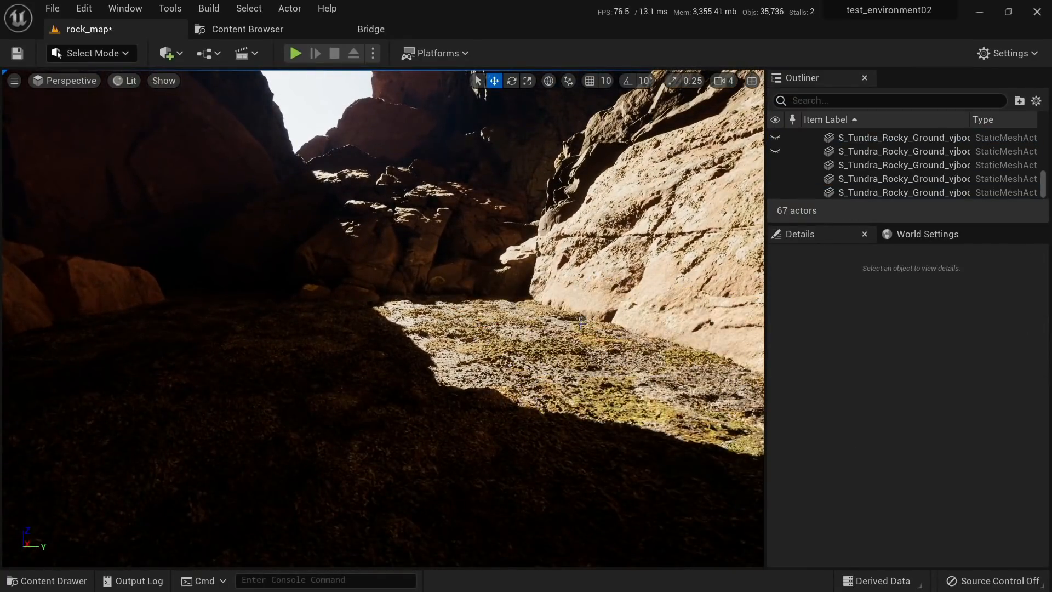
right_click_drag(582, 323, 602, 358)
key("ctrl+h")
key("ctrl+l")
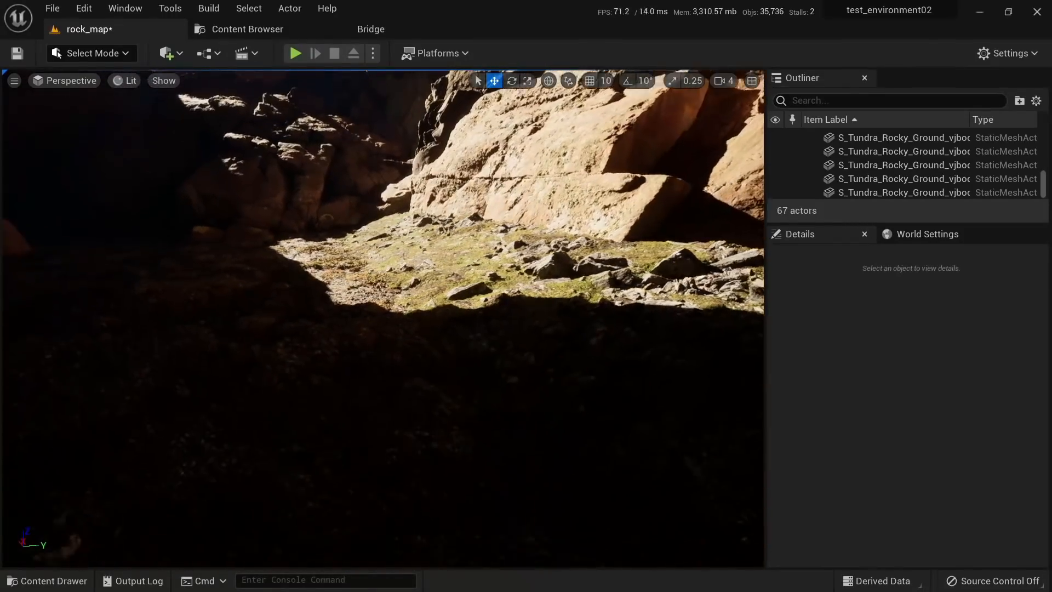
Step: Duplicate the two tundra rocky ground patches at the wall base, turning the copies to about -76.1° in Z along the adjoining wall
right_click_drag(548, 356, 505, 341)
left_click(479, 436)
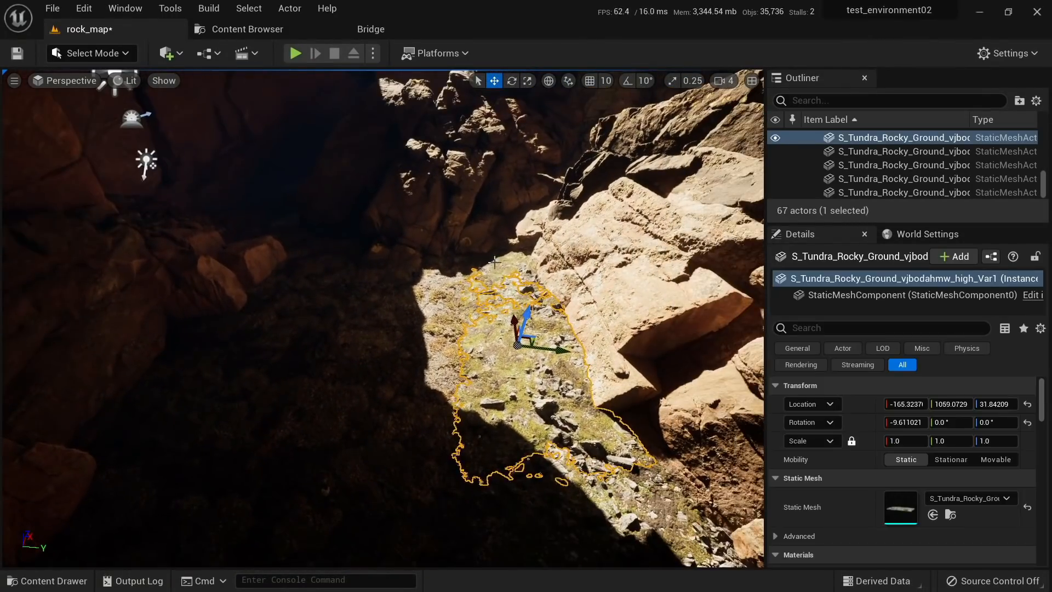
left_click(517, 278, "ctrl")
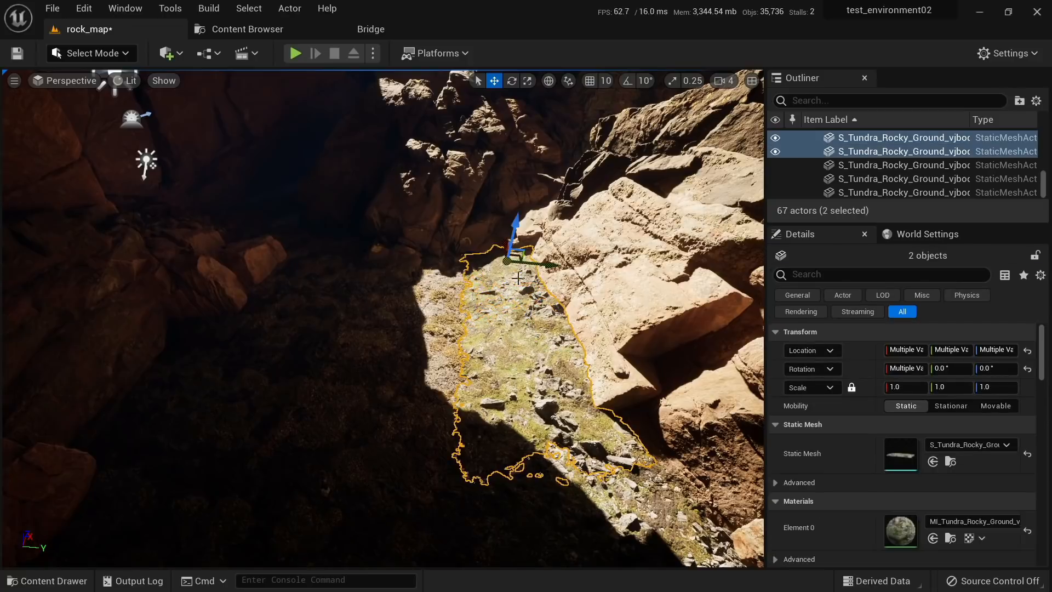
left_click_drag(480, 283, 509, 290, "alt")
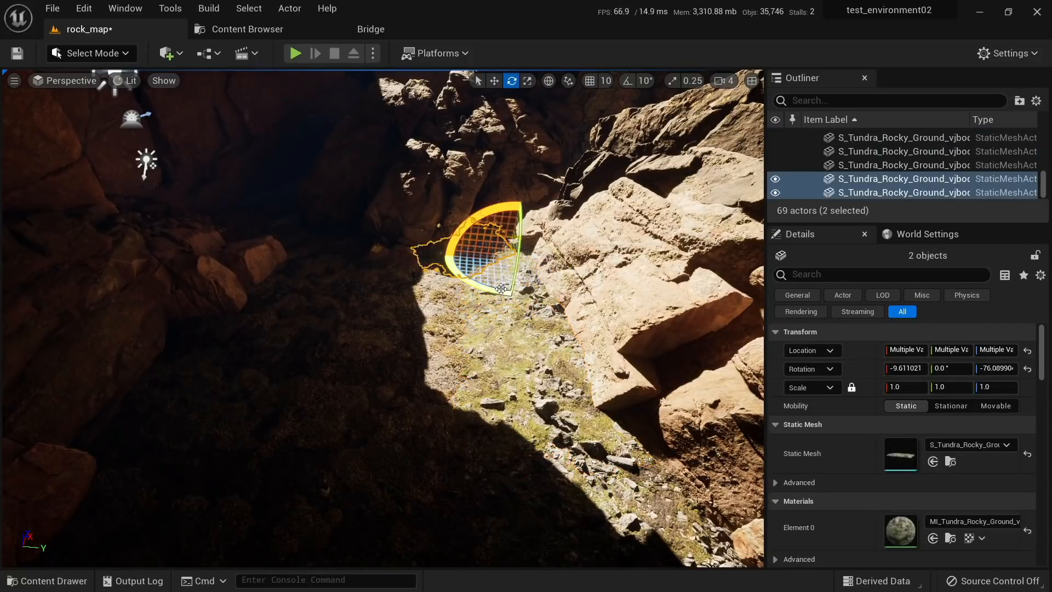
key("alt+3")
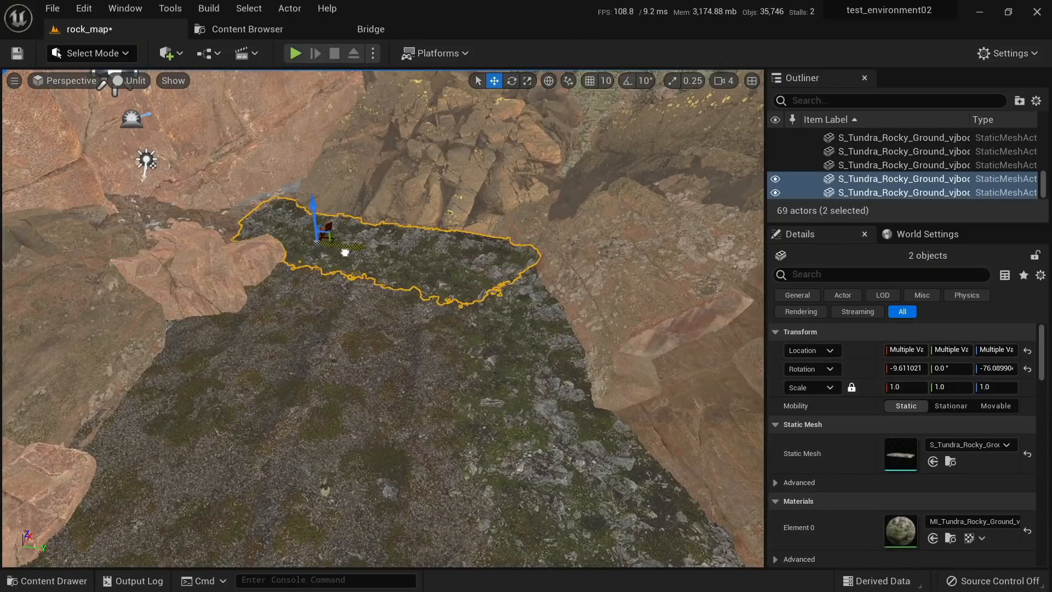
key("alt+4")
Step: Duplicate the ground pair again, turn the copies to about -159.3° in Z and place them at the foot of the opposite wall
right_click_drag(383, 257, 219, 263)
key("e")
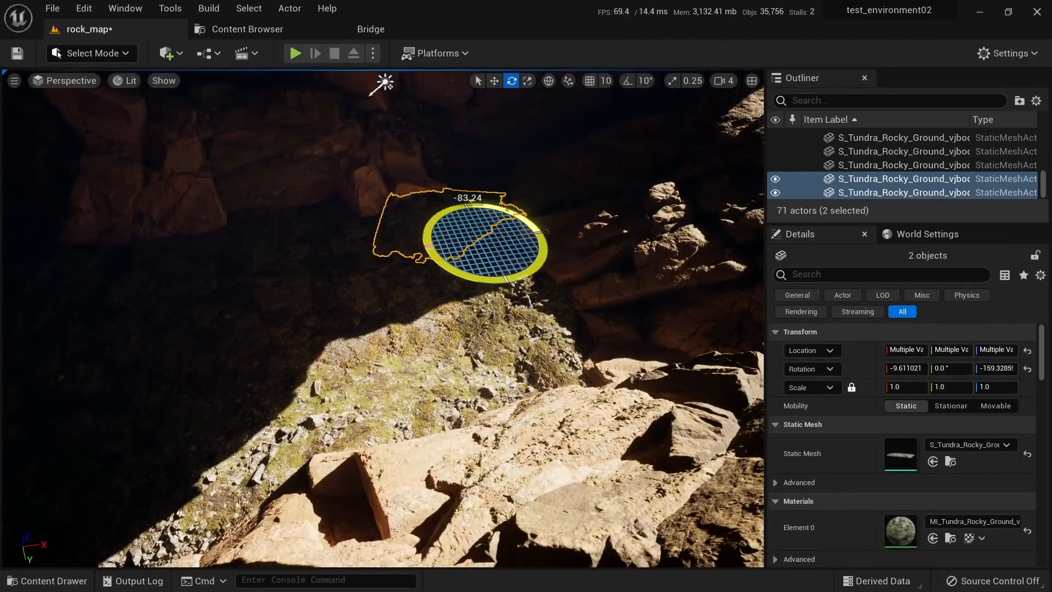
left_click_drag(354, 264, 274, 210)
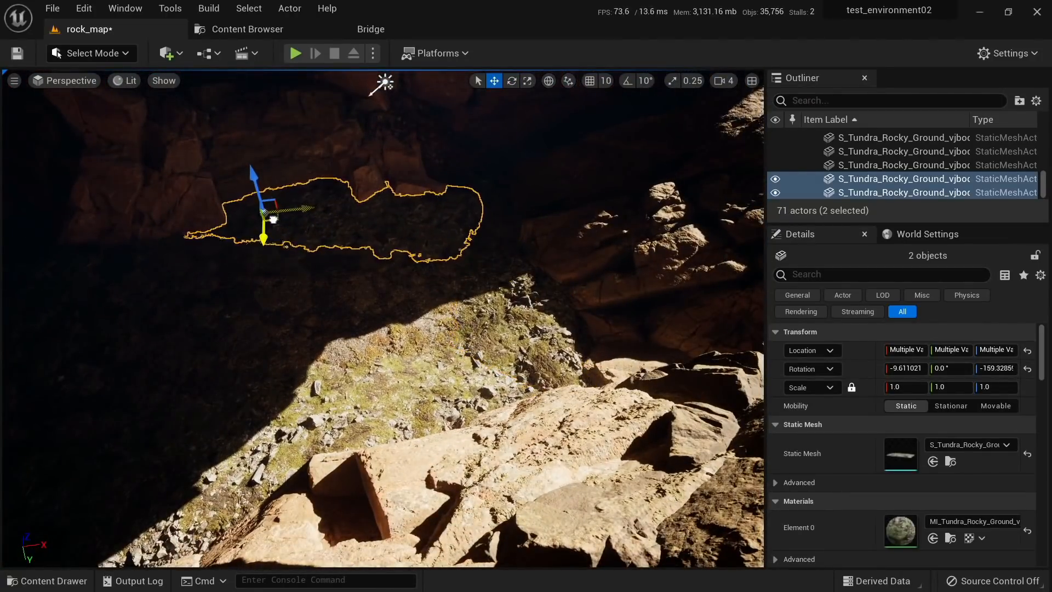
right_click_drag(321, 223, 345, 200)
key("w")
key("alt+3")
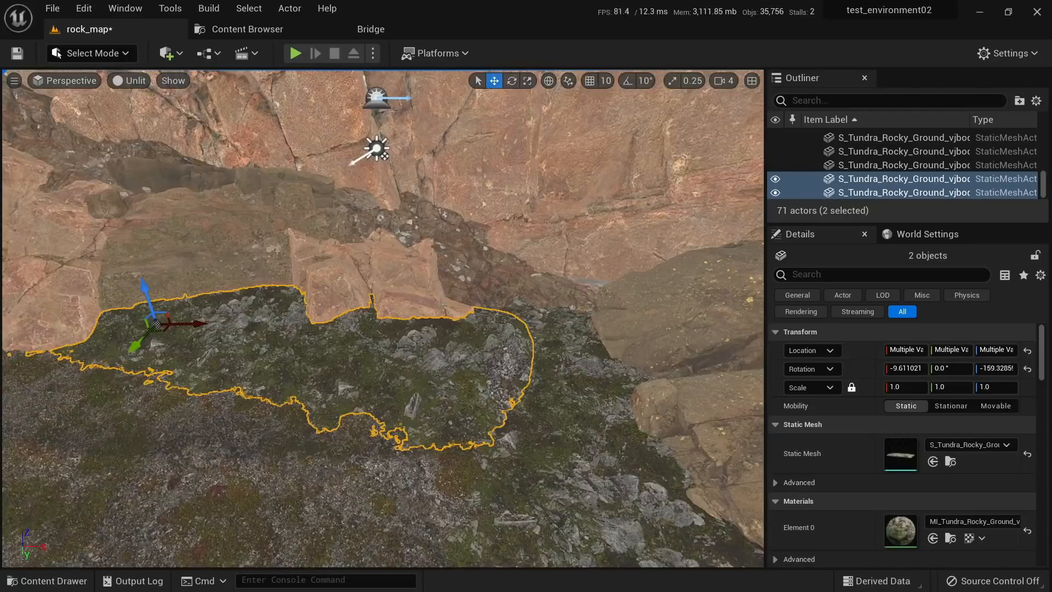
Step: Add another copy of the tundra ground pair farther along that wall base, turned to about -174° in Z
right_click_drag(371, 351, 249, 376)
key("e")
left_click_drag(276, 318, 191, 305)
key("w")
right_click_drag(219, 309, 134, 296)
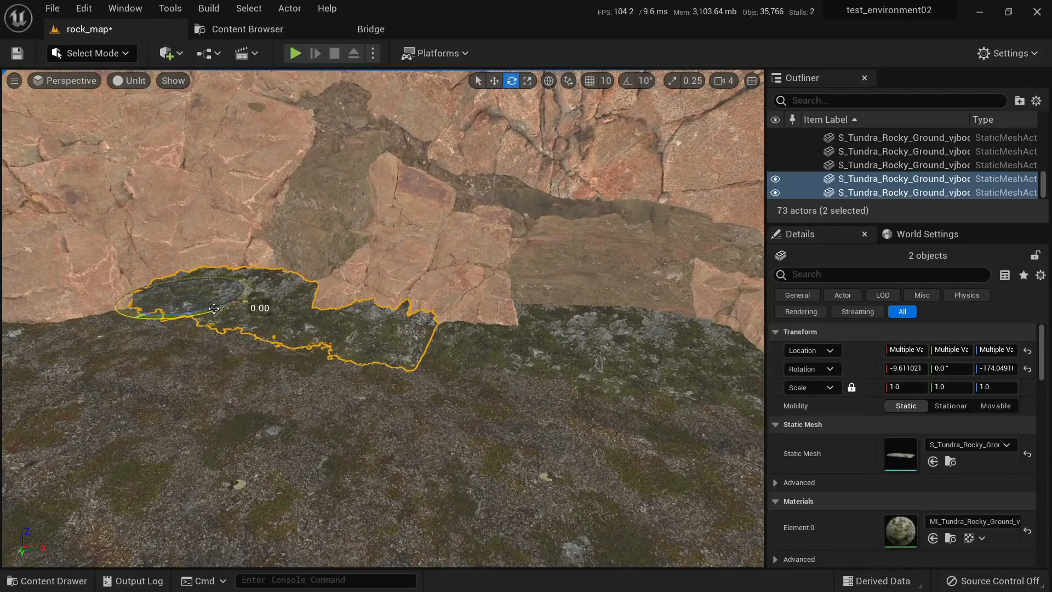
left_click_drag(213, 309, 220, 308)
Step: Duplicate single tundra ground patches into the cave's far end, with one copy at about X -2659, Y 1108, turned to about 3.3° in Z
right_click_drag(220, 308, 32, 329)
left_click(306, 318)
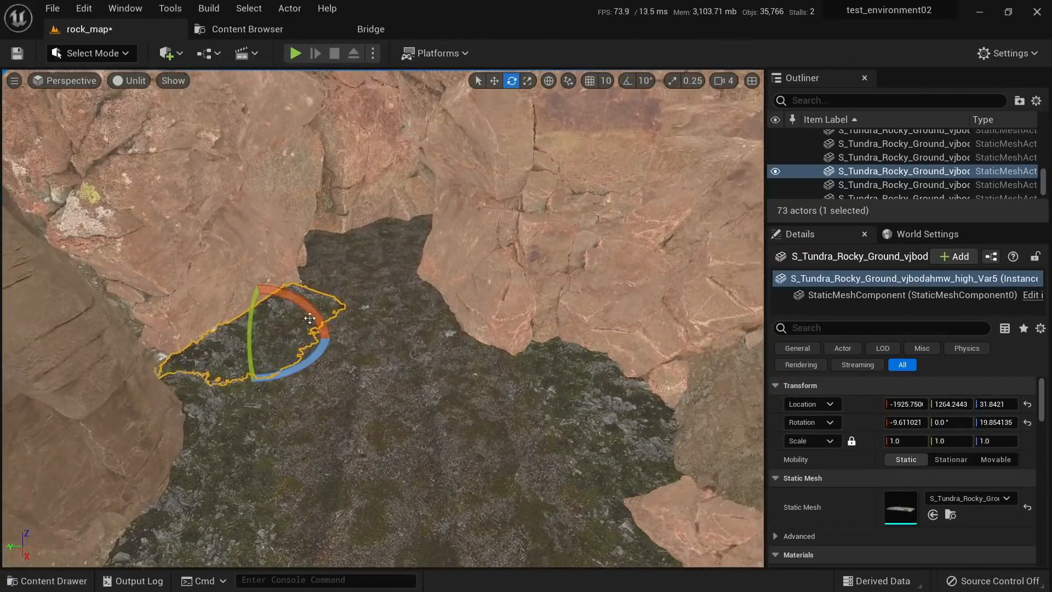
right_click_drag(310, 318, 309, 313)
left_click_drag(310, 372, 484, 366, "alt")
left_click(294, 343)
right_click_drag(294, 343, 167, 440)
left_click_drag(204, 448, 450, 390, "alt")
mouse_move(445, 446)
left_mouse_down()
mouse_move(475, 451)
mouse_move(465, 444)
left_mouse_up()
key("w")
left_click_drag(462, 391, 455, 375)
right_click_drag(455, 376, 510, 361)
key("alt+4")
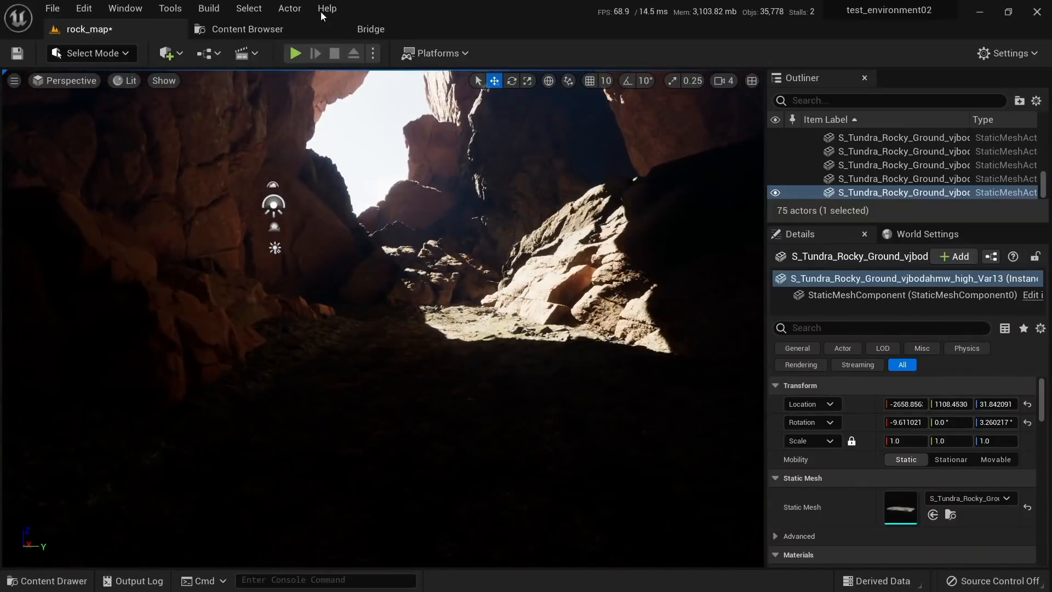
Step: Find the downloaded Nordic Beach Rock Formation in Bridge and place it on the cave floor at about X -668, Y 755
left_click(318, 29)
left_click(365, 32)
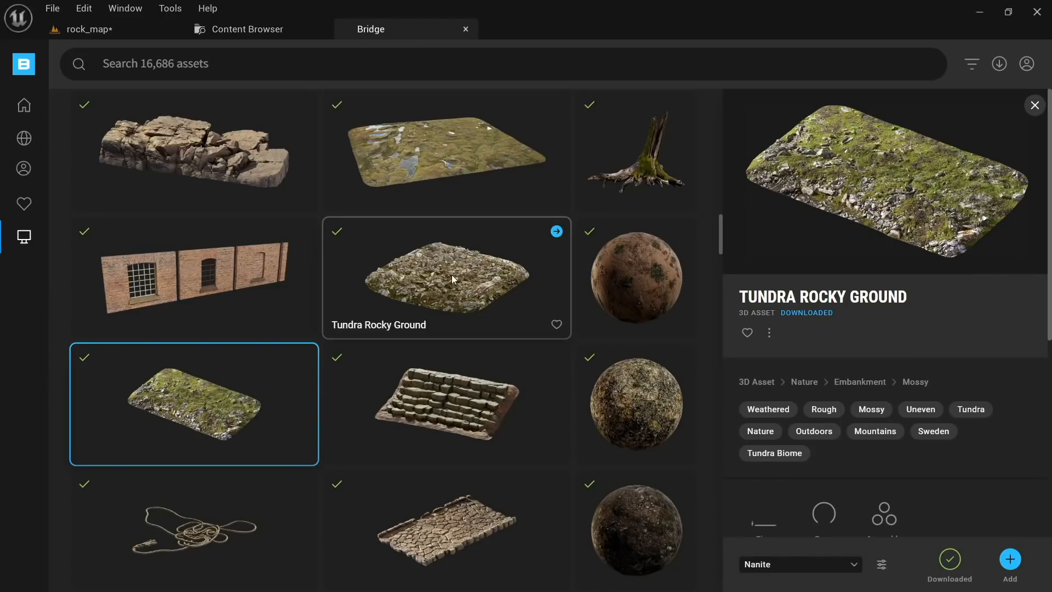
scroll(485, 280, "up", 3)
scroll(476, 340, "down", 5)
scroll(490, 364, "down", 10)
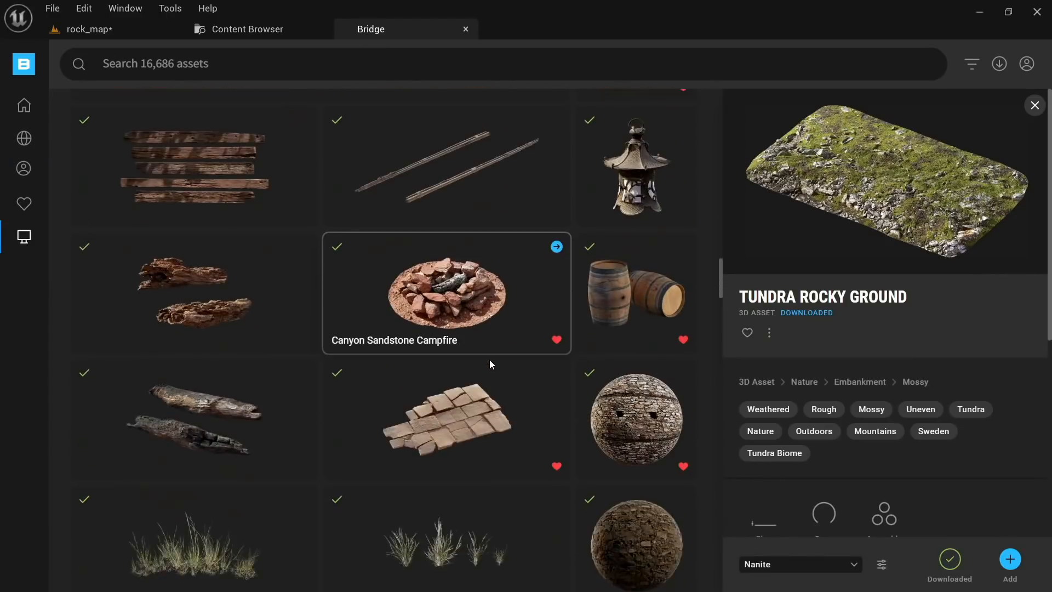
scroll(495, 363, "down", 8)
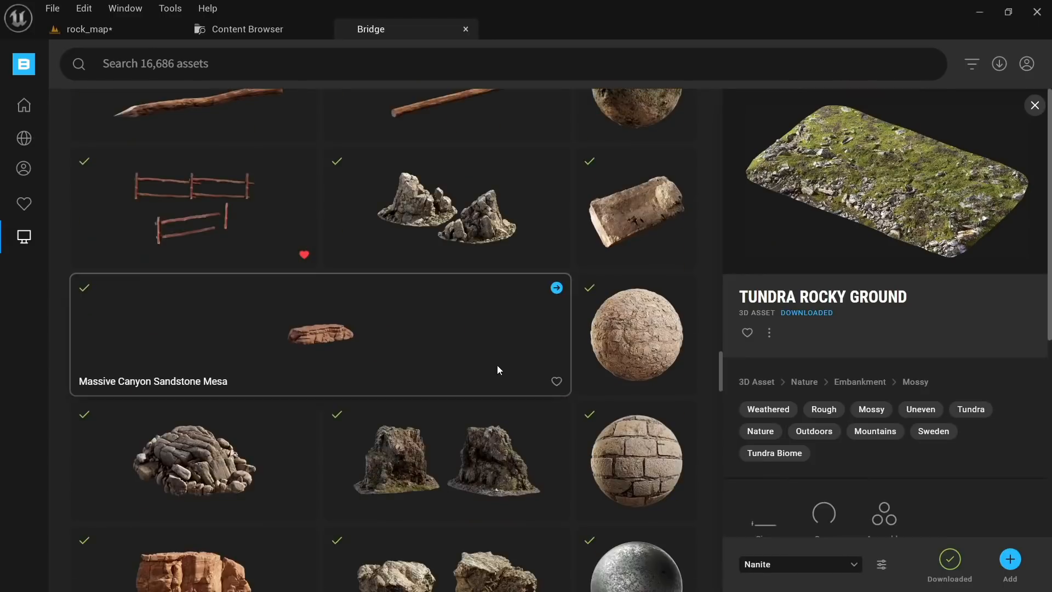
scroll(435, 259, "down", 3)
scroll(455, 295, "down", 10)
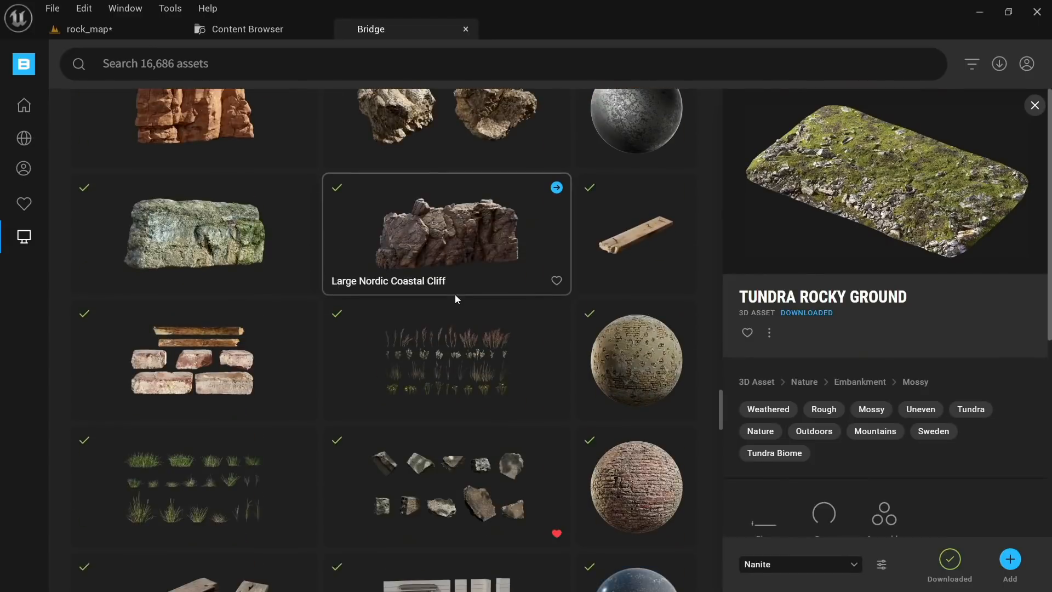
scroll(509, 338, "down", 3)
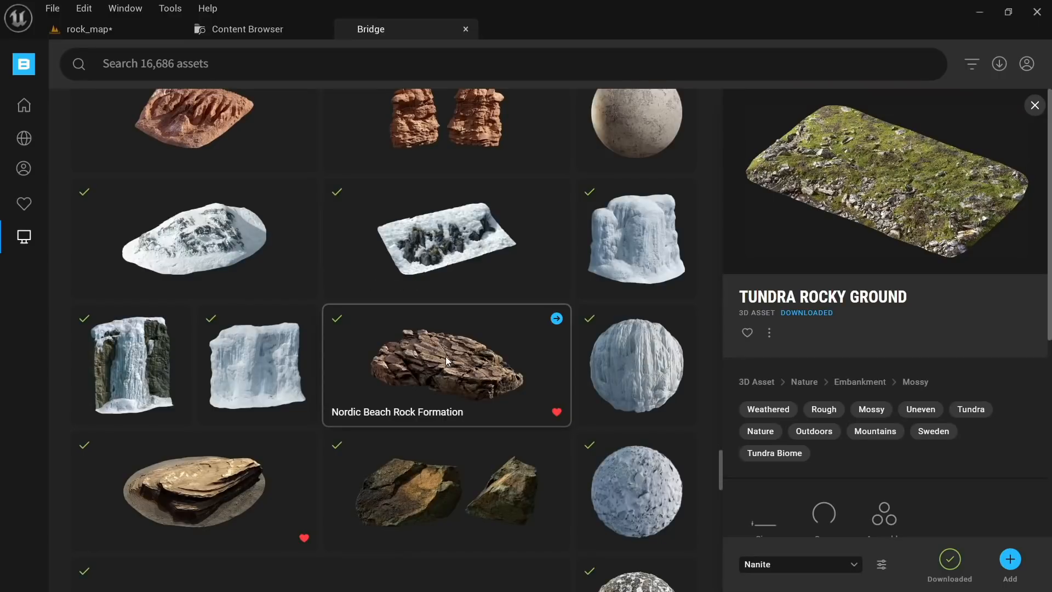
left_click(445, 356)
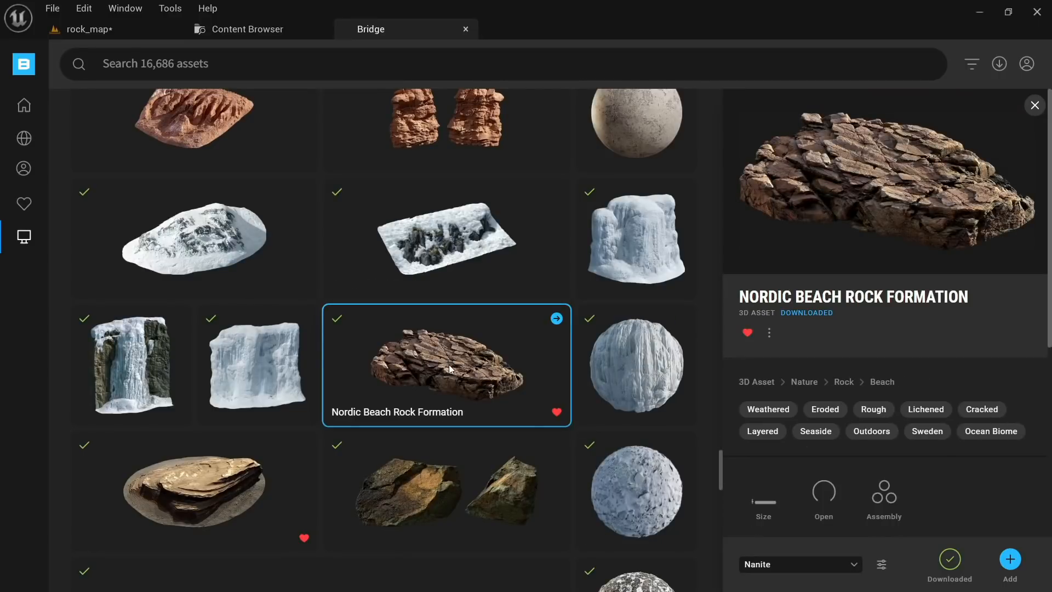
left_click_drag(451, 369, 430, 345)
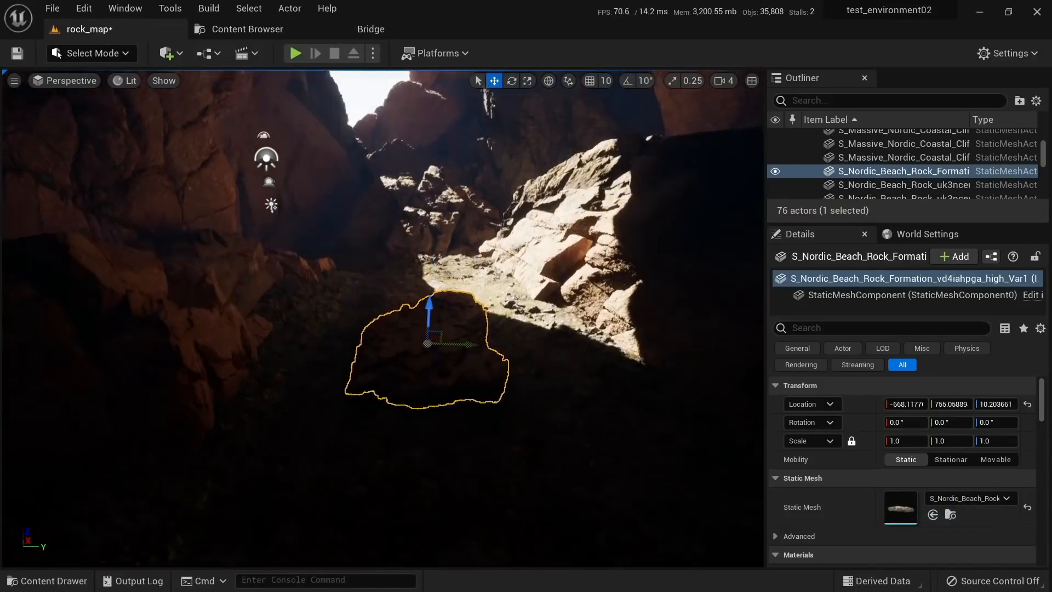
Step: Sink the Nordic beach rock formation into the floor to about Z -14.6
right_click_drag(479, 354, 479, 383)
key("w")
left_click_drag(429, 300, 429, 312)
right_click_drag(429, 312, 526, 310)
key("a")
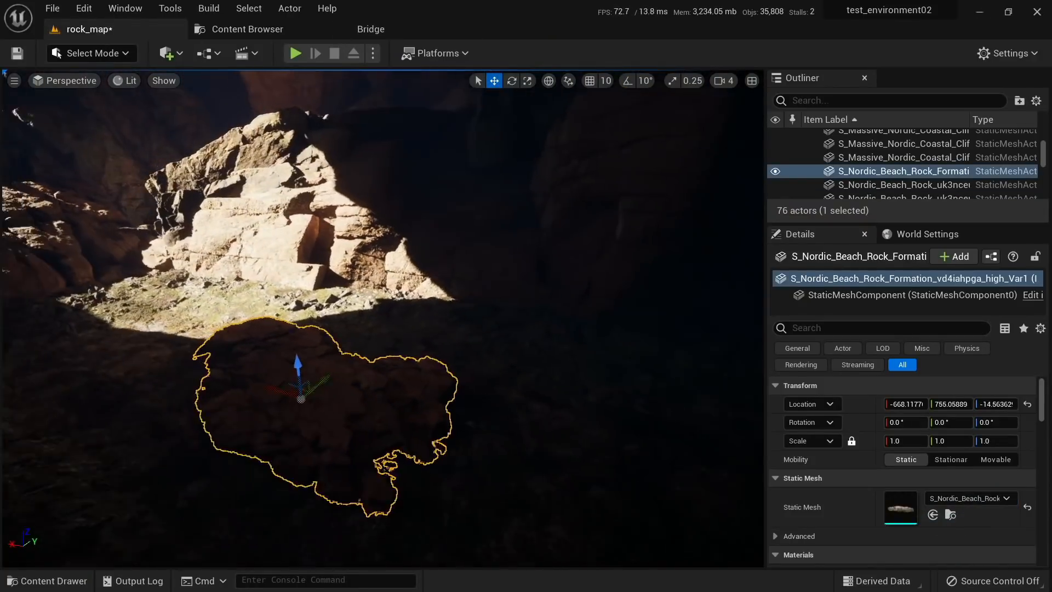
Step: Tilt the Nordic beach rock formation to about 7.3° in Y and move it to about X 60
key("e")
key("e")
right_click_drag(436, 402, 430, 455)
key("alt+3")
key("w")
left_click_drag(405, 371, 273, 286)
right_click_drag(272, 283, 249, 252)
Step: Scale the Nordic beach rock formation uniformly to about 1.29, tilt it to about 11.1° in Y and shift it to about X 110
key("r")
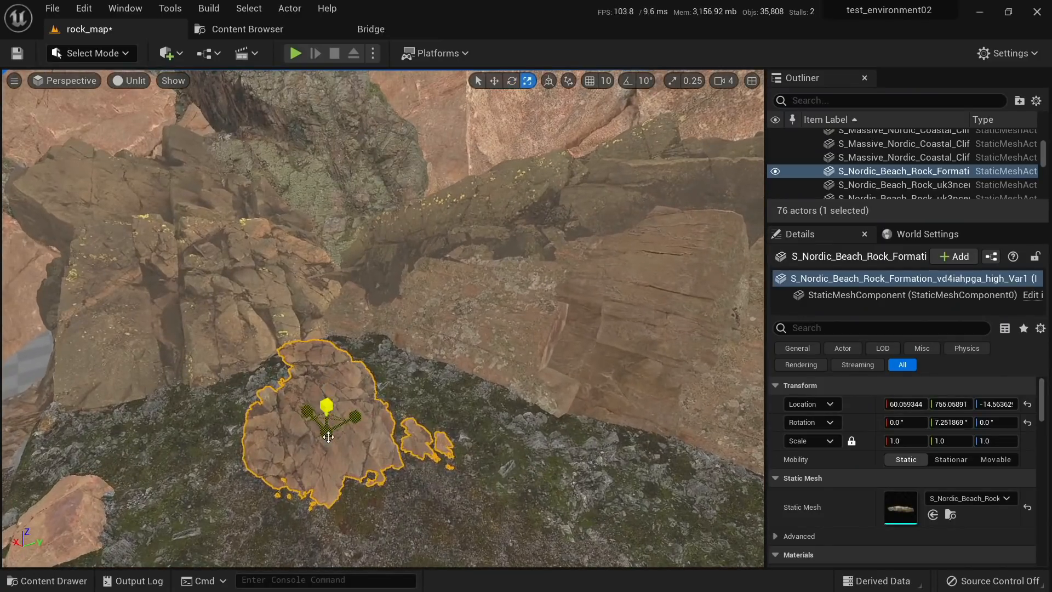
left_click_drag(327, 406, 340, 416)
key("e")
key("w")
right_click_drag(340, 417, 312, 410)
left_click_drag(350, 412, 335, 408)
right_click_drag(335, 407, 325, 349)
key("e")
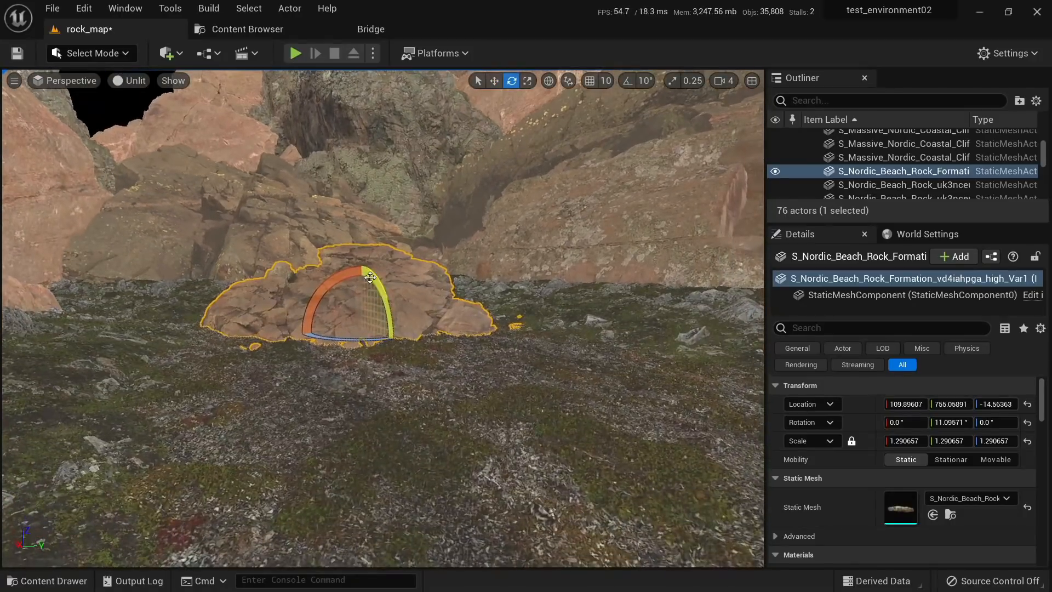
left_click_drag(380, 289, 369, 284)
Step: Tilt the mossy ground patch near X -1449, Y 994 to about 3° in X and raise it to about Z 12.5
right_click_drag(369, 285, 433, 340)
left_click(331, 380)
right_click_drag(330, 380, 325, 379)
key("q")
key("e")
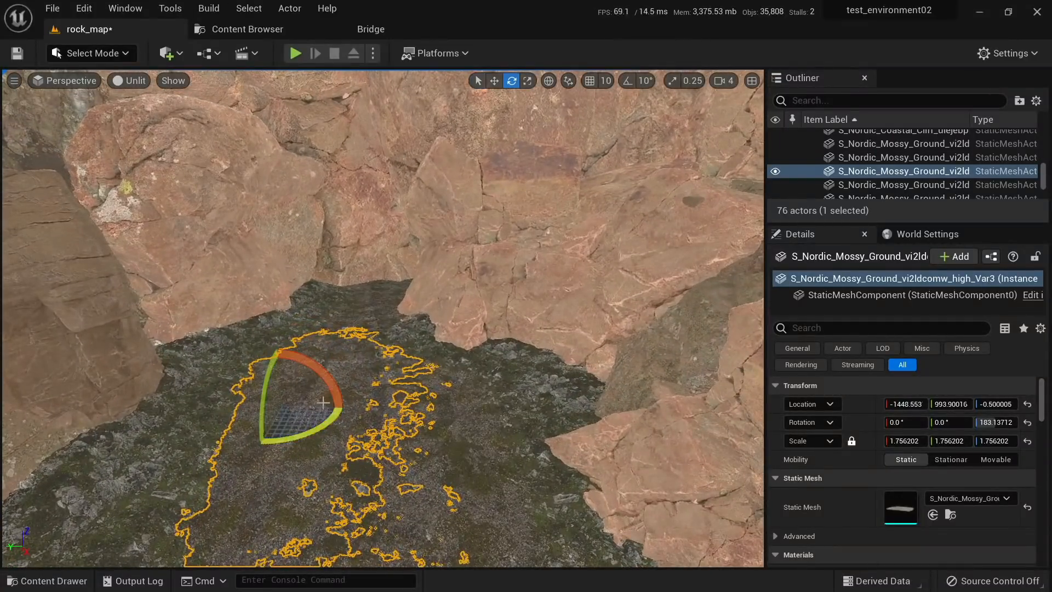
left_click_drag(281, 371, 281, 364)
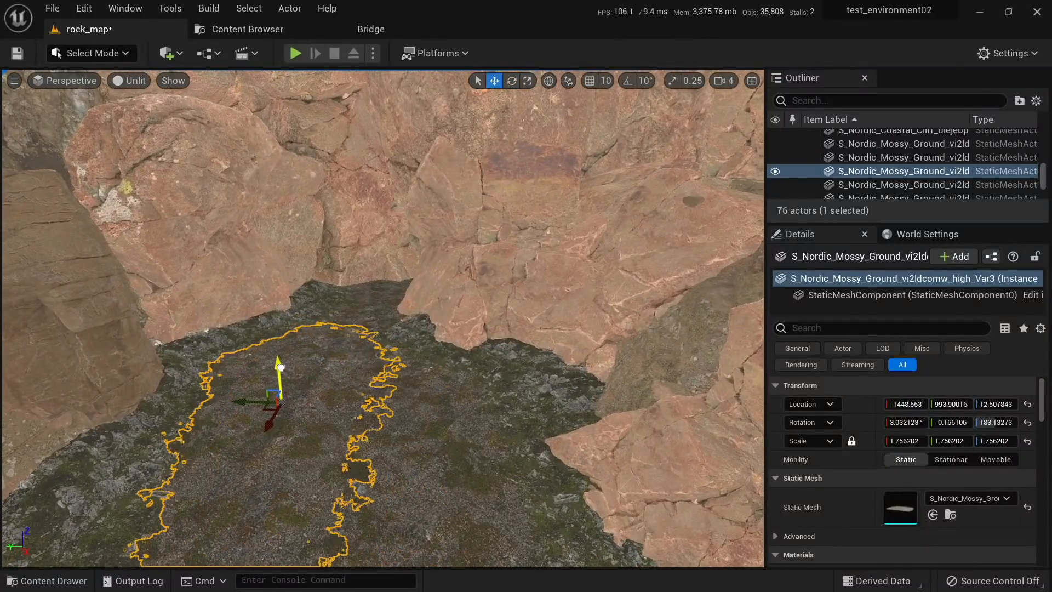
key("Escape")
Step: Tilt the mossy ground patch at about X -1409, Y 271 to about -5.7° in X and raise it to about Z 8.4
left_click(438, 378)
right_click_drag(439, 377, 441, 417)
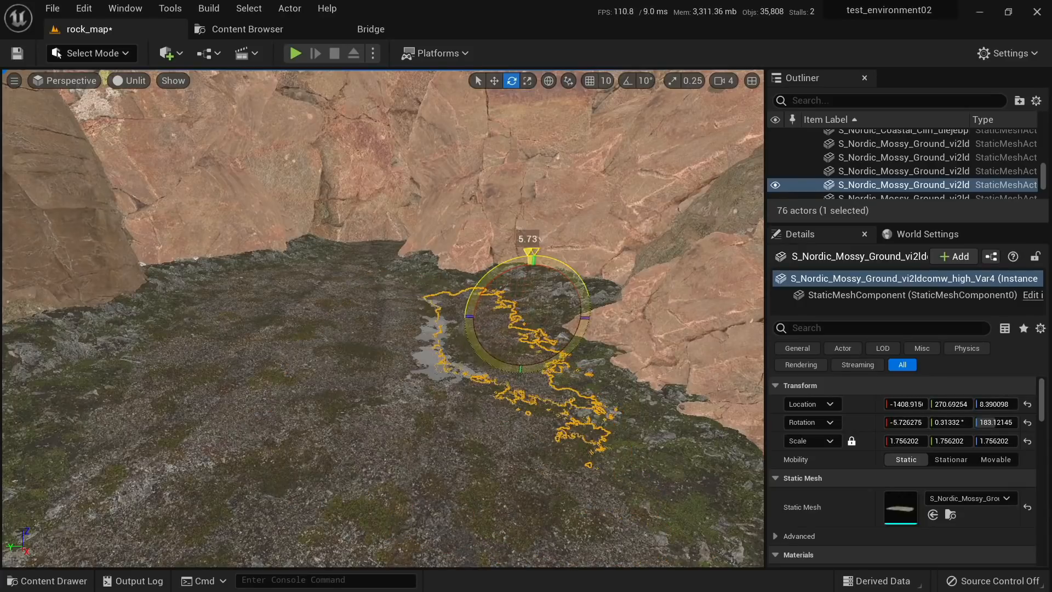
key("Escape")
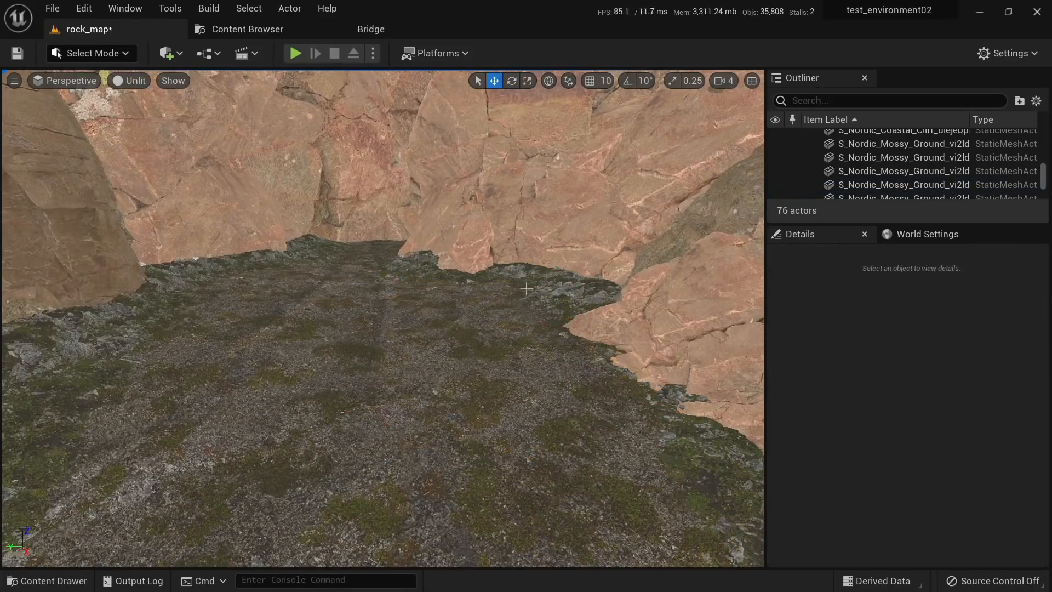
Step: Tilt the mossy ground patch near X -257, Y 479 slightly and adjust its position, checking it in lit and unlit views
key("alt+4")
right_click_drag(432, 386, 630, 364)
left_click(433, 387)
right_click_drag(433, 386, 416, 403)
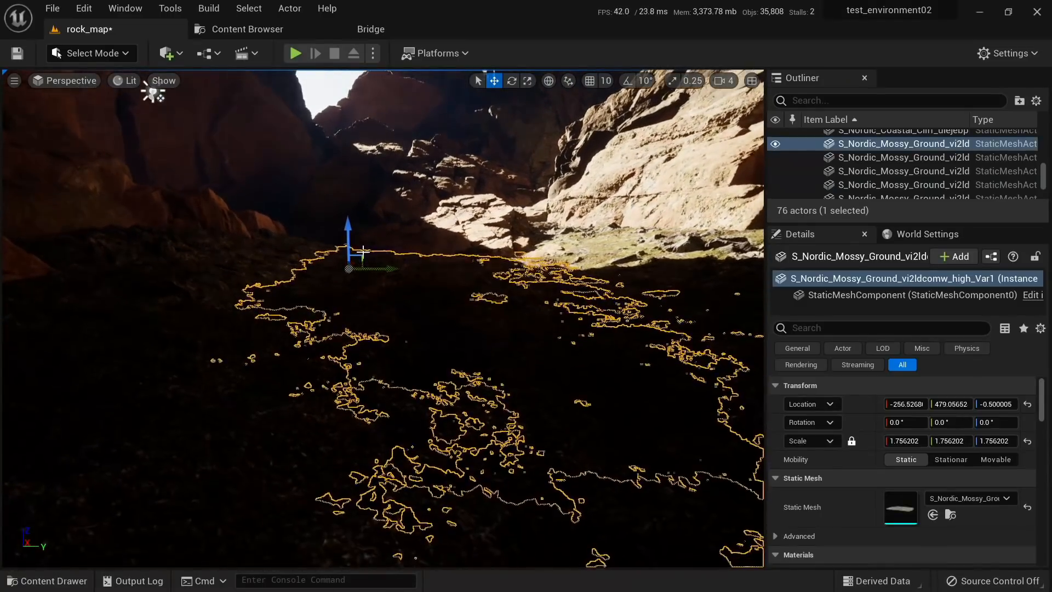
key("e")
left_click_drag(377, 220, 349, 223)
key("alt+3")
left_click_drag(384, 264, 396, 265)
key("alt+4")
right_click_drag(441, 327, 441, 321)
key("Escape")
key("w")
key("s")
key("w")
key("s")
key("w")
key("s")
Step: Pick the downloaded Tundra Rock in Bridge and place it on the shaded cave floor at about X -490, Y 602
left_click(250, 30)
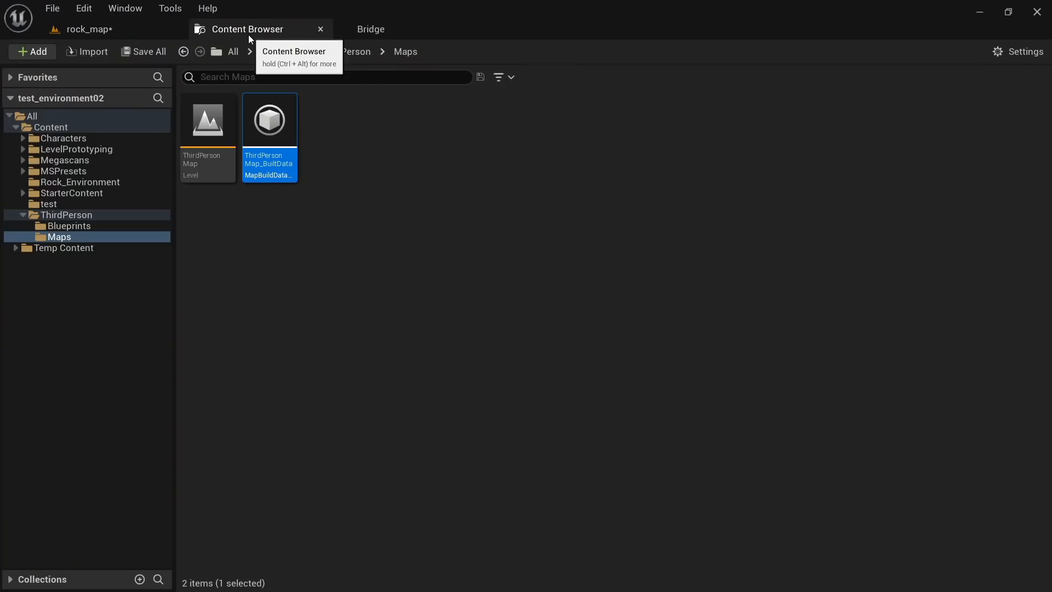
left_click(390, 31)
scroll(475, 283, "up", 10)
scroll(502, 341, "up", 5)
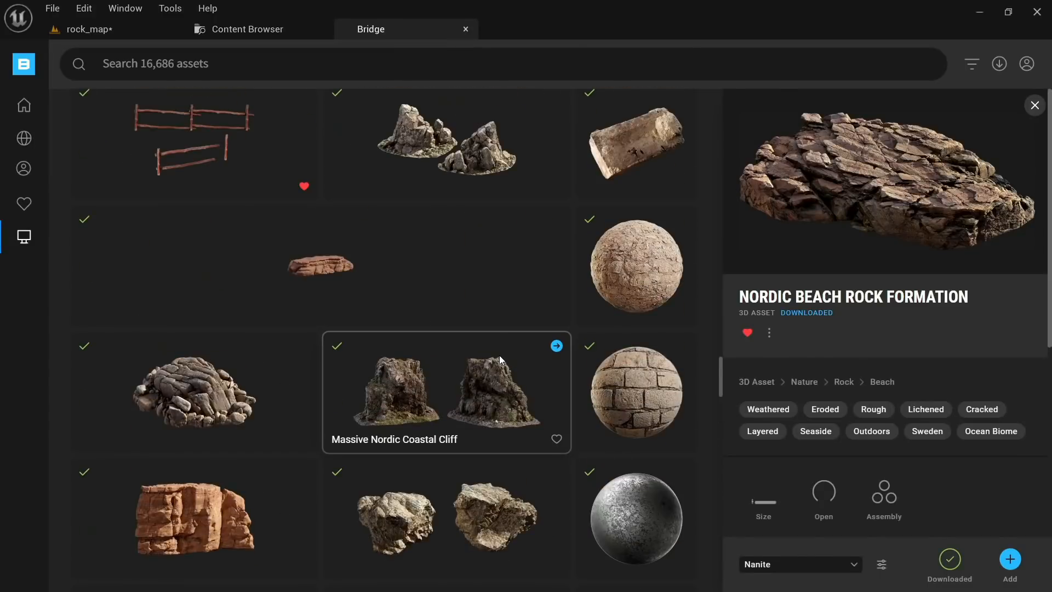
scroll(499, 355, "down", 3)
left_click(486, 387)
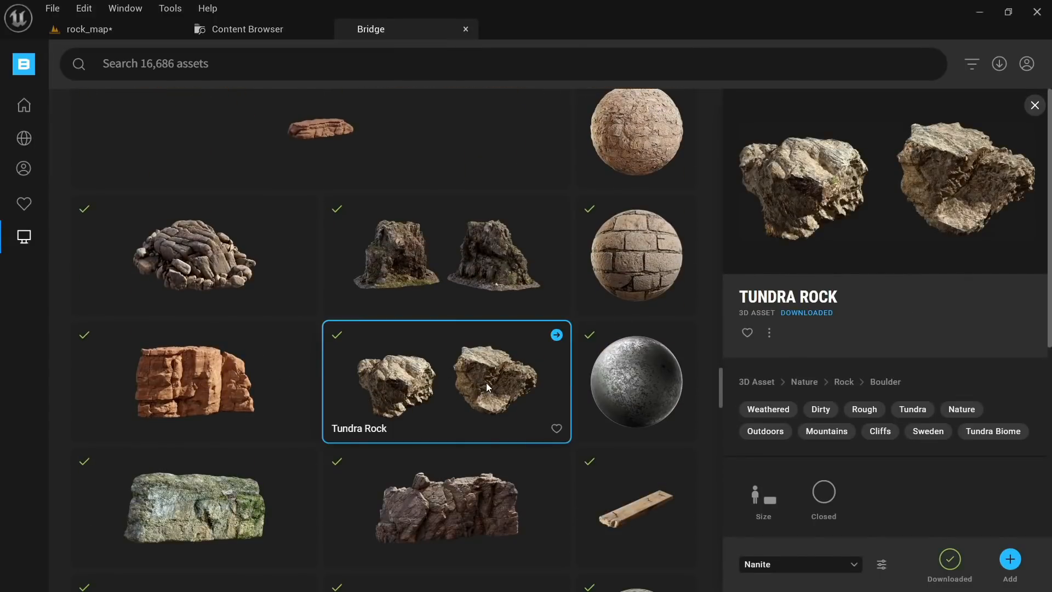
left_click_drag(433, 399, 191, 82)
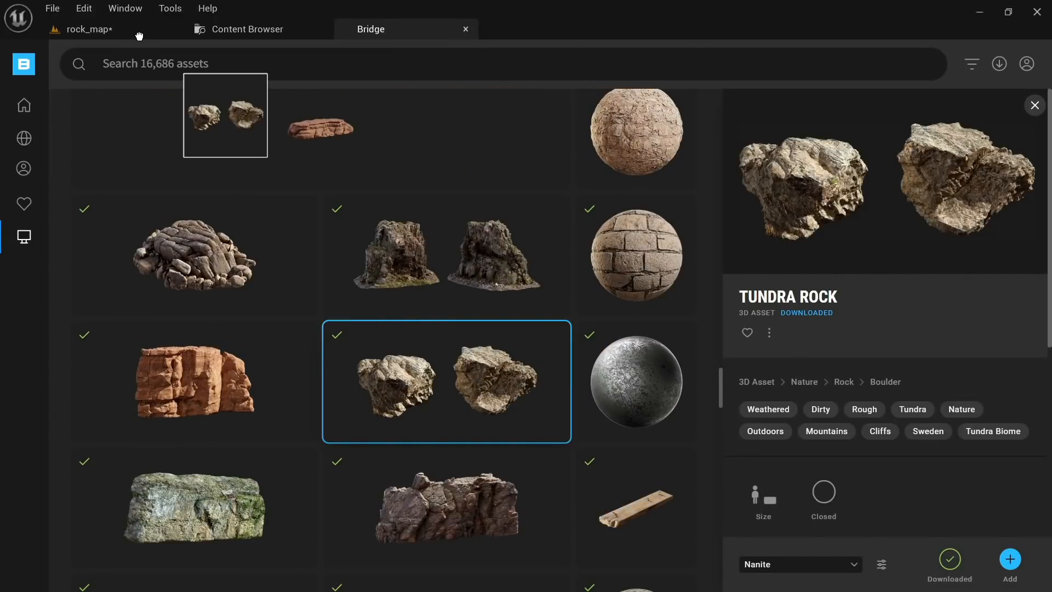
left_click_drag(139, 36, 128, 36)
left_click_drag(348, 486, 350, 485)
Step: Scale the new rock uniformly to about 3.09, lower it to about Z -1 and show the scene with Detail Lighting
mouse_move(418, 477)
right_mouse_down()
mouse_move(384, 512)
mouse_move(417, 476)
right_mouse_up()
key("w")
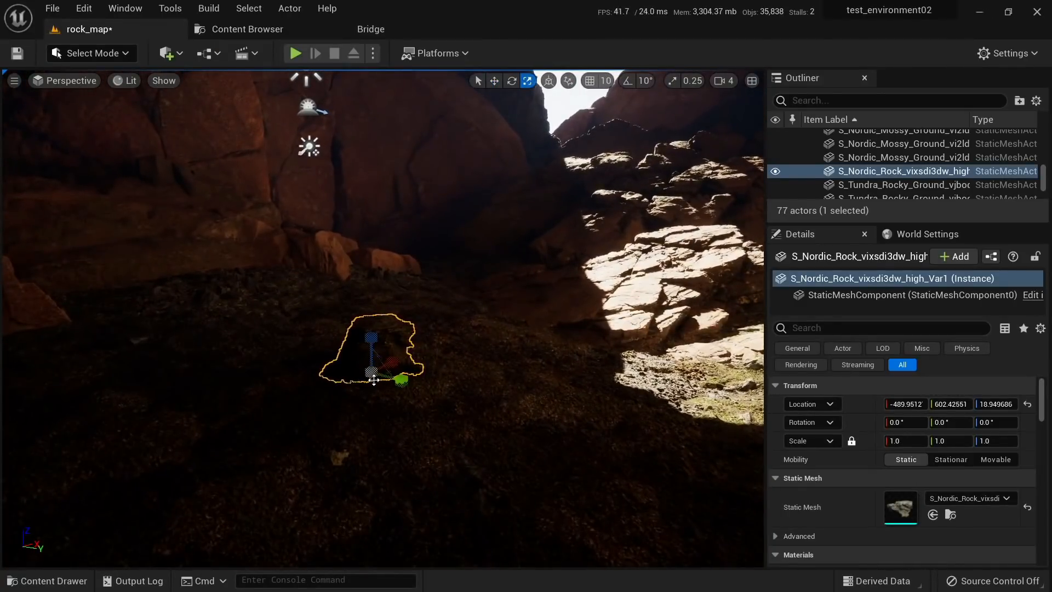
mouse_move(370, 372)
left_mouse_down()
mouse_move(433, 372)
mouse_move(371, 360)
mouse_move(371, 369)
left_mouse_up()
key("w")
right_click_drag(364, 390, 329, 372)
key("alt+5")
right_click_drag(568, 425, 490, 442)
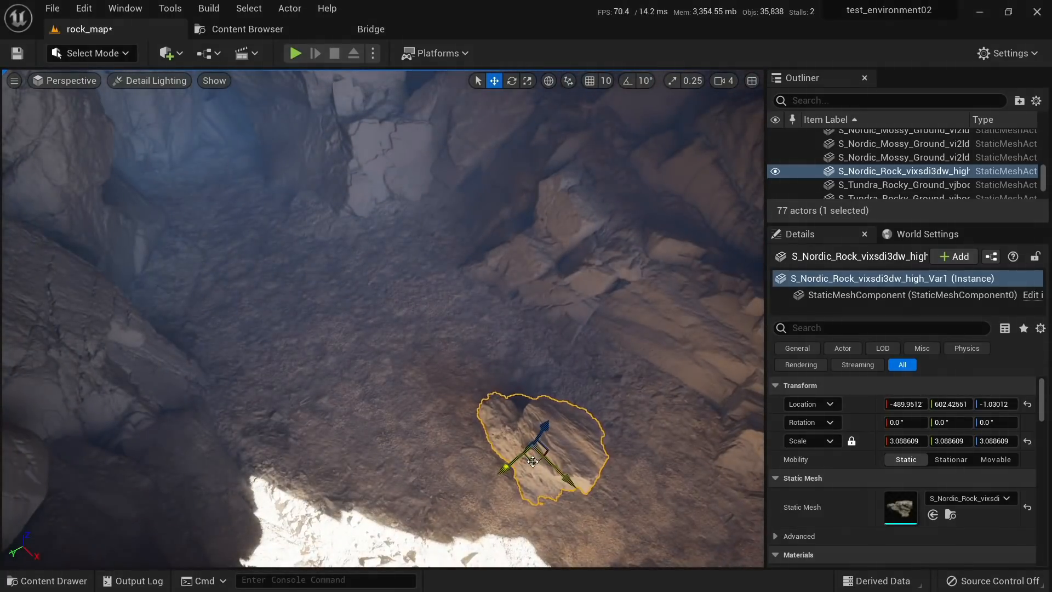
Step: Duplicate the rock to about X -1196, Y 1269, turned to about -108.5° in Z, and copy it again to about X -1572, Y 511
left_click_drag(532, 462, 296, 326, "alt")
key("e")
key("w")
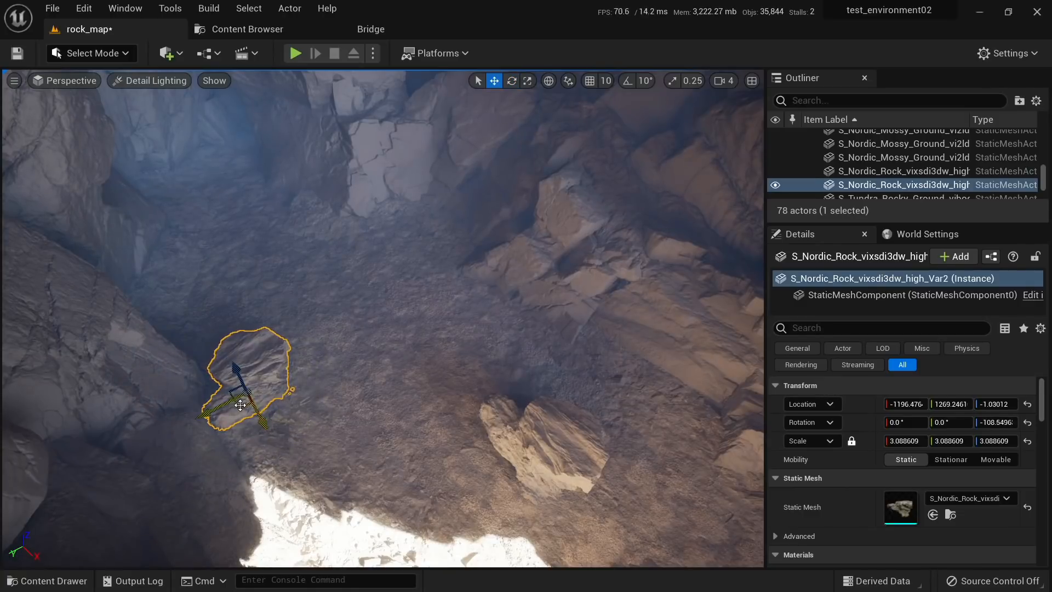
left_click_drag(240, 405, 336, 260, "alt")
right_click_drag(335, 260, 581, 164)
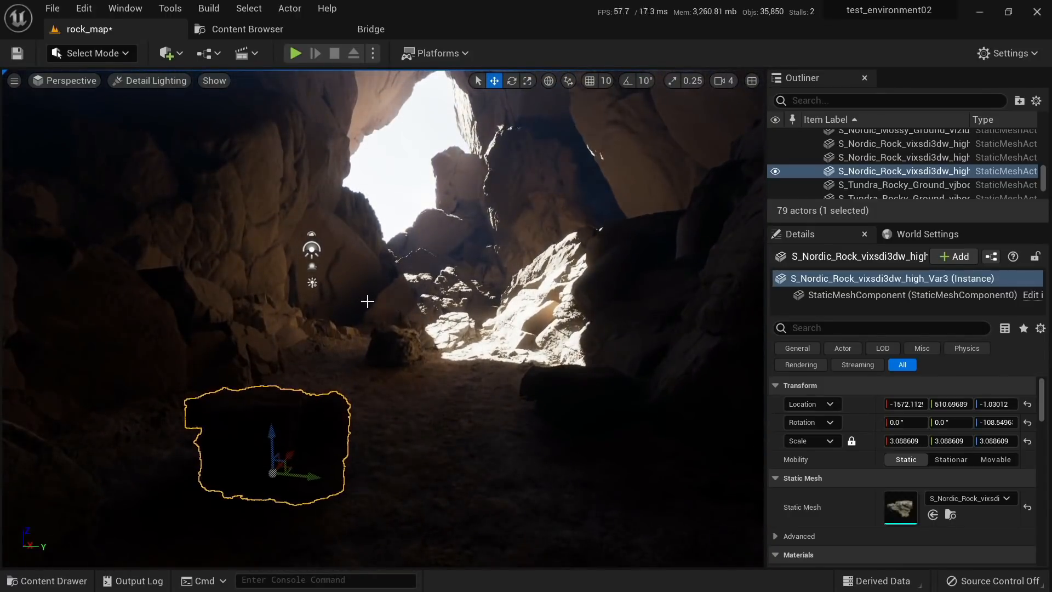
Step: Capture the viewport as a screenshot region and draw red zigzag arrows on it from the foreground rock to the cave opening
key("ctrl+Print")
mouse_move(3, 77)
left_mouse_down()
mouse_move(621, 426)
mouse_move(773, 549)
mouse_move(767, 565)
left_mouse_up()
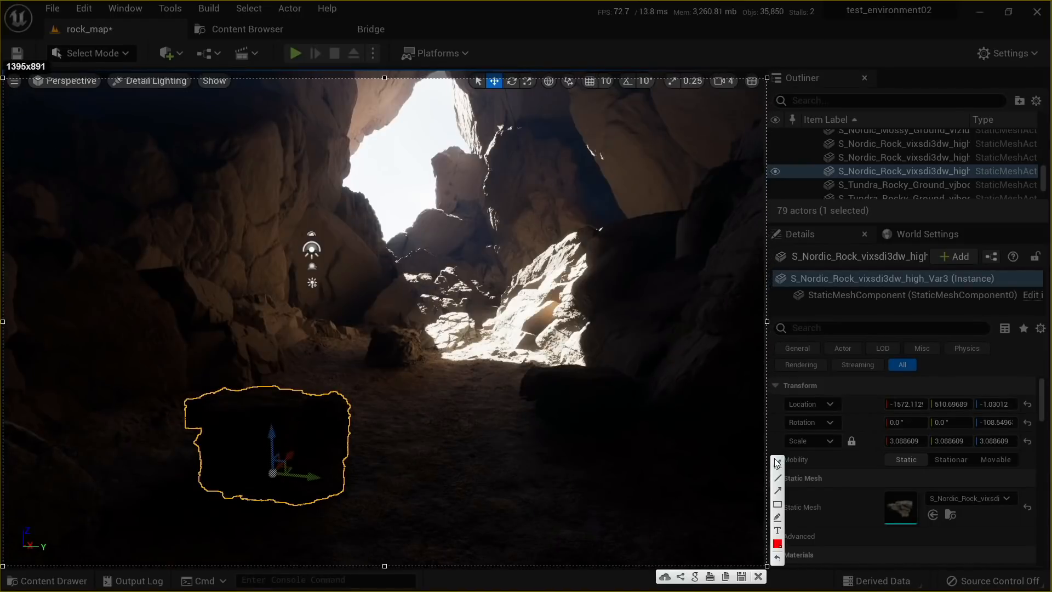
left_click(776, 463)
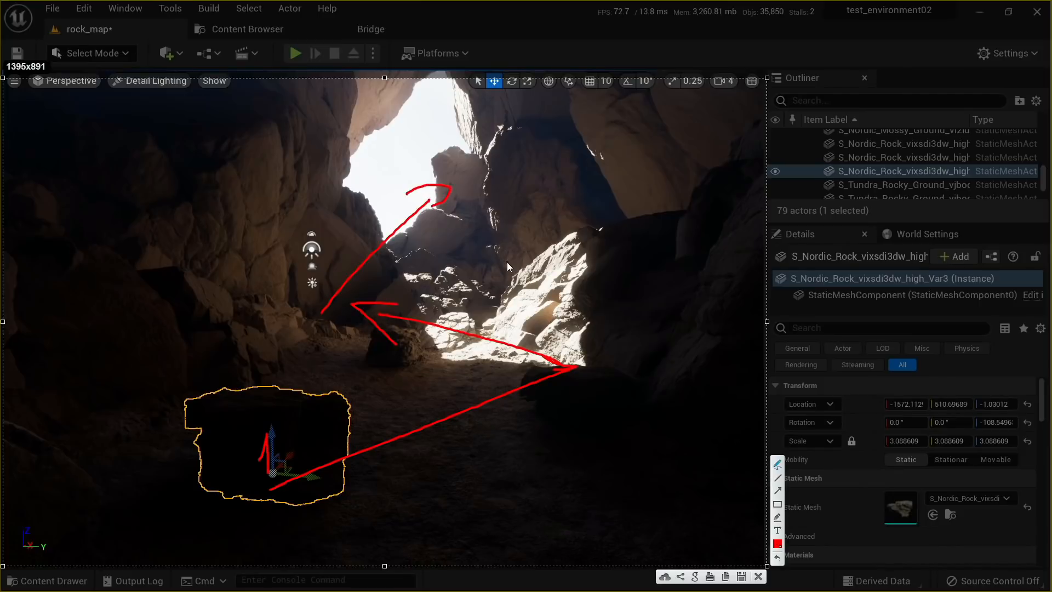
Step: Discard the annotated screenshot, then move the foreground Tundra Rock to about Y 408 and rotate it to about 22.3°, 17.8°, -36.7°
left_click(759, 577)
key("alt+3")
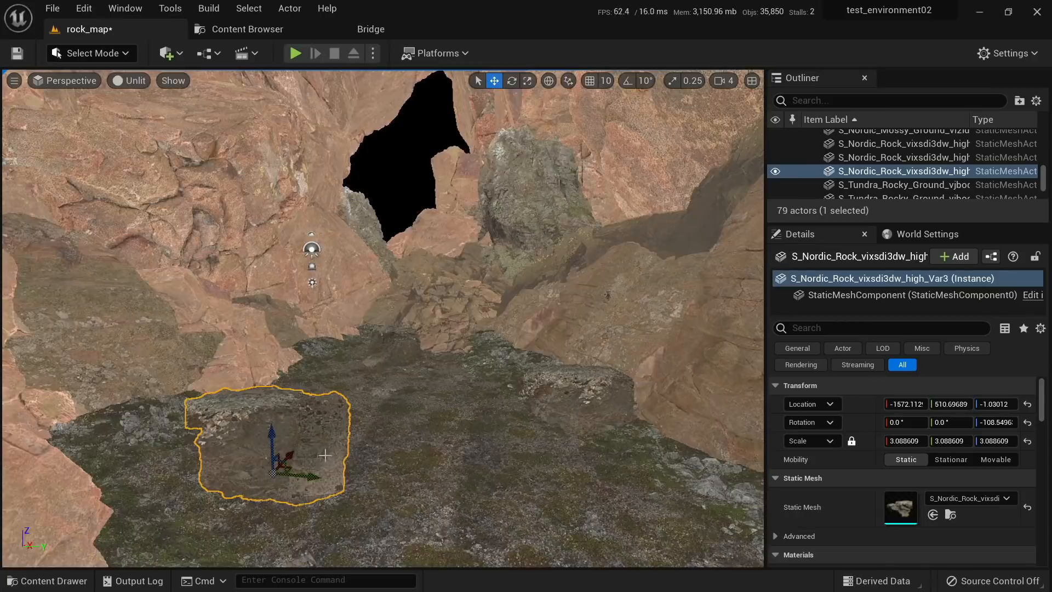
key("alt+4")
left_click_drag(312, 477, 226, 496)
key("e")
left_click_drag(269, 430, 281, 442)
key("alt+3")
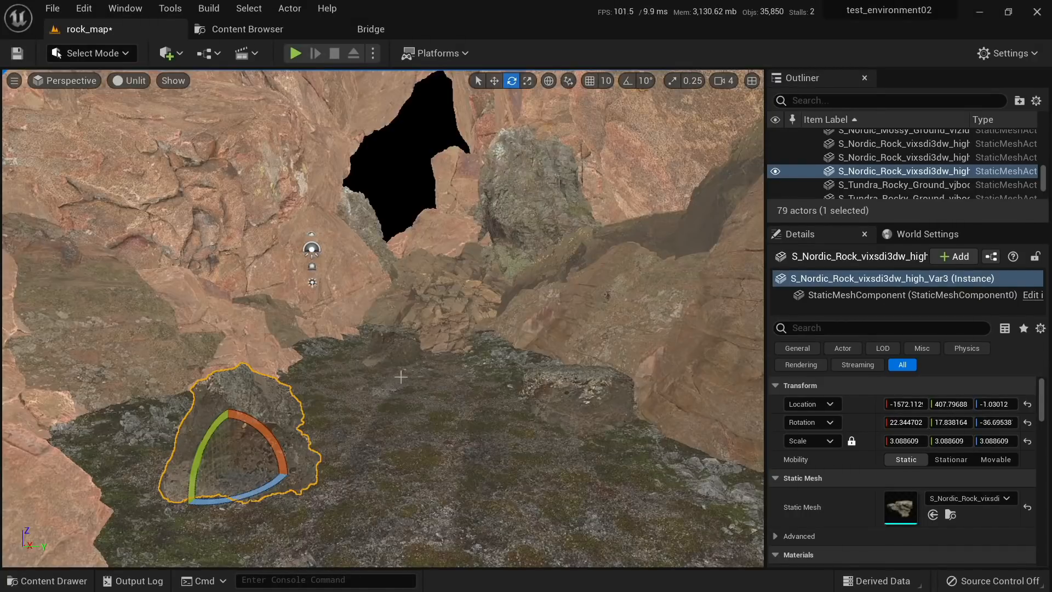
key("alt+4")
key("alt+5")
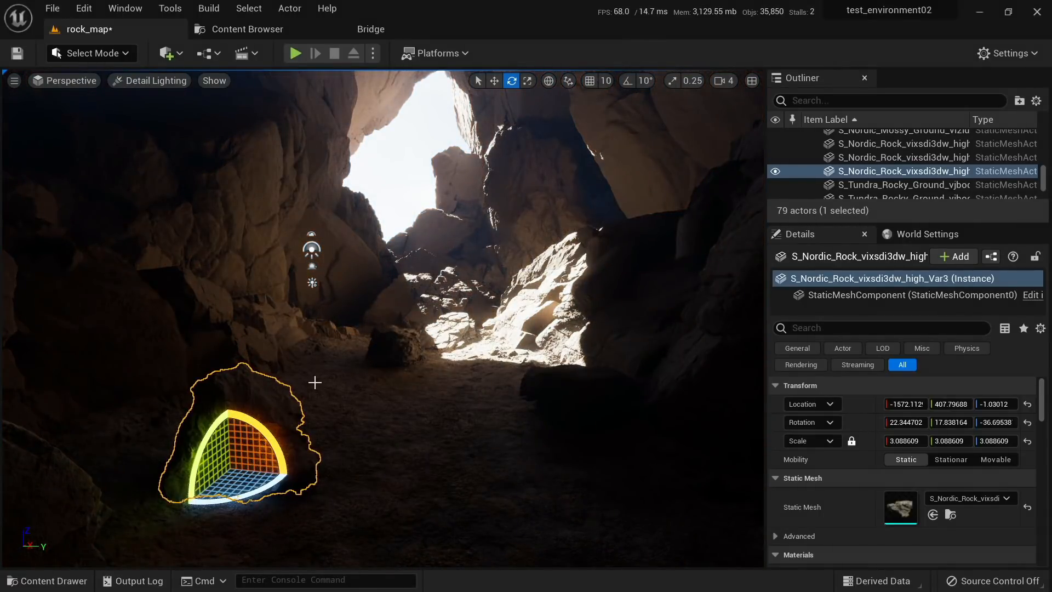
Step: Place the Nordic Beach Rock Formation from Bridge on the floor in front of the foreground Tundra Rock and resize it
left_click(376, 29)
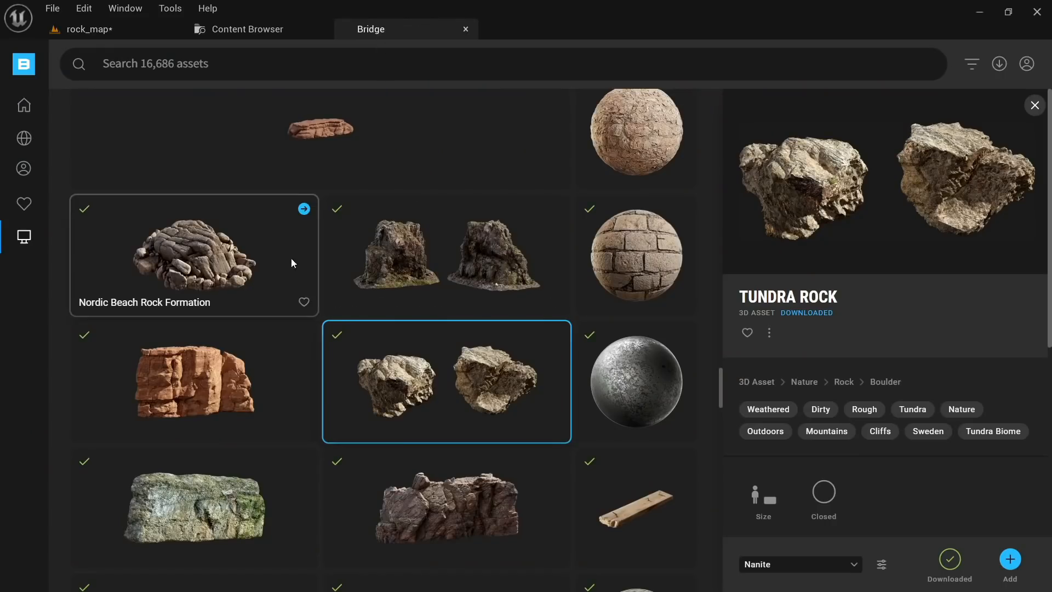
left_click_drag(230, 219, 138, 36)
left_click_drag(138, 36, 368, 476)
key("r")
left_click_drag(311, 516, 311, 475)
key("w")
key("Escape")
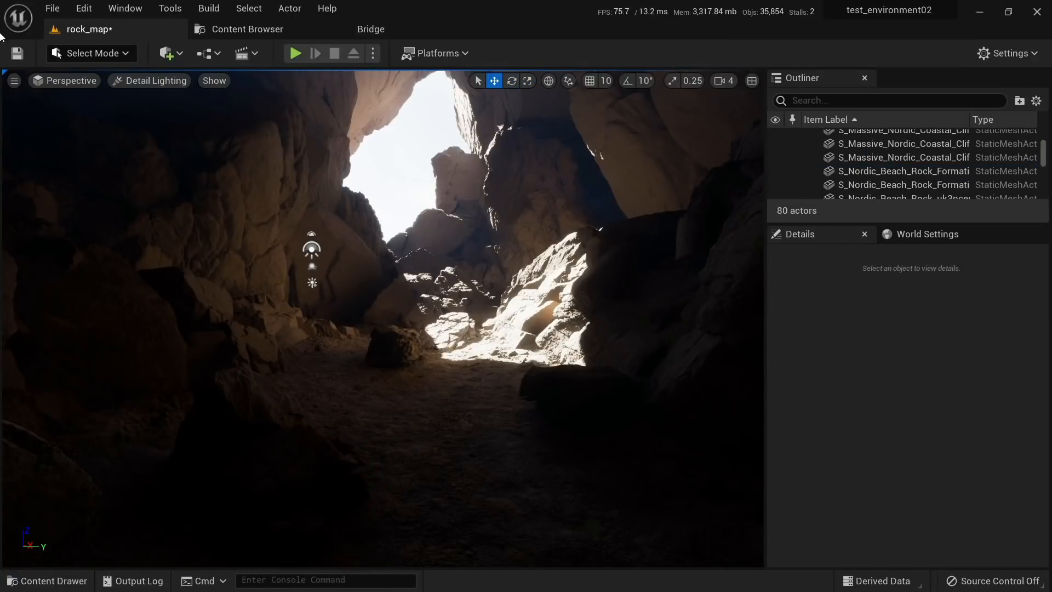
Step: Add a point light above the foreground cave floor and raise it to about the height of the lit opening
left_click(90, 53)
left_click(122, 77)
left_click(168, 52)
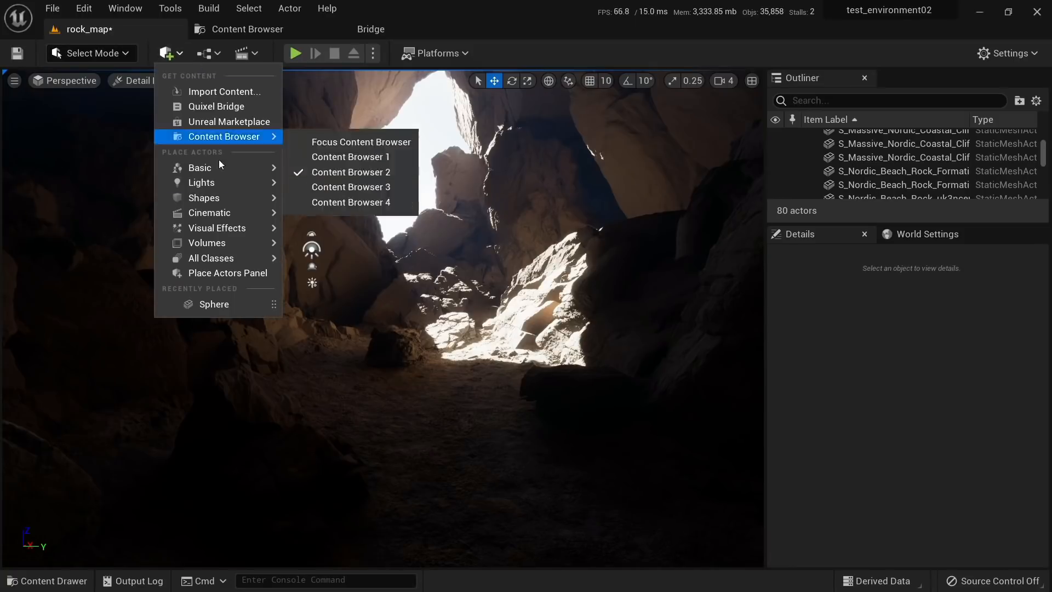
mouse_move(203, 182)
left_click_drag(351, 202, 405, 478)
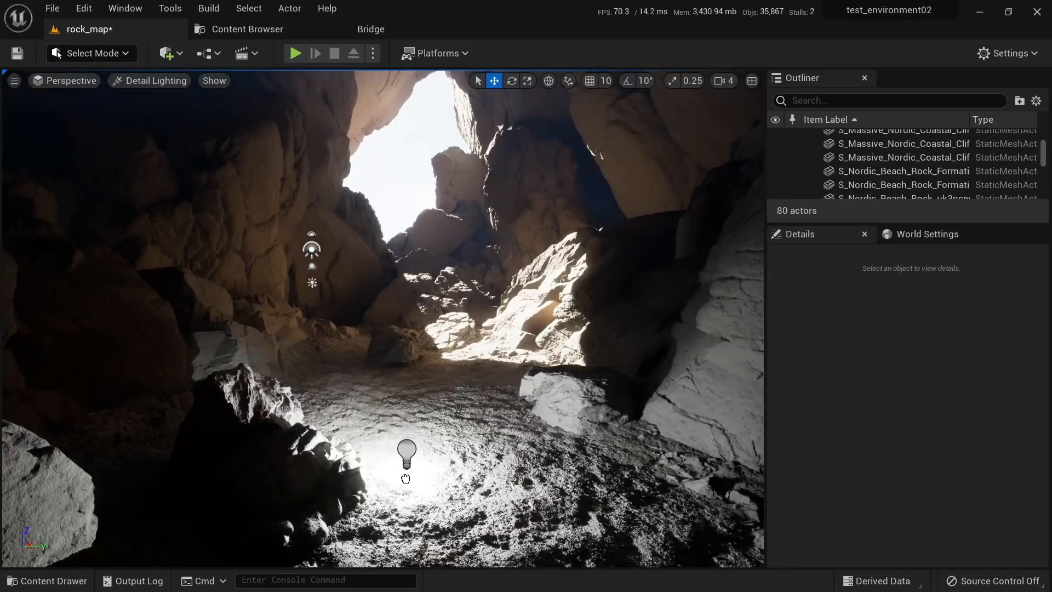
left_click_drag(408, 421, 408, 219)
scroll(892, 487, "down", 3)
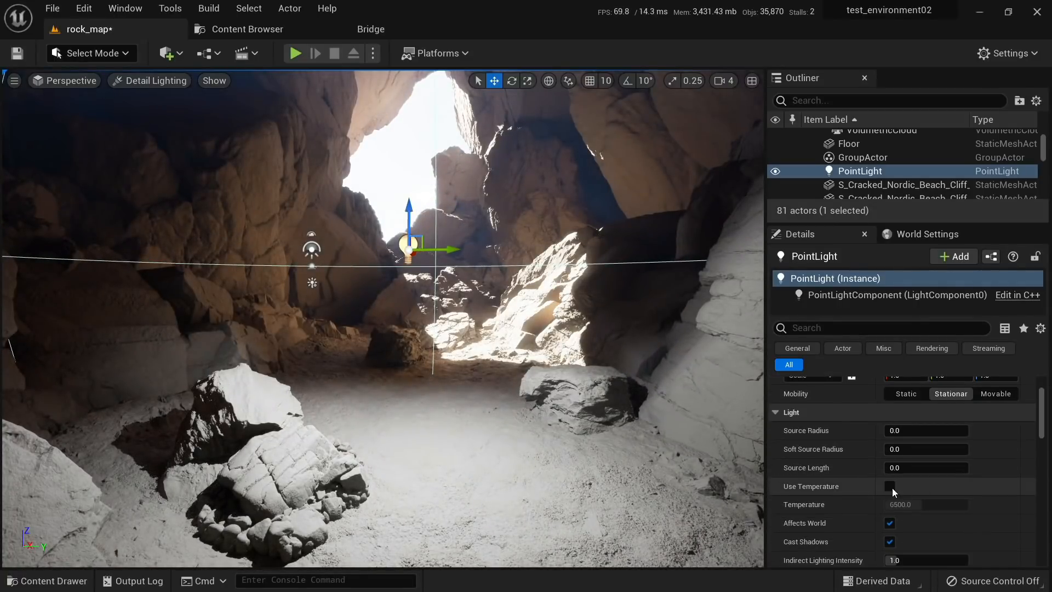
Step: Shift the foreground Tundra Rock toward the left cave wall, just behind the beach rock formation
left_click(306, 465)
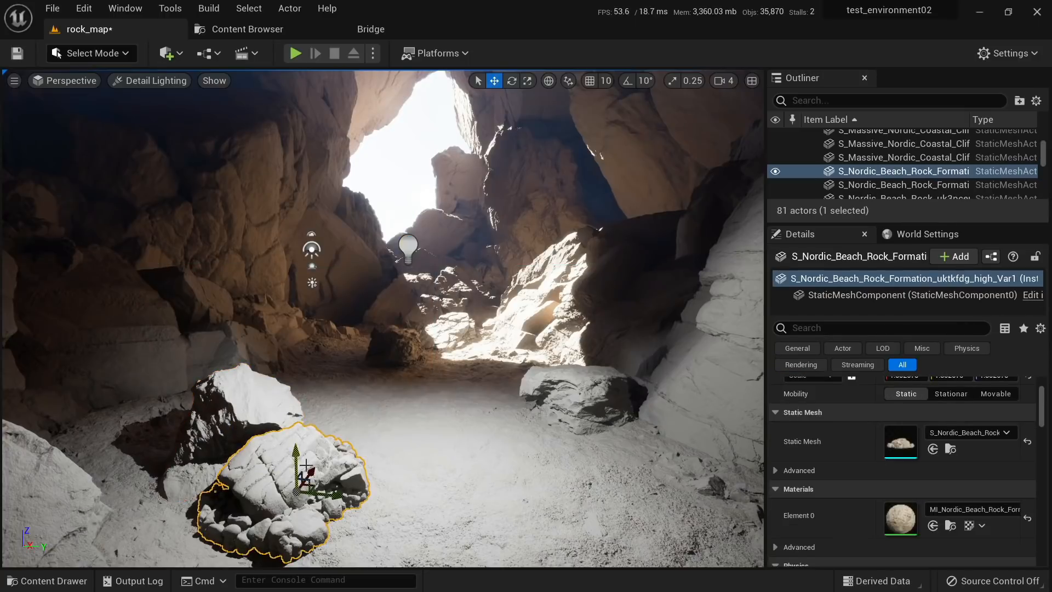
left_click(249, 416)
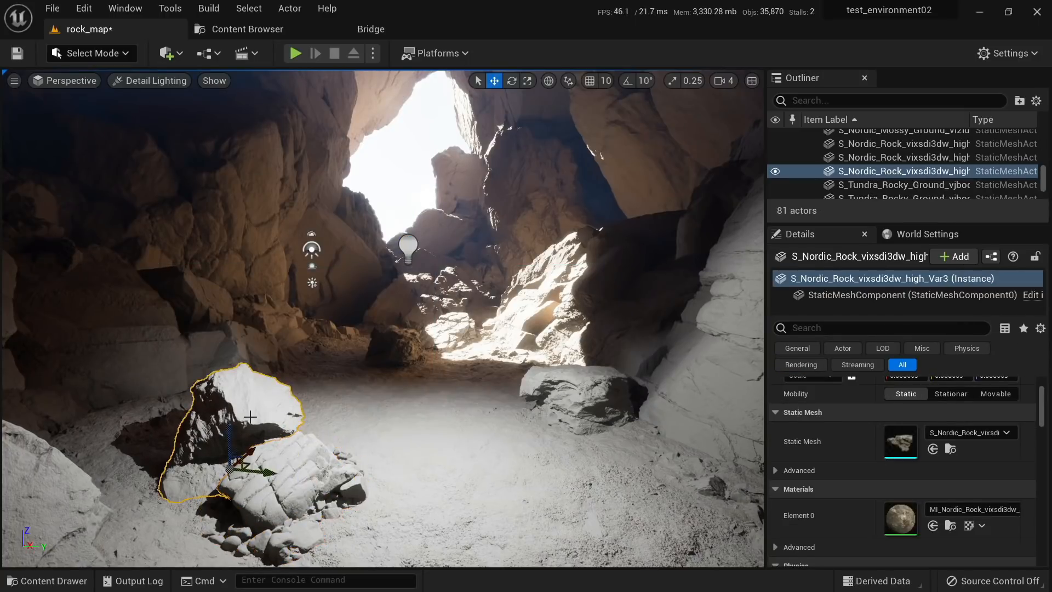
left_click_drag(247, 466, 208, 484)
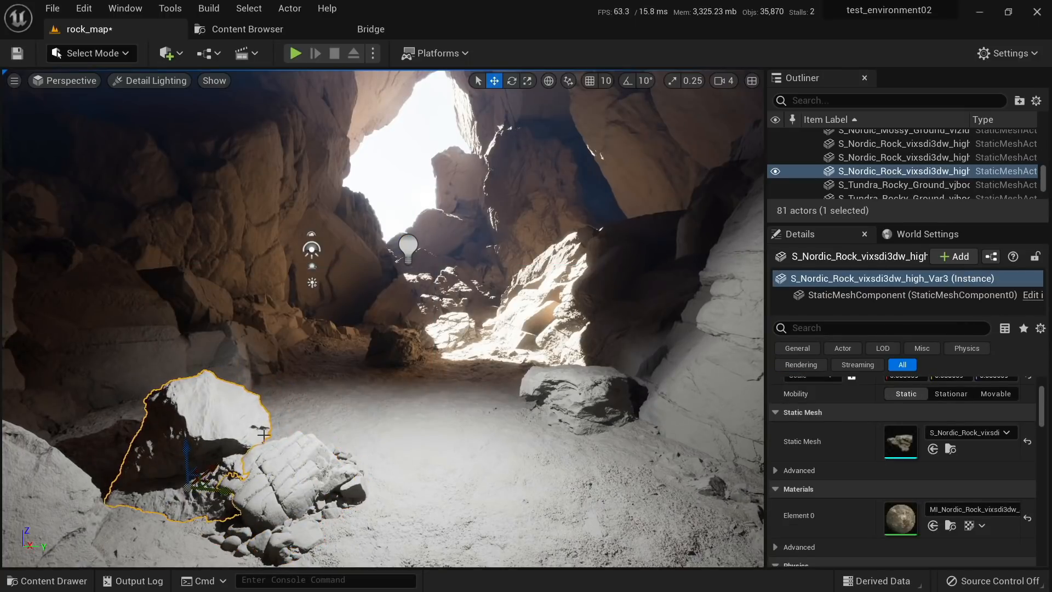
Step: Show the scene in Lit mode and copy the beach rock formation across to the right side of the foreground floor
left_click(287, 452)
key("alt+4")
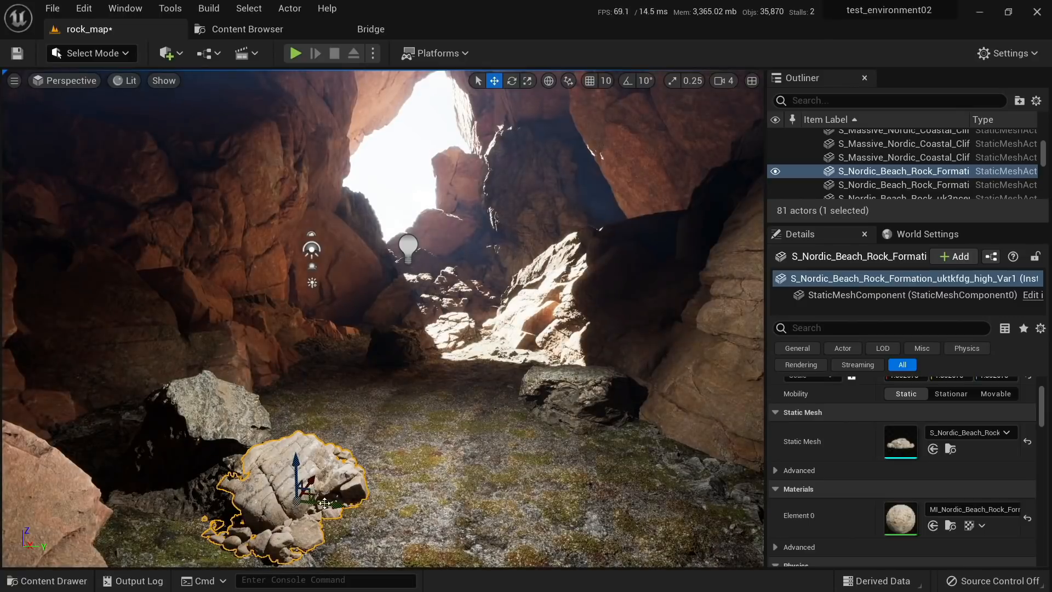
left_click_drag(323, 503, 677, 489, "alt")
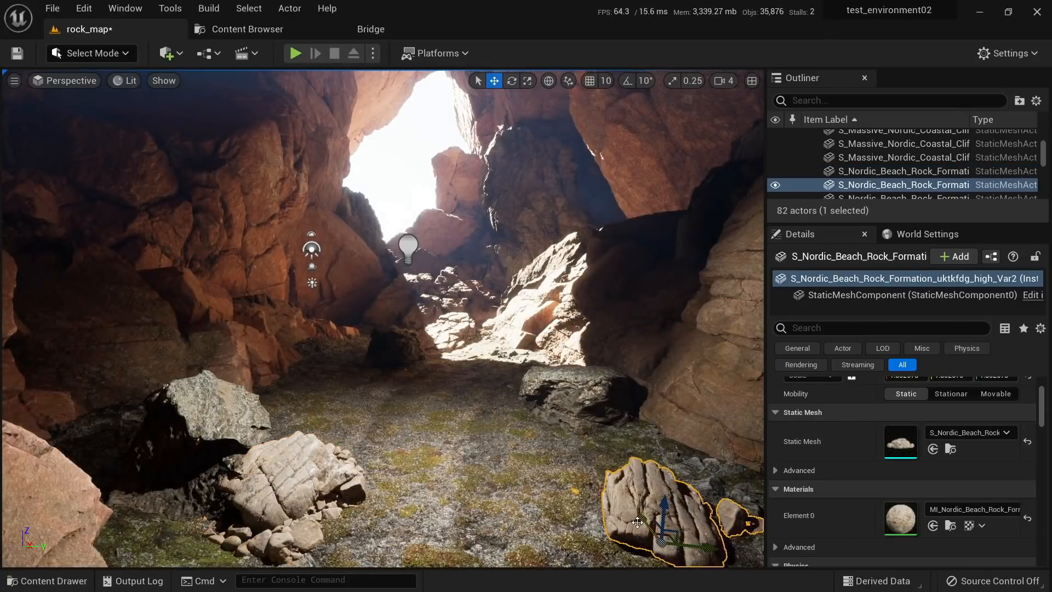
left_click_drag(637, 522, 605, 525)
Step: Rotate the copied beach rock formation and set it back in front of the Tundra Rock by the right cave wall
key("e")
right_click_drag(534, 447, 546, 401)
key("w")
key("s")
key("q")
key("e")
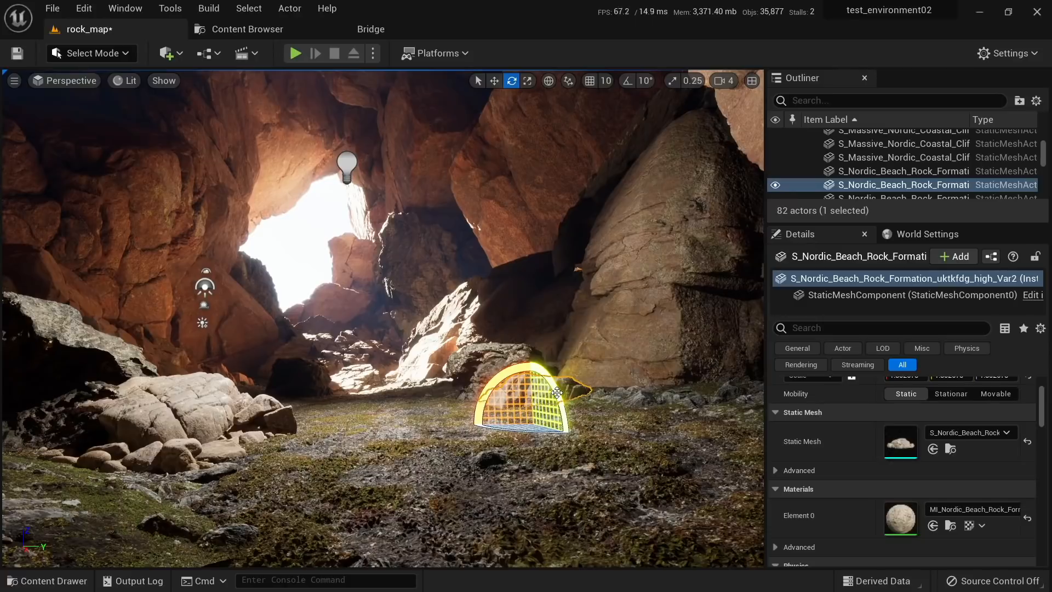
right_click_drag(548, 418, 575, 439)
key("w")
key("1")
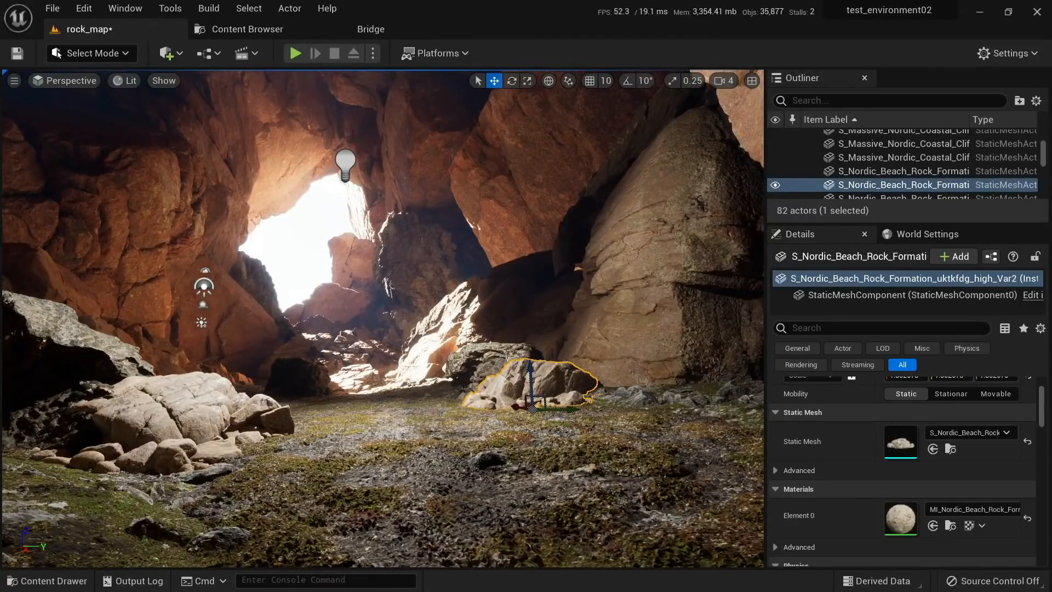
Step: Enlarge the Tundra Rock behind the copied beach formation and tilt it about 20° around X
left_click(490, 409)
key("r")
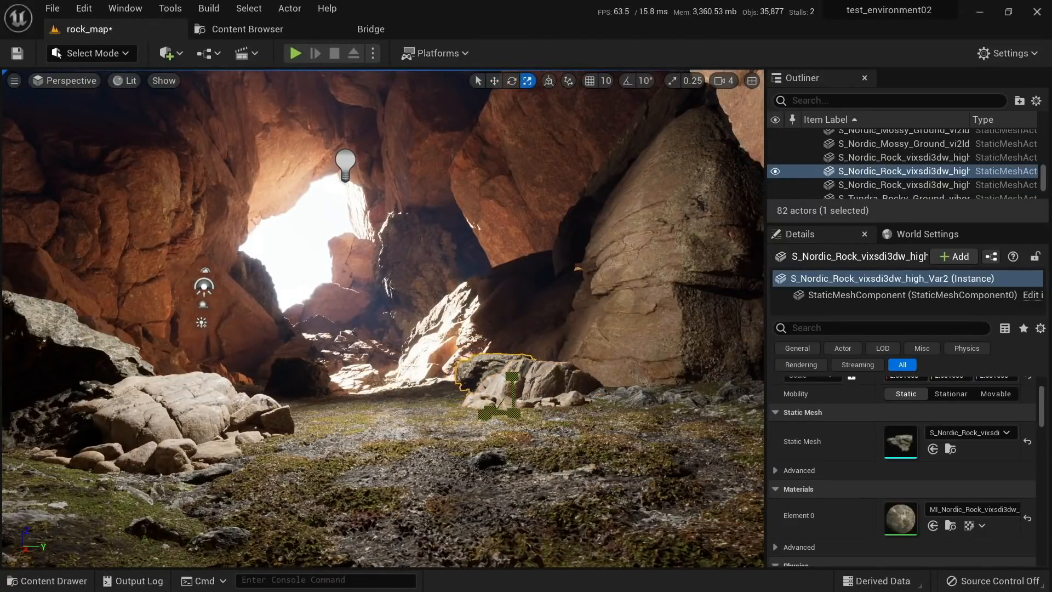
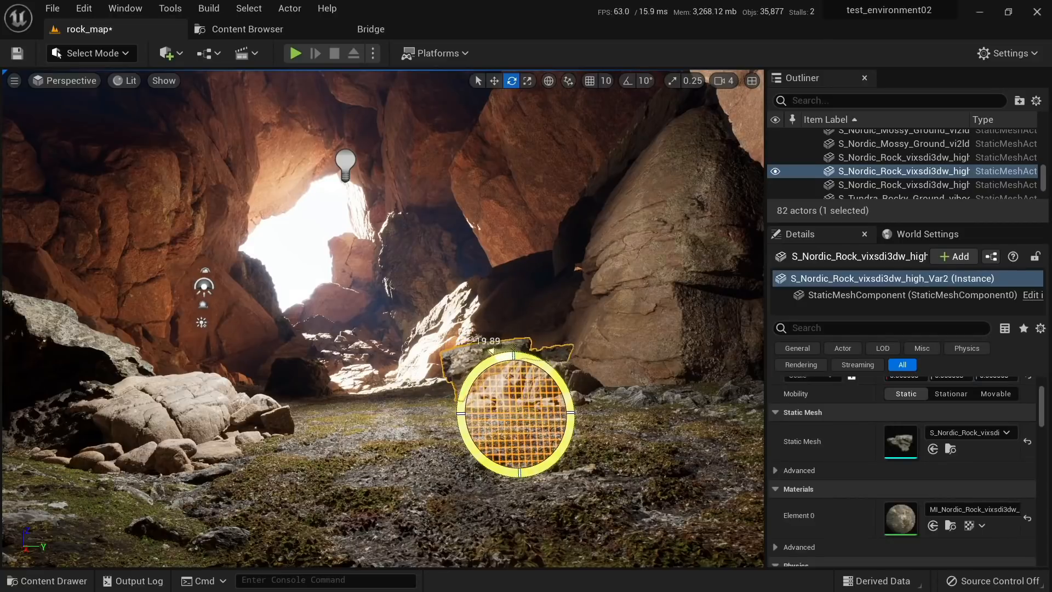
key("Escape")
Step: Move the dark Tundra Rock near the sunlit patch toward the left wall and rotate it slightly around X
left_click(307, 393)
key("w")
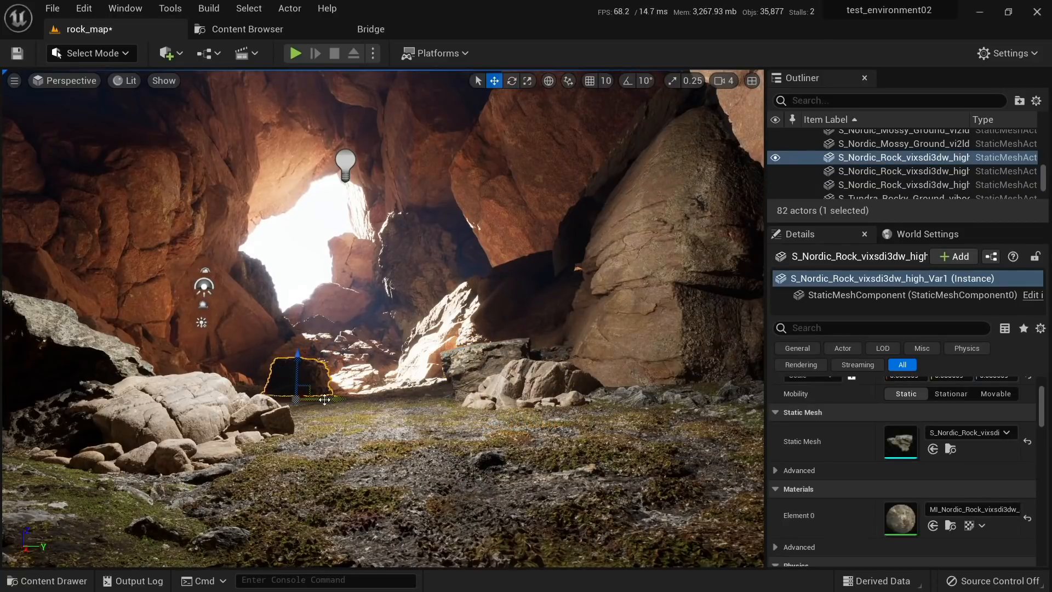
left_click_drag(327, 398, 284, 394)
key("e")
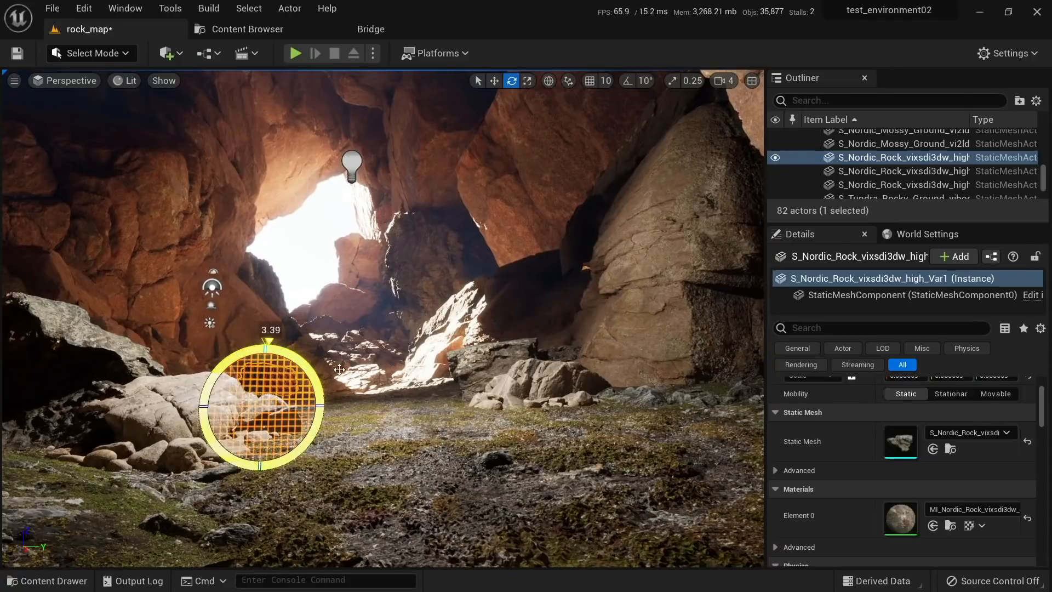
key("w")
Step: Copy the right-hand beach rock formation deeper into the cave, against the shaded left wall, and rotate it
left_click(557, 387)
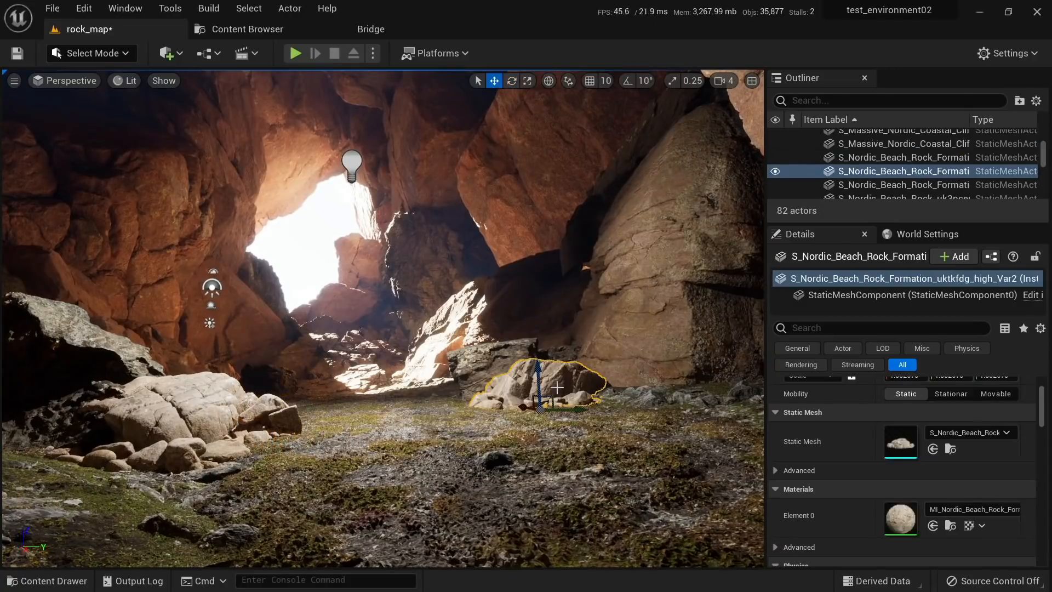
left_click_drag(572, 411, 300, 411, "alt")
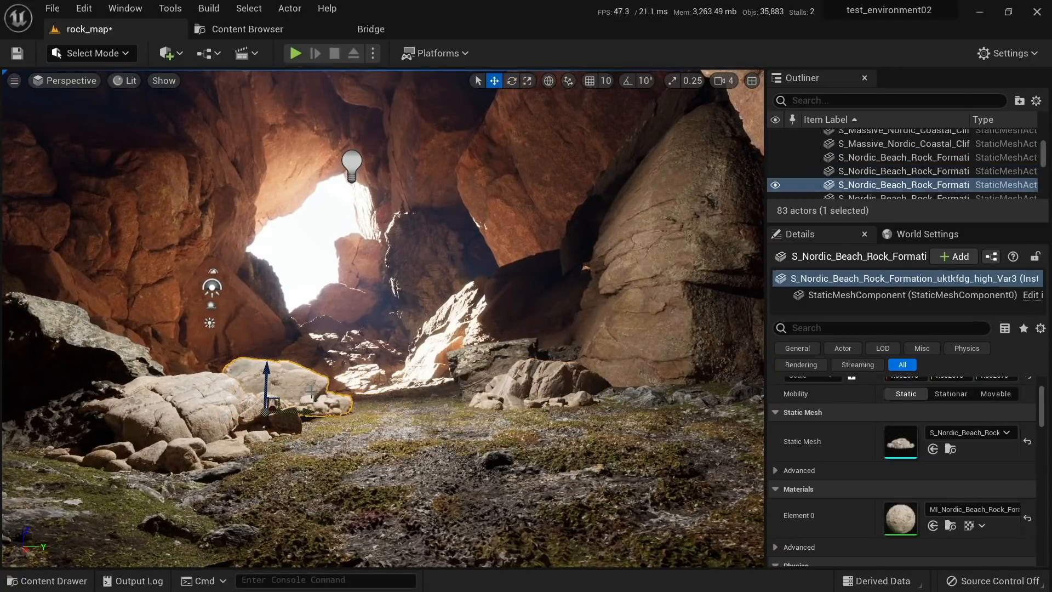
key("w")
right_click_drag(300, 411, 206, 477)
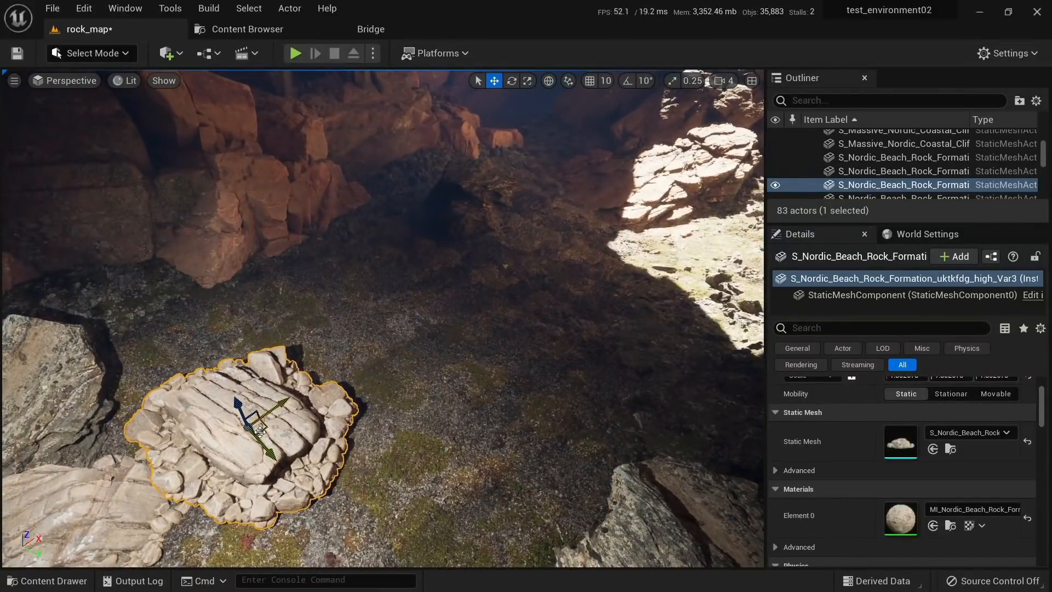
left_click_drag(260, 431, 399, 199)
key("e")
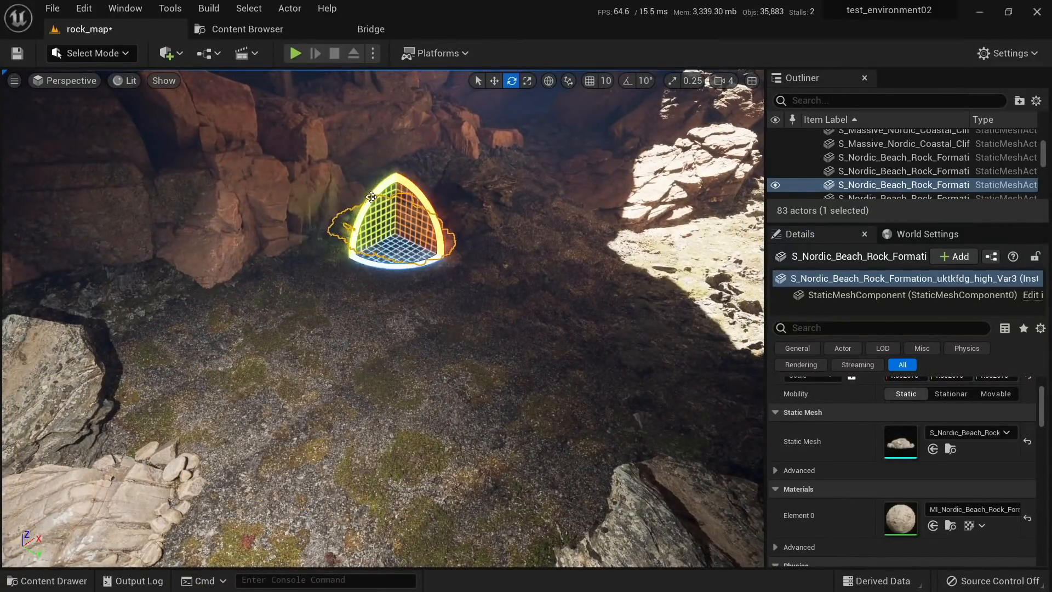
key("w")
right_click_drag(403, 212, 426, 181)
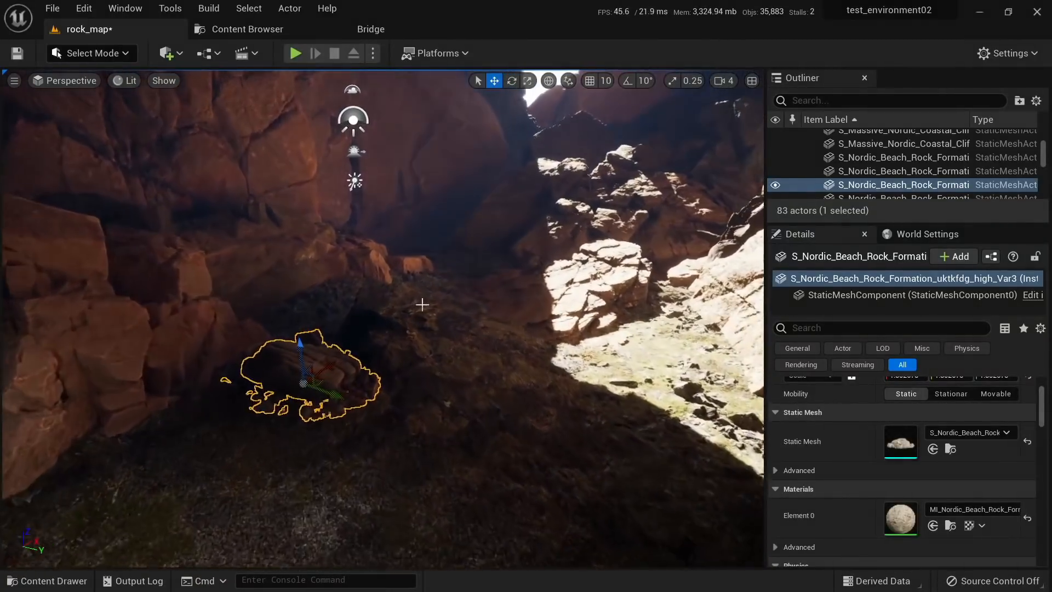
Step: Copy the shaded Tundra Rock to the foot of the sunlit rock slope and turn it around Z
left_click(423, 353)
left_click_drag(400, 362, 504, 296)
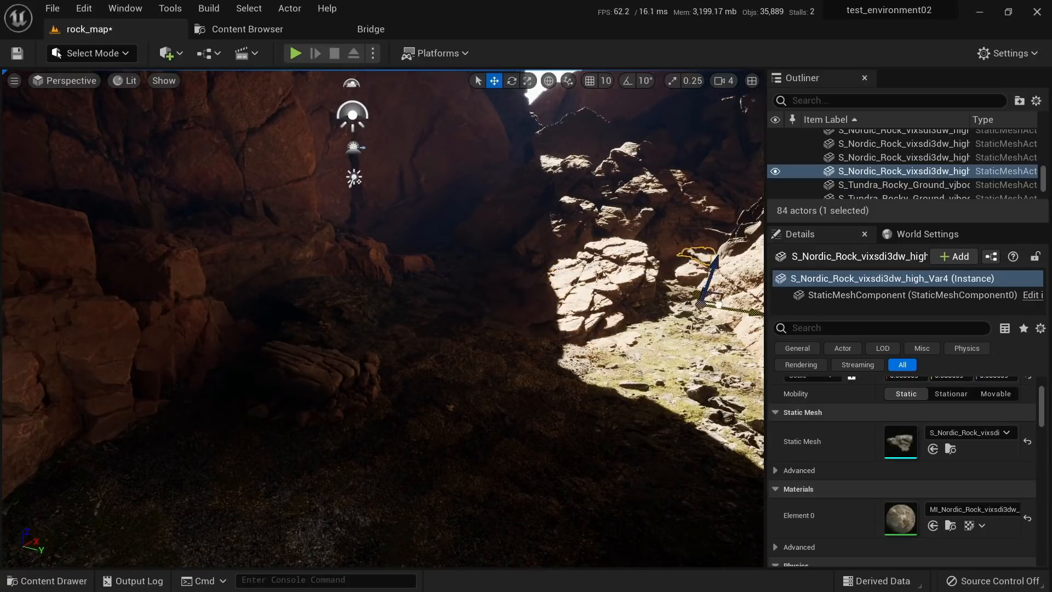
key("f")
key("e")
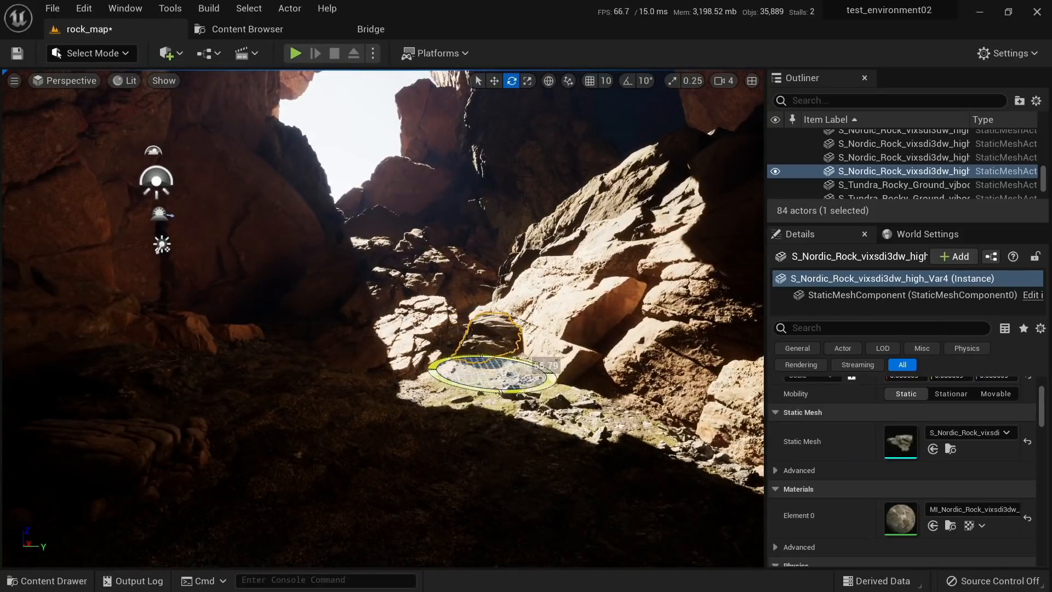
Step: Tilt the new Tundra Rock copy so that it rests against the base of the sunlit slope
right_click_drag(495, 346, 479, 293)
key("w")
key("s")
key("Escape")
key("w")
right_click_drag(497, 406, 534, 419)
key("w")
left_click(568, 447)
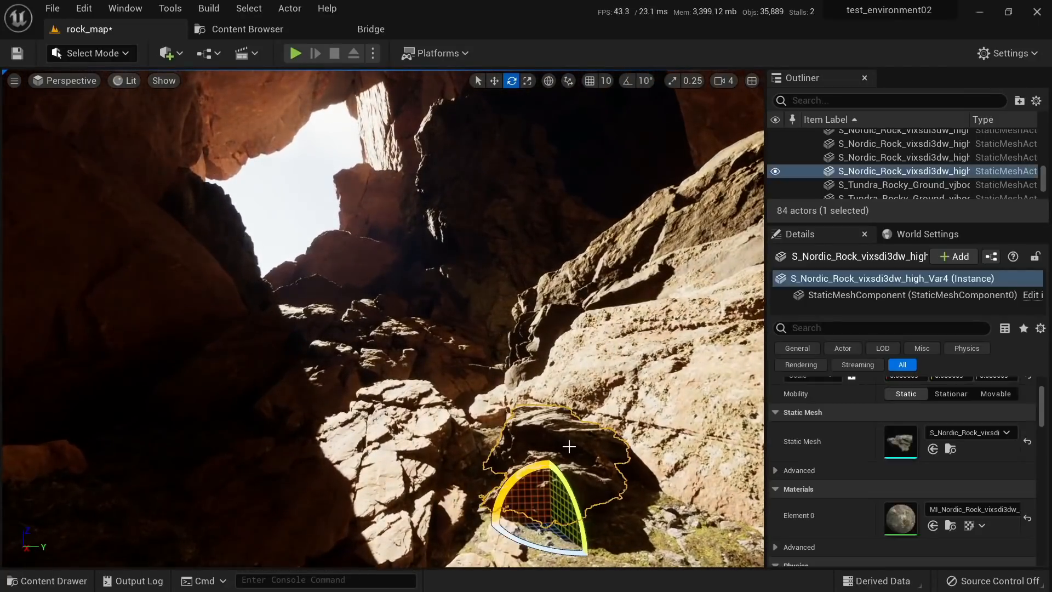
left_click_drag(548, 466, 563, 462)
key("Escape")
Step: Duplicate the Tundra Rock up into the gap between the sunlit boulders and rotate the copy to fit
left_click(563, 462)
right_click_drag(563, 462, 556, 531)
key("w")
left_click_drag(518, 396, 465, 341, "alt")
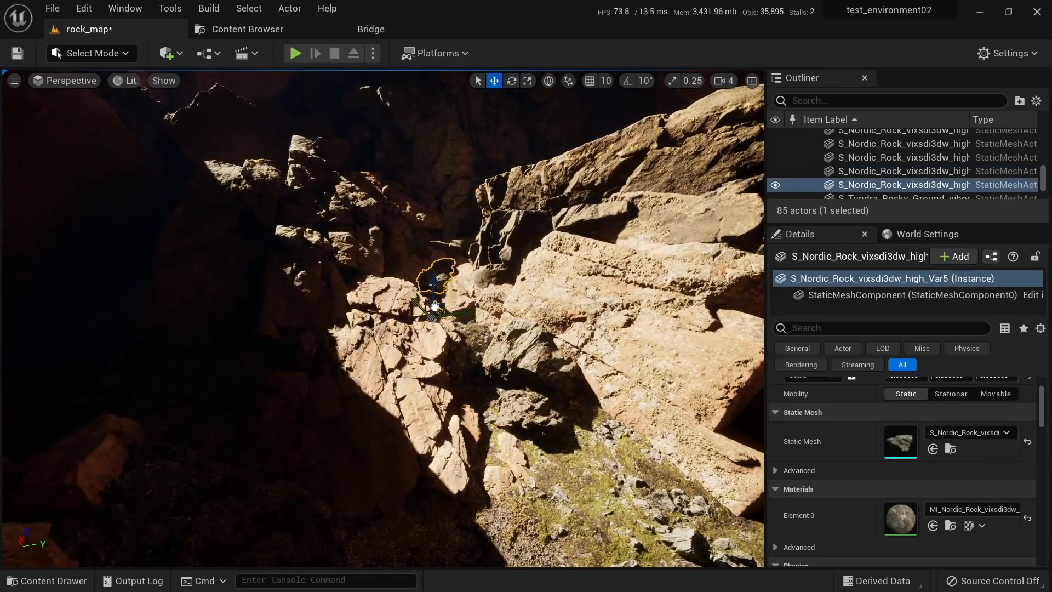
right_click_drag(452, 278, 384, 246)
key("s")
right_click_drag(415, 306, 499, 461)
key("w")
key("e")
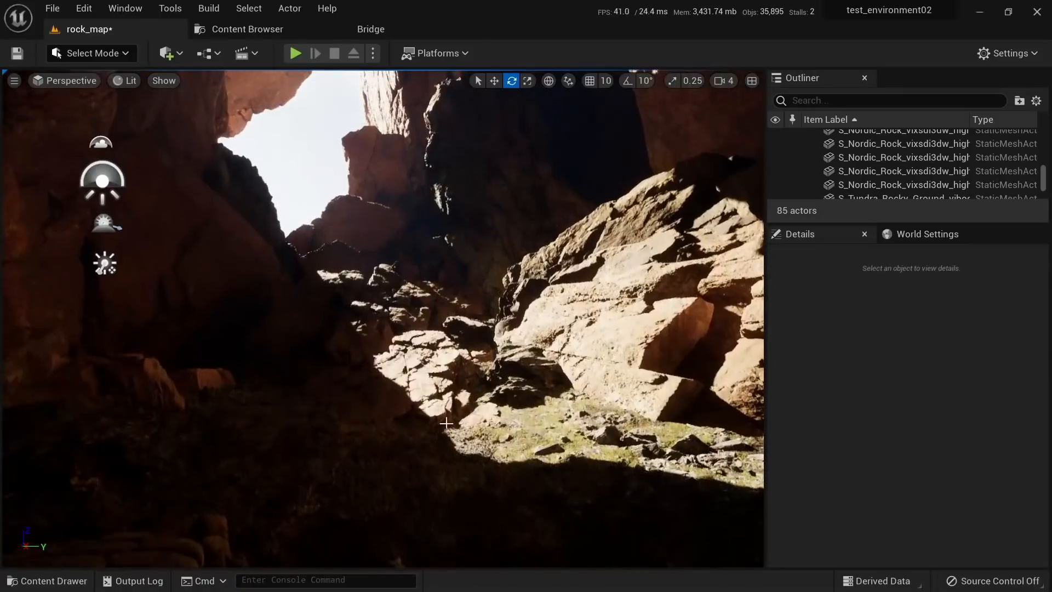
Step: Duplicate that Tundra Rock again and move the copy up into the crevice just below the cave opening
left_click(469, 330)
right_click_drag(469, 330, 446, 319)
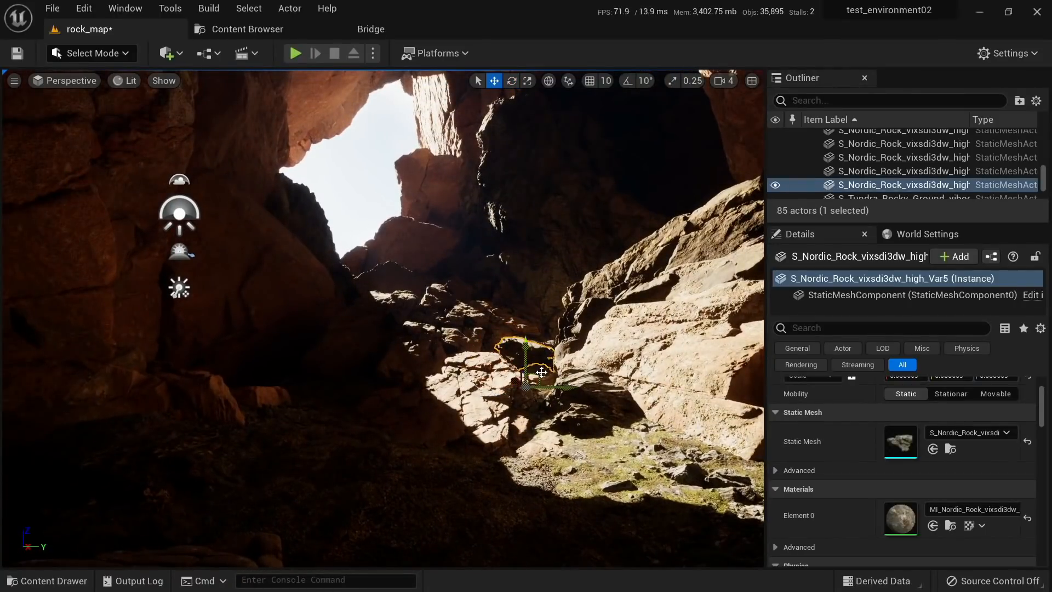
left_click_drag(541, 372, 384, 249, "alt")
key("f")
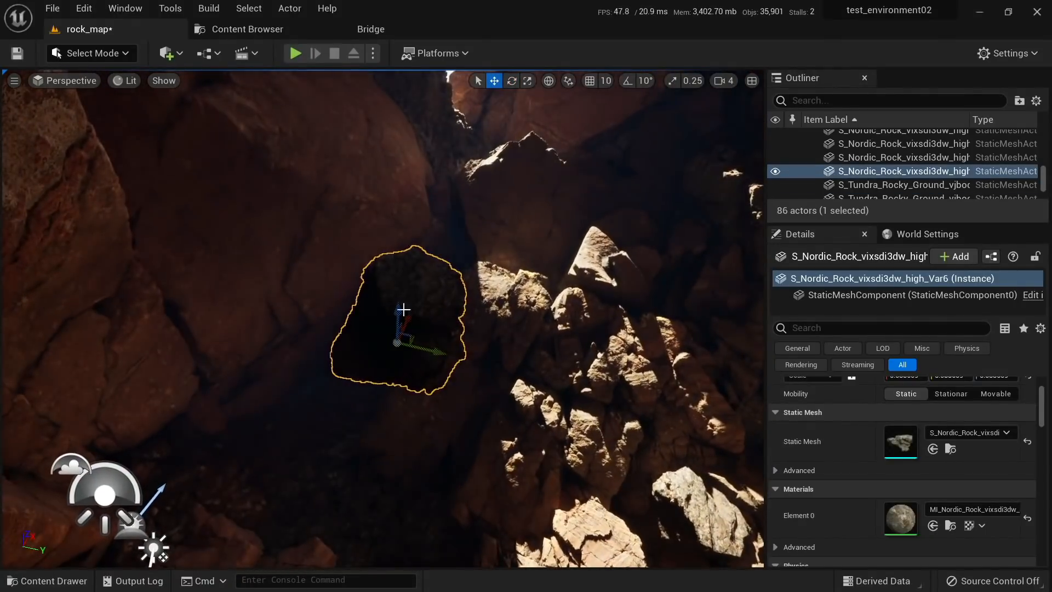
left_click_drag(415, 344, 492, 168)
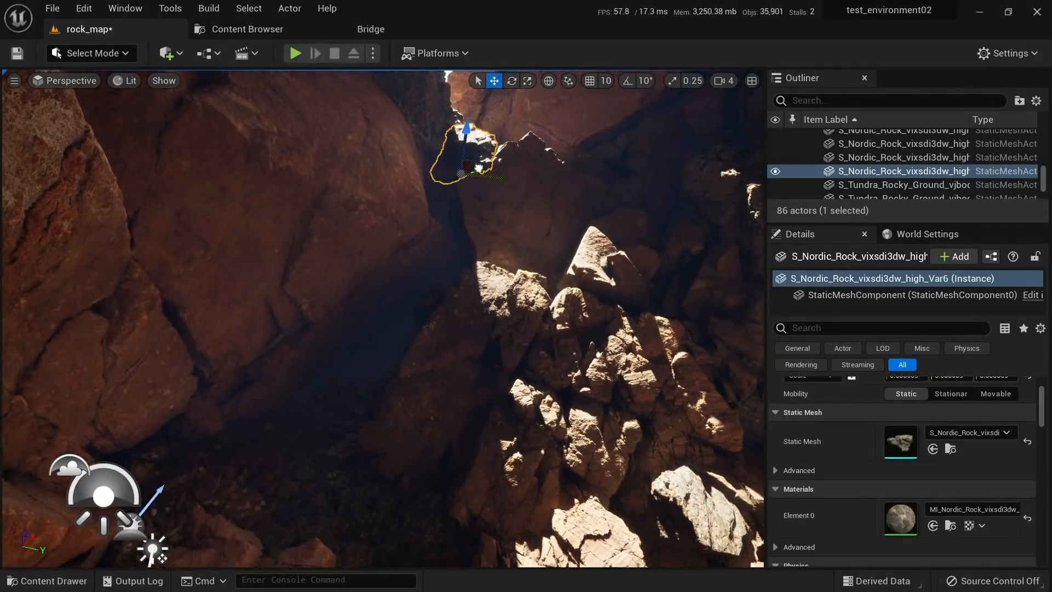
key("f")
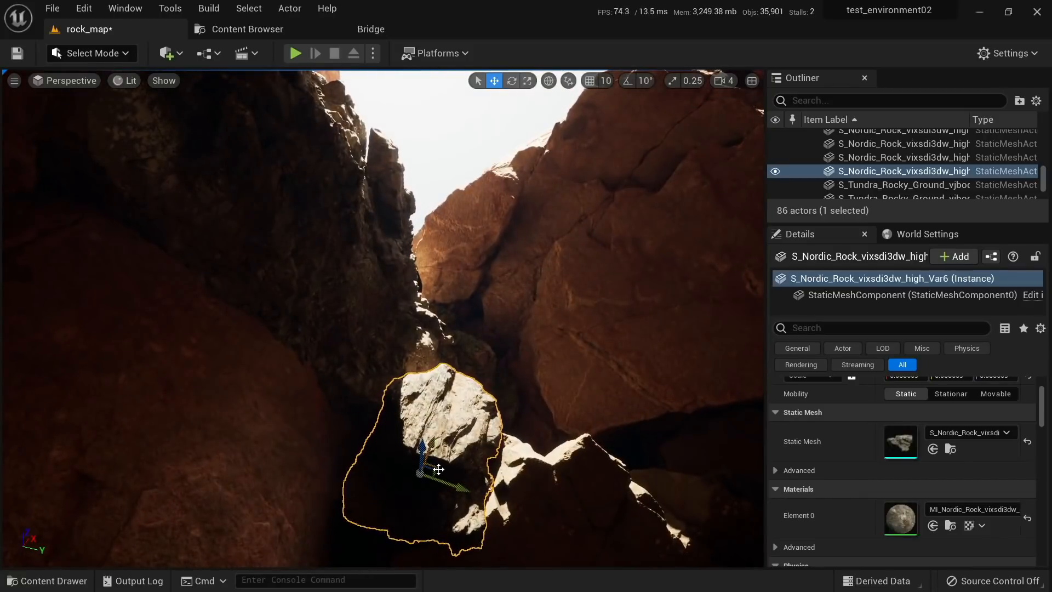
Step: Rotate the Tundra Rock copy in the crevice below the opening and keep it selected in the wide cave view
key("e")
left_click_drag(462, 434, 453, 408)
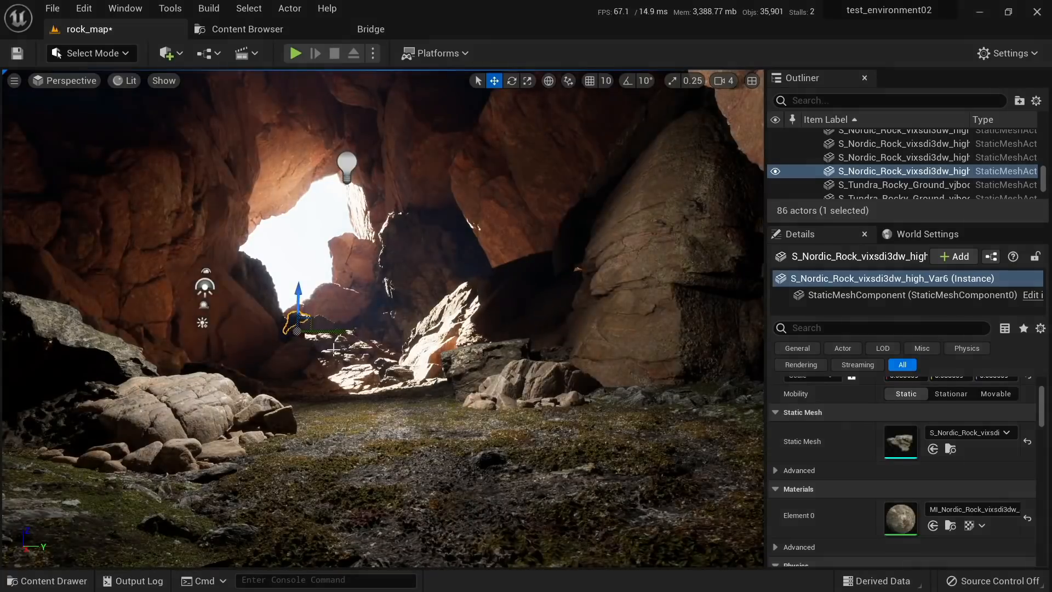
key("Escape")
left_click(296, 315)
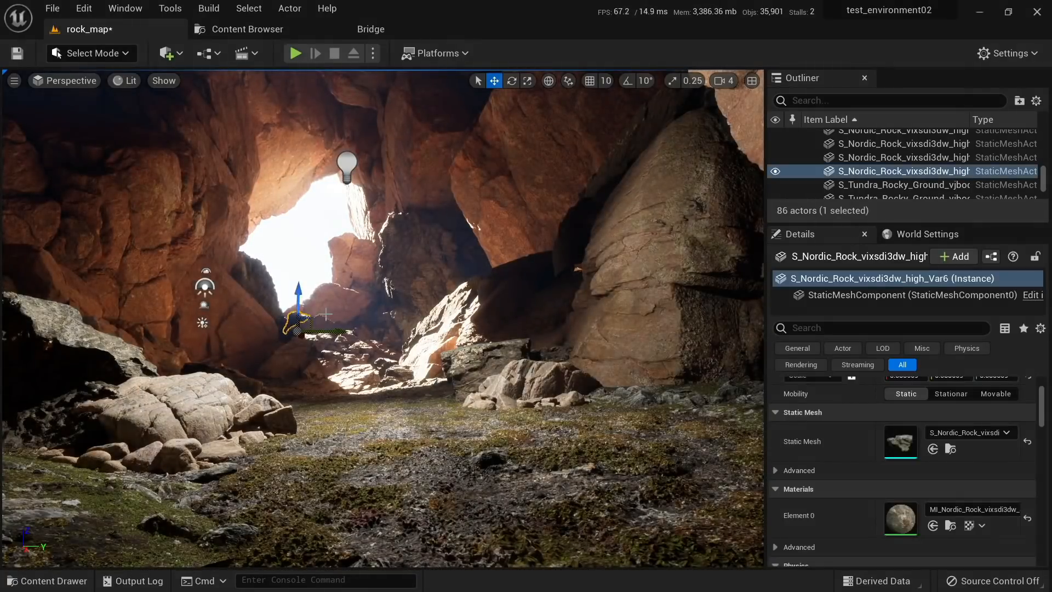
Step: Hide two rocks above the cave opening to examine the light coming in, and unhide everything
key("Escape")
left_click(310, 298)
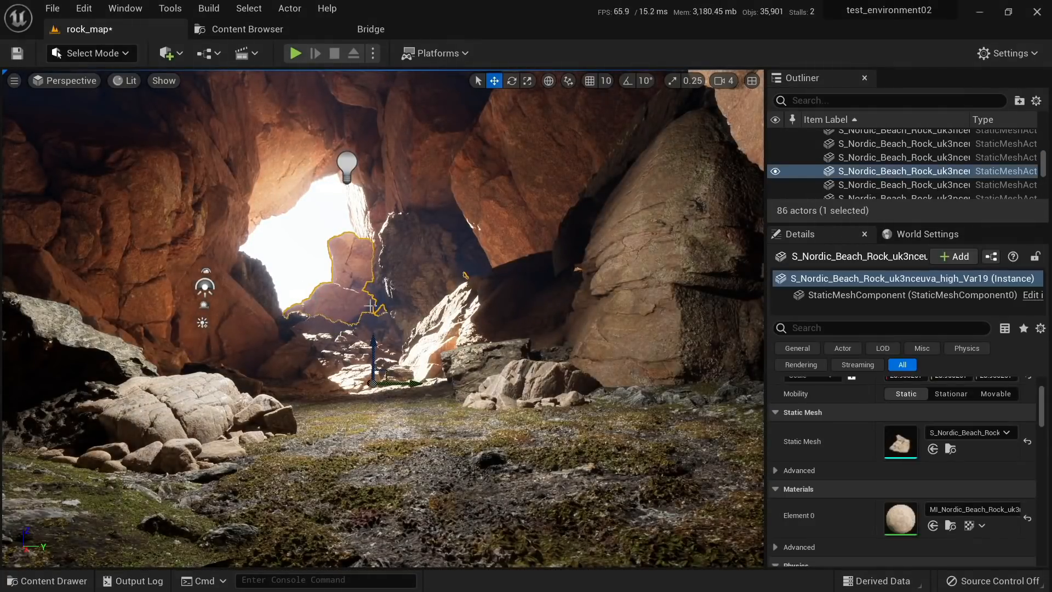
key("Delete")
right_click_drag(424, 325, 396, 311)
left_click(441, 259)
key("h")
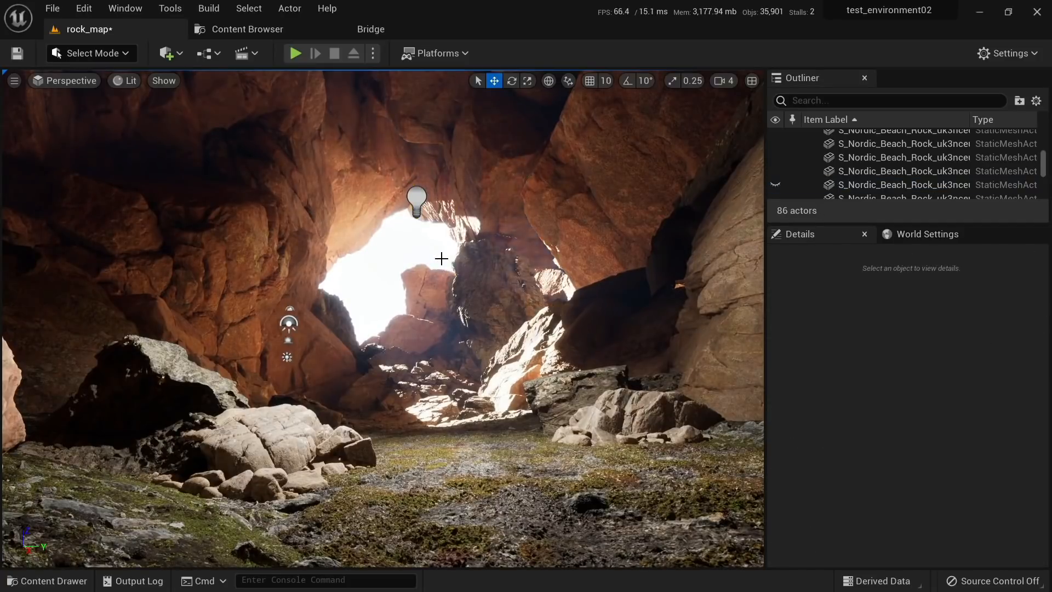
left_click(362, 227)
key("h")
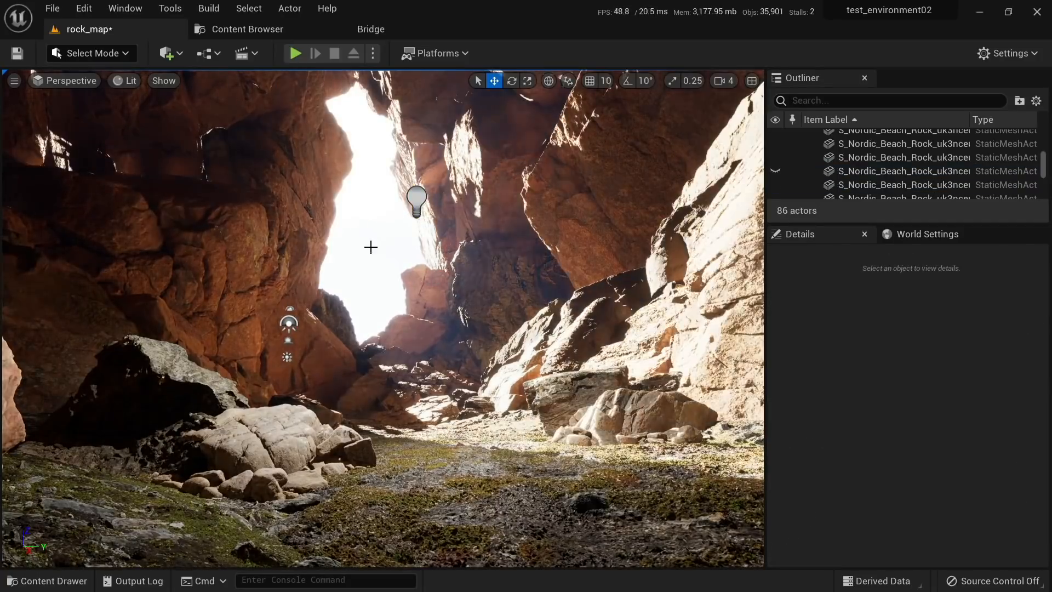
mouse_move(385, 261)
right_mouse_down()
mouse_move(374, 235)
mouse_move(372, 257)
right_mouse_up()
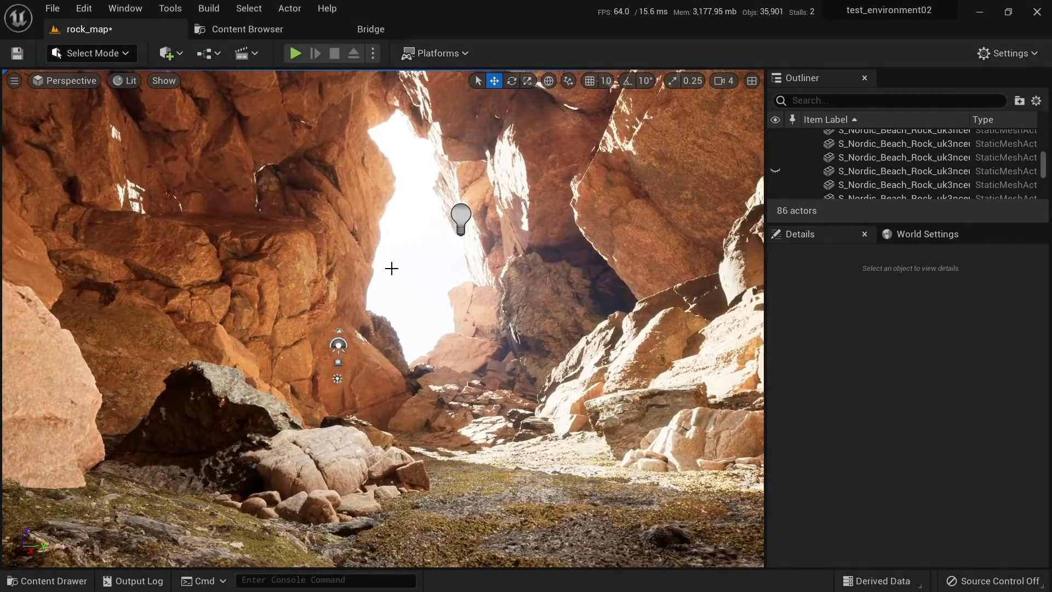
key("ctrl+h")
Step: Examine the cave floor and the sunlit slope from several foreground viewpoints
right_click_drag(411, 297, 462, 366)
key("w")
key("s")
key("w")
key("s")
key("w")
key("s")
key("w")
key("s")
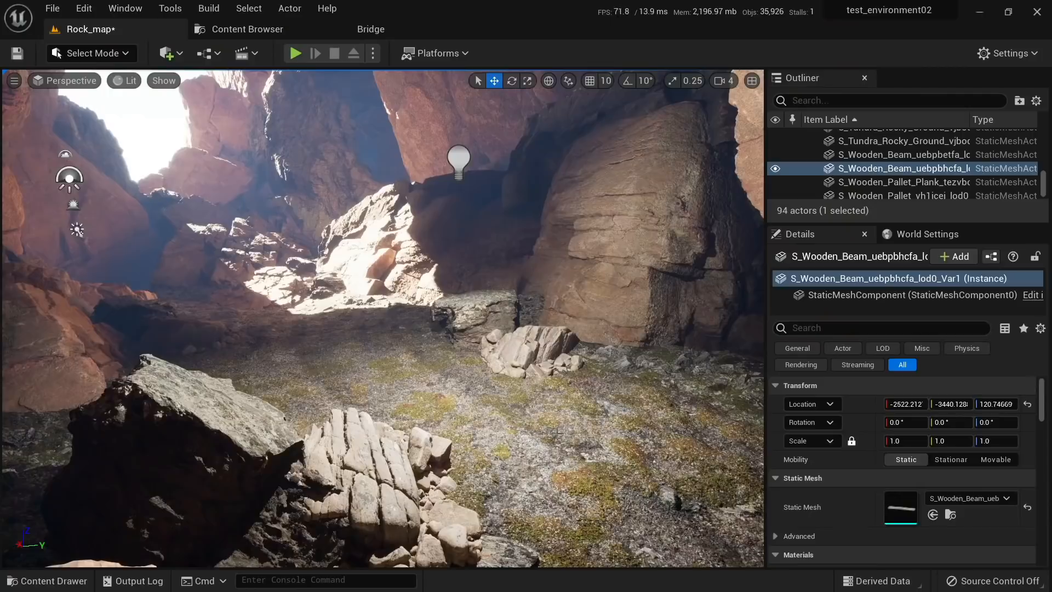
mouse_move(383, 318)
right_mouse_down()
mouse_move(357, 293)
mouse_move(385, 306)
right_mouse_up()
key("s")
key("w")
key("s")
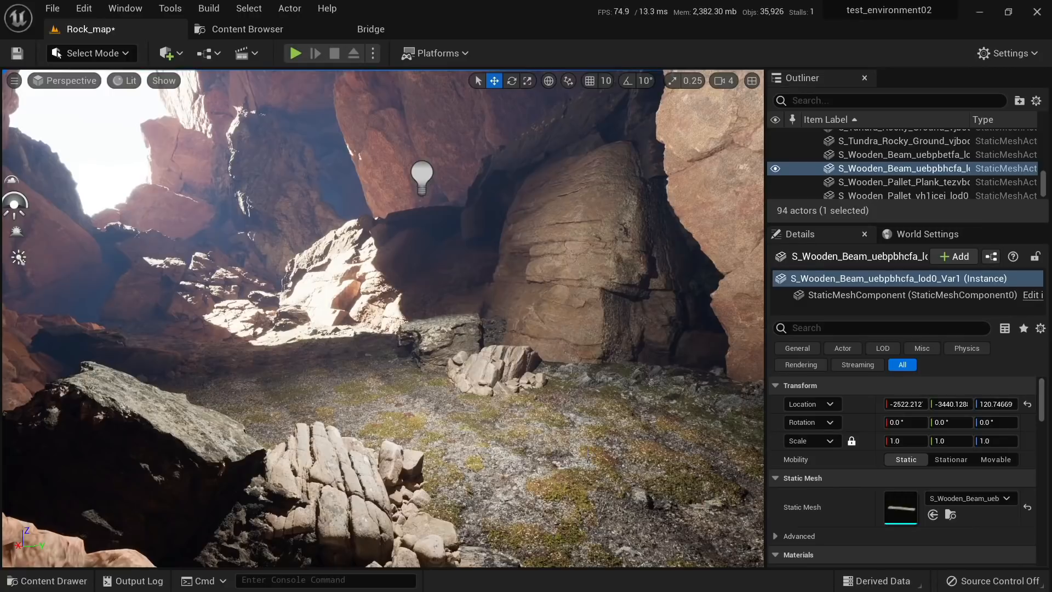
Step: Tilt the mossy ground slab under the small rock pile and reposition the adjoining mossy slab behind the dark boulder
left_click(536, 440)
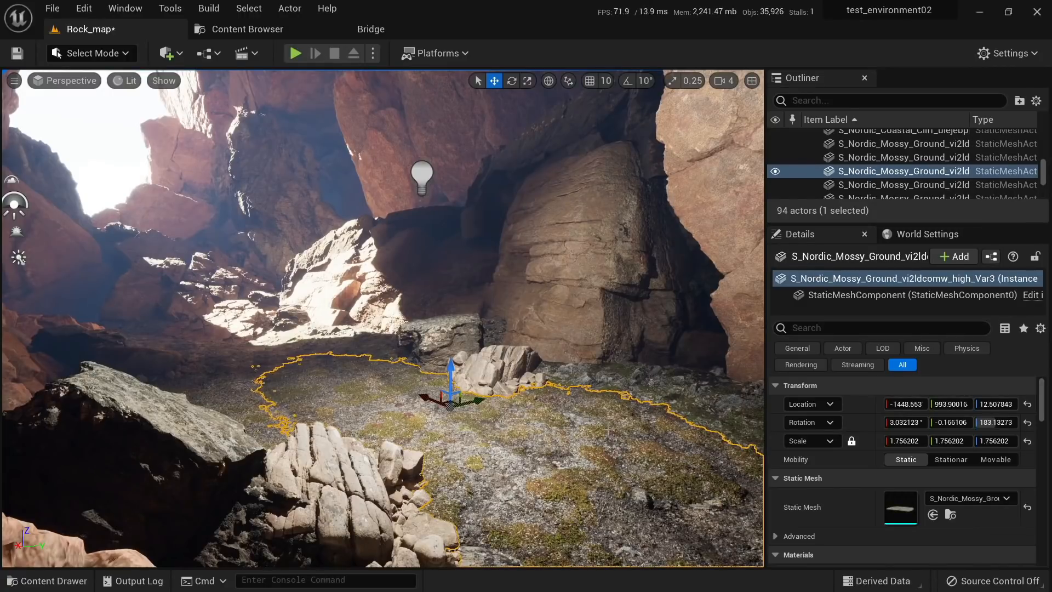
left_click_drag(471, 368, 461, 356)
left_click(281, 376)
left_click(43, 438)
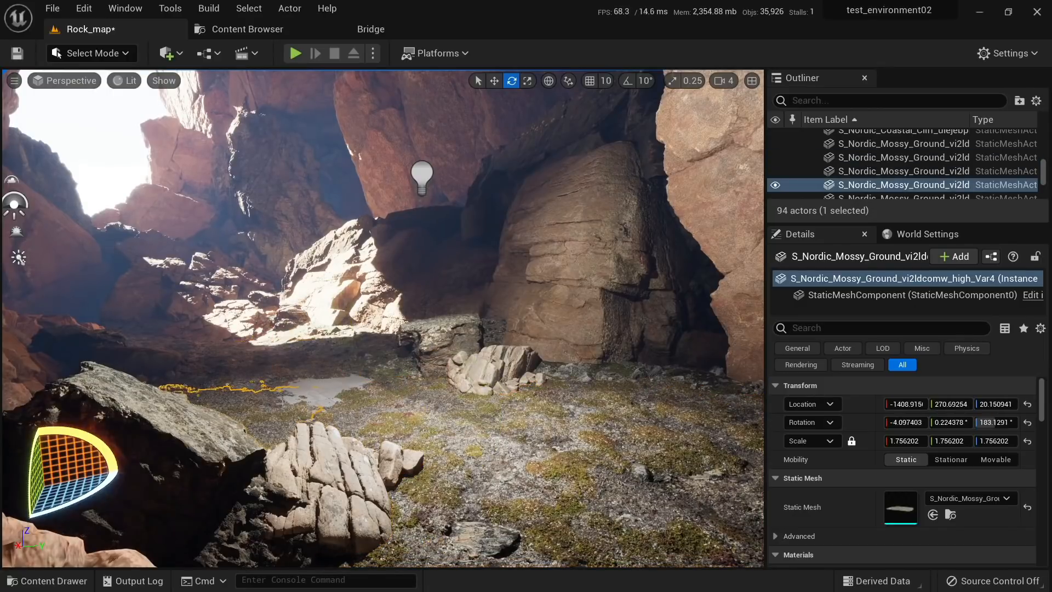
key("w")
left_click_drag(39, 449, 32, 443)
Step: Duplicate the large mossy ground slab and move the copy back to cover the bare patch of floor behind it
left_click(382, 419)
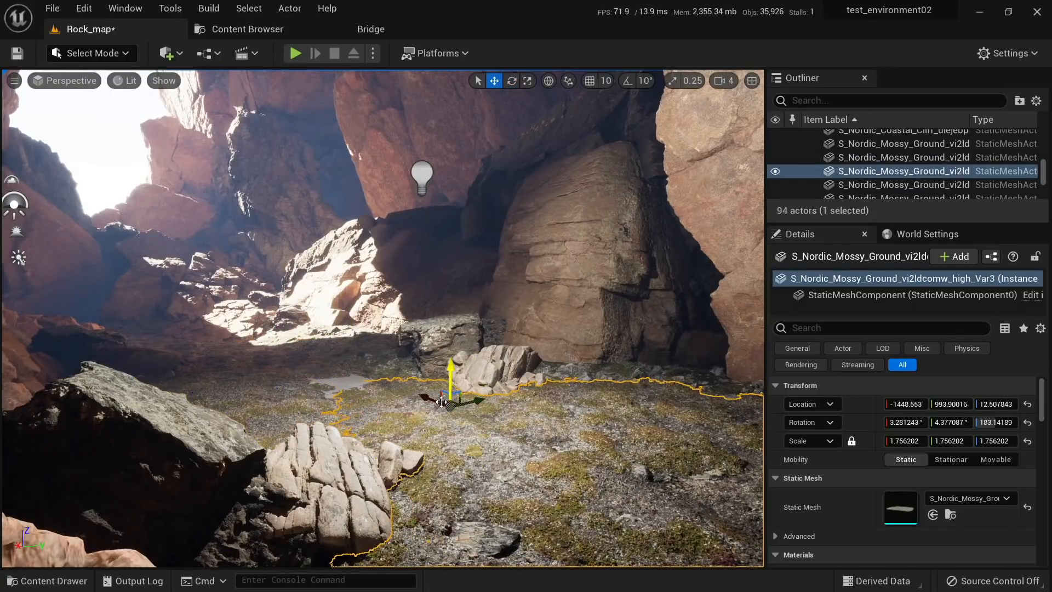
left_click_drag(428, 398, 398, 368, "alt")
key("e")
key("w")
left_click_drag(368, 337, 367, 347)
key("Escape")
Step: Tilt the large foreground mossy ground slab by about 3 degrees
left_click(481, 437)
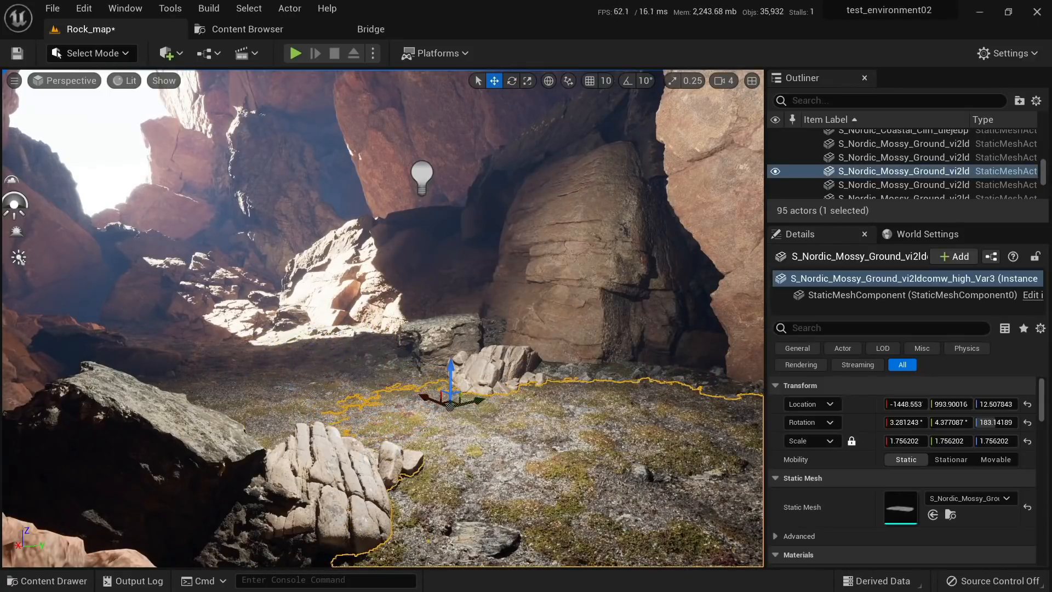
key("e")
left_click_drag(408, 383, 410, 393)
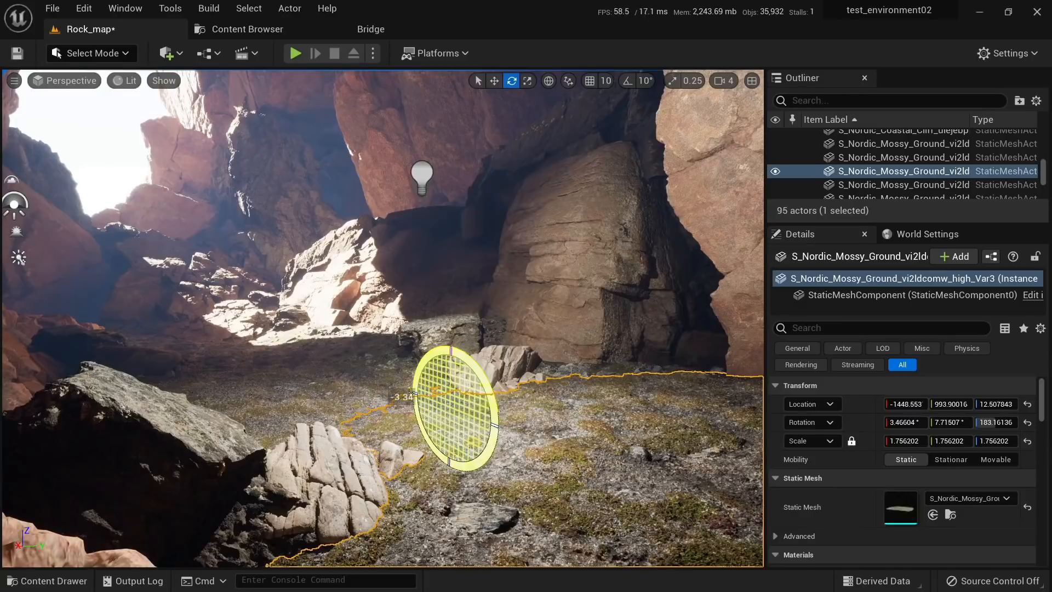
key("Escape")
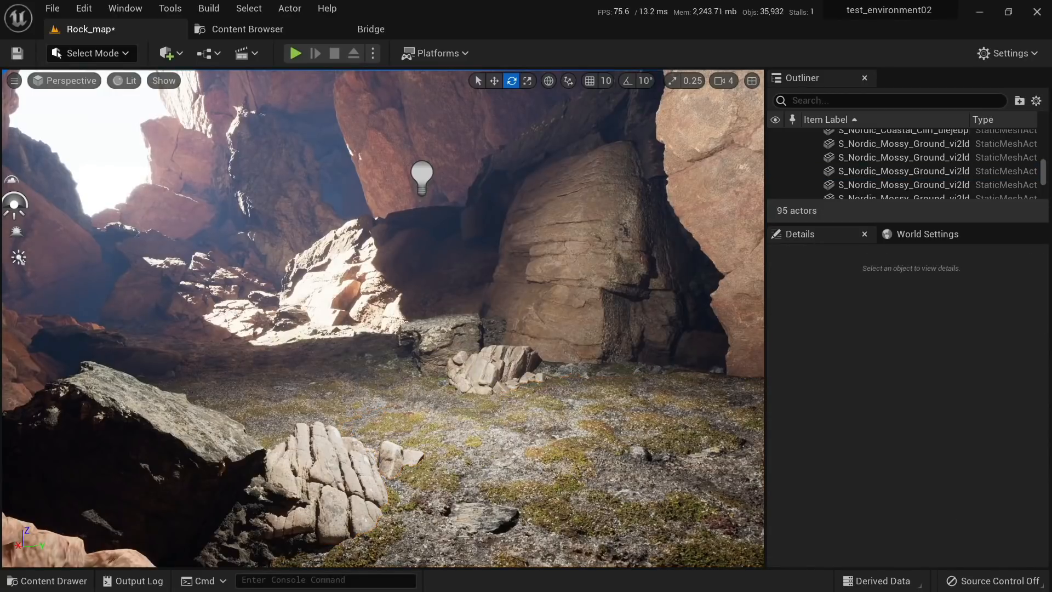
Step: Switch to Bridge and look through the downloaded assets for wooden beams, pallets, poles and rubble to dress the cave
right_click_drag(304, 469, 600, 436)
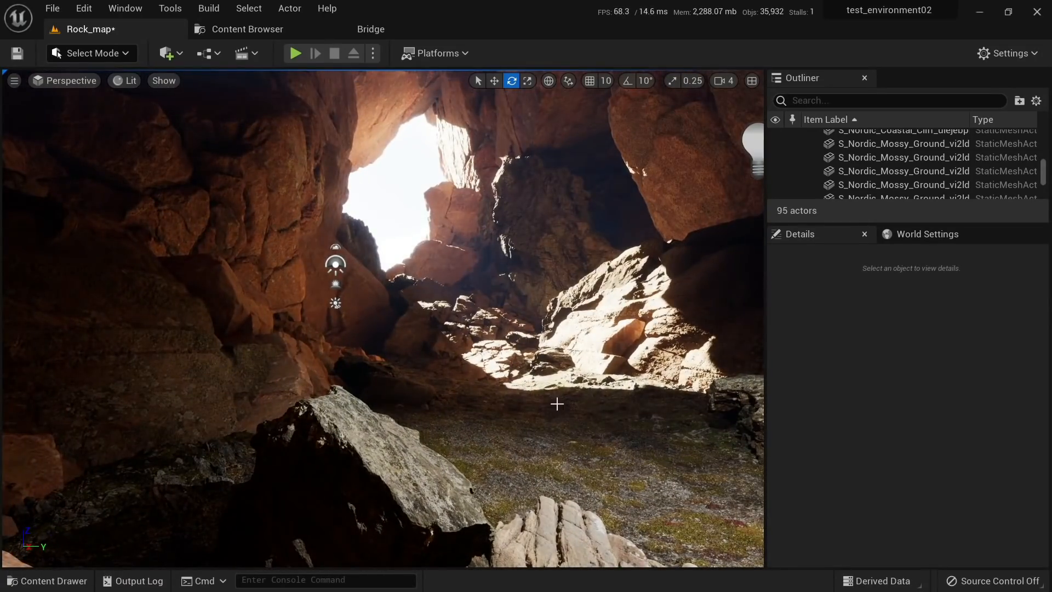
left_click(389, 29)
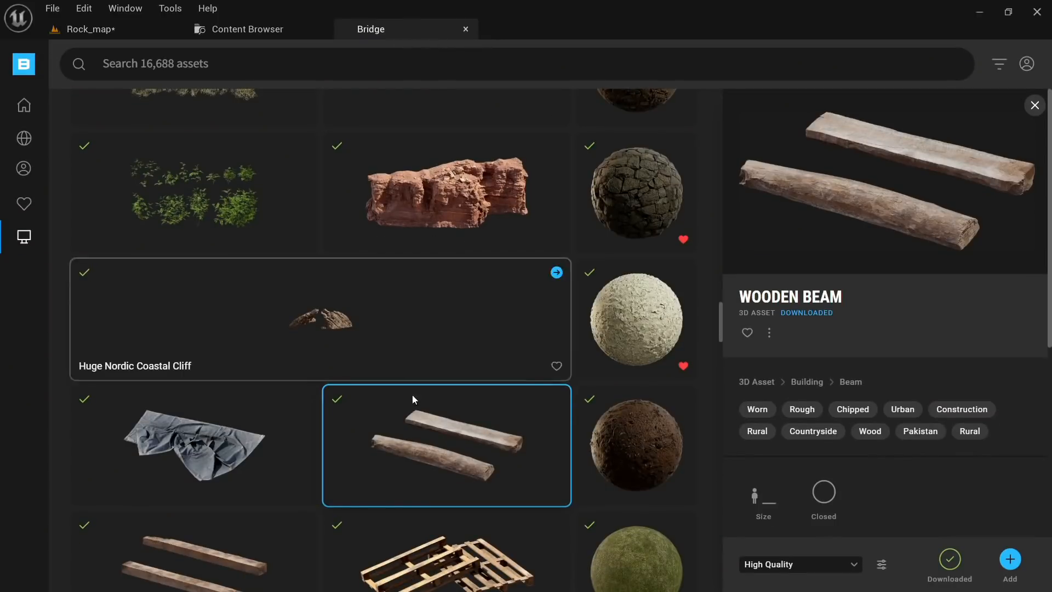
scroll(420, 400, "down", 1)
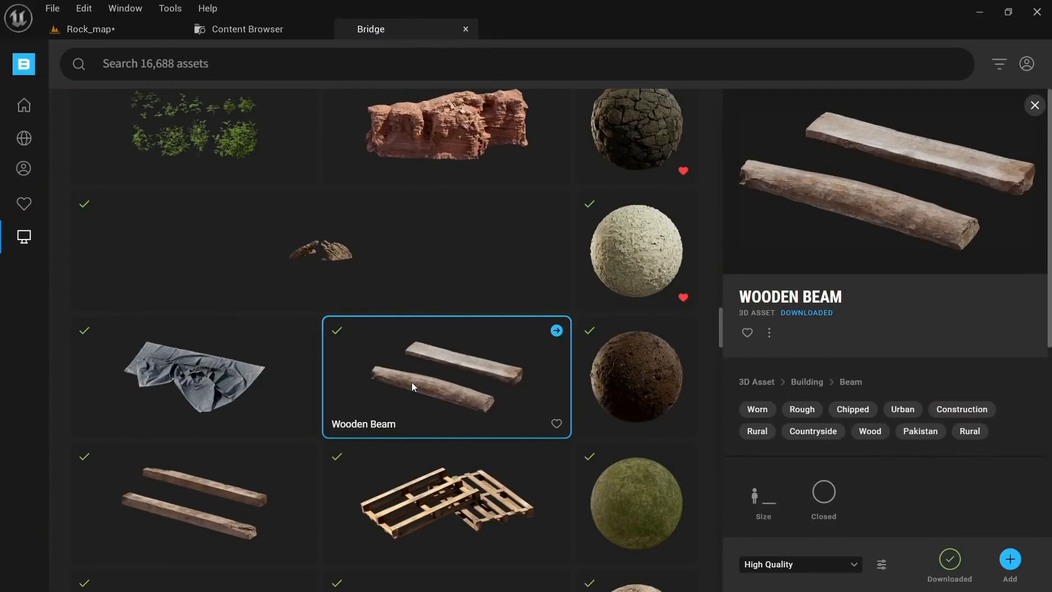
scroll(412, 382, "down", 2)
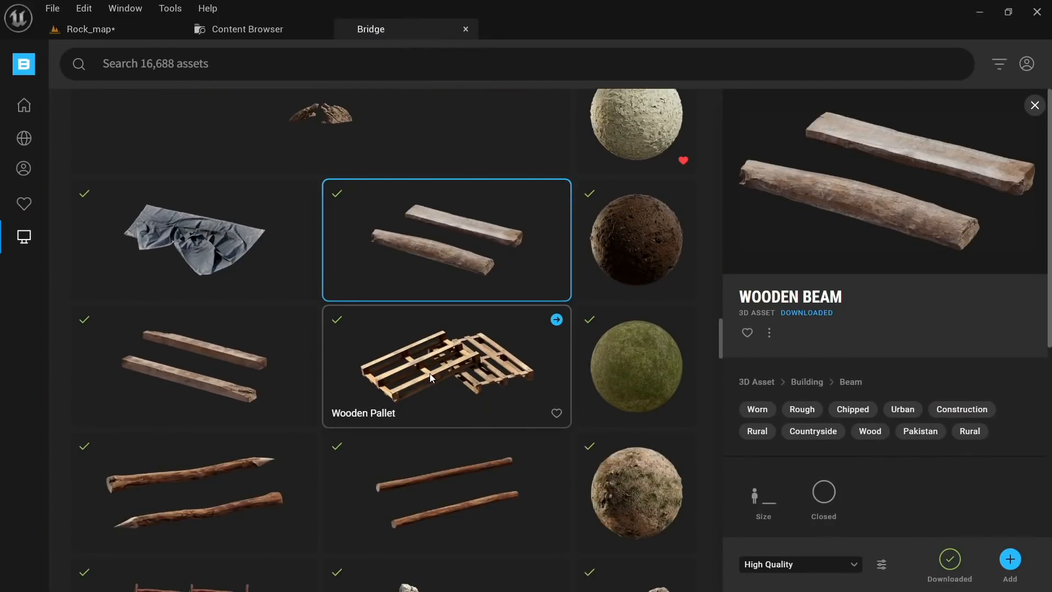
left_click(429, 373)
left_click(184, 364)
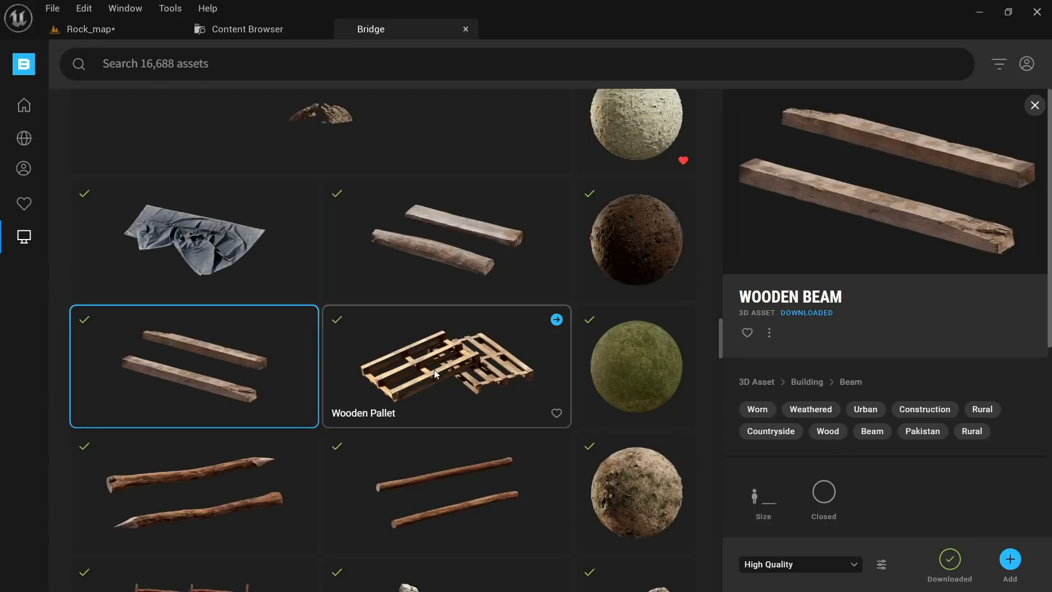
left_click(361, 345)
scroll(362, 345, "down", 7)
scroll(449, 333, "down", 7)
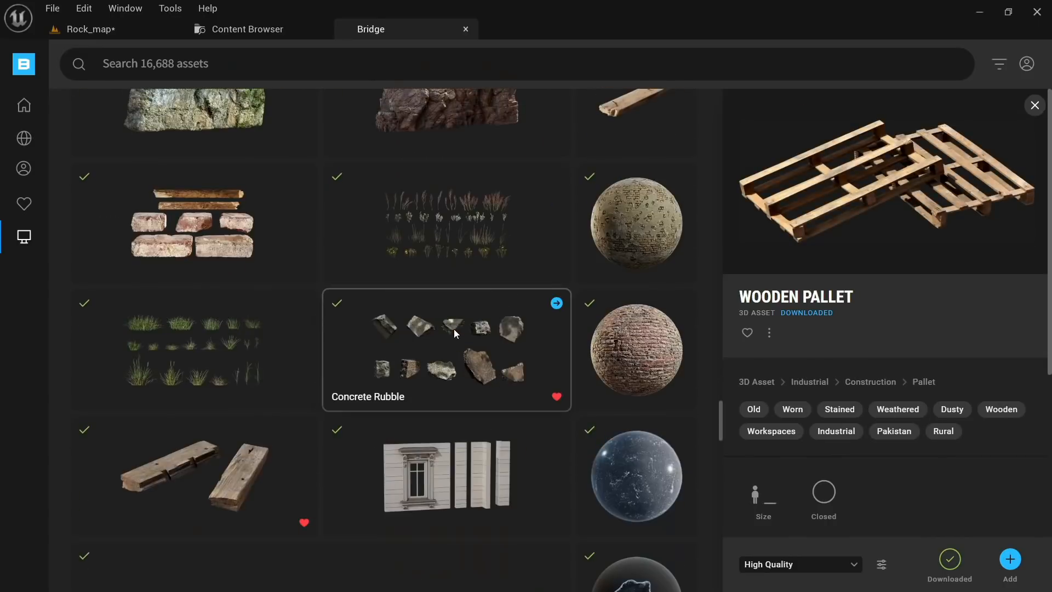
left_click(239, 219)
scroll(493, 291, "down", 2)
scroll(416, 373, "down", 15)
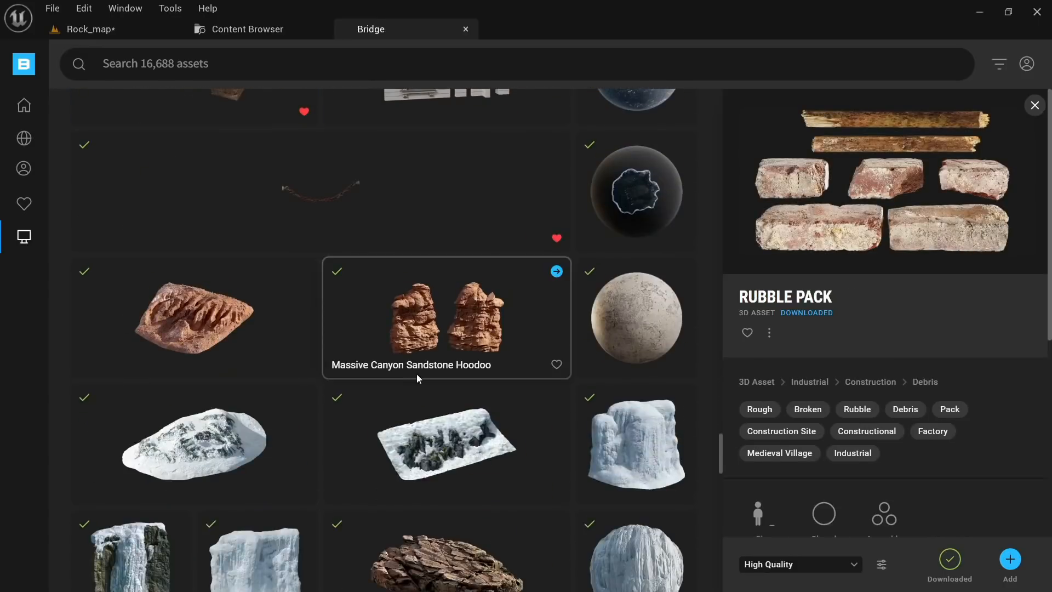
scroll(441, 394, "up", 14)
scroll(439, 389, "up", 20)
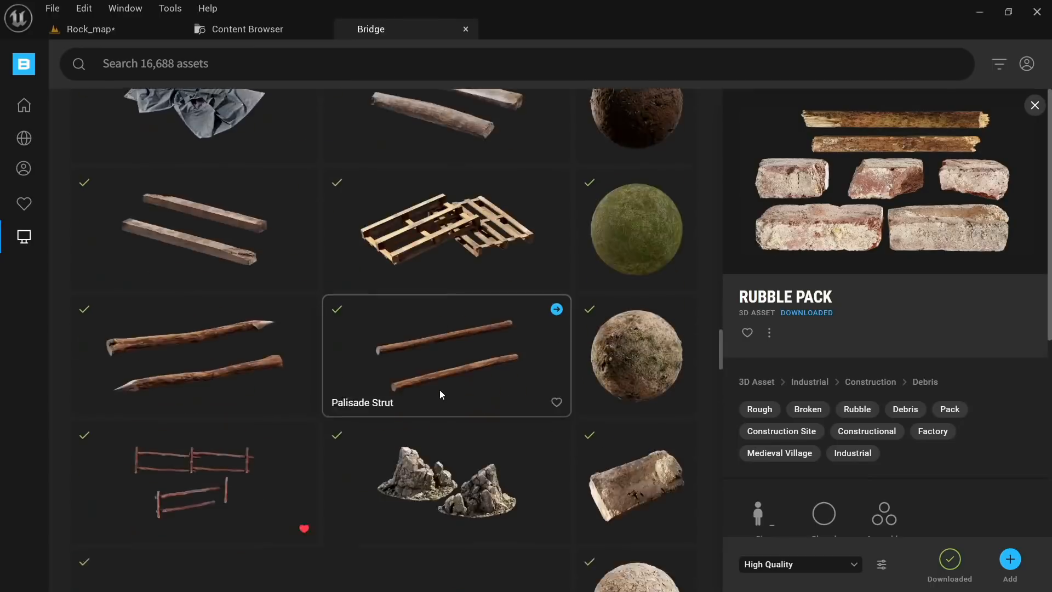
scroll(439, 391, "down", 4)
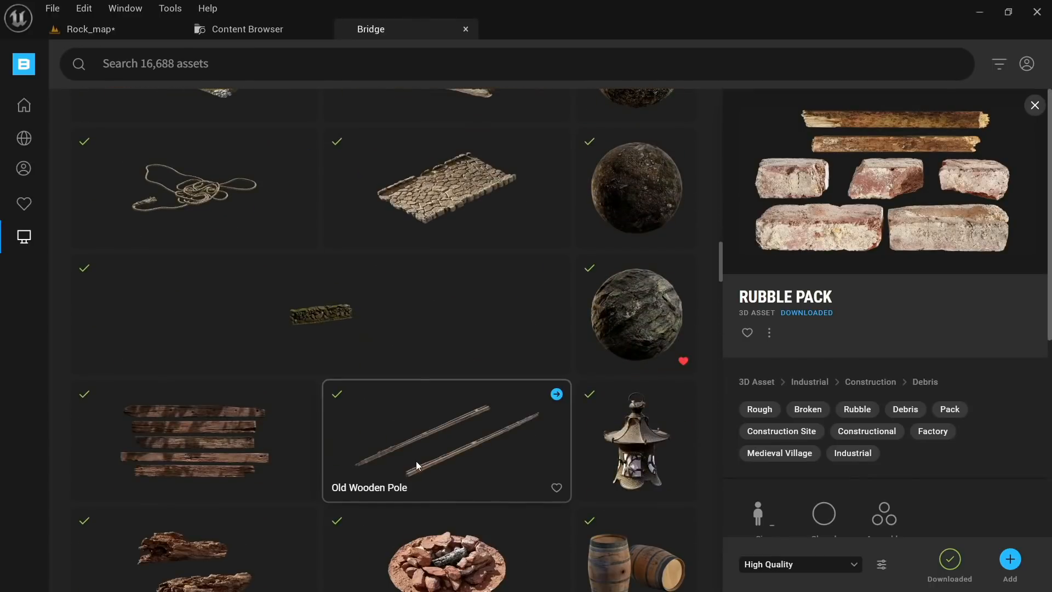
Step: Place an Old Wooden Pole on the cave floor, tilt it about 69 degrees, raise it, and delete it
left_click_drag(417, 466, 548, 485)
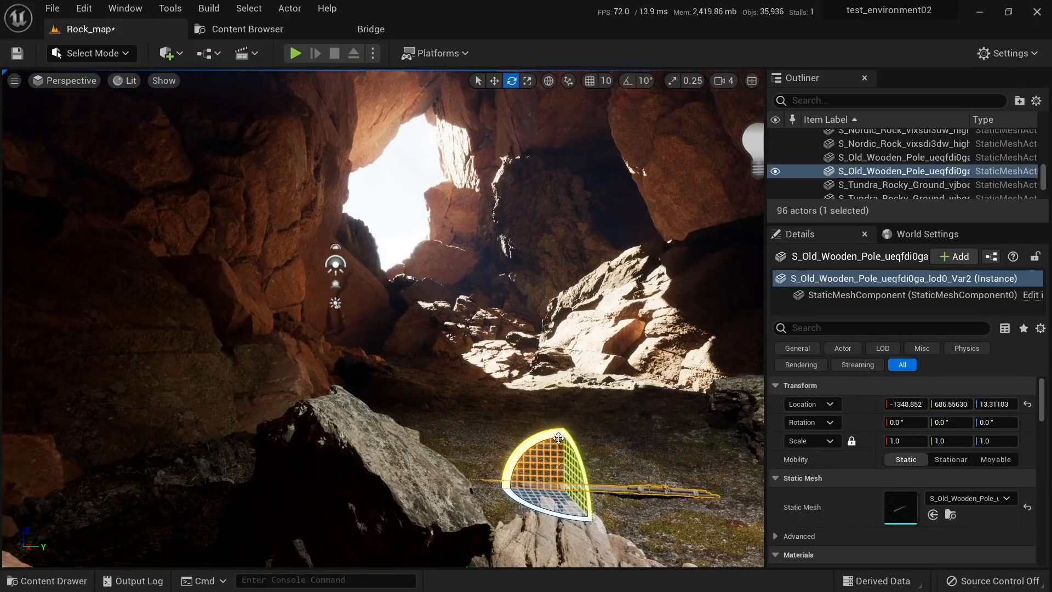
left_click_drag(559, 437, 662, 453)
key("w")
left_click_drag(562, 444, 568, 348)
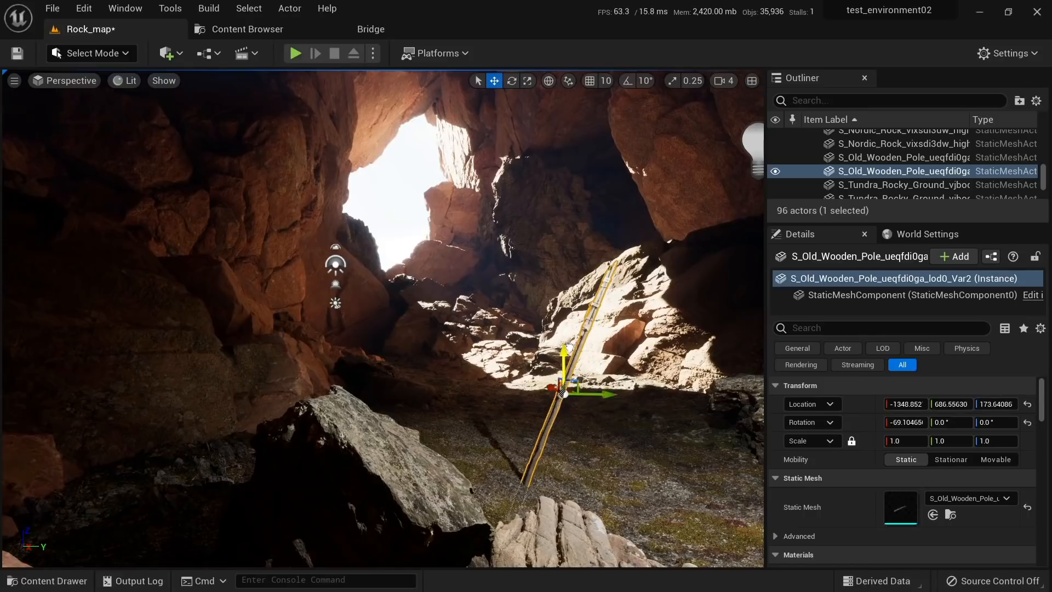
key("Delete")
Step: Duplicate the Broken Wooden Piece and Wooden Pallet Plank outside the cave together and move the copies onto open floor
right_click_drag(513, 376, 487, 418)
key("a")
key("s")
key("w")
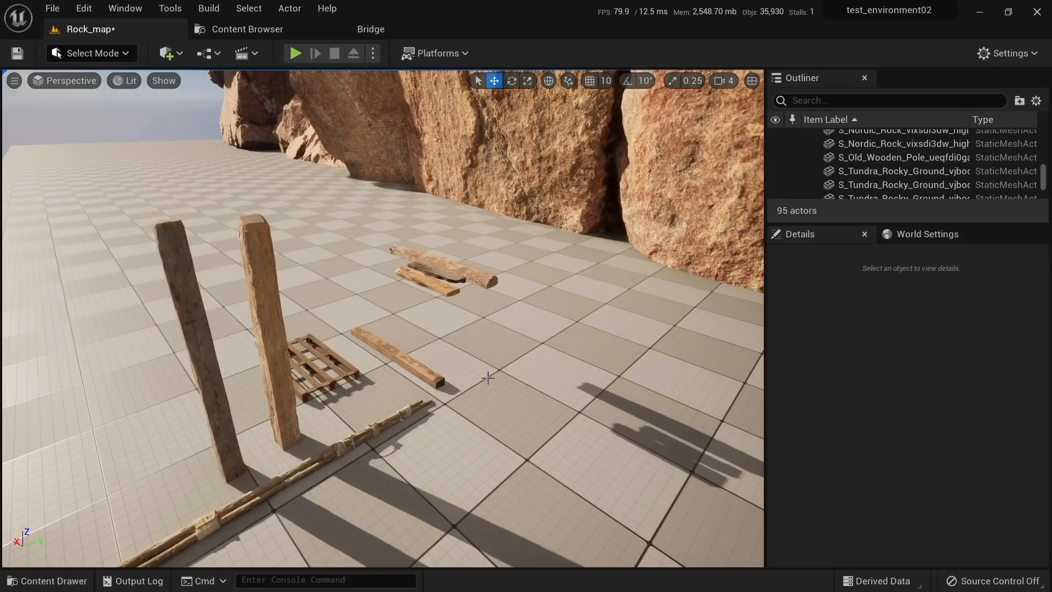
right_click_drag(440, 364, 378, 391)
key("w")
mouse_move(439, 361)
right_mouse_down()
mouse_move(537, 323)
mouse_move(438, 361)
right_mouse_up()
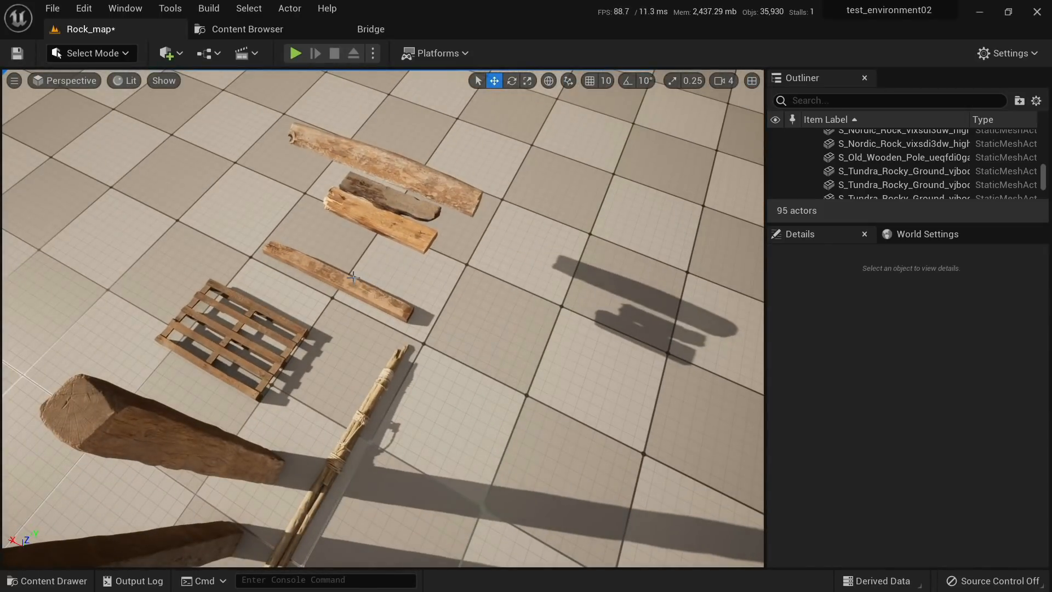
right_click_drag(354, 277, 425, 301)
left_click(381, 283)
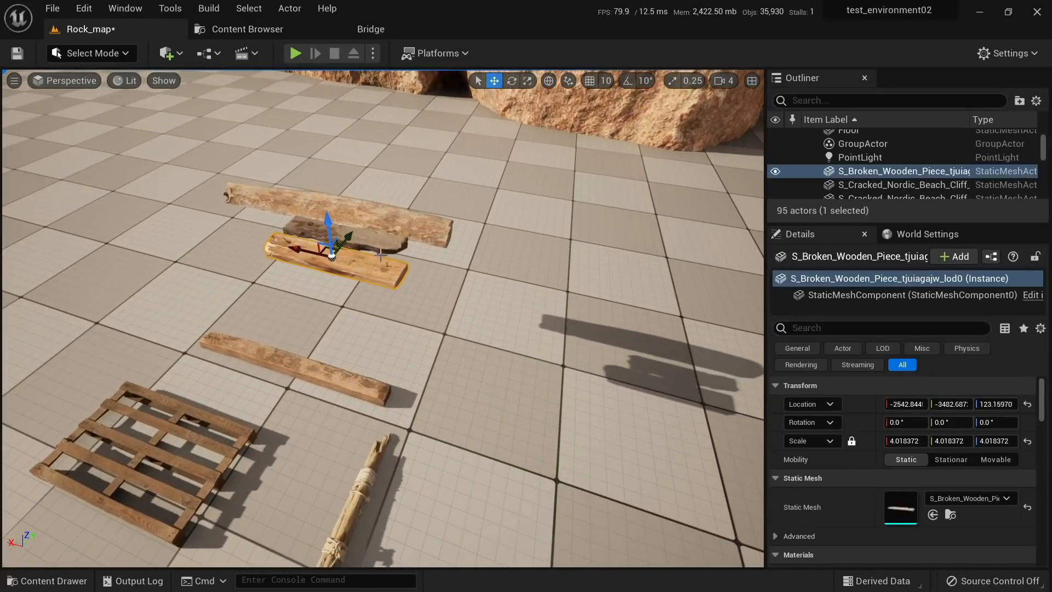
left_click(378, 243, "ctrl")
left_click_drag(311, 230, 712, 328, "alt")
right_click_drag(738, 331, 761, 335)
Step: Try to scale the two copied planks uniformly
key("r")
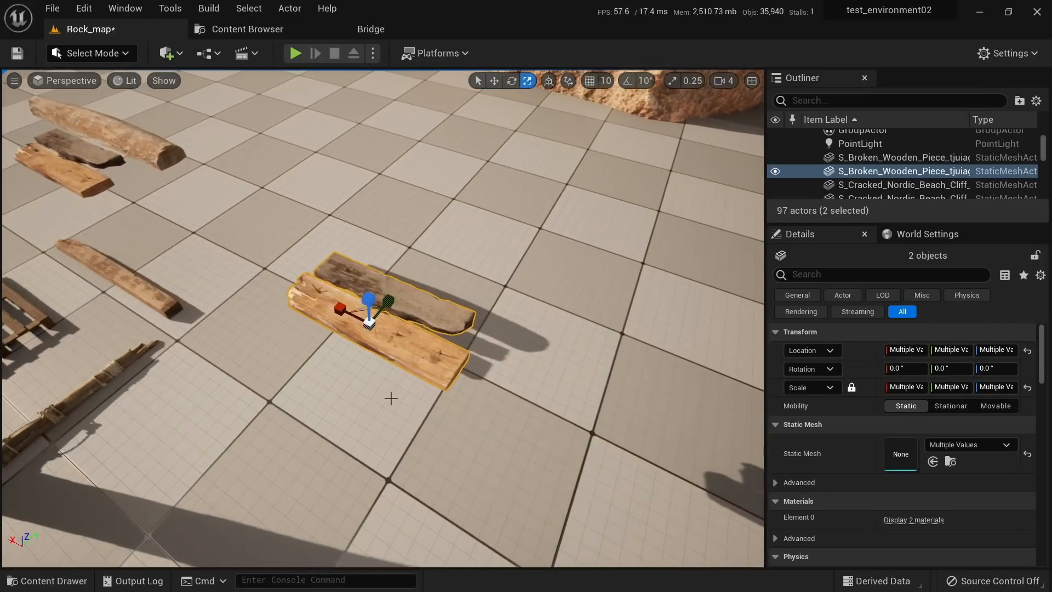
mouse_move(368, 323)
left_mouse_down()
mouse_move(394, 310)
mouse_move(385, 315)
left_mouse_up()
key("ctrl+z")
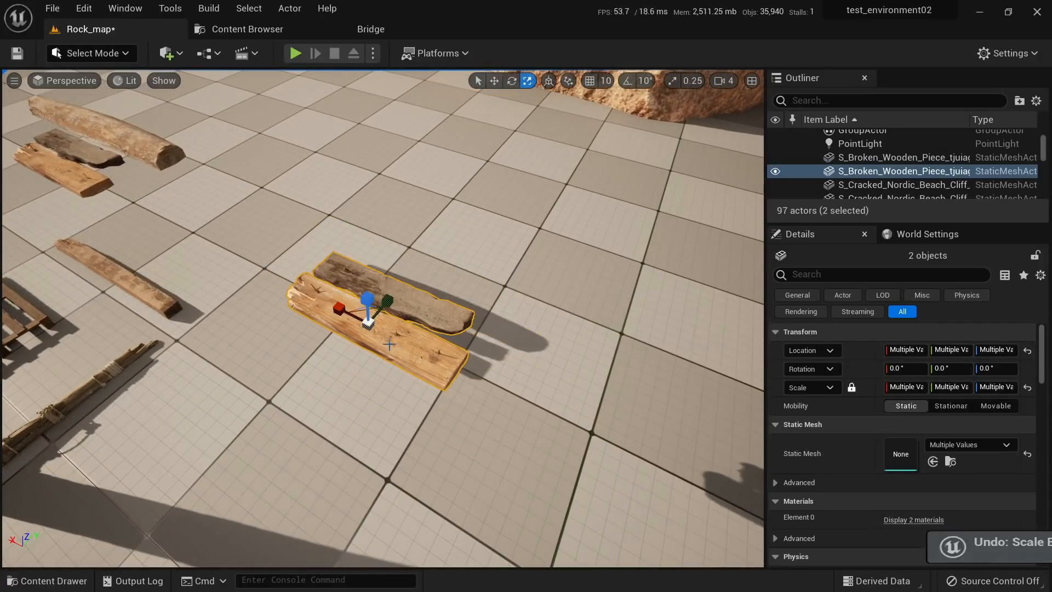
Step: Play the level from the floor near the copied planks to compare their size with the character, and stop playing
left_click(385, 357)
right_click_drag(384, 356, 337, 462)
right_click(336, 462)
left_click(390, 432)
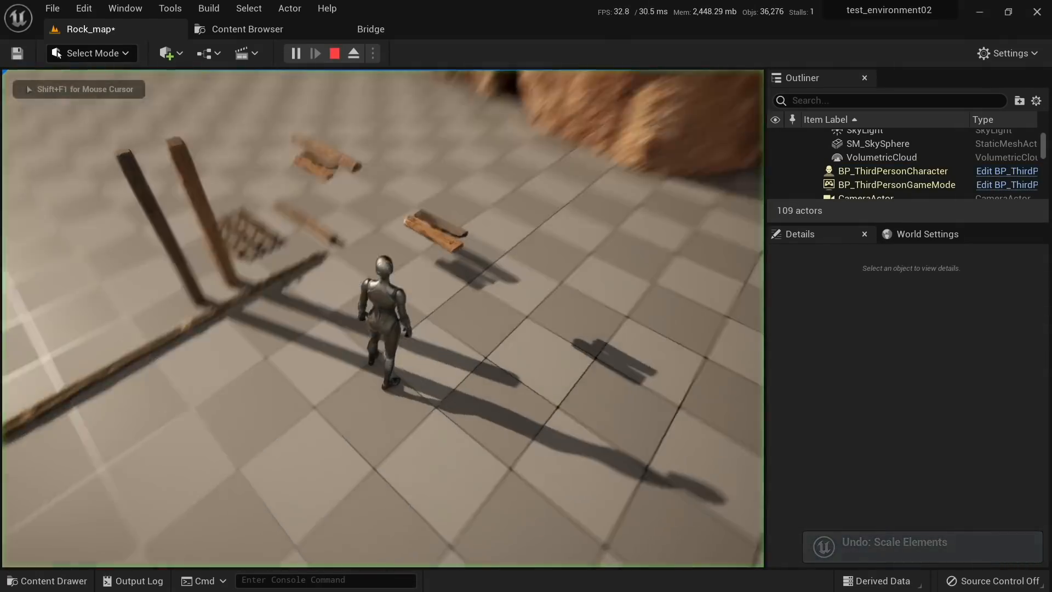
key("s")
key("w")
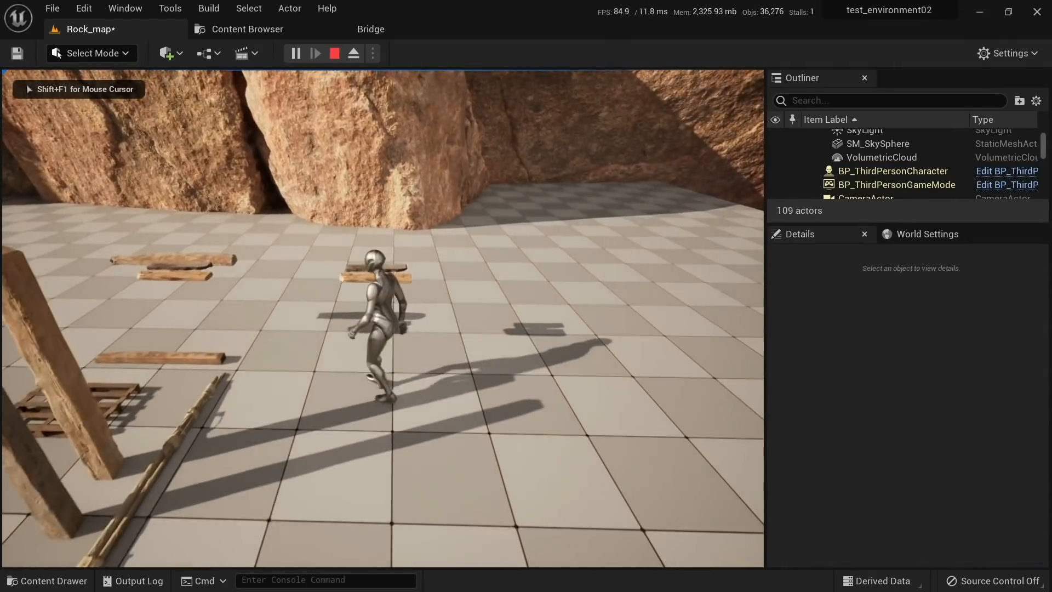
key("Escape")
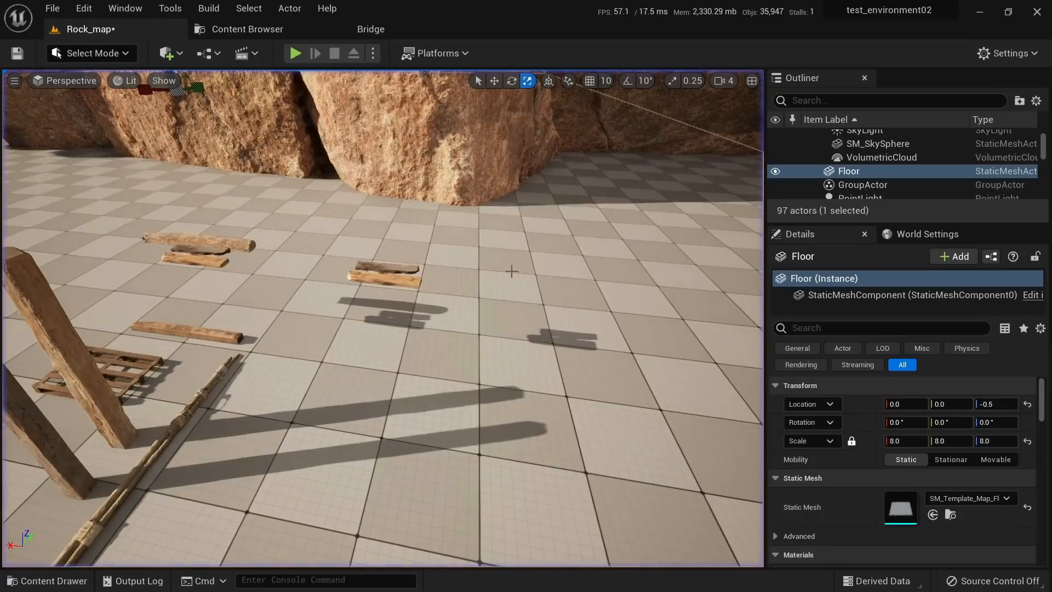
Step: Enlarge both copied planks uniformly, bringing the pallet plank's scale to about 5.71
left_click(401, 280)
left_click(403, 269, "shift")
right_click_drag(403, 269, 398, 291)
key("w")
key("e")
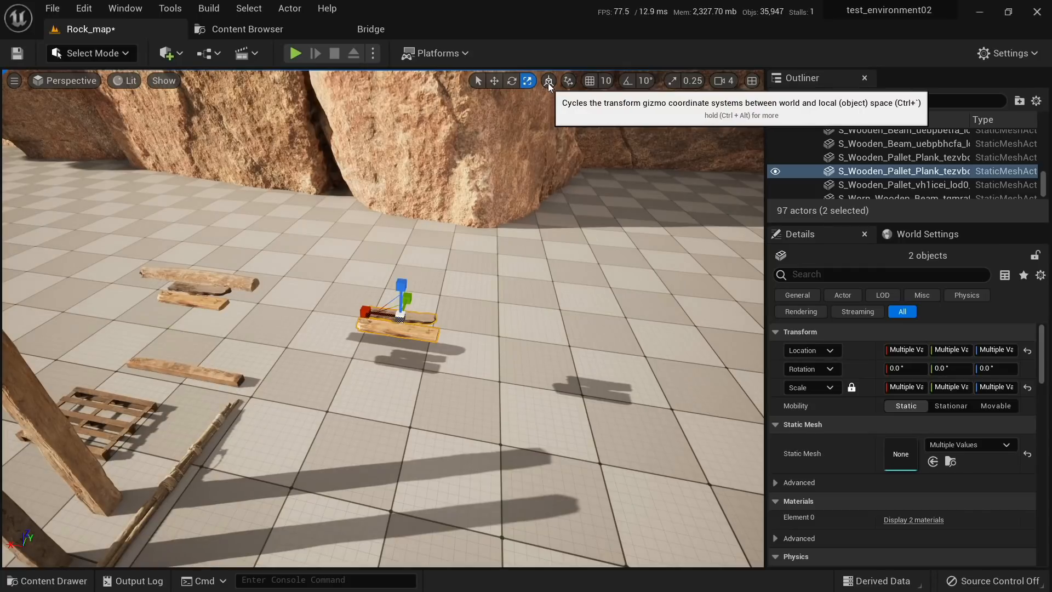
left_click_drag(401, 316, 416, 304)
Step: Move the enlarged dark pallet plank sideways and down so that it lies beside the lighter wooden piece
key("d")
right_click_drag(357, 352, 284, 355)
left_click(305, 327)
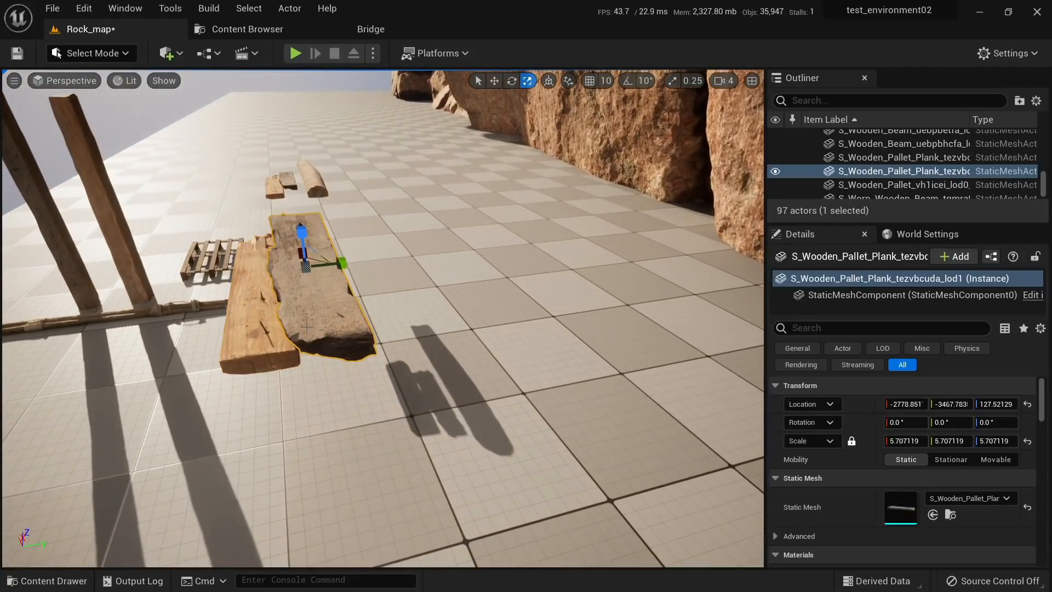
left_click_drag(318, 252, 335, 272)
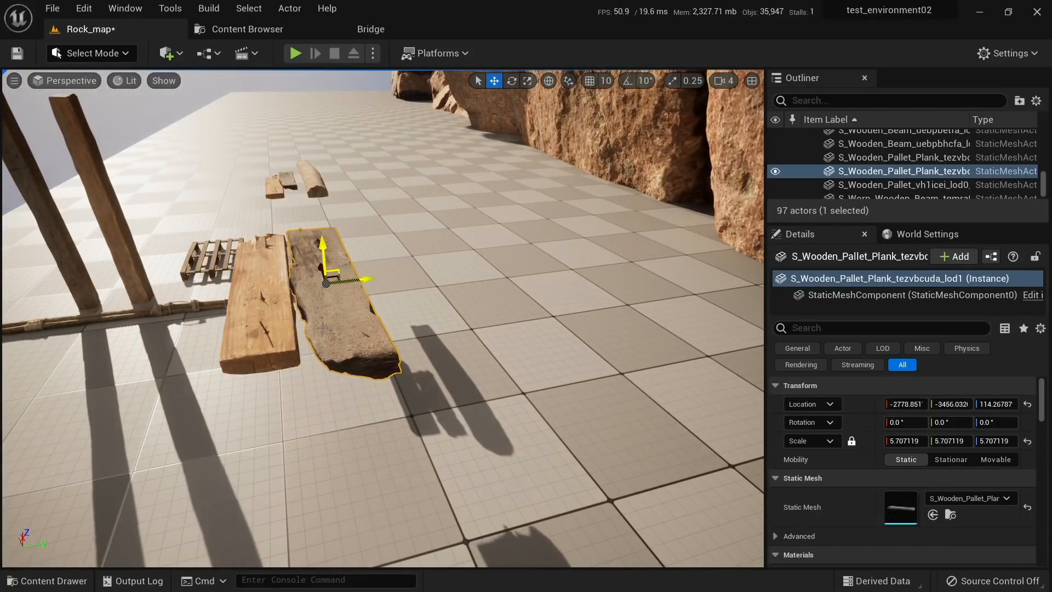
mouse_move(271, 449)
right_mouse_down()
mouse_move(285, 471)
mouse_move(271, 448)
right_mouse_up()
key("a")
right_click(271, 453)
key("Escape")
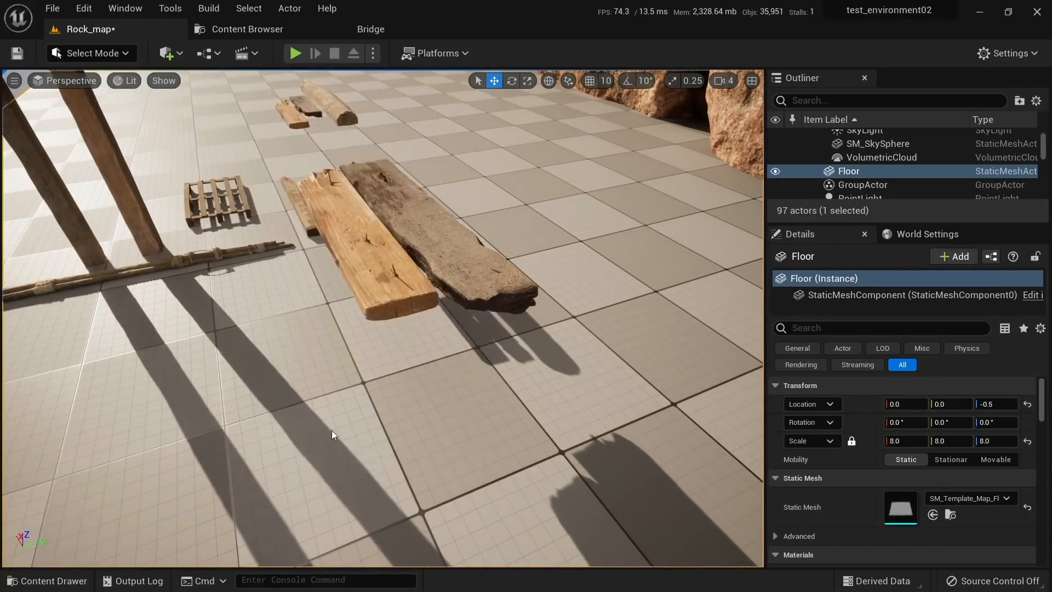
Step: Play-test the two copied planks against the character, then enlarge them uniformly to scales of about 6.32 (dark) and 8.08 (light)
key("alt+p")
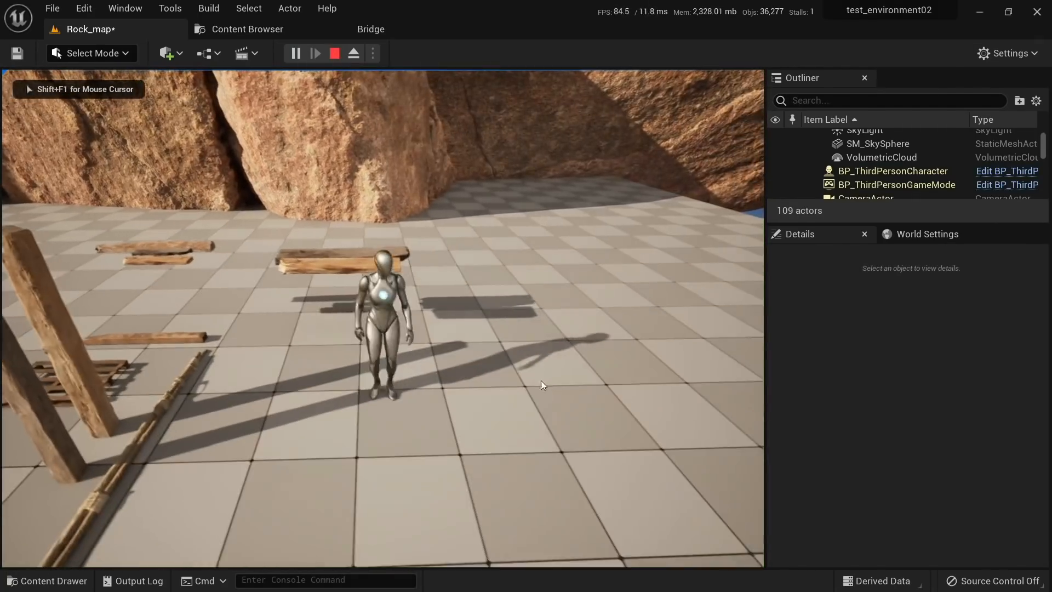
key("Escape")
mouse_move(495, 346)
right_mouse_down()
mouse_move(455, 350)
mouse_move(421, 379)
mouse_move(493, 344)
right_mouse_up()
key("d")
left_click(375, 339)
left_click(409, 311, "ctrl")
key("r")
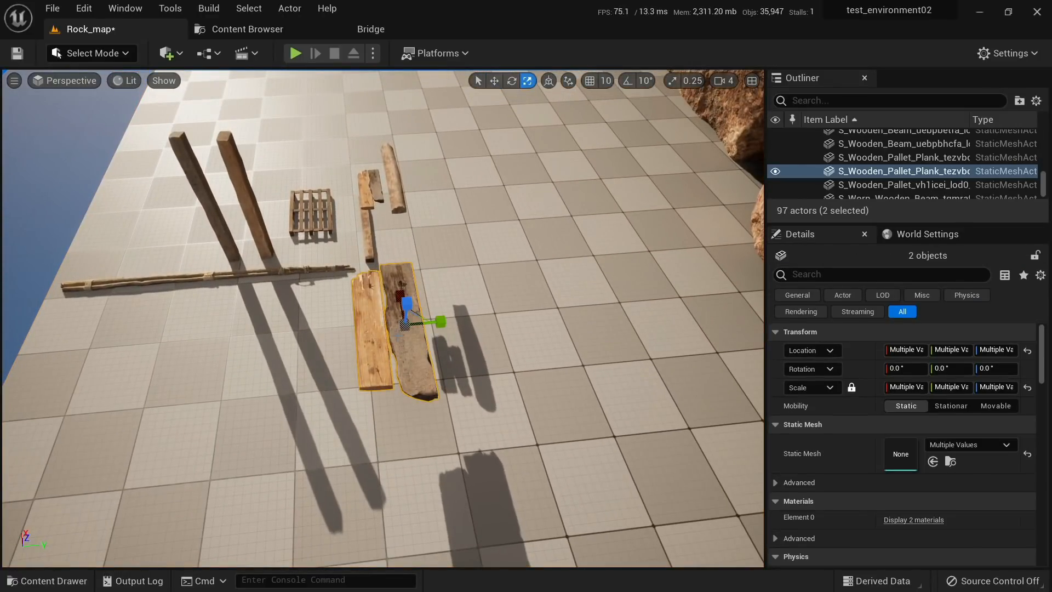
left_click(444, 284)
right_click_drag(444, 284, 438, 219)
left_click(441, 268)
Step: Duplicate the light broken plank to the dark plank's other side, flip it about 180° around X, and lower it to match
right_click_drag(296, 243, 303, 245)
key("d")
key("w")
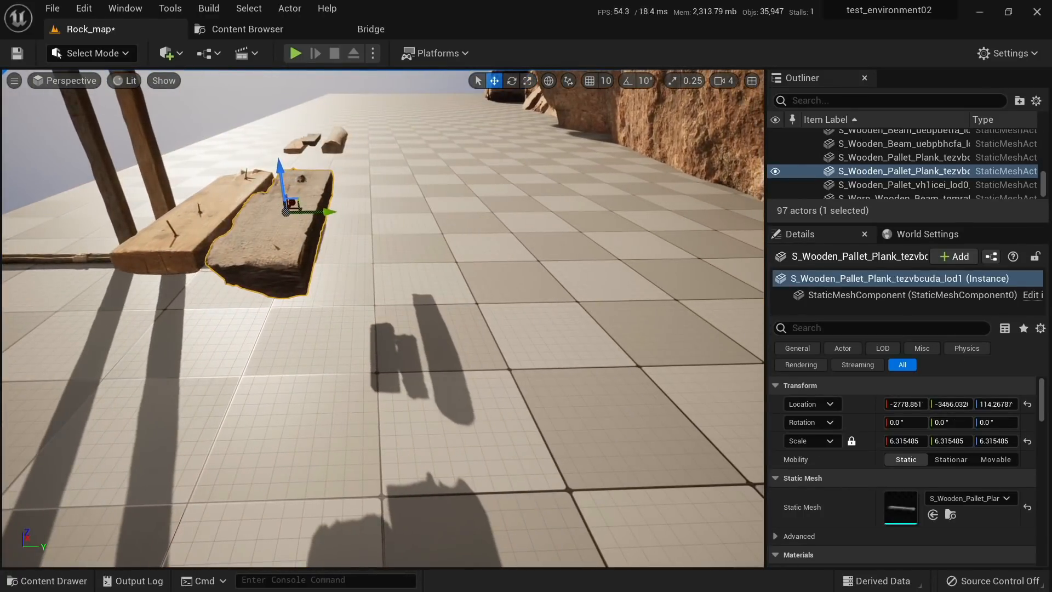
left_click(214, 225)
left_click_drag(240, 201, 378, 206, "alt")
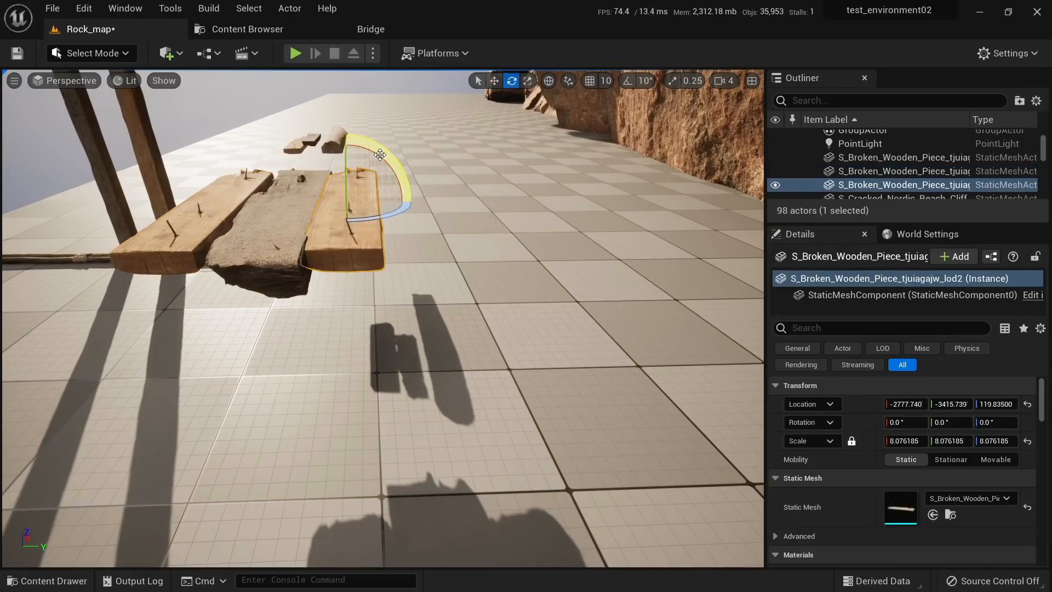
left_click_drag(381, 154, 410, 216)
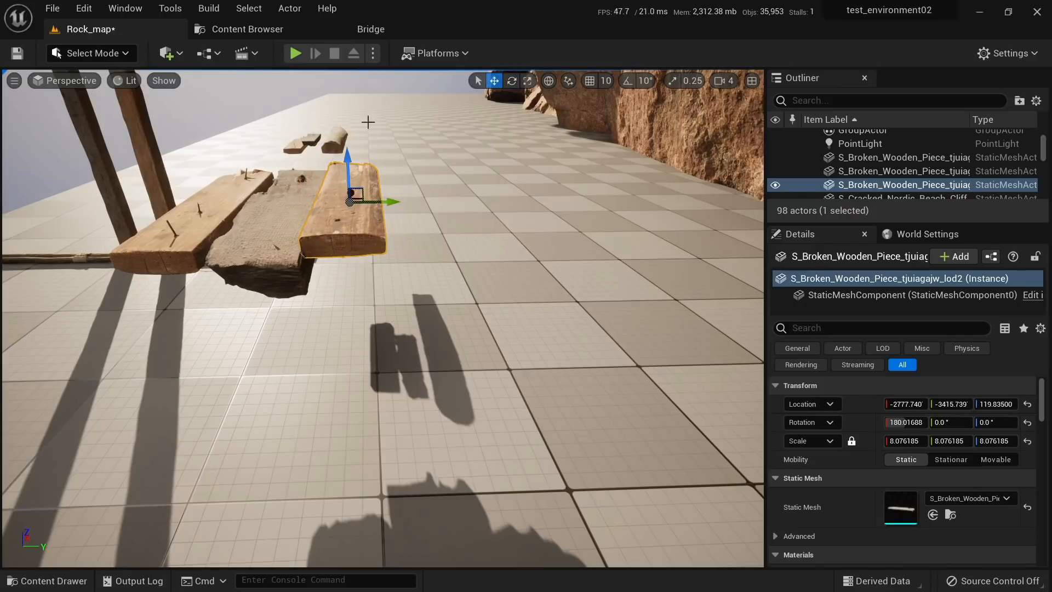
Step: Duplicate the dark pallet plank to the end of the row and flip it about 180° around X at matching height
left_click(314, 211)
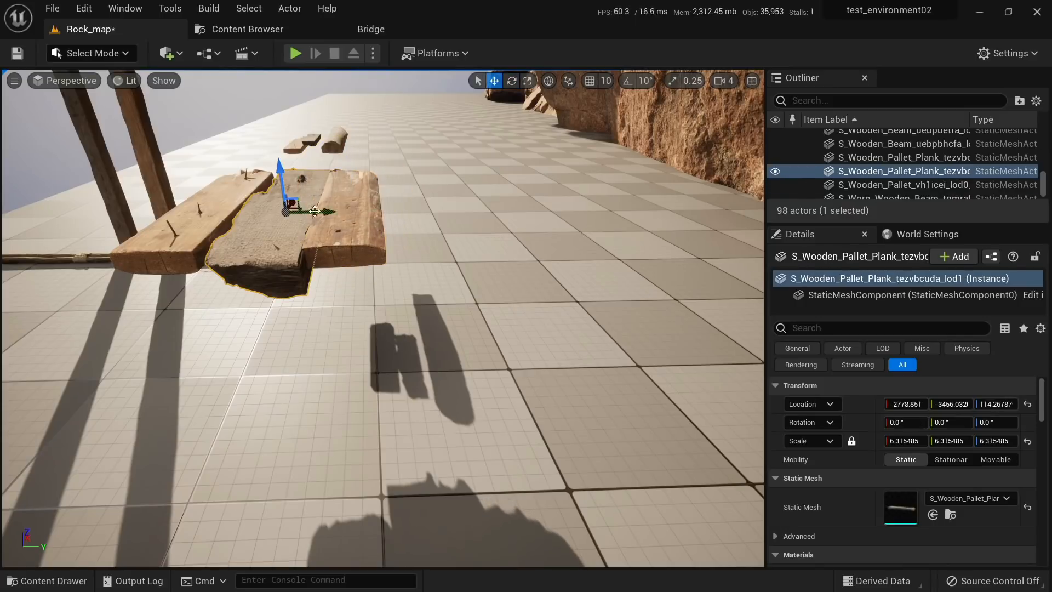
left_click_drag(327, 209, 411, 289, "alt")
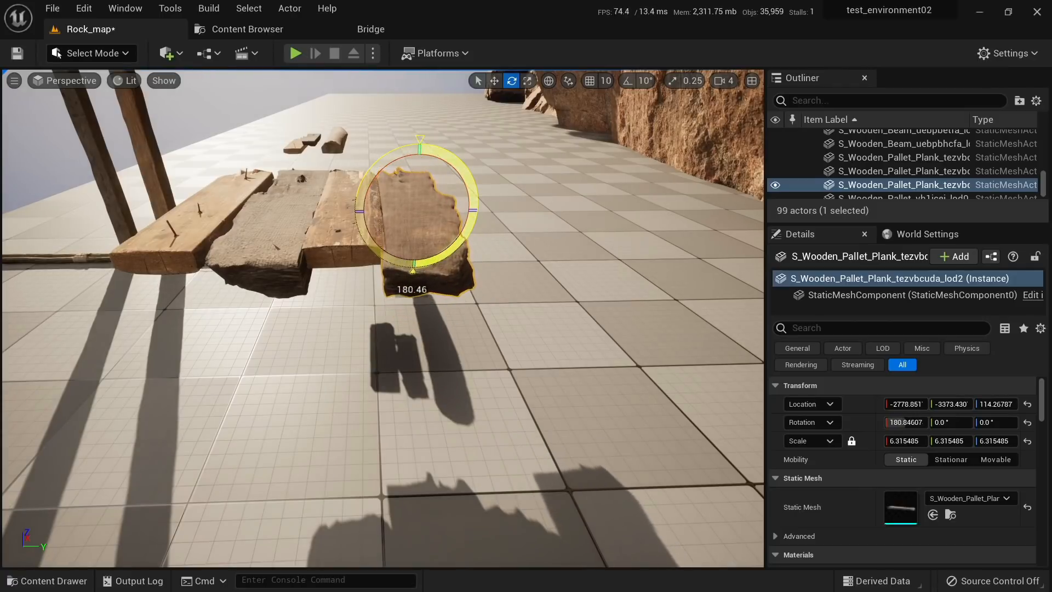
mouse_move(431, 192)
left_mouse_down()
mouse_move(440, 187)
mouse_move(427, 180)
left_mouse_up()
Step: Copy the small wooden beam from the floor and raise it into place beside the first light plank of the row
right_click_drag(427, 180, 316, 210)
left_click(330, 256)
right_click_drag(330, 257, 403, 241)
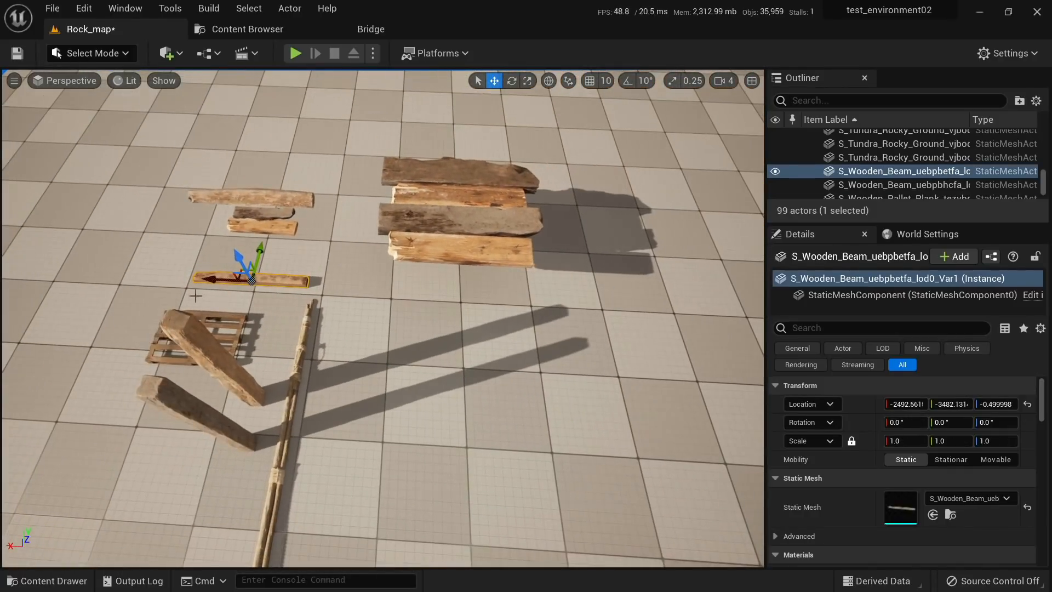
left_click_drag(217, 279, 408, 288, "alt")
mouse_move(408, 289)
right_mouse_down()
mouse_move(410, 235)
mouse_move(412, 292)
right_mouse_up()
left_click_drag(385, 307, 386, 181)
right_click_drag(433, 219, 450, 275)
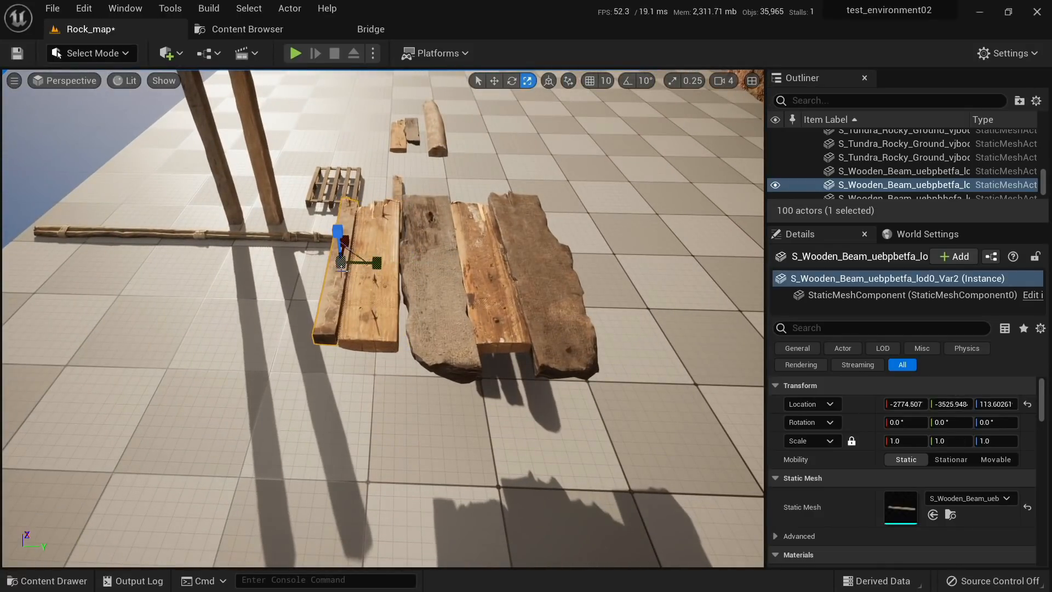
Step: Scale the copied beam uniformly to about 1.08 and adjust its height to match the planks
key("ctrl+z")
left_click_drag(337, 231, 338, 223)
right_click_drag(338, 223, 419, 167)
key("w")
left_click_drag(369, 231, 377, 230)
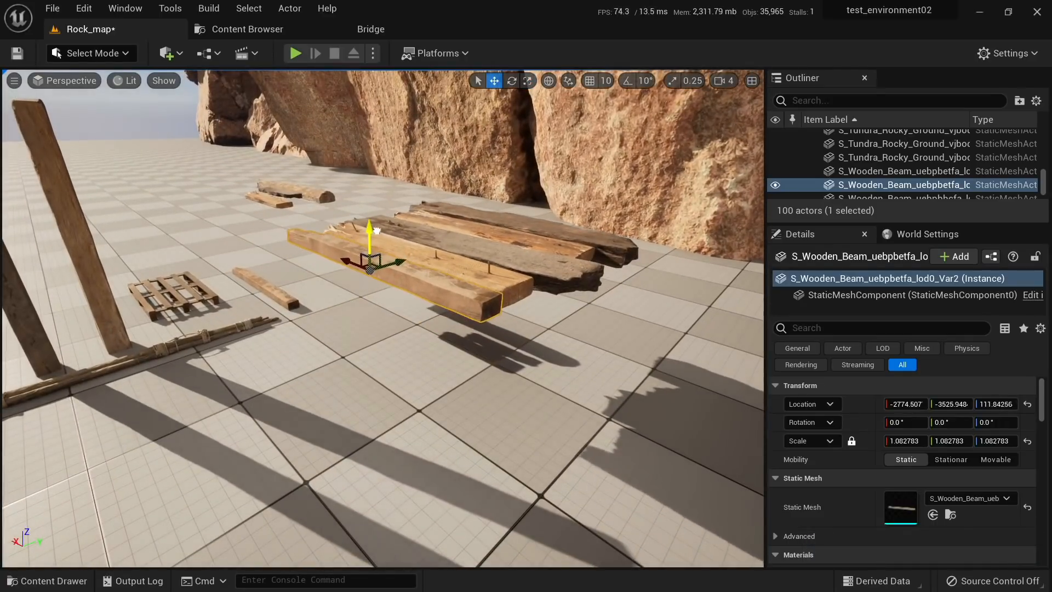
Step: Narrow the middle dark pallet plank to a Y scale of about 5.14
key("e")
mouse_move(465, 327)
right_mouse_down()
mouse_move(406, 383)
mouse_move(395, 378)
mouse_move(465, 327)
right_mouse_up()
left_click(465, 310)
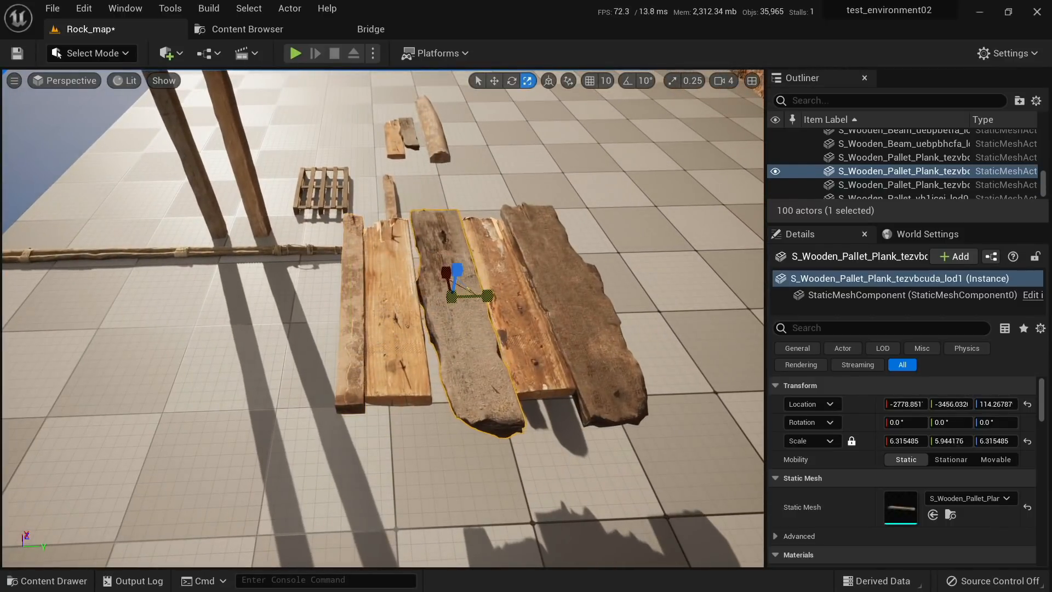
Step: Move the first light plank and the adjacent beam together toward the middle dark plank to close the gap
left_click(387, 315)
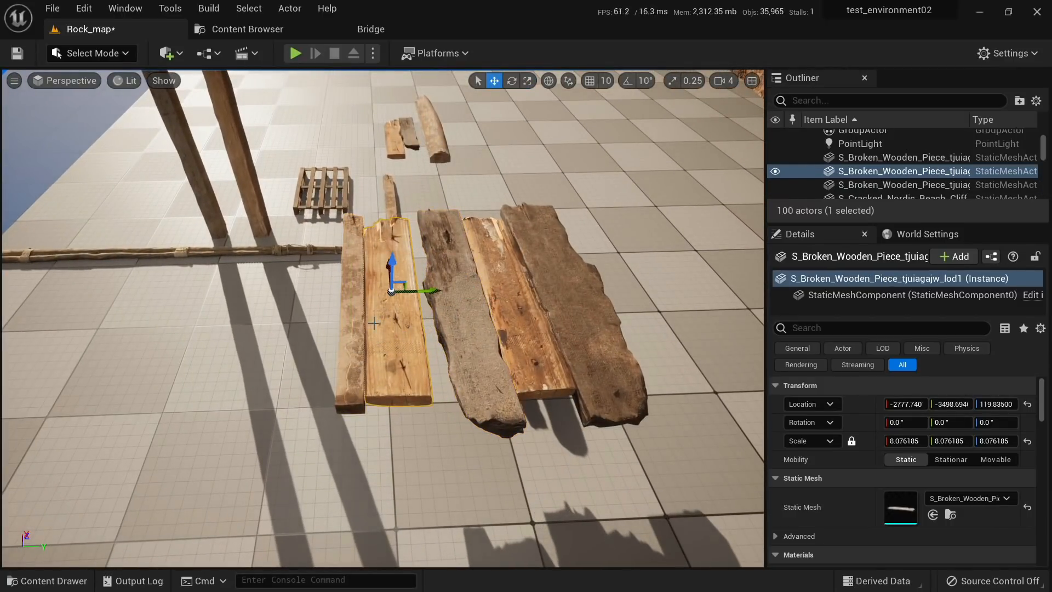
left_click(355, 329, "ctrl")
left_click_drag(381, 299, 424, 290)
Step: Try to narrow the first light plank to a Y scale of about 6.38, and undo the scaling
left_click(407, 319)
key("e")
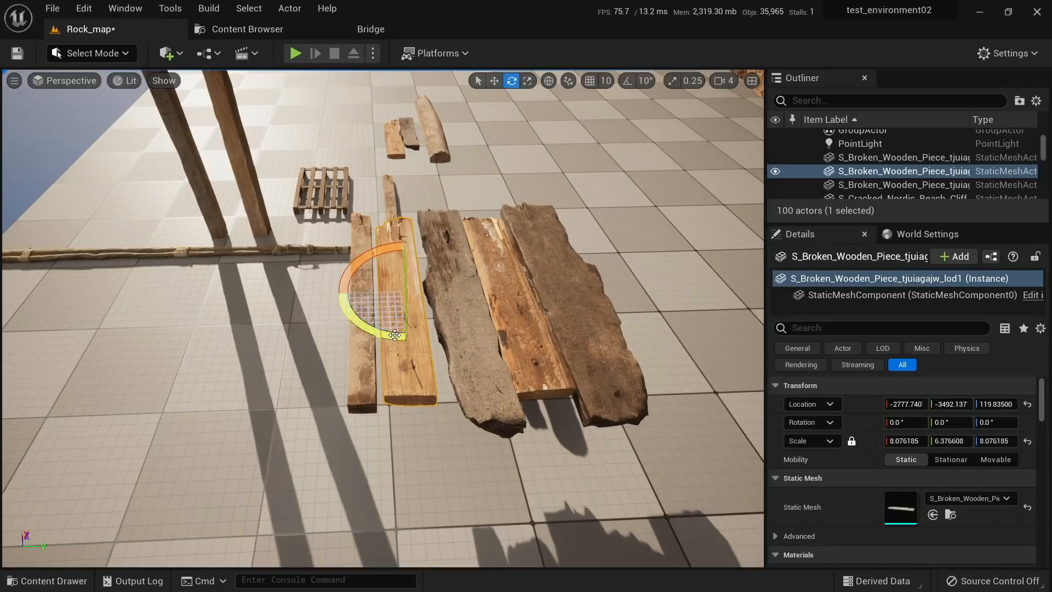
scroll(395, 335, "down", 3)
key("ctrl+z")
key("Escape")
scroll(394, 335, "down", 2)
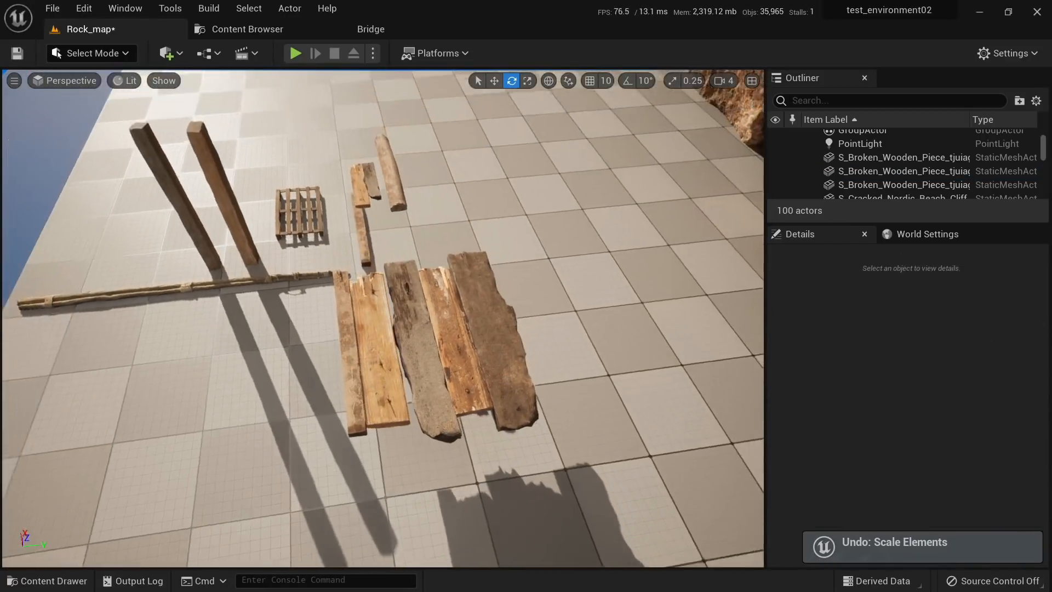
Step: Start a screen capture and frame the plank row together with the empty floor beside it
right_click_drag(395, 335, 458, 364)
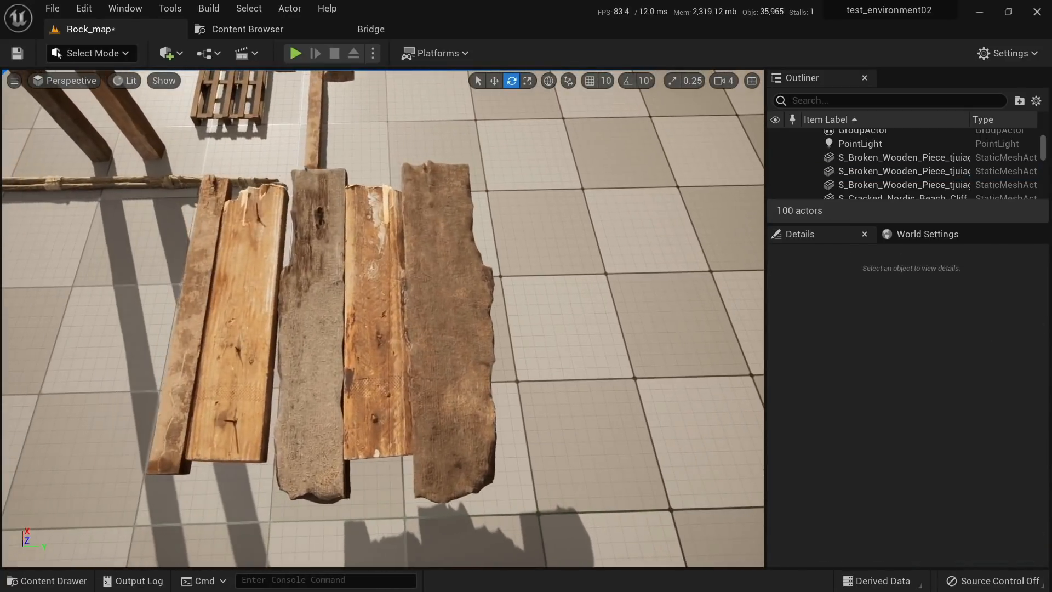
right_click_drag(354, 338, 339, 334)
key("Print")
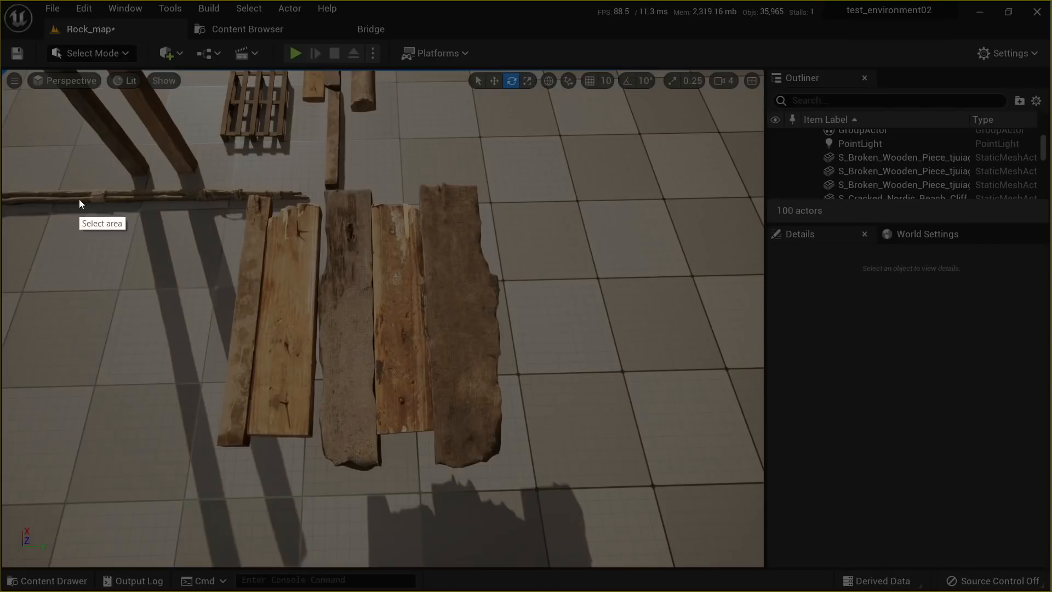
left_click_drag(87, 135, 760, 568)
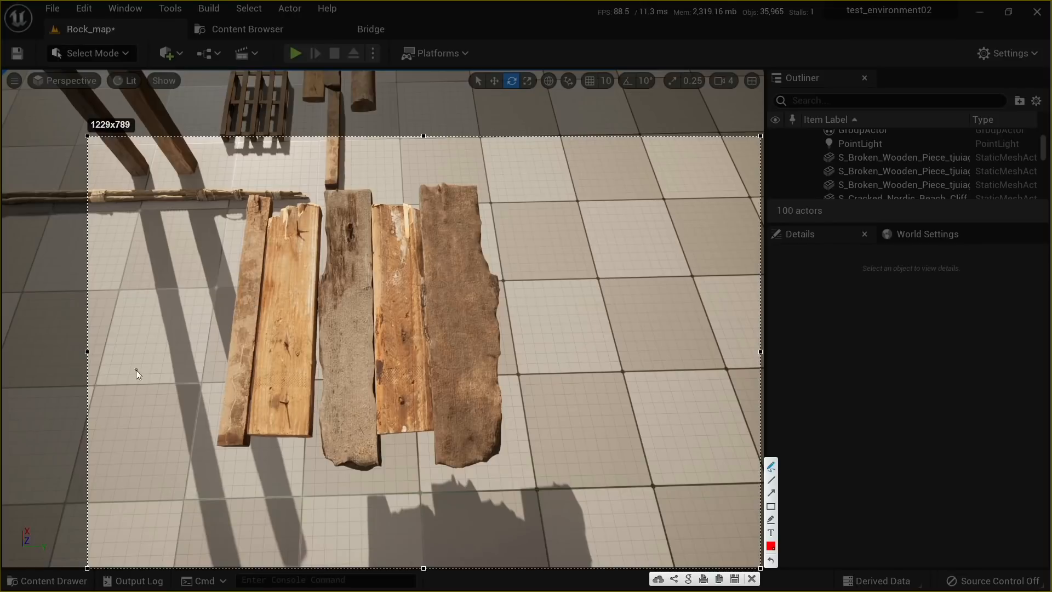
Step: Sketch three red rows of straight and angled plank strokes on the capture, tick the angled row, and discard the capture
mouse_move(554, 162)
left_mouse_down()
mouse_move(561, 213)
mouse_move(567, 161)
mouse_move(565, 211)
left_mouse_up()
mouse_move(603, 163)
left_mouse_down()
mouse_move(603, 208)
mouse_move(623, 213)
mouse_move(606, 211)
left_mouse_up()
left_click_drag(653, 158, 653, 221)
left_click_drag(668, 168, 671, 217)
left_click_drag(682, 168, 687, 212)
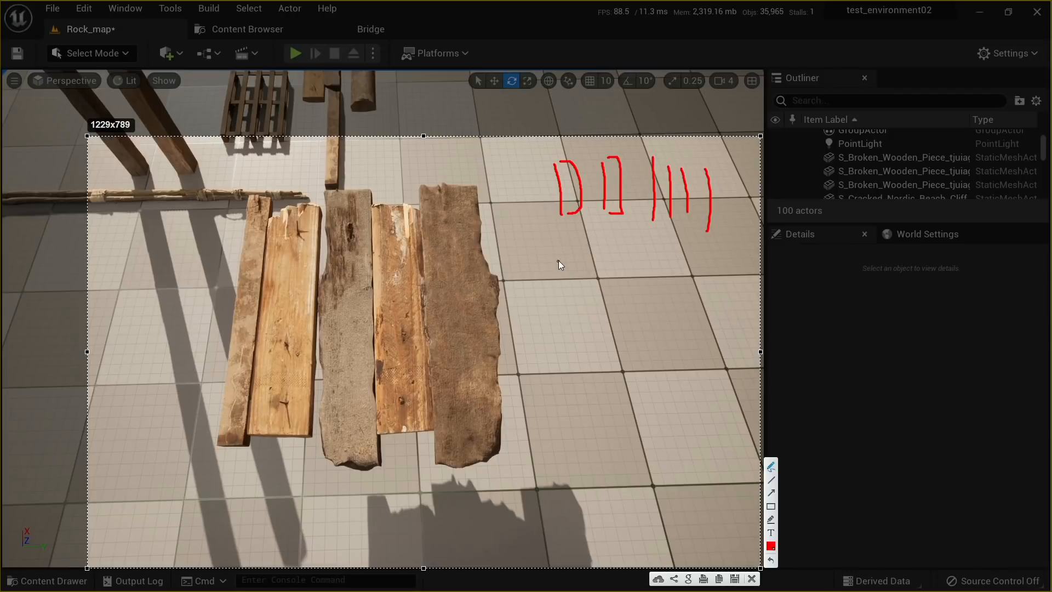
mouse_move(558, 260)
left_mouse_down()
mouse_move(573, 340)
mouse_move(620, 260)
mouse_move(628, 353)
left_mouse_up()
mouse_move(642, 261)
left_mouse_down()
mouse_move(656, 341)
mouse_move(675, 278)
mouse_move(679, 330)
left_mouse_up()
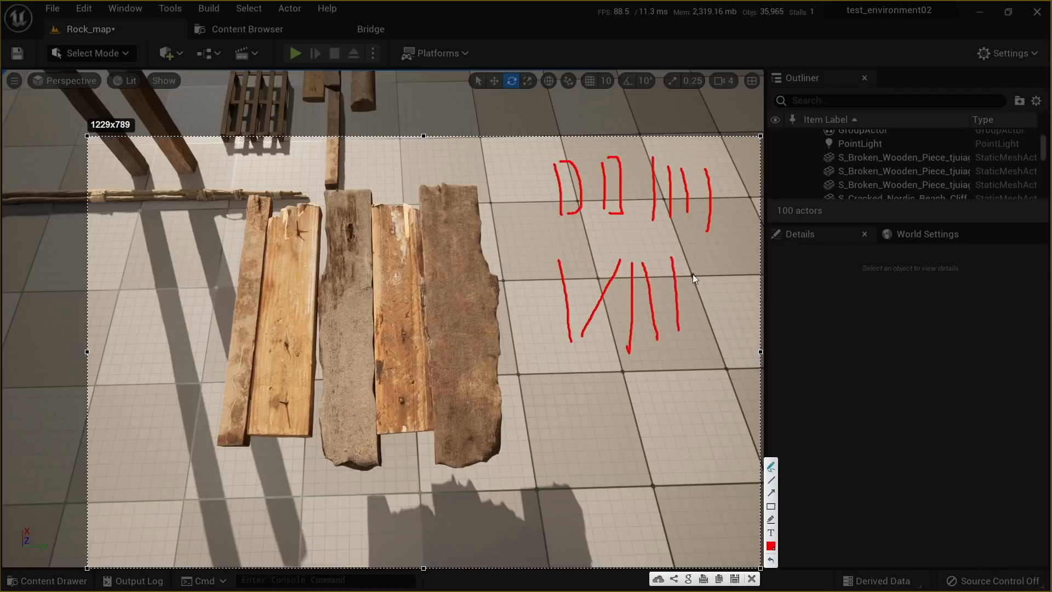
left_click_drag(701, 259, 692, 327)
left_click_drag(577, 365, 581, 434)
left_click_drag(595, 383, 601, 433)
left_click_drag(623, 373, 624, 430)
mouse_move(646, 371)
left_mouse_down()
mouse_move(647, 437)
mouse_move(669, 433)
left_mouse_up()
left_click_drag(524, 305, 541, 282)
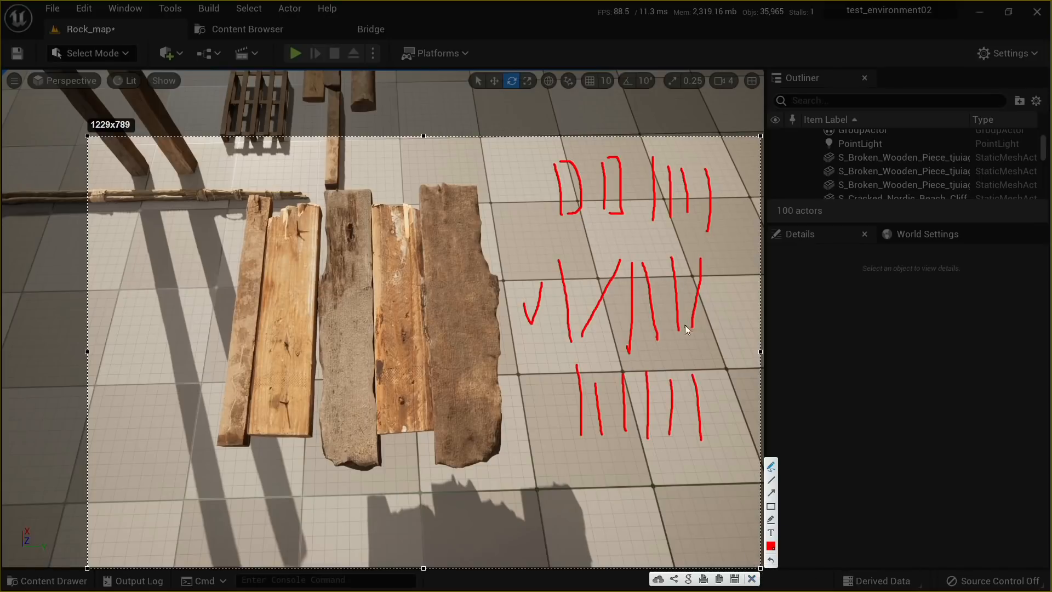
left_click(752, 580)
Step: Move the narrow beam sideways to open a small gap to the first light plank
key("a")
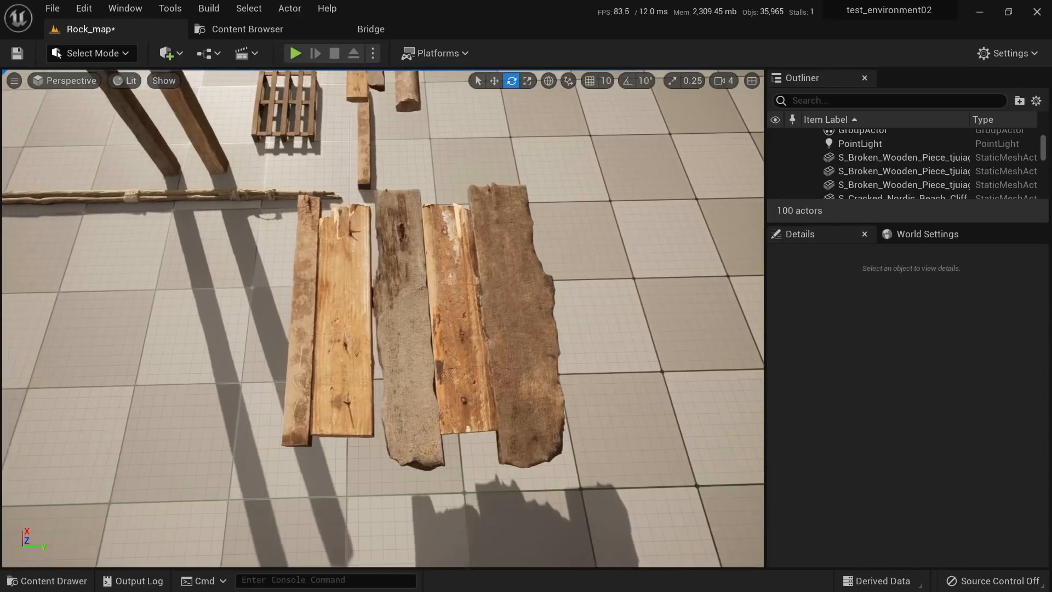
left_click(347, 328)
left_click_drag(381, 310, 370, 310)
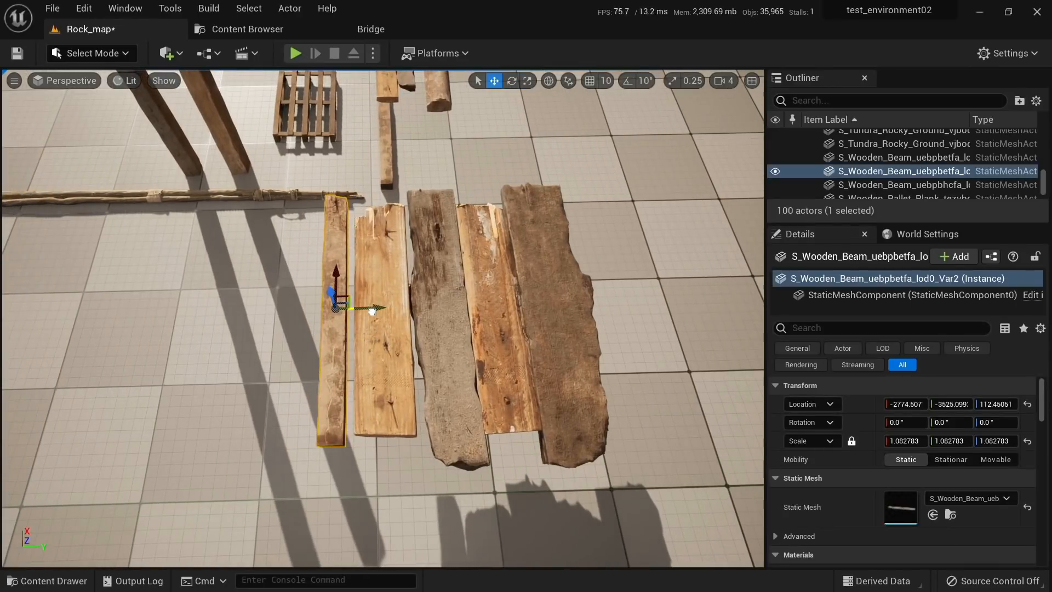
Step: Turn the first light plank slightly around the vertical axis and narrow it across its width
left_click(397, 303)
left_click_drag(378, 354, 382, 356)
key("w")
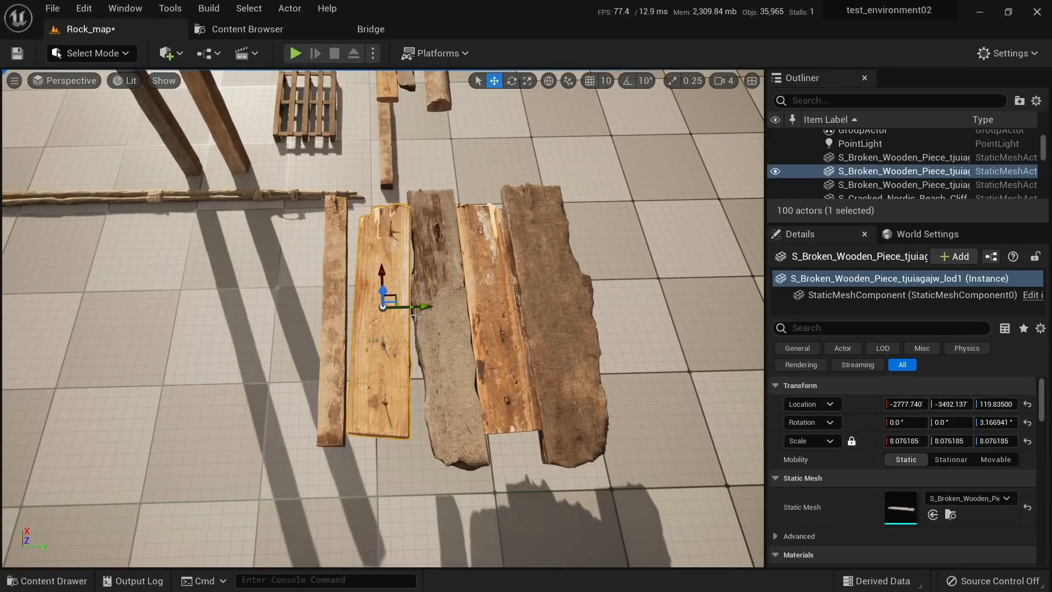
left_click_drag(414, 308, 416, 308)
Step: Turn the middle dark pallet plank slightly around the vertical axis so it lies a little askew
left_click(441, 307)
key("e")
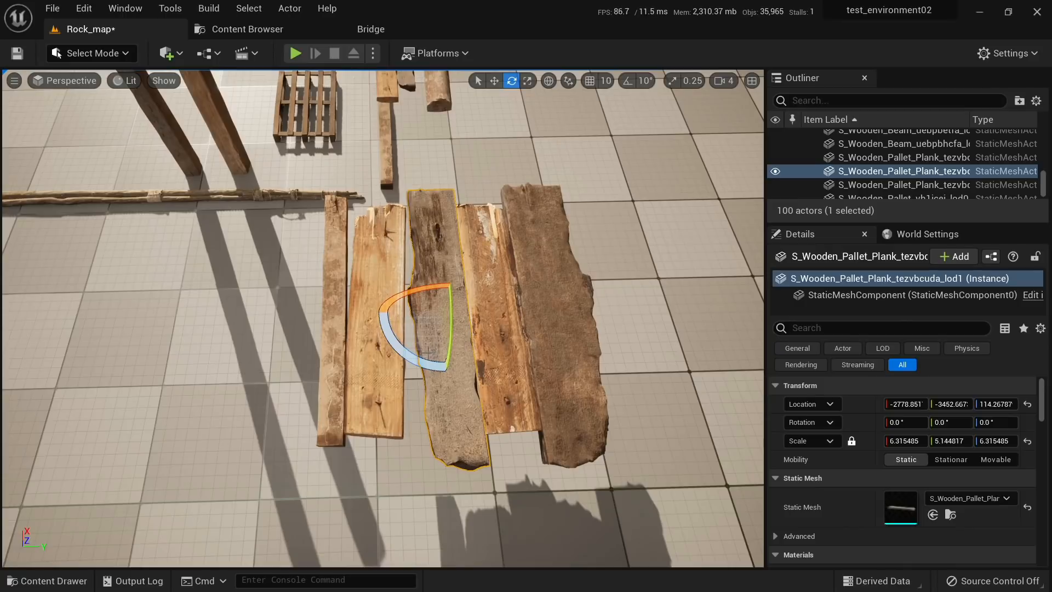
left_click_drag(453, 339, 458, 342)
Step: Move the second light plank and the end dark plank together slightly away from the middle dark plank
left_click(498, 318)
left_click(548, 299, "shift")
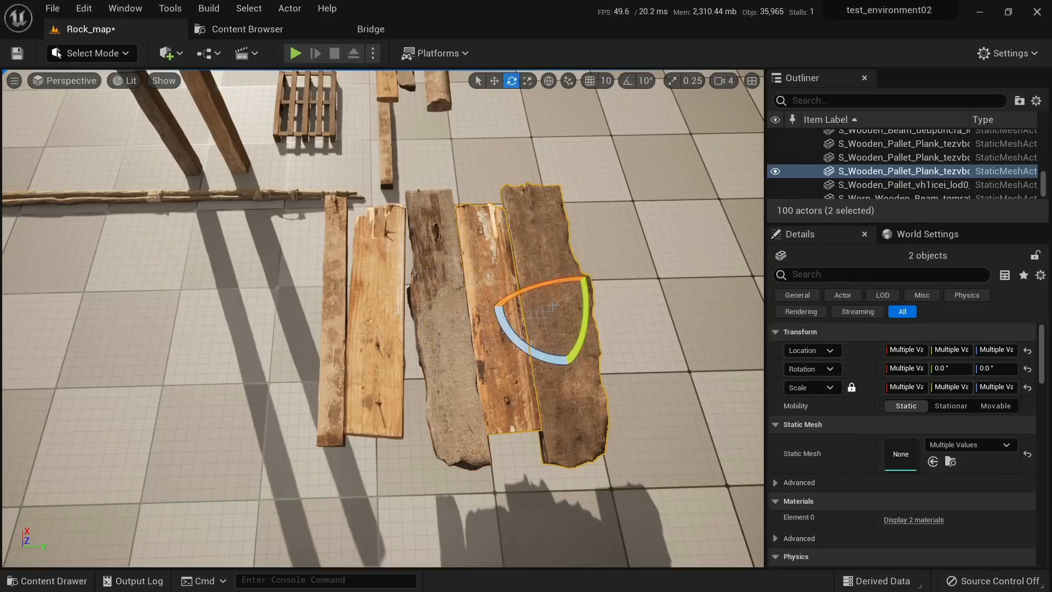
key("w")
left_click_drag(590, 304, 598, 304)
Step: Narrow the second light plank to a Y scale of about 5.38 and turn it slightly around the vertical axis
left_click(544, 311, "ctrl")
key("r")
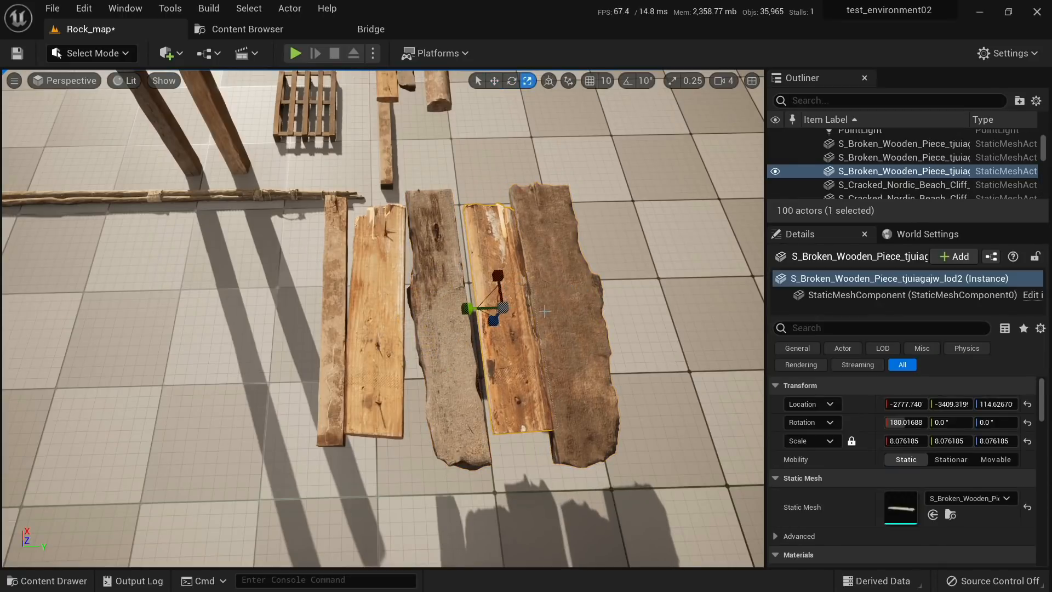
mouse_move(469, 308)
left_mouse_down()
mouse_move(496, 300)
mouse_move(467, 307)
left_mouse_up()
key("r")
key("e")
mouse_move(475, 357)
left_mouse_down()
mouse_move(466, 354)
mouse_move(474, 357)
left_mouse_up()
Step: Narrow the end dark plank to a Y scale of about 4.55 and set it beside its neighbour at about 2.24° around Z
left_click(571, 308)
key("r")
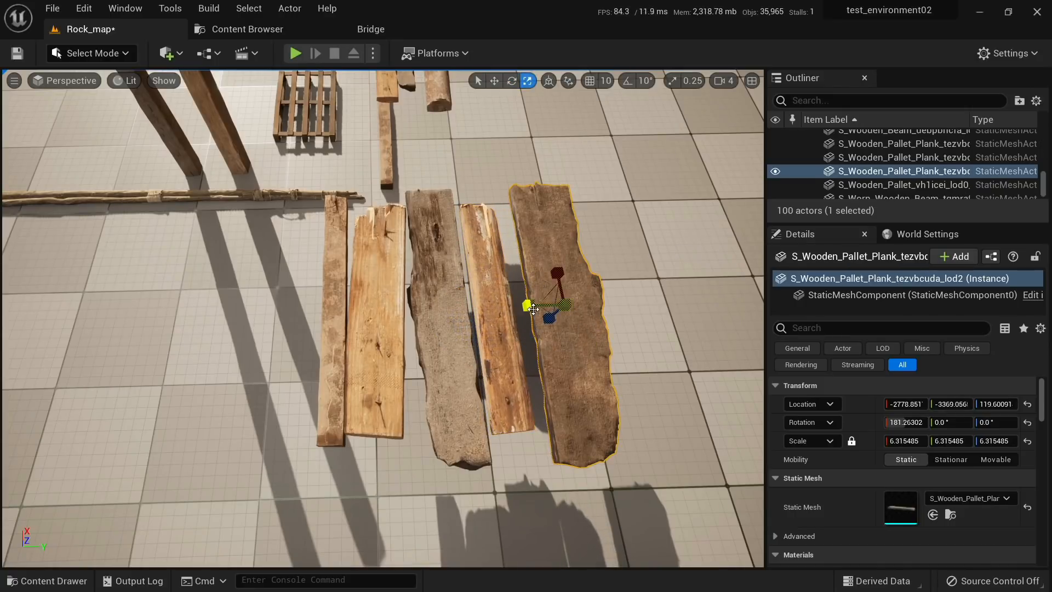
left_click_drag(529, 304, 529, 305)
left_click_drag(603, 303, 559, 302)
key("e")
left_click_drag(531, 357, 574, 318)
key("w")
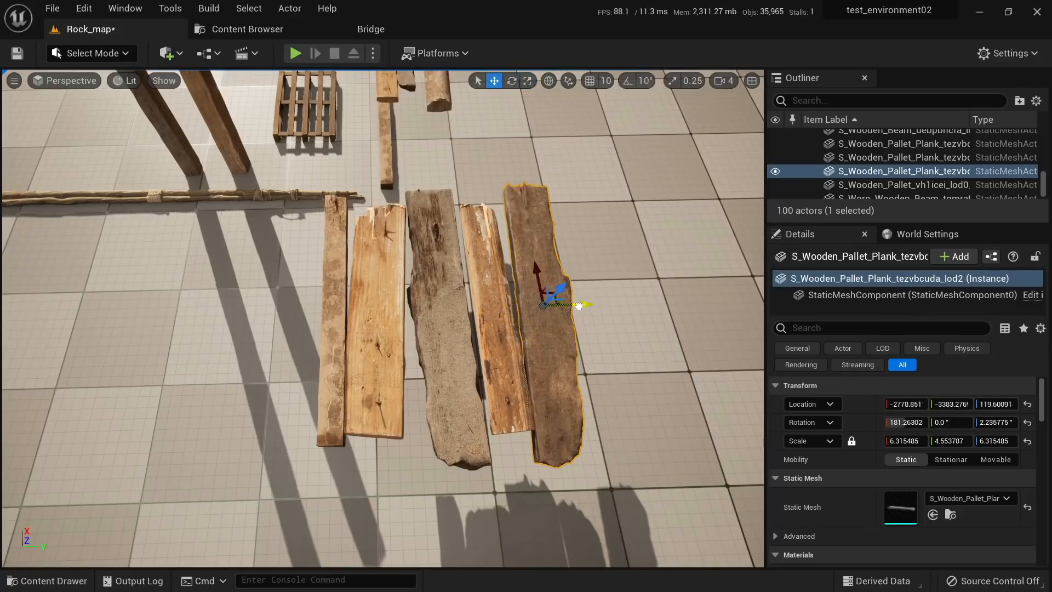
Step: Copy the narrow beam and the second light plank to the far end of the plank row
left_click(336, 330)
left_click_drag(377, 309, 622, 314, "alt")
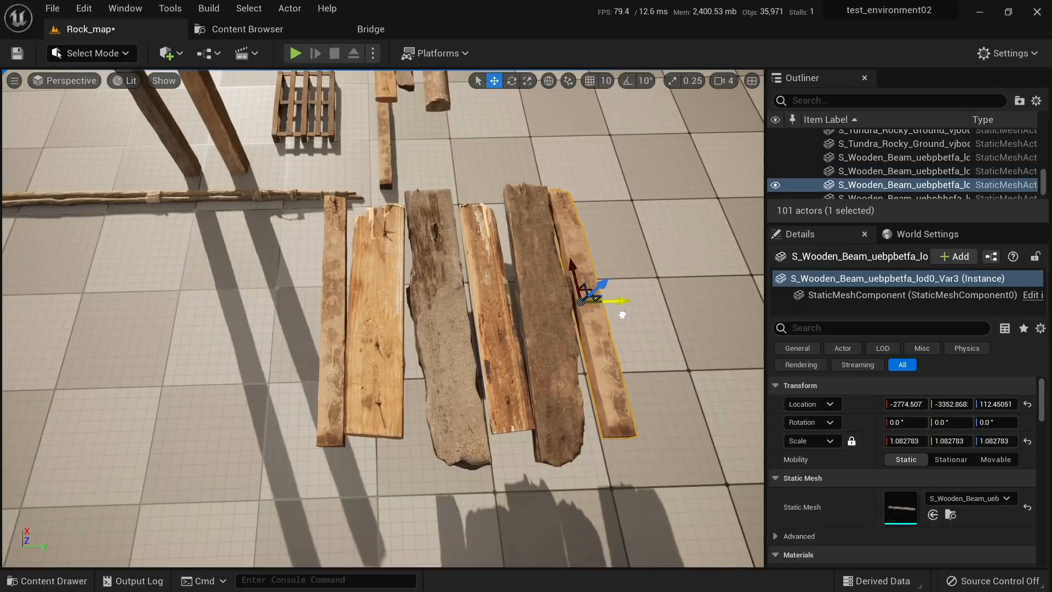
left_click(482, 284)
left_click_drag(535, 302, 666, 314, "alt")
Step: Turn the copied end plank around the vertical axis to a Z rotation of about -176°
left_click_drag(630, 357, 545, 360)
right_click_drag(545, 361, 544, 287)
left_click_drag(537, 303, 520, 300)
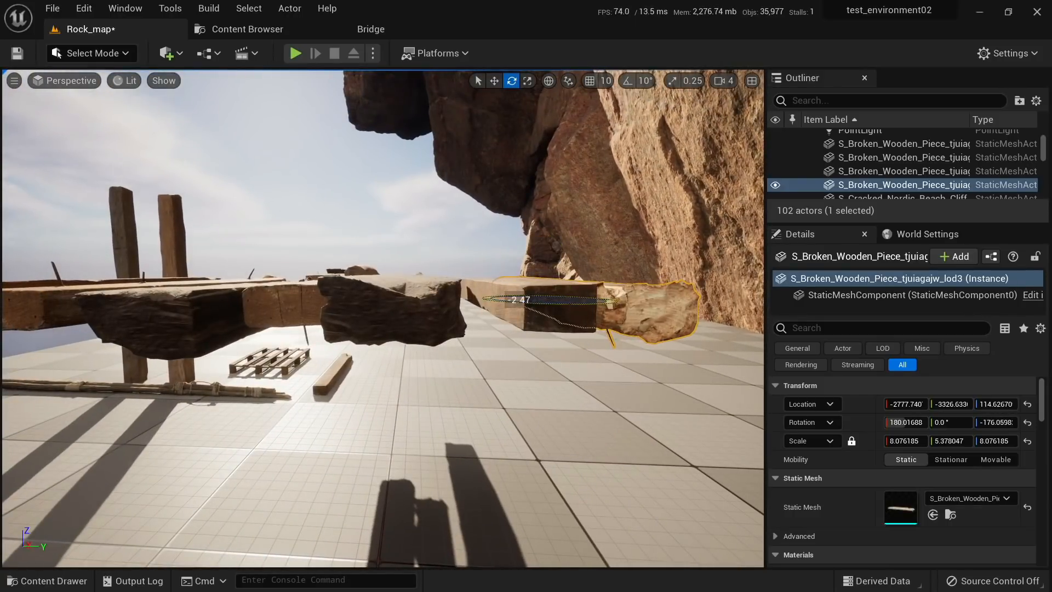
Step: Turn the second light plank to a Z rotation of about -2.77° and deselect it
right_click_drag(535, 314, 534, 356)
left_click(344, 340)
left_click_drag(368, 355, 380, 350)
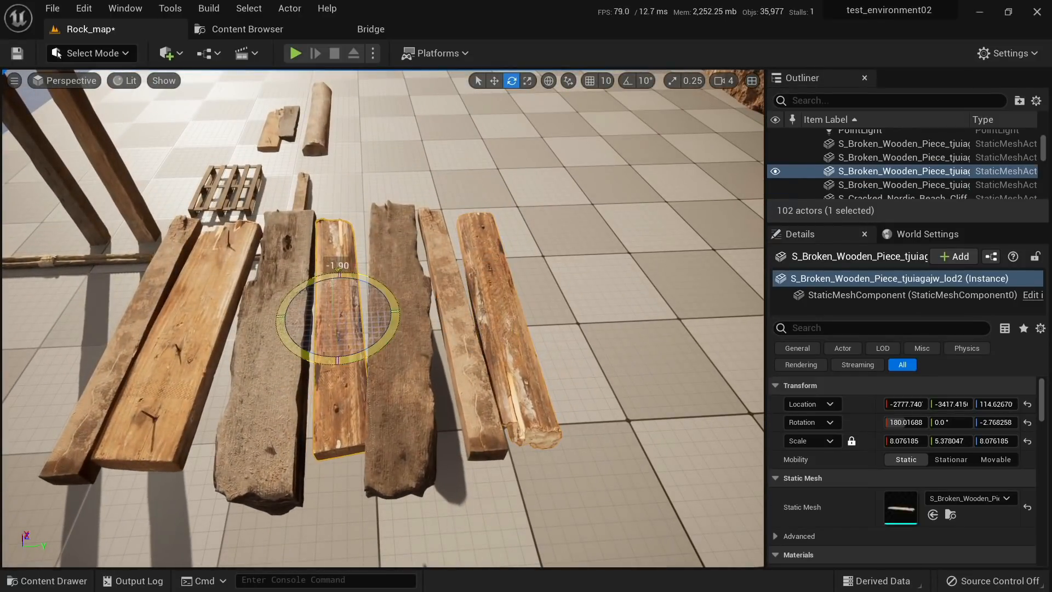
key("Escape")
Step: Copy an upright worn wooden beam beside the originals, lay it horizontal with a 90° turn, and raise it off the floor
right_click_drag(381, 349, 399, 338)
left_click(305, 340)
key("w")
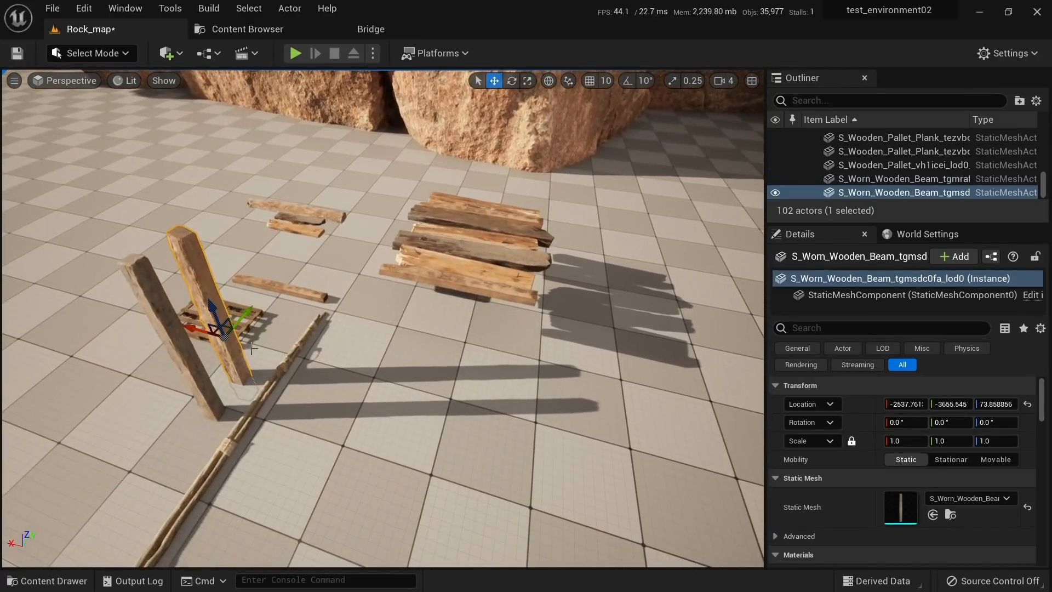
left_click_drag(202, 329, 453, 399, "alt")
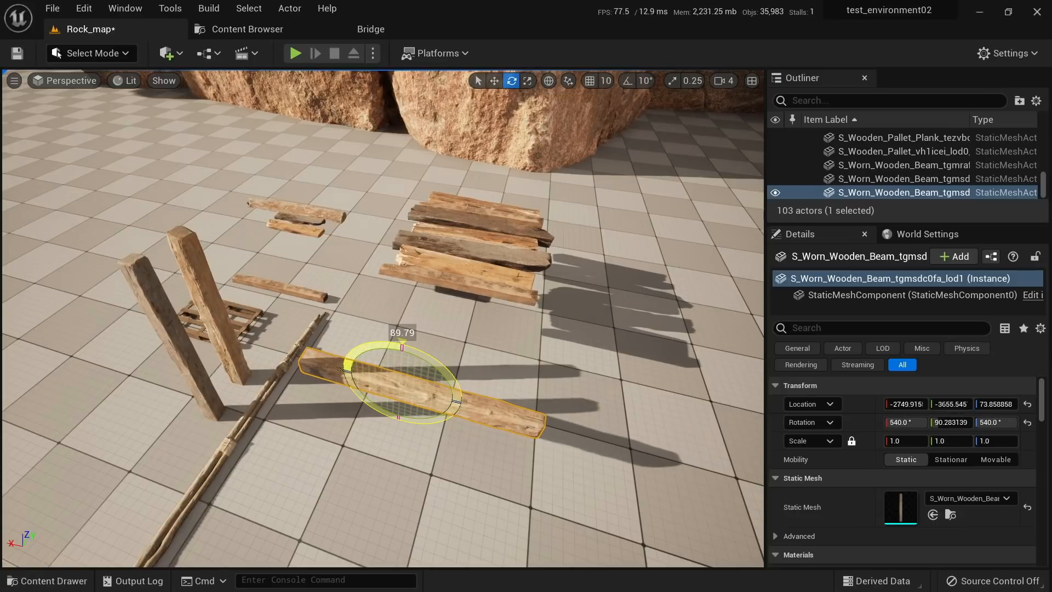
left_click_drag(402, 346, 403, 274)
Step: Move the horizontal beam above the plank row and turn it to about -89° around Z so that it spans the planks
right_click_drag(403, 274, 299, 257)
left_click_drag(277, 267, 581, 297)
key("e")
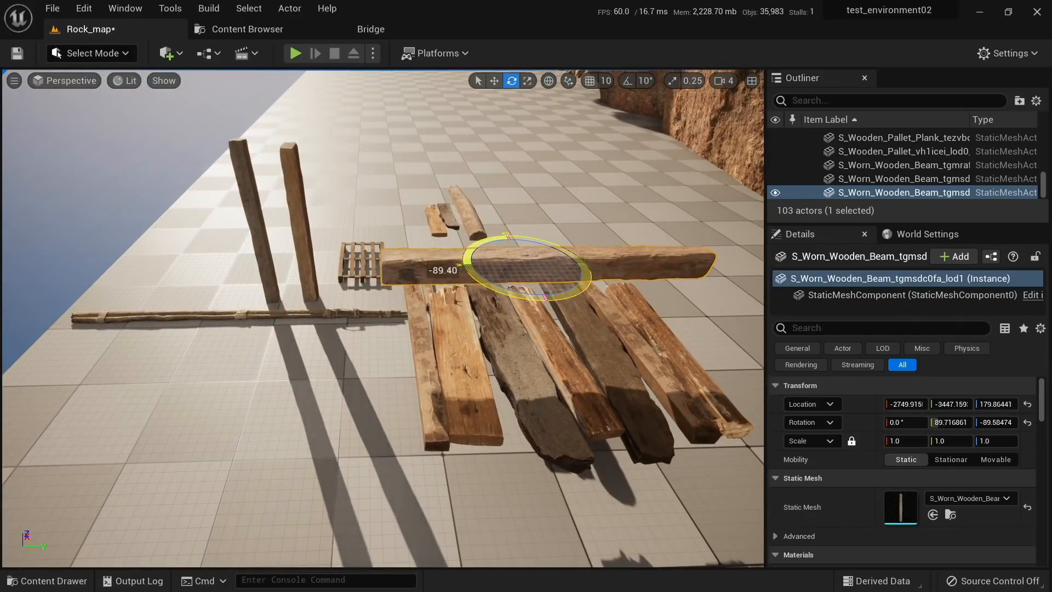
key("a")
right_click_drag(581, 296, 646, 258)
key("w")
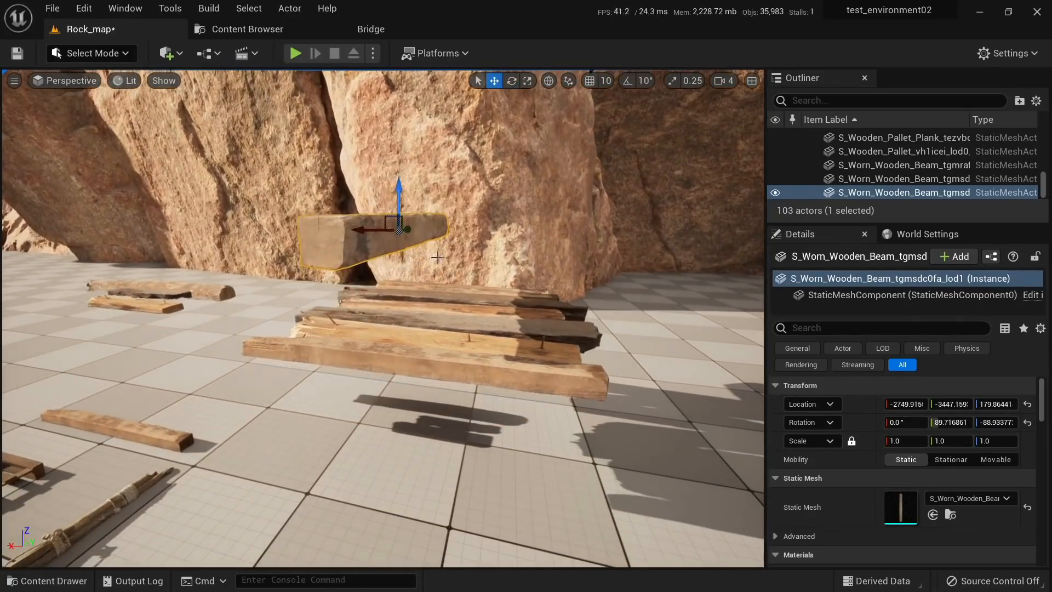
Step: Lower the beam beneath one end of the plank row and put a copy, turned to about -258°, -89°, -13°, beneath the opposite end
left_click_drag(398, 188, 502, 370)
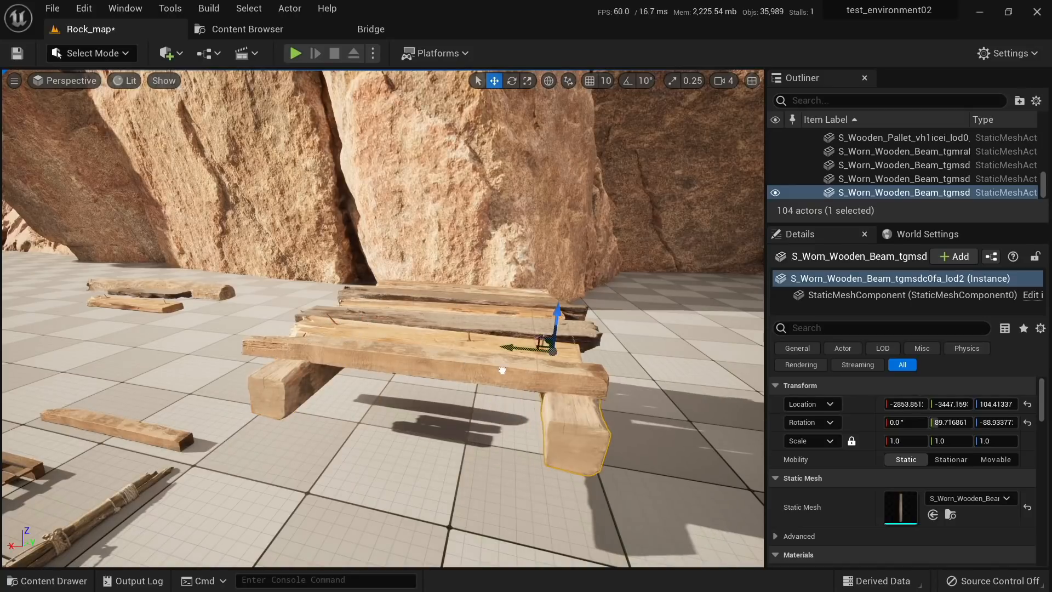
right_click_drag(495, 357, 432, 188)
key("e")
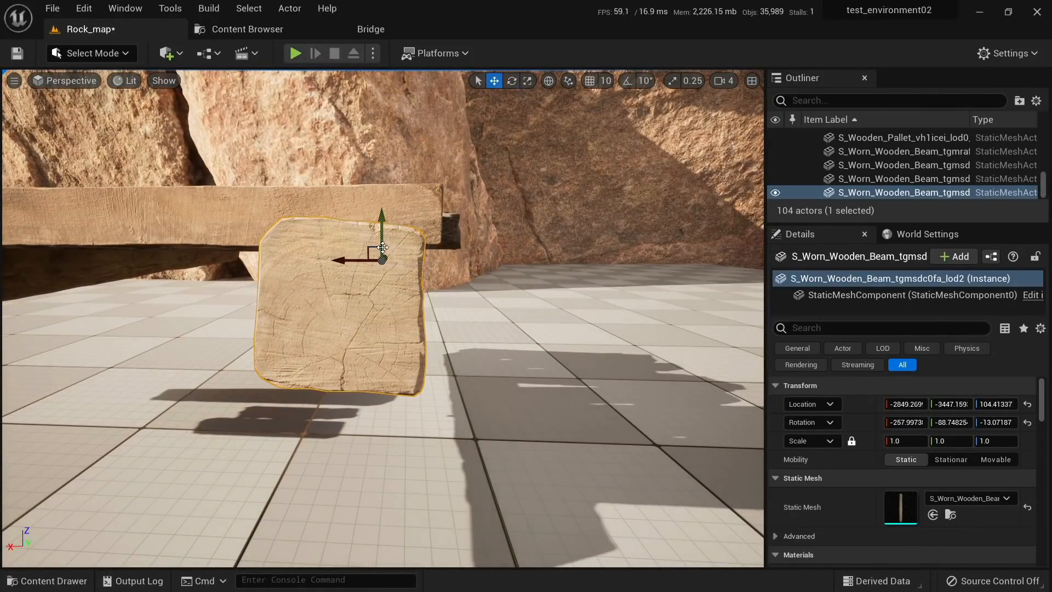
key("e")
right_click_drag(363, 250, 367, 213)
left_click(364, 250)
left_click(235, 340)
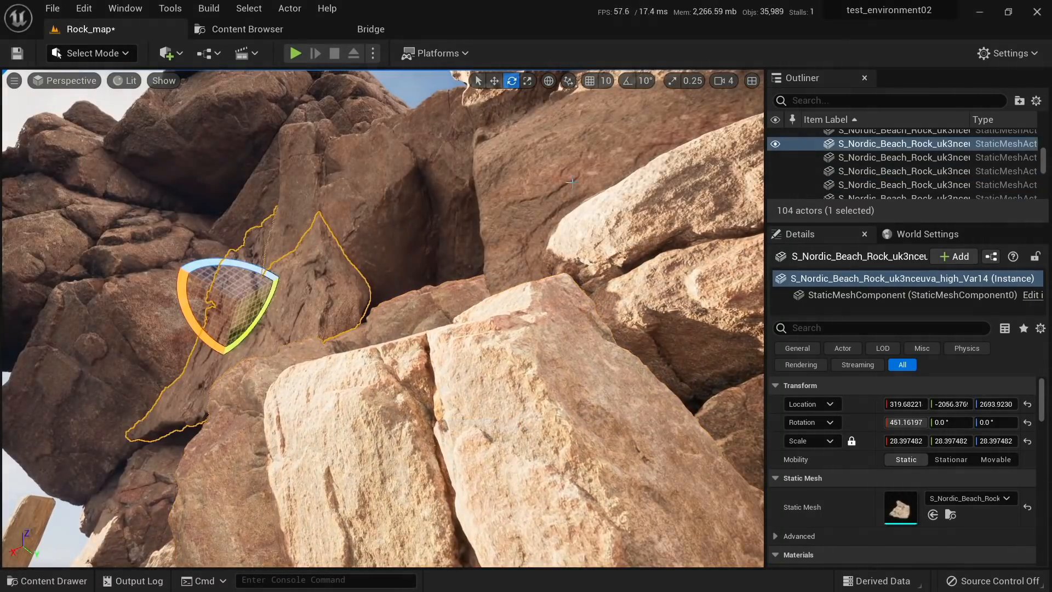
left_click(647, 280)
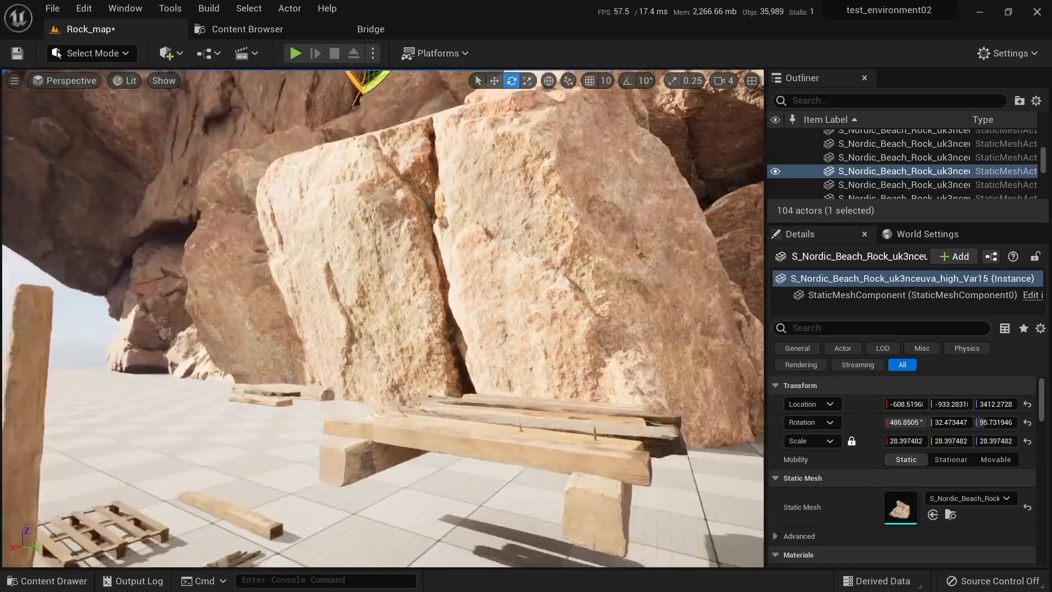
Step: Play-test the level from the floor beside the planks, walk the character onto the platform, and stop playing
right_click_drag(382, 318, 231, 372)
right_click_drag(532, 394, 625, 437)
right_click(461, 428)
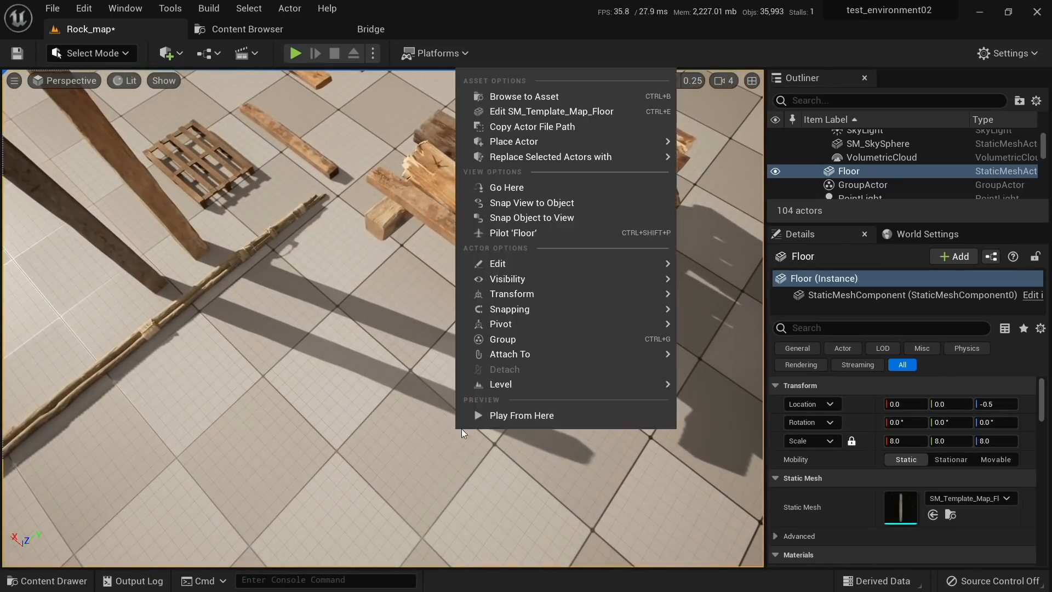
left_click(493, 413)
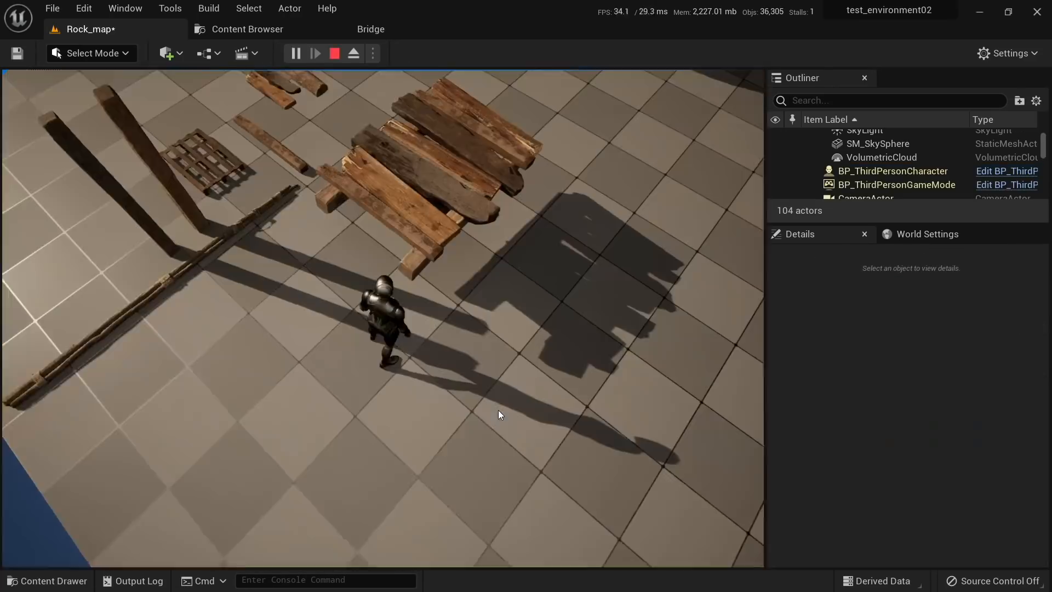
key("w")
key("w")
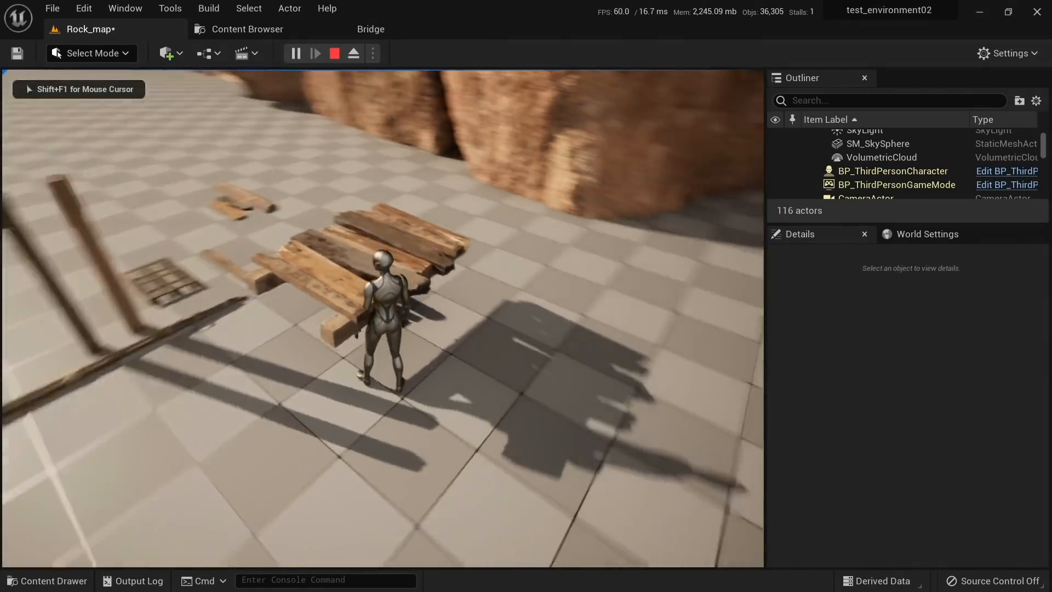
key("w")
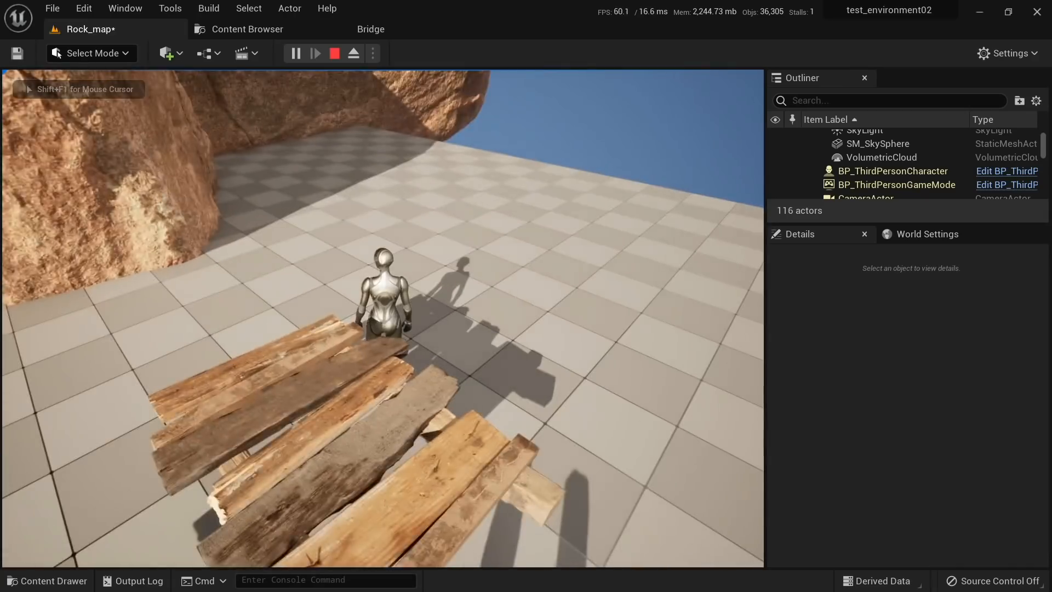
key("a")
key("Escape")
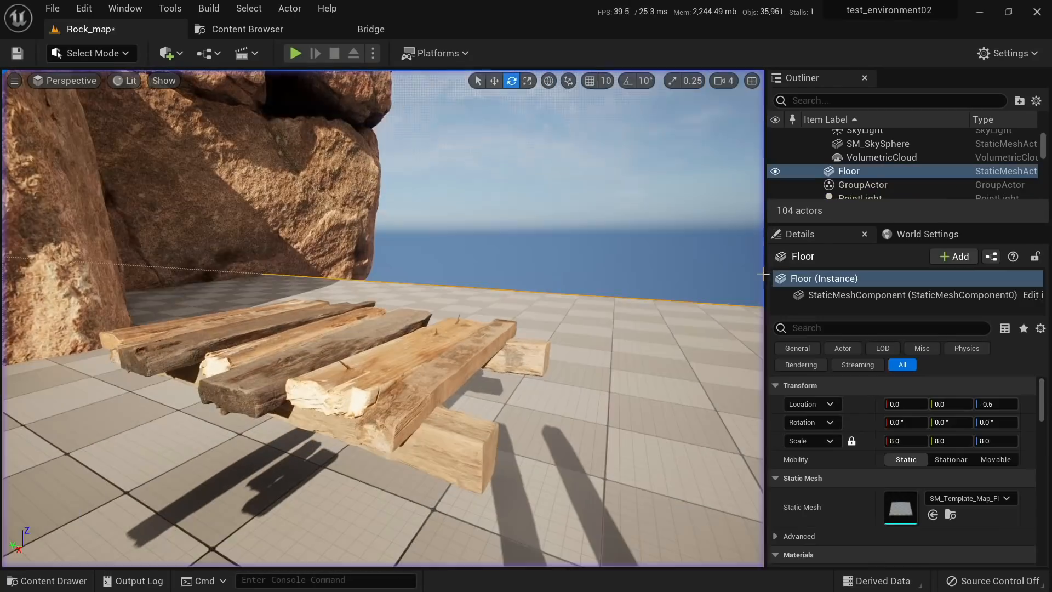
Step: Select both supporting beams together and shift them slightly lengthwise beneath the plank row
key("w")
right_click_drag(298, 368, 548, 383)
left_click(298, 368)
key("s")
right_click_drag(285, 345, 320, 366)
key("d")
key("s")
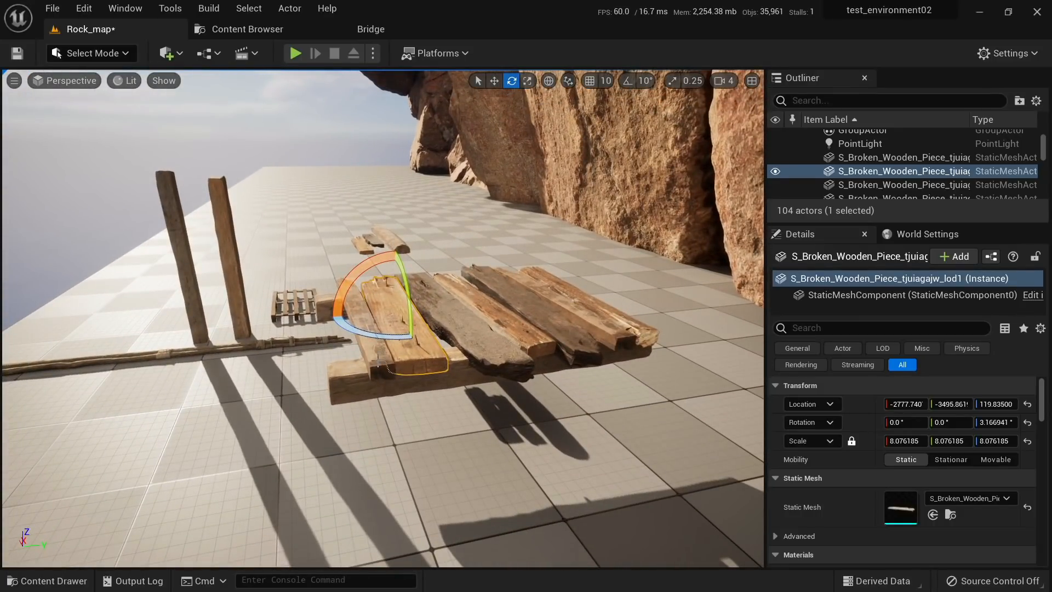
left_click(465, 374)
key("w")
right_click_drag(465, 375, 422, 378)
left_click(540, 350, "ctrl")
mouse_move(540, 350)
right_mouse_down()
mouse_move(591, 351)
mouse_move(540, 350)
right_mouse_up()
key("s")
key("d")
key("w")
left_click_drag(436, 302, 447, 302)
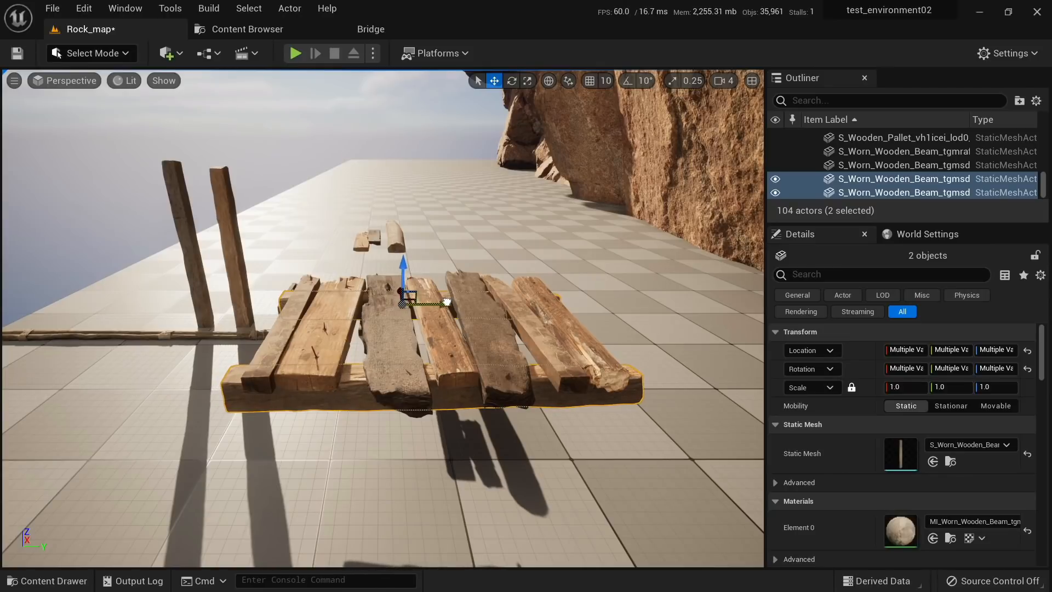
Step: Add all seven planks to the beam selection and copy the nine-piece platform to the open floor beside the original
left_click(280, 346, "ctrl")
left_click(331, 338, "ctrl")
left_click(391, 329, "ctrl")
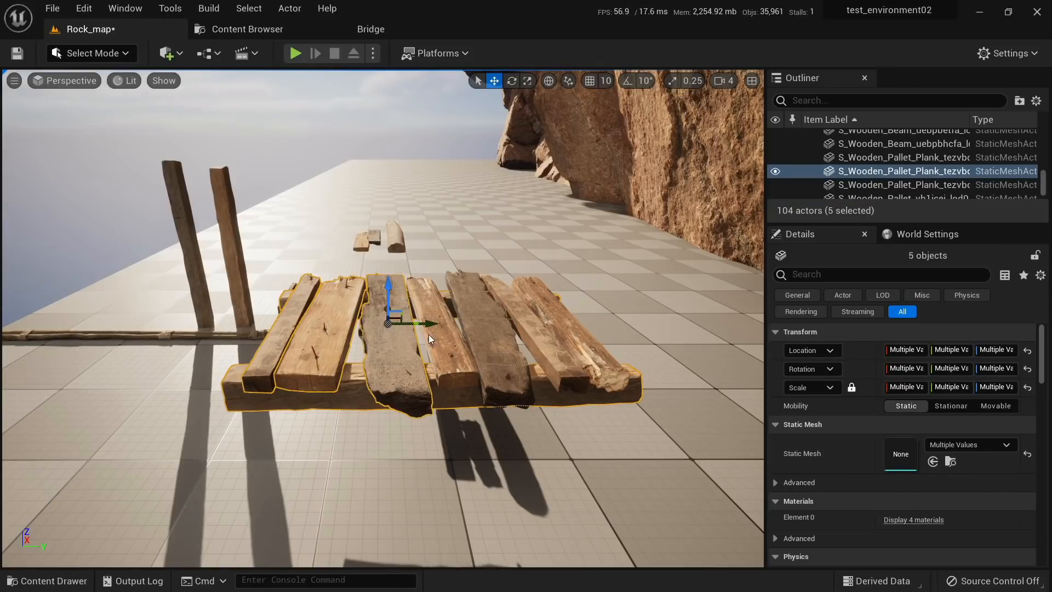
left_click(433, 337, "ctrl")
left_click(492, 345, "ctrl")
left_click(537, 335, "ctrl")
left_click(574, 332, "ctrl")
key("a")
right_click_drag(574, 332, 652, 361)
key("s")
left_click_drag(392, 277, 572, 336, "alt")
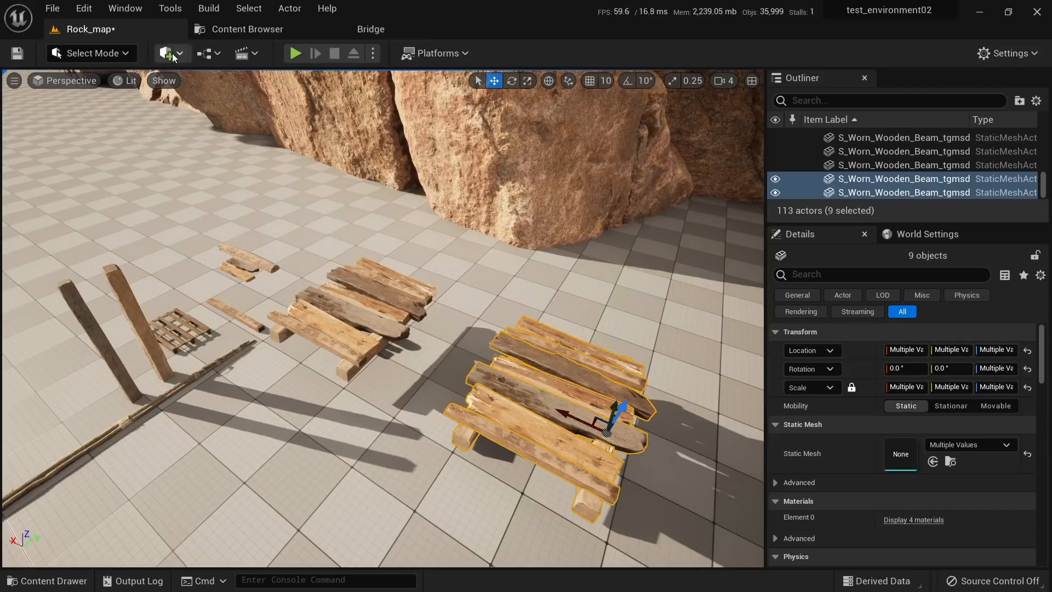
Step: Switch to Modeling Mode and start a mesh merge on the copied platform's nine pieces
left_click(110, 57)
left_click(114, 134)
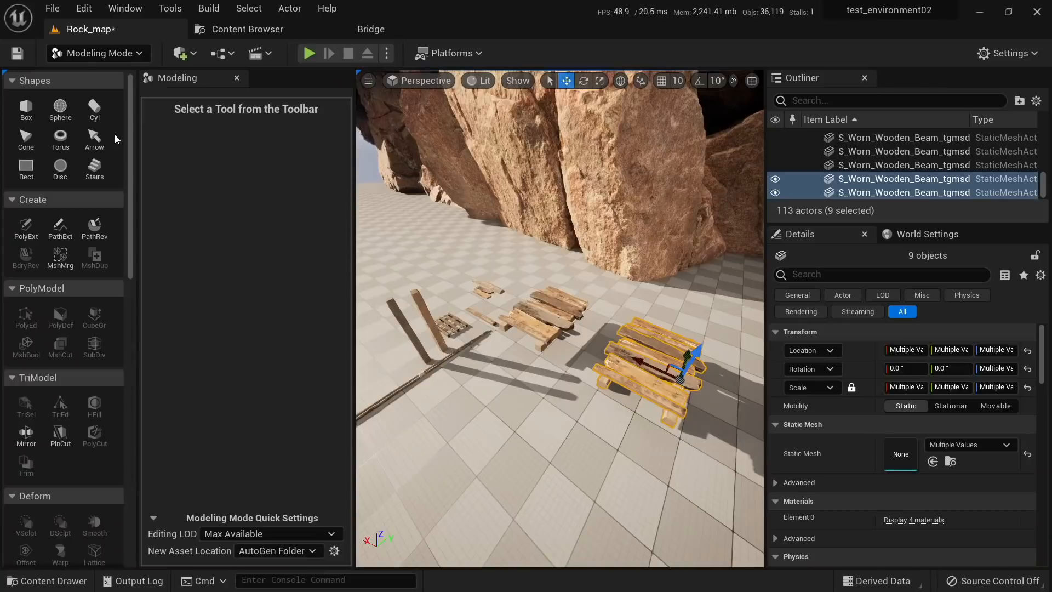
key("f")
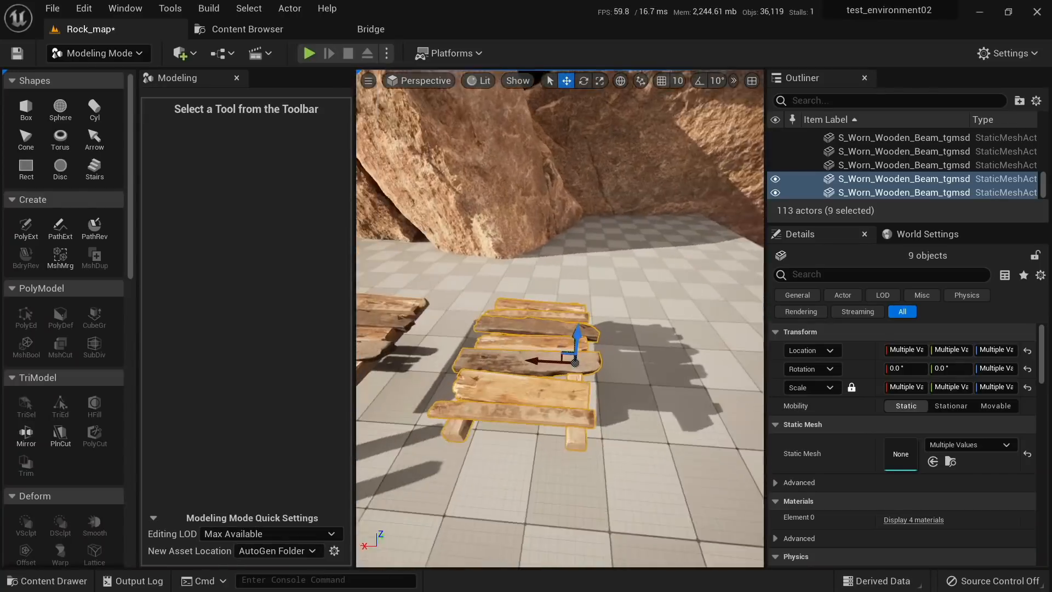
left_click(64, 258)
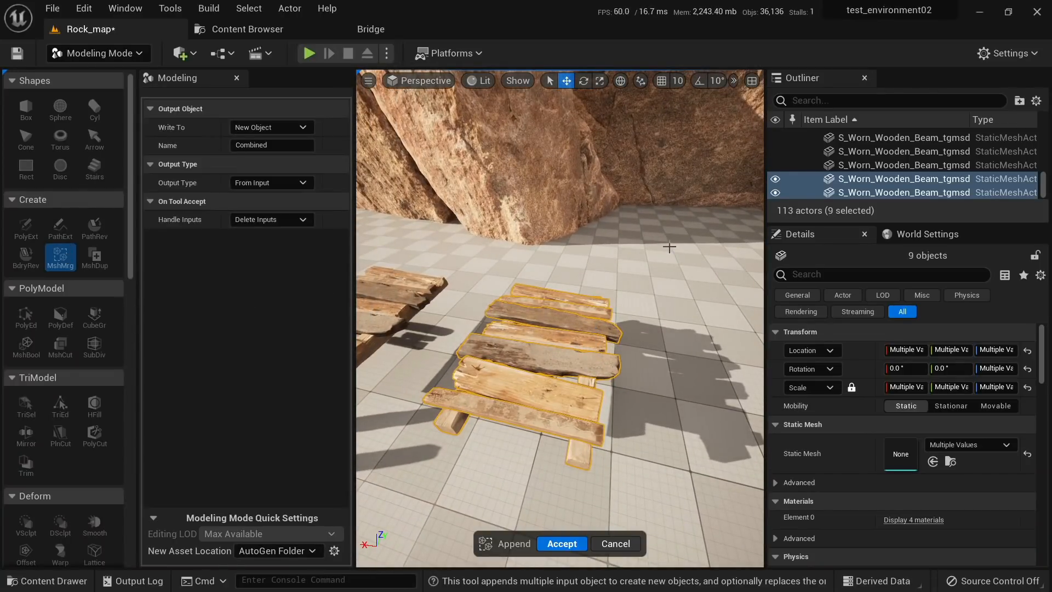
right_click_drag(604, 359, 449, 334)
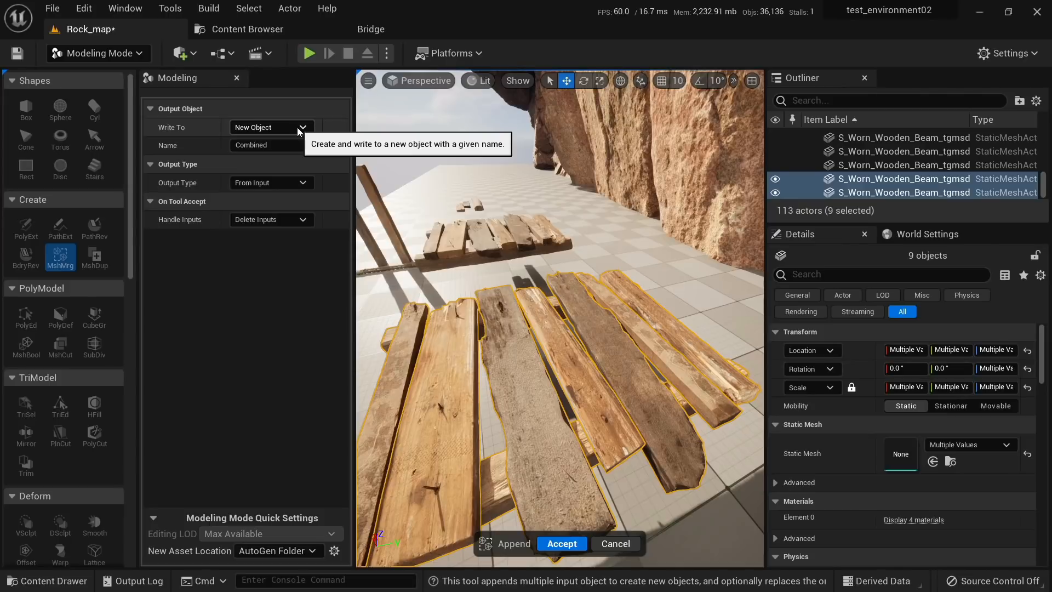
scroll(93, 327, "down", 1)
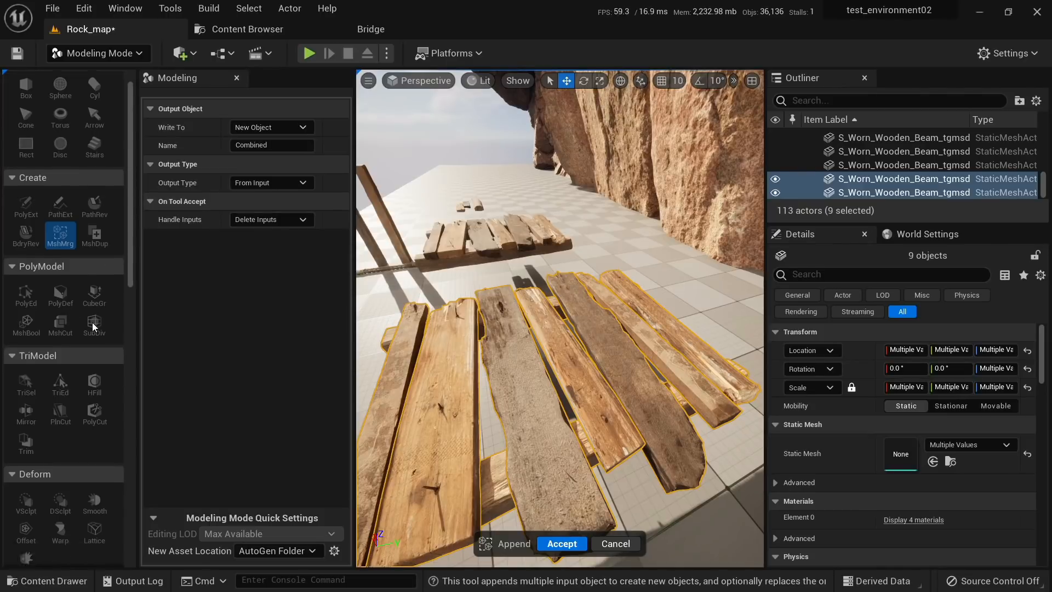
scroll(17, 509, "down", 6)
scroll(67, 477, "up", 6)
scroll(68, 478, "up", 1)
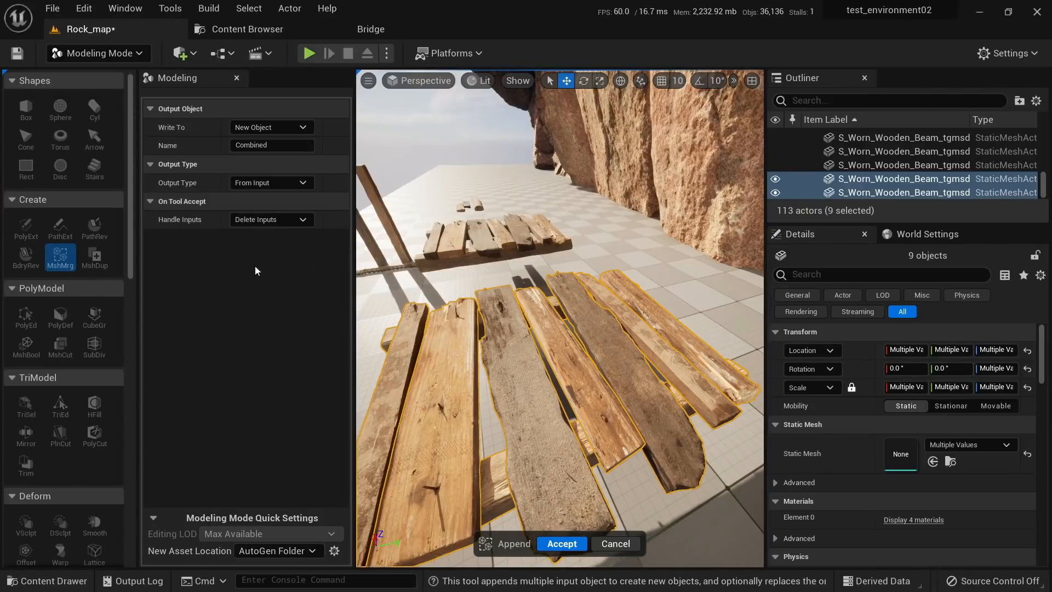
right_click_drag(467, 329, 518, 358)
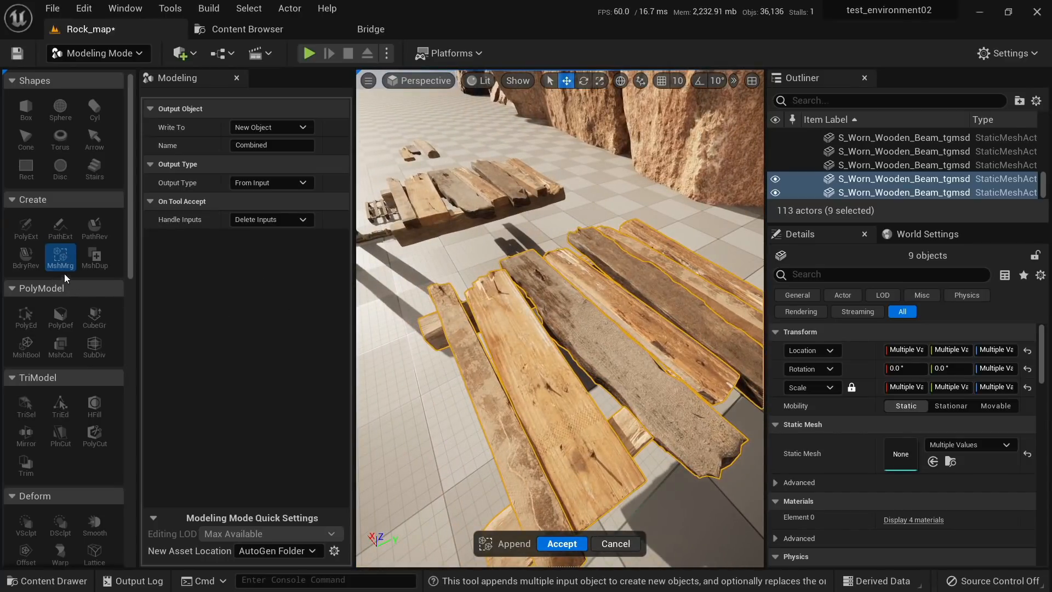
Step: Merge the pieces into a new object named Combined with Delete Inputs as the input handling
left_click(261, 129)
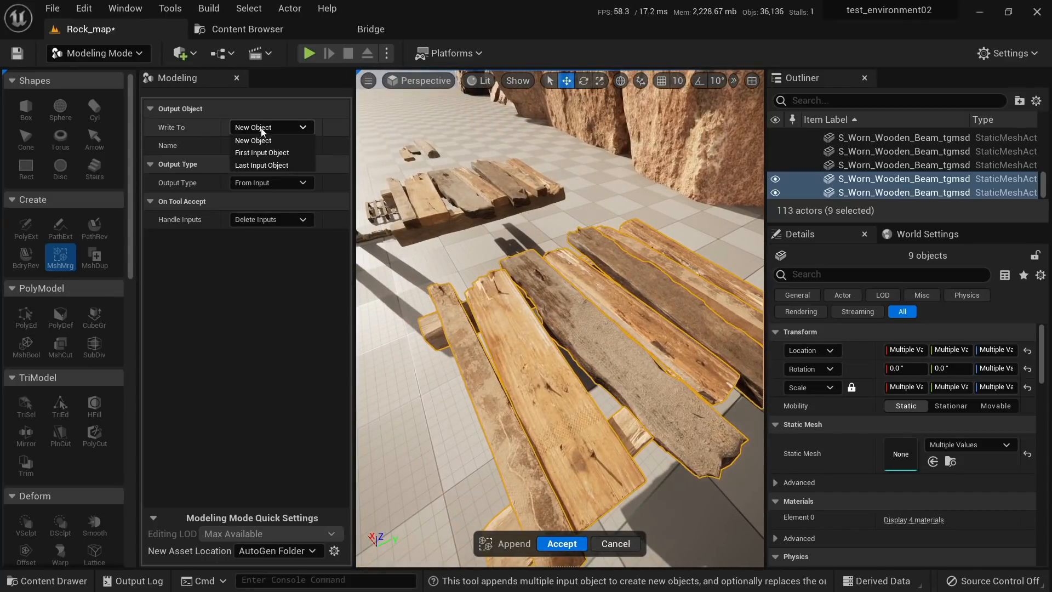
left_click(264, 137)
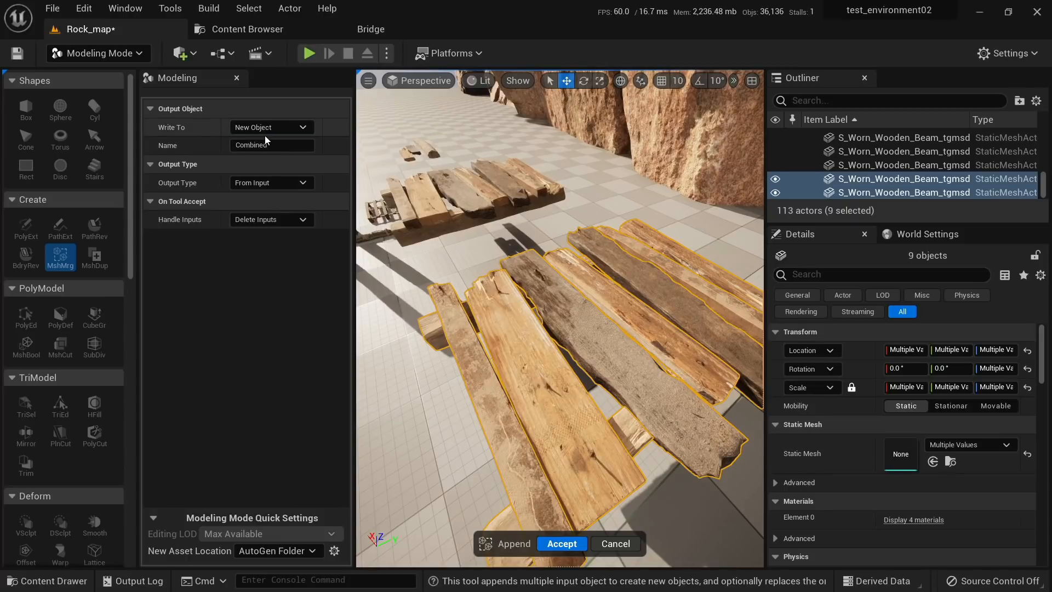
left_click(291, 219)
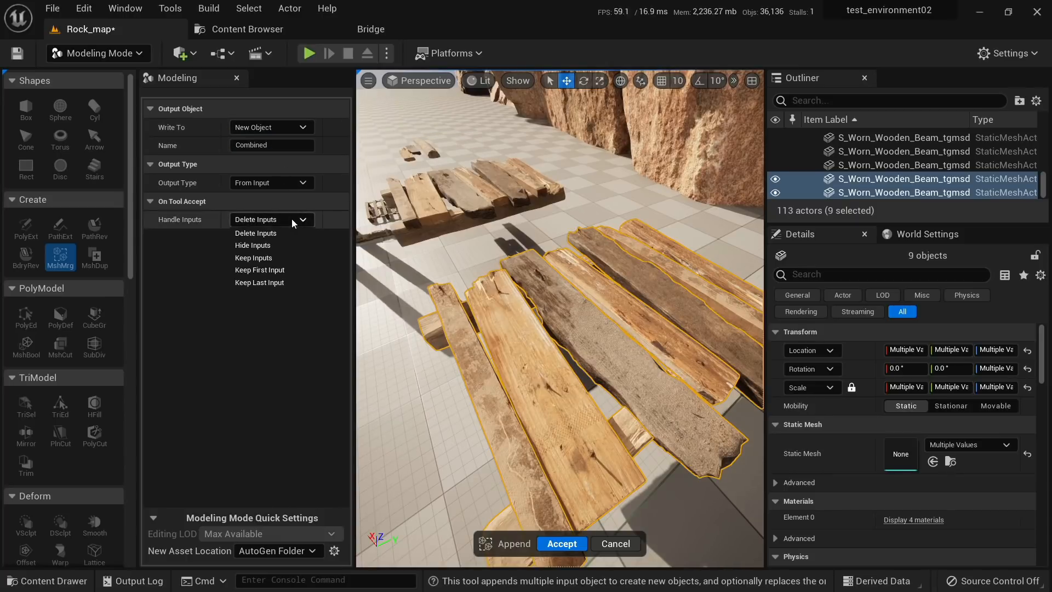
left_click(268, 234)
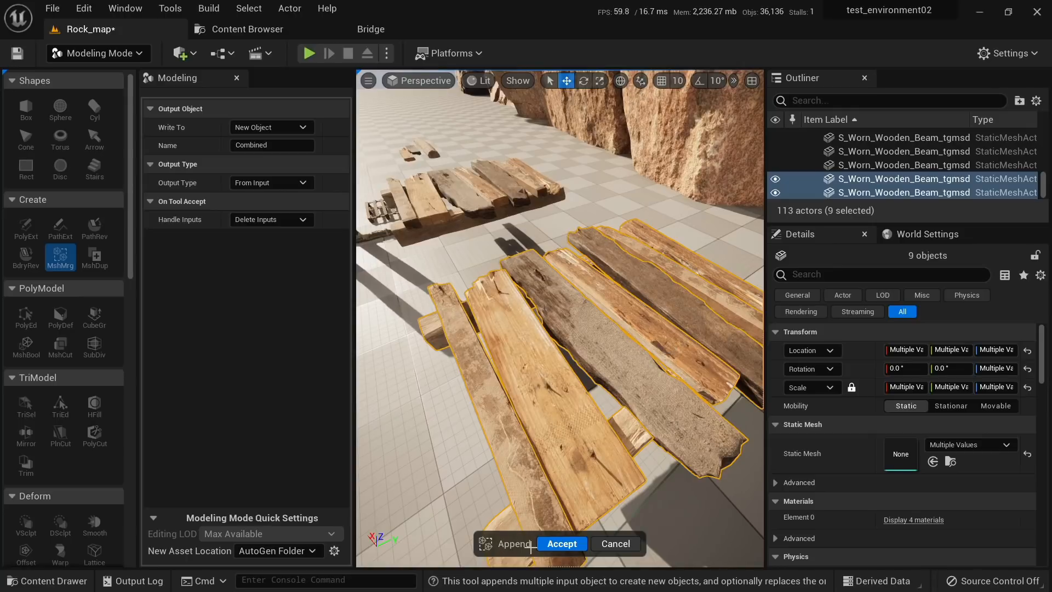
left_click(564, 543)
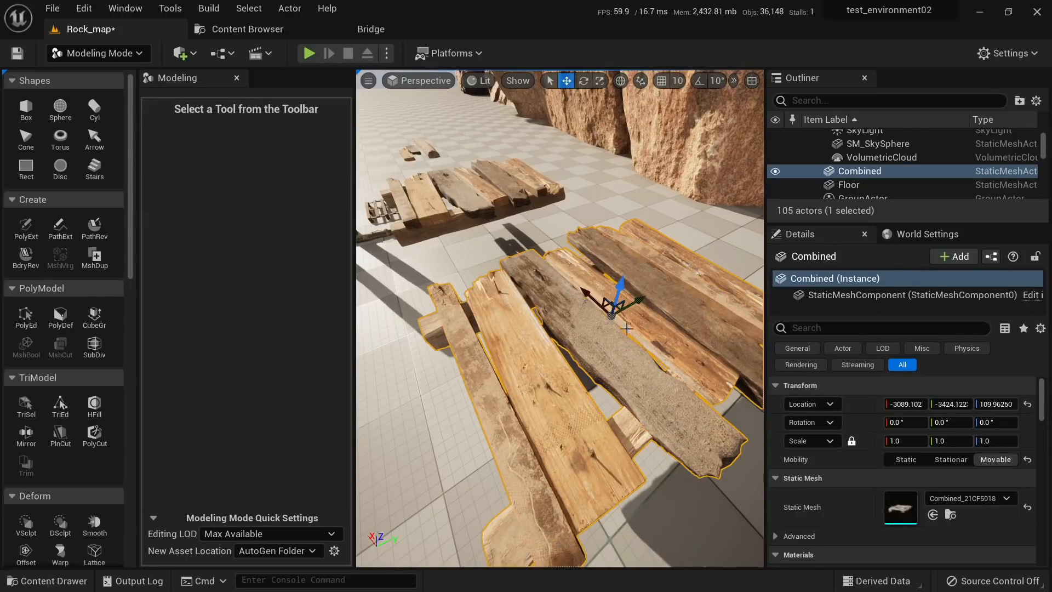
Step: Leave Modeling Mode and open the Combined mesh asset in its static mesh editor
left_click_drag(626, 328, 630, 466, "alt")
key("shift+1")
double_click(900, 506)
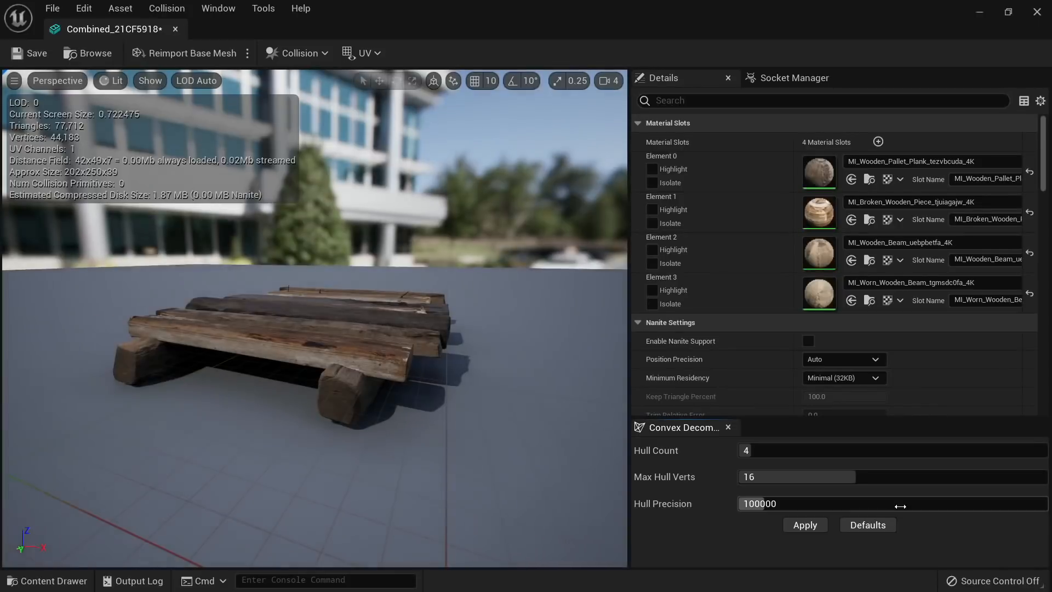
left_click_drag(446, 351, 452, 403, "alt")
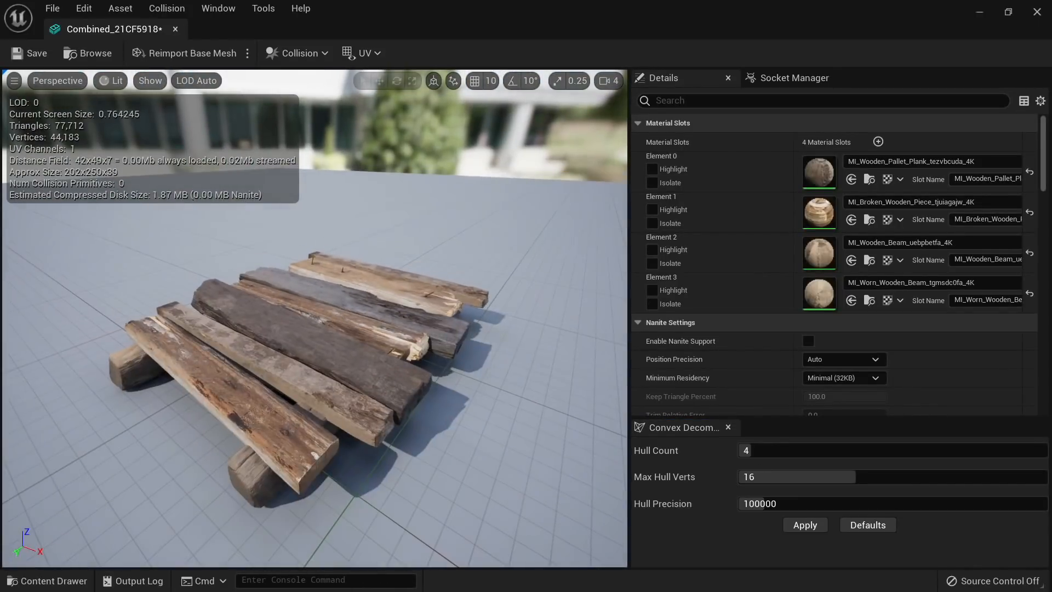
Step: Set the combined mesh's Collision Complexity to Project Default and clear the property filter
left_click(723, 100)
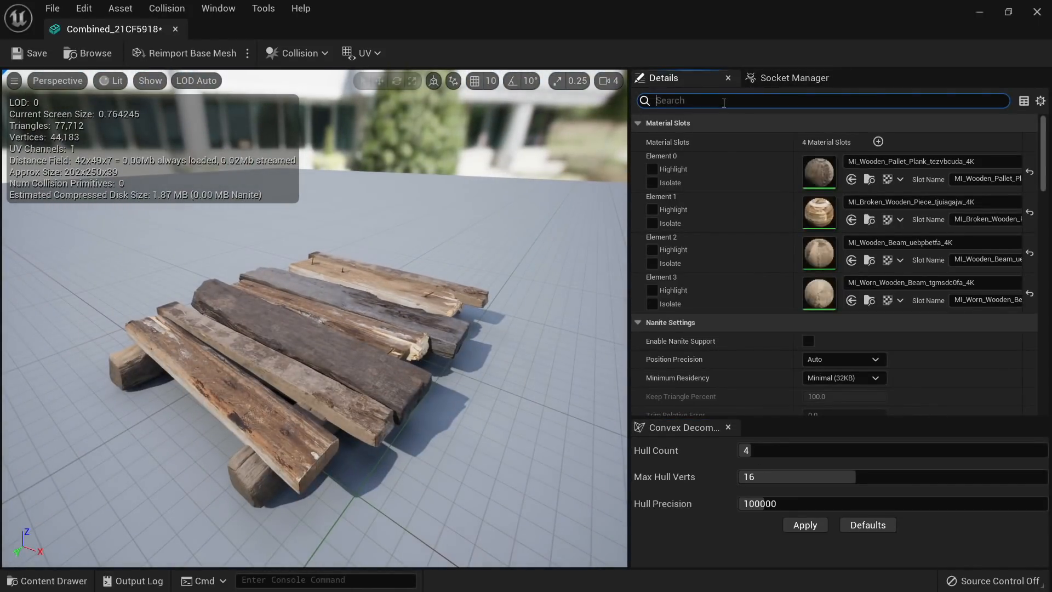
type("comple")
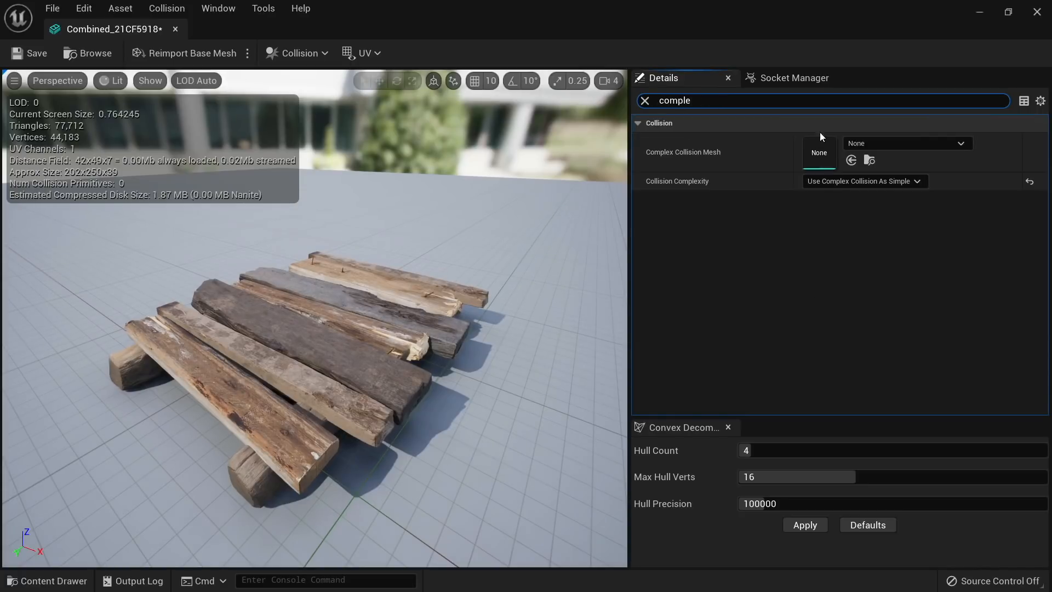
left_click(852, 181)
left_click(845, 195)
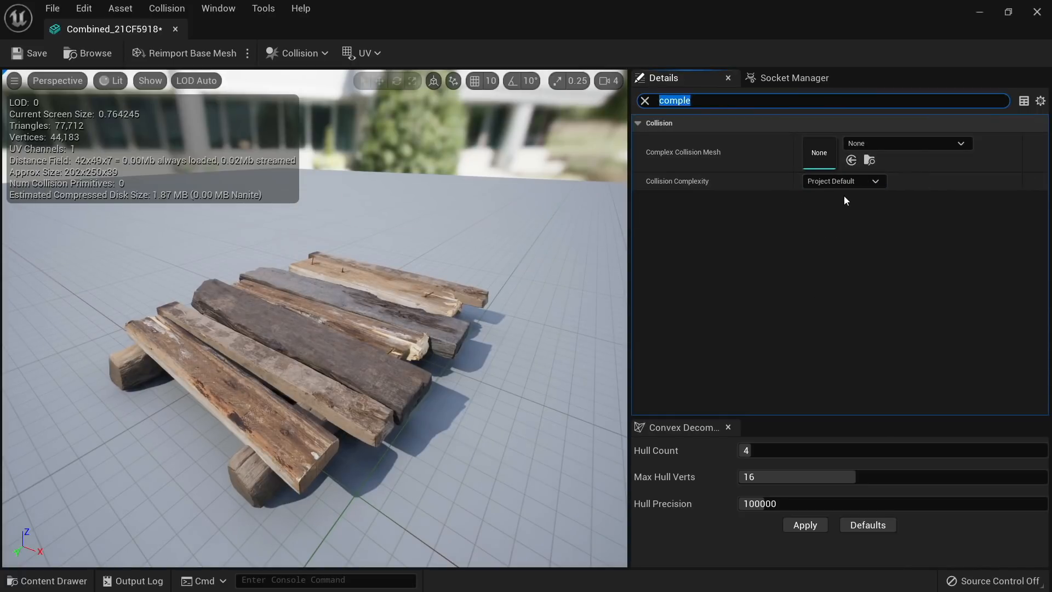
left_click(646, 101)
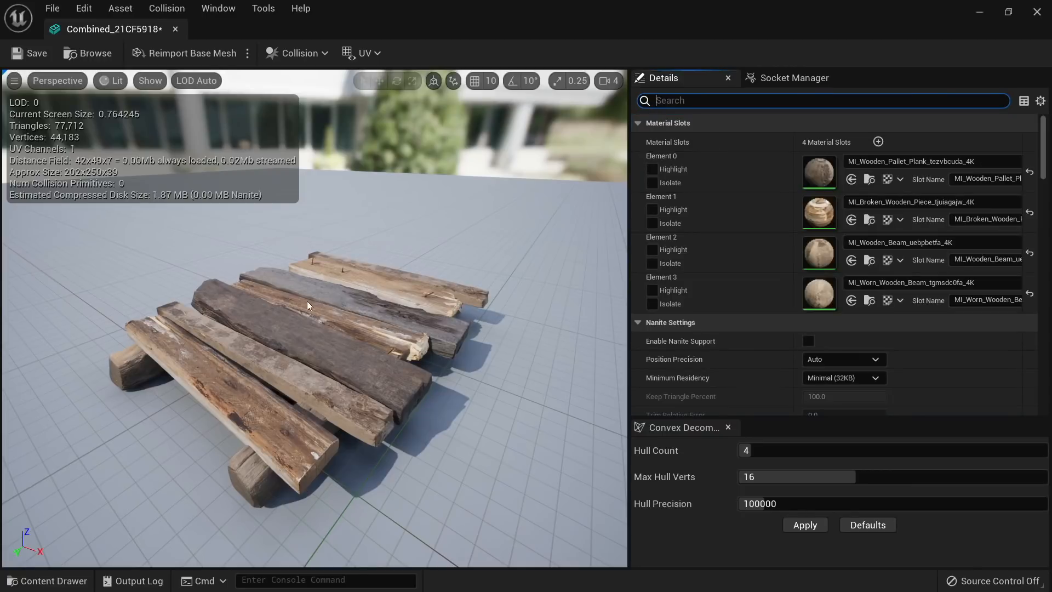
Step: Open the choice of collision types for the combined plank mesh
left_click_drag(311, 314, 267, 181)
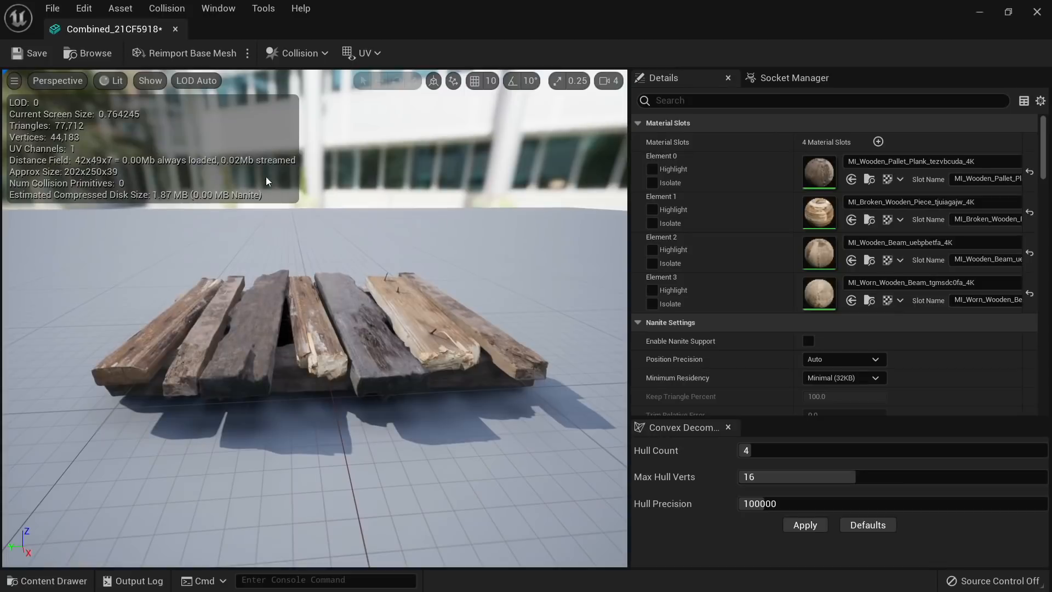
left_click(297, 47)
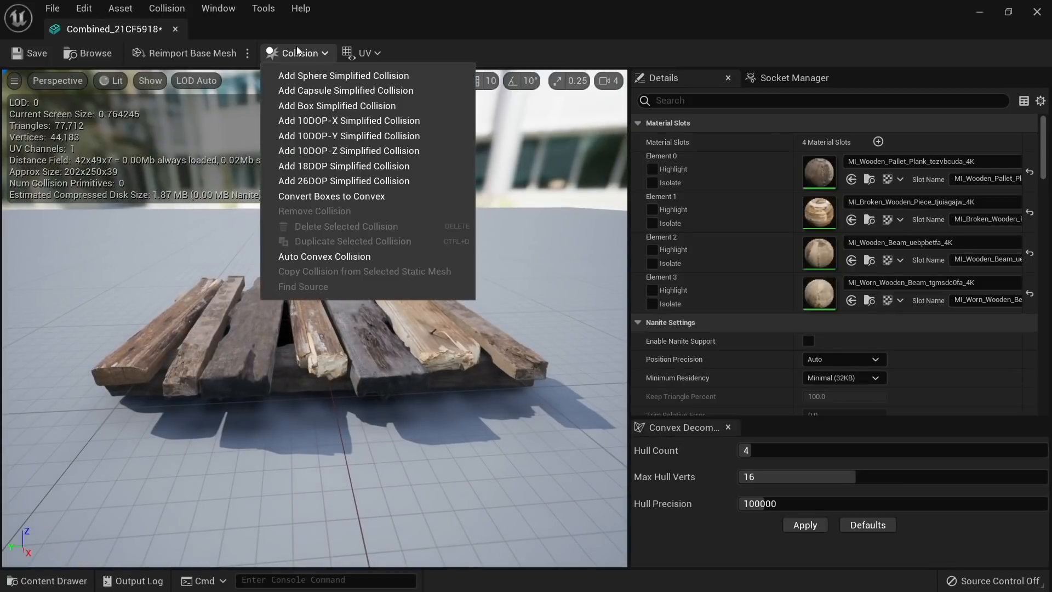
Step: Add a box simplified collision to the combined wooden pallet mesh
left_click(298, 106)
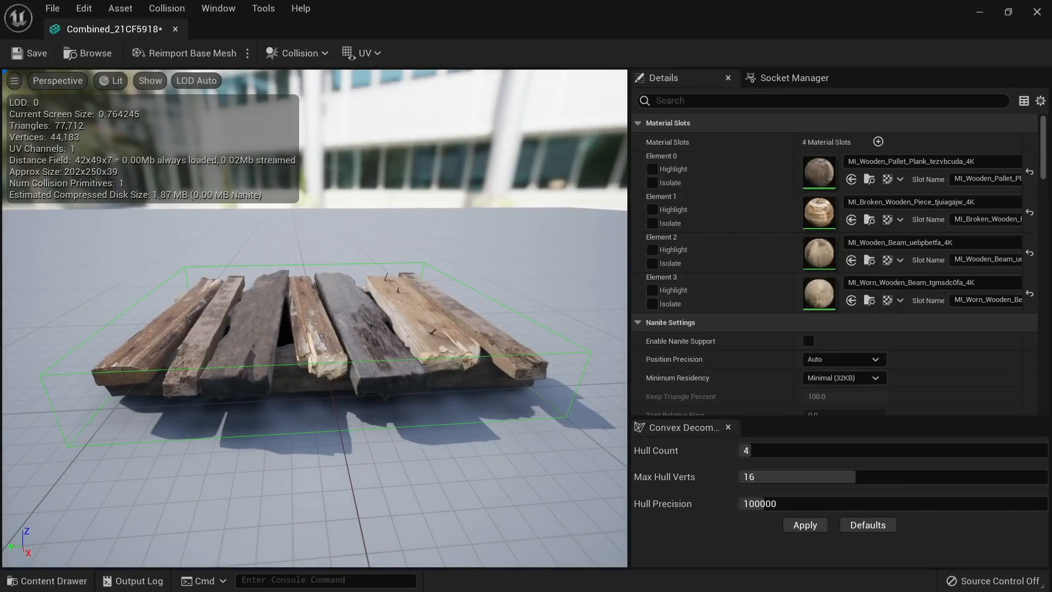
left_click_drag(307, 318, 251, 356)
Step: Enable Nanite support for the combined pallet mesh and apply the changes
scroll(703, 330, "down", 1)
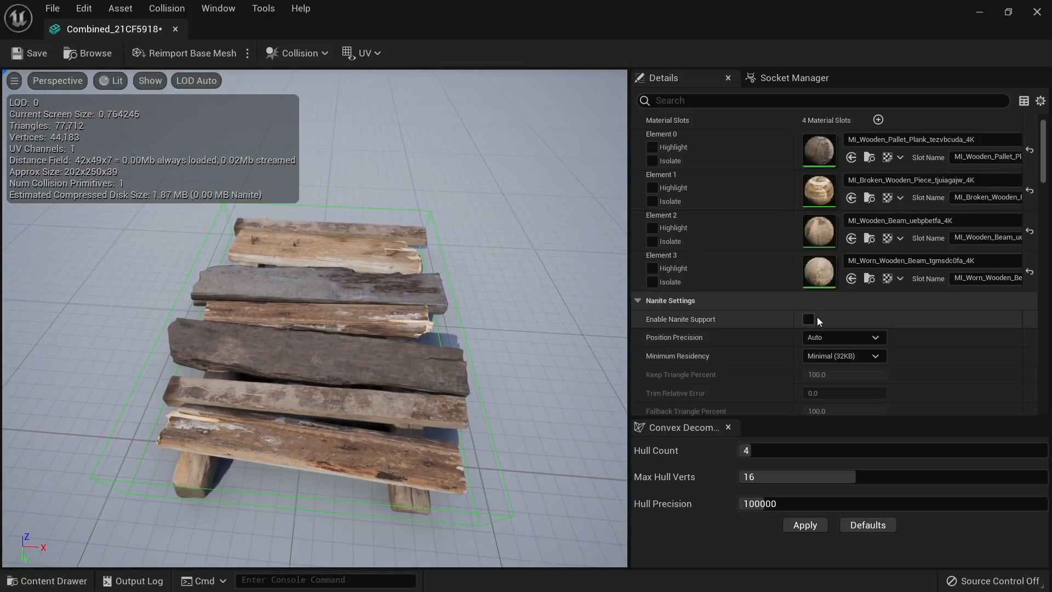
scroll(817, 316, "down", 2)
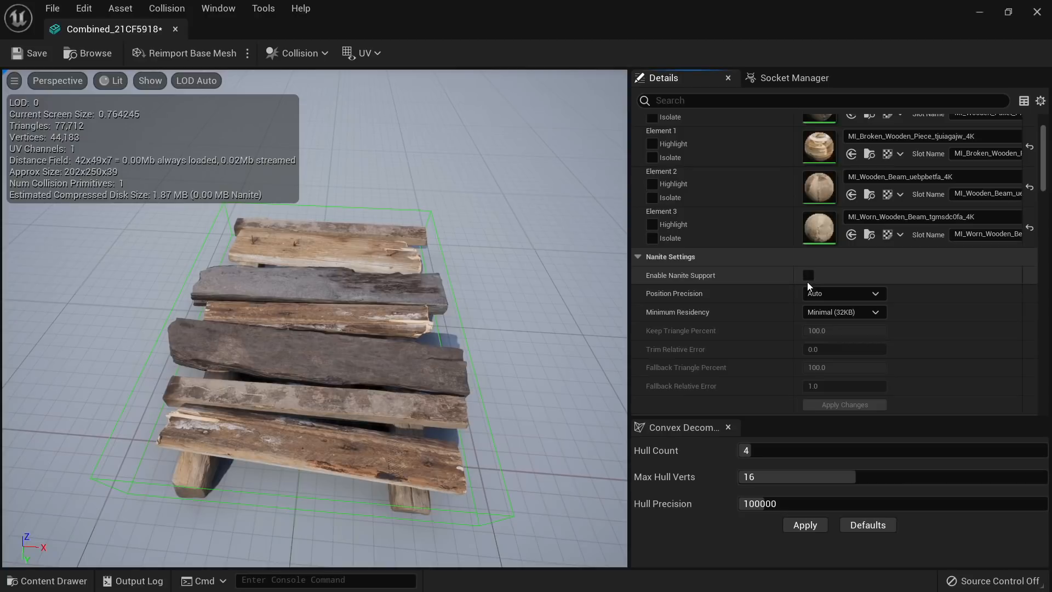
left_click(808, 275)
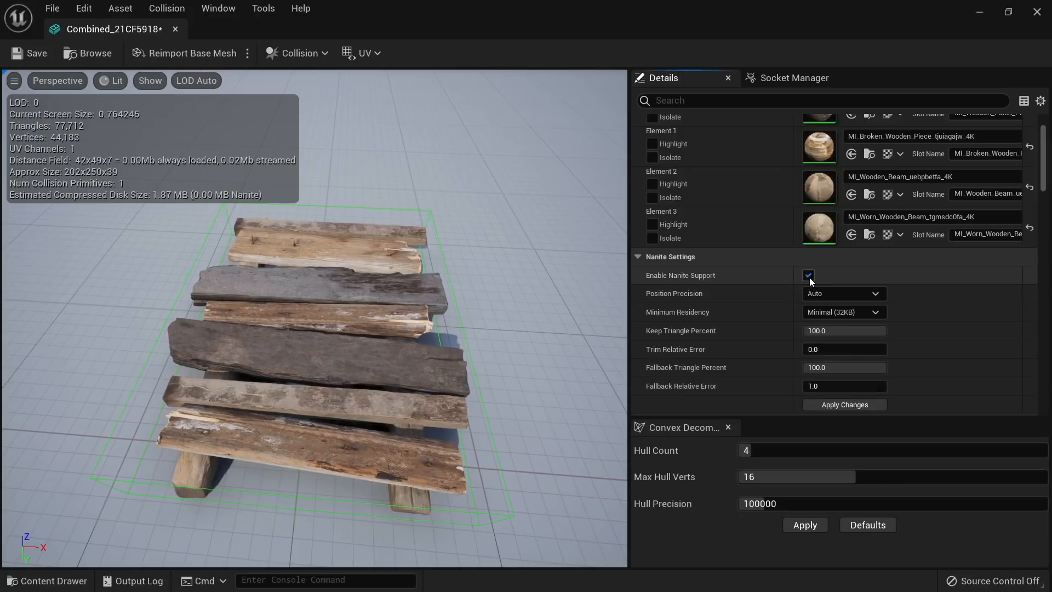
left_click(827, 404)
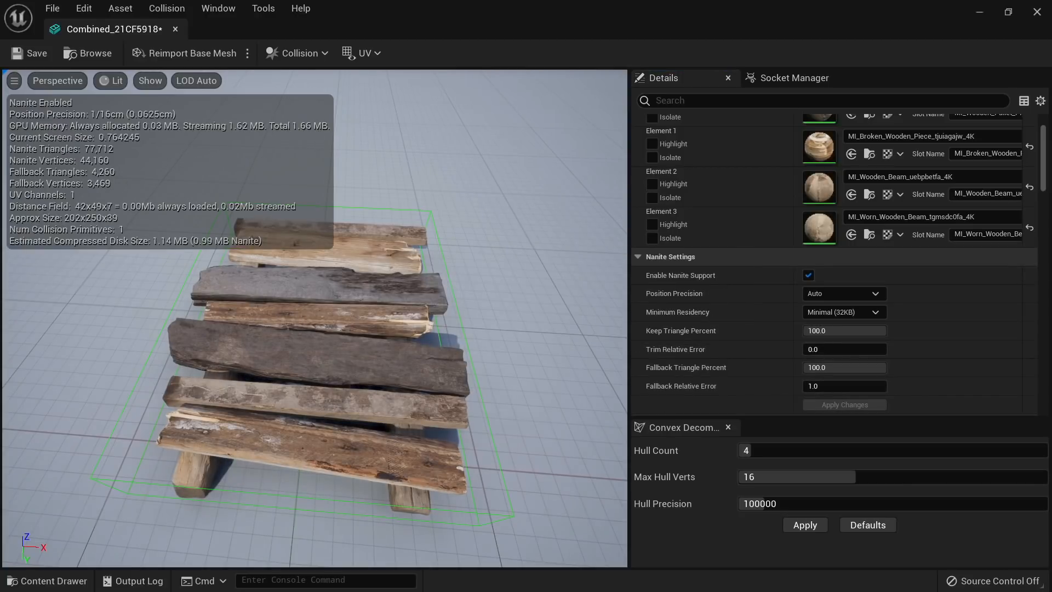
Step: Save the combined mesh and dock its editor beside the other tabs in the main window
left_click_drag(217, 302, 158, 247)
left_click(33, 57)
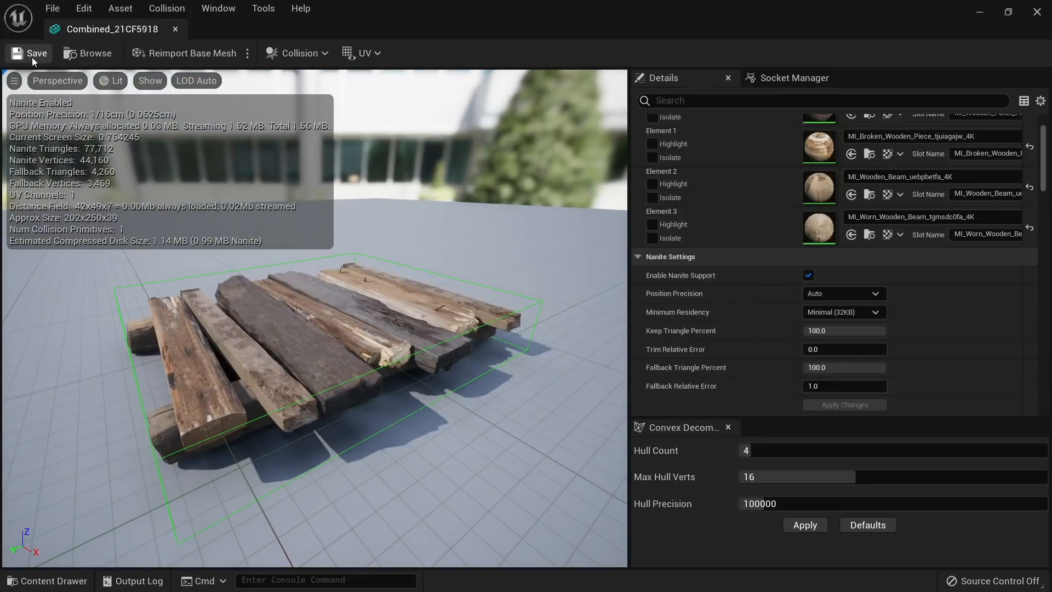
left_click_drag(123, 52, 498, 22)
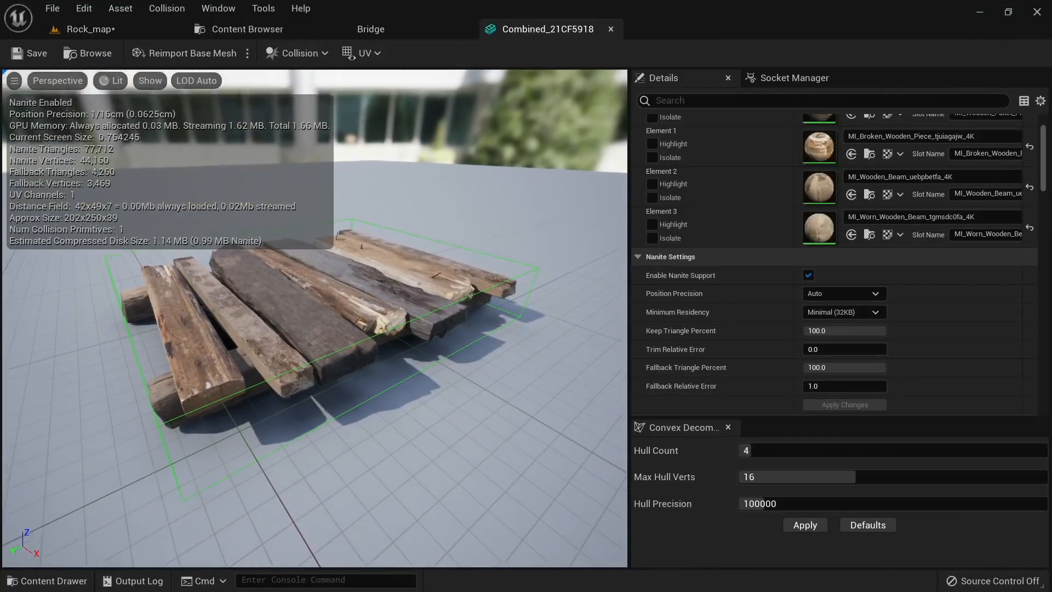
Step: Locate the combined mesh in the Content Browser and create a local collection named Wooden_Assets
key("ctrl+b")
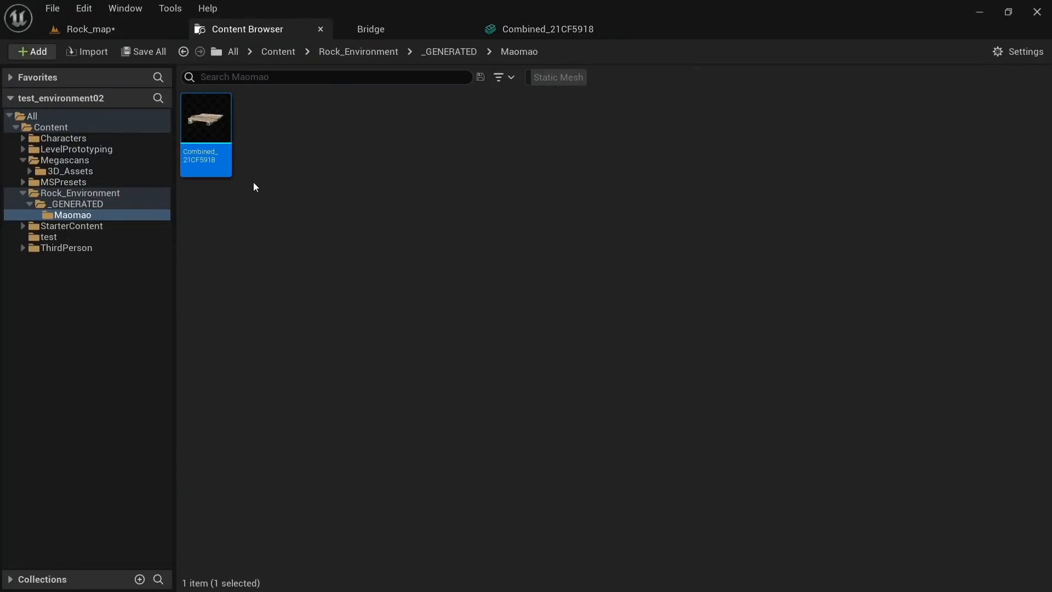
mouse_move(189, 136)
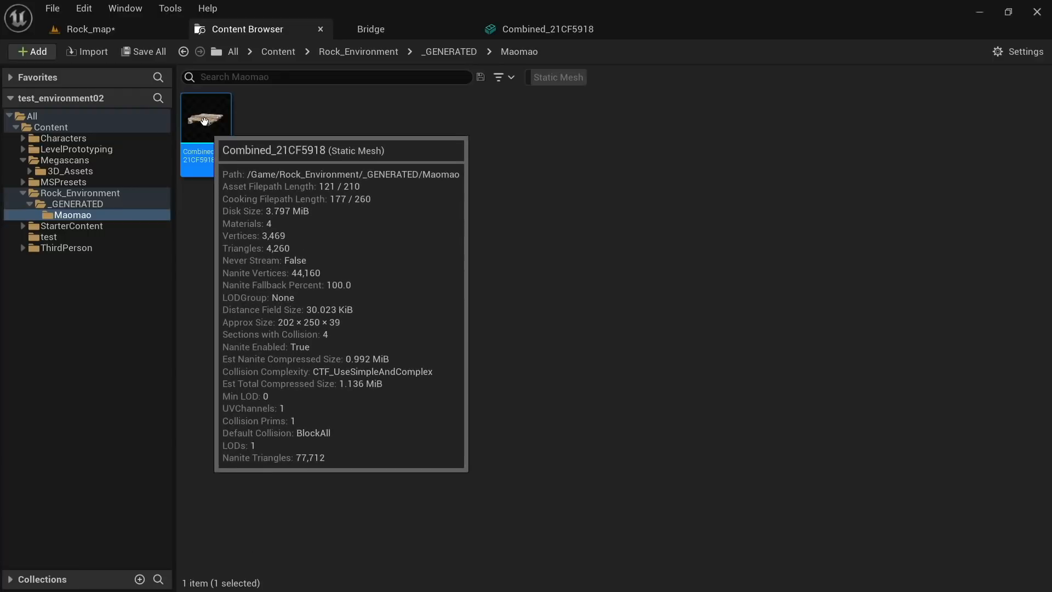
left_click(140, 579)
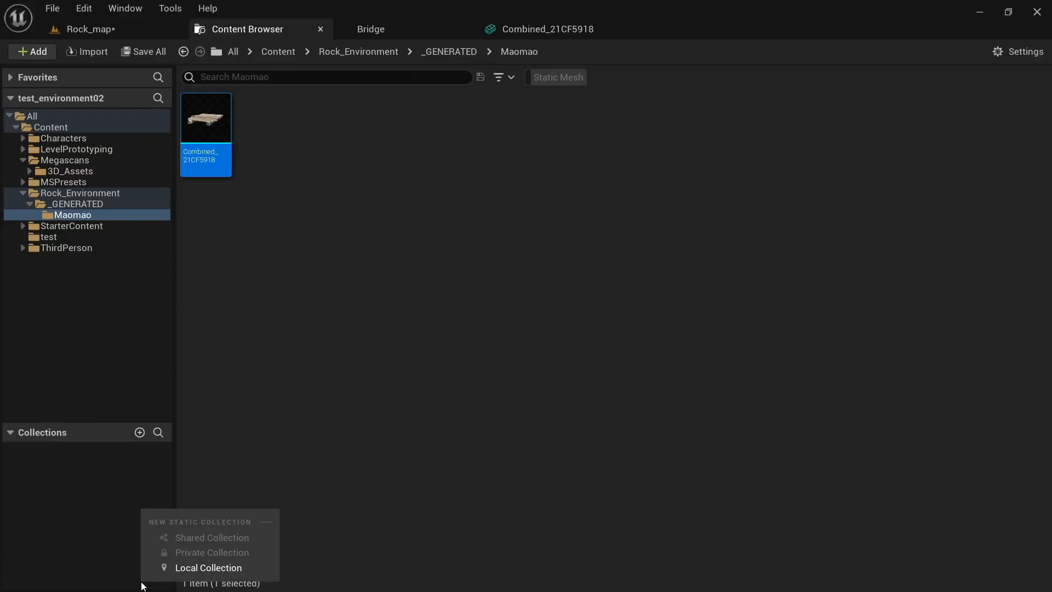
left_click(205, 568)
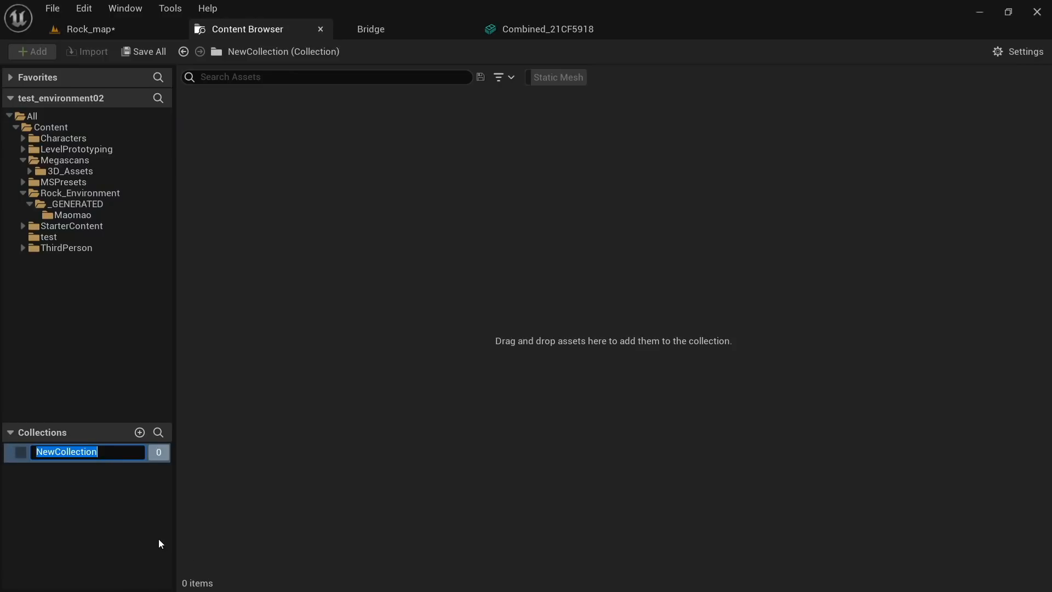
type("Woode")
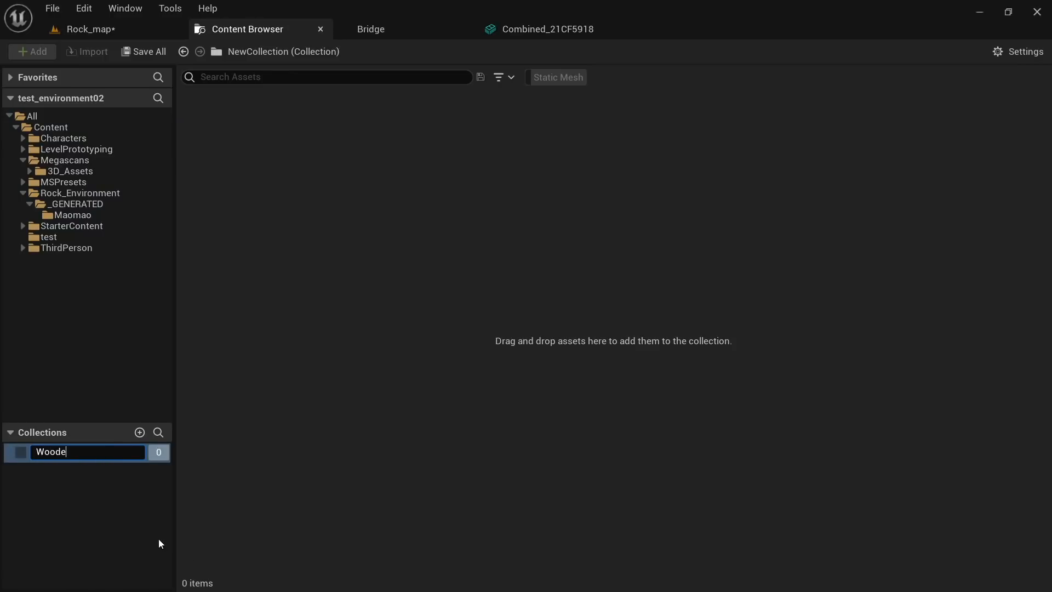
type("n_Assets")
key("Return")
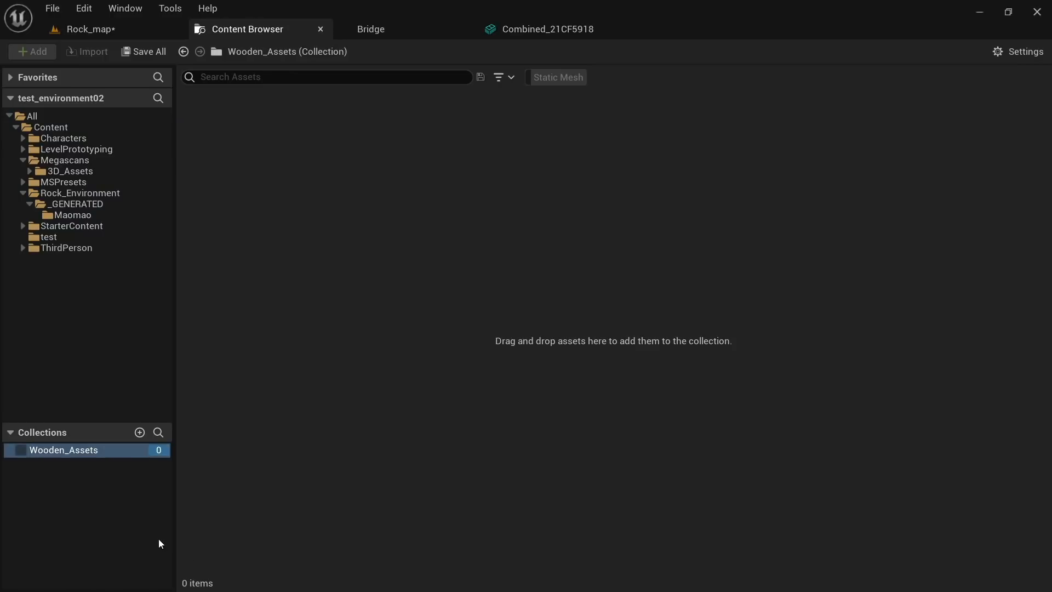
Step: Add Combined_21CF5918 from the Maomao folder to the Wooden_Assets collection and open that collection
left_click(77, 216)
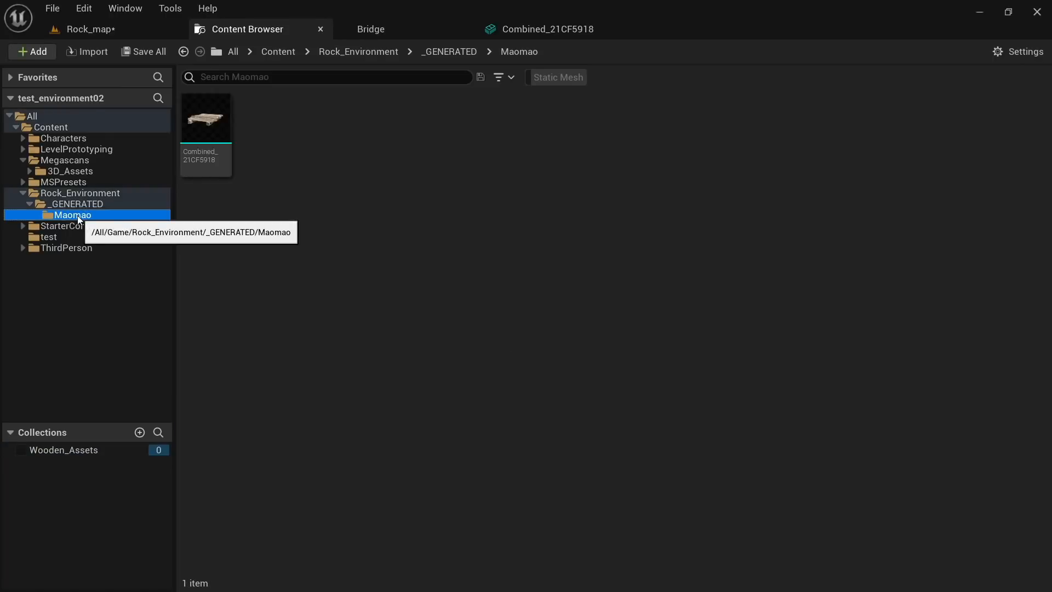
left_click_drag(226, 123, 67, 445)
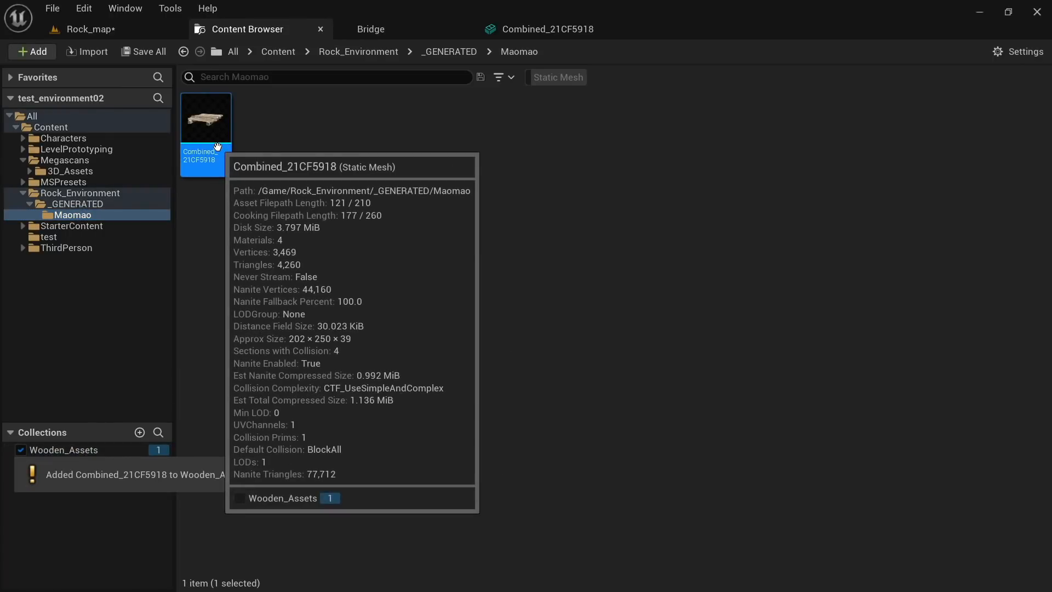
left_click(81, 449)
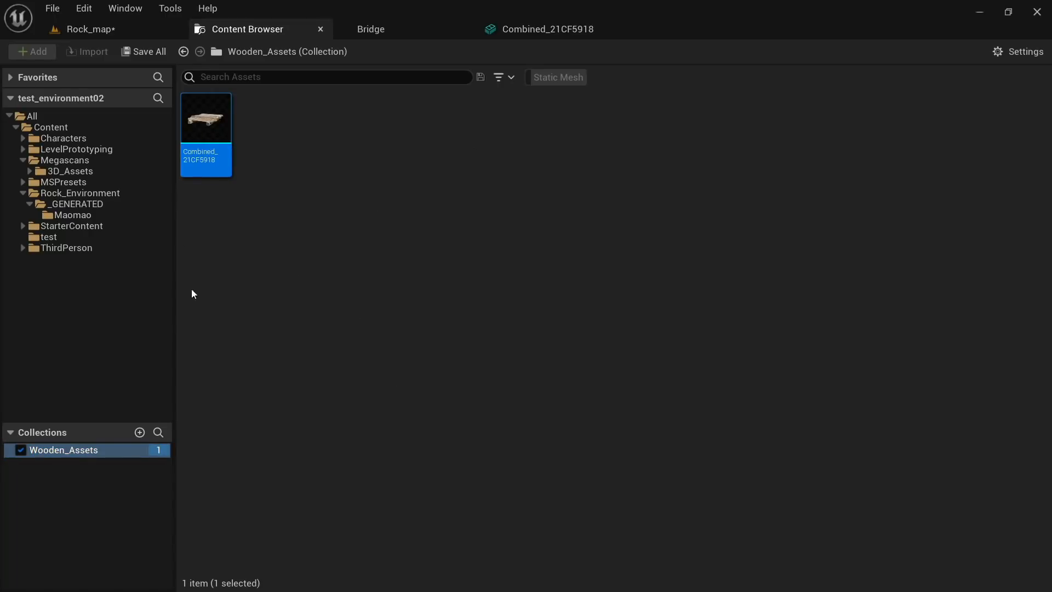
Step: Return to the Rock_map level and lower the combined pallet to a Z location of about 17, close to the floor
left_click(133, 28)
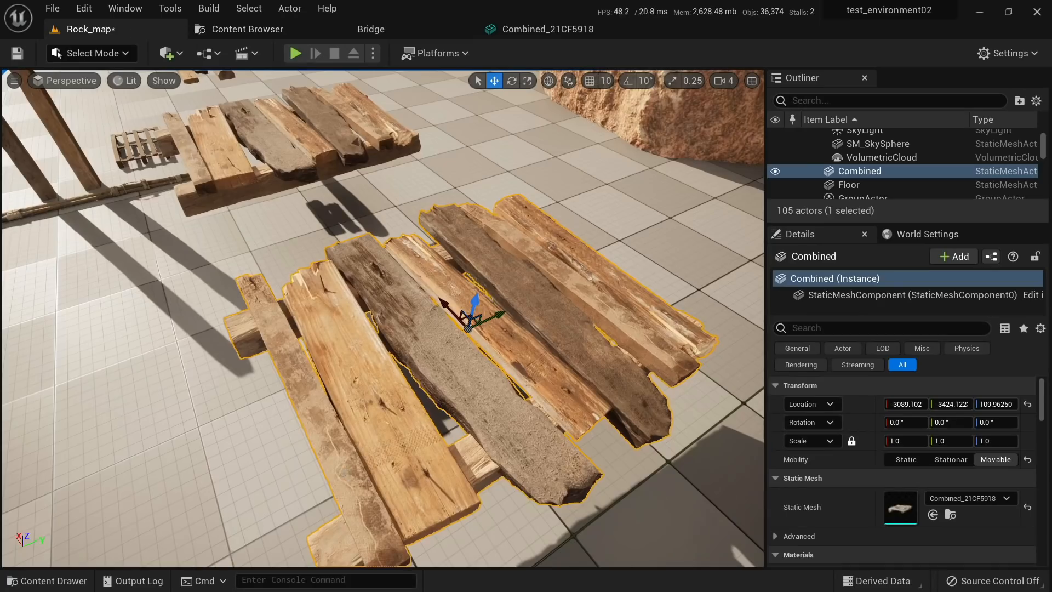
key("s")
right_click_drag(416, 351, 427, 301)
key("d")
right_click_drag(348, 467, 271, 430)
key("w")
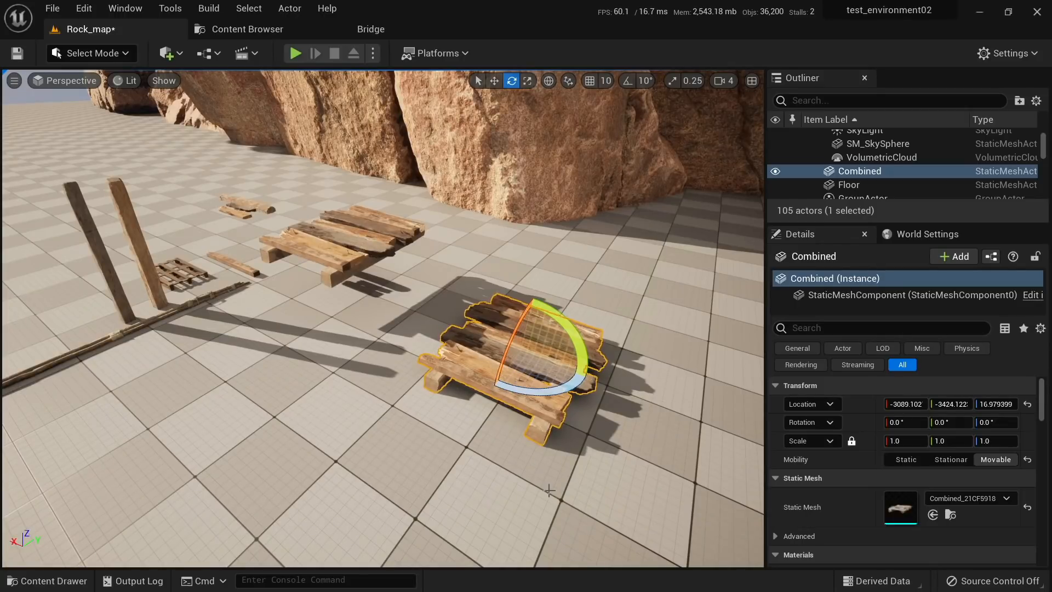
key("d")
right_click_drag(524, 371, 455, 335)
key("w")
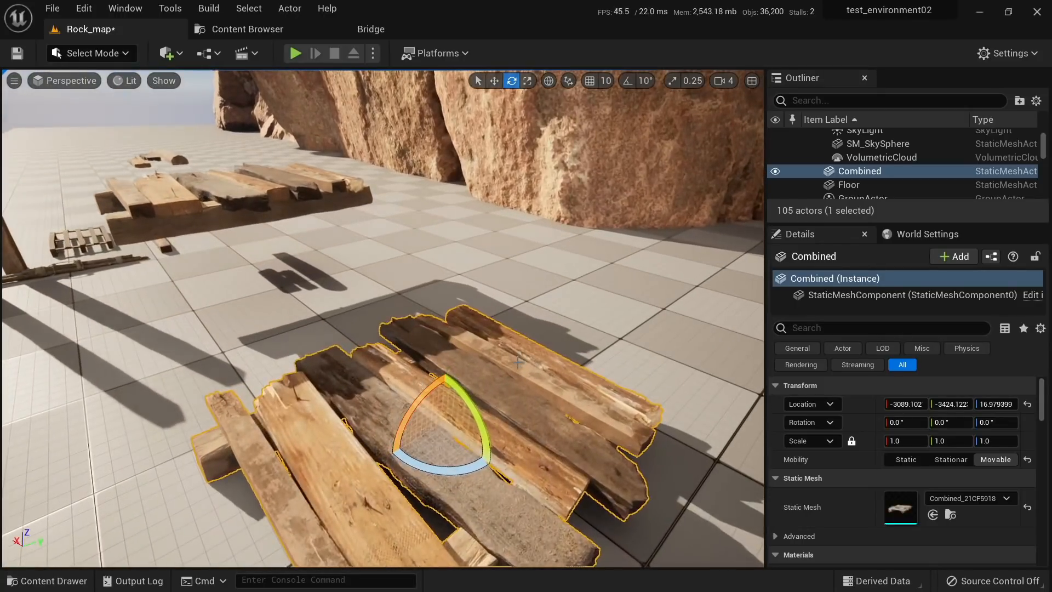
Step: Duplicate the combined pallet and place the copy beside it at about X -3289, raised to about Z 131
key("w")
scroll(496, 332, "down", 10)
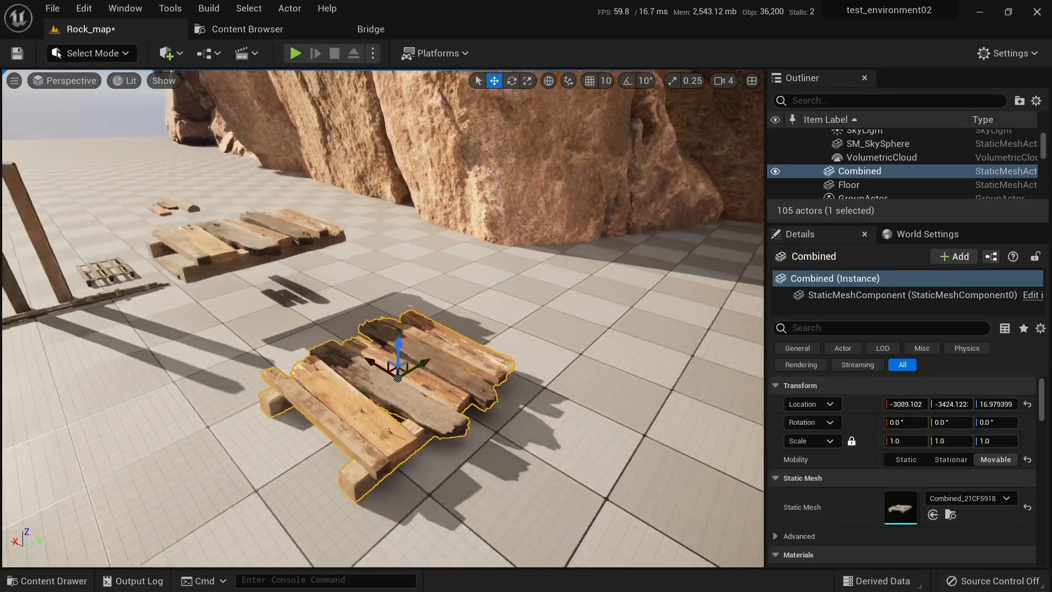
left_click_drag(496, 333, 583, 359)
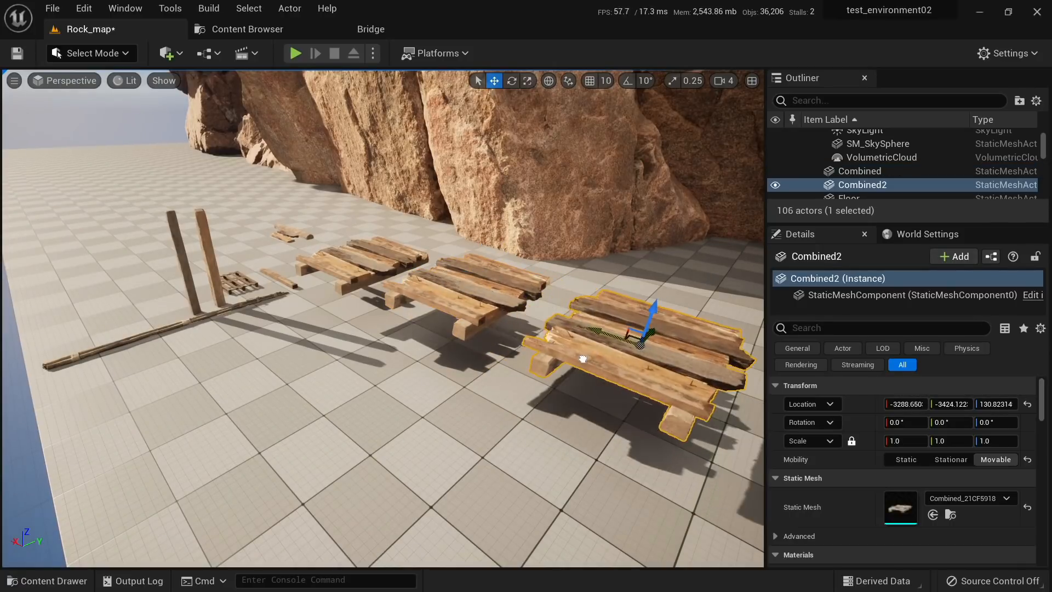
Step: Duplicate an upright worn wooden beam and stand the copy at a near corner of the raised pallet, about X -3212, Y -3527
right_click_drag(383, 317, 351, 276)
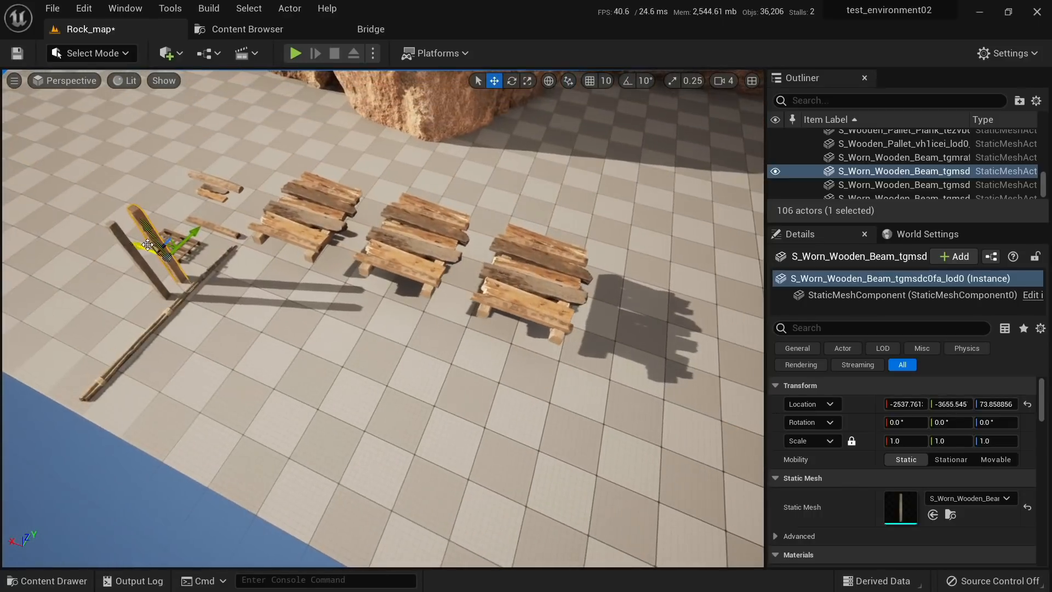
left_click_drag(134, 240, 404, 353, "alt")
right_click_drag(429, 333, 396, 301)
left_click_drag(414, 319, 521, 301)
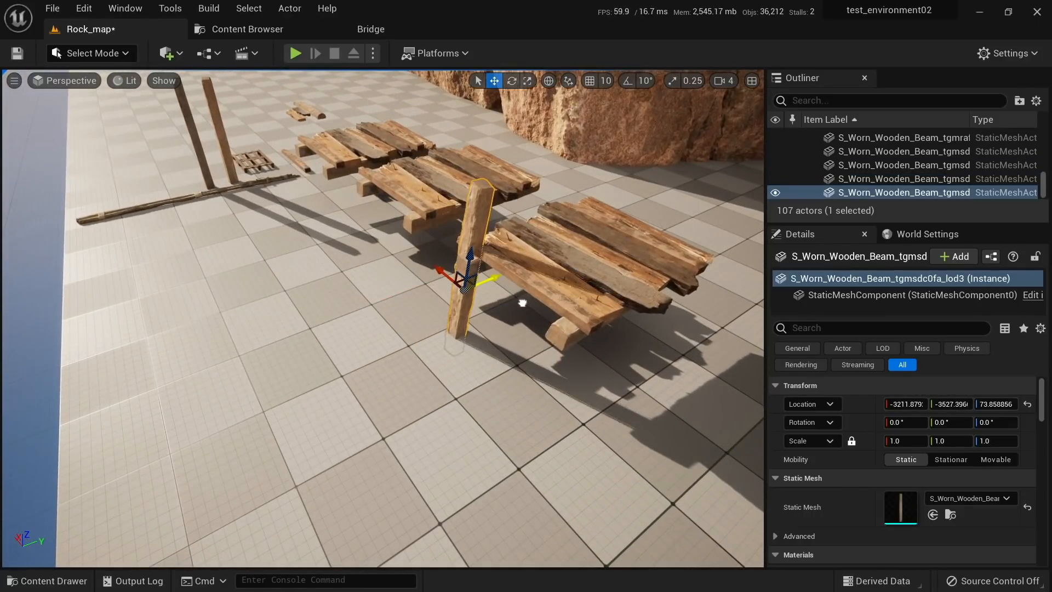
Step: Duplicate the corner post along X to about -3352 and rotate the copy about -90° around Z
left_click(491, 232)
left_click(473, 233)
left_click_drag(436, 273, 544, 333, "alt")
key("e")
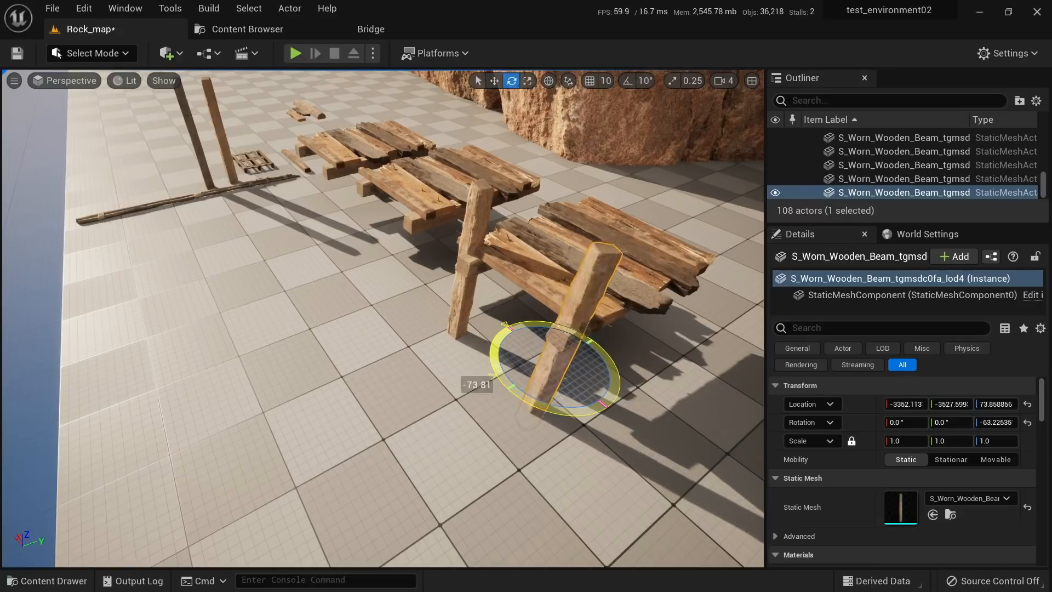
left_click_drag(491, 376, 558, 419)
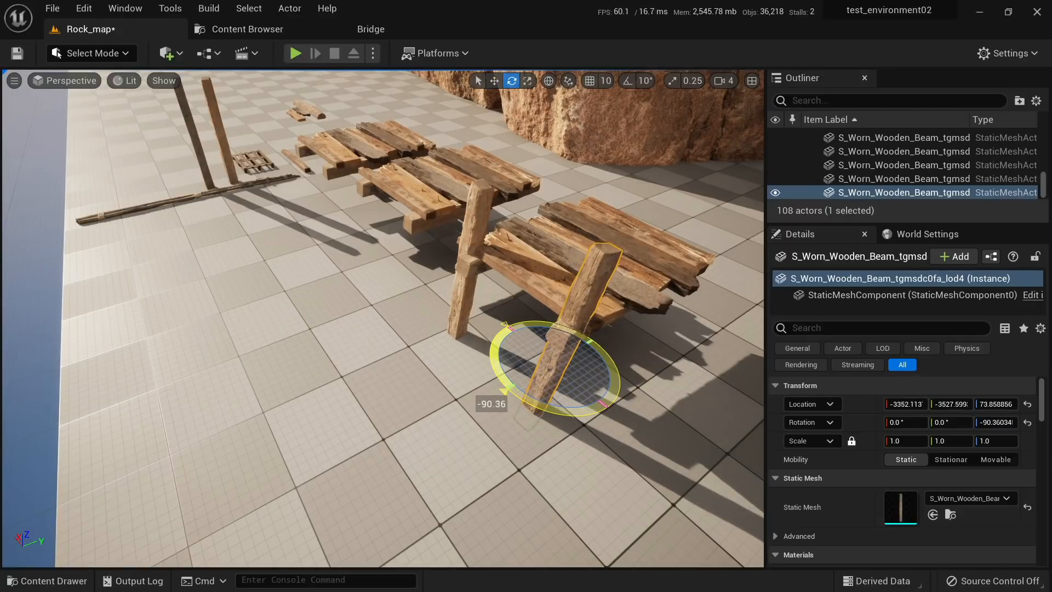
Step: Raise the pallet copy to about Z 223 on top of the two posts and shift it to about X -3283
left_click(569, 263)
key("w")
left_click_drag(600, 220, 609, 123)
right_click_drag(609, 124, 718, 79)
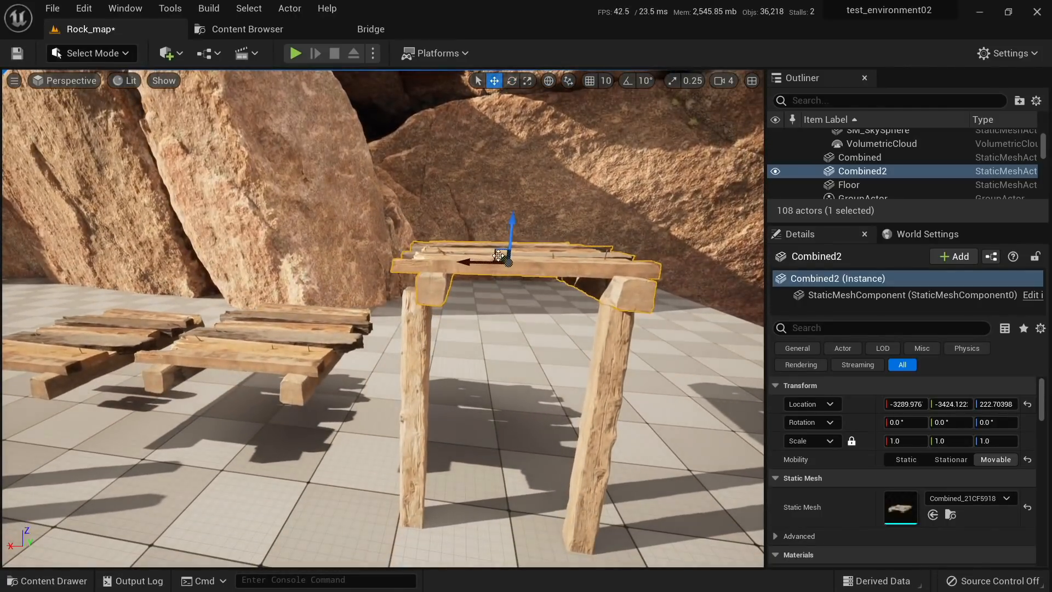
left_click_drag(486, 259, 476, 258)
Step: Duplicate both posts along Y to about -3323 to support the opposite end of the raised pallet
right_click_drag(359, 409, 219, 392)
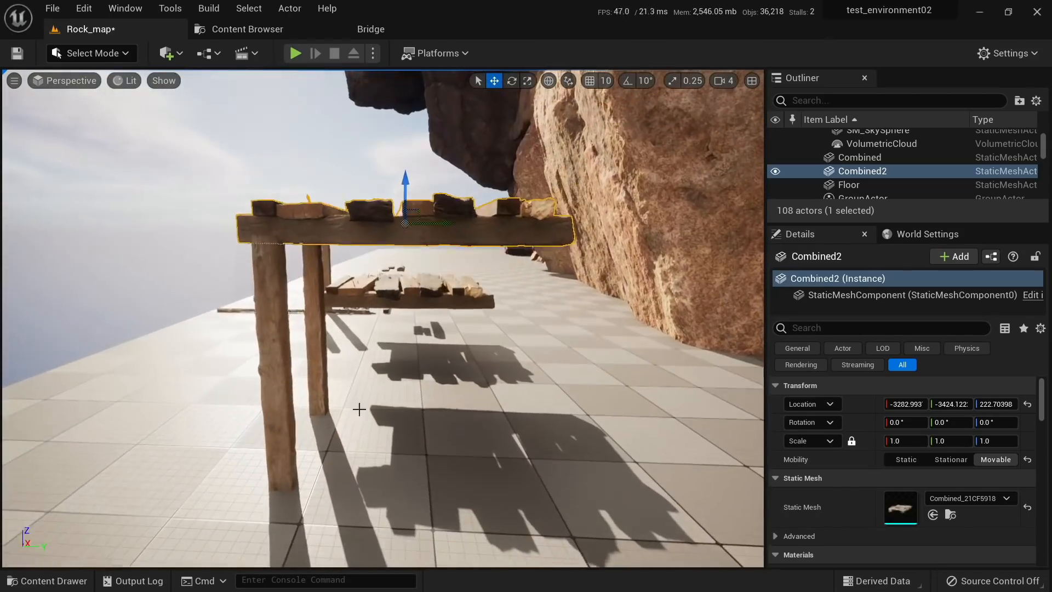
left_click(313, 353)
left_click(282, 384, "ctrl")
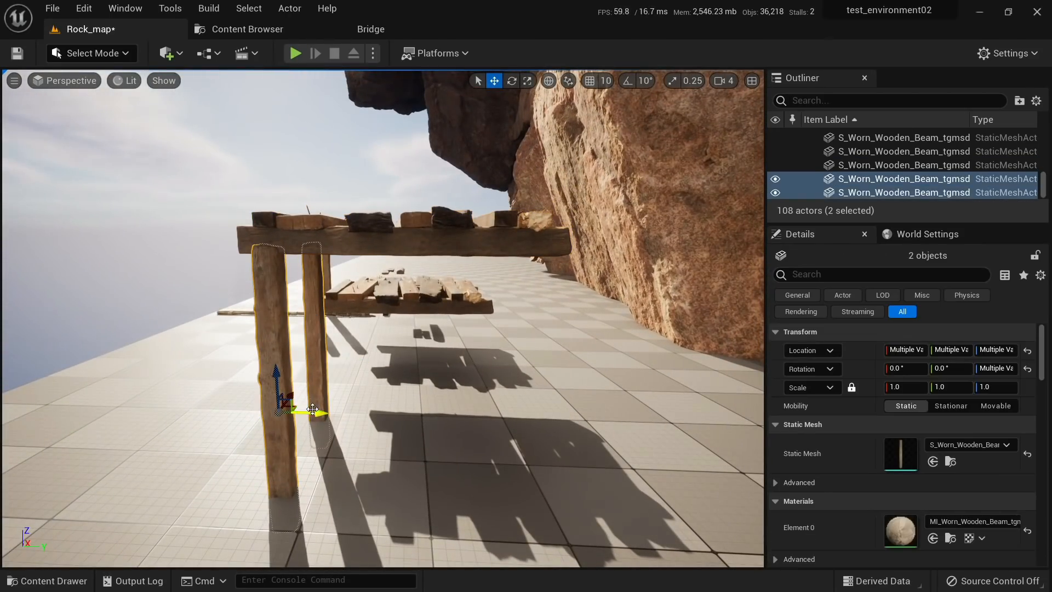
left_click_drag(312, 409, 568, 410, "alt")
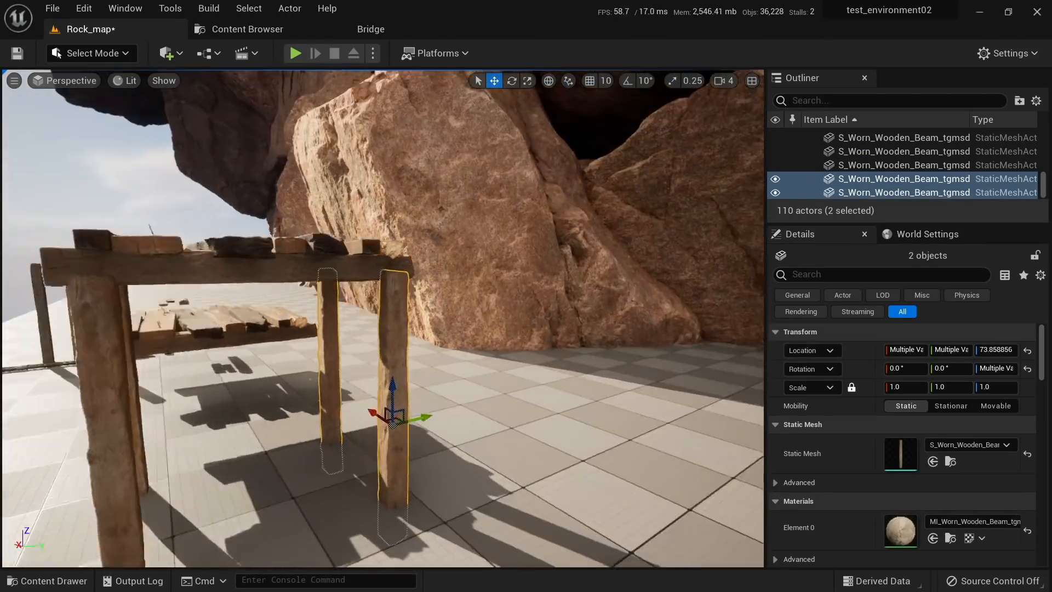
right_click_drag(384, 318, 497, 295)
left_click(497, 280)
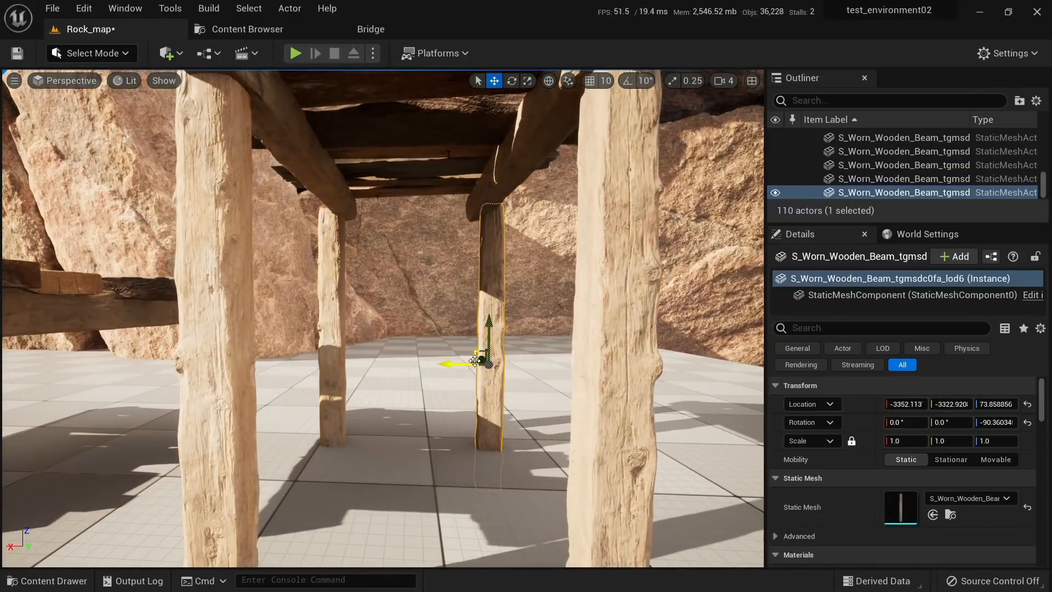
right_click_drag(467, 366, 457, 385)
key("Escape")
Step: Select the raised pallet with its four posts and duplicate the assembly along Y, end to end with the original toward the cliff
left_click(360, 346)
right_click_drag(359, 346, 365, 329)
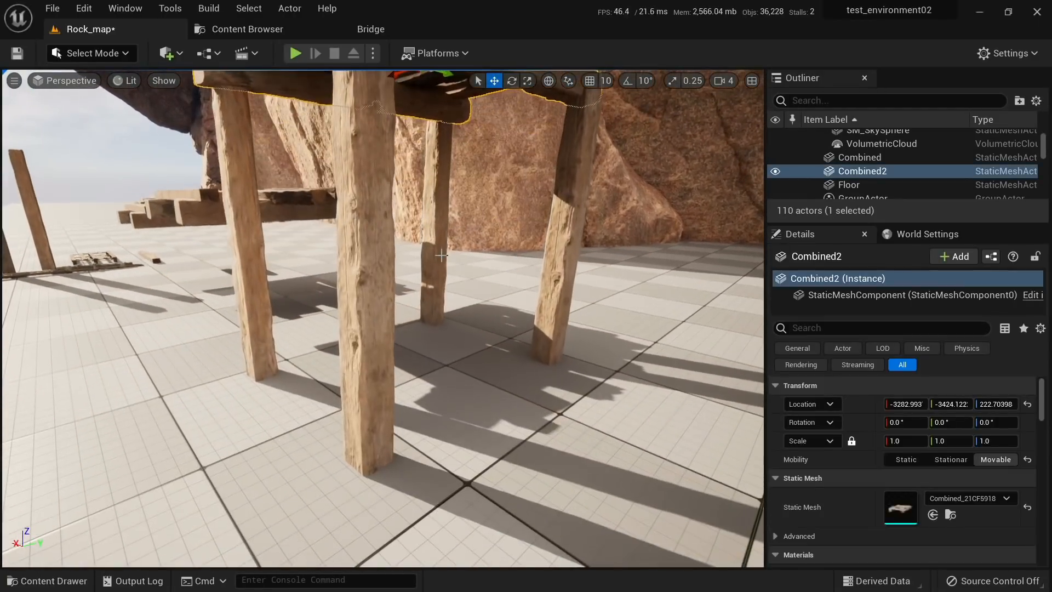
left_click(435, 260, "shift")
left_click(368, 258, "shift")
left_click(548, 243, "shift")
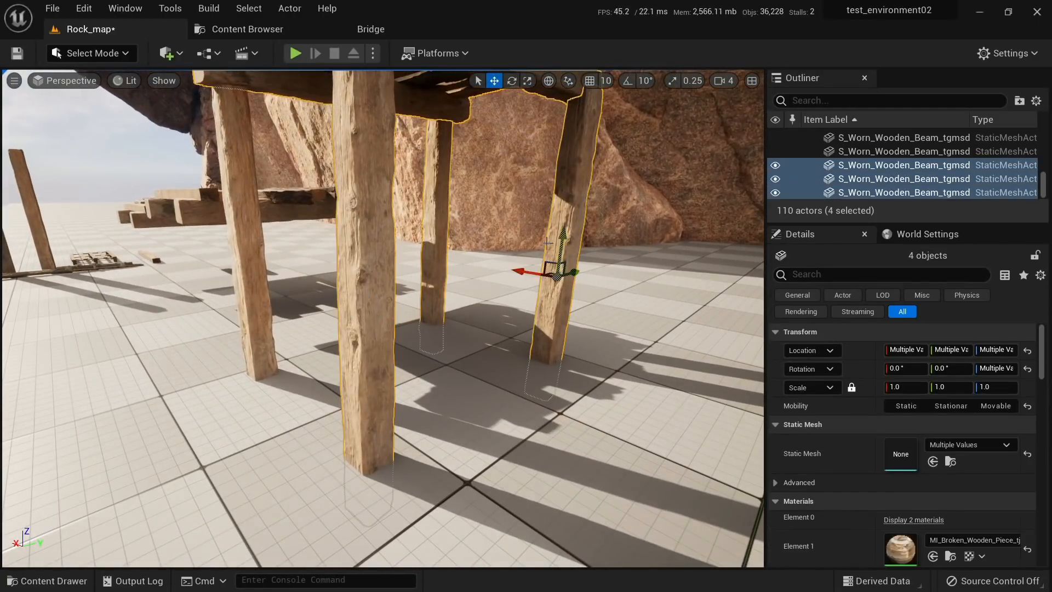
left_click(254, 264, "shift")
right_click_drag(255, 264, 362, 370)
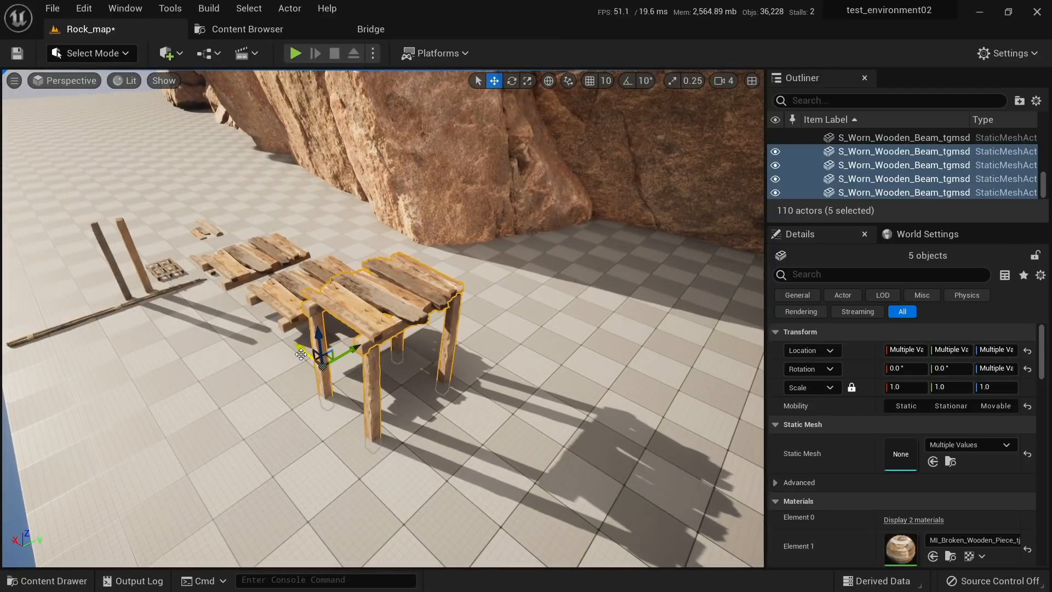
left_click_drag(414, 329, 524, 286)
Step: Delete the copied assembly's two redundant posts where the platforms join
right_click_drag(531, 305, 435, 325)
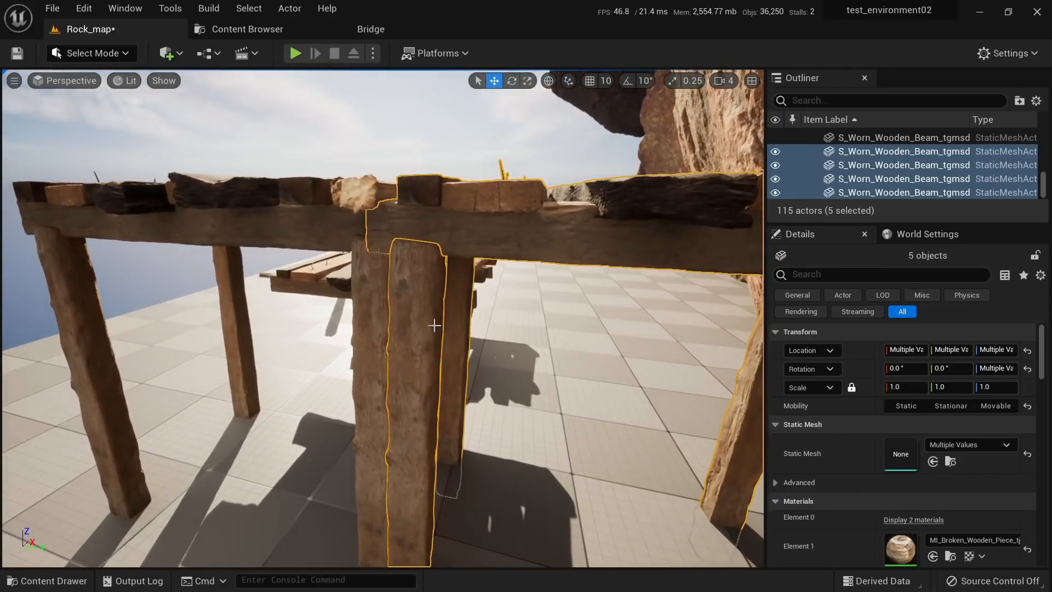
left_click(435, 325)
left_click(464, 309, "shift")
key("Delete")
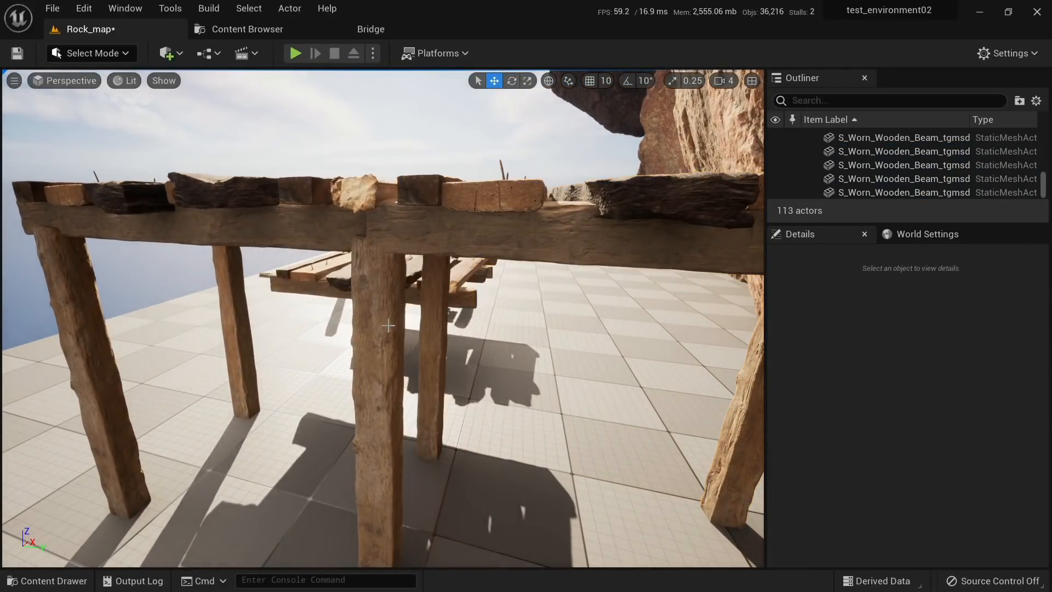
Step: Duplicate the raised platform's two pallets and six posts along X, placing the copy at about X -3648
left_click(388, 325)
left_click(438, 318, "shift")
right_click_drag(438, 317, 489, 316)
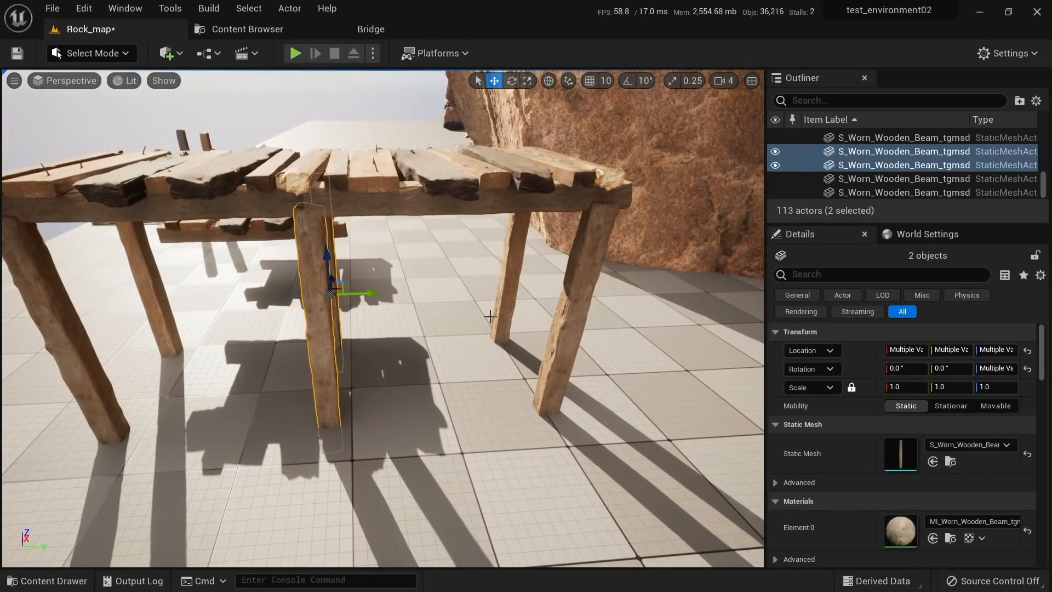
right_click_drag(509, 265, 512, 307)
left_click(442, 296)
right_click_drag(441, 296, 202, 312)
left_click(376, 272, "shift")
left_click(404, 282, "shift")
left_click(200, 294, "shift")
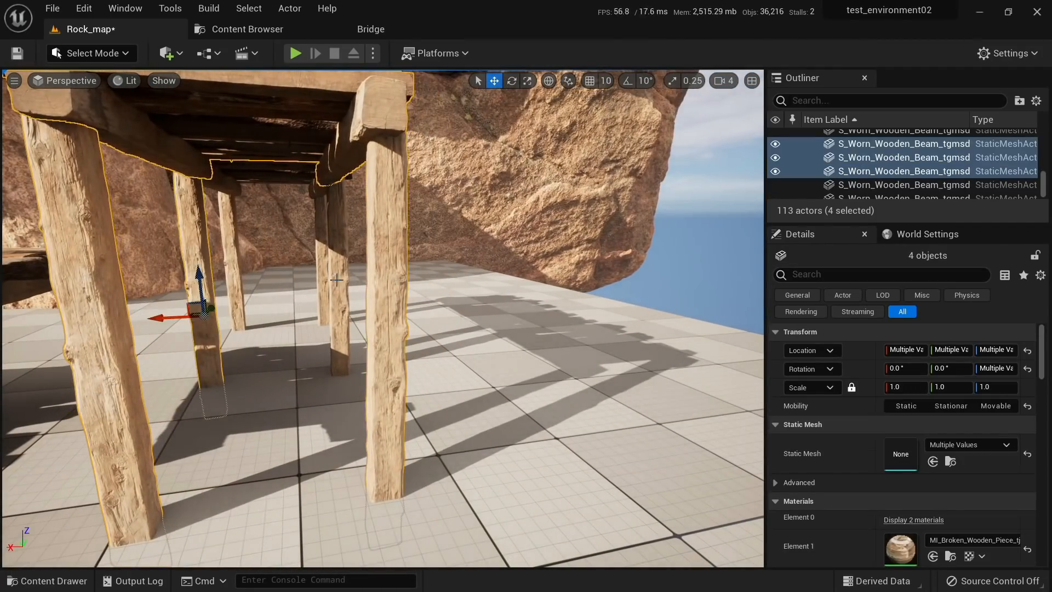
left_click(331, 280, "shift")
right_click_drag(332, 281, 223, 247)
left_click(340, 292, "shift")
left_click(248, 302, "shift")
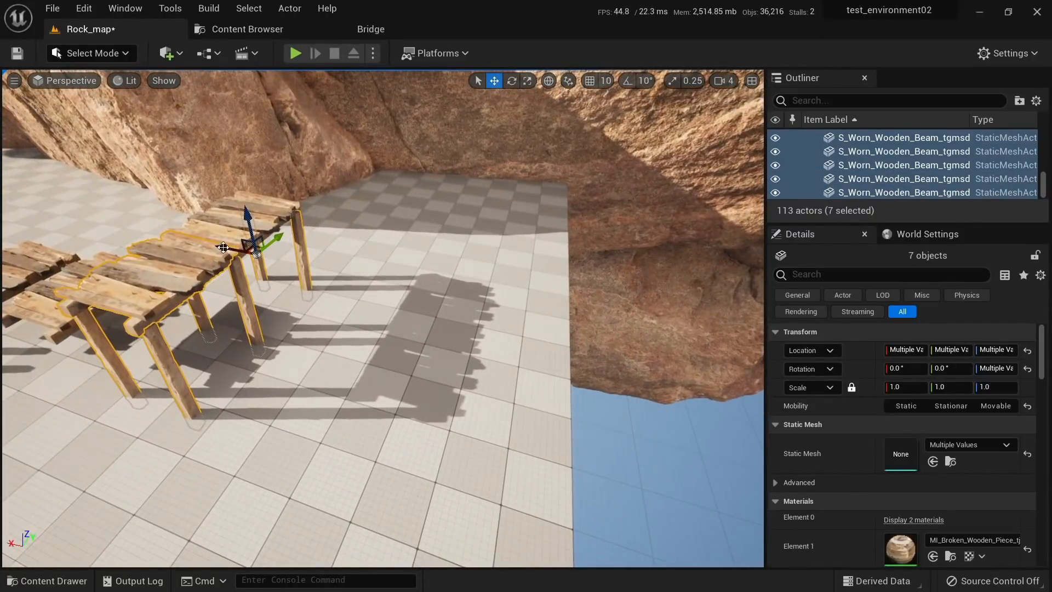
left_click_drag(223, 247, 359, 274)
key("ctrl+z")
left_click(230, 223, "shift")
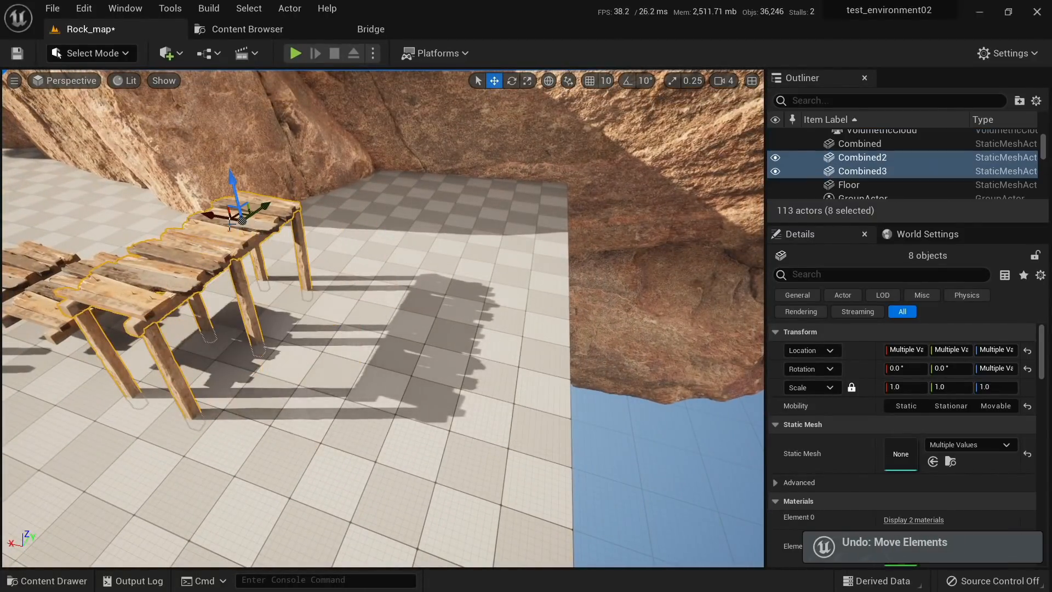
left_click_drag(211, 218, 334, 241, "alt")
right_click_drag(334, 241, 263, 216)
Step: Duplicate the copied platform's cliff-side pallet and its four posts straight up to form an upper storey
left_click(406, 276)
right_click_drag(406, 276, 353, 260)
left_click(337, 305)
left_click(494, 308, "shift")
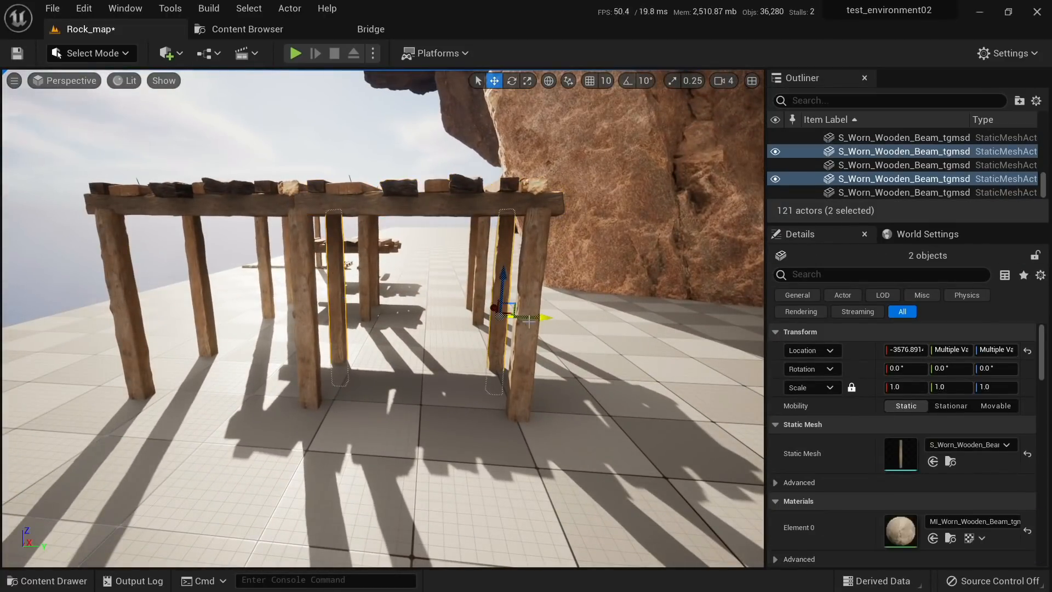
left_click(528, 313, "shift")
left_click(309, 333, "shift")
right_click_drag(309, 333, 312, 364)
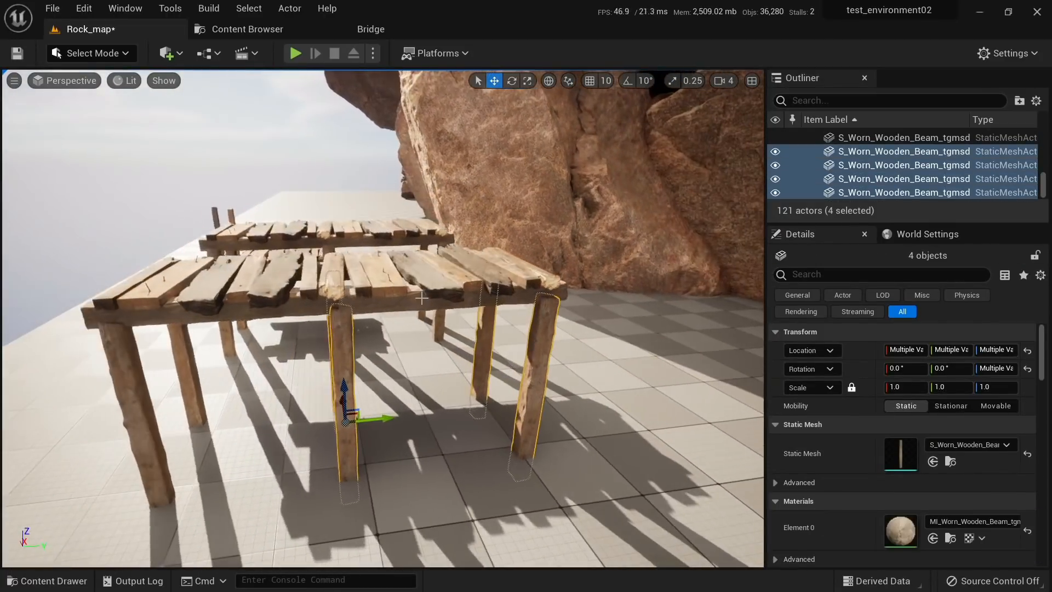
left_click(423, 284, "shift")
right_click_drag(423, 284, 449, 277)
right_click_drag(423, 320, 419, 318)
left_click_drag(364, 300, 376, 241, "alt")
Step: Duplicate the loose single pallet over the copied platform's lower end at about X -3675, Z 267
left_click(219, 230)
right_click_drag(219, 230, 223, 338)
left_click(313, 333)
right_click_drag(314, 333, 338, 427)
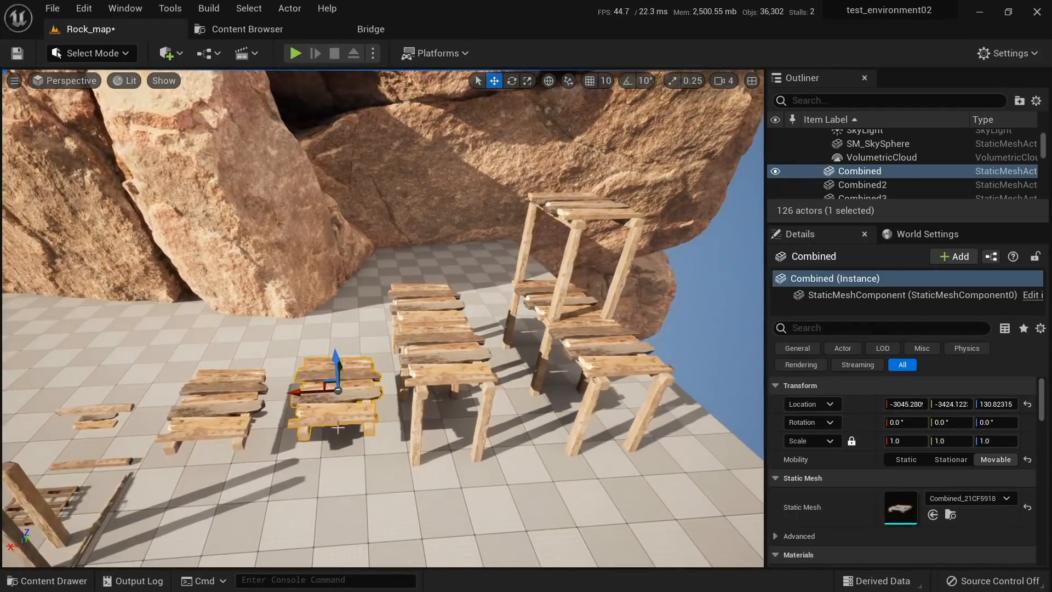
left_click_drag(298, 391, 615, 287, "alt")
right_click_drag(615, 288, 568, 341)
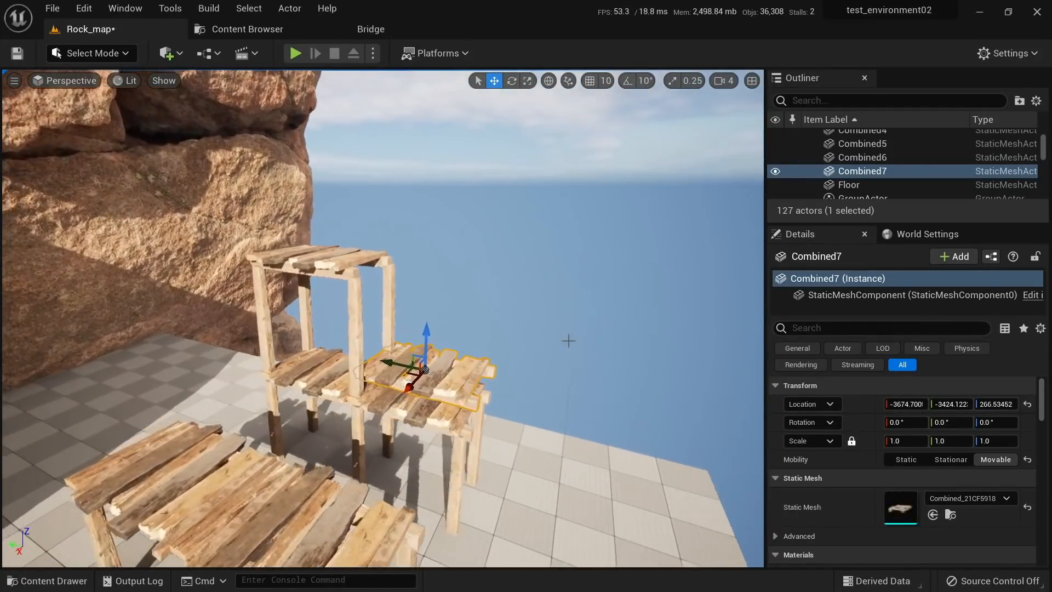
Step: Tilt the new pallet about -34.4° around X and move it to about Y -3414, Z 297 as a ramp
key("e")
left_click_drag(421, 324, 453, 389)
key("w")
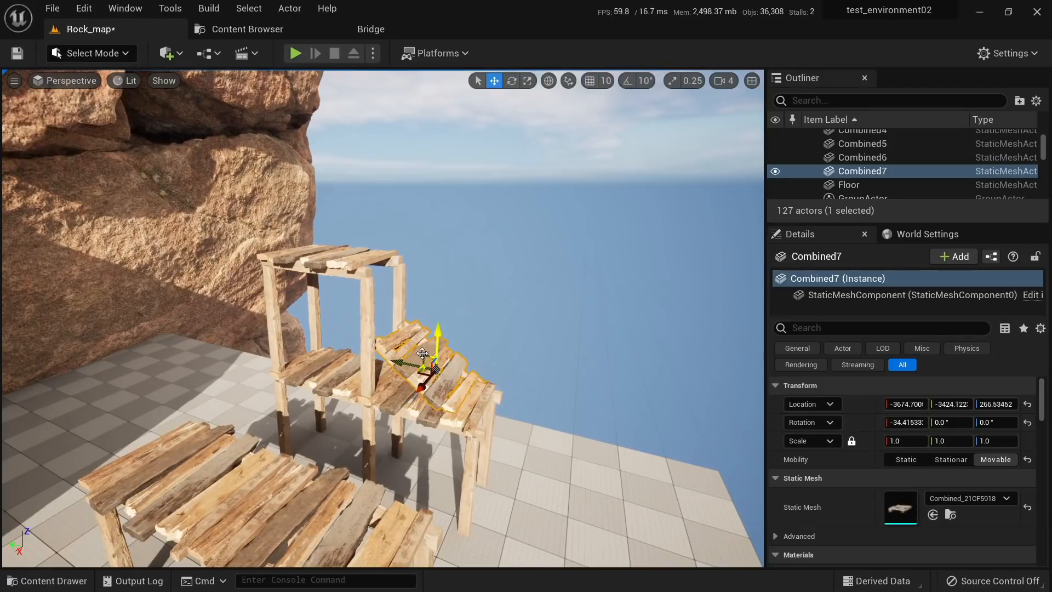
mouse_move(422, 353)
left_mouse_down()
mouse_move(359, 341)
mouse_move(411, 353)
mouse_move(416, 336)
left_mouse_up()
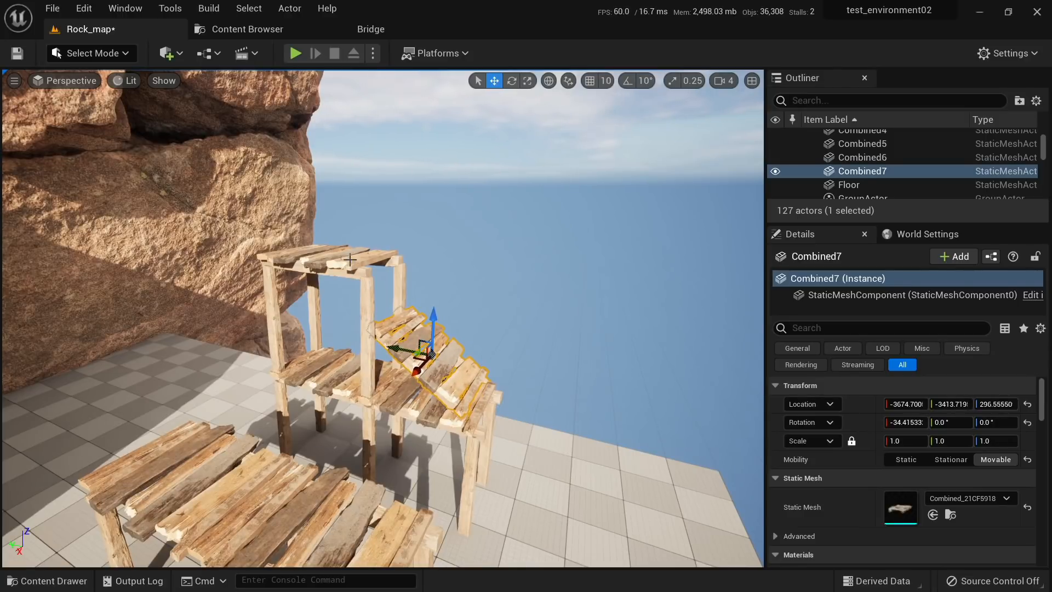
Step: Delete the four upper-storey posts and lower the top pallet to about Z 372, level with the ramp's upper end
left_click(362, 295)
left_click(348, 303, "ctrl")
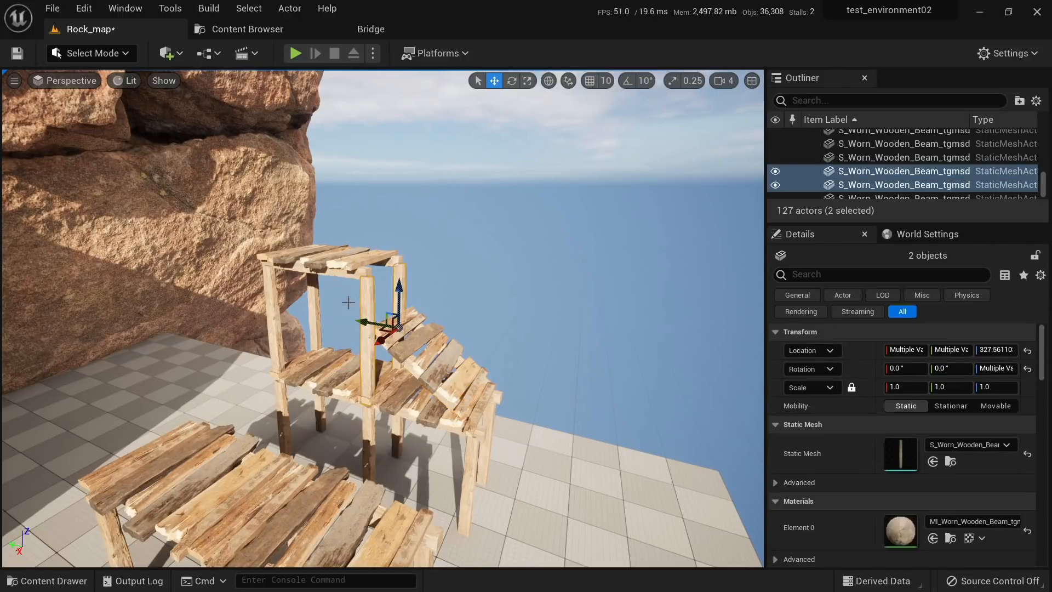
left_click(319, 301, "ctrl")
left_click(274, 309, "ctrl")
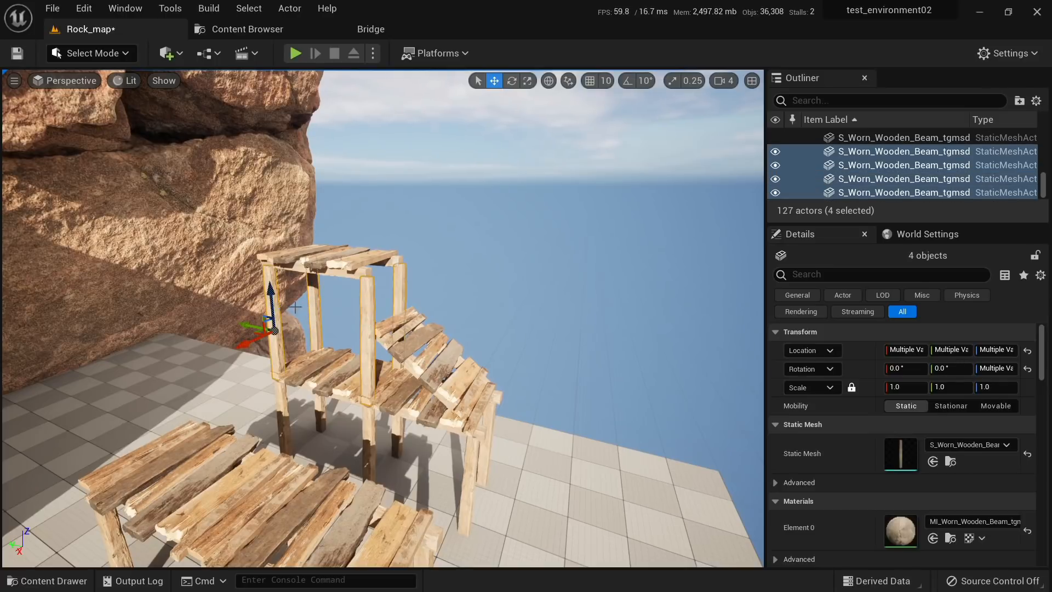
key("Delete")
left_click(345, 260)
left_click_drag(338, 233, 340, 281)
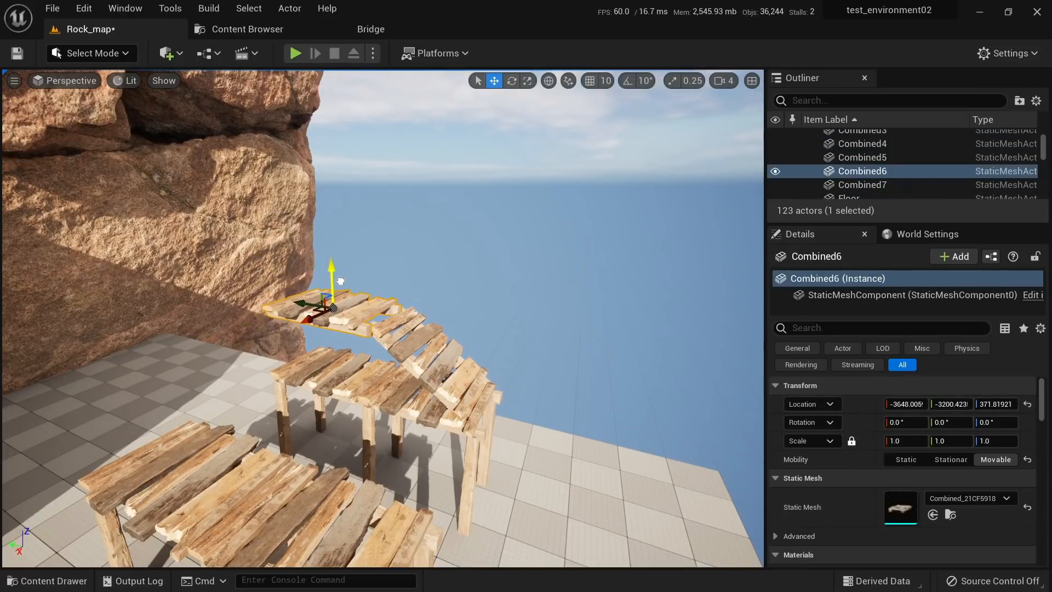
Step: Stretch the four posts below the top pallet to a Z scale of about 1.59 and raise them up to it
left_click(371, 436)
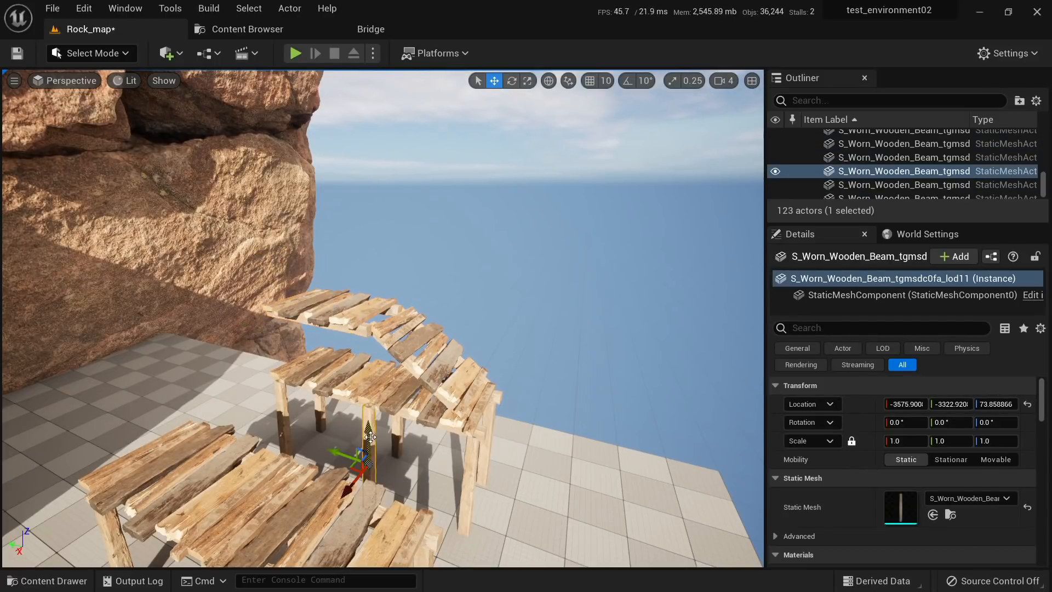
left_click(397, 427, "ctrl")
left_click(321, 406, "ctrl")
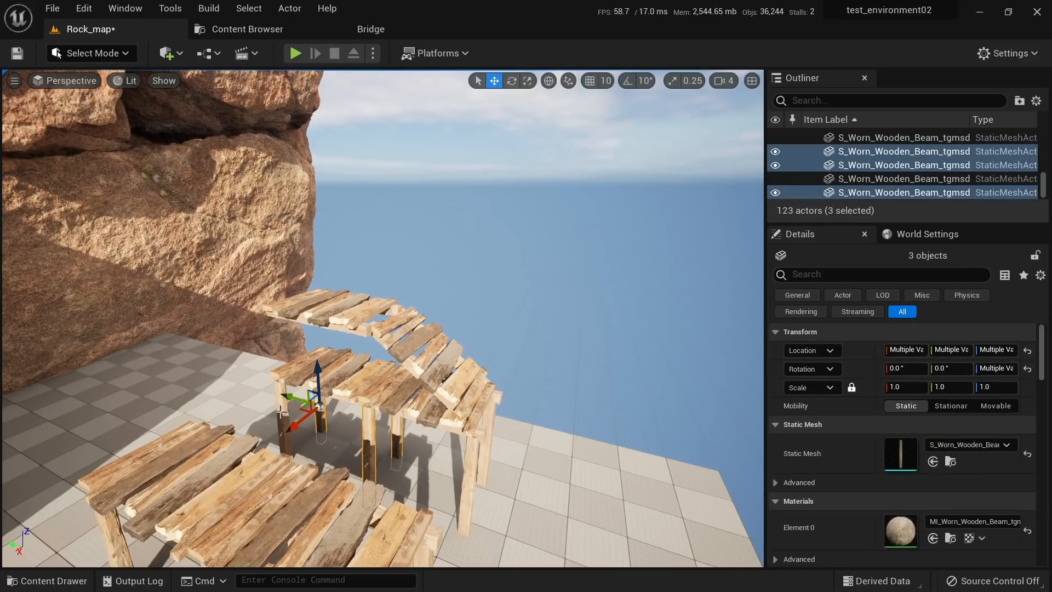
left_click(283, 401, "ctrl")
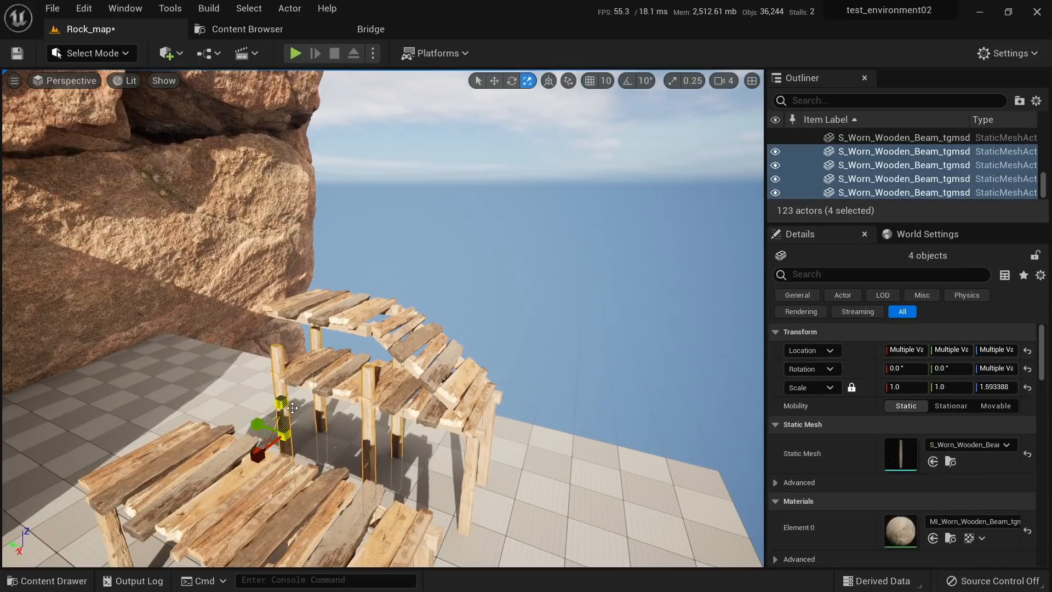
right_click_drag(314, 379, 260, 356)
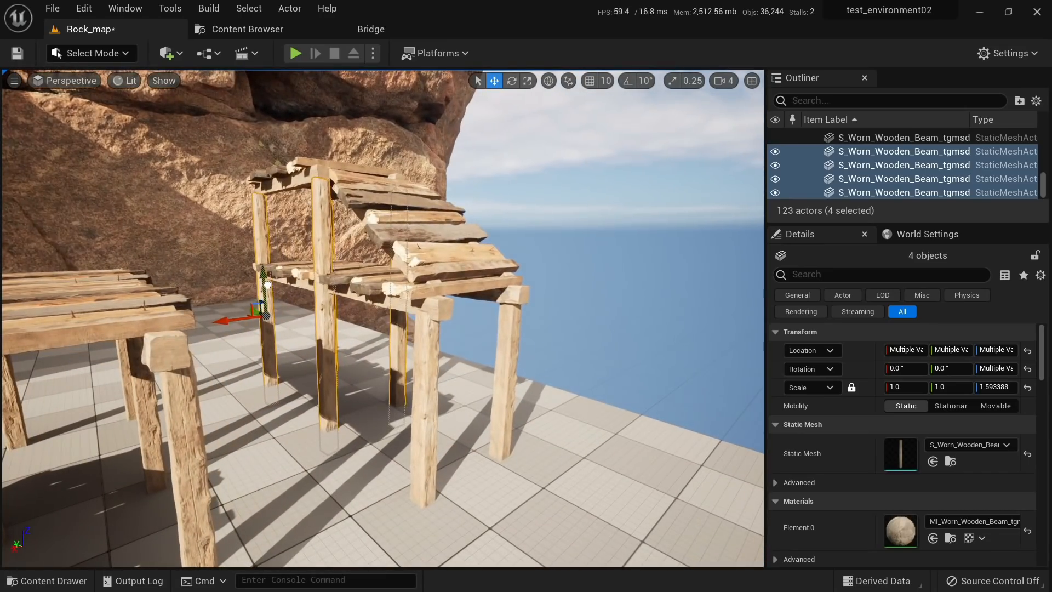
key("Escape")
Step: Nudge the sloped ramp pallet sideways to align it with the neighbouring pallets
right_click_drag(267, 284, 465, 405)
left_click(450, 325)
left_click_drag(384, 319, 362, 316)
right_click_drag(362, 316, 416, 246)
key("Escape")
Step: Start a new Packed Level Actor from the original raised platform's two pallets and six posts
right_click_drag(347, 505, 137, 515)
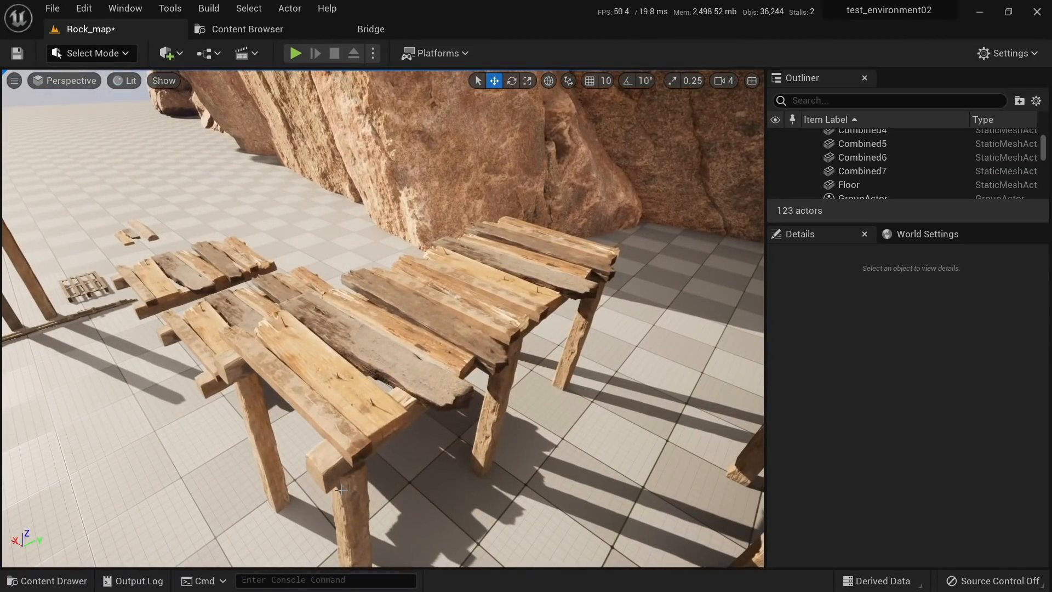
left_click(410, 367)
right_click_drag(410, 366, 394, 307)
left_click(412, 364, "shift")
key("f")
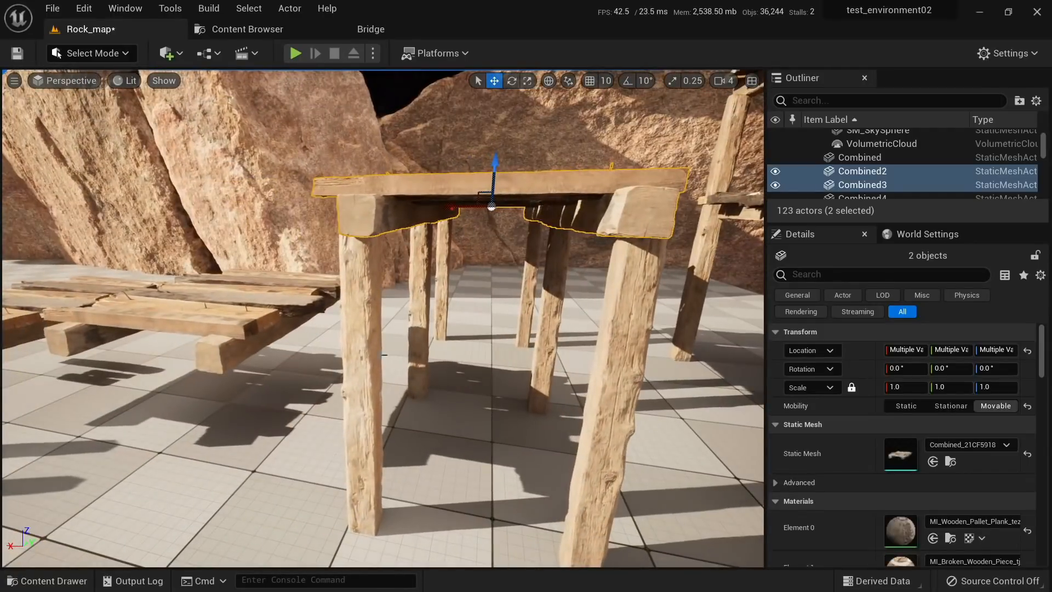
left_click(362, 350, "shift")
left_click(421, 308, "shift")
left_click(447, 265, "shift")
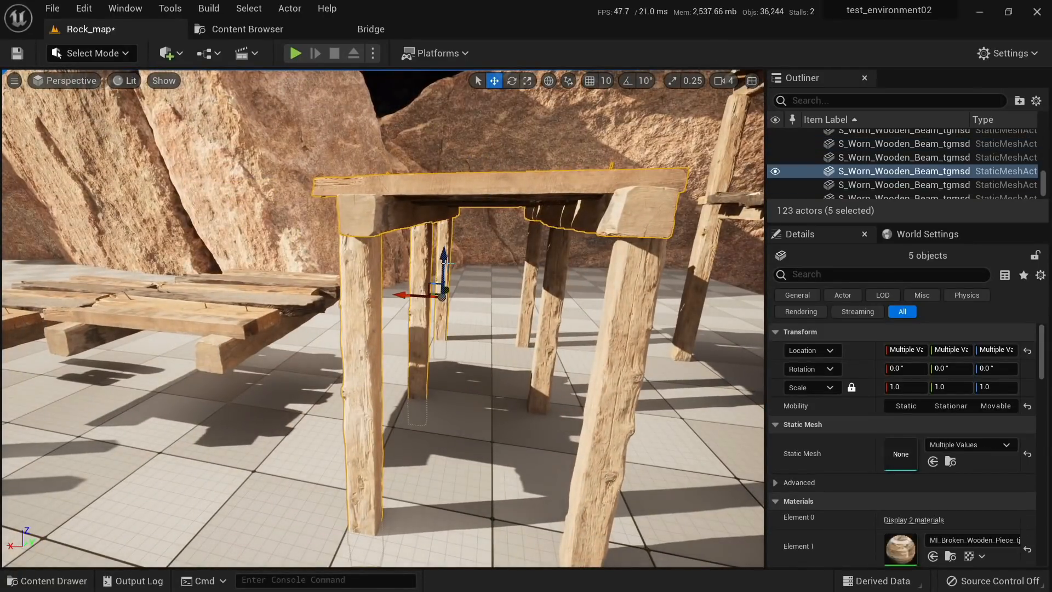
left_click(529, 258, "shift")
left_click(556, 270, "shift")
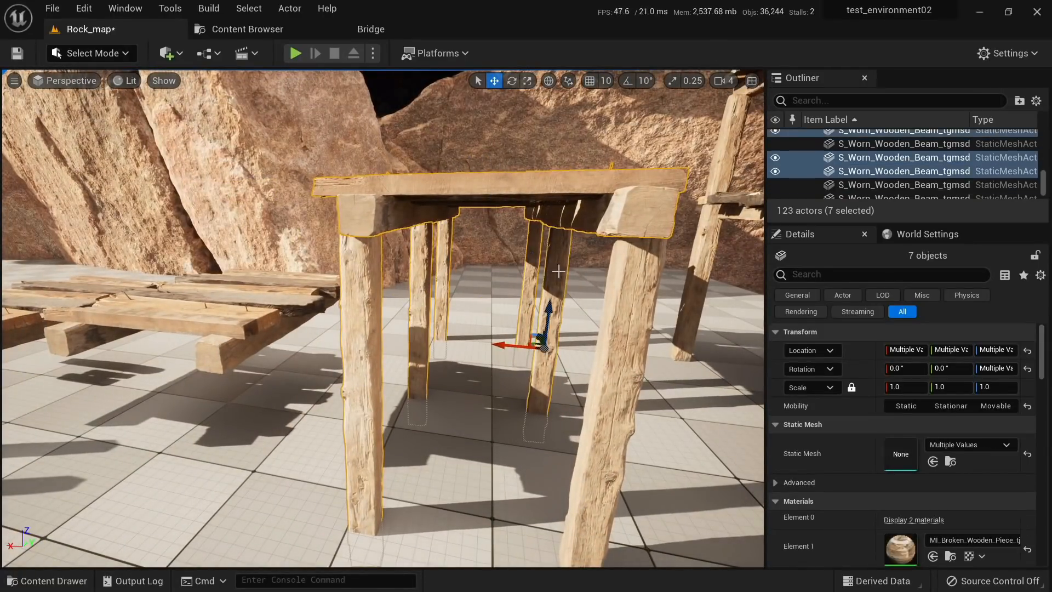
left_click(631, 296, "shift")
right_click_drag(631, 296, 630, 241)
right_click(513, 287)
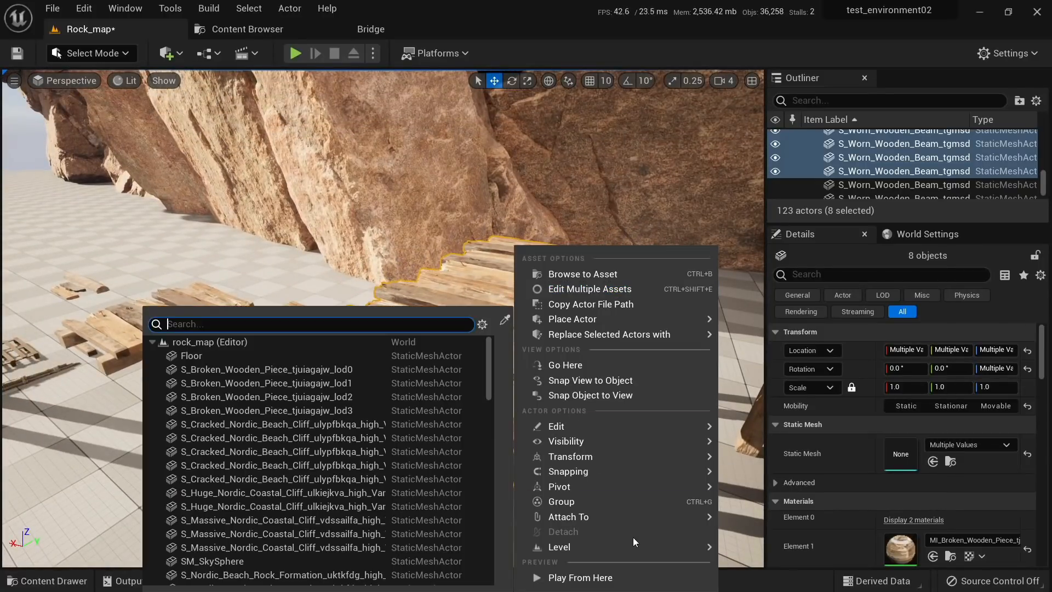
mouse_move(632, 547)
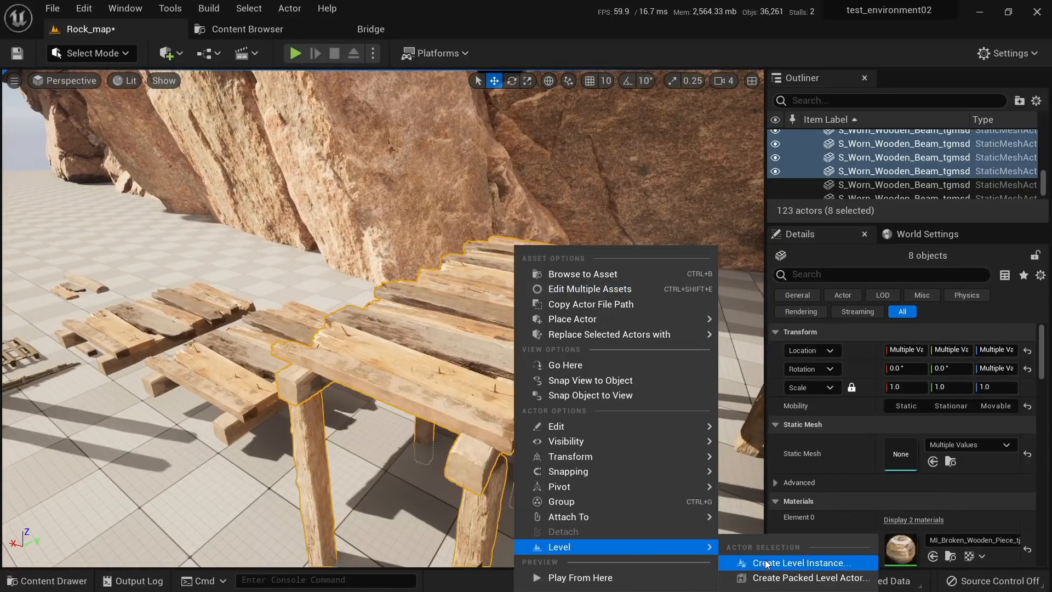
left_click(789, 577)
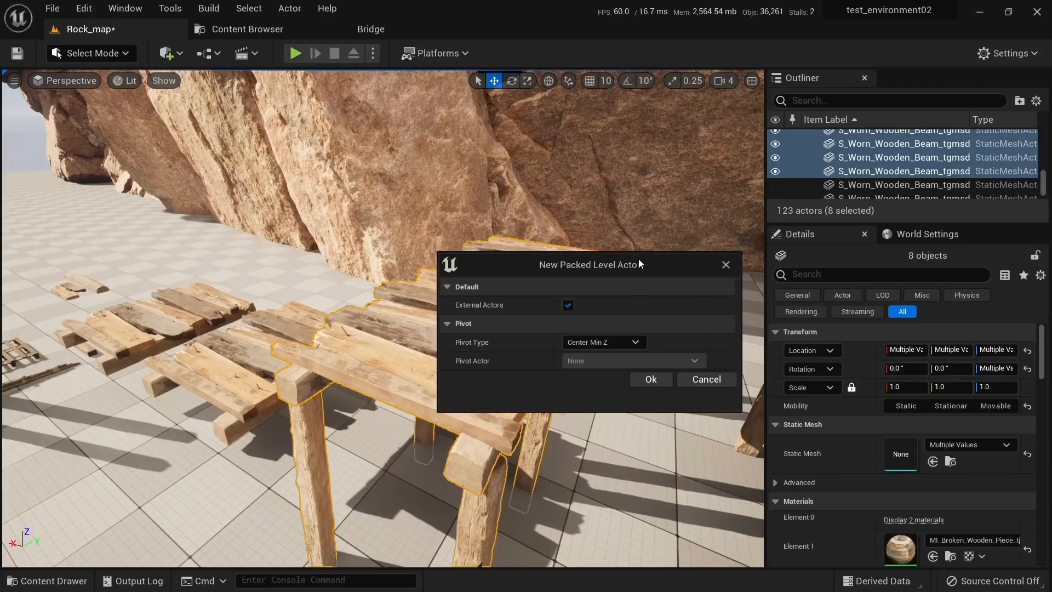
Step: Accept the Packed Level Actor options with External Actors enabled and the pivot type Center Min Z
left_click_drag(639, 261, 282, 176)
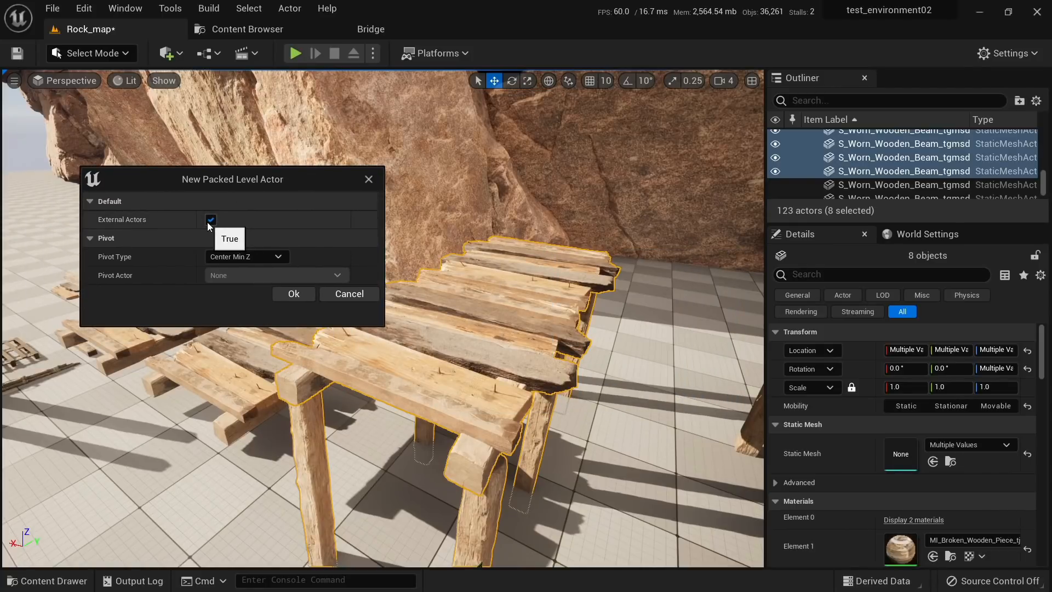
left_click(255, 257)
left_click(252, 257)
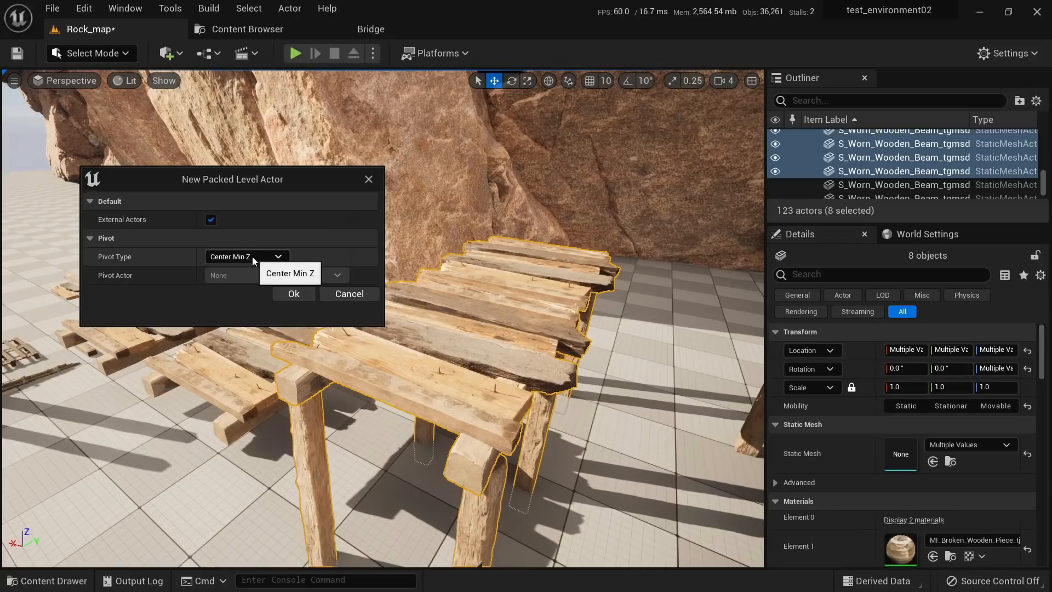
left_click(252, 256)
left_click(232, 258)
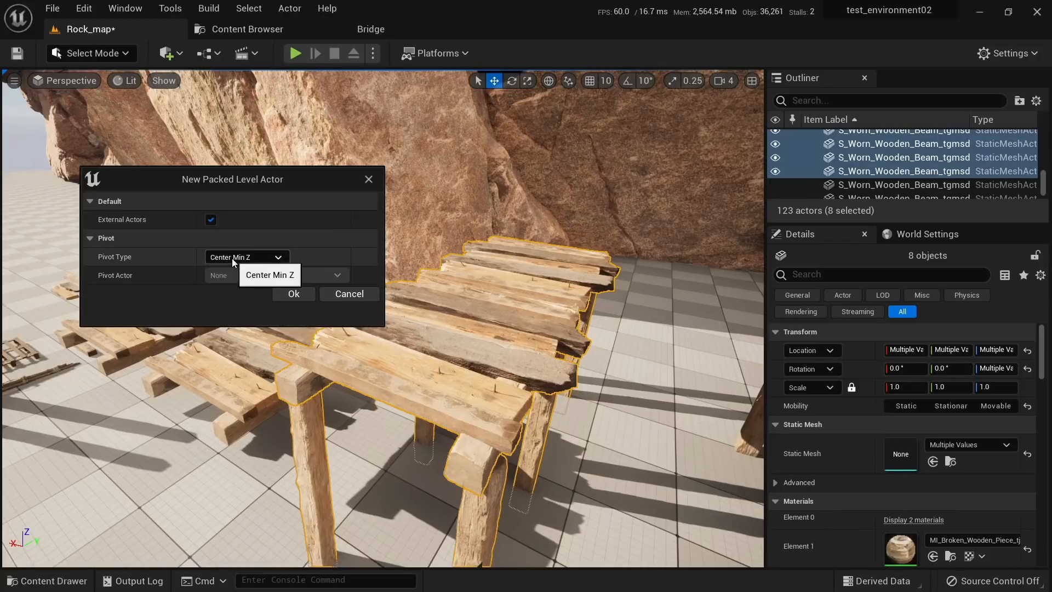
left_click(244, 258)
left_click(264, 261)
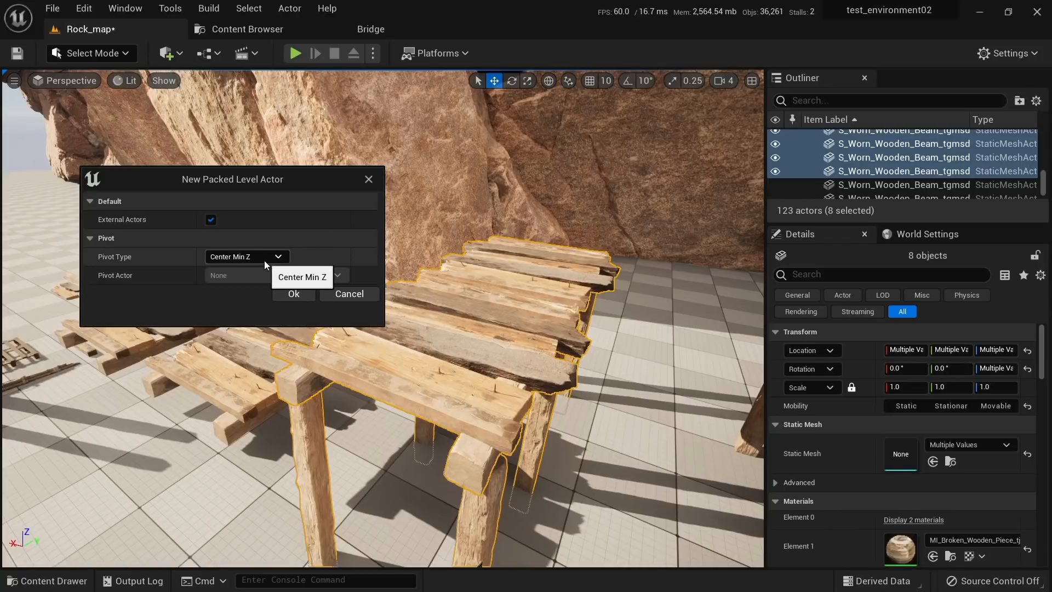
left_click_drag(311, 171, 354, 140)
left_click(336, 264)
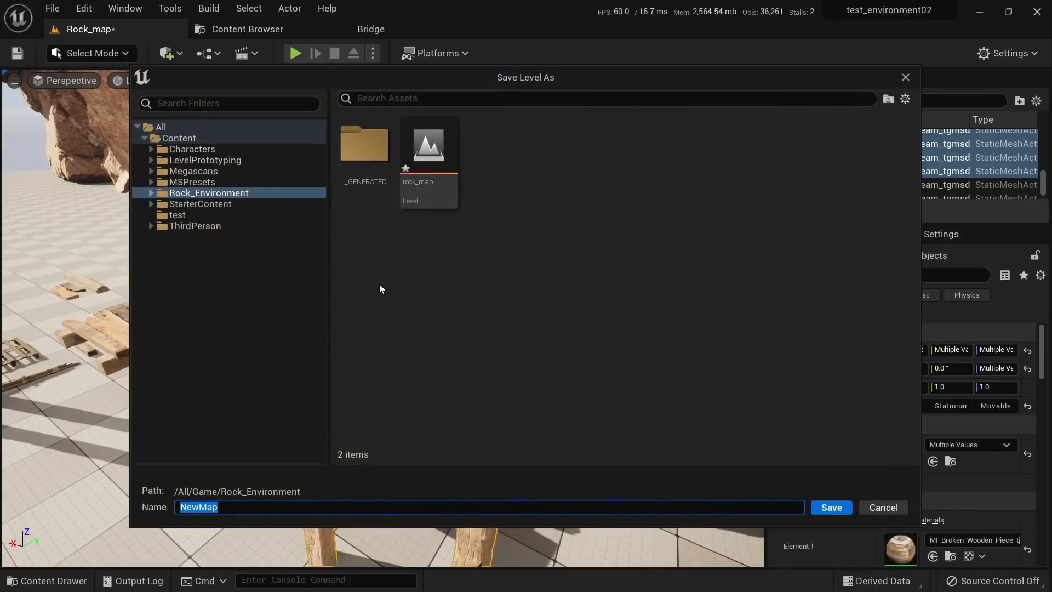
Step: Create a MASS folder in Rock_Environment and save the level inside it as MASS_Platform_A
right_click(402, 243)
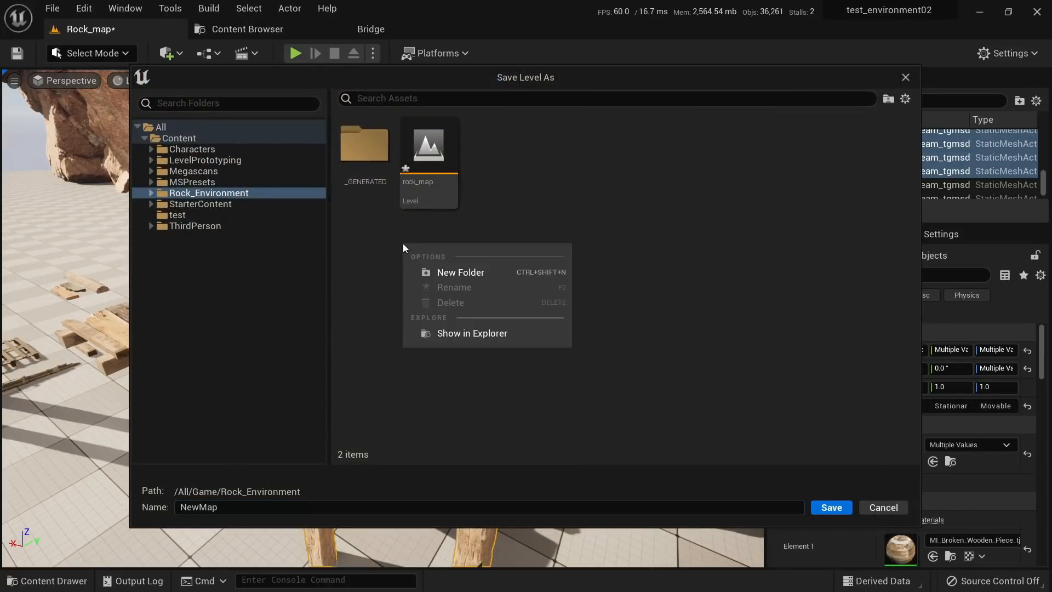
left_click(437, 272)
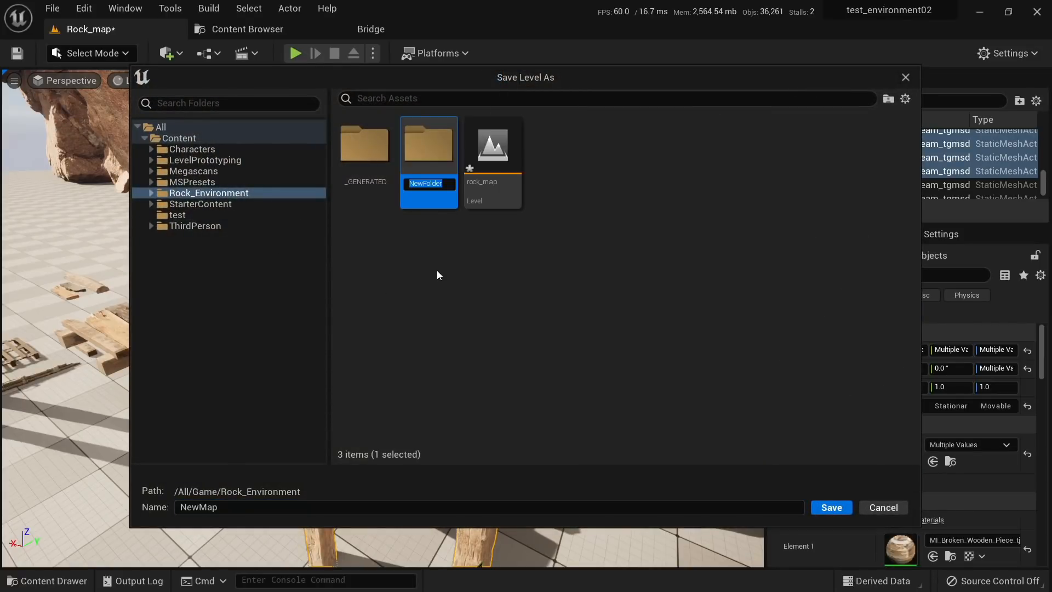
type("MASS")
key("Return")
double_click(417, 176)
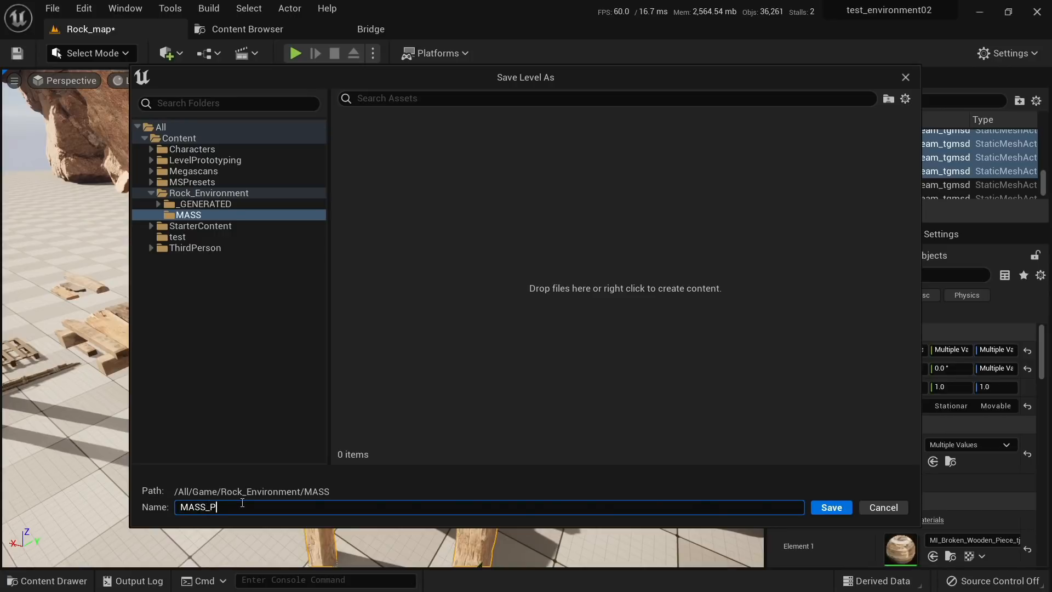
left_click(836, 509)
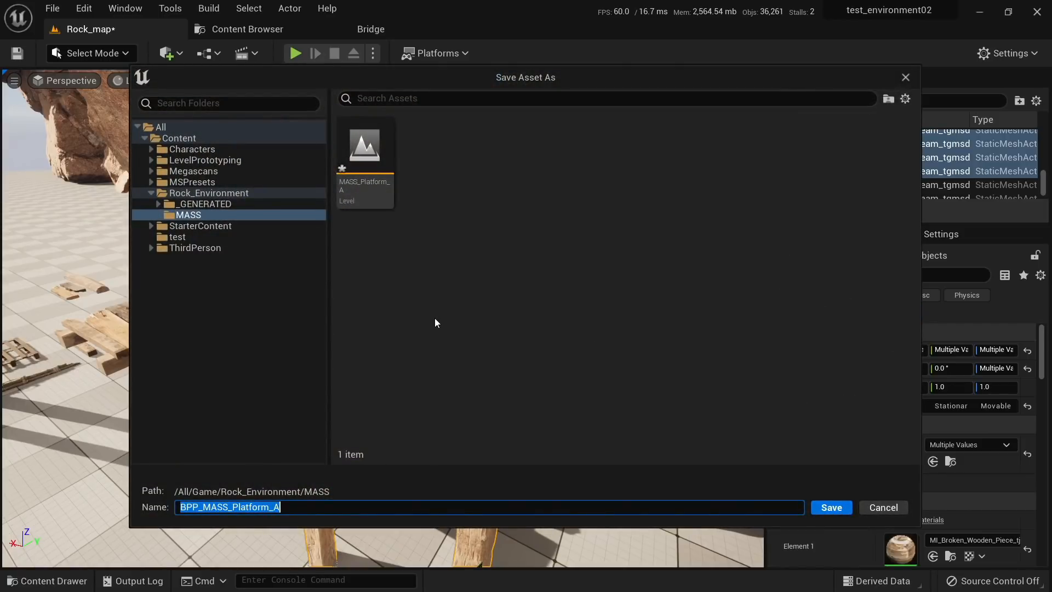
Step: Create a Blueprints folder inside MASS and save the packed blueprint there as BPP_MASS_Platform_A
right_click(475, 245)
left_click(515, 268)
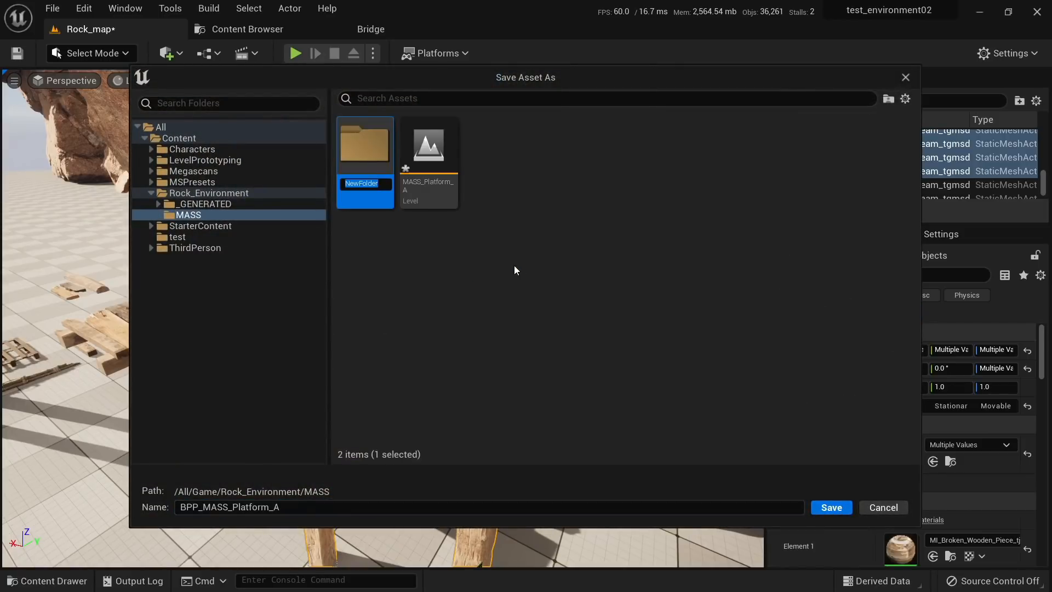
type("Blueprints")
key("Return")
double_click(350, 159)
left_click(285, 502)
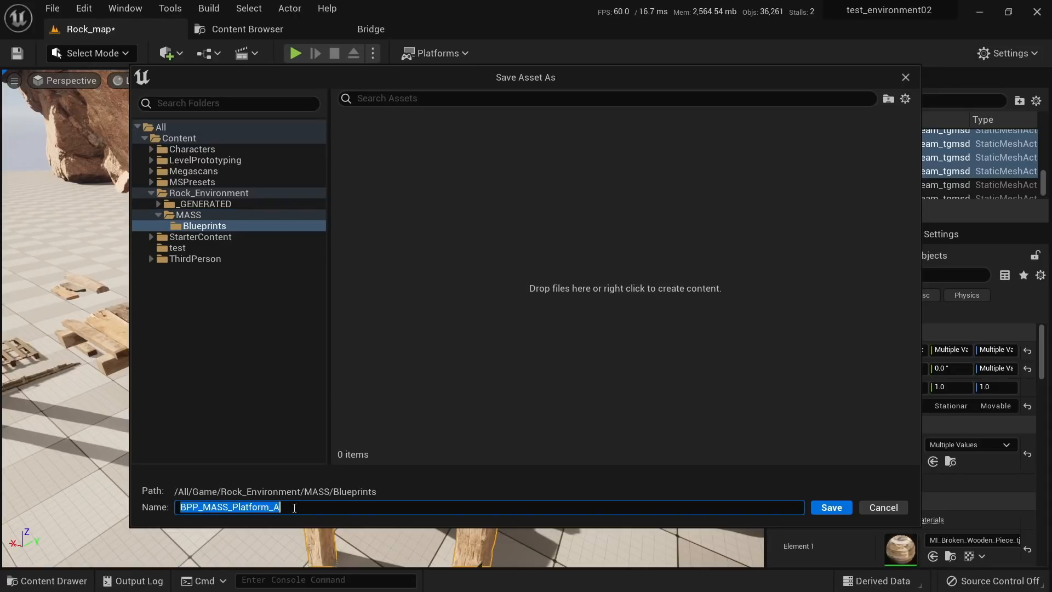
left_click(842, 506)
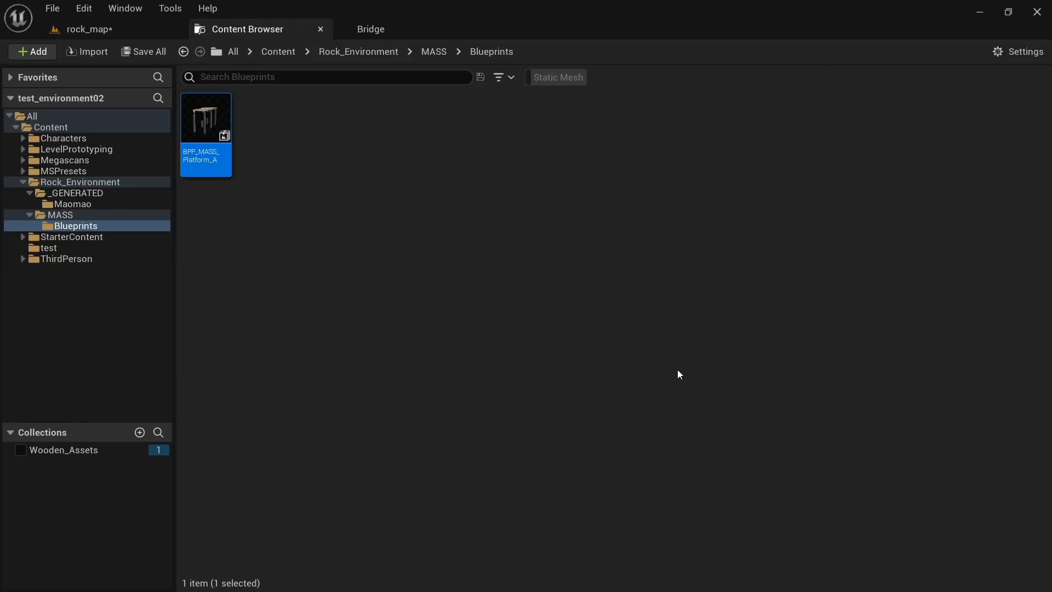
Step: In rock_map, select the upper pallet, the sloped ramp pallet and the two middle posts of the two-level structure
left_click(109, 29)
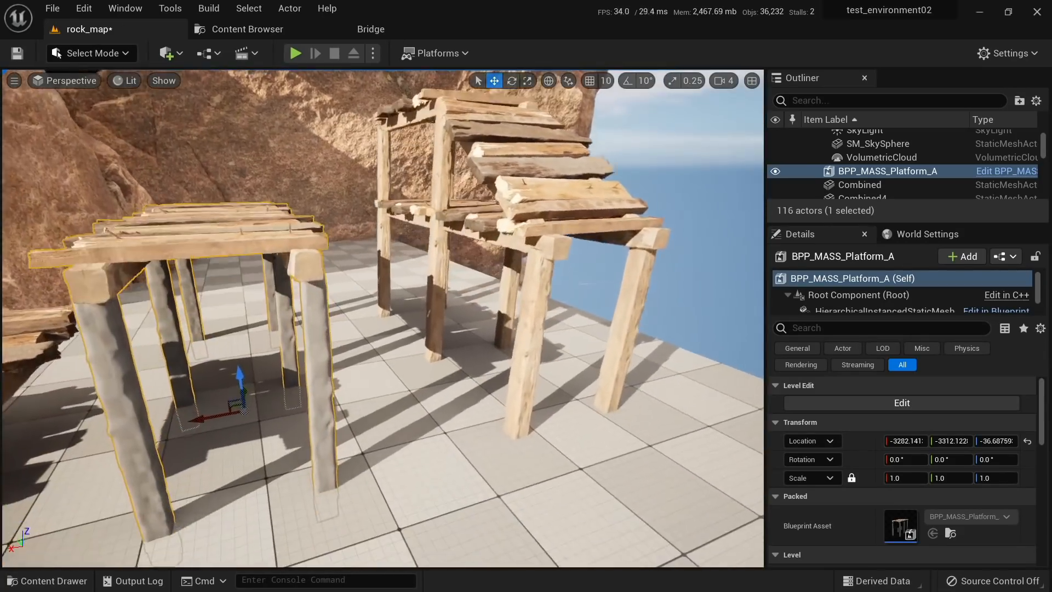
right_click_drag(467, 394, 467, 394)
left_click(425, 194)
right_click_drag(425, 195, 425, 195)
left_click(425, 194, "ctrl")
left_click(415, 168, "ctrl")
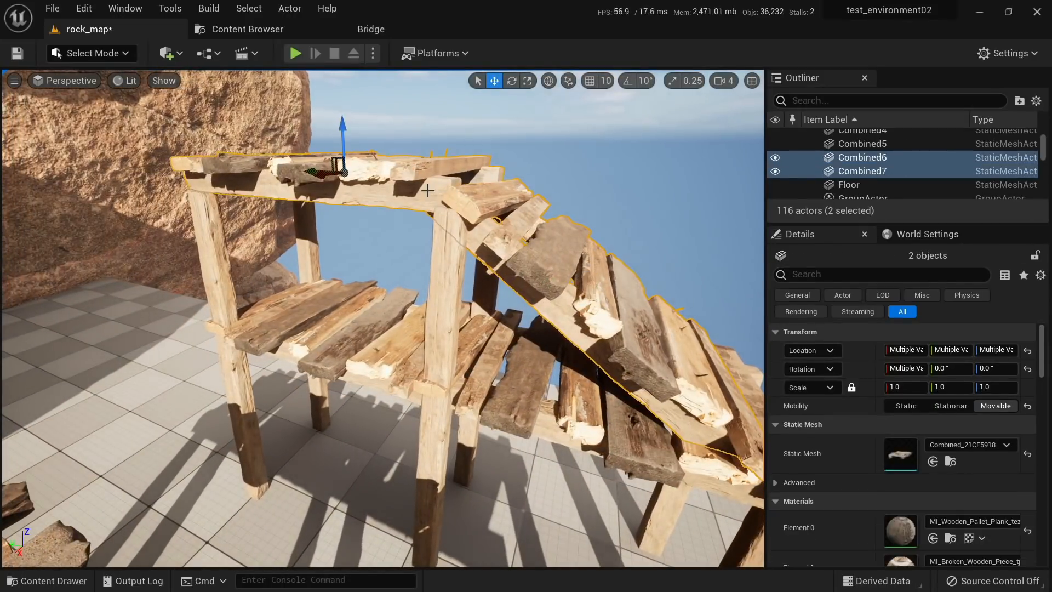
left_click(428, 189, "ctrl")
left_click(428, 189, "ctrl")
left_click(452, 272, "ctrl")
right_click_drag(452, 271, 452, 272)
left_click(485, 257, "ctrl")
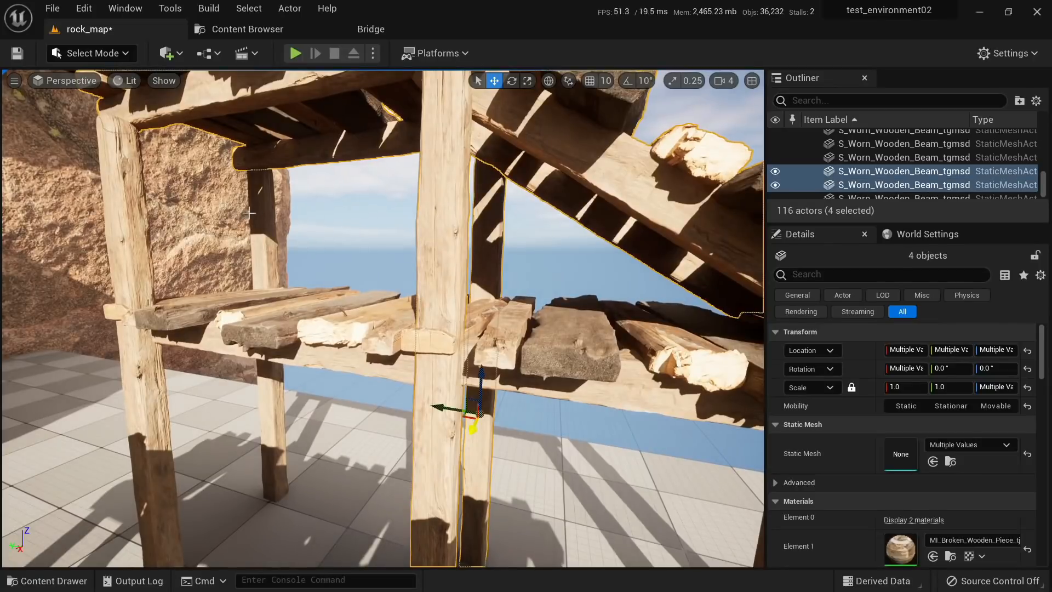
Step: Add the two far-end posts, both lower pallets and the two posts at the ramp's low end to the selection
left_click(261, 215, "ctrl")
left_click(135, 242, "ctrl")
left_click(206, 320, "ctrl")
left_click(579, 361, "ctrl")
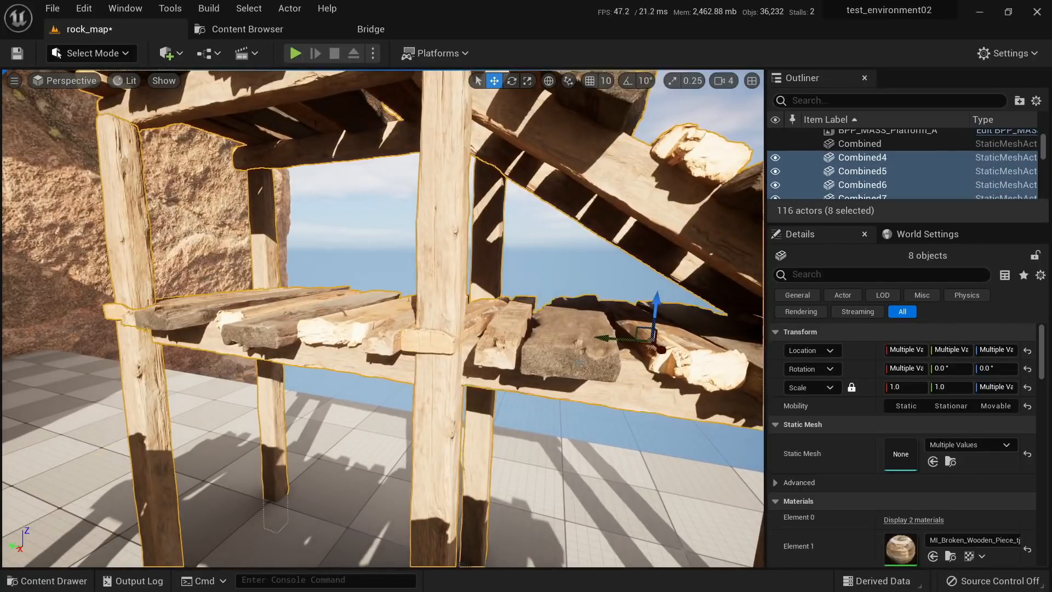
right_click_drag(579, 361, 579, 362)
left_click(498, 372, "ctrl")
right_click_drag(499, 371, 498, 372)
left_click(416, 278, "ctrl")
right_click_drag(416, 279, 416, 278)
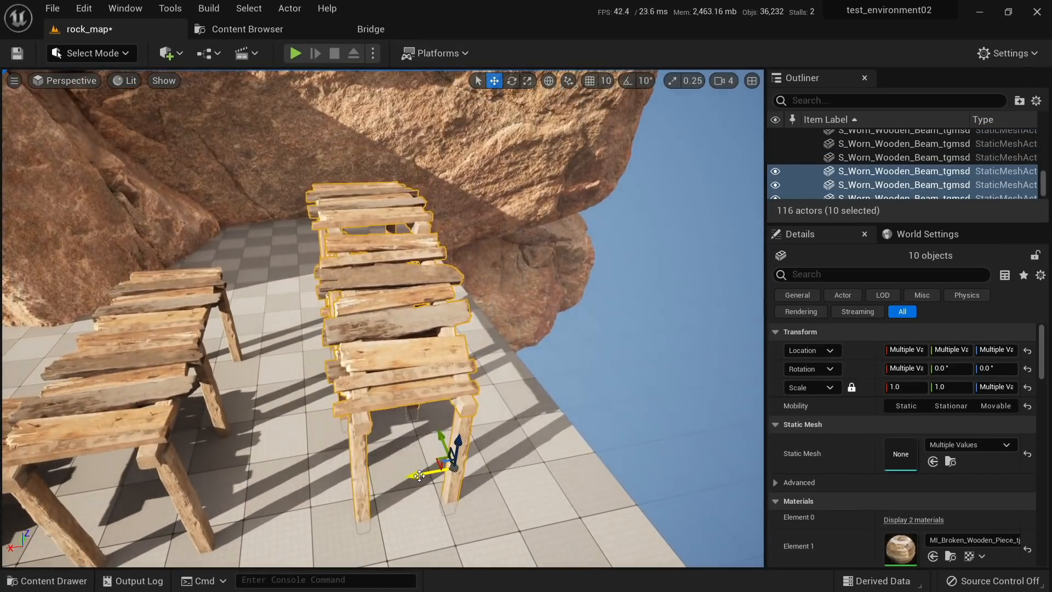
mouse_move(419, 476)
left_mouse_down()
mouse_move(577, 447)
mouse_move(429, 474)
left_mouse_up()
right_click_drag(430, 473, 429, 473)
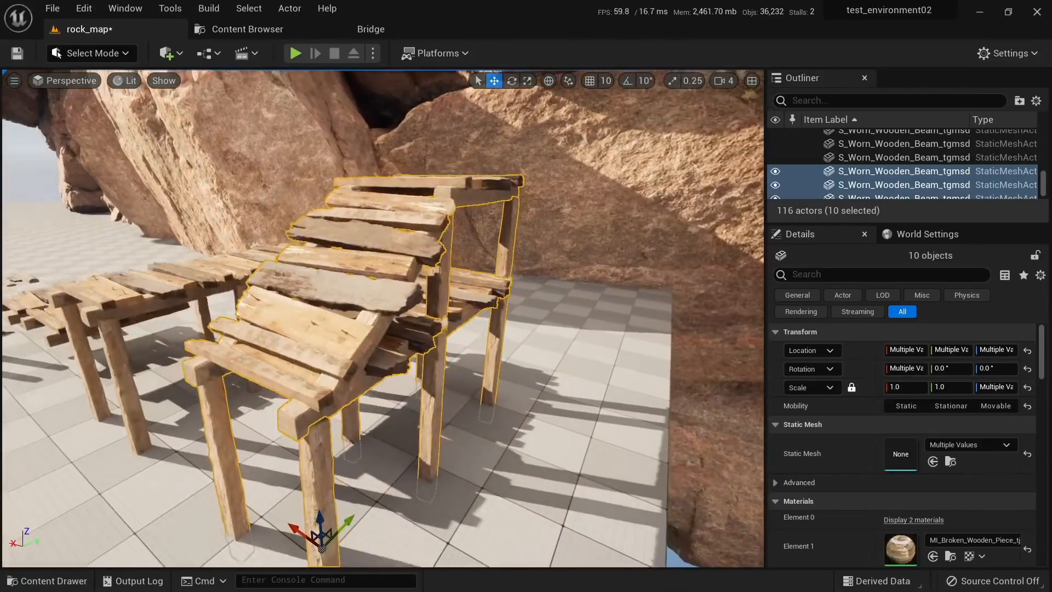
right_click_drag(221, 81, 222, 81)
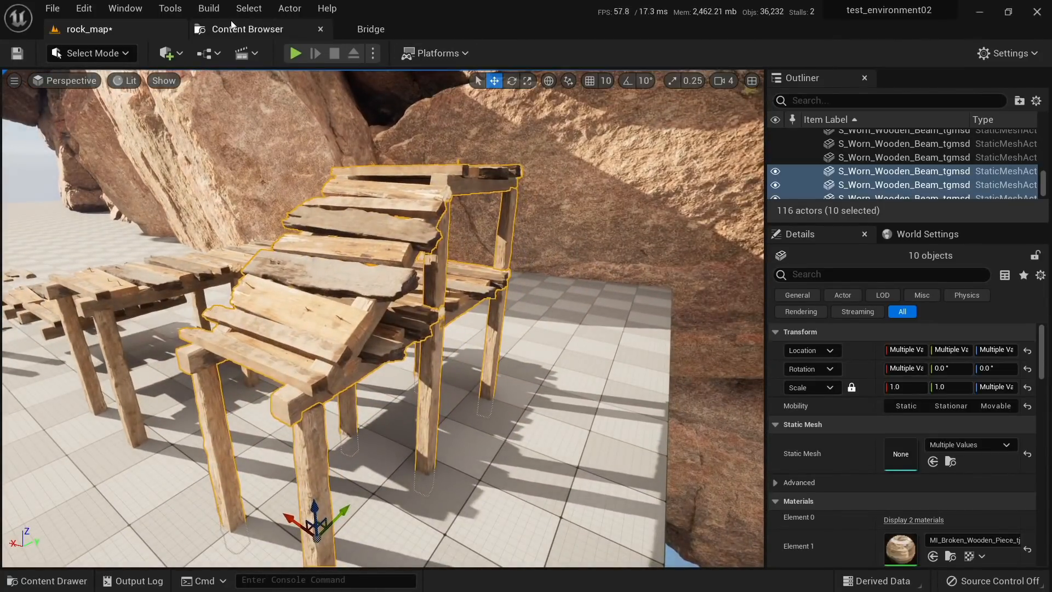
Step: Start a new Packed Level Actor from the selected ramp structure, accepting External Actors enabled and pivot type Center Min Z
right_click(355, 244)
mouse_move(486, 544)
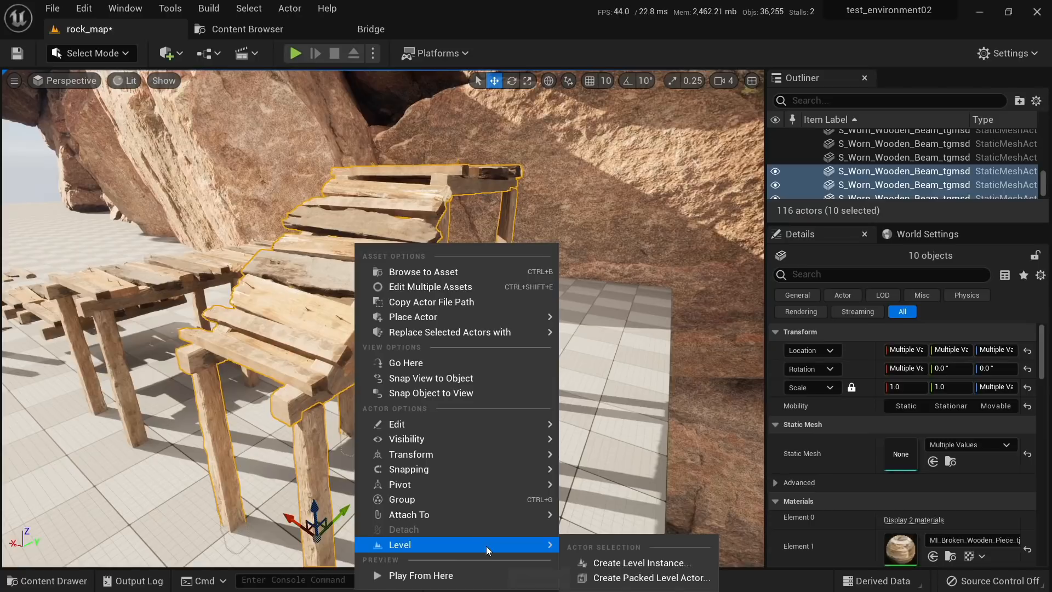
left_click(656, 575)
left_click_drag(613, 268, 508, 201)
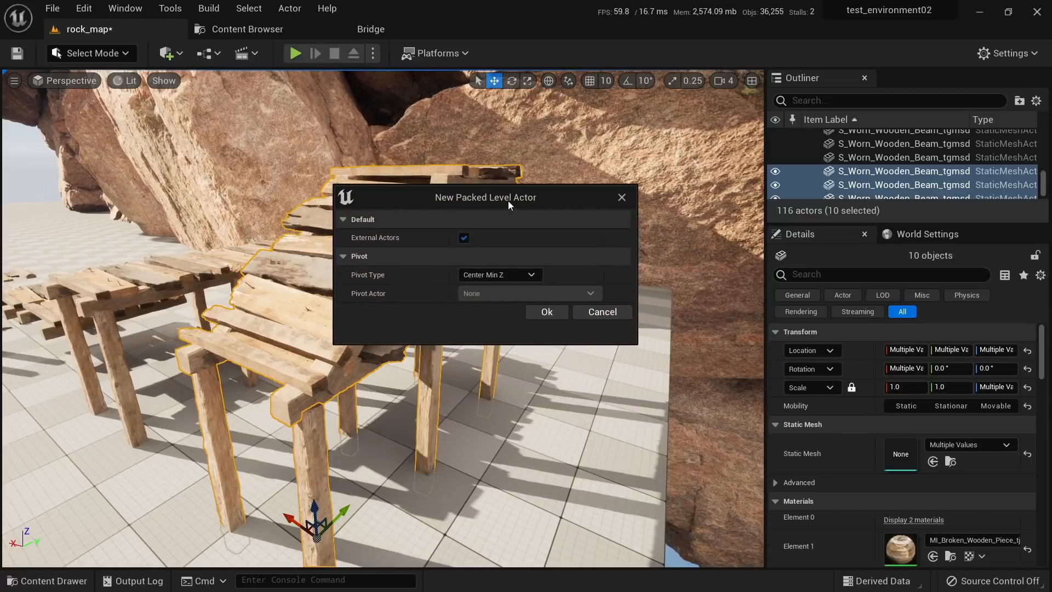
left_click(557, 316)
Step: Save the ramp structure's level in the MASS folder as MASS_Platform_B
left_click(430, 174)
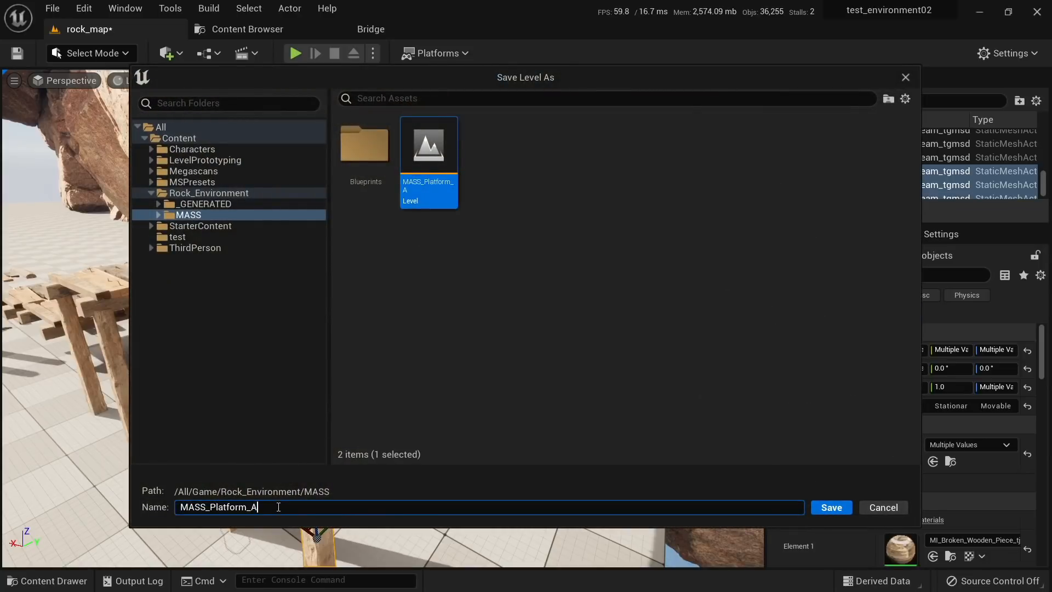
key("BackSpace")
type("B")
key("Return")
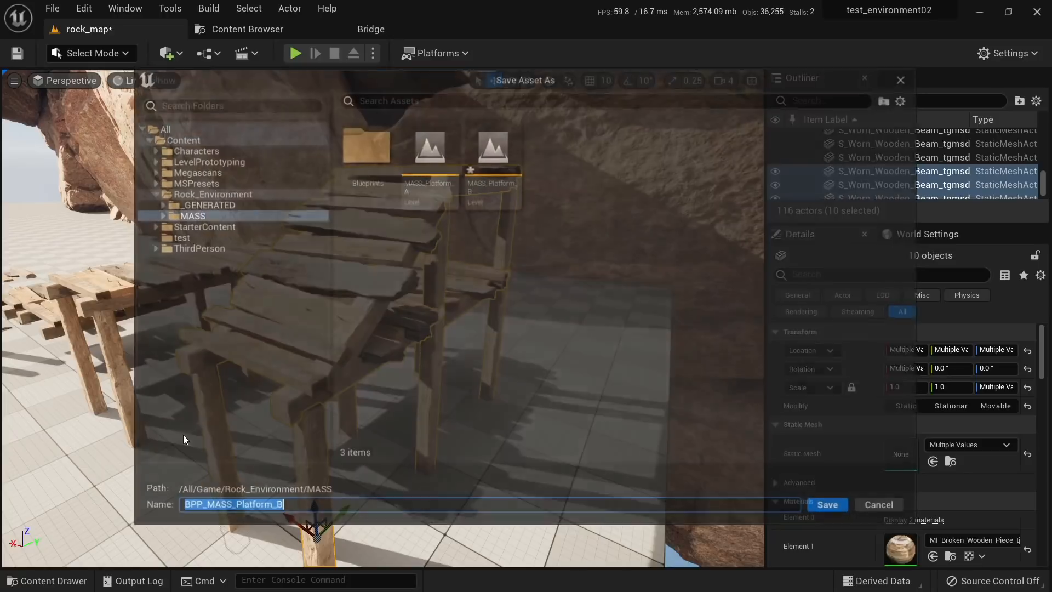
Step: Save the packed blueprint as BPP_MASS_Platform_B in MASS/Blueprints and save all changed project files
double_click(364, 149)
left_click(819, 504)
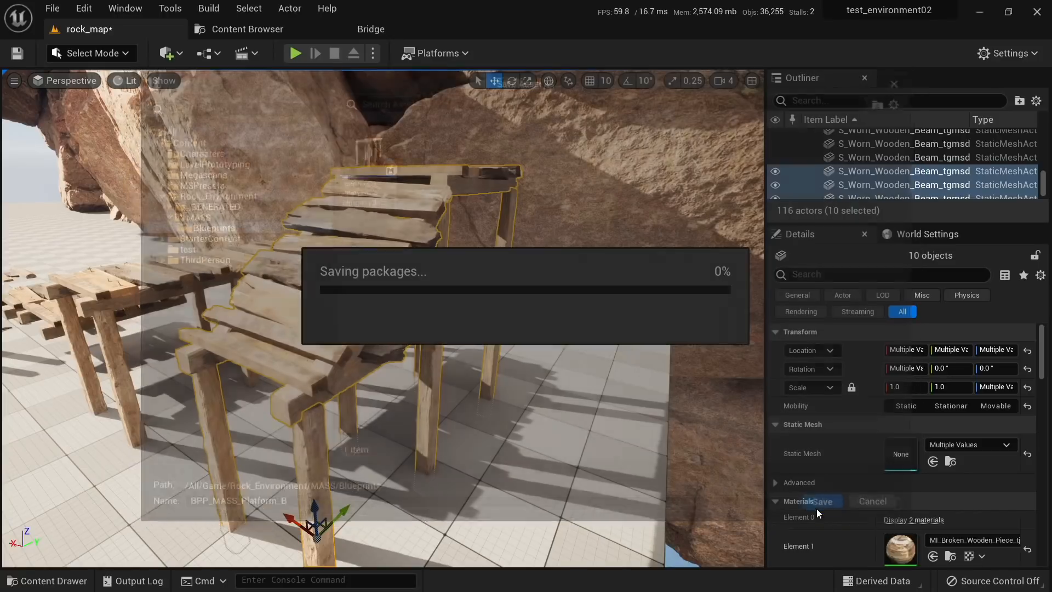
left_click(52, 8)
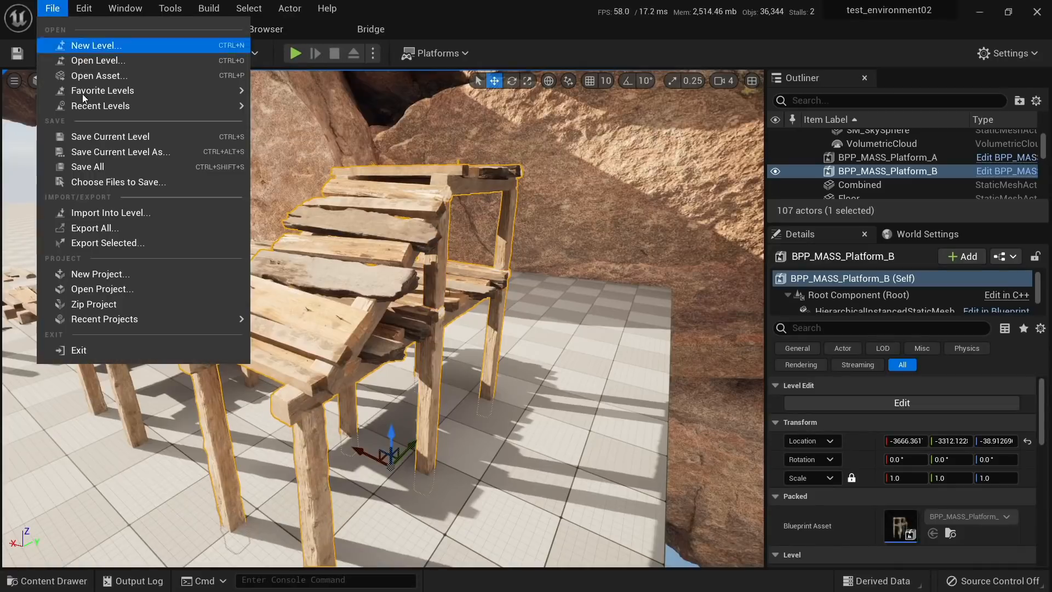
left_click(111, 167)
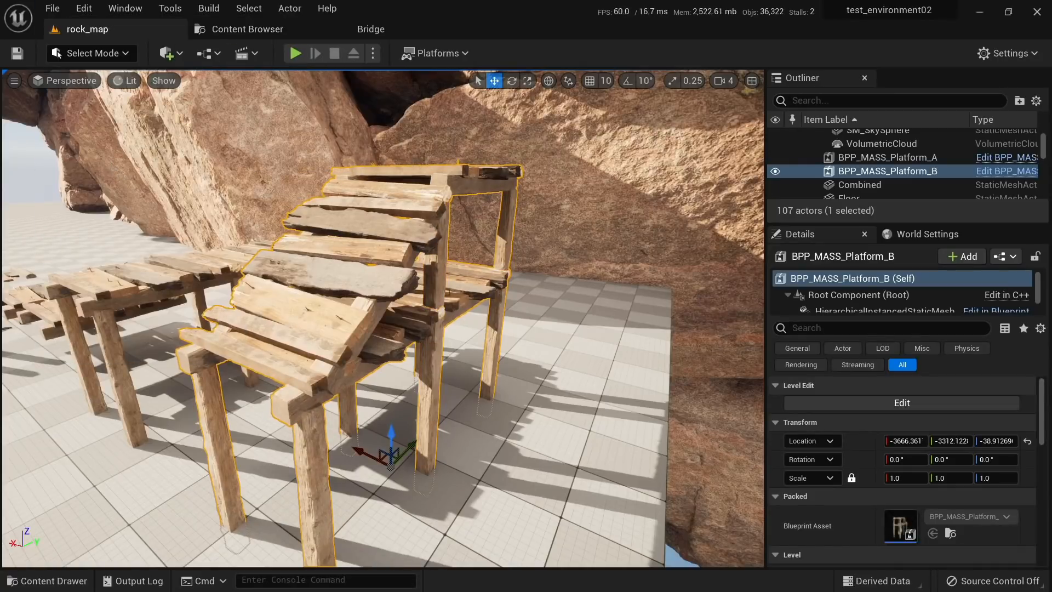
Step: Select both packed platforms, duplicate them and move the copies along the Y axis into the rocks
right_click_drag(382, 318, 428, 379)
left_click(467, 402)
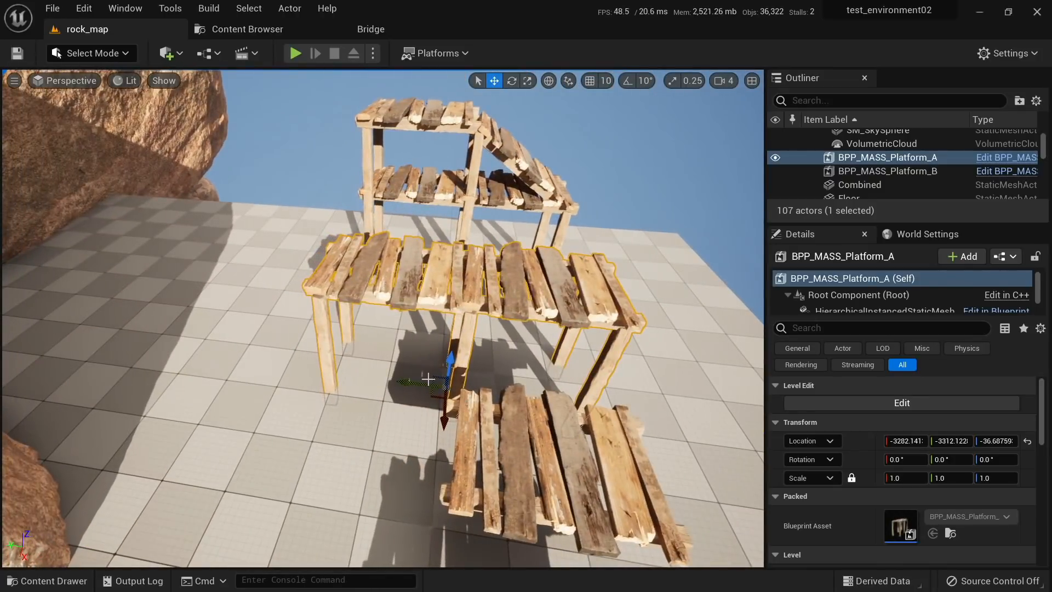
left_click(479, 126, "shift")
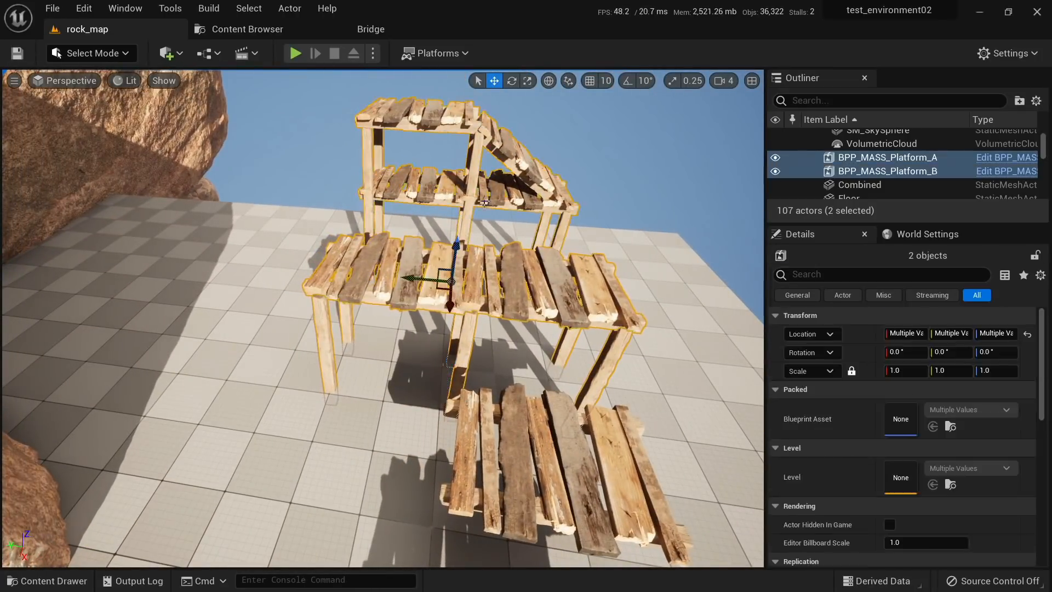
right_click_drag(476, 241, 497, 345)
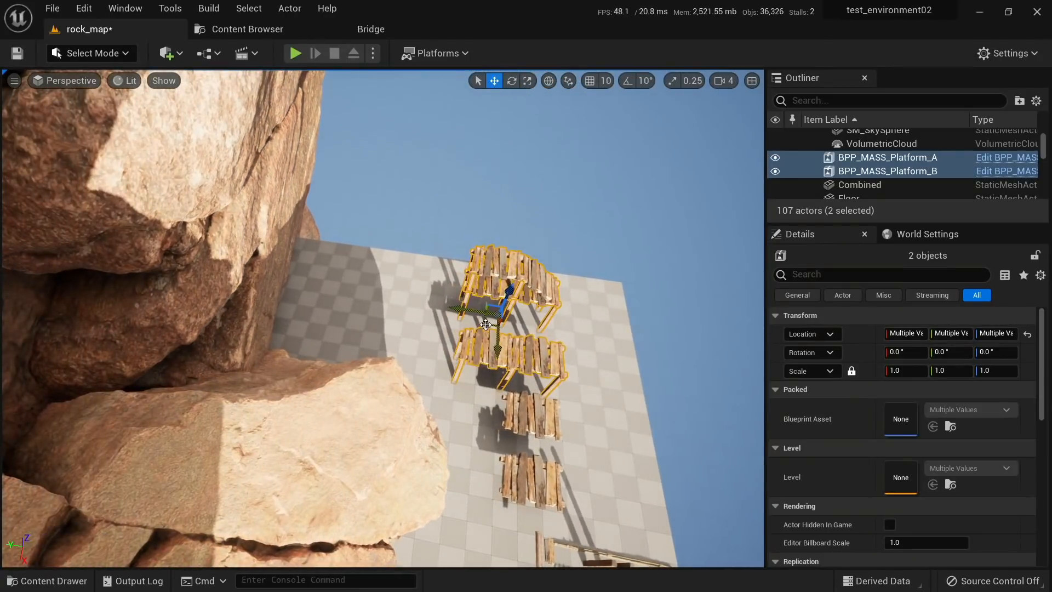
left_click_drag(485, 325, 483, 324, "alt")
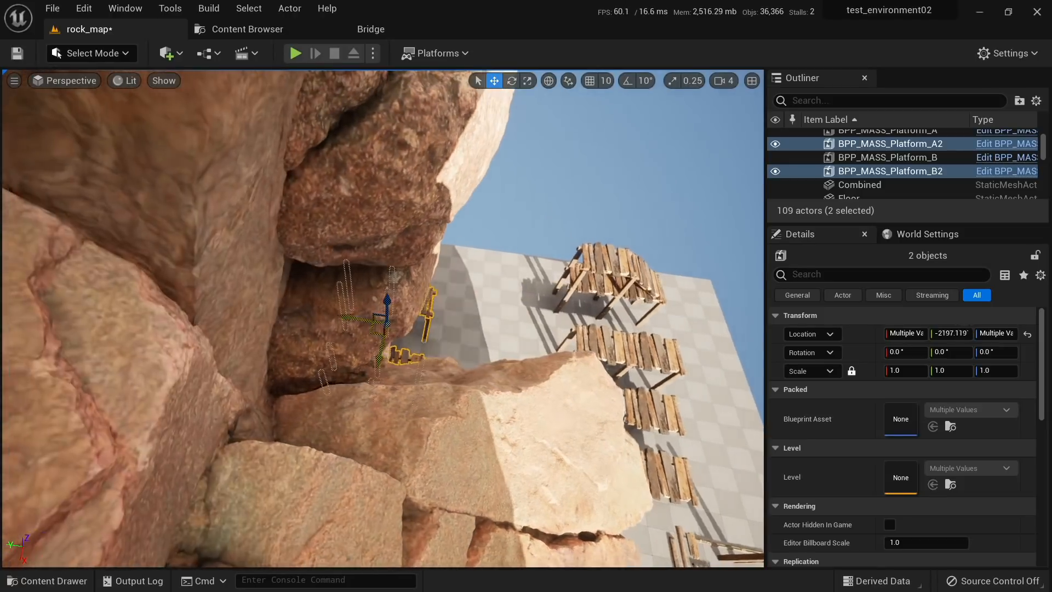
left_click_drag(378, 328, 350, 324, "shift")
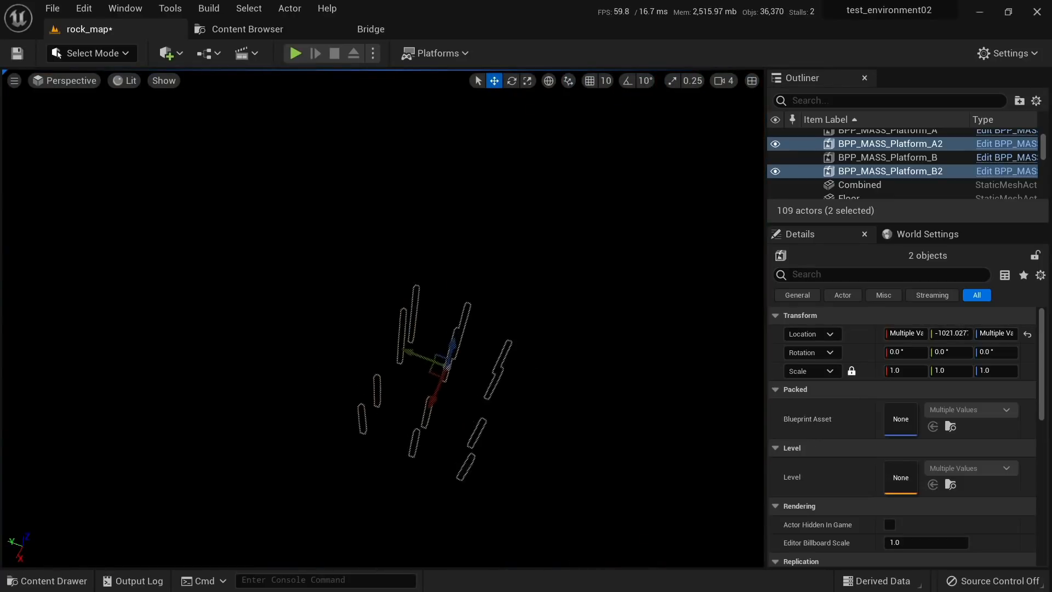
Step: Switch the viewport to Unlit and move the two platform copies along Y to about 265, onto the canyon floor
right_click_drag(382, 317, 433, 323)
key("alt+3")
left_click_drag(268, 464, 55, 353)
right_click_drag(329, 328, 309, 356)
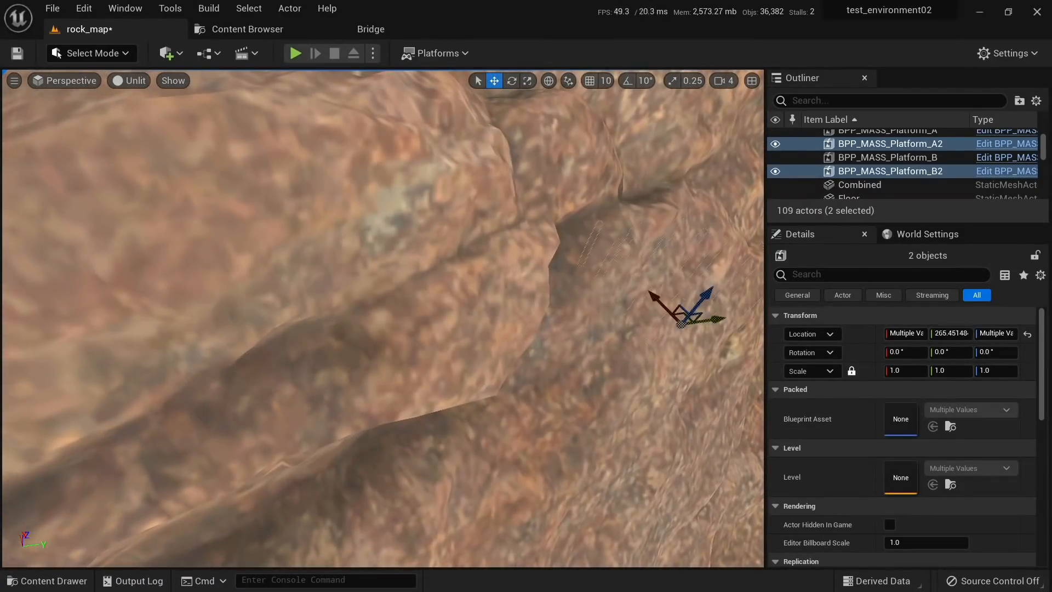
right_click_drag(384, 318, 555, 336)
key("alt+4")
key("alt+3")
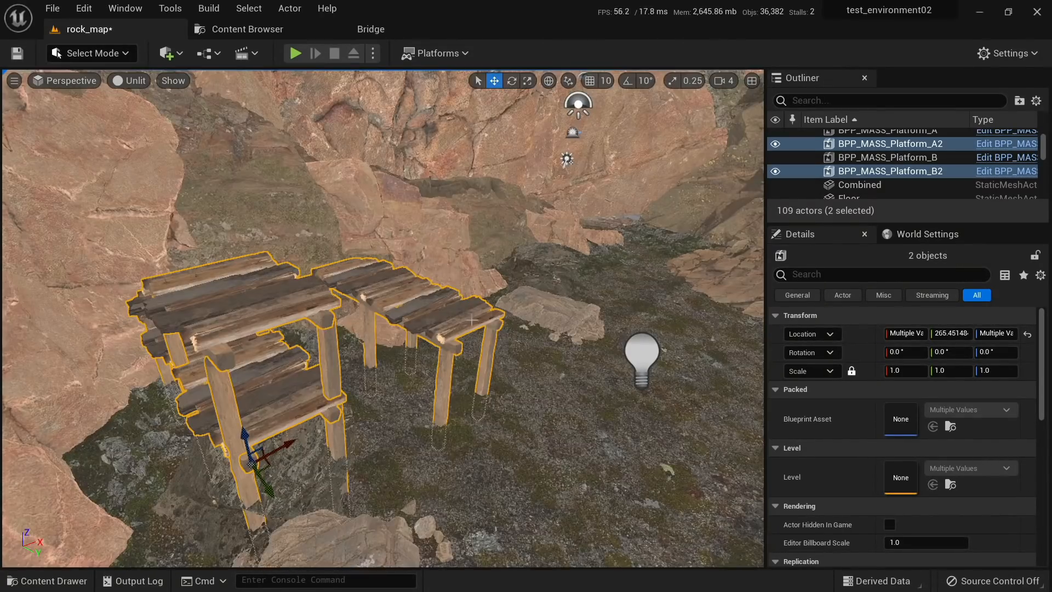
Step: Return the viewport to Lit shading and raise the canyon point light's attenuation radius to 16384
key("alt+4")
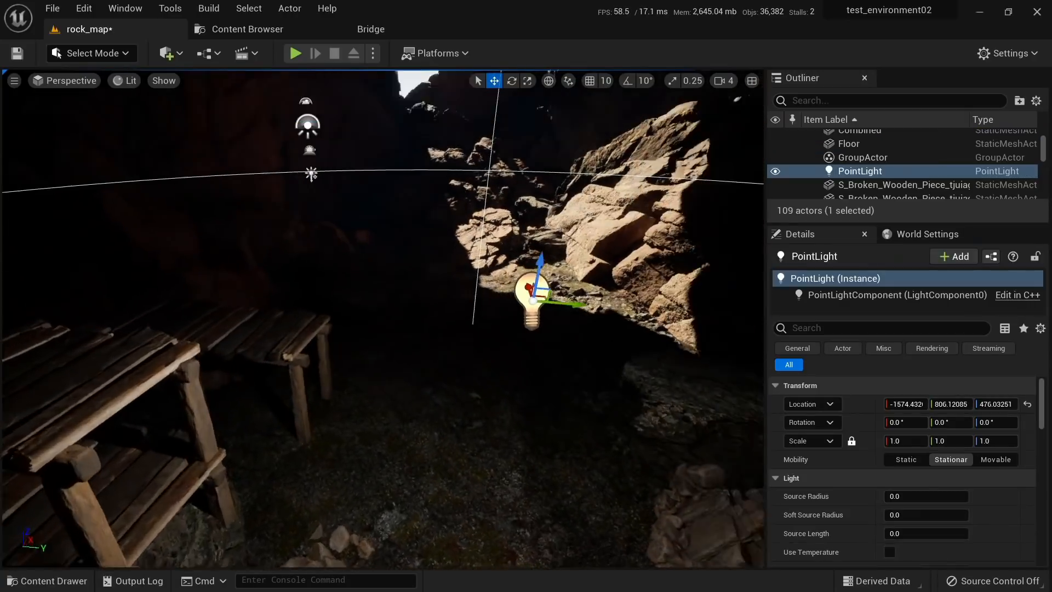
right_click_drag(383, 318, 359, 307)
scroll(932, 459, "down", 6)
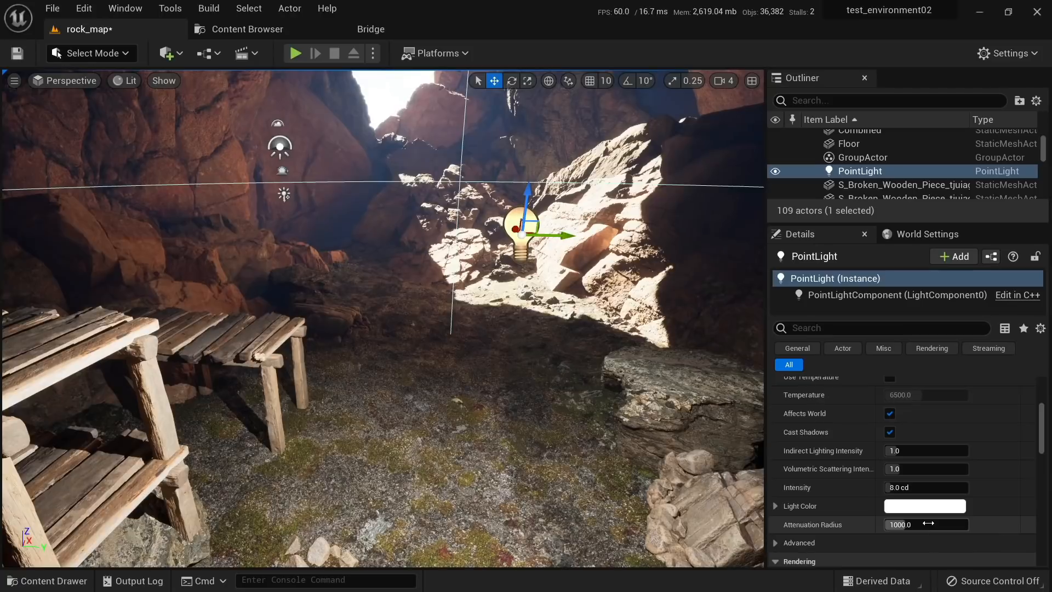
left_click_drag(928, 523, 975, 523)
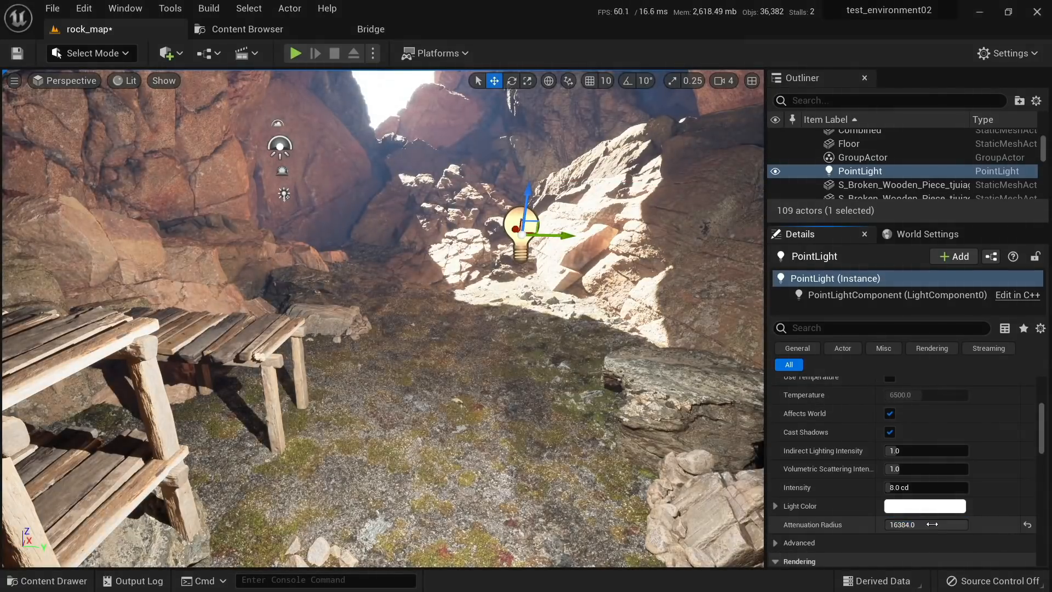
Step: Rotate BPP_MASS_Platform_A2 about the vertical axis and move it against the rock wall
right_click_drag(499, 460, 395, 493)
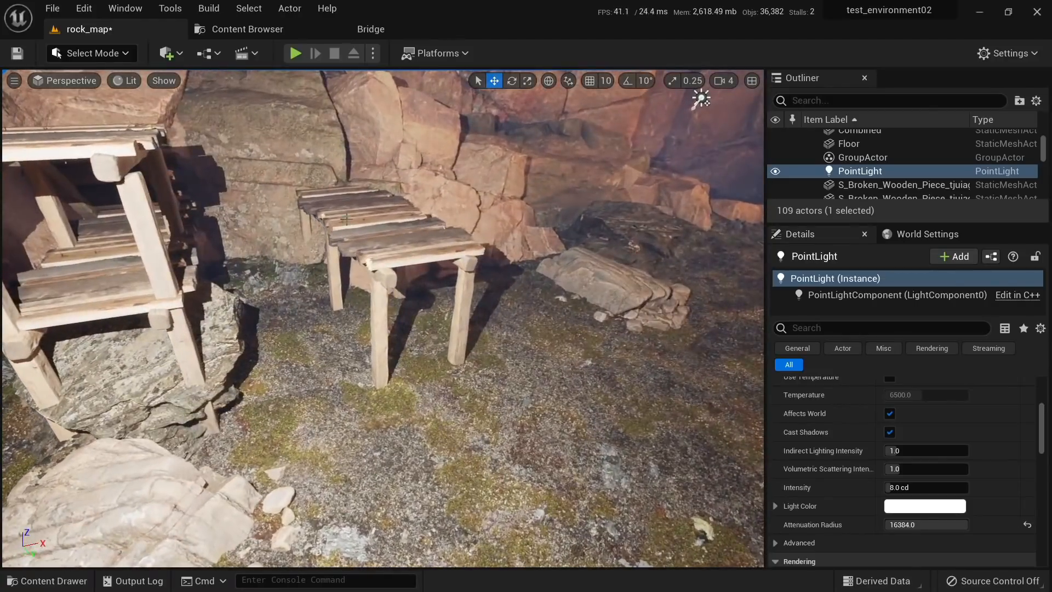
left_click(437, 245)
right_click_drag(437, 245, 422, 285)
key("e")
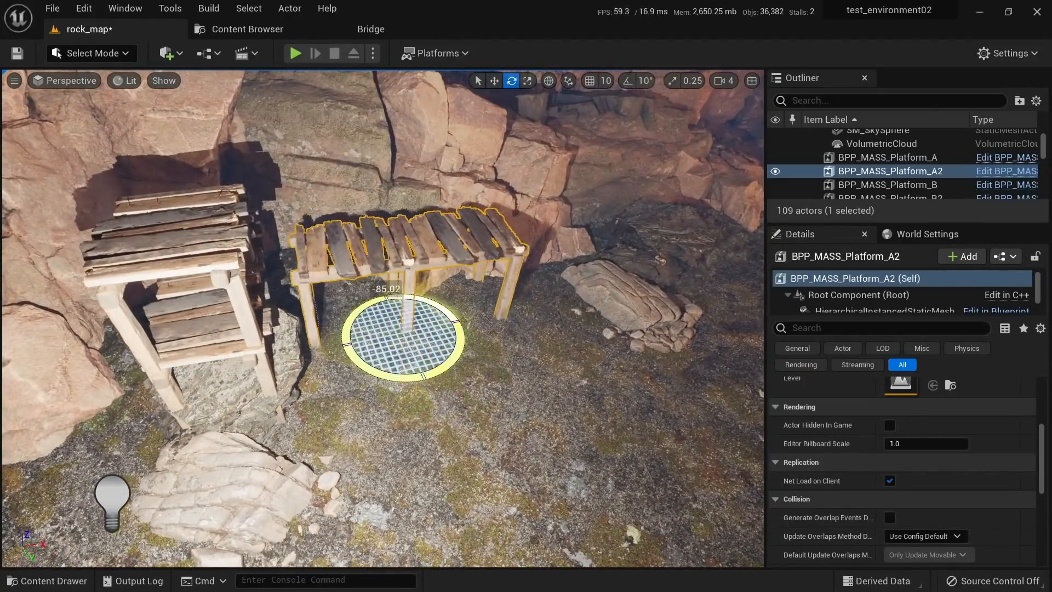
left_click_drag(448, 364, 430, 375)
key("w")
left_click_drag(394, 324, 387, 319)
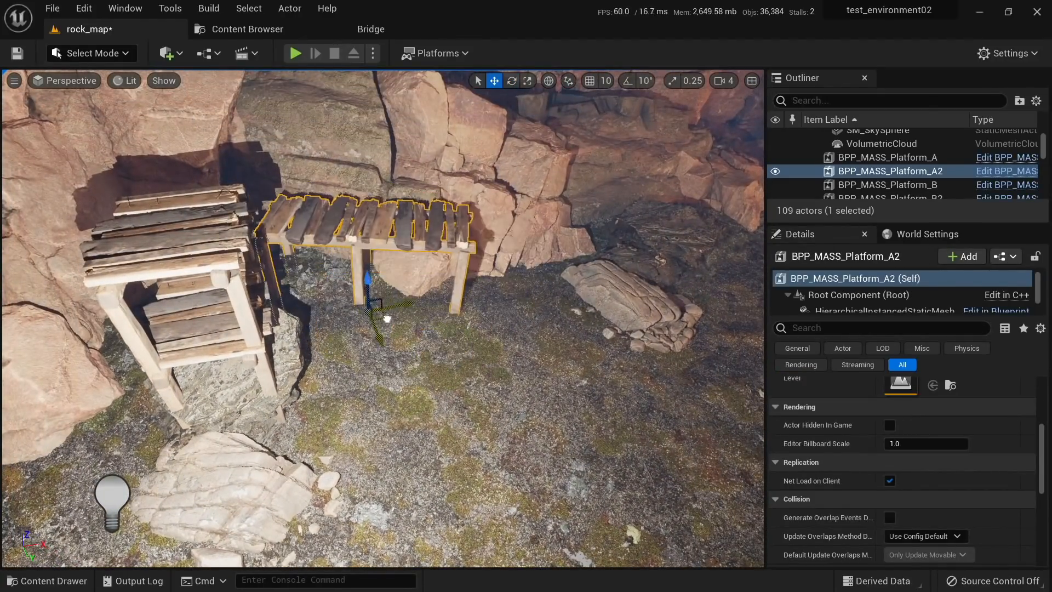
Step: Rotate BPP_MASS_Platform_B2 and place it so its ramp meets the end of the low platform, and clear the selection
left_click(200, 255)
key("e")
left_click_drag(291, 383, 539, 320)
key("Escape")
right_click_drag(540, 320, 587, 234)
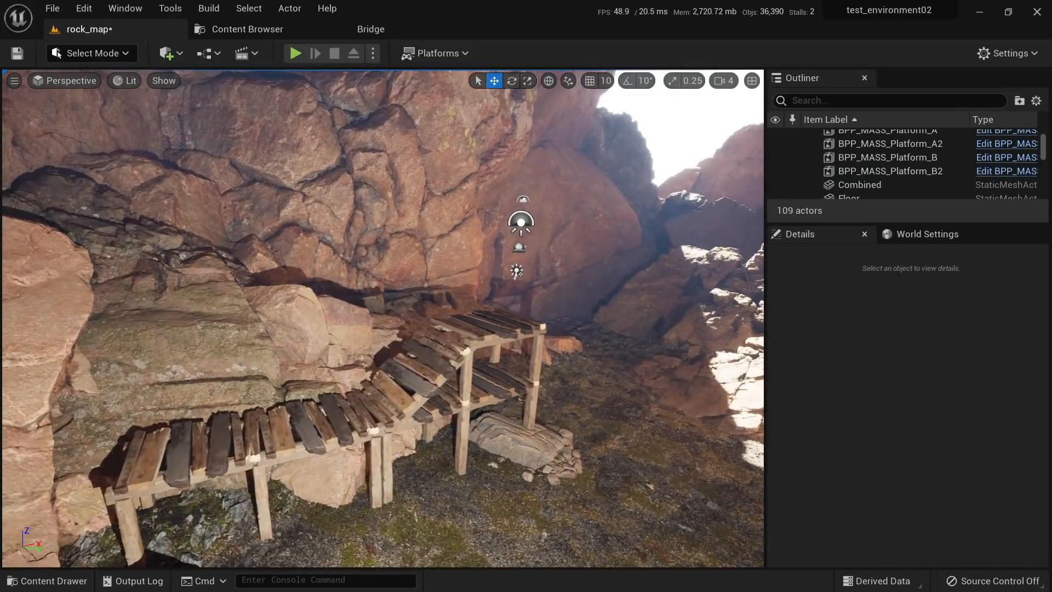
Step: Duplicate the low platform BPP_MASS_Platform_A2 and raise the copy above the original
left_click(266, 487)
left_click_drag(268, 510, 261, 349, "alt")
right_click_drag(262, 348, 247, 364)
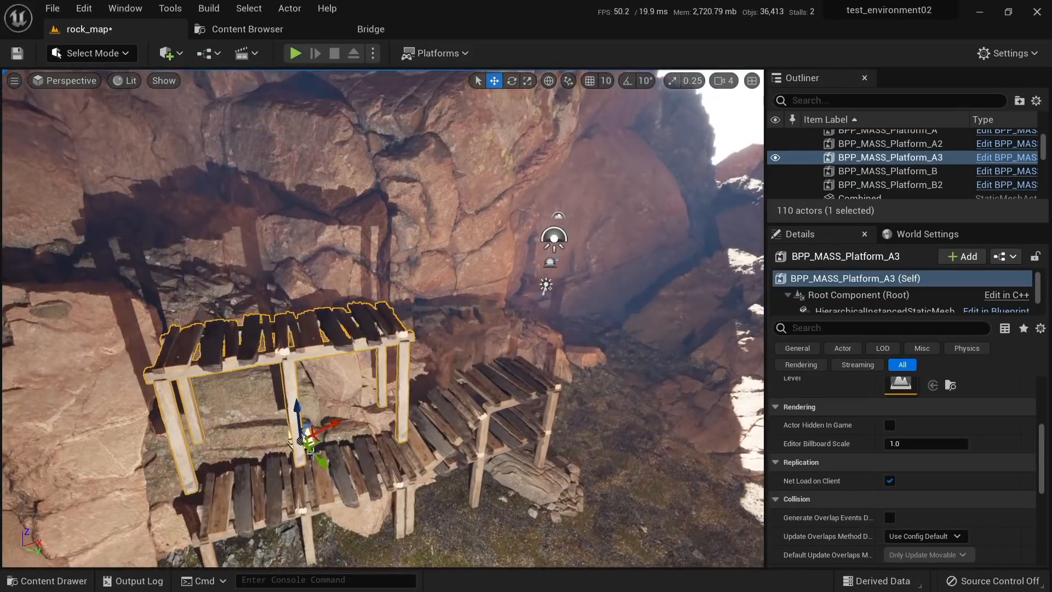
Step: Rotate the raised platform copy and position it so its deck continues from the top level of the ramp structure
key("e")
left_click_drag(355, 446, 323, 482)
key("w")
right_click_drag(324, 482, 293, 499)
right_click_drag(378, 362, 348, 378)
key("e")
left_click_drag(348, 378, 366, 269)
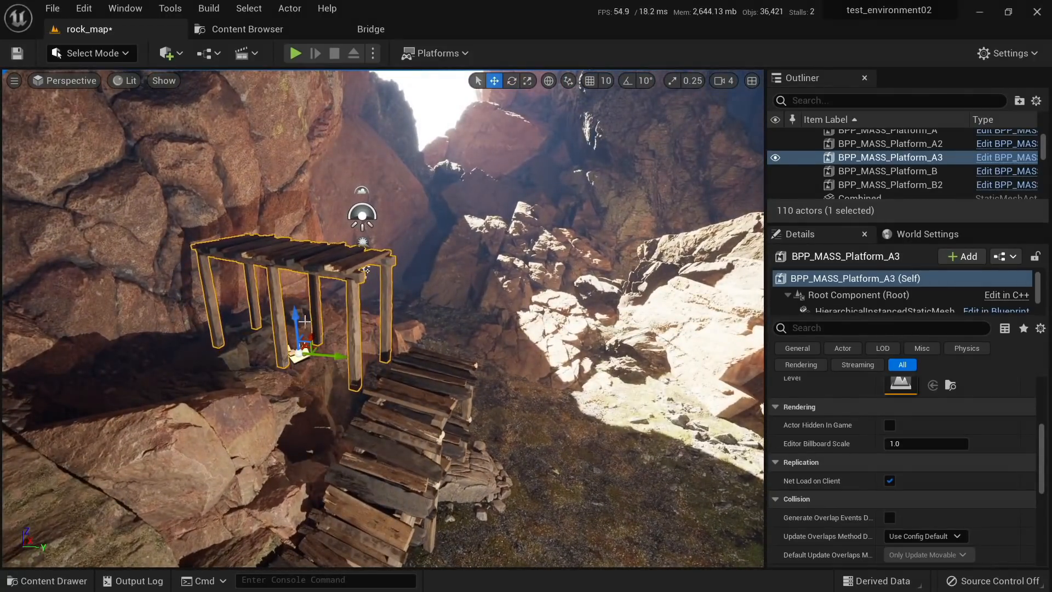
left_click_drag(305, 320, 308, 404)
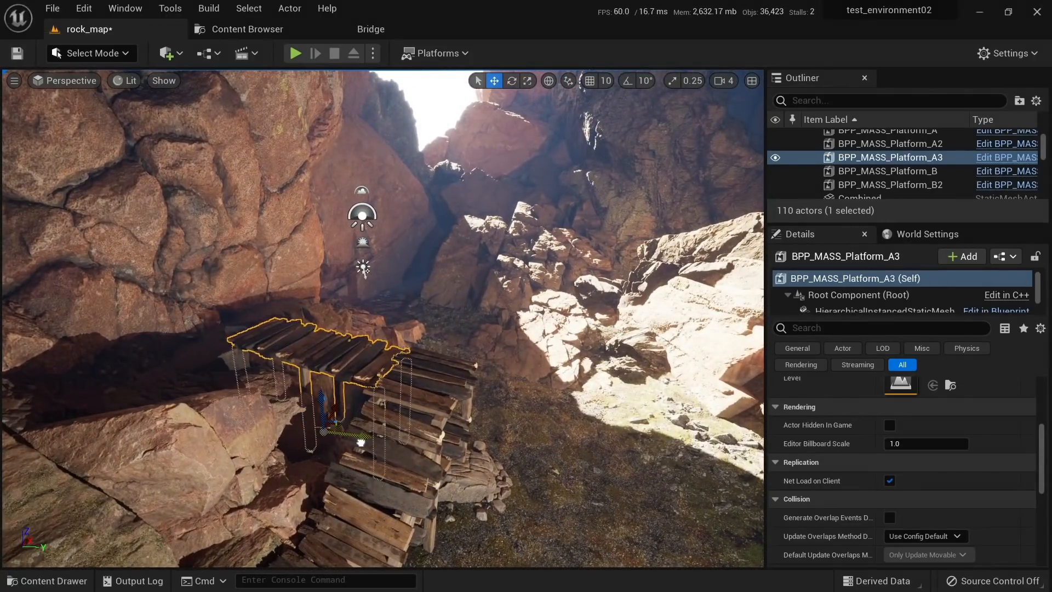
right_click_drag(361, 442, 271, 438)
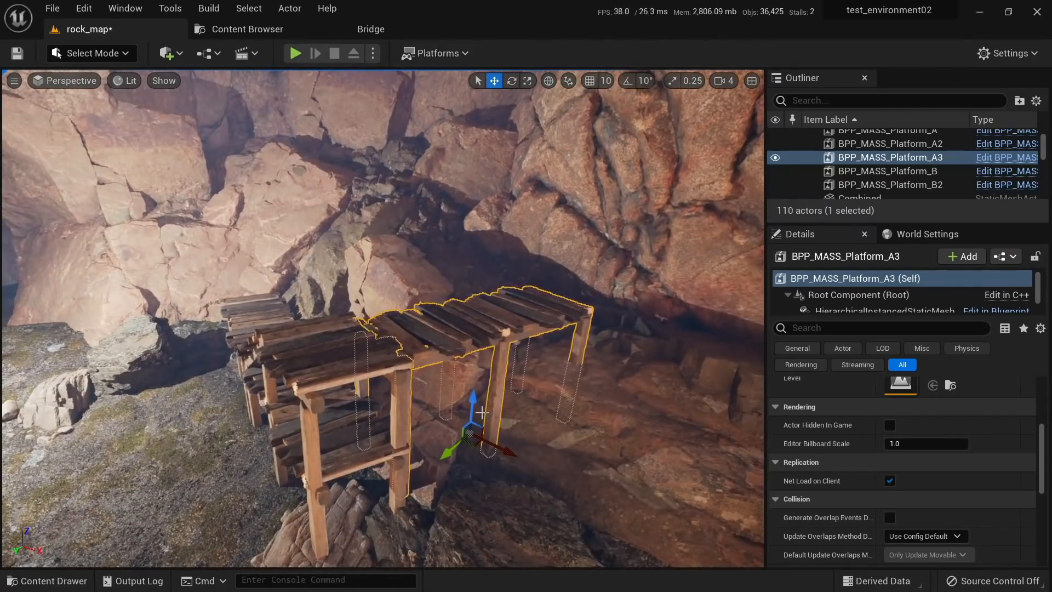
Step: Nudge the raised platform into line with the upper deck, duplicate it, and rotate and place the copy as the walkway's next section
left_click_drag(481, 412, 471, 406)
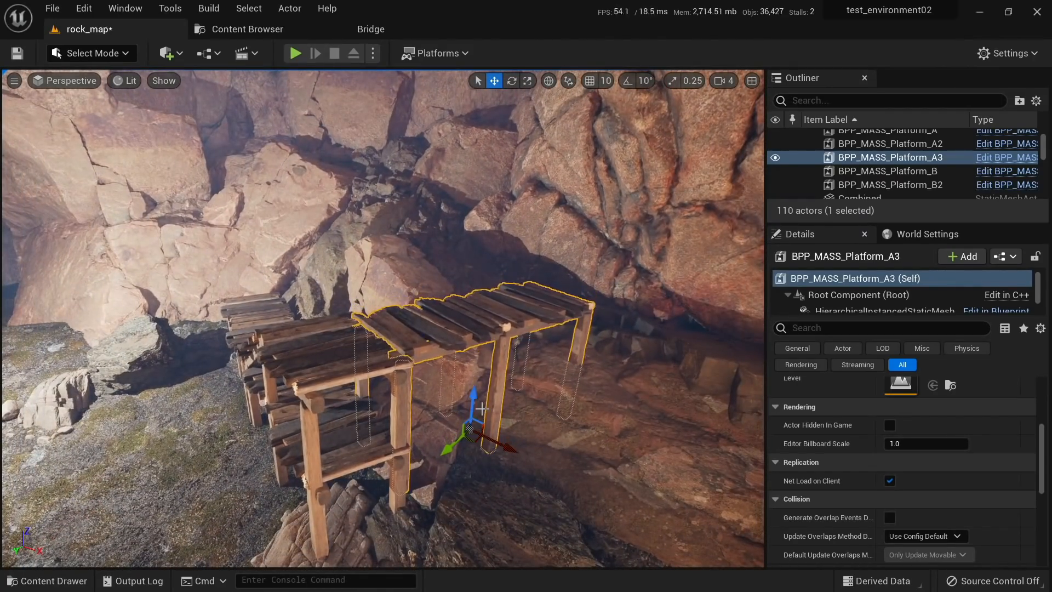
right_click_drag(482, 409, 393, 404)
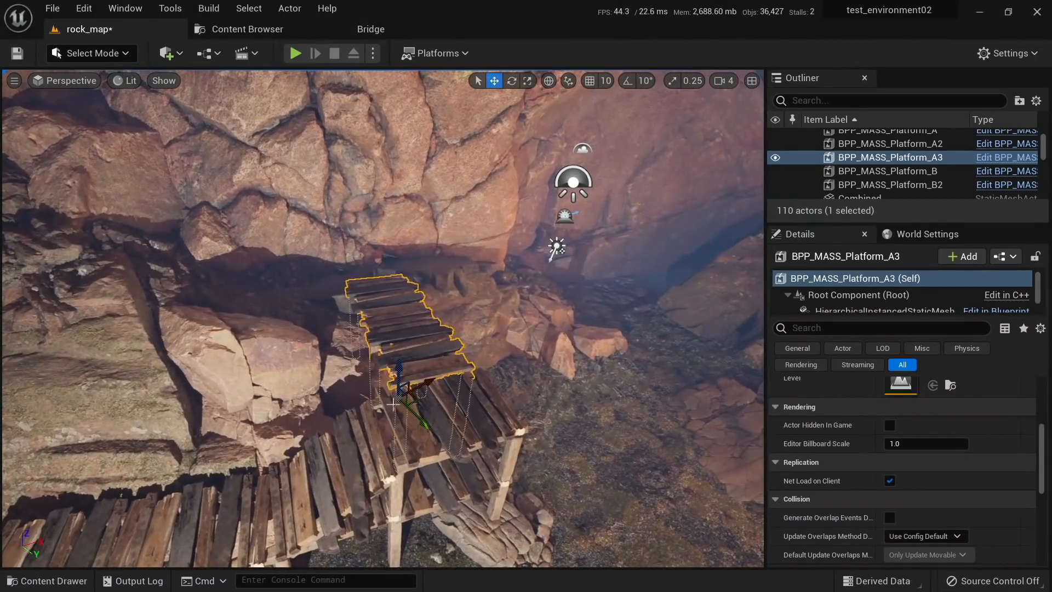
left_click_drag(420, 437, 423, 450, "alt")
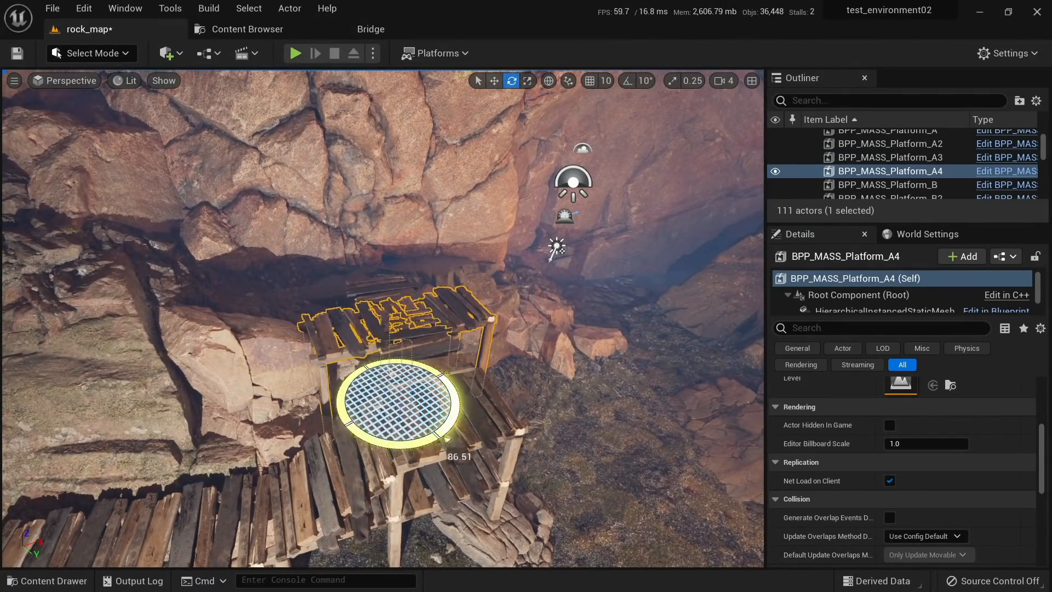
left_click_drag(421, 405, 496, 368)
Step: Duplicate the ramp structure and position the copy so its ramp meets the far end of the newest raised platform
left_click(421, 555)
left_click_drag(405, 549, 586, 296, "alt")
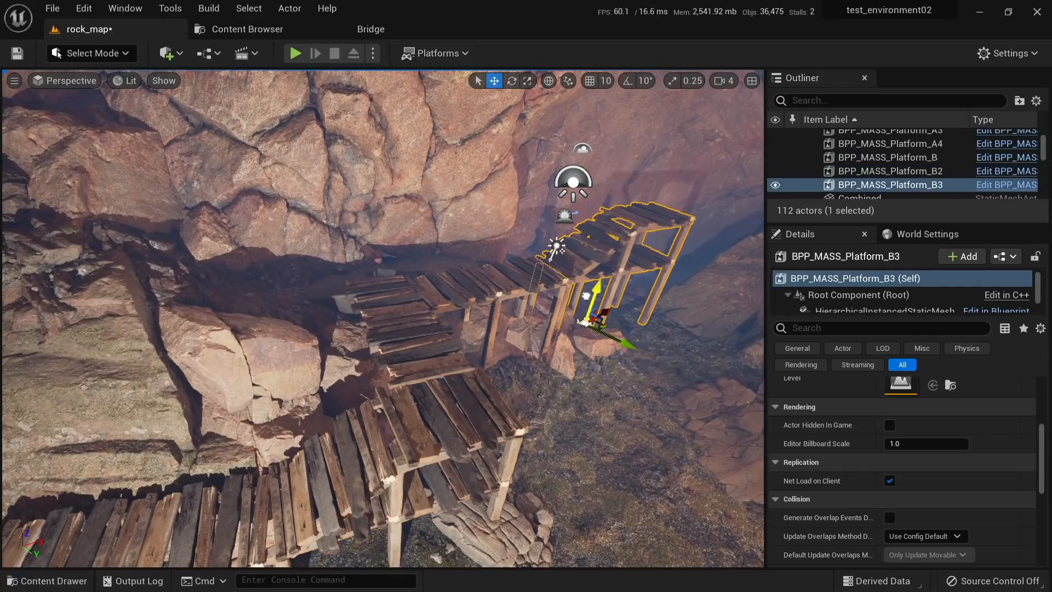
key("f")
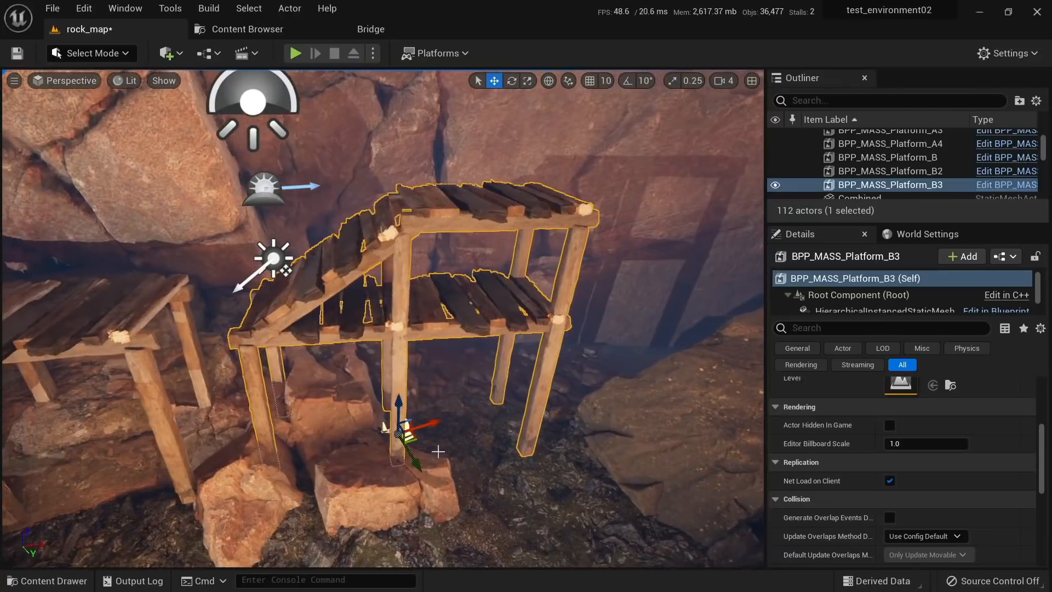
right_click_drag(438, 452, 430, 451)
left_click_drag(439, 427, 385, 442)
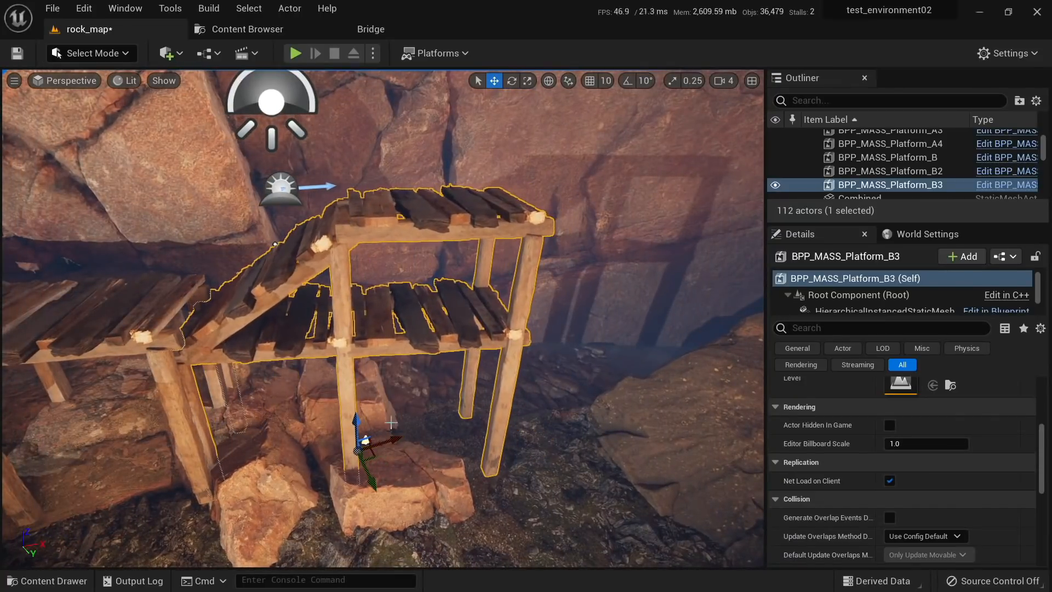
Step: Locate the rock meshes in the project, add S_Nordic_Beach_Rock_uk3nceuva to the level, and set it on the ground beneath the far ramp structure
right_click_drag(568, 250, 517, 330)
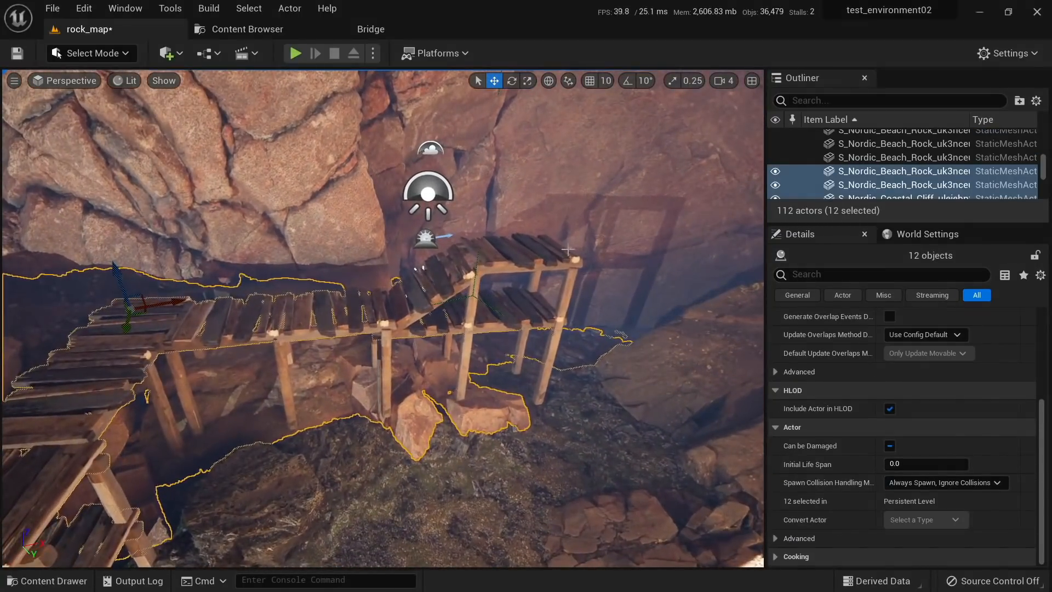
key("ctrl+b")
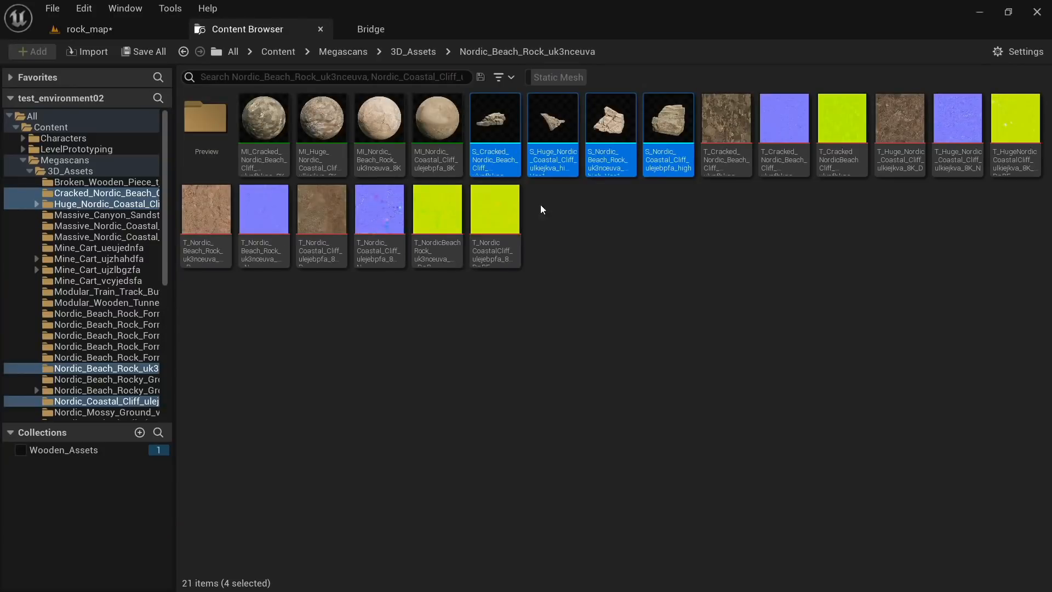
left_click(619, 152)
left_click_drag(619, 153, 528, 385)
key("e")
key("w")
left_click_drag(492, 353, 492, 406)
right_click_drag(492, 405, 492, 405)
key("q")
key("Escape")
key("w")
Step: Select the low platform BPP_MASS_Platform_A2 and open its packed level for editing
left_click(164, 378)
right_click_drag(165, 378, 165, 378)
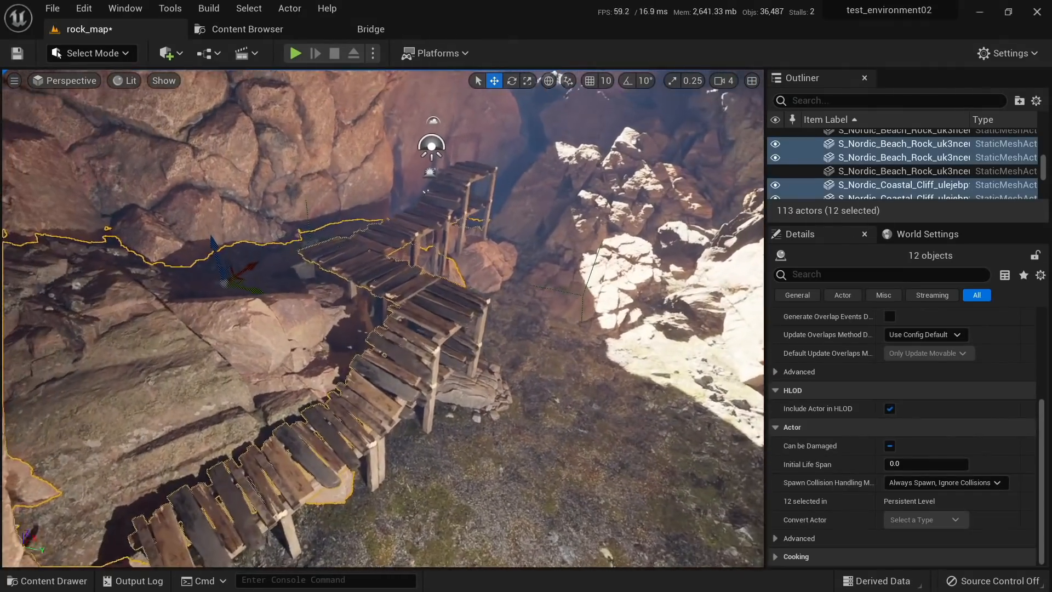
right_click_drag(331, 384, 330, 383)
left_click(331, 383)
right_click_drag(335, 448, 334, 447)
right_click(343, 439)
mouse_move(453, 393)
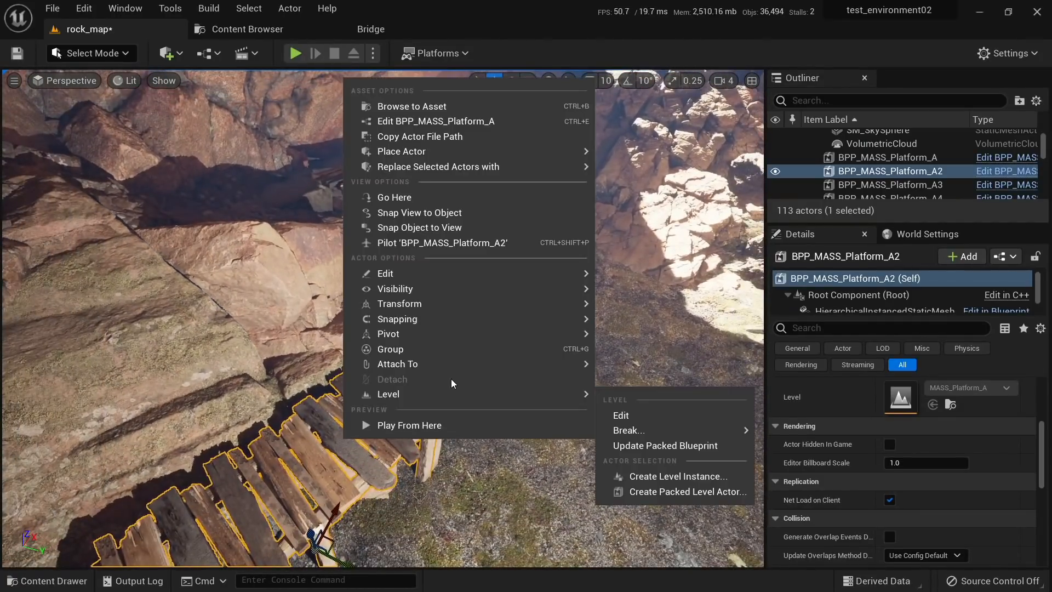
left_click(621, 415)
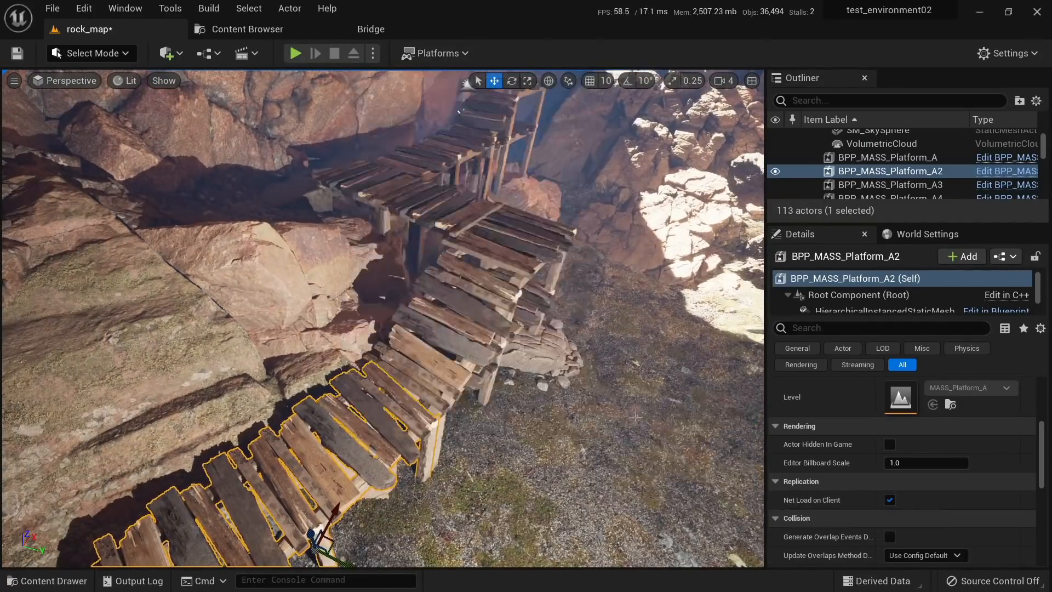
Step: Within the packed platform, nudge the deck section and slightly rotate the middle support post beneath it
right_click_drag(472, 234, 472, 234)
right_click_drag(374, 306, 375, 306)
left_click(375, 306)
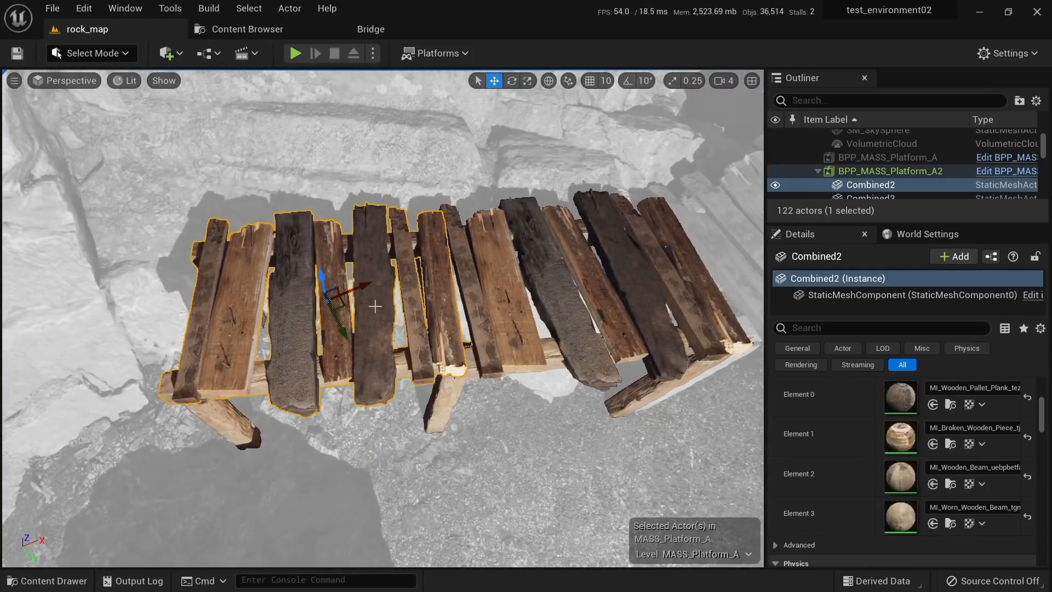
left_click(541, 304)
key("f")
left_click_drag(423, 270, 433, 268)
right_click_drag(432, 268, 432, 267)
left_click(307, 312)
right_click_drag(308, 312, 307, 312)
key("e")
left_click_drag(399, 435, 410, 439)
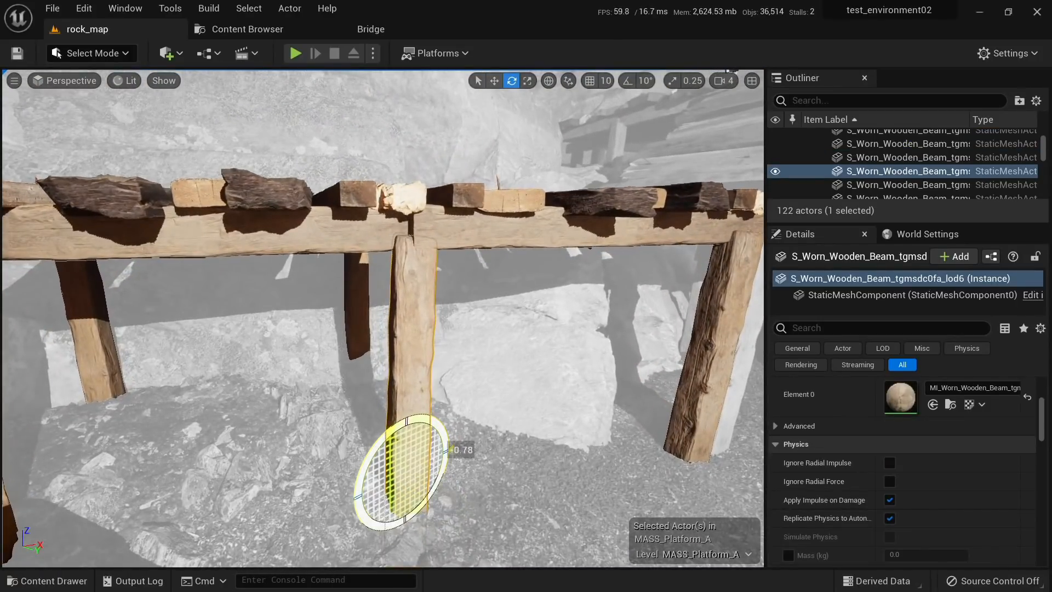
left_click(350, 294)
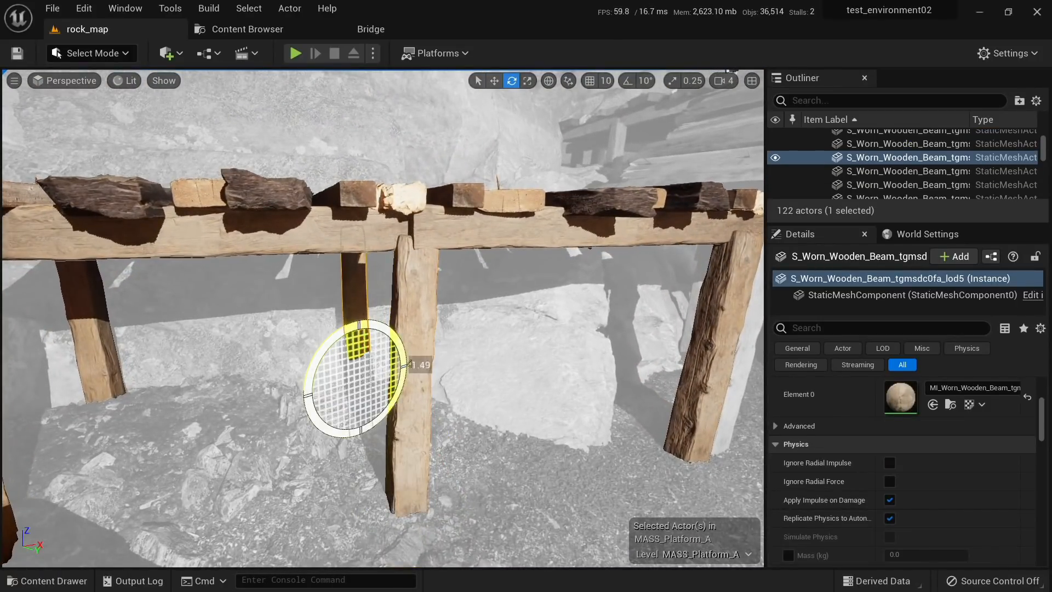
Step: Examine the platform's two deck sections and the support posts beneath them
right_click_drag(341, 329, 341, 329)
left_click(491, 181)
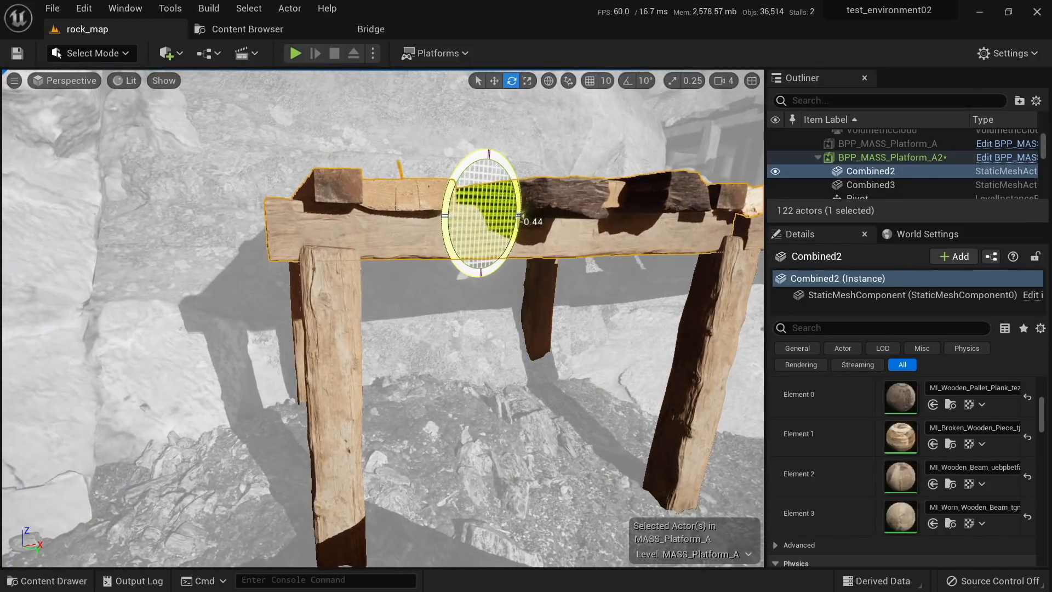
right_click_drag(491, 181, 490, 181)
left_click(465, 339)
right_click_drag(466, 340, 466, 339)
right_click_drag(382, 373, 382, 372)
right_click(382, 373)
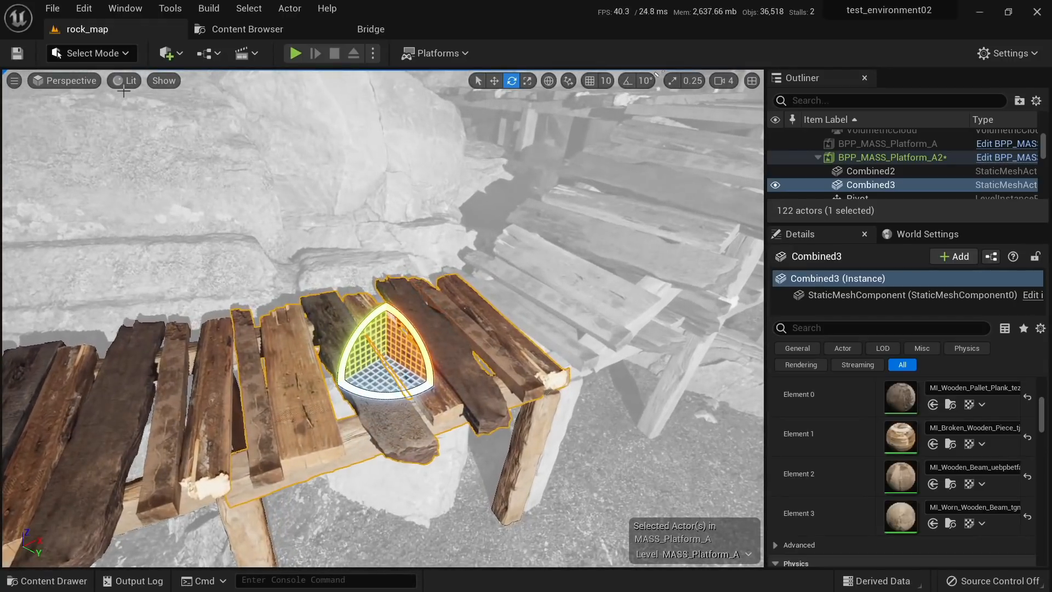
Step: Switch to Modeling Mode and start triangle selection on Combined3 with Selection Mode set to All Connected
left_click(93, 53)
left_click(104, 135)
right_click_drag(389, 270, 390, 270)
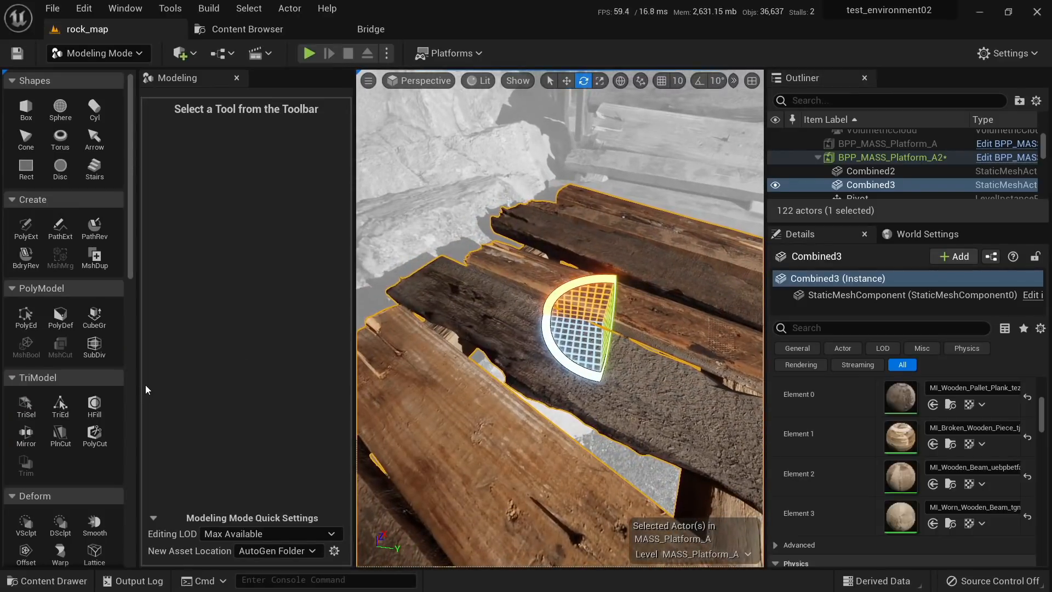
left_click(26, 408)
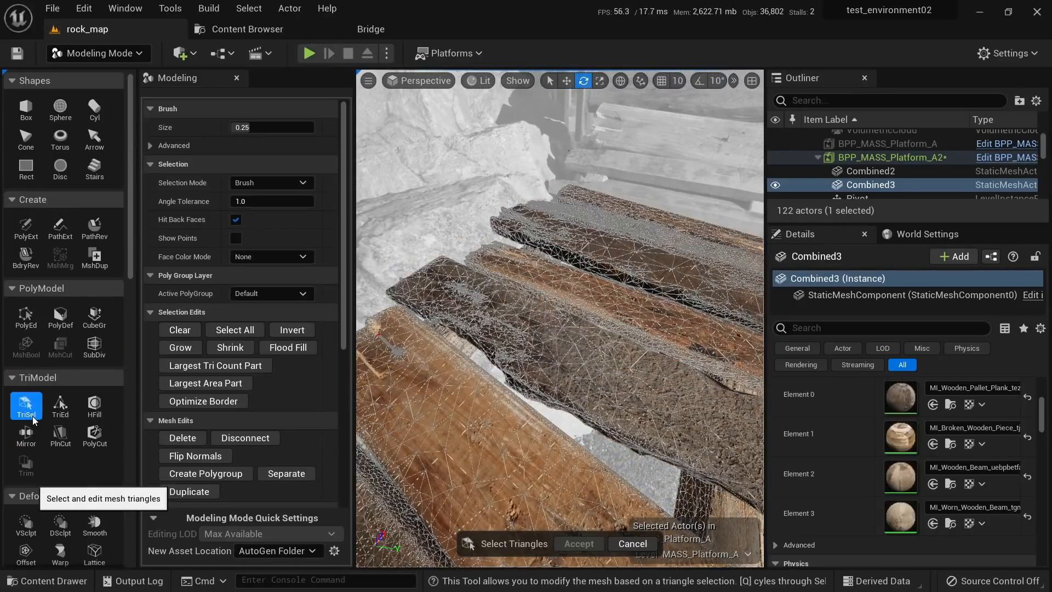
left_click(266, 185)
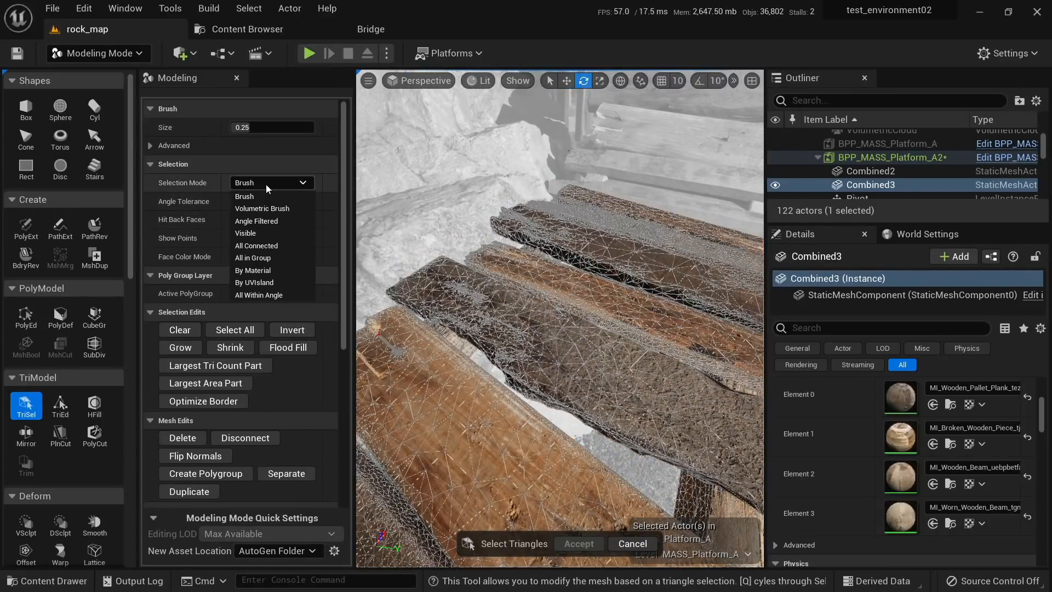
left_click(269, 247)
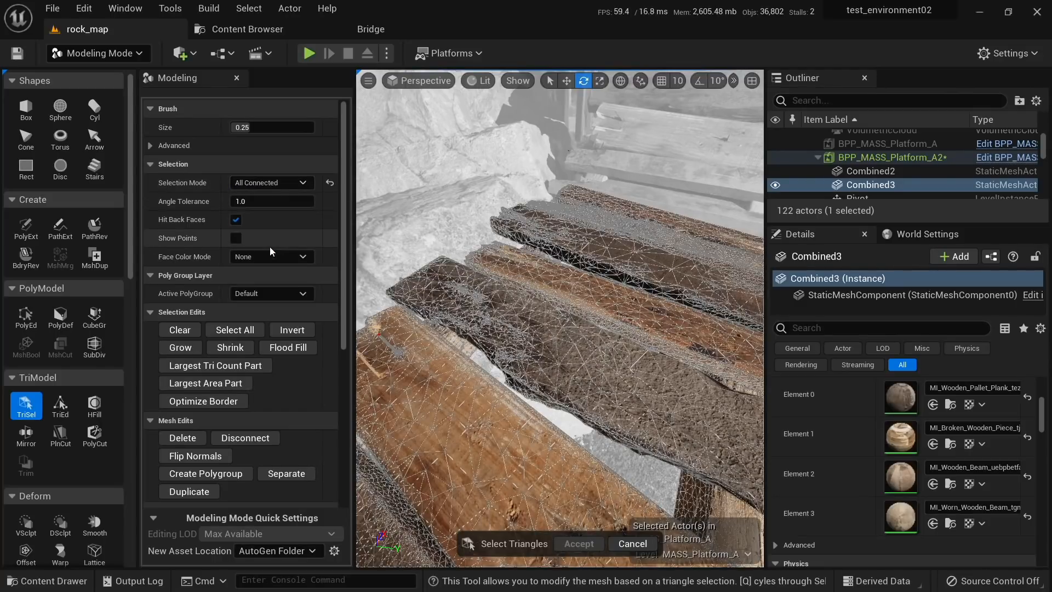
Step: Select the whole dark grey plank in the Combined3 deck section, delete it, and accept the mesh edit
left_click(581, 349)
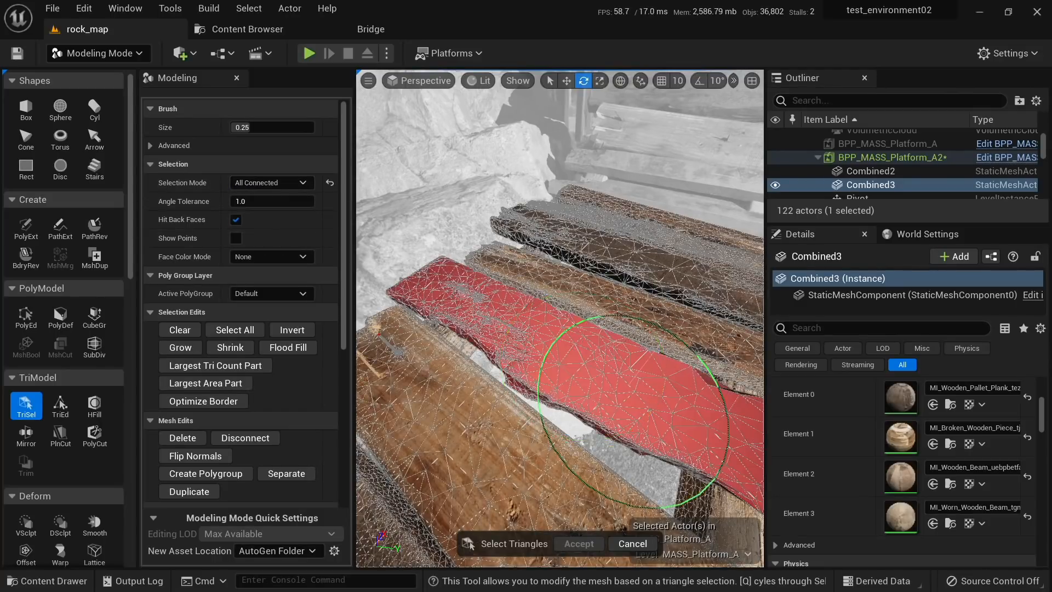
right_click_drag(633, 410, 603, 303)
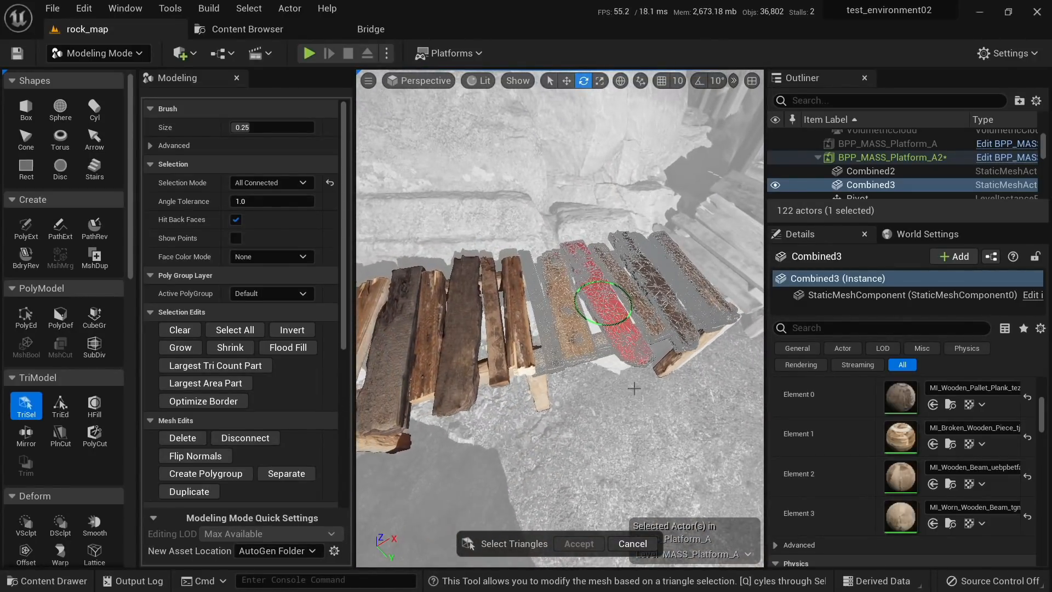
right_click_drag(630, 423, 642, 386)
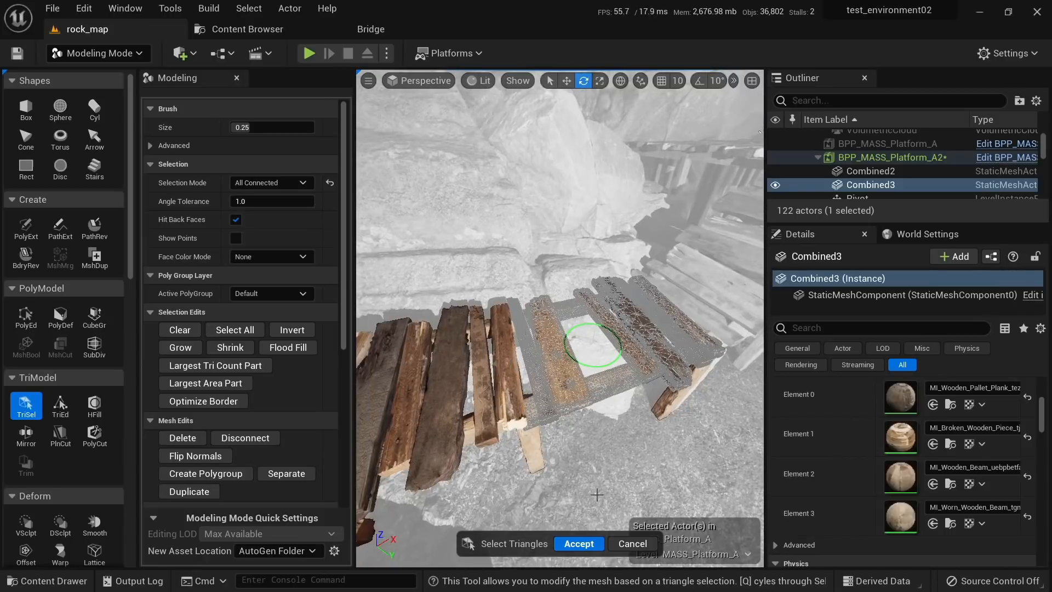
left_click(574, 545)
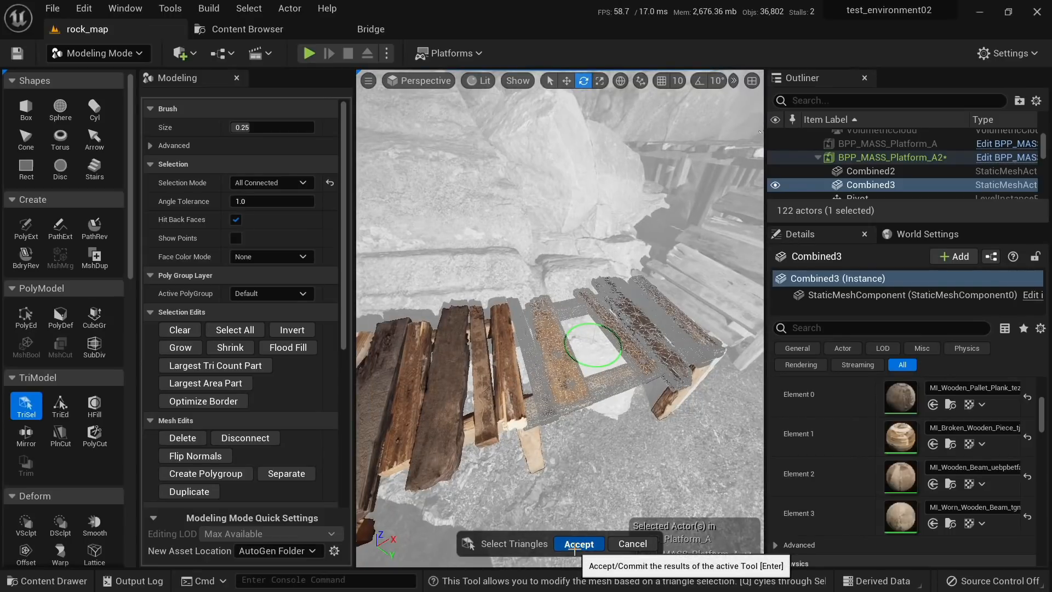
Step: Check the platform copies along the walkway and undo the plank deletion
right_click_drag(529, 434, 619, 400)
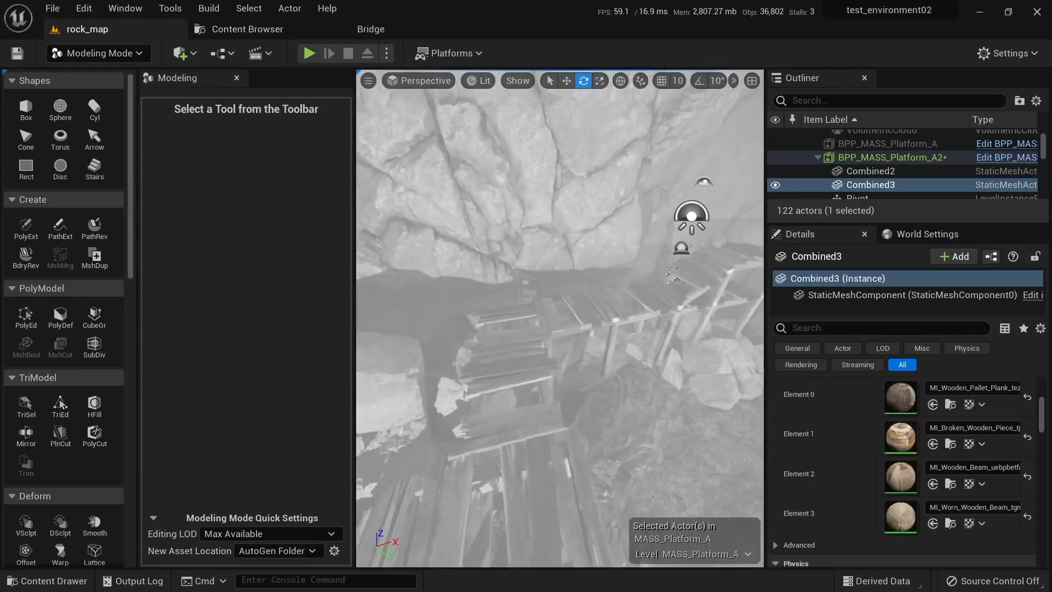
right_click_drag(560, 317, 504, 378)
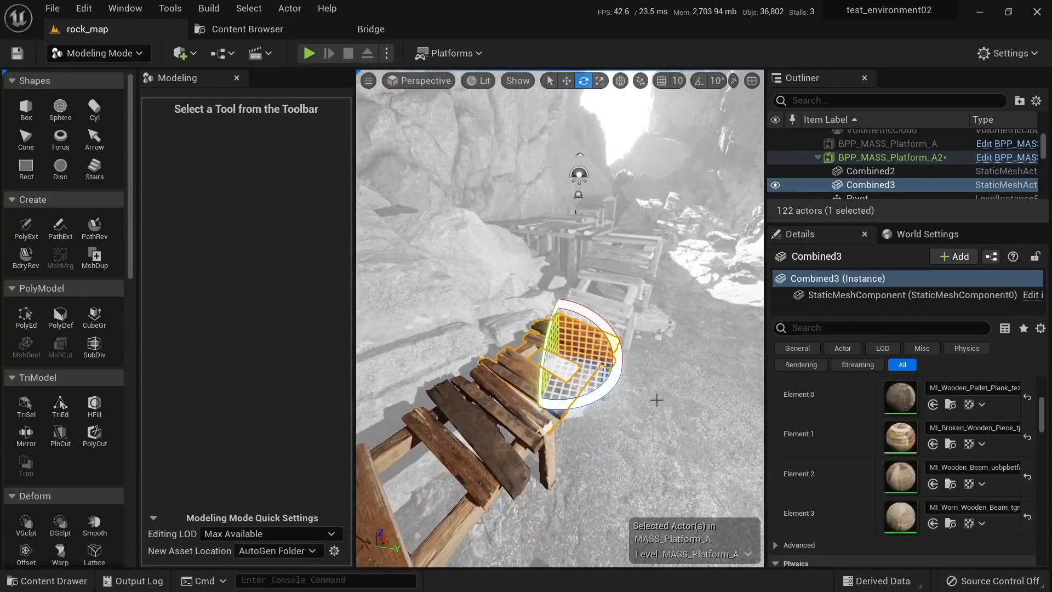
key("ctrl+z")
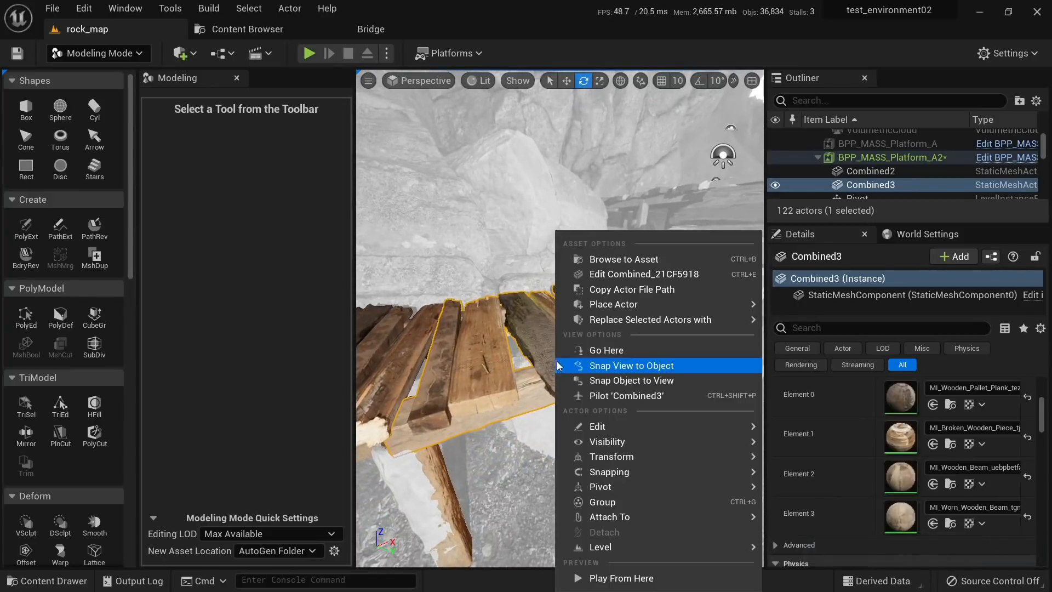
Step: Commit the level edits to the packed platform and clear the selection
mouse_move(698, 549)
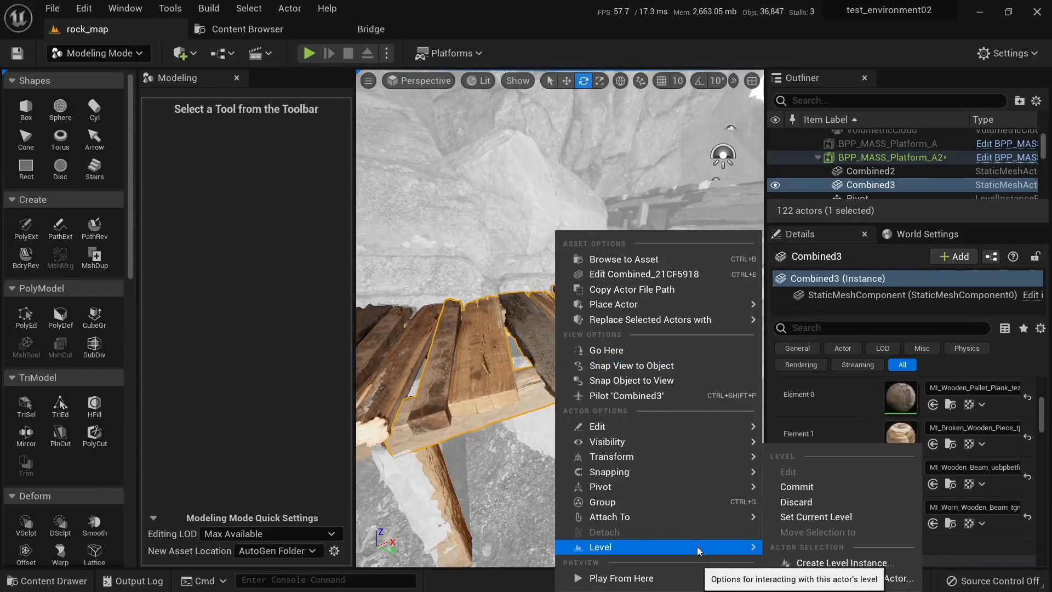
left_click(796, 486)
key("Escape")
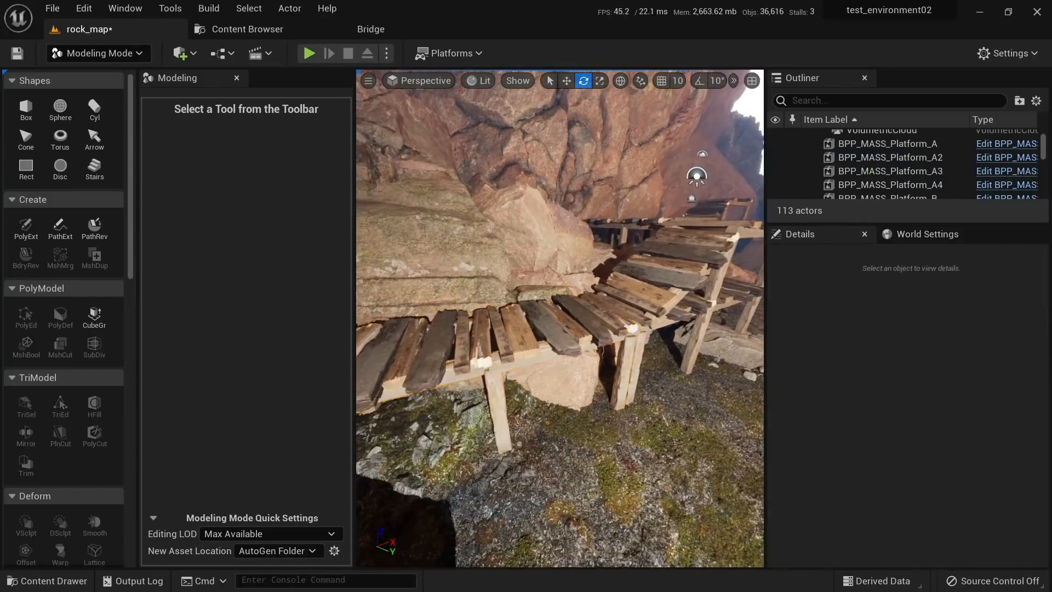
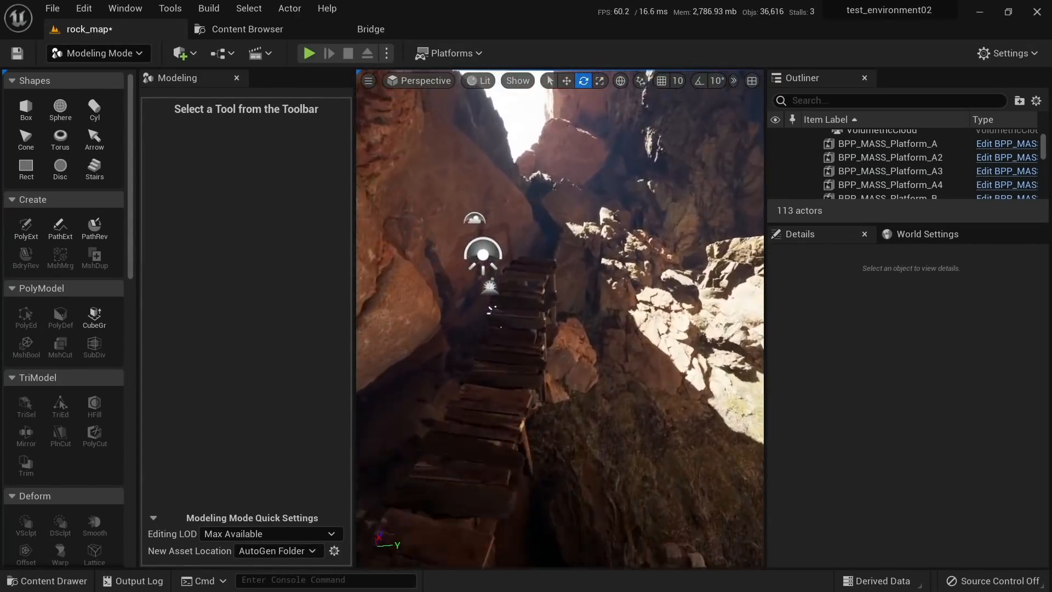
Step: Duplicate the ramp structure as BPP_MASS_Platform_B4, rotate the copy, and move it to the open near end of the low platform
mouse_move(597, 364)
right_mouse_down()
mouse_move(578, 350)
mouse_move(597, 364)
right_mouse_up()
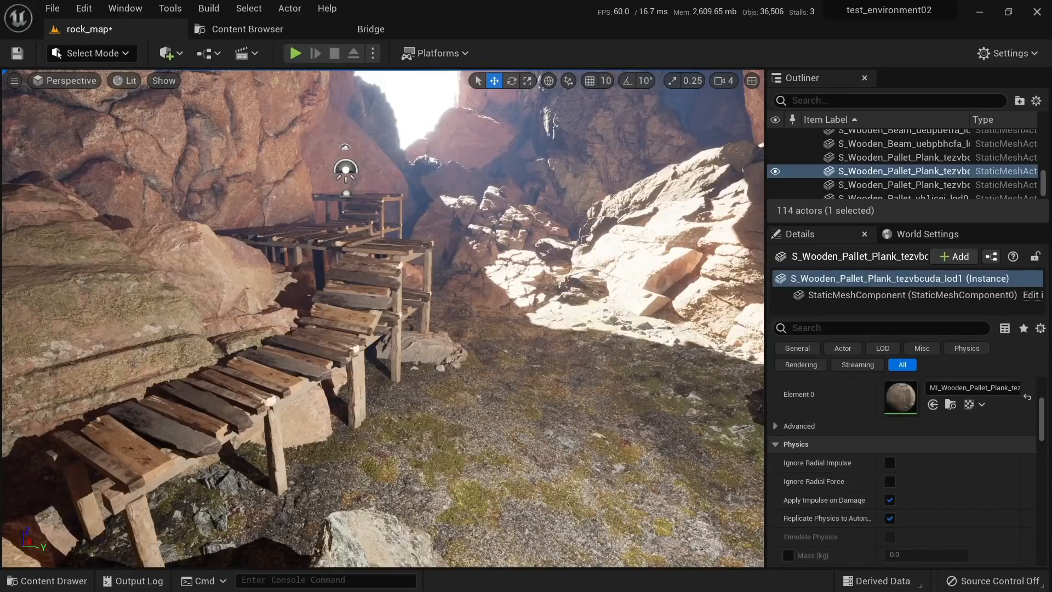
left_click(294, 388)
right_click_drag(294, 388, 216, 458)
key("e")
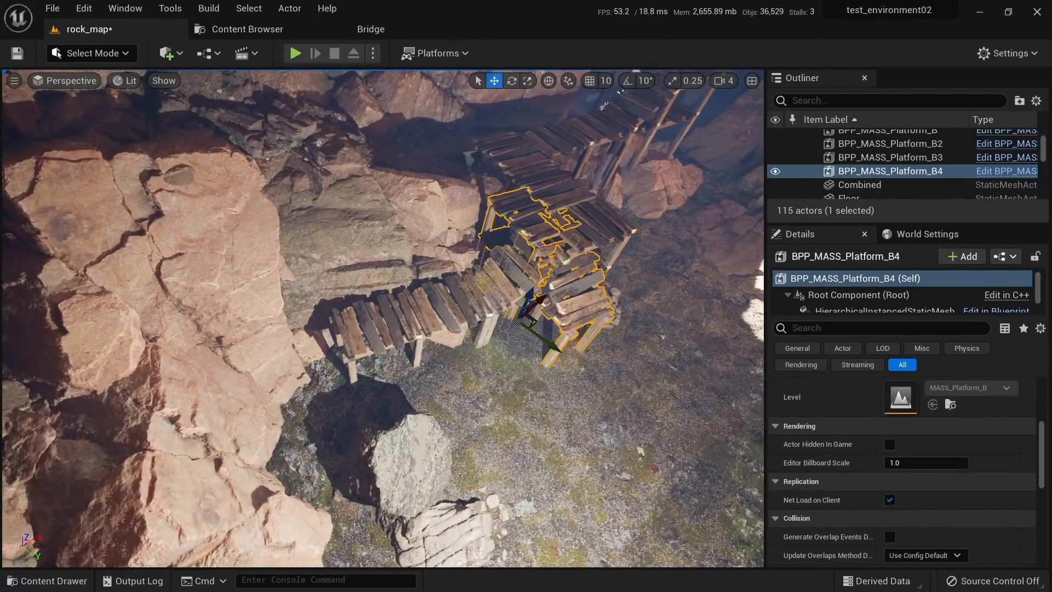
left_click_drag(471, 463, 485, 432)
Step: Lower and shift BPP_MASS_Platform_B4 so its ramp leads from the low platform down to the ground, and clear the selection
right_click_drag(486, 432, 300, 420)
left_click_drag(332, 466, 333, 558)
right_click_drag(366, 514, 400, 531)
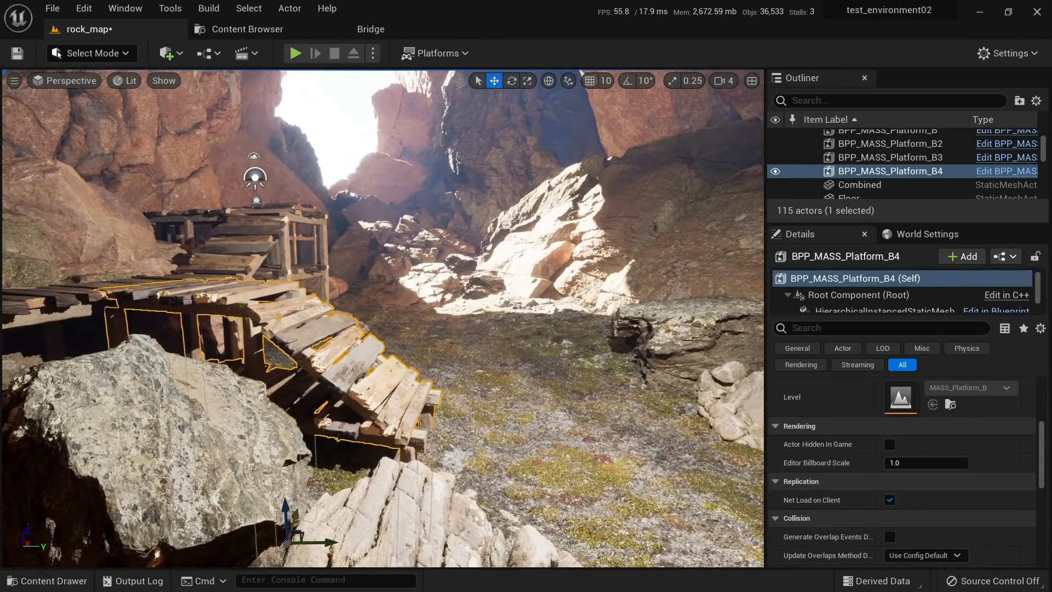
left_click_drag(288, 541, 270, 559)
key("Escape")
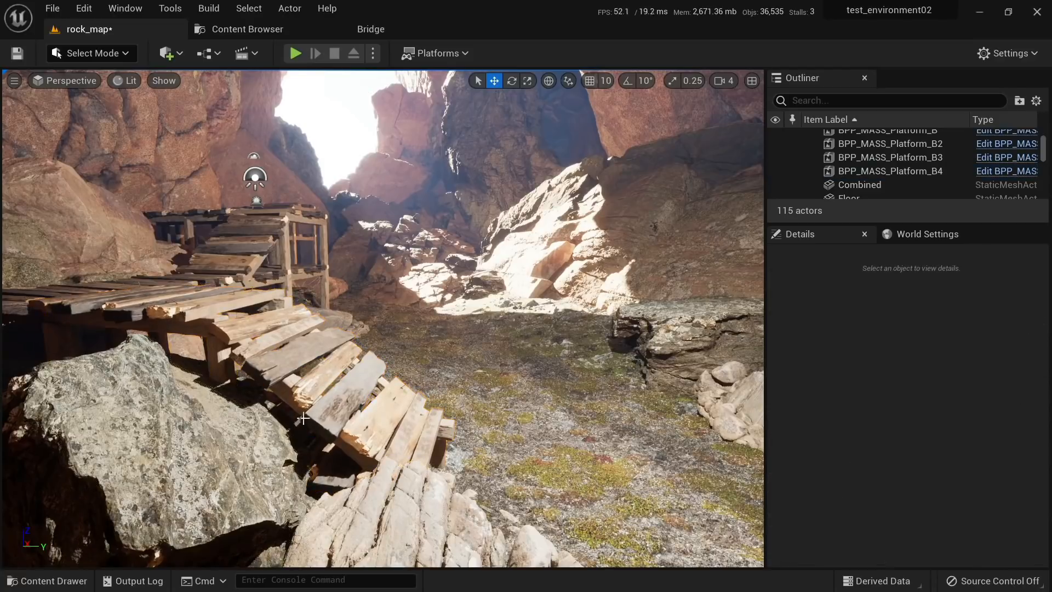
right_click_drag(310, 427, 372, 384)
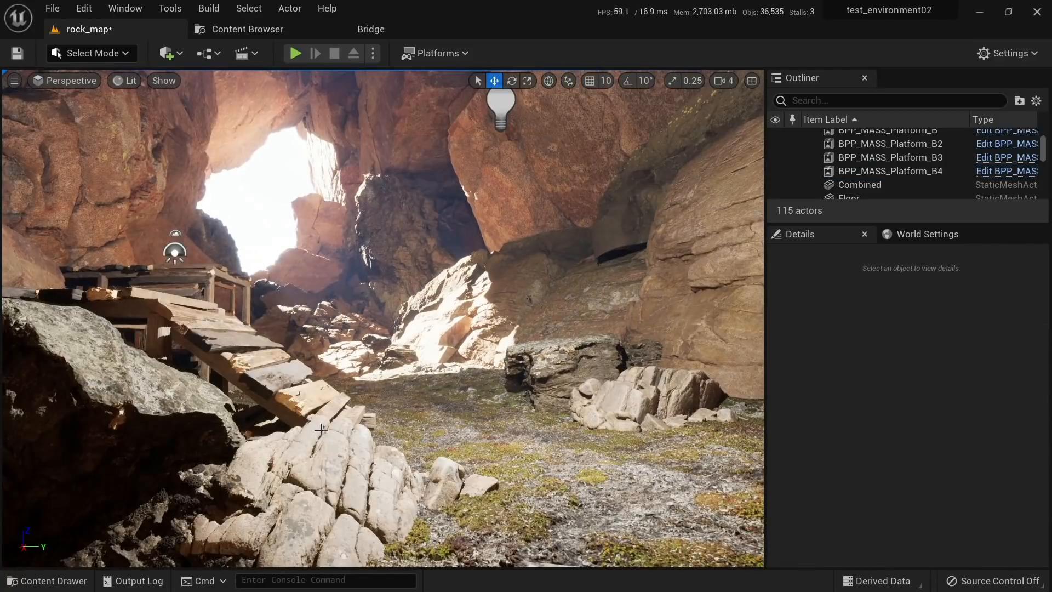
Step: Duplicate the low plank platform BPP_MASS_Platform_A2 and place the copy over the rocks on the opposite side of the canyon
mouse_move(321, 429)
right_mouse_down()
mouse_move(315, 501)
mouse_move(320, 432)
right_mouse_up()
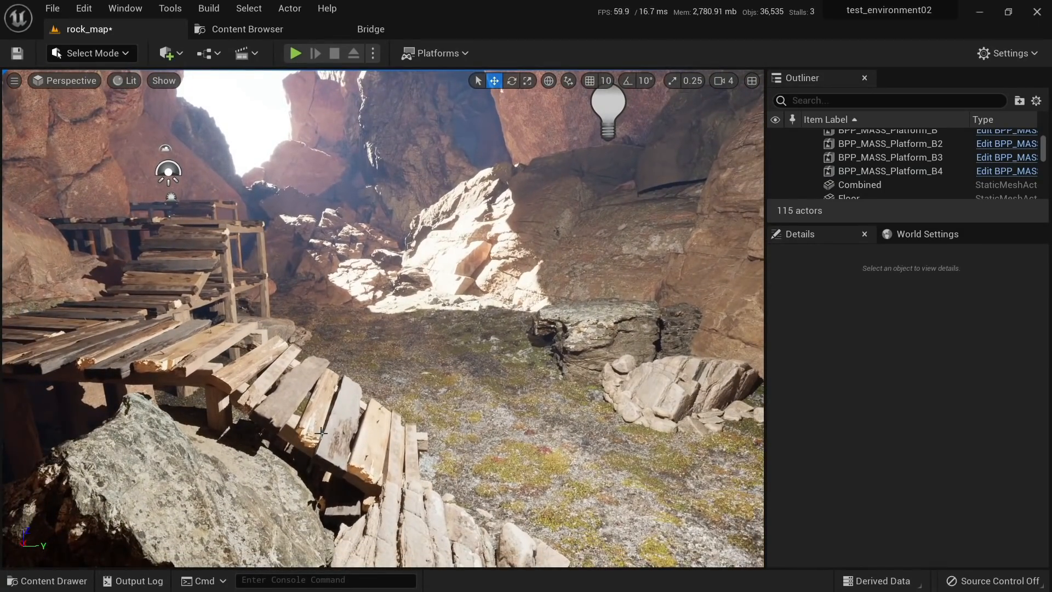
left_click(187, 254)
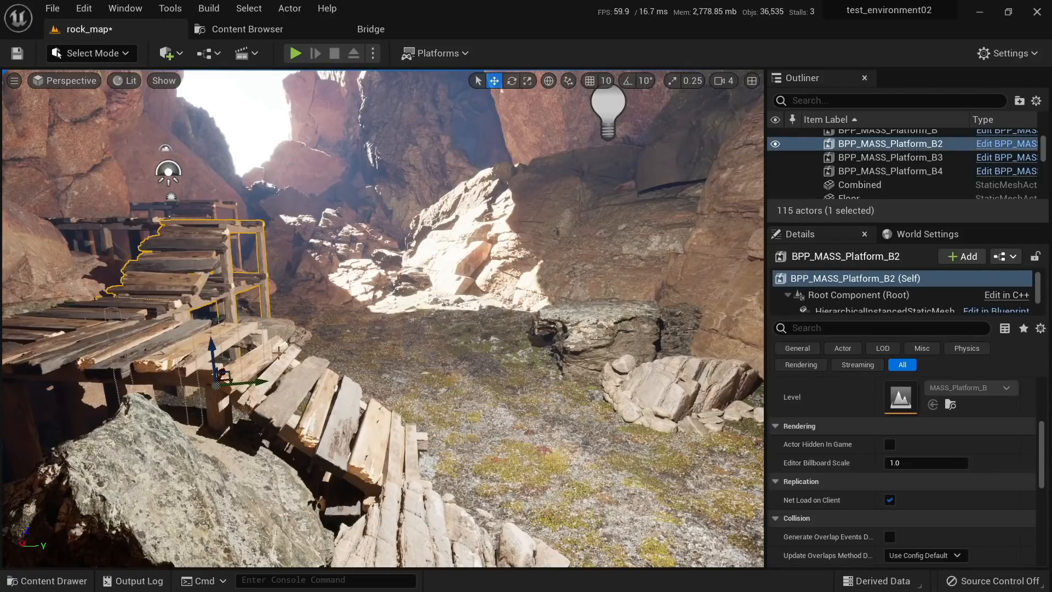
left_click(207, 208)
left_click(130, 317)
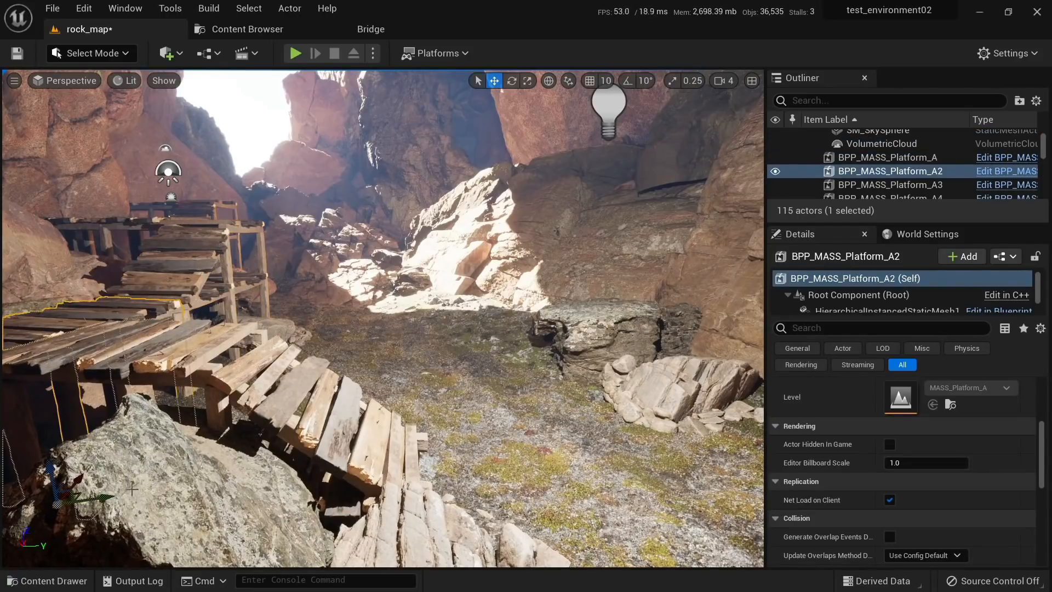
left_click_drag(98, 504, 709, 408, "alt")
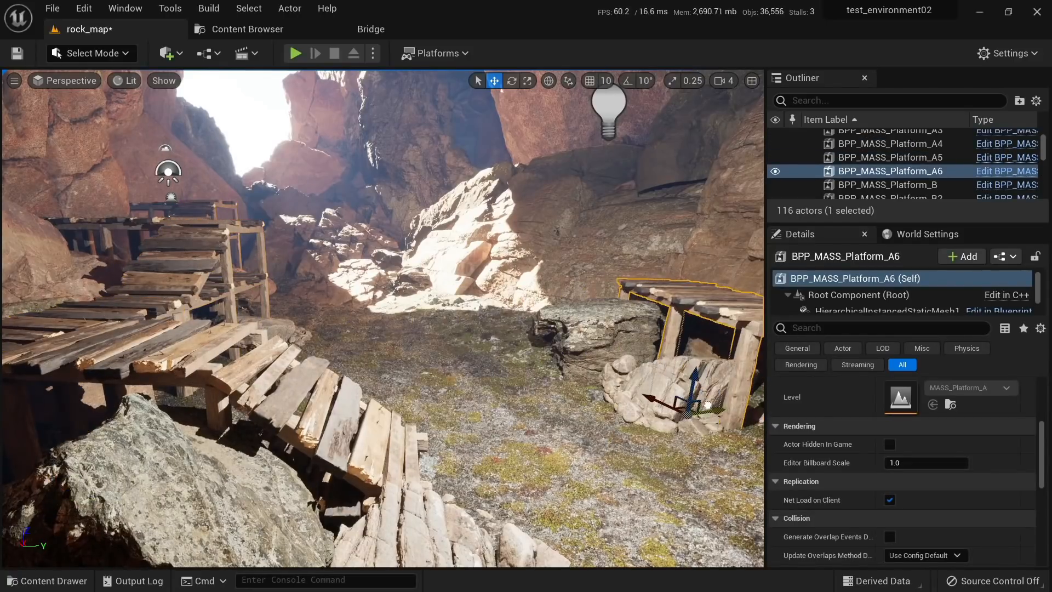
Step: Rotate the platform copy along the opposite canyon wall and add a second, higher platform behind it
mouse_move(710, 408)
right_mouse_down()
mouse_move(753, 402)
mouse_move(714, 403)
right_mouse_up()
key("e")
right_click_drag(541, 409, 589, 410)
left_click_drag(541, 410, 429, 270)
key("w")
Step: Duplicate the ramp structure BPP_MASS_Platform_B2 across the canyon and raise the copy toward the far end of the new walkway
right_click_drag(218, 356, 186, 356)
left_click(113, 258)
left_click_drag(196, 398, 539, 366, "alt")
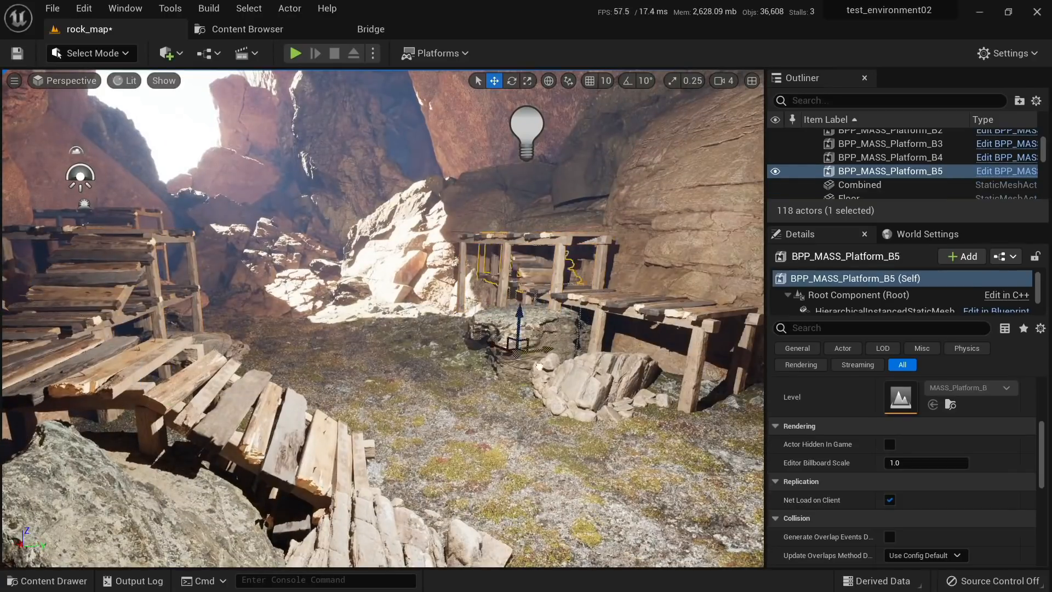
left_click_drag(475, 320, 482, 208)
left_click_drag(503, 252, 560, 256)
left_click_drag(548, 199, 545, 268)
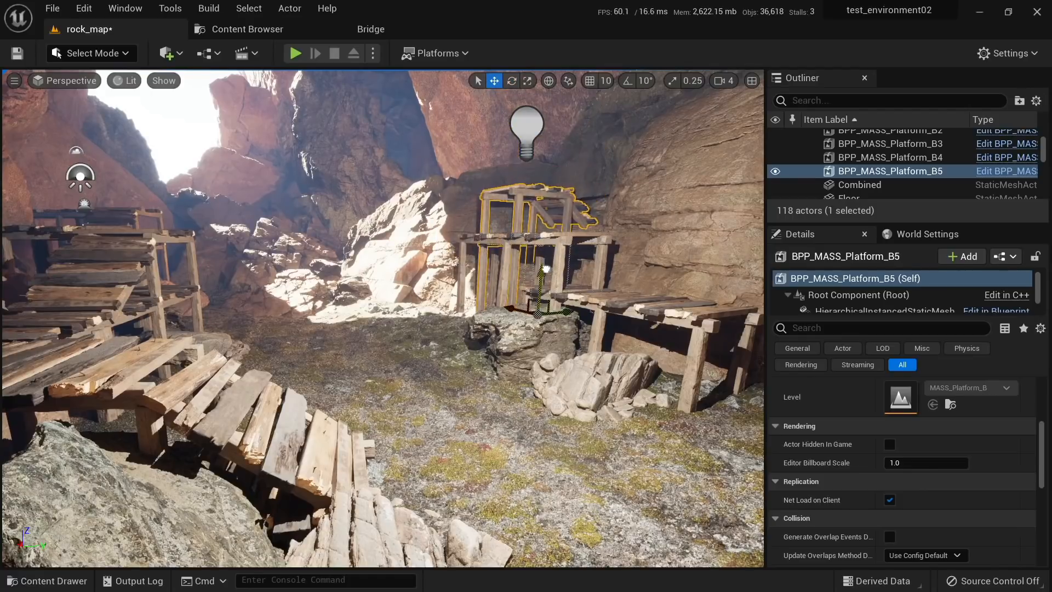
Step: Rotate and shift the ramp copy so it slopes down from the far end of the high platform, and clear the selection
key("e")
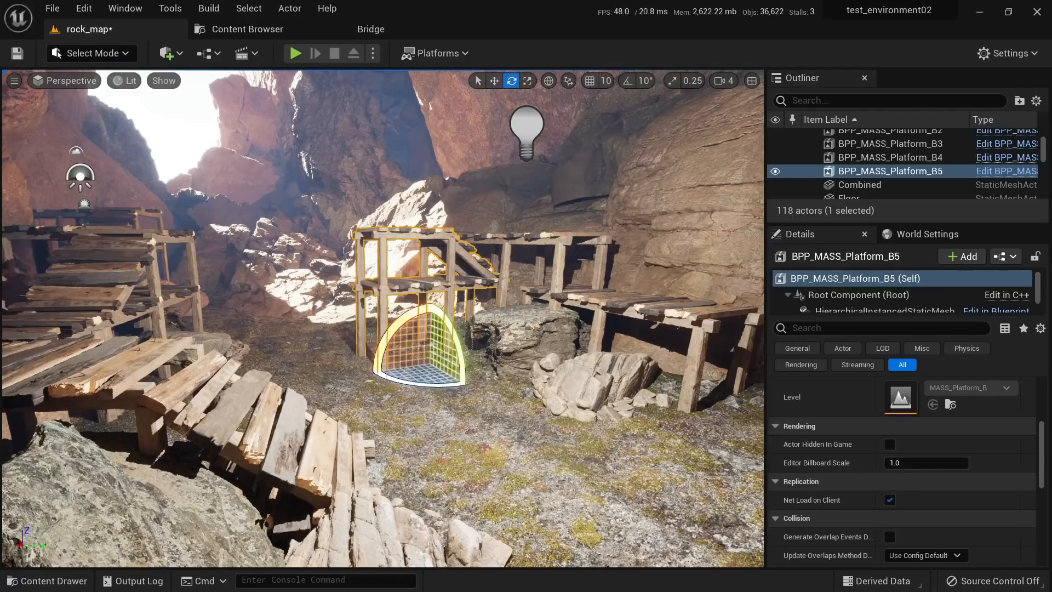
left_click_drag(408, 383, 423, 349)
key("w")
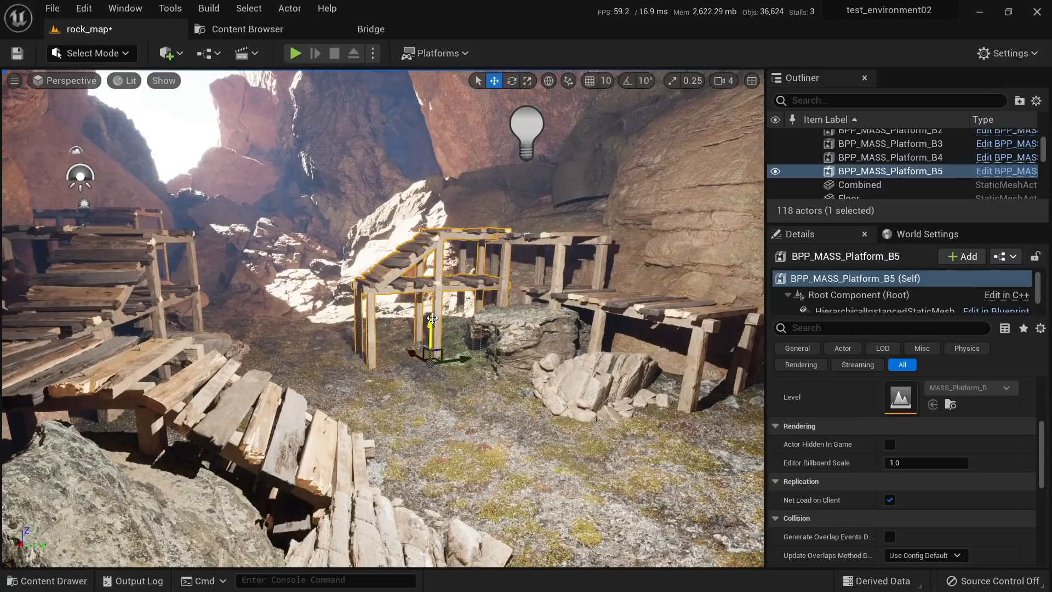
key("e")
right_click_drag(430, 371, 430, 419)
key("w")
right_click_drag(430, 372, 586, 370)
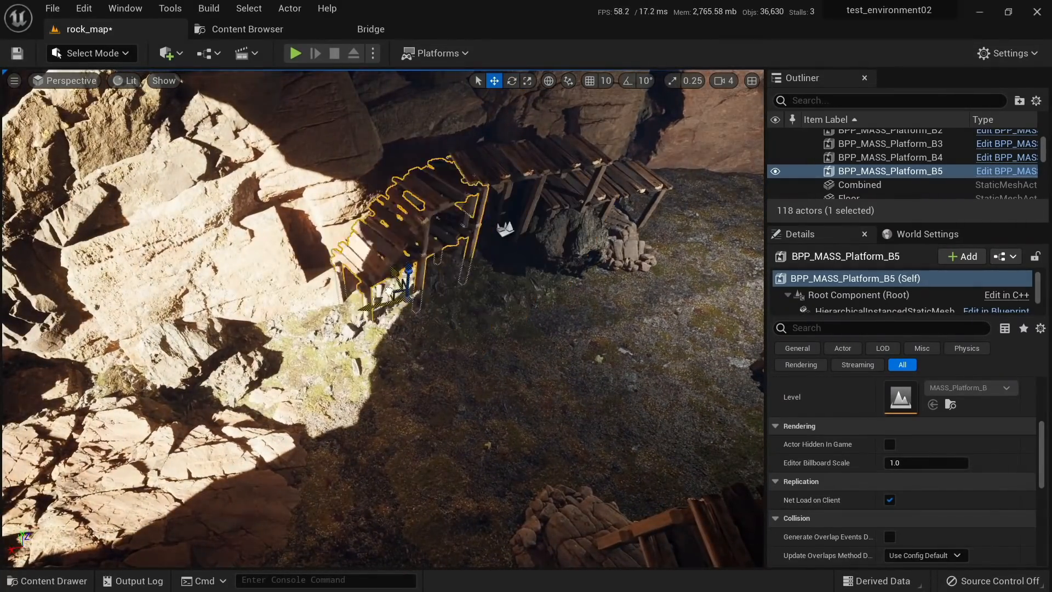
left_click_drag(387, 291, 379, 289)
key("Escape")
Step: Duplicate the Nordic rock beneath the new walkway, move the copy toward the ramp, rotate it, and clear the selection
right_click_drag(376, 293, 383, 225)
left_click(401, 257)
left_click(455, 345)
right_click_drag(456, 346, 433, 433)
left_click_drag(396, 438, 282, 408, "alt")
key("e")
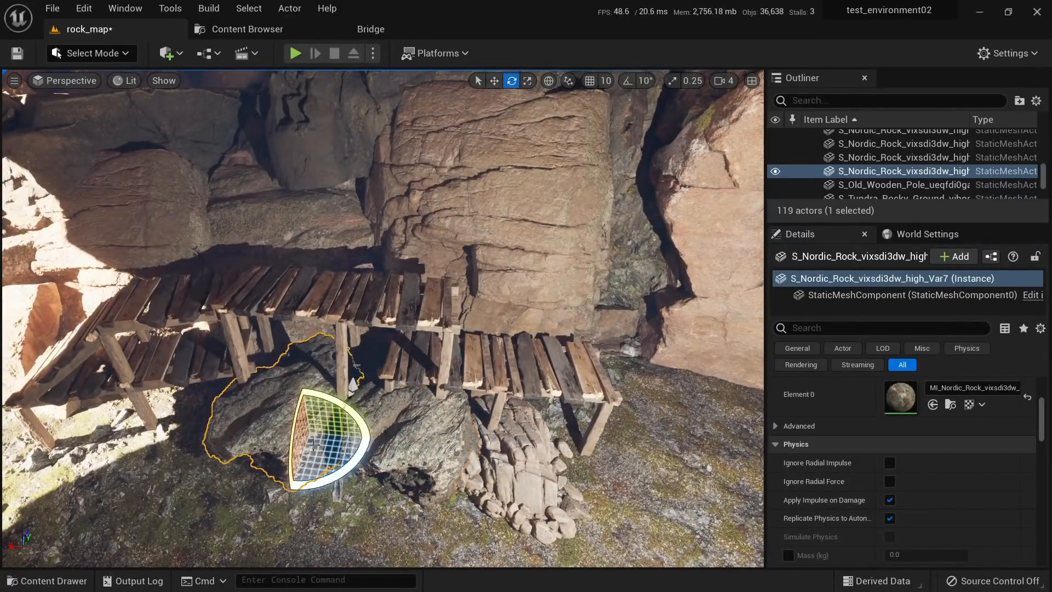
left_click_drag(353, 458, 337, 484)
key("Escape")
Step: Reselect the copied Nordic rock and tilt it to blend with the ground and the neighbouring rock
right_click_drag(405, 378, 386, 309)
left_click(454, 311)
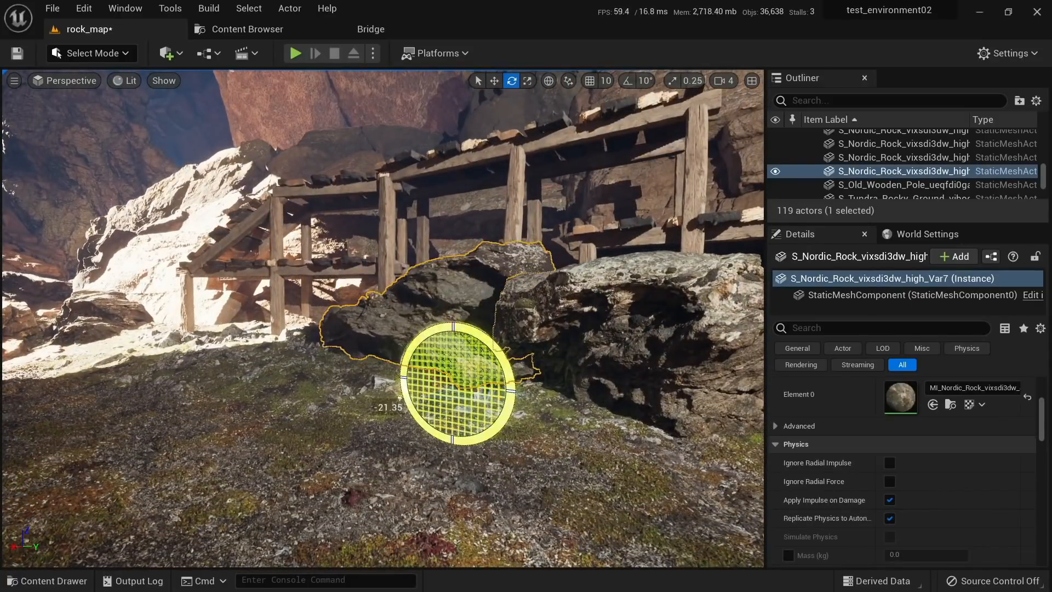
left_click_drag(399, 383, 399, 387)
key("w")
right_click_drag(398, 386, 413, 468)
Step: Duplicate the Nordic rock again under the far ramp, rotate and reposition the copy, and clear the selection
right_click_drag(403, 290, 432, 307)
left_click_drag(398, 293, 266, 277, "alt")
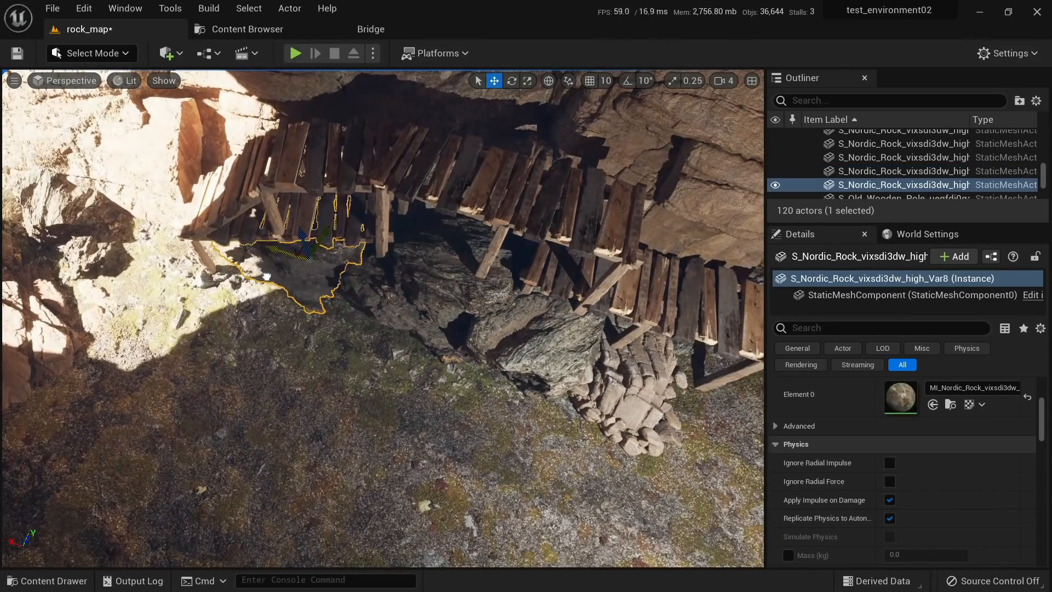
right_click_drag(333, 315, 416, 290)
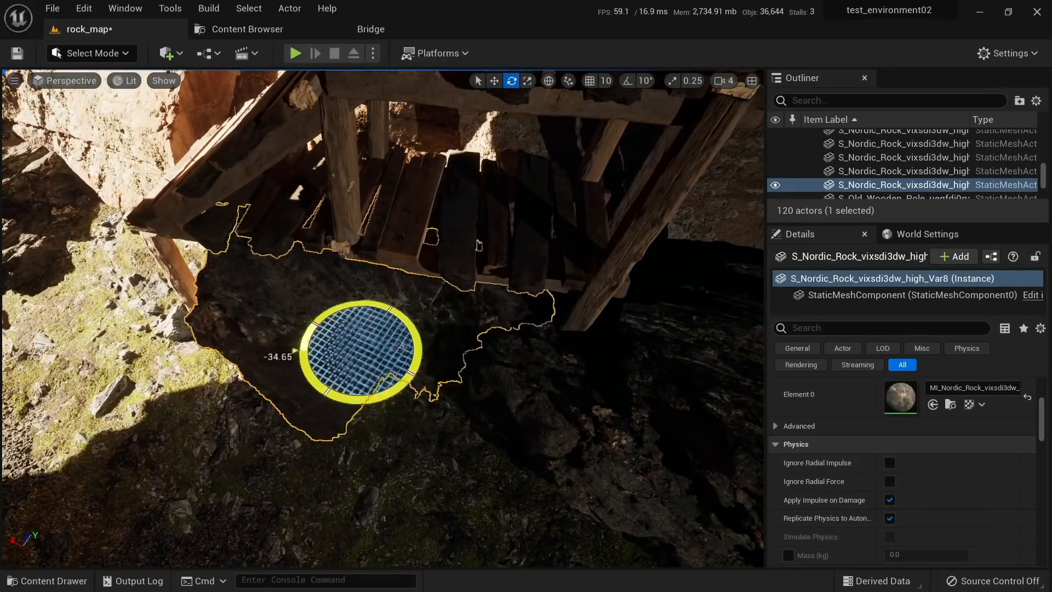
left_click_drag(341, 340, 301, 279)
right_click_drag(301, 279, 277, 241)
key("w")
left_click_drag(470, 353, 469, 369)
key("Escape")
right_click_drag(469, 369, 488, 352)
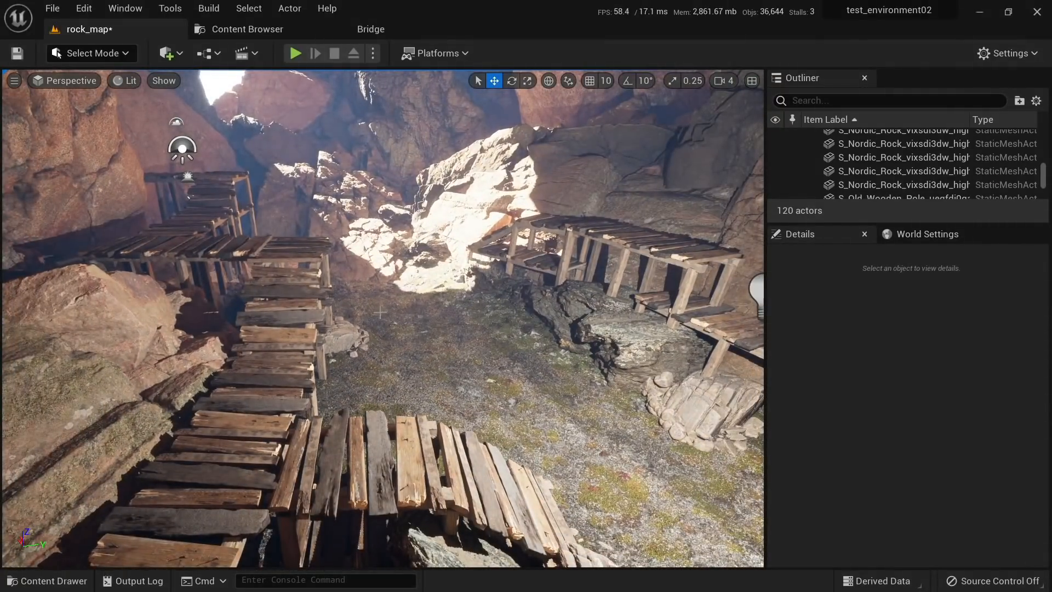
left_click(301, 308)
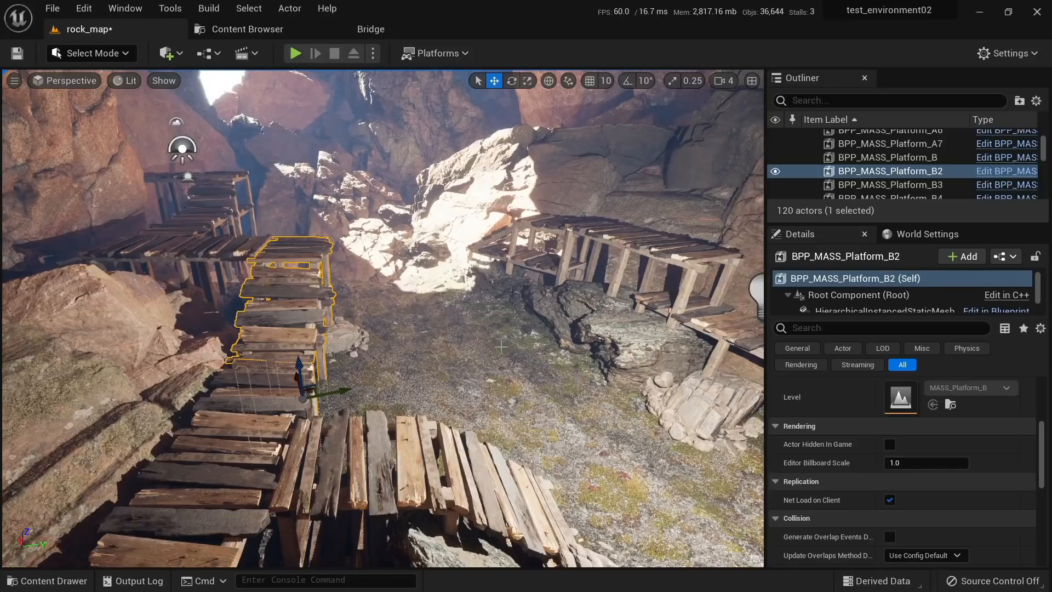
right_click_drag(301, 308, 304, 274)
key("Escape")
Step: Capture the viewport area, mark spots along both walkways and an empty area beside the planks in red, and discard the capture
key("Print")
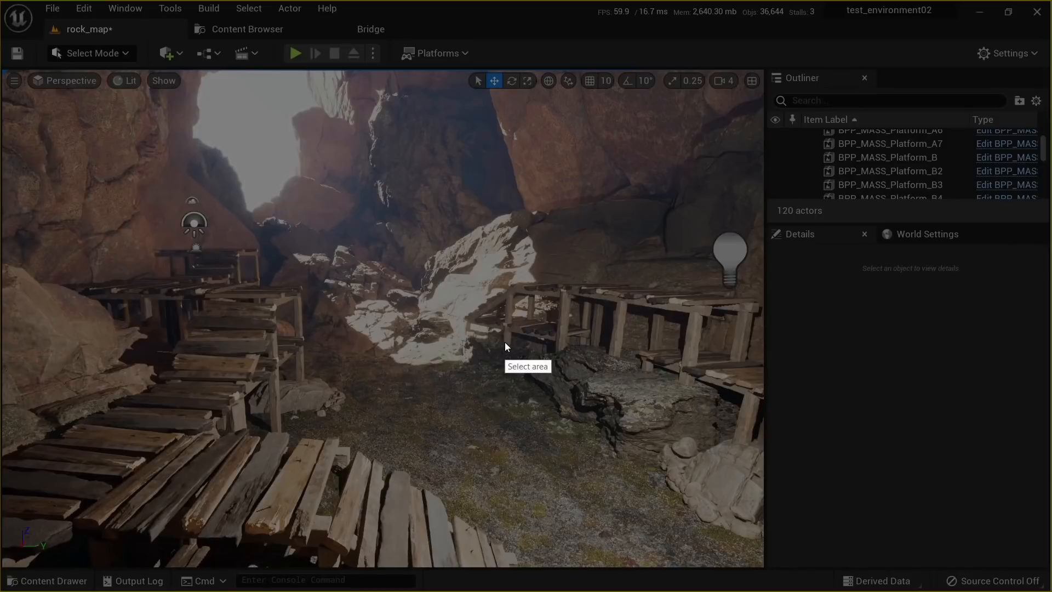
left_click_drag(28, 80, 763, 567)
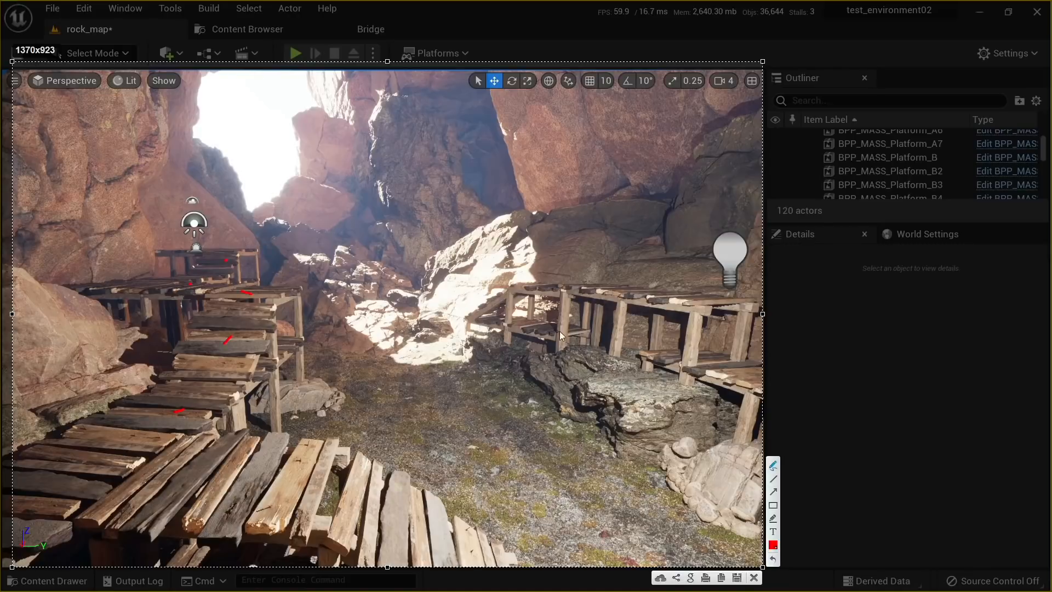
left_click_drag(619, 300, 637, 311)
mouse_move(86, 437)
left_mouse_down()
mouse_move(107, 433)
mouse_move(132, 288)
left_mouse_up()
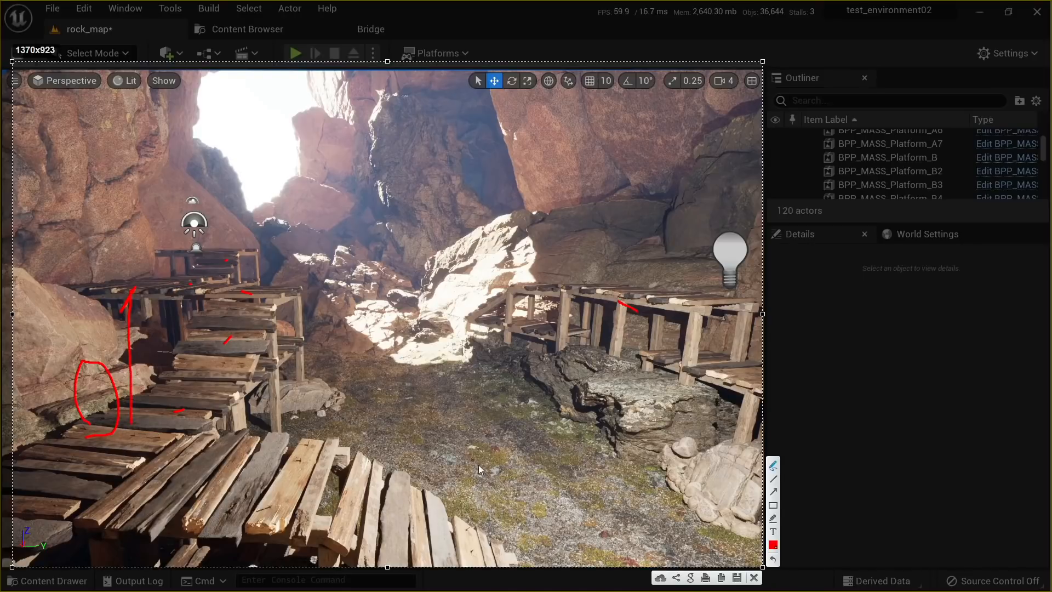
left_click(754, 578)
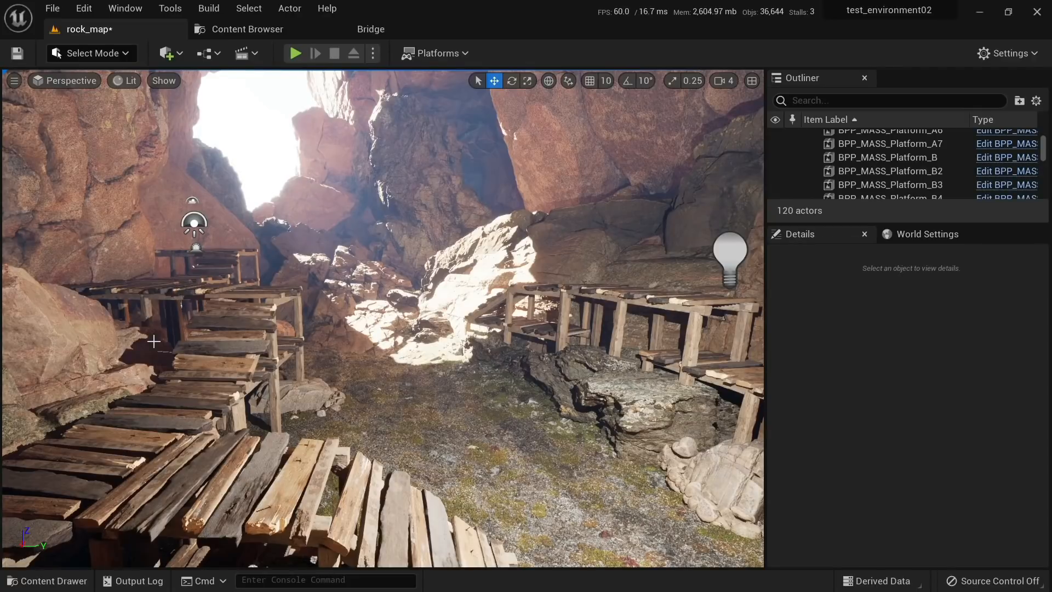
Step: Switch to Bridge and browse the downloaded assets for props to dress the wooden walkways
left_click(371, 29)
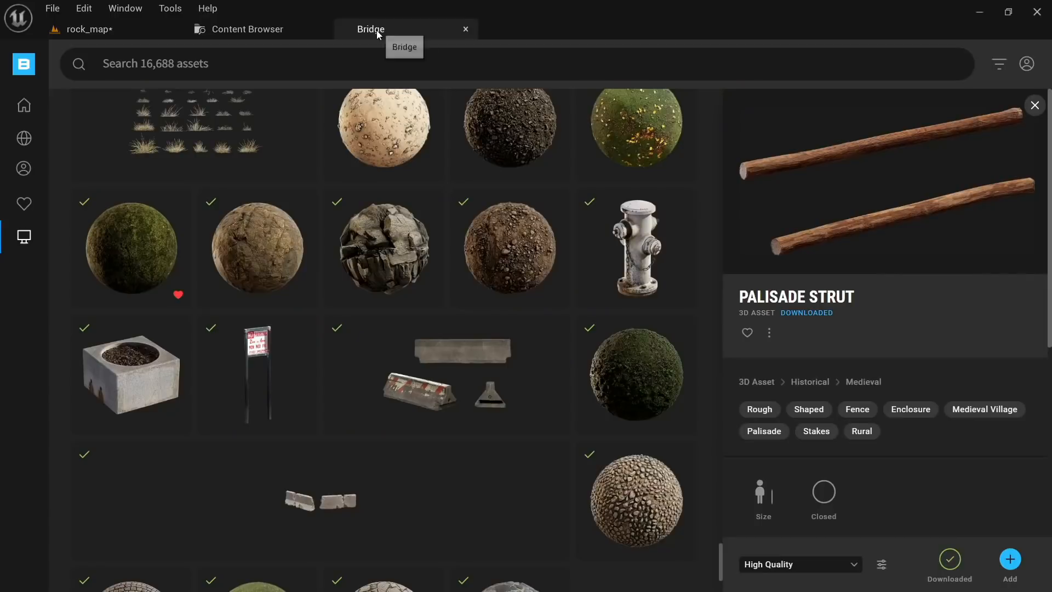
scroll(526, 361, "down", 10)
scroll(575, 418, "down", 10)
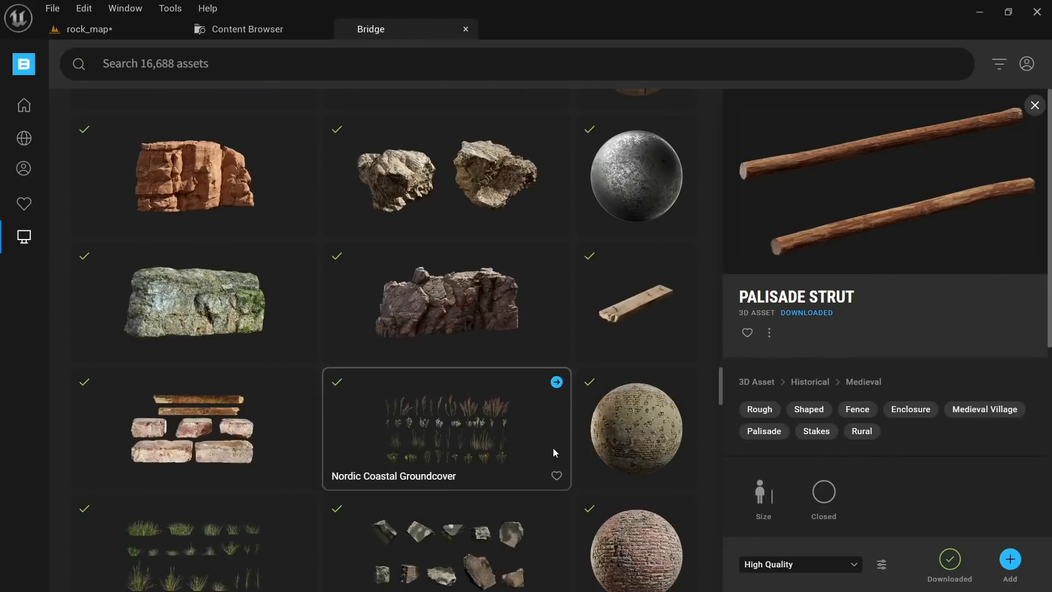
scroll(523, 350, "down", 6)
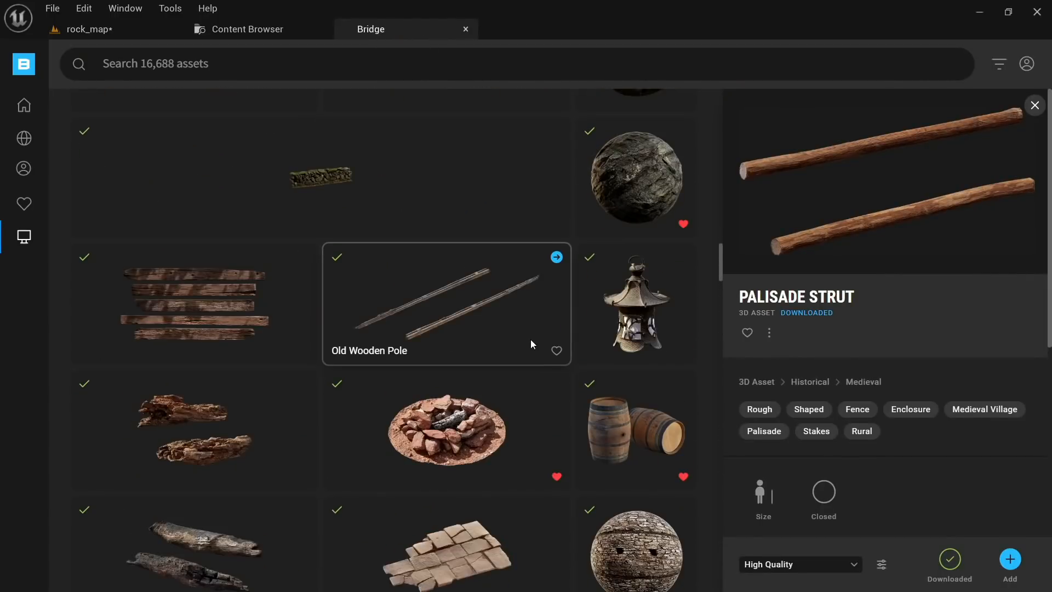
scroll(466, 306, "up", 4)
scroll(474, 318, "up", 20)
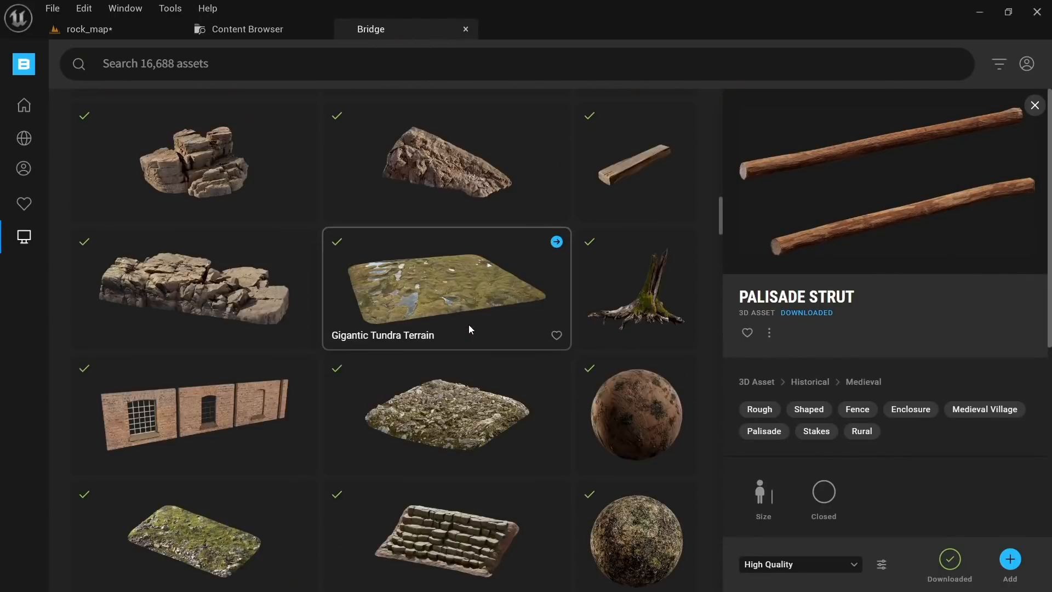
scroll(479, 321, "down", 15)
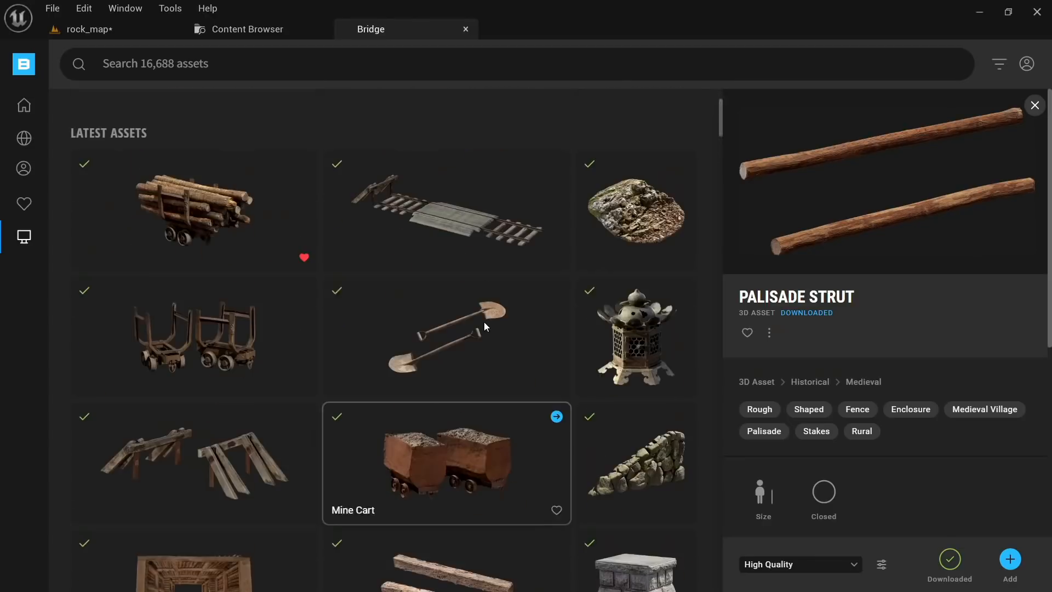
scroll(465, 355, "down", 15)
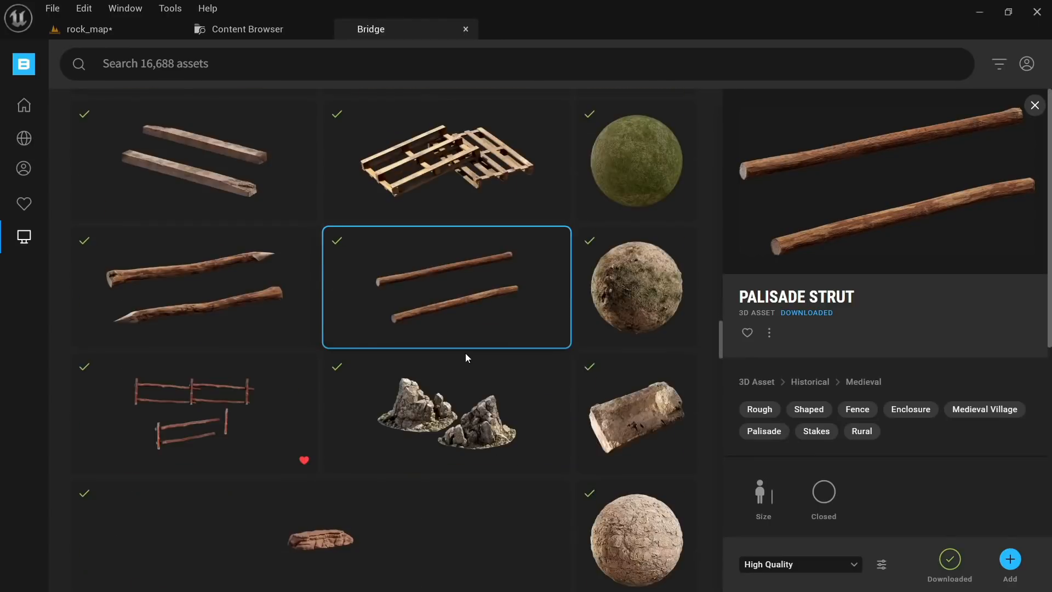
scroll(465, 357, "down", 15)
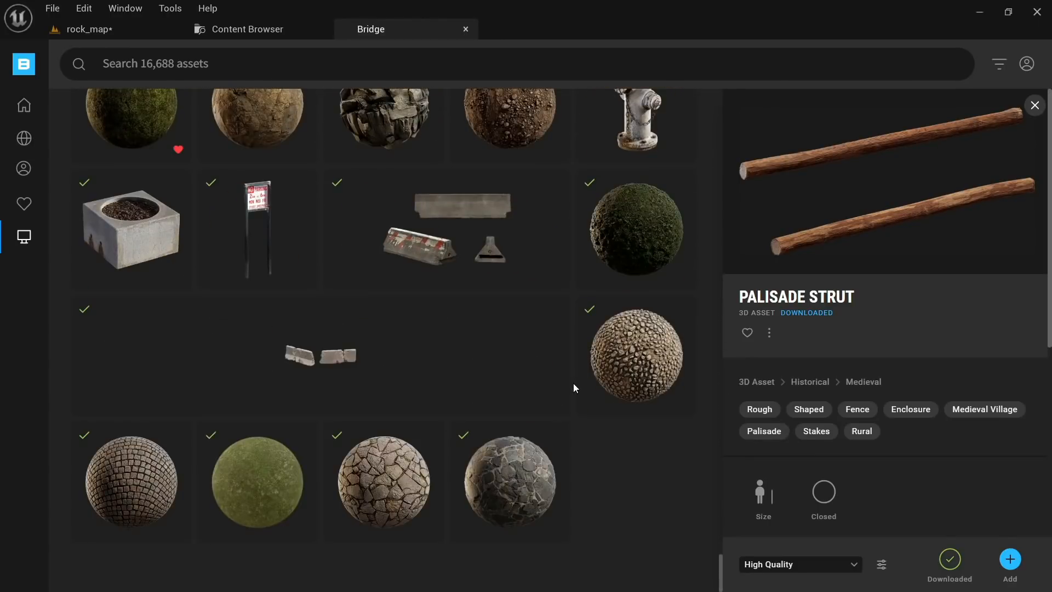
scroll(544, 360, "up", 10)
scroll(526, 338, "up", 10)
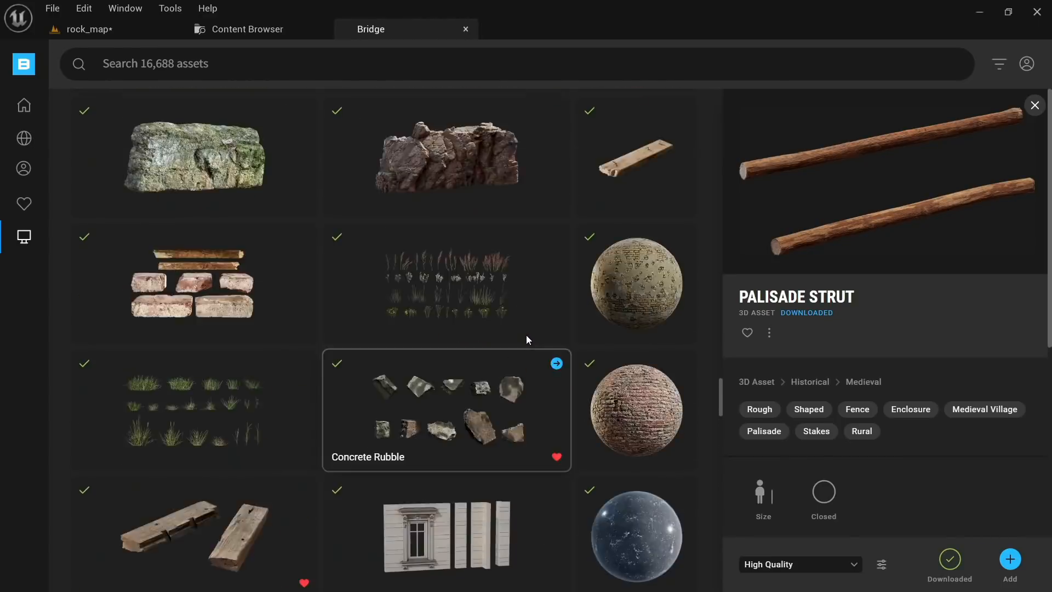
scroll(522, 337, "up", 6)
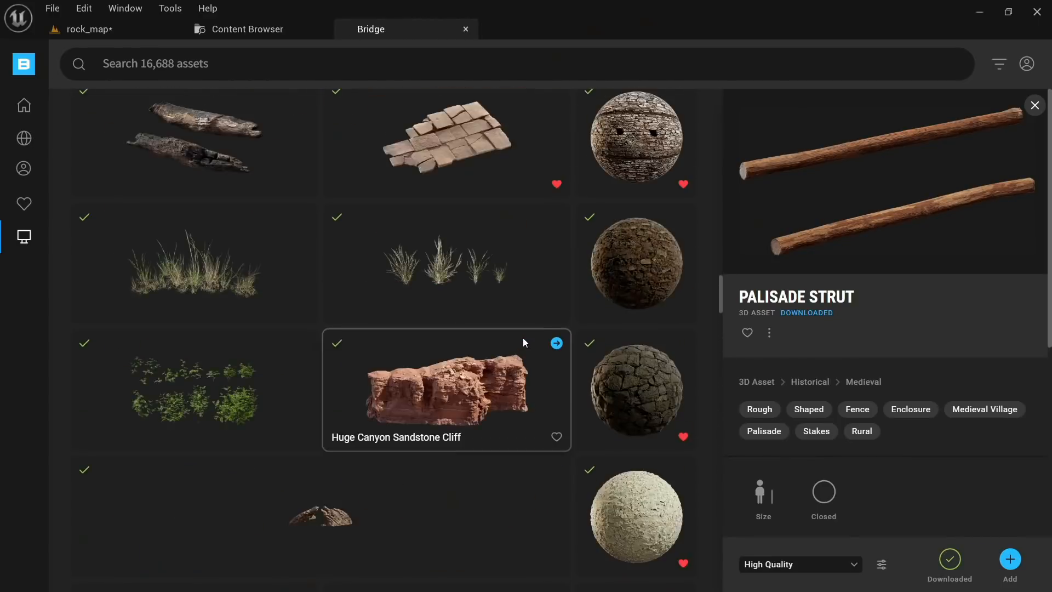
Step: Place the downloaded Wooden Barrel asset on the low platform beside the rock wall and frame it in the view
left_click(658, 368)
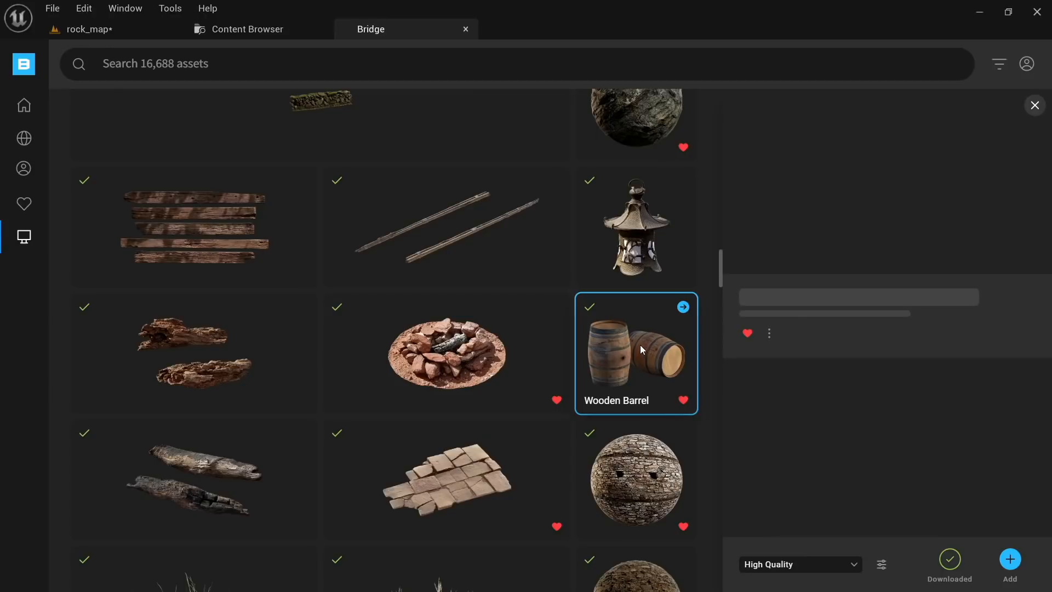
left_click_drag(645, 351, 143, 310)
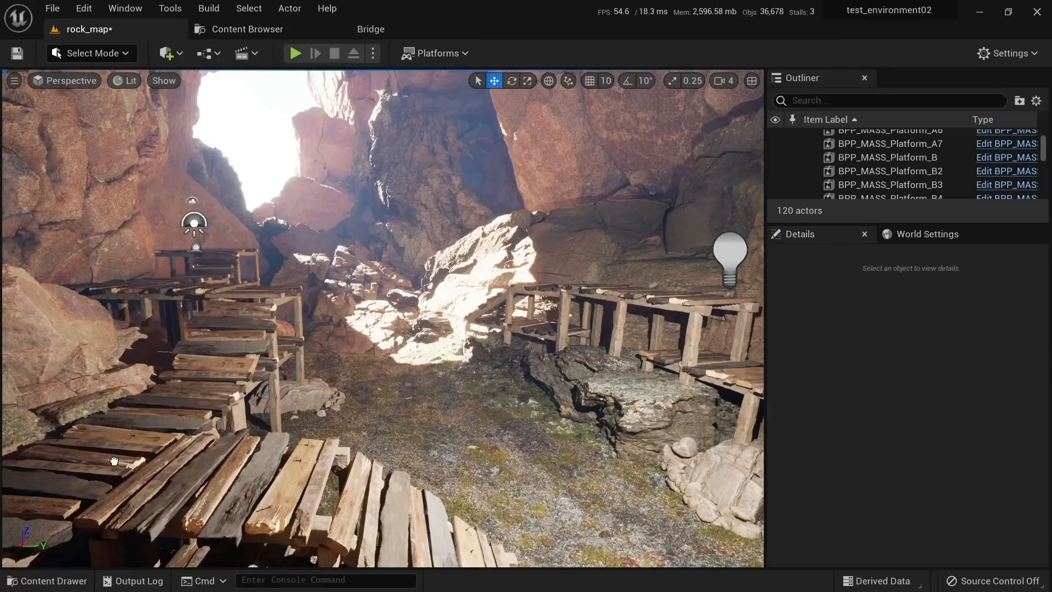
left_click_drag(114, 461, 106, 424)
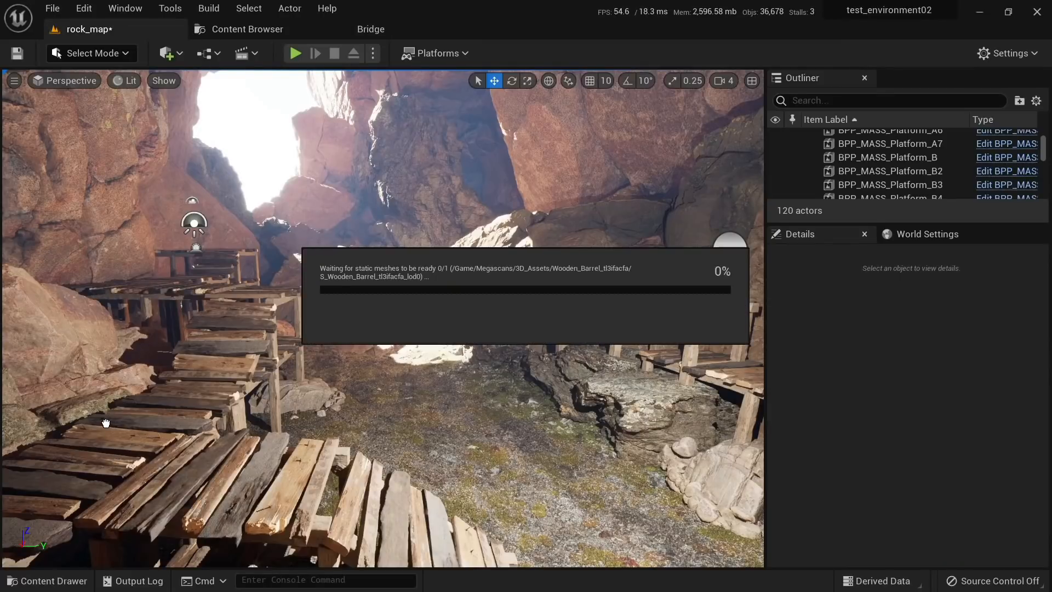
left_click_drag(106, 423, 129, 384)
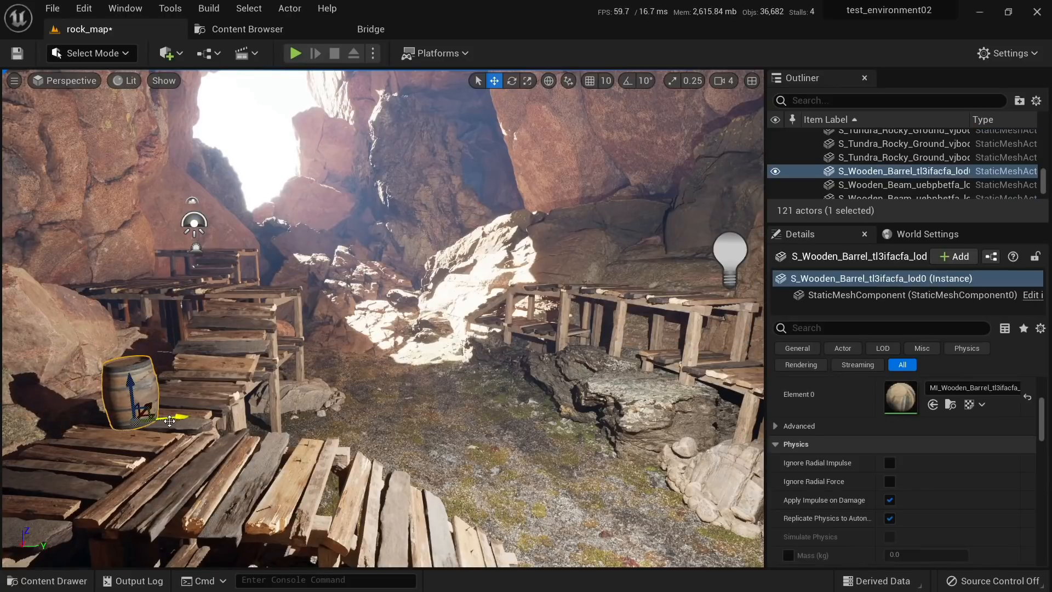
key("f")
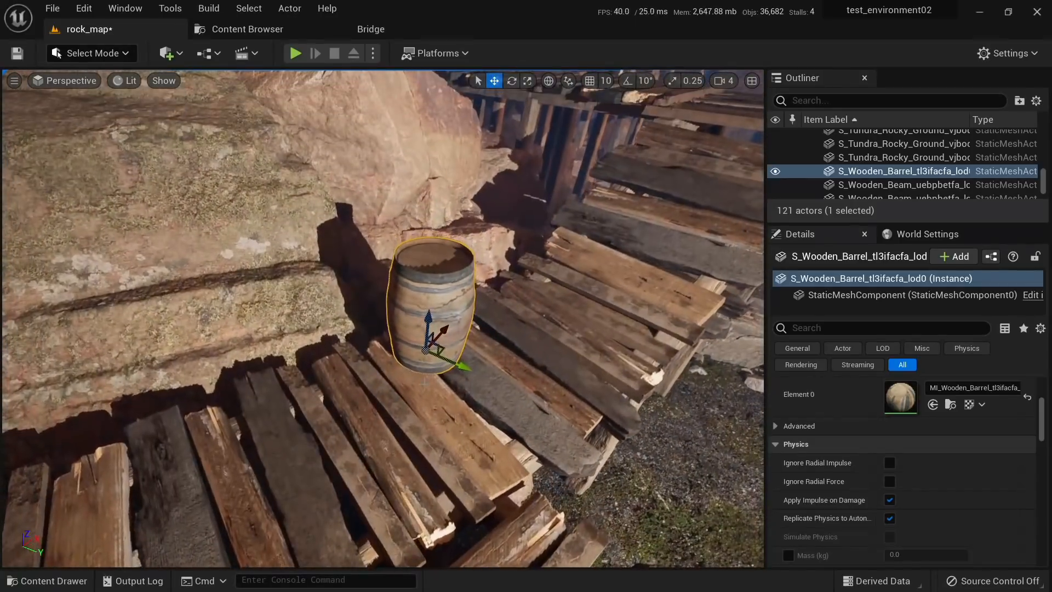
Step: Add two copies of the wooden barrel next to the first one, rotating and scaling them down for variation
right_click_drag(424, 384, 404, 383)
key("d")
left_click_drag(335, 369, 256, 389, "alt")
key("e")
left_click_drag(236, 438, 268, 438)
key("r")
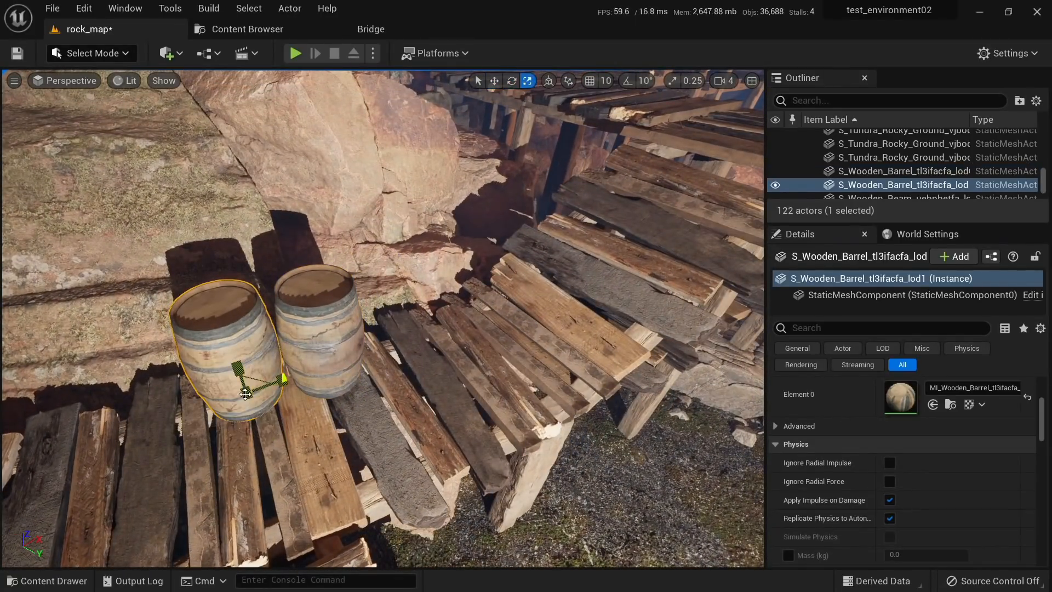
left_click_drag(245, 393, 286, 435)
key("r")
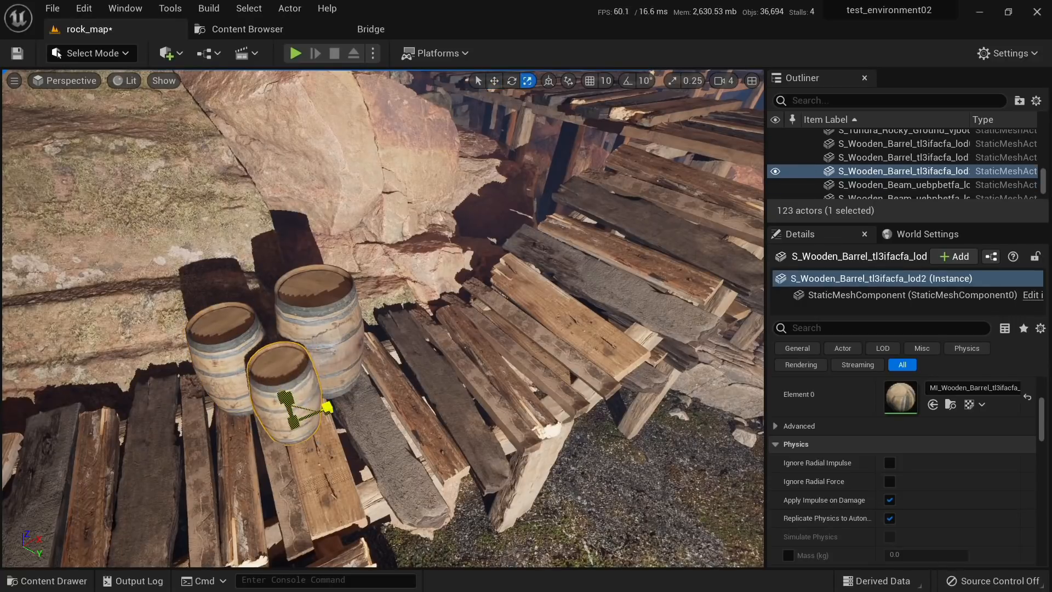
Step: Duplicate the wooden pole and pallet together and move the copies from the outside storage area toward the canyon
right_click_drag(301, 426, 403, 393)
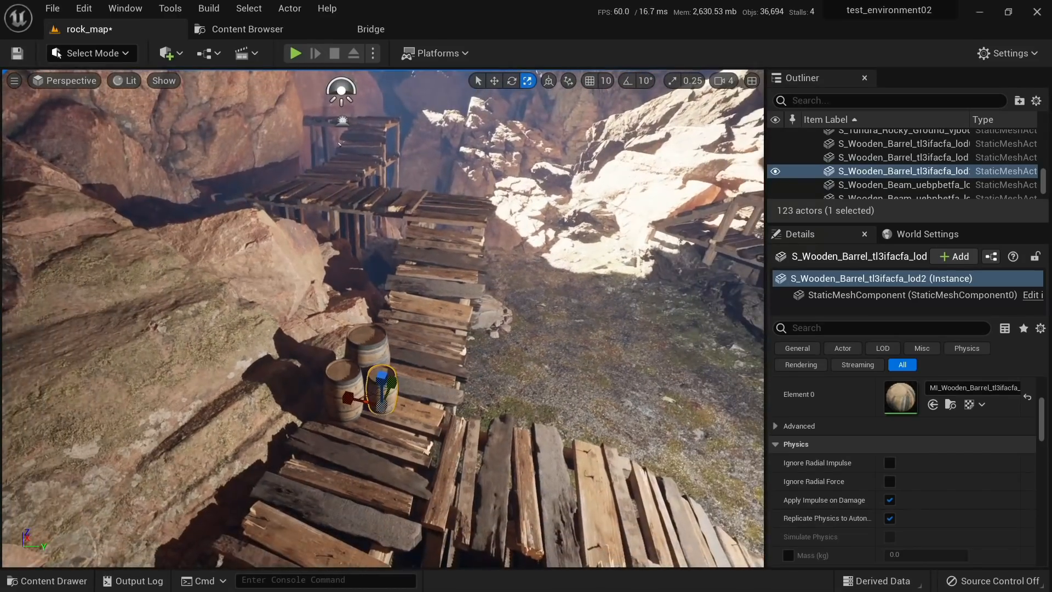
right_click_drag(336, 184, 389, 212)
left_click(411, 362)
right_click_drag(410, 361, 441, 351)
left_click(390, 367, "ctrl")
key("w")
left_click_drag(240, 358, 263, 172, "alt")
left_click_drag(308, 205, 668, 243)
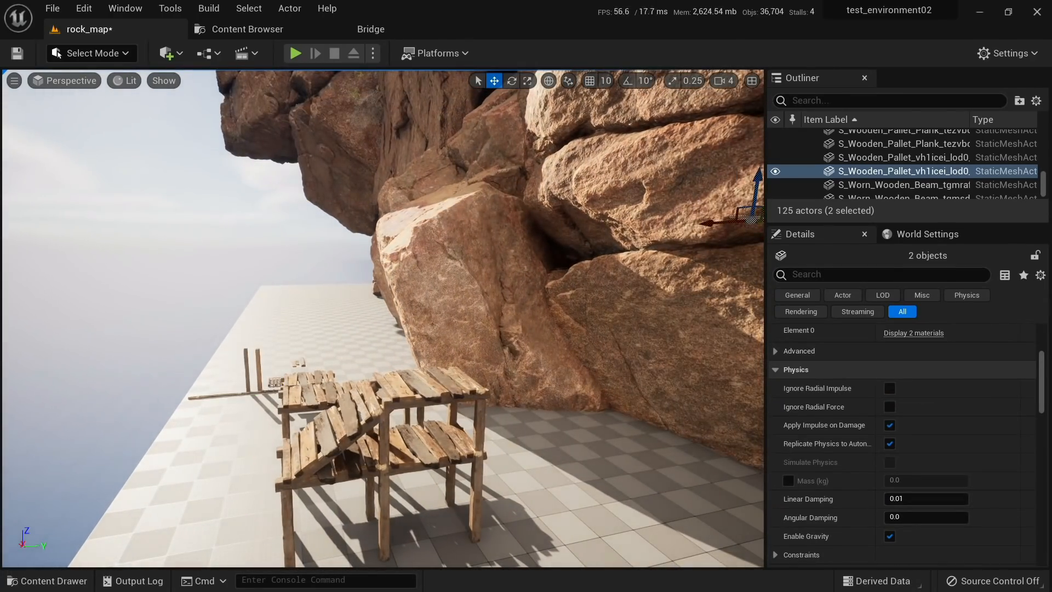
Step: Move the copied pole and pallet into the canyon so they hover above the walkway with the barrels
key("f")
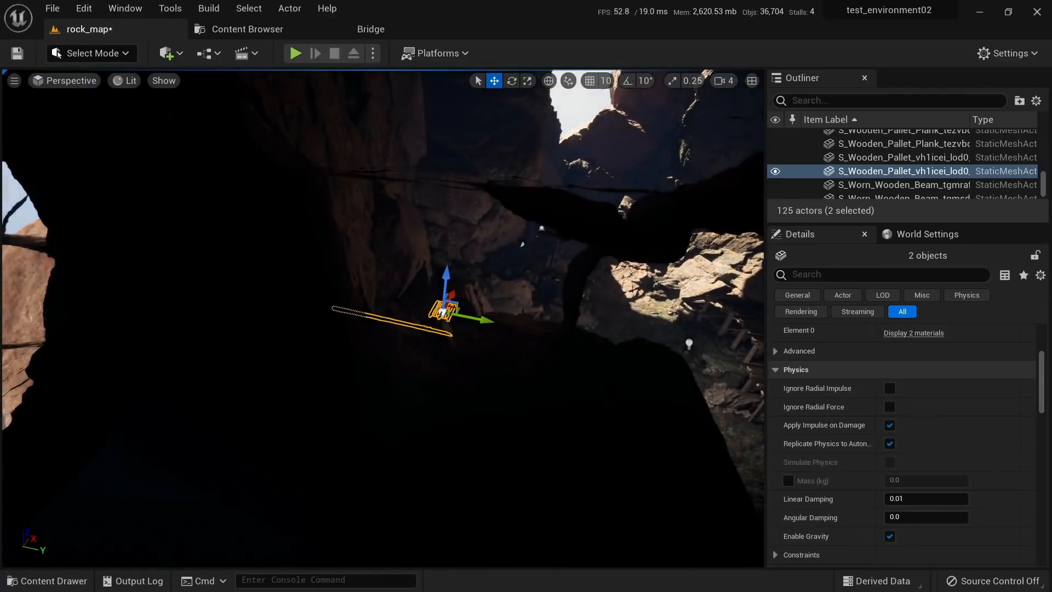
right_click_drag(413, 326, 443, 326)
left_click_drag(366, 308, 591, 321)
right_click_drag(592, 322, 326, 458)
left_click_drag(337, 396, 732, 404)
right_click_drag(419, 276, 459, 241)
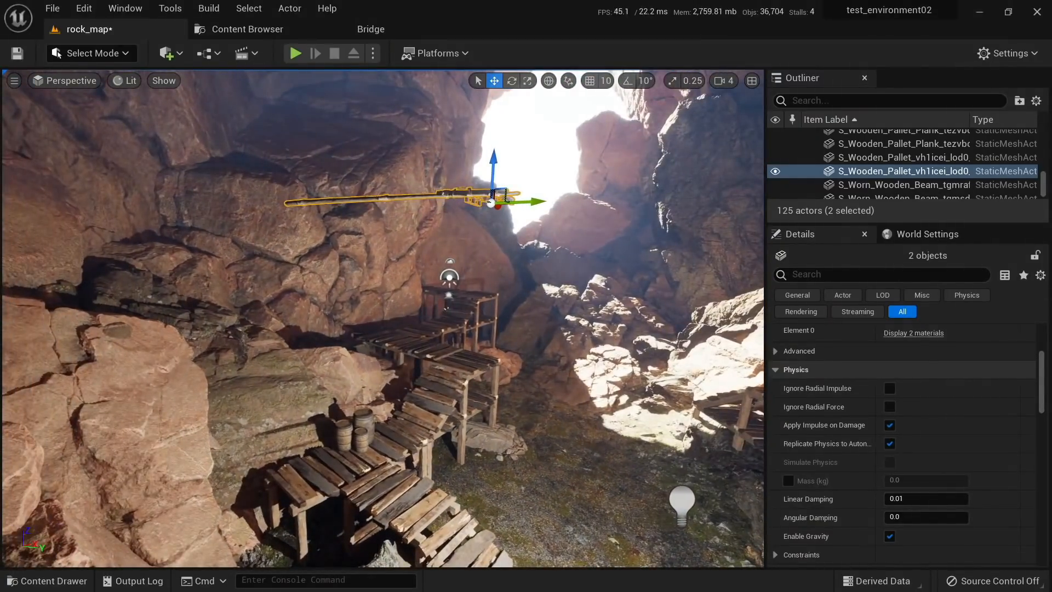
Step: Rotate the pole to stand upright and lower it to the edge of the low barrel platform
left_click(445, 195)
key("e")
mouse_move(423, 244)
left_mouse_down()
mouse_move(471, 187)
mouse_move(423, 253)
left_mouse_up()
key("w")
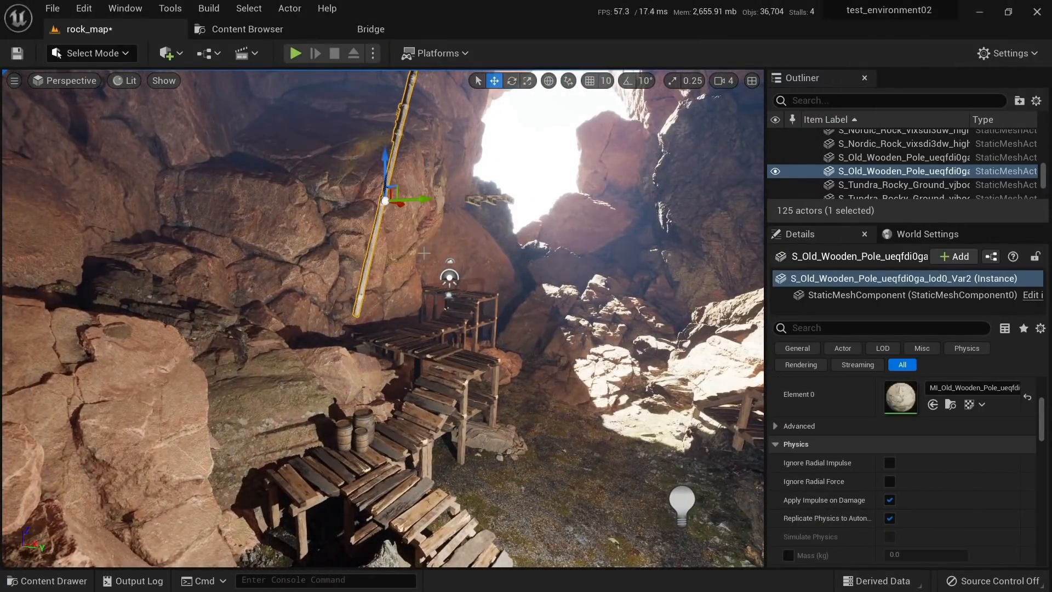
left_click_drag(391, 182, 364, 466)
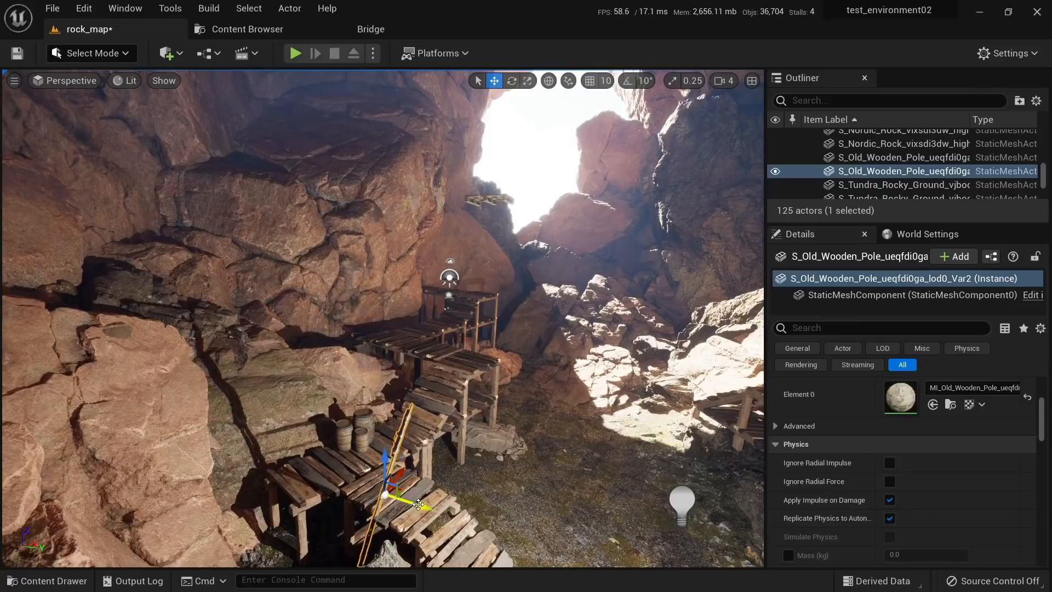
left_click_drag(419, 505, 310, 473)
Step: Shift the pole to the platform's outer corner by the rock wall and adjust its lean using local axes
right_click_drag(298, 466, 310, 519)
mouse_move(304, 352)
left_mouse_down()
mouse_move(271, 348)
mouse_move(286, 348)
left_mouse_up()
left_click_drag(283, 395, 268, 326)
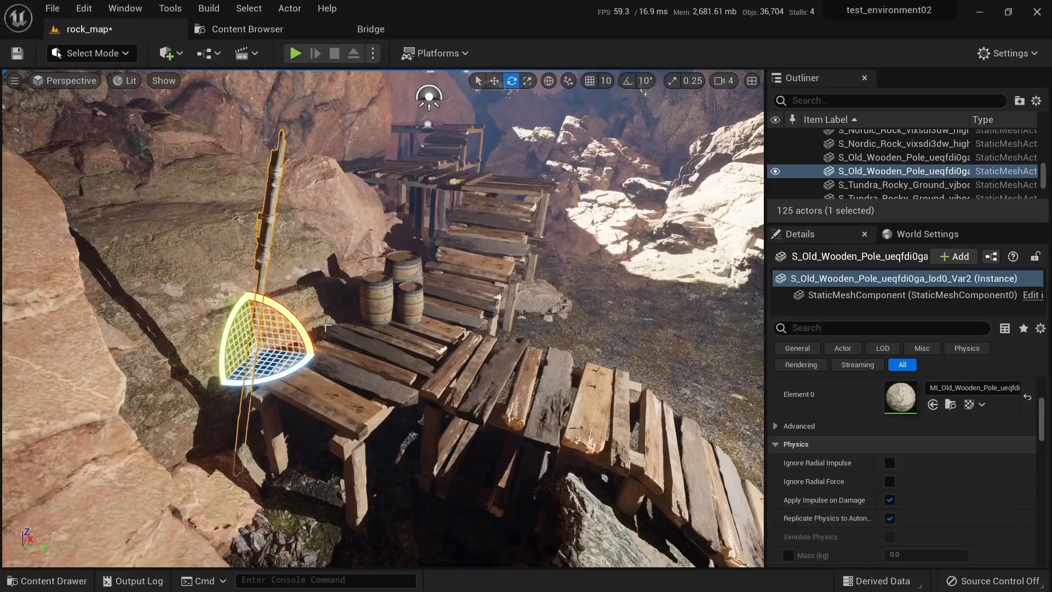
left_click(548, 81)
left_click_drag(315, 353, 240, 349)
Step: Lower the pallet and move it onto the low platform next to the three barrels
right_click_drag(307, 340, 389, 216)
left_click_drag(529, 226, 531, 485)
right_click_drag(531, 485, 438, 558)
key("s")
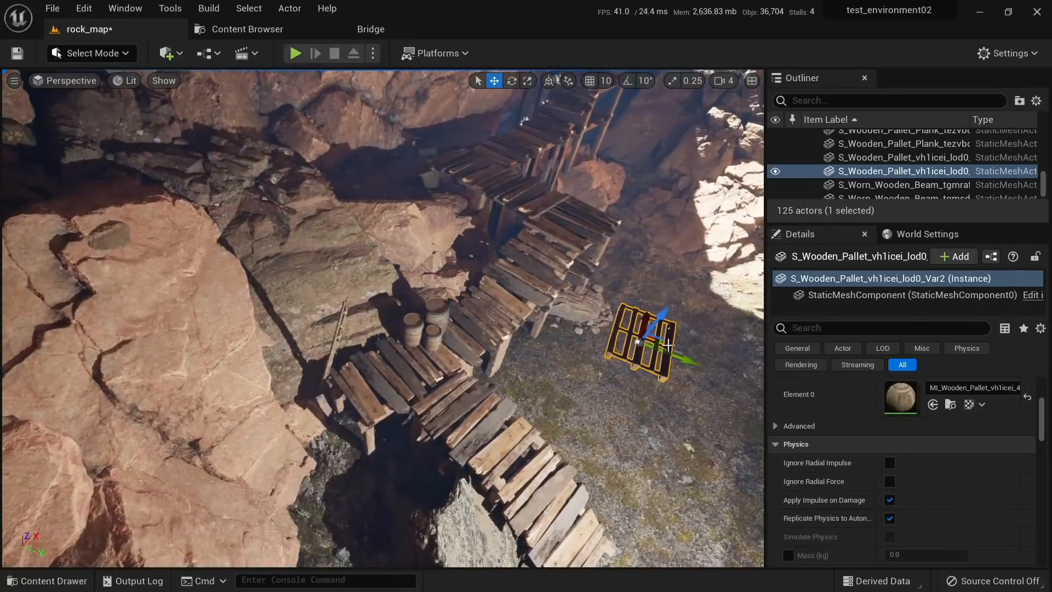
left_click_drag(676, 355, 392, 316)
left_click_drag(409, 219, 395, 362)
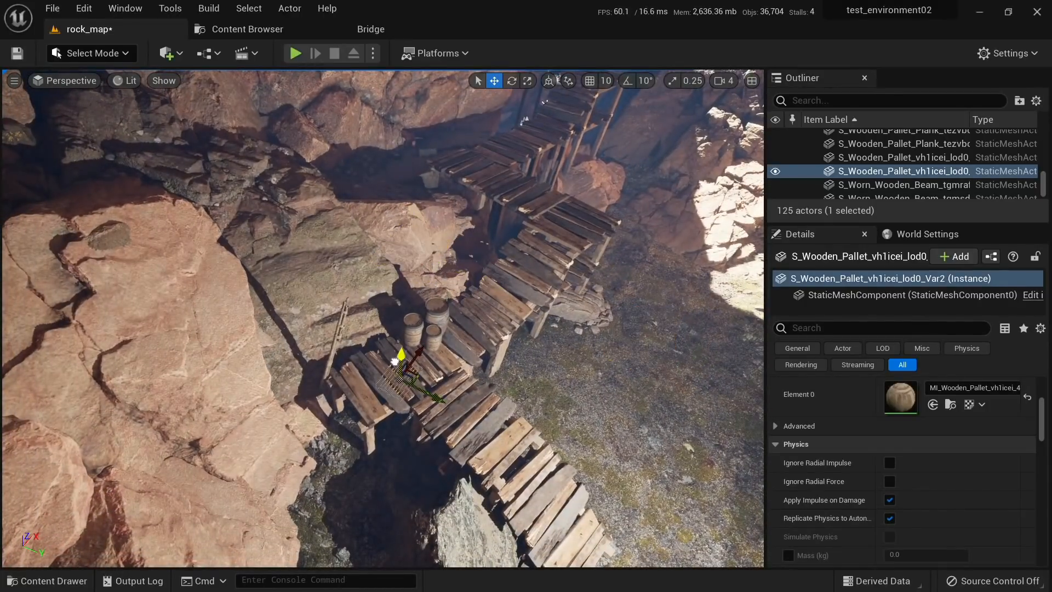
Step: Rotate the pallet to lie flat and position it on the planks between the pole and the barrels
key("e")
left_click_drag(430, 411, 411, 425)
key("w")
right_click_drag(412, 424, 411, 424)
key("w")
left_click_drag(411, 425, 392, 415)
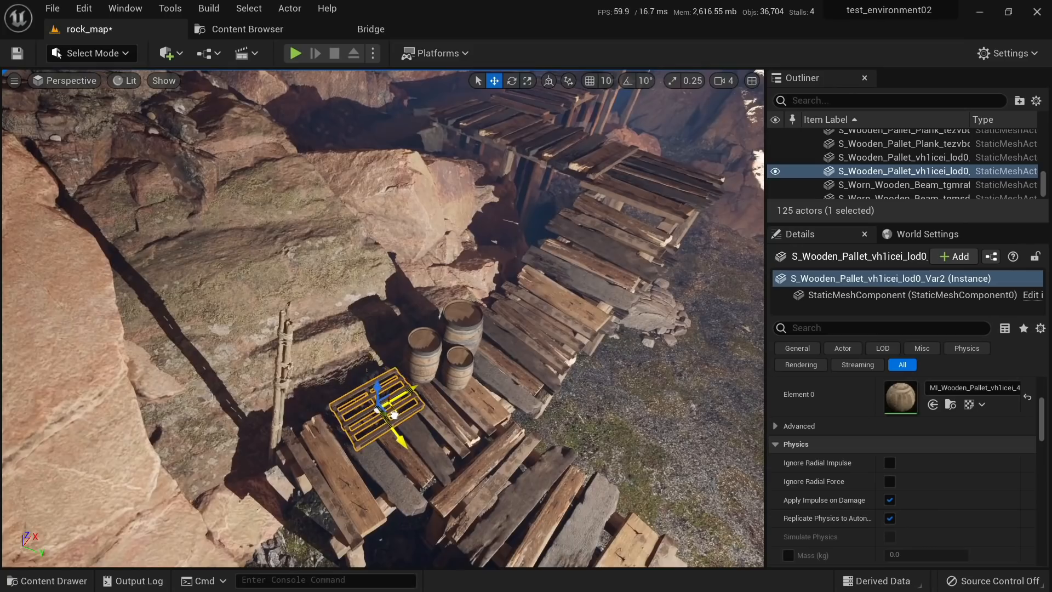
Step: Lower the pallet until it rests on the platform planks and check its fit up close
key("w")
right_click_drag(392, 416, 385, 353)
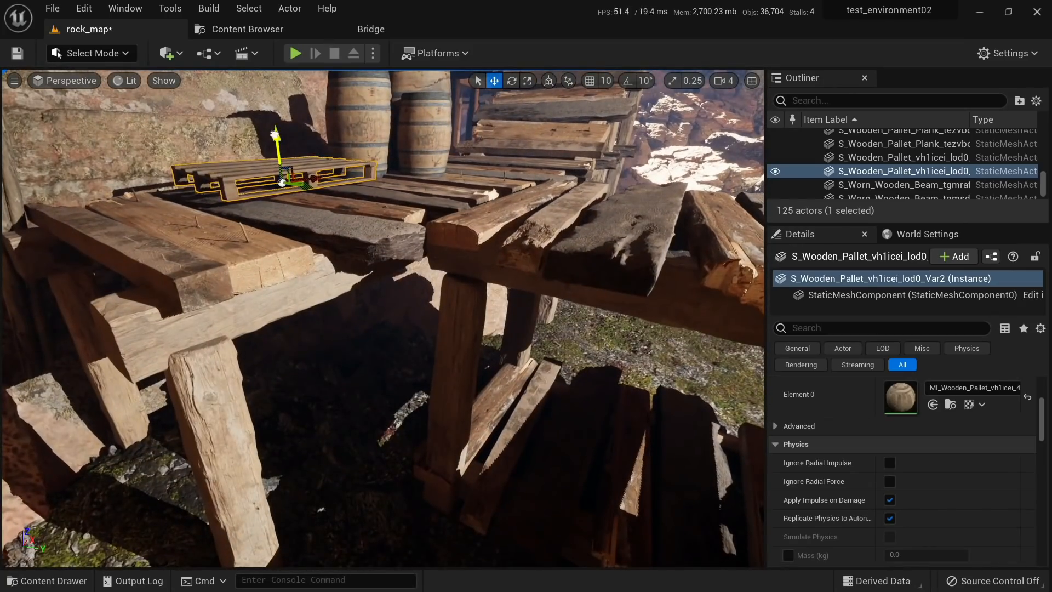
left_click_drag(274, 135, 274, 145)
key("e")
right_click_drag(368, 307, 369, 319)
key("w")
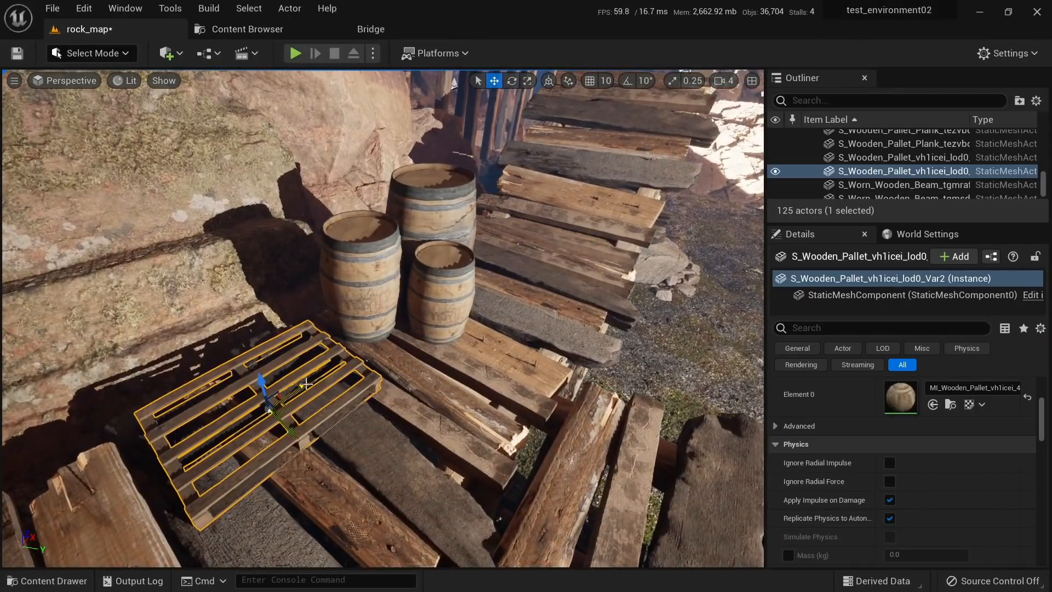
Step: Group the pallet with the three wooden barrels
left_click(387, 268, "ctrl")
left_click(427, 222, "ctrl")
left_click(444, 289, "ctrl")
key("s")
right_click_drag(444, 290, 422, 295)
key("d")
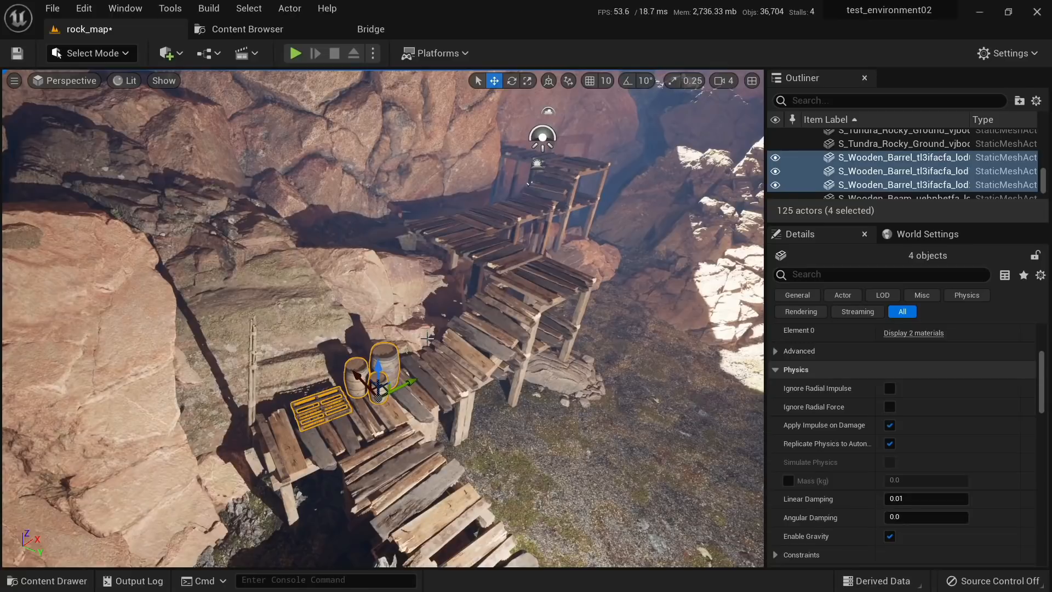
key("ctrl+g")
Step: Duplicate the barrel and pallet group to the higher platform farther along the walkway, rotate it, and lower it toward the planks
left_click_drag(341, 355, 474, 201, "alt")
key("e")
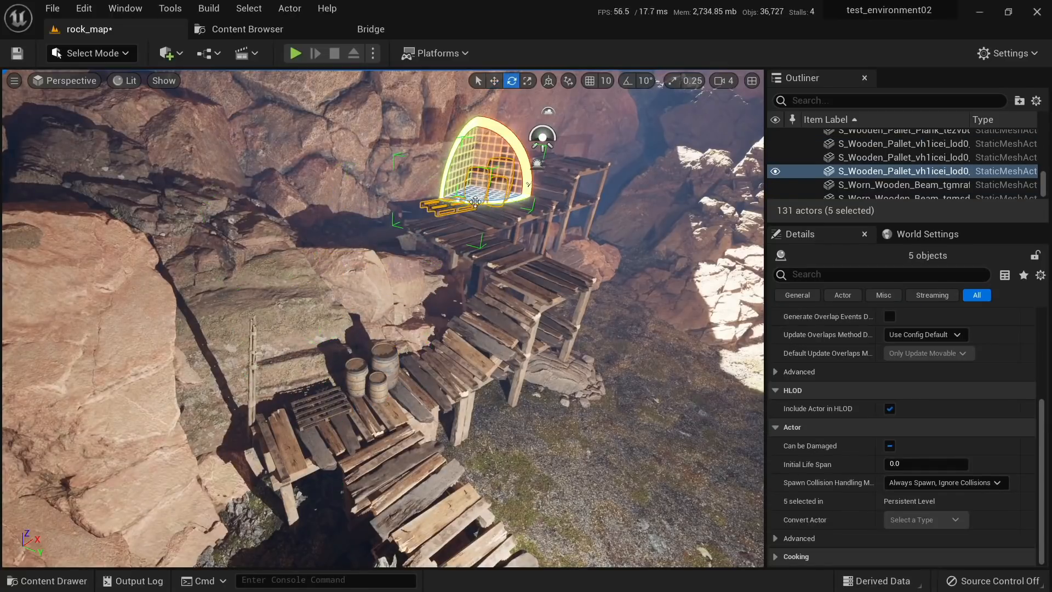
left_click_drag(408, 199, 406, 198)
key("w")
right_click_drag(387, 349, 445, 311)
key("w")
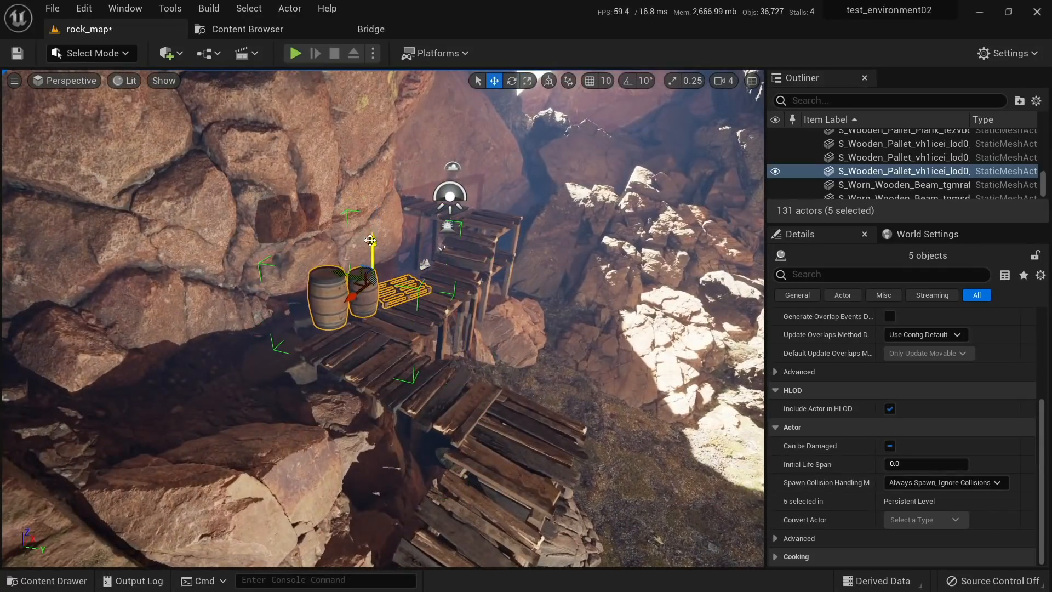
left_click_drag(375, 296, 375, 313)
Step: Shift the copied barrel group across the higher platform and settle it on the planks
right_click_drag(423, 362, 428, 482)
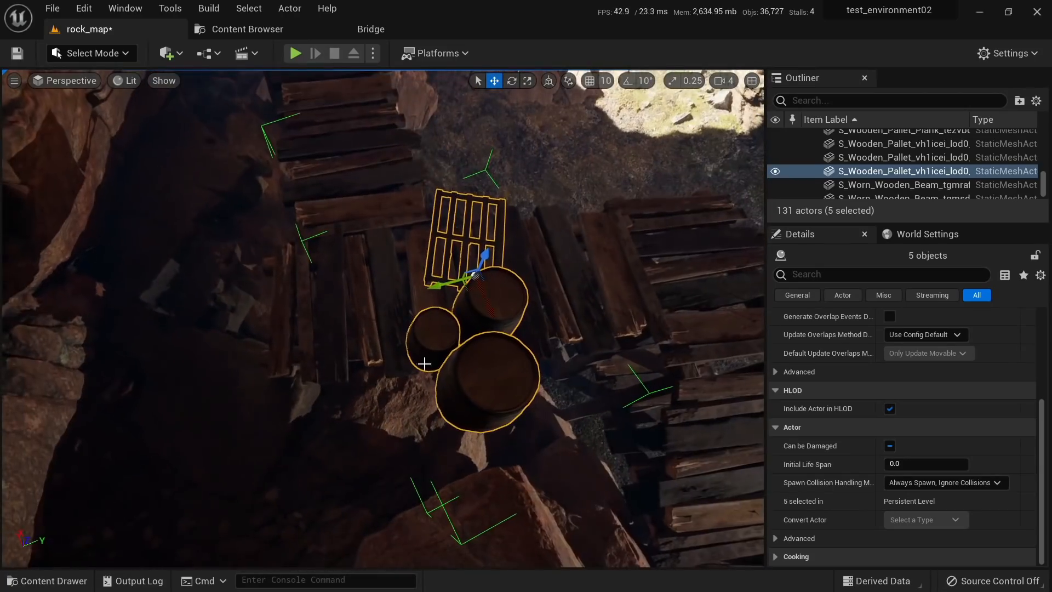
left_click_drag(469, 289, 322, 220)
right_click_drag(372, 307, 379, 210)
right_click_drag(385, 112, 385, 95)
left_click_drag(404, 116, 411, 191)
Step: Duplicate the barrel and pallet group onto the upper platform of the opposite walkway and rotate it along the rock wall
right_click_drag(447, 371, 435, 482)
left_click_drag(405, 424, 205, 199, "alt")
key("e")
right_click_drag(478, 498, 473, 490)
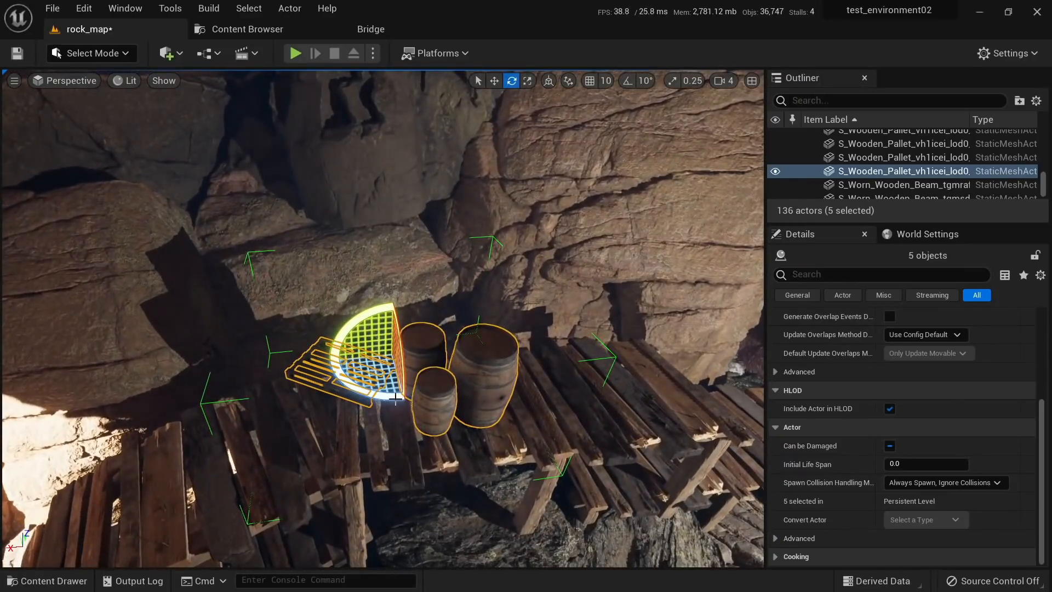
left_click_drag(382, 399, 420, 393)
key("Escape")
key("ctrl+z")
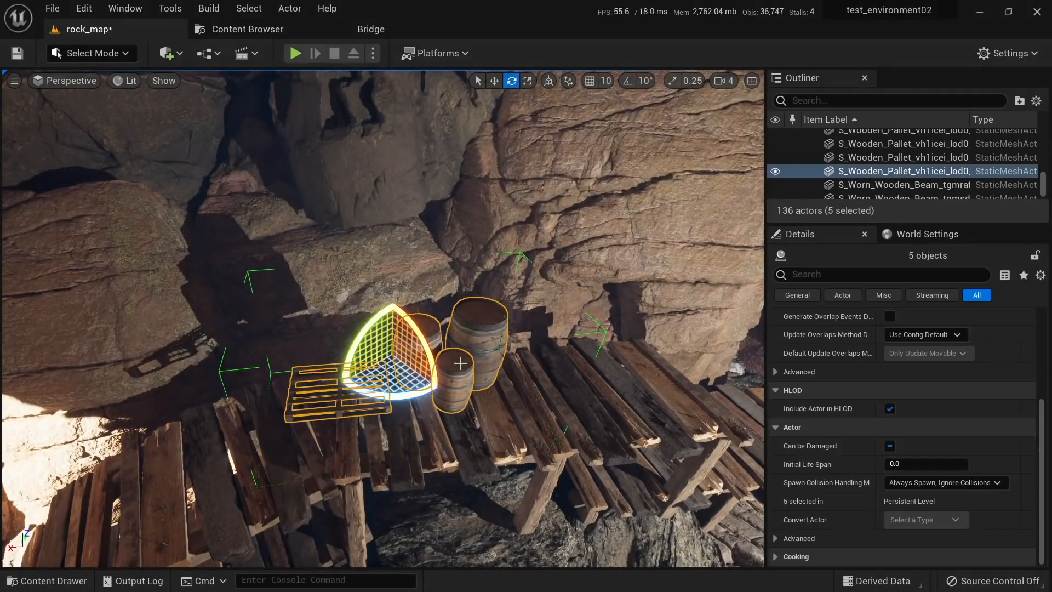
Step: Ungroup the props on the opposite walkway's upper platform and delete the smallest barrel
key("shift+g")
left_click(463, 382)
key("w")
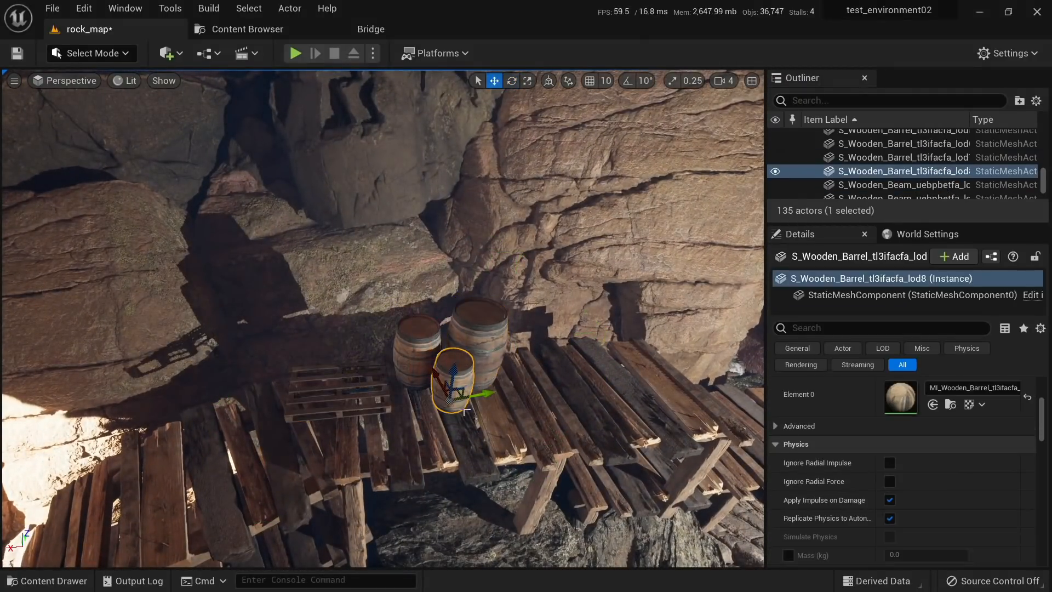
key("Delete")
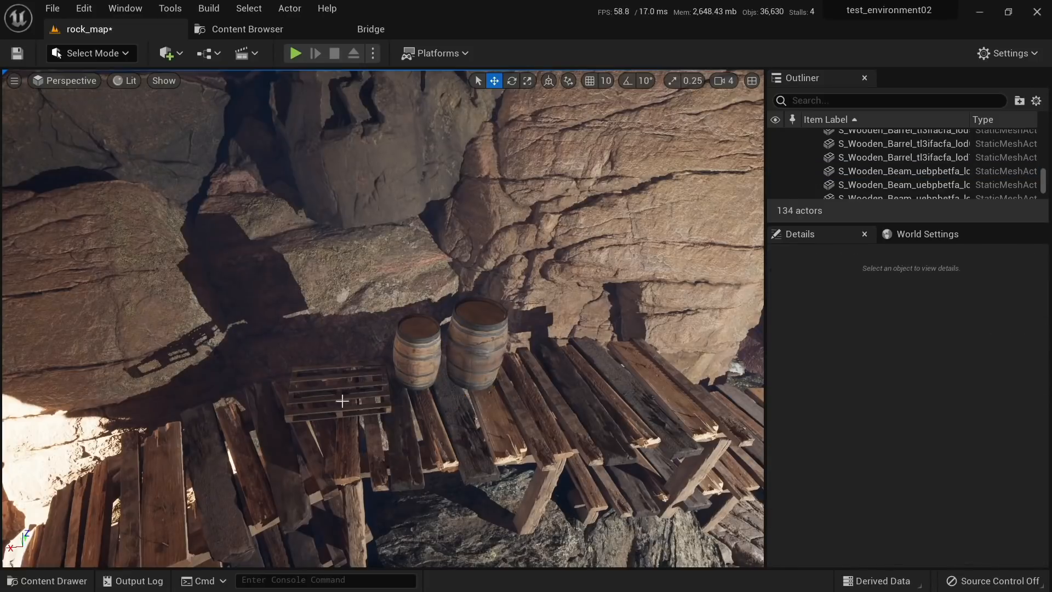
Step: Move the pallet to the other side of the two remaining barrels and frame it in the view
left_click(348, 401)
left_click(349, 389)
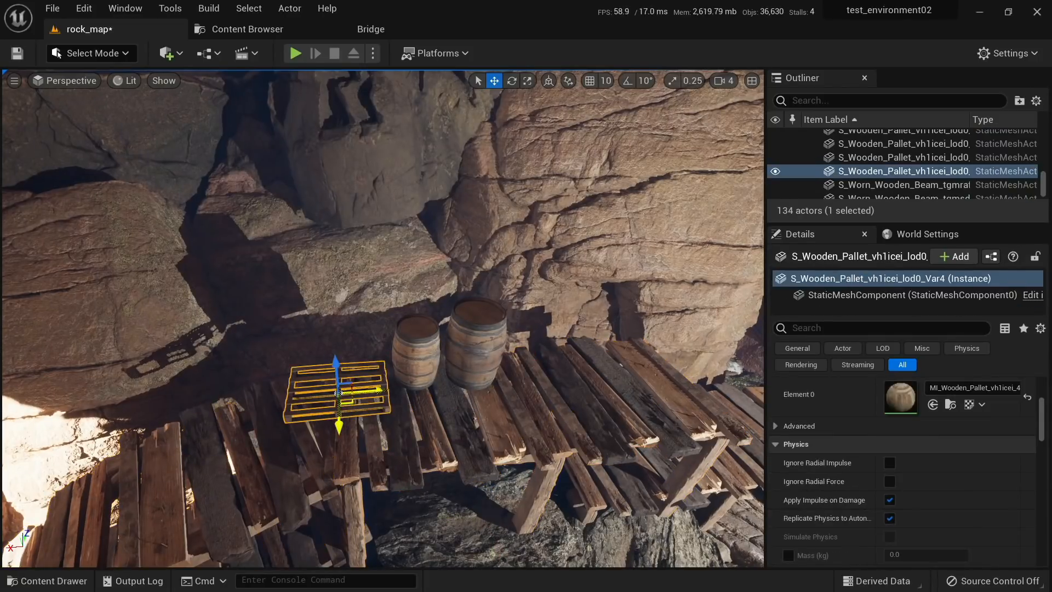
left_click_drag(349, 389, 575, 377)
key("f")
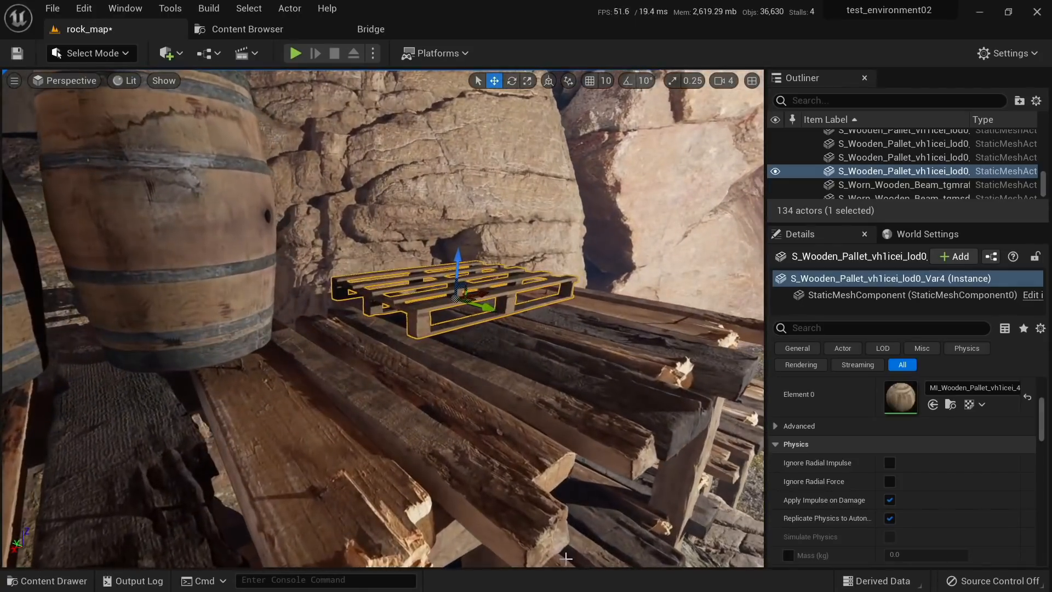
Step: Lower the pallet onto the planks and stack a slightly turned copy on top of it
left_click_drag(465, 260, 449, 282)
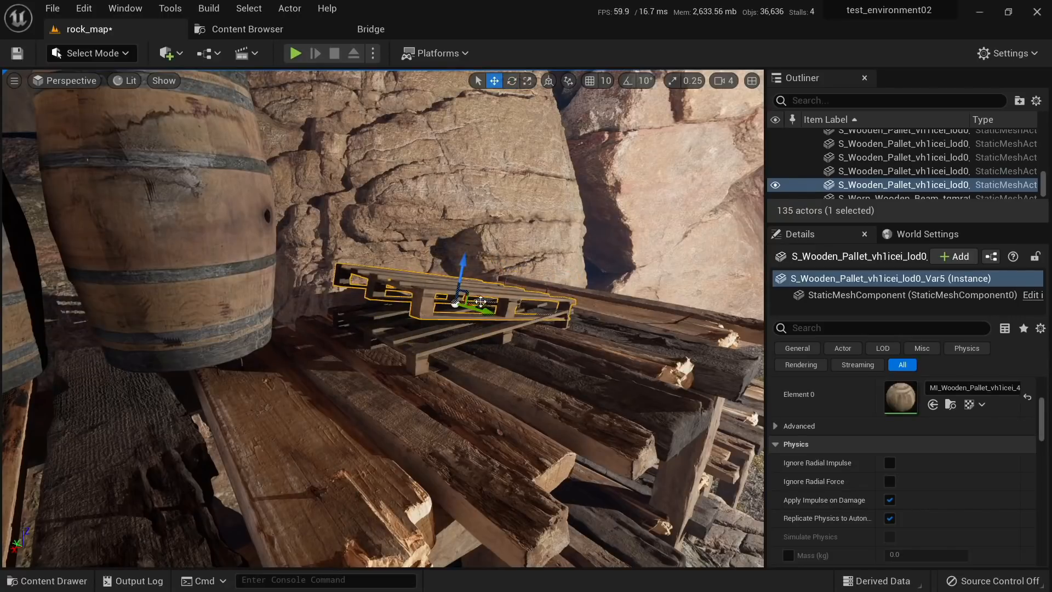
left_click_drag(480, 302, 417, 309)
scroll(416, 309, "down", 4)
key("Escape")
Step: Duplicate the original barrel and pallet group across the canyon to the opposite walkway's lower platform
key("s")
right_click_drag(426, 311, 200, 394)
left_click(150, 396)
scroll(361, 375, "down", 5)
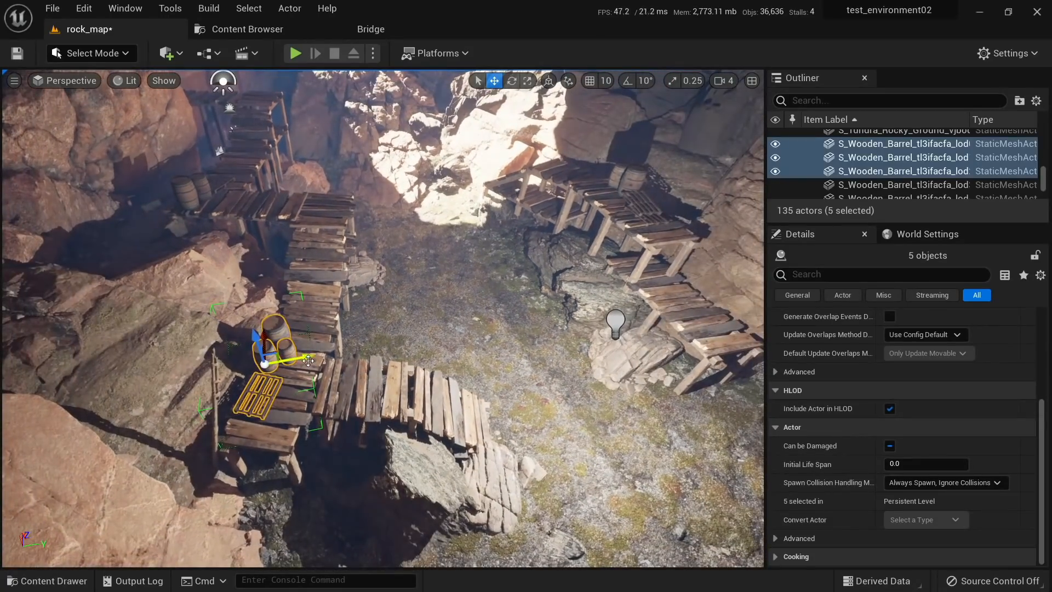
left_click_drag(296, 359, 731, 282, "alt")
Step: Rotate the new barrel group against the rock wall and position it on the lower platform
right_click_drag(730, 282, 761, 263)
key("w")
key("f")
key("e")
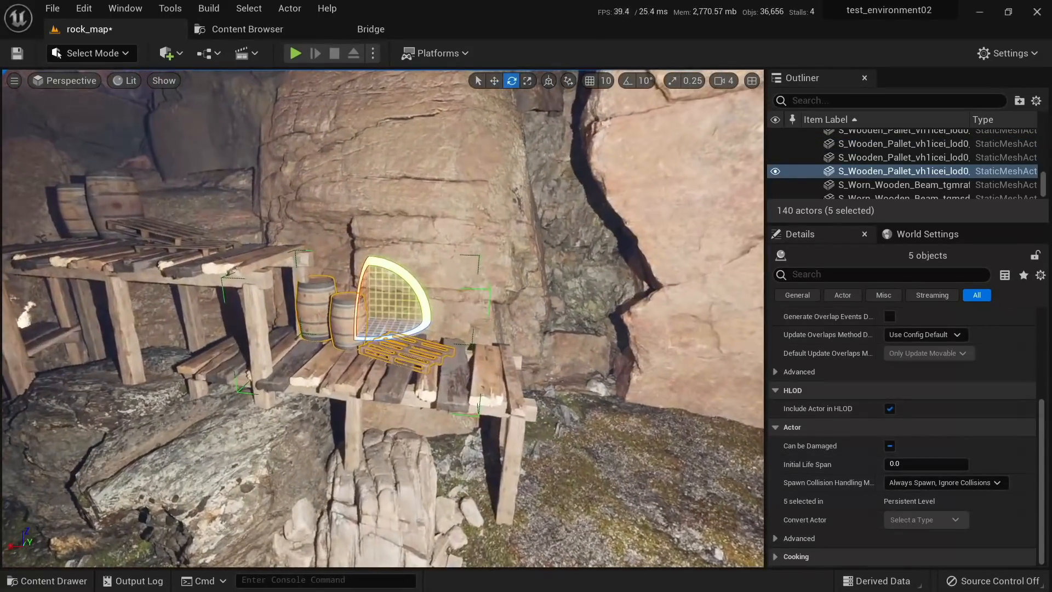
key("Escape")
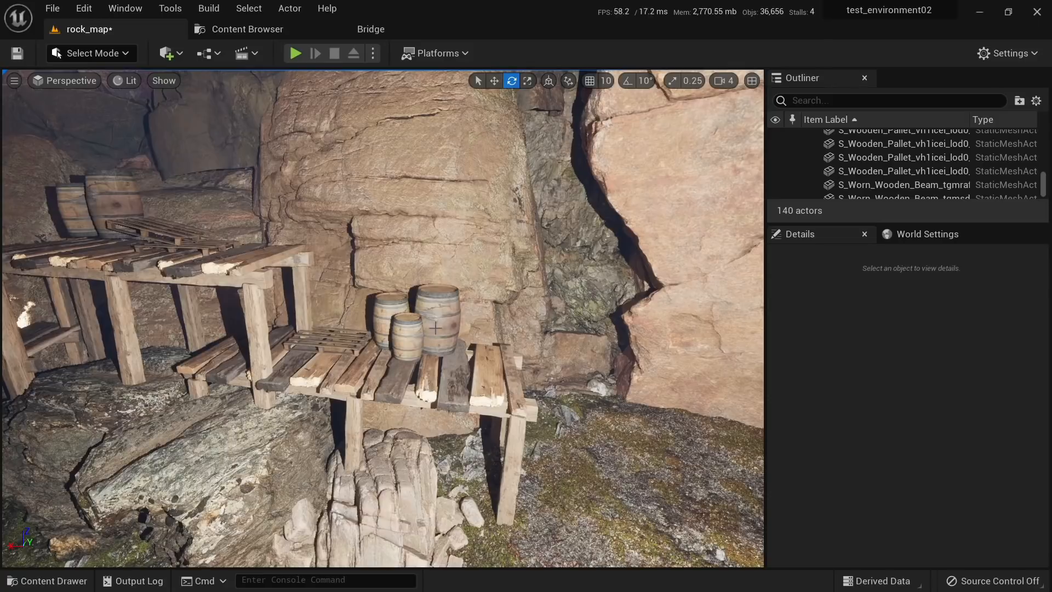
key("ctrl+z")
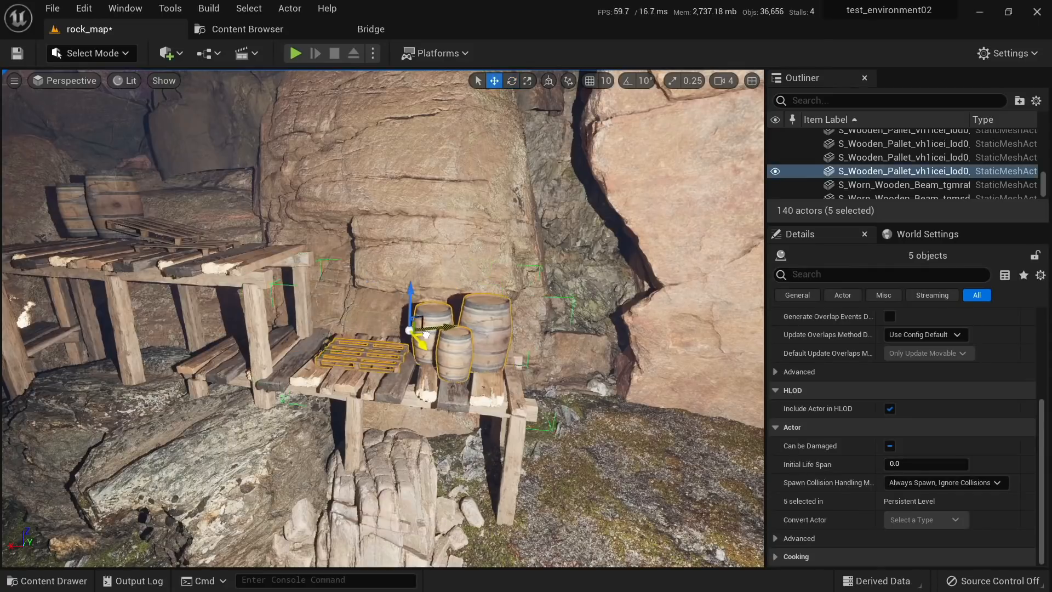
Step: Ungroup the lower platform's props and move the medium barrel to the other side of the pallet
key("shift+g")
right_click_drag(434, 326, 454, 351)
key("w")
left_click(487, 329)
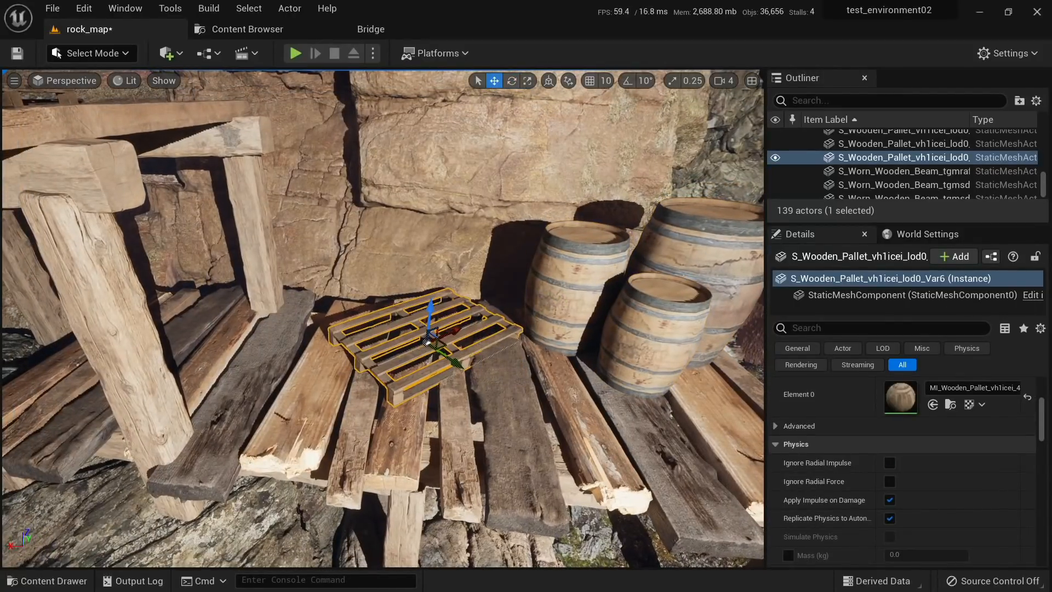
left_click(605, 273)
left_click_drag(605, 340, 264, 348)
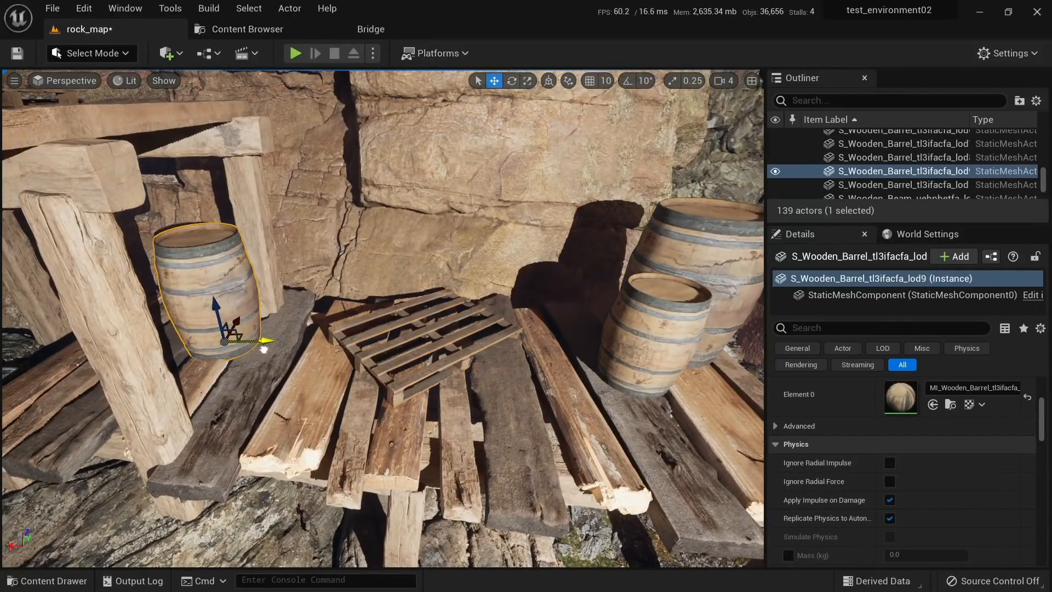
Step: Place a rotated copy of the smallest barrel beside the relocated medium barrel, then review the walkways from a distance
left_click(654, 351)
left_click_drag(665, 368, 216, 390, "alt")
key("e")
left_click_drag(195, 427, 225, 420)
key("Escape")
key("s")
right_click_drag(230, 410, 27, 384)
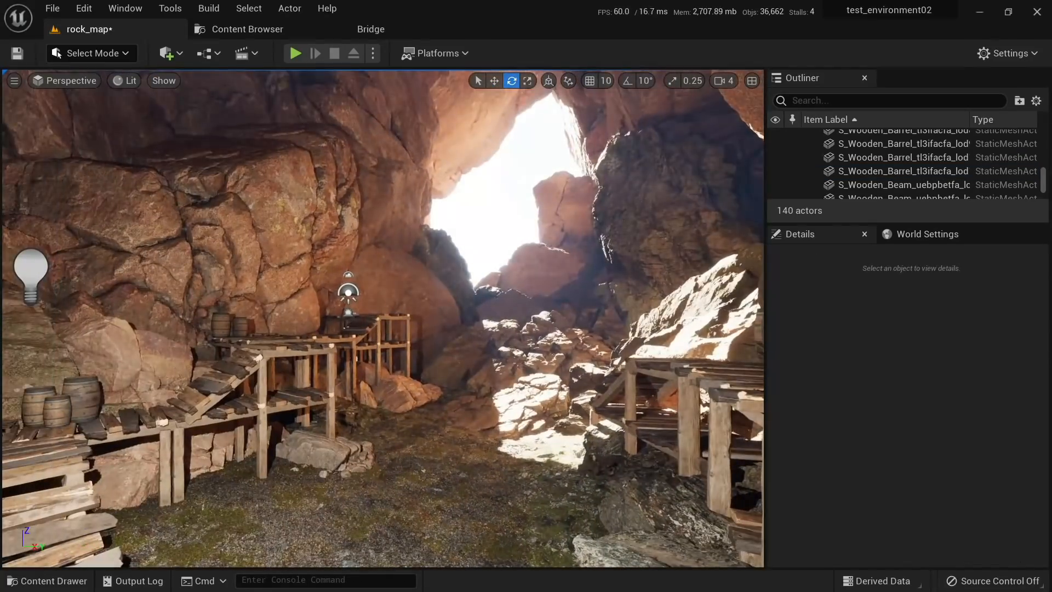
Step: Switch to Bridge and inspect the Railway Track Modular Kit among the downloaded assets
left_click(369, 31)
scroll(607, 300, "up", 10)
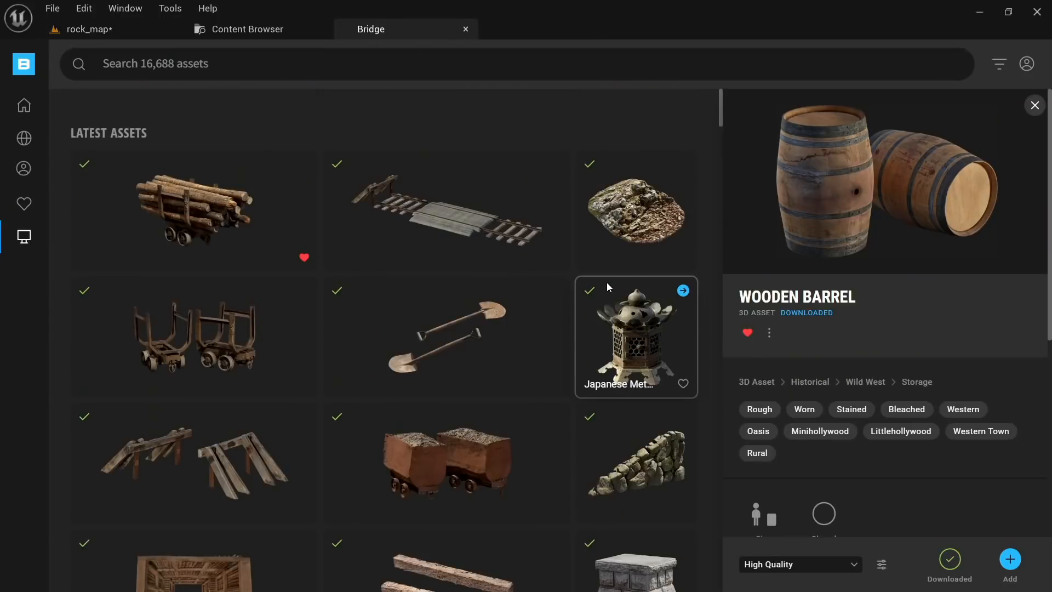
left_click(436, 209)
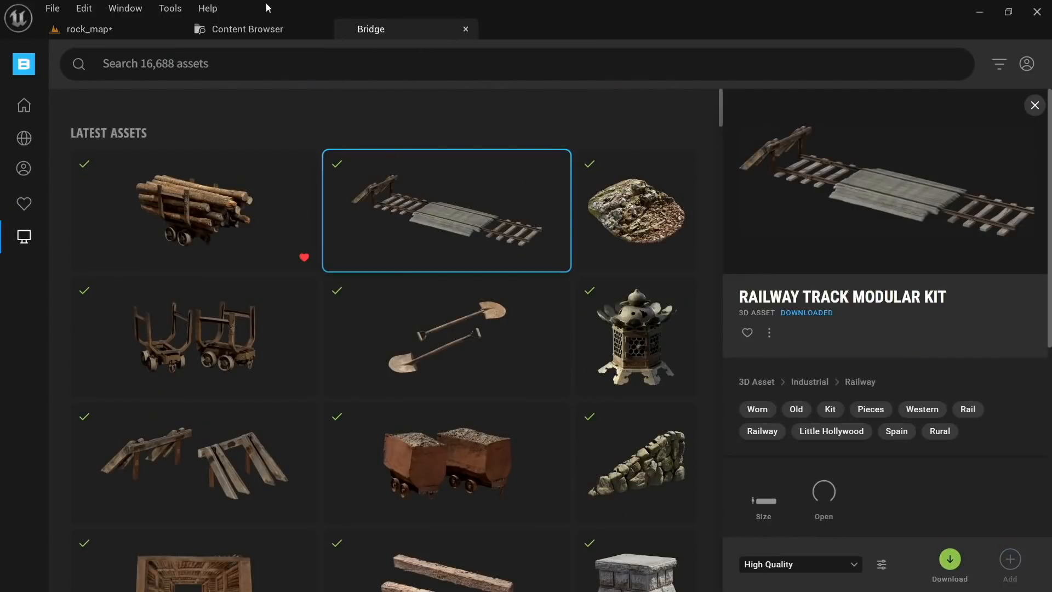
Step: Search the 3D_Assets folder in the Content Browser for "mine" and limit the results to static meshes
left_click(245, 29)
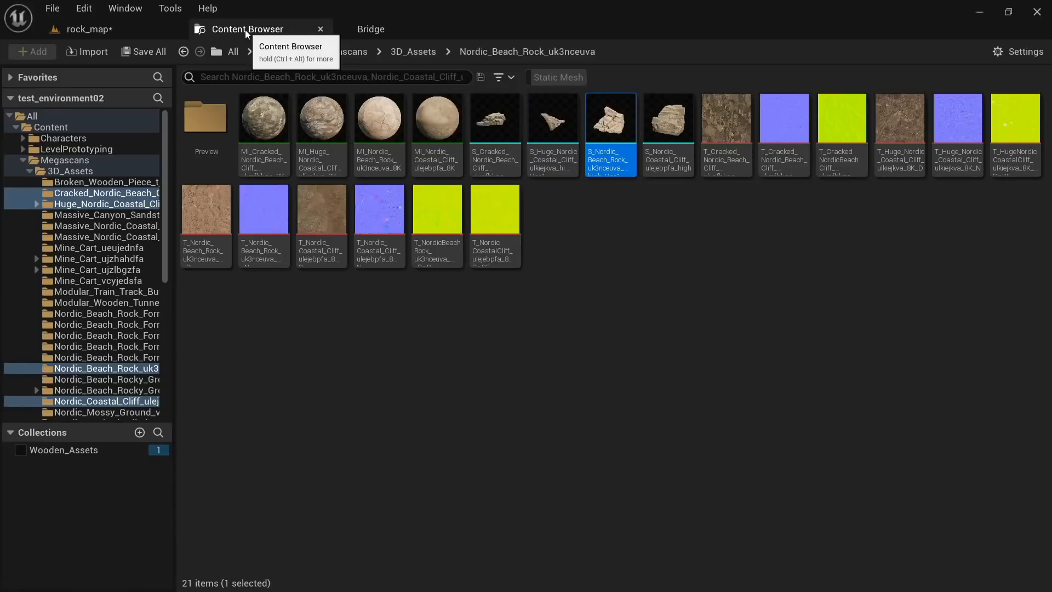
left_click(115, 247)
left_click(104, 260)
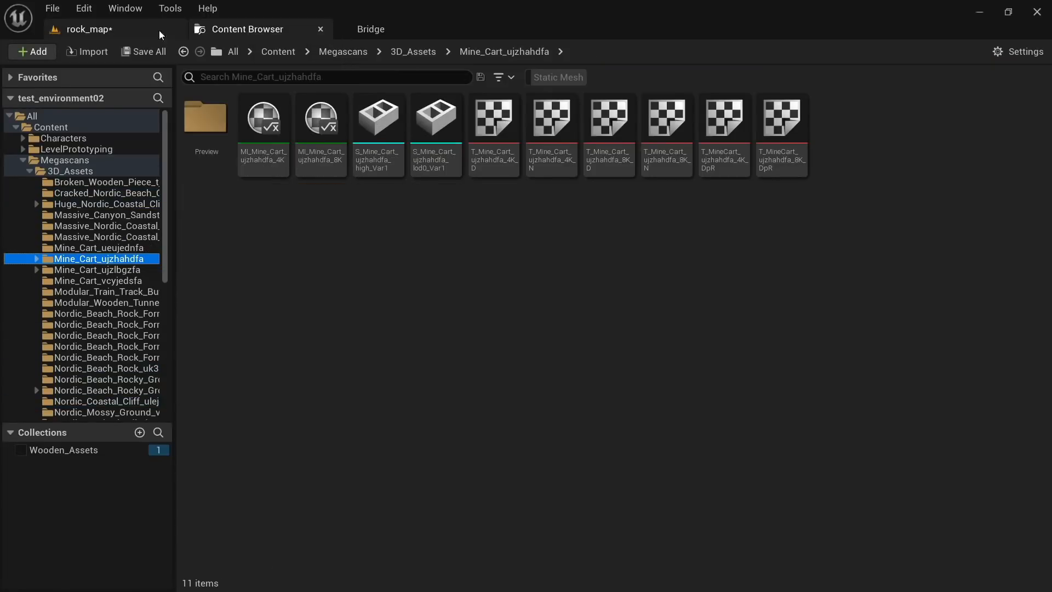
left_click(109, 269)
left_click(102, 281)
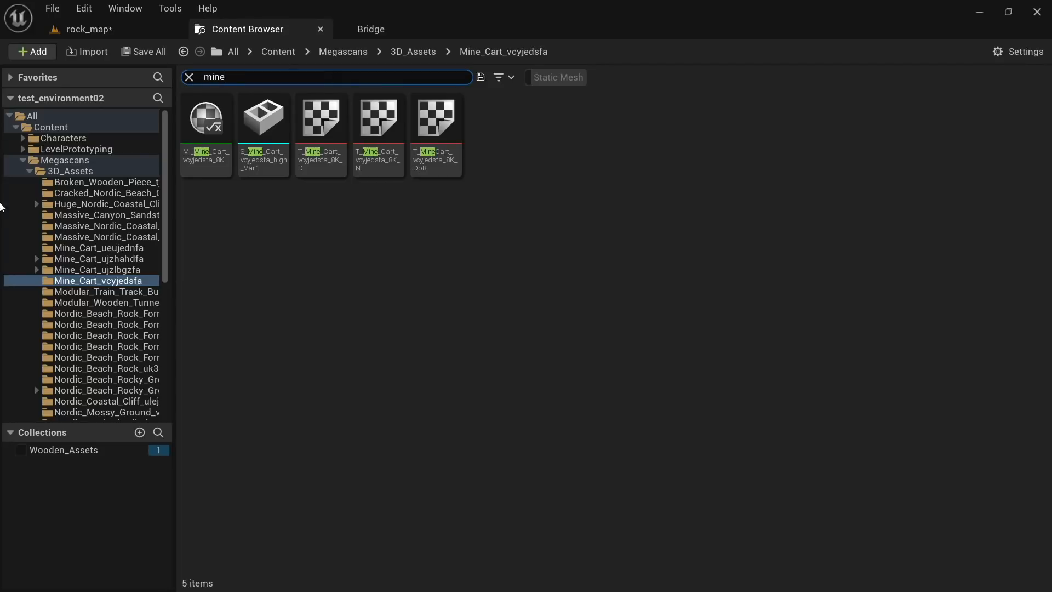
left_click(75, 172)
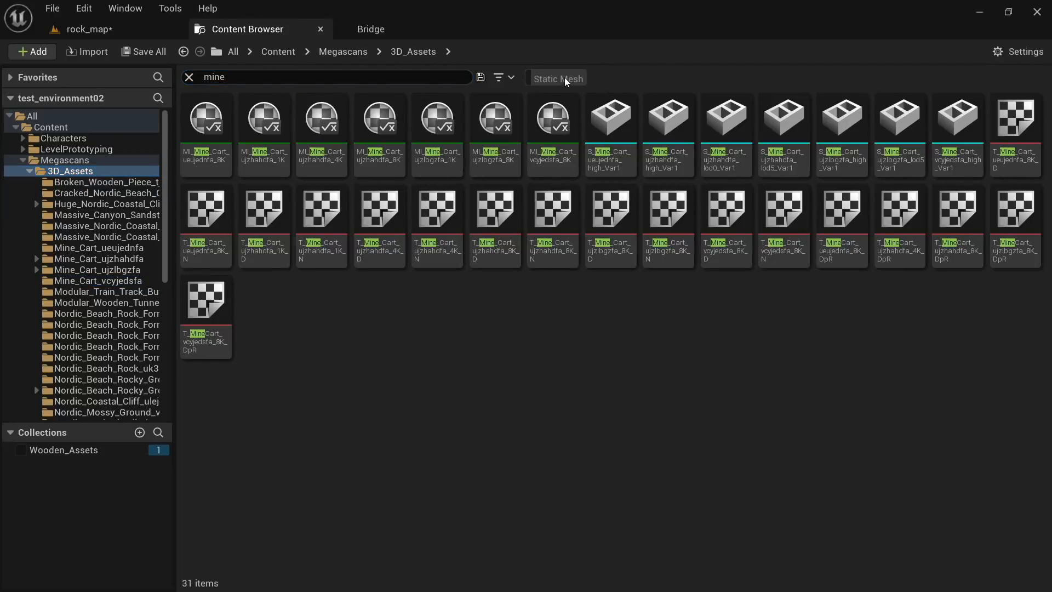
left_click(565, 79)
Step: Place S_Mine_Cart_ueujednfa_high_Var1 on the ground beside the left-hand walkway and a rotated S_Mine_Cart_ujzhahdfa_high_Var1 on the opposite walkway's upper platform
left_click_drag(207, 152, 401, 452)
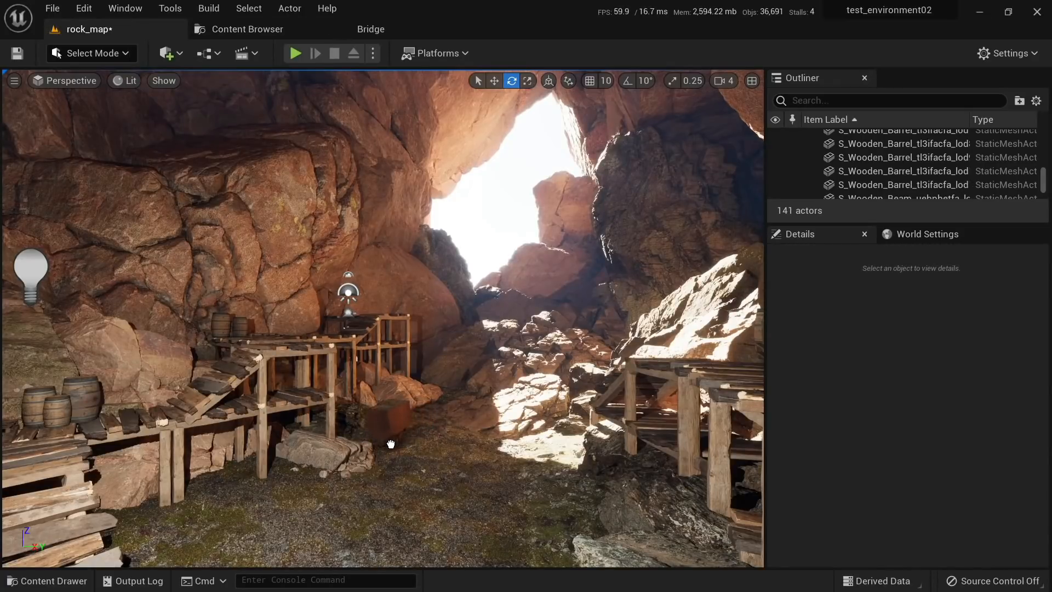
left_click_drag(390, 444, 164, 548)
right_click_drag(164, 548, 164, 564)
left_click(246, 30)
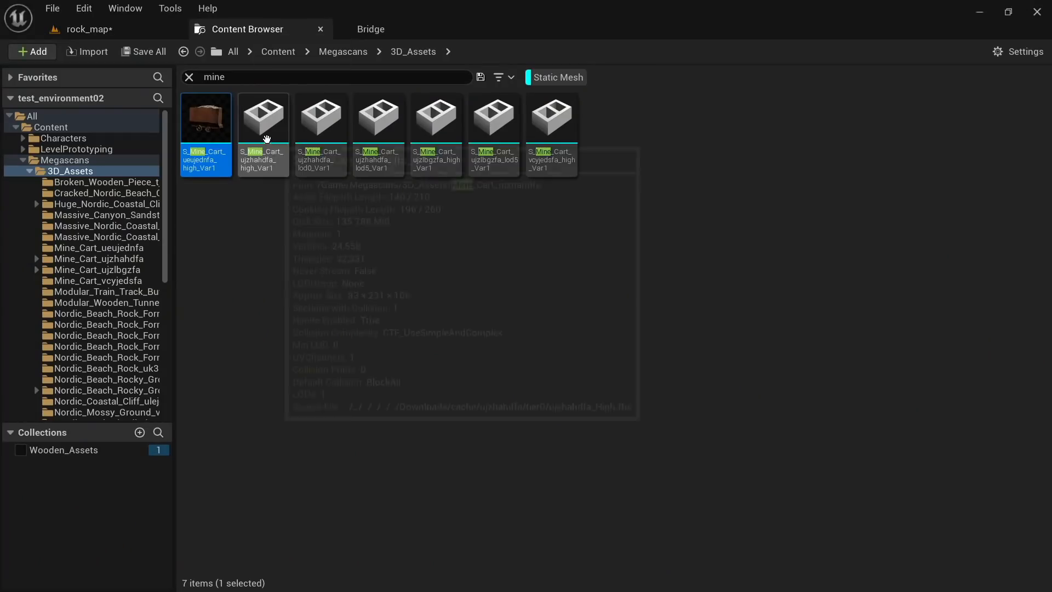
left_click_drag(266, 138, 486, 204)
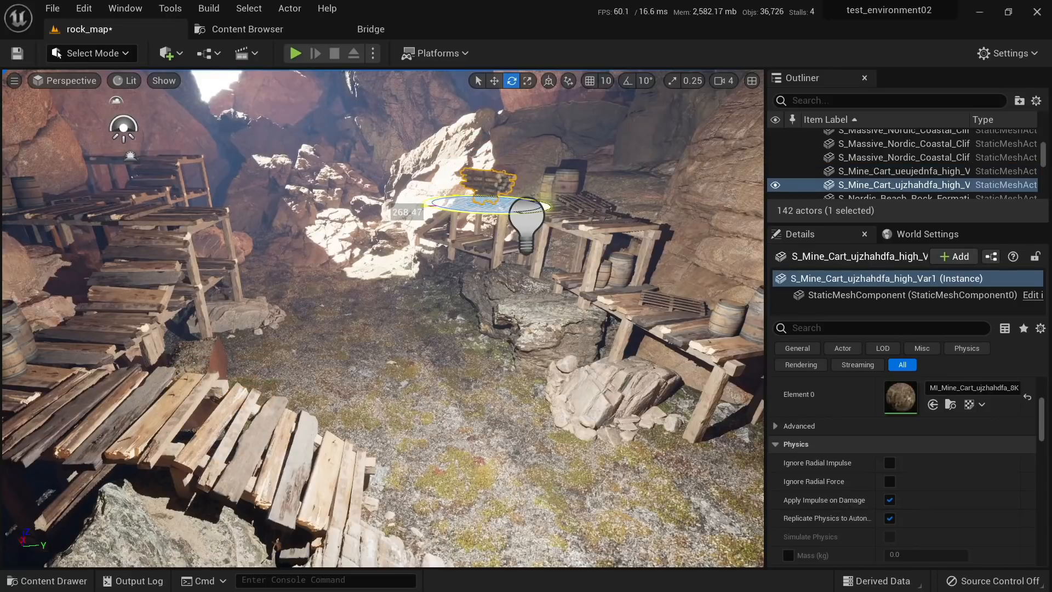
left_click(247, 29)
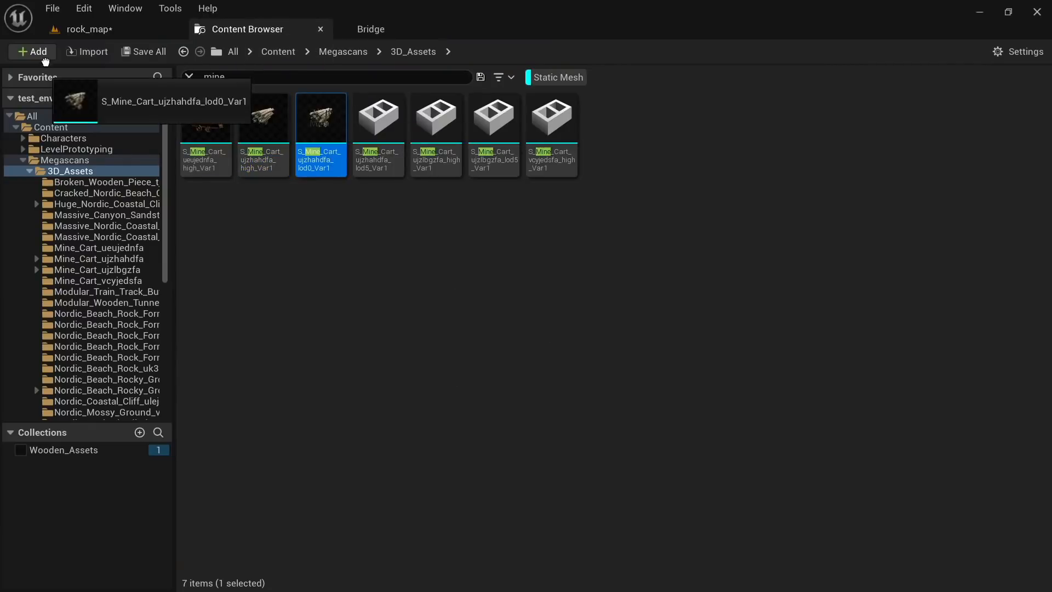
left_click_drag(45, 61, 291, 431)
key("Delete")
Step: Place S_Mine_Cart_ujzlbgzfa_high_Var1 on the highest platform of the left-hand walkway and rotate it about 42 degrees
left_click(264, 33)
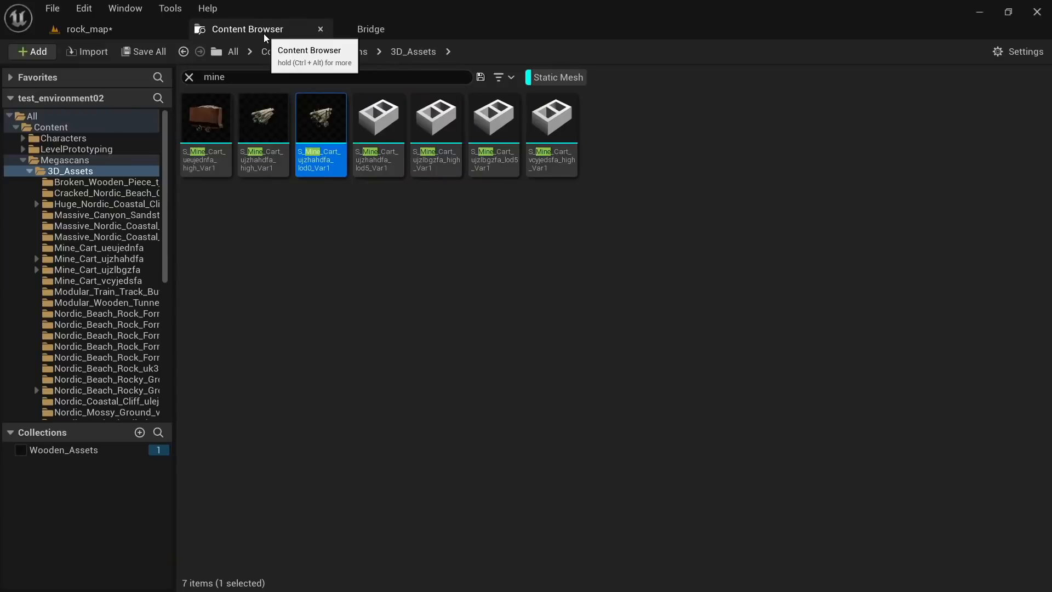
mouse_move(269, 135)
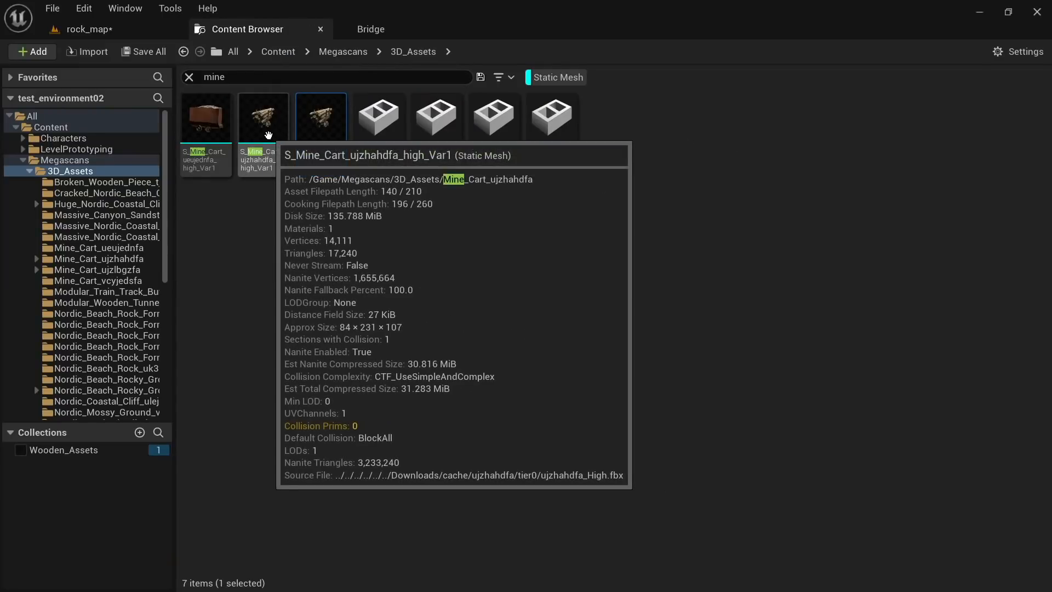
left_click(386, 129)
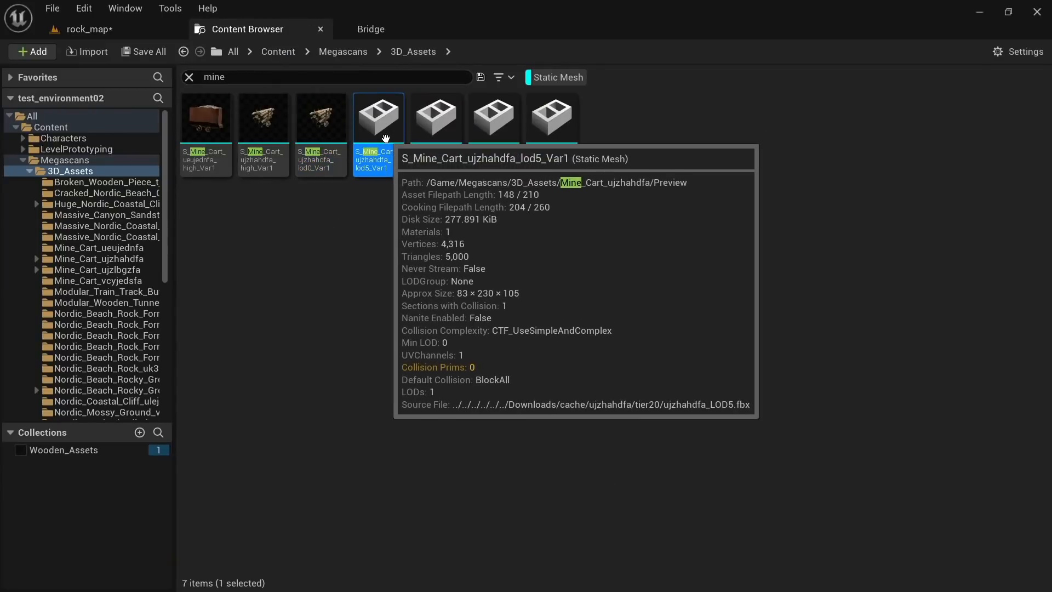
left_click_drag(386, 139, 236, 164)
left_click(439, 113)
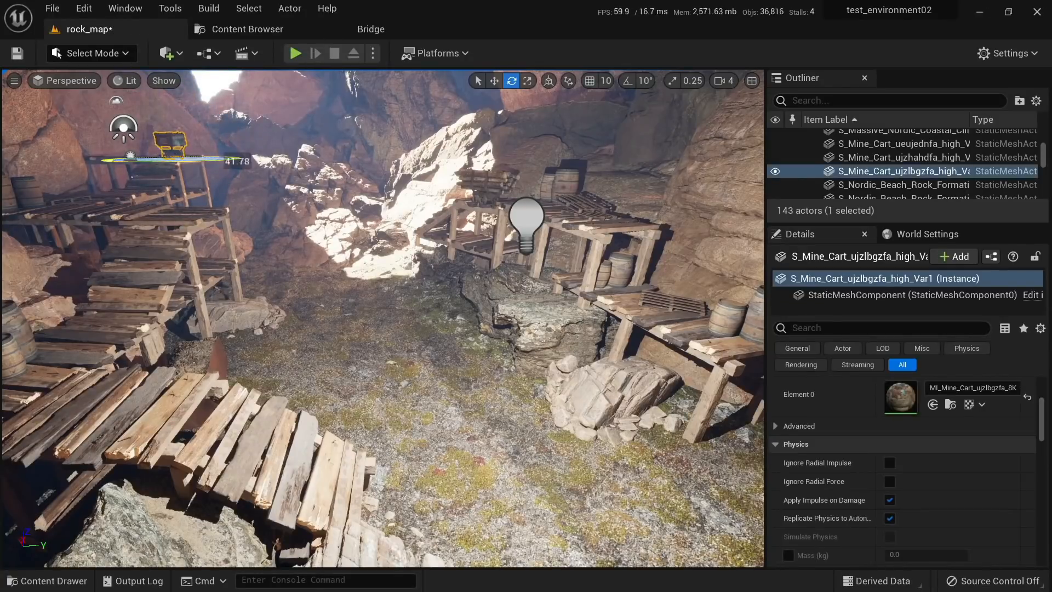
key("Escape")
Step: Fine-tune the sack-filled mine cart's position on the highest platform's planks, checking its placement in Unlit view before restoring Lit view
left_click(178, 151)
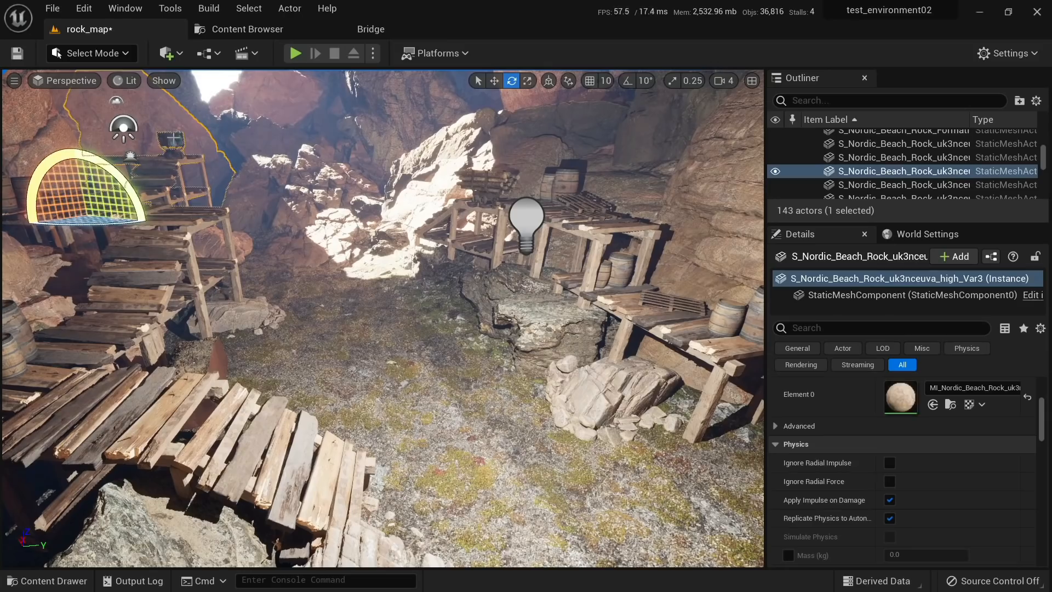
key("w")
mouse_move(374, 306)
right_mouse_down()
mouse_move(306, 258)
mouse_move(375, 306)
right_mouse_up()
key("w")
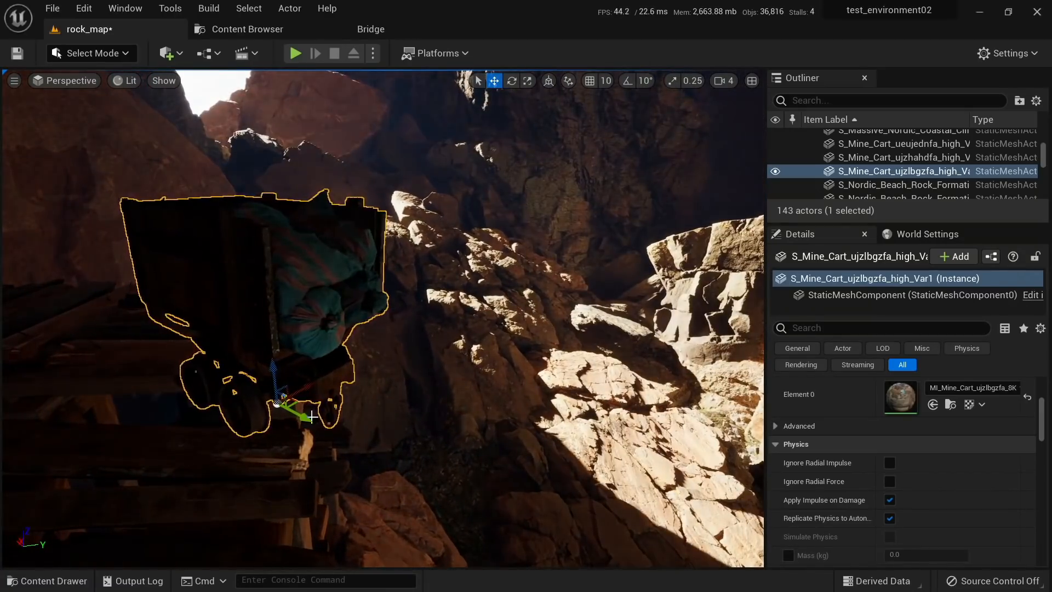
left_click_drag(302, 418, 173, 360)
key("alt+3")
right_click_drag(173, 359, 120, 350)
key("s")
key("f")
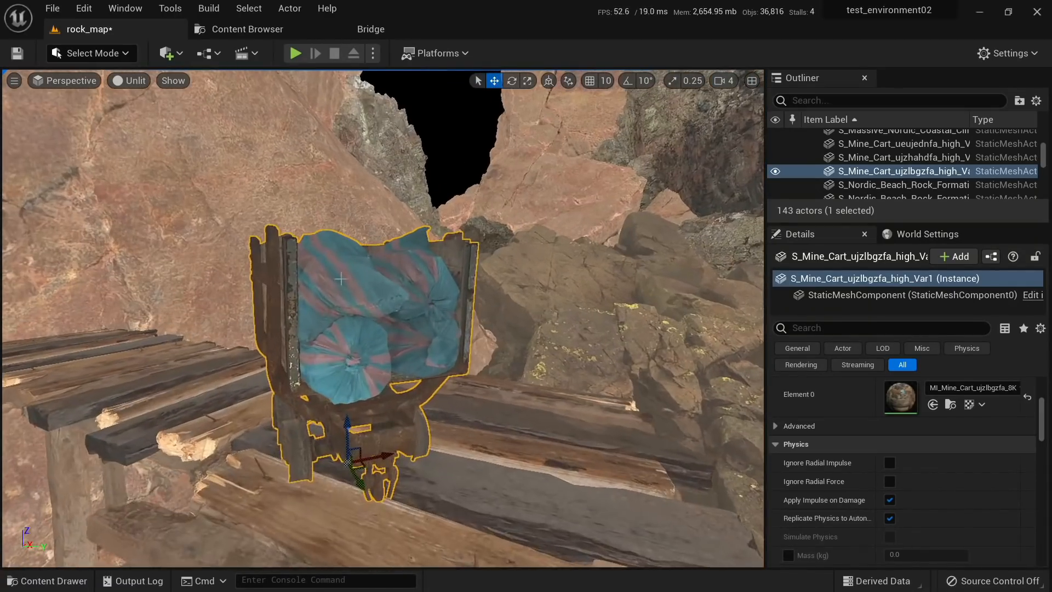
left_click_drag(382, 456, 483, 434)
key("alt+4")
Step: Duplicate the sack-filled mine cart and move the copy to the canyon floor beside the right-hand walkway's supports
right_click_drag(483, 434, 443, 479)
key("s")
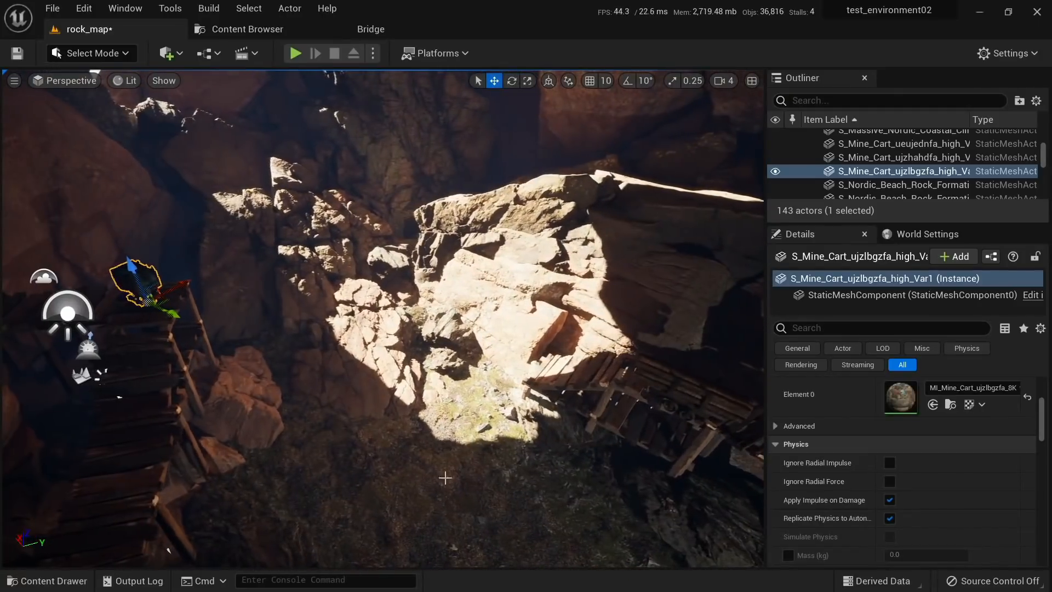
left_click_drag(168, 300, 734, 375, "alt")
right_click_drag(658, 369, 751, 356)
key("w")
right_click_drag(463, 347, 378, 384)
left_click(378, 406)
key("e")
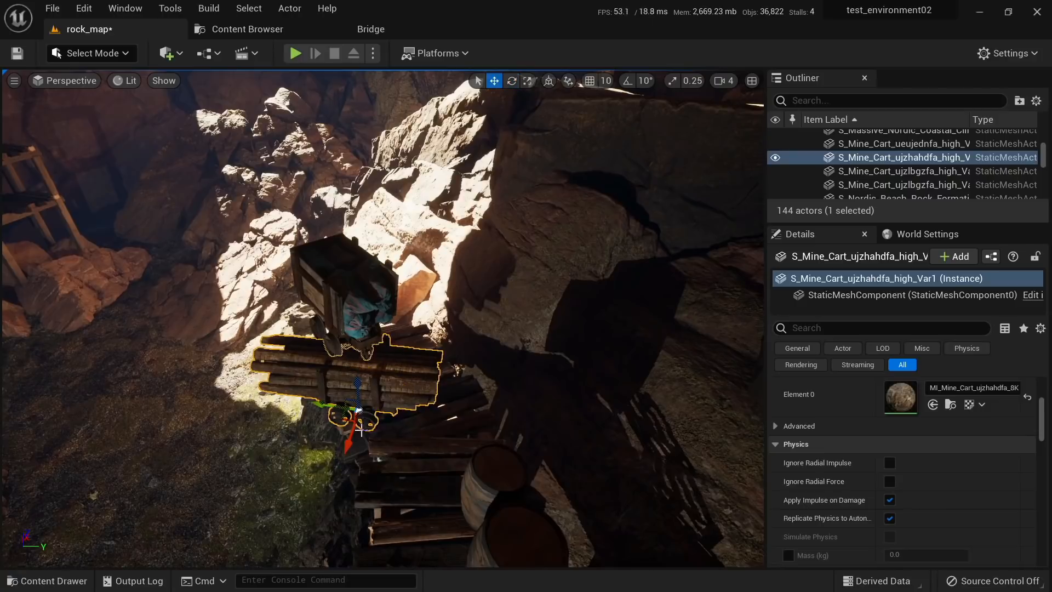
right_click_drag(405, 406, 408, 466)
left_click(404, 407)
left_click_drag(439, 240, 192, 529)
right_click_drag(302, 487, 142, 531)
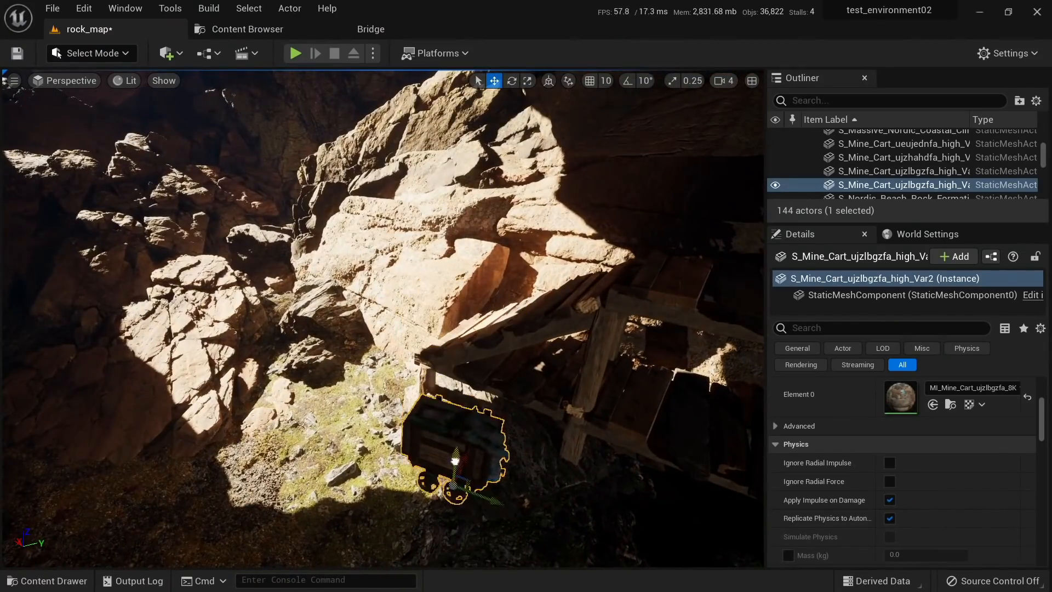
Step: Lower the copied sack-filled cart onto the canyon floor and rotate it about 135 degrees
right_click_drag(407, 480, 373, 411)
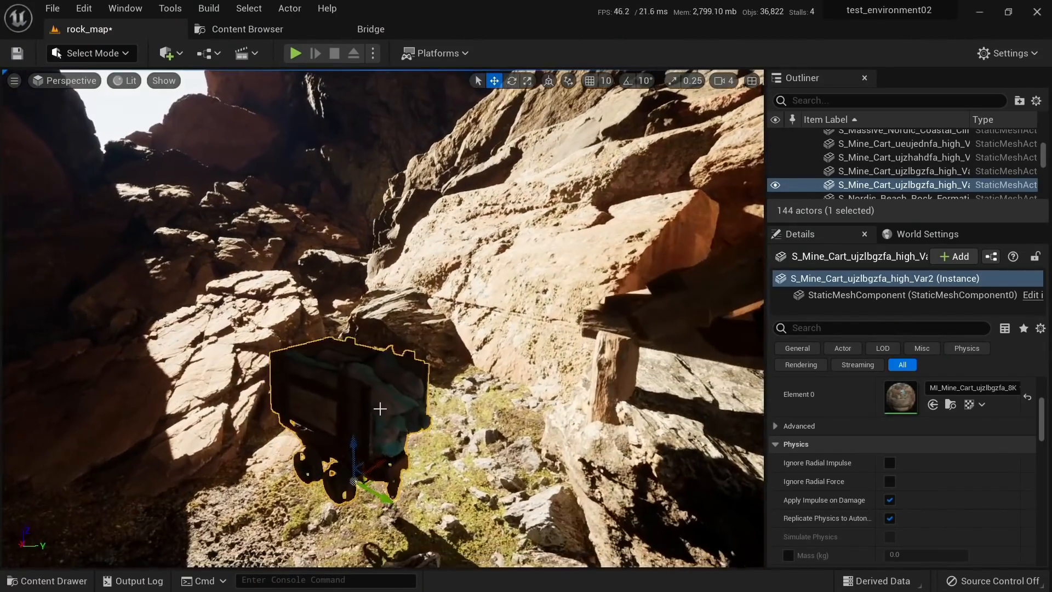
left_click_drag(358, 458, 358, 511)
right_click_drag(359, 511, 397, 419)
key("e")
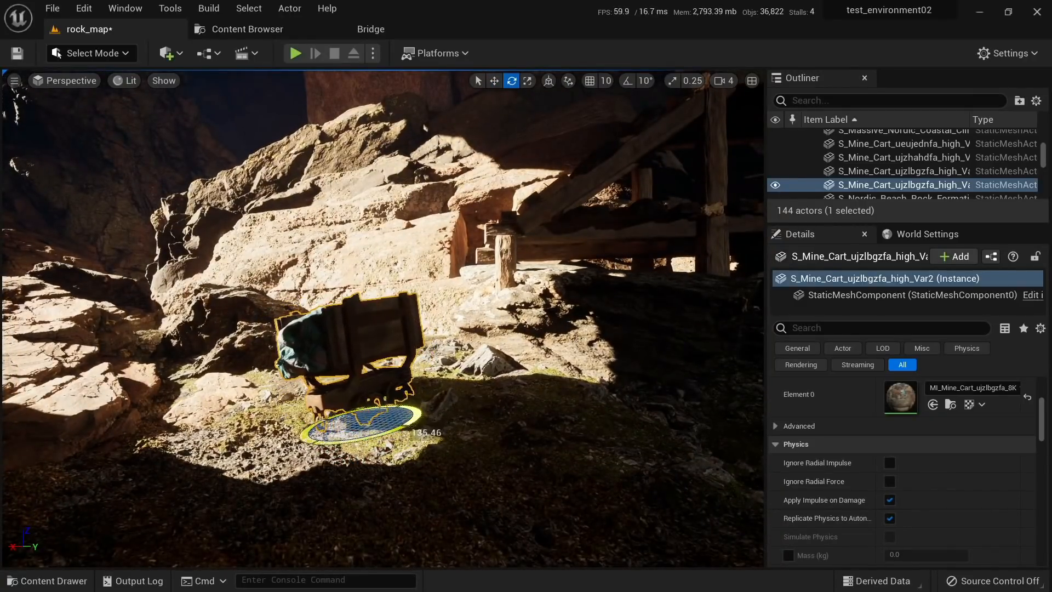
key("Escape")
right_click_drag(406, 427, 383, 414)
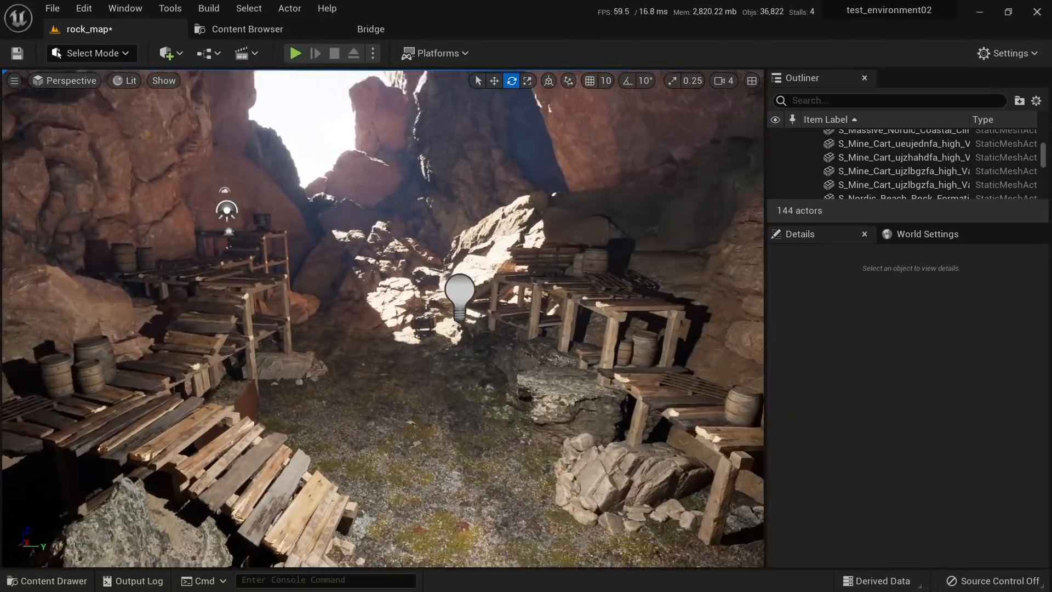
Step: Place the empty mine cart S_Mine_Cart_vcyjedsfa_high_Var1 on the left-hand walkway's lower planks near the barrels and rotate it
left_click(241, 29)
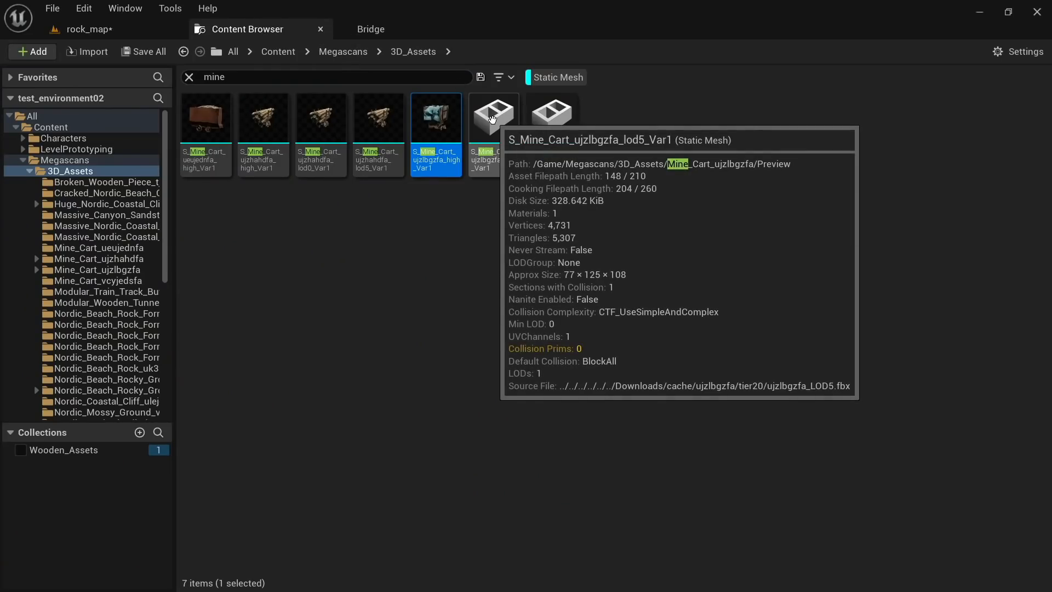
left_click_drag(553, 125, 158, 151)
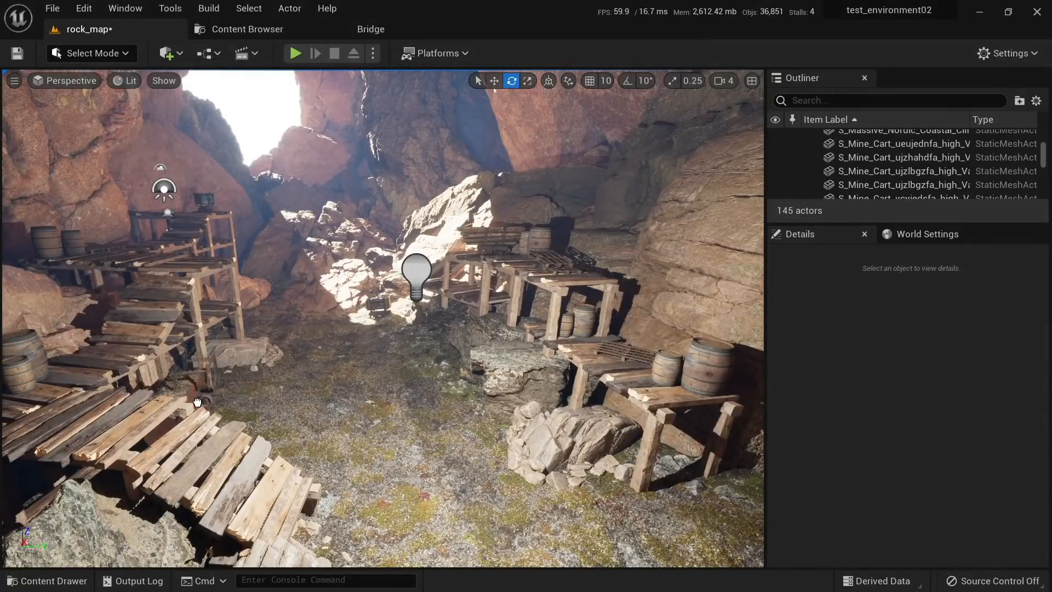
left_click_drag(93, 364, 82, 439)
mouse_move(129, 445)
right_mouse_down()
mouse_move(82, 445)
mouse_move(128, 445)
right_mouse_up()
left_click_drag(116, 475, 66, 482)
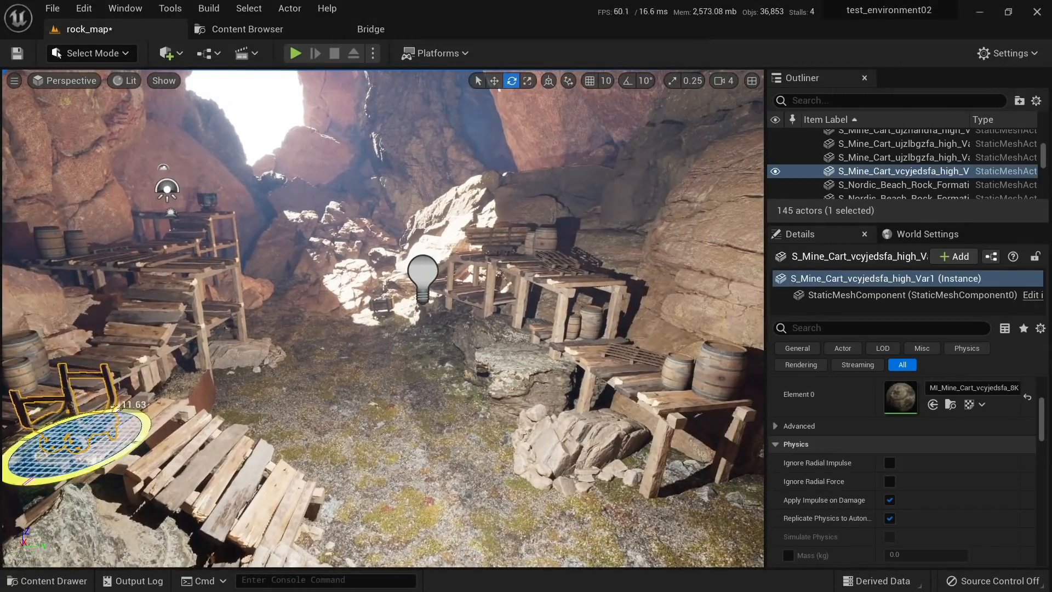
key("Escape")
Step: Look through the wooden barrel, beam and pallet plank folders in 3D_Assets for further props
left_click(274, 28)
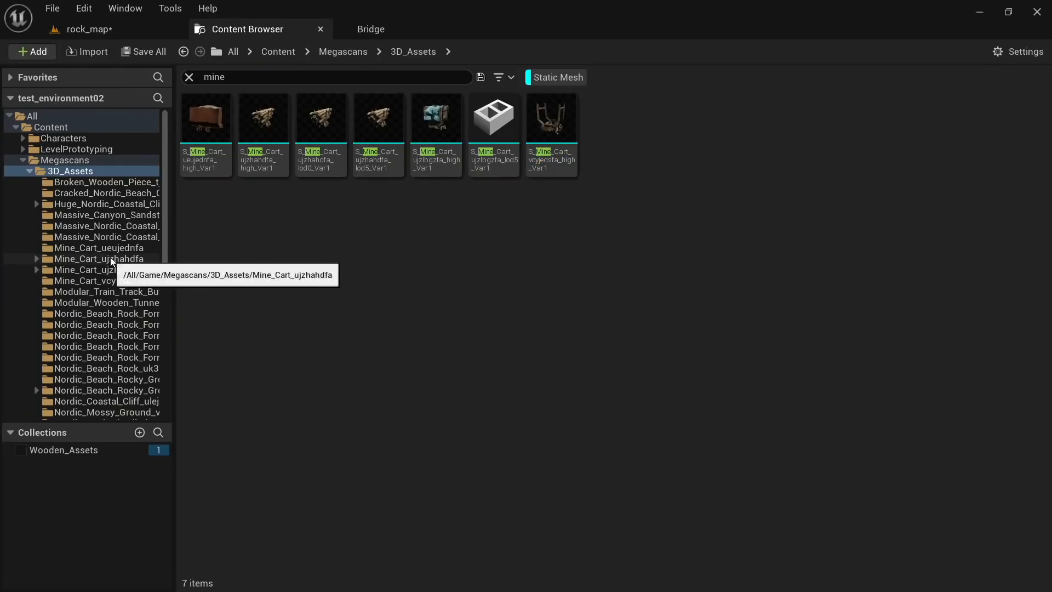
scroll(121, 254, "down", 2)
scroll(122, 260, "down", 6)
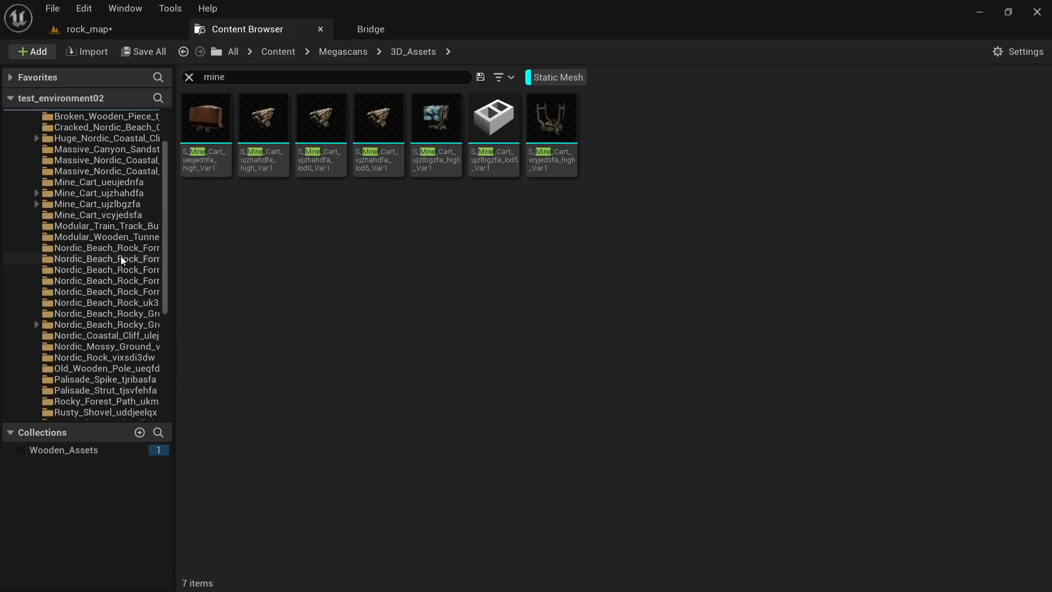
left_click(129, 336)
left_click(129, 346)
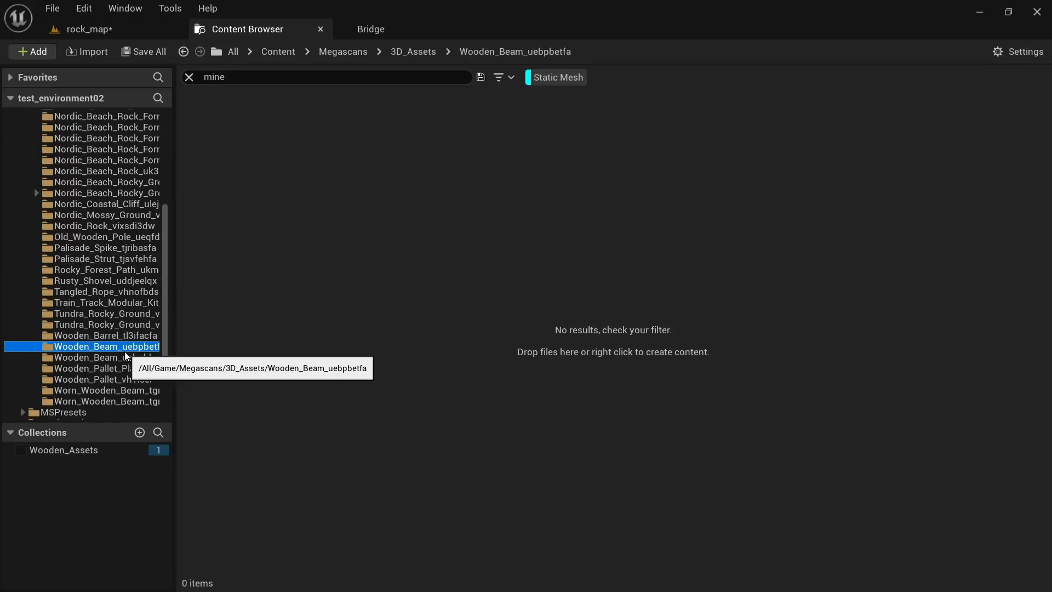
left_click(107, 368)
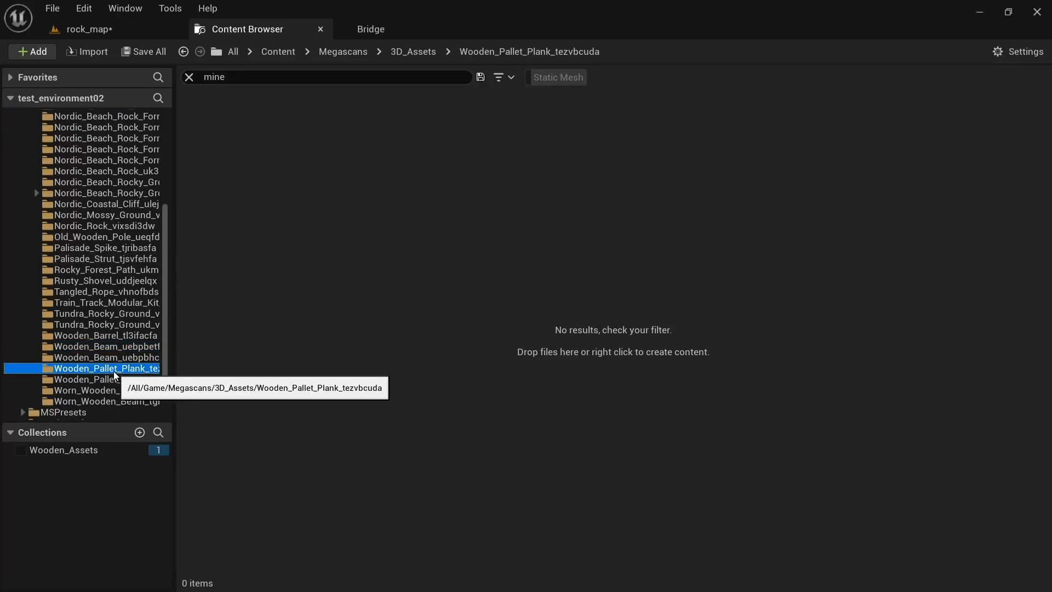
Step: Set the Railway Track Modular Kit to Nanite quality in Bridge and place S_Train_Track_Modular_Kit_ufekaffdw_high_Var1 on the canyon floor
left_click(393, 25)
left_click_drag(375, 187, 443, 197)
left_click(857, 569)
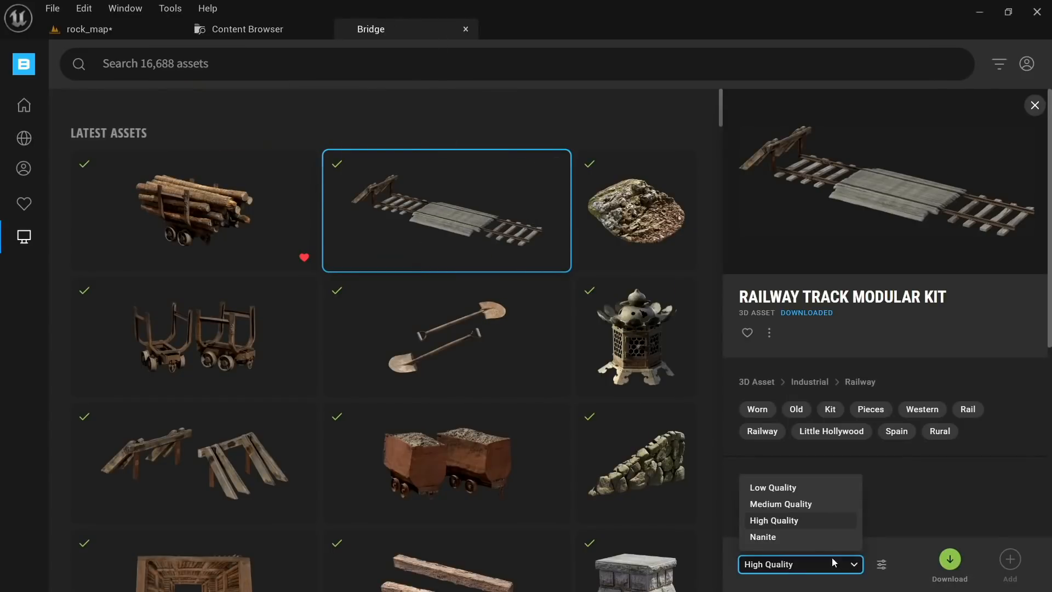
left_click(815, 538)
left_click_drag(447, 193, 332, 358)
left_click(337, 345)
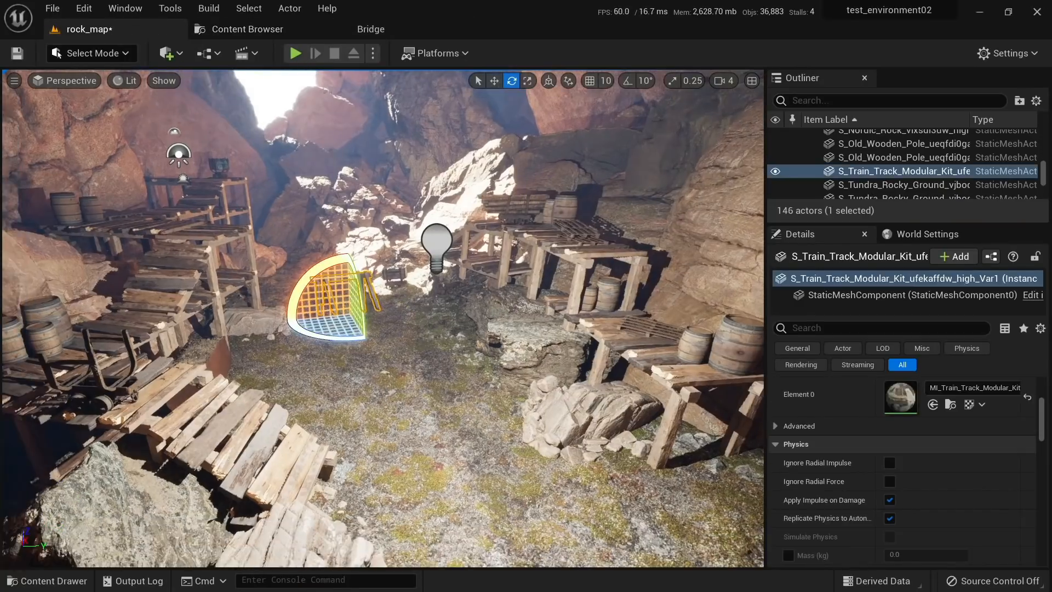
Step: Turn on position grid snapping and place the planked track piece S_Train_Track_Modular_Kit_ufekaffdw_high_Var2 on the canyon floor, replacing the unsnapped one
left_click(284, 33)
left_click_drag(262, 125, 423, 476)
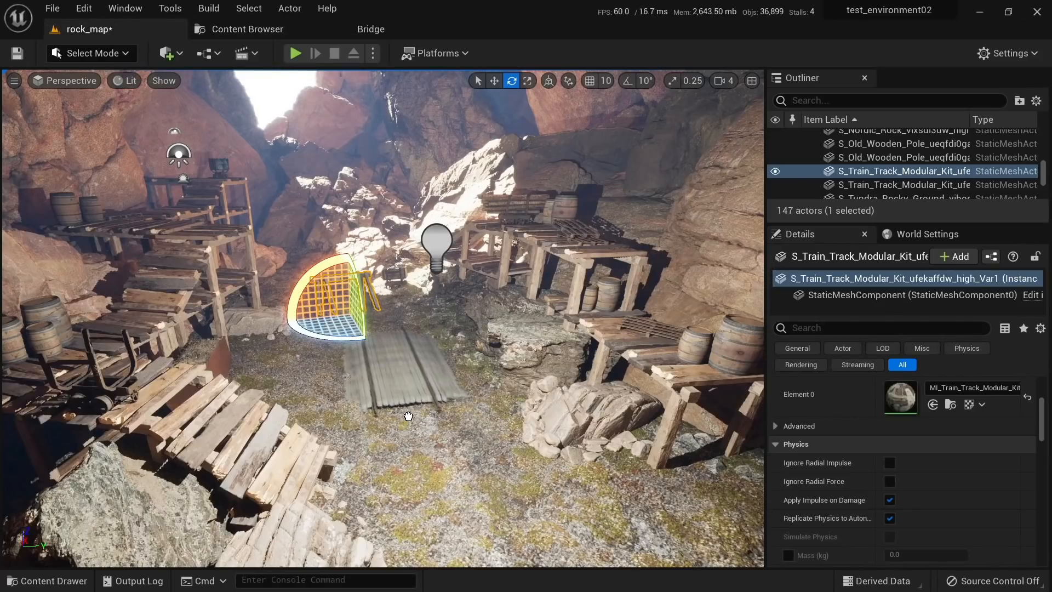
left_click_drag(408, 416, 408, 415)
left_click(589, 81)
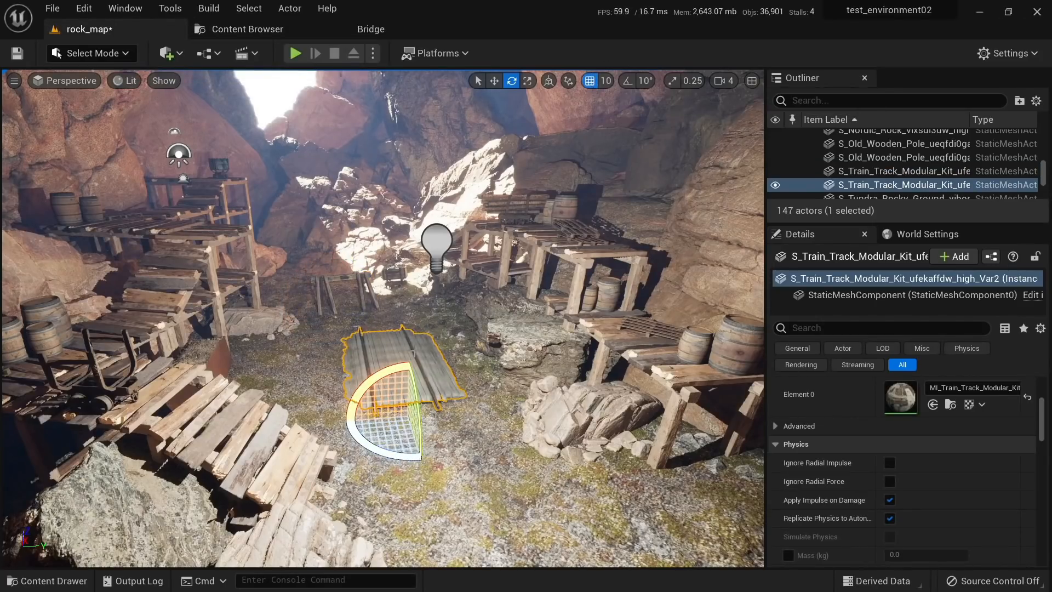
key("Delete")
left_click(281, 32)
left_click_drag(304, 106, 379, 359)
left_click_drag(412, 443, 412, 443)
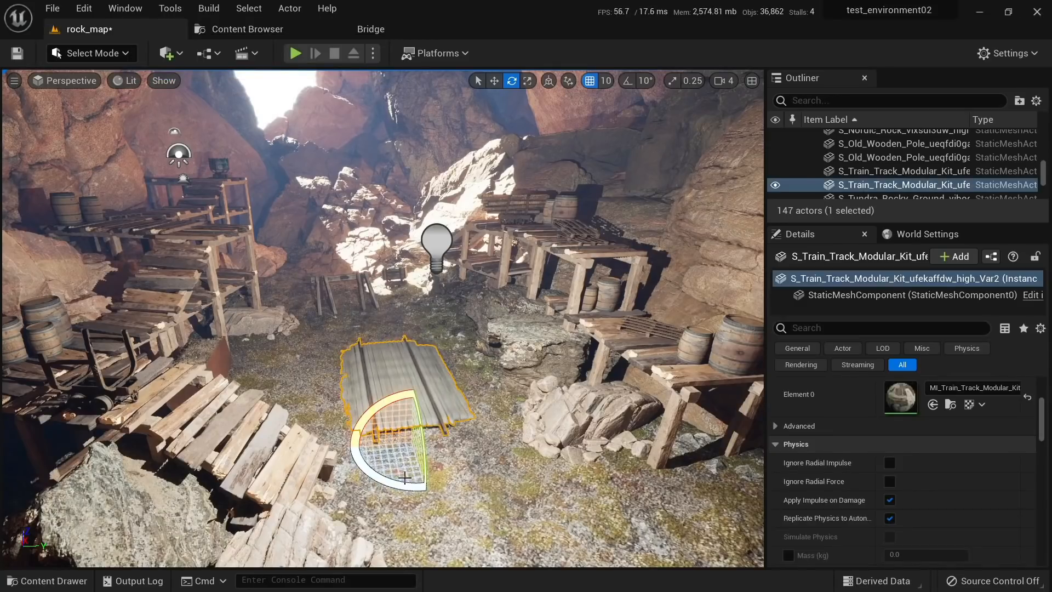
Step: Place the open-tie track piece S_Train_Track_Modular_Kit_ufekaffdw_high_Var3 at the planked piece's near end, lower it onto the ground and align the rails
left_click(246, 29)
left_click_drag(378, 118, 438, 552)
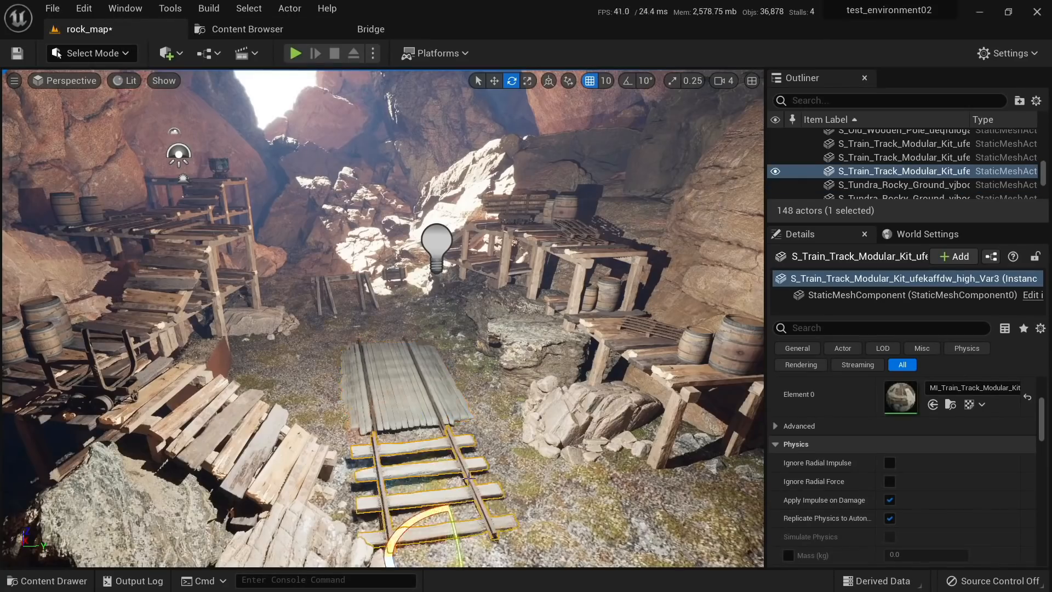
right_click_drag(438, 551, 701, 548)
right_click_drag(509, 319, 485, 216)
key("w")
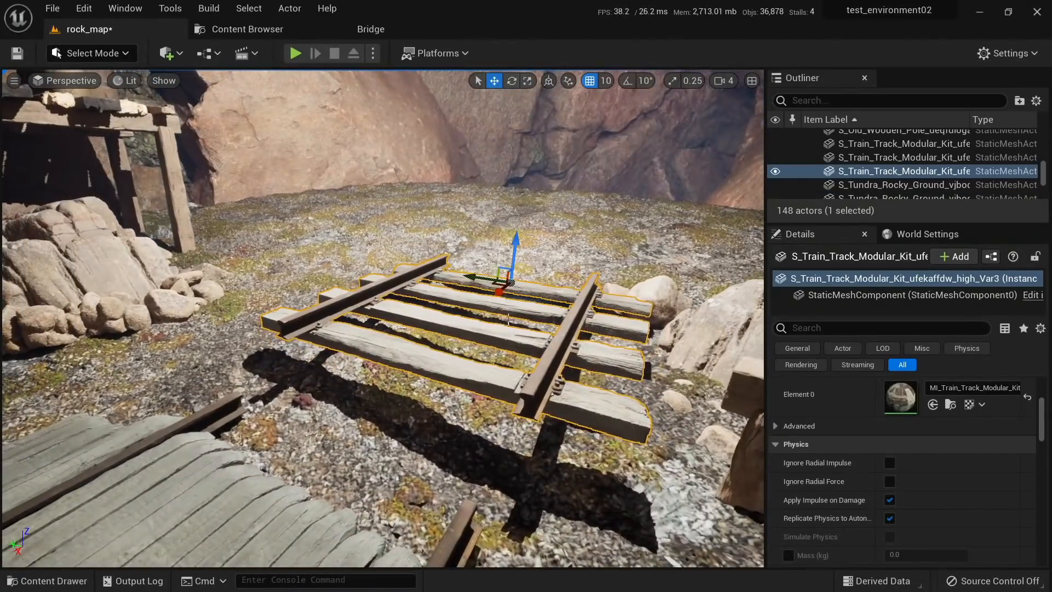
left_click_drag(513, 250, 506, 287)
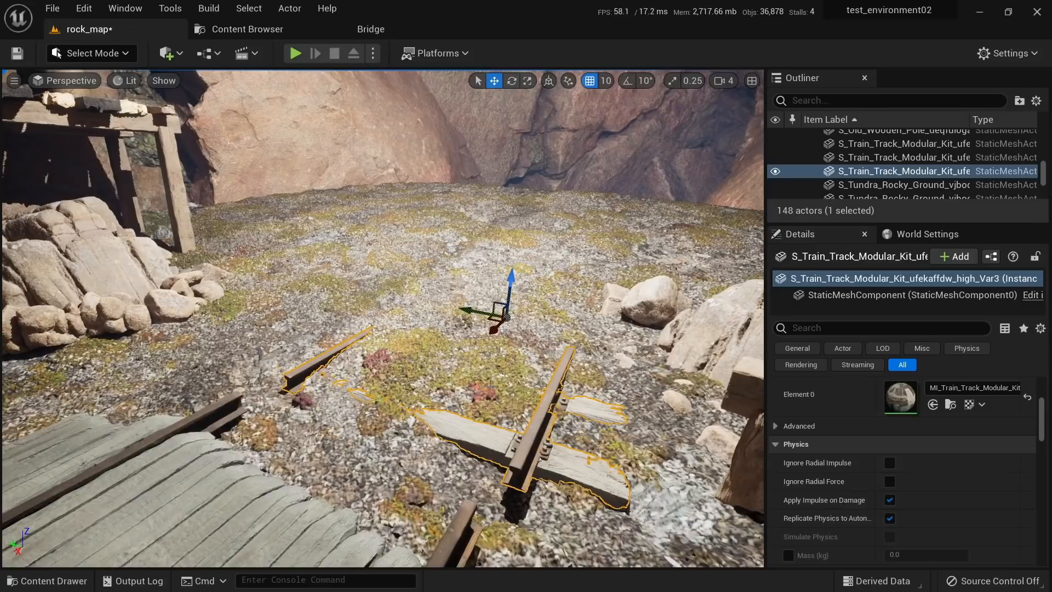
left_click_drag(493, 332, 484, 343)
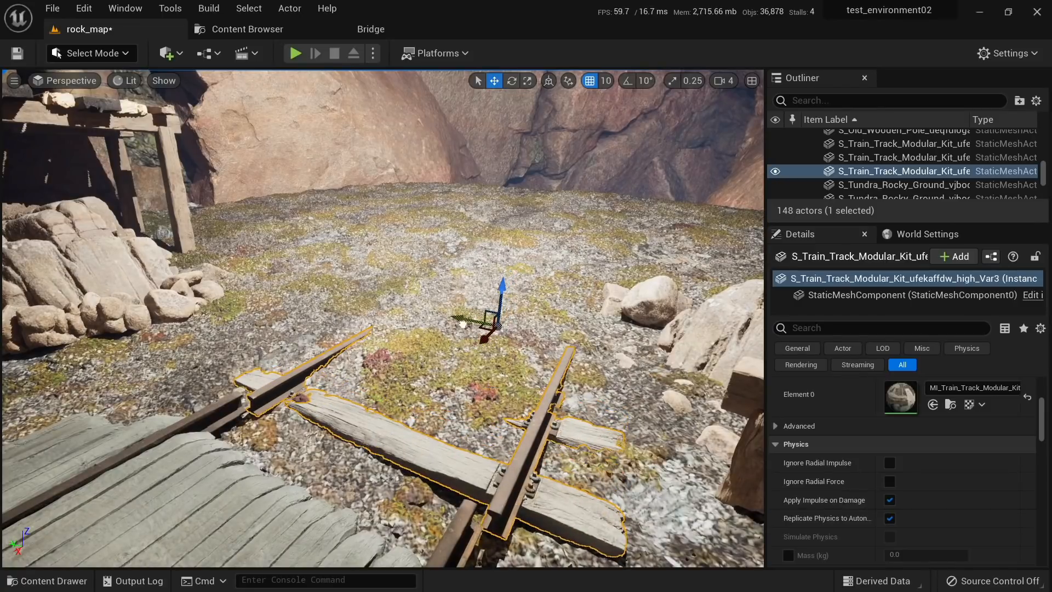
right_click_drag(463, 325, 348, 335)
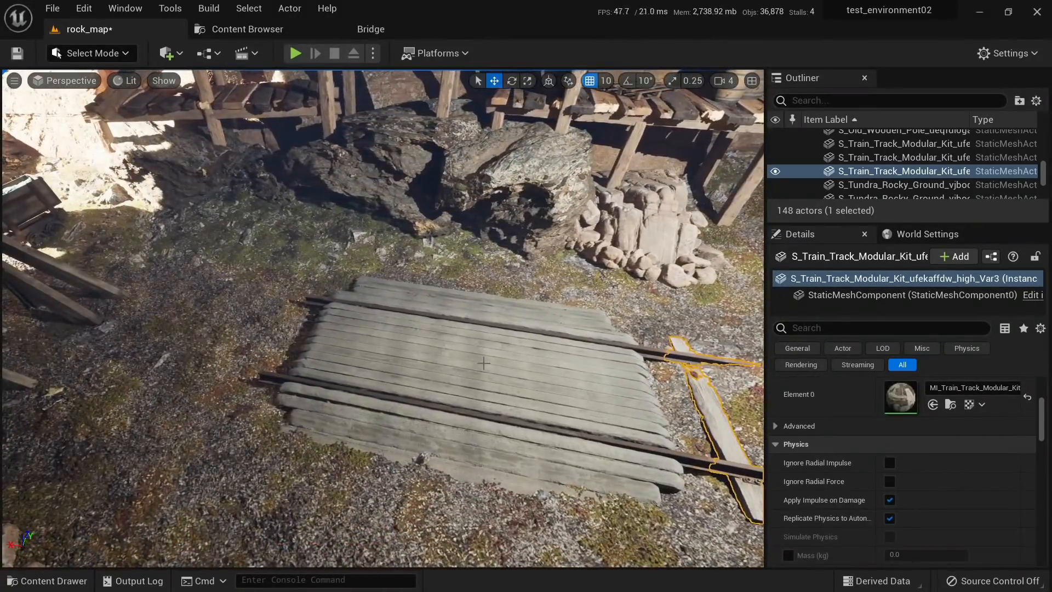
Step: Copy the open-tie track section to the planked piece's far end and add S_Train_Track_Modular_Kit_ufekaffdw_high_Var4 beyond it with the rails aligned
right_click_drag(483, 362, 540, 392)
left_click_drag(684, 282, 104, 282, "alt")
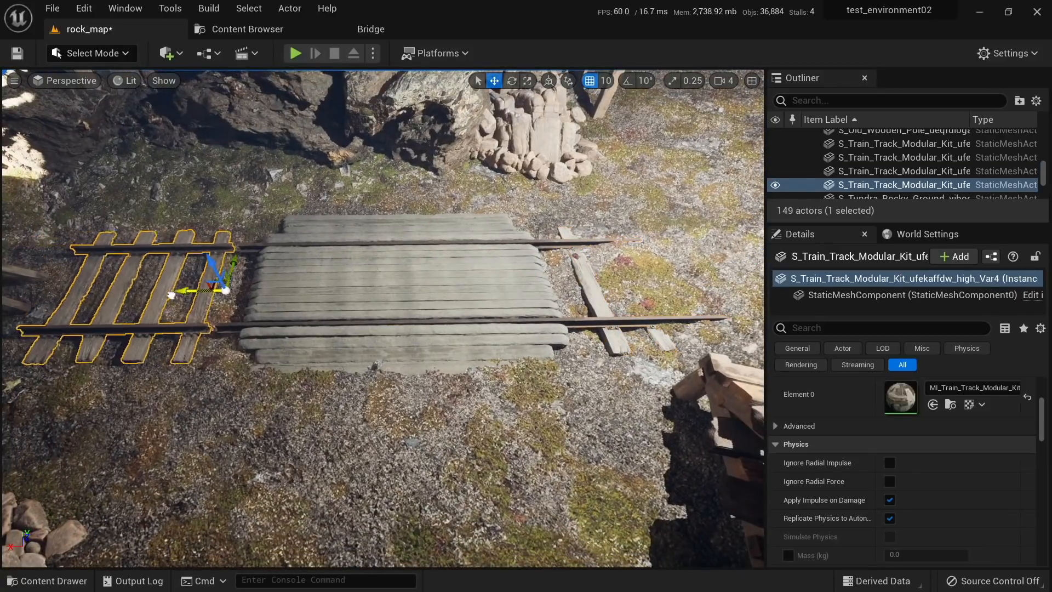
left_click(261, 28)
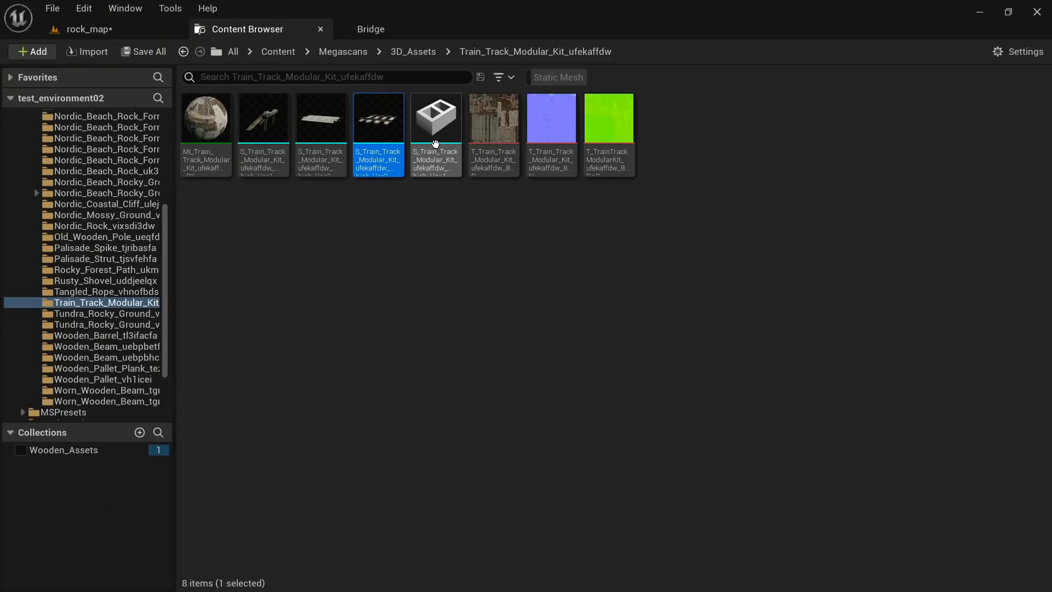
left_click_drag(449, 146, 63, 290)
left_click(31, 277)
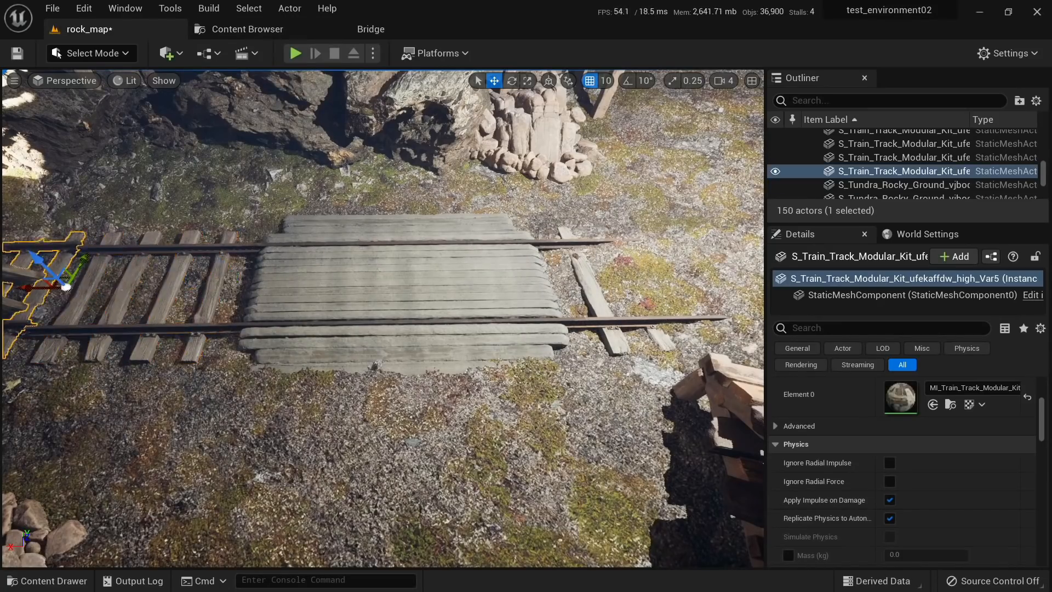
key("w")
right_click_drag(31, 277, 17, 260)
key("alt+3")
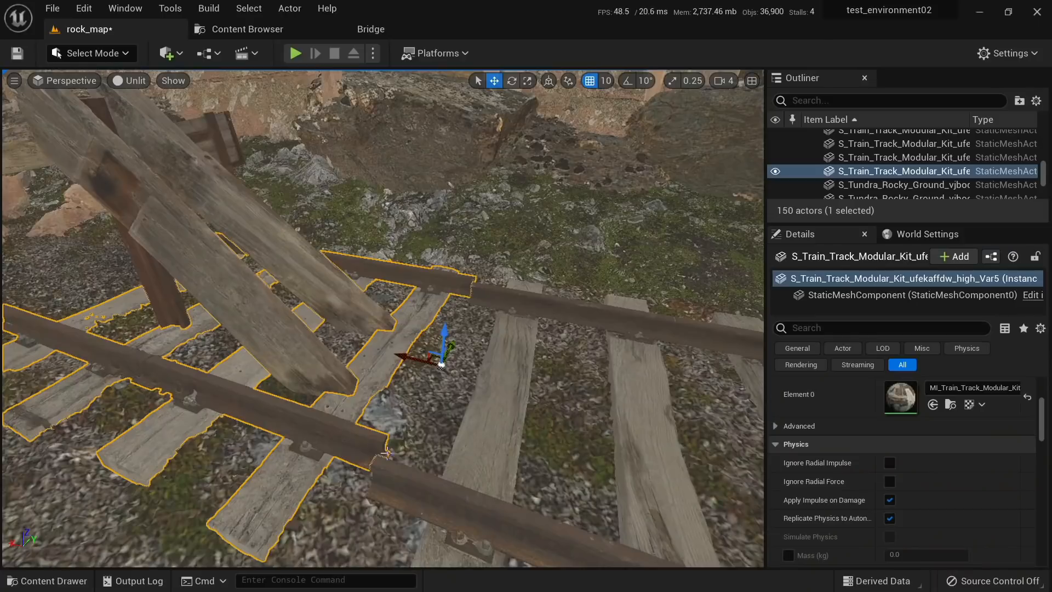
left_click_drag(450, 346, 390, 371)
key("alt+4")
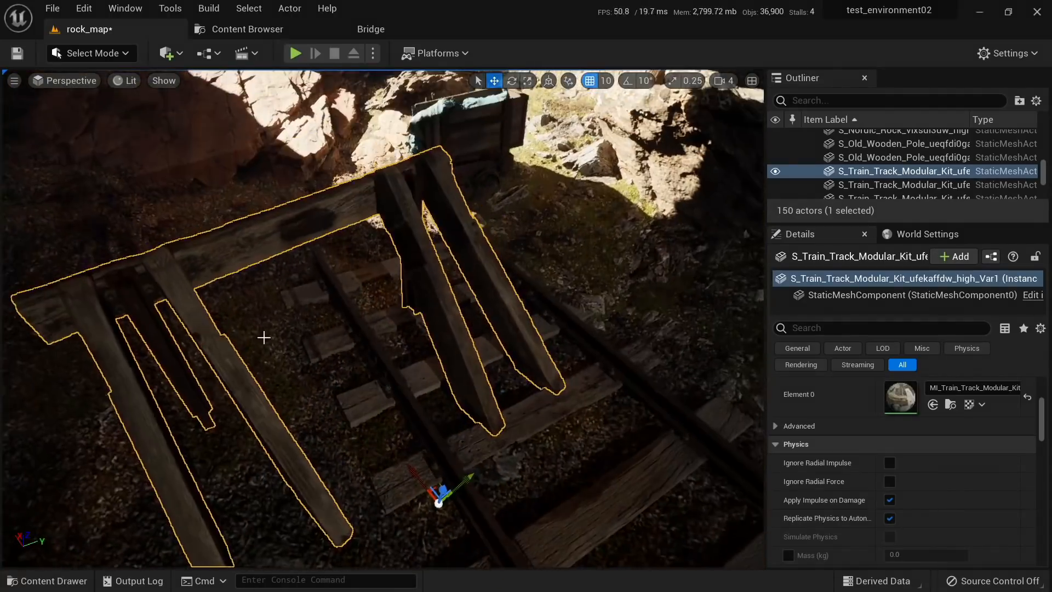
Step: Move the wooden buffer stop to the far end of the rails and place a rotated copy of the filled mine cart behind it
left_click_drag(415, 473, 435, 277)
left_click(479, 132)
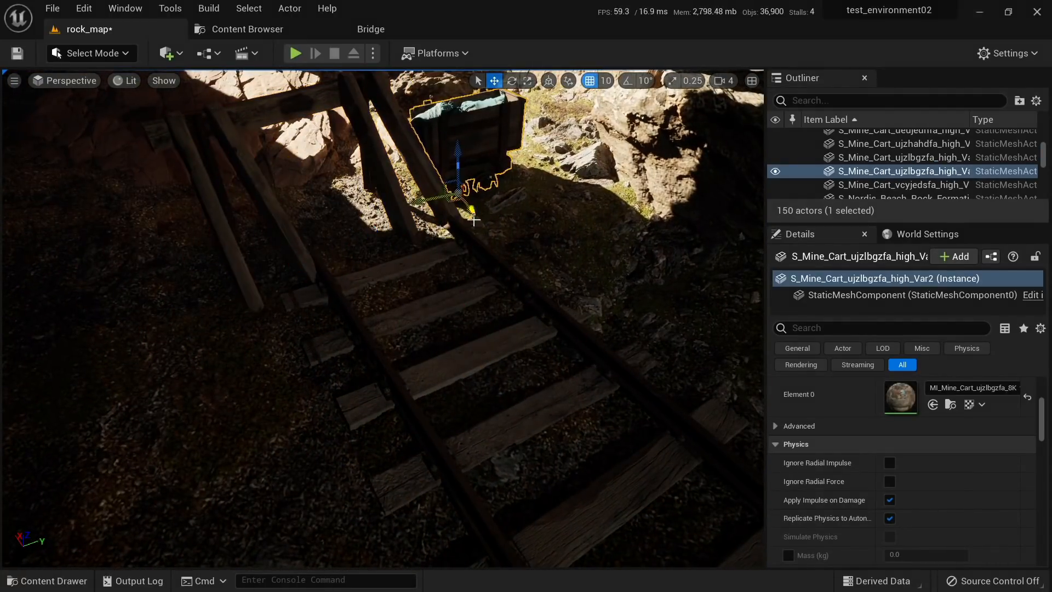
left_click_drag(489, 177, 374, 328, "alt")
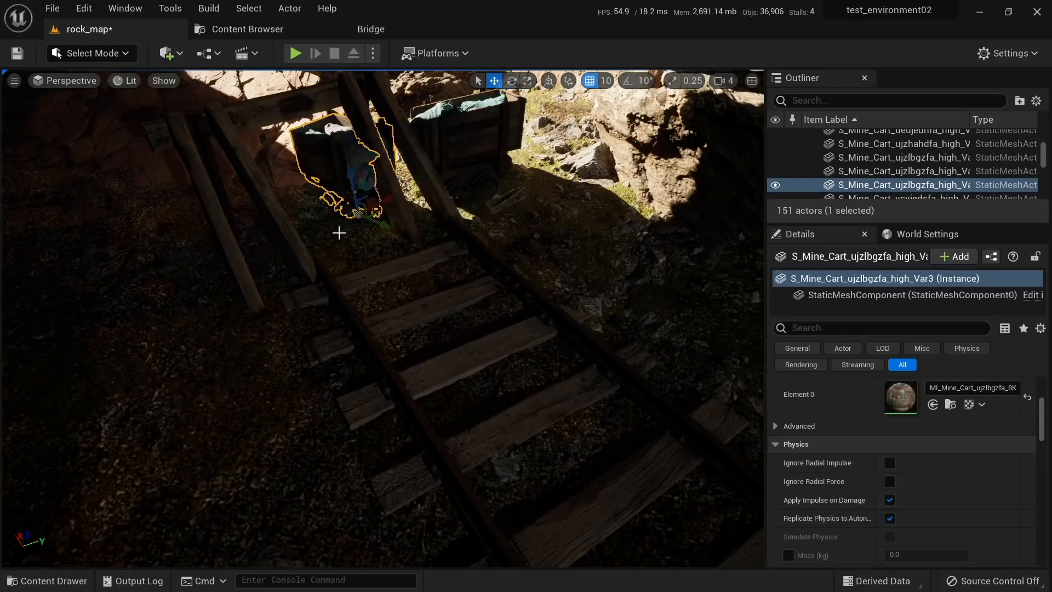
key("Escape")
Step: Duplicate the near-end open-tie track piece to extend the rails toward the foreground, and hide the mossy ground mesh covering the copy
right_click_drag(366, 266, 332, 222)
left_click(465, 328)
right_click_drag(475, 408, 491, 386)
key("Escape")
key("w")
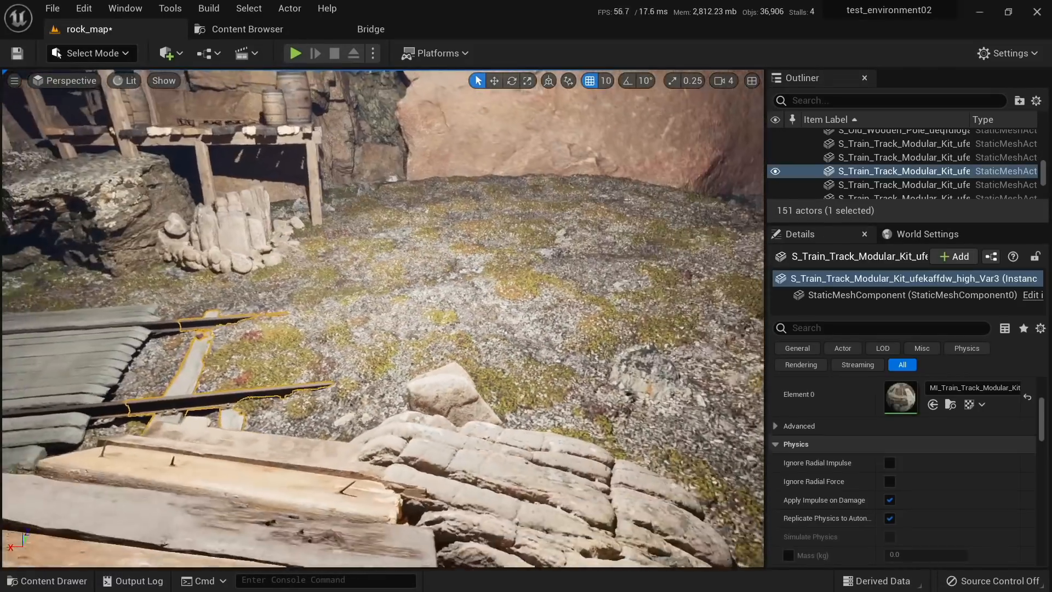
right_click_drag(407, 321, 408, 320)
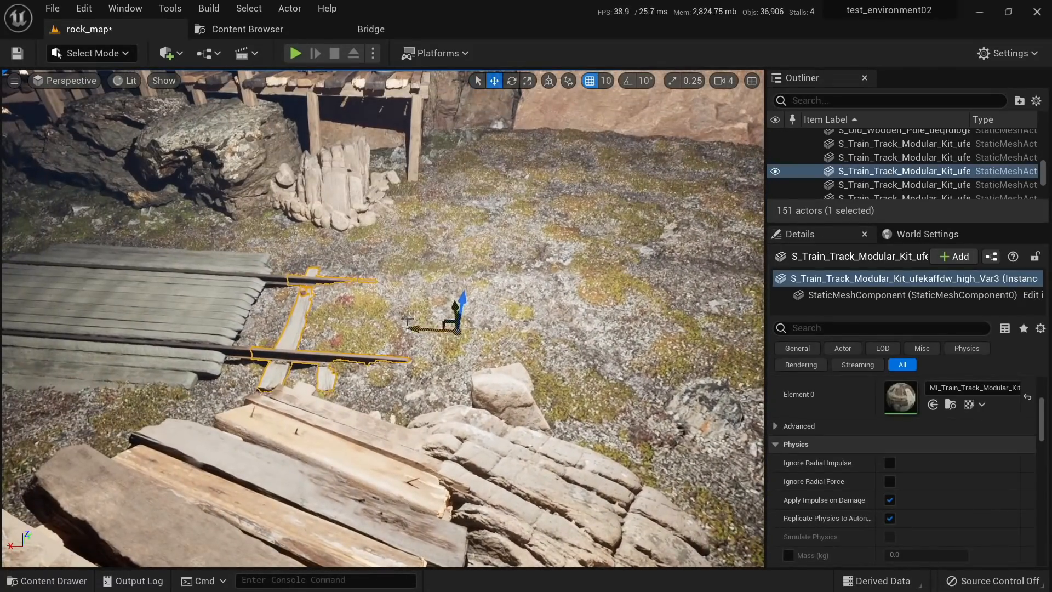
key("alt+2")
right_click_drag(530, 352, 506, 300)
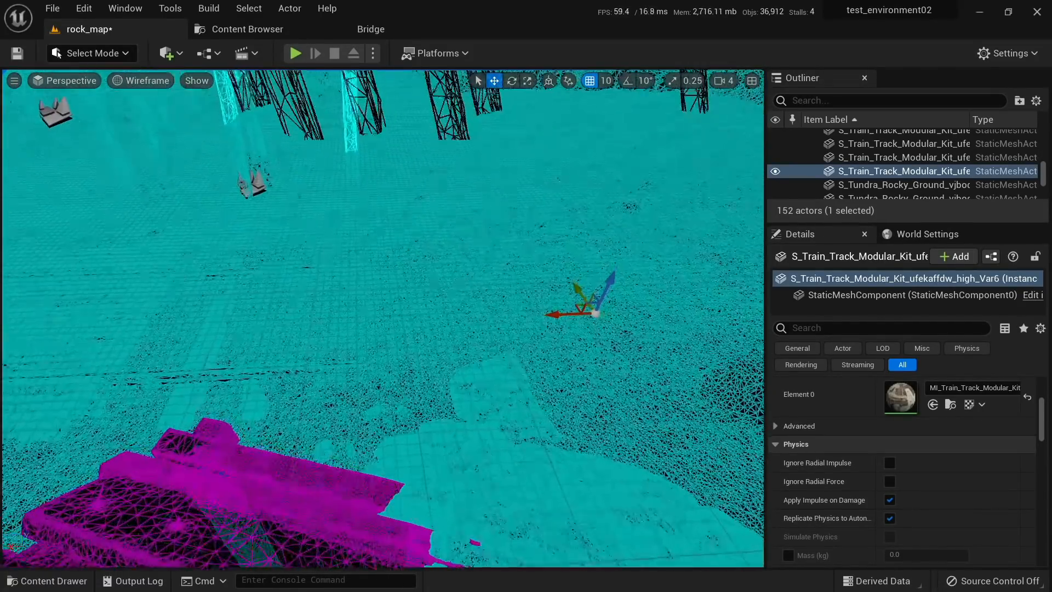
left_click(506, 300)
key("h")
key("alt+4")
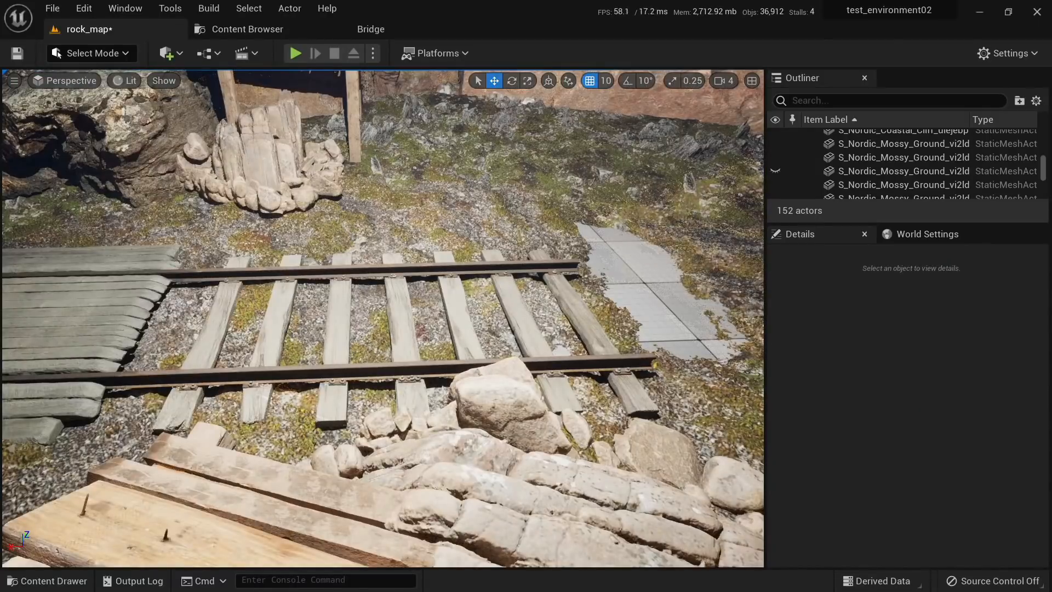
Step: Try to rotate the newly copied track piece about its outer end
left_click(506, 299)
left_click_drag(568, 317, 626, 320)
right_click_drag(412, 366, 522, 485)
left_click_drag(541, 482, 663, 493)
key("ctrl+z")
Step: Shift the copied track piece's pivot to the rail joint and tilt the piece upward from there, leaving rotation snapping off
left_click(628, 81)
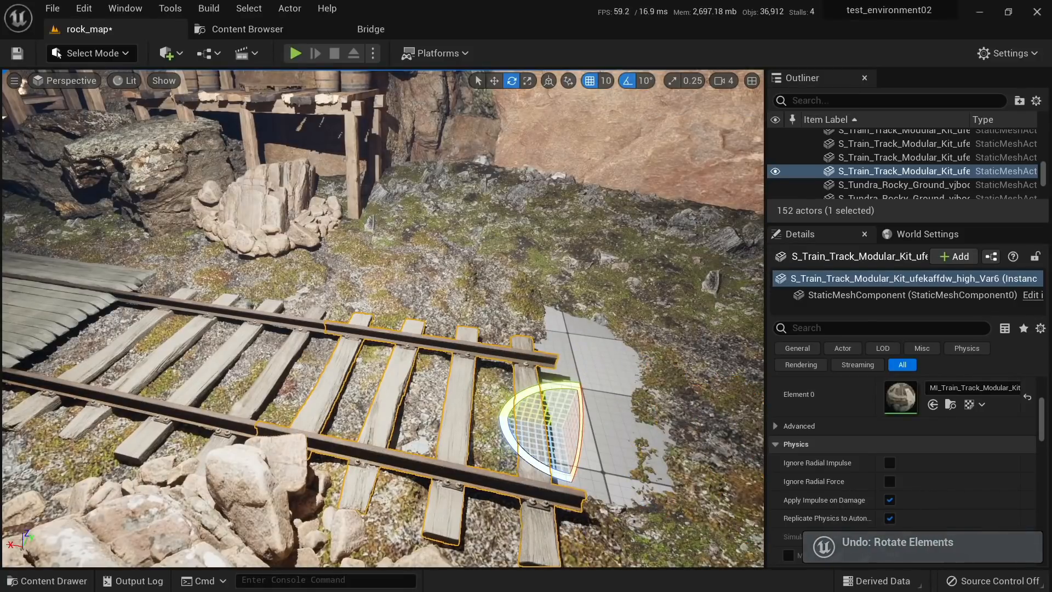
left_click_drag(548, 460, 373, 383)
key("w")
key("e")
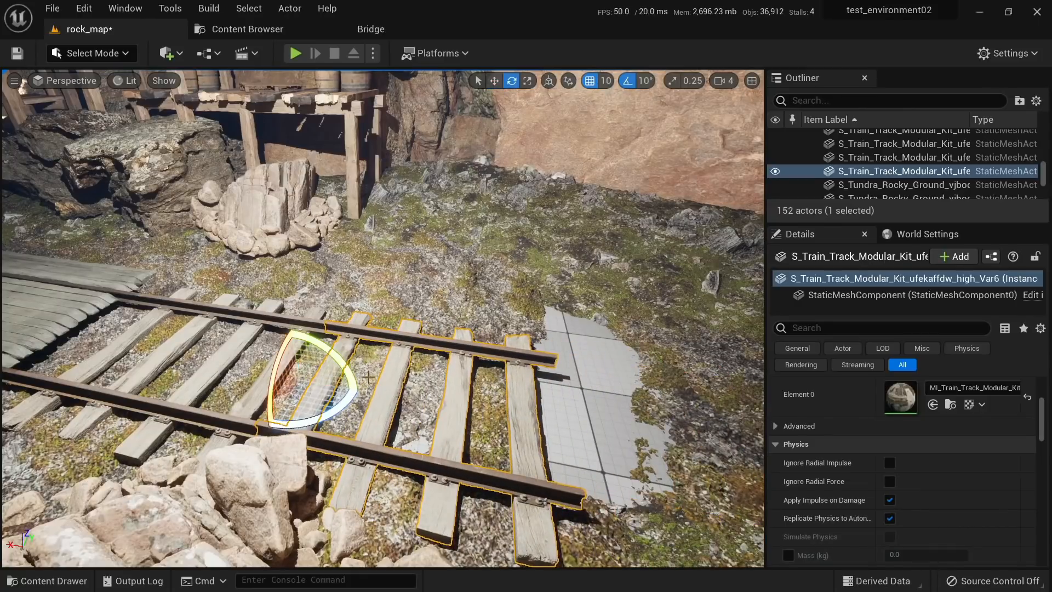
mouse_move(326, 354)
left_mouse_down()
mouse_move(351, 383)
mouse_move(323, 349)
left_mouse_up()
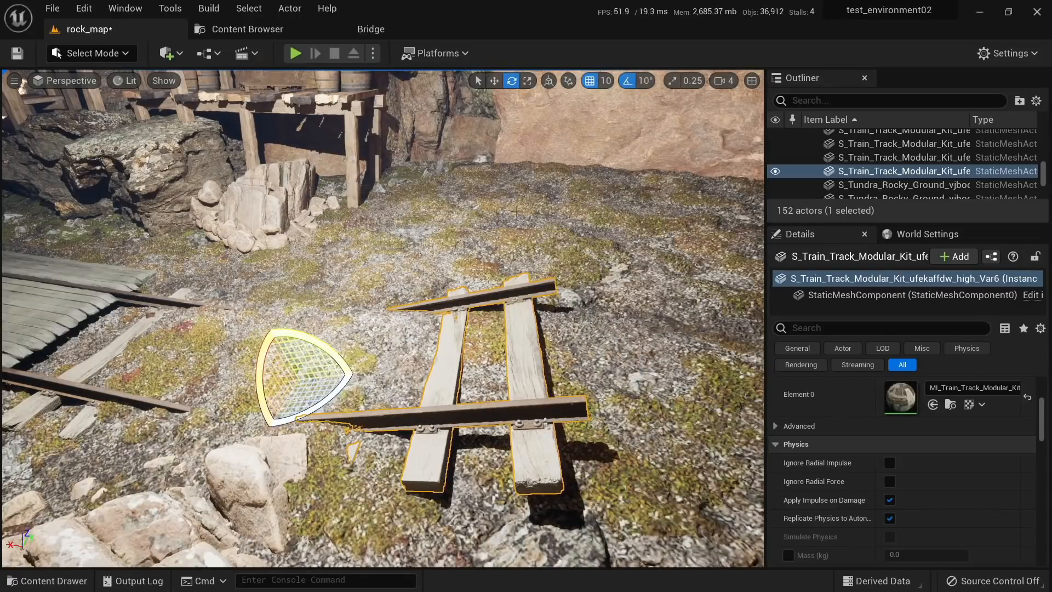
left_click(625, 83)
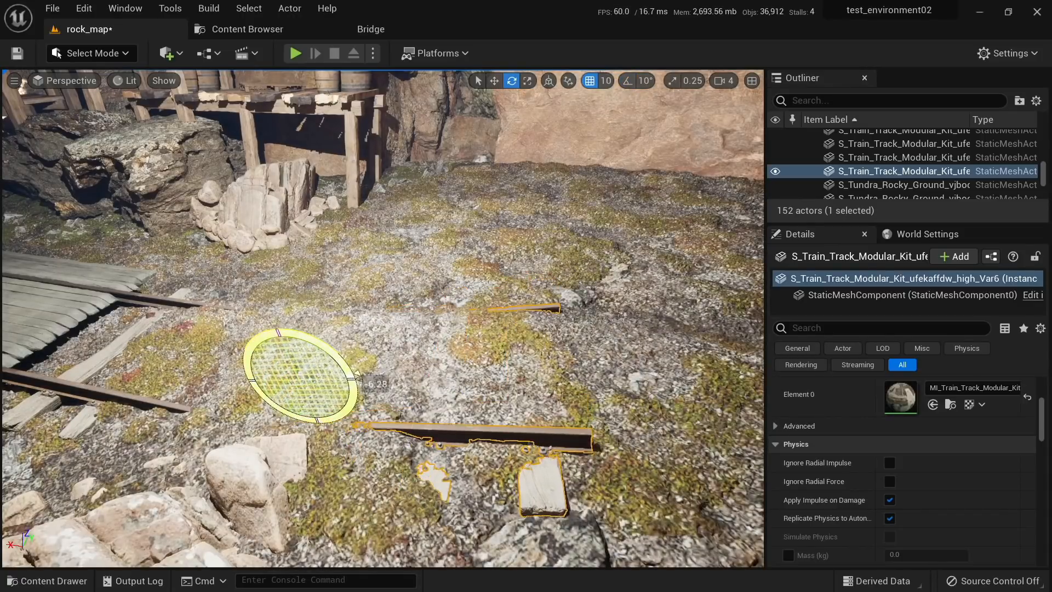
Step: With position snapping off, tilt the mossy ground mesh under the copied track piece about 1.3° and lower it until the ties are uncovered
left_click(247, 347)
key("w")
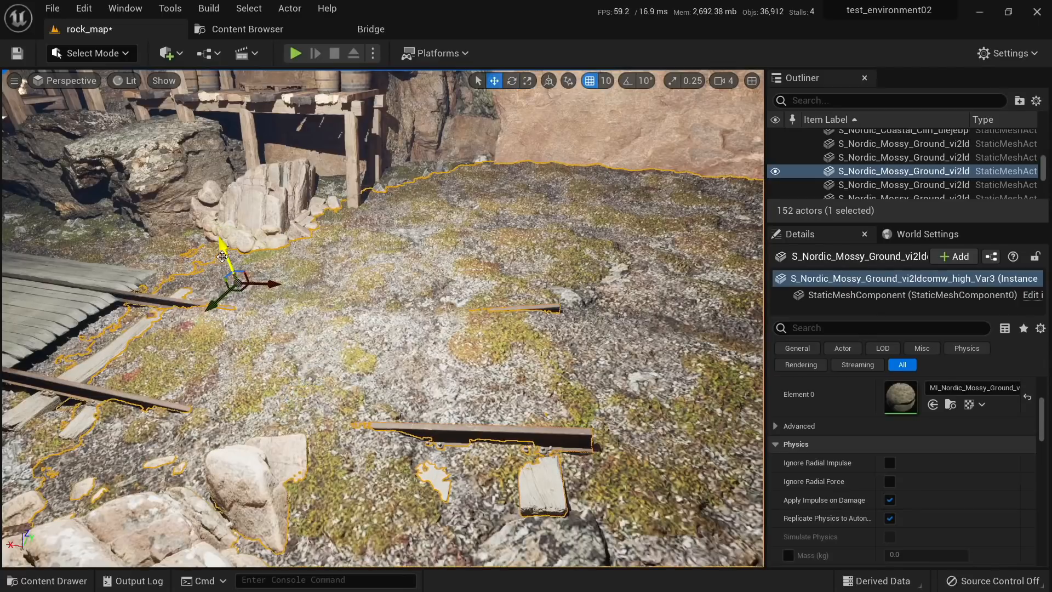
left_click_drag(224, 249, 224, 262)
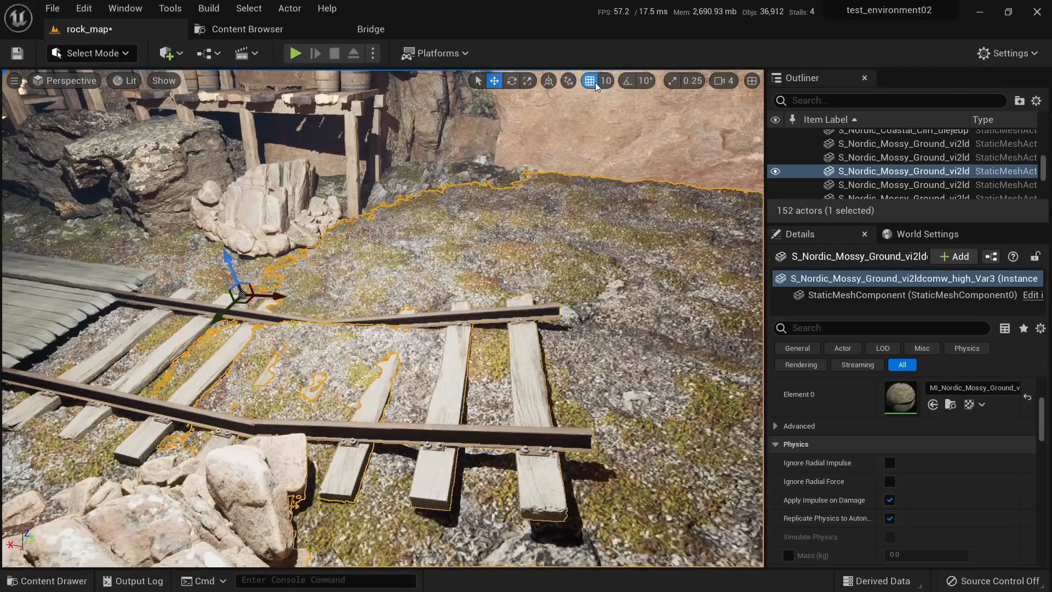
key("e")
key("ctrl+z")
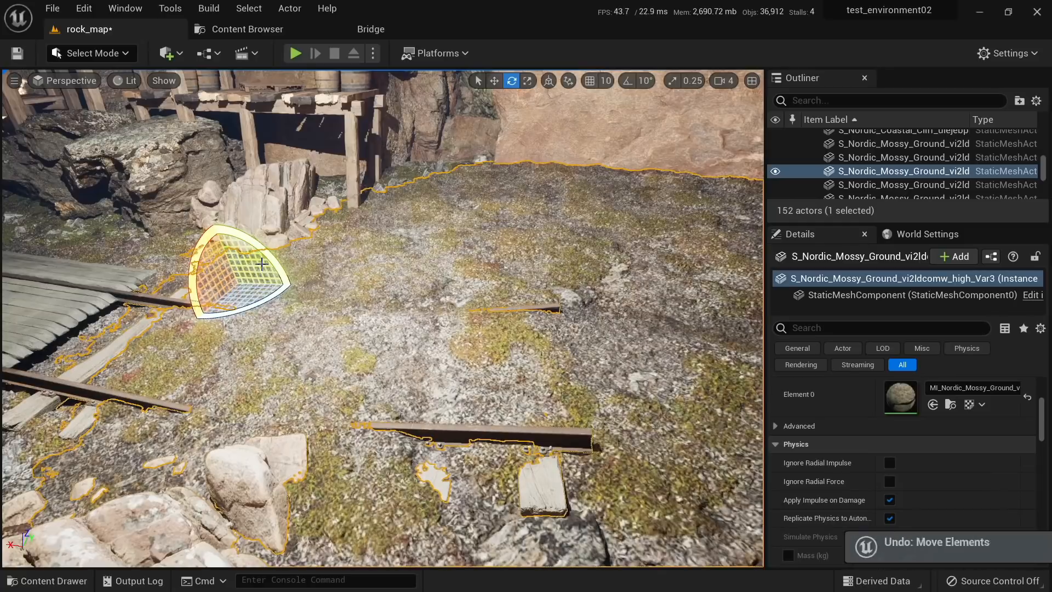
left_click_drag(260, 265, 282, 288)
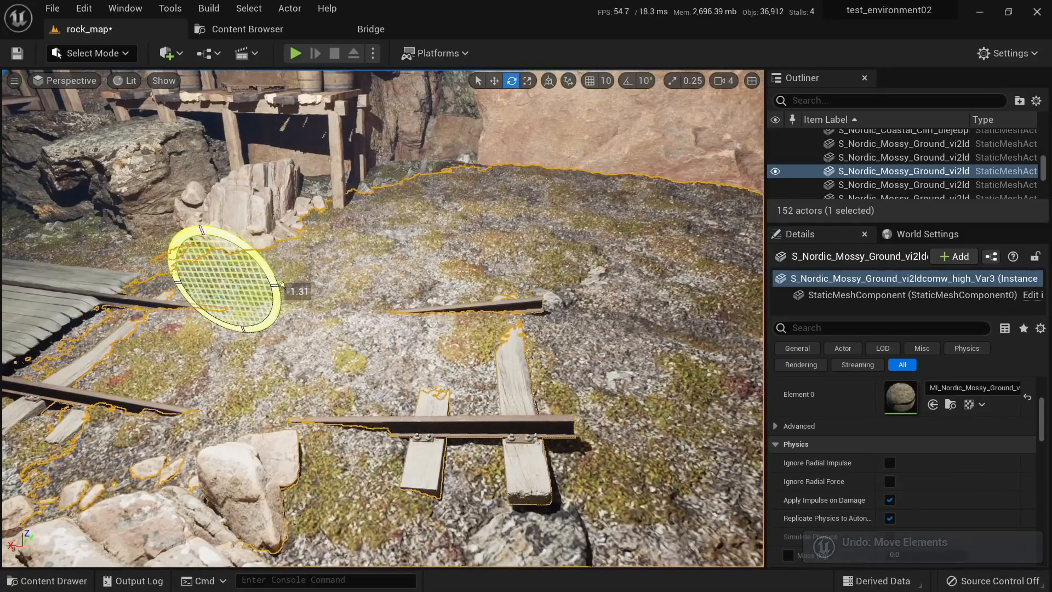
key("w")
left_click_drag(213, 258, 215, 271)
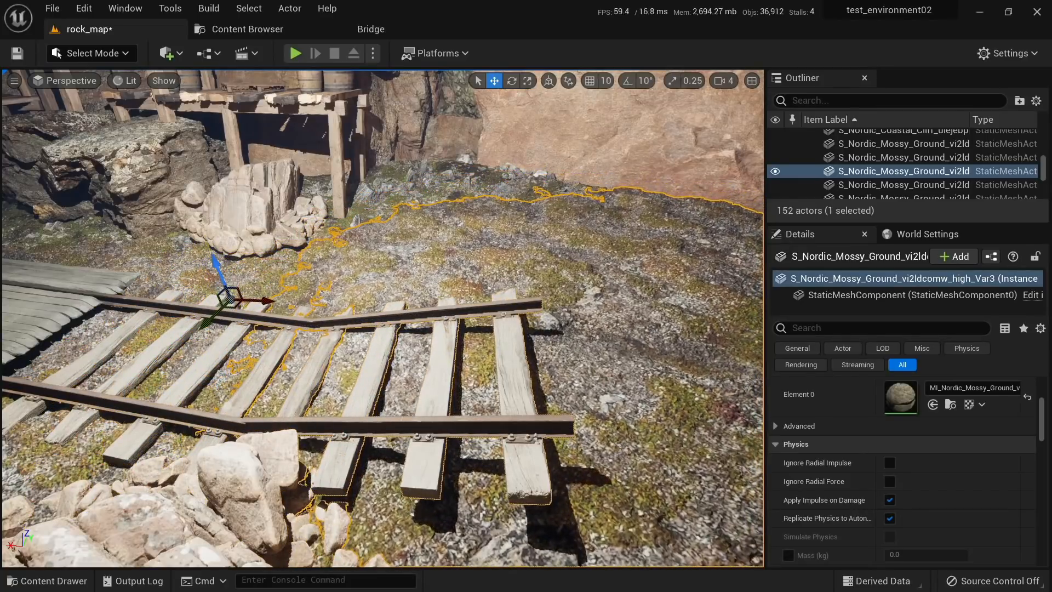
Step: Rotate the copied track piece about 6.2° around the rail joint so it follows the lowered ground
left_click(358, 374)
key("e")
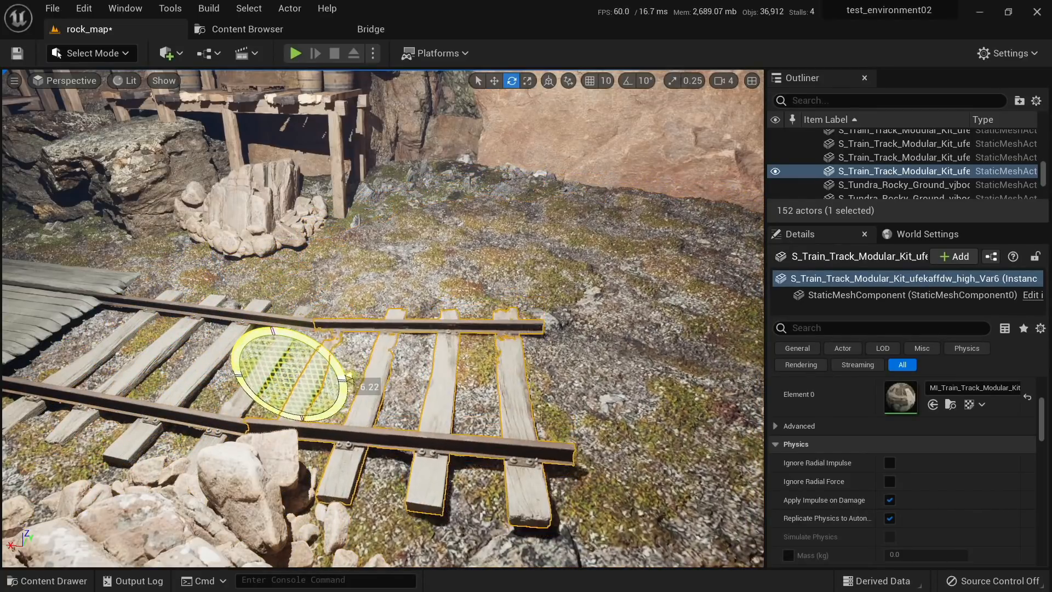
left_click_drag(348, 376, 351, 379)
key("Escape")
Step: Duplicate the near-end track piece once more with position snapping on, continuing the rails toward the foreground
mouse_move(322, 346)
right_mouse_down()
mouse_move(262, 368)
mouse_move(309, 345)
right_mouse_up()
left_click(482, 456)
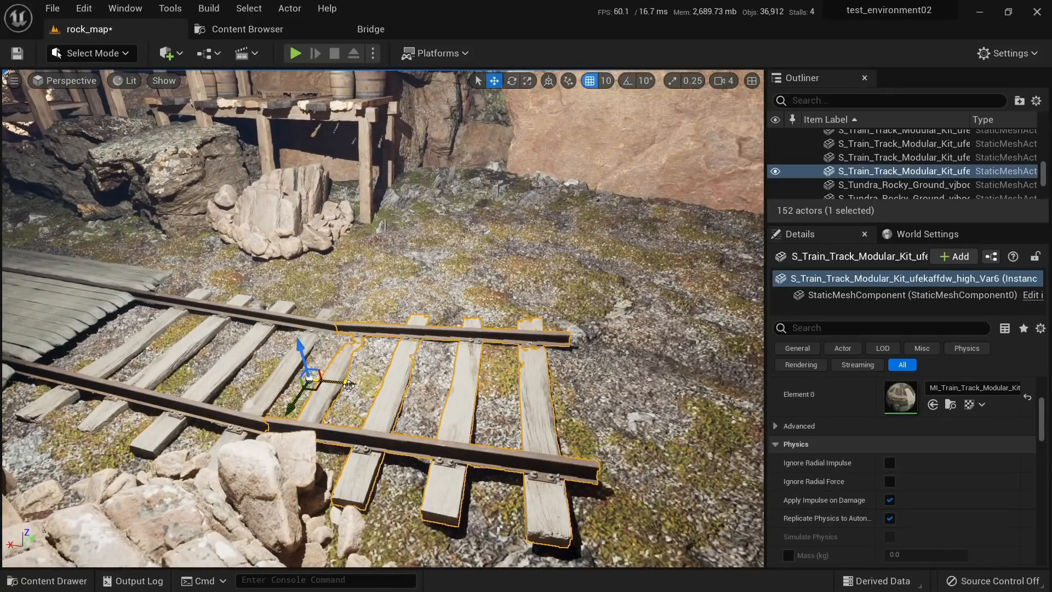
left_click_drag(349, 385, 613, 425, "alt")
key("Escape")
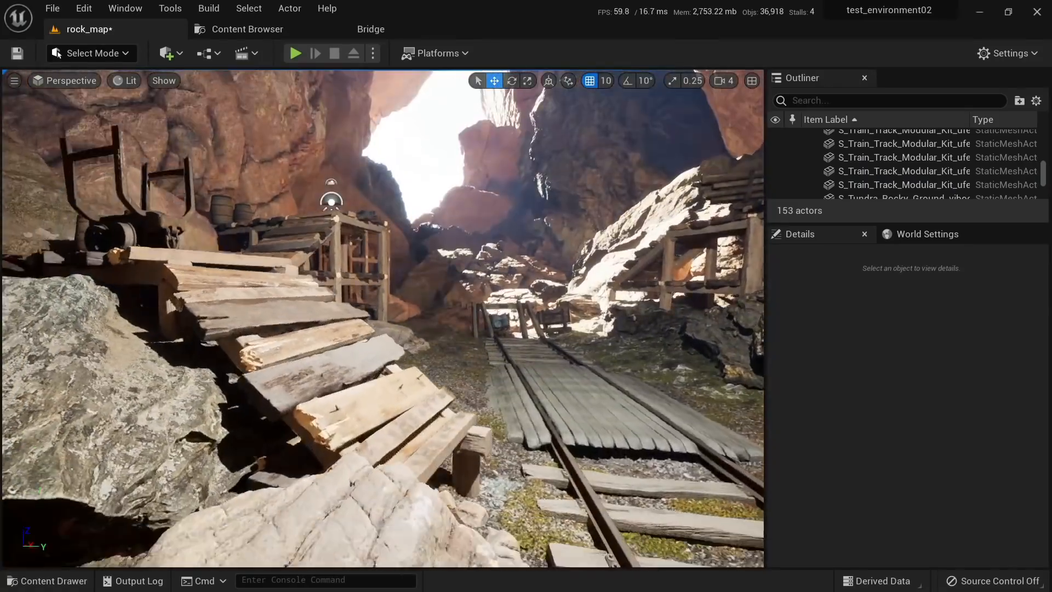
Step: Duplicate the old wooden pole beside the lower walkway and place the copy at the outer edge of the stepped walkway
right_click_drag(383, 317, 351, 334)
left_click(241, 367)
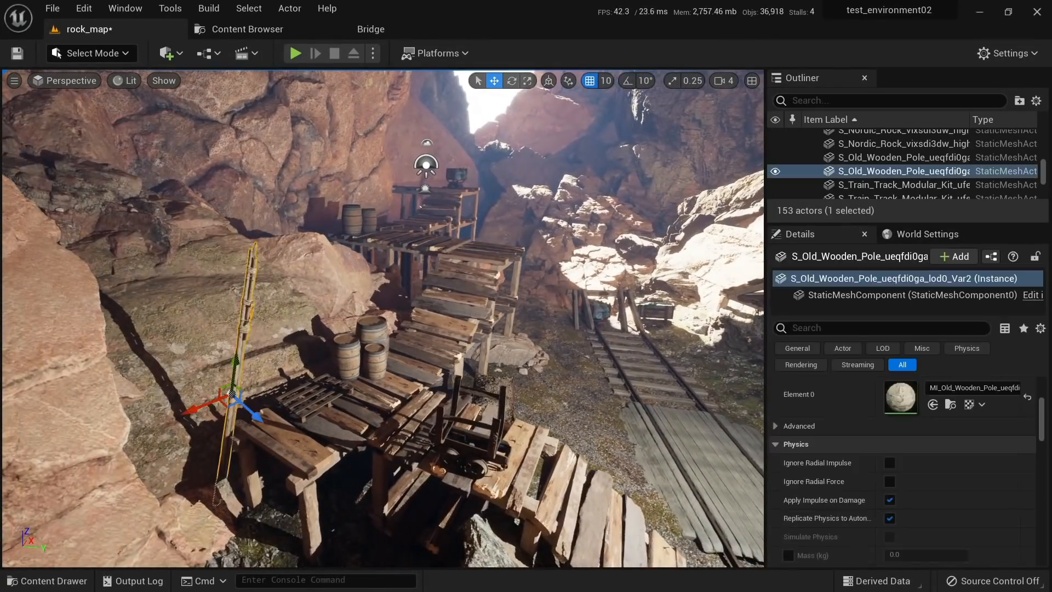
right_click_drag(241, 367, 266, 430)
left_click_drag(240, 412, 462, 277, "alt")
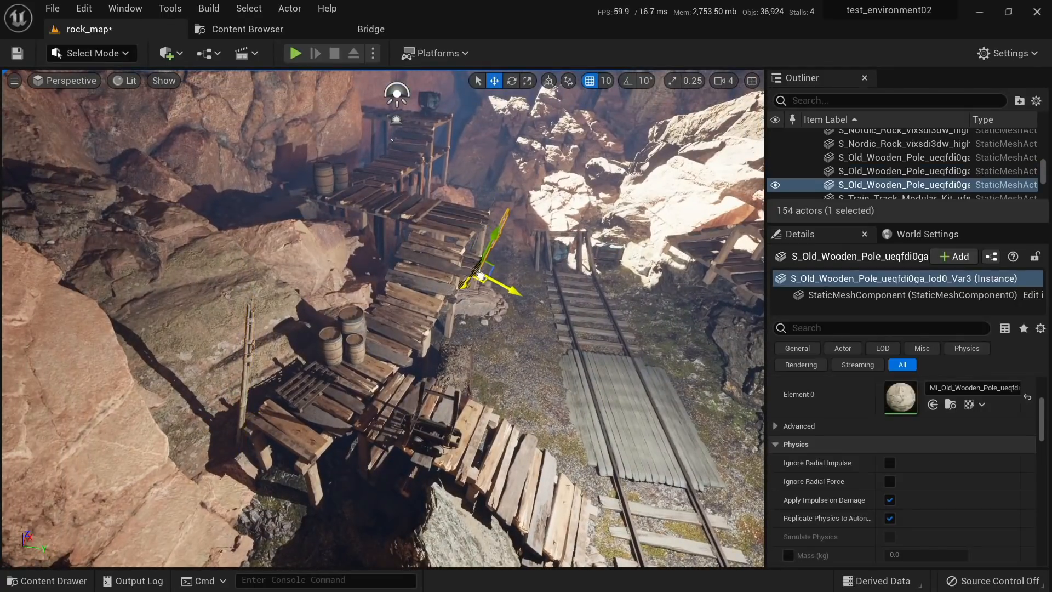
key("Escape")
right_click_drag(473, 268, 471, 219)
Step: Adjust the copied wooden pole's position and rotation so it stands against the corner post of the stepped walkway
left_click(420, 304)
left_click(410, 290)
key("e")
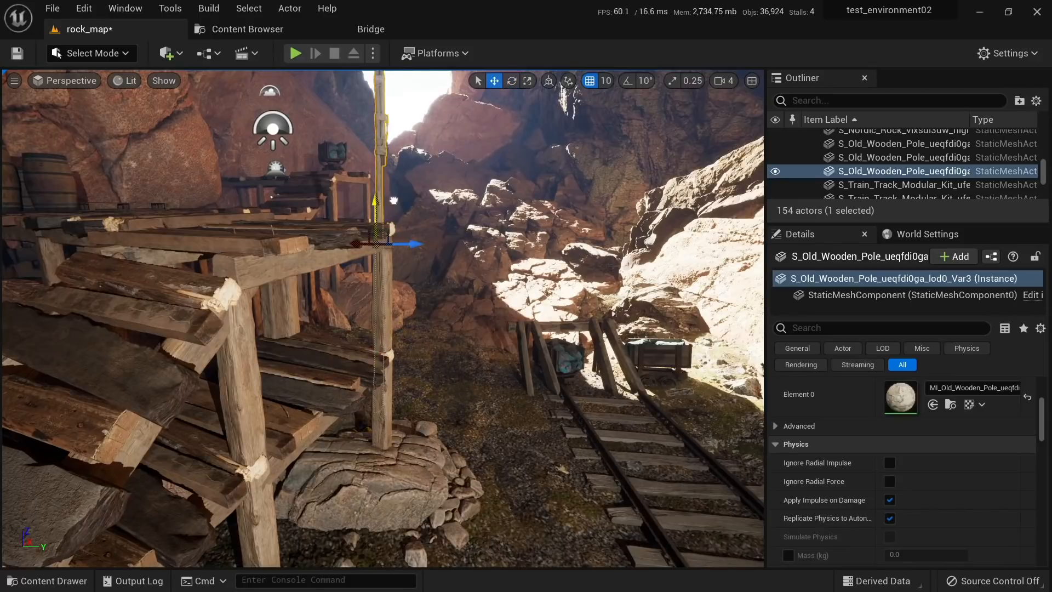
right_click_drag(395, 162, 385, 157)
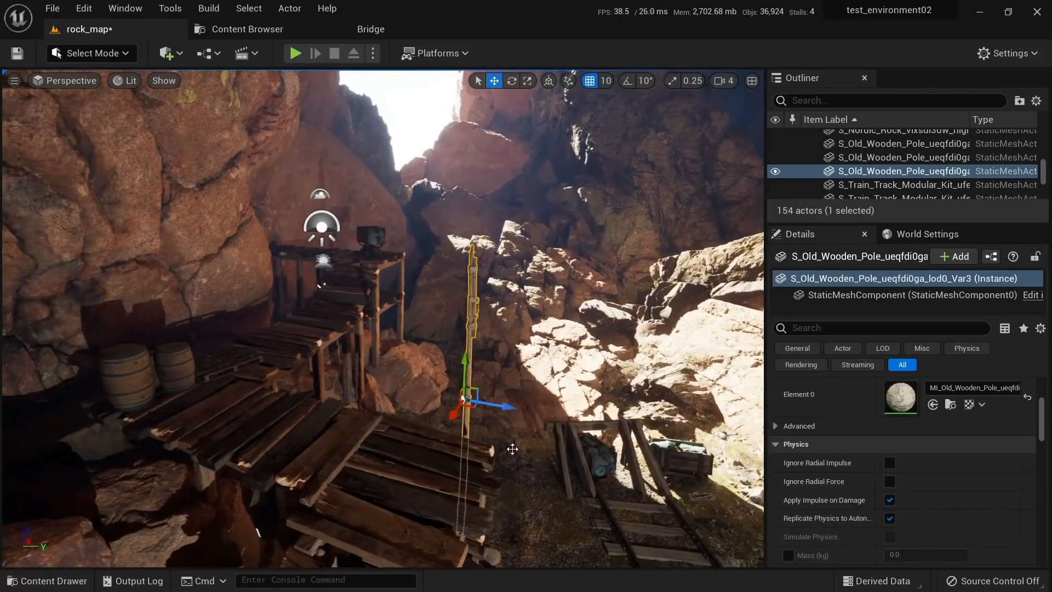
key("e")
left_click_drag(513, 366, 527, 408)
key("w")
right_click_drag(526, 407, 501, 437)
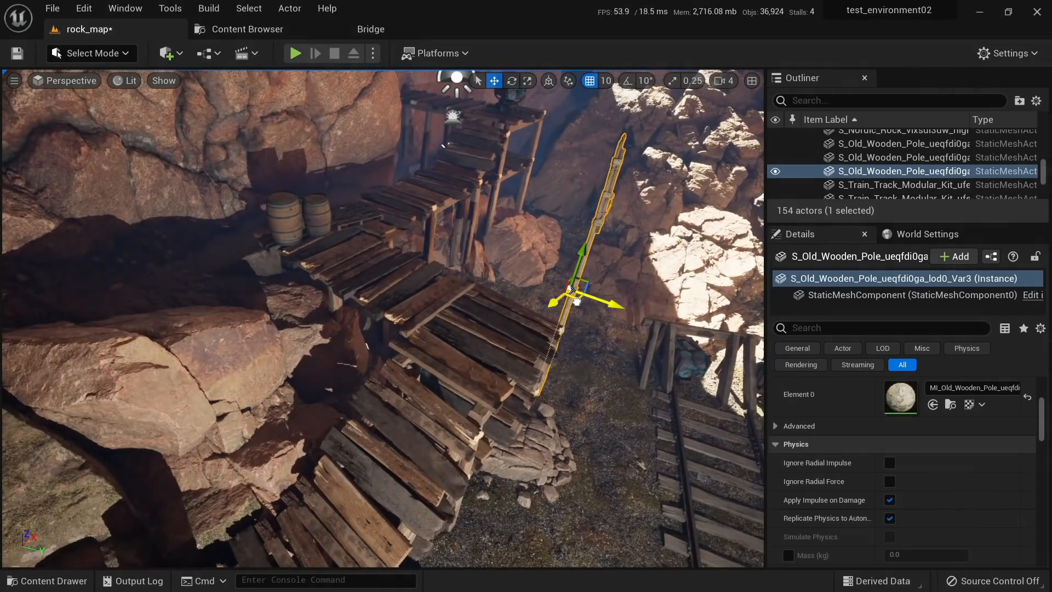
Step: Duplicate the wooden pole to the rock-side edge of the stepped walkway and lower it into the planks
left_click_drag(576, 300, 391, 333, "alt")
left_click_drag(398, 288, 397, 324)
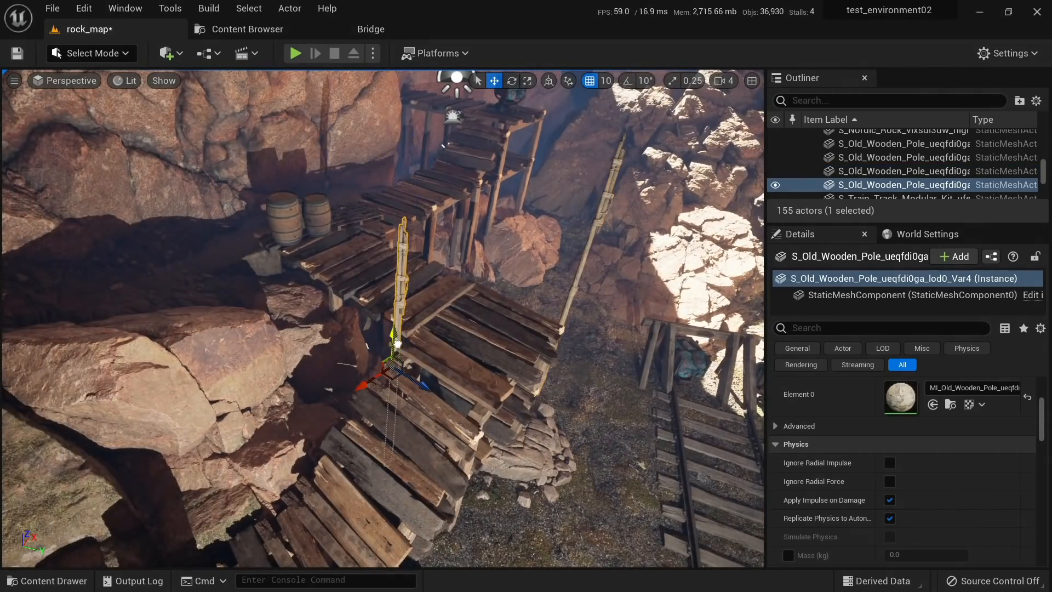
right_click_drag(406, 328, 492, 240)
key("Escape")
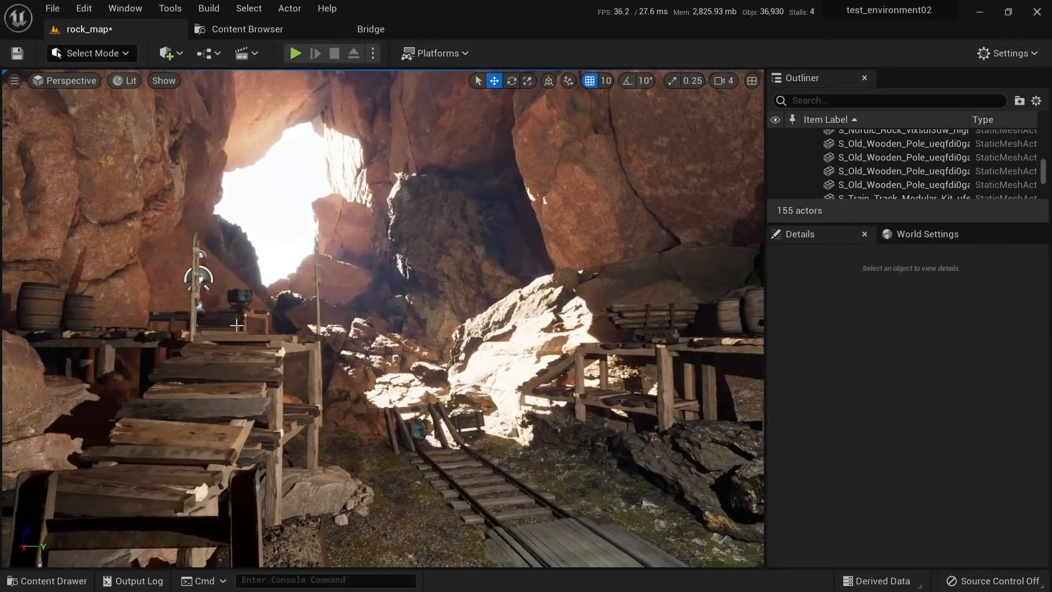
Step: Rotate the wooden pole at the rock-side edge of the stepped walkway
left_click(183, 236)
key("e")
left_click(198, 304)
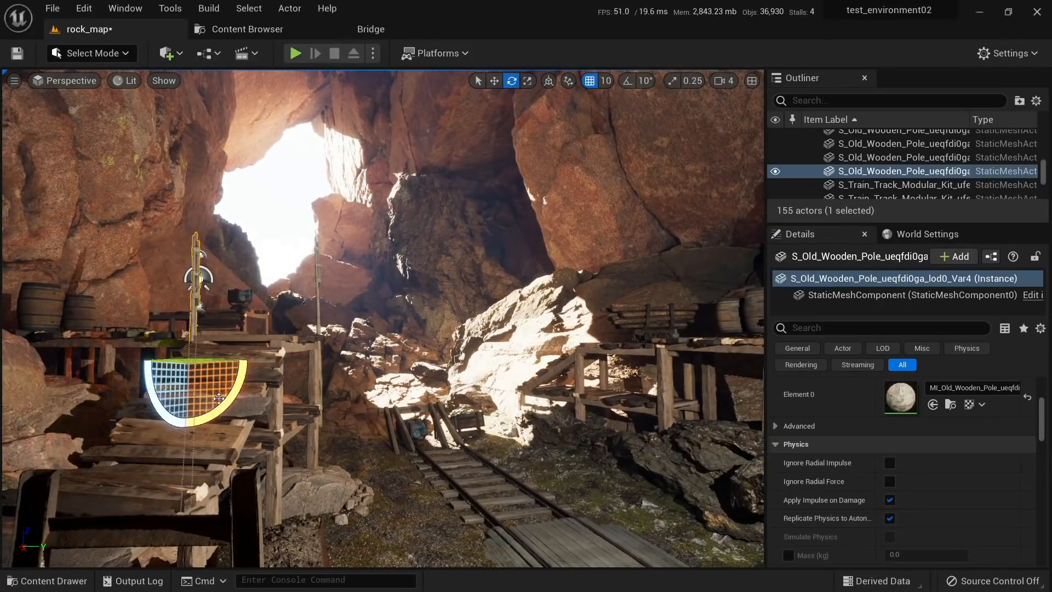
left_click_drag(215, 360, 273, 361)
key("Escape")
Step: Try to tilt the wooden pole at the stepped walkway's outer corner away from its post
left_click(322, 301)
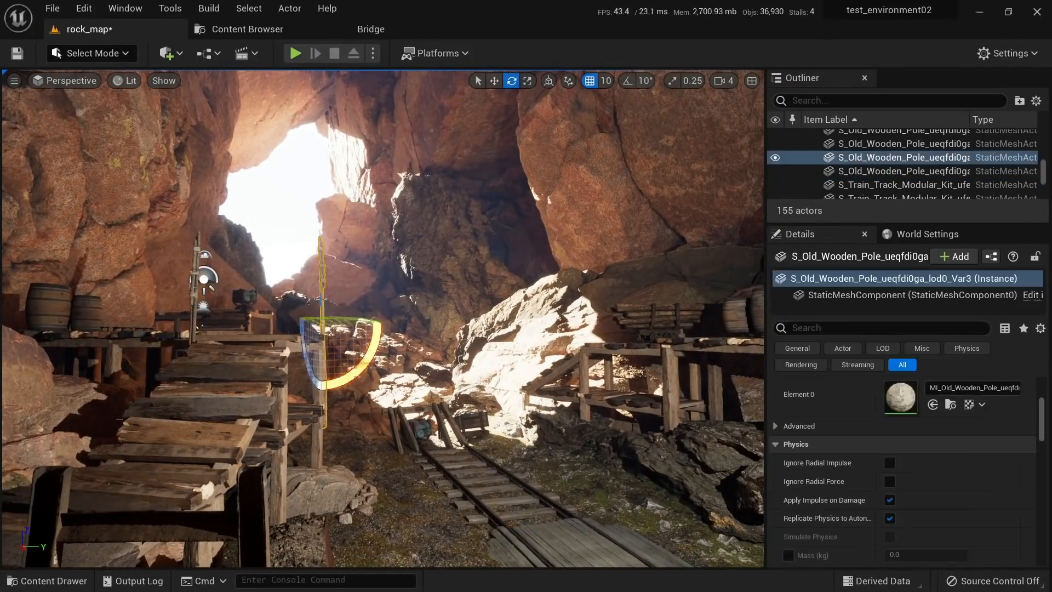
left_click_drag(359, 340, 363, 356)
key("w")
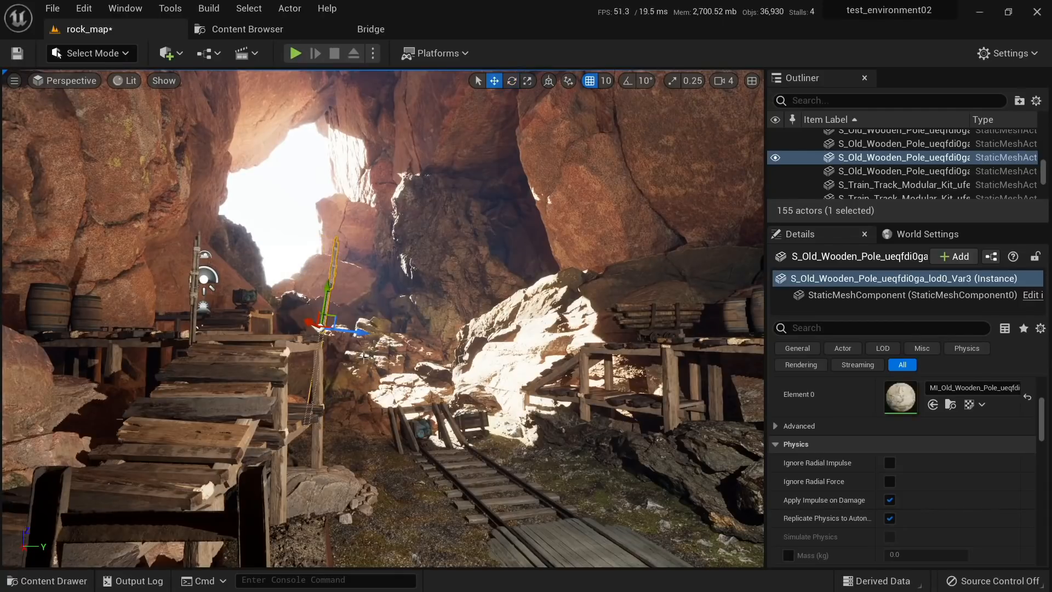
key("Escape")
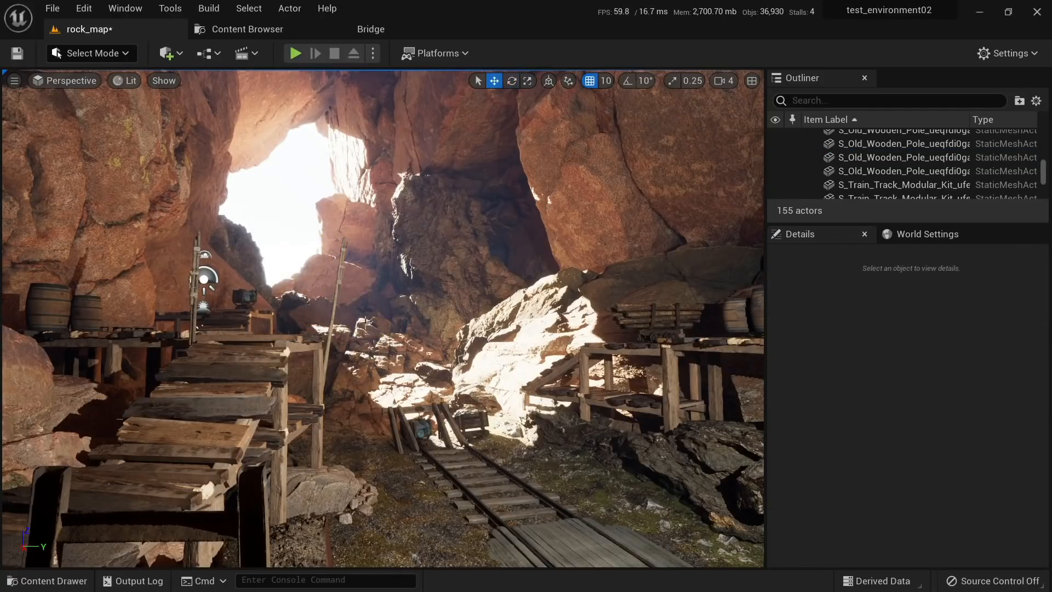
Step: Undo the corner pole's tilt and lower the upright pole along the walkway's corner post
key("ctrl+z")
key("ctrl+z")
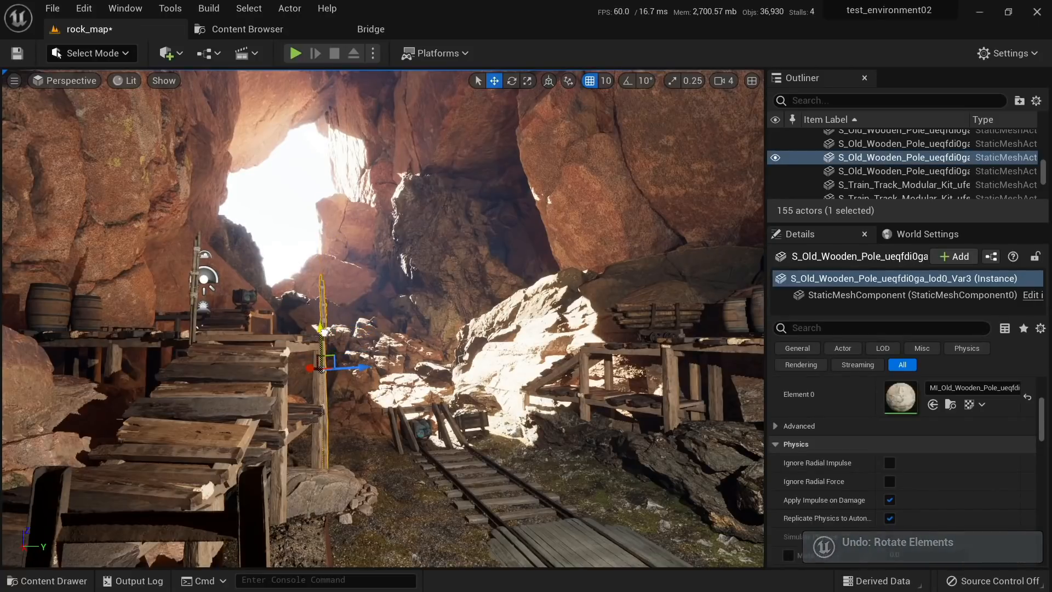
key("Escape")
Step: Duplicate the rock-side wooden pole to the far corner of the opposite walkway and rotate the copy slightly against its post
left_click(195, 299)
right_click_drag(195, 306, 207, 399)
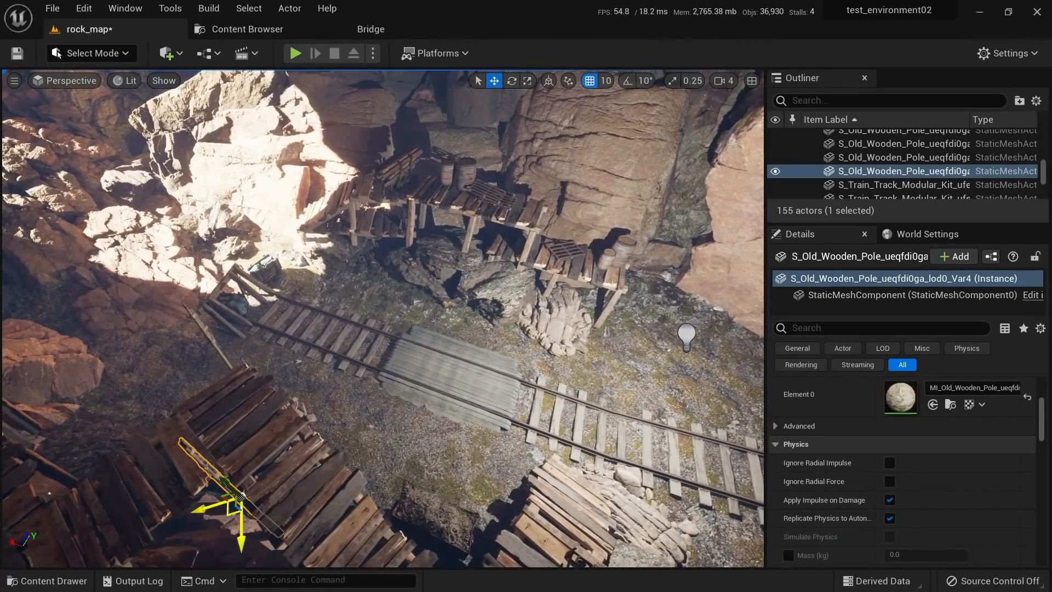
left_click_drag(236, 506, 349, 178, "alt")
right_click_drag(340, 210, 279, 184)
left_click_drag(480, 266, 564, 274)
key("e")
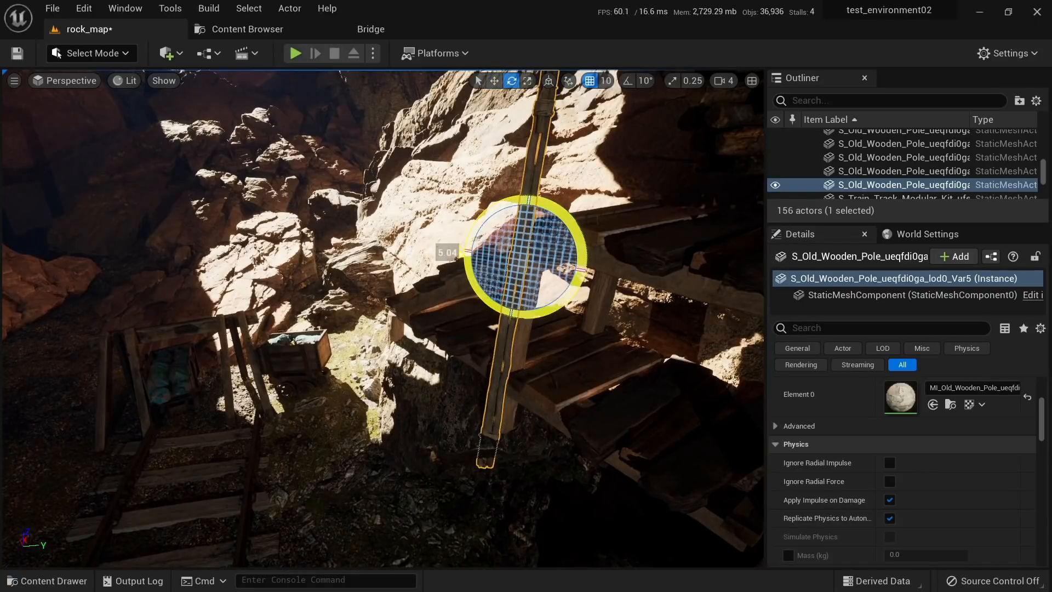
key("w")
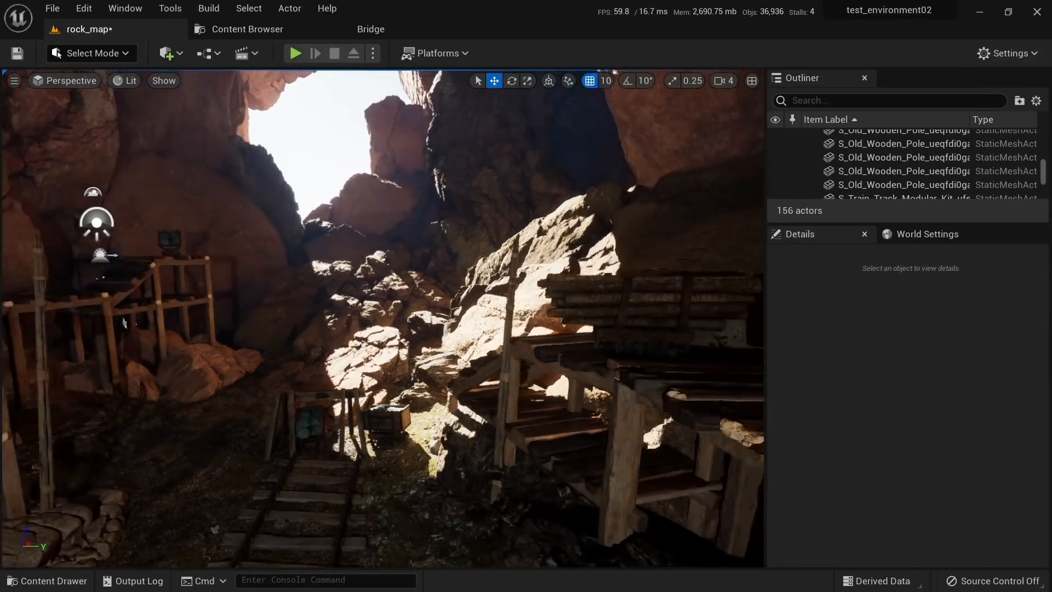
Step: Review the poles, carts and walkways along the canyon from farther back and from above
key("s")
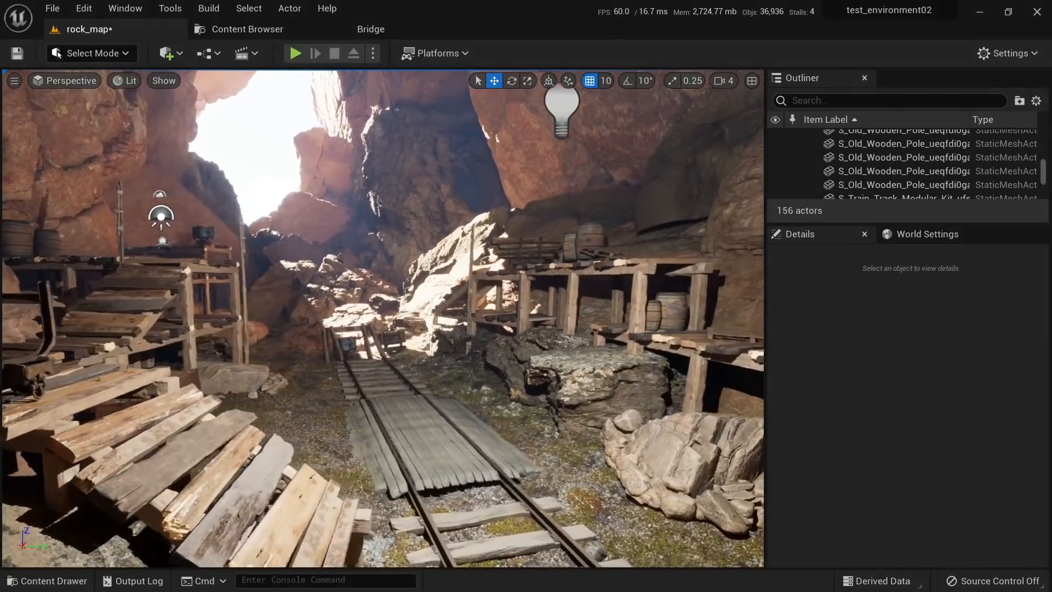
key("s")
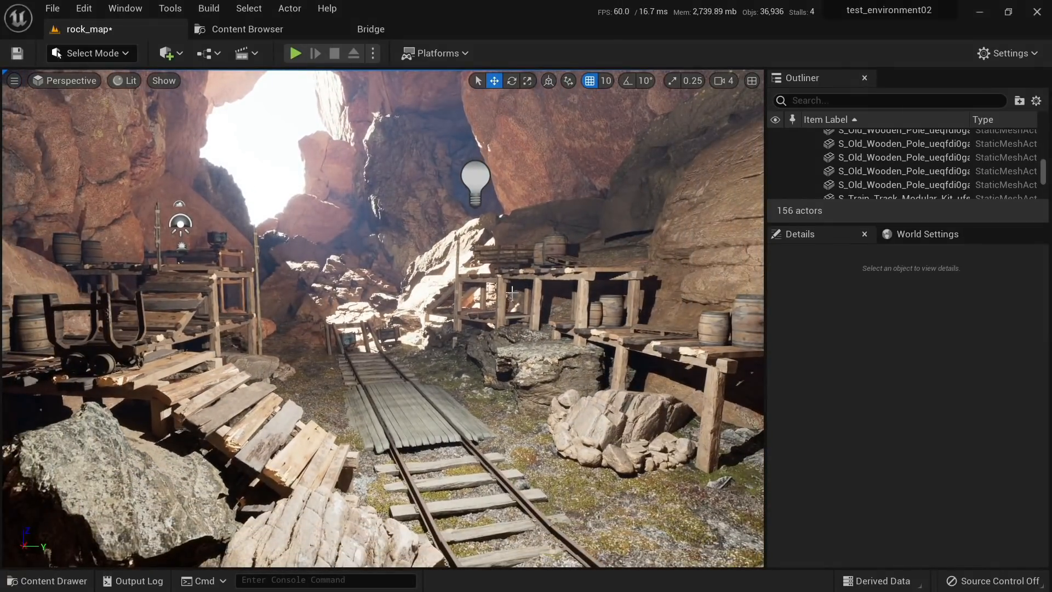
right_click_drag(633, 424, 319, 290)
key("d")
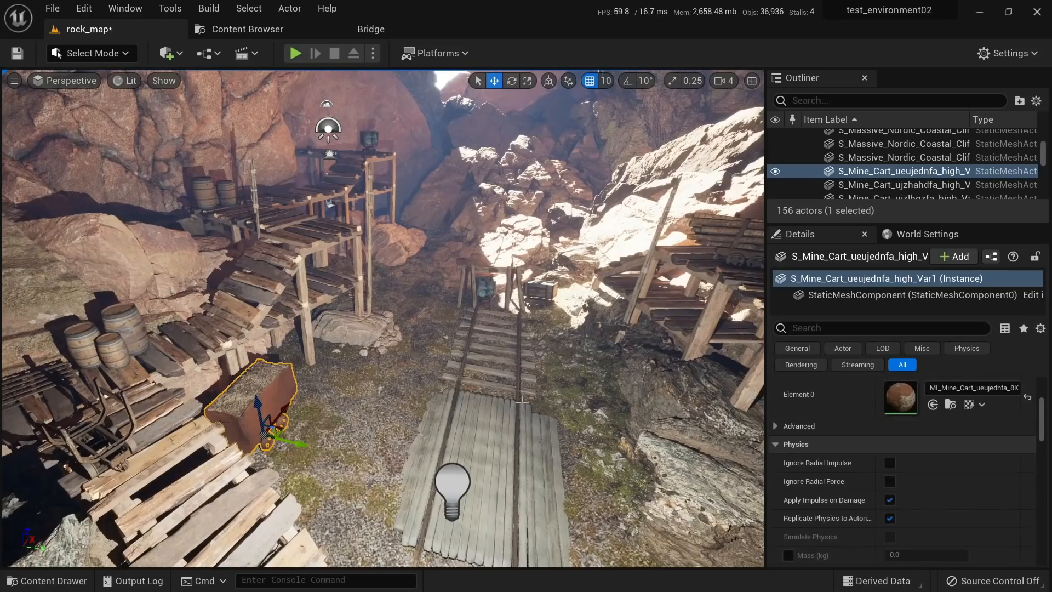
key("w")
right_click_drag(351, 380, 351, 380)
key("s")
key("Escape")
key("w")
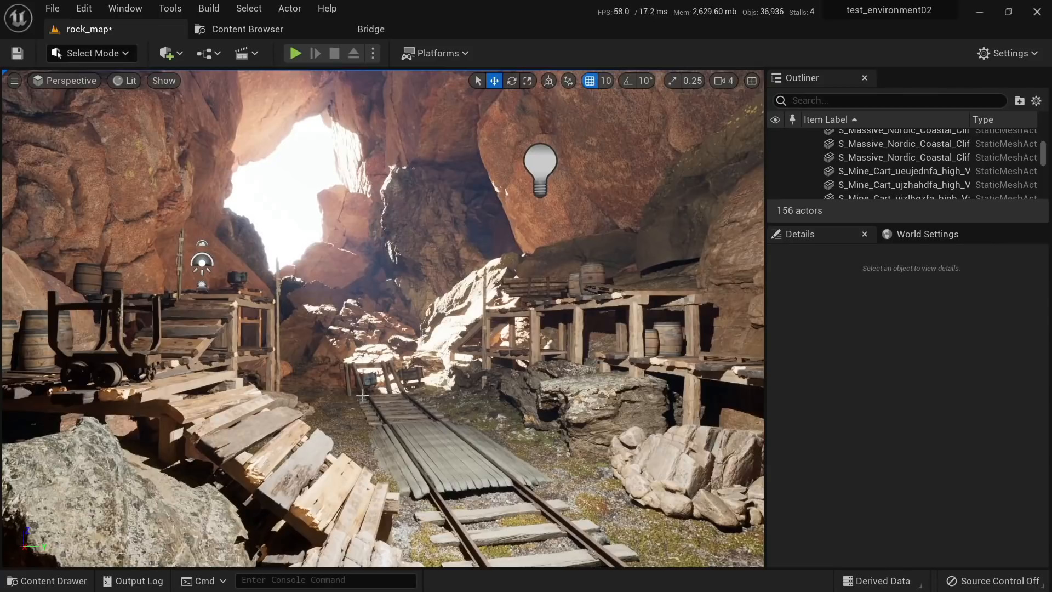
Step: Capture the viewport area and draw red guide arrows along both walkways toward the far end of the canyon
key("Print")
left_click_drag(2, 68, 760, 562)
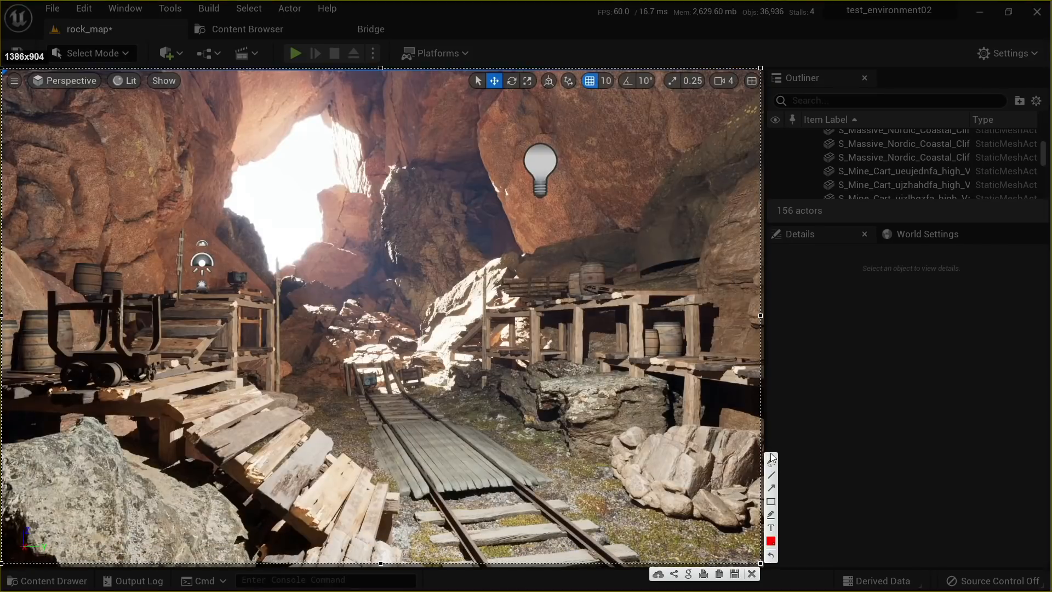
mouse_move(440, 541)
left_mouse_down()
mouse_move(214, 473)
mouse_move(435, 524)
mouse_move(433, 541)
left_mouse_up()
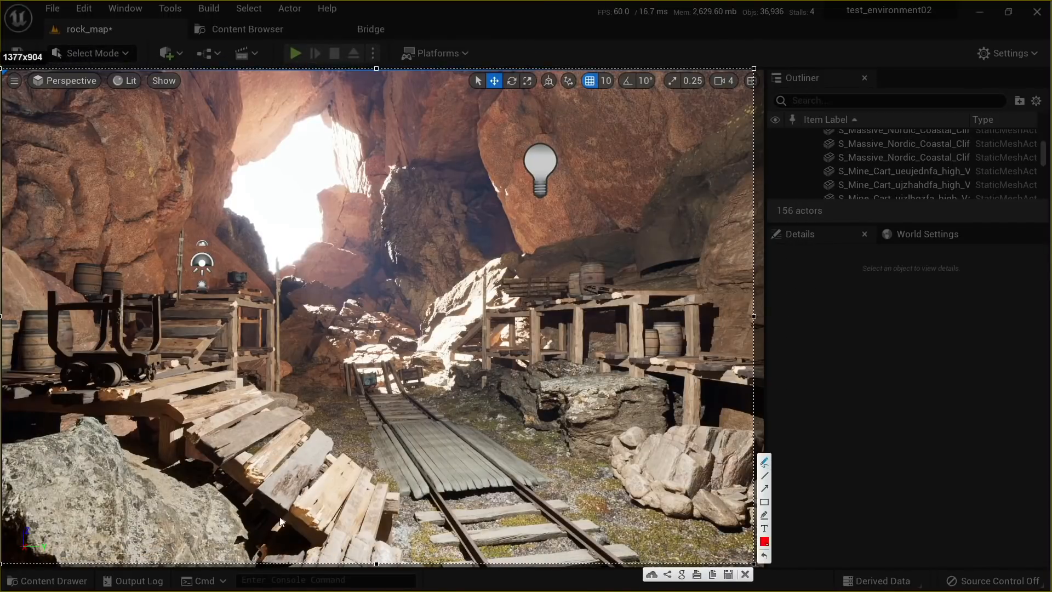
left_click_drag(376, 518, 241, 463)
left_click_drag(193, 293, 225, 283)
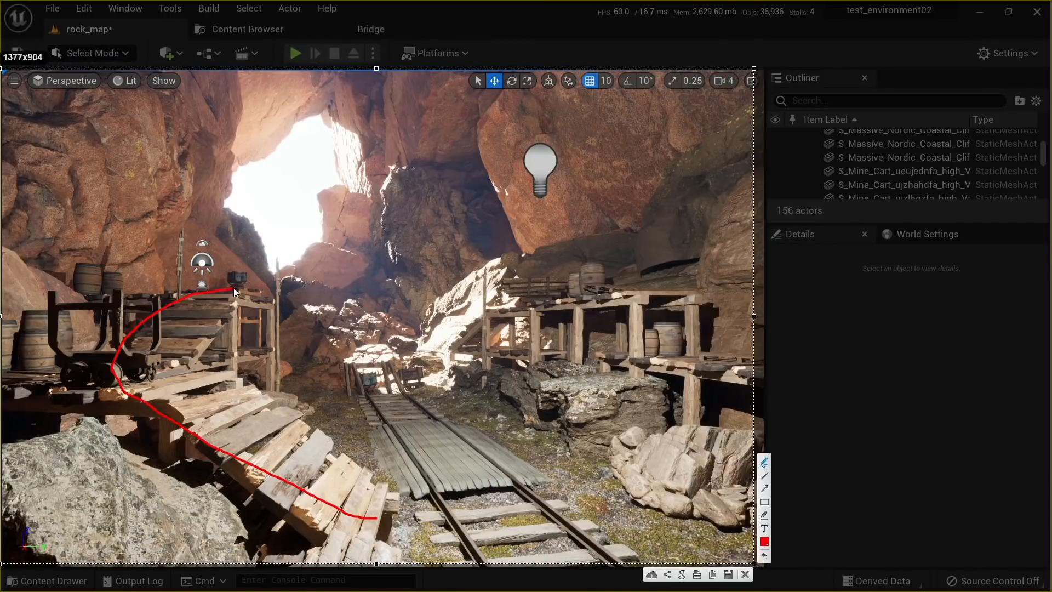
left_click_drag(724, 407, 571, 298)
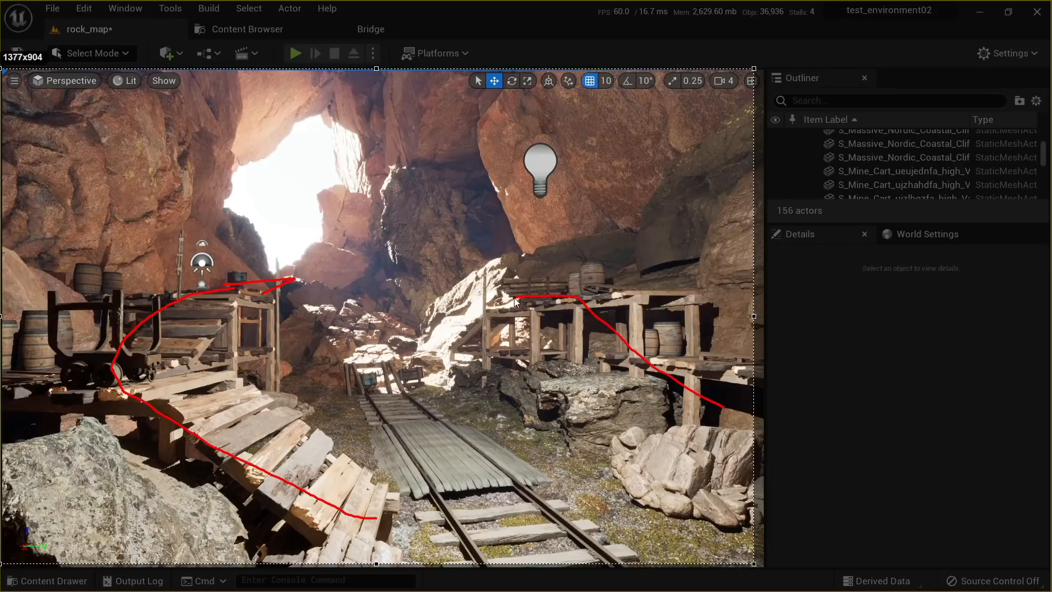
mouse_move(444, 340)
left_mouse_down()
mouse_move(397, 344)
mouse_move(419, 321)
mouse_move(415, 354)
left_mouse_up()
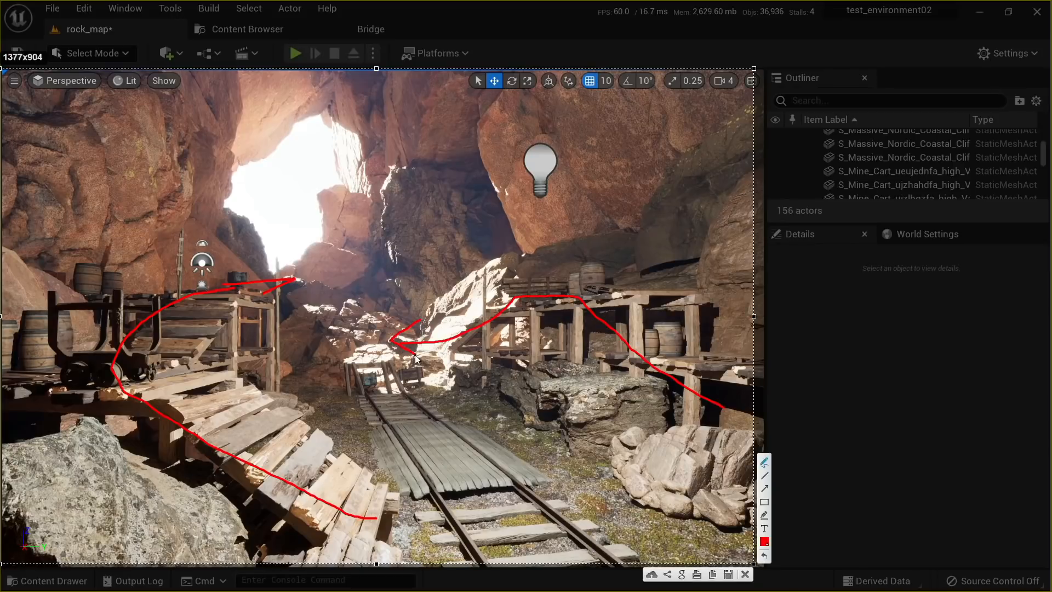
Step: Move the gravel-filled mine cart beside the lower walkway closer to the railway track
left_click(691, 362)
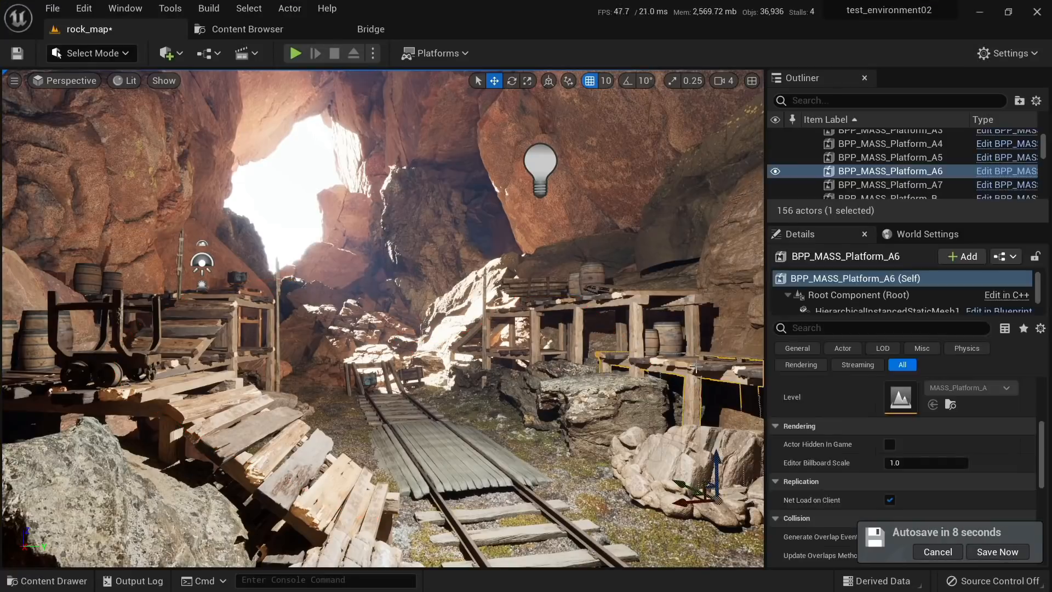
right_click_drag(691, 362, 646, 383)
left_click(475, 312)
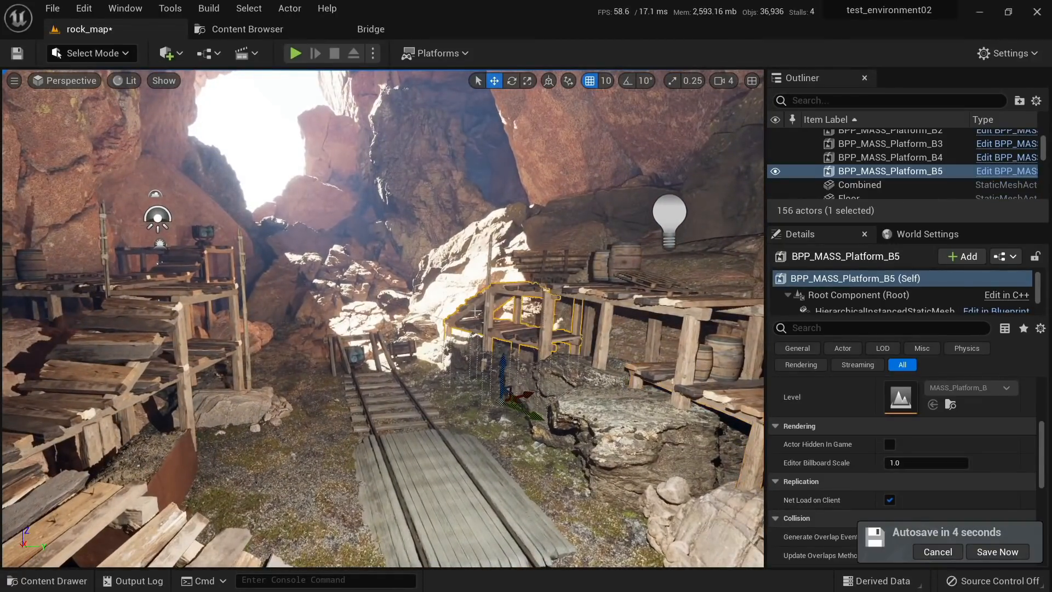
right_click_drag(370, 368, 305, 398)
left_click(312, 387)
left_click_drag(335, 433, 413, 465)
key("w")
key("Escape")
right_click_drag(412, 466, 419, 438)
Step: Duplicate the gravel-filled mine cart and place the copy across the track, beneath the far end of the opposite walkway
left_click(347, 438)
right_click_drag(347, 427, 353, 481)
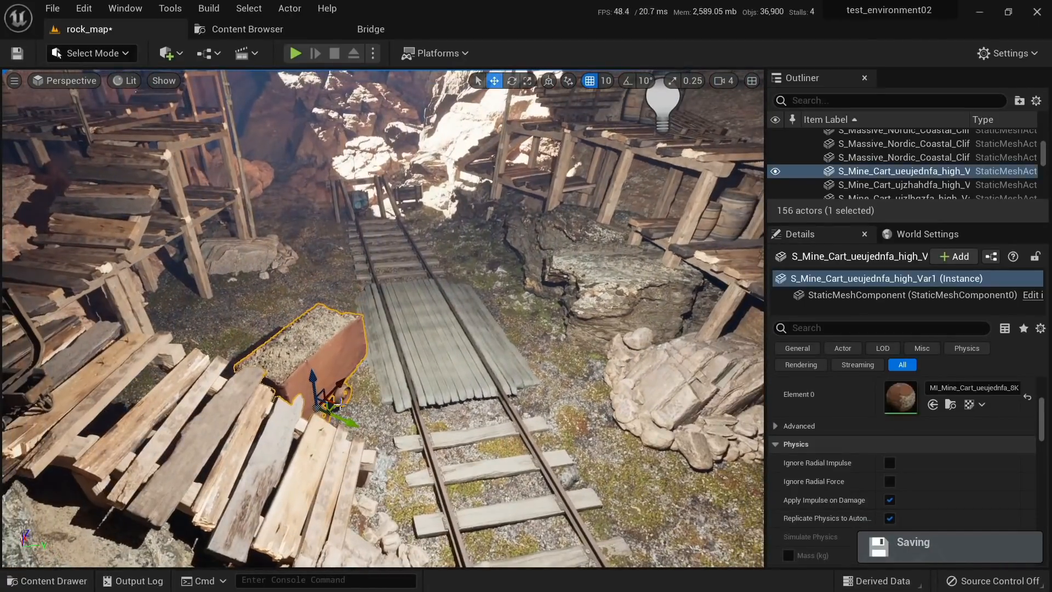
left_click_drag(336, 406, 469, 255, "alt")
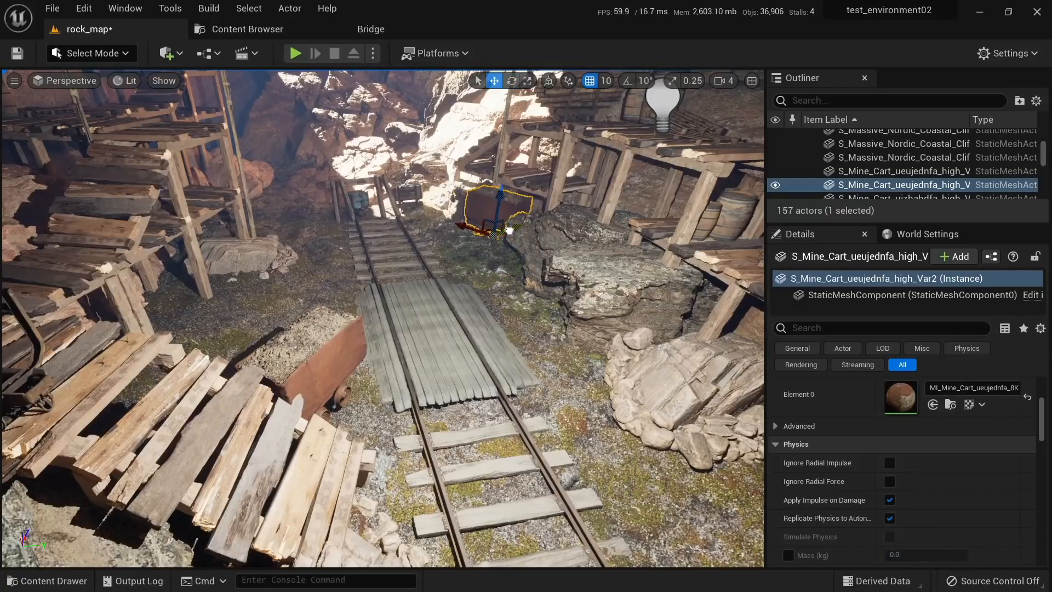
Step: Duplicate the blue-sack mine cart at the track's end next to the copied rusty cart, viewing the scene in Unlit mode
left_click(359, 201)
right_click_drag(358, 201, 365, 326)
left_click_drag(355, 320, 624, 535, "alt")
key("alt+3")
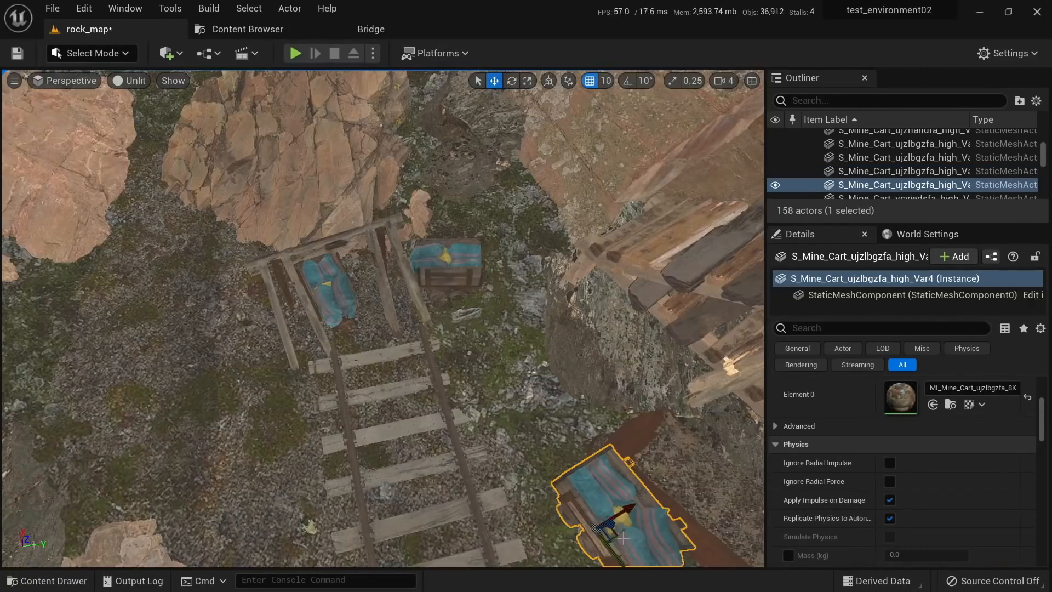
right_click_drag(625, 535, 563, 452)
Step: Lower the copied blue-sack cart onto the ground, turn off position snapping and return the viewport to Lit mode
right_click_drag(339, 355, 388, 304)
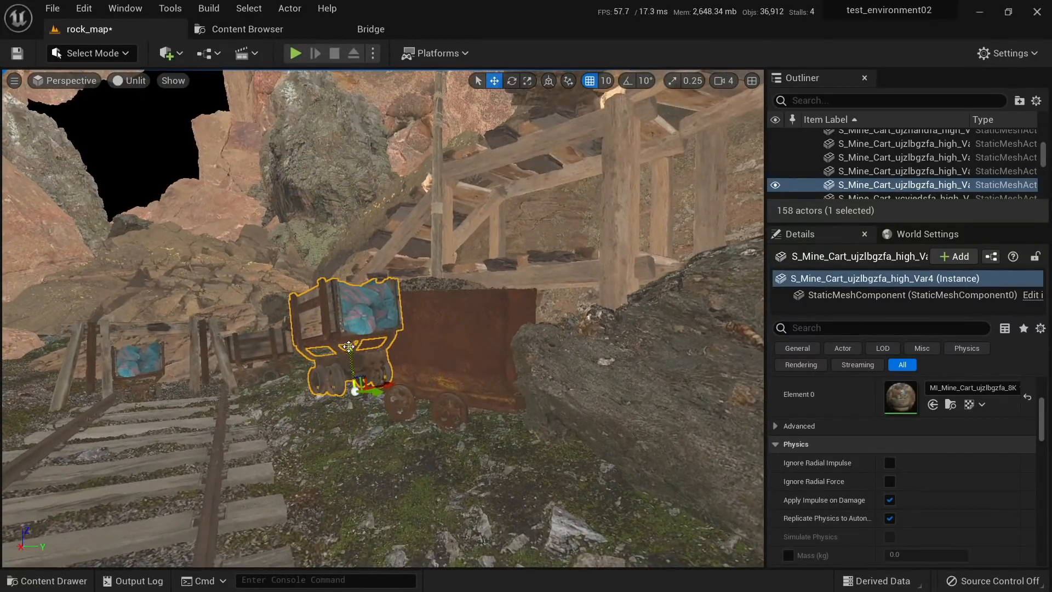
left_click_drag(348, 346, 359, 425)
left_click(596, 83)
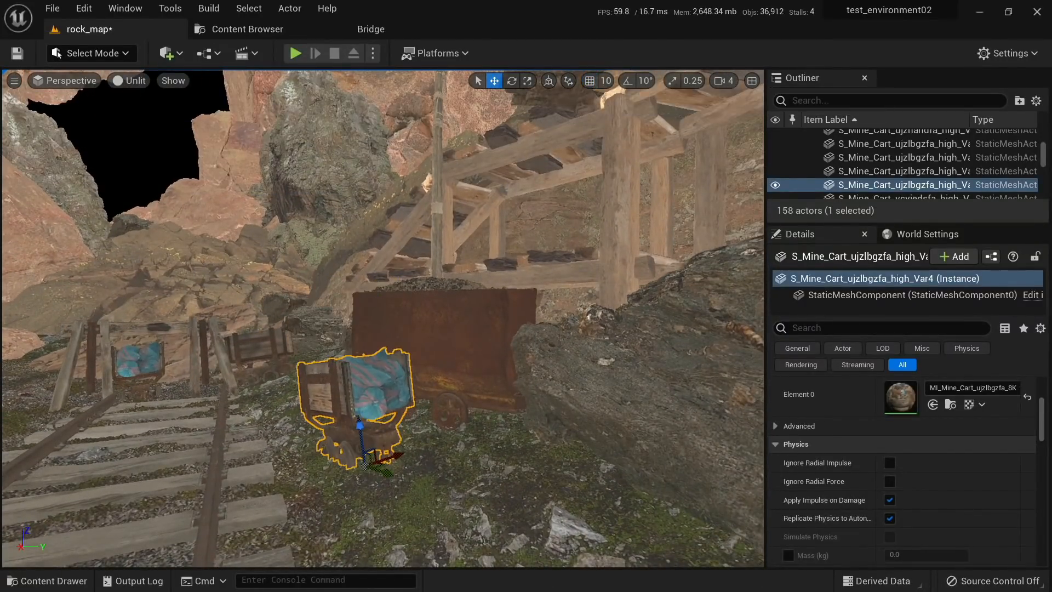
key("alt+4")
Step: Duplicate the log-loaded mine cart from the upper walkway and bring the copy down toward the end of the track
right_click_drag(467, 365, 321, 241)
left_click(474, 402)
right_click_drag(319, 368, 396, 286)
left_click(396, 286)
left_click_drag(377, 289, 215, 440, "alt")
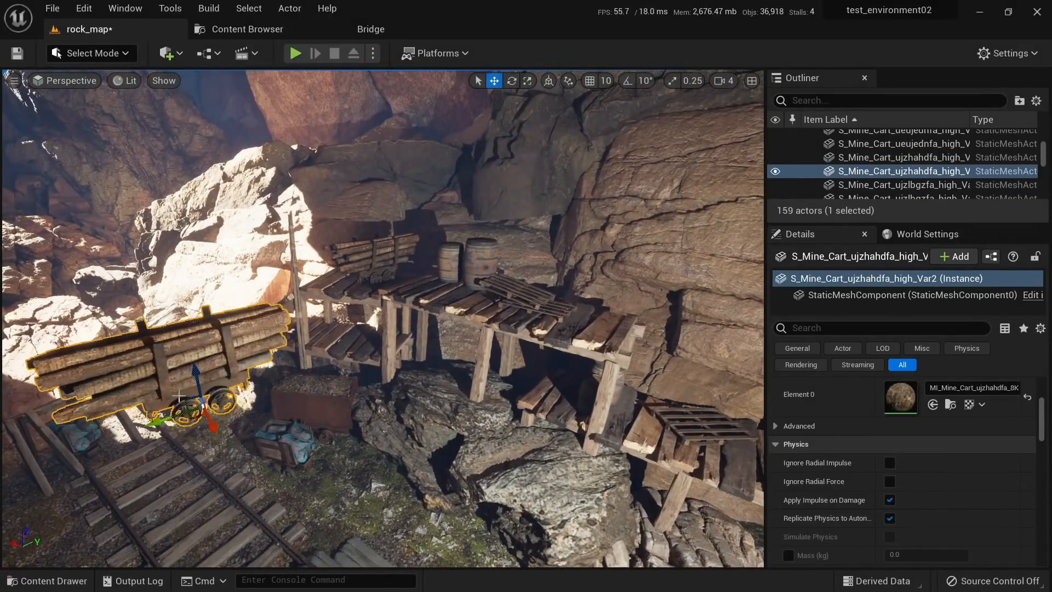
Step: Rotate and position the copied log cart on the ground beside the track, in front of the blue-sack and rusty carts
right_click_drag(225, 542, 342, 268)
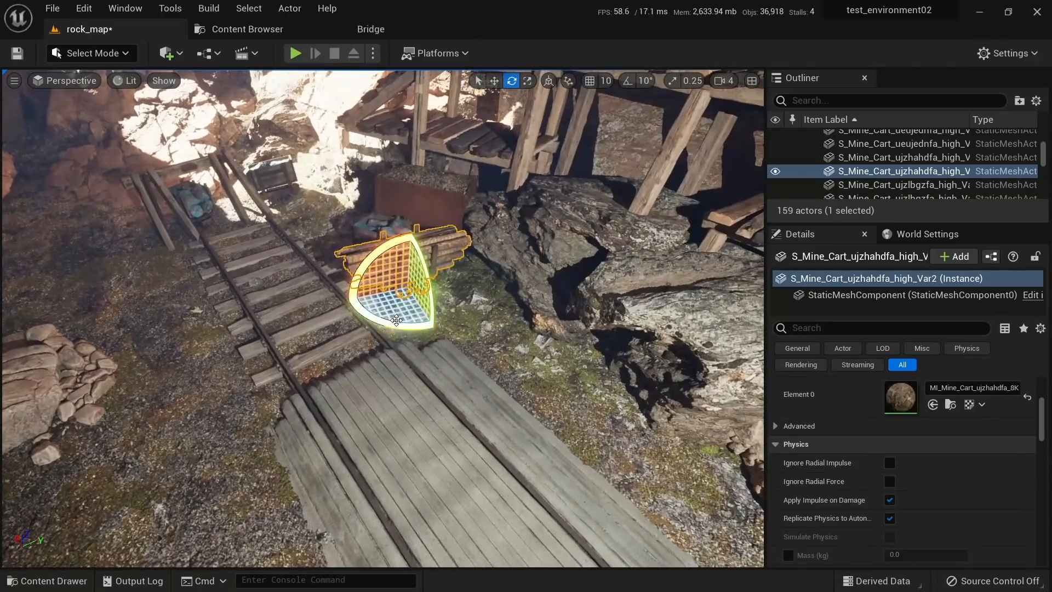
left_click_drag(386, 330, 384, 330)
right_click_drag(383, 330, 540, 356)
key("w")
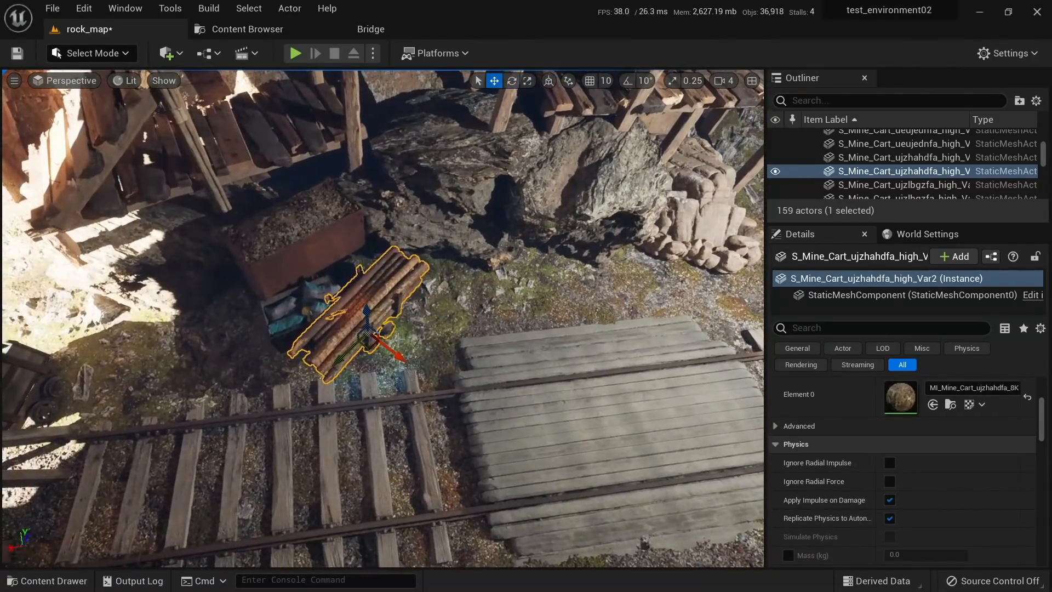
left_click_drag(395, 316, 399, 331)
mouse_move(399, 332)
right_mouse_down()
mouse_move(392, 227)
mouse_move(389, 332)
right_mouse_up()
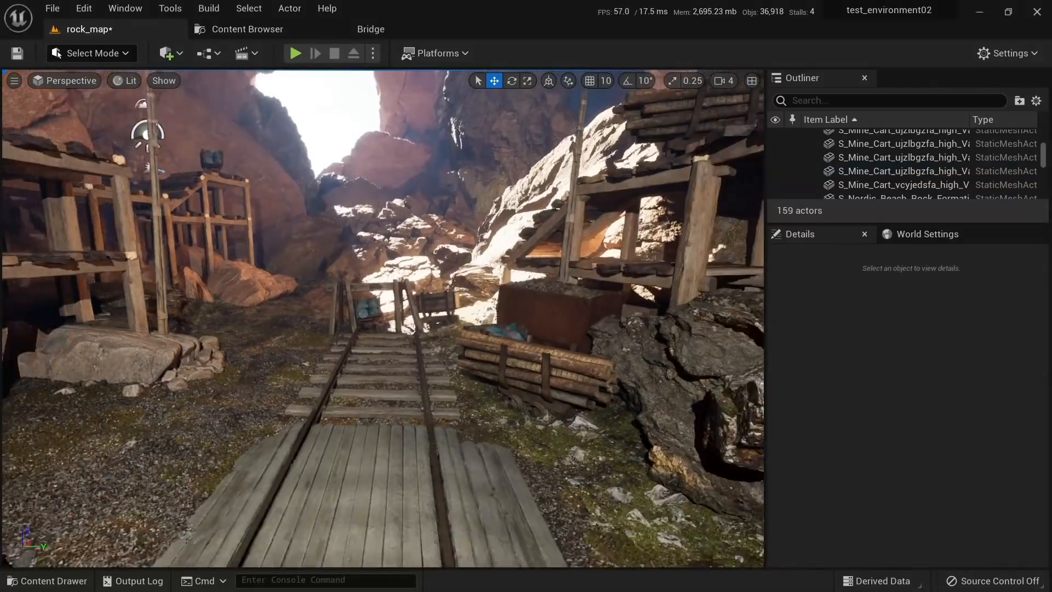
key("s")
right_click_drag(558, 340, 558, 339)
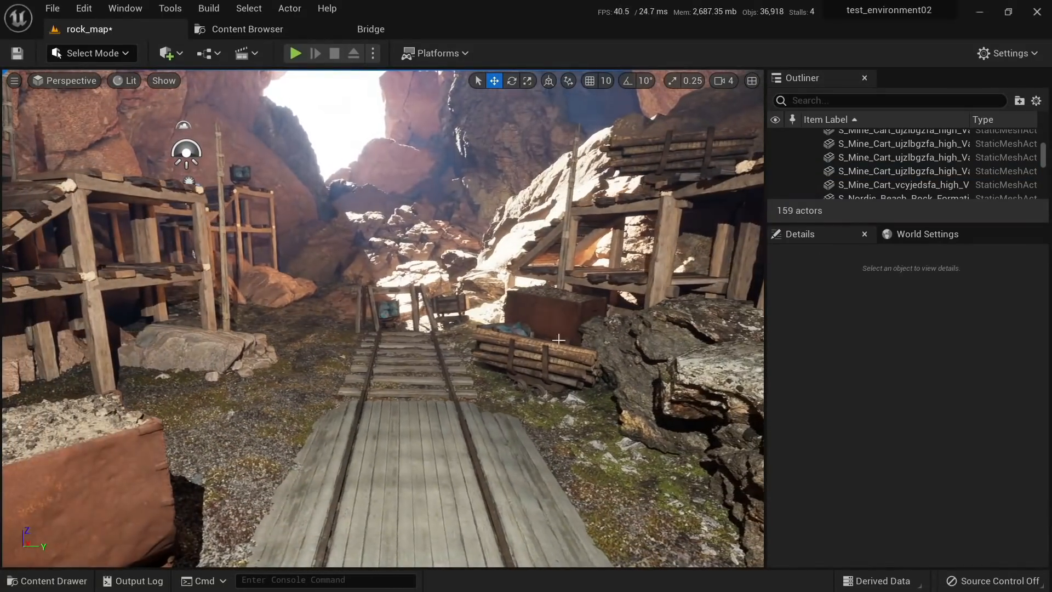
Step: Duplicate the gravel-filled rusty cart under the walkway and place the copy behind the wooden barrier at the track's end
left_click(389, 311)
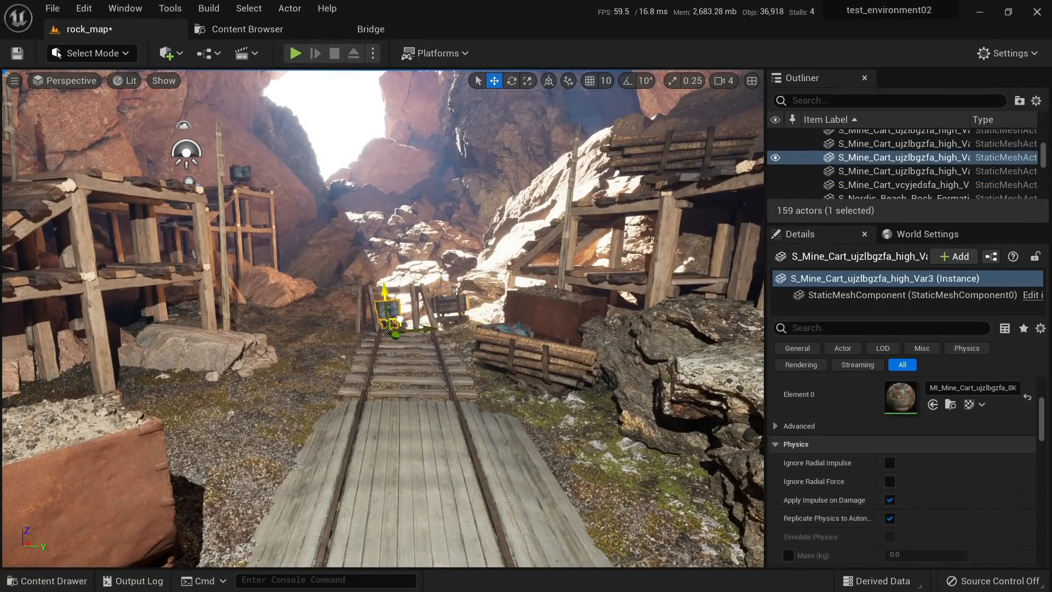
key("w")
right_click_drag(400, 318, 400, 327)
left_click(655, 350)
right_click_drag(655, 349, 606, 390)
key("s")
left_click_drag(591, 355, 482, 290, "alt")
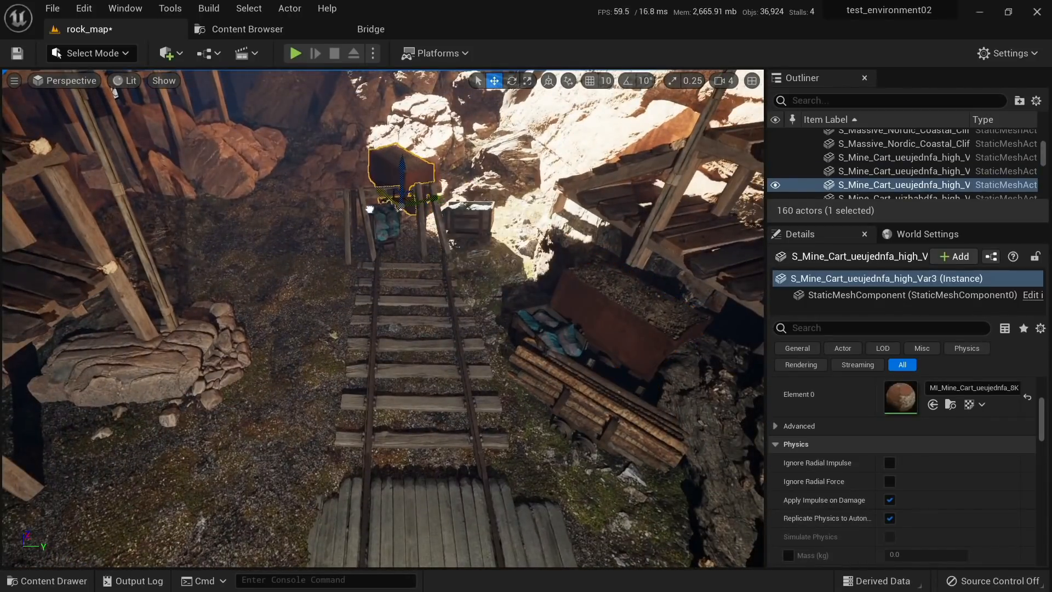
Step: Move the copied rusty cart to the open ground beside the track-end barrier, opposite the crates, and rotate it
left_click_drag(427, 201, 340, 204)
right_click_drag(340, 205, 333, 134)
key("w")
left_click_drag(419, 324, 346, 361)
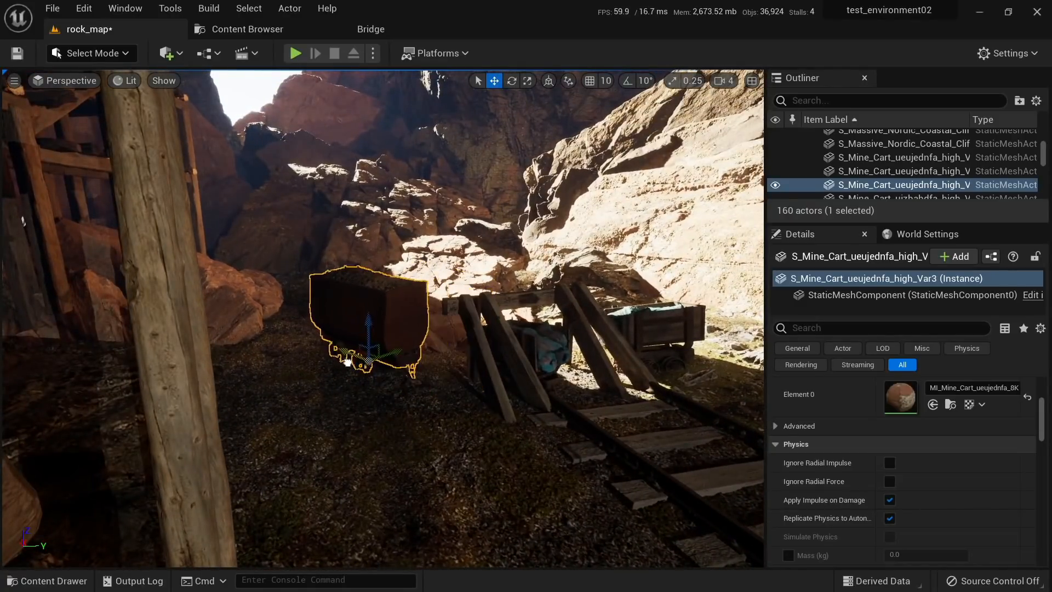
key("e")
mouse_move(408, 386)
left_mouse_down()
mouse_move(430, 362)
mouse_move(383, 345)
mouse_move(407, 348)
mouse_move(426, 374)
mouse_move(415, 373)
left_mouse_up()
mouse_move(408, 361)
right_mouse_down()
mouse_move(391, 334)
mouse_move(391, 372)
mouse_move(412, 353)
right_mouse_up()
Step: Examine the copied cart's lighting in Detail Lighting mode, outlining its sunlit end face in red on a temporary screen capture
key("alt+3")
key("alt+4")
key("alt+5")
key("Print")
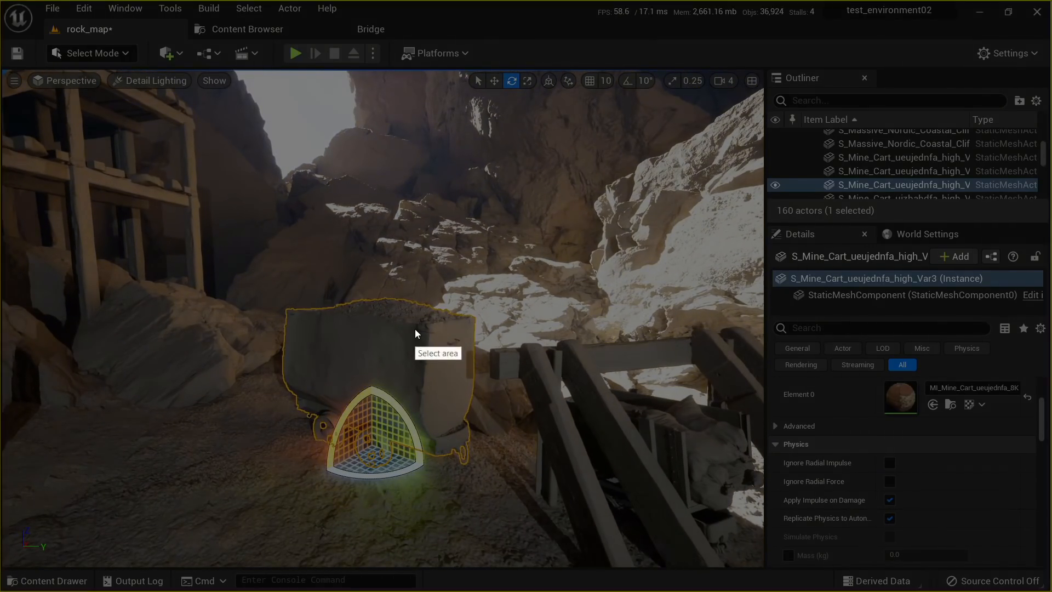
left_click_drag(0, 112, 721, 544)
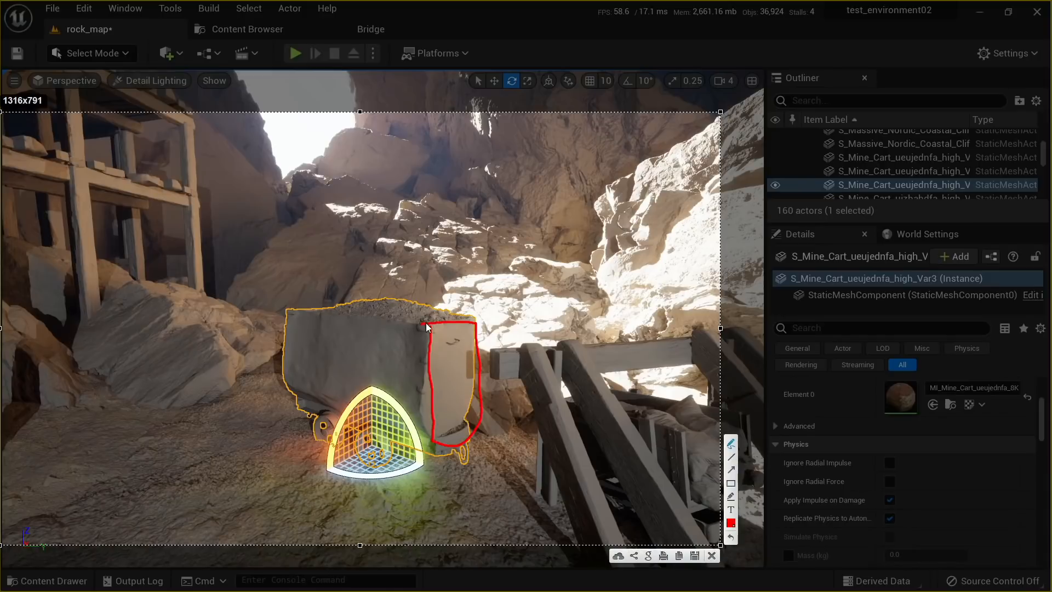
left_click(711, 556)
Step: Try a different rotation for the copied rusty cart beside the track-end barrier and undo it
left_click_drag(412, 475, 455, 416)
key("Escape")
key("s")
right_click_drag(464, 371, 451, 346)
left_click(397, 423)
key("ctrl+z")
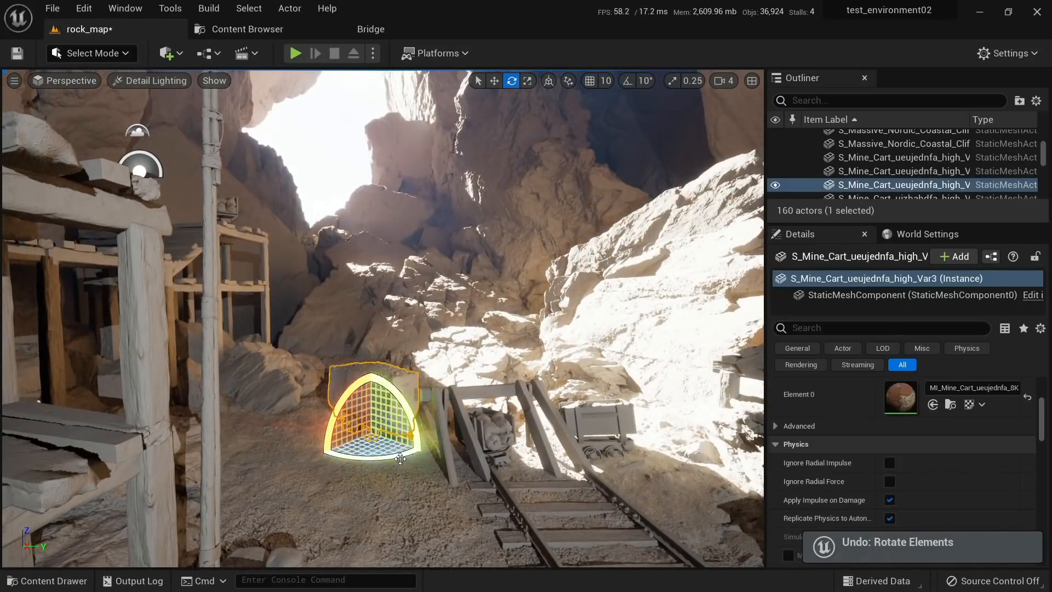
Step: Rotate the copied rusty cart beside the track-end barrier so it stands at an angle to the track
left_click_drag(401, 459, 363, 417)
key("w")
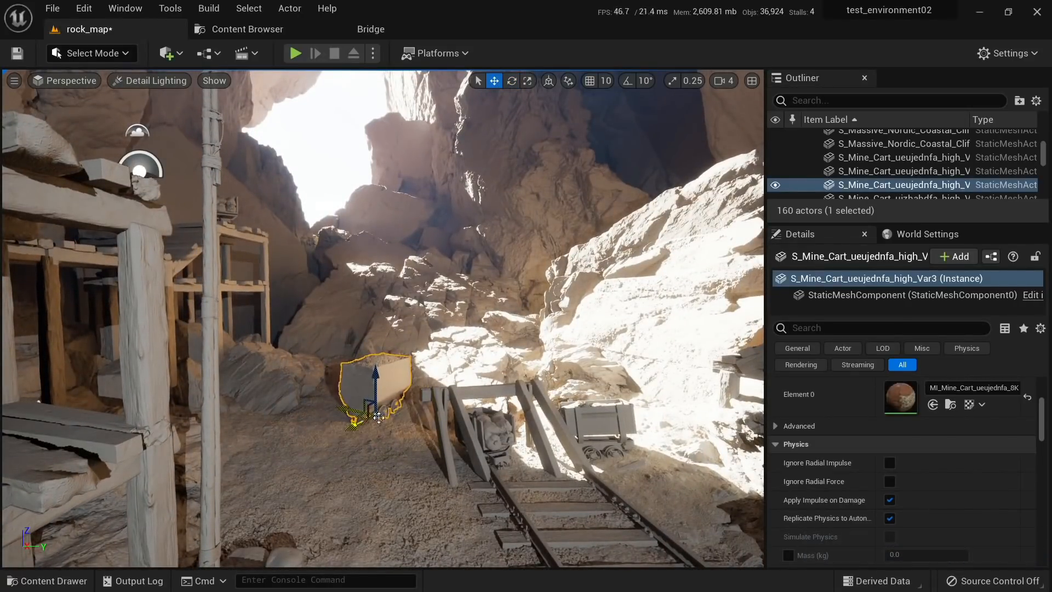
Step: Duplicate the small loaded cart behind the track-end barrier and place the copy beside the angled rusty cart
left_click(519, 479)
left_click_drag(508, 473, 294, 457, "alt")
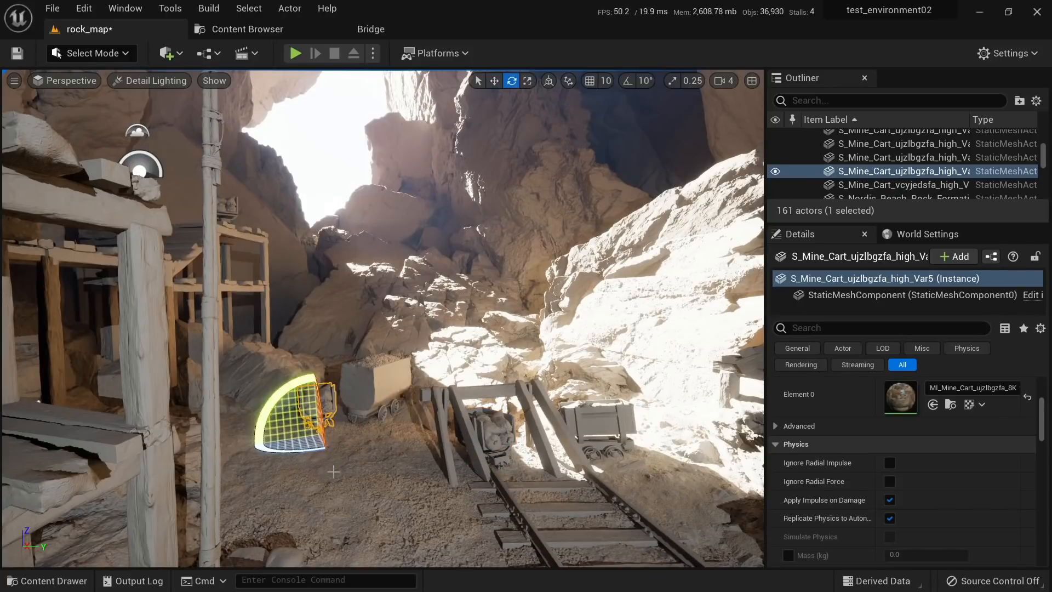
right_click_drag(485, 441, 581, 455)
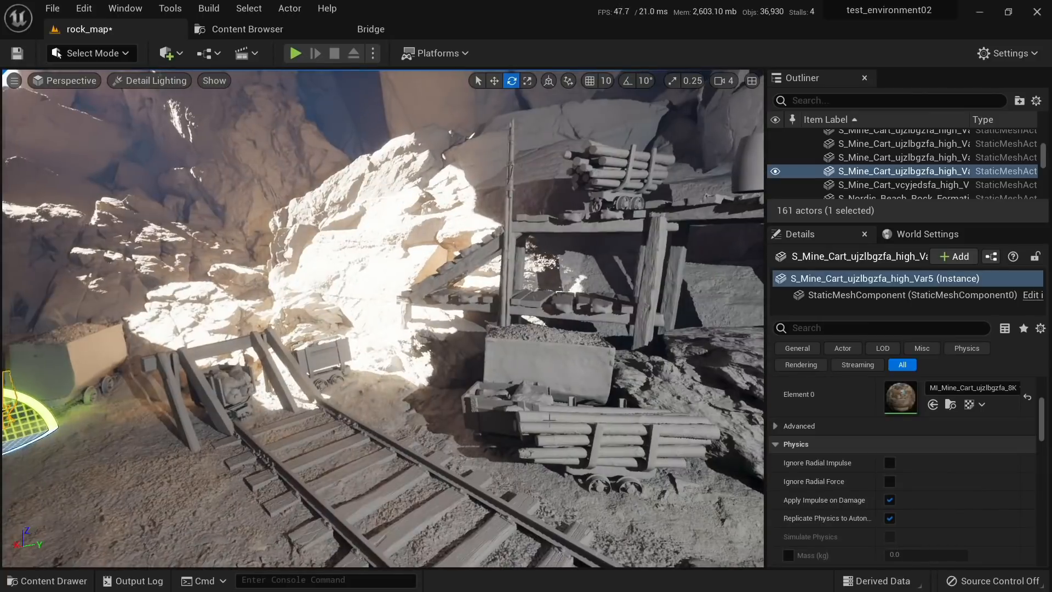
Step: Duplicate the log-filled cart beside the track and place the copy on the open ground in front of the rusty cart
left_click(565, 439)
key("w")
left_click_drag(608, 488, 71, 477, "alt")
right_click_drag(229, 496, 228, 496)
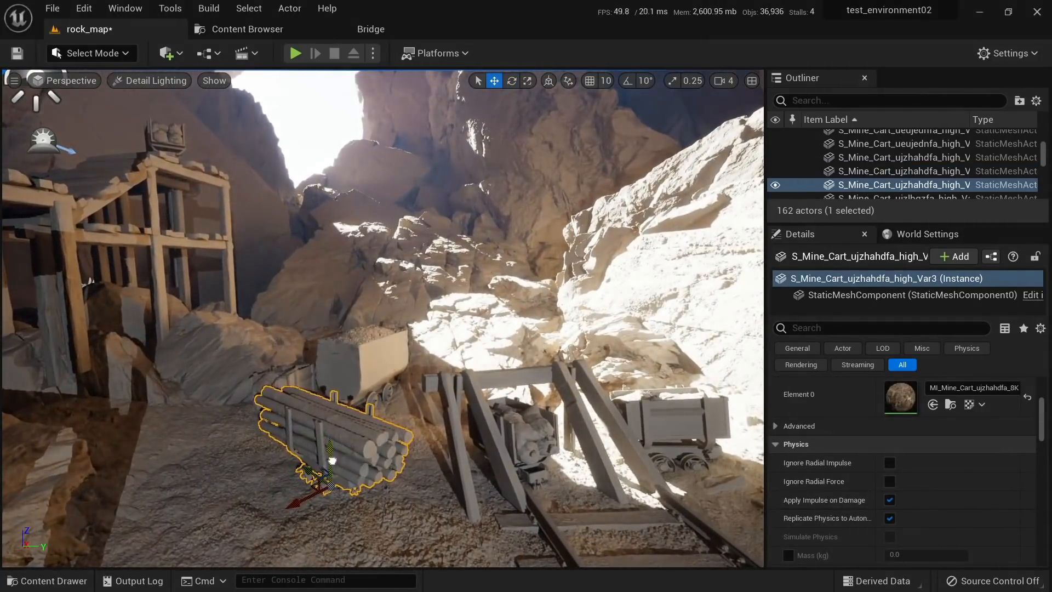
Step: Rotate the copied log cart and move it alongside the small cart, near the rocks below the far walkway
right_click_drag(321, 450, 322, 450)
key("e")
left_click_drag(428, 510, 351, 512)
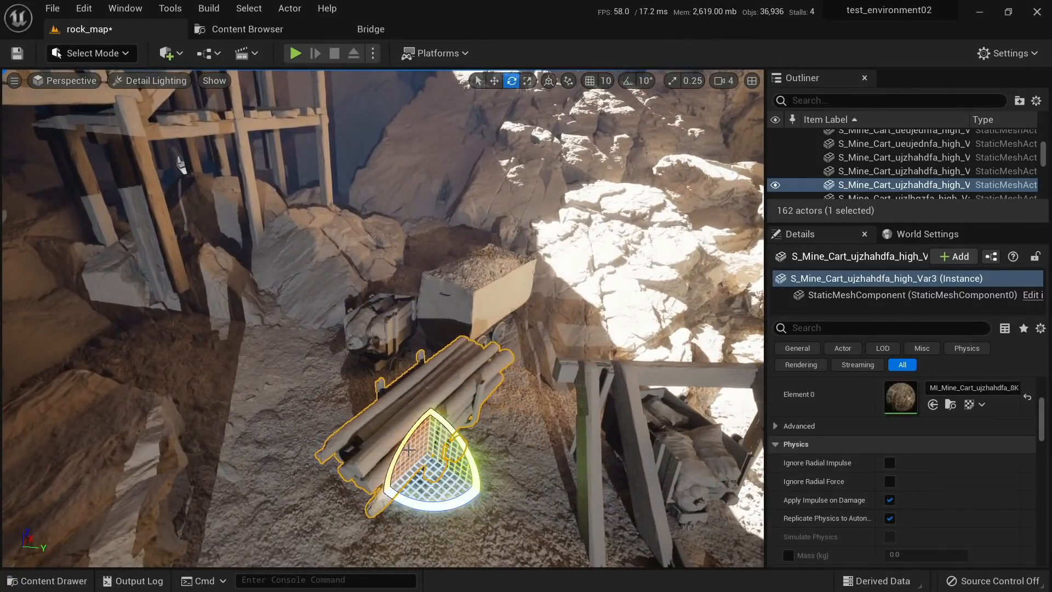
left_click_drag(404, 434, 289, 415)
right_click_drag(289, 415, 332, 458)
key("e")
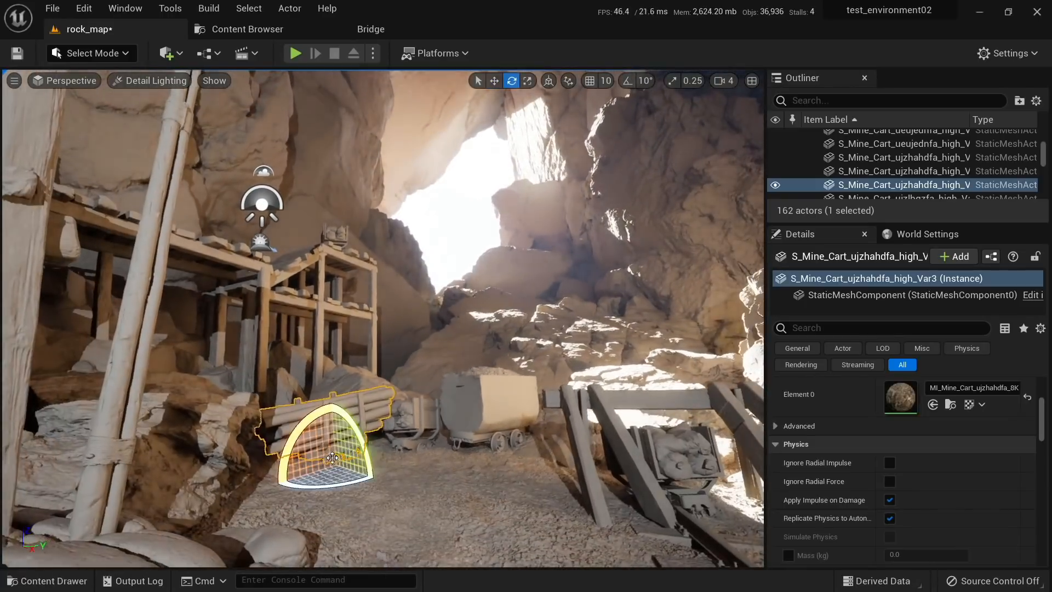
Step: Rotate the copied rusty cart beside the track-end barrier slightly further
key("Escape")
key("s")
right_click_drag(355, 384, 416, 384)
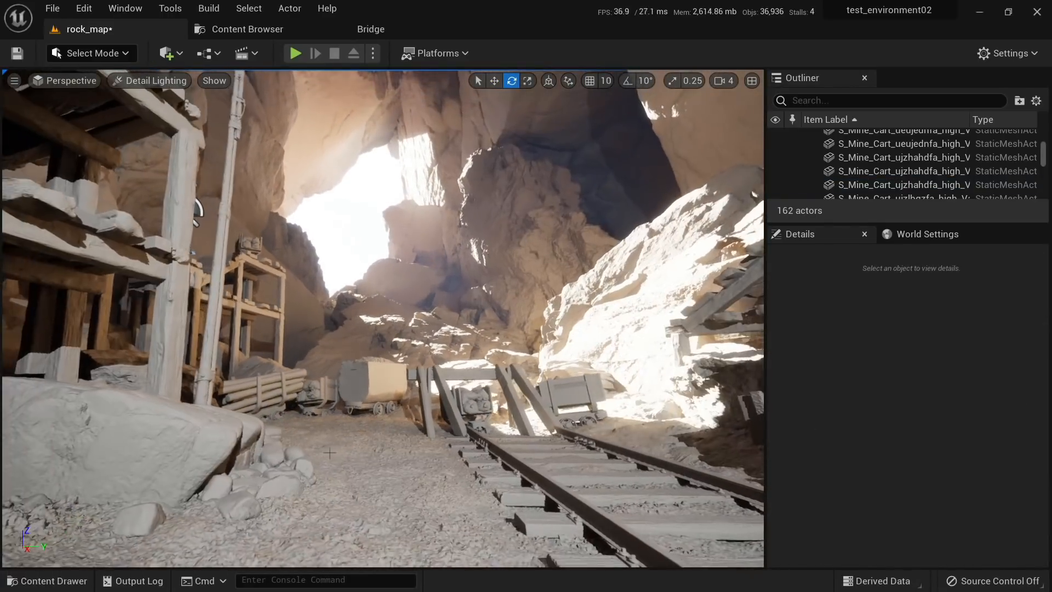
left_click(356, 385)
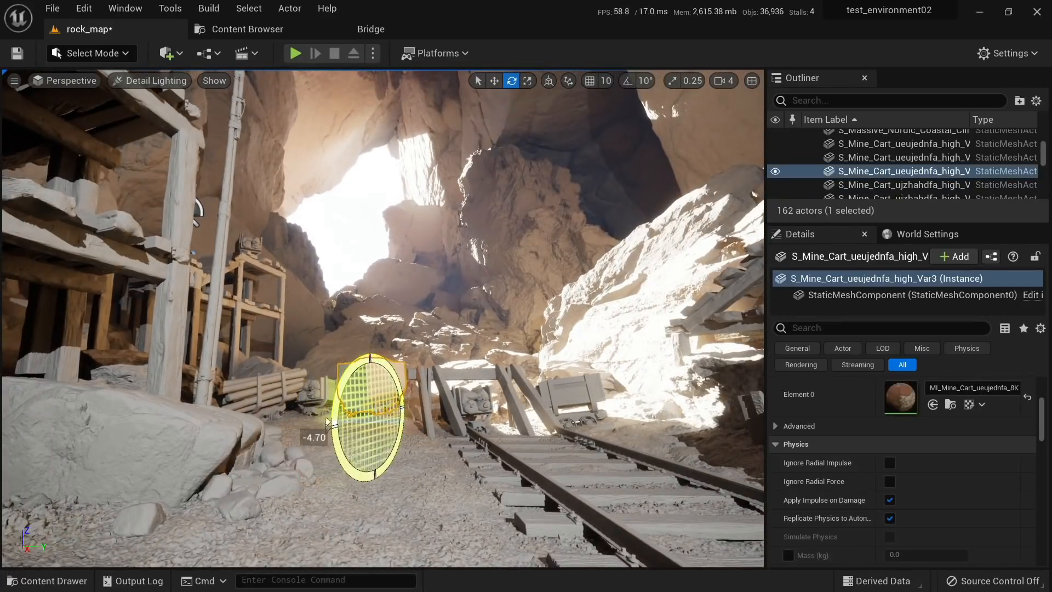
key("Escape")
key("s")
mouse_move(356, 385)
right_mouse_down()
mouse_move(338, 412)
mouse_move(353, 389)
right_mouse_up()
Step: Duplicate the wooden pole at the walkway's corner post and place the copy on the far upper walkway by the rock wall
left_click(301, 340)
left_click(297, 337)
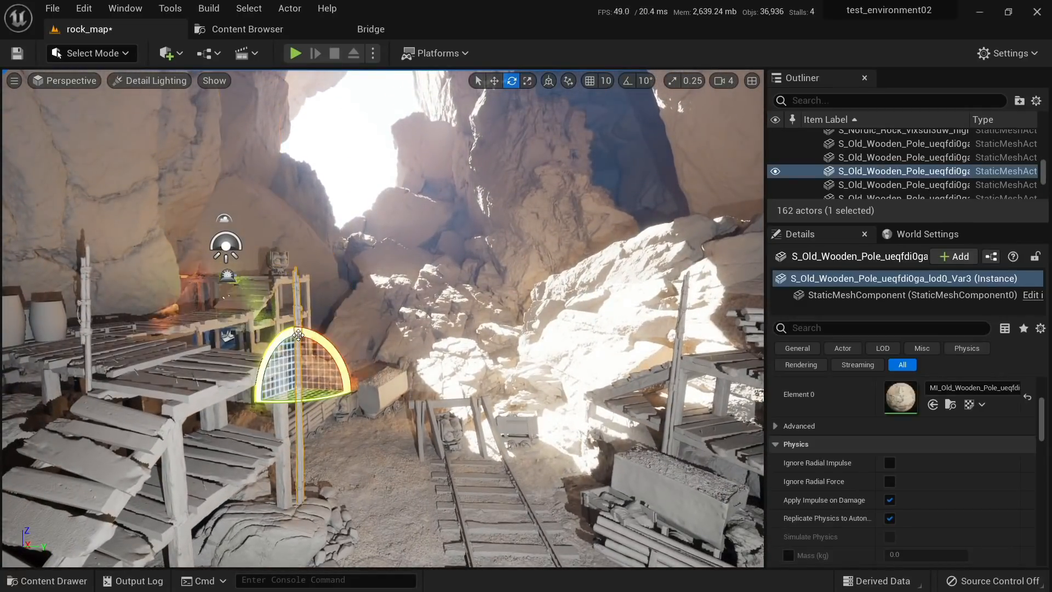
right_click_drag(297, 337, 294, 331)
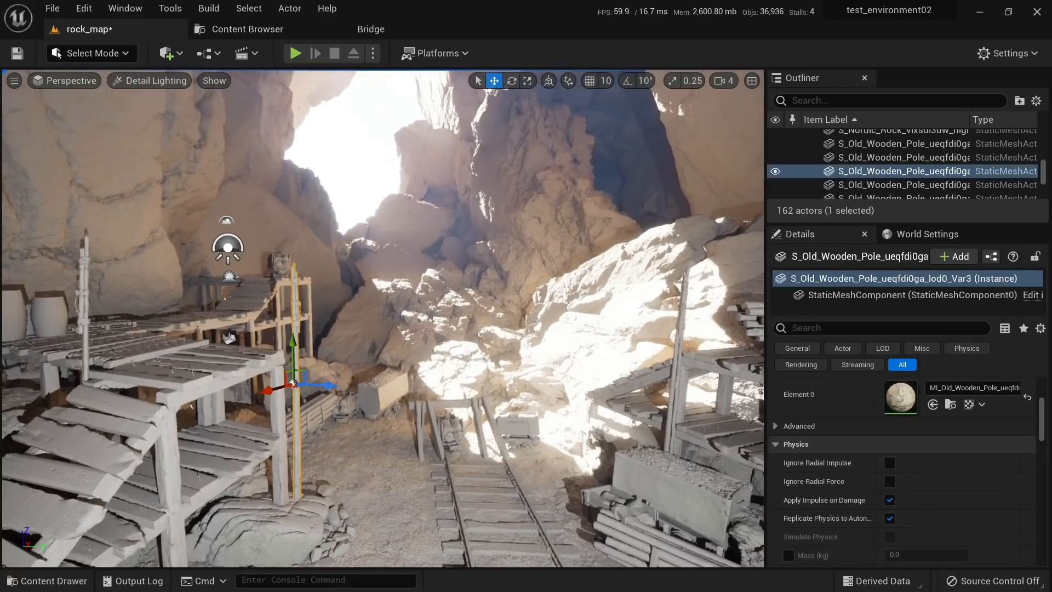
key("e")
right_click_drag(301, 244, 283, 307)
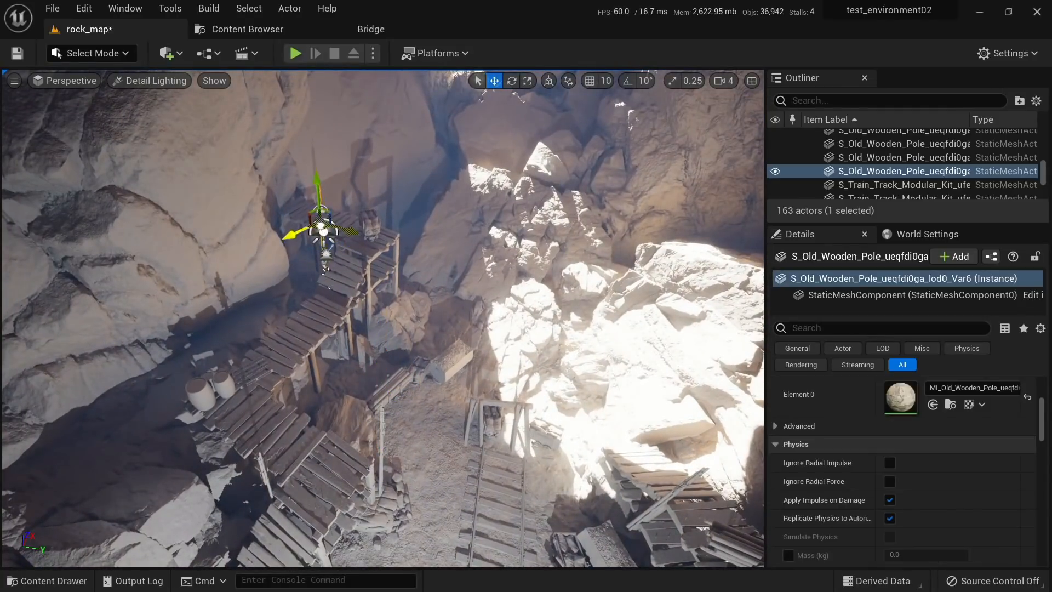
right_click_drag(309, 222, 307, 197)
key("w")
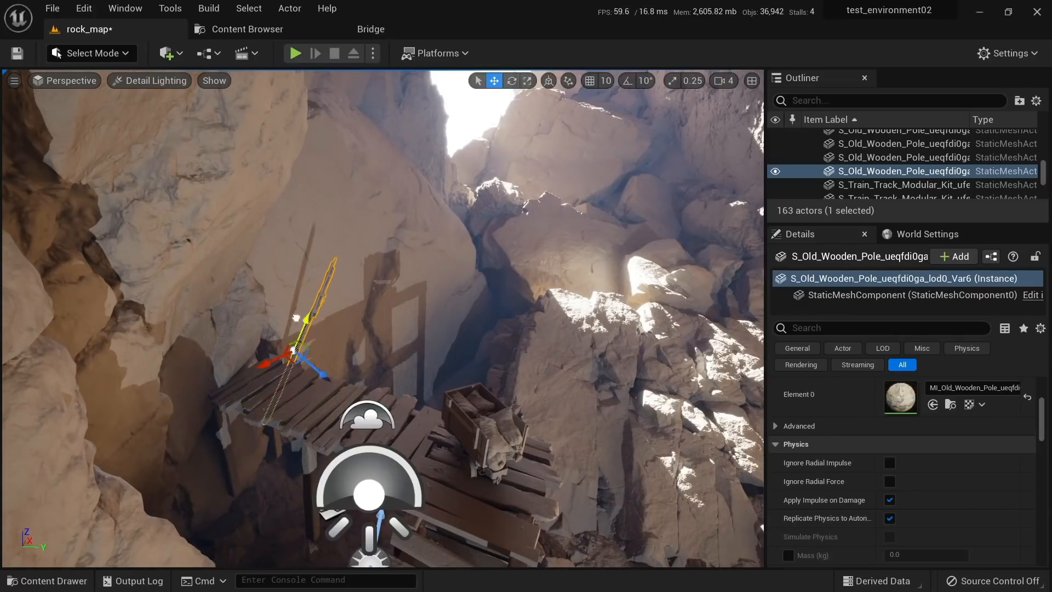
Step: Duplicate the pole on the upper walkway and place the copy on the walkway's opposite side
key("Escape")
right_click_drag(285, 346, 268, 309)
key("s")
key("w")
key("w")
left_click(357, 380)
left_click(368, 383)
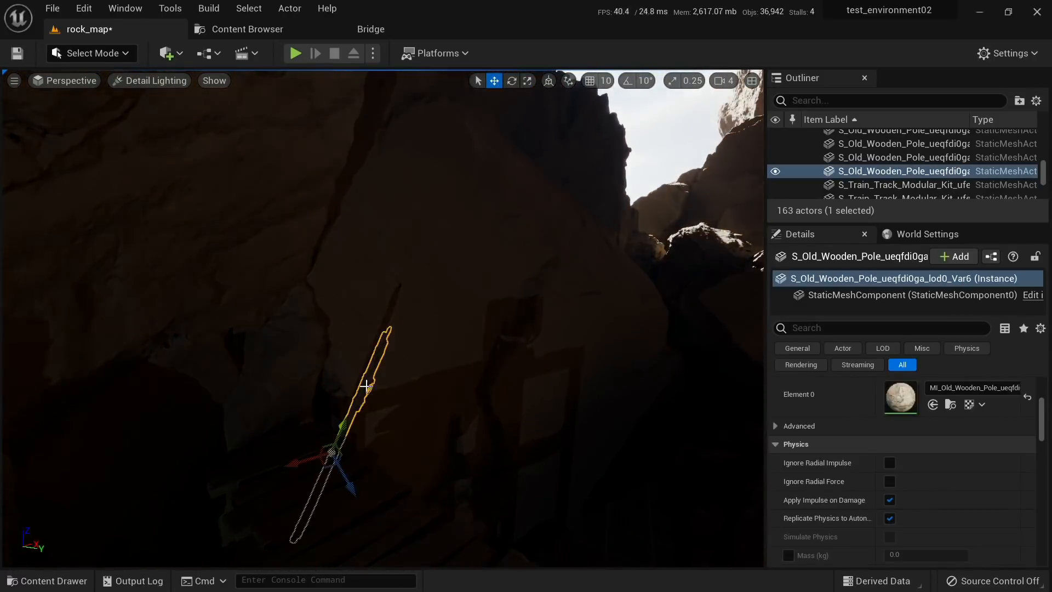
right_click_drag(368, 384, 369, 394)
key("s")
left_click_drag(369, 393, 304, 404, "alt")
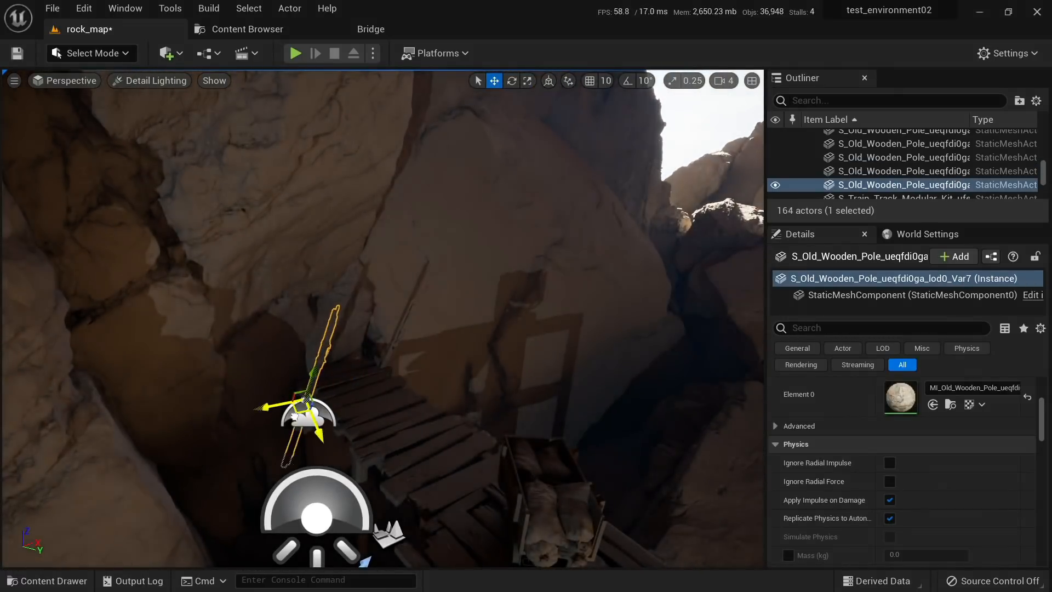
Step: Move the original wooden pole behind the walkway's corner post, above the rock pile
key("Escape")
key("s")
right_click_drag(354, 380, 419, 433)
left_click(421, 350)
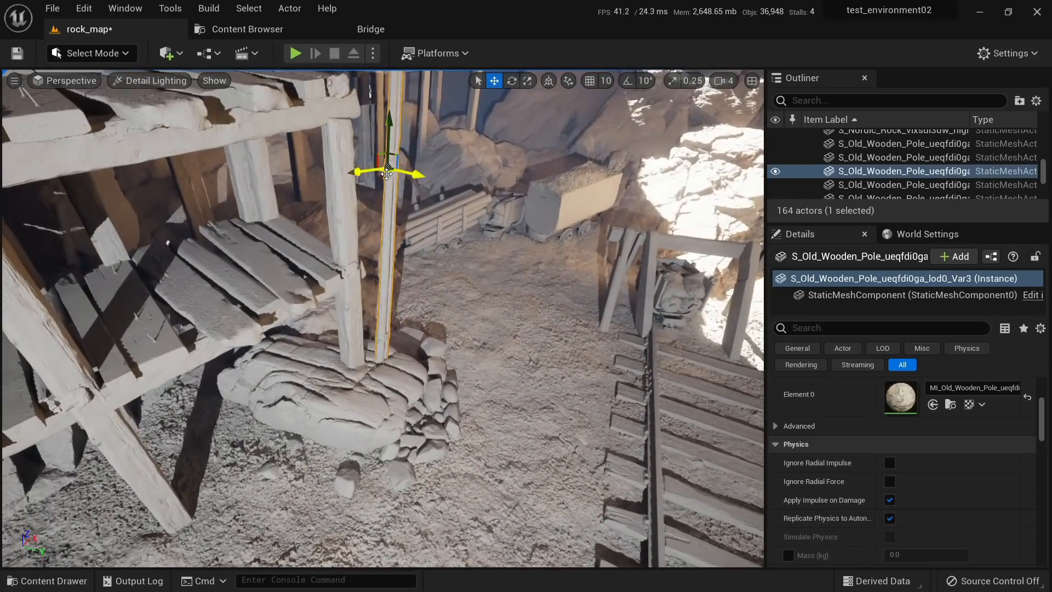
left_click_drag(385, 174, 344, 173)
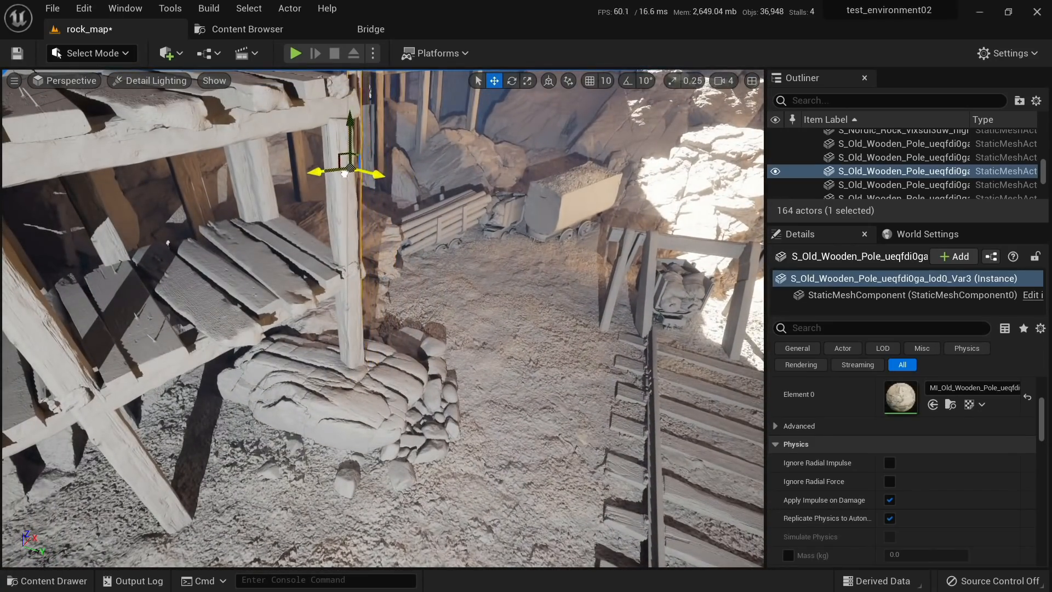
key("s")
right_click_drag(346, 178, 360, 110)
Step: Move the empty framed mine cart from the near walkway to the farther walkway platform and deselect it
left_click(143, 265)
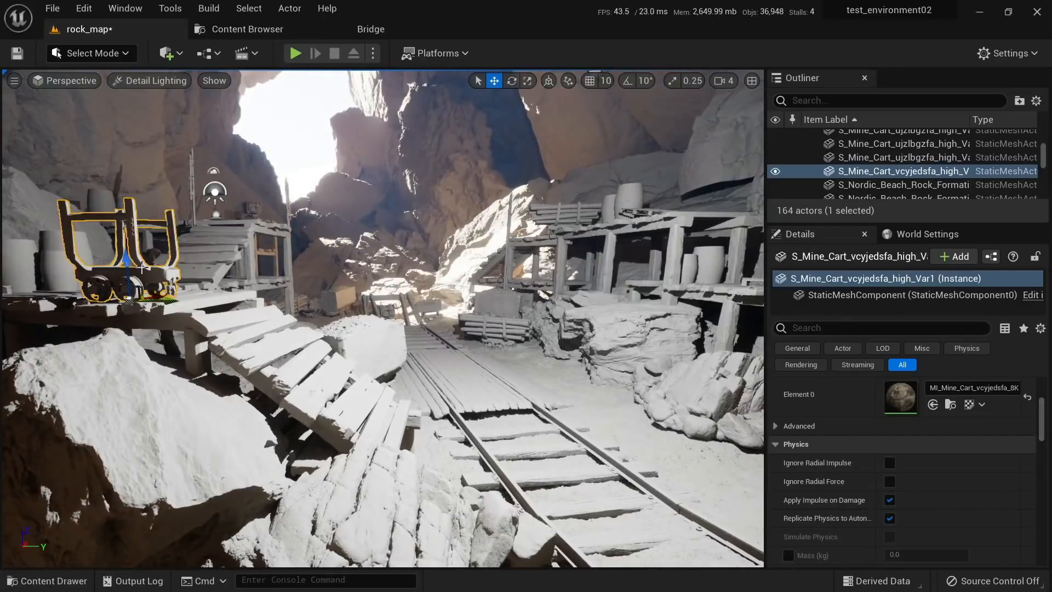
key("h")
key("ctrl+h")
left_click(164, 284)
key("e")
right_click_drag(165, 284, 161, 313)
key("e")
left_click_drag(262, 434, 303, 217)
key("w")
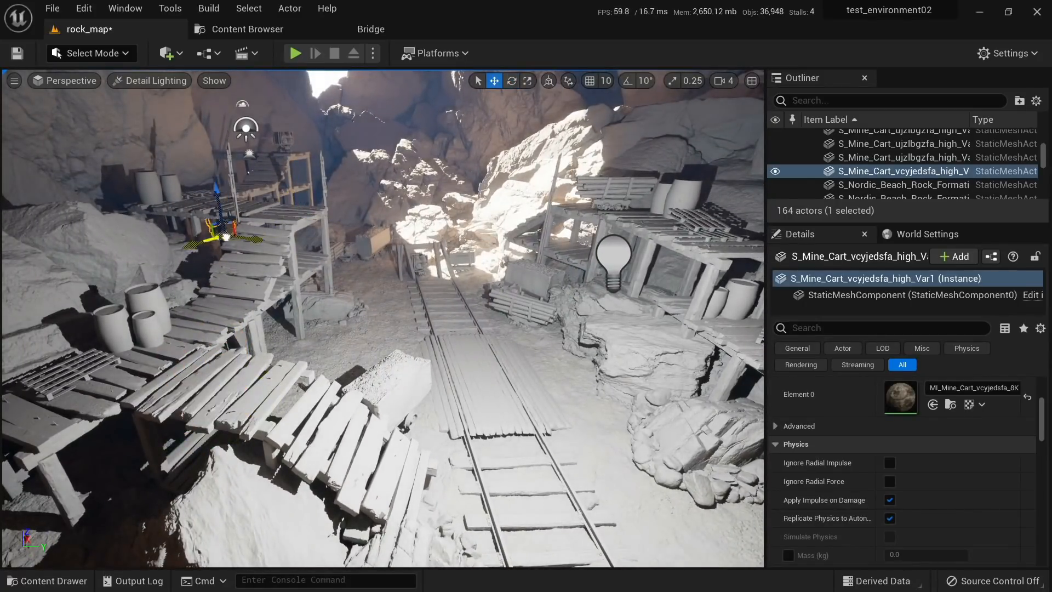
right_click_drag(208, 174, 237, 128)
key("q")
key("Escape")
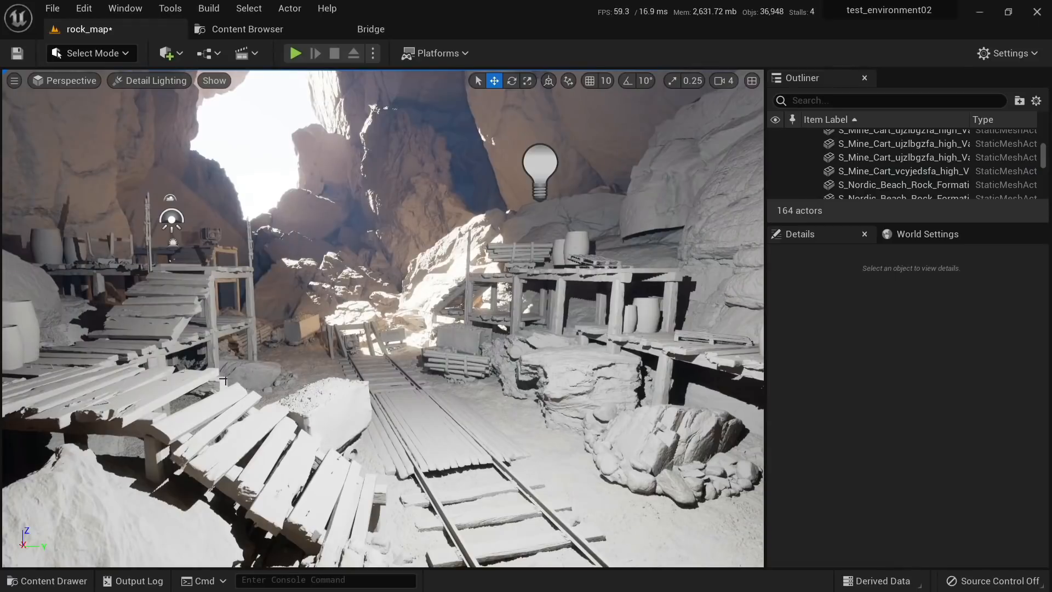
Step: Ungroup the barrels and pallet standing on the near walkway
mouse_move(239, 414)
right_mouse_down()
mouse_move(216, 421)
mouse_move(250, 398)
right_mouse_up()
left_click(134, 311)
key("shift+g")
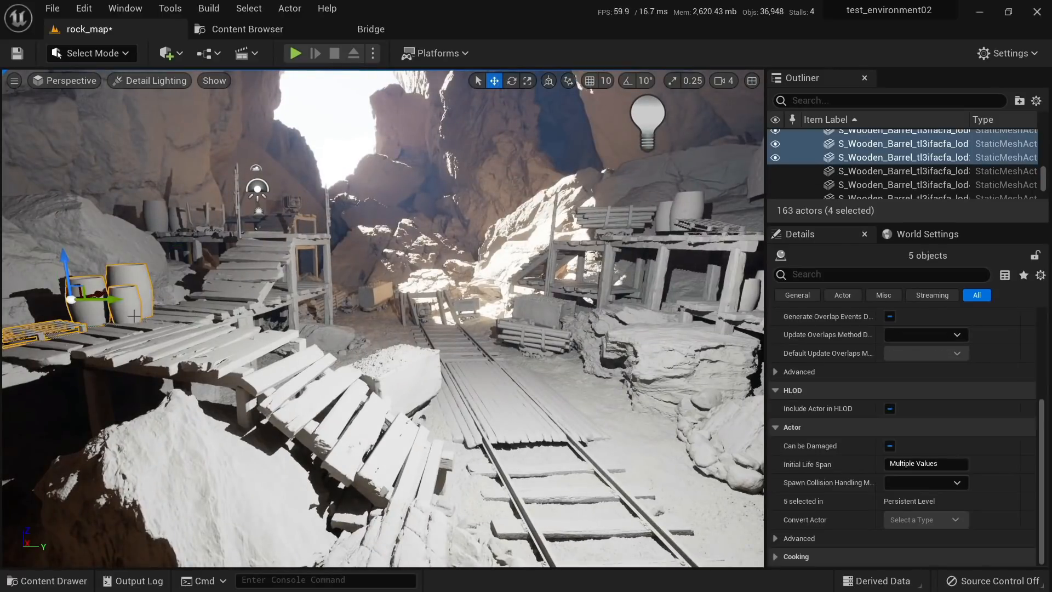
left_click(131, 312)
Step: Duplicate the pallet on the near walkway and place the copy beside the track in the foreground
left_click(68, 330)
left_click_drag(50, 340, 523, 558, "alt")
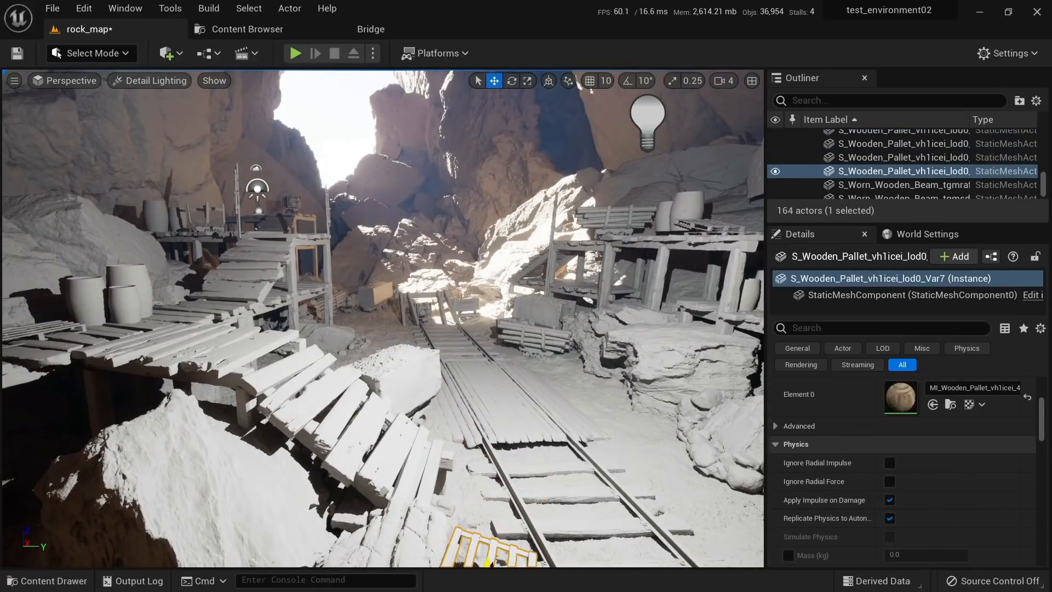
key("f")
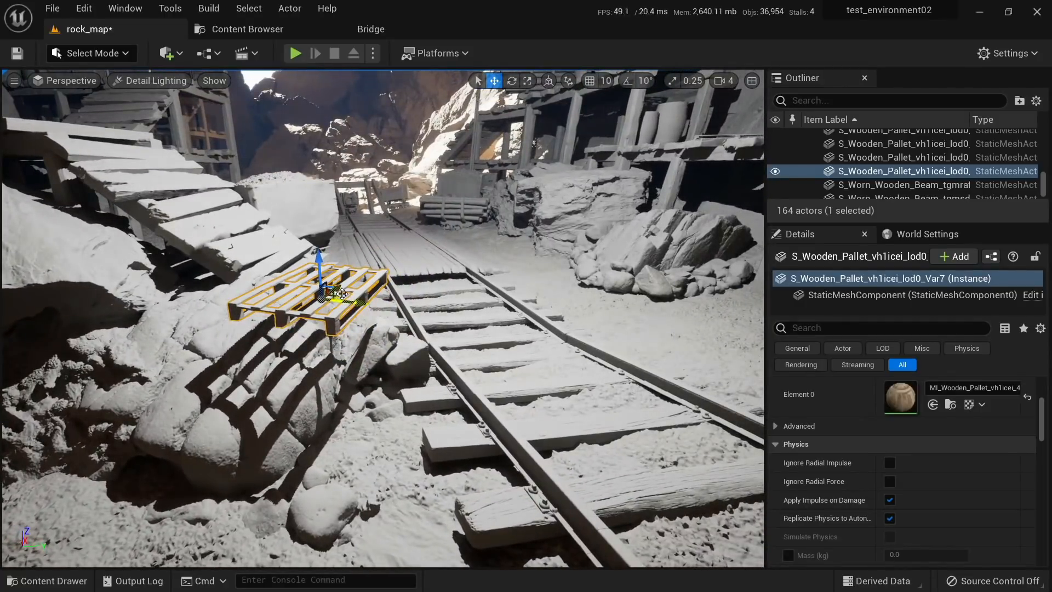
Step: Lower the copied pallet beside the track and tilt it against the foreground rocks
scroll(322, 302, "up", 4)
key("w")
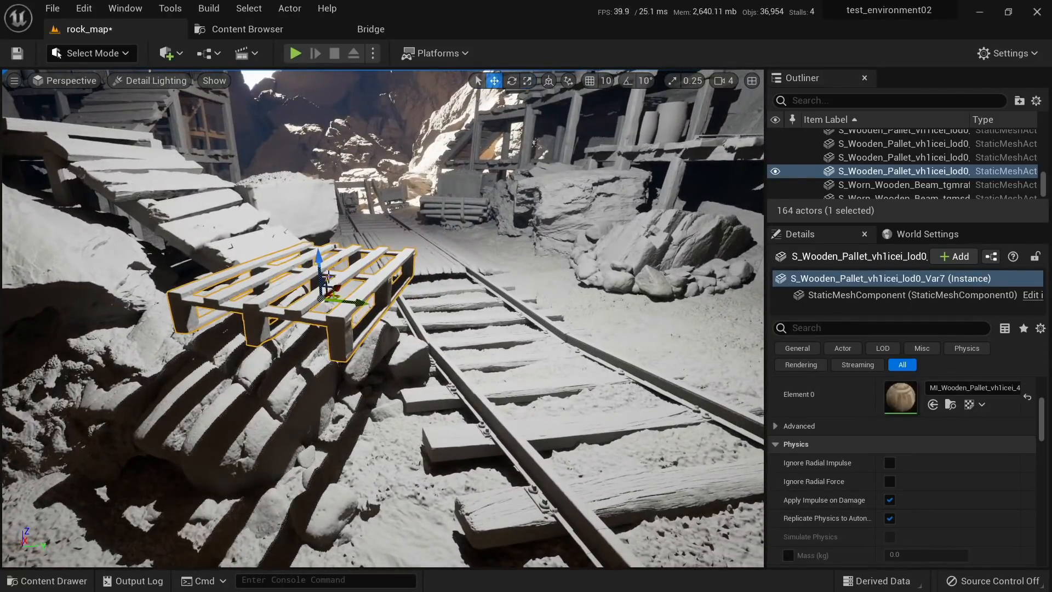
right_click_drag(263, 307, 329, 308)
left_click_drag(230, 301, 271, 301)
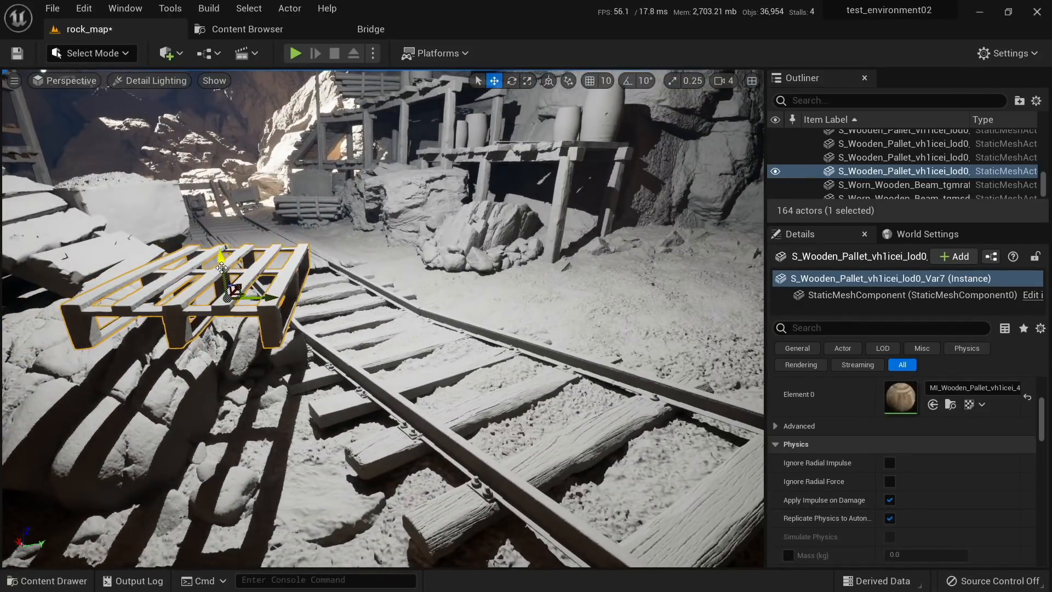
left_click_drag(222, 267, 298, 399)
key("e")
left_click_drag(266, 365, 276, 345)
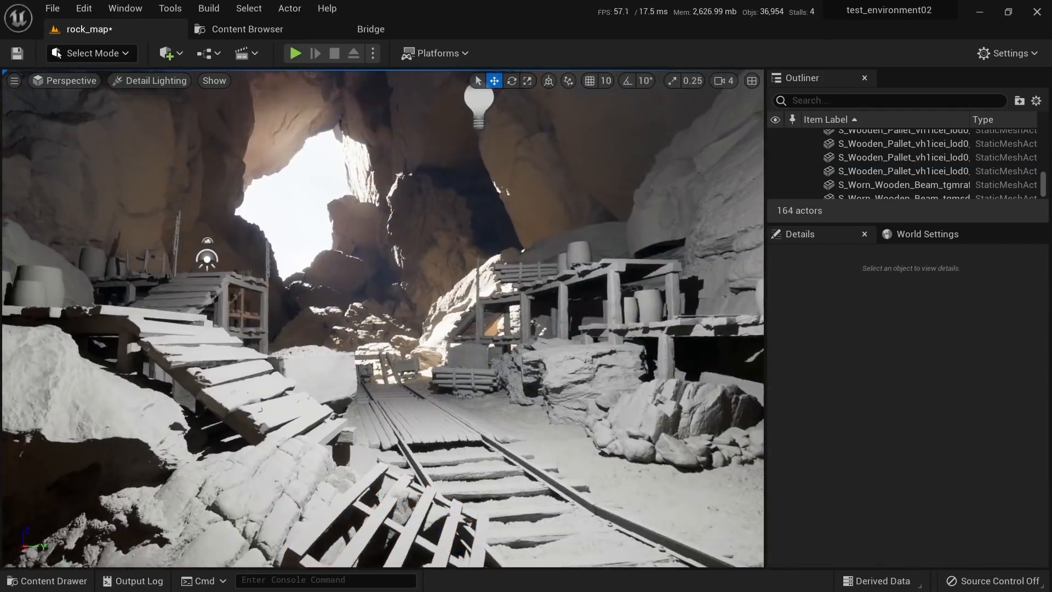
Step: Duplicate the small barrel on the near walkway and place the copy at the foot of the sloping planks
key("s")
right_click_drag(319, 423, 296, 477)
key("w")
key("s")
left_click(356, 467)
key("w")
left_click(258, 221)
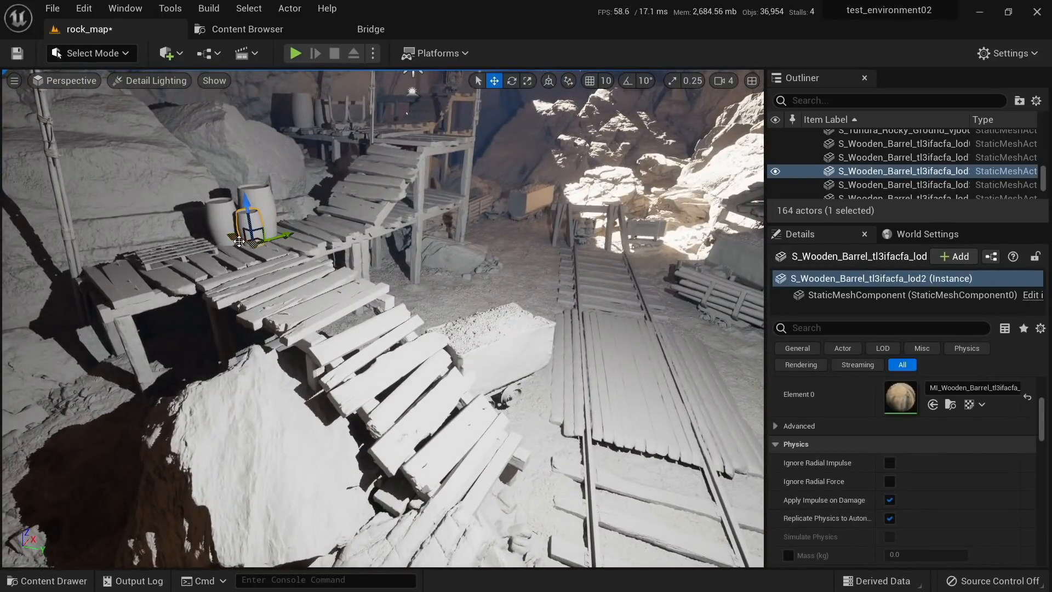
left_click_drag(239, 241, 536, 476, "alt")
key("w")
right_click_drag(537, 476, 253, 496)
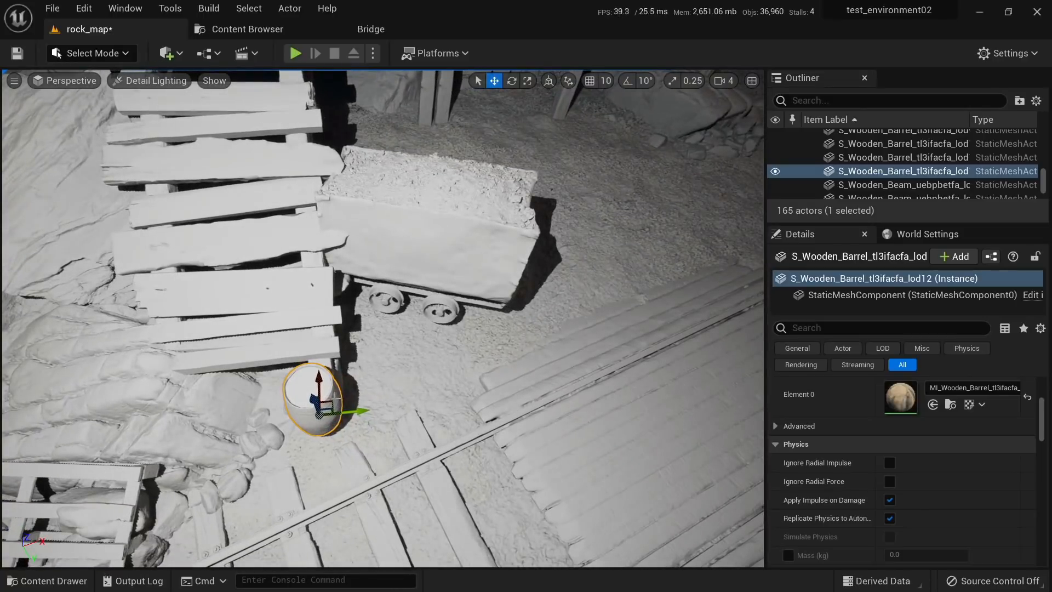
Step: Move the copied barrel next to the gravel-filled cart under the walkway and lower it onto the ground
left_click_drag(429, 324, 398, 334)
right_click_drag(398, 334, 399, 252)
key("w")
left_click_drag(359, 211, 358, 253)
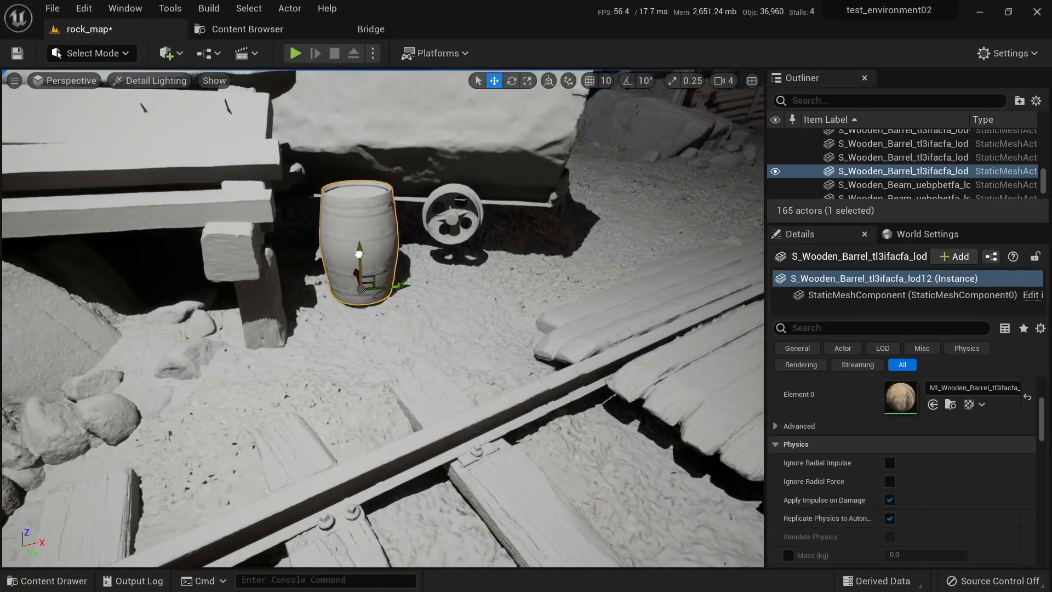
Step: Duplicate the wooden barrel beside the mine cart, place the copy near it and turn it
left_click_drag(394, 295, 444, 299, "alt")
key("e")
key("Escape")
right_click_drag(400, 385, 422, 343)
Step: Arrange and rotate the barrels on the plank walkway next to the wooden pallet
left_click(388, 336)
key("f")
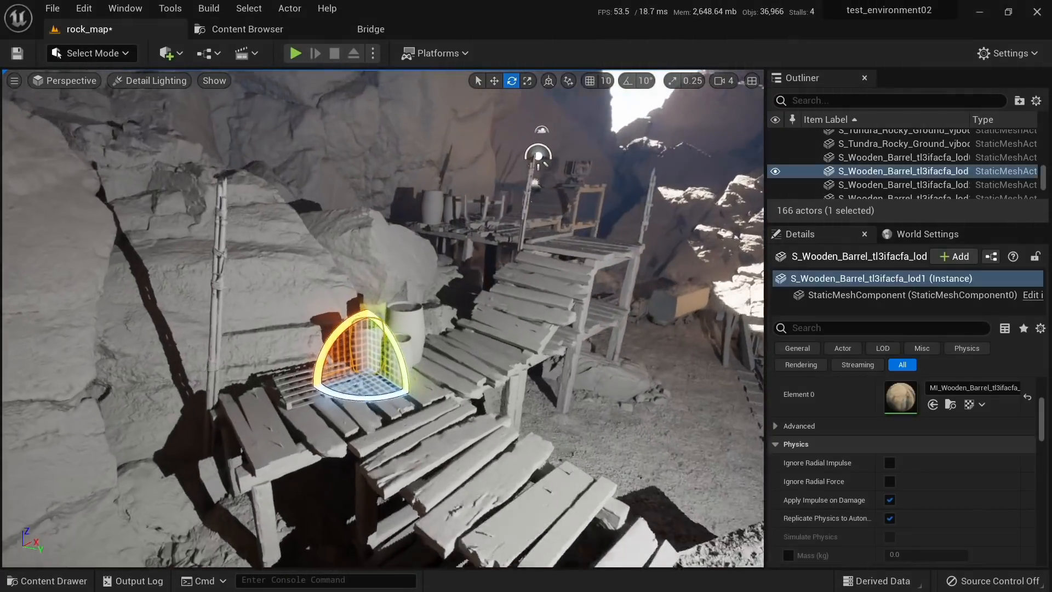
key("w")
left_click(417, 312)
key("e")
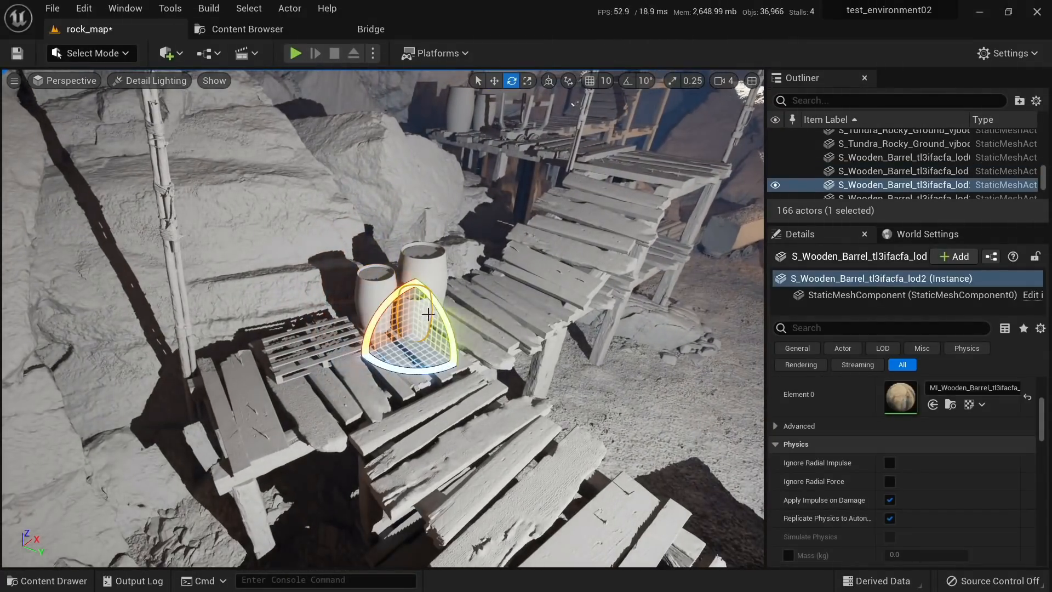
left_click(327, 346)
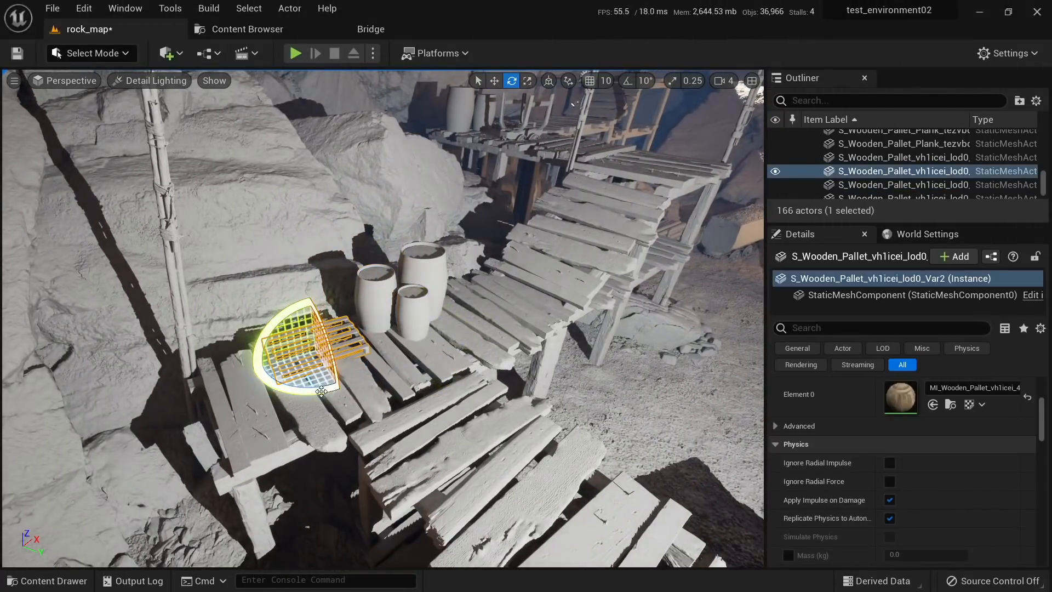
key("Escape")
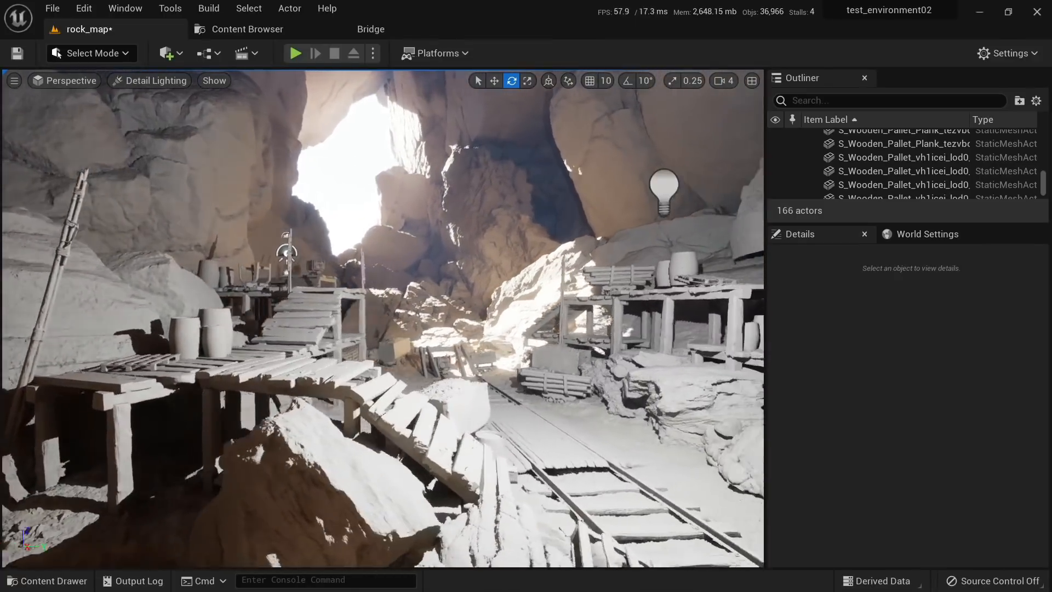
Step: Try to add another Nordic Beach Rock by locating the canyon wall rock's asset and bringing its mesh into the level
key("w")
key("q")
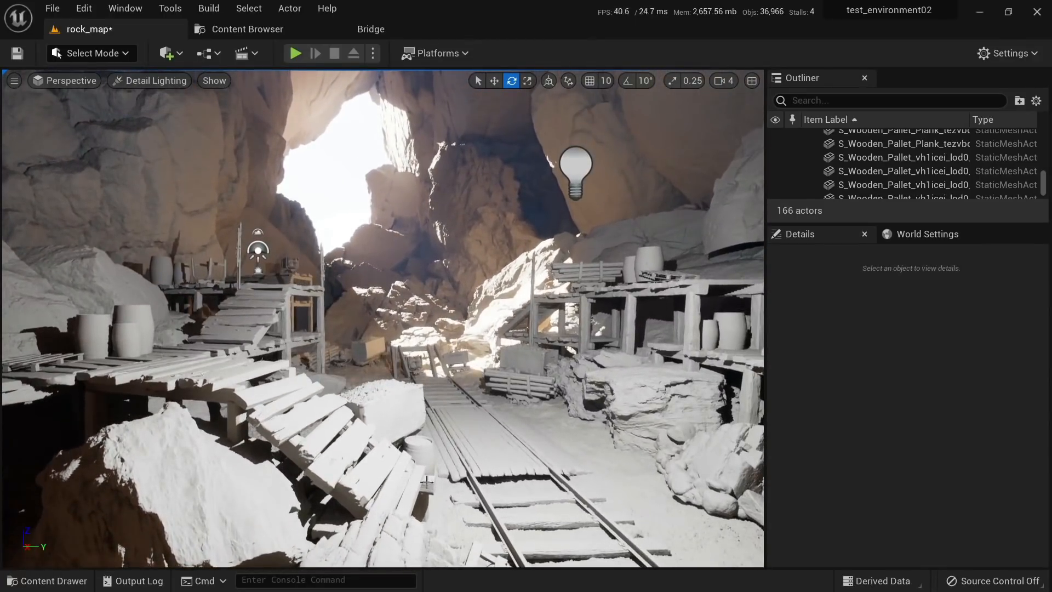
right_click_drag(365, 309, 406, 325)
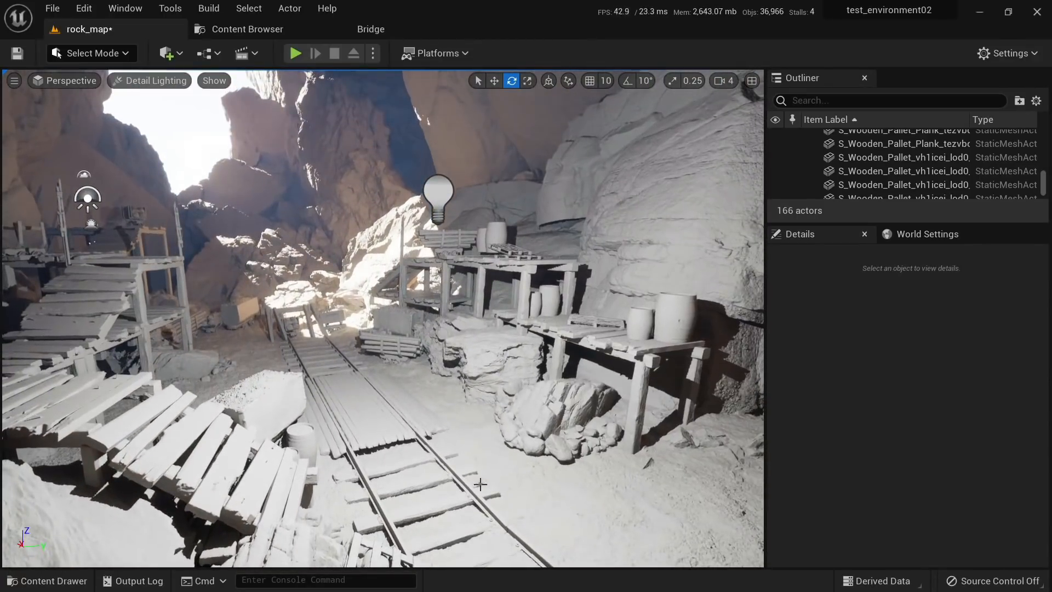
right_click_drag(615, 404, 753, 414)
left_click(532, 304)
key("s")
key("a")
right_click_drag(533, 305, 563, 291)
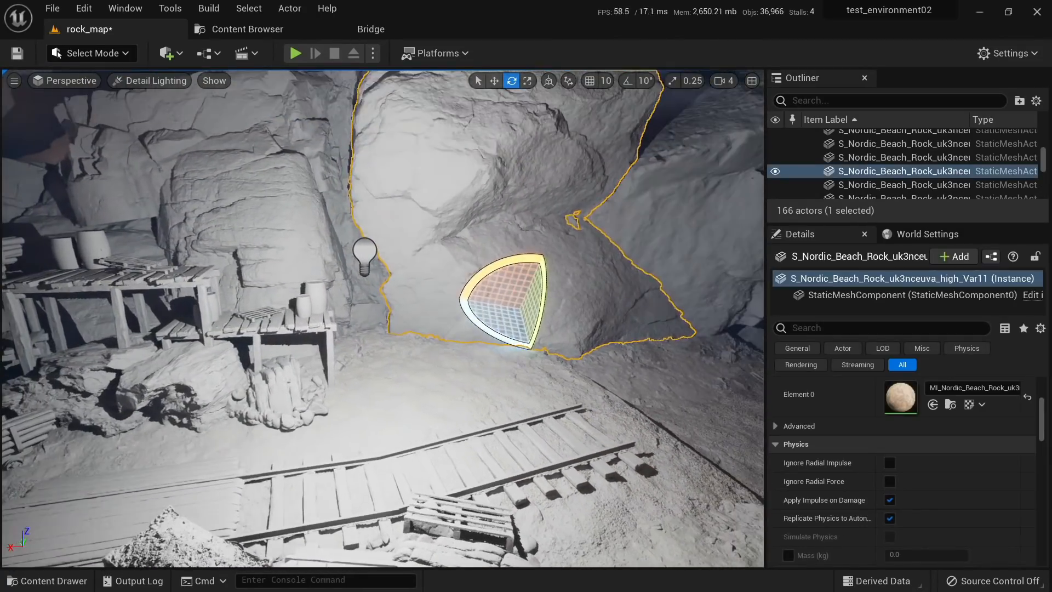
key("ctrl+b")
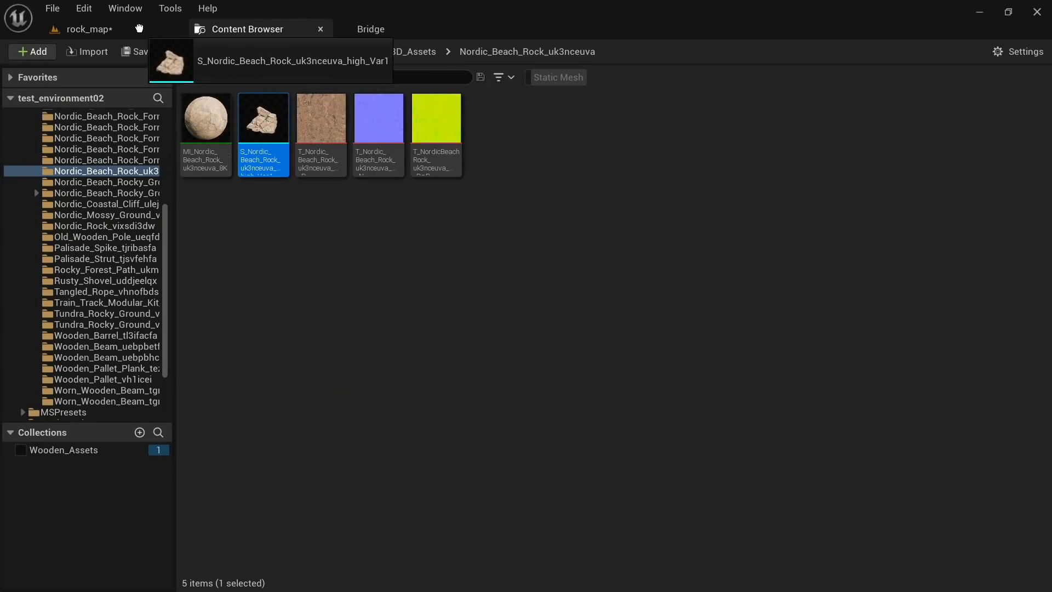
left_click_drag(139, 28, 139, 29)
key("Delete")
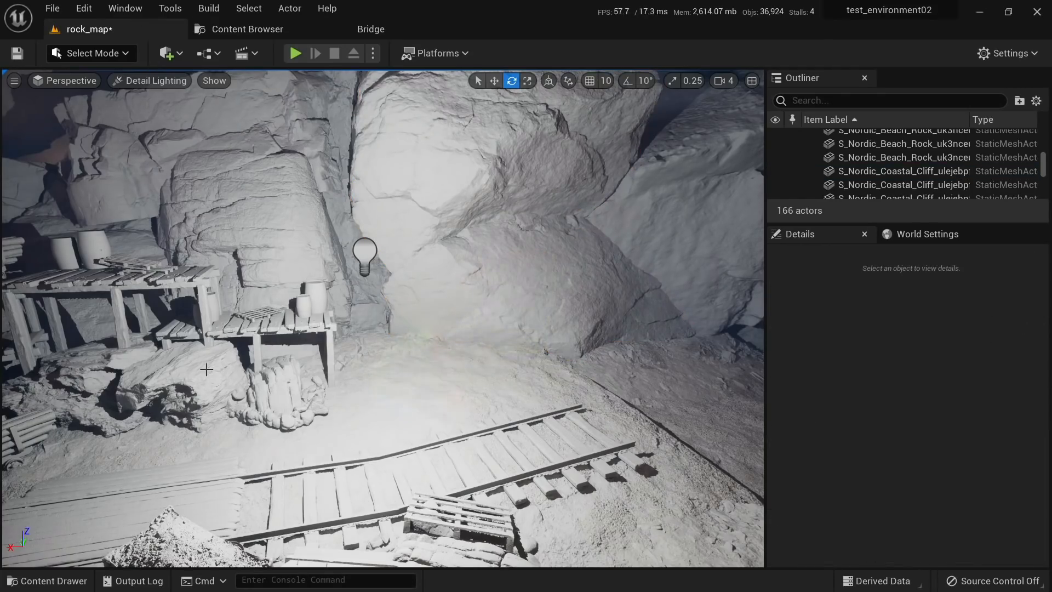
Step: Duplicate the grouped cliff and beach rocks beside the walkway and move the copy to the far end of the rail track
right_click_drag(431, 392, 230, 390)
key("d")
right_click_drag(370, 346, 137, 356)
left_click(364, 334)
key("s")
key("w")
mouse_move(706, 358)
right_mouse_down()
mouse_move(695, 361)
mouse_move(706, 359)
right_mouse_up()
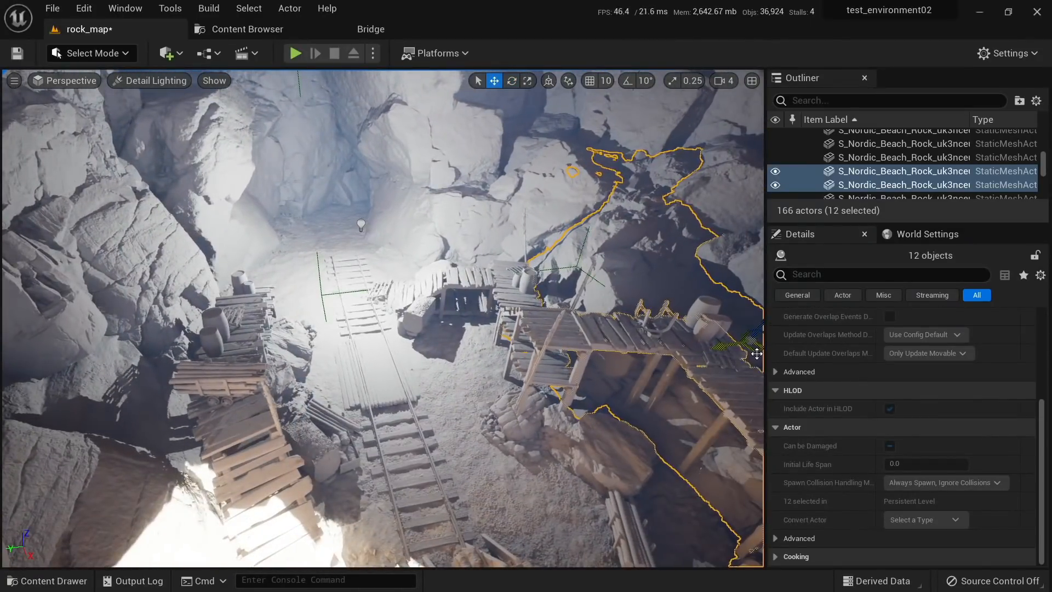
left_click_drag(756, 353, 206, 215, "alt")
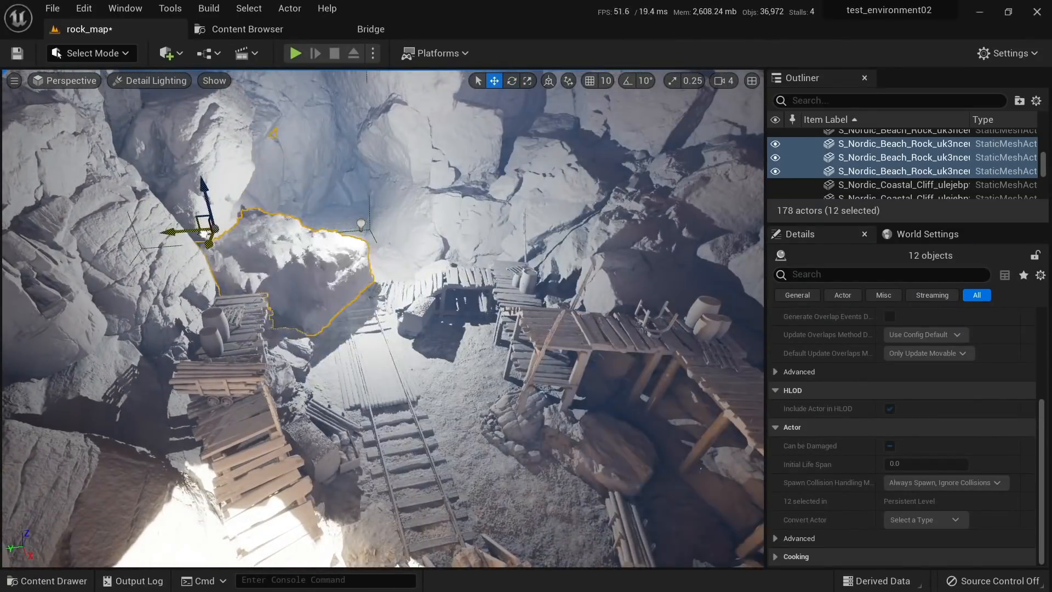
Step: Rotate and move the duplicated rock group so it arches over the end of the rail track
key("e")
left_click_drag(255, 255, 253, 207)
right_click_drag(254, 206, 235, 181)
key("e")
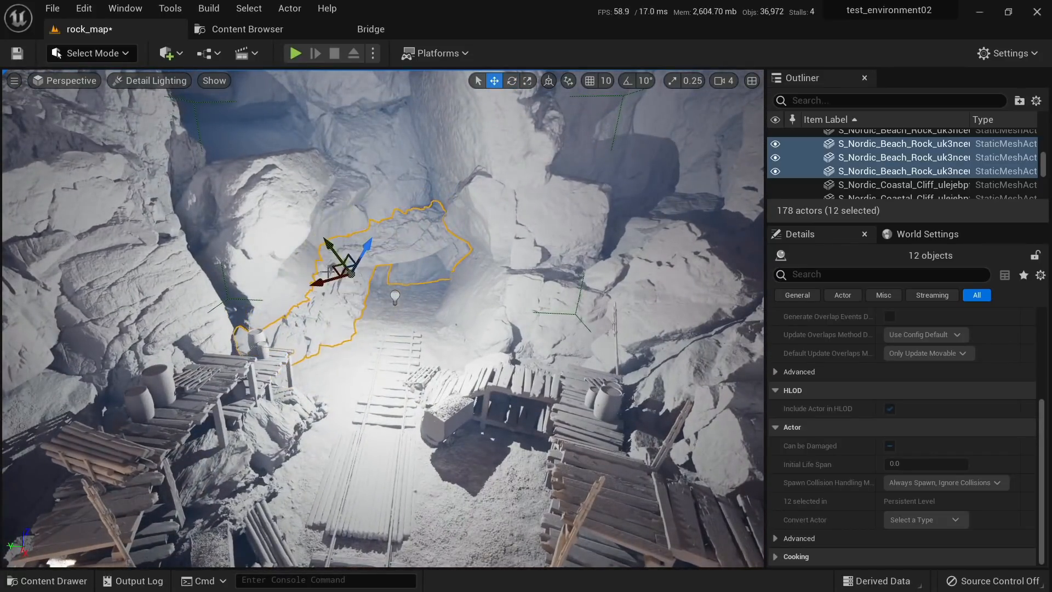
right_click_drag(328, 271, 346, 271)
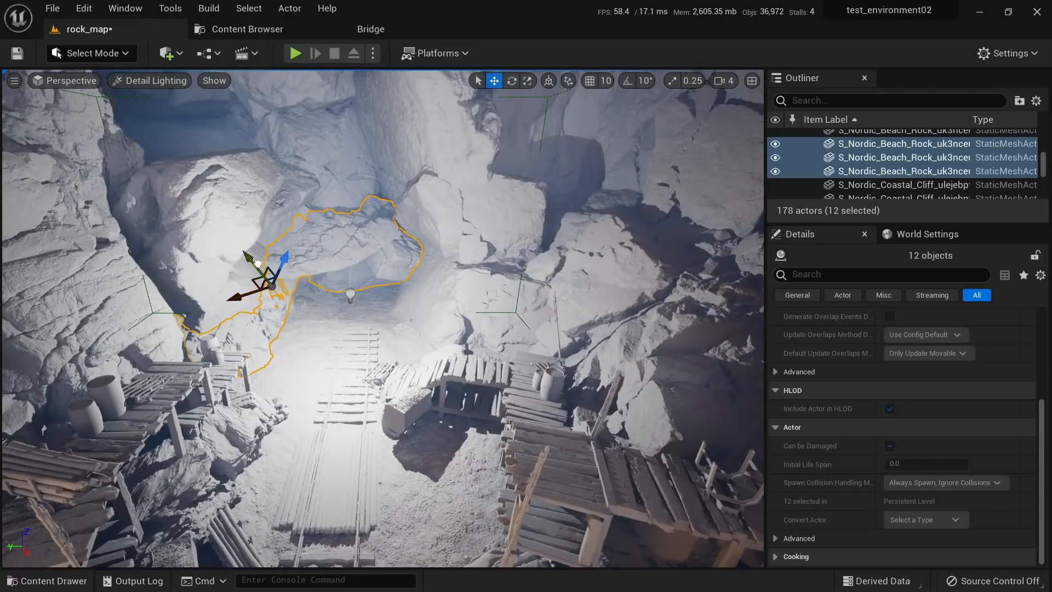
mouse_move(258, 263)
left_mouse_down()
mouse_move(290, 277)
mouse_move(278, 263)
left_mouse_up()
right_click_drag(278, 264, 200, 329)
Step: Switch the transform to world space and shift the duplicated rock group further over the end of the rail track
left_click(549, 82)
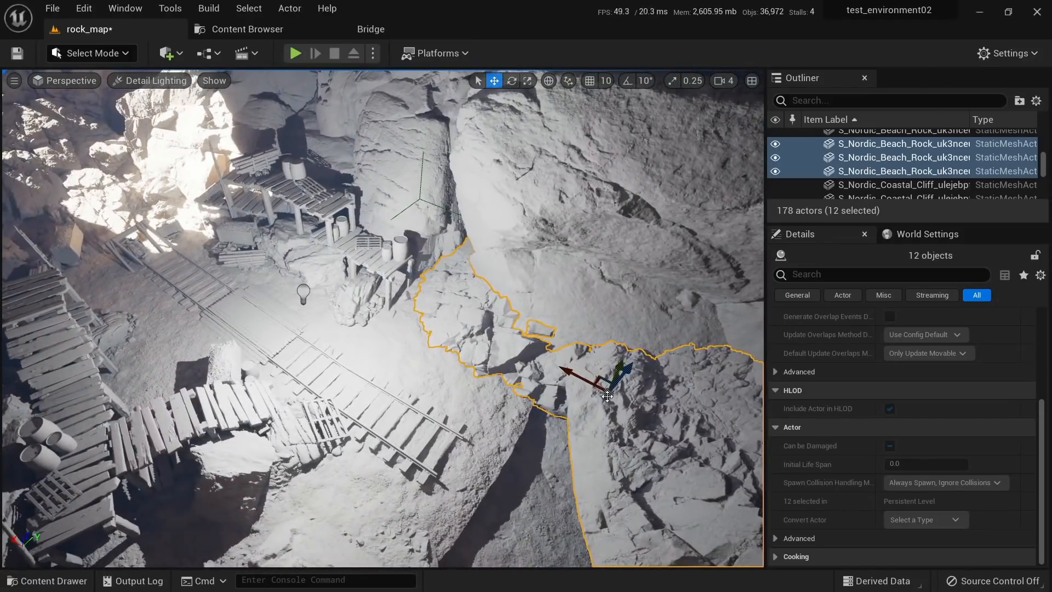
left_click_drag(578, 378, 526, 351)
right_click_drag(570, 344, 564, 392)
mouse_move(533, 378)
left_mouse_down()
mouse_move(511, 385)
mouse_move(537, 377)
left_mouse_up()
key("Escape")
right_click_drag(538, 377, 550, 322)
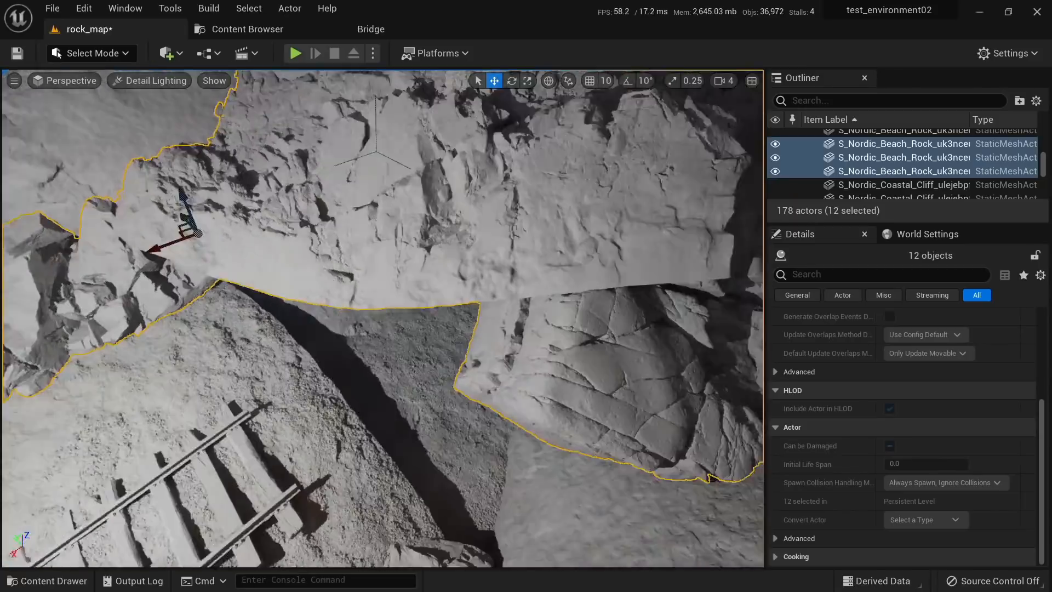
right_click_drag(328, 339, 405, 345)
key("e")
key("w")
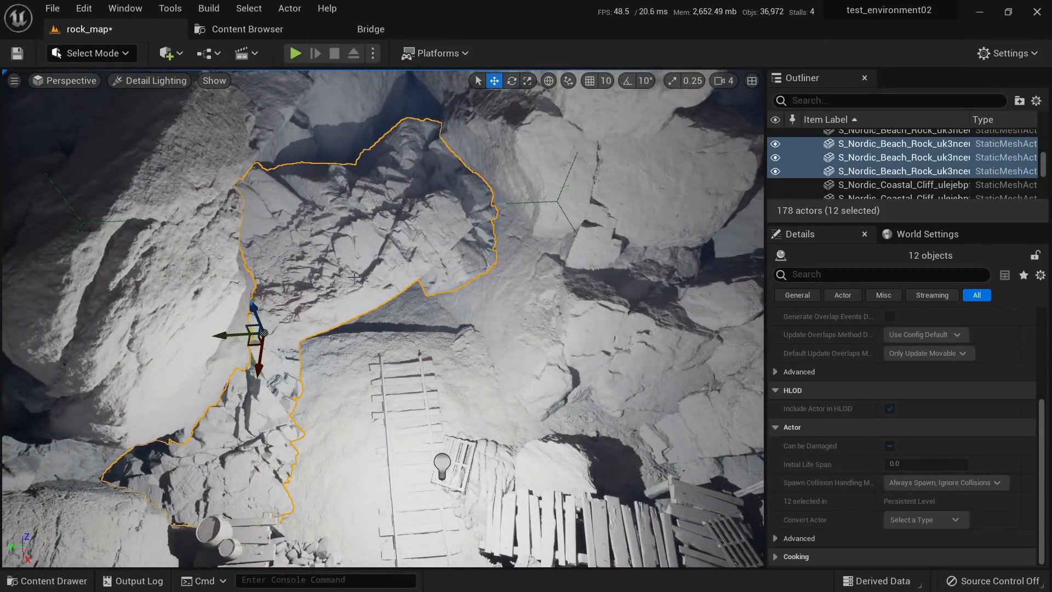
Step: Decline deleting the duplicated rock group and rotate it to refine the opening over the track
key("Delete")
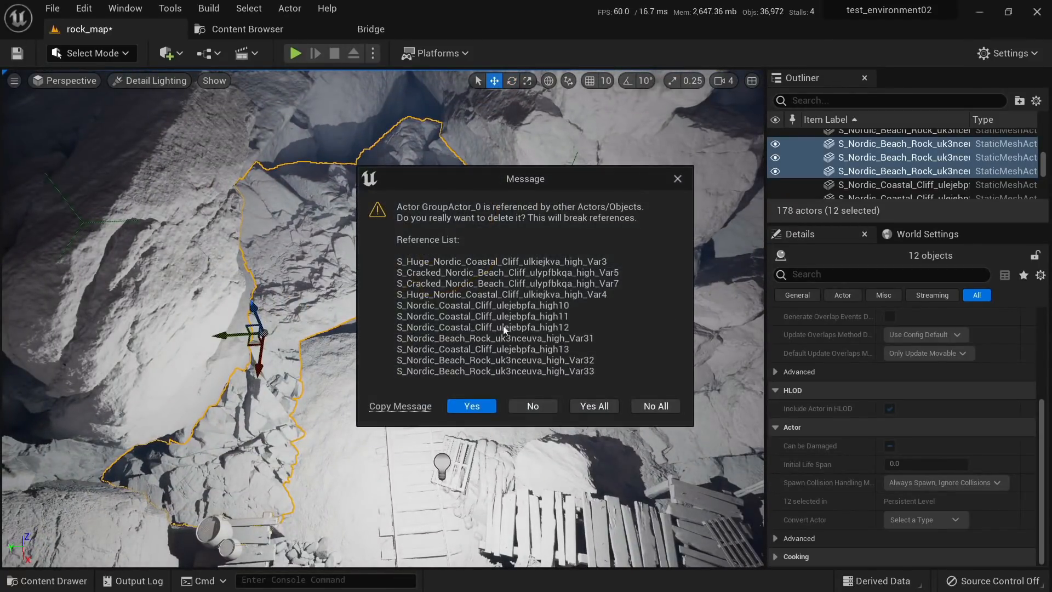
left_click(656, 406)
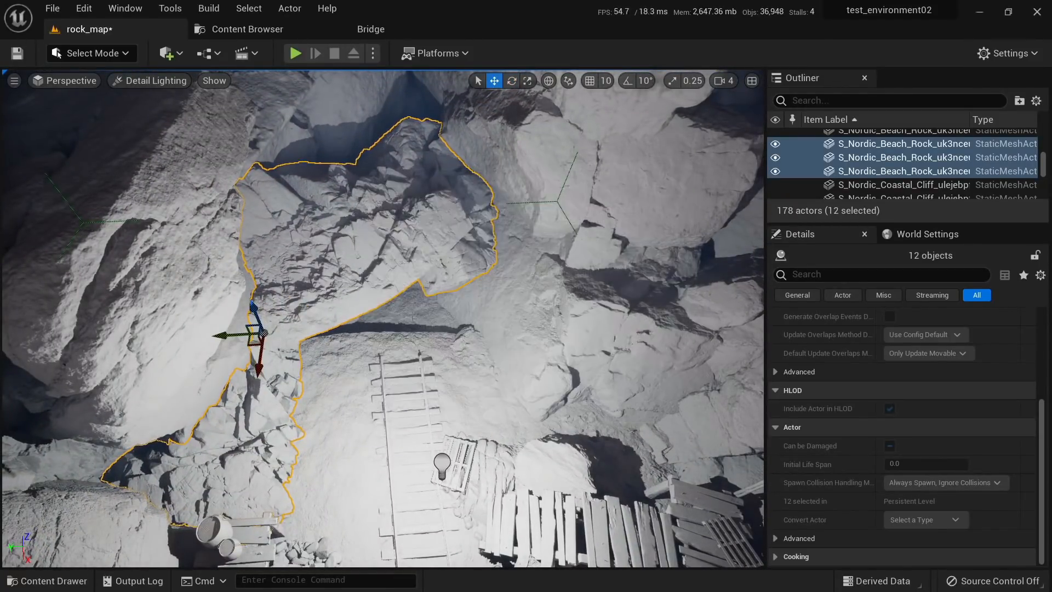
right_click_drag(656, 406, 674, 394)
mouse_move(408, 339)
right_mouse_down()
mouse_move(404, 356)
mouse_move(409, 338)
right_mouse_up()
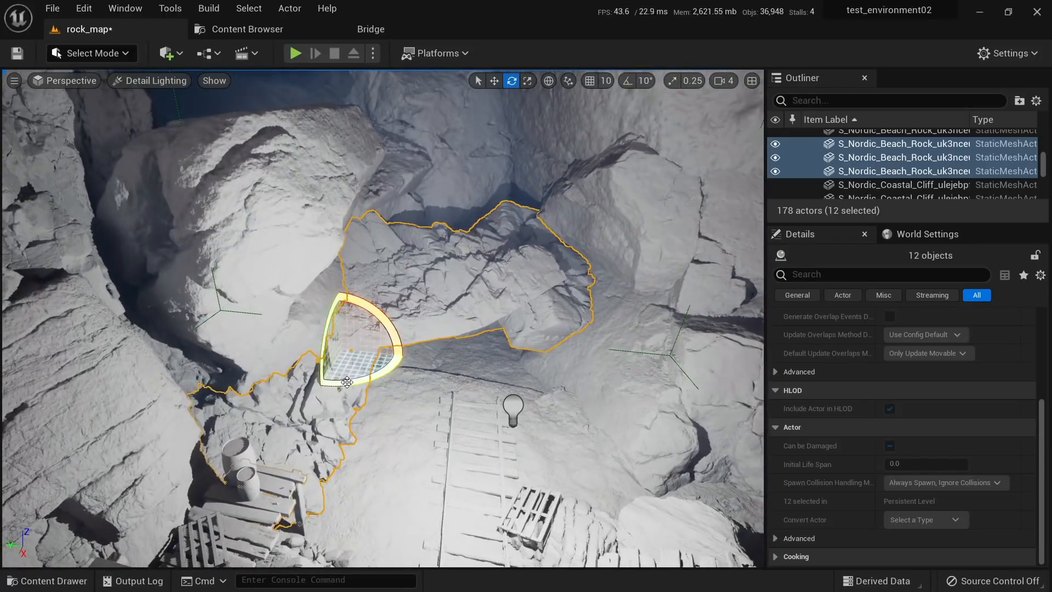
left_click_drag(347, 381, 301, 351)
Step: Add the Nordic_Beach_Rock_Formation_uktkfdg mesh to the level beside the end of the rail track
left_click(234, 32)
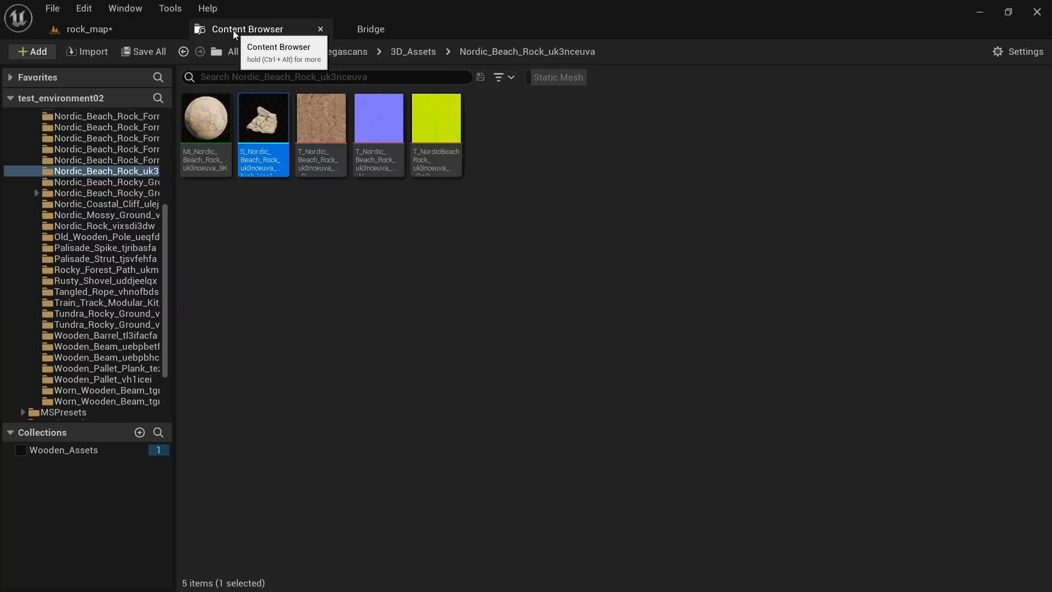
scroll(104, 245, "up", 4)
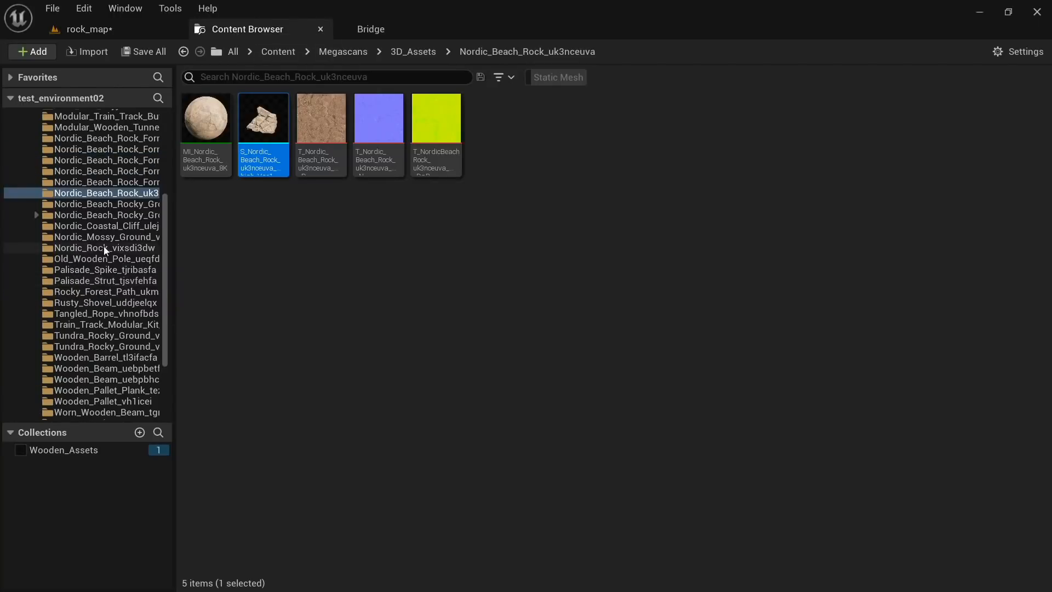
left_click(118, 204)
left_click_drag(262, 118, 373, 417)
key("r")
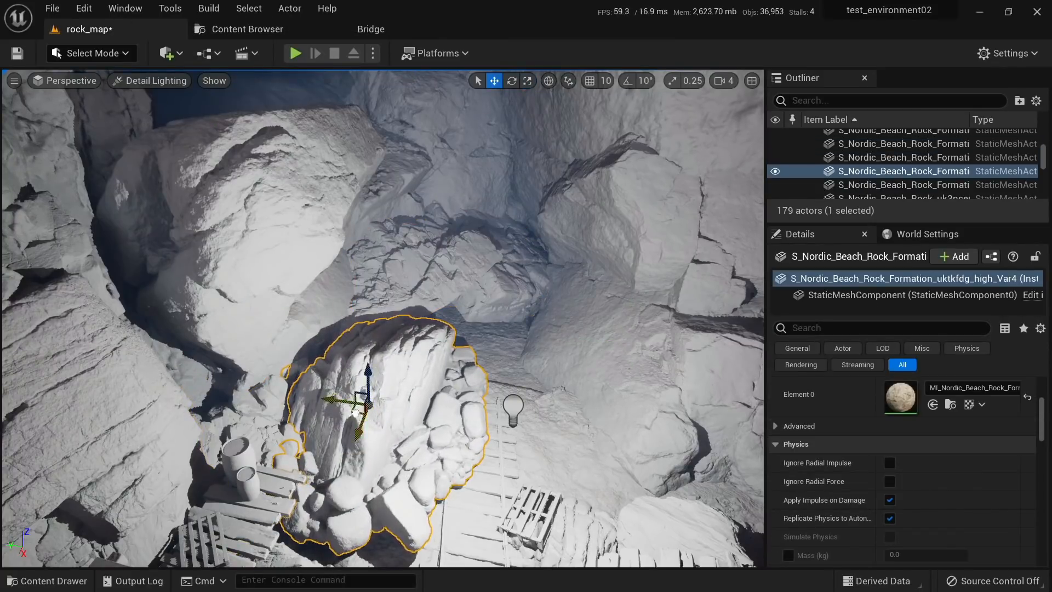
Step: Move and rotate the rock formation against the cave wall beside the track and add a copy of it
left_click_drag(355, 412, 345, 372)
key("e")
left_click_drag(383, 402, 471, 379)
key("e")
key("Escape")
right_click_drag(471, 379, 378, 301)
Step: Find the Modular Mine Tunnel Kit among the downloaded Bridge assets and add it to the level on the rail track
left_click(257, 47)
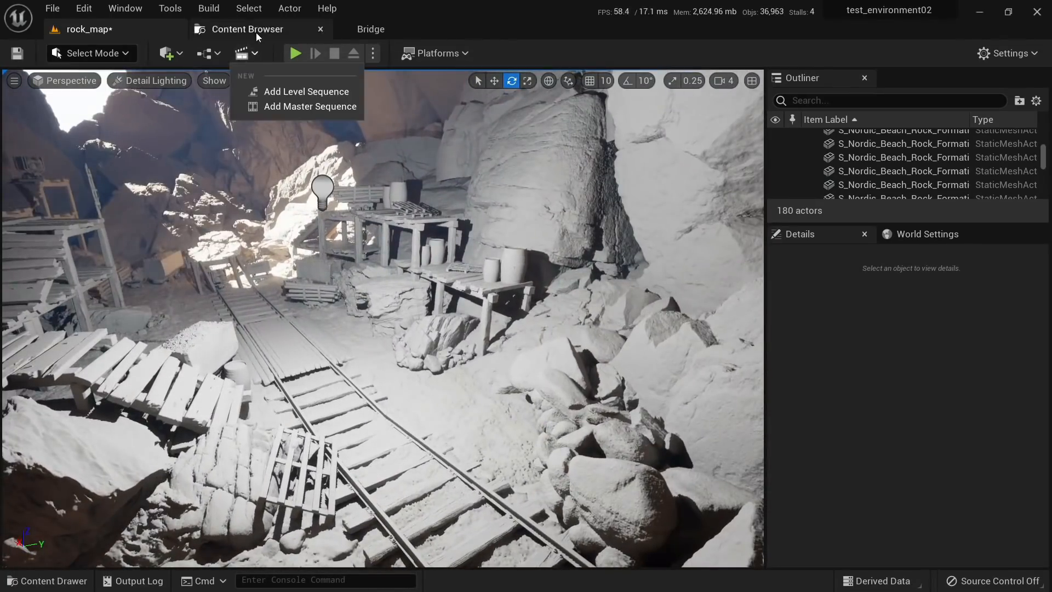
left_click(255, 31)
scroll(109, 192, "up", 2)
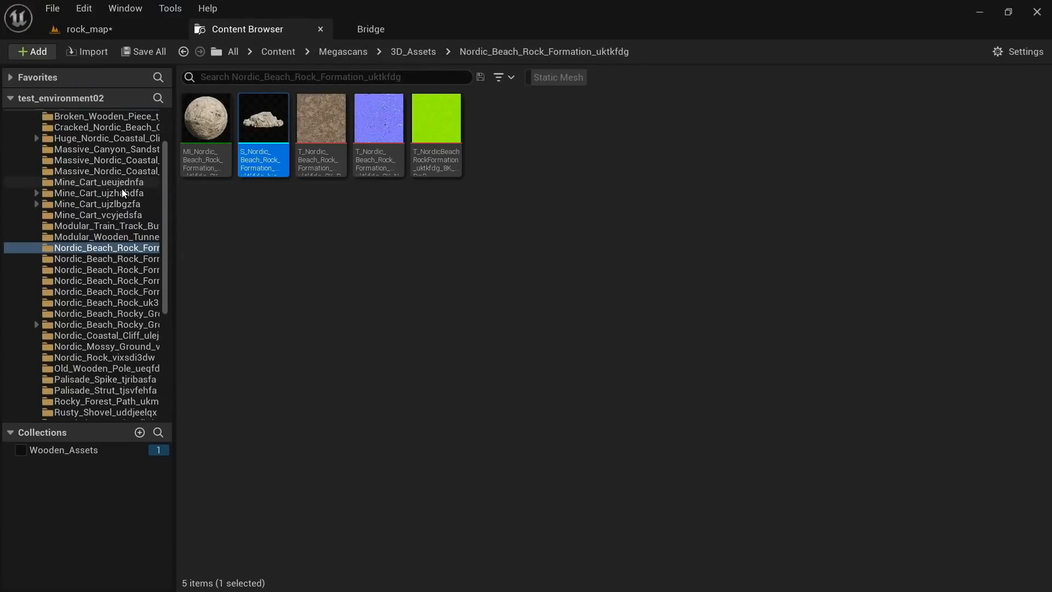
scroll(124, 225, "up", 3)
scroll(126, 239, "down", 7)
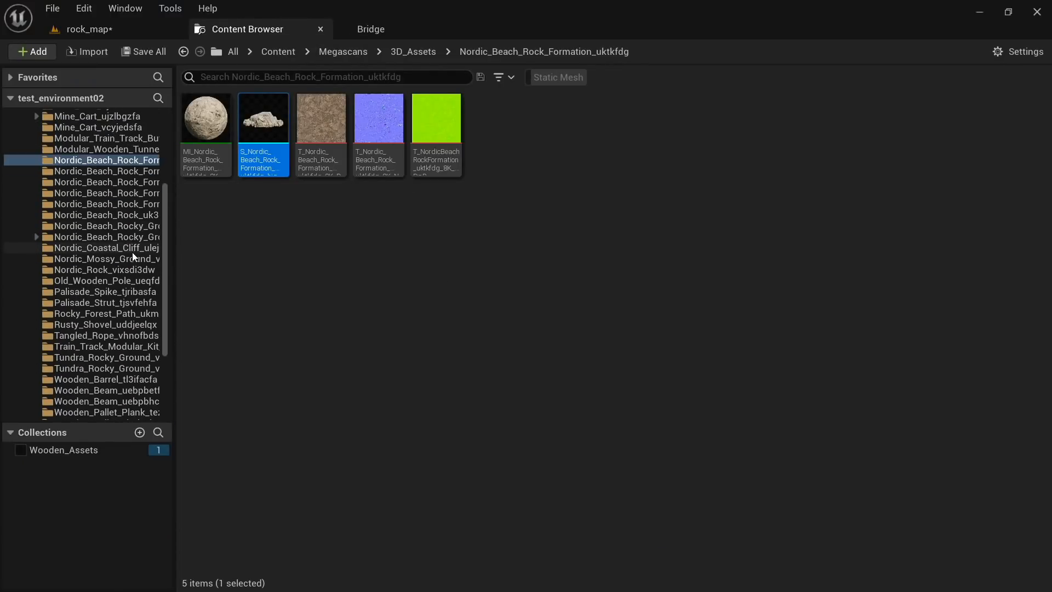
left_click(399, 28)
scroll(387, 327, "down", 5)
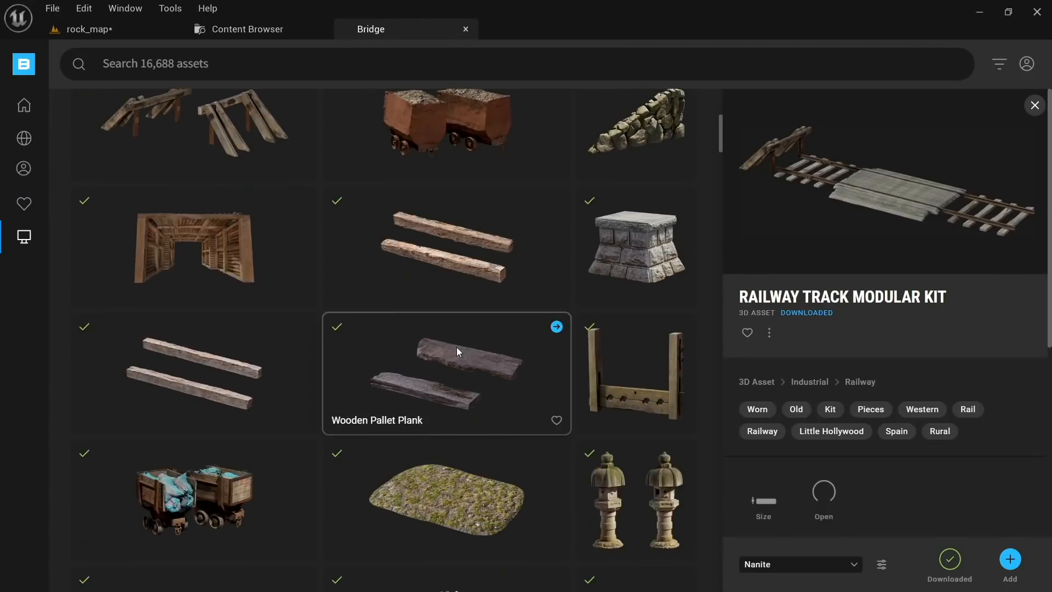
left_click(195, 254)
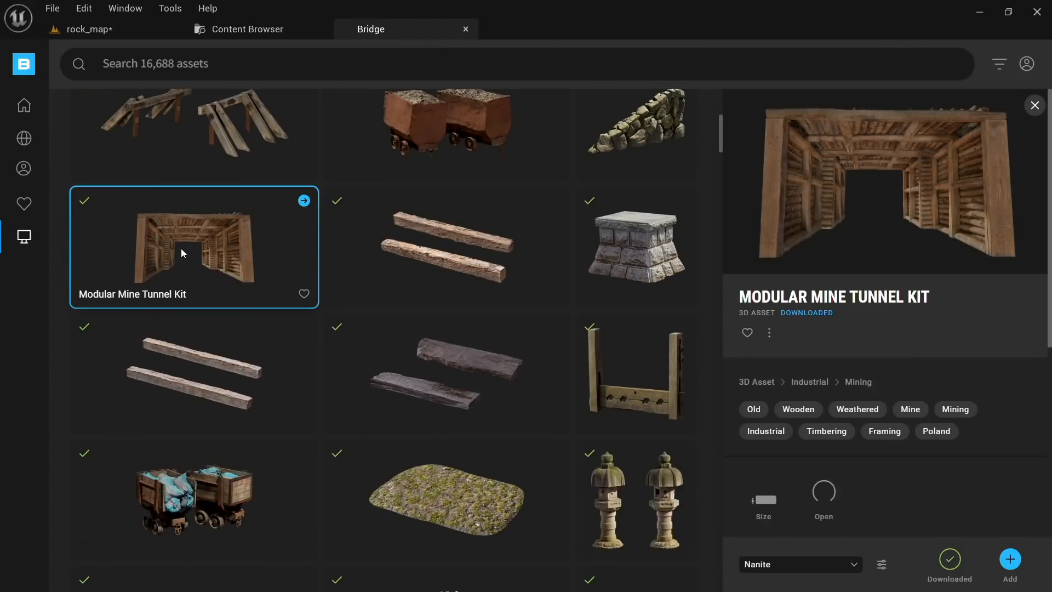
left_click_drag(239, 257, 383, 432)
Step: Position the mine tunnel piece on the track and add the kit's second tunnel mesh from its asset folder
right_click_drag(383, 432, 586, 410)
right_click_drag(420, 447, 420, 446)
key("s")
left_click_drag(306, 447, 419, 460)
key("ctrl+b")
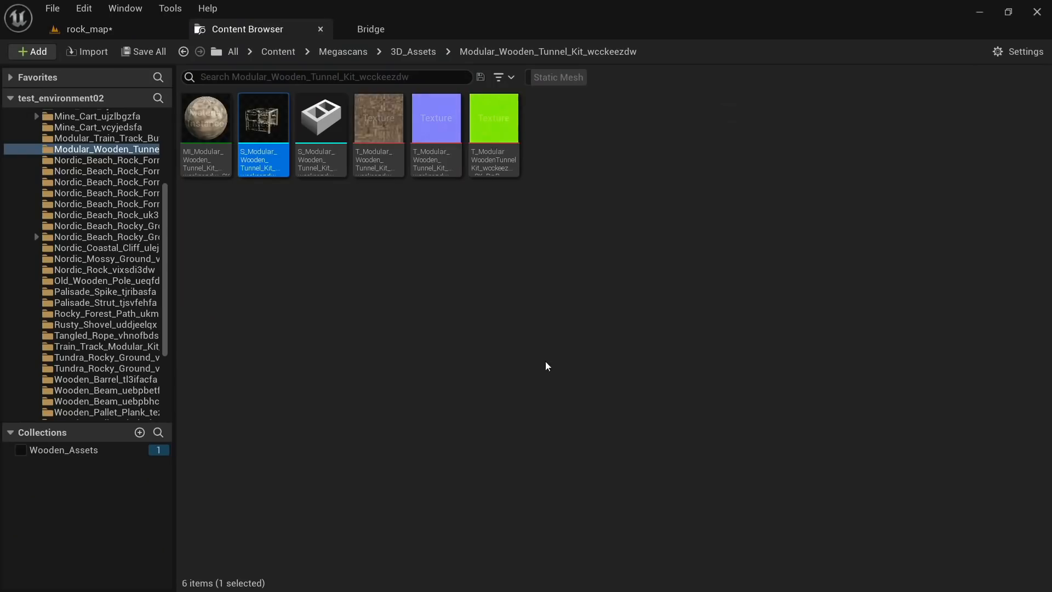
left_click_drag(323, 131, 384, 307)
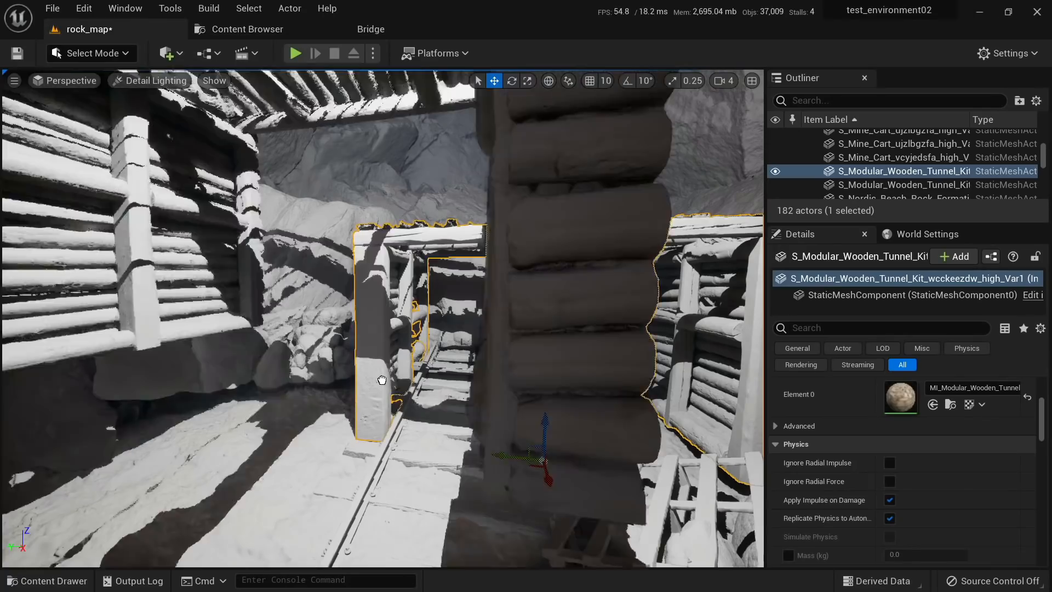
right_click_drag(383, 307, 383, 306)
right_click_drag(376, 403, 375, 403)
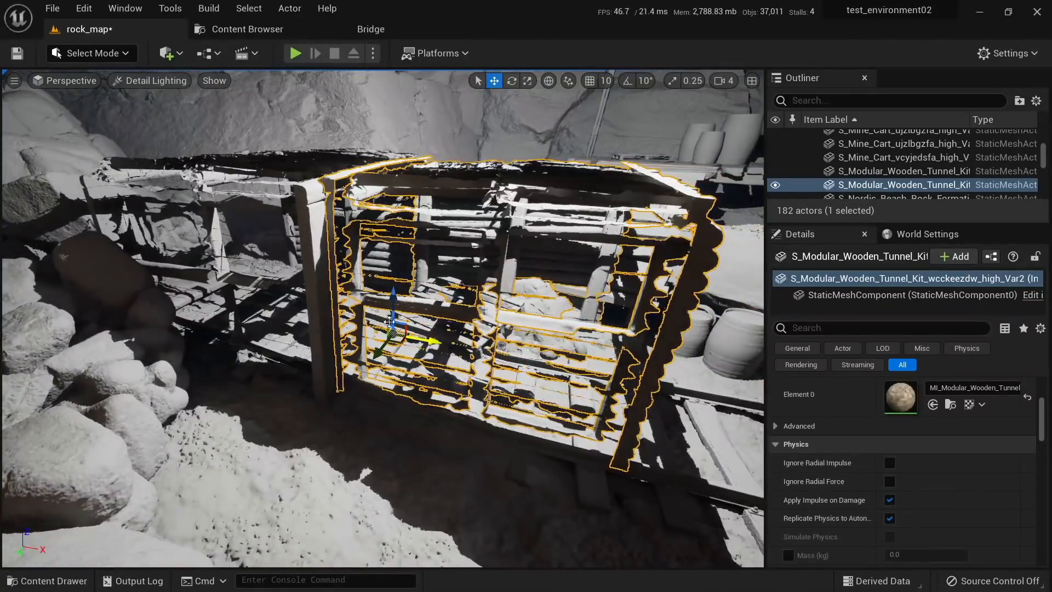
Step: Join the two mine tunnel pieces end to end and move them together into the rock opening over the track
left_click_drag(389, 322, 376, 350, "alt")
right_click_drag(375, 351, 375, 350)
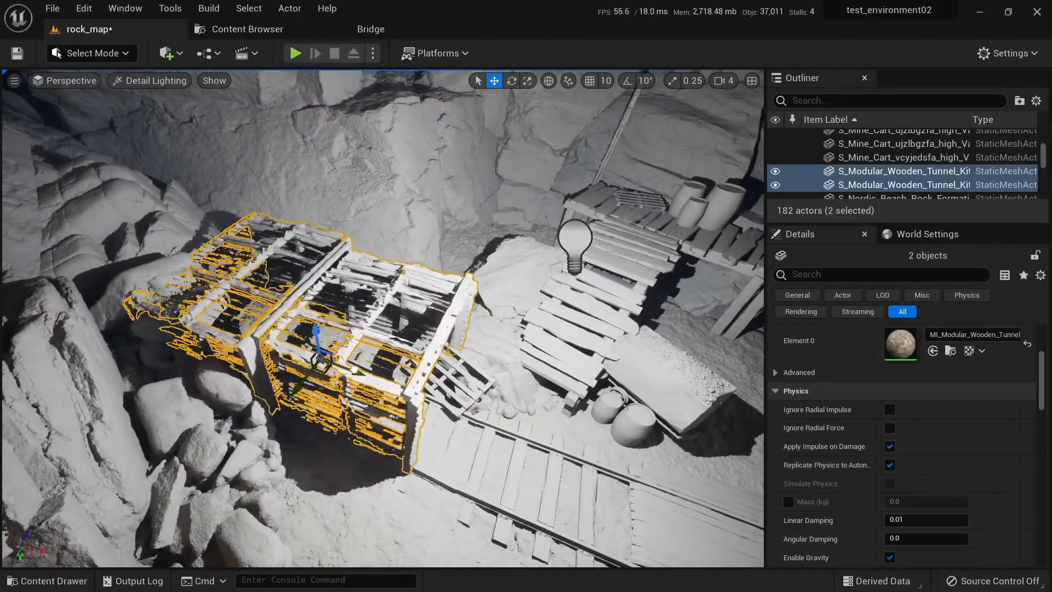
right_click_drag(277, 341, 277, 342)
left_click(353, 239)
right_click_drag(353, 238, 354, 238)
Step: Duplicate the large beach rock beside the mine tunnel and rotate the copy against the tunnel's side
left_click(565, 325)
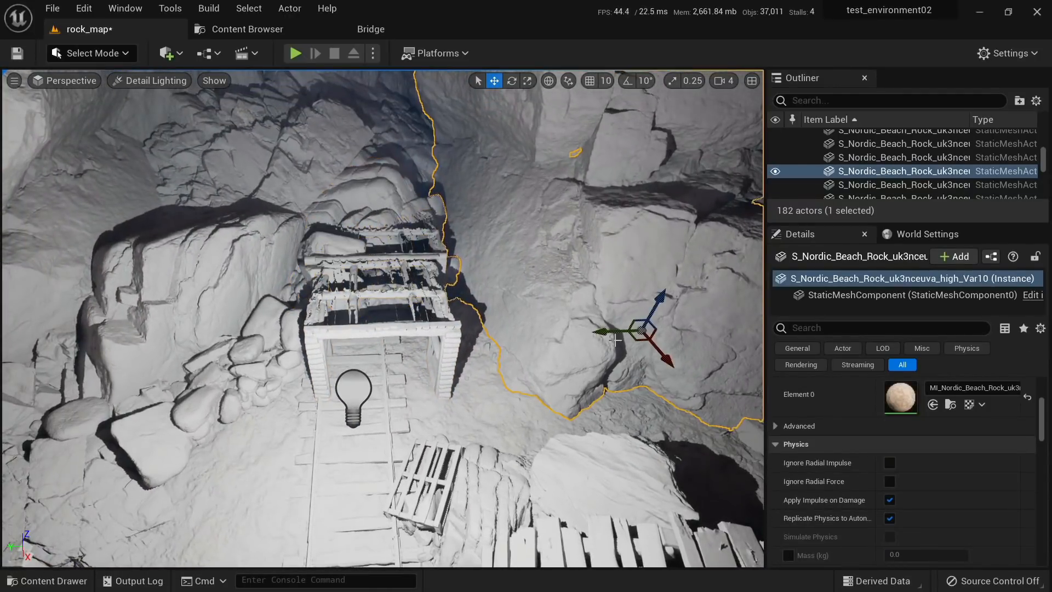
left_click_drag(619, 329, 526, 406, "alt")
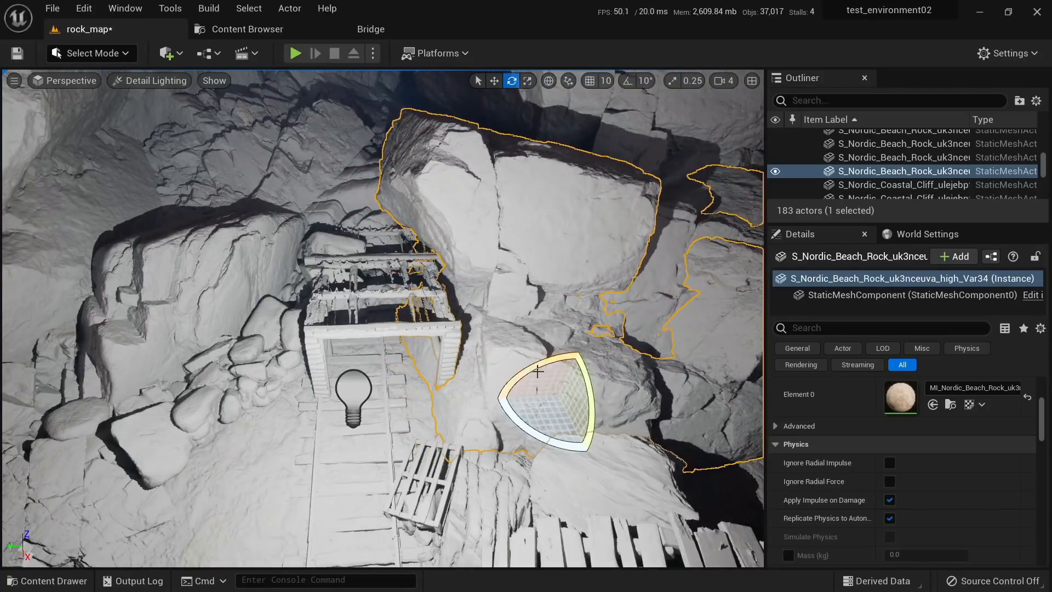
mouse_move(537, 371)
right_mouse_down()
mouse_move(527, 377)
mouse_move(539, 364)
right_mouse_up()
left_click_drag(553, 371, 564, 367)
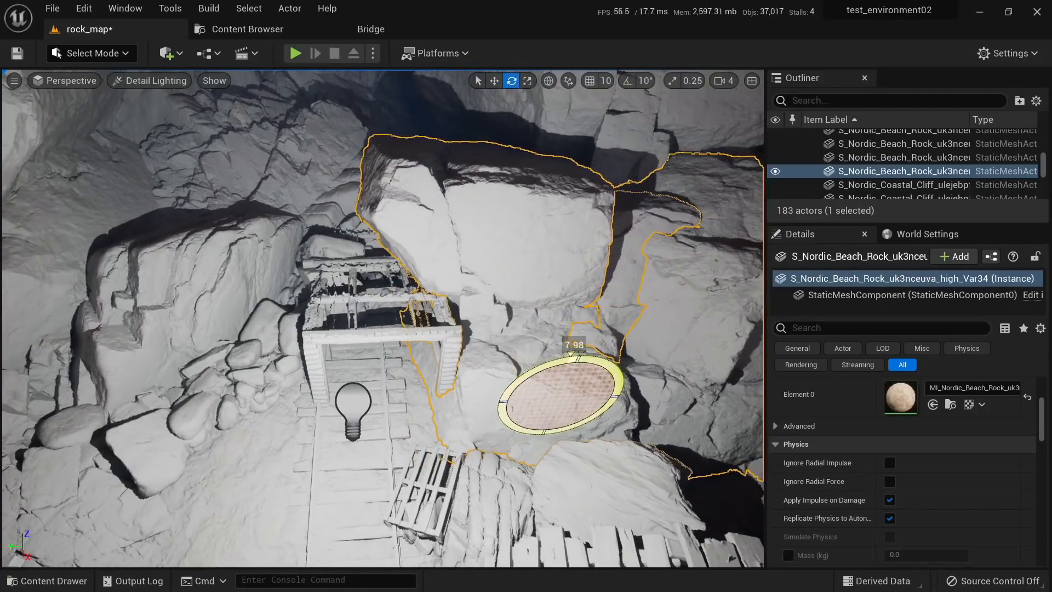
key("Escape")
key("w")
right_click_drag(497, 268, 497, 257)
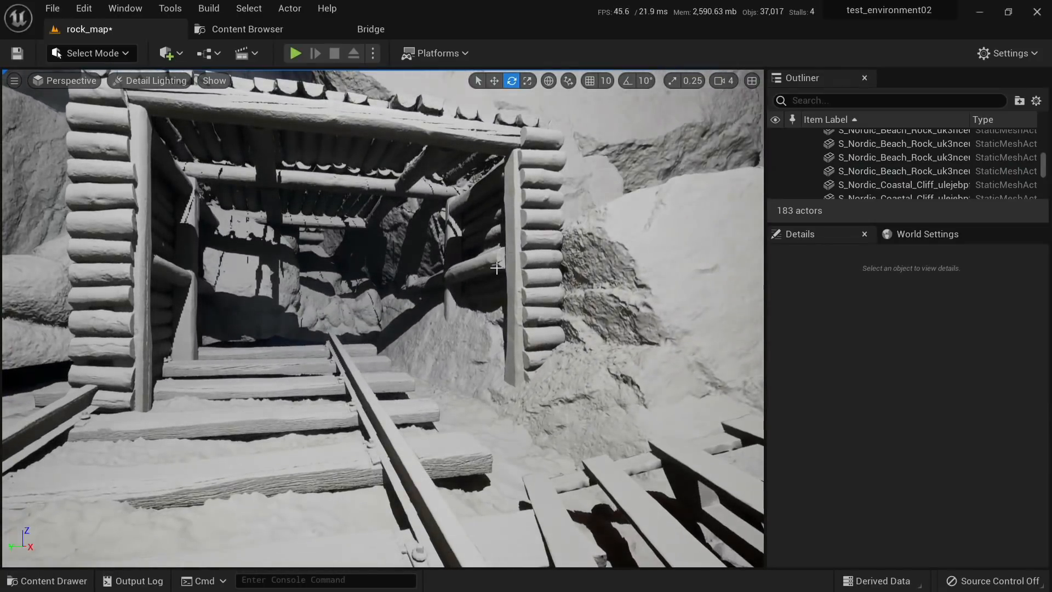
Step: Try to shift the front mine tunnel piece slightly sideways in the rock opening, checking it in the lit view
left_click(497, 267)
key("Escape")
left_click(491, 201)
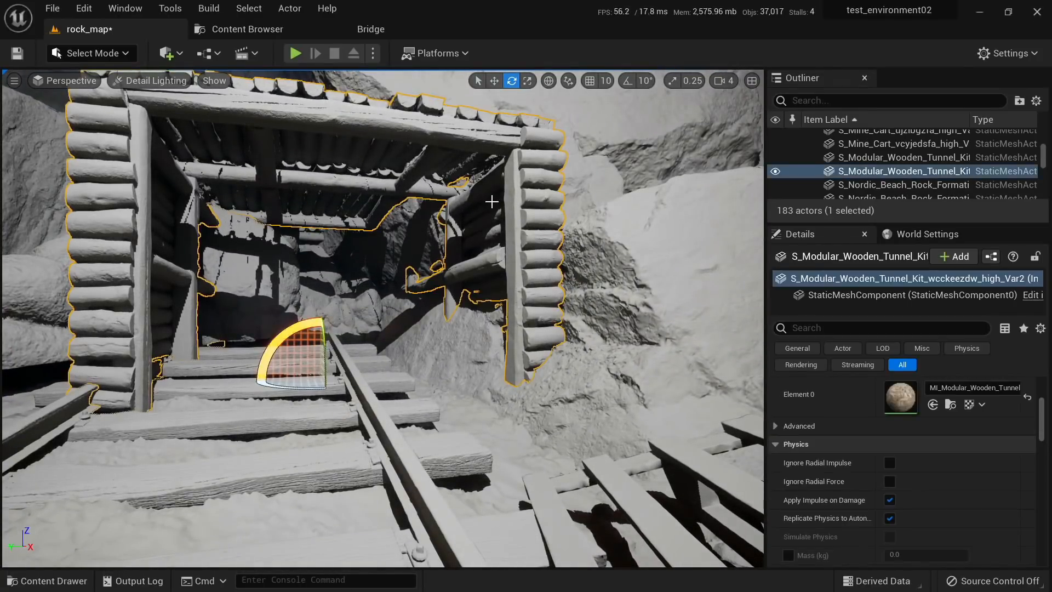
key("alt+4")
key("w")
right_click_drag(465, 253, 419, 236)
key("s")
key("w")
left_click_drag(335, 346, 302, 346)
key("s")
right_click_drag(302, 346, 356, 357)
key("e")
key("a")
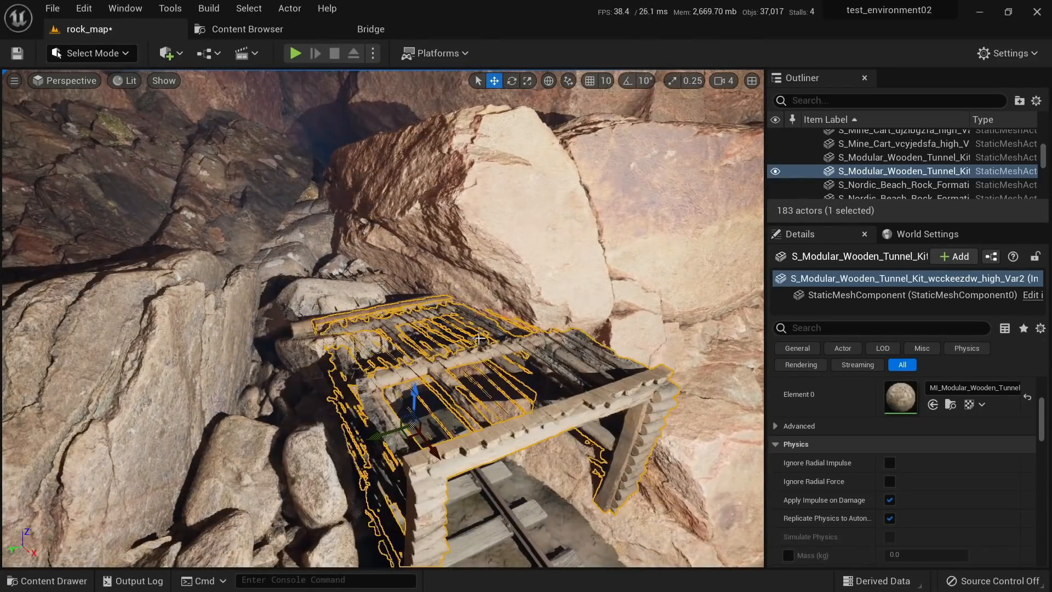
Step: Undo the recent mine tunnel moves and the duplicated beach rock beside the tunnel
key("ctrl+z")
key("ctrl+z")
key("ctrl+z")
key("ctrl+z")
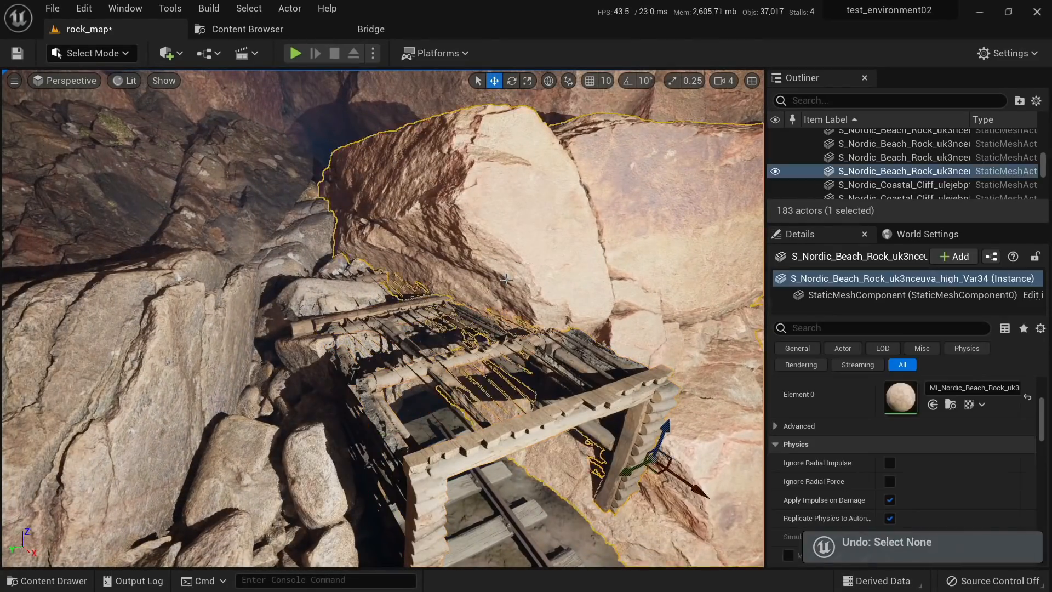
key("ctrl+z")
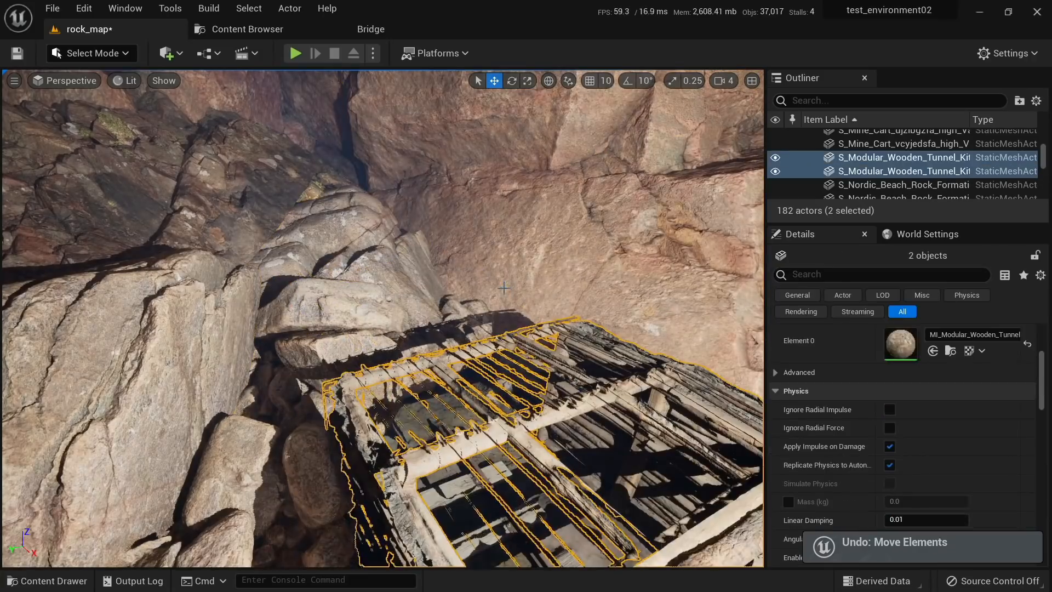
key("ctrl+z")
key("ctrl+z")
Step: Delete both mine tunnel pieces from the rail track
right_click_drag(504, 287, 717, 241)
key("w")
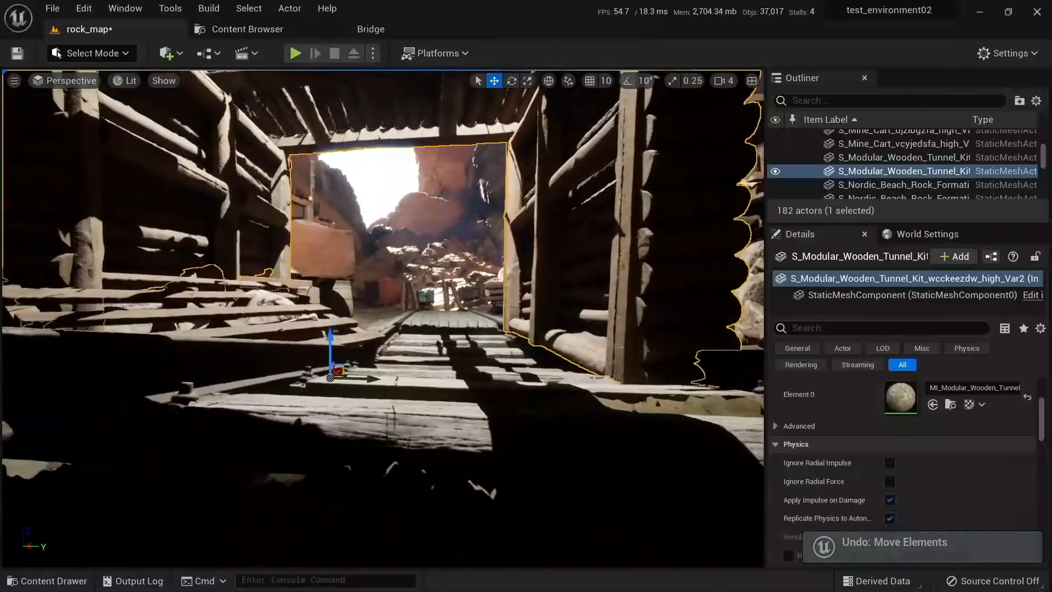
right_click_drag(430, 378, 405, 339)
key("Escape")
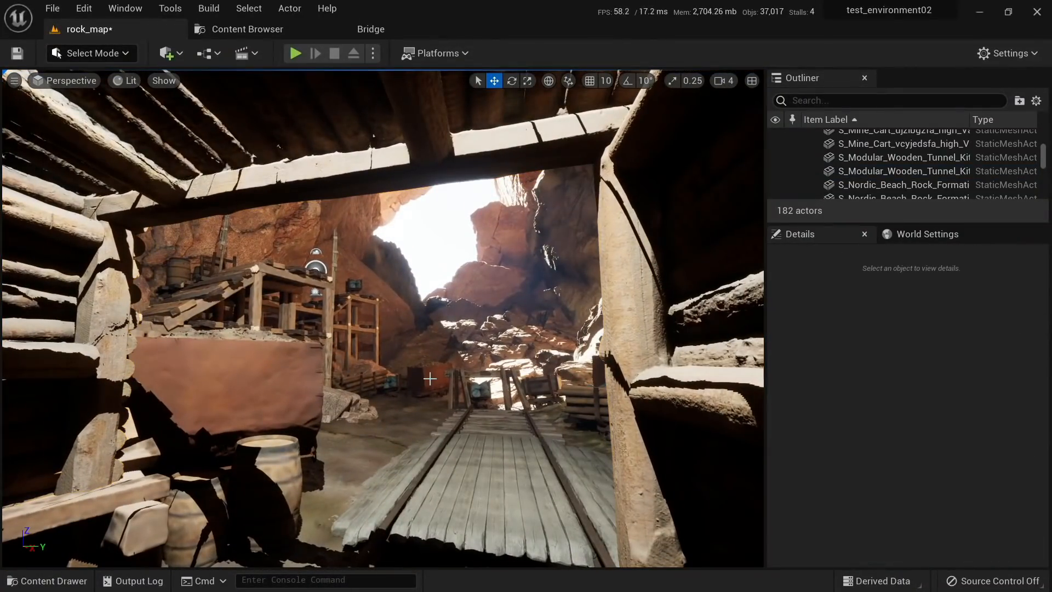
left_click(611, 314)
right_click_drag(611, 314, 383, 339)
key("Delete")
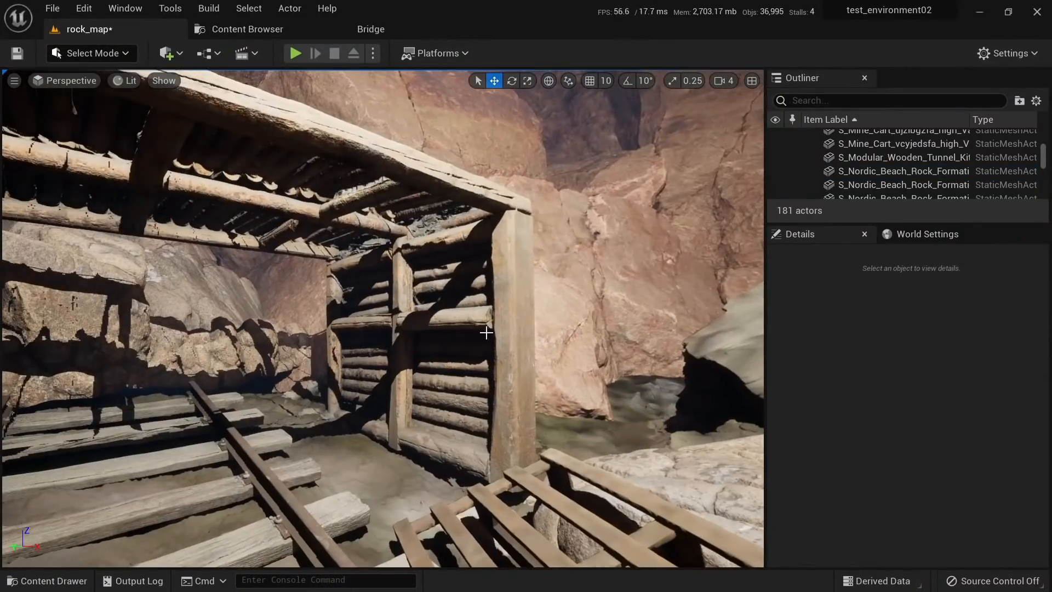
left_click(489, 326)
key("Delete")
Step: Duplicate the Nordic rock beside the wooden walkway and place the copy against the cliff at the end of the rail track
right_click_drag(488, 326, 378, 345)
key("w")
left_click(300, 311)
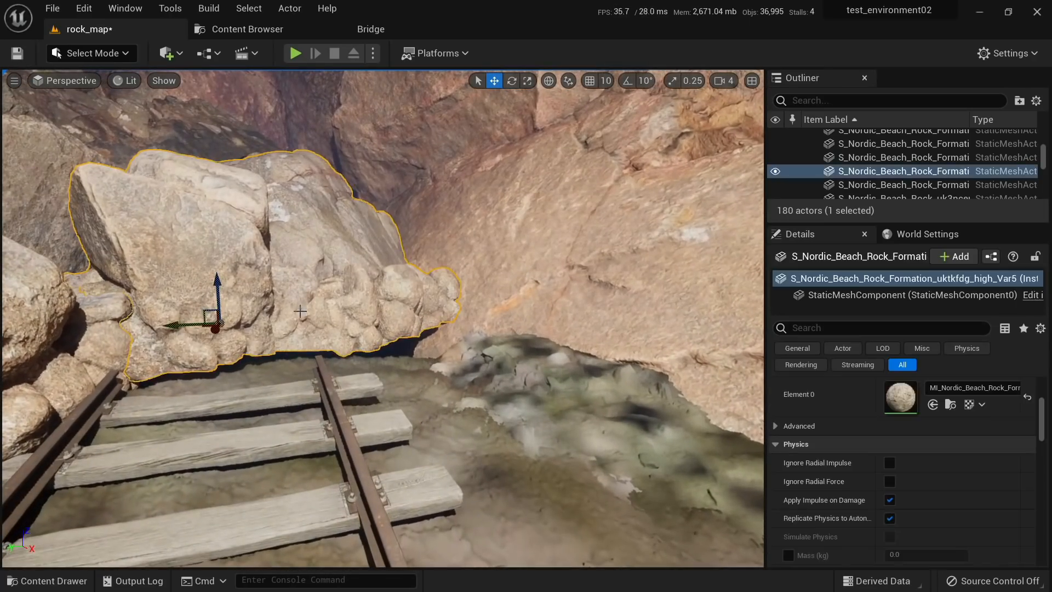
right_click_drag(215, 320, 405, 359)
key("s")
left_click(475, 321)
right_click_drag(474, 321, 1019, 291)
key("w")
key("w")
key("s")
right_click_drag(509, 420, 575, 471)
key("w")
left_click_drag(531, 380, 73, 481, "alt")
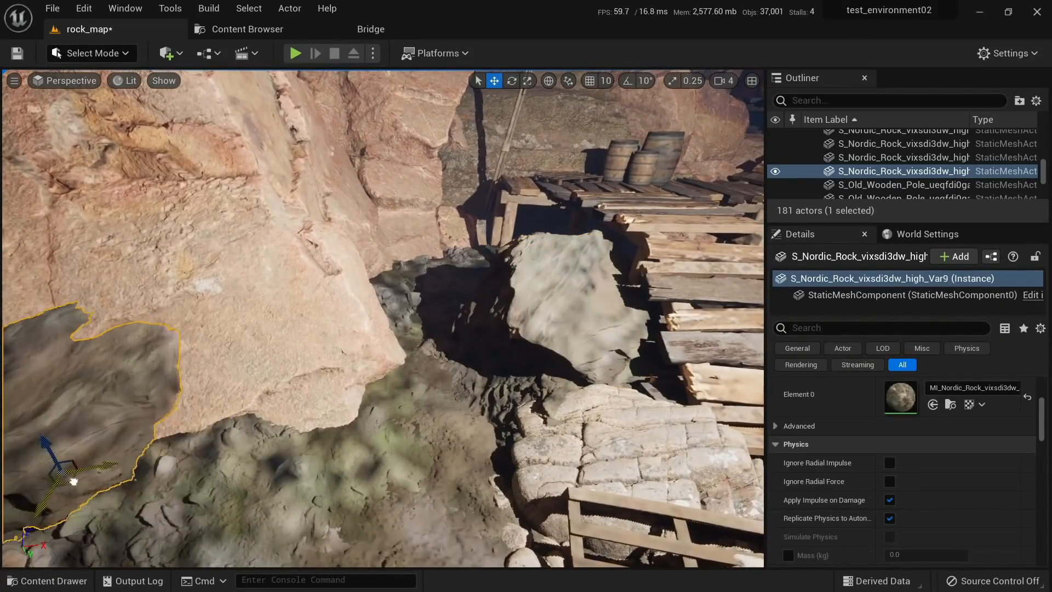
right_click_drag(366, 428, 197, 446)
key("e")
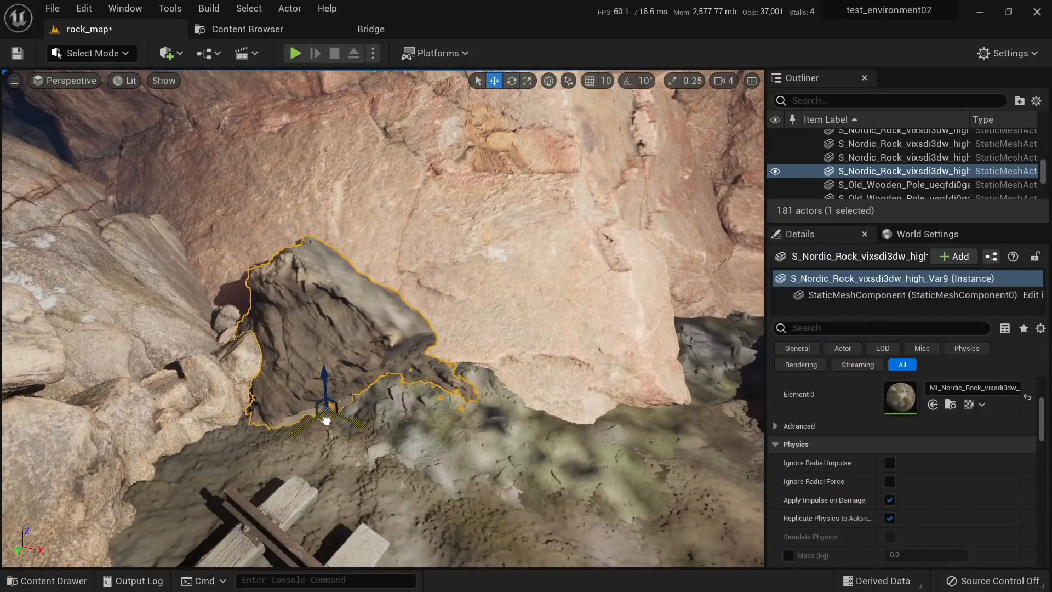
Step: Duplicate the Nordic rock again along the foot of the cliff and rotate the copy, using the detail lighting view
left_click_drag(338, 427, 485, 428, "alt")
key("alt+5")
right_click_drag(486, 428, 652, 427)
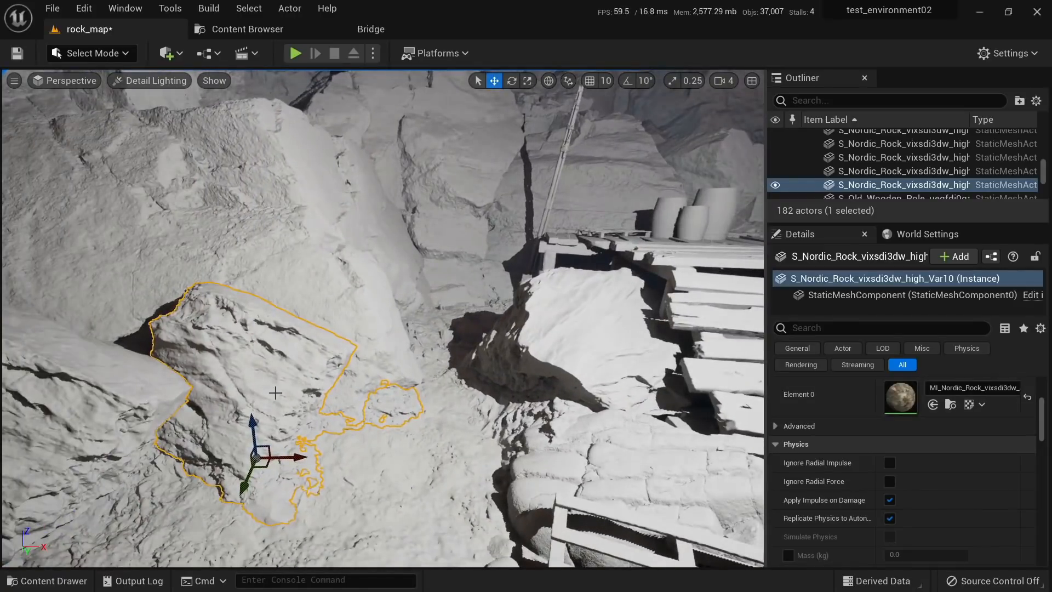
right_click_drag(275, 393, 251, 398)
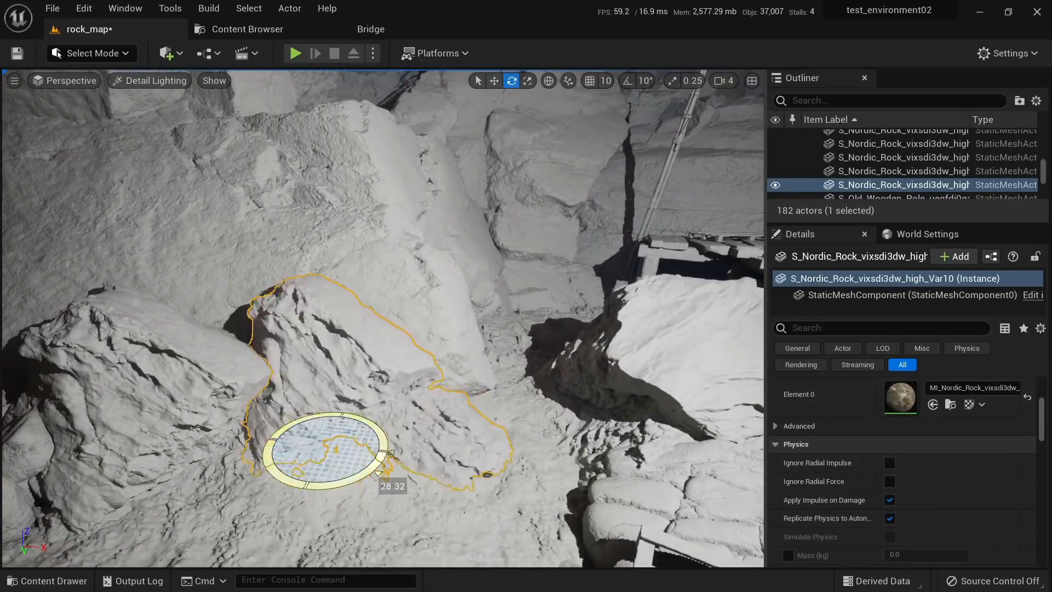
left_click_drag(390, 453, 263, 442)
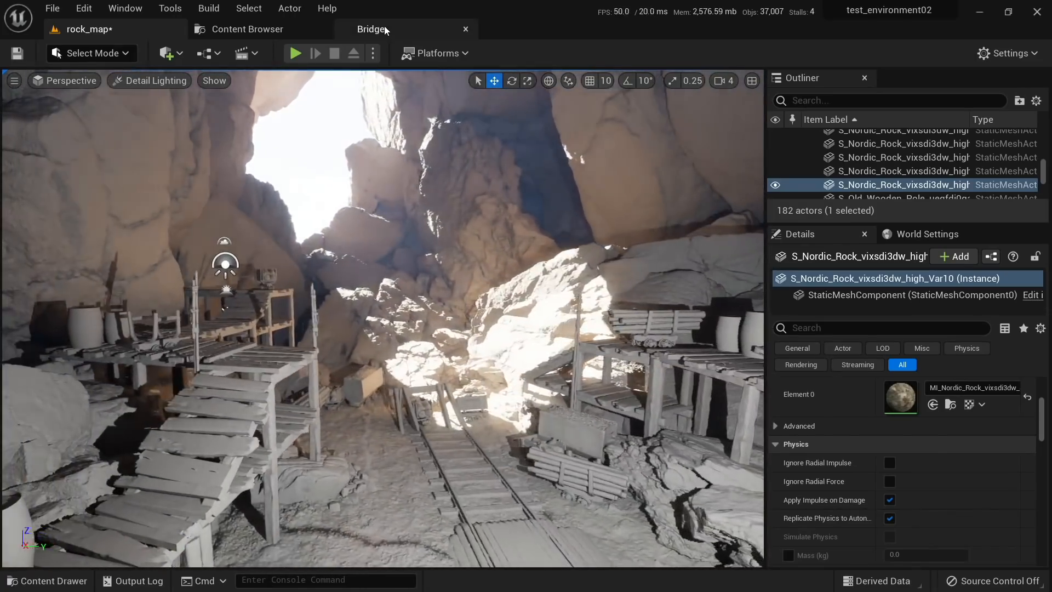
Step: Add the Nordic beach rocky ground asset from the downloaded Bridge assets to the ground beside the wooden walkway
left_click(385, 30)
scroll(479, 258, "up", 5)
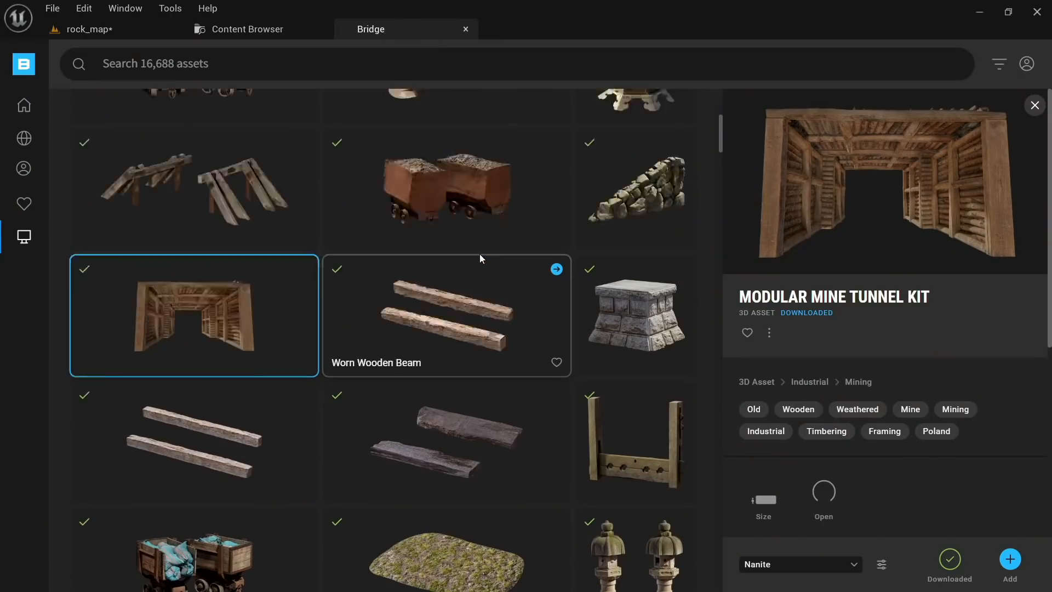
scroll(638, 197, "down", 2)
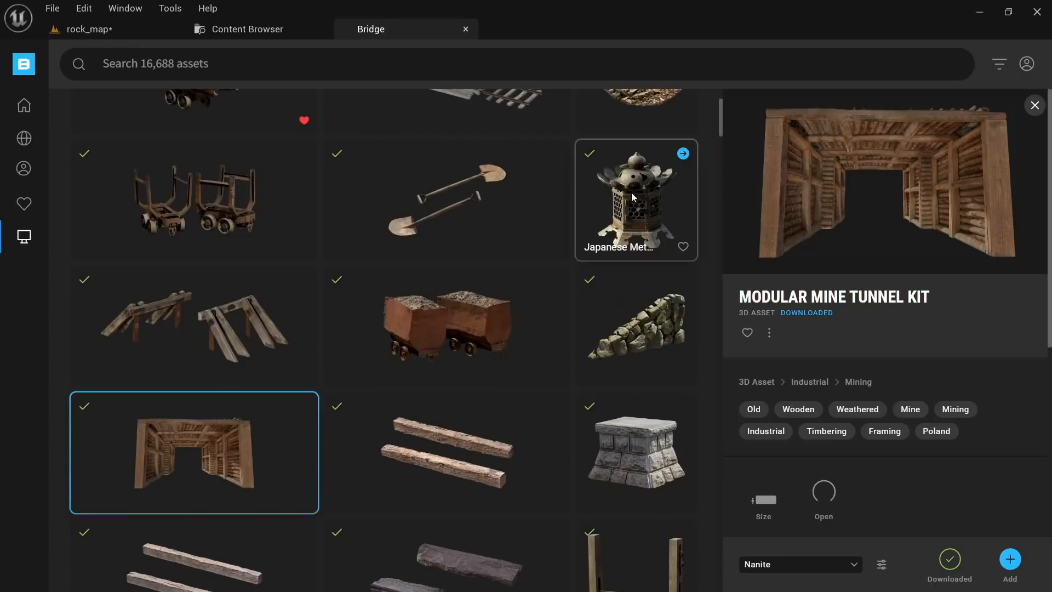
scroll(641, 186, "up", 2)
left_click(642, 222)
left_click_drag(643, 221, 276, 172)
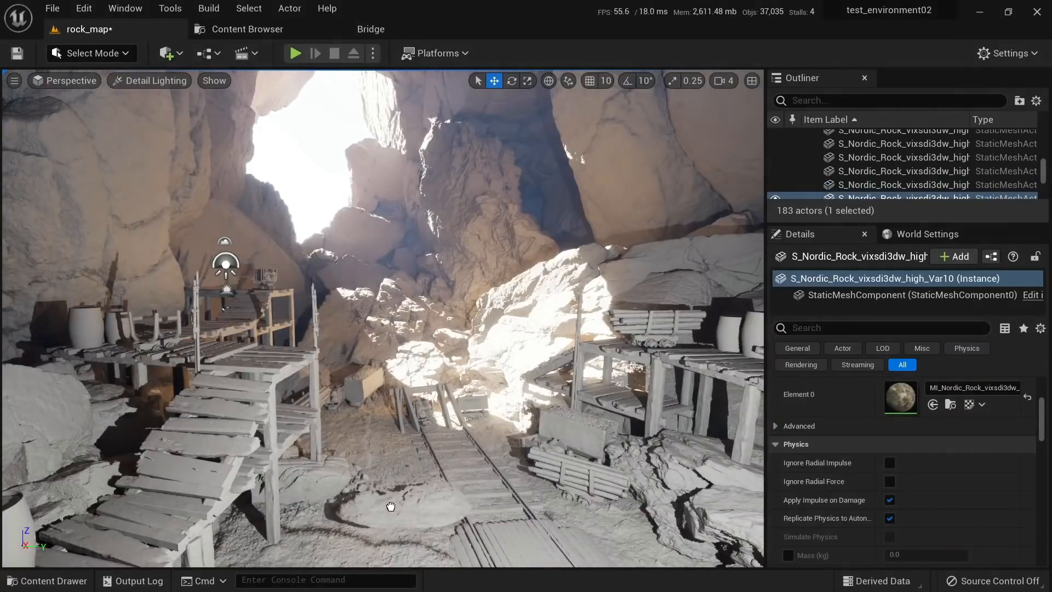
left_click_drag(391, 507, 298, 540)
Step: Rotate the rocky ground patch at the foot of the walkway and duplicate it to spread rubble beneath the platform
right_click_drag(299, 539, 219, 553)
key("e")
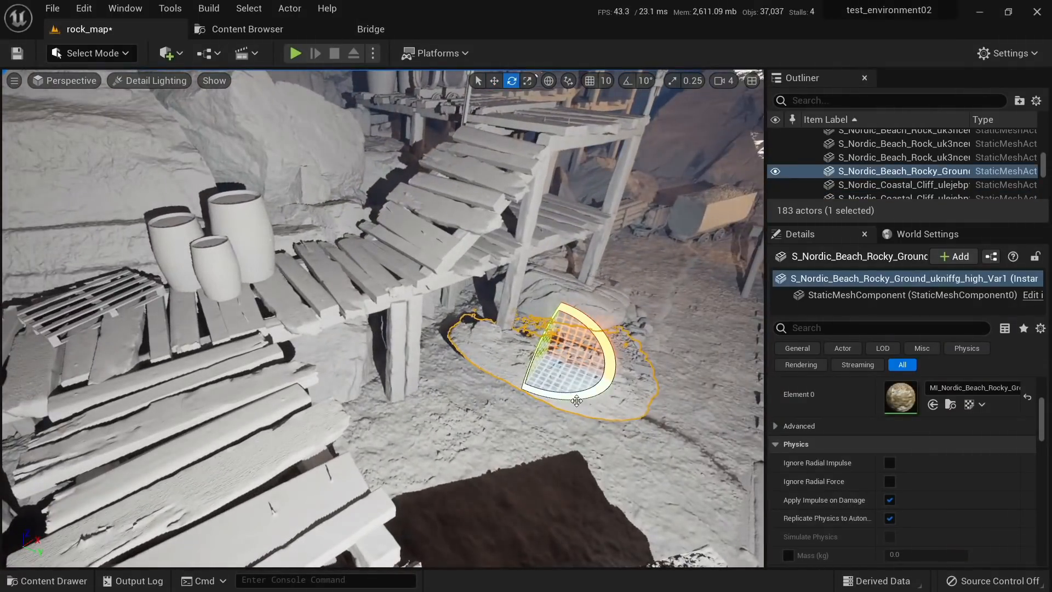
left_click_drag(576, 400, 567, 397)
right_click_drag(567, 396, 454, 408)
left_click_drag(570, 310, 478, 280)
left_click_drag(465, 239, 366, 307)
key("Escape")
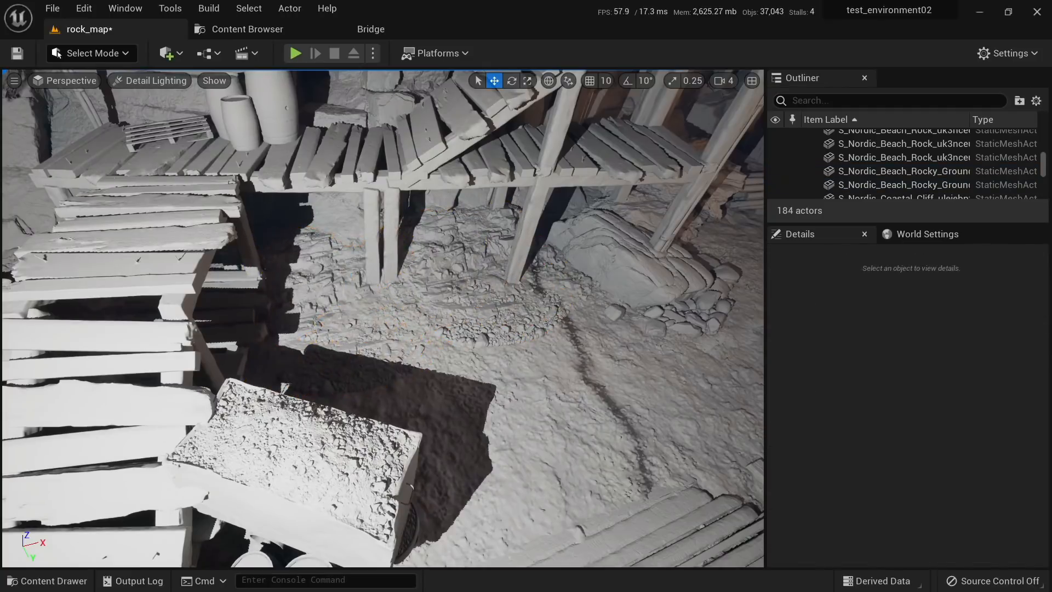
Step: Duplicate the rocky ground patch, rotate the copy and sink it into the ground by the barrels beside the rail track
right_click_drag(470, 290, 436, 311)
left_click(507, 290)
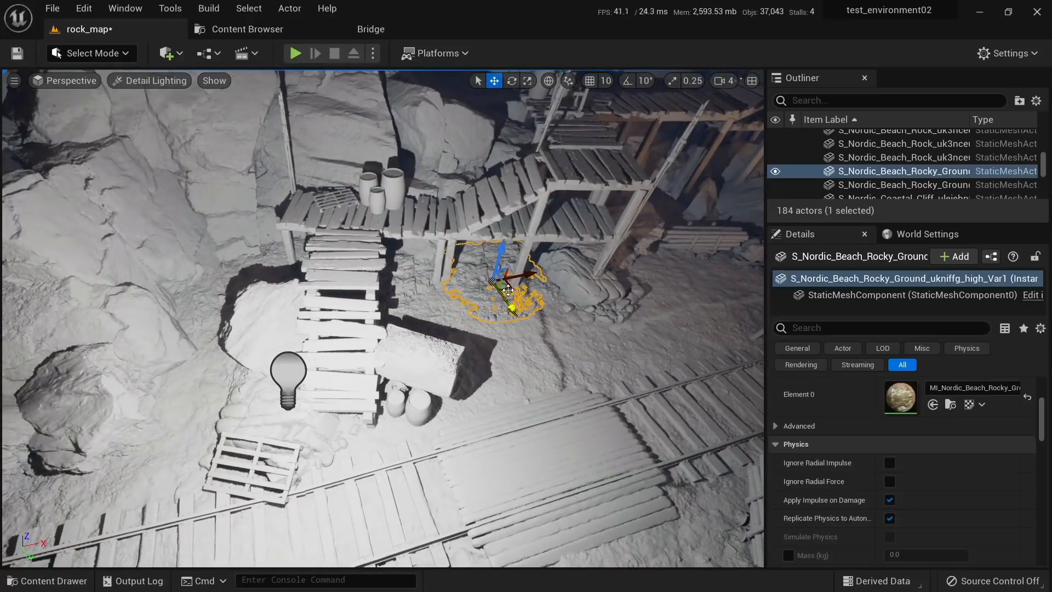
left_click_drag(390, 408, 390, 410, "alt")
right_click_drag(389, 410, 493, 364)
key("e")
left_click_drag(217, 246, 224, 238)
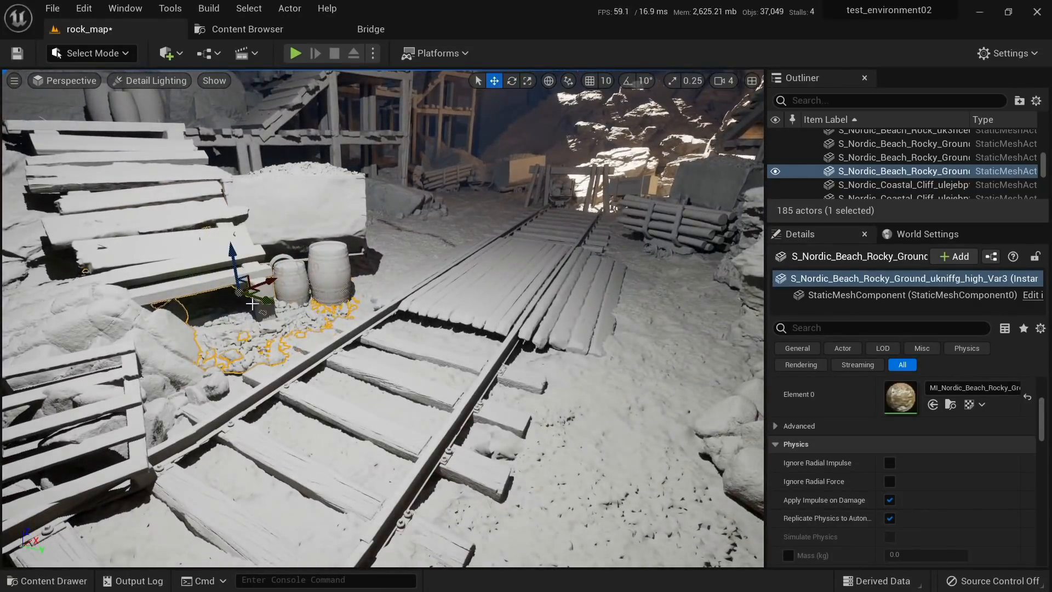
left_click_drag(313, 326, 323, 336)
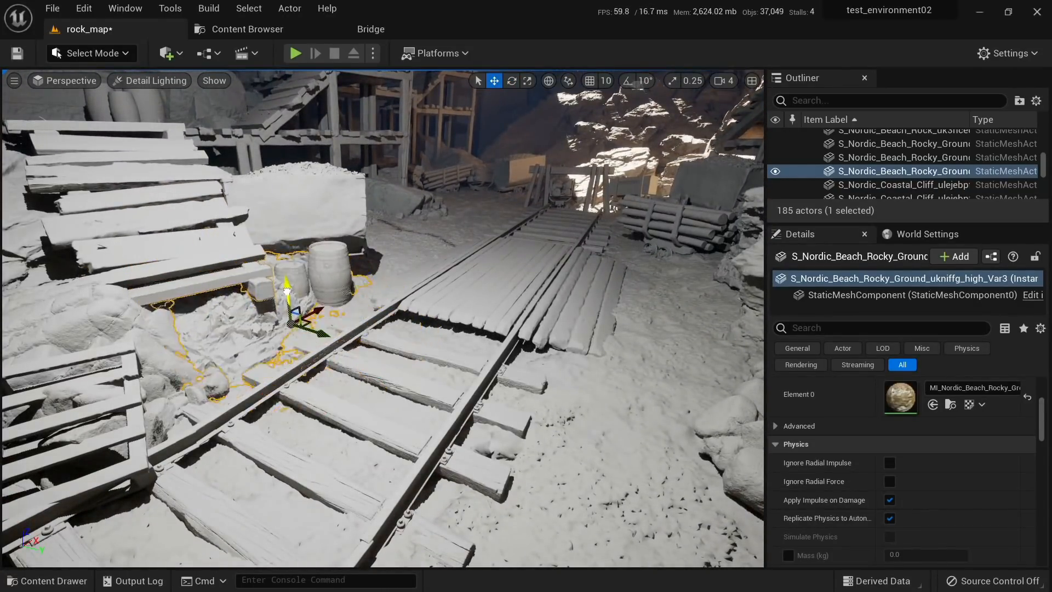
key("Escape")
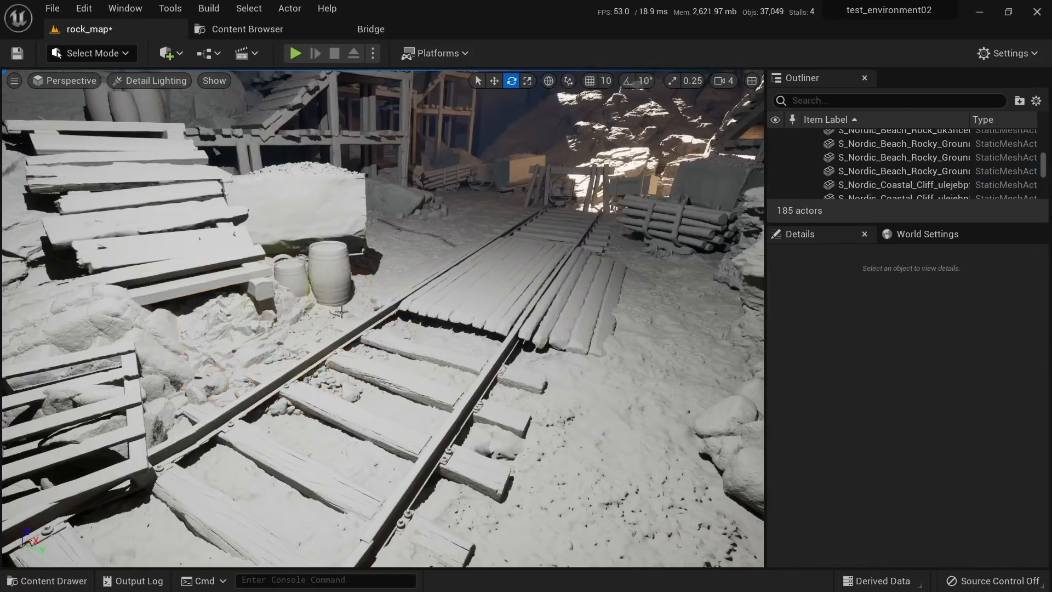
Step: Duplicate the rubble patch by the barrels across the track, then fit and rotate the copy under the opposite platform's support post
left_click(334, 364)
right_click_drag(334, 364, 403, 383)
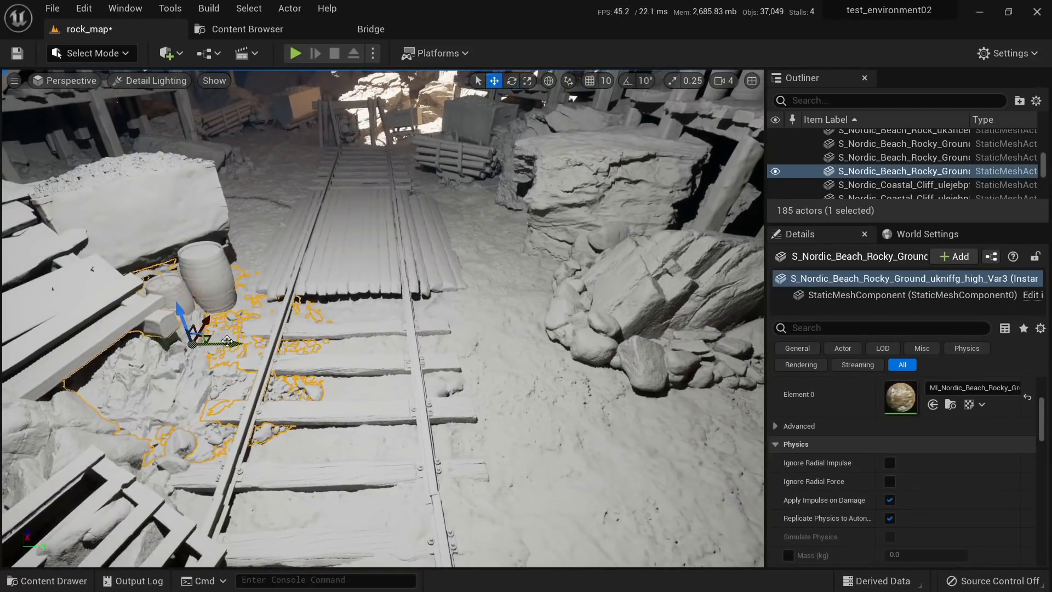
left_click_drag(227, 341, 570, 343, "alt")
key("e")
left_click_drag(519, 377, 589, 374)
right_click_drag(589, 373, 679, 378)
left_click_drag(271, 371, 425, 327)
key("w")
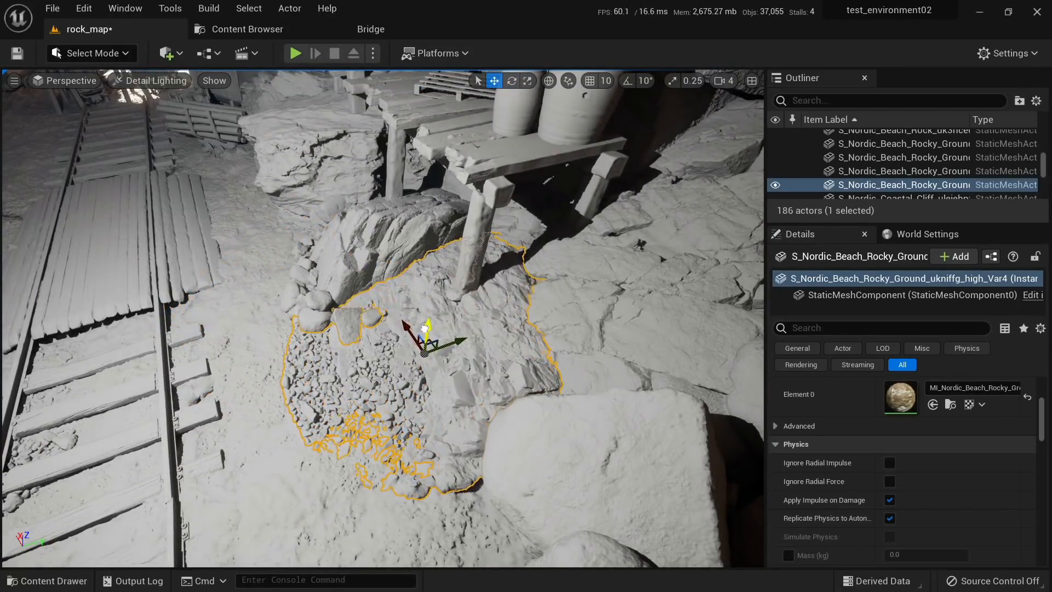
right_click_drag(424, 329, 496, 301)
key("e")
left_click_drag(495, 207, 484, 222)
Step: Duplicate the rubble patch to the foot of the neighbouring large rock formation and rotate the copy
right_click_drag(428, 274, 493, 268)
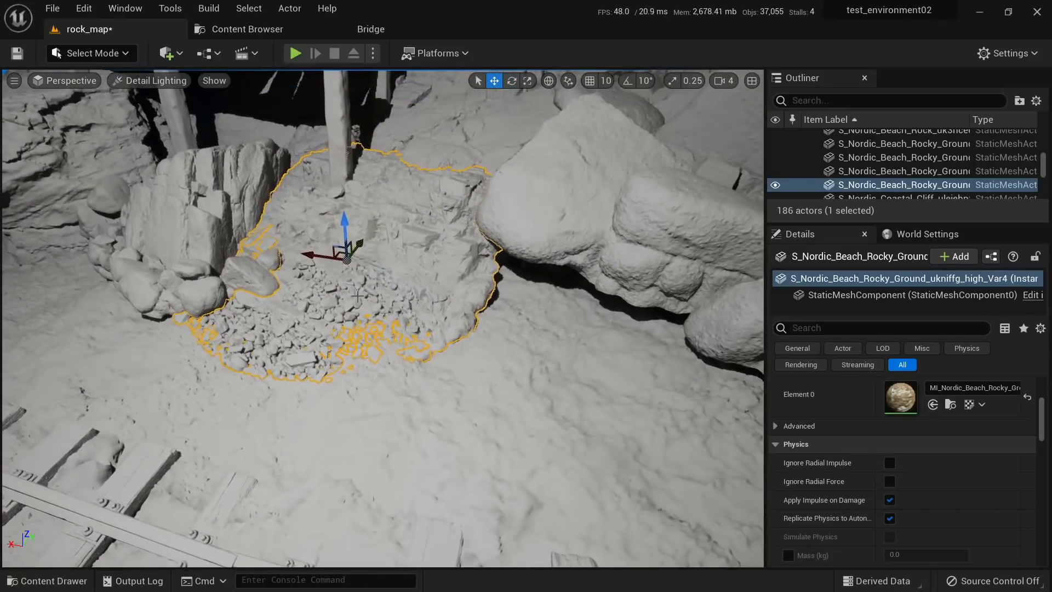
left_click_drag(307, 244, 394, 267, "alt")
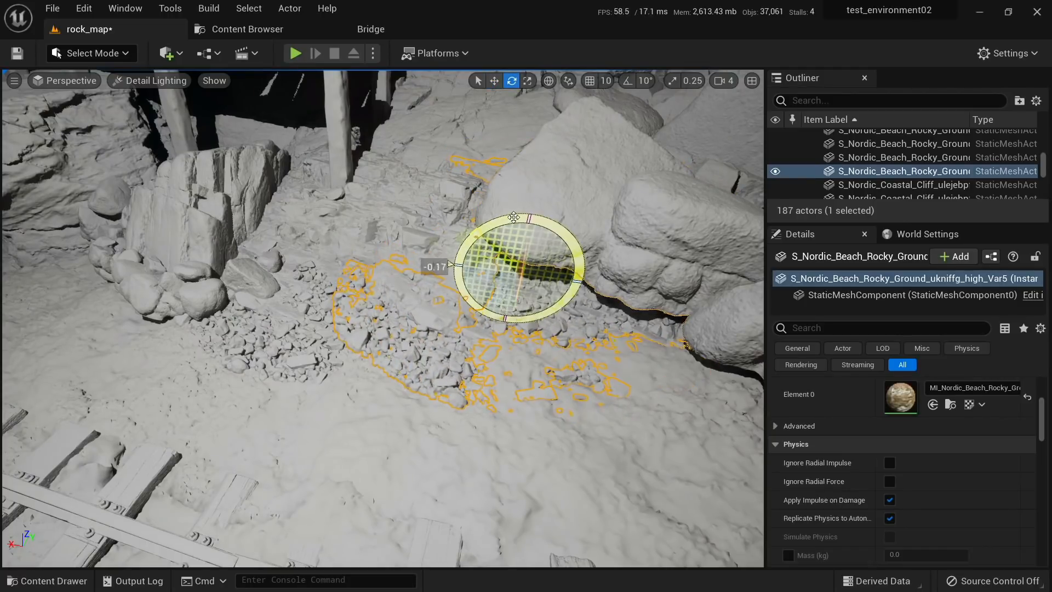
left_click_drag(540, 219, 541, 217)
Step: Rotate the large rock formation behind the new rubble slightly to seat it on the ground
left_click(547, 200)
right_click_drag(548, 199, 589, 184)
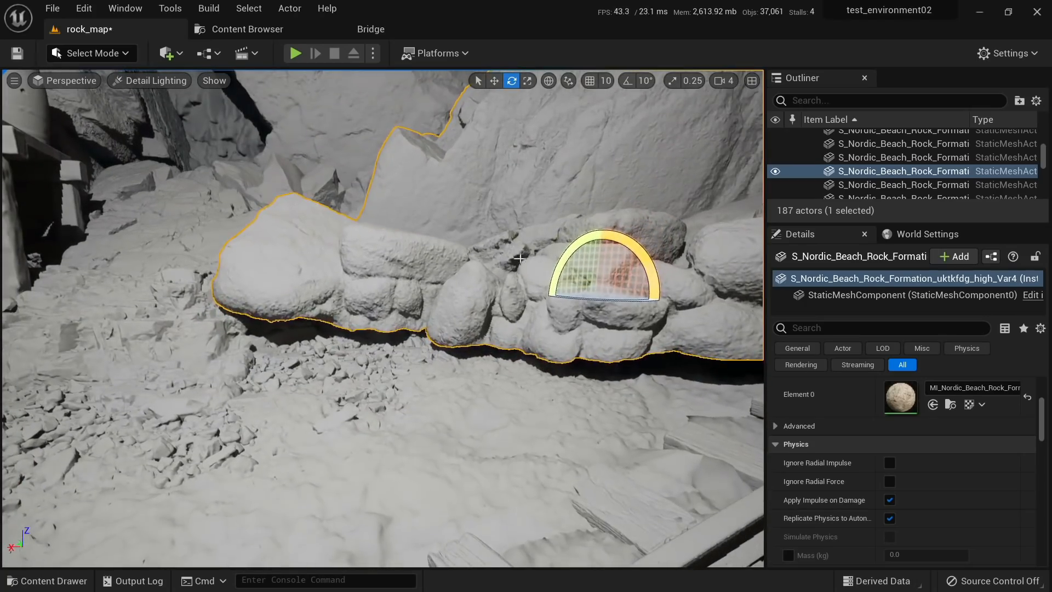
left_click_drag(567, 252, 559, 267)
key("Escape")
right_click_drag(559, 267, 324, 298)
Step: Duplicate the rubble patch to the base of the rocks in front of the pallet platform
left_click(570, 378)
right_click_drag(570, 378, 619, 400)
key("w")
left_click_drag(608, 388, 394, 343, "alt")
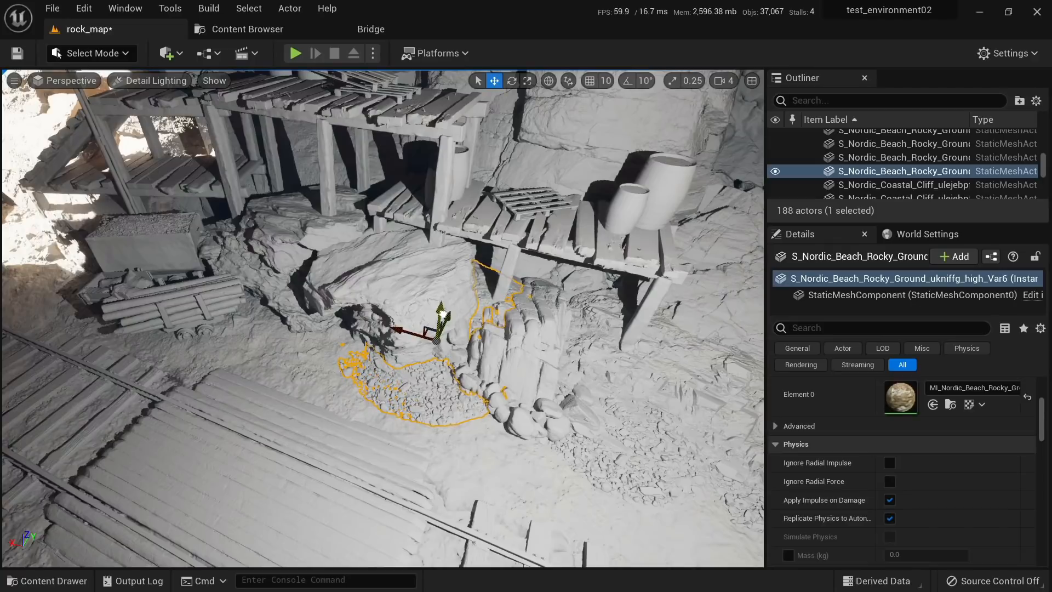
Step: Duplicate the rubble patch further along the rocks toward the log cart and tilt the copy to follow the ground
left_click_drag(410, 338, 288, 293, "alt")
right_click_drag(296, 307, 274, 274)
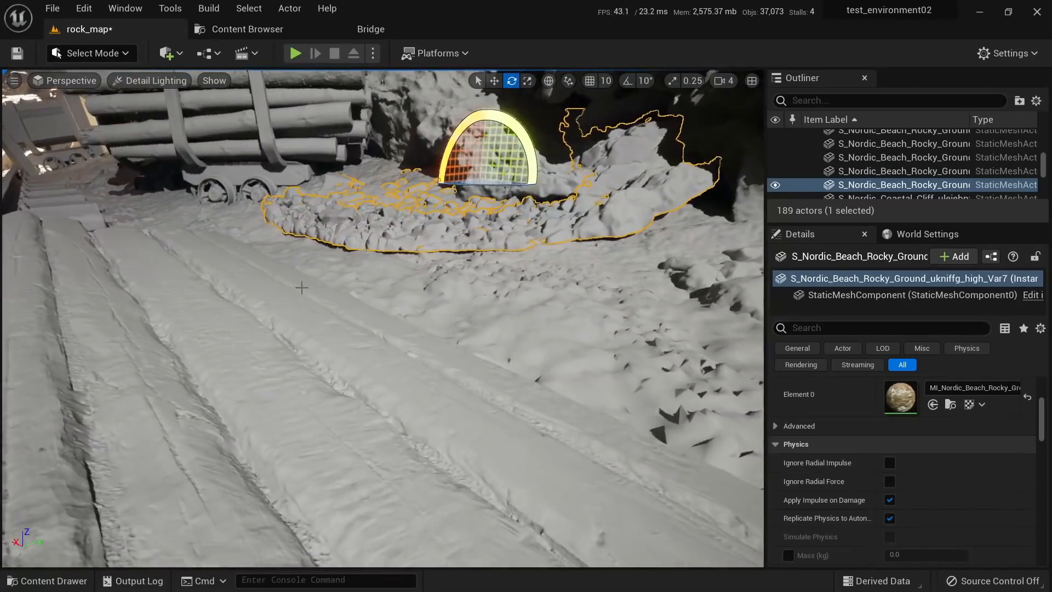
left_click_drag(457, 131, 472, 142)
right_click_drag(472, 165, 542, 151)
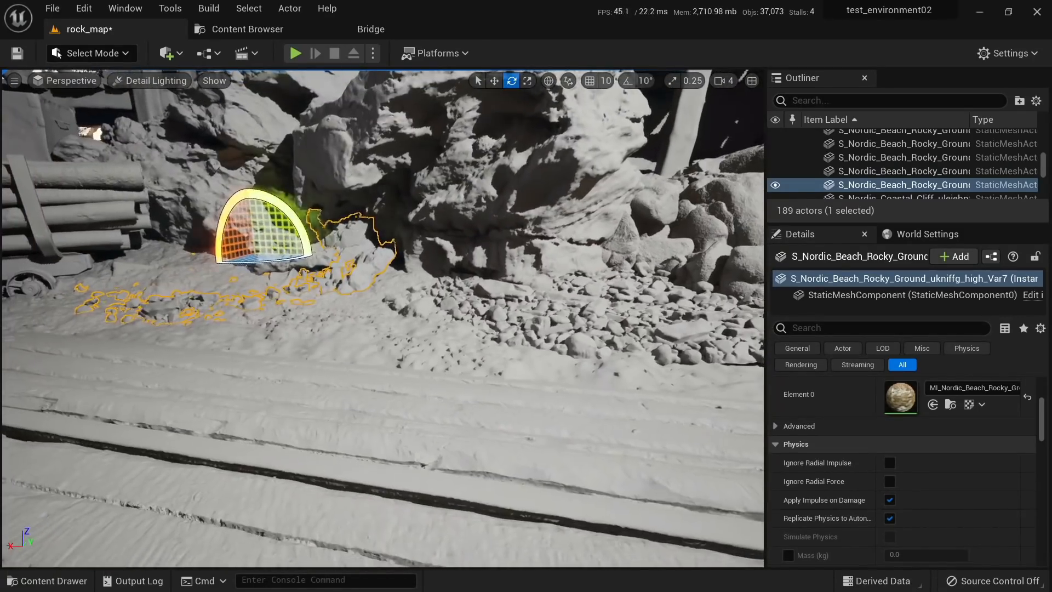
left_click(399, 249)
right_click_drag(400, 249, 438, 252)
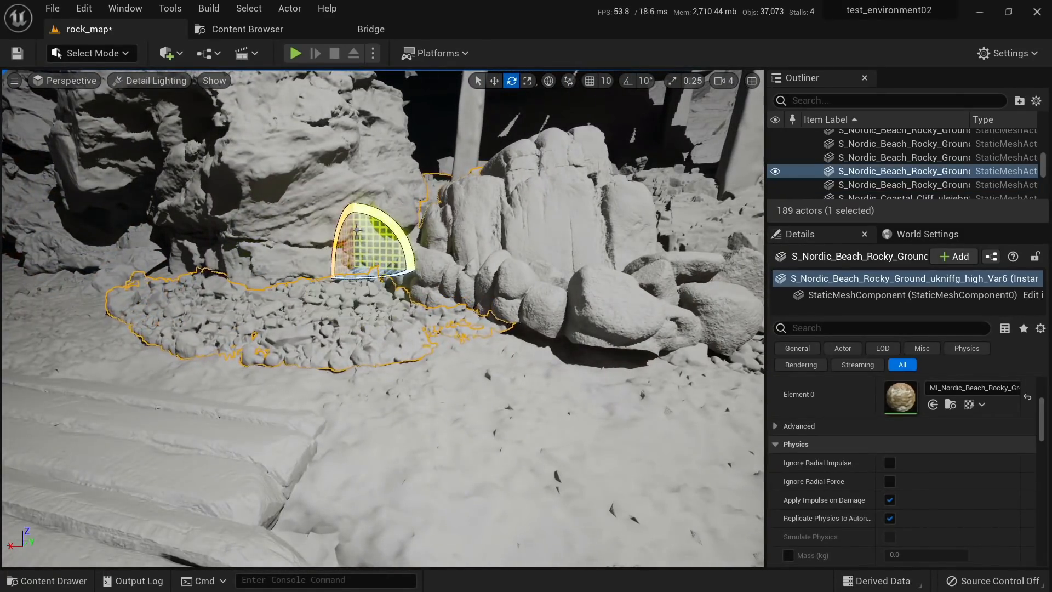
right_click_drag(338, 225, 284, 244)
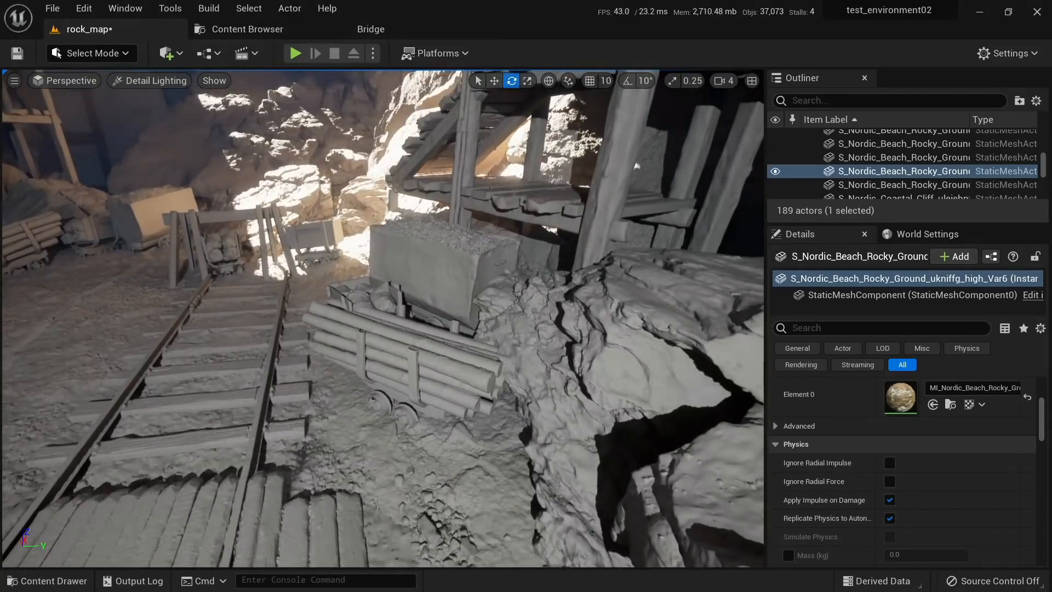
Step: Duplicate the rubble patch near the log cart to the other side of the rail track and rotate the copy
left_click(435, 515)
right_click_drag(438, 515, 515, 548)
key("w")
left_click_drag(557, 391, 257, 383, "alt")
right_click_drag(258, 383, 180, 359)
key("e")
left_click_drag(236, 394, 252, 404)
key("w")
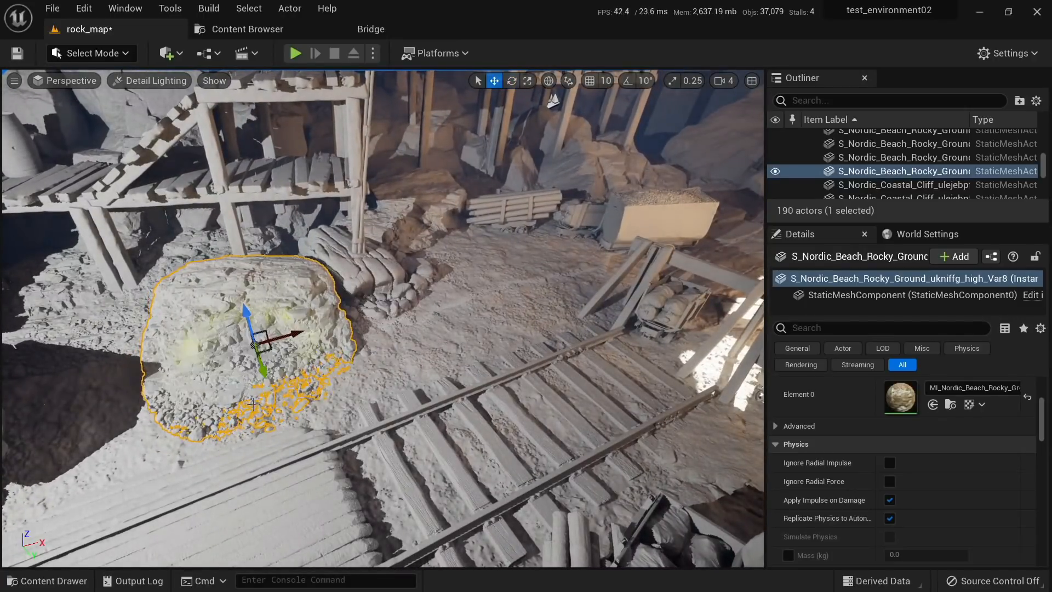
Step: Move the rubble patch behind the log stack under the far platform, scale it, and settle it around the rocks there
left_click_drag(274, 347, 500, 236)
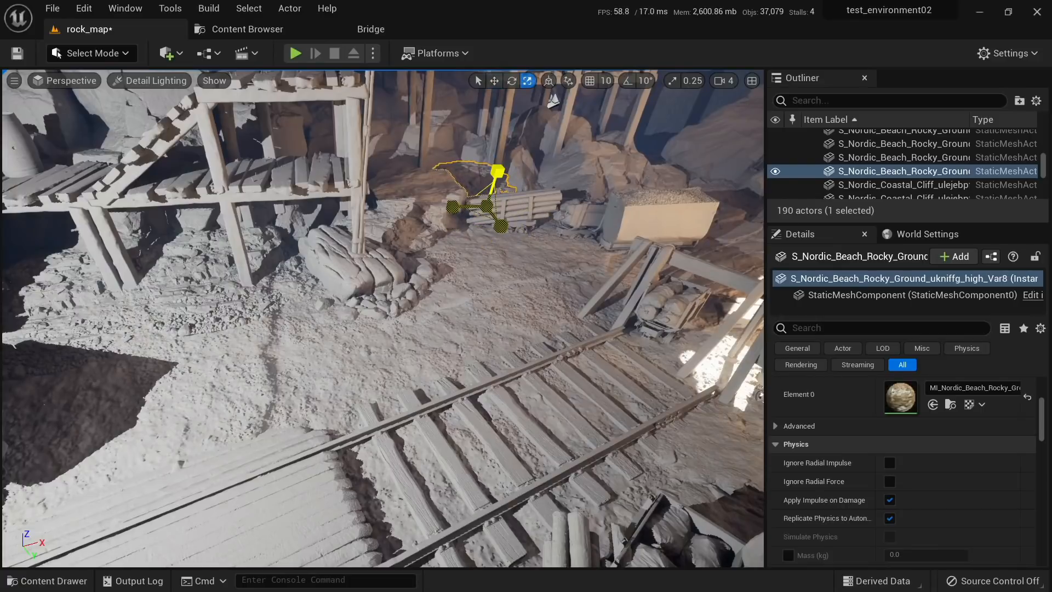
left_click_drag(494, 189, 496, 184)
right_click_drag(496, 184, 509, 219)
key("w")
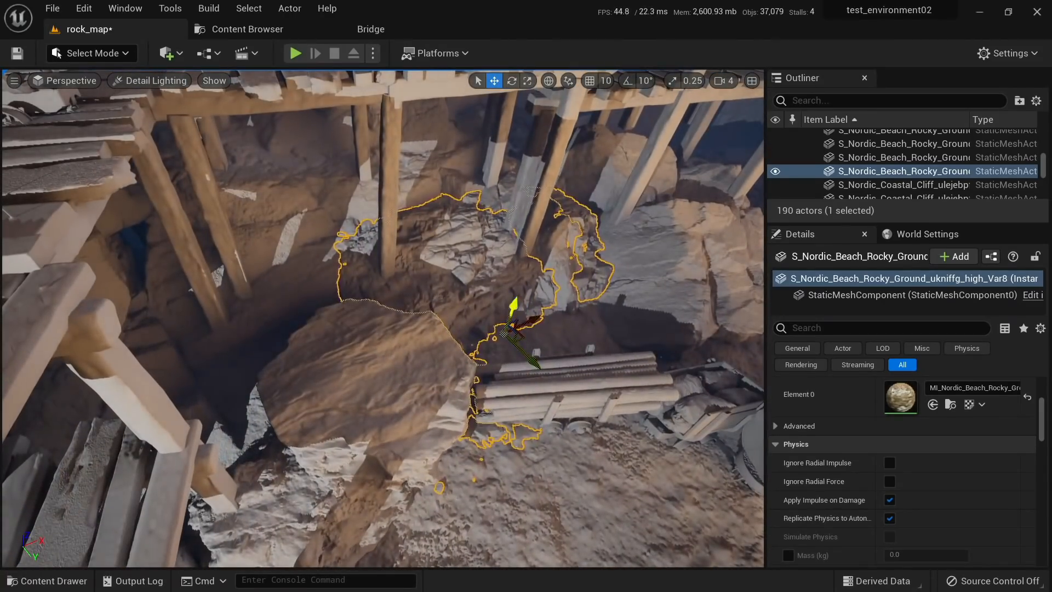
mouse_move(512, 305)
left_mouse_down()
mouse_move(508, 278)
mouse_move(500, 300)
left_mouse_up()
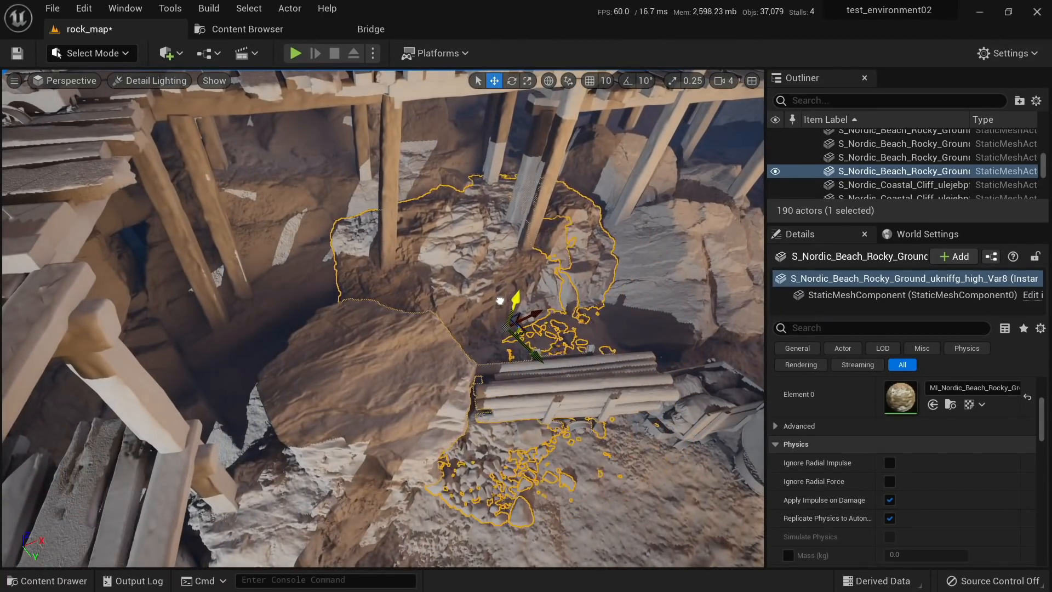
key("Escape")
Step: Find the tangled rope among the downloaded assets in Bridge and add it to the level
right_click_drag(499, 300, 487, 236)
left_click(272, 32)
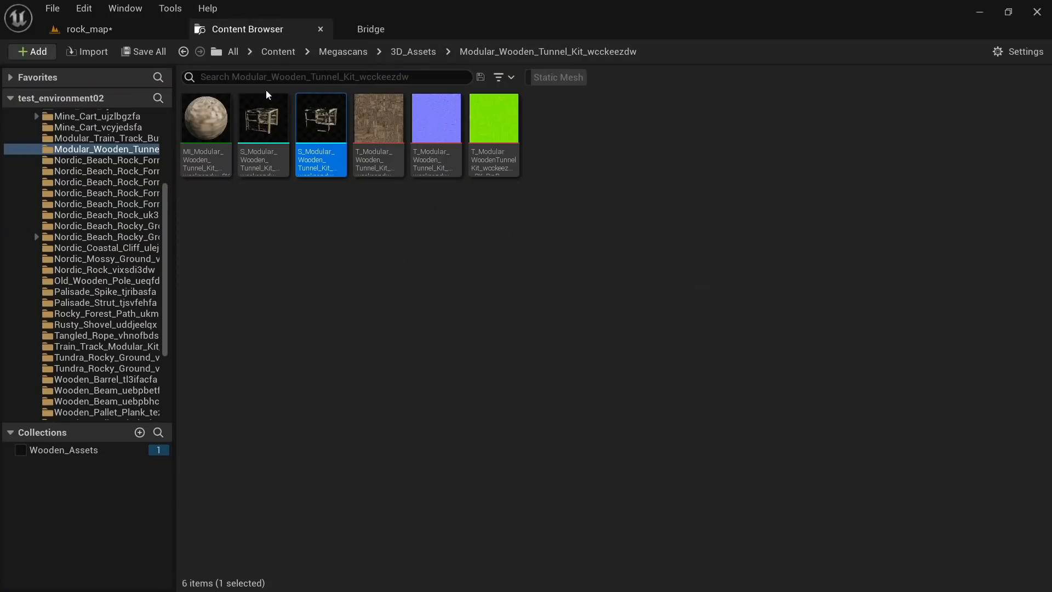
left_click(378, 29)
scroll(532, 328, "down", 15)
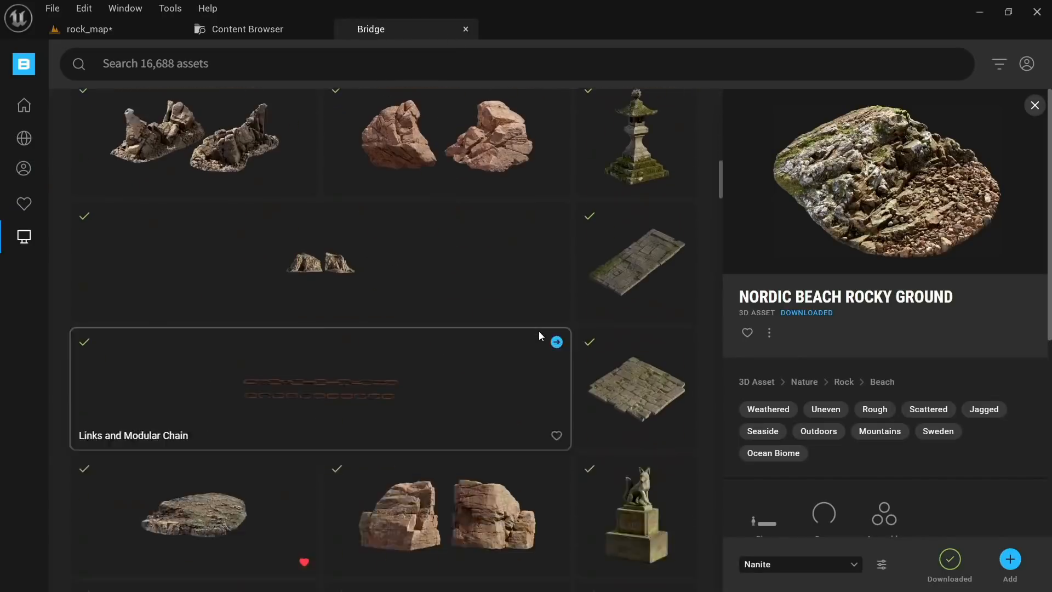
scroll(542, 328, "down", 4)
scroll(493, 342, "up", 6)
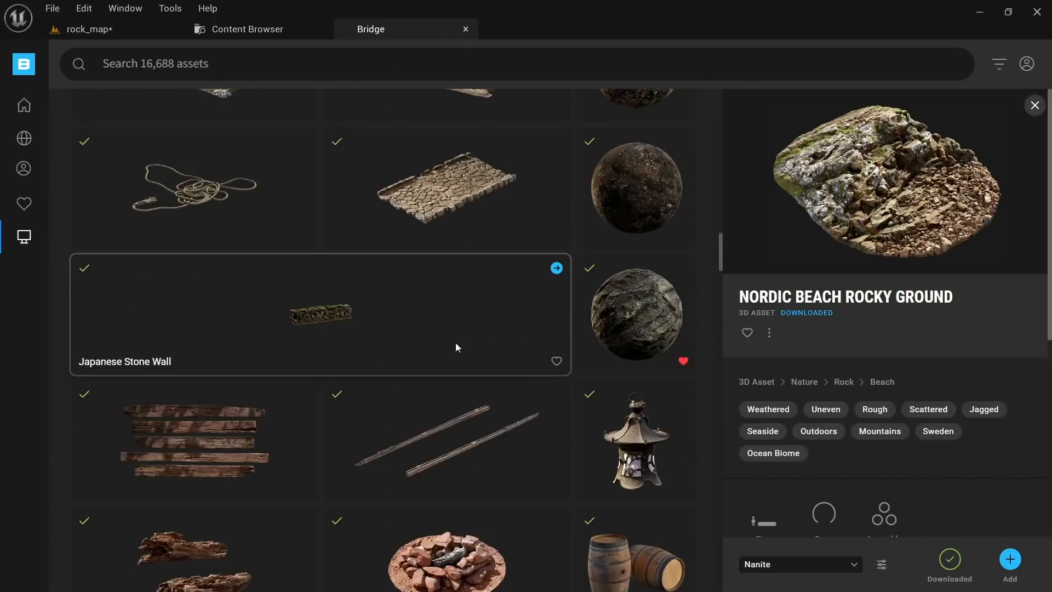
left_click(193, 200)
left_click_drag(193, 200, 370, 452)
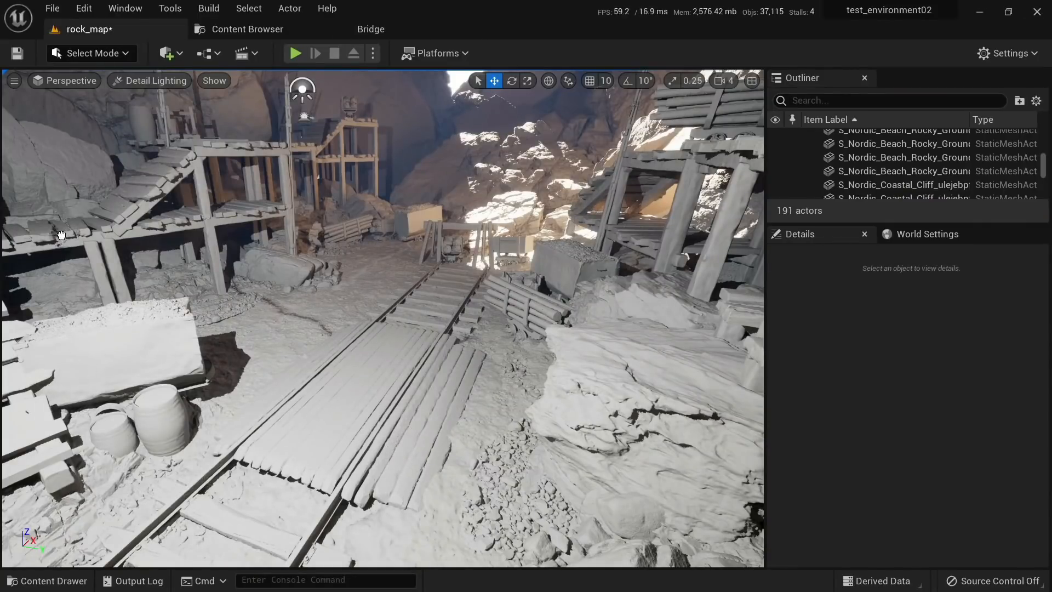
Step: Scale up and rotate the tangled rope on the stepped plank platform, and place it beside the three barrels
left_click_drag(60, 229, 59, 228)
key("w")
mouse_move(256, 293)
right_mouse_down()
mouse_move(219, 296)
mouse_move(256, 293)
right_mouse_up()
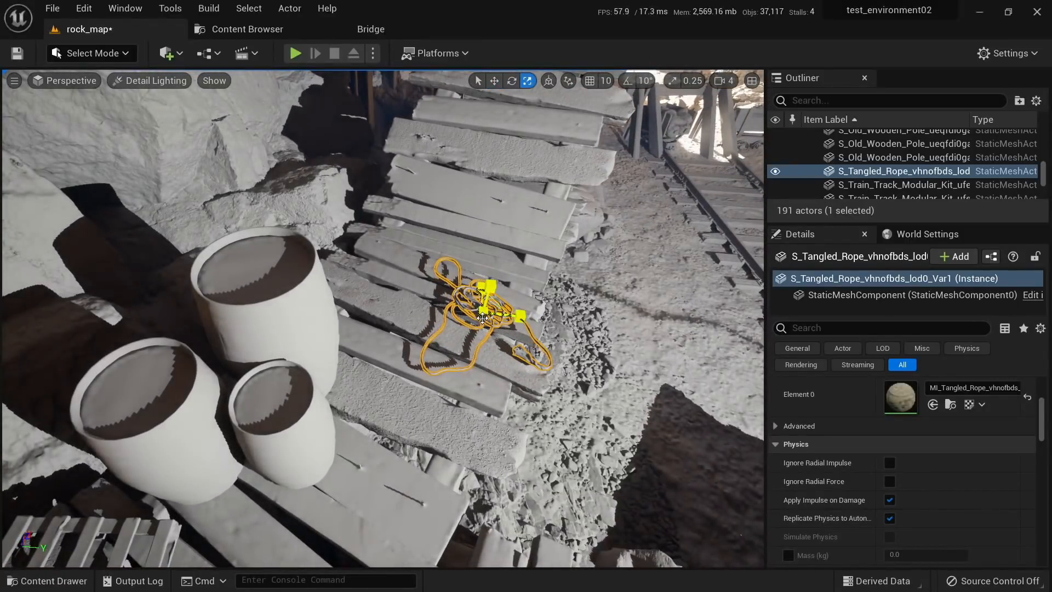
left_click_drag(482, 318, 512, 295)
key("w")
key("e")
left_click_drag(434, 326, 471, 344)
key("w")
left_click_drag(513, 312, 476, 312)
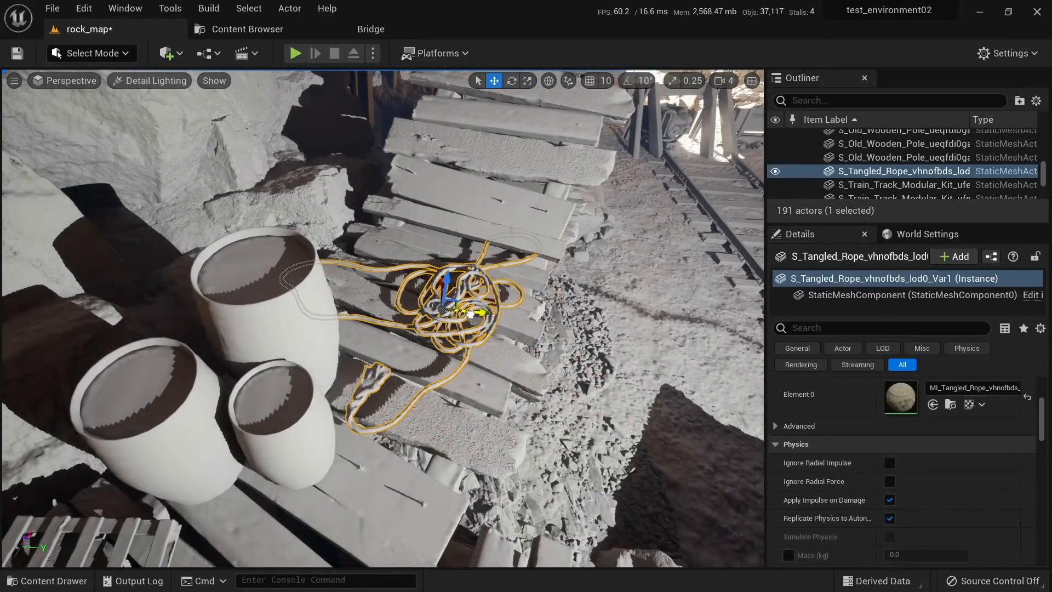
Step: Seat the tangled rope on the planks next to the barrels by adjusting its height and tilt
right_click_drag(476, 311, 367, 268)
left_click_drag(547, 210, 442, 217)
right_click_drag(436, 226, 437, 229)
left_click_drag(429, 230, 408, 178)
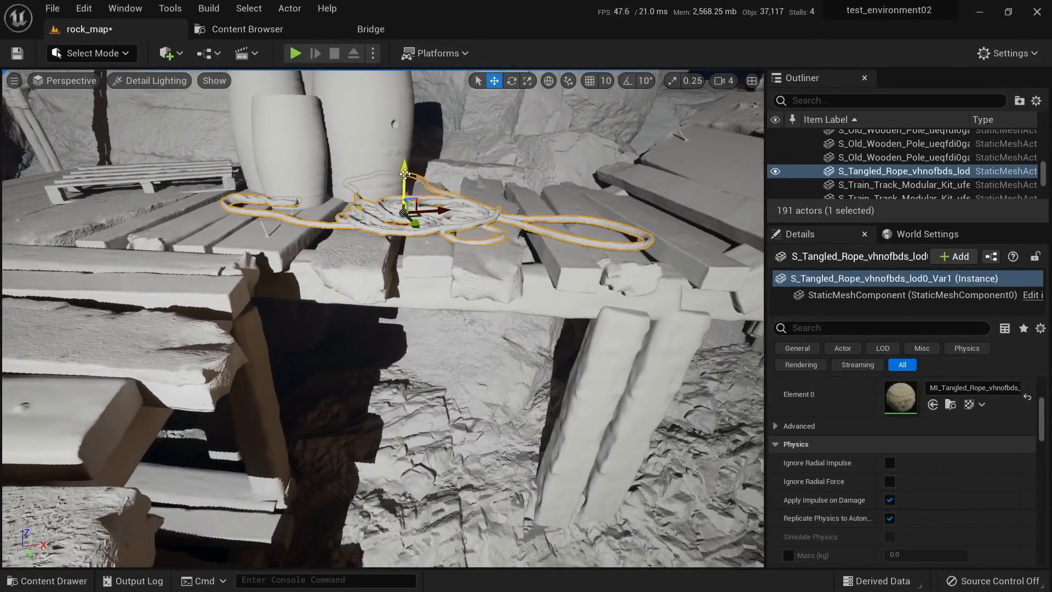
right_click_drag(408, 178, 493, 181)
key("e")
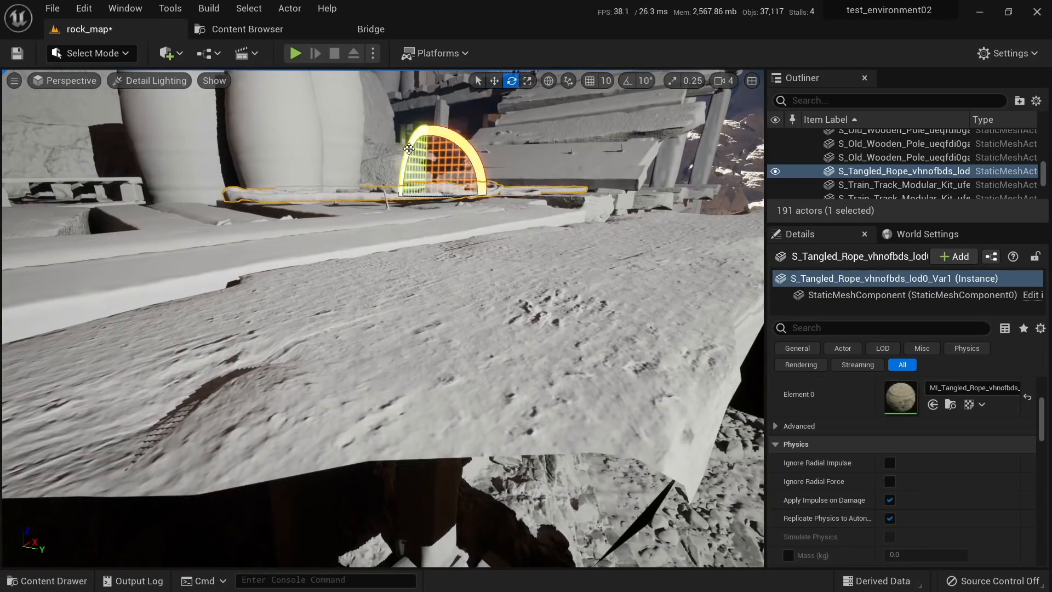
left_click_drag(425, 147, 432, 171)
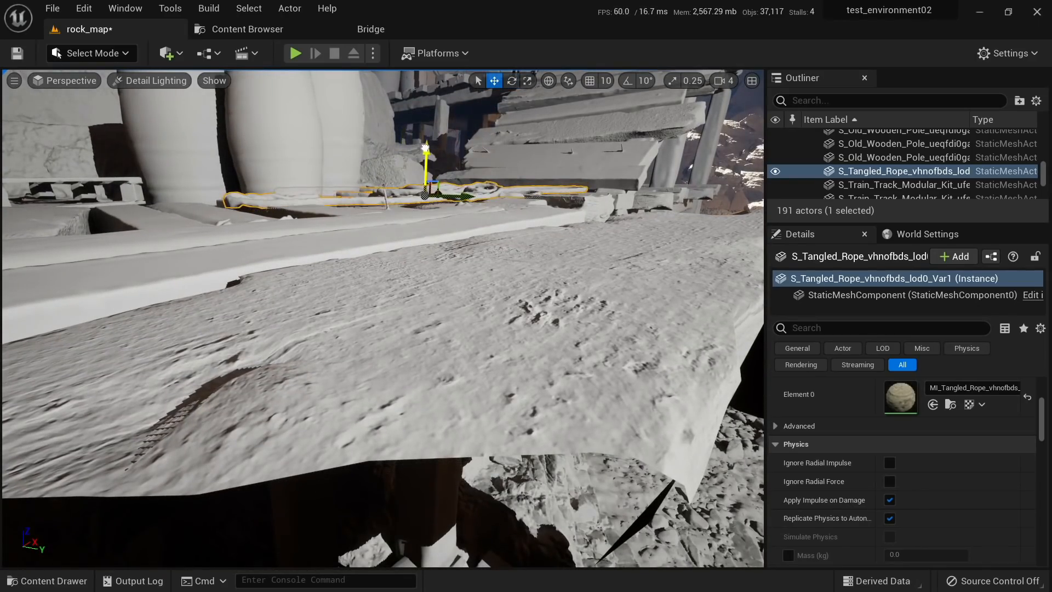
key("Escape")
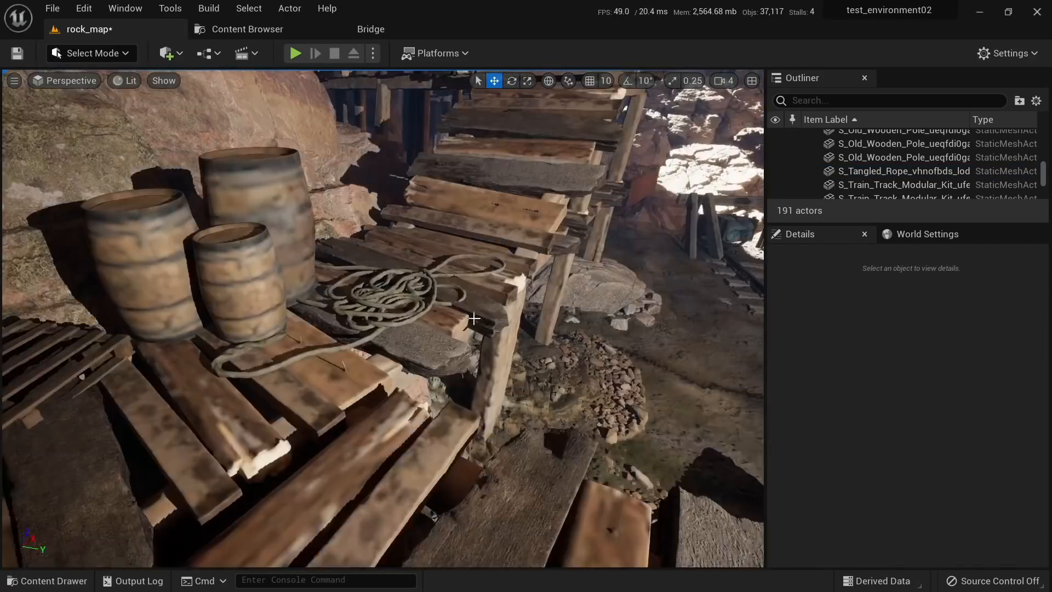
Step: Duplicate the tangled rope across the rail track onto the large rock in front of the barrel platform
right_click_drag(475, 318, 543, 314)
right_click_drag(169, 373, 82, 394)
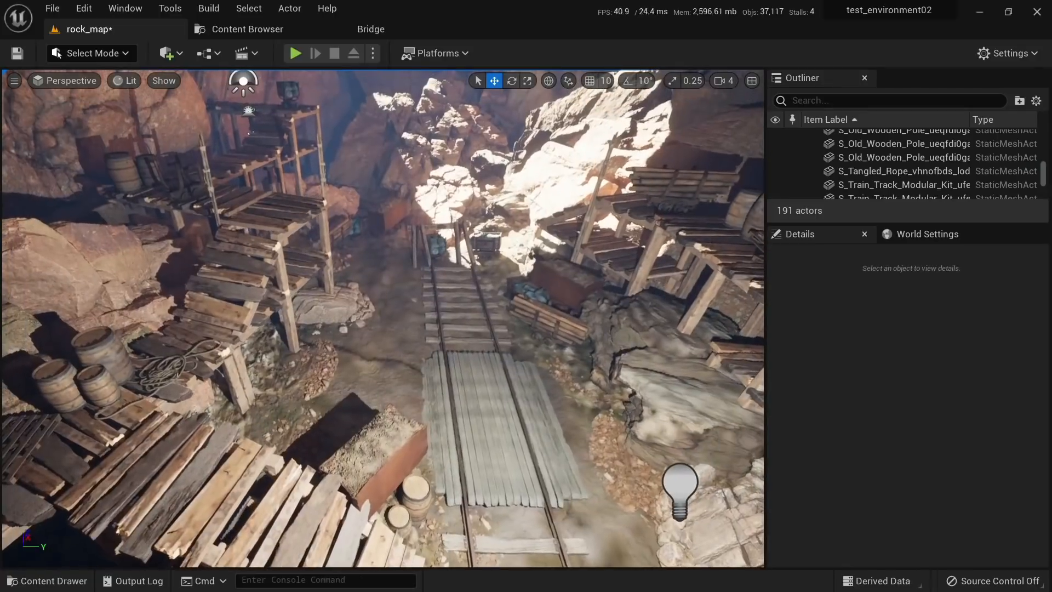
left_click(169, 373)
left_click_drag(173, 375, 784, 402, "alt")
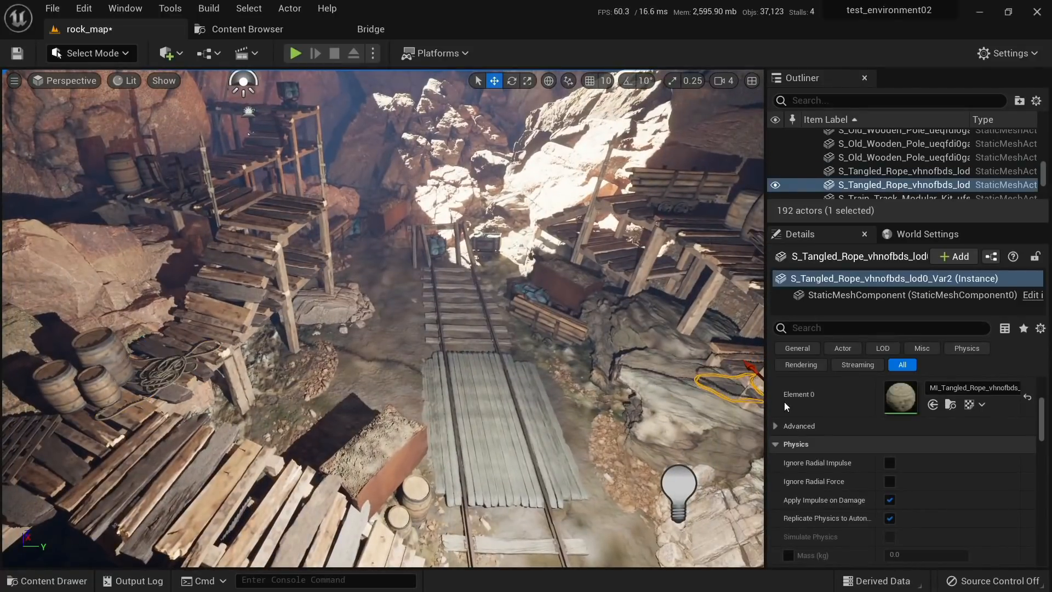
right_click_drag(539, 402, 684, 389)
mouse_move(491, 382)
left_mouse_down()
mouse_move(511, 267)
mouse_move(491, 373)
left_mouse_up()
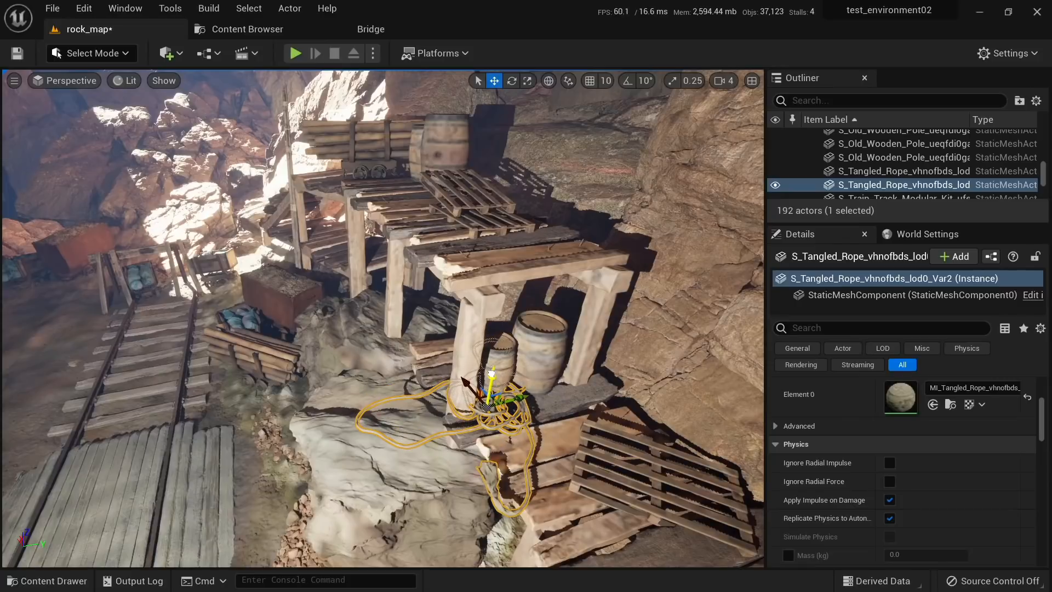
left_click_drag(507, 408, 400, 364)
left_click_drag(431, 470, 403, 399)
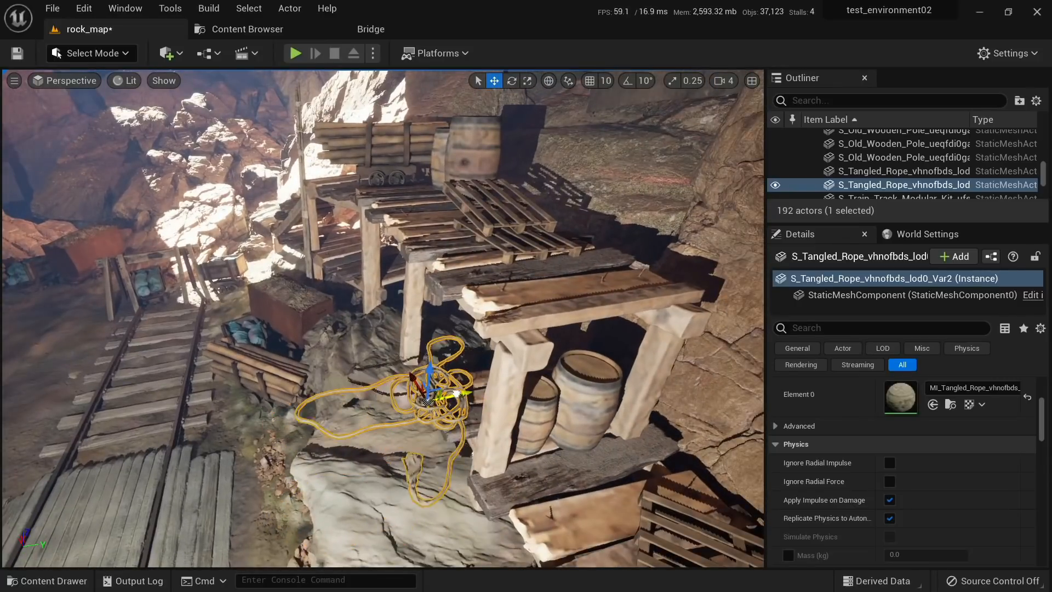
Step: Try to tilt and lower the rope copy to follow the sloping surface of the large rock
right_click_drag(387, 400, 457, 315)
key("e")
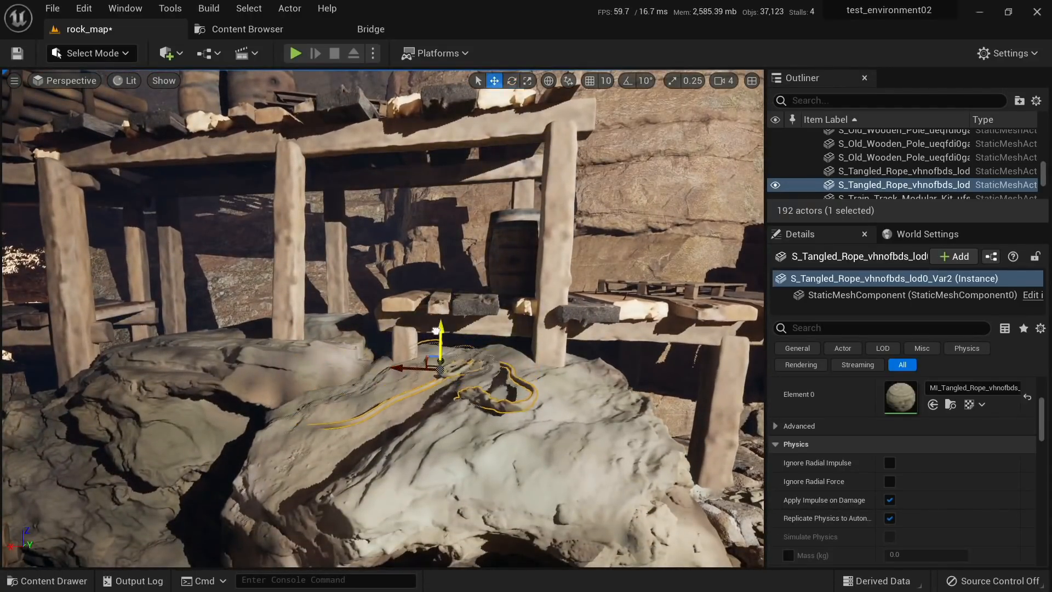
left_click_drag(427, 323, 420, 323)
right_click_drag(420, 323, 438, 323)
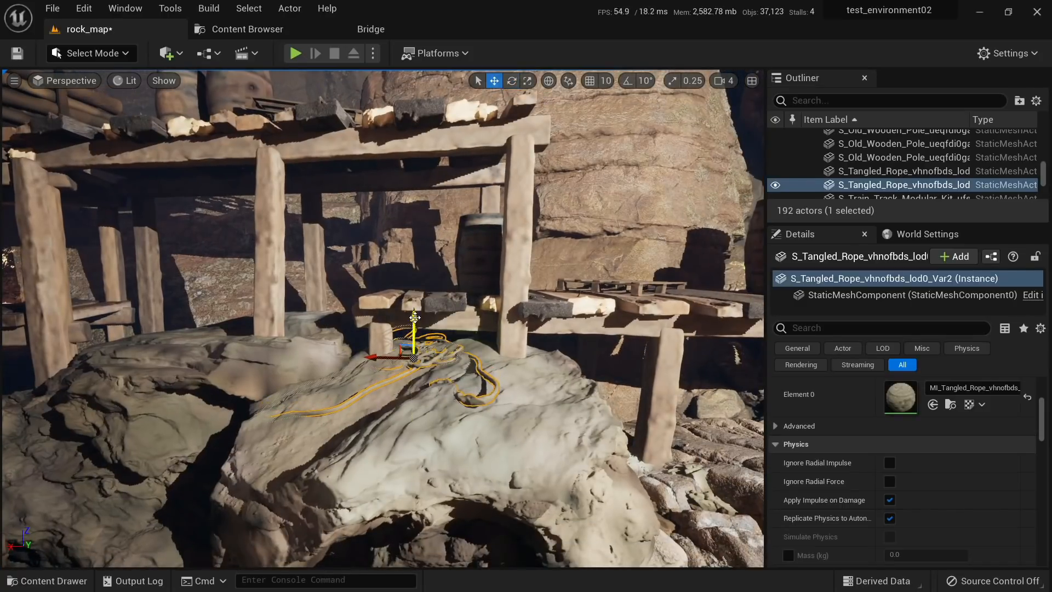
key("Escape")
Step: Reset the rope copy's rotation and move it onto the planks beneath the wooden pallet beside the barrels
right_click_drag(414, 313, 414, 359)
left_click(363, 357)
left_click_drag(266, 294, 260, 236)
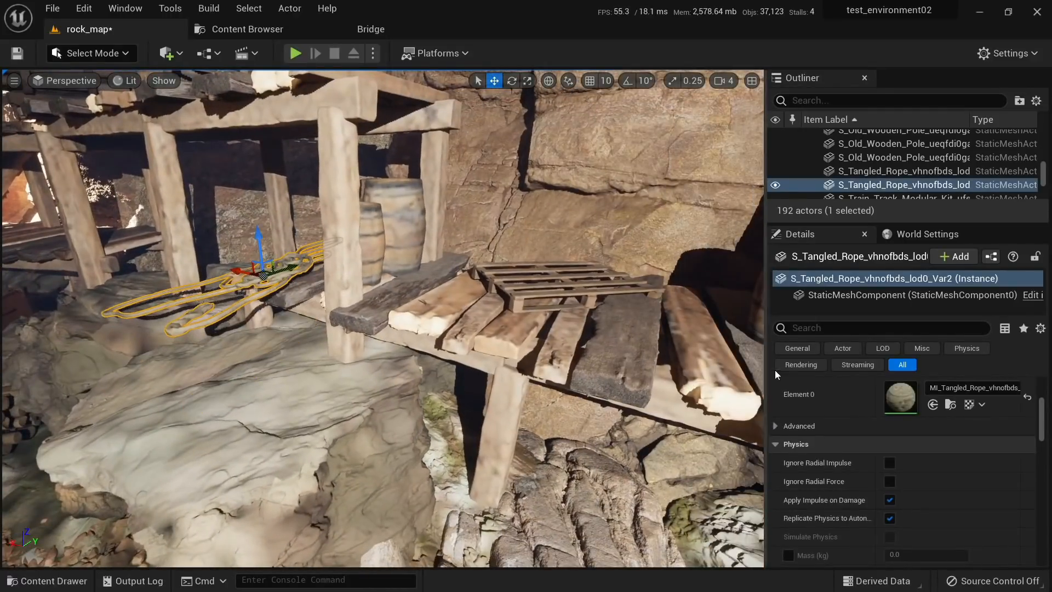
scroll(894, 432, "up", 5)
left_click(1028, 422)
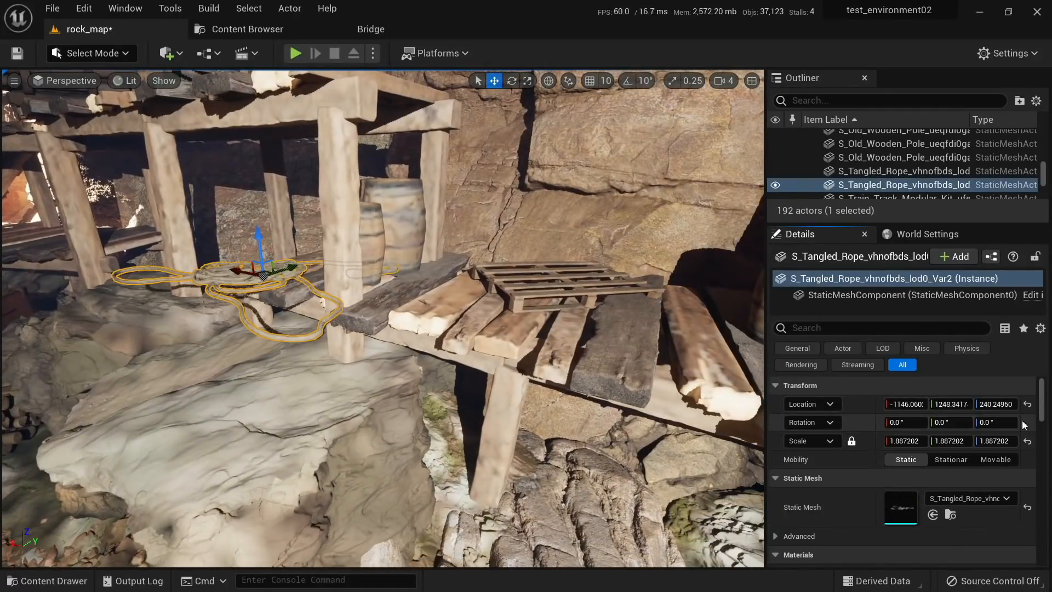
left_click_drag(239, 271, 570, 316)
right_click_drag(569, 316, 630, 405)
left_click_drag(415, 470, 395, 339)
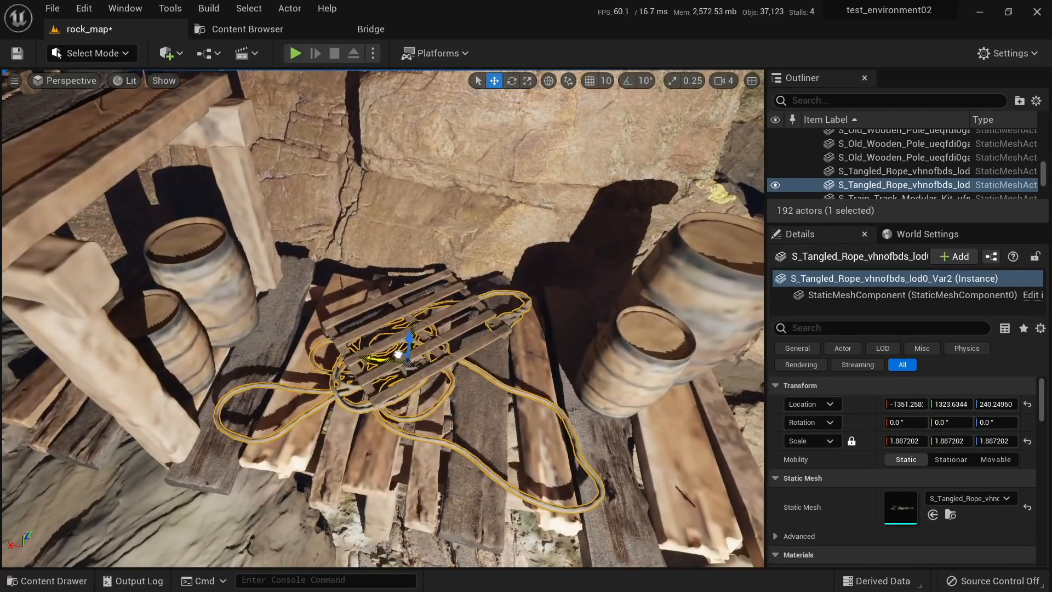
right_click_drag(394, 339, 409, 252)
right_click_drag(350, 386, 349, 378)
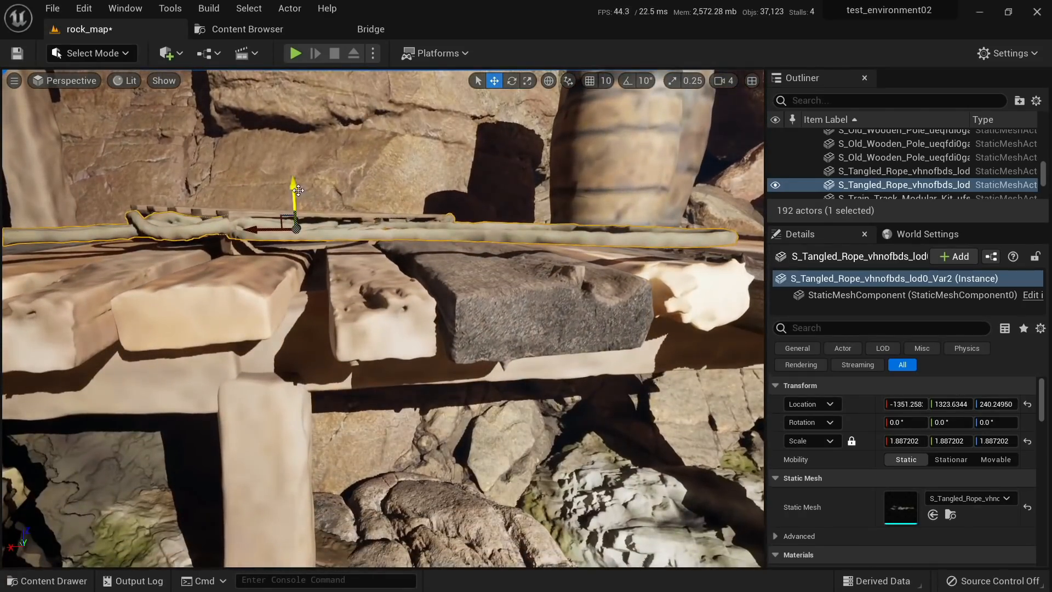
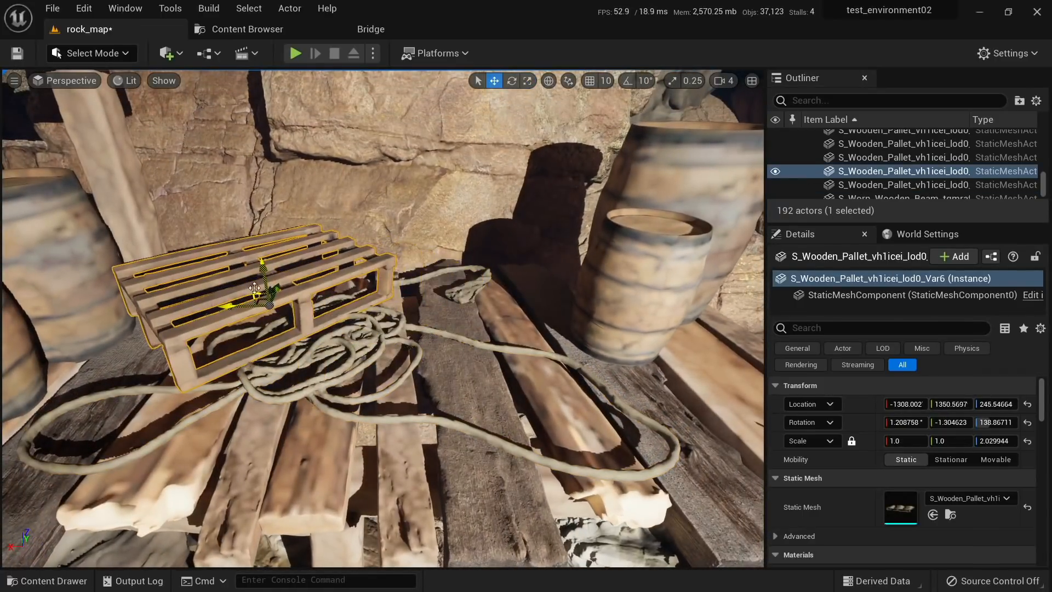
Step: Adjust the wooden pallet so it sits over the rope coil, and save all changes
key("s")
right_click_drag(266, 293, 170, 247)
key("Escape")
left_click(53, 8)
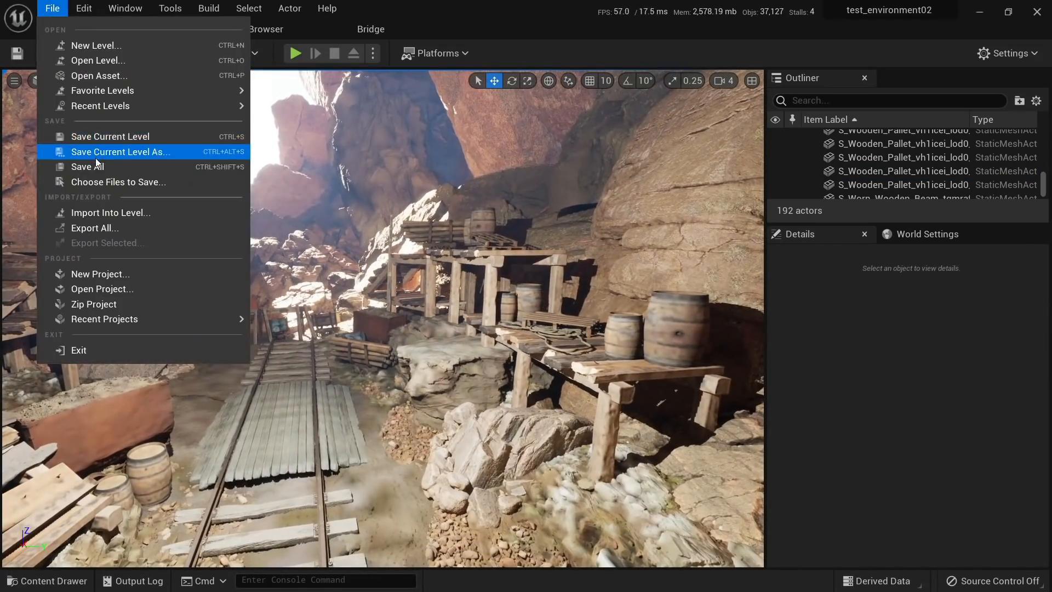
left_click(93, 164)
Step: Inspect the mining scene along the rail track in the Unlit, Lit and Detail Lighting view modes
right_click_drag(221, 277, 271, 261)
key("w")
right_click_drag(493, 418, 400, 433)
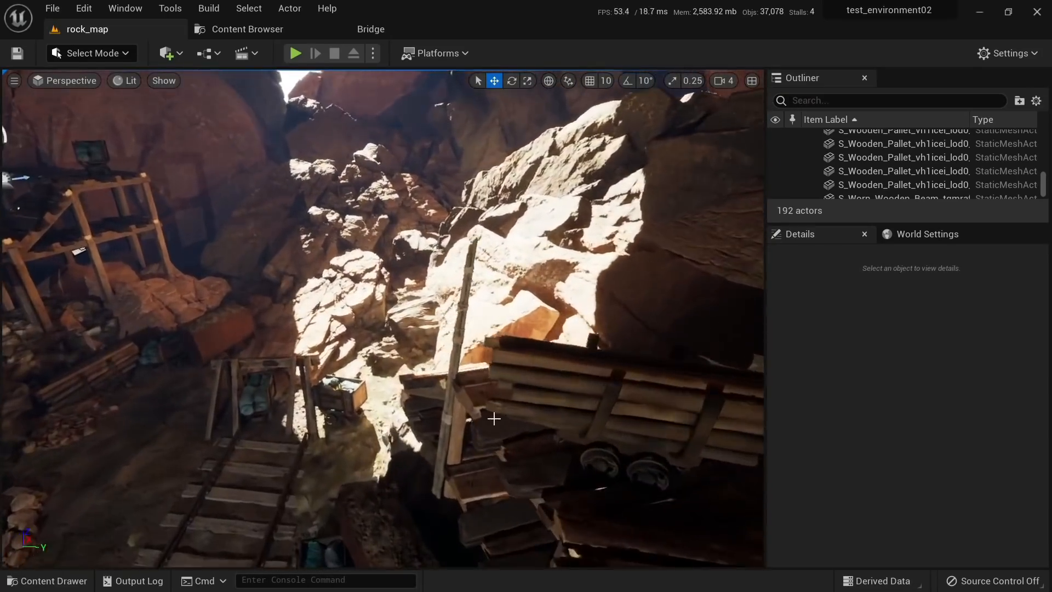
key("alt+3")
key("alt+4")
right_click_drag(493, 418, 459, 365)
key("s")
key("alt+3")
key("alt+5")
key("alt+4")
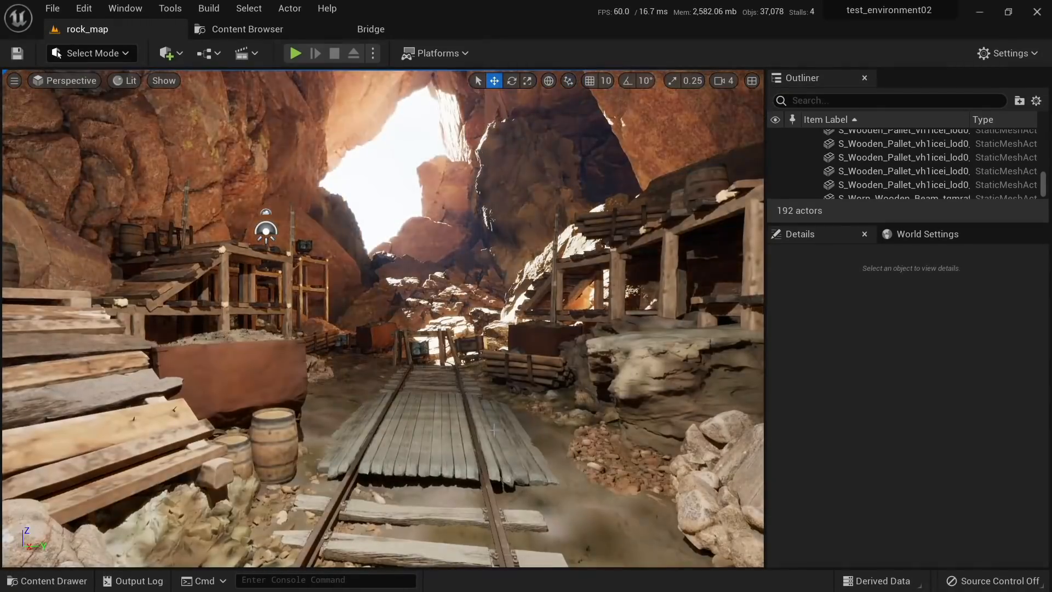
Step: Duplicate the mine cart filled with blue sacks to the rubble beside the near section of the rail track
key("w")
right_click_drag(499, 429, 569, 460)
left_click(428, 438)
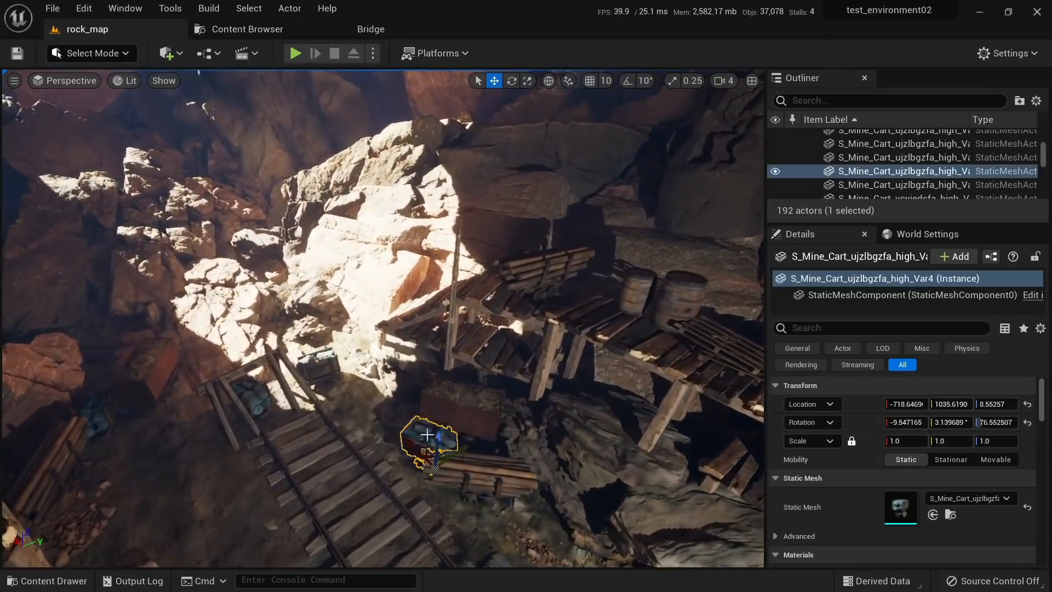
right_click_drag(325, 473, 383, 468)
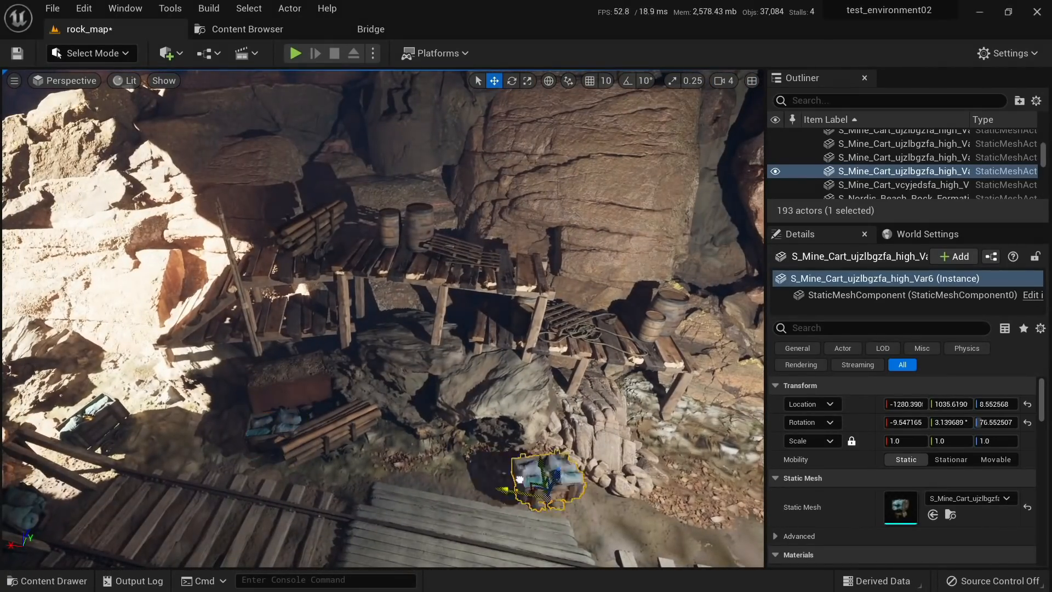
key("f")
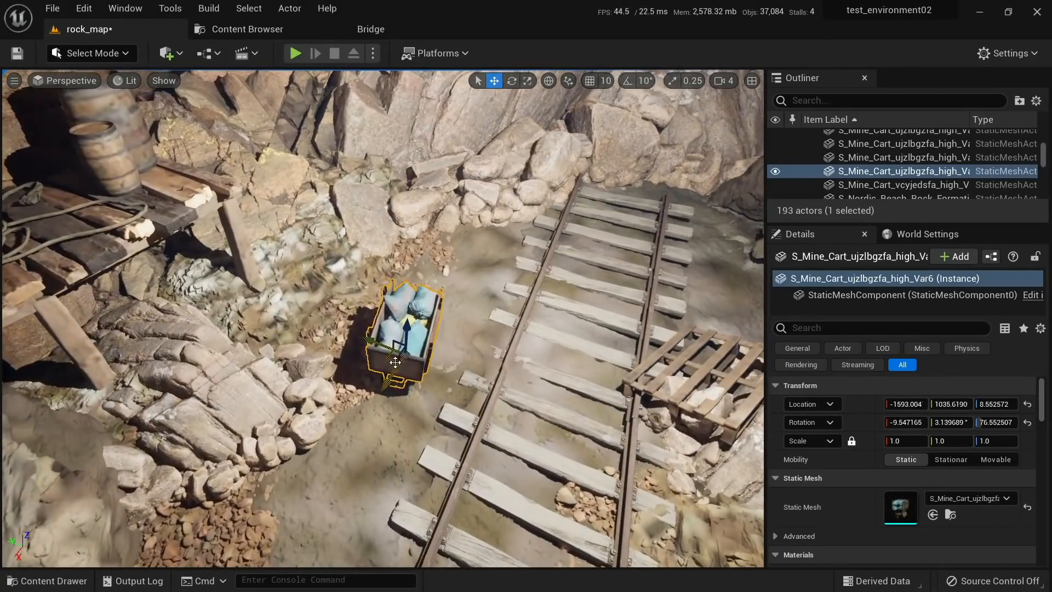
left_click_drag(340, 327, 336, 329)
right_click_drag(337, 329, 110, 301)
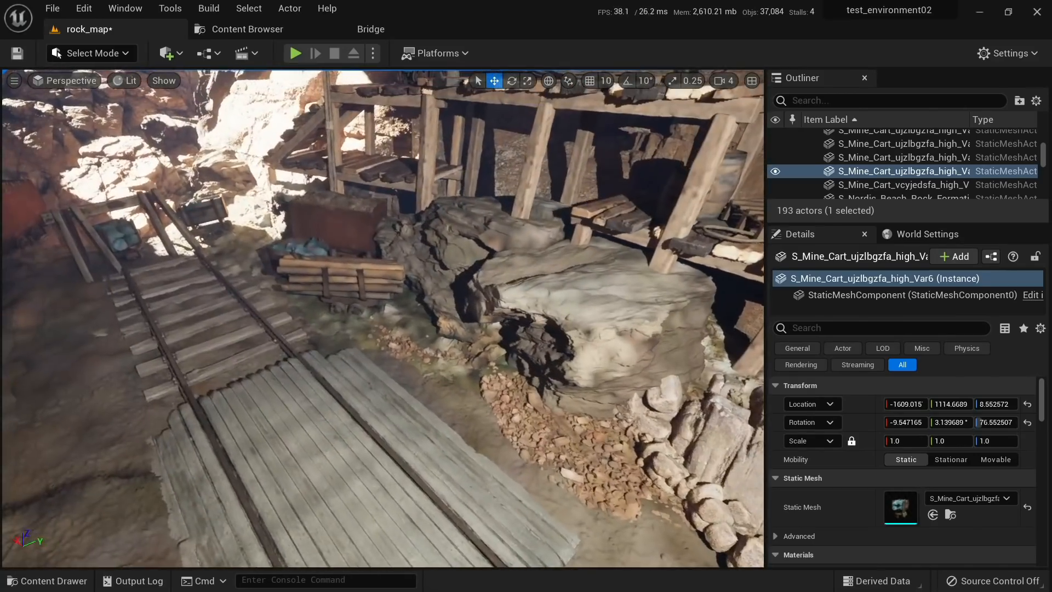
Step: Duplicate the log-filled mine cart next to the copied sack cart and rotate it beside the rail track
left_click(340, 230)
right_click_drag(340, 230, 427, 273)
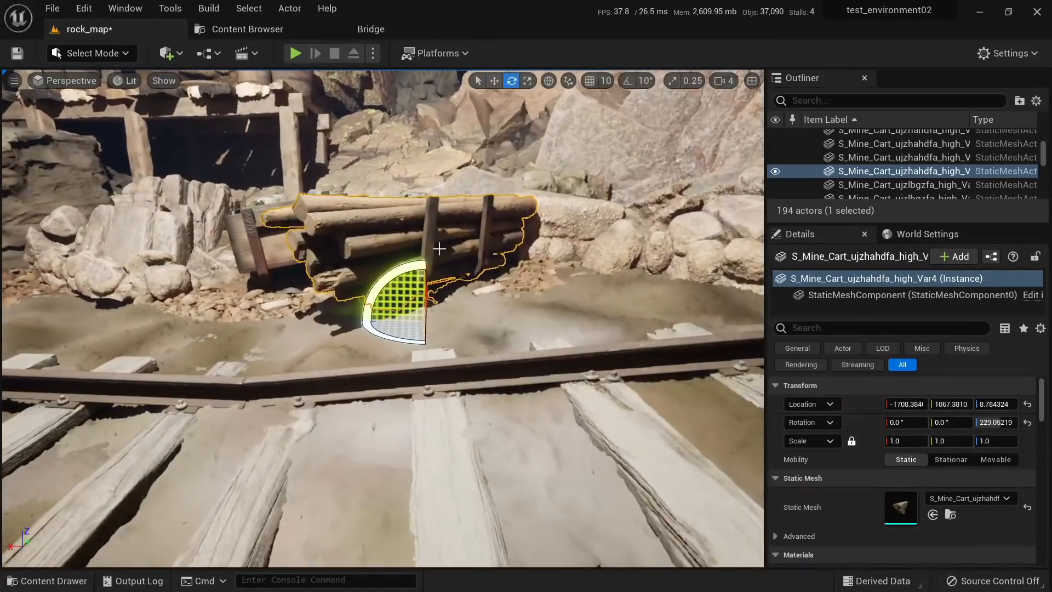
left_click_drag(358, 333, 361, 327)
key("Escape")
right_click_drag(360, 326, 421, 280)
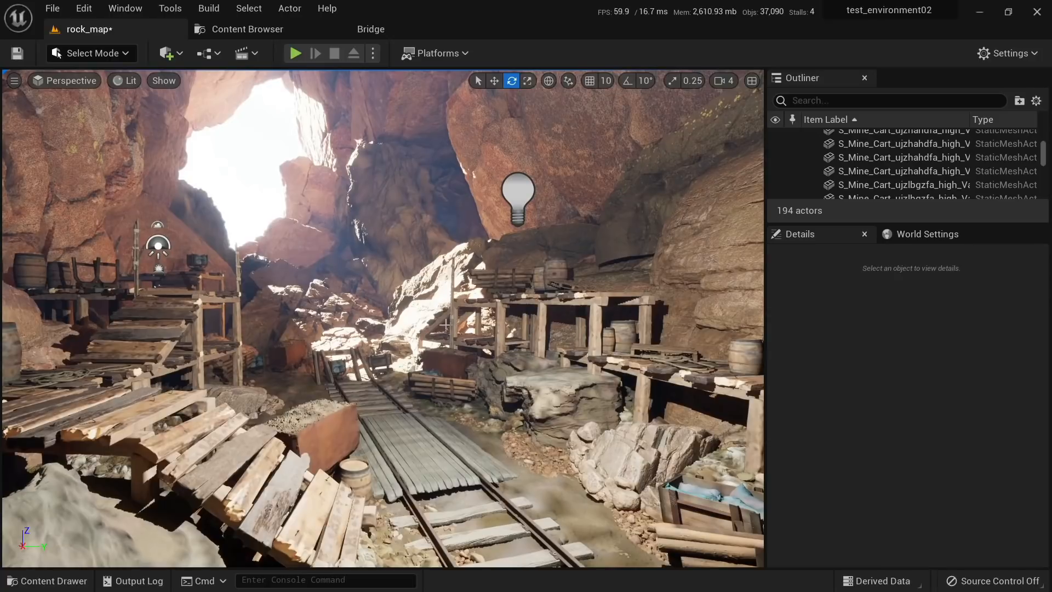
left_click(515, 189)
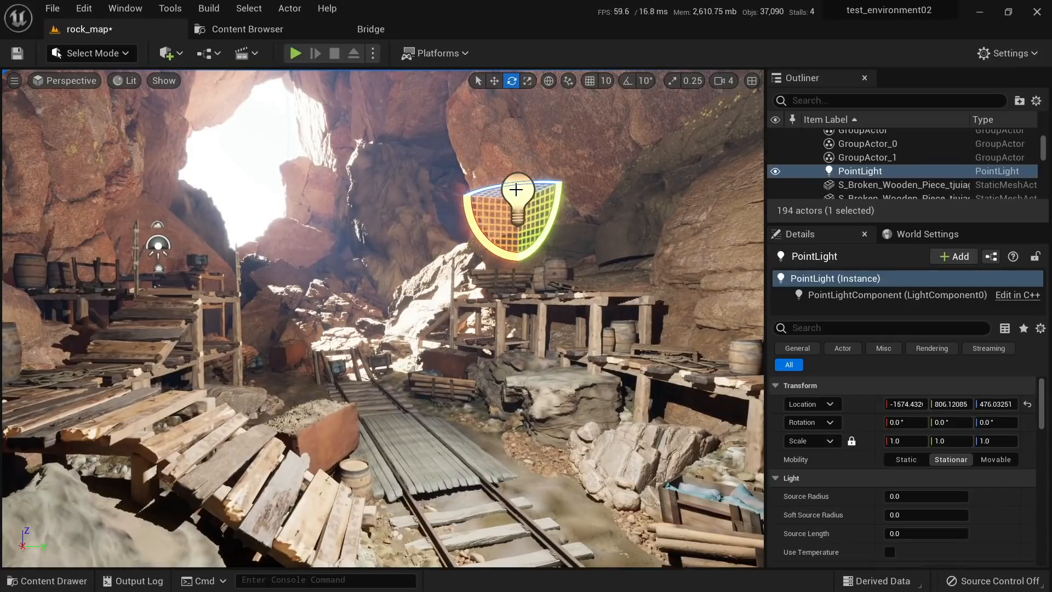
right_click_drag(561, 387, 573, 410)
key("Escape")
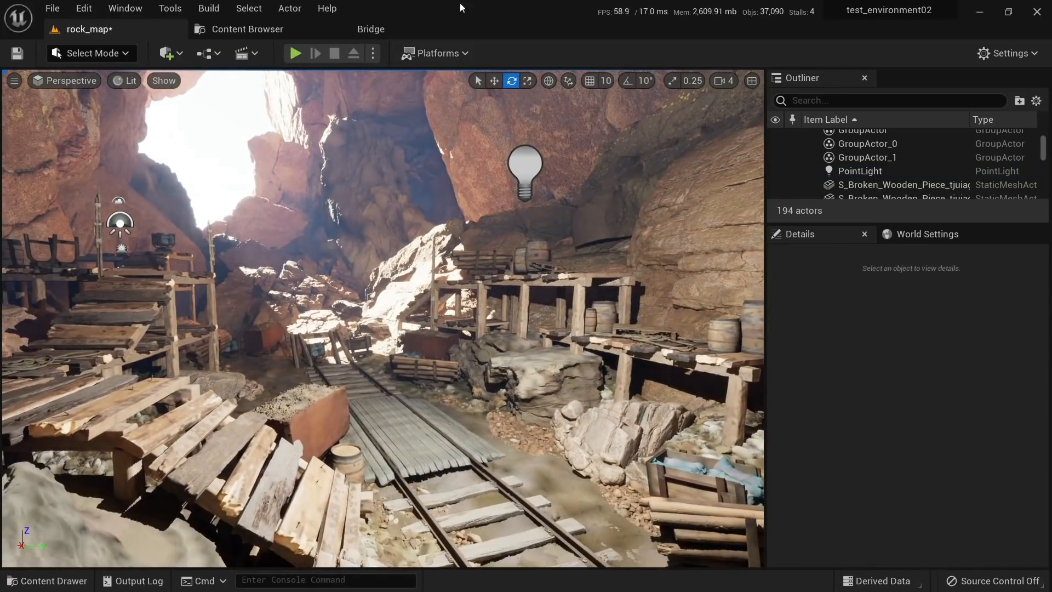
Step: Browse the downloaded Megascans assets in Quixel Bridge for further props and rocks suited to the canyon mine
left_click(396, 32)
scroll(441, 226, "down", 5)
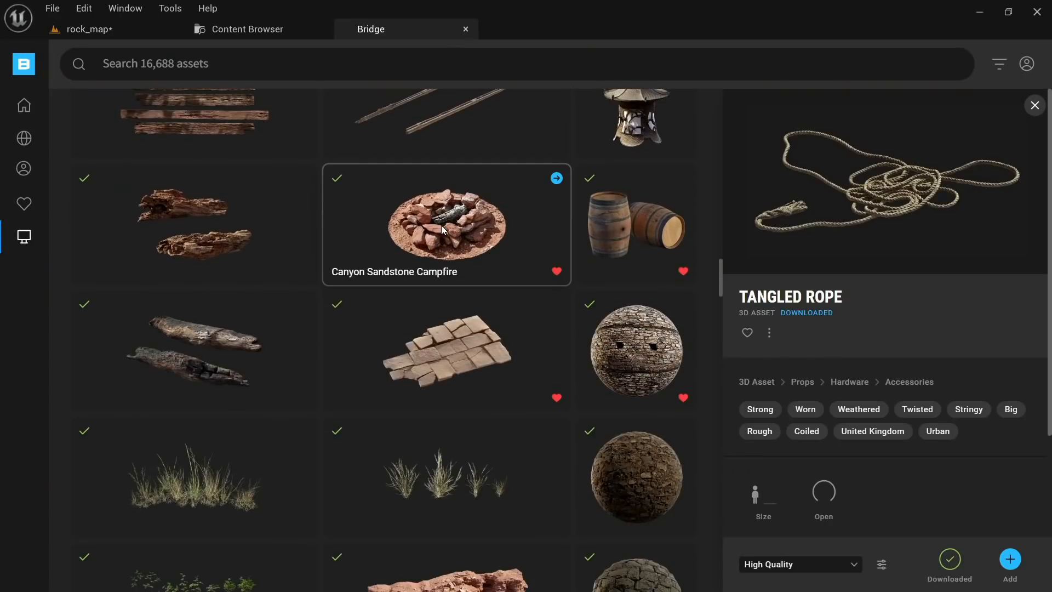
scroll(446, 274, "down", 10)
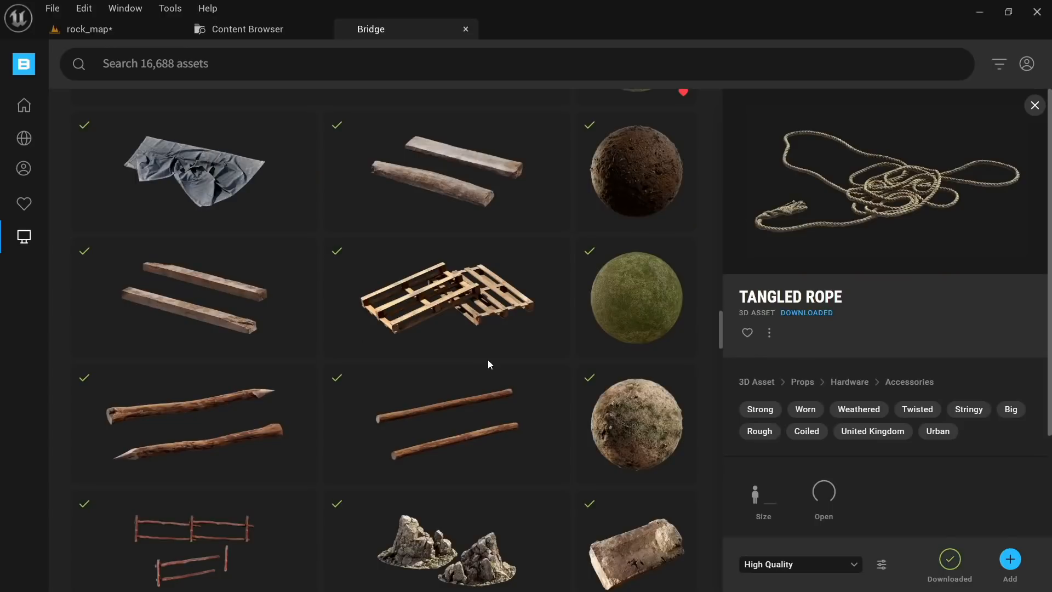
scroll(488, 359, "down", 4)
scroll(485, 358, "down", 6)
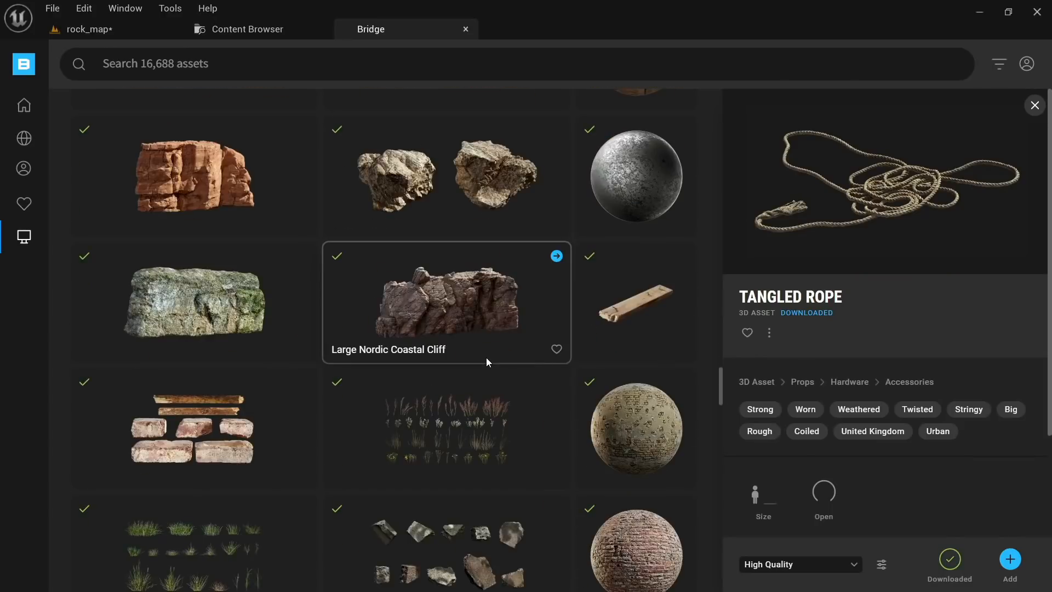
scroll(500, 312, "down", 7)
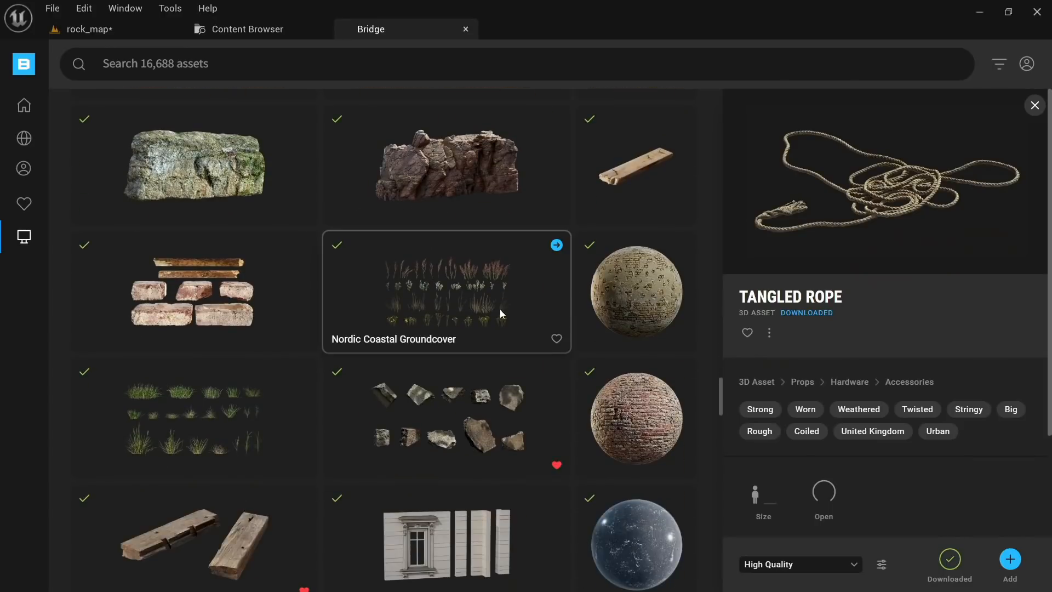
scroll(386, 300, "down", 4)
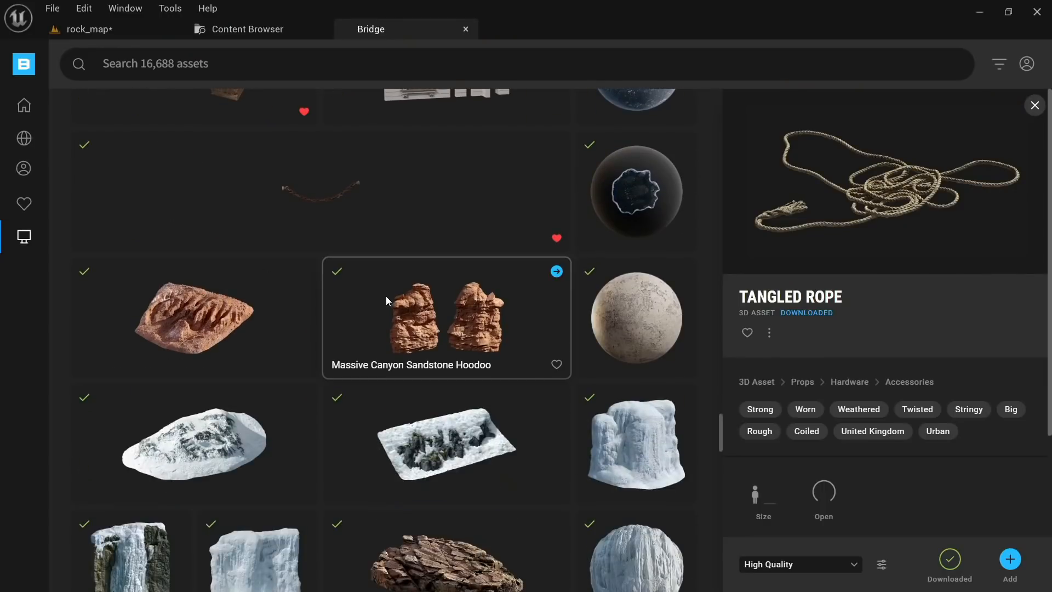
scroll(450, 325, "down", 7)
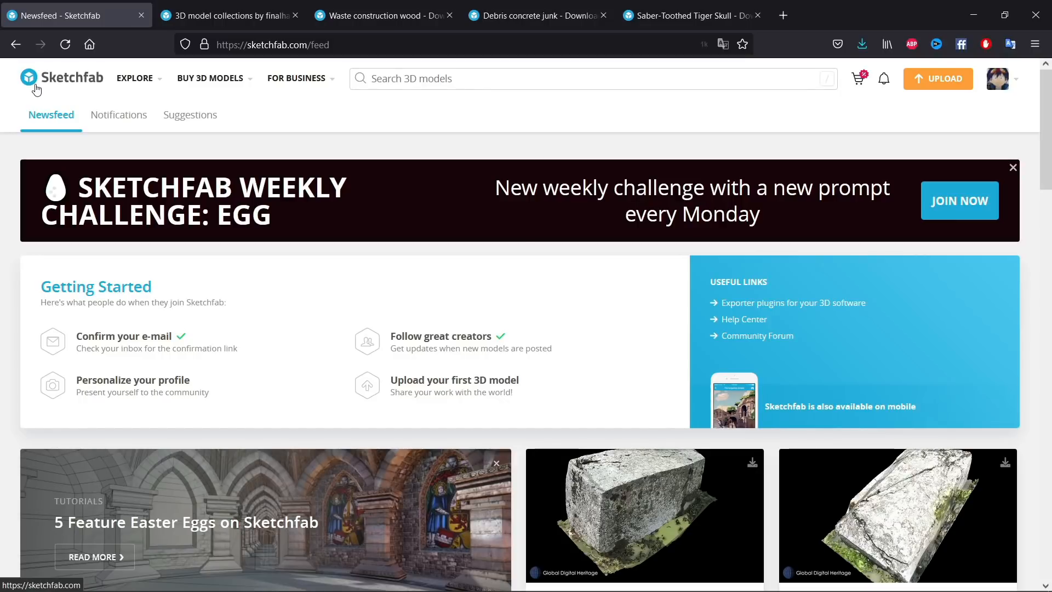
Step: Search Sketchfab for "crystal" and download the Strange Crystal model in its original FBX format
left_click(432, 77)
type("cr")
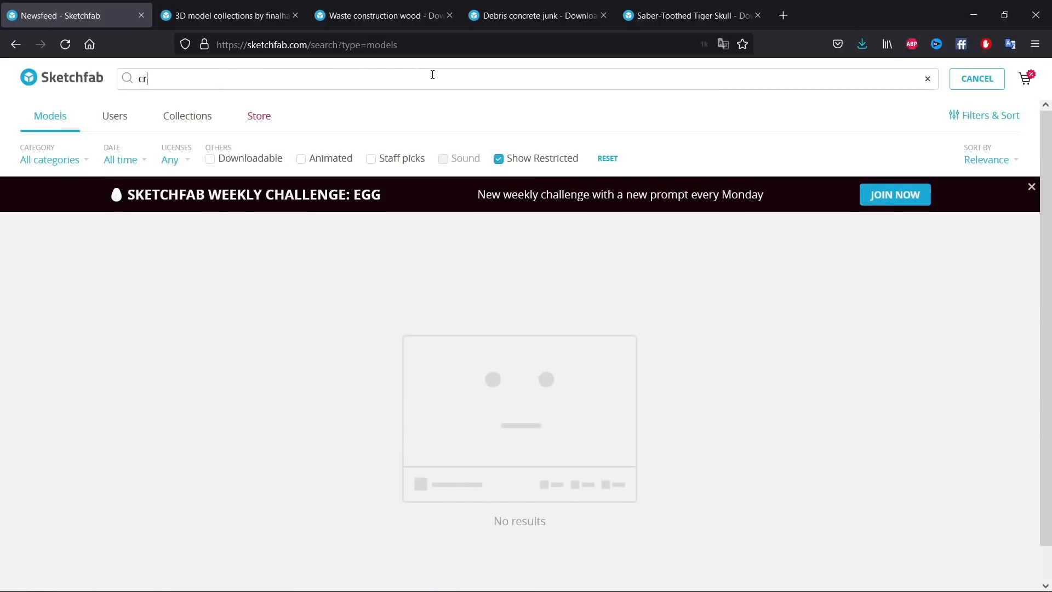
type("ystal")
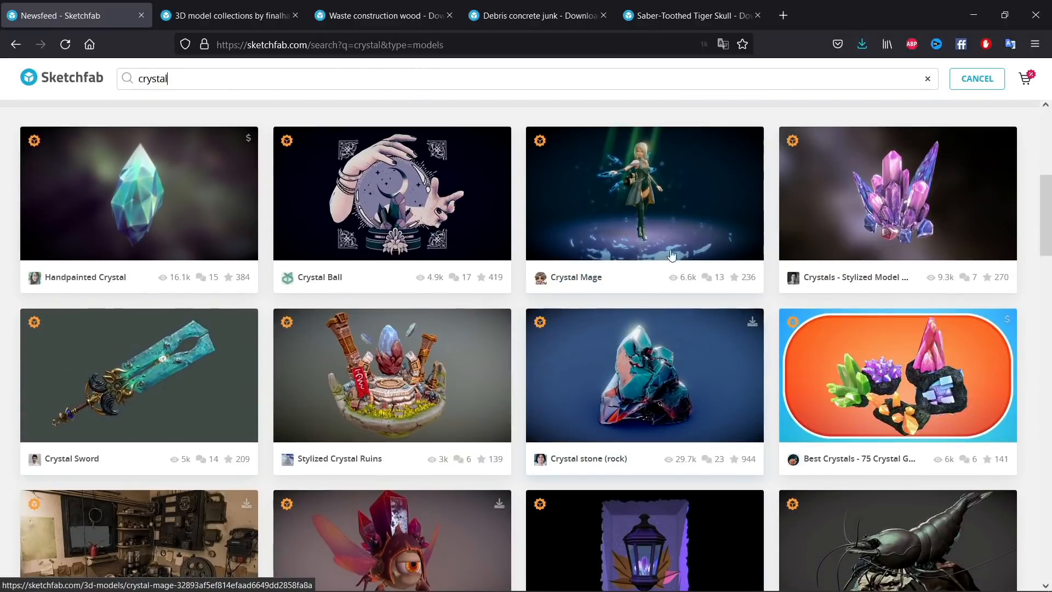
scroll(203, 214, "down", 20)
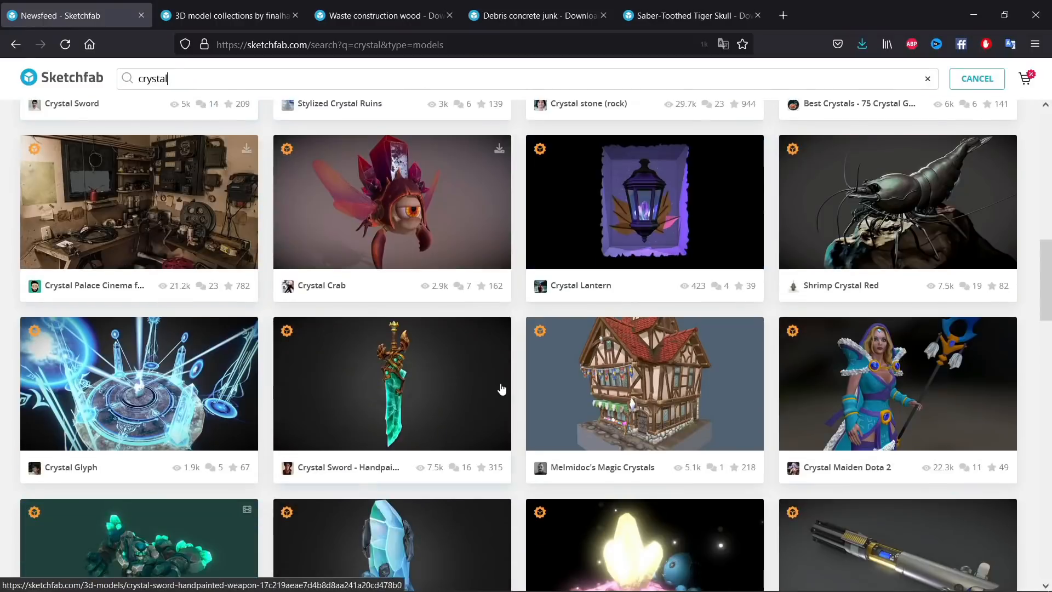
scroll(596, 245, "down", 1)
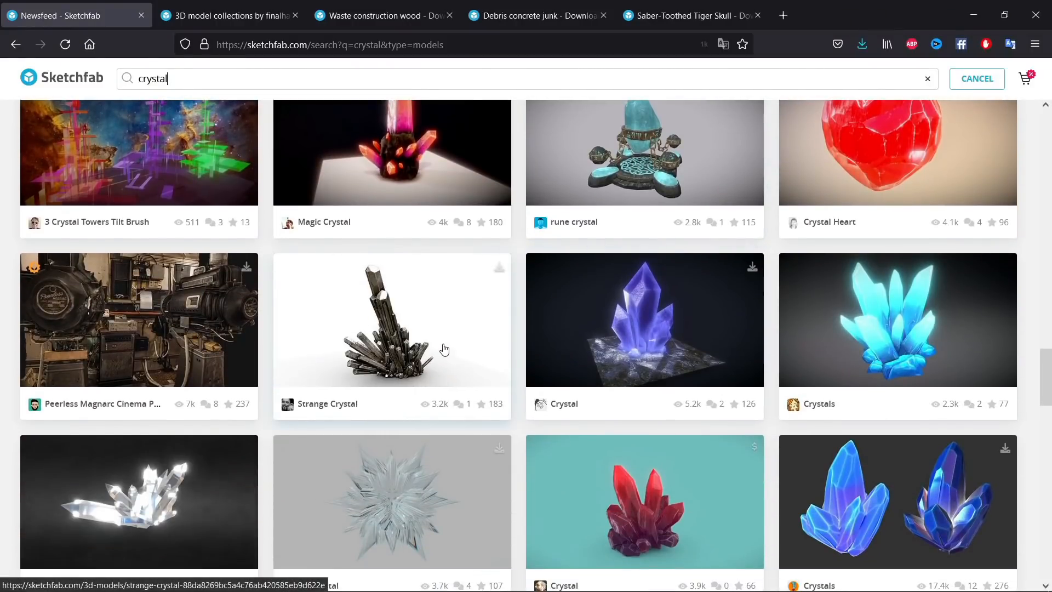
left_click(499, 267)
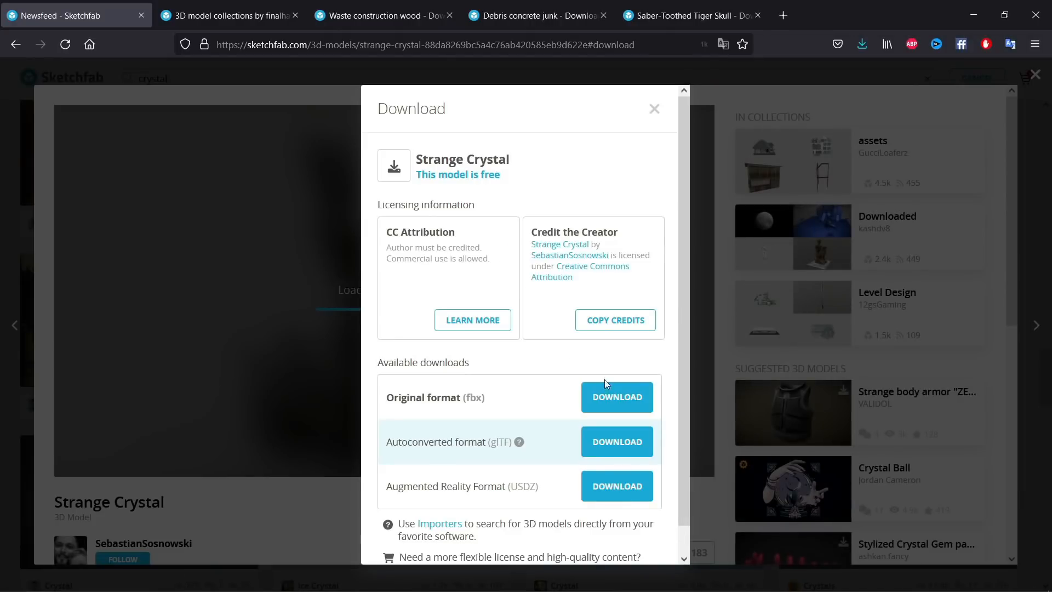
left_click(609, 400)
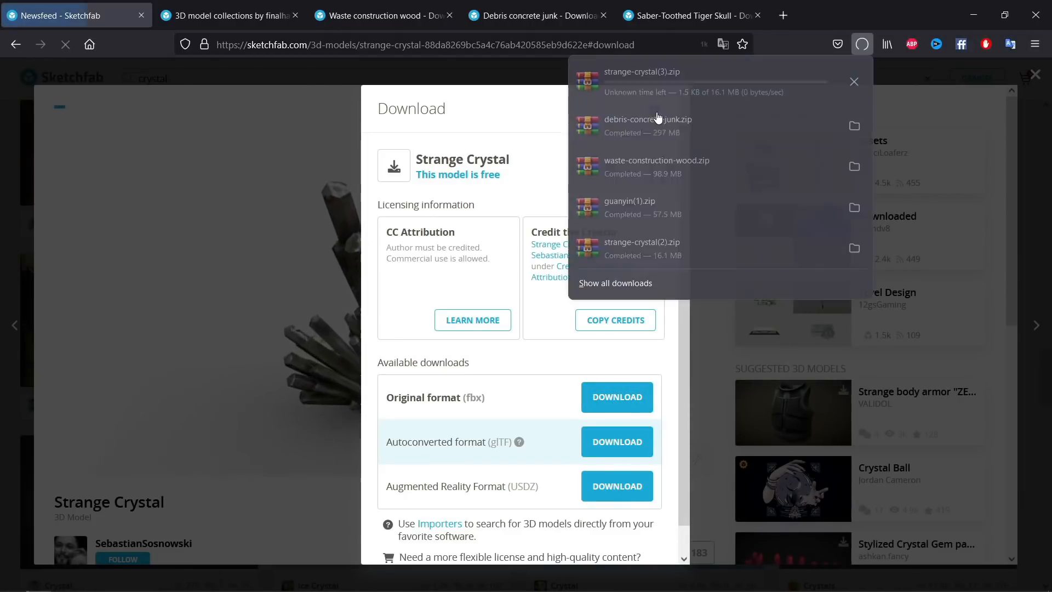
left_click(916, 102)
left_click(916, 101)
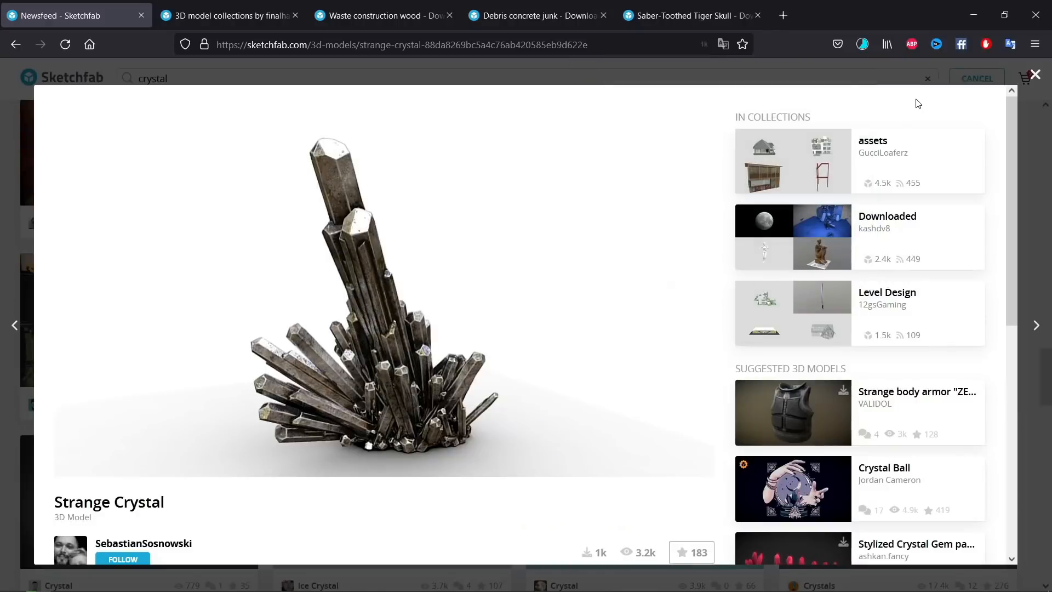
left_click(1034, 77)
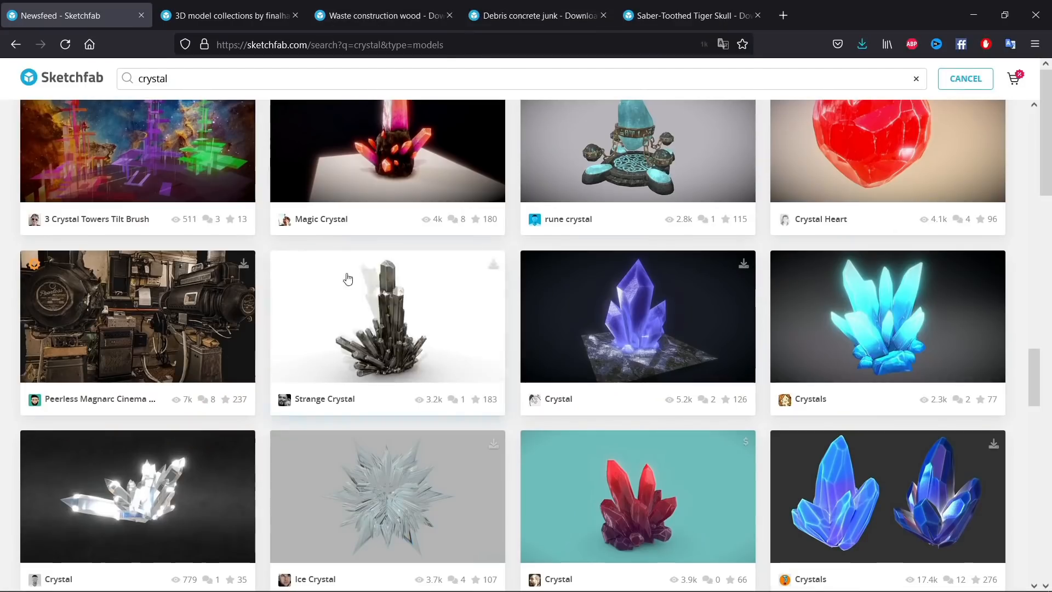
Step: Review the available download formats of the Waste construction wood model on its Sketchfab page
scroll(361, 288, "down", 5)
scroll(239, 268, "up", 3)
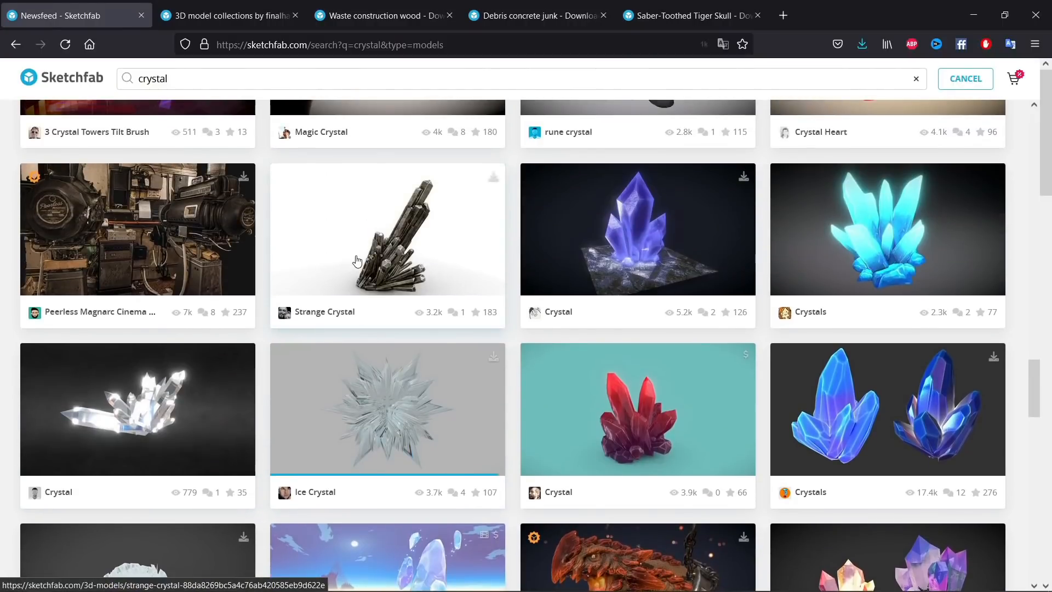
left_click(397, 4)
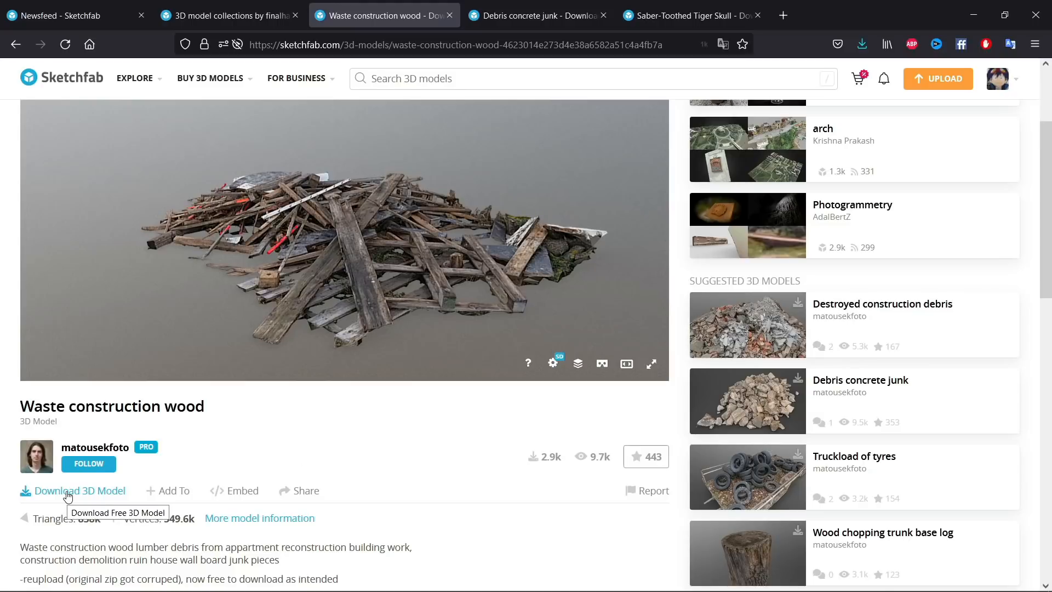
left_click(68, 492)
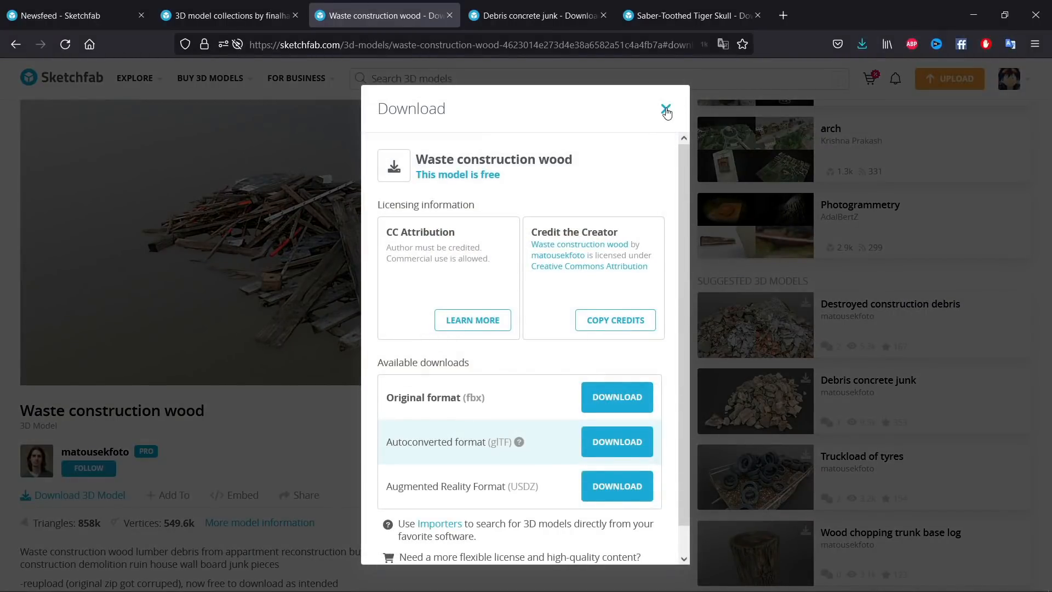
key("ctrl+Tab")
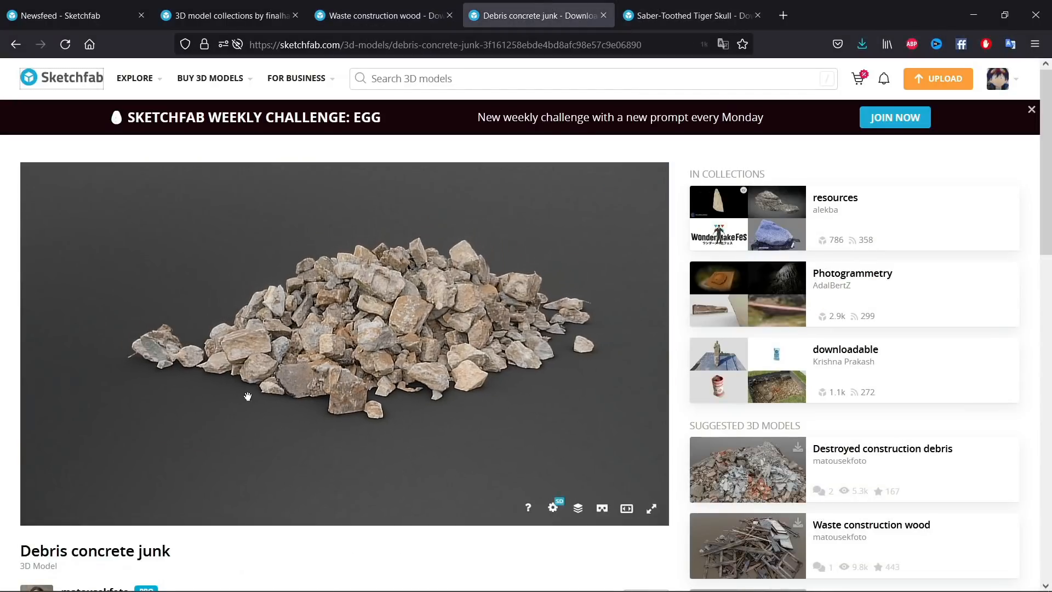
Step: Inspect the Debris concrete junk model page on Sketchfab and check the browser's list of recent downloads
scroll(89, 404, "down", 4)
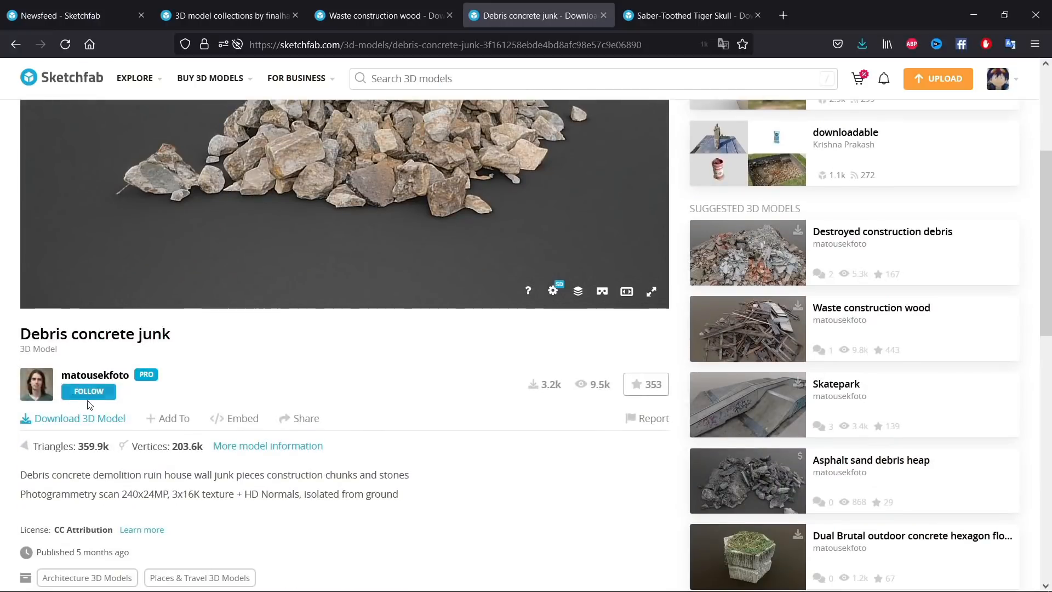
left_click(864, 44)
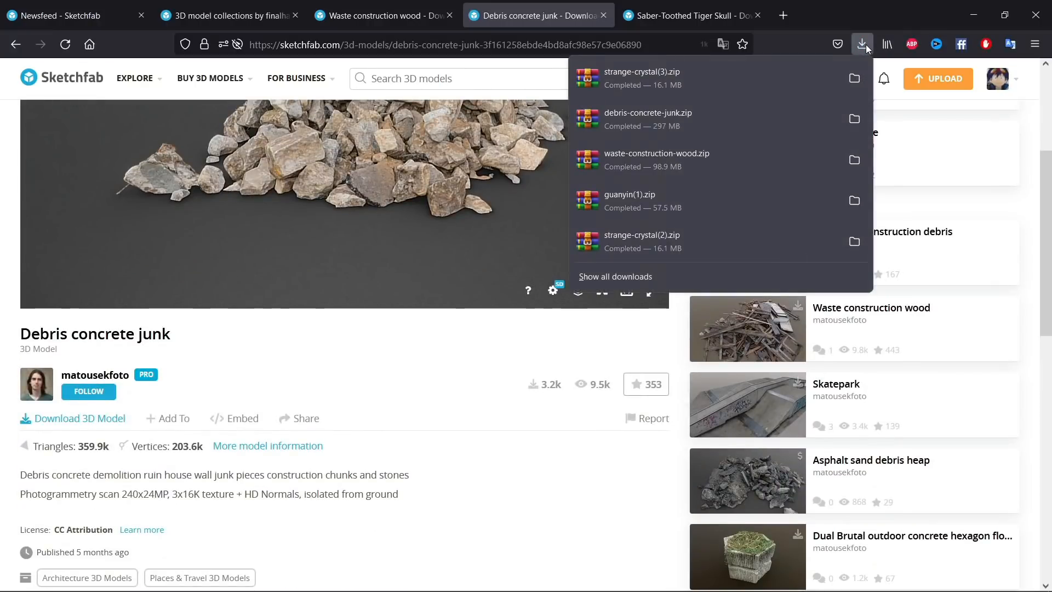
left_click(863, 45)
scroll(237, 368, "up", 4)
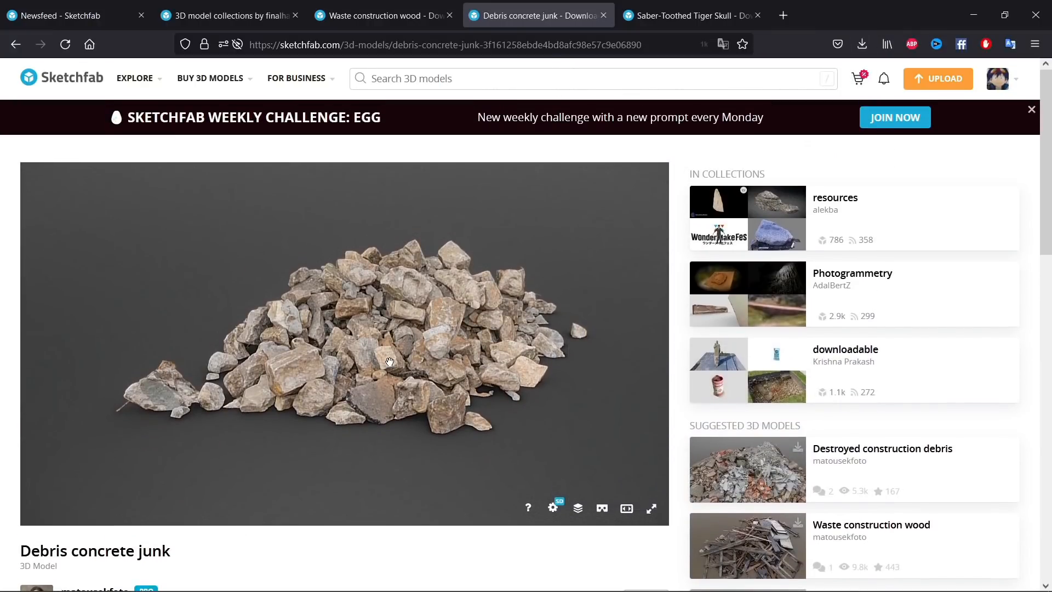
mouse_move(389, 362)
left_mouse_down()
mouse_move(446, 362)
mouse_move(400, 351)
left_mouse_up()
scroll(747, 406, "down", 8)
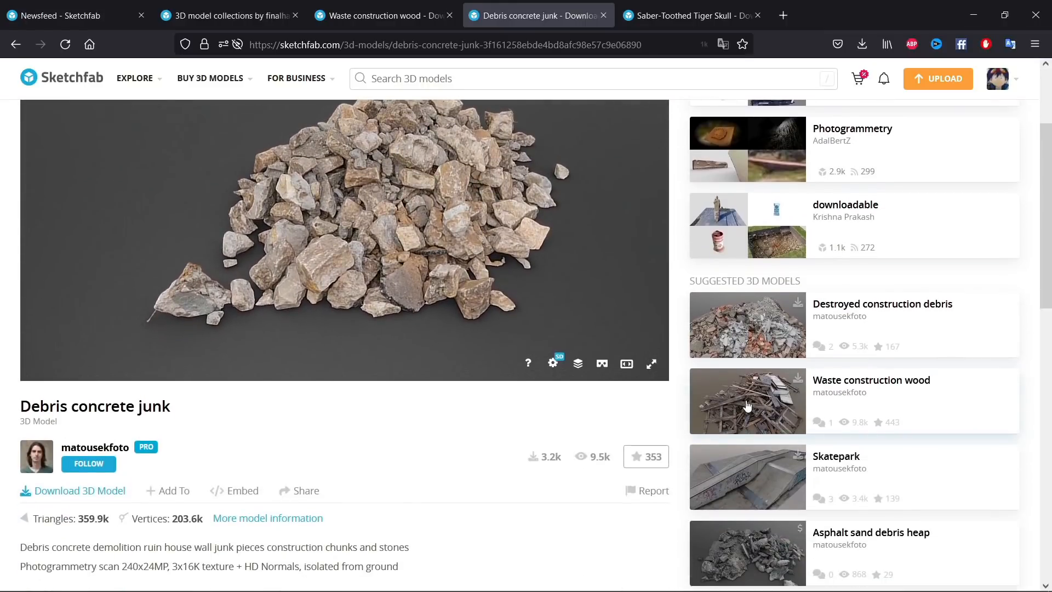
scroll(747, 406, "up", 8)
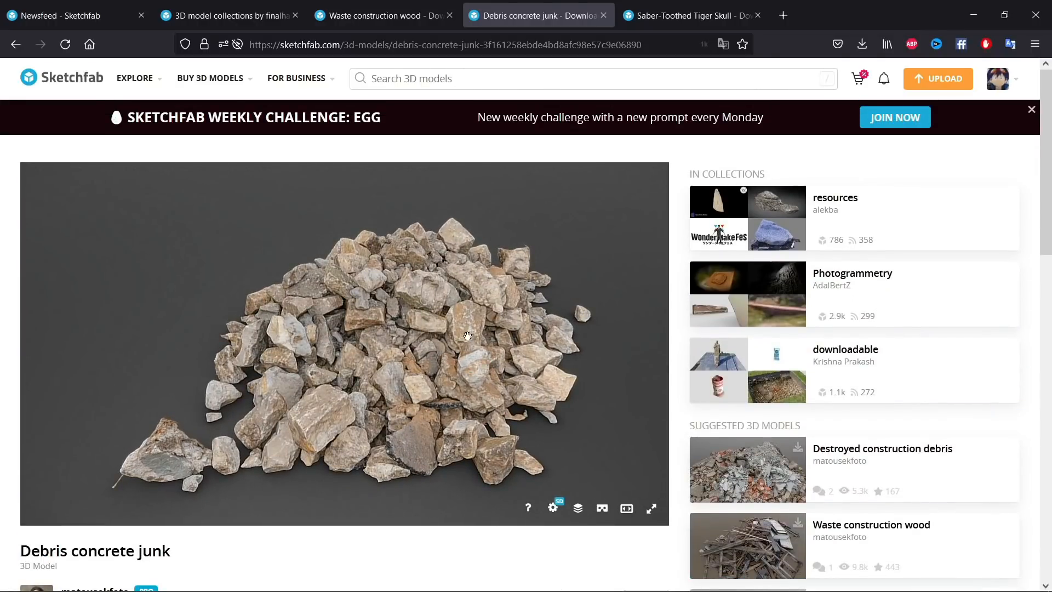
left_click(862, 44)
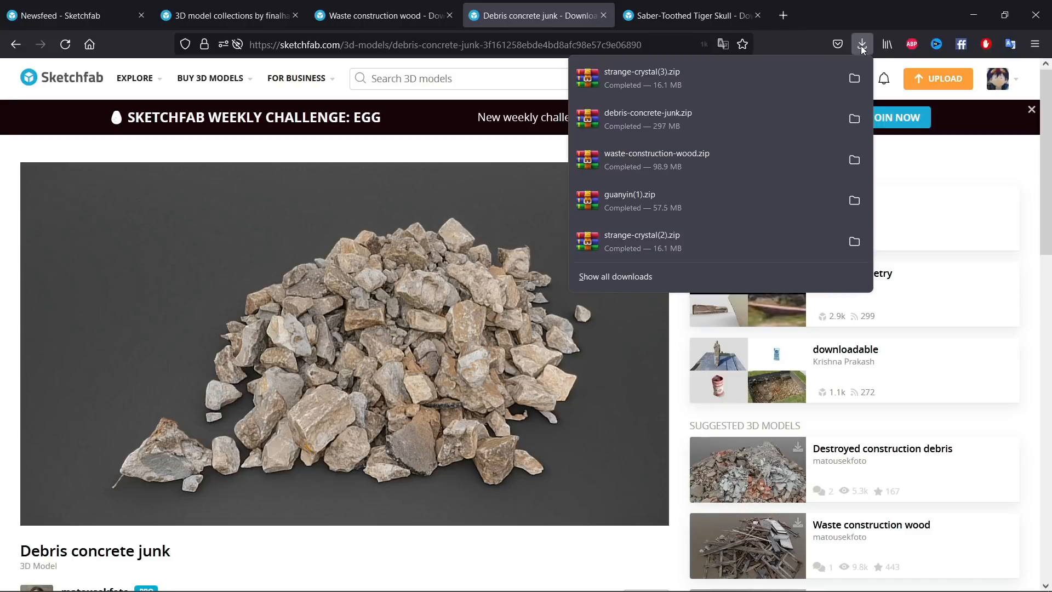
Step: Switch to Unreal Engine and create a folder named ScannedAsset inside the Rock_Environment folder
key("alt+Tab")
key("Tab")
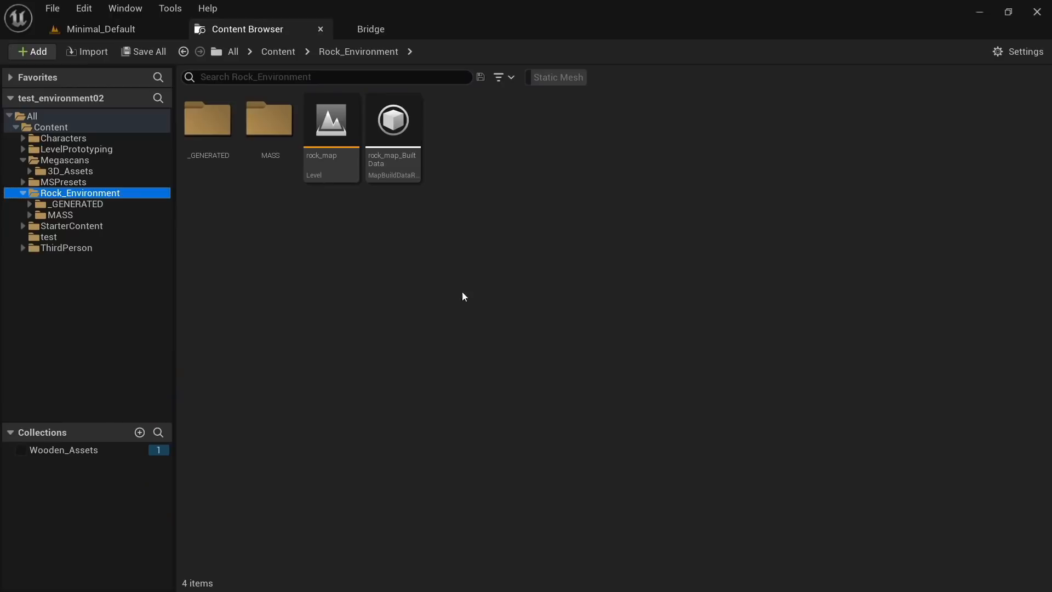
left_click(421, 340)
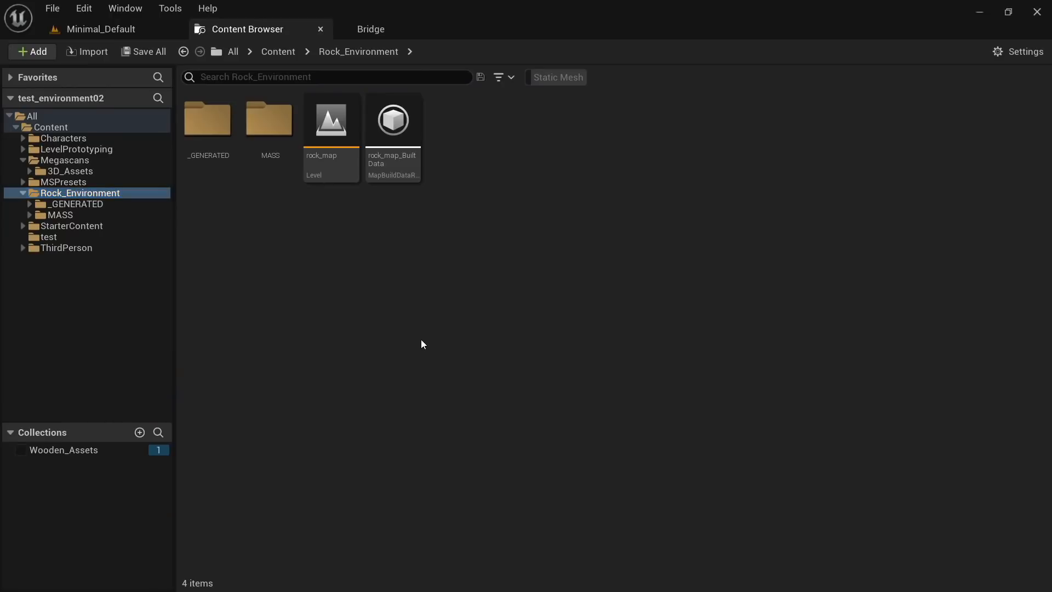
right_click(80, 193)
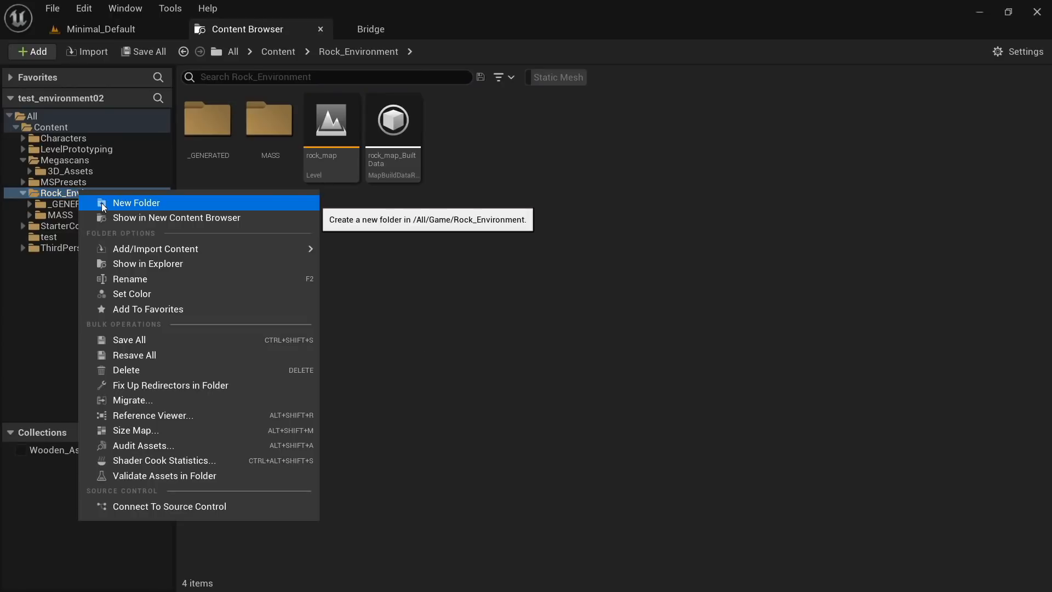
left_click(101, 203)
type("Sc")
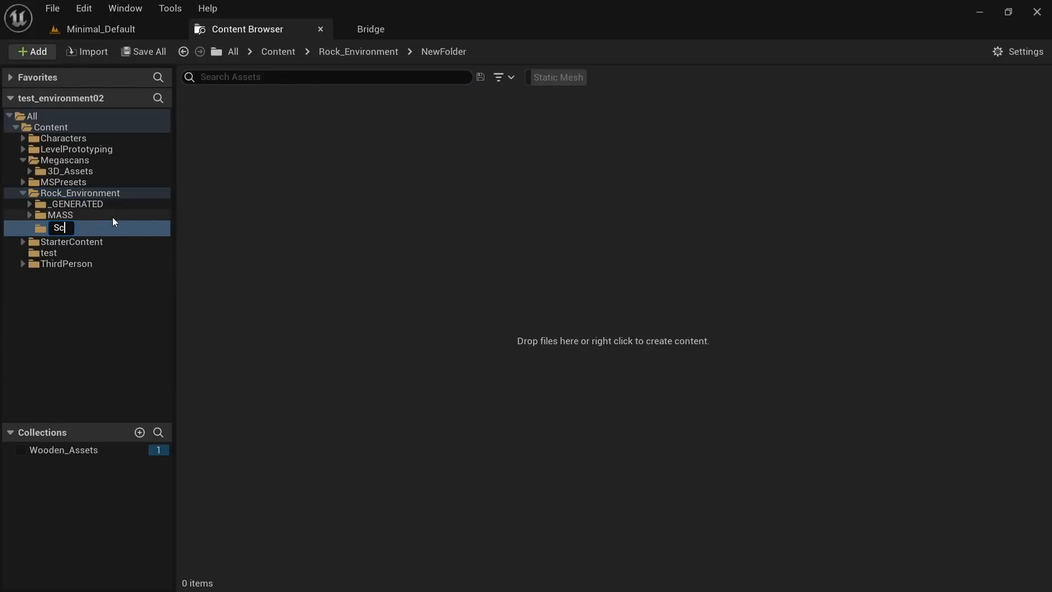
type("annedAsset")
key("Return")
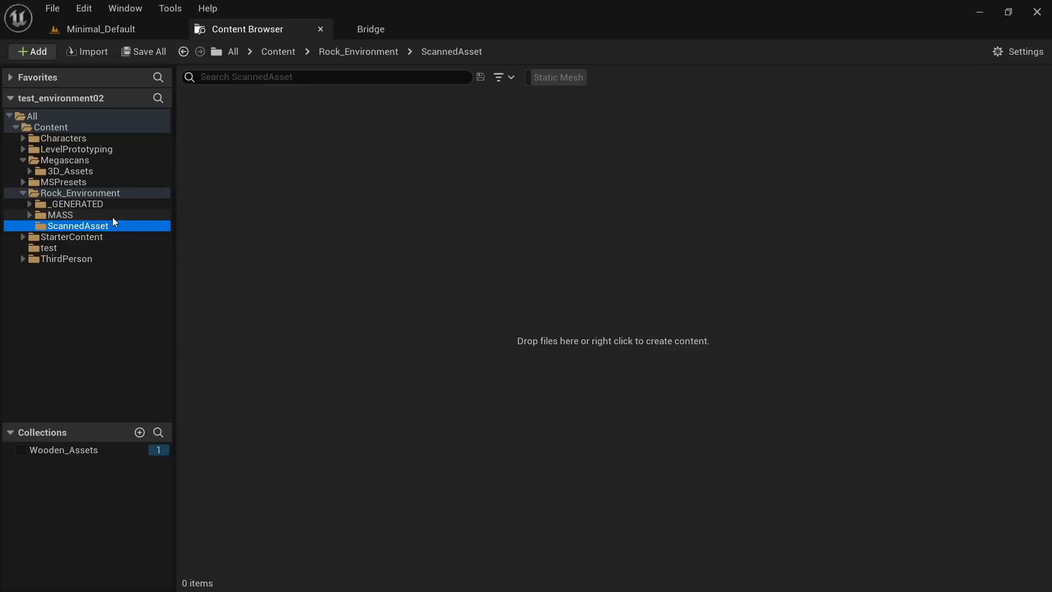
Step: Choose the Crystal_LP model from the strange-crystal(2) download's source folder for import into the ScannedAsset folder
left_click(78, 53)
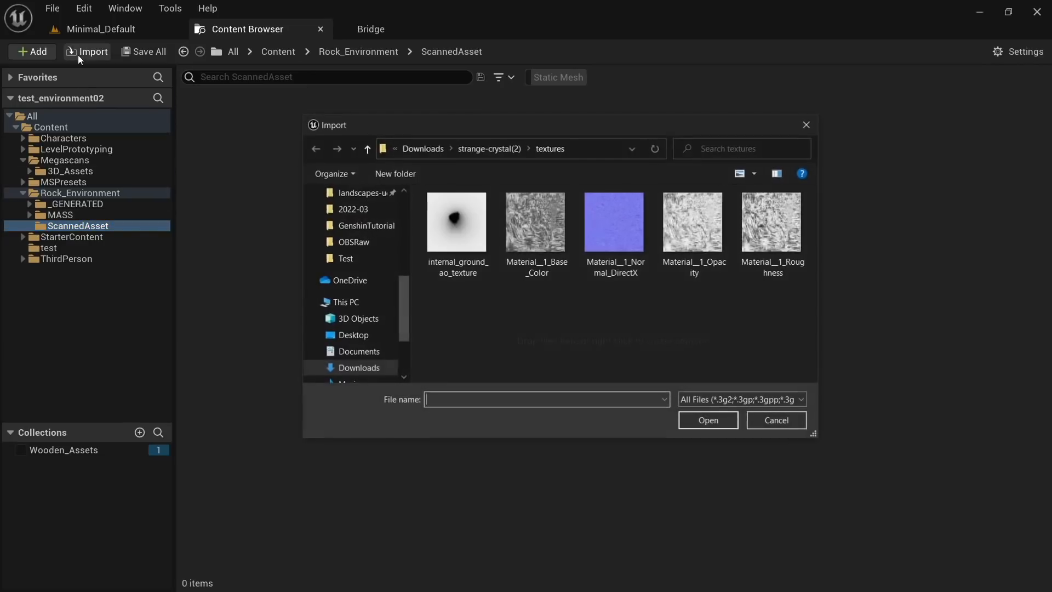
scroll(366, 235, "up", 5)
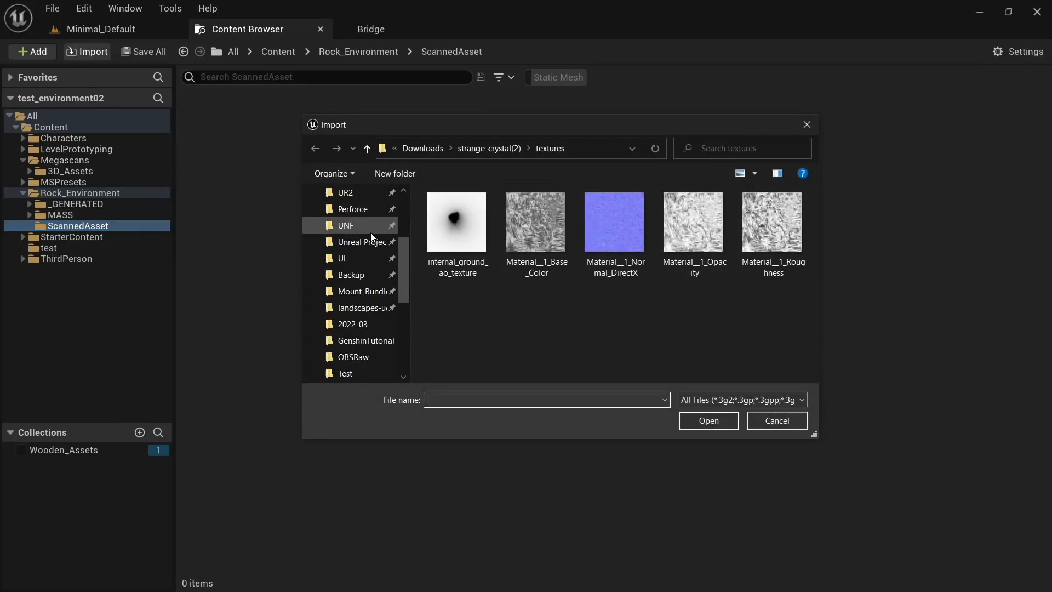
left_click(433, 149)
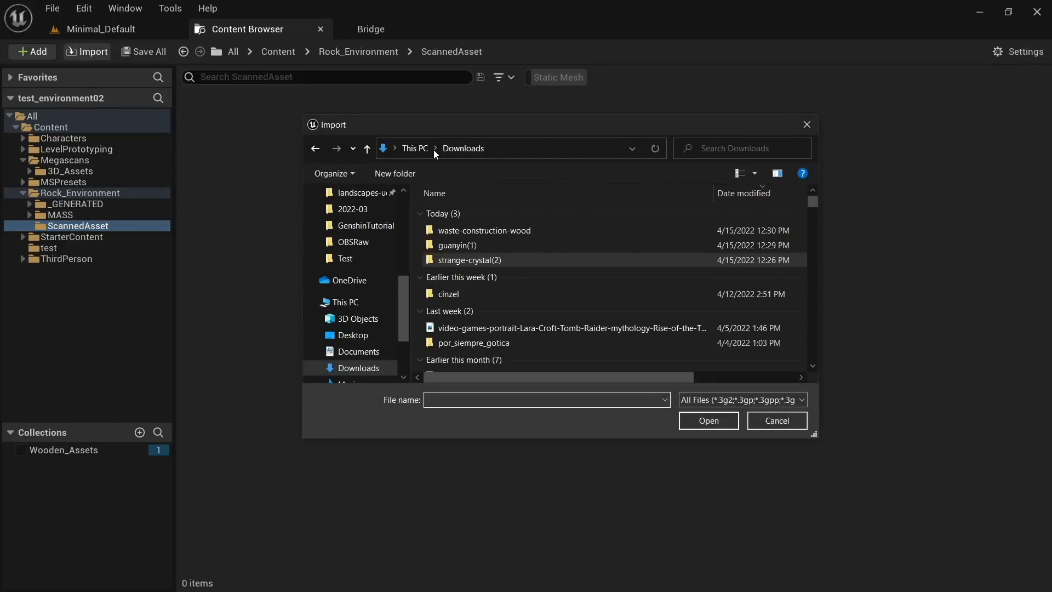
double_click(468, 261)
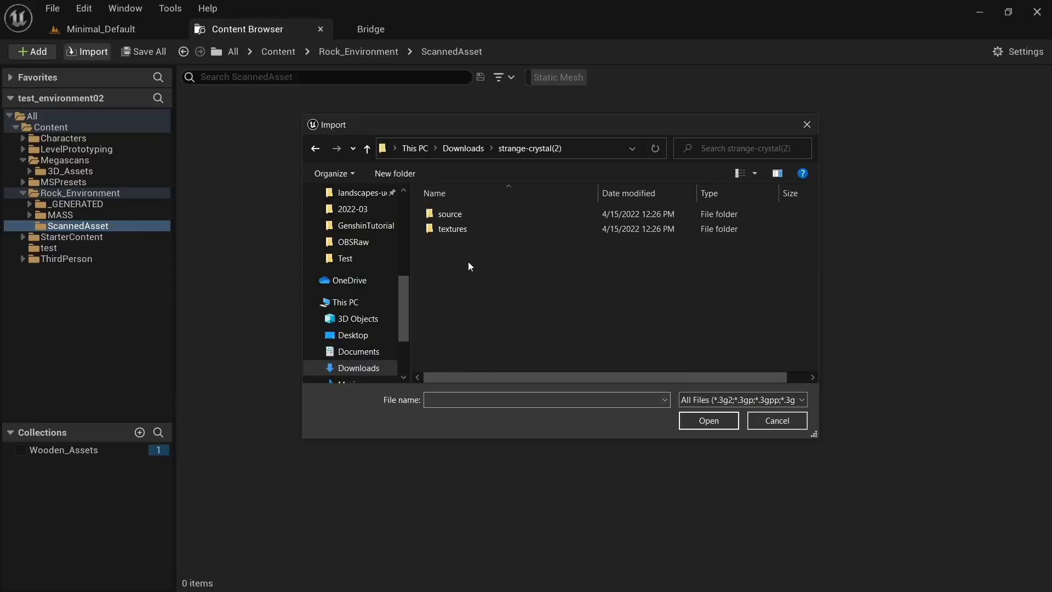
double_click(470, 215)
double_click(471, 214)
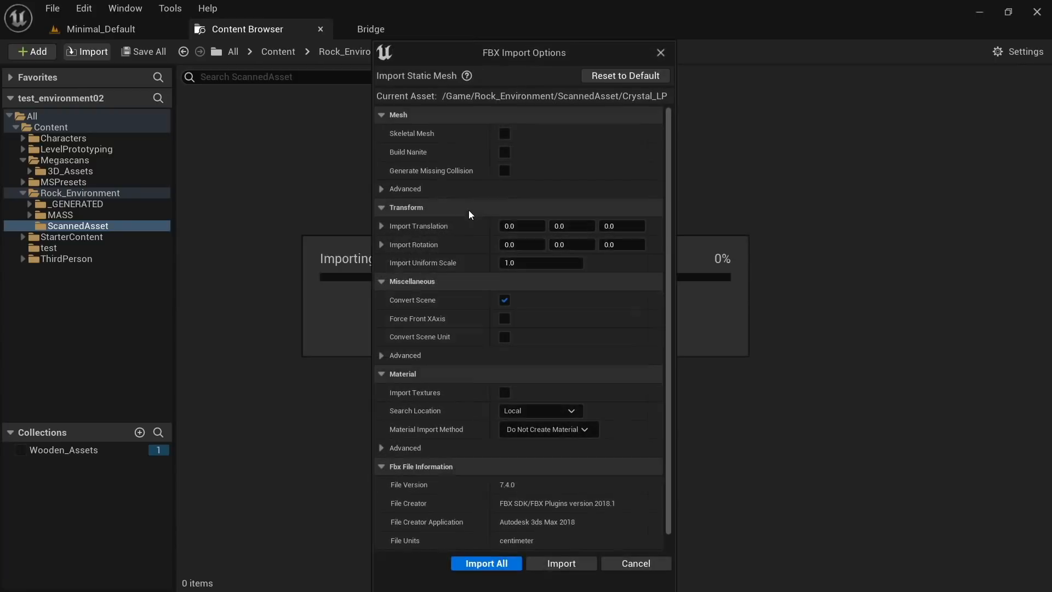
Step: Import the crystal mesh with Import Textures enabled and Create New Materials as the material method, and dismiss the import log
left_click(505, 393)
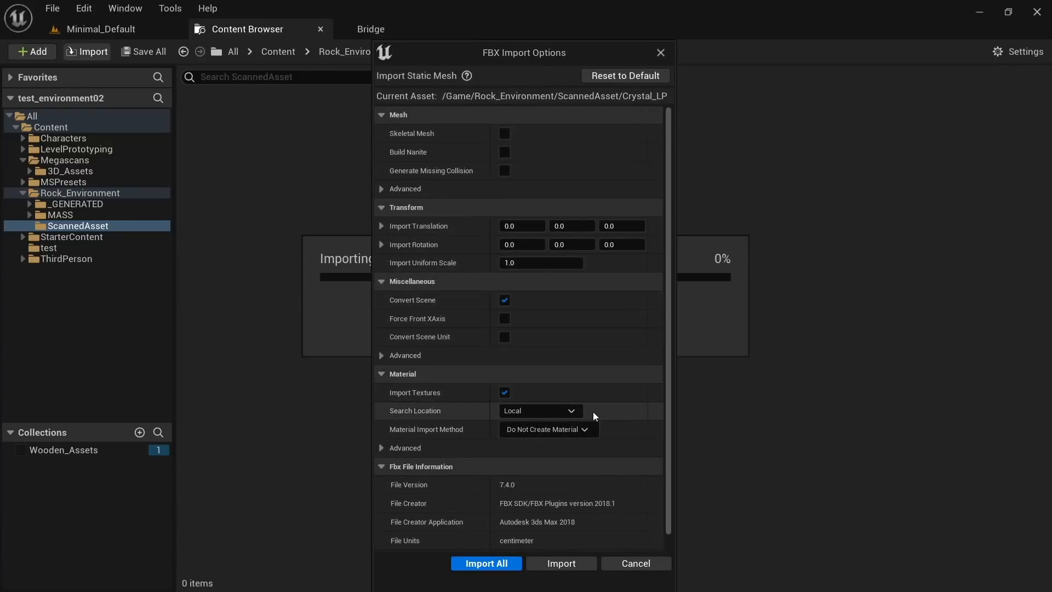
left_click(582, 430)
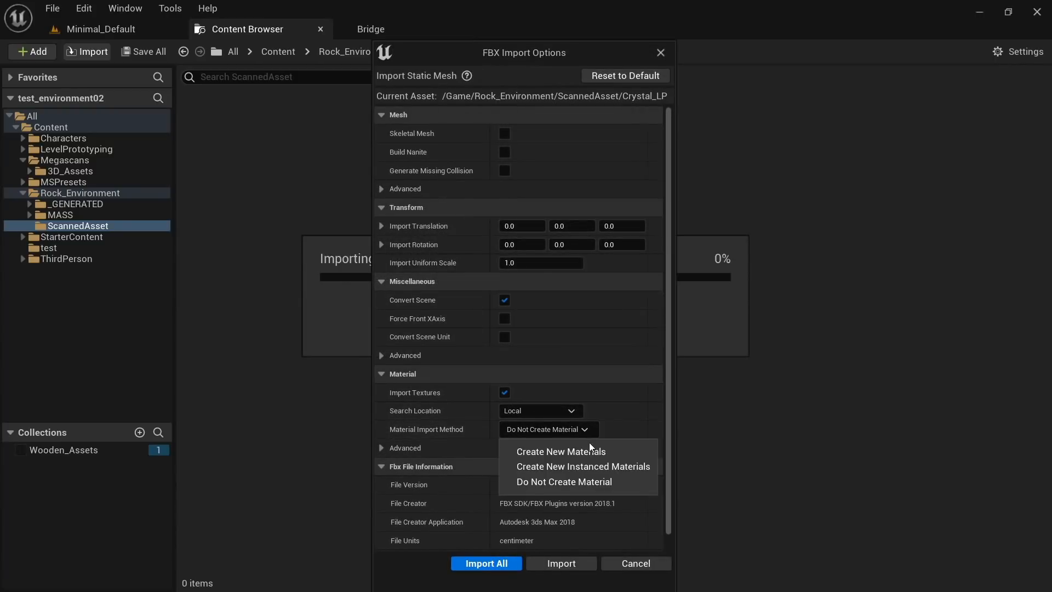
left_click(590, 446)
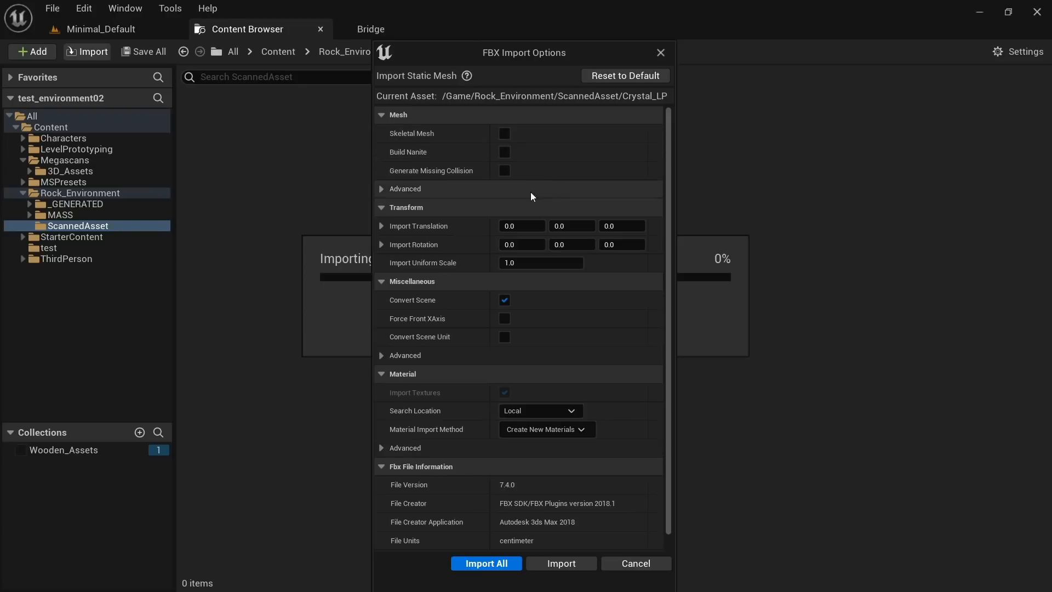
left_click(555, 566)
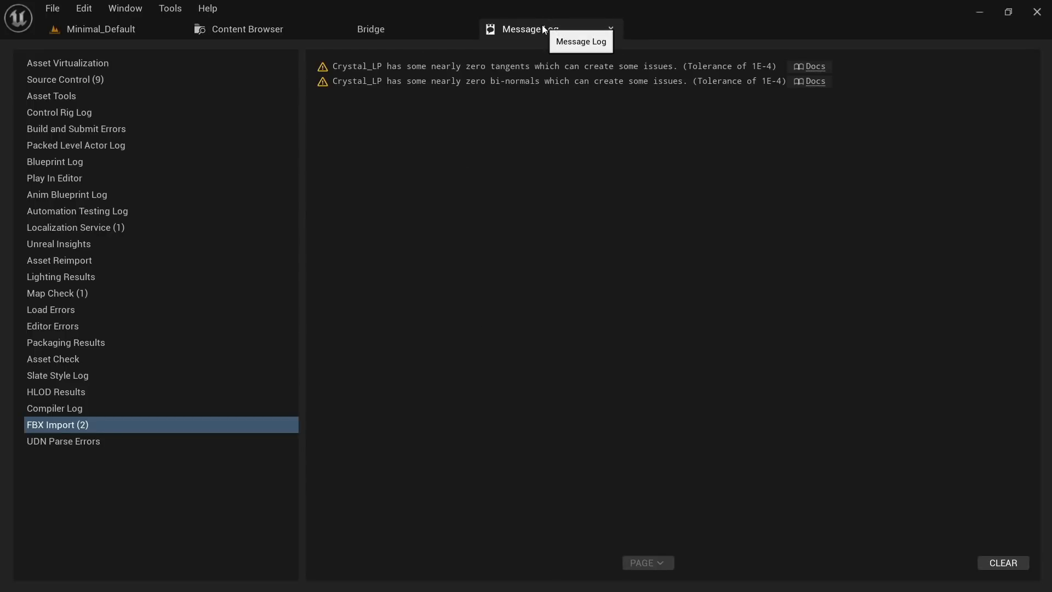
middle_click(542, 27)
left_click(255, 32)
Step: Place the Crystal_LP mesh on the floor of the Minimal_Default level and focus on it
left_click(290, 173)
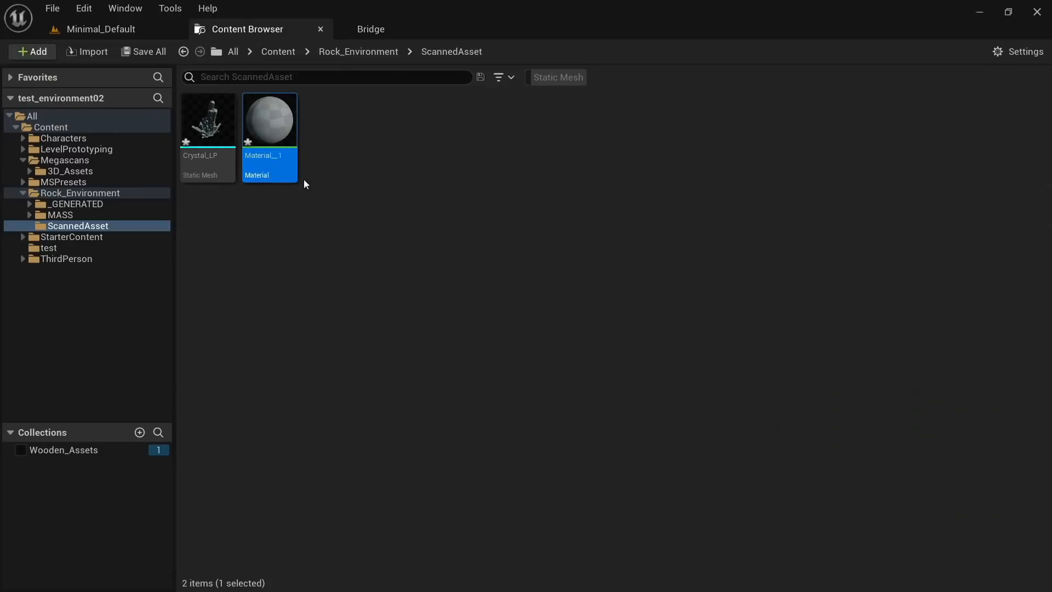
left_click_drag(284, 167, 248, 184)
left_click(324, 340)
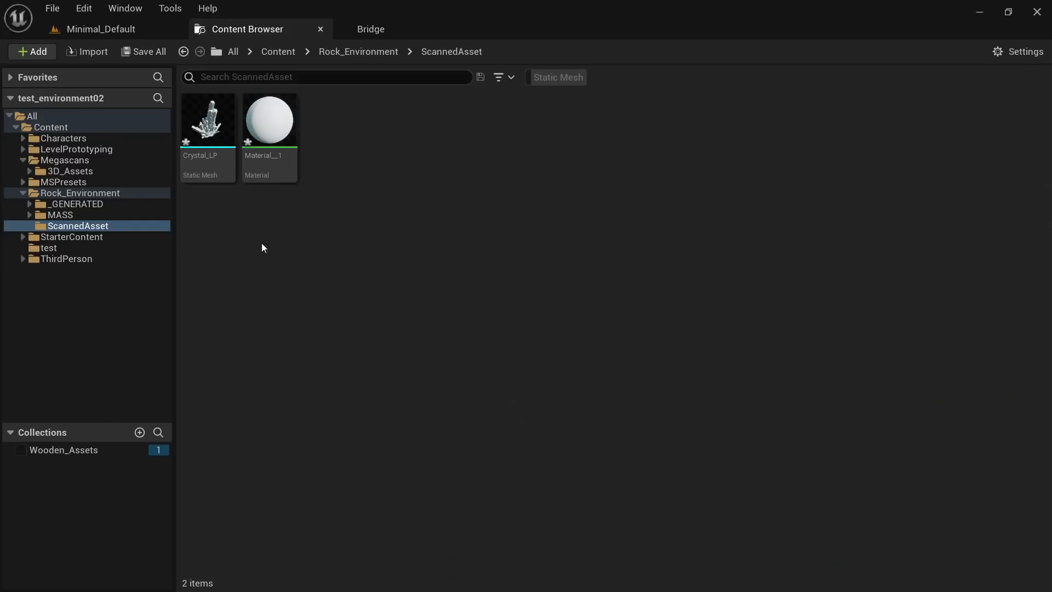
left_click_drag(207, 172, 224, 214)
left_click_drag(315, 297, 316, 298)
key("f")
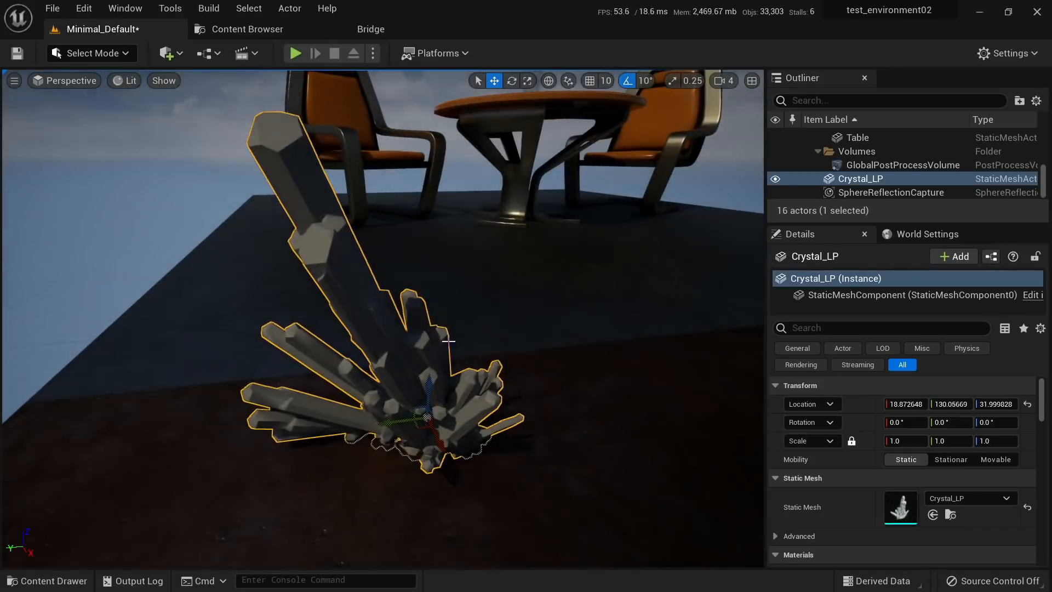
Step: Play the level from the floor near the crystal to judge its in-game size, and stop the session
key("s")
right_click_drag(352, 301, 345, 331)
key("w")
mouse_move(458, 347)
right_mouse_down()
mouse_move(520, 323)
mouse_move(458, 347)
right_mouse_up()
key("s")
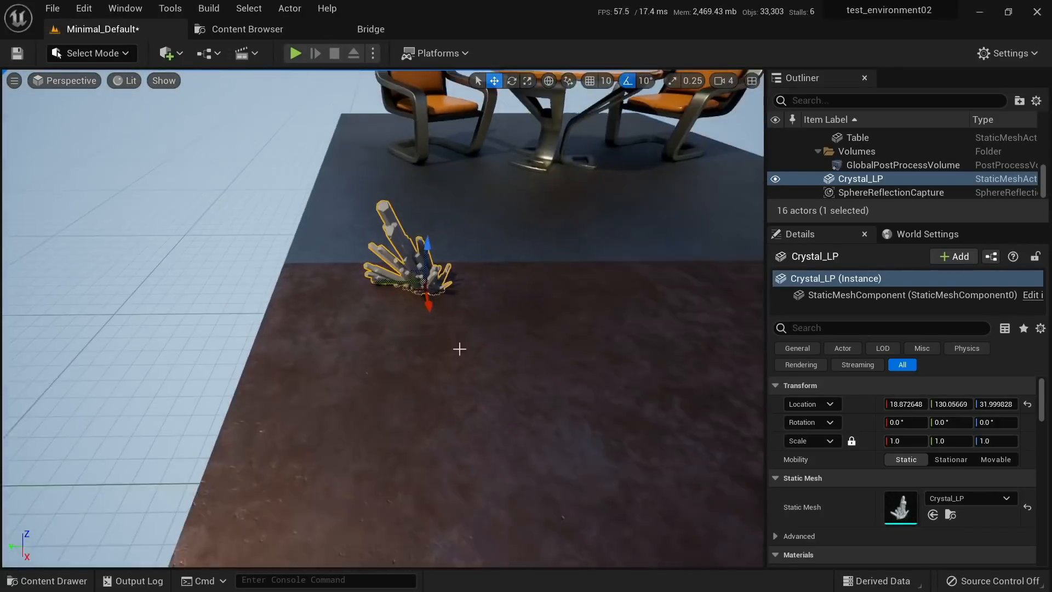
right_click(552, 487)
left_click(589, 475)
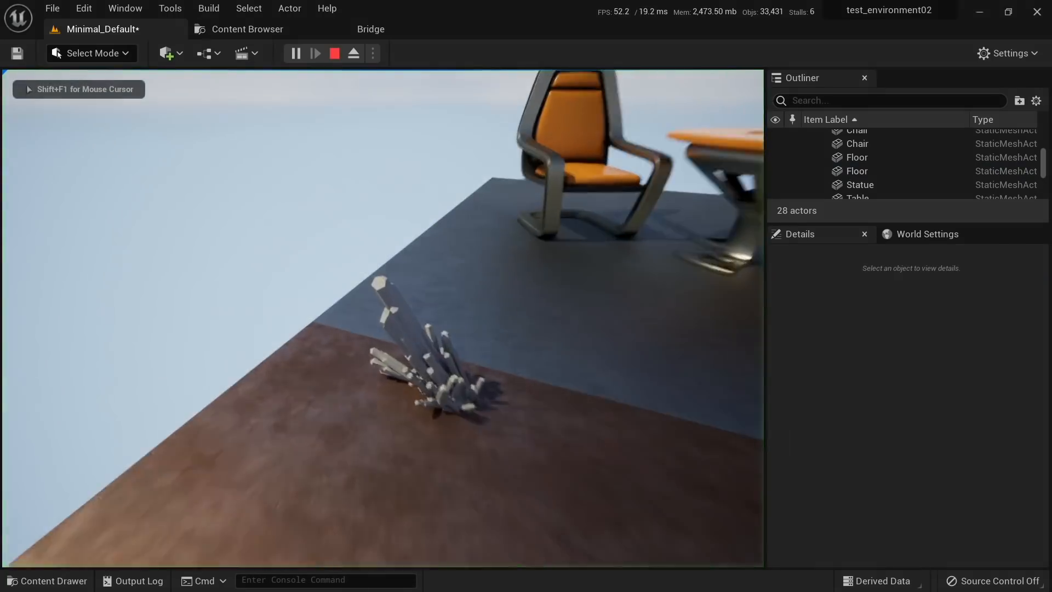
key("s")
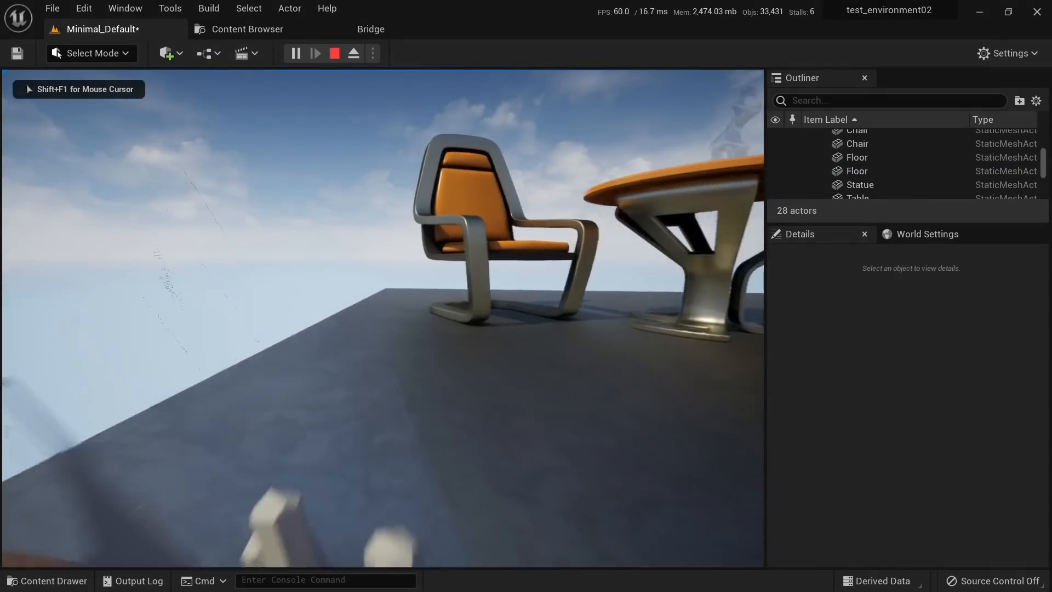
key("Escape")
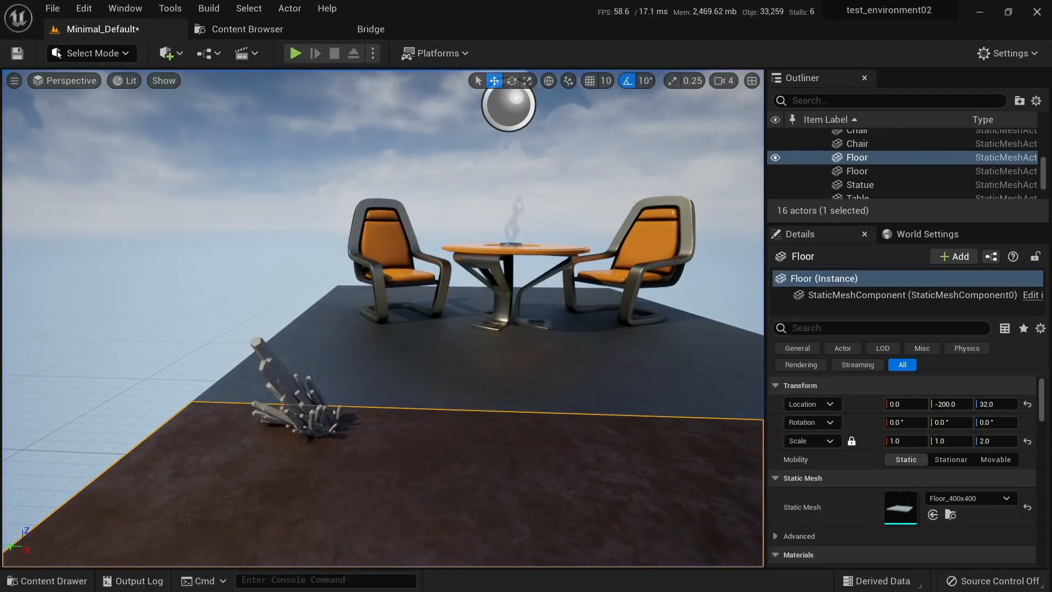
Step: Scale the crystal up uniformly to about 3.97
left_click(301, 416)
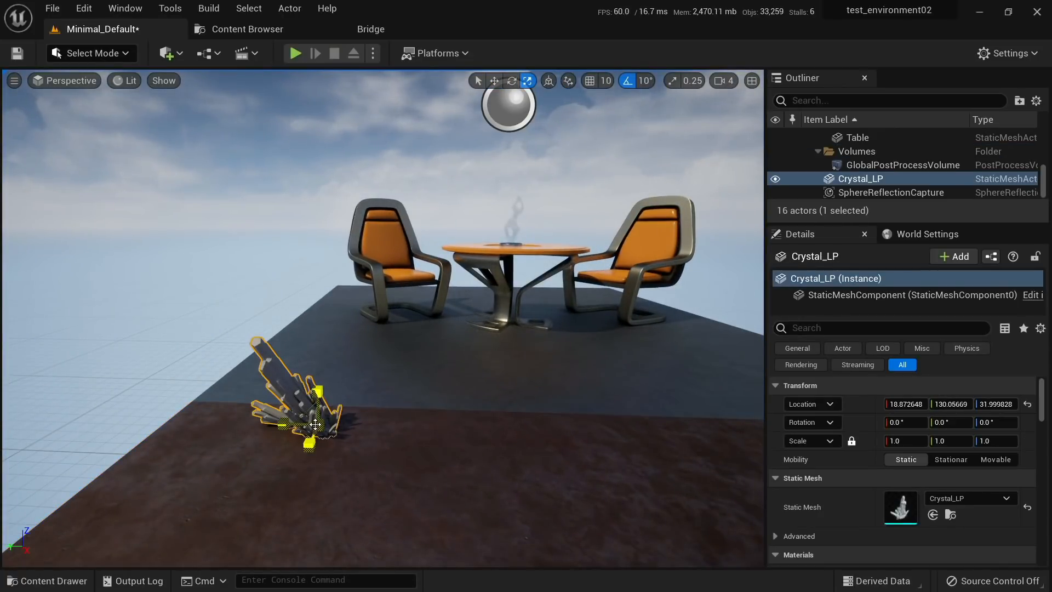
mouse_move(315, 424)
left_mouse_down()
mouse_move(351, 367)
mouse_move(311, 431)
left_mouse_up()
key("w")
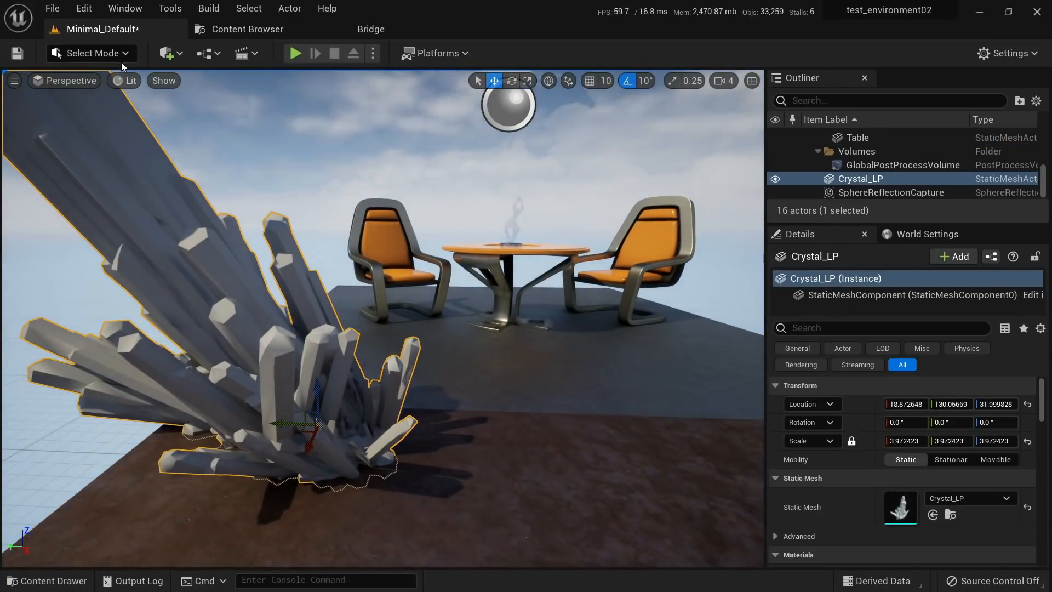
Step: Bake the crystal's rotation and full scale into its mesh asset with the BakeRS tool in Modeling Mode
left_click(117, 53)
left_click(98, 137)
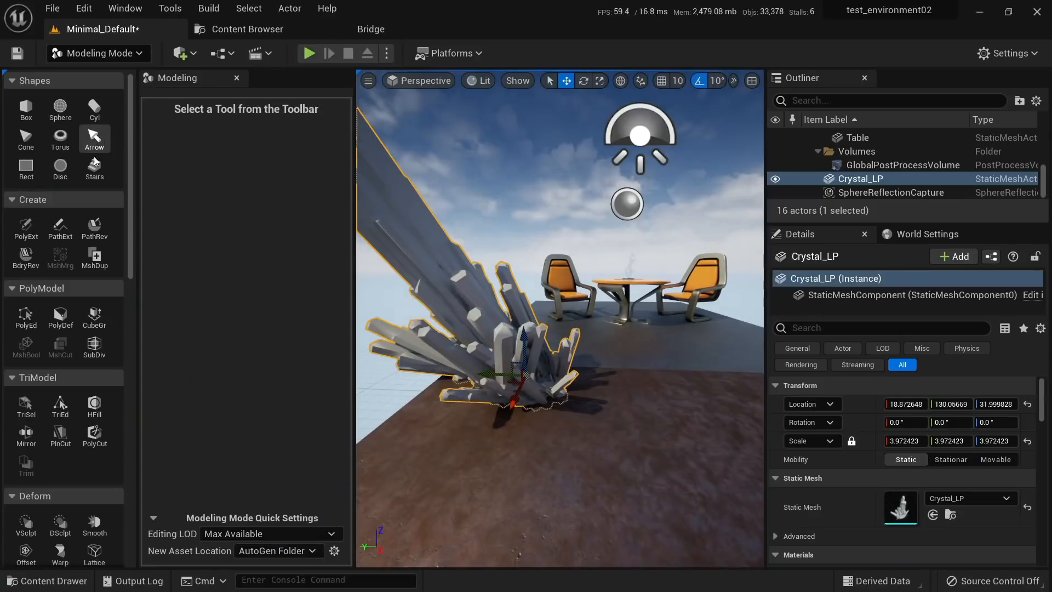
scroll(94, 160, "down", 8)
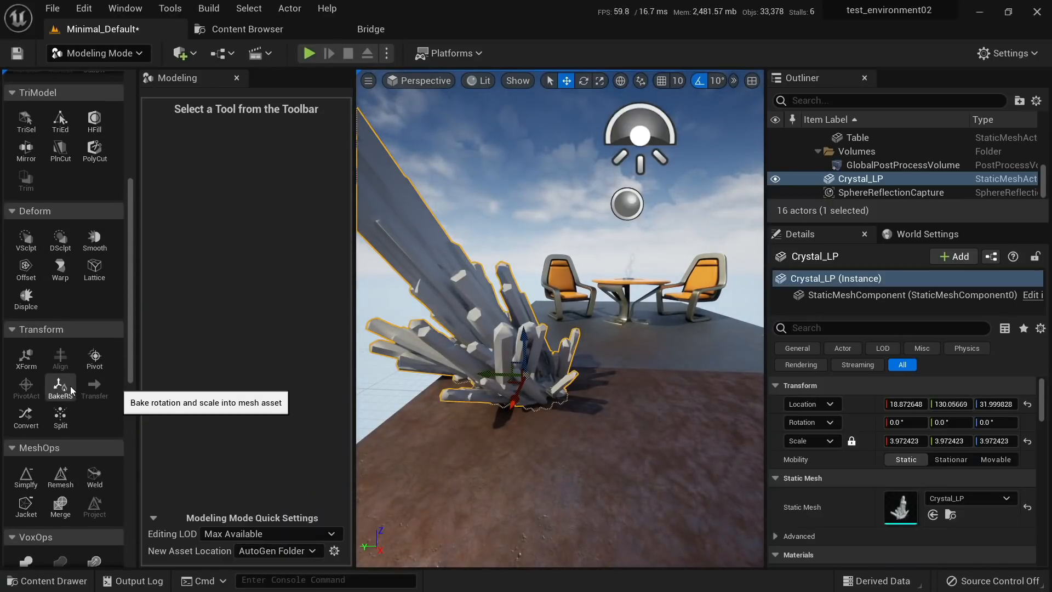
left_click(60, 387)
right_click_drag(466, 344, 467, 340)
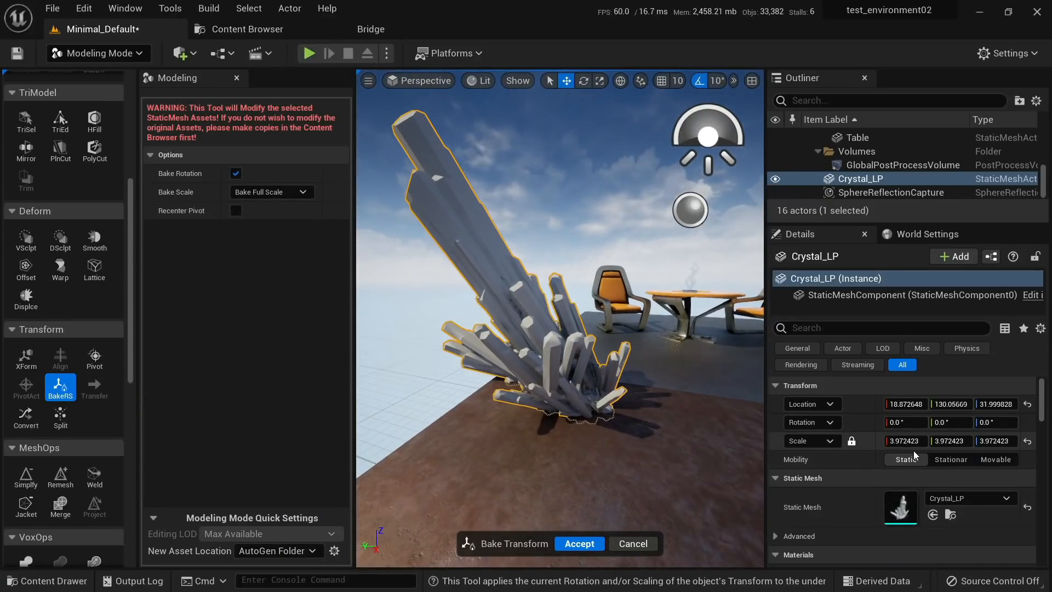
left_click(578, 543)
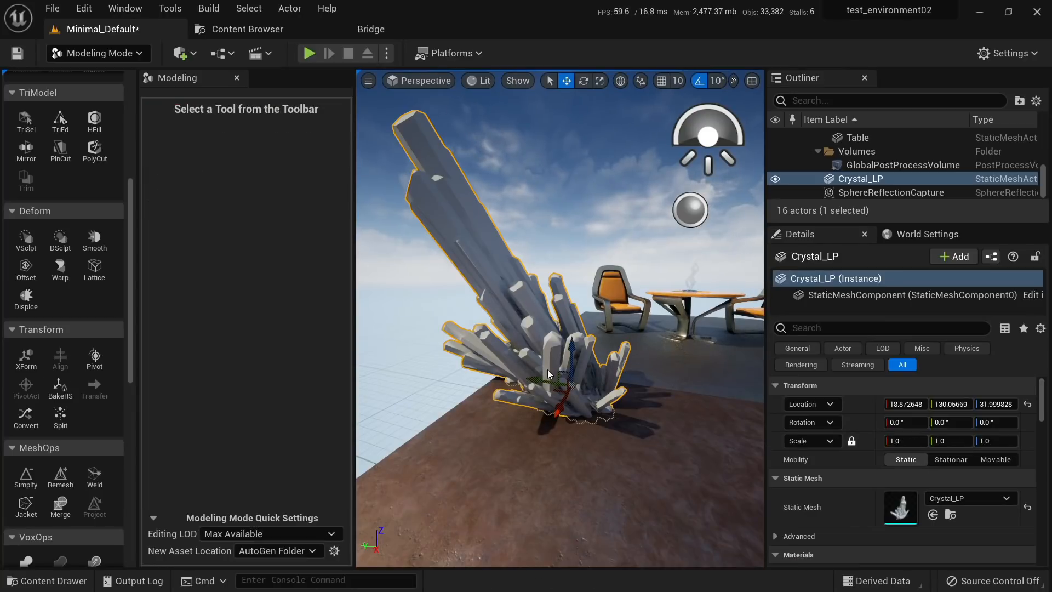
Step: Return to Select Mode and enable Nanite support on the Crystal_LP static mesh, applying the change
right_click_drag(549, 374, 548, 383)
key("shift+1")
double_click(908, 514)
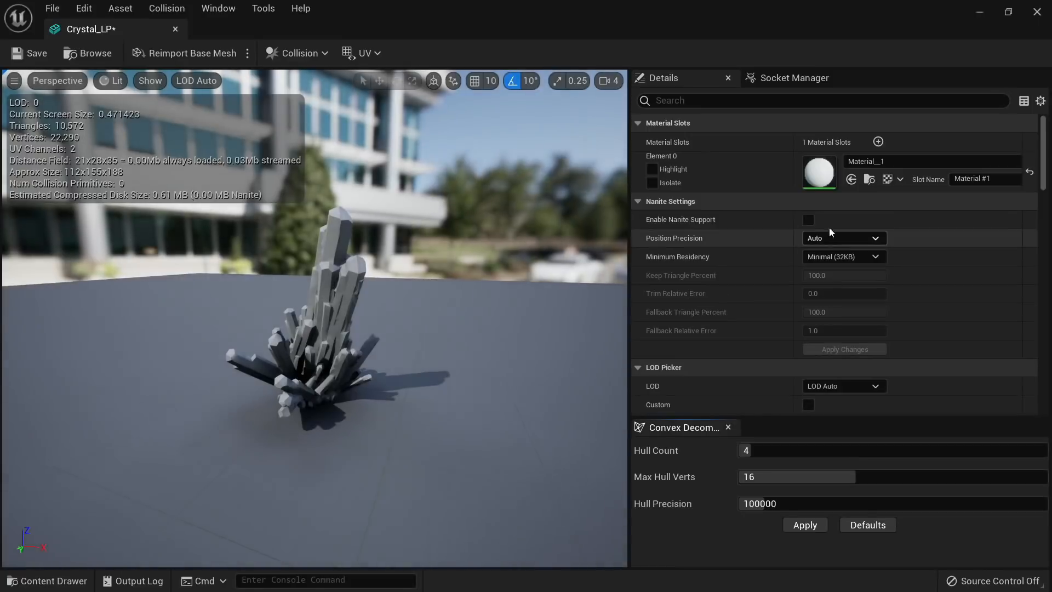
left_click(808, 219)
left_click(827, 348)
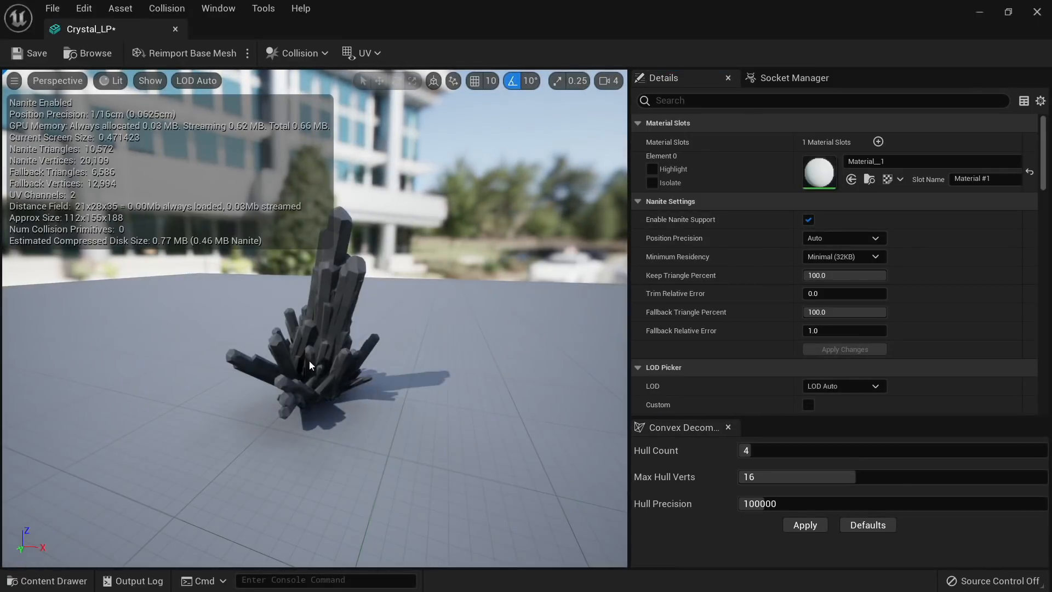
left_click_drag(329, 329, 424, 353)
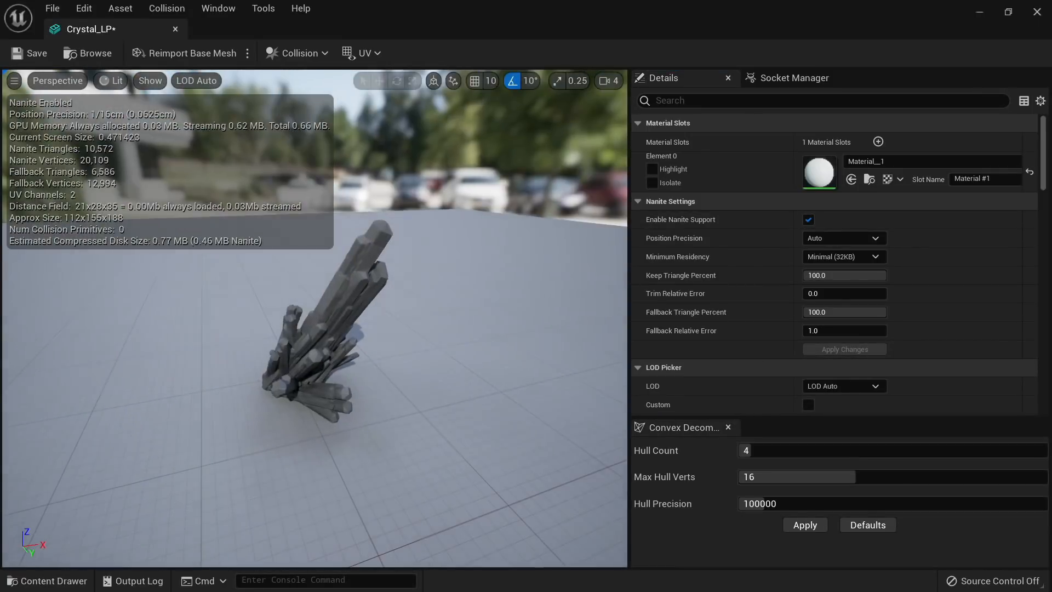
middle_click(108, 36)
left_click_drag(538, 367, 556, 438)
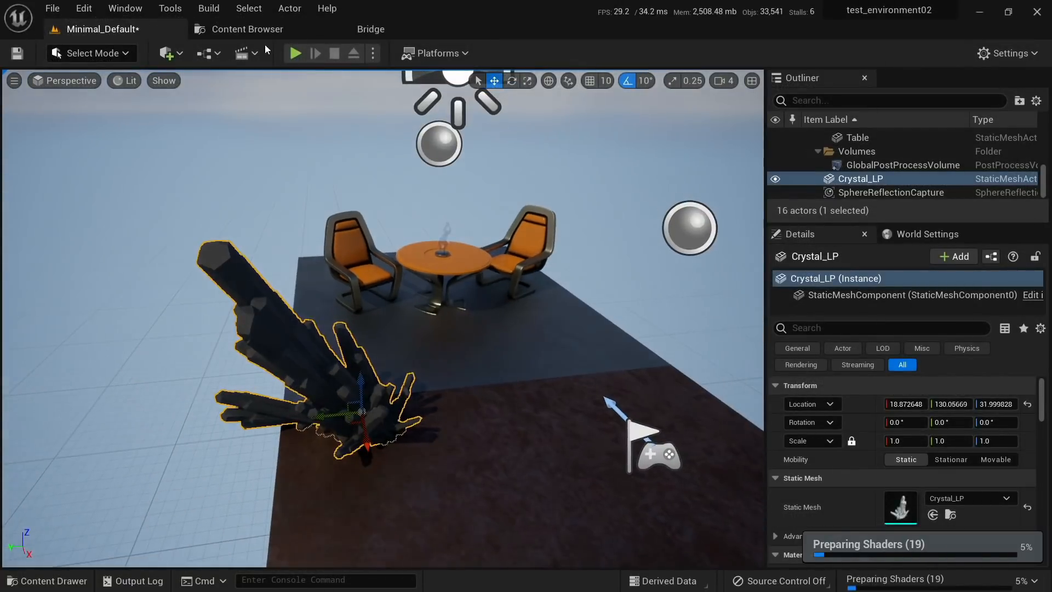
Step: Open the crystal's Material__1 graph, move the Param node away from the output node and dock the editor beside the Content Browser
left_click(259, 34)
left_click(286, 136)
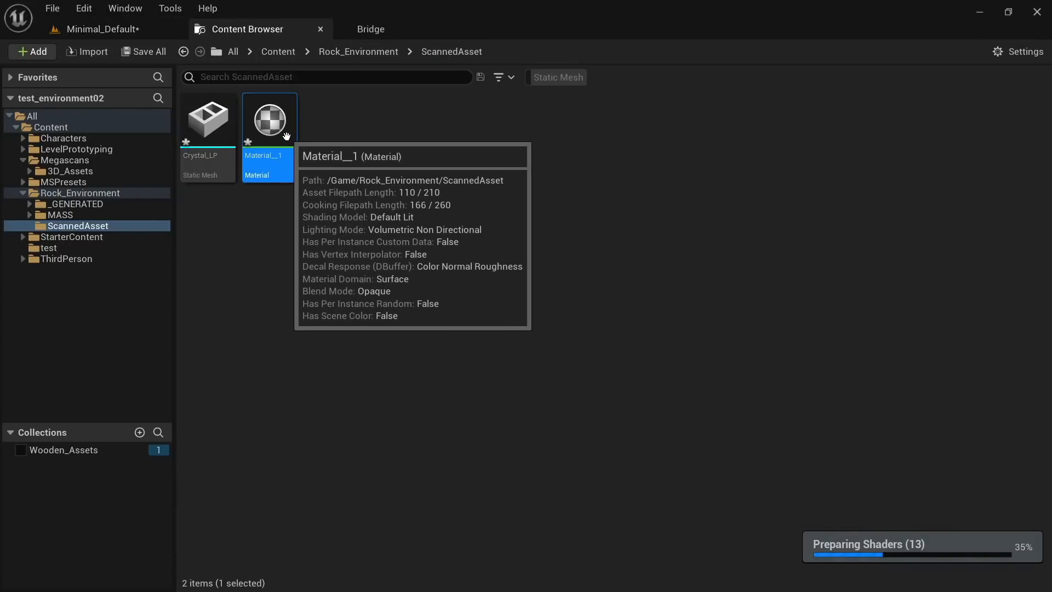
double_click(287, 136)
right_click_drag(391, 228, 556, 288)
left_click_drag(623, 230, 433, 156)
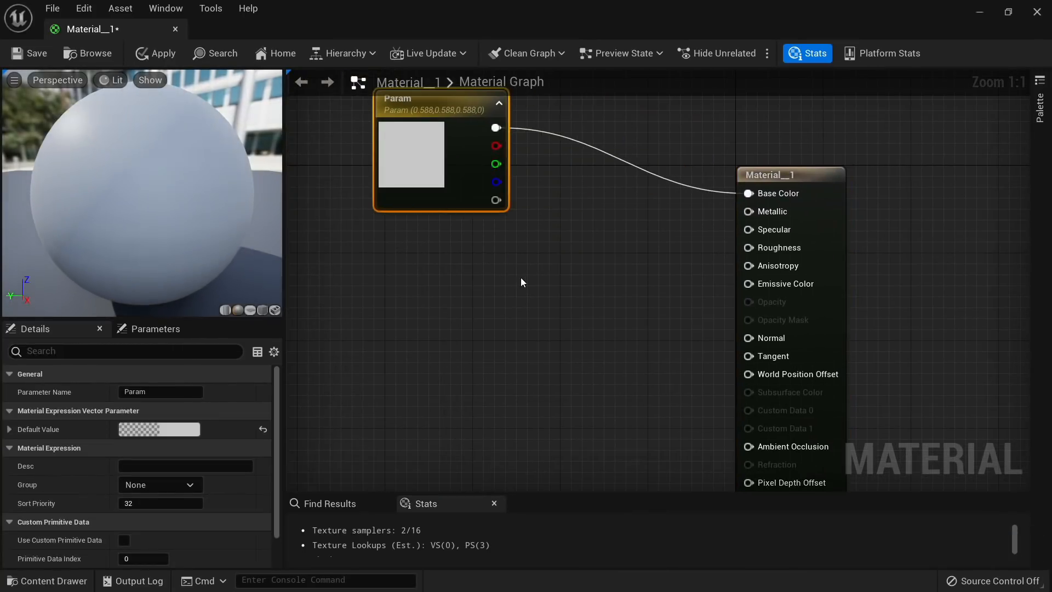
scroll(521, 279, "down", 2)
left_click_drag(125, 34, 327, 28)
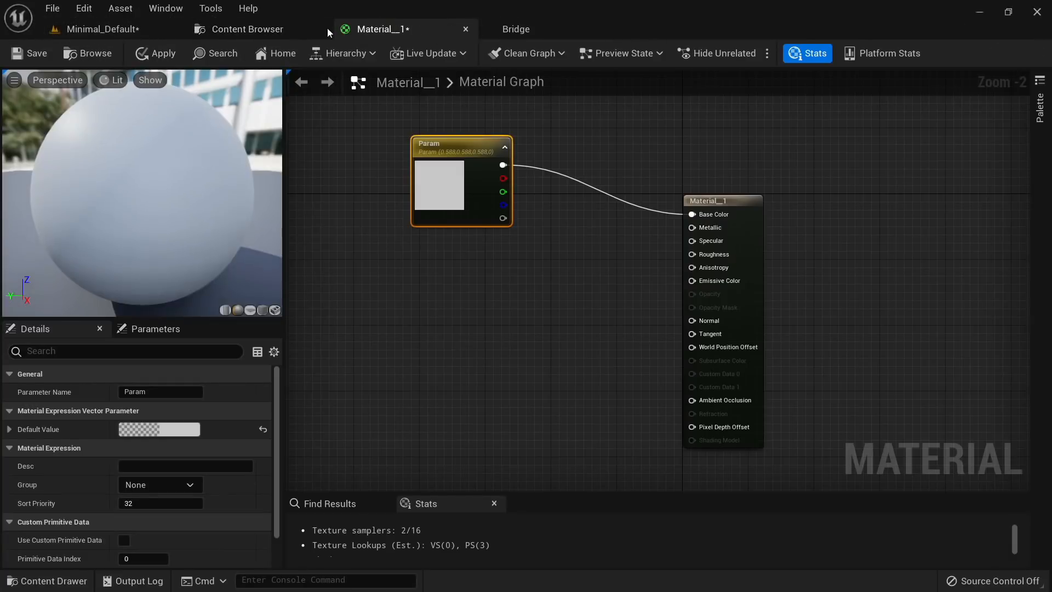
Step: Import the Material__1 base color, normal, opacity and roughness textures from the strange-crystal(2) textures folder into ScannedAsset
left_click(265, 24)
left_click(82, 54)
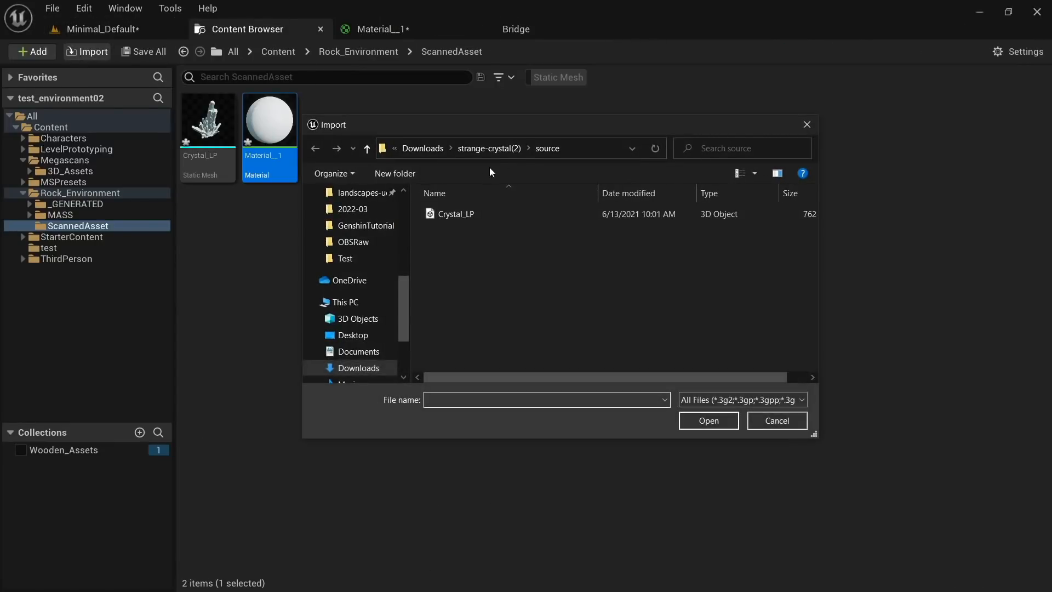
left_click(503, 147)
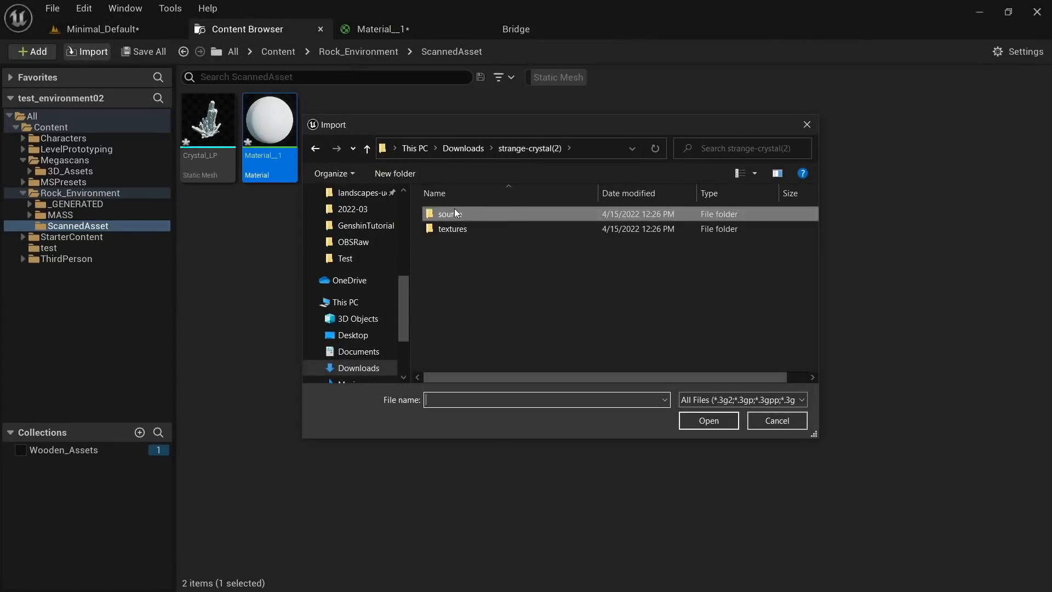
double_click(464, 230)
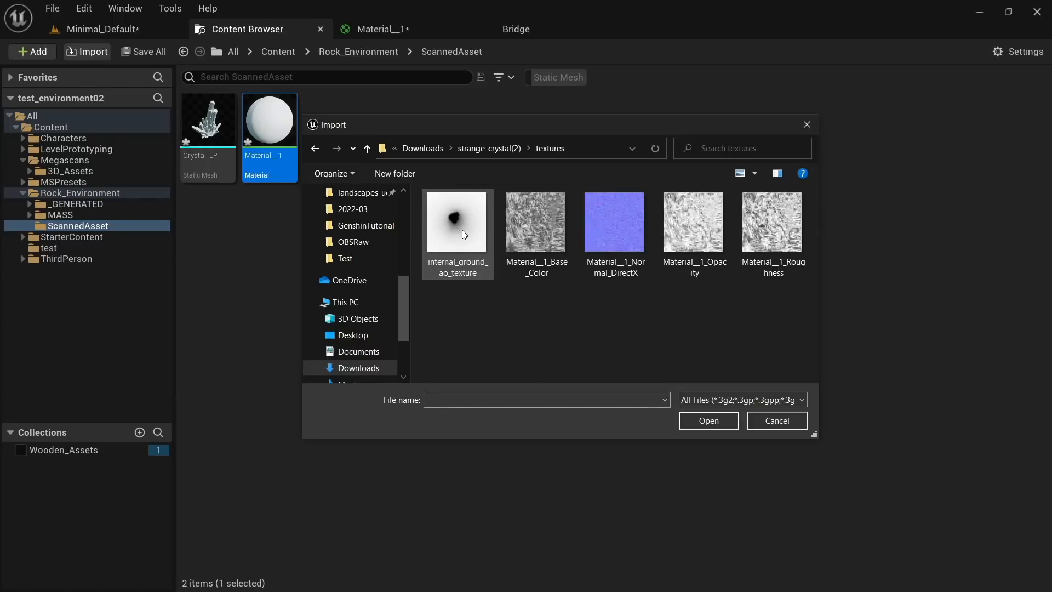
left_click(534, 246)
left_click(698, 235, "shift")
left_click(767, 241, "shift")
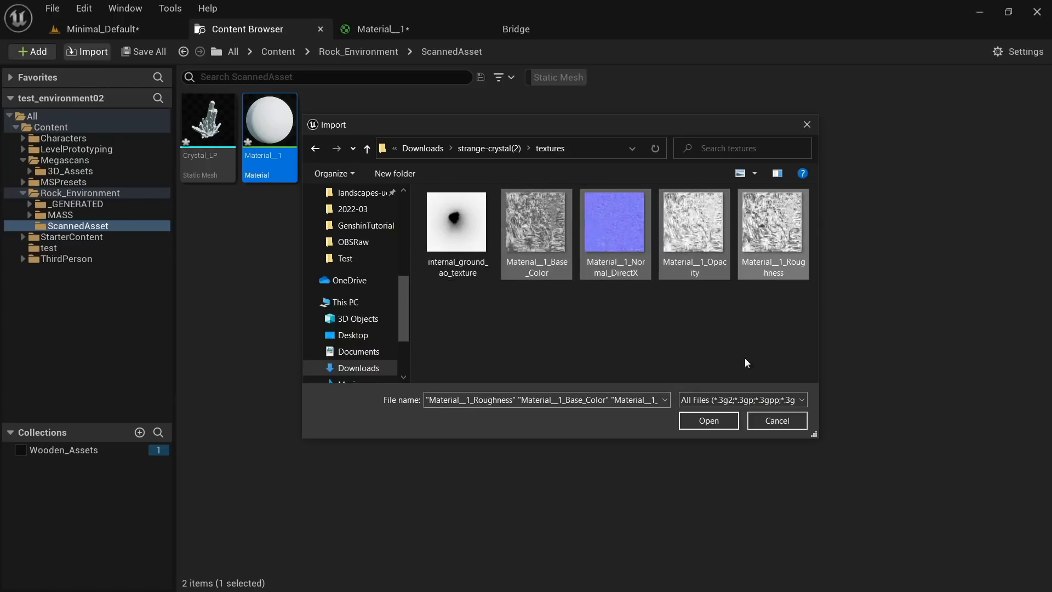
left_click(709, 419)
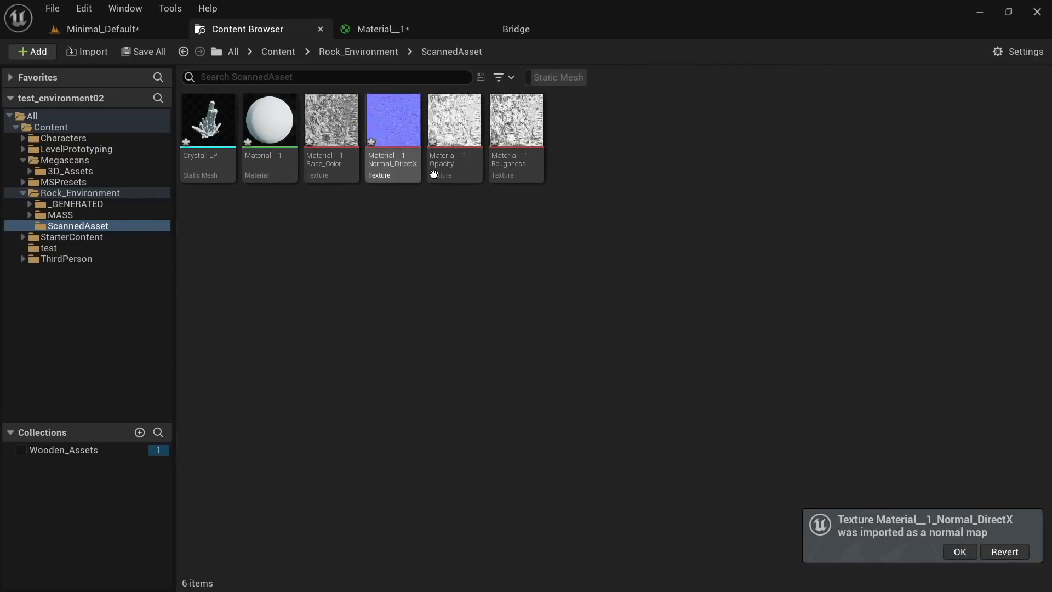
Step: Set the Material__1_Roughness texture's compression to Grayscale (R8, RGB8 sRGB), turn off sRGB and return to ScannedAsset
double_click(525, 163)
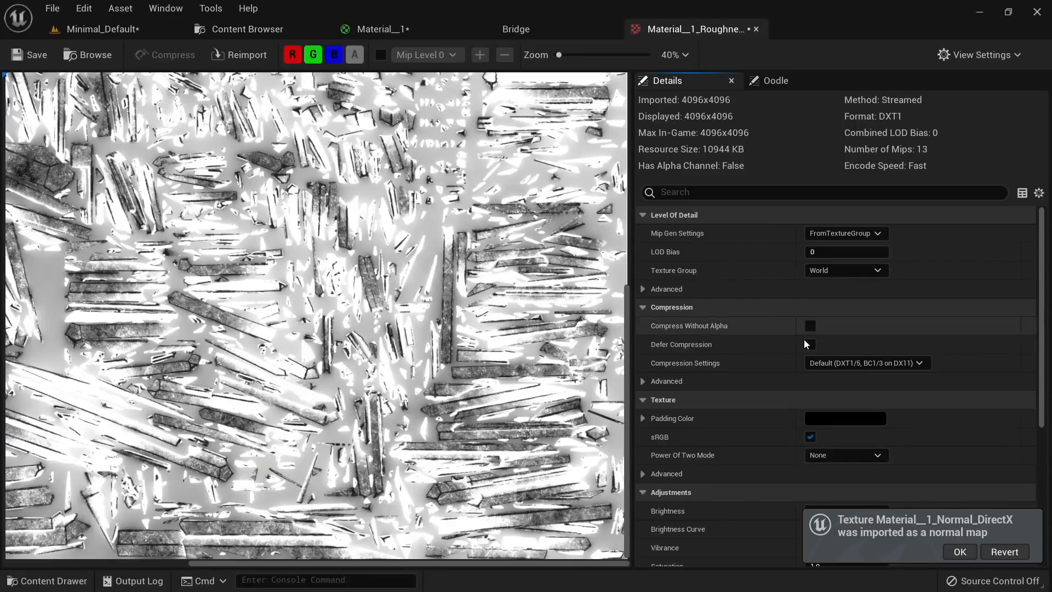
left_click(847, 363)
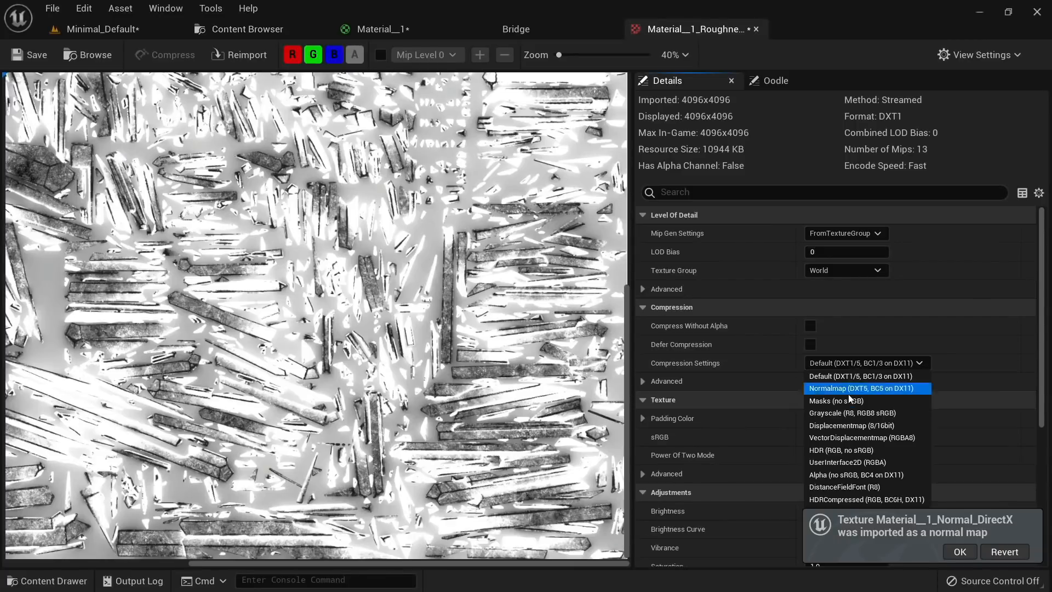
left_click(826, 414)
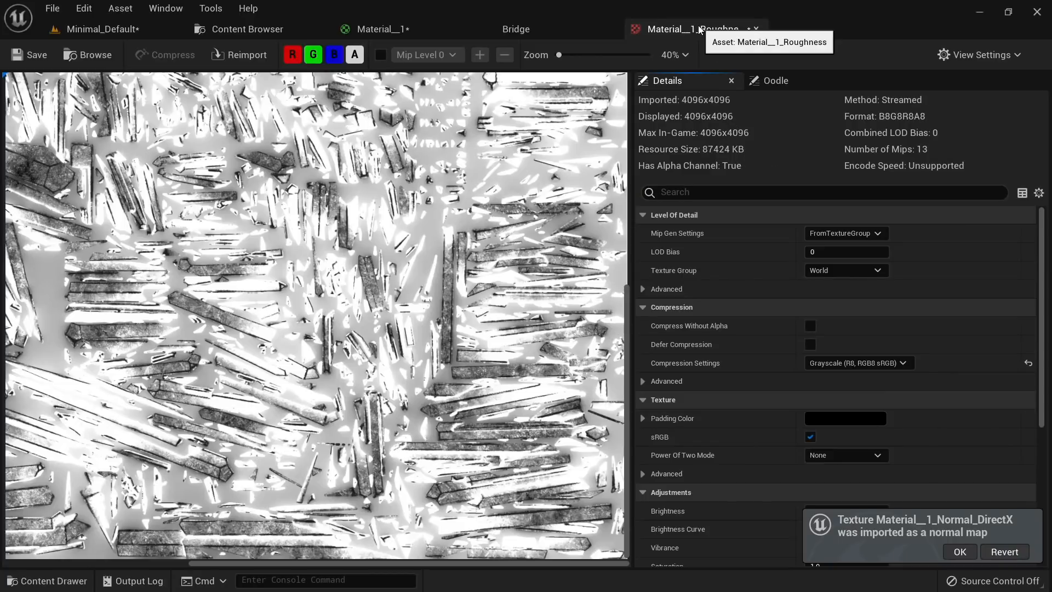
left_click(811, 436)
left_click(756, 29)
left_click(297, 30)
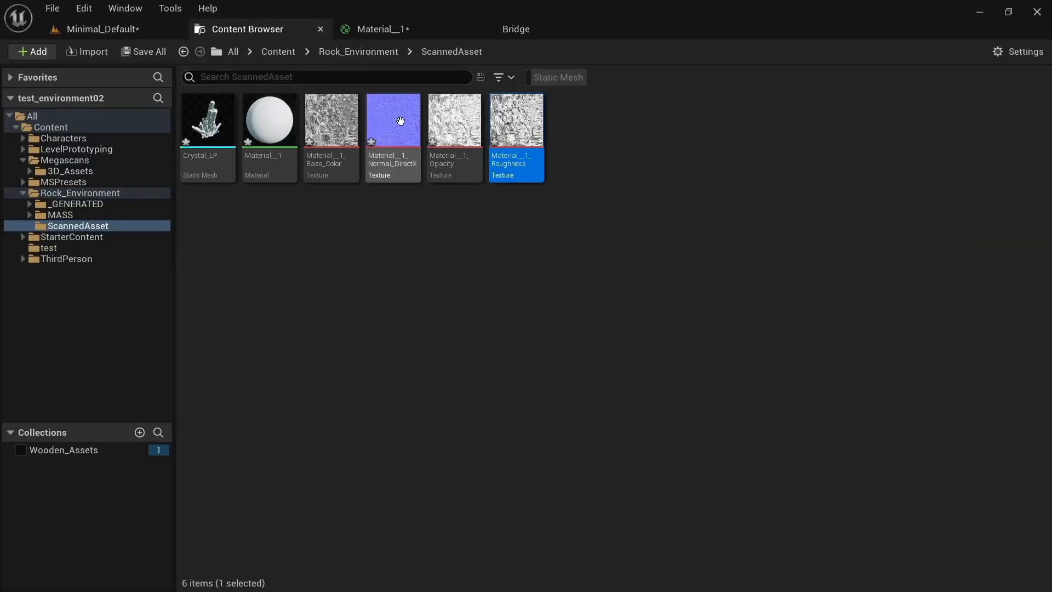
Step: Set the Material__1_Opacity texture's compression to Masks (no sRGB), save it and return to the ScannedAsset folder
double_click(434, 165)
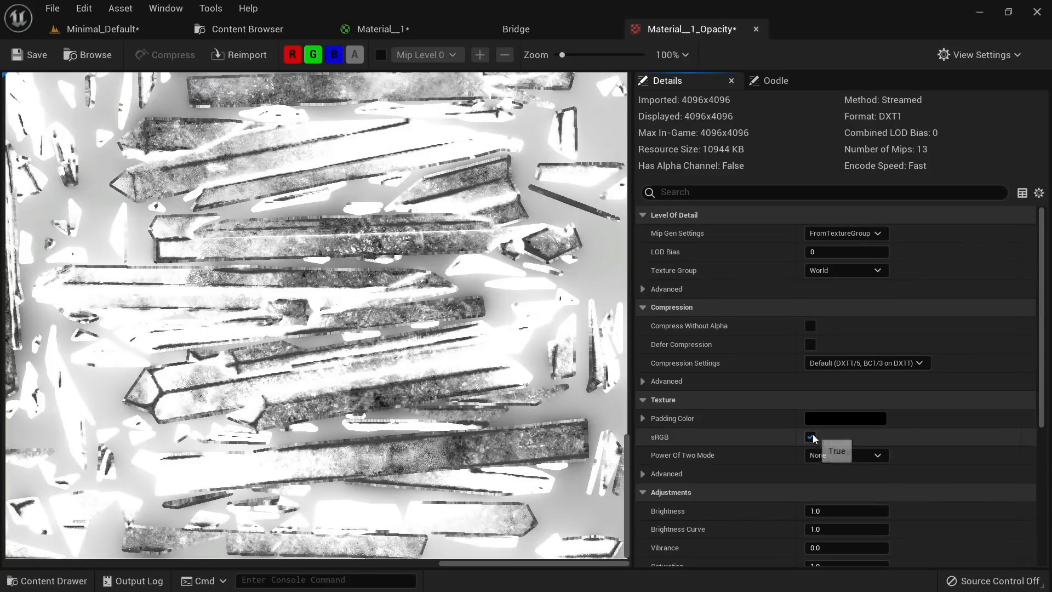
left_click(834, 366)
left_click(820, 410)
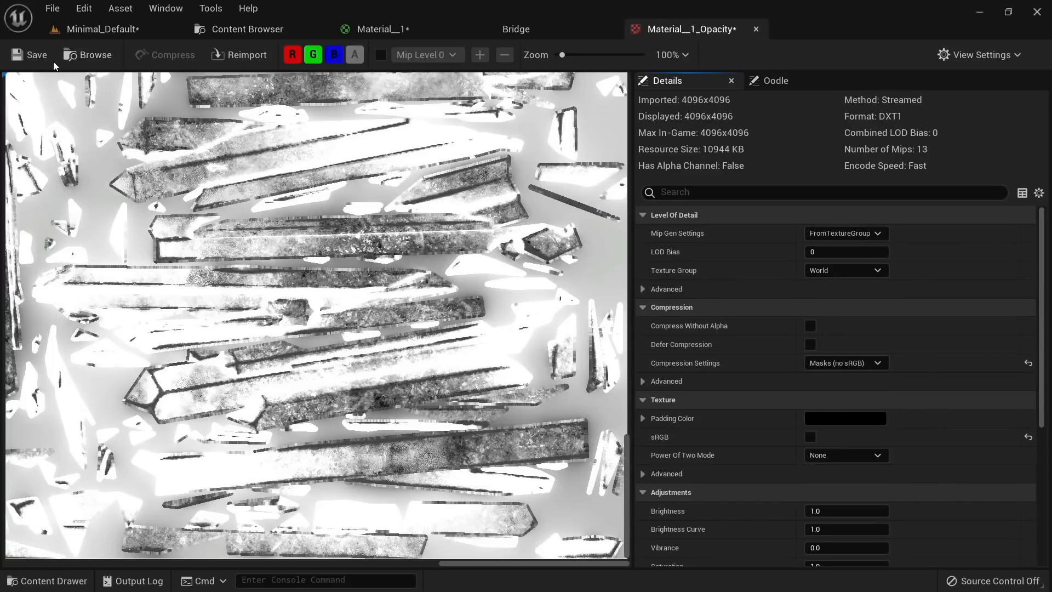
left_click(35, 58)
left_click(756, 29)
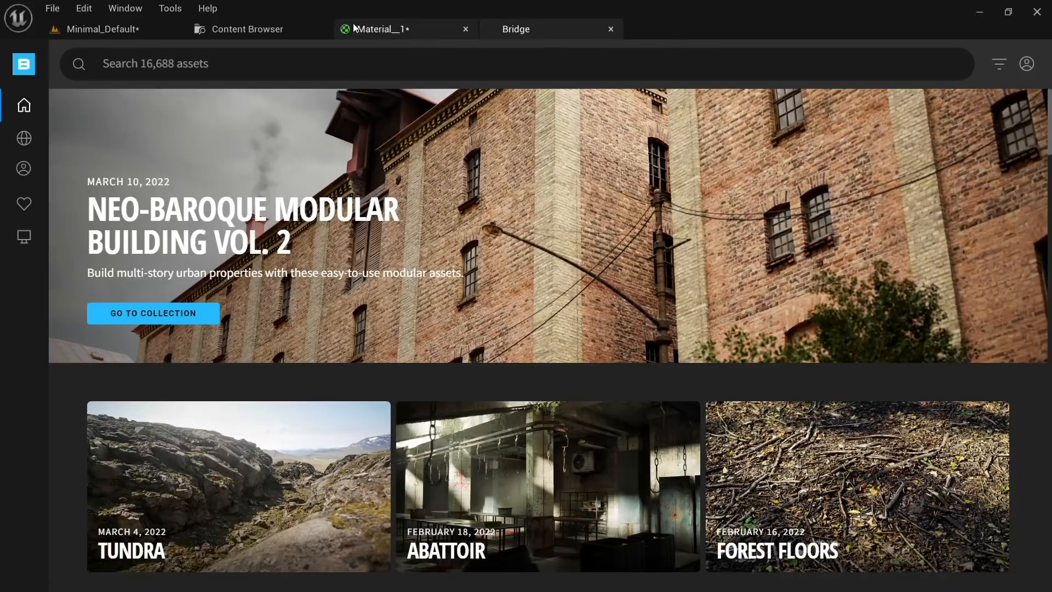
left_click(306, 31)
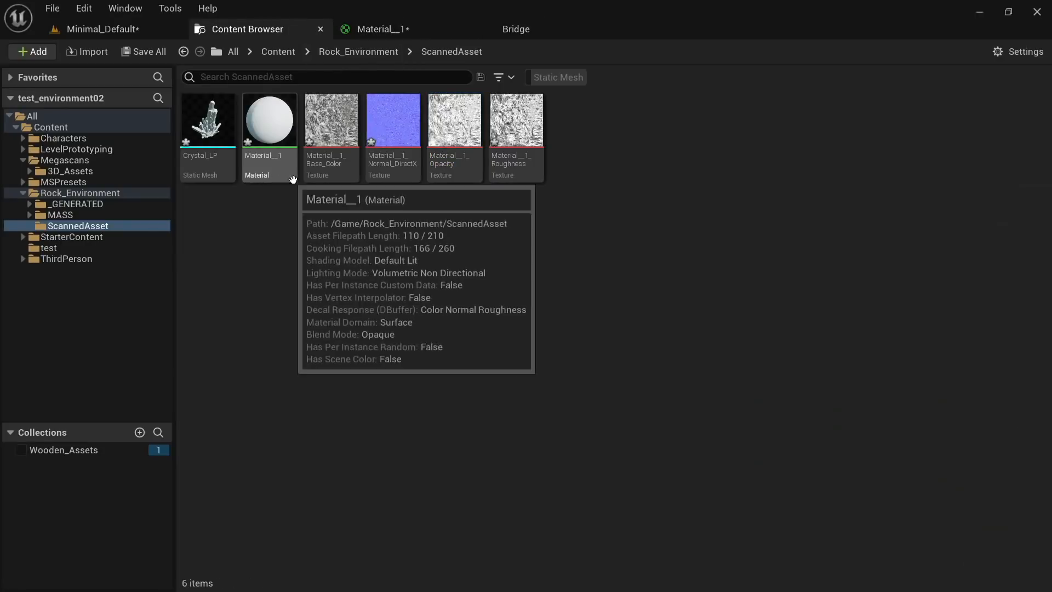
Step: Add the base color, normal, opacity and roughness textures to the Material__1 graph as Texture Sample nodes
left_click(329, 164)
left_click(512, 165, "shift")
left_click_drag(334, 146, 348, 363)
scroll(547, 296, "down", 3)
Step: Delete the Param node and connect the base color texture's RGB output to the material's Base Color
left_click(528, 240)
scroll(529, 239, "up", 5)
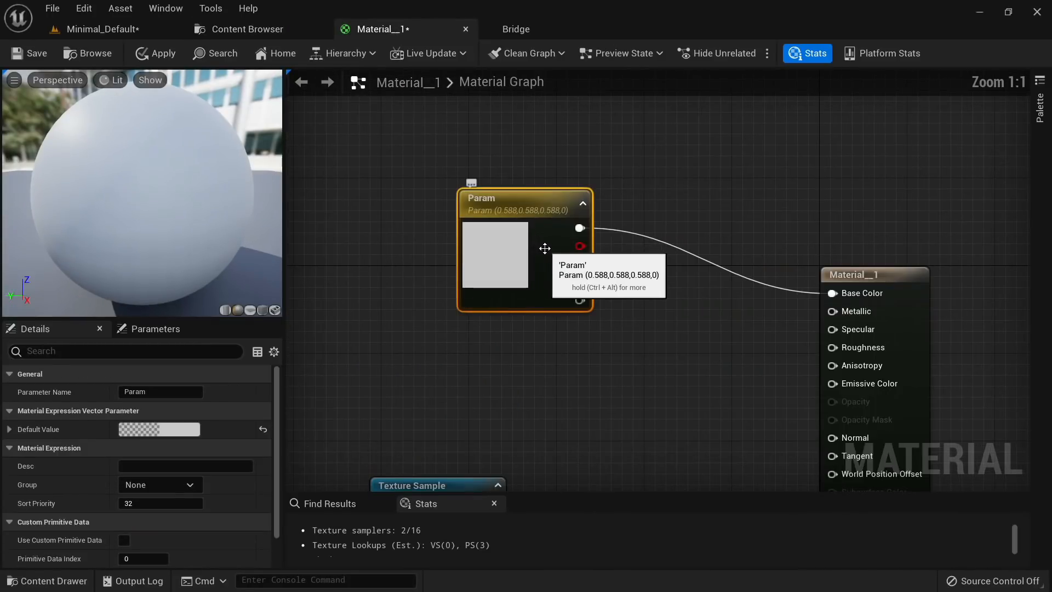
key("Delete")
scroll(552, 282, "down", 3)
left_click_drag(491, 344, 524, 112)
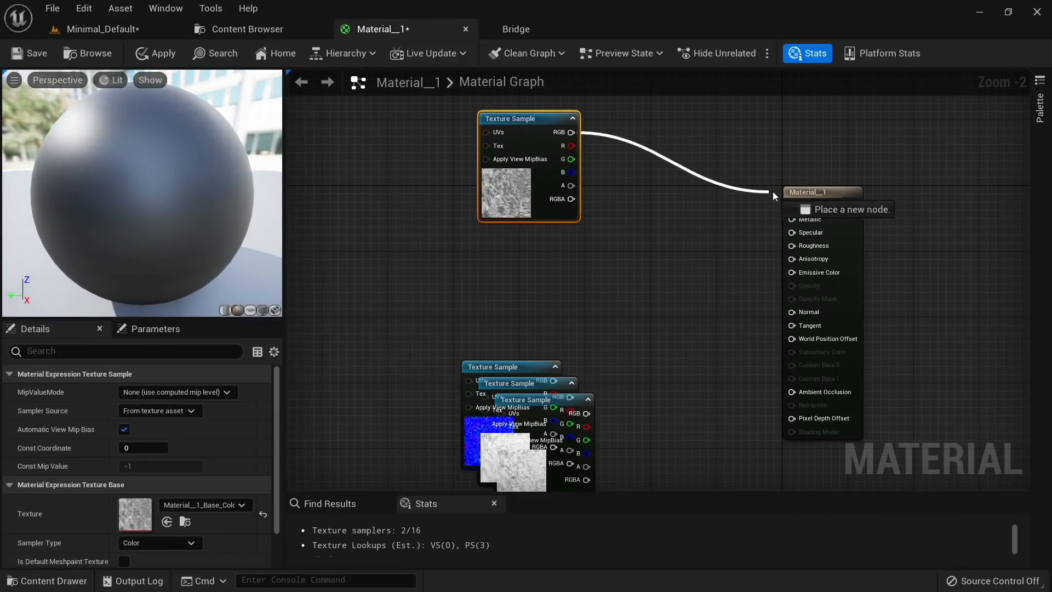
left_click_drag(772, 192, 790, 204)
Step: Separate the normal map node from the stack, connect its RGB output to Normal, and move the base color node higher
right_click_drag(630, 388, 679, 189)
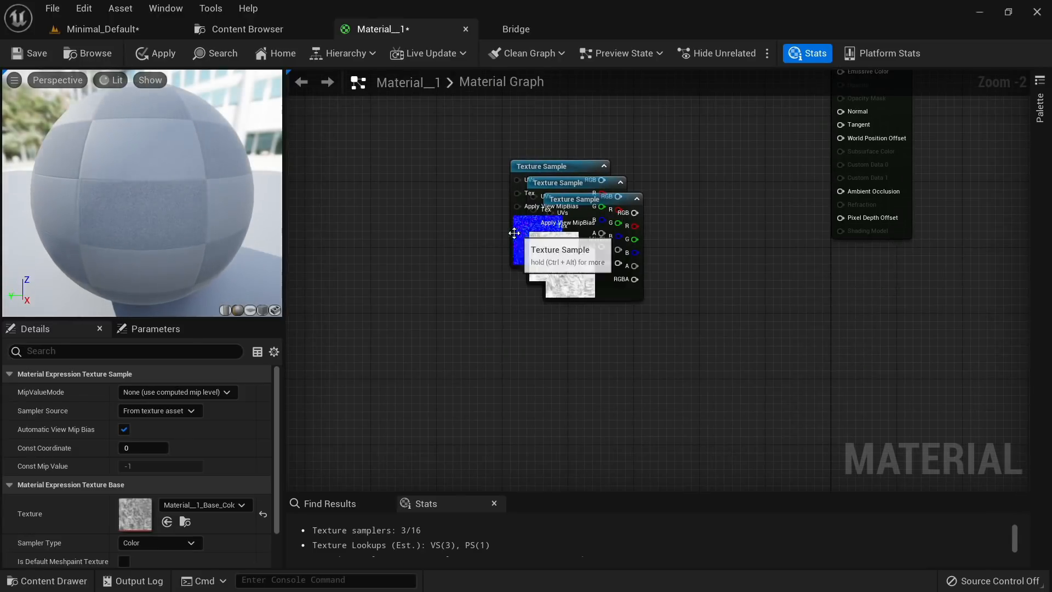
left_click_drag(514, 232, 424, 214)
right_click_drag(423, 214, 412, 366)
left_click_drag(506, 320, 826, 270)
right_click_drag(615, 190, 605, 343)
left_click_drag(555, 315, 558, 218)
right_click_drag(572, 301, 586, 188)
scroll(586, 232, "down", 2)
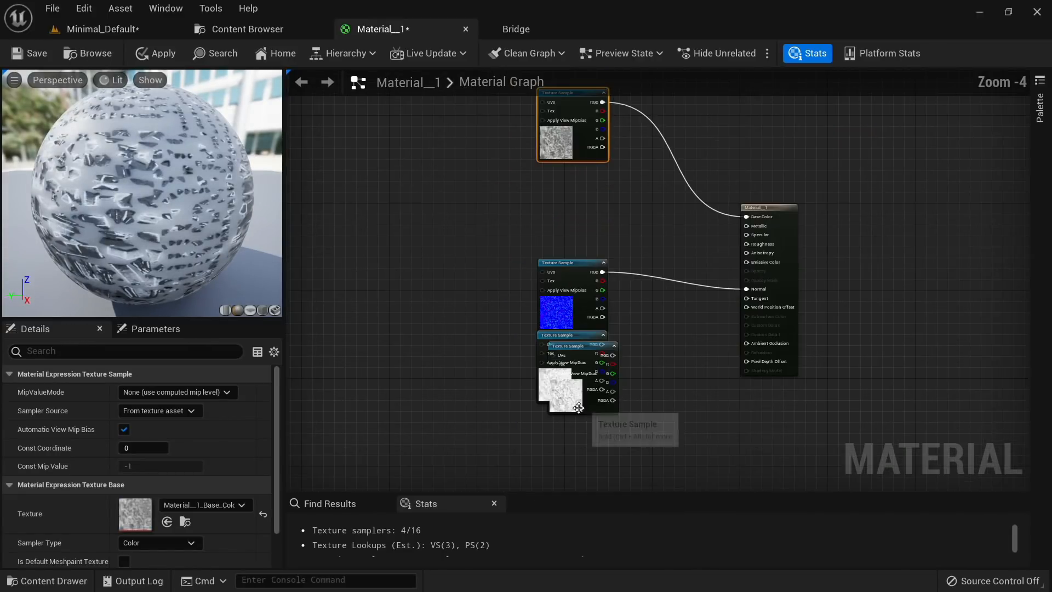
Step: Place the roughness texture node between the base color and normal nodes and connect its R output to Roughness
left_click_drag(584, 407, 573, 225)
scroll(572, 156, "up", 3)
left_click_drag(573, 152, 579, 132)
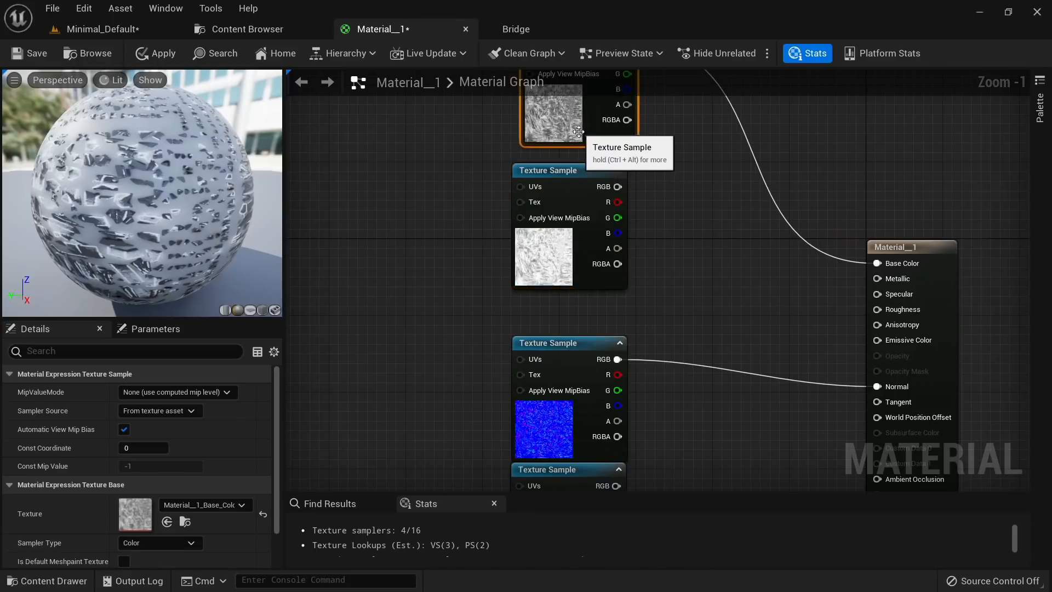
left_click(570, 254)
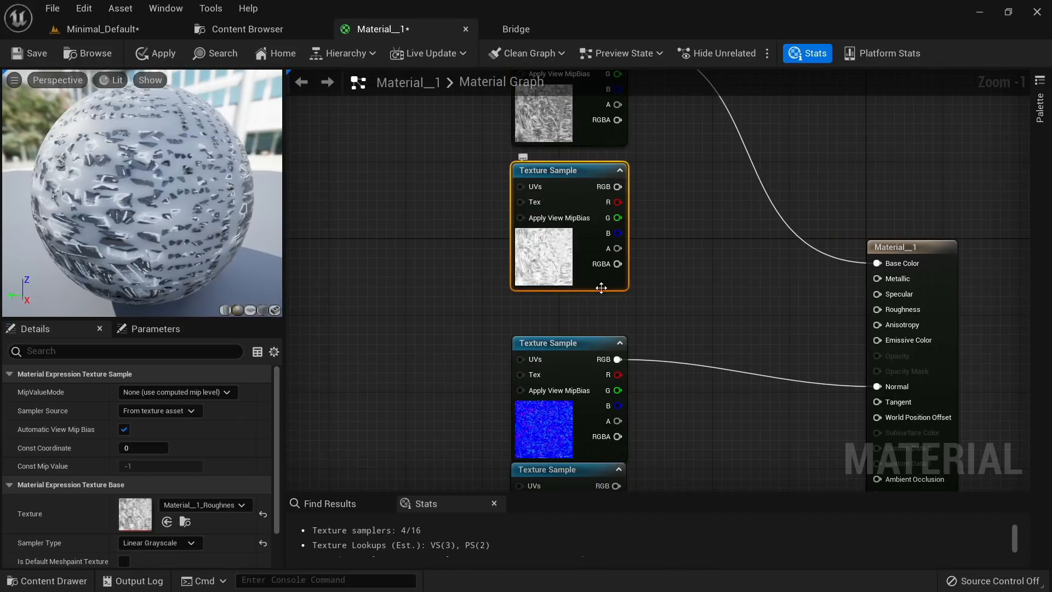
right_click_drag(674, 271, 599, 242)
scroll(598, 242, "up", 1)
left_click_drag(547, 171, 838, 298)
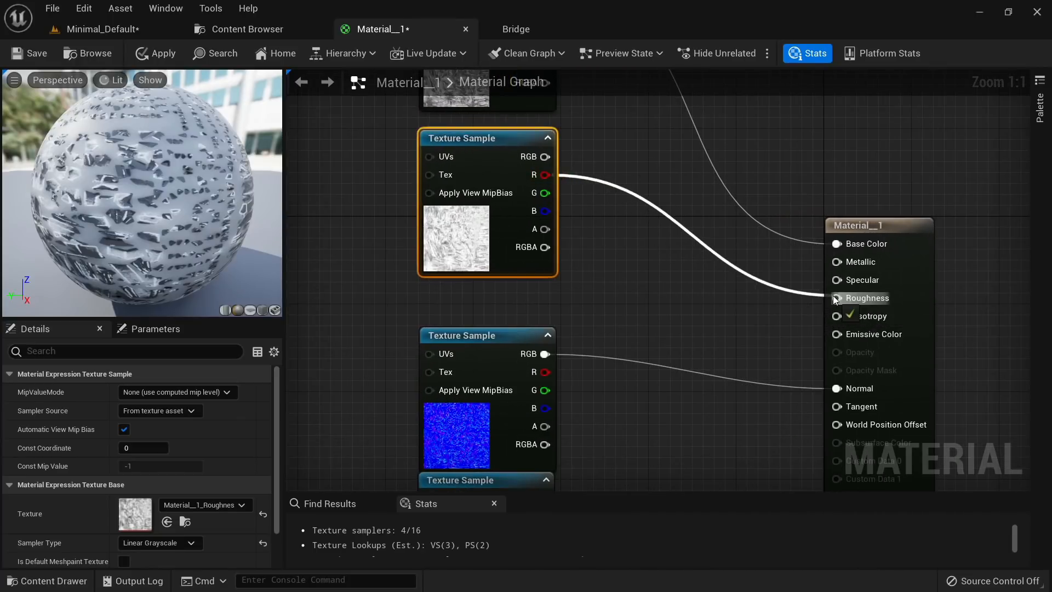
Step: Move the unconnected opacity texture node below the normal map node, apply the material changes and save Material__1
right_click_drag(742, 316, 691, 176)
left_click_drag(438, 344, 431, 368)
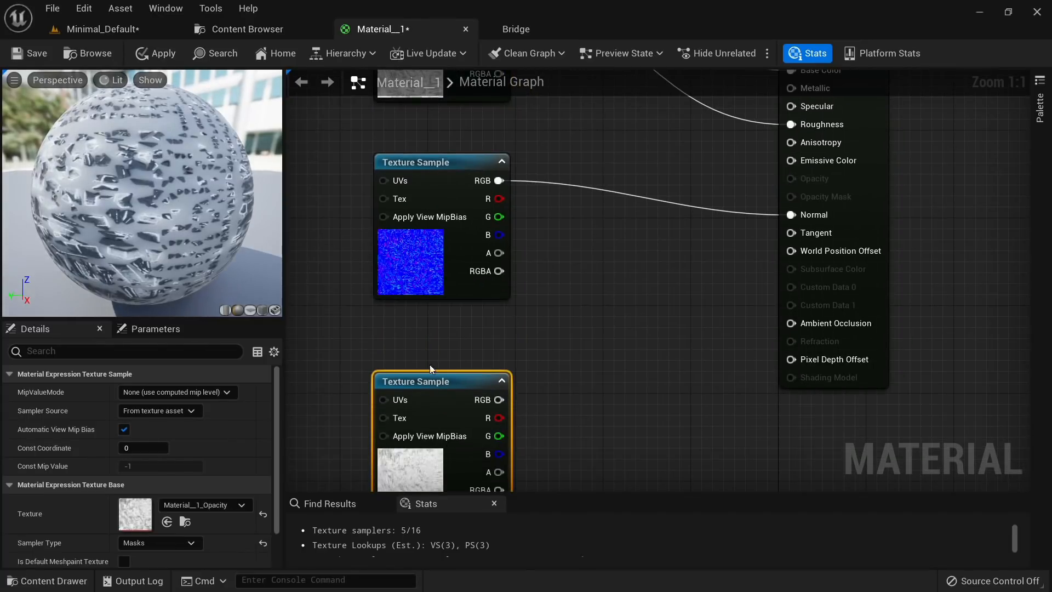
left_click(146, 56)
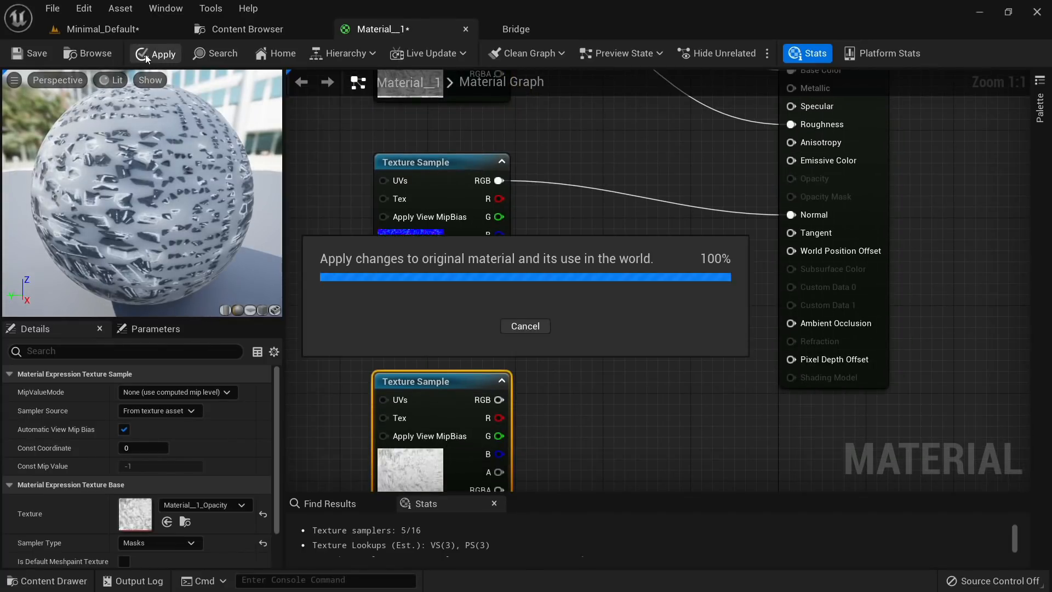
scroll(455, 375, "down", 4)
scroll(437, 142, "up", 4)
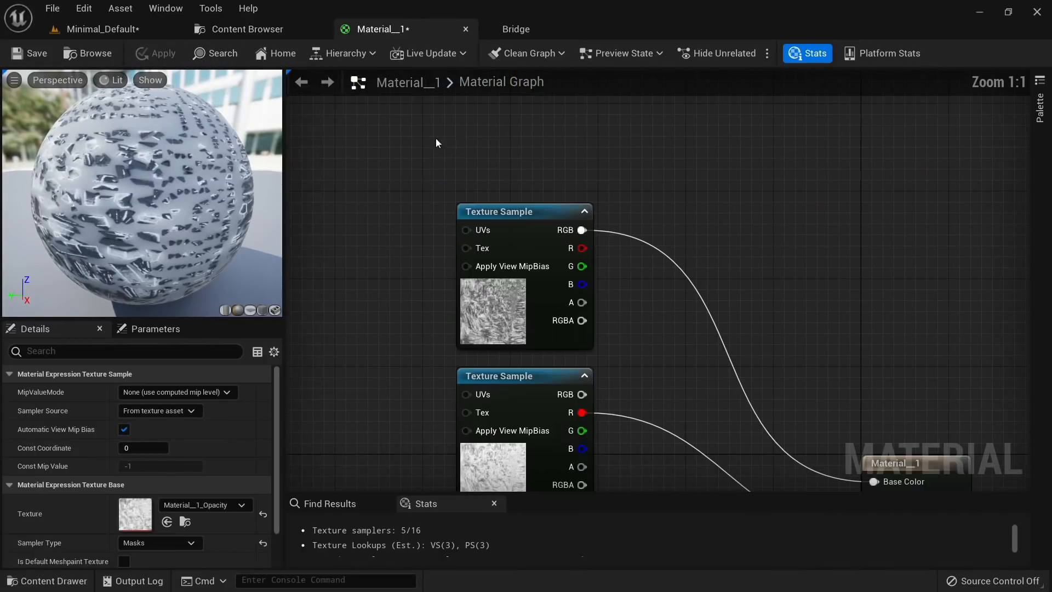
right_click_drag(455, 208, 378, 99)
left_click(32, 61)
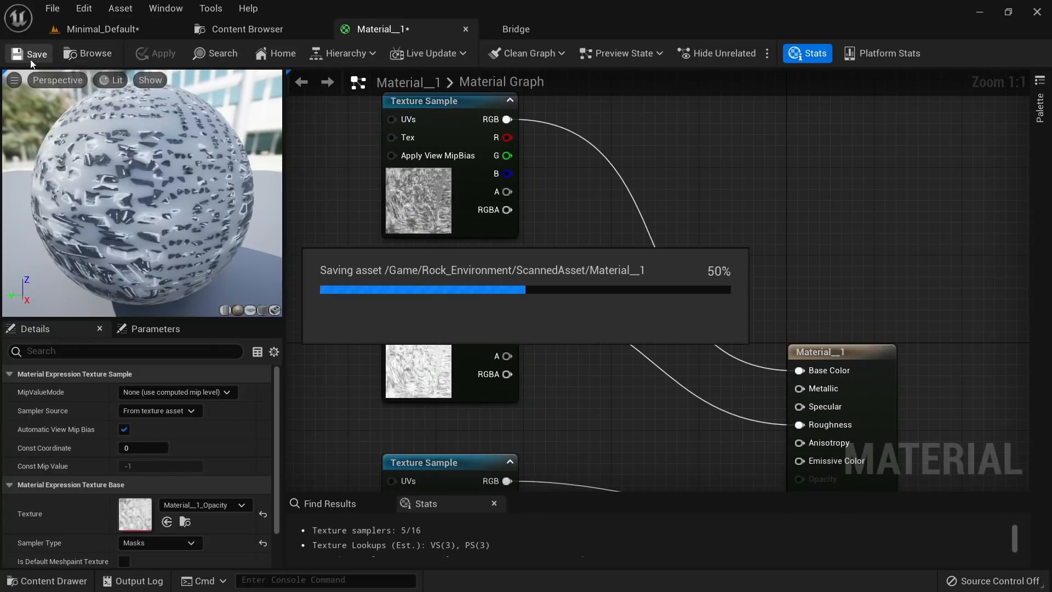
Step: Open the Crystal_LP static mesh, inspect the textured crystal from several angles, save the mesh and close its editor
left_click(263, 35)
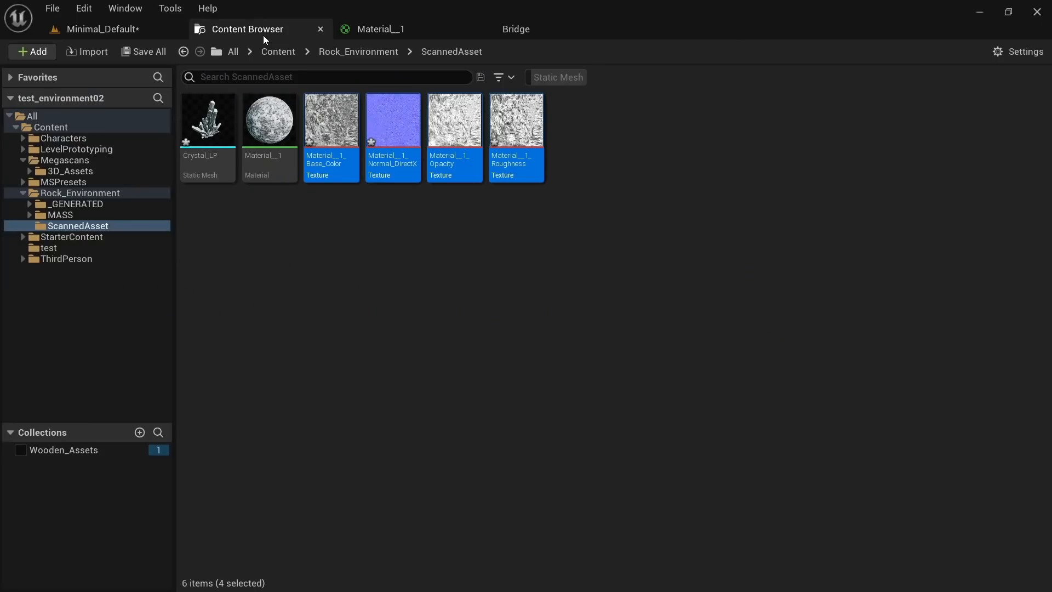
left_click(214, 130)
double_click(214, 130)
scroll(361, 329, "up", 5)
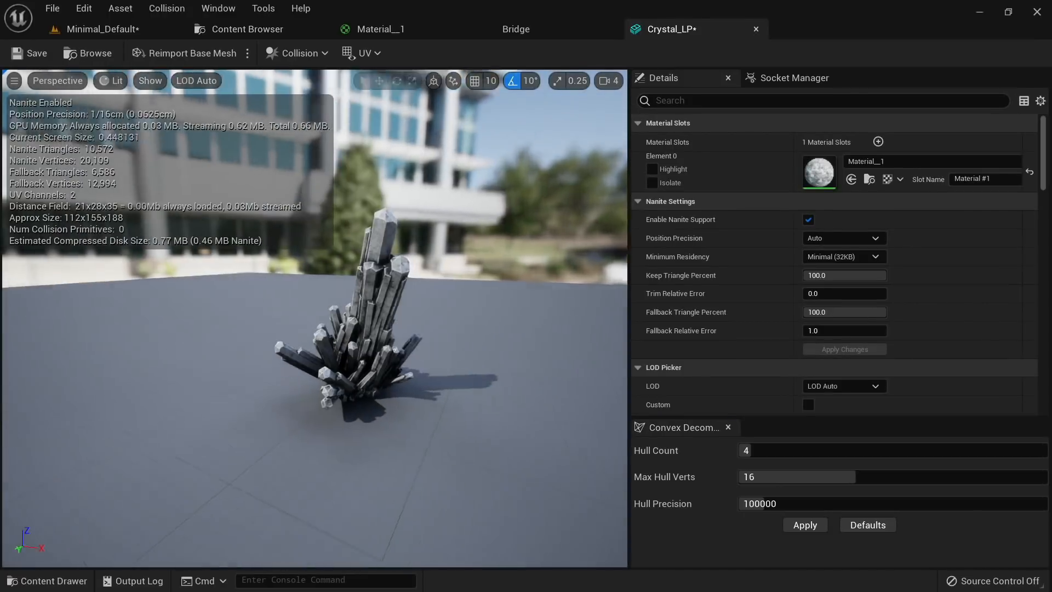
left_click_drag(367, 331, 369, 465)
scroll(367, 331, "up", 2)
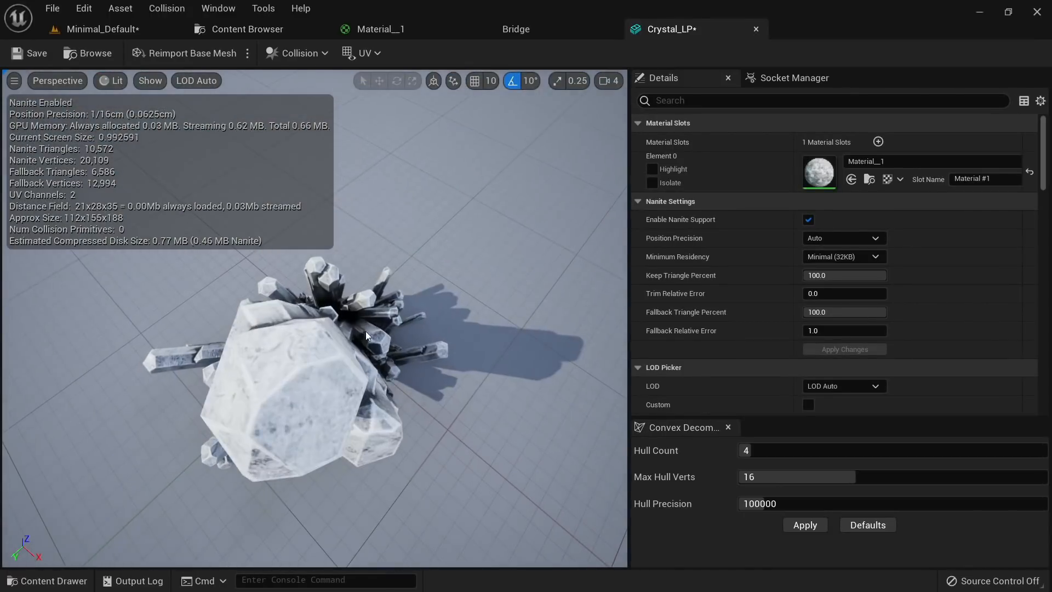
left_click_drag(368, 331, 537, 219)
left_click_drag(264, 266, 208, 274)
left_click(29, 57)
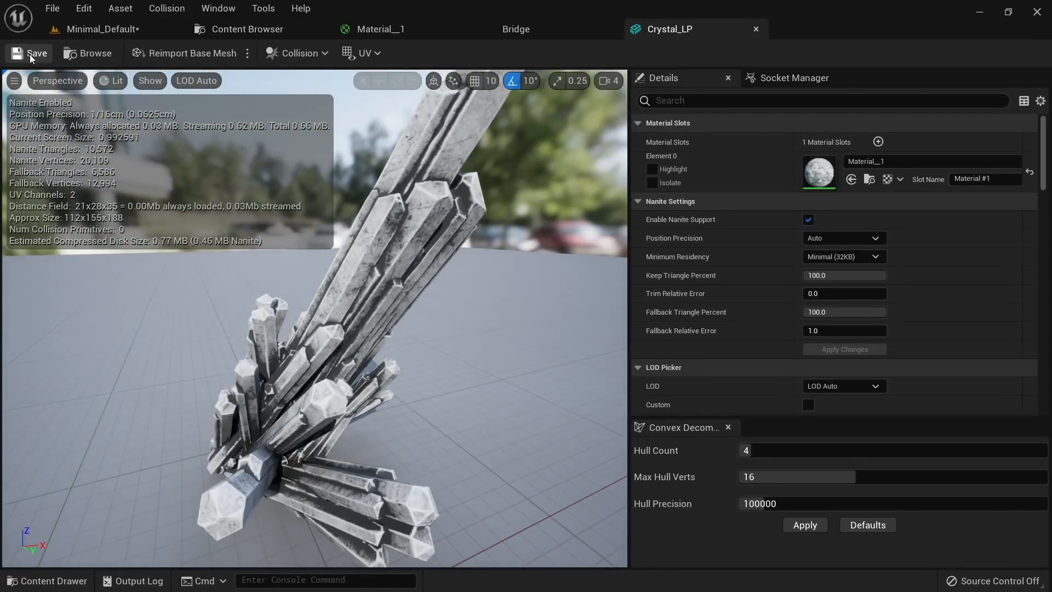
middle_click(678, 31)
Step: Save all modified content and return to the Minimal_Default level to view the textured crystal
left_click(247, 30)
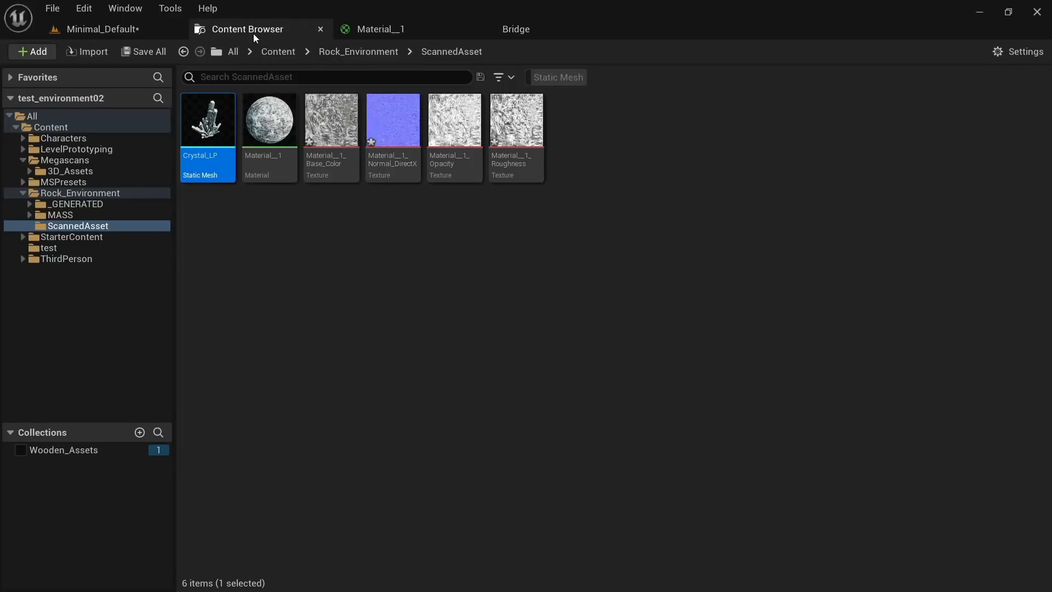
left_click(150, 32)
left_click(242, 28)
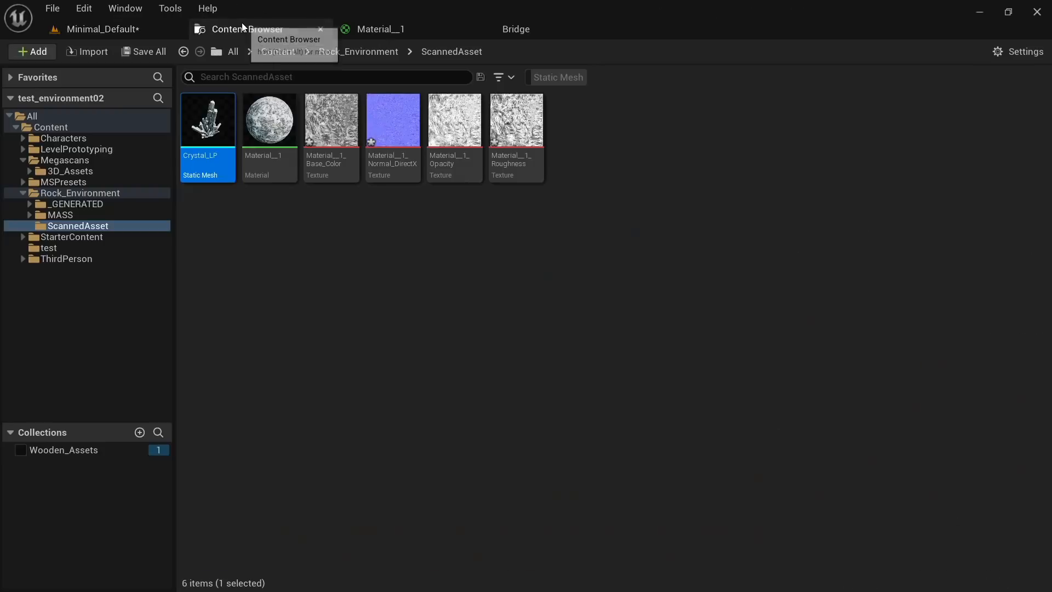
left_click(140, 51)
left_click(627, 449)
left_click(418, 332)
left_click(110, 30)
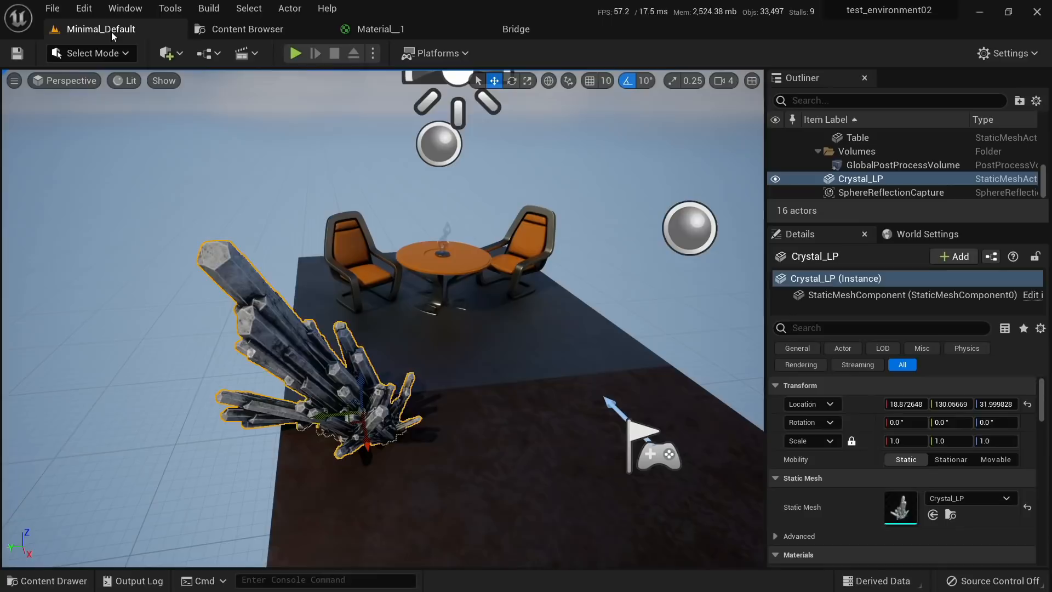
scroll(413, 388, "down", 5)
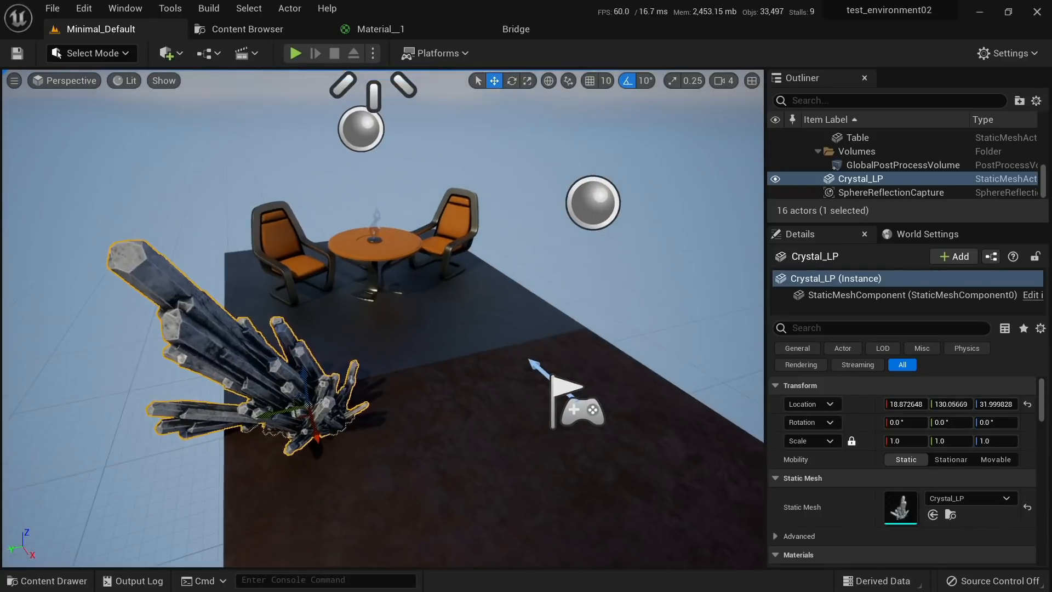
Step: Import the waste-lumber FBX static mesh into ScannedAsset from the source folder of waste-construction-wood in Downloads
left_click(242, 29)
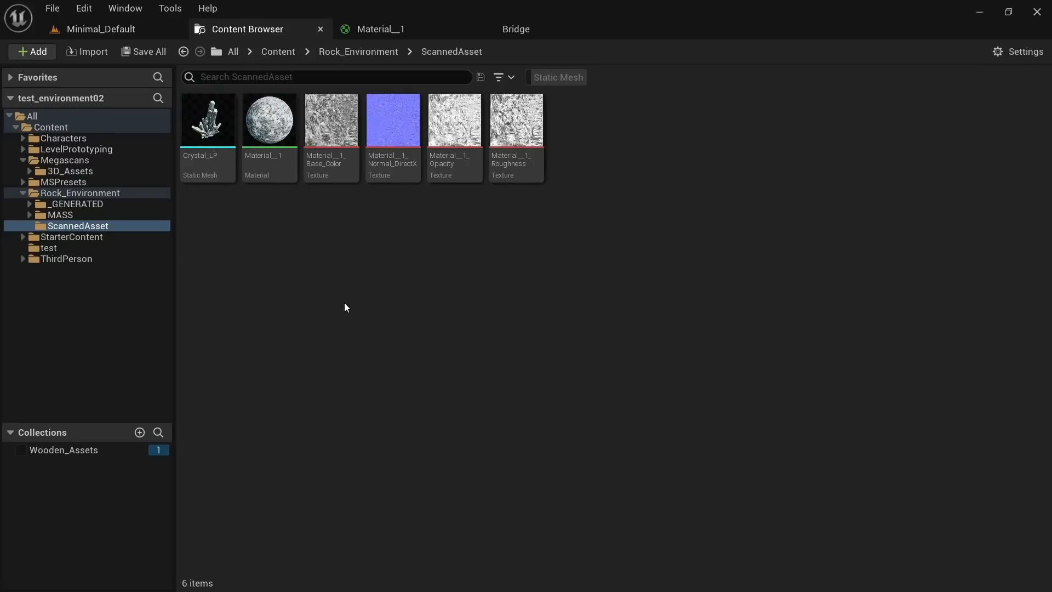
left_click(86, 52)
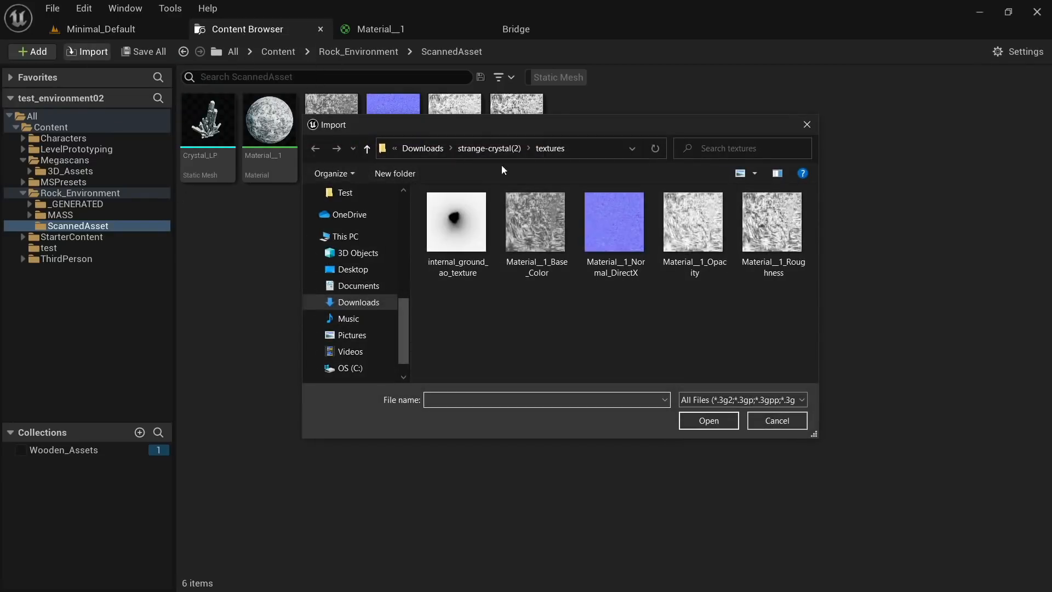
left_click(461, 148)
double_click(521, 232)
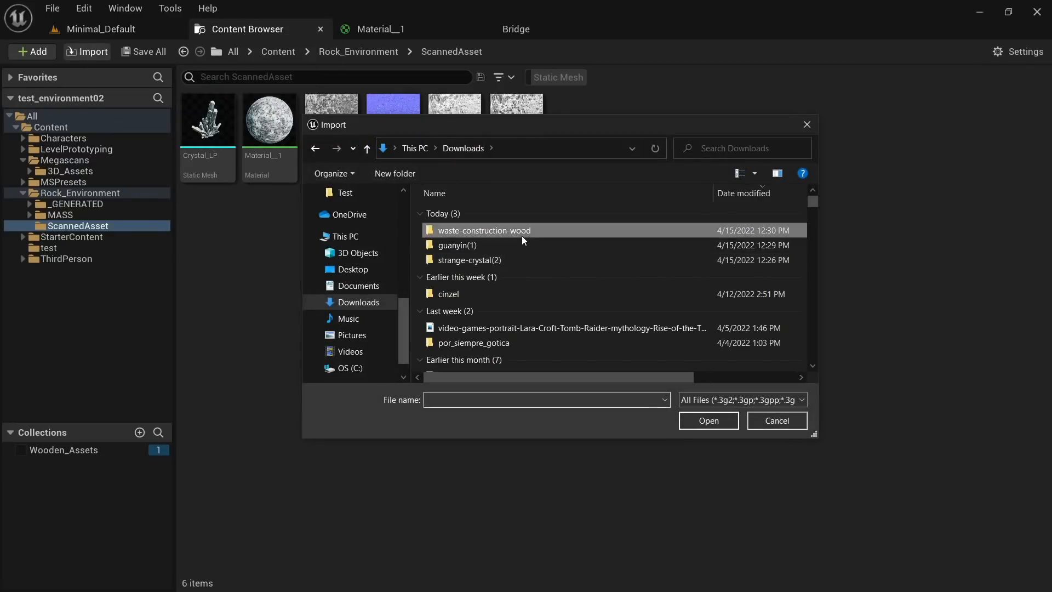
double_click(475, 216)
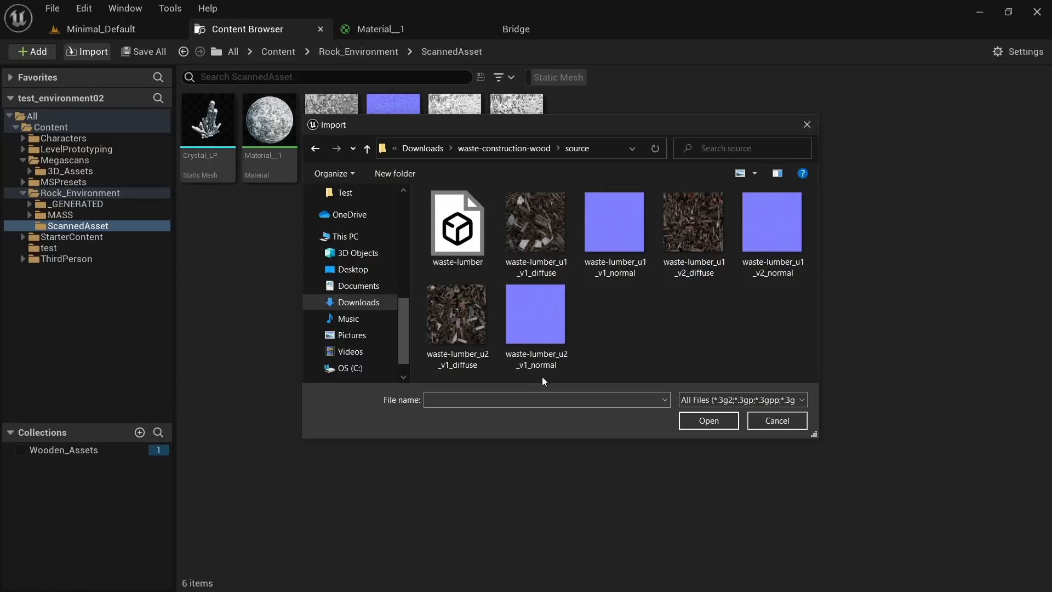
key("alt+Left")
double_click(465, 211)
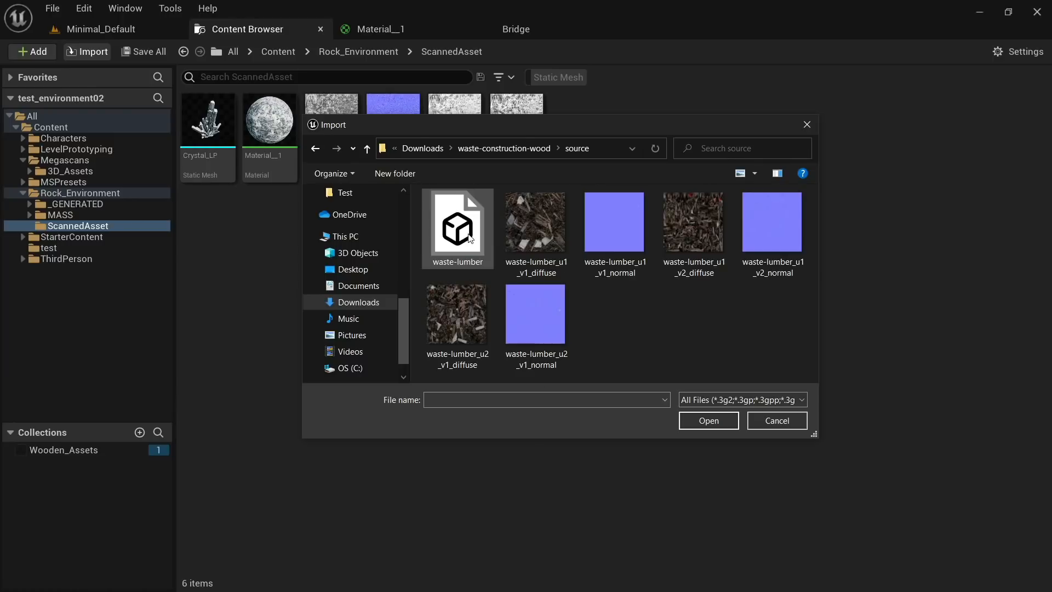
double_click(469, 237)
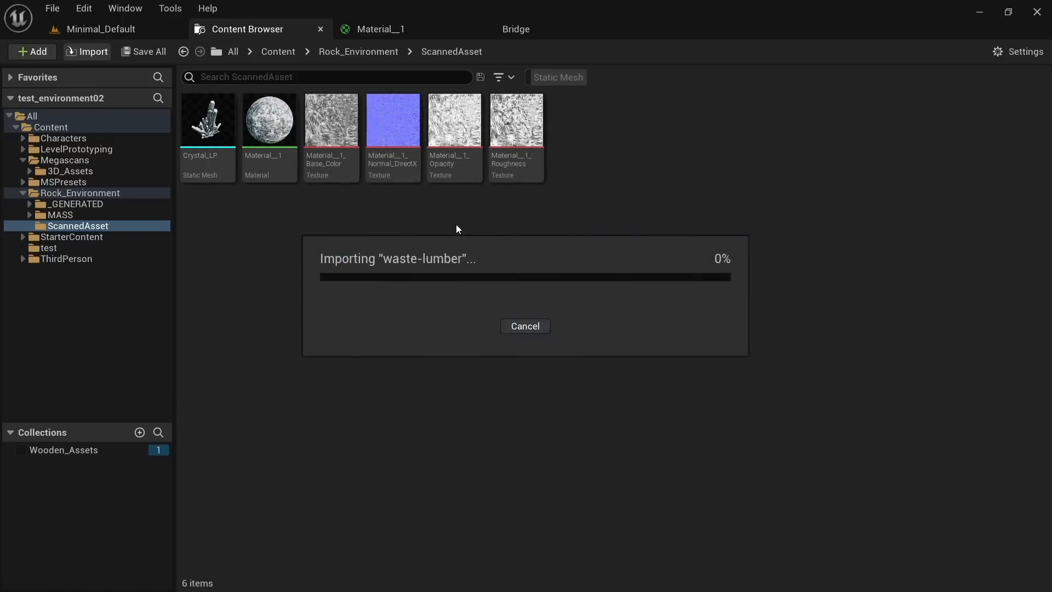
left_click_drag(583, 47, 636, 32)
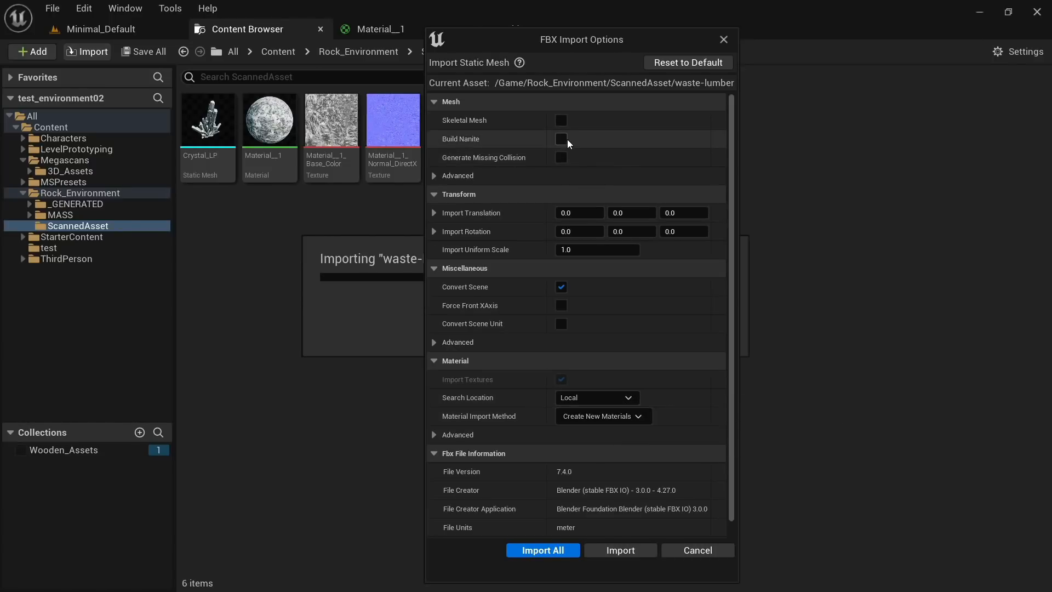
left_click(626, 547)
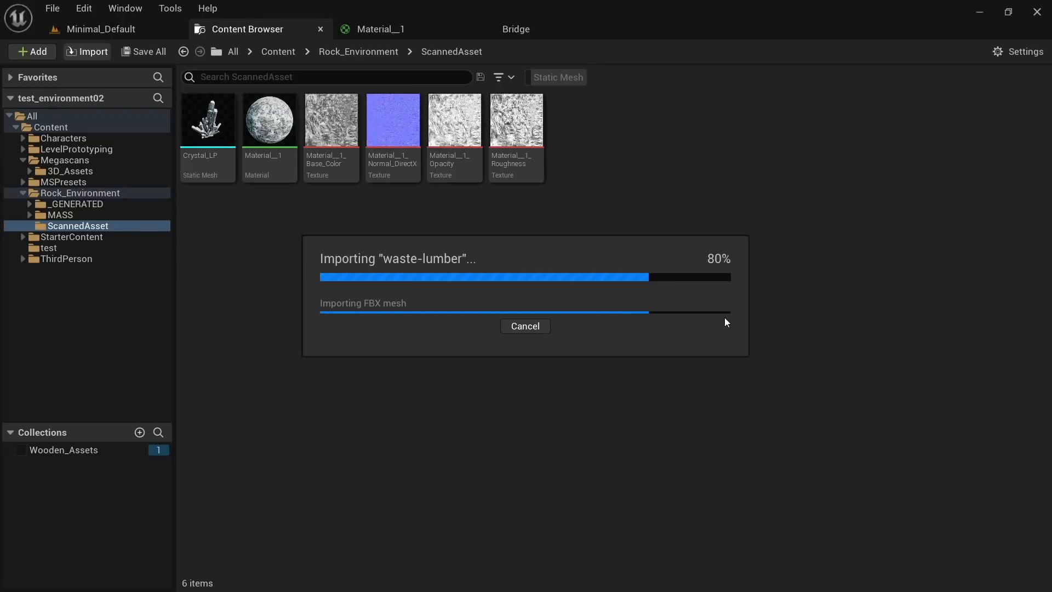
Step: Switch to the browser, show the downloaded debris-concrete-junk.zip in its folder and extract the archive directly into Downloads
key("alt+Tab")
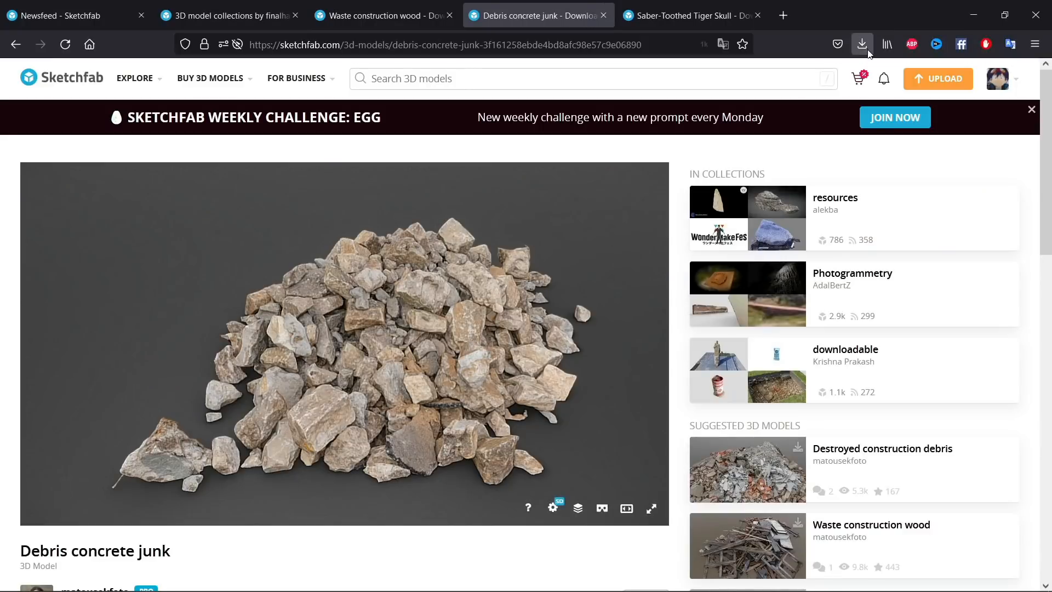
left_click(864, 46)
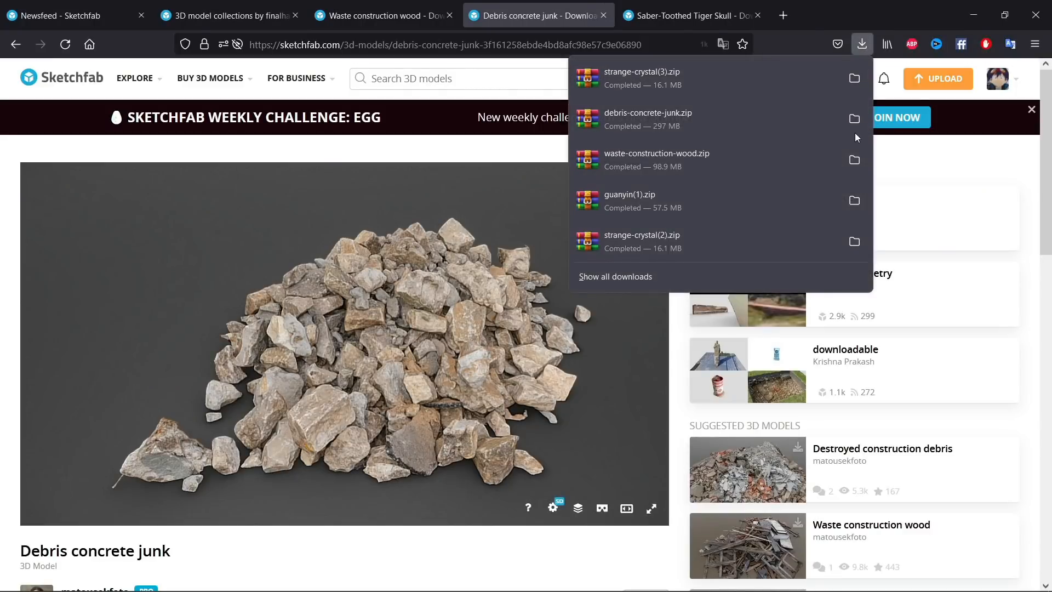
left_click(857, 118)
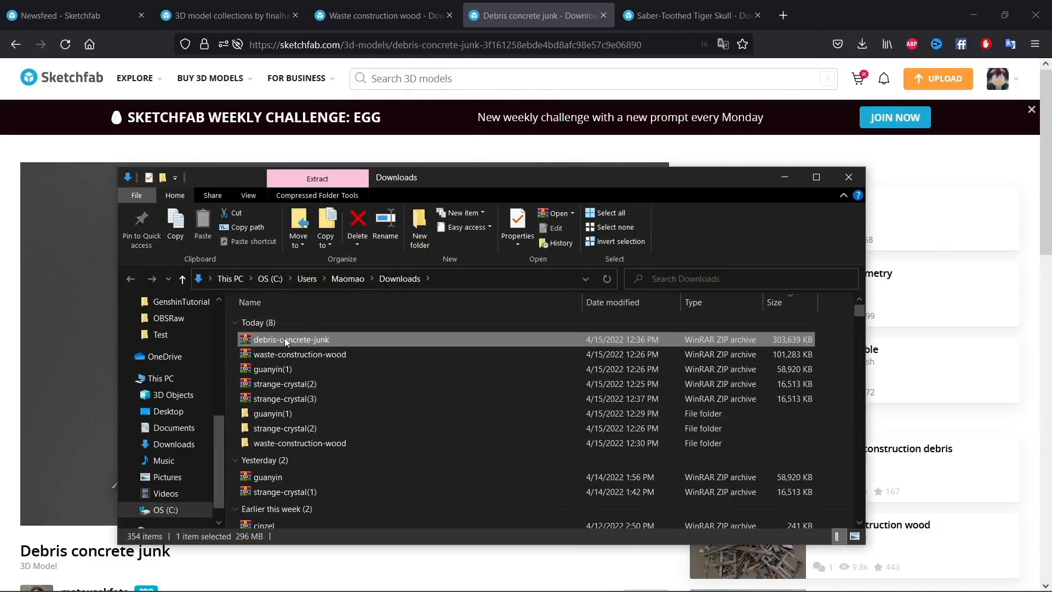
right_click(284, 339)
left_click(366, 104)
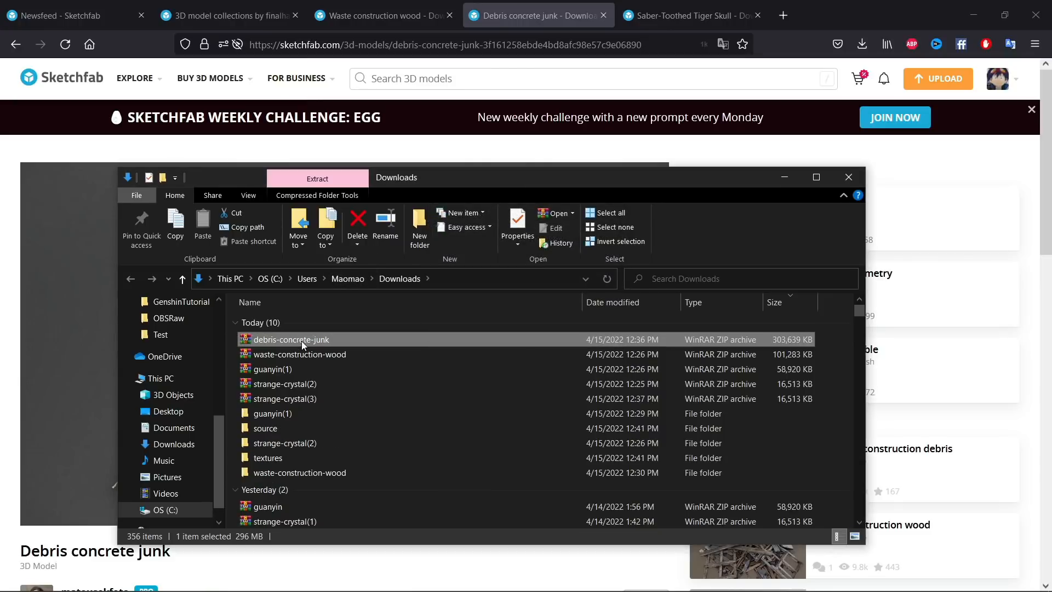
Step: Look through Downloads for a folder extracted from the debris-concrete-junk archive
scroll(305, 419, "down", 1)
scroll(307, 423, "up", 1)
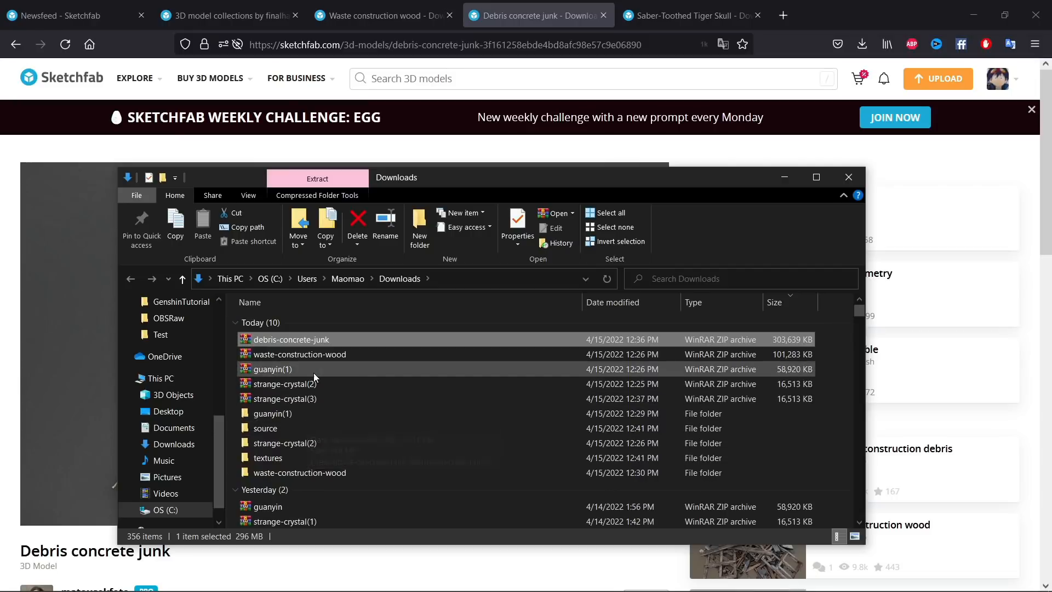
scroll(314, 372, "down", 2)
scroll(307, 356, "up", 2)
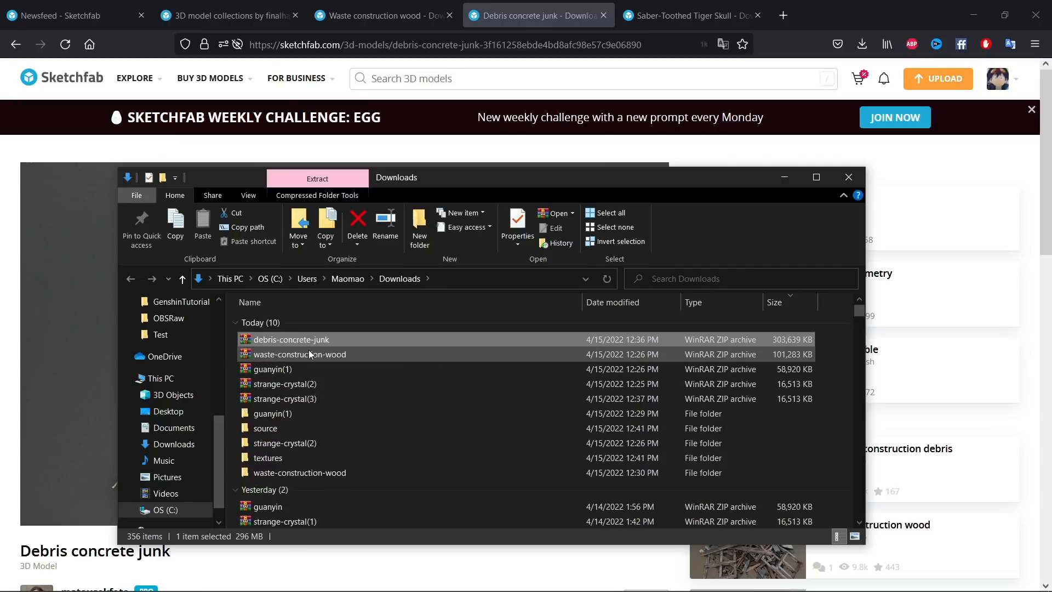
left_click(280, 354)
scroll(167, 337, "up", 5)
left_click(163, 346)
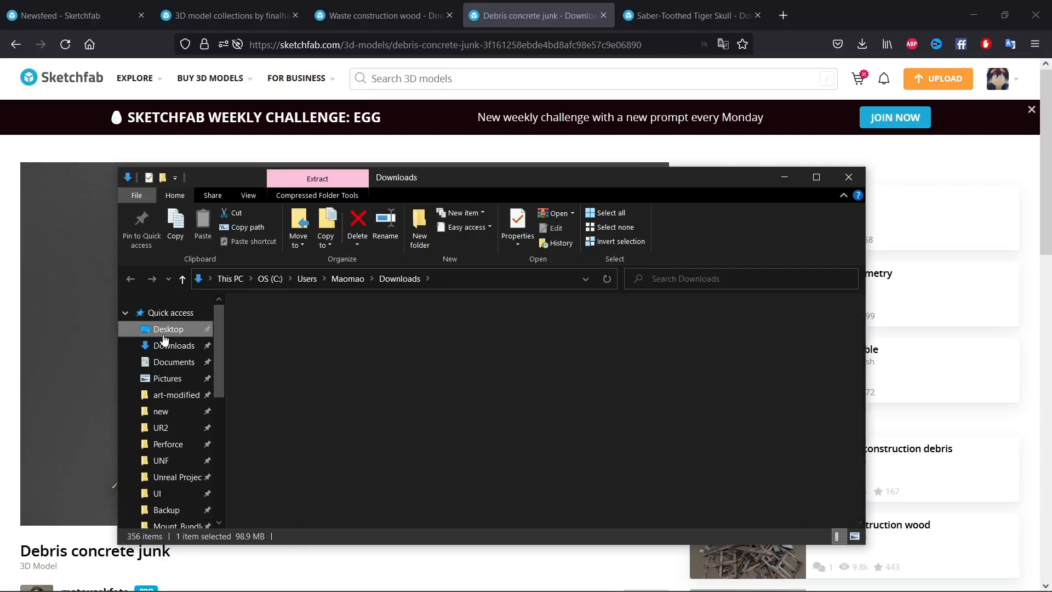
left_click(302, 388)
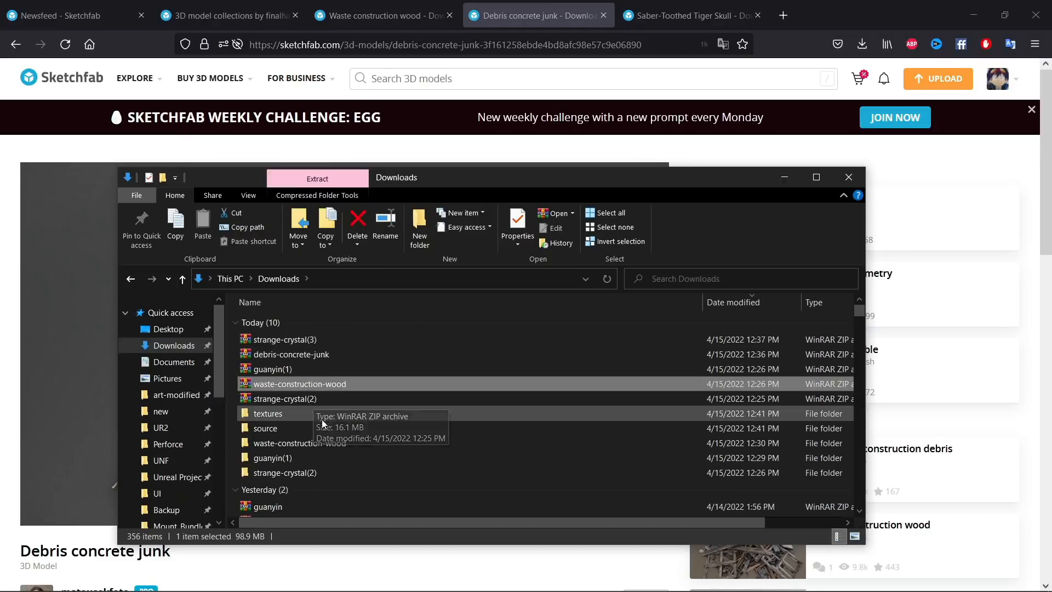
key("d")
key("d")
key("d")
key("d")
key("d")
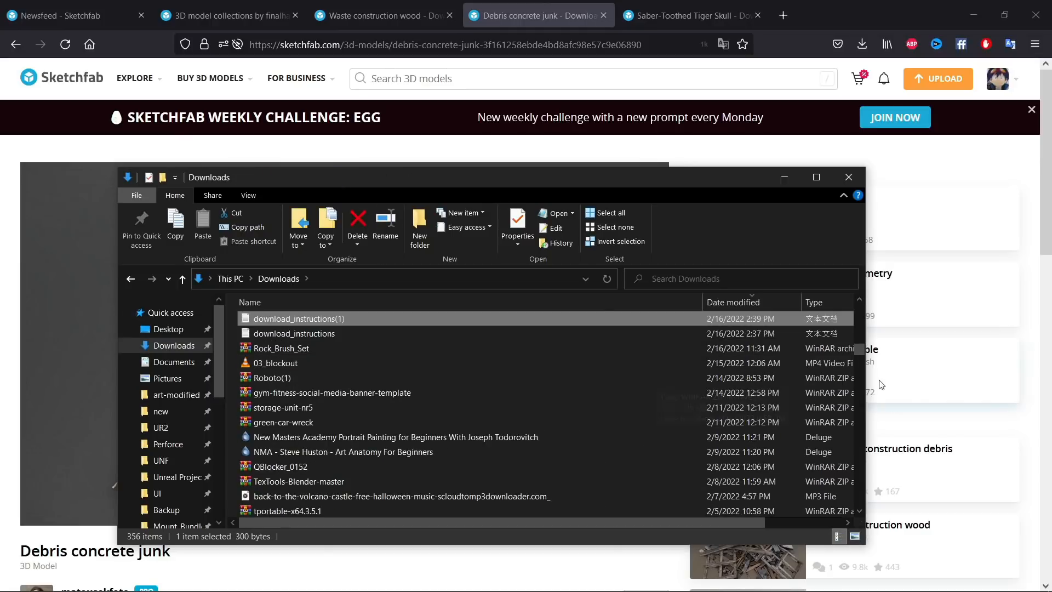
Step: Extract the debris-concrete-junk archive in Downloads into its own debris-concrete-junk folder
left_click_drag(858, 353, 857, 308)
left_click(307, 354)
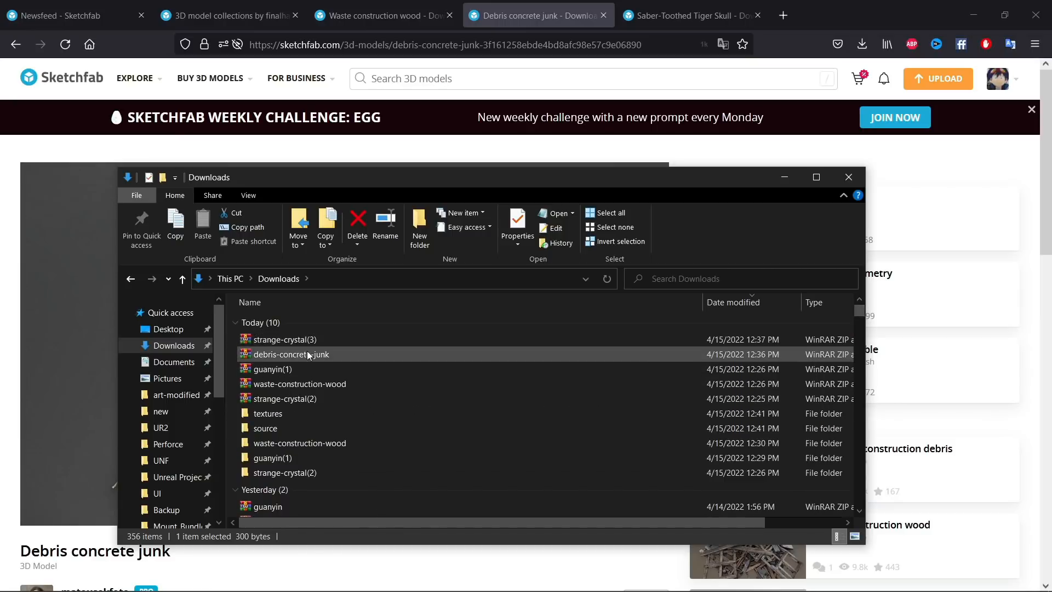
right_click(307, 354)
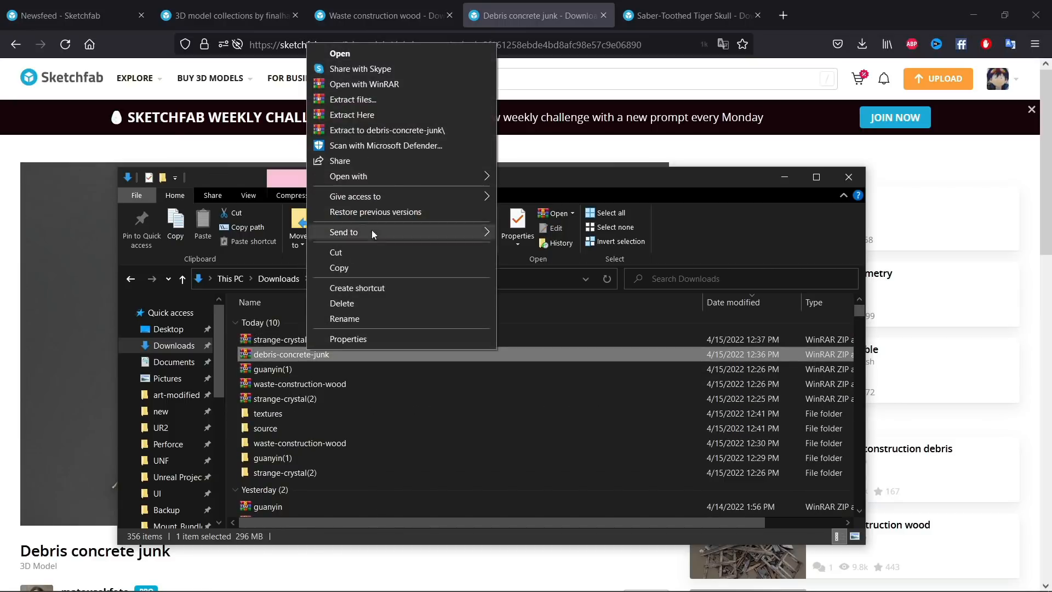
left_click(388, 131)
Step: Open the source folder of debris-concrete-junk and extract the nested debris-concrete-junk archive in place
scroll(370, 370, "down", 1)
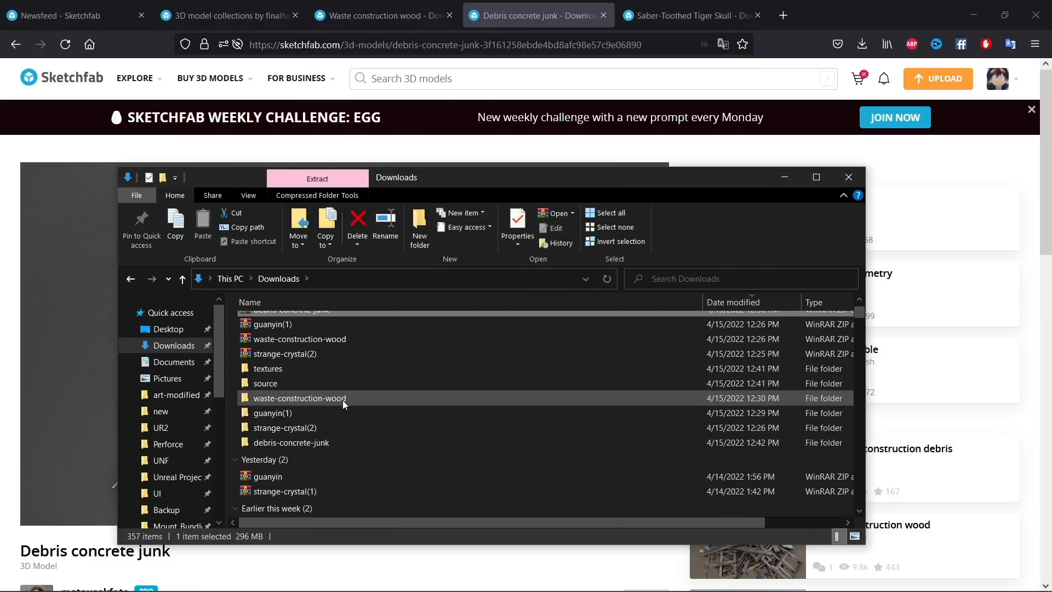
left_click(313, 445)
double_click(314, 448)
double_click(280, 324)
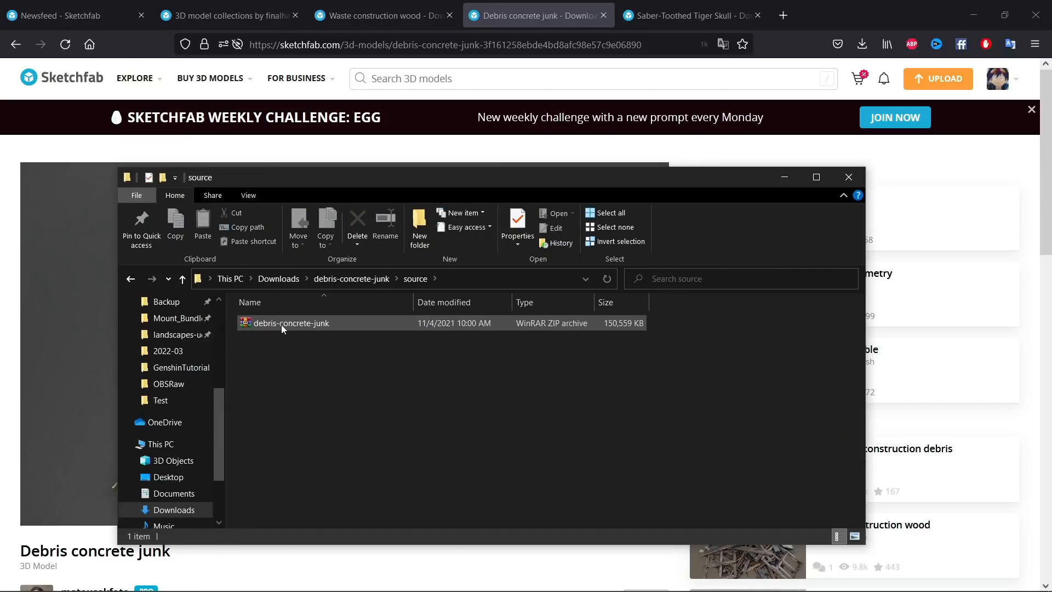
right_click(281, 325)
left_click(343, 90)
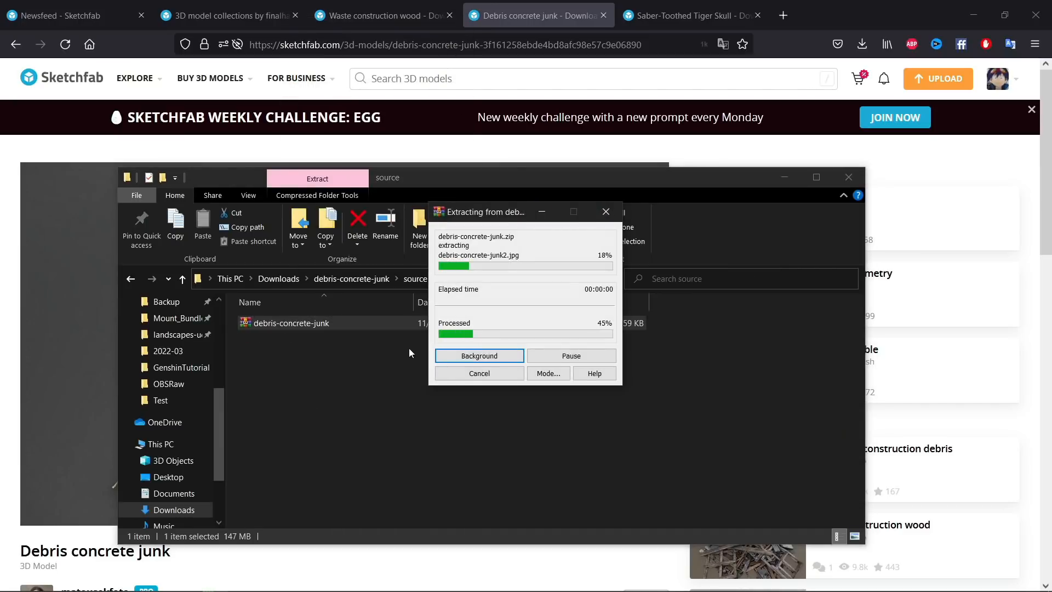
left_click(362, 441)
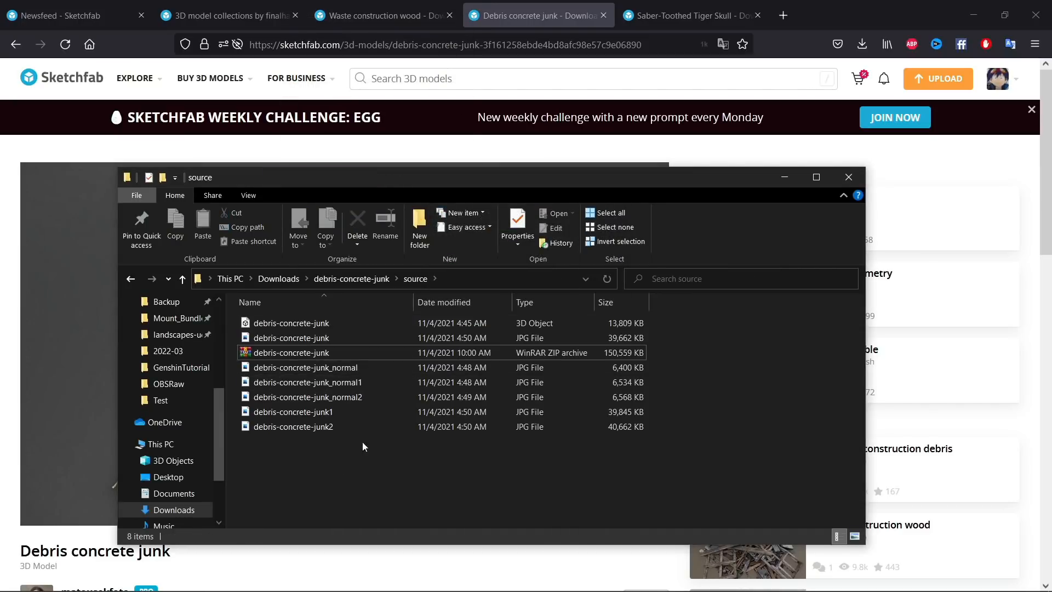
Step: Check the image files in the textures folder of debris-concrete-junk and return to the parent folder
left_click(372, 278)
double_click(290, 338)
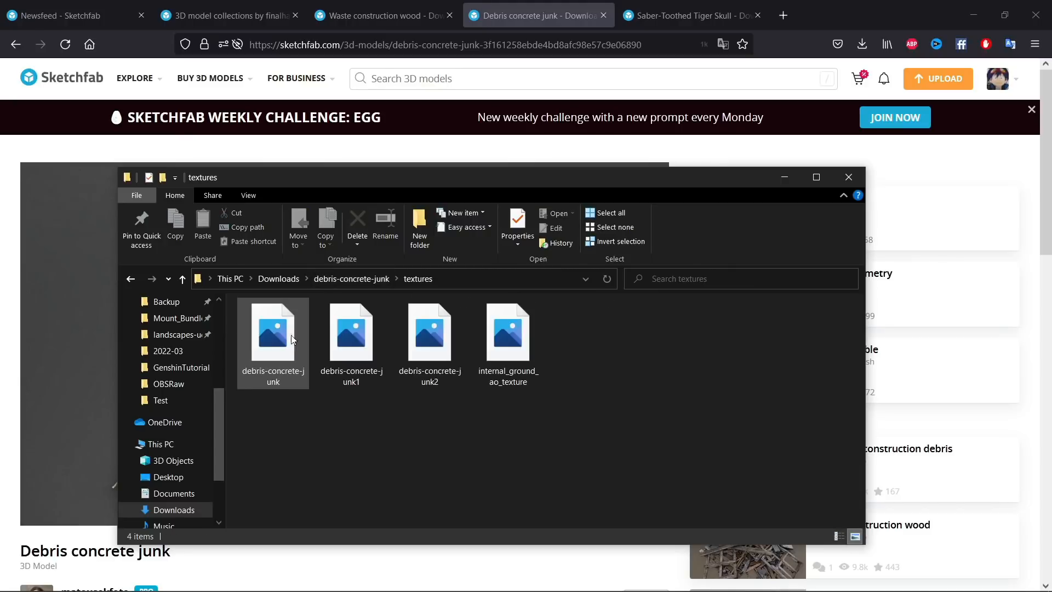
left_click(360, 272)
Step: Switch to Unreal Editor and bring up the ScannedAsset folder in the Content Browser
key("alt+Tab")
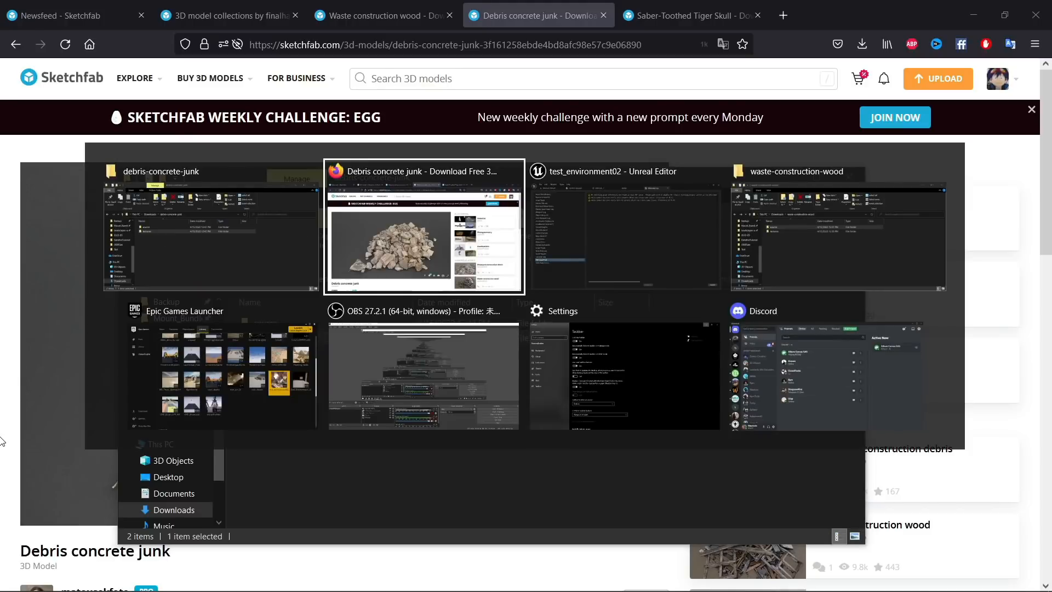
key("alt+Tab")
middle_click(682, 30)
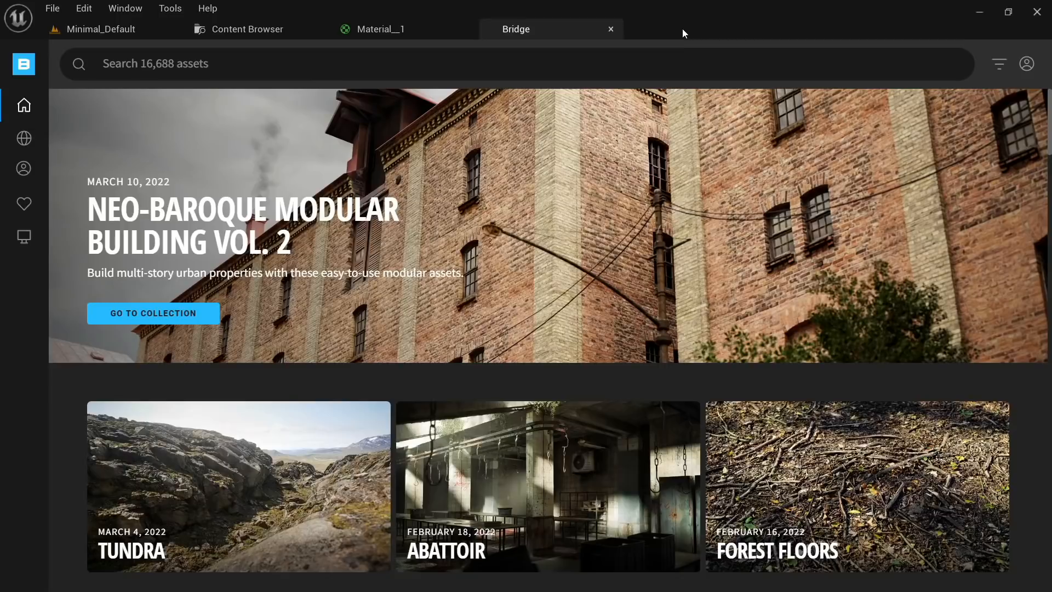
left_click(264, 26)
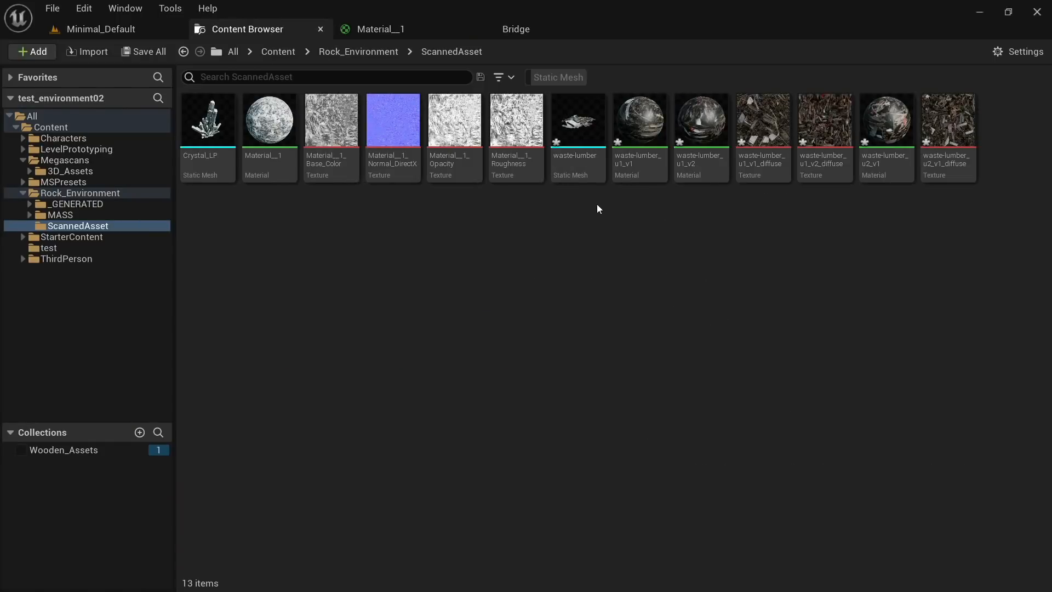
Step: Place the waste-lumber static mesh in the Minimal_Default level and rotate it to about -140° around Z
left_click_drag(577, 159, 469, 328)
key("s")
right_click_drag(442, 361, 485, 324)
key("e")
left_click_drag(432, 354, 586, 351)
key("w")
right_click_drag(432, 354, 387, 359)
key("d")
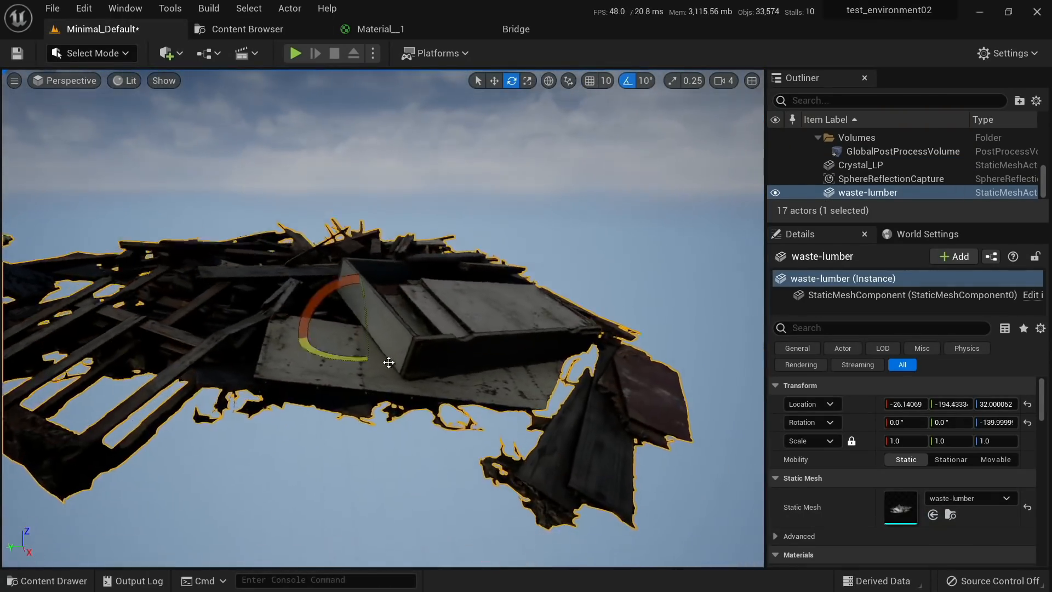
Step: Scale the waste-lumber actor down uniformly to about 0.15
key("r")
left_click_drag(358, 319, 327, 316)
key("w")
right_click_drag(328, 316, 318, 312)
Step: Play the level from a spot on the floor to view the lumber pile beside the crystal, and stop playing
right_click(364, 489)
left_click(426, 474)
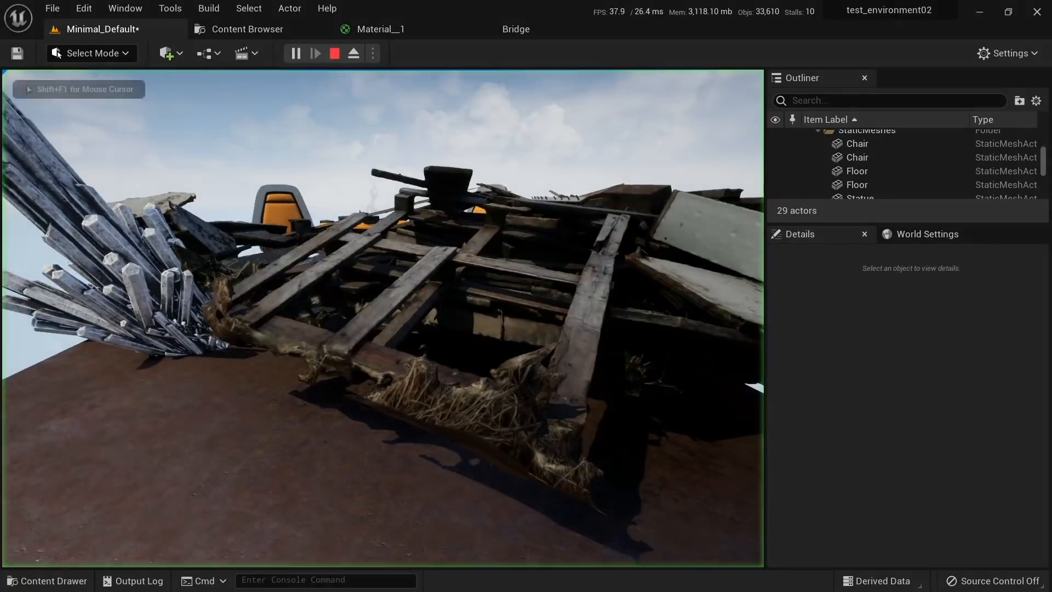
key("w")
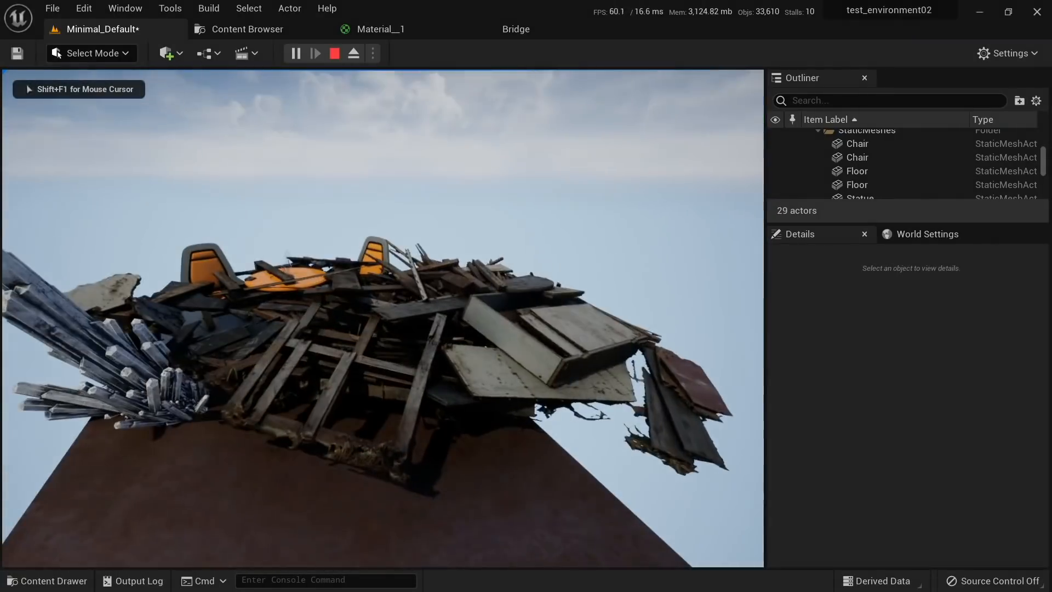
key("Escape")
Step: Move the waste-lumber actor away from the crystal to about X 102.8, Y -398.5
left_click(507, 354)
key("w")
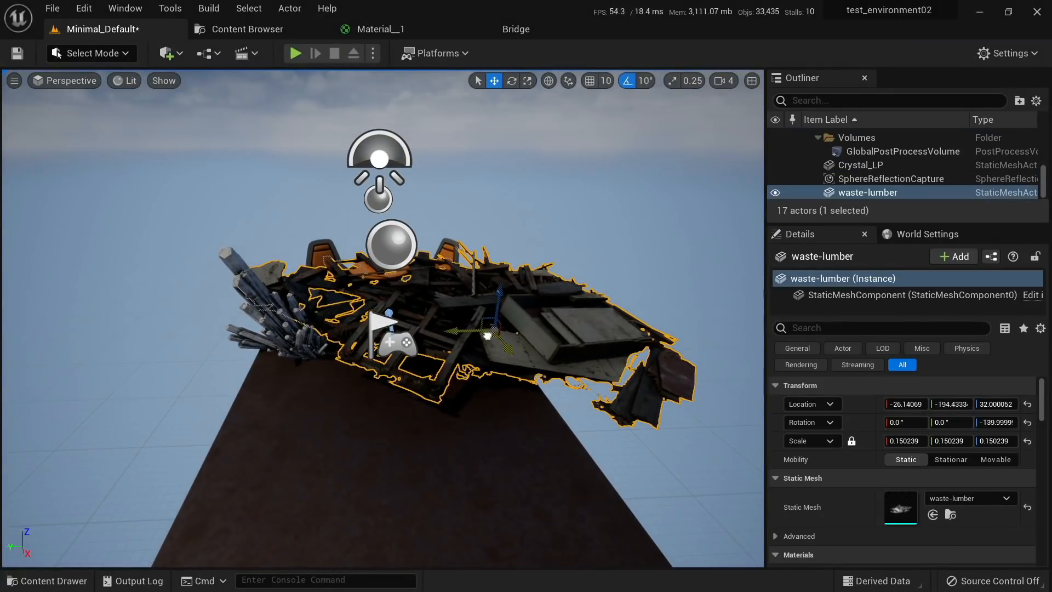
left_click_drag(488, 335, 658, 374)
Step: Enter Modeling mode and bake the waste-lumber actor's rotation and scale into its mesh
left_click(90, 53)
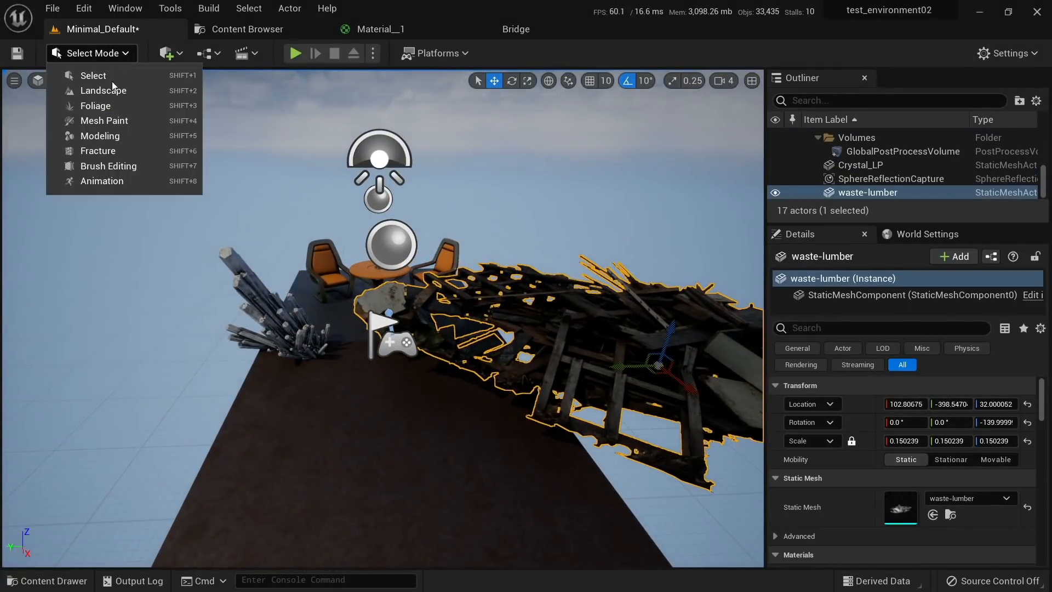
left_click(99, 134)
scroll(101, 417, "down", 5)
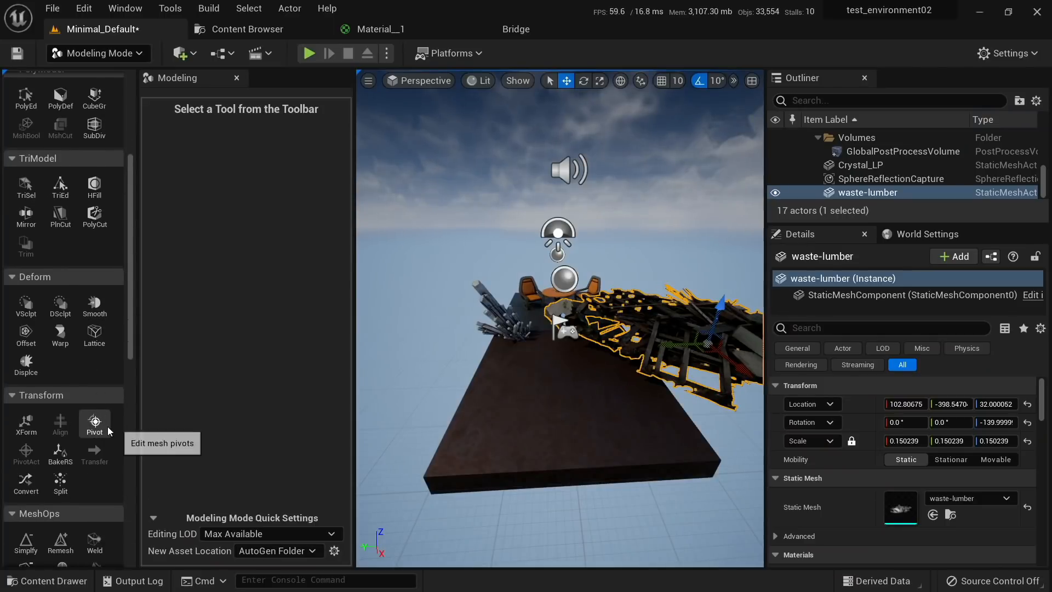
scroll(59, 471, "down", 2)
left_click(60, 408)
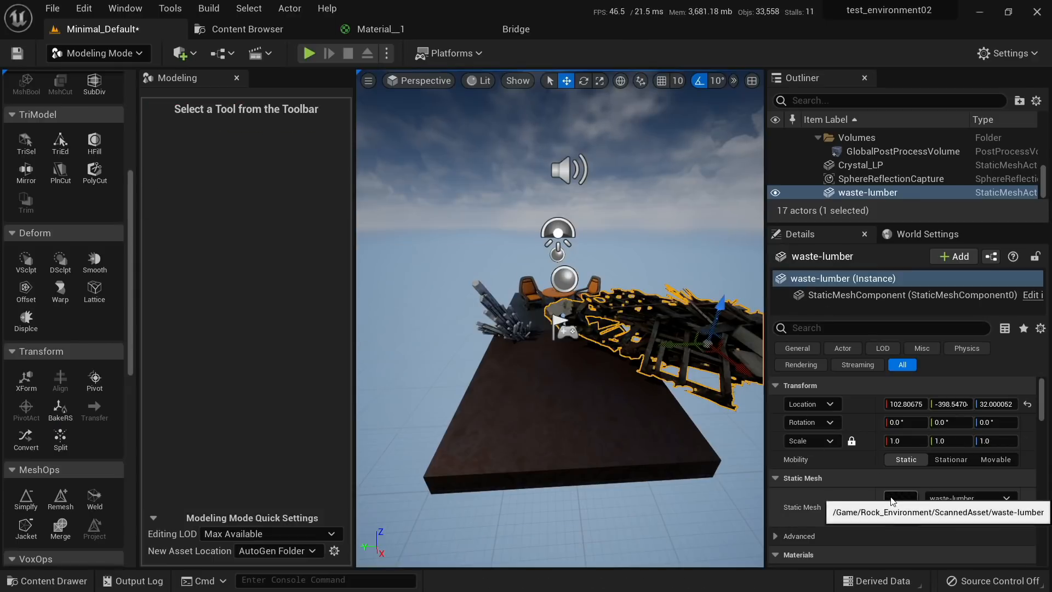
Step: Open the waste-lumber static mesh, enable Nanite support, apply the changes and close its editor
double_click(900, 507)
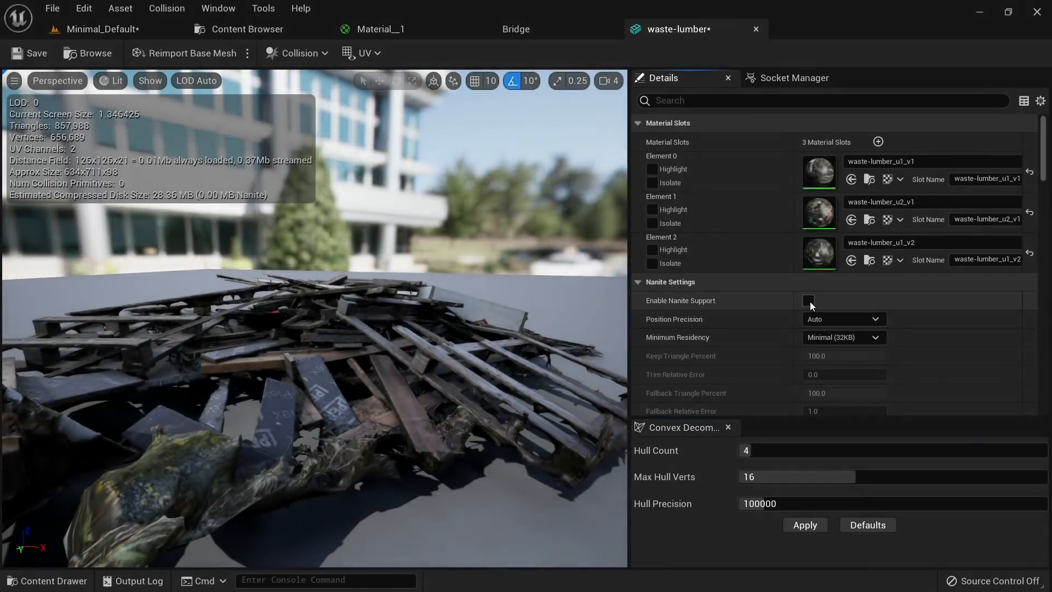
left_click(808, 300)
scroll(809, 301, "down", 2)
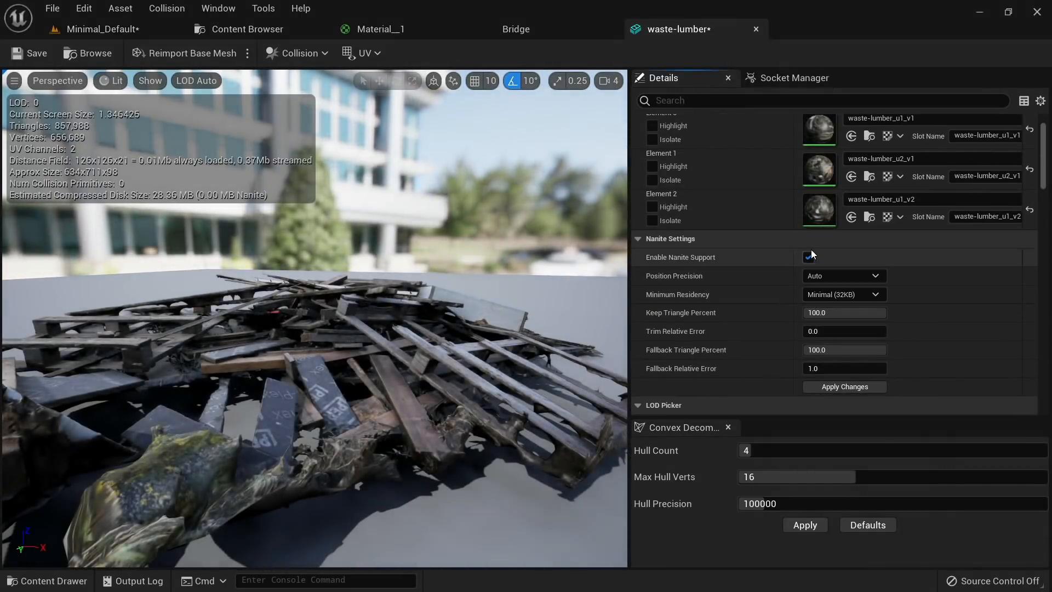
left_click(827, 387)
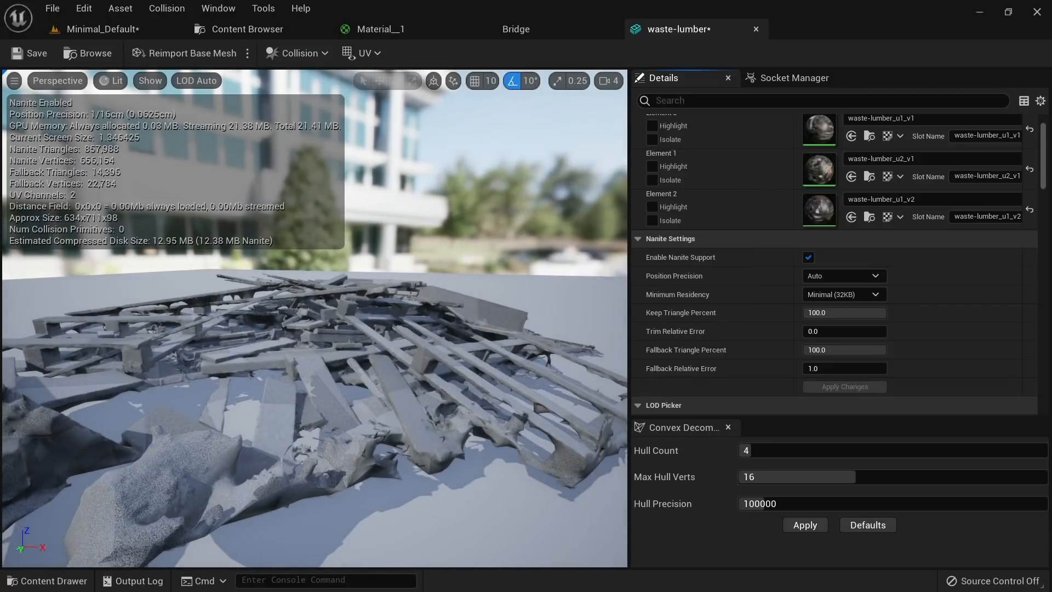
left_click(756, 29)
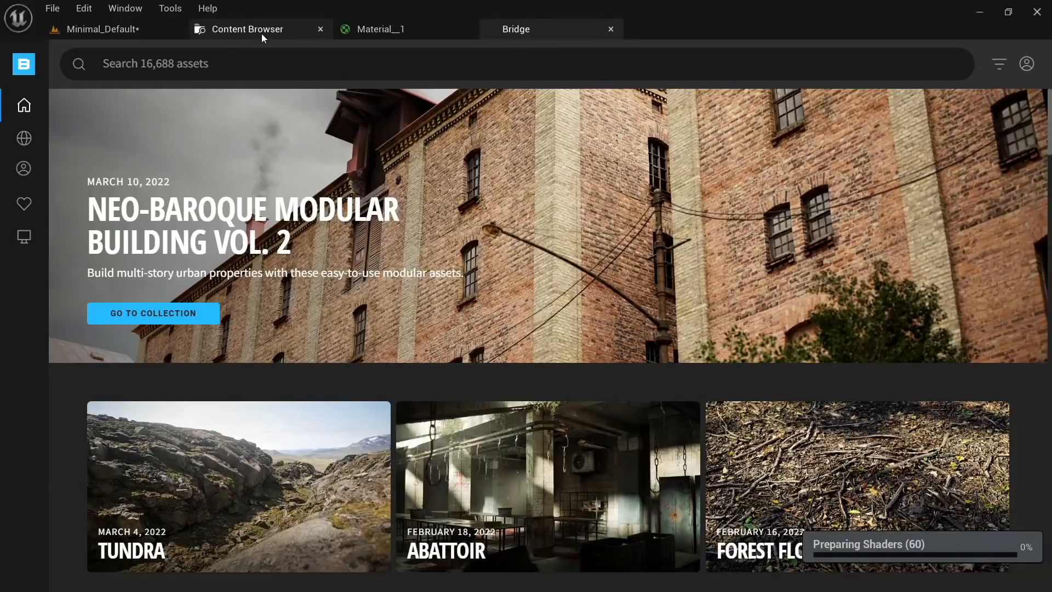
Step: Open the waste-lumber_u1_v1 material from ScannedAsset and move its texture sample node farther away from the result node
left_click(261, 29)
left_click(603, 198)
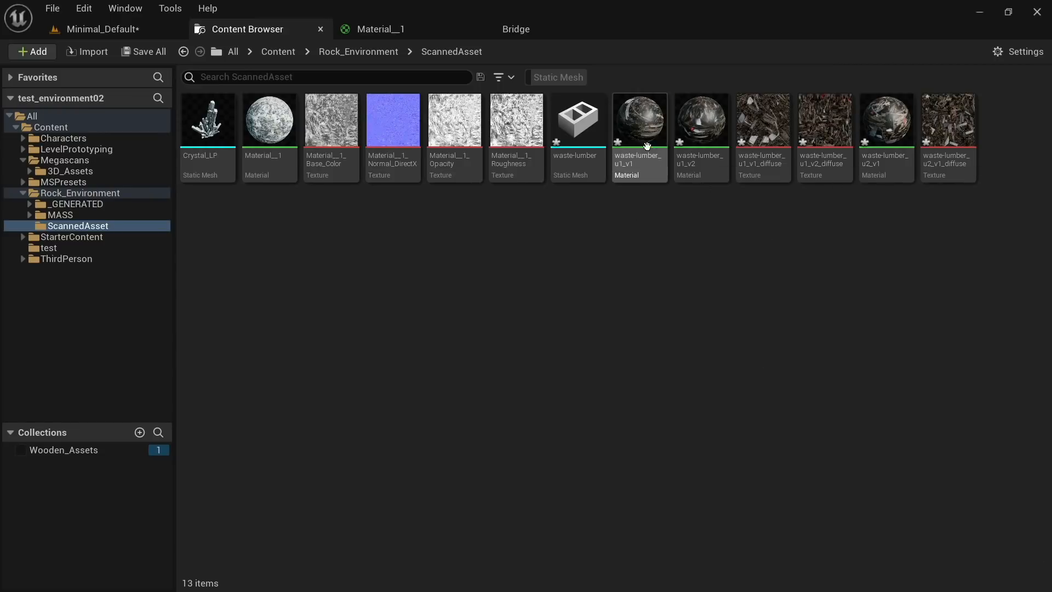
double_click(646, 146)
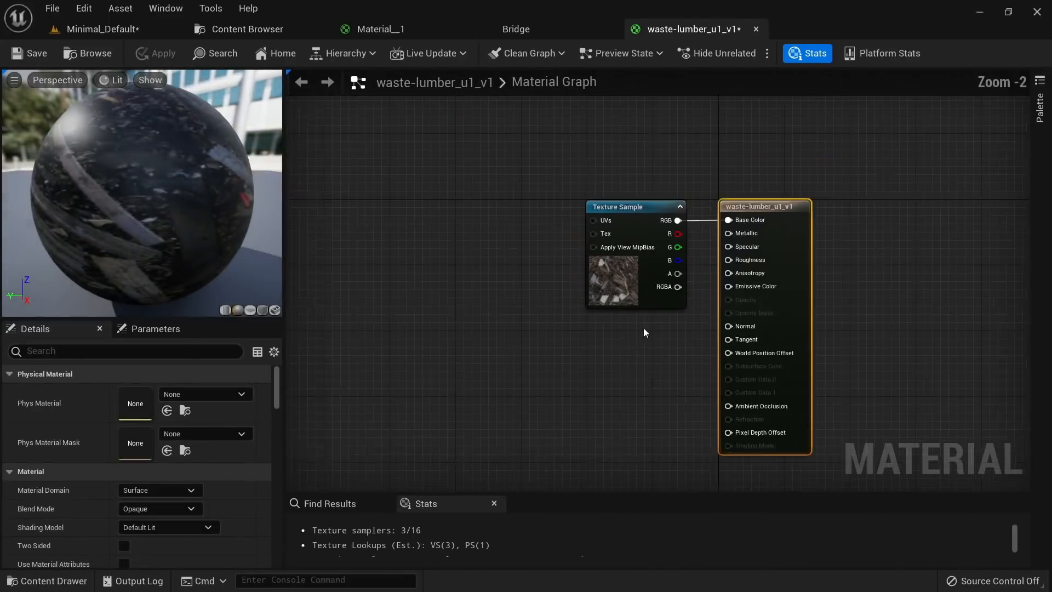
scroll(644, 336, "down", 1)
left_click_drag(606, 282, 458, 205)
scroll(605, 216, "up", 3)
left_click_drag(418, 235, 365, 245)
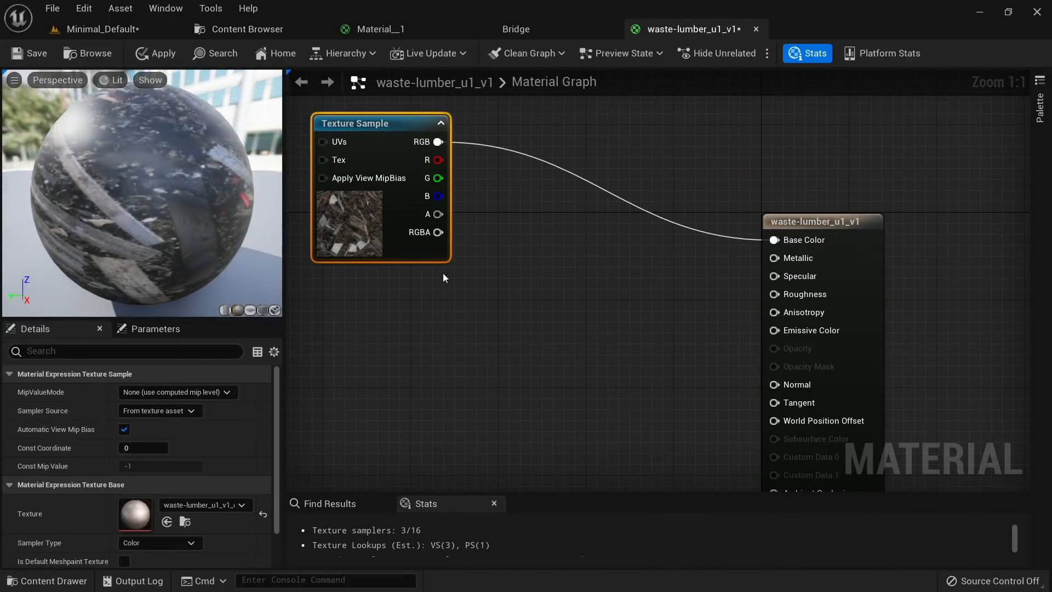
Step: Import the waste-lumber_u1_v1_normal, waste-lumber_u1_v2_normal and waste-lumber_u2_v1_normal textures from the waste-construction-wood source folder into ScannedAsset
left_click(511, 279)
scroll(562, 303, "down", 3)
scroll(707, 353, "up", 3)
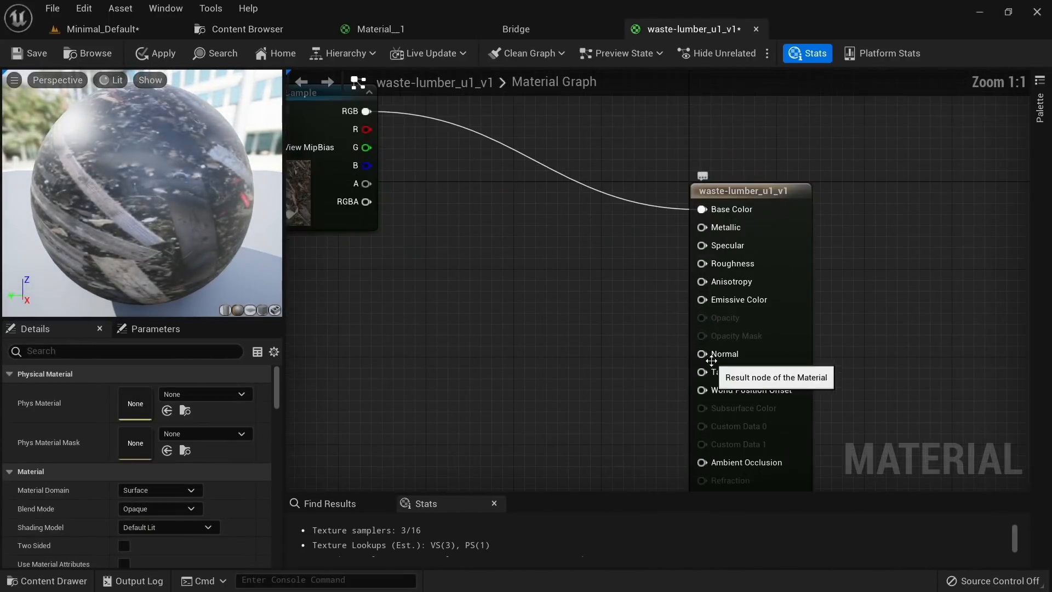
left_click(251, 31)
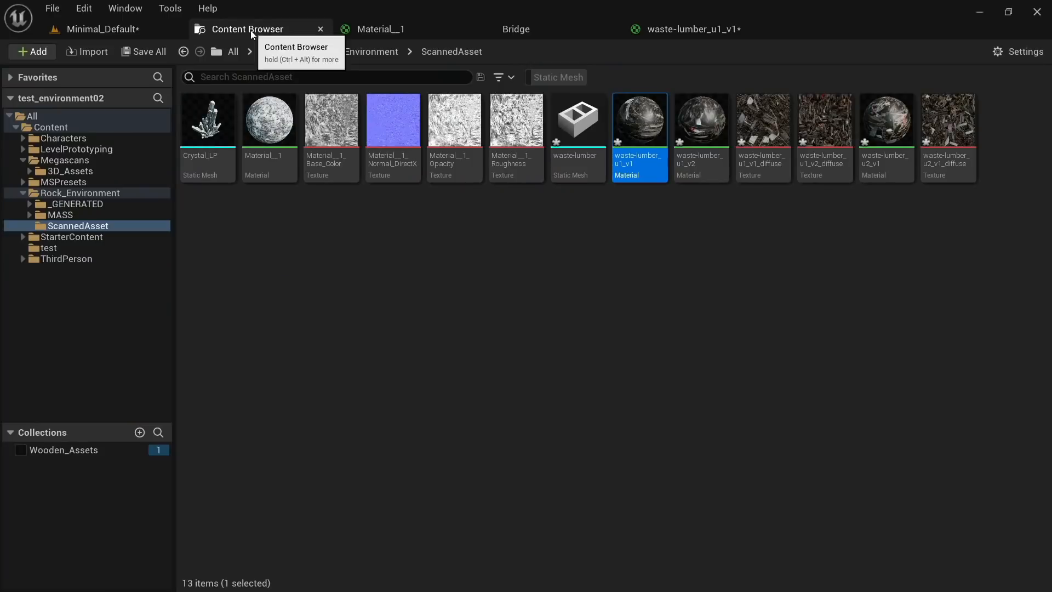
left_click(89, 52)
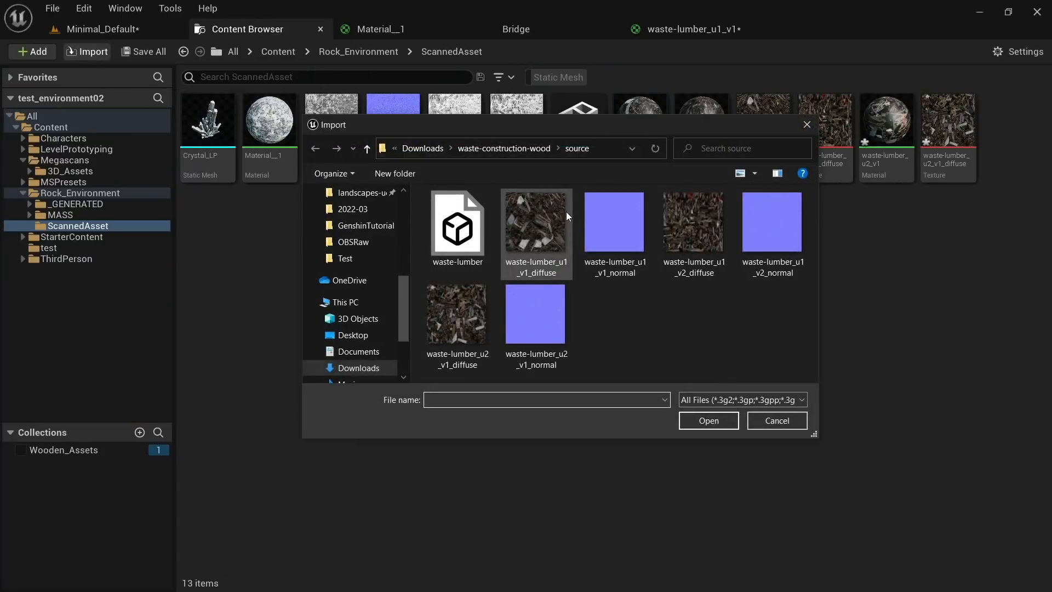
left_click_drag(685, 123, 613, 222)
left_click(572, 301)
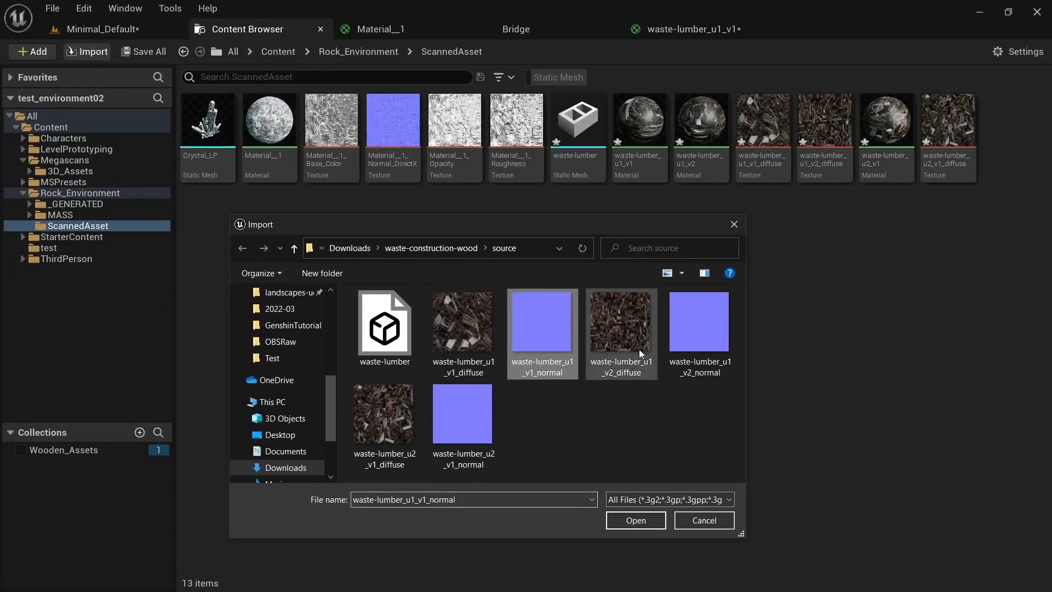
left_click(695, 331, "ctrl")
left_click(452, 429, "ctrl")
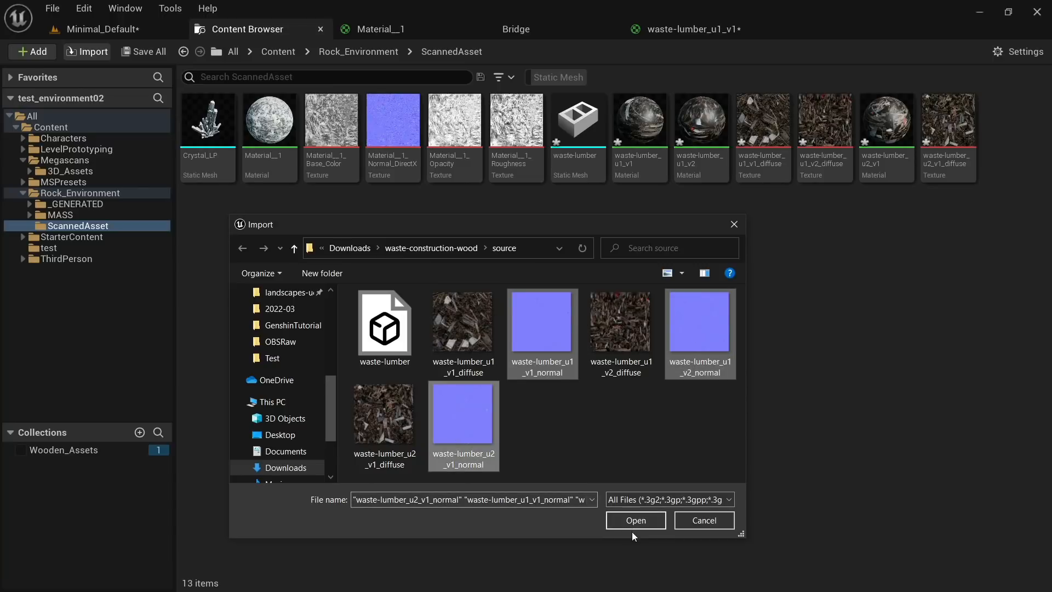
left_click(628, 518)
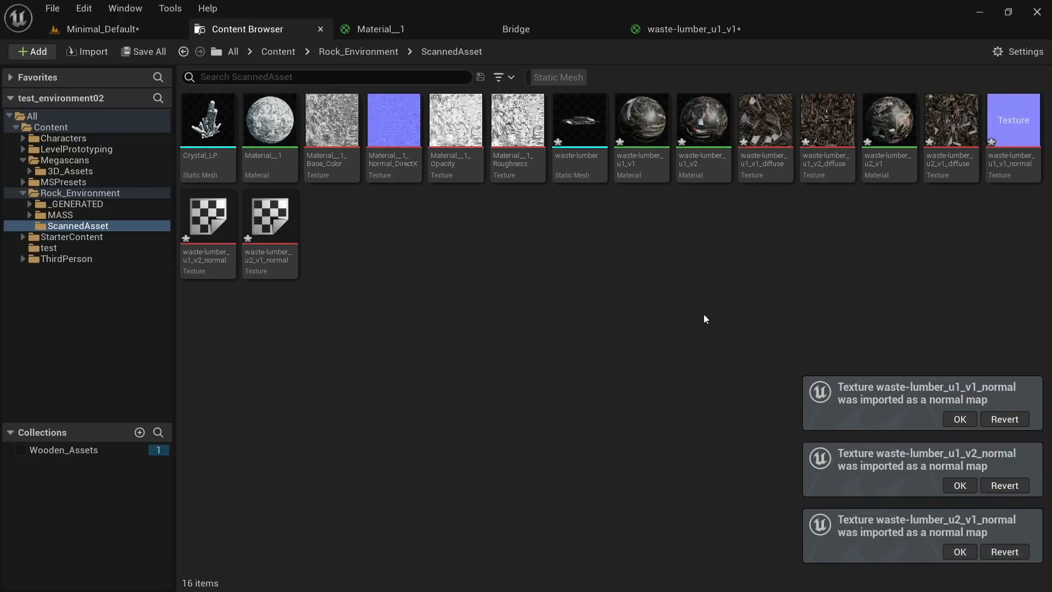
Step: Accept the normal map import setting for all three waste-lumber normal textures
left_click(1012, 123)
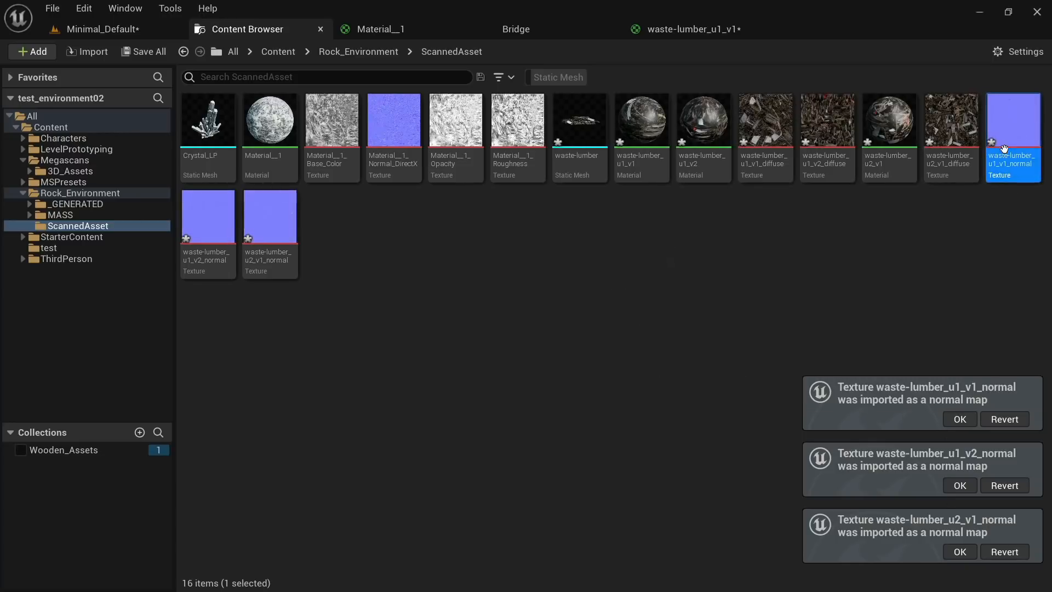
left_click(959, 419)
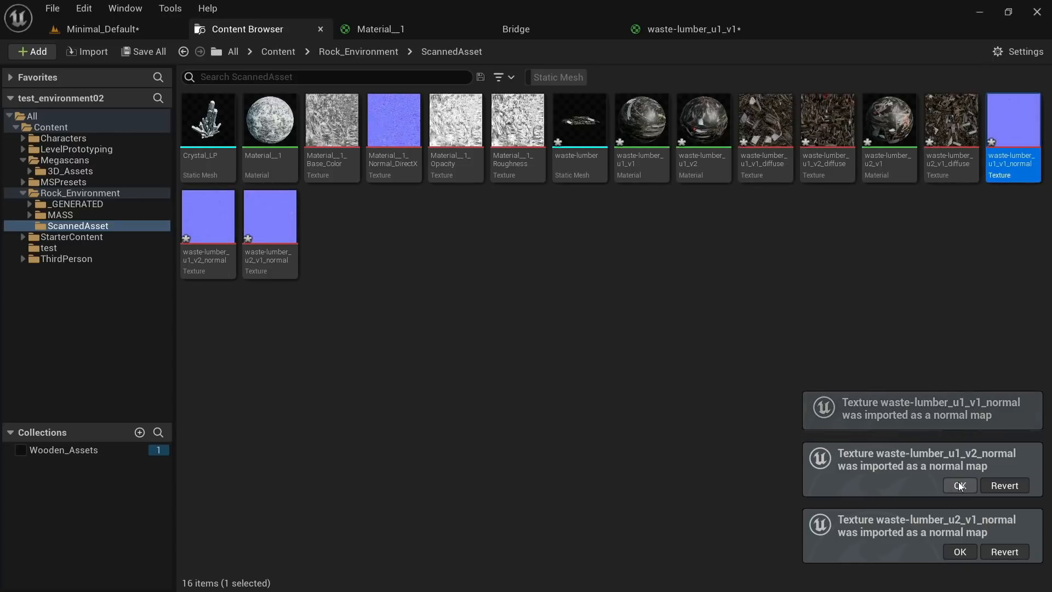
left_click(959, 485)
left_click(959, 551)
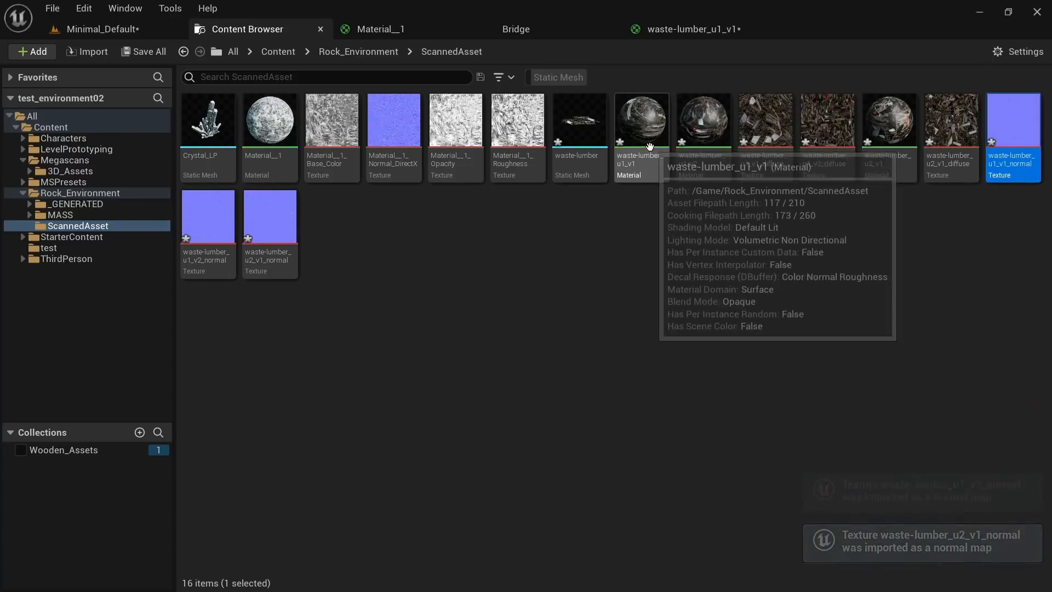
Step: Place the waste-lumber_u1_v1_normal texture in the waste-lumber_u1_v1 material graph and connect its RGB output to Roughness
double_click(632, 173)
left_click(247, 30)
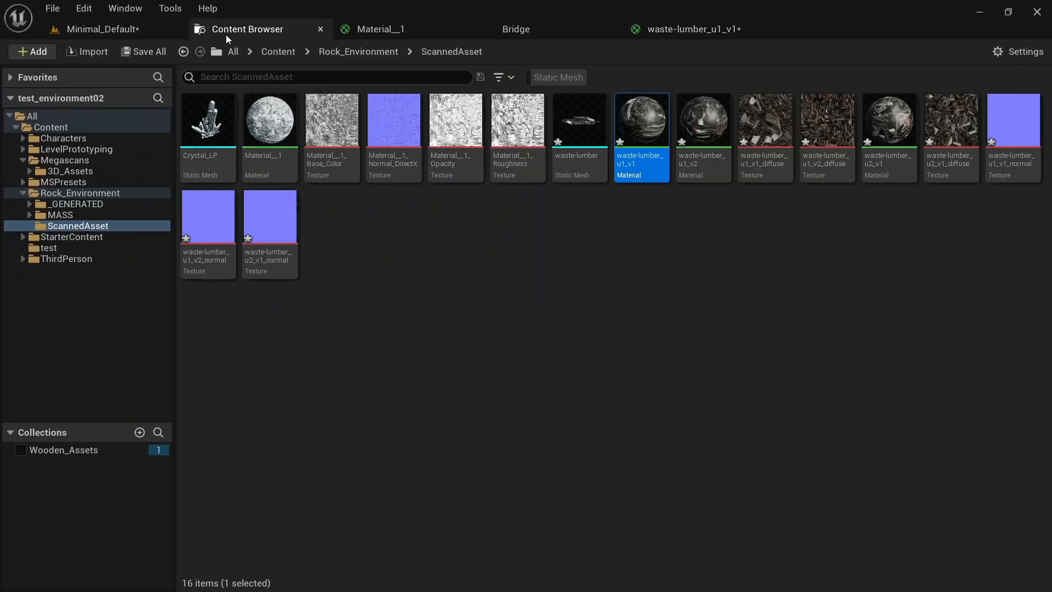
left_click_drag(1014, 126, 686, 24)
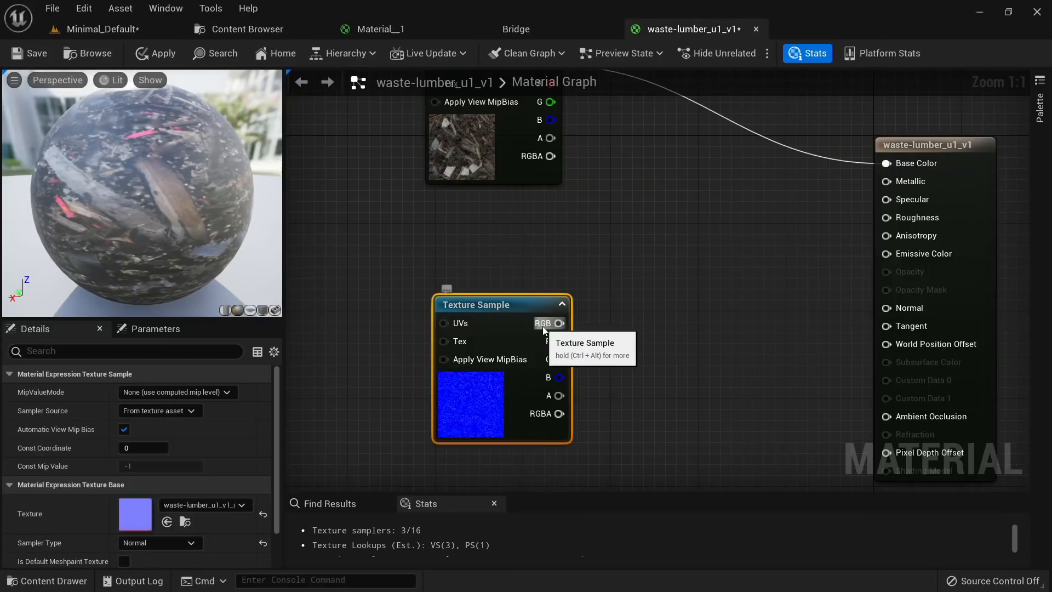
left_click_drag(559, 323, 888, 218)
right_click_drag(889, 218, 900, 341)
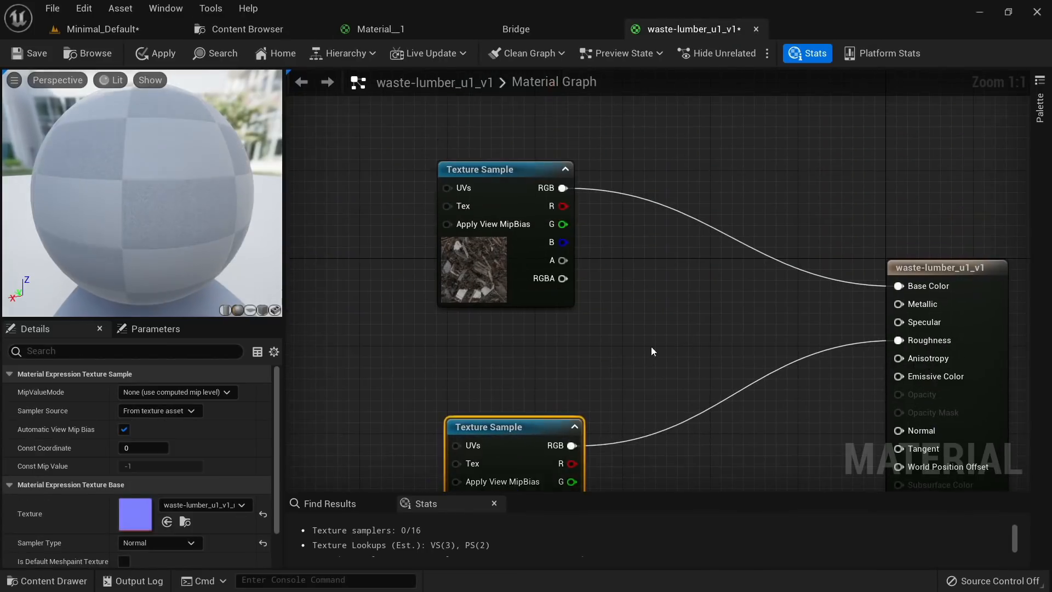
Step: Move the diffuse texture sample farther from the result node and feed its red channel into a new Multiply node
left_click_drag(477, 164, 434, 127)
left_click_drag(524, 162, 672, 263)
type("multi")
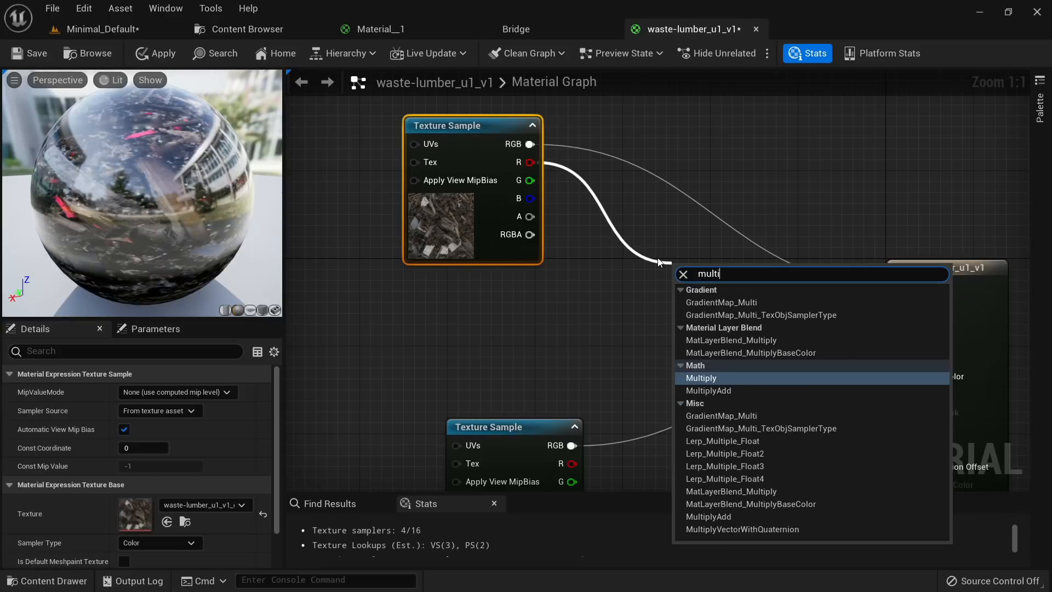
key("Return")
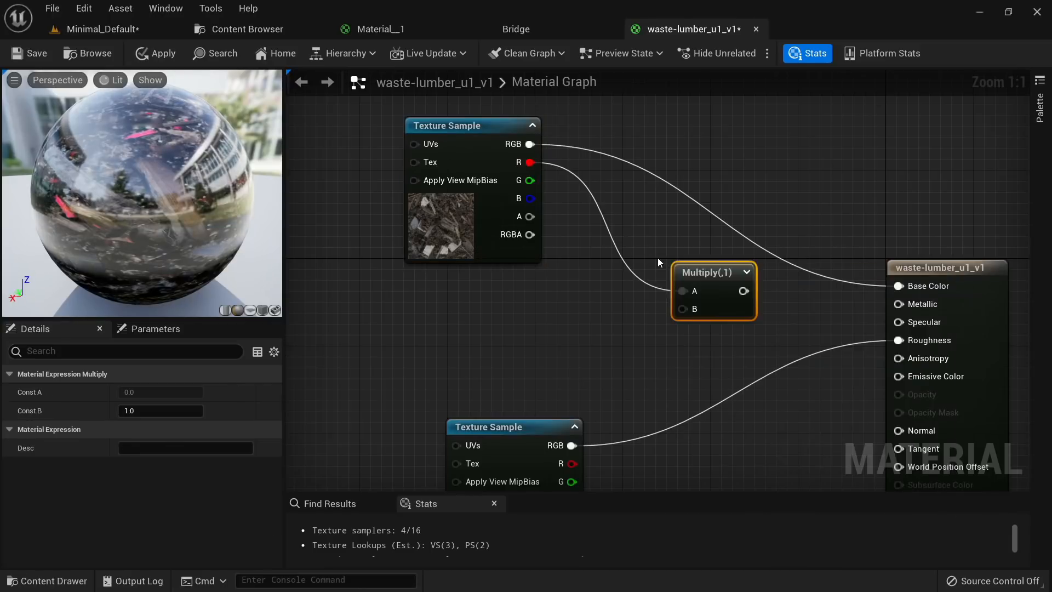
Step: Add a constant node to the Multiply node's B input and connect the Multiply output to Roughness
key("1")
left_click(511, 325)
left_click_drag(533, 350, 814, 309)
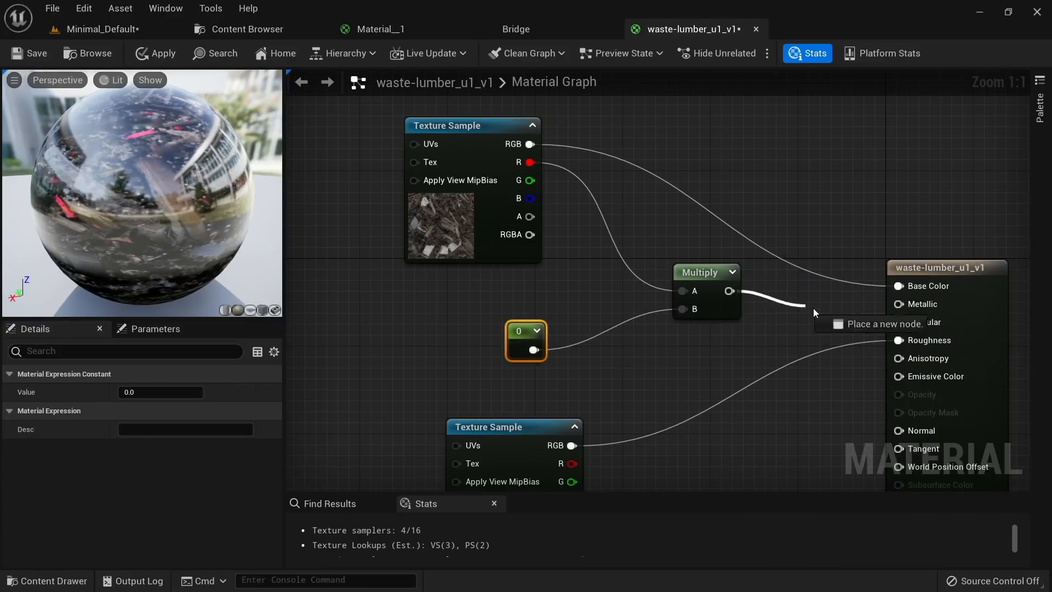
left_click_drag(906, 317, 897, 340)
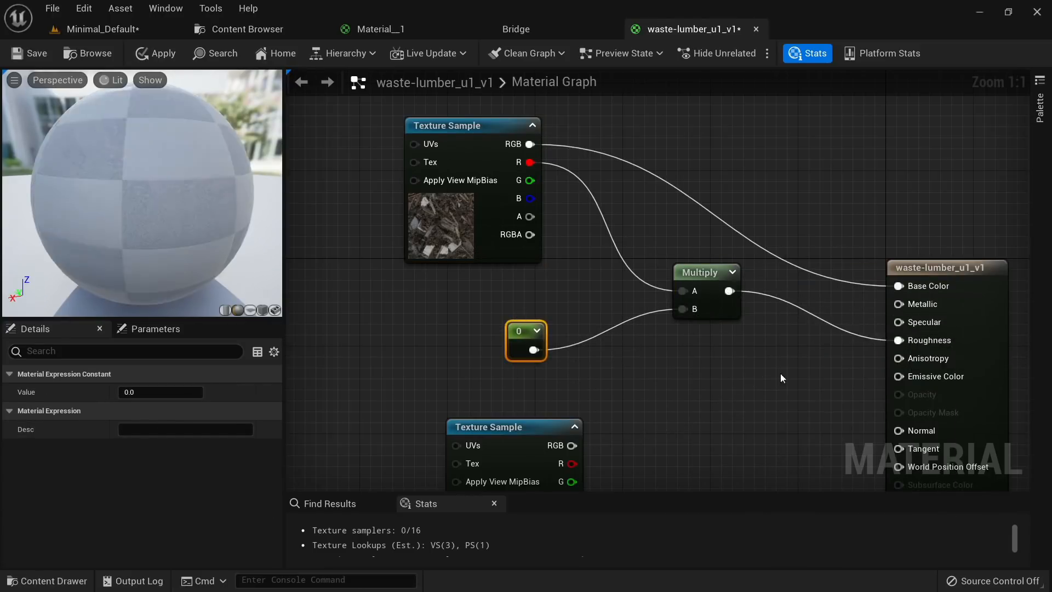
Step: Connect the normal texture's RGB output to Normal, set the roughness constant to 1.3 and move the result node farther away
right_click_drag(780, 373, 658, 261)
left_click_drag(449, 333, 775, 318)
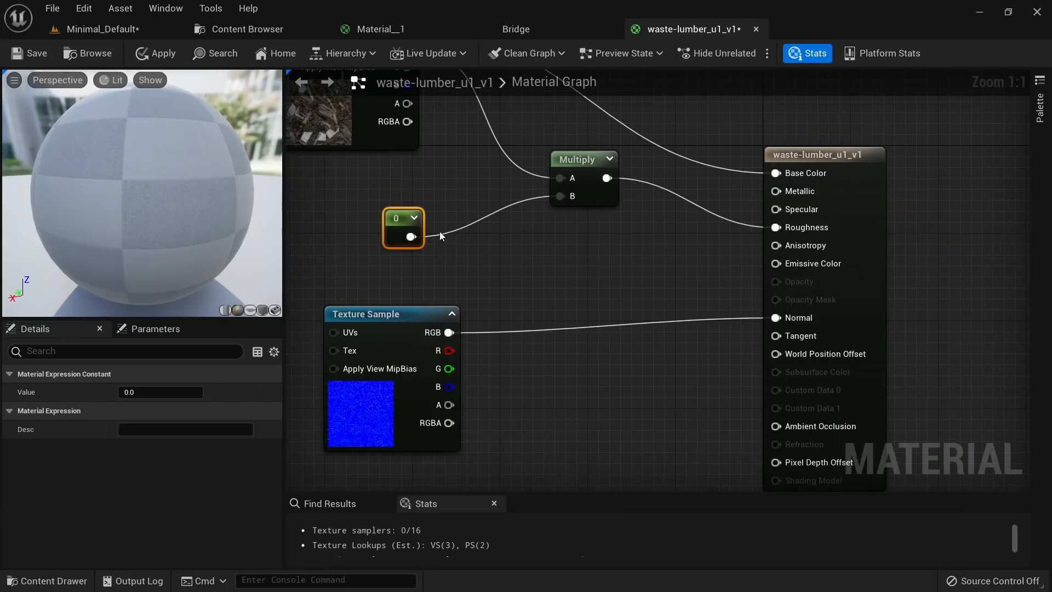
type("1.3")
key("Return")
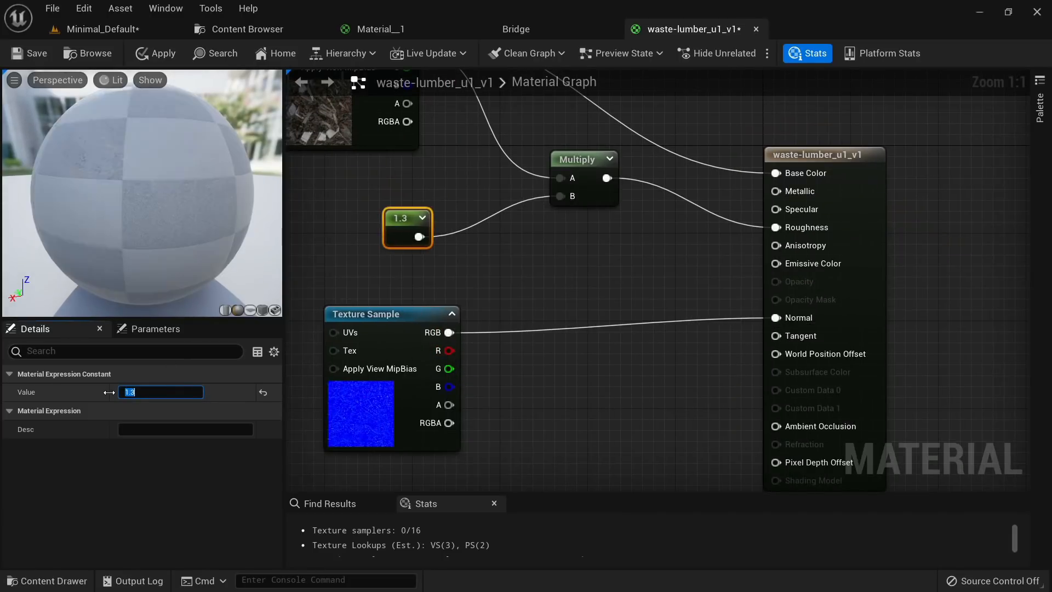
left_click_drag(763, 188, 828, 178)
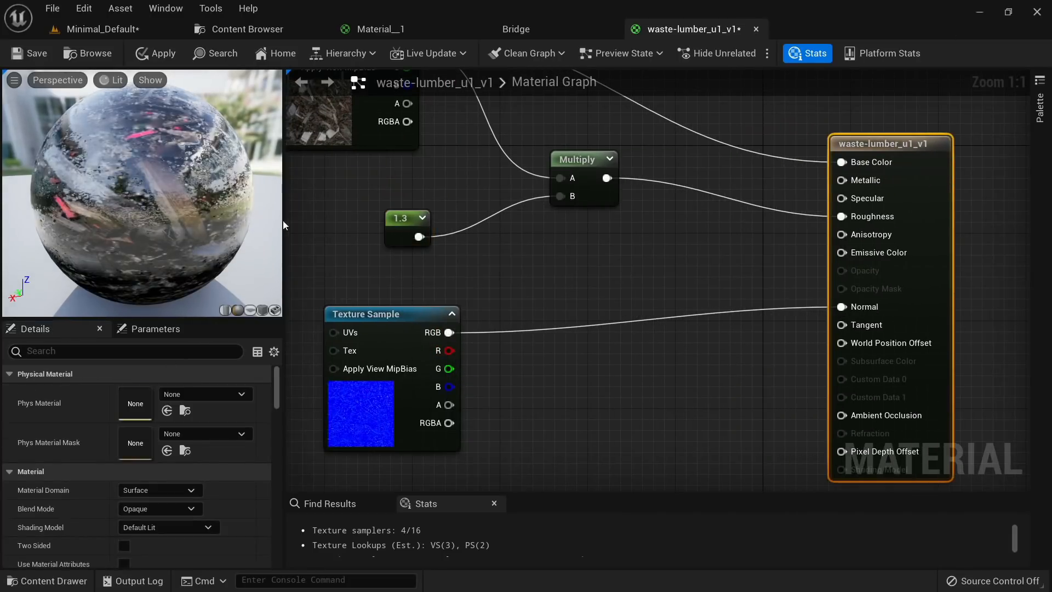
Step: Set the constant feeding the Multiply node to 2 and check the material on the preview sphere
left_click(405, 218)
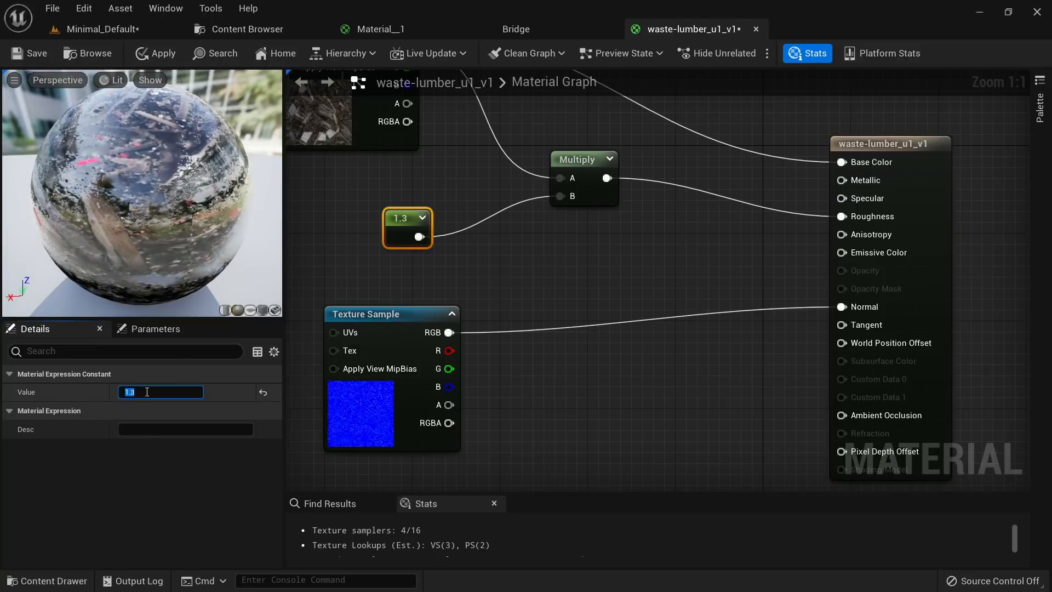
type("2")
key("Return")
left_click_drag(230, 219, 132, 222)
right_click_drag(607, 248, 672, 295)
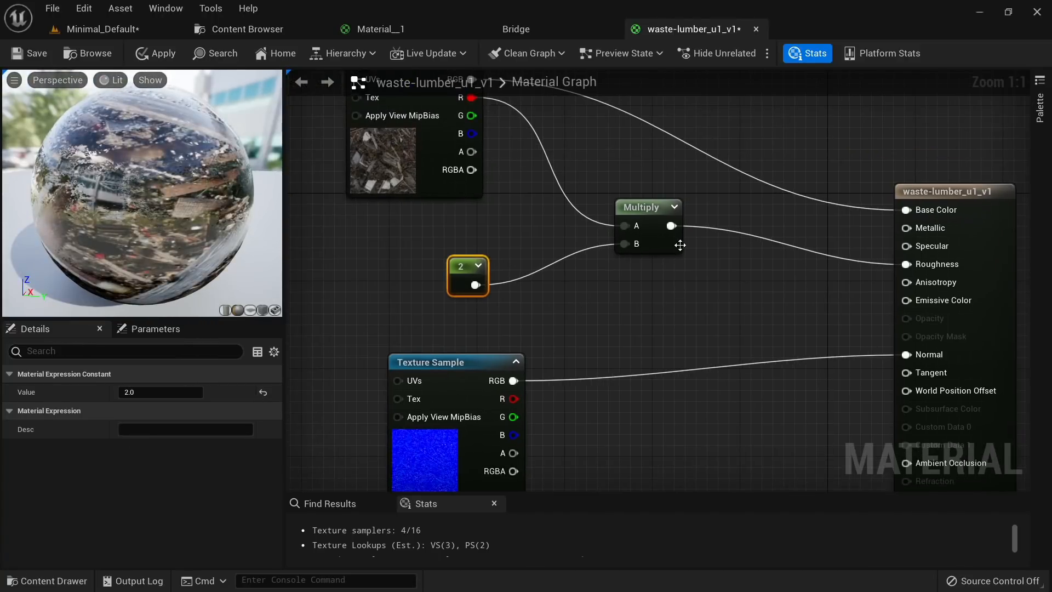
Step: Preview the Multiply node's output on the material's preview sphere
right_click(656, 208)
left_click(685, 247)
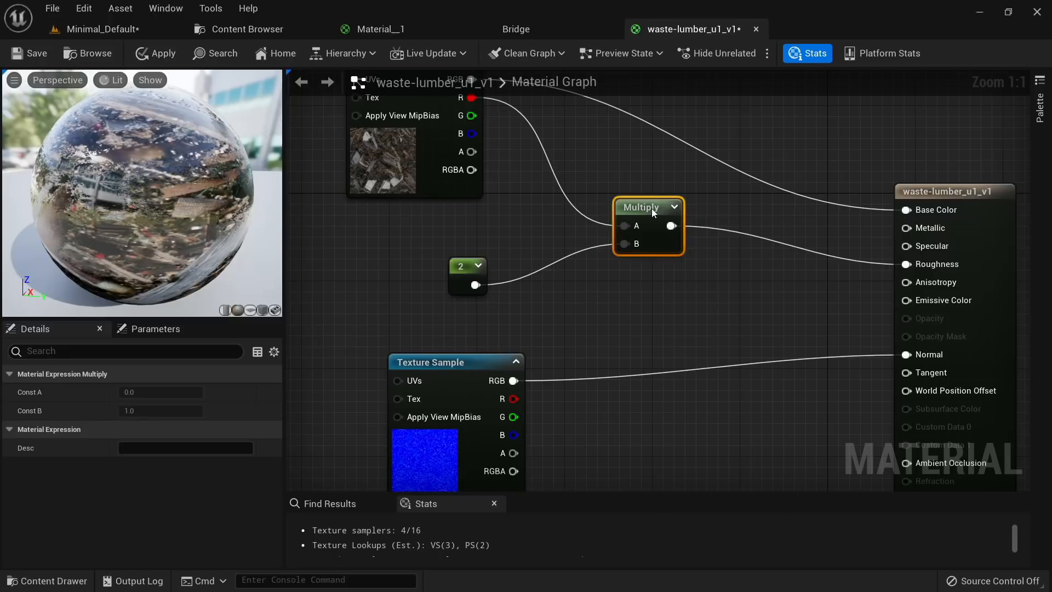
right_click(651, 208)
left_click(678, 235)
left_click_drag(169, 220, 219, 223)
scroll(169, 220, "down", 4)
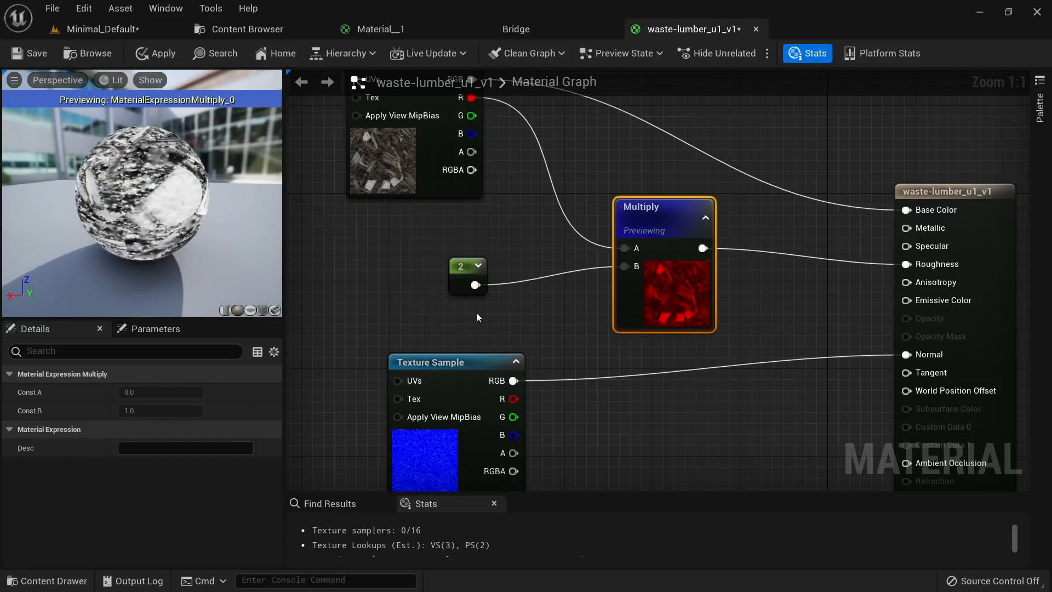
Step: Shift the Multiply and constant nodes and insert an Add node between the diffuse red channel and Multiply's A input
left_click_drag(700, 247, 663, 244)
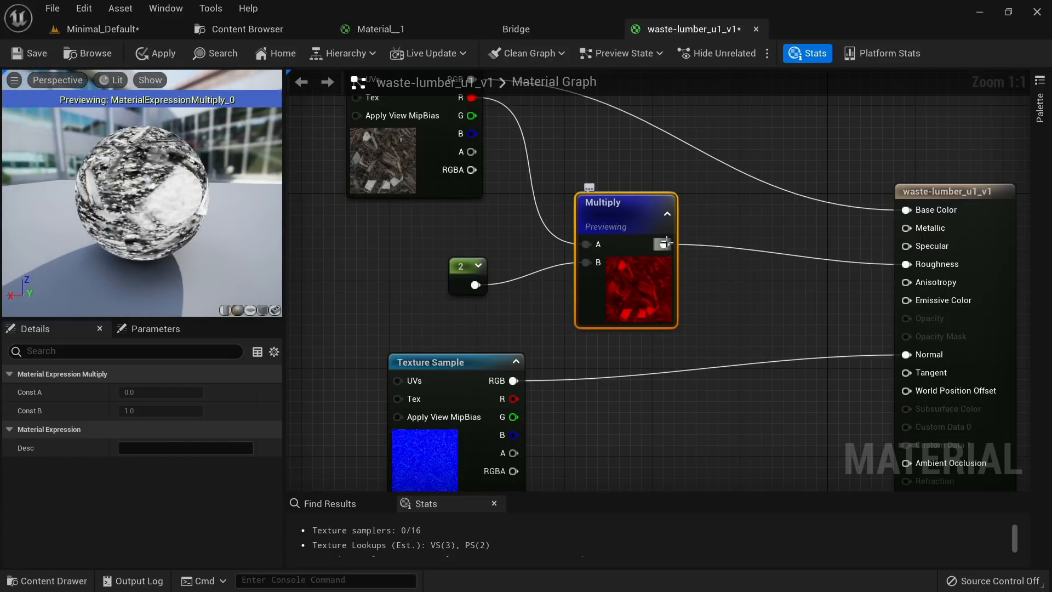
left_click_drag(465, 266, 428, 280)
right_click_drag(472, 174, 465, 253)
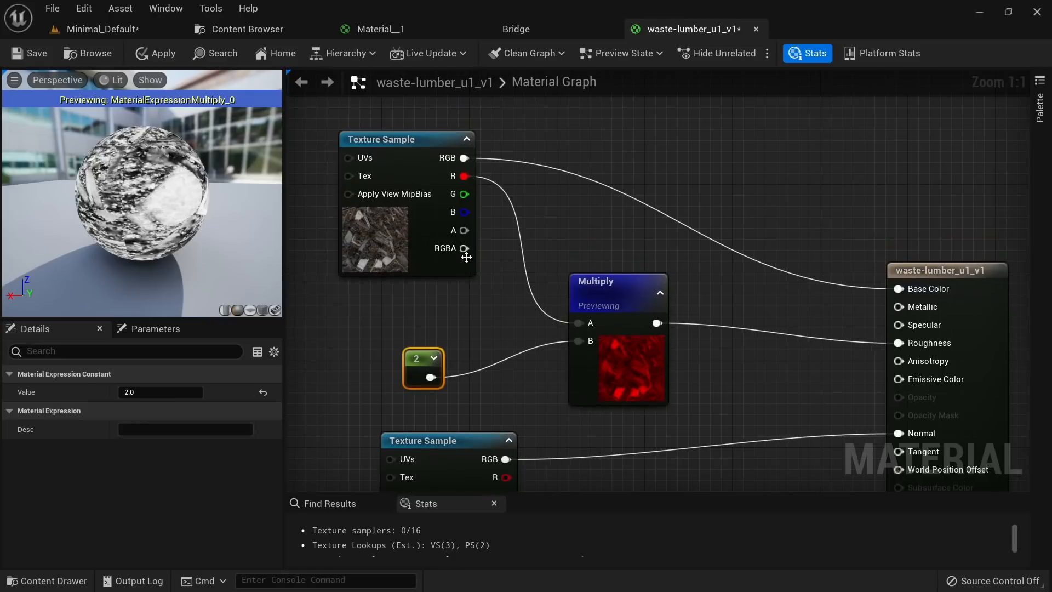
left_click_drag(460, 175, 578, 322)
type("add")
key("Return")
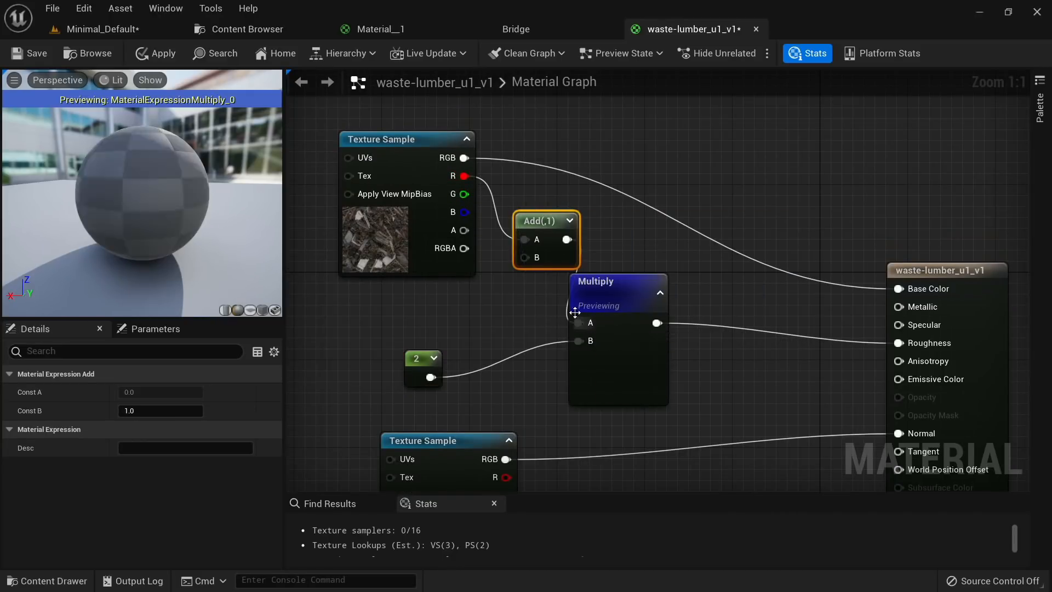
Step: Try 0.2 for the Add node's Const B, settle on 0.1 and move the Multiply node clear of it
left_click(151, 410)
type("0.2")
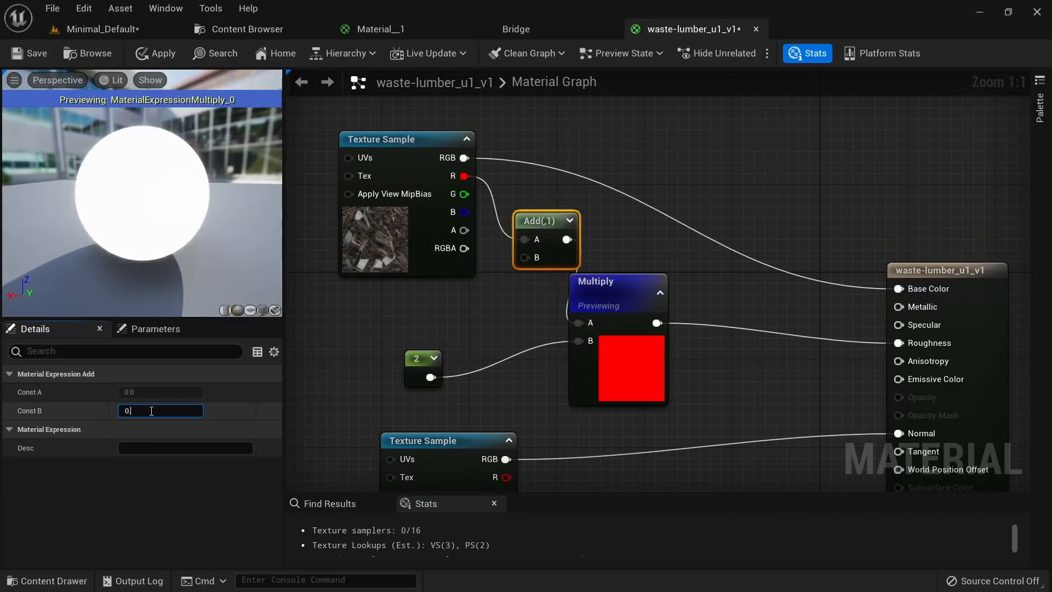
key("Return")
type("0.1")
key("Return")
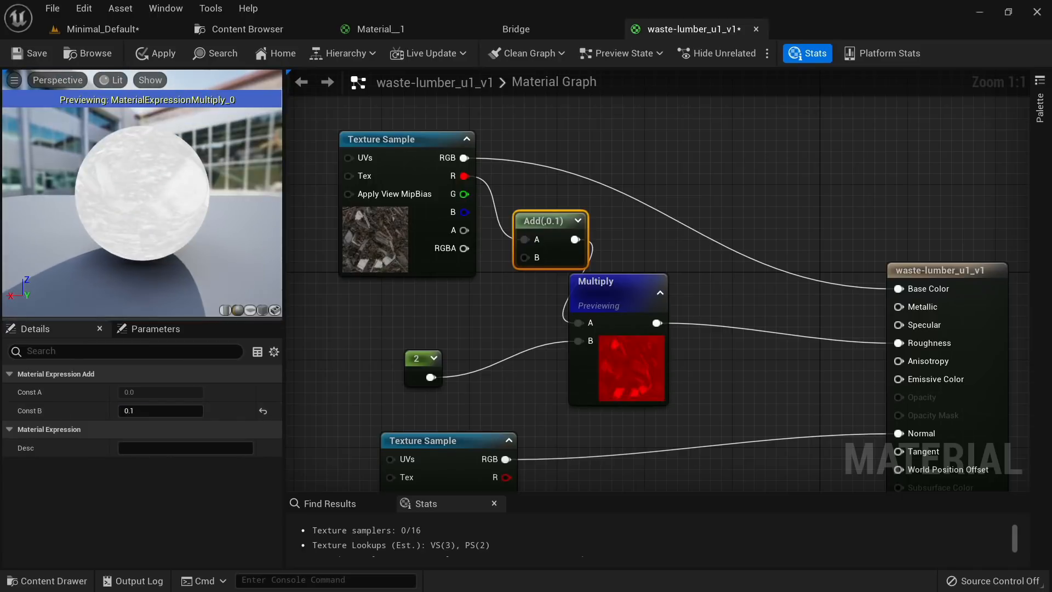
left_click_drag(617, 287, 650, 298)
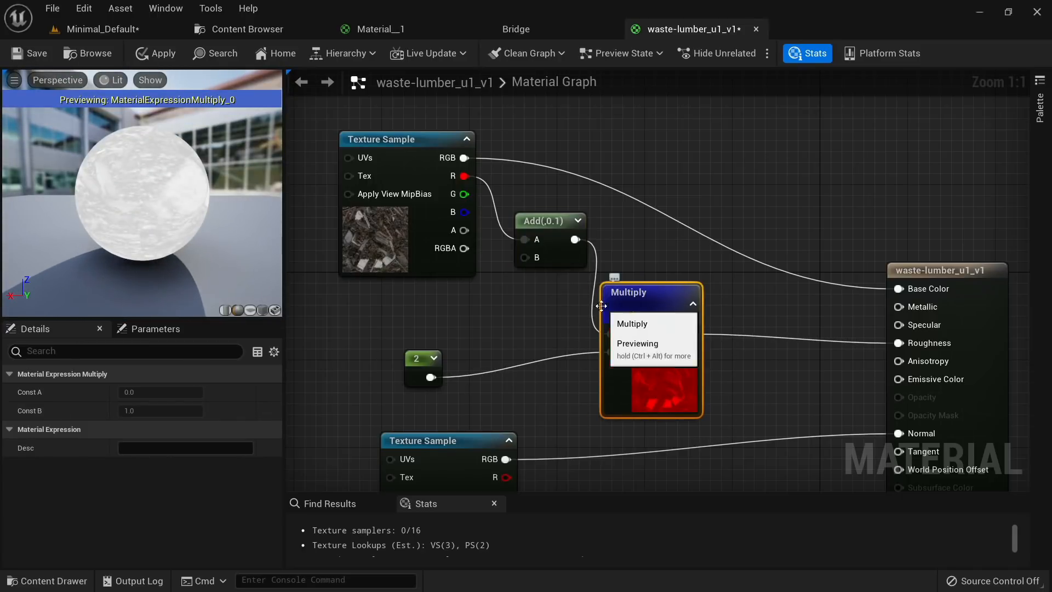
Step: Stop previewing the Multiply node, check the full material on the sphere and apply the material changes
right_click(642, 290)
left_click(706, 327)
left_click_drag(244, 225, 25, 233)
scroll(181, 231, "up", 3)
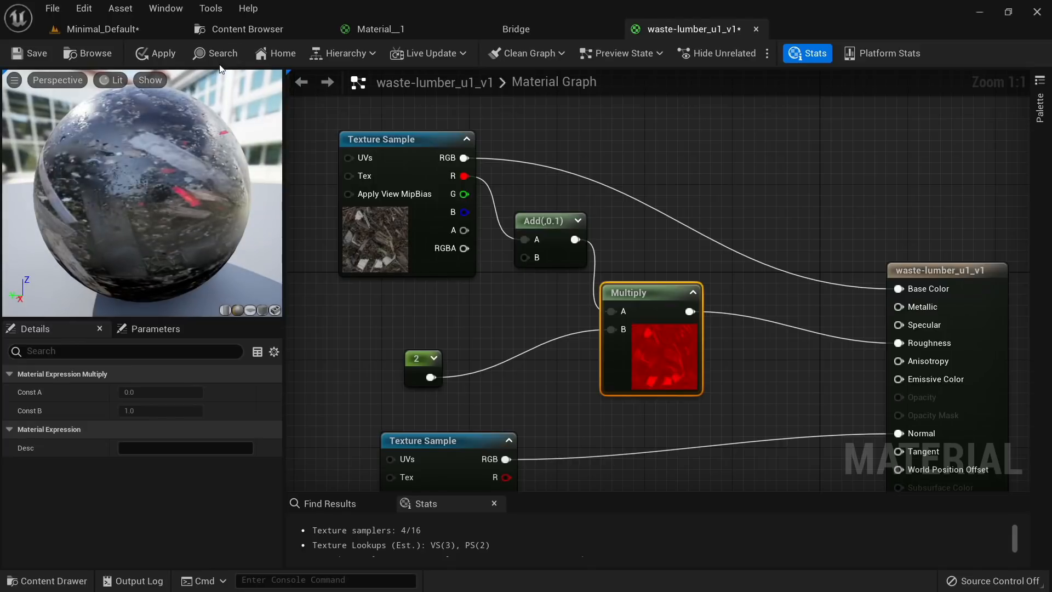
left_click(156, 54)
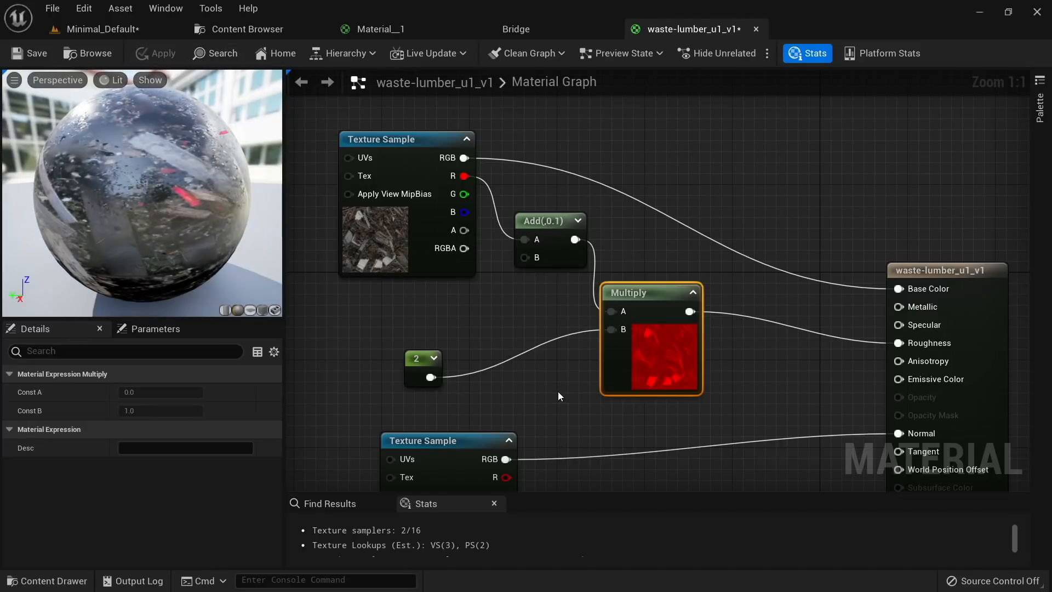
Step: Examine the waste-lumber pile with its updated material up close in the Minimal_Default level, with the actor deselected
right_click_drag(558, 391, 557, 305)
scroll(639, 244, "down", 4)
left_click(107, 26)
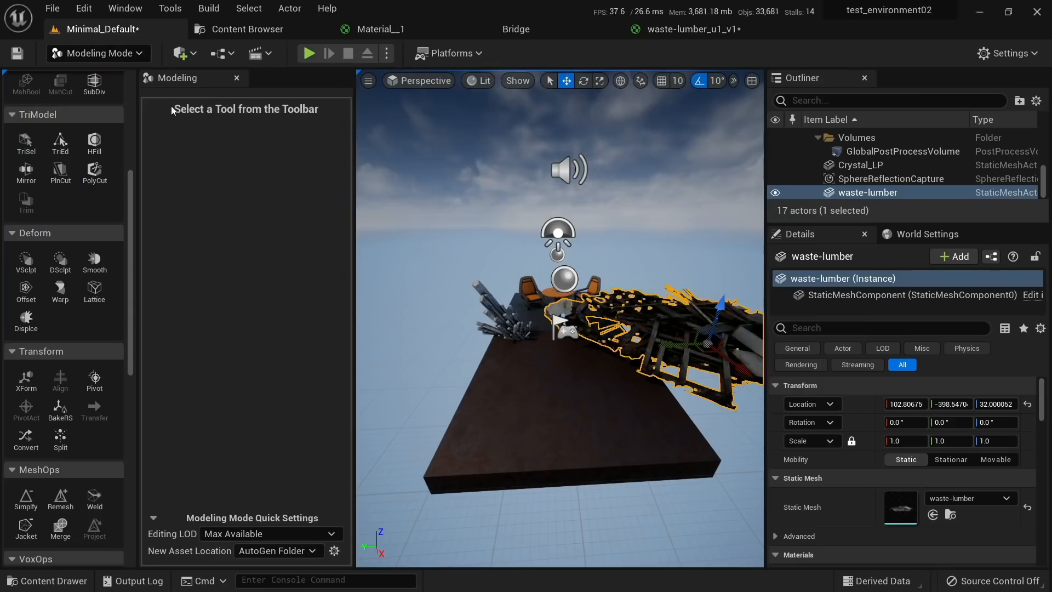
key("w")
right_click_drag(638, 355, 420, 4)
key("w")
key("s")
key("Escape")
key("s")
key("w")
key("w")
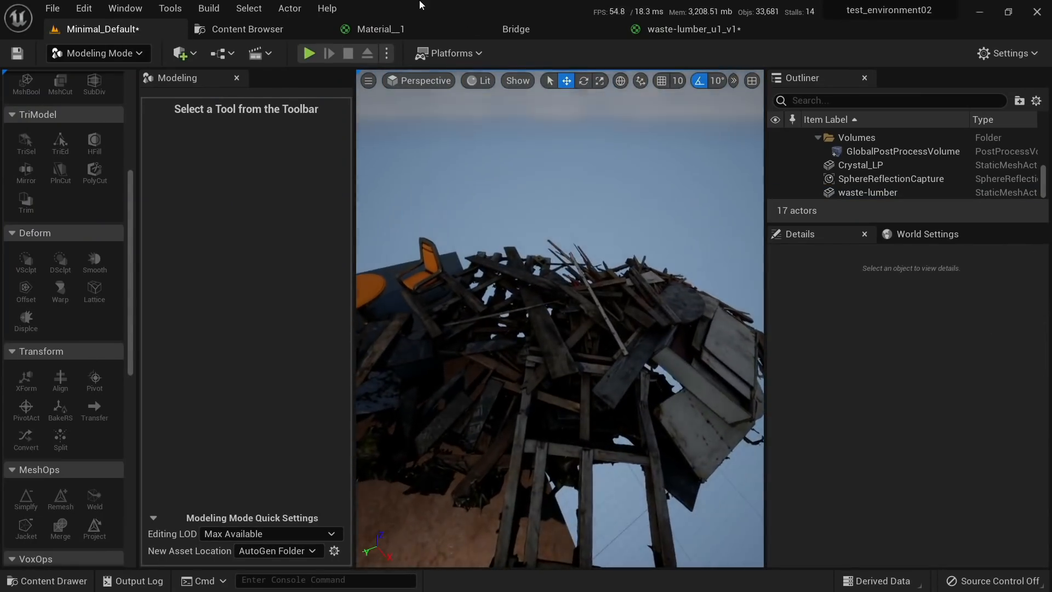
Step: Open the waste-lumber_u1_v2 material, shift its diffuse sample aside, add the waste-lumber_u1_v2_normal texture and connect it to Normal
left_click(229, 23)
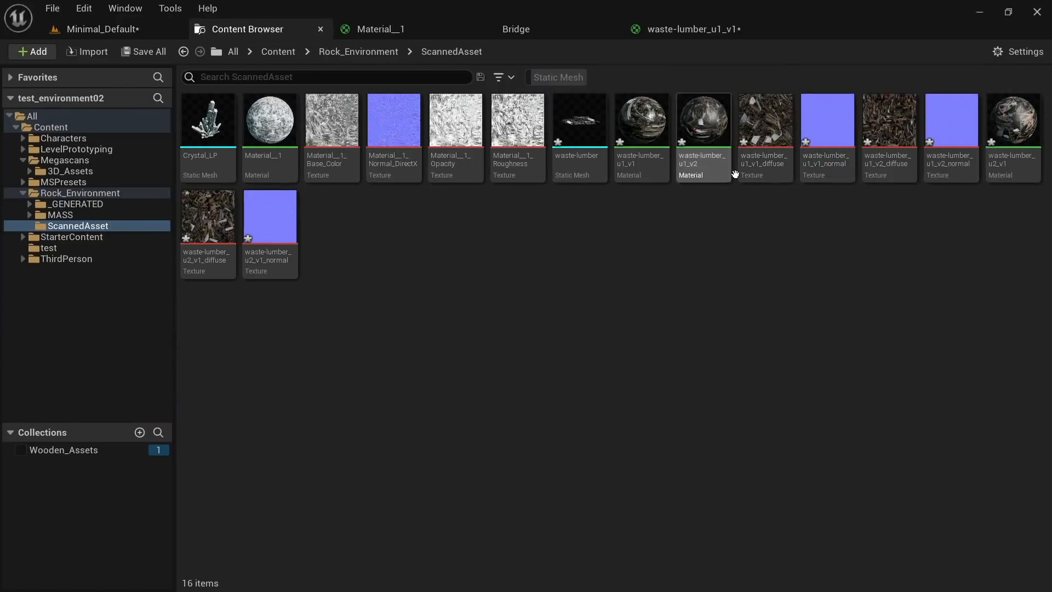
double_click(703, 123)
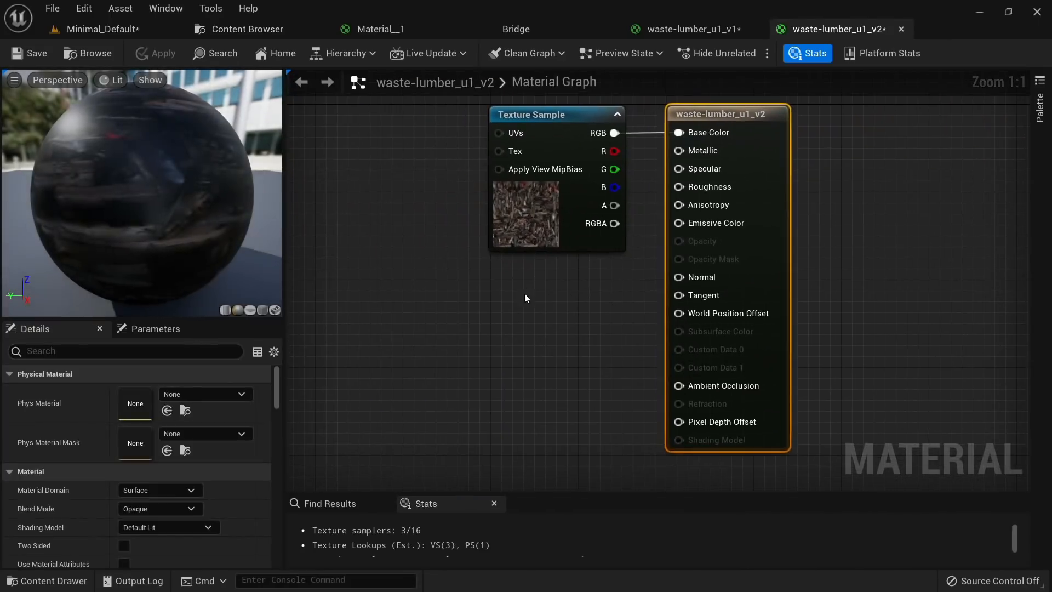
left_click_drag(535, 189, 330, 117)
left_click(247, 29)
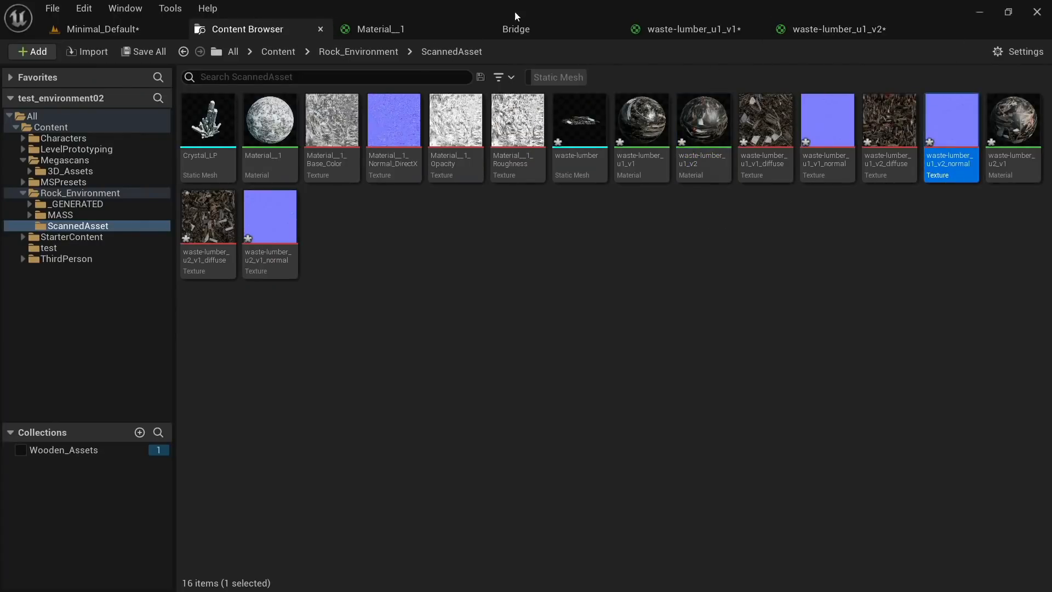
left_click(809, 34)
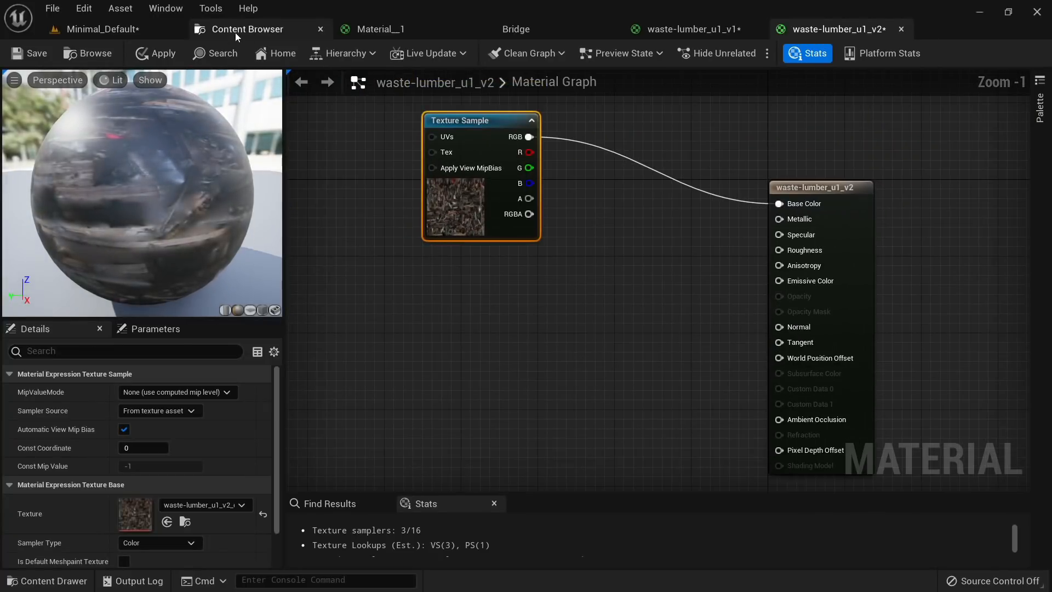
left_click(247, 29)
left_click_drag(948, 123, 515, 395)
left_click_drag(618, 418, 778, 327)
left_click_drag(584, 403, 495, 381)
left_click(650, 236)
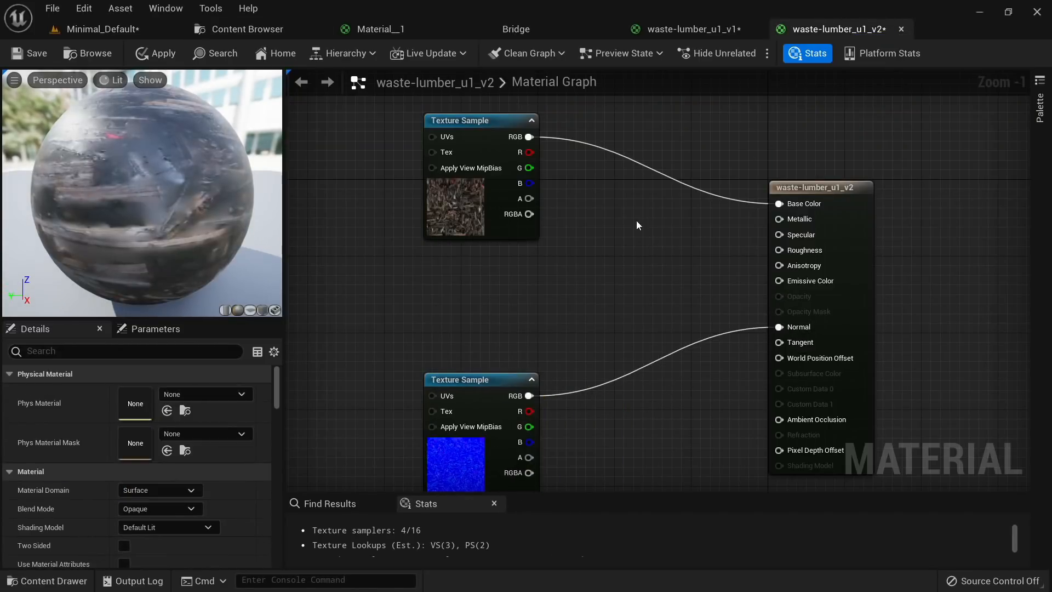
Step: Place a Multiply node and branch an Add node with Const B 0.2 off the diffuse texture's red channel
key("m")
left_click(635, 220)
left_click_drag(526, 146, 498, 214)
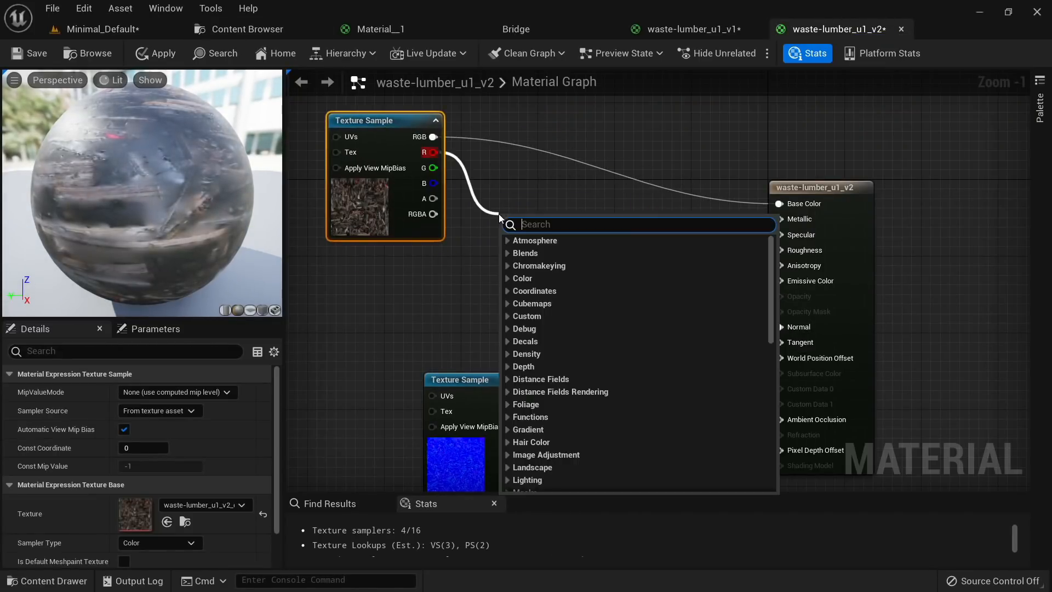
type("add")
key("Return")
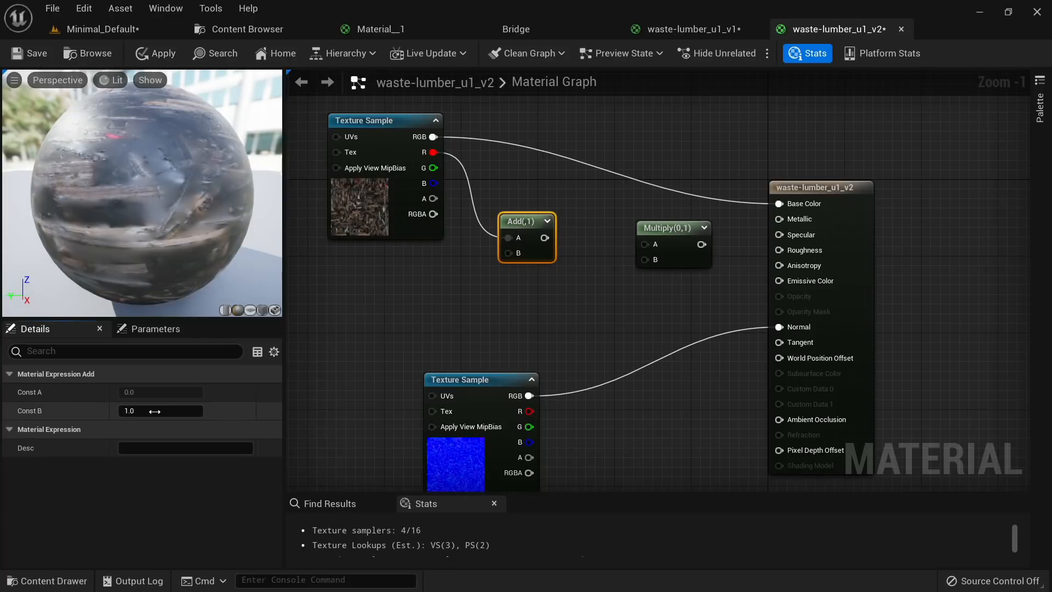
key("Return")
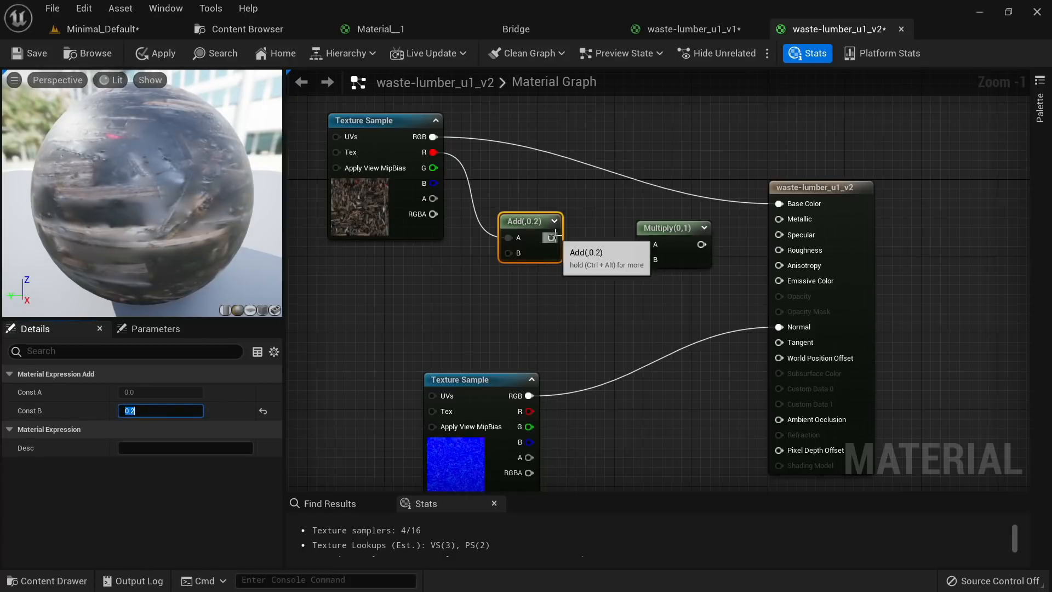
Step: Wire the Add node through Multiply into Roughness and feed Multiply's B input with a constant of 2
left_click_drag(552, 237, 661, 246)
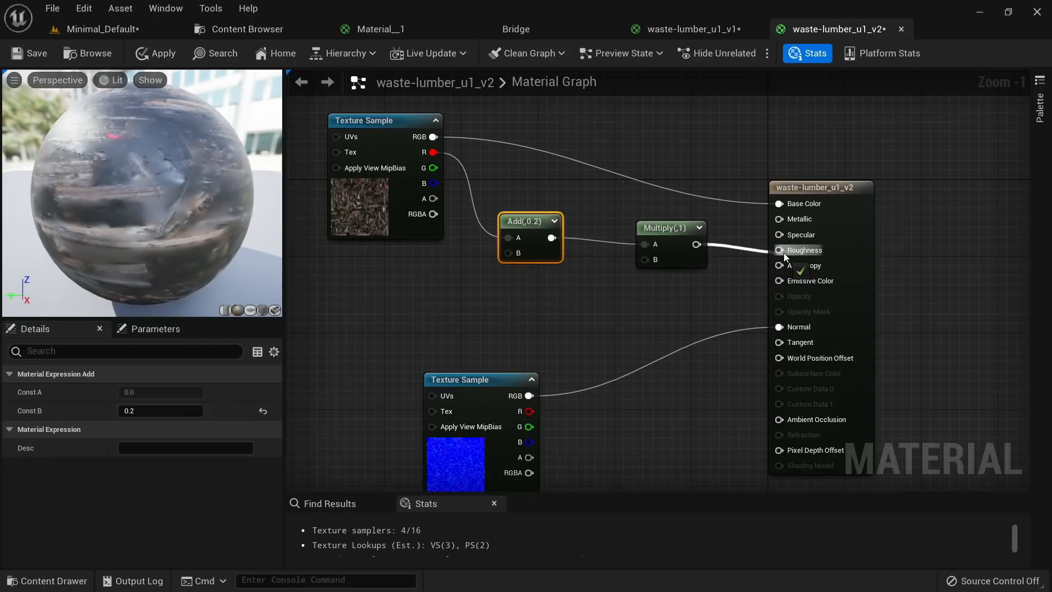
left_click_drag(785, 256, 780, 251)
key("1")
left_click(556, 322)
left_click_drag(562, 330, 642, 261)
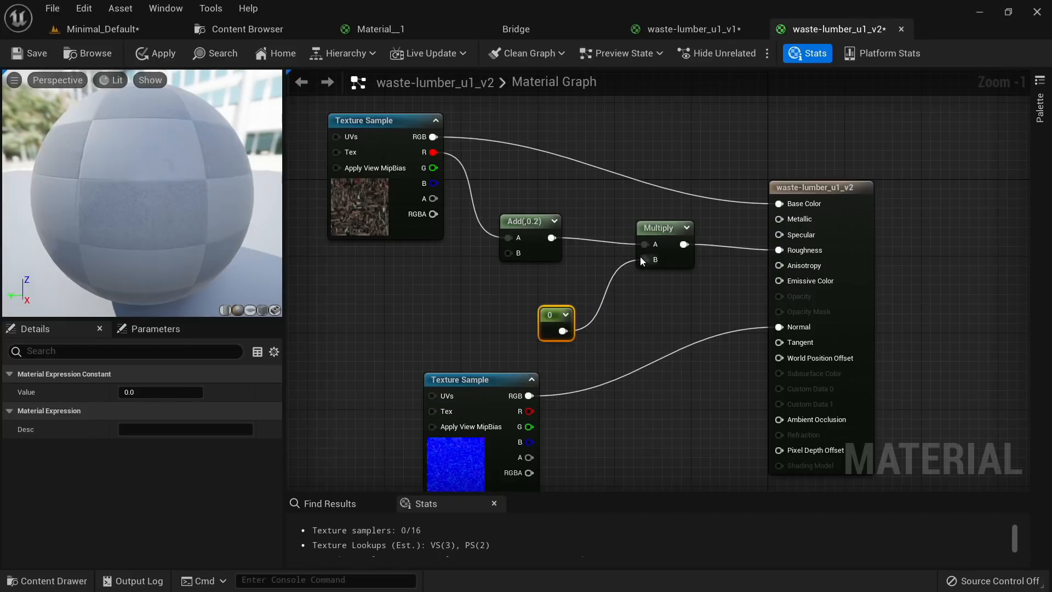
type("2")
key("Return")
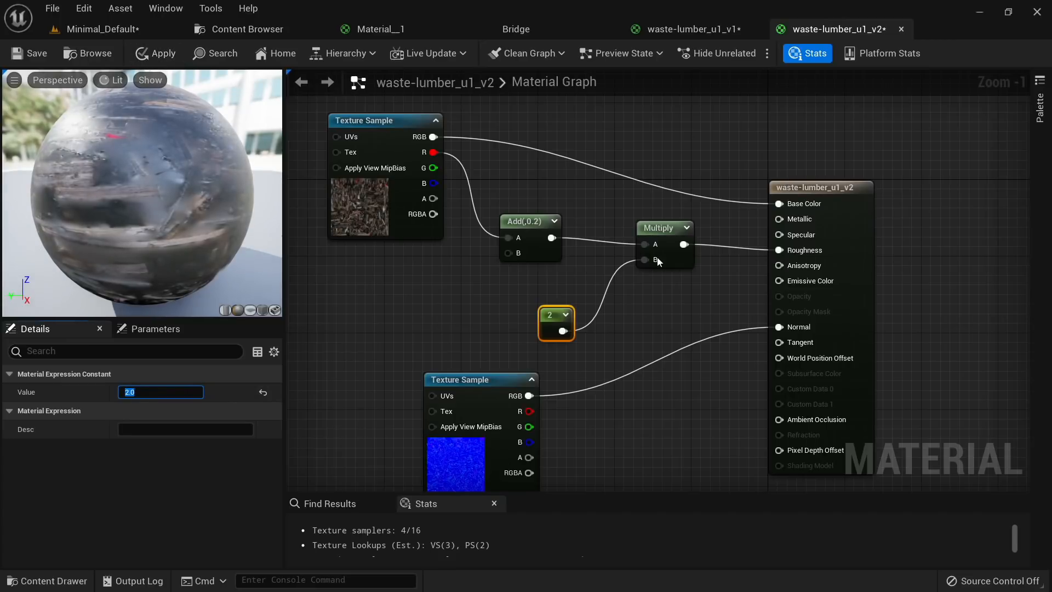
Step: Move the material output node aside and insert a Clamp node between Multiply and Roughness
left_click_drag(873, 214, 942, 214)
left_click_drag(683, 245, 719, 232)
type("clamp")
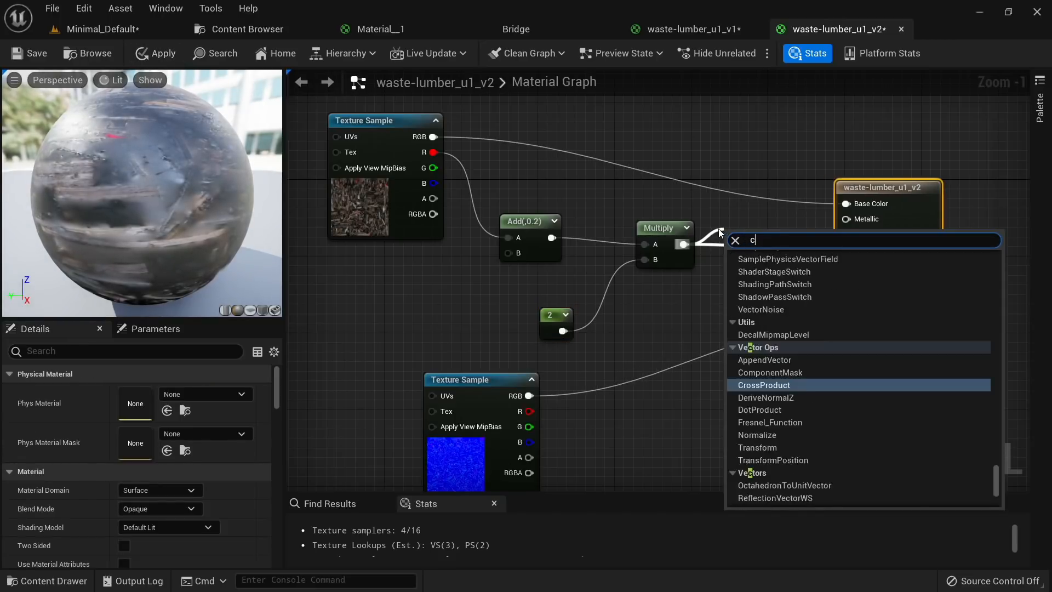
key("Return")
right_click_drag(706, 229, 536, 232)
left_click_drag(734, 211, 855, 215)
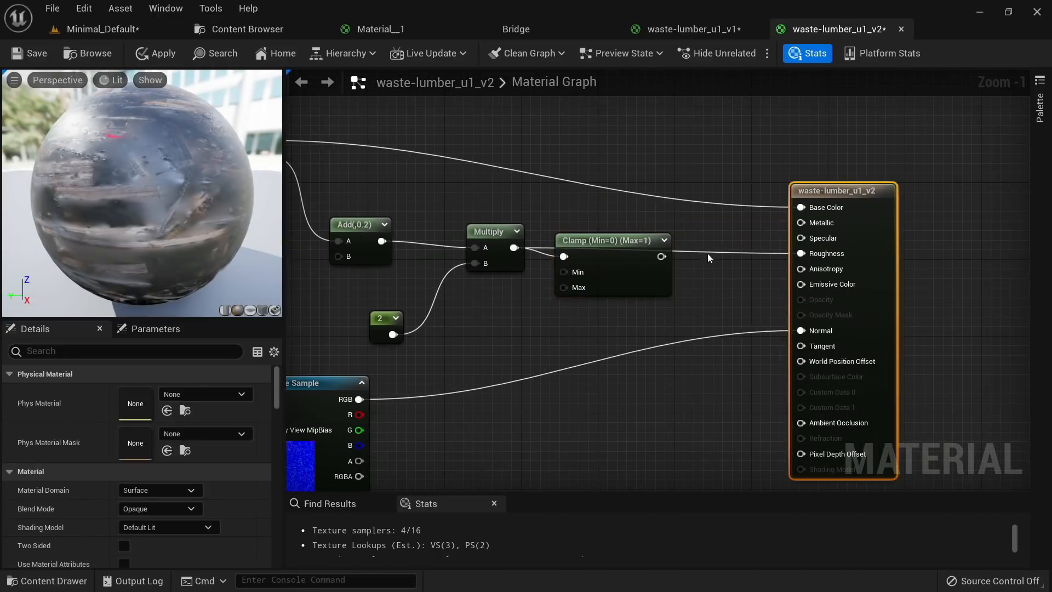
left_click_drag(661, 256, 801, 254)
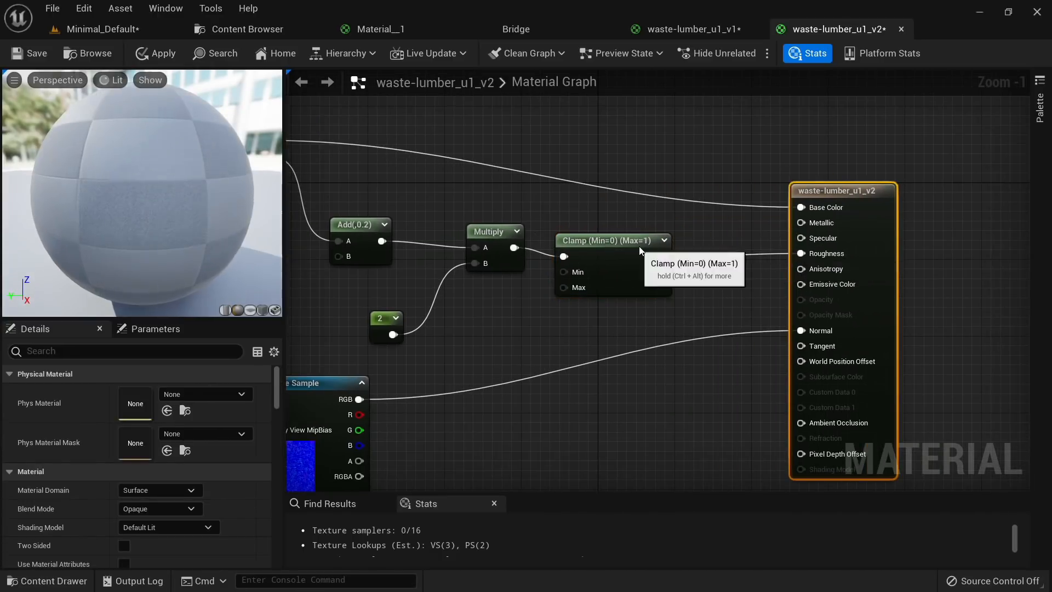
left_click_drag(608, 239, 623, 238)
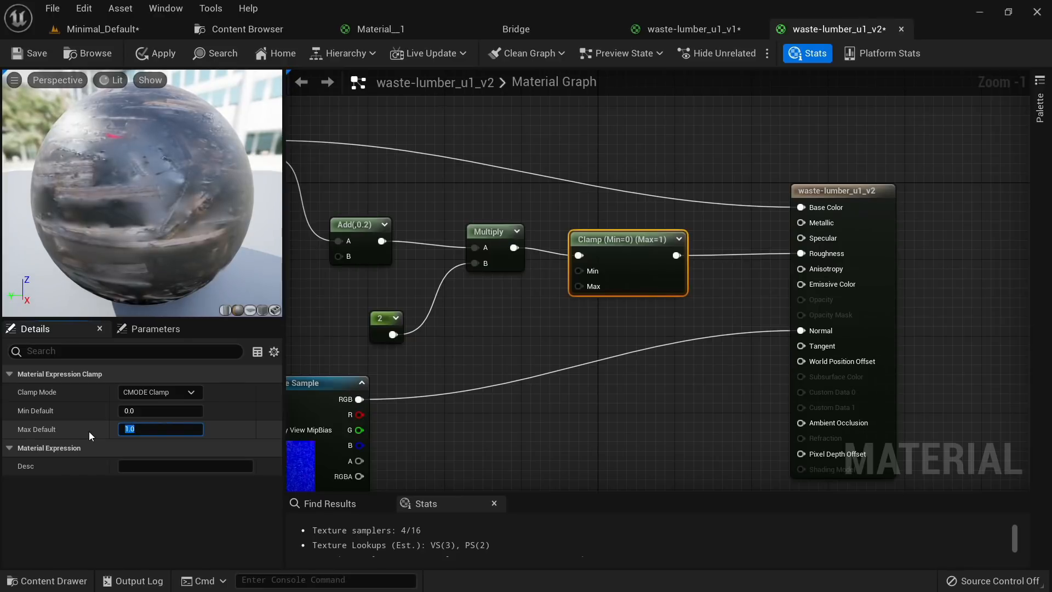
Step: Set the Clamp node's Max Default to 1 and Min Default to 0.5, and apply the material changes
type("1")
key("Return")
left_click(145, 414)
type("0")
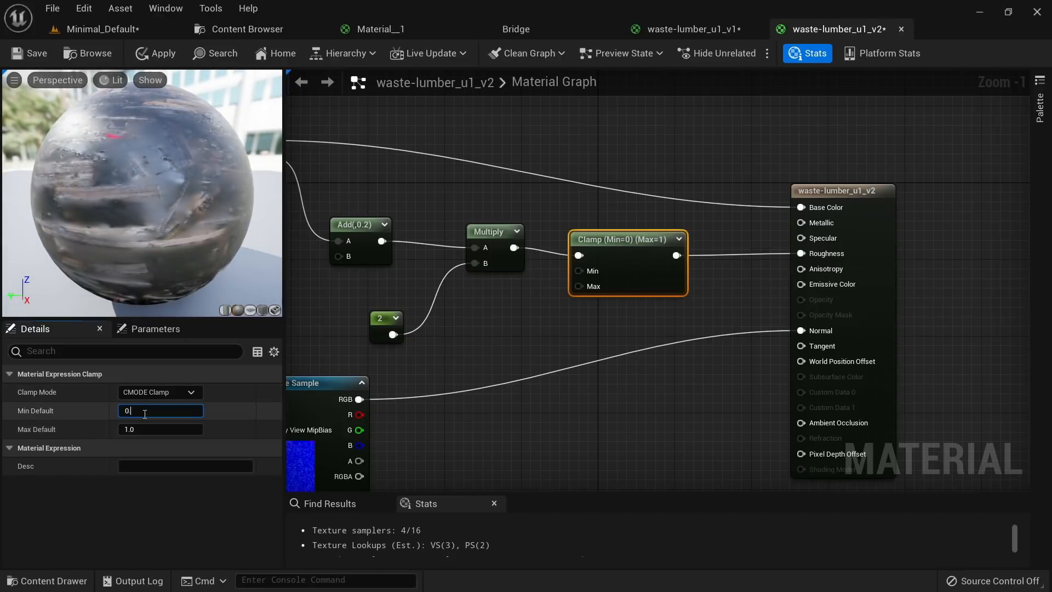
type(".5")
key("Return")
left_click(141, 55)
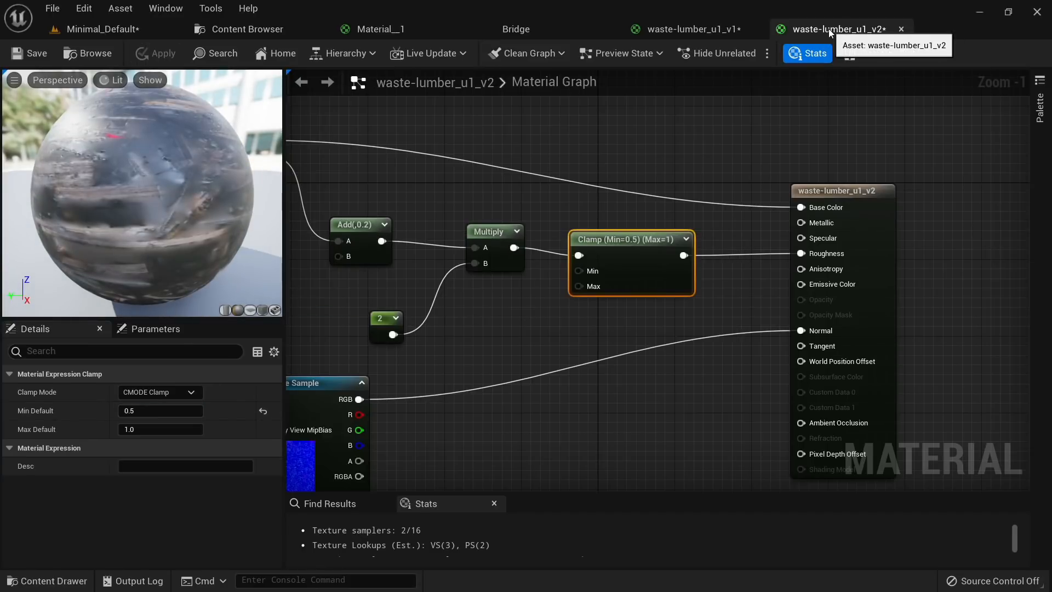
Step: Copy the Add, constant, Multiply and Clamp nodes into the waste-lumber_u2_v1 material graph
scroll(537, 323, "down", 2)
left_click_drag(433, 274, 366, 235)
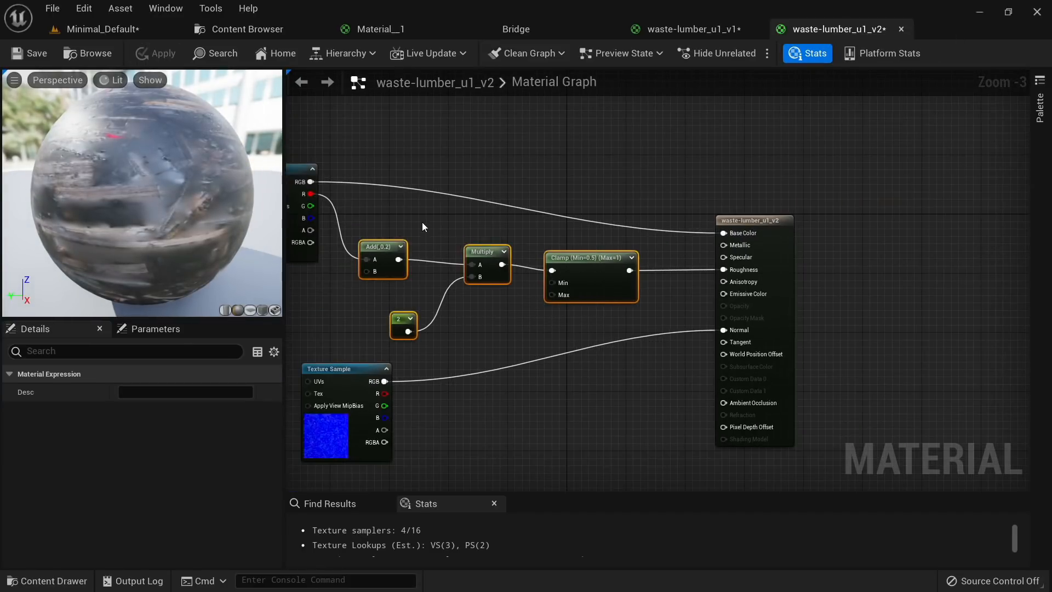
right_click_drag(421, 222, 513, 242)
left_click(250, 29)
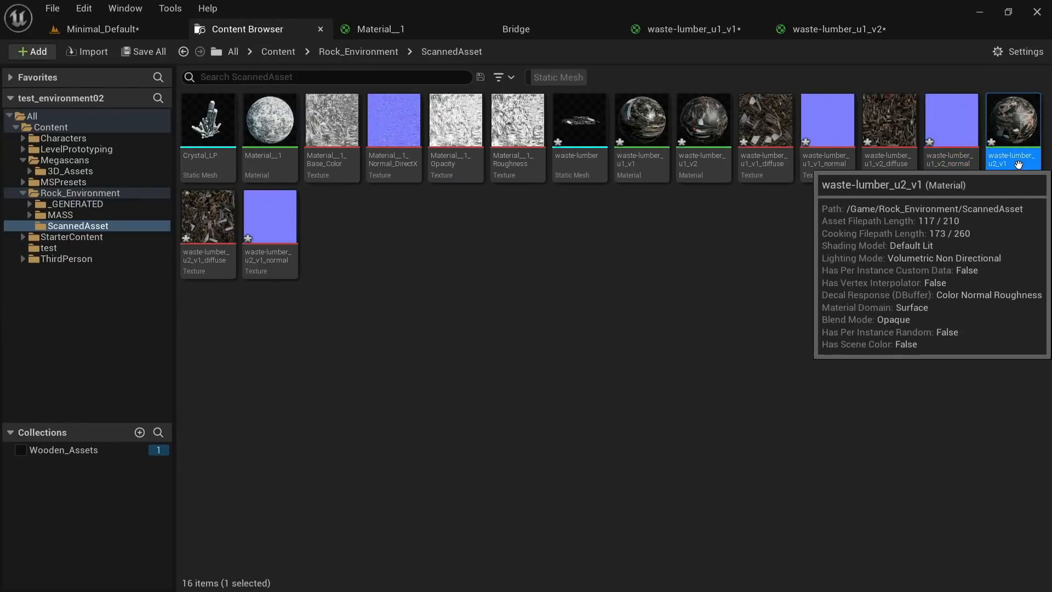
double_click(1013, 126)
left_click_drag(784, 251, 486, 244)
key("ctrl+v")
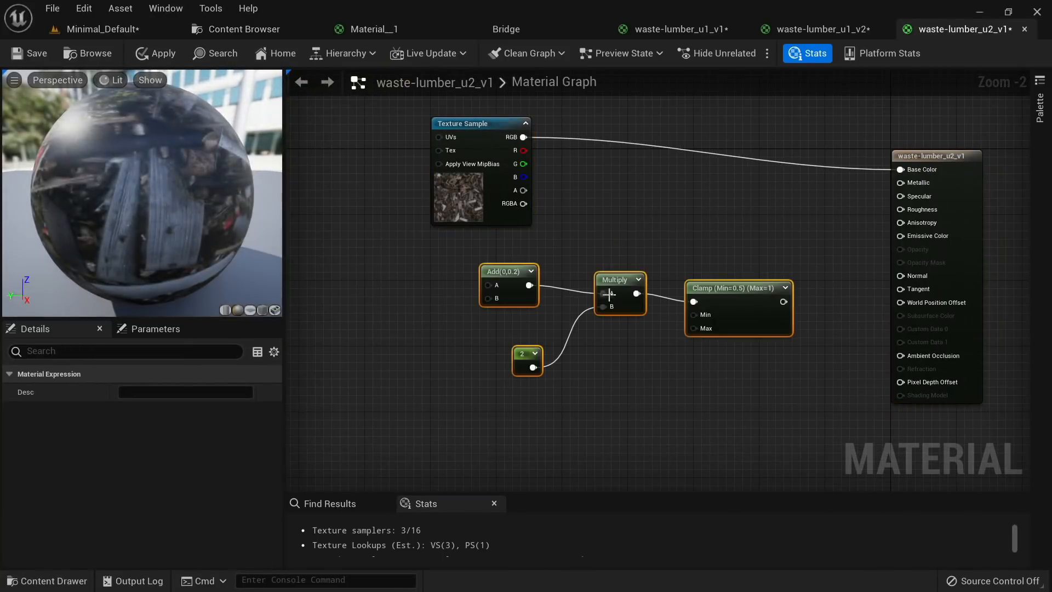
Step: Connect diffuse RGB to the pasted Add node, Clamp to Roughness, and the added waste-lumber_u2_v1 normal texture to Normal
left_click_drag(519, 149, 487, 285)
left_click_drag(783, 302, 900, 209)
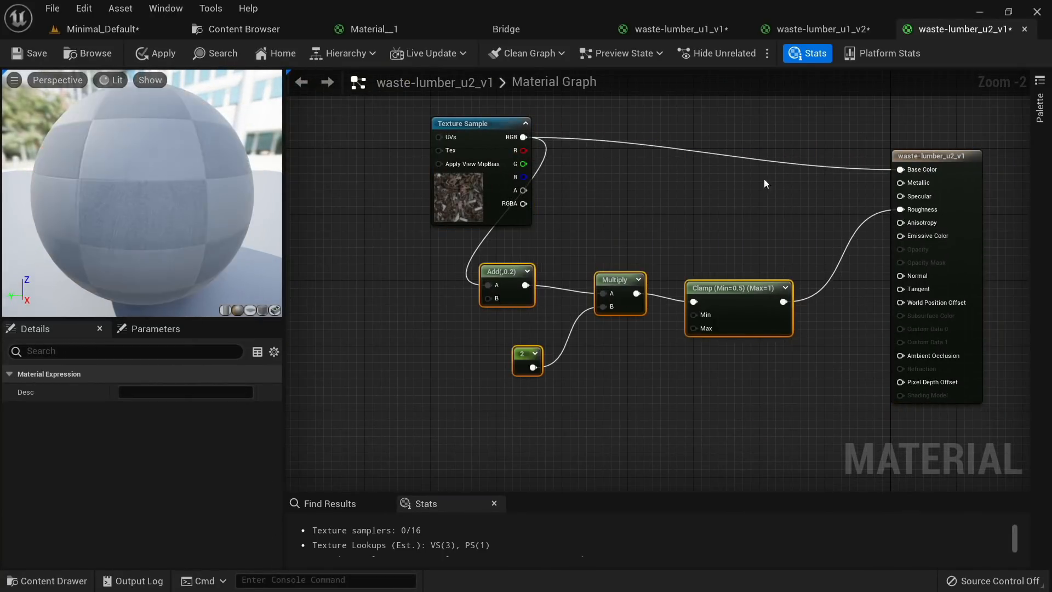
left_click(216, 34)
left_click_drag(257, 214, 463, 422)
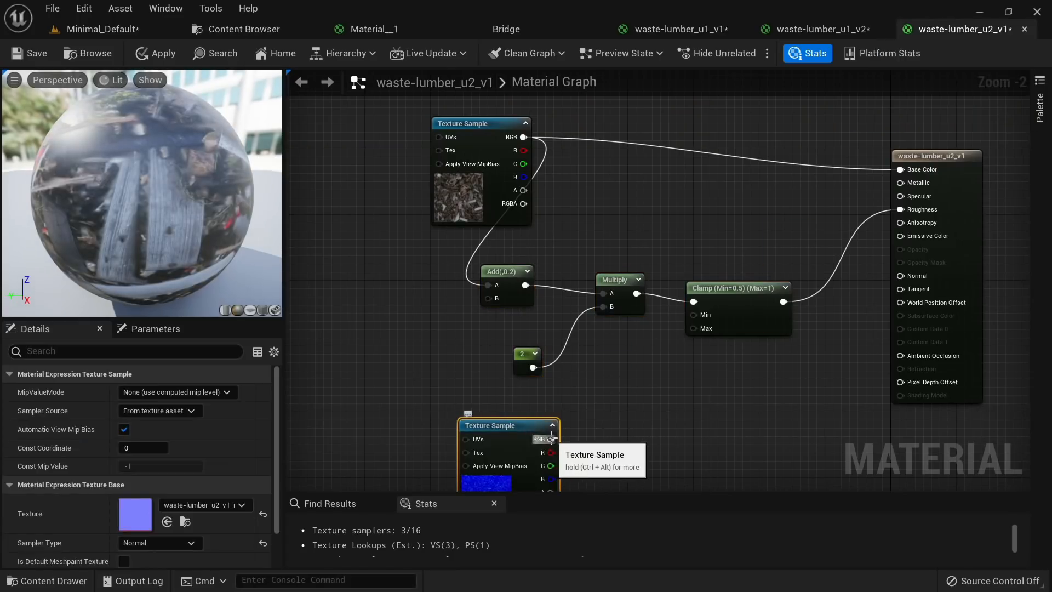
left_click_drag(551, 438, 909, 278)
Step: Space out the diffuse sample and roughness nodes in the waste-lumber_u2_v1 graph and apply the material changes
left_click_drag(754, 391, 369, 169)
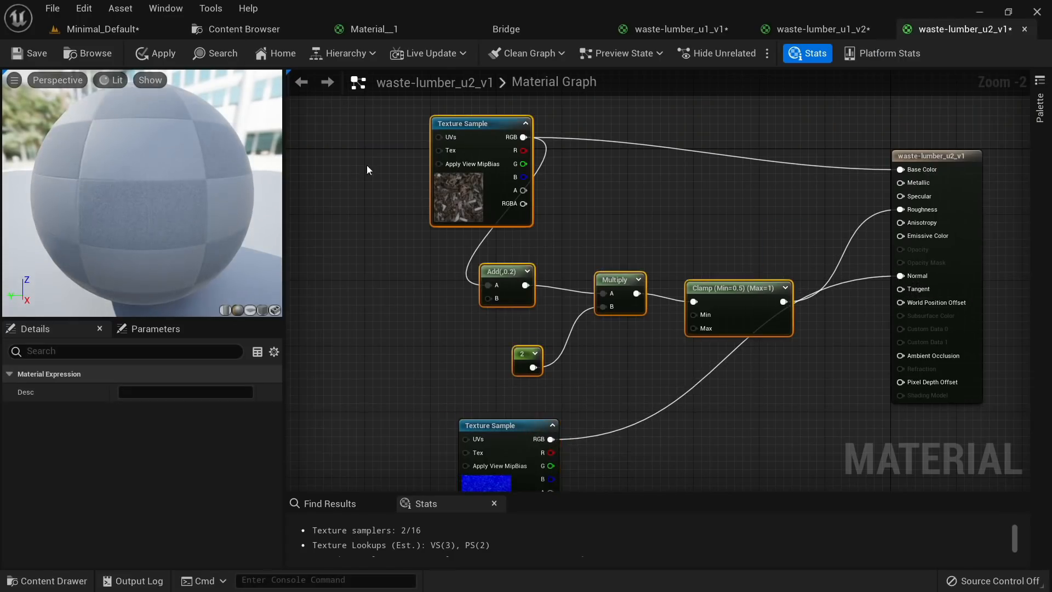
scroll(378, 164, "down", 2)
scroll(479, 247, "up", 2)
right_click_drag(572, 281, 673, 405)
left_click(618, 330)
left_click_drag(466, 242, 374, 249)
scroll(788, 313, "down", 2)
right_click_drag(788, 313, 676, 245)
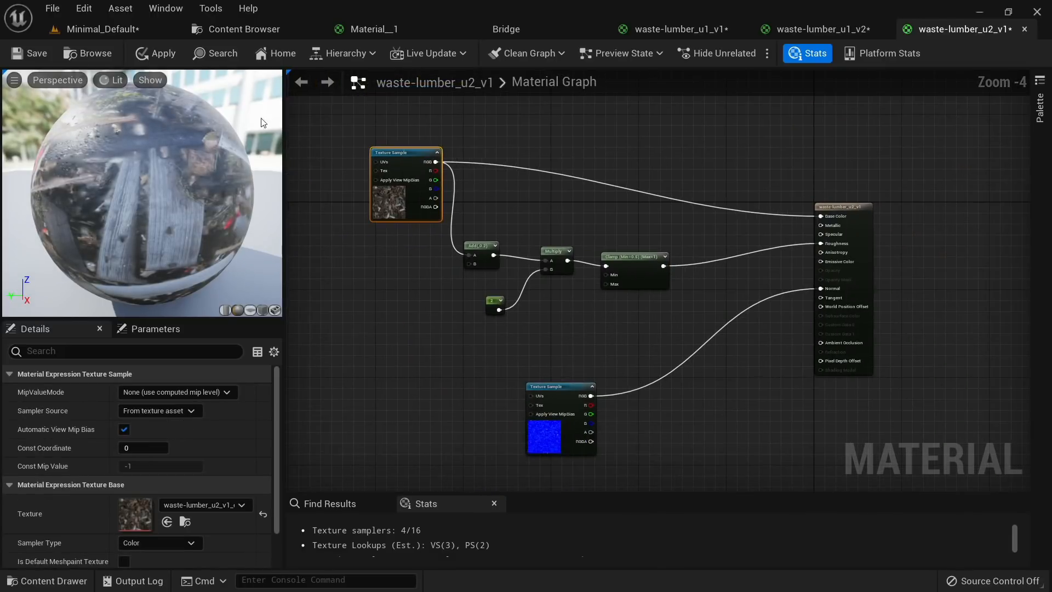
left_click(163, 55)
Step: Inspect the waste-lumber pile with all its updated materials in the Minimal_Default level and select the waste-lumber actor
left_click(123, 31)
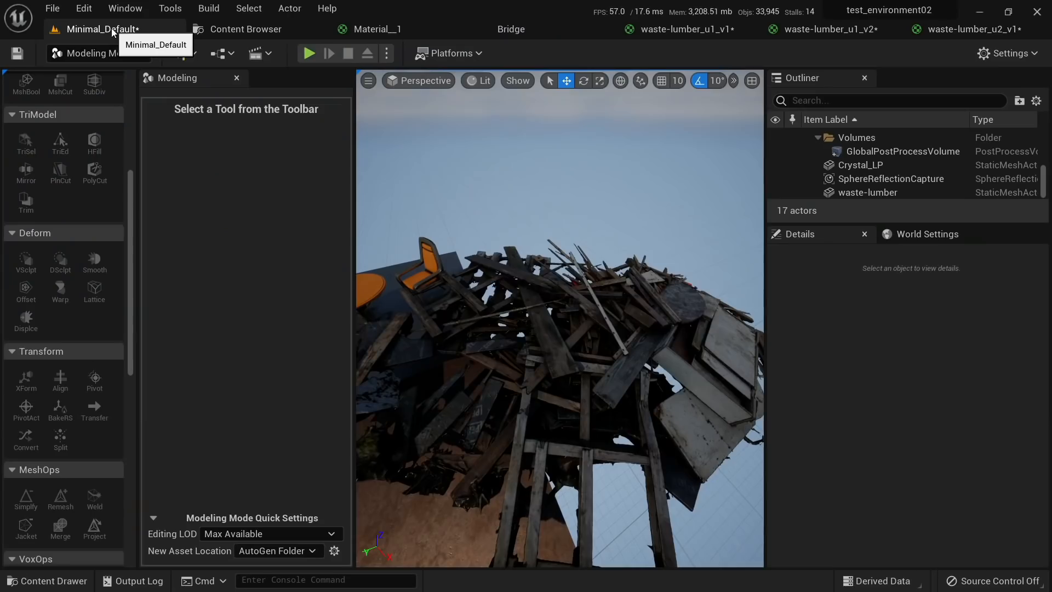
right_click_drag(559, 329, 569, 367)
left_click(559, 328)
left_click(548, 362)
left_click(575, 331)
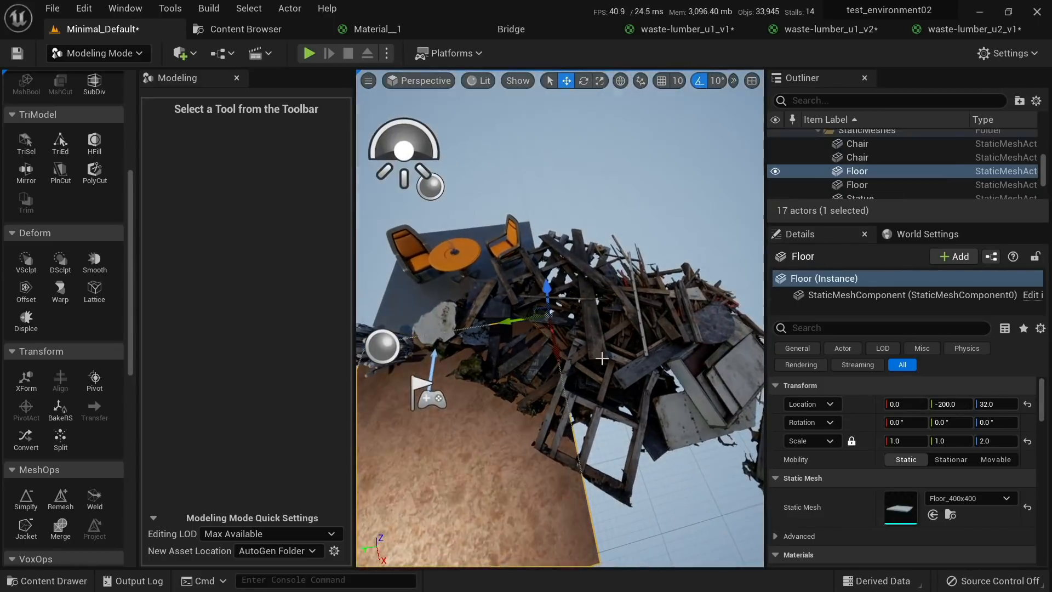
left_click(591, 329)
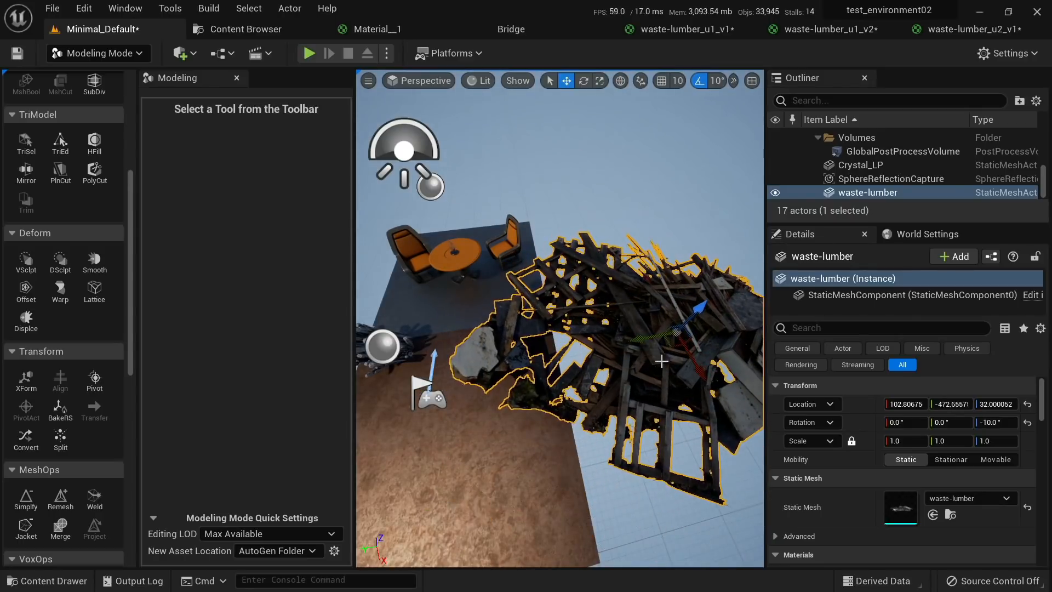
Step: Close the Material__1 editor and the three waste-lumber material editors
left_click(400, 29)
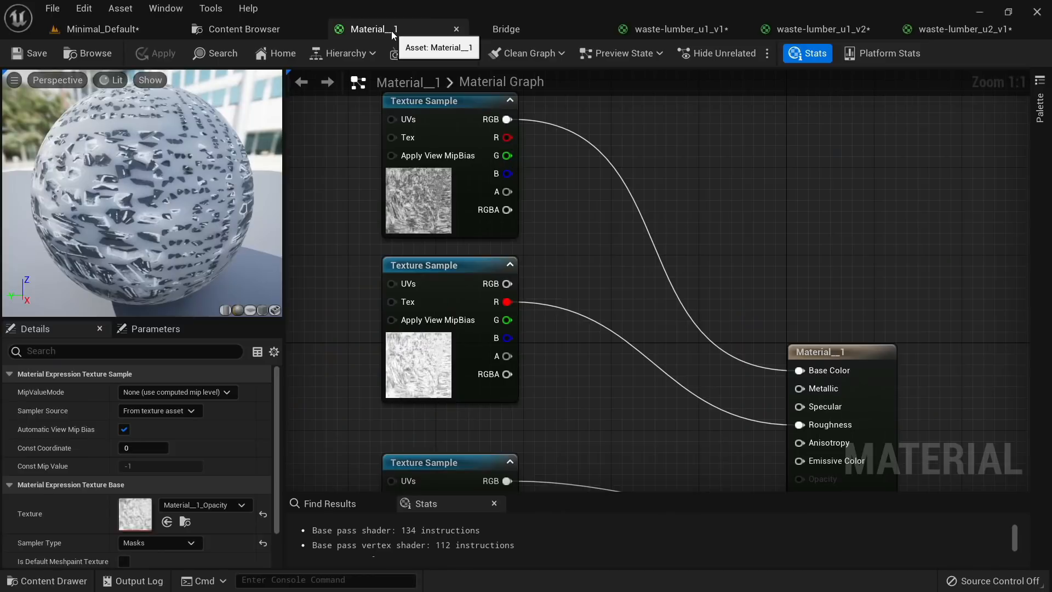
middle_click(391, 30)
left_click(521, 33)
middle_click(523, 33)
left_click(526, 31)
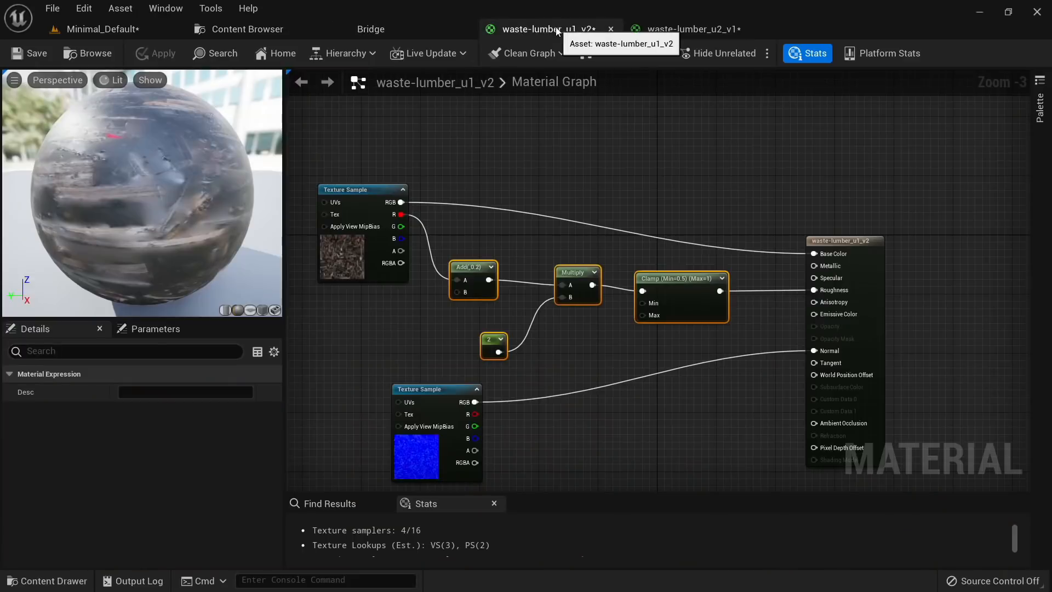
middle_click(555, 28)
middle_click(555, 28)
Step: Lower the waste-lumber pile in Minimal_Default to a Z location of about -7.9 and activate the rotate gizmo
left_click(110, 30)
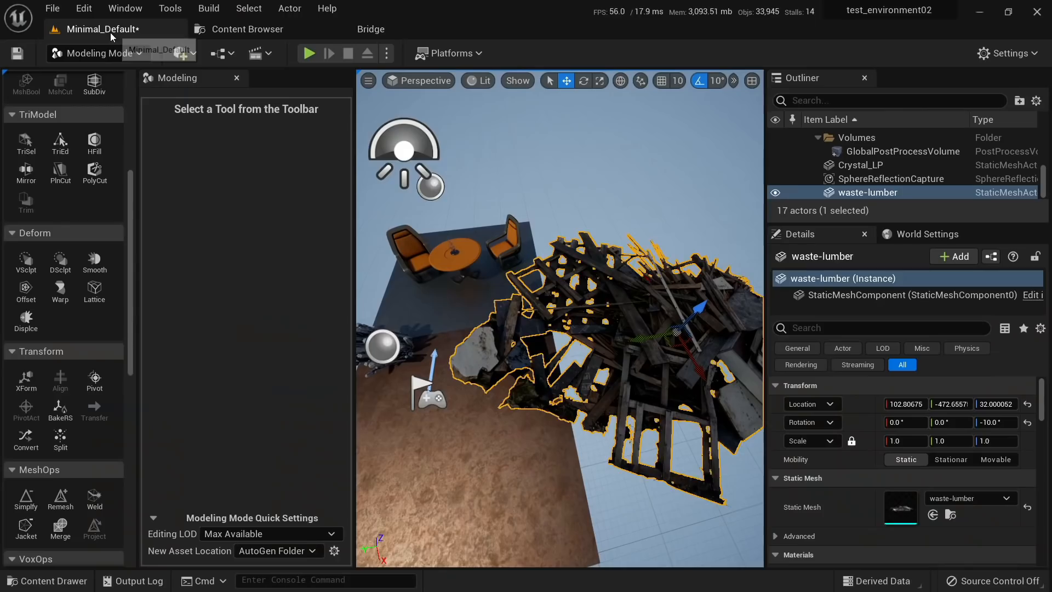
right_click_drag(607, 391, 706, 356)
right_click_drag(630, 351, 674, 397)
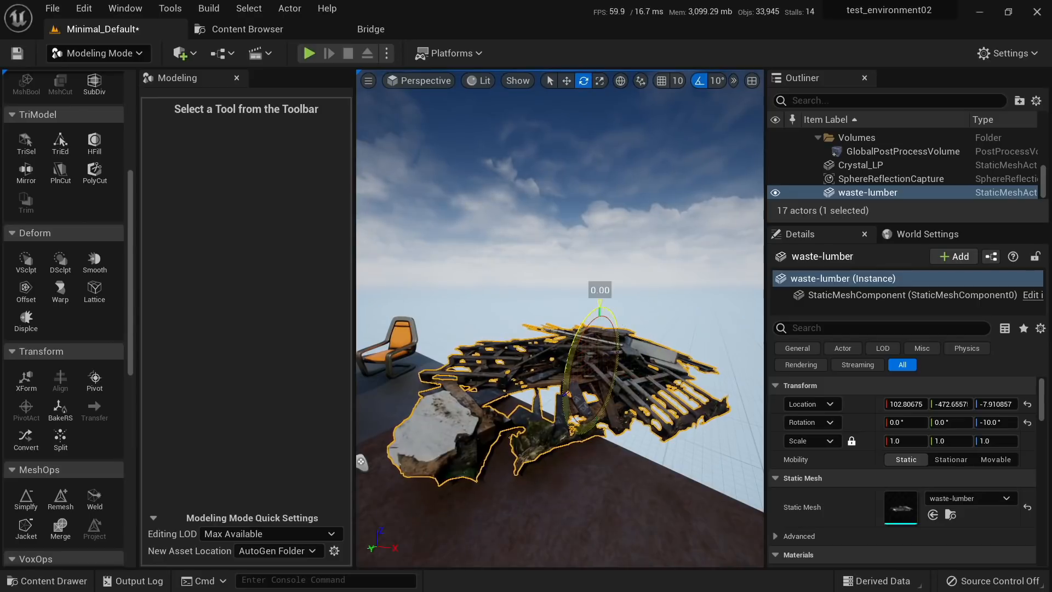
Step: Return to Select Mode, open the Rock_map level and look over the mining area and the ScannedAsset folder
key("shift+1")
right_click_drag(563, 367, 536, 385)
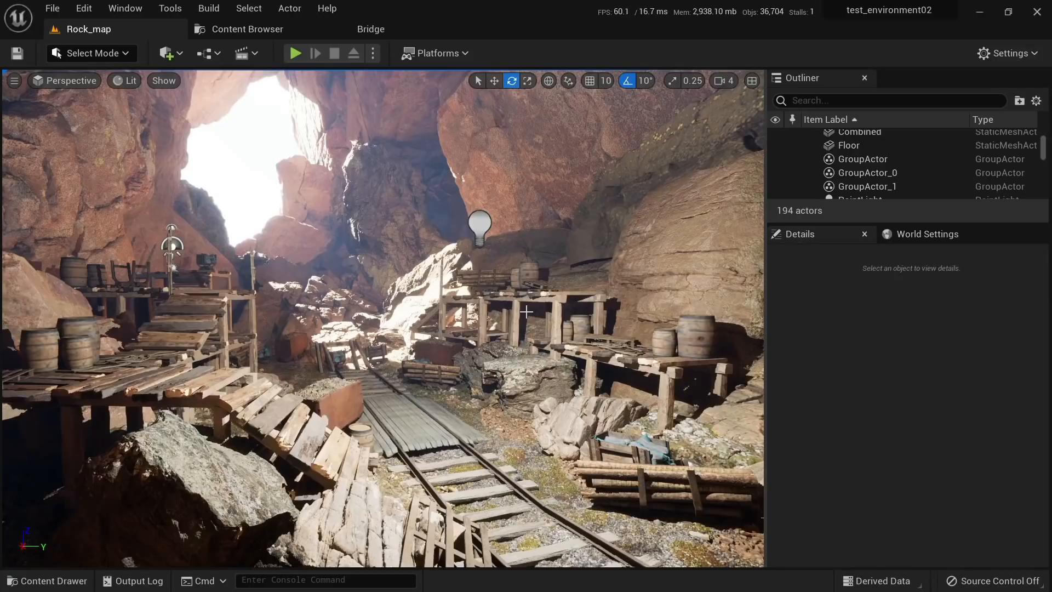
right_click_drag(432, 427, 399, 423)
left_click(237, 23)
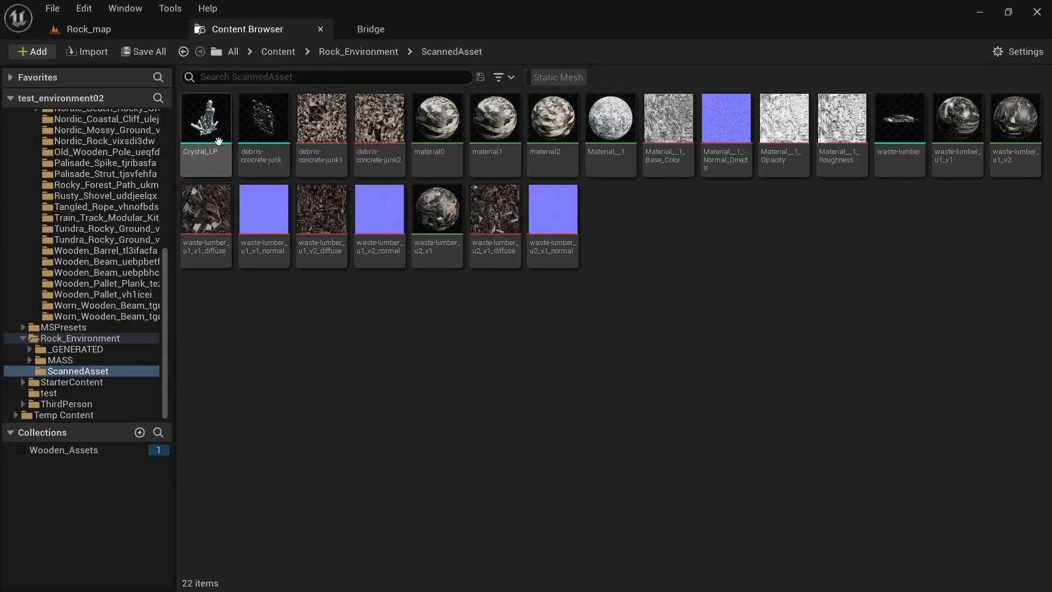
left_click(145, 34)
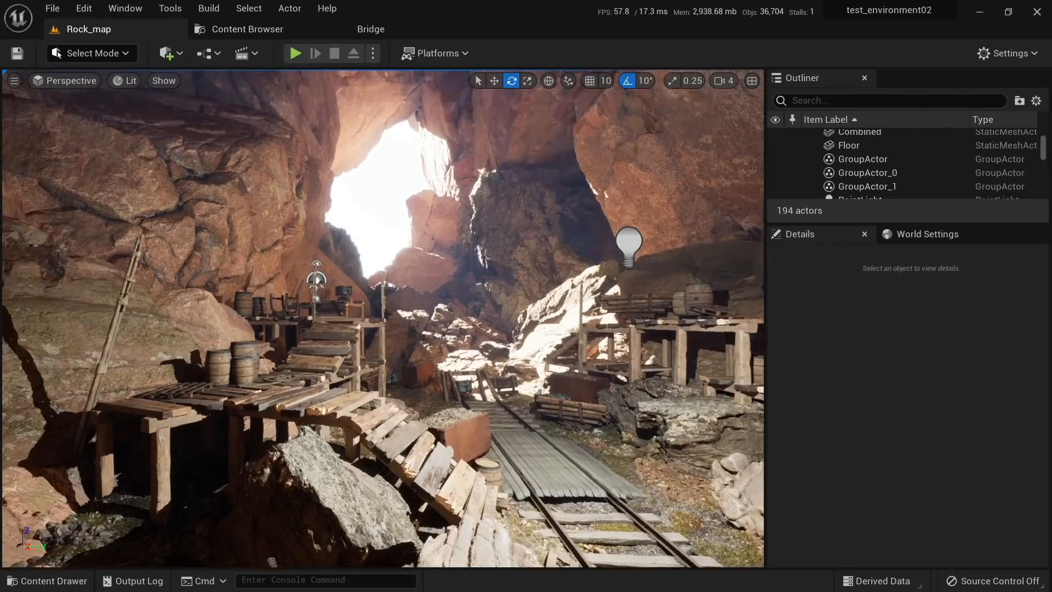
right_click_drag(324, 272, 344, 280)
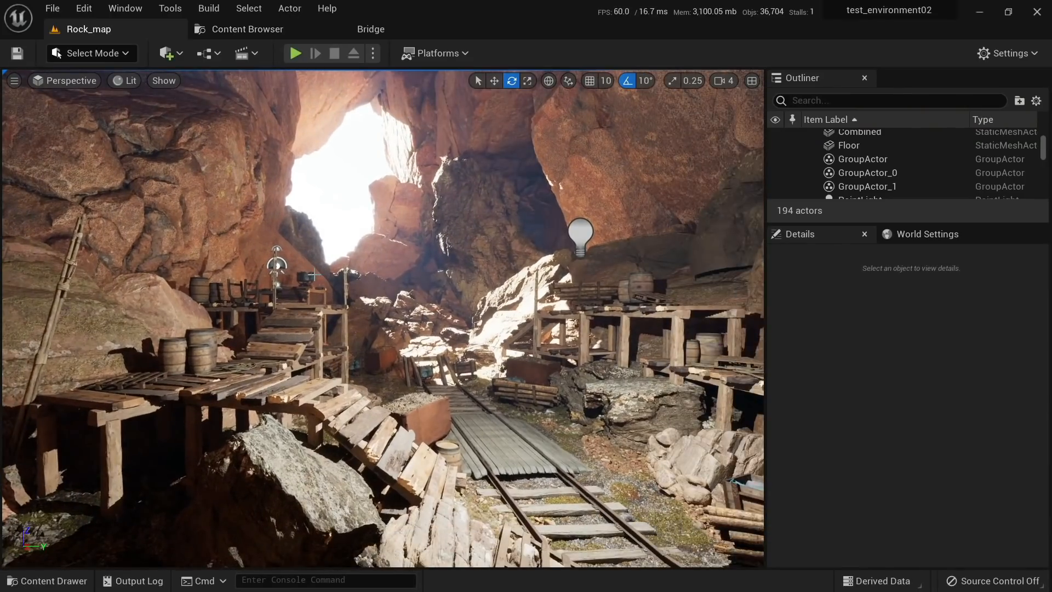
Step: Search the assets for Crystal and place the Crystal_LP mesh beside the leaning pole above the wooden platform
key("ctrl+p")
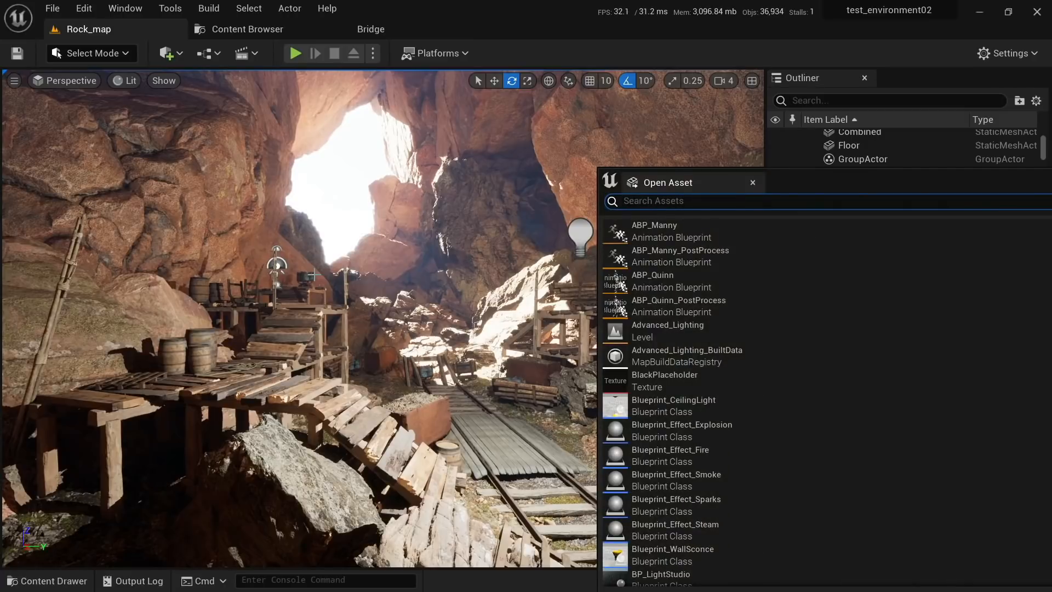
type("Crys")
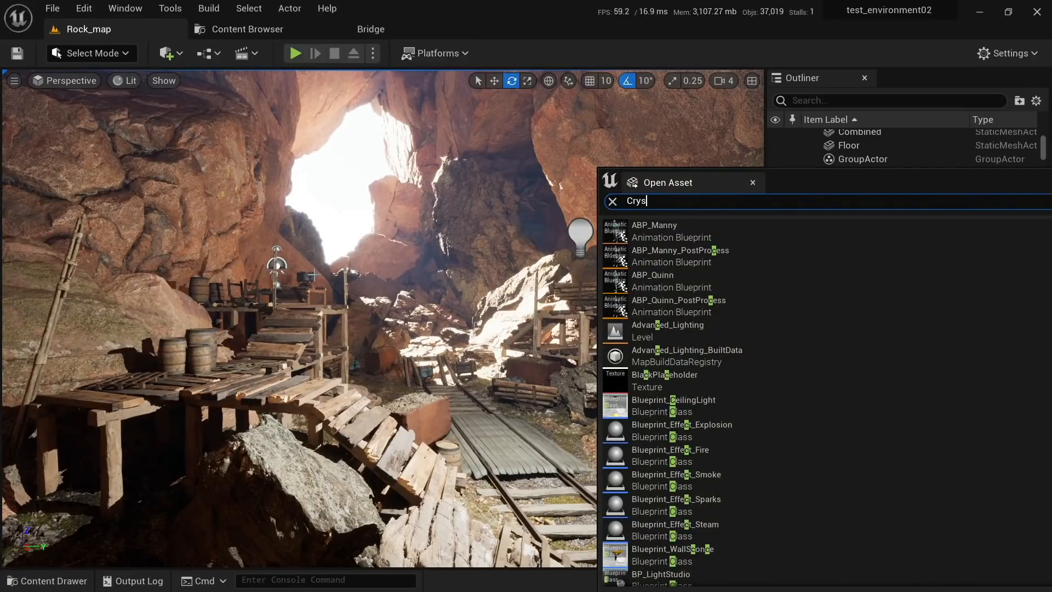
type("tal")
left_click_drag(655, 231, 41, 390)
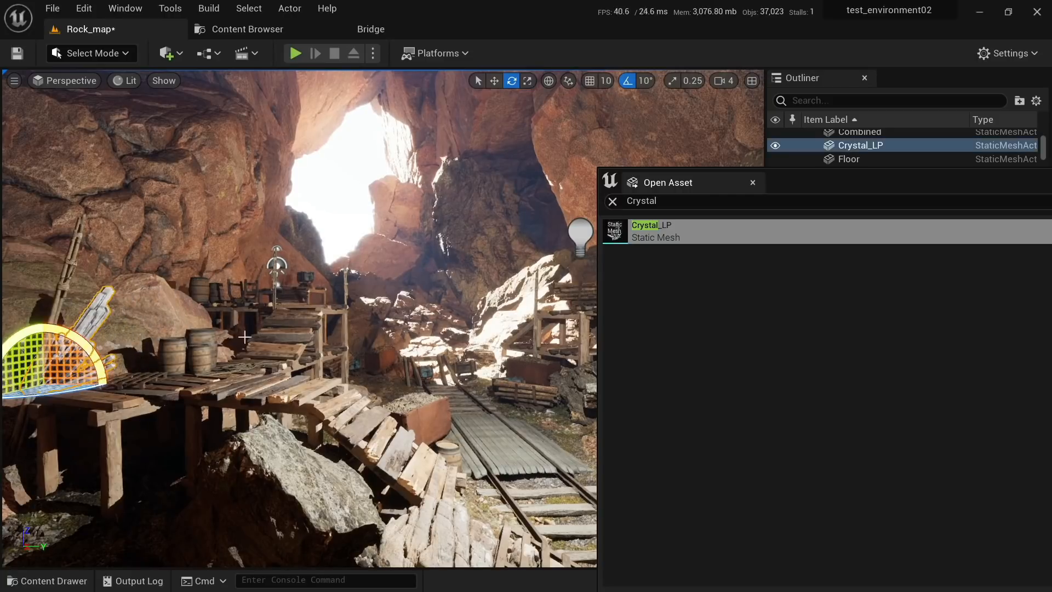
left_click(752, 183)
key("f")
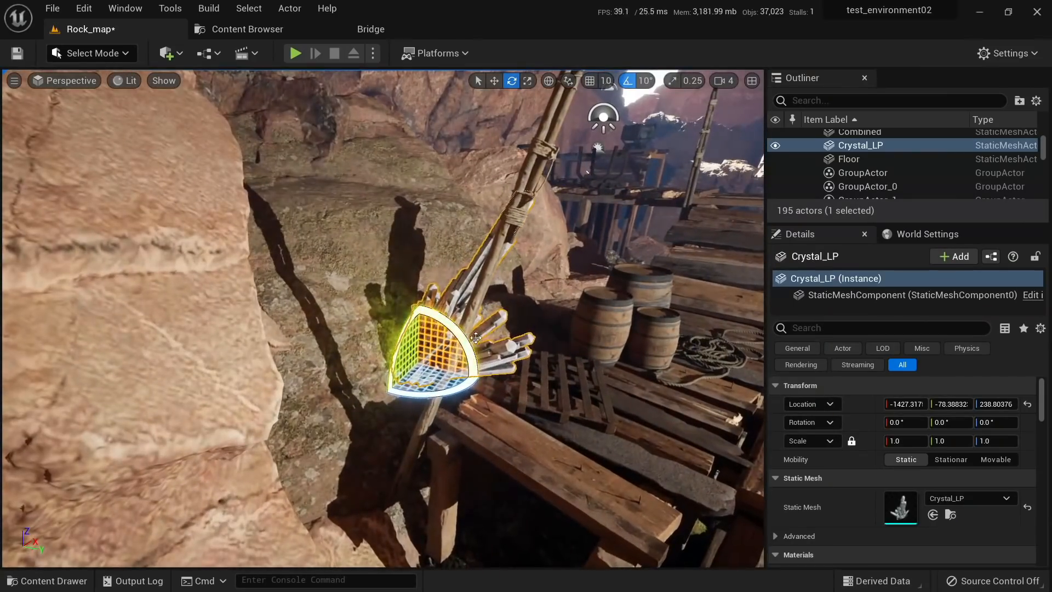
Step: Tilt the crystal to an X rotation of about -58.9° and shift it into the rock face at Y about -110
left_click_drag(473, 338, 451, 311)
left_click(628, 86)
right_click_drag(510, 263, 495, 323)
left_click_drag(482, 331, 470, 318)
key("w")
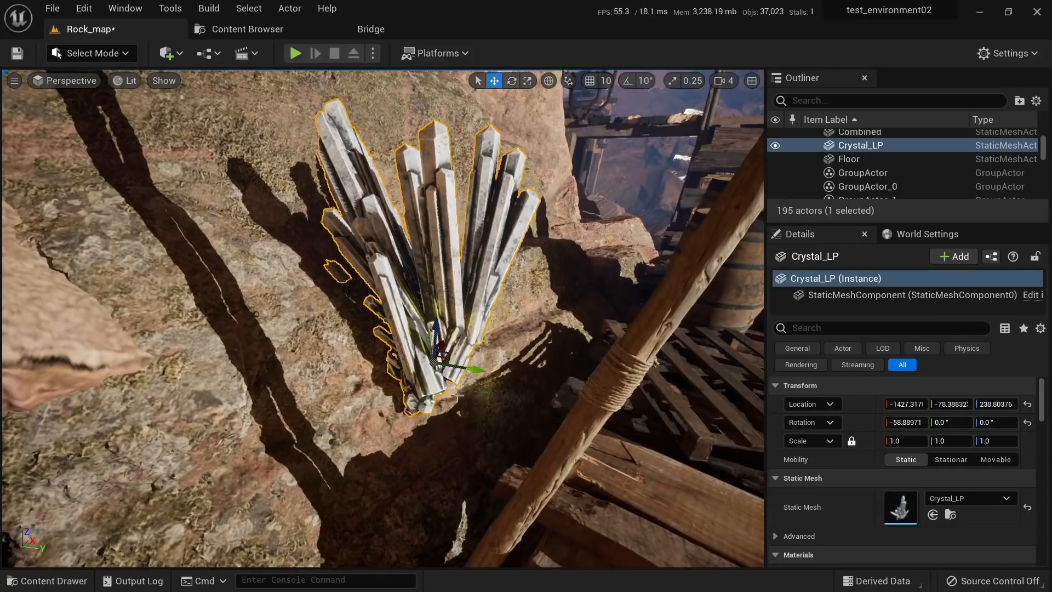
left_click_drag(471, 368, 403, 356)
right_click_drag(403, 356, 526, 354)
key("s")
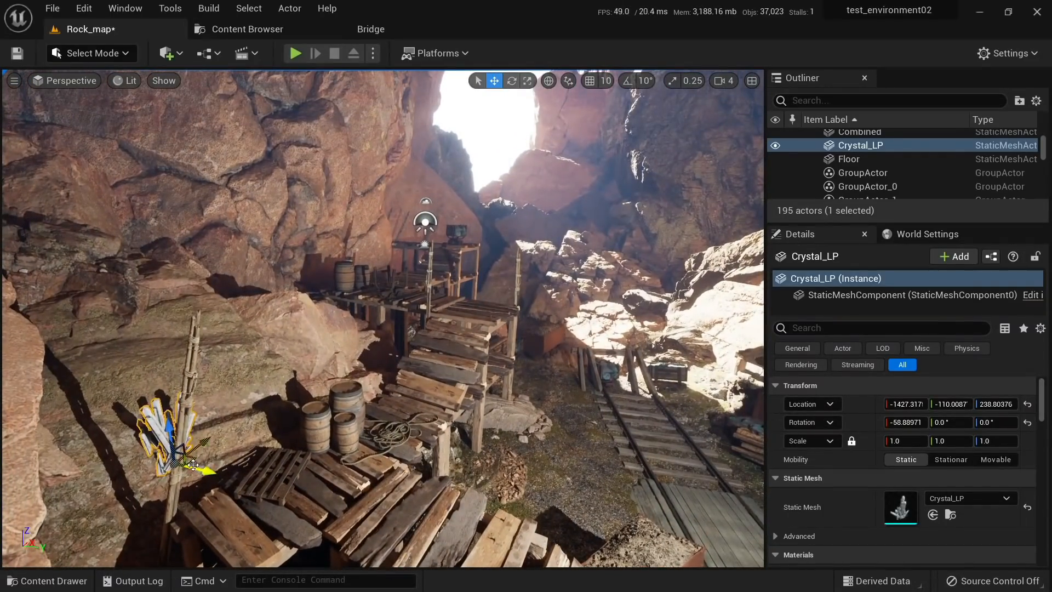
Step: Duplicate the crystal onto the higher rock ledge, enlarge it to a scale of about 4.24 and tilt it upright
left_click_drag(193, 464, 307, 236, "alt")
key("r")
key("s")
right_click_drag(346, 256, 334, 256)
left_click_drag(352, 246, 241, 278)
key("w")
key("Escape")
right_click_drag(241, 277, 279, 247)
Step: Move the large ledge crystal to X about -1182.5 and add a third, turned crystal scaled to about 2.17 below it
left_click(123, 234)
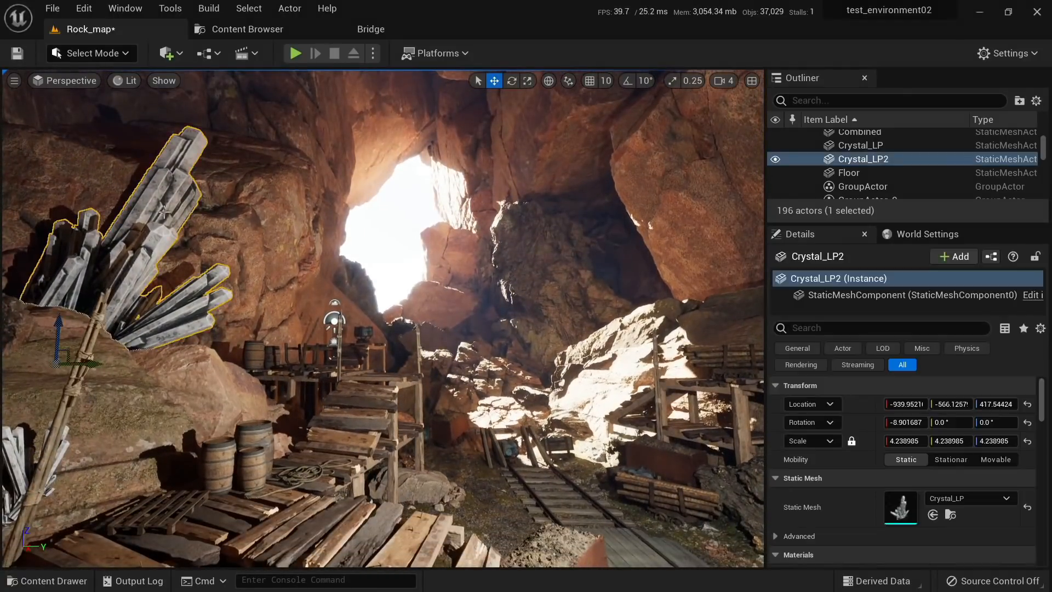
right_click_drag(123, 234, 169, 454)
left_click_drag(170, 454, 175, 495)
key("Escape")
left_click(146, 473)
key("r")
key("e")
key("Escape")
key("s")
right_click_drag(354, 460, 373, 453)
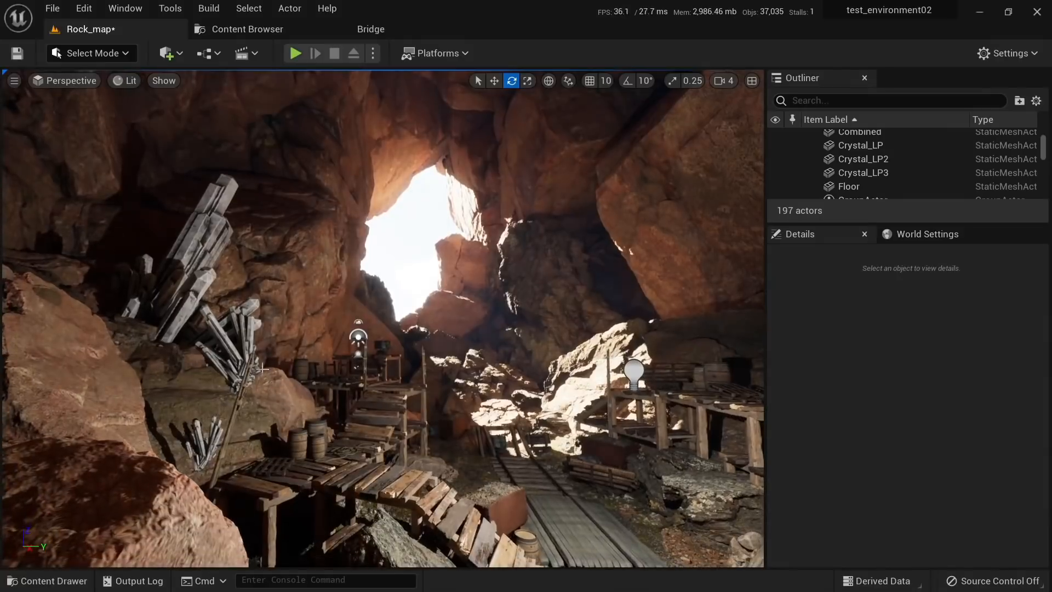
Step: Shift the medium crystal back into the rock at Y about -180.5 and Z about 287, and adjust its rotation
left_click(245, 342)
right_click_drag(273, 338, 282, 338)
key("s")
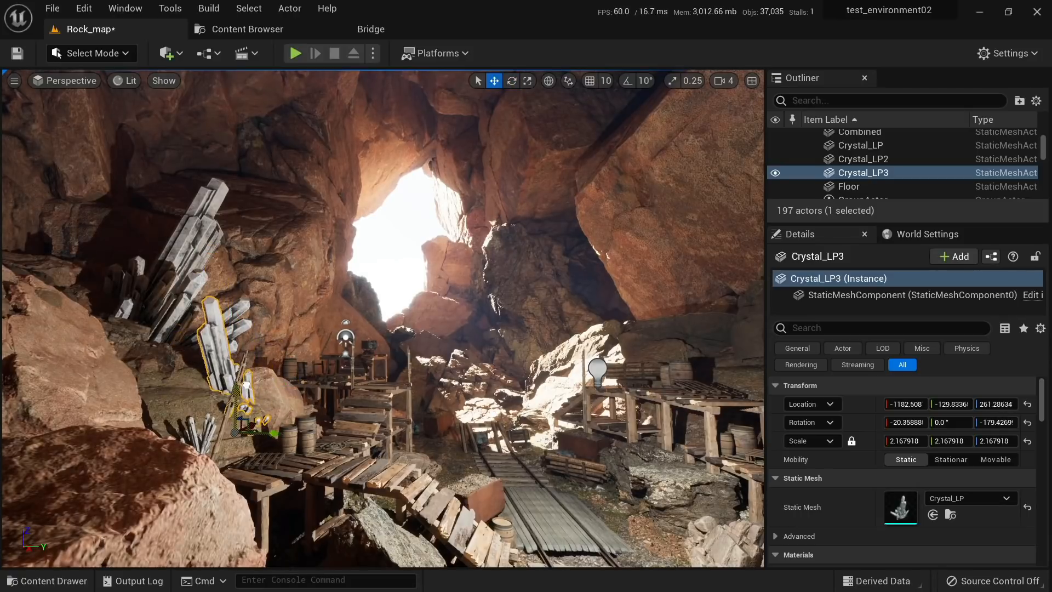
key("Escape")
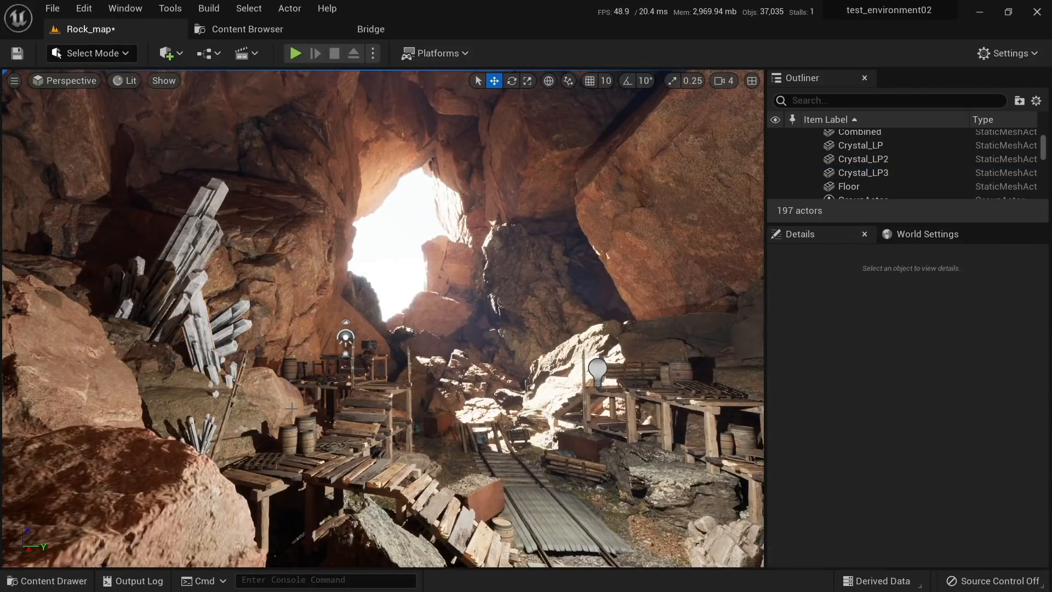
left_click(198, 310)
key("e")
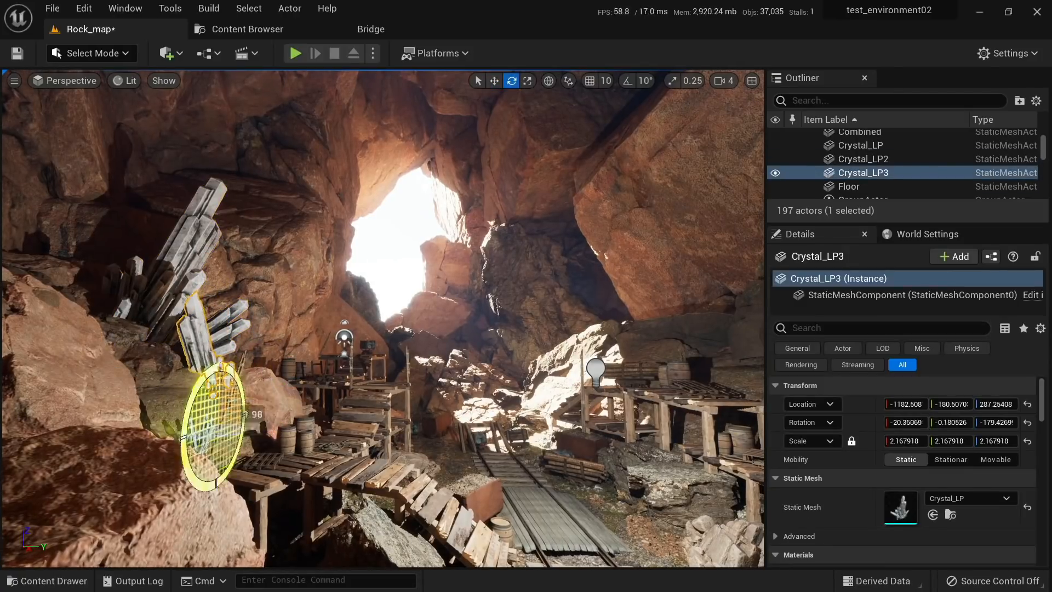
key("Escape")
Step: Copy the large ledge crystal to the other side of the track at Y about 967, scaled to about 3.16
left_click(201, 351)
key("r")
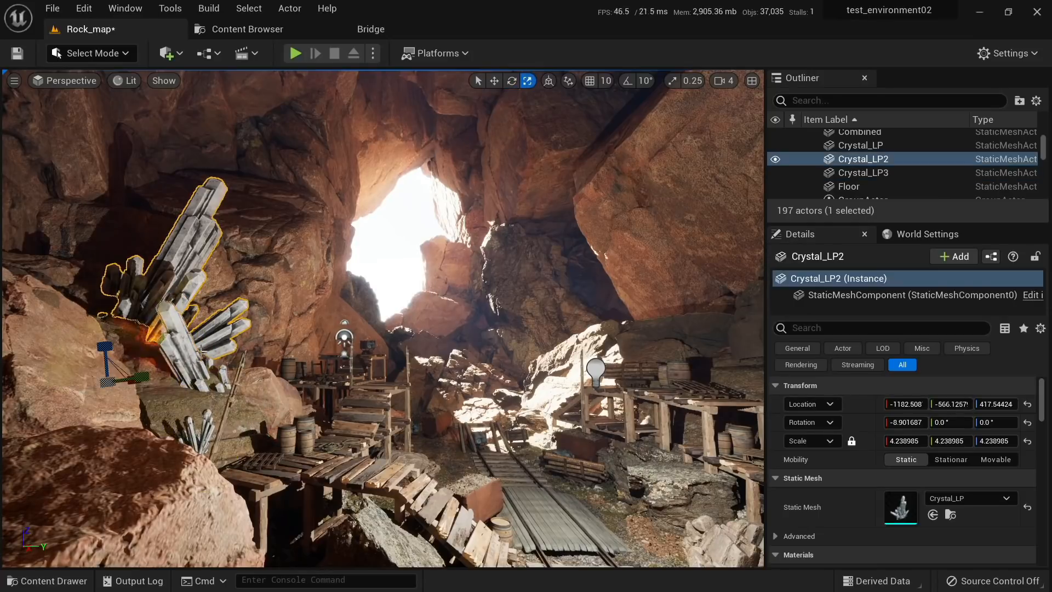
left_click_drag(109, 385, 627, 384)
right_click_drag(628, 384, 731, 436)
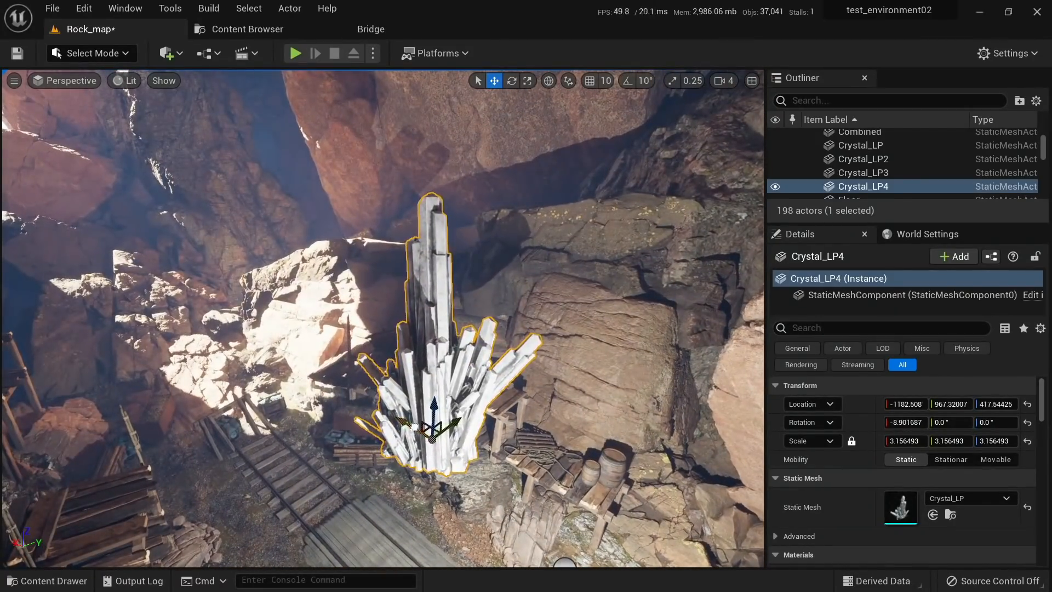
Step: Move the new crystal deeper into the canyon to X about 312 and turn it to a Z rotation of about -169.8°
left_click_drag(406, 423, 176, 289)
key("e")
left_click_drag(221, 320, 318, 317)
right_click_drag(318, 317, 250, 262)
key("w")
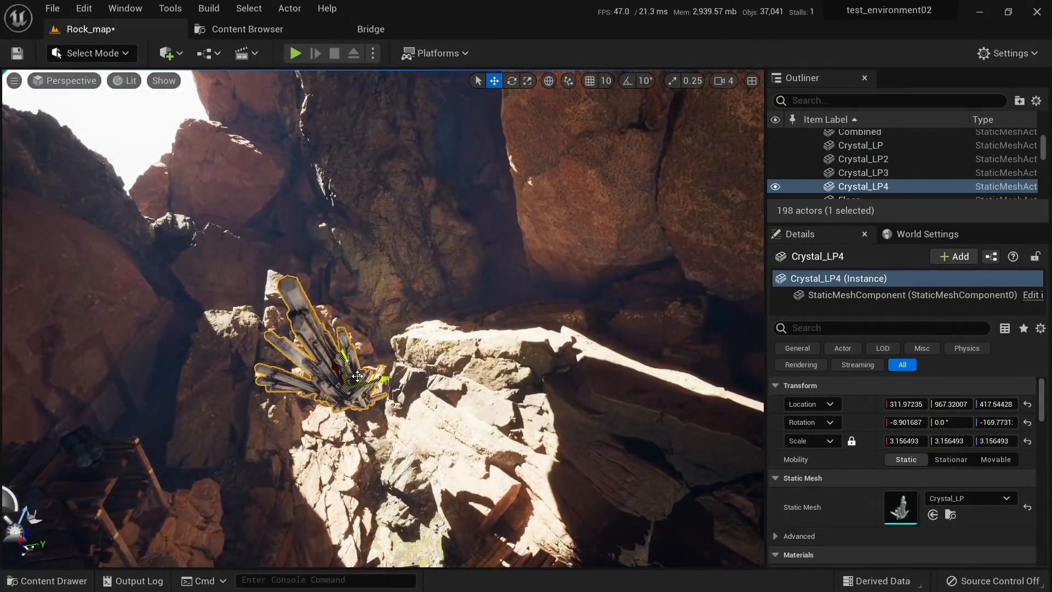
right_click_drag(357, 376, 285, 397)
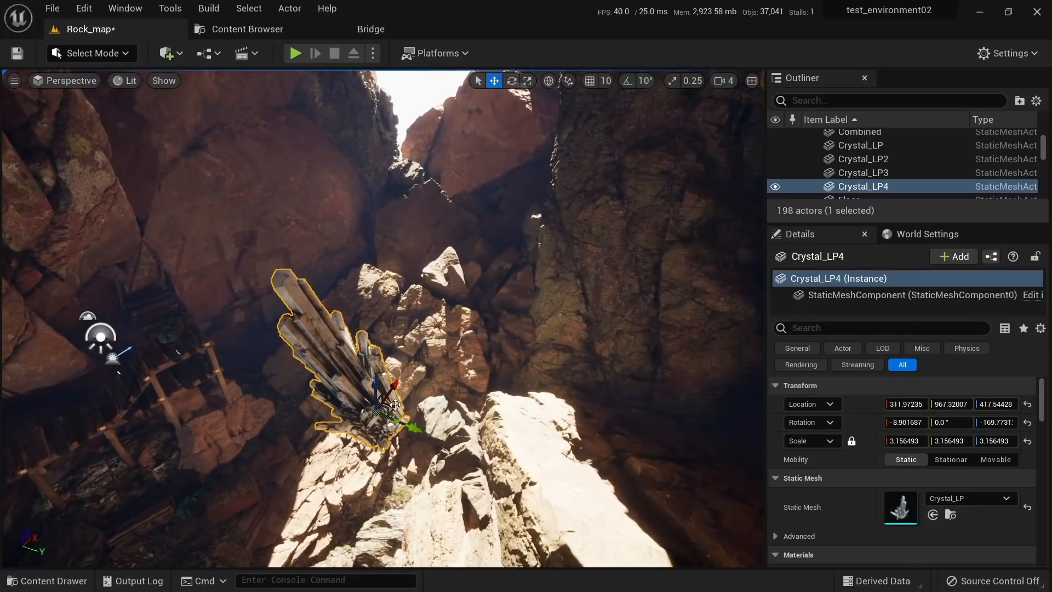
Step: Settle the crystal among the sunlit rocks at the back near X 962, Y 1455, Z 161, enlarged to about 4.38
left_click_drag(394, 404, 512, 296)
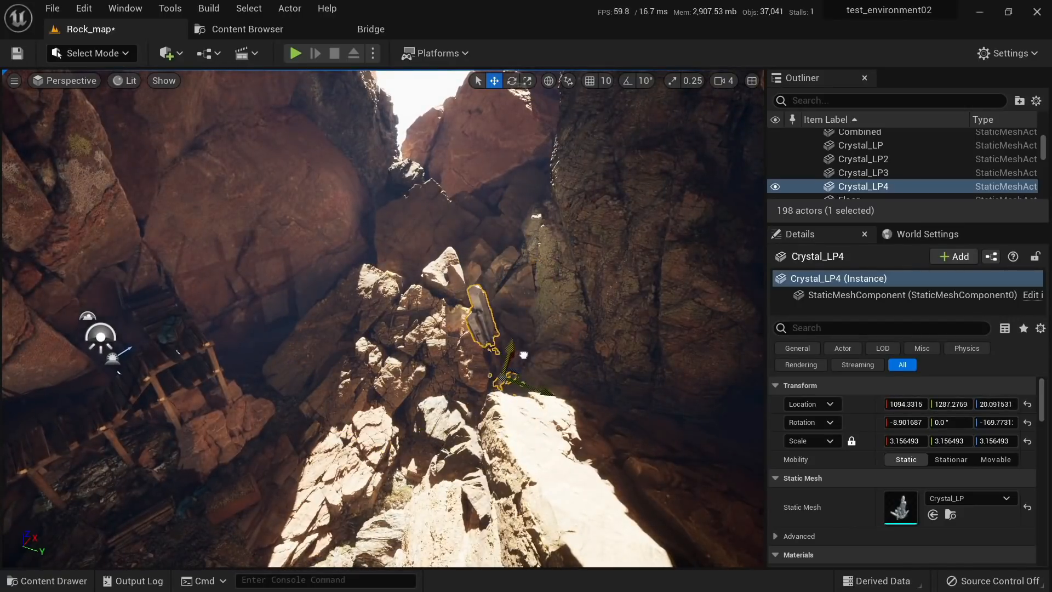
left_click_drag(506, 360, 518, 340)
right_click_drag(535, 360, 504, 408)
left_click_drag(592, 372, 569, 423)
right_click_drag(569, 424, 580, 398)
key("Escape")
Step: Duplicate the large ledge crystal onto the opposite boulder, scaled to about 3.16, turned to about 256.4° and raised to Z about 645
right_click_drag(86, 332, 80, 350)
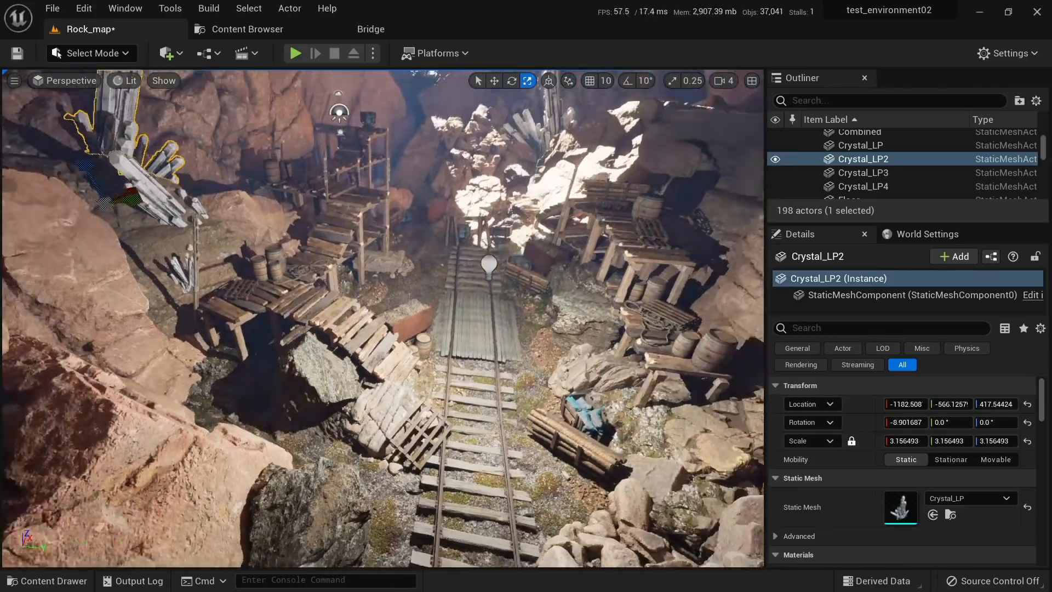
right_click_drag(383, 329, 380, 261)
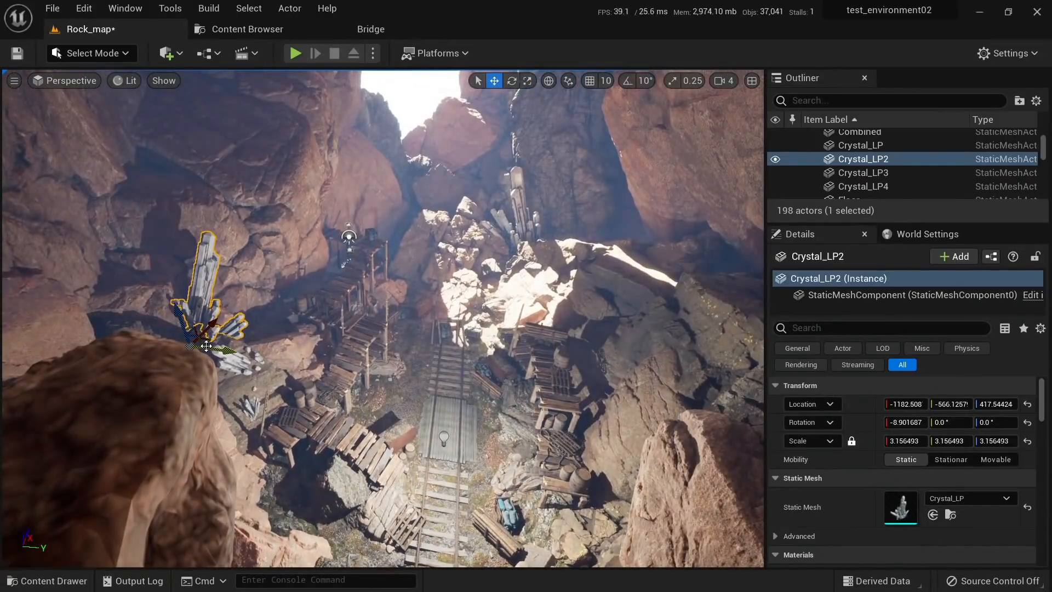
left_click_drag(207, 340, 691, 419, "alt")
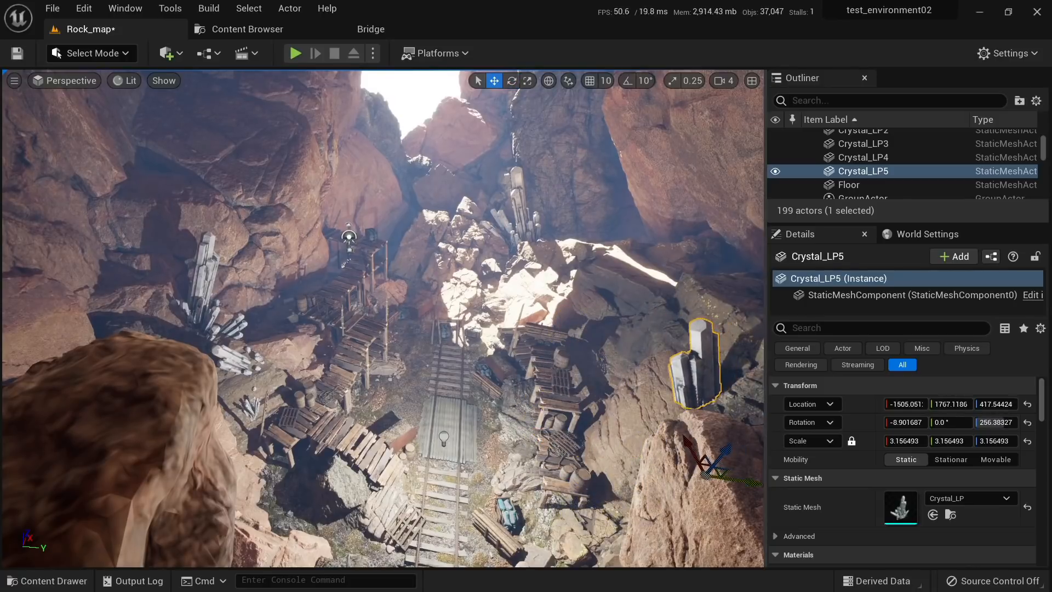
right_click_drag(637, 408, 698, 320)
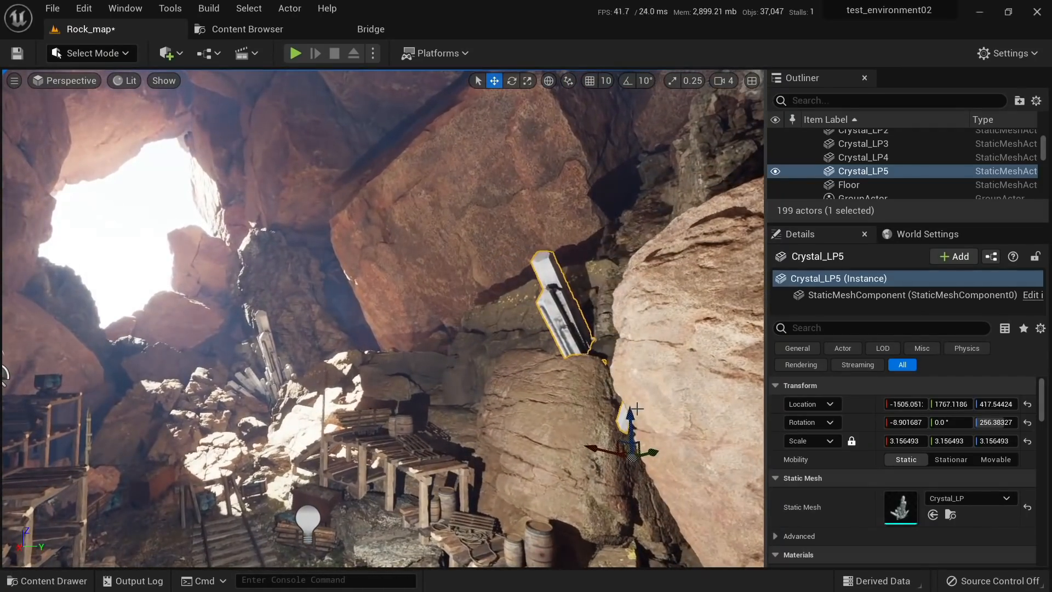
left_click_drag(631, 415, 630, 336)
key("Escape")
Step: Duplicate the boulder-top crystal to the shaded rear rocks, turn it to about 39.3° in Z and lower it to Z about 350
right_click_drag(636, 366, 581, 384)
left_click(682, 285)
right_click_drag(682, 285, 566, 321)
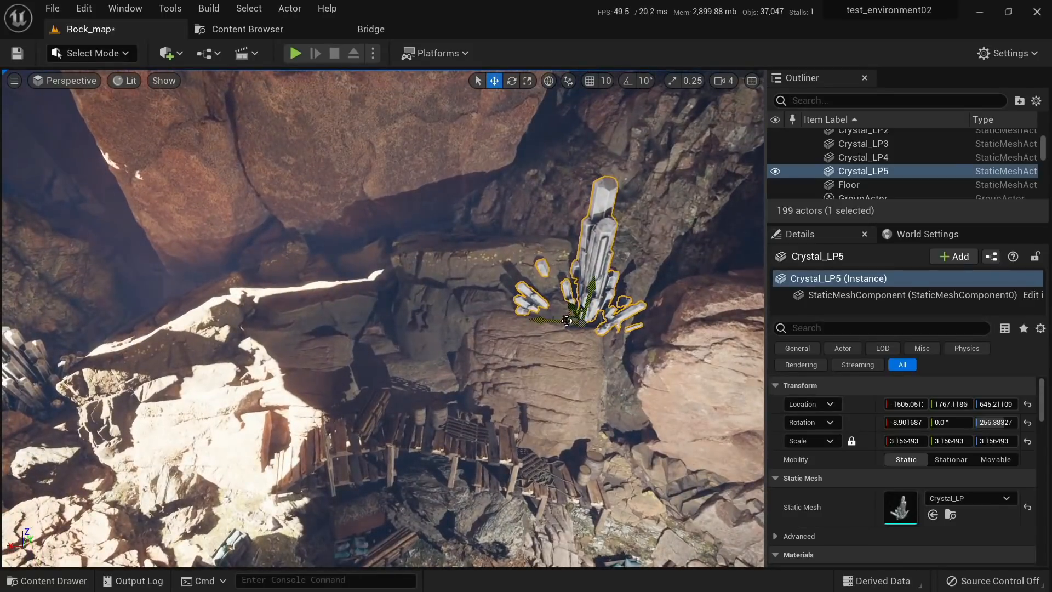
left_click_drag(567, 321, 98, 271, "alt")
key("f")
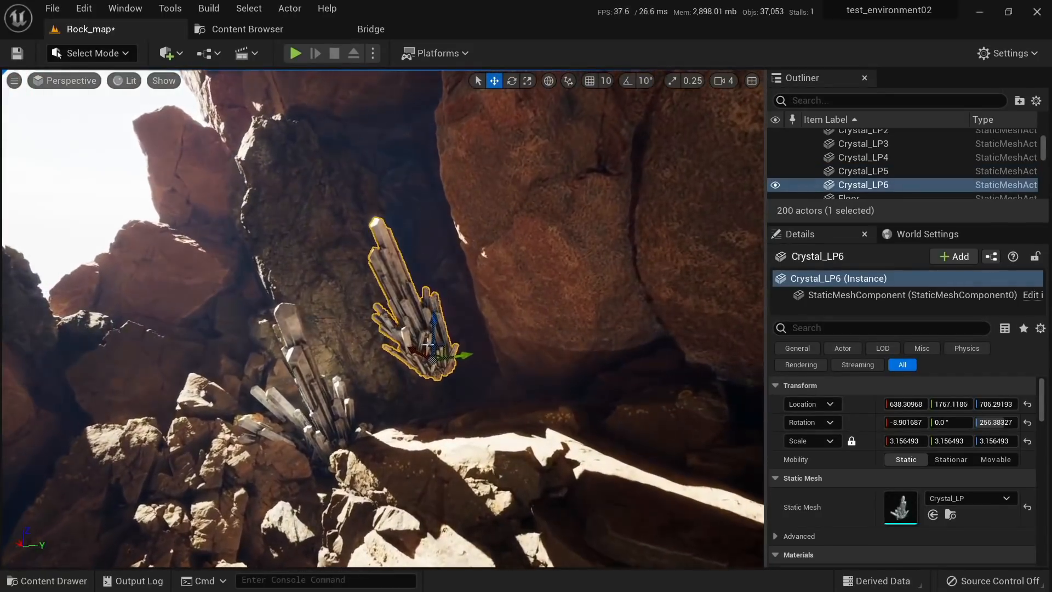
left_click_drag(458, 355, 501, 353)
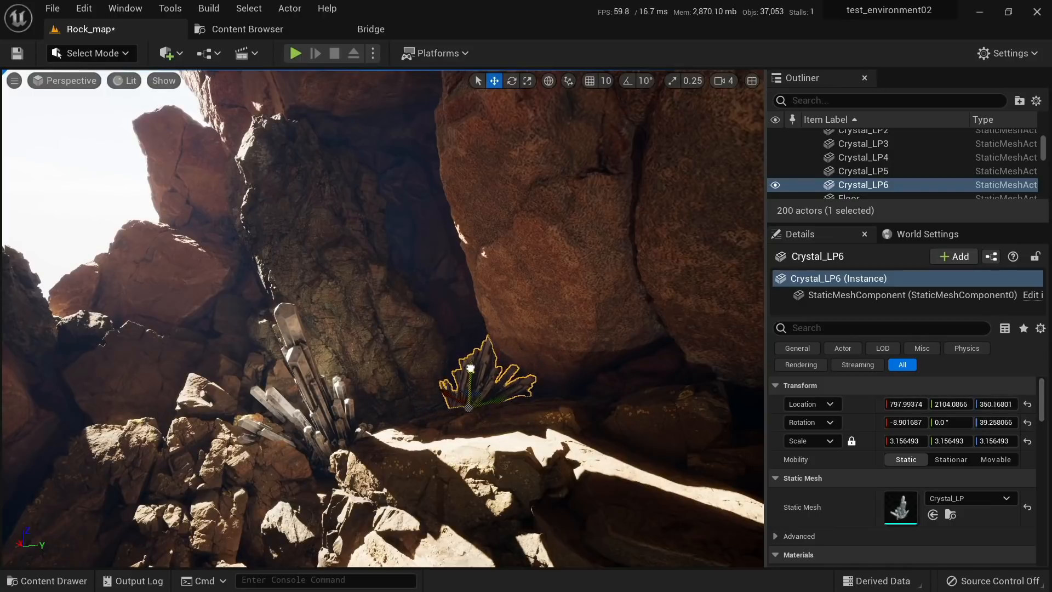
Step: Place the rear crystal on the sunlit ledge near X 830, Y 1944, Z 339 and enlarge it to a scale of about 4.53
right_click_drag(438, 329, 508, 318)
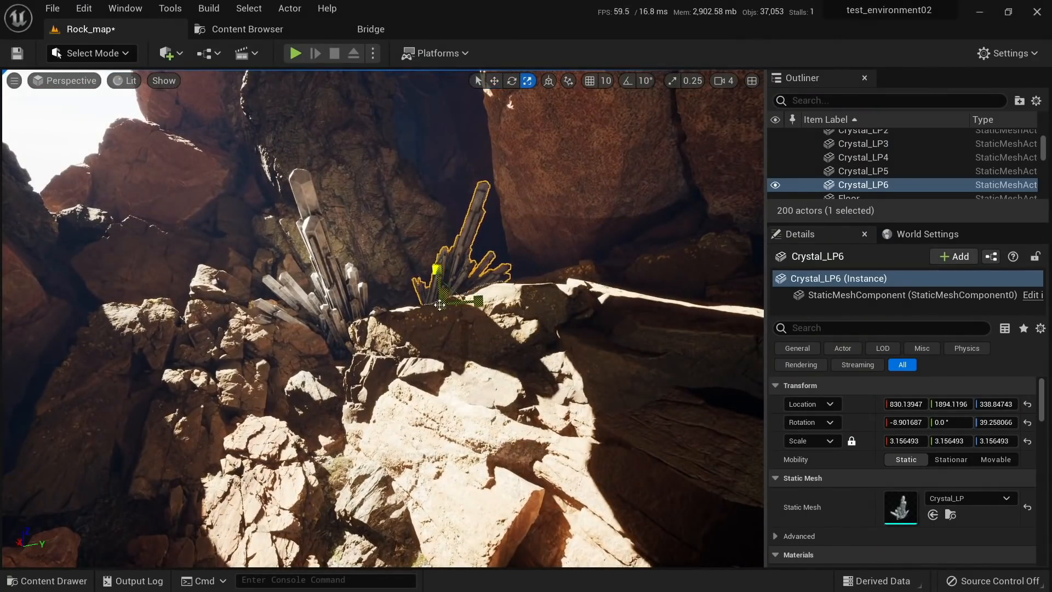
left_click_drag(439, 304, 452, 283)
key("w")
key("Escape")
key("s")
right_click_drag(465, 300, 378, 281)
Step: Duplicate the enlarged rear crystal to the rocks behind the far scaffold and rotate the copy, making another copy beside it
left_click(650, 323)
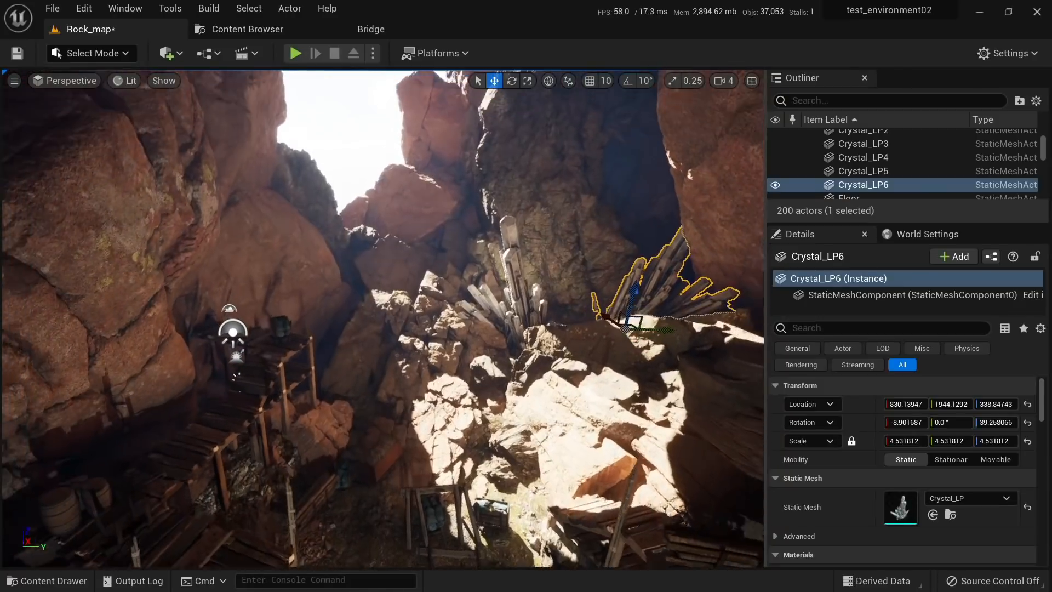
right_click_drag(649, 348, 647, 336)
left_click_drag(656, 350, 296, 377, "alt")
key("e")
left_click_drag(351, 394, 362, 293)
key("w")
Step: Tilt the newest crystal copy outward and sink it into the rocks next to the one behind the far scaffold
key("e")
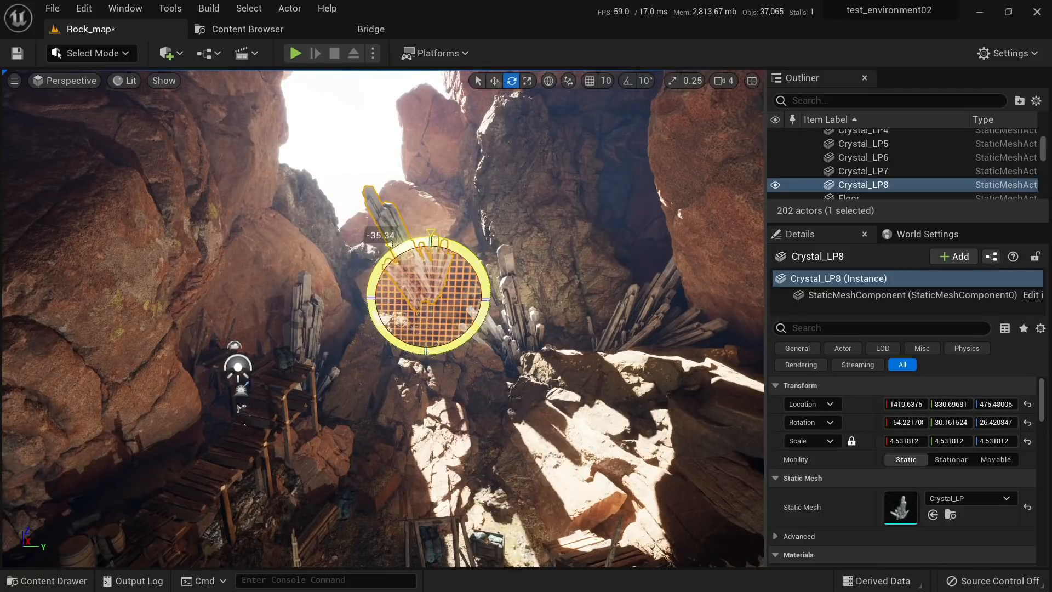
key("w")
left_click_drag(463, 298, 399, 298)
left_click_drag(360, 262, 362, 307)
key("Escape")
mouse_move(362, 307)
right_mouse_down()
mouse_move(351, 271)
mouse_move(354, 296)
right_mouse_up()
key("s")
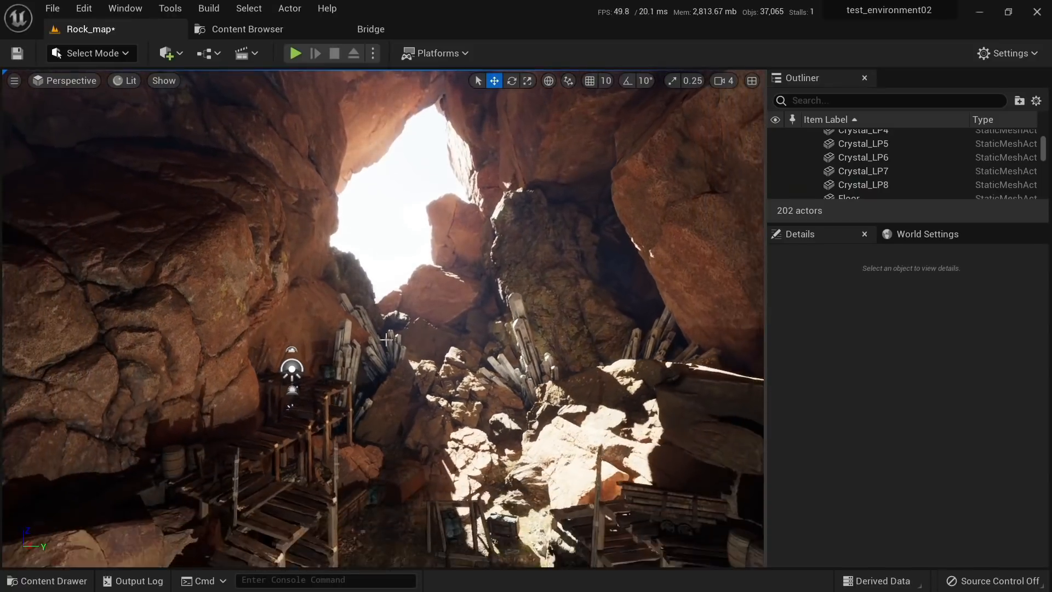
Step: Make a rotated copy of the crystal behind the scaffold and move it back to X about 3463, raised into the cave opening
left_click(363, 324)
key("e")
mouse_move(433, 344)
left_mouse_down("alt")
mouse_move(404, 316)
mouse_move(419, 330)
left_mouse_up("alt")
key("w")
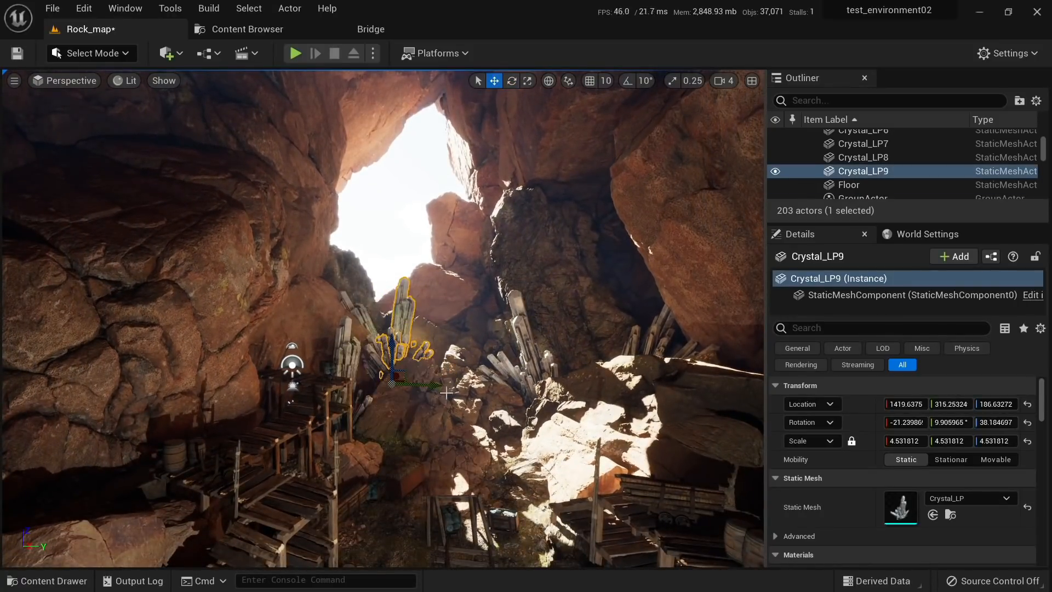
left_click_drag(397, 375, 411, 346)
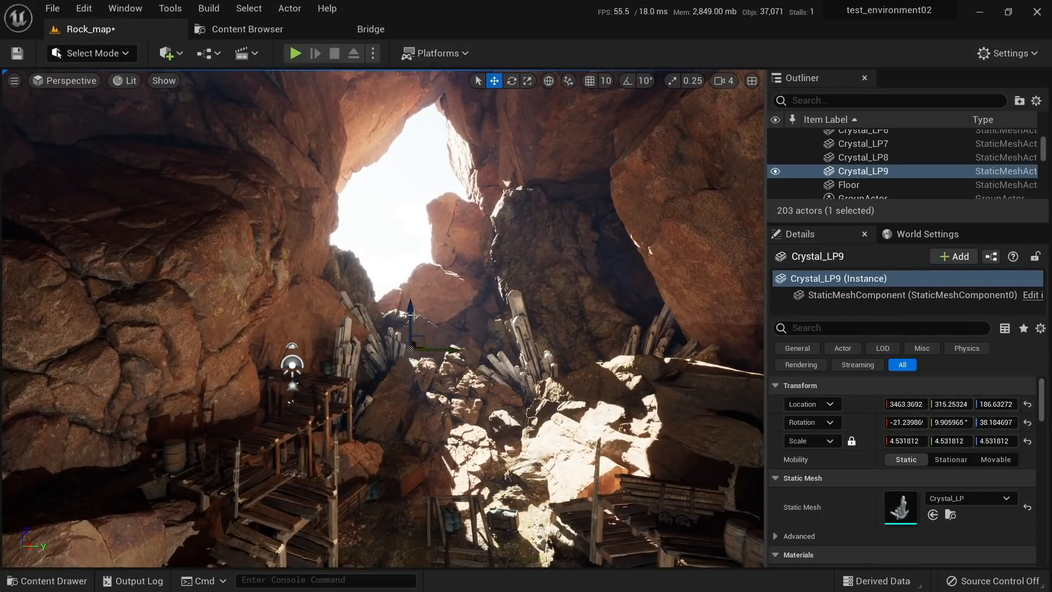
key("Escape")
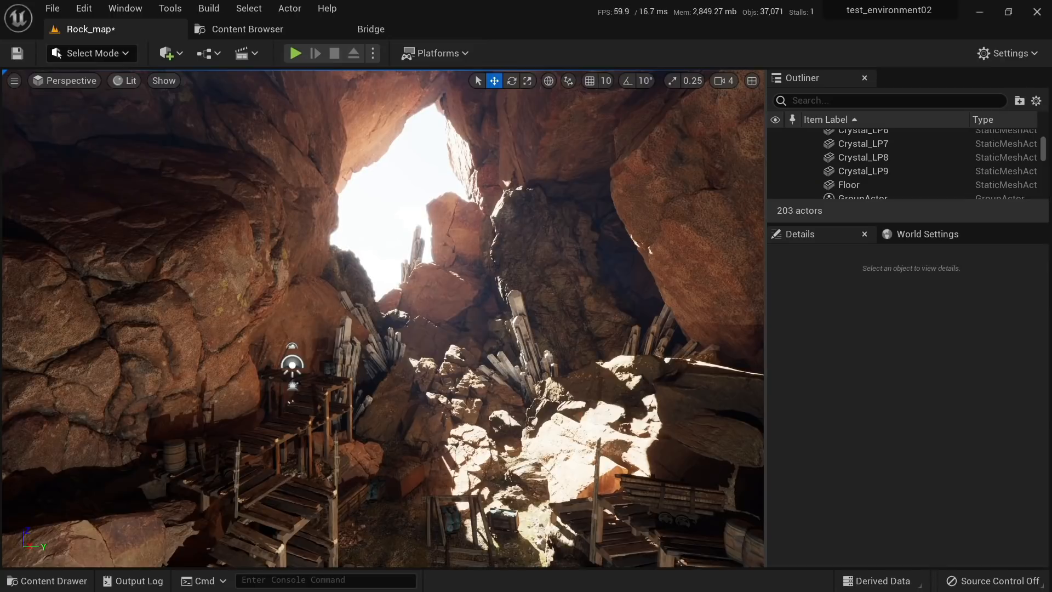
Step: Tilt the crystal in the cave opening to about -39.4°, 22.5°, 33° and tuck it behind the rocks at the opening's edge
left_click(417, 251)
key("e")
left_click_drag(453, 326, 471, 308)
key("w")
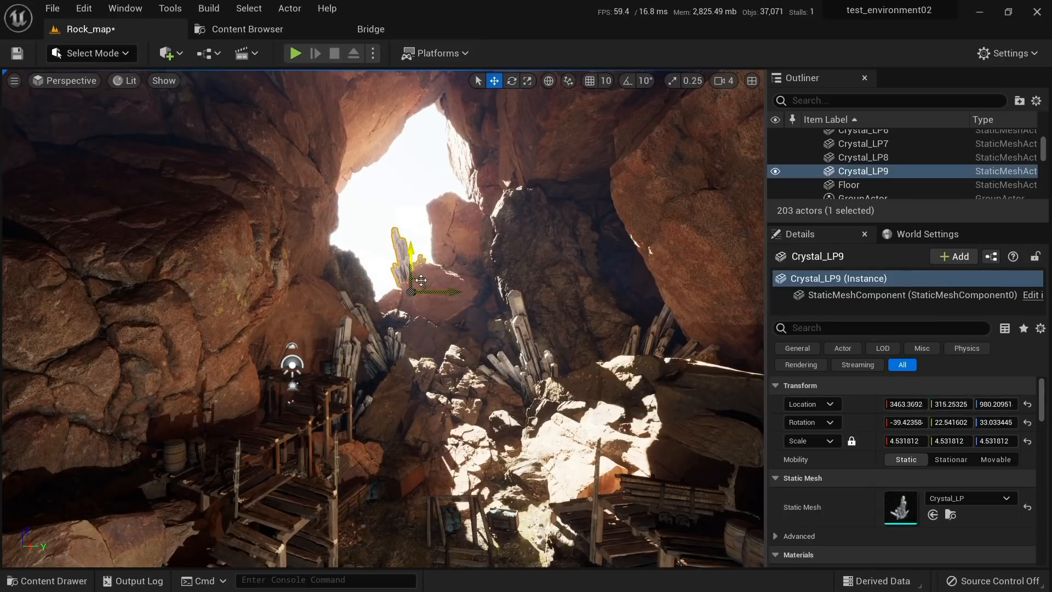
key("Escape")
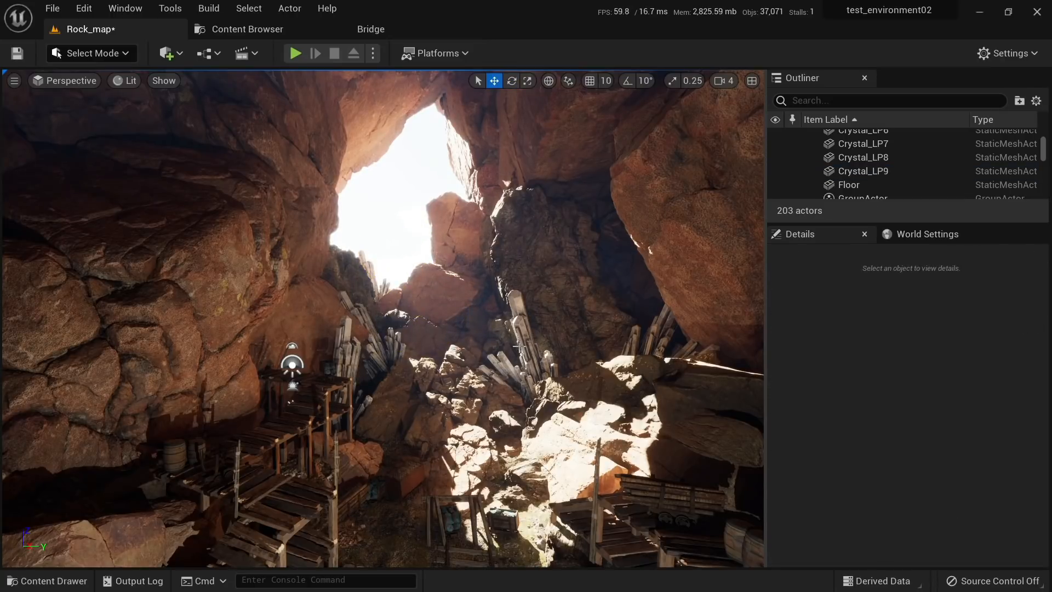
Step: Duplicate the back-rock crystal to the far end of the track near X -85, Y 1200 and shrink it to about 2.97
key("s")
mouse_move(516, 345)
right_mouse_down()
mouse_move(511, 353)
mouse_move(510, 343)
right_mouse_up()
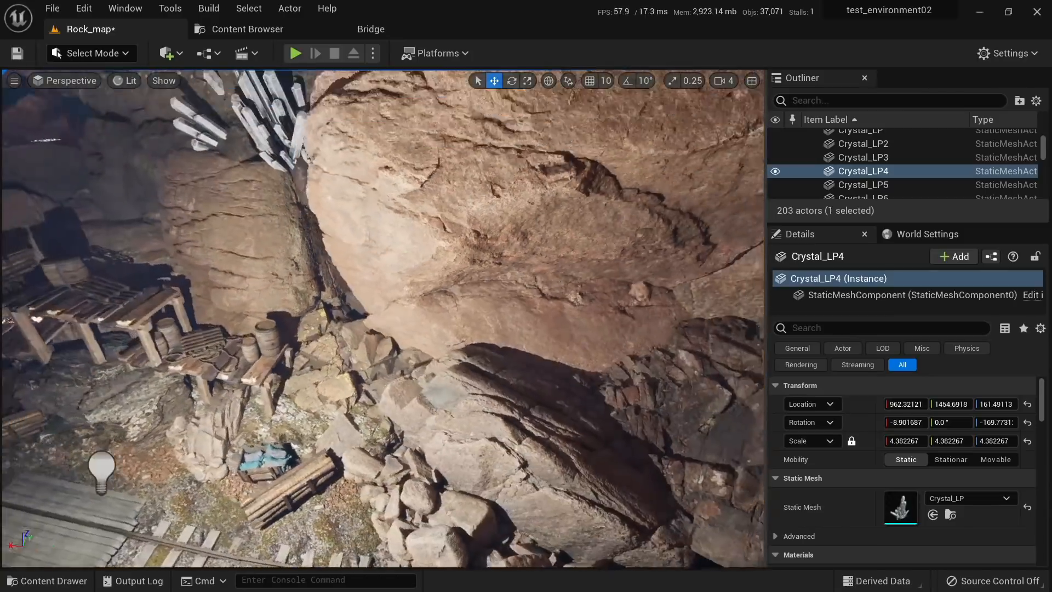
right_click_drag(319, 320, 225, 296)
left_click_drag(192, 269, 339, 349, "alt")
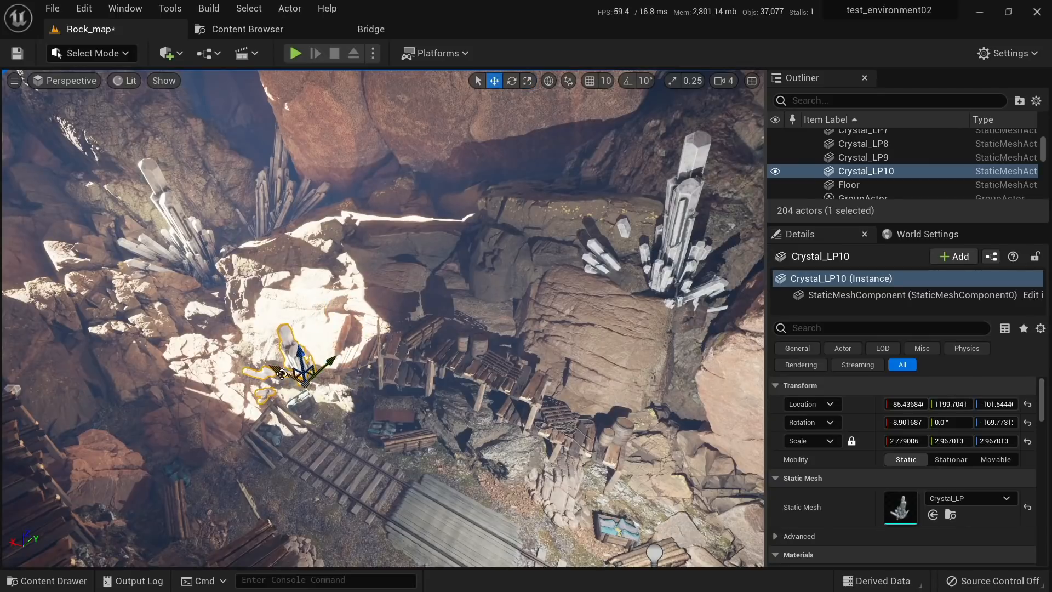
Step: Scale the selected crystal cluster down to about 1.58 × 1.76 × 1.76, then move and tilt it into the sunlit rocks beside the wooden platform
right_click_drag(332, 390, 399, 424)
mouse_move(424, 472)
left_mouse_down()
mouse_move(421, 433)
mouse_move(419, 477)
left_mouse_up()
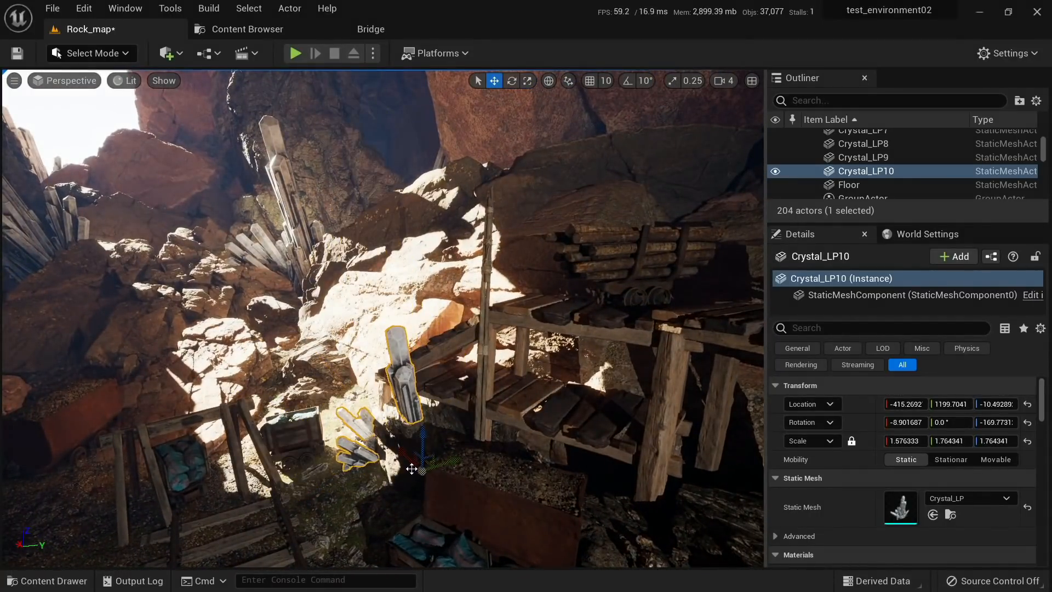
right_click_drag(411, 469, 401, 461)
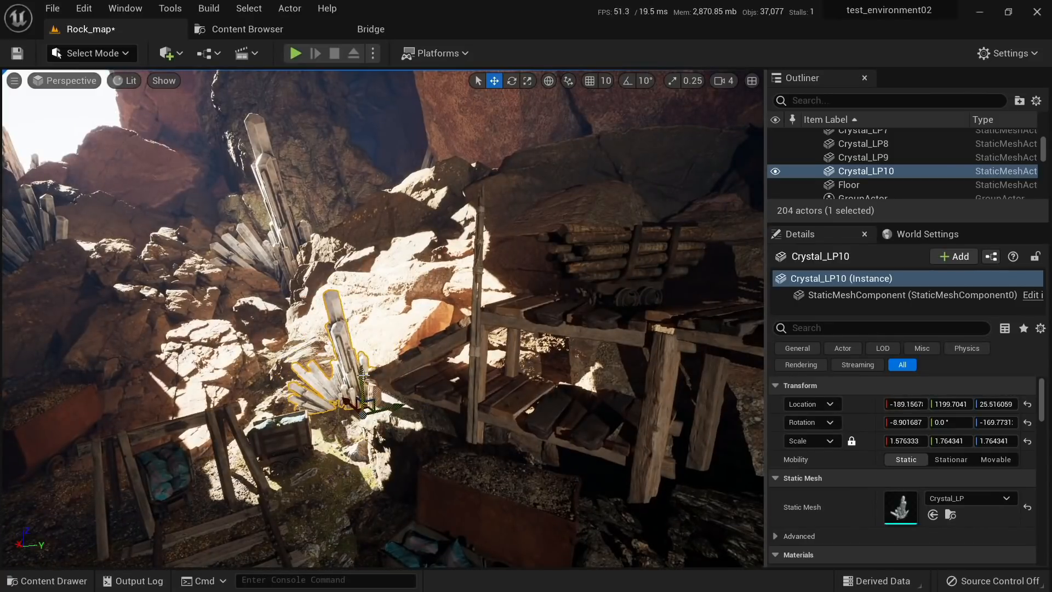
left_click_drag(346, 370, 384, 377)
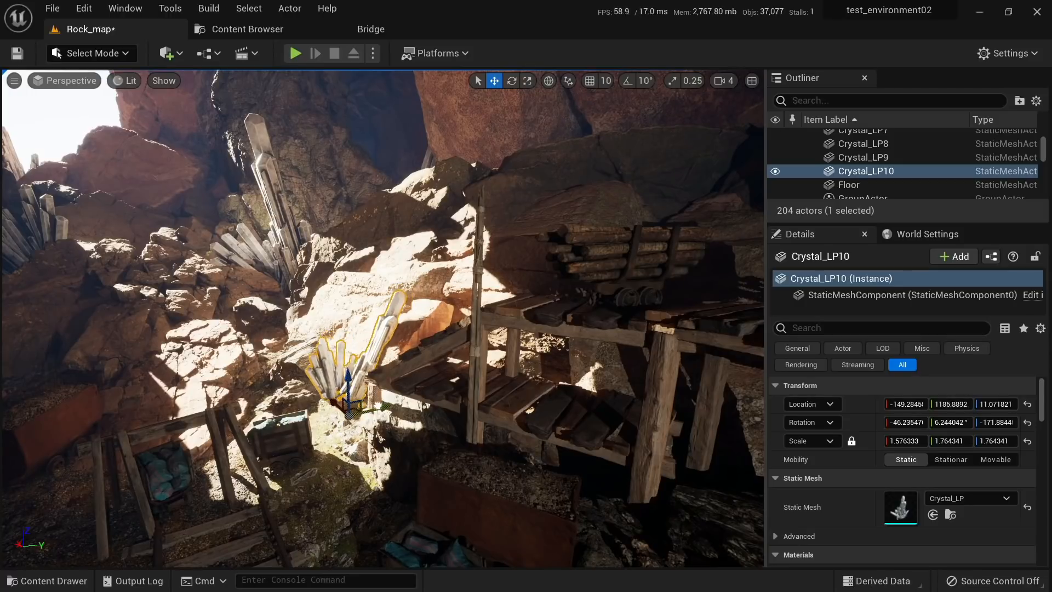
left_click_drag(376, 405, 378, 405)
key("Escape")
Step: Duplicate the small crystal cluster beside the platform and place the copy on the rock wall across the cave, near the large crystals
right_click_drag(378, 405, 356, 386)
left_click(447, 378)
right_click_drag(447, 377, 372, 416)
right_click_drag(567, 448, 579, 449)
left_click_drag(573, 440, 222, 215, "alt")
right_click_drag(221, 215, 204, 184)
left_click_drag(328, 438, 280, 390)
Step: Rotate the copied cluster to about -74°, 20°, -235° so it leans out of the rock wall
right_click_drag(280, 390, 408, 315)
key("w")
mouse_move(190, 318)
left_mouse_down()
mouse_move(175, 298)
mouse_move(186, 307)
left_mouse_up()
key("Escape")
left_click(148, 298)
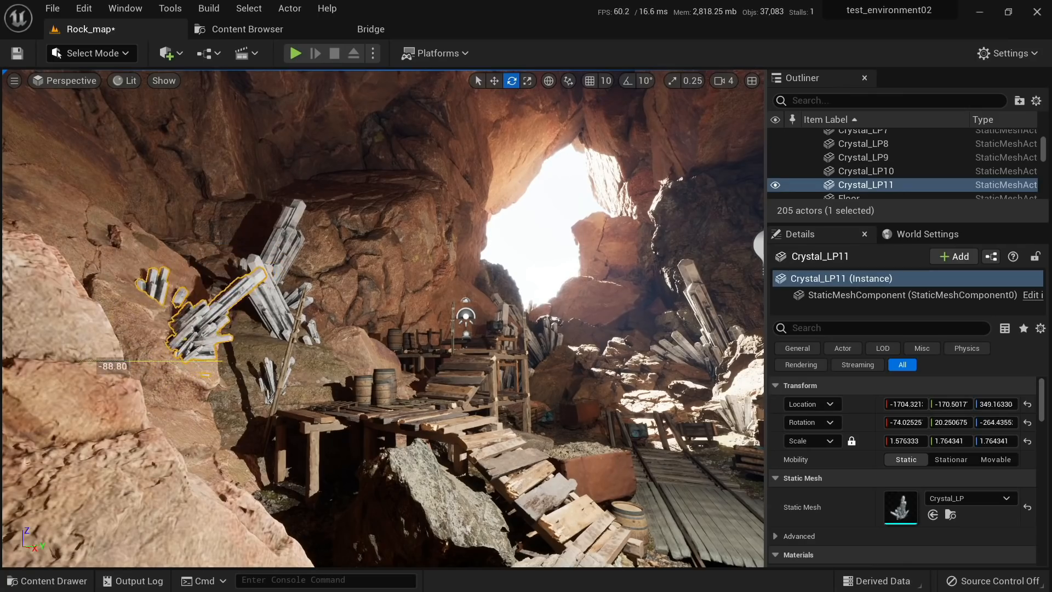
left_click_drag(153, 350, 156, 348)
mouse_move(156, 348)
right_mouse_down()
mouse_move(211, 337)
mouse_move(162, 356)
mouse_move(156, 348)
right_mouse_up()
key("Escape")
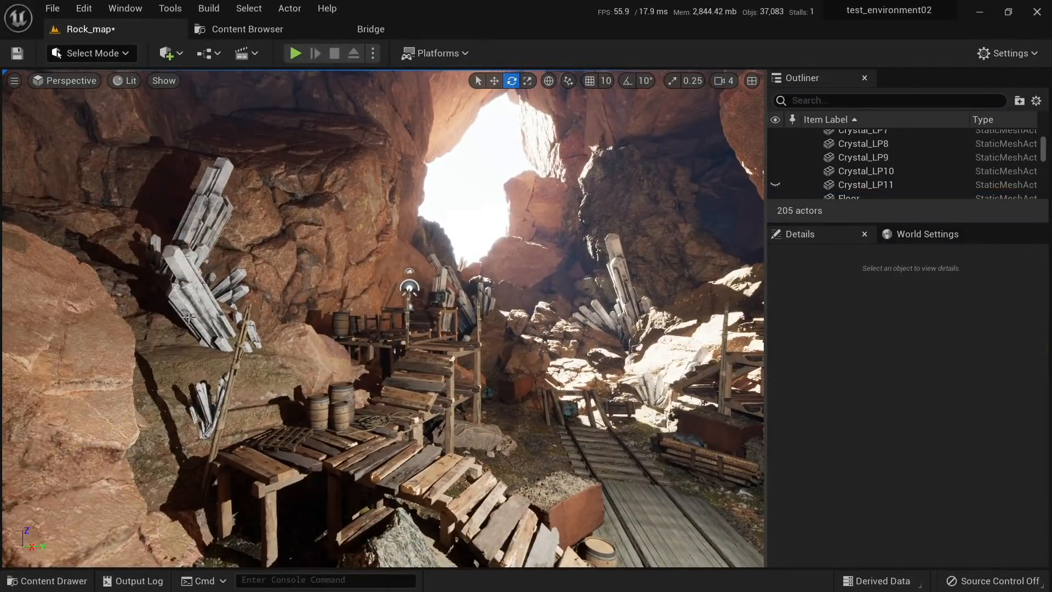
Step: Move the leaning crystal cluster up onto the boulder ledge, to about Y -633 and Z 641
left_click(171, 318)
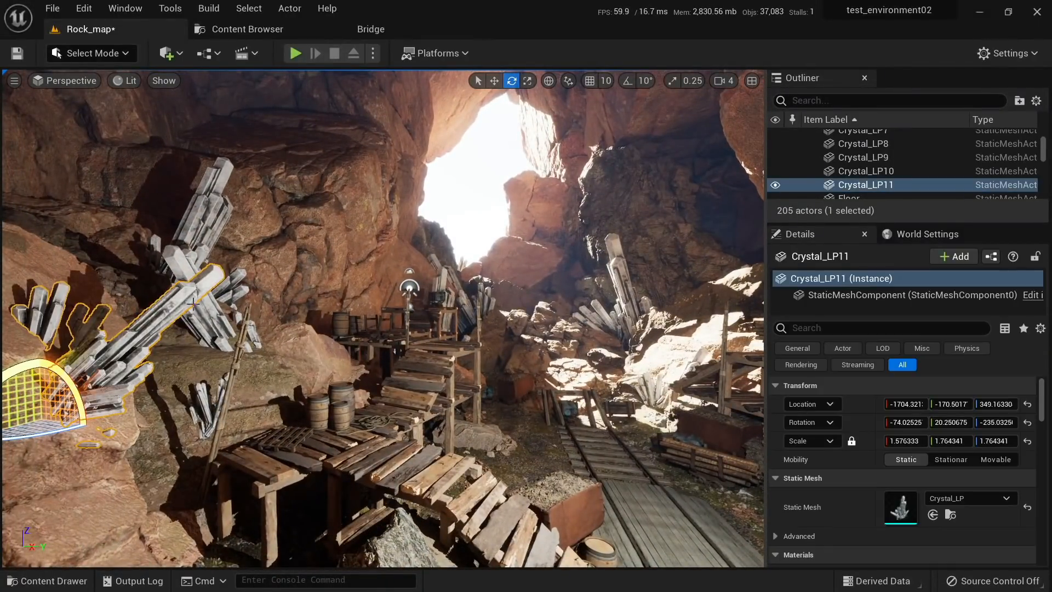
right_click_drag(193, 303, 148, 290)
key("w")
left_click_drag(230, 452, 132, 311)
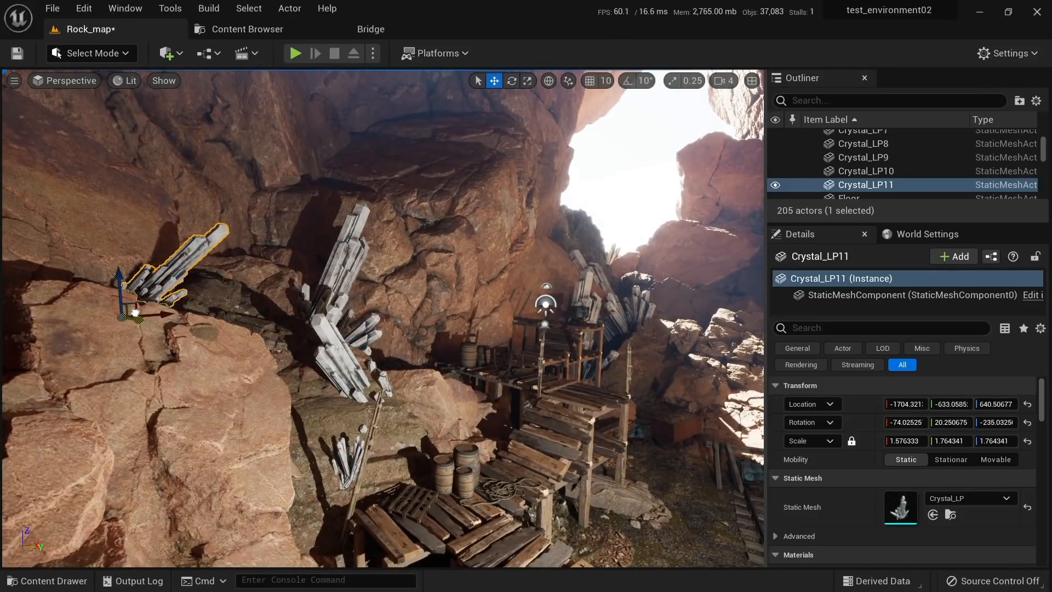
key("Escape")
Step: Duplicate the ledge crystal cluster and place the copy on the opposite rock shelf, at about -244, 1938, 641
key("s")
right_click_drag(135, 313, 155, 385)
key("w")
left_click(65, 476)
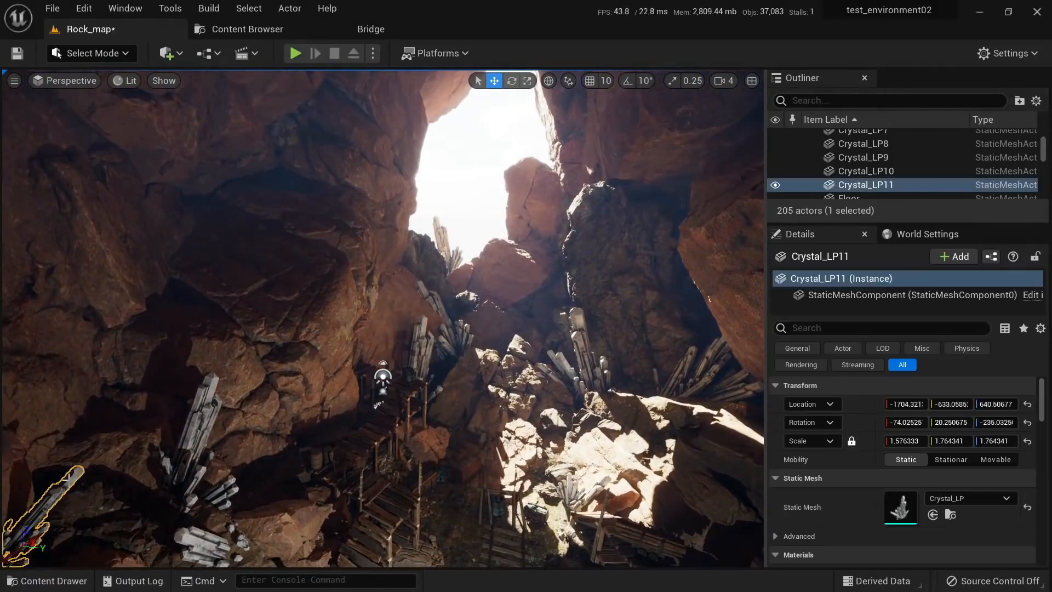
right_click_drag(65, 476, 59, 542)
key("s")
left_click_drag(168, 327, 758, 257, "alt")
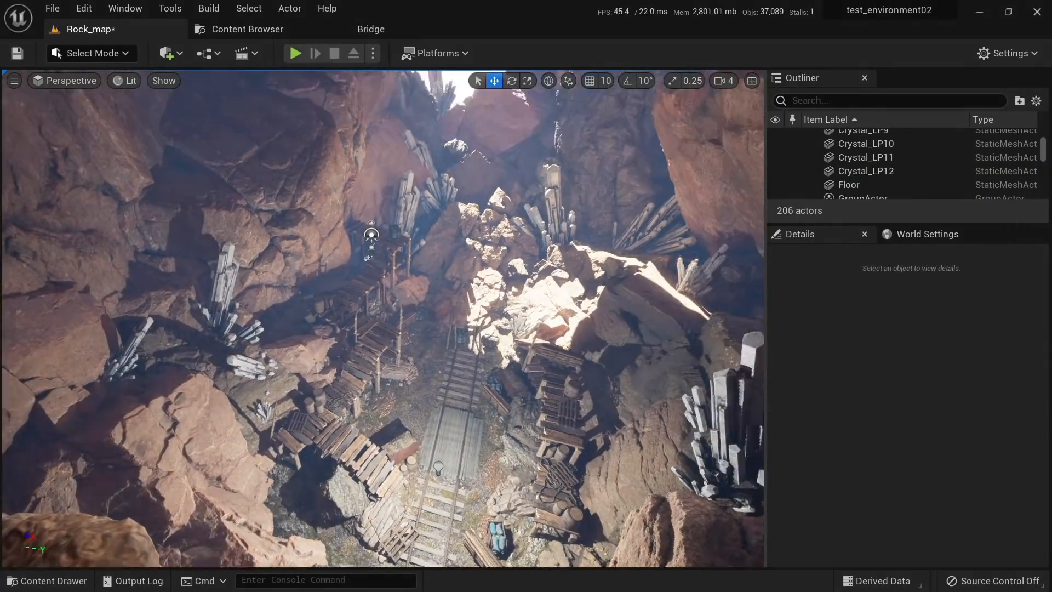
key("w")
right_click_drag(743, 241, 756, 165)
left_click(619, 222)
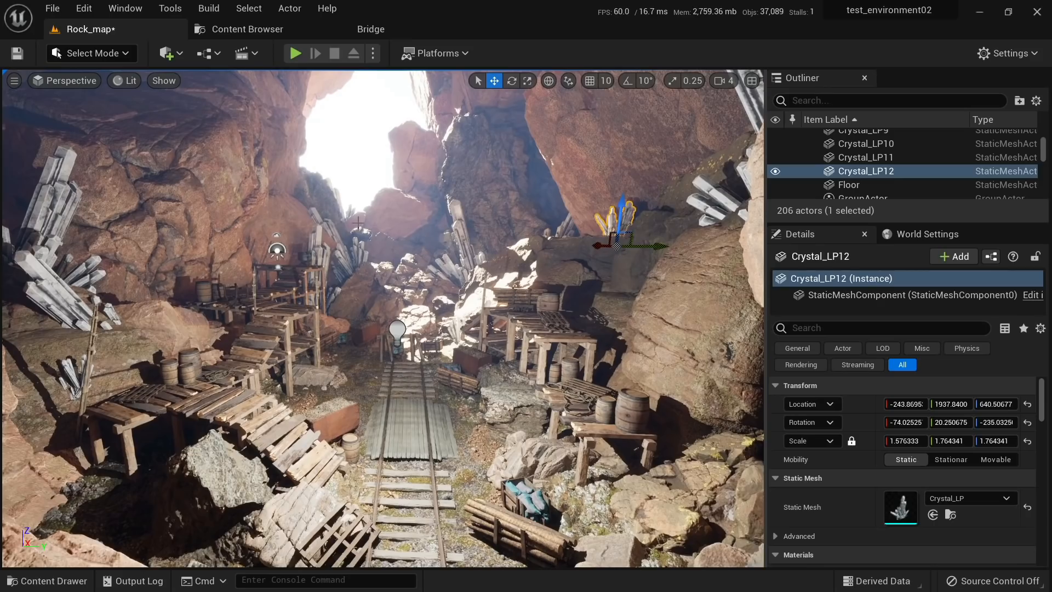
Step: Duplicate the rock-shelf crystal cluster in place with the copy rotated to about 102°, -15°, -124°
right_click_drag(358, 223, 356, 176)
key("w")
key("s")
key("e")
left_click_drag(487, 341, 438, 403, "alt")
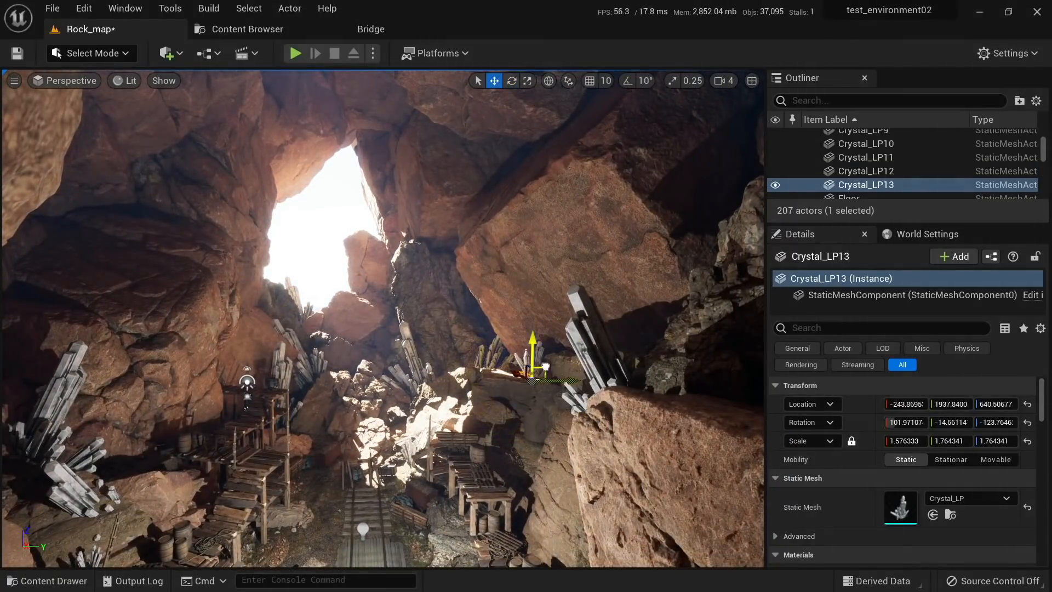
Step: Hang the rotated copy from the ceiling above the cave opening, scaled up to about 3.97 × 4.15 × 4.15
left_click_drag(546, 365, 337, 82)
key("r")
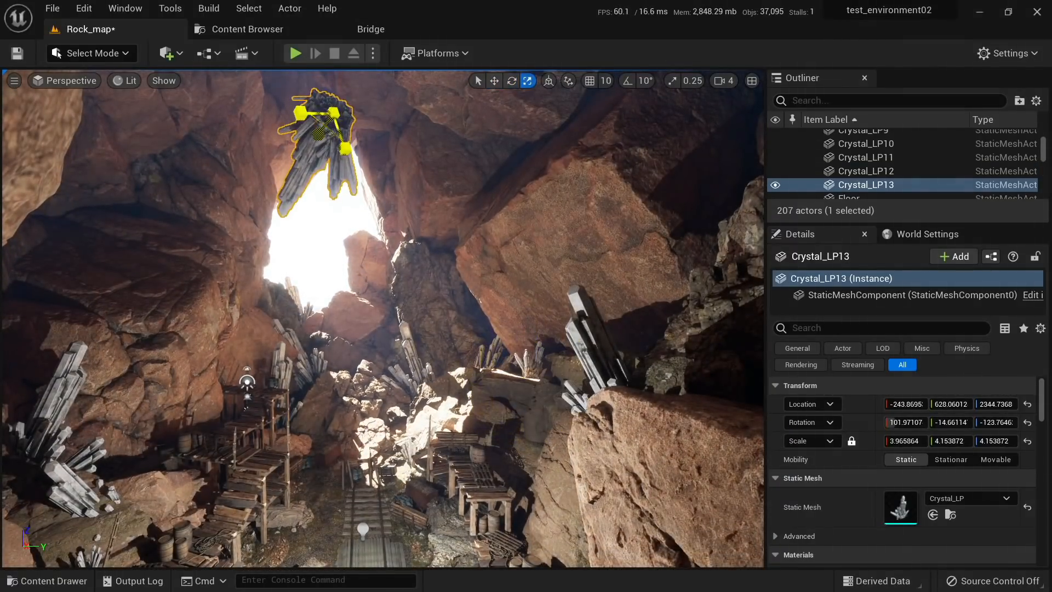
key("w")
right_click_drag(321, 143, 320, 93)
left_click_drag(336, 82, 406, 231)
key("e")
key("Escape")
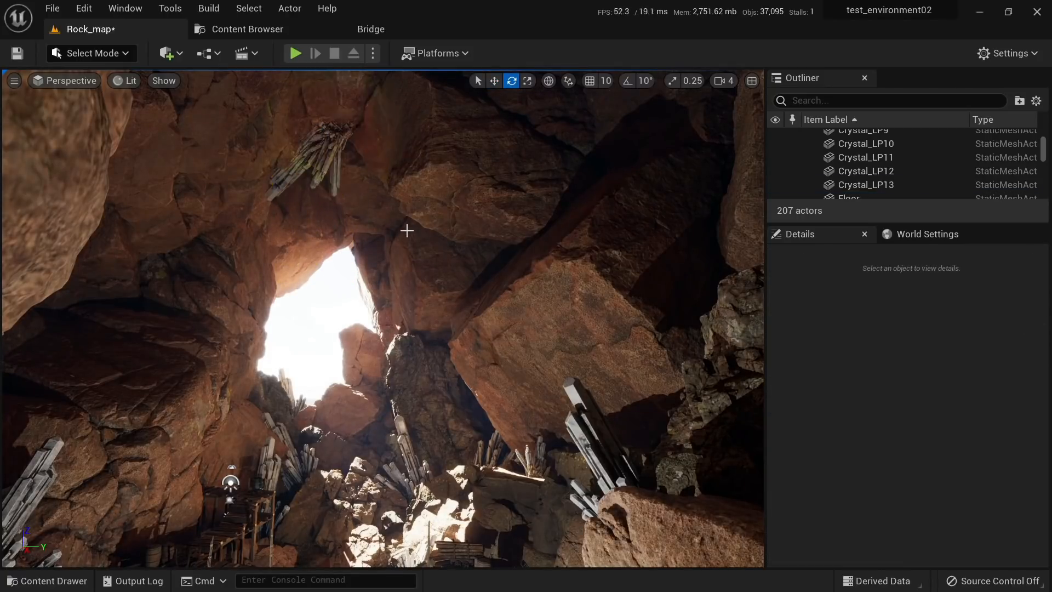
Step: Duplicate the ceiling crystals beside the large slanted rock and rotate the copy in local space to about 196°, 7°, 28°
left_click(336, 157)
key("w")
left_click_drag(352, 113, 494, 220, "alt")
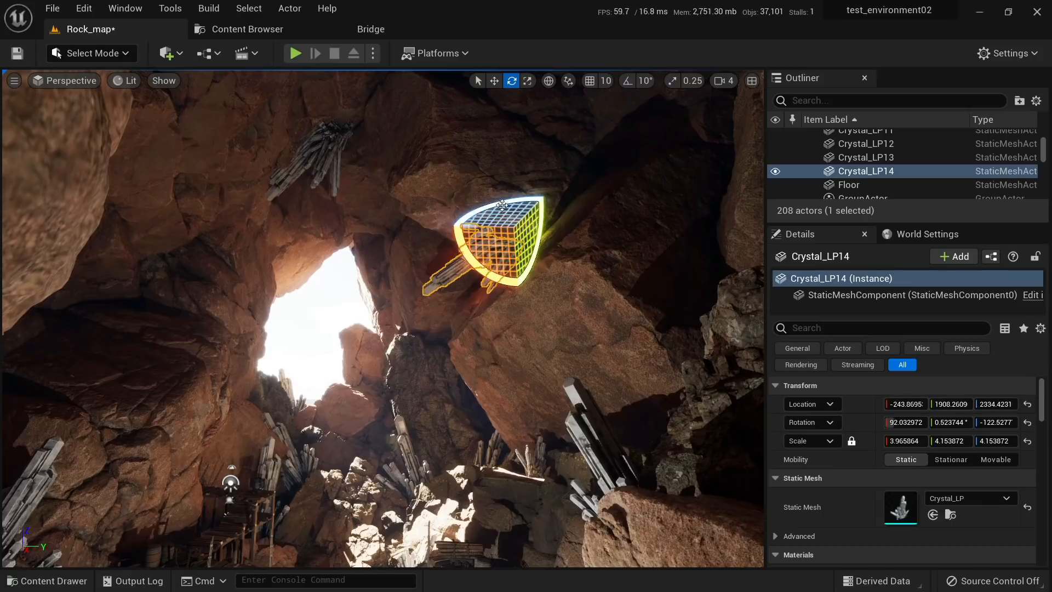
left_click(549, 82)
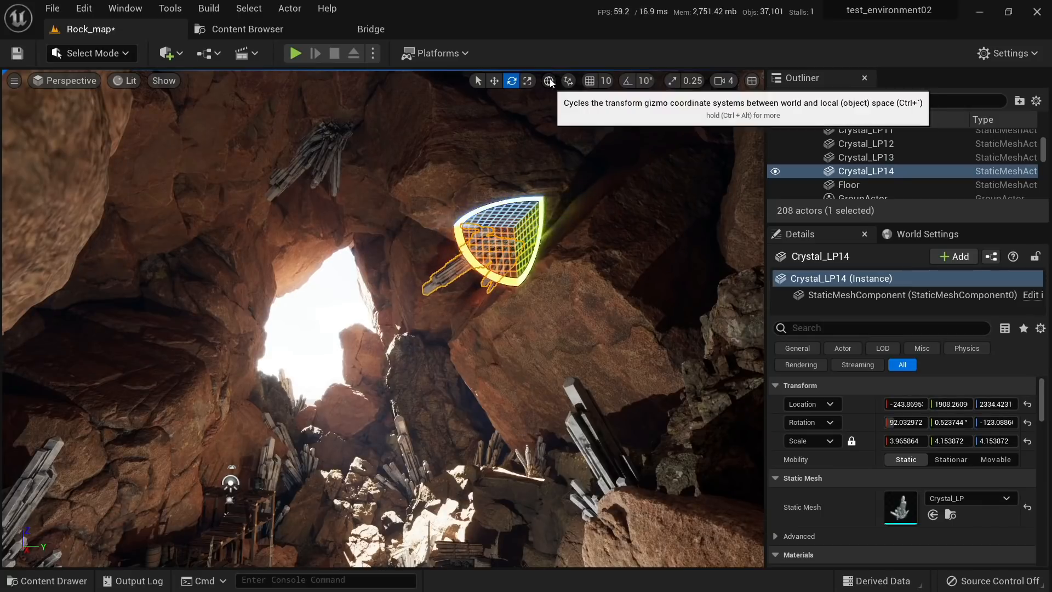
left_click_drag(496, 202, 501, 313)
key("Escape")
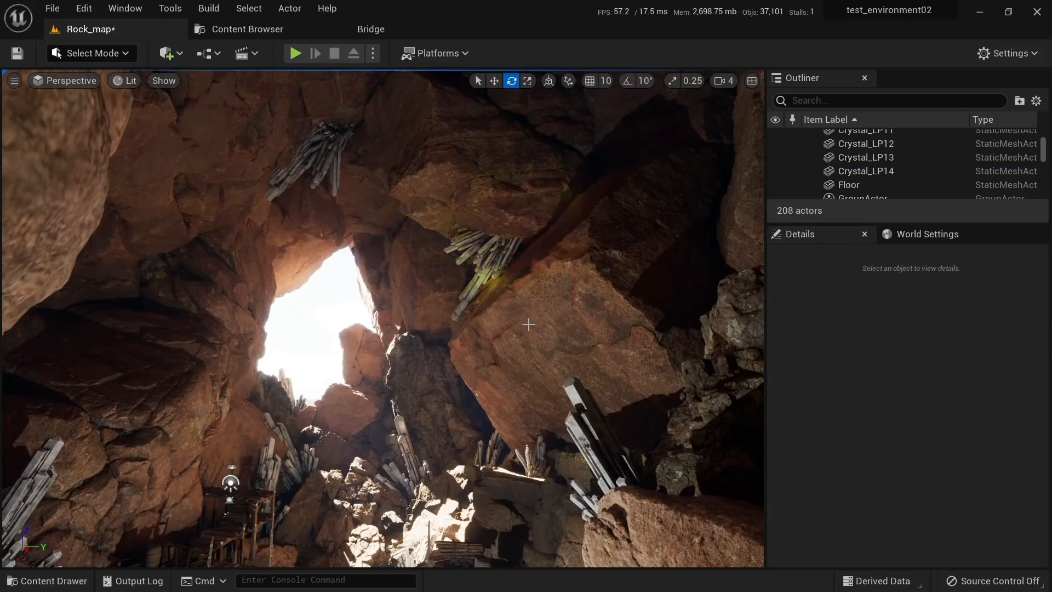
Step: Scale the new ceiling cluster to about 3.48 × 3.67 × 3.67 and set it into the crevice at about -254, 1947, 2263
right_click_drag(528, 327, 465, 312)
left_click(602, 239)
key("r")
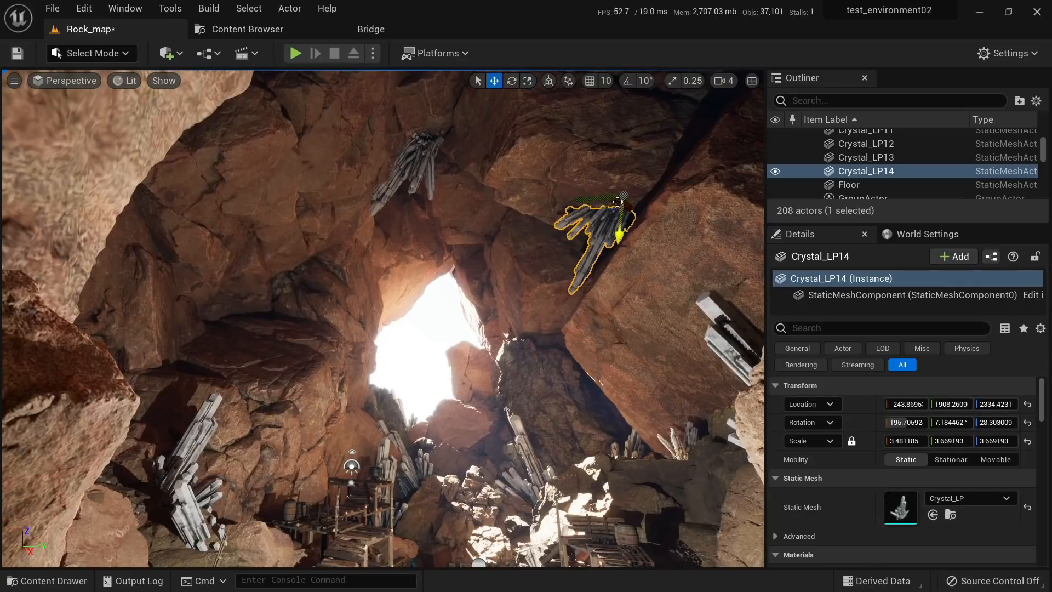
left_click_drag(622, 218, 622, 216)
key("e")
key("w")
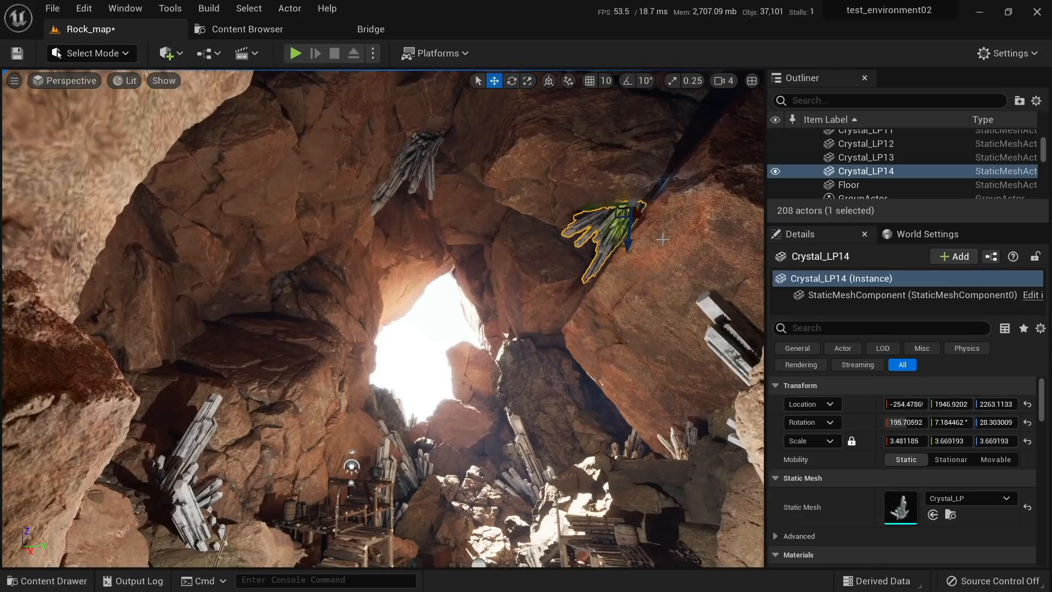
Step: Duplicate the crevice cluster turned upright with an X rotation of about 1.2°, and move the copy to the opposite cave wall
key("e")
left_click_drag(685, 246, 637, 178, "alt")
key("w")
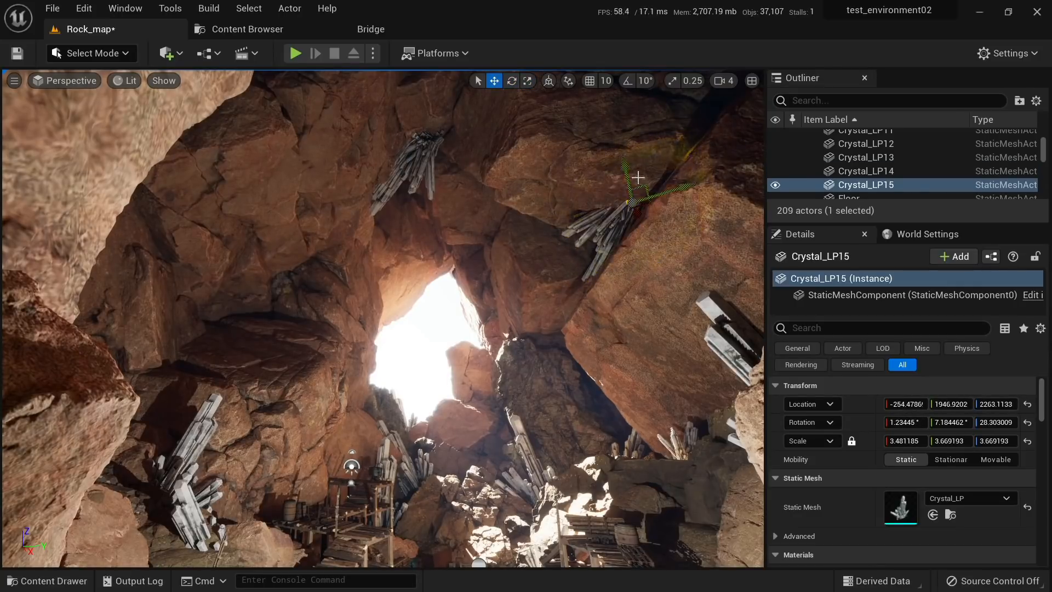
left_click_drag(280, 296, 306, 282)
right_click_drag(307, 281, 175, 276)
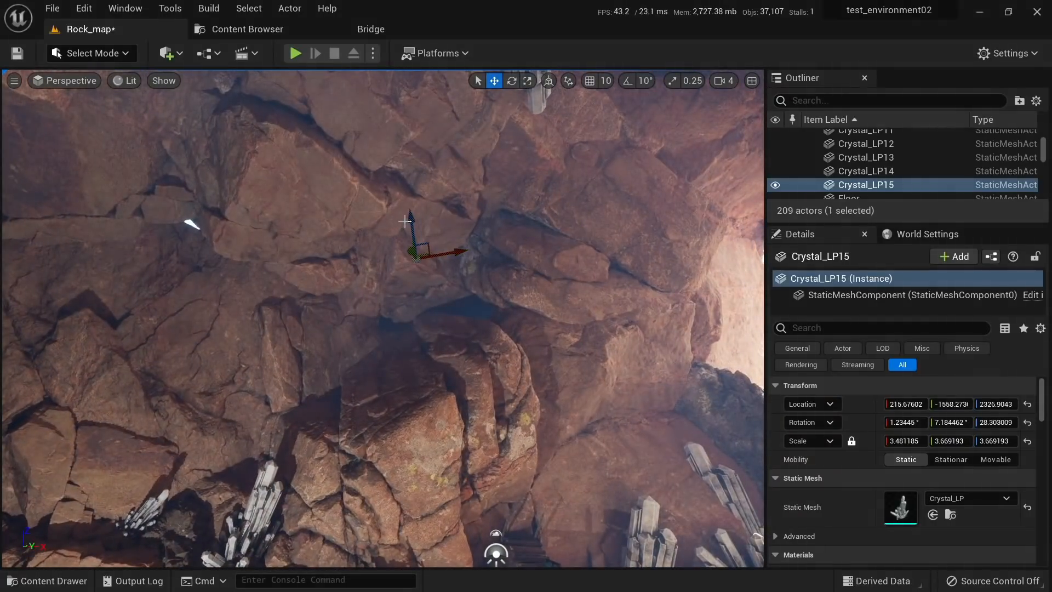
Step: Settle the upright crystal cluster against the dark rock wall at about -392, -1203, 1383
left_click_drag(432, 324, 406, 334, "shift")
right_click_drag(406, 335, 471, 348)
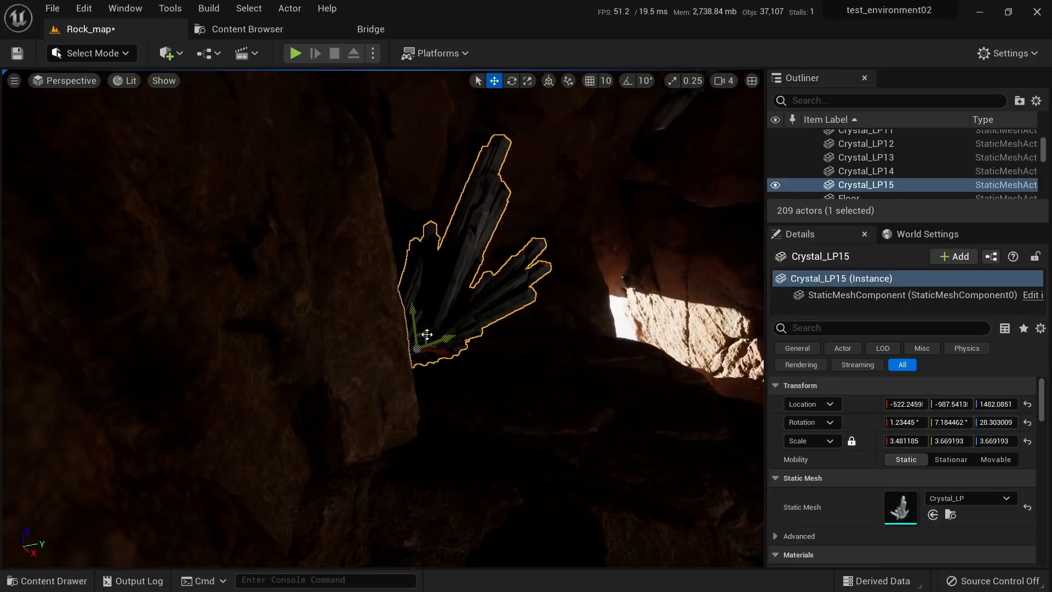
left_click_drag(422, 338, 380, 387)
key("Escape")
key("s")
right_click_drag(381, 386, 401, 360)
Step: Tilt the upright wall cluster to an X rotation of about -4.8°
left_click(131, 213)
key("e")
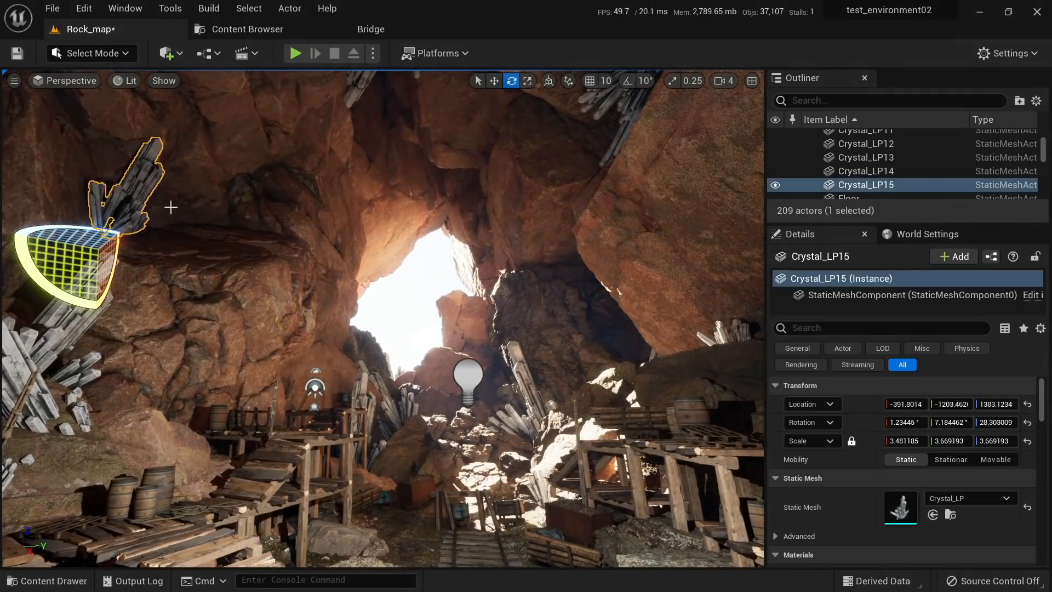
left_click_drag(118, 269, 117, 238)
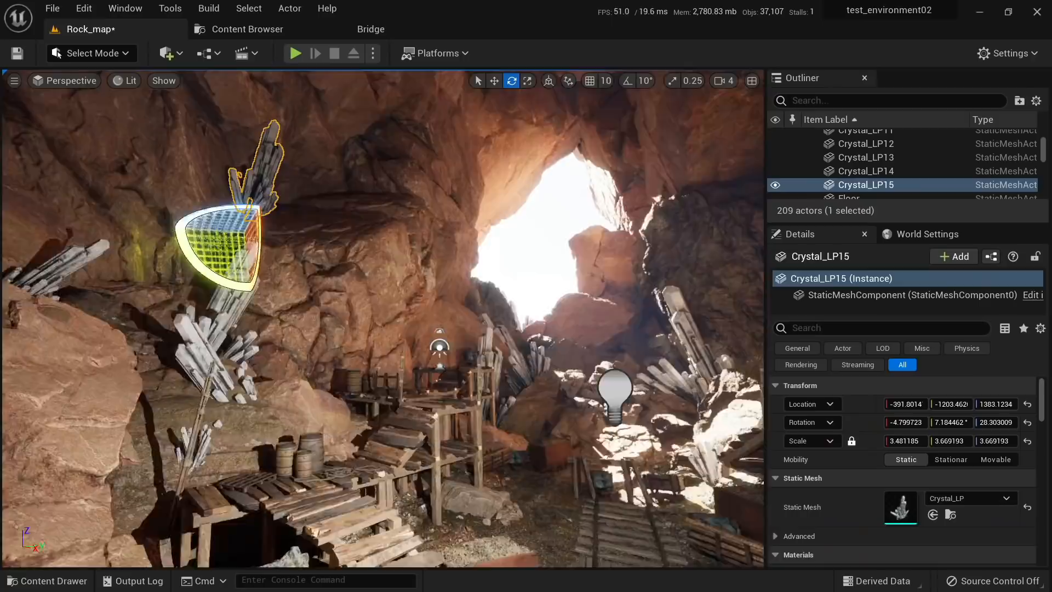
scroll(145, 238, "up", 5)
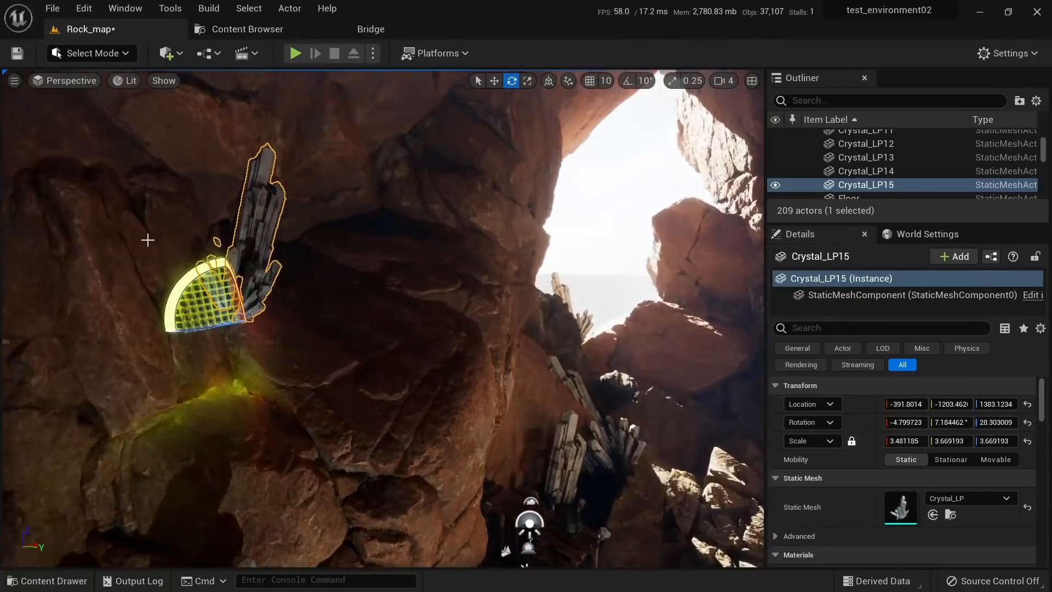
Step: Duplicate the wall cluster toward the cave opening and scale the copy down to about 1.98 × 2.16 × 2.16
key("w")
right_click_drag(305, 331, 325, 369)
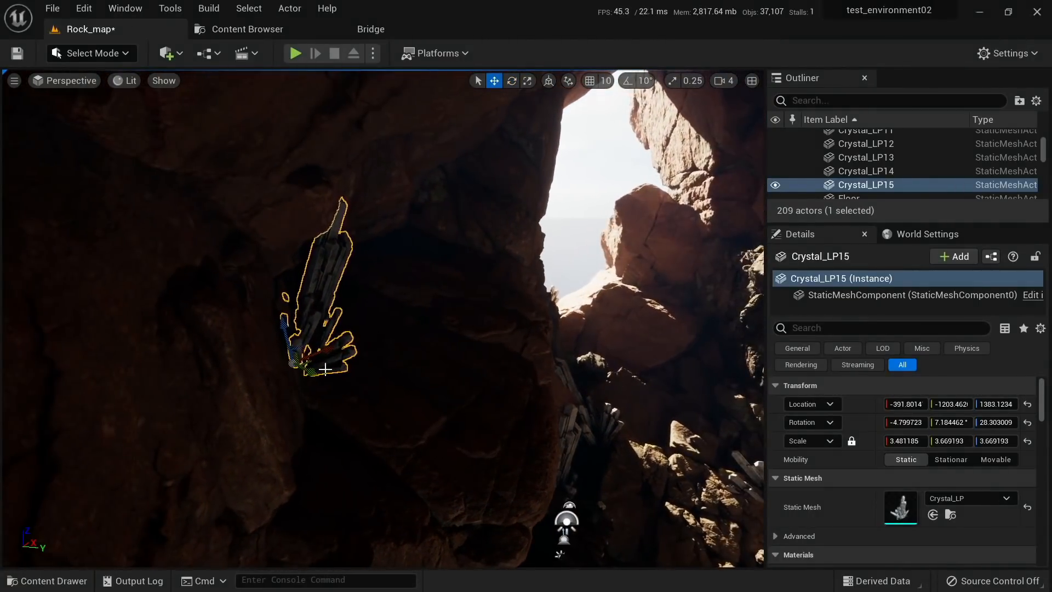
left_click_drag(307, 364, 460, 342, "alt")
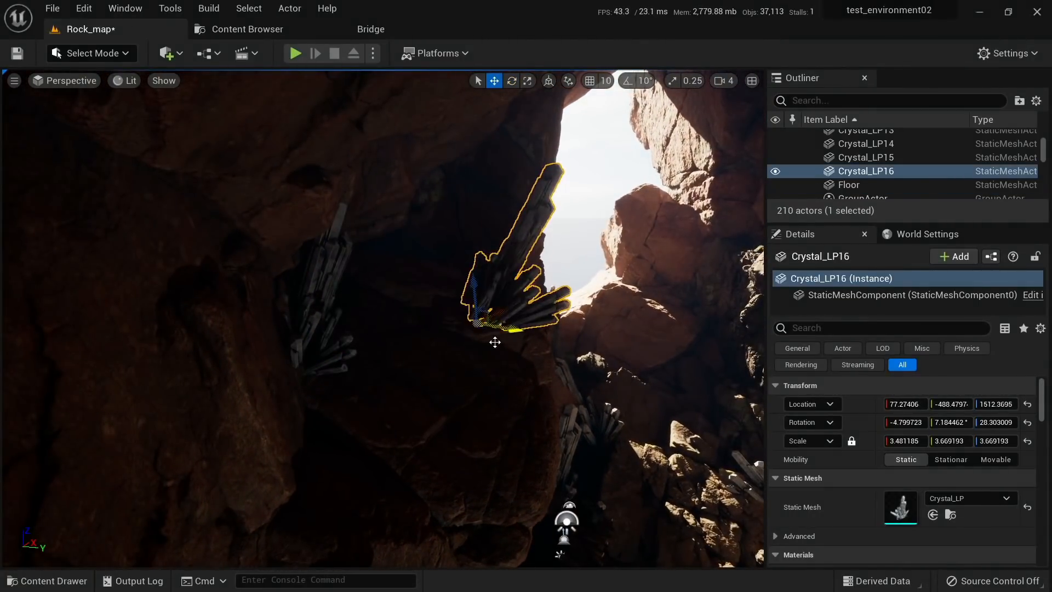
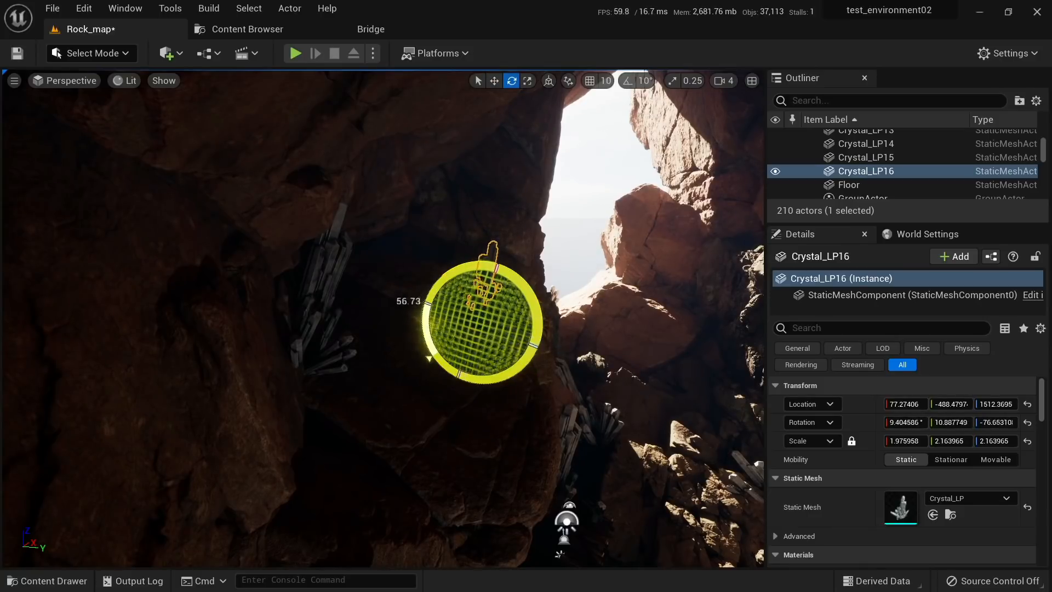
Step: Rotate the small cluster near the cave opening to about 12°, 41°, -70°
key("Escape")
left_click(493, 274)
right_click_drag(493, 274, 493, 296)
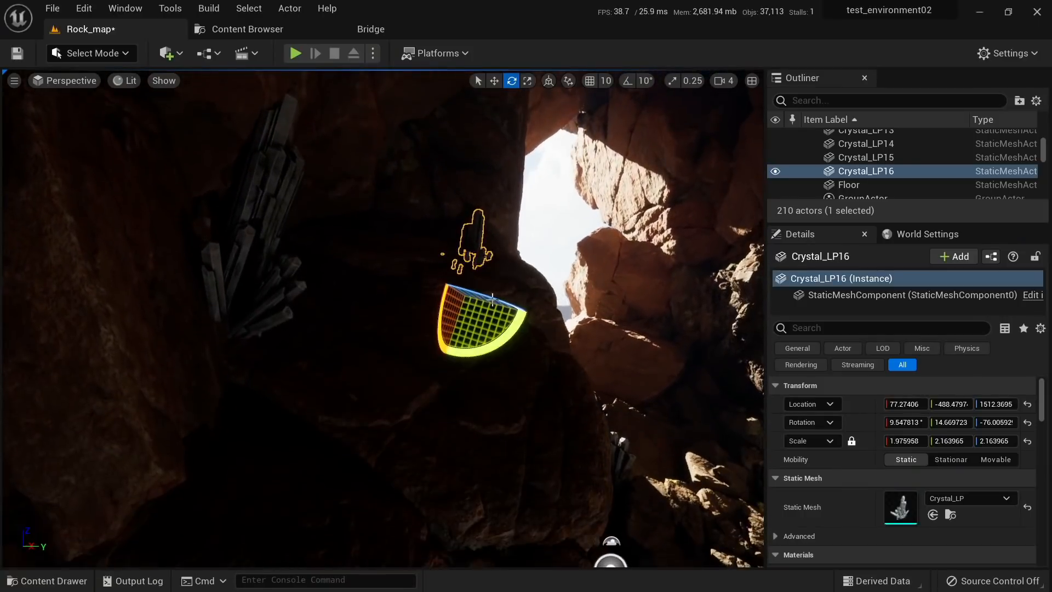
left_click_drag(494, 348, 494, 323)
key("w")
right_click_drag(494, 323, 526, 307)
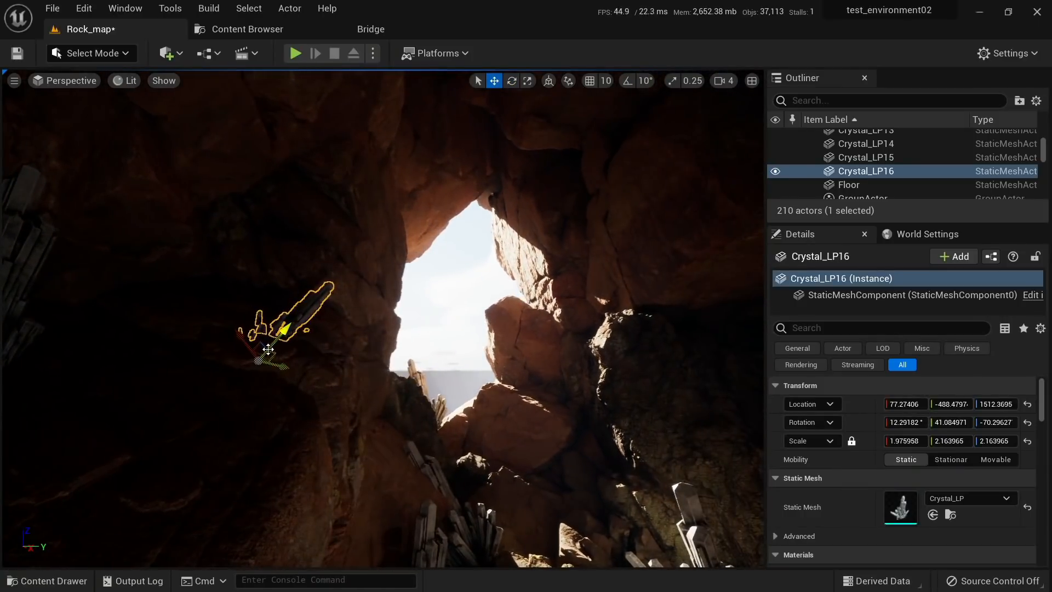
Step: Reposition the small cluster onto the rock edge beside the cave opening, at about 33, -312, 1464
left_click_drag(262, 339, 303, 363)
key("ctrl+z")
right_click_drag(303, 364, 339, 350)
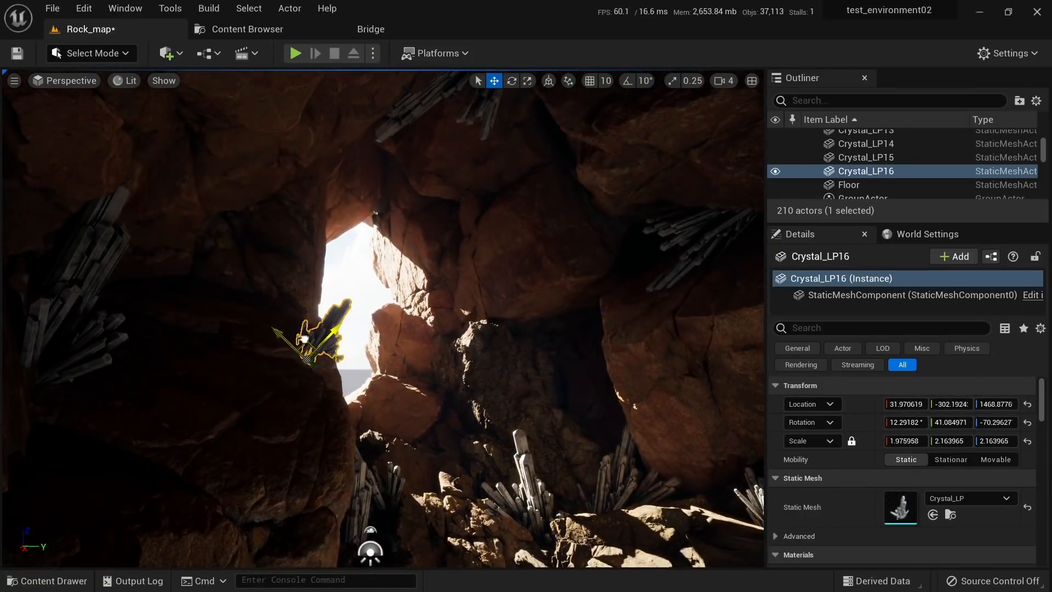
left_click_drag(305, 339, 306, 337)
key("Escape")
Step: Outline the crystal silhouette beside the cave opening in red on a temporary screen capture, and discard the capture
mouse_move(307, 337)
right_mouse_down()
mouse_move(359, 332)
mouse_move(364, 345)
mouse_move(297, 354)
right_mouse_up()
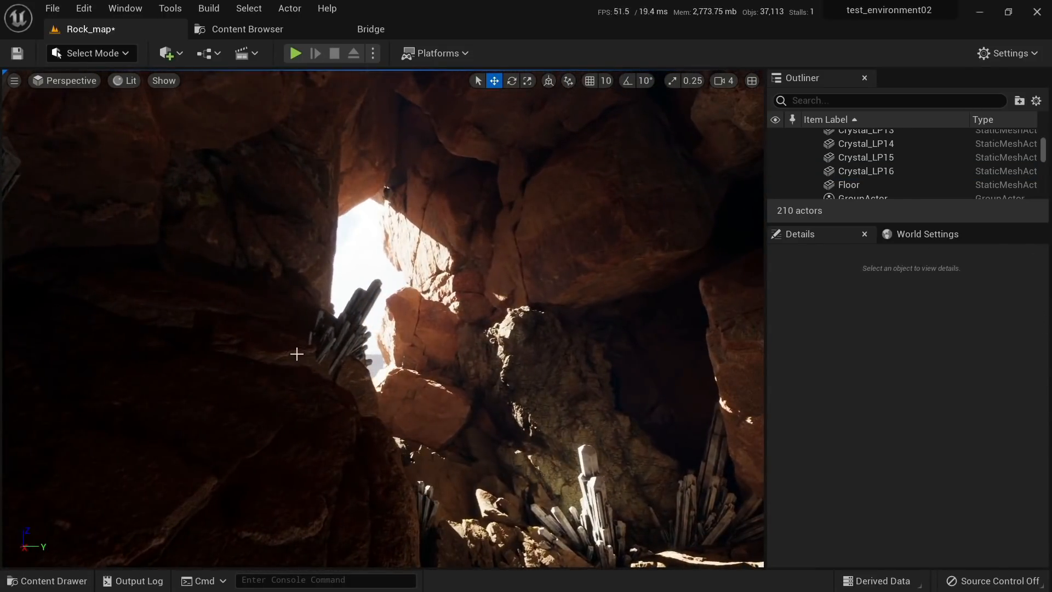
key("Print")
left_click_drag(217, 121, 762, 563)
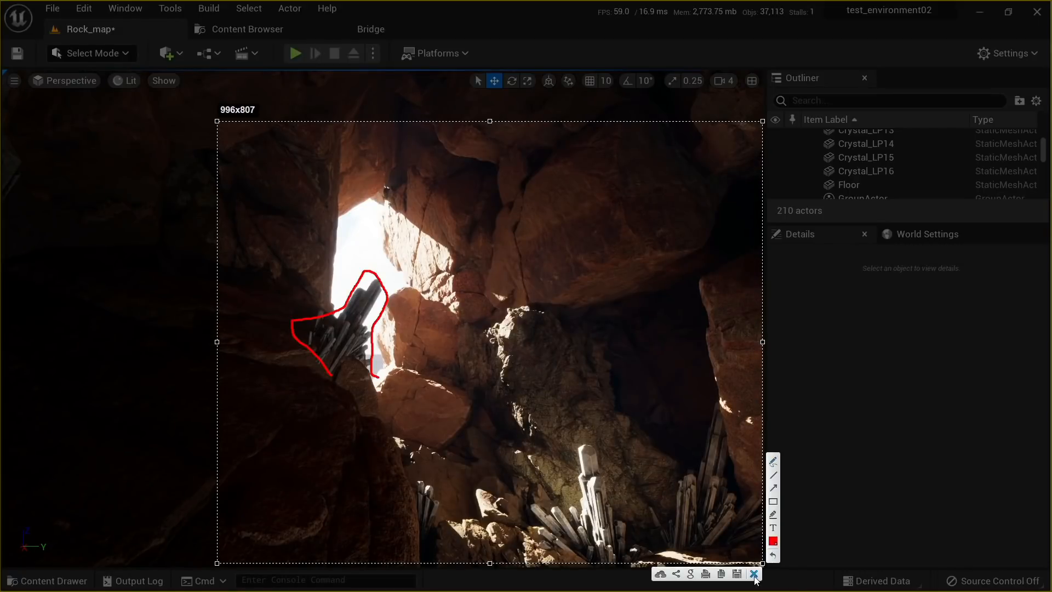
left_click(755, 575)
Step: Try rotating the small cluster beside the cave opening more upright, and undo the latest changes
left_click(344, 322)
key("e")
left_click_drag(337, 320, 306, 324)
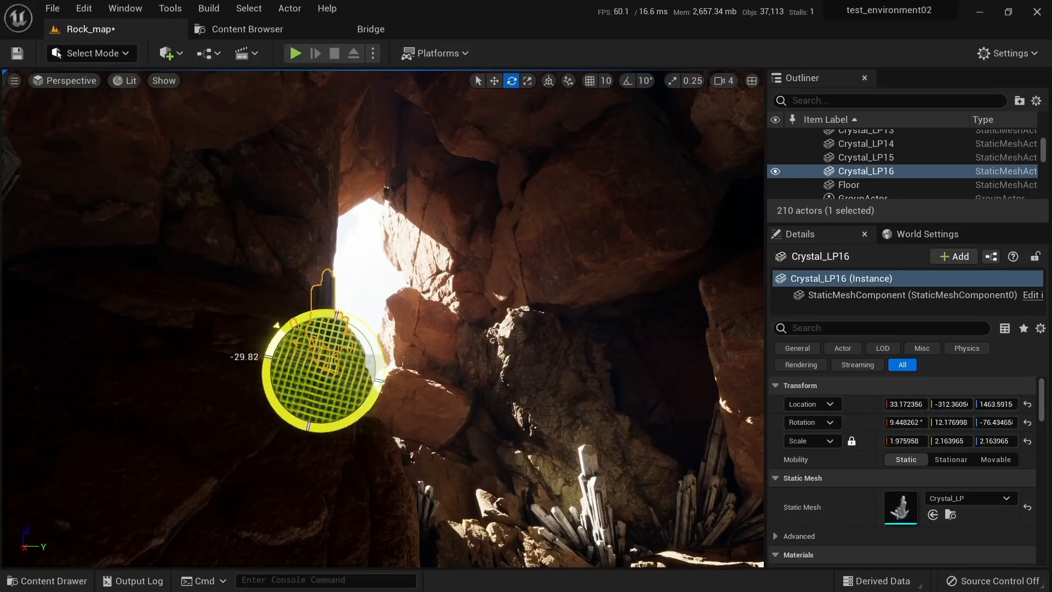
key("Escape")
key("s")
right_click_drag(338, 402, 315, 432)
key("ctrl+z")
key("ctrl+z")
Step: Duplicate the large upright wall cluster and carry the copy across to the opposite side of the cave
key("s")
mouse_move(475, 338)
right_mouse_down()
mouse_move(466, 330)
mouse_move(476, 338)
right_mouse_up()
key("w")
key("e")
mouse_move(77, 277)
right_mouse_down()
mouse_move(68, 266)
mouse_move(98, 244)
mouse_move(79, 289)
right_mouse_up()
left_click(98, 235)
key("w")
left_click_drag(201, 216, 687, 332, "alt")
Step: Move the copied large cluster high above the sunlit rock ridge on the opposite side, to about -748, 1947, 836
right_click_drag(688, 331, 724, 310)
left_click_drag(350, 231, 386, 488)
right_click_drag(386, 487, 570, 567)
key("a")
left_click_drag(517, 341, 316, 296)
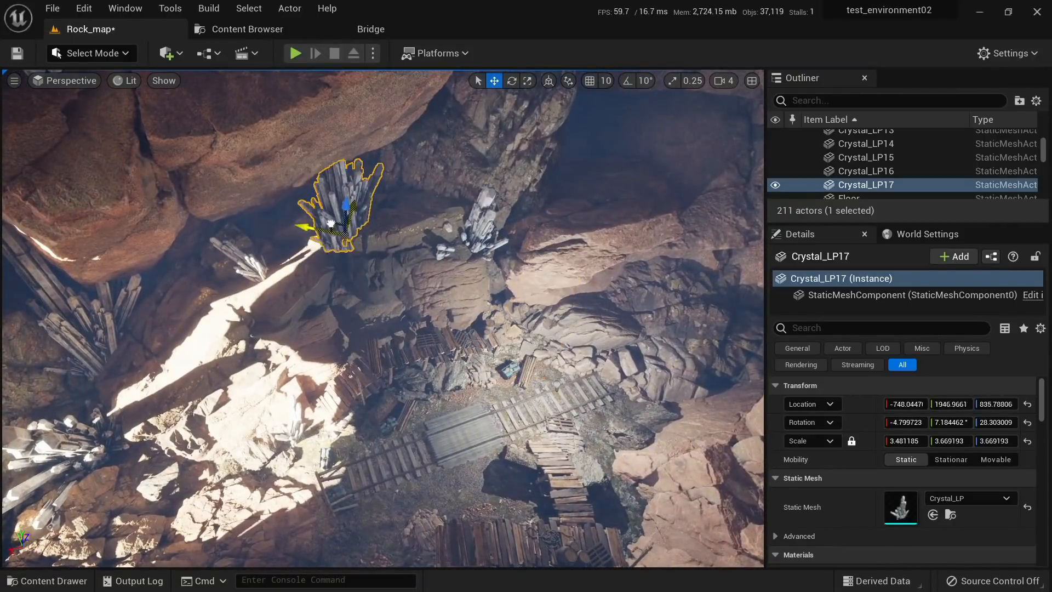
Step: Lower the copy into the rock ledge behind the wooden platform, at about -667, 1744, 275
left_click_drag(330, 223, 331, 234)
mouse_move(344, 214)
right_mouse_down()
mouse_move(344, 164)
mouse_move(344, 214)
right_mouse_up()
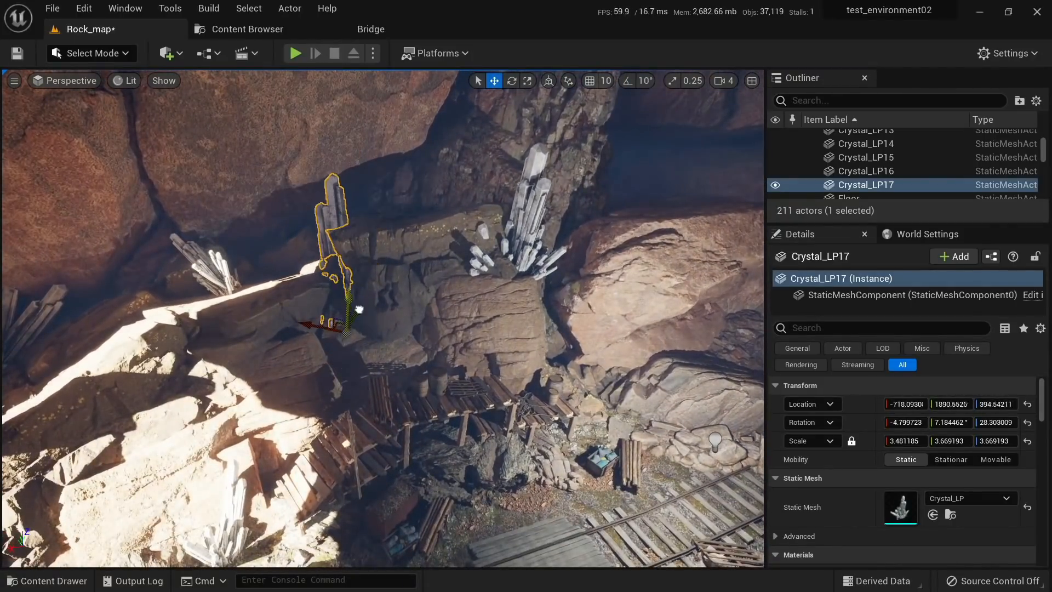
right_click_drag(334, 315, 387, 334)
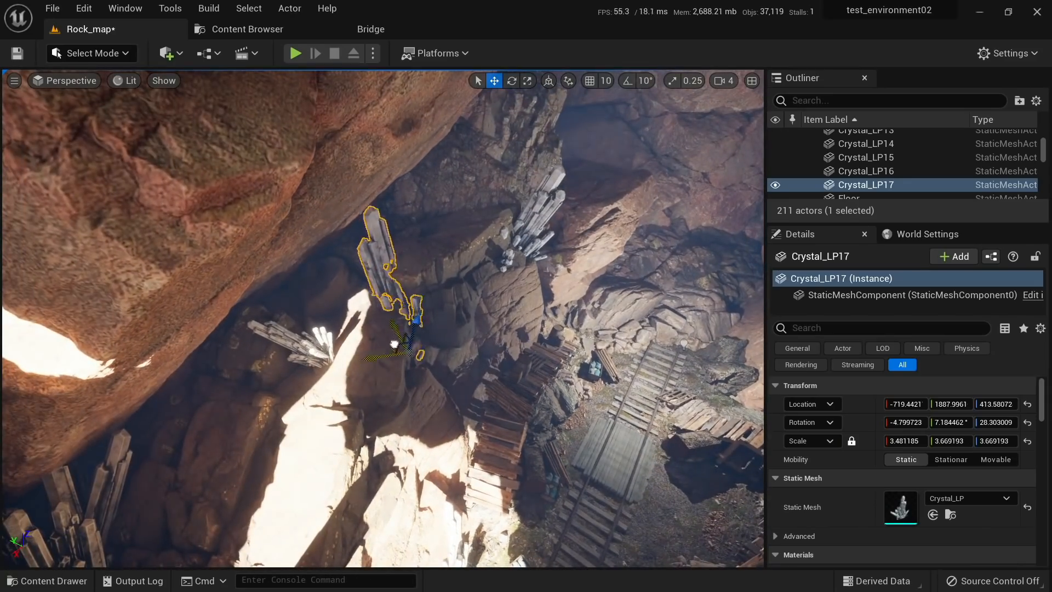
right_click_drag(431, 371, 594, 397)
key("alt+3")
key("alt+4")
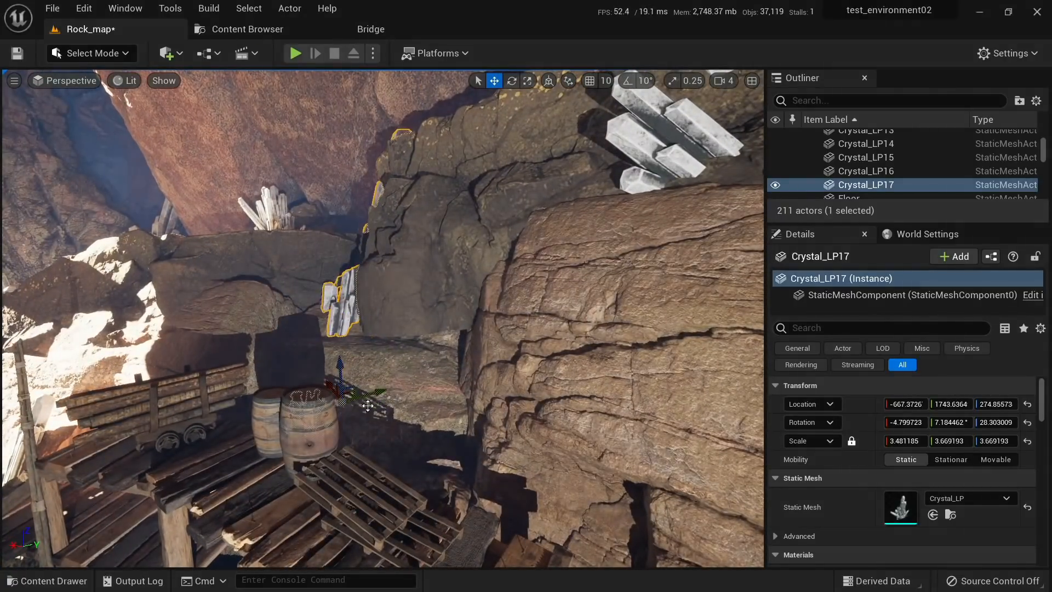
right_click_drag(348, 387, 493, 348)
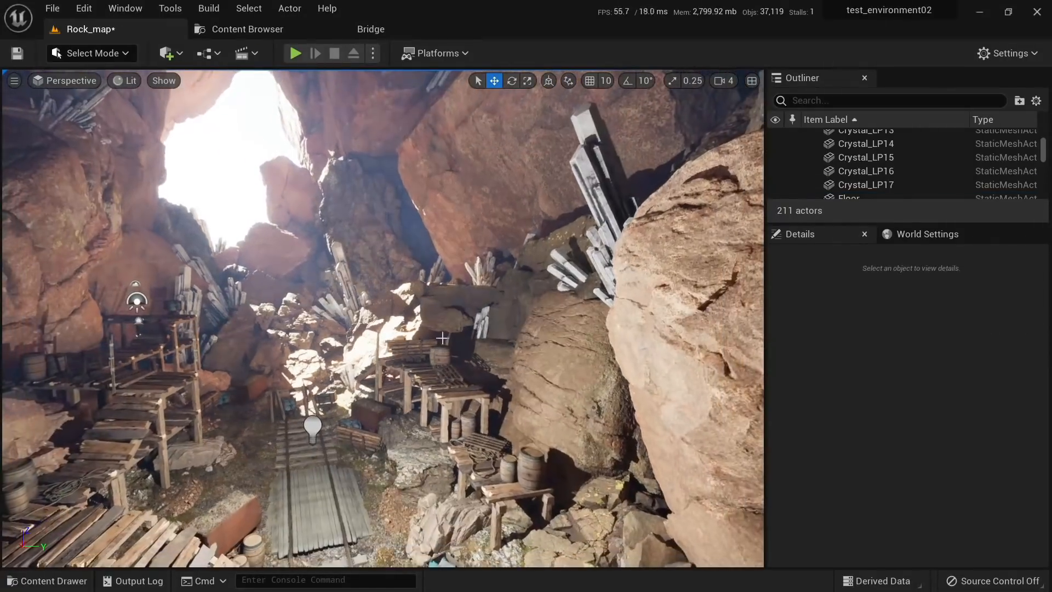
Step: Tilt the ledge cluster to an X rotation of about -72° and seat it against the rock at about -666, 1746, 254
left_click_drag(504, 328, 460, 499)
key("w")
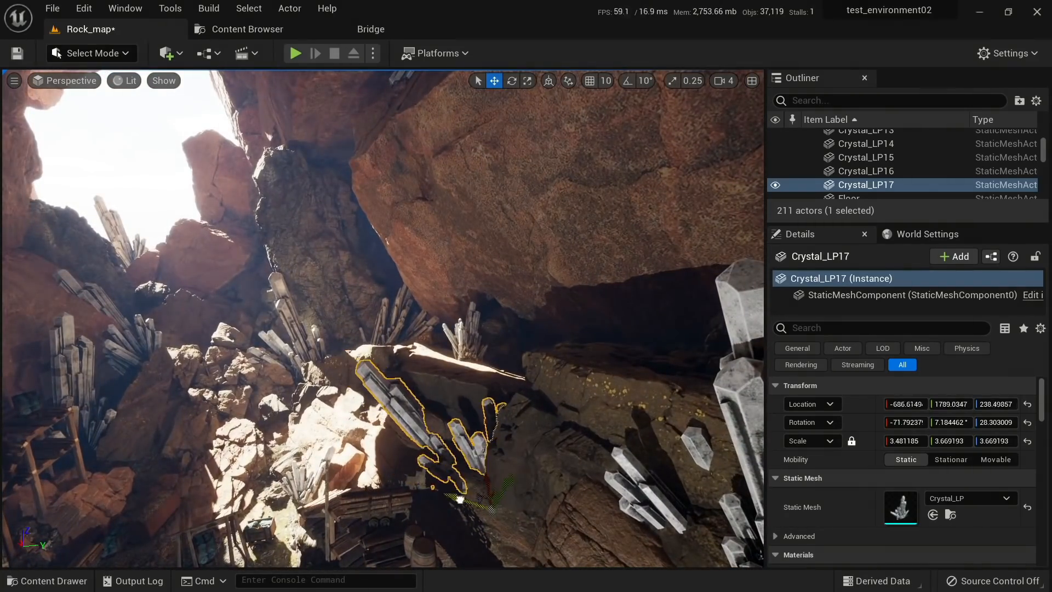
key("Escape")
key("s")
mouse_move(586, 423)
right_mouse_down()
mouse_move(537, 408)
mouse_move(586, 424)
right_mouse_up()
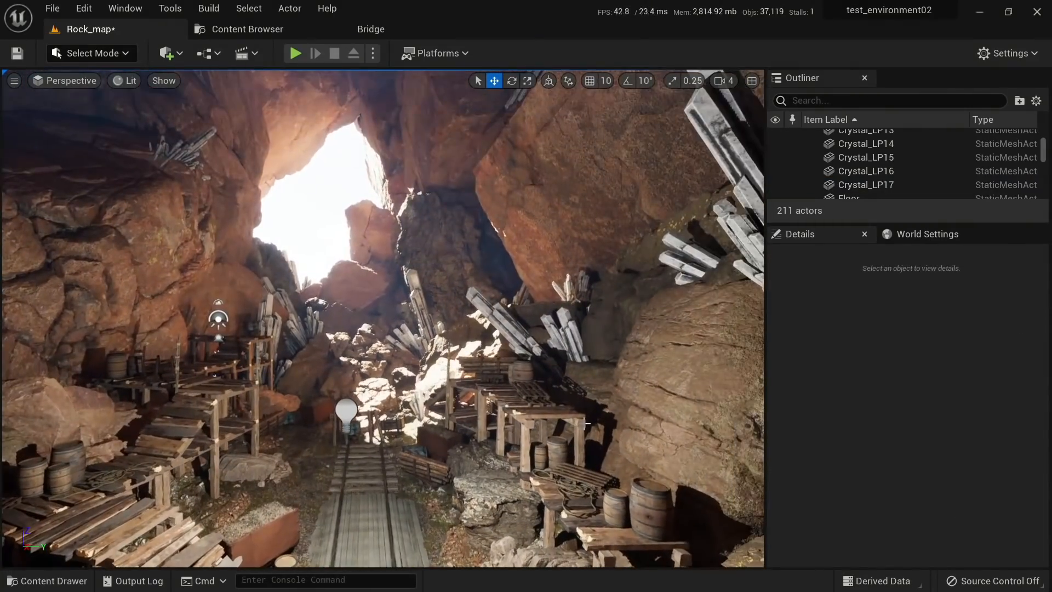
Step: Duplicate the tilted ledge cluster toward the middle of the cave, rotate the copy to about -35° on X, and shrink it to about 1.83, 2.02, 2.02
left_click(574, 313)
left_click(557, 324)
right_click_drag(557, 324, 575, 347)
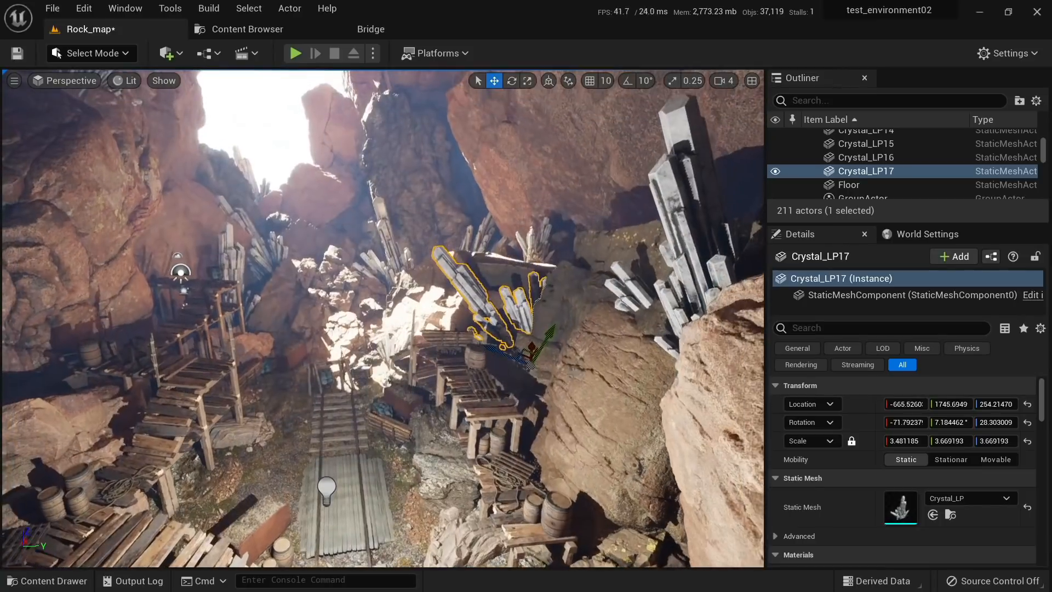
left_click_drag(525, 354, 324, 299, "alt")
key("e")
key("r")
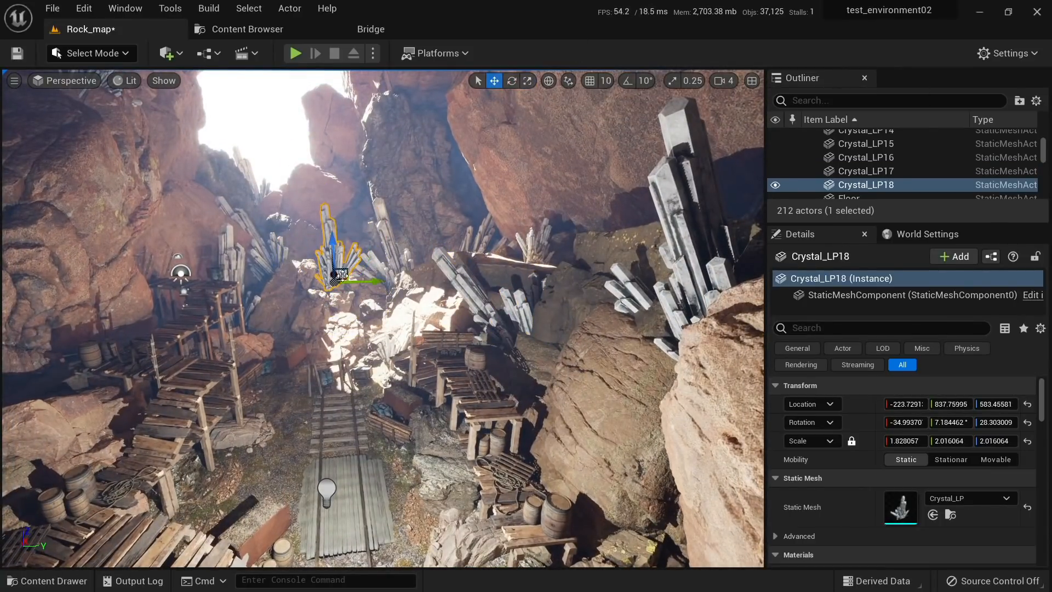
Step: Lower the shrunken copy to the mine floor near the red ore cart, at about -224, 511, -95
left_click_drag(345, 270, 289, 412)
key("w")
right_click_drag(288, 387, 260, 419)
left_click_drag(280, 404, 280, 426)
Step: Rotate the floor cluster to about -49°, 14°, 26° and move it beside the wooden walkway at about -502, 393, -95
key("e")
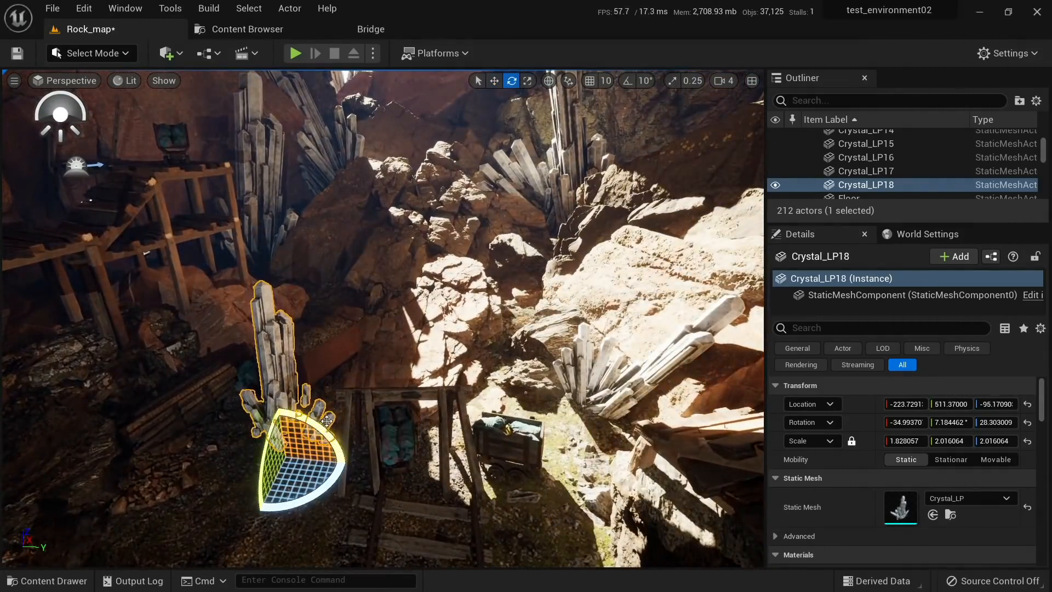
right_click_drag(280, 426, 249, 425)
left_click_drag(301, 412, 284, 408)
key("w")
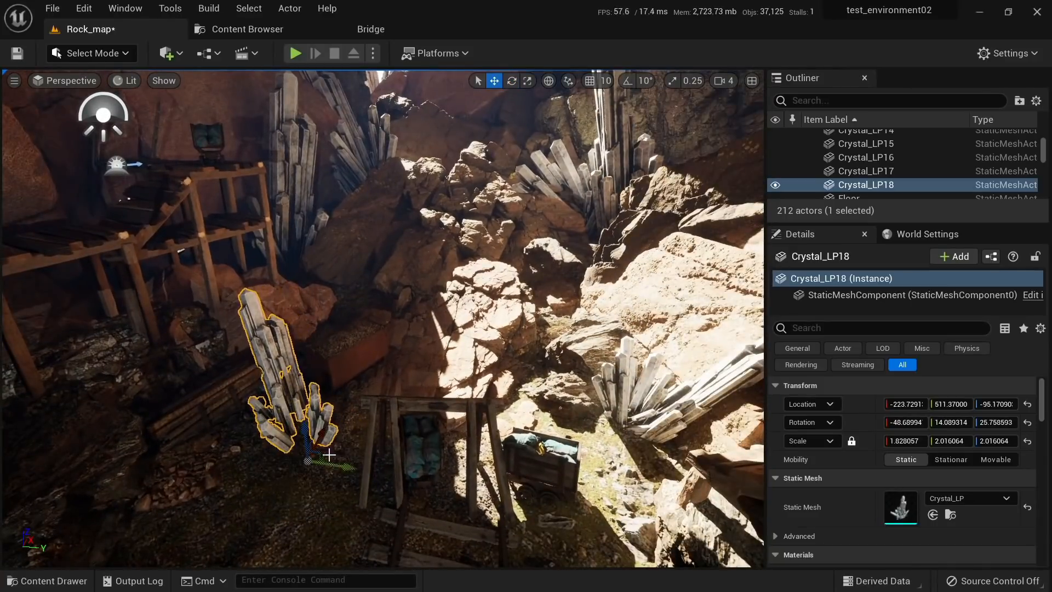
left_click_drag(327, 456, 183, 556)
key("Escape")
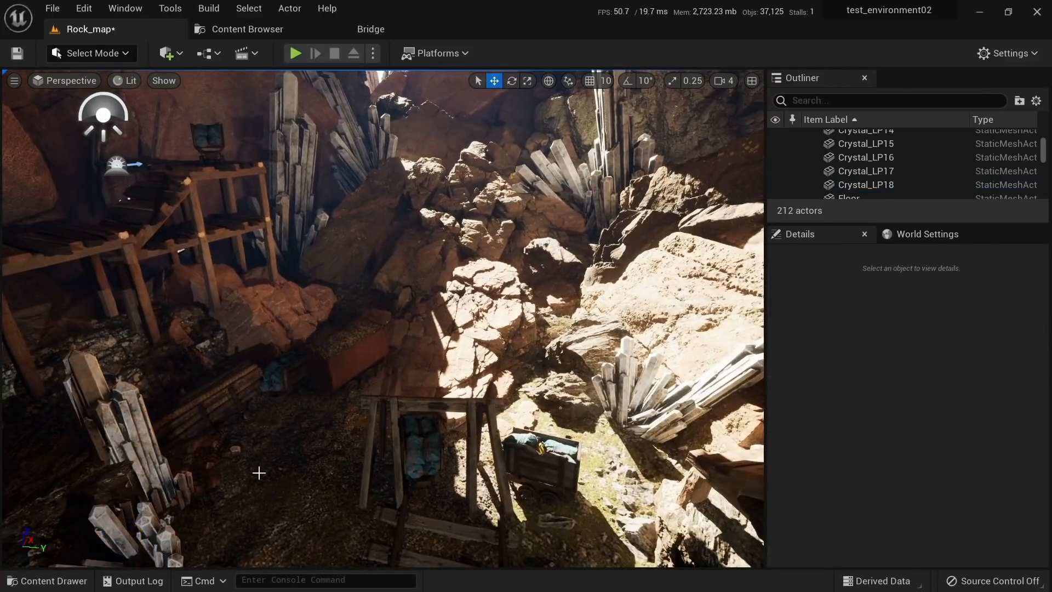
Step: Duplicate the walkway cluster onto the sunlit rock pile at about 415, 1086, -21, and turn the copy to about 139° on Z
key("s")
right_click_drag(258, 472, 232, 499)
left_click(230, 454)
key("w")
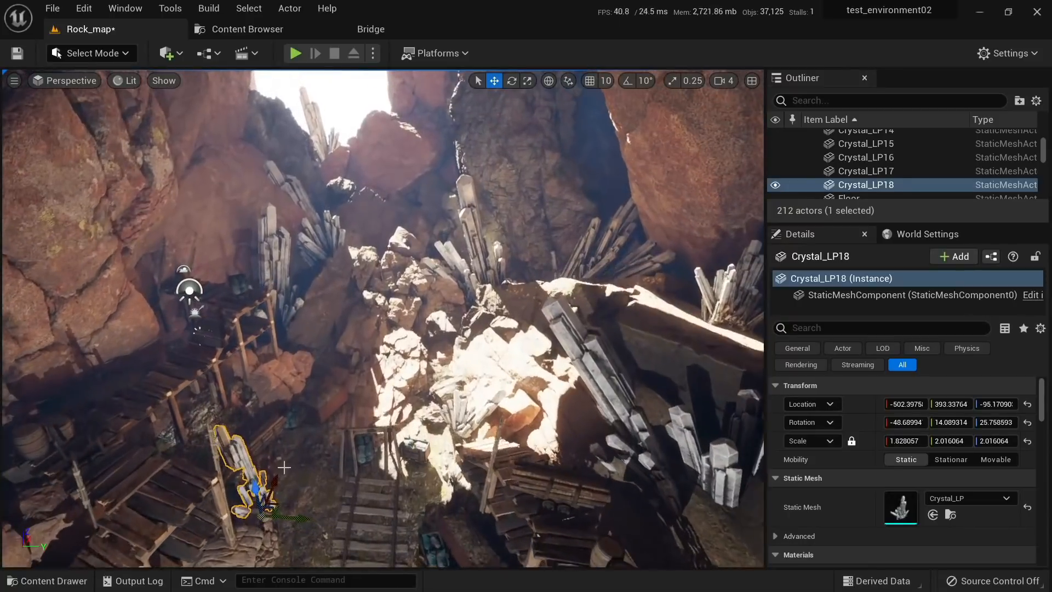
left_click_drag(278, 509, 407, 364, "alt")
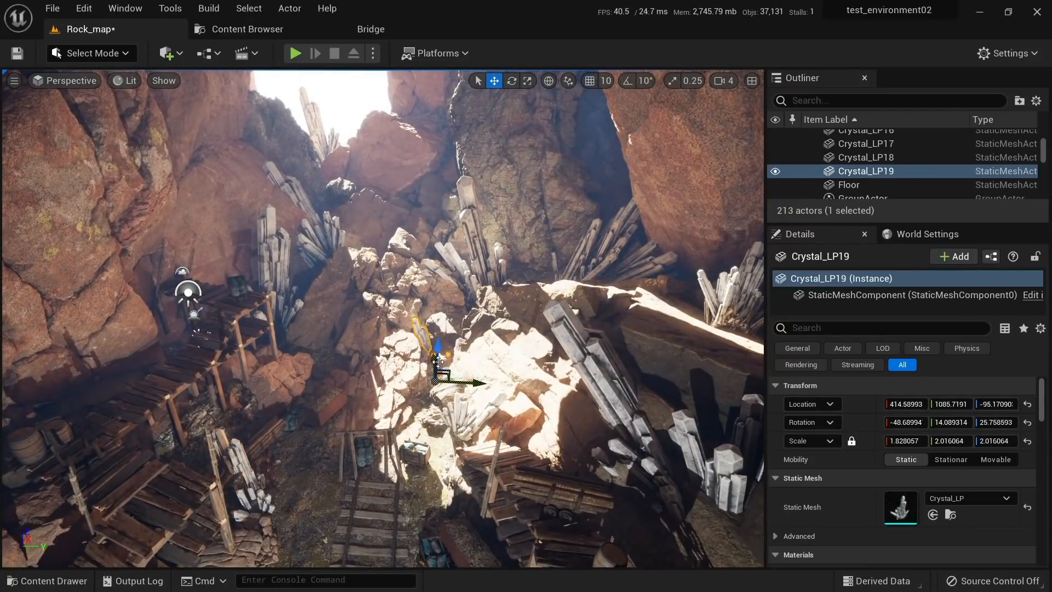
key("e")
left_click_drag(438, 331, 445, 379)
key("Escape")
left_click(448, 349)
Step: Duplicate the rock-pile cluster upward to about 415, 1086, 316, and rotate the copy to about -35°, 24°, 144°
key("w")
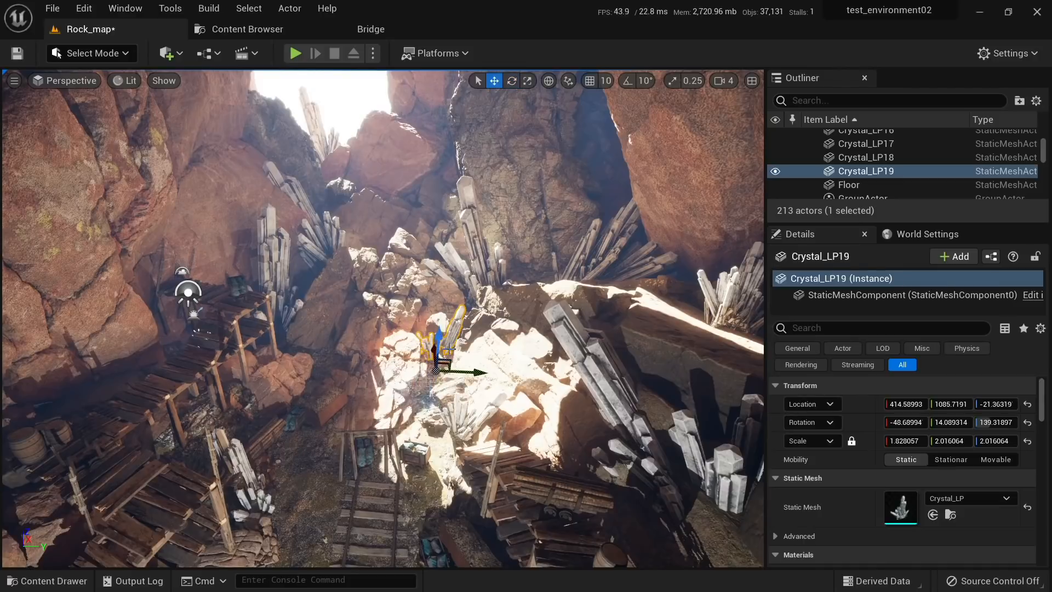
left_click_drag(440, 335, 446, 275, "alt")
key("e")
mouse_move(431, 273)
right_mouse_down()
mouse_move(361, 271)
mouse_move(430, 273)
right_mouse_up()
left_click_drag(431, 274, 493, 290)
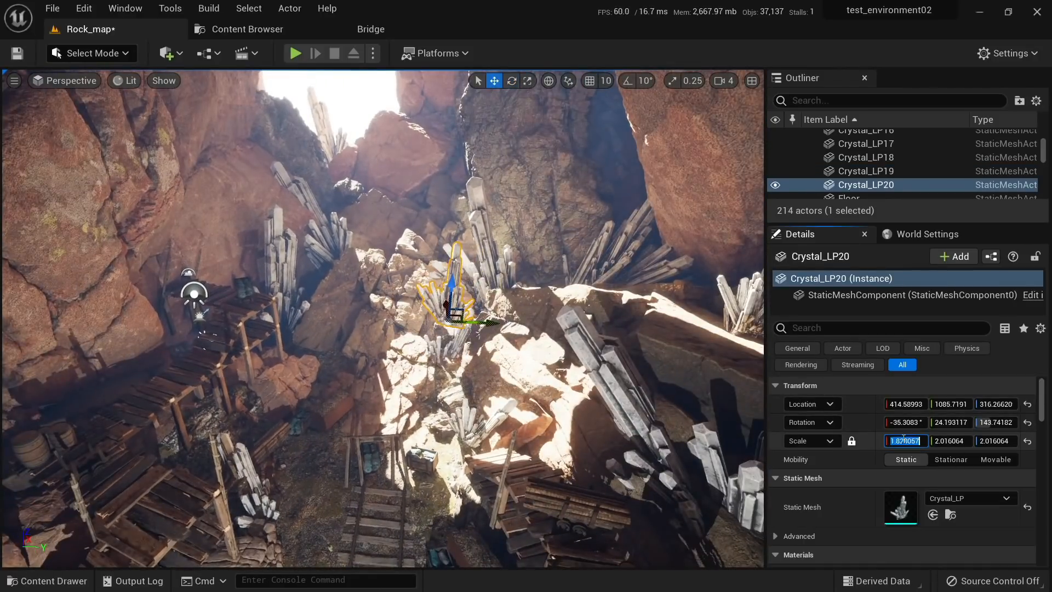
Step: Scale the upper copy to 1.0 with locked proportions and move it to the shaded side of the rock pile, at about 415, 742, 88
type("1")
key("Return")
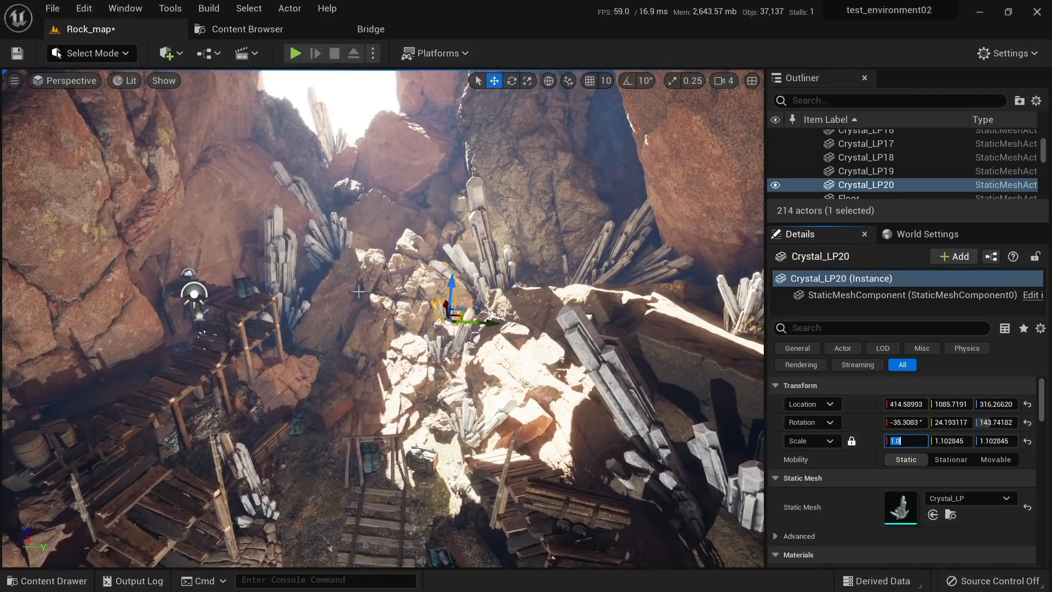
key("w")
right_click_drag(302, 275, 370, 273)
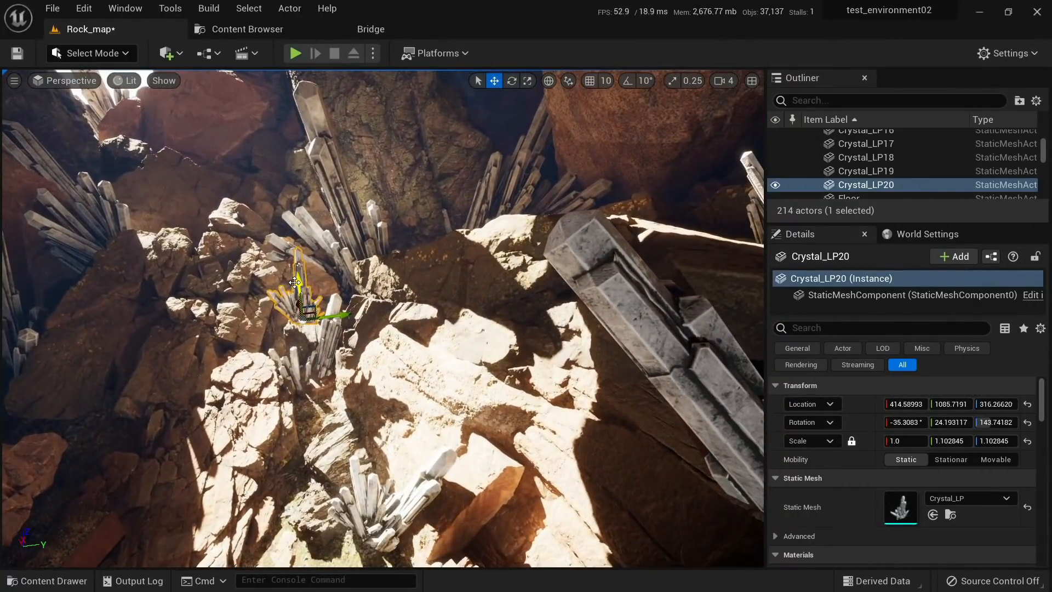
left_click_drag(295, 283, 302, 384)
left_click_drag(328, 351, 220, 368)
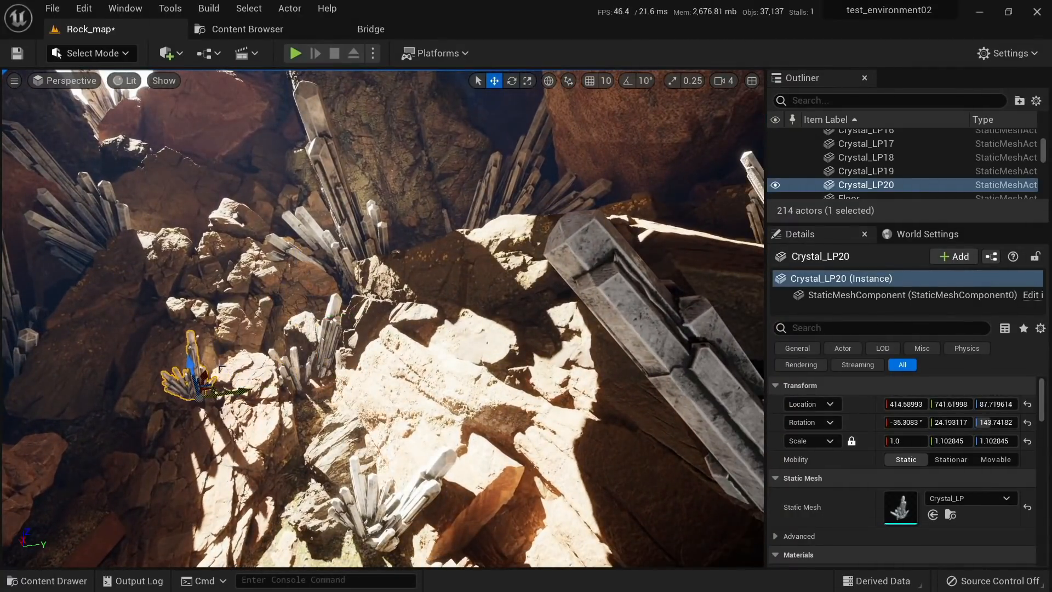
Step: Duplicate the small rock-pile cluster and place the copy beside the grey boulders near the tracks, at about -1874, 394, 47
right_click_drag(209, 379, 113, 372)
left_click_drag(661, 371, 143, 392, "alt")
key("w")
right_click_drag(143, 392, 44, 388)
left_click_drag(356, 397, 514, 384)
key("a")
right_click_drag(513, 384, 707, 339)
Step: Rotate the small cluster beside the grey boulders to about -31°, 18°, 145°
key("e")
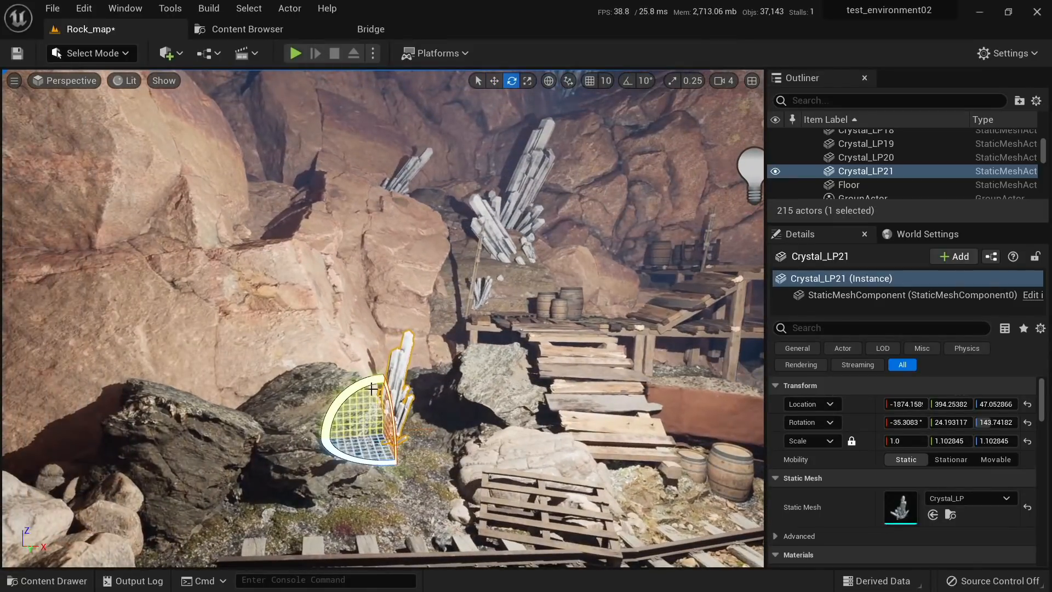
key("w")
key("e")
right_click_drag(394, 418, 406, 477)
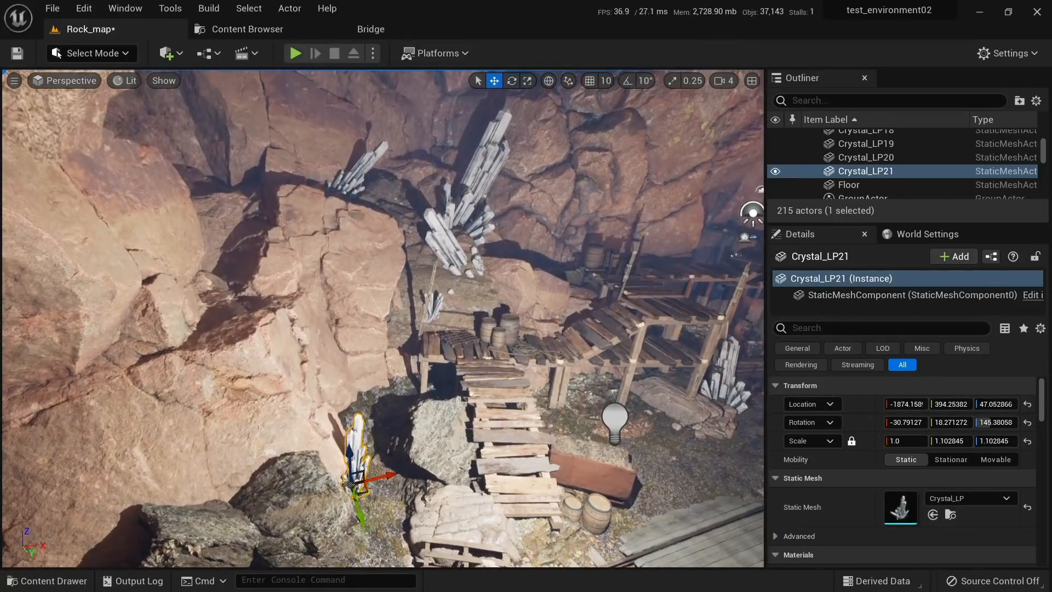
Step: Duplicate the boulder cluster to the foot of the wall at about -1707, 67, 47, and turn the copy to about 16° on Z
left_click_drag(367, 491, 395, 375, "alt")
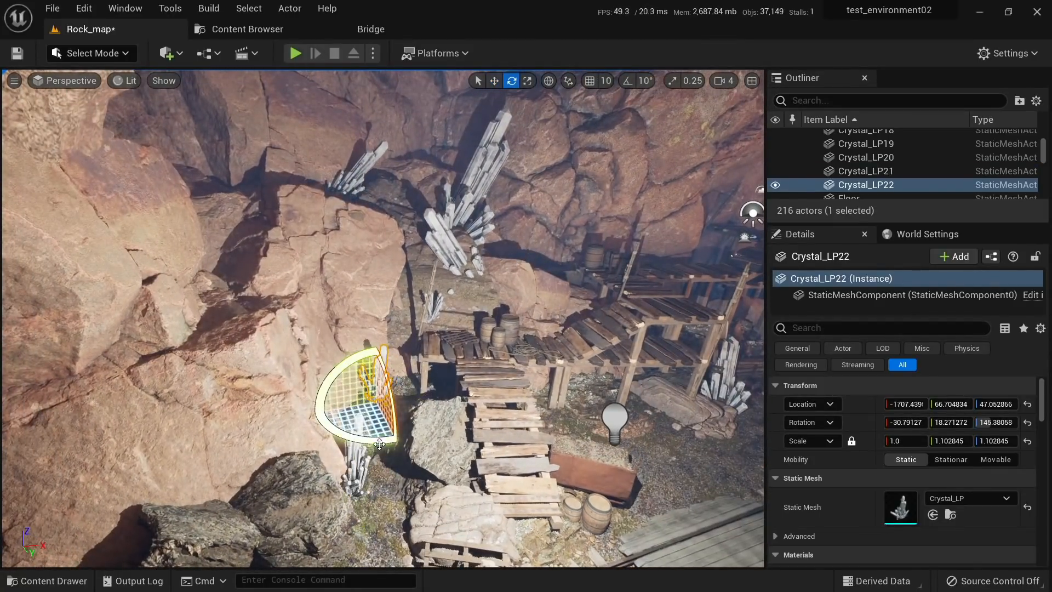
key("Escape")
left_click(379, 388)
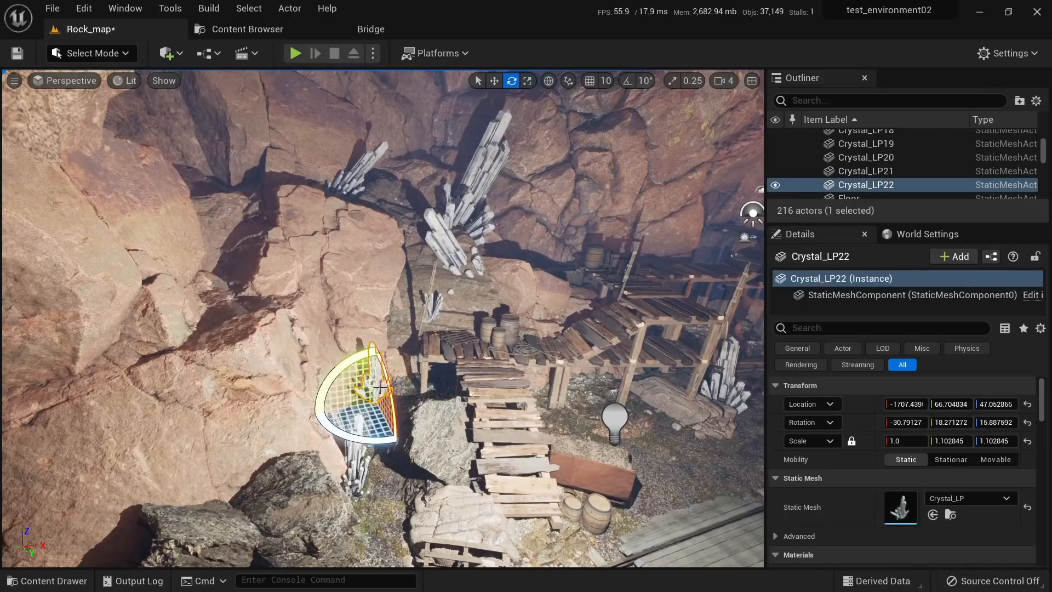
Step: Duplicate the wall-foot cluster up onto the rock ledge at about -1707, -279, 575
left_click_drag(377, 366, 379, 213, "alt")
right_click_drag(406, 255, 421, 286)
left_click_drag(419, 300, 299, 278)
Step: Rotate the upper ledge cluster to about 3°, 6°, 23° and lower it into the rock at a Z location of about 521
key("e")
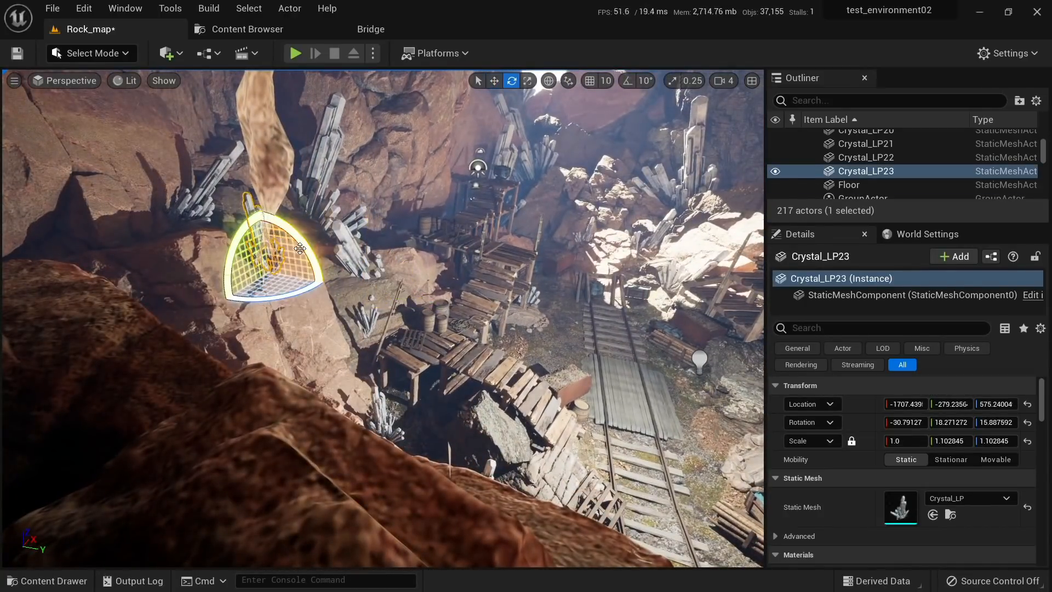
left_click_drag(258, 216, 294, 223)
right_click_drag(295, 223, 322, 247)
key("w")
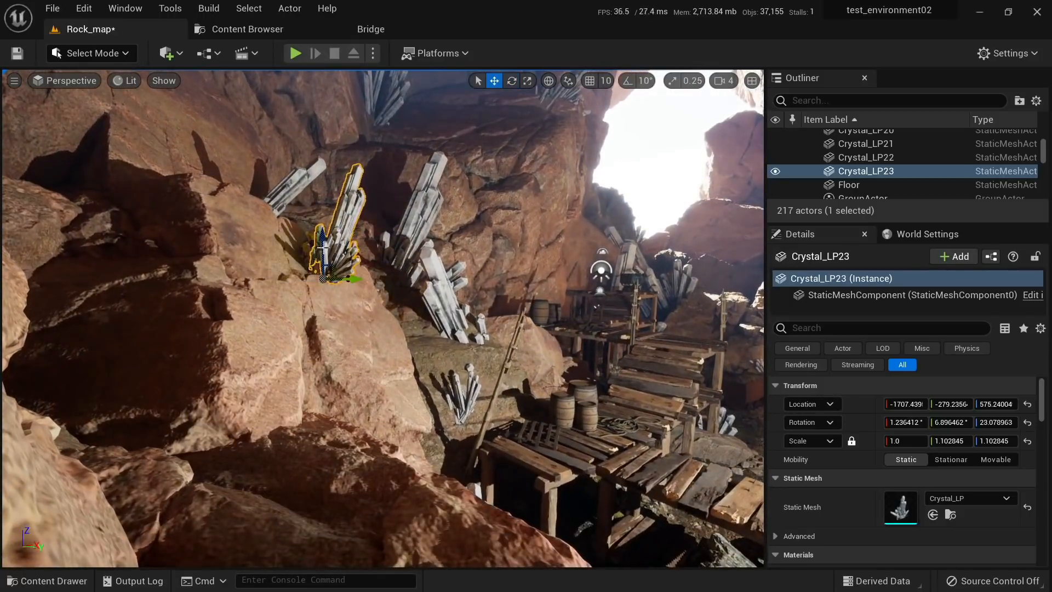
left_click_drag(353, 313, 369, 300)
key("Escape")
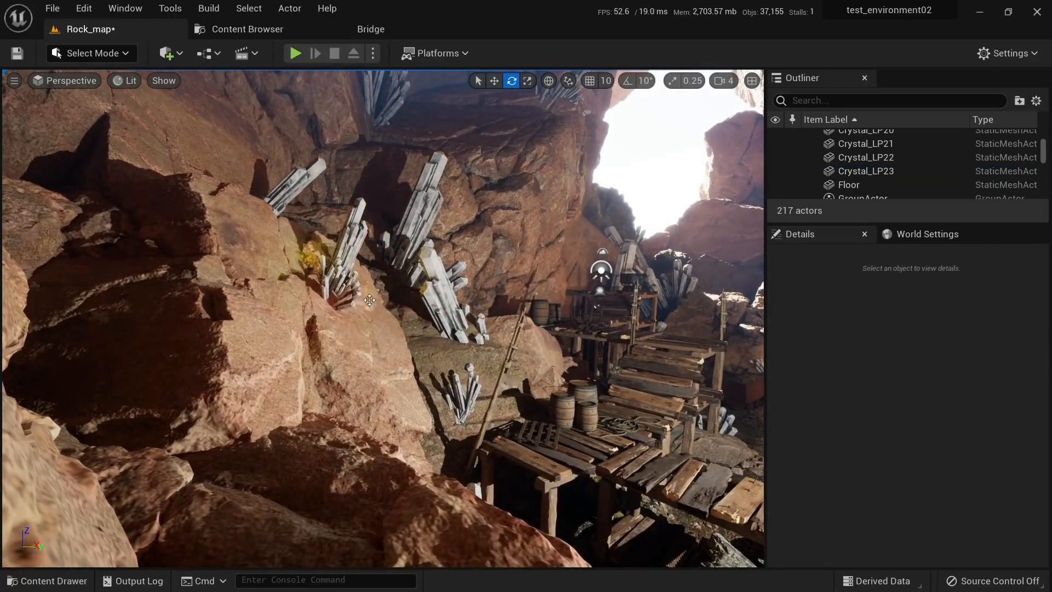
Step: Duplicate the upper ledge cluster along the wall past the large crystals, to about -938, -273, 521
left_click(347, 281)
right_click_drag(348, 281, 365, 330)
key("w")
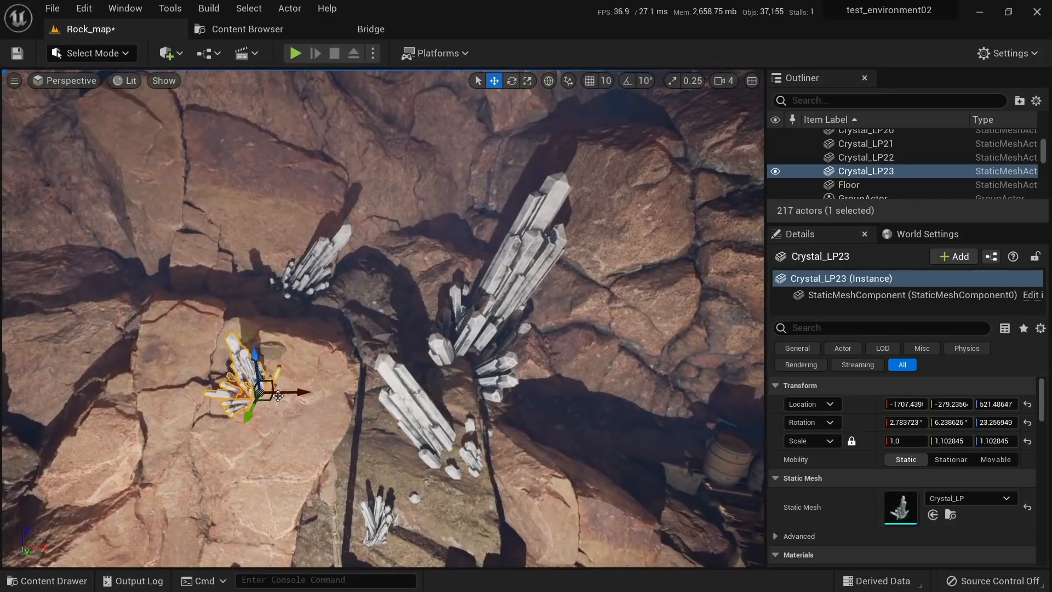
left_click_drag(267, 399, 601, 405, "alt")
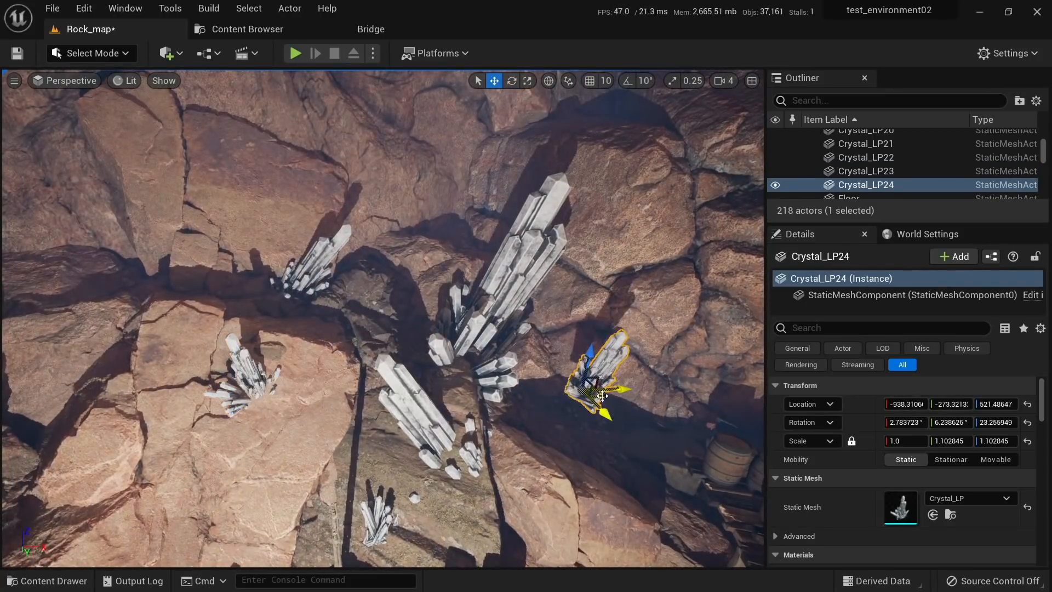
right_click_drag(601, 406, 641, 356)
right_click_drag(433, 323, 458, 358)
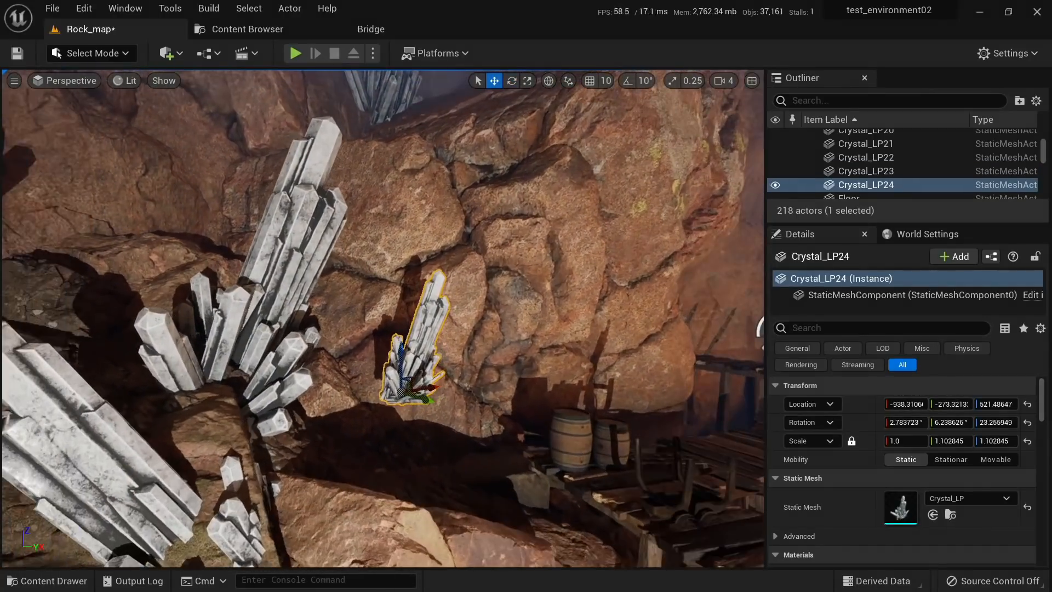
Step: Lower the wall copy onto the ledge beside the barrels, at about -884, -454, 328
left_click_drag(411, 450, 411, 458)
mouse_move(411, 458)
right_mouse_down()
mouse_move(454, 493)
mouse_move(419, 482)
mouse_move(419, 468)
right_mouse_up()
left_click_drag(412, 354, 350, 256)
key("Escape")
Step: Duplicate the barrel-ledge cluster down to the ground beside the scaffold, at about -884, 419, 64
mouse_move(248, 295)
right_mouse_down()
mouse_move(307, 291)
mouse_move(249, 295)
right_mouse_up()
left_click(210, 291)
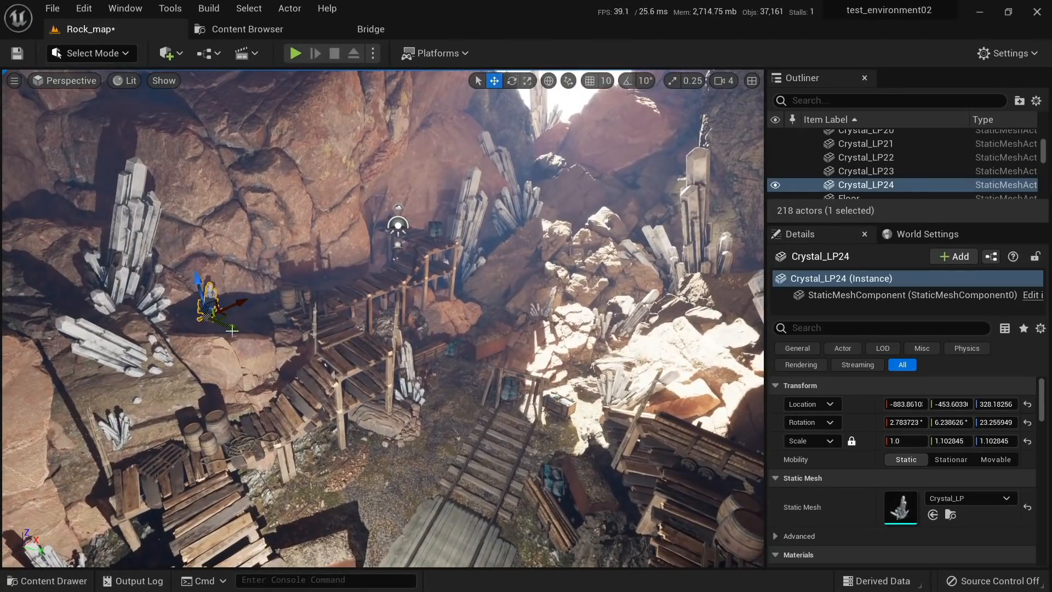
left_click_drag(234, 326, 331, 383, "alt")
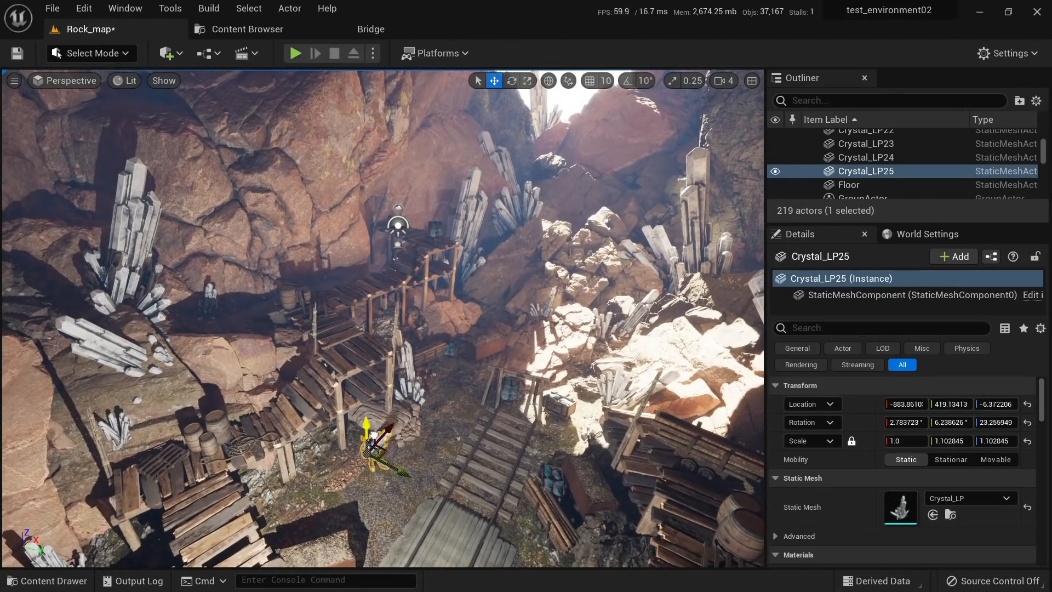
left_click_drag(366, 424, 366, 400)
Step: Rotate the ground cluster to about 0°, 7°, 23° and seat it against the scaffold post at about -852, 296, 18
key("w")
right_click_drag(378, 394, 427, 307)
key("e")
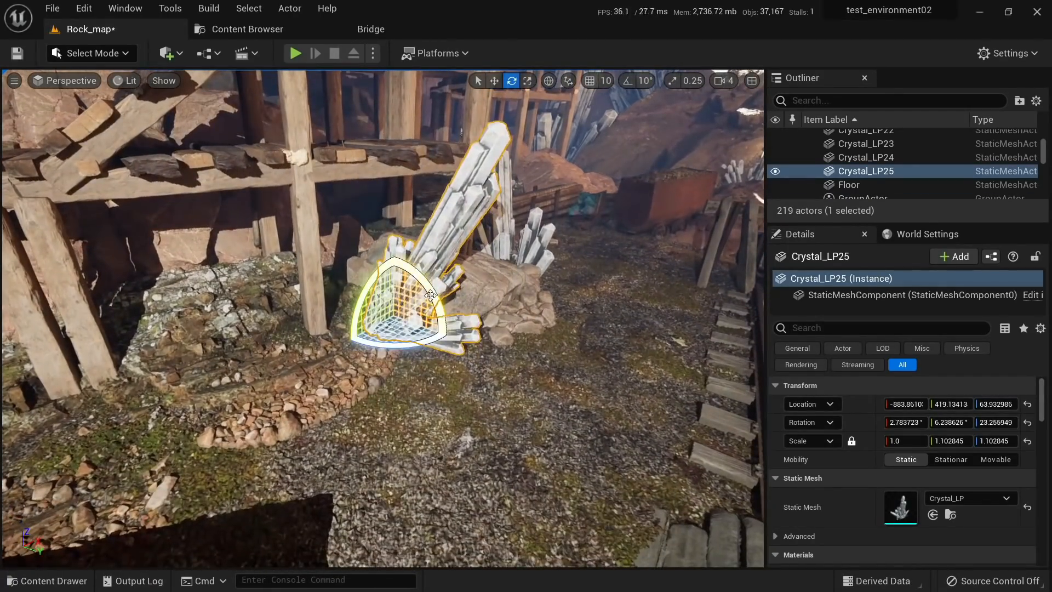
left_click_drag(430, 295, 393, 319)
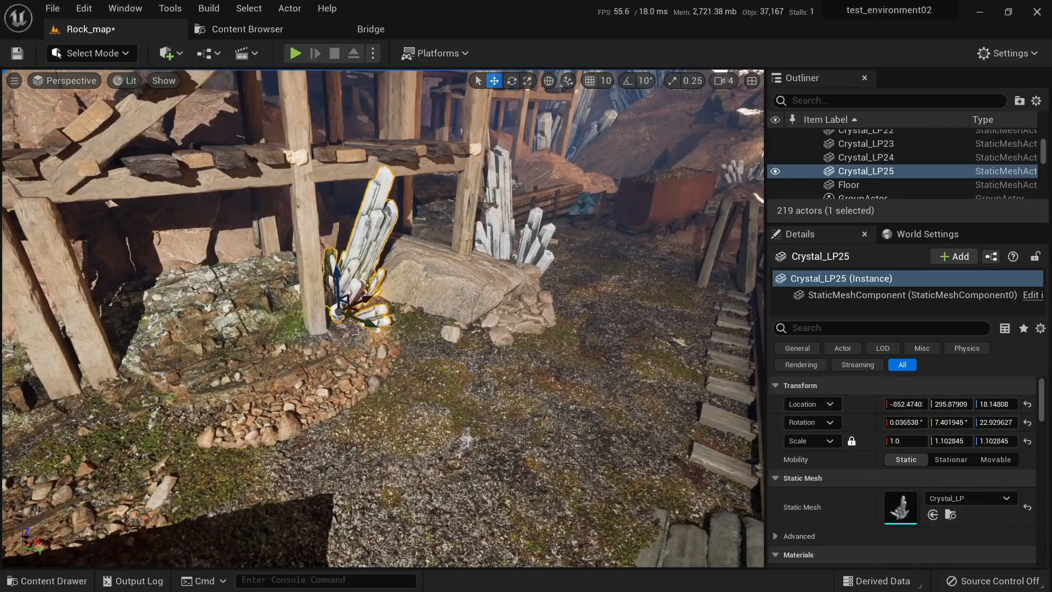
Step: Duplicate the scaffold-post cluster, place the copy farther along the ground, and deselect it to review the whole cave
left_click_drag(365, 321, 169, 371, "alt")
right_click_drag(169, 371, 340, 307)
key("s")
right_click_drag(382, 318, 411, 328)
key("Escape")
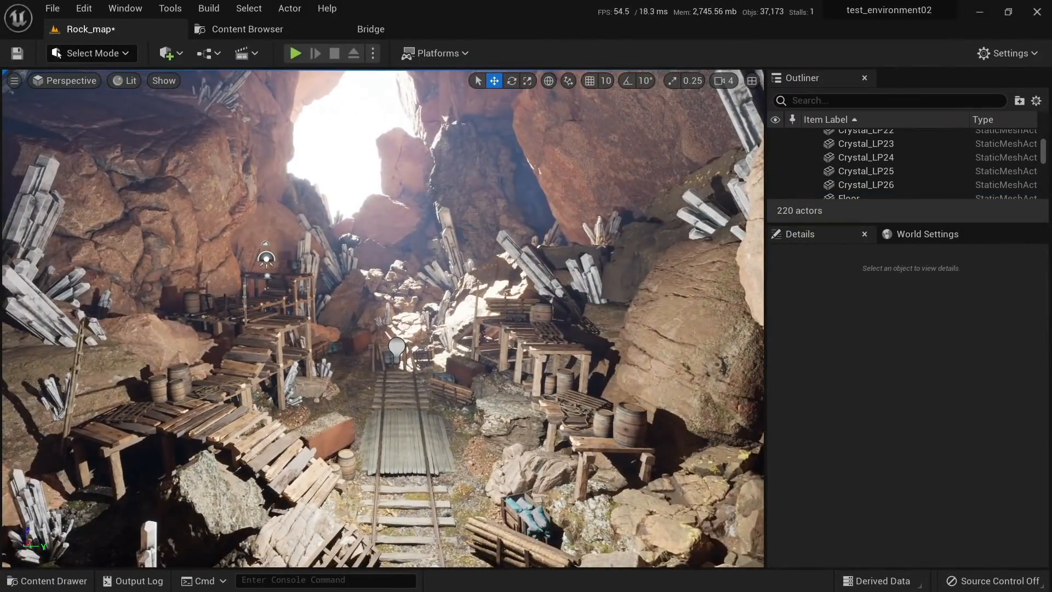
key("s")
right_click_drag(295, 384, 288, 334)
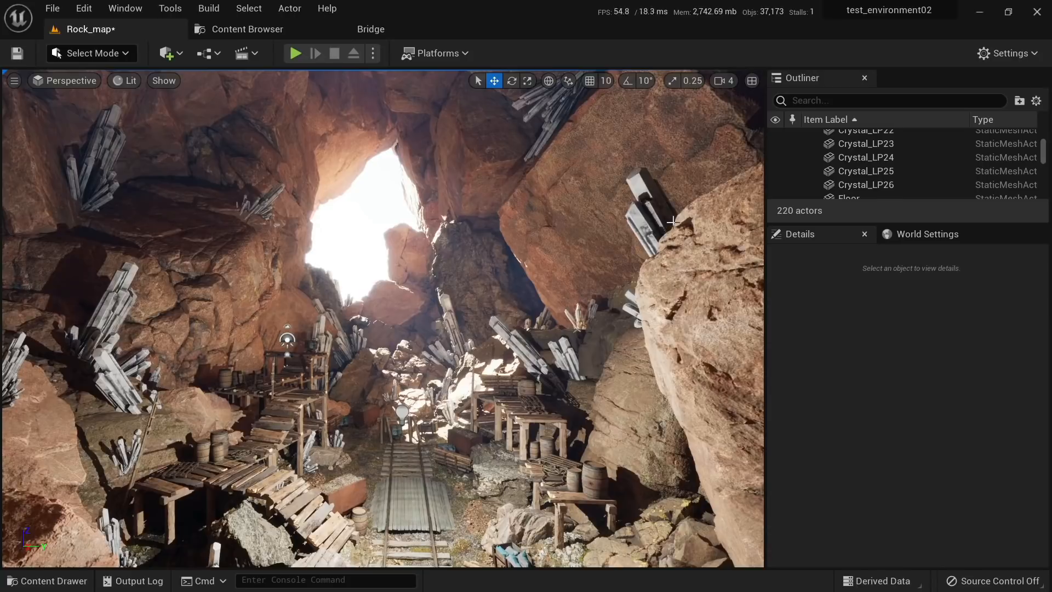
Step: Try to rotate the large crystal cluster behind the big sunlit boulder
left_click(652, 220)
key("e")
left_click_drag(681, 327, 664, 365)
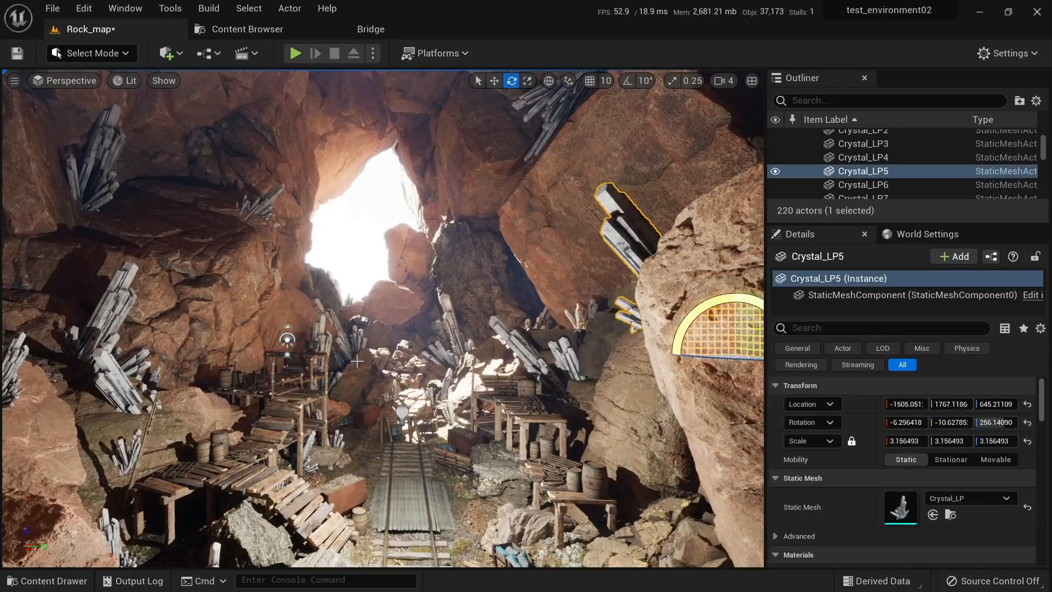
key("ctrl+z")
Step: Duplicate the small cluster beside the wooden platform across to the rocks below the sunlit boulder, at about -1613, 1570, 239
left_click(129, 457)
key("w")
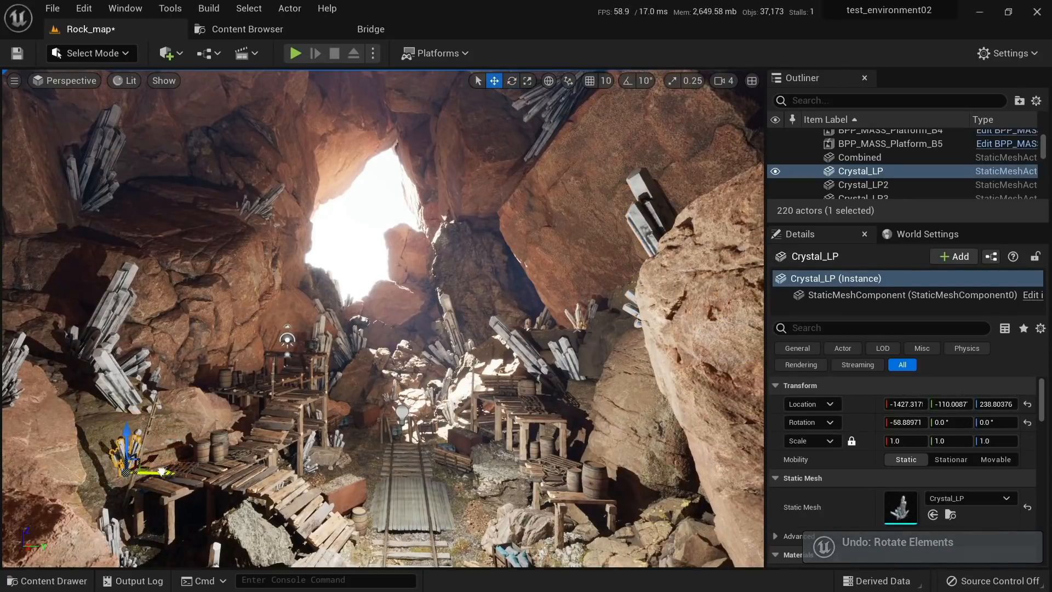
left_click_drag(162, 471, 710, 491, "alt")
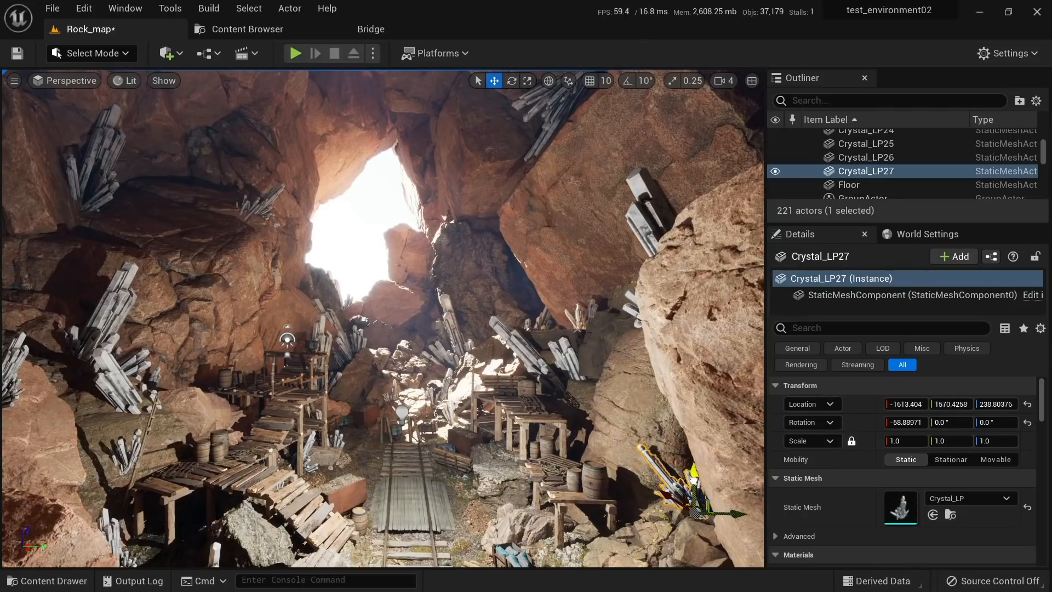
key("Escape")
left_click(665, 470)
left_click(682, 512)
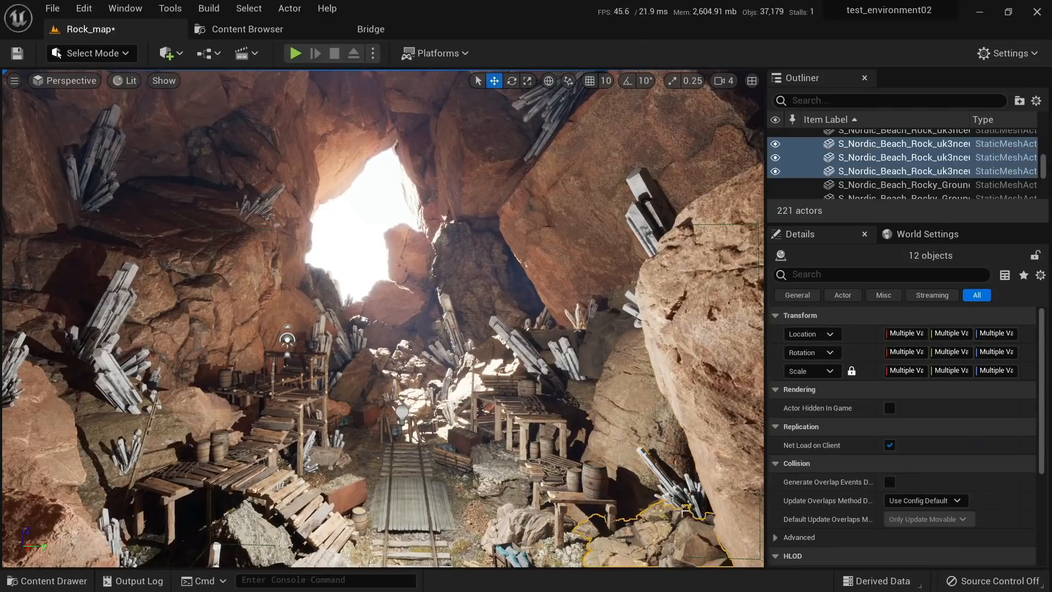
left_click(682, 499)
Step: Duplicate the large cluster behind the boulder onto its top, at about -1965, 1486, 930, turned to about 53° around Z
left_click(654, 214)
key("Escape")
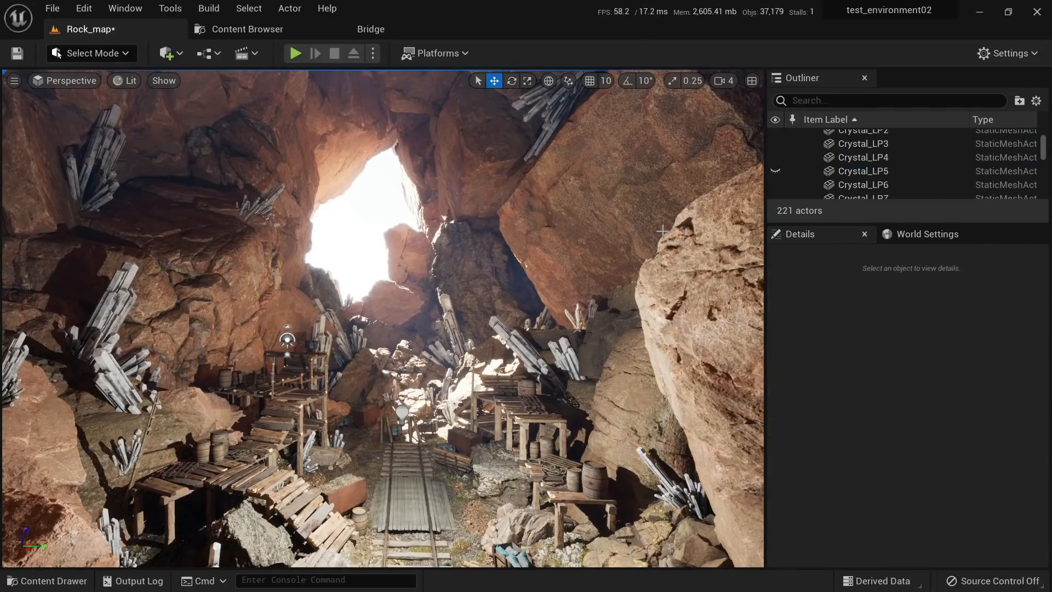
mouse_move(455, 335)
right_mouse_down()
mouse_move(463, 328)
mouse_move(455, 334)
right_mouse_up()
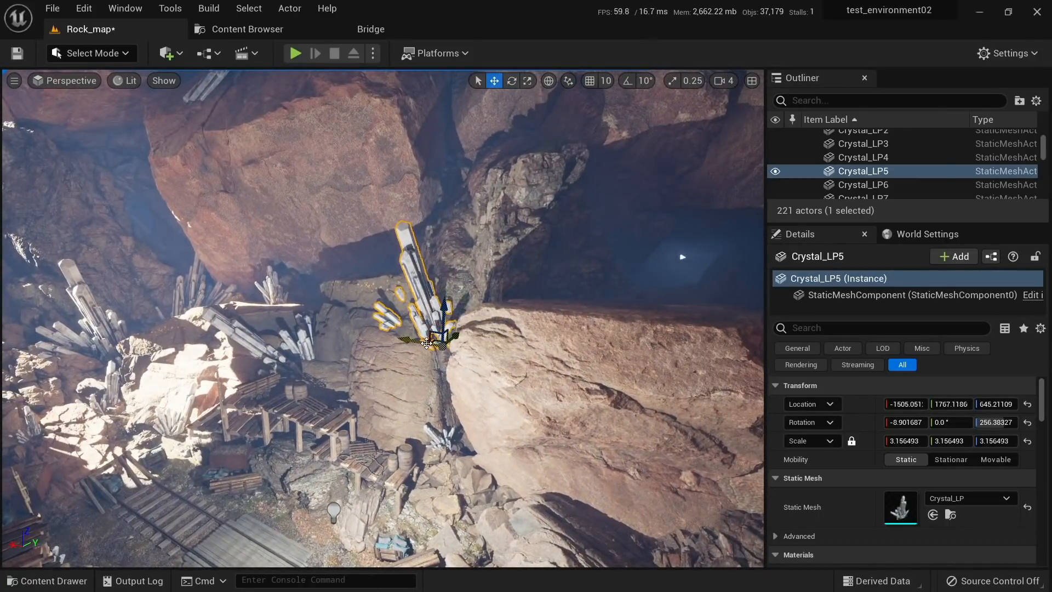
left_click_drag(433, 340, 551, 276, "alt")
key("e")
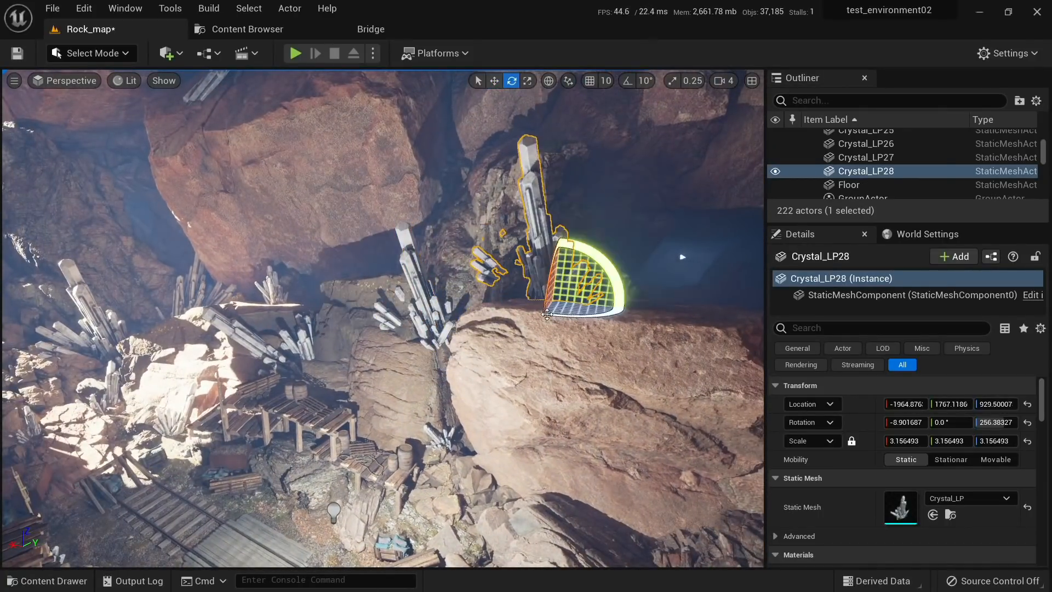
left_click_drag(551, 314, 556, 289)
key("w")
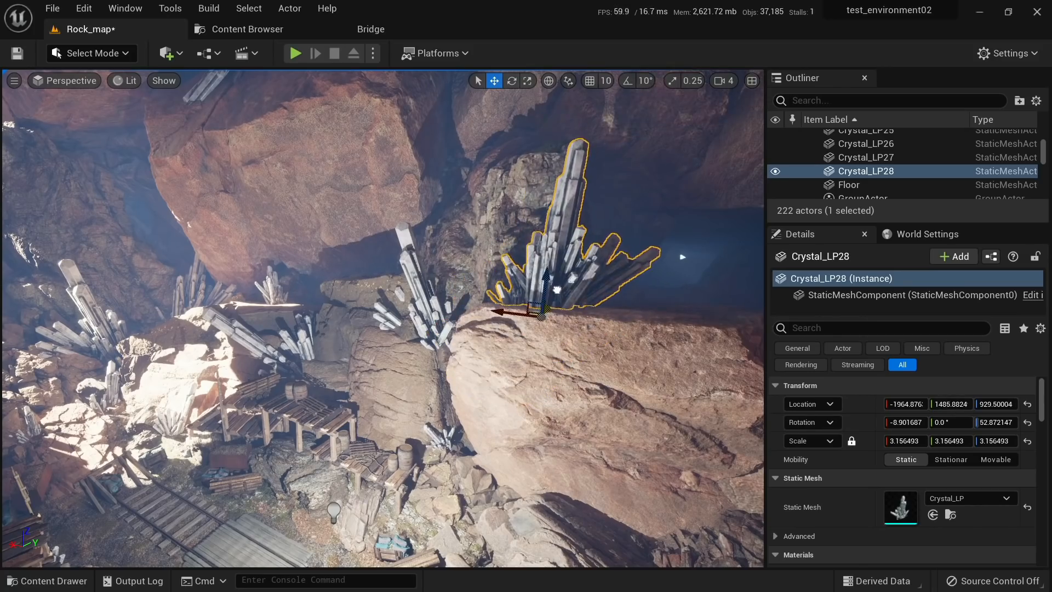
Step: Deselect the boulder-top cluster and review the crystal placement throughout the cave
key("Escape")
mouse_move(556, 289)
right_mouse_down()
mouse_move(517, 279)
mouse_move(540, 282)
right_mouse_up()
left_click(534, 299)
right_click_drag(500, 330, 430, 311)
key("Escape")
right_click_drag(453, 365, 399, 357)
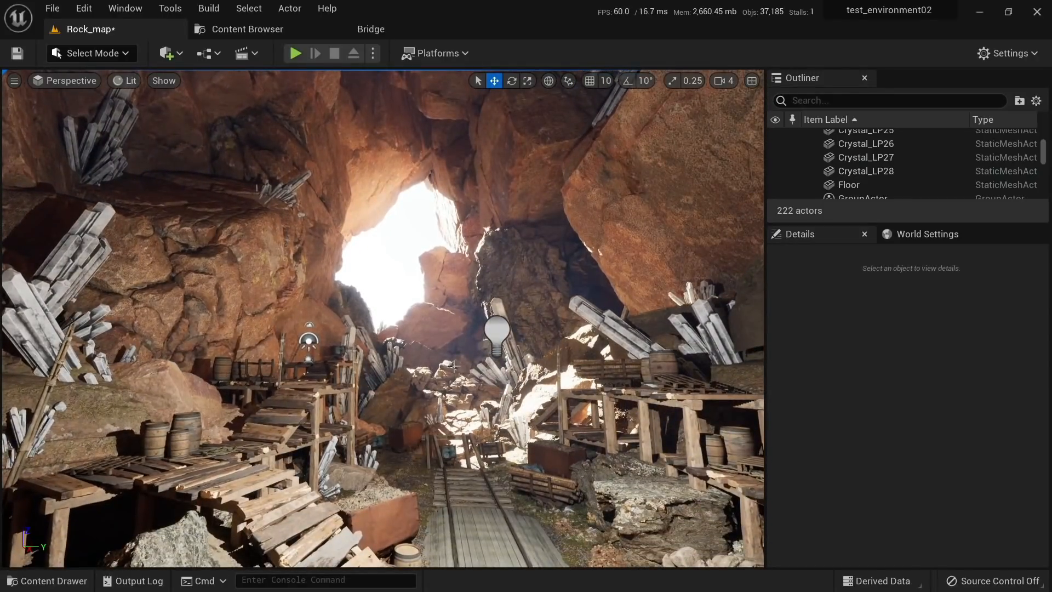
right_click_drag(448, 176, 458, 183)
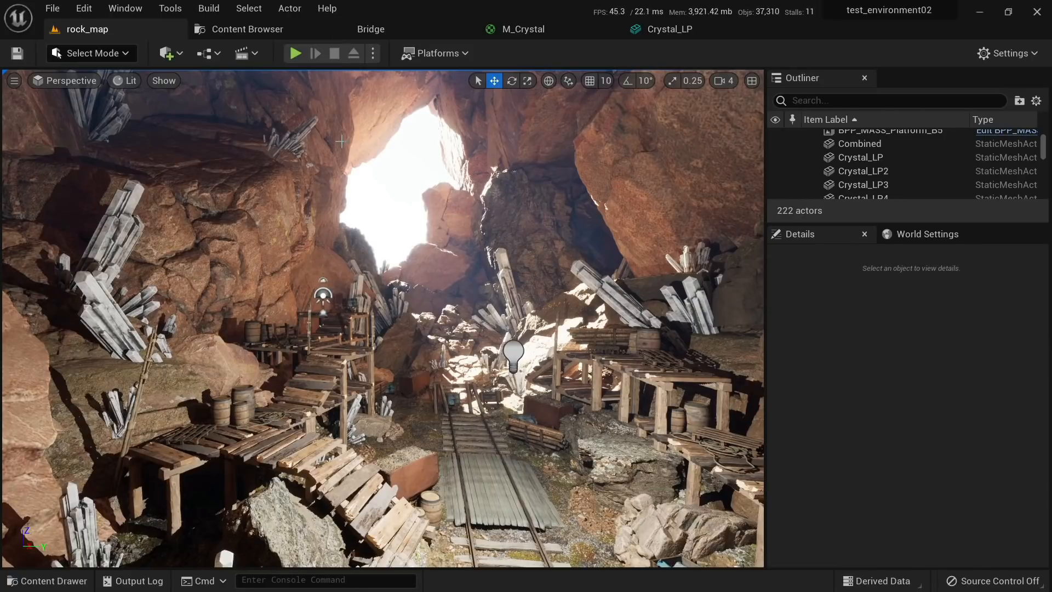
Step: Inspect the Crystal_LP mesh and open the graph of its assigned M_Crystal material
left_click(679, 30)
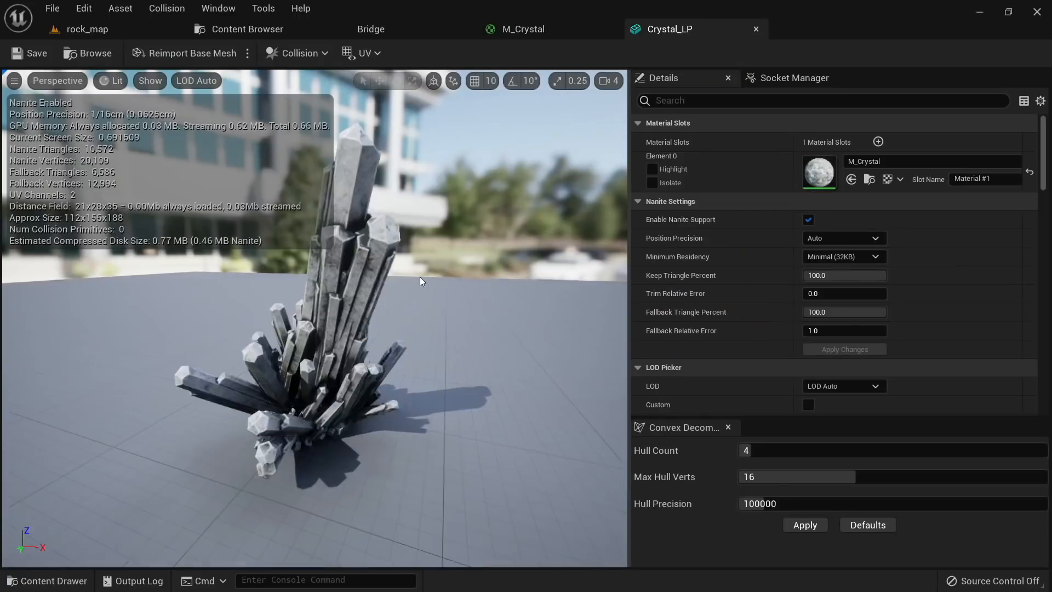
left_click_drag(420, 277, 378, 273)
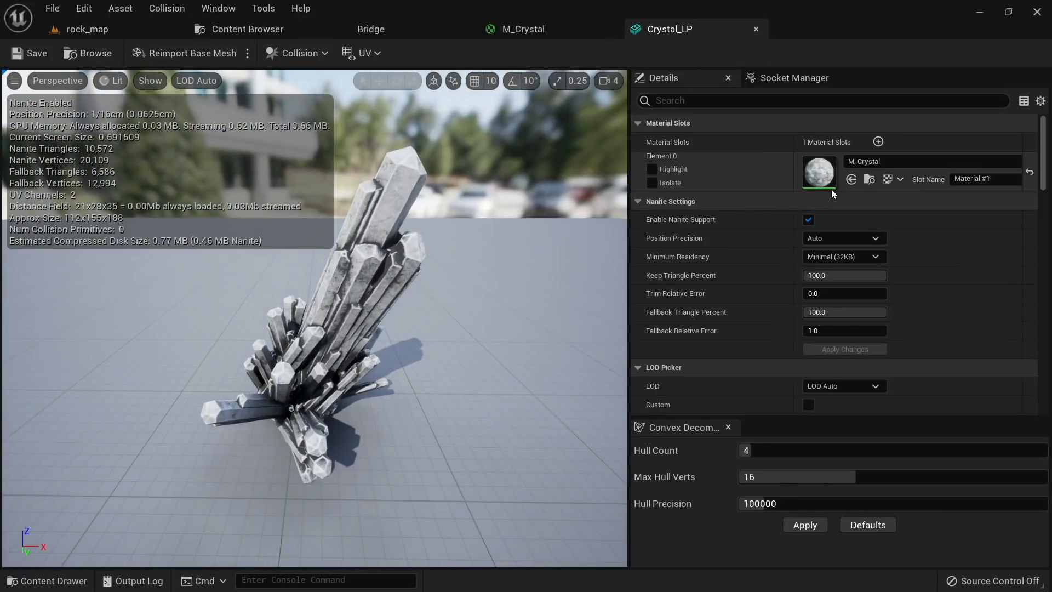
double_click(820, 174)
right_click_drag(641, 189, 678, 260)
scroll(678, 259, "down", 2)
scroll(603, 350, "up", 2)
right_click_drag(627, 299, 632, 353)
scroll(632, 353, "down", 2)
scroll(536, 227, "up", 2)
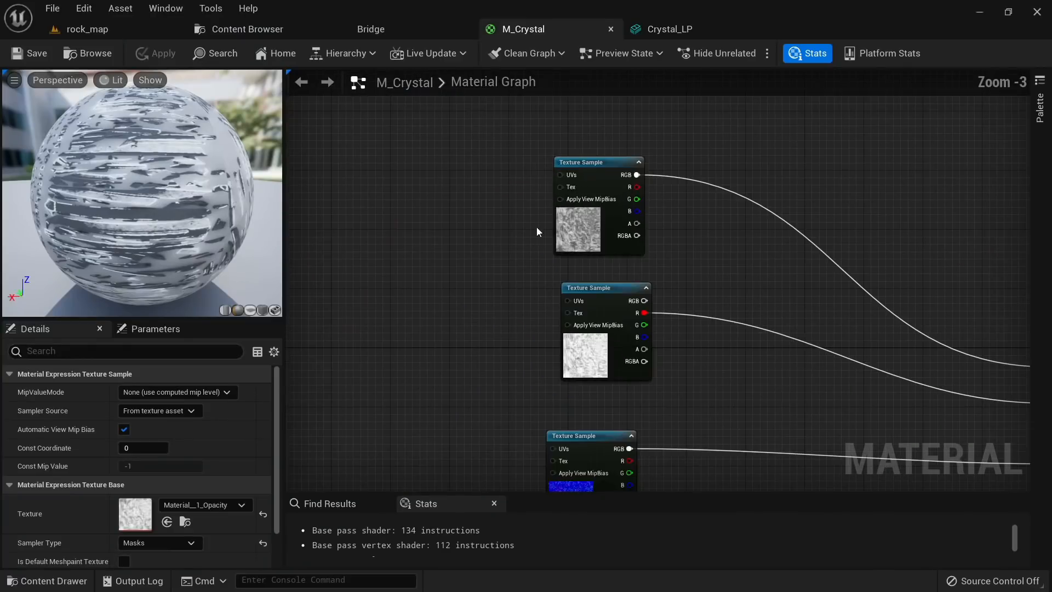
Step: Move the base color and roughness Texture Sample nodes farther from the material output and space them apart
left_click_drag(572, 232, 425, 171)
left_click(578, 348)
left_click_drag(578, 348, 464, 297)
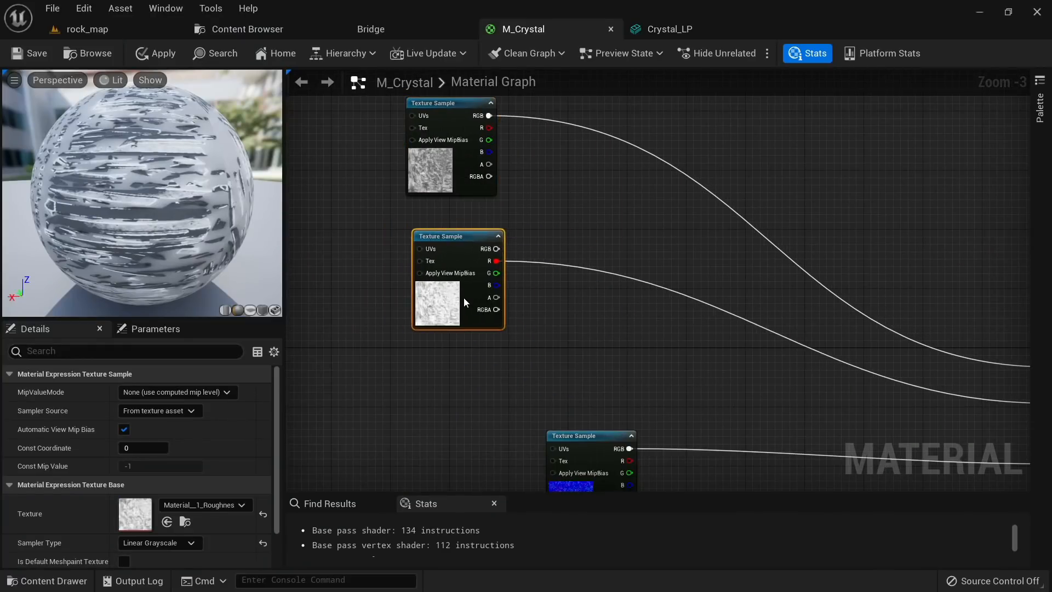
right_click_drag(449, 200, 427, 274)
left_click_drag(431, 260, 420, 216)
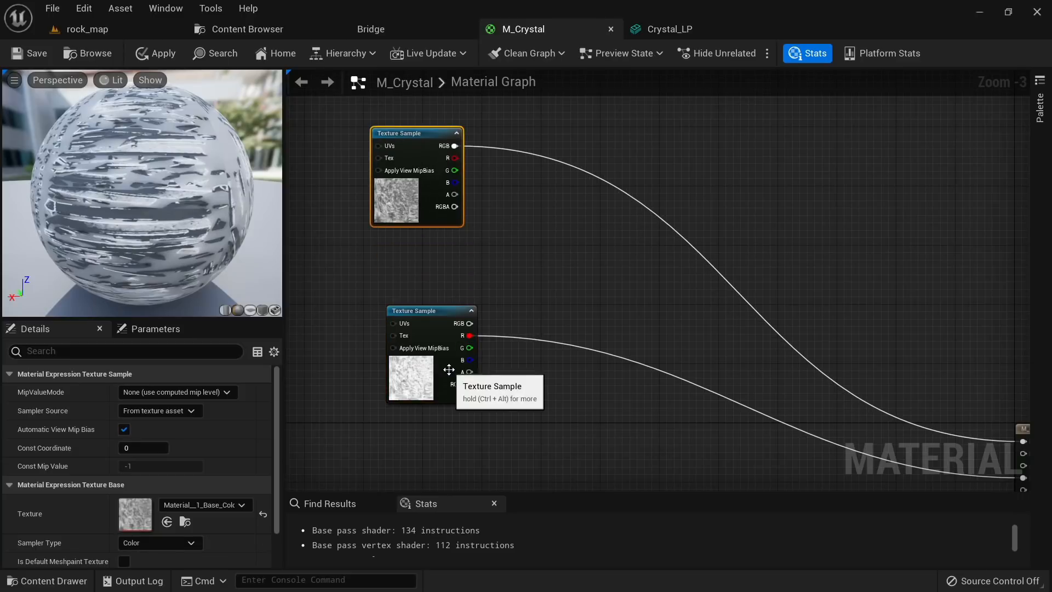
left_click_drag(450, 370, 420, 392)
Step: Add a Multiply node beside the roughness texture and connect the texture's R channel to its A input
right_click_drag(579, 344, 436, 259)
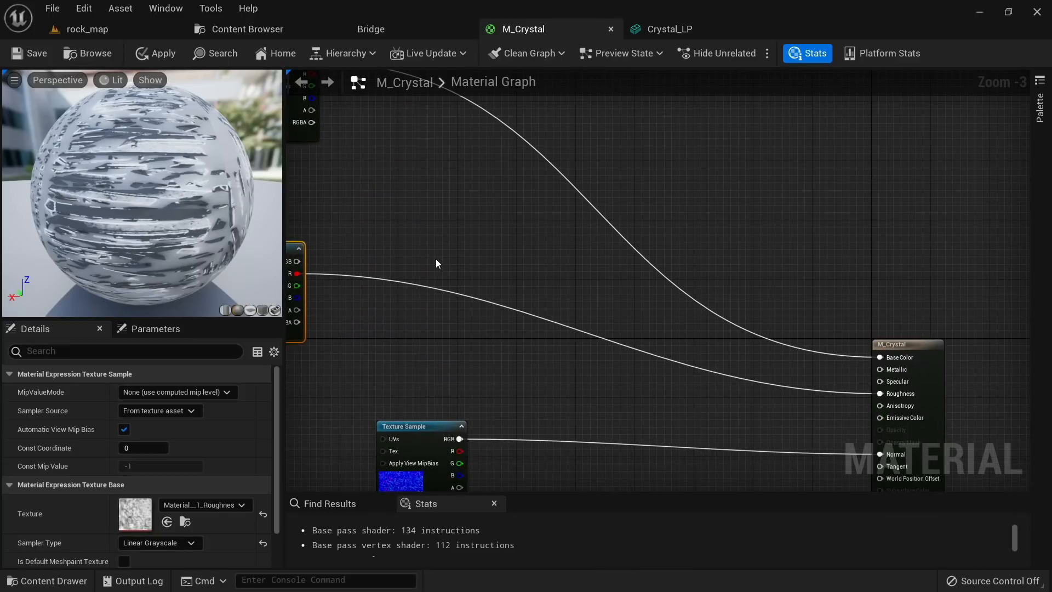
right_click_drag(526, 282, 678, 242)
scroll(691, 254, "up", 3)
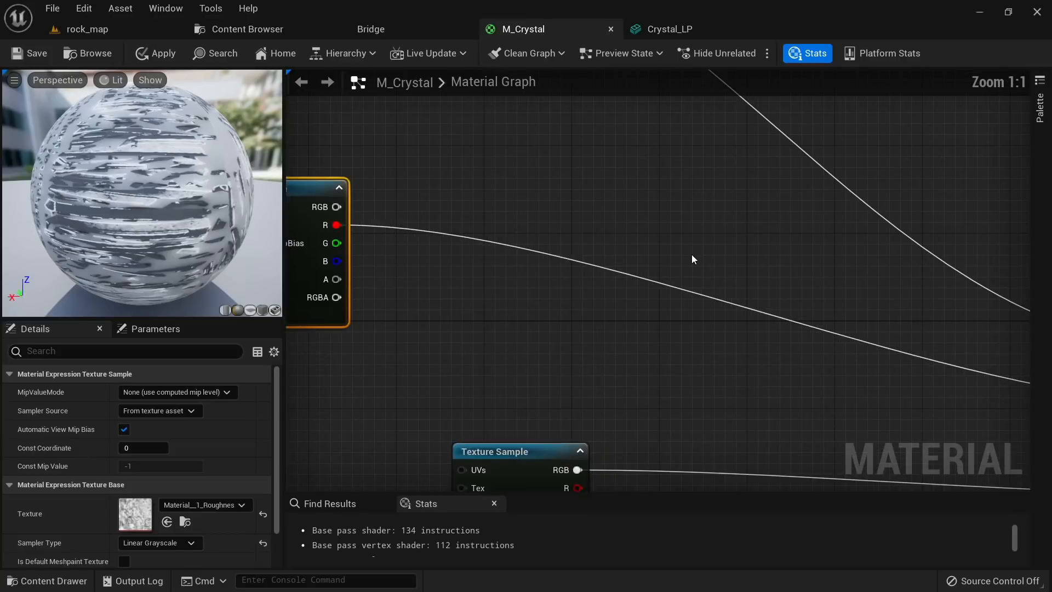
scroll(693, 255, "down", 3)
right_click_drag(731, 271, 663, 196)
scroll(471, 200, "up", 3)
right_click_drag(471, 199, 540, 270)
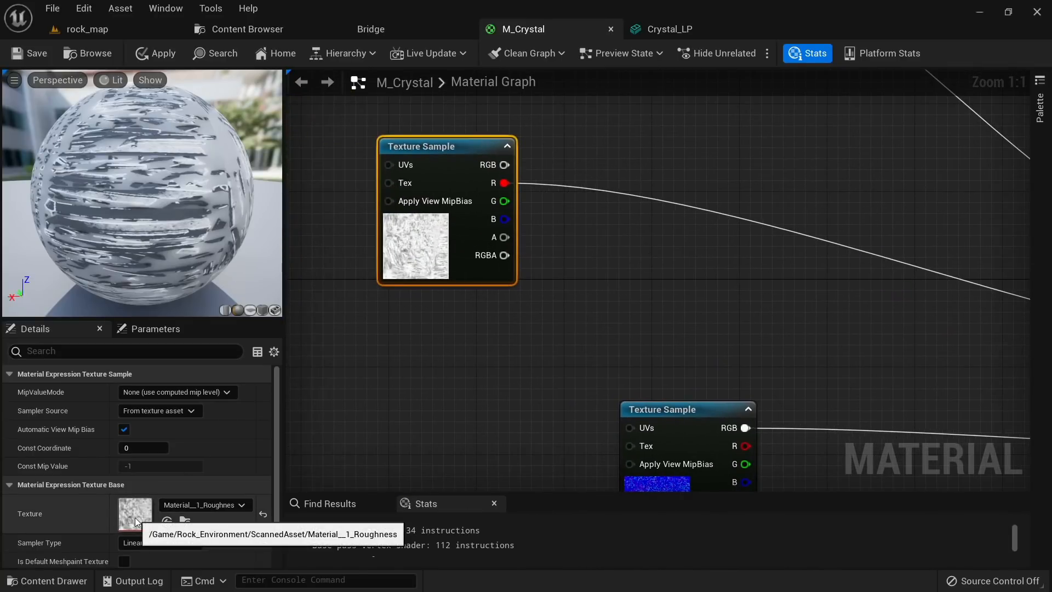
right_click_drag(752, 282, 494, 208)
left_click(459, 208)
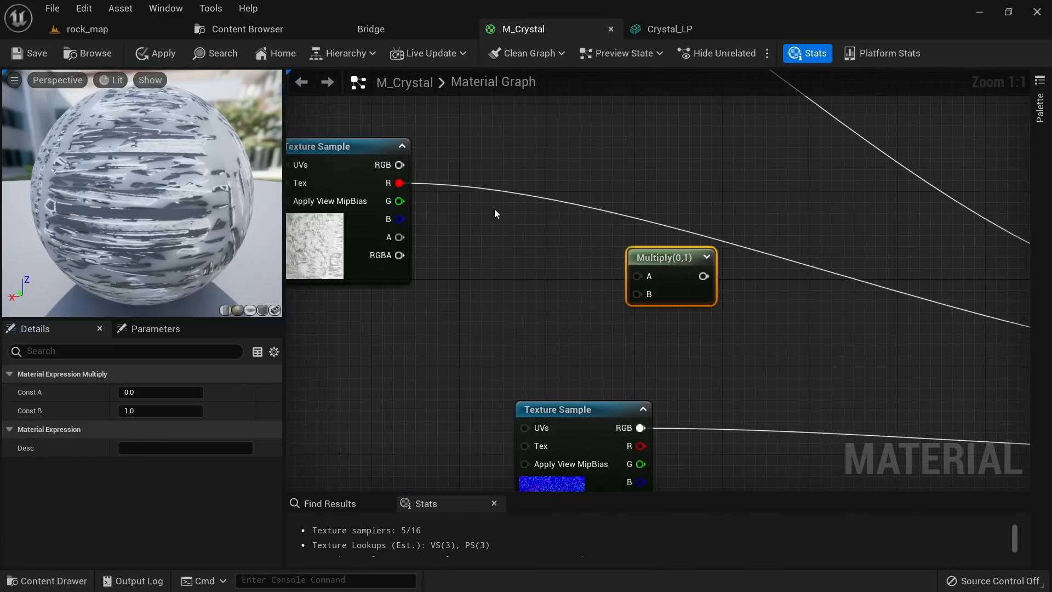
left_click_drag(400, 182, 637, 275)
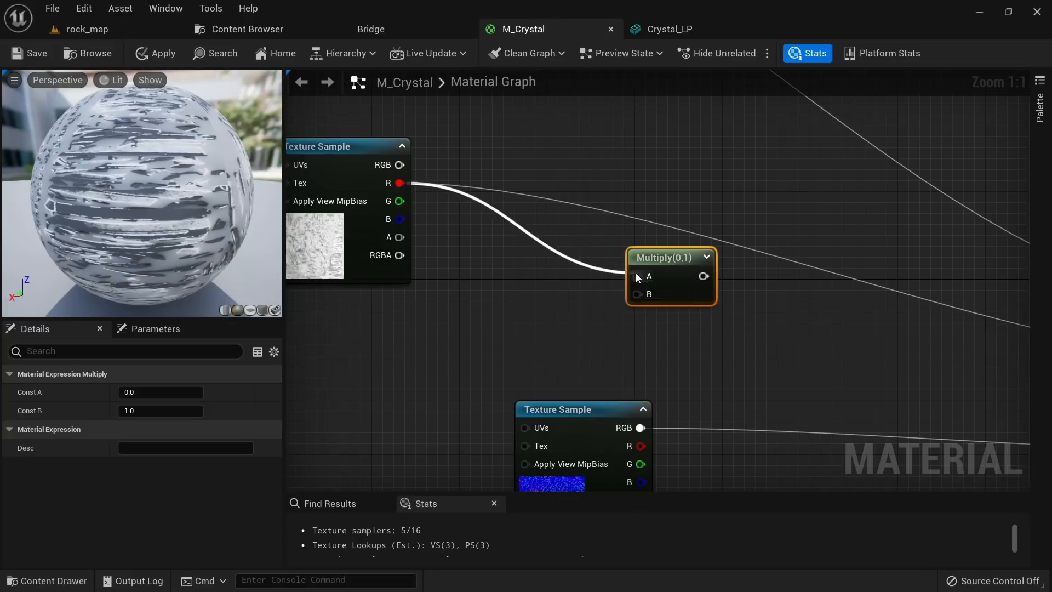
Step: Add a constant below the roughness connection, convert it to a parameter named Roughness, and set its default value to 1
left_click(515, 338)
left_click(492, 320)
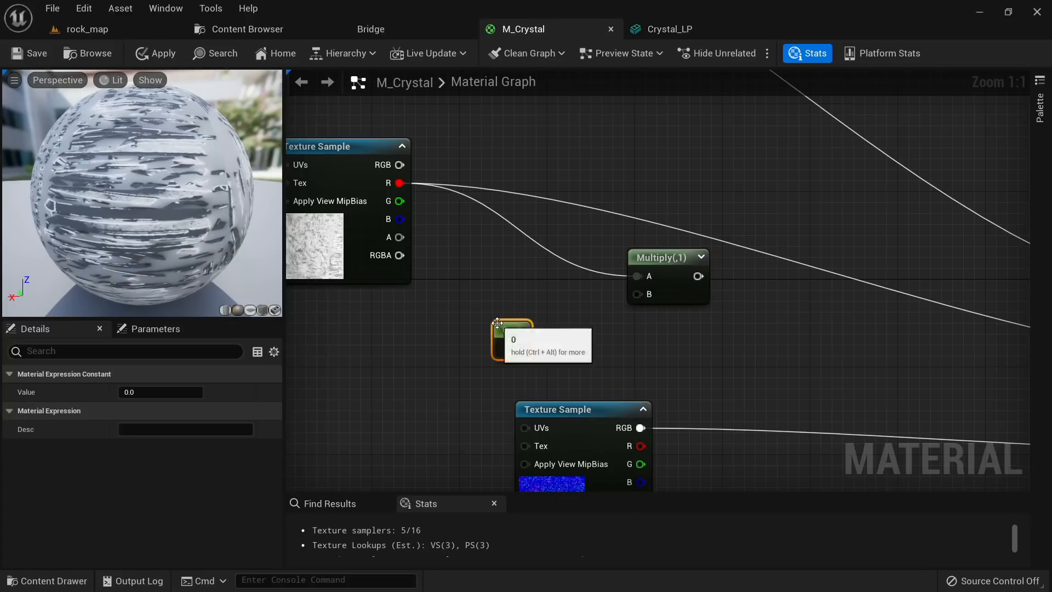
right_click(497, 332)
left_click(560, 50)
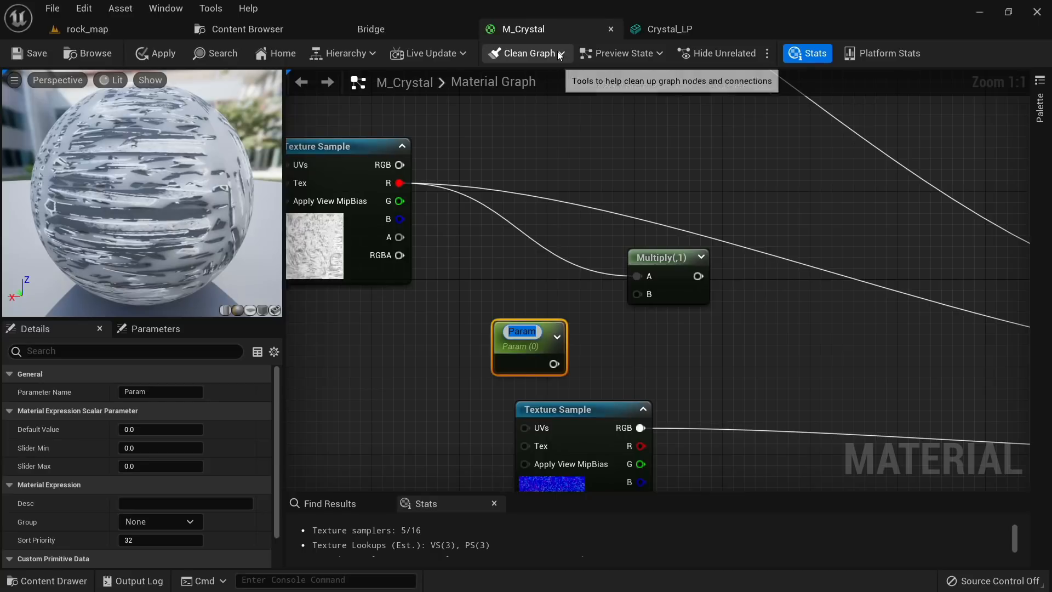
type("Roughness")
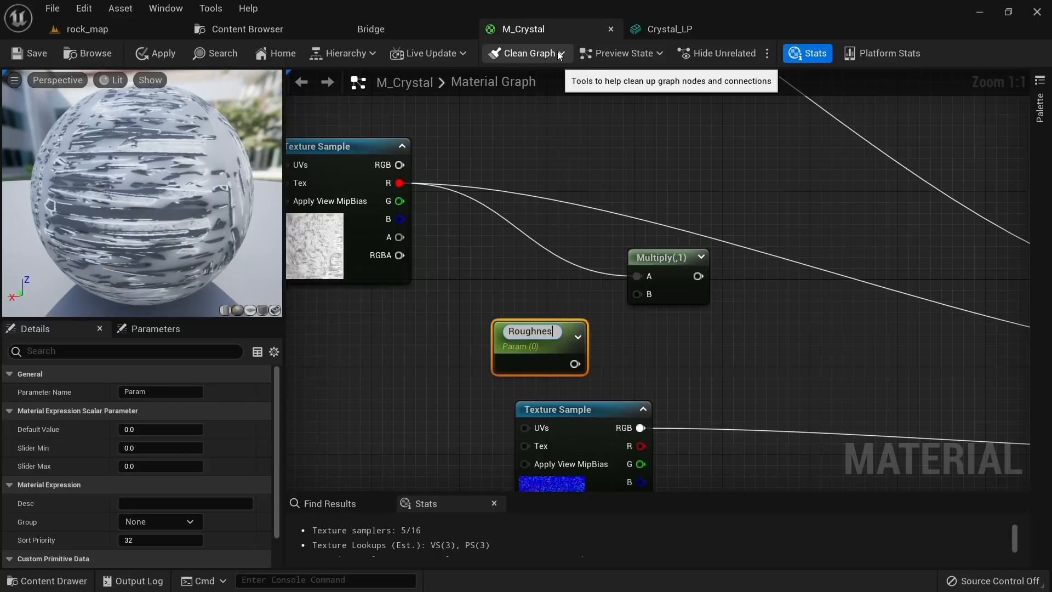
key("Return")
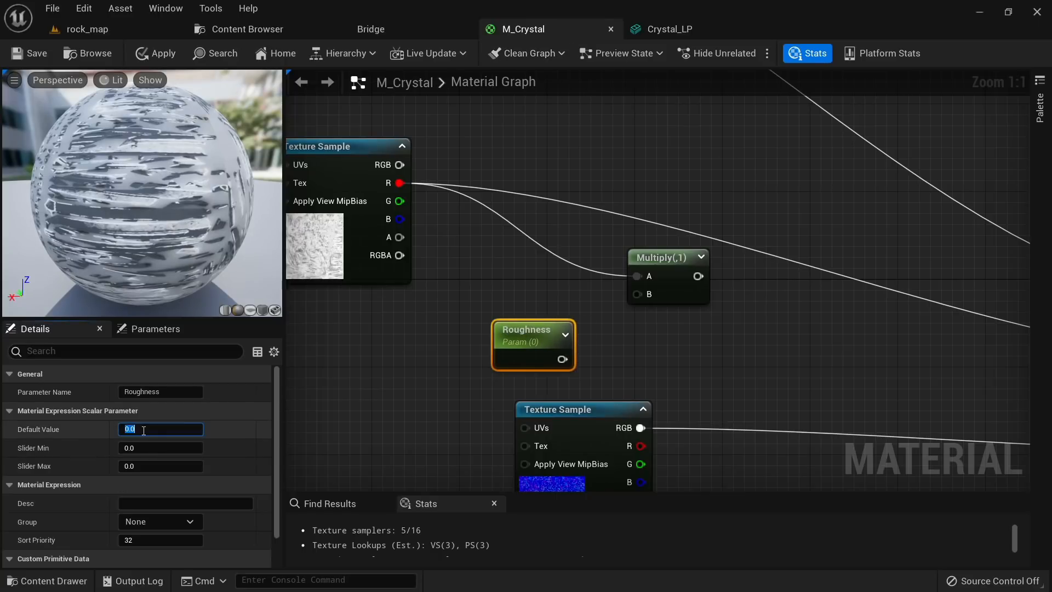
type("1")
Step: Connect the Roughness parameter to the Multiply node's B input and the Multiply output to M_Crystal's Roughness input
right_click_drag(630, 394, 579, 374)
left_click_drag(514, 342, 590, 276)
right_click_drag(633, 302, 593, 283)
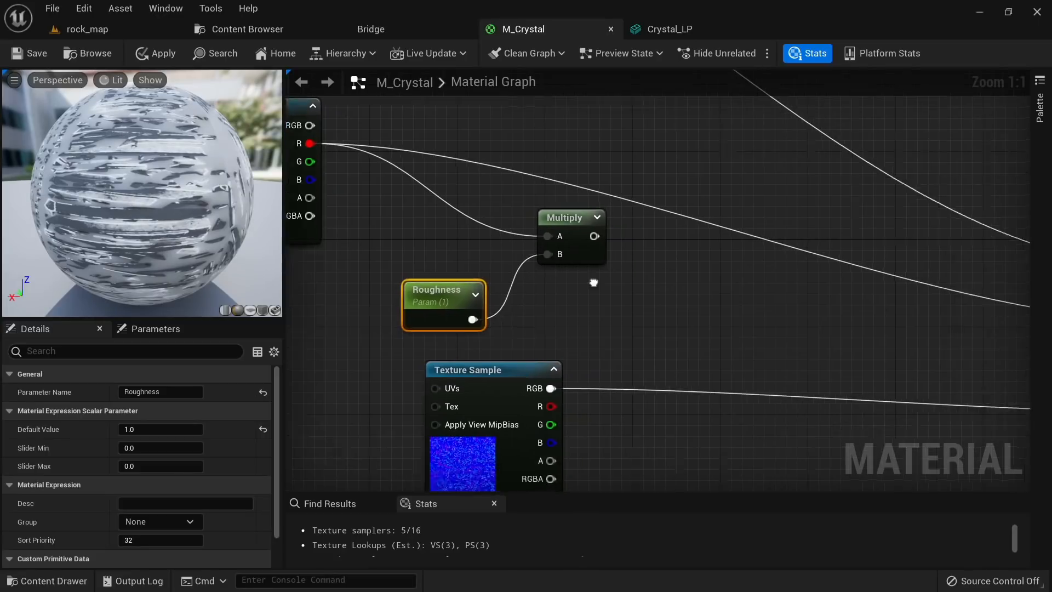
scroll(593, 283, "down", 1)
right_click_drag(551, 208, 427, 191)
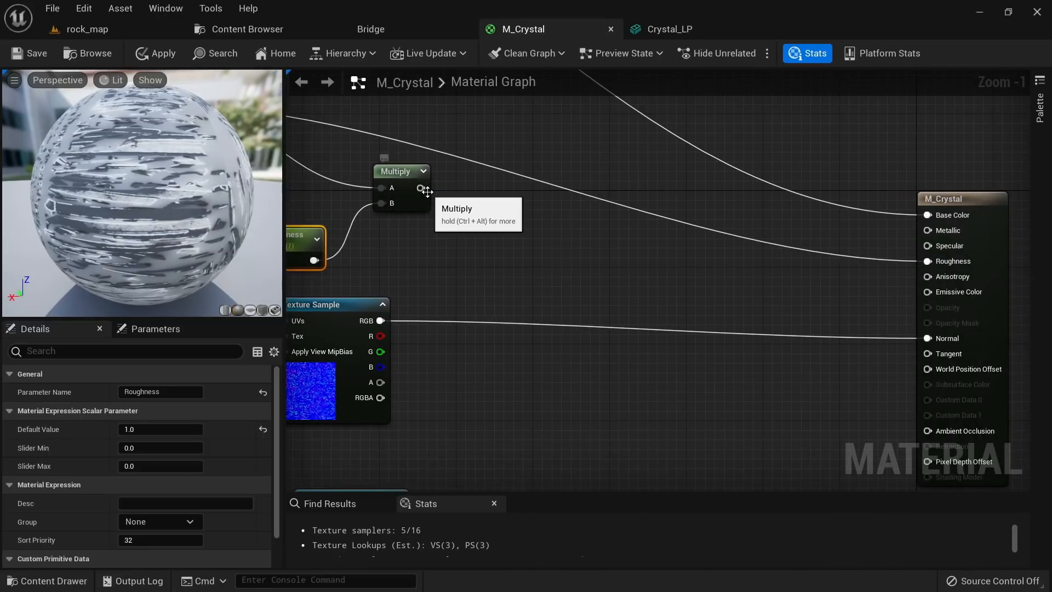
left_click_drag(420, 188, 926, 261)
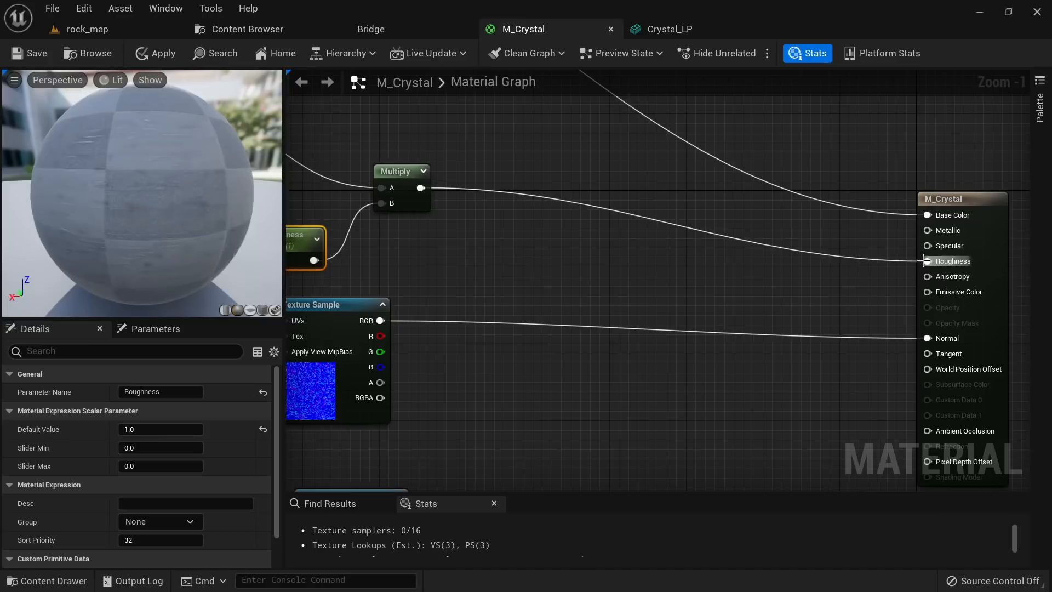
Step: Apply the material changes to the crystals in the level and save M_Crystal
left_click(159, 53)
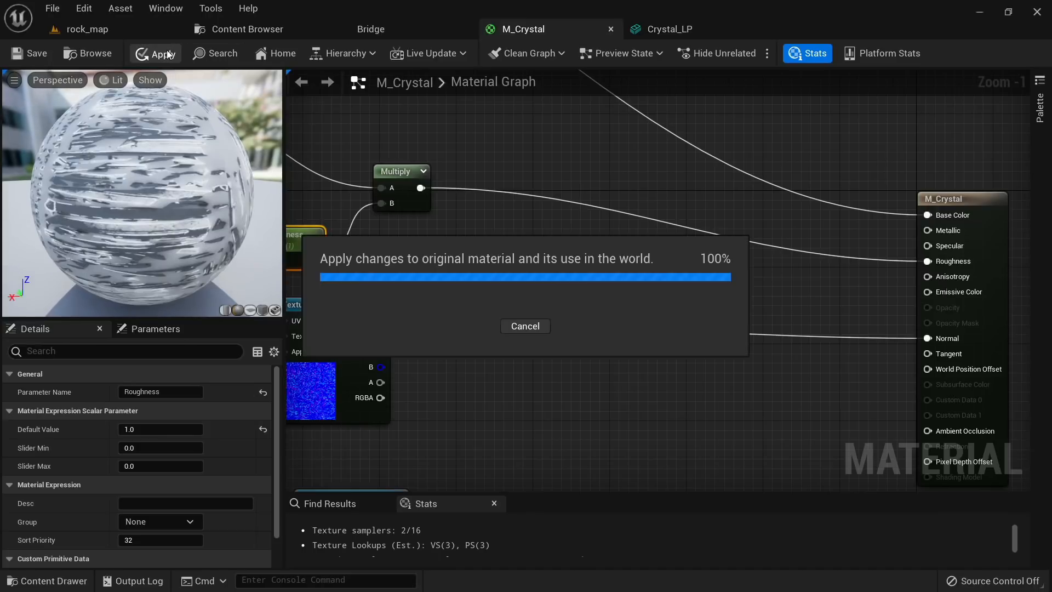
left_click(134, 30)
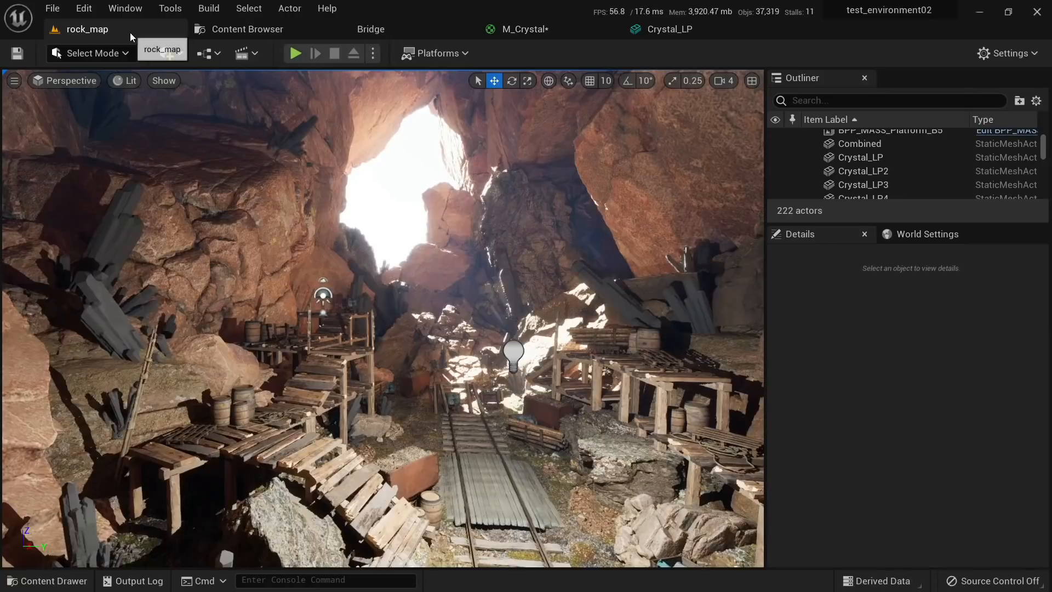
left_click(252, 29)
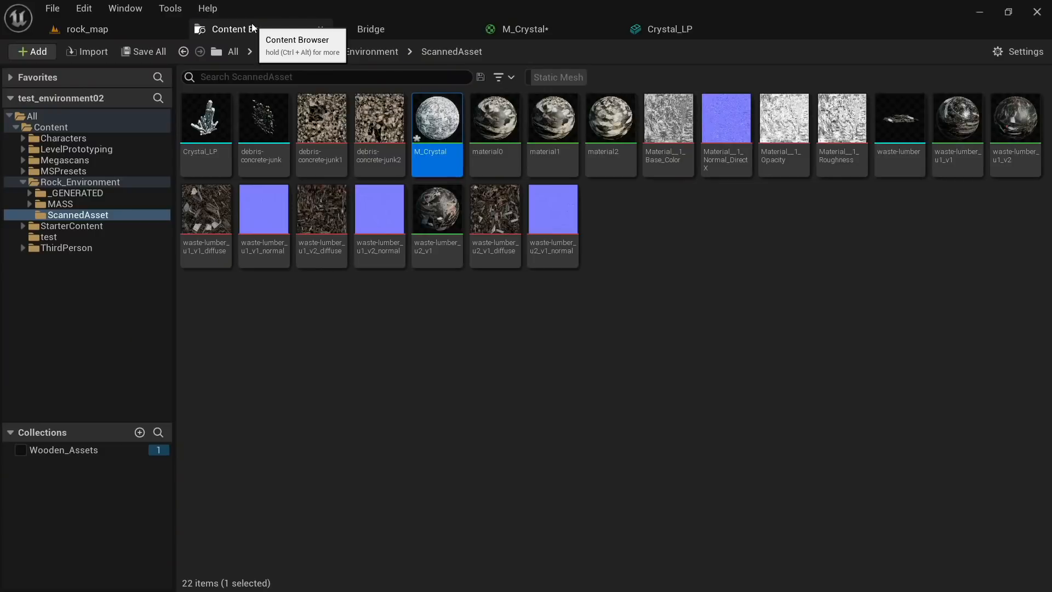
key("ctrl+shift+s")
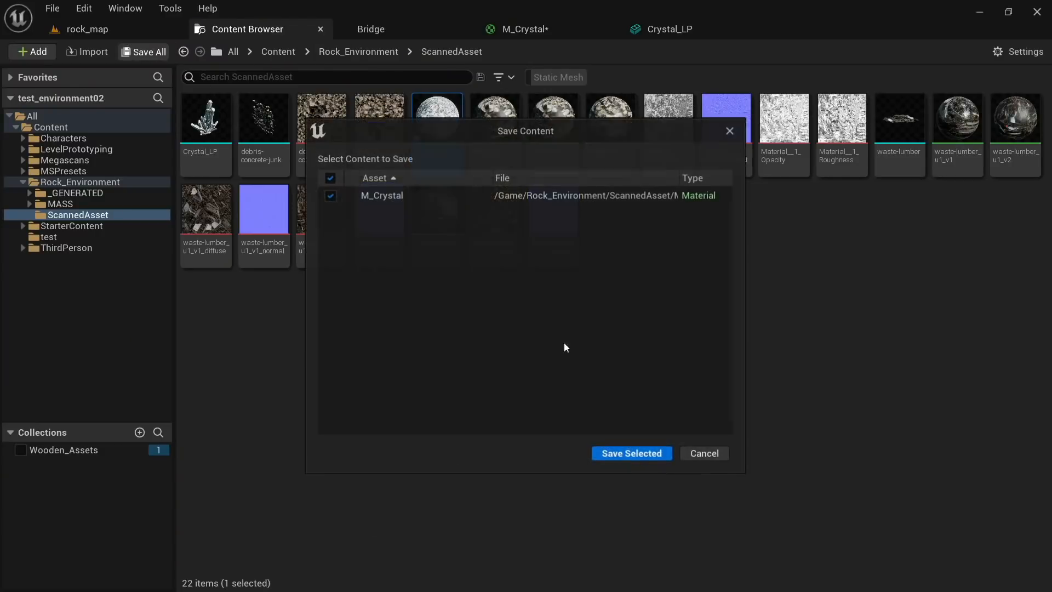
left_click(619, 453)
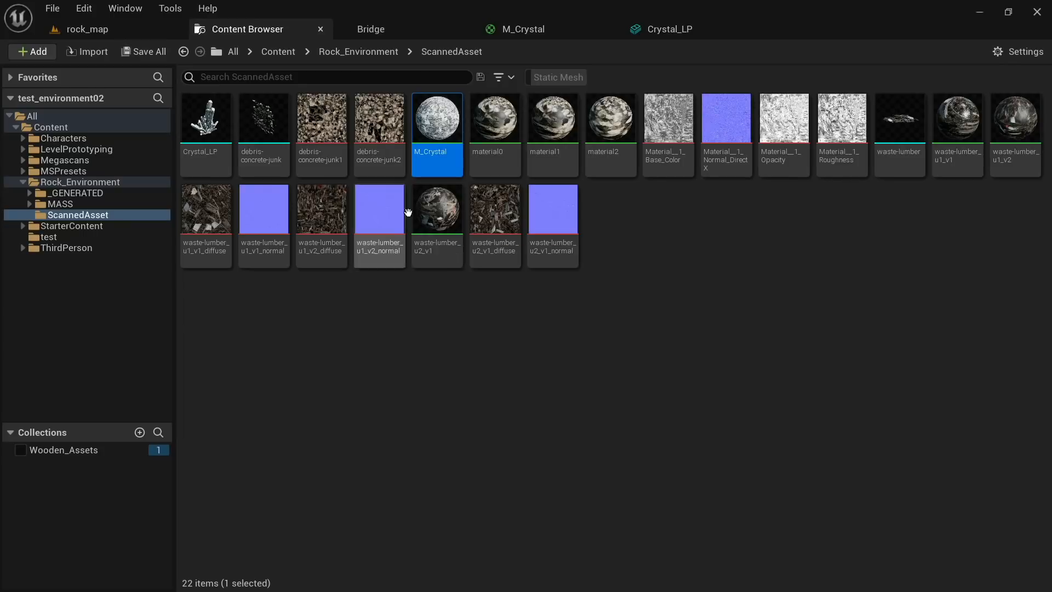
Step: Create a material instance from M_Crystal and name it MI_Crystal
right_click(431, 133)
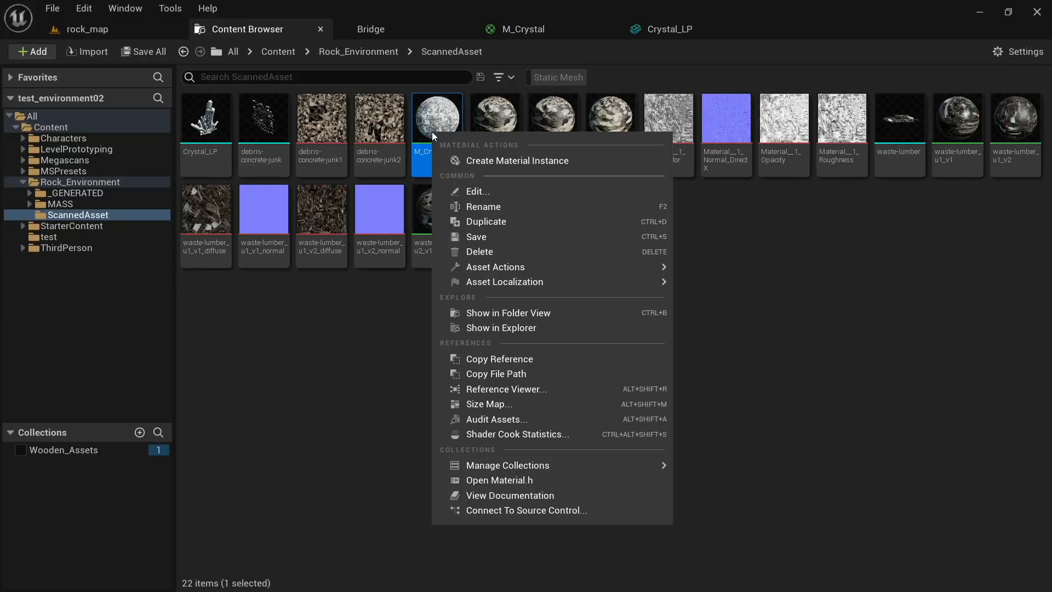
left_click(488, 162)
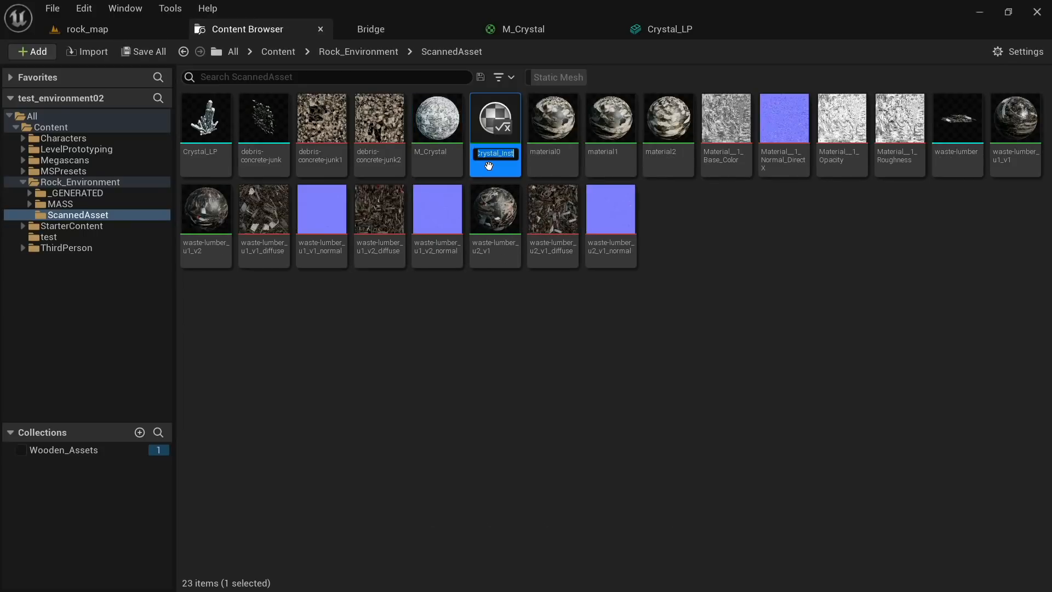
type("MI_Crystal")
key("Return")
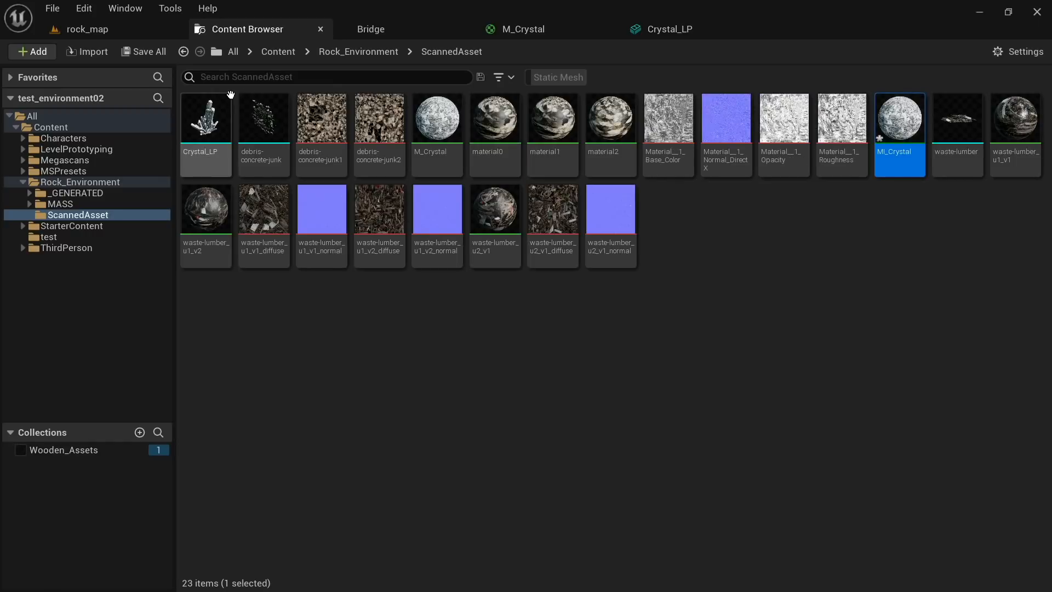
Step: Assign MI_Crystal to the Crystal_LP mesh's material slot and save the mesh
mouse_move(208, 166)
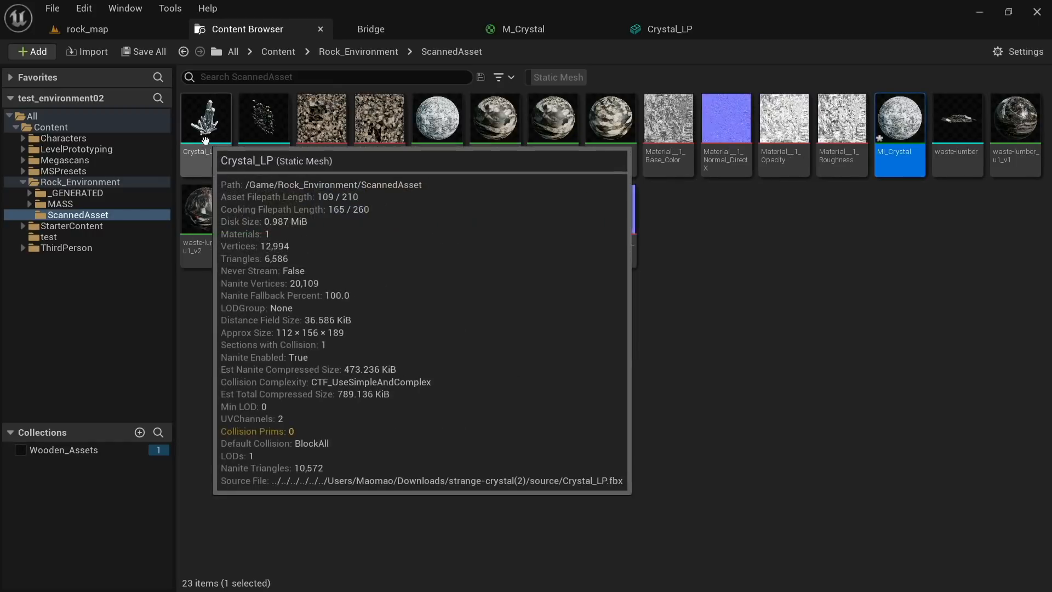
double_click(209, 166)
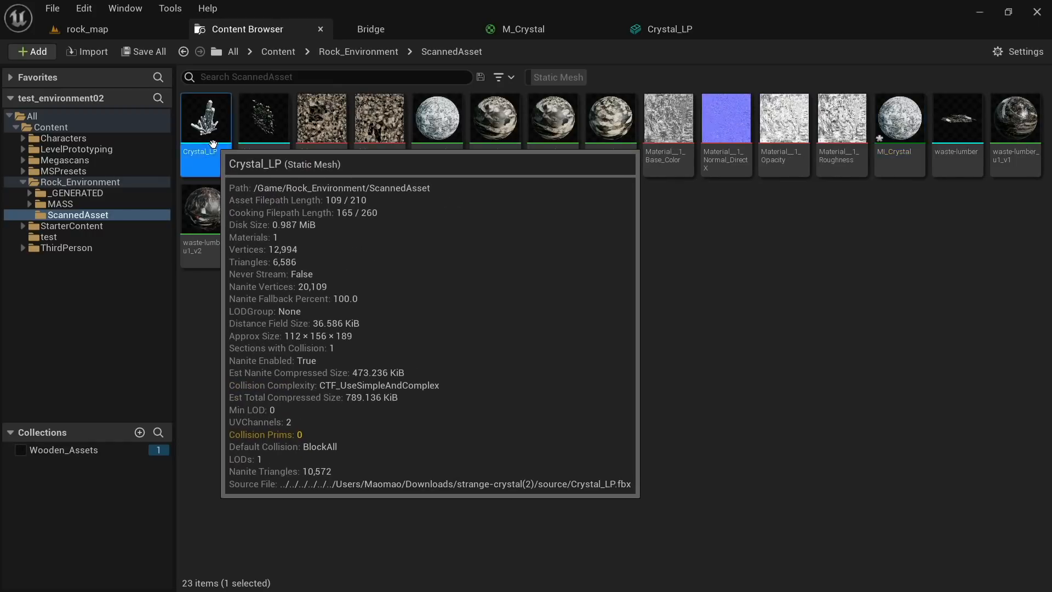
left_click(859, 162)
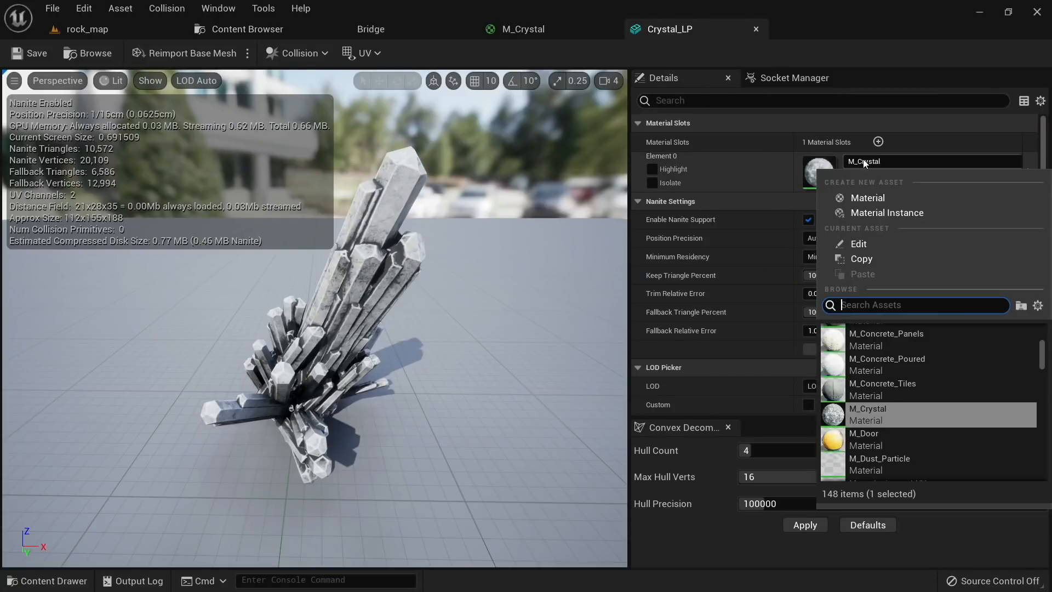
type("crystal")
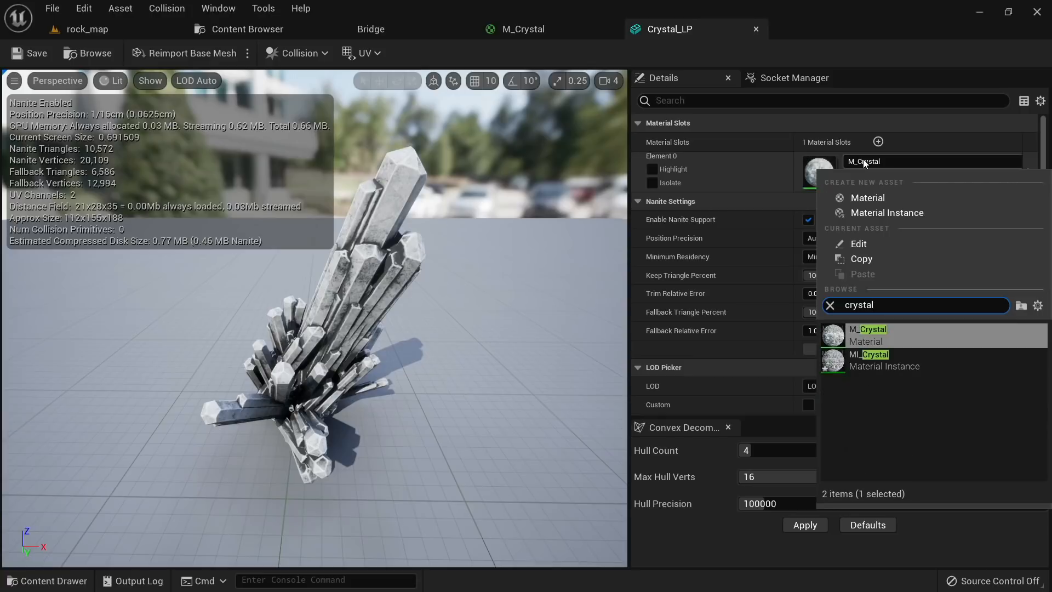
left_click(880, 363)
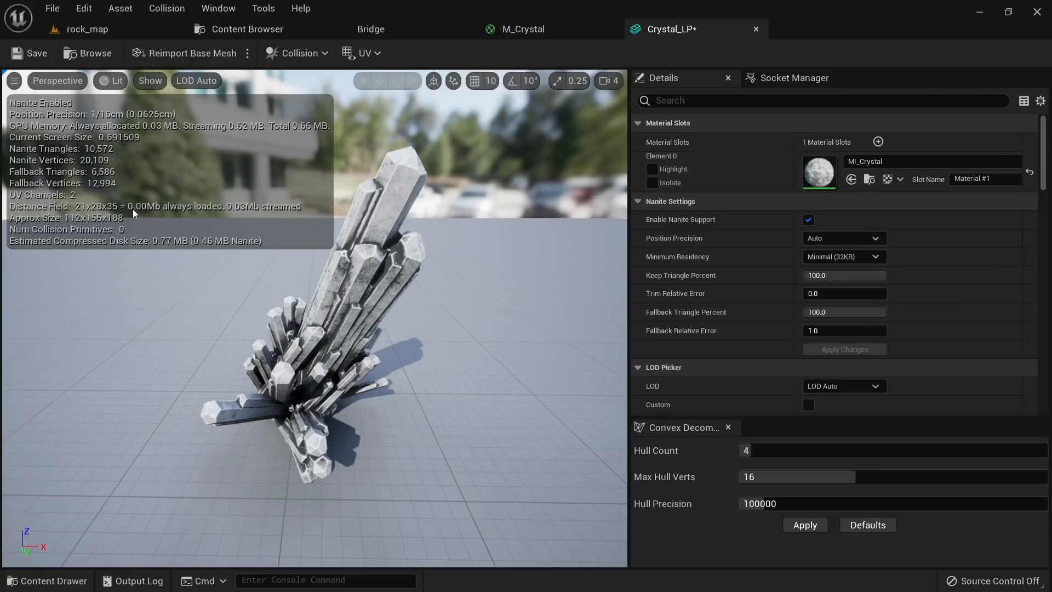
left_click(29, 54)
left_click(88, 54)
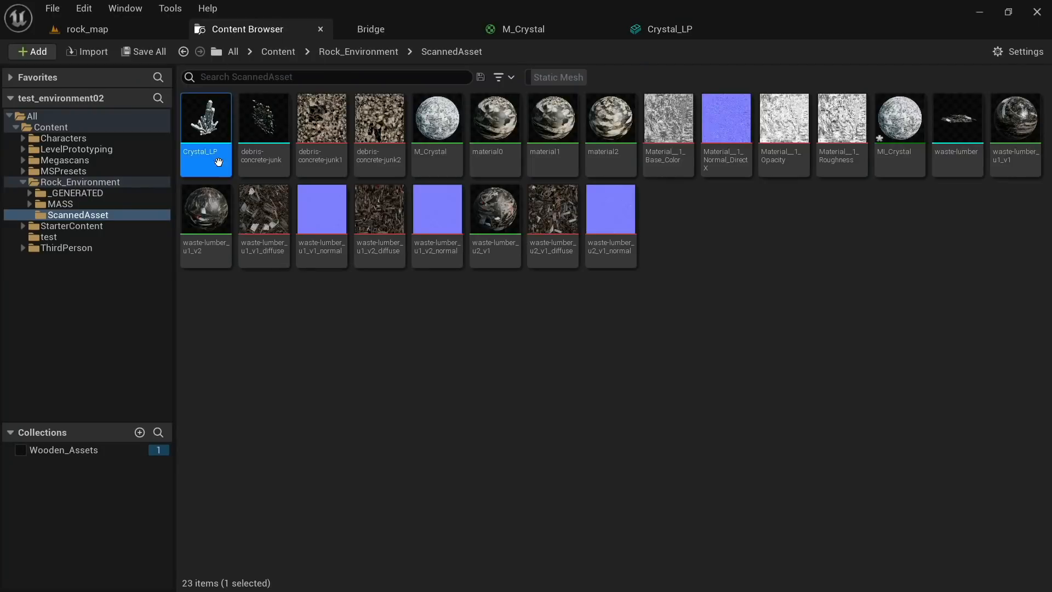
Step: Open MI_Crystal in a floating window over the rock_map level so the crystals remain visible while editing
double_click(884, 150)
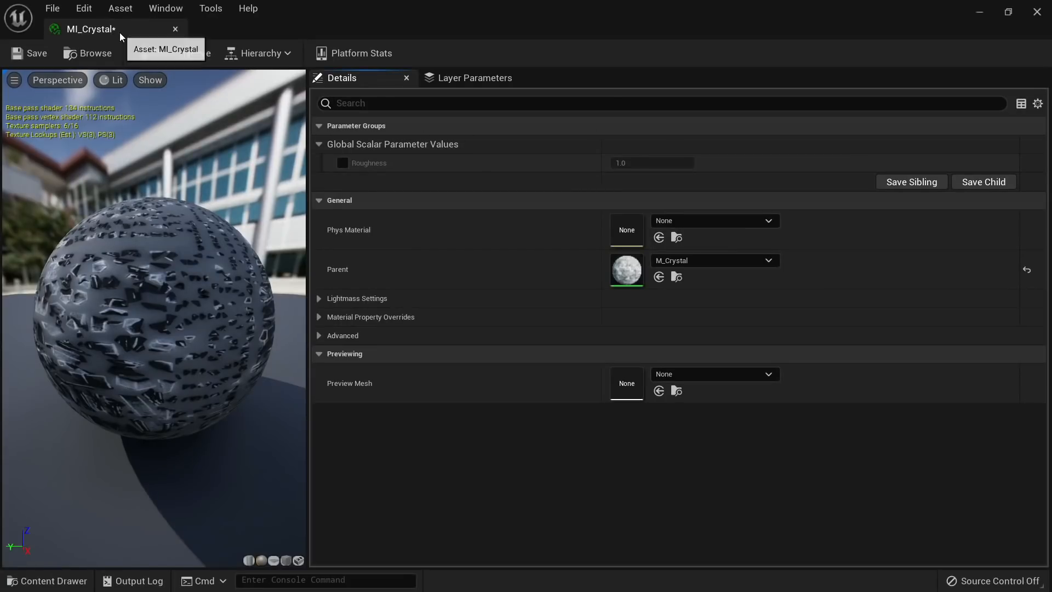
left_click_drag(119, 32, 353, 174)
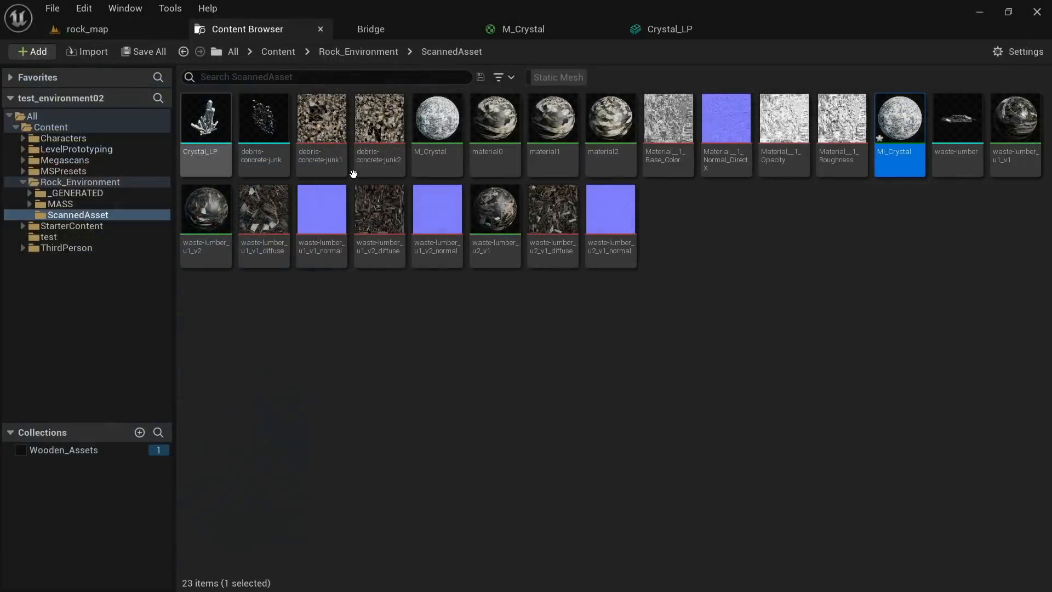
double_click(898, 128)
left_click_drag(118, 25, 639, 169)
left_click(118, 36)
left_click_drag(963, 191, 857, 142)
Step: Enable MI_Crystal's Roughness override and set its value to 0.2
left_click(701, 270)
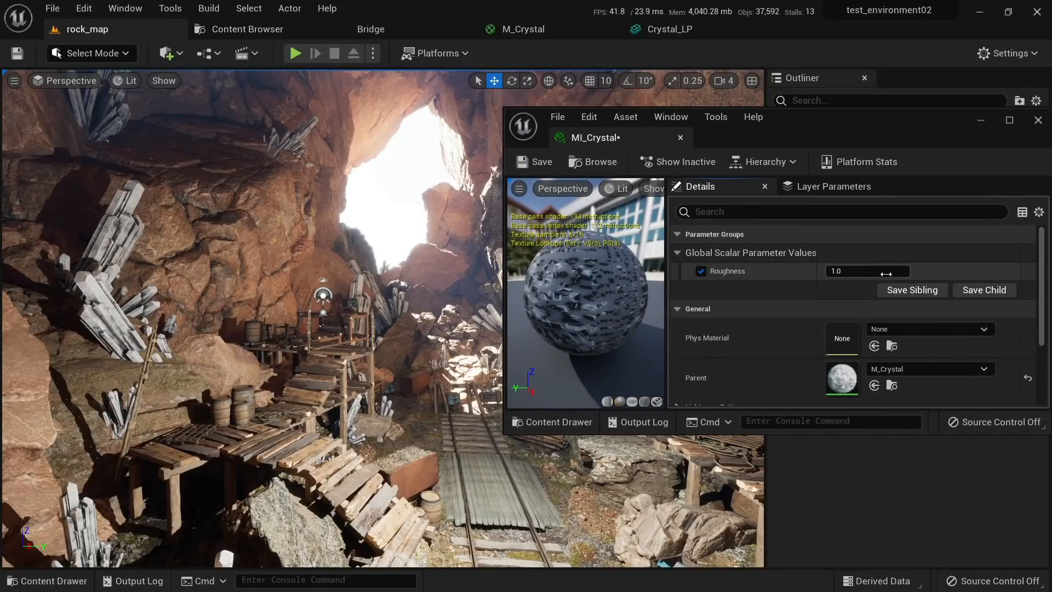
left_click_drag(855, 270, 819, 270)
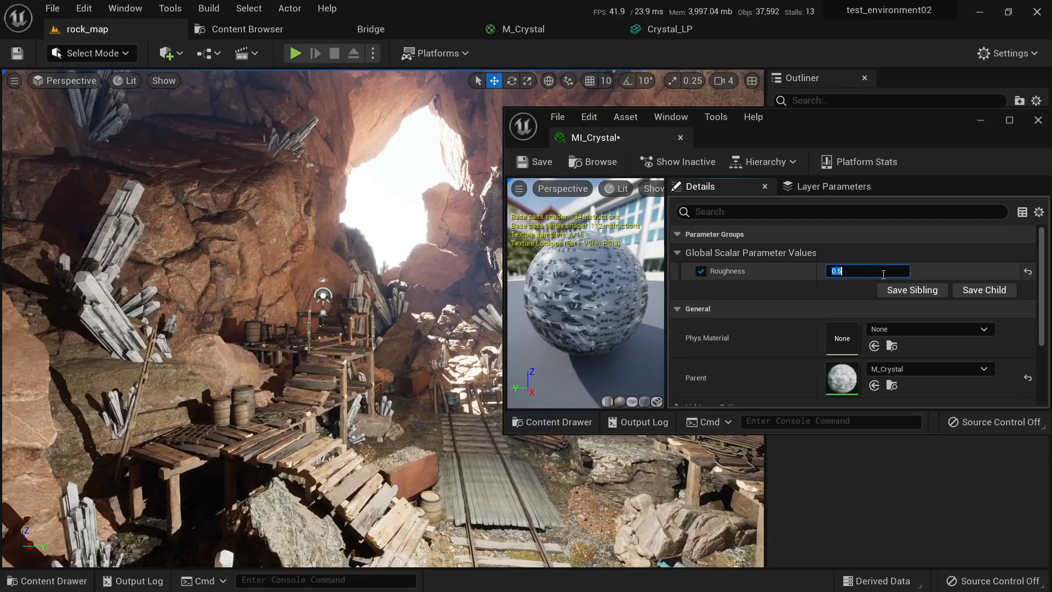
type(".2")
key("Return")
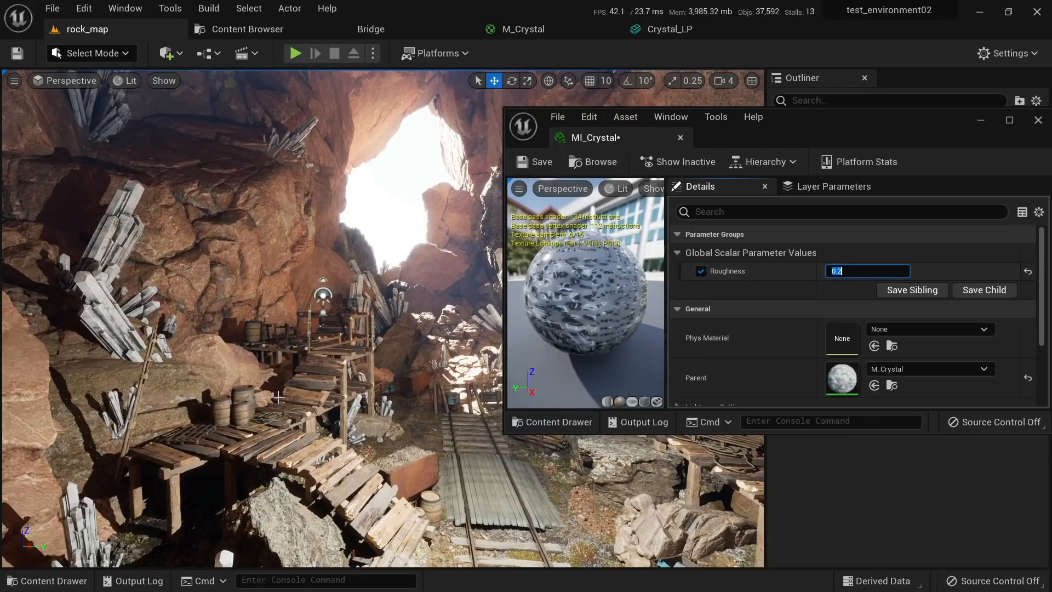
Step: Try a Roughness value of 1 and examine its effect on a crystal cluster up close
key("w")
right_click_drag(383, 274, 164, 285)
left_click(125, 81)
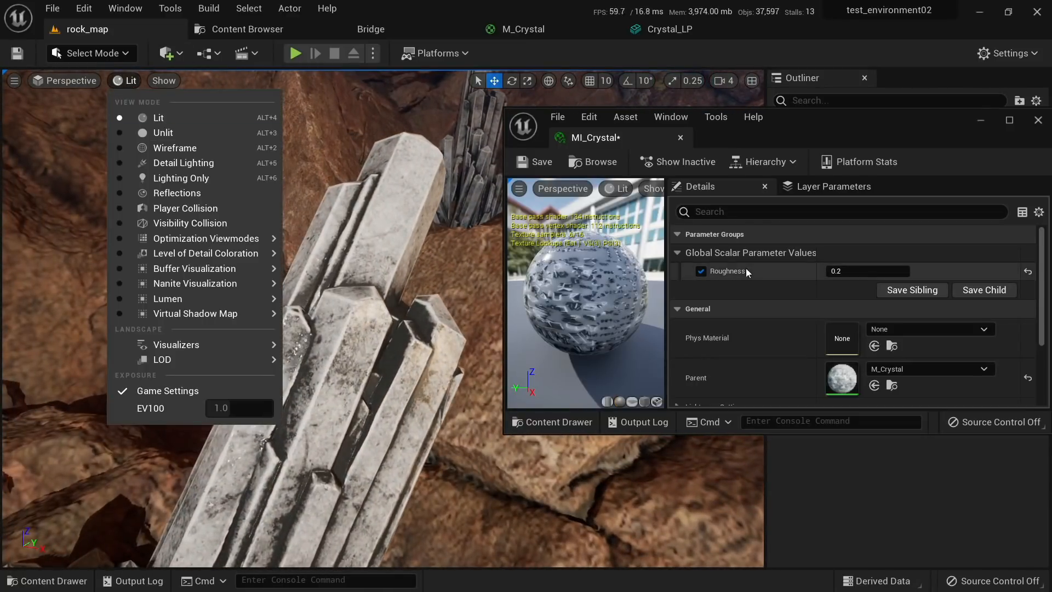
left_click(887, 271)
type("1")
key("Return")
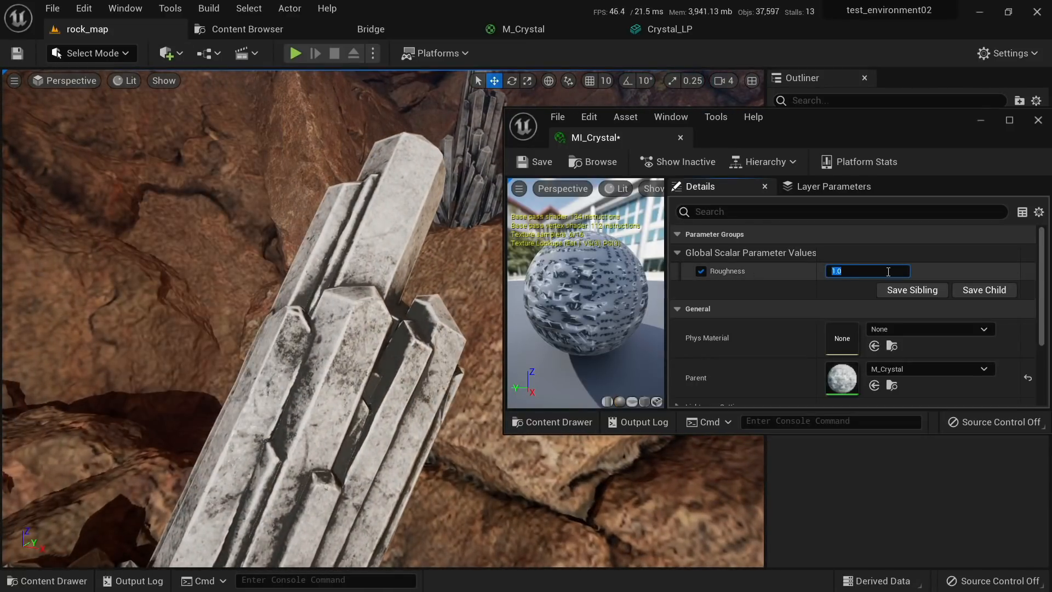
right_click_drag(428, 340, 433, 315)
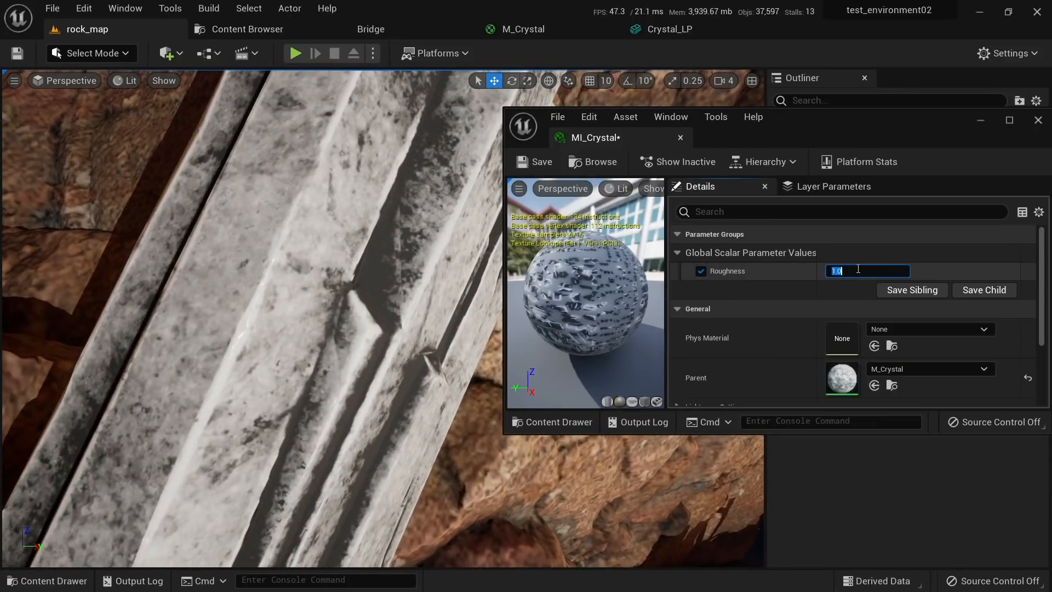
Step: Compare a Roughness of 0 on the level's crystals, settle on 0.2, and save MI_Crystal
key("Return")
right_click_drag(405, 306, 394, 351)
right_click_drag(112, 170, 151, 129)
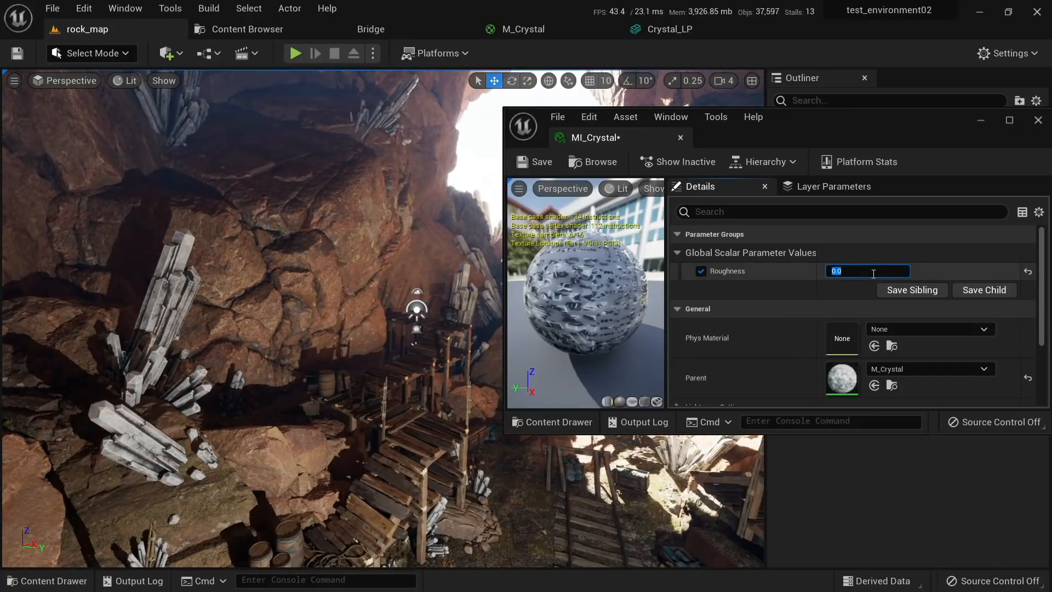
right_click_drag(466, 120, 490, 134)
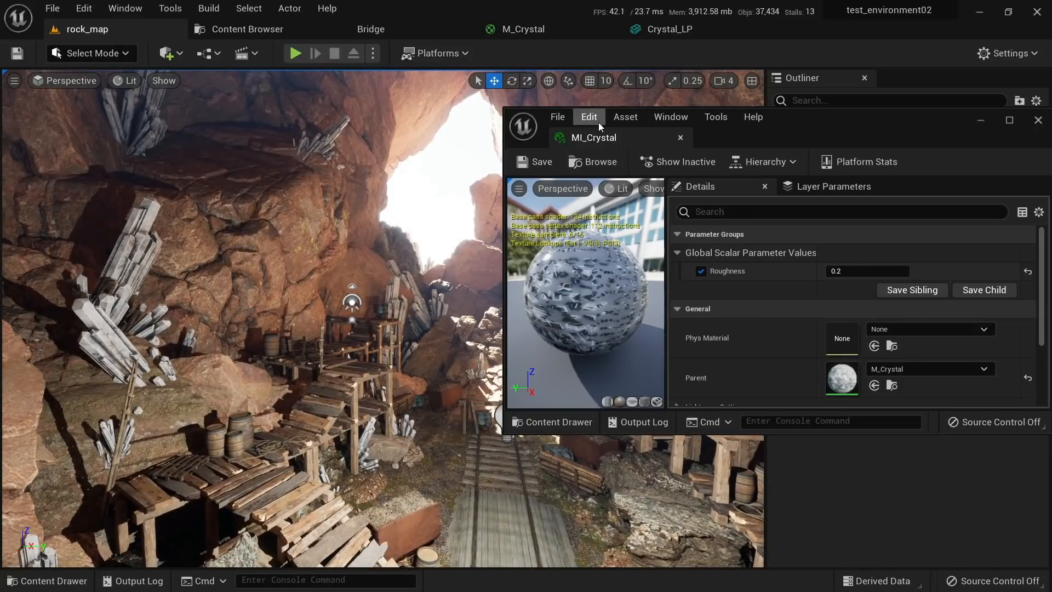
Step: Dock the MI_Crystal editor in the main window and close the Crystal_LP mesh editor
left_click_drag(636, 141, 784, 29)
left_click(805, 31)
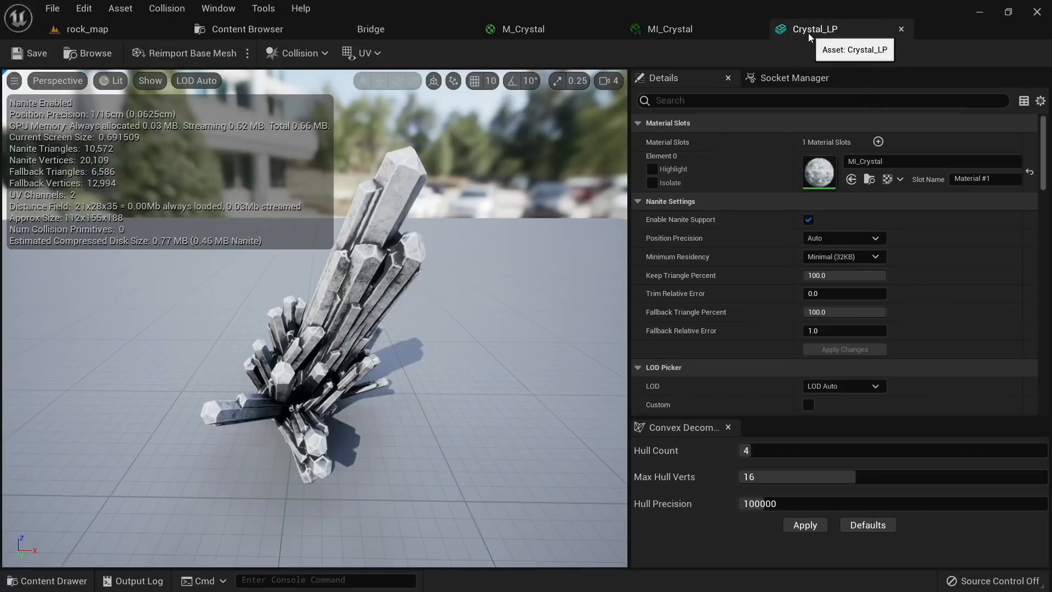
middle_click(809, 33)
Step: Add a Lerp node in M_Crystal and connect the base color Texture Sample's R output to its Alpha input
left_click(571, 28)
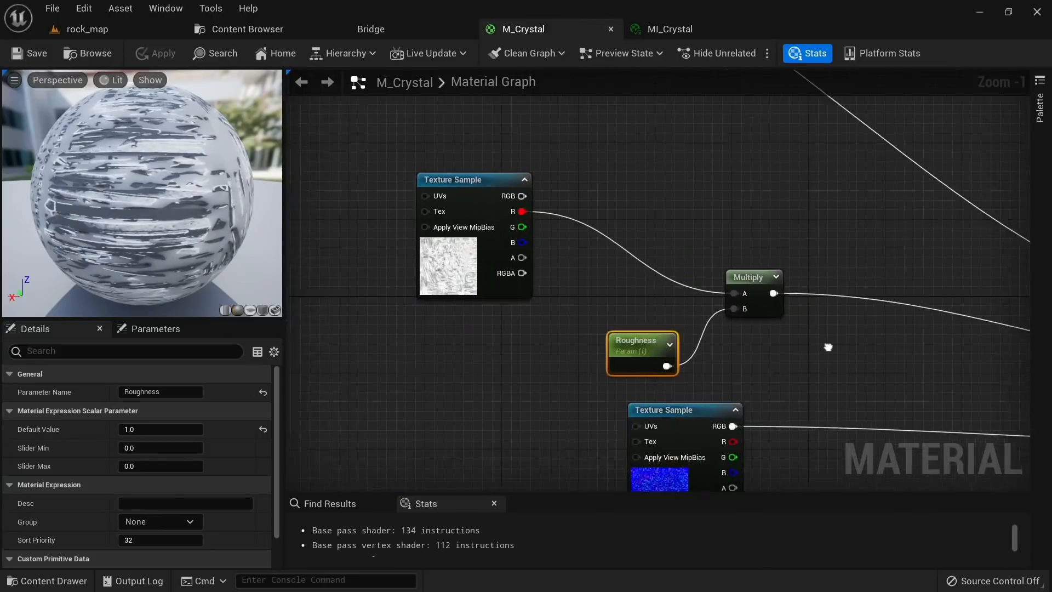
right_click_drag(828, 347, 939, 559)
scroll(627, 181, "up", 1)
left_click(608, 258)
right_click_drag(776, 297, 473, 304)
right_click_drag(434, 376, 392, 348)
right_click_drag(558, 301, 418, 239)
scroll(505, 235, "down", 1)
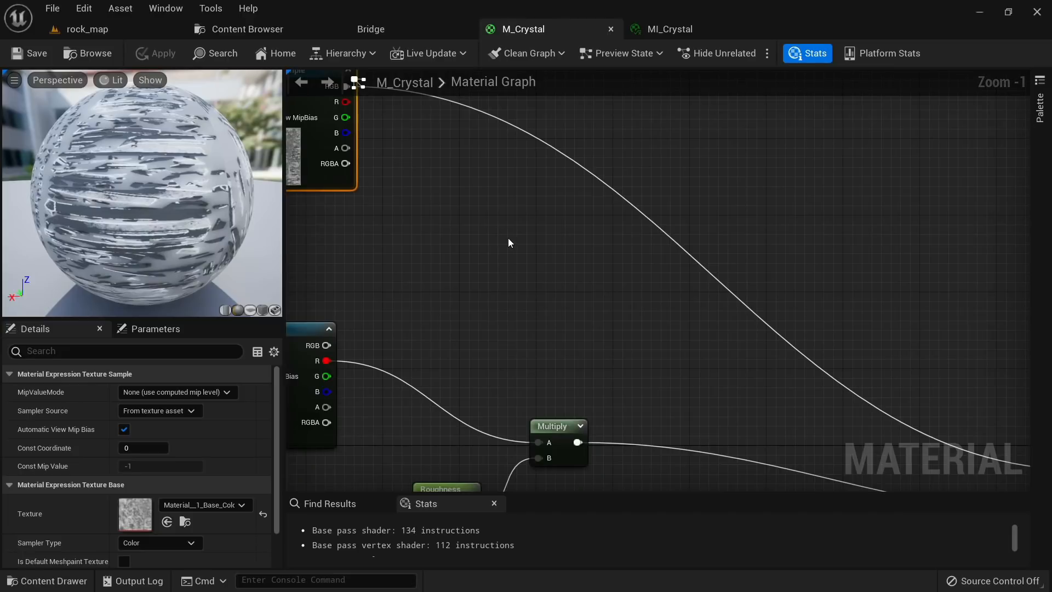
key("l")
left_click(545, 246)
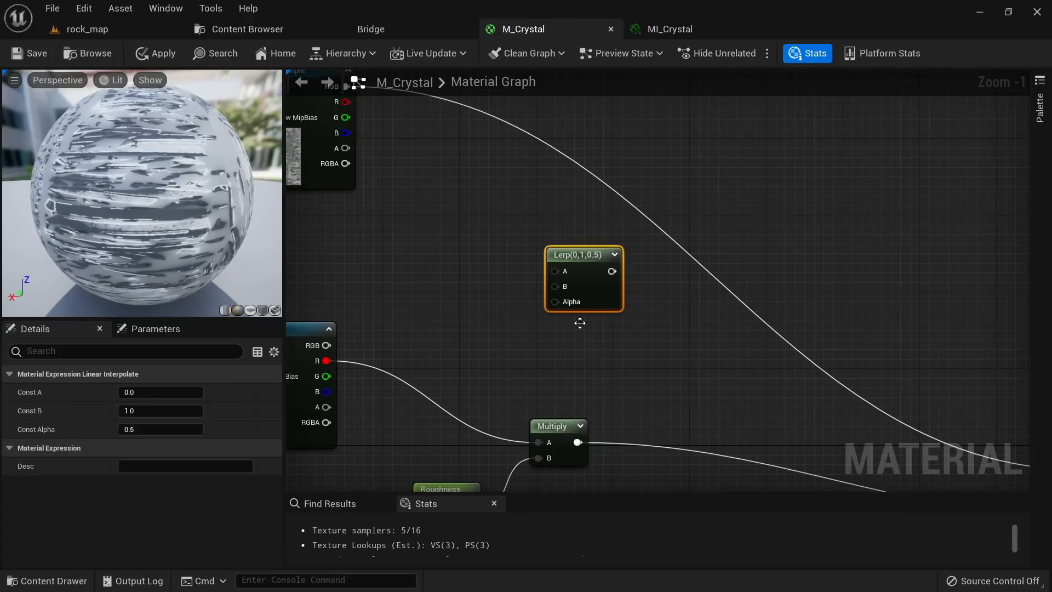
scroll(507, 252, "up", 1)
right_click_drag(506, 253, 586, 315)
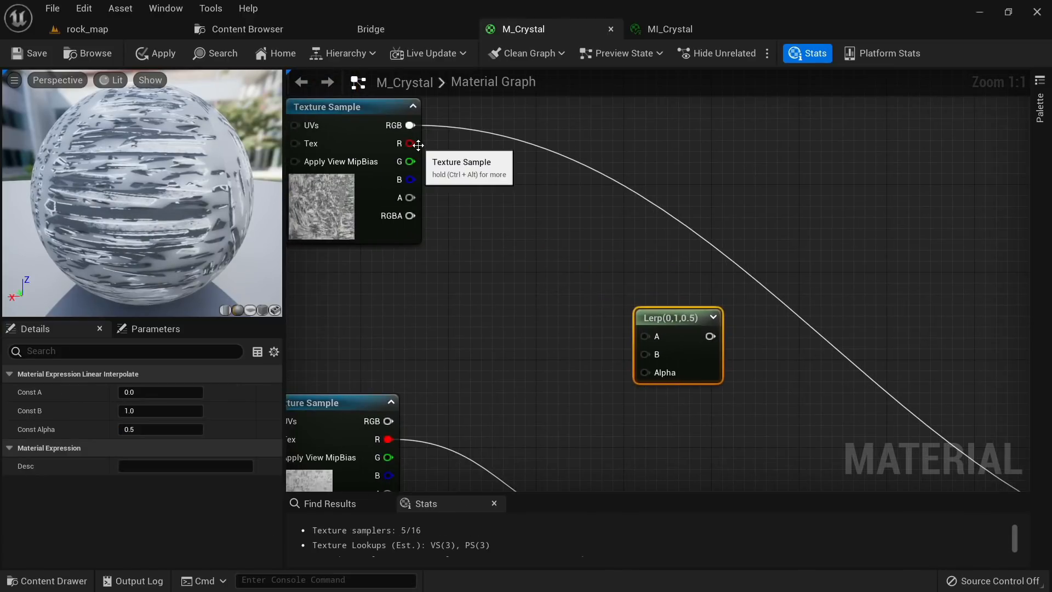
left_click_drag(412, 144, 644, 371)
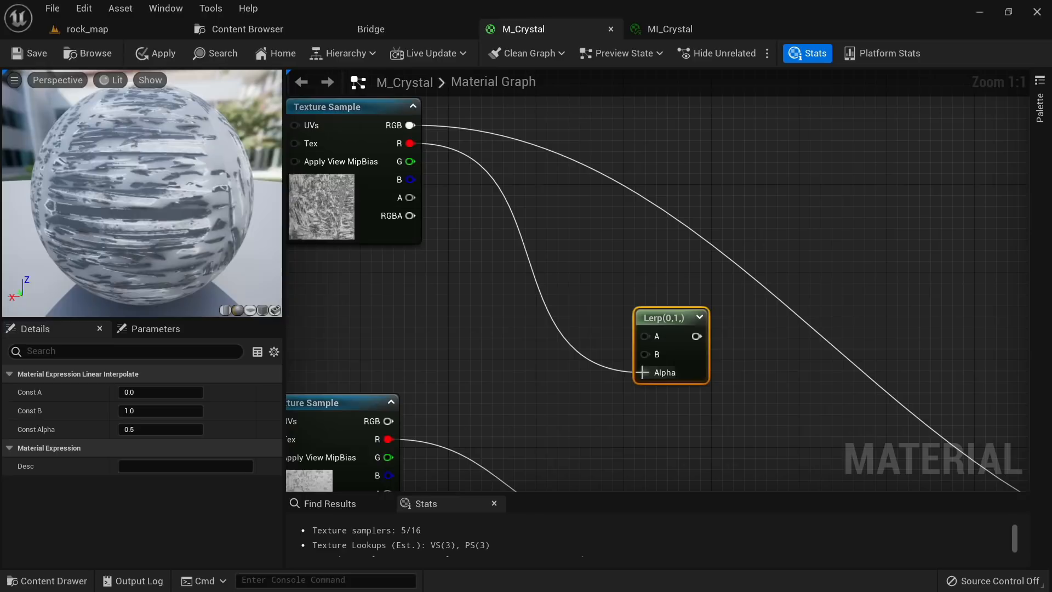
Step: Preview the Lerp node on the material sphere, rotate around it, and stop previewing the node
right_click(672, 331)
left_click(707, 69)
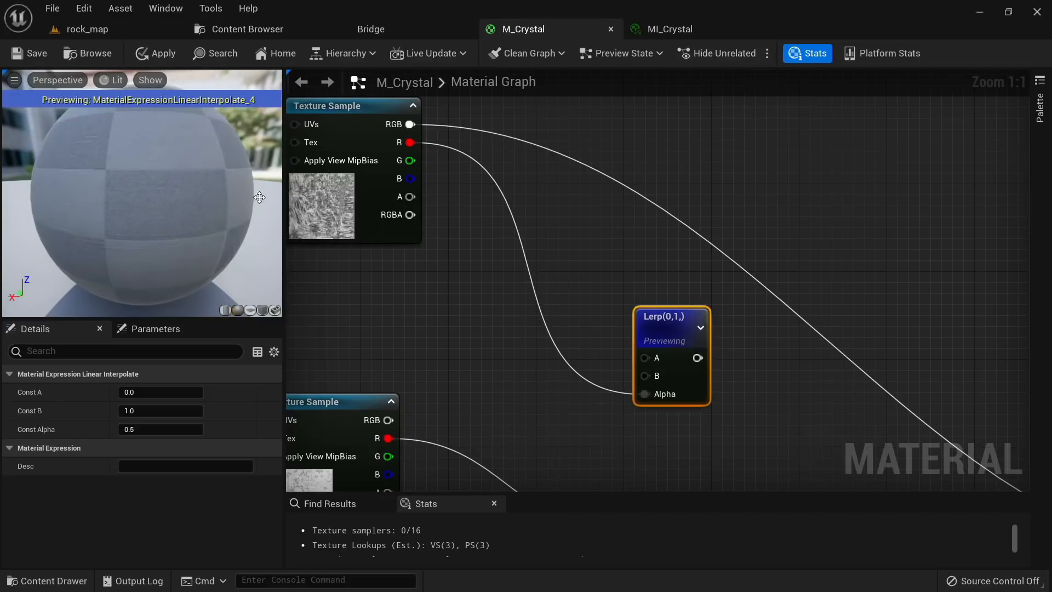
left_click_drag(164, 219, 28, 219)
right_click(684, 332)
left_click(712, 68)
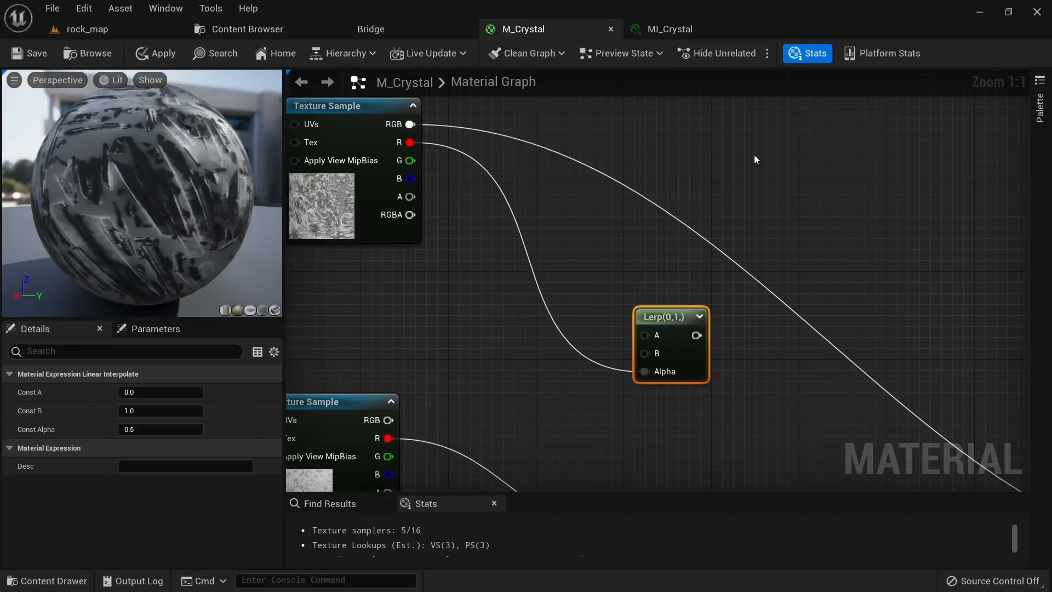
Step: Connect the Lerp output to M_Crystal's Metallic input, apply the change, and inspect the crystals in the level
scroll(586, 247, "down", 3)
left_click_drag(560, 247, 975, 431)
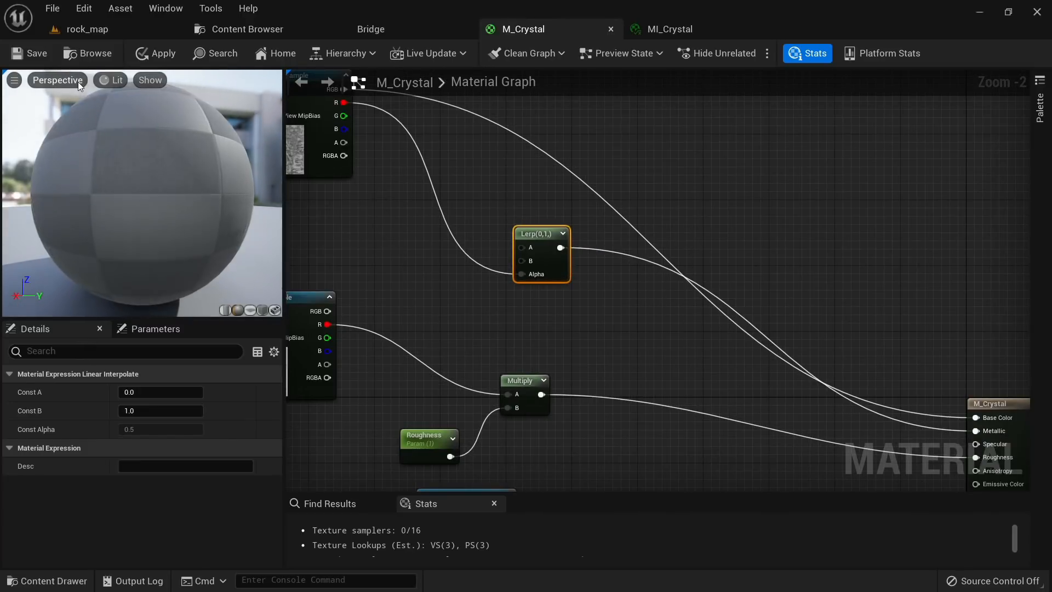
left_click(153, 54)
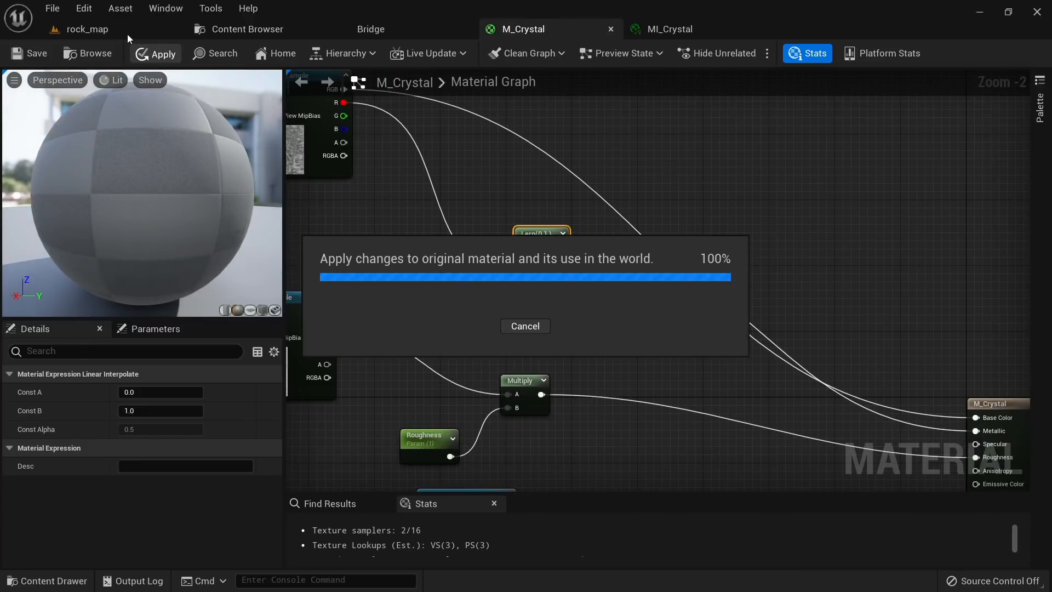
left_click(127, 34)
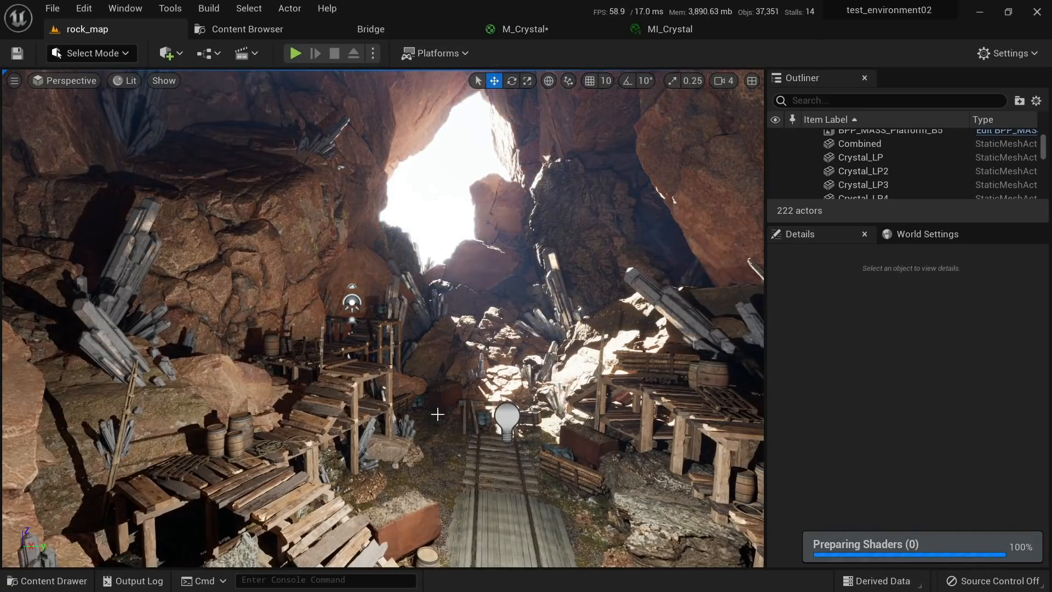
key("w")
right_click_drag(437, 416, 309, 428)
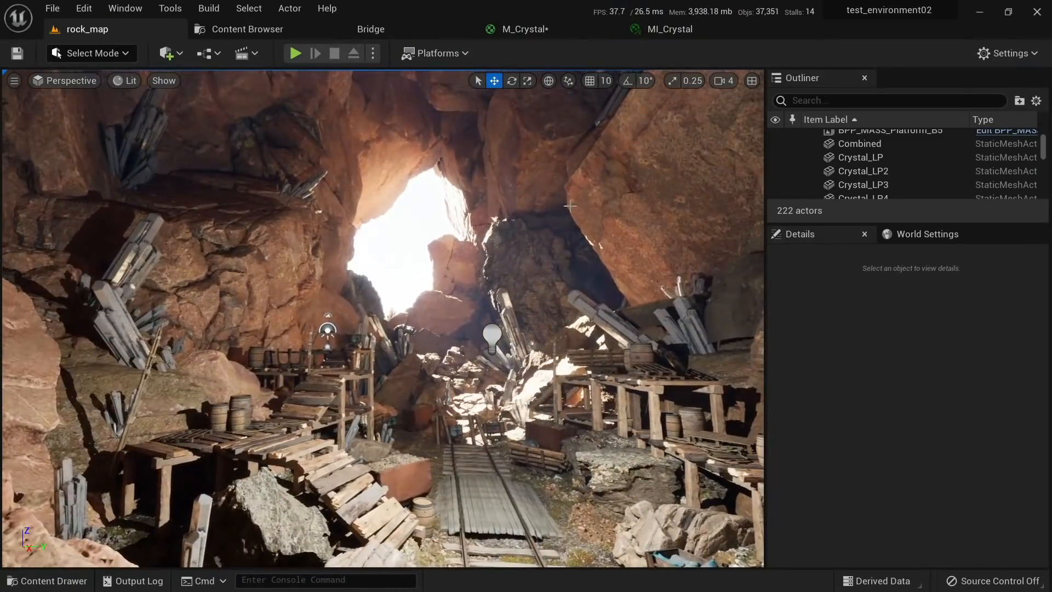
Step: Return to the M_Crystal graph and save the material
left_click(669, 29)
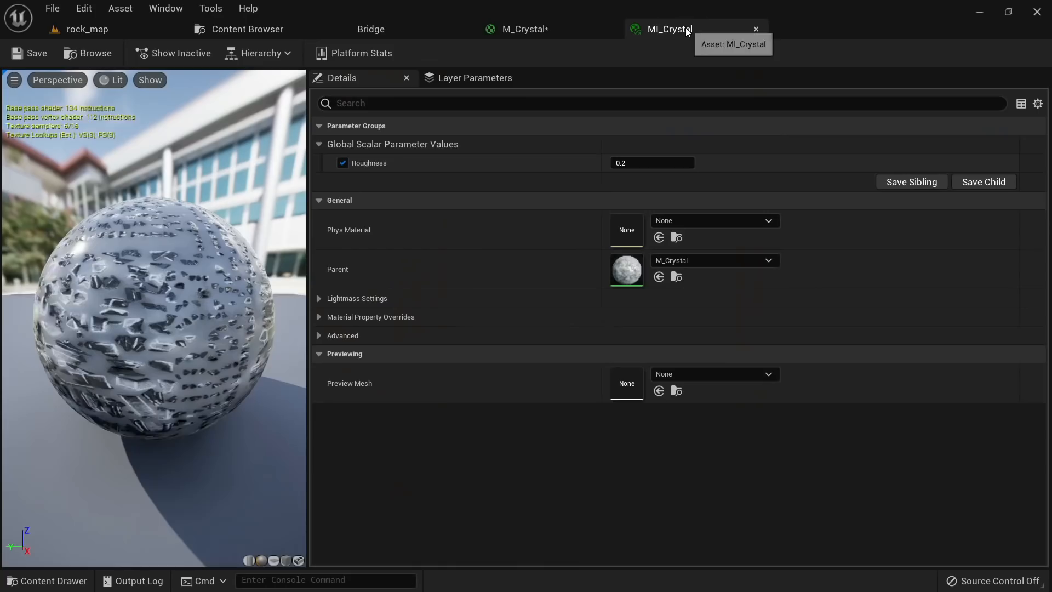
left_click(558, 26)
right_click_drag(524, 163, 591, 225)
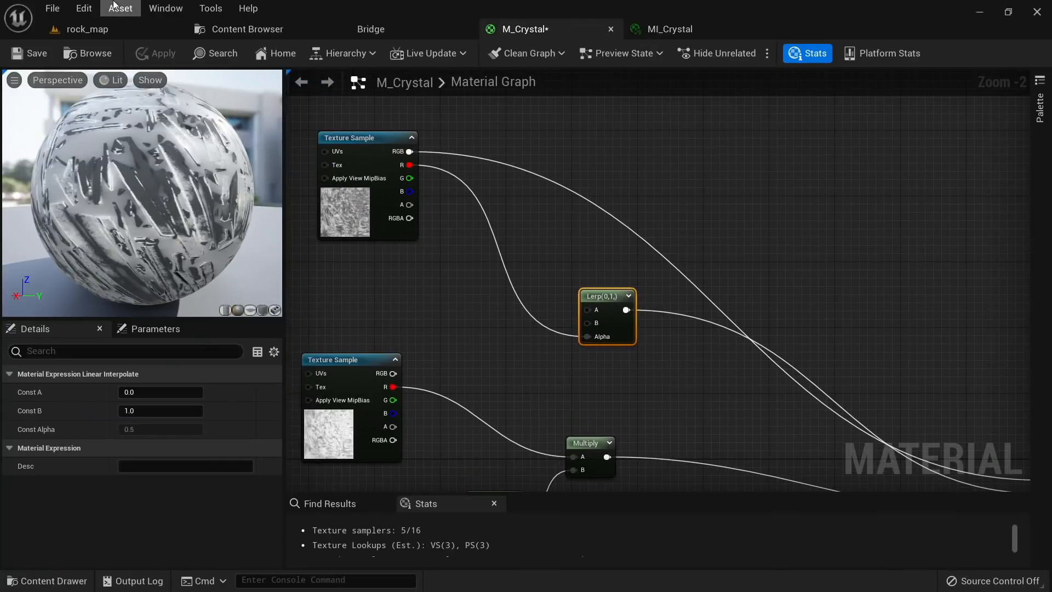
left_click(29, 53)
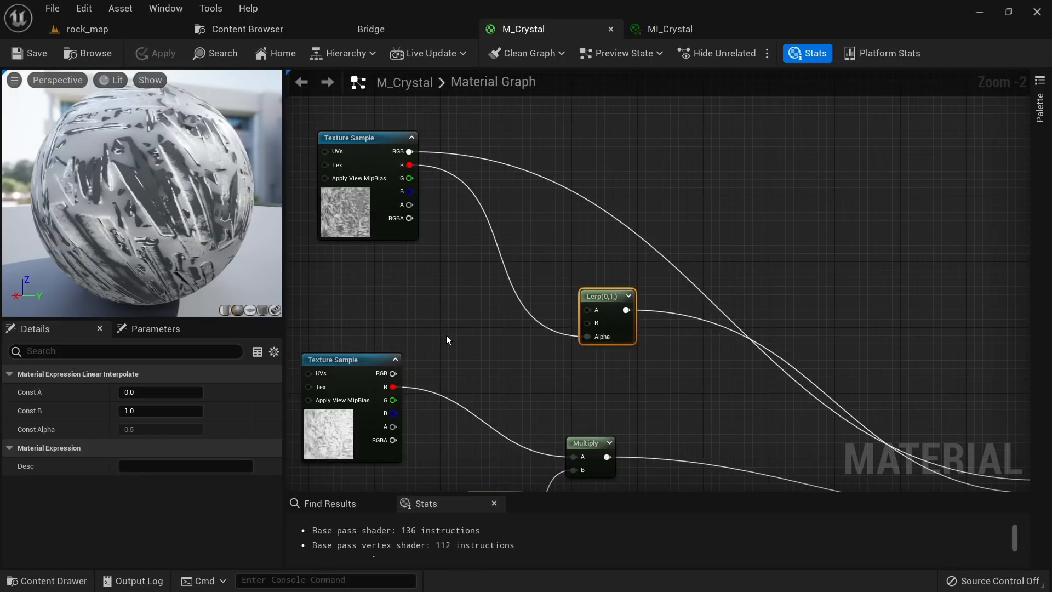
Step: Move the base color Texture Sample farther from the Lerp and connect its R output to a second Lerp's Alpha
right_click_drag(336, 283, 647, 366)
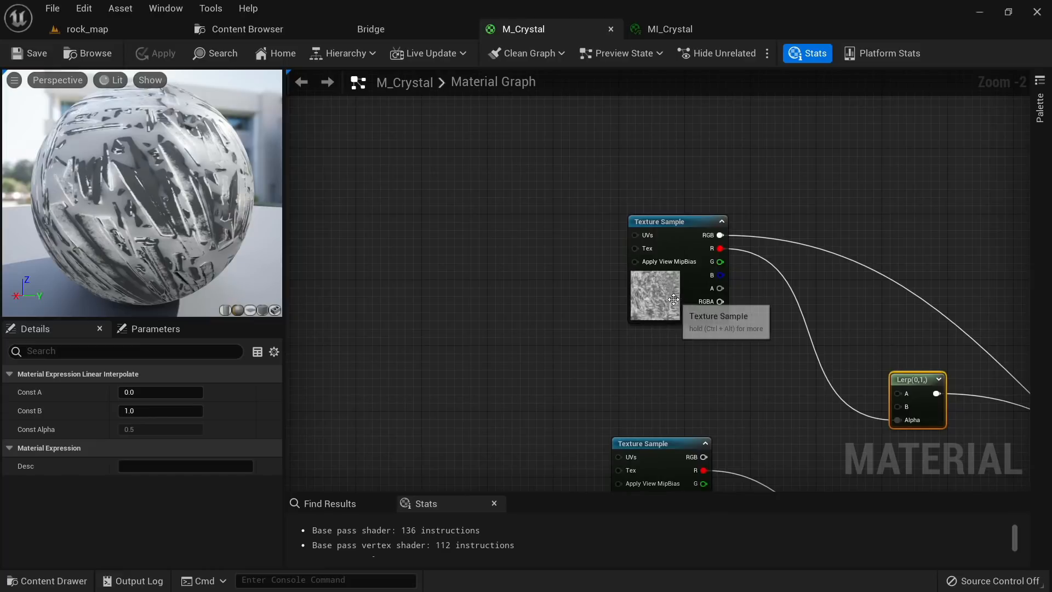
left_click_drag(677, 299, 425, 198)
left_click_drag(490, 176, 502, 346)
type("lerp")
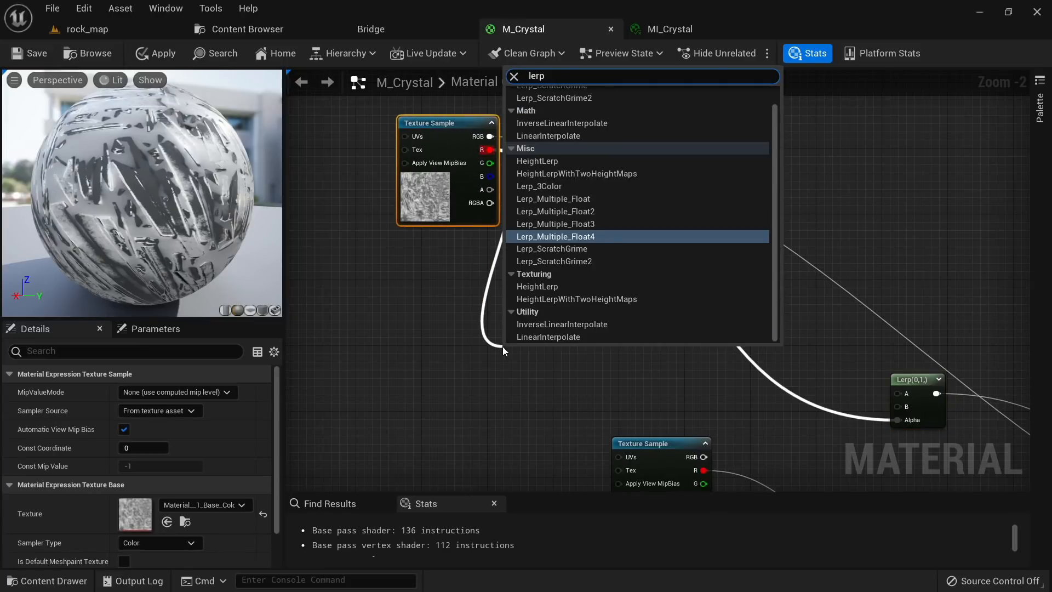
key("Escape")
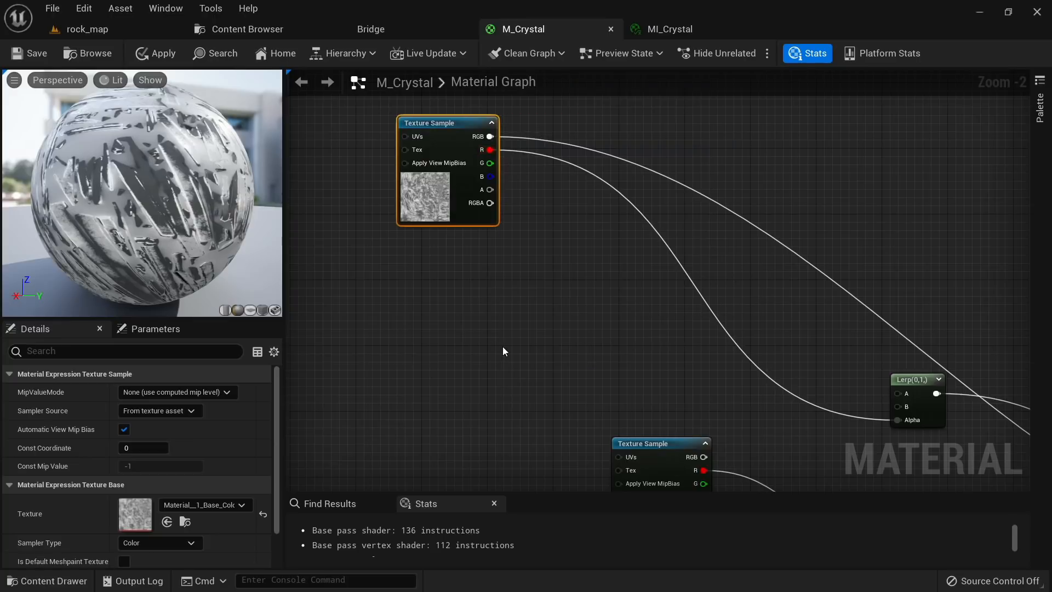
left_click(592, 282)
left_click_drag(490, 149, 602, 332)
scroll(424, 269, "up", 2)
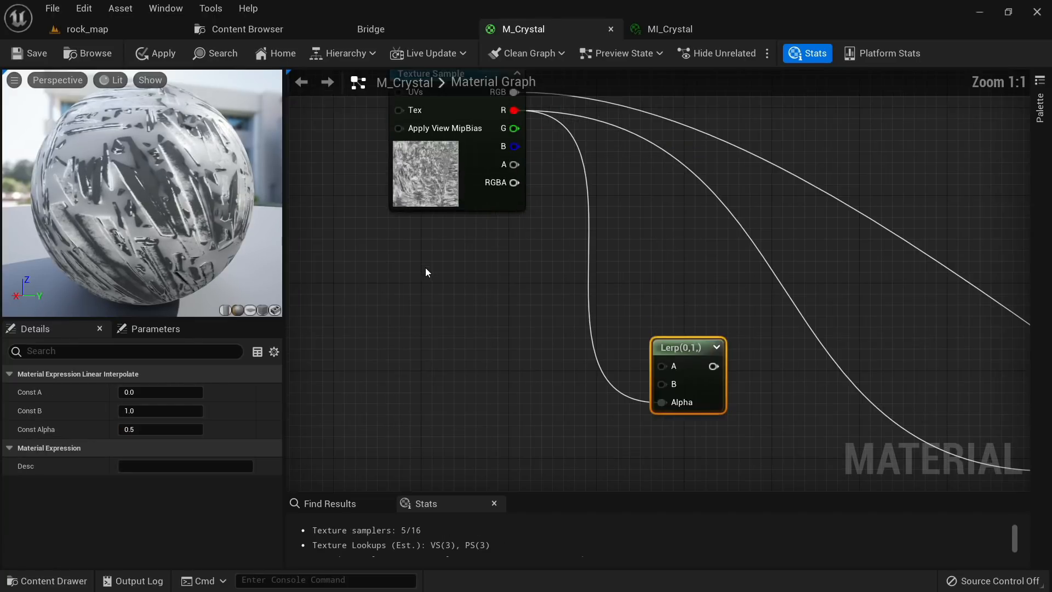
Step: Add a vector parameter named color 1 to the M_Crystal graph, below the base color Texture Sample
right_click_drag(427, 272, 458, 269)
left_click(446, 244)
type("vv")
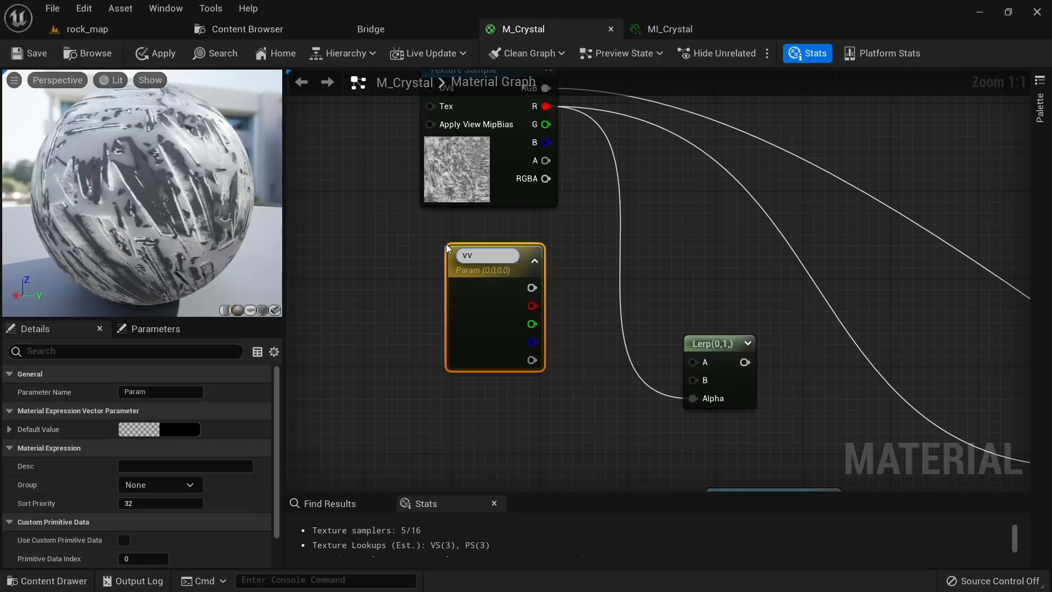
type("color 1")
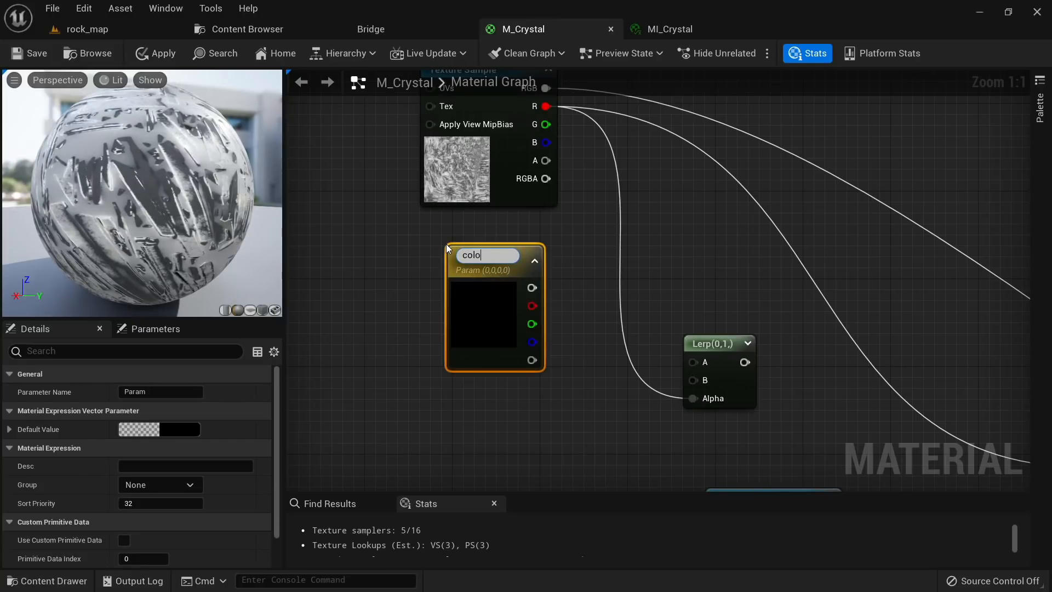
key("Return")
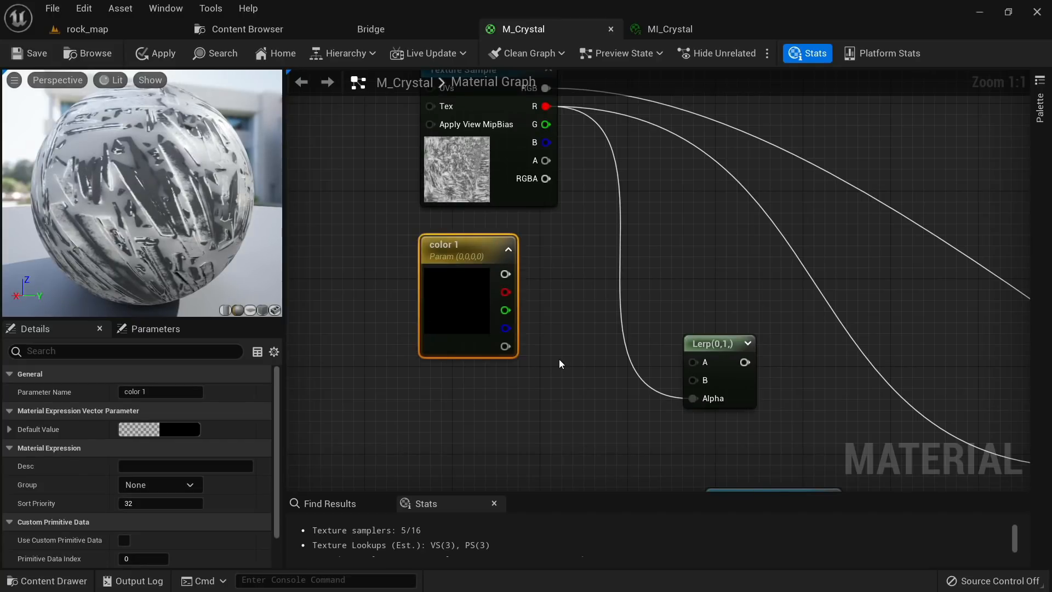
Step: Paste a copy of the color 1 parameter below the original and name it color 2
right_click_drag(559, 360, 524, 225)
left_click(419, 283)
key("ctrl+v")
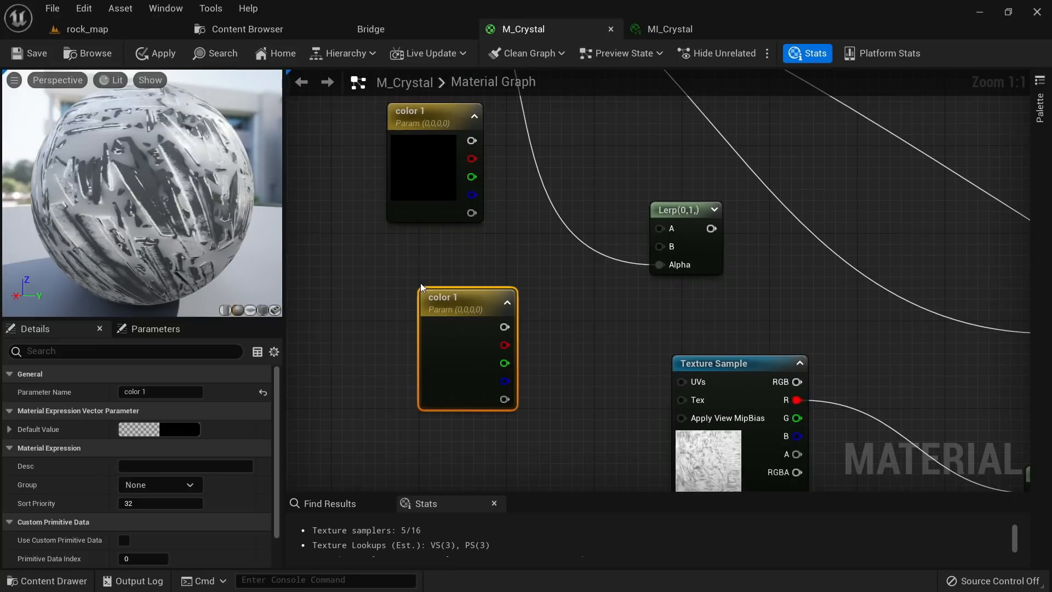
left_click(183, 390)
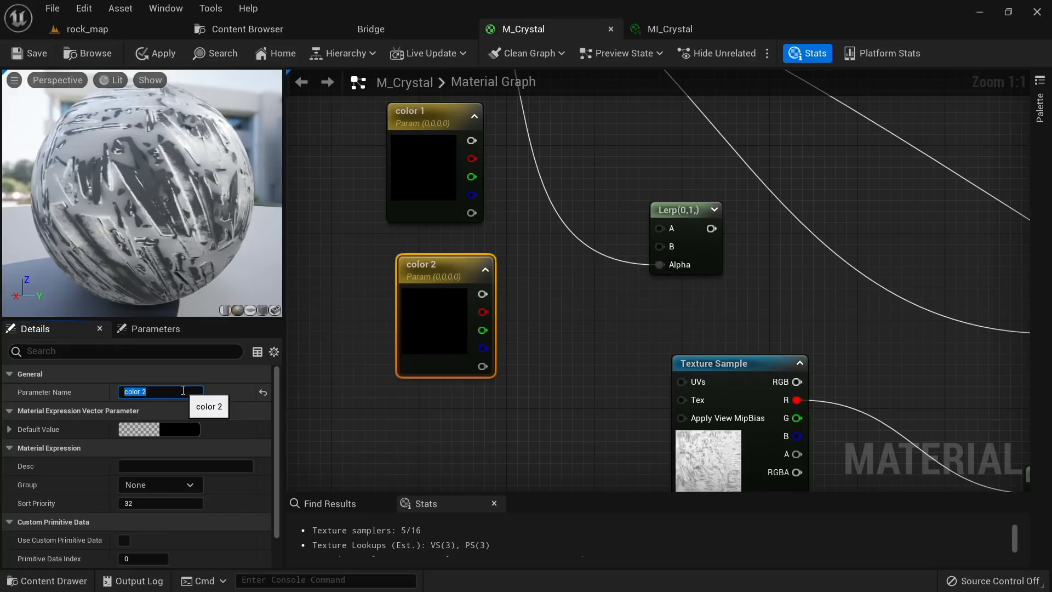
Step: Connect color 1 and color 2 to the second Lerp's A and B, and its output to Base Color
left_click_drag(482, 294, 475, 142)
scroll(557, 263, "down", 2)
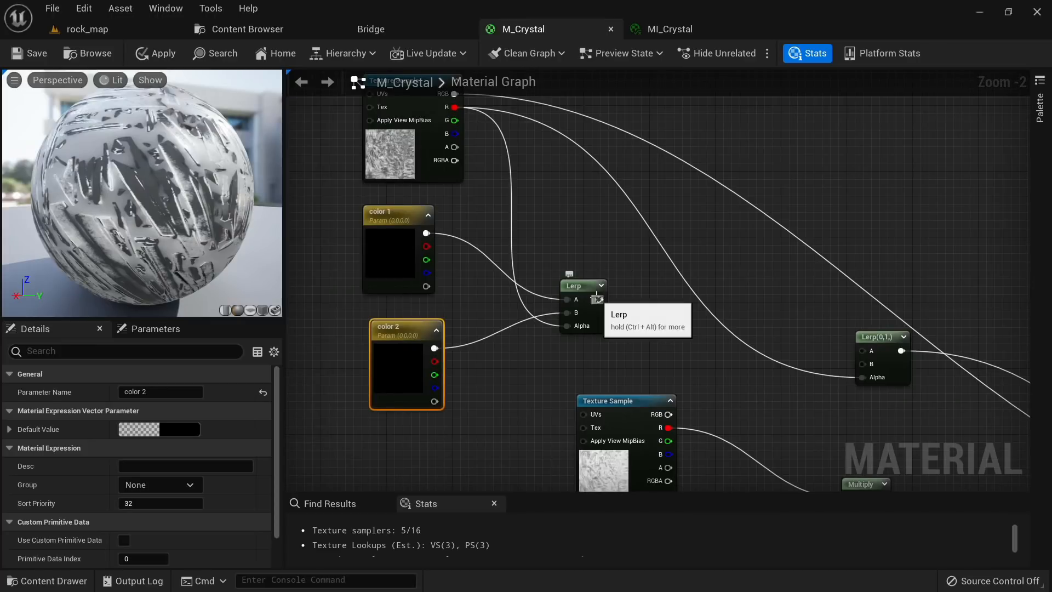
left_click_drag(597, 299, 983, 252)
right_click_drag(503, 137, 620, 239)
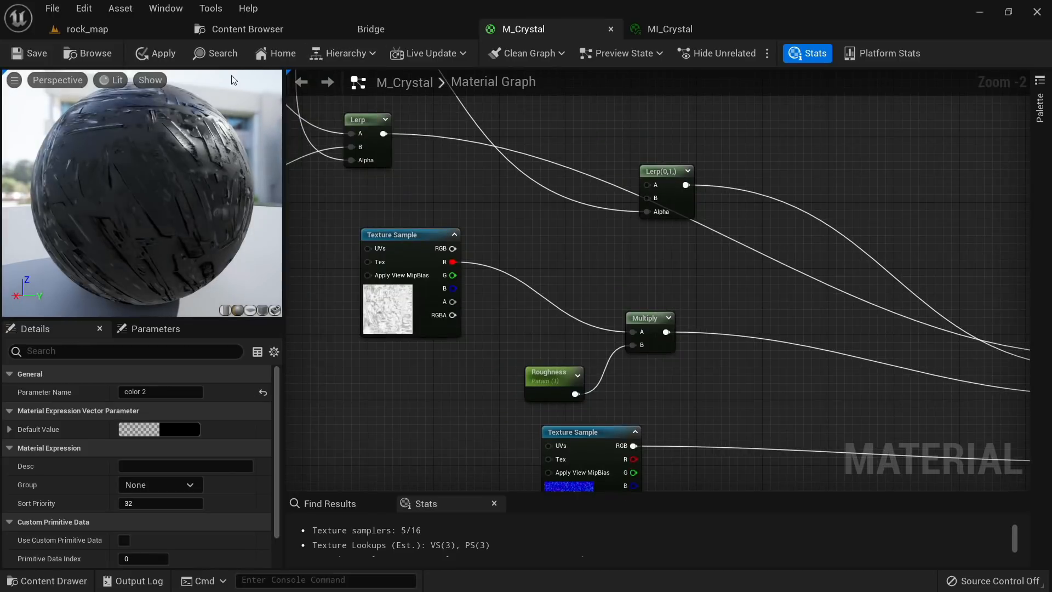
Step: Apply the M_Crystal changes and detach MI_Crystal into a floating window over the rock_map level
left_click(143, 55)
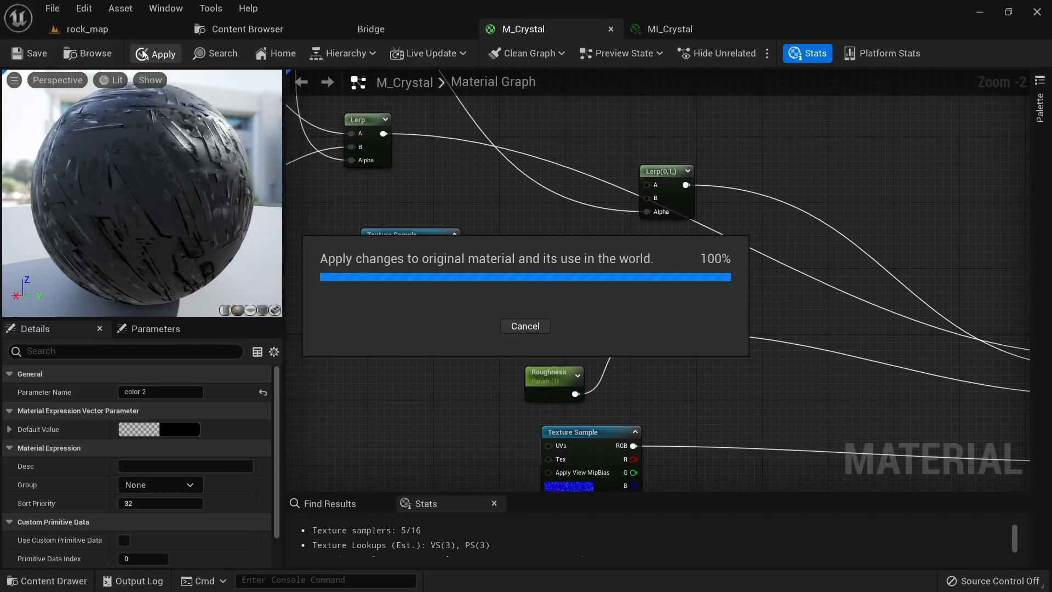
right_click_drag(524, 209, 719, 308)
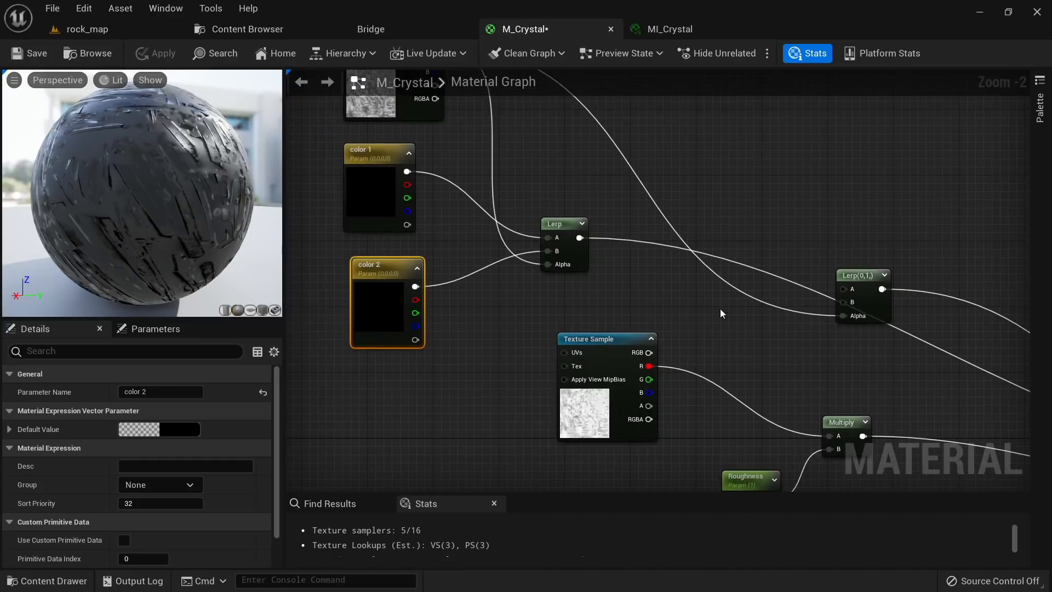
left_click(674, 29)
left_click_drag(680, 35, 711, 150)
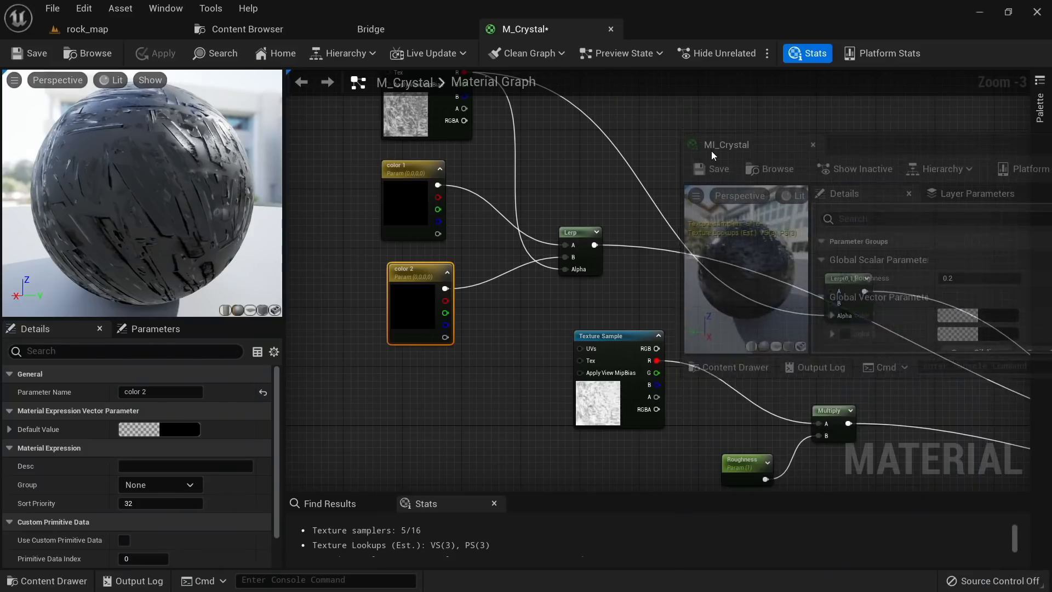
left_click(112, 30)
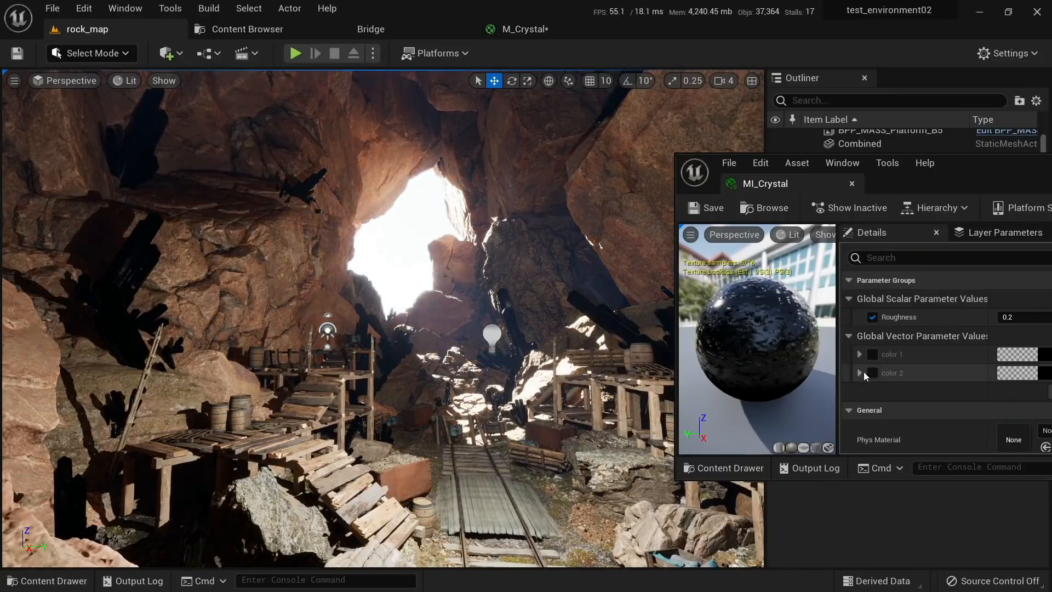
left_click_drag(967, 186, 855, 155)
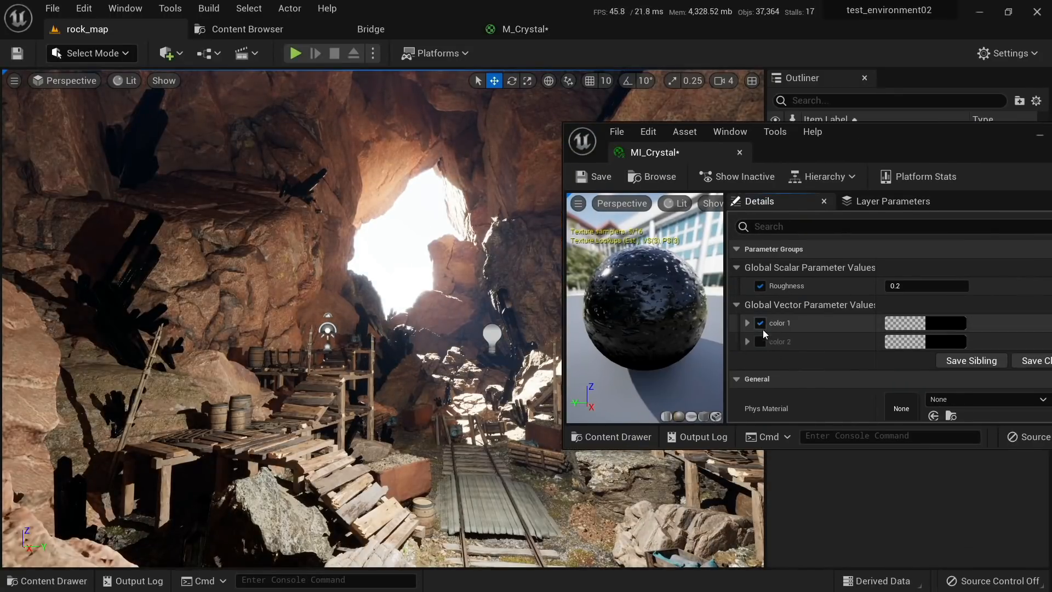
Step: Override color 1 and color 2 in MI_Crystal and set both to white
left_click(943, 322)
left_click_drag(844, 364, 851, 230)
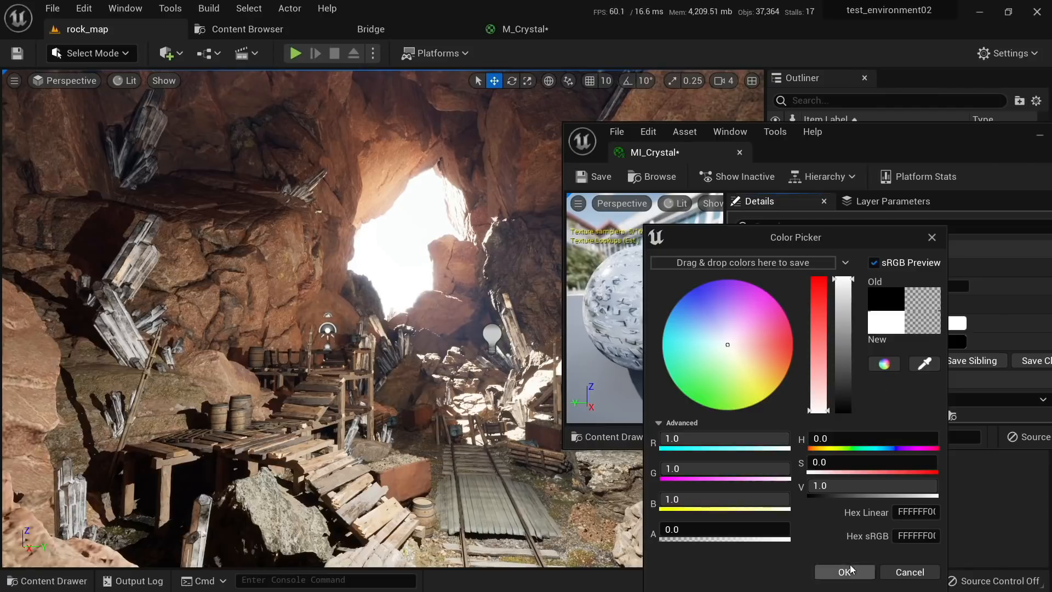
left_click(850, 570)
left_click(958, 340)
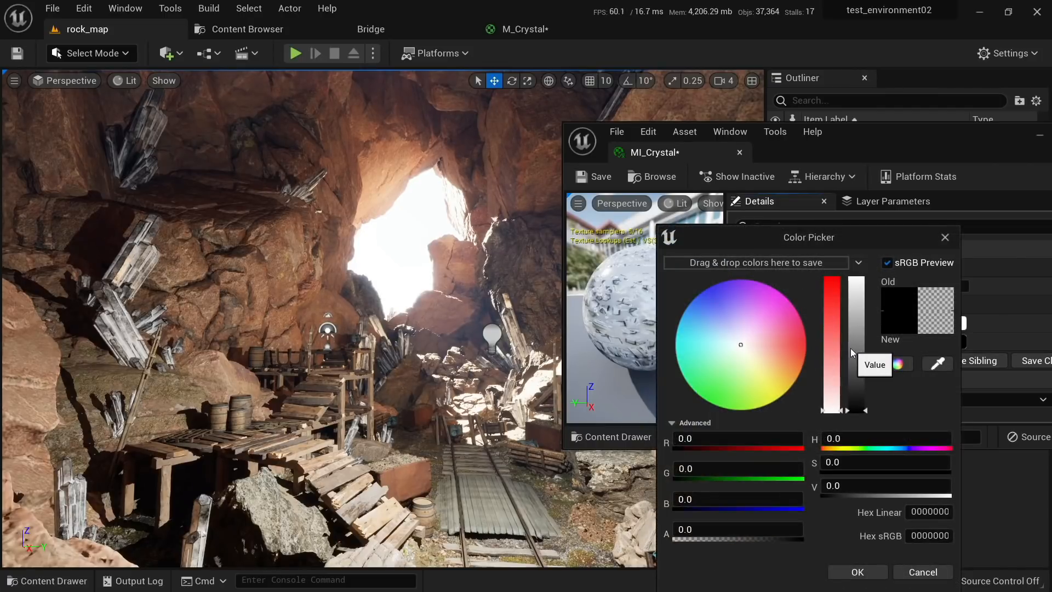
left_click_drag(850, 348, 852, 278)
left_click(857, 571)
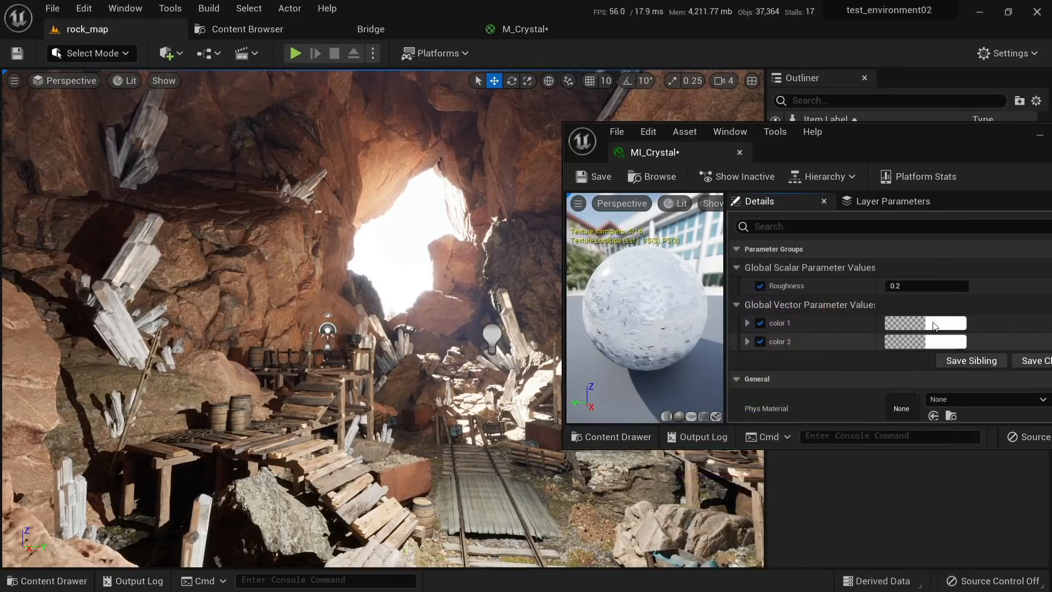
Step: Set color 1 in MI_Crystal to a pale yellow with a hue of about 64 and saturation 0.44
left_click(934, 327)
left_click_drag(730, 335, 733, 370)
left_click(838, 572)
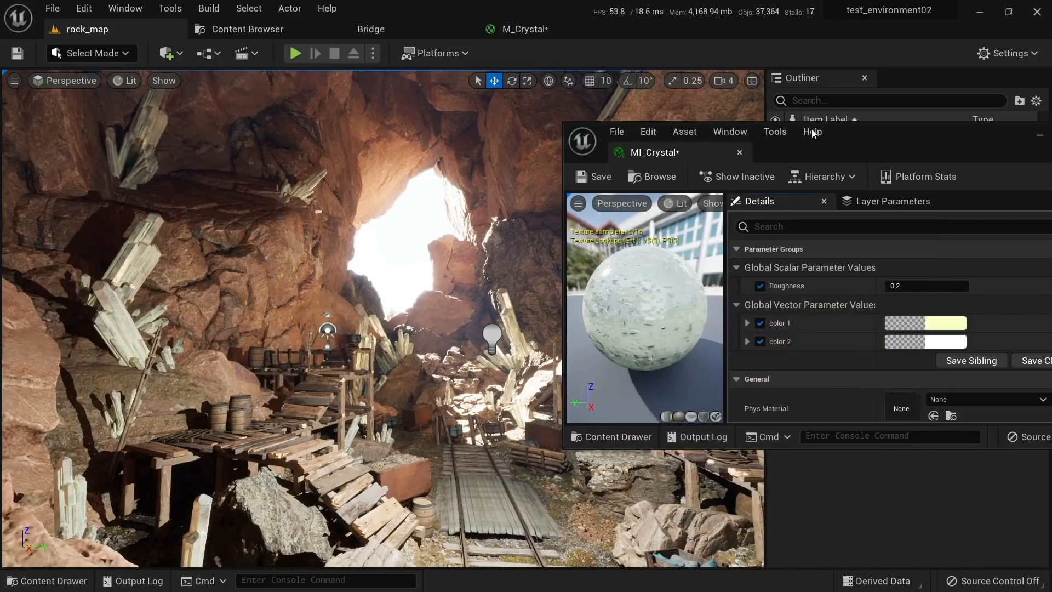
Step: Move the MI_Crystal window off the cave view and show the level in the Base Color buffer visualization
left_click_drag(871, 137, 910, 267)
left_click(130, 80)
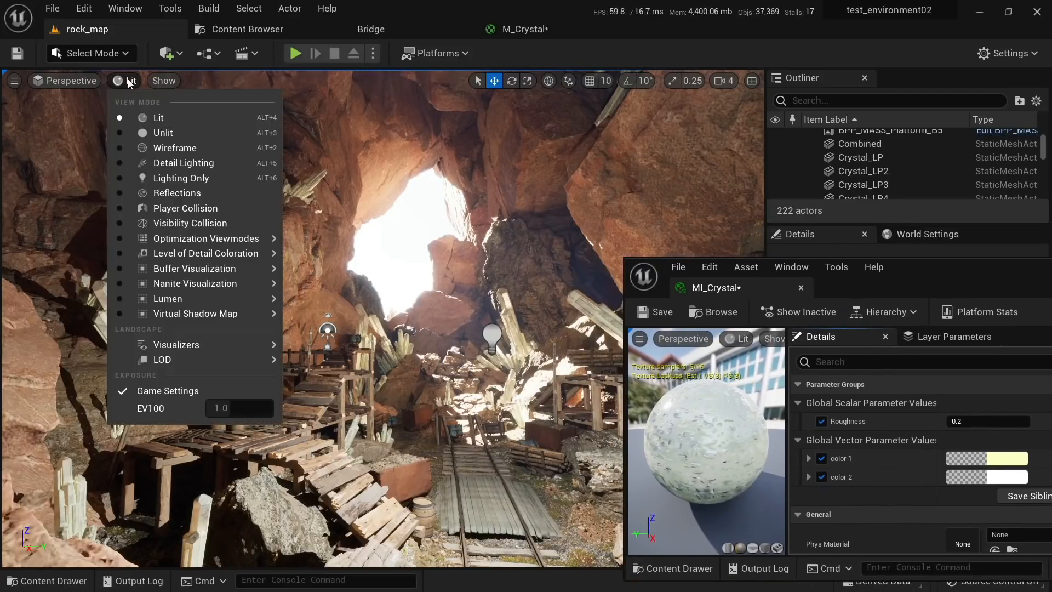
mouse_move(211, 270)
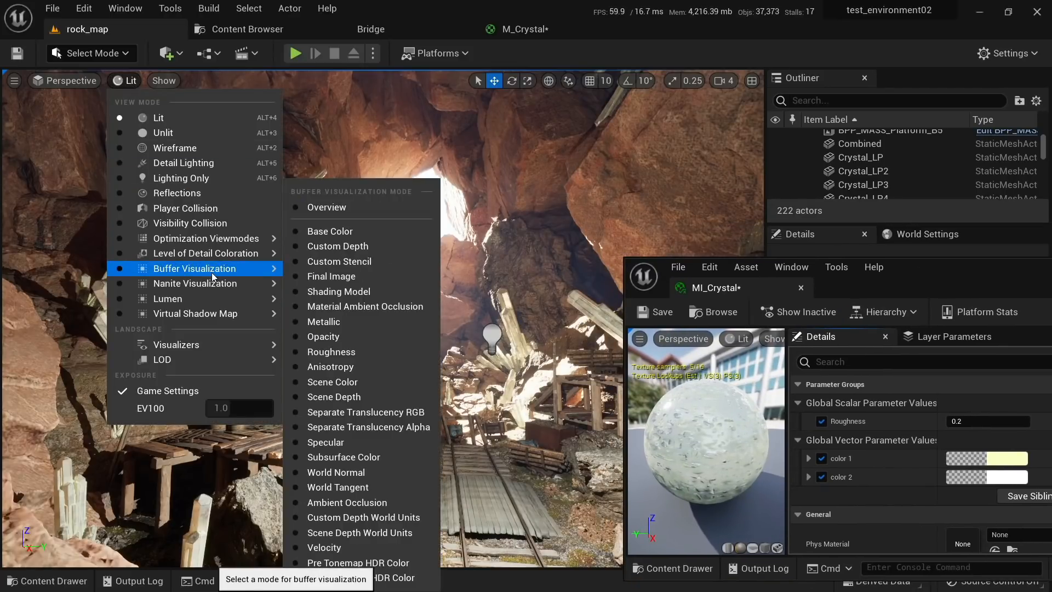
left_click(331, 230)
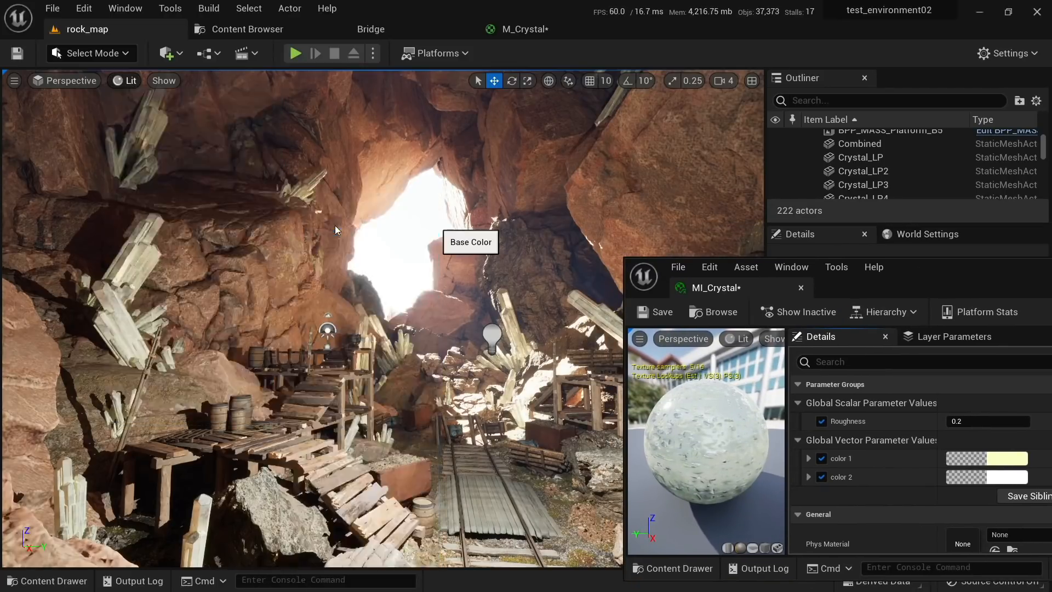
left_click(389, 150)
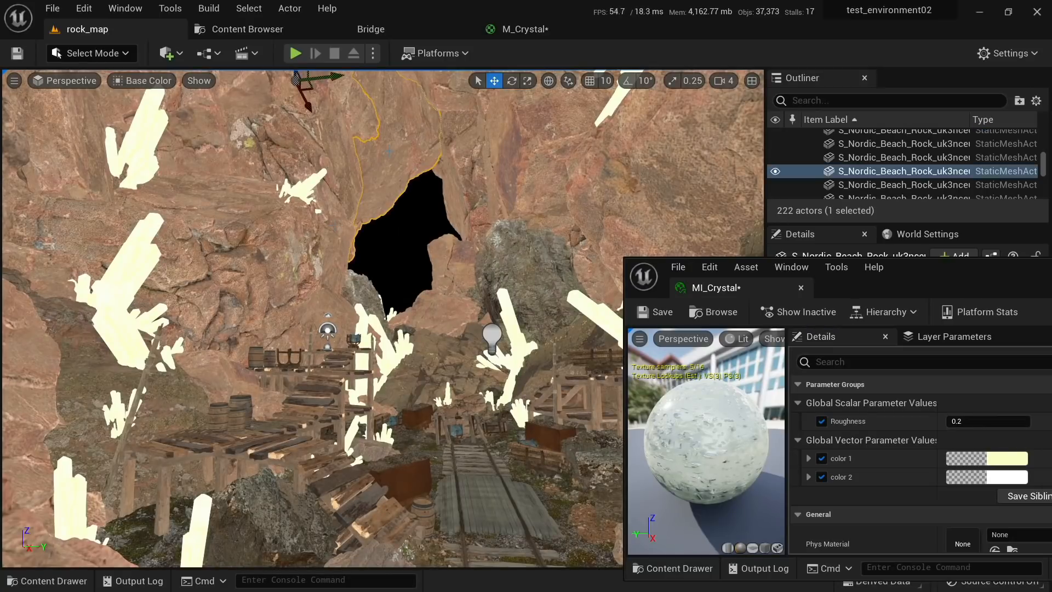
Step: Sample the cave rock's brown from the Base Color view into color 1 with the eyedropper
left_click(986, 458)
left_click(980, 362)
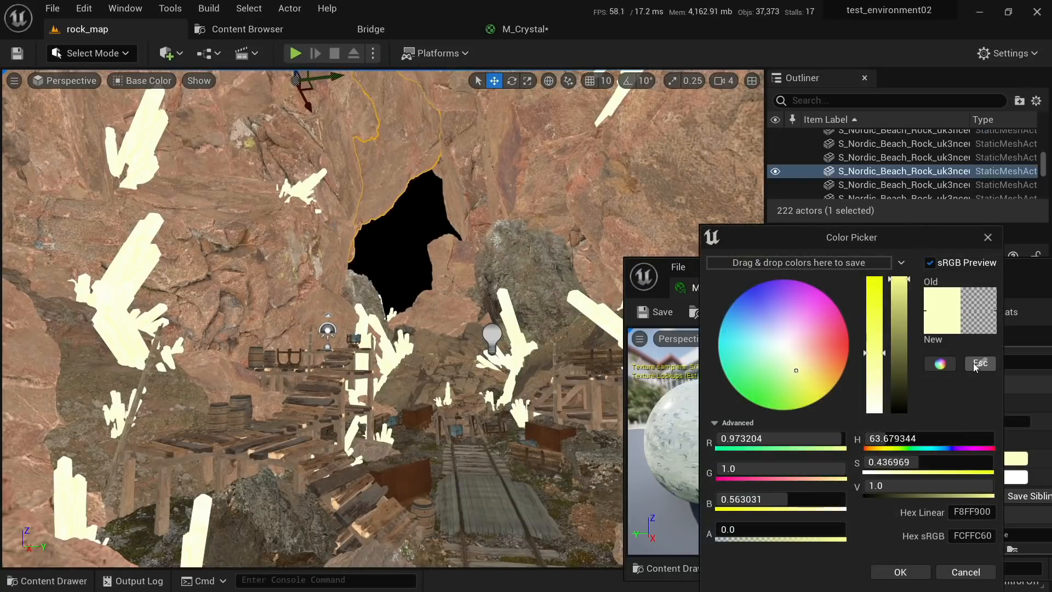
left_click(398, 148)
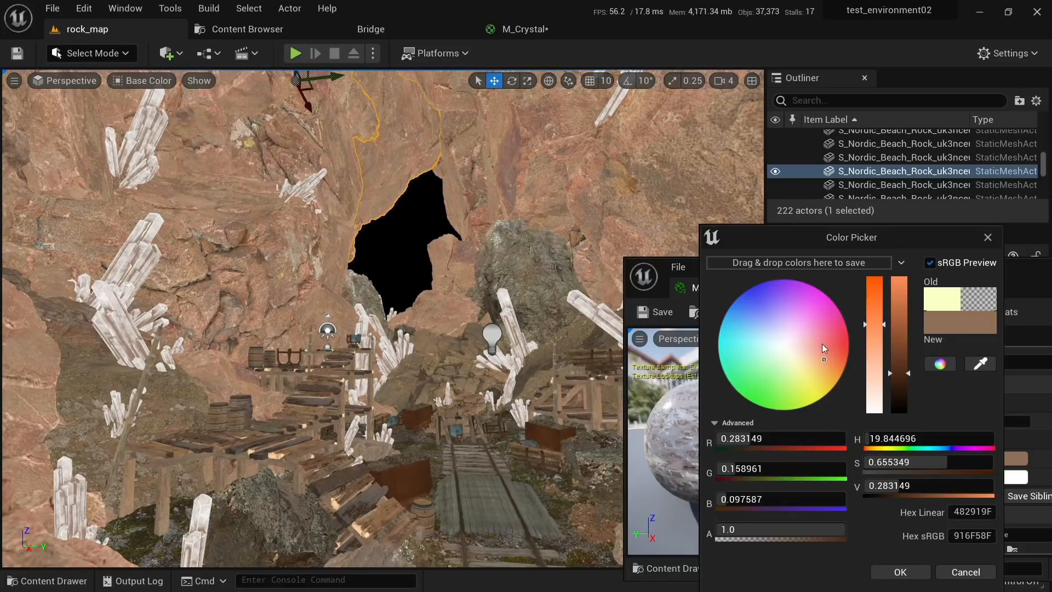
Step: Mark the rock's hue, its opposite and neighbouring hues on a screen capture of the color wheel, and discard the capture
key("Print")
mouse_move(695, 265)
left_mouse_down()
mouse_move(880, 377)
mouse_move(880, 419)
left_mouse_up()
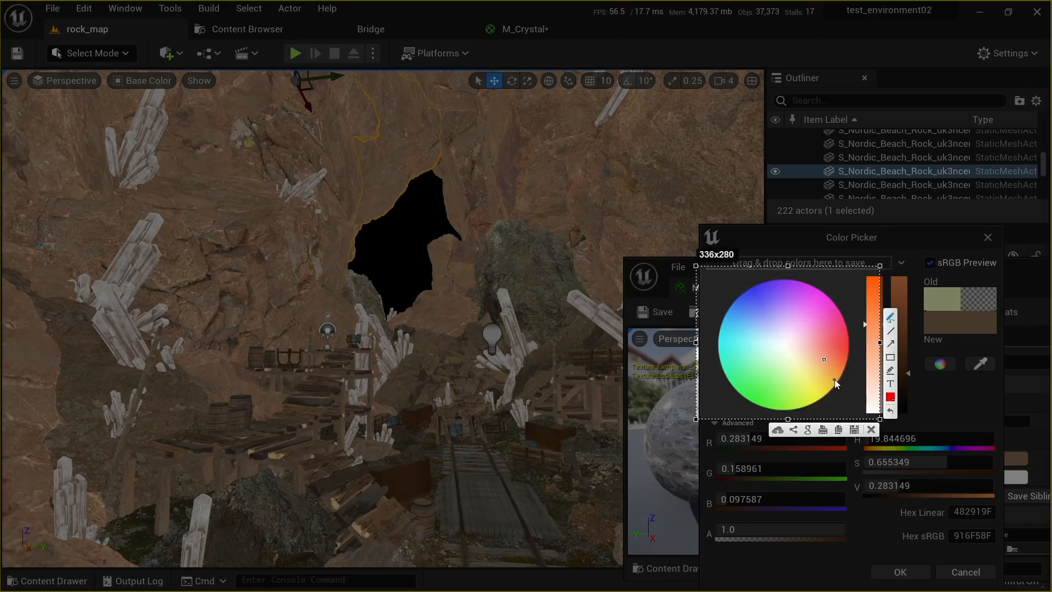
mouse_move(840, 350)
left_mouse_down()
mouse_move(824, 377)
mouse_move(823, 340)
left_mouse_up()
left_click_drag(726, 310, 823, 359)
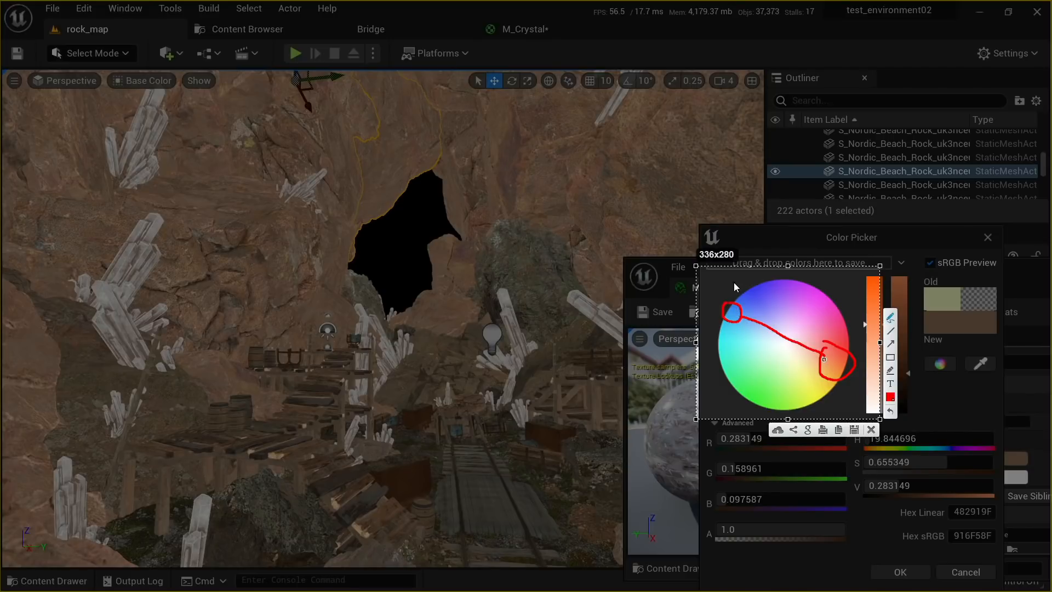
left_click_drag(831, 299, 831, 308)
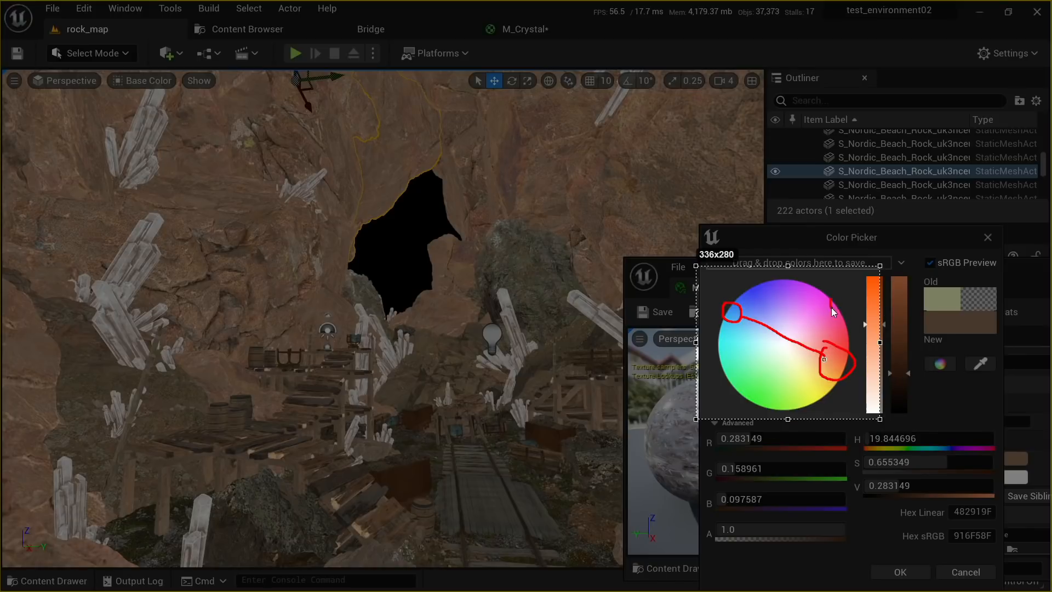
mouse_move(821, 399)
left_mouse_down()
mouse_move(821, 408)
mouse_move(804, 402)
left_mouse_up()
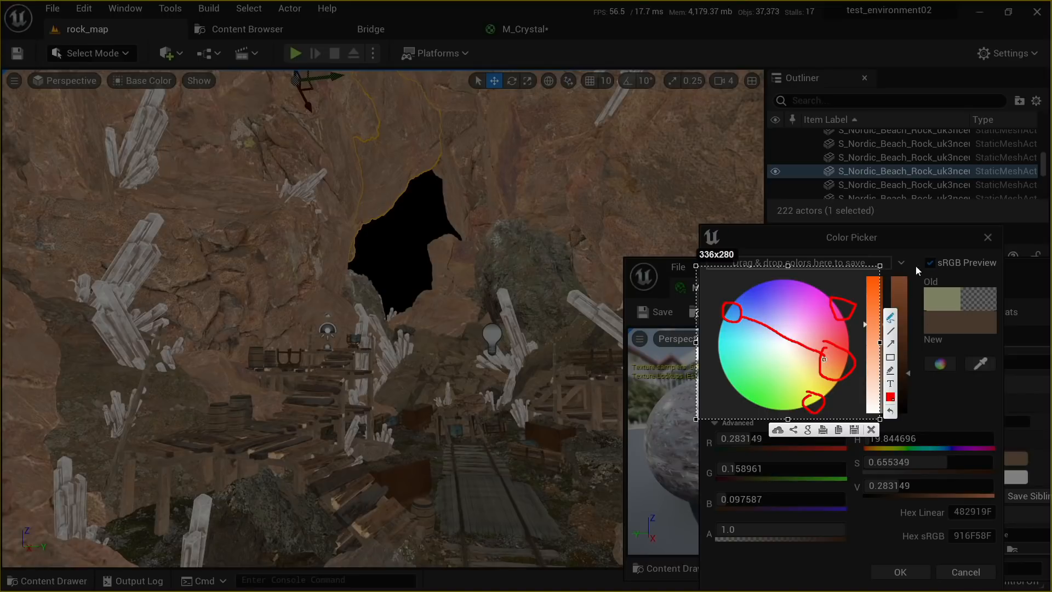
left_click(871, 429)
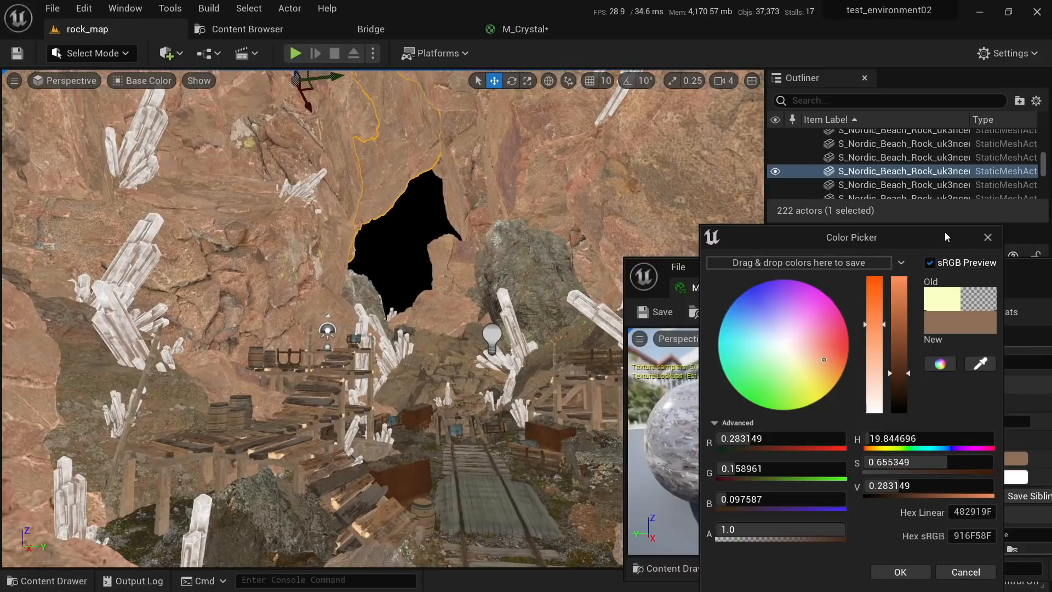
Step: Shift color 1 to the blue opposite the rock's hue, at about hue 221 and saturation 0.75
left_click_drag(944, 233, 910, 214)
left_click(779, 311)
left_click_drag(772, 303, 714, 298)
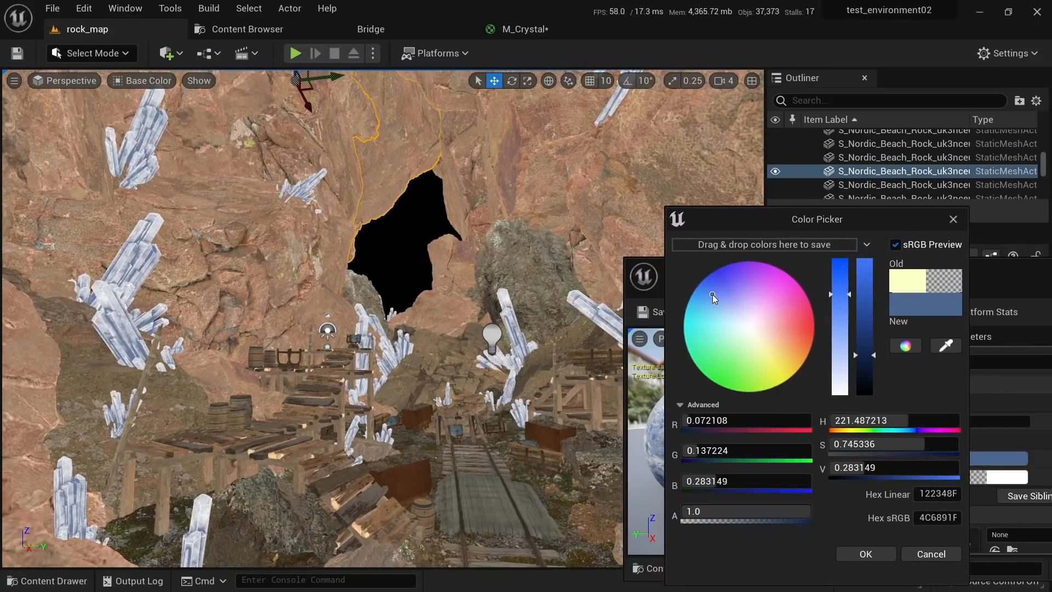
Step: Return the level to Lit view and set color 1 to a vivid blue, about hue 217, saturation 0.98 and value 0.86
mouse_move(465, 345)
right_mouse_down()
mouse_move(446, 341)
mouse_move(520, 372)
mouse_move(472, 359)
mouse_move(513, 363)
mouse_move(486, 353)
right_mouse_up()
key("alt+4")
left_click(698, 287)
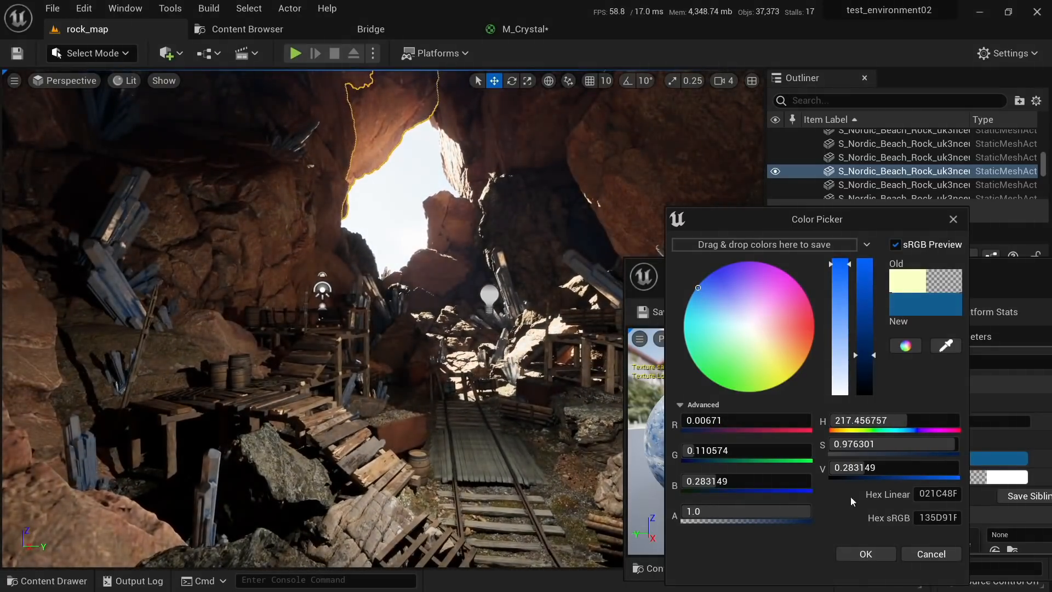
left_click_drag(859, 340, 859, 275)
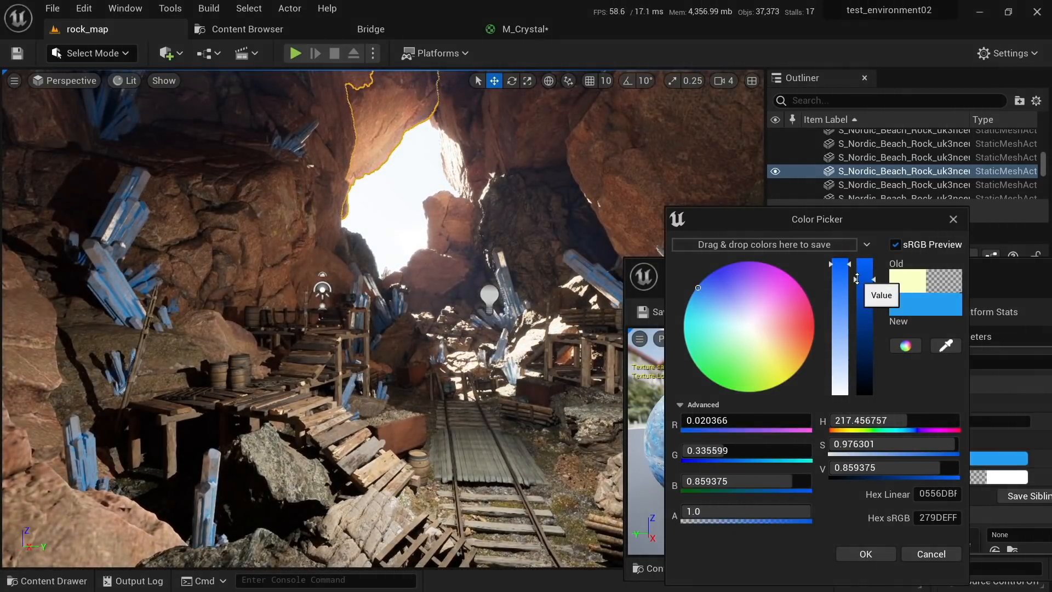
left_click(866, 554)
Step: Try a blue-violet for color 2 against the cave and settle on a pink, about hue 322, saturation 0.73 and value 1.0
left_click(961, 475)
left_click_drag(769, 309, 754, 287)
right_click_drag(472, 419, 476, 375)
key("w")
right_click_drag(472, 419, 473, 439)
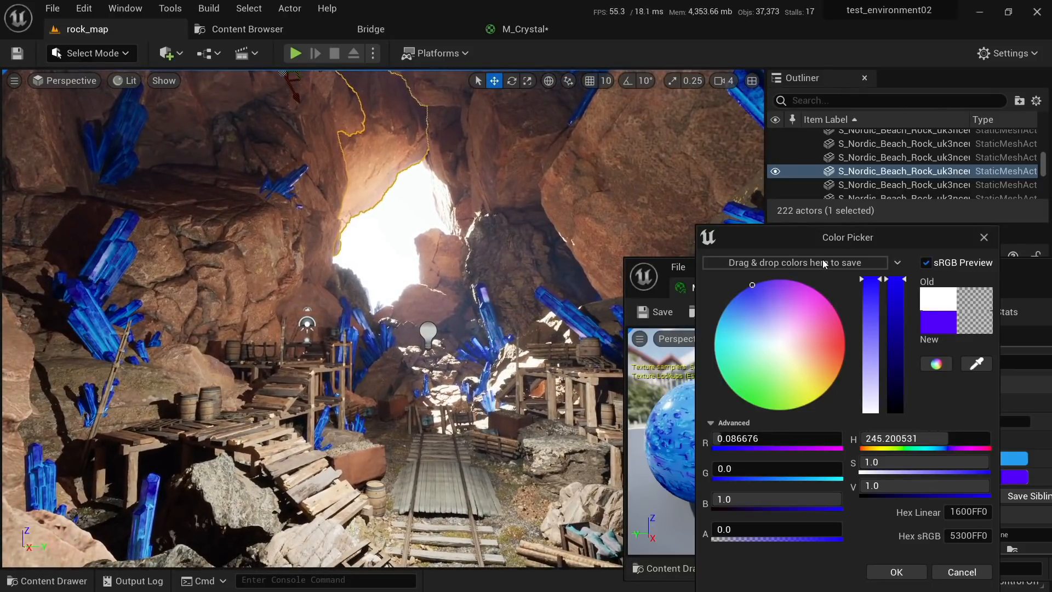
mouse_move(770, 291)
left_mouse_down()
mouse_move(829, 327)
mouse_move(817, 340)
mouse_move(817, 315)
left_mouse_up()
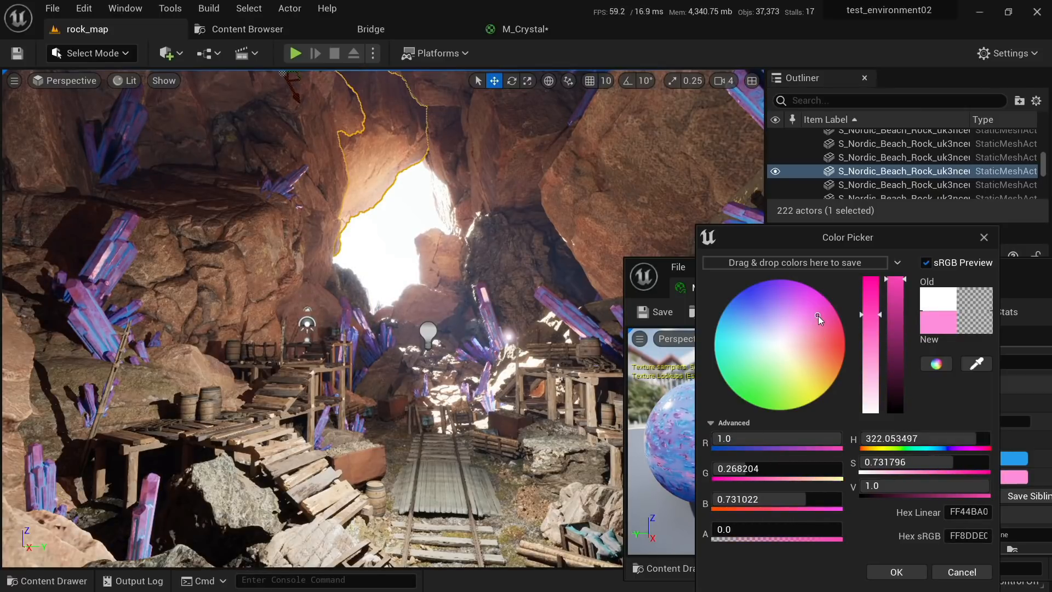
left_click(896, 571)
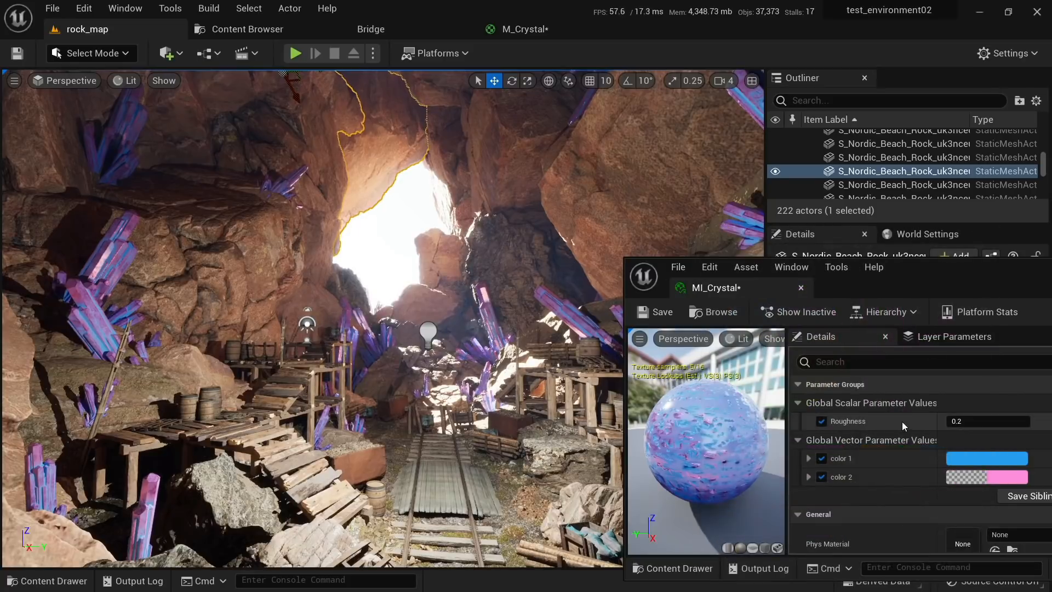
Step: Set color 1 to a pale pinkish violet, about hue 300, saturation 0.39 and value 0.86, and inspect the crystals up close
left_click(979, 458)
mouse_move(781, 310)
left_mouse_down()
mouse_move(771, 303)
mouse_move(810, 341)
mouse_move(790, 380)
mouse_move(776, 317)
mouse_move(746, 303)
mouse_move(783, 321)
mouse_move(769, 332)
mouse_move(771, 324)
left_mouse_up()
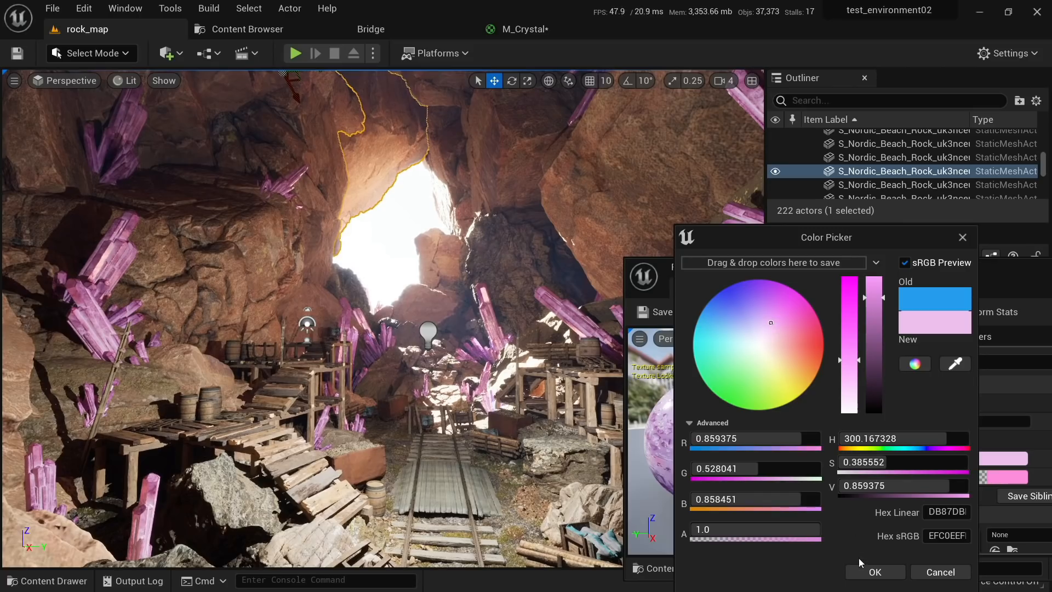
left_click(874, 571)
key("w")
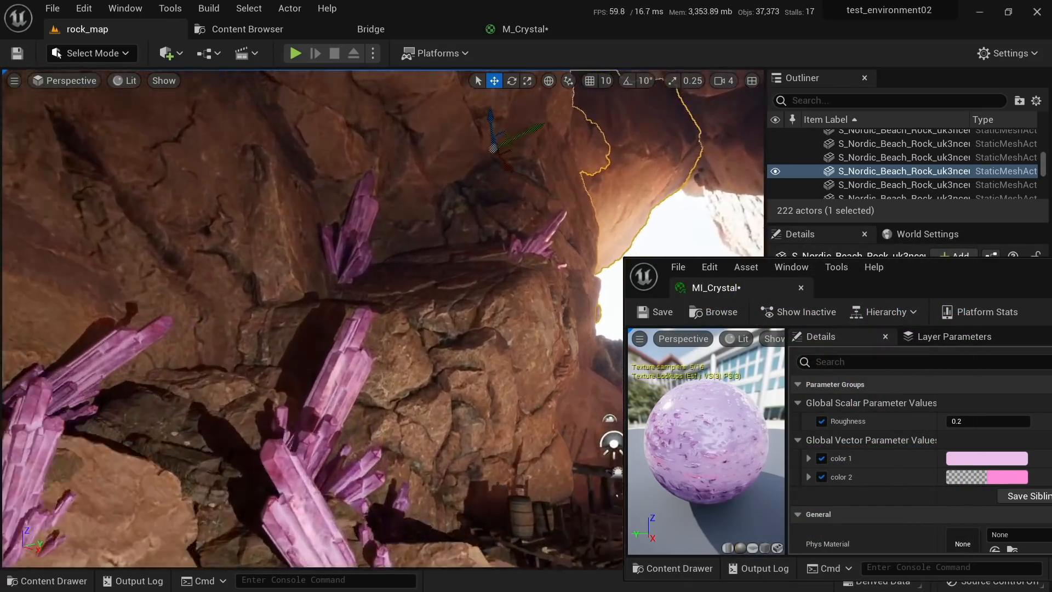
Step: Set color 1 to a pale yellow, about hue 62 and saturation 0.55, and color 2 to a pale green, about hue 92 and saturation 0.37
key("s")
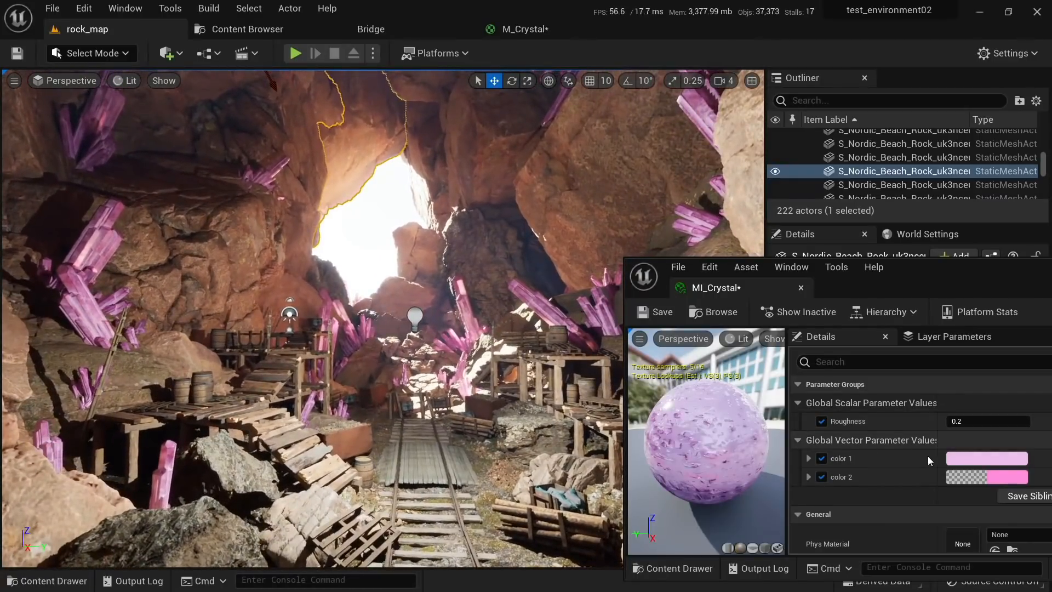
left_click(973, 459)
left_click_drag(768, 349, 774, 370)
left_click(873, 572)
left_click(980, 476)
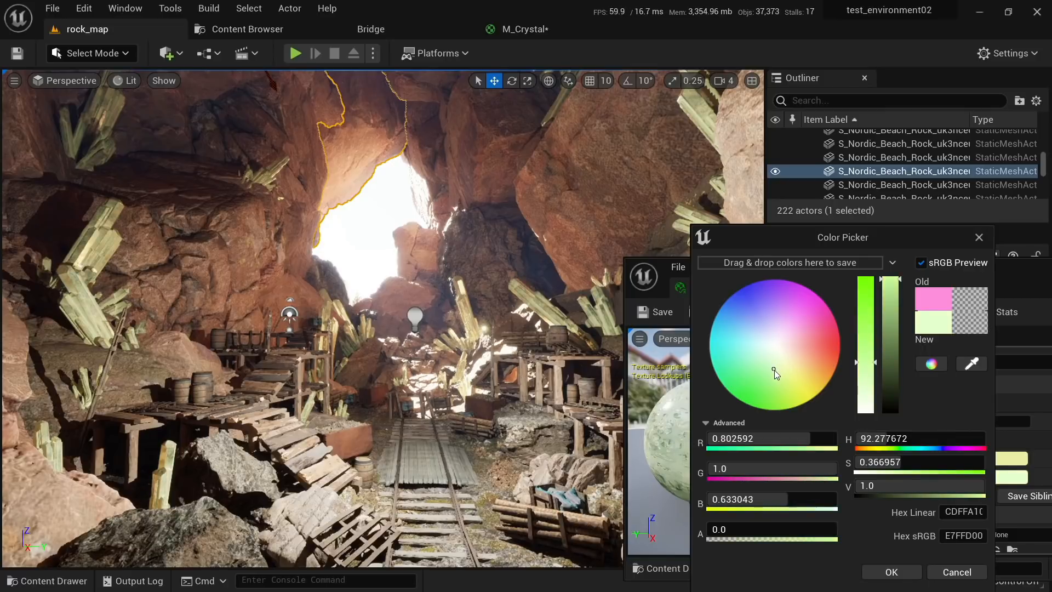
left_click(891, 572)
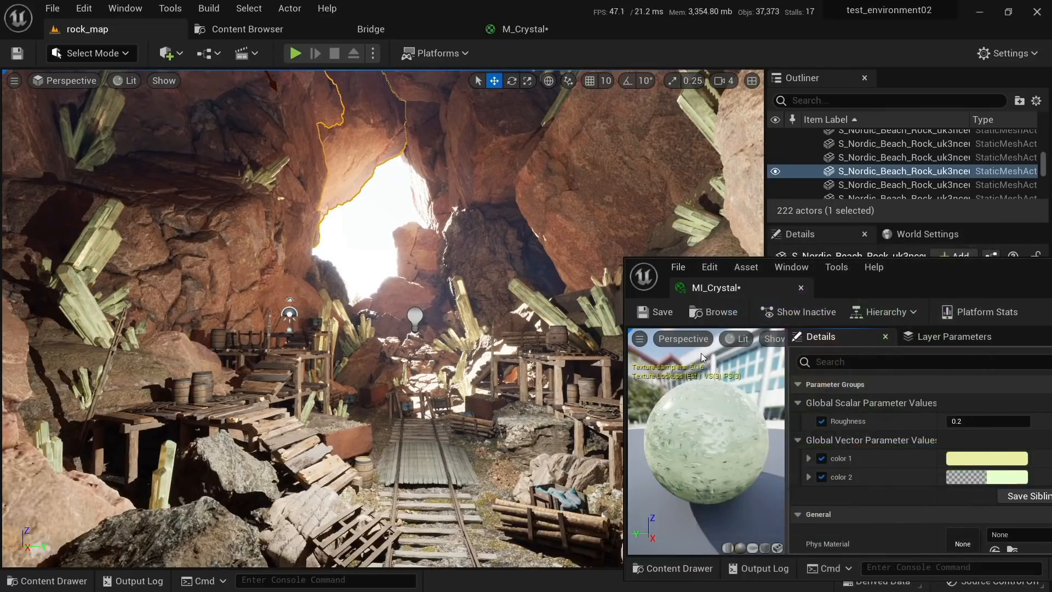
Step: Save MI_Crystal, dock its window with the main editor and return to the rock_map level
left_click(657, 311)
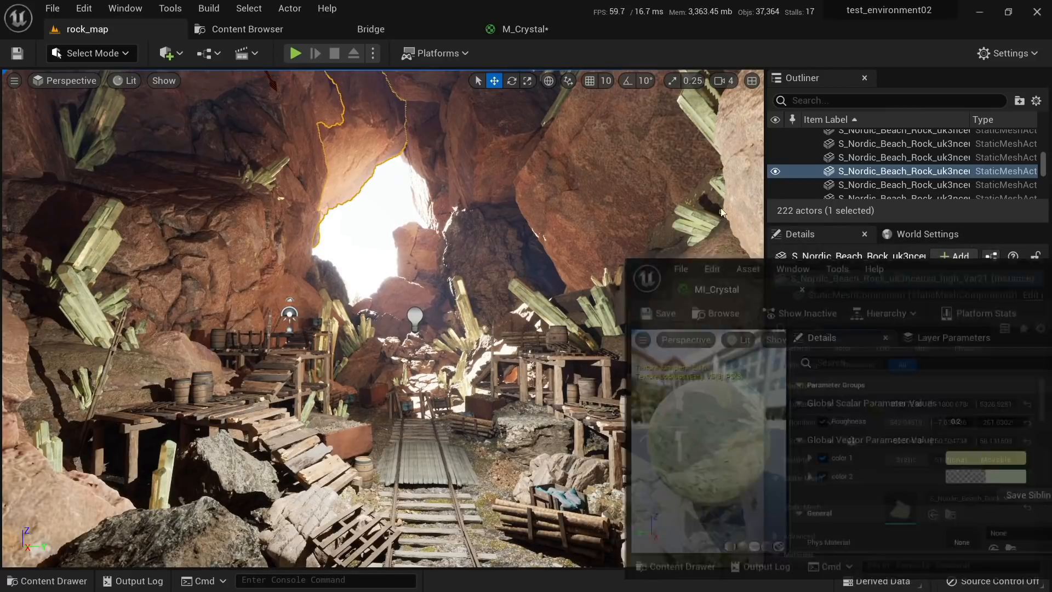
left_click_drag(721, 209, 678, 25)
left_click(101, 29)
Step: Examine how the recolored crystal clusters read against the cave walls and the bright opening
right_click_drag(255, 131, 235, 130)
key("w")
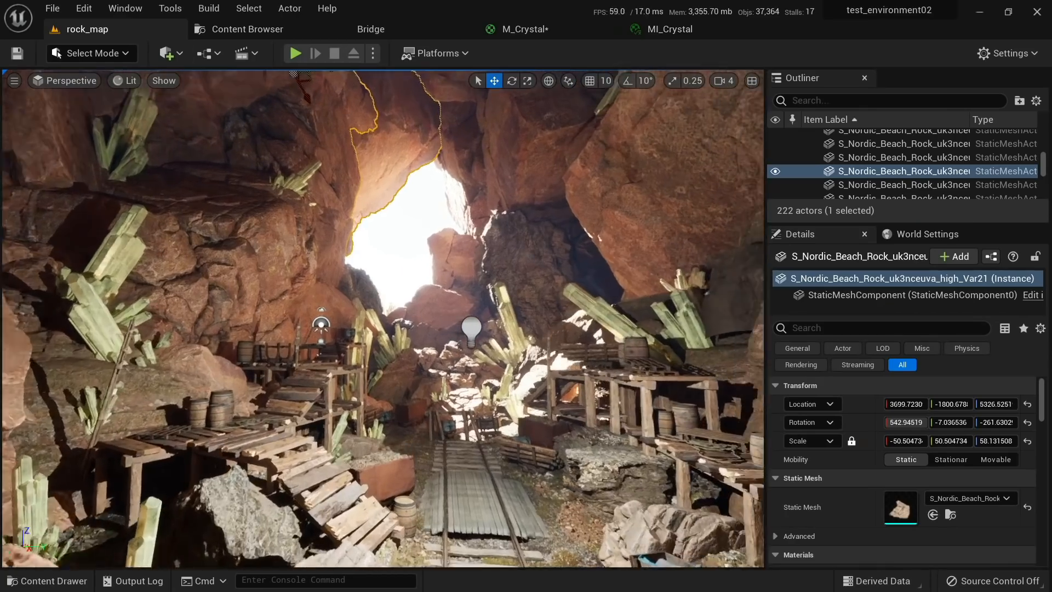
key("F1")
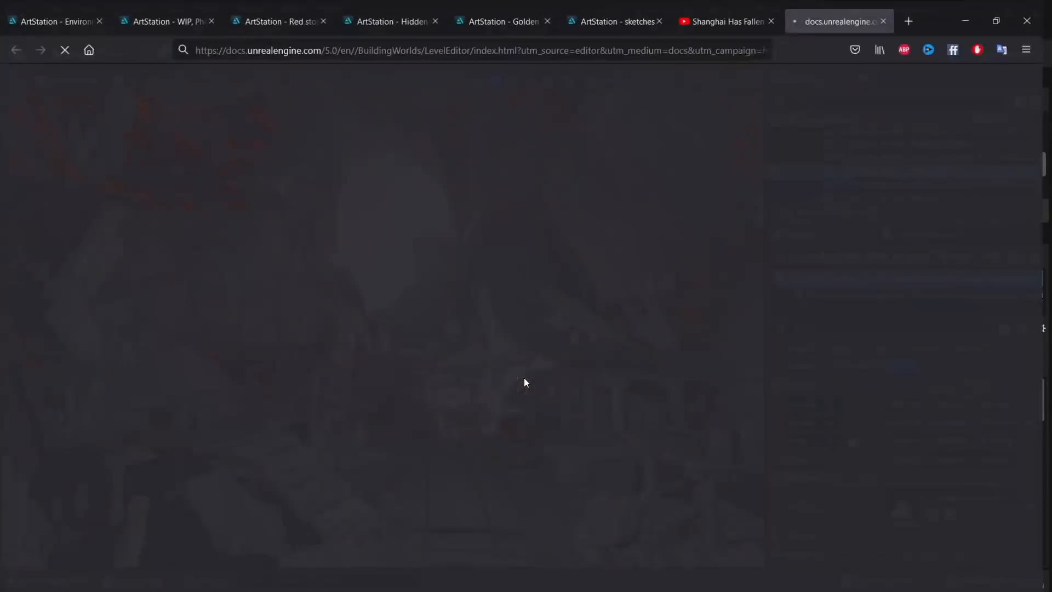
middle_click(836, 4)
key("w")
right_click_drag(526, 358, 520, 361)
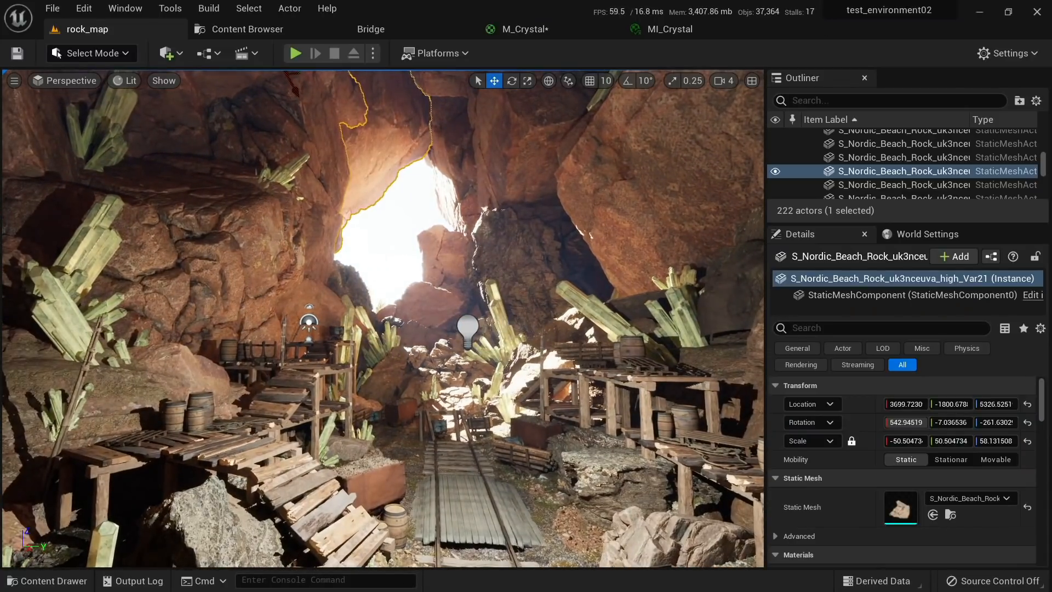
left_click(504, 322)
key("s")
right_click_drag(505, 322, 506, 322)
key("w")
Step: Expand the level viewport to full screen and select the crystal cluster in front of the dark central rock
key("F11")
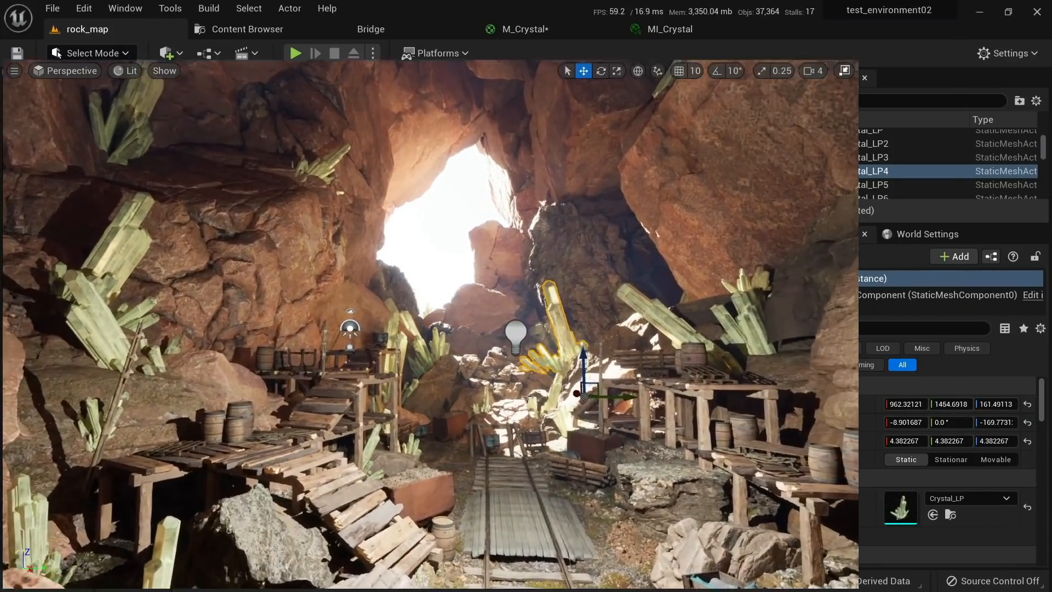
key("w")
mouse_move(529, 398)
right_mouse_down()
mouse_move(538, 399)
mouse_move(529, 384)
right_mouse_up()
key("Escape")
key("s")
key("s")
key("w")
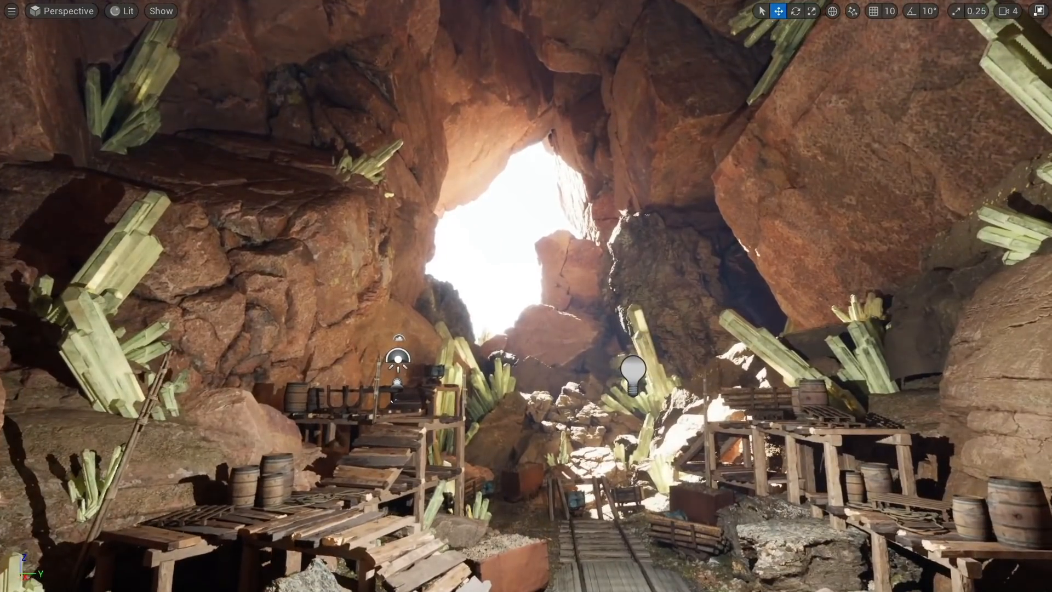
left_click(642, 343)
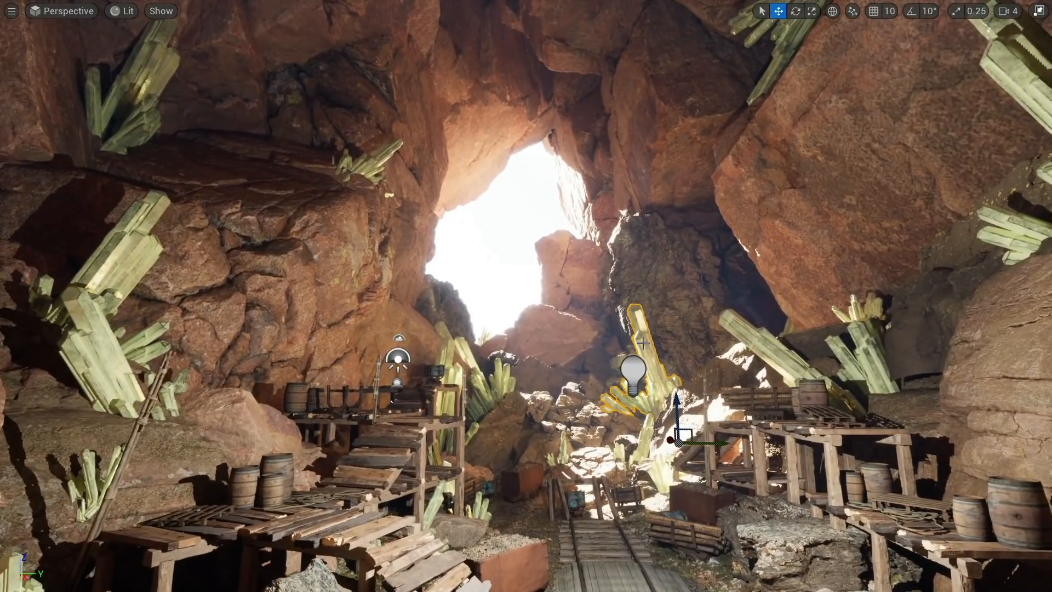
Step: Capture the area around the cave opening, sketch red marks over the rocks in it, and discard the capture
key("Print")
left_click_drag(321, 51, 836, 431)
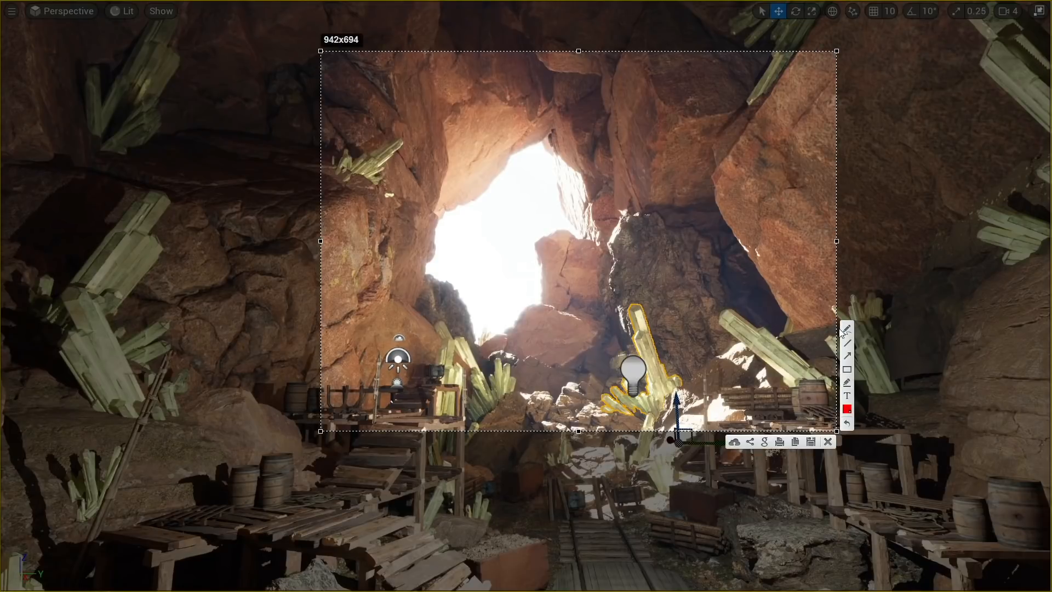
left_click_drag(604, 216, 724, 215)
left_click_drag(604, 189, 613, 189)
mouse_move(723, 189)
left_mouse_down()
mouse_move(715, 212)
mouse_move(724, 192)
left_mouse_up()
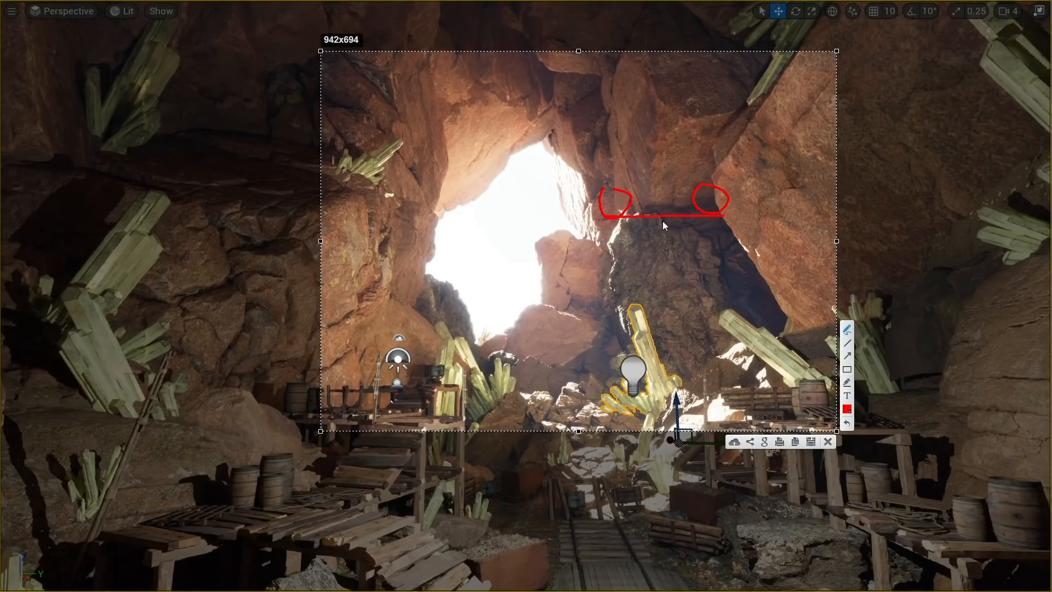
mouse_move(632, 216)
left_mouse_down()
mouse_move(662, 248)
mouse_move(711, 217)
left_mouse_up()
mouse_move(660, 246)
left_mouse_down()
mouse_move(664, 294)
mouse_move(679, 296)
left_mouse_up()
left_click_drag(618, 163, 702, 121)
mouse_move(630, 127)
left_mouse_down()
mouse_move(602, 145)
mouse_move(630, 129)
left_mouse_up()
left_click_drag(692, 108, 690, 103)
left_click_drag(602, 116, 587, 122)
mouse_move(597, 105)
left_mouse_down()
mouse_move(610, 107)
mouse_move(611, 123)
left_mouse_up()
left_click(828, 442)
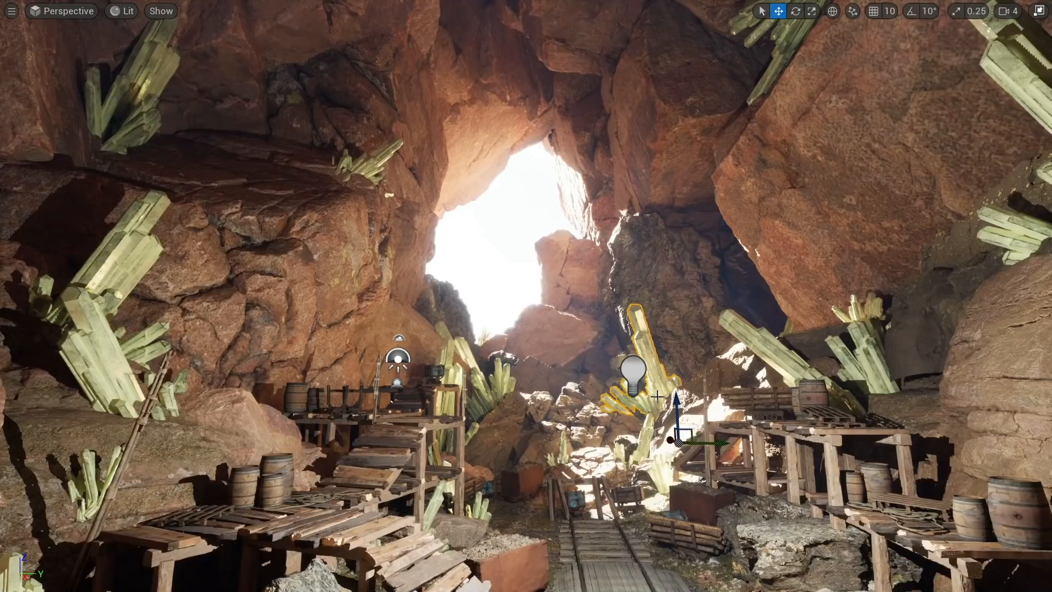
Step: Remove the crystal cluster in front of the dark central rock and the leaning crystals beside the raised wooden platform
key("Delete")
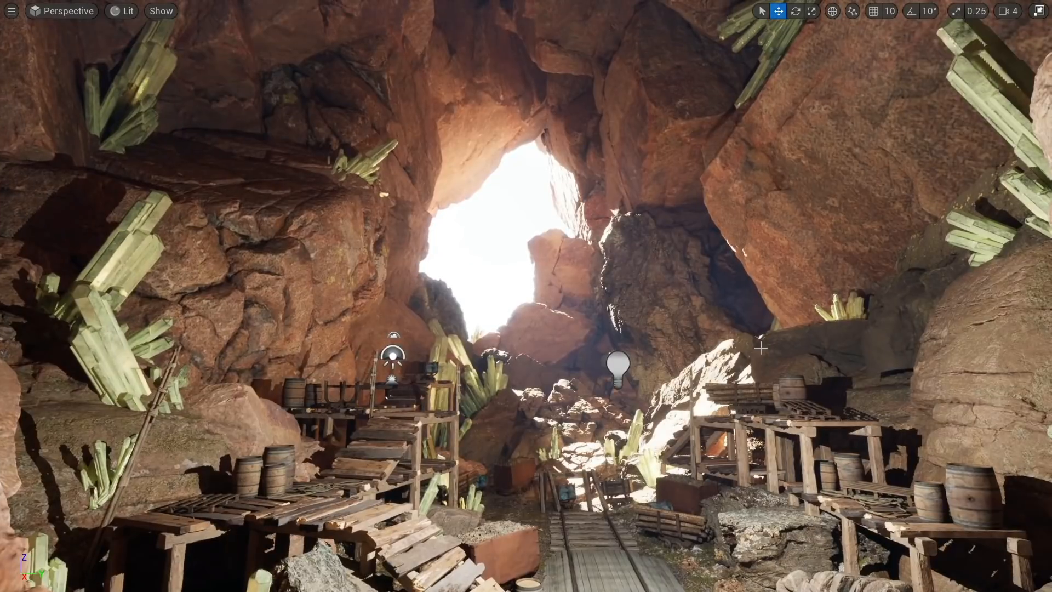
key("ctrl+h")
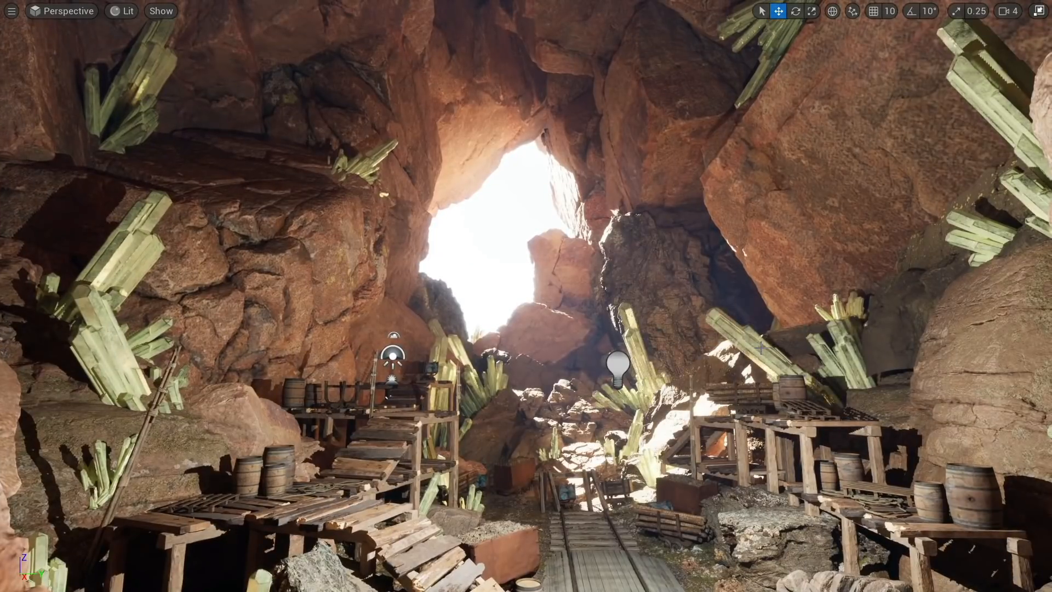
left_click(639, 332)
key("h")
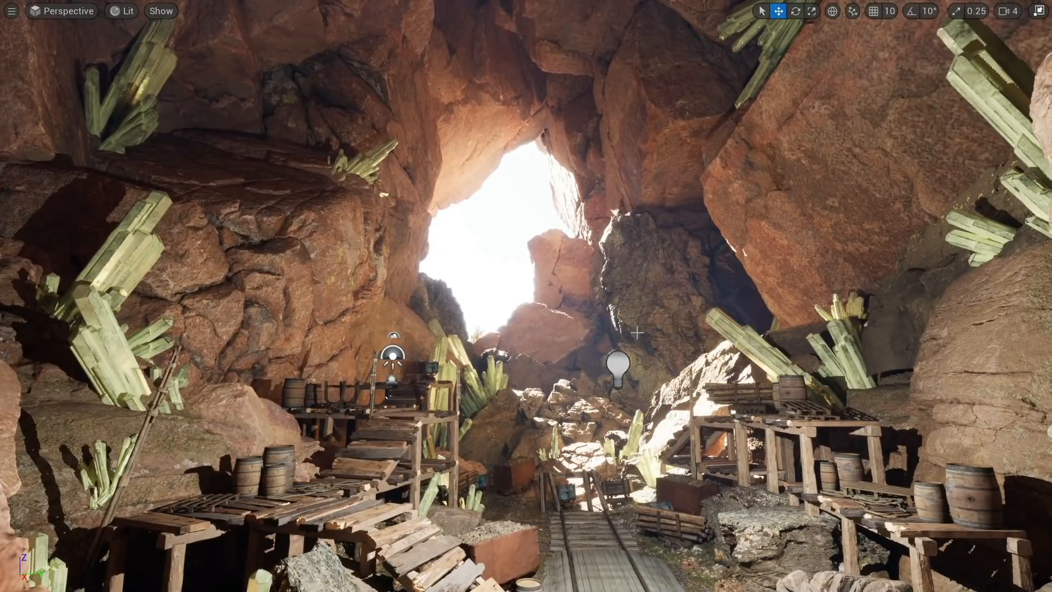
left_click(738, 333)
key("h")
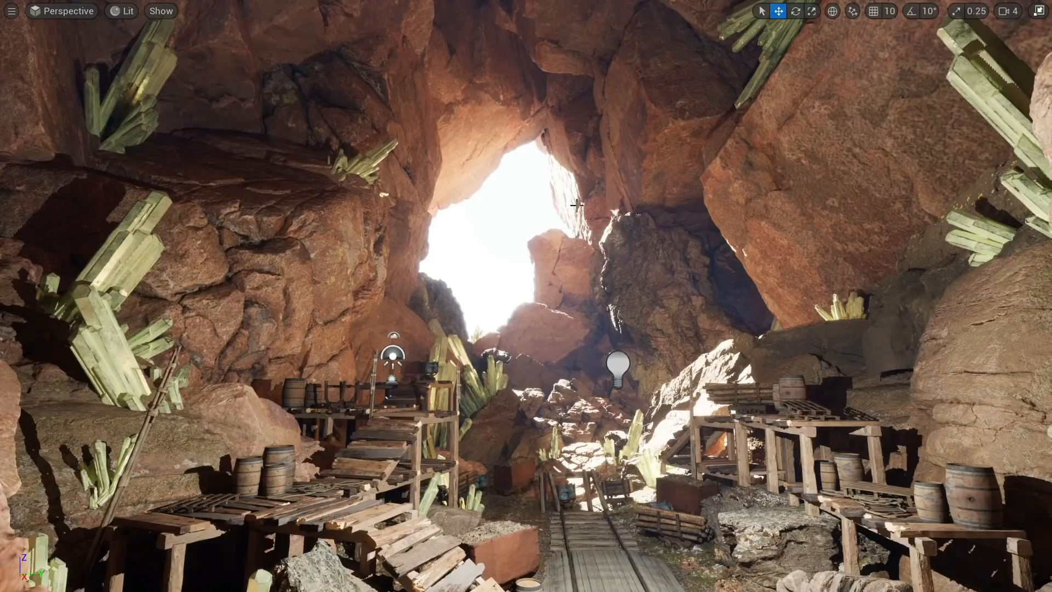
Step: Leave the full-screen view and float the MI_Crystal window over the rock_map level
right_click_drag(576, 204, 589, 199)
key("F11")
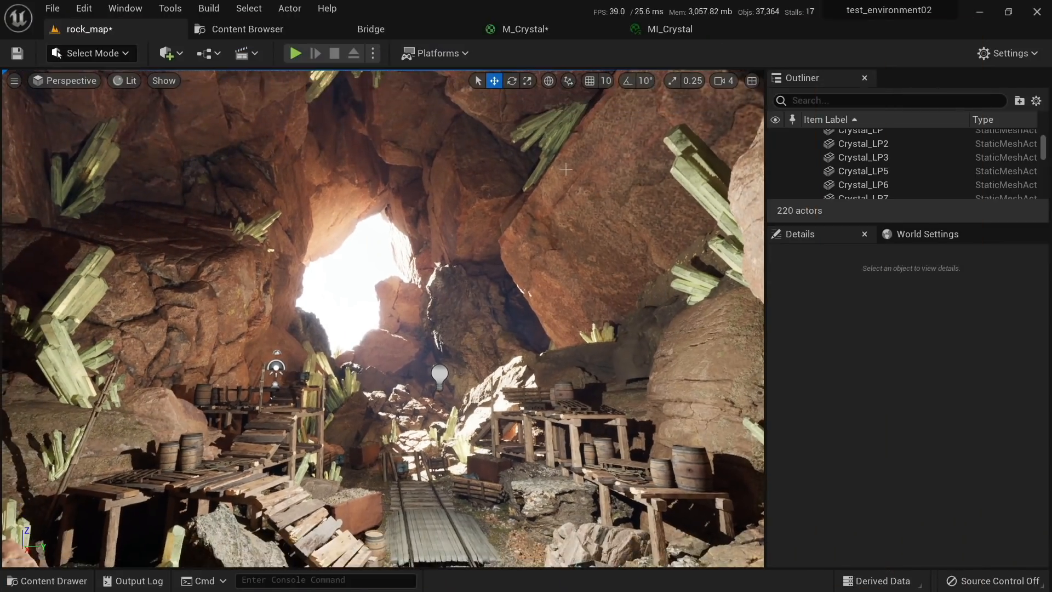
left_click_drag(662, 32, 655, 148)
left_click(99, 27)
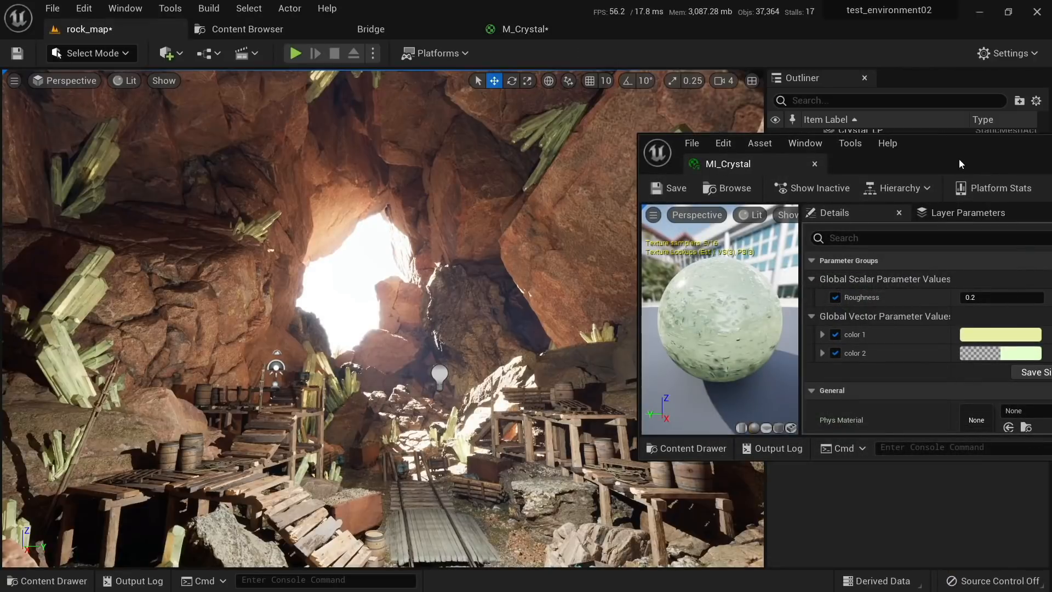
left_click_drag(959, 159, 804, 128)
Step: Try a pink for color 1 of MI_Crystal
left_click(846, 305)
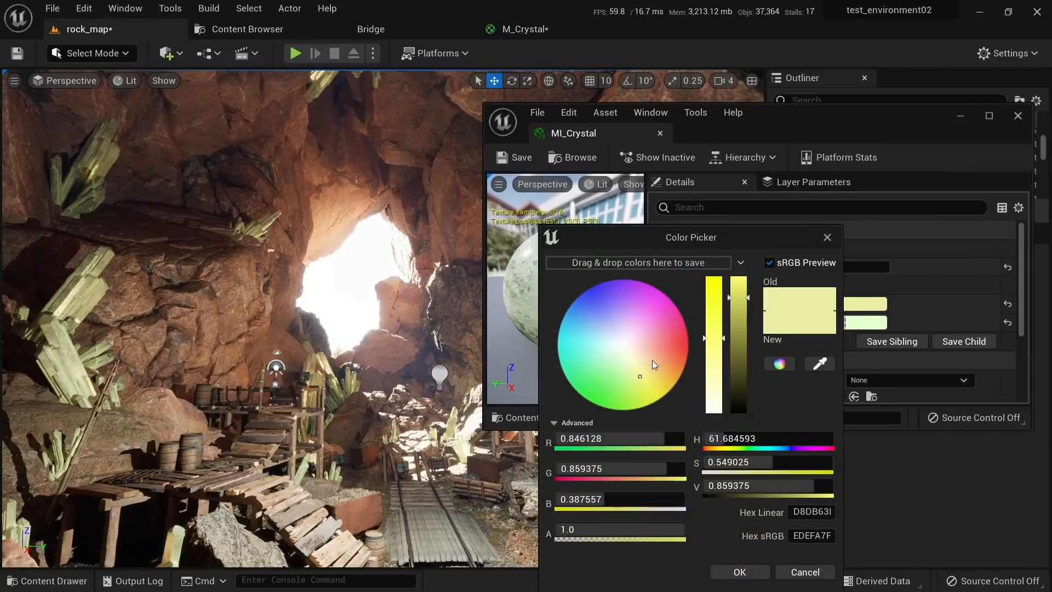
left_click_drag(651, 359, 696, 351)
left_click(740, 571)
Step: Try a salmon for color 2 against the cave and settle on a warm yellow, about hue 38, saturation 0.68 and value 1.0
left_click(868, 328)
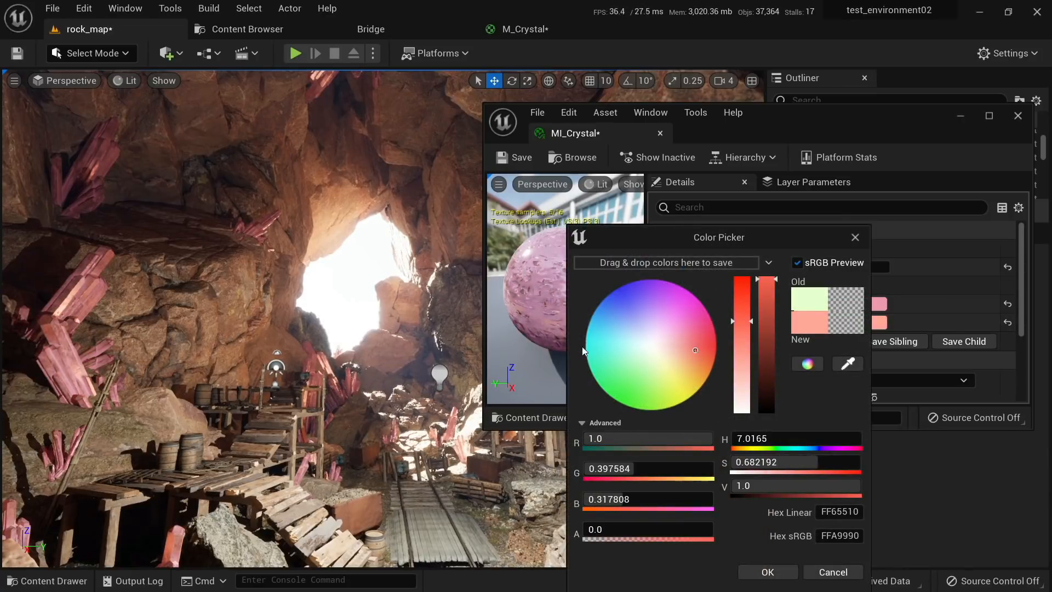
mouse_move(395, 383)
right_mouse_down()
mouse_move(466, 411)
mouse_move(422, 377)
mouse_move(397, 392)
right_mouse_up()
left_click_drag(679, 363, 574, 337)
left_click(755, 575)
Step: Set color 1 to a cyan, about hue 187, saturation 0.78 and value 0.86, checking it against the cave
left_click(842, 304)
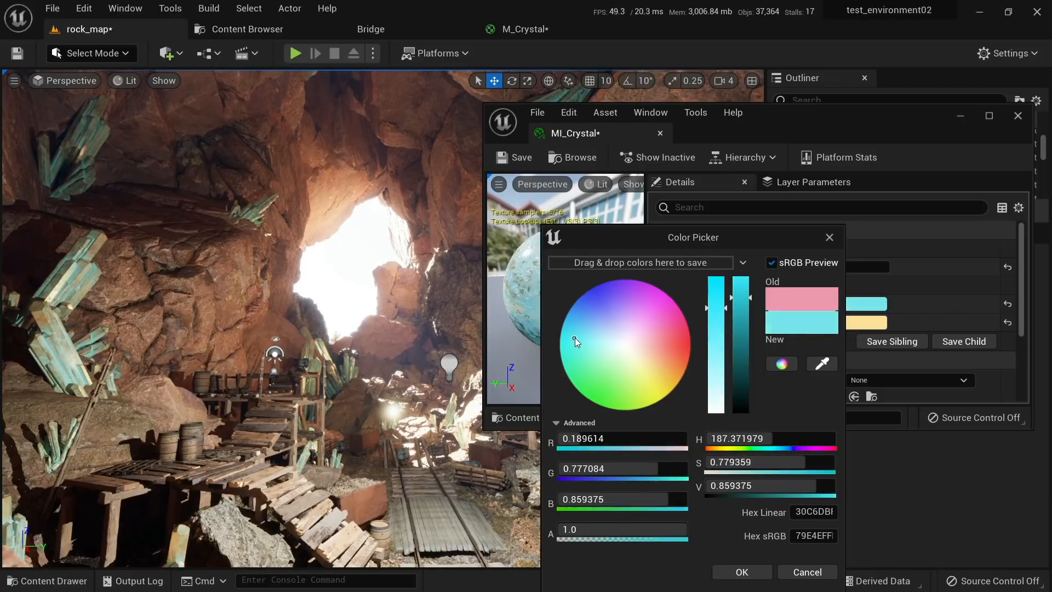
mouse_move(404, 382)
right_mouse_down()
mouse_move(433, 391)
mouse_move(394, 381)
mouse_move(422, 380)
mouse_move(421, 336)
mouse_move(406, 384)
mouse_move(421, 406)
mouse_move(413, 398)
right_mouse_up()
key("s")
key("w")
key("s")
key("w")
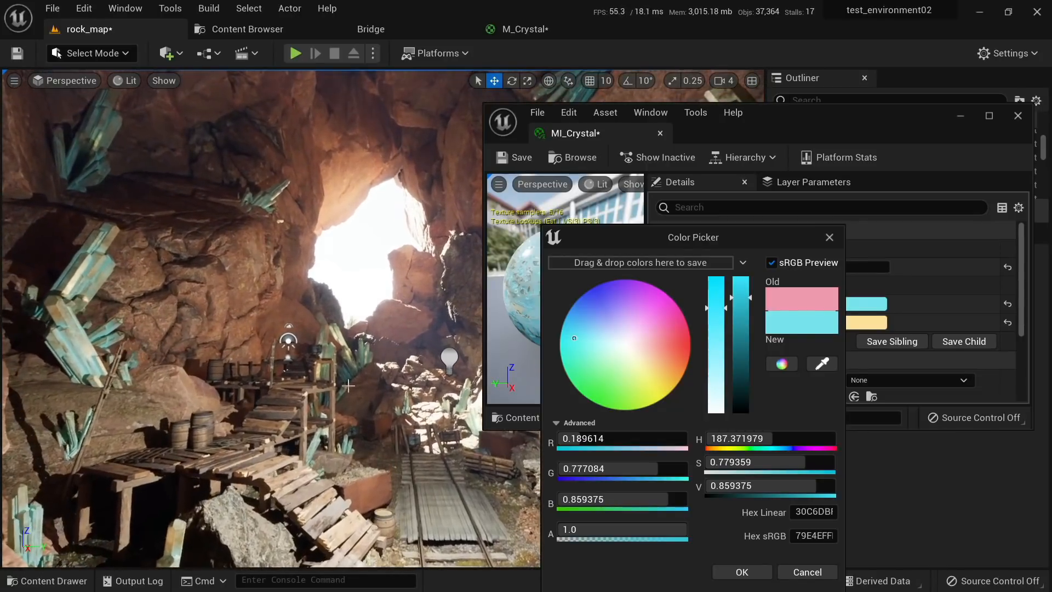
left_click(731, 571)
Step: Try a paler yellow for color 2, about hue 44, saturation 0.41 and value 1.0
left_click(856, 327)
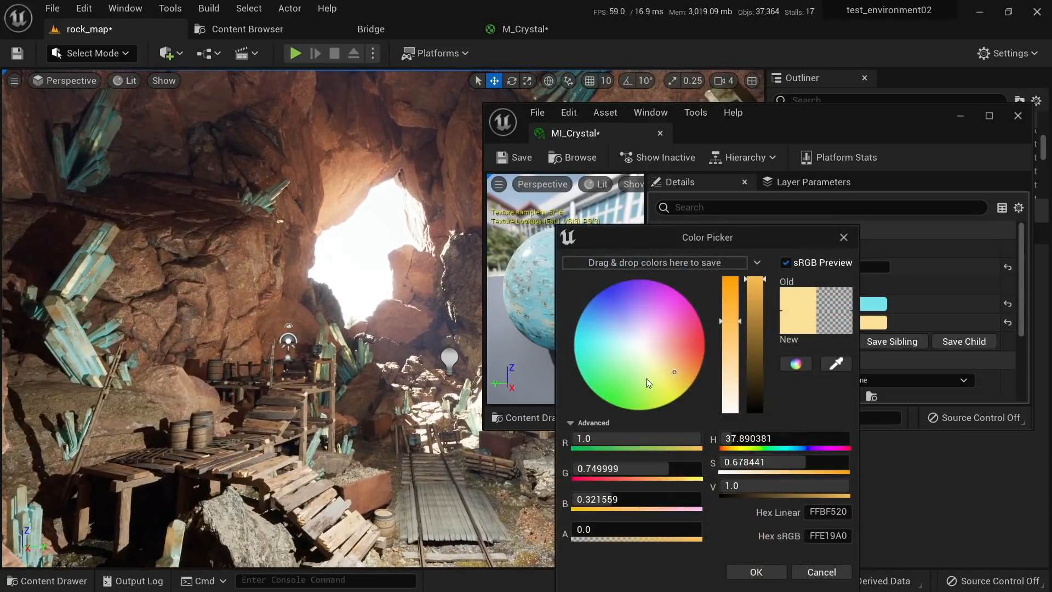
mouse_move(662, 369)
left_mouse_down()
mouse_move(592, 357)
mouse_move(566, 300)
mouse_move(660, 357)
mouse_move(682, 354)
mouse_move(656, 311)
mouse_move(659, 363)
left_mouse_up()
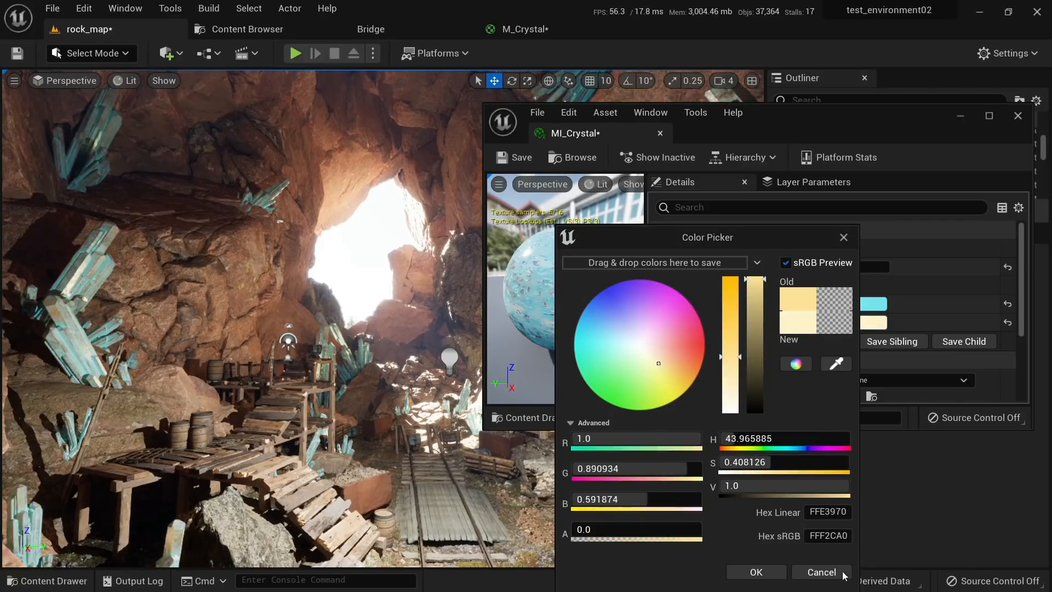
left_click(820, 572)
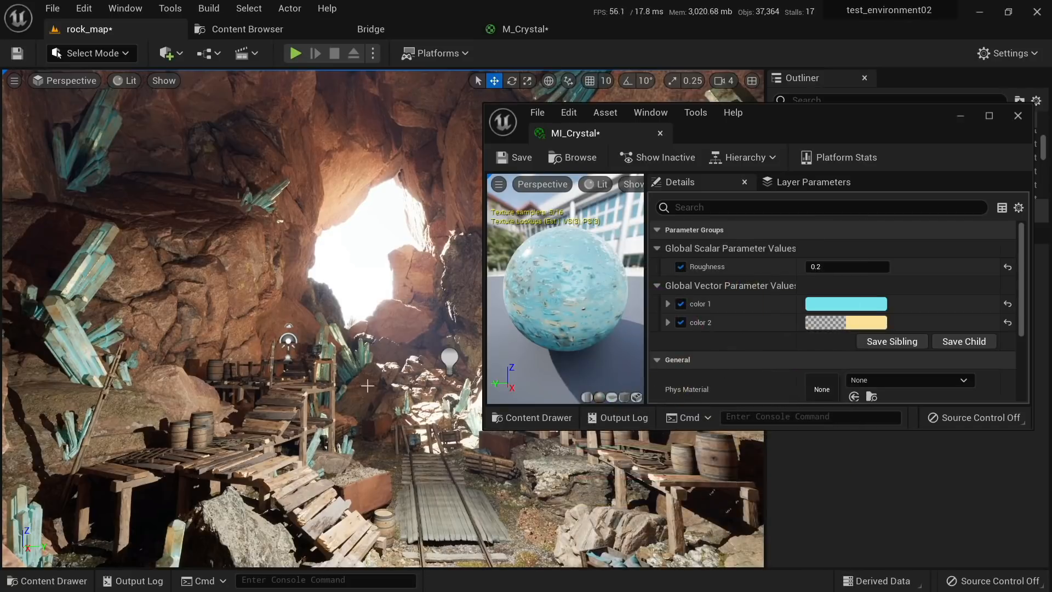
Step: Save MI_Crystal, dock its window back in the main editor, and save all modified assets and the level
left_click(504, 159)
left_click_drag(589, 139, 630, 34)
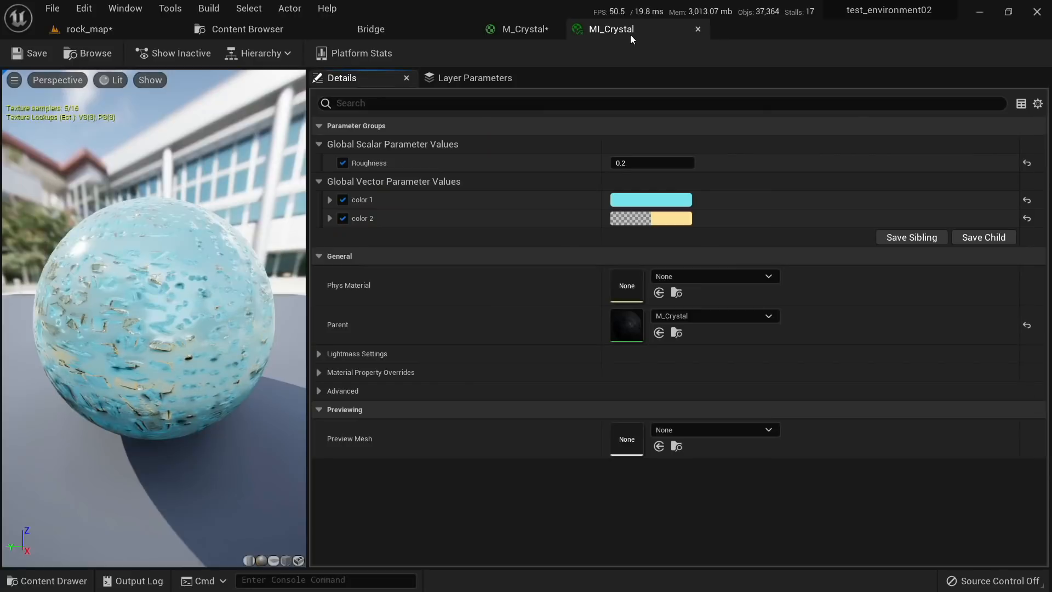
left_click(93, 33)
left_click(52, 8)
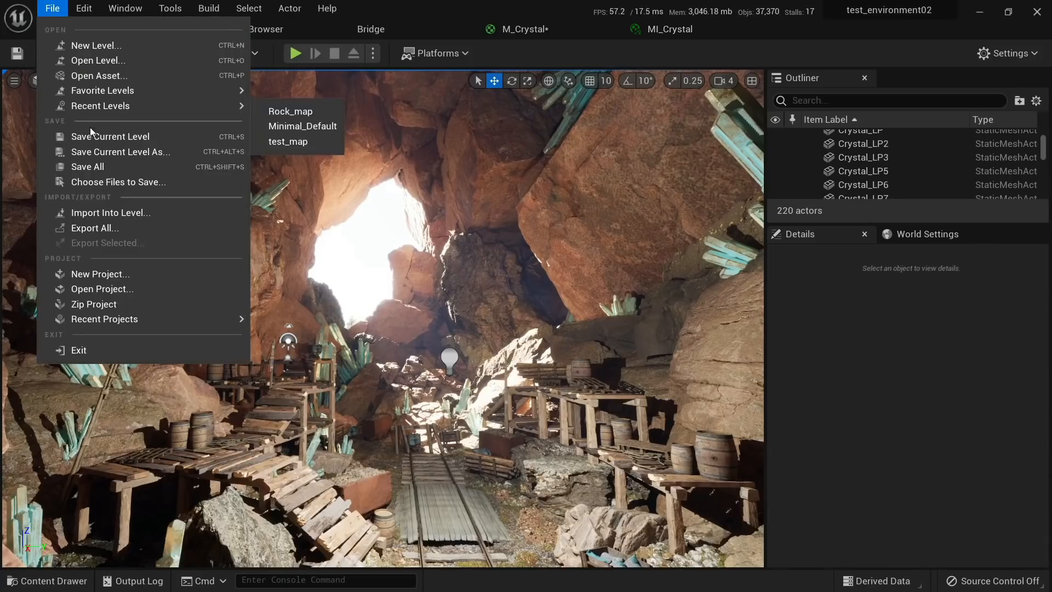
left_click(93, 164)
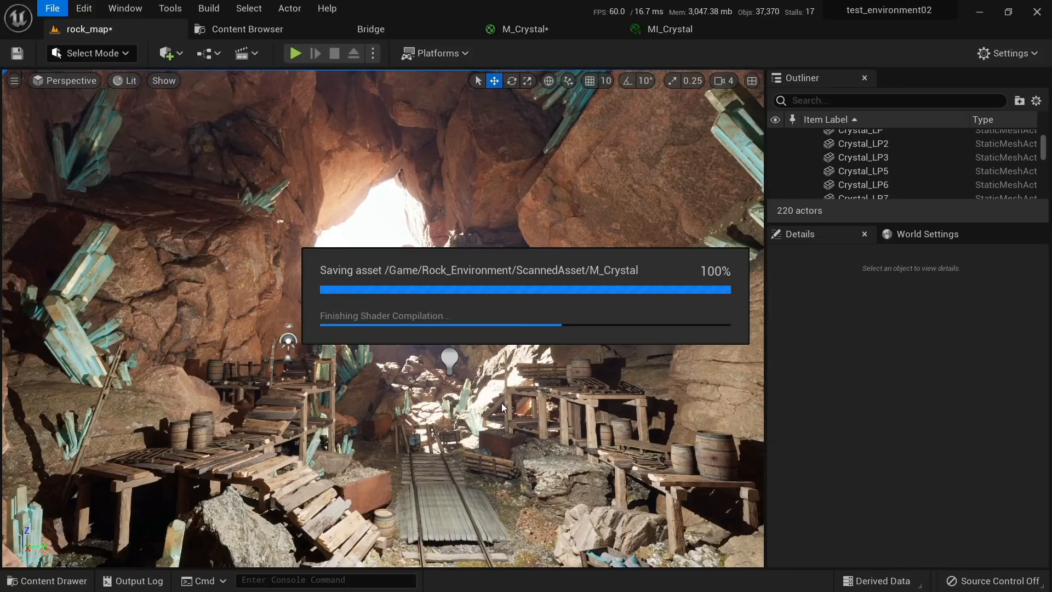
Step: In M_Crystal, multiply the upper Texture Sample's RGB with the color Lerp and send the Multiply result where the Lerp output went
right_click_drag(478, 392, 463, 422)
key("w")
key("s")
left_click(526, 31)
right_click_drag(583, 161, 502, 225)
scroll(592, 310, "up", 3)
scroll(502, 226, "down", 2)
left_click(632, 244)
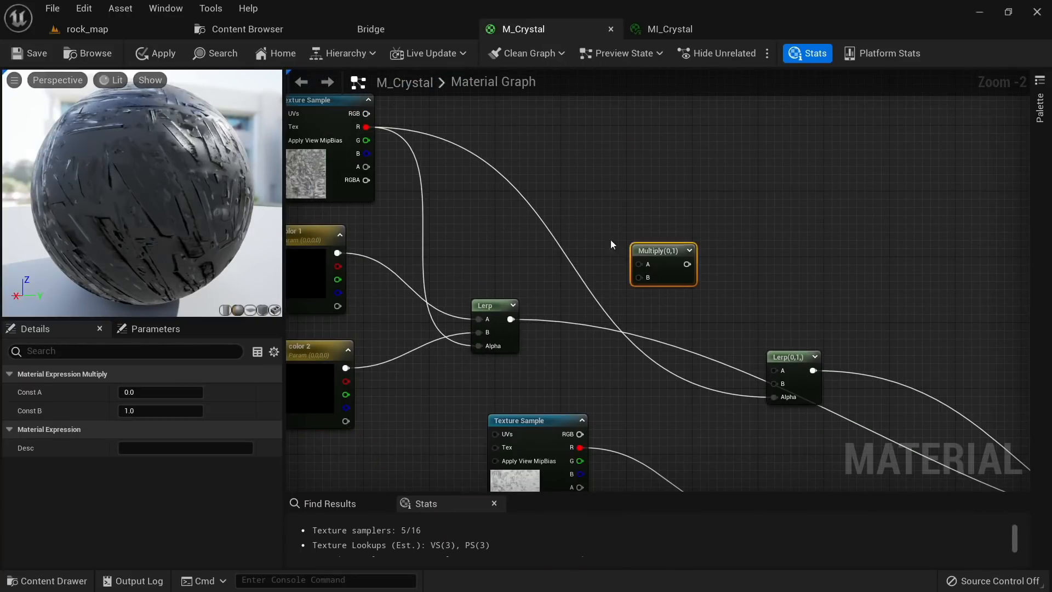
left_click_drag(366, 114, 639, 264)
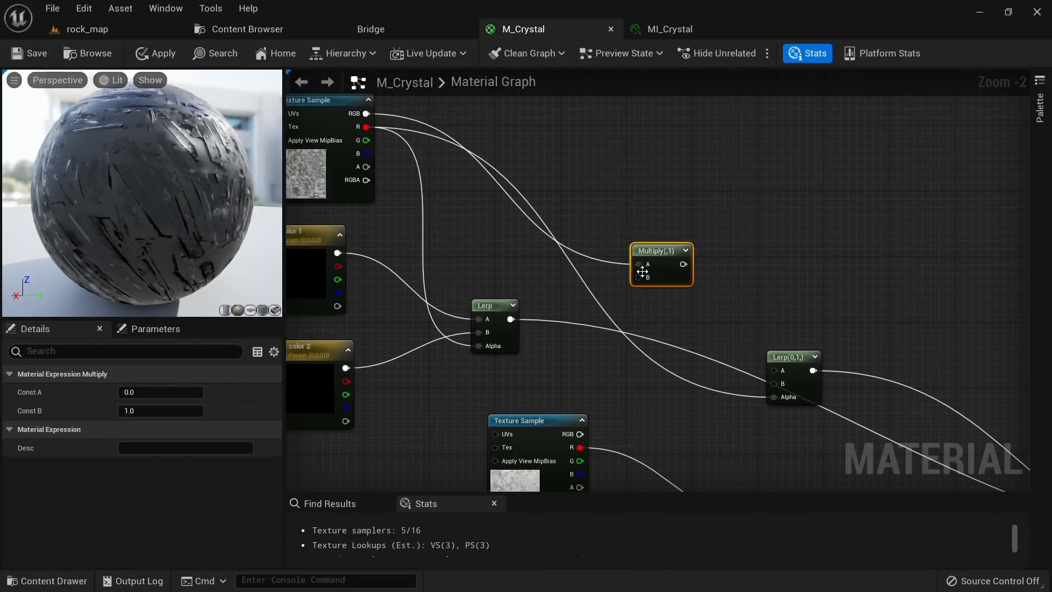
left_click_drag(511, 319, 476, 298, "ctrl")
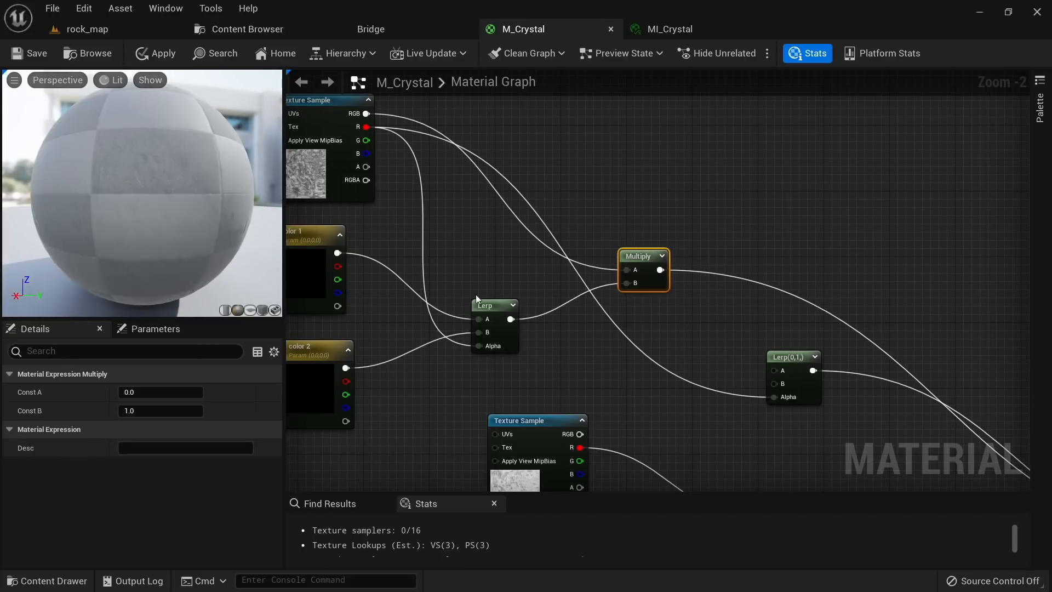
Step: Apply the M_Crystal changes, inspect the crystals in the rock_map level and return to the material graph
left_click(153, 57)
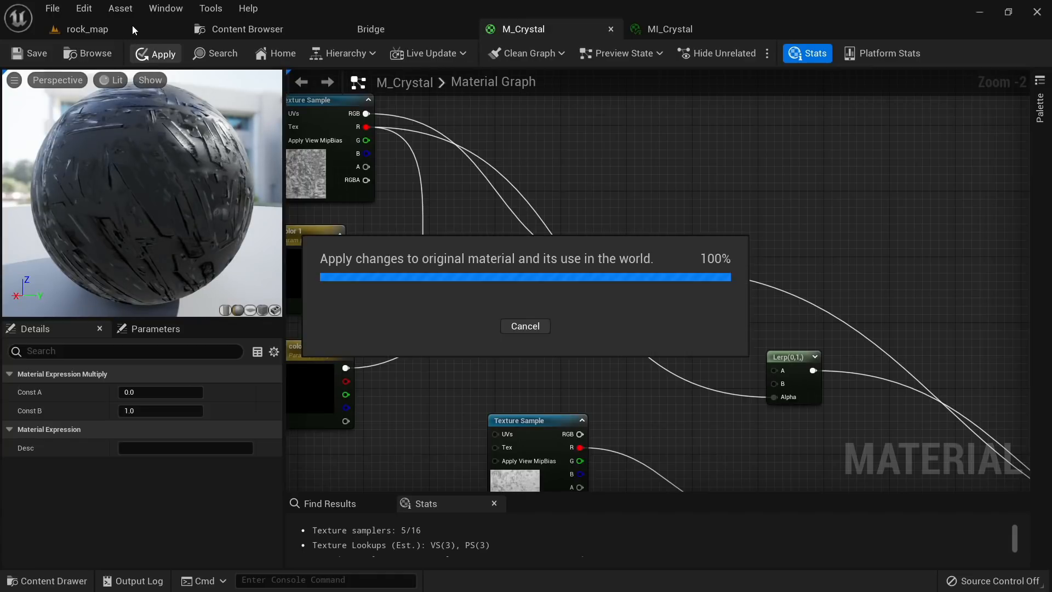
left_click(129, 26)
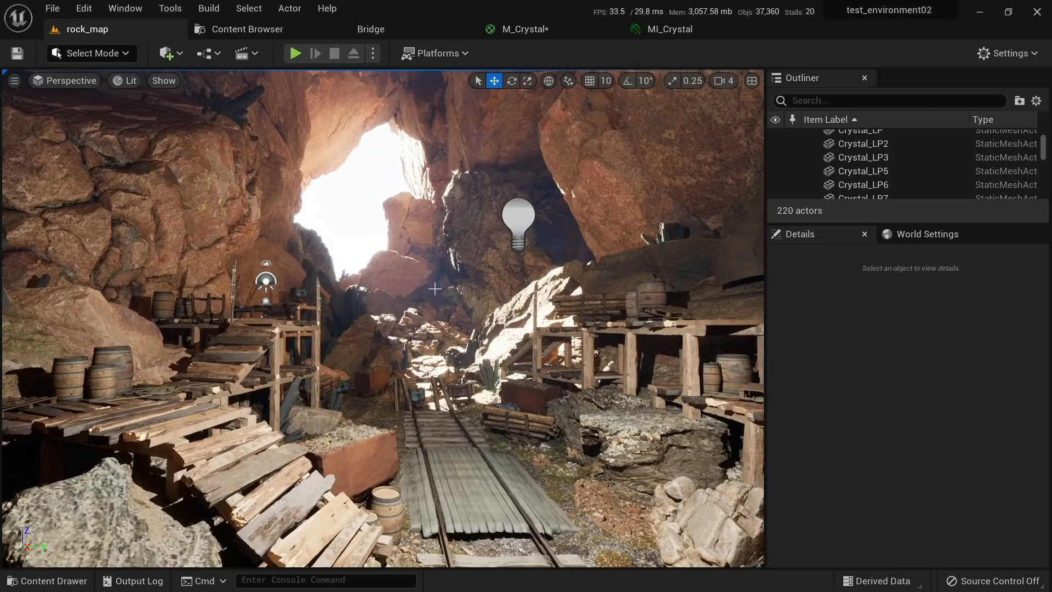
right_click_drag(446, 299, 446, 261)
key("w")
key("s")
key("w")
left_click(526, 29)
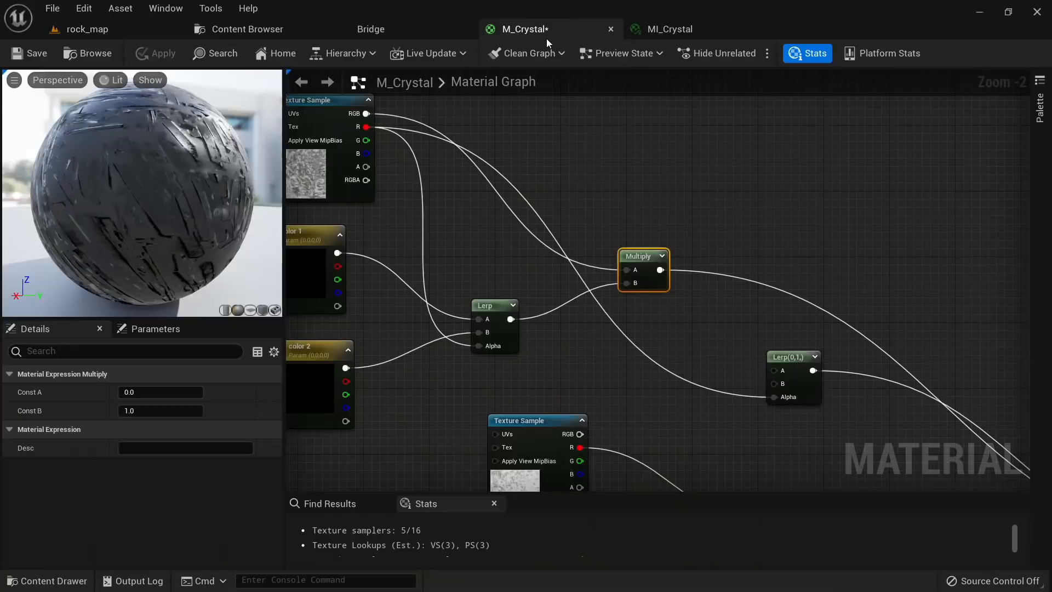
Step: In M_Crystal, reconnect the color Lerp's output to Base Color and delete the Multiply node
right_click_drag(571, 194, 581, 246)
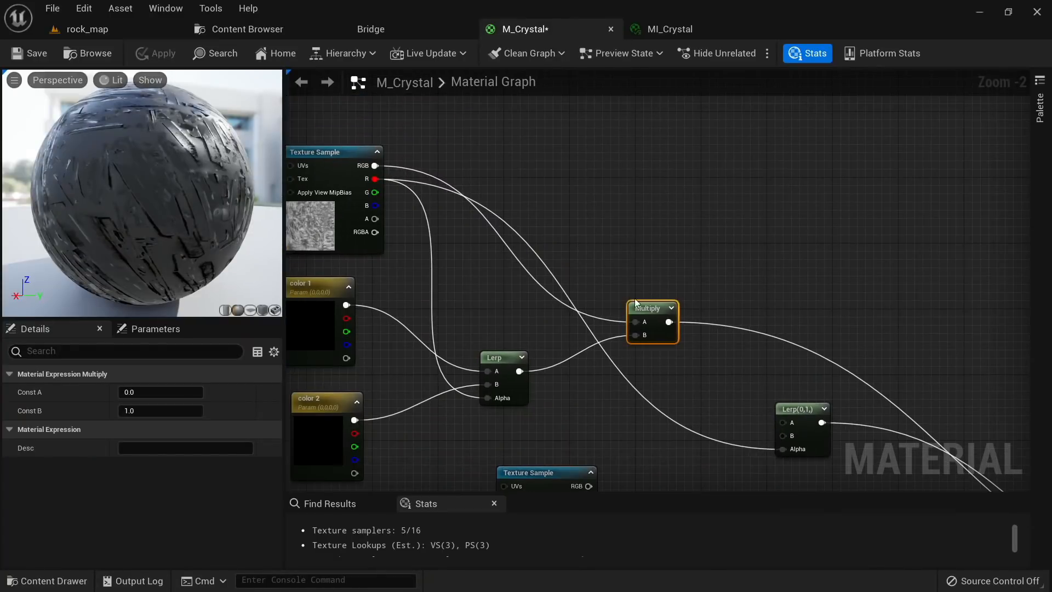
right_click(522, 373)
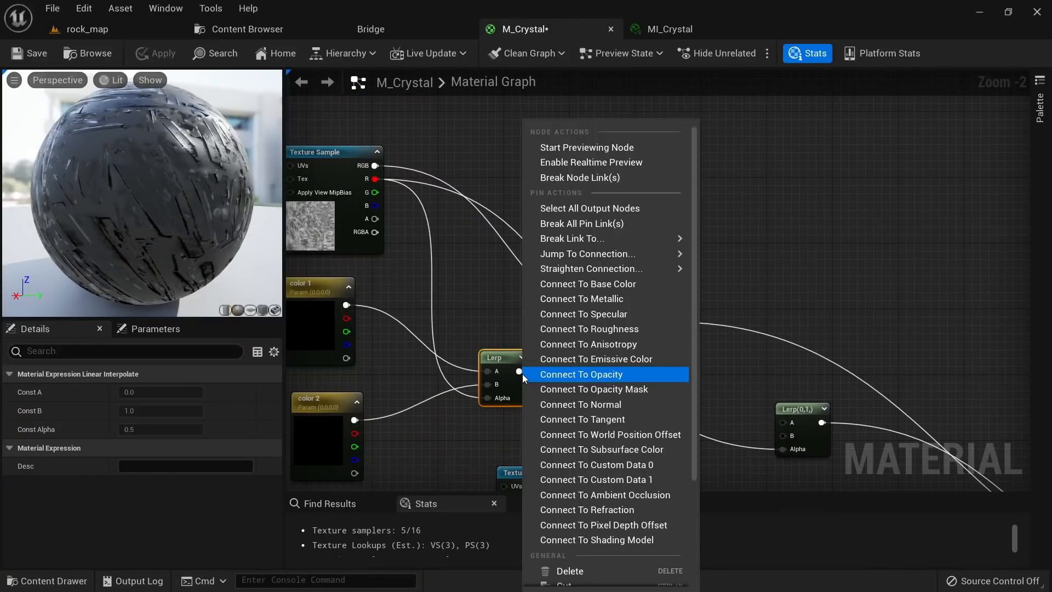
left_click(592, 284)
left_click(647, 305)
key("Delete")
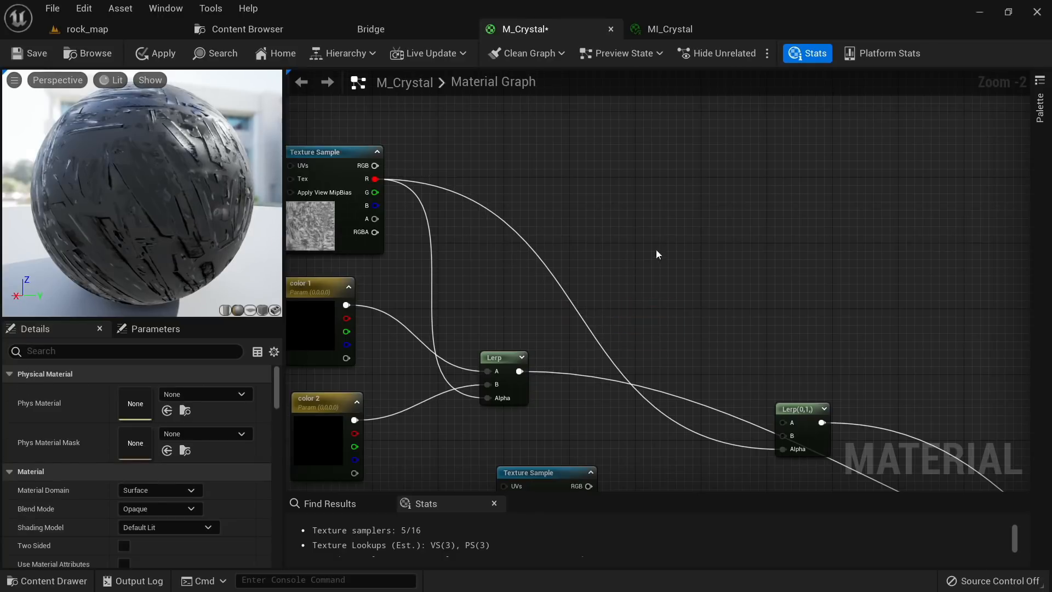
Step: Apply the M_Crystal changes and inspect the crystals in the rock_map level under different view modes
left_click(155, 59)
left_click(104, 31)
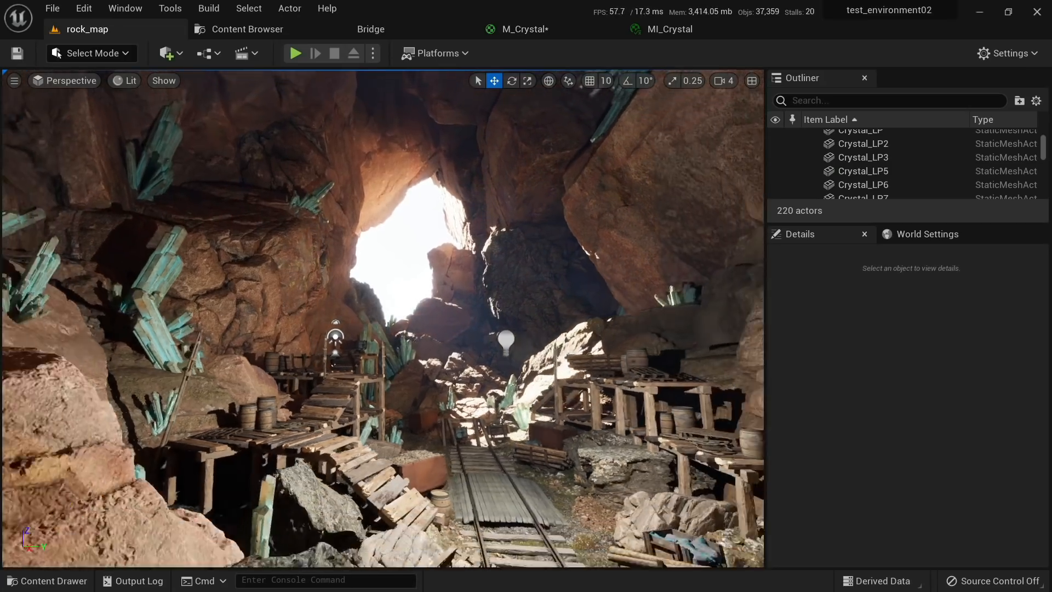
right_click_drag(329, 240, 329, 240)
key("alt+3")
key("alt+6")
key("alt+4")
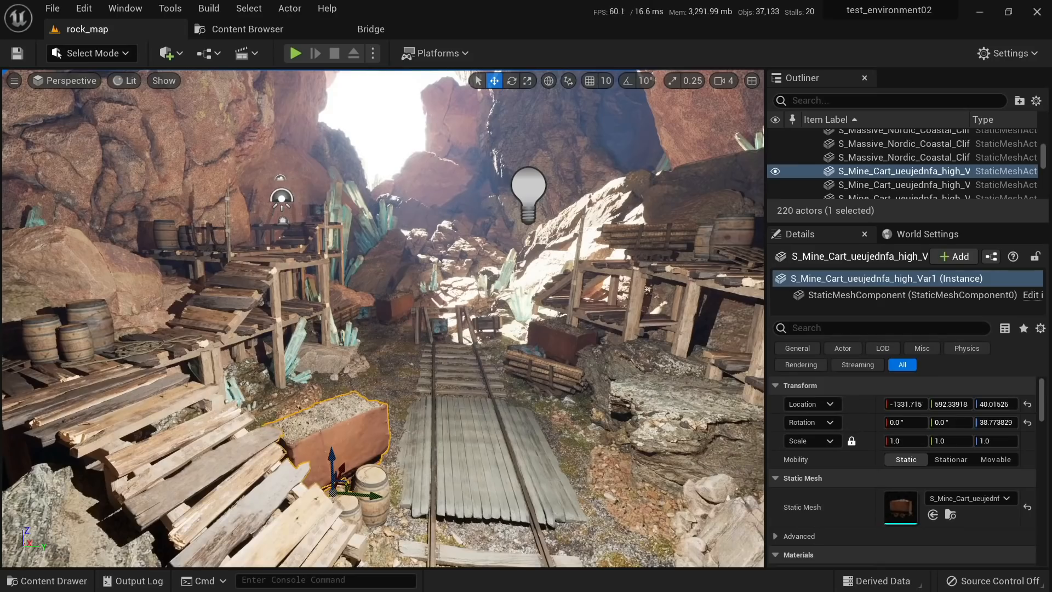
Step: Move the mine cart beside the wooden ramp back from the track, to about X -1293, Y 437, Z 29
right_click_drag(382, 319, 404, 310)
right_click_drag(467, 349, 438, 397)
key("Escape")
left_click(468, 377)
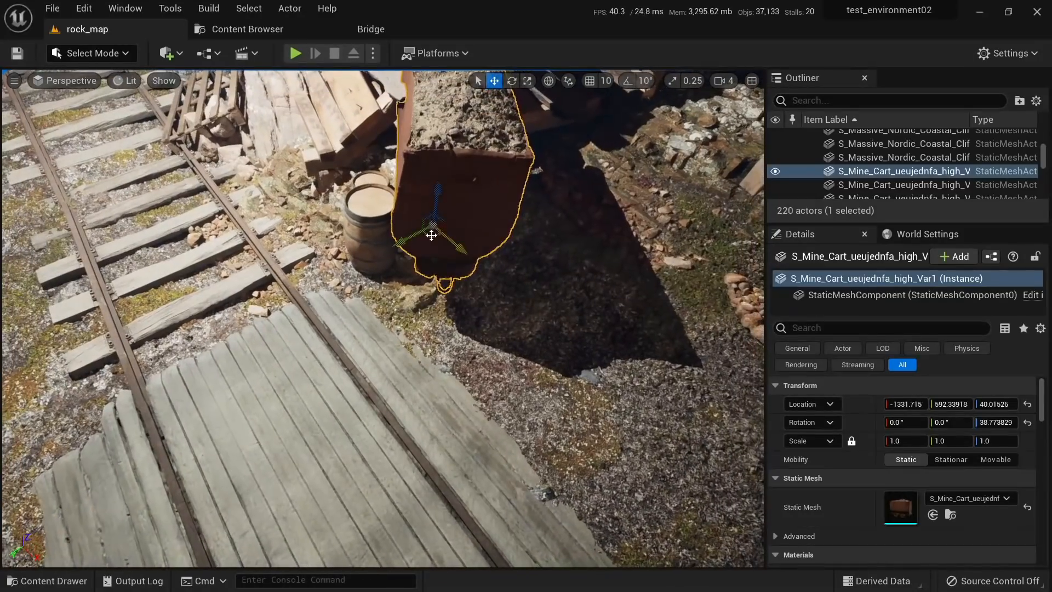
left_click_drag(432, 235, 570, 200)
right_click_drag(564, 208, 550, 153)
key("w")
left_click_drag(500, 236, 497, 253)
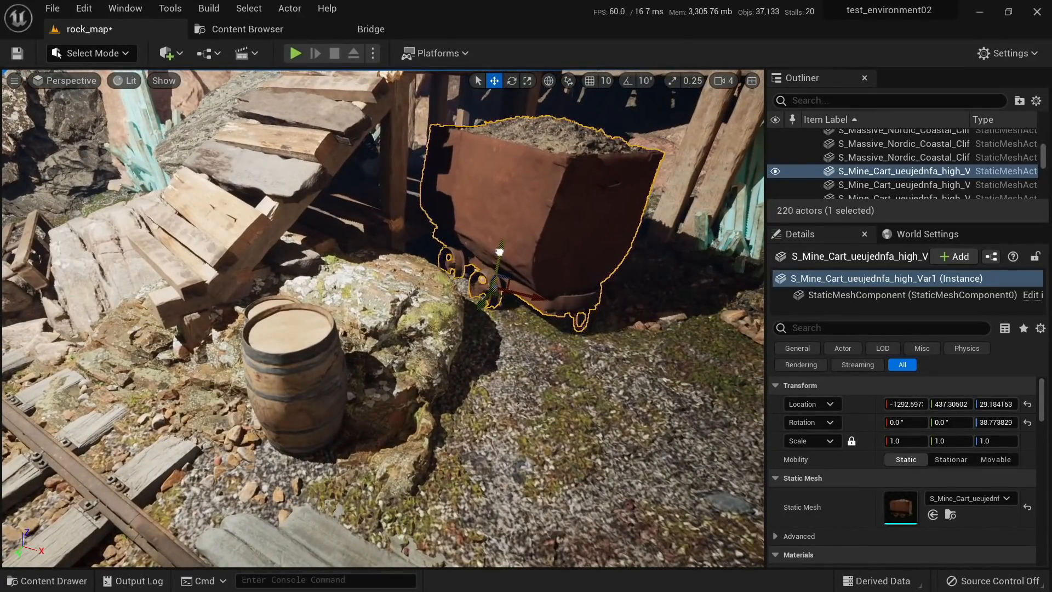
Step: Duplicate the large grey rock beside the wooden ramp and place the copy behind the barrels, at about X -1368, Y 486, Z -47
left_click(425, 293)
right_click_drag(424, 293, 381, 296)
right_click_drag(368, 398, 340, 396)
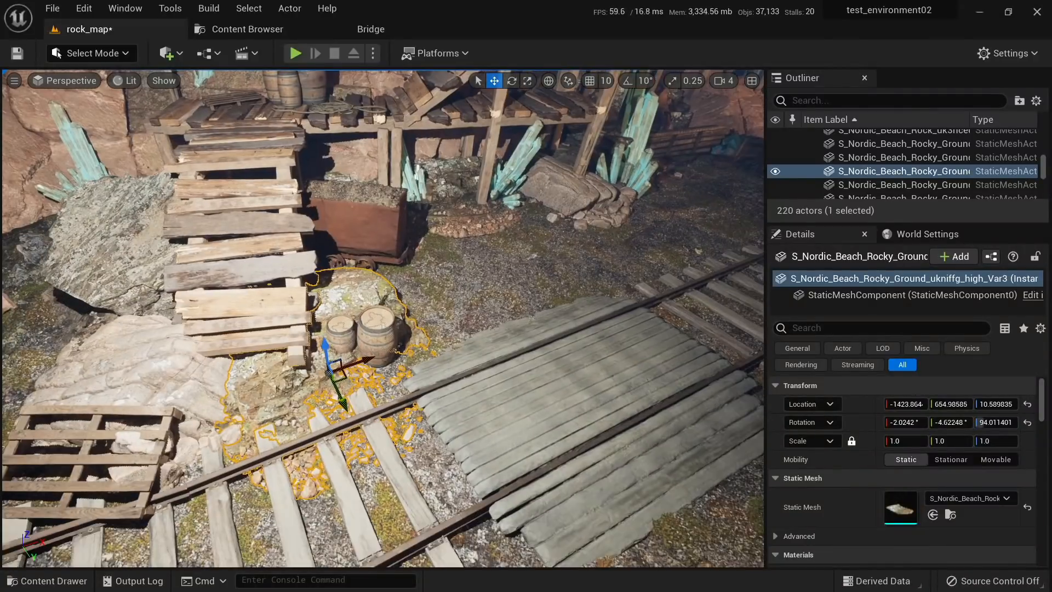
left_click(104, 251)
left_click_drag(155, 304, 339, 293, "alt")
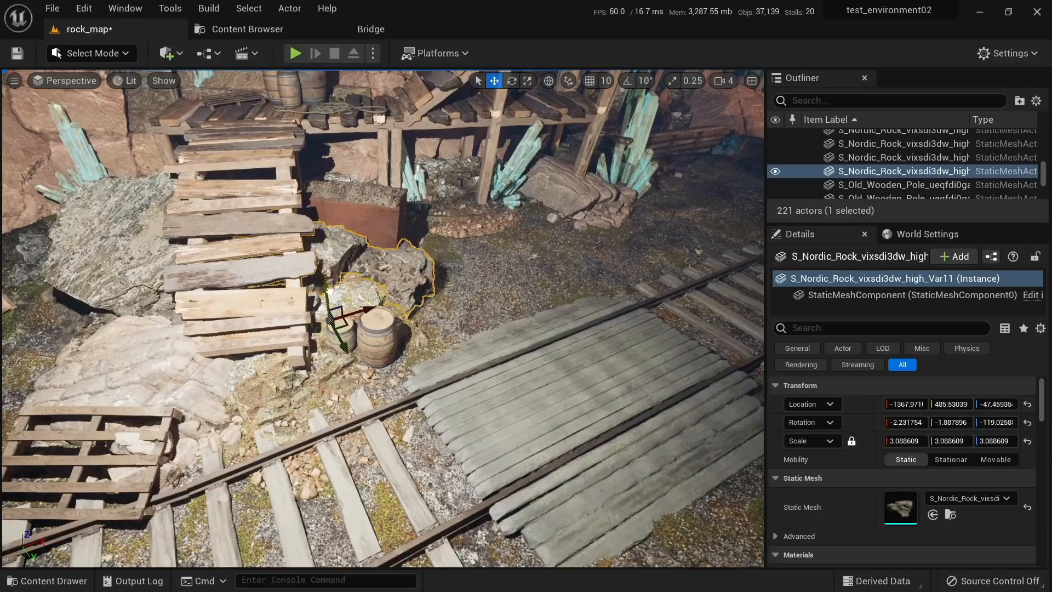
Step: Move the mine cart clear of the duplicated rock, to about X -1132, Y 438
left_click(384, 222)
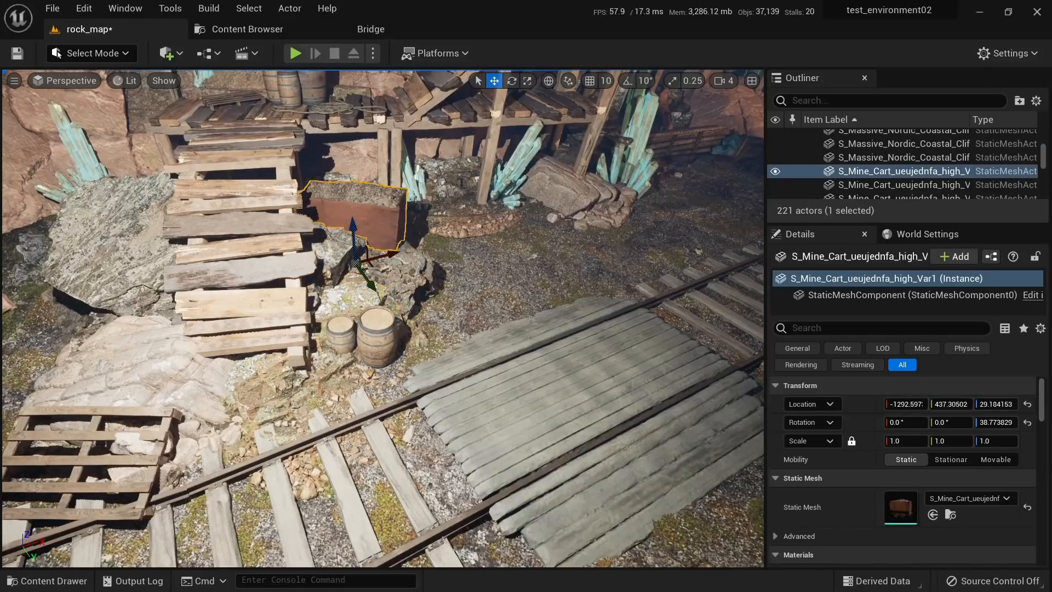
left_click_drag(365, 261, 448, 256)
key("w")
right_click_drag(448, 256, 420, 327)
key("Escape")
key("s")
left_click(421, 327)
Step: Rotate the mine cart slightly beside the ramp, deselect it and check the whole cave scene
key("e")
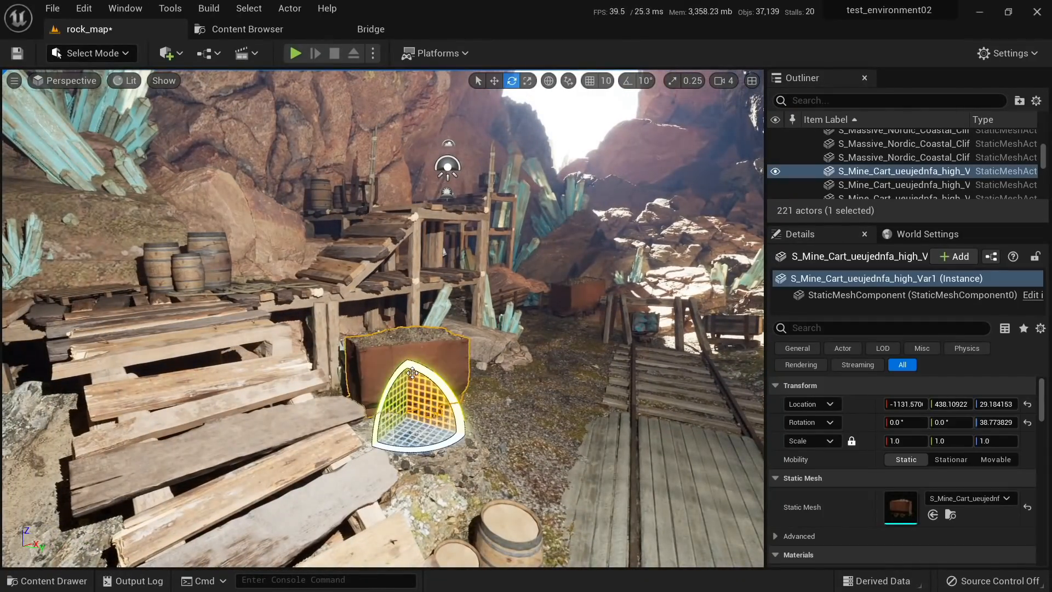
left_click_drag(452, 377, 469, 387)
key("Escape")
key("s")
right_click_drag(505, 383, 361, 356)
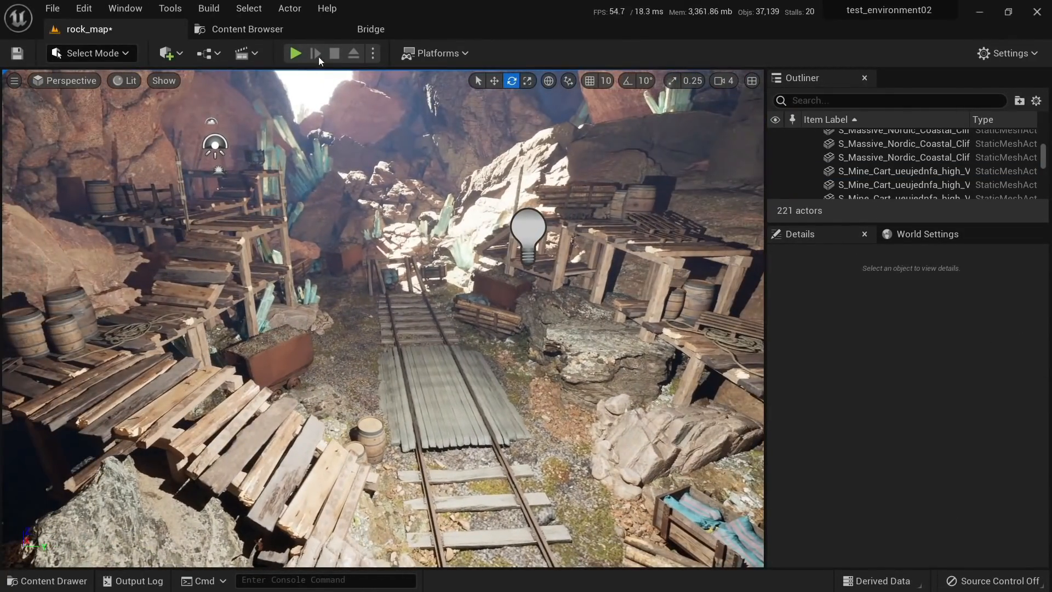
Step: Switch to Bridge, open the 3D Assets category of the favorites and look through its latest assets
left_click(377, 38)
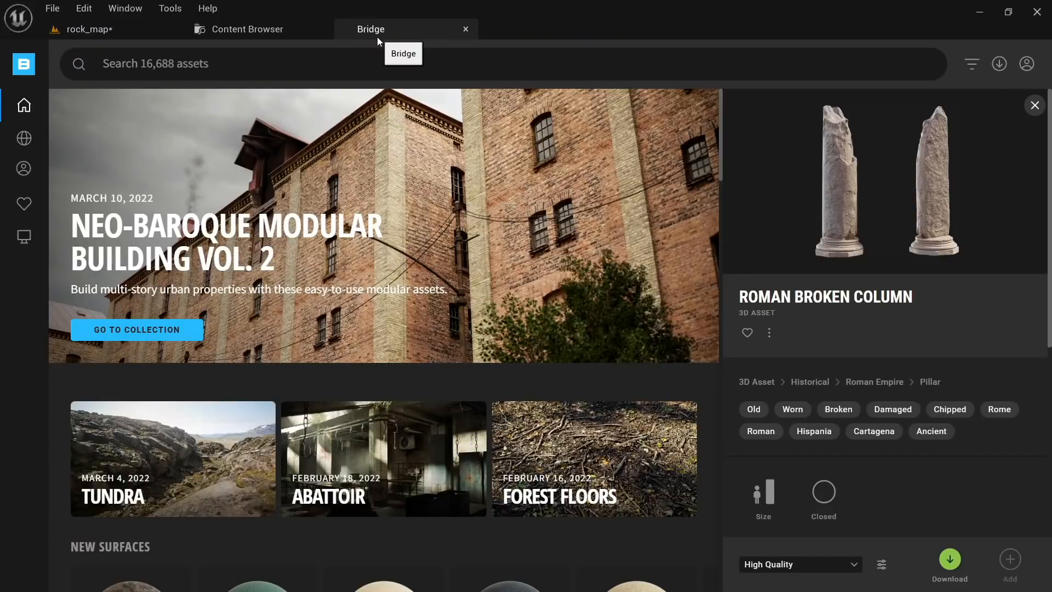
left_click(24, 205)
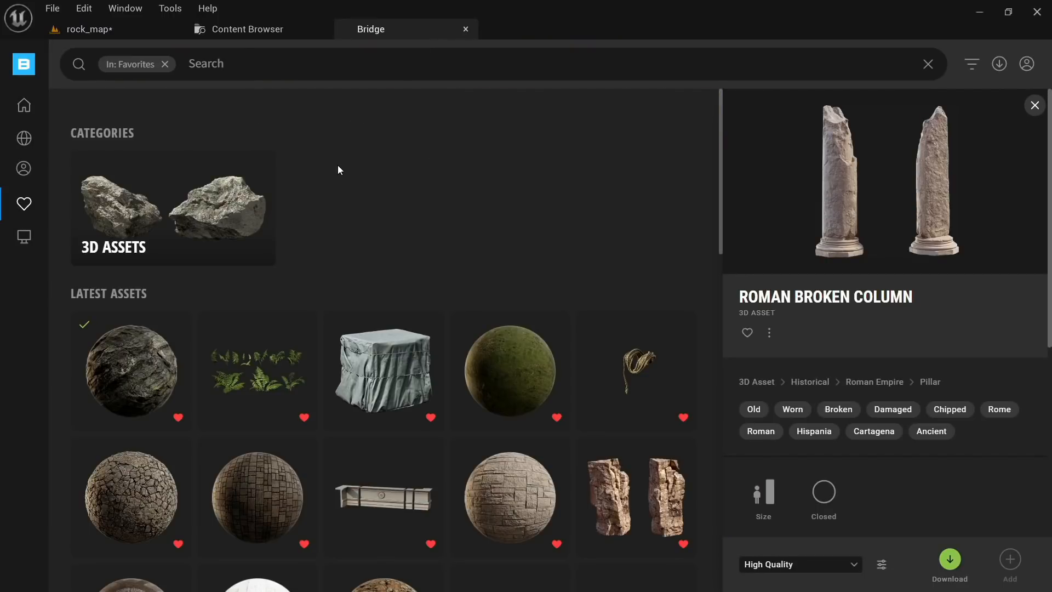
left_click(221, 182)
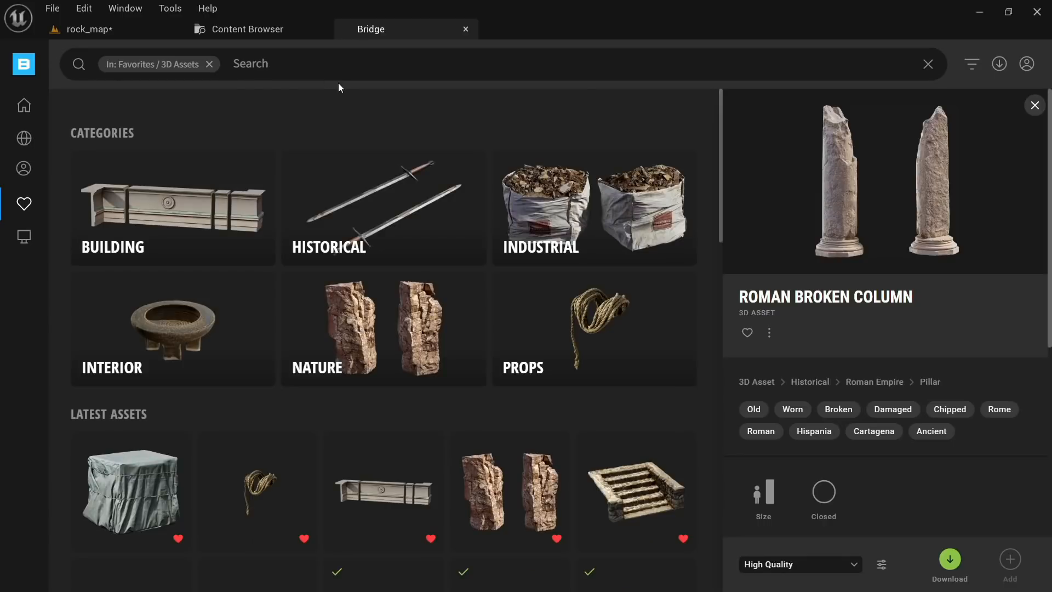
scroll(370, 326, "down", 3)
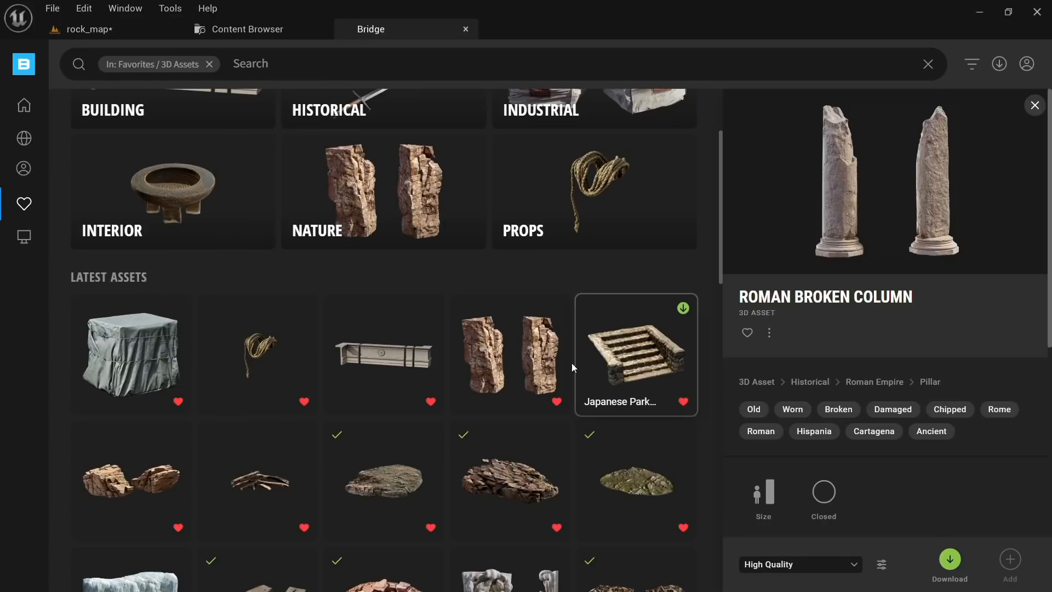
scroll(572, 367, "up", 3)
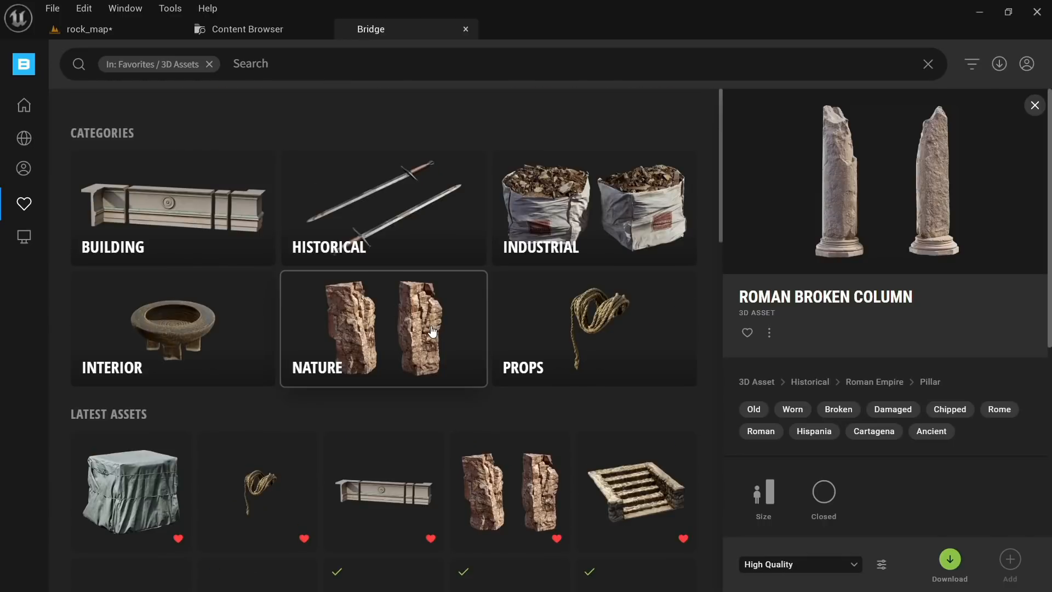
scroll(408, 295, "down", 4)
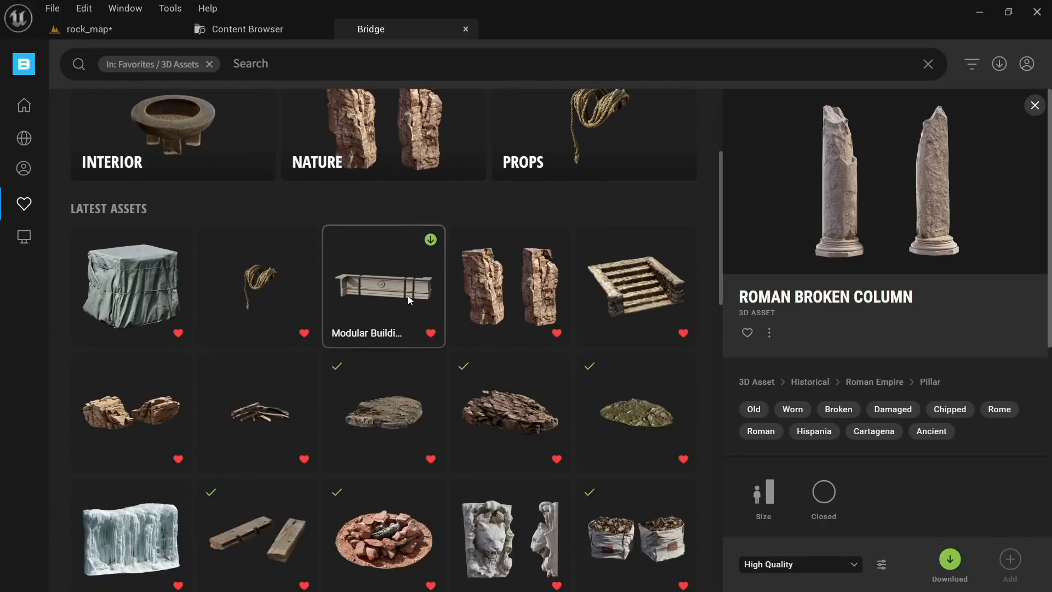
scroll(439, 253, "up", 4)
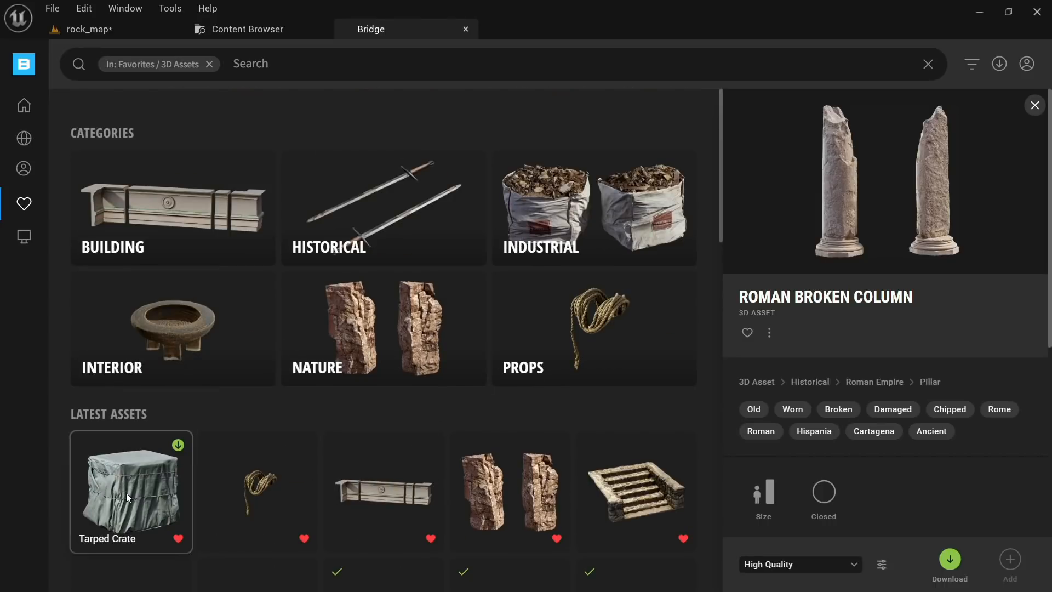
Step: Bring the Tarped Crate at High Quality into rock_map and place it on the upper wooden platform, at about X -516, Y 83, Z 381
left_click(854, 565)
left_click(784, 520)
left_click_drag(143, 492, 101, 32)
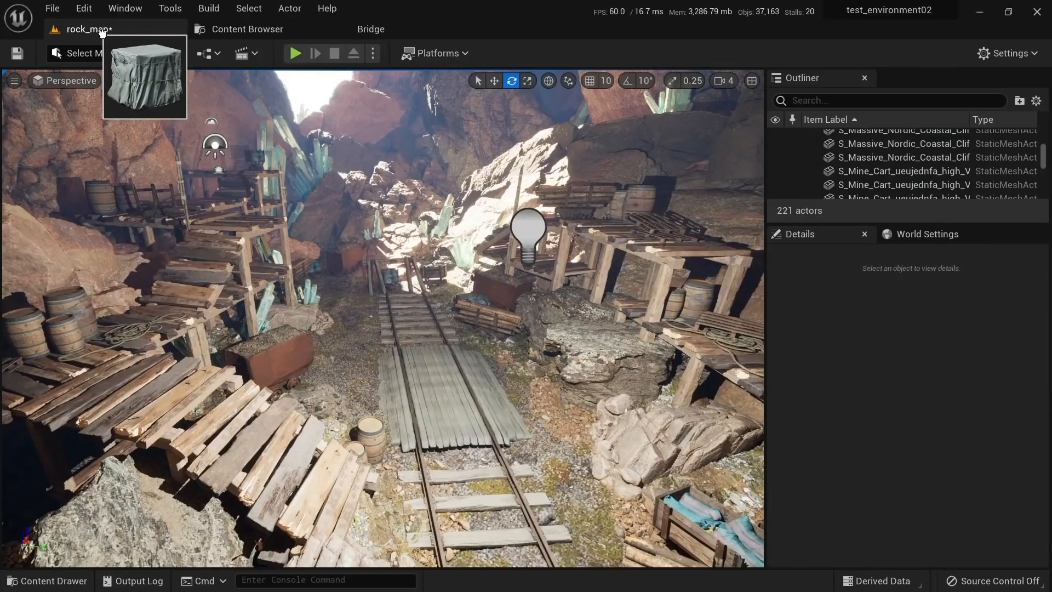
left_click_drag(102, 33, 221, 191)
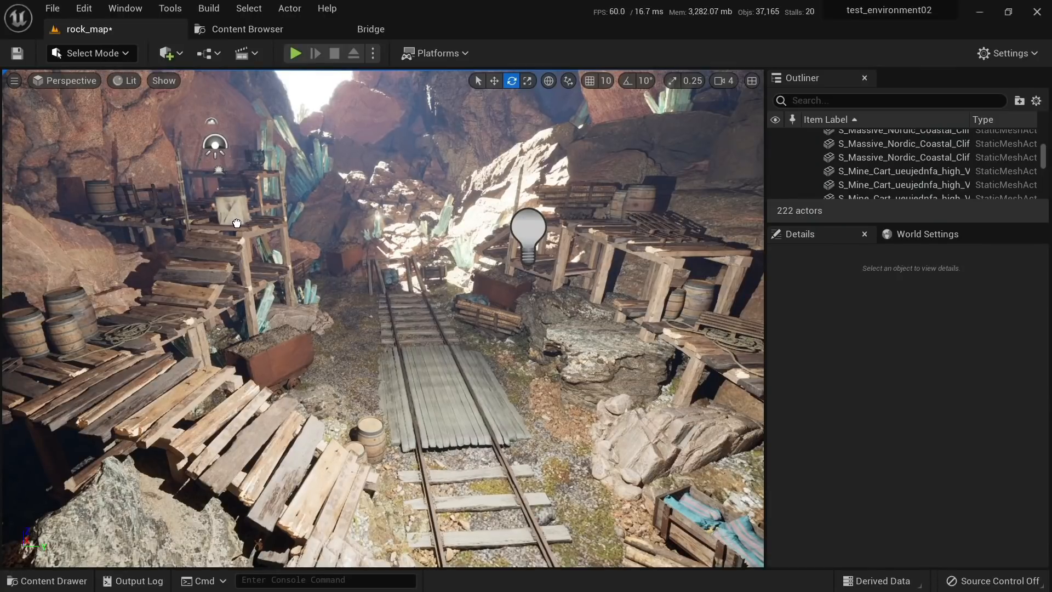
left_click_drag(199, 211, 199, 211)
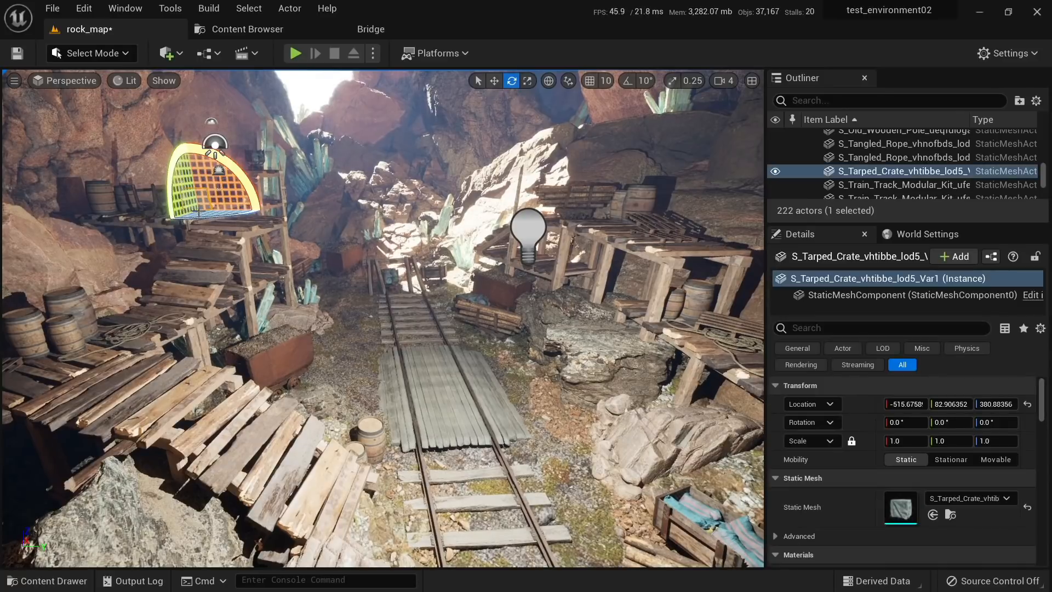
Step: Move the tarped crate along the upper platform toward the barrels, to about Y -58
mouse_move(406, 362)
right_mouse_down()
mouse_move(391, 352)
mouse_move(406, 362)
mouse_move(408, 408)
mouse_move(405, 362)
right_mouse_up()
key("w")
key("w")
key("s")
left_click_drag(420, 361, 209, 315)
right_click_drag(171, 308, 159, 310)
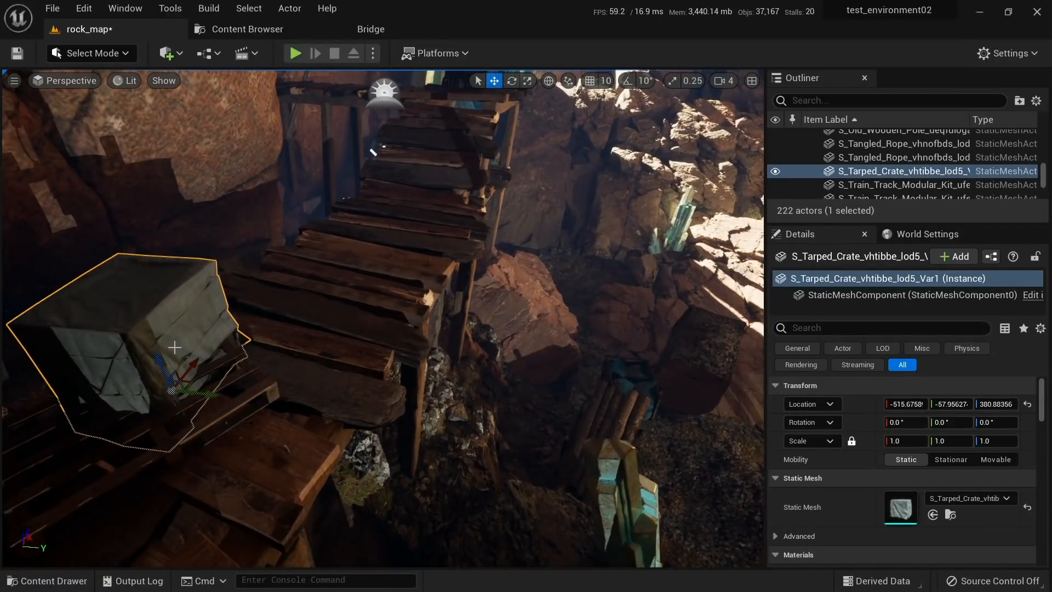
Step: Check the crate's base in unlit and wireframe views and raise it onto the pallet, to about Z 401
right_click_drag(174, 347, 82, 345)
key("alt+3")
key("alt+2")
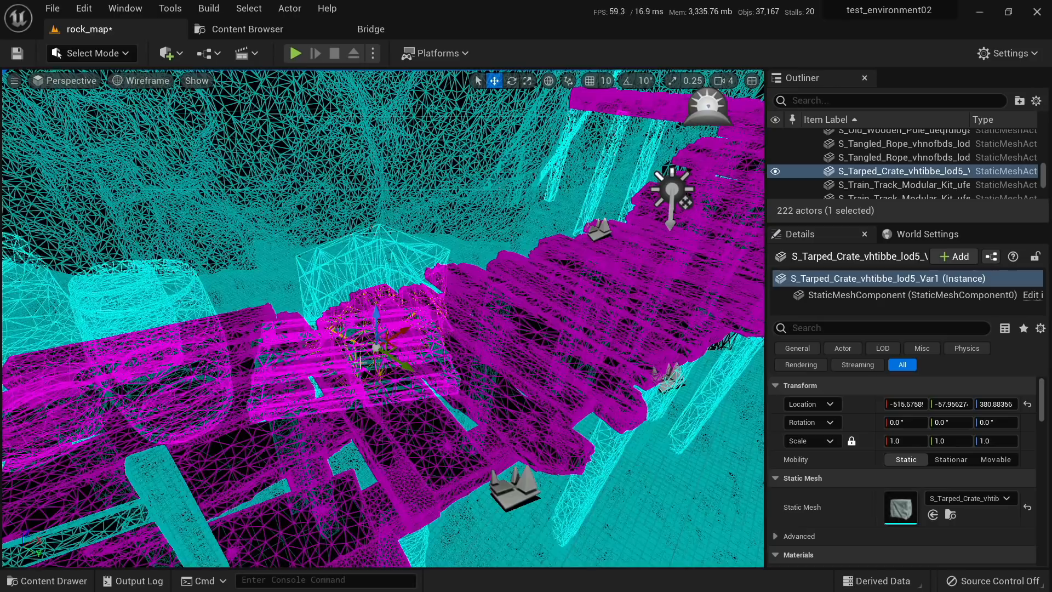
right_click_drag(359, 362, 328, 379)
left_click(359, 359)
key("alt+4")
left_click(365, 371)
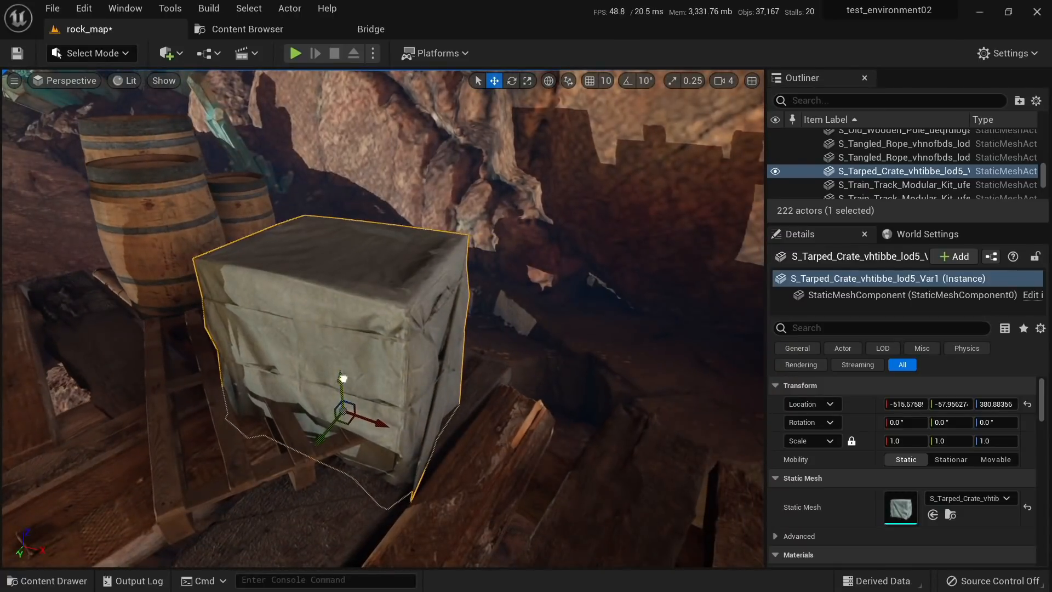
left_click_drag(343, 378, 341, 329)
Step: Rotate the tarped crate about 82 degrees around its vertical axis on the pallet and deselect it
right_click_drag(438, 402, 498, 404)
key("e")
left_click_drag(494, 394, 531, 386)
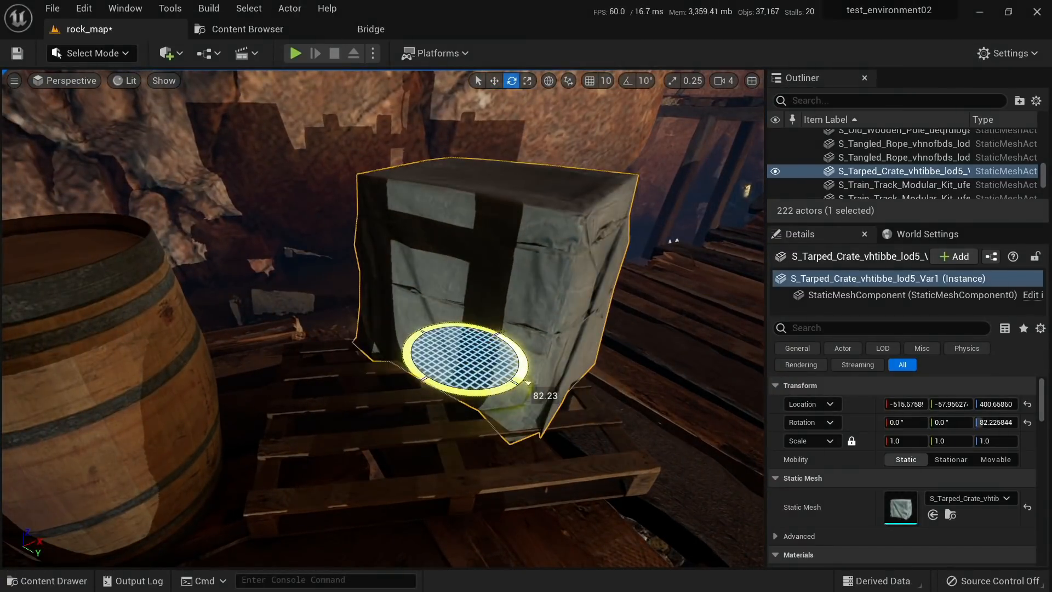
right_click_drag(530, 385, 564, 350)
key("Escape")
Step: Examine how the crate sits on the pallet in different view modes and check the Tarped Crate download in Bridge
right_click_drag(483, 416, 417, 426)
key("alt+2")
key("alt+3")
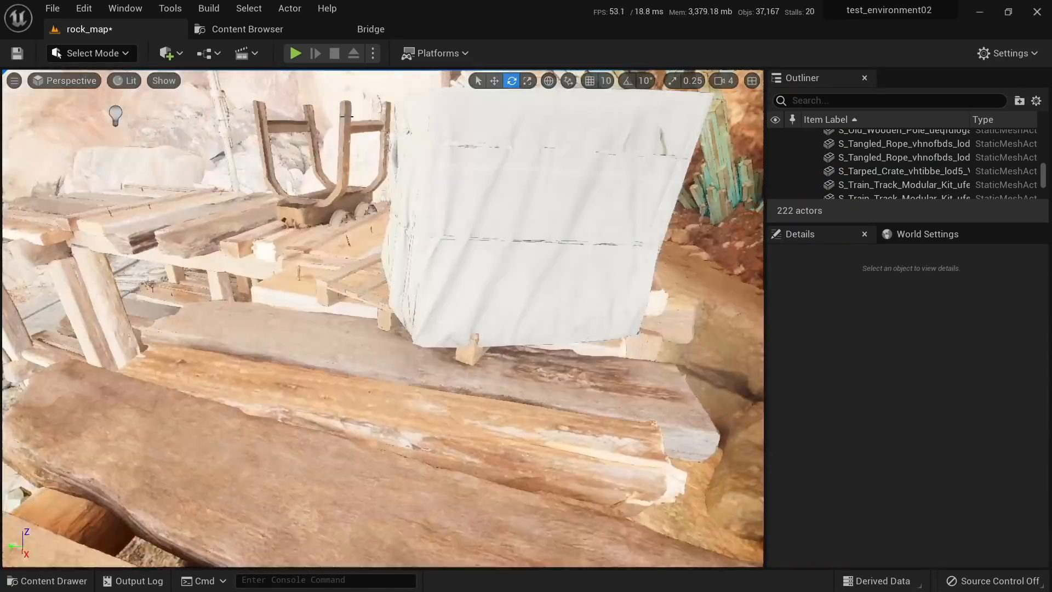
key("alt+4")
left_click(381, 32)
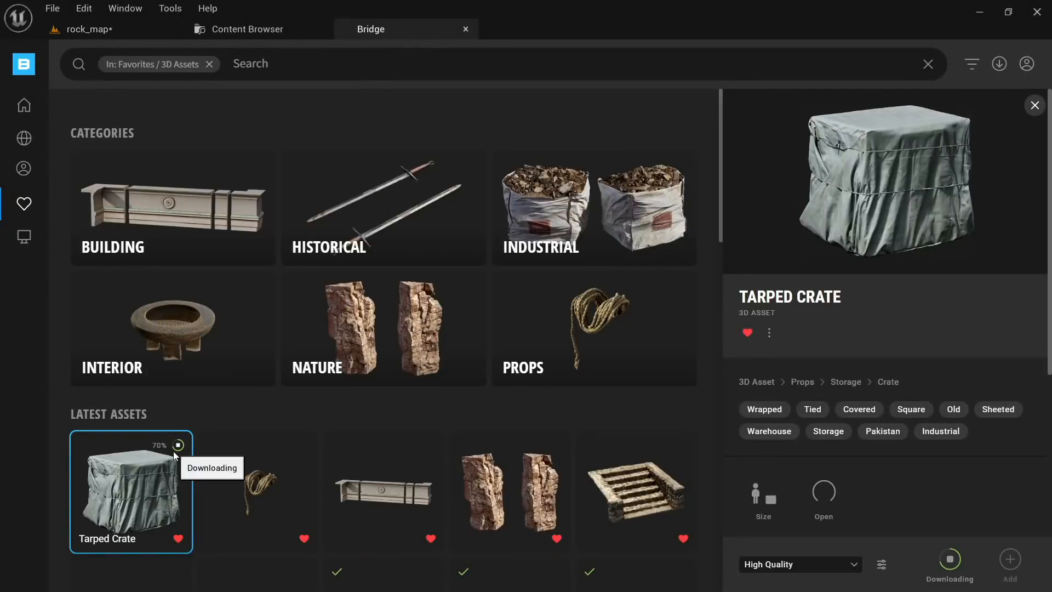
left_click(127, 33)
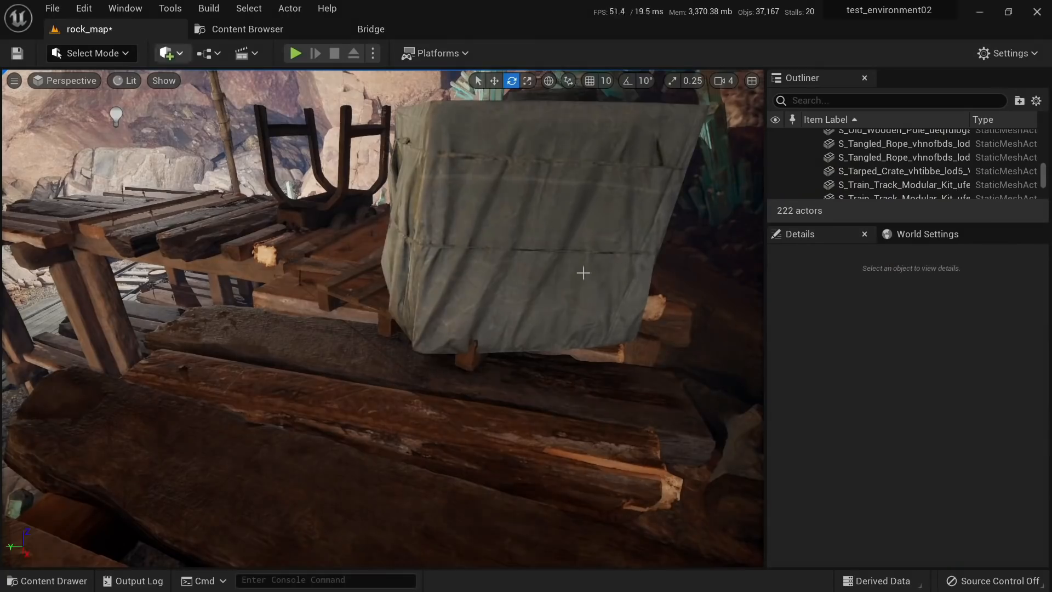
left_click(535, 236)
right_click_drag(535, 236, 531, 276)
left_click(253, 30)
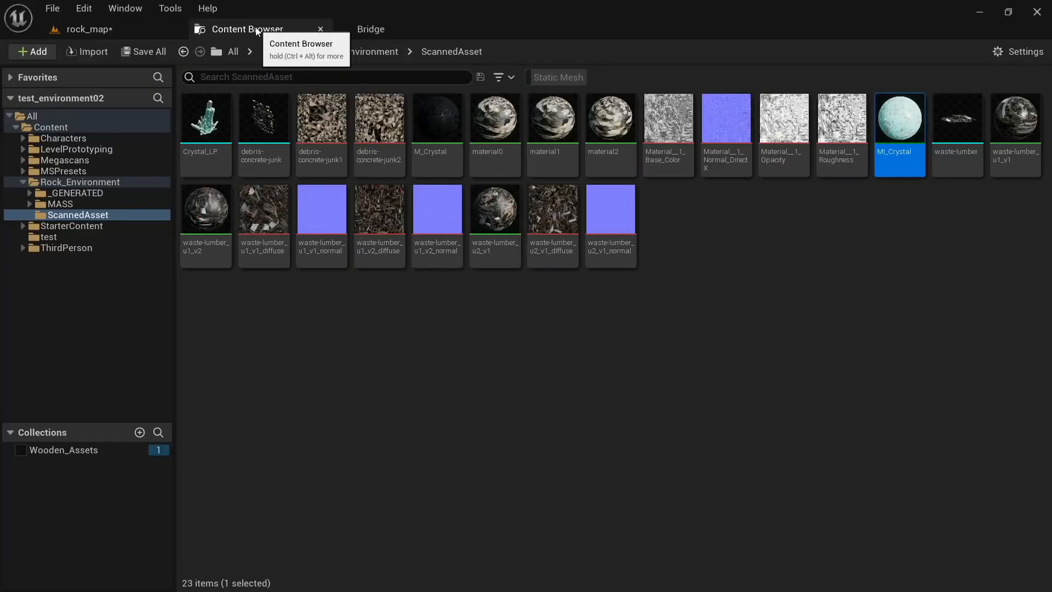
Step: Browse the favourite 3D assets in Bridge and add the Sword to the level beside the tracks
left_click(386, 31)
scroll(446, 382, "down", 3)
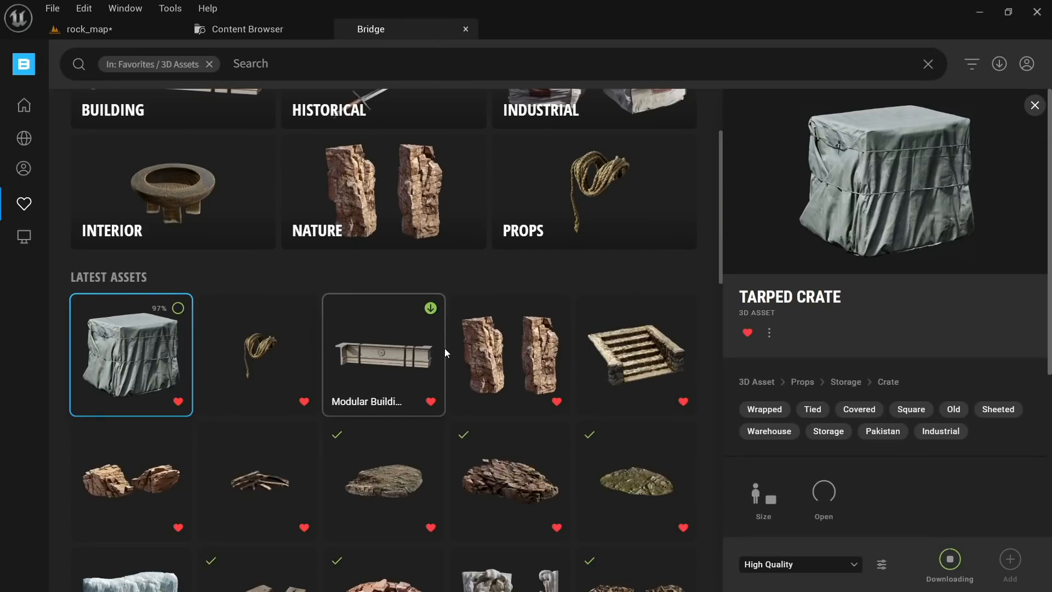
scroll(511, 344, "down", 1)
left_click(251, 406)
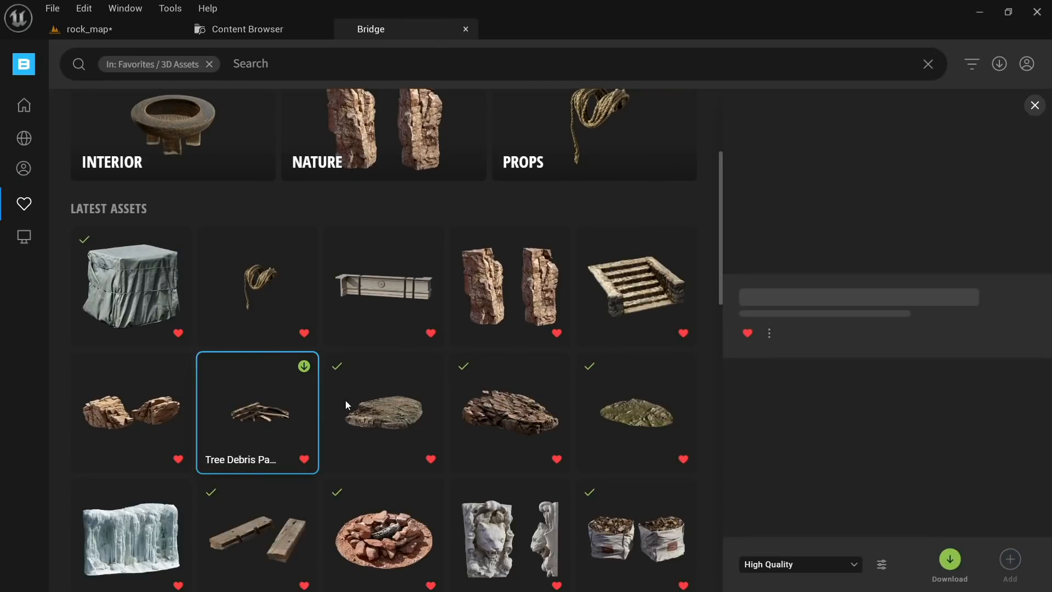
scroll(362, 388, "down", 3)
left_click(383, 351)
scroll(422, 364, "down", 3)
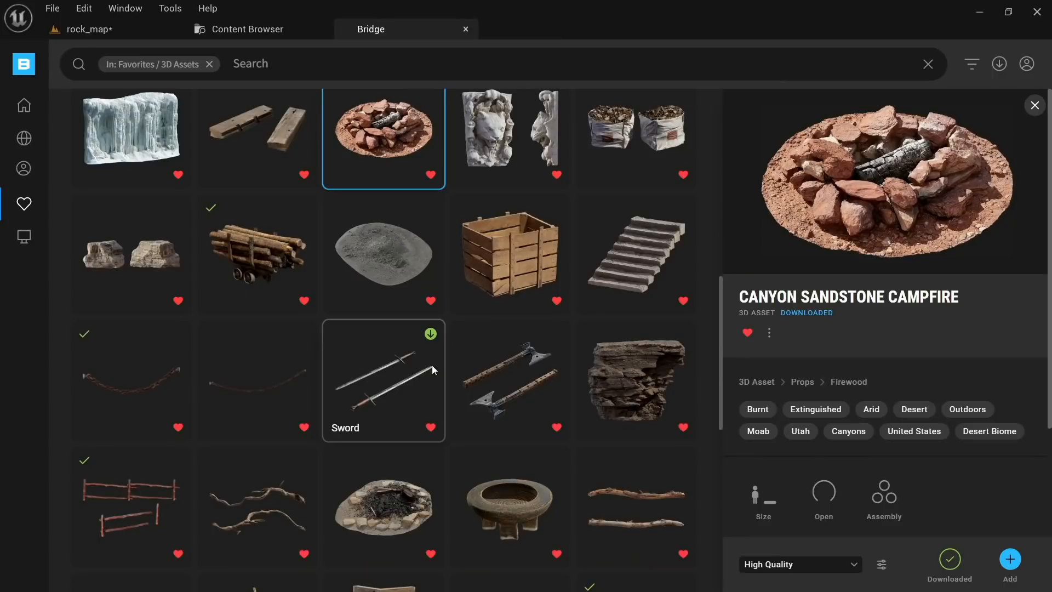
left_click(401, 386)
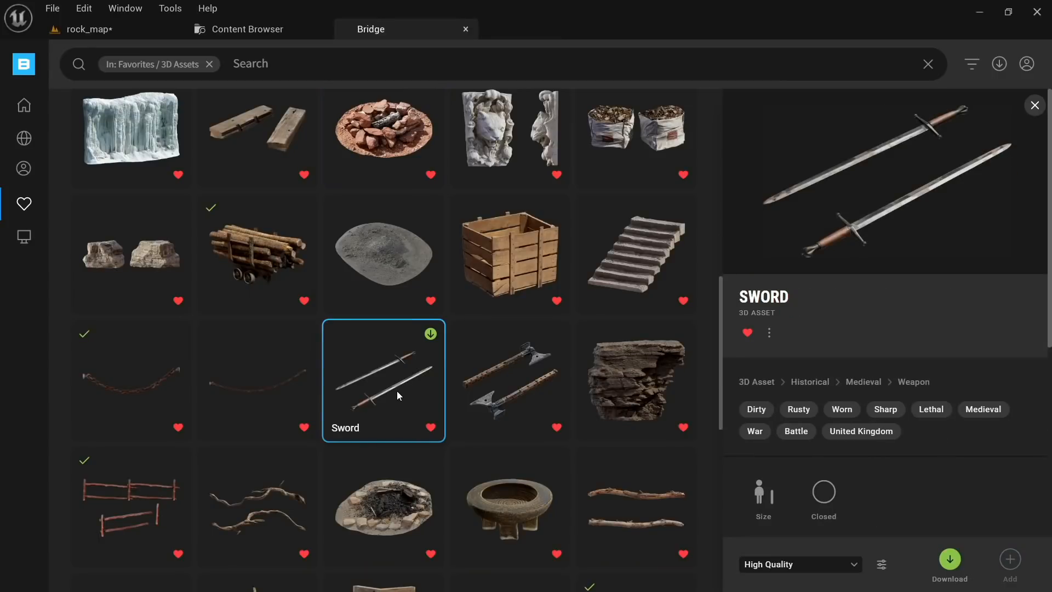
left_click_drag(396, 390, 396, 226)
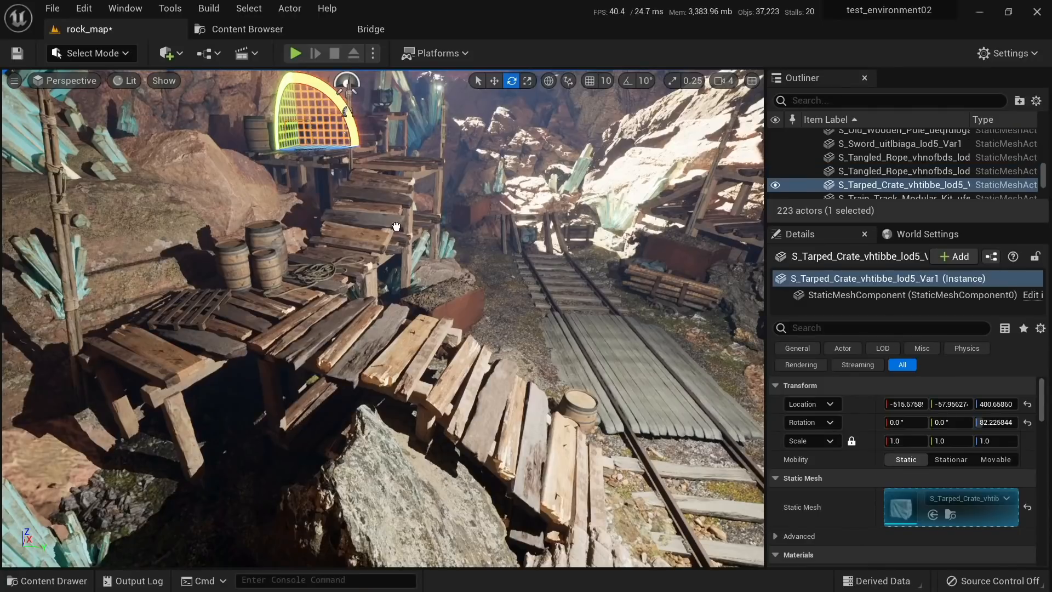
Step: Scale the sword to 5, raise it to about Z 497 and rotate it to about X 176 and Z -84 degrees
key("r")
key("w")
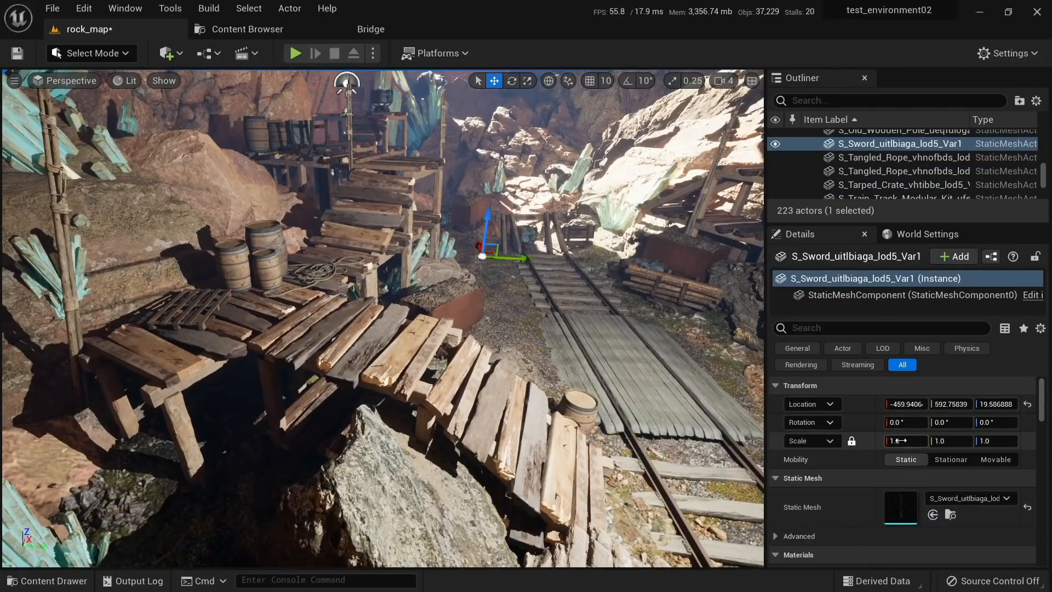
right_click_drag(460, 384, 460, 384)
left_click_drag(507, 317, 493, 246)
key("e")
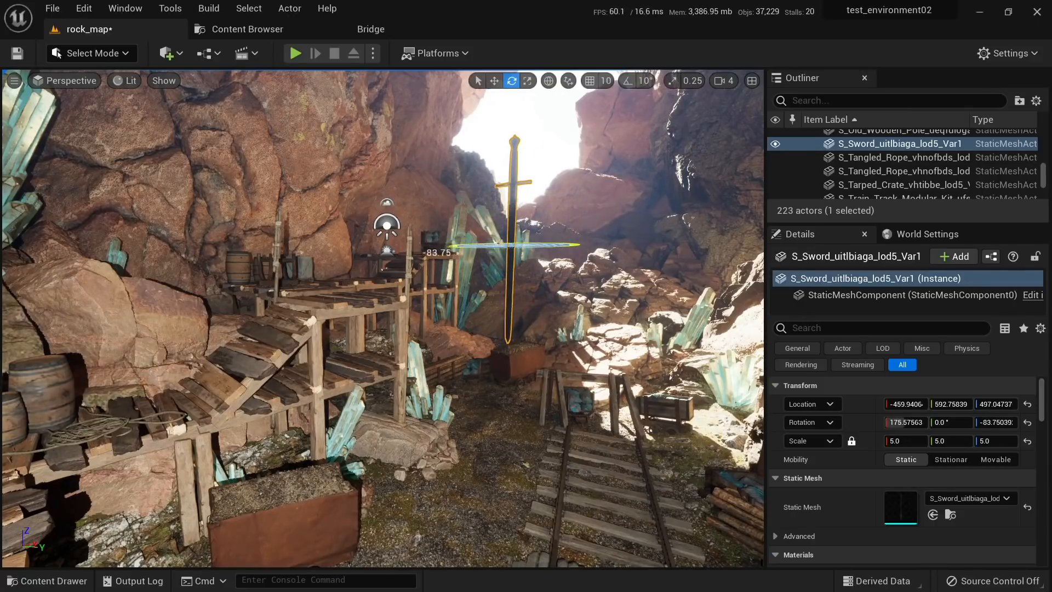
Step: Move the sword to the rocks at the bright cave opening, about X 3864 and Y -12, and set its scale to 15
key("w")
right_click_drag(465, 252, 463, 279)
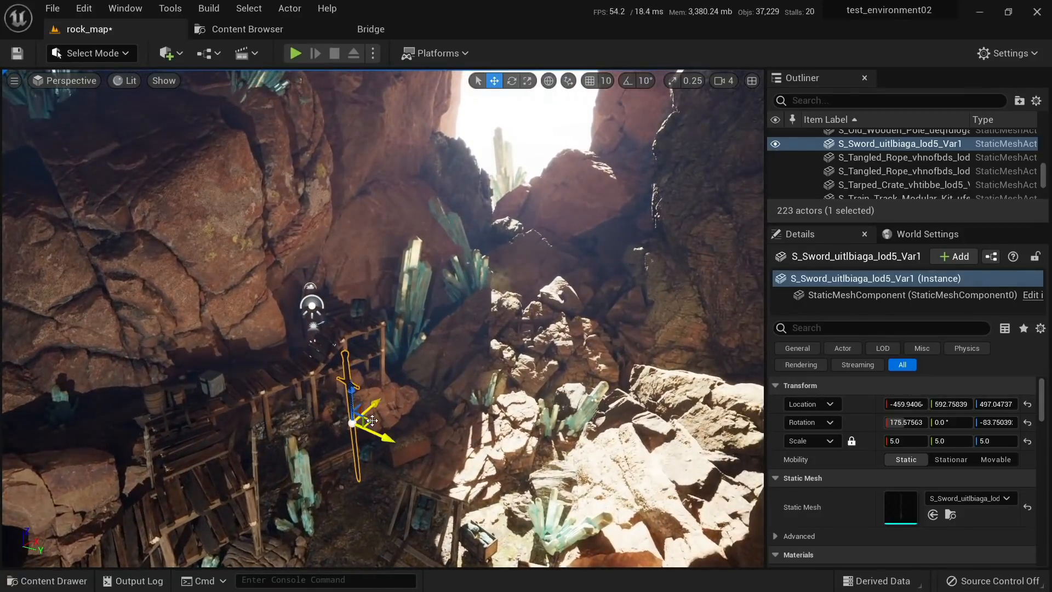
left_click_drag(372, 420, 526, 196)
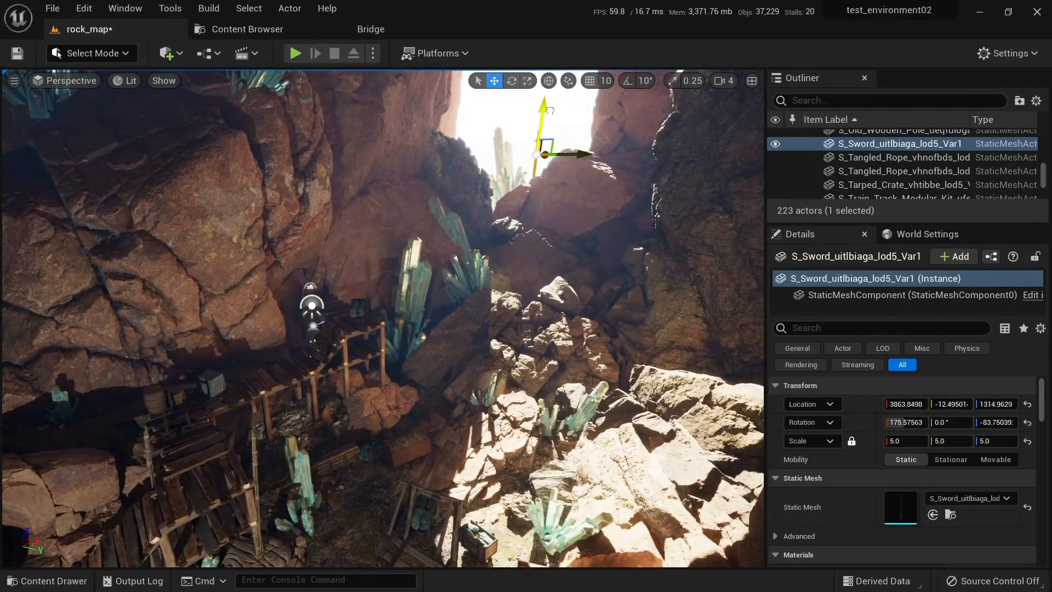
left_click(909, 438)
type("15")
key("Return")
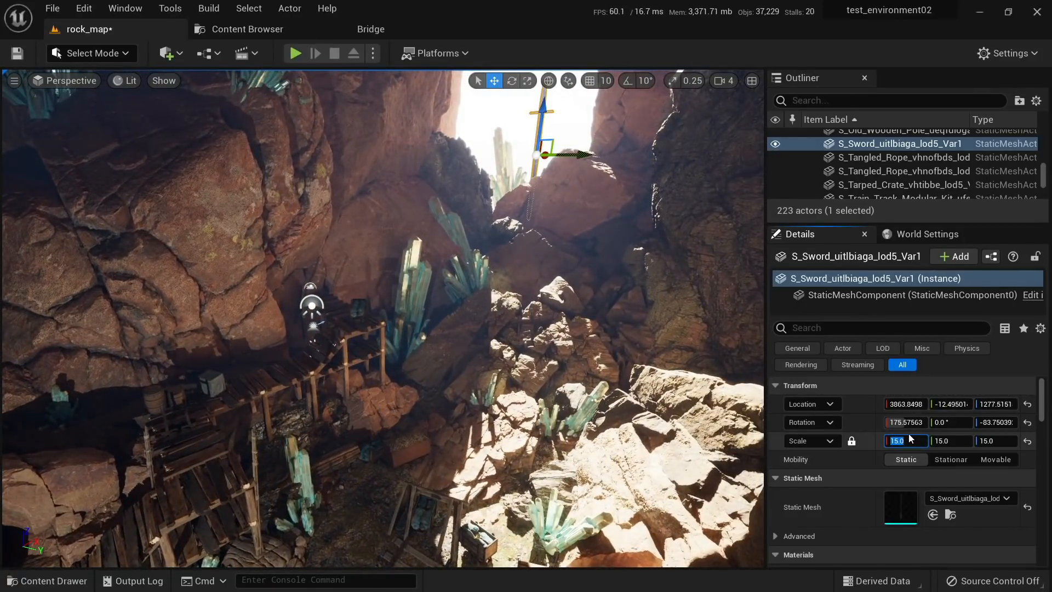
Step: Tilt the sword at the cave opening about 19 degrees on its Y rotation and deselect it
right_click_drag(471, 351, 519, 303)
key("e")
right_click_drag(398, 392, 375, 391)
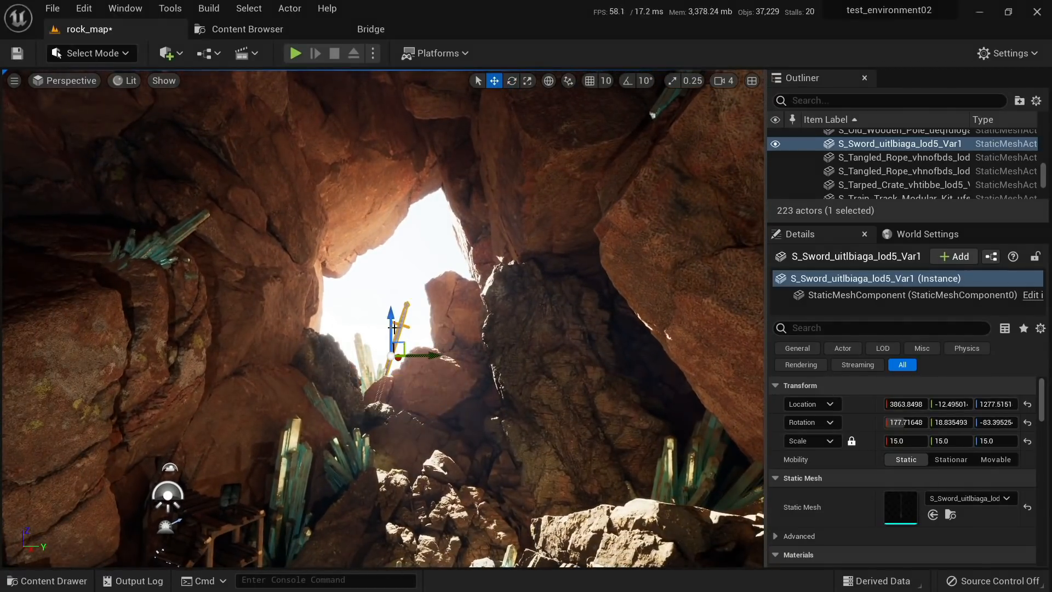
key("Escape")
right_click_drag(402, 319, 362, 277)
key("s")
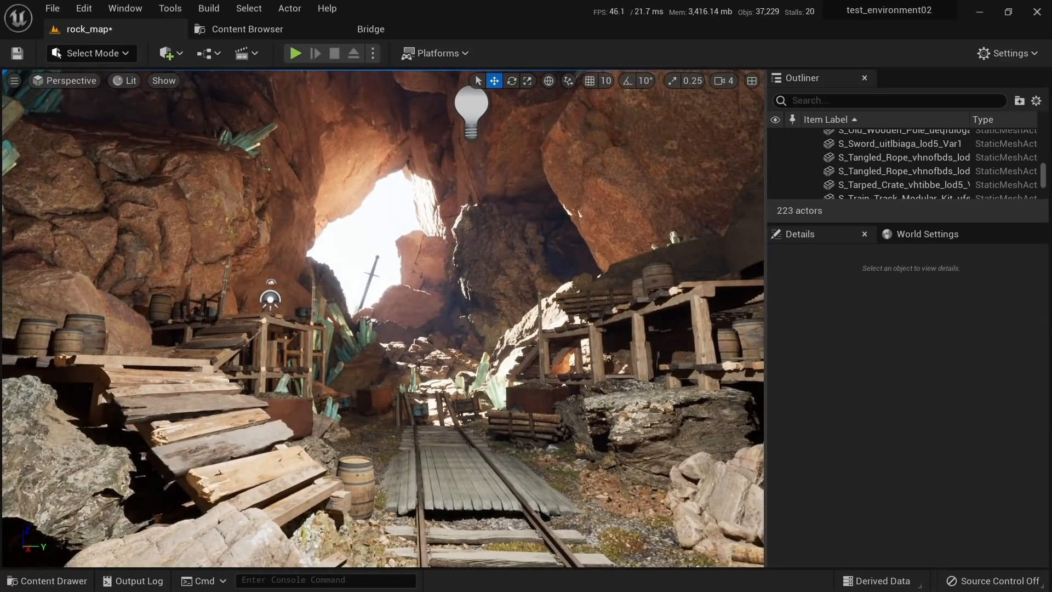
Step: Raise the sword on the rocks at the cave opening to about Z 1334
left_click(373, 272)
key("w")
right_click_drag(461, 337, 419, 378)
Step: Inspect the tarped crate up close in unlit and wireframe modes, then return to the lit overview of the mine
right_click_drag(468, 282, 361, 449)
key("w")
key("alt+3")
key("alt+2")
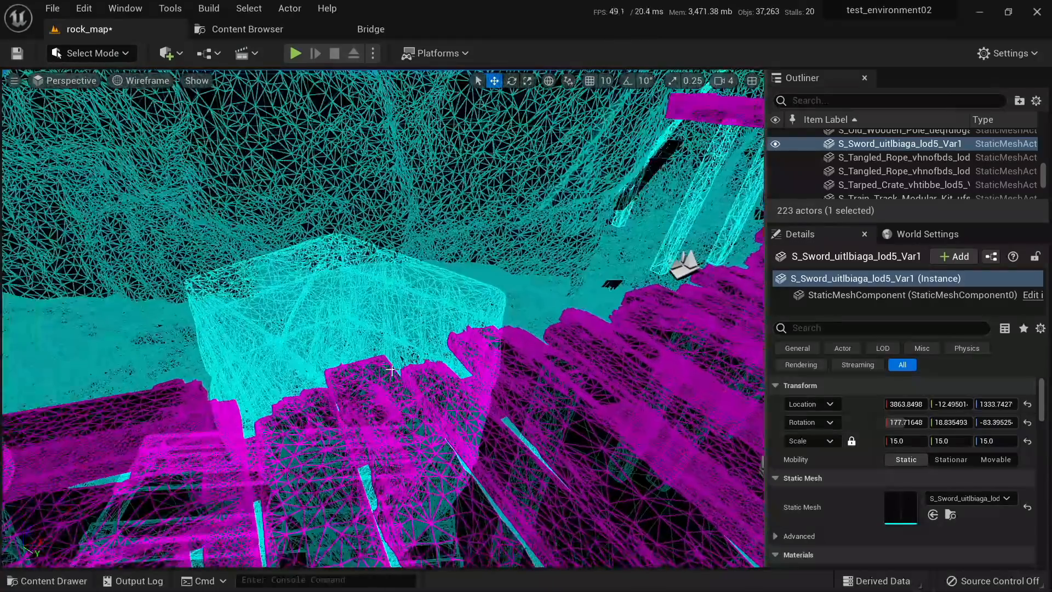
left_click(399, 340)
key("alt+4")
key("s")
right_click_drag(400, 340, 493, 304)
key("d")
key("a")
right_click_drag(752, 440, 663, 323)
key("s")
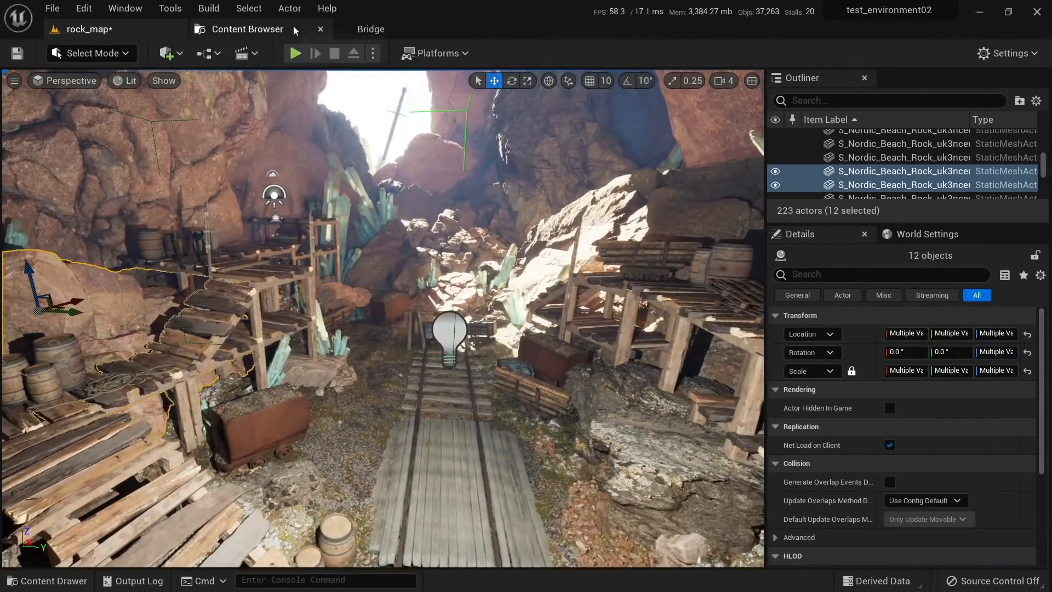
Step: Add the Candle Holder from Bridge to the wooden platform by the barrels and focus on it
left_click(370, 29)
scroll(545, 257, "down", 3)
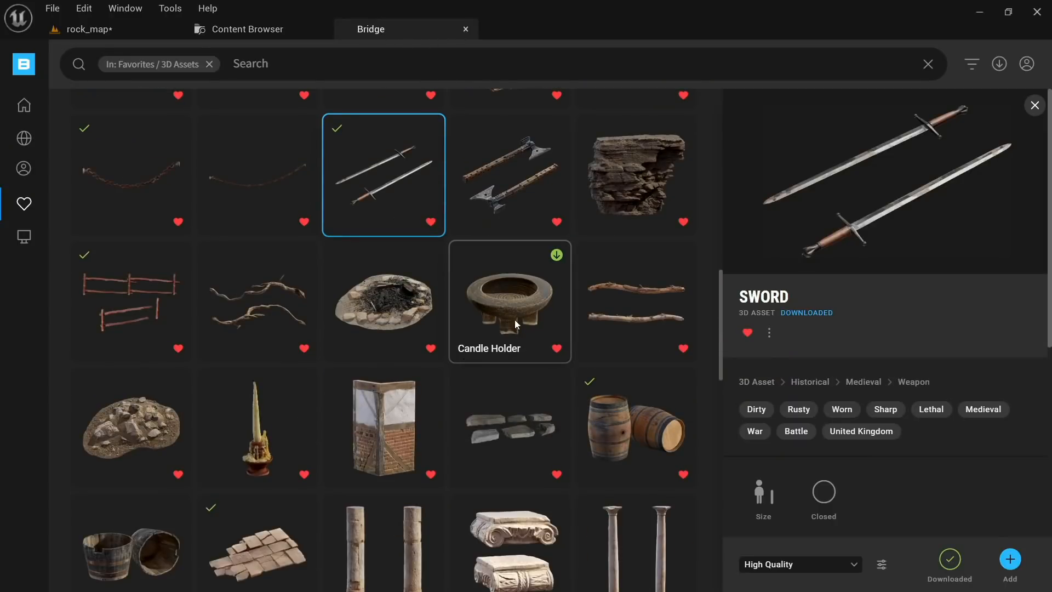
left_click(526, 311)
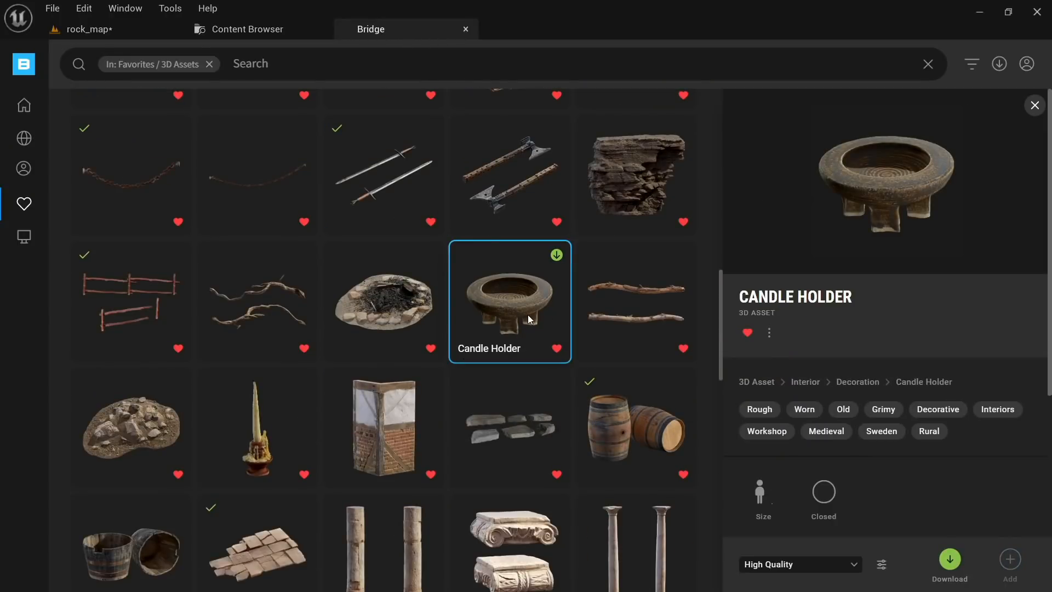
left_click_drag(528, 315, 159, 97)
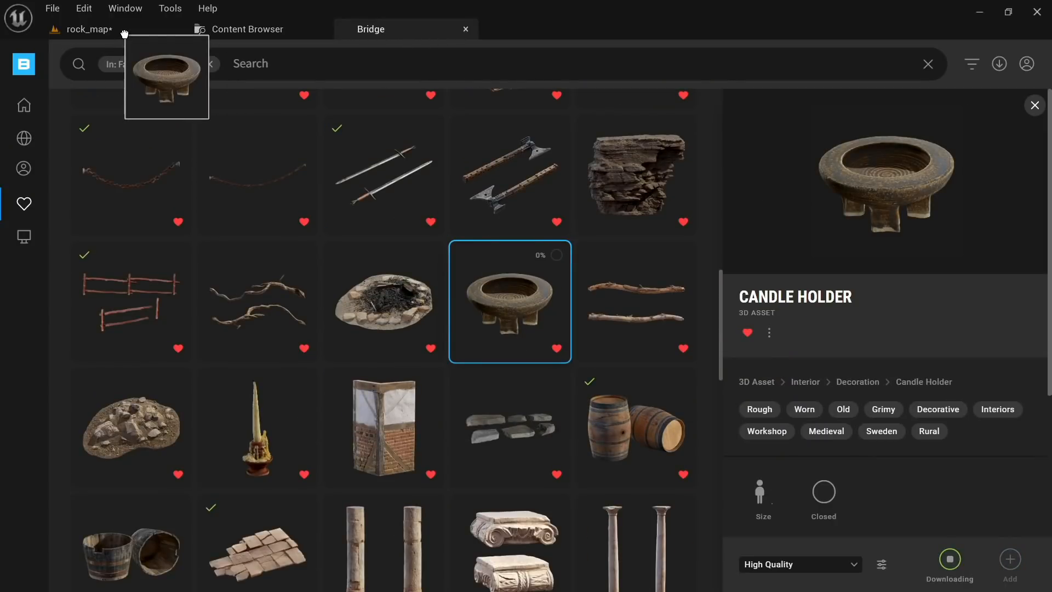
left_click_drag(124, 34, 72, 419)
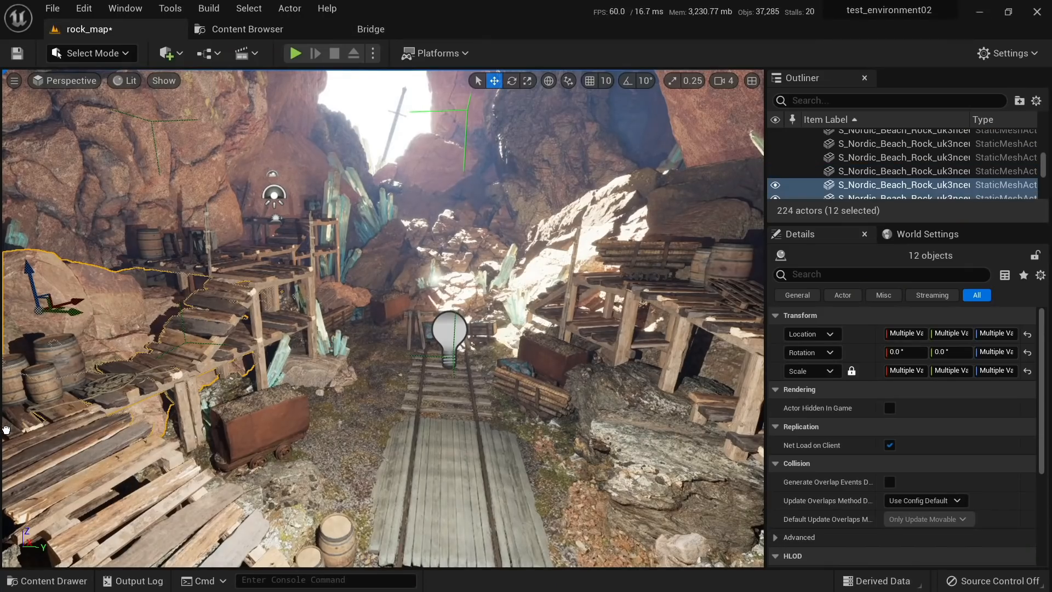
left_click_drag(7, 429, 8, 427)
key("f")
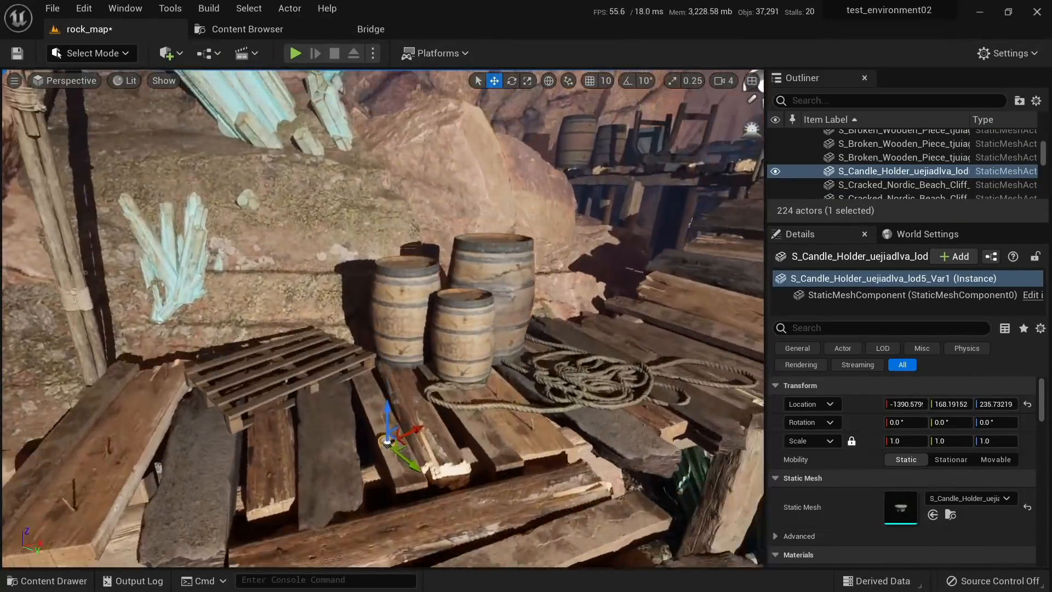
Step: Move the candle holder onto the lid of the smallest barrel, to about X -1307, Y 142, Z 295
key("w")
right_click_drag(383, 317, 383, 372)
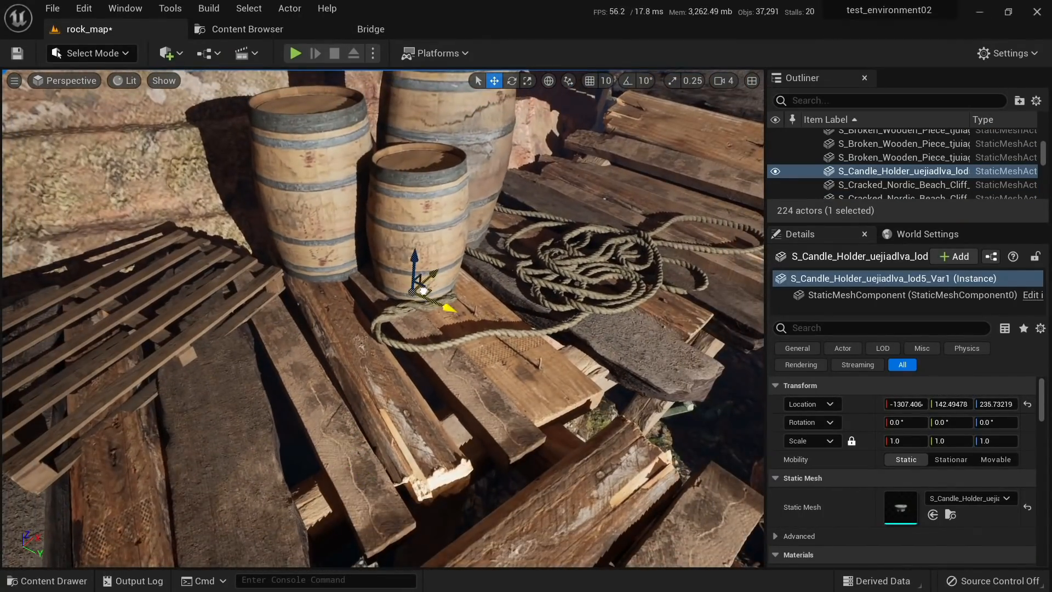
key("w")
mouse_move(420, 264)
right_mouse_down()
mouse_move(419, 230)
mouse_move(418, 267)
right_mouse_up()
key("s")
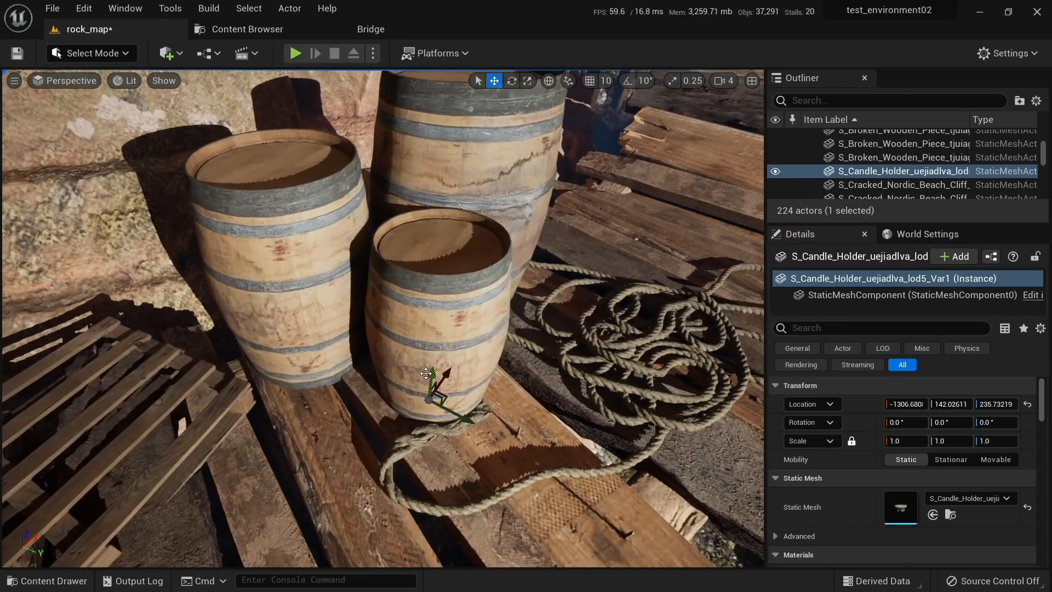
left_click_drag(429, 221, 427, 203)
key("f")
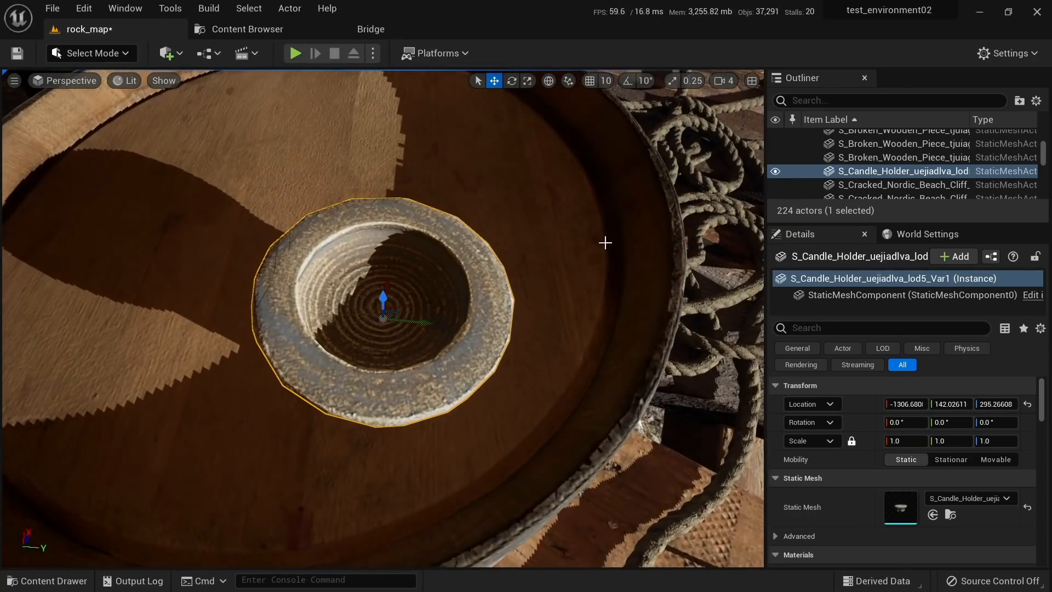
Step: Reduce the camera speed to 3 and shift the candle holder inward on the barrel lid
key("s")
right_click_drag(605, 243, 466, 236)
key("w")
key("s")
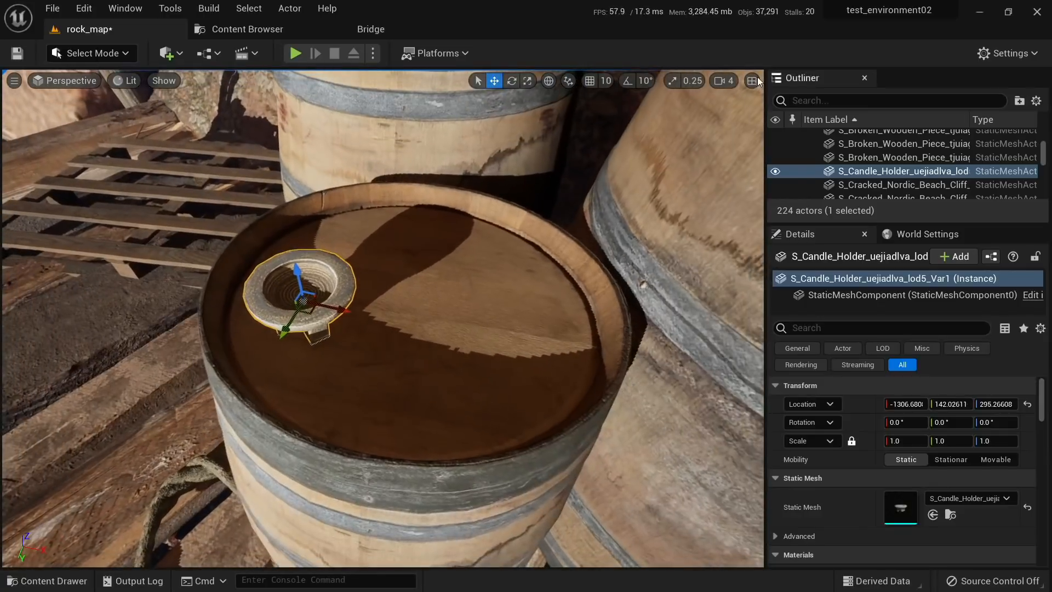
left_click(724, 80)
left_click_drag(766, 113, 762, 113)
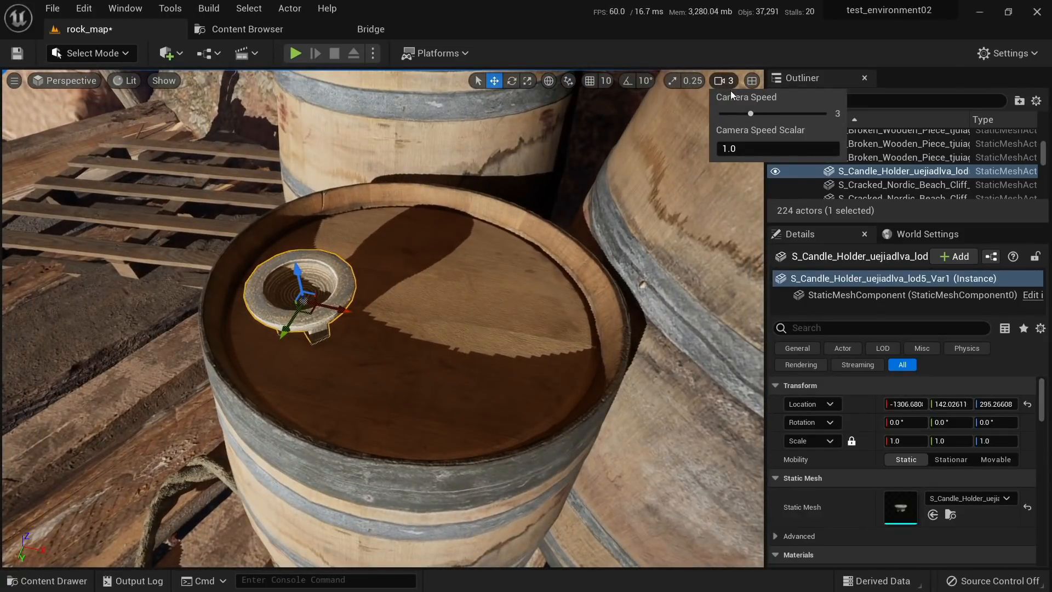
right_click_drag(403, 276, 432, 290)
left_click_drag(273, 303, 366, 267)
right_click_drag(366, 266, 367, 328)
key("q")
Step: Add the Old Candle from Bridge and place it in the candle holder, at about X -1301, Y 137, Z 296
left_click(281, 29)
left_click(373, 30)
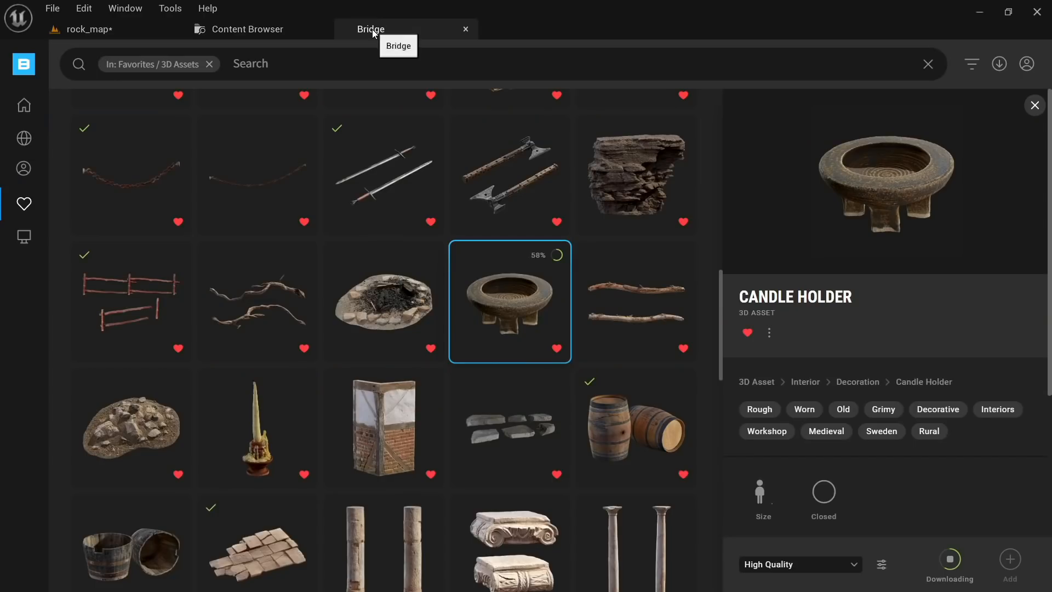
left_click_drag(275, 421, 418, 282)
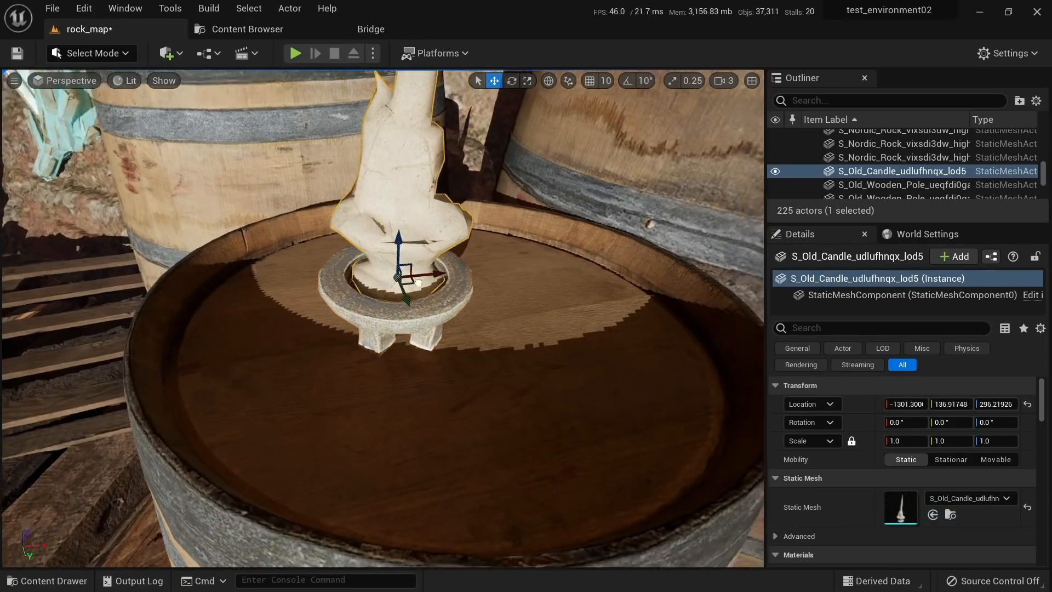
right_click_drag(418, 282, 696, 247)
key("s")
key("w")
key("s")
Step: Add the Campfire from Bridge to the ground beside the tracks near the crystals, at about X -419, Y 1041
left_click(386, 31)
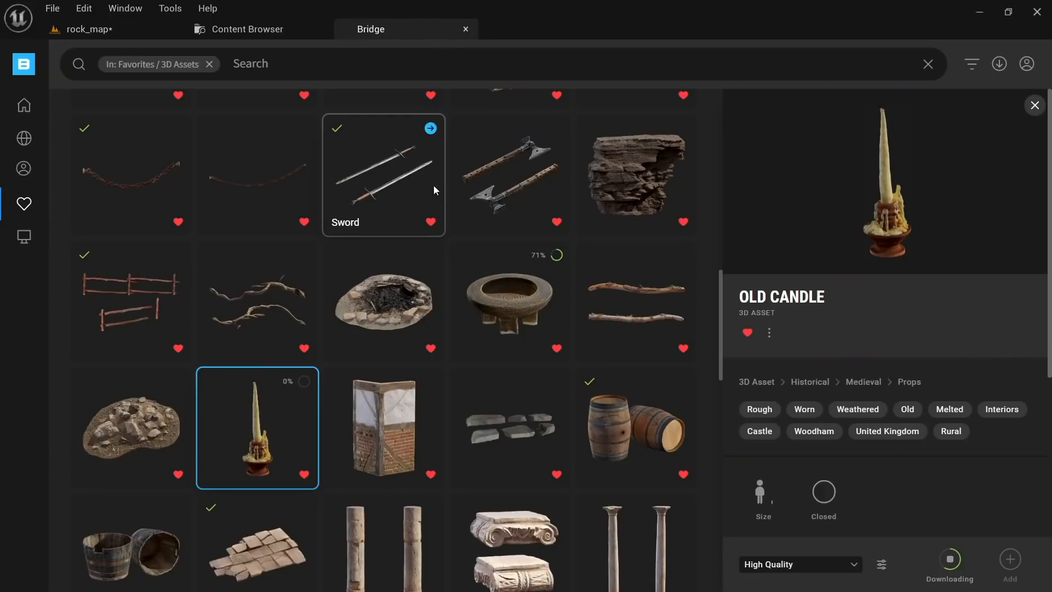
left_click_drag(358, 273, 747, 301)
key("f")
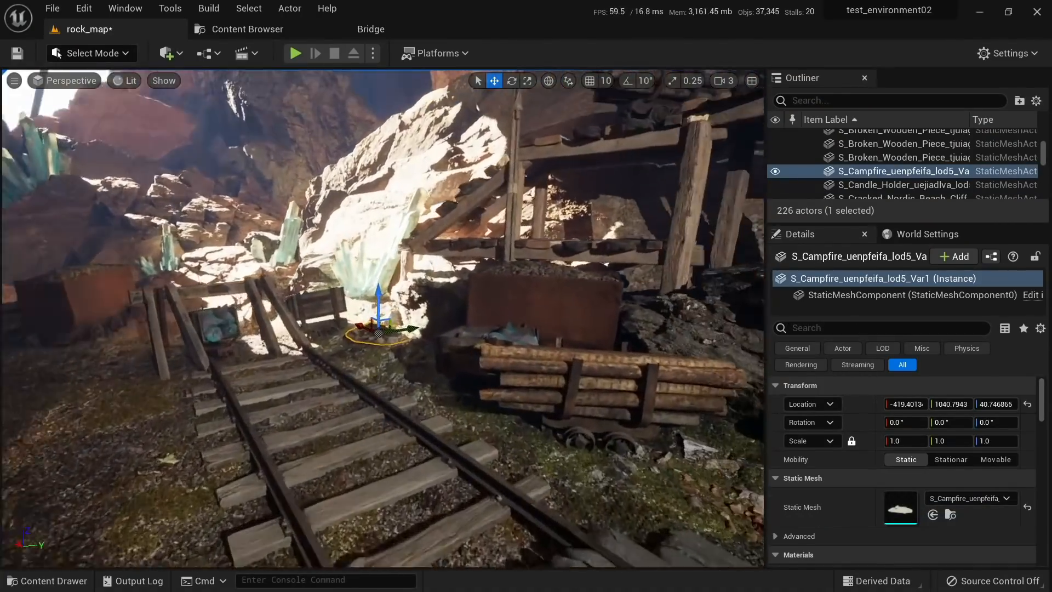
Step: Tilt the campfire about -10 degrees on X, lower it to about Z 37 to fit the ground, and deselect it
key("w")
right_click_drag(378, 317, 383, 334)
key("e")
left_click_drag(386, 282, 424, 294)
key("w")
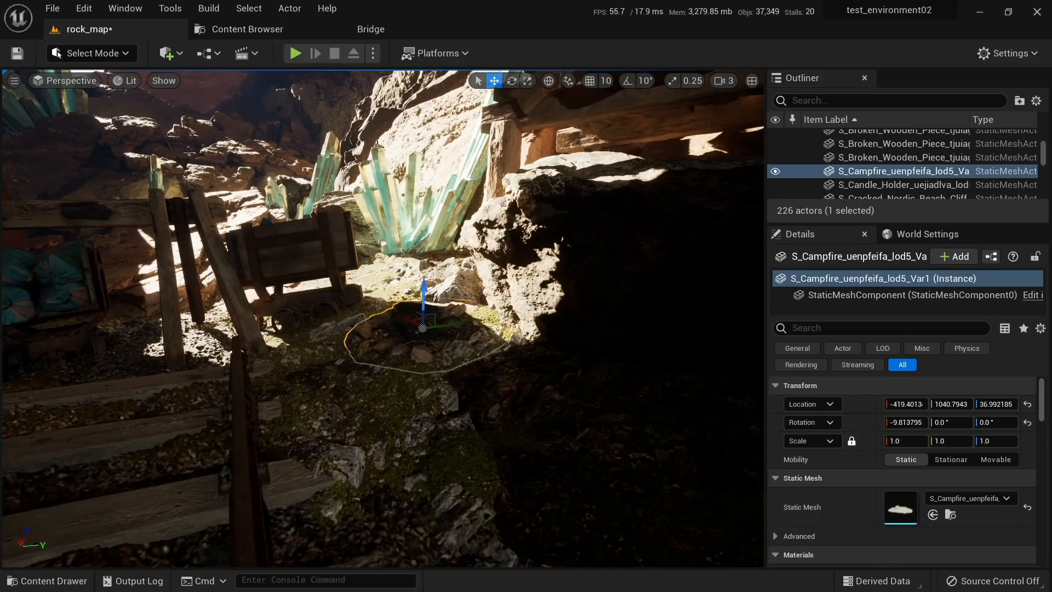
key("w")
mouse_move(421, 349)
right_mouse_down()
mouse_move(433, 378)
mouse_move(482, 378)
mouse_move(422, 348)
right_mouse_up()
key("Escape")
key("s")
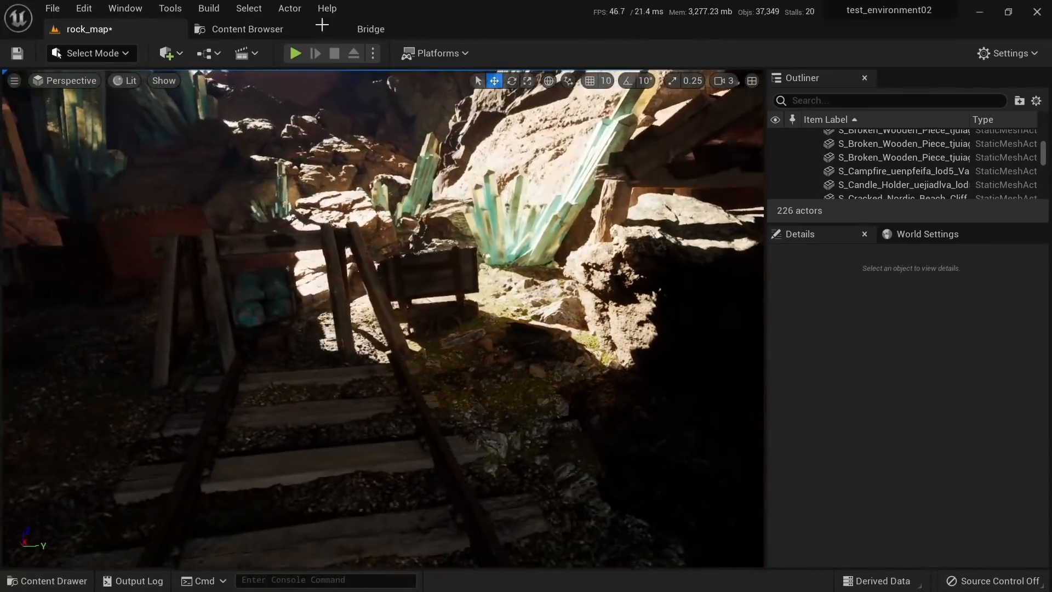
Step: Add the Old Wooden Bucket from Bridge to the ground beside the tracks, at about X -366, Y 642
left_click(382, 31)
scroll(422, 312, "down", 3)
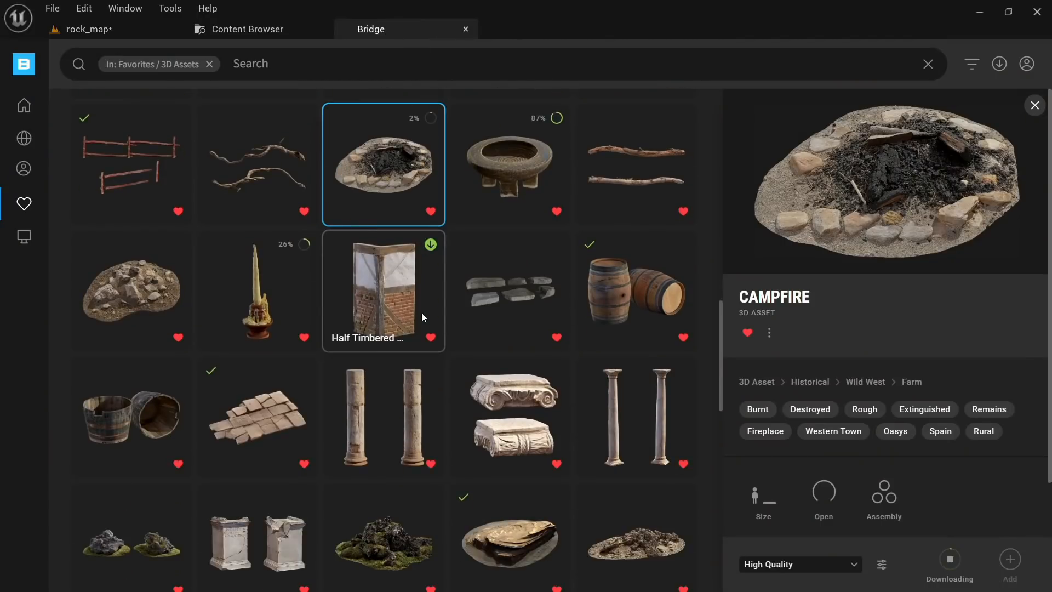
scroll(363, 399, "down", 1)
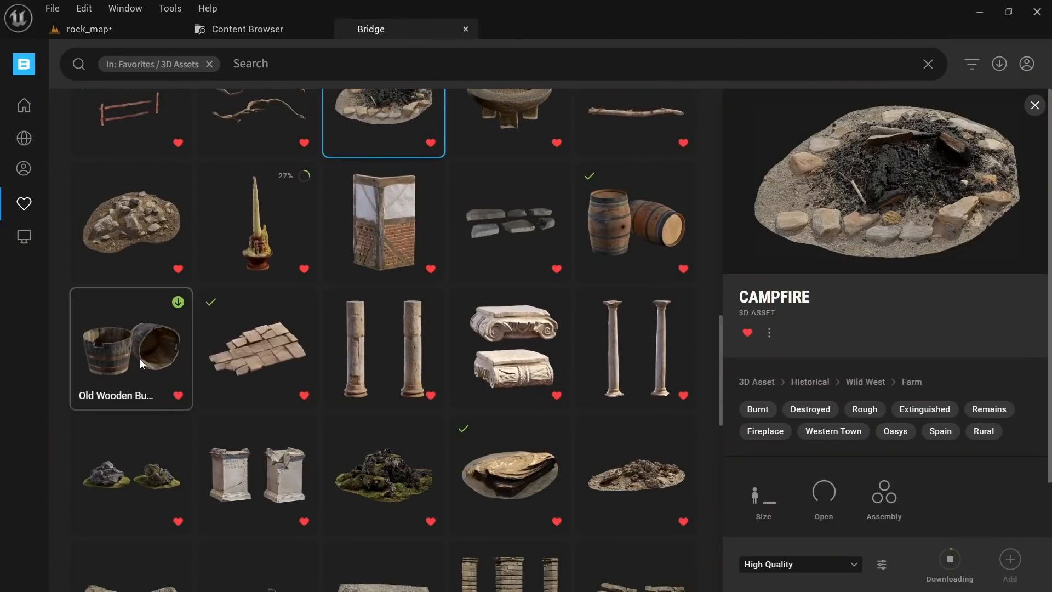
mouse_move(139, 359)
left_mouse_down()
mouse_move(163, 374)
mouse_move(203, 241)
mouse_move(118, 30)
mouse_move(137, 368)
mouse_move(156, 368)
left_mouse_up()
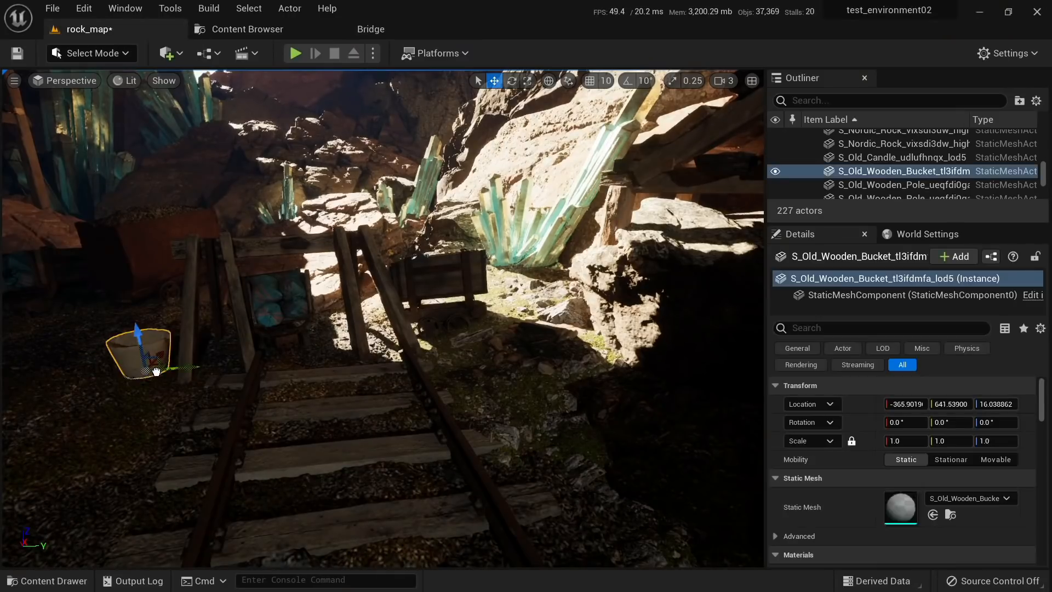
Step: Duplicate the bucket beside the original, rotated about 94 degrees vertically, and place another copy on the raised platform by the barrel
right_click_drag(156, 368, 370, 378)
left_click_drag(359, 359, 201, 334, "alt")
key("e")
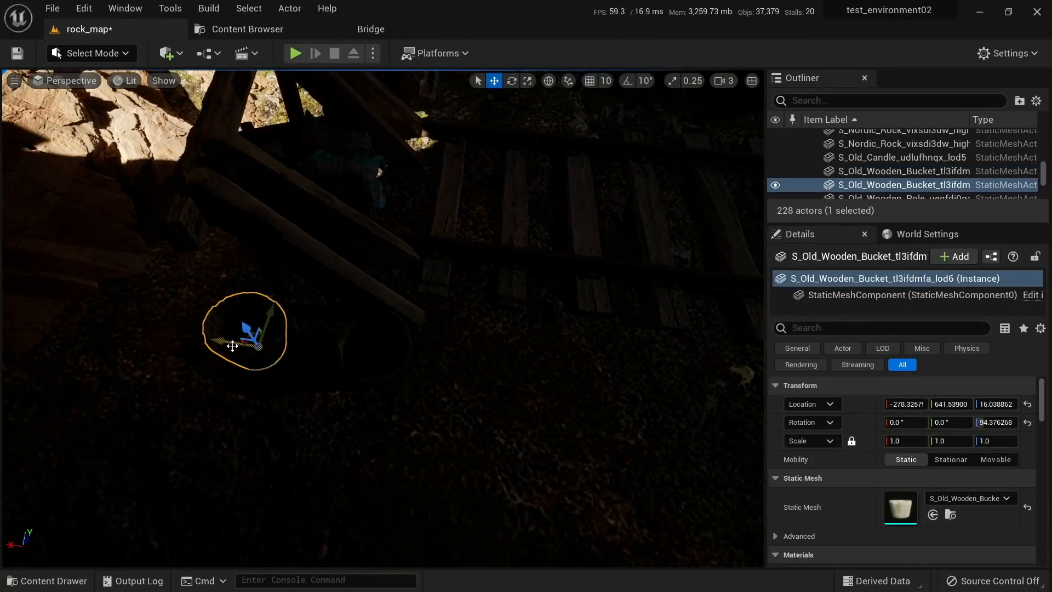
right_click_drag(310, 308, 330, 316)
left_click_drag(279, 278, 258, 417, "alt")
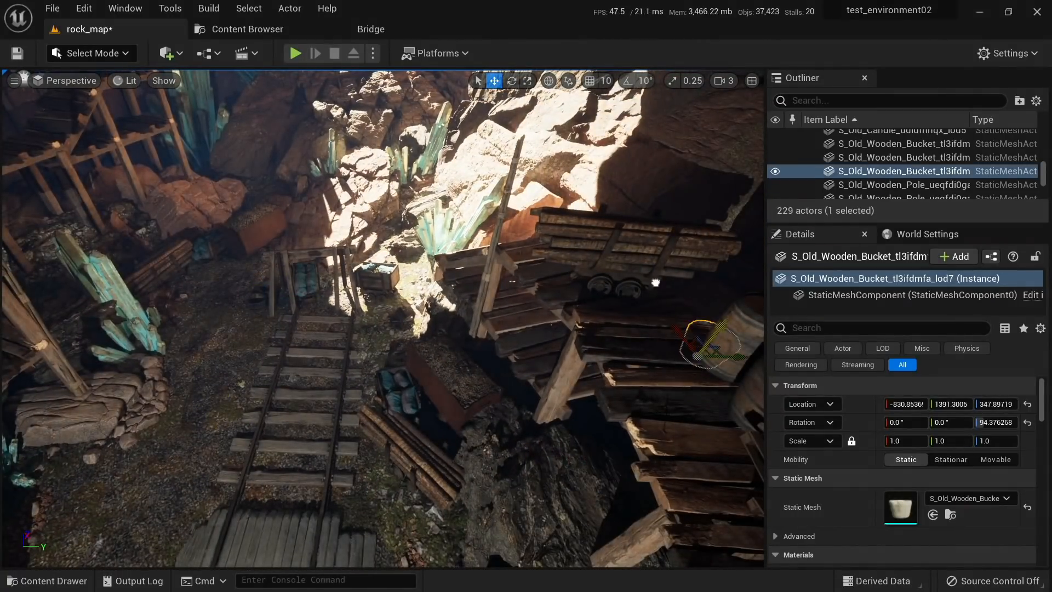
Step: Reposition the bucket on the raised platform by the barrel to about X -795, Y 1370, Z 378
left_click_drag(656, 282, 656, 281)
right_click_drag(656, 282, 730, 464)
key("w")
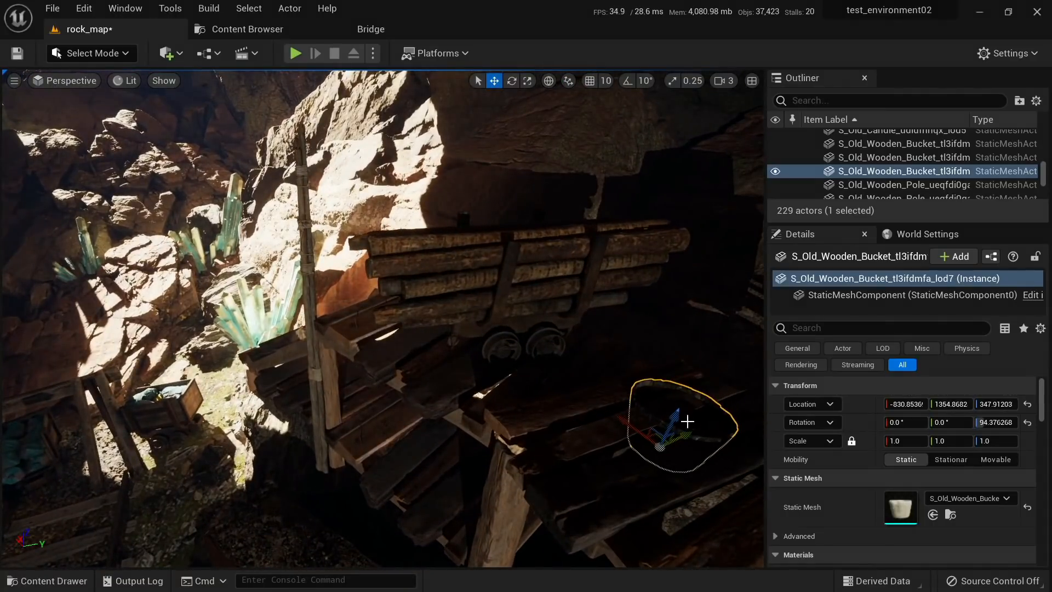
left_click_drag(687, 421, 683, 368)
right_click_drag(683, 368, 734, 504)
key("w")
key("d")
right_click_drag(443, 381, 386, 373)
left_click_drag(272, 346, 327, 309)
key("a")
right_click_drag(327, 310, 323, 285)
key("w")
key("w")
key("s")
key("s")
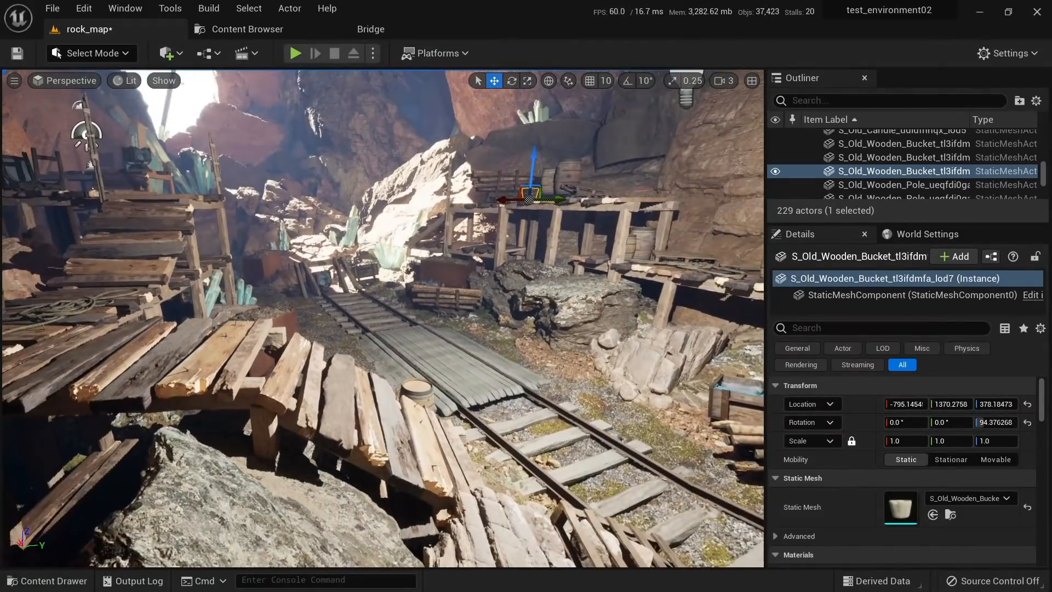
Step: Check the Old Wooden Bucket's download progress in Bridge and return to the level
left_click(236, 22)
left_click(366, 33)
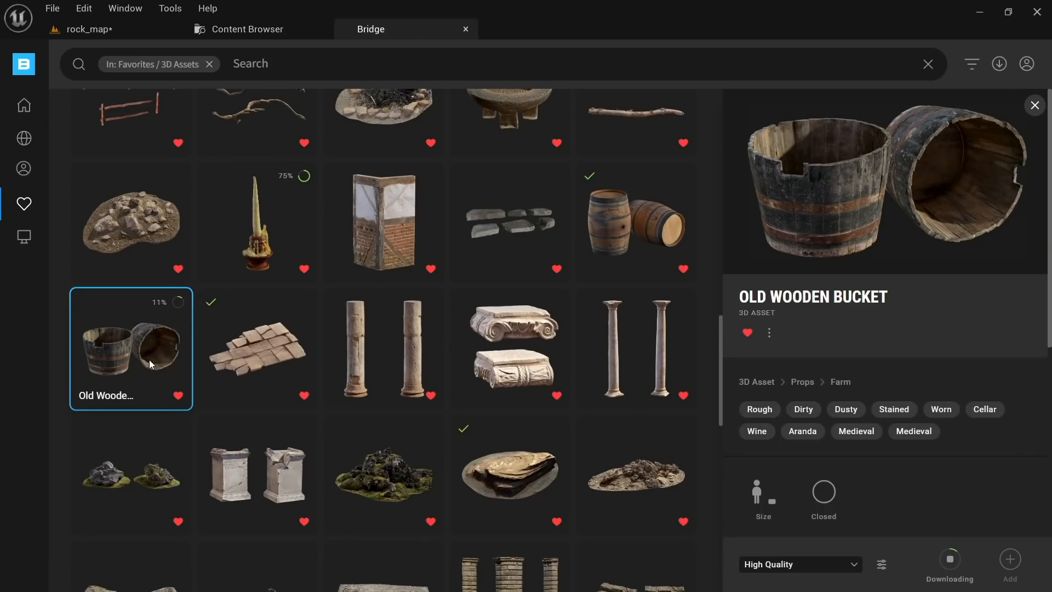
left_click(104, 34)
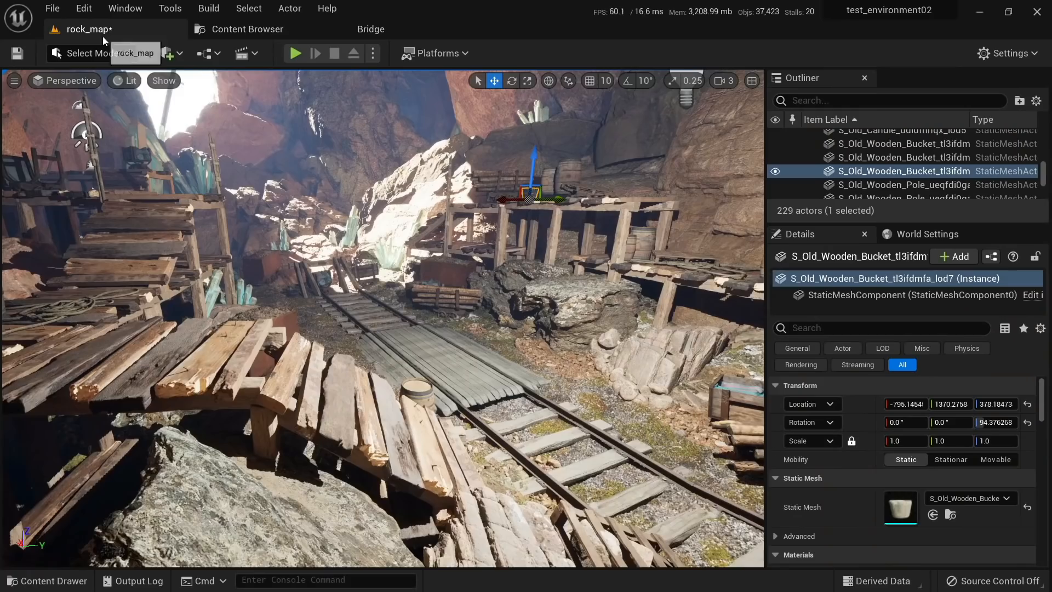
Step: Duplicate the bucket onto the lower wooden platform across the tracks, beside the barrels, at about X -1477, Y 244, Z 243
mouse_move(339, 274)
right_mouse_down()
mouse_move(388, 285)
mouse_move(334, 274)
right_mouse_up()
right_click_drag(736, 156, 526, 342)
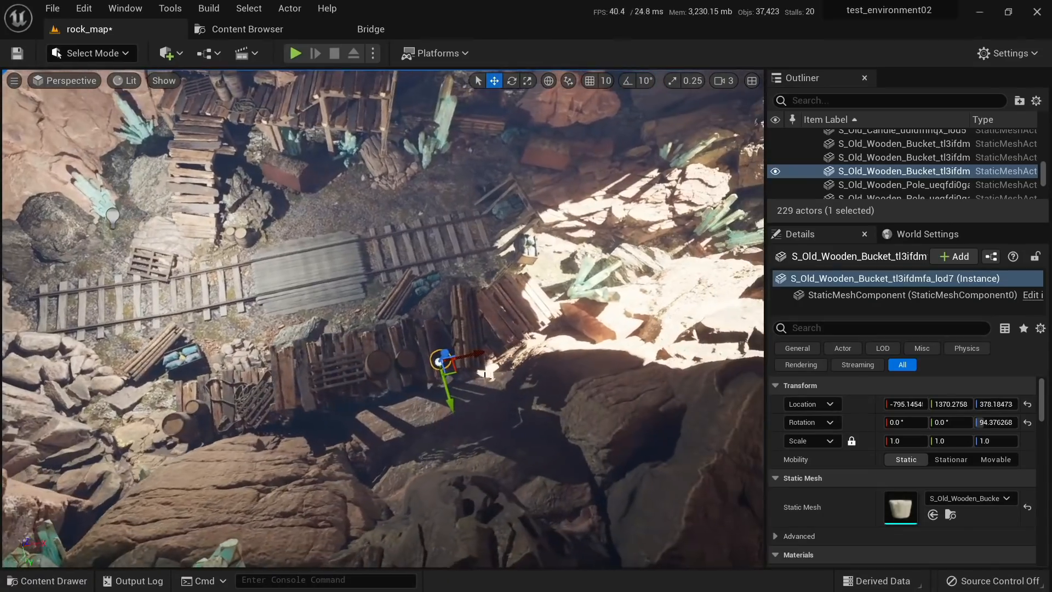
left_click_drag(451, 373, 342, 281, "alt")
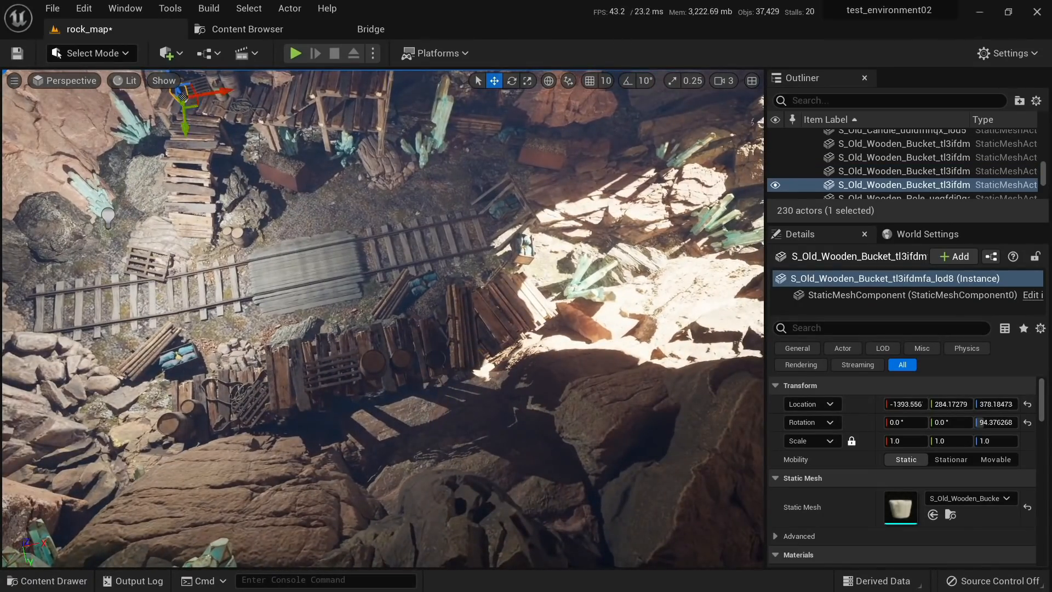
right_click_drag(307, 351, 454, 296)
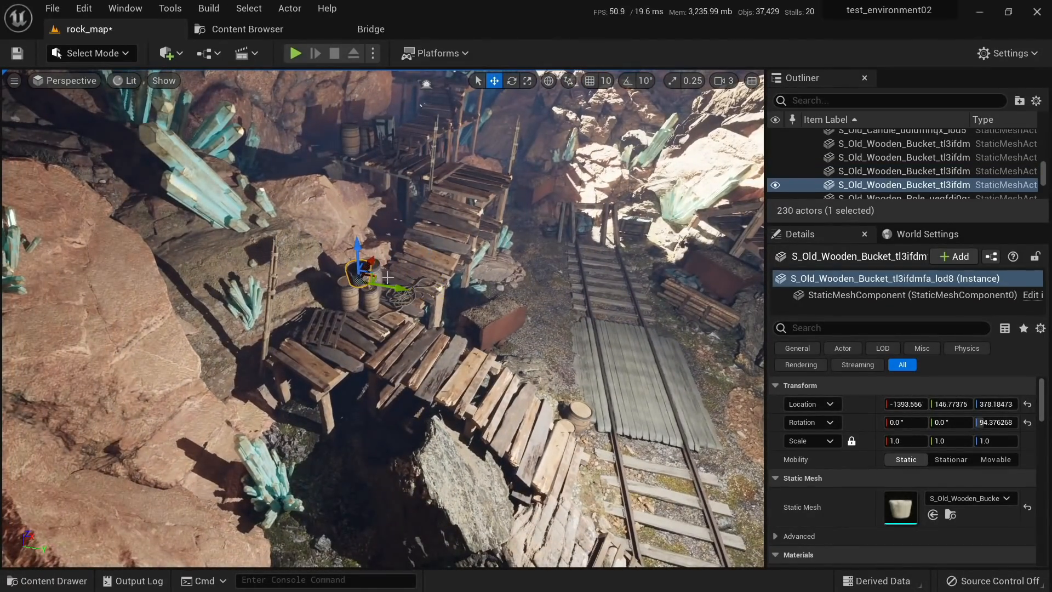
right_click_drag(396, 324, 390, 269)
left_click_drag(386, 290, 440, 302)
right_click_drag(440, 302, 391, 354)
left_click_drag(456, 287, 372, 388)
mouse_move(318, 394)
right_mouse_down()
mouse_move(335, 351)
mouse_move(350, 356)
mouse_move(316, 394)
right_mouse_up()
Step: Rotate the bucket copy beside the barrels to about 30 degrees around the vertical axis
key("e")
left_click_drag(321, 326, 384, 322)
right_click_drag(383, 322, 430, 265)
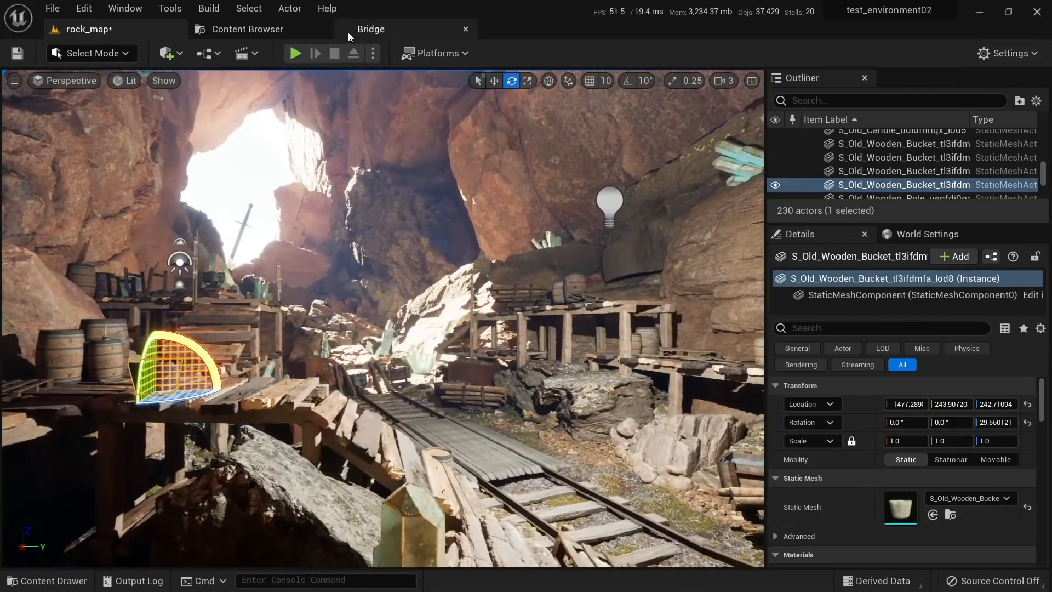
Step: Browse the favourite 3D assets in Bridge for another prop to add to the cave
left_click(271, 30)
left_click(389, 28)
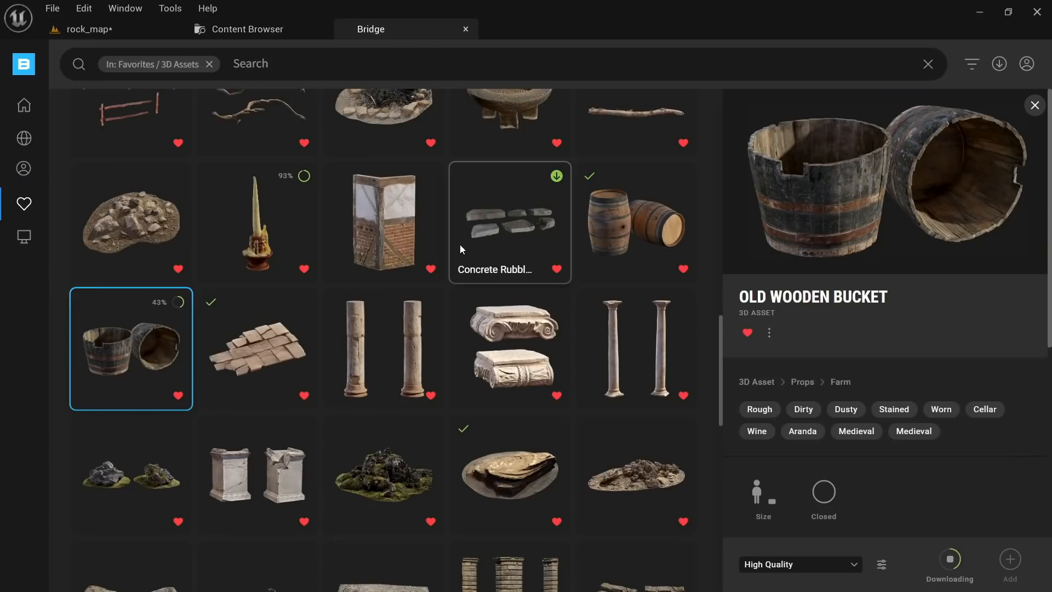
scroll(467, 248, "down", 2)
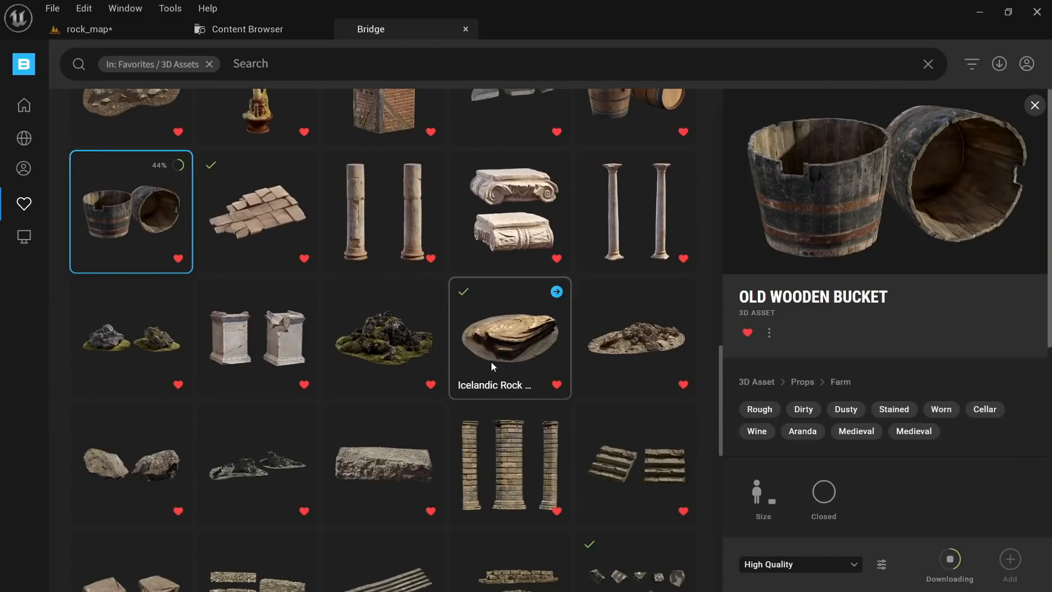
scroll(296, 345, "down", 3)
scroll(409, 272, "down", 6)
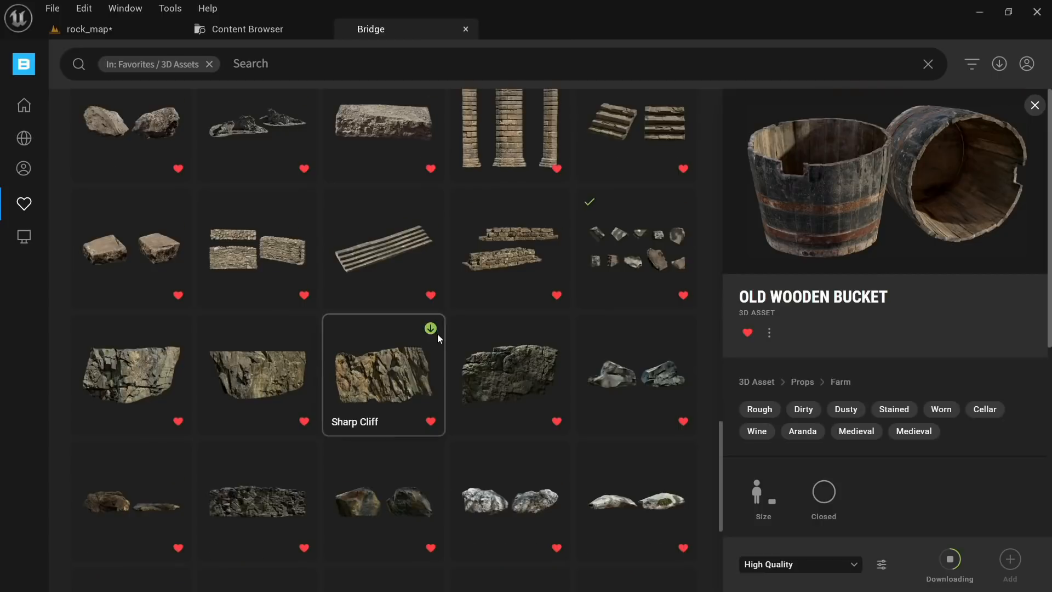
scroll(501, 336, "up", 14)
scroll(556, 432, "up", 8)
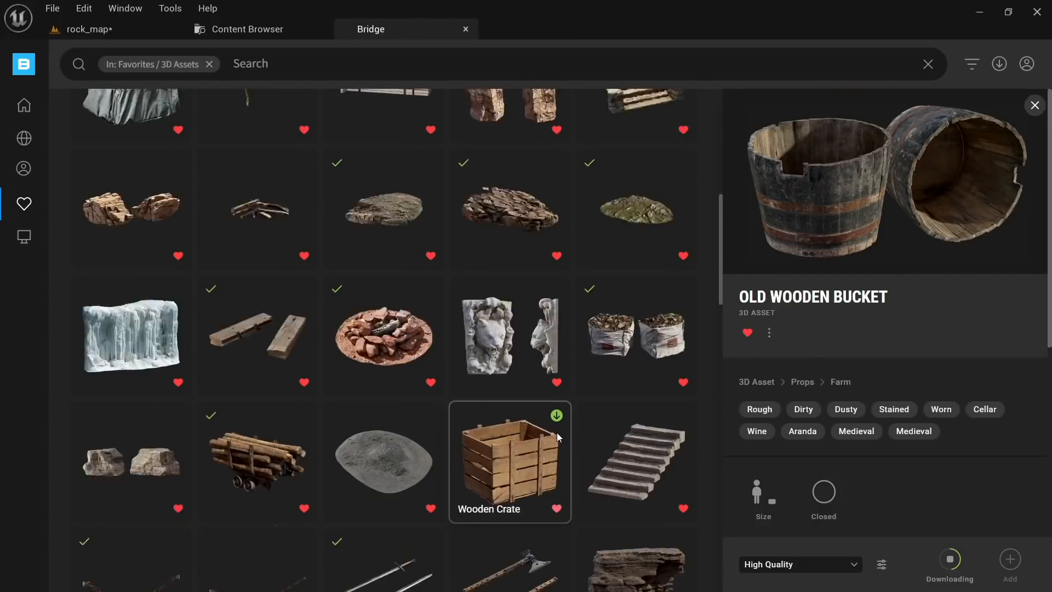
scroll(436, 340, "up", 2)
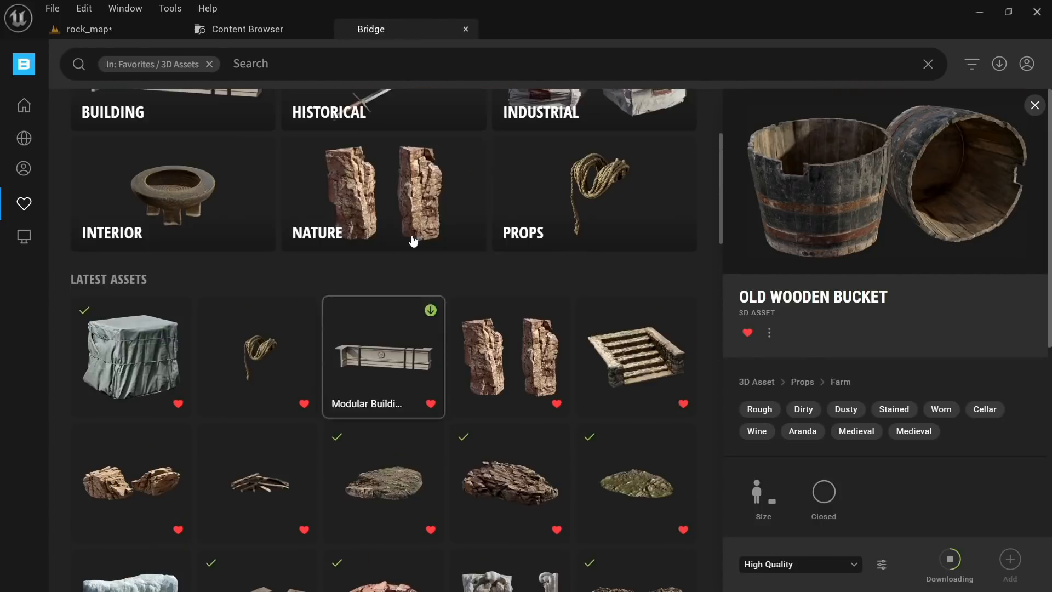
scroll(400, 268, "down", 4)
scroll(435, 288, "up", 4)
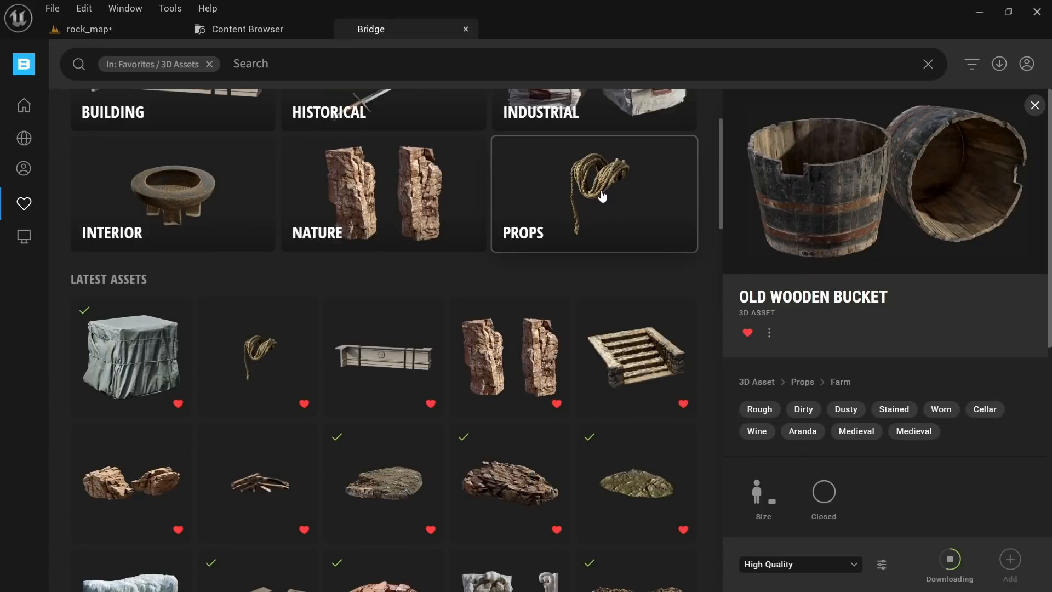
scroll(602, 196, "up", 2)
scroll(285, 238, "down", 8)
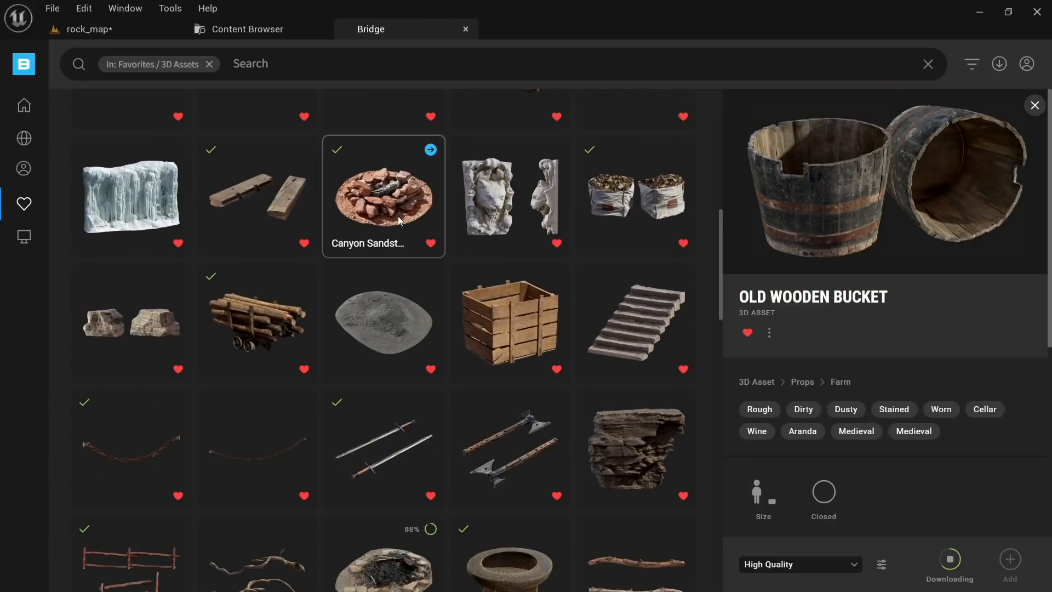
Step: Set the Decorative Stone Relief Sculpture to Nanite quality in Bridge and add it to the level near the cave opening
left_click(398, 220)
left_click(514, 218)
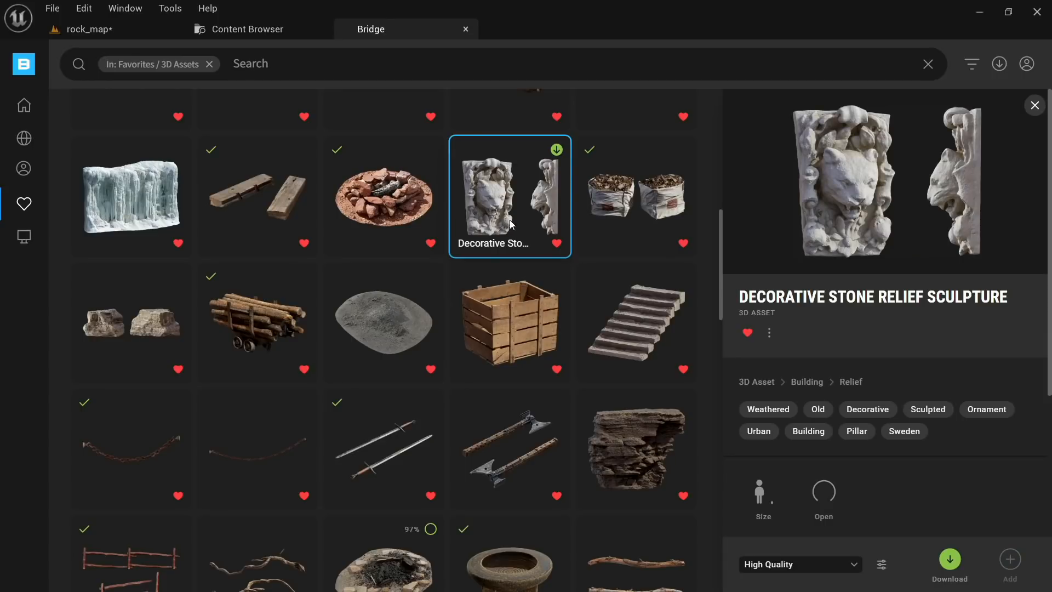
left_click(853, 558)
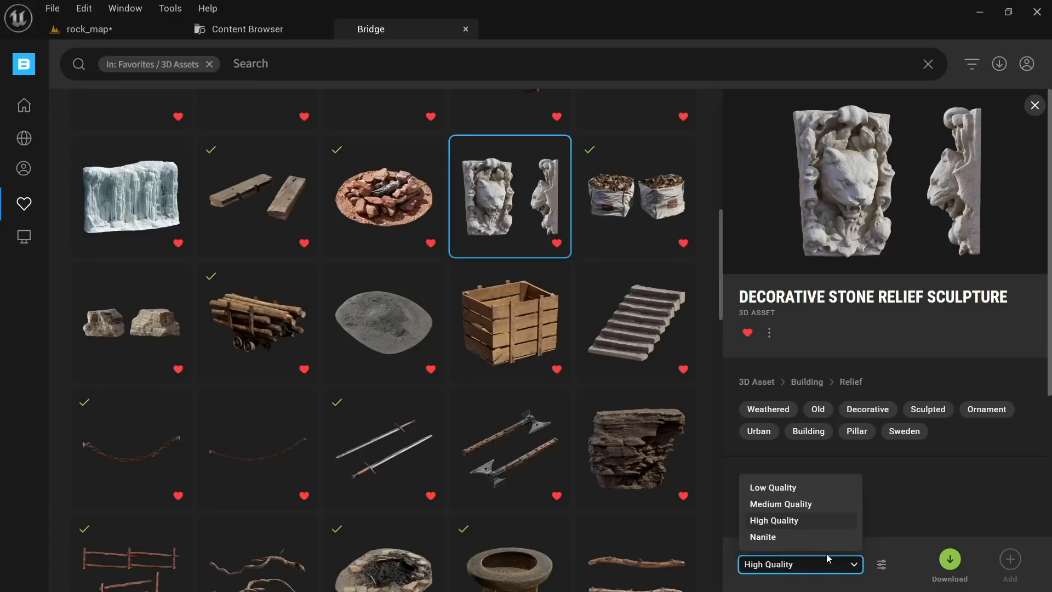
left_click(800, 536)
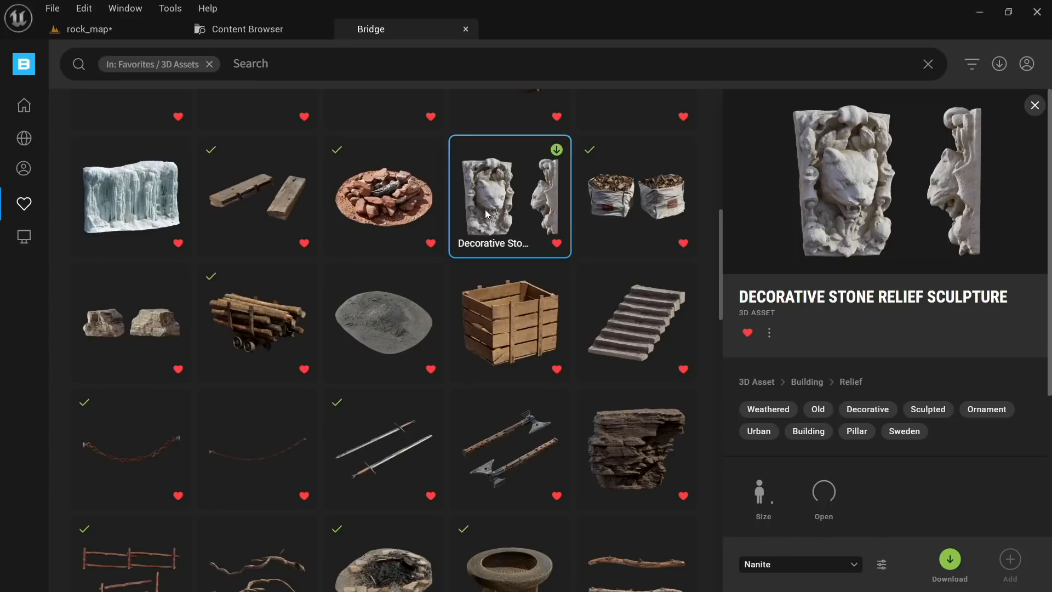
left_click_drag(486, 214, 295, 211)
key("w")
right_click_drag(294, 211, 257, 183)
key("w")
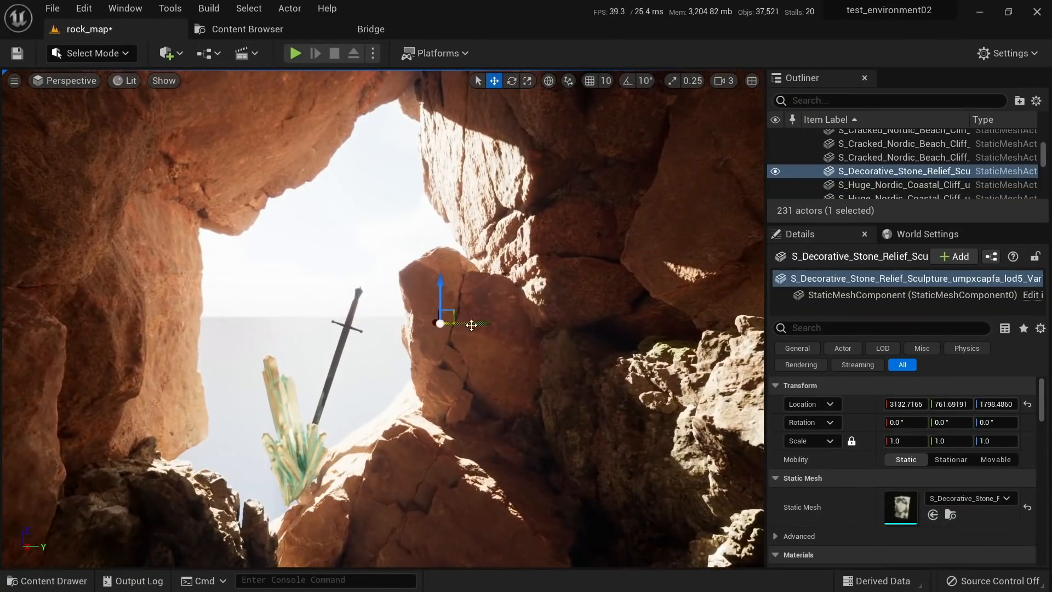
Step: Move the relief to the rock wall beside the giant sword at about Y -801 and rotate it to about -131 degrees vertically
key("f")
key("e")
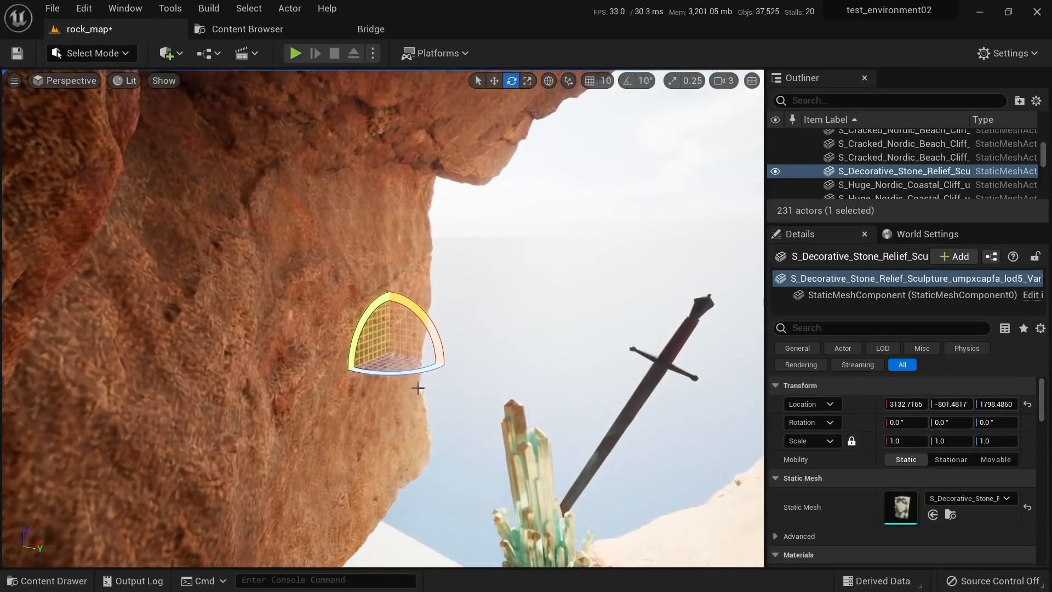
mouse_move(401, 376)
left_mouse_down()
mouse_move(378, 377)
mouse_move(396, 357)
left_mouse_up()
key("r")
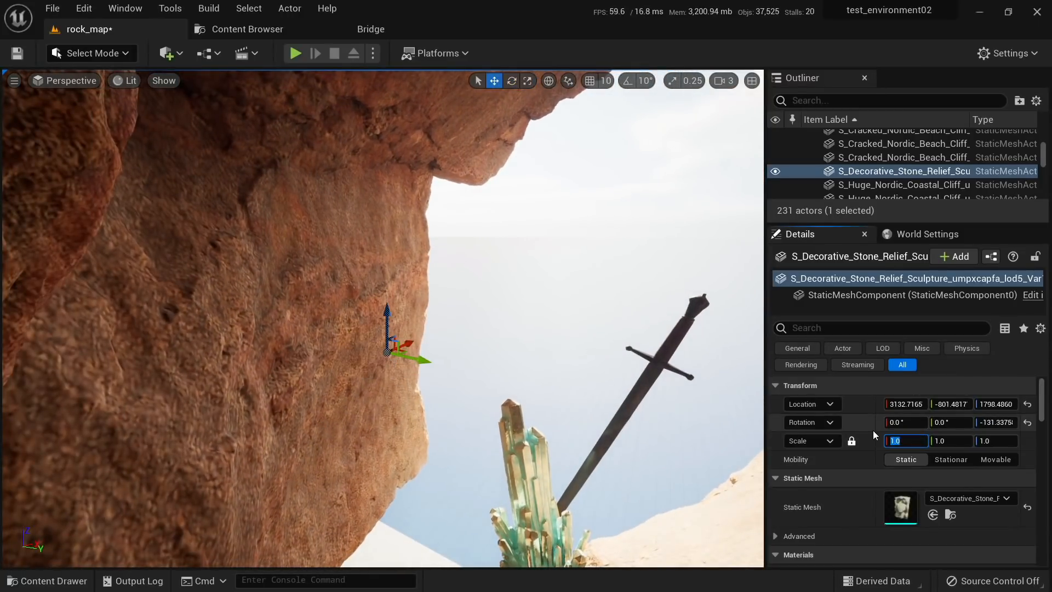
Step: Scale the relief sculpture uniformly, trying 5 and 15 before setting it to 35
type("5")
key("Return")
type("15")
key("Return")
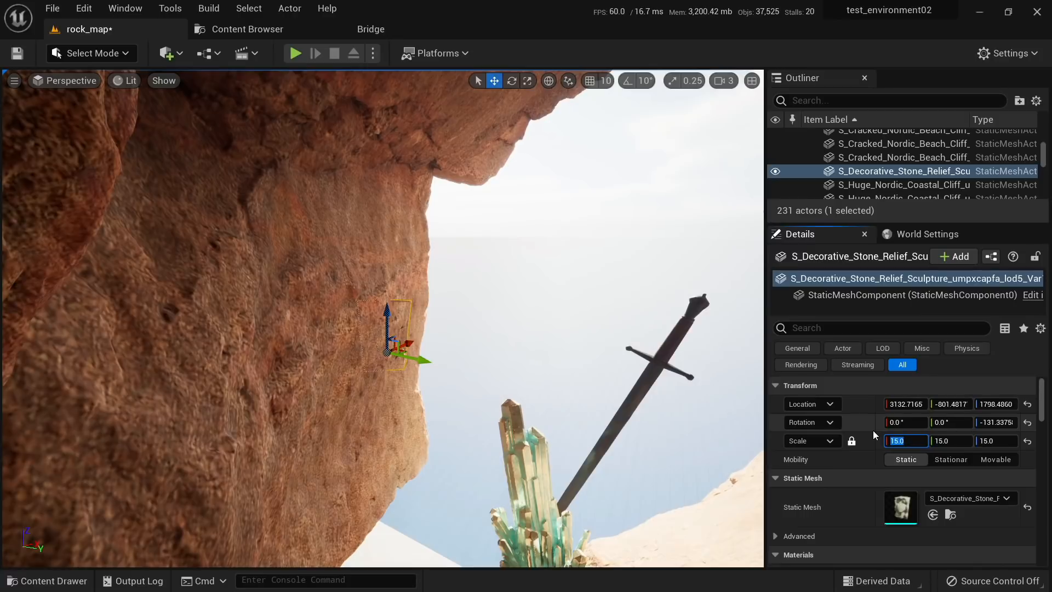
type("35")
key("Return")
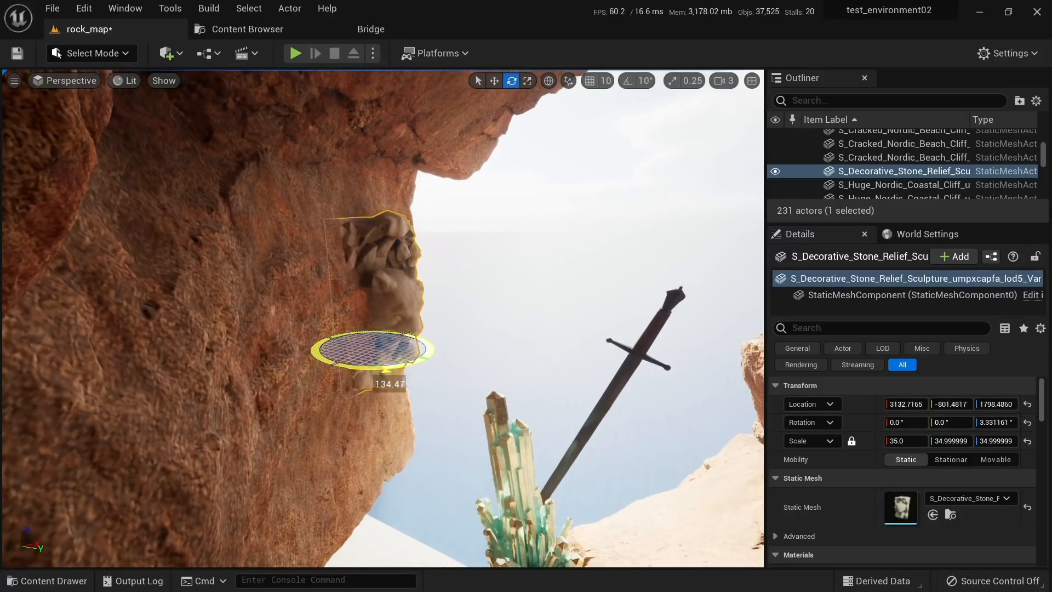
Step: Turn the relief to about 3 degrees vertically and move it inside the cave to about X 1057, Y -274
left_click_drag(386, 371, 385, 370)
key("w")
right_click_drag(492, 350, 650, 336)
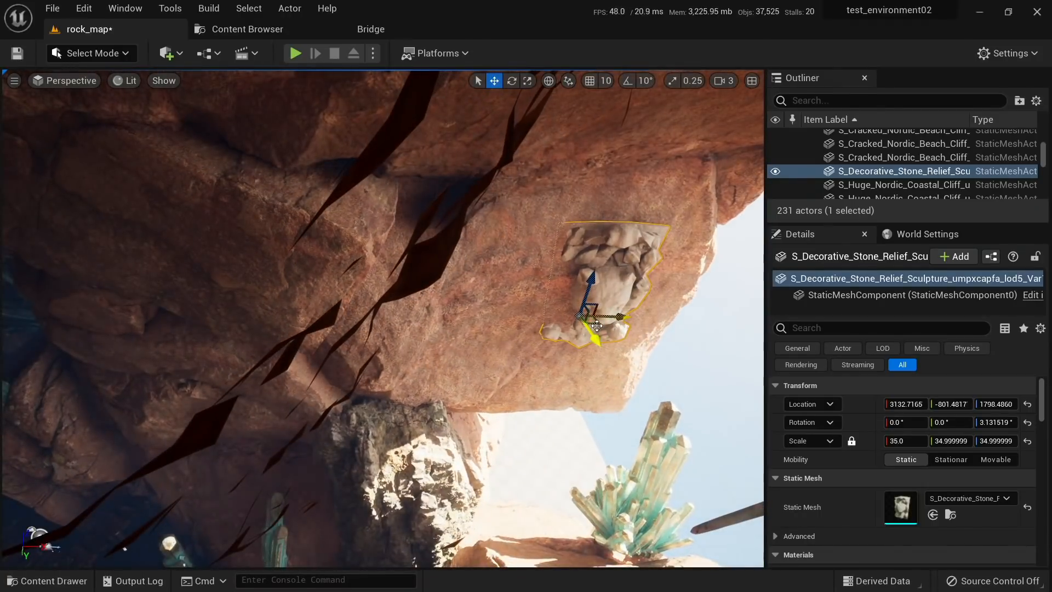
mouse_move(597, 326)
left_mouse_down()
mouse_move(168, 422)
mouse_move(181, 364)
mouse_move(172, 374)
left_mouse_up()
Step: Scale the relief uniformly to 50 and tilt it about 3 degrees on X against the cave wall
right_click_drag(172, 374, 767, 487)
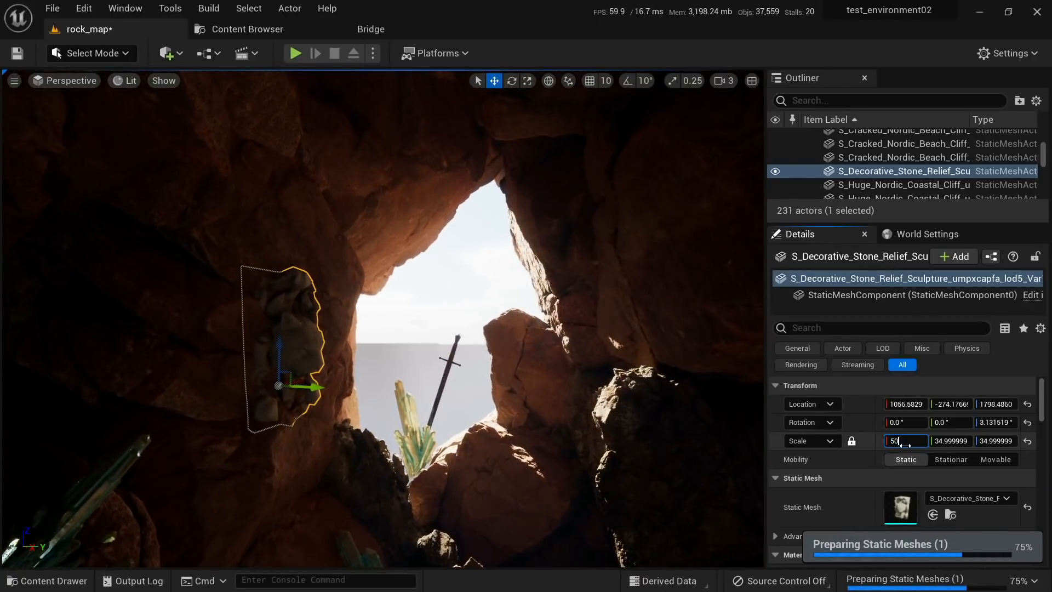
right_click_drag(373, 408, 382, 423)
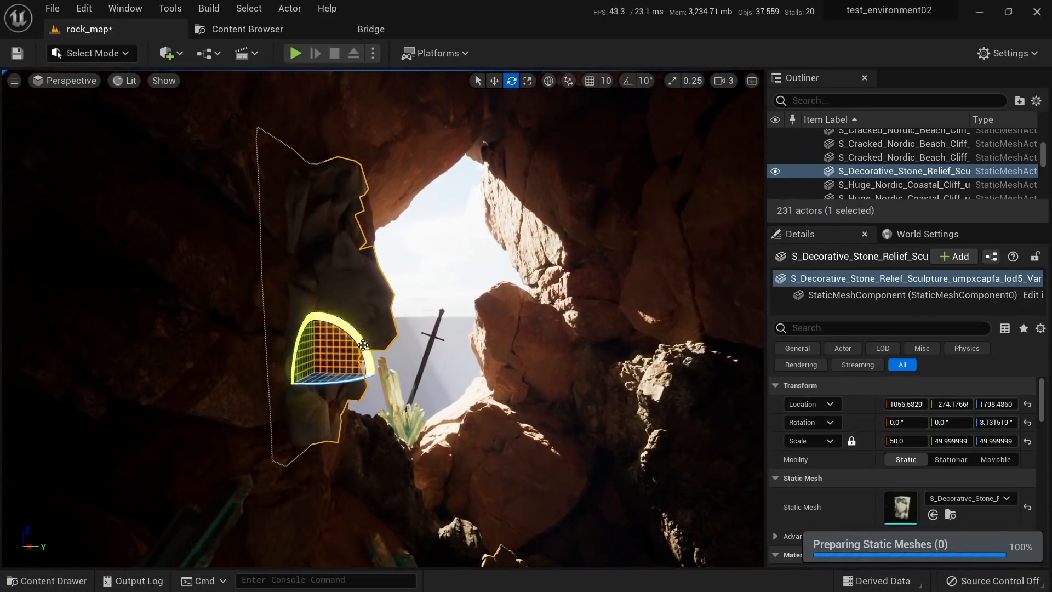
key("Escape")
left_click(380, 331)
mouse_move(380, 331)
right_mouse_down()
mouse_move(400, 350)
mouse_move(380, 342)
right_mouse_up()
key("w")
Step: Compare the relief in different view modes, then duplicate it to the other side of the cave opening at about Y 1077
right_click_drag(346, 393, 363, 414)
key("alt+3")
key("alt+2")
key("alt+3")
key("alt+4")
left_click_drag(282, 376, 584, 393, "alt")
right_click_drag(581, 394, 654, 377)
Step: Rotate the copied relief to about -200 degrees vertically and move it above the rock pillar at about X 2039, Y 1291, Z 2028
key("e")
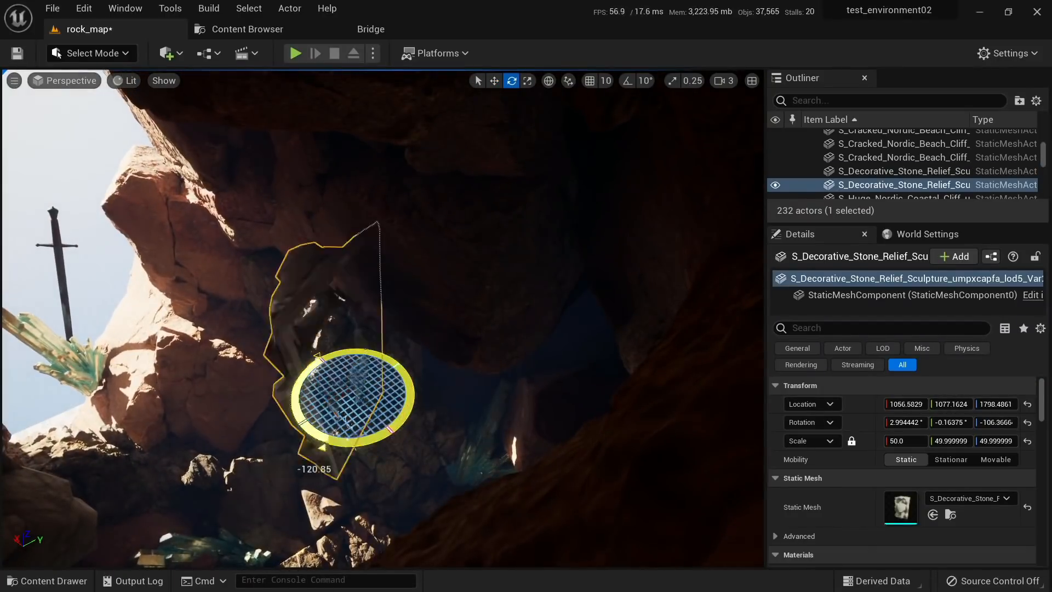
left_click_drag(414, 410, 408, 420)
right_click_drag(408, 420, 488, 457)
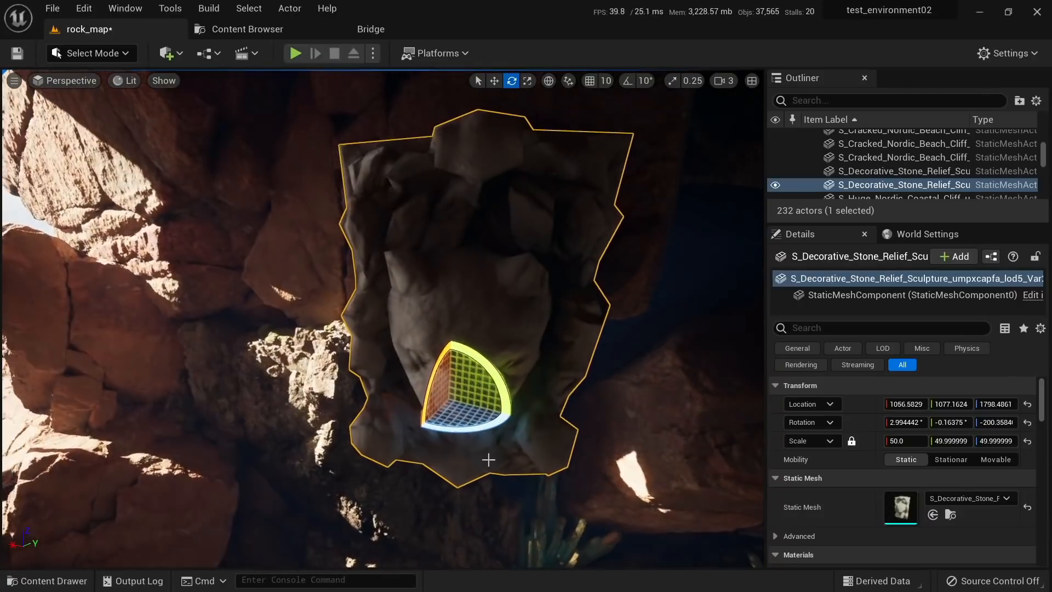
key("w")
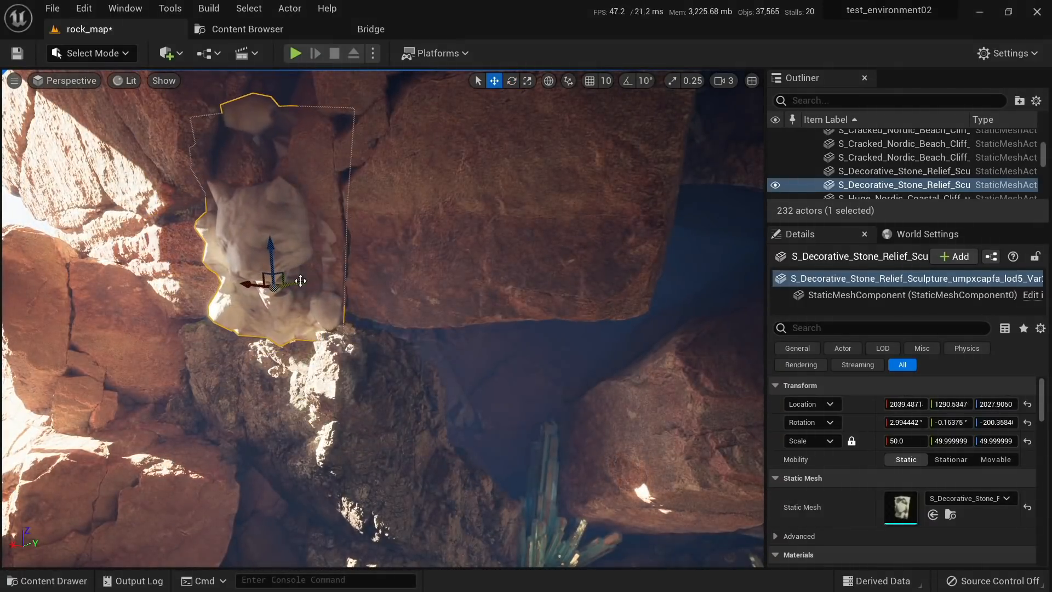
right_click_drag(300, 281, 444, 370)
Step: Tilt the copied relief to about 14 degrees on X and 4 degrees on Y, and turn it to about -183 degrees vertically
key("e")
key("Escape")
left_click(403, 364)
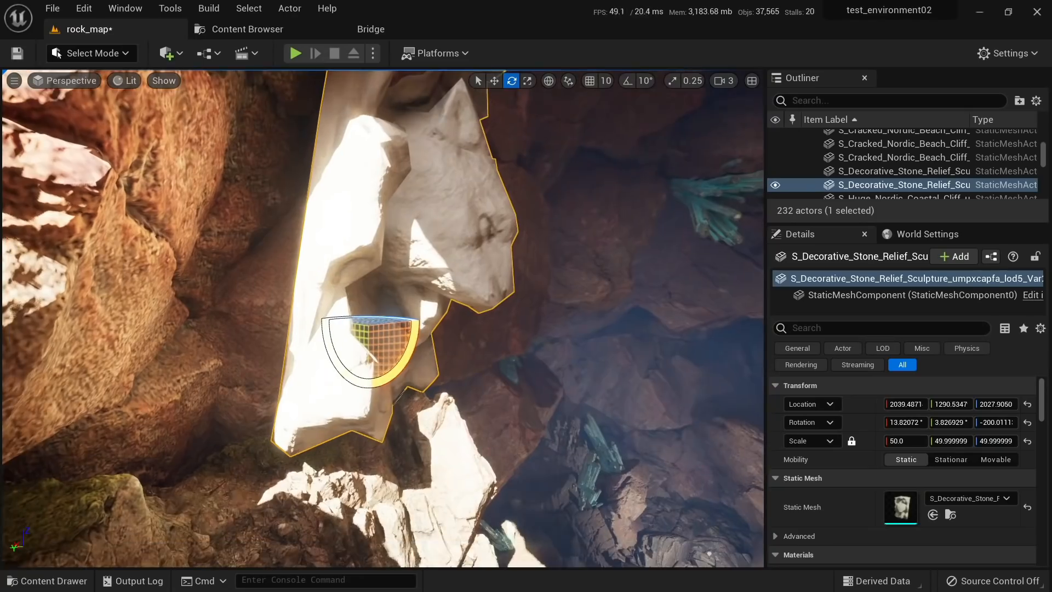
left_click_drag(394, 321, 323, 325)
right_click_drag(394, 321, 306, 318)
key("Escape")
right_click_drag(497, 291, 438, 291)
Step: Fine-tune the copied relief's vertical rotation beside the opening and deselect it
left_click(528, 271)
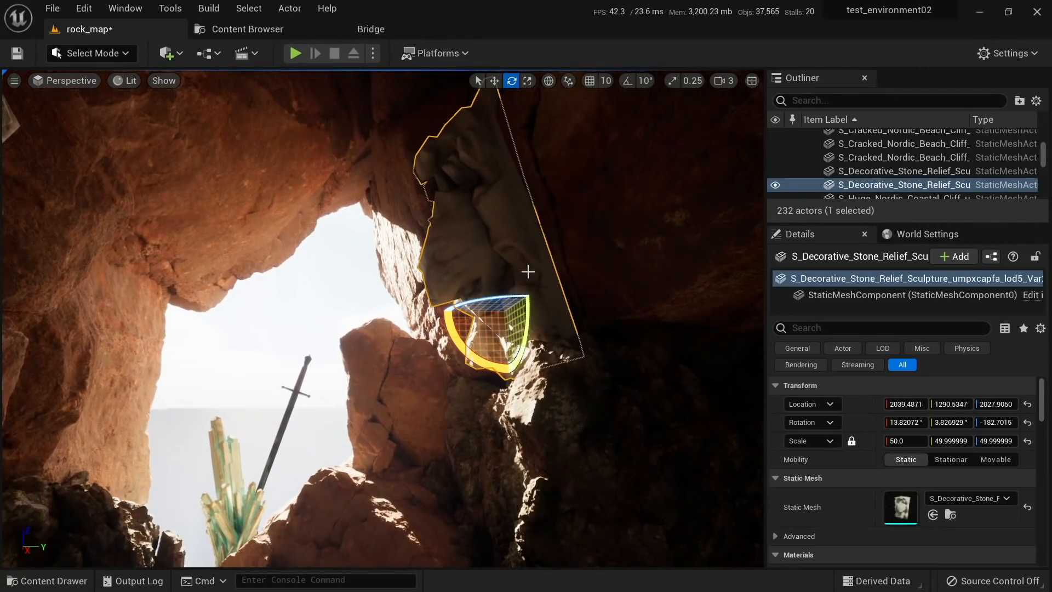
left_click_drag(498, 298, 458, 301)
key("Escape")
right_click_drag(497, 307, 457, 307)
right_click_drag(382, 298, 403, 334)
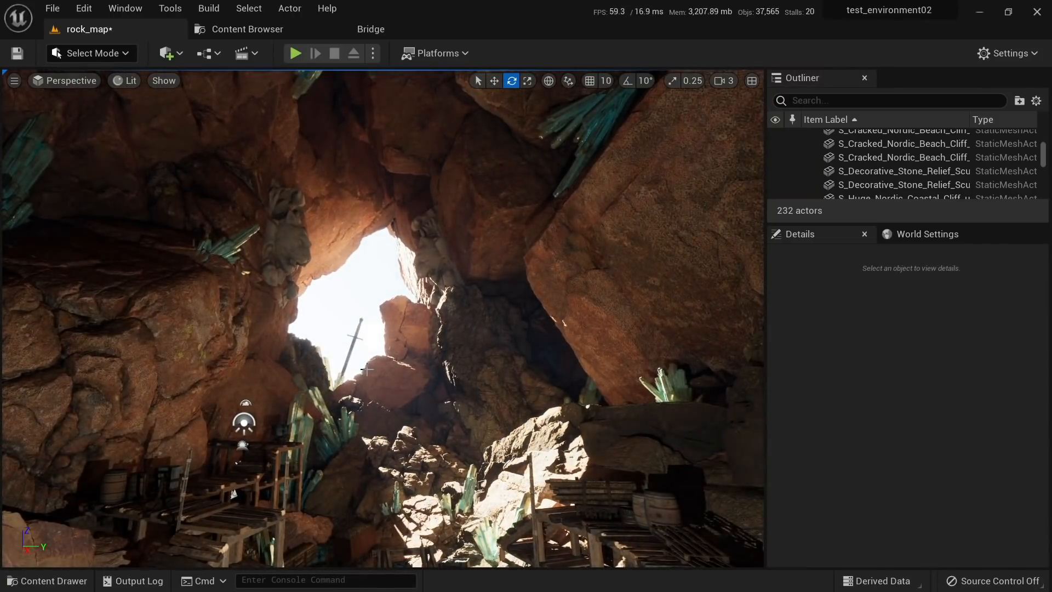
Step: Examine the two reliefs flanking the cave opening in wireframe and other view modes, ending in lit view
right_click_drag(366, 370, 376, 315)
key("alt+2")
key("alt+4")
left_click(331, 307)
key("alt+3")
key("alt+2")
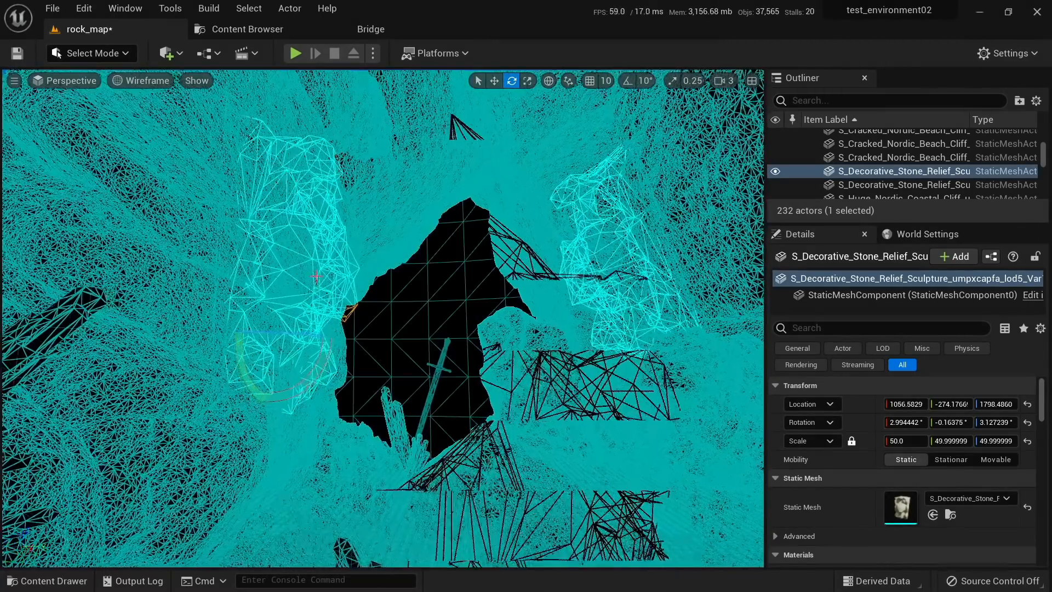
key("alt+4")
right_click_drag(314, 268, 345, 334)
Step: Add the Stone Rubble Pile from the Bridge favorites to the mine floor beside the railway track
left_click(267, 30)
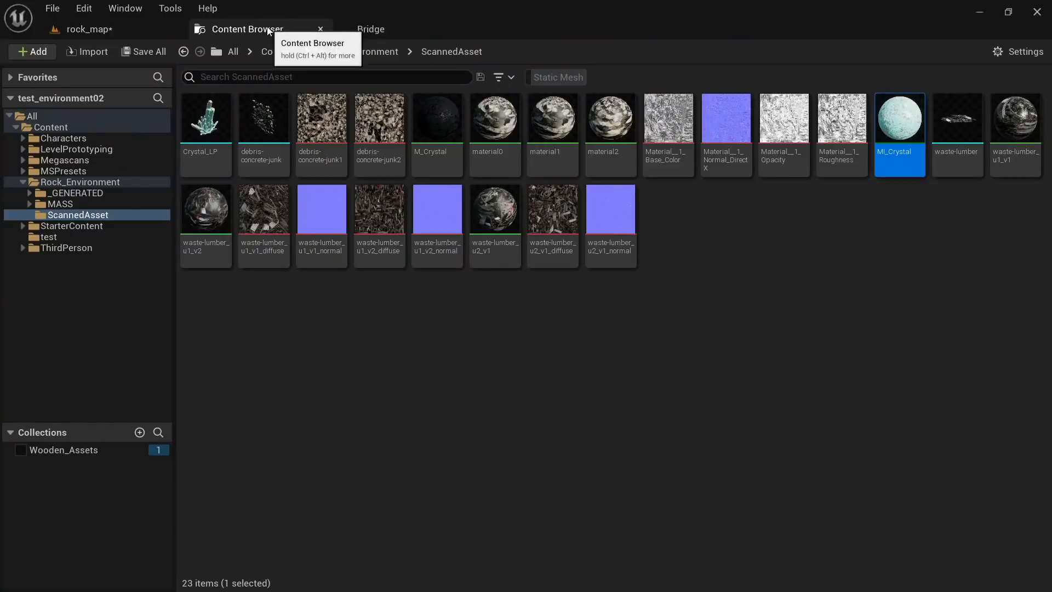
left_click(398, 27)
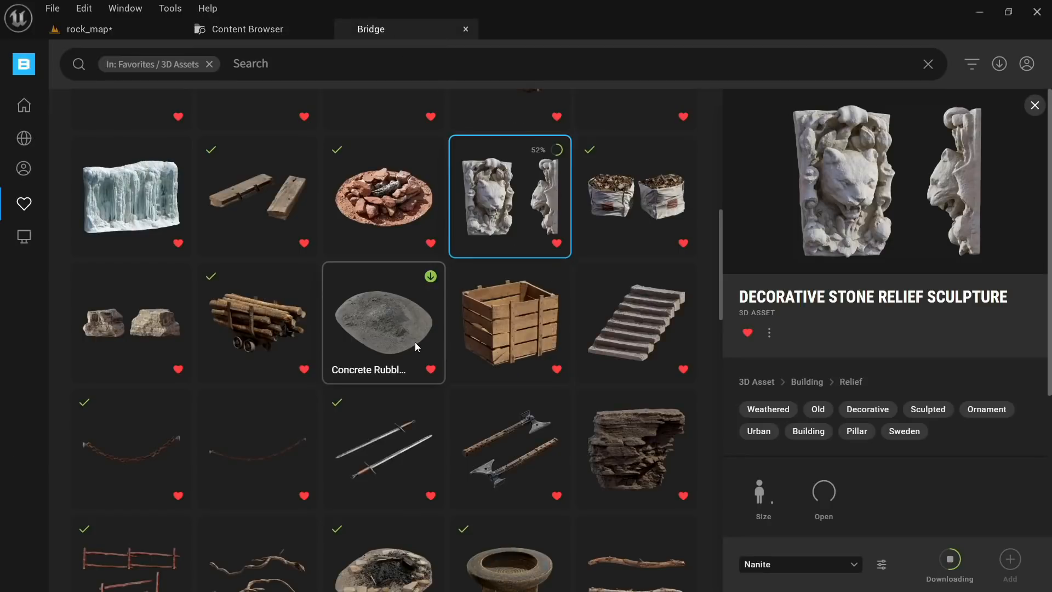
scroll(415, 342, "down", 3)
scroll(482, 400, "down", 3)
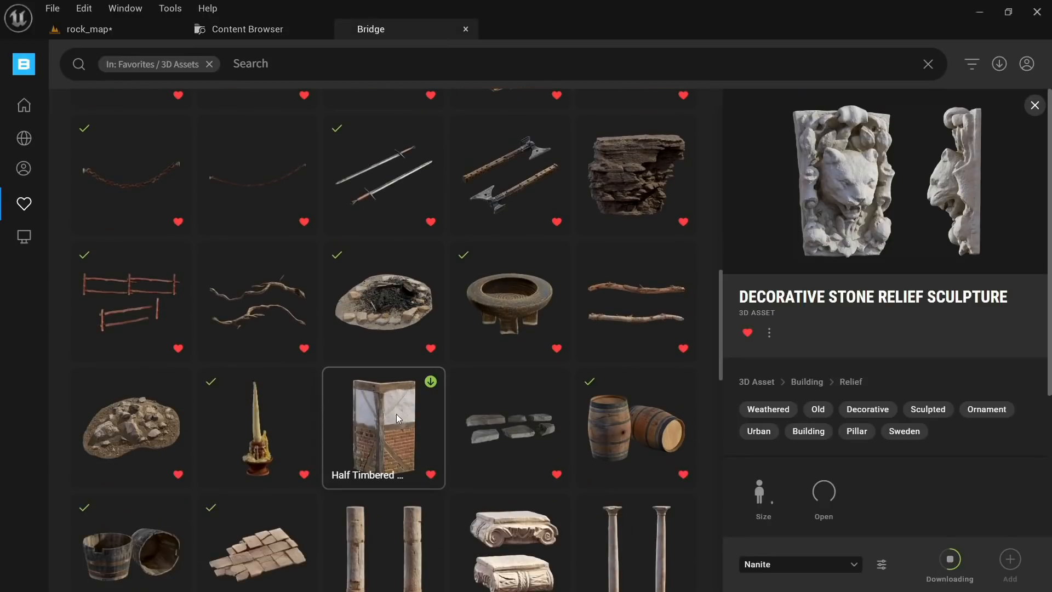
left_click(152, 432)
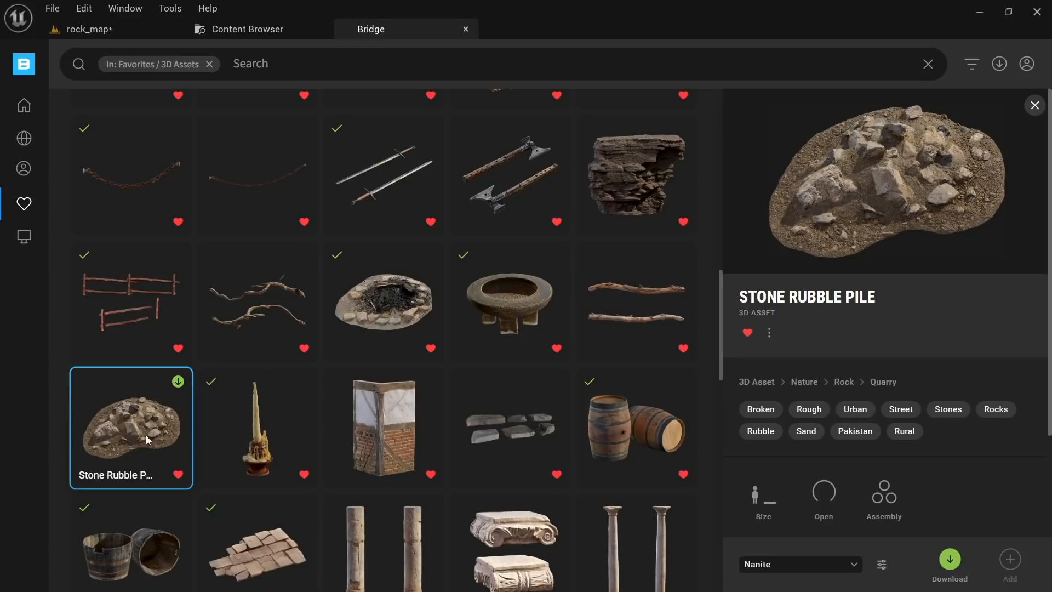
left_click_drag(152, 429, 124, 34)
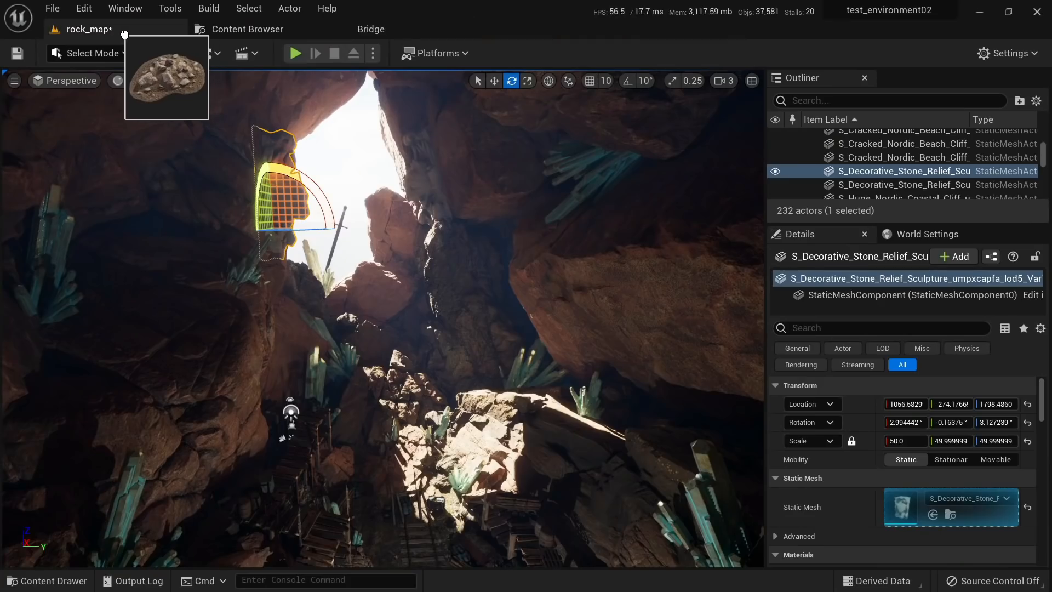
left_click_drag(465, 550, 464, 550)
right_click_drag(463, 549, 439, 392)
key("w")
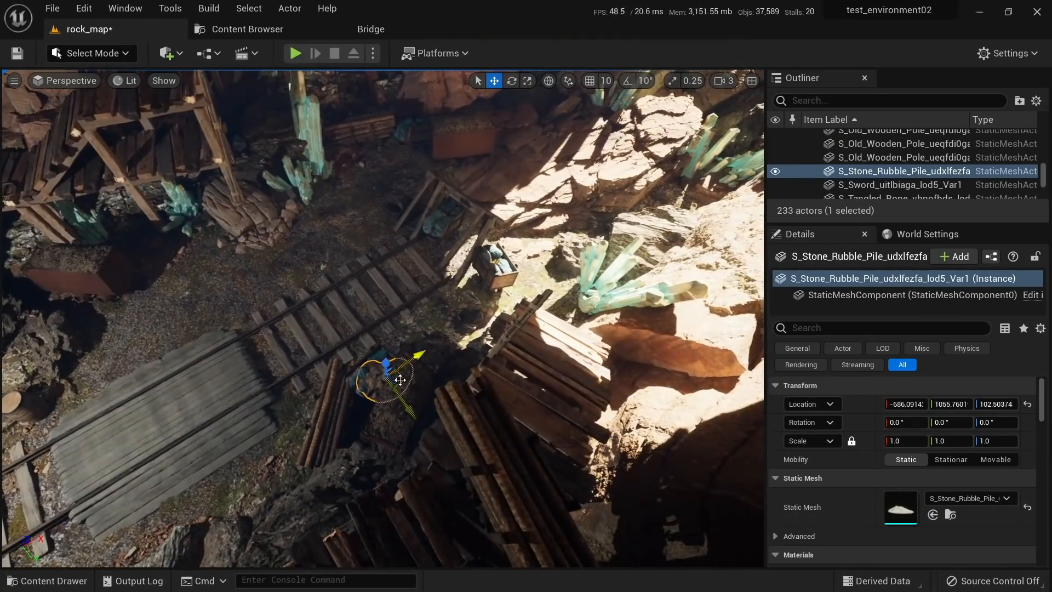
Step: Move the rubble pile in front of the rusty ore cart near X -1098, Y 539, lower it and enlarge it to scale 2.58
left_click_drag(399, 378, 124, 300)
key("w")
right_click_drag(125, 300, 68, 253)
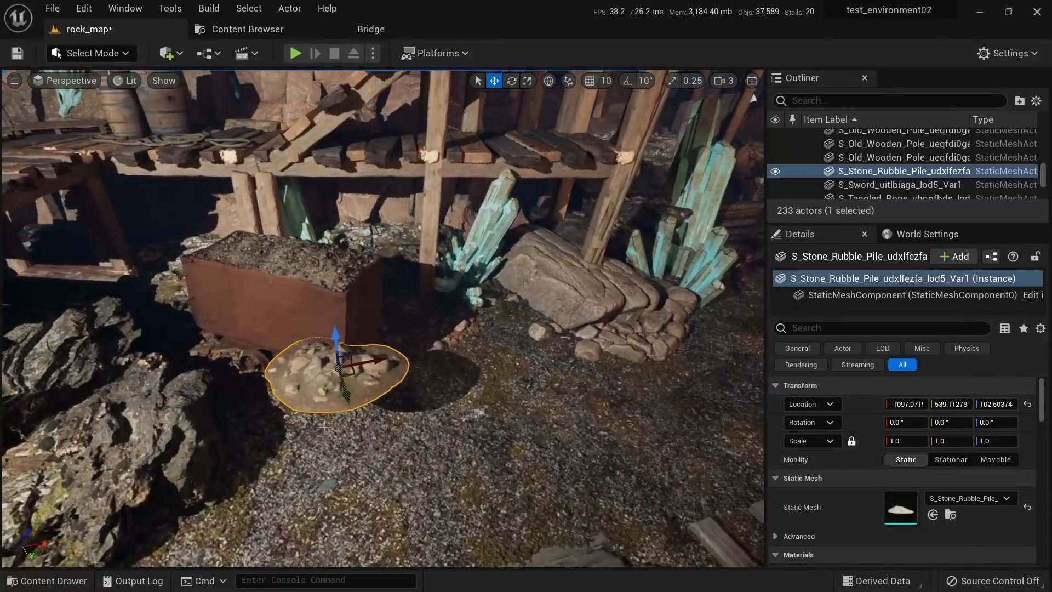
left_click_drag(333, 341, 366, 390)
key("w")
Step: Place a copy of the rubble pile beside the layered rock at about X -807, Y 422, Z 22, turned to about 82 degrees vertically
left_click_drag(356, 432, 542, 293)
key("e")
left_click_drag(589, 340, 561, 360)
key("Escape")
key("s")
right_click_drag(283, 363, 433, 337)
key("w")
left_click(256, 337)
key("e")
right_click_drag(256, 337, 274, 422)
key("w")
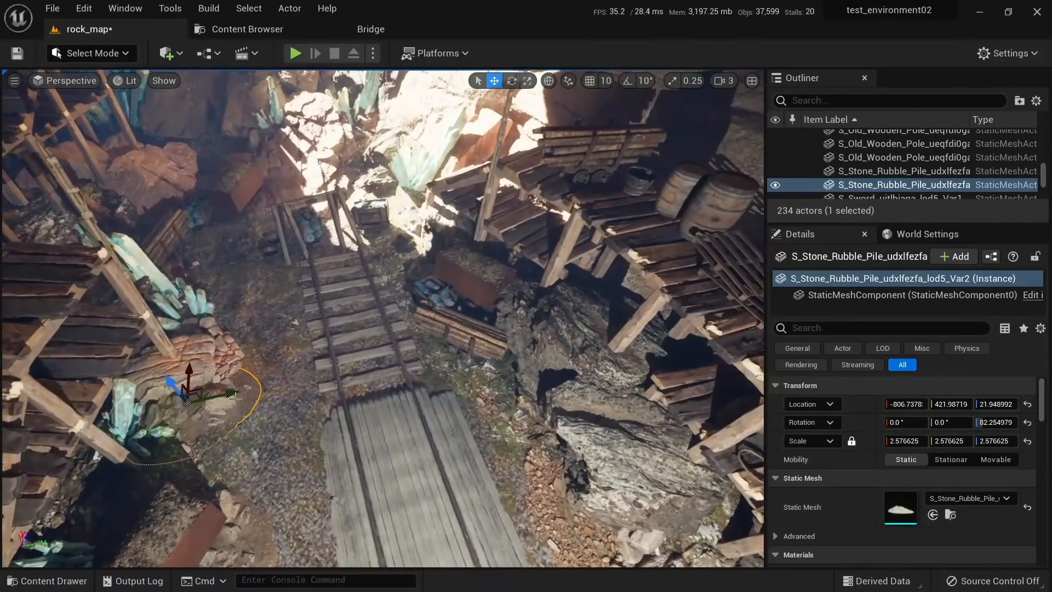
Step: Place another copy of the rubble pile at the foot of the far ore cart, Z about 17, turned to about 35 degrees vertically
left_click_drag(200, 386, 222, 222, "alt")
key("f")
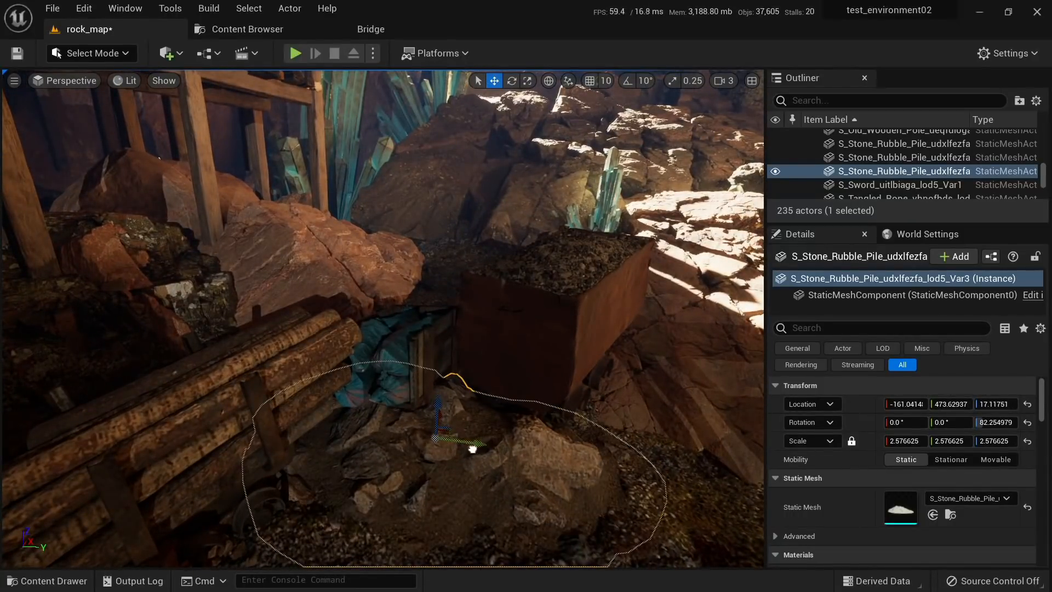
left_click_drag(430, 496, 587, 511)
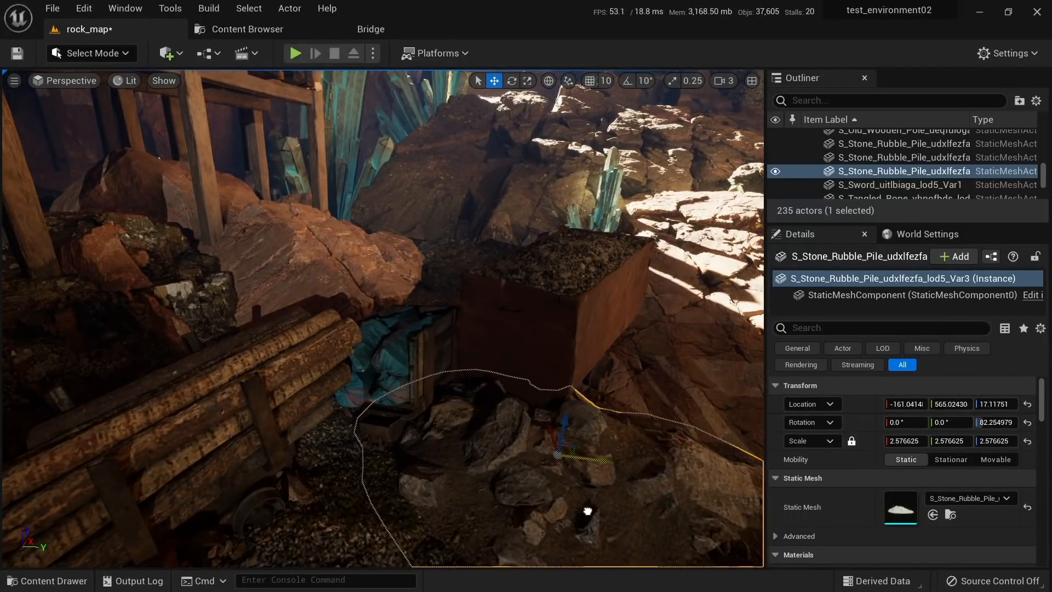
left_click_drag(550, 438, 609, 441)
key("e")
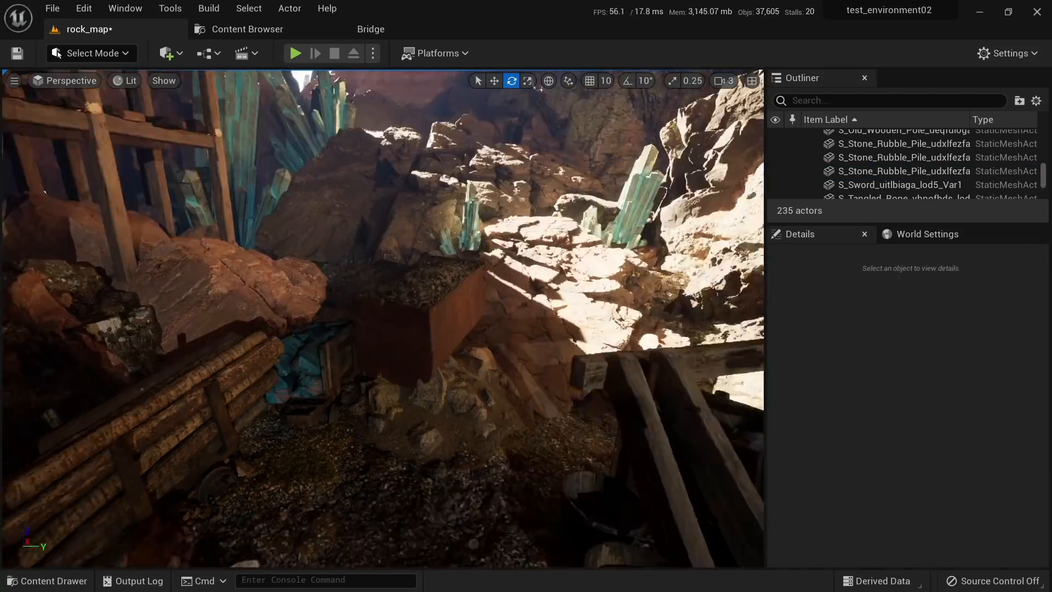
Step: Copy the rubble pile to the layered rock across the track at about X -1372, Y 1110, and turn it to about -4 degrees vertically
right_click_drag(383, 317, 369, 307)
left_click(369, 307)
key("w")
left_click_drag(505, 523, 165, 257, "alt")
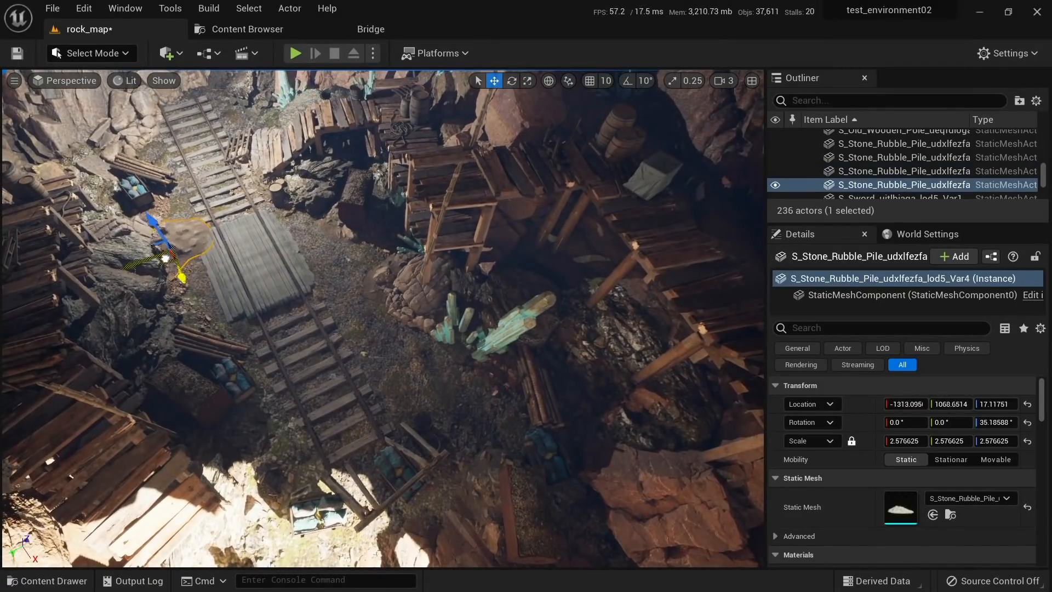
right_click_drag(164, 282, 165, 282)
key("e")
left_click_drag(425, 418, 393, 411)
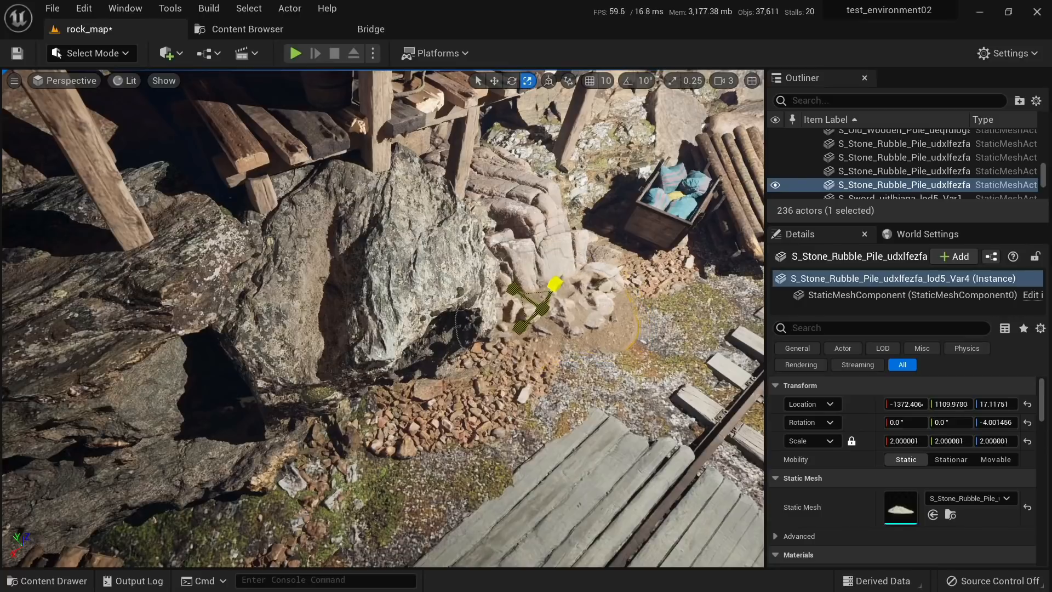
Step: Reduce the copied rubble pile's scale to about 1.56 and fine-tune its placement at the layered rock
left_click_drag(541, 309, 539, 309)
key("Escape")
right_click_drag(541, 308, 543, 309)
key("ctrl+z")
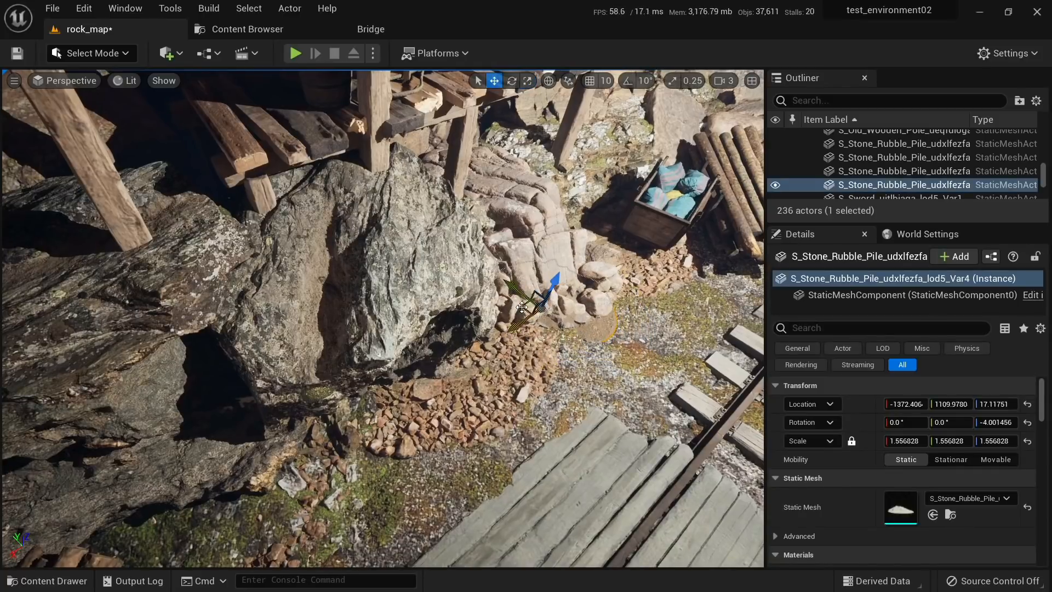
key("Escape")
right_click_drag(633, 410, 633, 410)
left_click_drag(545, 406, 571, 454)
key("Escape")
right_click_drag(570, 454, 528, 471)
left_click(539, 441)
Step: Add the Icelandic Mossy Rock from the Bridge favorites to the level at the track's edge, near X -1438, Y 1002
left_click(252, 29)
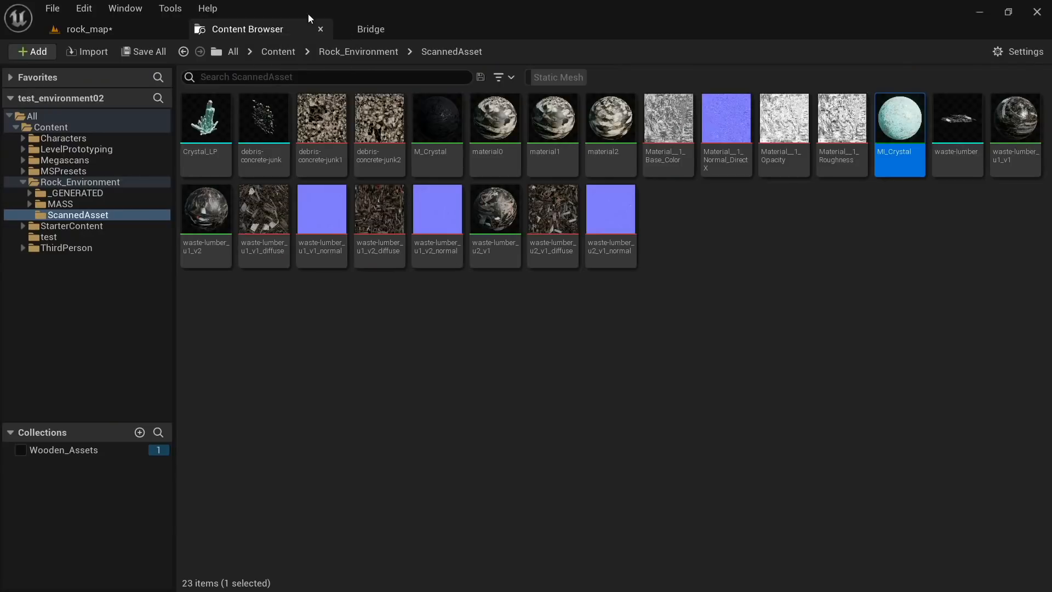
left_click(392, 32)
scroll(507, 367, "up", 10)
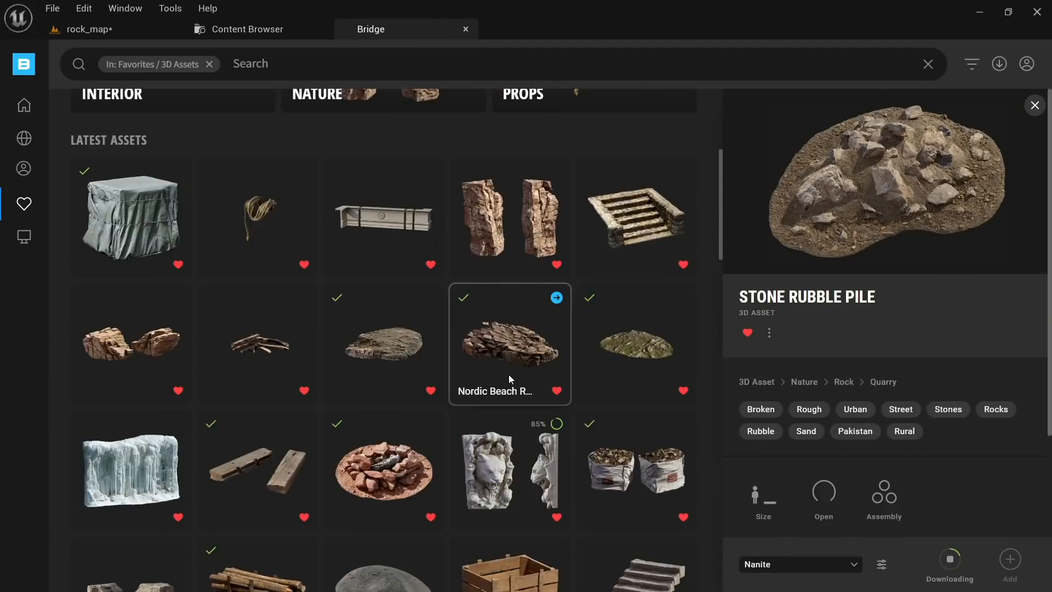
left_click(642, 343)
scroll(602, 362, "down", 15)
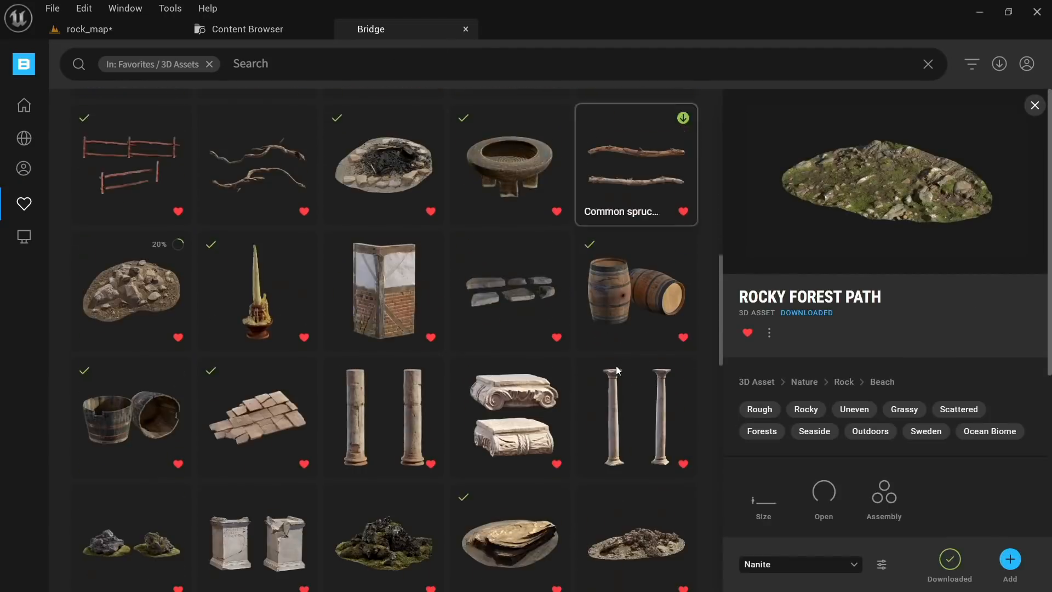
scroll(608, 359, "up", 6)
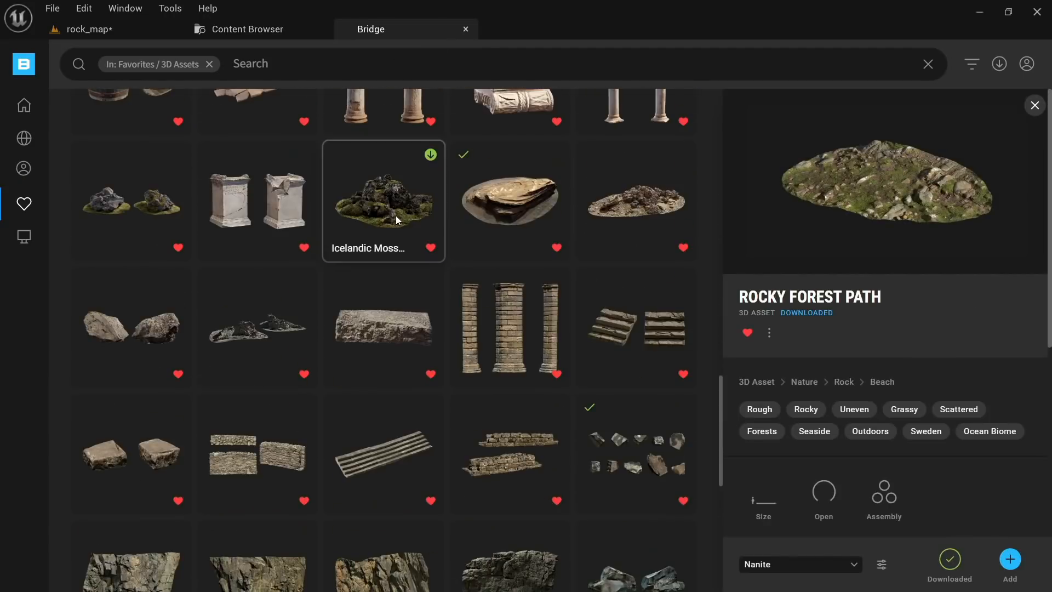
left_click(392, 209)
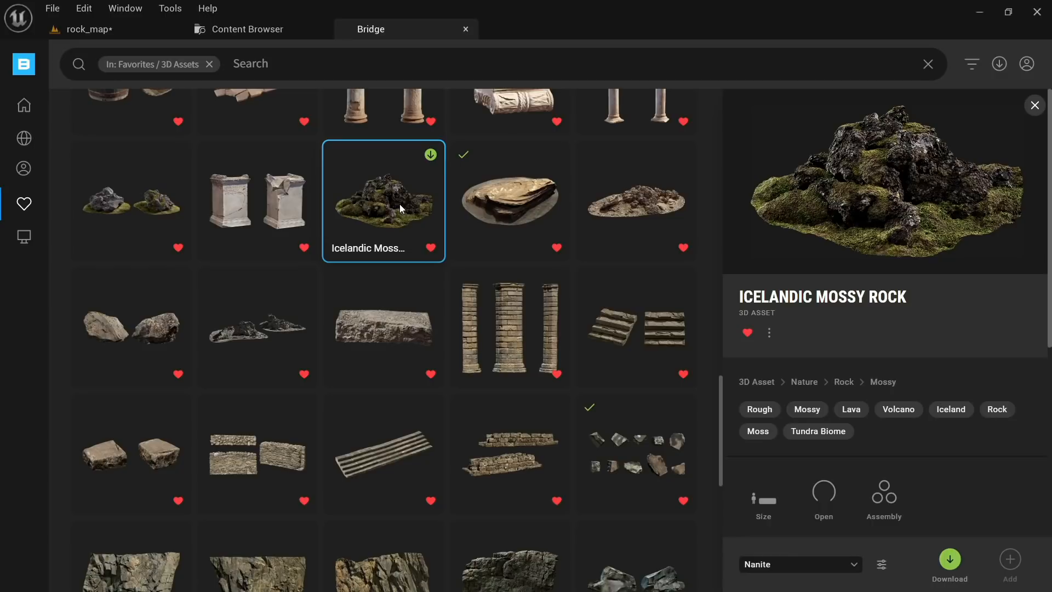
left_click_drag(399, 204, 496, 326)
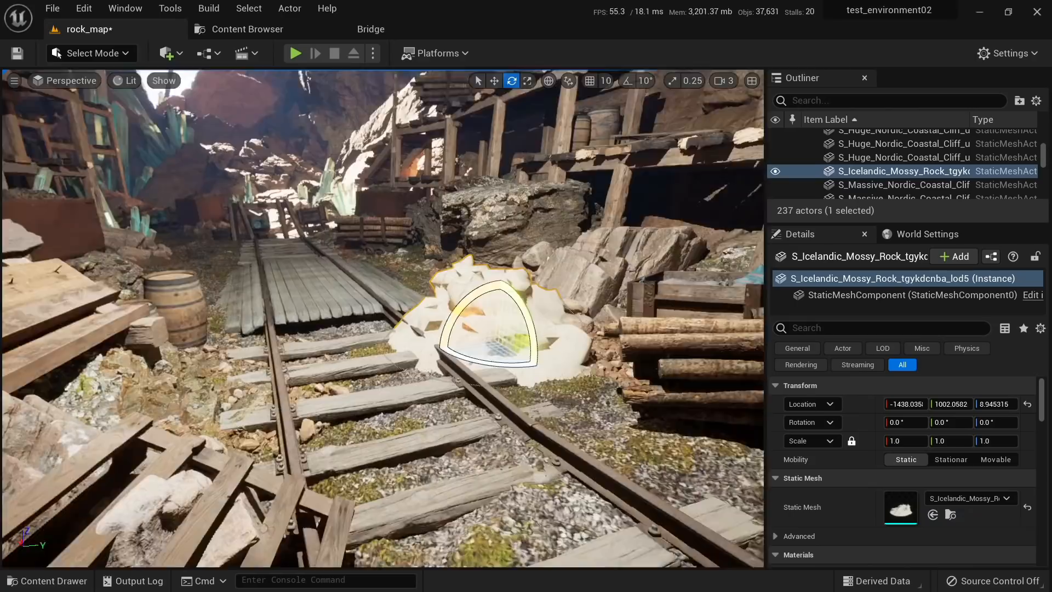
Step: Move the mossy rock next to the log pile at about X -1825, Y 1040, Z 29, and deselect it
right_click_drag(496, 326, 335, 422)
key("w")
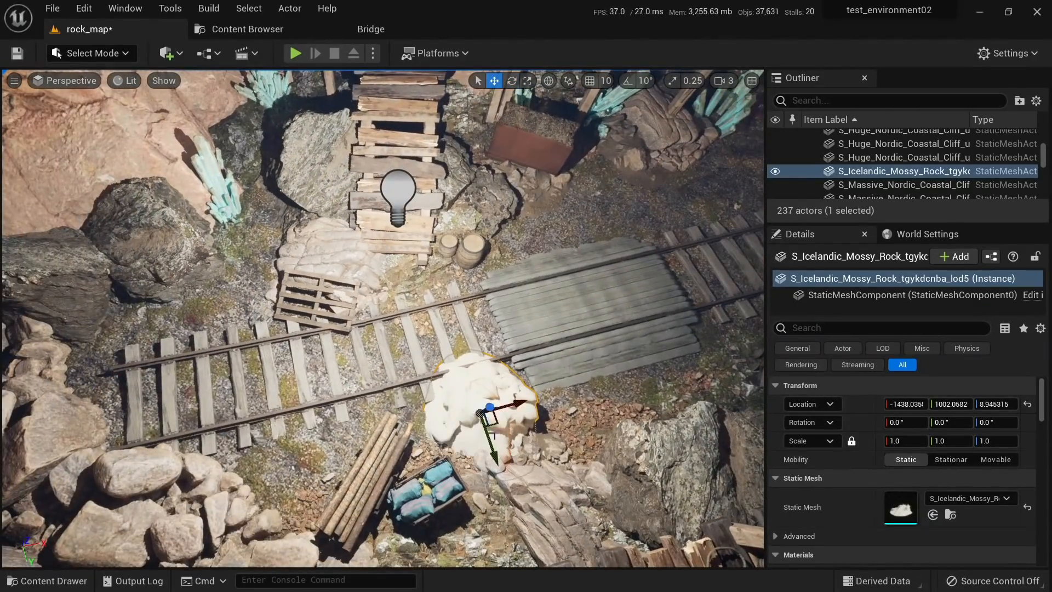
left_click_drag(489, 419, 305, 489)
right_click_drag(305, 489, 184, 433)
mouse_move(388, 323)
left_mouse_down()
mouse_move(389, 289)
mouse_move(390, 311)
left_mouse_up()
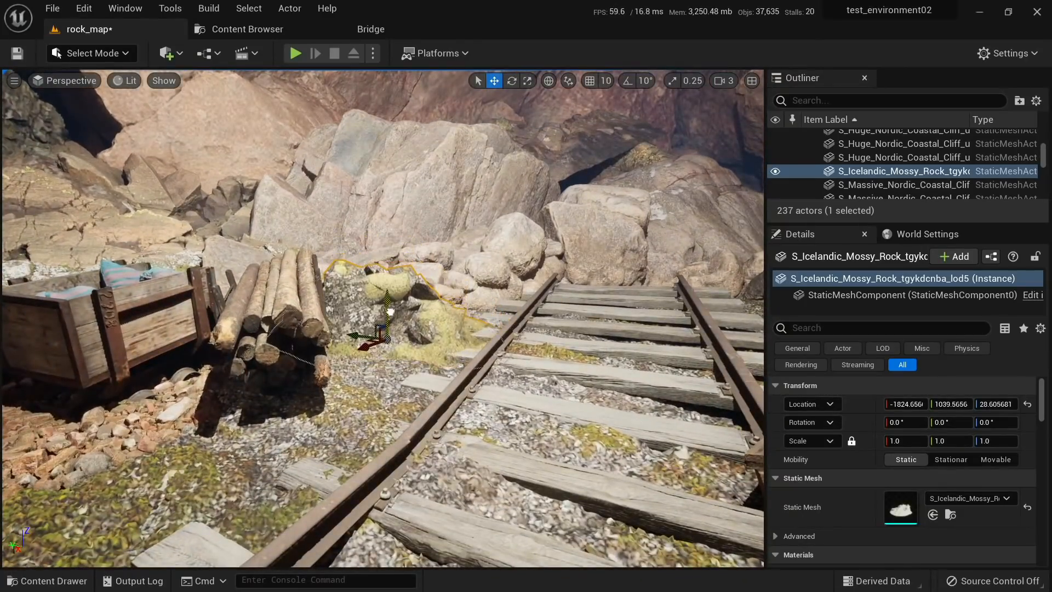
right_click_drag(390, 311, 274, 315)
key("Escape")
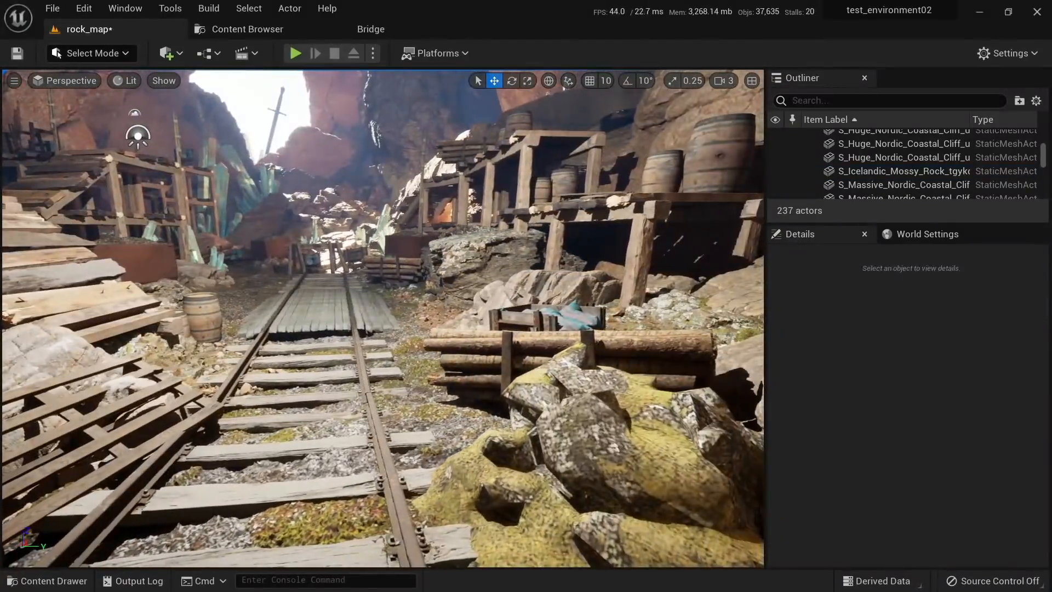
Step: Place a copy of the mossy rock farther along the track beside the large grey boulder, at about X -940, Y 1121, Z 0
left_click(572, 466)
right_click_drag(572, 465, 592, 520)
right_click_drag(537, 450, 560, 434)
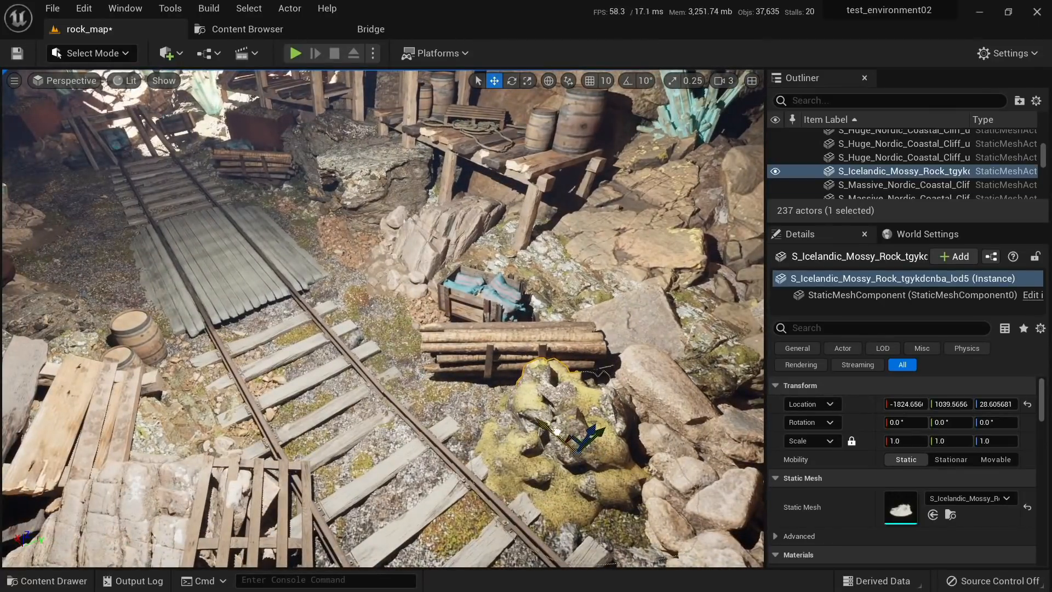
left_click_drag(556, 431, 229, 240, "alt")
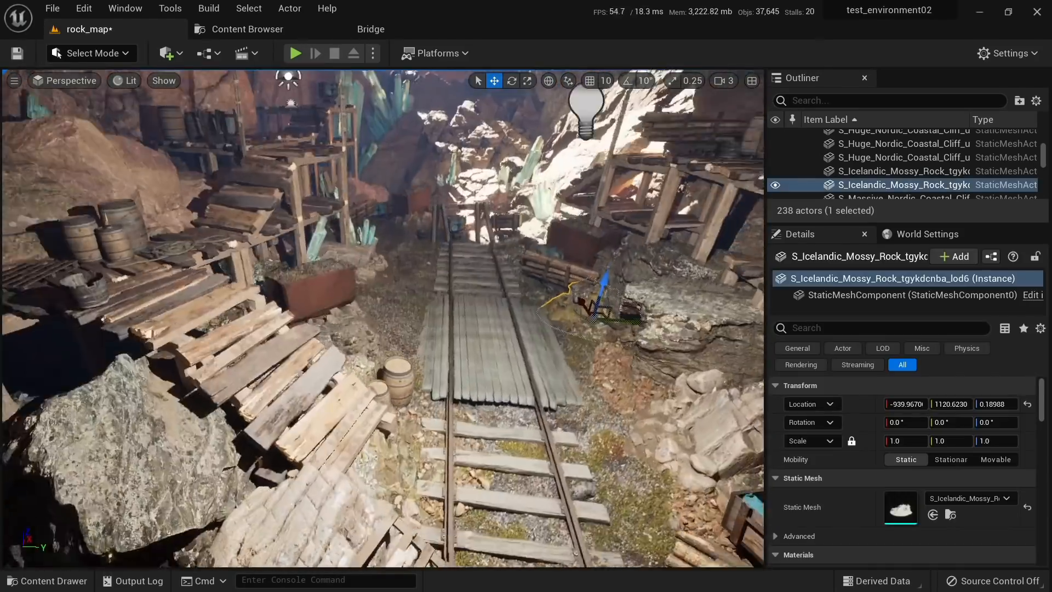
Step: Place another copy of the mossy rock across the track, beside the pale boulder and crystals, at about X -1816, Y 454, Z 12
right_click_drag(646, 416, 659, 412)
left_click_drag(645, 398, 127, 321, "alt")
right_click_drag(127, 321, 127, 278)
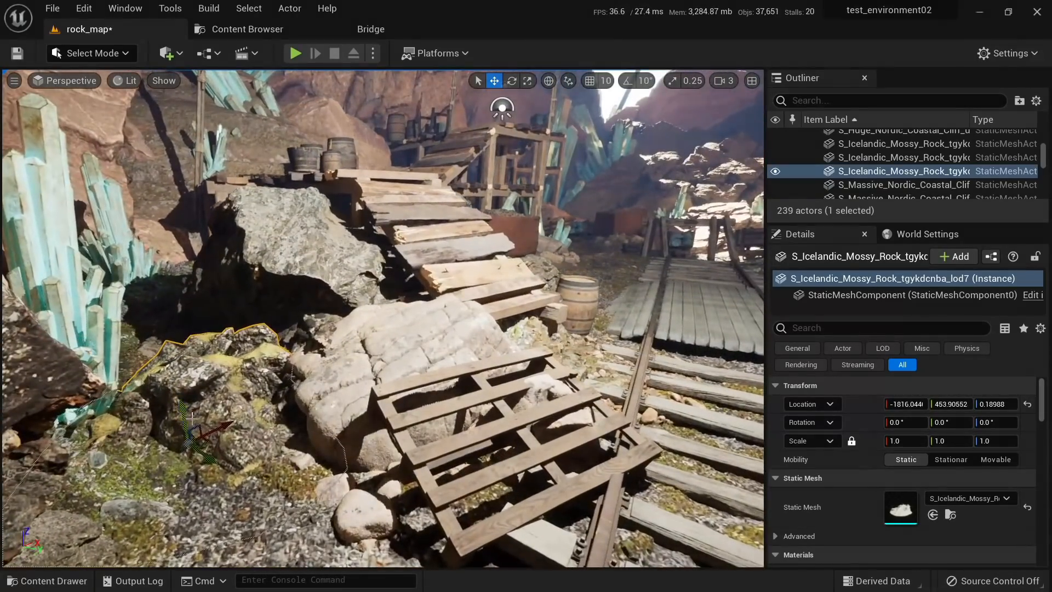
mouse_move(181, 423)
left_mouse_down()
mouse_move(182, 381)
mouse_move(183, 402)
left_mouse_up()
right_click_drag(183, 402, 271, 403)
right_click_drag(394, 484, 376, 459)
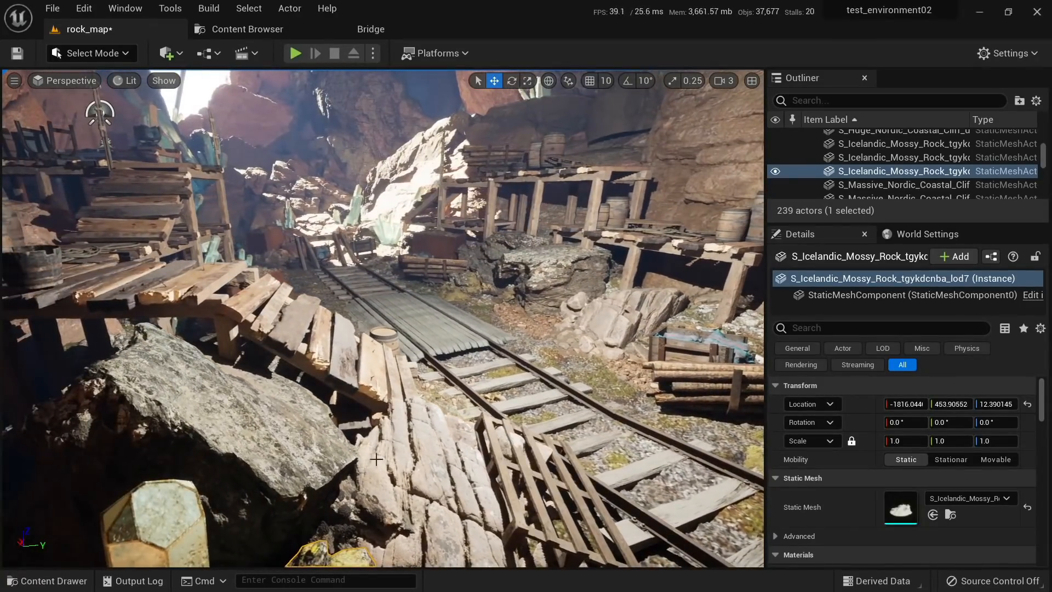
right_click_drag(519, 485, 467, 413)
Step: Browse the favorite 3D assets in Bridge for another prop to place in the mine
left_click(399, 33)
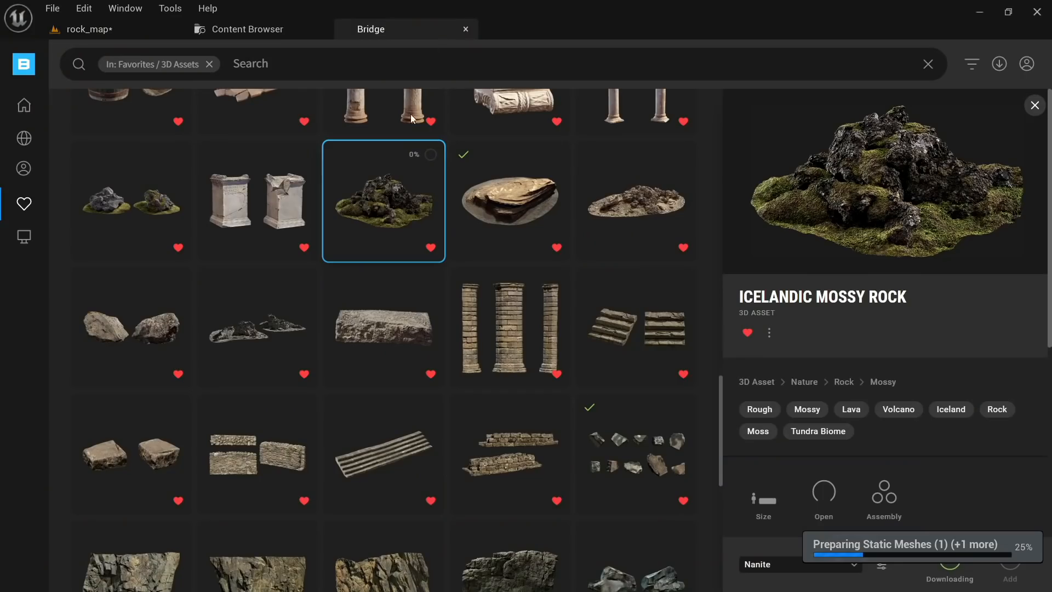
scroll(517, 334, "down", 5)
scroll(534, 351, "down", 2)
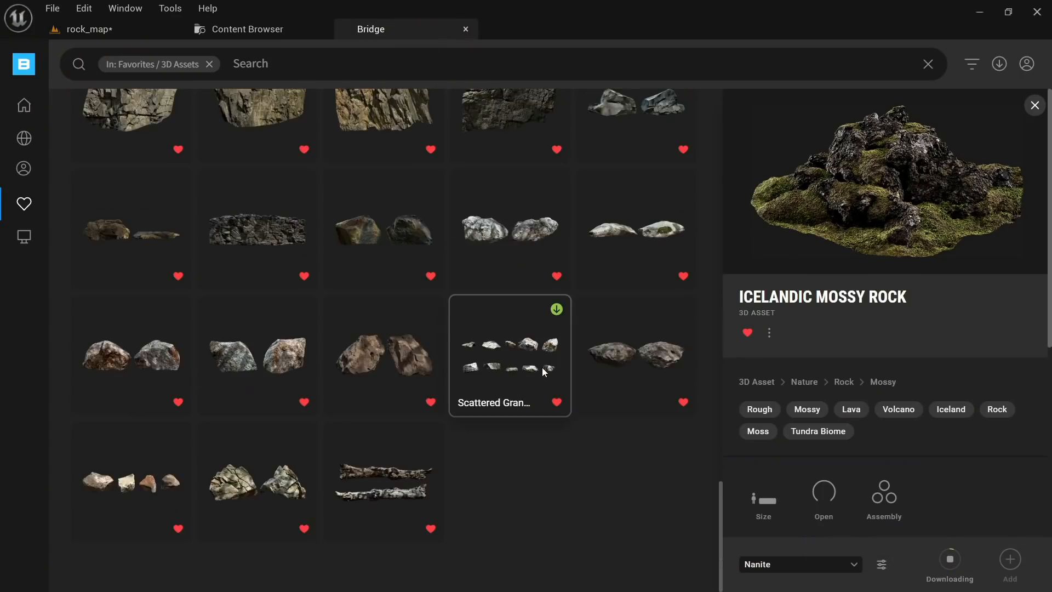
scroll(543, 370, "up", 7)
scroll(534, 385, "up", 5)
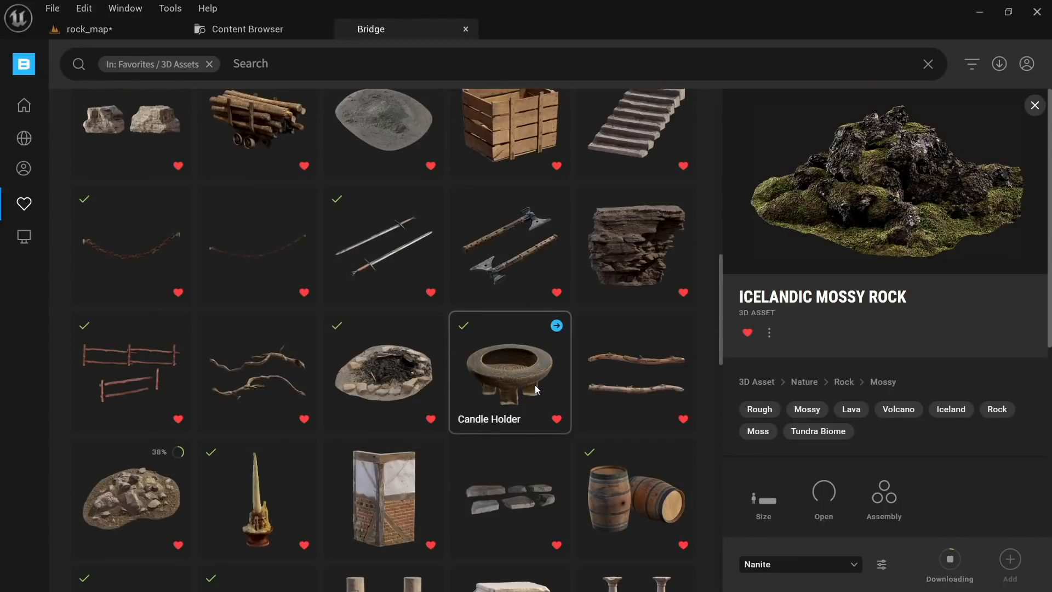
Step: Look through the favorite 3D assets for cave props, opening the details of the huge layered rock and Large Nordic Coastal Cliff
scroll(534, 384, "up", 2)
scroll(535, 384, "up", 3)
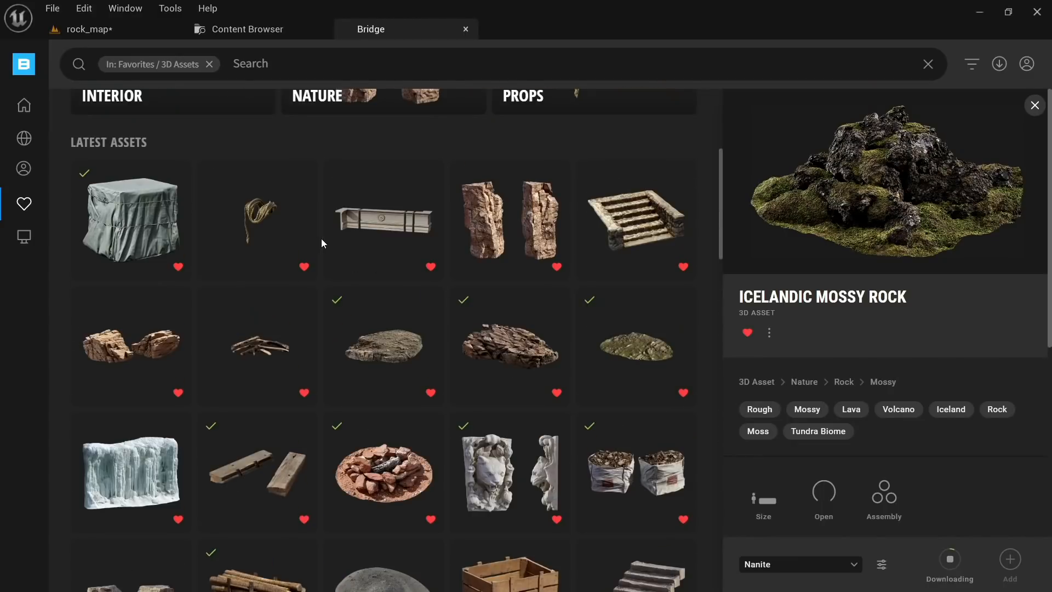
scroll(307, 306, "down", 2)
scroll(290, 350, "down", 1)
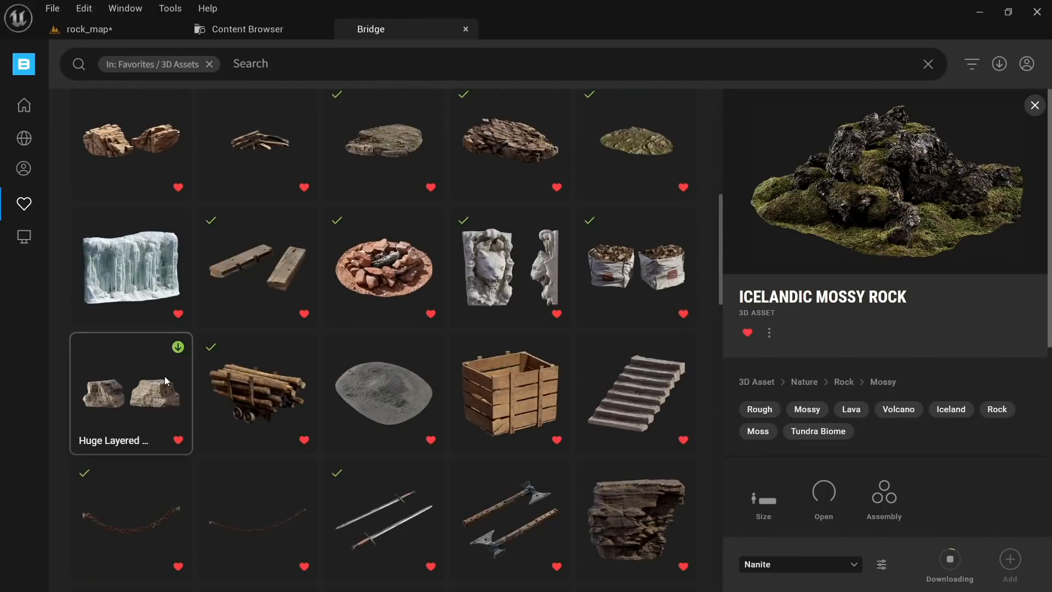
left_click(155, 389)
scroll(249, 373, "up", 3)
left_click(114, 350)
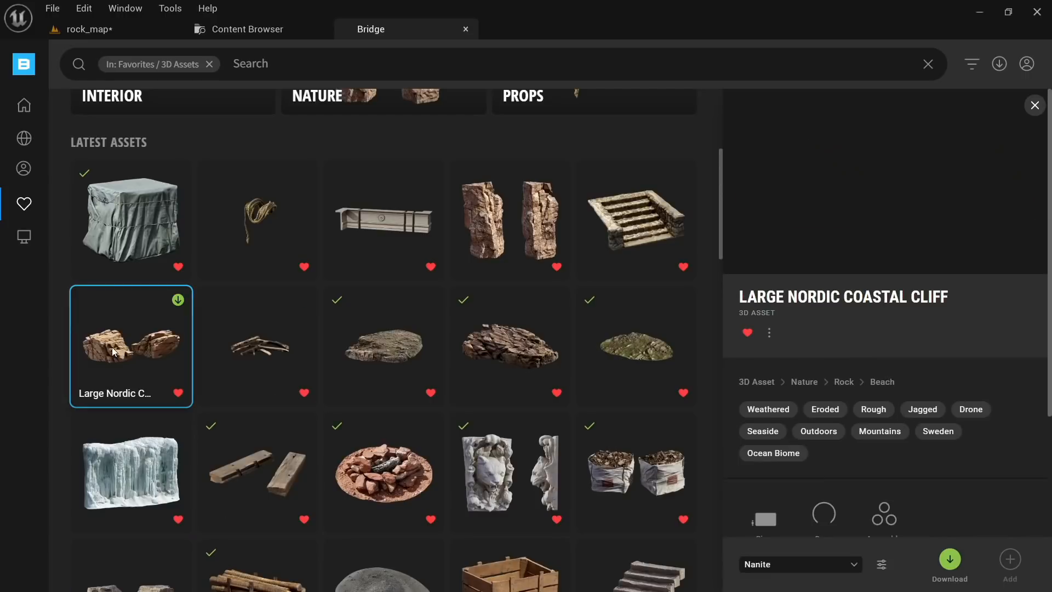
scroll(259, 326, "up", 5)
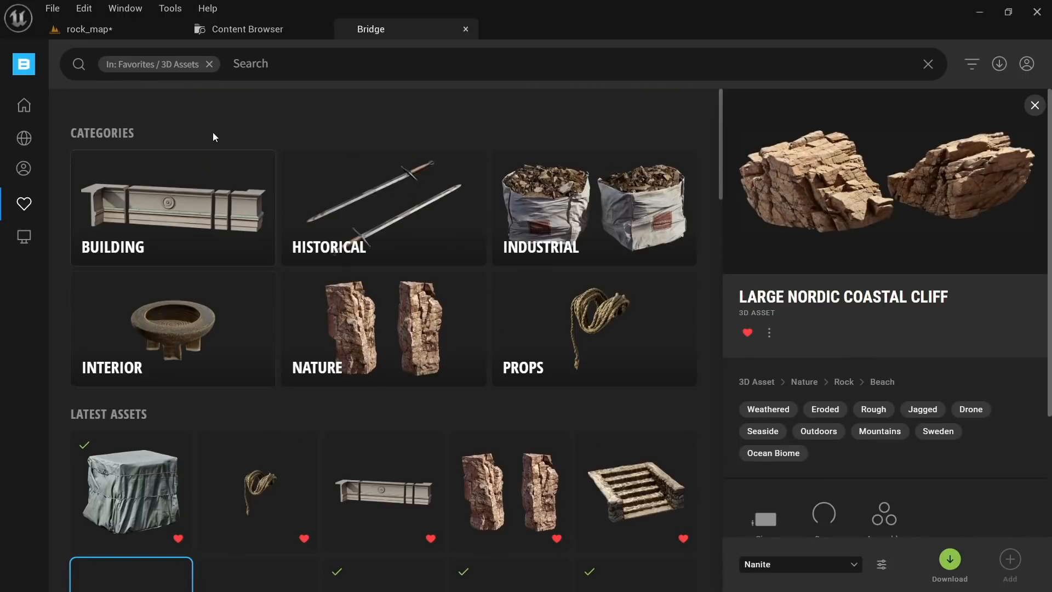
Step: Clear the favorites filter, search the whole library for "historical" and narrow the results to 3D assets
left_click(209, 64)
left_click(203, 63)
type("his")
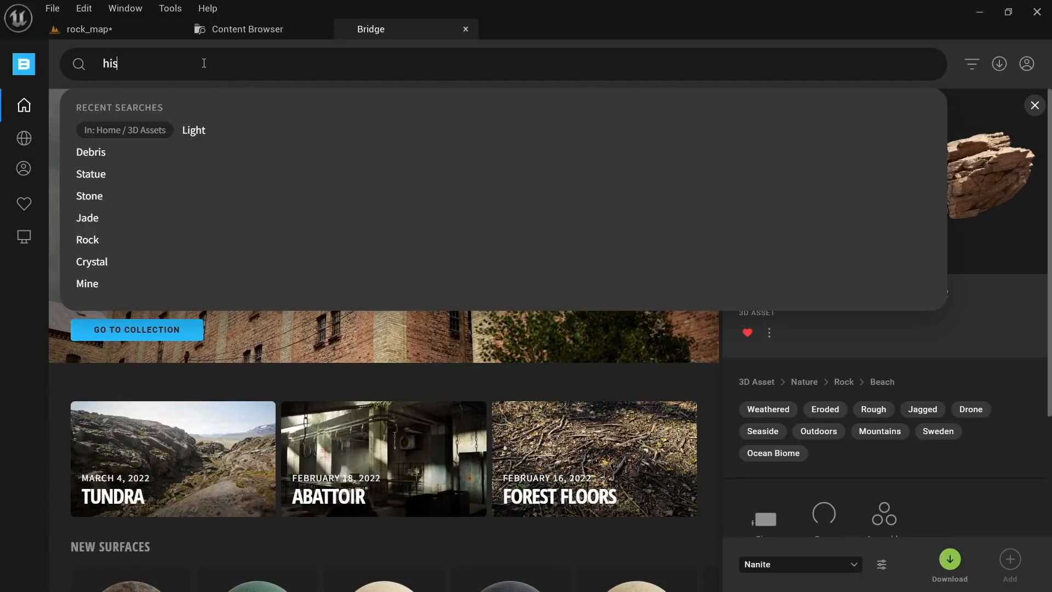
type("torical")
key("Return")
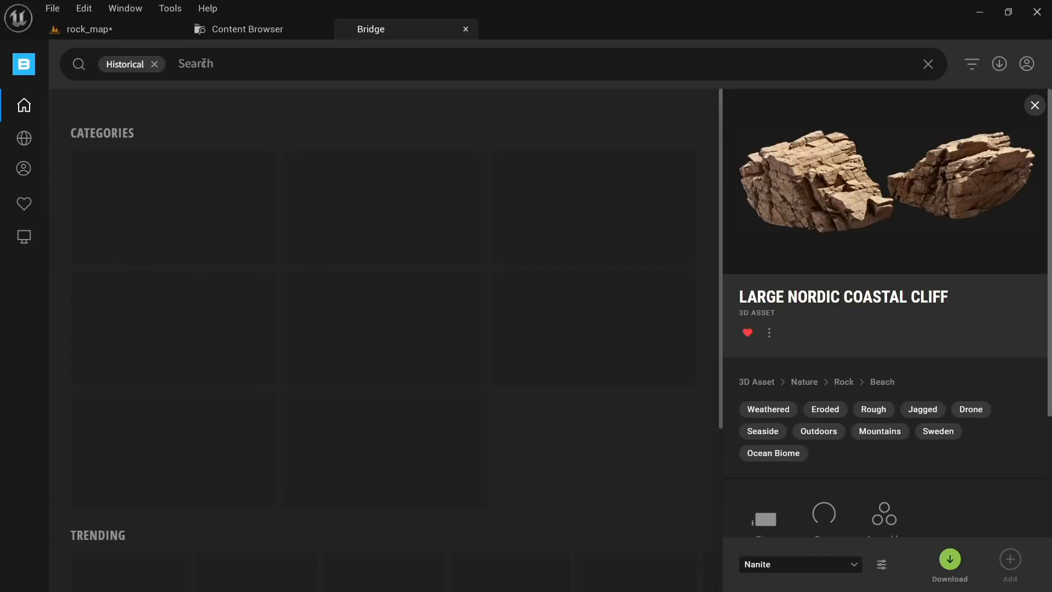
left_click(228, 196)
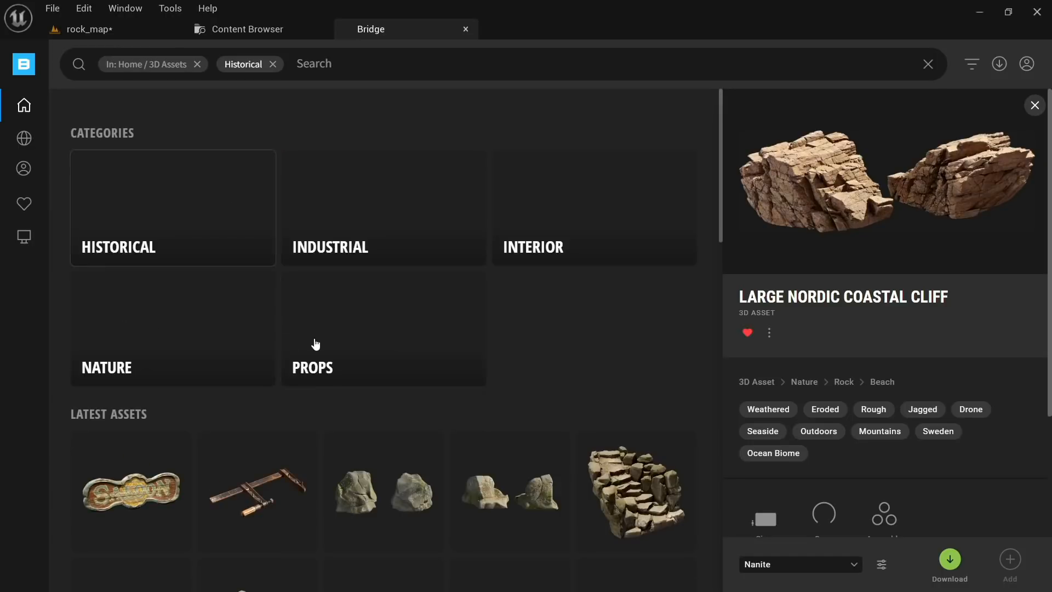
Step: Find the Old Tomb among the historical 3D assets and add it to the rock_map level on the cave floor
scroll(580, 337, "down", 2)
scroll(595, 288, "up", 3)
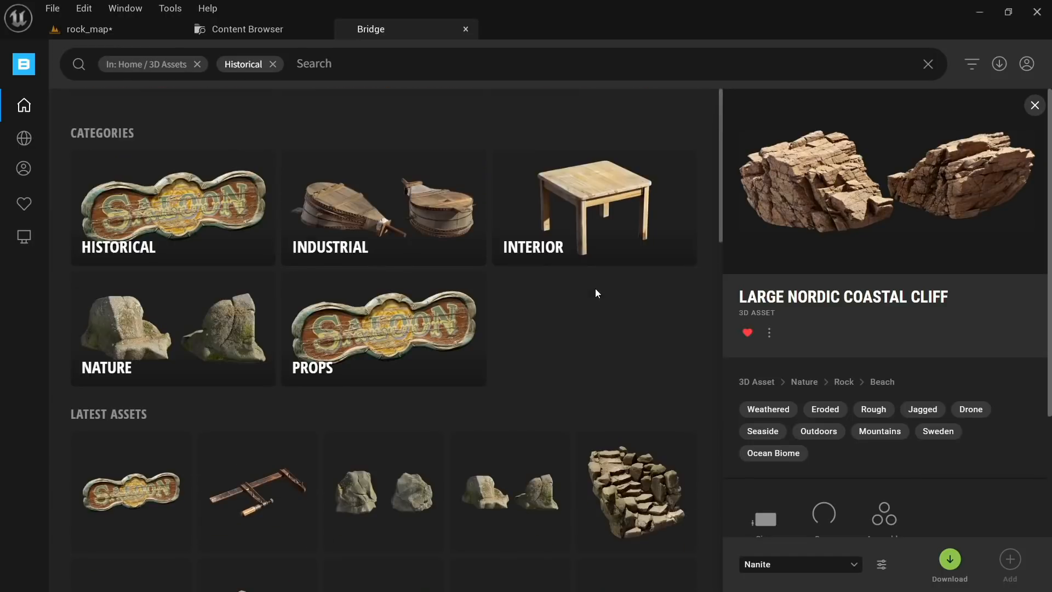
scroll(594, 289, "down", 10)
scroll(595, 288, "down", 3)
scroll(595, 288, "up", 2)
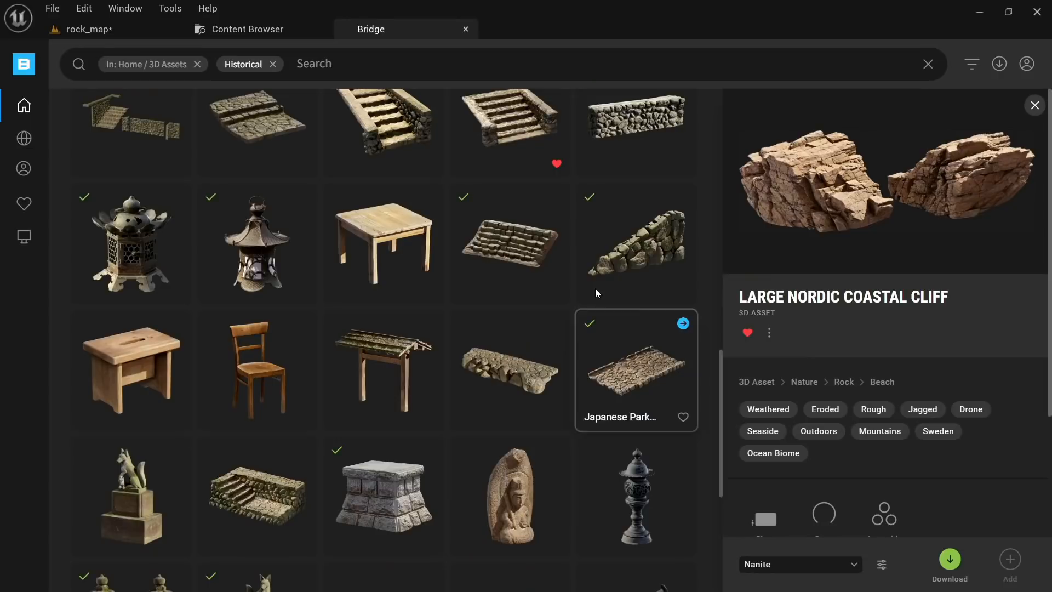
scroll(595, 288, "down", 3)
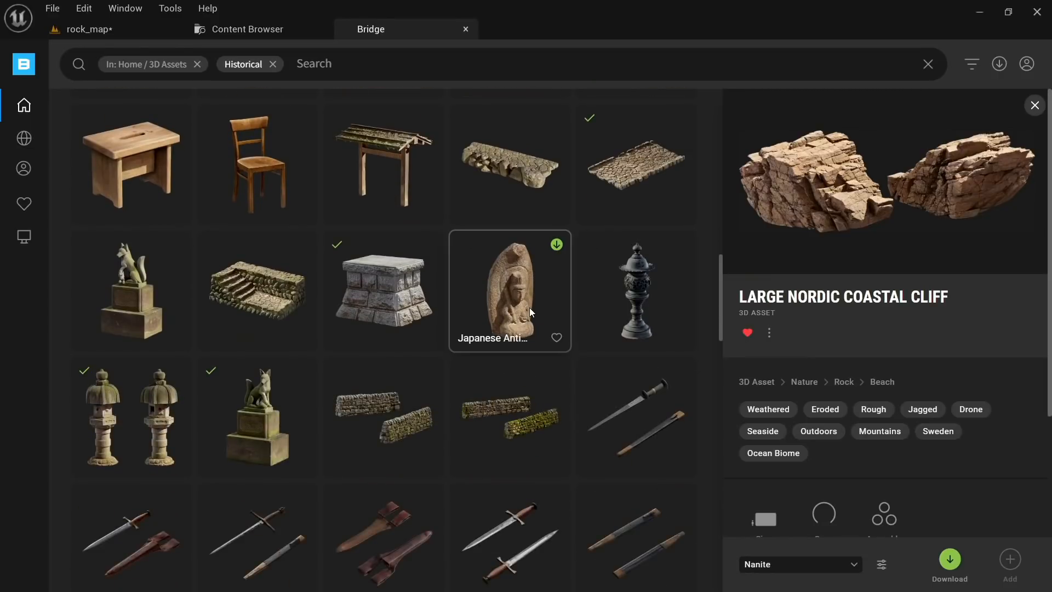
scroll(530, 312, "down", 6)
scroll(529, 307, "down", 7)
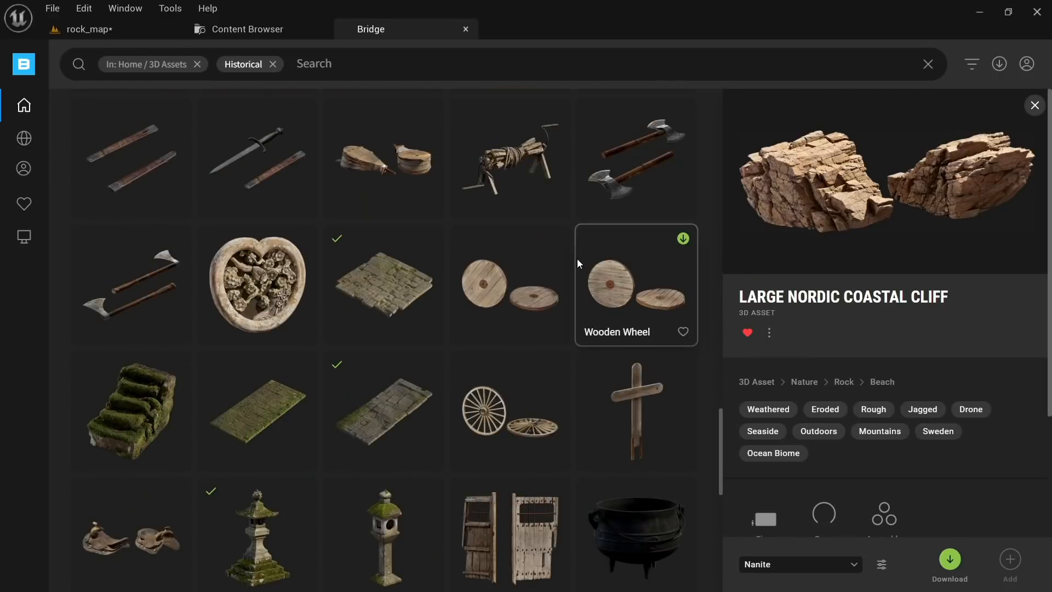
scroll(216, 265, "down", 4)
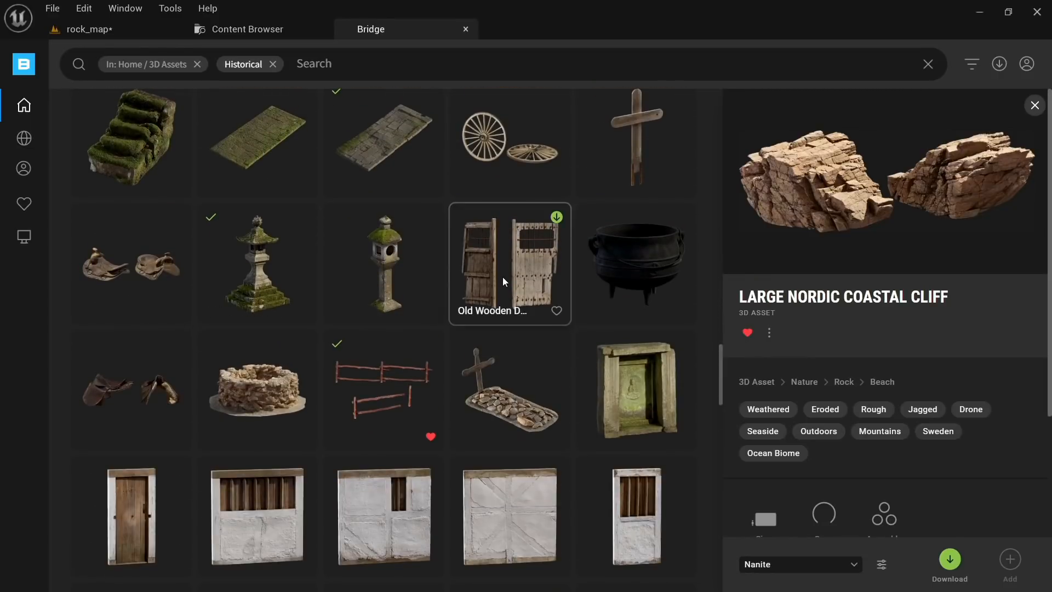
scroll(503, 277, "down", 5)
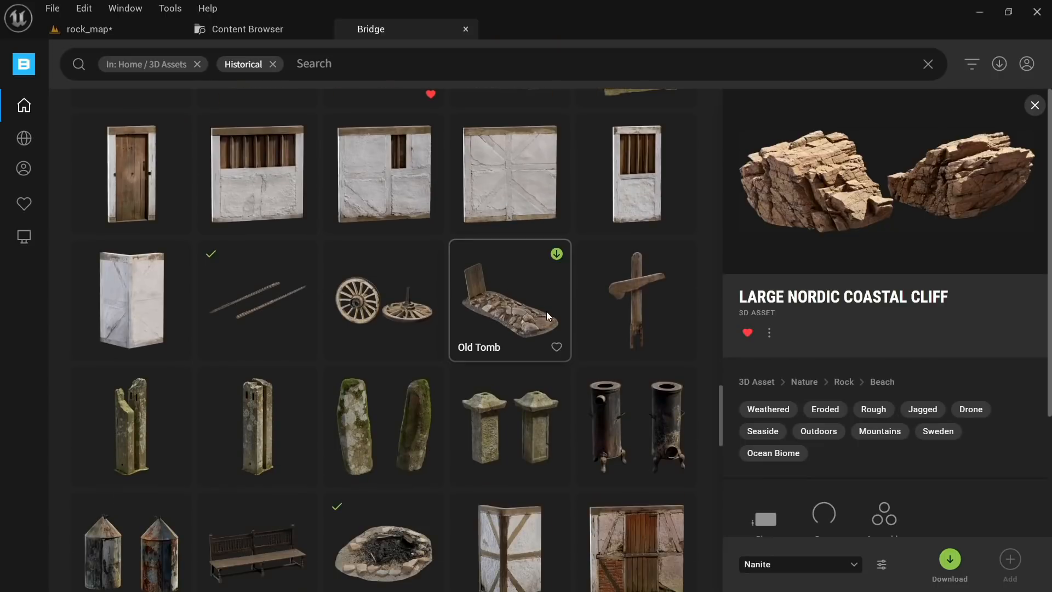
scroll(498, 313, "down", 1)
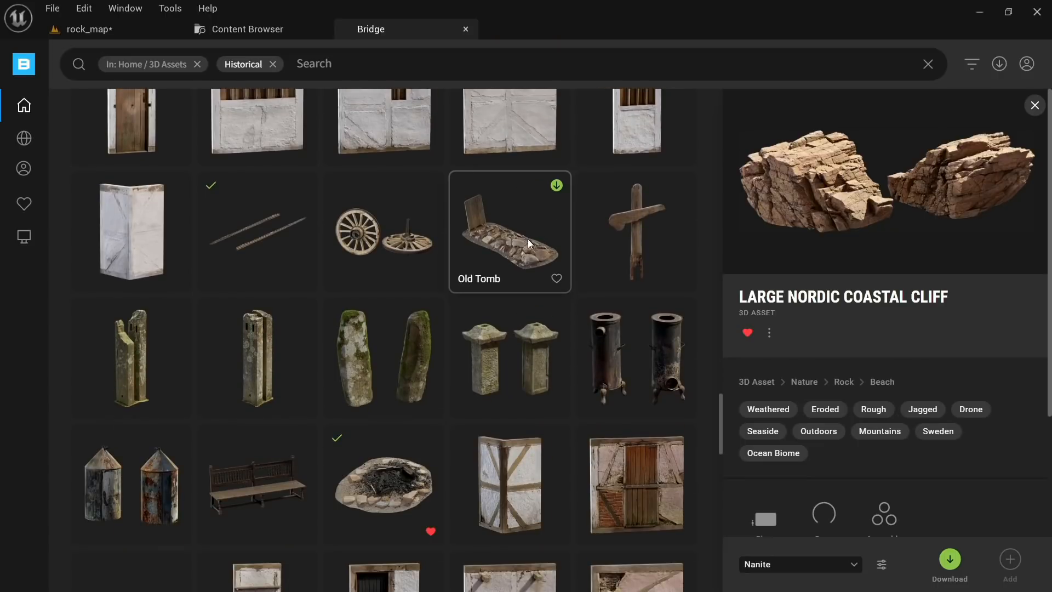
left_click_drag(513, 241, 433, 542)
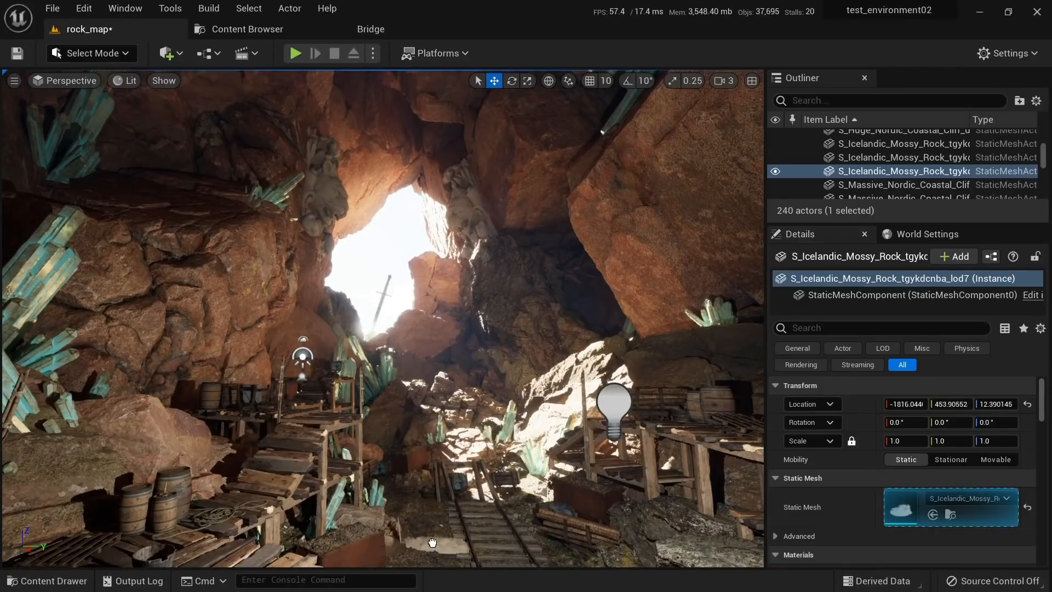
left_click_drag(403, 506, 403, 506)
Step: Move and rotate the Old Tomb so it lies between the turquoise crystals and the wooden buckets, headboard toward the rocks
key("w")
right_click_drag(403, 506, 406, 550)
key("e")
left_click_drag(357, 528, 341, 401)
key("w")
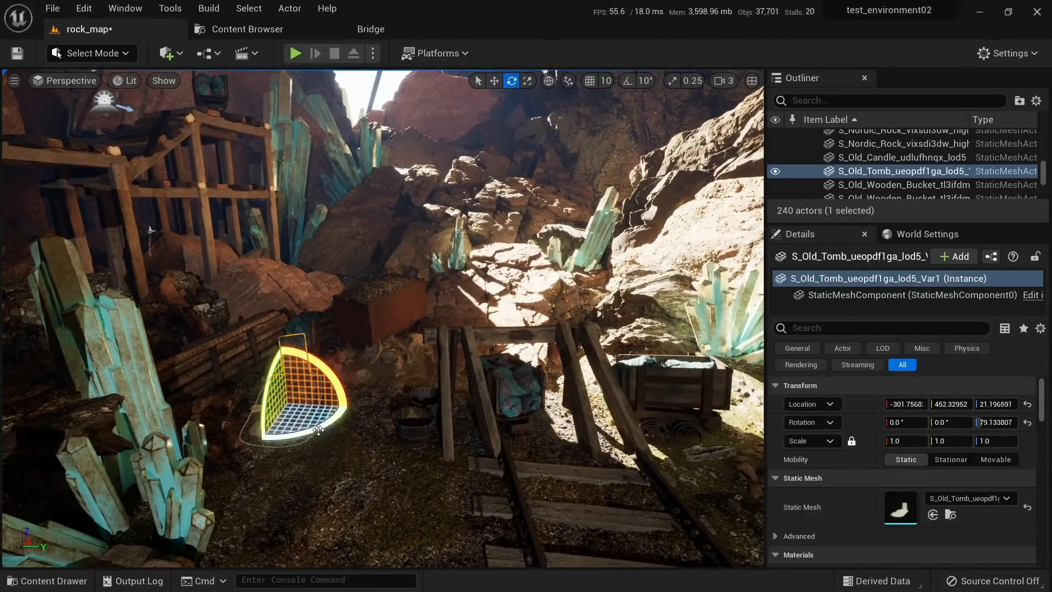
left_click_drag(337, 419, 339, 422)
key("Escape")
key("s")
mouse_move(363, 424)
right_mouse_down()
mouse_move(356, 399)
mouse_move(363, 424)
right_mouse_up()
key("w")
left_click(410, 393)
key("d")
mouse_move(430, 322)
right_mouse_down()
mouse_move(402, 335)
mouse_move(430, 321)
right_mouse_up()
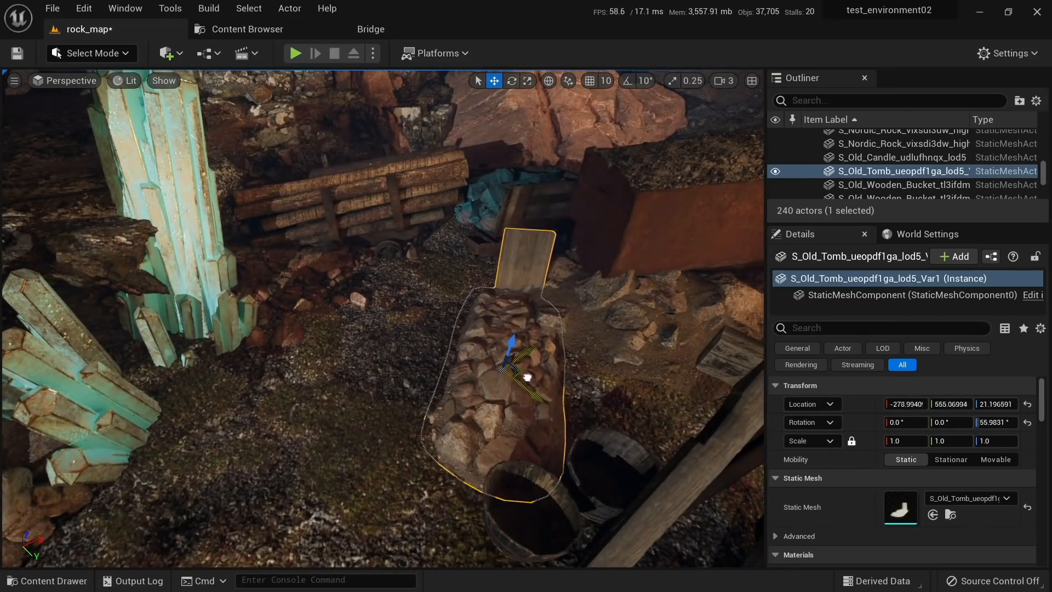
key("Escape")
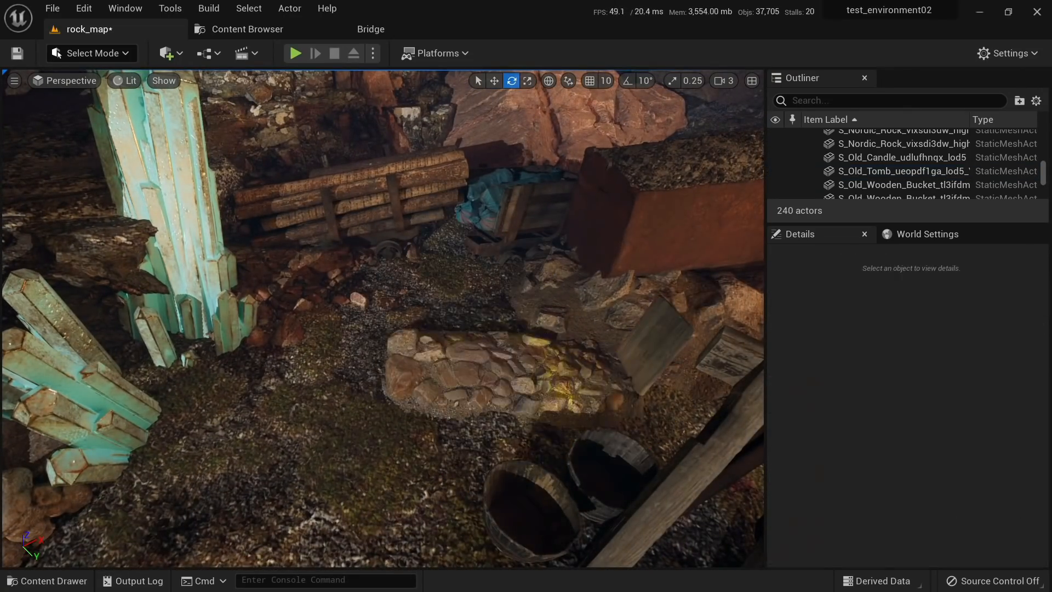
Step: Examine the mine cave composition from several viewpoints along the track and wooden walkways
key("s")
right_click_drag(384, 317, 454, 301)
key("w")
right_click_drag(644, 466, 606, 444)
key("s")
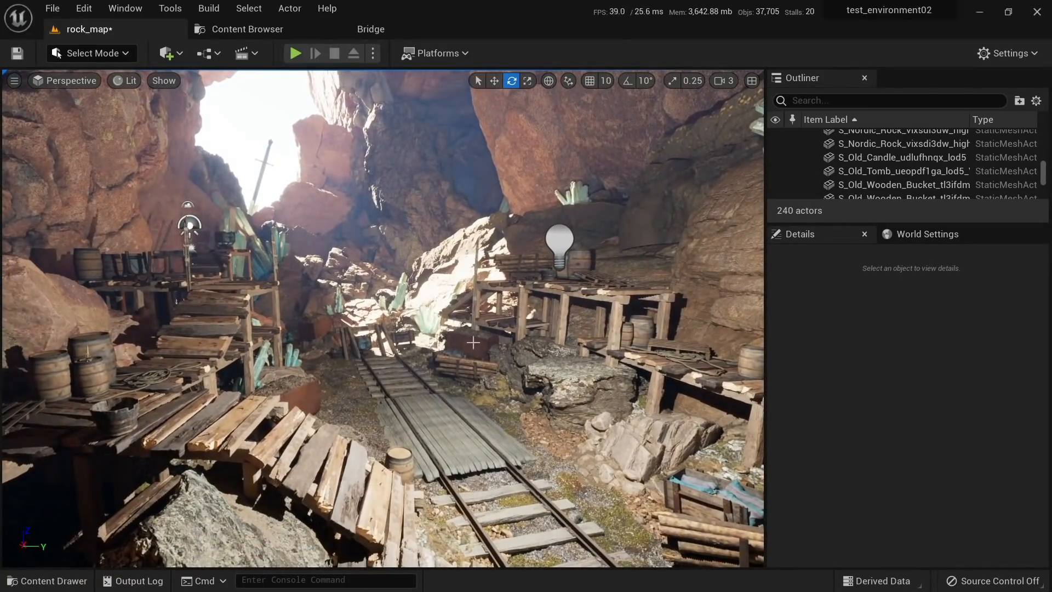
mouse_move(189, 335)
right_mouse_down()
mouse_move(164, 356)
mouse_move(190, 334)
right_mouse_up()
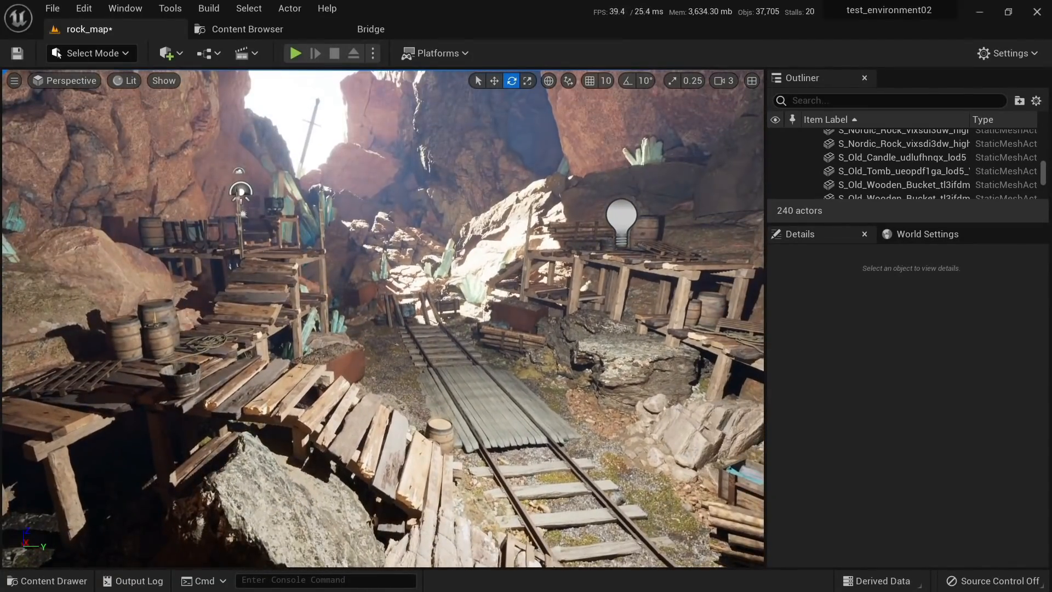
key("w")
right_click_drag(422, 346, 445, 285)
key("w")
key("s")
key("w")
key("w")
key("s")
key("s")
key("e")
key("w")
right_click_drag(446, 388, 445, 378)
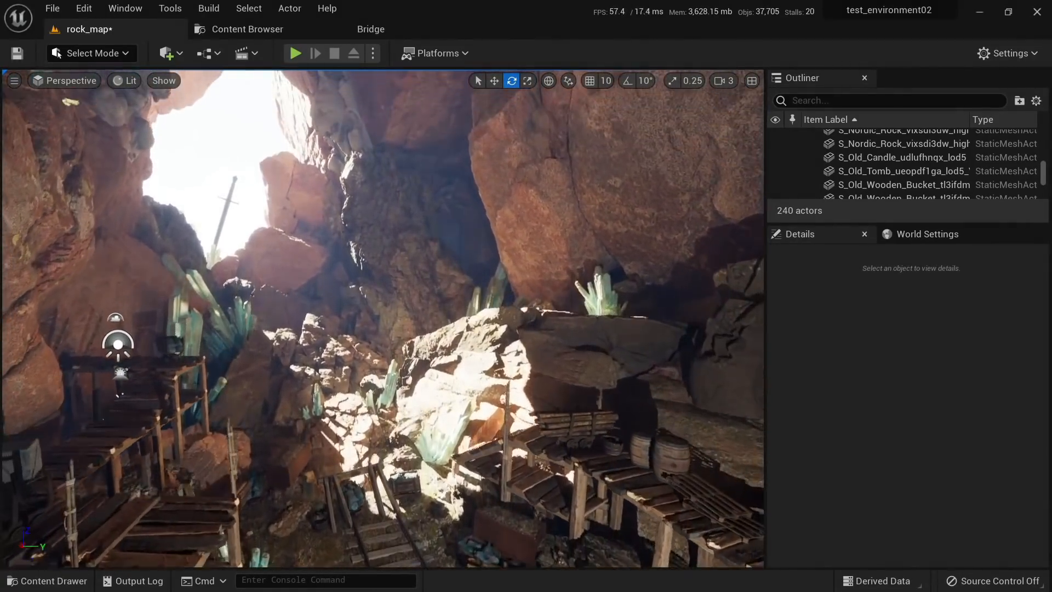
key("s")
right_click_drag(432, 85, 401, 88)
key("s")
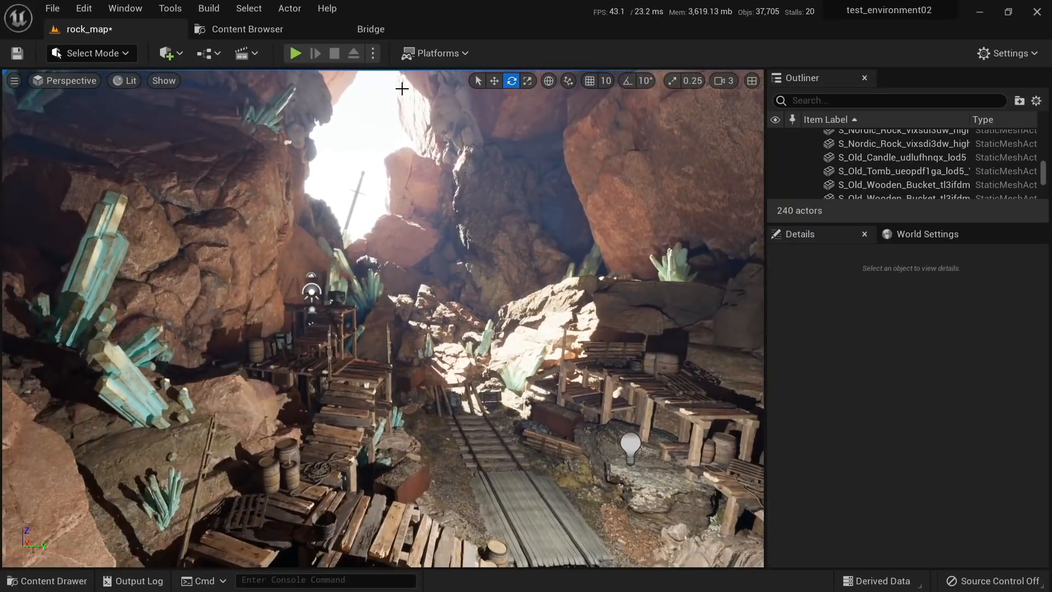
Step: Find the Old Wooden Carafe among the historical assets and place it on the near end of the wooden platform
left_click(383, 32)
scroll(454, 274, "down", 10)
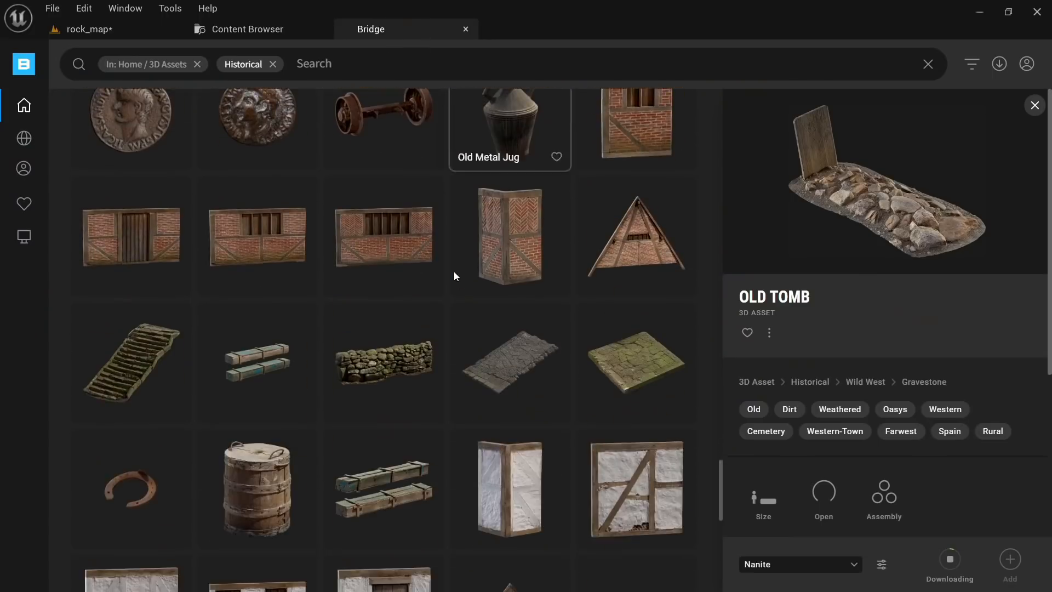
scroll(453, 274, "down", 1)
scroll(427, 310, "down", 2)
left_click(288, 302)
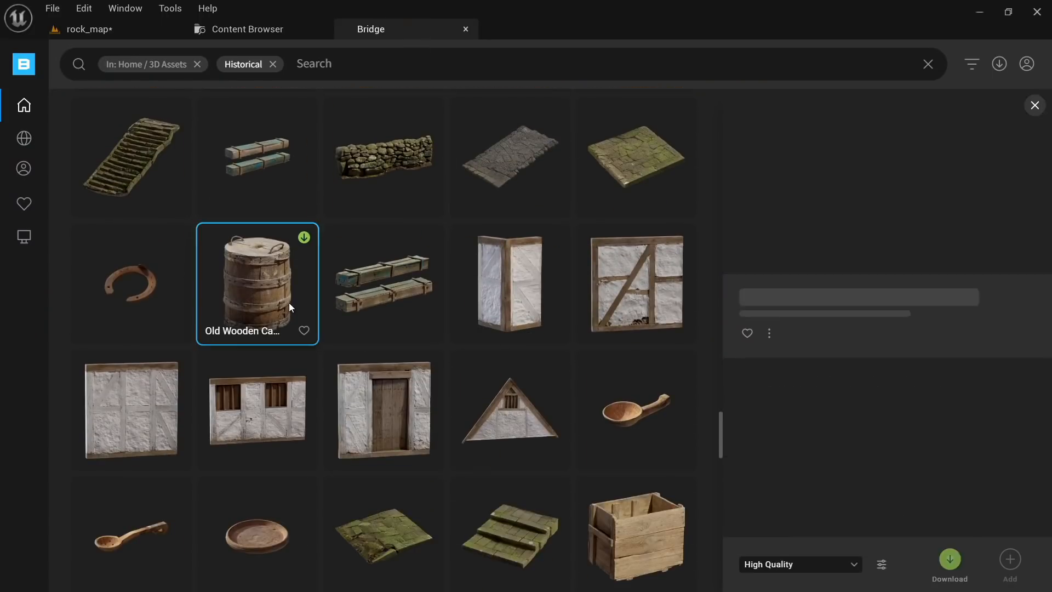
left_click_drag(284, 301, 142, 26)
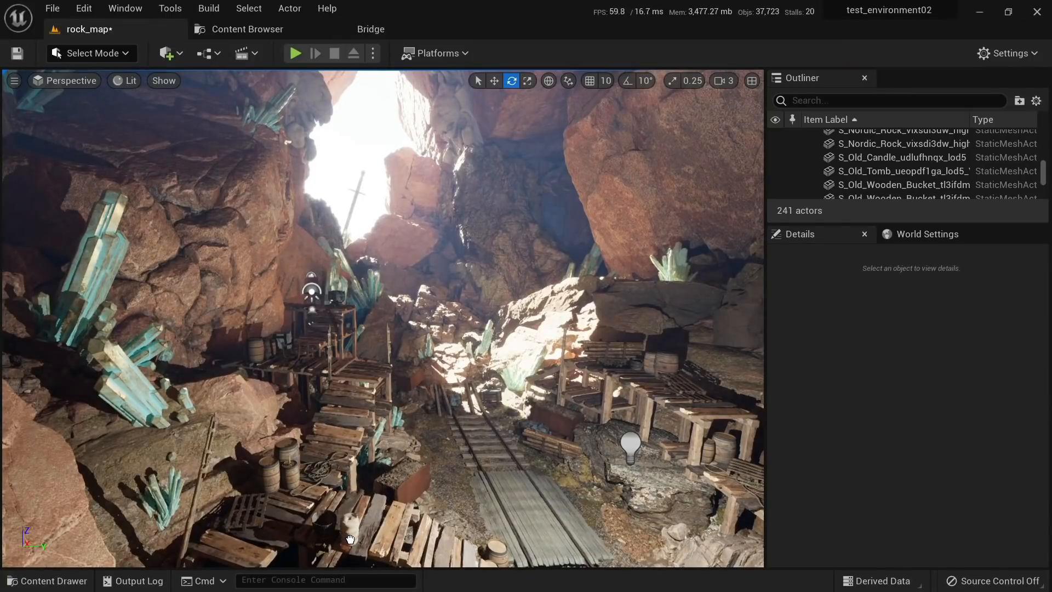
left_click_drag(219, 545, 220, 544)
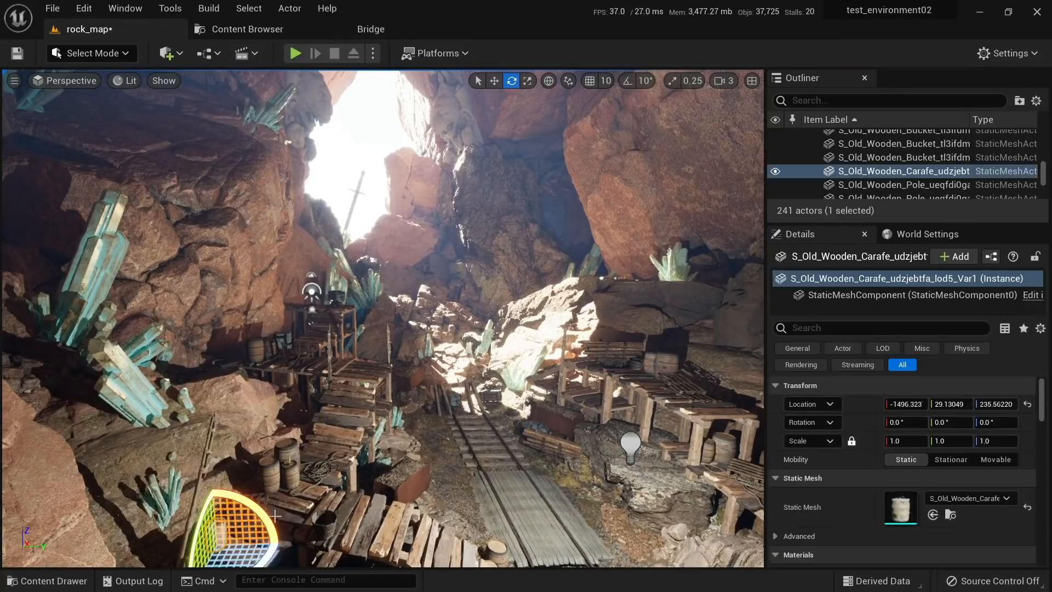
Step: Scale the wooden carafe on the platform uniformly to about 1.15
key("w")
mouse_move(146, 482)
right_mouse_down()
mouse_move(135, 493)
mouse_move(129, 482)
right_mouse_up()
key("r")
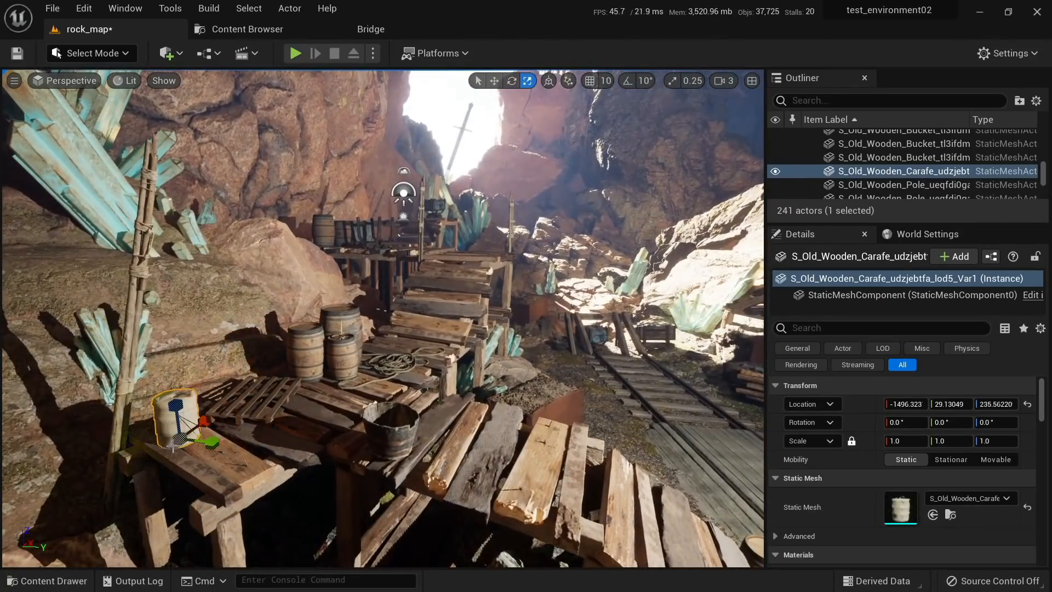
right_click_drag(208, 438, 279, 466)
key("s")
key("w")
key("w")
key("s")
key("w")
key("w")
right_click_drag(120, 345, 96, 359)
key("s")
Step: Duplicate the wooden carafe and set the copy on the ground at the foot of the plank walkway, near the barrels
left_click_drag(92, 332, 419, 439, "alt")
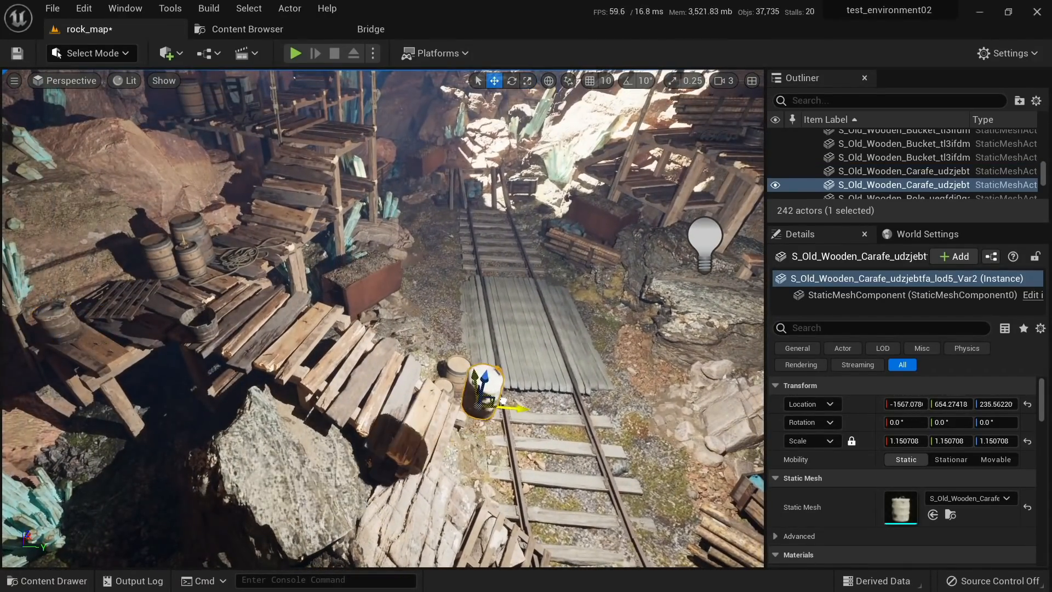
left_click_drag(503, 400, 502, 401, "alt")
key("w")
right_click_drag(502, 400, 449, 345)
key("s")
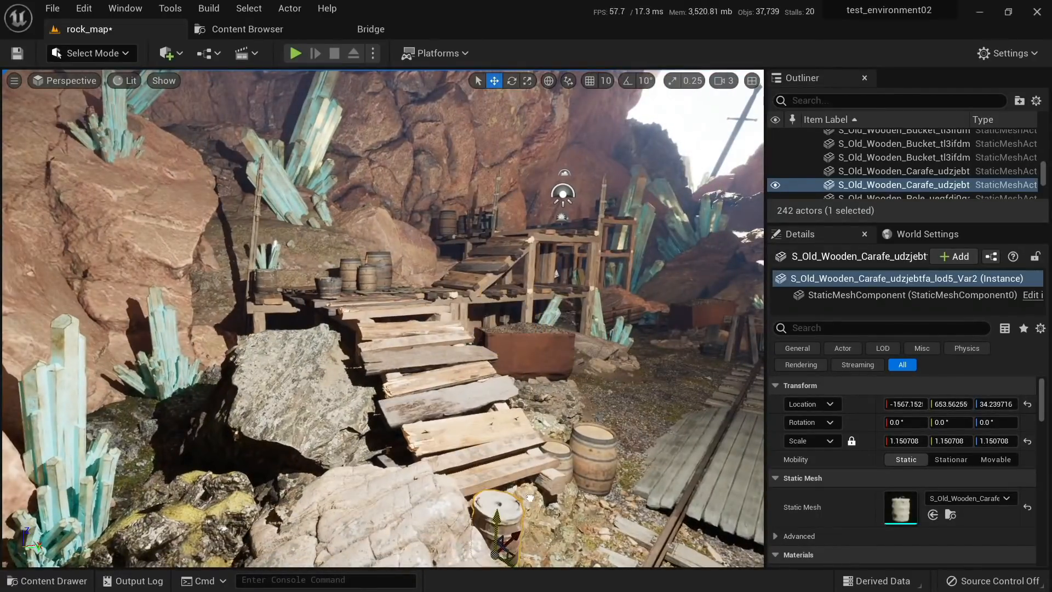
right_click_drag(524, 474, 477, 452)
key("Escape")
Step: Duplicate the old wooden pole beside the platform and stand the copy in the foreground near the rocks
key("w")
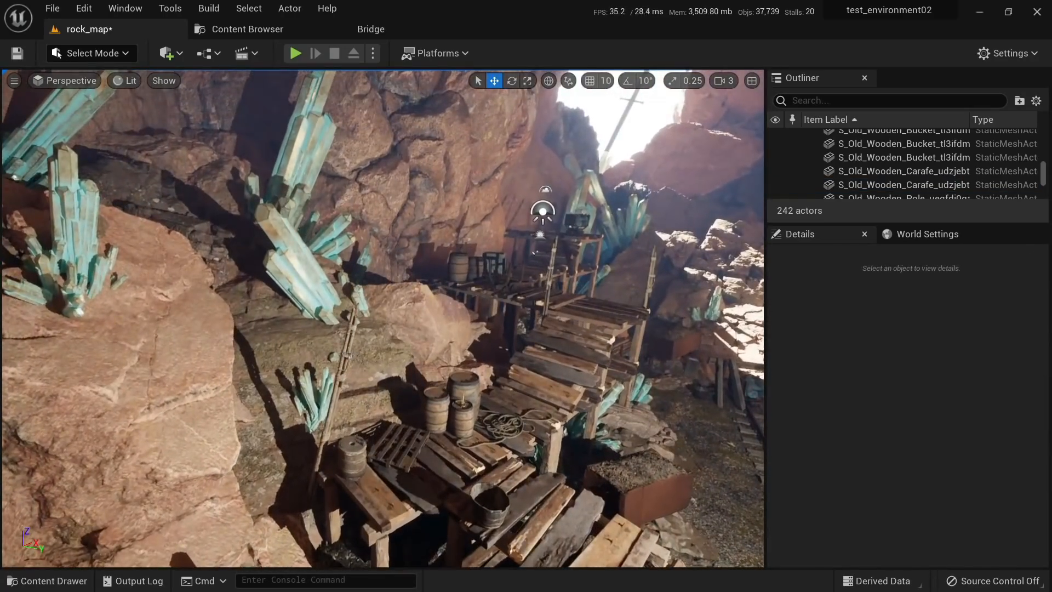
right_click_drag(345, 370, 332, 410)
left_click(346, 370)
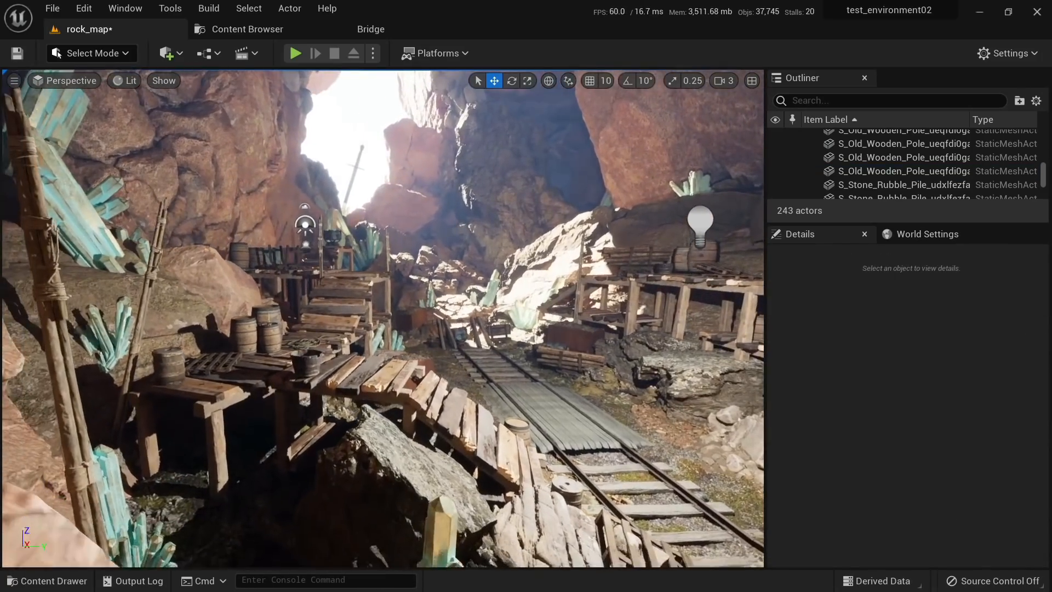
right_click_drag(260, 407, 263, 384)
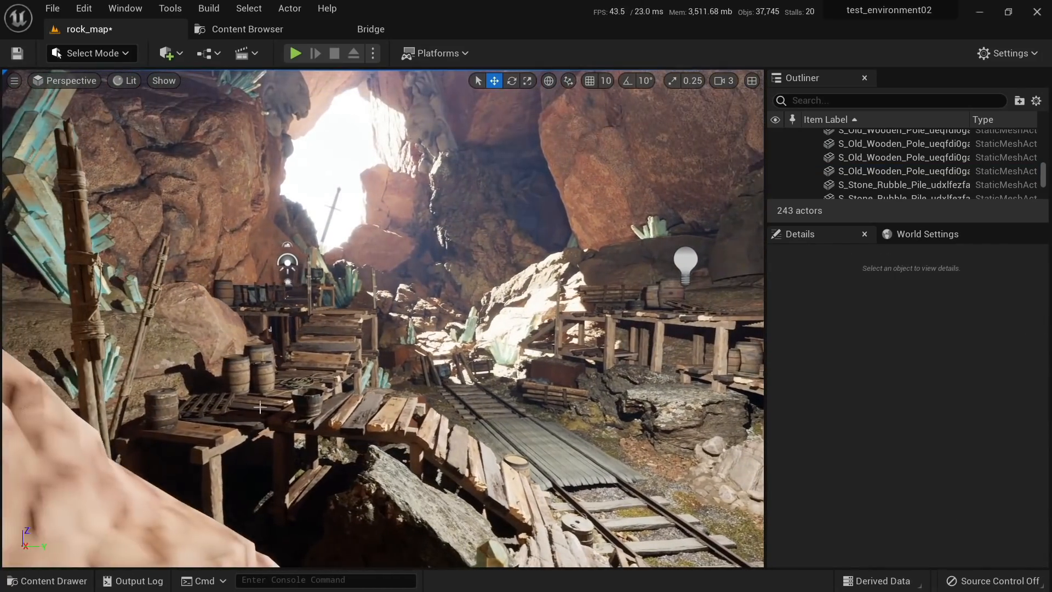
left_click(90, 323)
right_click_drag(218, 316, 132, 290)
Step: Capture the viewport area, sketch red composition lines over the pole, rocks and walkway, and discard the capture
key("Print")
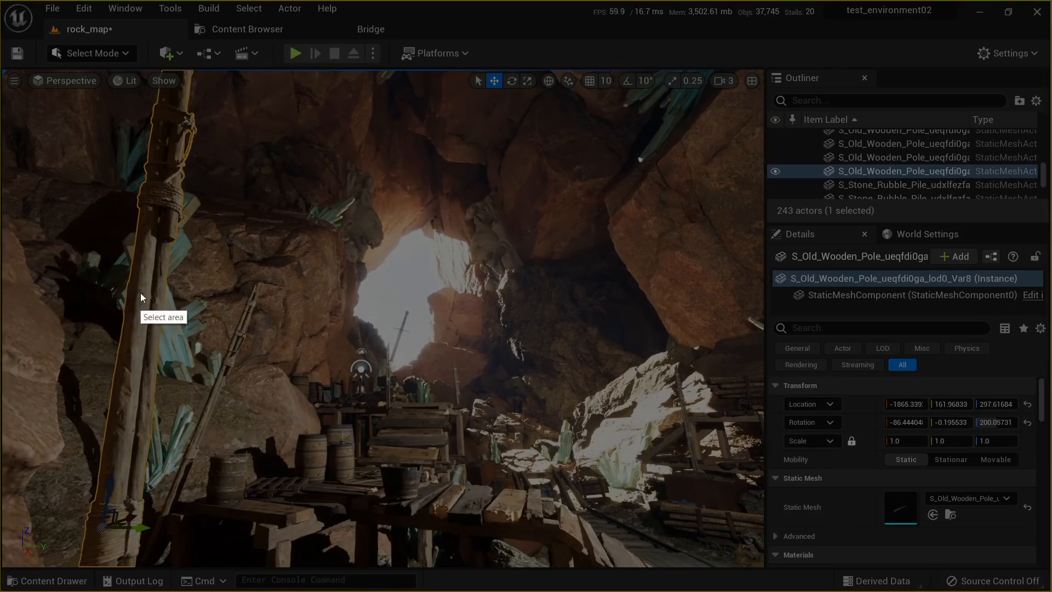
left_click_drag(41, 35, 763, 562)
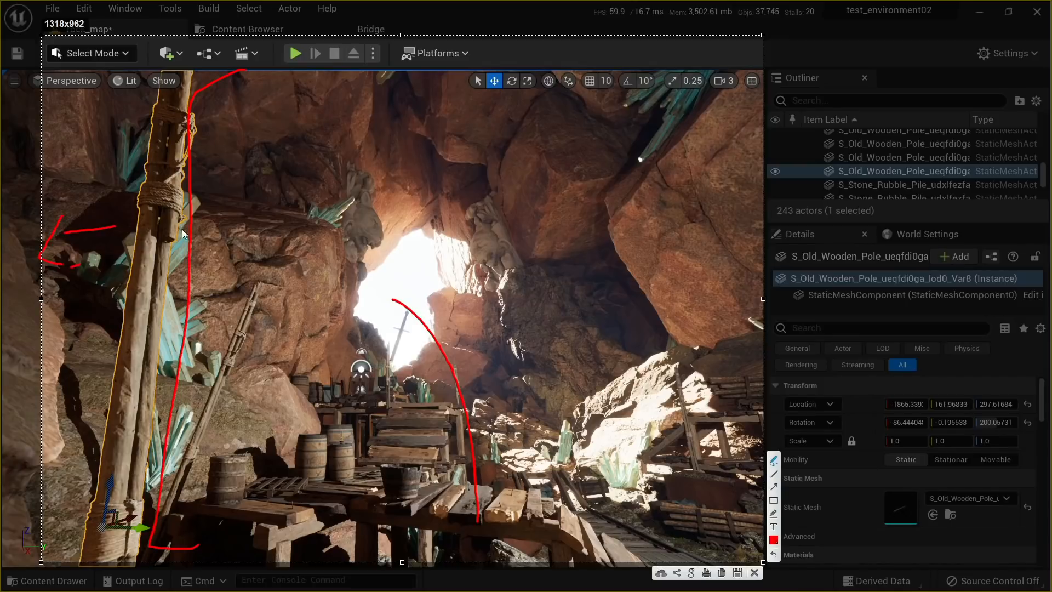
left_click(754, 572)
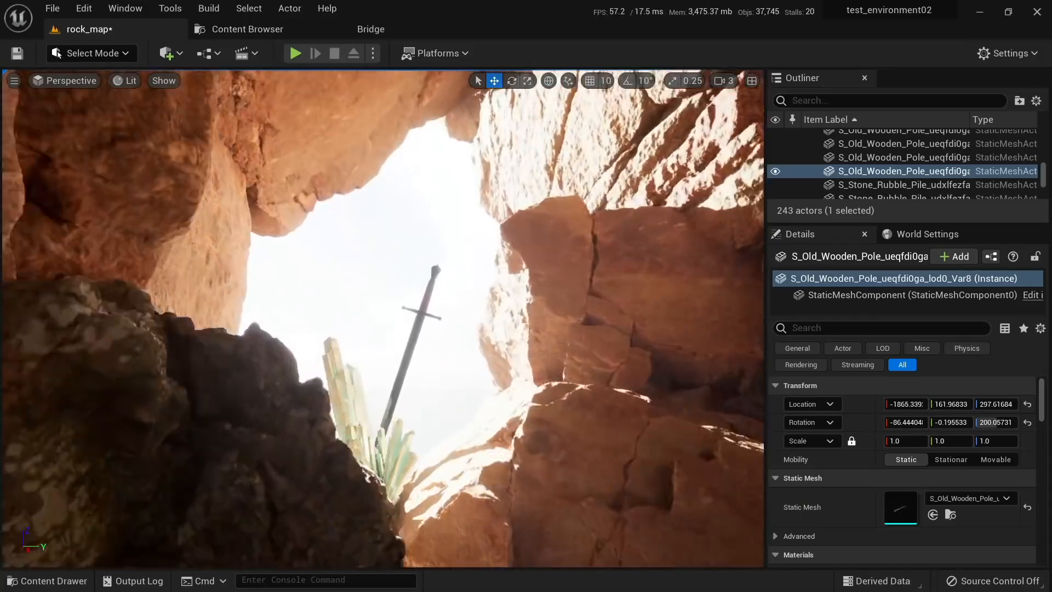
Step: Delete the sword standing among the crystals in the cave opening
right_click_drag(424, 316, 493, 319)
left_click(425, 316)
key("Delete")
Step: Open the material instance of the decorative stone relief sculpture beside the cave opening and place its editor alongside the unlit viewport
left_click(424, 317)
key("alt+2")
key("alt+4")
left_click(442, 317)
scroll(906, 529, "down", 4)
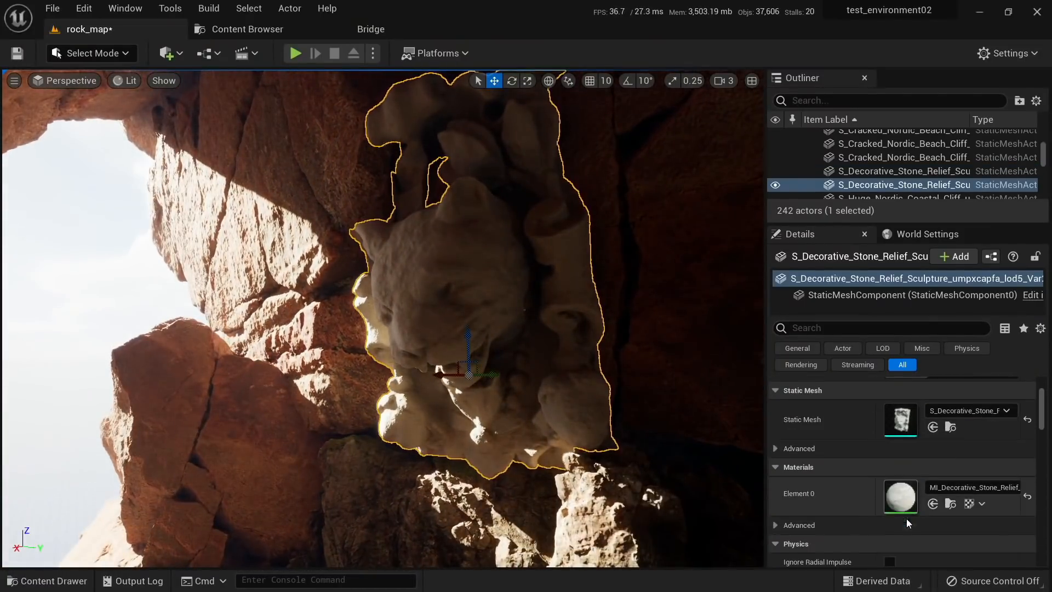
double_click(901, 493)
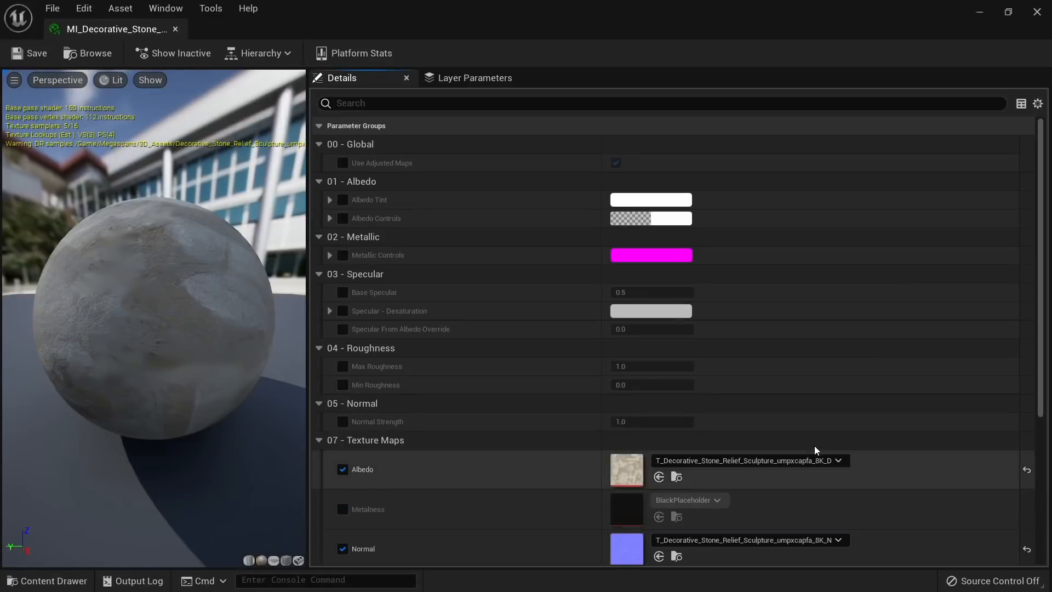
left_click_drag(104, 33, 713, 348)
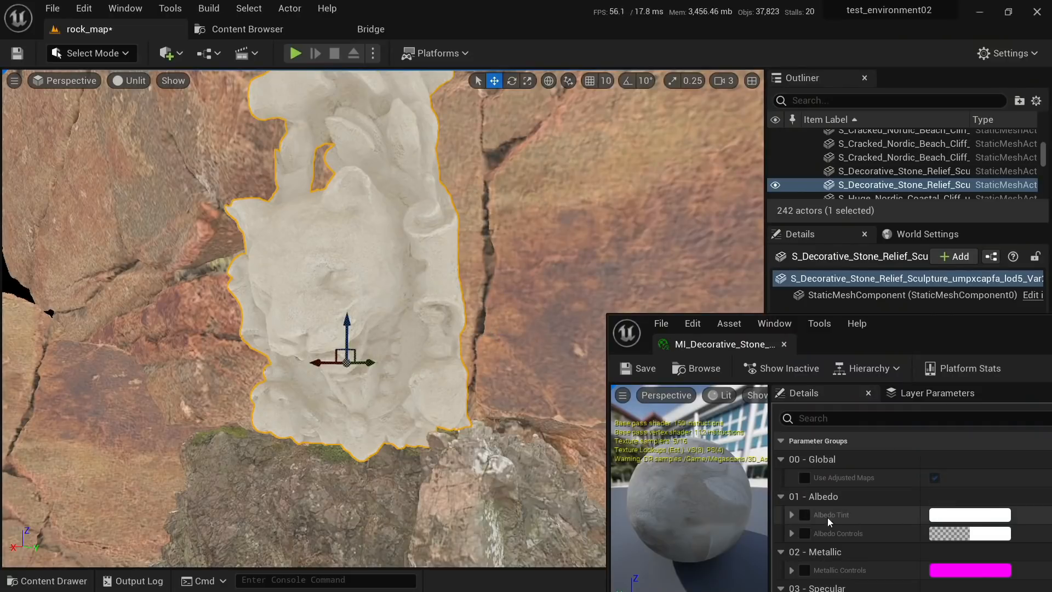
Step: Set the relief material's Albedo Tint to a brown sampled from the neighbouring rock wall
left_click(939, 521)
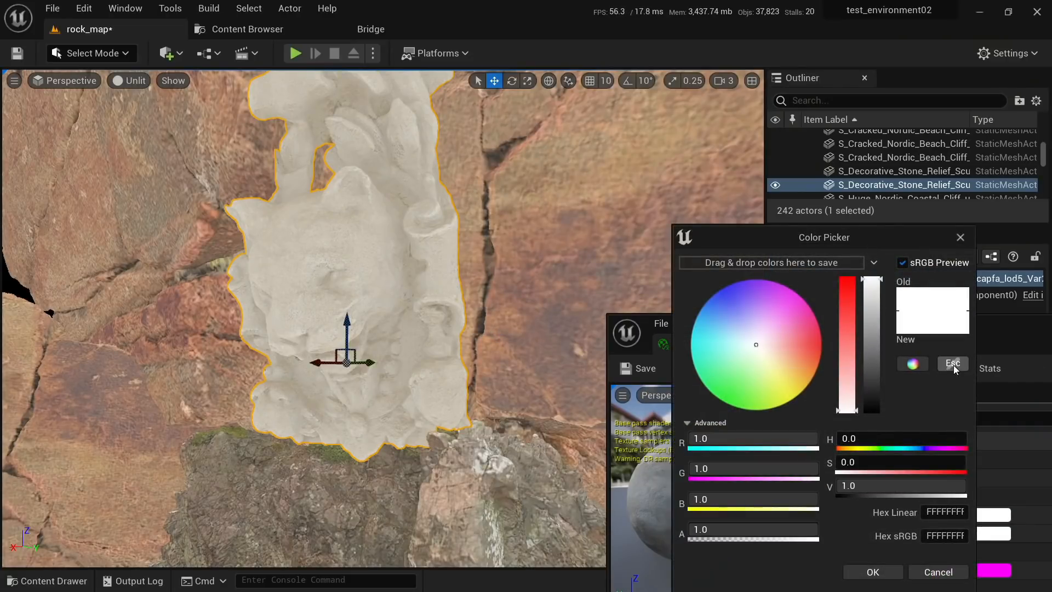
left_click(536, 222)
left_click_drag(949, 343, 859, 252)
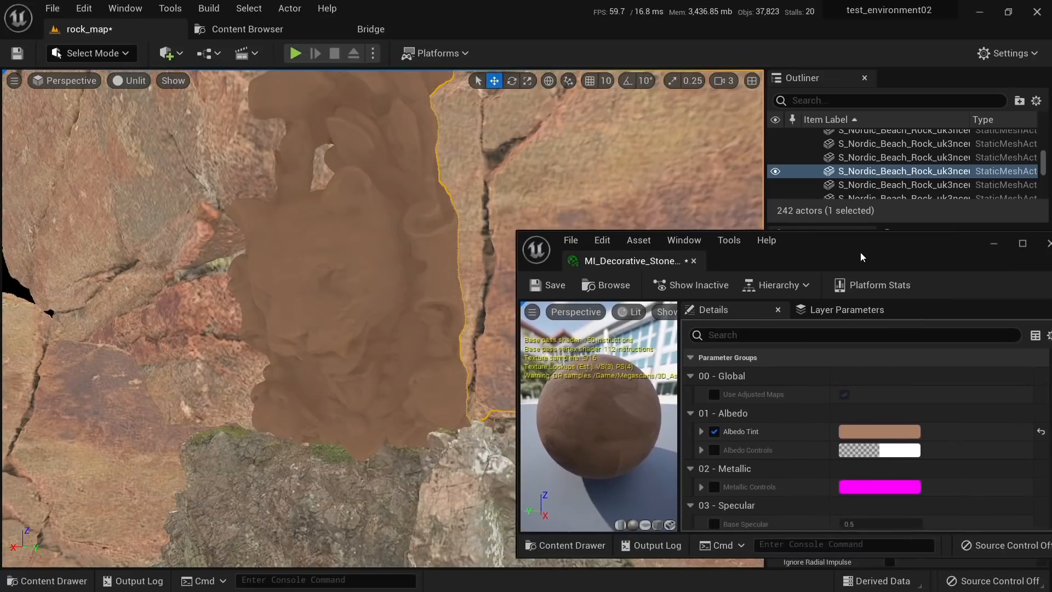
Step: Lighten the Albedo Tint to about R 0.696, G 0.400, B 0.273, save the material instance and close its editor
left_click(880, 429)
mouse_move(774, 344)
left_mouse_down()
mouse_move(773, 305)
mouse_move(774, 328)
mouse_move(773, 315)
mouse_move(747, 333)
left_mouse_up()
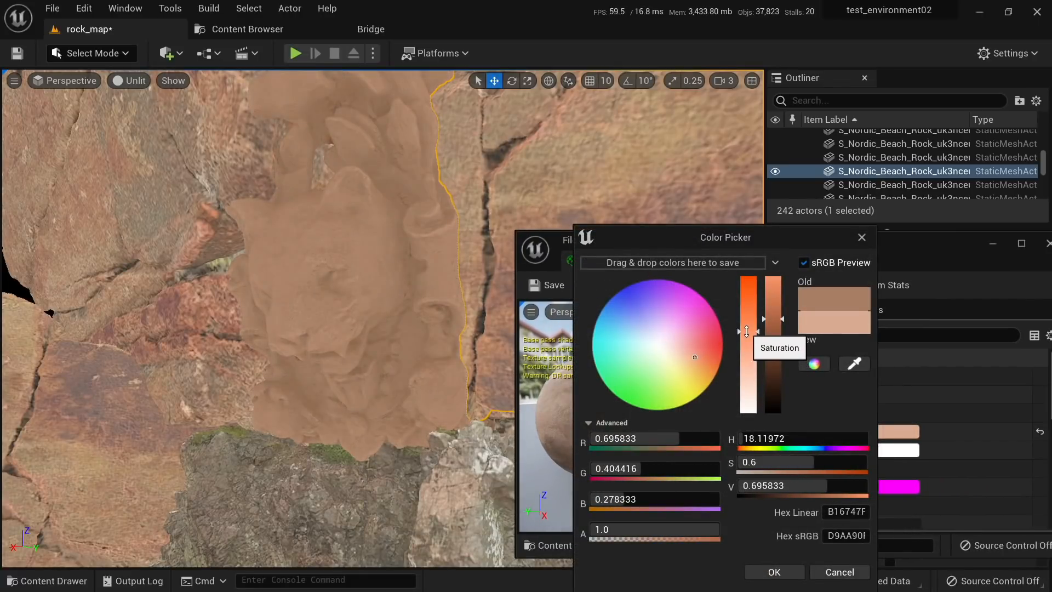
key("s")
right_click_drag(385, 424, 301, 426)
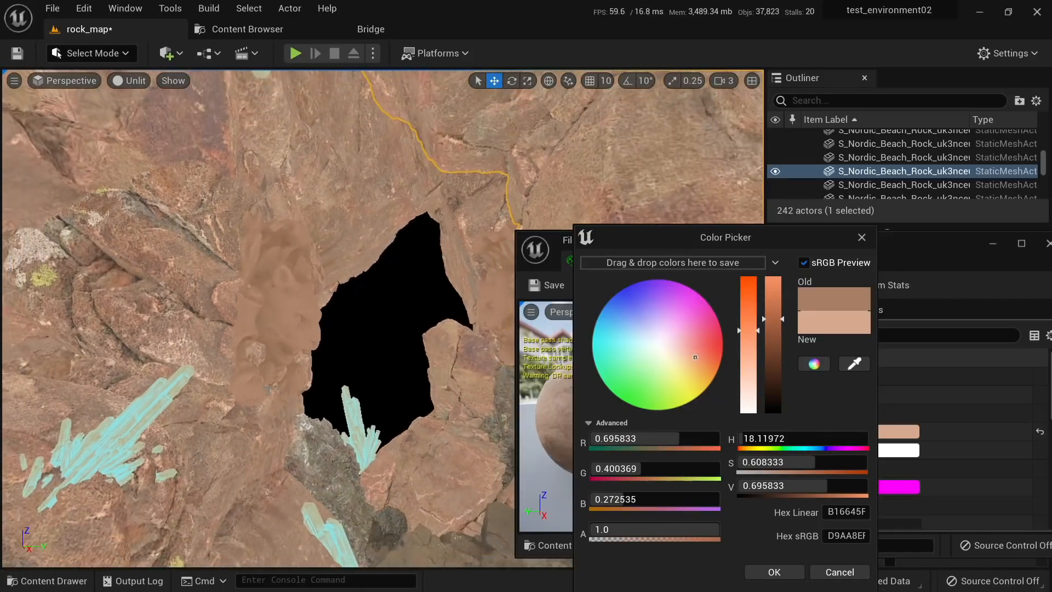
left_click(772, 570)
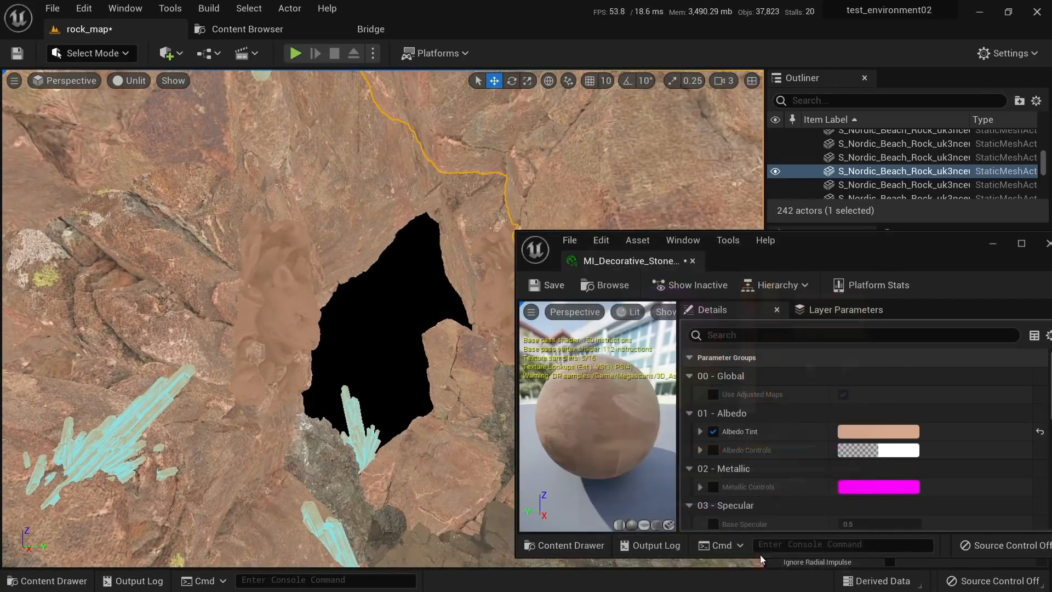
left_click(547, 284)
middle_click(631, 267)
Step: Restore the lit view and set the uniform scale of the darker relief sculpture beside the cave opening to 75
right_click_drag(460, 307, 389, 315)
key("alt+4")
key("w")
key("s")
mouse_move(337, 238)
right_mouse_down()
mouse_move(329, 249)
mouse_move(345, 248)
mouse_move(285, 223)
right_mouse_up()
left_click(324, 237)
key("w")
key("s")
scroll(974, 472, "up", 3)
left_click(914, 448)
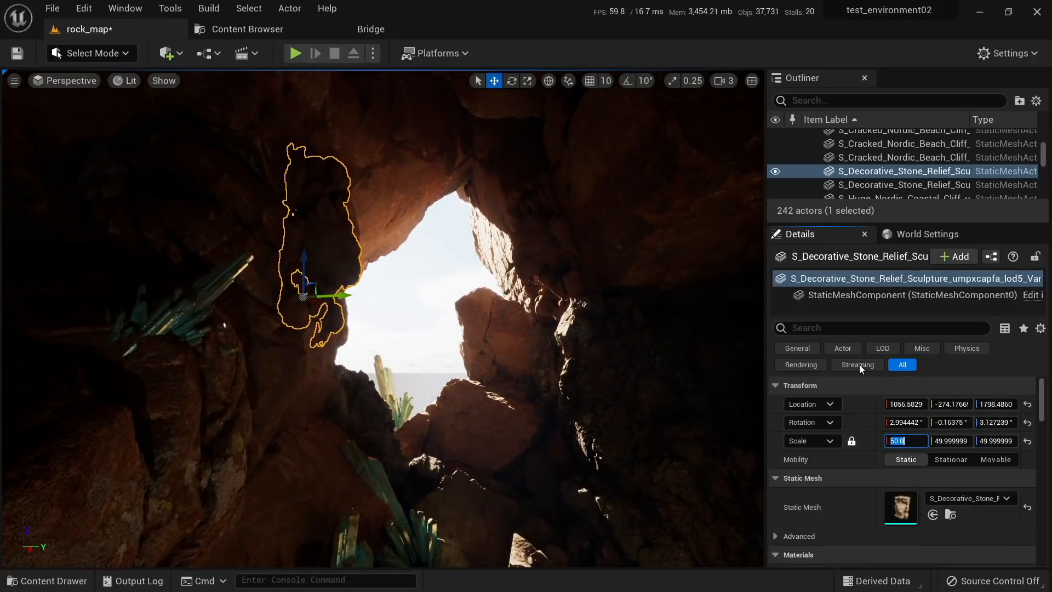
type("75")
key("Return")
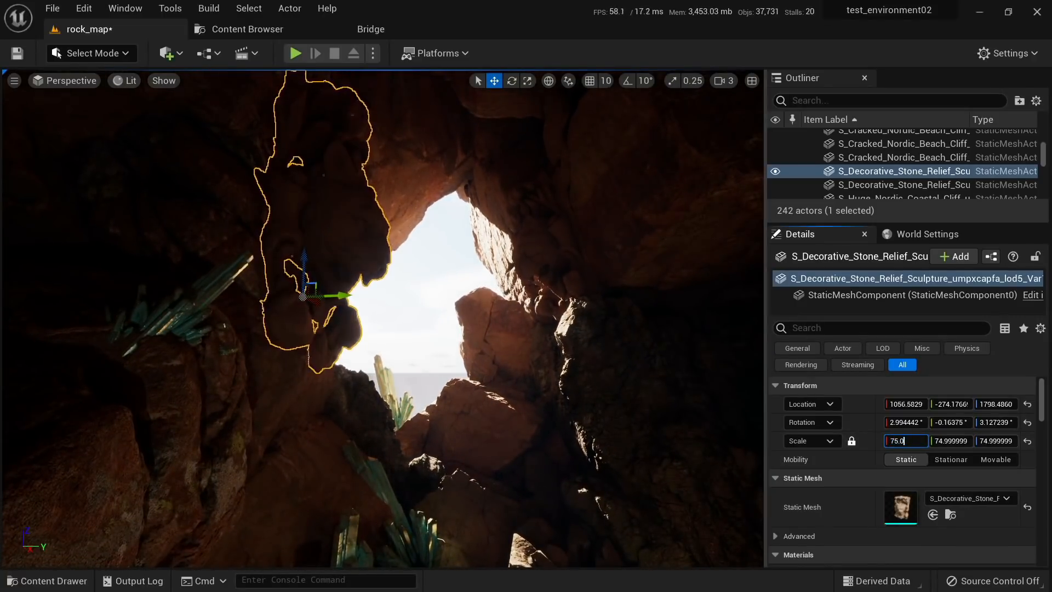
Step: Check the enlarged relief sculpture against the cave opening from a wider view
key("s")
mouse_move(397, 388)
right_mouse_down()
mouse_move(392, 367)
mouse_move(400, 411)
mouse_move(433, 394)
right_mouse_up()
left_click(397, 387)
key("s")
key("w")
key("s")
key("w")
Step: Browse the Historical 3D assets in Bridge for further props
left_click(271, 31)
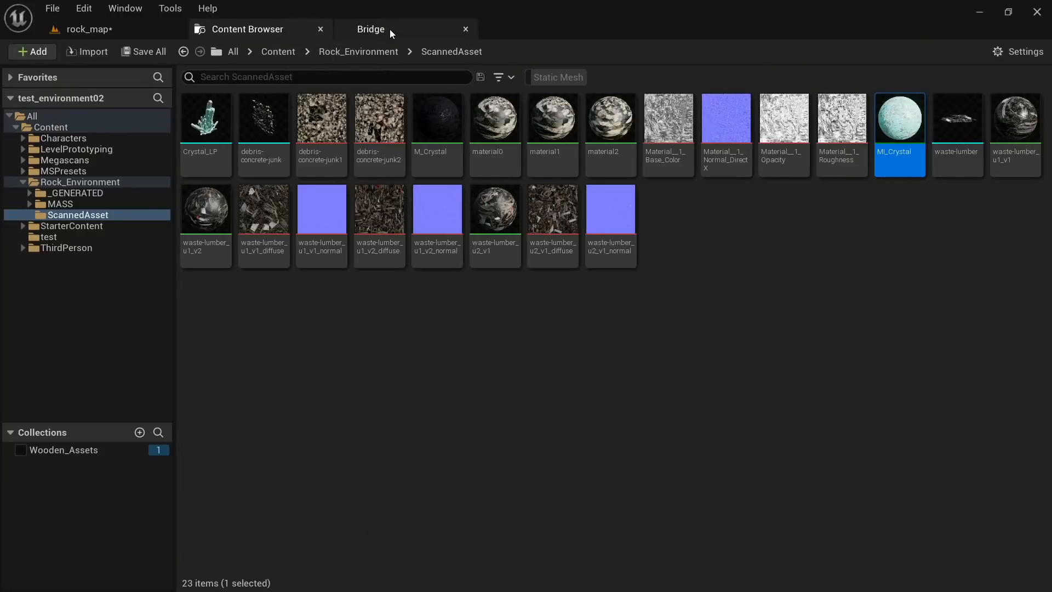
left_click(390, 29)
scroll(490, 290, "down", 5)
scroll(516, 333, "down", 5)
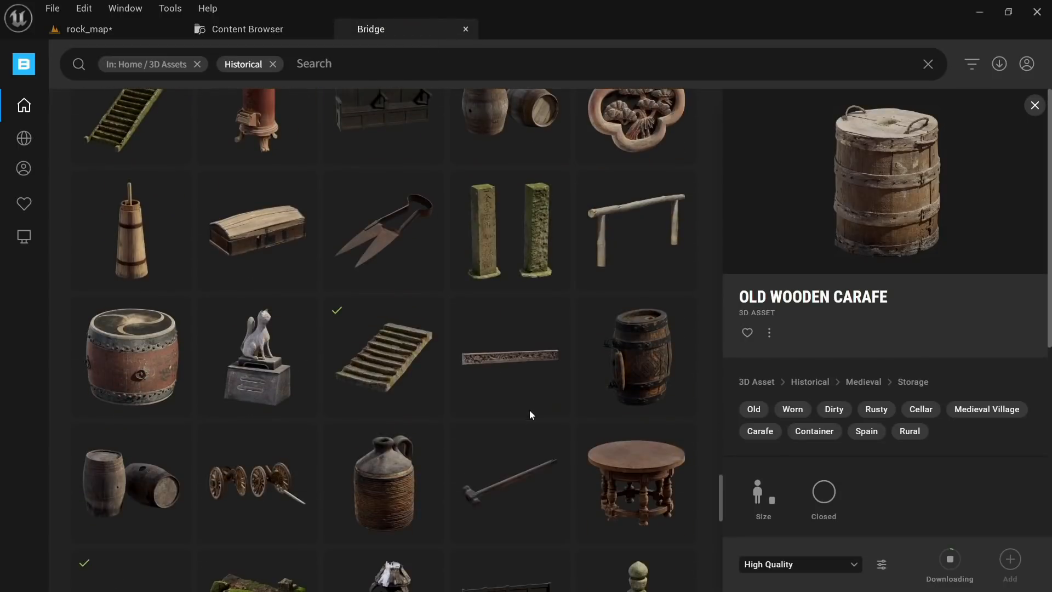
scroll(519, 383, "down", 14)
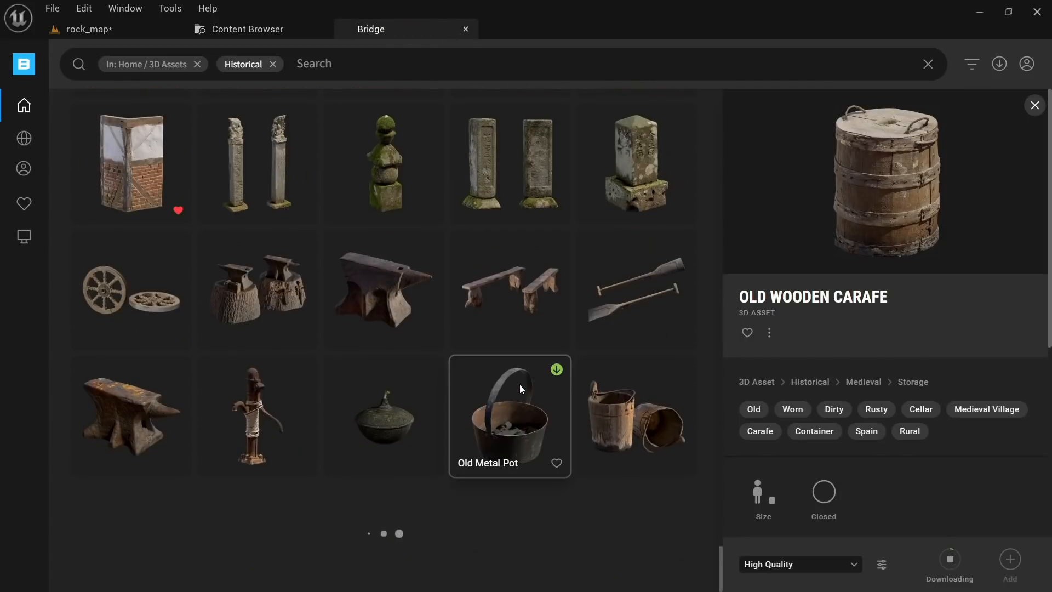
scroll(534, 383, "up", 7)
scroll(540, 383, "up", 20)
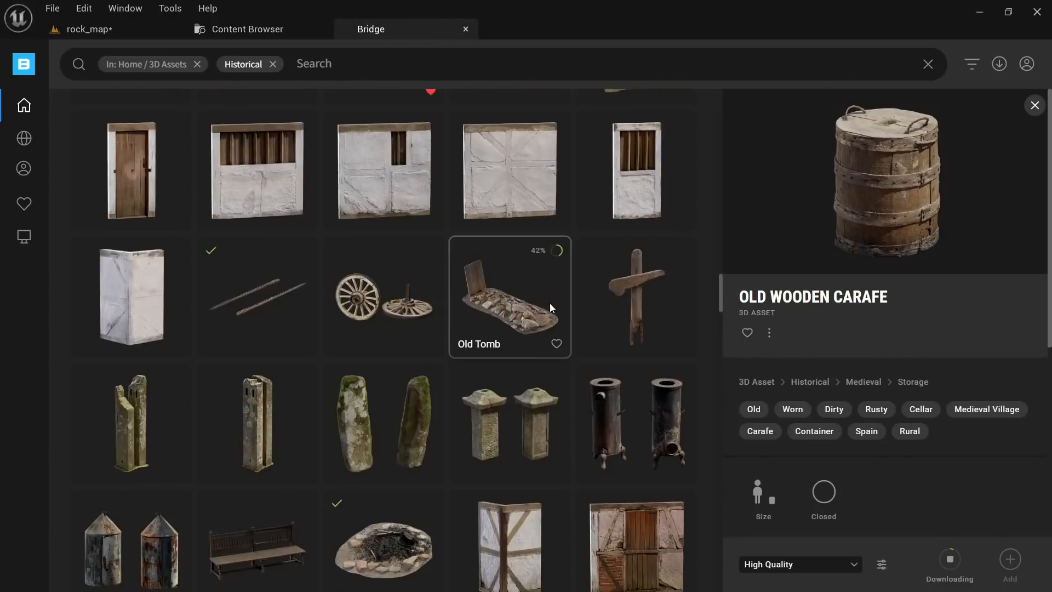
scroll(550, 308, "up", 20)
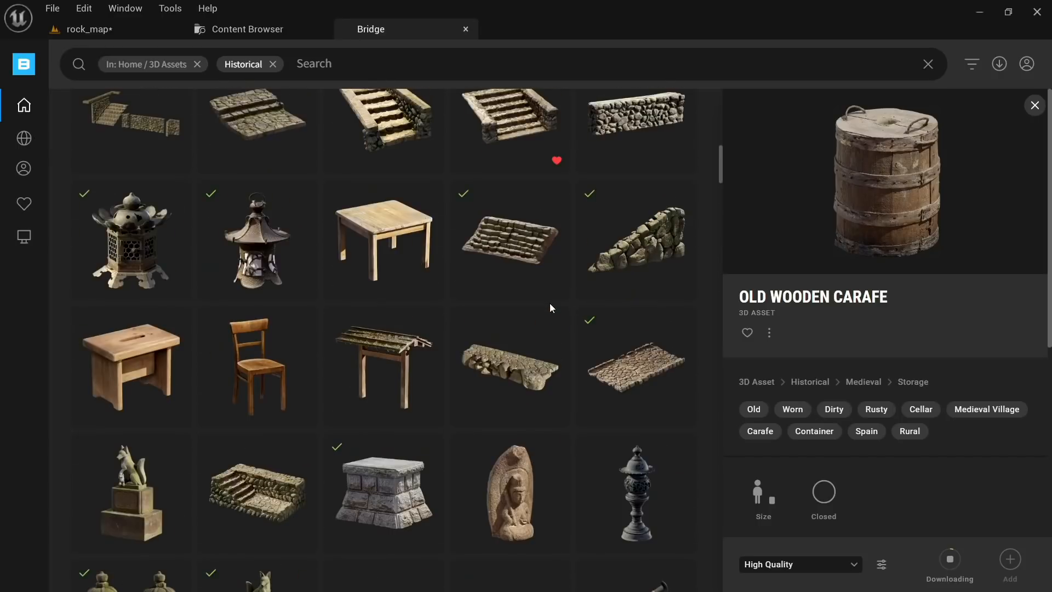
scroll(422, 297, "up", 15)
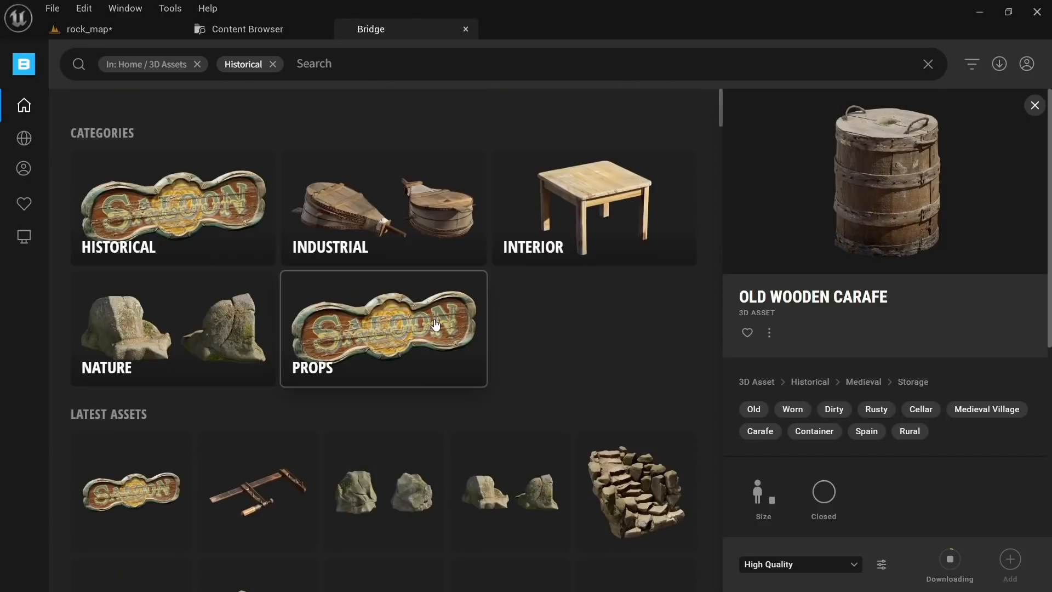
Step: Return to rock_map and shift the large Nordic rock beside the plank walkway to about X -1605, Y 355
left_click(88, 29)
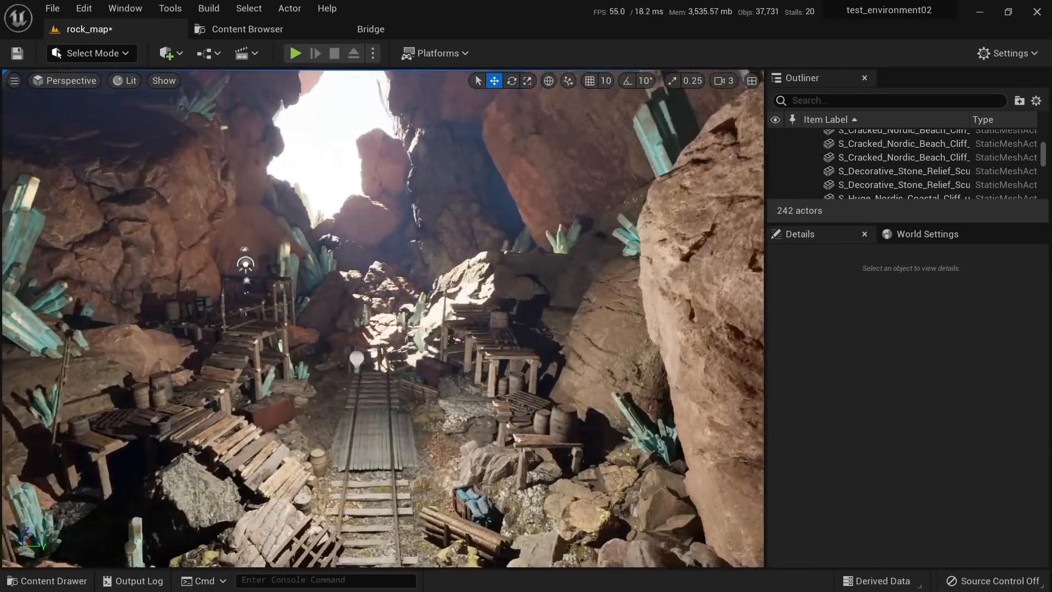
right_click_drag(350, 329, 366, 375)
left_click(202, 384)
key("f")
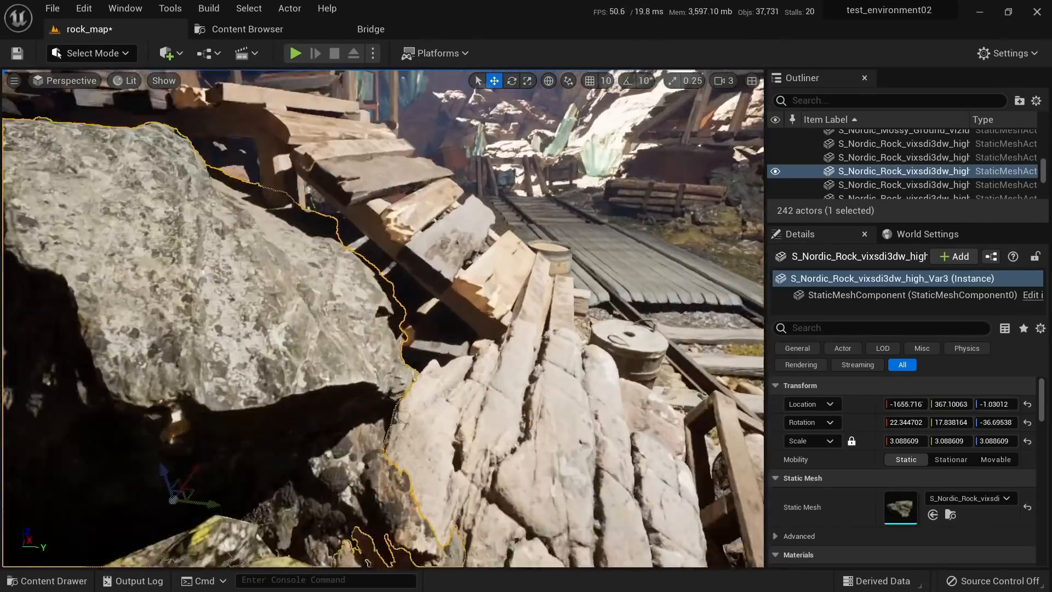
left_click_drag(379, 386, 413, 360)
right_click_drag(413, 360, 411, 406)
key("Escape")
left_click(410, 356)
right_click_drag(411, 356, 443, 339)
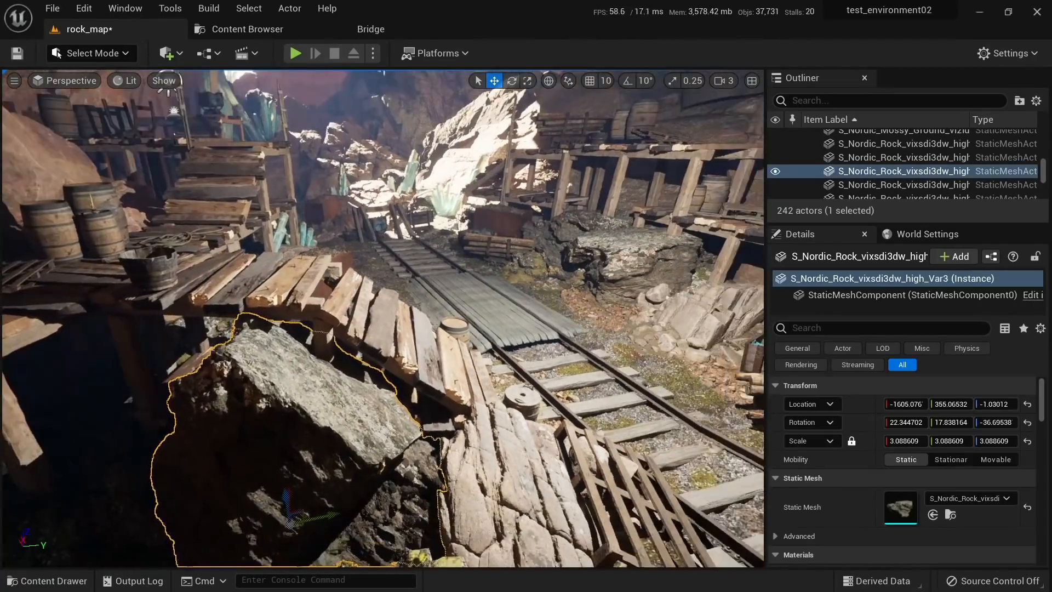
right_click_drag(383, 318, 367, 312)
key("Escape")
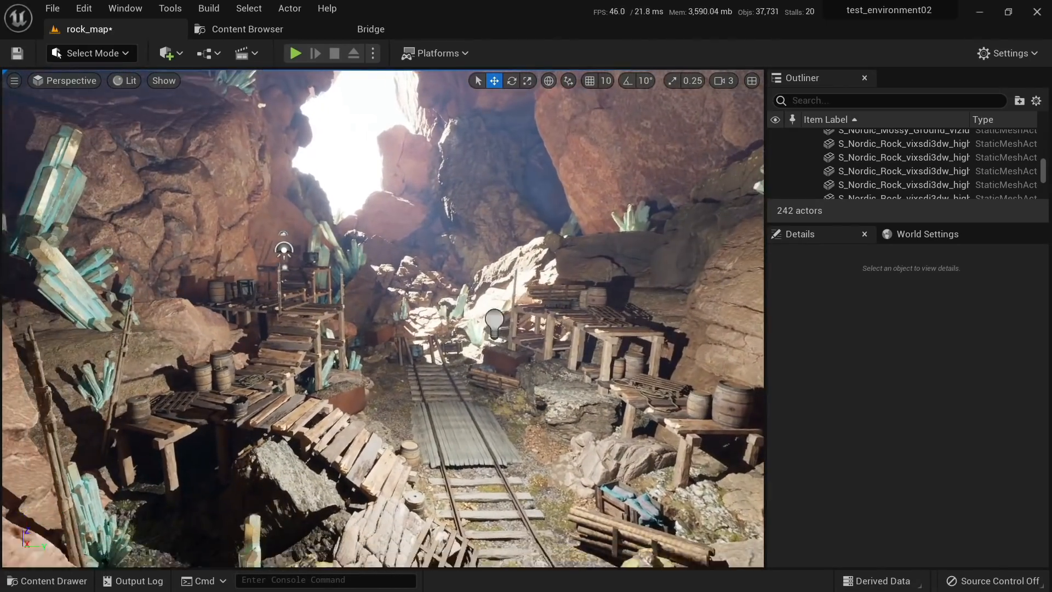
Step: Hide the point light above the rails to compare the lighting, and undo the hiding
right_click_drag(495, 416, 506, 421)
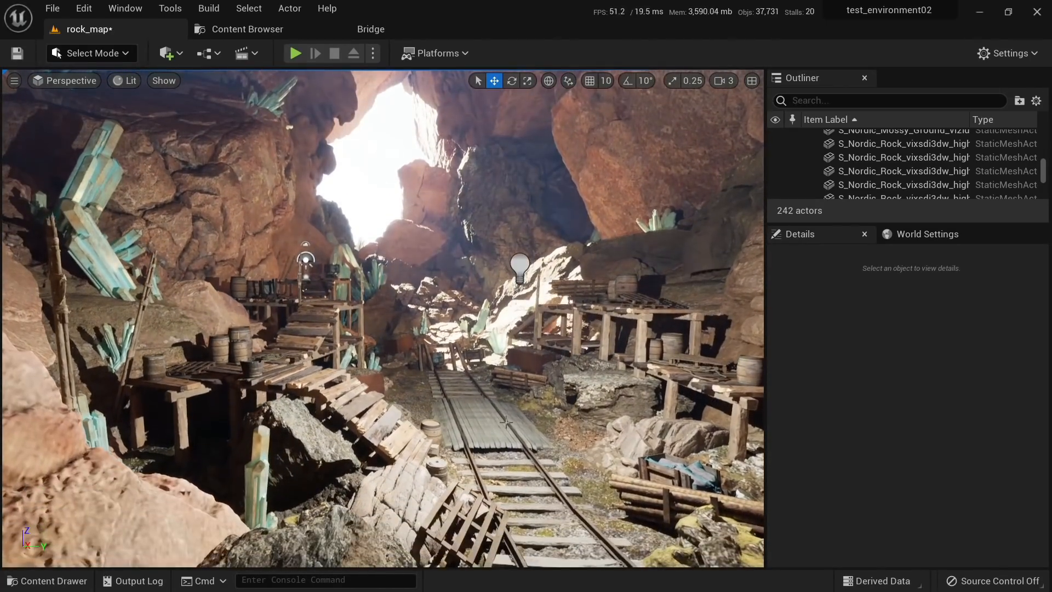
left_click(518, 266)
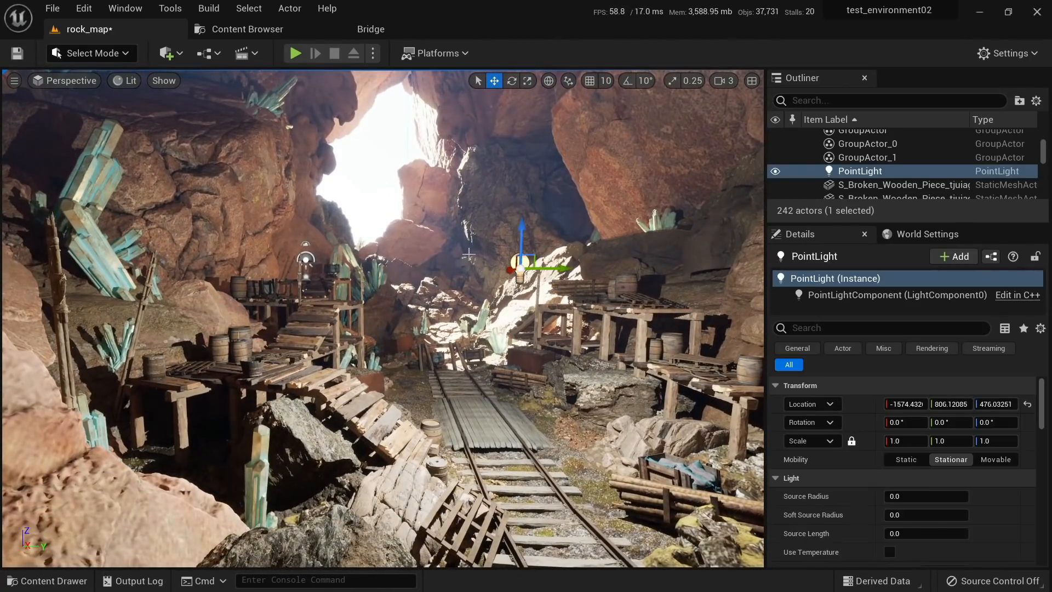
key("h")
right_click_drag(468, 254, 562, 439)
key("ctrl+z")
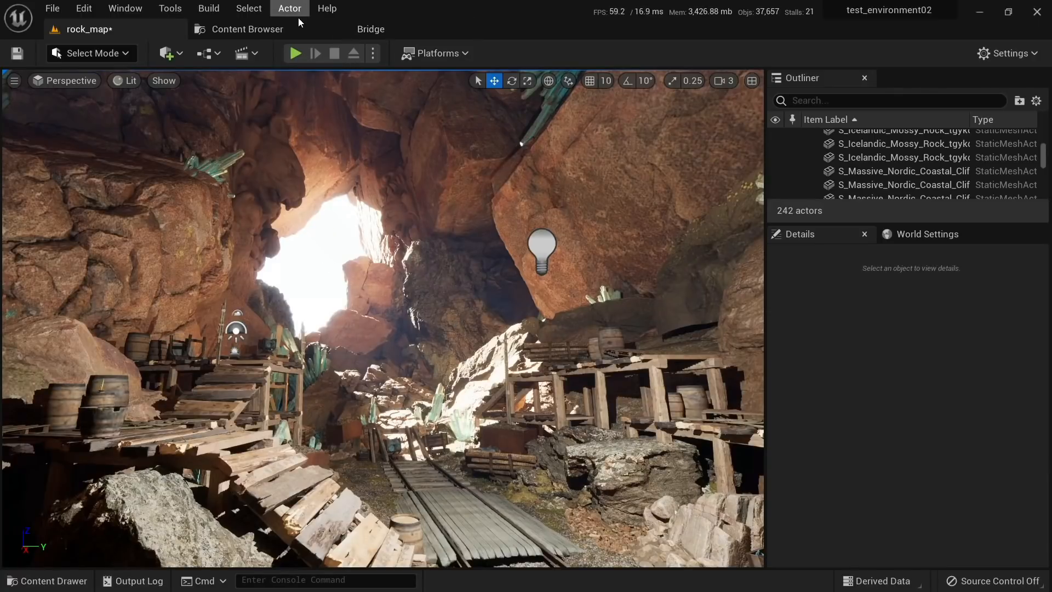
Step: Place the downloaded Japanese Statue from Bridge in the level near the cave opening and set its uniform scale to 50
left_click(371, 29)
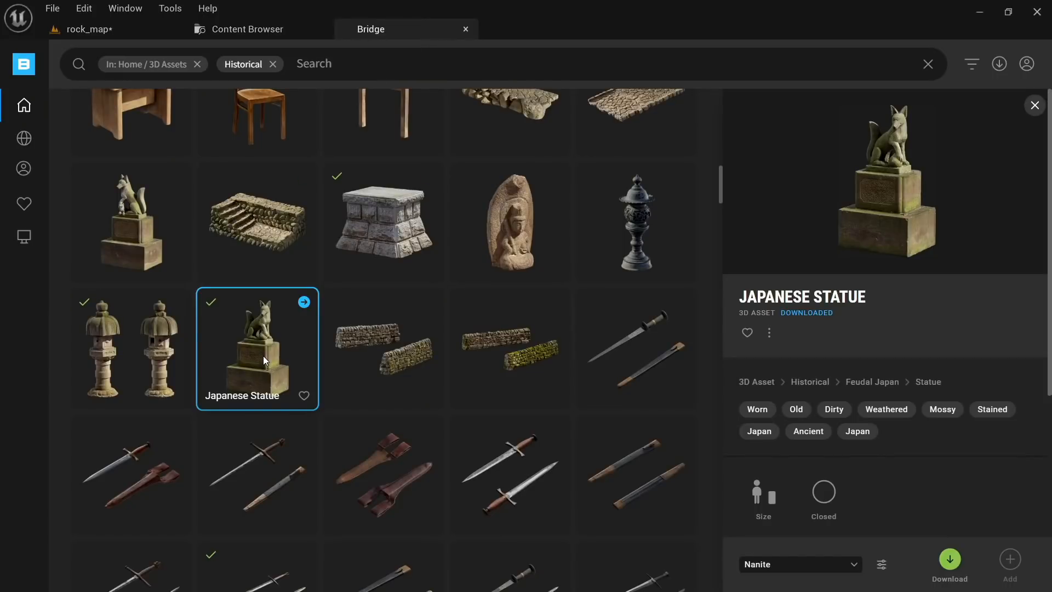
left_click_drag(263, 356, 309, 323)
right_click_drag(401, 455, 401, 455)
left_click(905, 441)
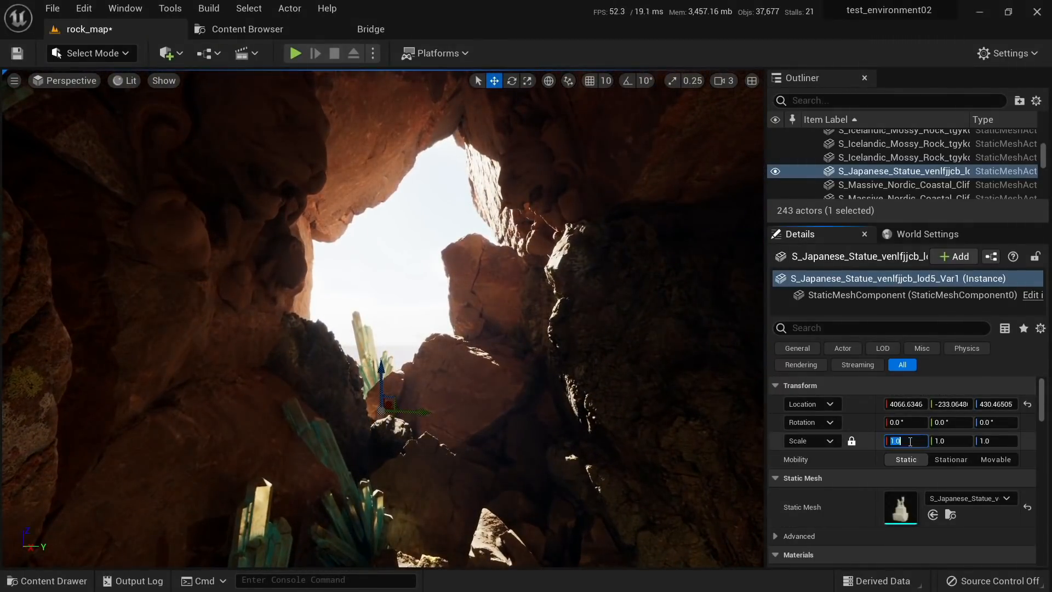
type("50")
key("Return")
Step: Rotate the fox statue about Z to about 140.7° and lower it to about Z -663
key("e")
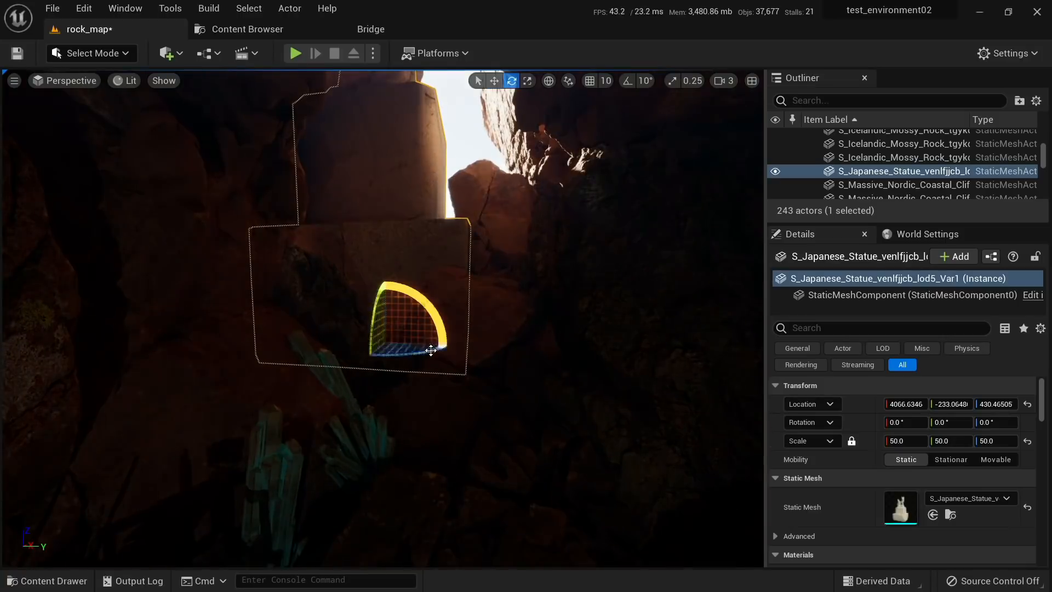
left_click_drag(404, 301, 449, 362)
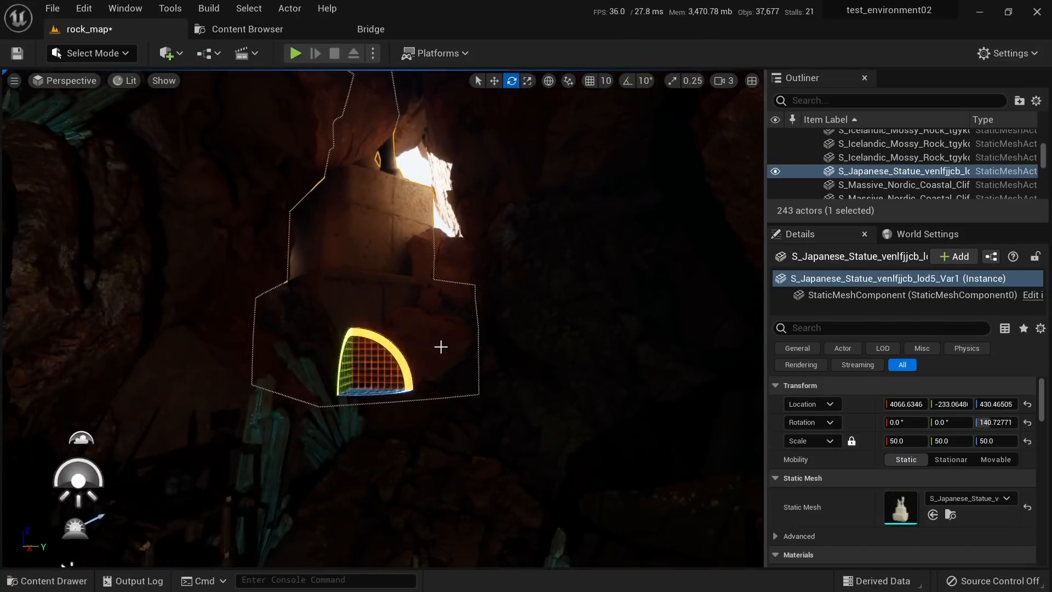
key("w")
left_click_drag(362, 337, 347, 449)
Step: Set the statue's uniform scale to 35 and move it back into the opening at about X 5378, Z -521
left_click(883, 440)
type("35")
key("Return")
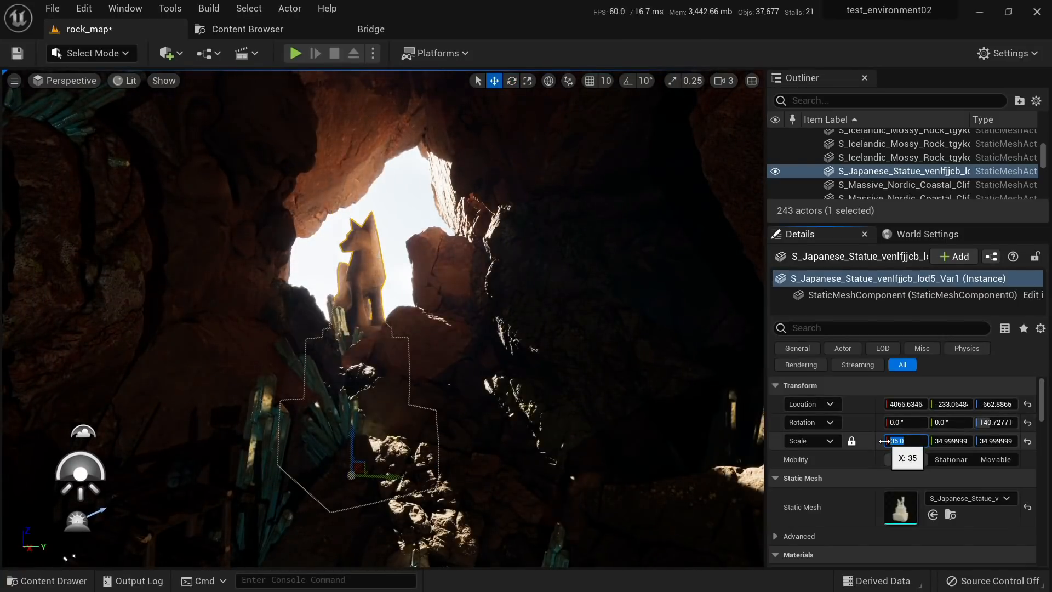
left_click_drag(359, 468, 375, 459)
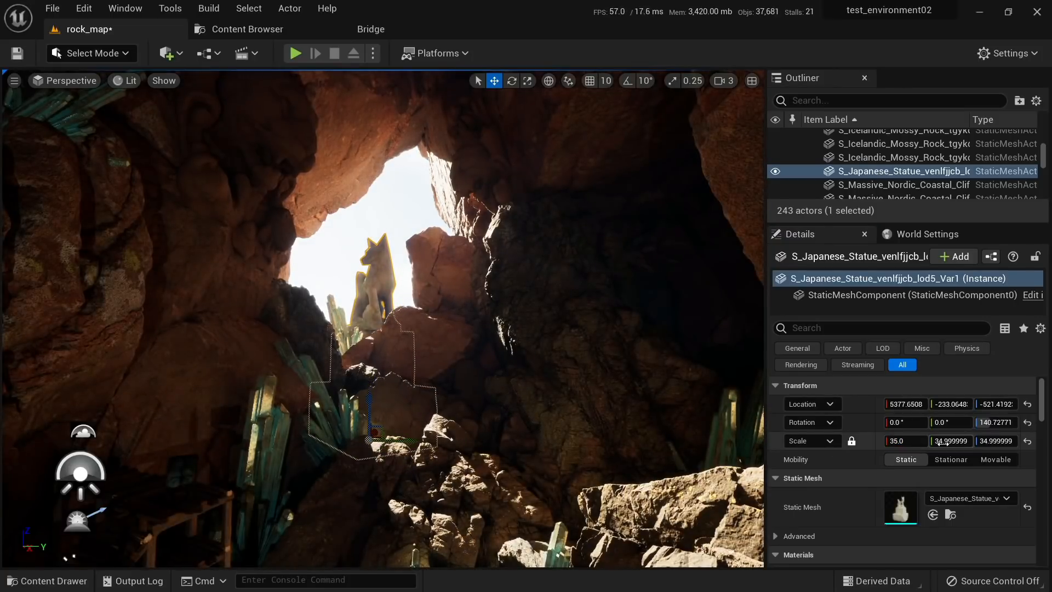
Step: Set the fox statue's uniform scale to 40
left_click(892, 440)
type("40")
key("Return")
Step: Examine the statue in the cave opening both up close and from the wider cave view
key("s")
right_click_drag(333, 410, 329, 387)
key("Escape")
key("w")
left_click(404, 351)
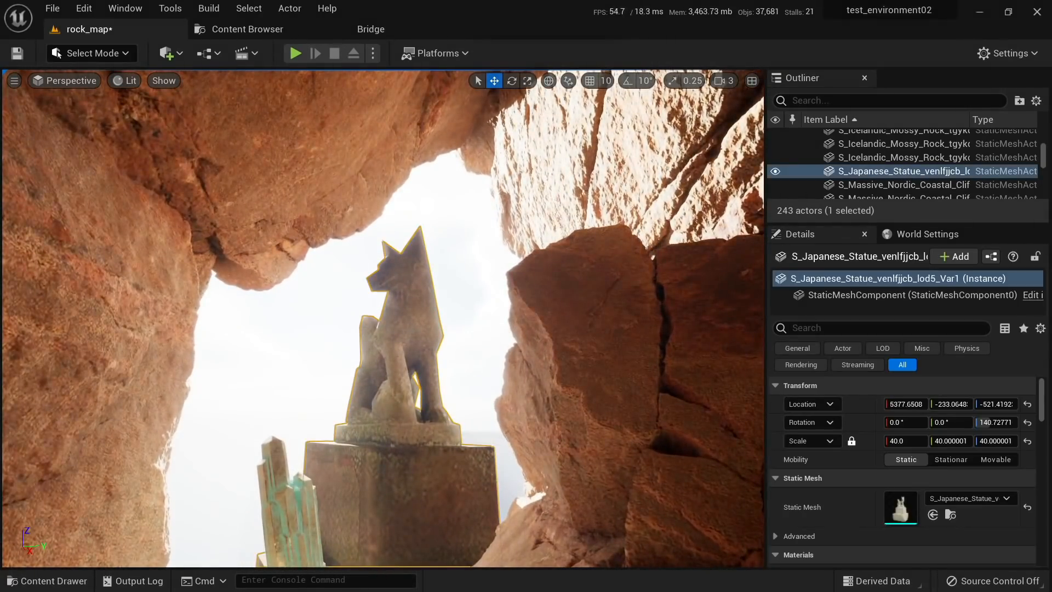
key("w")
mouse_move(404, 351)
right_mouse_down()
mouse_move(419, 336)
mouse_move(412, 360)
mouse_move(408, 329)
mouse_move(420, 338)
right_mouse_up()
key("s")
key("Escape")
key("a")
key("s")
key("w")
key("d")
key("a")
Step: Capture the viewport area, outline in red the bright sky around the statue, and close the capture
key("Print")
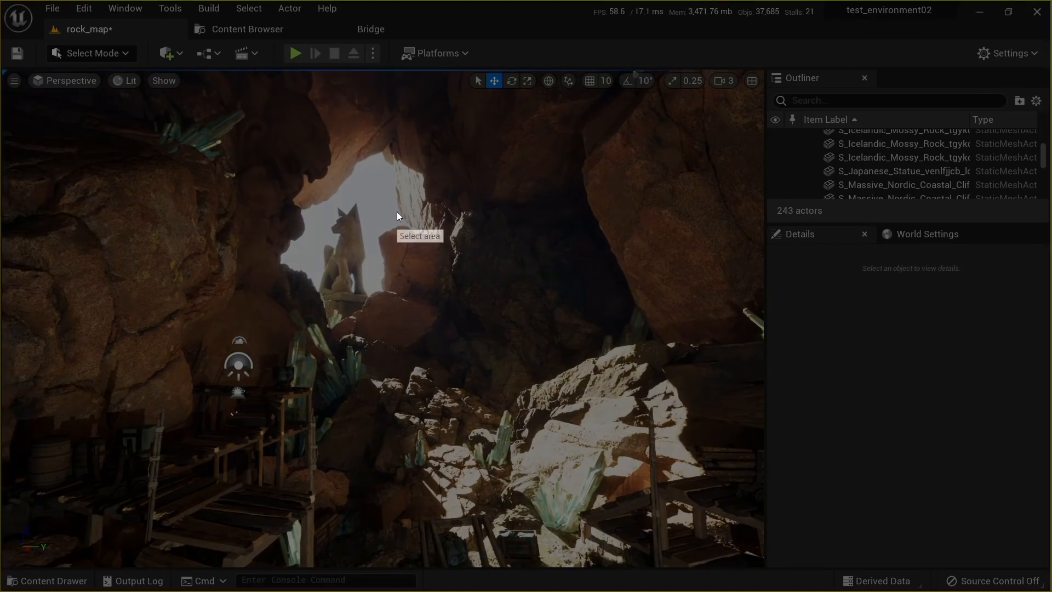
mouse_move(123, 81)
left_mouse_down()
mouse_move(704, 501)
mouse_move(765, 586)
left_mouse_up()
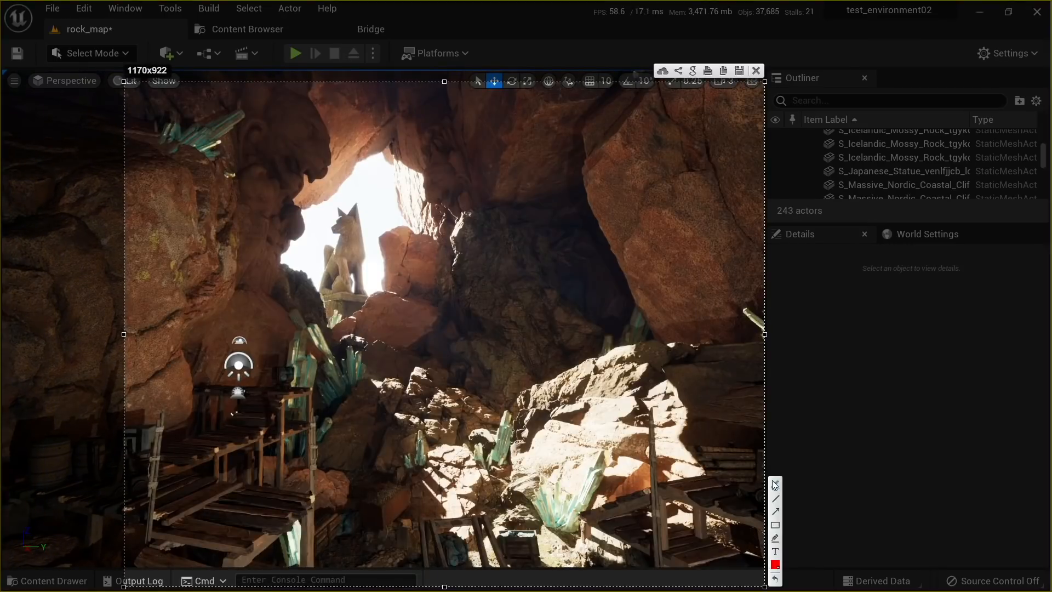
left_click_drag(301, 217, 305, 242)
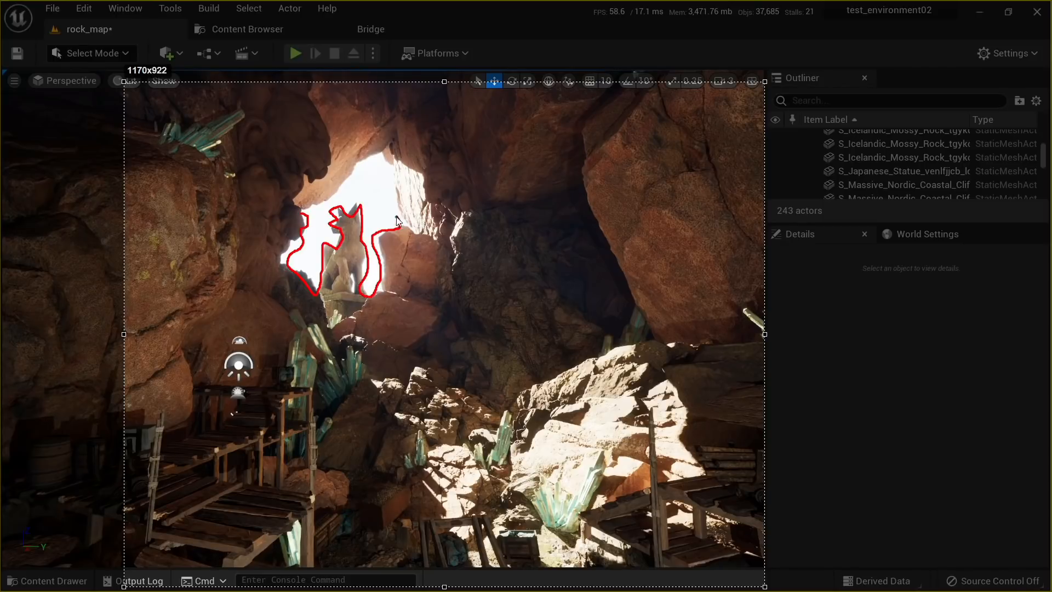
left_click_drag(322, 206, 327, 205)
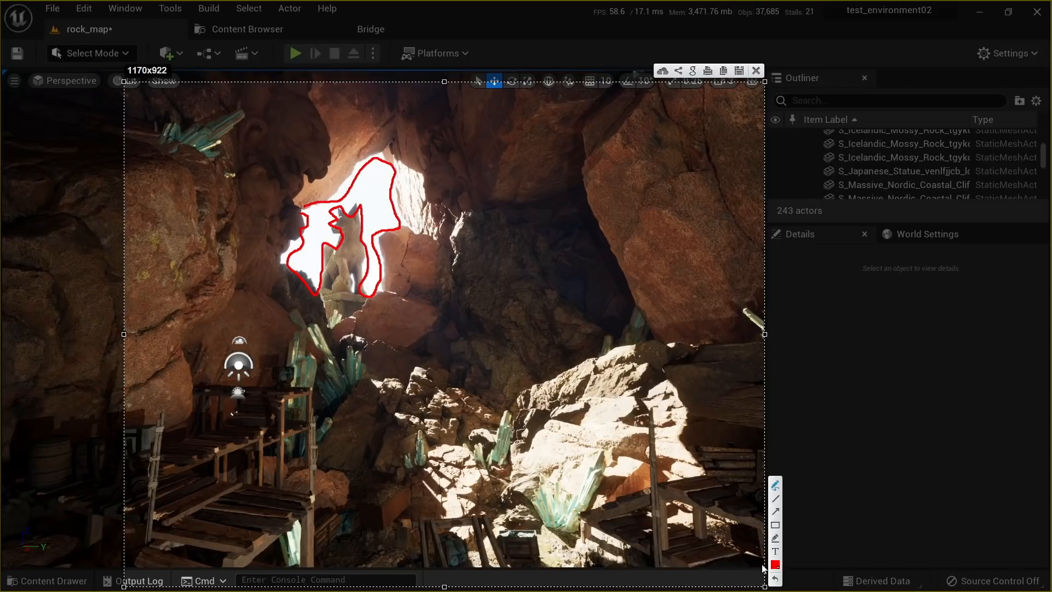
left_click(740, 70)
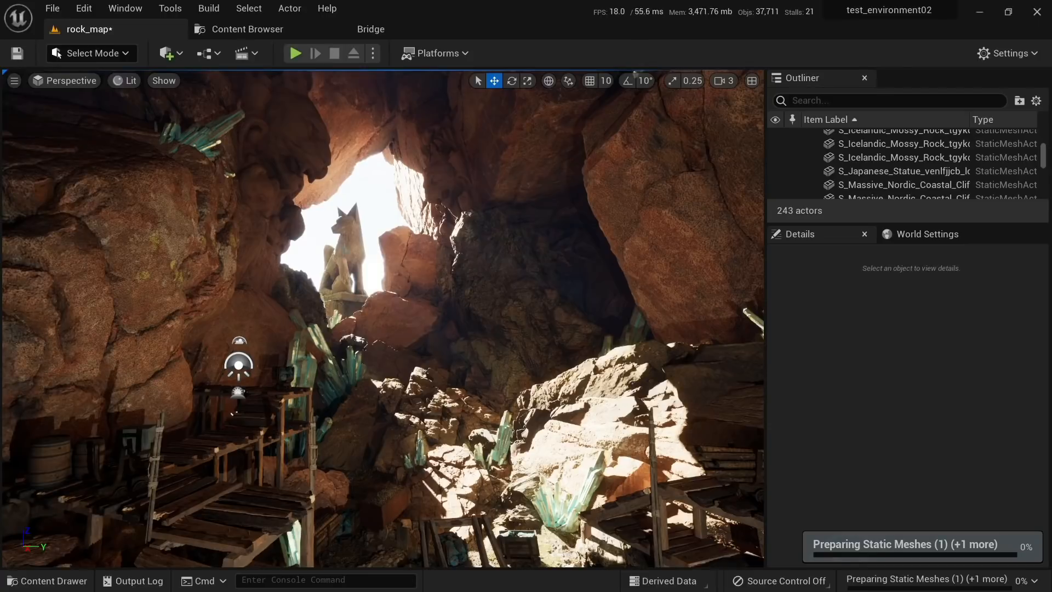
Step: Temporarily hide the fox statue to compare the composition without it, capturing the empty cave opening before restoring the statue
left_click(344, 249)
key("h")
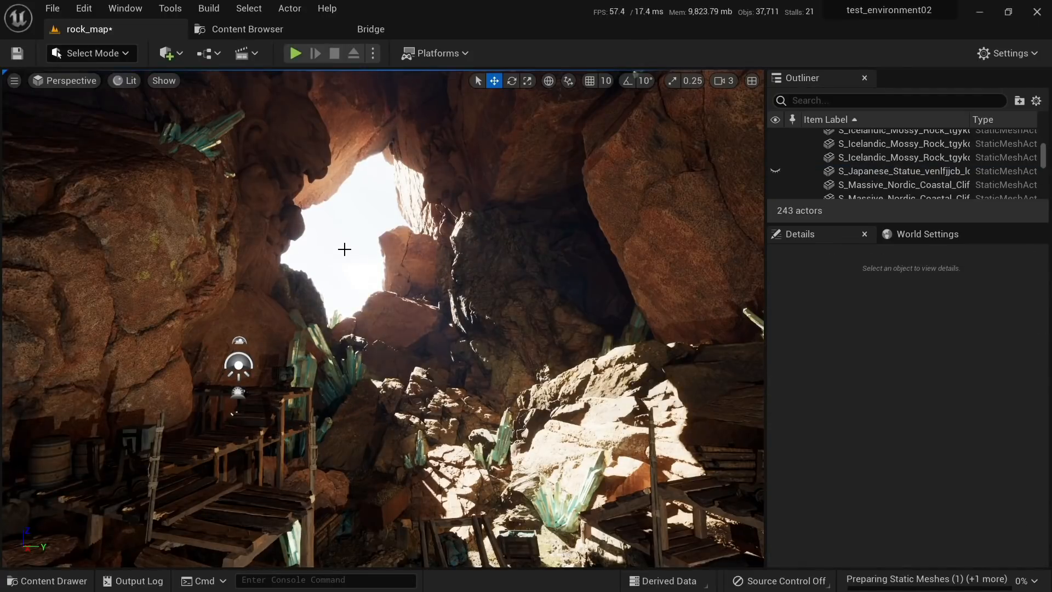
key("Print")
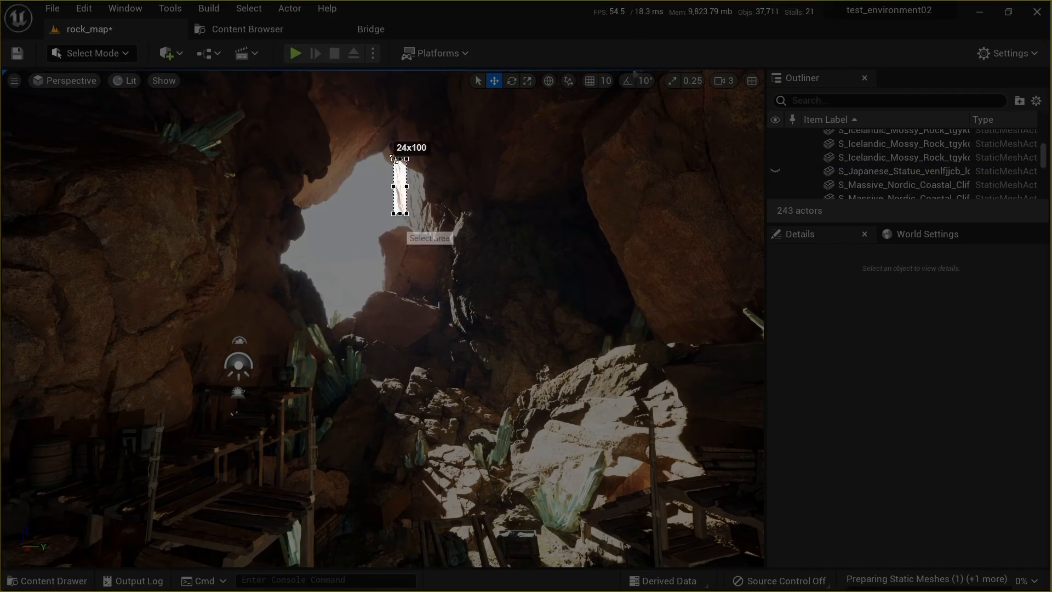
left_click_drag(393, 159, 292, 381)
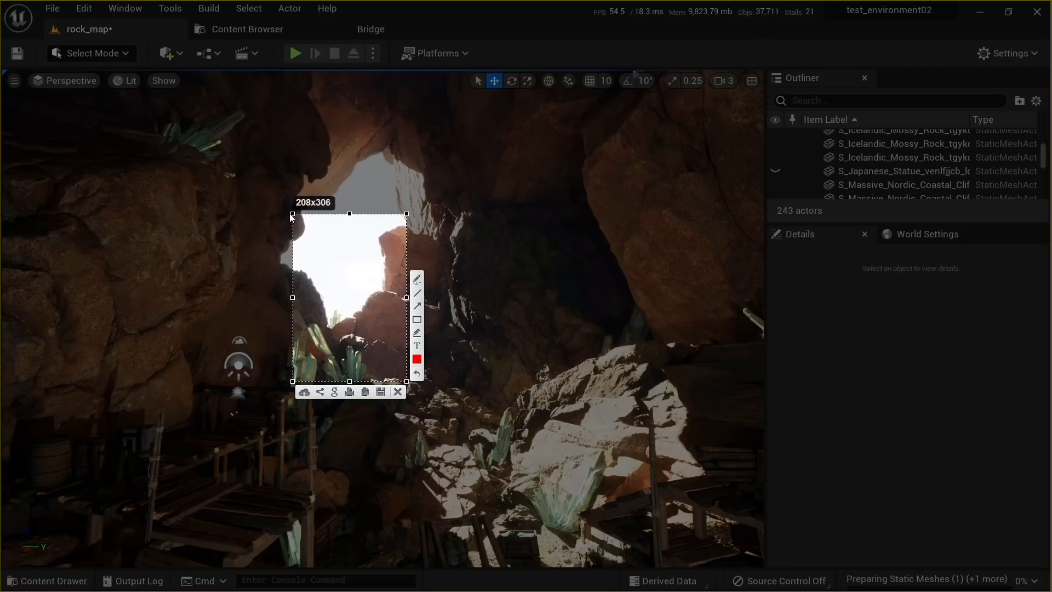
key("ctrl+c")
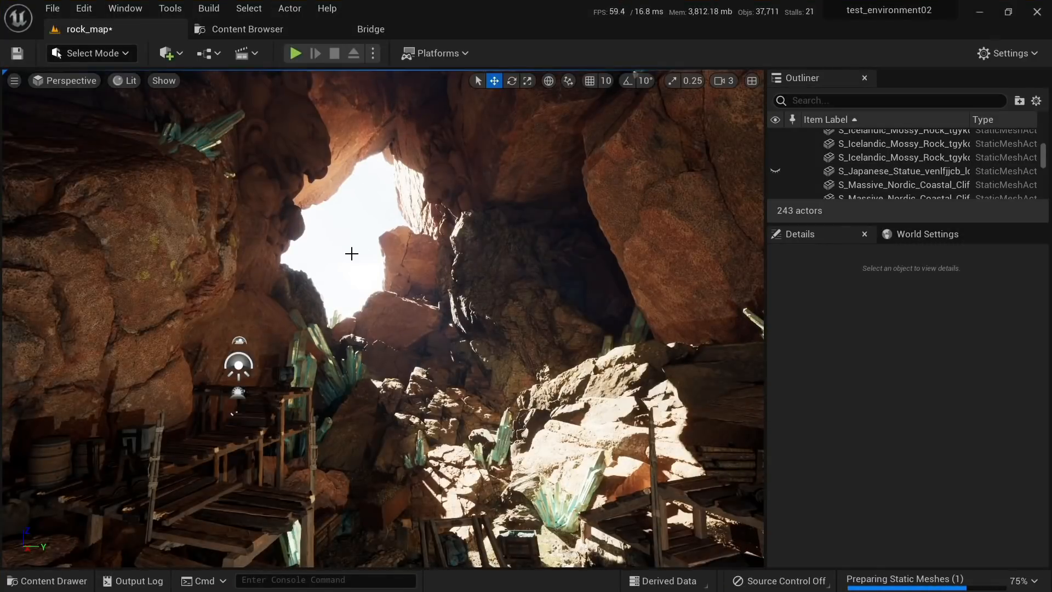
key("ctrl+h")
Step: Check the Japanese Statue's download progress in Bridge and return to the rock_map level
key("s")
right_click_drag(411, 282, 411, 282)
key("d")
key("a")
key("d")
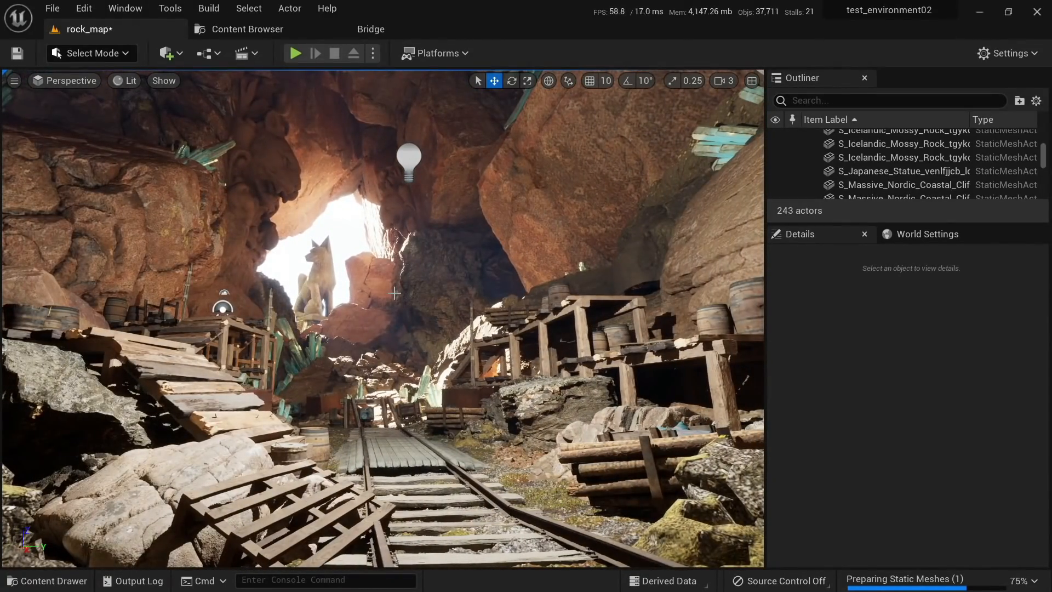
left_click(332, 273)
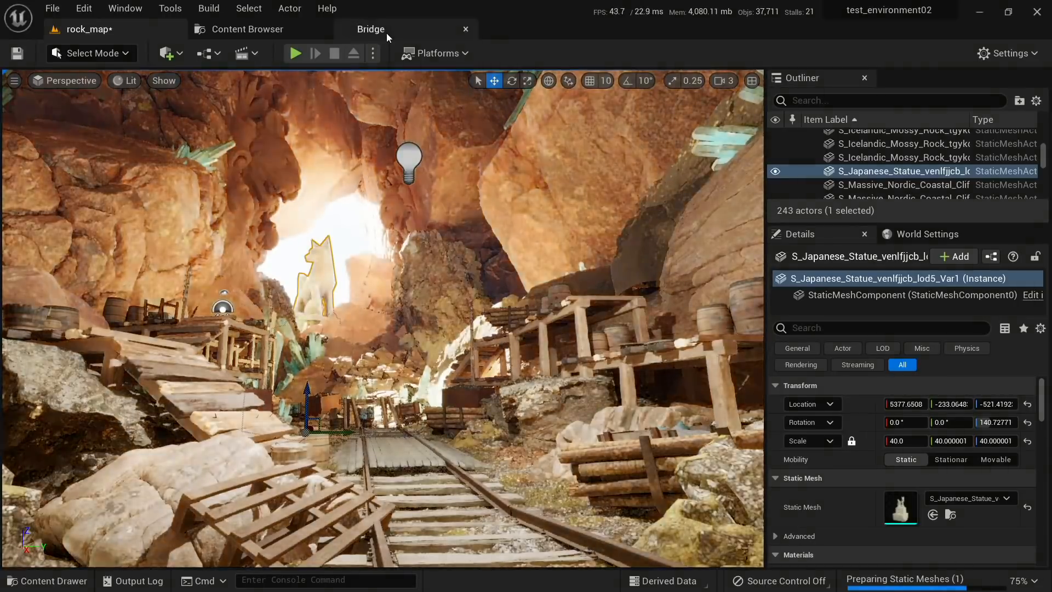
left_click(386, 32)
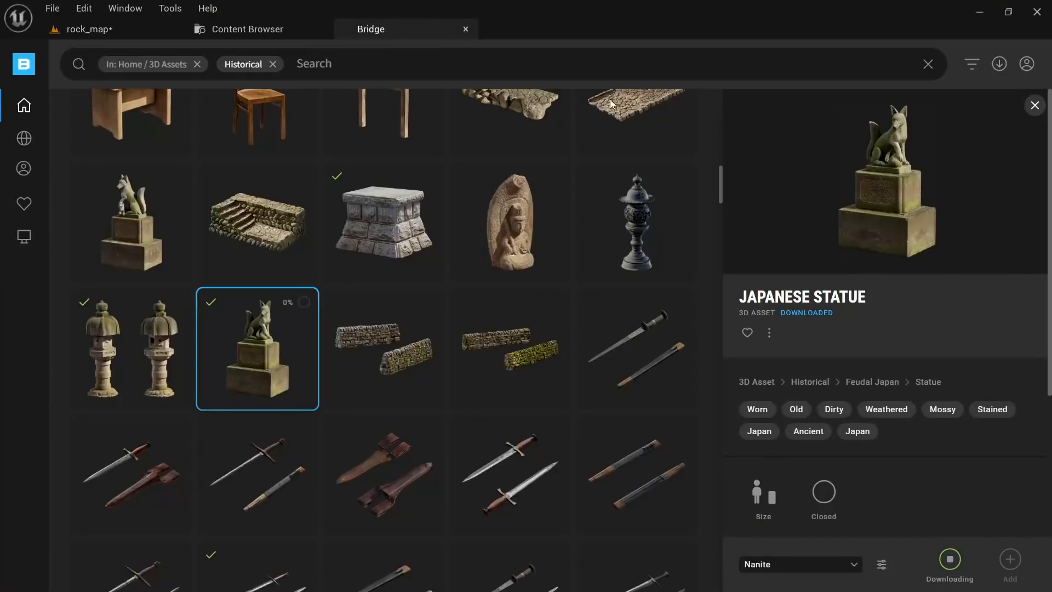
left_click(999, 64)
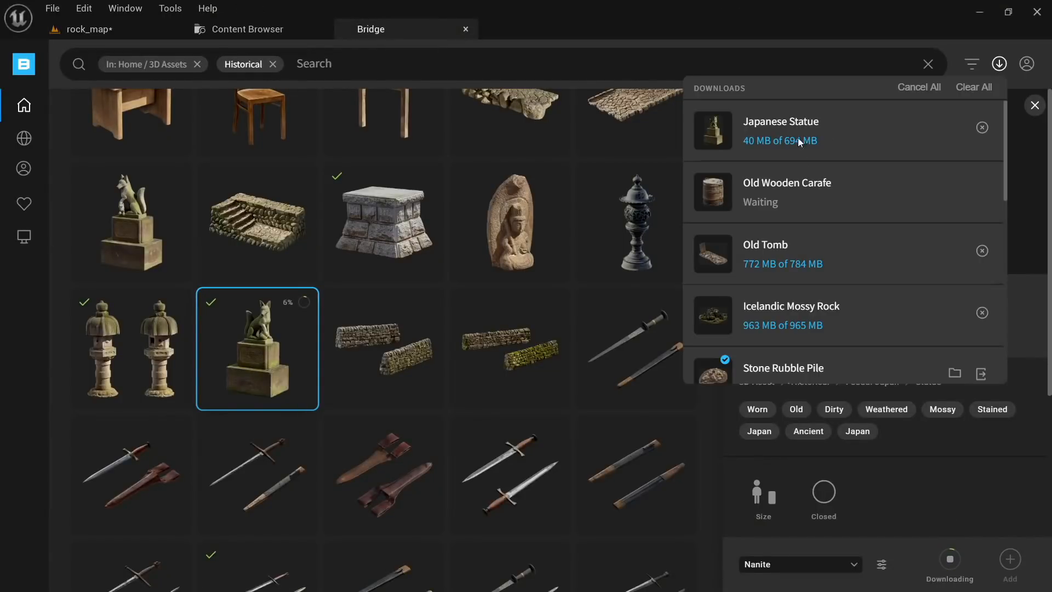
left_click(1000, 65)
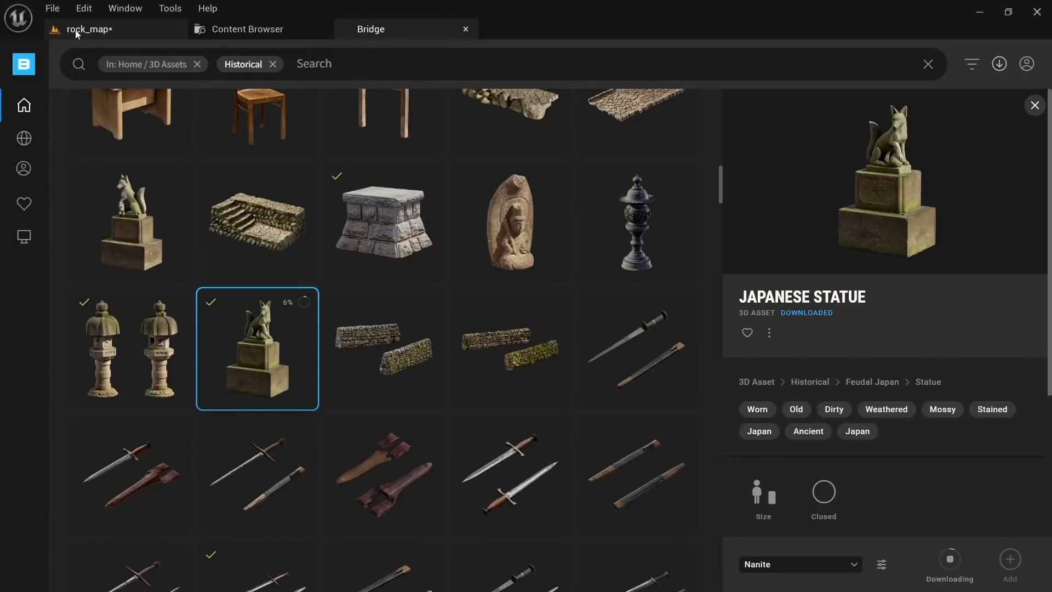
left_click(76, 34)
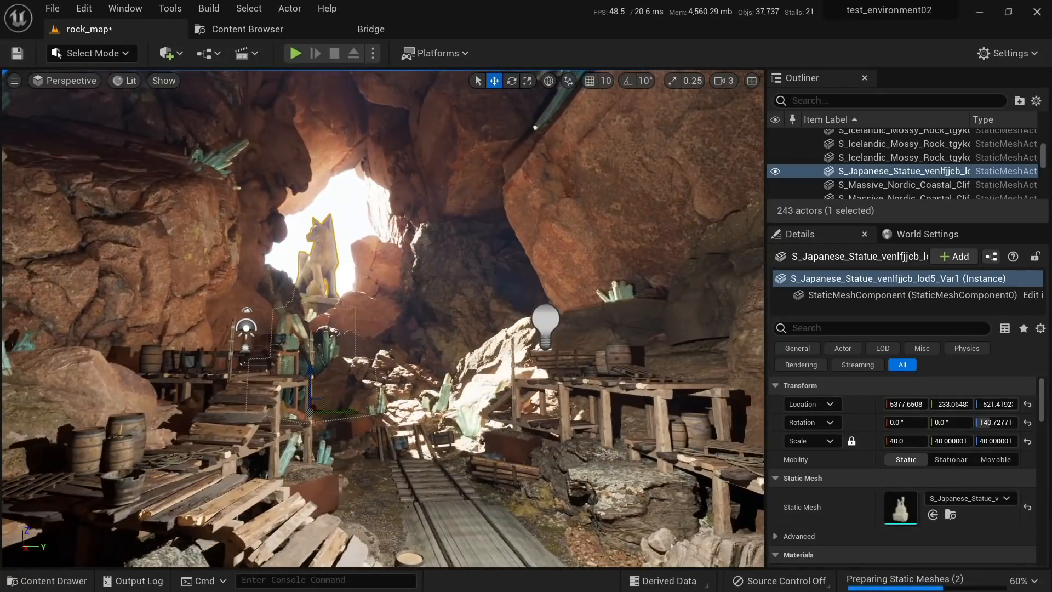
Step: Examine how the statue reads in the cave opening from several positions along the mine track
key("d")
key("d")
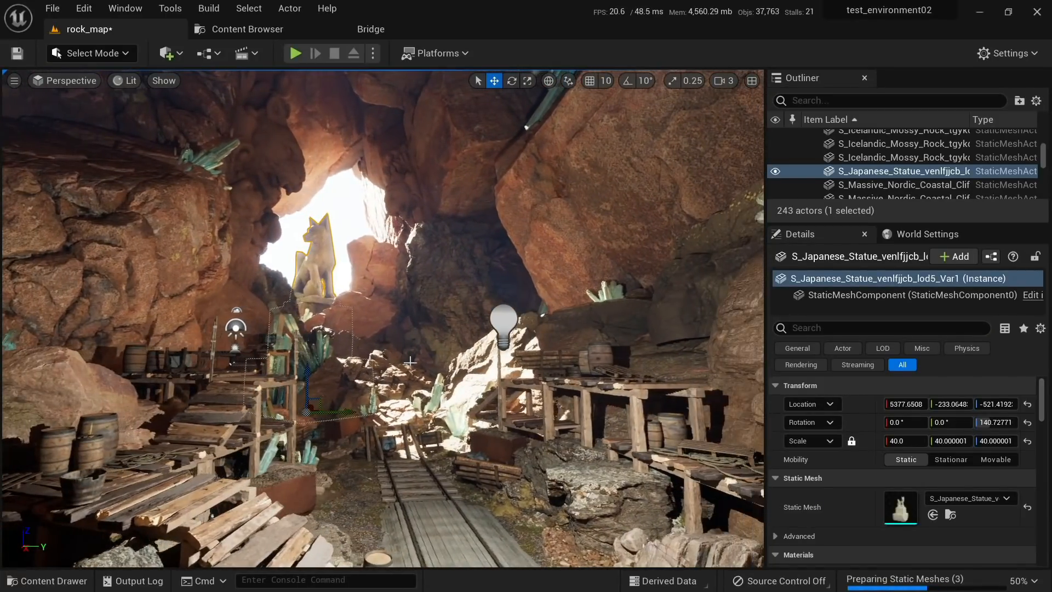
key("d")
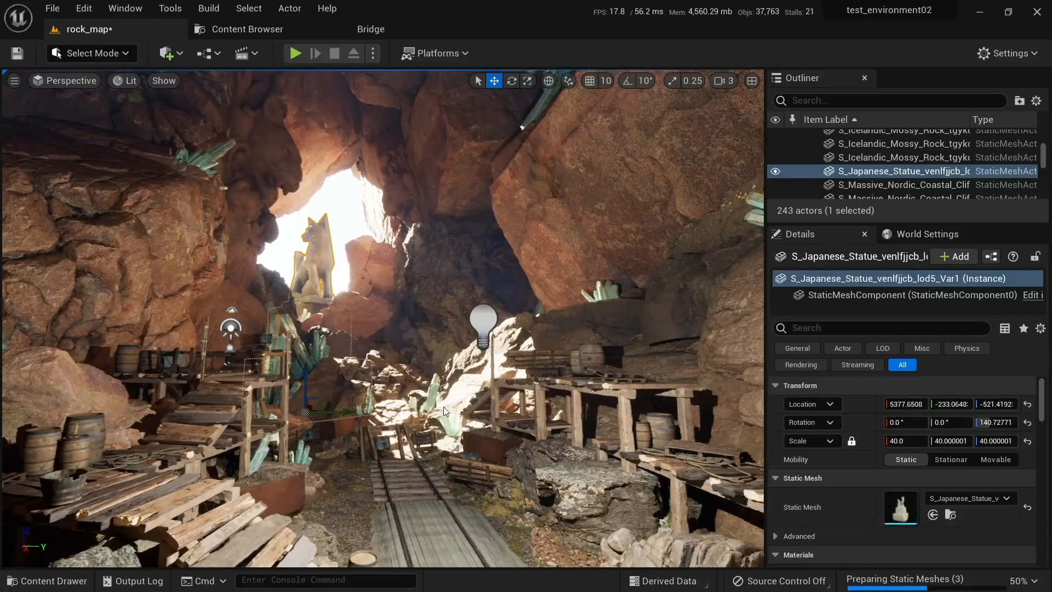
left_click(442, 406)
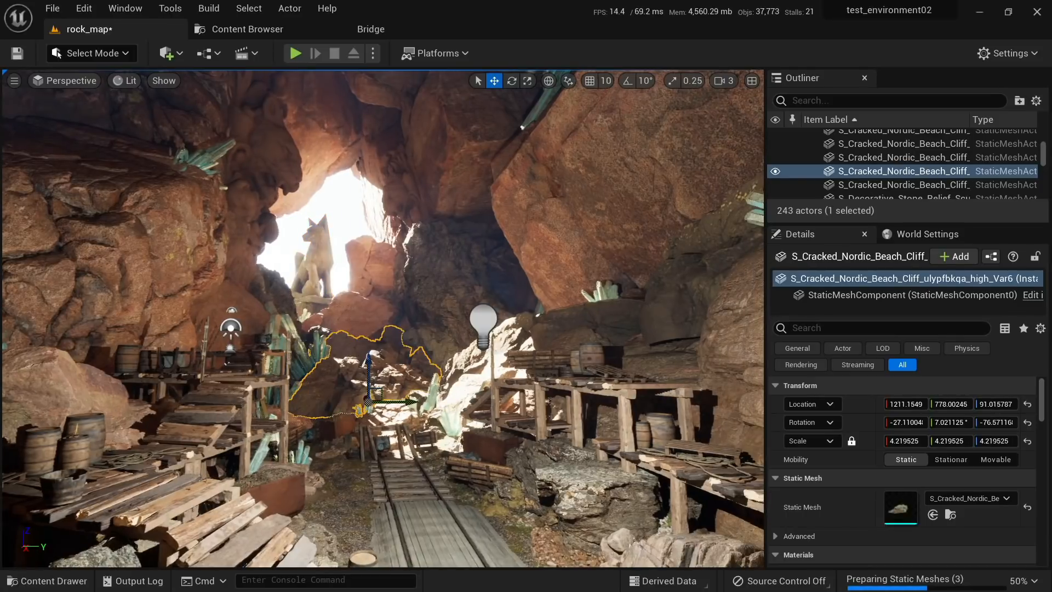
right_click_drag(432, 378, 419, 395)
key("d")
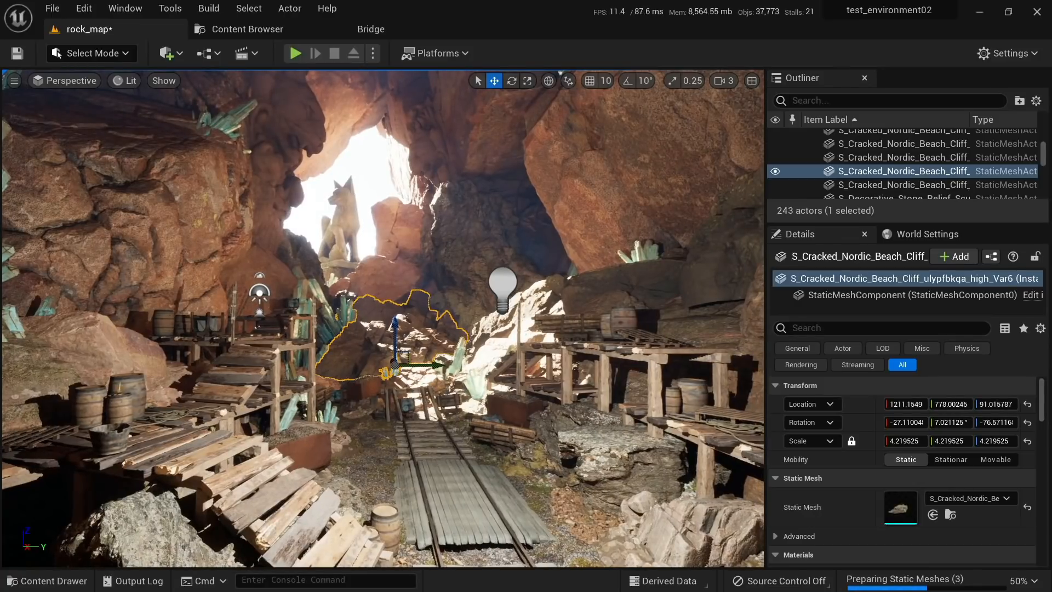
right_click_drag(445, 395, 413, 387)
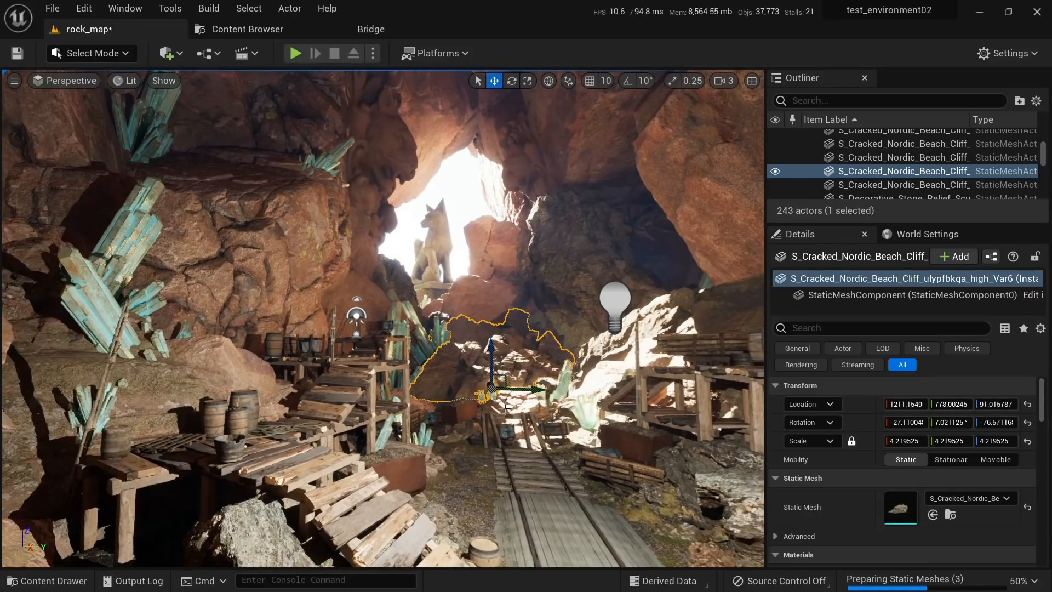
right_click_drag(412, 387, 404, 366)
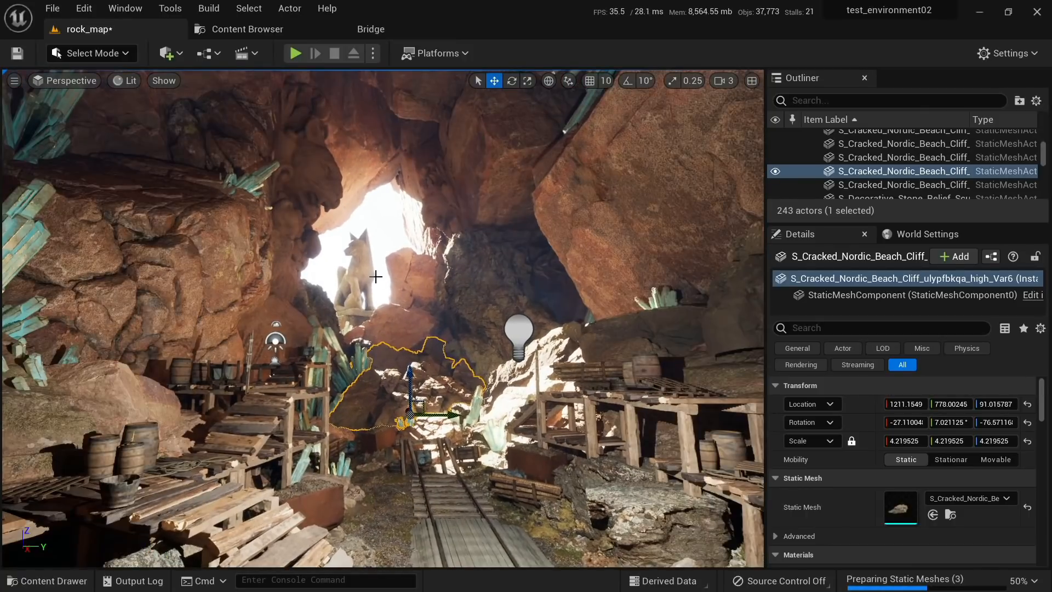
left_click(372, 274)
key("Escape")
mouse_move(372, 274)
right_mouse_down()
mouse_move(371, 345)
mouse_move(363, 265)
right_mouse_up()
Step: Delete the point light hanging above the mine track
left_click(485, 444)
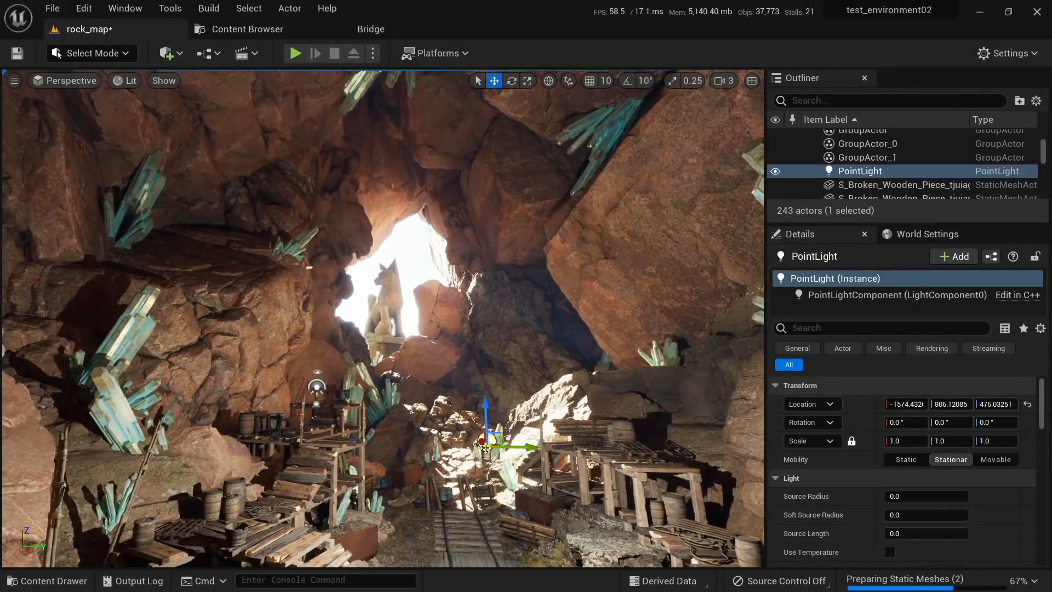
key("Delete")
right_click_drag(486, 445, 484, 468)
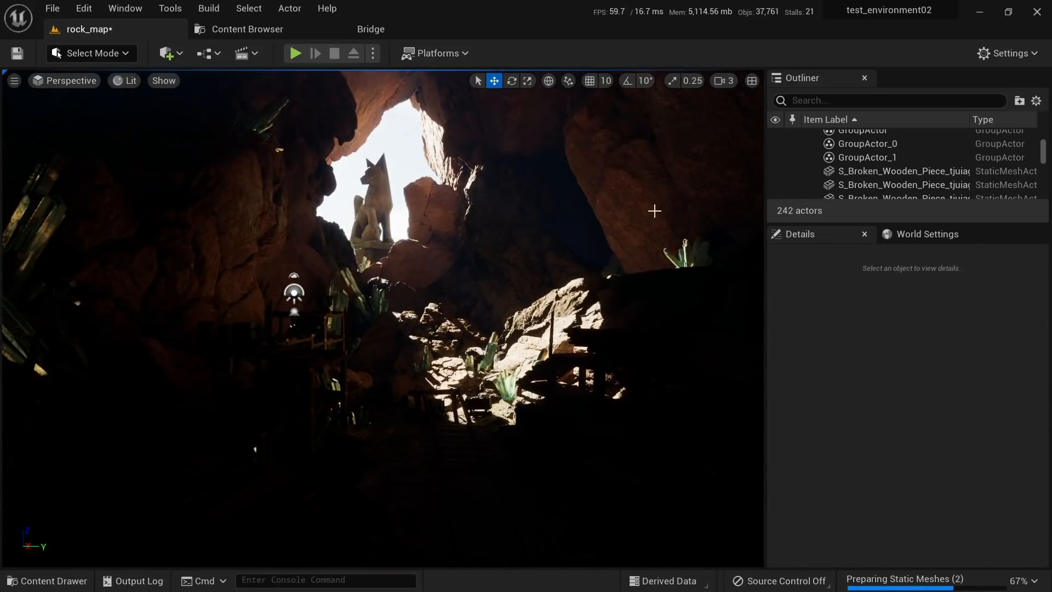
Step: Find the directional light in the level and enable its Light Shaft Bloom
left_click(833, 101)
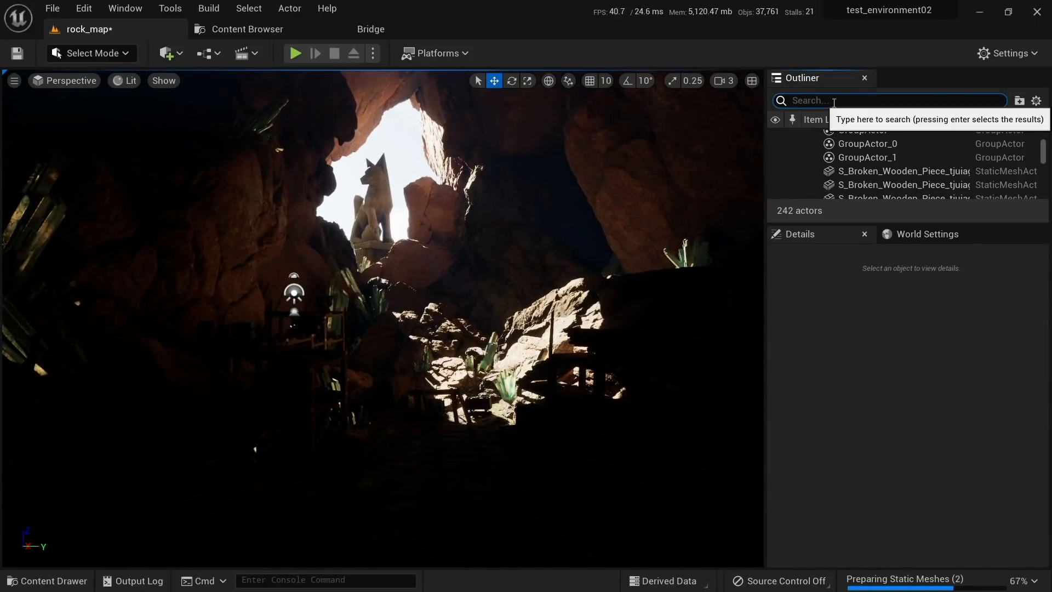
type("direc")
left_click(879, 164)
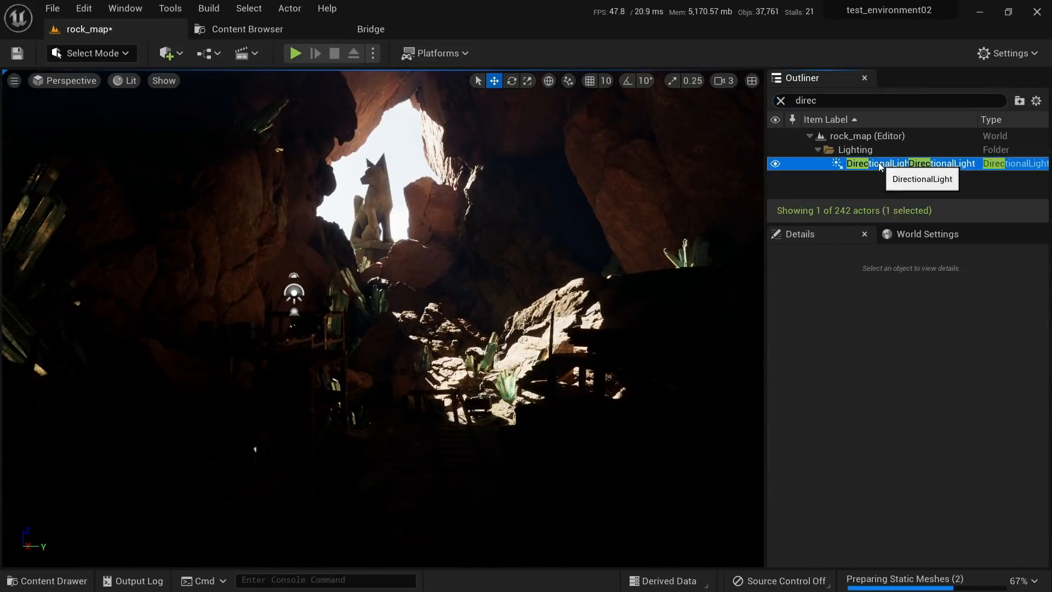
mouse_move(452, 339)
right_mouse_down()
mouse_move(466, 329)
mouse_move(451, 339)
right_mouse_up()
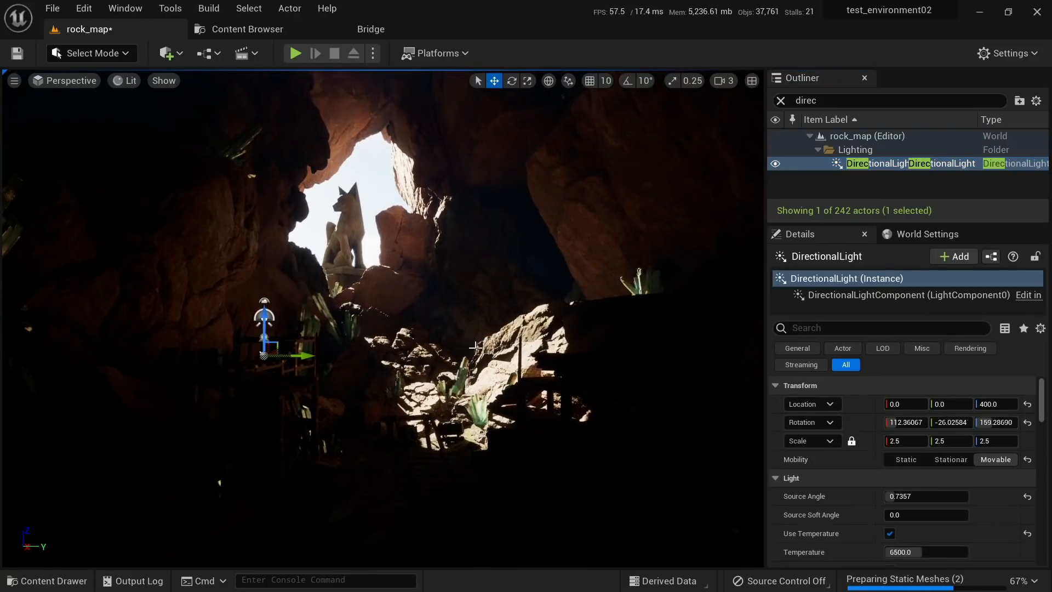
scroll(857, 469, "down", 10)
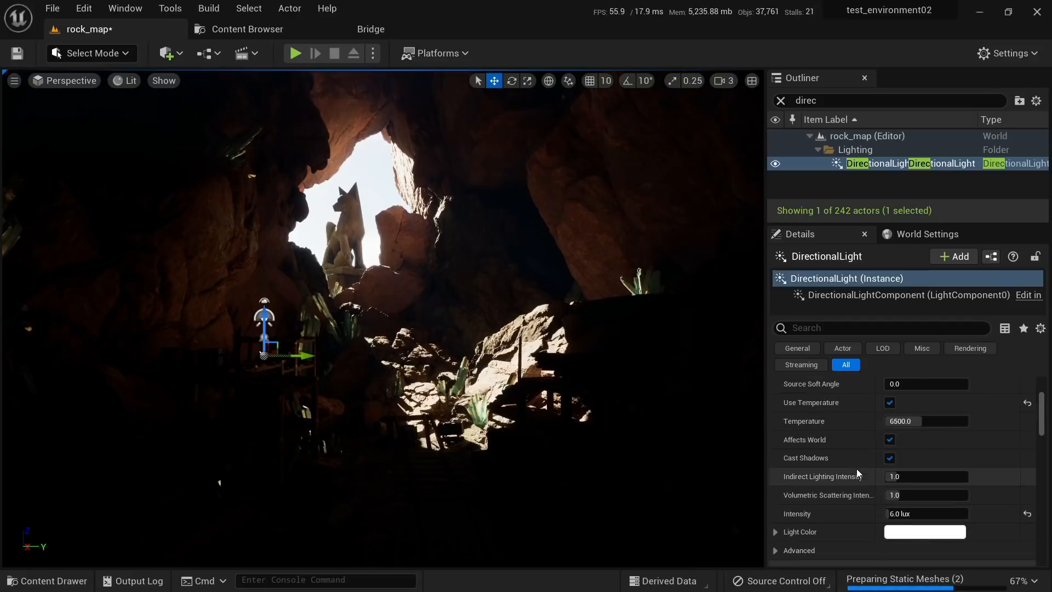
scroll(842, 470, "down", 10)
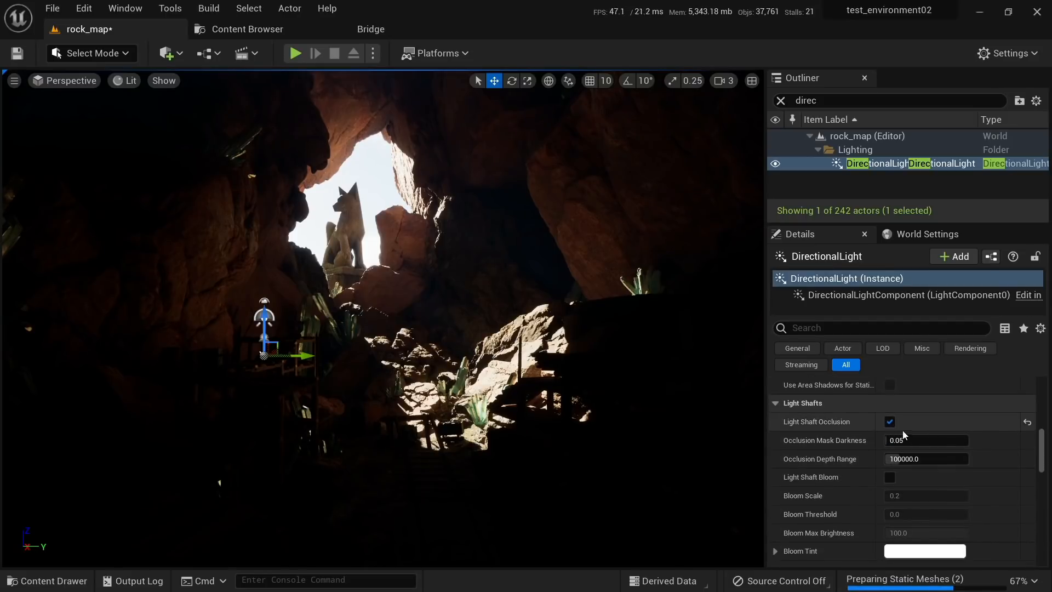
left_click(890, 421)
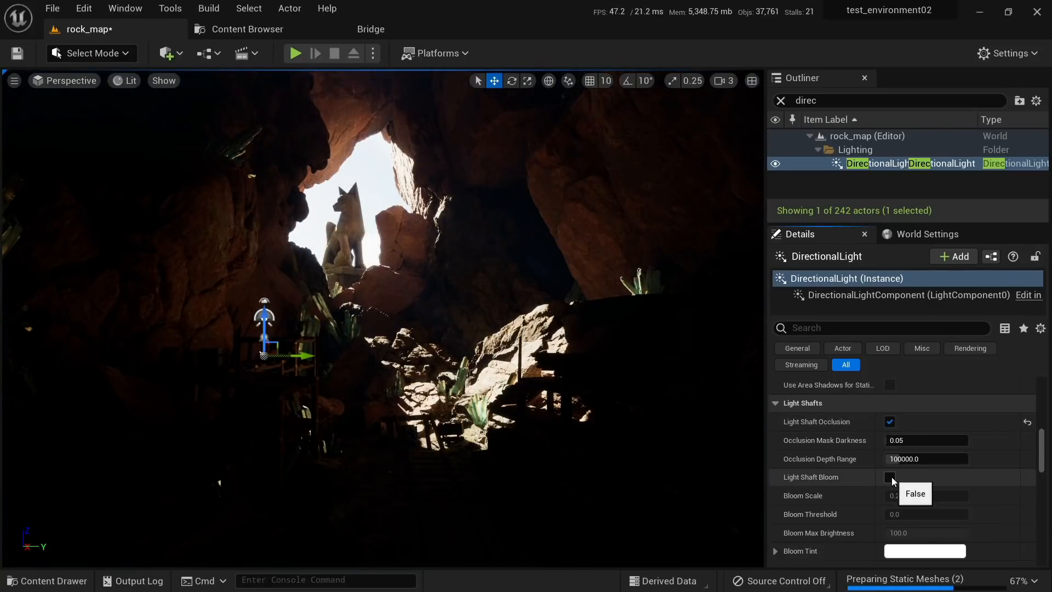
left_click(889, 477)
Step: Rotate the directional light to angle the sun rays diagonally through the cave opening
right_click_drag(624, 359, 624, 359)
key("ctrl+l")
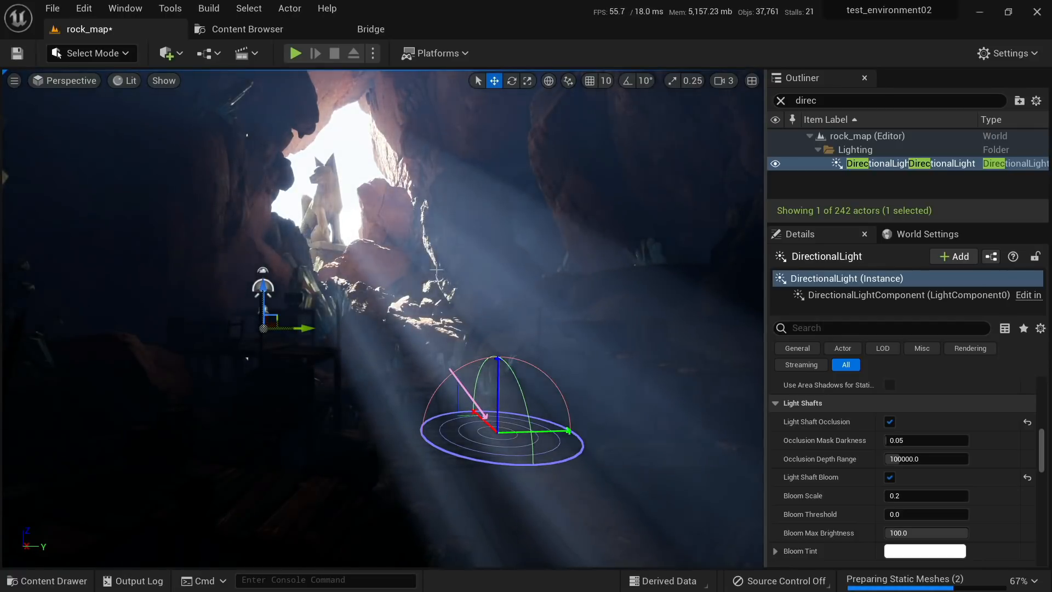
right_click_drag(436, 269, 531, 316)
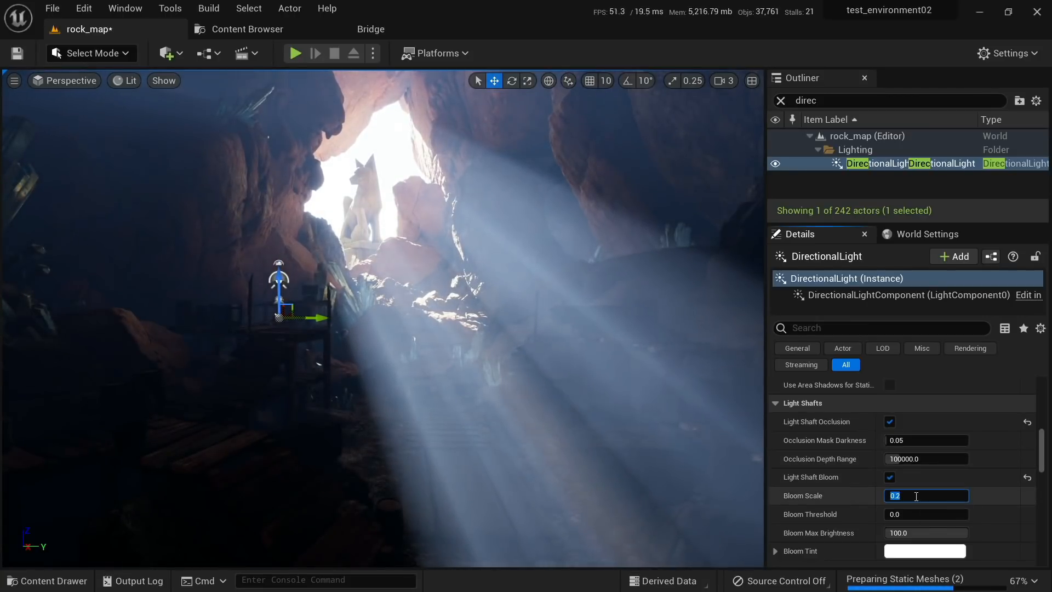
Step: Try light shaft Bloom Scale values of 0.1 and 0, and settle on 0.05
type("0.1")
key("Return")
type("0")
key("Return")
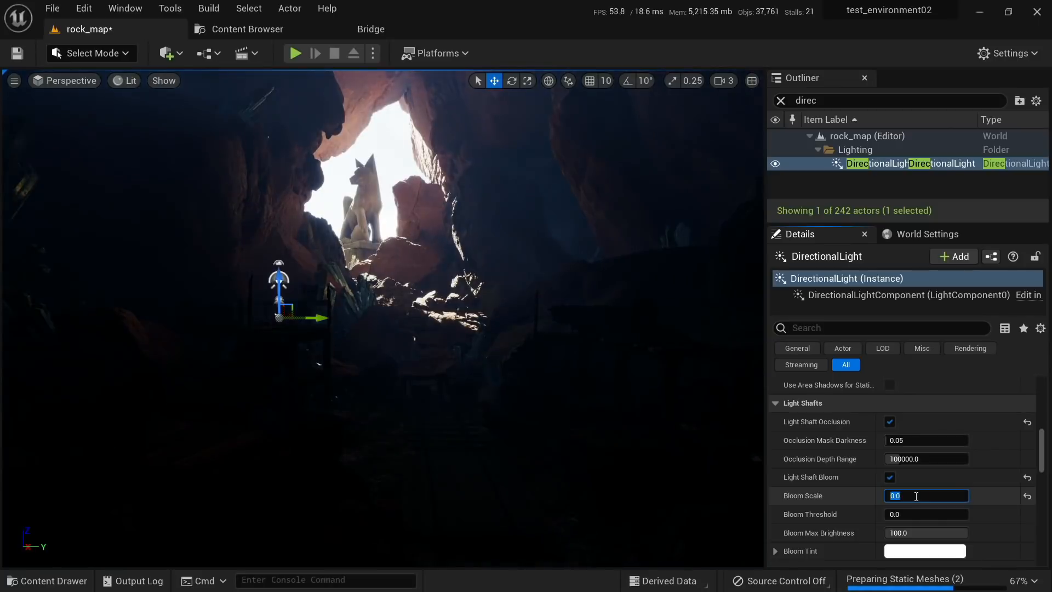
key("Return")
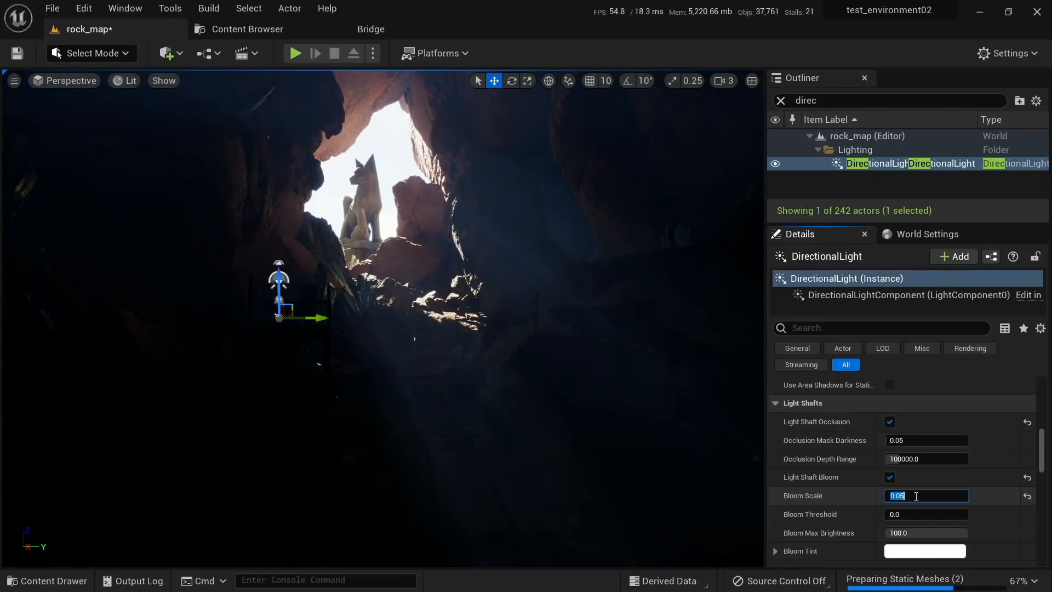
mouse_move(622, 370)
right_mouse_down()
mouse_move(575, 371)
mouse_move(630, 373)
mouse_move(589, 350)
mouse_move(622, 370)
right_mouse_up()
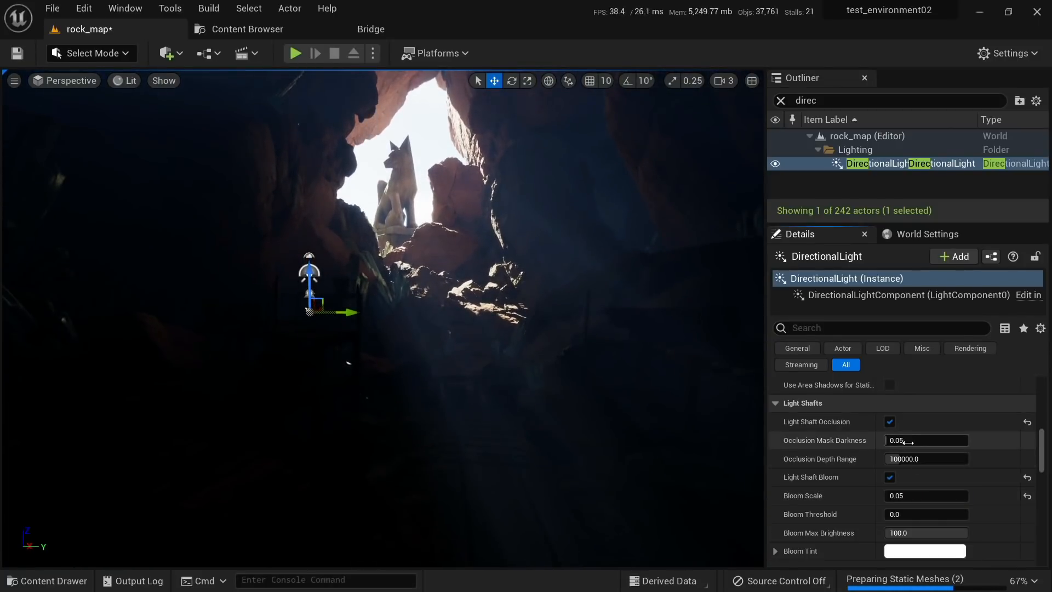
Step: Try an Occlusion Mask Darkness of 0 and a Bloom Scale of about 4.66 on the directional light, and revert both
left_click_drag(926, 440, 904, 441)
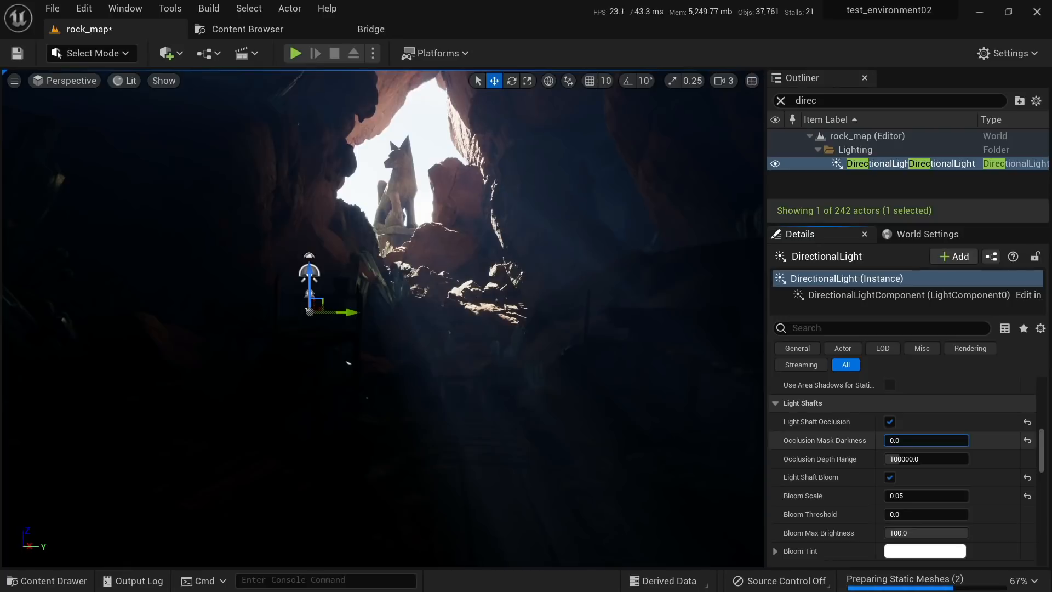
left_click(1027, 439)
left_click_drag(922, 498, 961, 498)
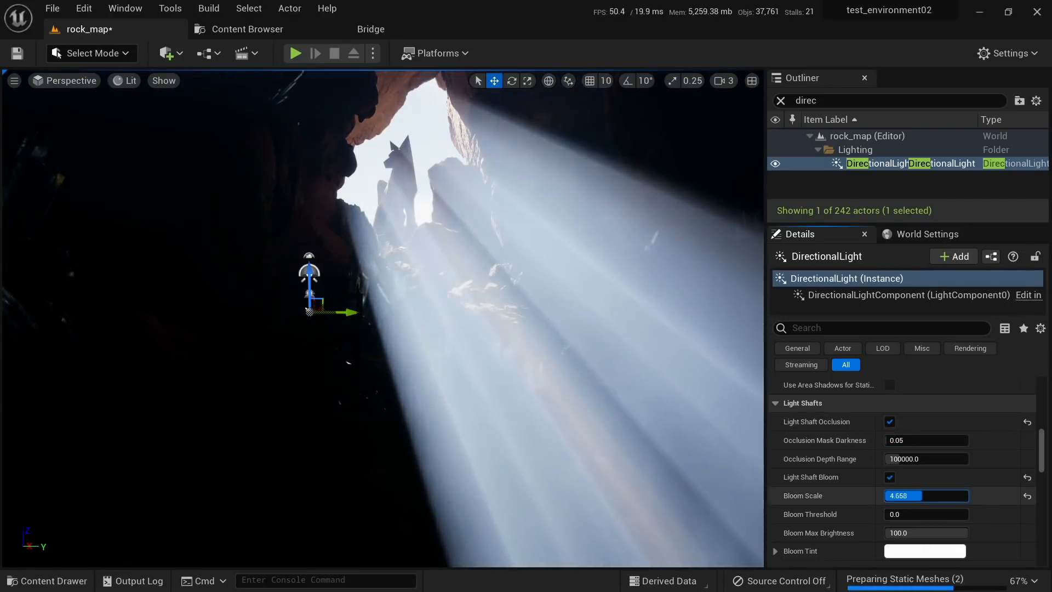
mouse_move(630, 383)
right_mouse_down()
mouse_move(658, 370)
mouse_move(619, 382)
right_mouse_up()
key("ctrl+z")
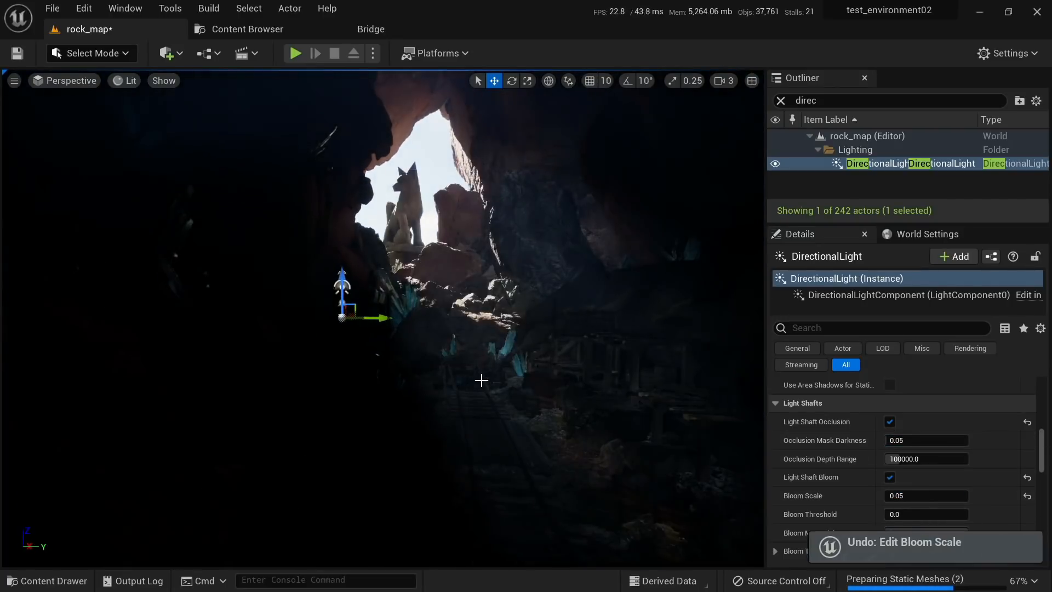
right_click_drag(482, 378, 437, 372)
key("w")
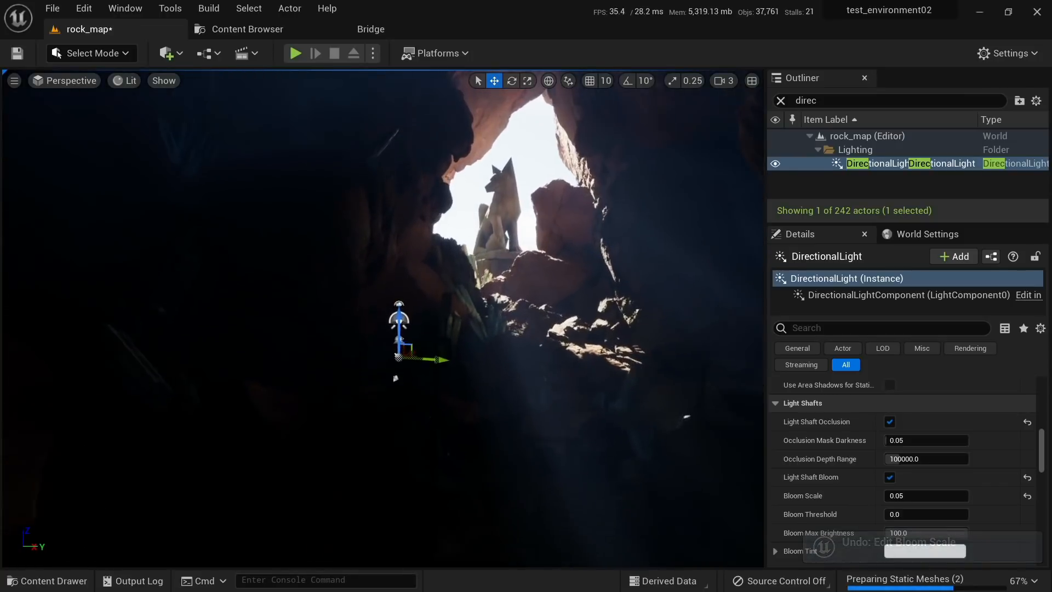
Step: Clear the actor search, inspect the cave's crystal clusters in unlit view, and return to lit view with nothing selected
left_click(781, 101)
right_click_drag(493, 328, 400, 339)
right_click_drag(418, 301, 488, 247)
key("alt+3")
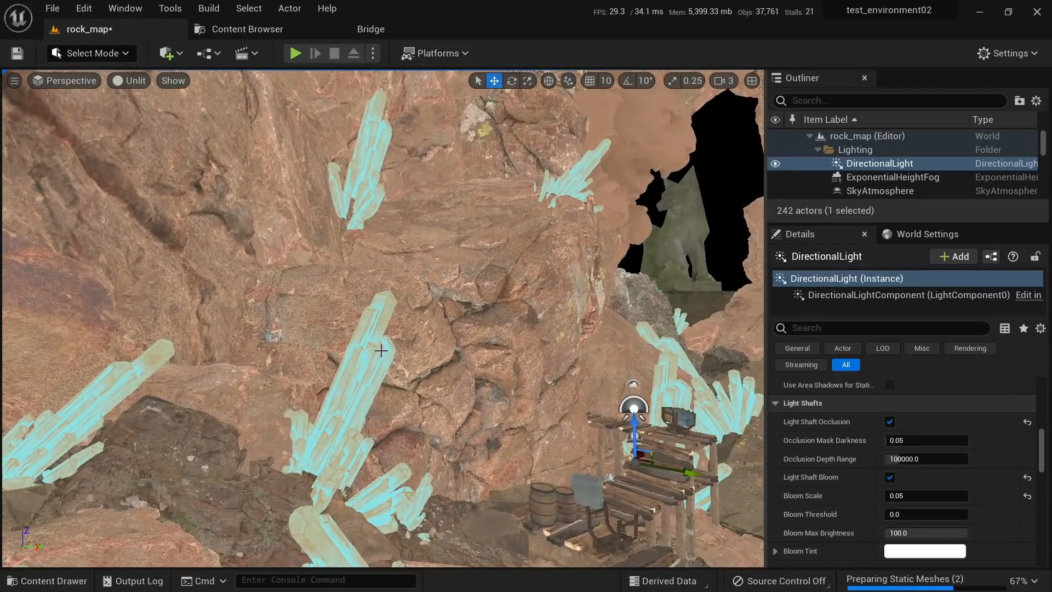
left_click(382, 359)
mouse_move(383, 363)
right_mouse_down()
mouse_move(416, 466)
mouse_move(422, 438)
mouse_move(398, 372)
right_mouse_up()
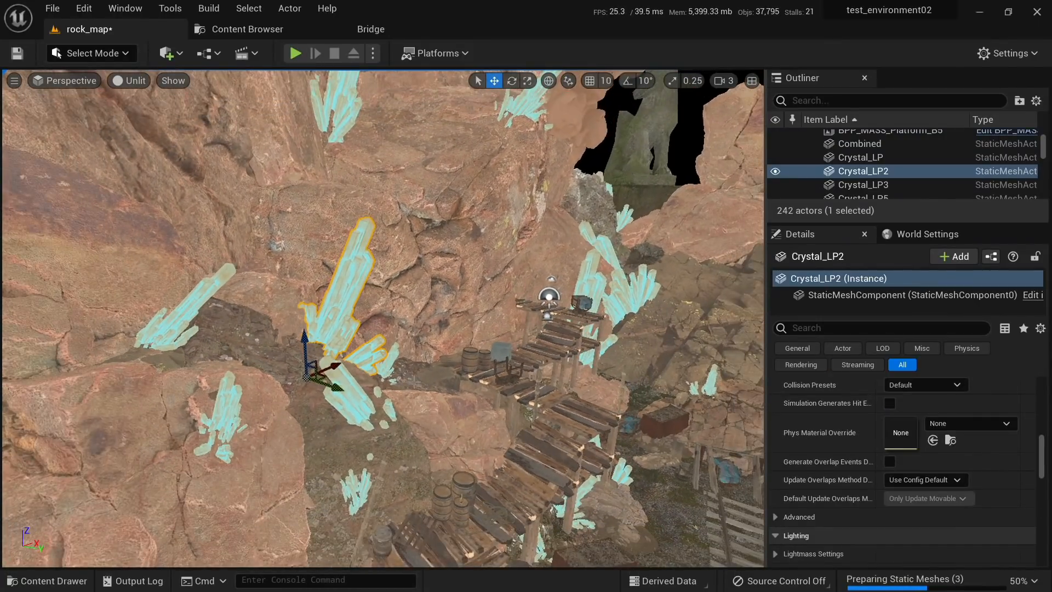
key("alt+4")
right_click_drag(474, 367, 548, 367)
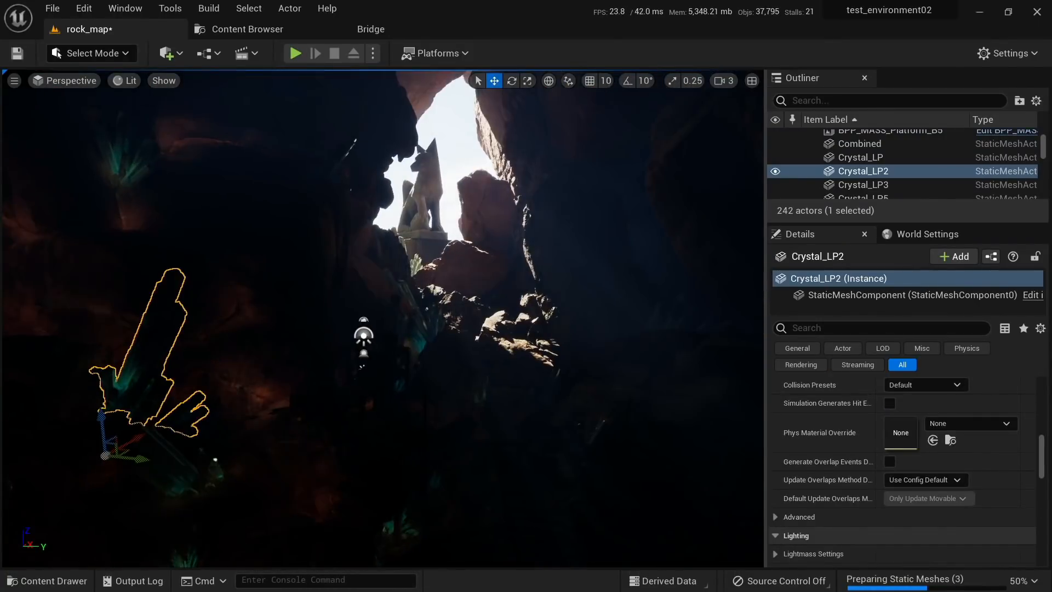
mouse_move(478, 381)
right_mouse_down()
mouse_move(433, 362)
mouse_move(497, 374)
mouse_move(524, 340)
mouse_move(493, 368)
right_mouse_up()
right_click_drag(480, 406, 445, 394)
key("Escape")
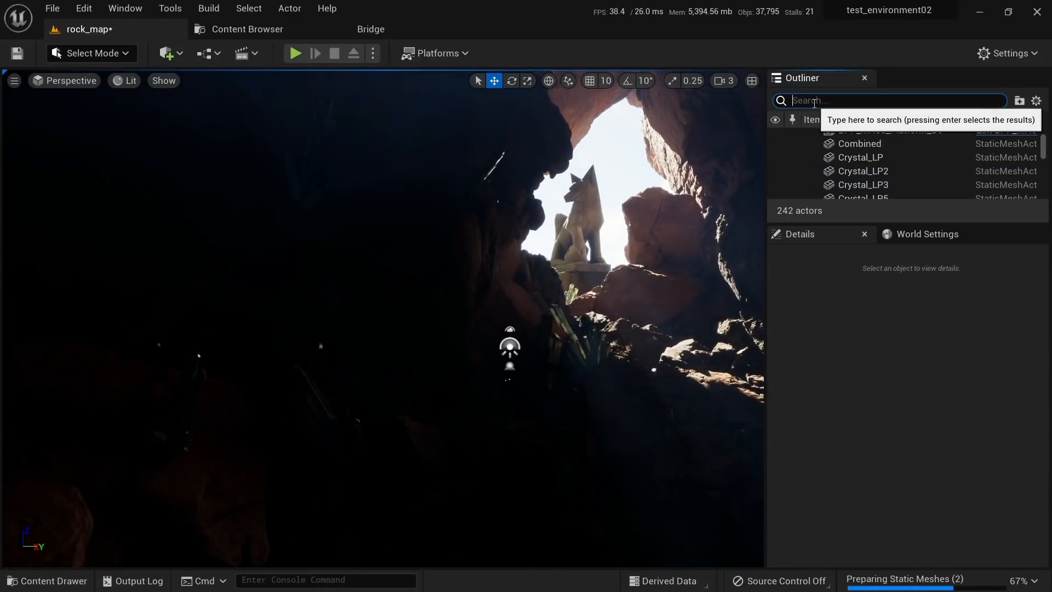
Step: Place a point light in the dark cave beside the large crystal cluster on the rock ledge
left_click(169, 53)
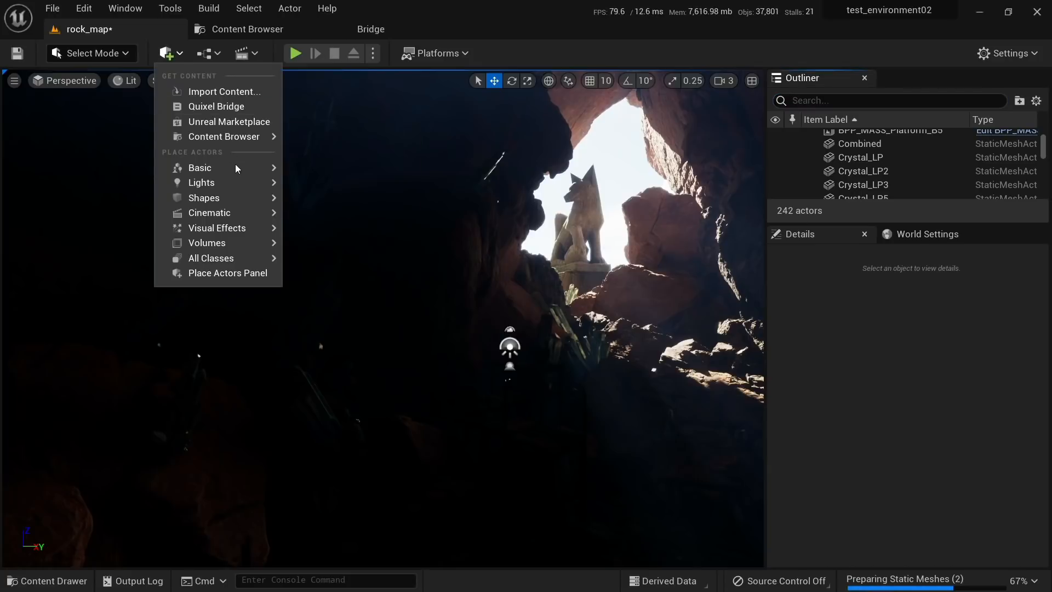
mouse_move(238, 172)
mouse_move(256, 188)
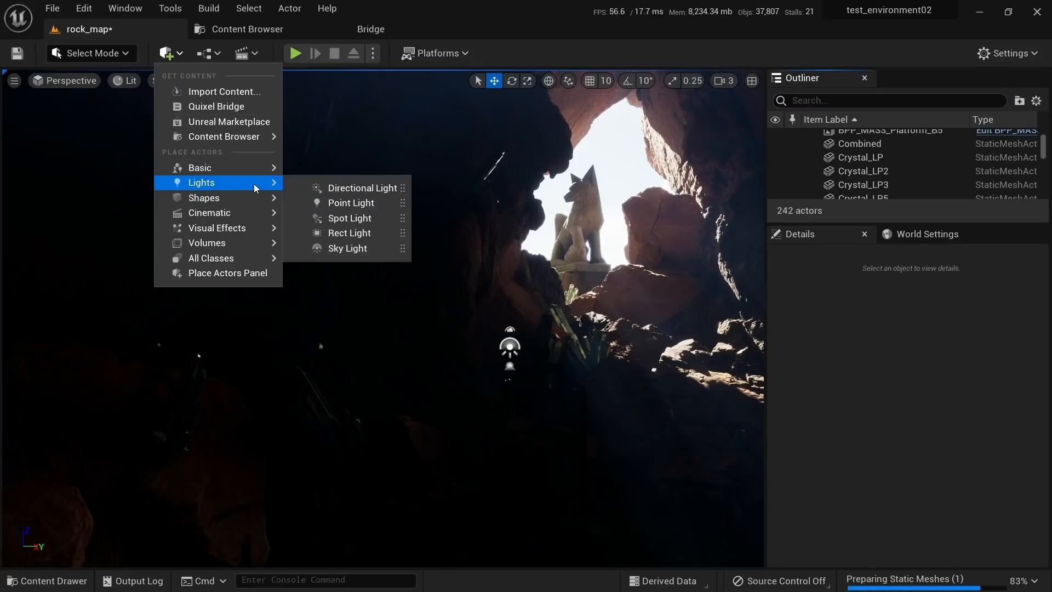
left_click_drag(331, 202, 349, 259)
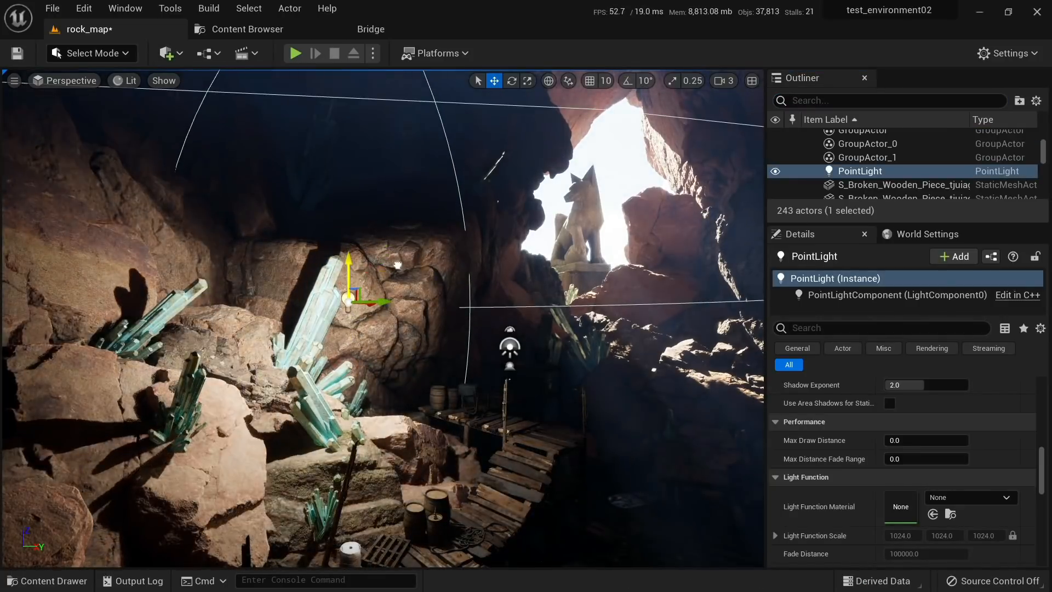
right_click_drag(349, 260, 412, 230)
Step: Set the point light's Source Radius and Soft Source Radius to 15
scroll(993, 414, "up", 10)
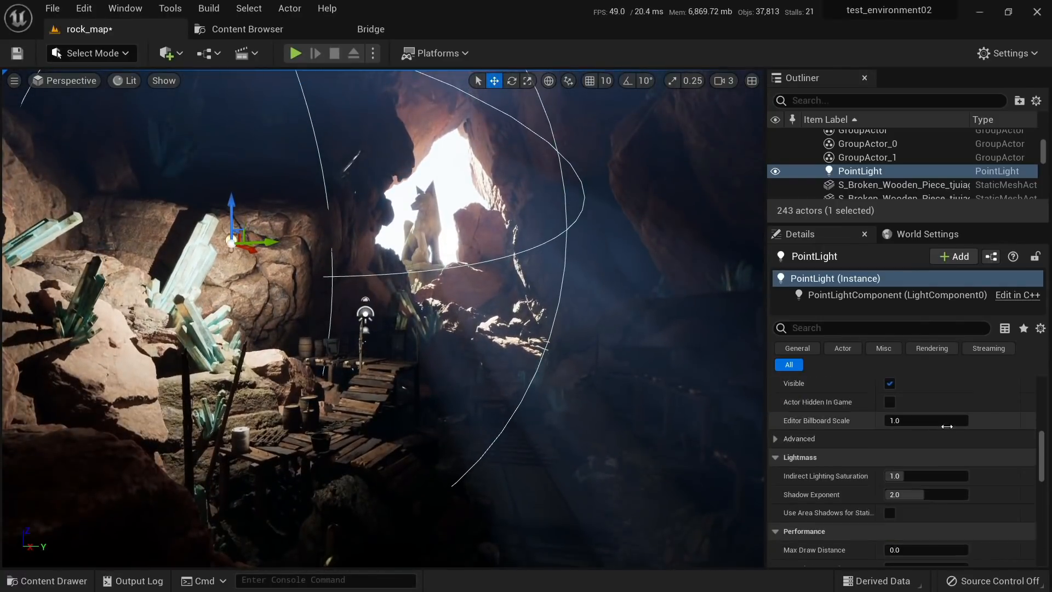
scroll(993, 414, "down", 4)
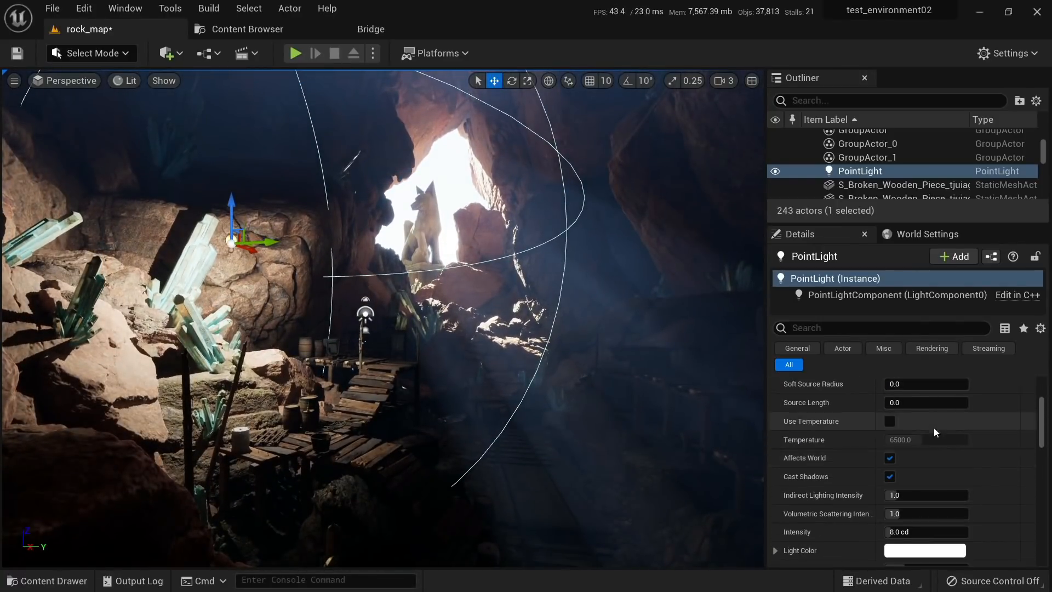
scroll(934, 427, "up", 3)
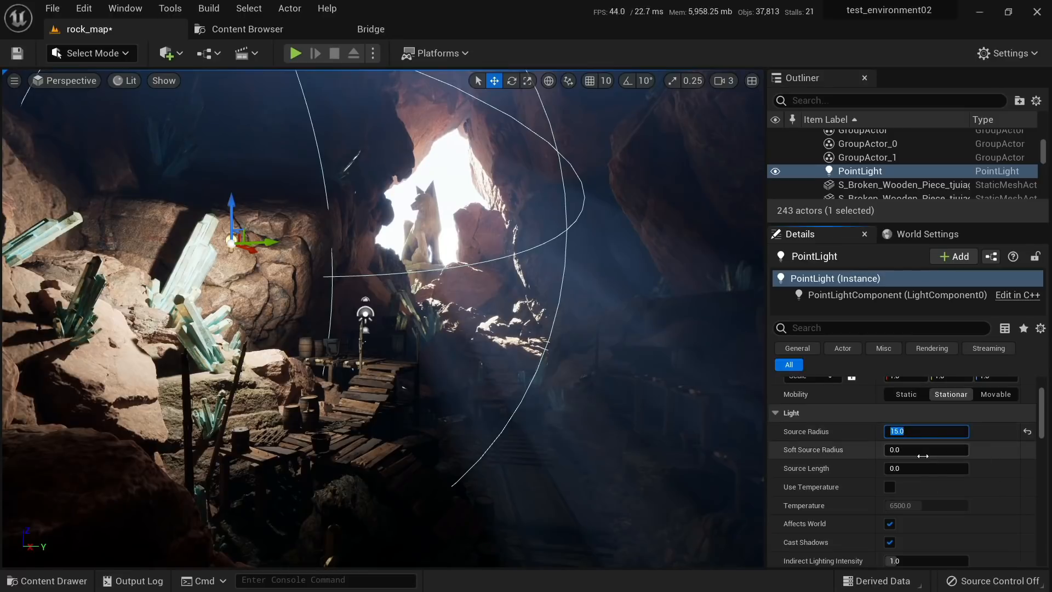
key("Return")
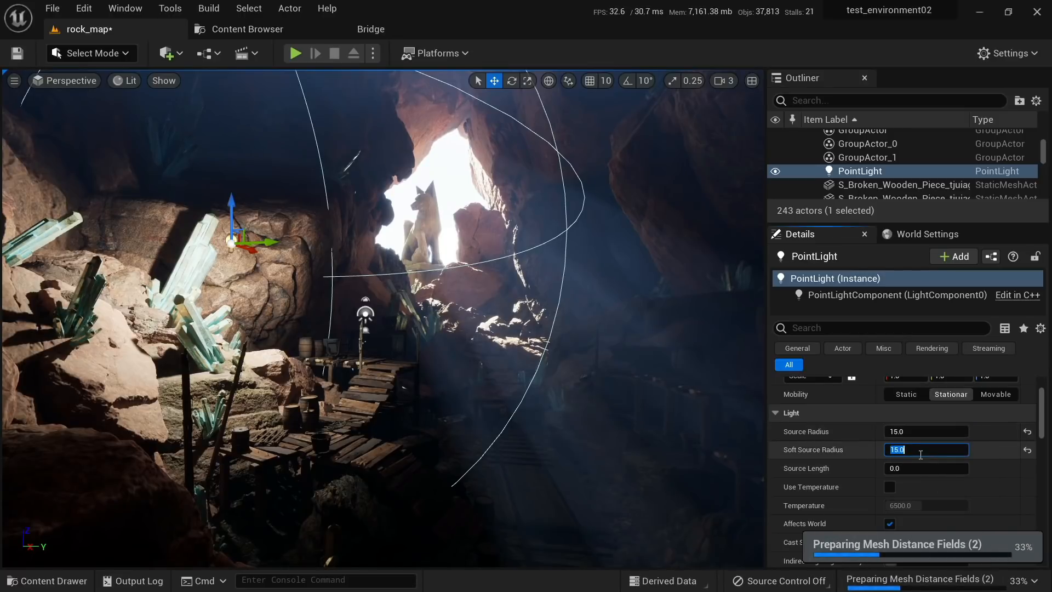
Step: Change the point light's color to a pale green, hex sRGB D3FFD9FF, to match the crystals
scroll(923, 471, "down", 4)
left_click(924, 506)
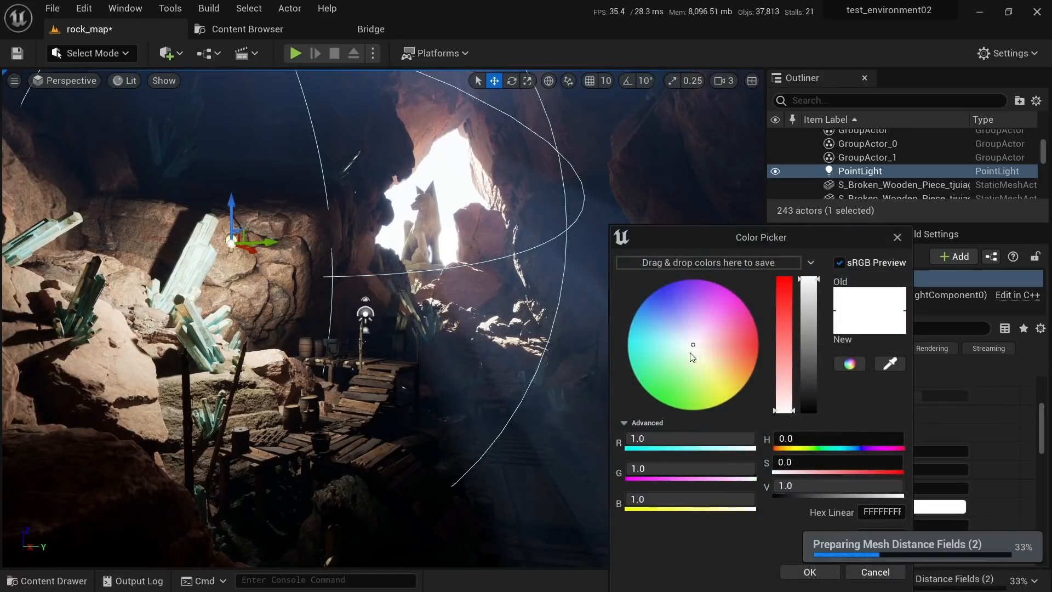
mouse_move(693, 356)
left_mouse_down()
mouse_move(692, 372)
mouse_move(708, 368)
mouse_move(671, 357)
mouse_move(679, 363)
left_mouse_up()
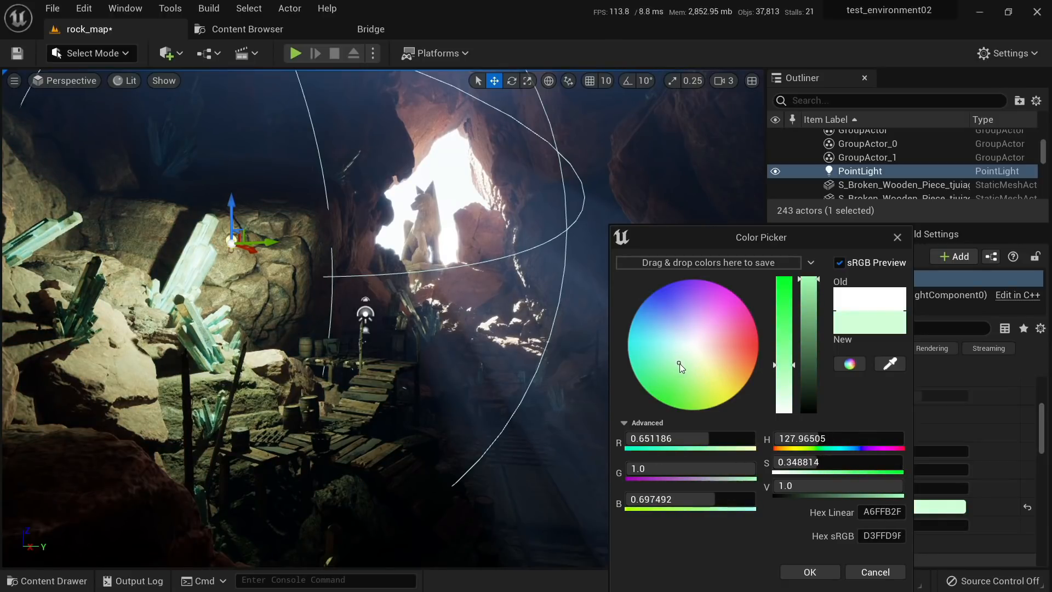
right_click_drag(382, 340, 355, 339)
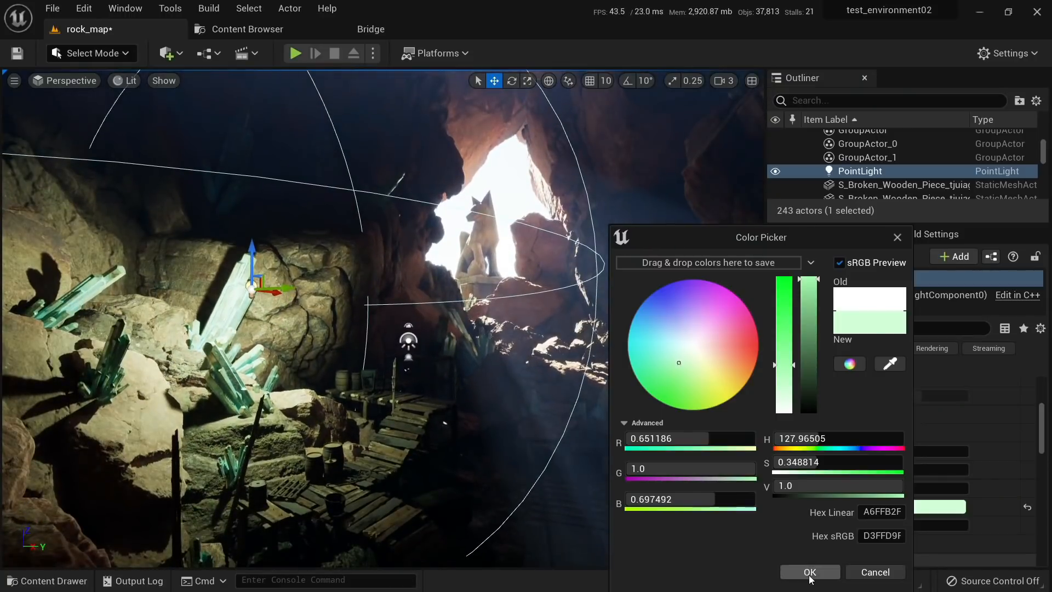
left_click(809, 571)
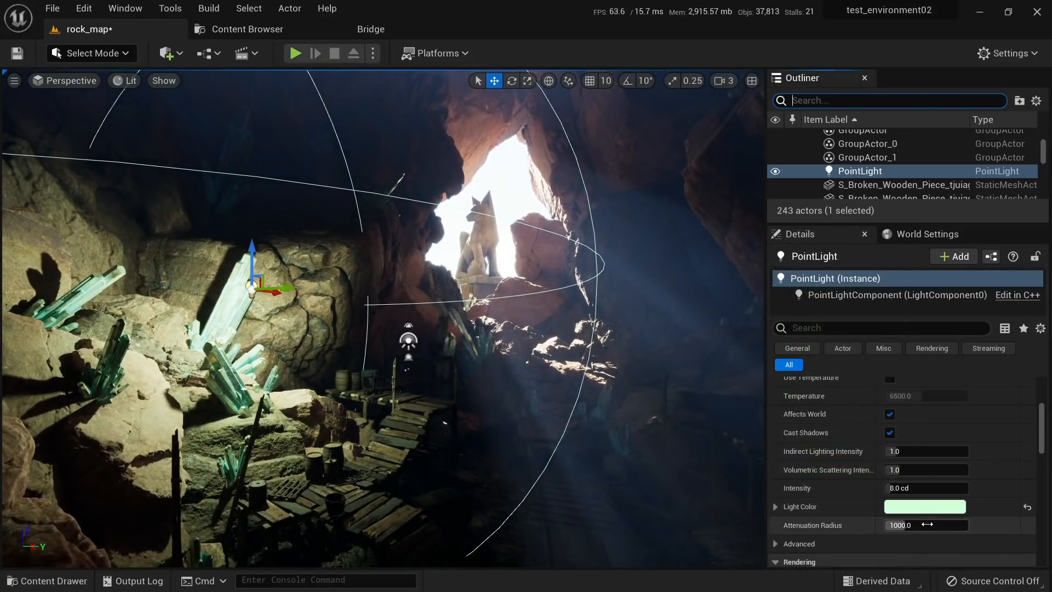
Step: Set the point light's Attenuation Radius to about 2157, try an Intensity of 1 cd, and settle on 2 cd
left_click_drag(898, 524, 964, 525)
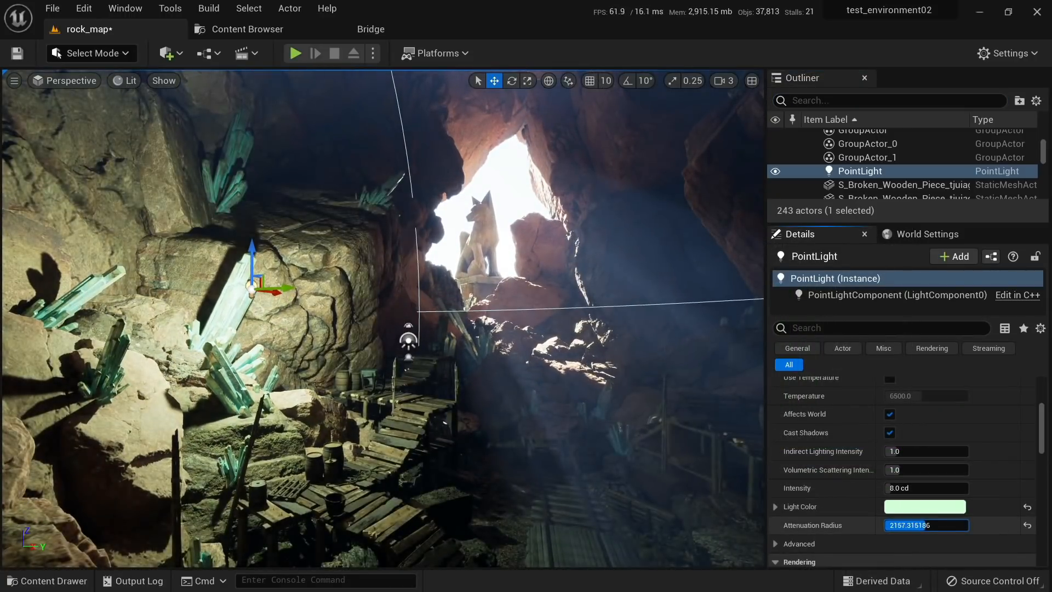
left_click(928, 487)
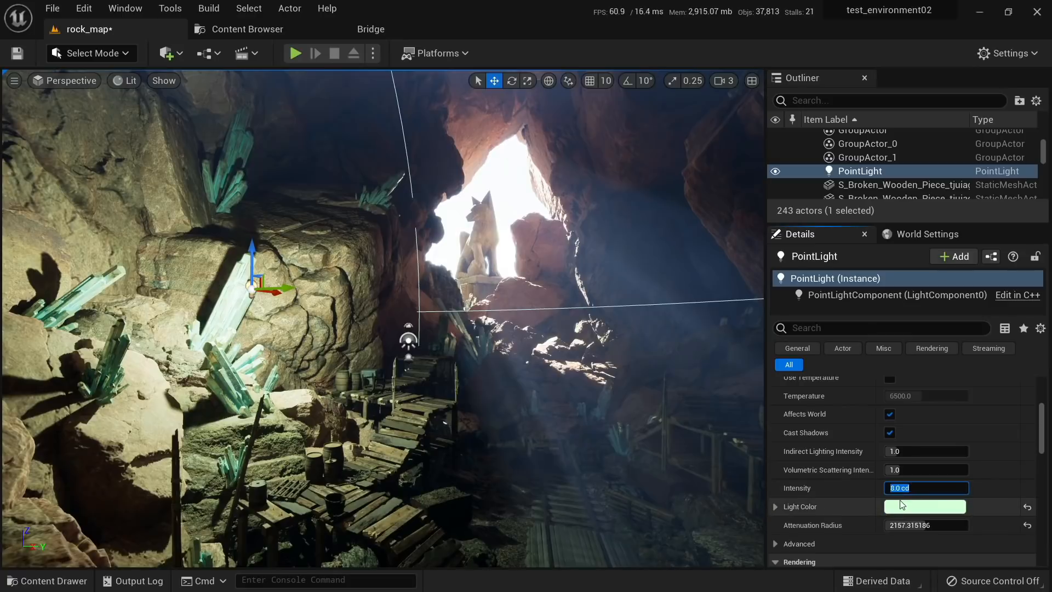
type("1")
key("Return")
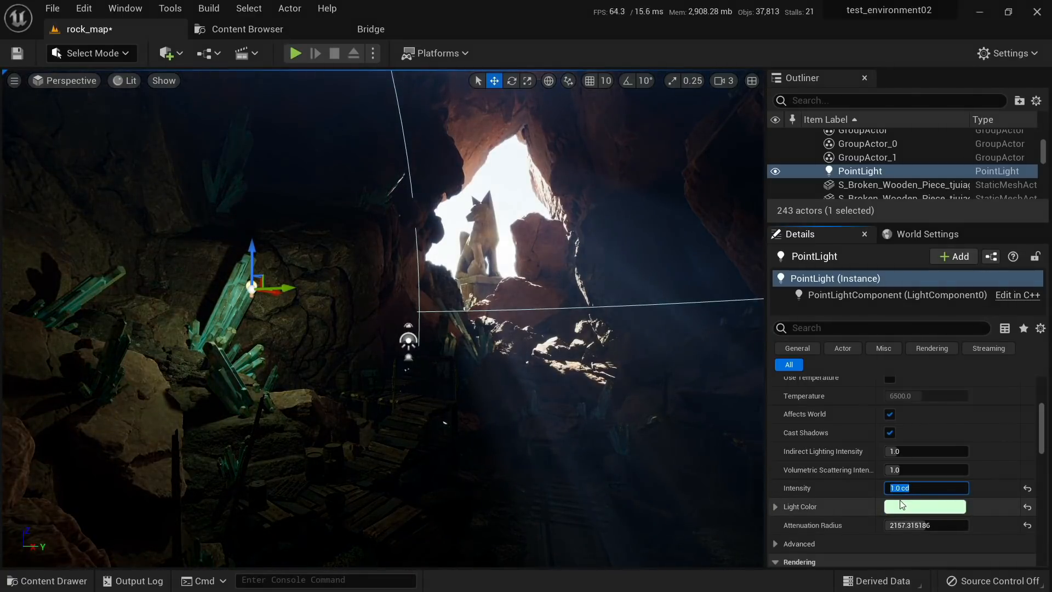
key("Return")
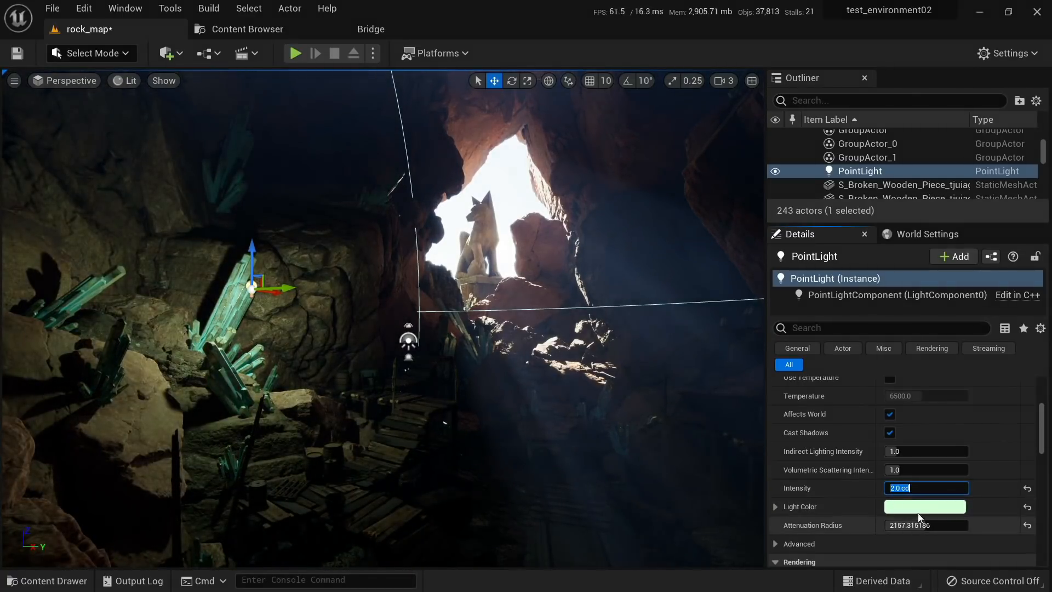
right_click_drag(685, 467, 740, 489)
right_click_drag(547, 438, 501, 419)
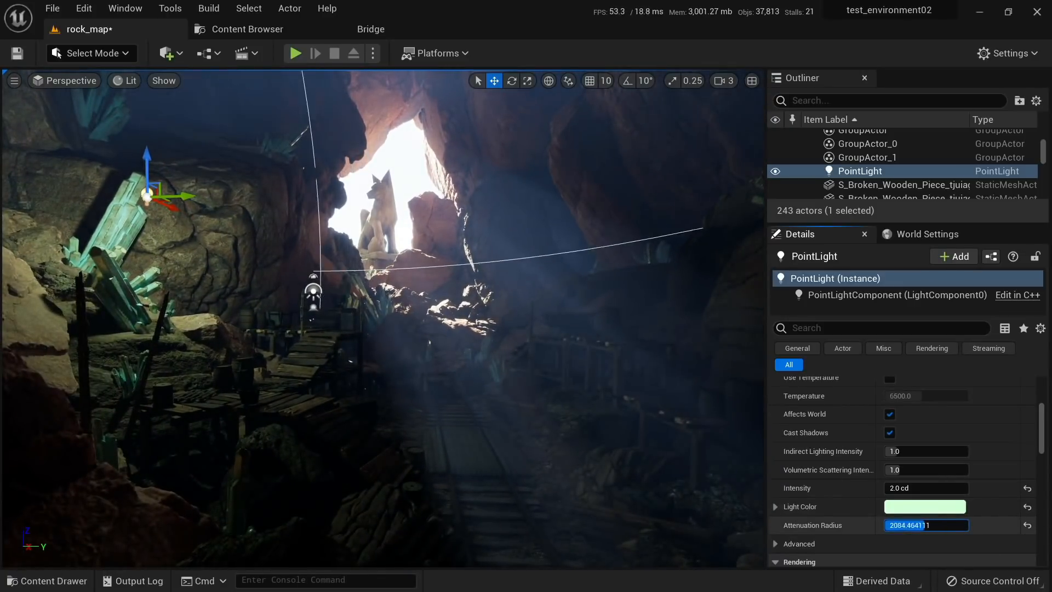
mouse_move(924, 525)
left_mouse_down()
mouse_move(907, 524)
mouse_move(925, 524)
left_mouse_up()
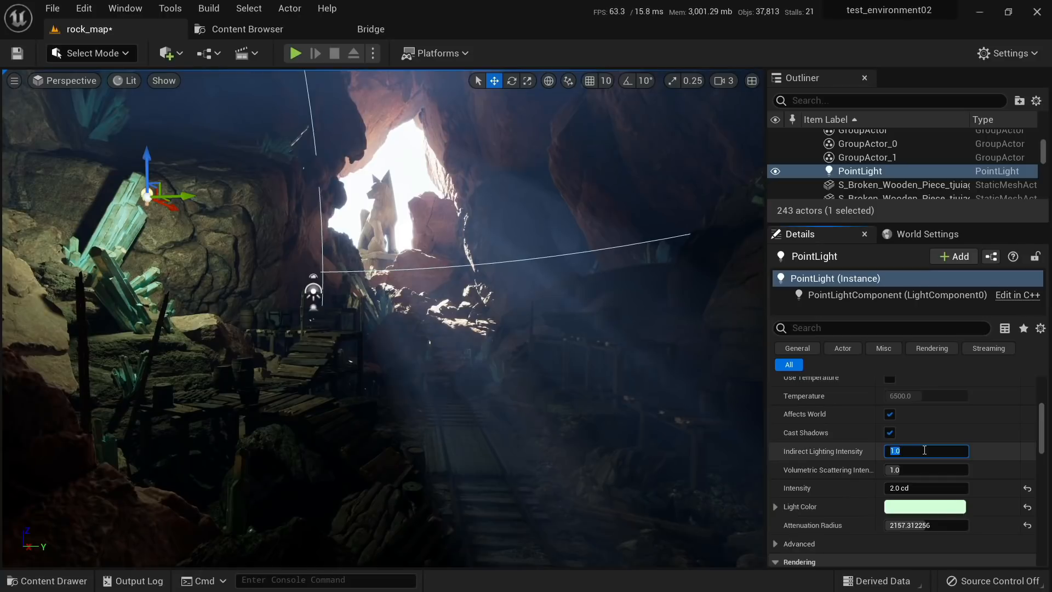
Step: Try Indirect Lighting Intensity values of 50 and 5 on the point light, and settle on 2
left_click(924, 449)
type("50")
key("Return")
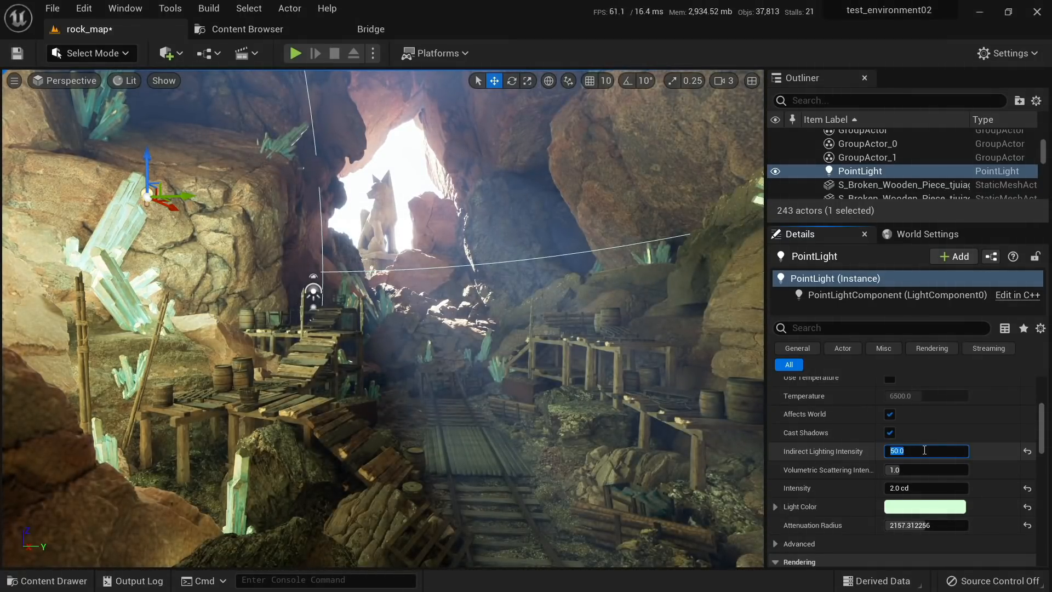
type("1")
key("BackSpace")
type("2")
key("Return")
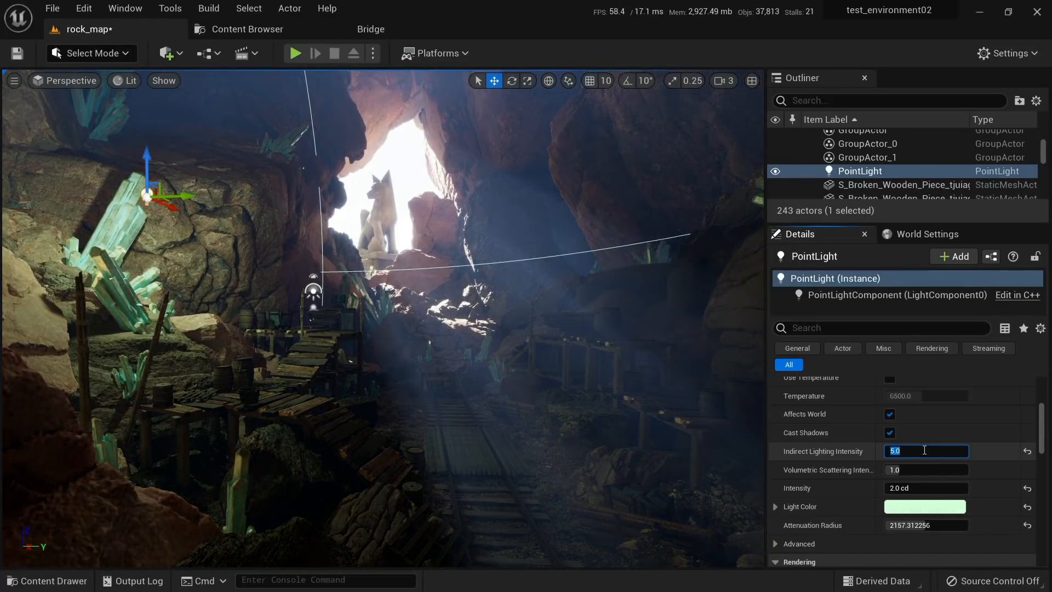
type("0")
key("Return")
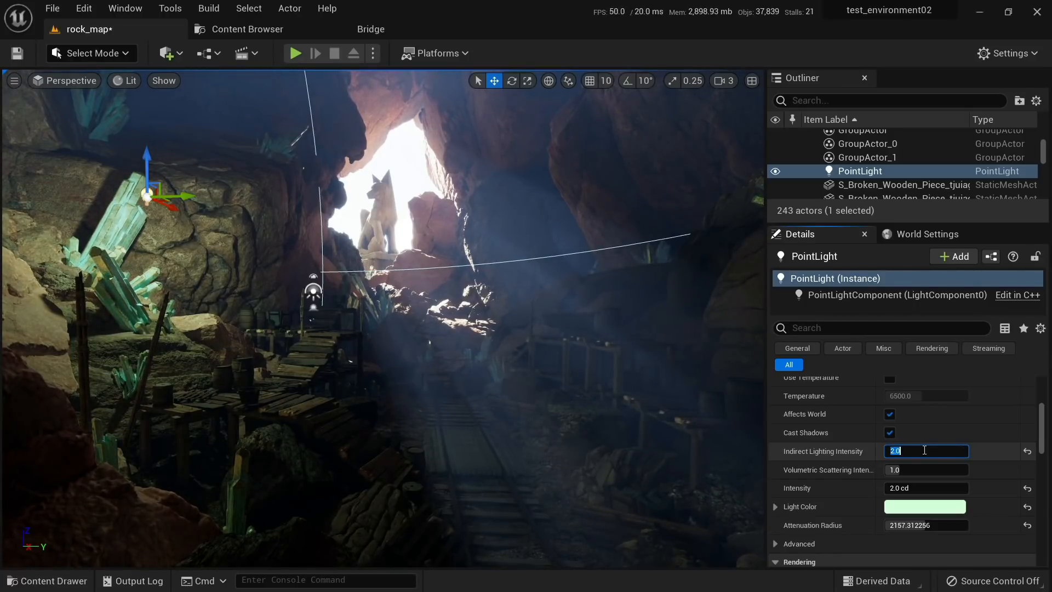
Step: Duplicate the point light and position the copy above the rocks near the crystals below the cave opening
right_click_drag(580, 378, 558, 392)
right_click_drag(272, 269, 277, 268)
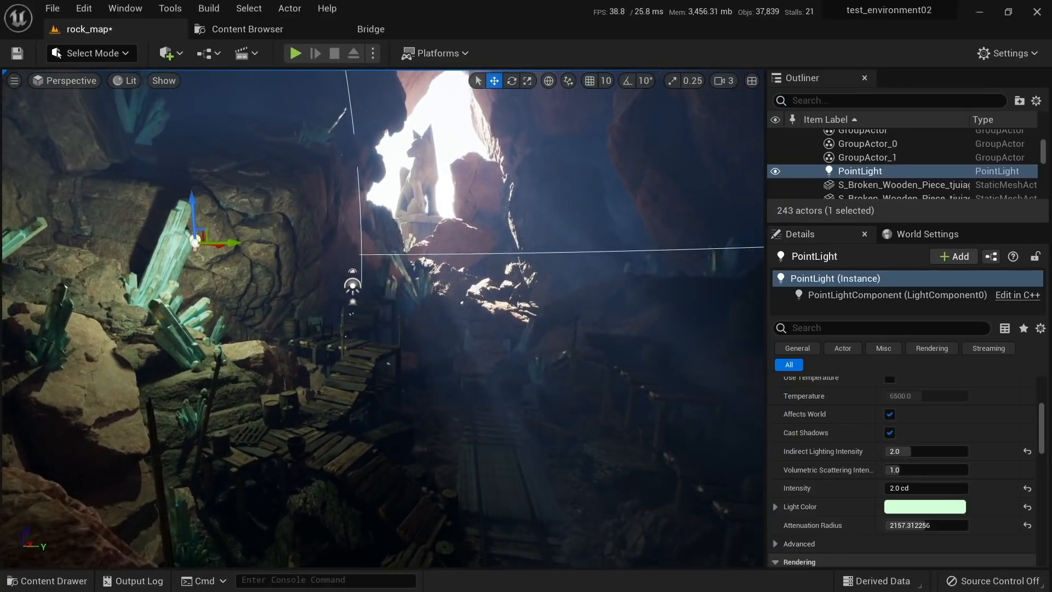
right_click_drag(340, 351, 314, 375)
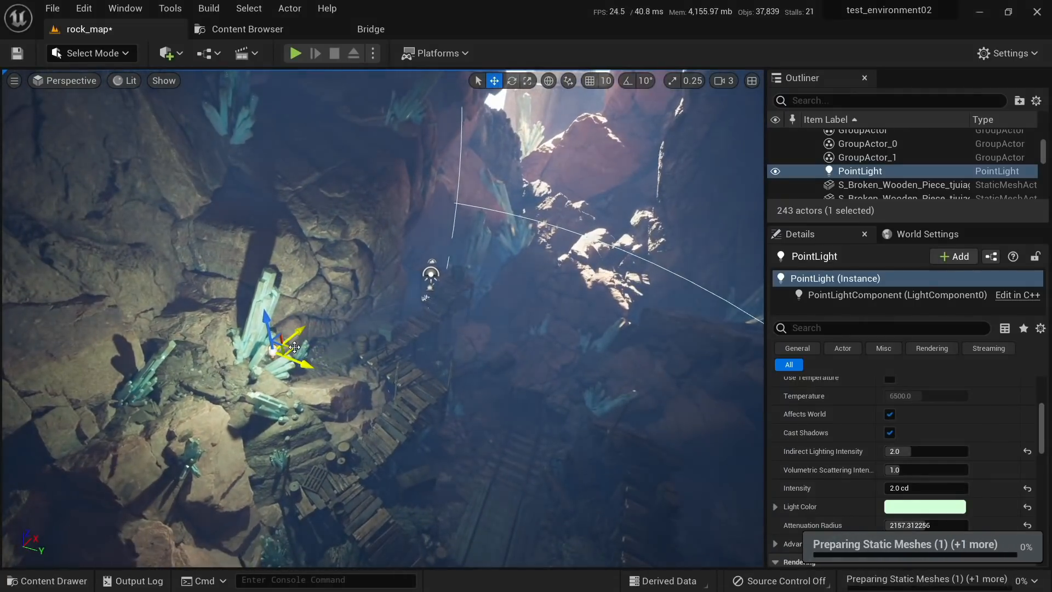
left_click_drag(294, 347, 663, 259, "alt")
right_click_drag(566, 239, 575, 196)
left_click_drag(504, 224, 504, 263)
mouse_move(463, 335)
right_mouse_down()
mouse_move(318, 334)
mouse_move(463, 335)
right_mouse_up()
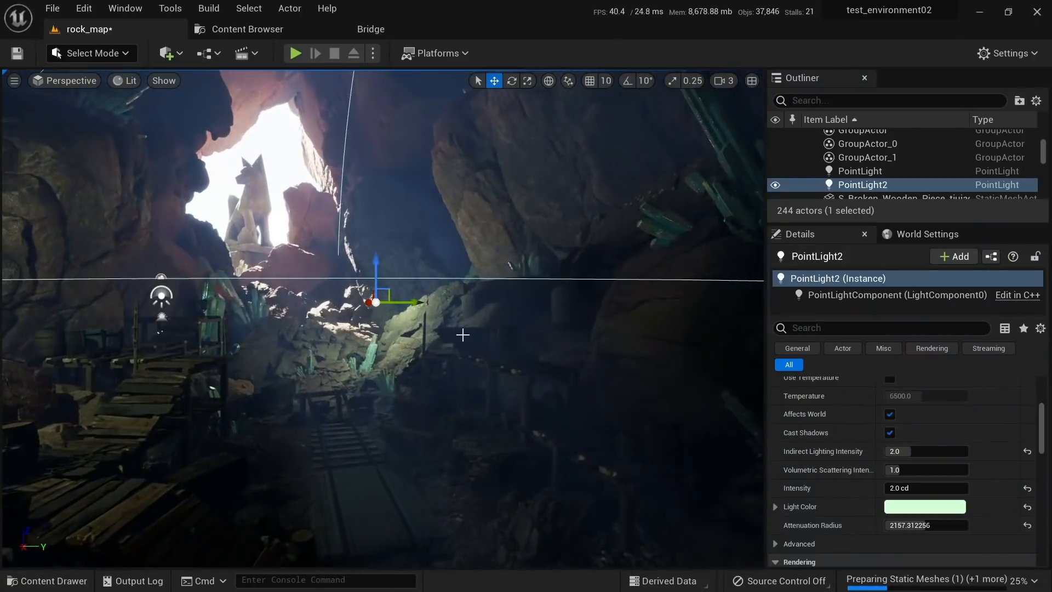
left_click_drag(413, 305, 278, 302)
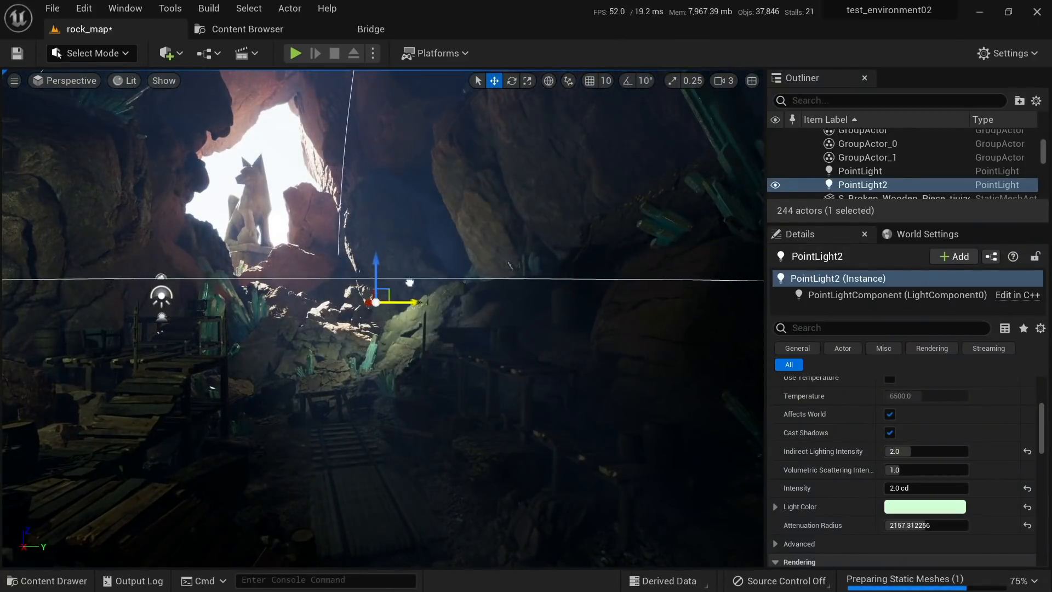
right_click_drag(405, 280, 466, 315)
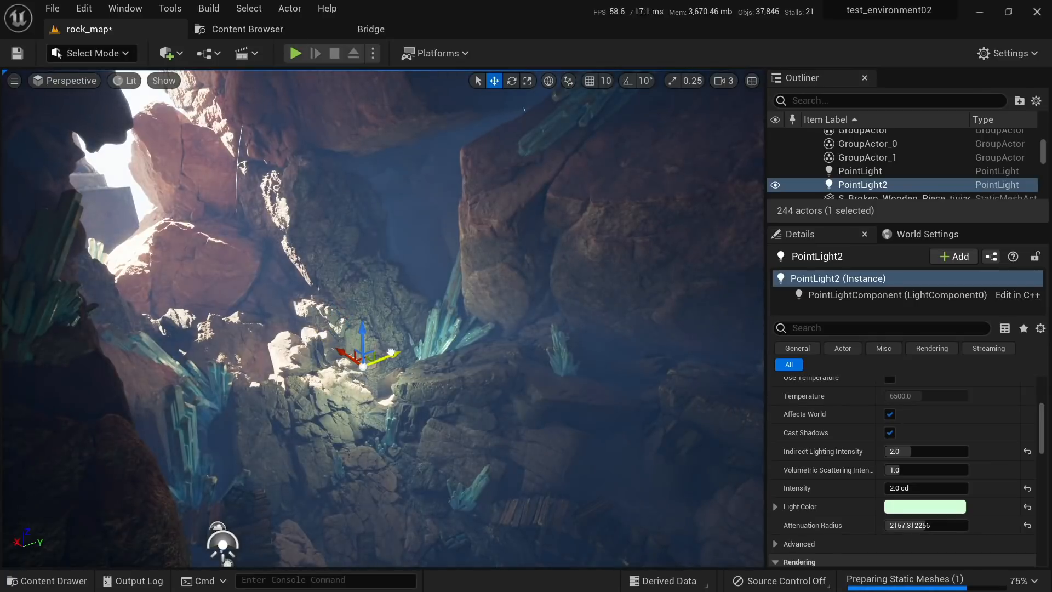
Step: Duplicate the point light again and position the copy beside the tall crystals on the opposite cave wall
key("s")
right_click_drag(390, 349, 435, 364)
key("w")
key("s")
left_click_drag(149, 323, 610, 262, "alt")
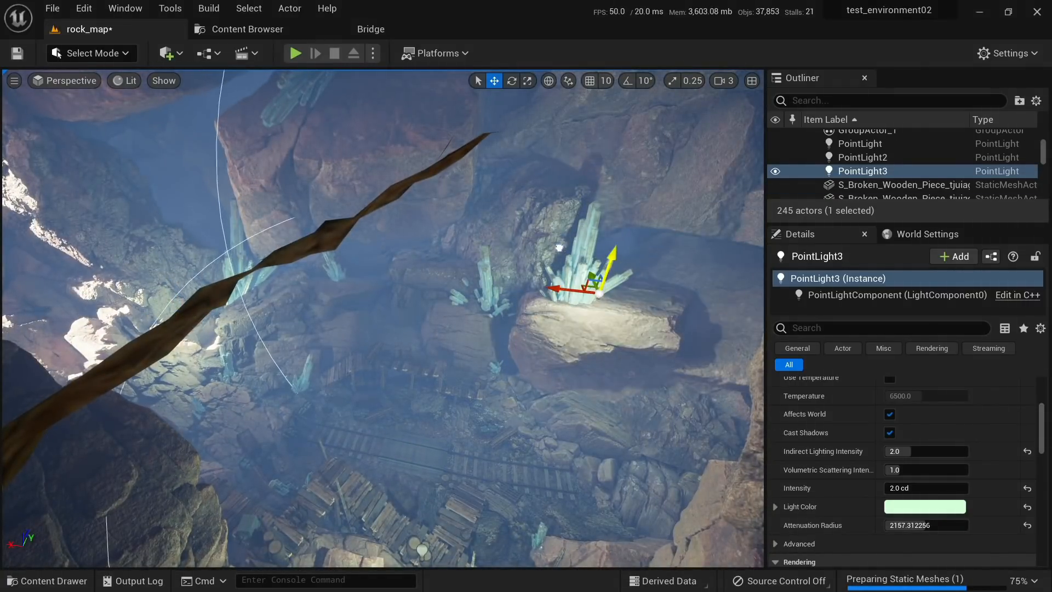
key("w")
right_click_drag(610, 263, 625, 241)
key("s")
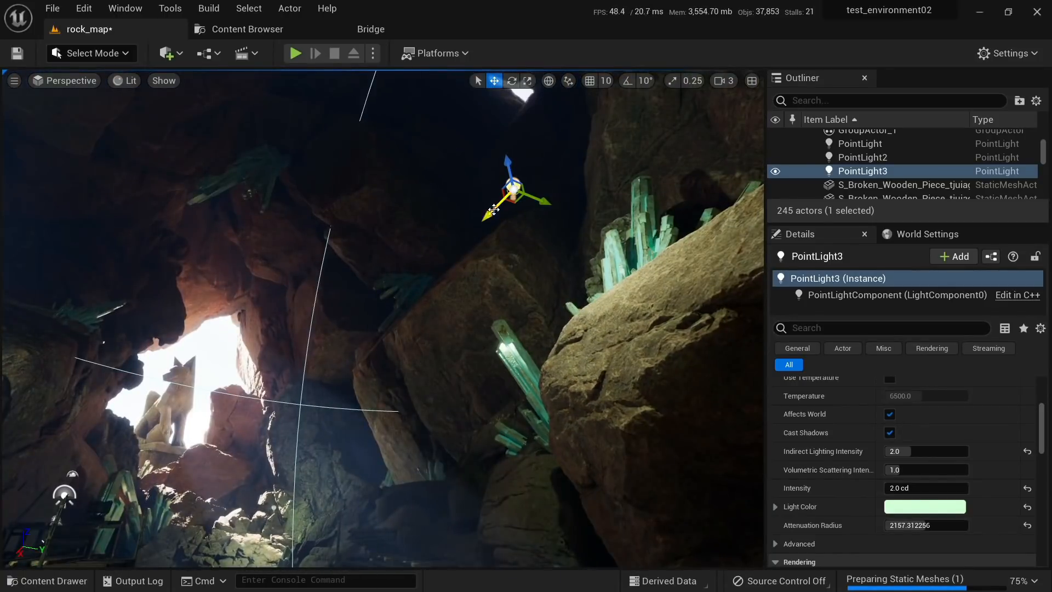
left_click_drag(494, 209, 445, 257)
right_click_drag(445, 257, 451, 240)
left_click_drag(453, 230, 455, 304)
Step: Increase the third point light's Attenuation Radius to about 2714 and set its Intensity to 4 cd
right_click_drag(455, 305, 438, 329)
mouse_move(931, 525)
left_mouse_down()
mouse_move(964, 525)
mouse_move(931, 525)
left_mouse_up()
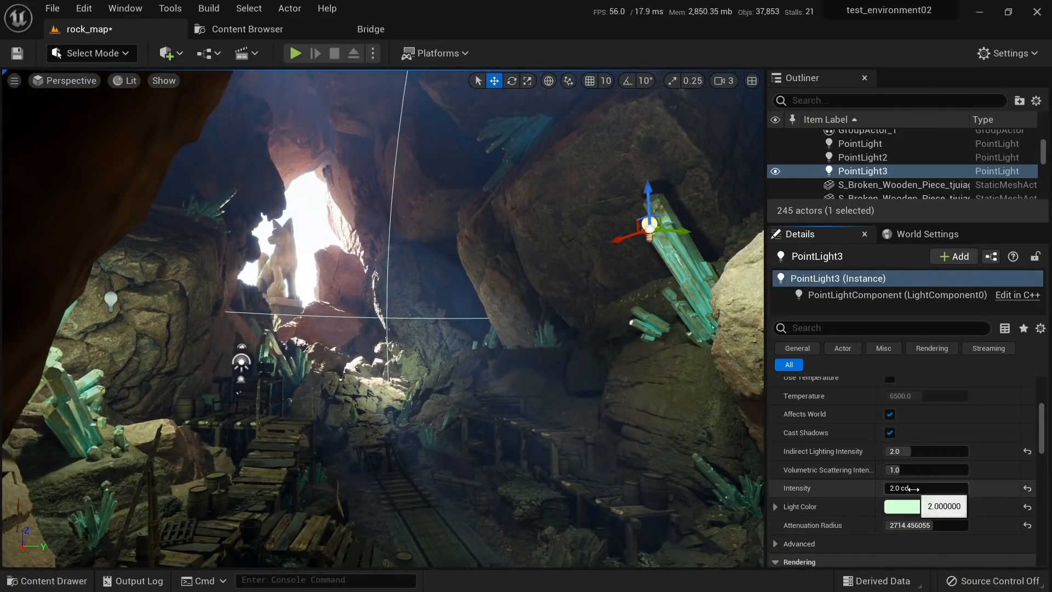
mouse_move(912, 489)
left_mouse_down()
mouse_move(934, 489)
mouse_move(920, 488)
left_mouse_up()
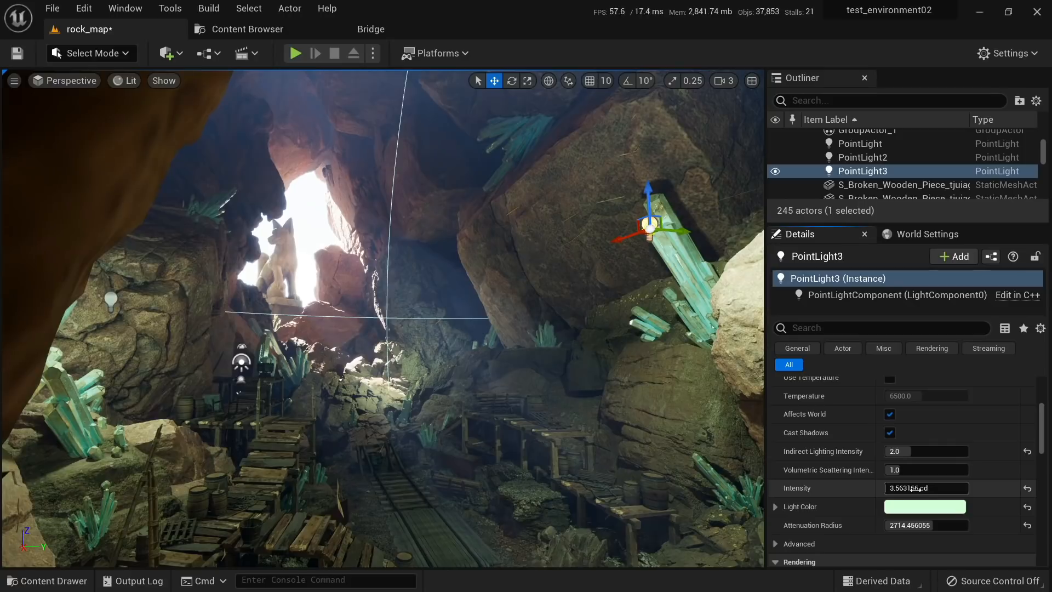
left_click(916, 489)
type("4")
key("Return")
Step: Filter the level's actors by "dire", select the DirectionalLight and frame the cave opening with the fox statue
right_click_drag(366, 357, 312, 339)
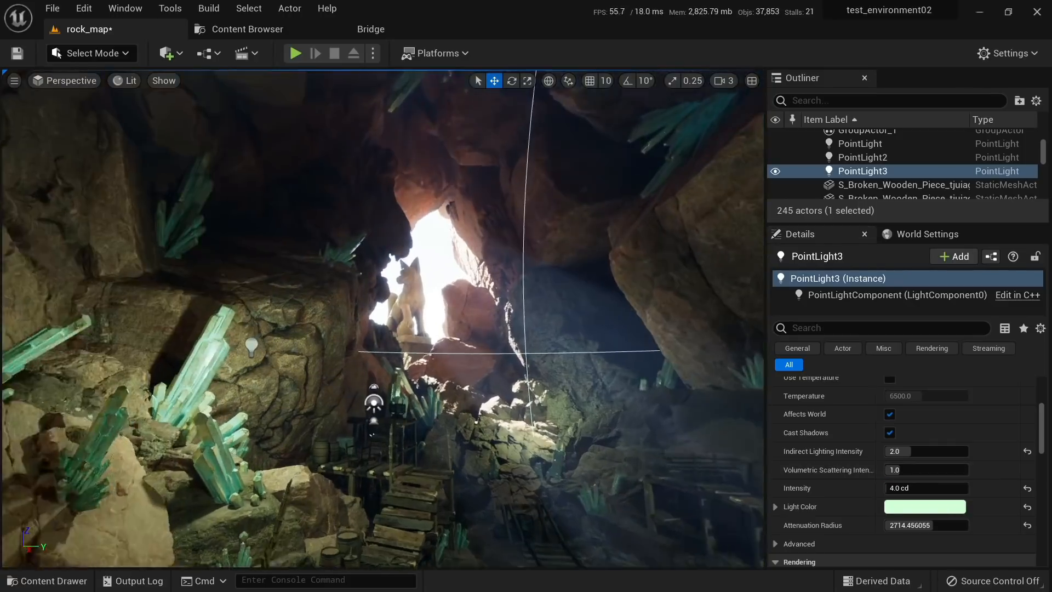
right_click_drag(621, 126, 649, 132)
left_click(808, 100)
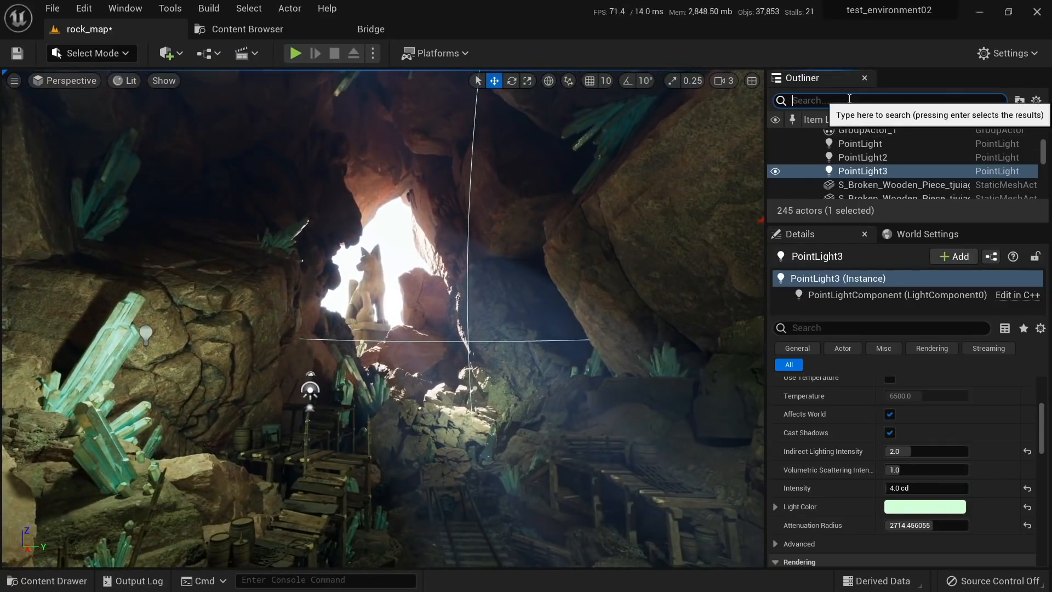
type("dire")
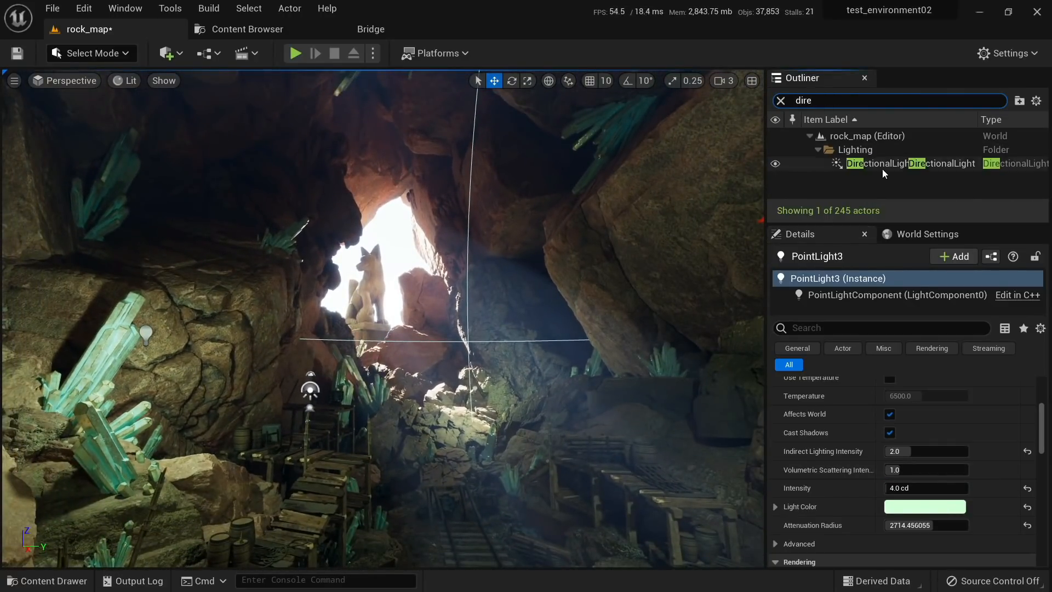
double_click(883, 169)
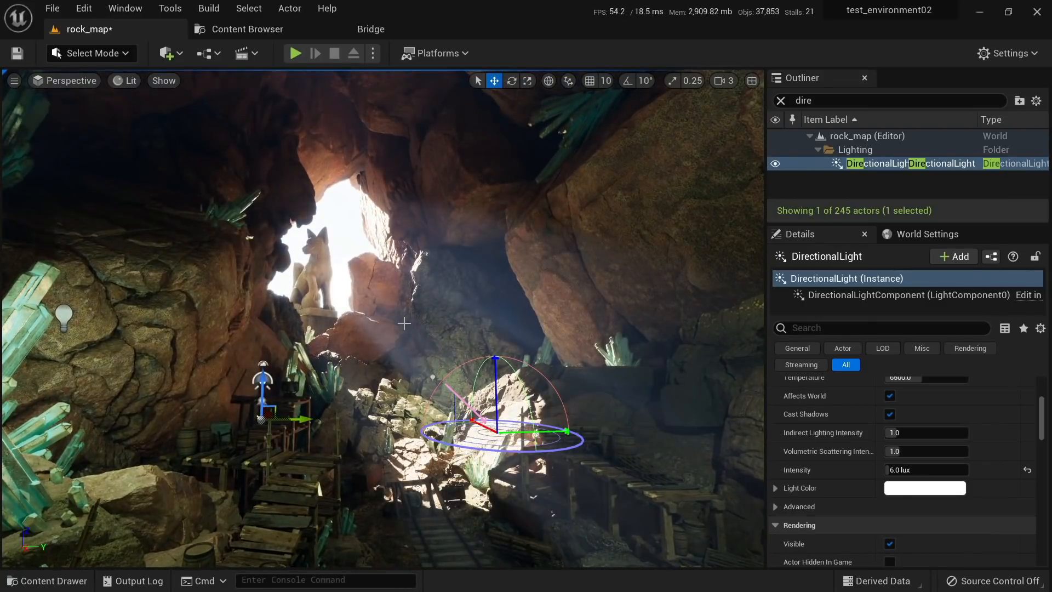
right_click_drag(405, 307, 422, 337)
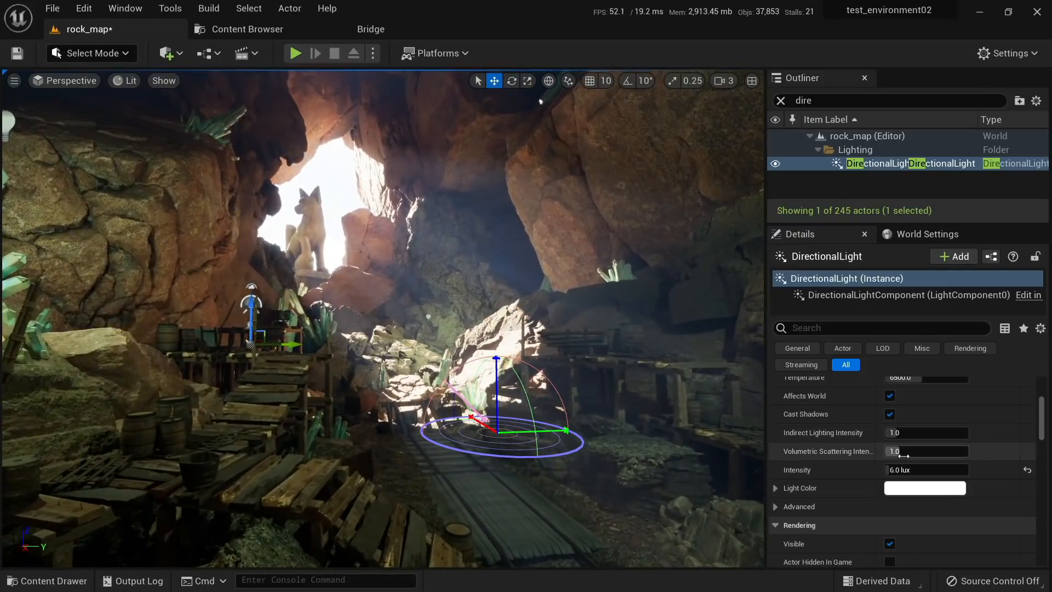
Step: Try Light Shaft Bloom Scale values of 0.1 and 0.08 on the directional light, and settle on 0.05
scroll(888, 438, "down", 6)
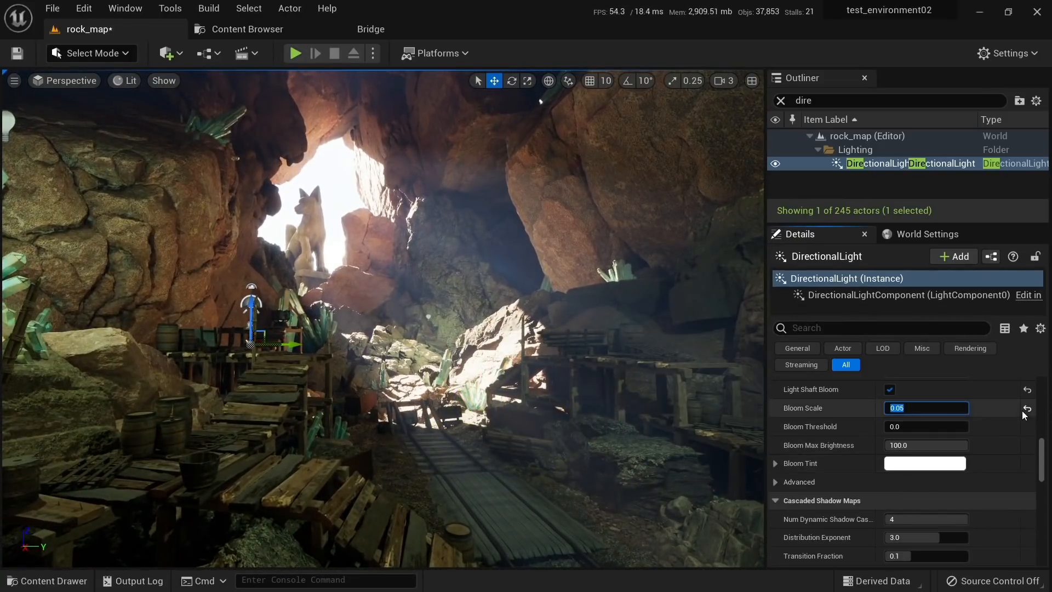
left_click(1026, 408)
left_click(937, 409)
type("0.1")
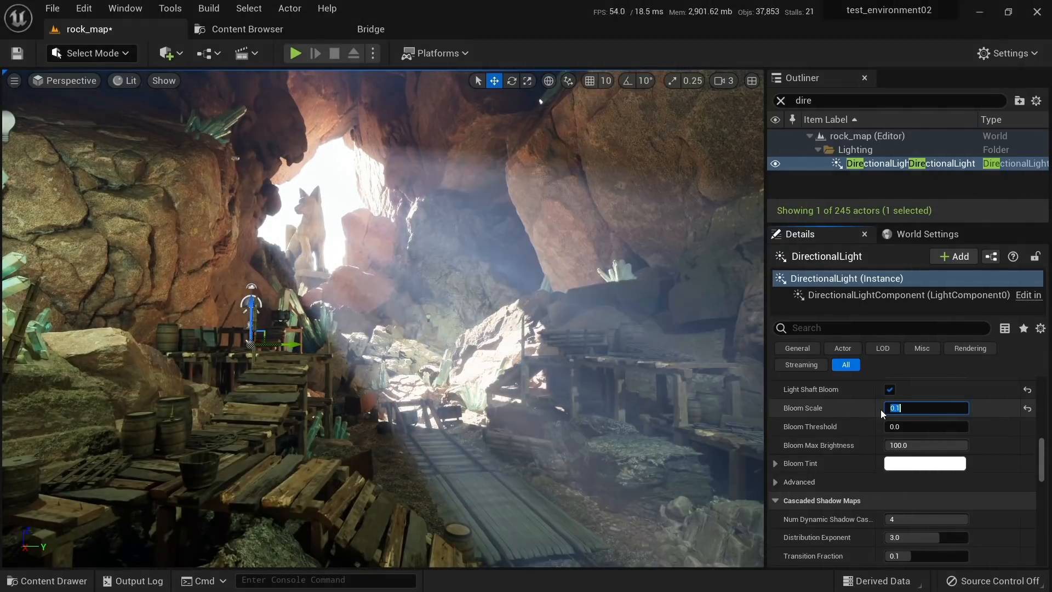
type(".08")
key("Return")
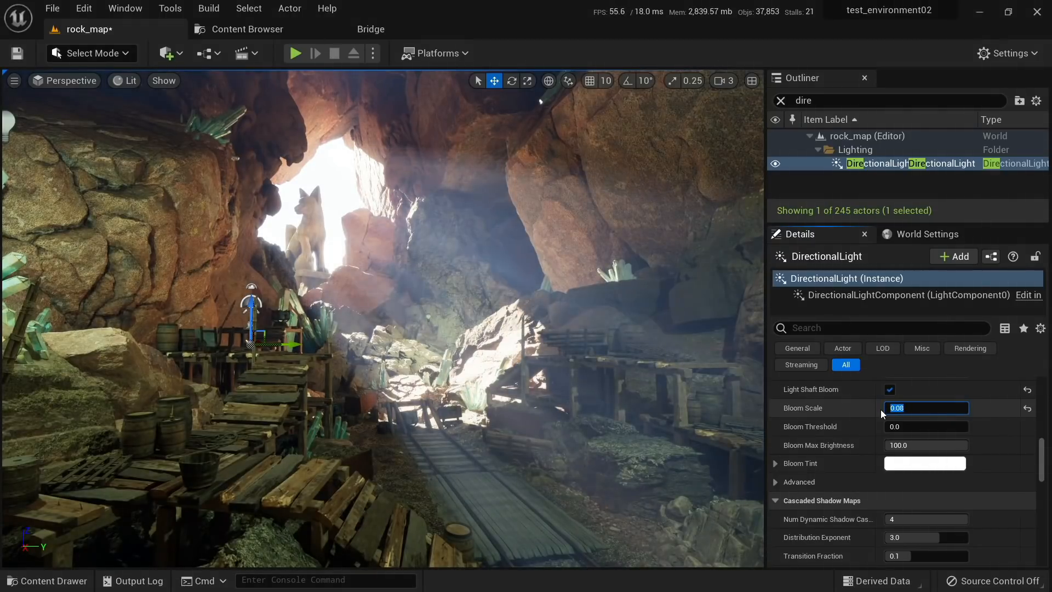
type(".05")
key("Return")
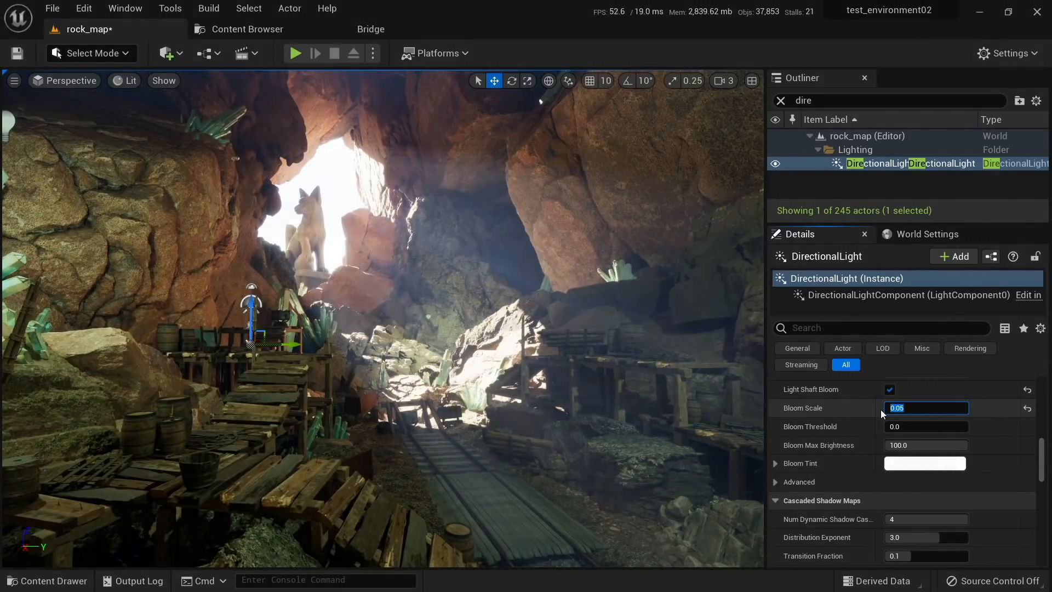
Step: Clear the actor filter and try a pale blue Light Color (sRGB CAEEFF) on the directional light
right_click_drag(582, 369, 582, 368)
left_click(780, 101)
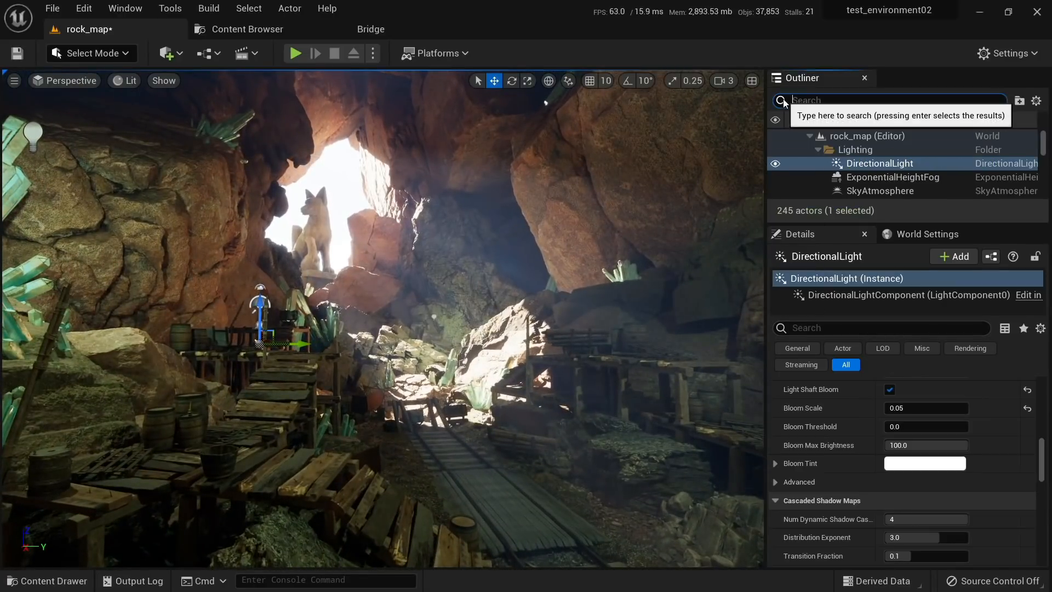
scroll(957, 452, "up", 5)
scroll(958, 453, "up", 10)
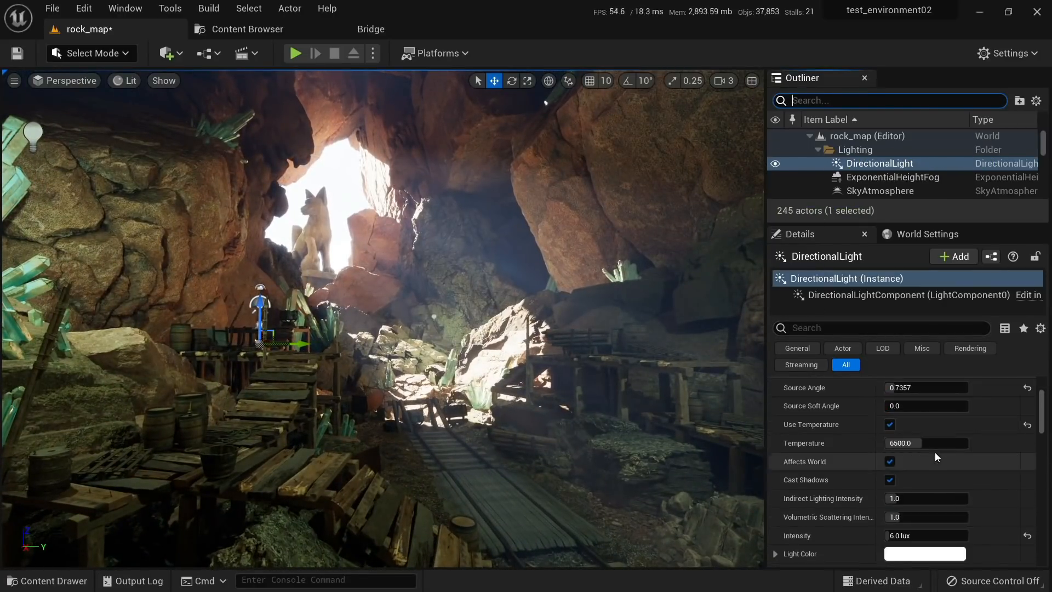
left_click(915, 510)
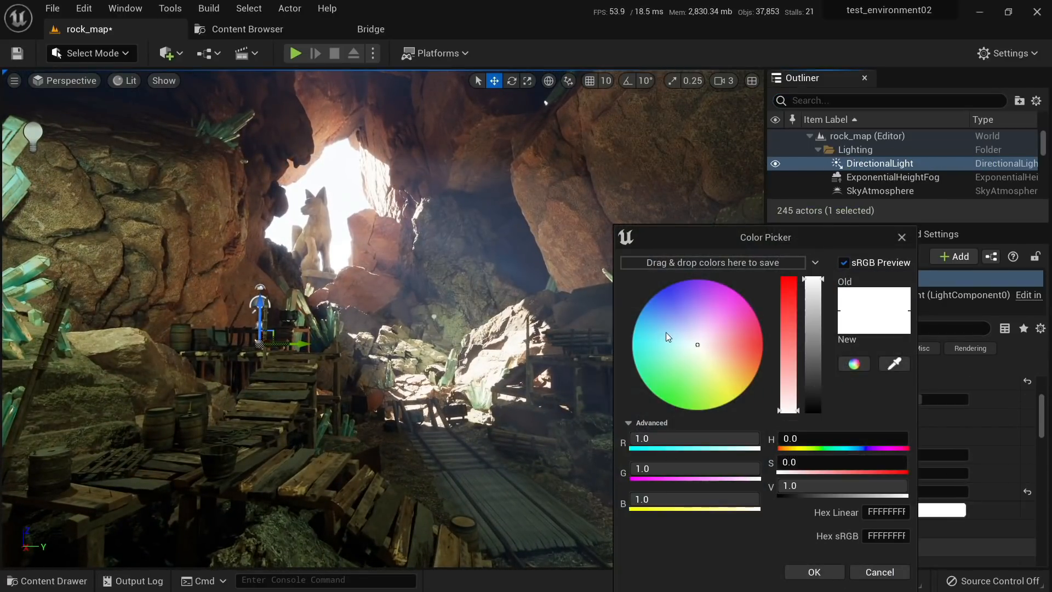
left_click_drag(699, 349, 672, 335)
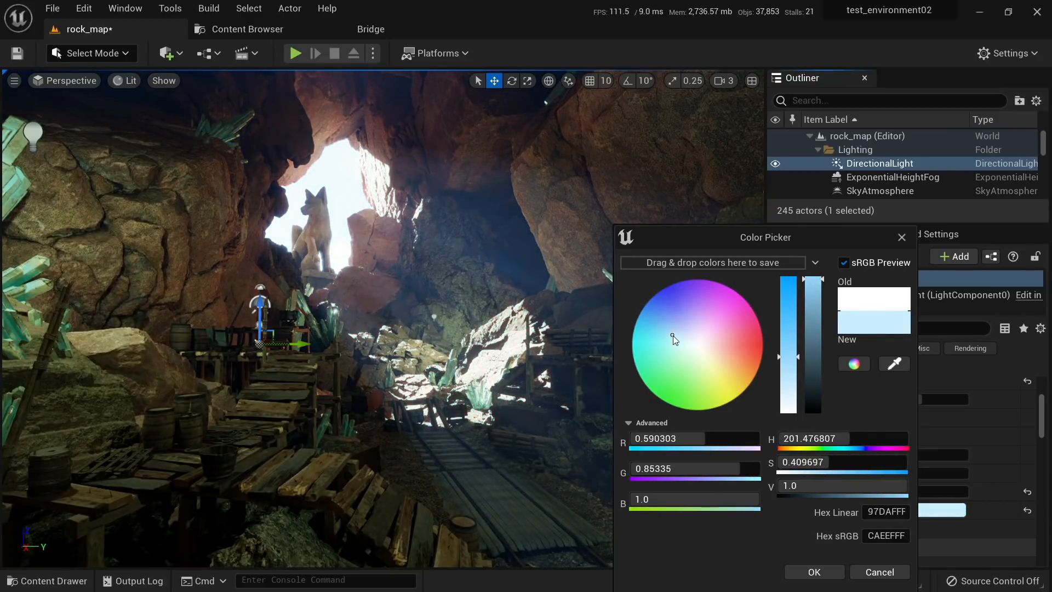
left_click(879, 572)
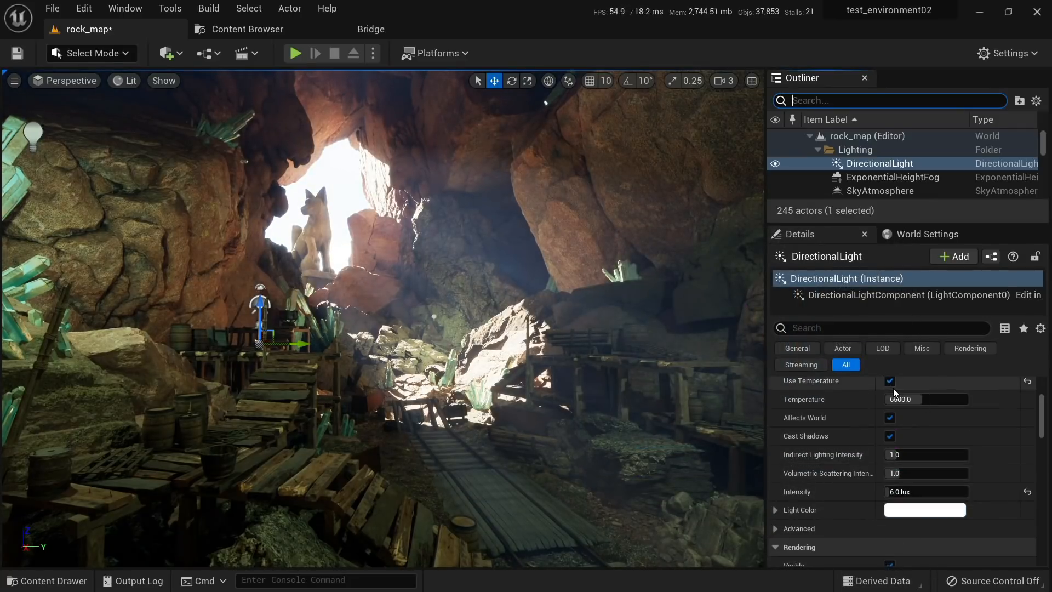
Step: Try a Temperature of 1700 on the directional light, and settle on a cooler value of about 8177
scroll(893, 390, "up", 2)
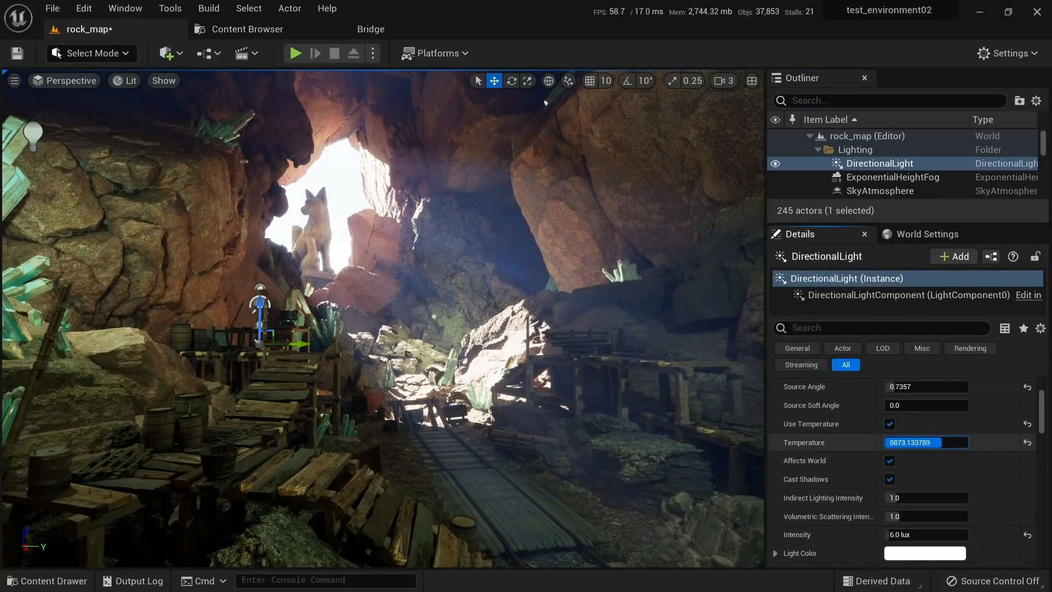
type("1700")
key("Return")
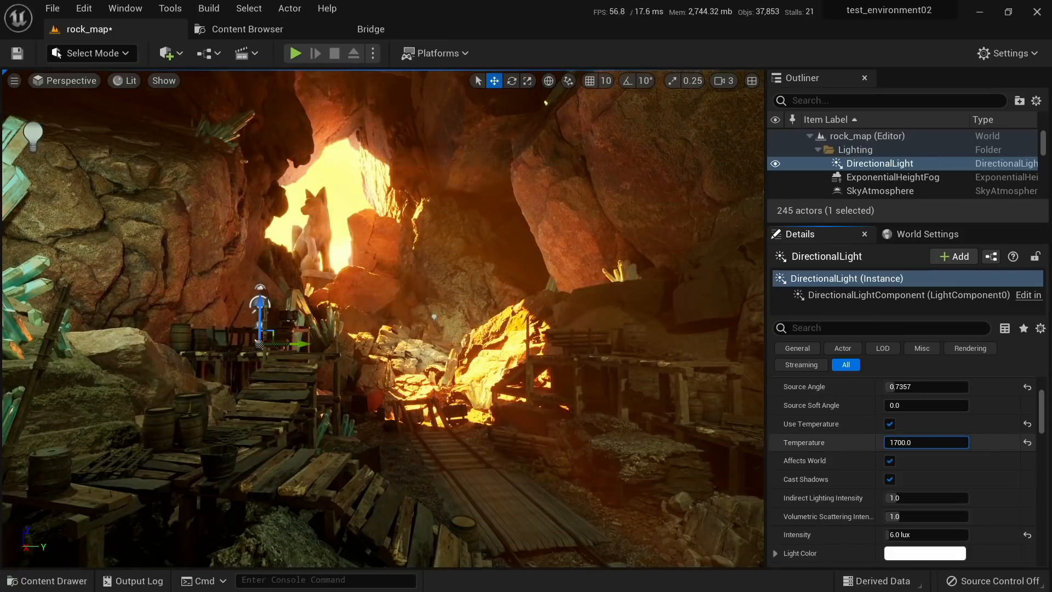
left_click_drag(892, 442, 938, 442)
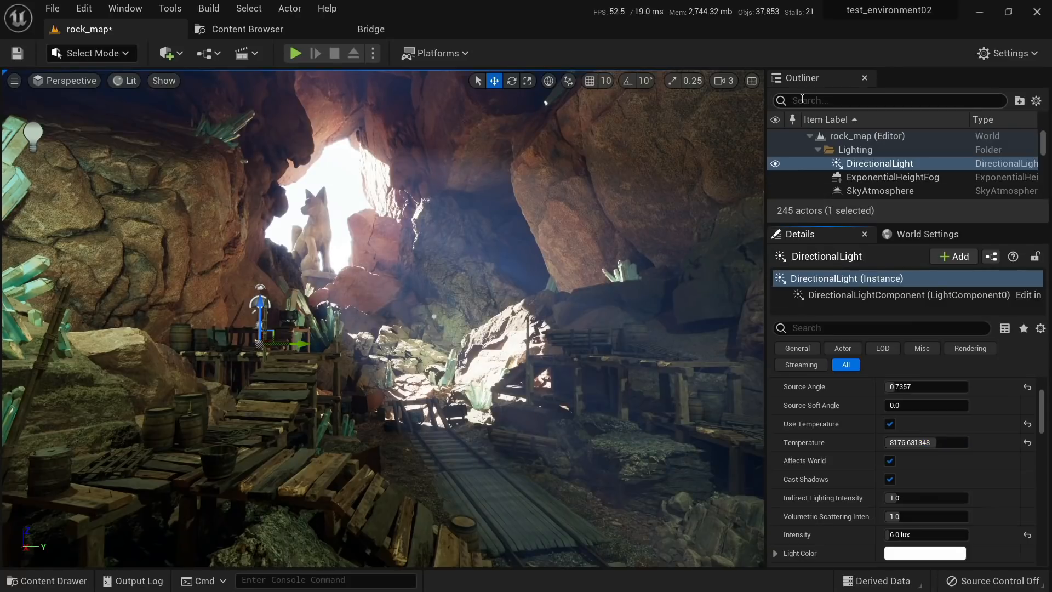
mouse_move(574, 336)
right_mouse_down()
mouse_move(544, 333)
mouse_move(566, 327)
right_mouse_up()
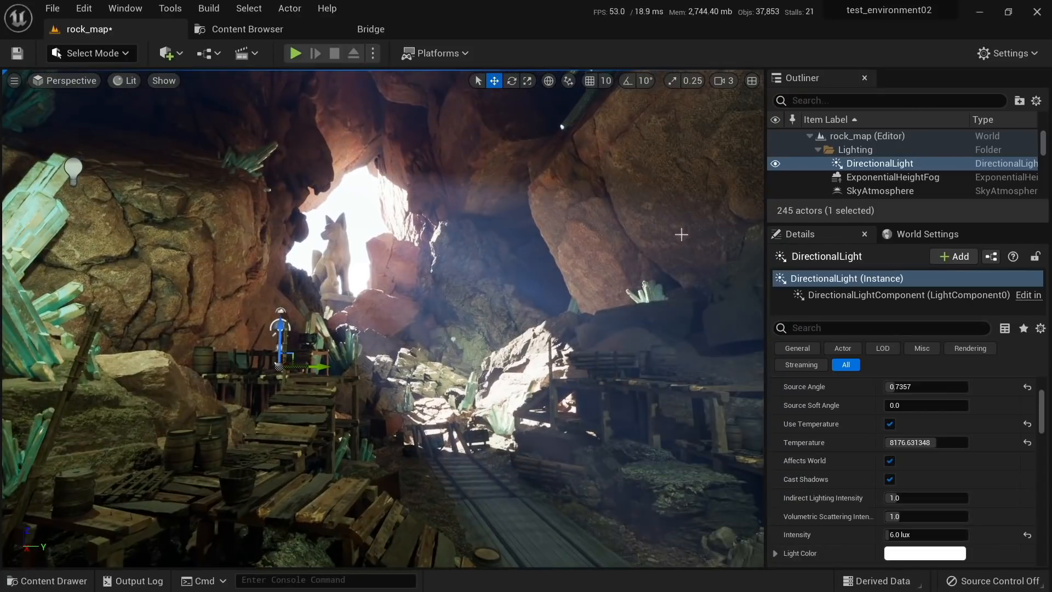
Step: Find the ExponentialHeightFog by filtering the actors for "fog", and enable its Volumetric Fog option
left_click(811, 101)
type("fog")
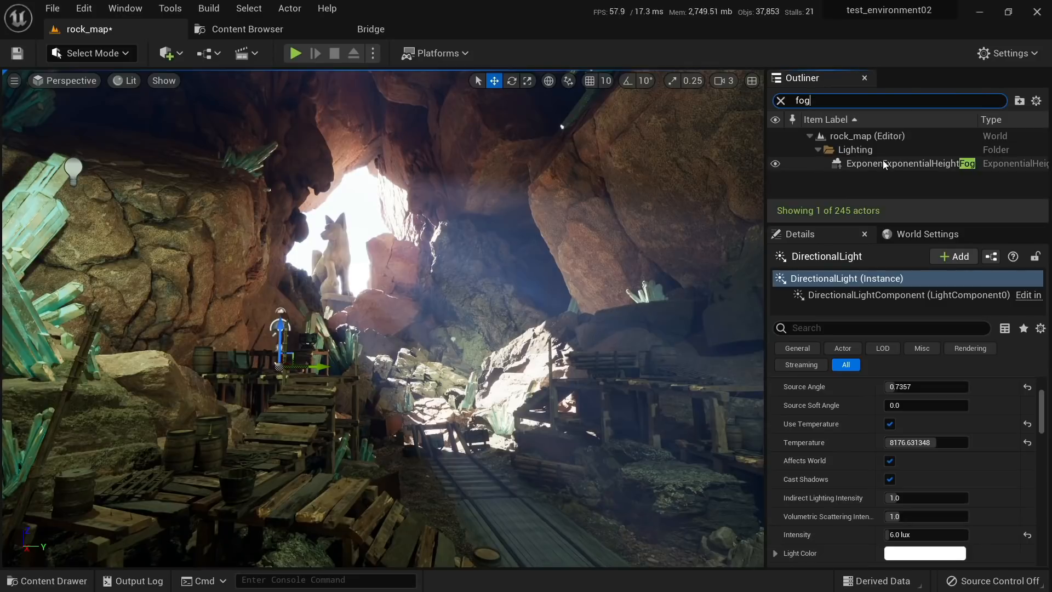
left_click(885, 162)
scroll(901, 446, "up", 5)
scroll(909, 444, "down", 10)
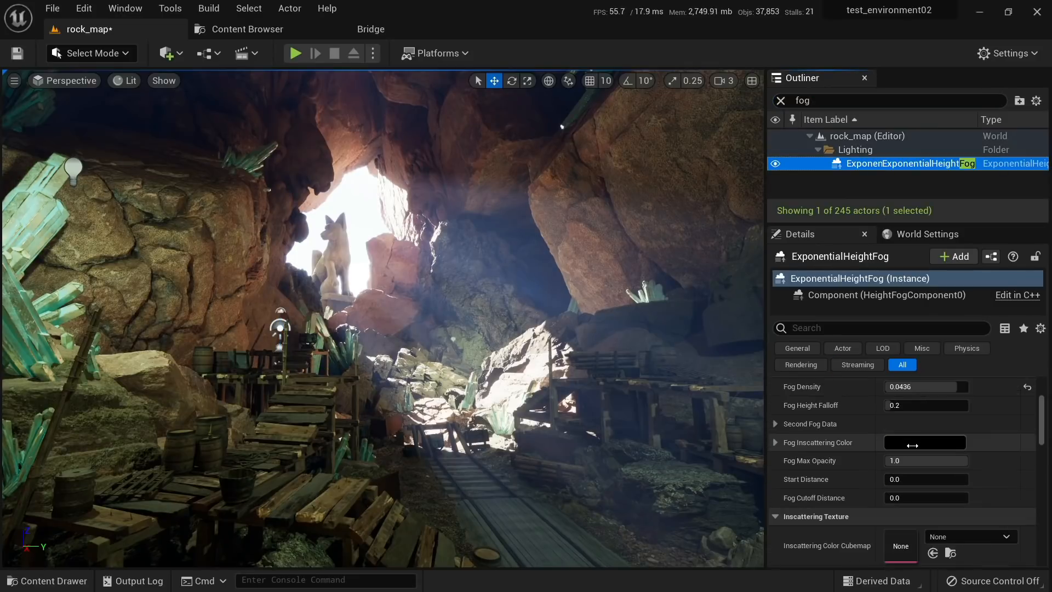
scroll(912, 445, "down", 4)
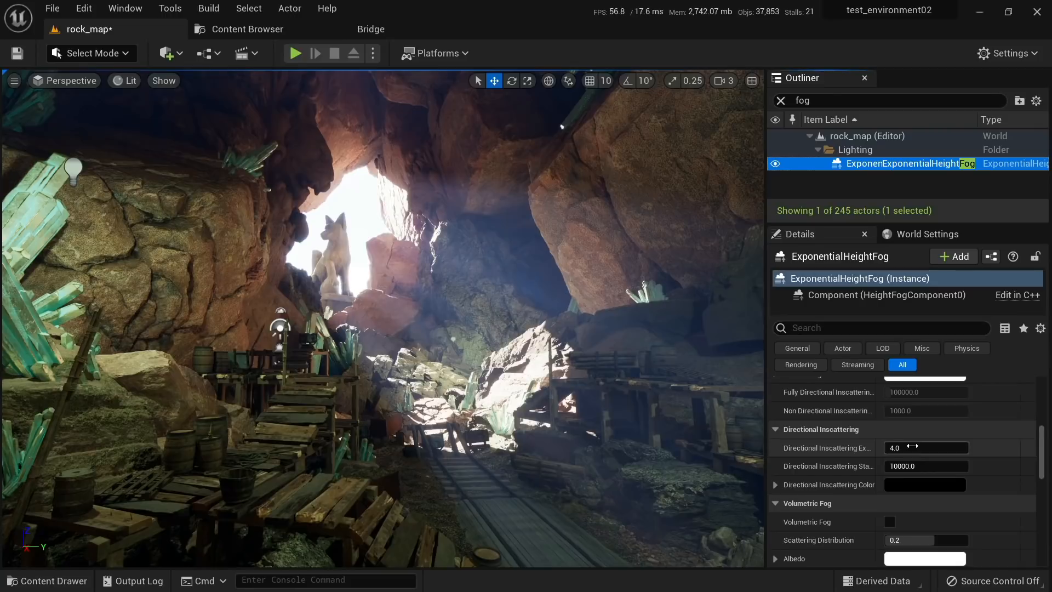
left_click(889, 499)
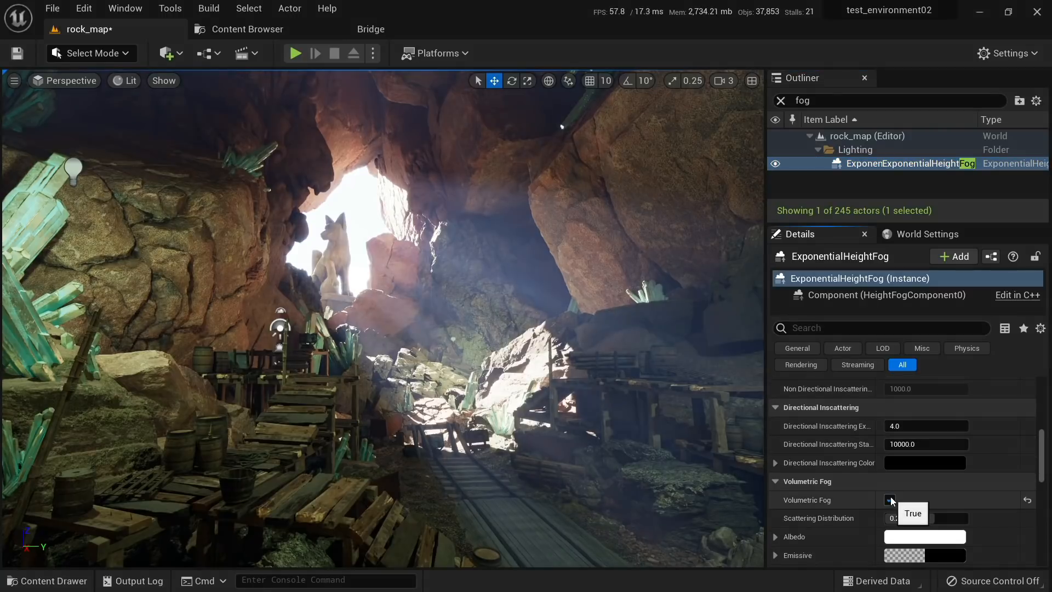
Step: Lower the height fog's Fog Density to about 0.0334 and set the Second Fog Data density to 0.016
scroll(920, 482, "up", 8)
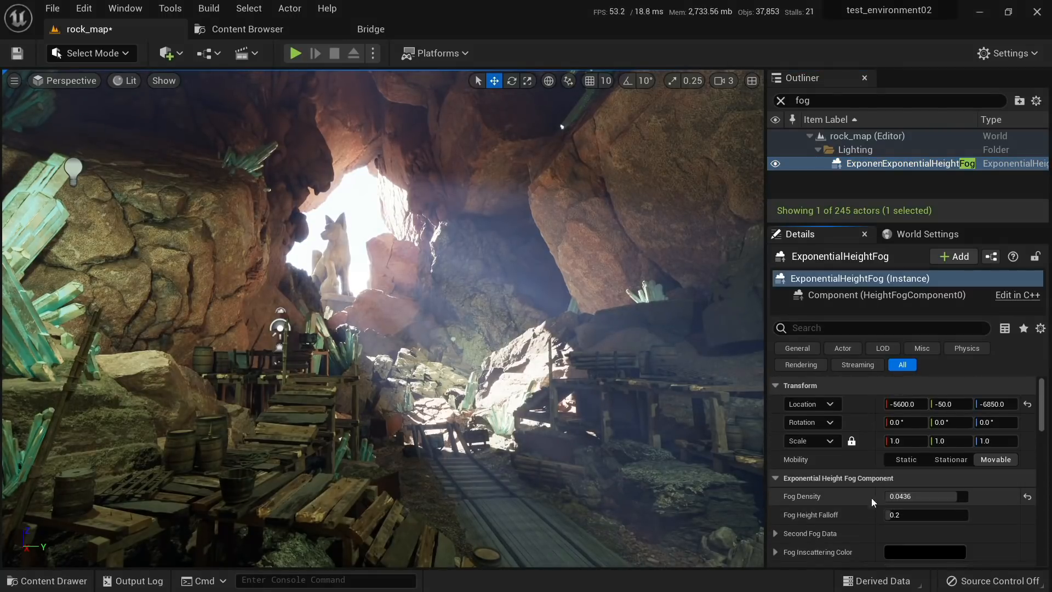
mouse_move(960, 451)
left_mouse_down()
mouse_move(885, 452)
mouse_move(957, 452)
left_mouse_up()
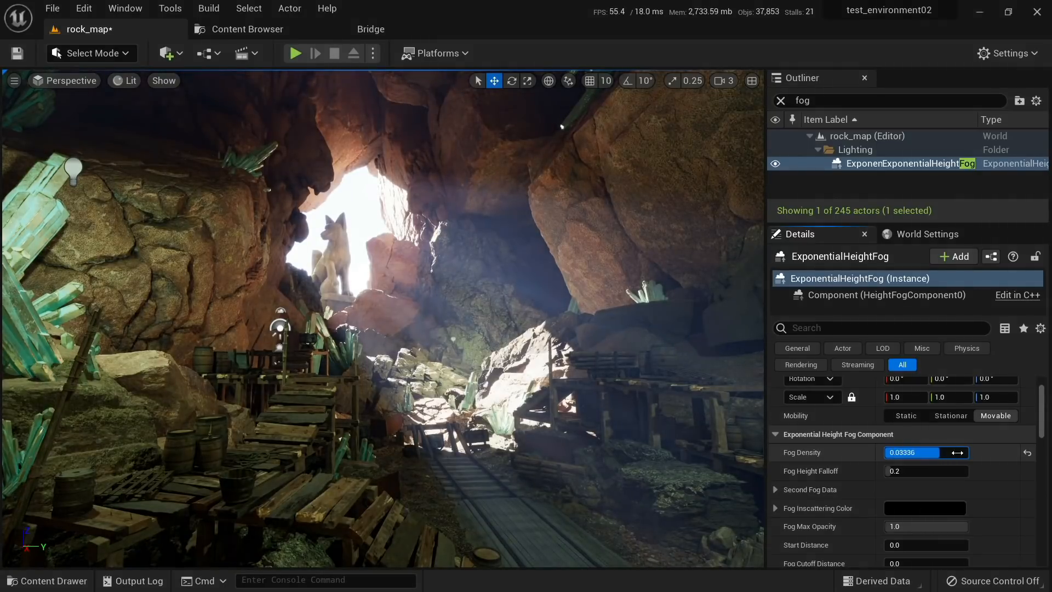
left_click(775, 489)
scroll(855, 482, "down", 2)
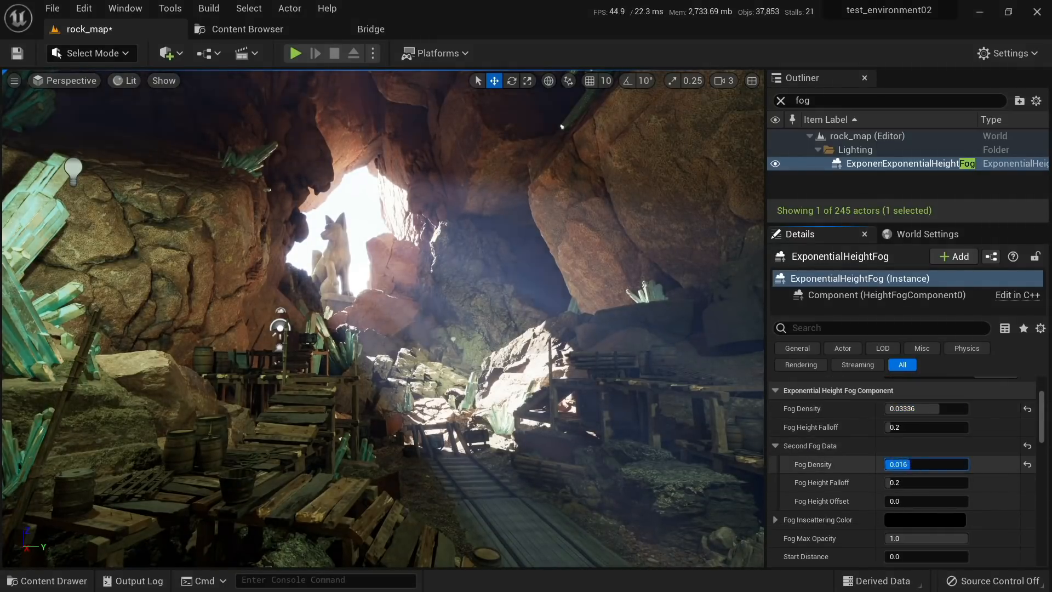
mouse_move(910, 463)
left_mouse_down()
mouse_move(941, 464)
mouse_move(904, 464)
left_mouse_up()
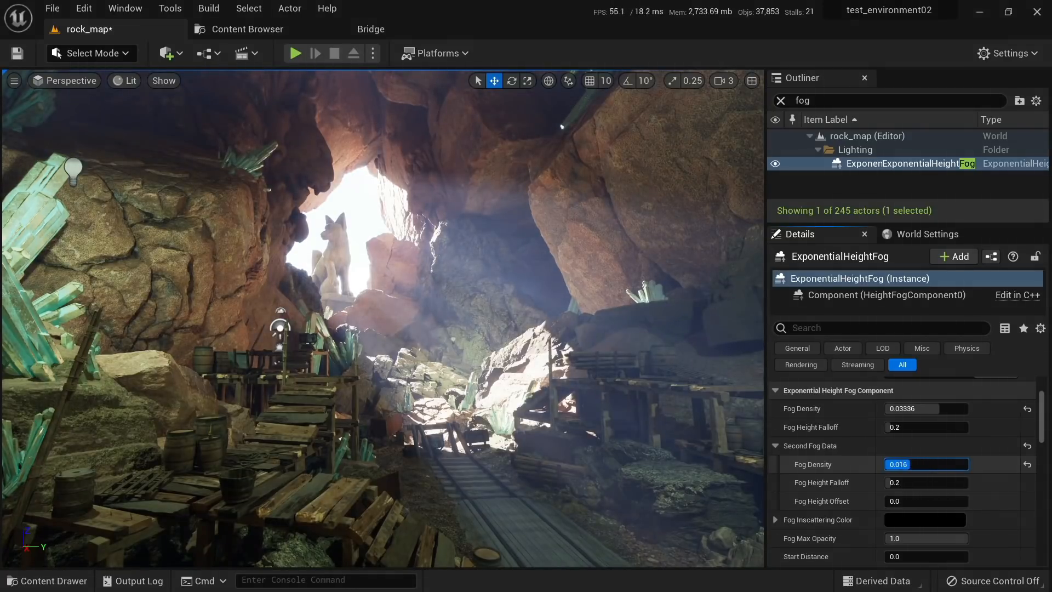
Step: Try a Scattering Distribution of about 0.14 and a different Albedo color on the volumetric fog
scroll(849, 491, "down", 10)
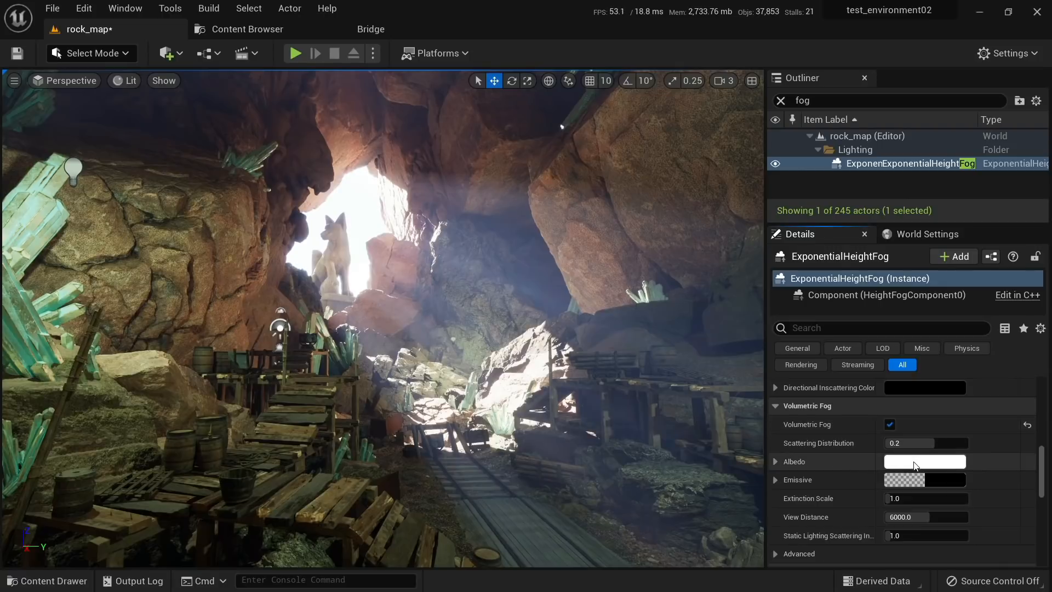
left_click_drag(925, 444, 888, 444)
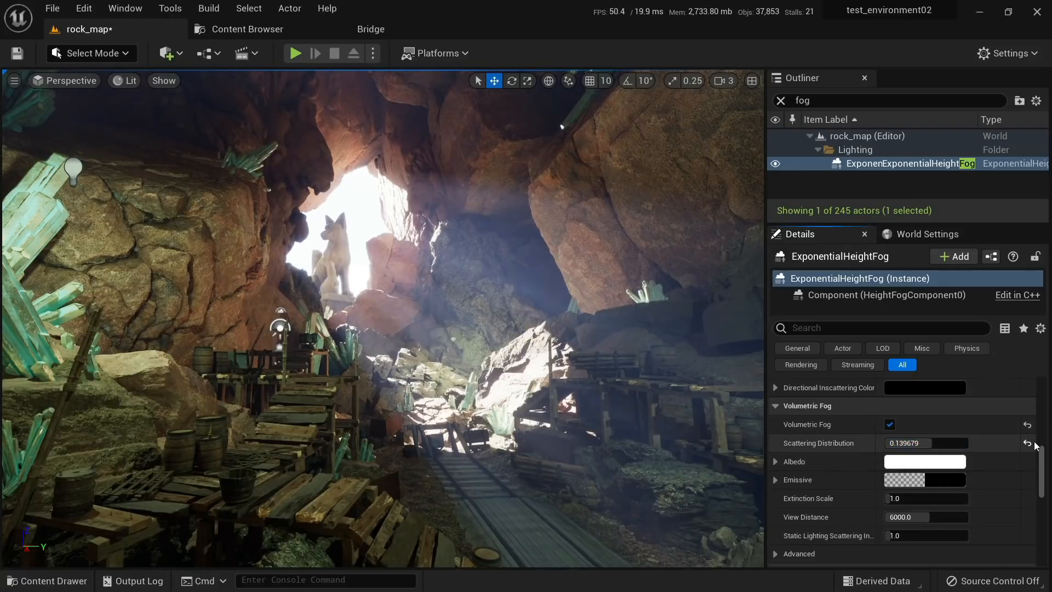
left_click(924, 461)
left_click_drag(728, 323, 633, 343)
left_click(893, 571)
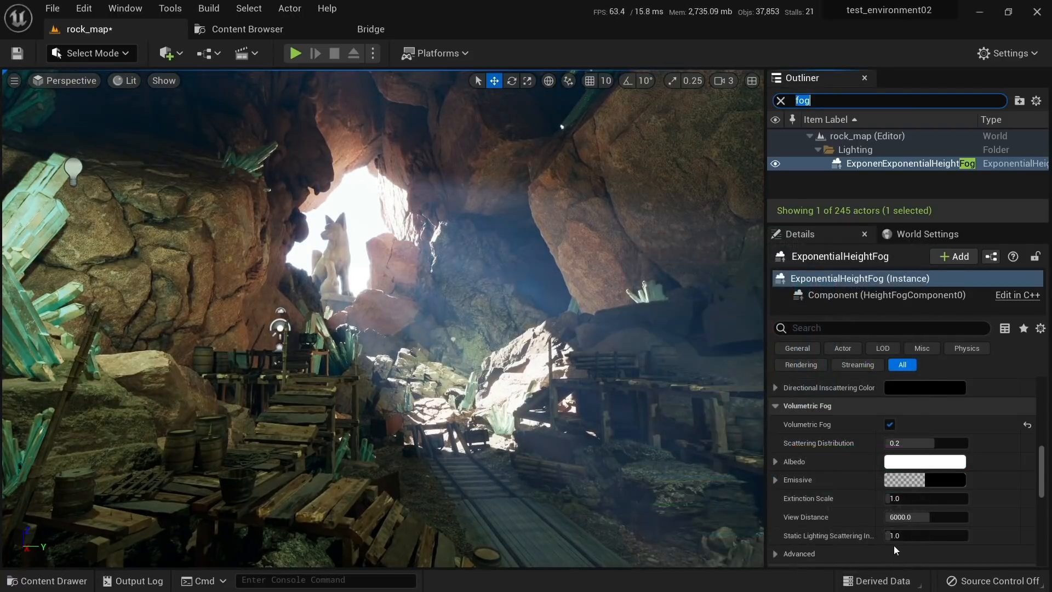
Step: Set the volumetric fog's Scattering Distribution to about -0.31 and, after trying about 2.9, its Extinction Scale to about 1.18
mouse_move(926, 498)
left_mouse_down()
mouse_move(973, 497)
mouse_move(931, 498)
left_mouse_up()
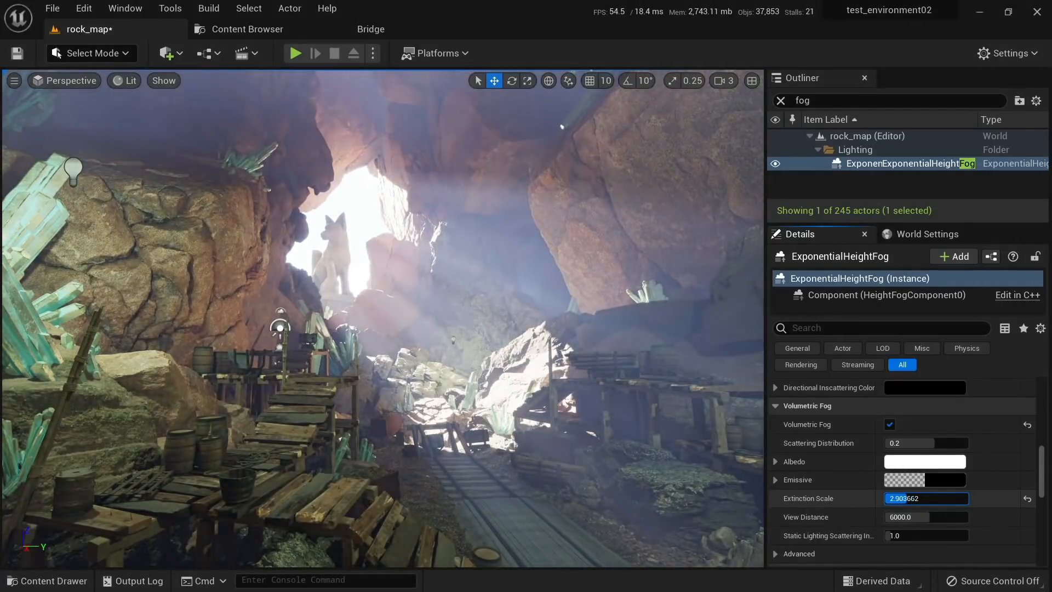
left_click_drag(936, 442, 904, 441)
left_click_drag(925, 498, 898, 498)
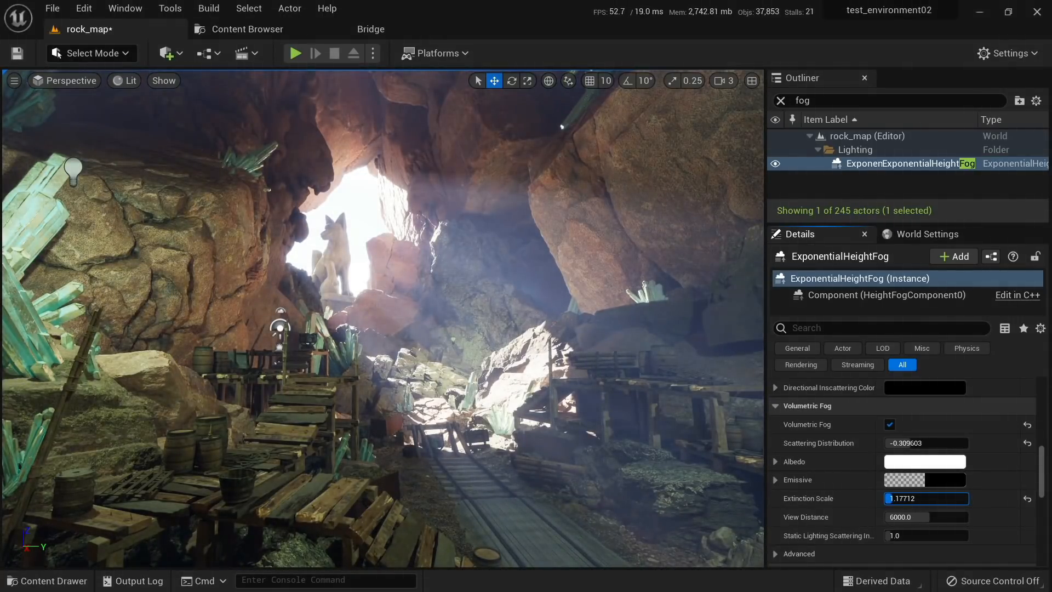
Step: Find the SkyAtmosphere by filtering the actors for "sky", and try an Absorption Scale of about 0.0428 before resetting it
left_click(781, 100)
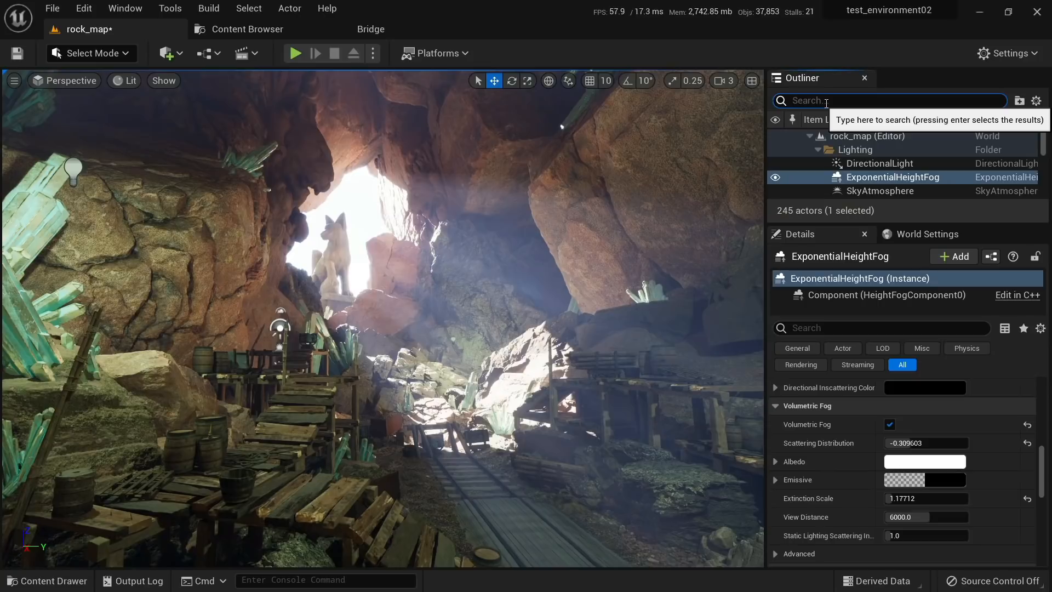
type("sky")
left_click(887, 163)
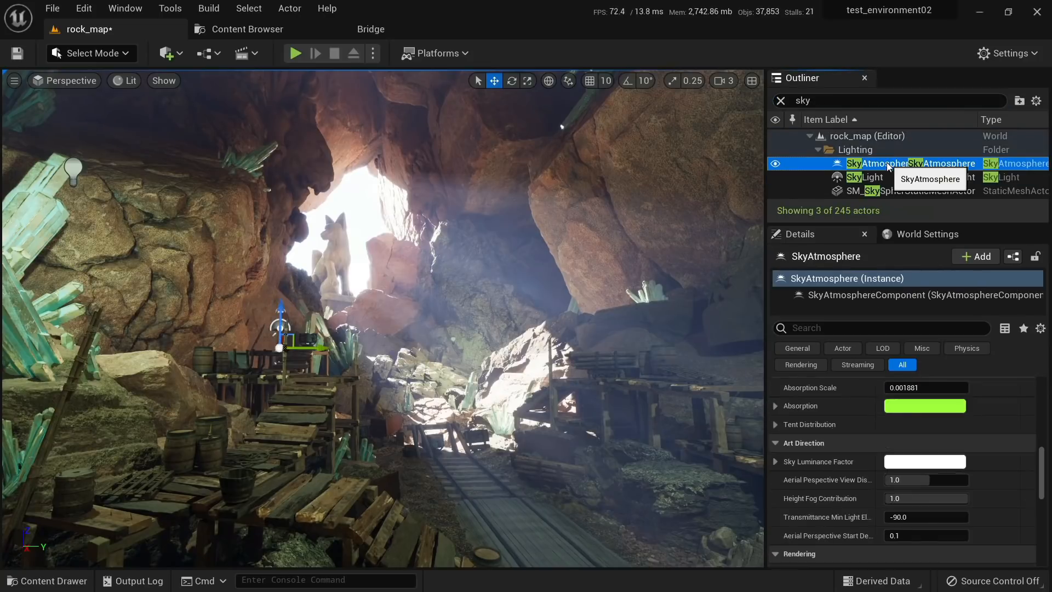
scroll(855, 466, "up", 1)
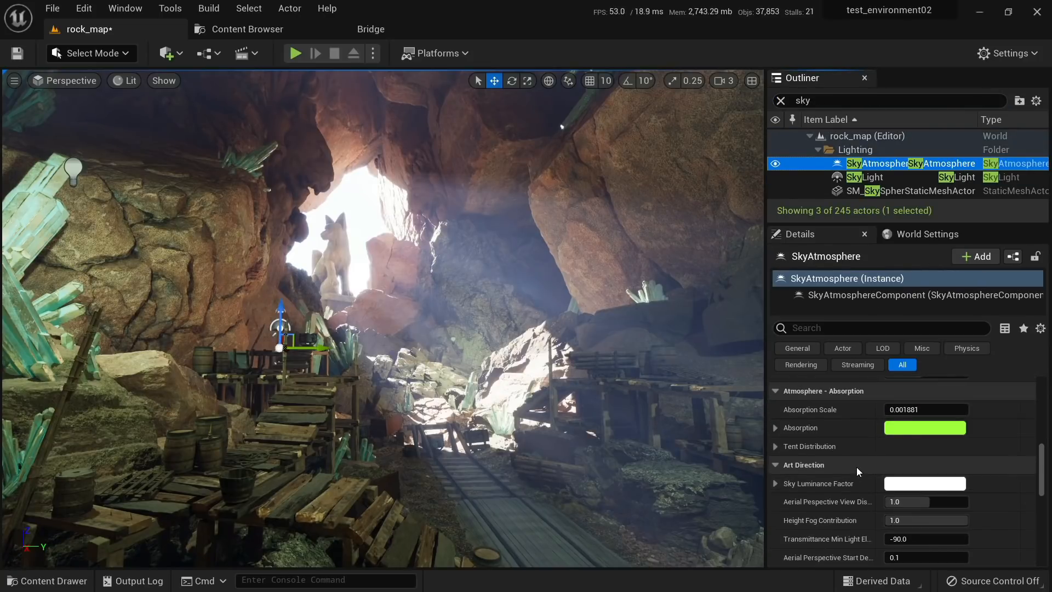
left_click_drag(903, 412, 932, 412)
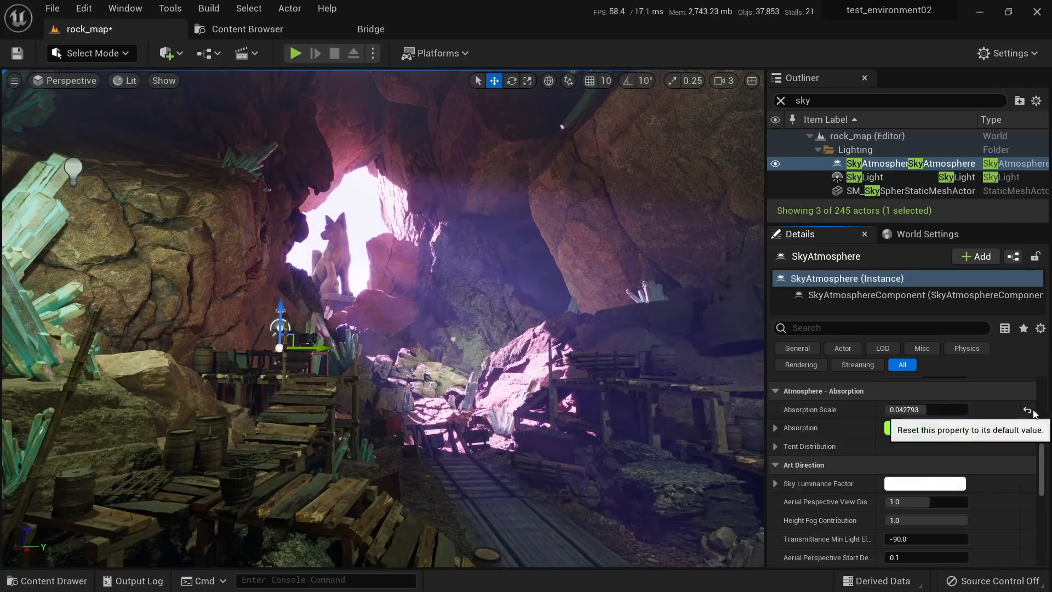
left_click(1027, 410)
Step: Try pink and orange tints for the SkyAtmosphere's Sky Luminance Factor and discard the color change
scroll(993, 462, "down", 1)
left_click(925, 461)
left_click(753, 318)
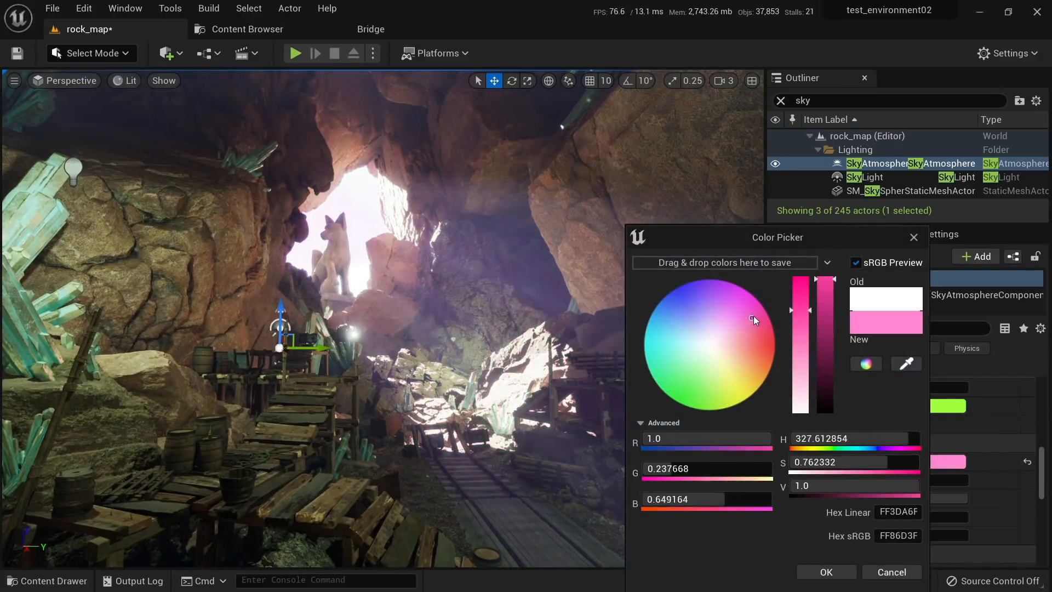
left_click_drag(754, 315, 771, 375)
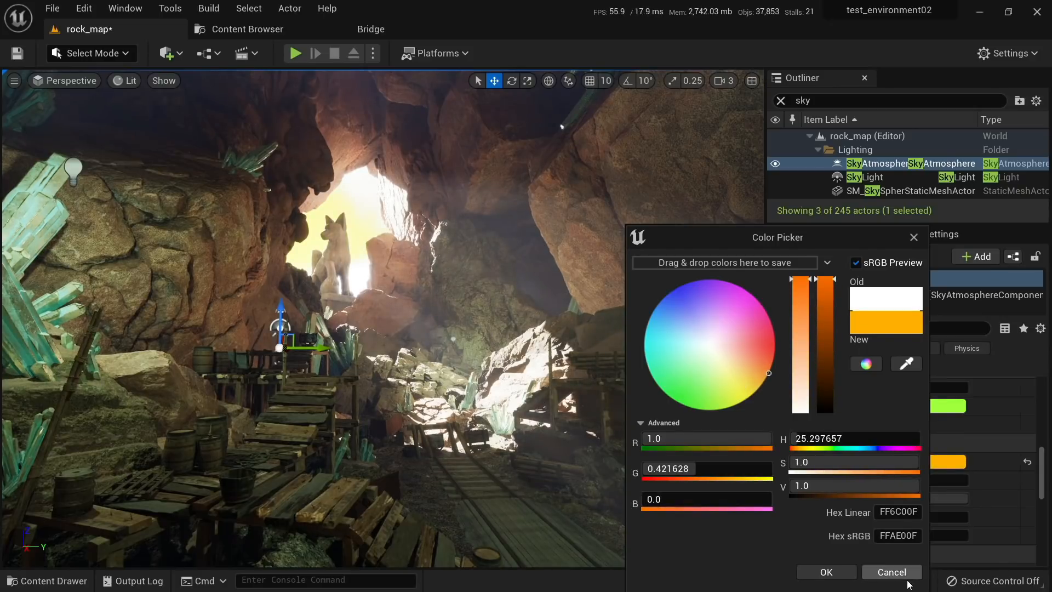
left_click(891, 571)
Step: Try an Aerial Perspective View Distance of 0.0 and other Art Direction adjustments on the SkyAtmosphere, restoring the defaults
scroll(939, 459, "down", 2)
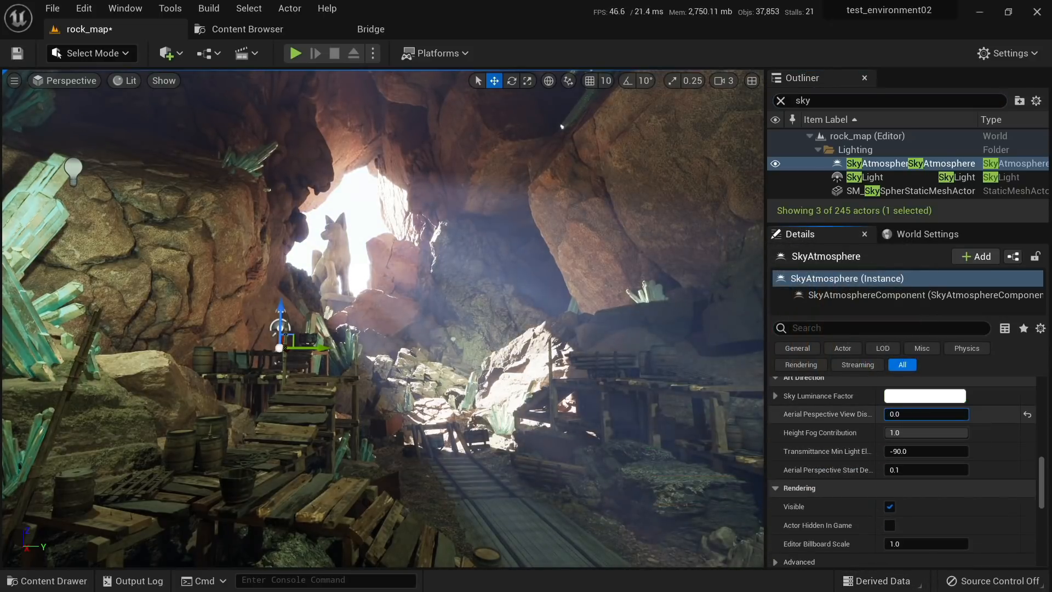
left_click(1027, 414)
scroll(957, 465, "down", 7)
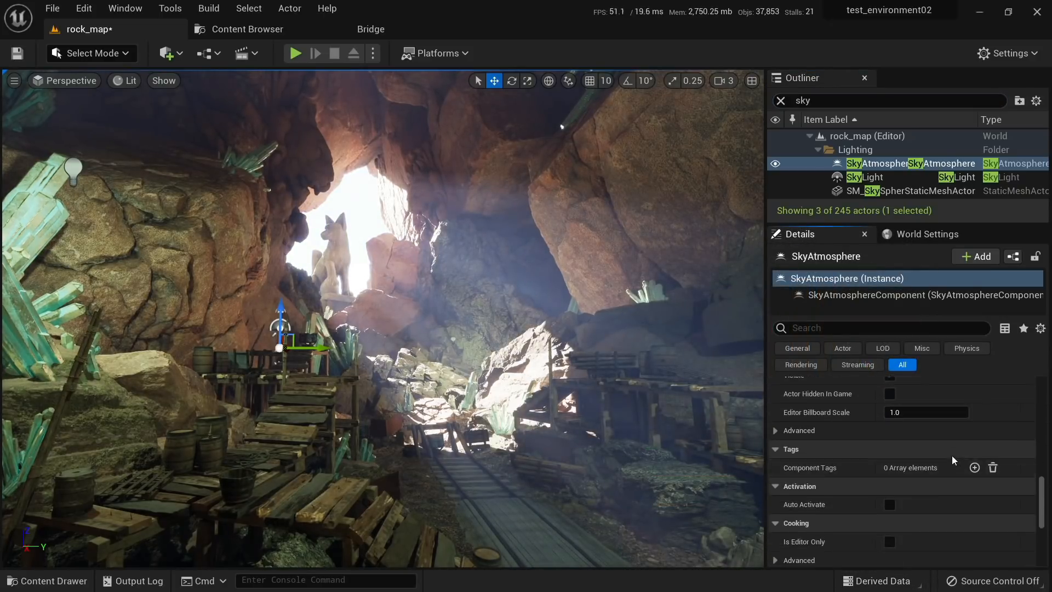
scroll(951, 456, "up", 7)
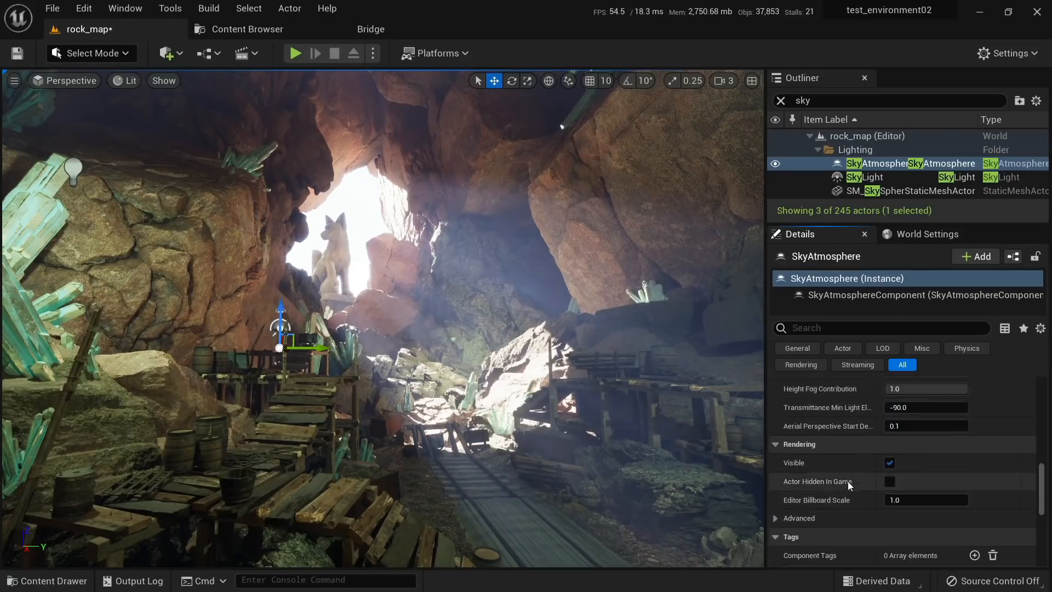
scroll(834, 474, "up", 1)
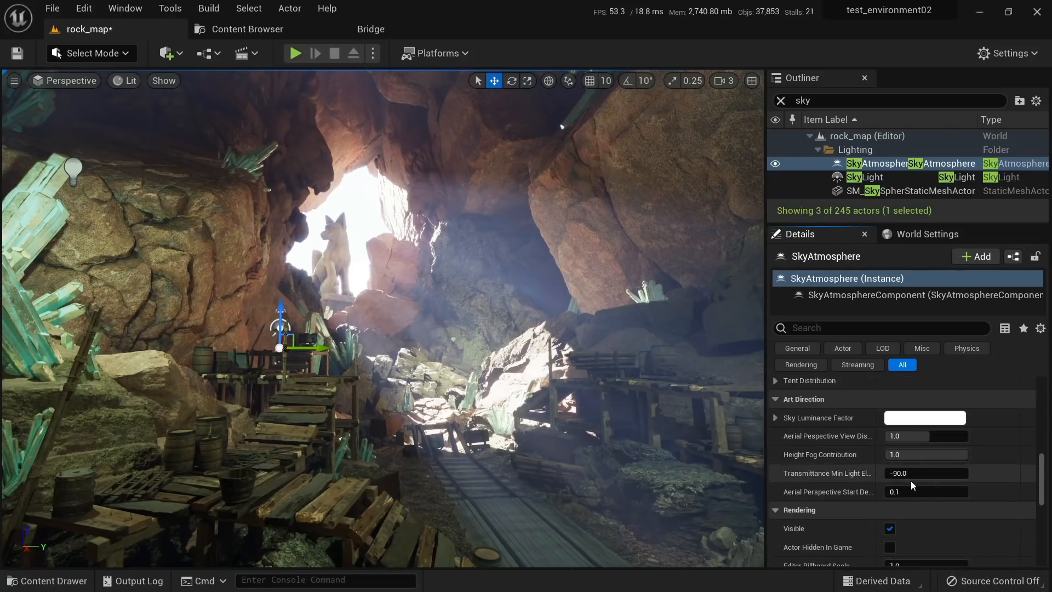
left_click_drag(920, 491, 942, 491)
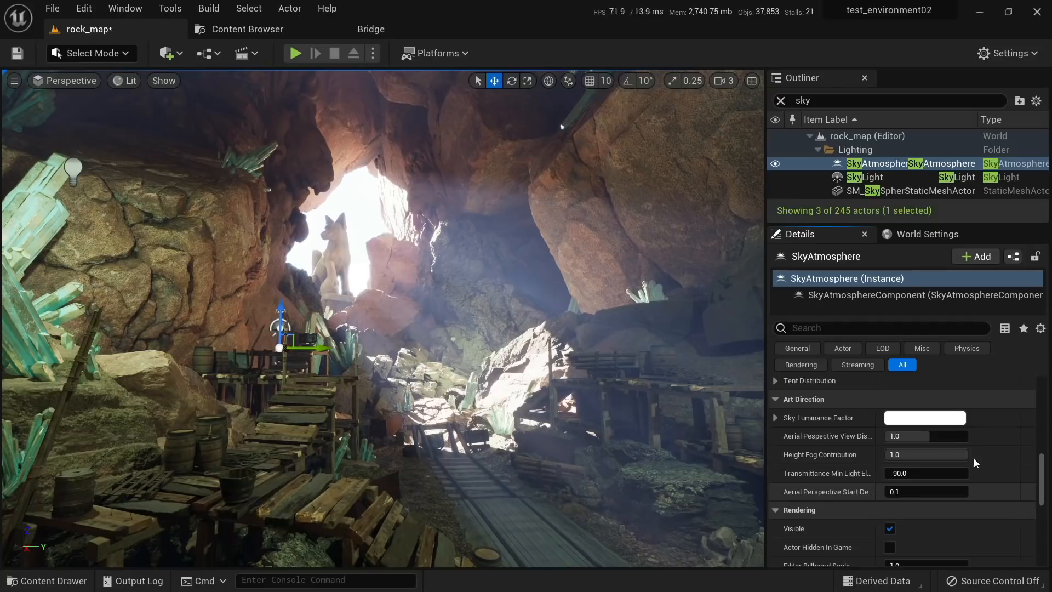
left_click(1028, 439)
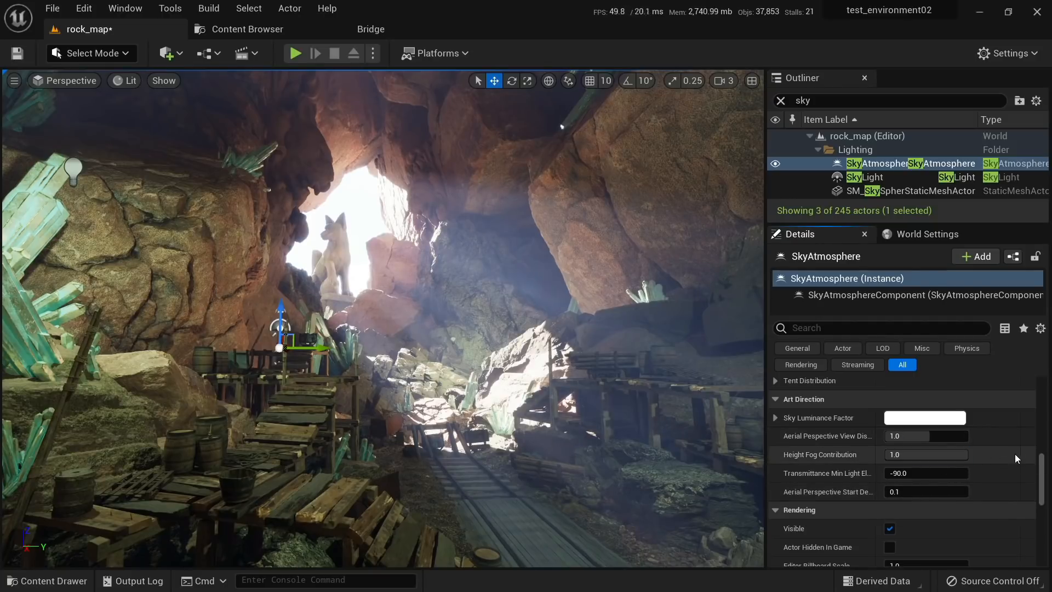
Step: Try a pale cyan Absorption color and a different Absorption Scale on the SkyAtmosphere, and revert both
scroll(920, 453, "up", 3)
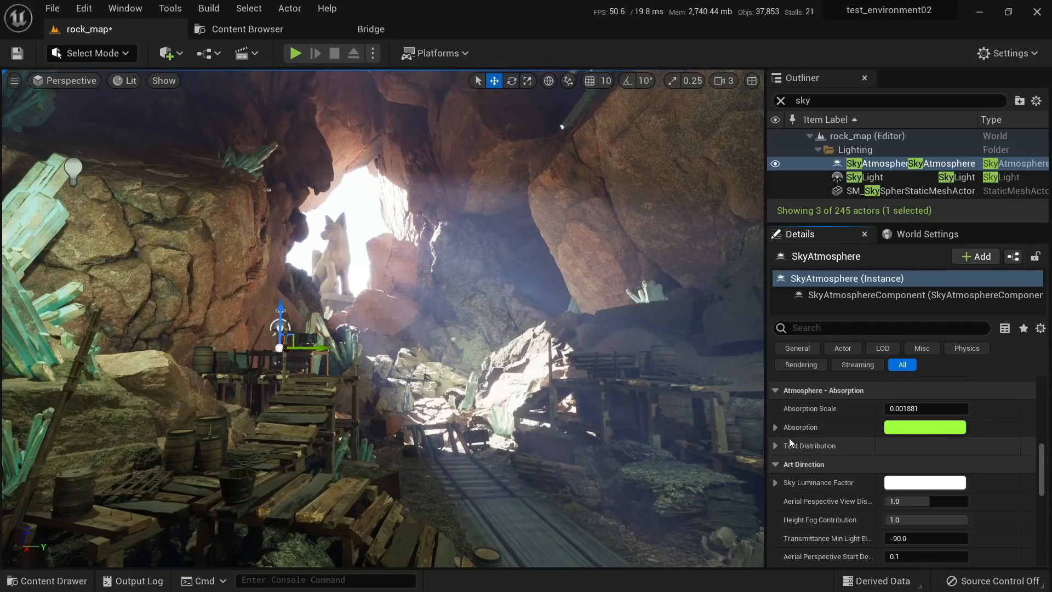
left_click(904, 426)
mouse_move(705, 373)
left_mouse_down()
mouse_move(761, 344)
mouse_move(599, 338)
mouse_move(676, 343)
left_mouse_up()
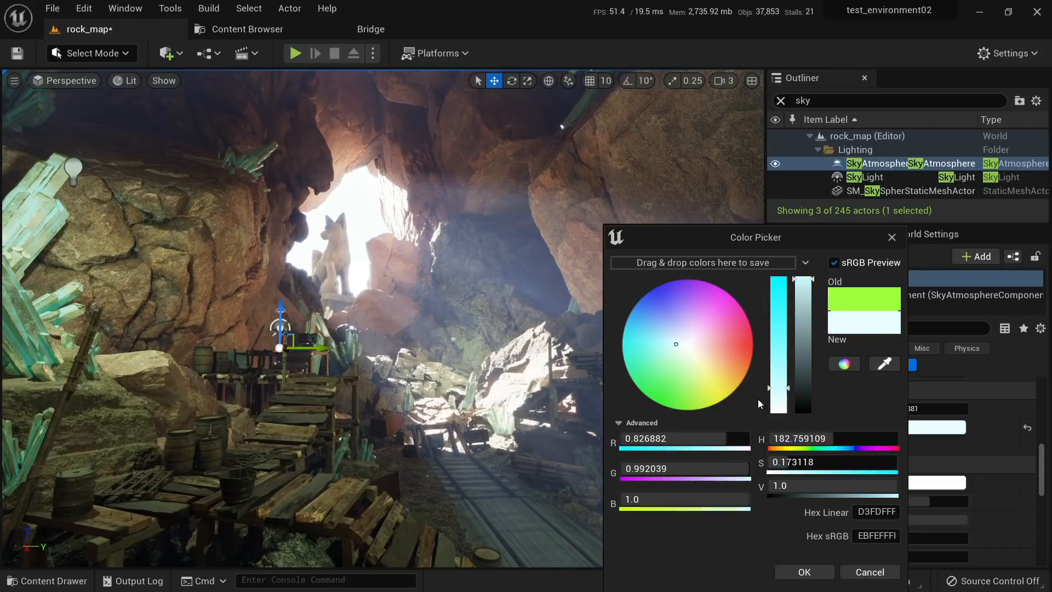
left_click(868, 572)
left_click_drag(926, 408, 965, 408)
left_click(1028, 408)
Step: Try a Mie Scattering Scale of about 0.0487 and a Mie Absorption Scale of about 0.116, and reset both to default
scroll(922, 451, "up", 5)
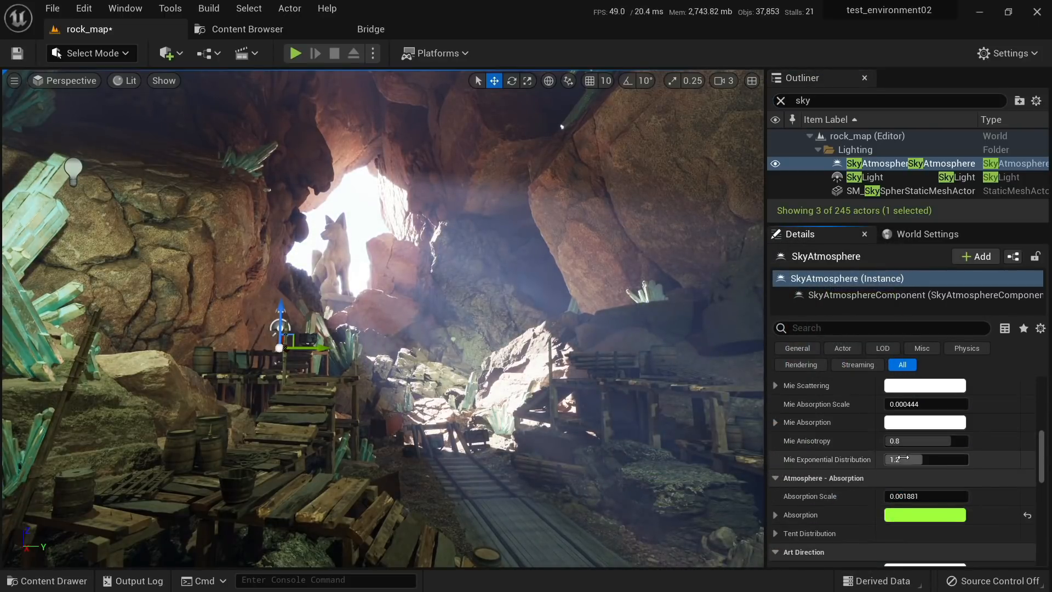
mouse_move(925, 432)
left_mouse_down()
mouse_move(953, 432)
mouse_move(931, 433)
left_mouse_up()
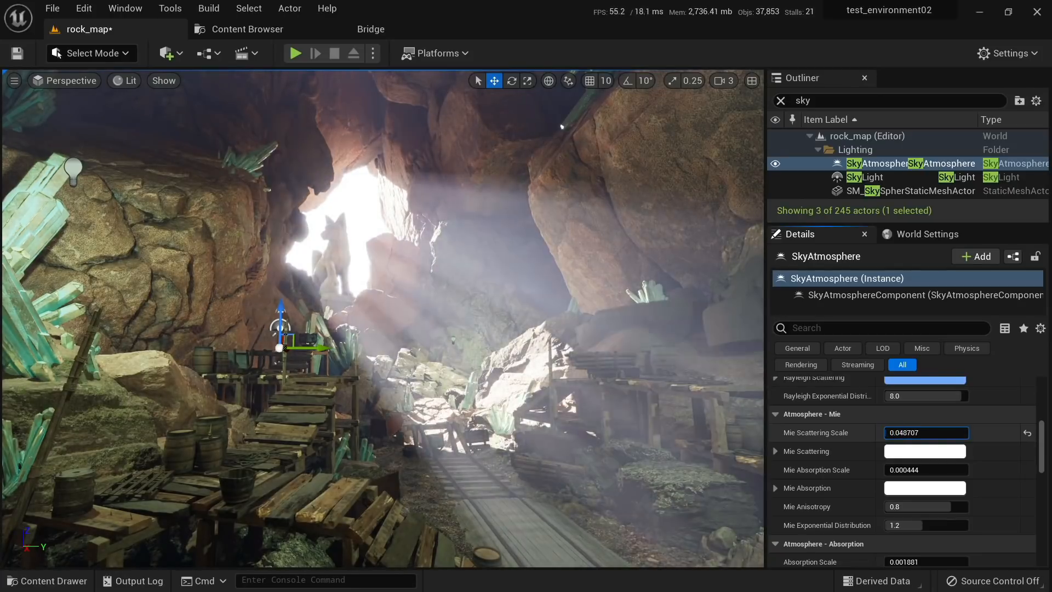
mouse_move(926, 470)
left_mouse_down()
mouse_move(950, 469)
mouse_move(929, 469)
left_mouse_up()
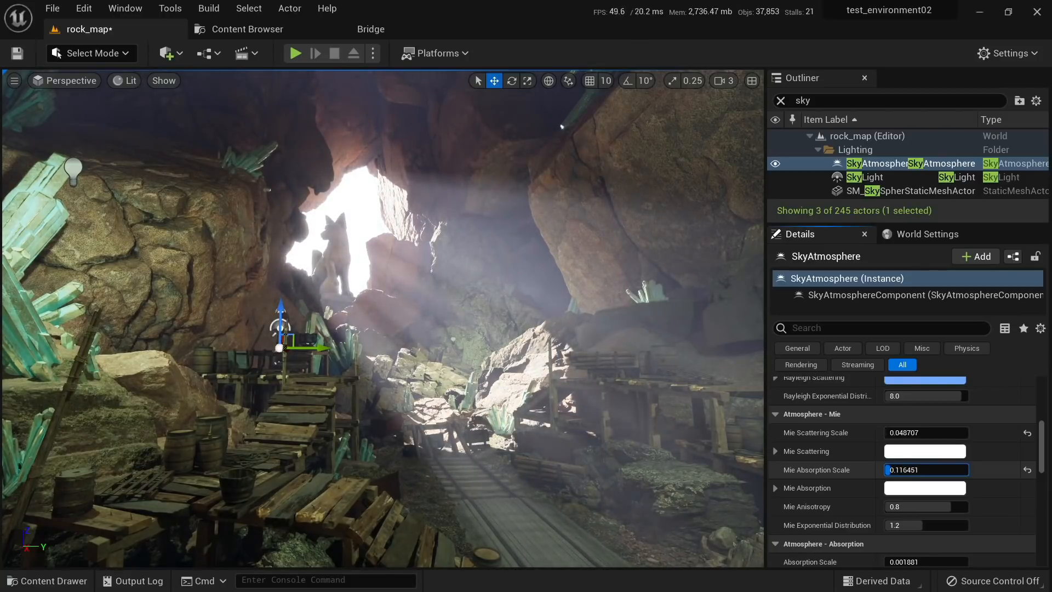
left_click(1027, 432)
left_click(1027, 469)
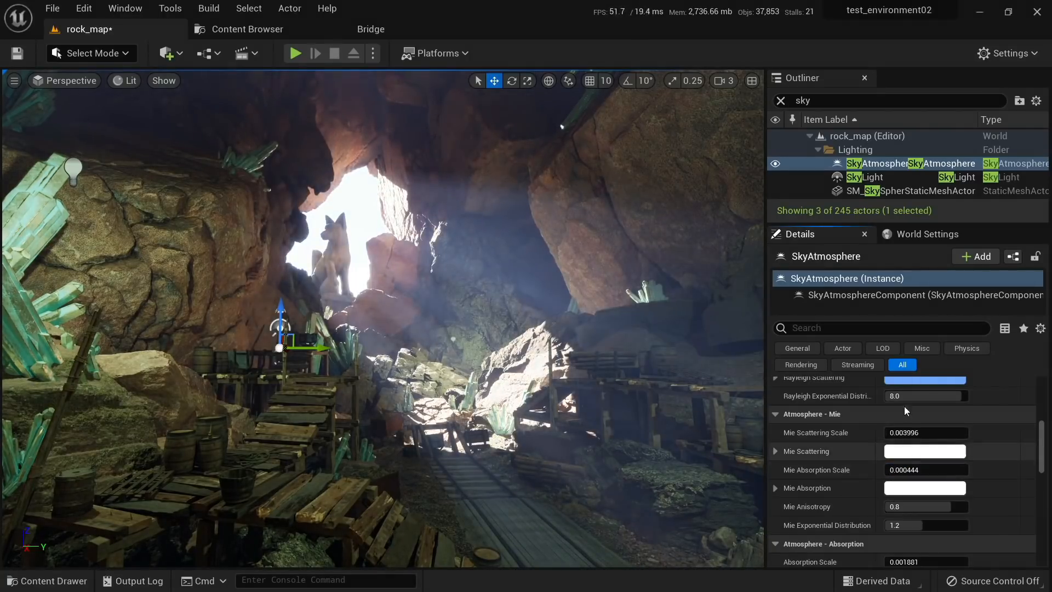
Step: Try rotating the sun so its shafts fall across the rail tracks and wooden platforms, and undo the rotation
key("w")
right_click_drag(605, 351, 619, 359)
key("s")
key("Escape")
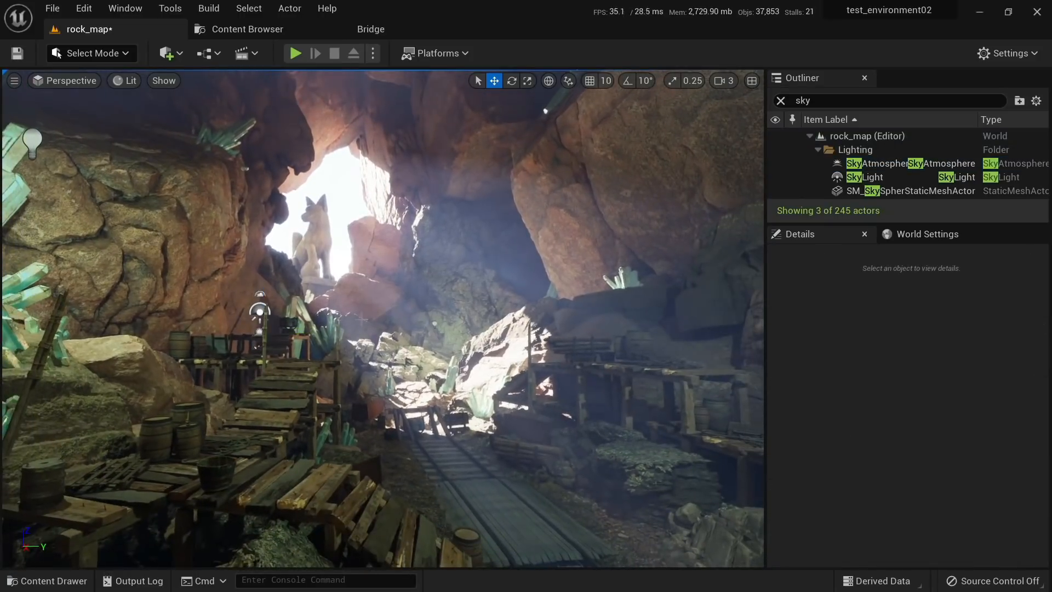
key("ctrl+l")
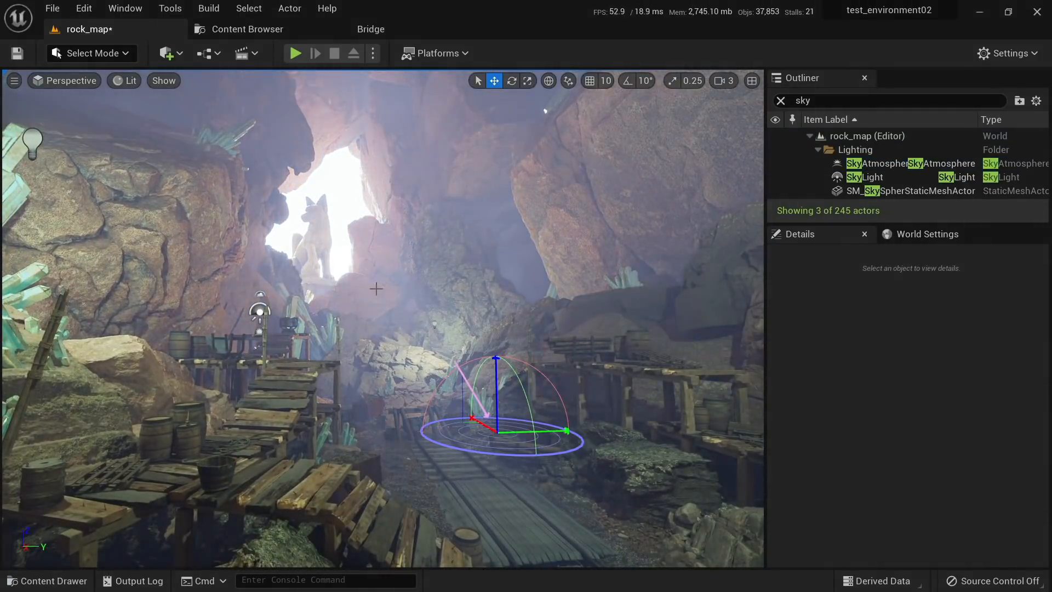
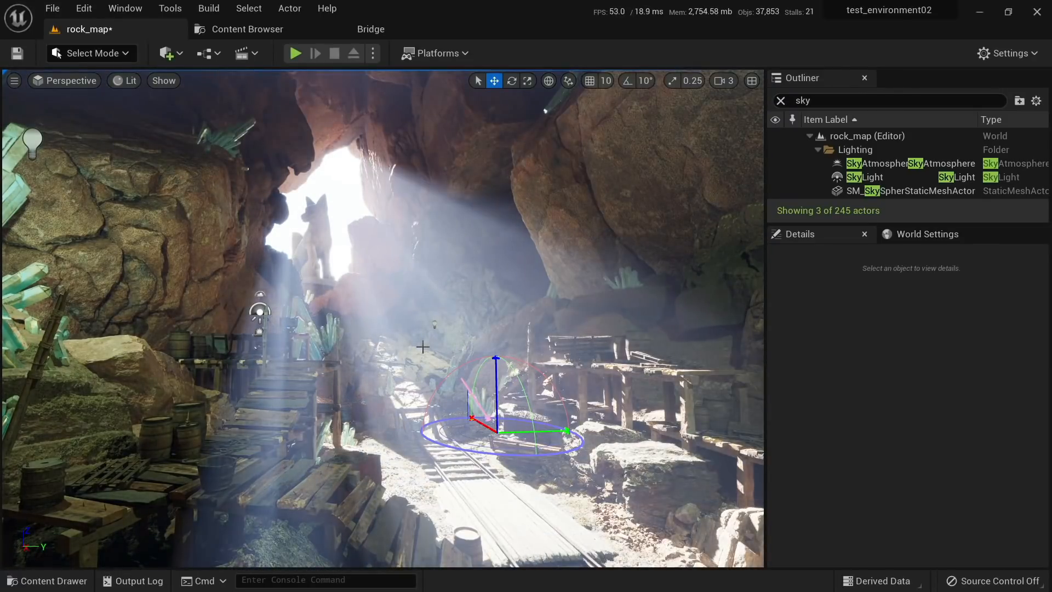
key("s")
right_click_drag(422, 347, 415, 366)
key("w")
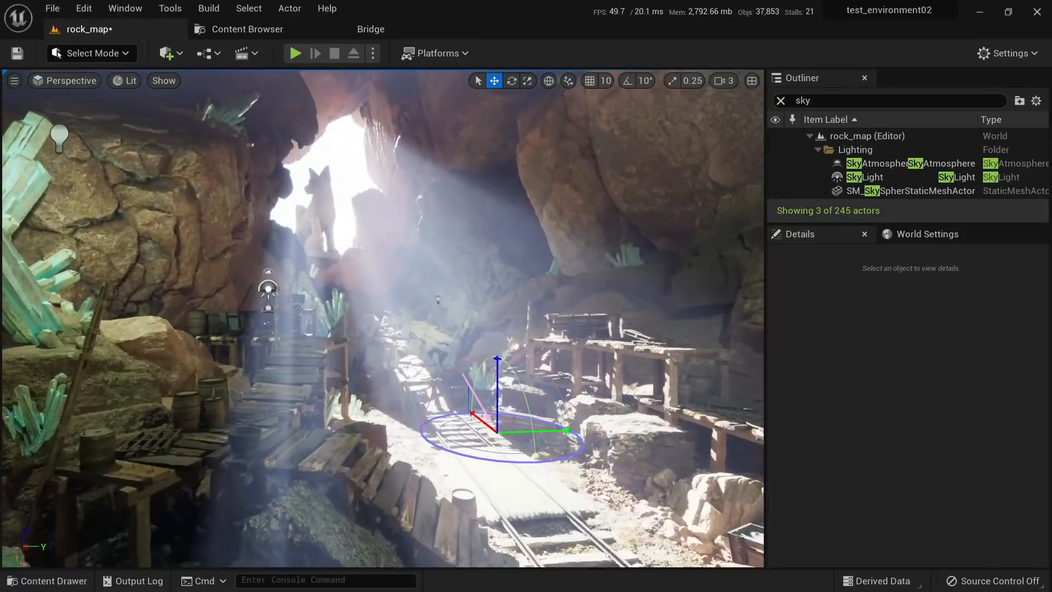
key("ctrl+z")
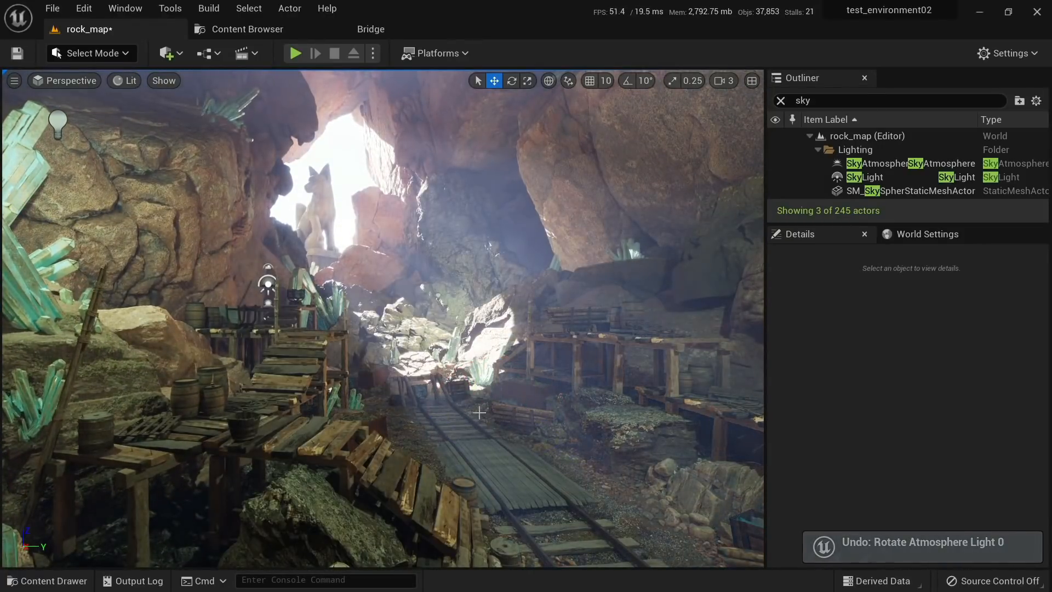
Step: Add a point light in the upper part of the cave, above the opening with the fox statue
key("s")
right_click_drag(480, 413, 527, 433)
key("w")
key("s")
key("w")
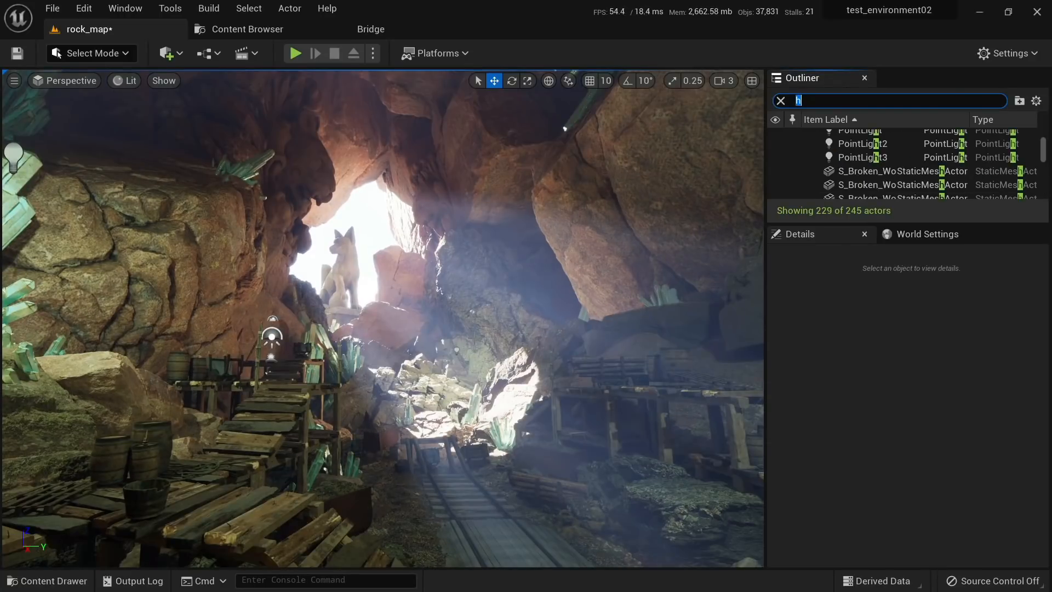
key("w")
mouse_move(457, 216)
right_mouse_down()
mouse_move(441, 241)
mouse_move(457, 216)
right_mouse_up()
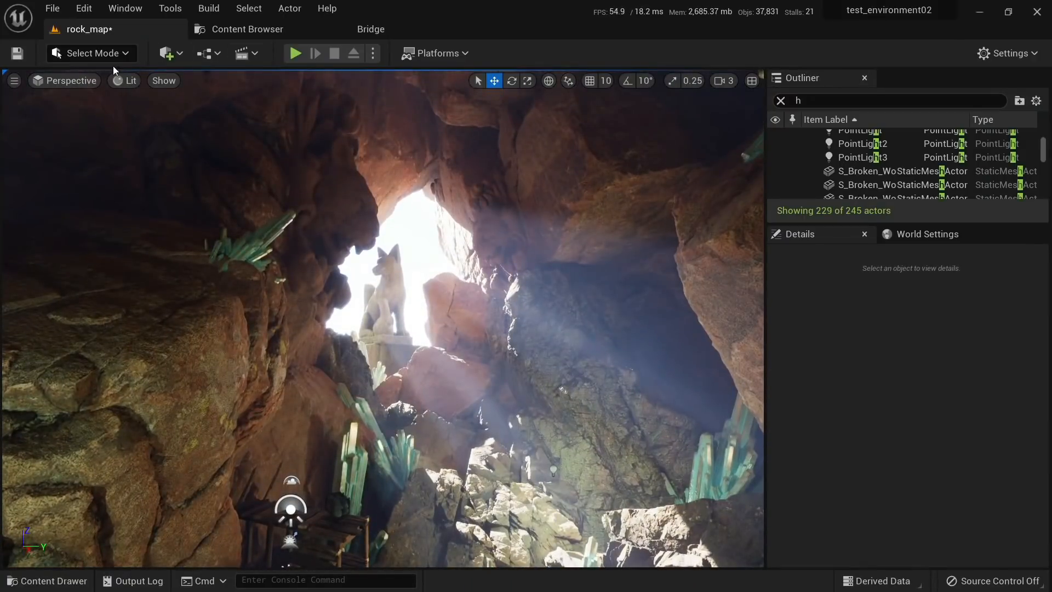
left_click(179, 54)
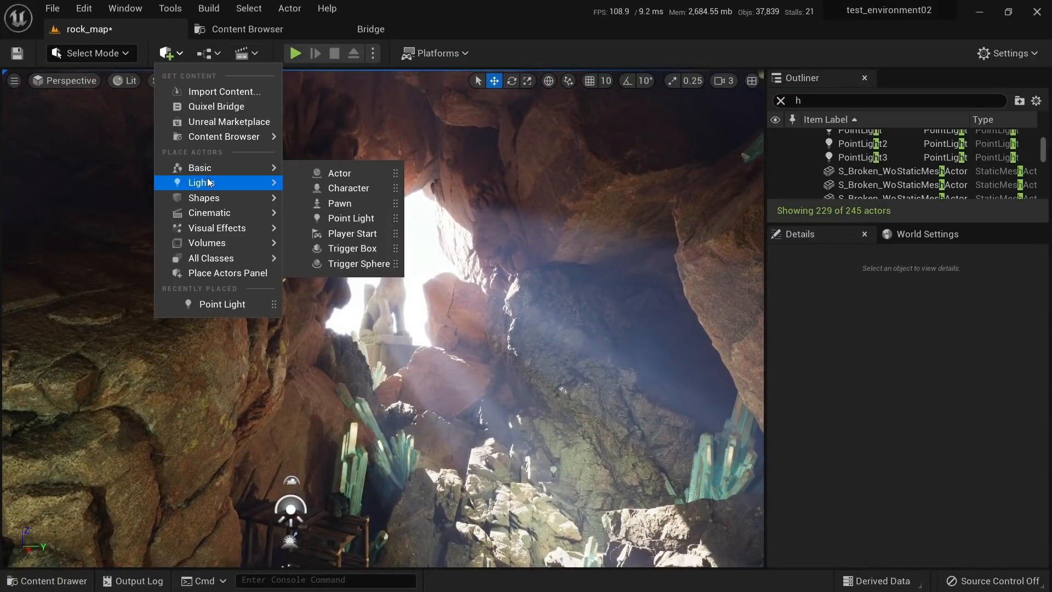
mouse_move(268, 187)
left_click_drag(381, 202, 505, 204)
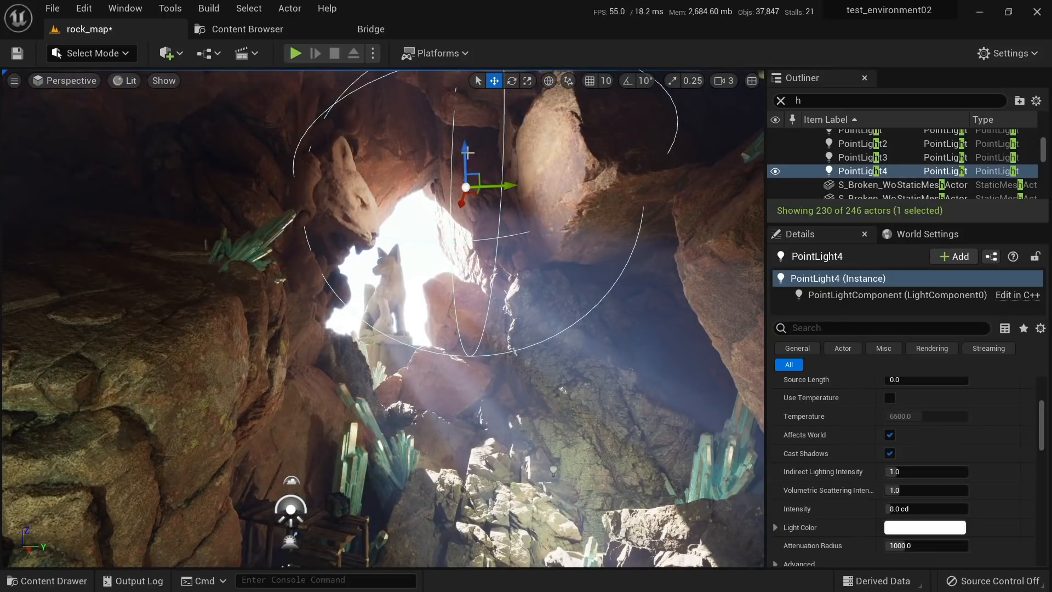
Step: Move the new point light deeper into the cave so it hangs in the opening just in front of the fox statue
left_click_drag(467, 151, 467, 296)
right_click_drag(467, 296, 397, 340)
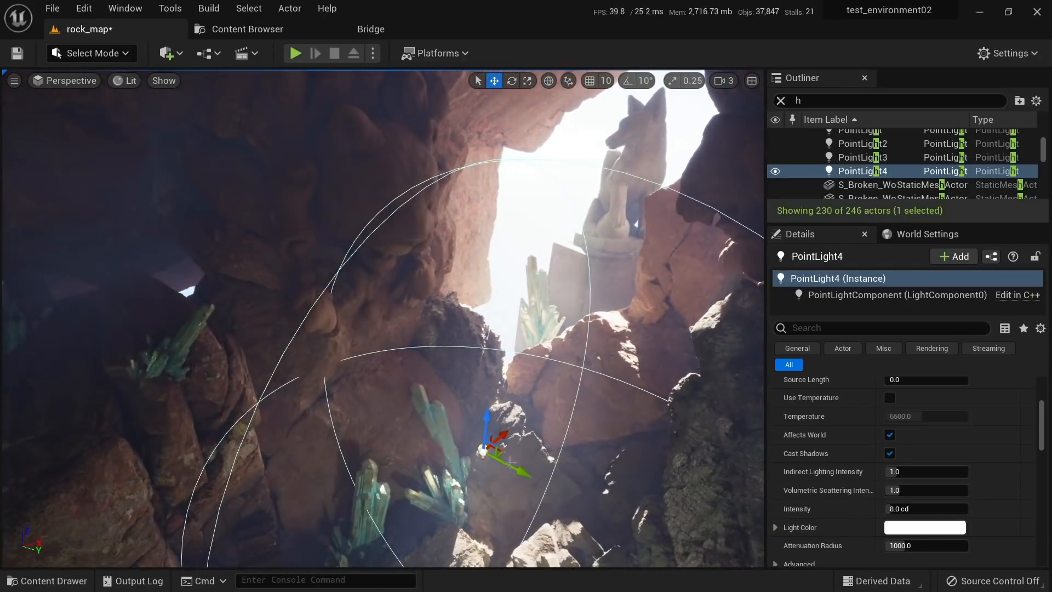
left_click_drag(503, 454, 521, 253)
right_click_drag(521, 253, 547, 268)
key("s")
key("w")
right_click_drag(482, 193, 452, 193)
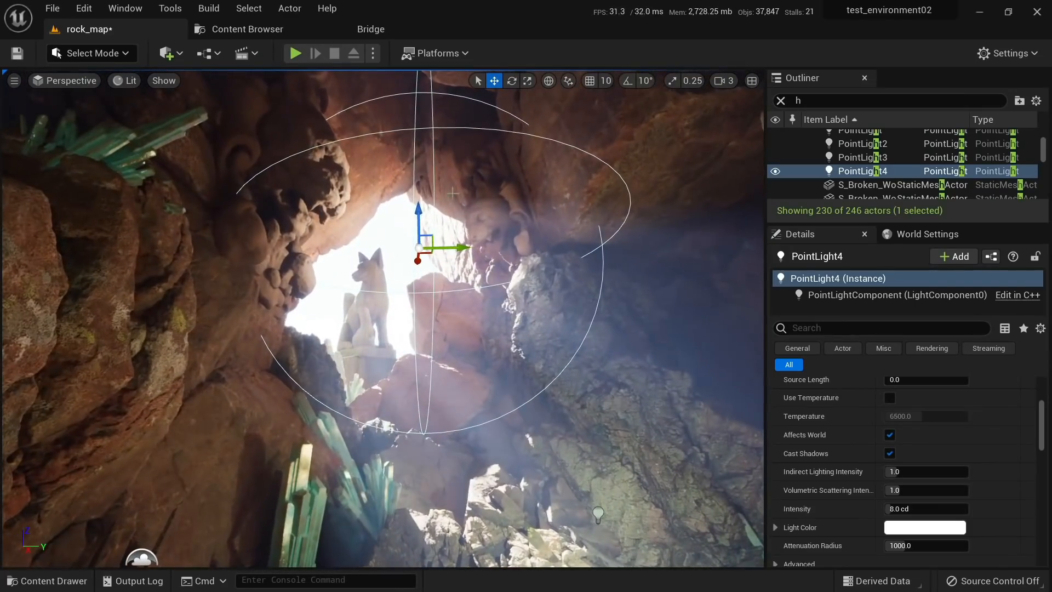
Step: Toggle the new point light's visibility and compare its effect on the cave from farther back
key("h")
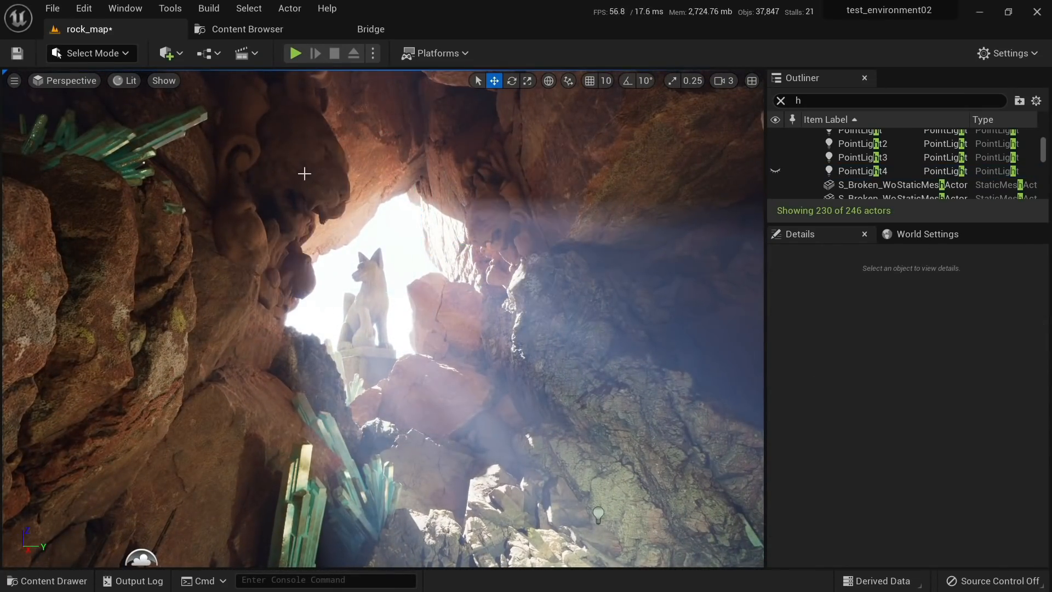
key("s")
right_click_drag(303, 172, 351, 238)
key("w")
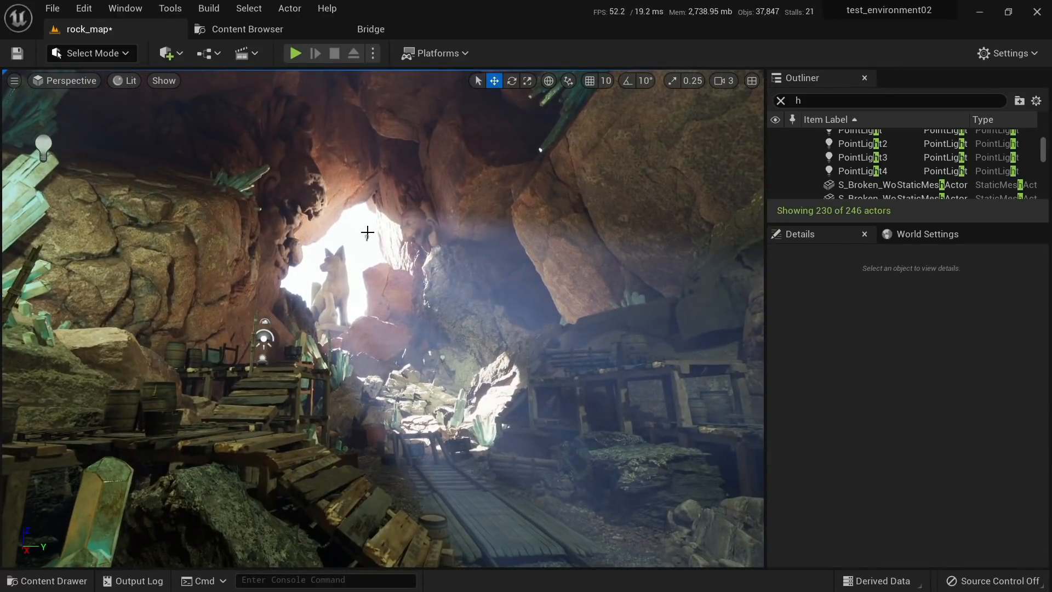
Step: Widen the fox-statue point light's attenuation radius to about 1943, test orange and pale pink tints, and return its colour to pure white
left_click(367, 233)
left_click_drag(915, 546, 936, 546)
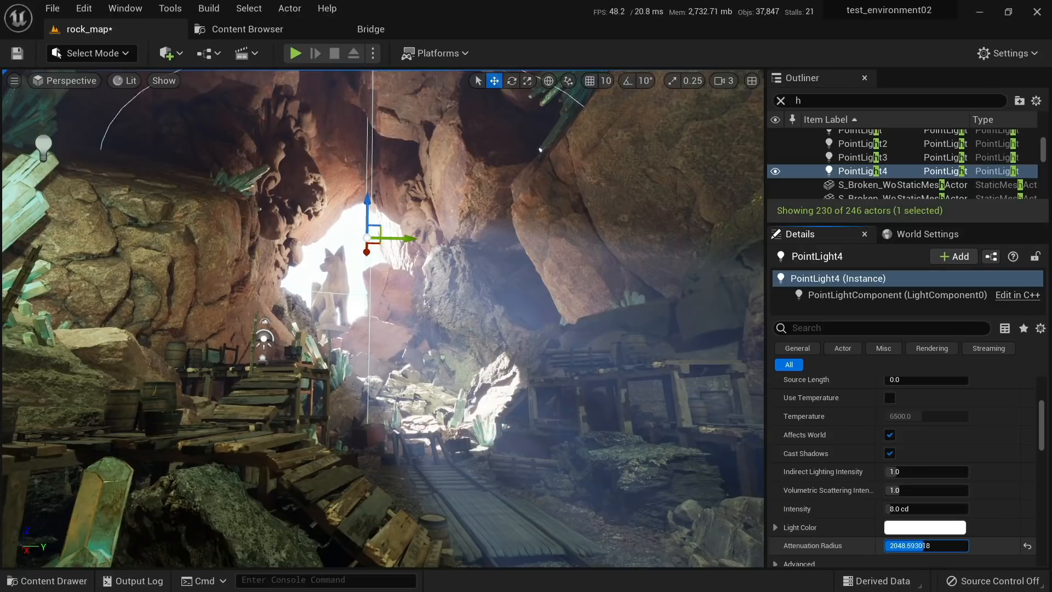
left_click(927, 527)
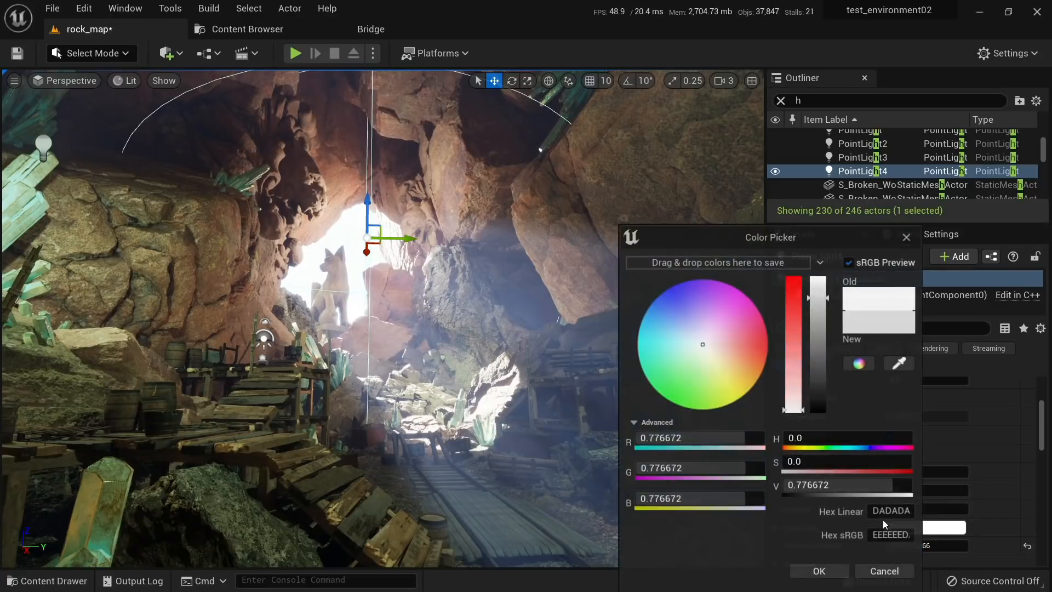
left_click_drag(725, 341, 754, 373)
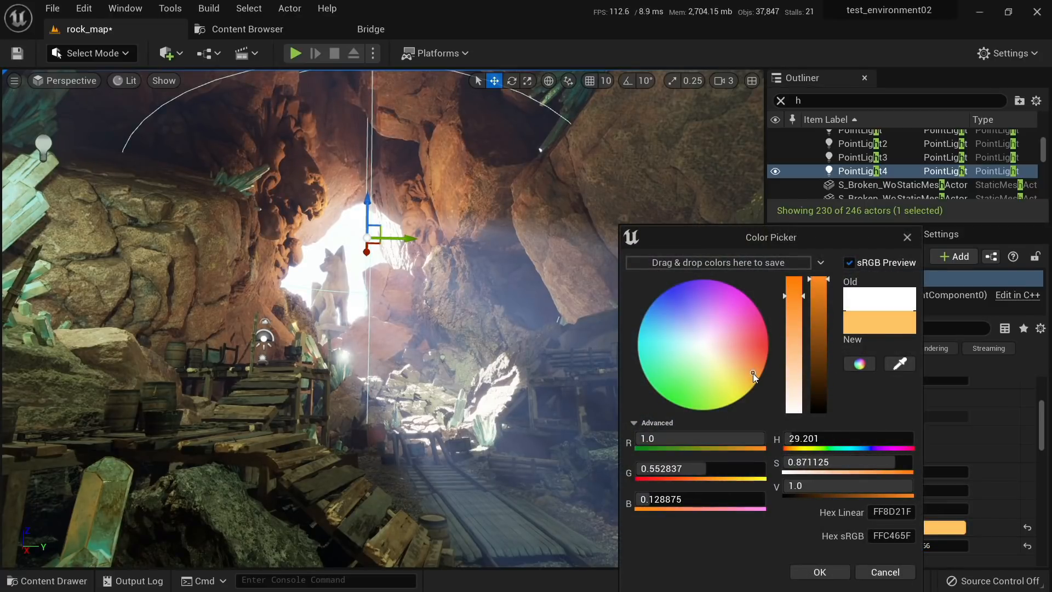
left_click_drag(753, 373, 706, 339)
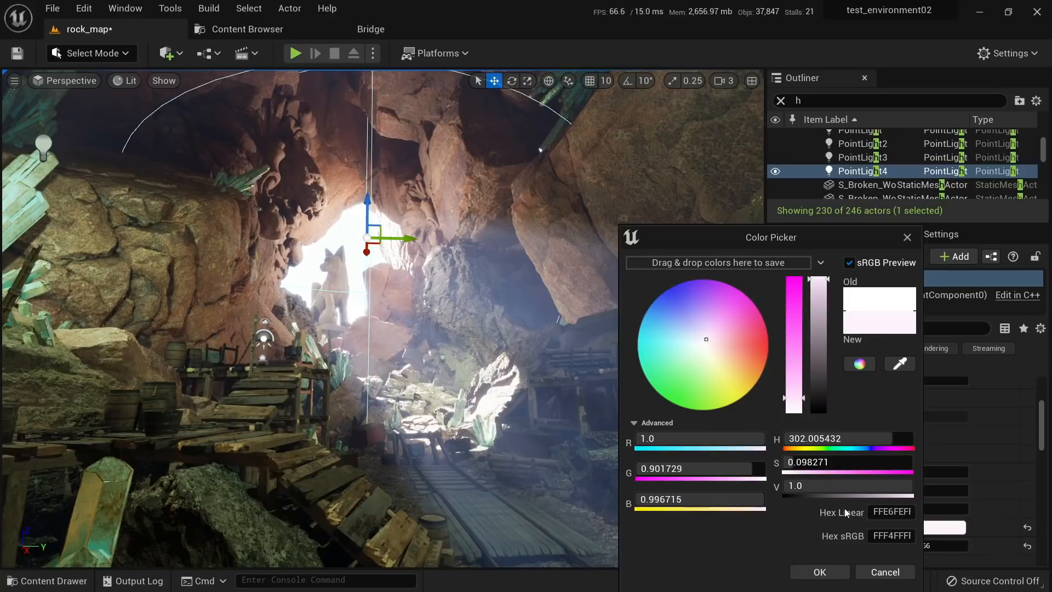
left_click_drag(794, 402, 796, 421)
left_click(831, 569)
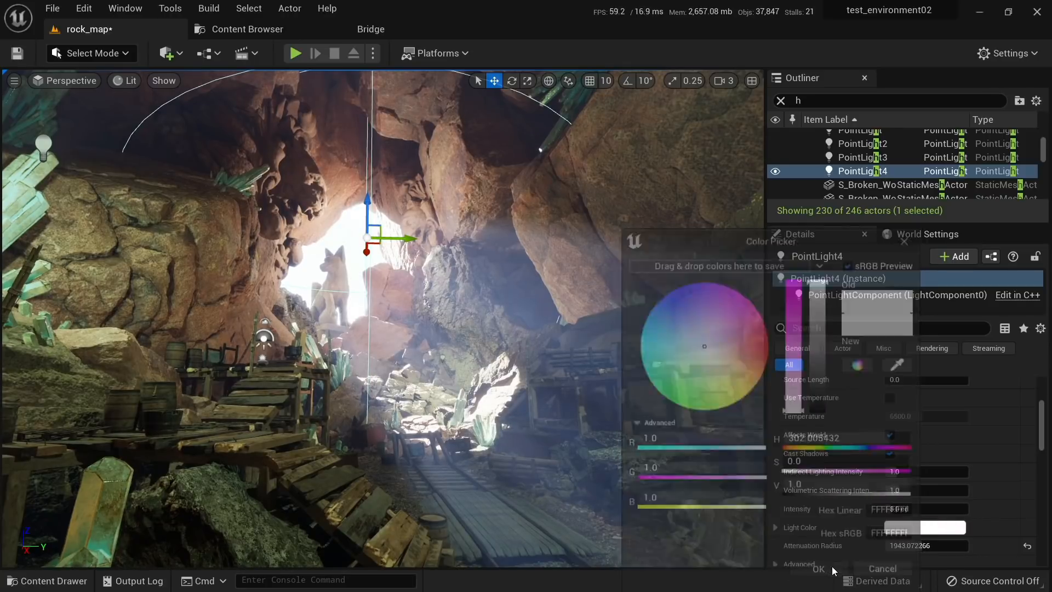
Step: Change the light colour of the three crystal lights, PointLight, PointLight2 and PointLight3, to pale blue with a saturation of 0.425
left_click(869, 158)
scroll(870, 159, "up", 1)
left_click(870, 154, "shift")
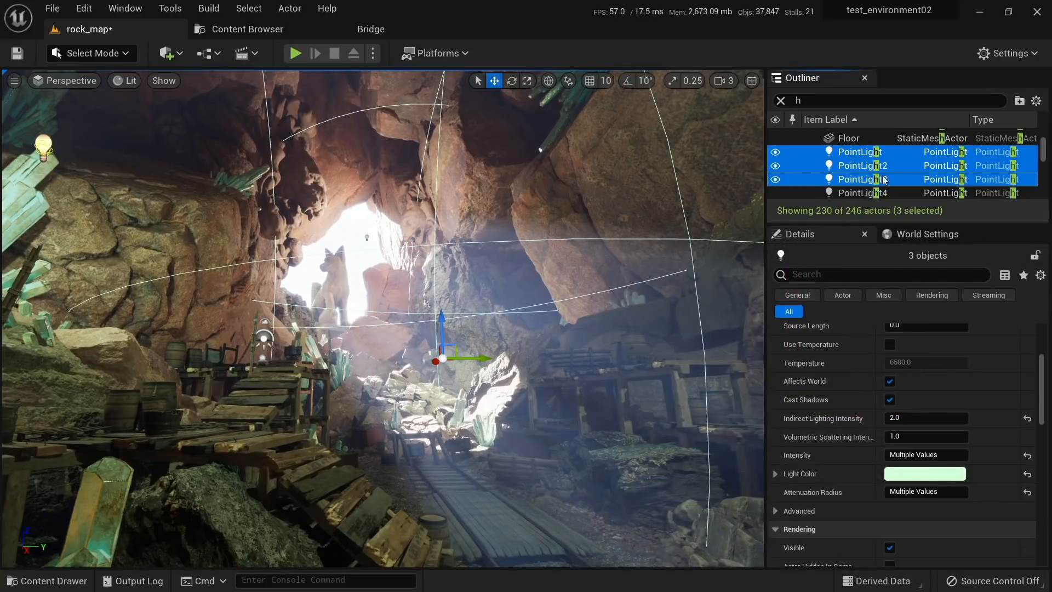
left_click(904, 472)
mouse_move(780, 371)
left_mouse_down()
mouse_move(787, 421)
mouse_move(780, 370)
left_mouse_up()
left_click_drag(681, 363, 668, 334)
mouse_move(779, 373)
left_mouse_down()
mouse_move(775, 432)
mouse_move(760, 299)
left_mouse_up()
left_click_drag(769, 388, 774, 353)
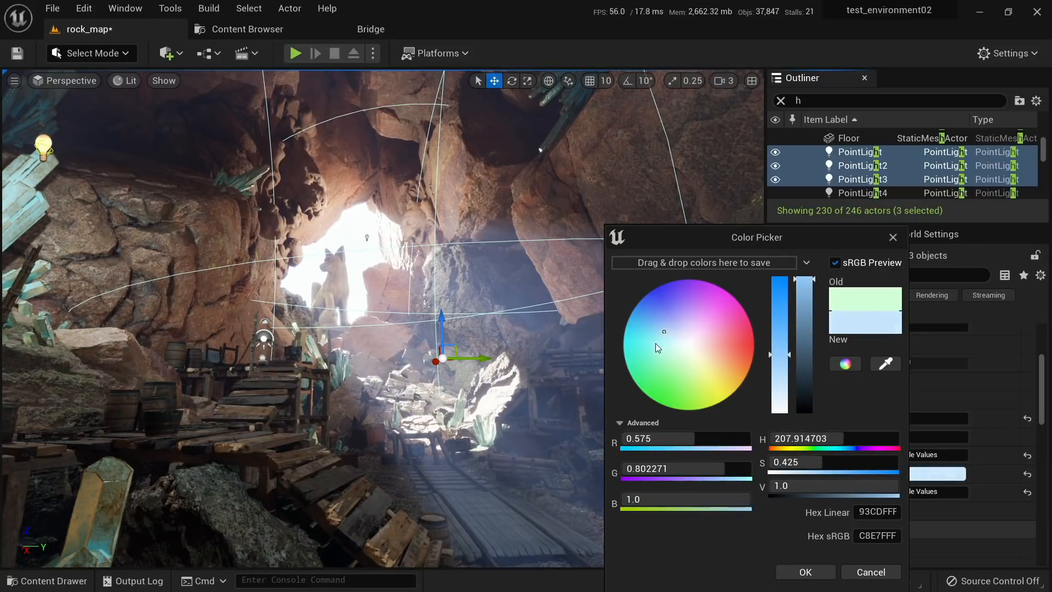
key("s")
mouse_move(526, 317)
right_mouse_down()
mouse_move(510, 337)
mouse_move(510, 312)
mouse_move(509, 330)
right_mouse_up()
key("w")
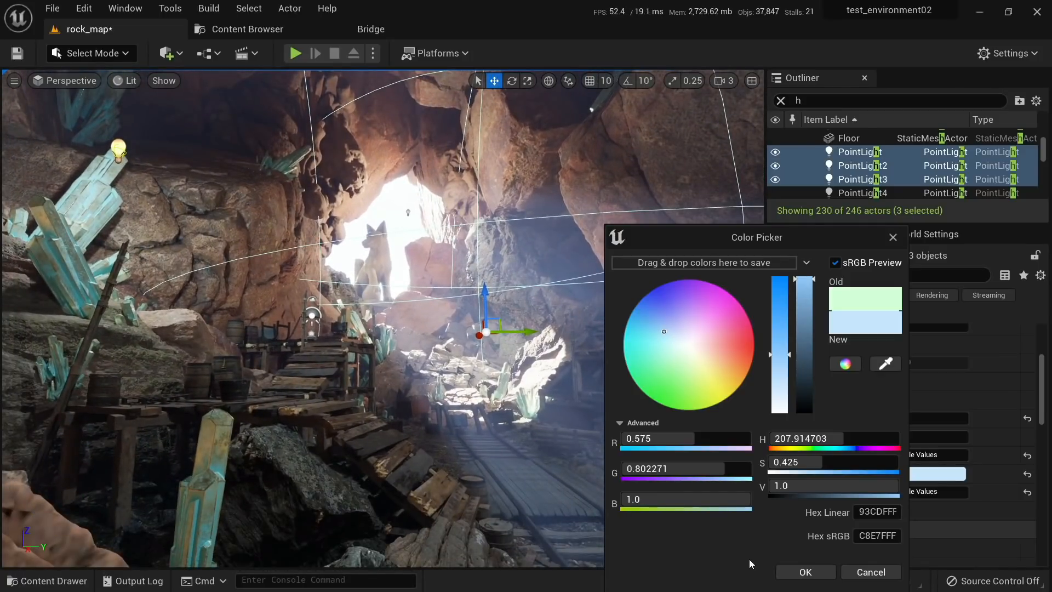
left_click(804, 572)
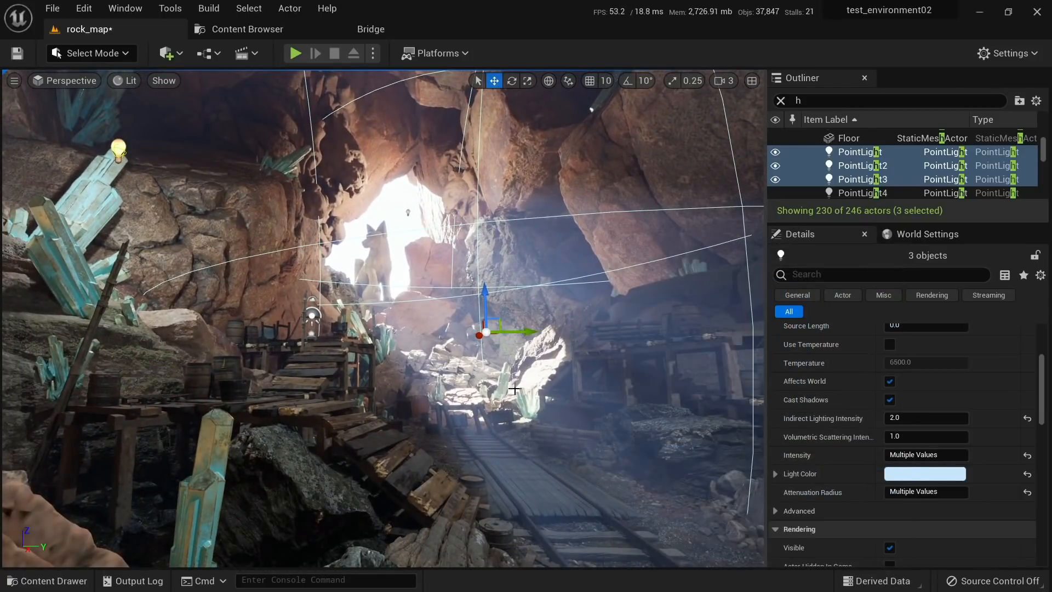
Step: Reduce PointLight4's attenuation radius to about 1676 and set its intensity to 5 cd
left_click(880, 193)
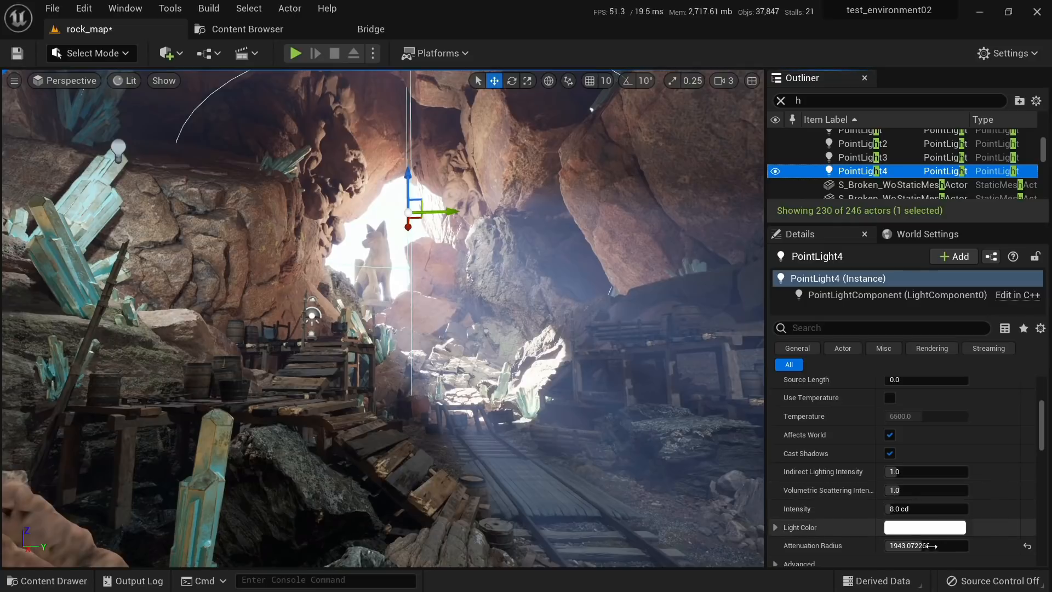
left_click_drag(931, 546, 923, 546)
left_click(926, 508)
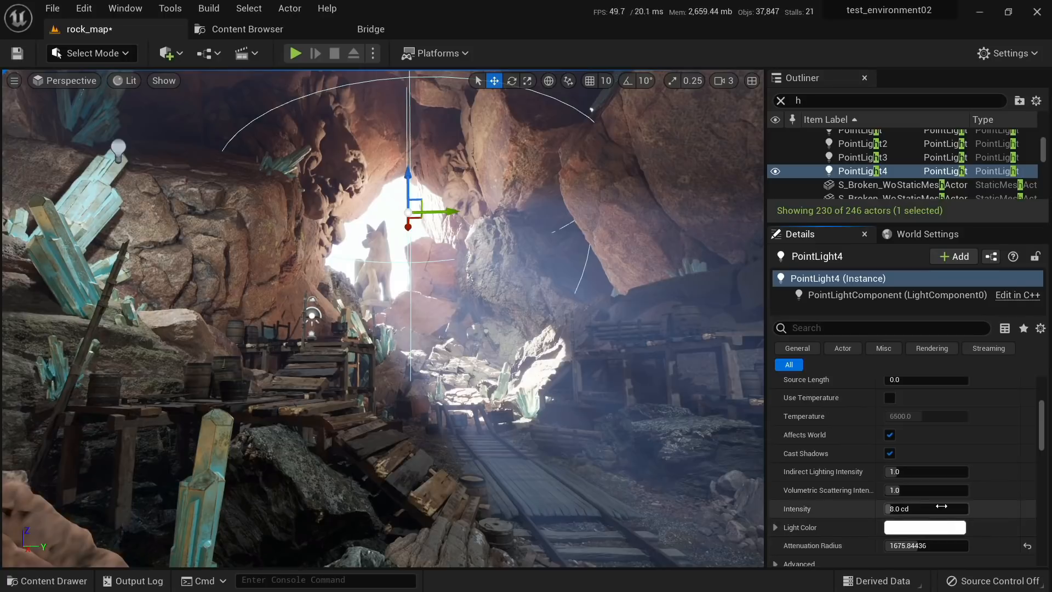
type("5")
key("Return")
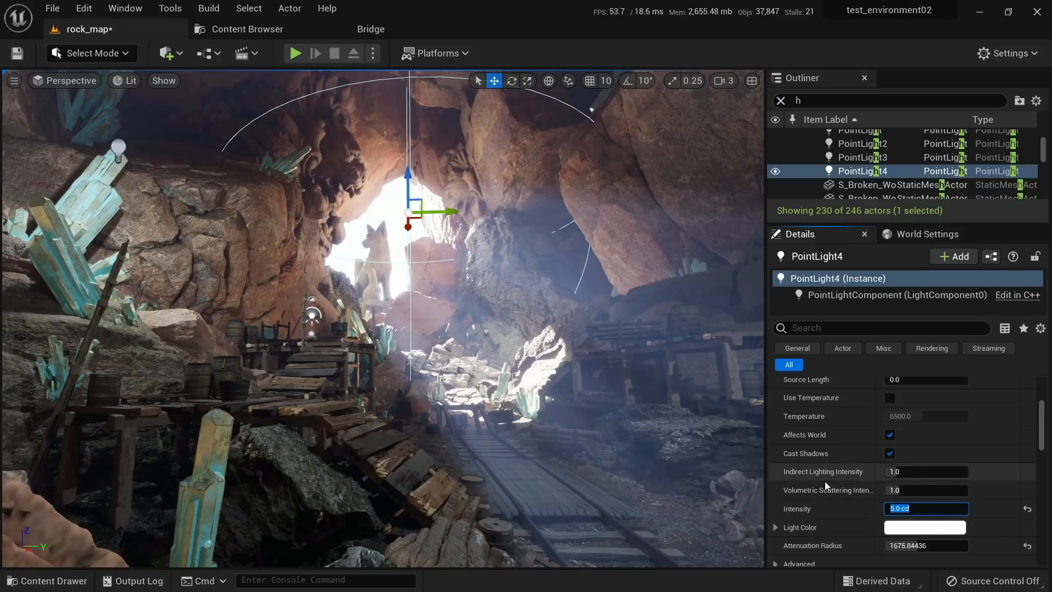
Step: Compare PointLight4 at intensities of 15 and 50 cd, and settle on 10 cd
type("15")
key("Return")
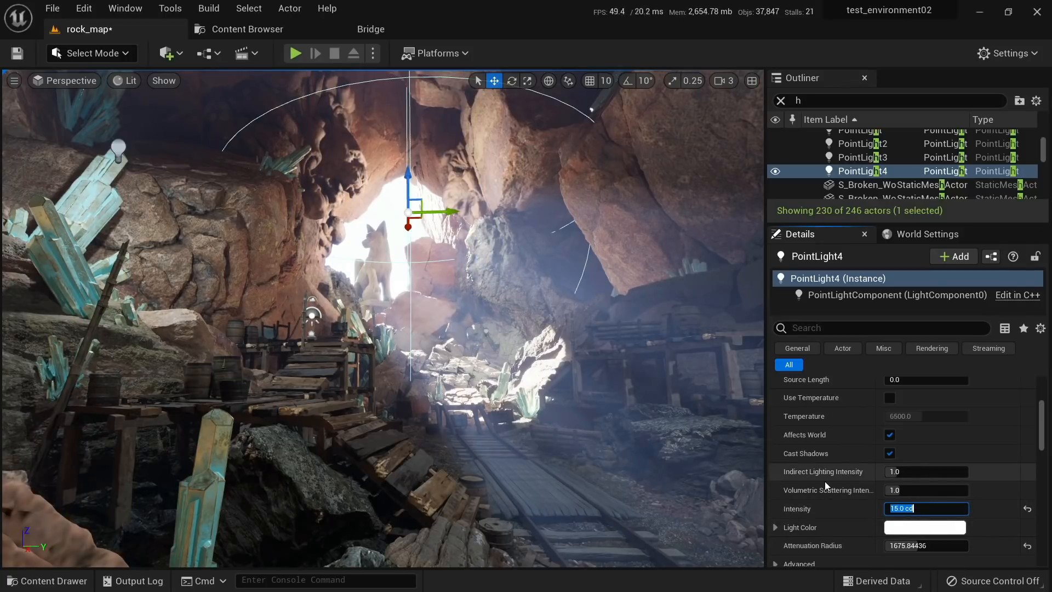
type("50")
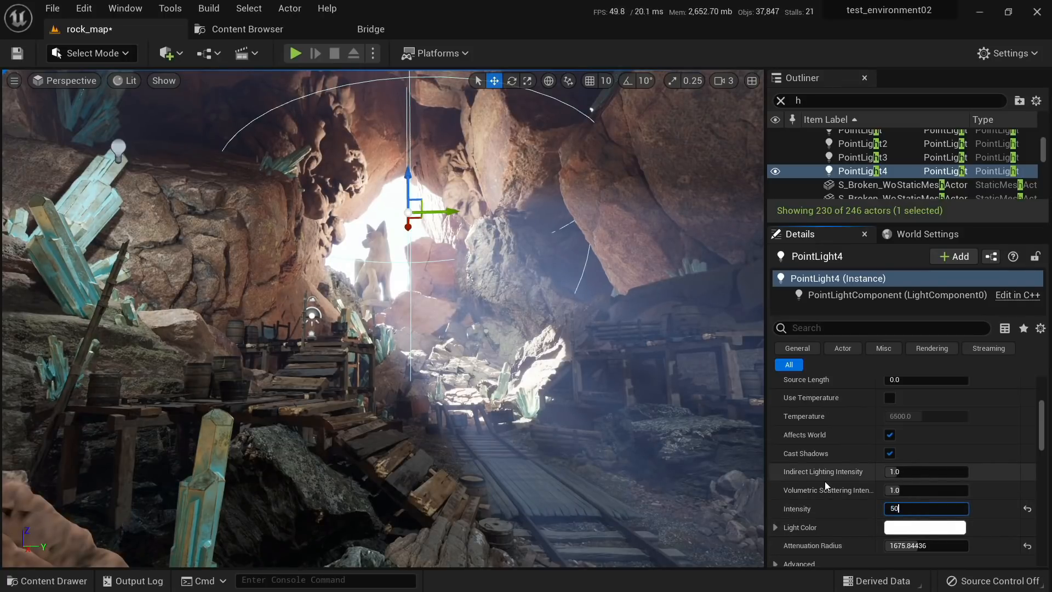
key("Return")
type("15")
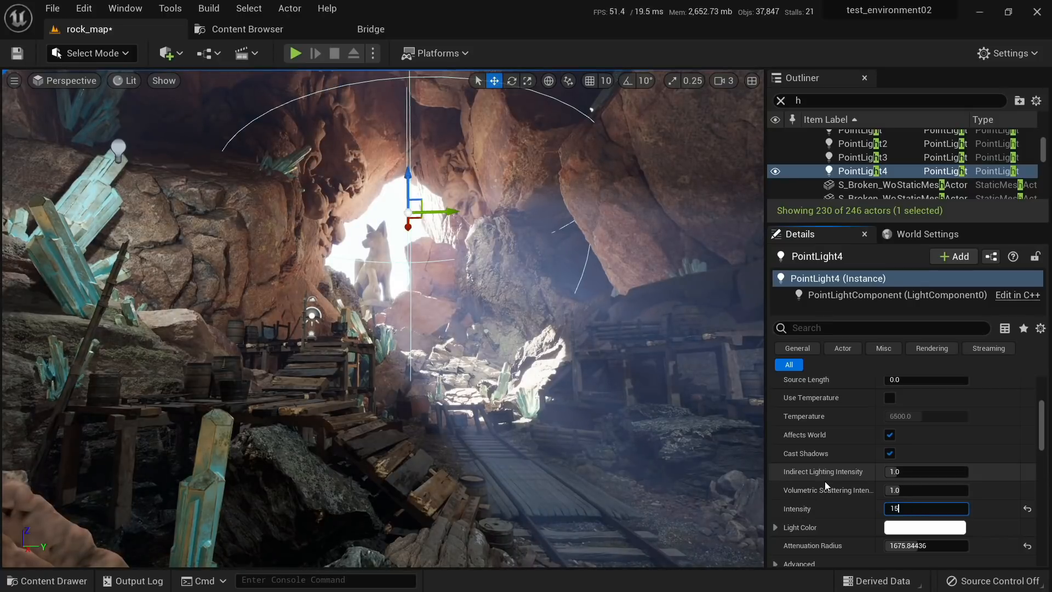
key("Return")
type("10")
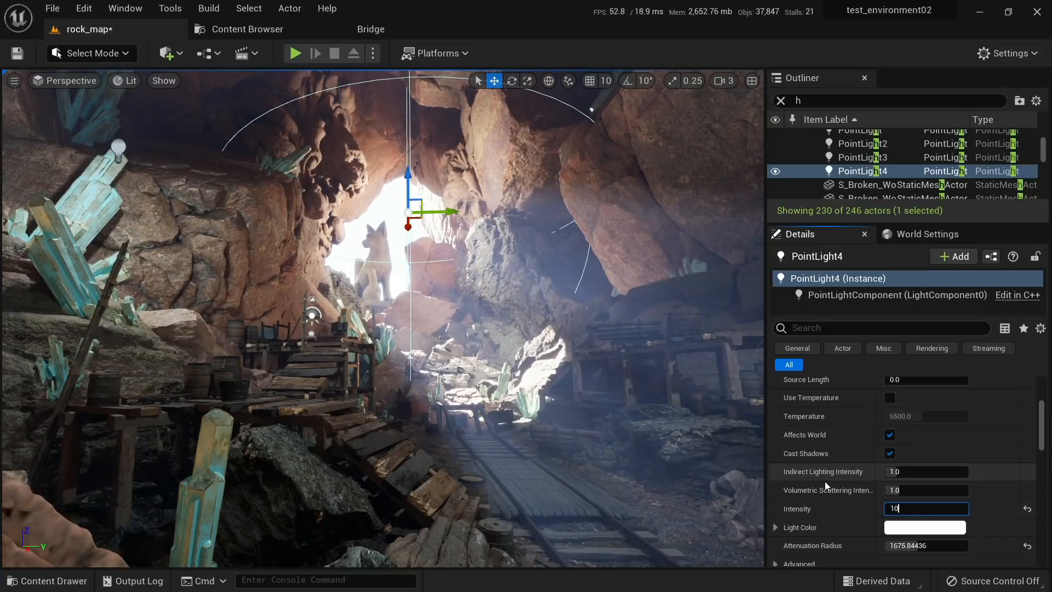
key("Return")
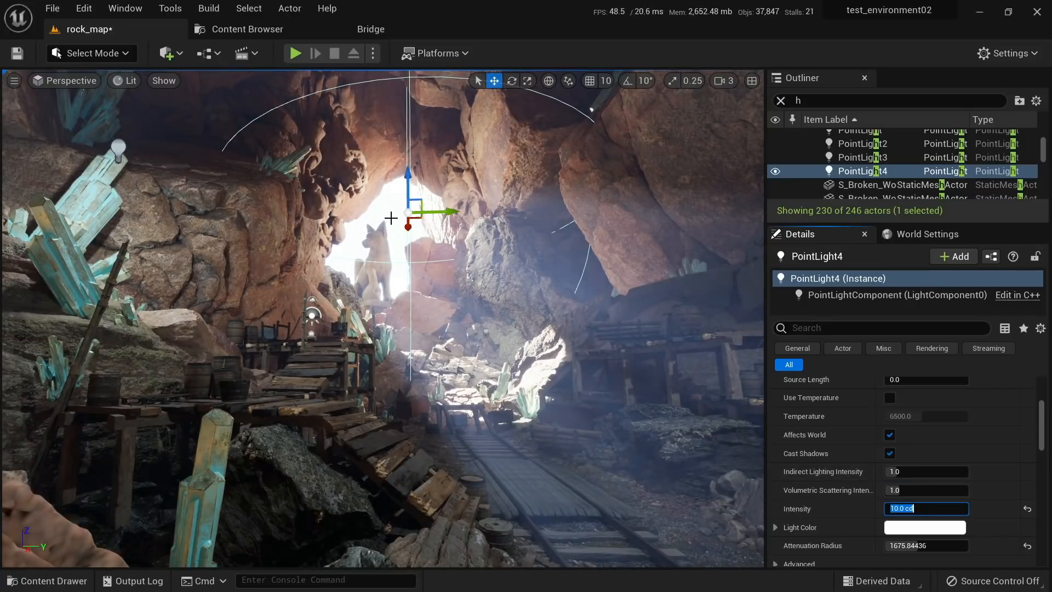
Step: Shift PointLight4 slightly deeper into the opening, deselect it, and rotate the sun so its light reaches the rail tracks and wooden platforms
mouse_move(409, 225)
left_mouse_down()
mouse_move(405, 251)
mouse_move(398, 227)
left_mouse_up()
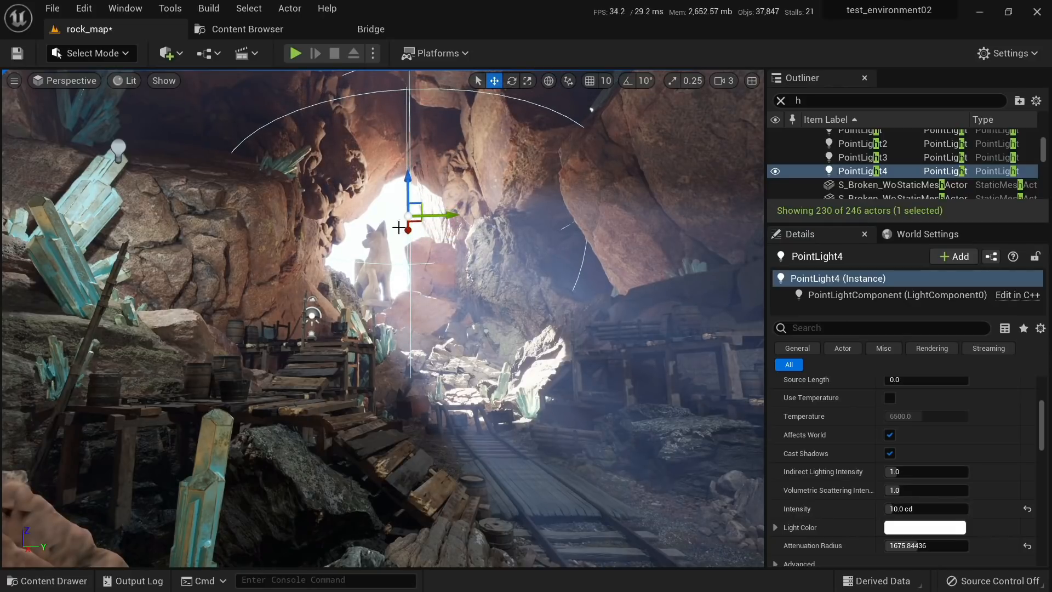
key("Escape")
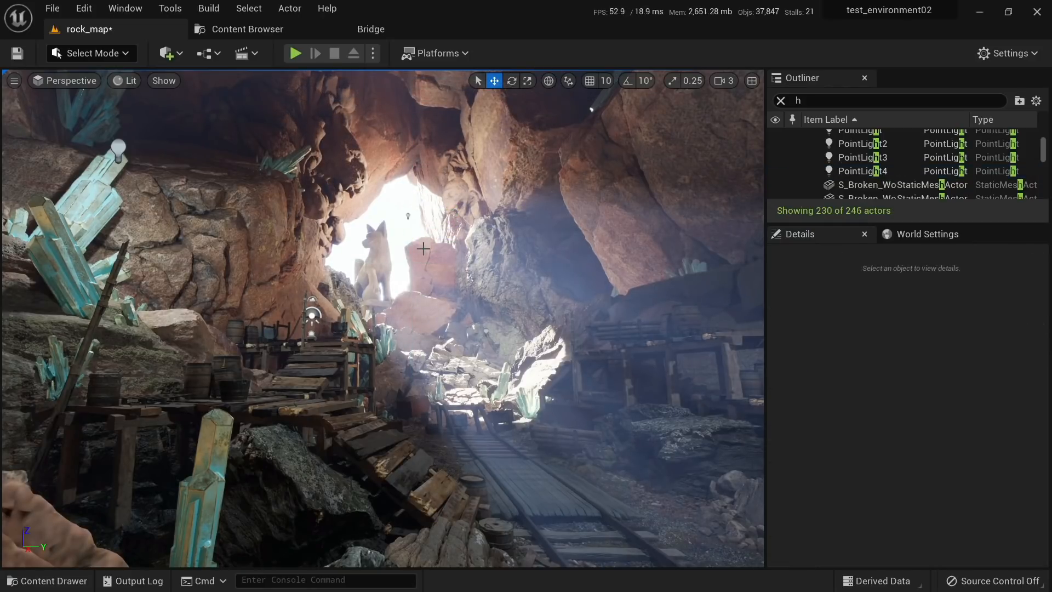
left_click(512, 431)
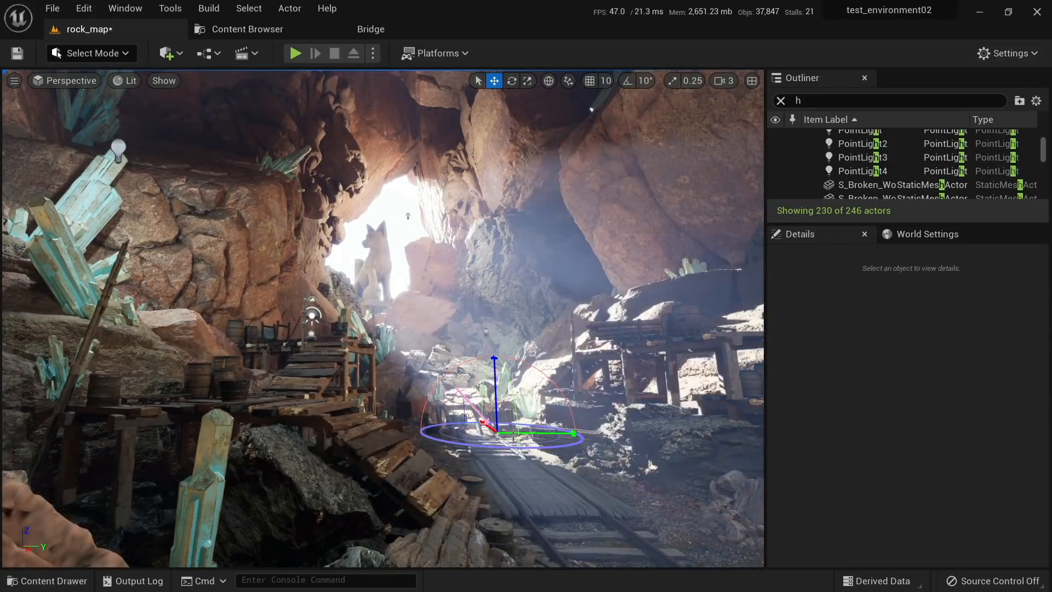
Step: Try turning the fox statue about its vertical axis by about -88 degrees, and undo the rotation
left_click(376, 273)
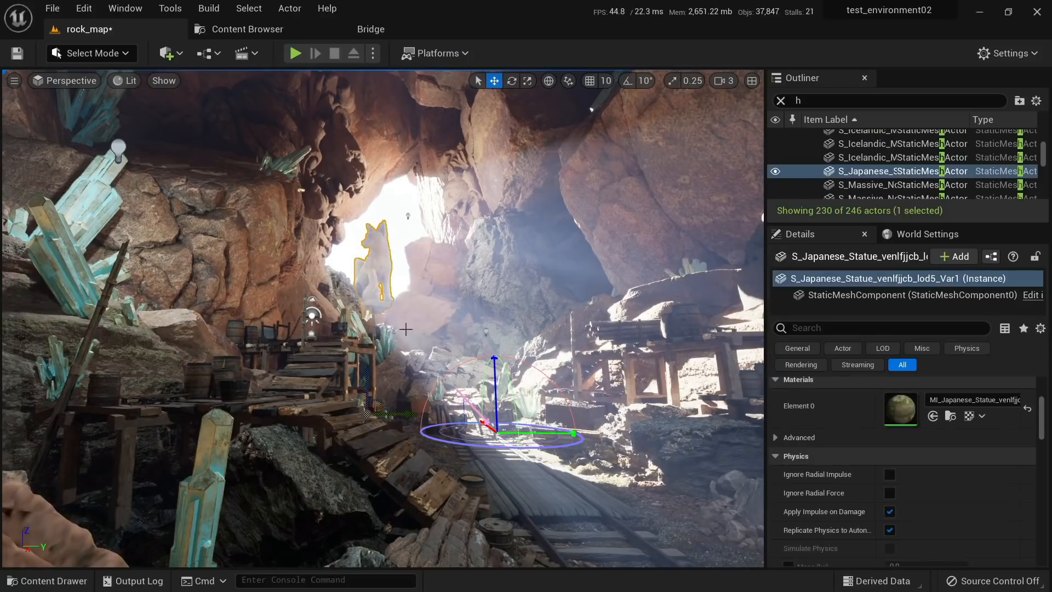
key("e")
left_click_drag(403, 420, 302, 418)
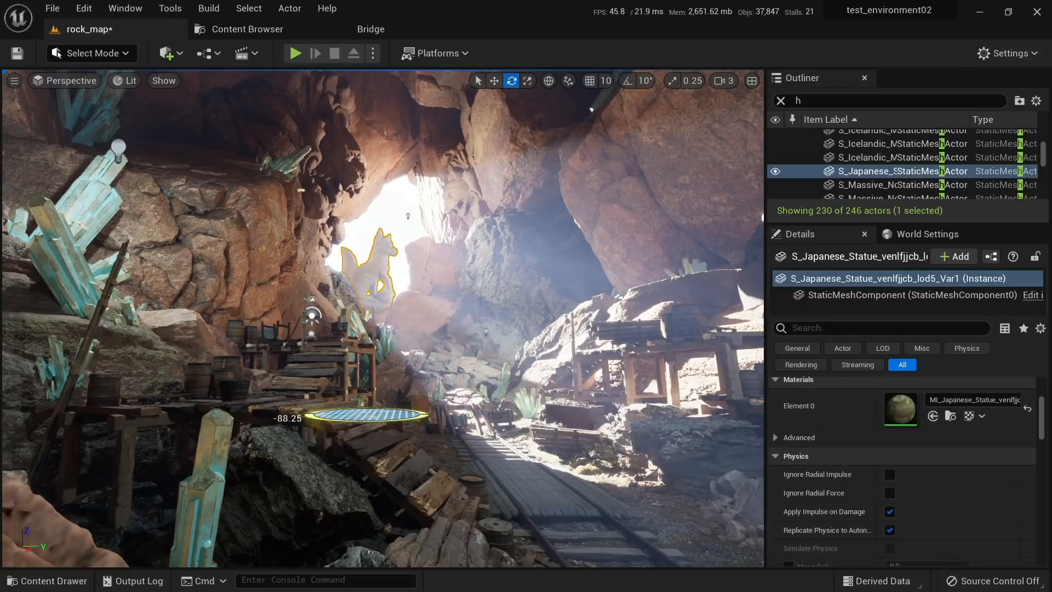
key("Escape")
key("ctrl+z")
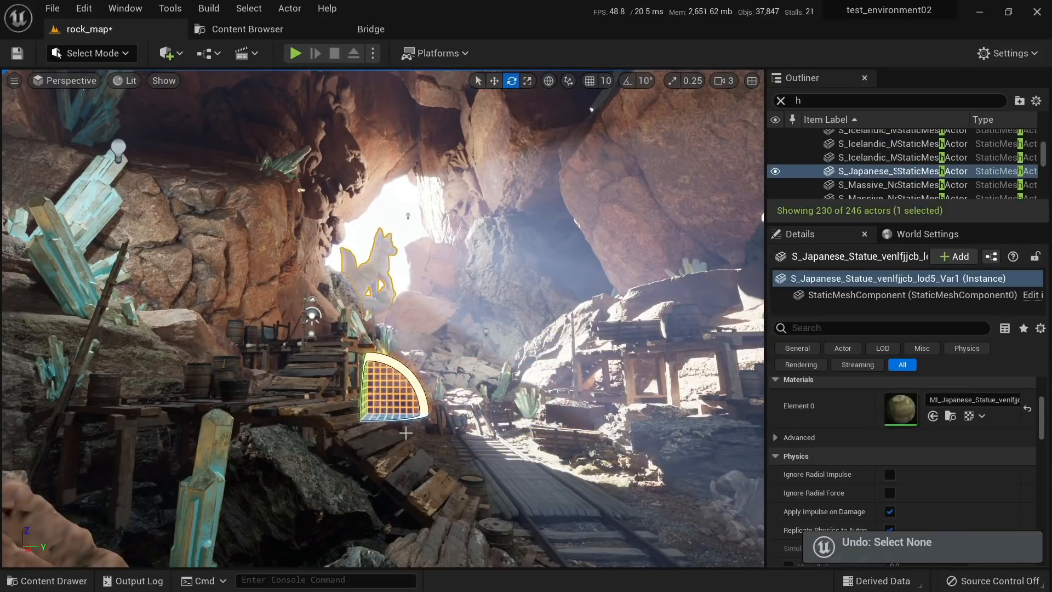
key("ctrl+z")
Step: Try turning the fox statue about 60 degrees the other way, and undo that rotation as well
left_click_drag(414, 418, 439, 418)
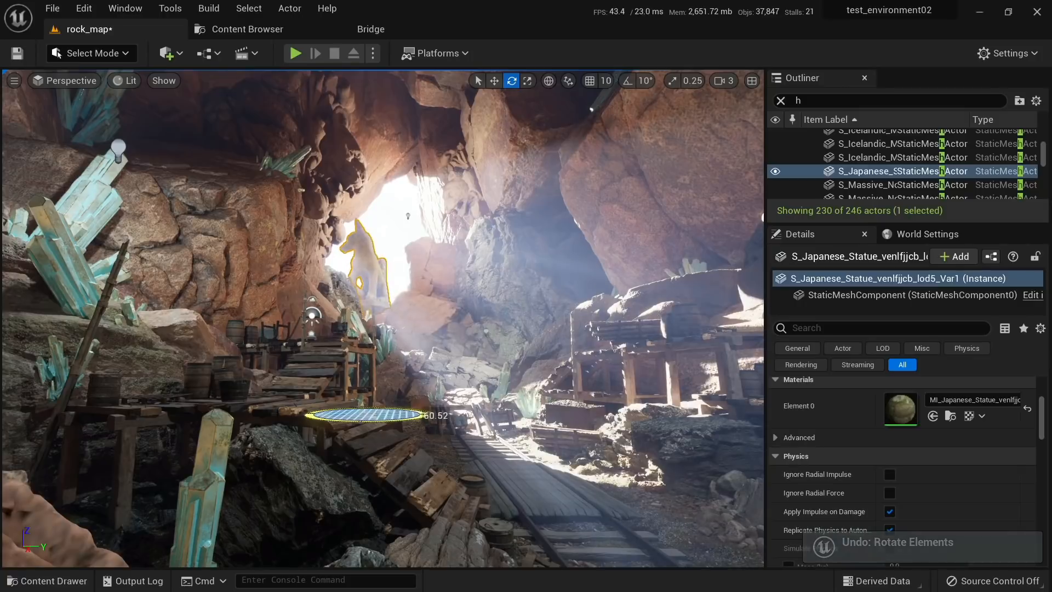
key("Escape")
key("d")
right_click_drag(438, 350, 487, 362)
key("ctrl+z")
key("ctrl+z")
key("Escape")
Step: Add a PostProcessVolume to the middle of the cave near the start of the rail tracks
key("a")
key("w")
key("s")
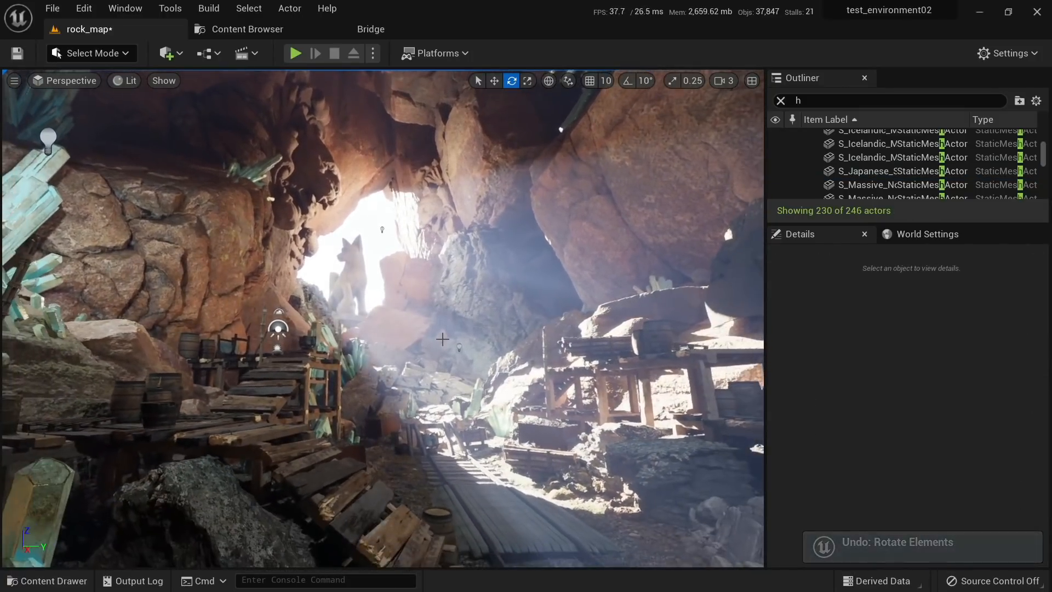
right_click_drag(402, 361, 299, 173)
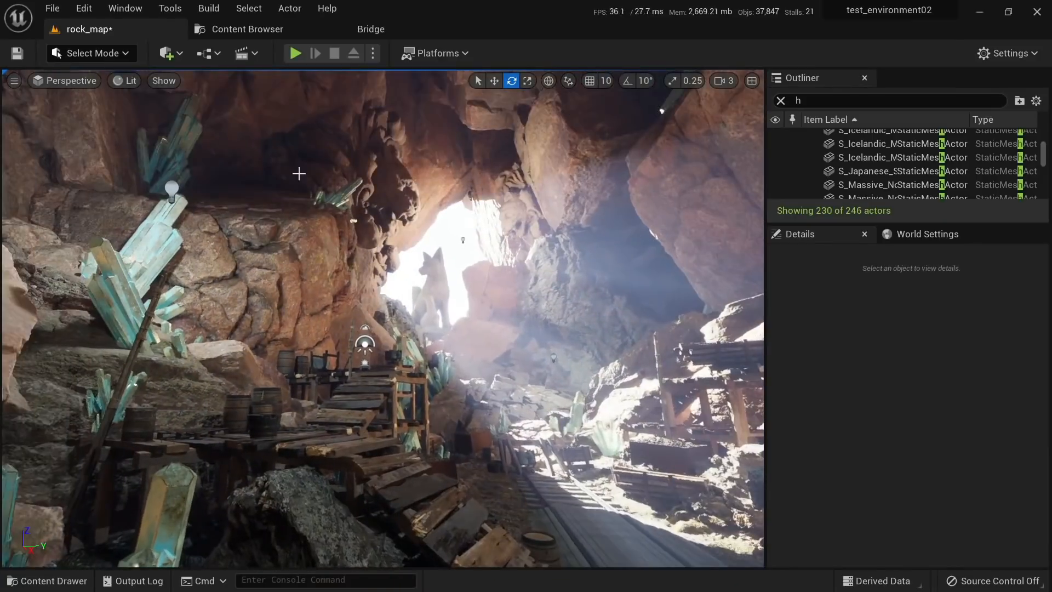
left_click(167, 53)
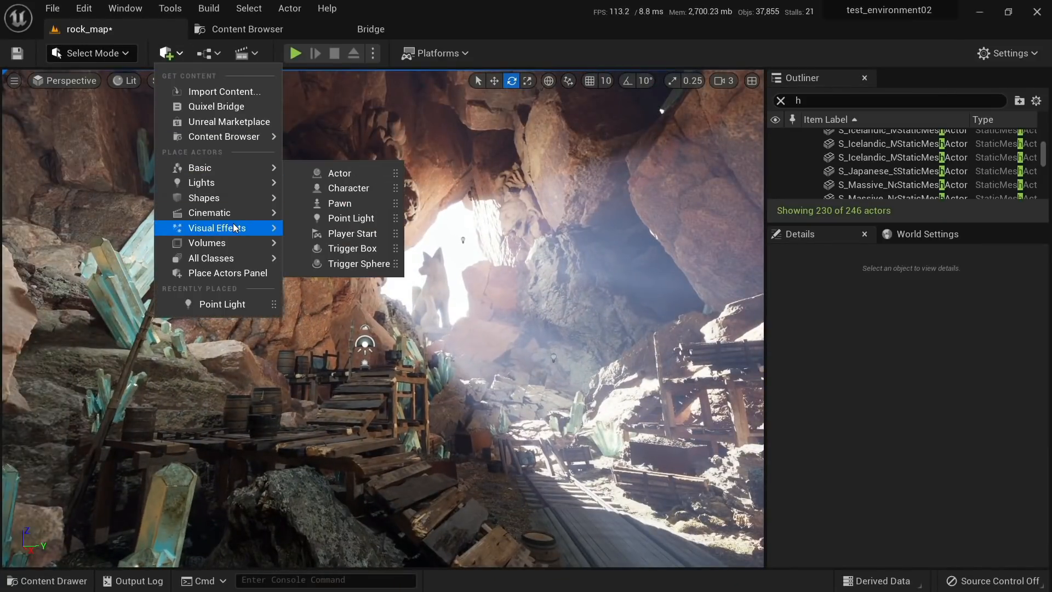
mouse_move(235, 228)
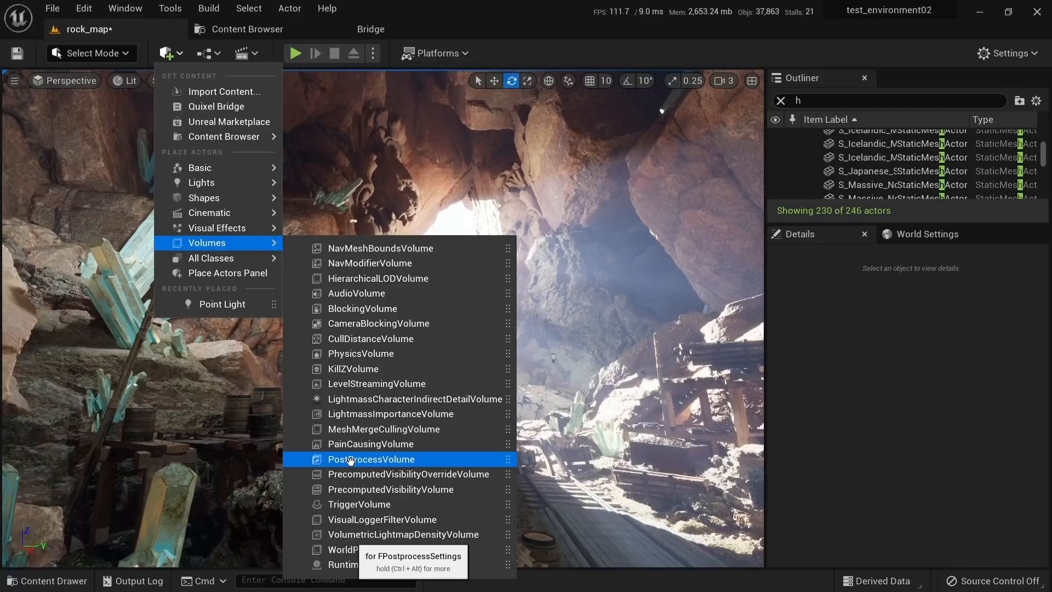
mouse_move(482, 459)
left_mouse_down()
mouse_move(489, 419)
mouse_move(482, 438)
left_mouse_up()
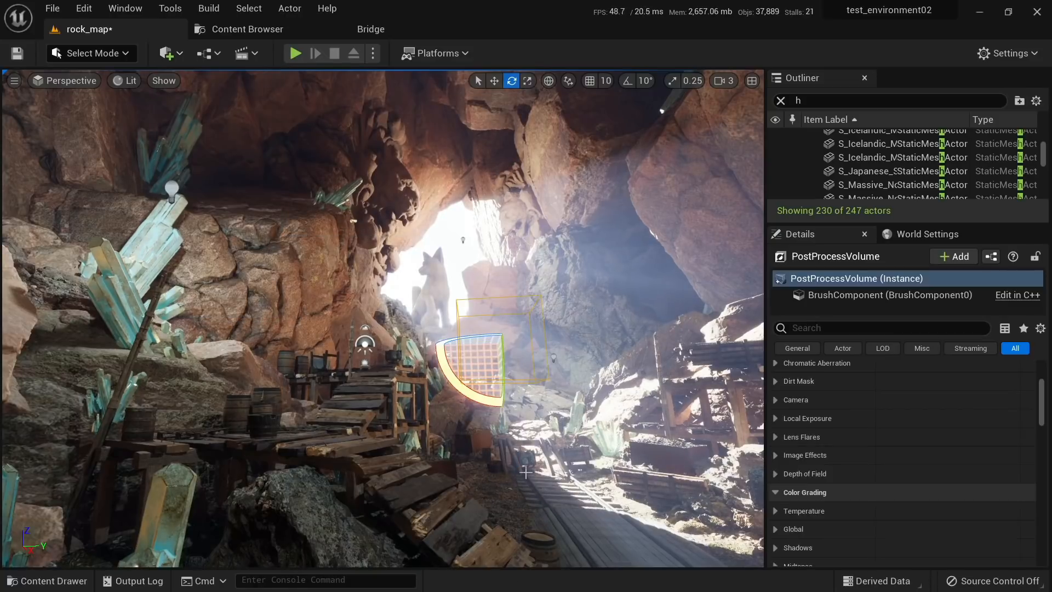
Step: Scale the post process volume uniformly to about 1.96 beside the wooden platforms
right_click_drag(482, 439, 274, 438)
key("w")
key("w")
key("r")
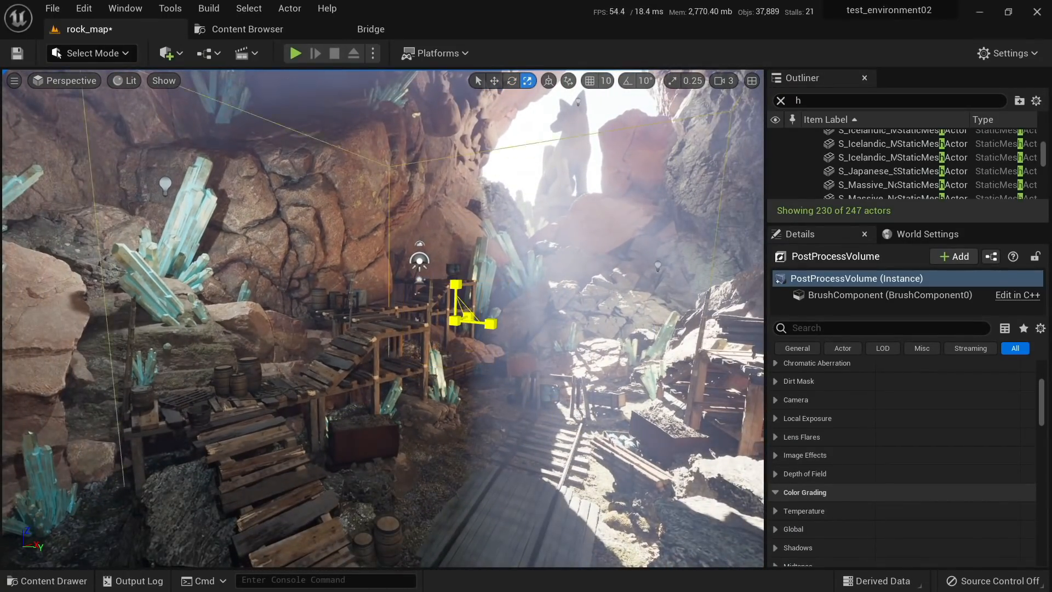
left_click_drag(454, 320, 419, 326)
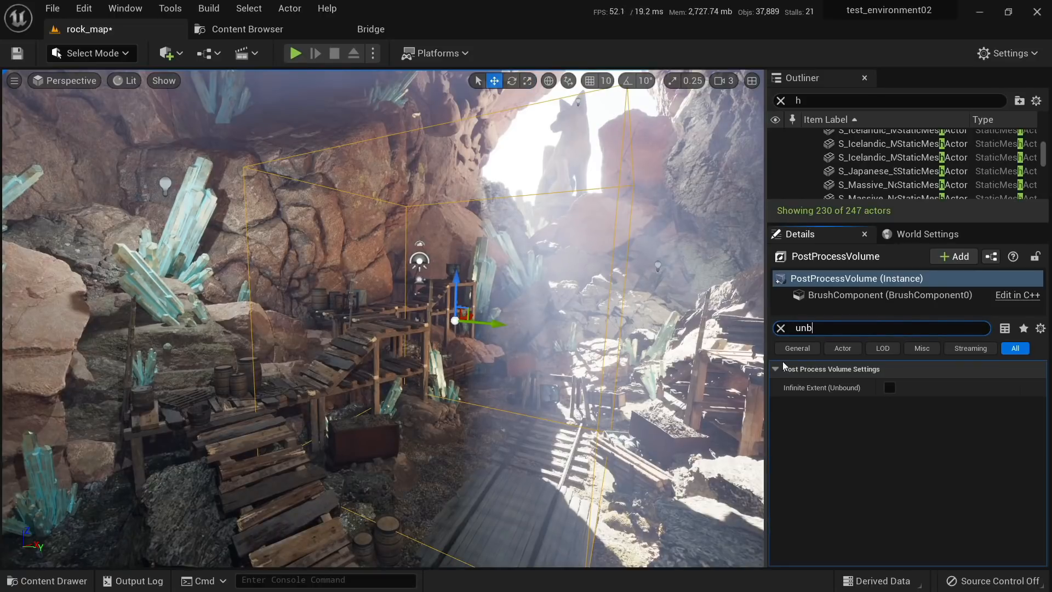
Step: Enable Infinite Extent (Unbound) for the post process volume, and clear the property filter to list all its settings
left_click(889, 388)
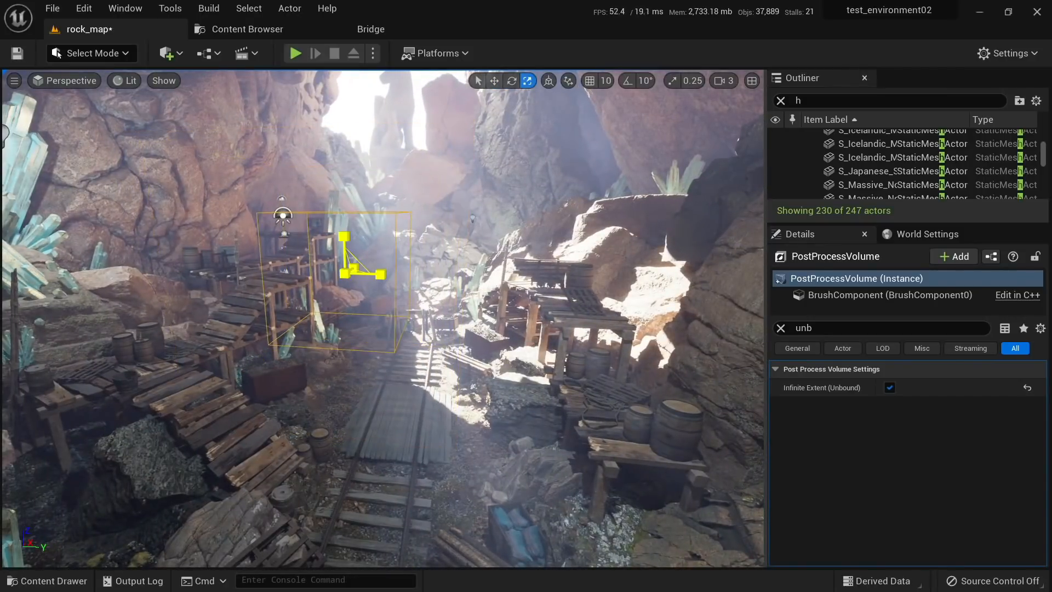
key("w")
key("f")
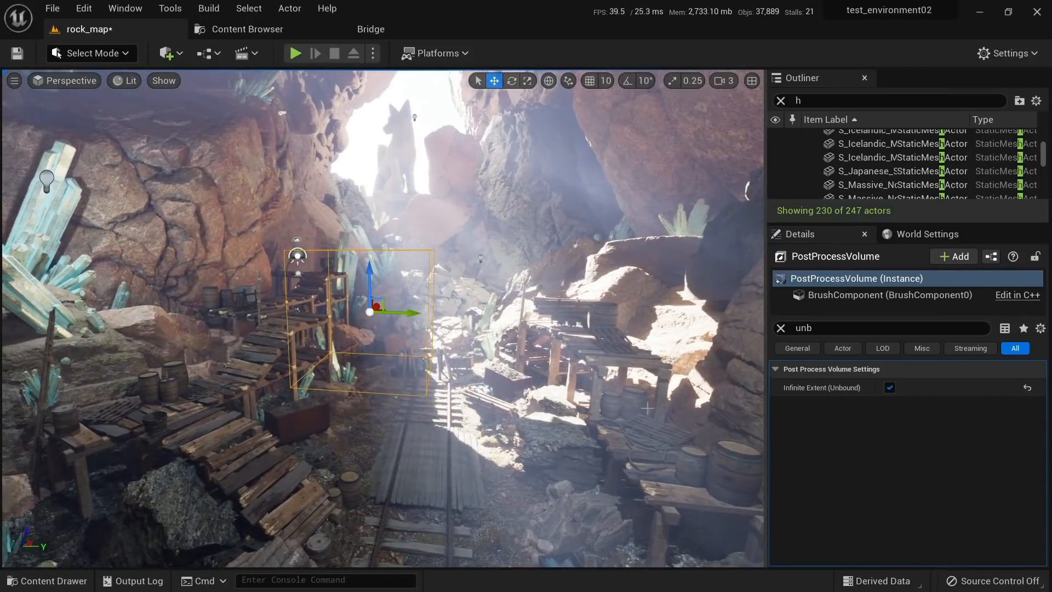
left_click(781, 328)
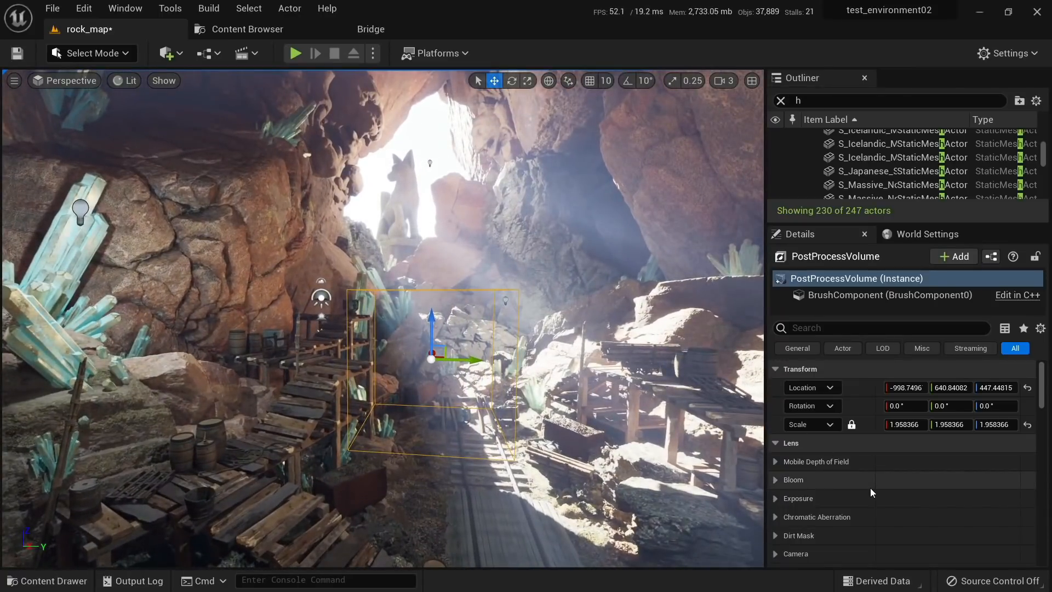
scroll(863, 481, "down", 2)
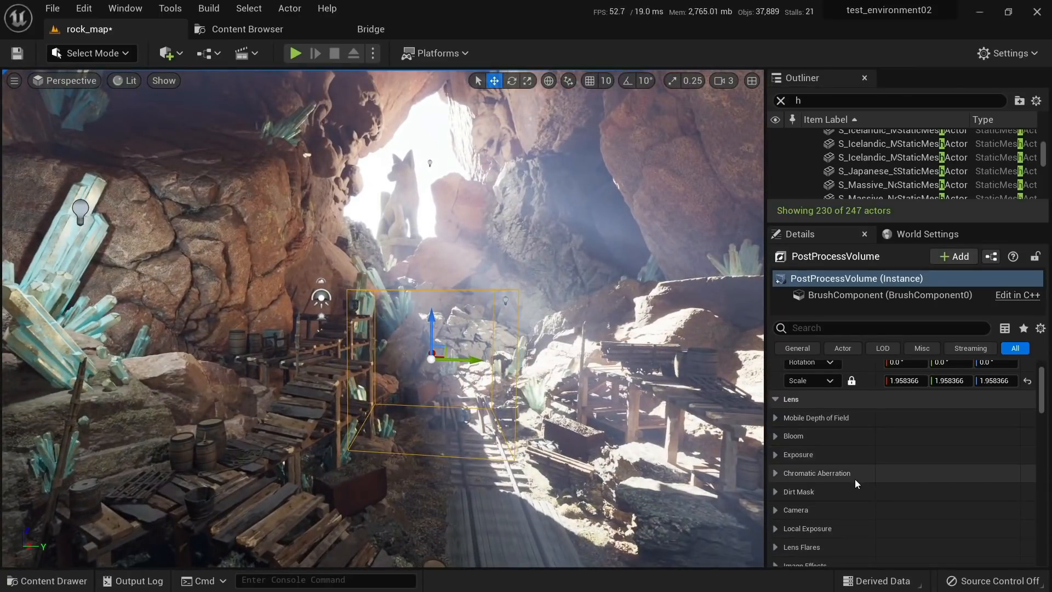
Step: Enable the Bloom method and intensity overrides on the post process volume, and reset the intensity after trying a value of about 0.61
left_click(774, 435)
left_click(799, 473)
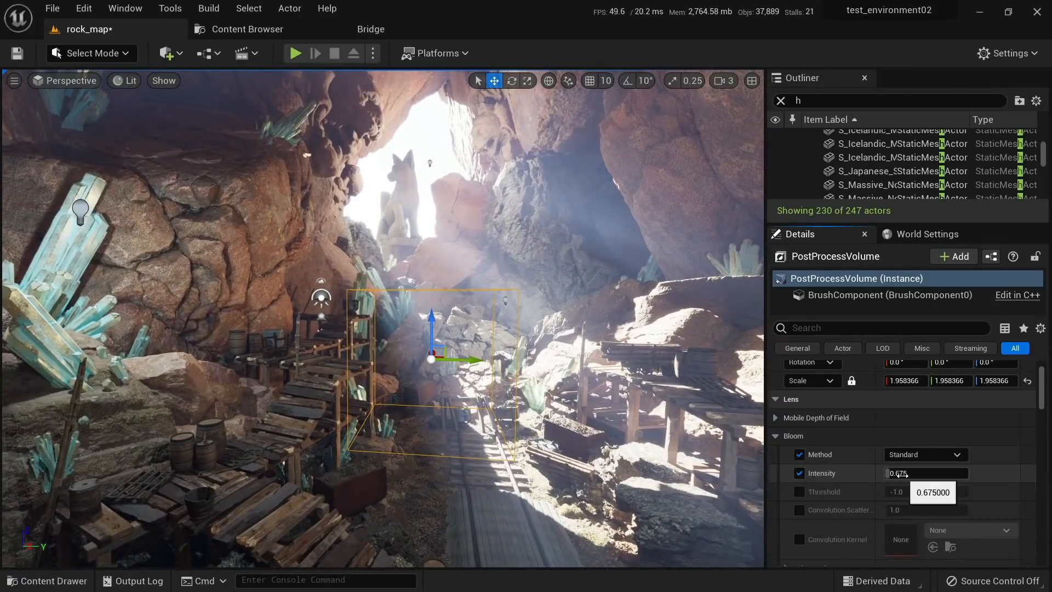
left_click_drag(901, 474, 934, 475)
right_click_drag(630, 356, 656, 330)
left_click_drag(913, 473, 880, 473)
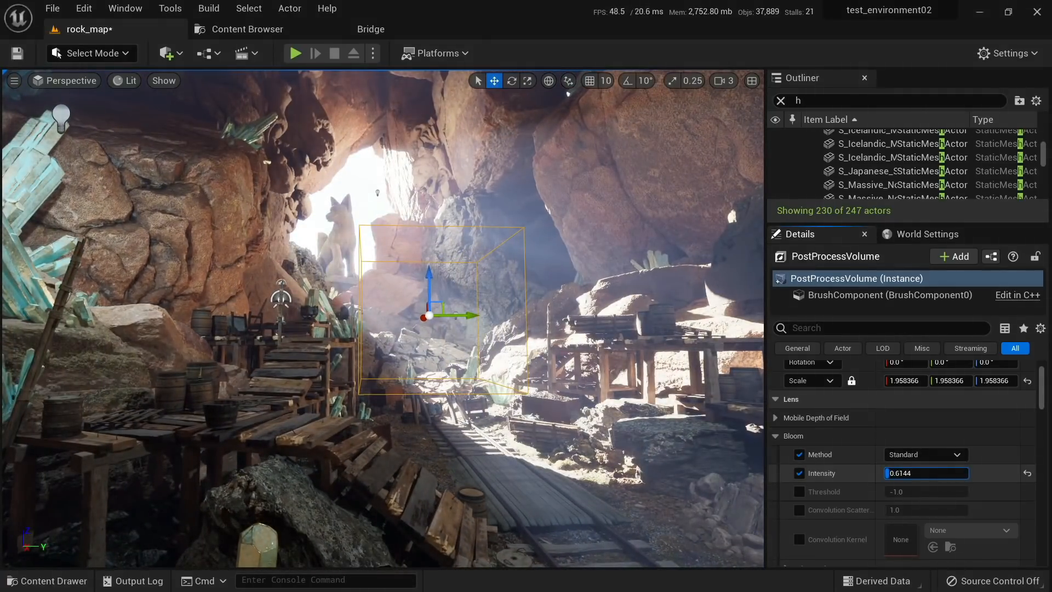
left_click(1027, 474)
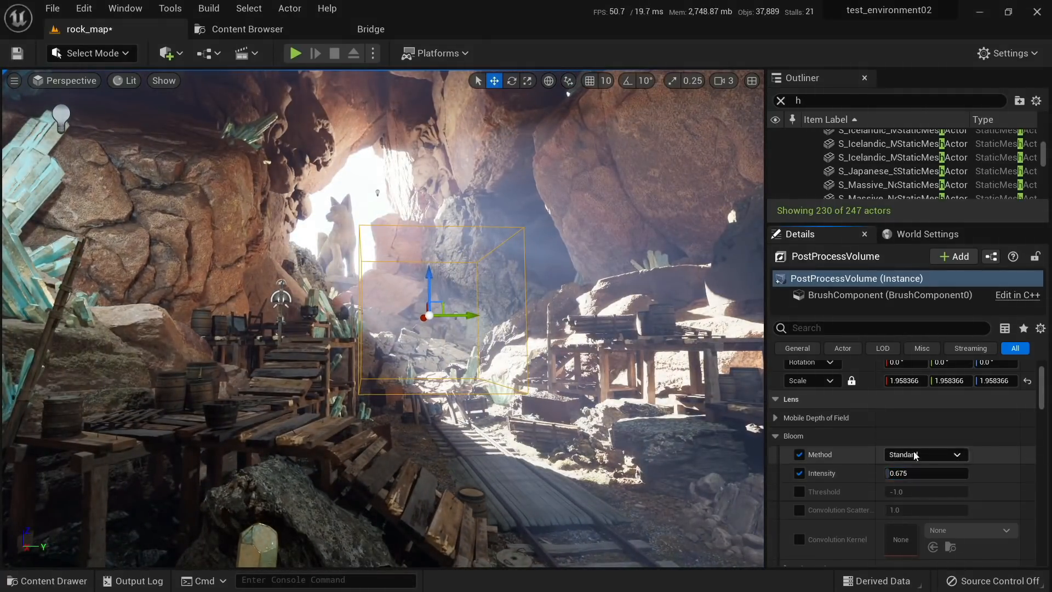
left_click(801, 456)
left_click(799, 474)
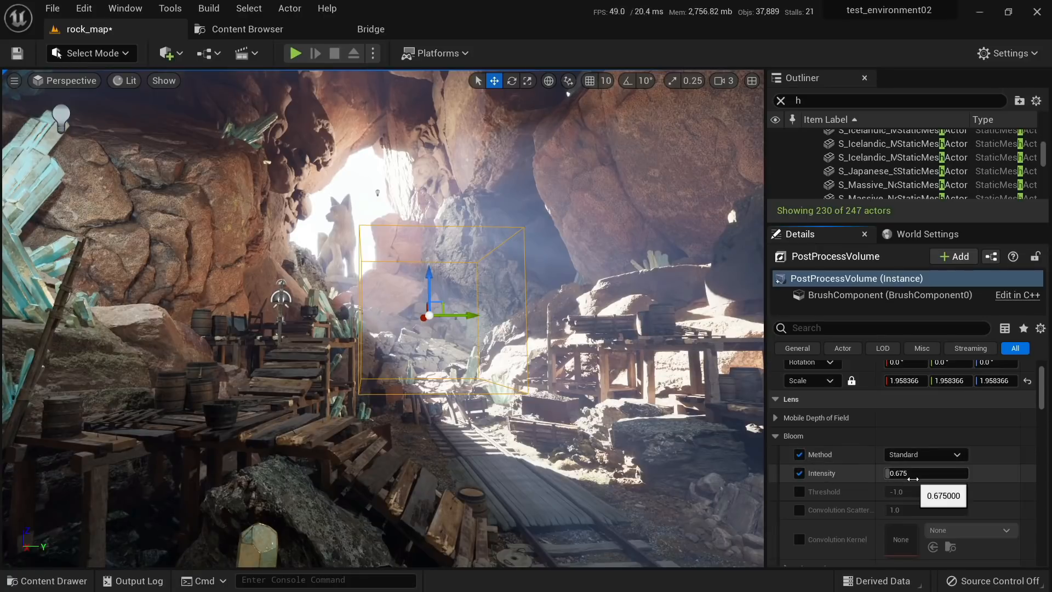
Step: Set the bloom intensity to 0 to compare the cave without any bloom
left_click_drag(913, 476, 929, 476)
type("0")
key("Return")
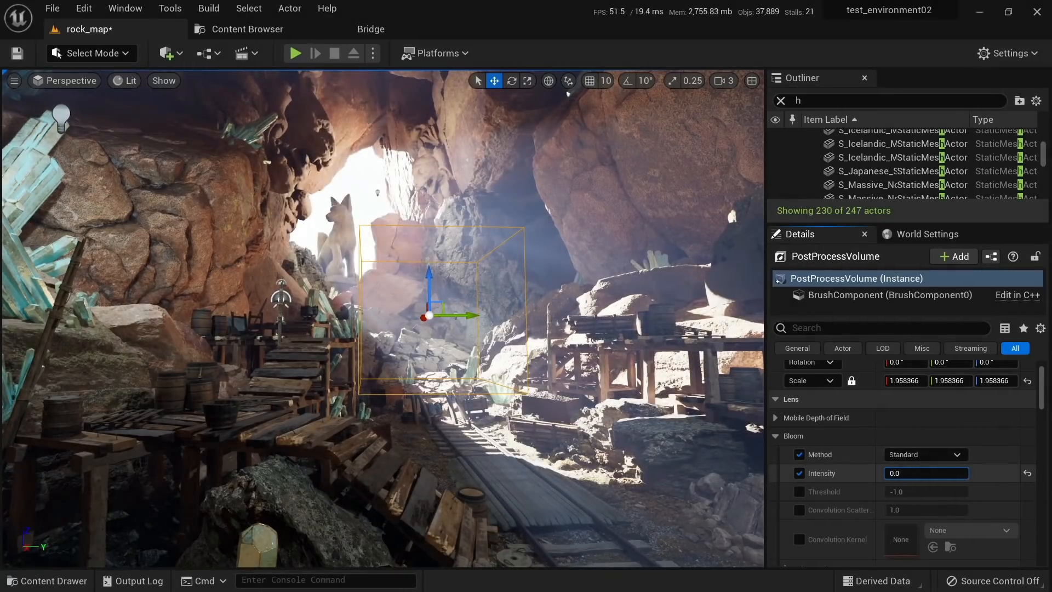
key("w")
right_click_drag(525, 329, 504, 332)
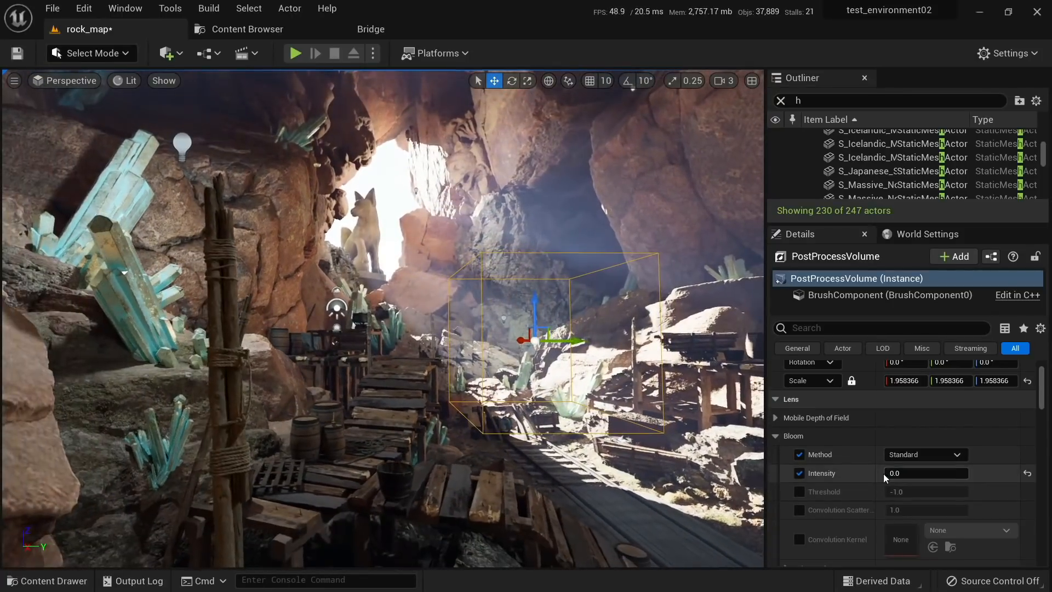
Step: Set the bloom intensity to about 0.36, checking the glow around the cave opening
mouse_move(885, 473)
left_mouse_down()
mouse_move(905, 473)
mouse_move(890, 473)
left_mouse_up()
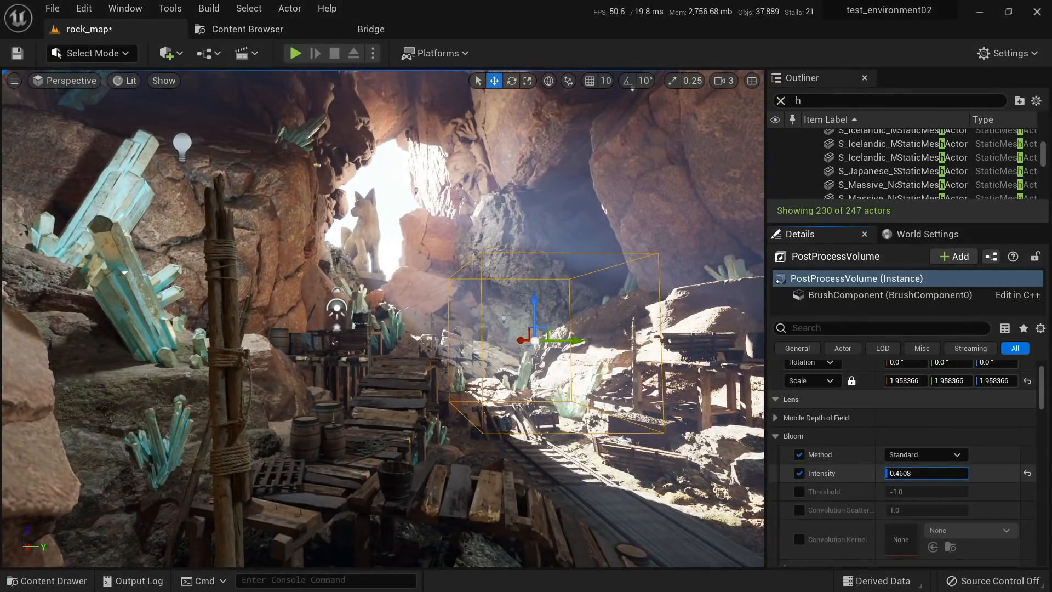
right_click_drag(641, 442, 641, 442)
key("d")
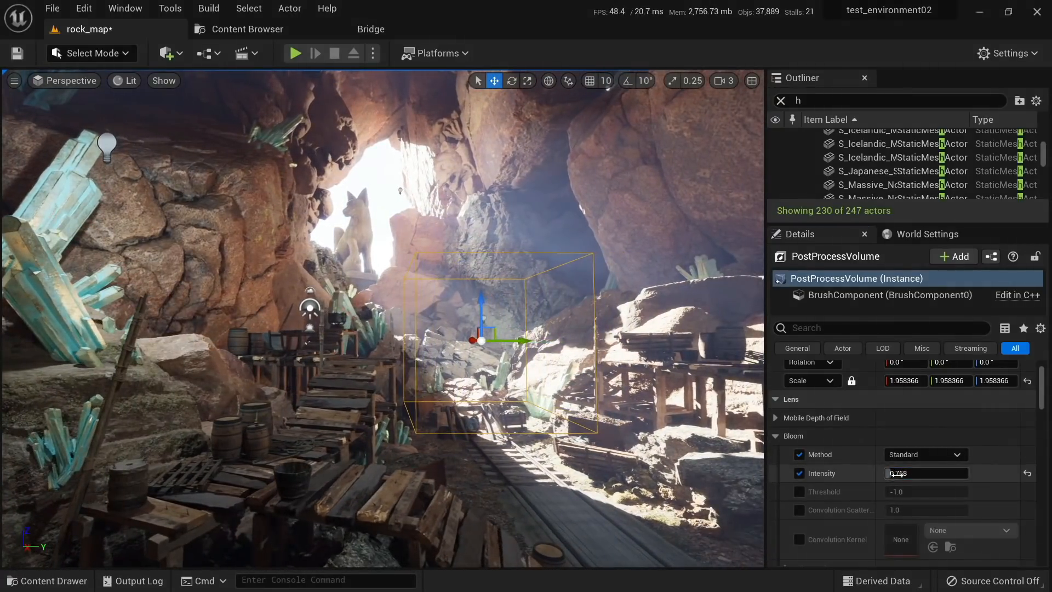
left_click_drag(899, 473, 892, 469)
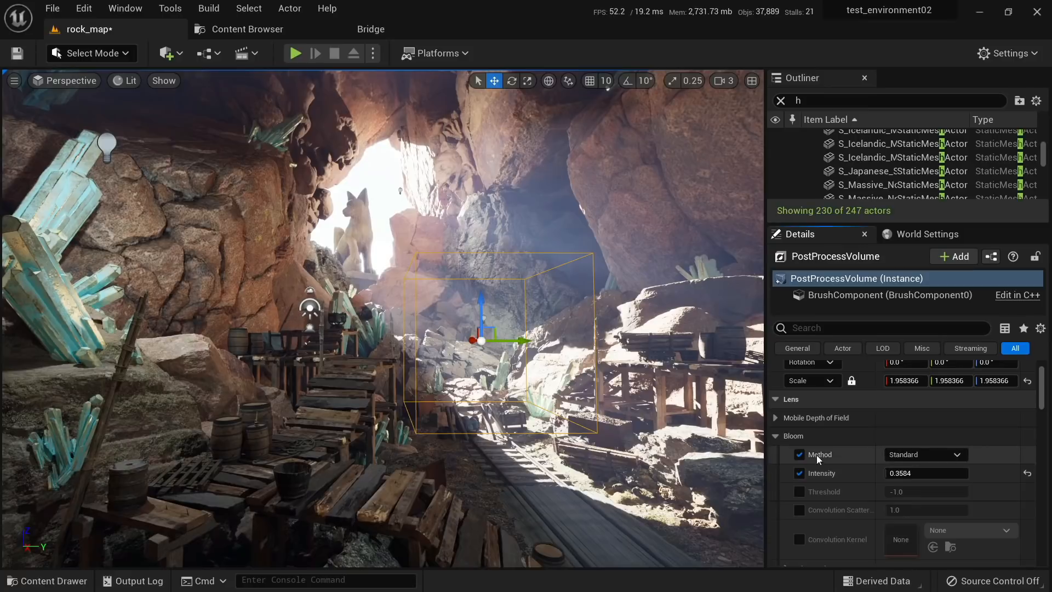
left_click(777, 437)
left_click(776, 454)
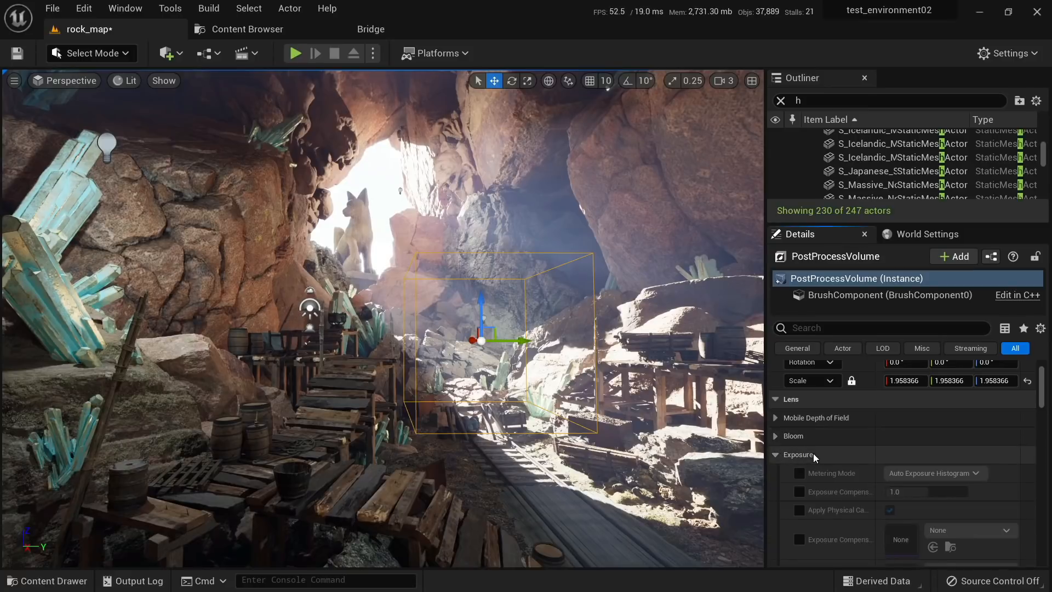
scroll(813, 455, "down", 4)
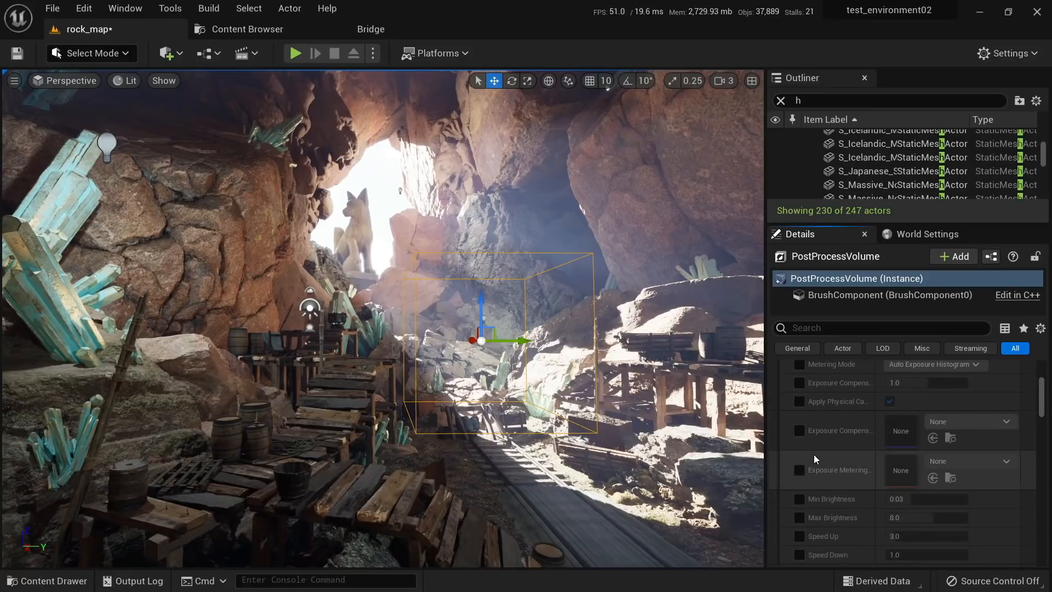
scroll(814, 455, "up", 4)
left_click(775, 454)
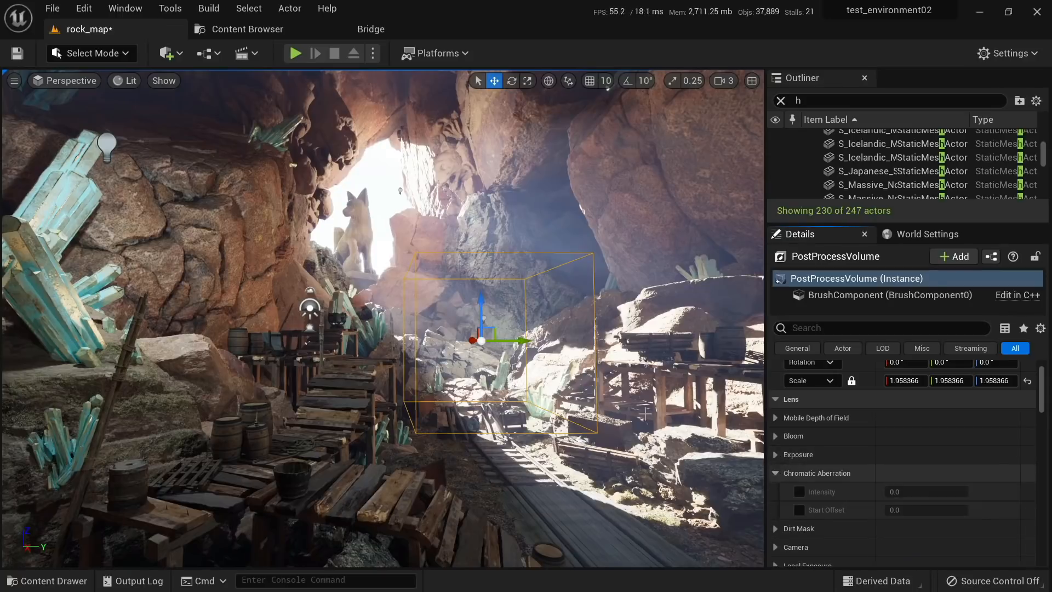
Step: Enable the chromatic aberration intensity and start offset overrides, and set the intensity to 0.352
left_click(776, 473)
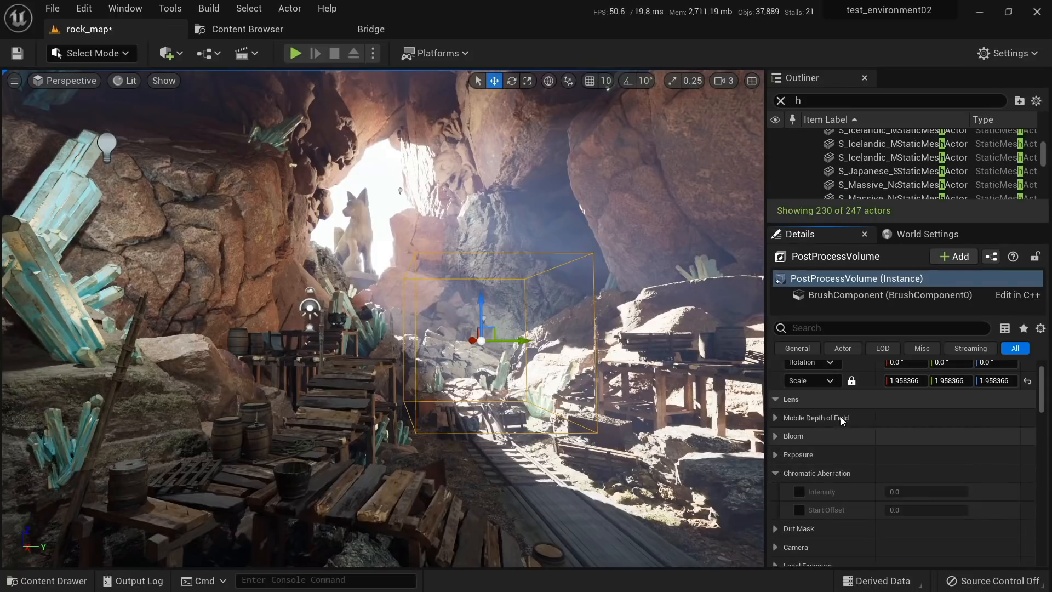
scroll(837, 440, "down", 3)
left_click(799, 405)
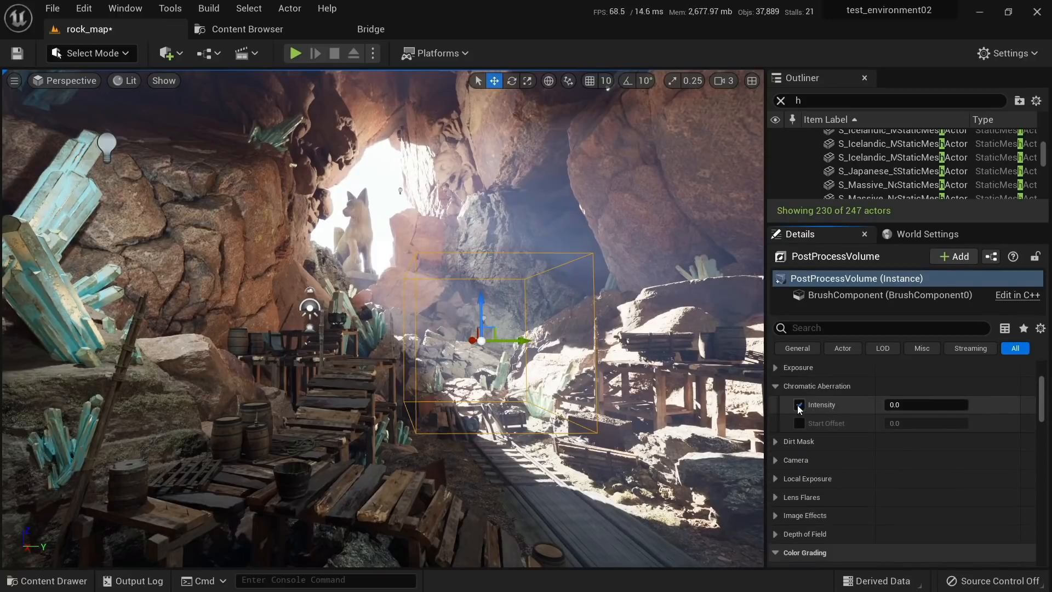
left_click(799, 423)
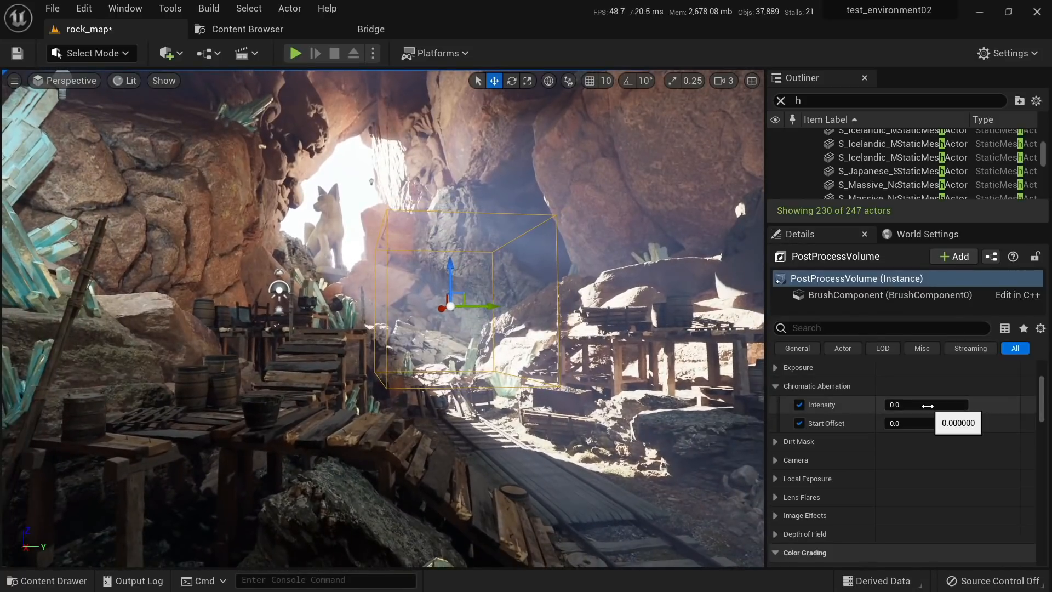
left_click_drag(927, 406, 969, 405)
type("0.32")
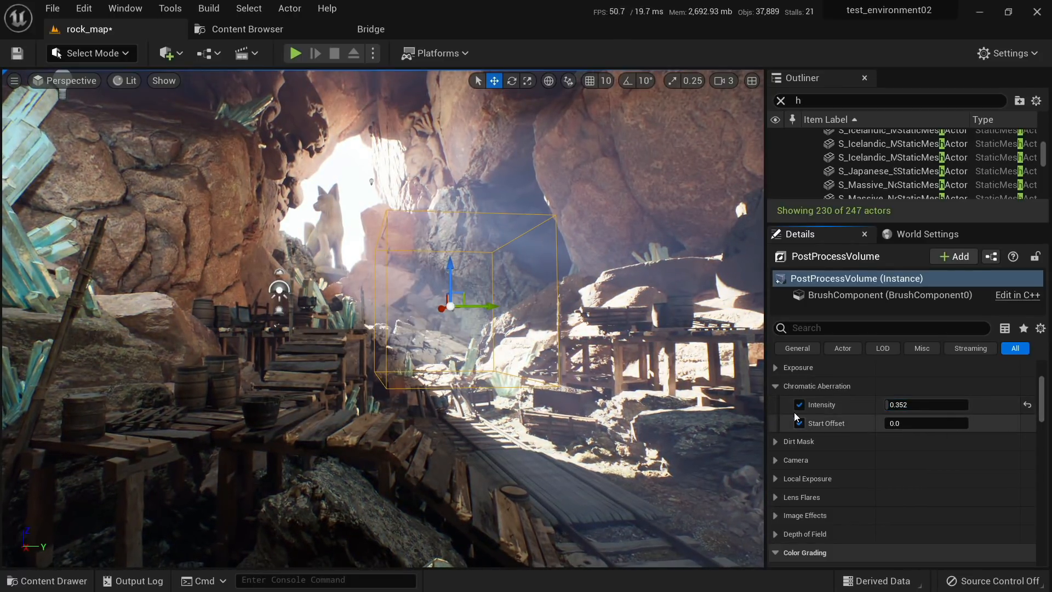
Step: Enable all five Local Exposure overrides: contrast scale, detail strength, both blurred luminance settings and middle grey bias
left_click(775, 461)
left_click(774, 460)
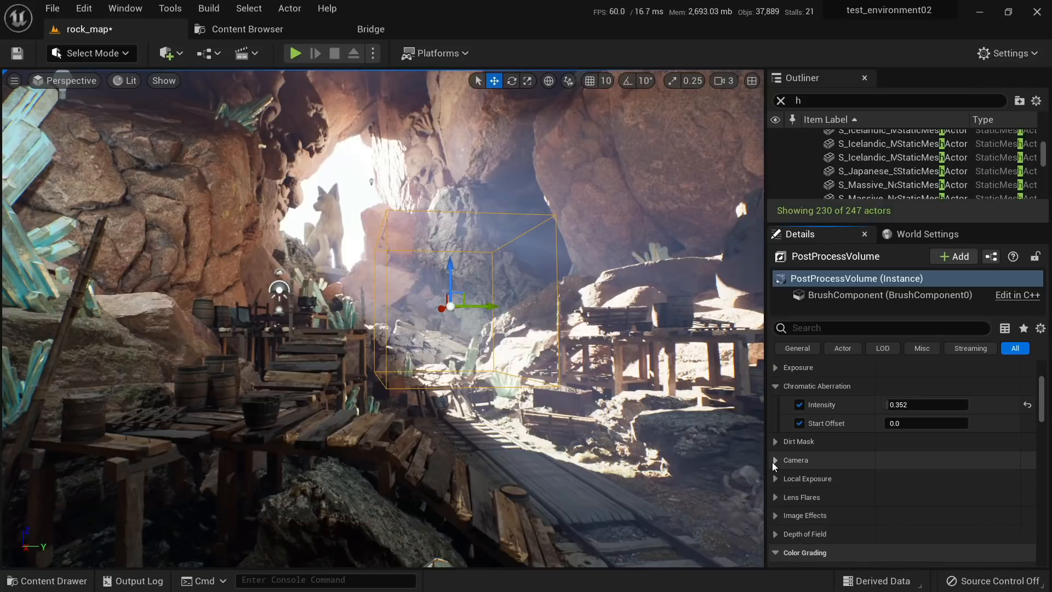
left_click(774, 478)
scroll(796, 482, "down", 3)
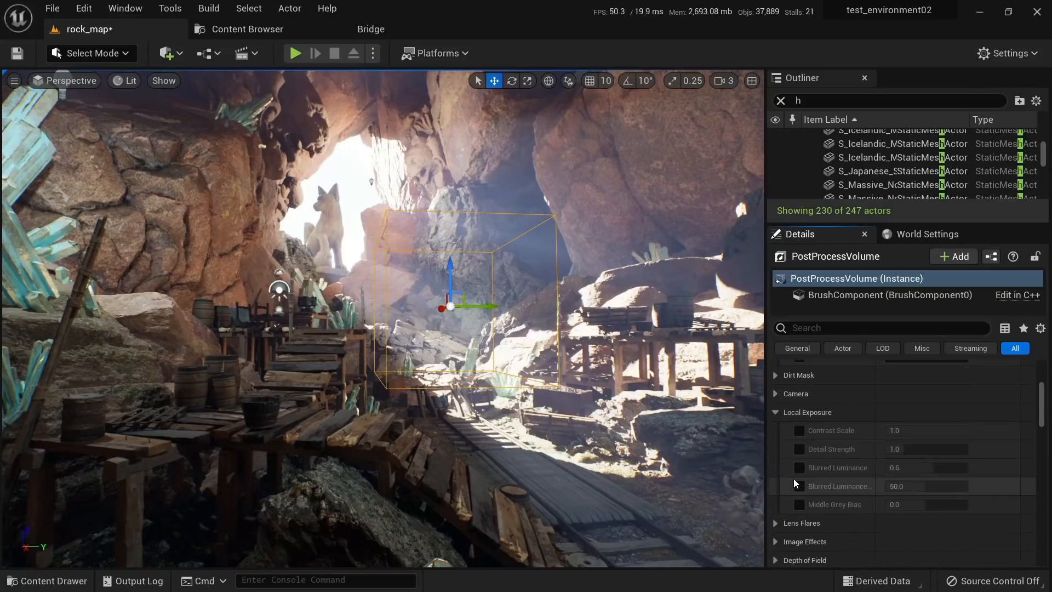
left_click(798, 430)
left_click(799, 448)
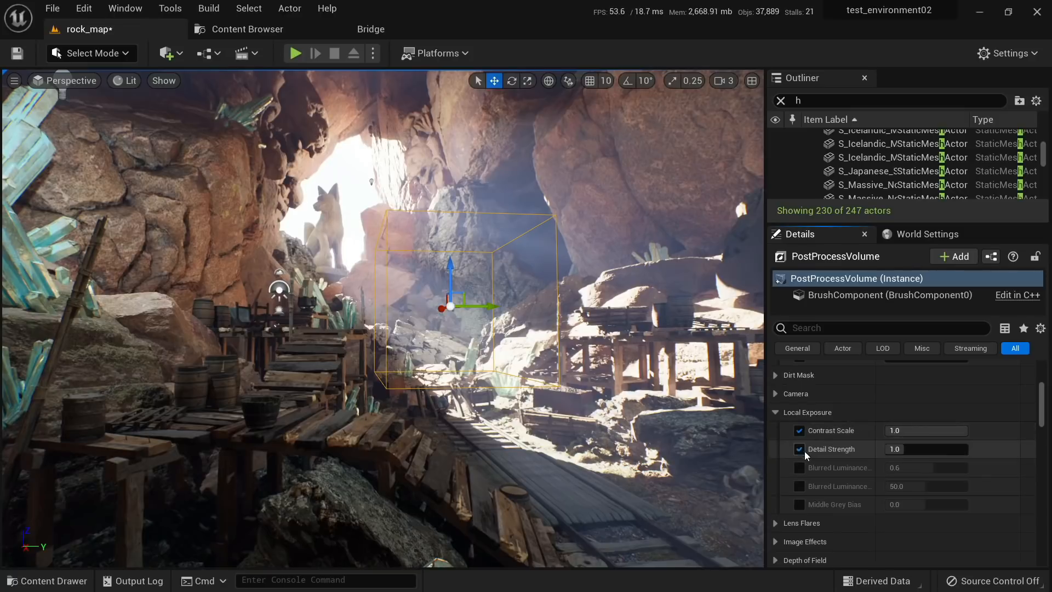
left_click(799, 468)
left_click(799, 486)
left_click(798, 504)
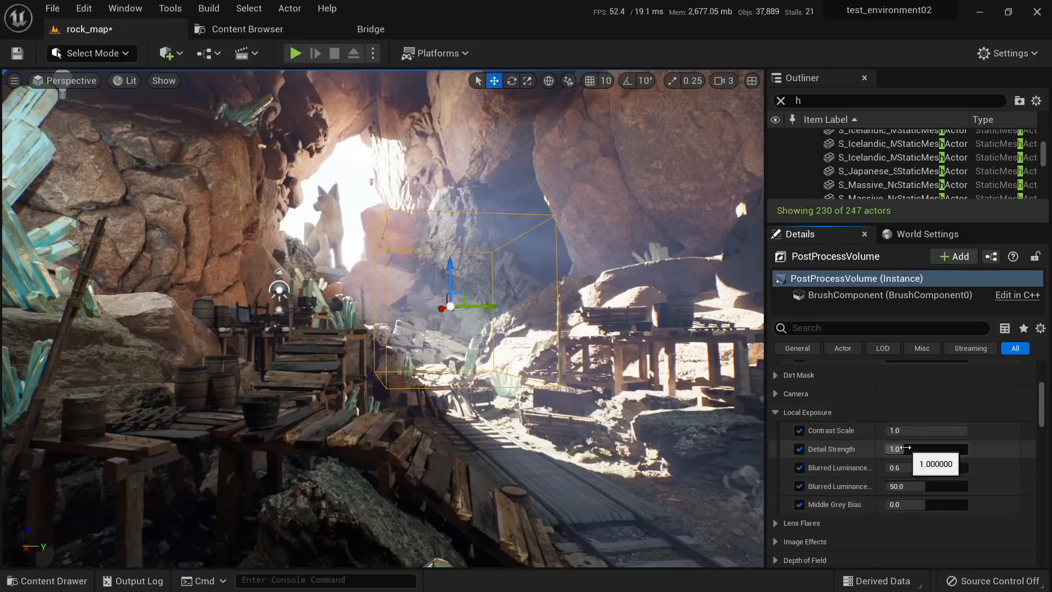
Step: Try other local exposure values for detail strength, contrast scale, blurred luminance and middle grey bias, and undo these edits
left_click_drag(925, 448, 892, 449)
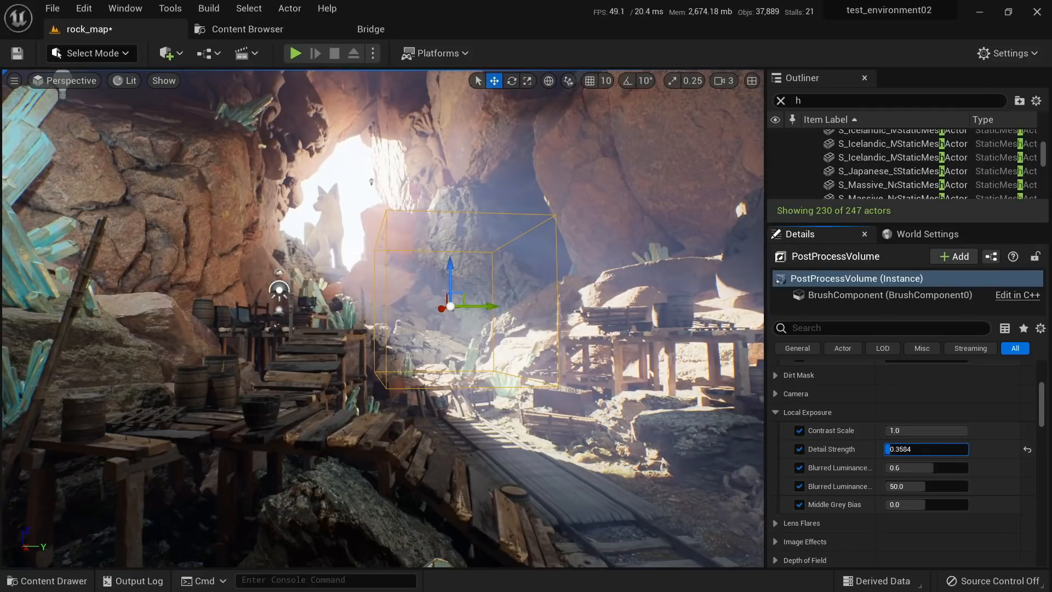
key("ctrl+z")
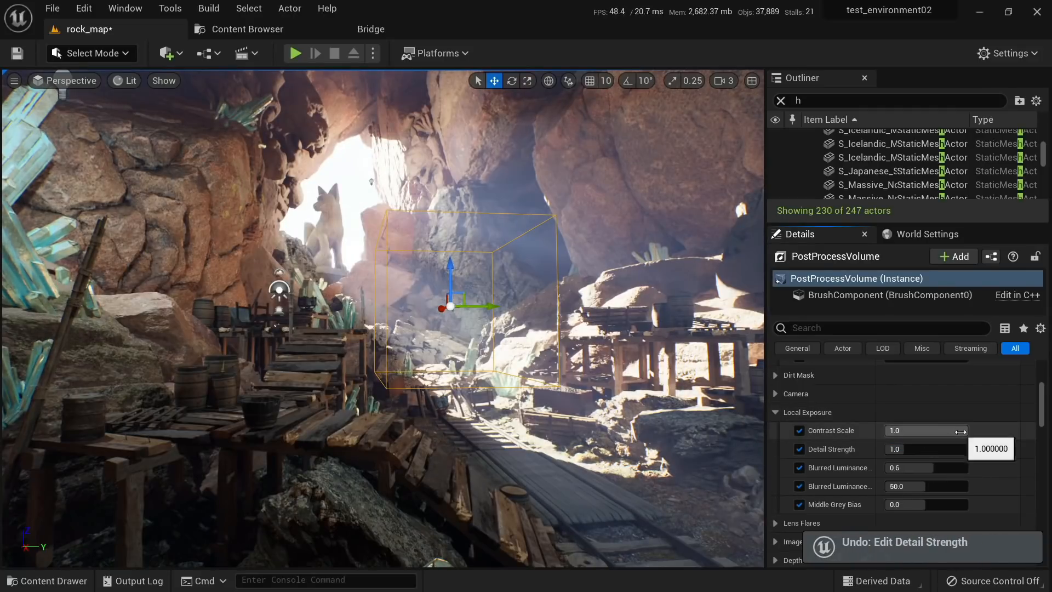
mouse_move(960, 431)
left_mouse_down()
mouse_move(888, 430)
mouse_move(968, 430)
left_mouse_up()
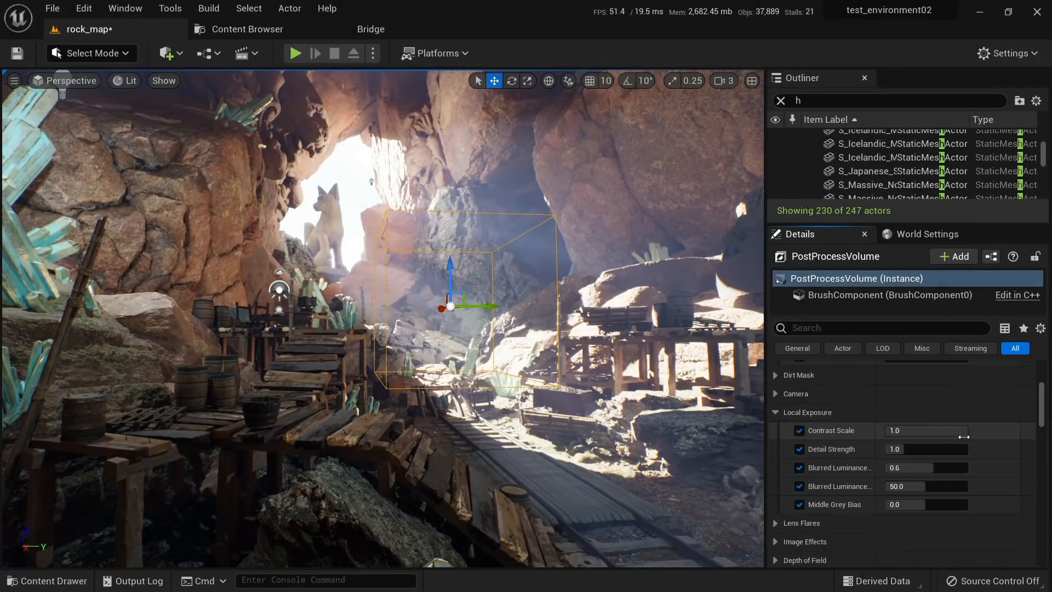
left_click_drag(931, 468, 958, 486)
key("ctrl+z")
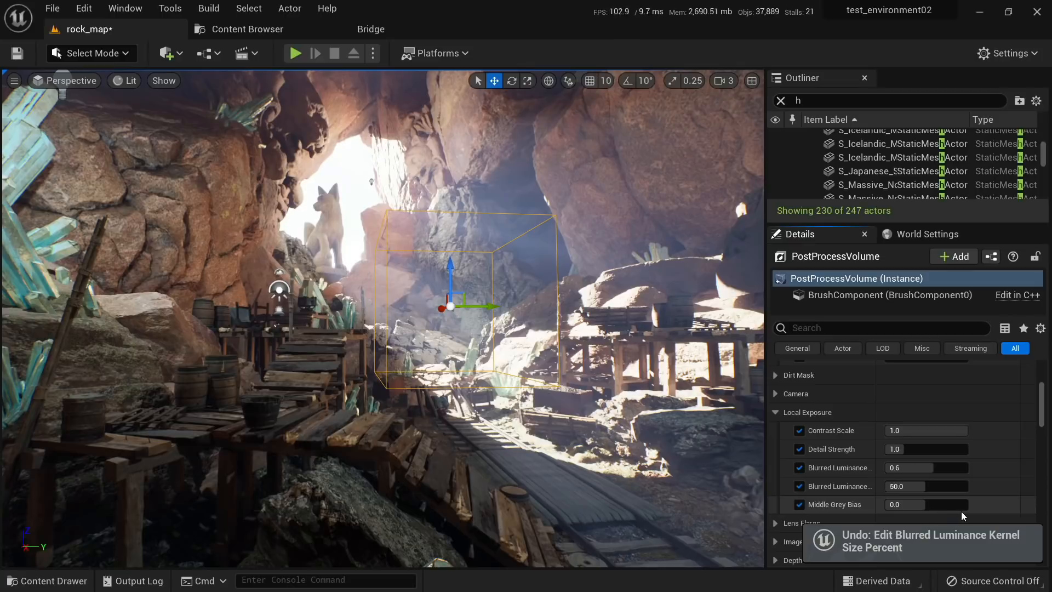
key("ctrl+z")
key("ctrl+z")
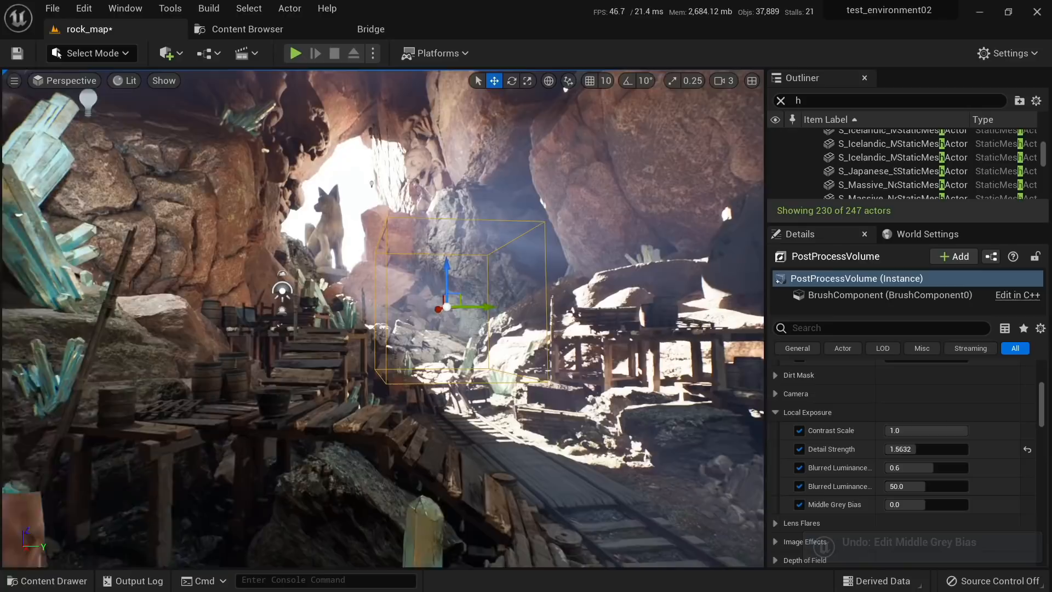
key("ctrl+z")
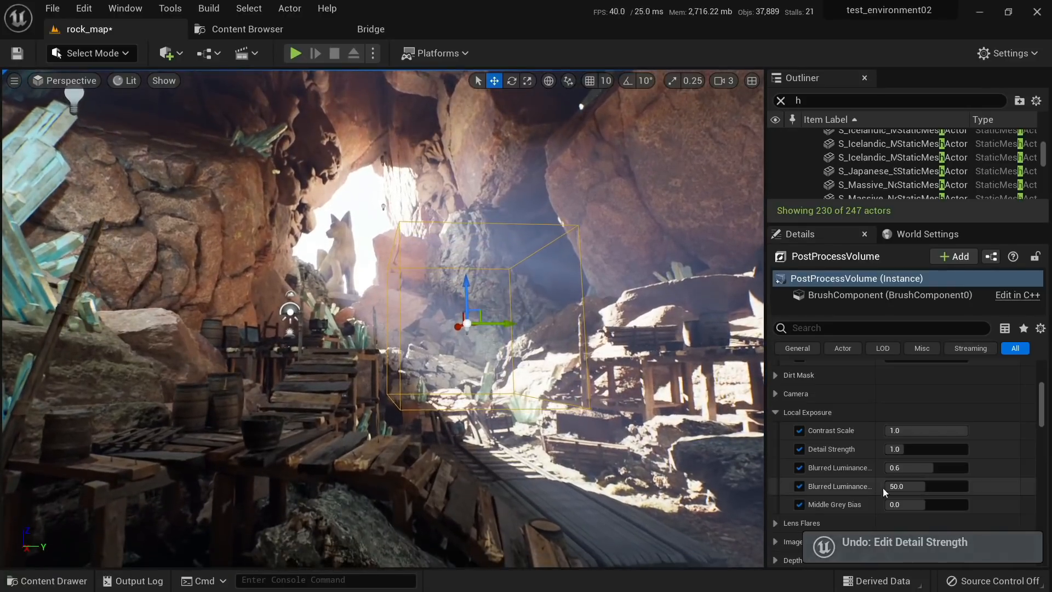
Step: Set the local exposure detail strength to about 1.08 and close the Local Exposure settings
mouse_move(915, 448)
left_mouse_down()
mouse_move(930, 449)
mouse_move(894, 448)
mouse_move(934, 449)
mouse_move(923, 451)
left_mouse_up()
key("ctrl+z")
key("ctrl+z")
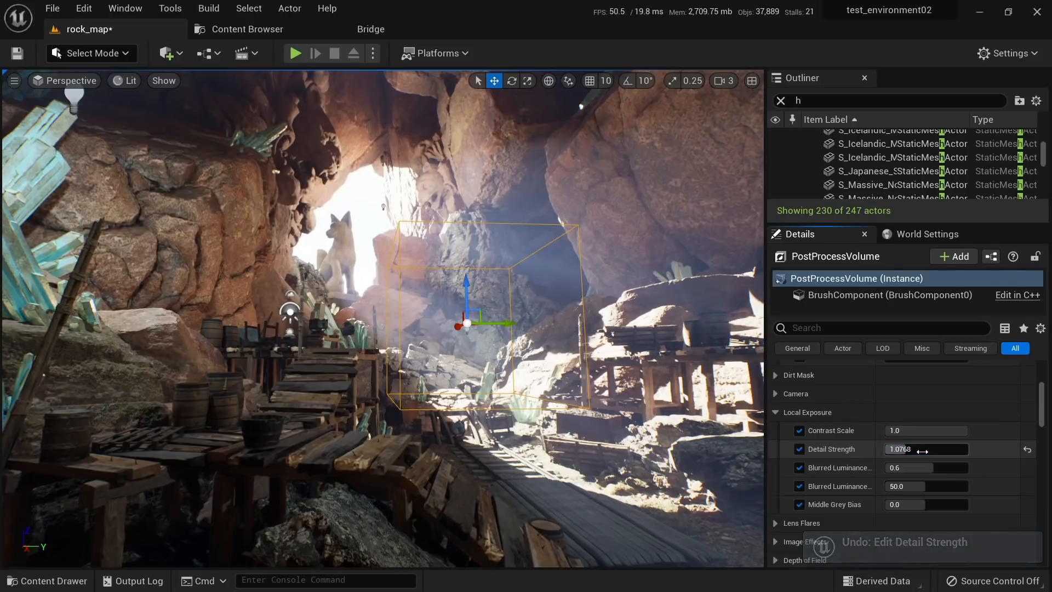
left_click(774, 412)
Step: Try a lens flare intensity of about 3.15, and disable that override again
left_click(780, 431)
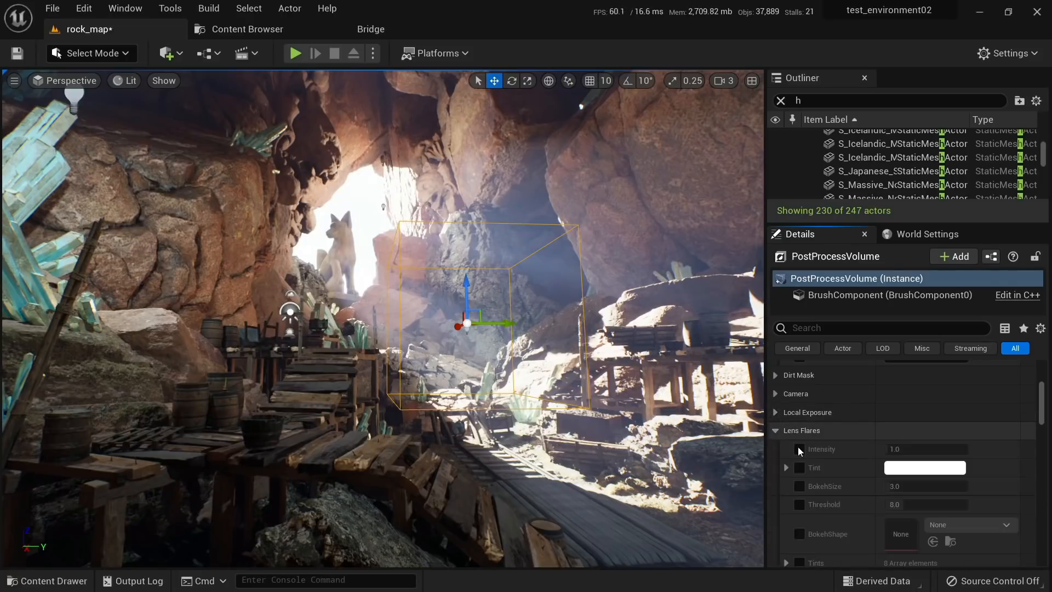
left_click(799, 449)
mouse_move(888, 449)
left_mouse_down()
mouse_move(912, 449)
mouse_move(893, 449)
left_mouse_up()
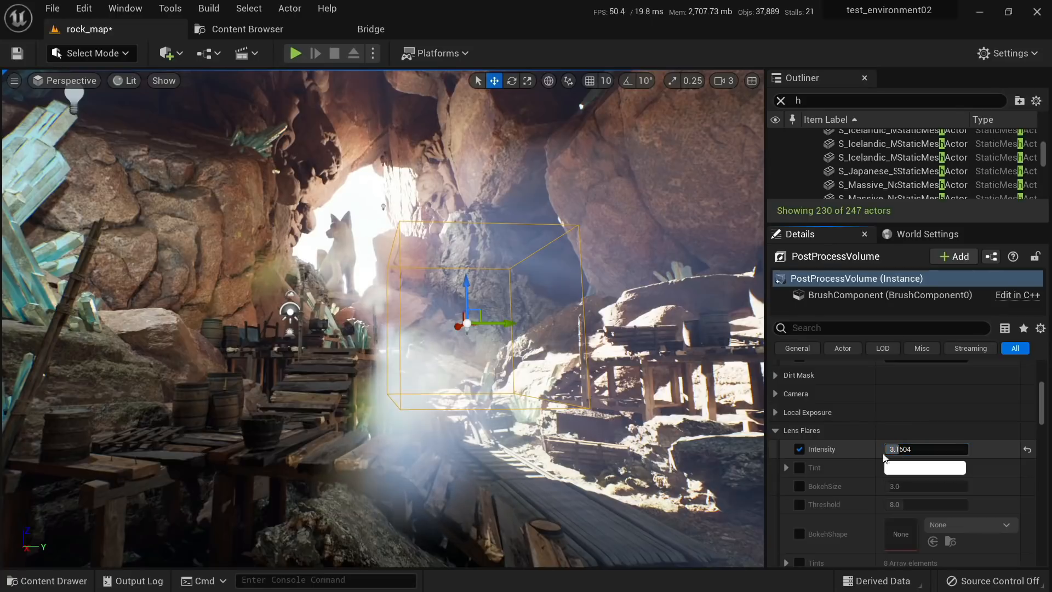
left_click(799, 449)
left_click(774, 428)
Step: Enable the vignette override with an intensity of about 0.27, and view the cave in game view without editor gizmos
left_click(775, 449)
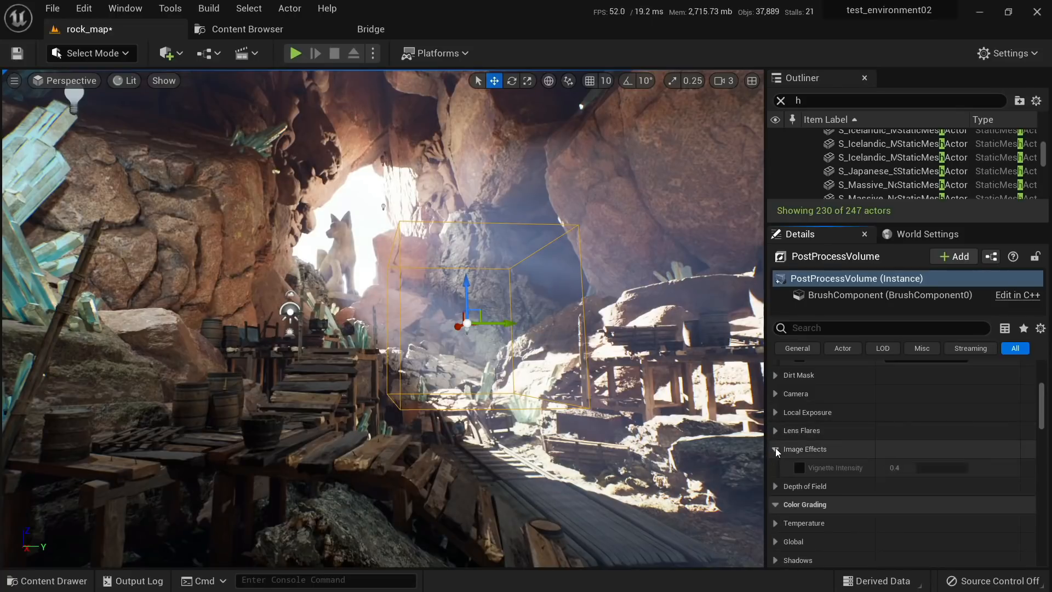
left_click(803, 468)
mouse_move(920, 467)
left_mouse_down()
mouse_move(888, 468)
mouse_move(905, 467)
left_mouse_up()
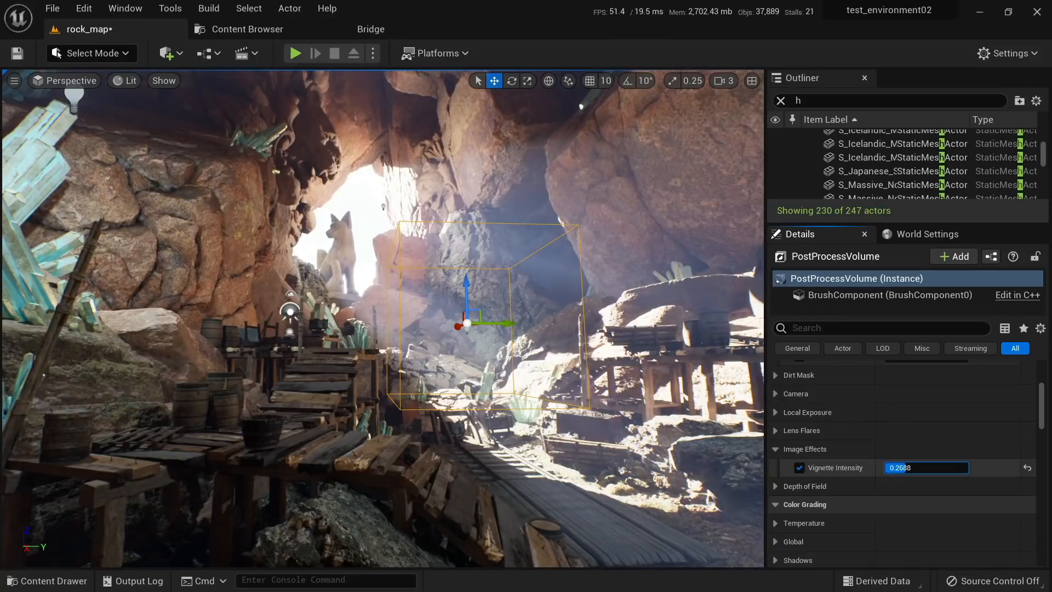
right_click_drag(383, 307, 403, 314)
key("g")
key("s")
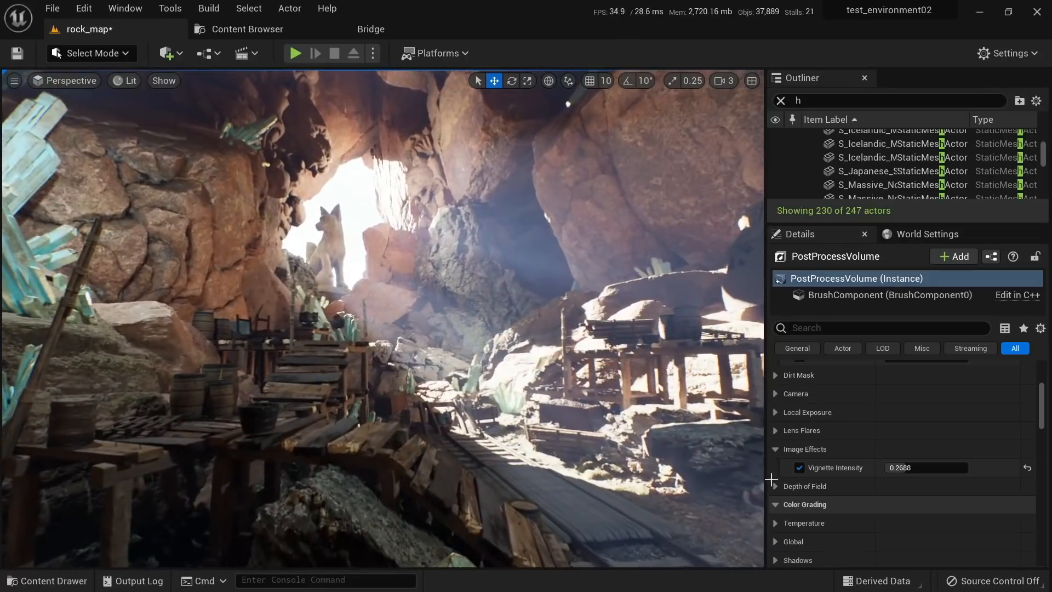
Step: Enable the Depth of Field overrides for focal distance, depth blur km and depth blur radius
left_click(775, 486)
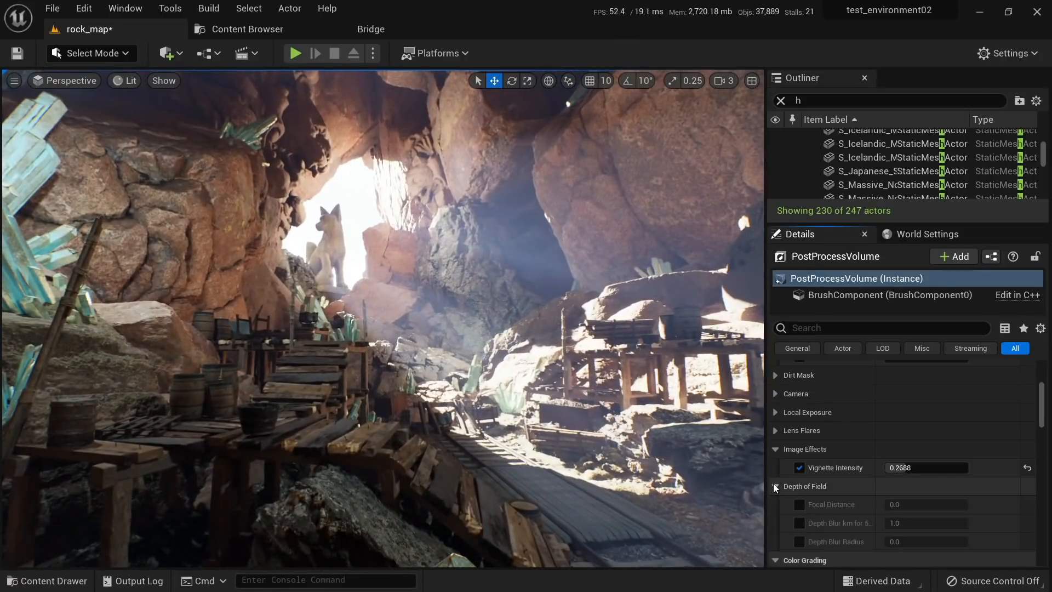
left_click(799, 504)
left_click(799, 522)
left_click(799, 541)
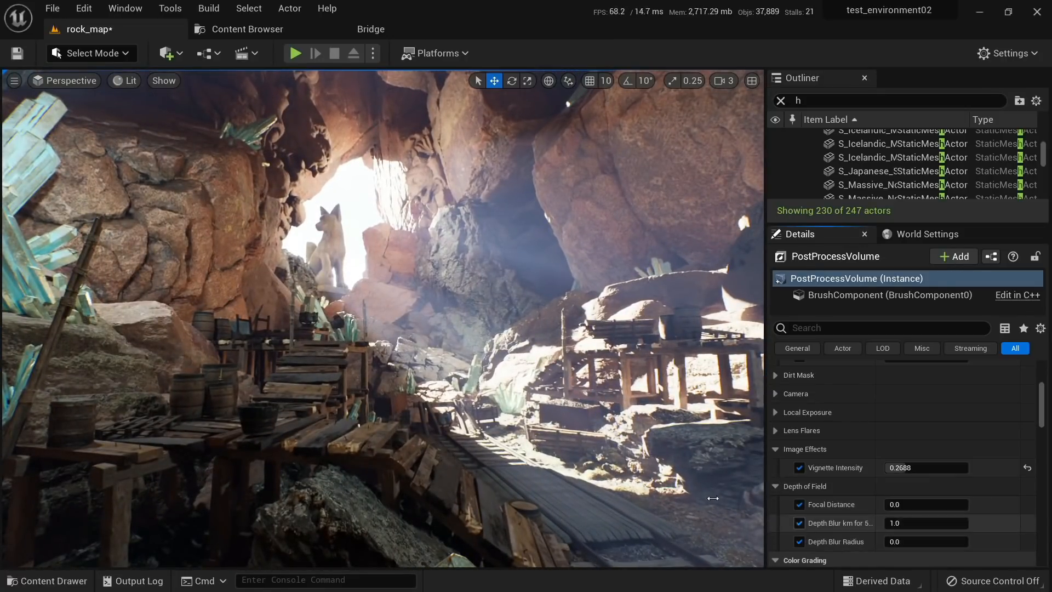
key("w")
mouse_move(613, 449)
right_mouse_down()
mouse_move(580, 449)
mouse_move(613, 449)
right_mouse_up()
Step: Set the focal distance to 10000, the depth blur km to 0.000001 and the depth blur radius to 4.0
left_click_drag(912, 504, 968, 504)
left_click_drag(905, 522, 954, 522)
mouse_move(897, 541)
left_mouse_down()
mouse_move(967, 541)
mouse_move(887, 541)
mouse_move(968, 542)
mouse_move(885, 524)
left_mouse_up()
Step: Try depth blur km values of 0.1, 0.05 and 0.0001 to compare how the cave blurs with distance
left_click(950, 526)
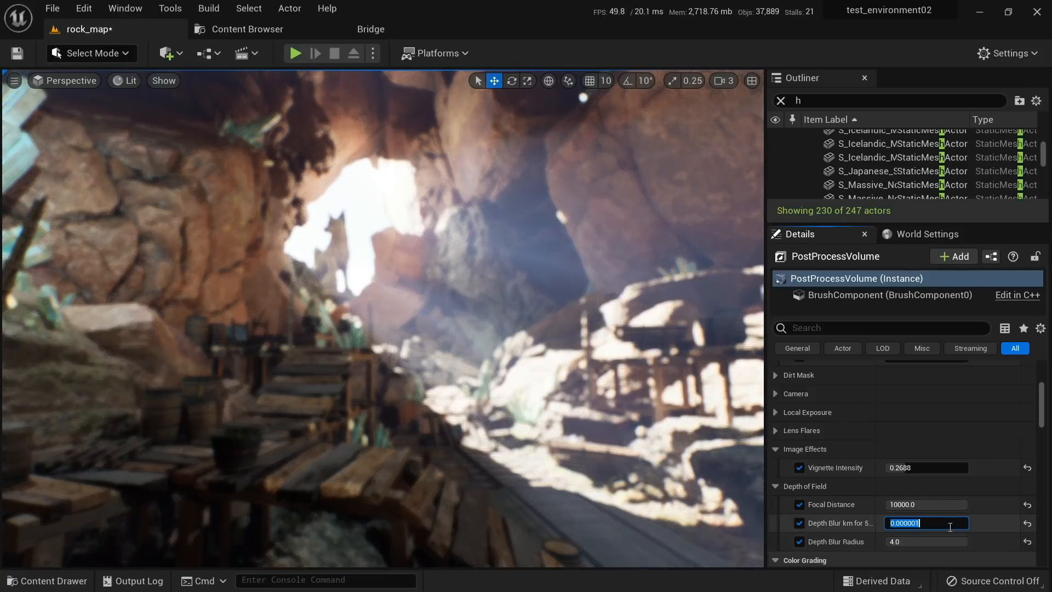
type("0.1")
key("Return")
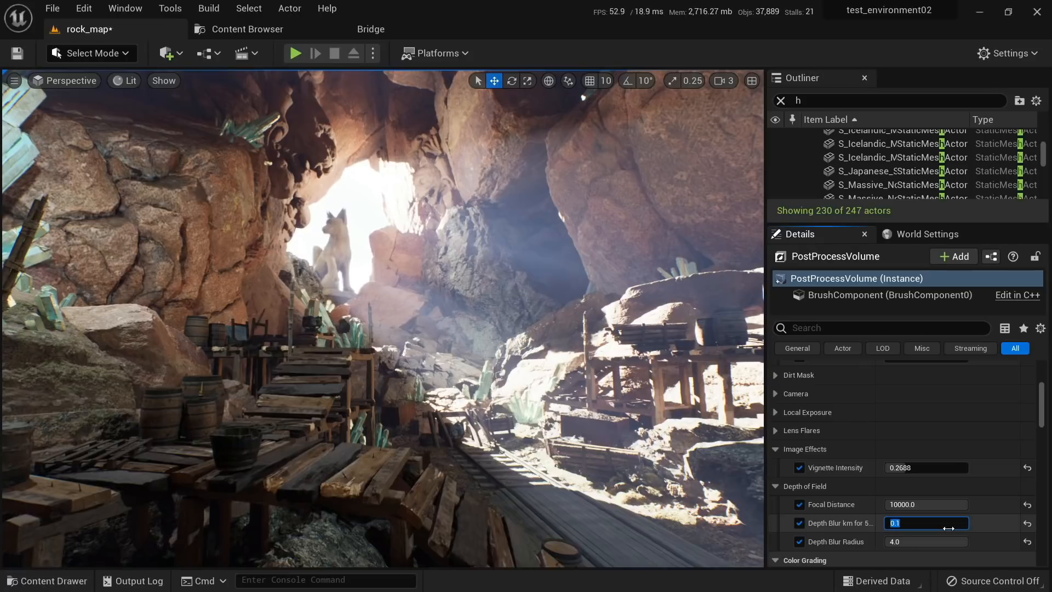
type("0.05")
key("Return")
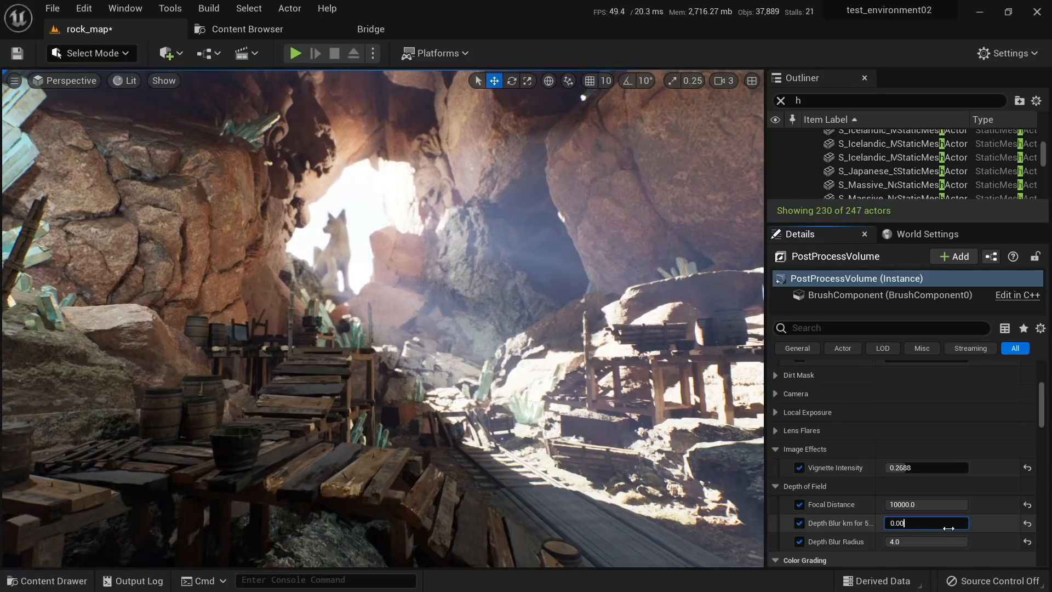
type("0.0001")
key("Return")
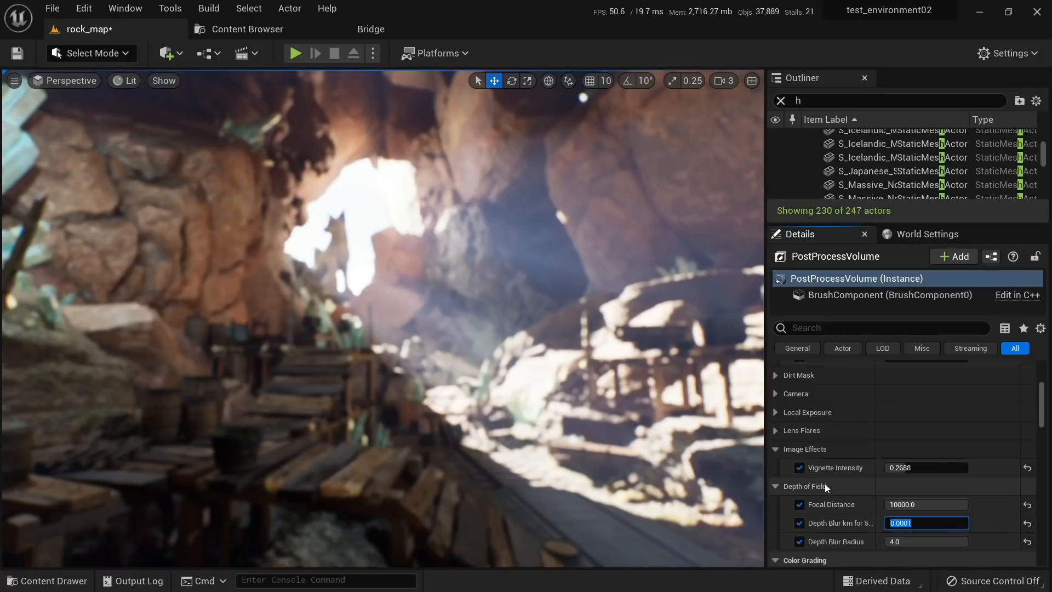
Step: Compare depth blur km values of 0.05, 0.01 and 0.08, and set it to 0.09, checking the cave view
type("0.05")
key("Return")
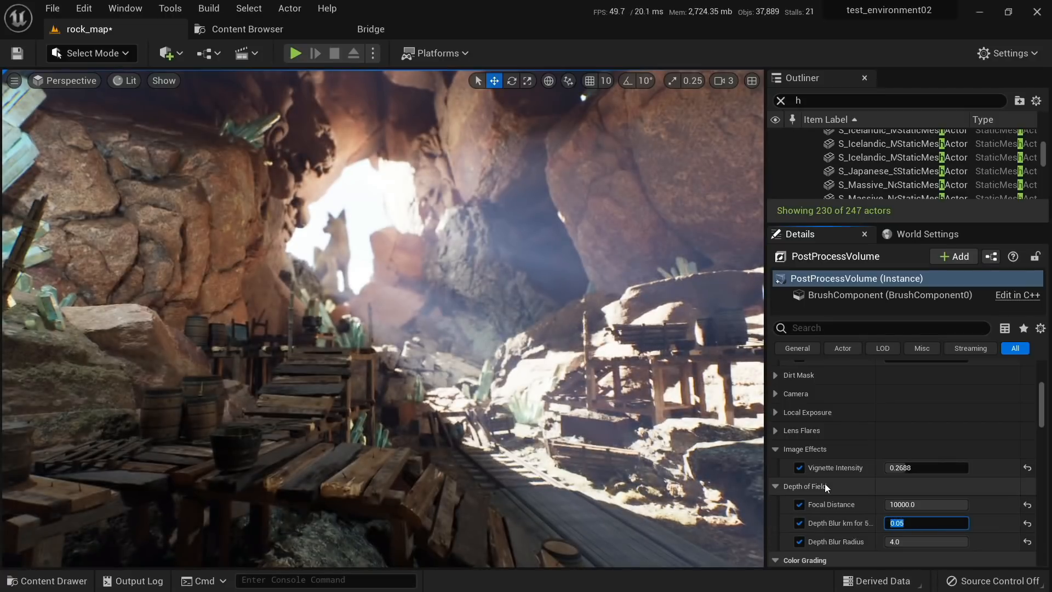
type("0.01")
key("Return")
type("0.0")
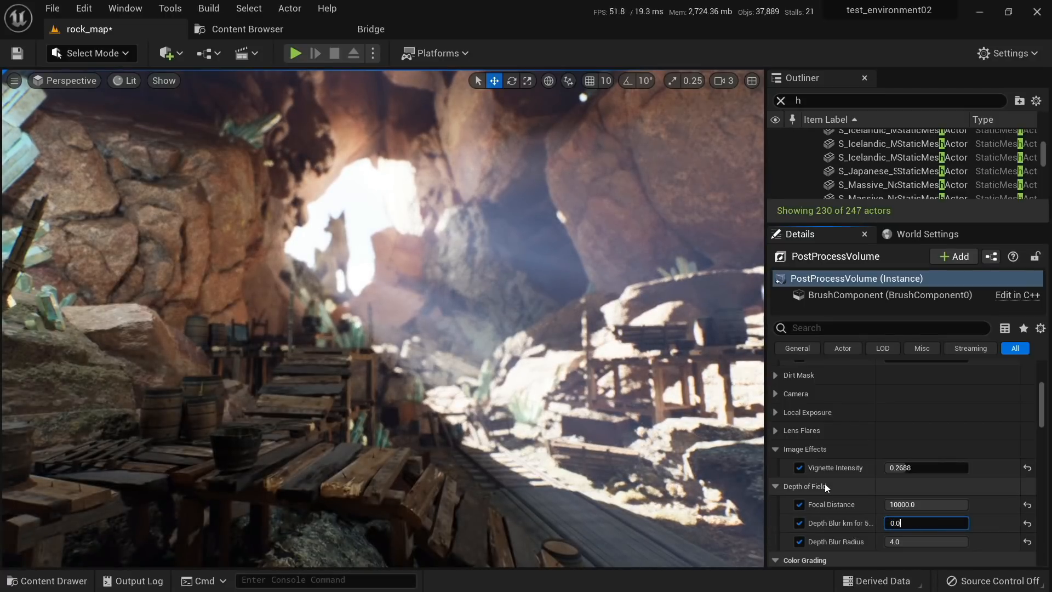
type("5")
key("BackSpace")
type("8")
key("Return")
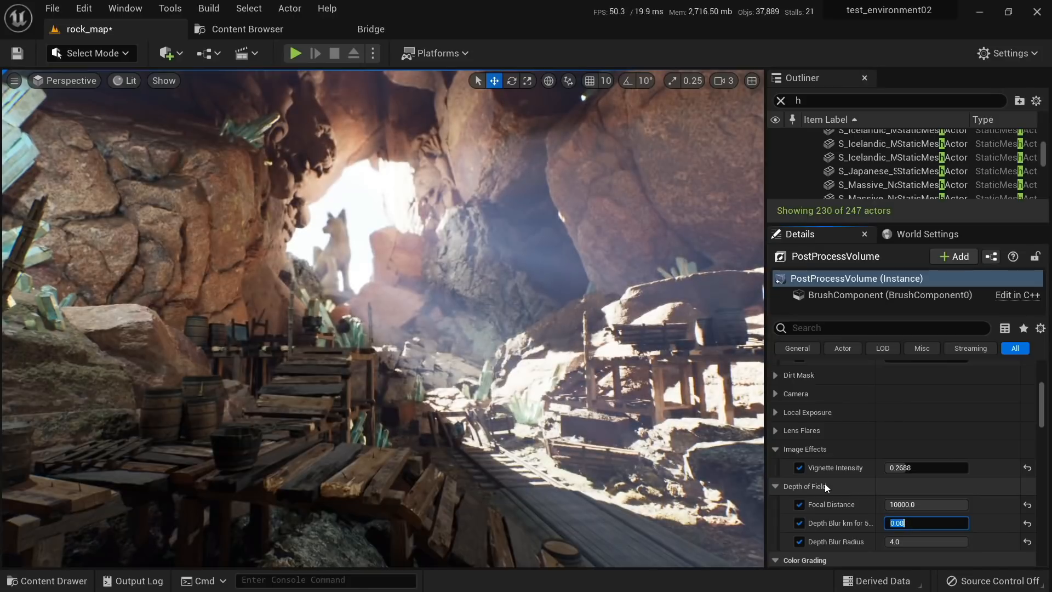
type("0.09")
key("Return")
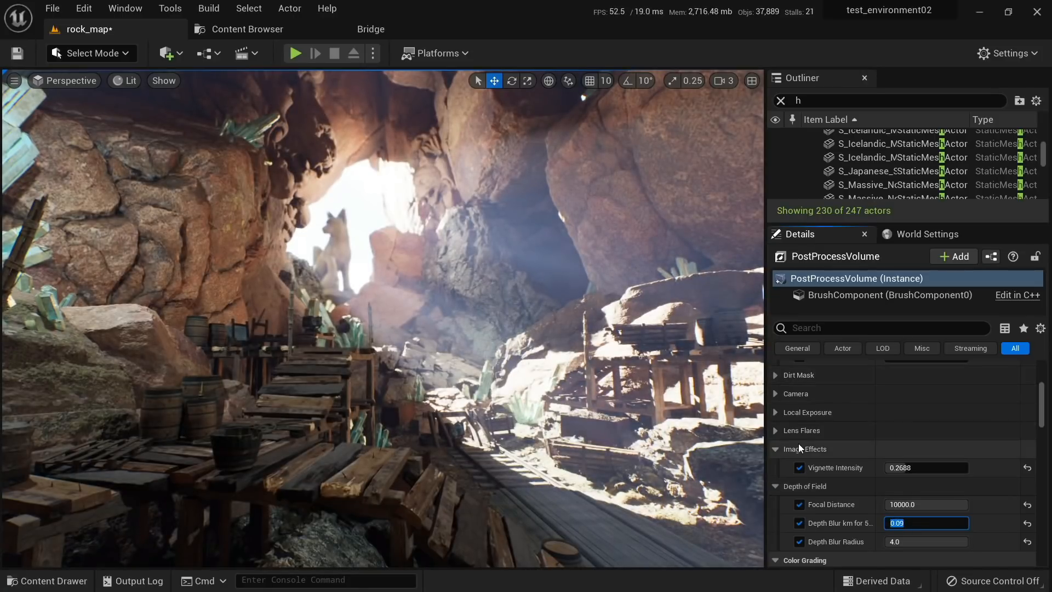
right_click_drag(597, 339, 619, 373)
key("w")
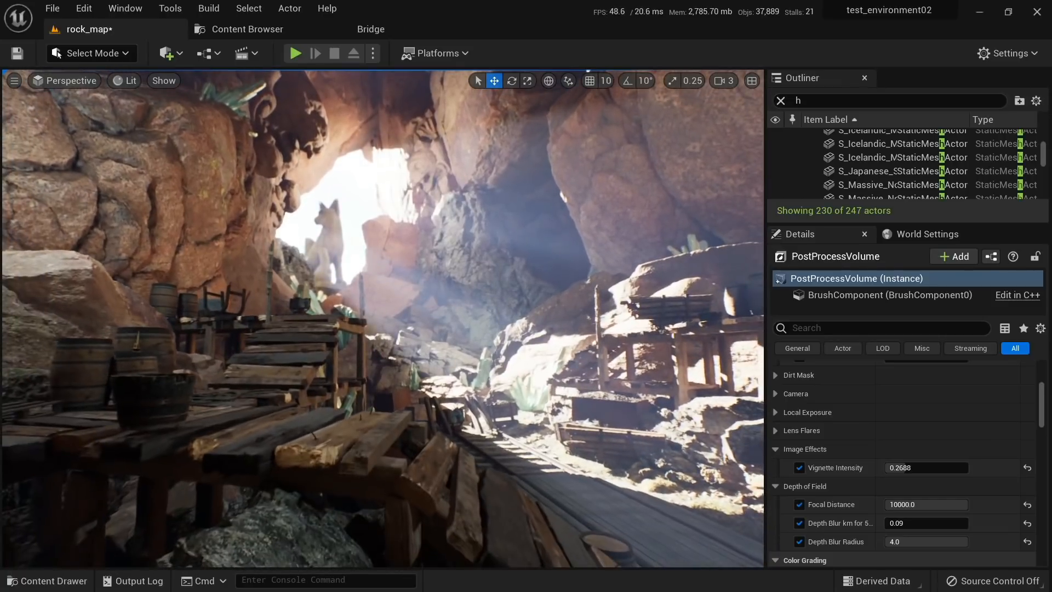
Step: Clear the selection, filter the outliner for "post", and select the PostProcessVolume
key("Escape")
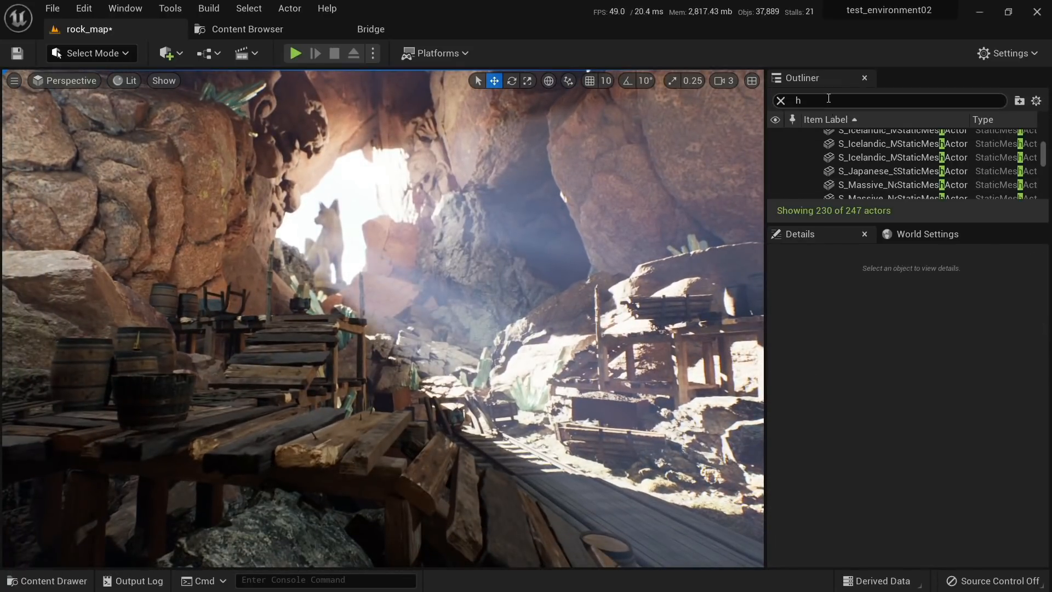
left_click(828, 100)
type("post")
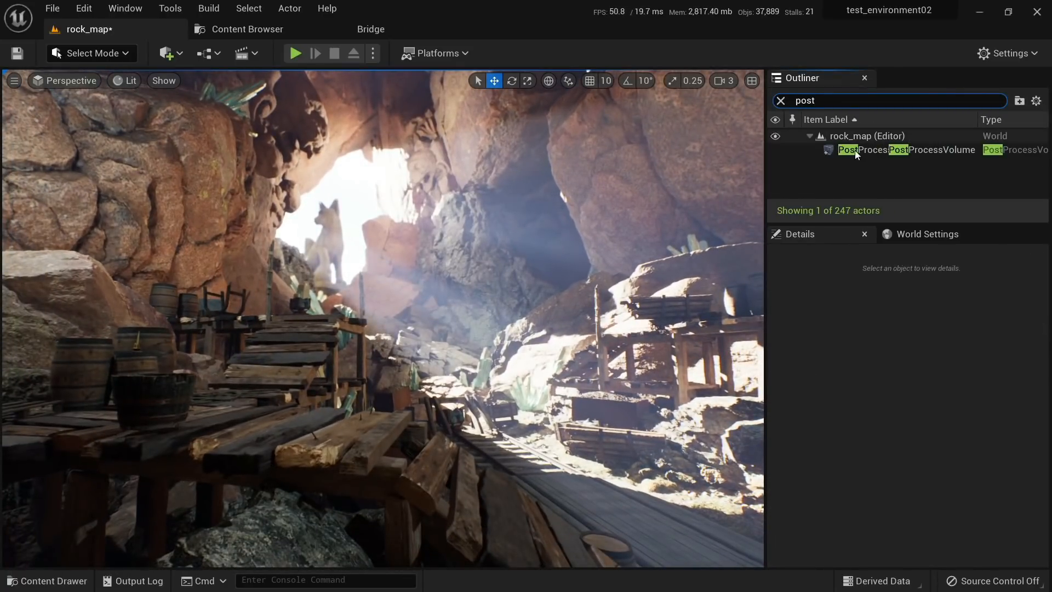
left_click(855, 150)
Step: Enable the Color Grading temperature overrides for temperature type, temp and tint
scroll(797, 463, "down", 4)
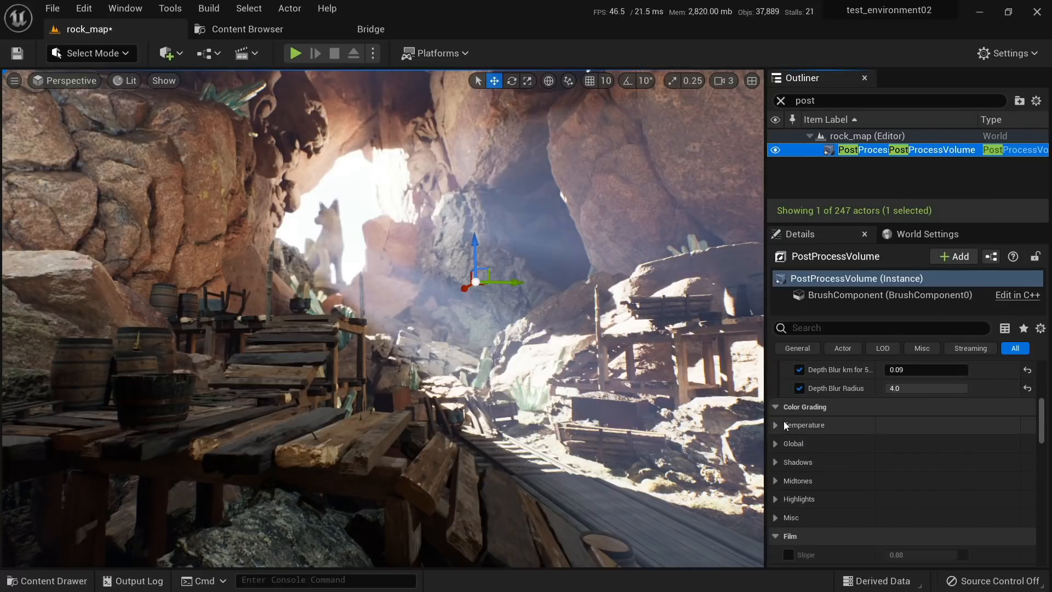
left_click(783, 422)
left_click(799, 443)
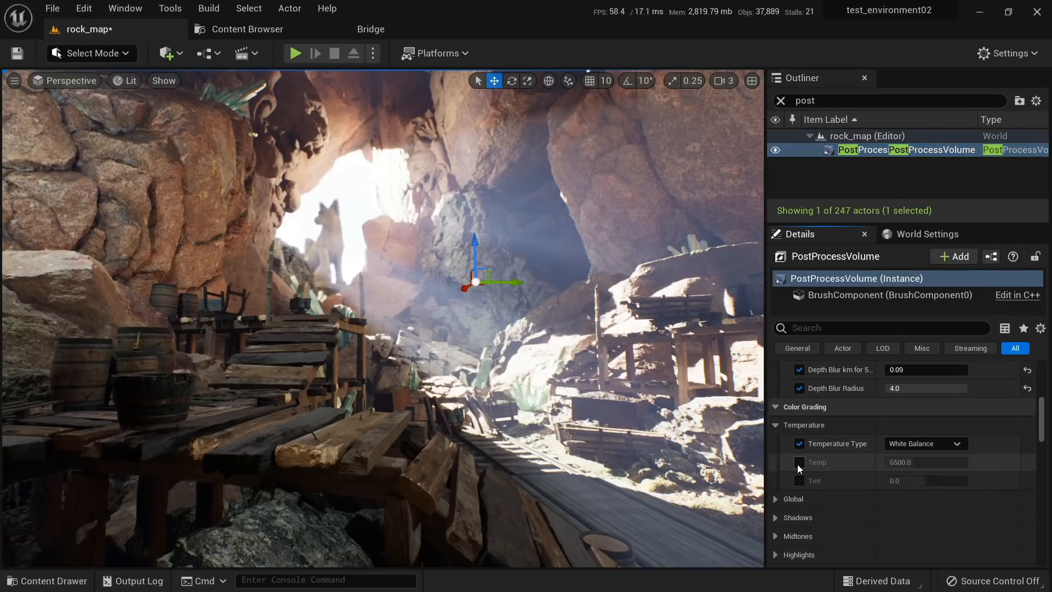
left_click(798, 462)
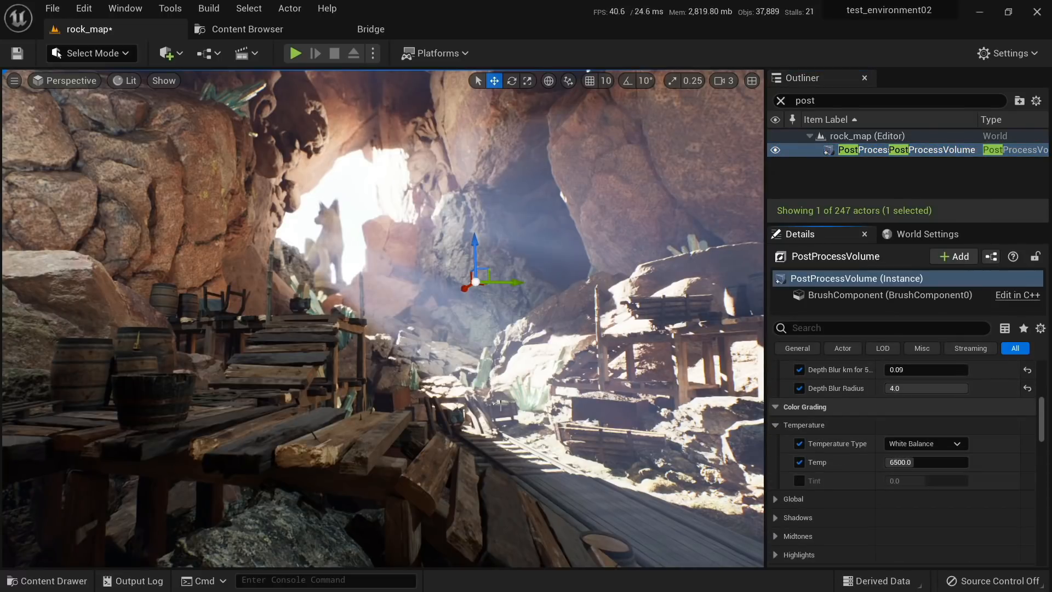
left_click(799, 481)
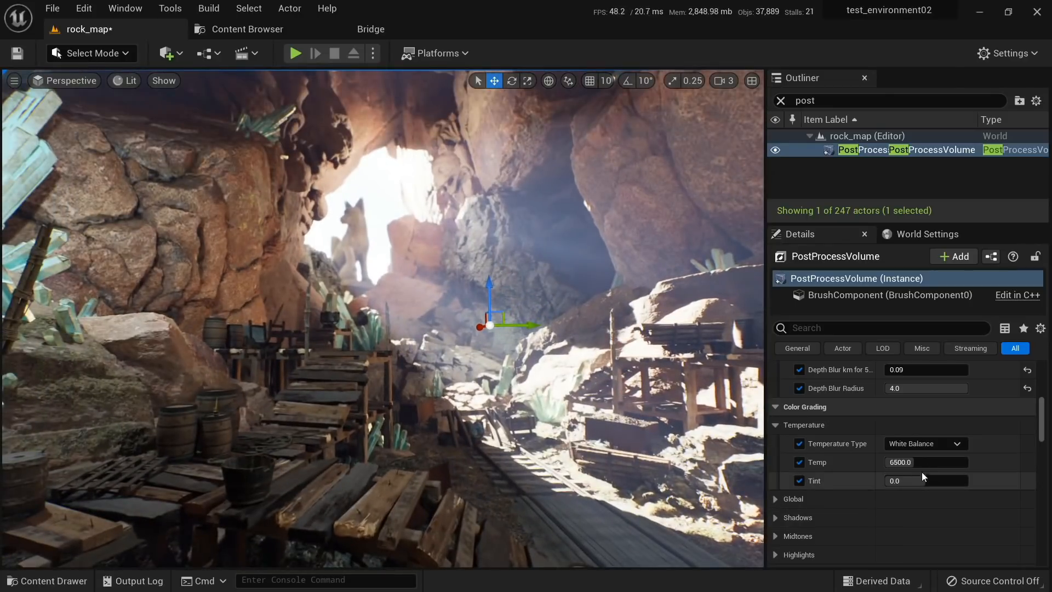
Step: Compare white balance temps of 15000 and about 5669 in the cave, and set the temp to about 7623
left_click_drag(925, 462, 963, 462)
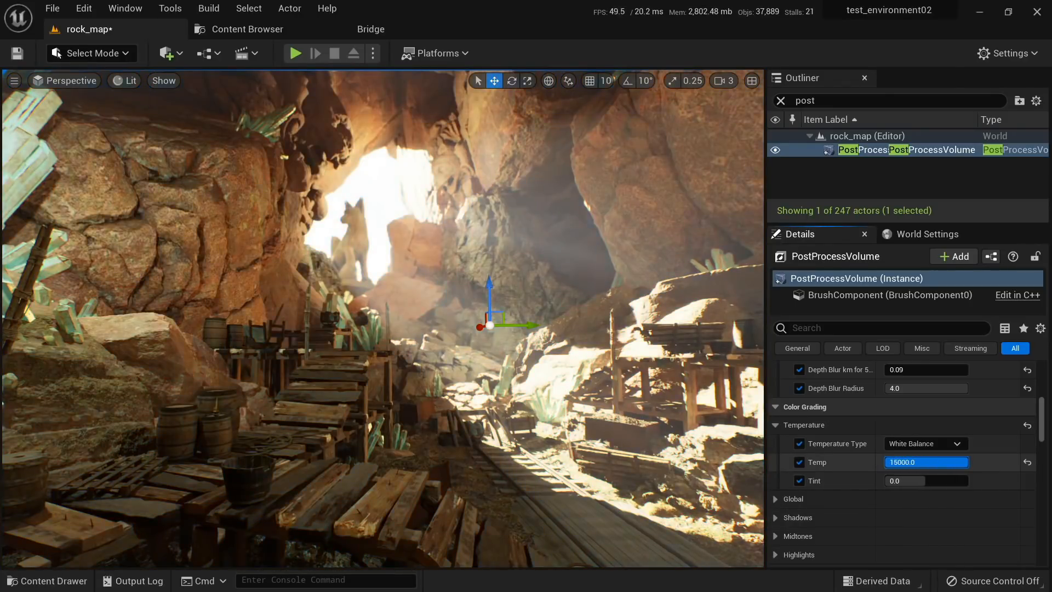
mouse_move(739, 430)
right_mouse_down()
mouse_move(753, 444)
mouse_move(739, 430)
right_mouse_up()
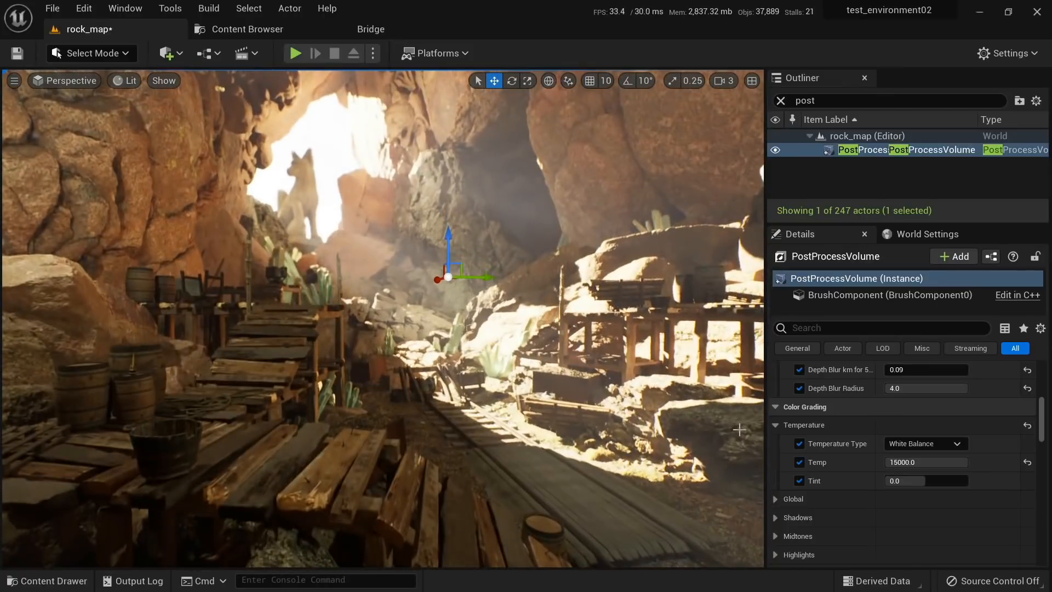
mouse_move(931, 462)
left_mouse_down()
mouse_move(965, 462)
mouse_move(931, 462)
left_mouse_up()
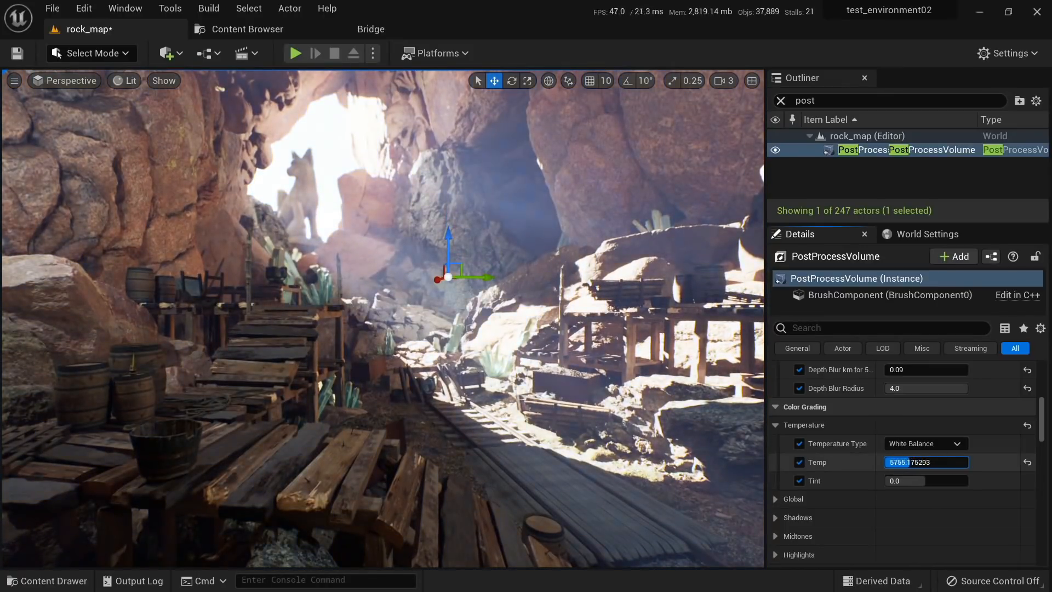
right_click_drag(734, 435, 726, 415)
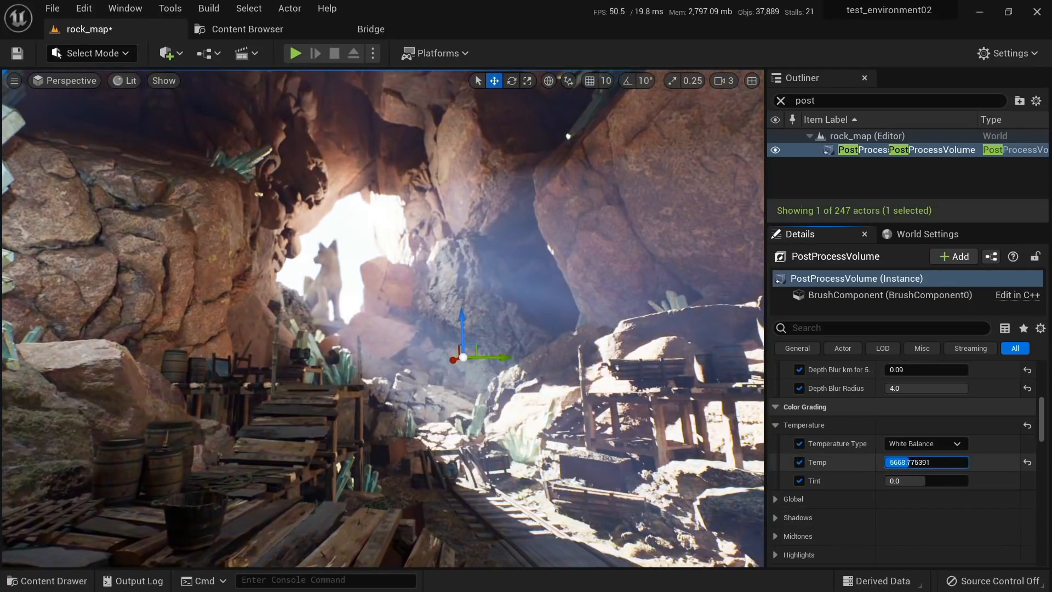
left_click_drag(910, 462, 930, 461)
left_click_drag(955, 459, 922, 462)
left_click(1028, 463)
Step: Enable the Global saturation override in Color Grading and expand its color wheel
left_click(783, 498)
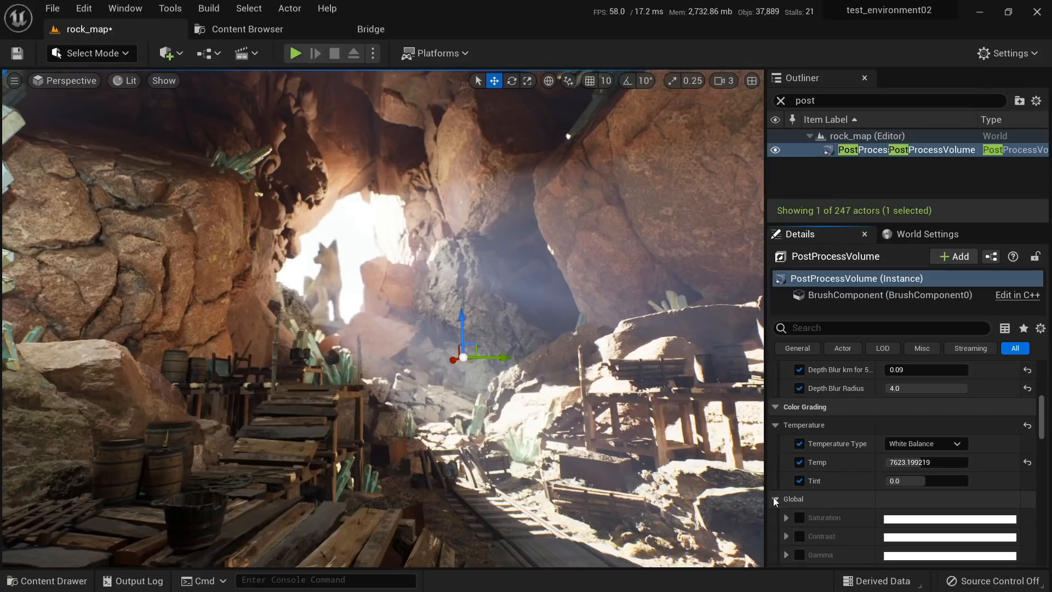
scroll(833, 467, "down", 2)
left_click(786, 431)
left_click(800, 430)
scroll(827, 488, "down", 1)
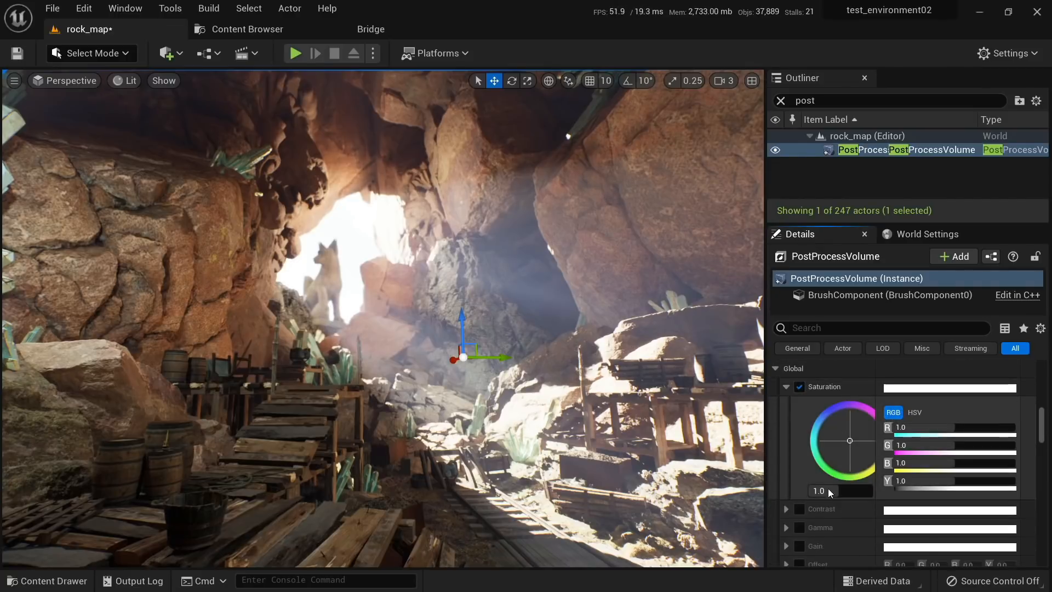
Step: Try a global saturation of 0, look around the greyscale cave, and set the saturation back to 1
left_click_drag(838, 489, 789, 489)
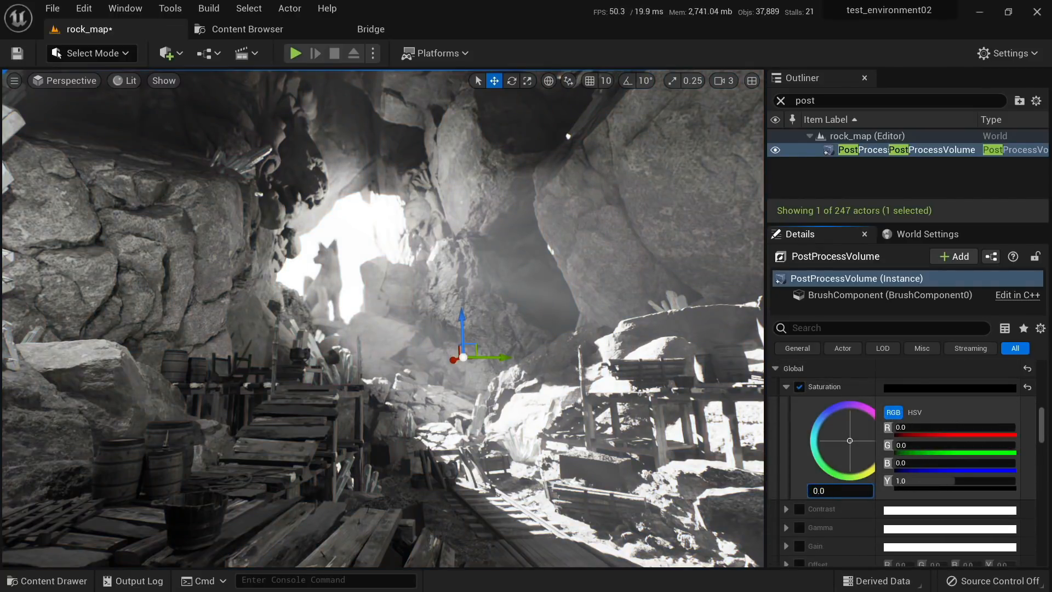
mouse_move(731, 454)
right_mouse_down()
mouse_move(716, 491)
mouse_move(747, 450)
mouse_move(670, 471)
mouse_move(684, 454)
mouse_move(674, 450)
mouse_move(728, 457)
right_mouse_up()
key("s")
key("w")
right_click_drag(282, 372, 293, 333)
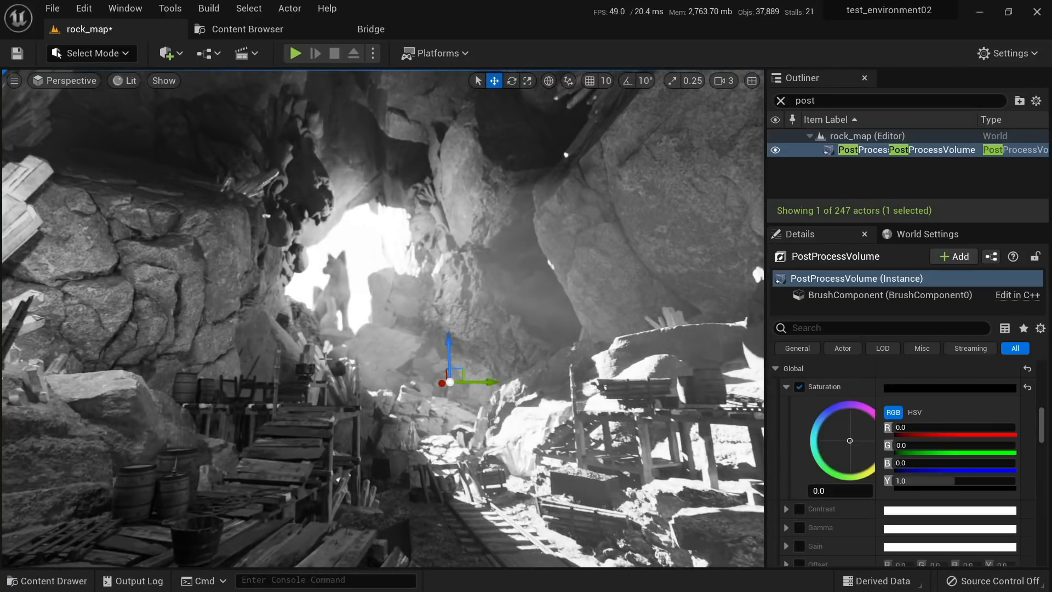
key("a")
right_click_drag(325, 359, 295, 353)
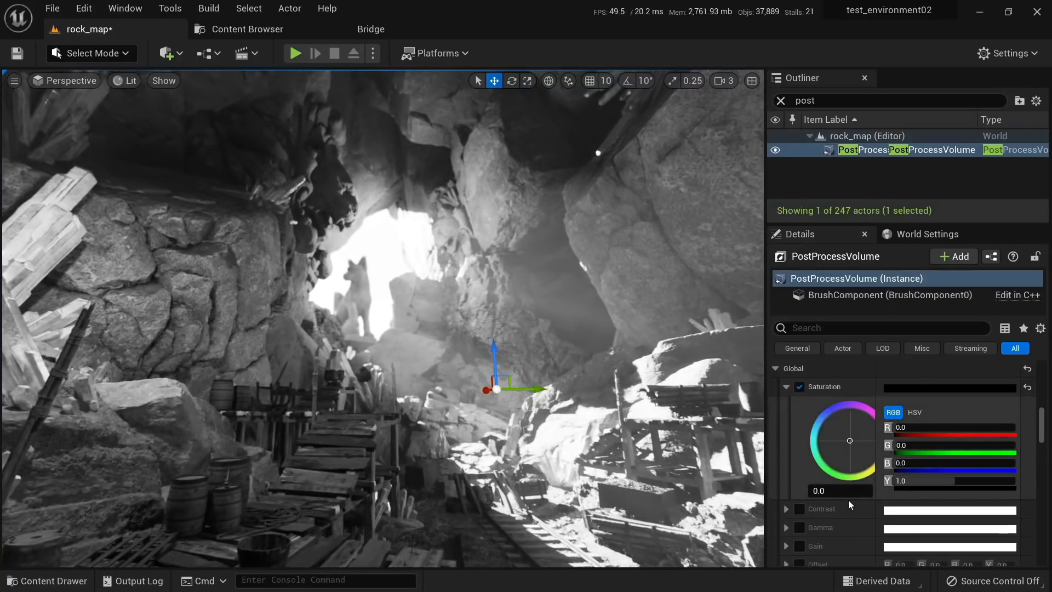
left_click(835, 490)
type("1")
key("Return")
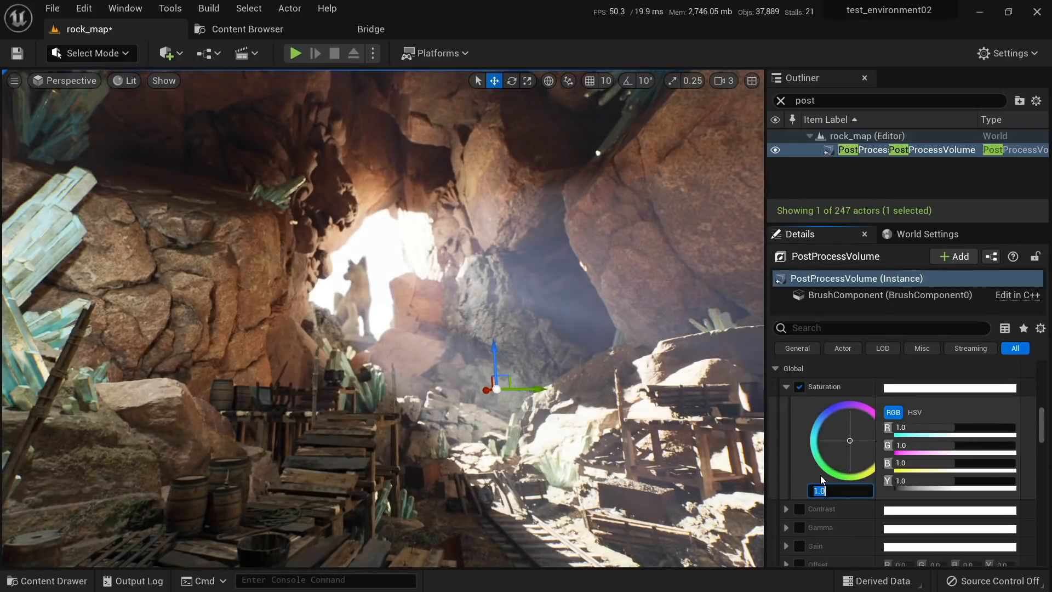
Step: Try global saturation values of 0.93 and 0.7, and return the saturation to 1.0
type("0.93")
key("Return")
type("0.7")
key("Return")
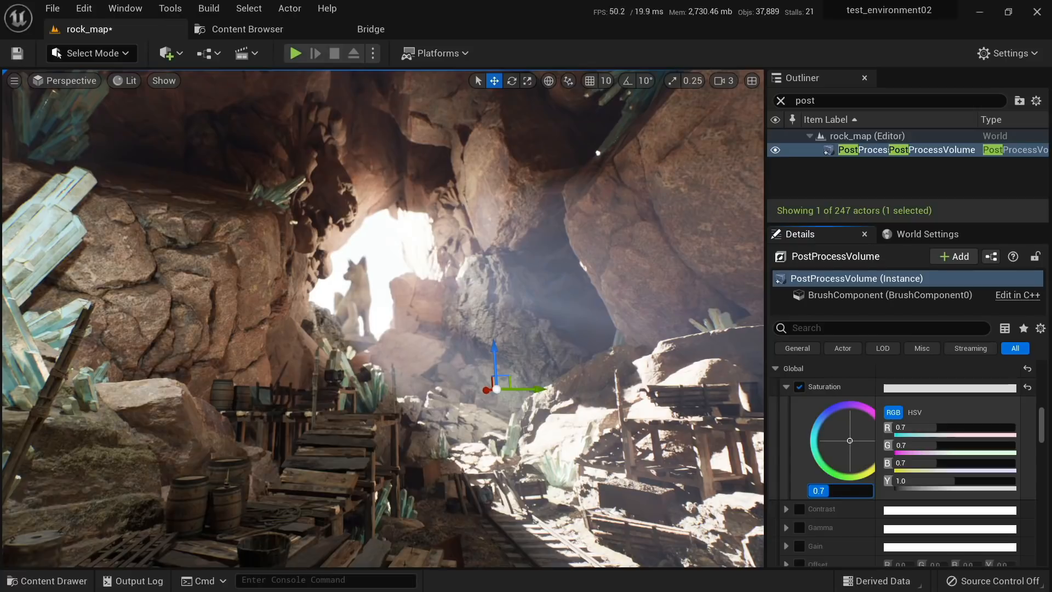
mouse_move(829, 491)
left_mouse_down()
mouse_move(853, 491)
mouse_move(838, 491)
left_mouse_up()
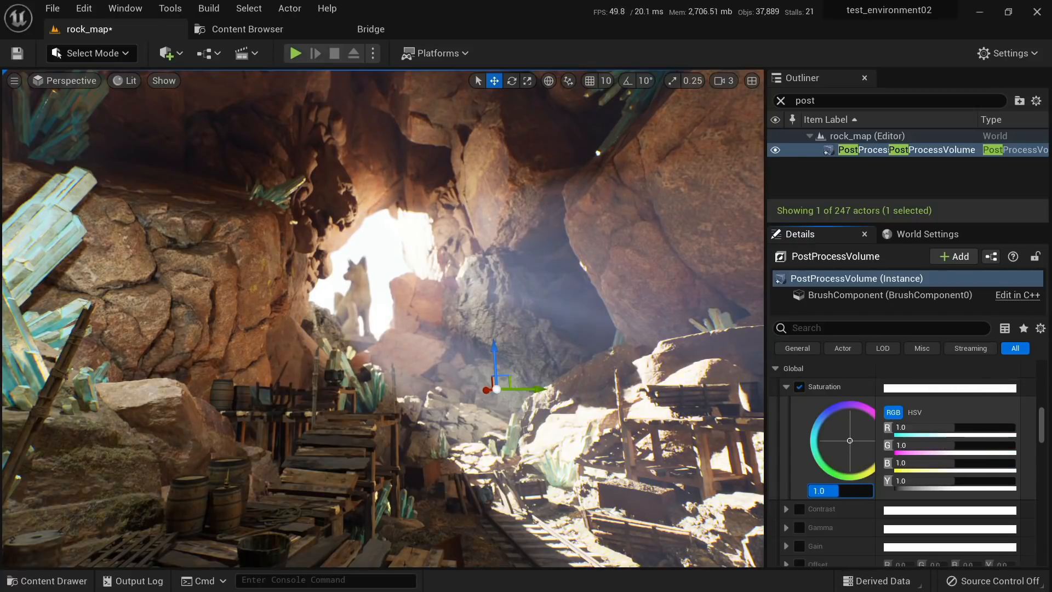
left_click(869, 494)
Step: Enable the Global contrast override and expand its color wheel
left_click(798, 507)
left_click(786, 508)
scroll(827, 510, "down", 4)
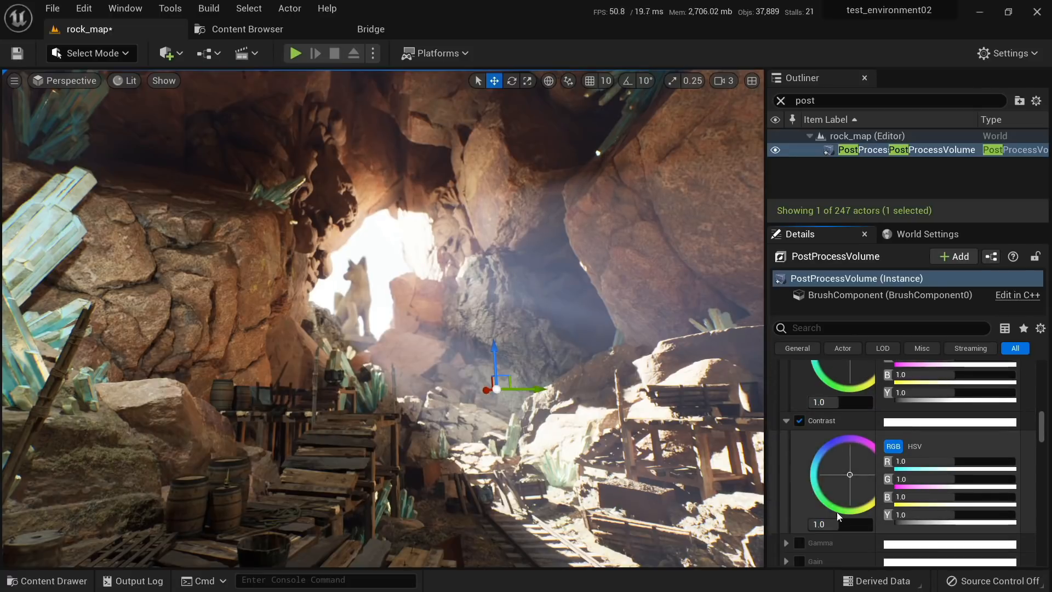
scroll(837, 514, "down", 1)
Step: Try a global contrast of 0.67, view the cave with it, and set the contrast back to 1
left_click_drag(854, 504, 828, 505)
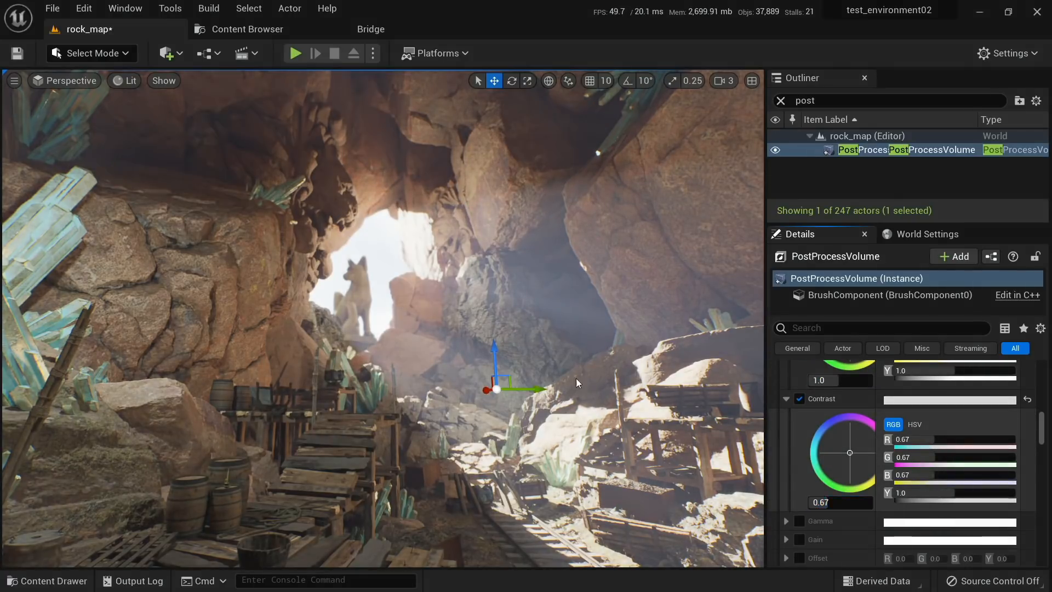
right_click_drag(531, 372, 504, 375)
left_click(841, 503)
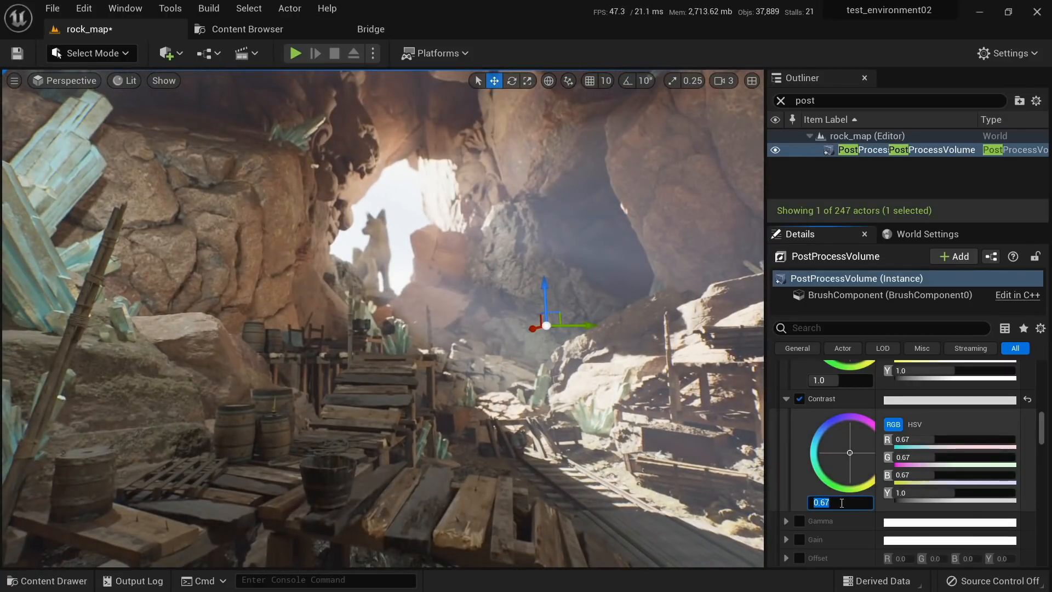
type("1")
key("Return")
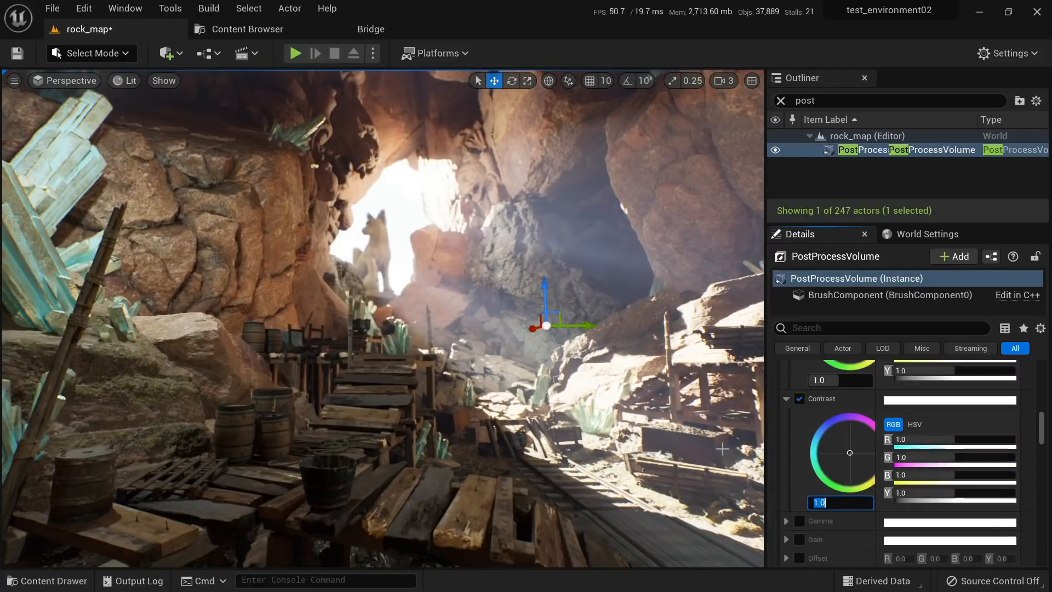
Step: Try global contrast values of 0.95 and 0.98, and view the cave from closer to the tracks
type("0.95")
key("Return")
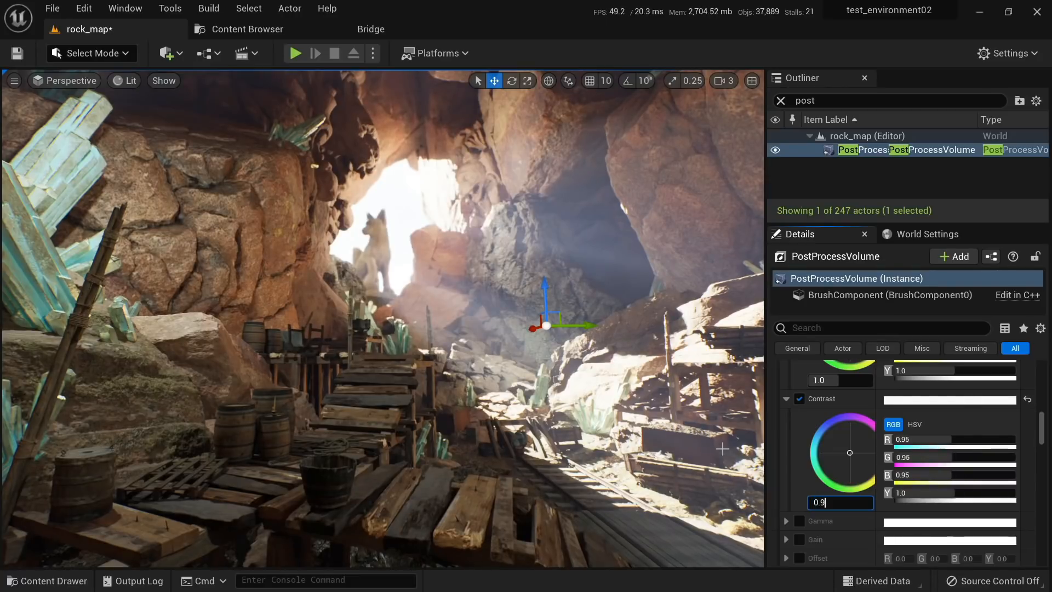
type("0.98")
key("Return")
right_click_drag(722, 448, 756, 470)
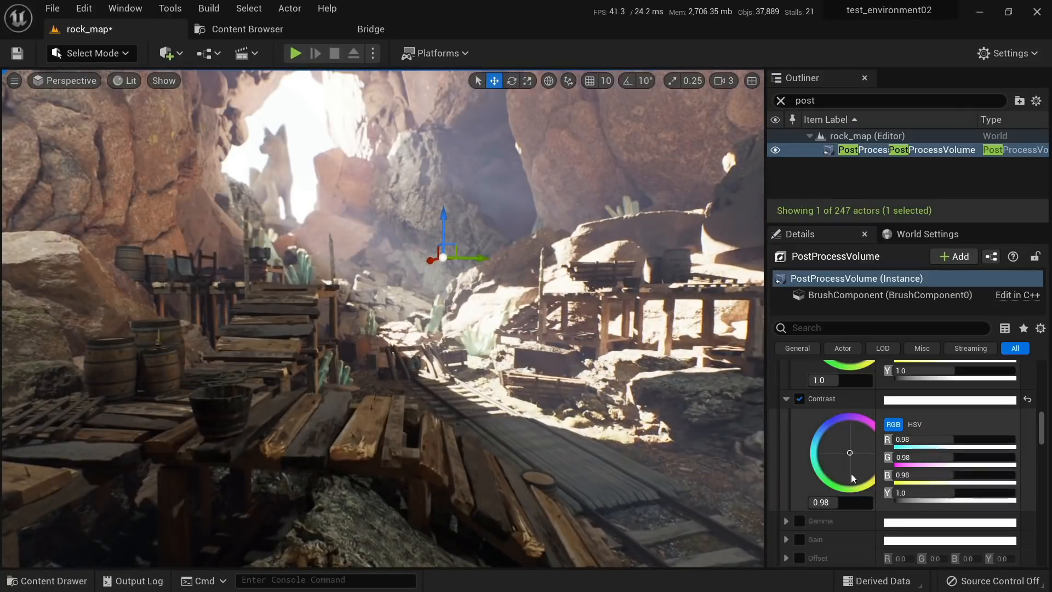
Step: Try a global contrast of 0.8, and return the contrast to 1
left_click(841, 505)
type("0.8")
key("Return")
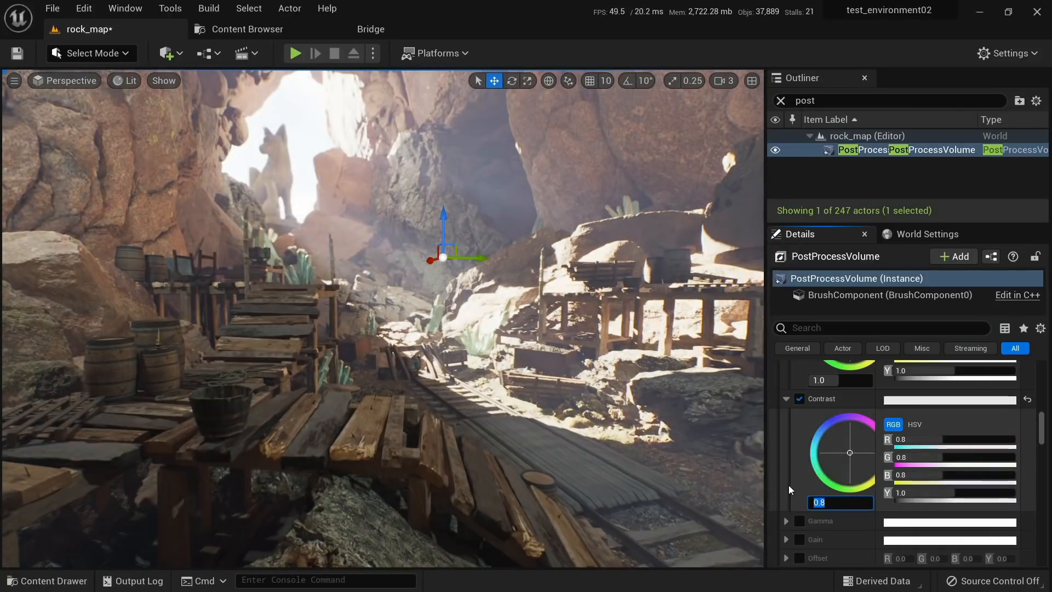
type("1")
key("Return")
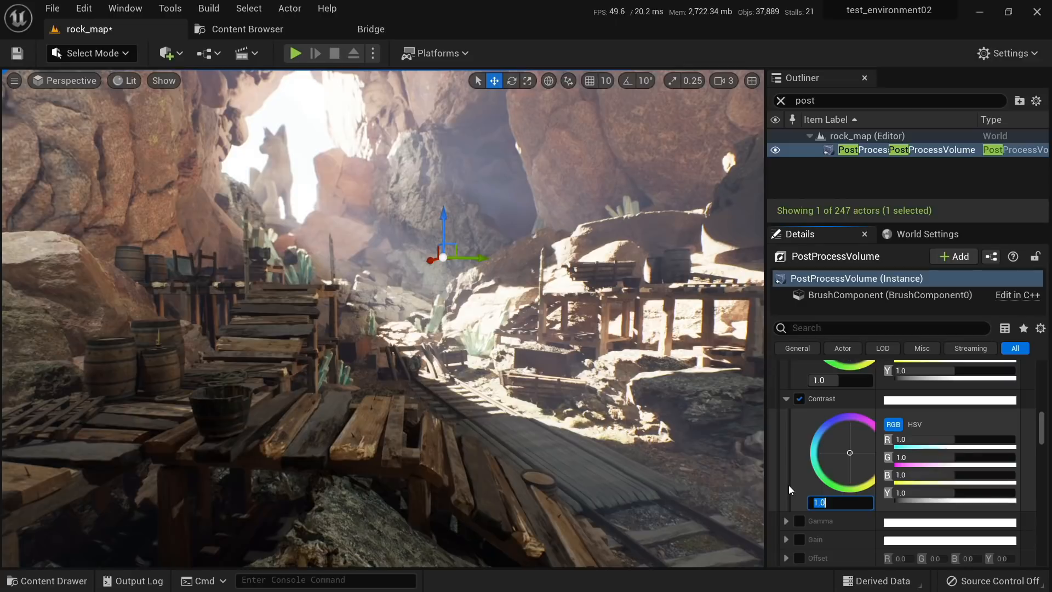
Step: Try global contrast values of 0.85 and 0.98, and set the contrast to 0.95
mouse_move(760, 495)
right_mouse_down()
mouse_move(745, 488)
mouse_move(761, 495)
right_mouse_up()
left_click(846, 505)
type("0.98")
key("Return")
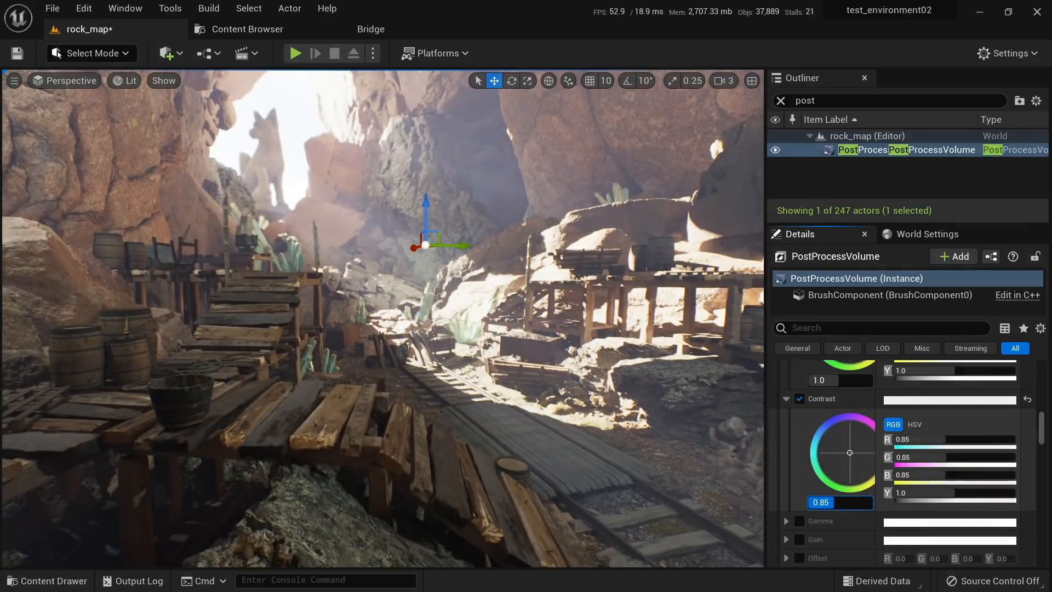
left_click(846, 502)
type("0.")
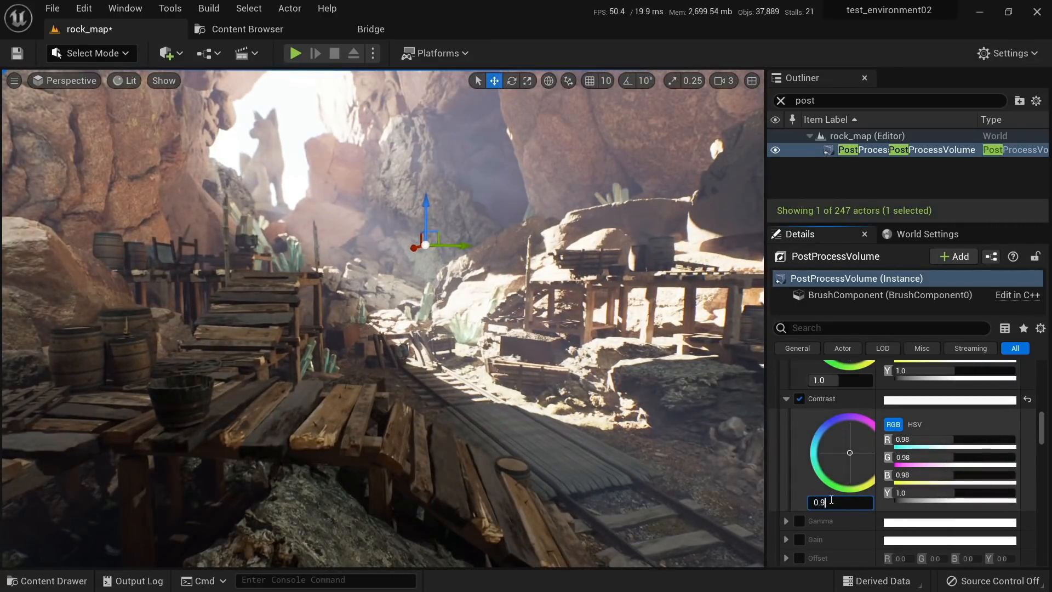
type("95")
key("Return")
Step: Enable the global Gamma override and expand its color wheel
scroll(821, 498, "down", 5)
left_click(799, 367)
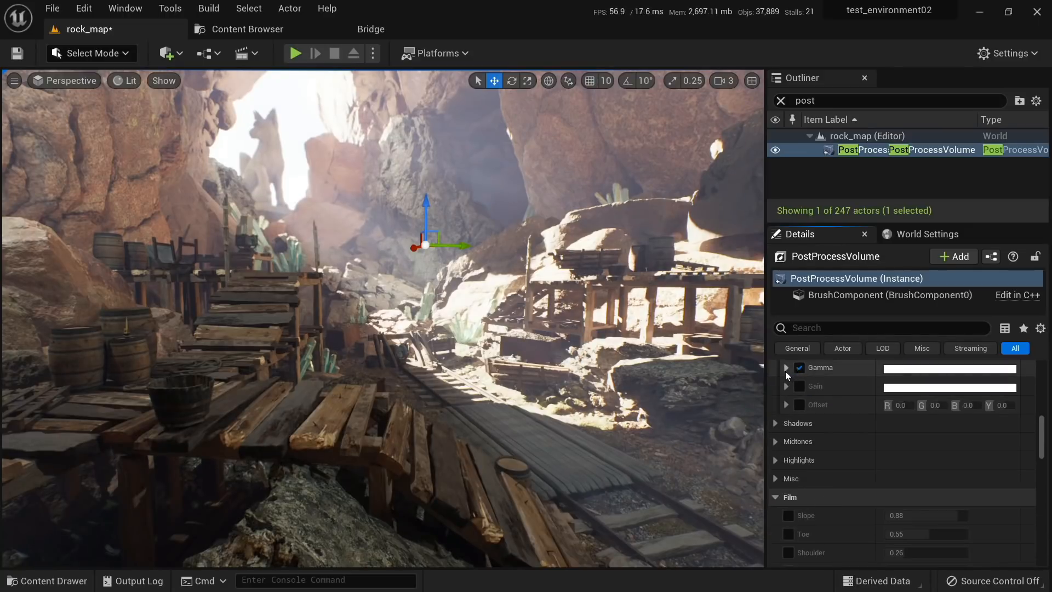
left_click(785, 367)
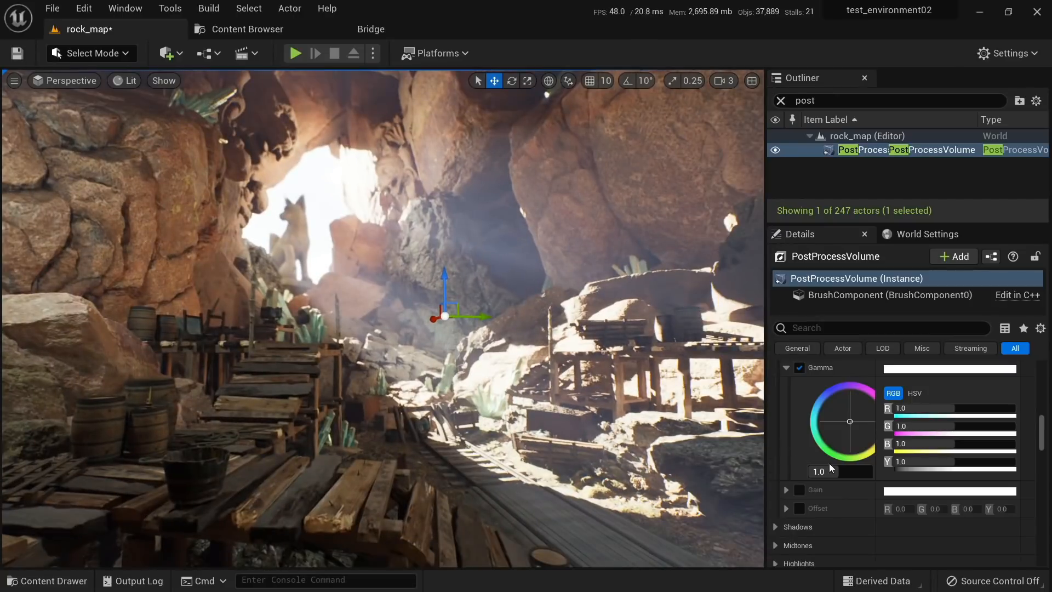
Step: Try global gamma values of 2 and 0.74, and return the gamma to 1
left_click(829, 468)
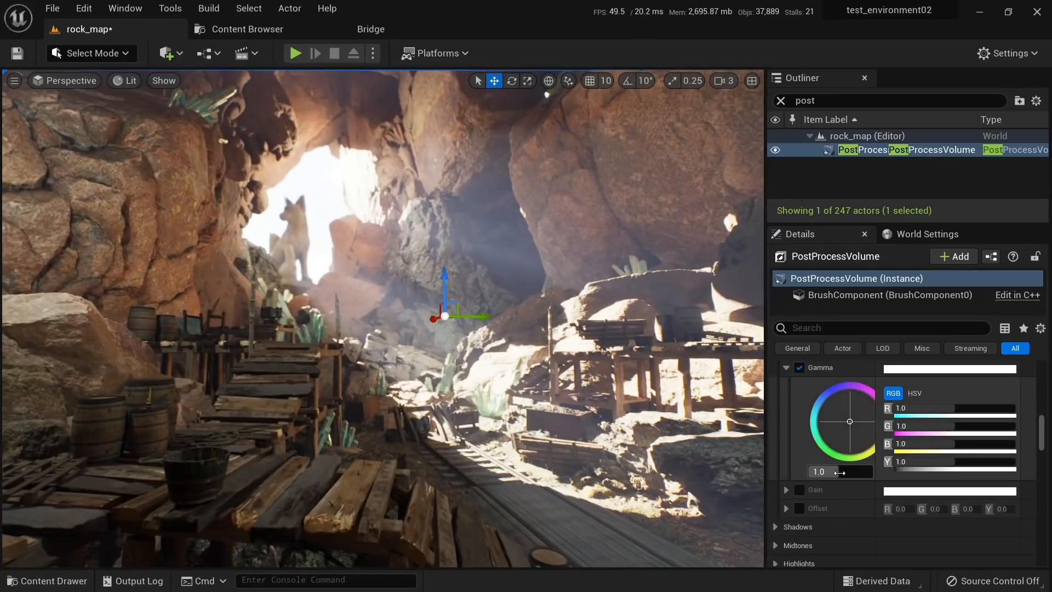
type("2")
key("Return")
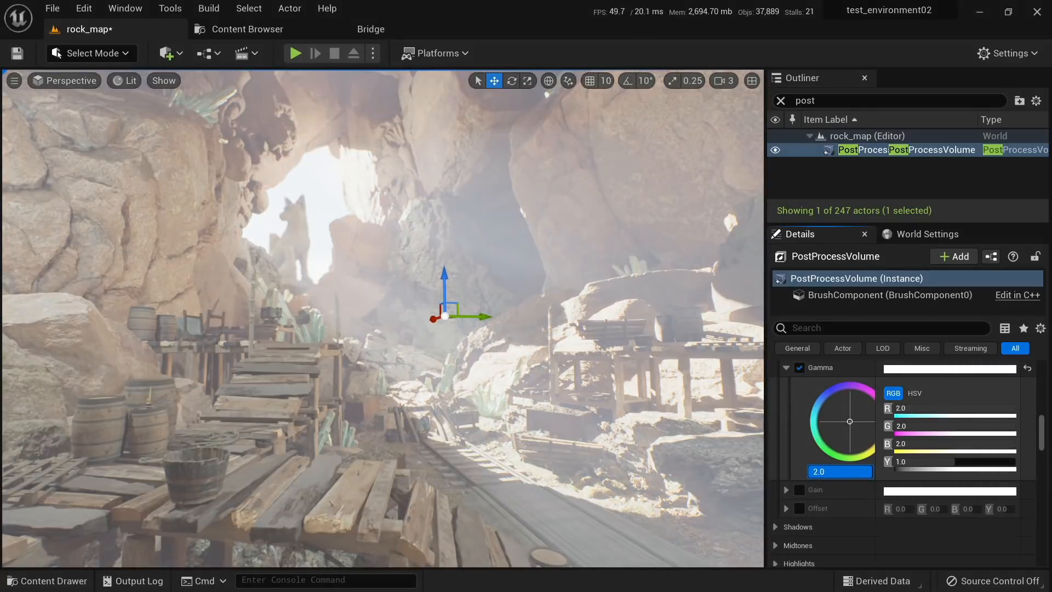
type("0.7")
key("Return")
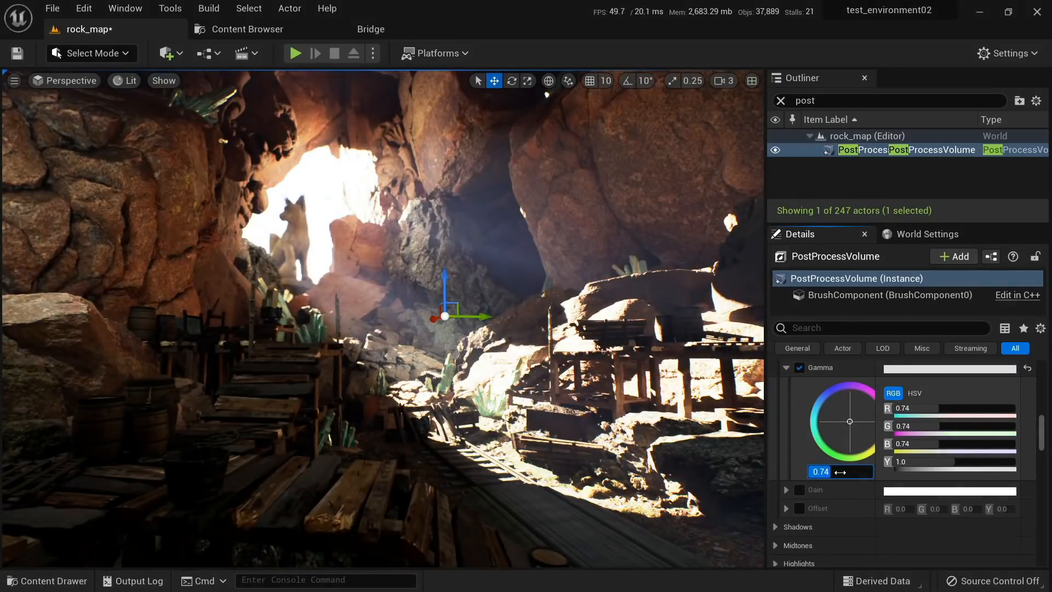
left_click(840, 472)
type("1")
key("Return")
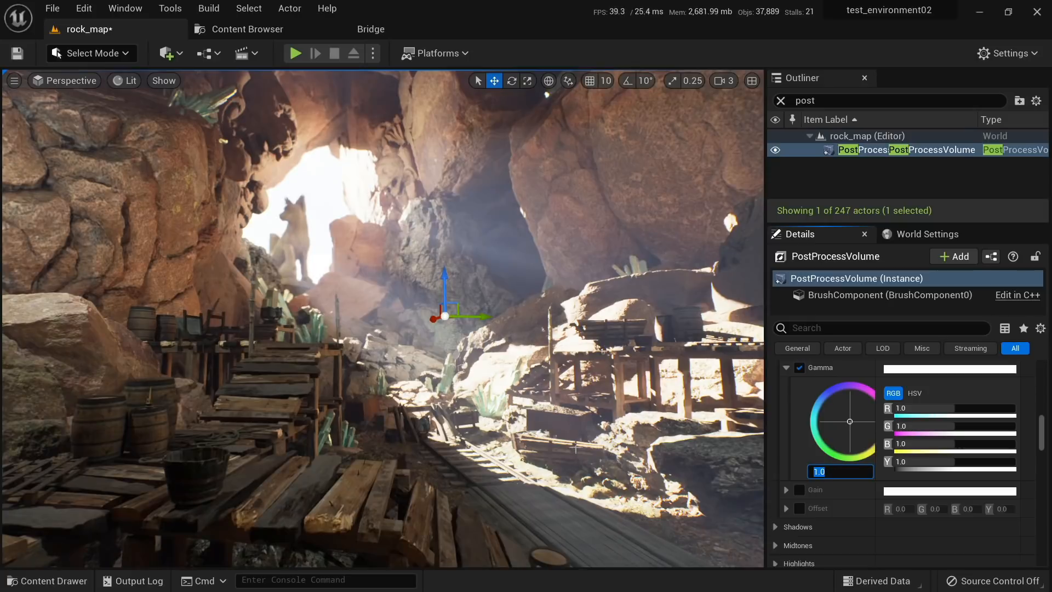
Step: Enable the Film overrides for slope, toe, shoulder, black clip and white clip
scroll(811, 508, "down", 5)
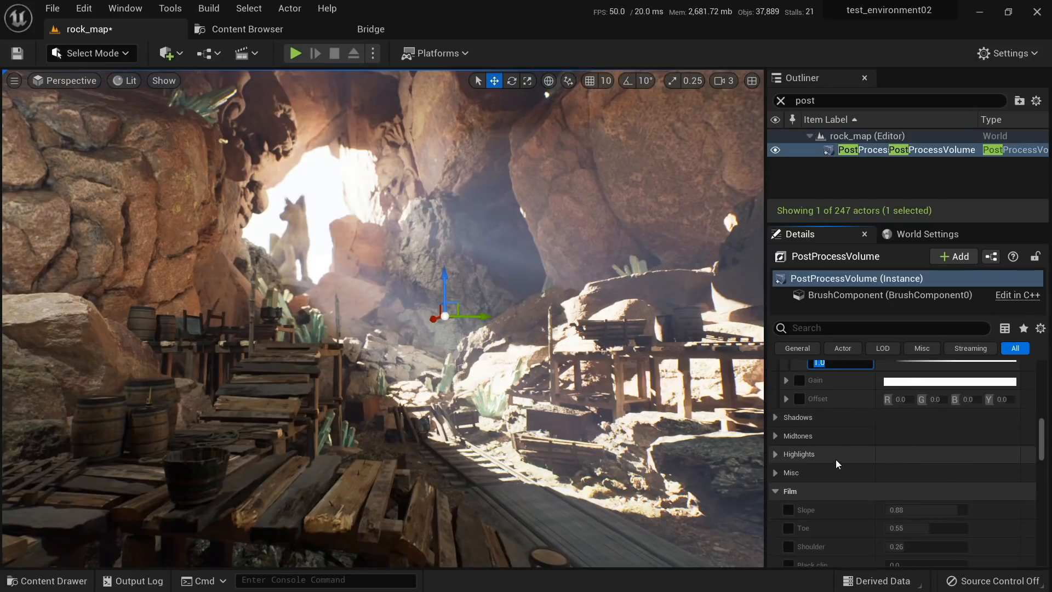
scroll(836, 459, "down", 3)
left_click(788, 421)
left_click(788, 440)
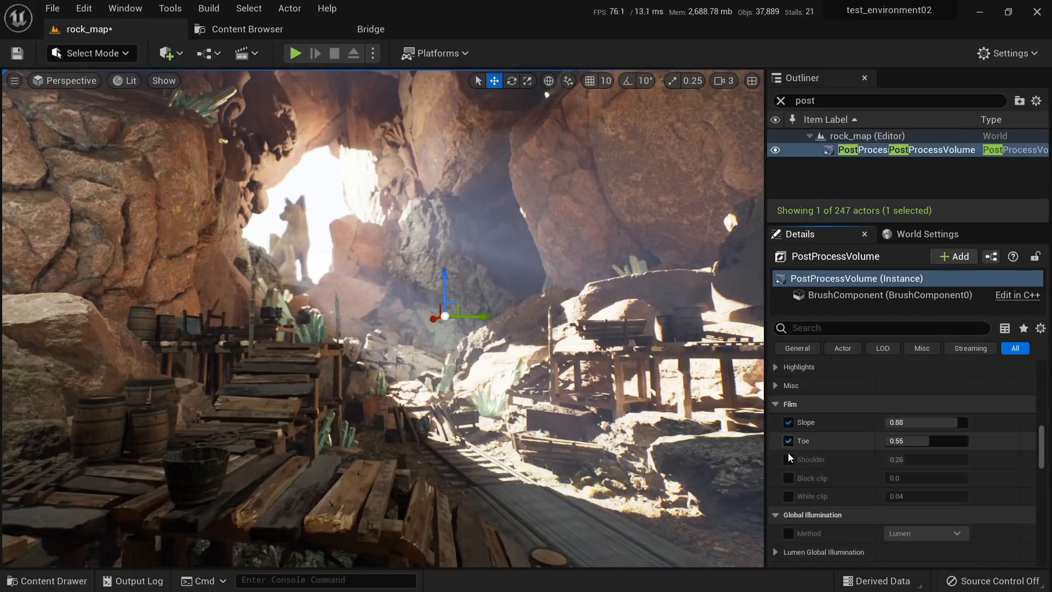
left_click(788, 459)
left_click(788, 477)
left_click(788, 496)
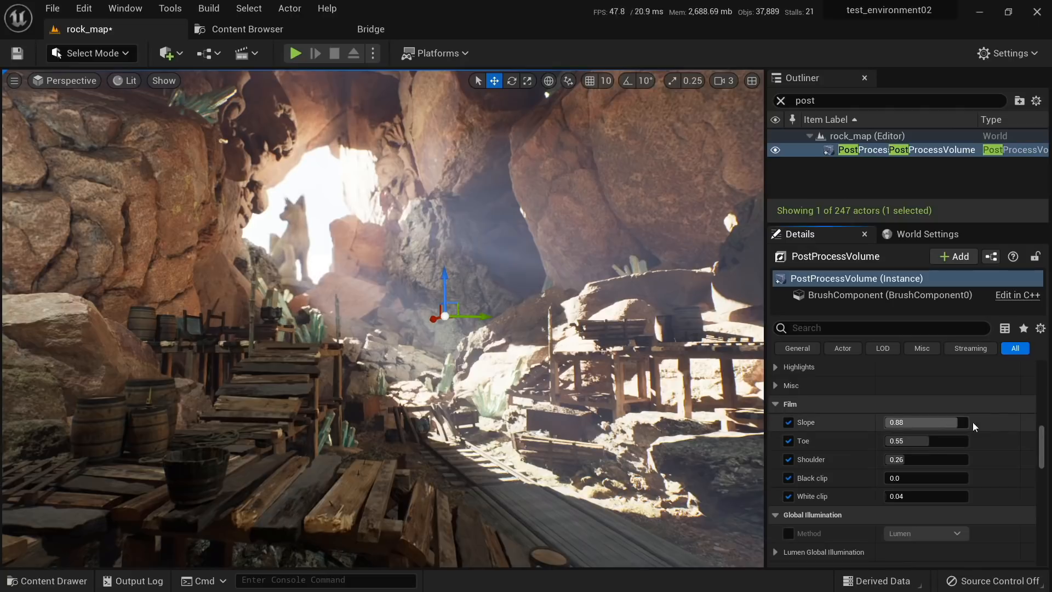
Step: Set the film slope to about 0.95 and the toe to about 0.58, and undo a trial change of the shoulder
mouse_move(958, 422)
left_mouse_down()
mouse_move(980, 422)
mouse_move(939, 422)
mouse_move(962, 422)
left_mouse_up()
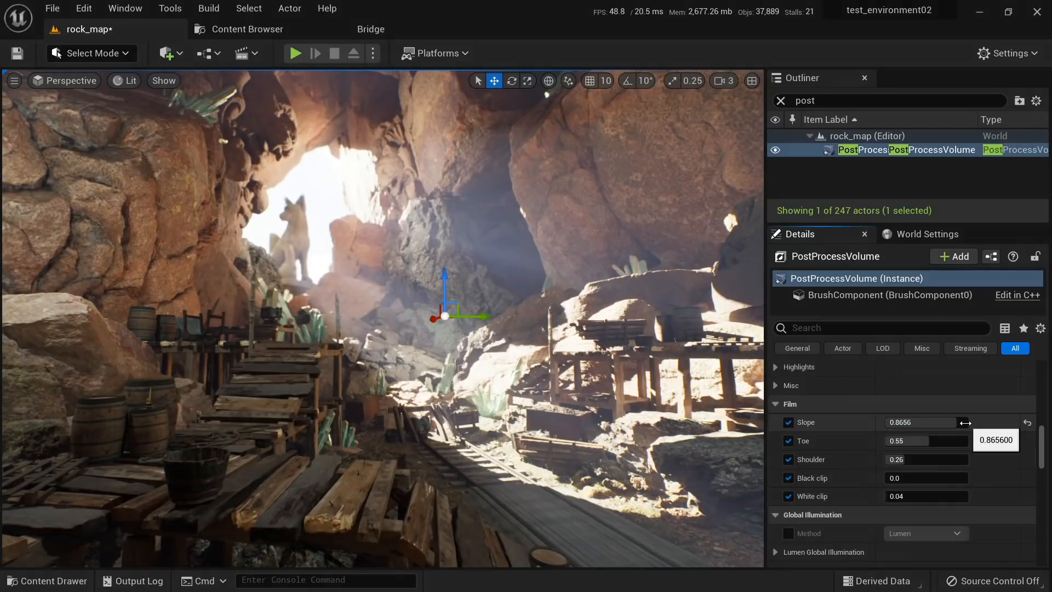
key("ctrl+z")
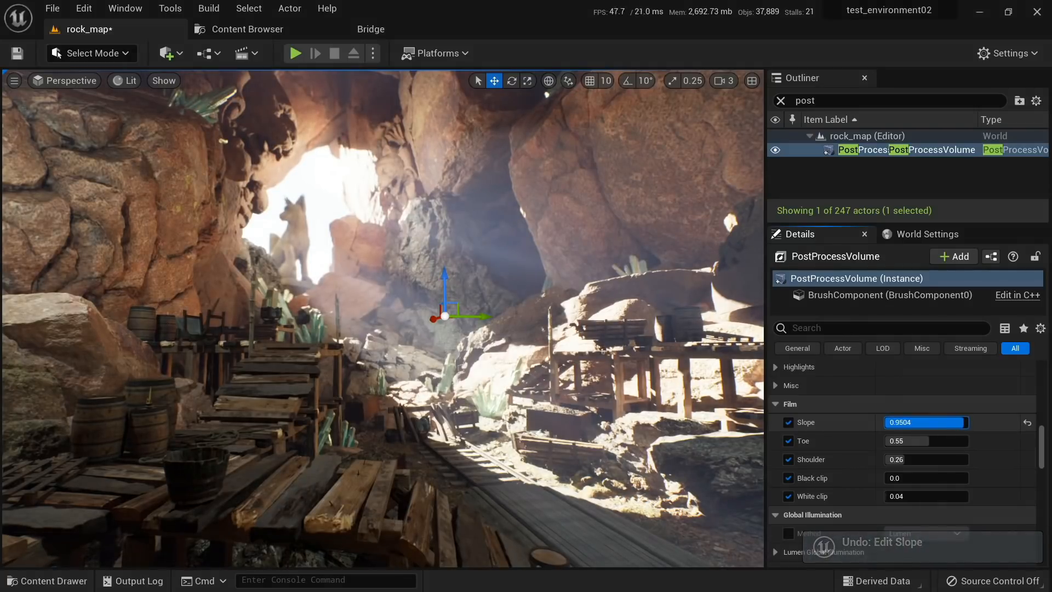
left_click_drag(939, 439, 896, 459)
key("ctrl+z")
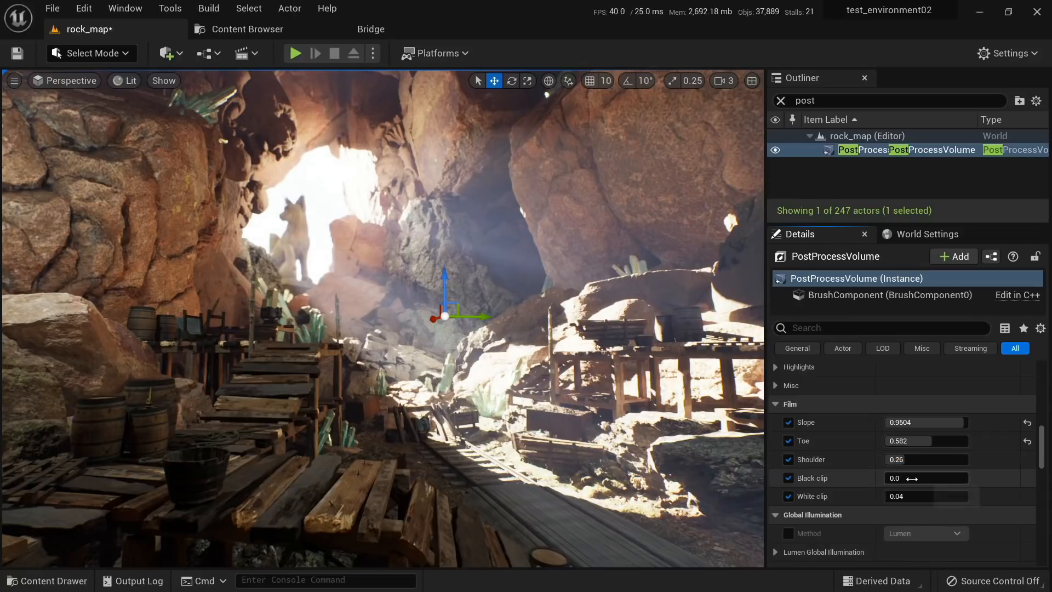
key("ctrl+z")
Step: Enable the ambient occlusion intensity override, raise it to about 0.99, and collapse the Ambient Occlusion group
scroll(879, 486, "down", 6)
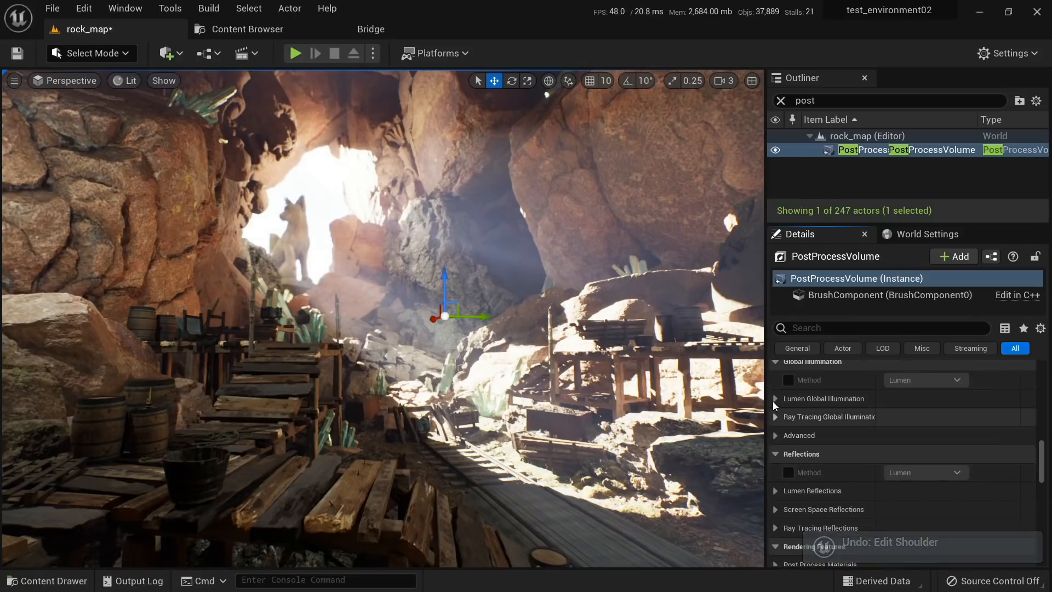
scroll(791, 449, "down", 3)
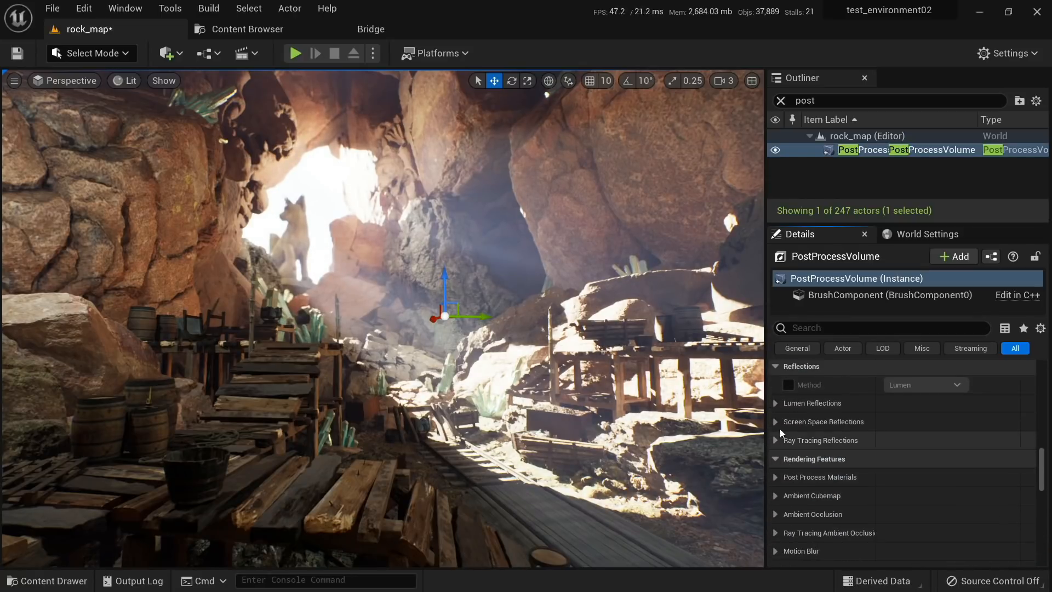
scroll(788, 477, "down", 2)
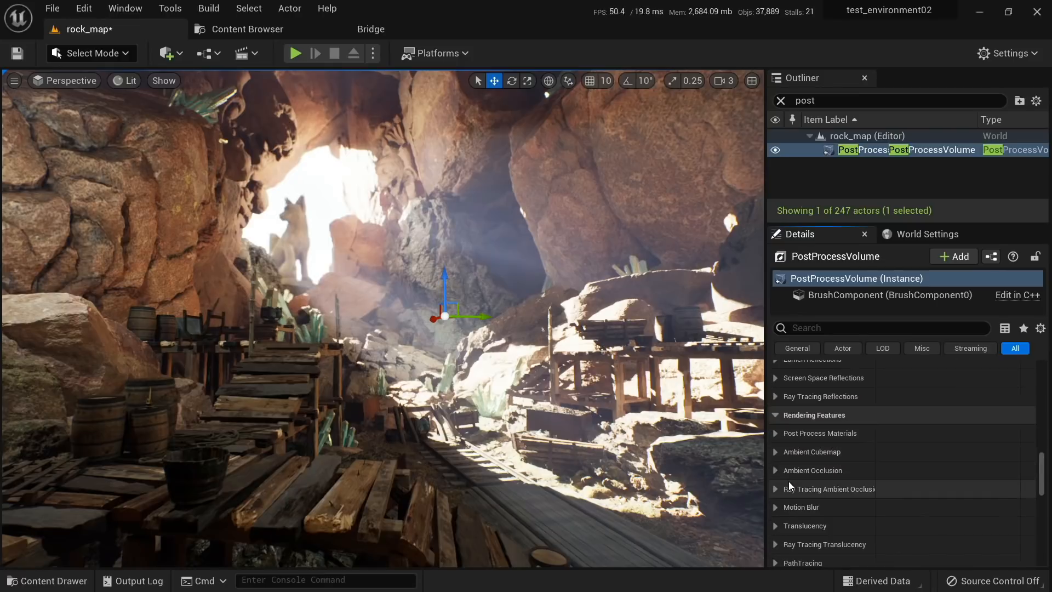
left_click(775, 470)
left_click(799, 489)
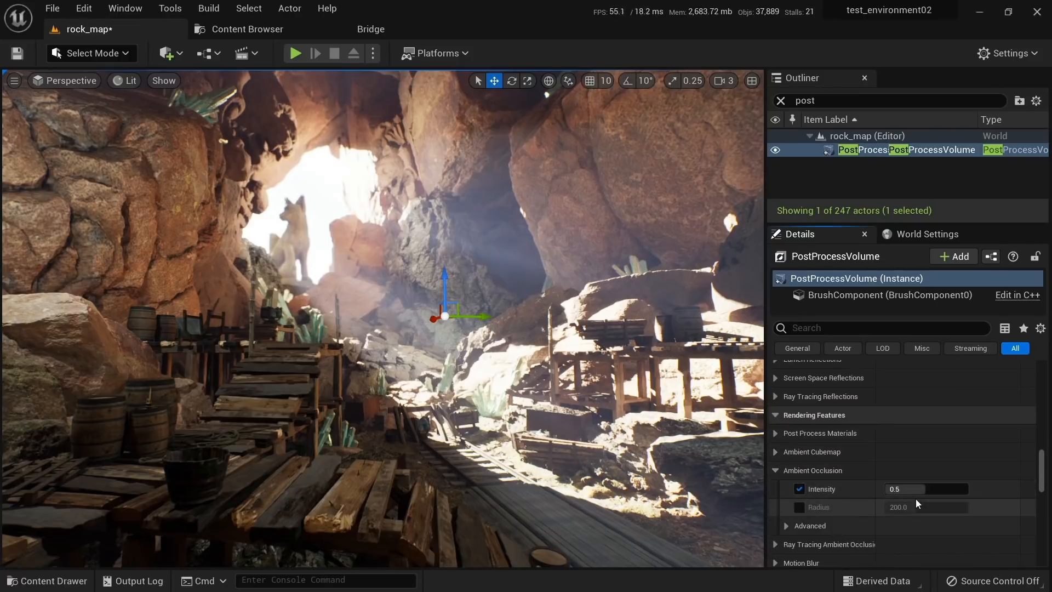
left_click_drag(915, 489, 968, 489)
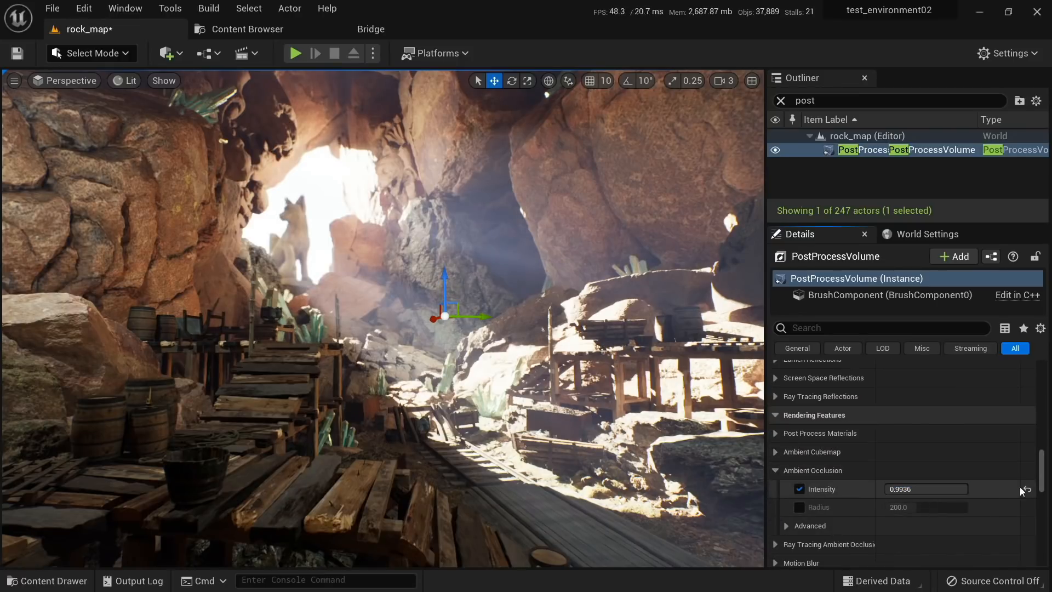
left_click(780, 469)
Step: Enable the film grain intensity and texel size overrides, and set them to about 0.14 and 0.52
scroll(782, 471, "down", 3)
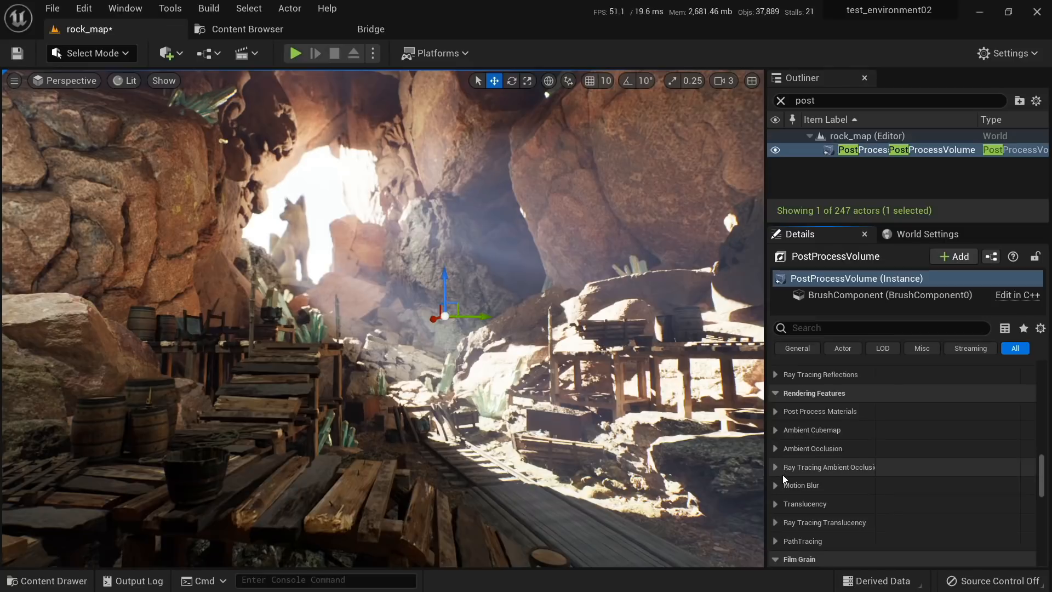
scroll(778, 470, "down", 3)
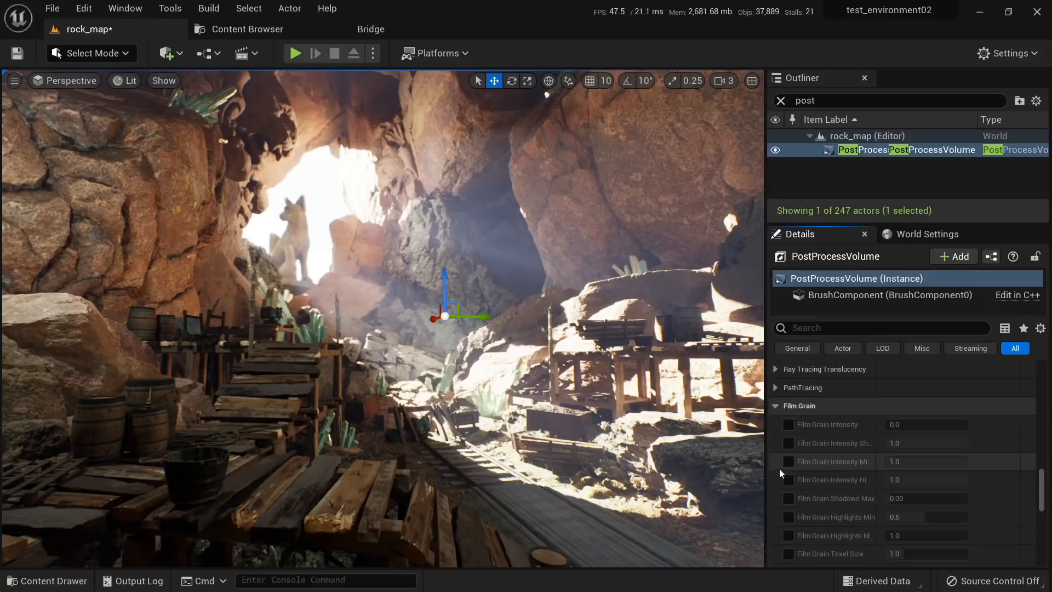
left_click(789, 425)
left_click_drag(898, 424, 966, 424)
scroll(860, 458, "down", 2)
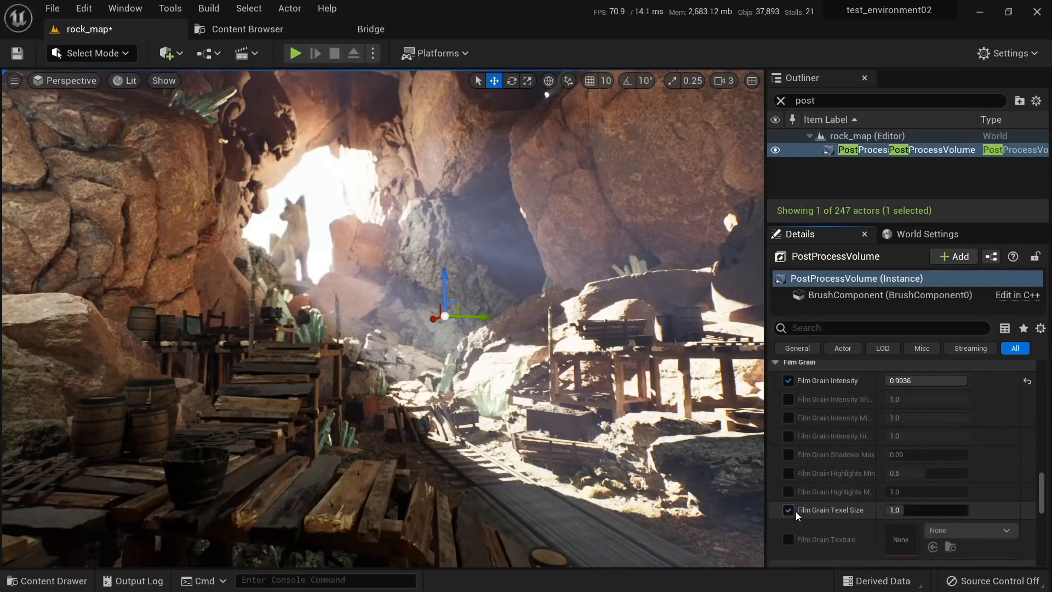
left_click_drag(926, 510, 964, 510)
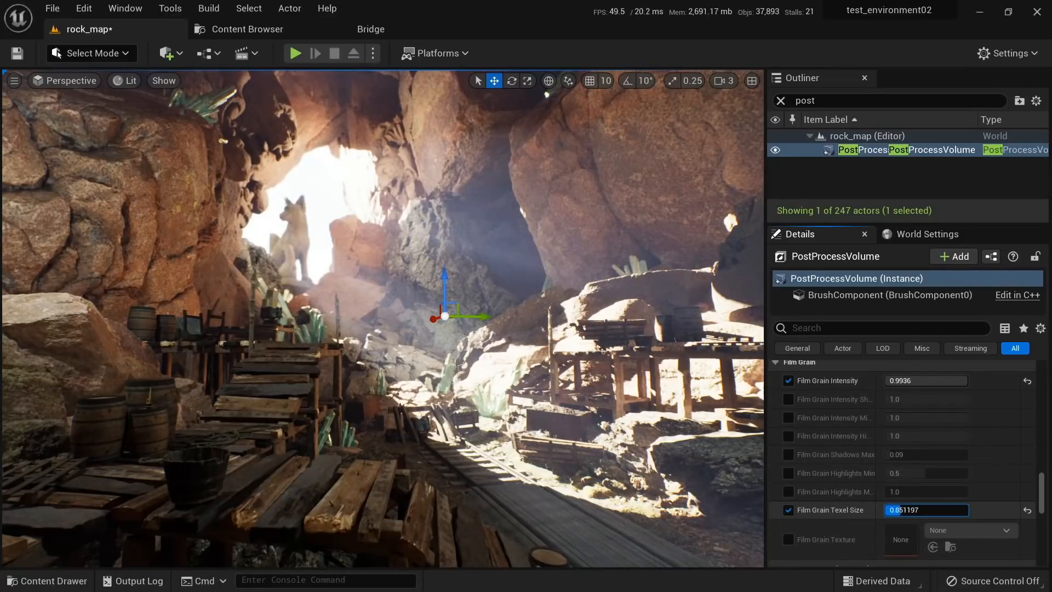
scroll(947, 409, "up", 1)
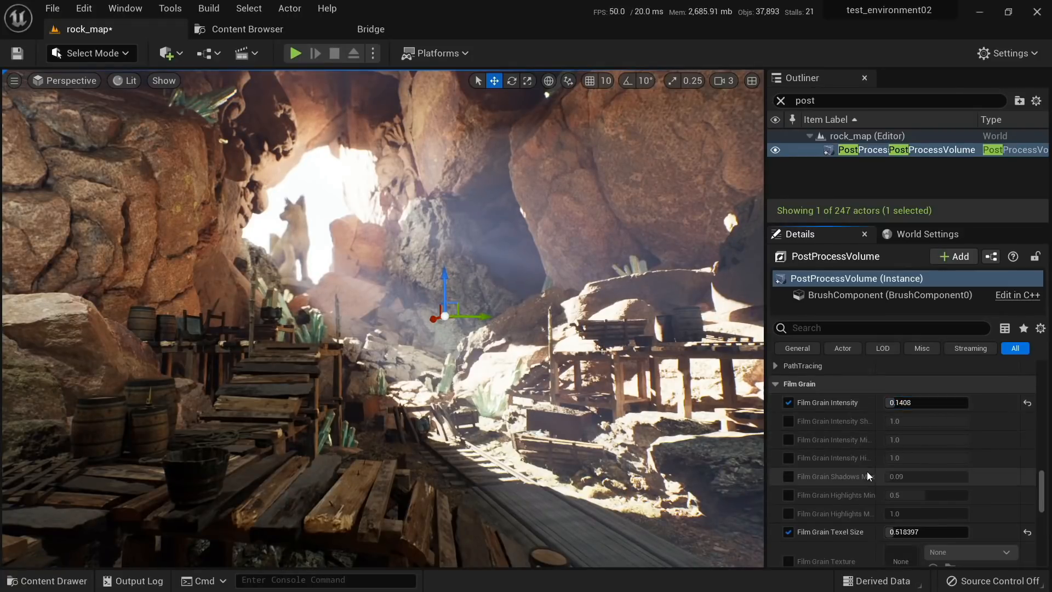
scroll(866, 472, "down", 14)
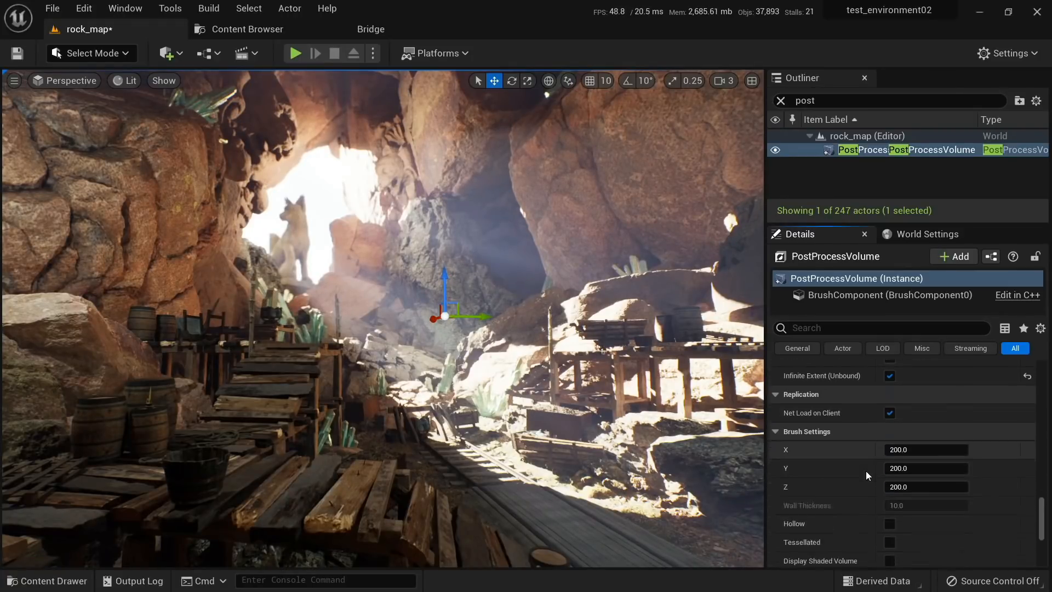
scroll(859, 466, "down", 1)
scroll(860, 467, "up", 5)
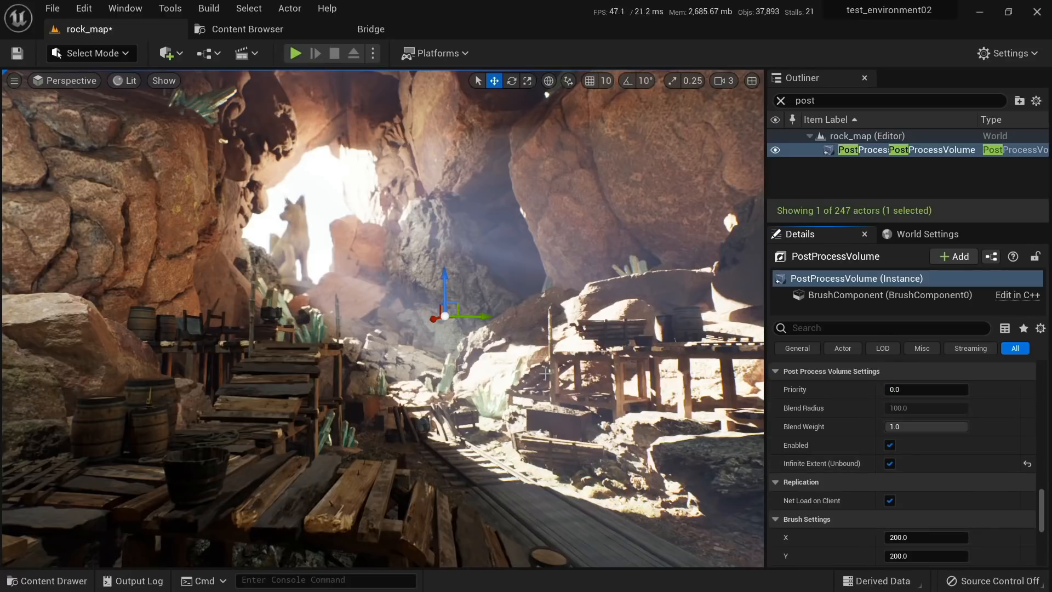
Step: Deselect the post process volume, show the viewport full screen, and fly through the cave to inspect the graded scene
right_click_drag(457, 382, 472, 308)
key("Escape")
key("F11")
key("w")
key("w")
key("w")
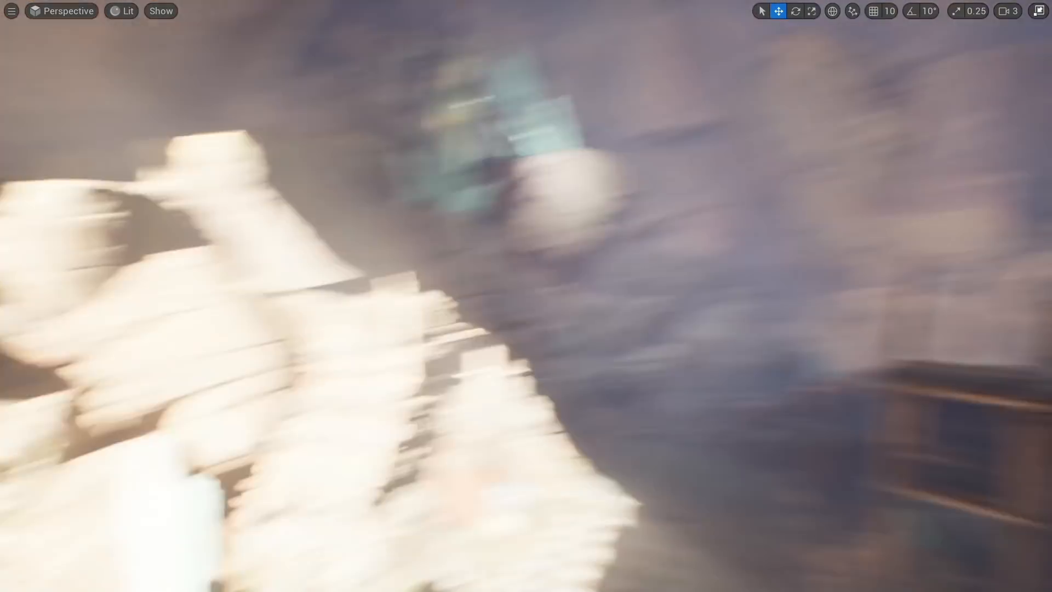
mouse_move(472, 307)
right_mouse_down()
mouse_move(465, 268)
mouse_move(181, 274)
mouse_move(246, 273)
mouse_move(184, 276)
mouse_move(173, 307)
mouse_move(186, 258)
mouse_move(178, 315)
mouse_move(183, 274)
mouse_move(208, 243)
right_mouse_up()
right_click_drag(517, 360, 562, 333)
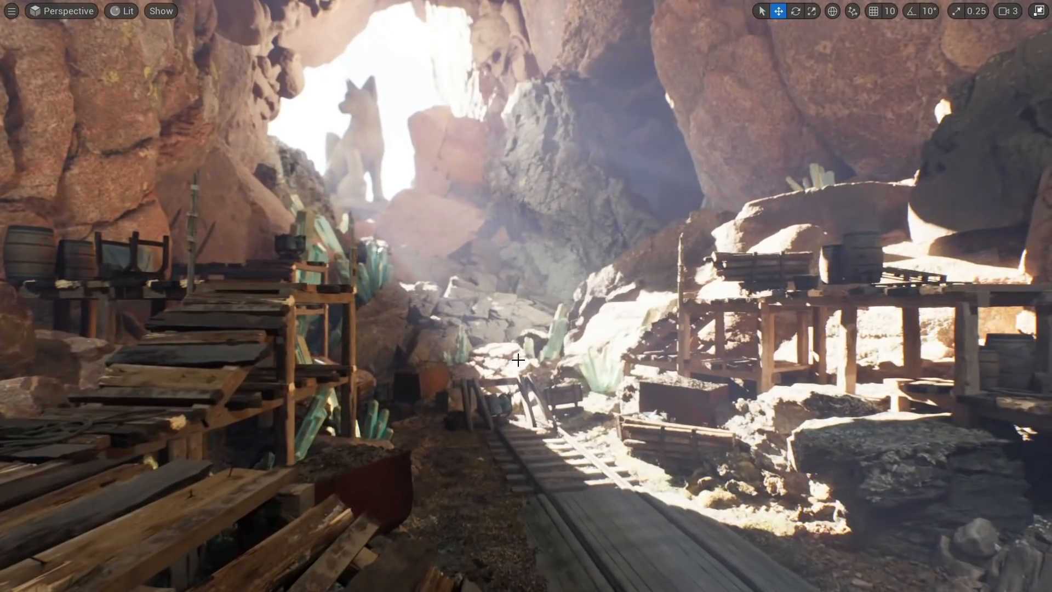
Step: Examine the graded cave along the mine tracks toward the statue in the opening, moving closer and farther away
mouse_move(559, 419)
right_mouse_down()
mouse_move(579, 427)
mouse_move(560, 419)
right_mouse_up()
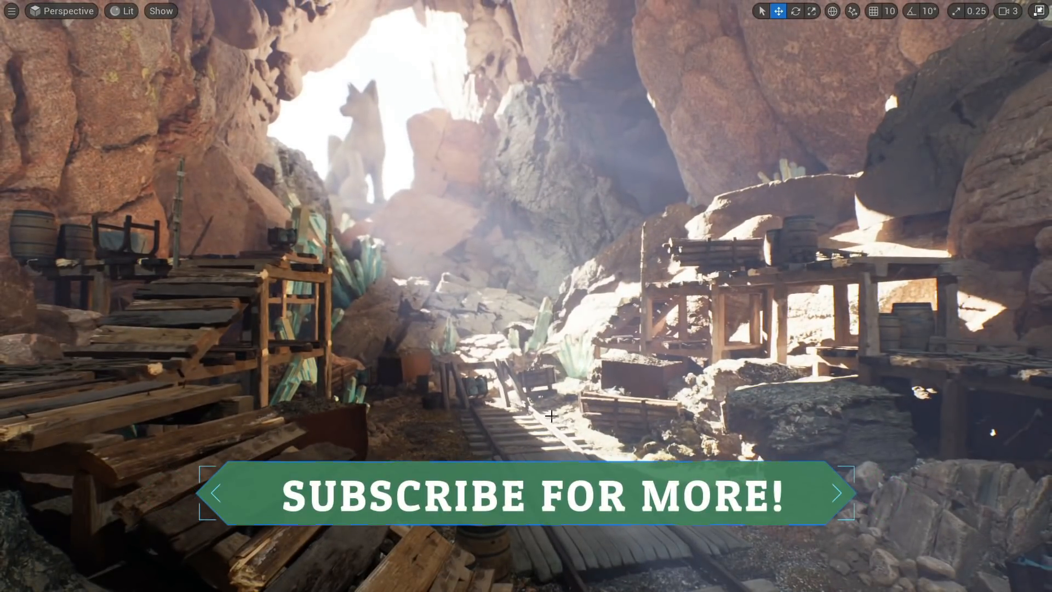
mouse_move(551, 416)
right_mouse_down()
mouse_move(598, 417)
mouse_move(559, 416)
right_mouse_up()
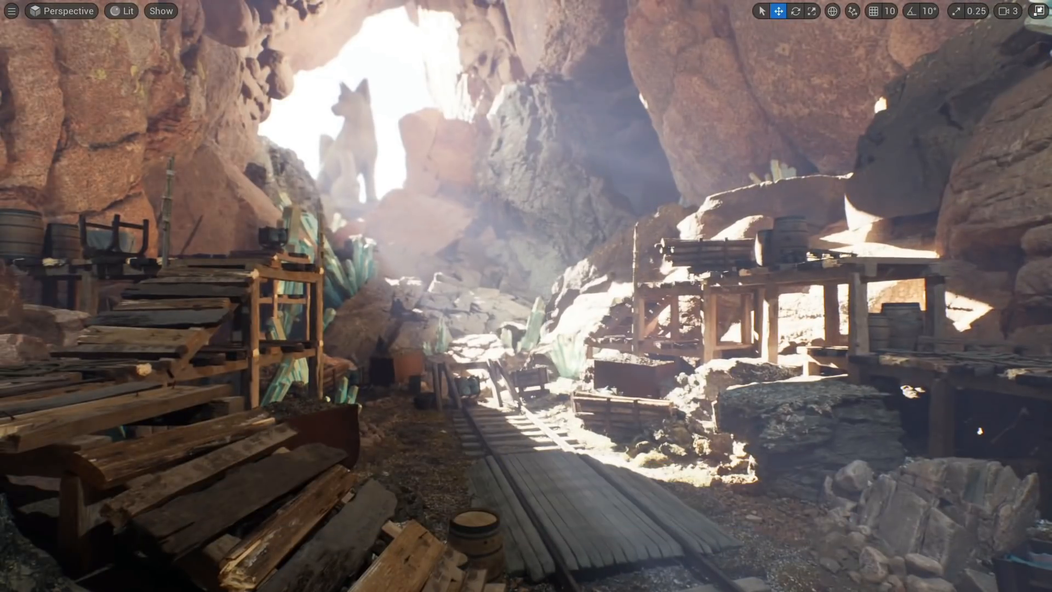
key("w")
key("s")
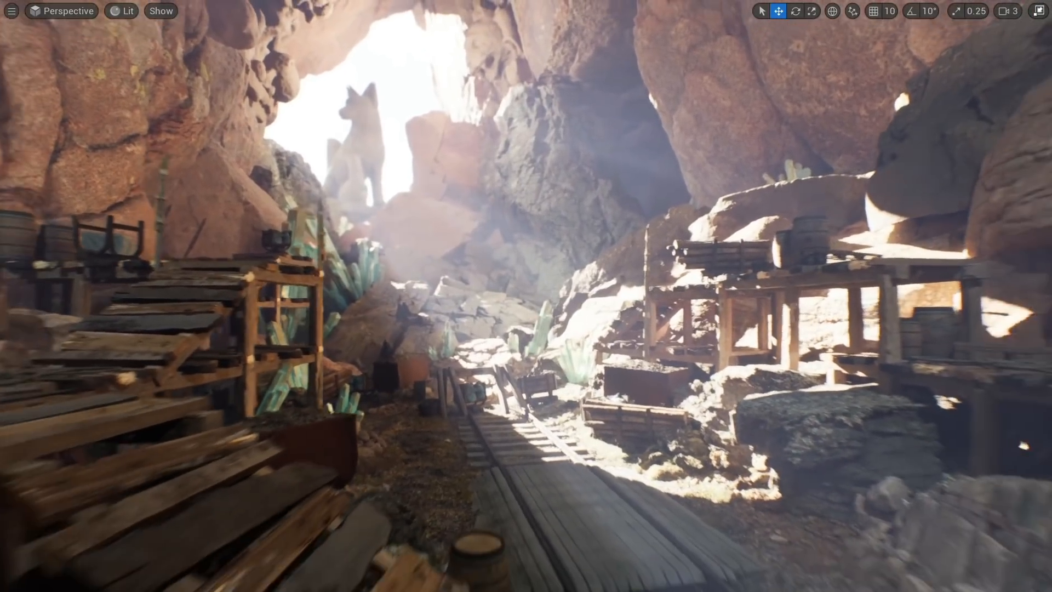
right_click_drag(559, 416, 555, 384)
key("s")
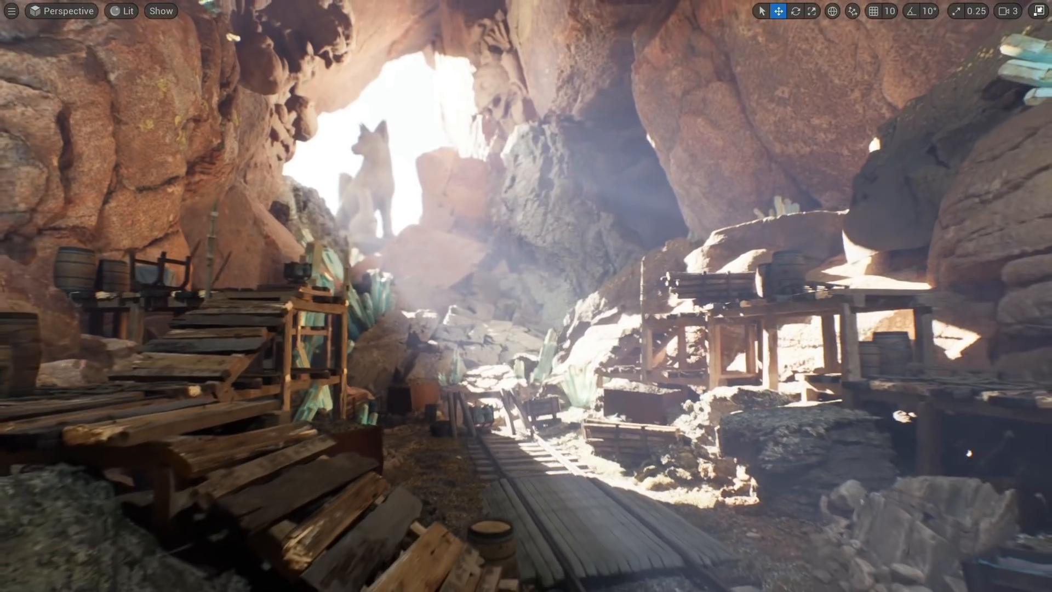
key("w")
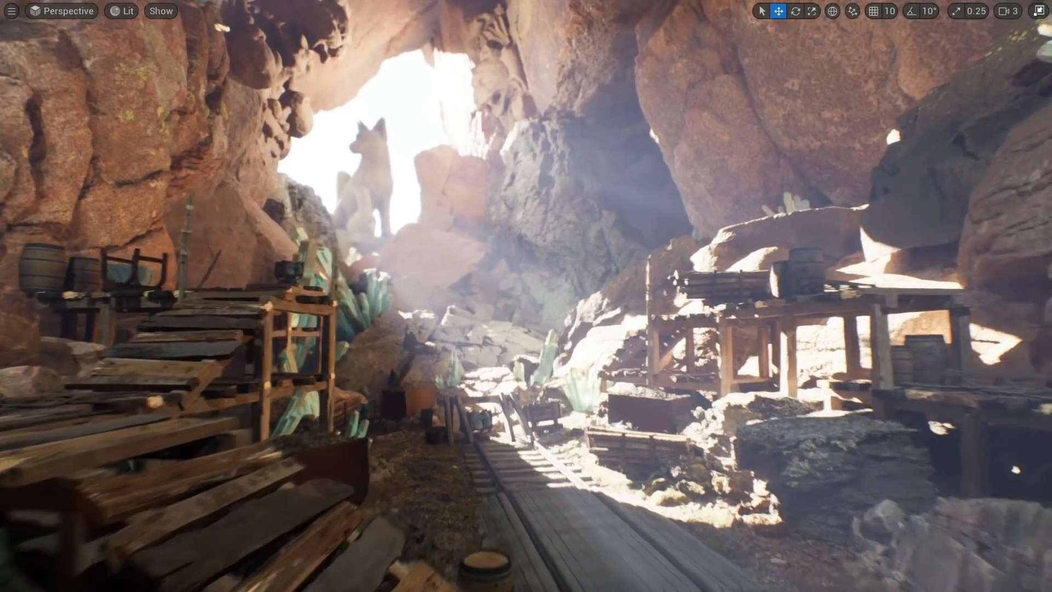
key("s")
key("w")
key("w")
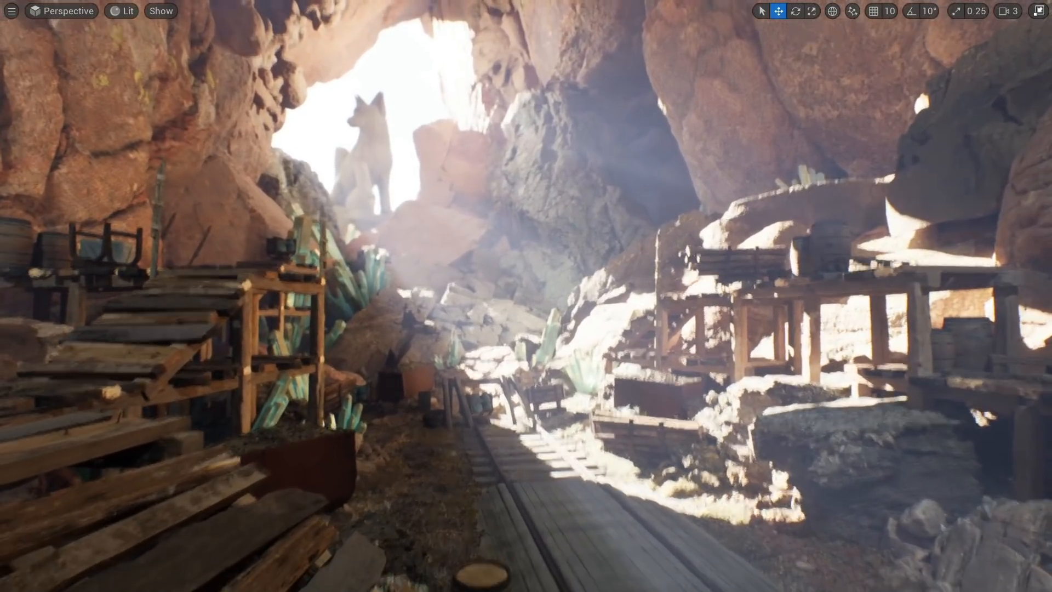